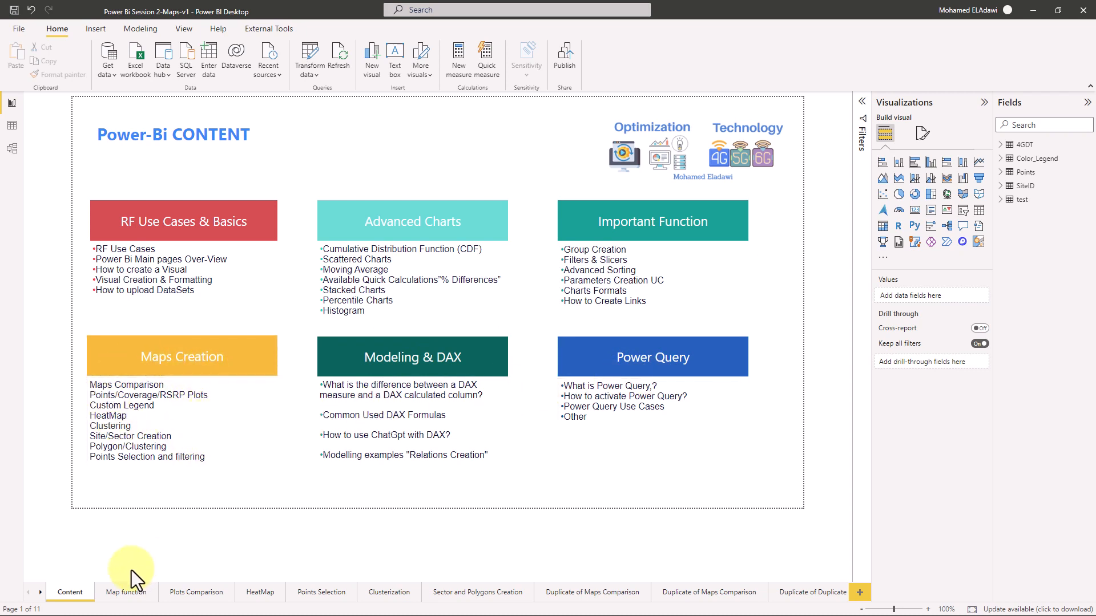
Step: From the Map function page, search the Power BI visuals store for "mapbox" and view the Mapbox Custom Visual's details page
{"action": "left_click", "coordinate": [114, 594]}
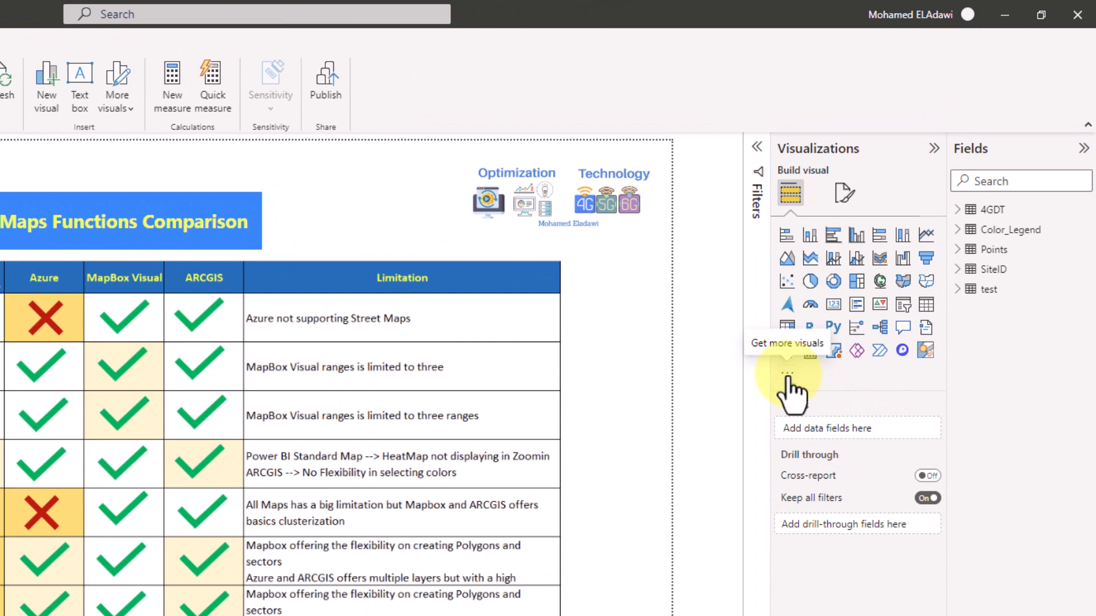
{"action": "left_click", "coordinate": [788, 377]}
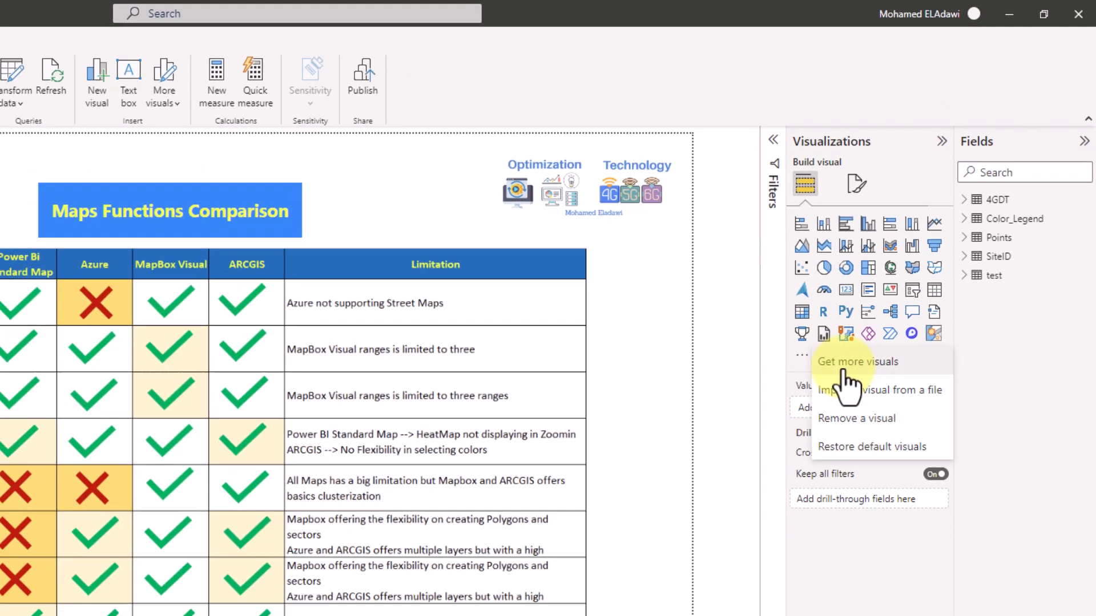
{"action": "left_click", "coordinate": [833, 381]}
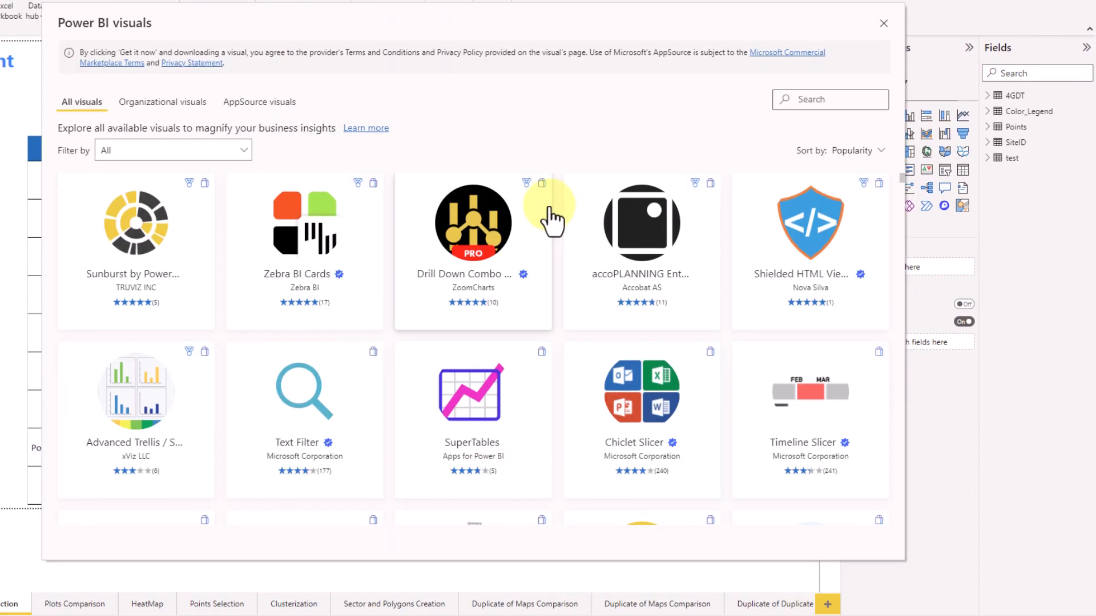
{"action": "left_click", "coordinate": [818, 161]}
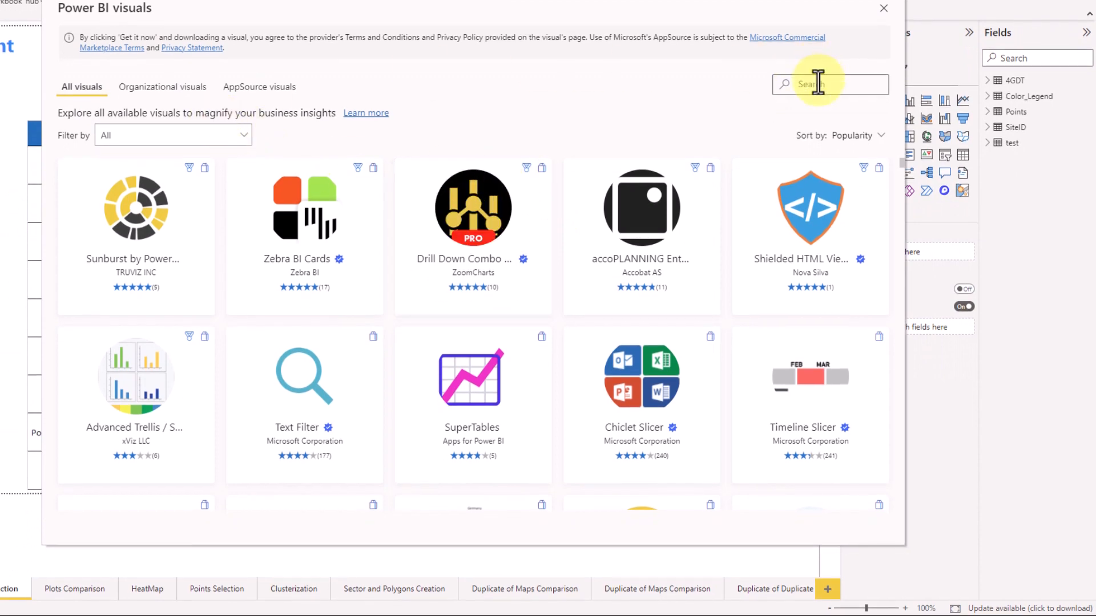
{"action": "type", "text": "mapb"}
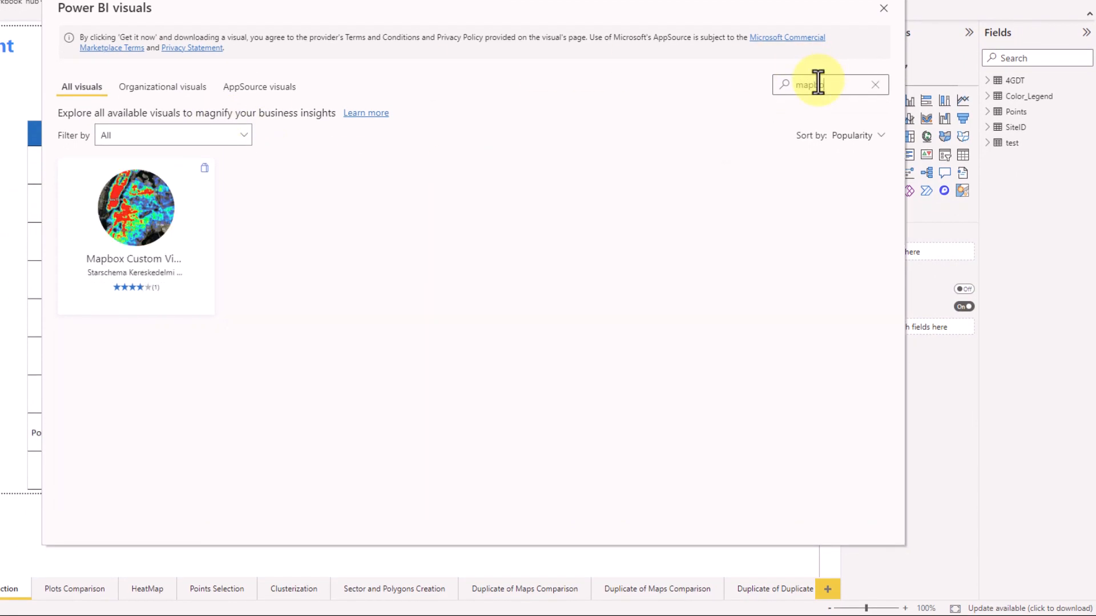
{"action": "type", "text": "ox"}
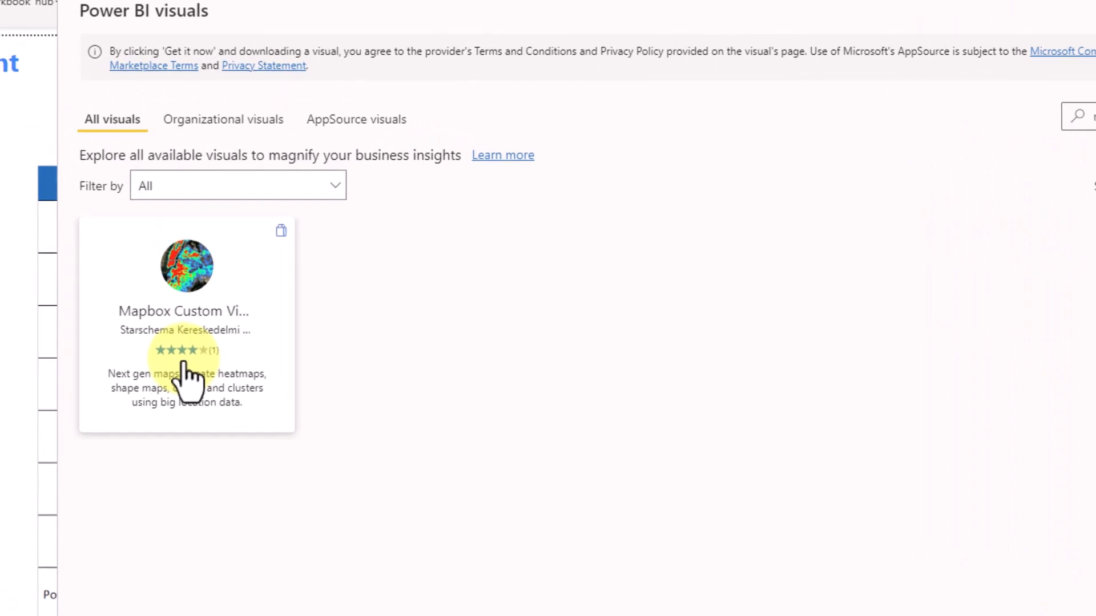
{"action": "left_click", "coordinate": [186, 369]}
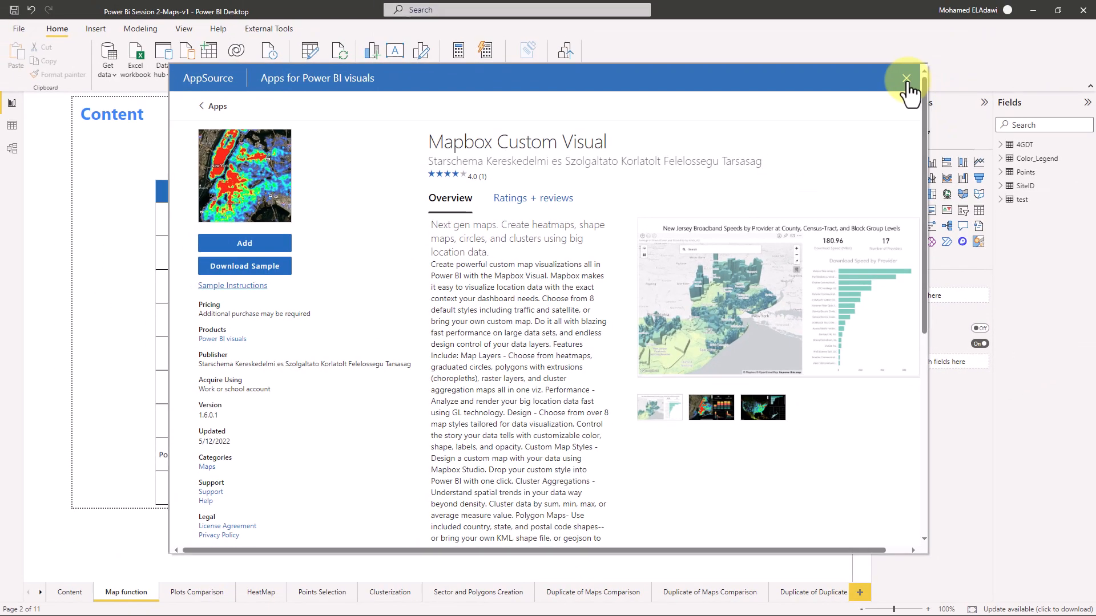
{"action": "left_click", "coordinate": [906, 79]}
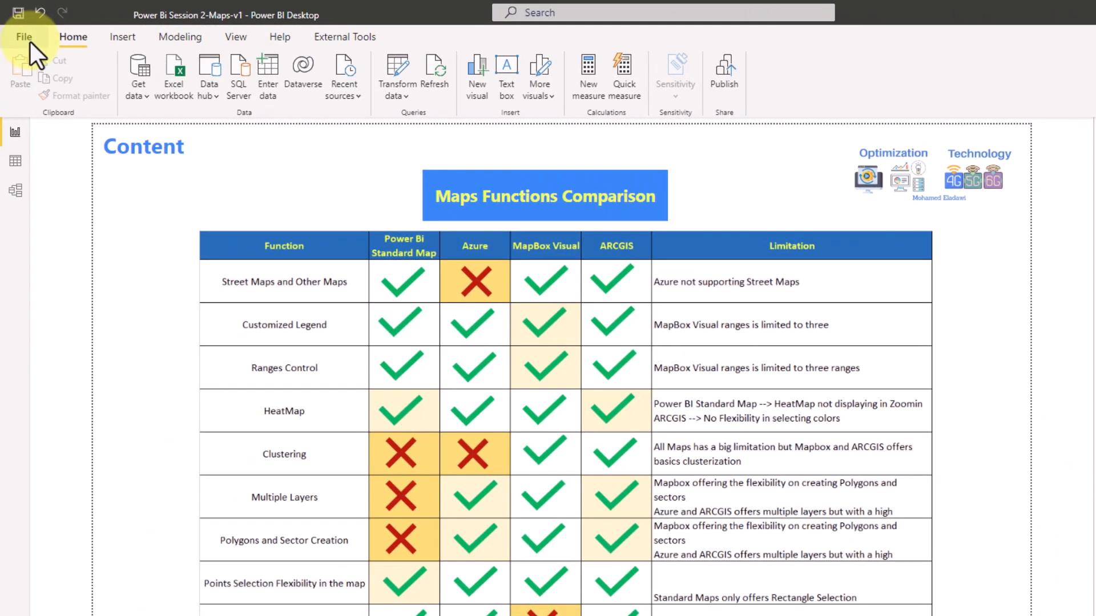
Step: Review the global Preview features, including Azure map visual, and the Security settings for ArcGIS and Map visuals in Options
{"action": "left_click", "coordinate": [24, 38]}
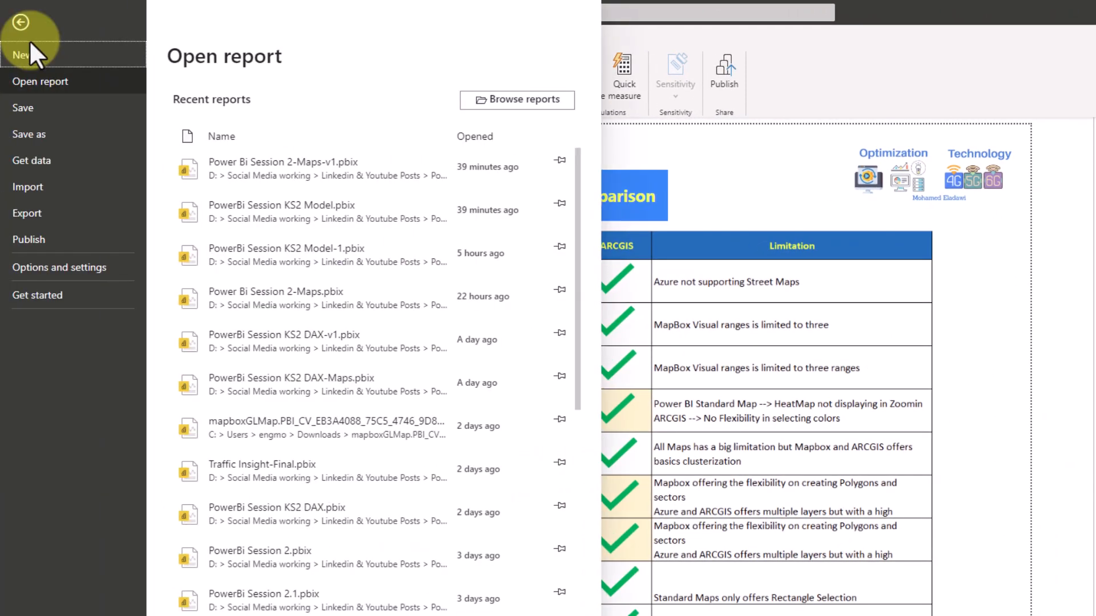
{"action": "left_click", "coordinate": [63, 269]}
{"action": "left_click", "coordinate": [179, 81]}
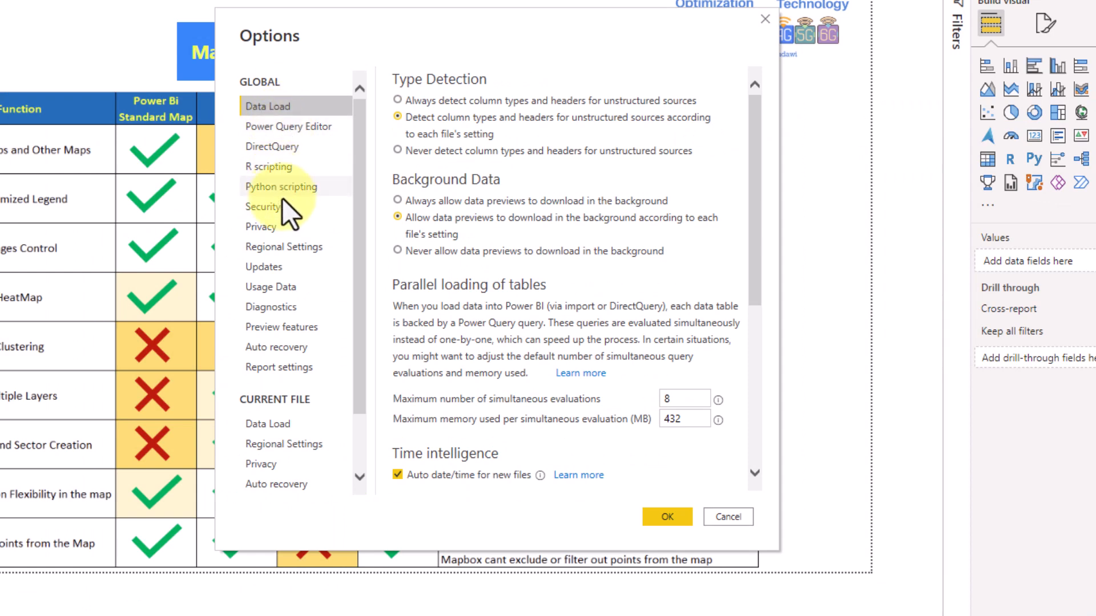
{"action": "left_click", "coordinate": [283, 333]}
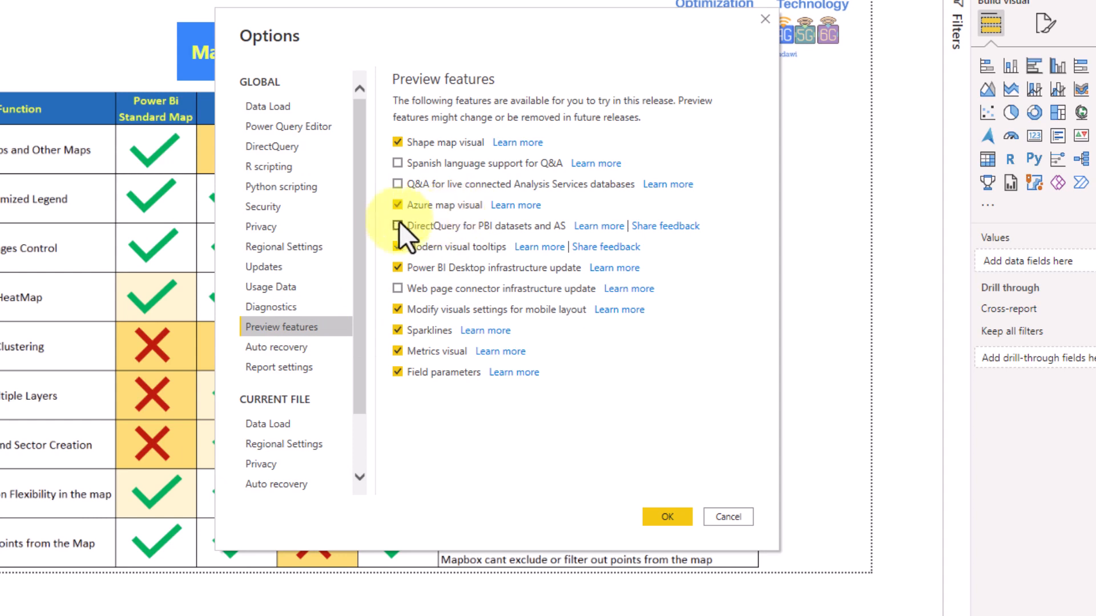
{"action": "left_click", "coordinate": [286, 215]}
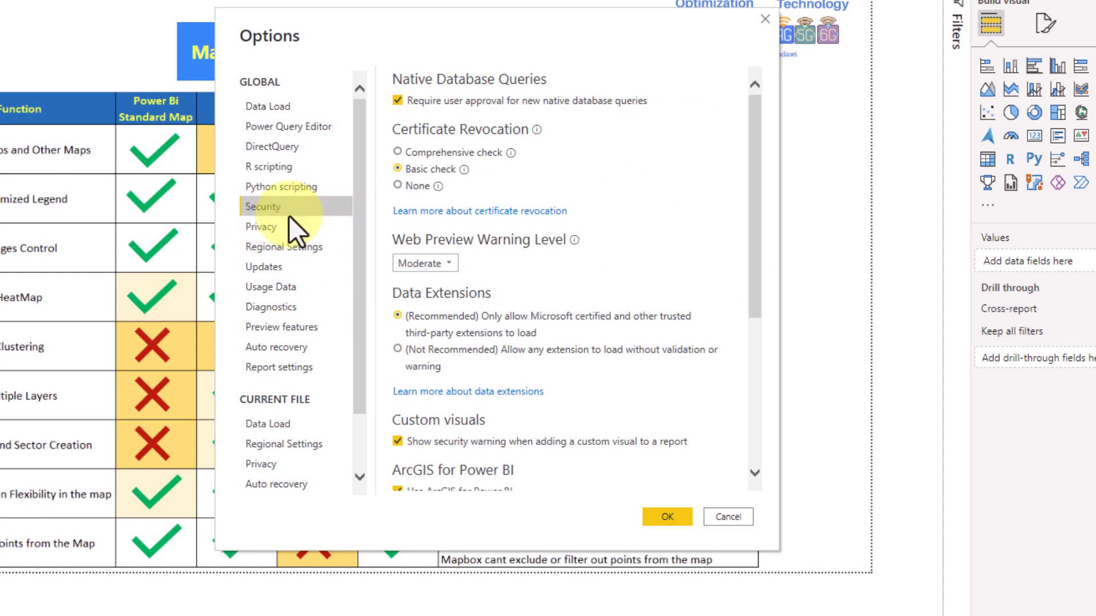
{"action": "left_click_drag", "start_coordinate": [752, 249], "coordinate": [751, 349]}
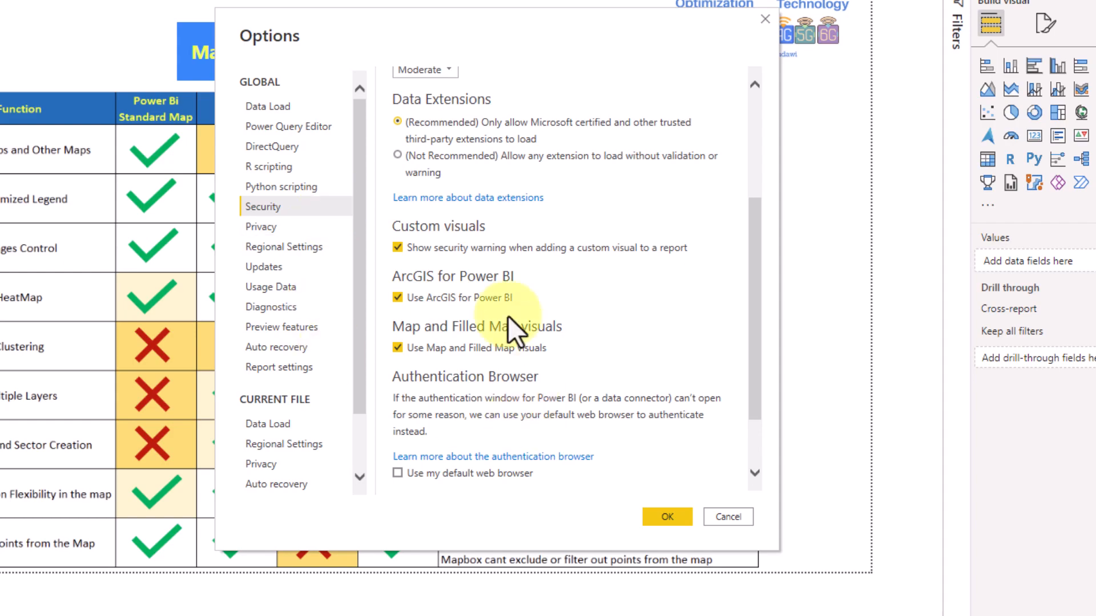
{"action": "left_click", "coordinate": [717, 521]}
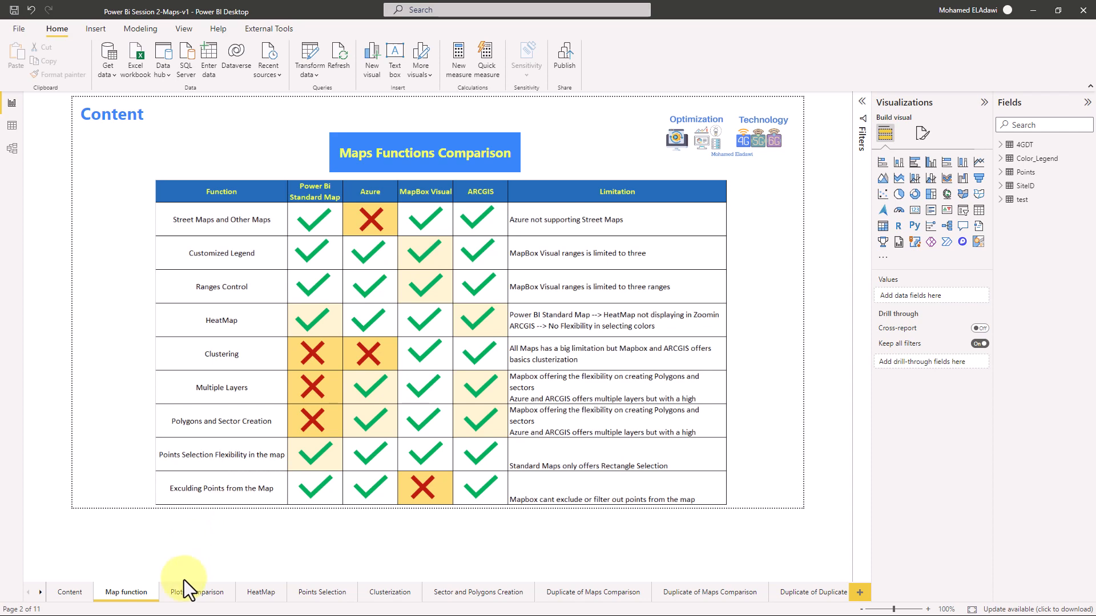
Step: On the Plots Comparison page, examine the ARCGIS, Power BI and Azure plots, including the remaining entries of the Power BI map's legend
{"action": "left_click", "coordinate": [182, 596]}
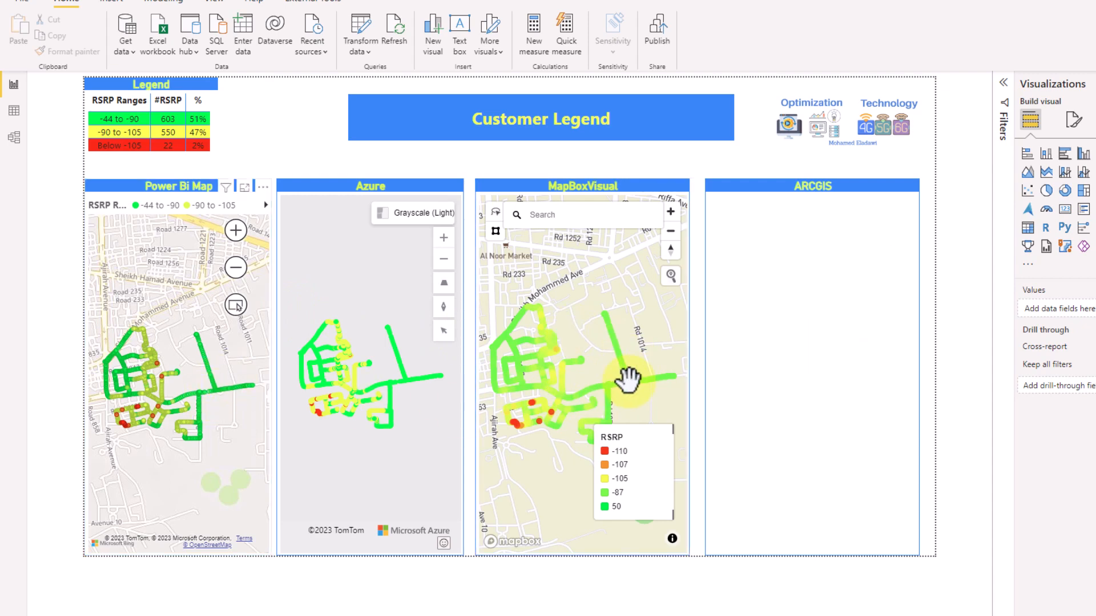
{"action": "left_click", "coordinate": [766, 186]}
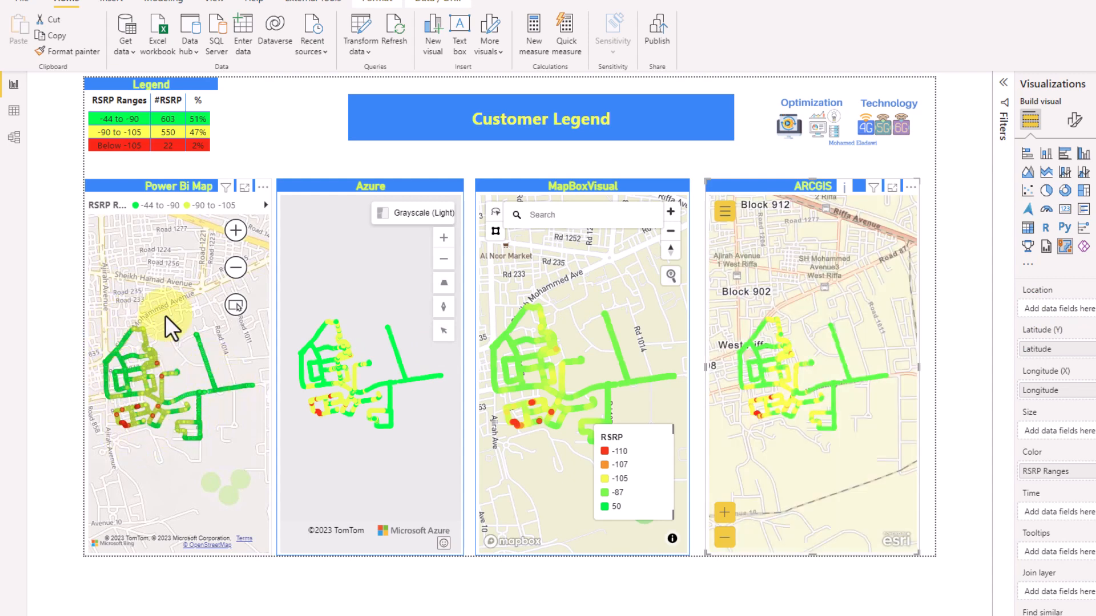
{"action": "left_click", "coordinate": [128, 187]}
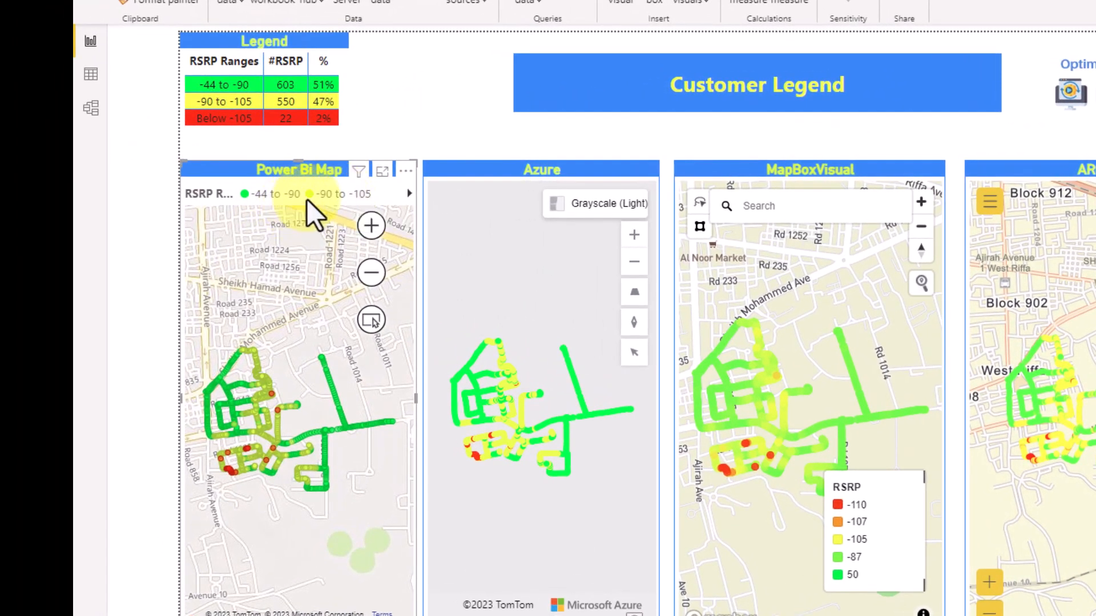
{"action": "left_click", "coordinate": [409, 194]}
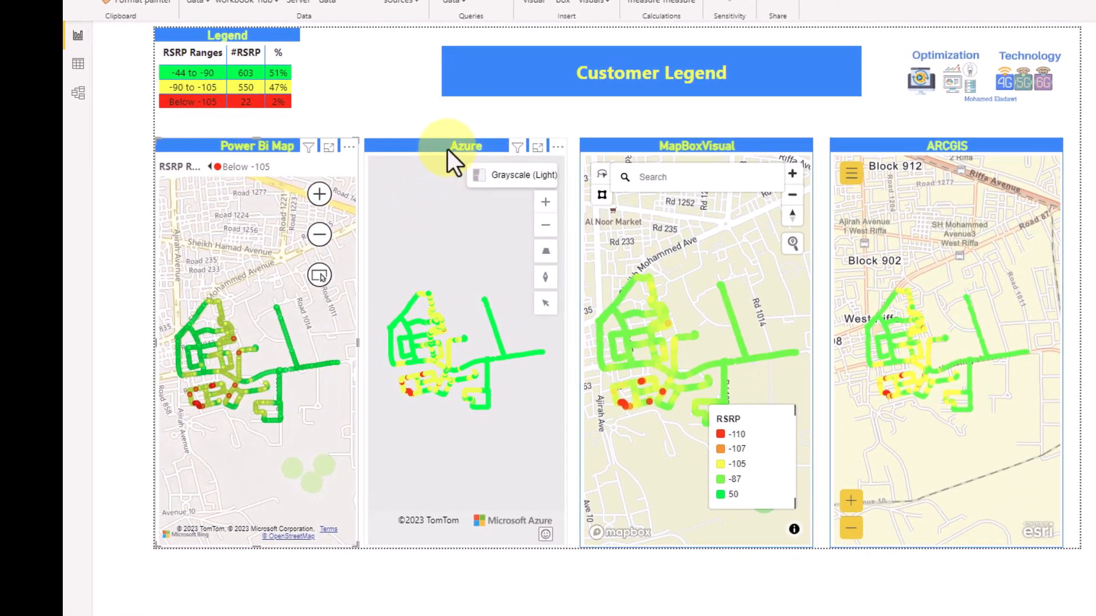
{"action": "left_click", "coordinate": [447, 153]}
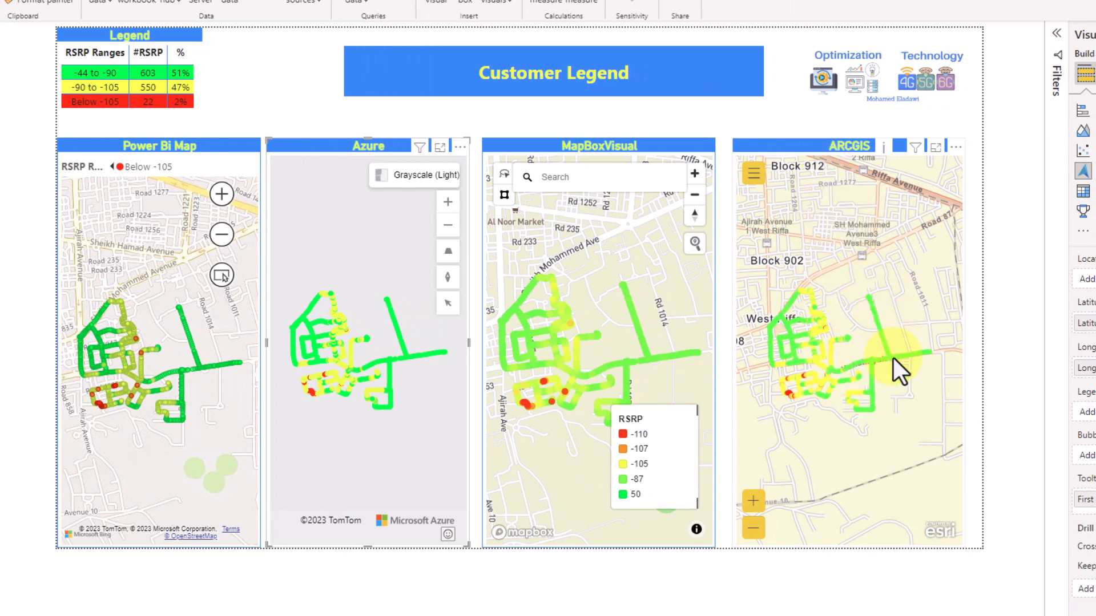
Step: Filter all four coverage maps through the Legend table by the -44 to -90 range, and by the Below -105 range
{"action": "left_click", "coordinate": [781, 366]}
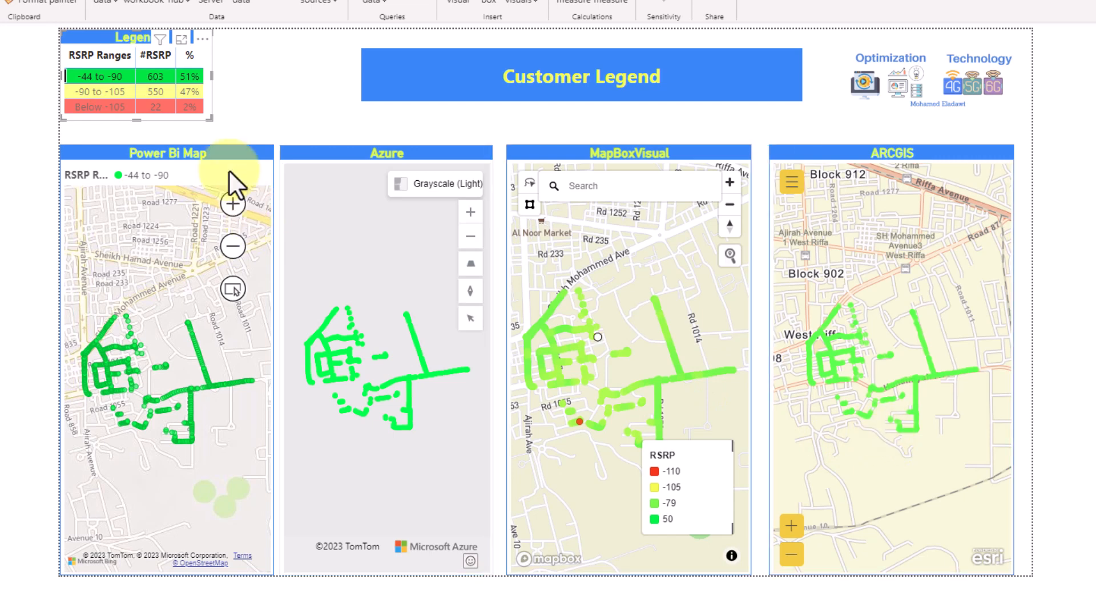
{"action": "left_click", "coordinate": [116, 112]}
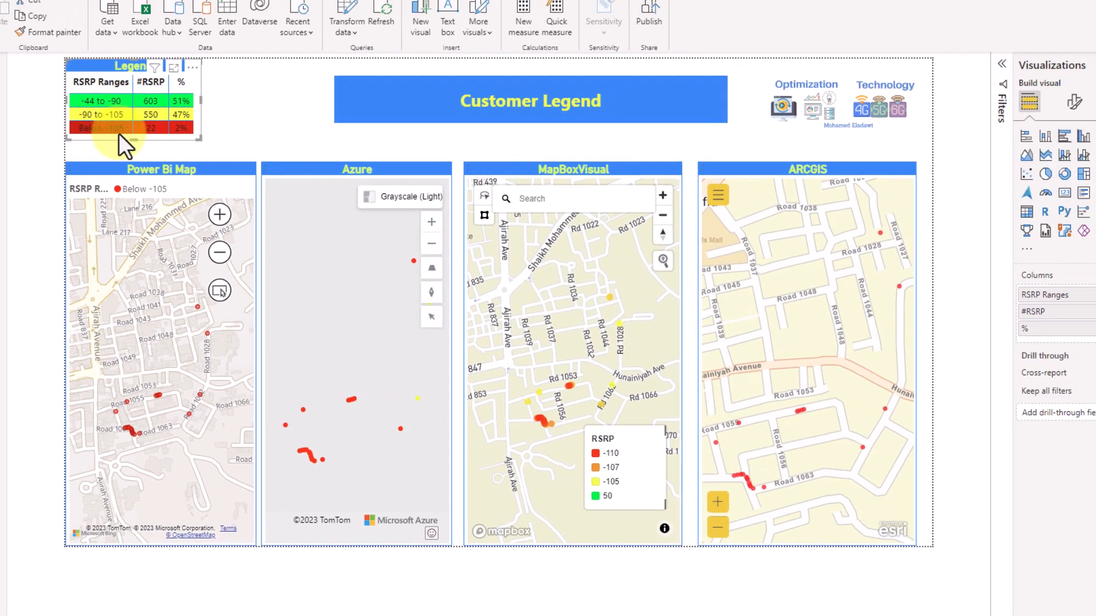
Step: On the HeatMap page, examine how the Power BI Map's heat map over Mecca displays at different zoom levels
{"action": "left_click", "coordinate": [256, 594]}
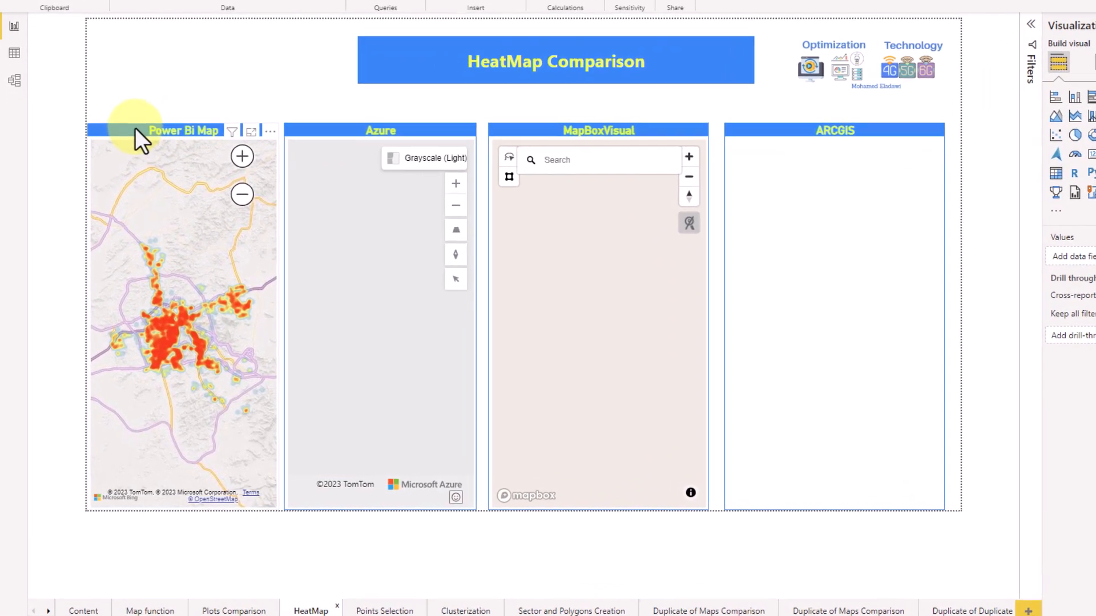
{"action": "left_click", "coordinate": [114, 194]}
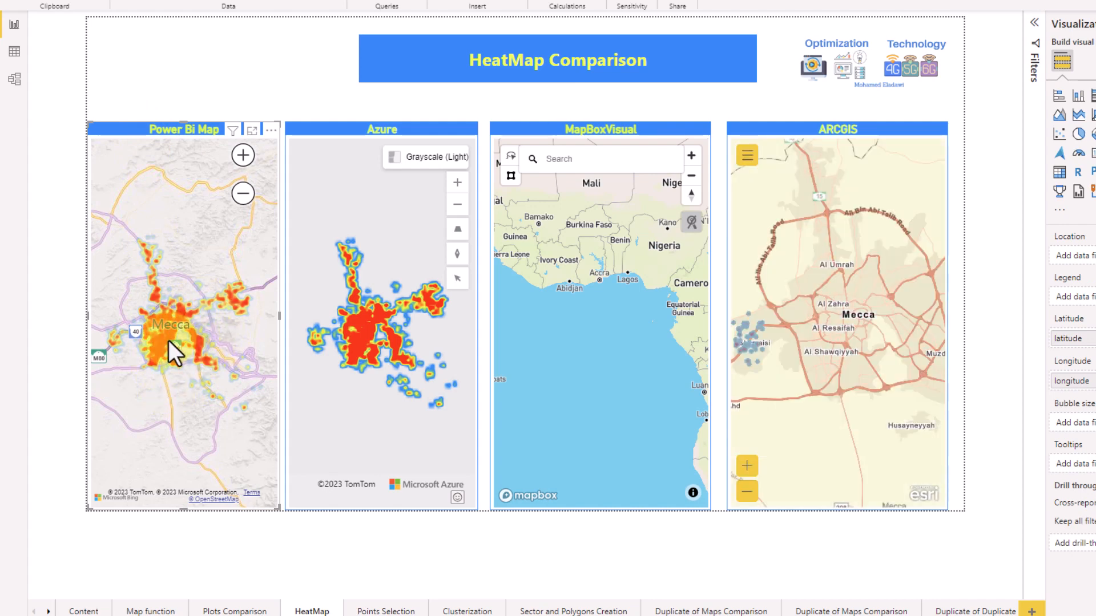
{"action": "scroll", "coordinate": [162, 334], "scroll_direction": "up", "scroll_amount": 4}
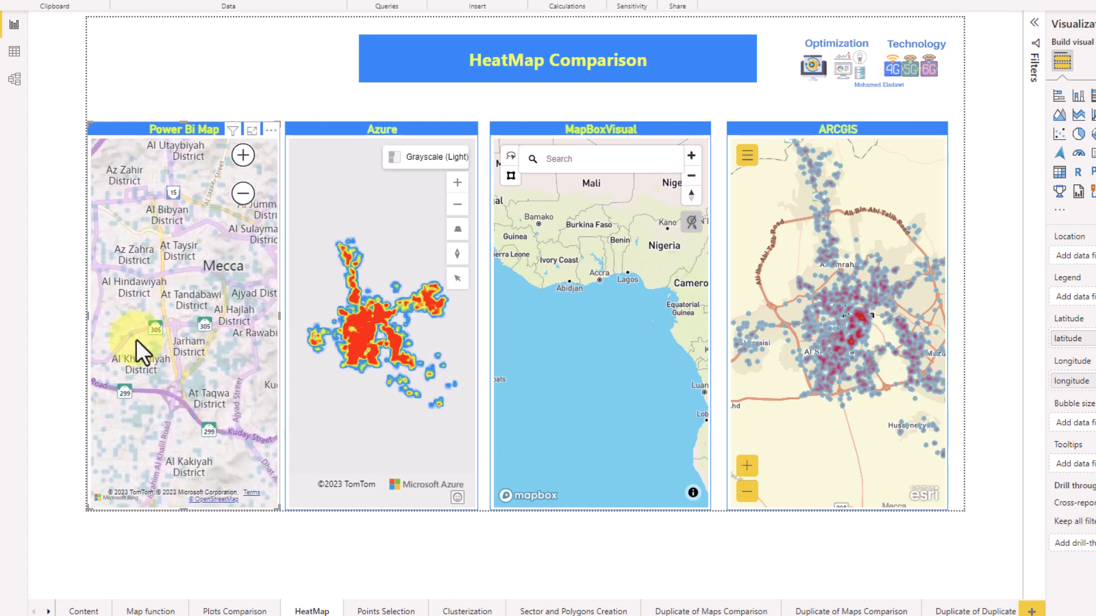
{"action": "scroll", "coordinate": [200, 331], "scroll_direction": "down", "scroll_amount": 2}
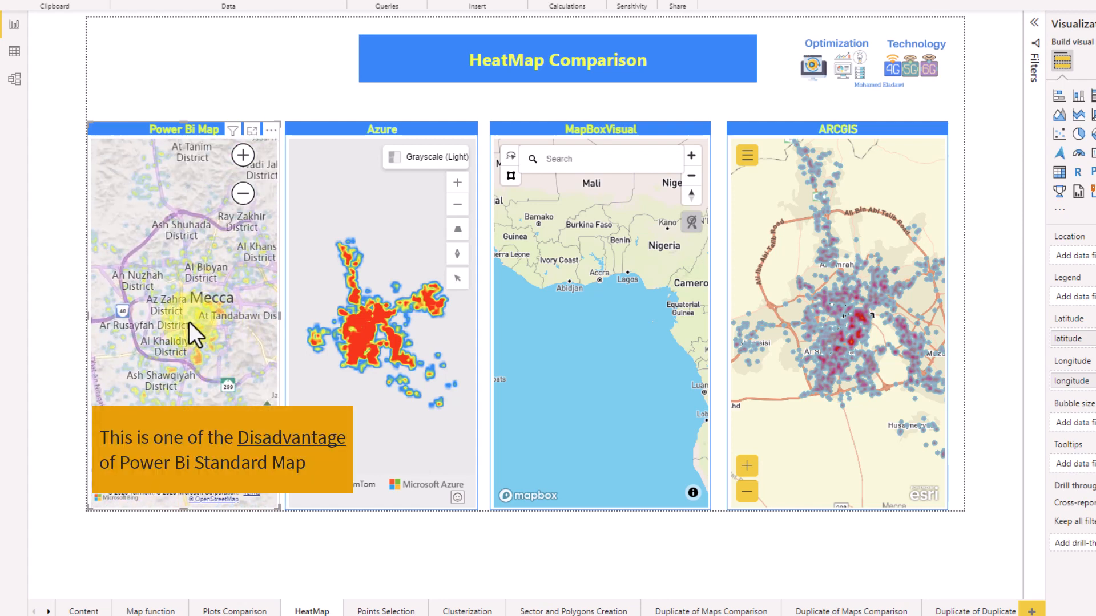
Step: Examine the Azure heat map's hotspots at closer zoom levels and across its extent
{"action": "left_click", "coordinate": [348, 131]}
{"action": "scroll", "coordinate": [379, 319], "scroll_direction": "up", "scroll_amount": 2}
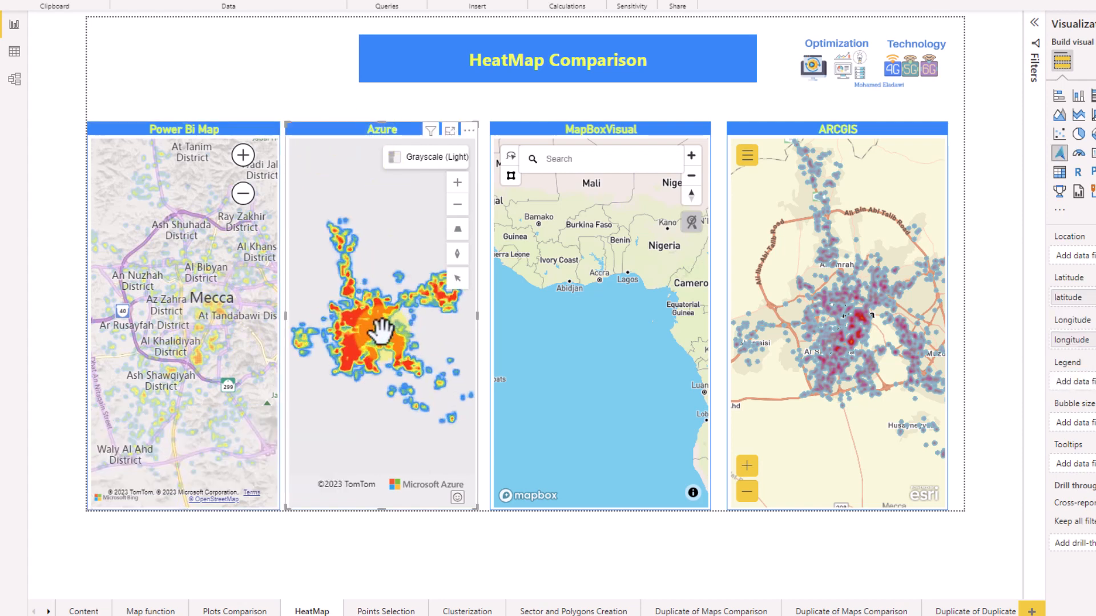
{"action": "scroll", "coordinate": [381, 333], "scroll_direction": "up", "scroll_amount": 4}
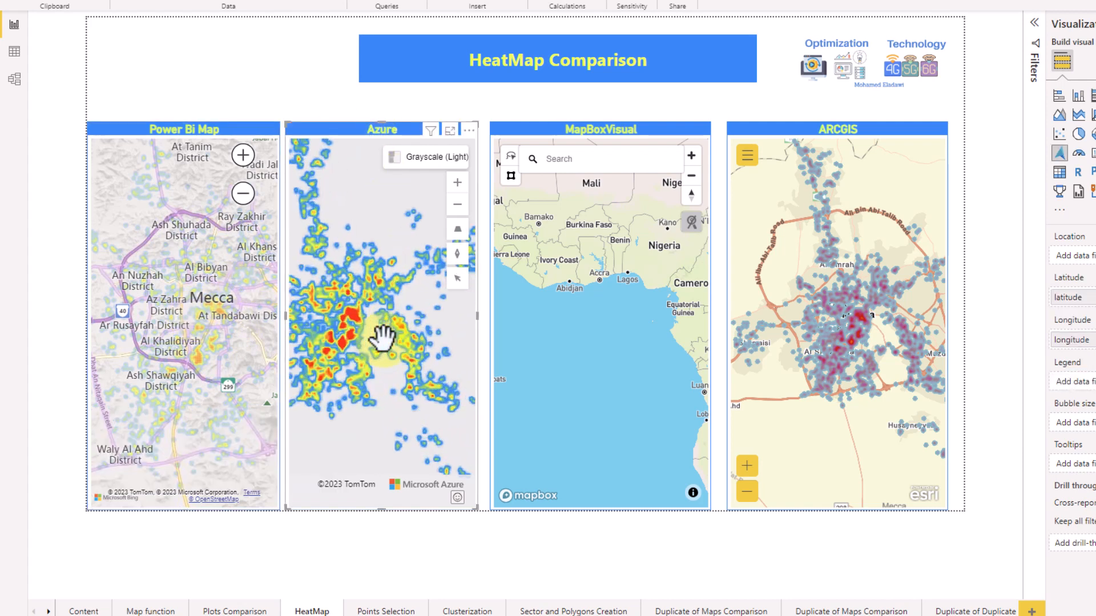
{"action": "scroll", "coordinate": [383, 339], "scroll_direction": "up", "scroll_amount": 2}
{"action": "left_click_drag", "start_coordinate": [386, 339], "coordinate": [420, 341]}
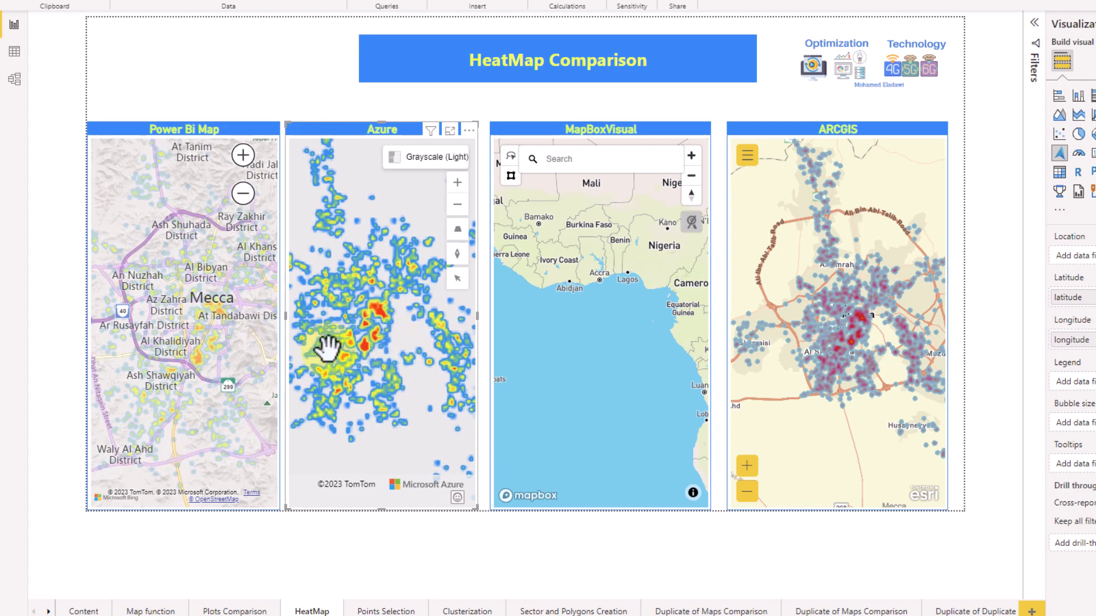
Step: Locate Makkah Al Mokaramah, Mecca, in the MapBoxVisual by searching "mec" and examine its heat map up close
{"action": "left_click", "coordinate": [600, 166]}
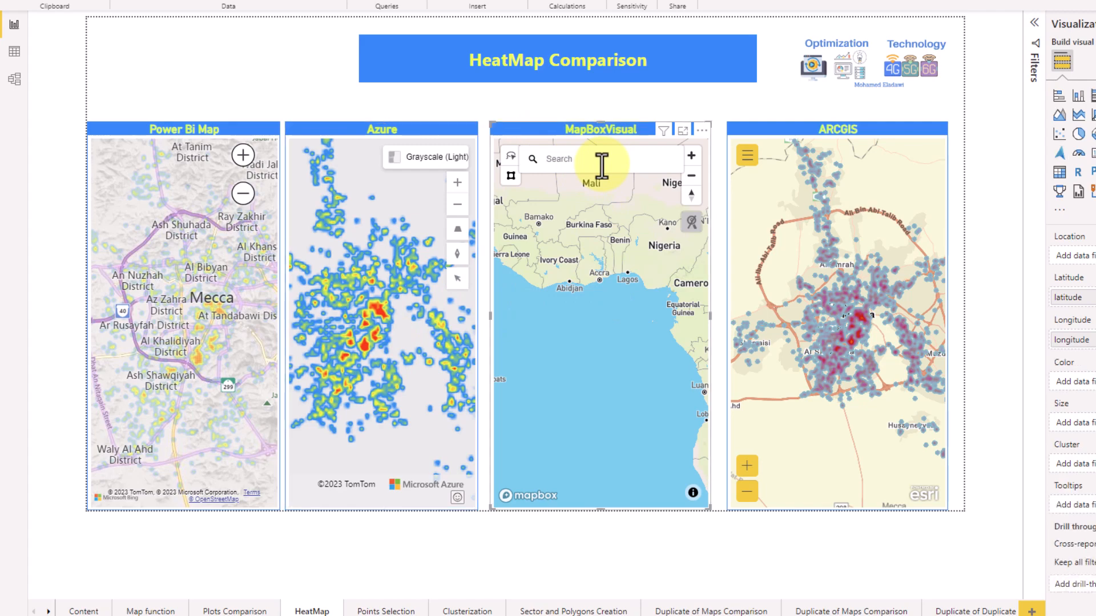
{"action": "type", "text": "mec"}
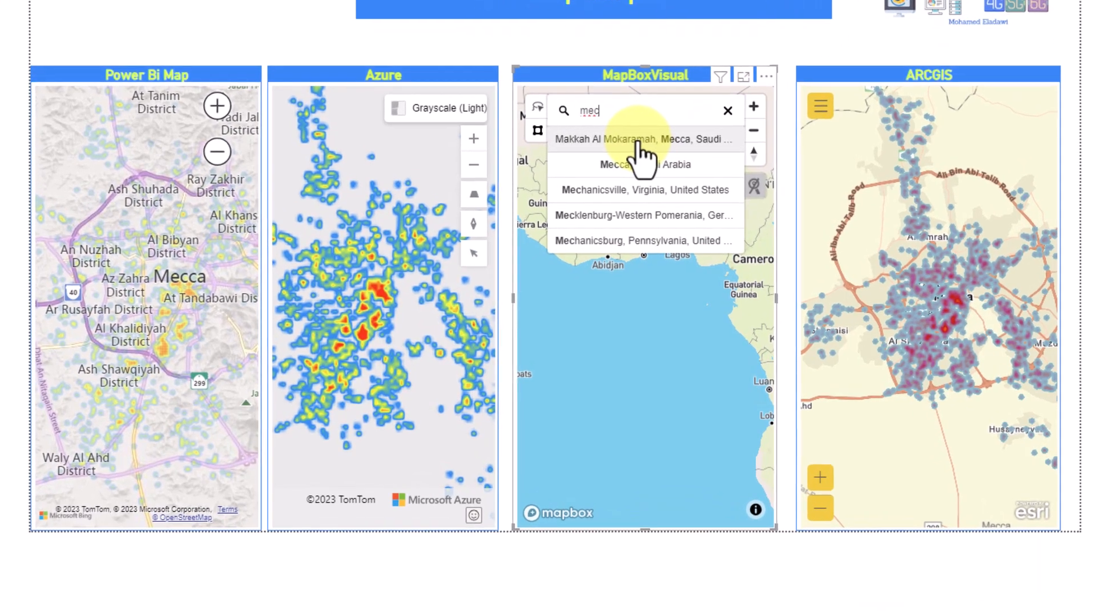
{"action": "left_click", "coordinate": [597, 180]}
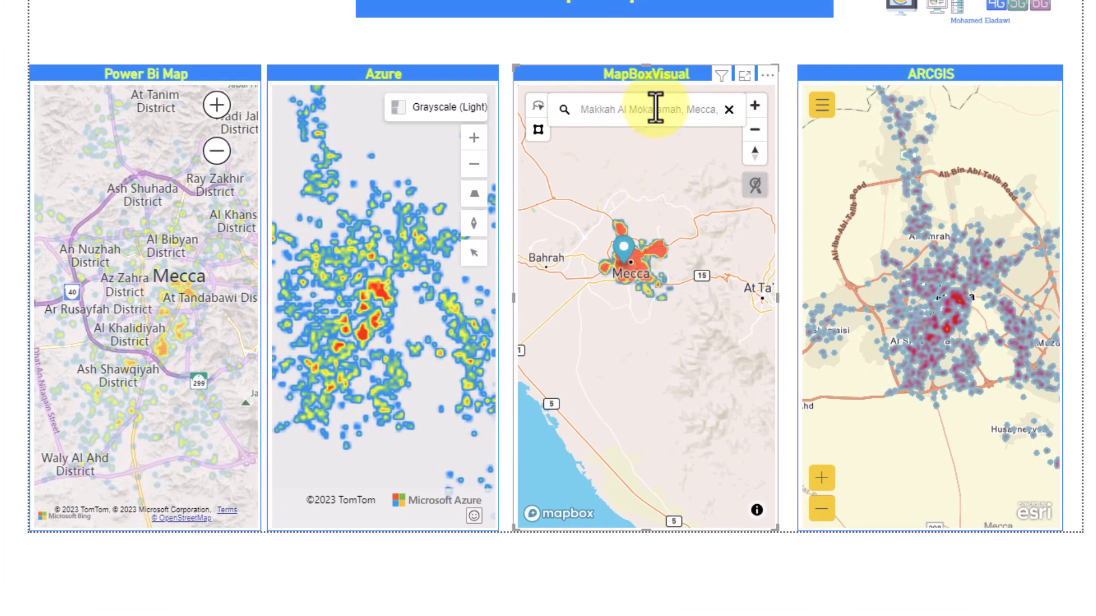
{"action": "scroll", "coordinate": [651, 240], "scroll_direction": "up", "scroll_amount": 3}
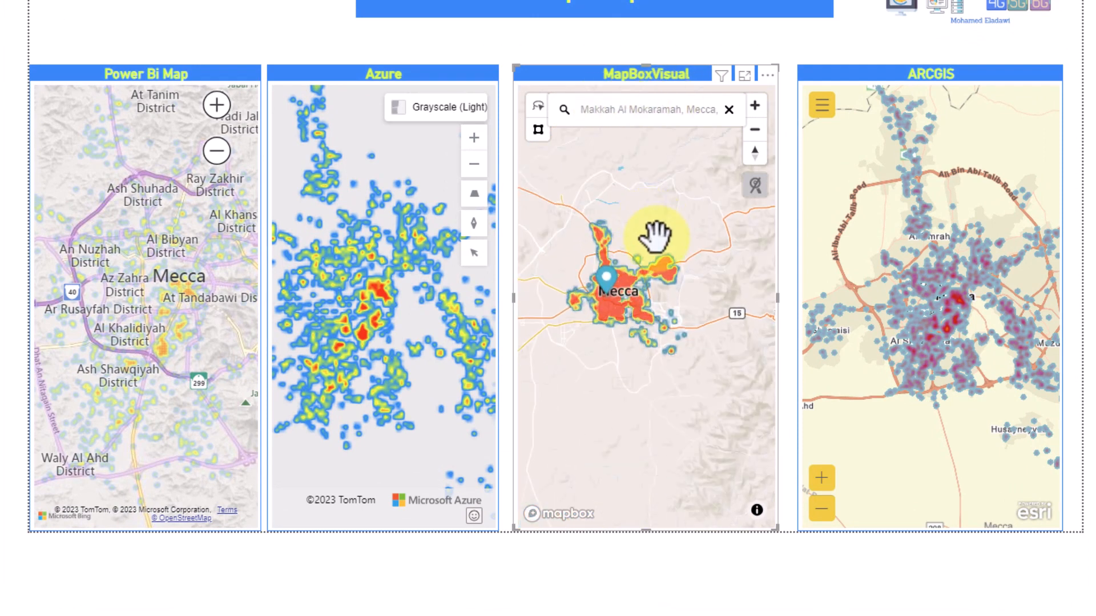
{"action": "scroll", "coordinate": [657, 260], "scroll_direction": "up", "scroll_amount": 2}
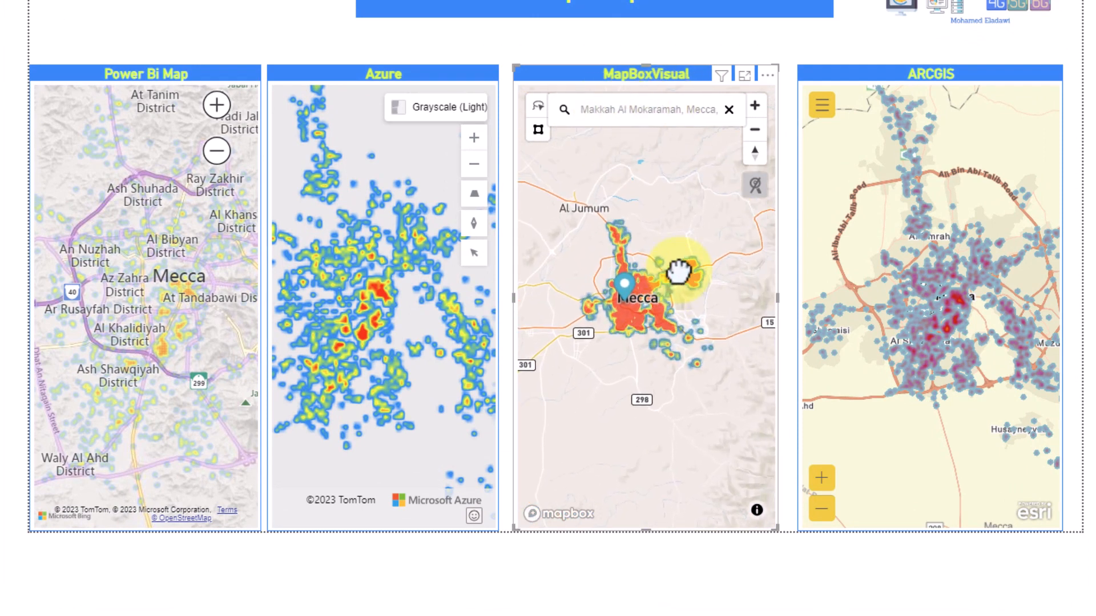
{"action": "scroll", "coordinate": [678, 266], "scroll_direction": "up", "scroll_amount": 3}
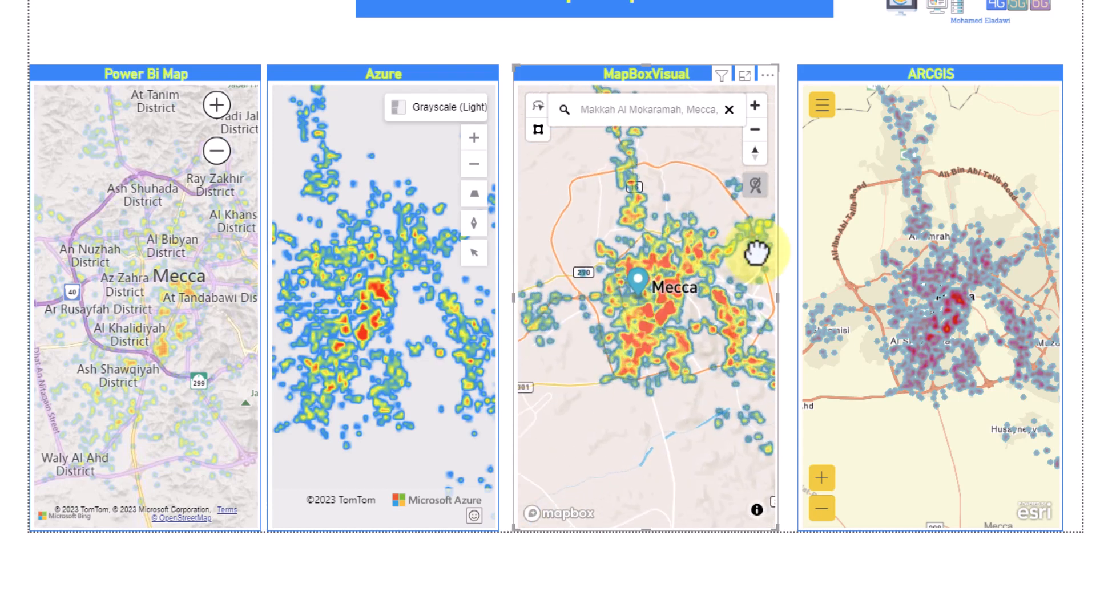
{"action": "scroll", "coordinate": [623, 299], "scroll_direction": "up", "scroll_amount": 3}
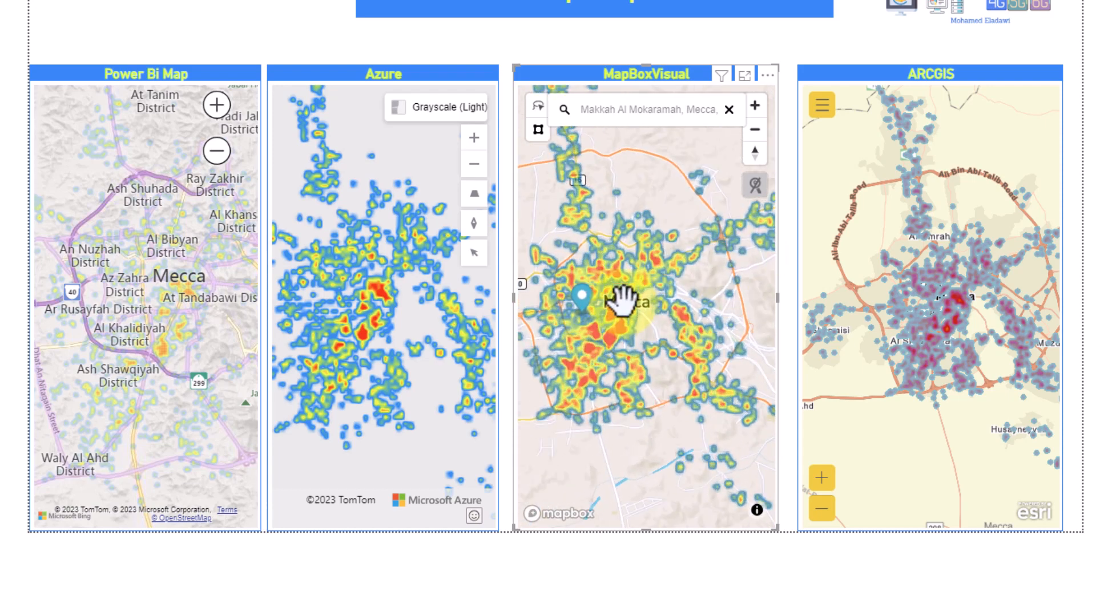
Step: Examine the MapBoxVisual heat map around Mecca at street level and again at a wider zoom
{"action": "scroll", "coordinate": [622, 301], "scroll_direction": "up", "scroll_amount": 5}
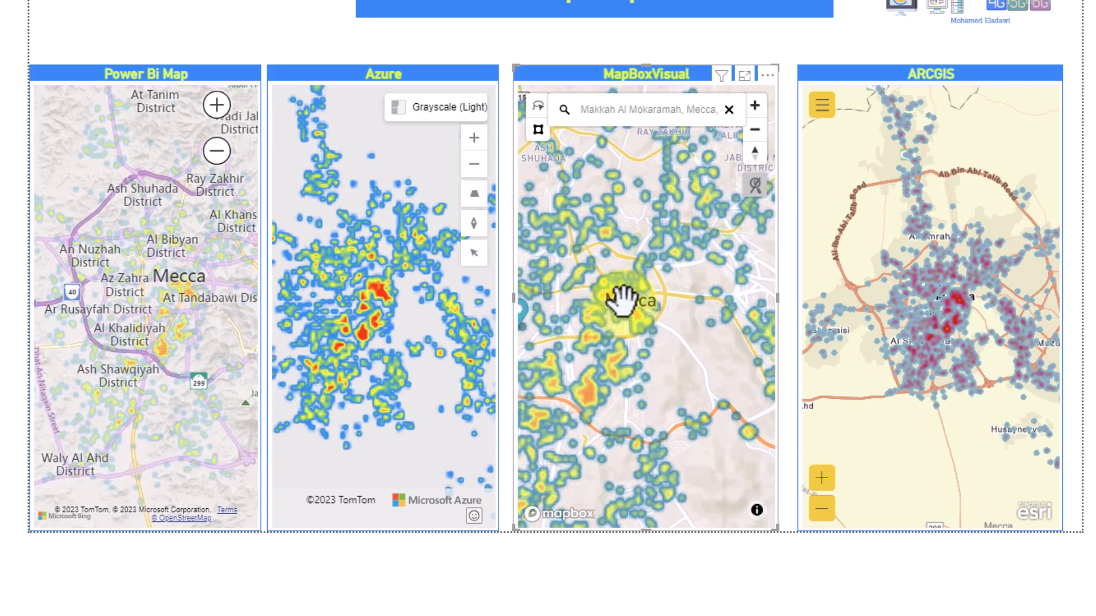
{"action": "mouse_move", "coordinate": [621, 376]}
{"action": "left_mouse_down"}
{"action": "mouse_move", "coordinate": [669, 372]}
{"action": "mouse_move", "coordinate": [695, 352]}
{"action": "left_mouse_up"}
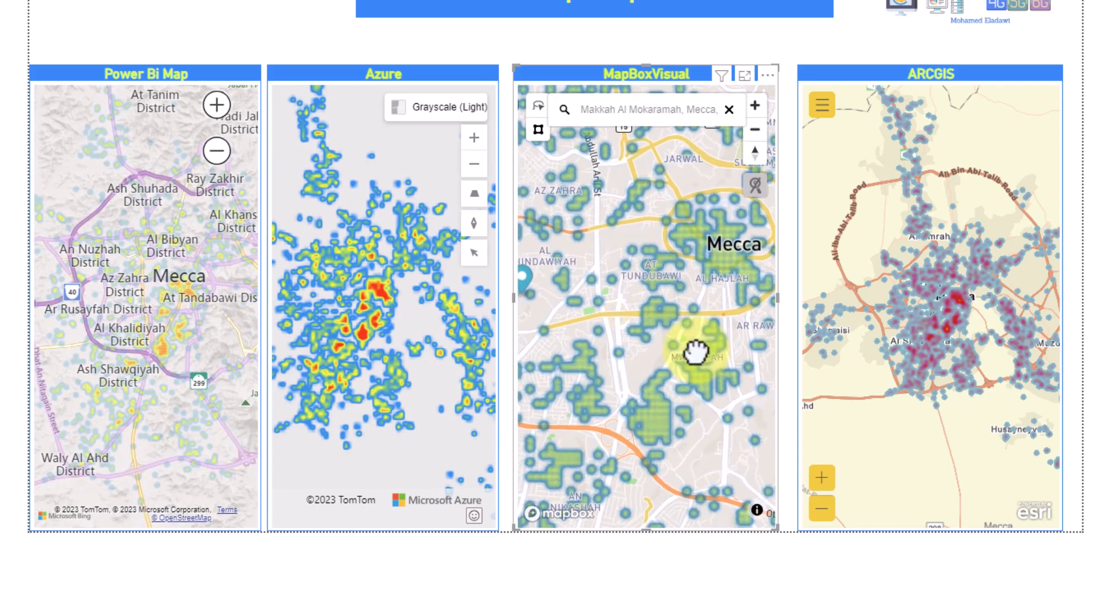
{"action": "scroll", "coordinate": [665, 352], "scroll_direction": "down", "scroll_amount": 5}
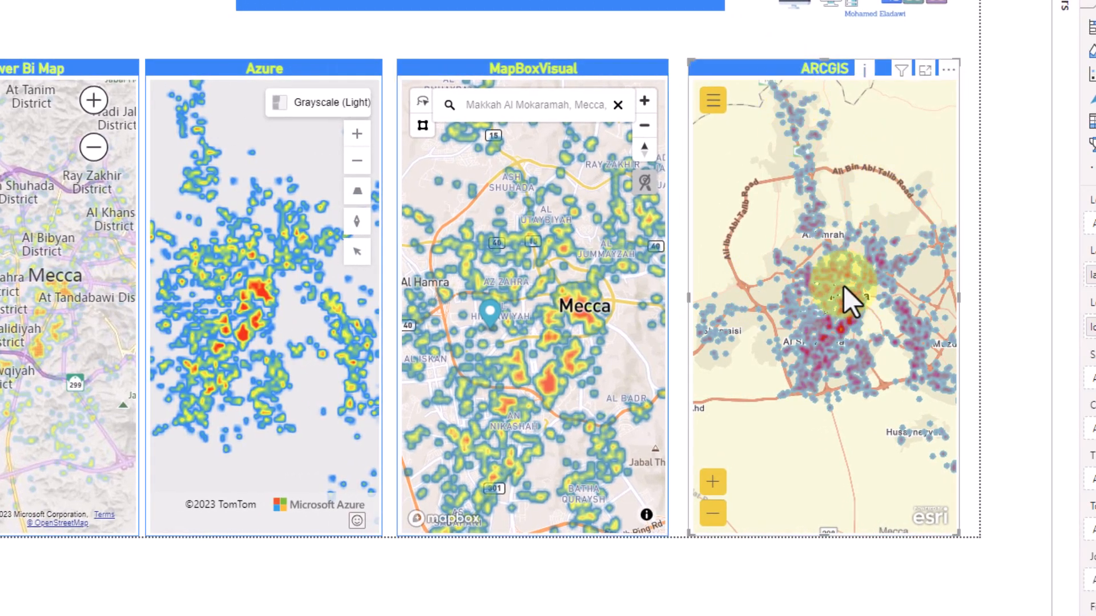
Step: Examine the ARCGIS heat map over Mecca up close and inspect the coordinates of points near the city centre
{"action": "scroll", "coordinate": [845, 293], "scroll_direction": "up", "scroll_amount": 5}
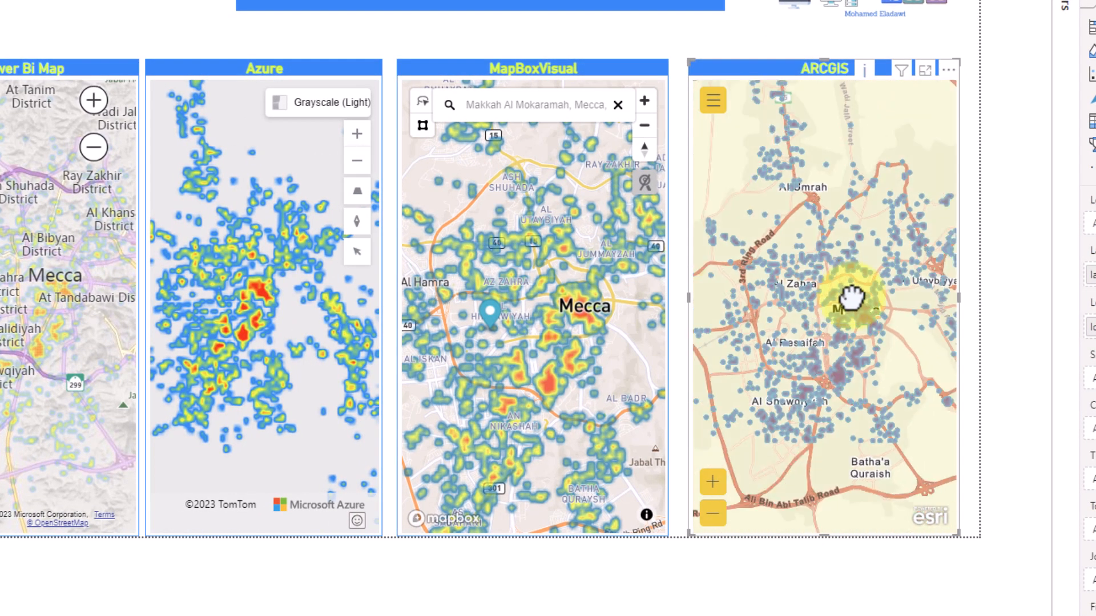
{"action": "left_click", "coordinate": [851, 296]}
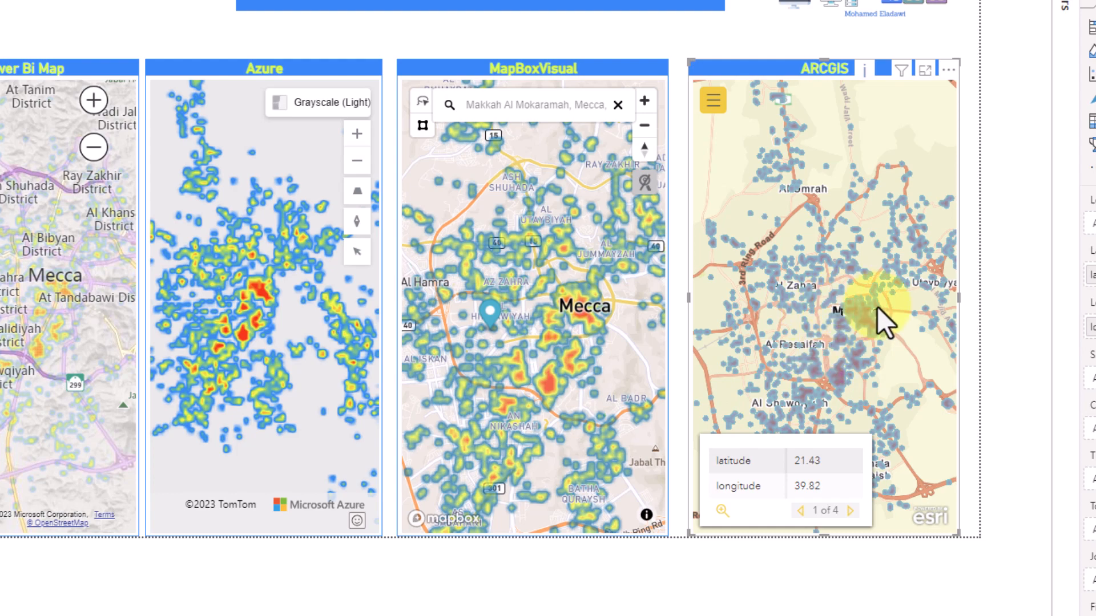
{"action": "left_click", "coordinate": [858, 303]}
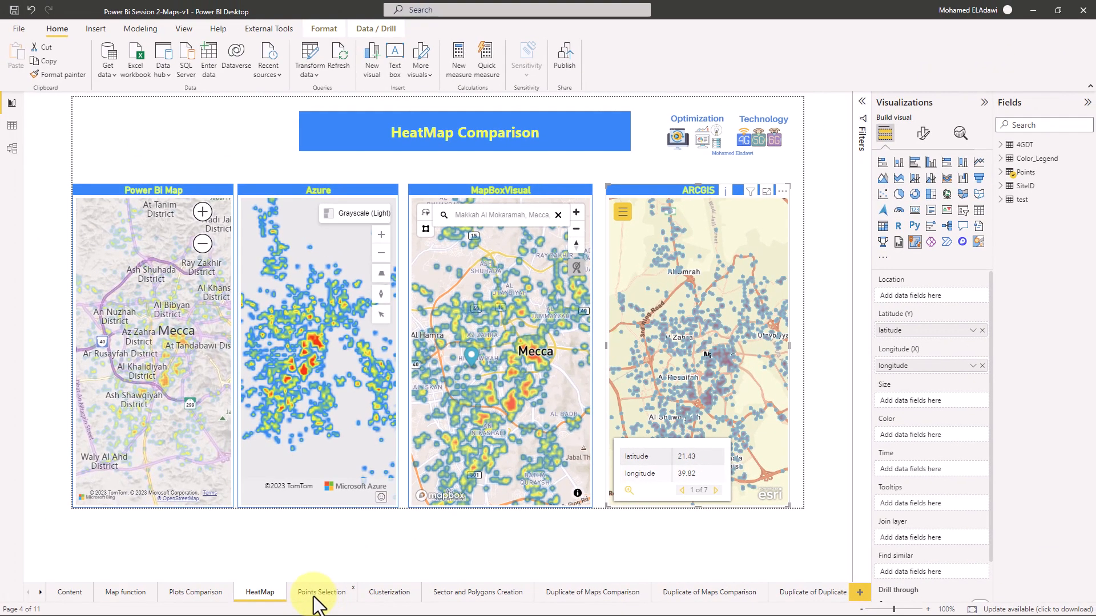
Step: On the Points Selection page, select the northernmost points of the Power BI Map with a rectangle
{"action": "left_click", "coordinate": [315, 594]}
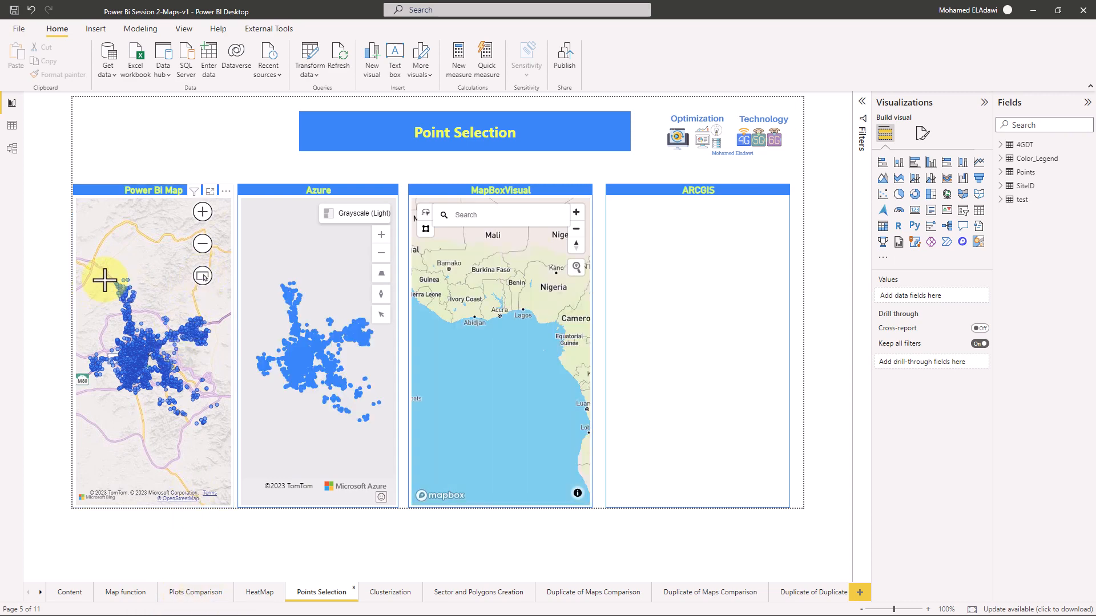
{"action": "scroll", "coordinate": [105, 279], "scroll_direction": "up", "scroll_amount": 5}
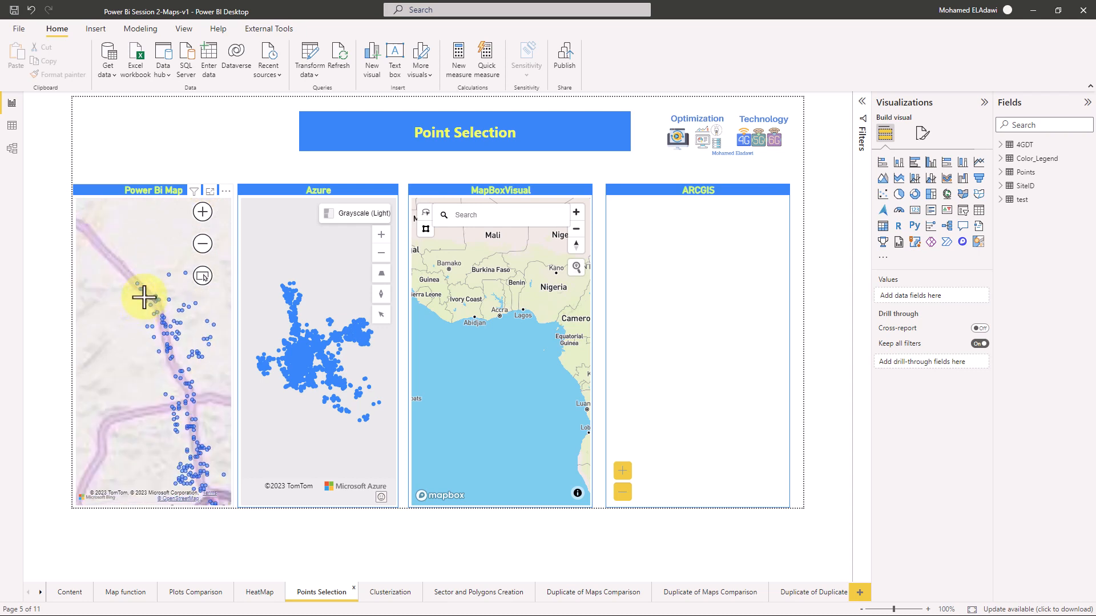
{"action": "left_click_drag", "start_coordinate": [123, 274], "coordinate": [220, 342]}
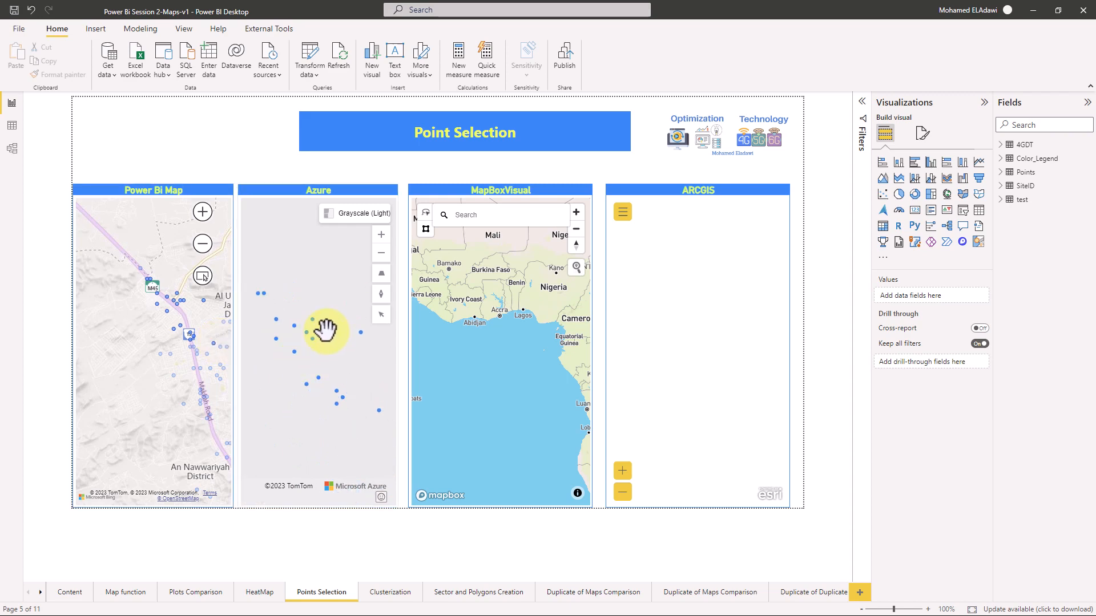
Step: Exclude the selected northern points from the Power BI Map
{"action": "left_click", "coordinate": [181, 303]}
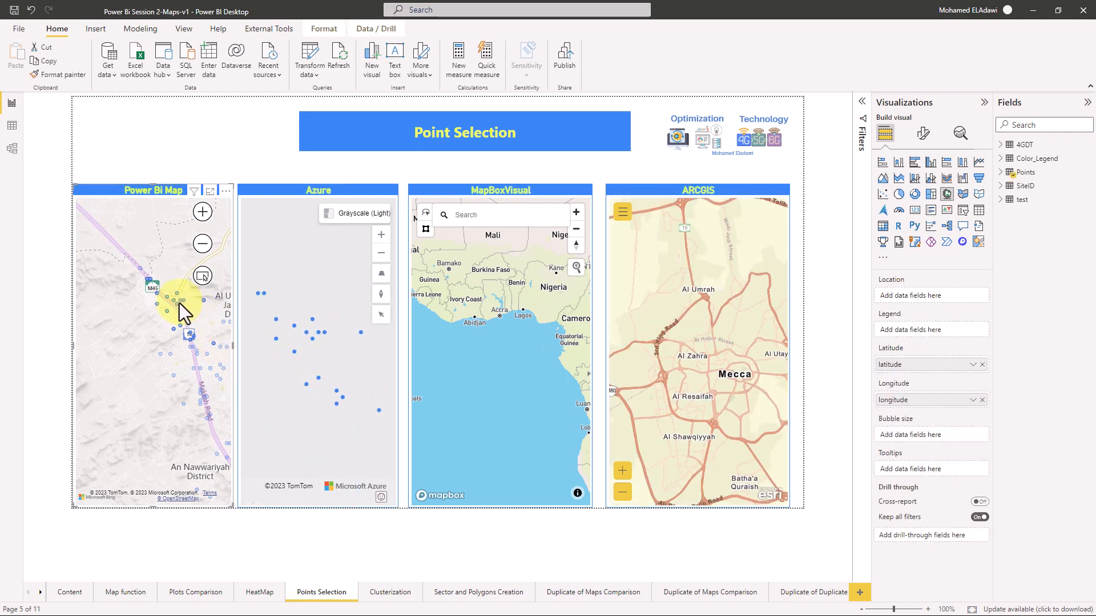
{"action": "right_click", "coordinate": [179, 303]}
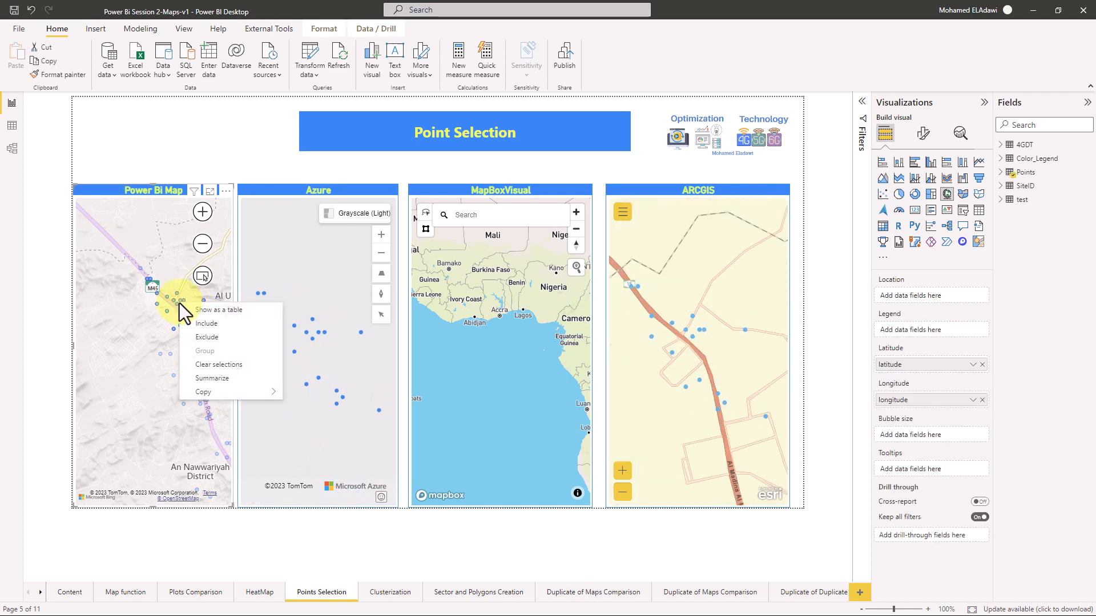
{"action": "left_click", "coordinate": [217, 338]}
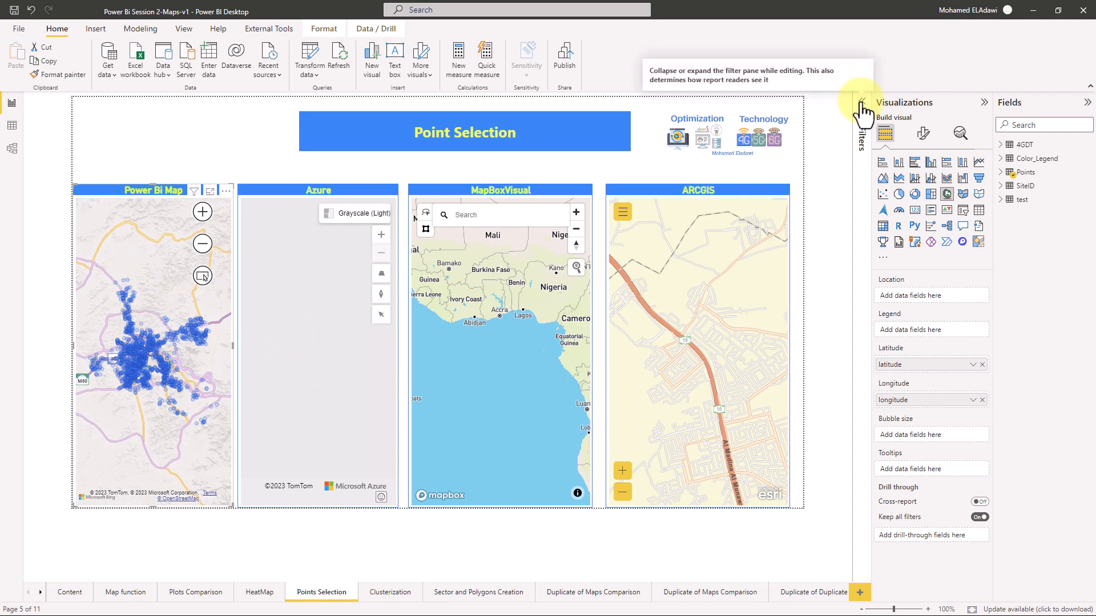
Step: Show the Power BI Map's filters and remove its Excluded filter
{"action": "left_click", "coordinate": [863, 102]}
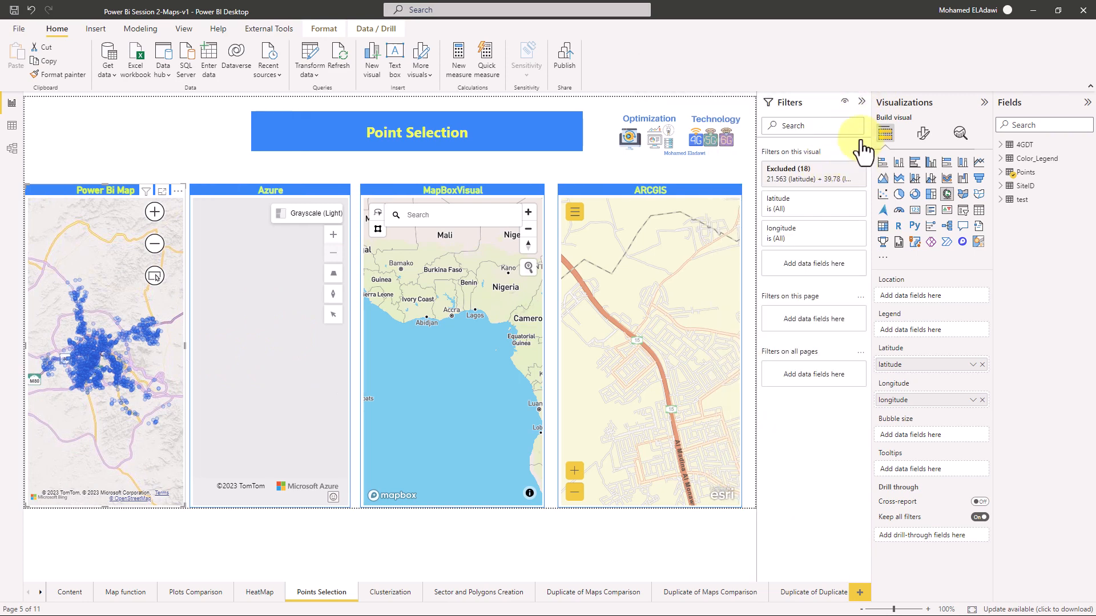
{"action": "left_click", "coordinate": [861, 103]}
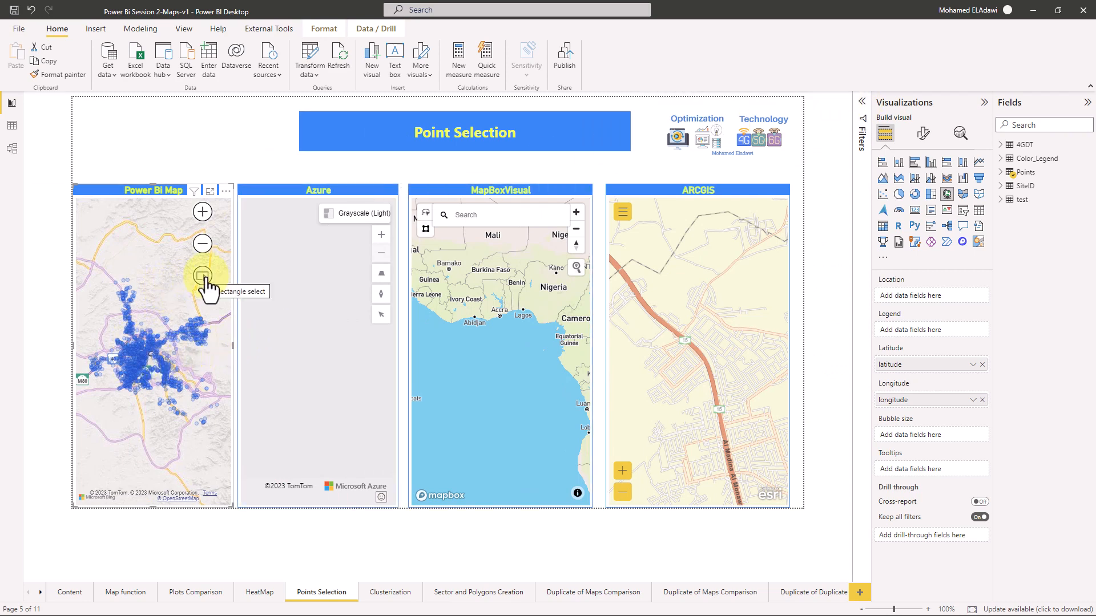
{"action": "left_click", "coordinate": [863, 103]}
{"action": "left_click", "coordinate": [845, 169]}
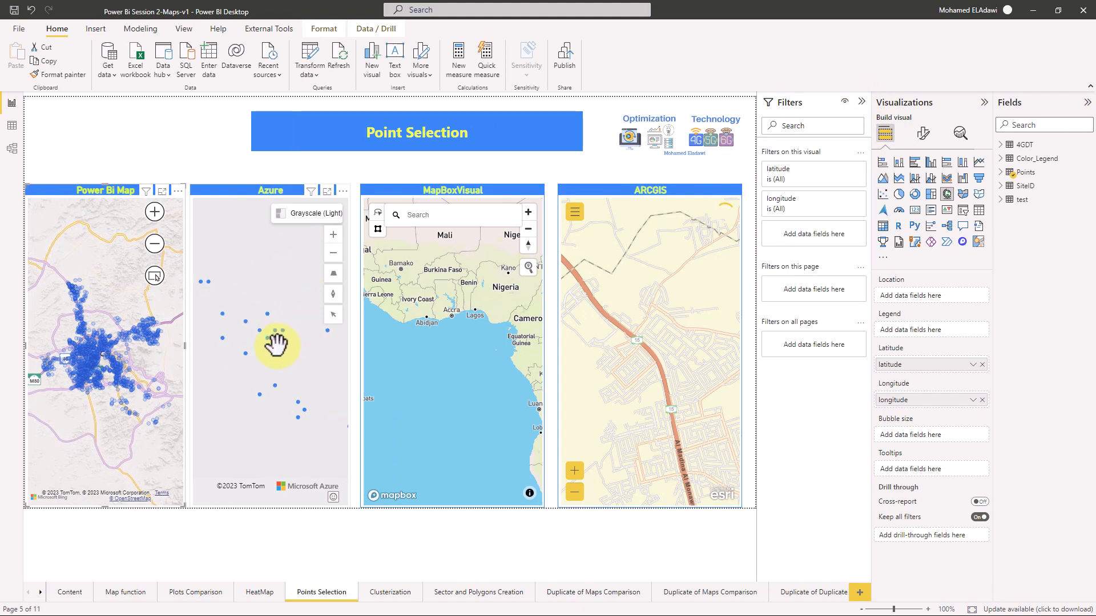
Step: Locate Makkah Al Mokaramah, Mecca, in the Point Selection page's MapBoxVisual by searching "mec"
{"action": "mouse_move", "coordinate": [334, 314]}
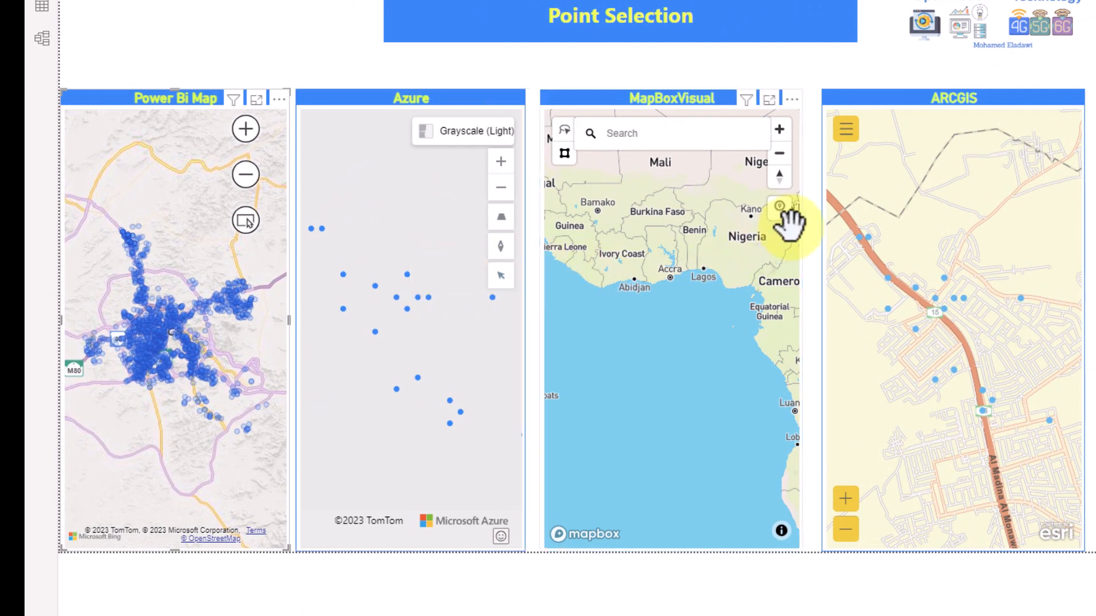
{"action": "left_click", "coordinate": [688, 144]}
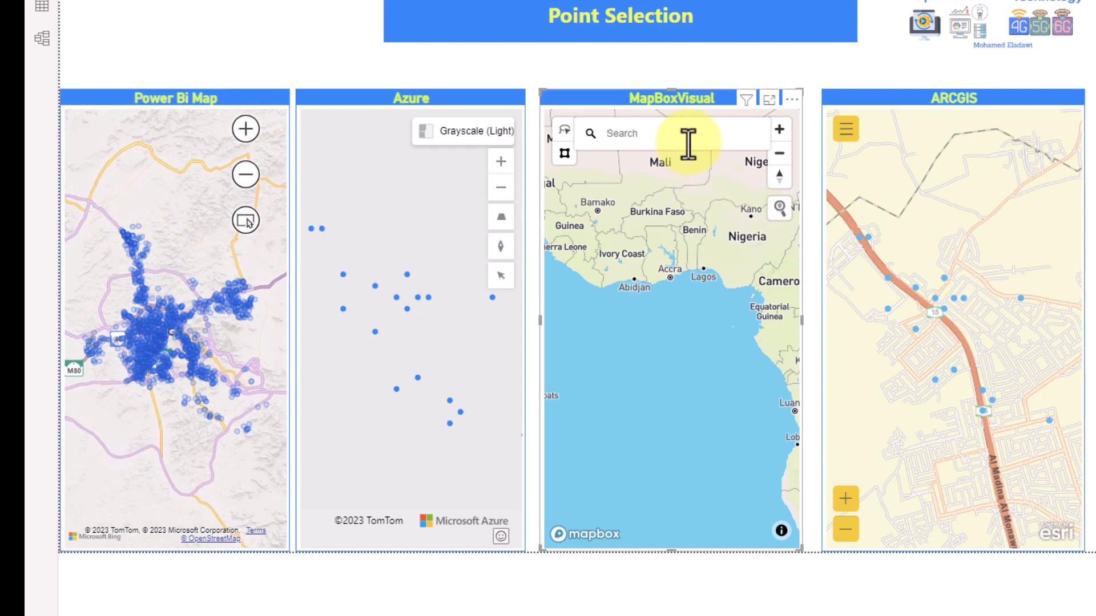
{"action": "type", "text": "mec"}
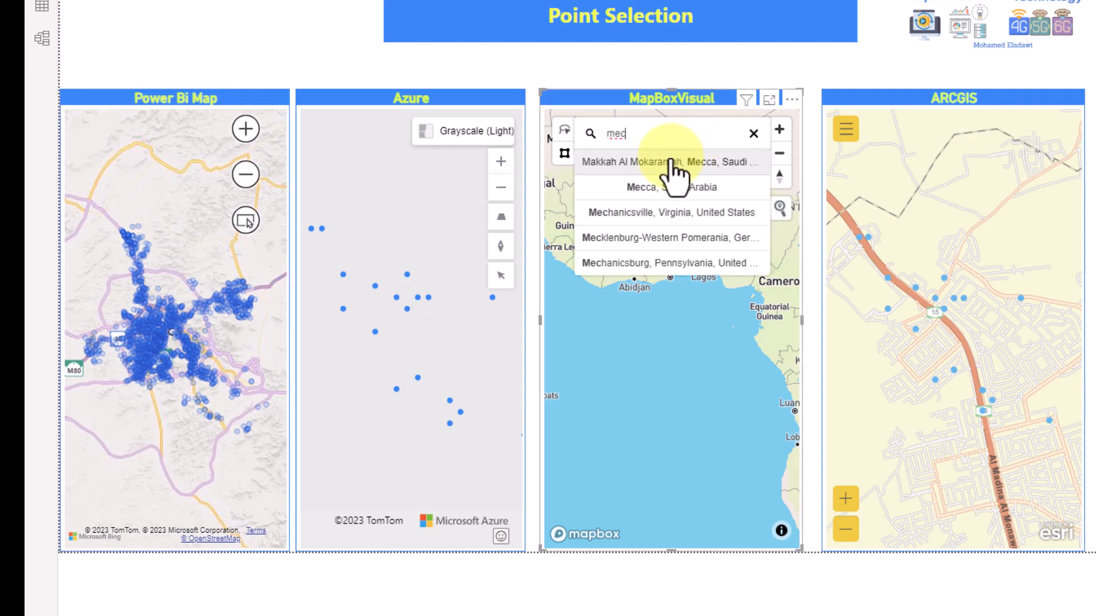
{"action": "left_click", "coordinate": [674, 164]}
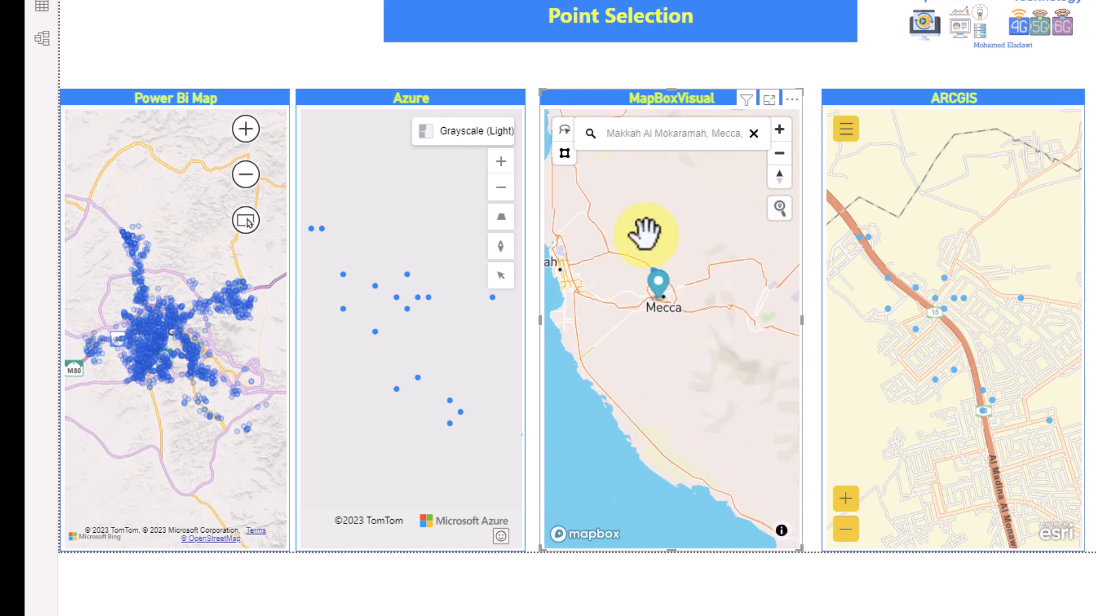
Step: Try the MapBoxVisual's selection tool, leave it, and bring the filtered points near Al Nawariyah into close view
{"action": "left_click", "coordinate": [564, 153]}
{"action": "scroll", "coordinate": [645, 265], "scroll_direction": "up", "scroll_amount": 5}
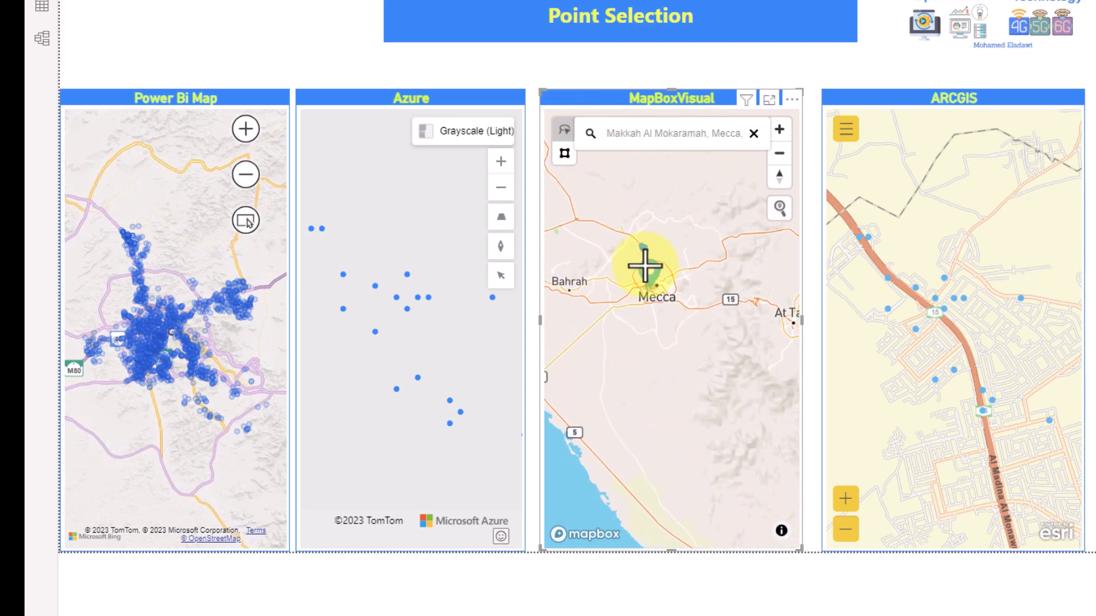
{"action": "scroll", "coordinate": [665, 287], "scroll_direction": "up", "scroll_amount": 3}
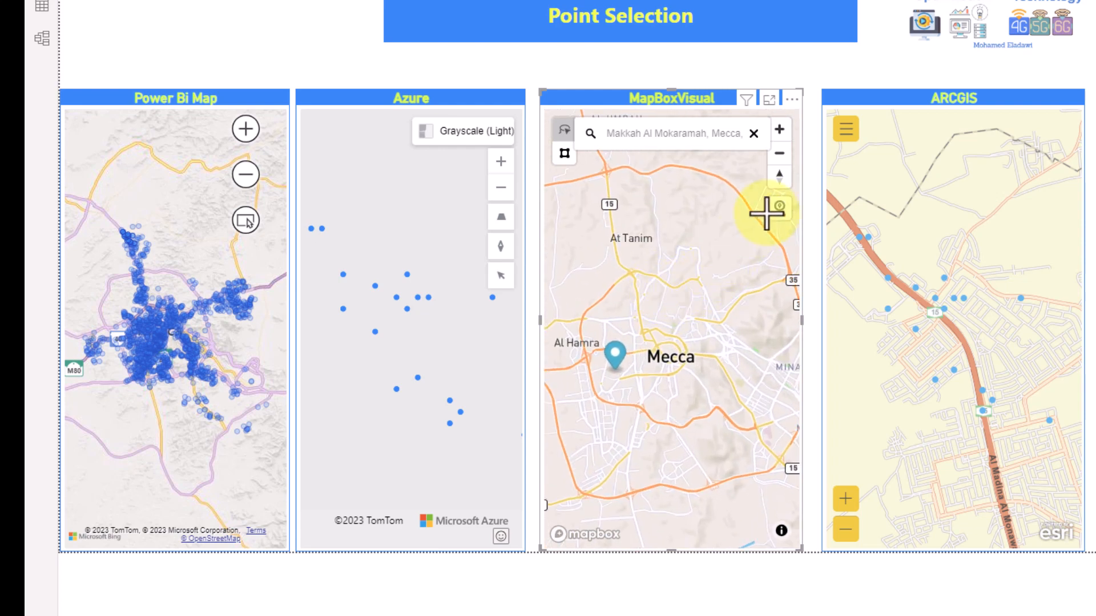
{"action": "key", "text": "Escape"}
{"action": "left_click_drag", "start_coordinate": [666, 250], "coordinate": [746, 453]}
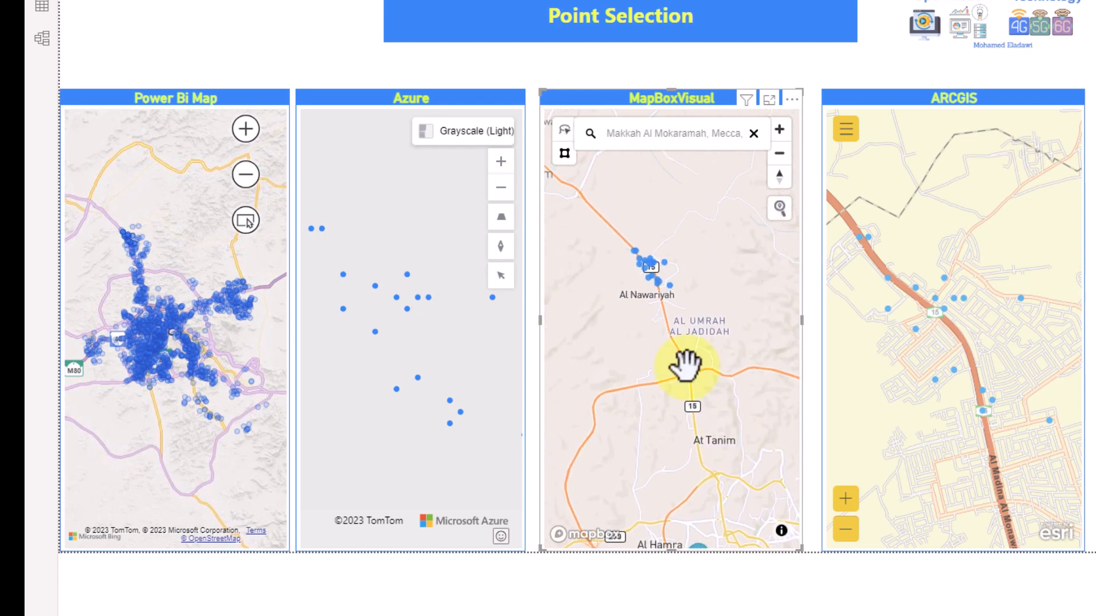
{"action": "scroll", "coordinate": [676, 322], "scroll_direction": "up", "scroll_amount": 5}
{"action": "left_click_drag", "start_coordinate": [692, 382], "coordinate": [715, 442]}
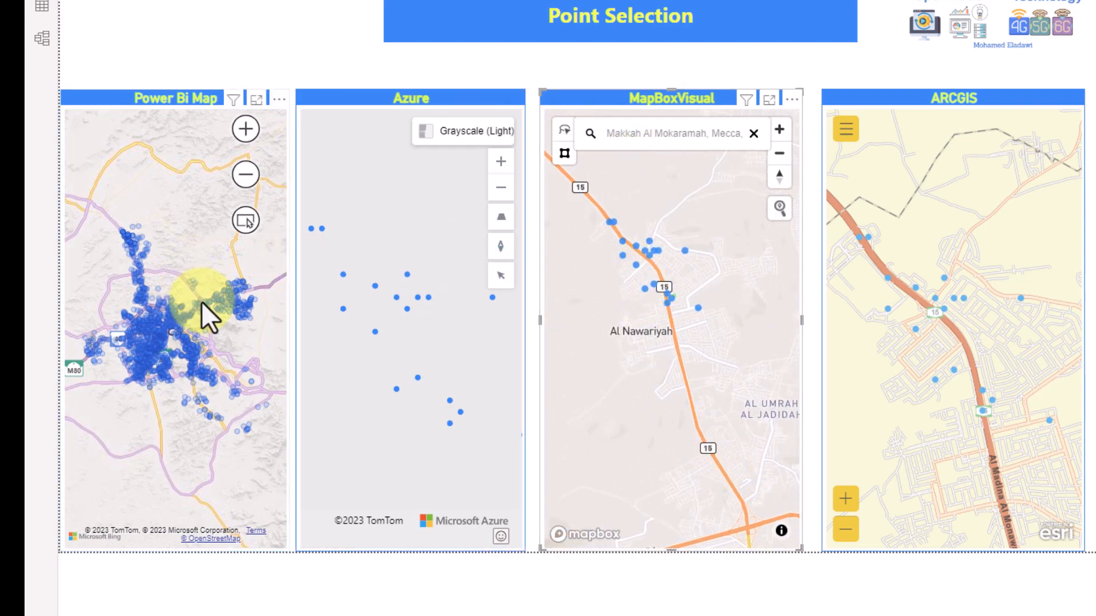
Step: Check which context options the MapBoxVisual offers for a point near Al Nawariyah, and dismiss them
{"action": "right_click", "coordinate": [658, 253]}
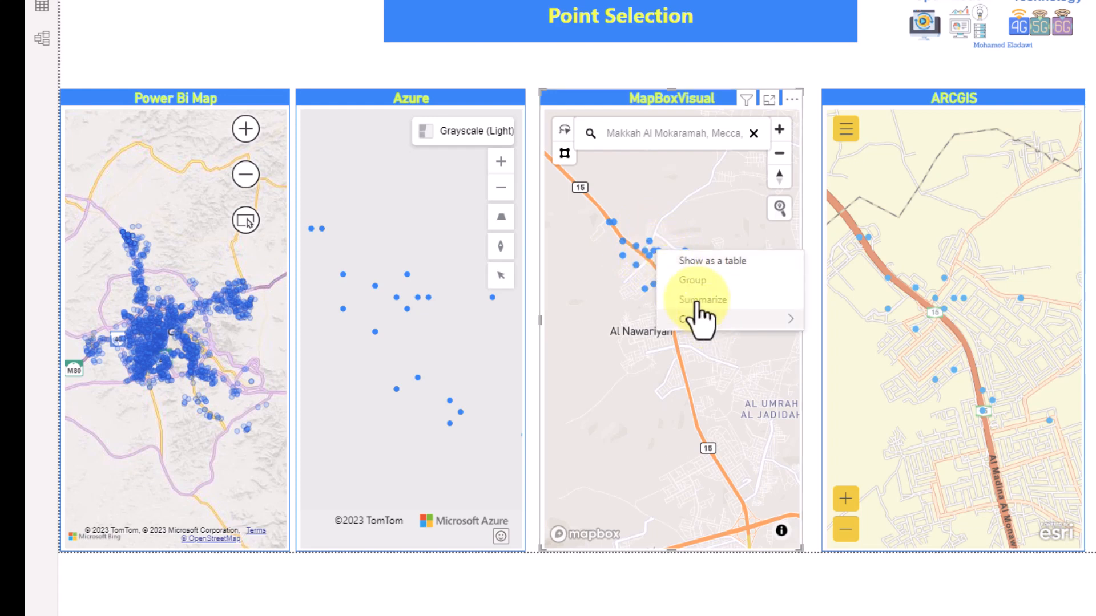
{"action": "left_click", "coordinate": [697, 417]}
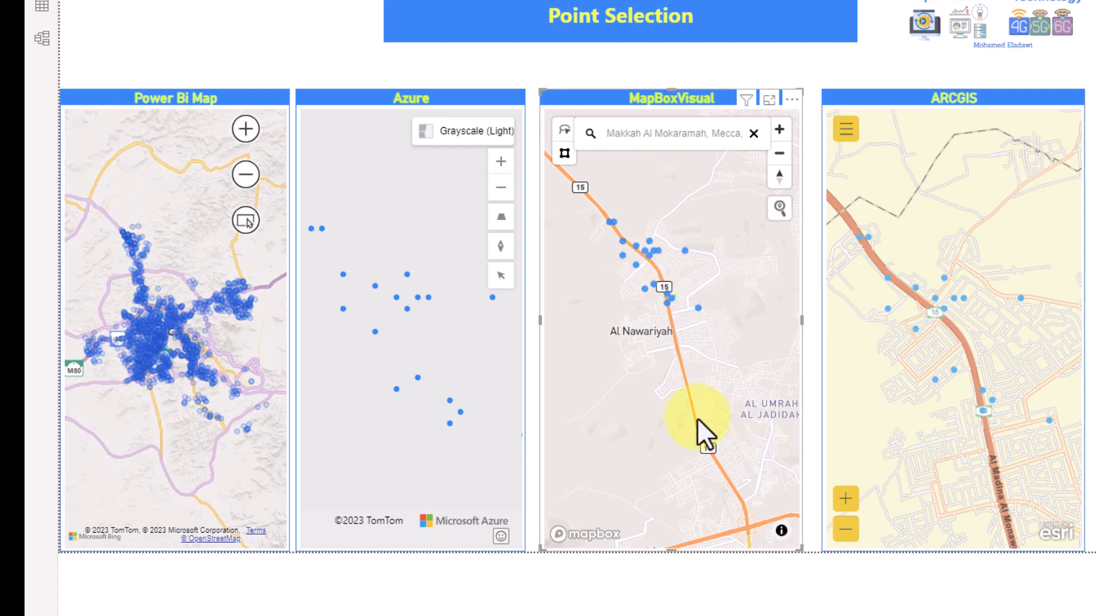
{"action": "left_click_drag", "start_coordinate": [696, 403], "coordinate": [666, 282]}
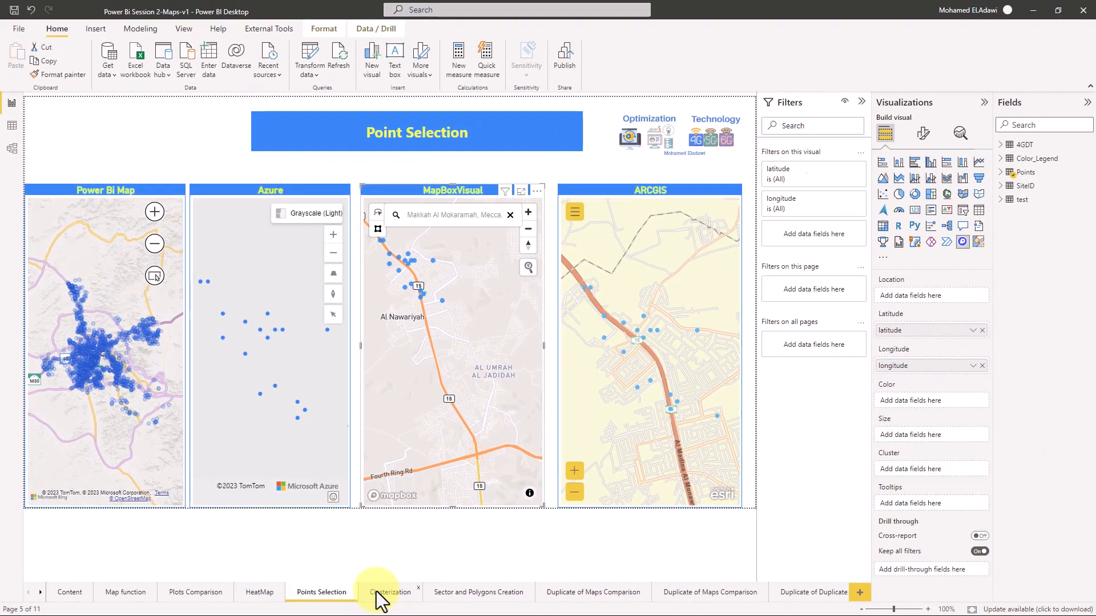
Step: On the Clusterization page, locate Makkah Al Mokaramah, Mecca, in the MapBoxVisual by searching "mec"
{"action": "left_click", "coordinate": [377, 593]}
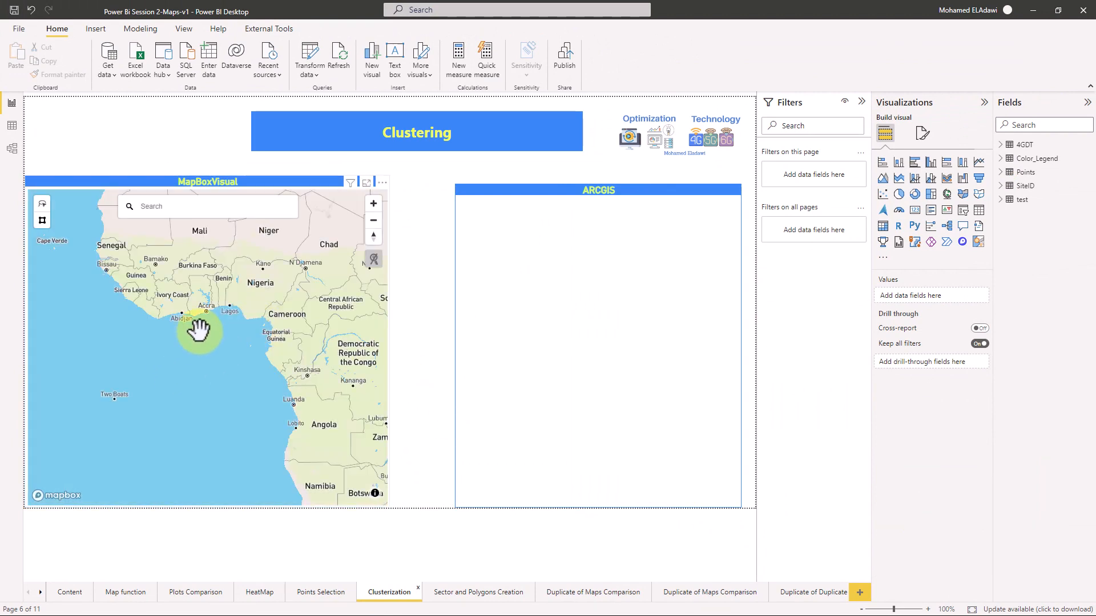
{"action": "left_click", "coordinate": [238, 210]}
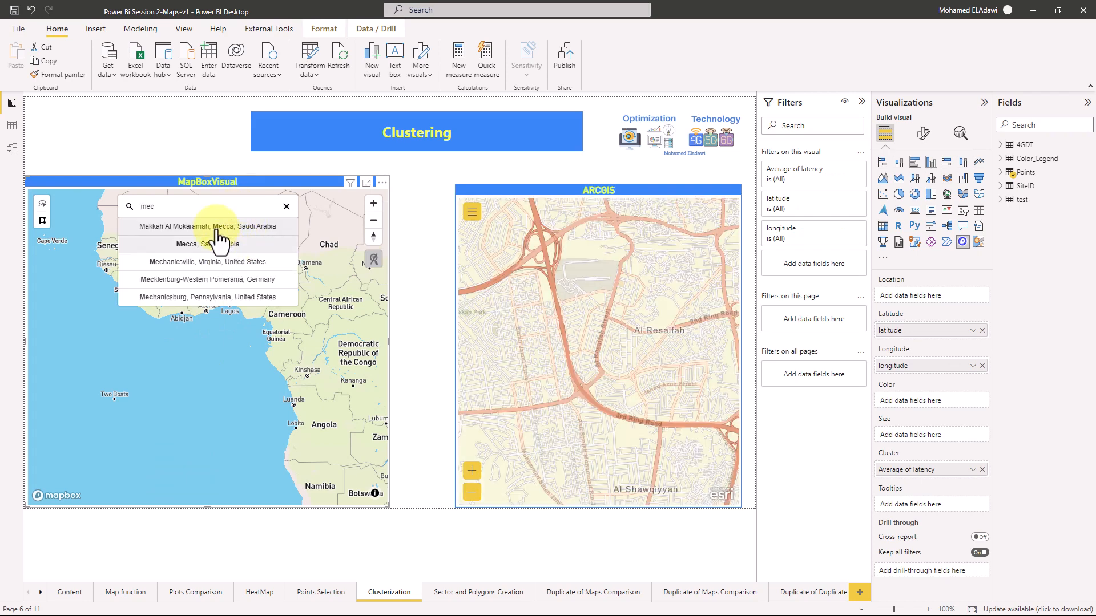
{"action": "left_click", "coordinate": [217, 228]}
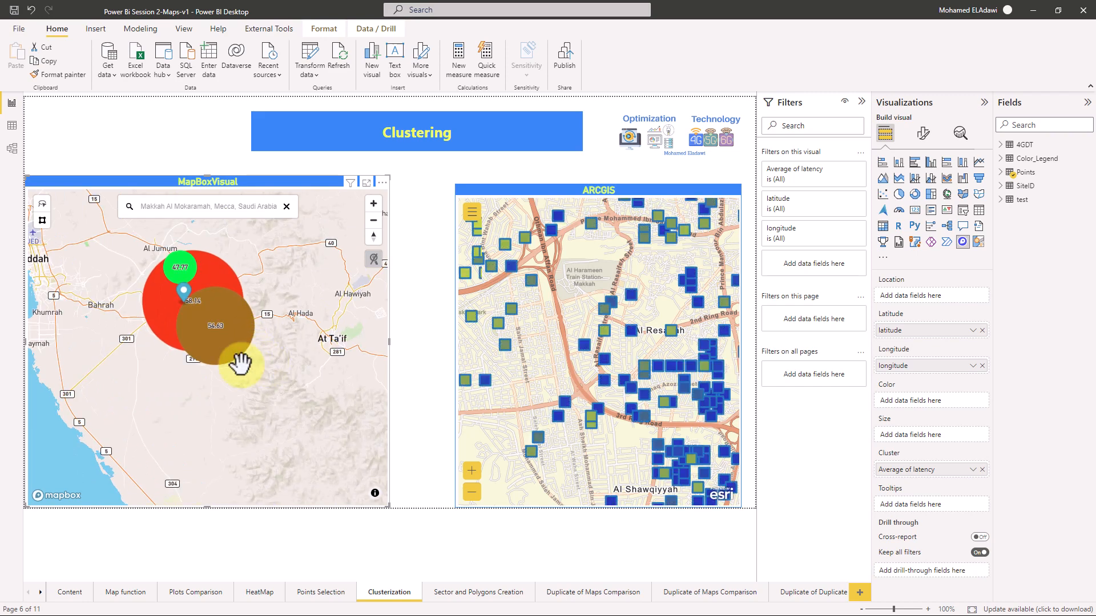
Step: Examine how the MapBoxVisual's average latency clusters over Mecca split at progressively closer zoom levels
{"action": "scroll", "coordinate": [201, 322], "scroll_direction": "up", "scroll_amount": 5}
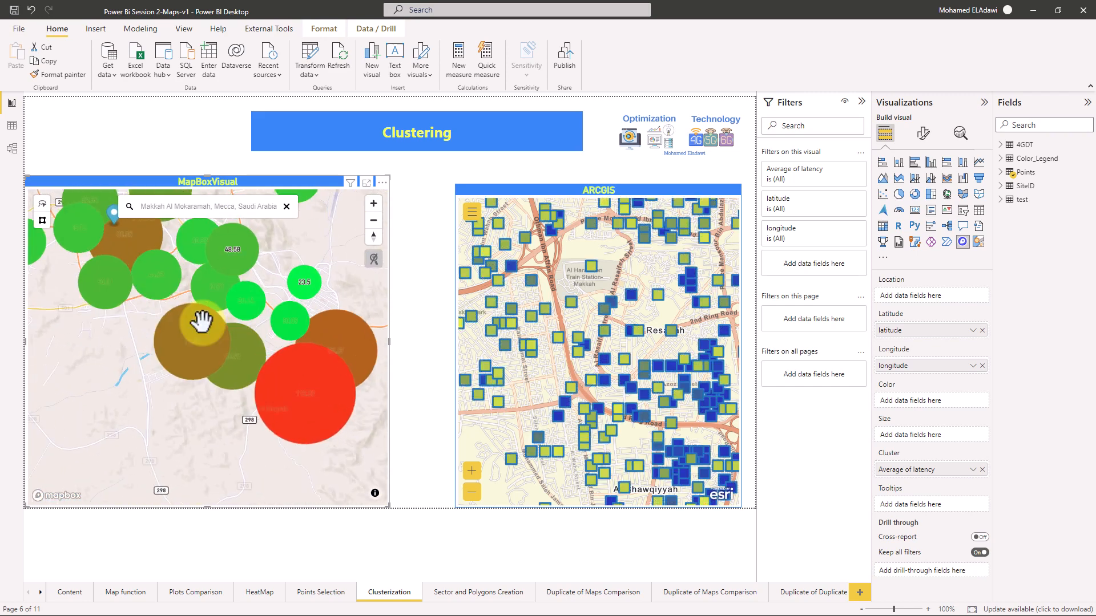
{"action": "left_click_drag", "start_coordinate": [240, 327], "coordinate": [291, 468]}
{"action": "scroll", "coordinate": [213, 401], "scroll_direction": "up", "scroll_amount": 4}
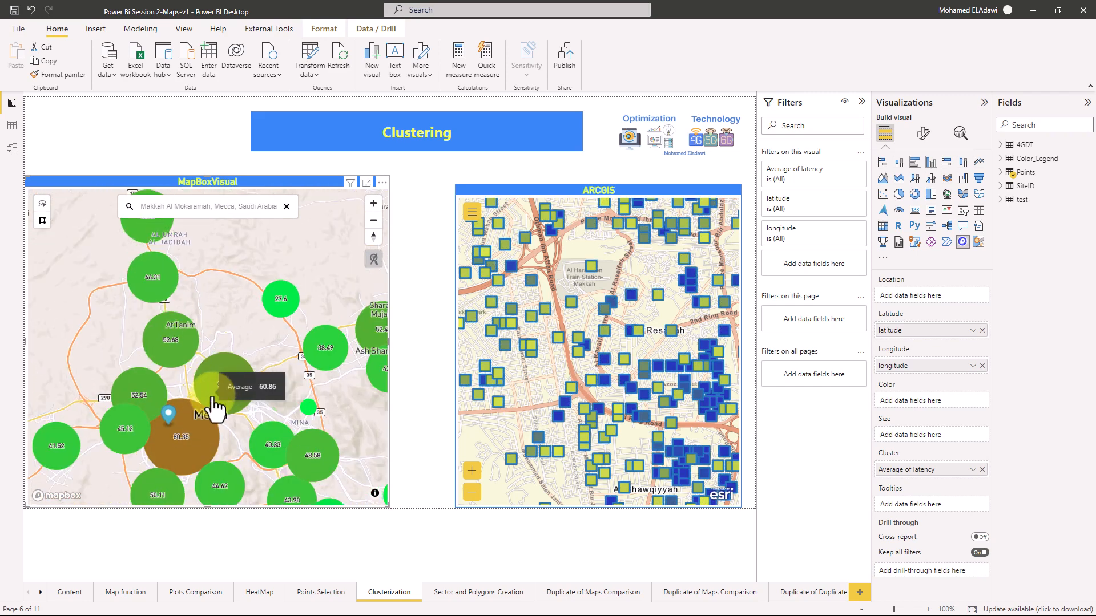
{"action": "left_click_drag", "start_coordinate": [231, 446], "coordinate": [239, 354]}
{"action": "scroll", "coordinate": [210, 354], "scroll_direction": "up", "scroll_amount": 4}
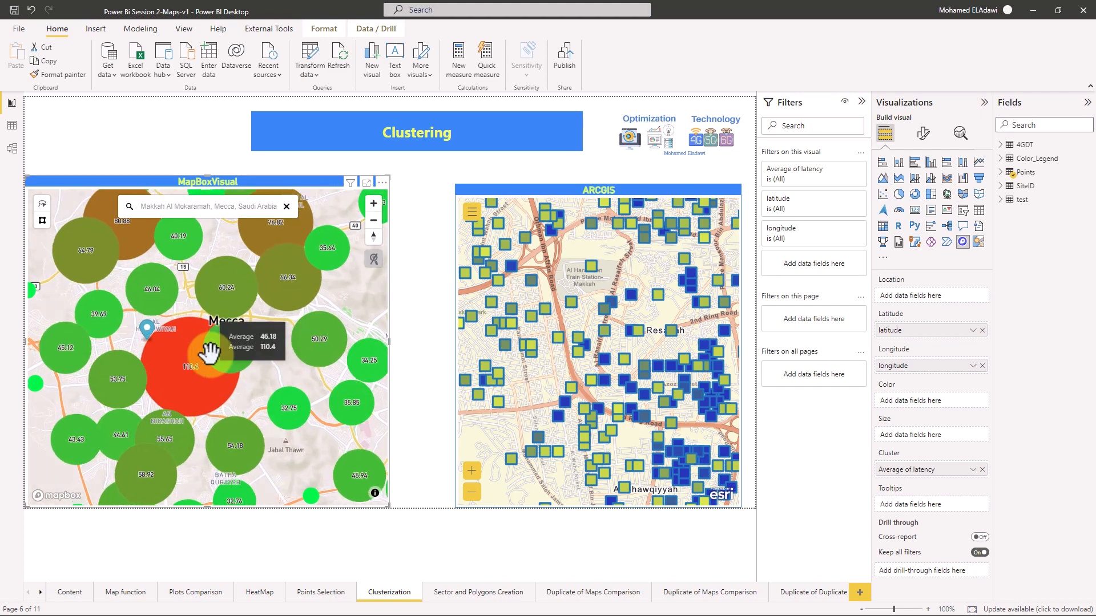
{"action": "scroll", "coordinate": [183, 405], "scroll_direction": "up", "scroll_amount": 3}
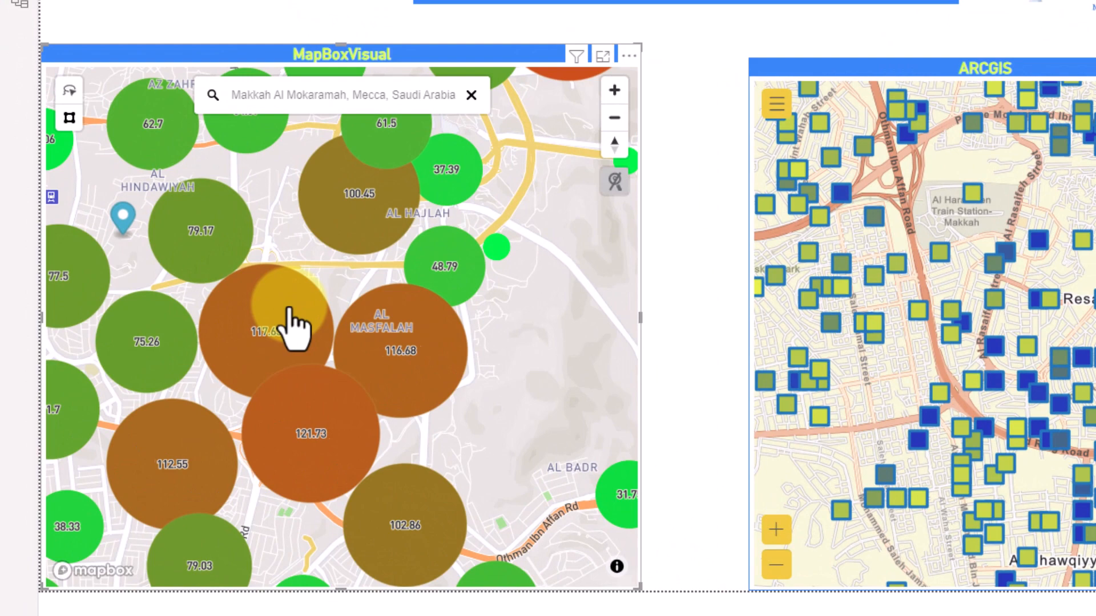
{"action": "mouse_move", "coordinate": [176, 336]}
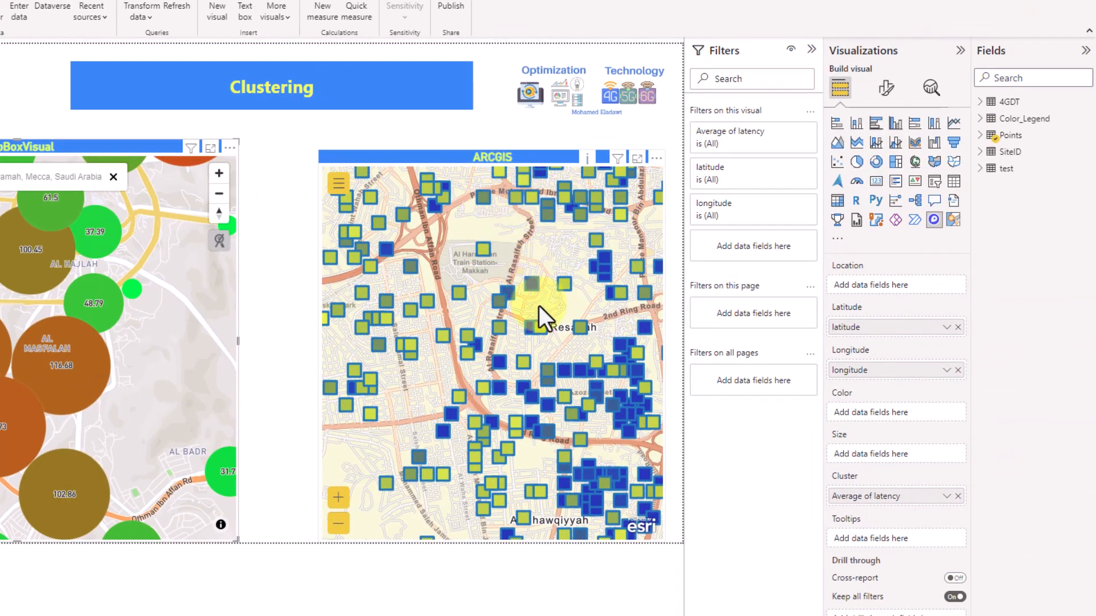
Step: Check whether the ARCGIS map clusters average latency at closer and wider zoom, and inspect the details of individual points around Al Resaifah
{"action": "scroll", "coordinate": [561, 331], "scroll_direction": "up", "scroll_amount": 3}
{"action": "left_click", "coordinate": [556, 360]}
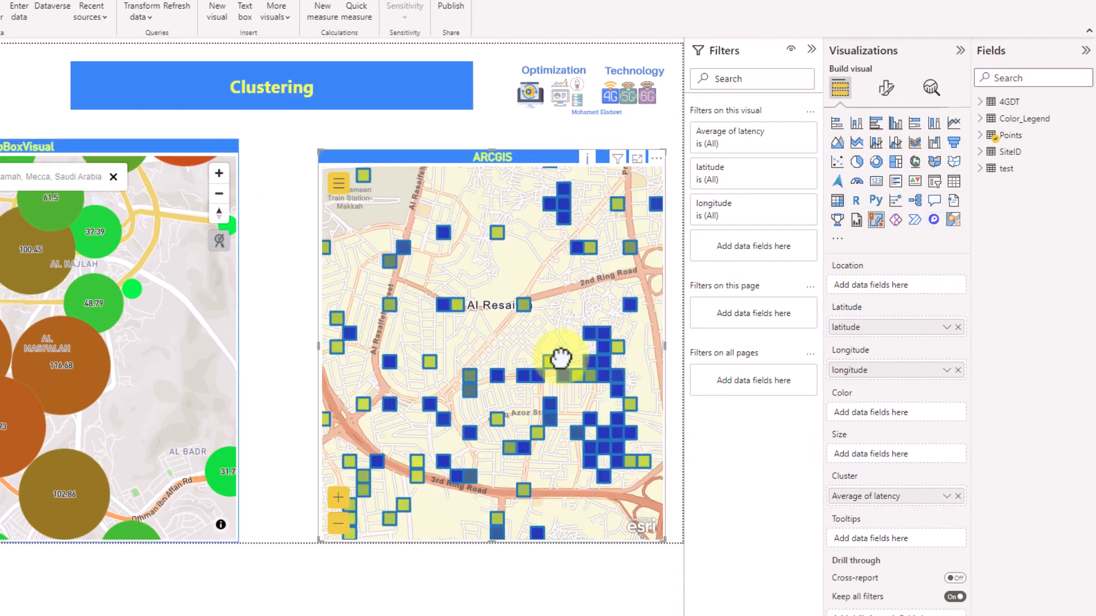
{"action": "scroll", "coordinate": [542, 372], "scroll_direction": "down", "scroll_amount": 2}
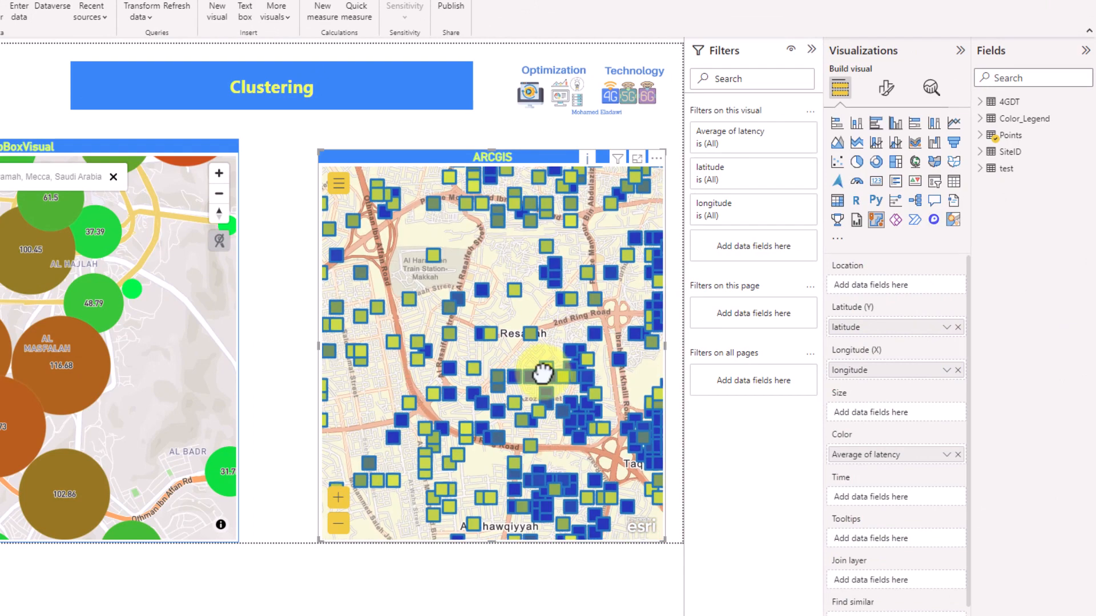
{"action": "left_click", "coordinate": [513, 376]}
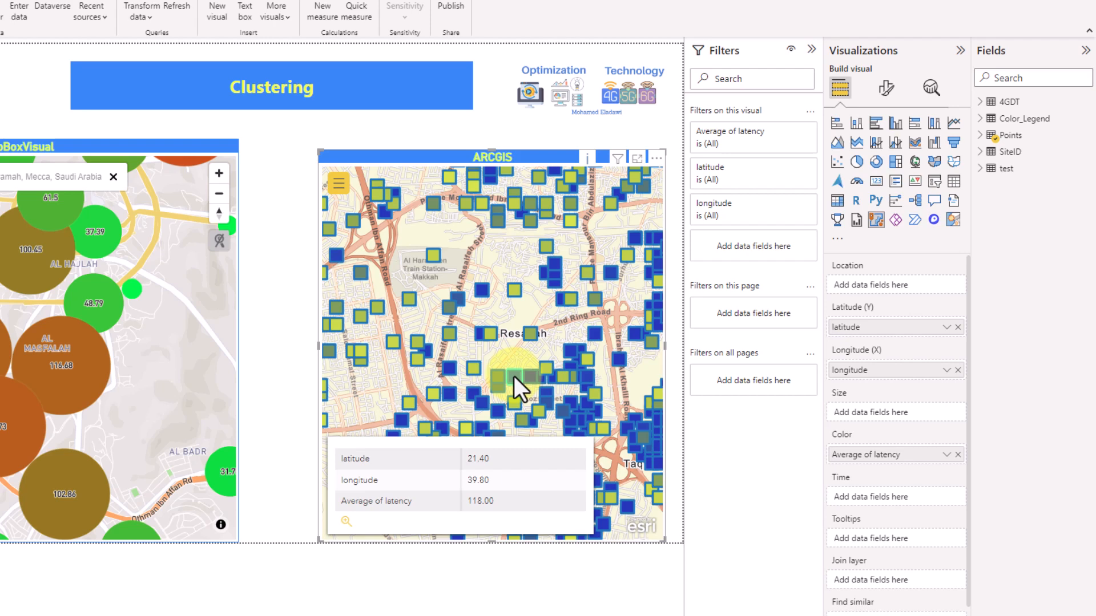
{"action": "left_click", "coordinate": [489, 334]}
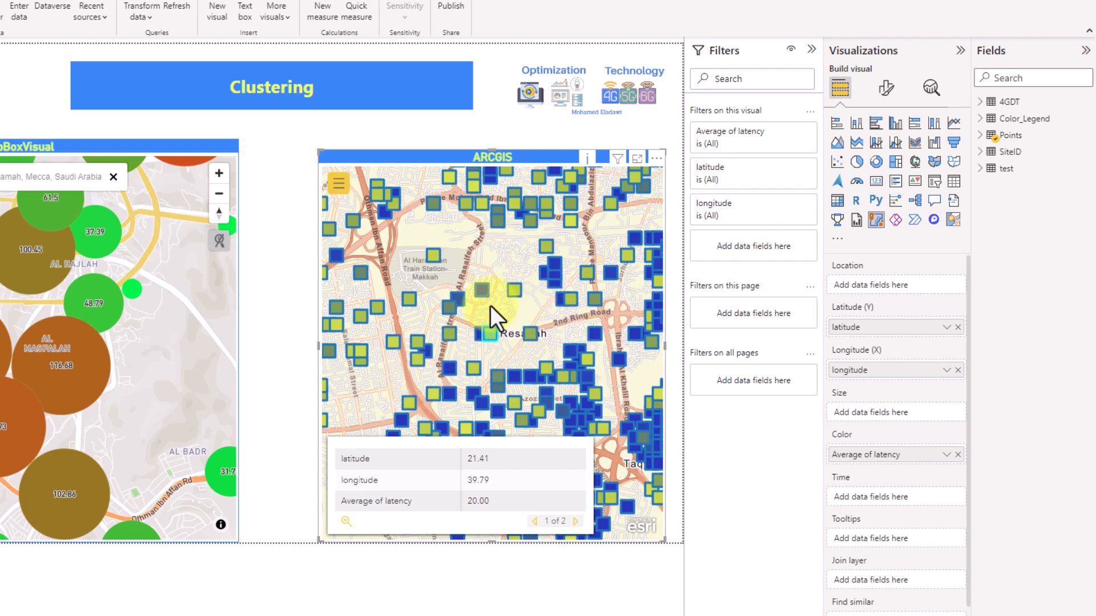
{"action": "left_click", "coordinate": [468, 352]}
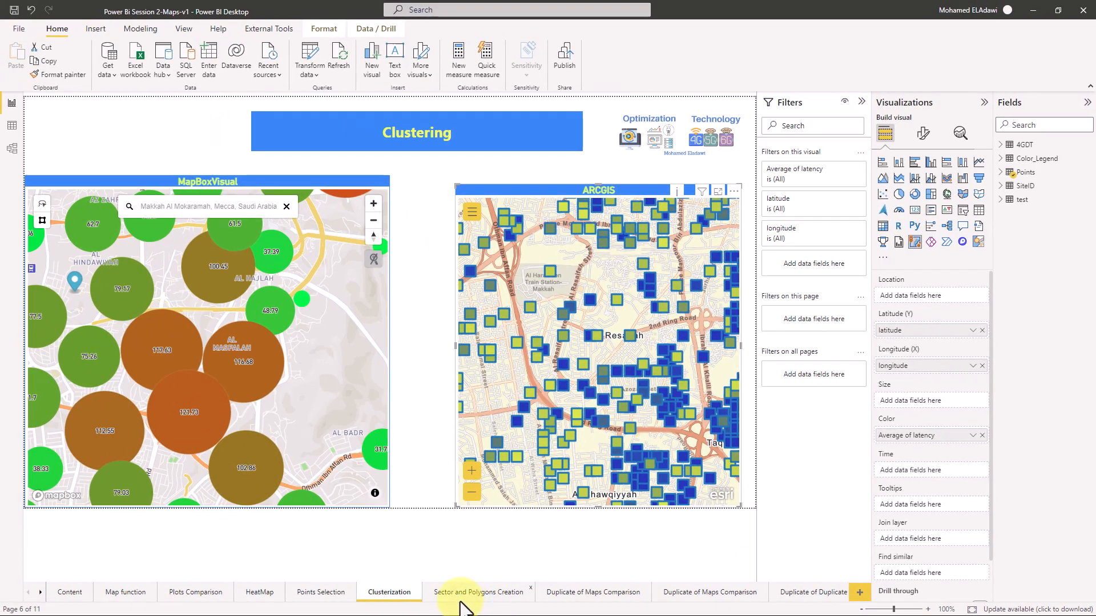
Step: On the Sector and Polygons Creation page, switch the MapBoxVisual's Auto Zoom off and on again in its Viz Settings to refit the map
{"action": "left_click", "coordinate": [460, 598]}
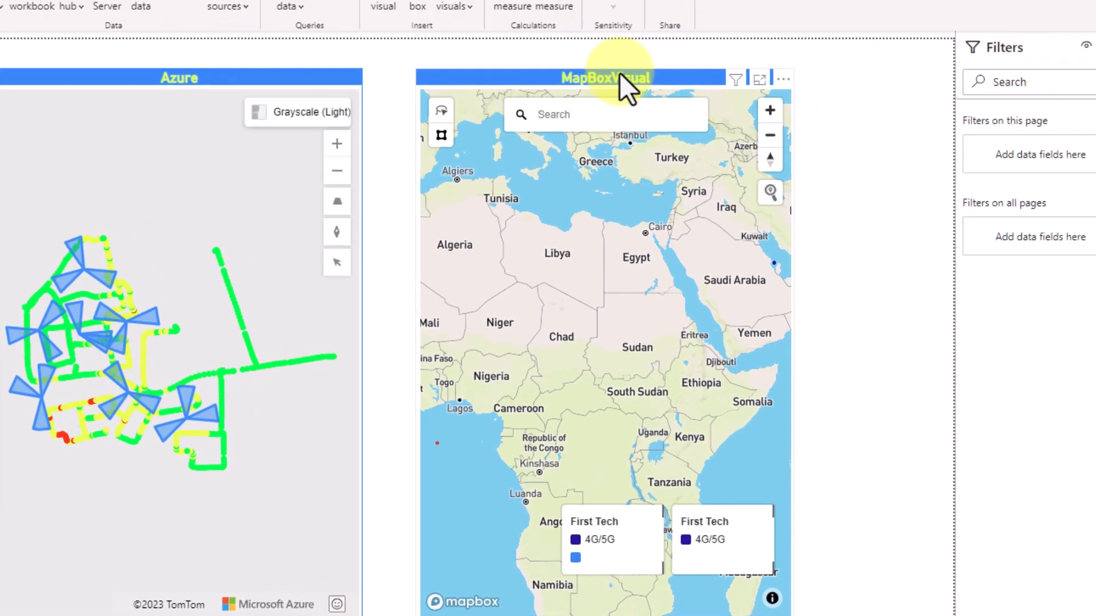
{"action": "left_click", "coordinate": [722, 46]}
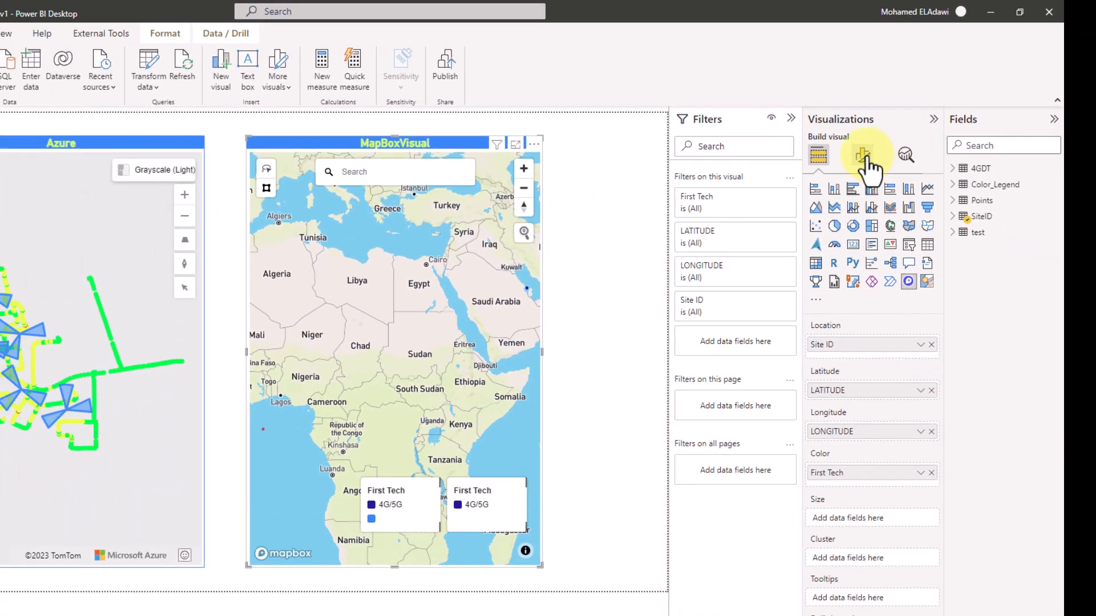
{"action": "left_click", "coordinate": [861, 193]}
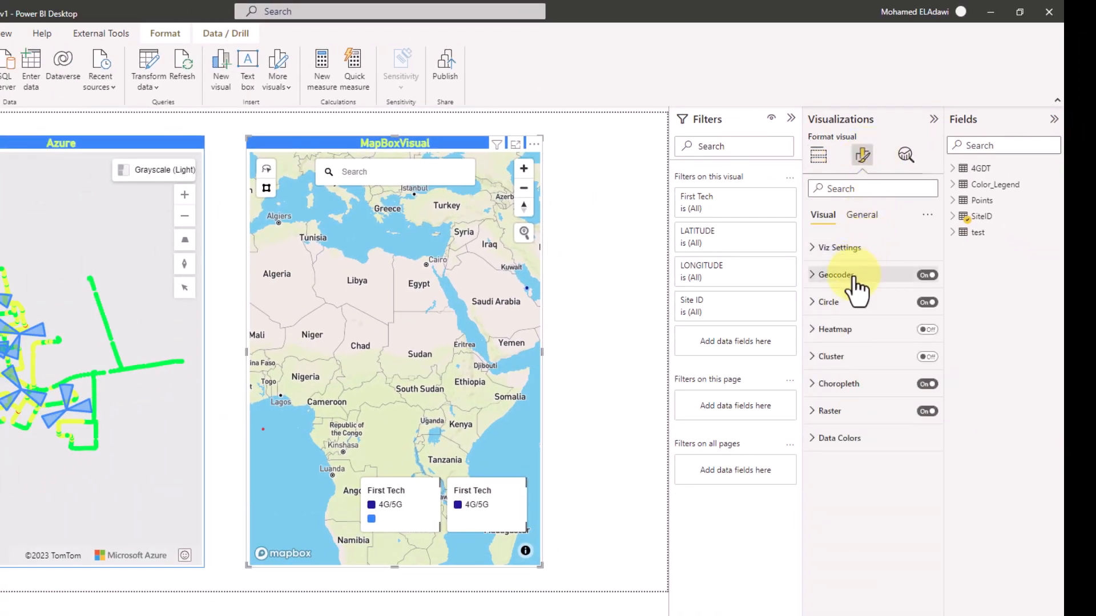
{"action": "left_click", "coordinate": [856, 252]}
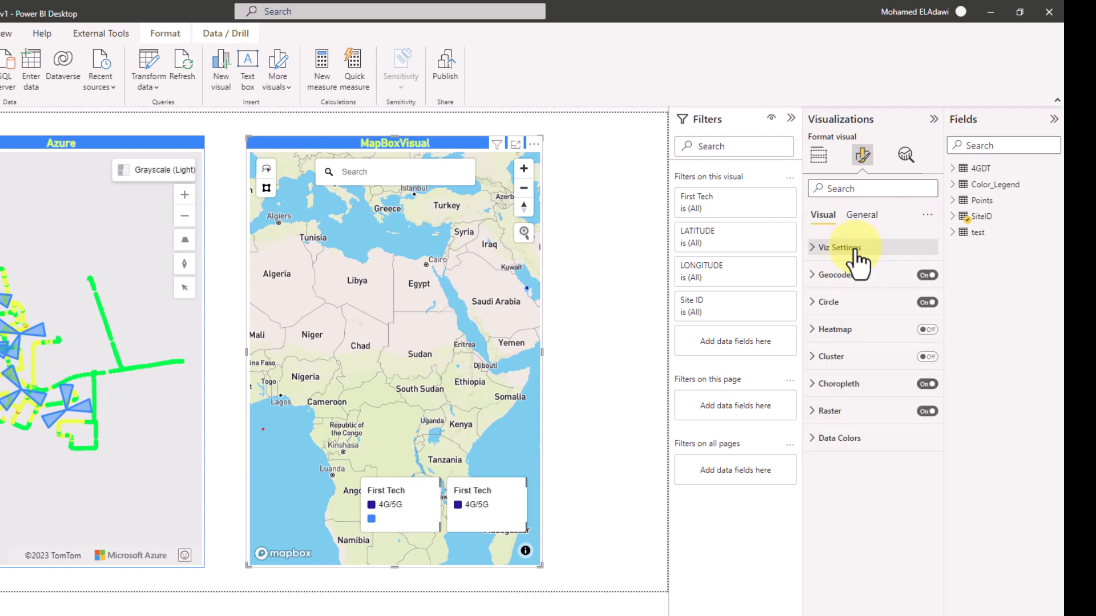
{"action": "left_click", "coordinate": [922, 342]}
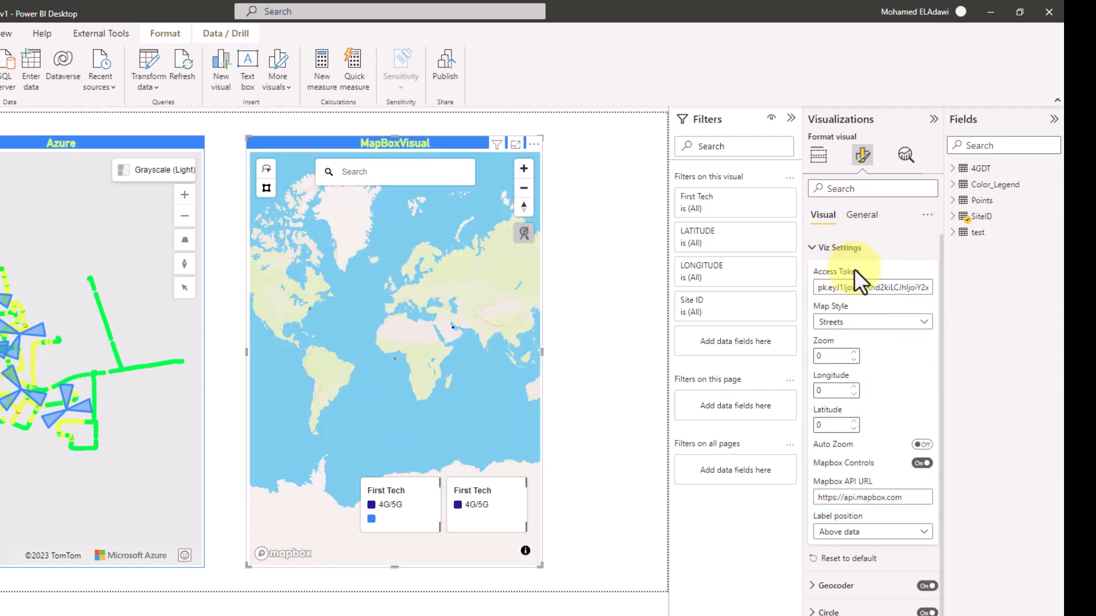
{"action": "left_click", "coordinate": [921, 446]}
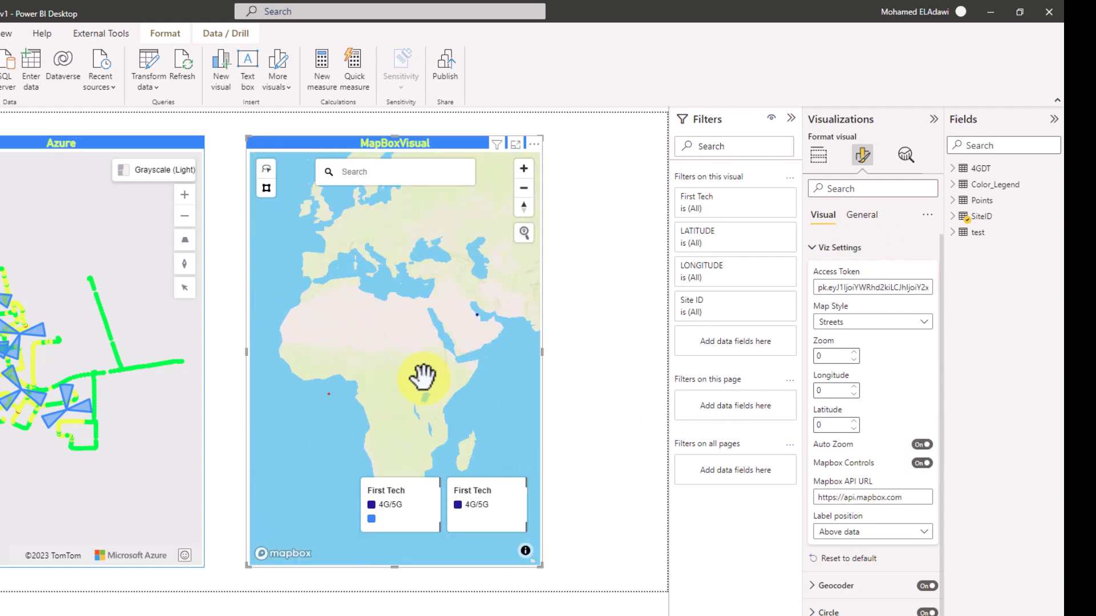
Step: Bring the site sectors near Riffa into close view in the MapBoxVisual, highlight individual sites' sectors in turn, and clear the selection
{"action": "scroll", "coordinate": [476, 320], "scroll_direction": "up", "scroll_amount": 10}
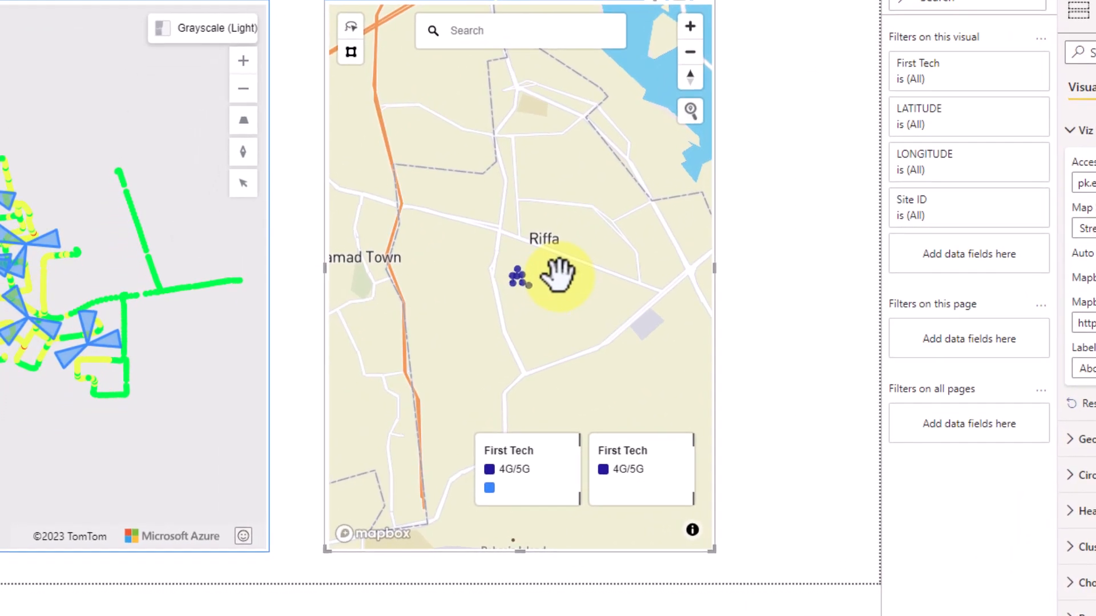
{"action": "scroll", "coordinate": [558, 274], "scroll_direction": "up", "scroll_amount": 5}
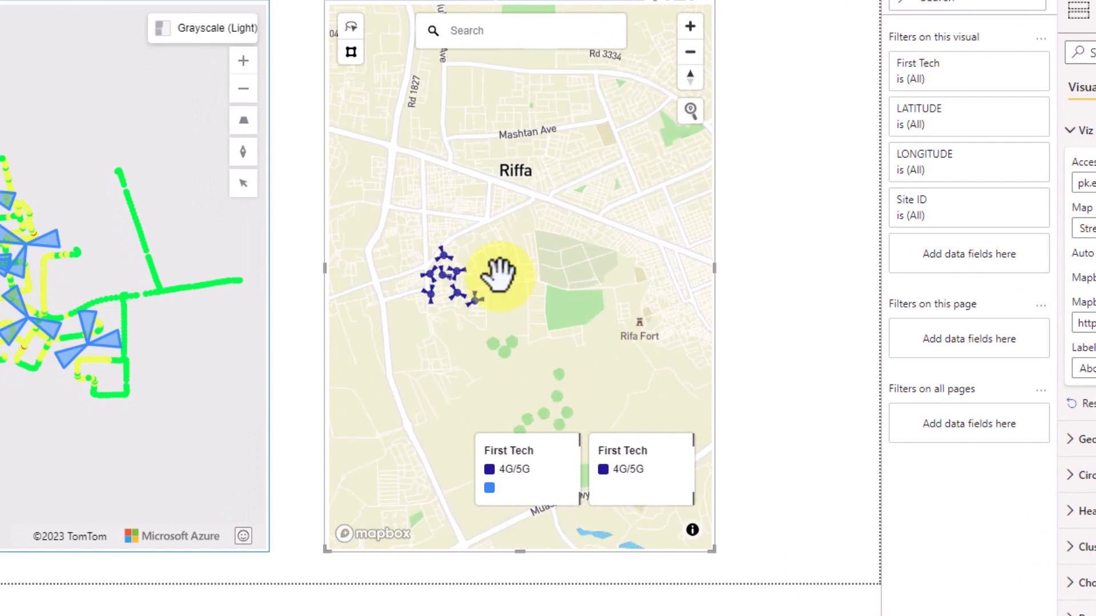
{"action": "scroll", "coordinate": [568, 282], "scroll_direction": "up", "scroll_amount": 5}
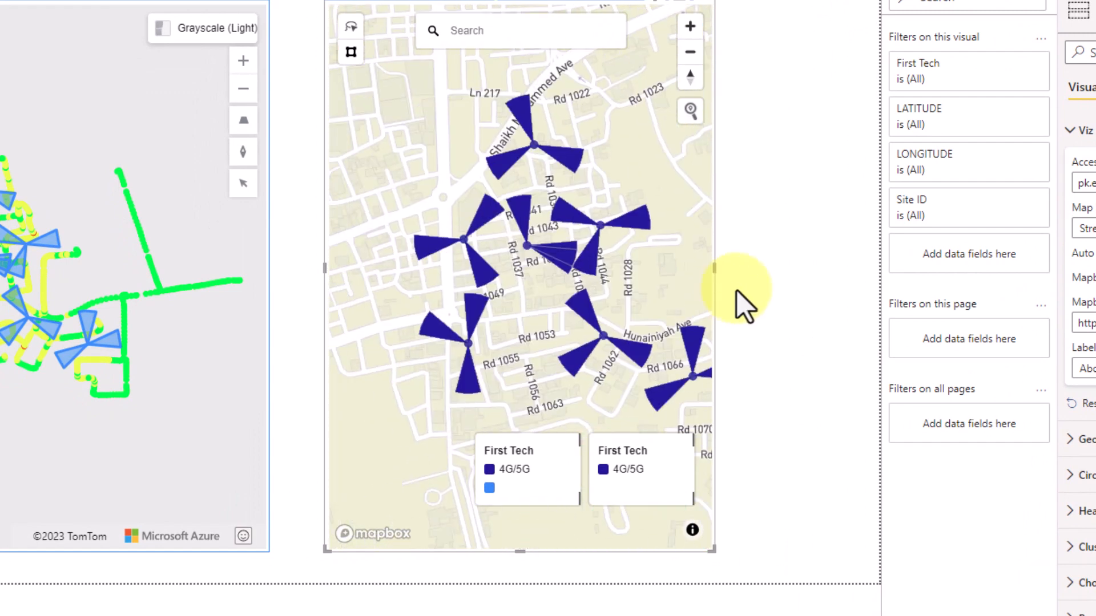
{"action": "left_click", "coordinate": [465, 313]}
{"action": "left_click", "coordinate": [473, 268]}
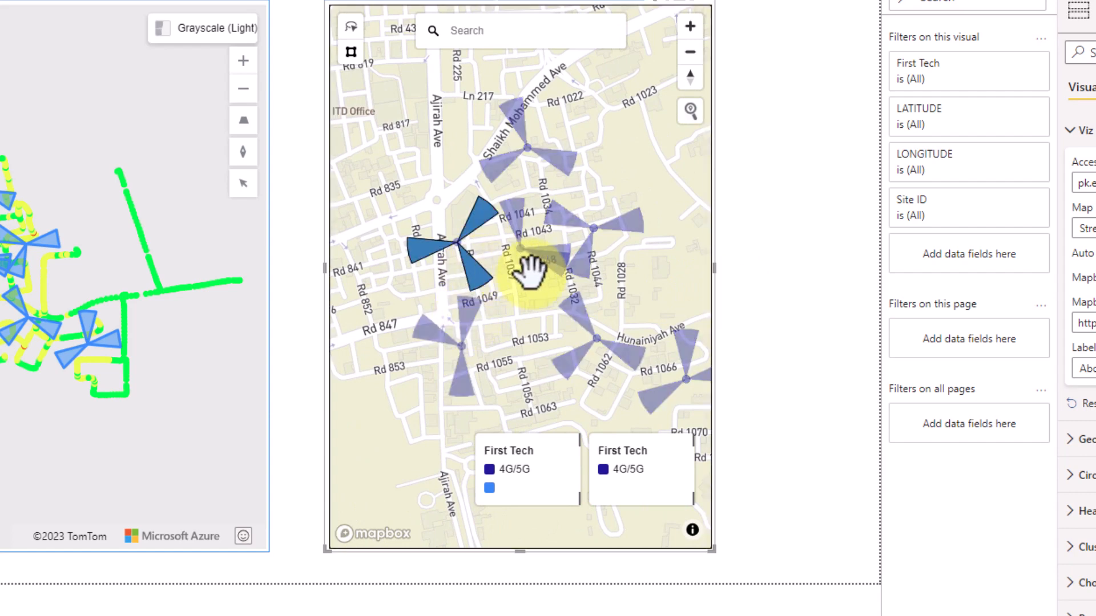
{"action": "left_click", "coordinate": [469, 318]}
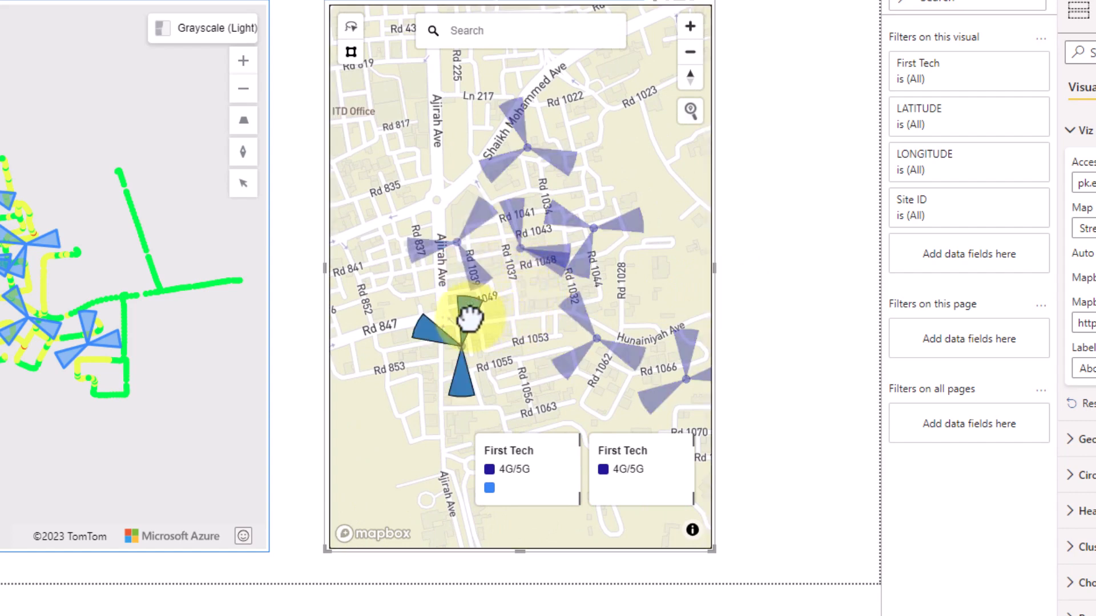
{"action": "left_click", "coordinate": [479, 220]}
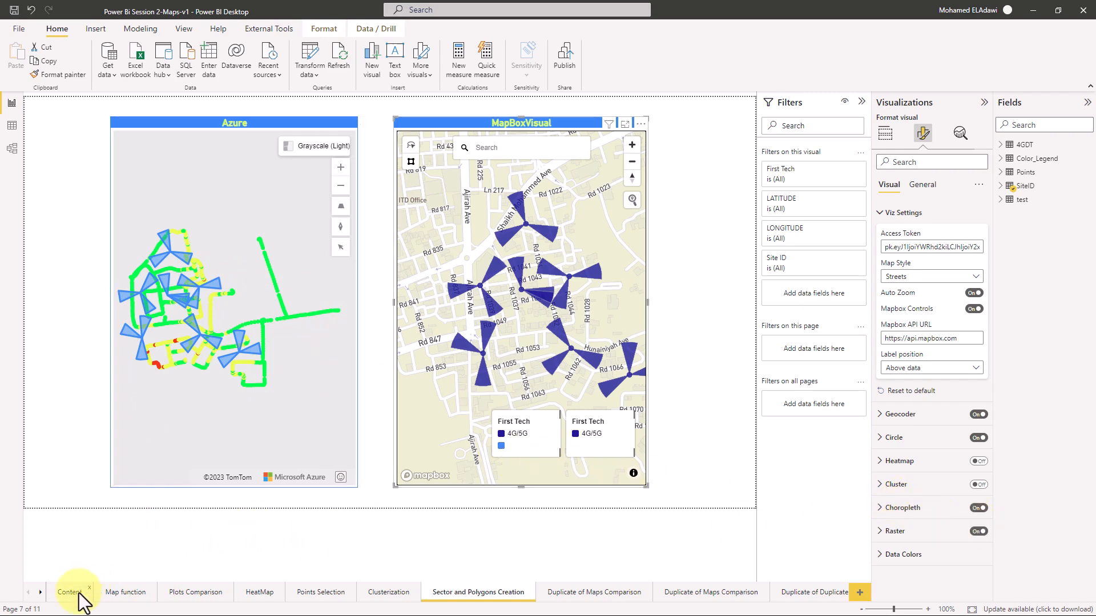
Step: Leave the sector page, and widen the RSRP Ranges column of the Legend table on the PowerBi Standard Map page
{"action": "left_click", "coordinate": [119, 593]}
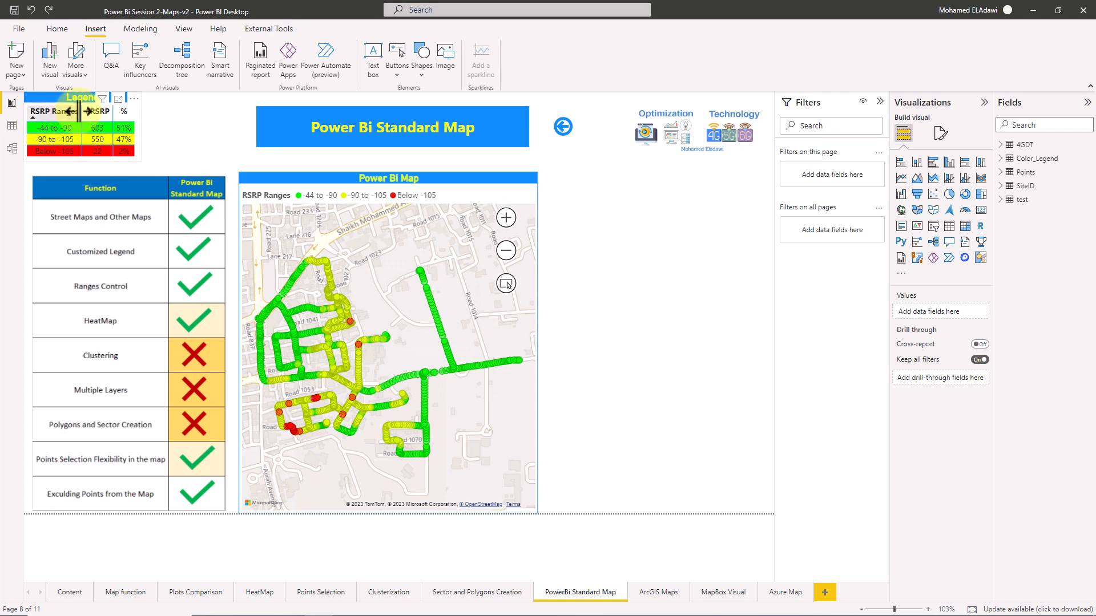
{"action": "left_click_drag", "start_coordinate": [79, 109], "coordinate": [95, 105]}
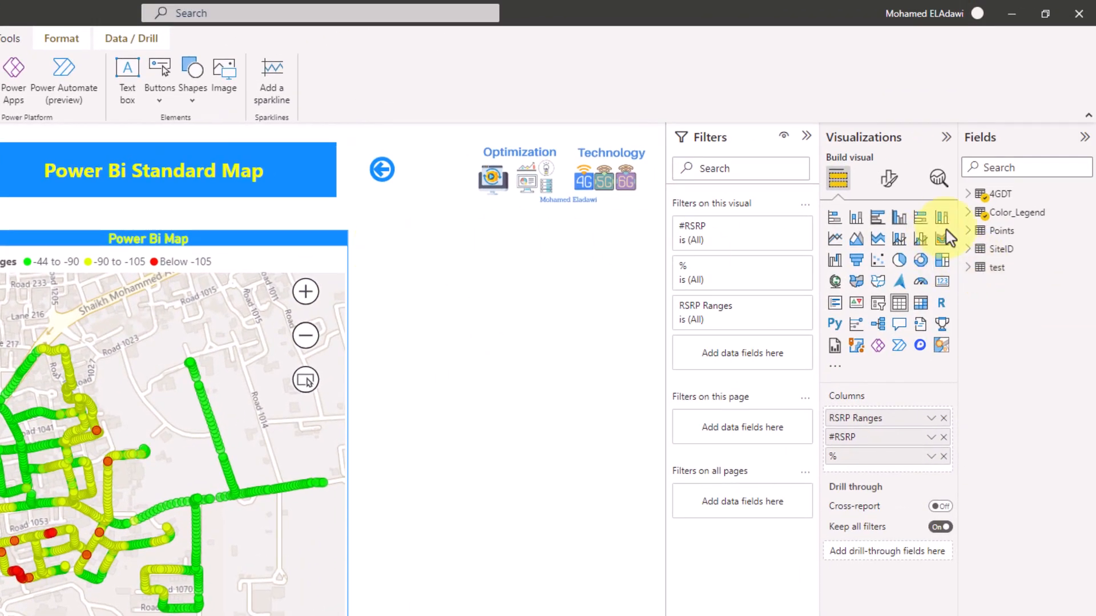
Step: Expose the 4GDT table's fields, collapsing the Filters pane and widening the Fields pane to make them readable
{"action": "left_click", "coordinate": [807, 139]}
{"action": "left_click", "coordinate": [973, 197]}
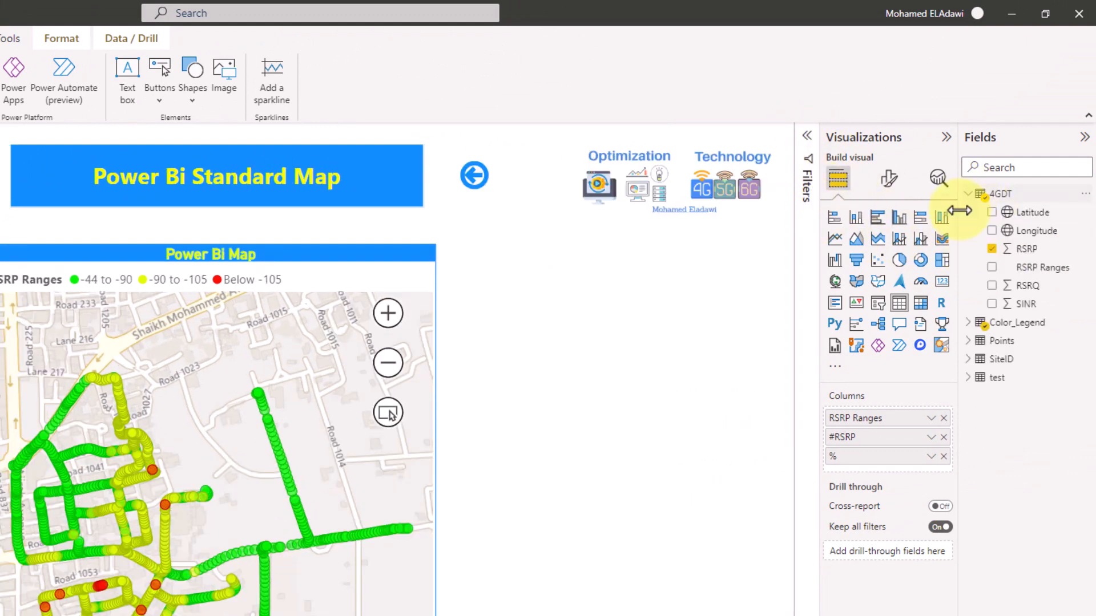
{"action": "left_click_drag", "start_coordinate": [959, 218], "coordinate": [876, 220]}
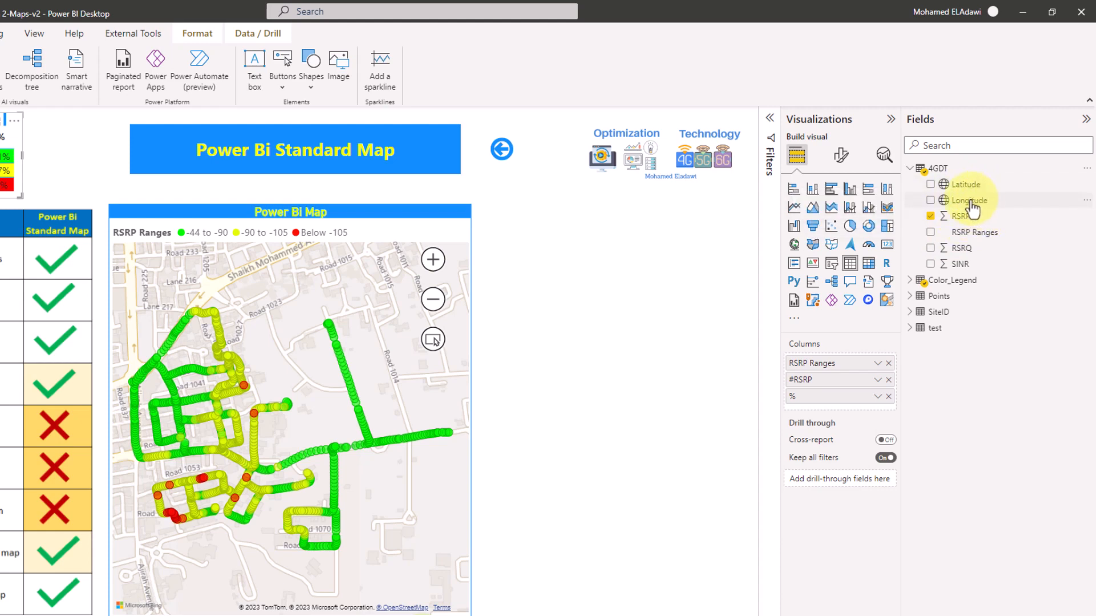
Step: Narrow the existing Power Bi Map visual to make room, and add a new, wider Map visual beside it
{"action": "left_click", "coordinate": [383, 237]}
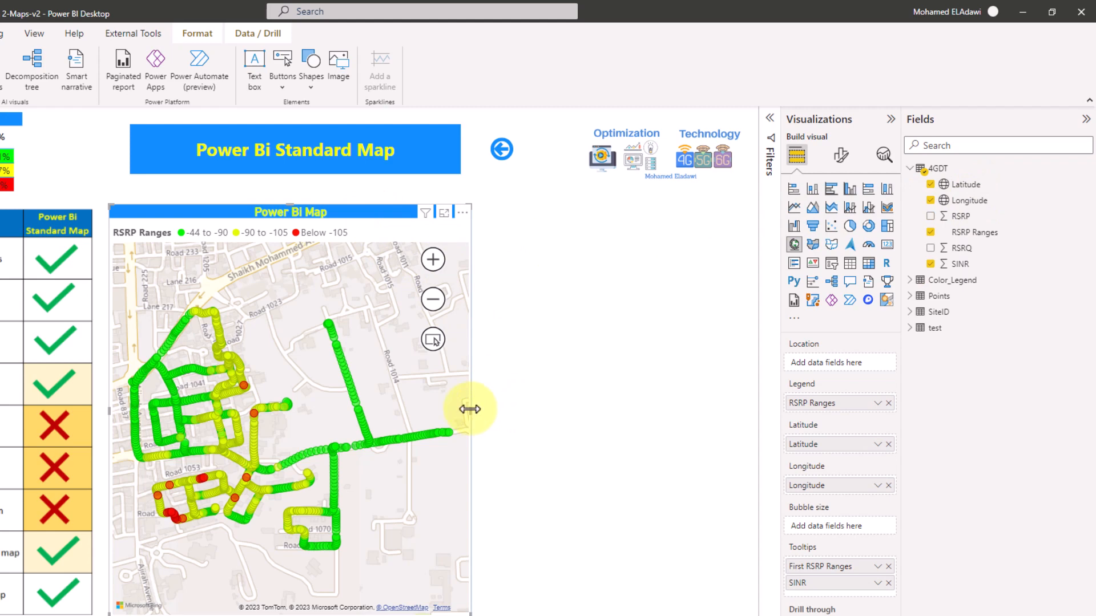
{"action": "left_click_drag", "start_coordinate": [471, 409], "coordinate": [183, 413]}
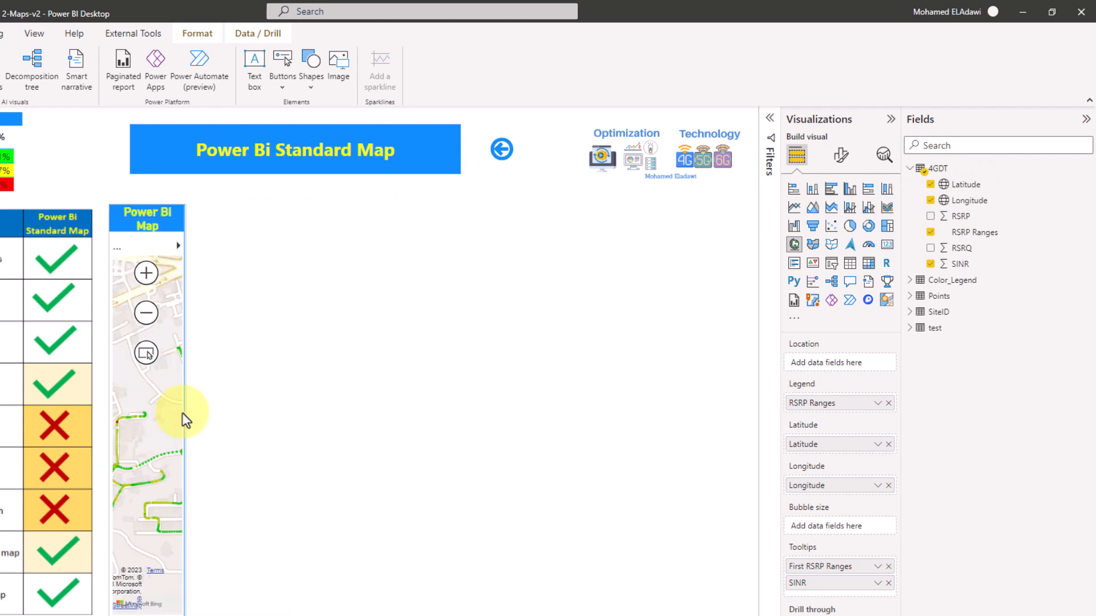
{"action": "left_click", "coordinate": [416, 351]}
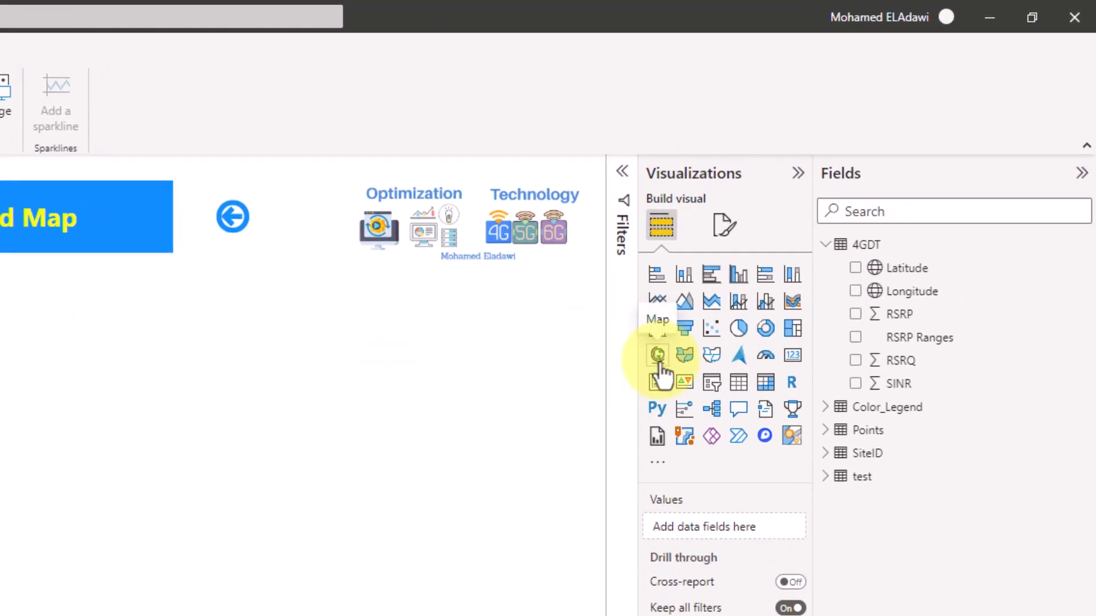
{"action": "left_click", "coordinate": [658, 359]}
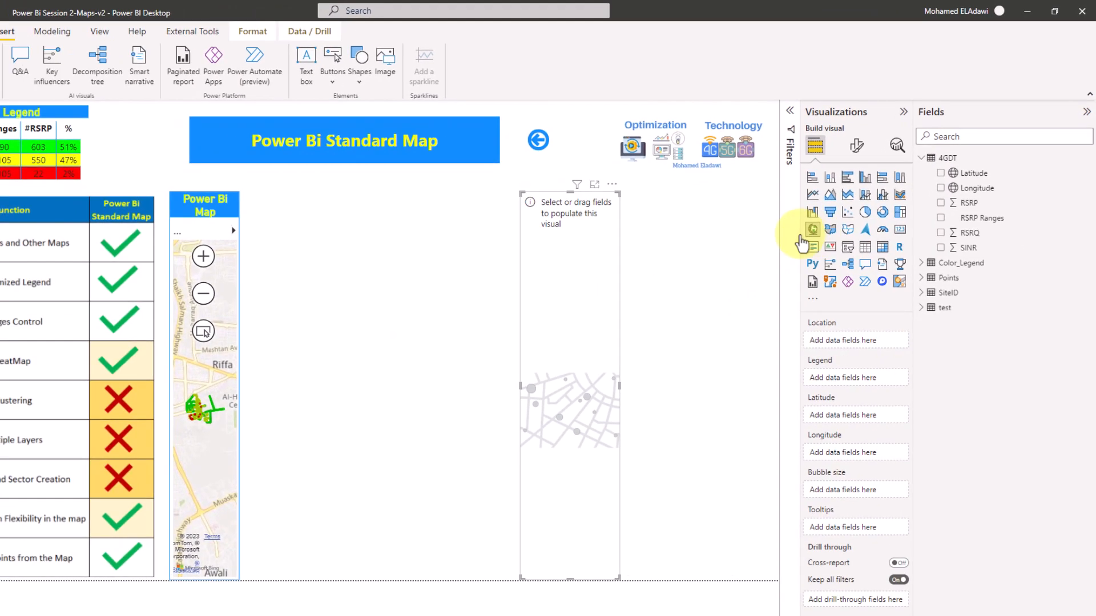
{"action": "left_click_drag", "start_coordinate": [521, 387], "coordinate": [346, 388]}
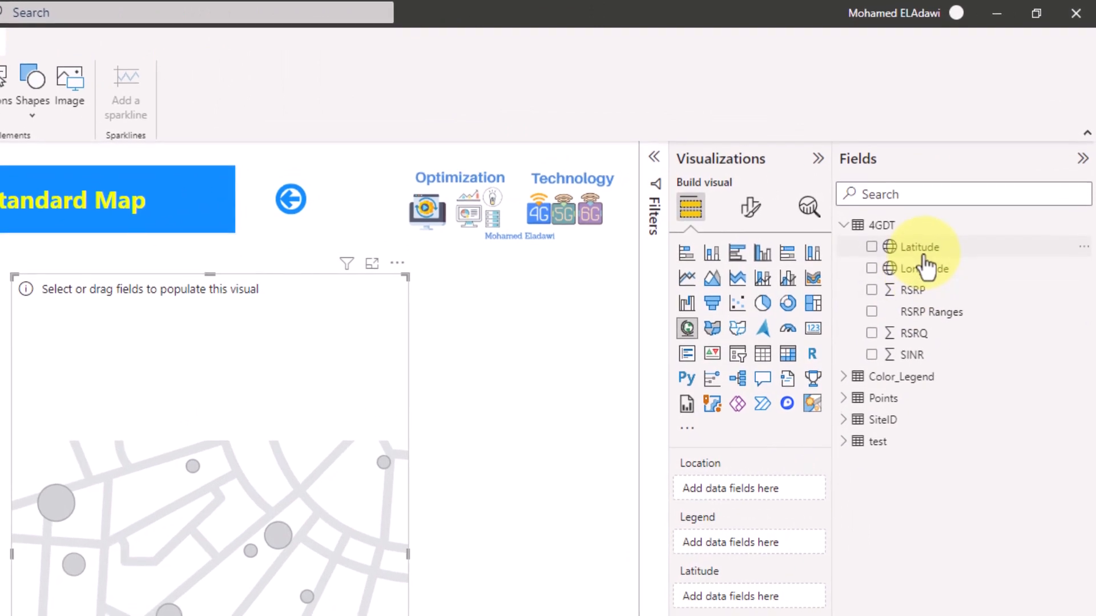
Step: Assign the 4GDT Longitude and Latitude fields to the new map's Longitude and Latitude roles
{"action": "left_click_drag", "start_coordinate": [925, 254], "coordinate": [756, 605]}
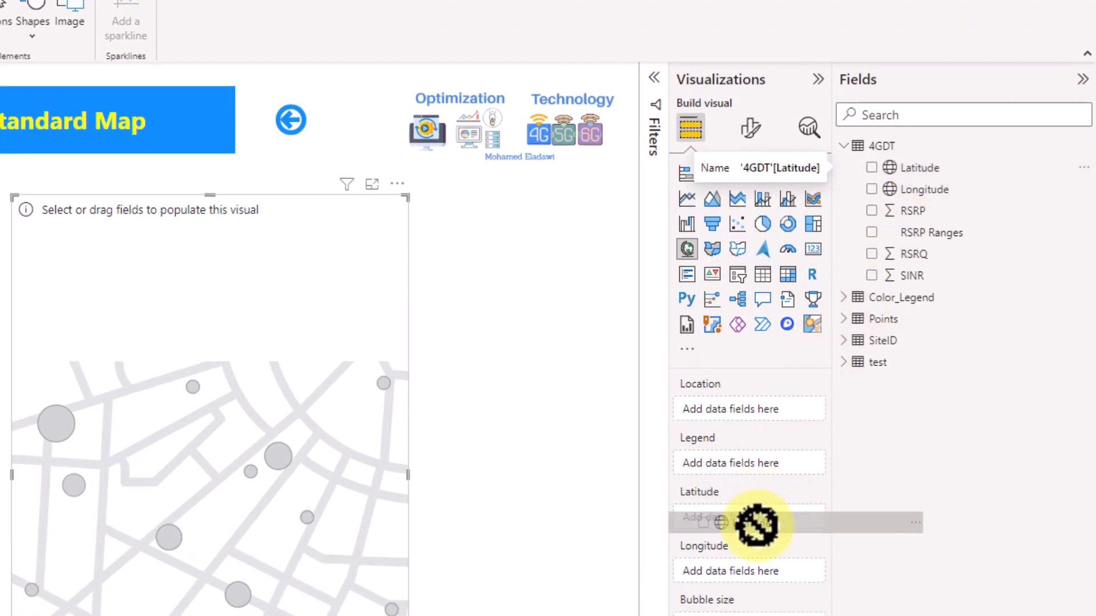
{"action": "left_click_drag", "start_coordinate": [756, 525], "coordinate": [767, 521]}
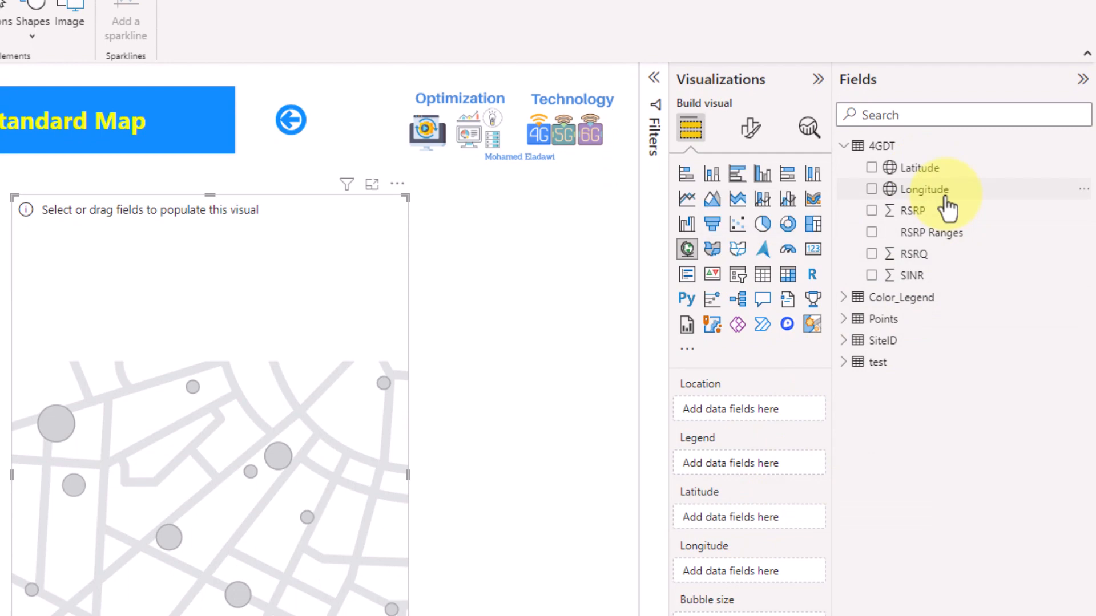
{"action": "left_click_drag", "start_coordinate": [947, 194], "coordinate": [742, 574]}
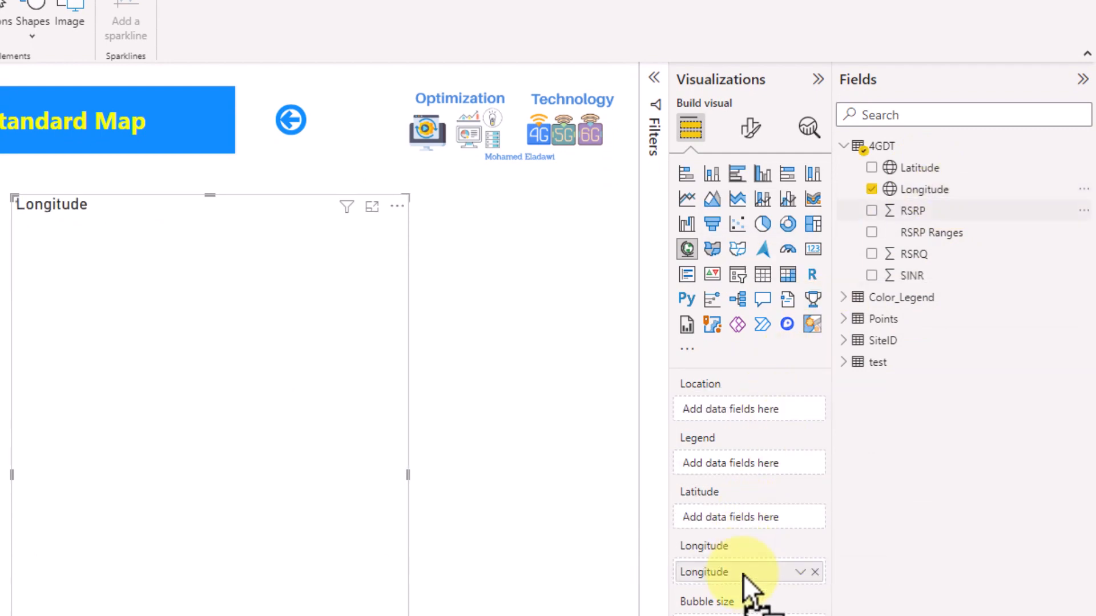
{"action": "left_click_drag", "start_coordinate": [913, 168], "coordinate": [766, 521]}
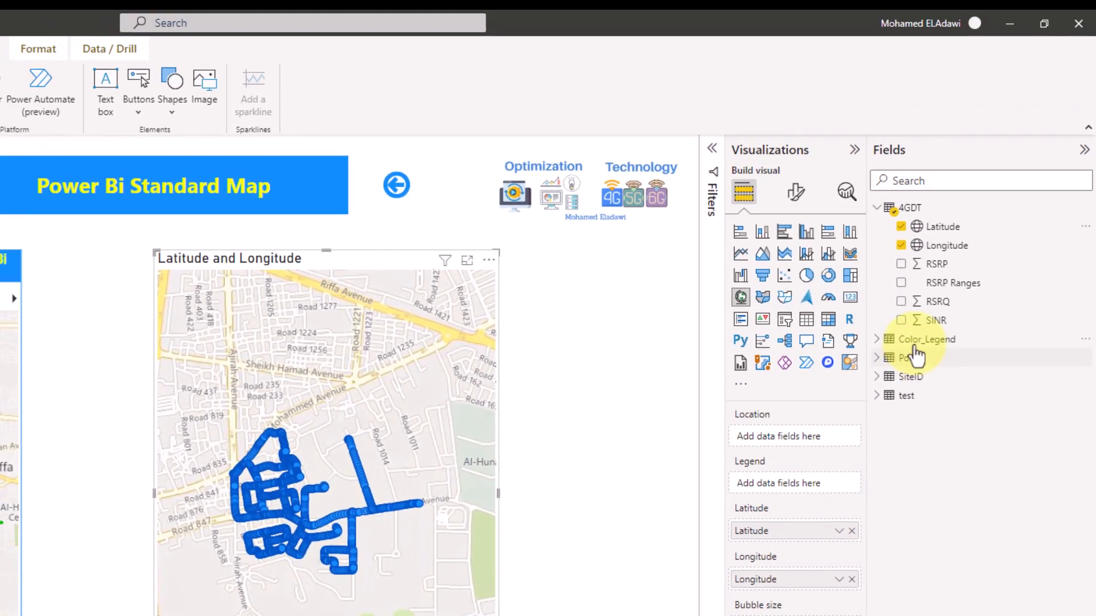
Step: Try summarizing the new map's Latitude field as Average, and restore it to Don't summarize
{"action": "left_click", "coordinate": [844, 535]}
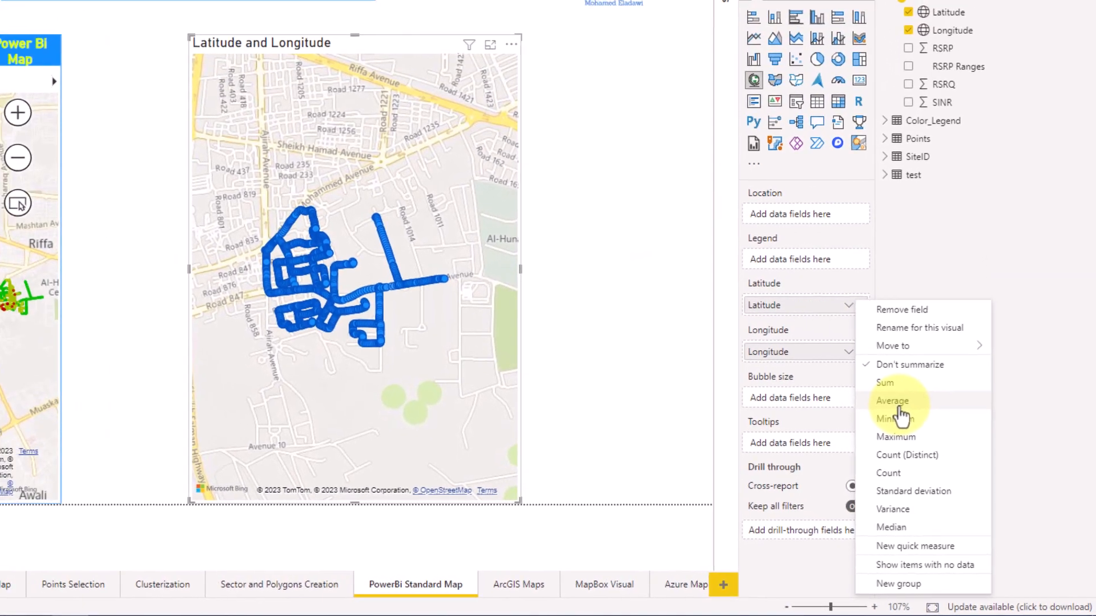
{"action": "left_click", "coordinate": [899, 403]}
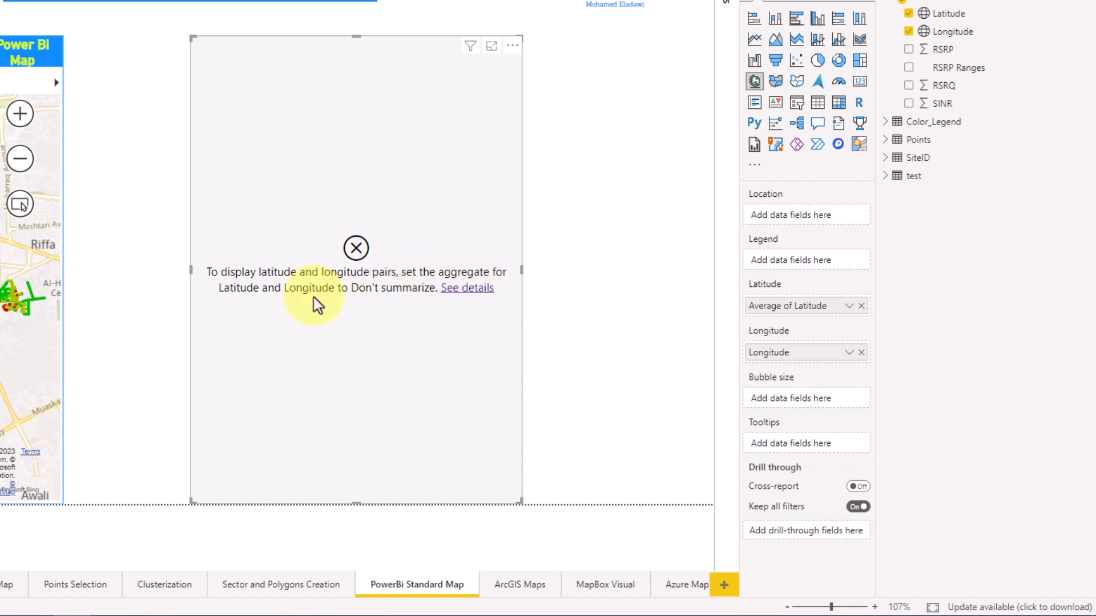
{"action": "left_click", "coordinate": [850, 307]}
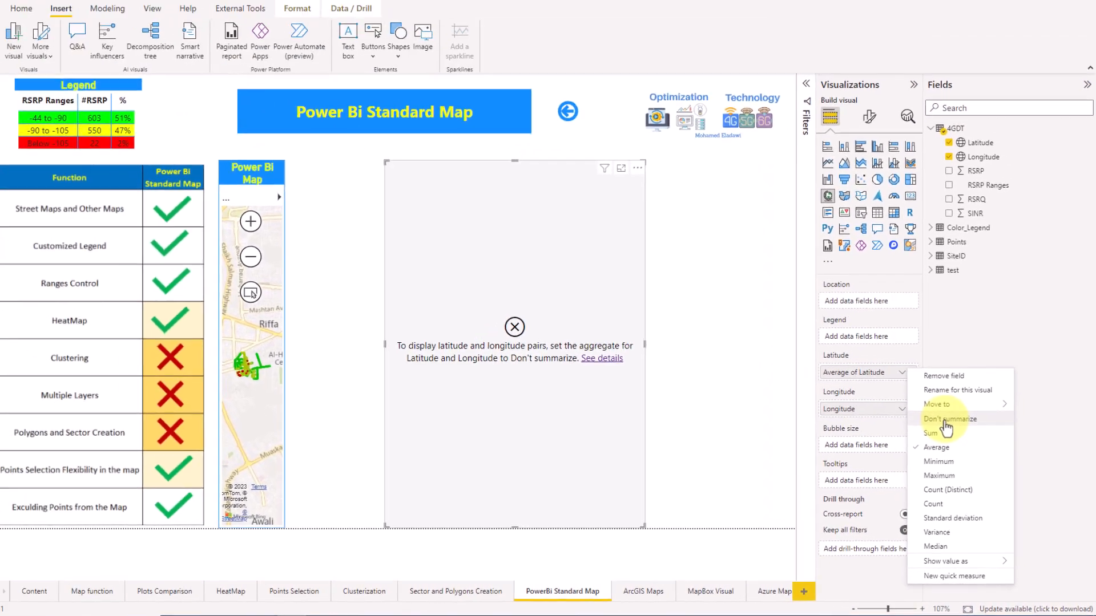
{"action": "left_click", "coordinate": [946, 421]}
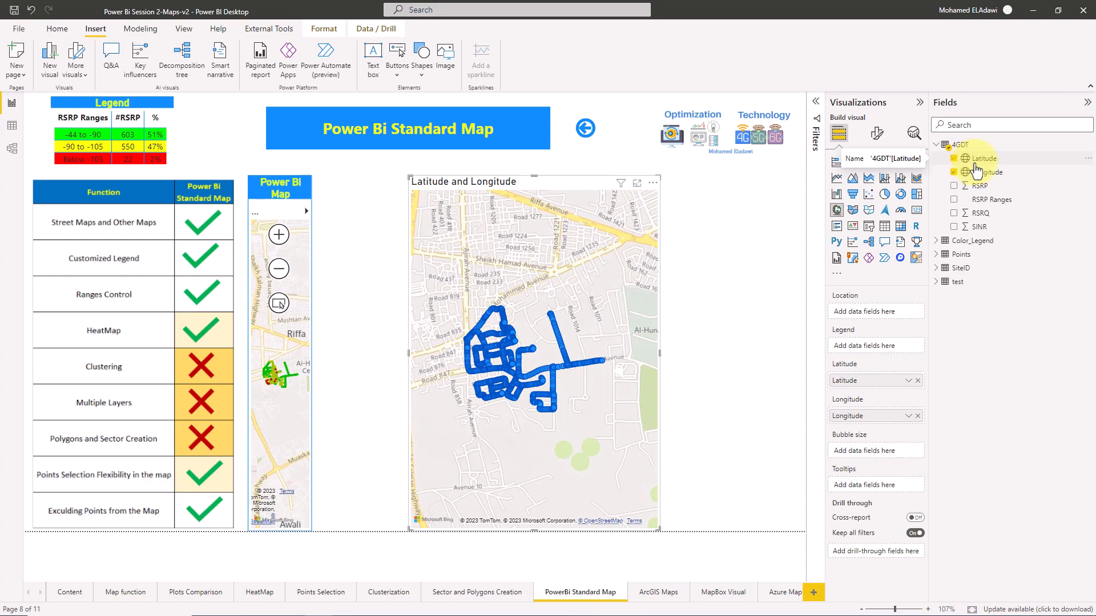
Step: Check the data category choices for the 4GDT Latitude column, leaving the list without choosing one
{"action": "left_click", "coordinate": [976, 165]}
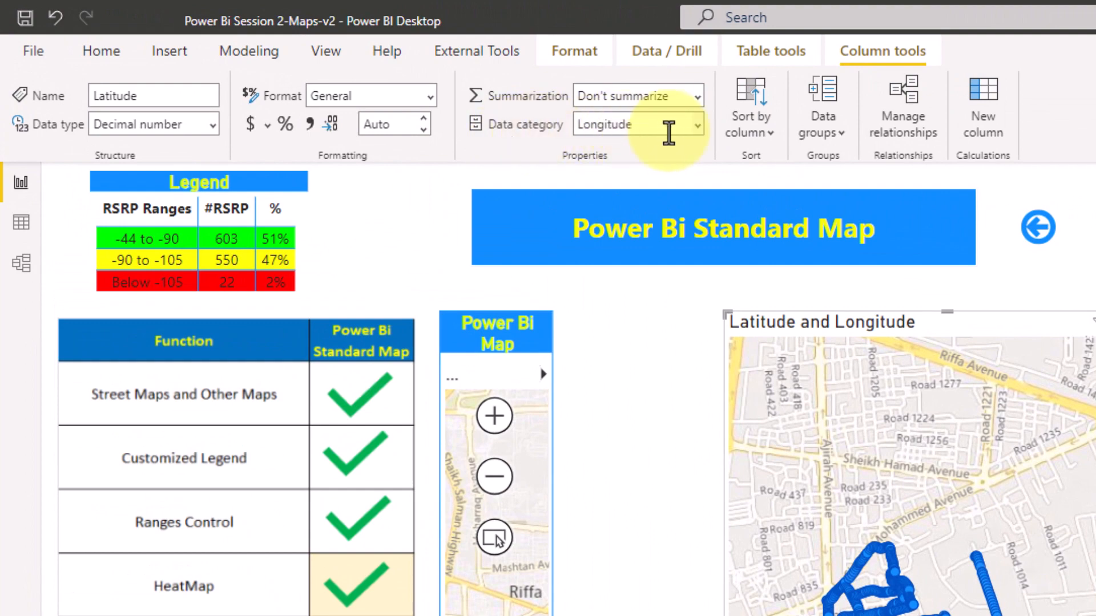
{"action": "left_click", "coordinate": [698, 125]}
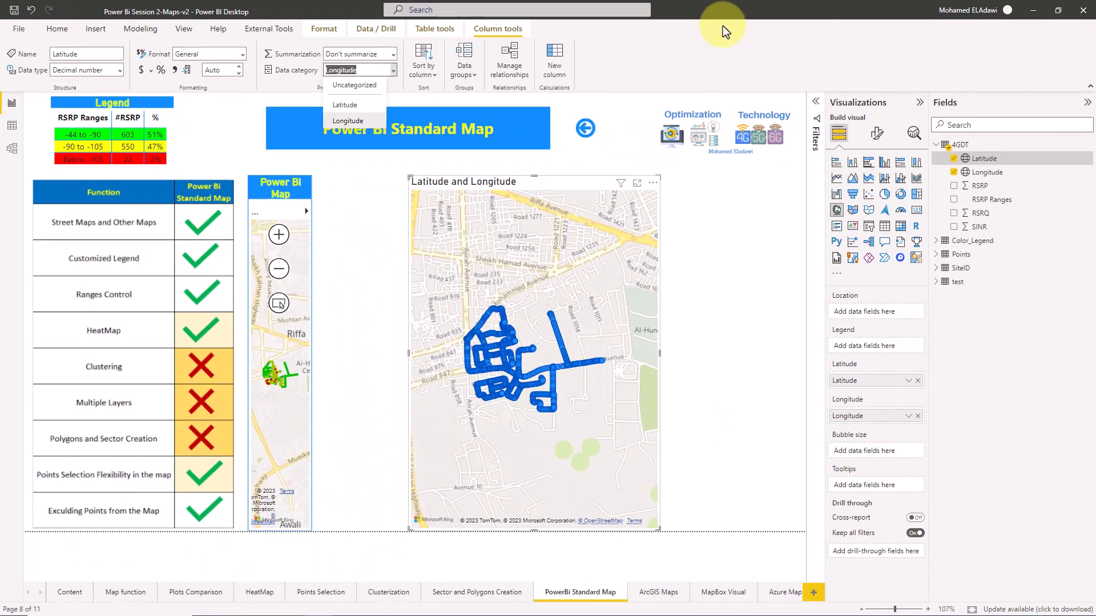
{"action": "left_click", "coordinate": [724, 27]}
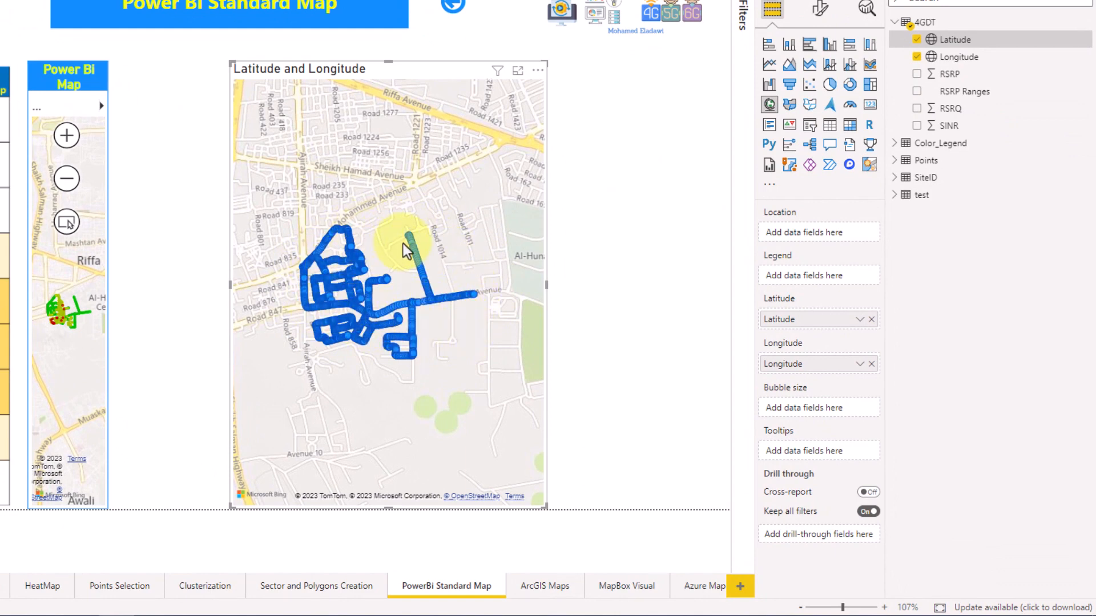
Step: Widen the new map visual and try the RSRP field as its Legend, paging through the legend entries
{"action": "left_click_drag", "start_coordinate": [234, 67], "coordinate": [184, 66]}
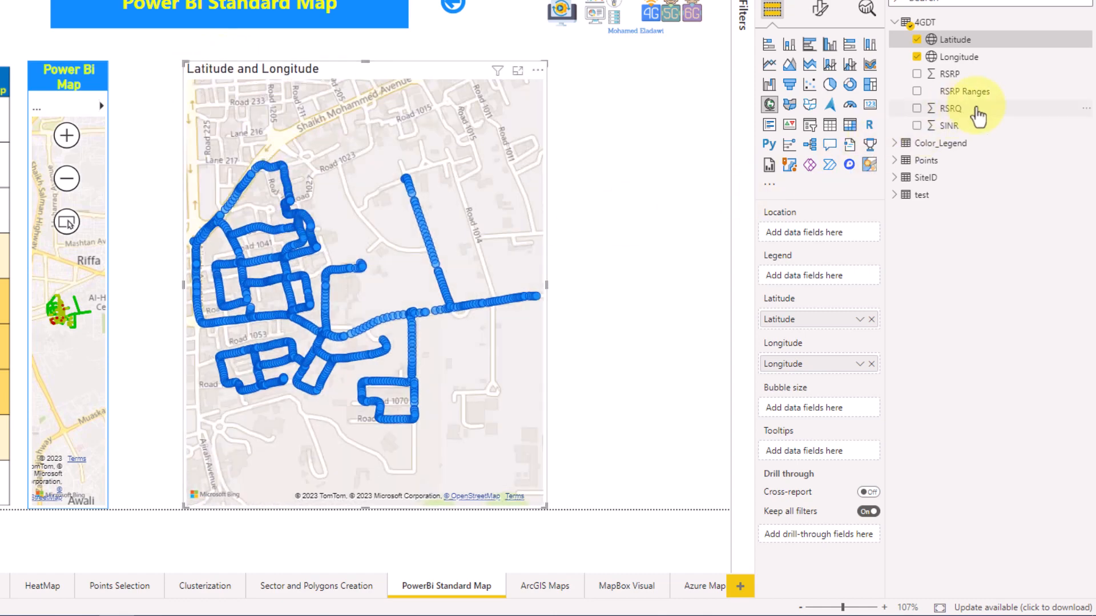
{"action": "left_click_drag", "start_coordinate": [965, 79], "coordinate": [818, 283]}
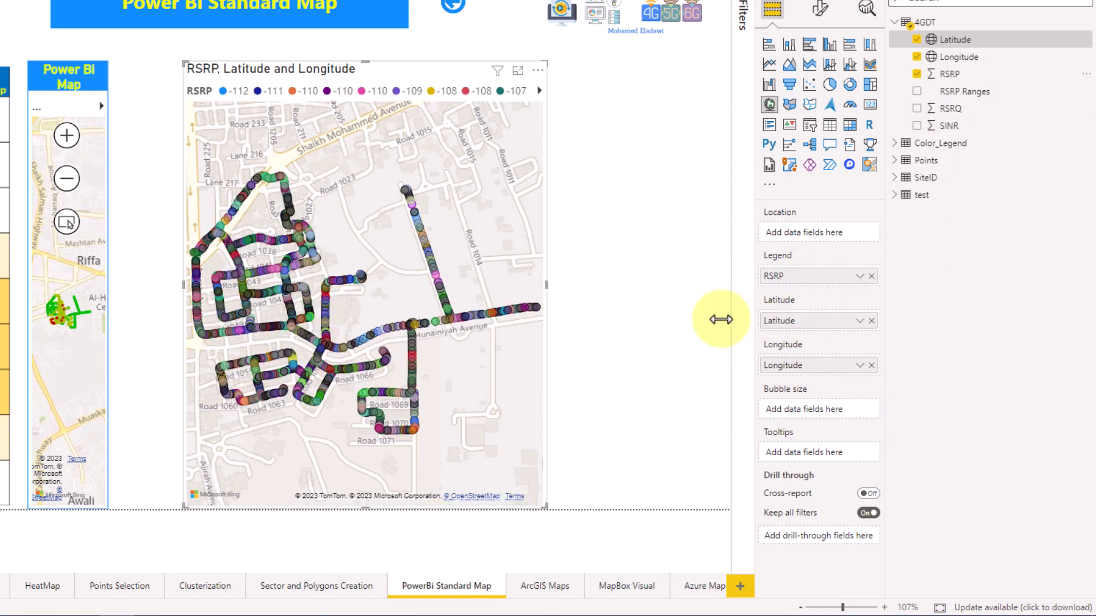
{"action": "left_click", "coordinate": [539, 91]}
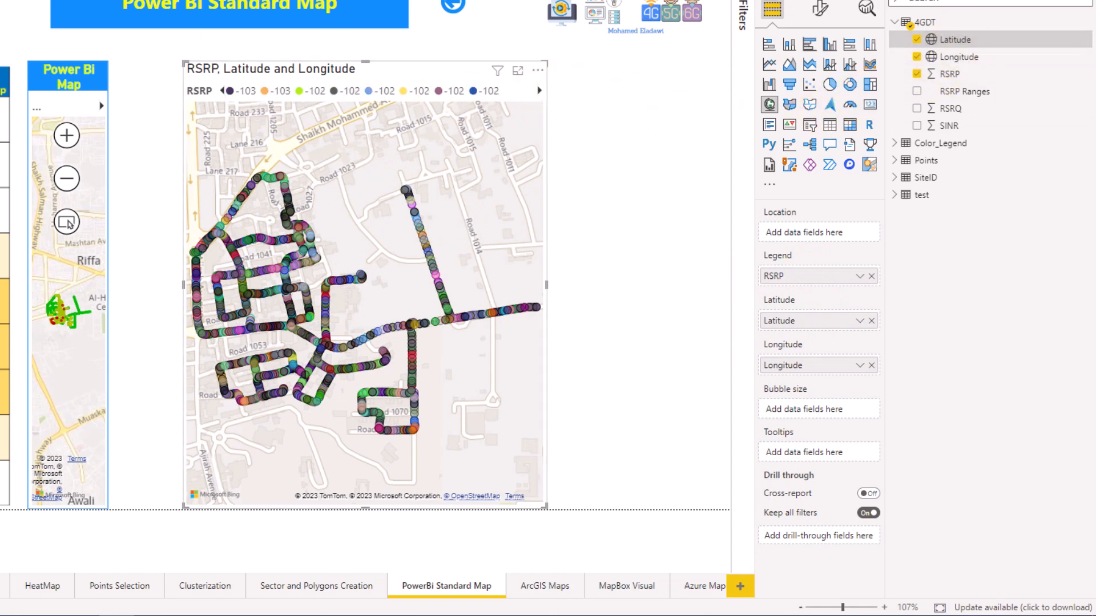
Step: Examine the distinct RSRP values of the 4GDT table in its data grid, cancelling without applying a filter
{"action": "left_click", "coordinate": [12, 125]}
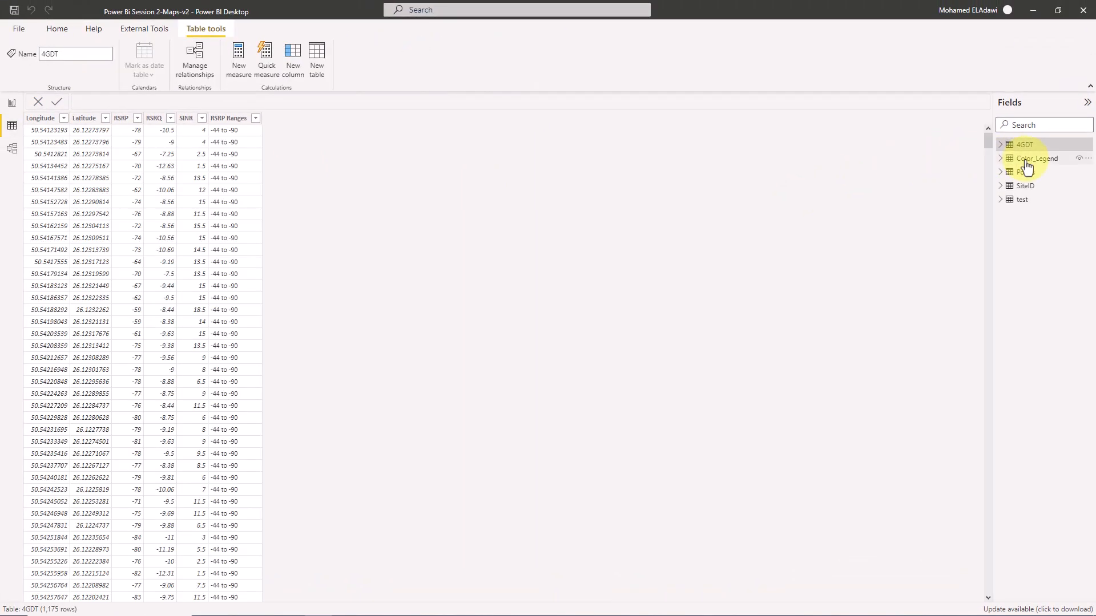
{"action": "left_click", "coordinate": [138, 122]}
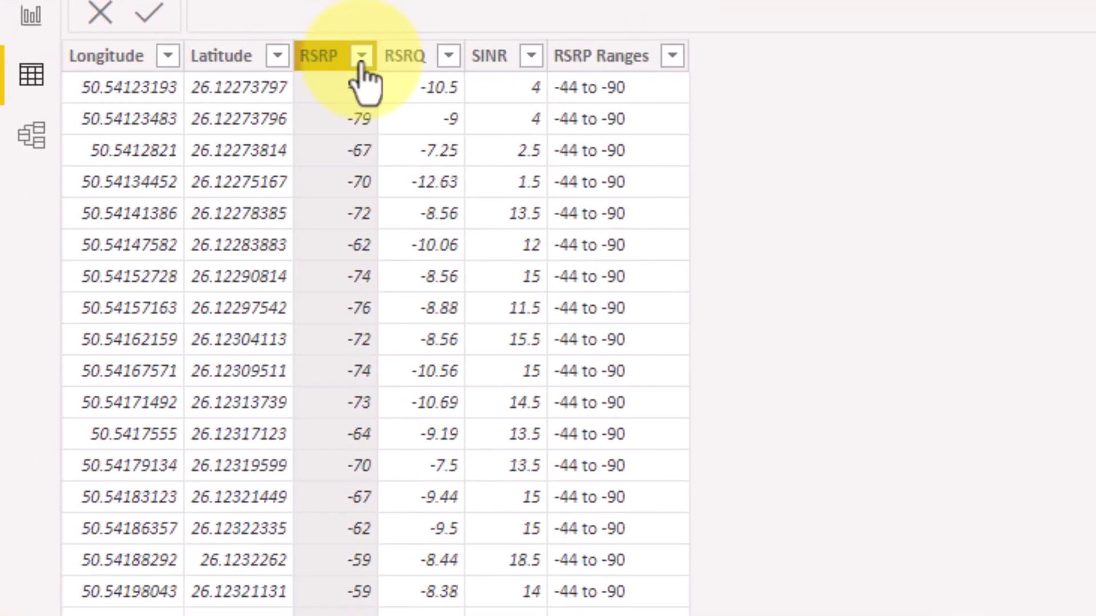
{"action": "left_click", "coordinate": [361, 63]}
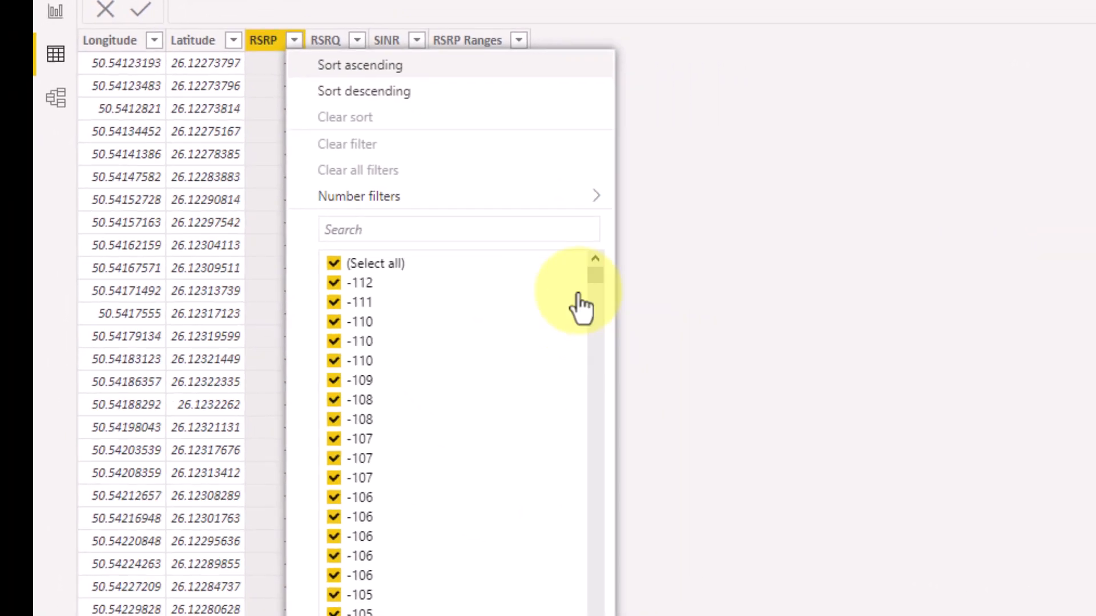
{"action": "left_click_drag", "start_coordinate": [596, 273], "coordinate": [597, 615]}
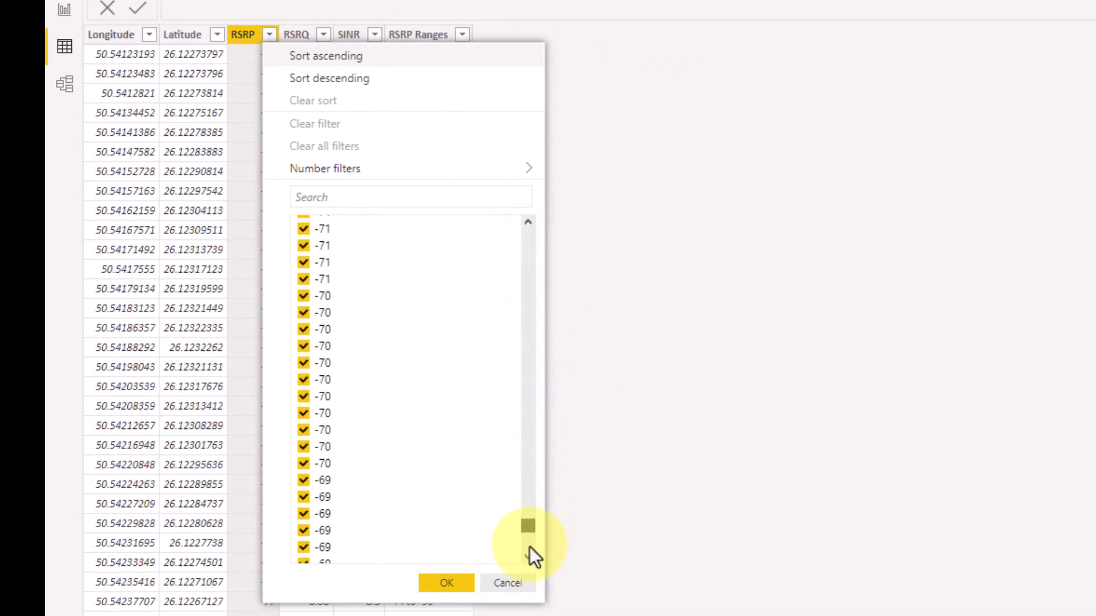
{"action": "left_click_drag", "start_coordinate": [530, 547], "coordinate": [523, 591]}
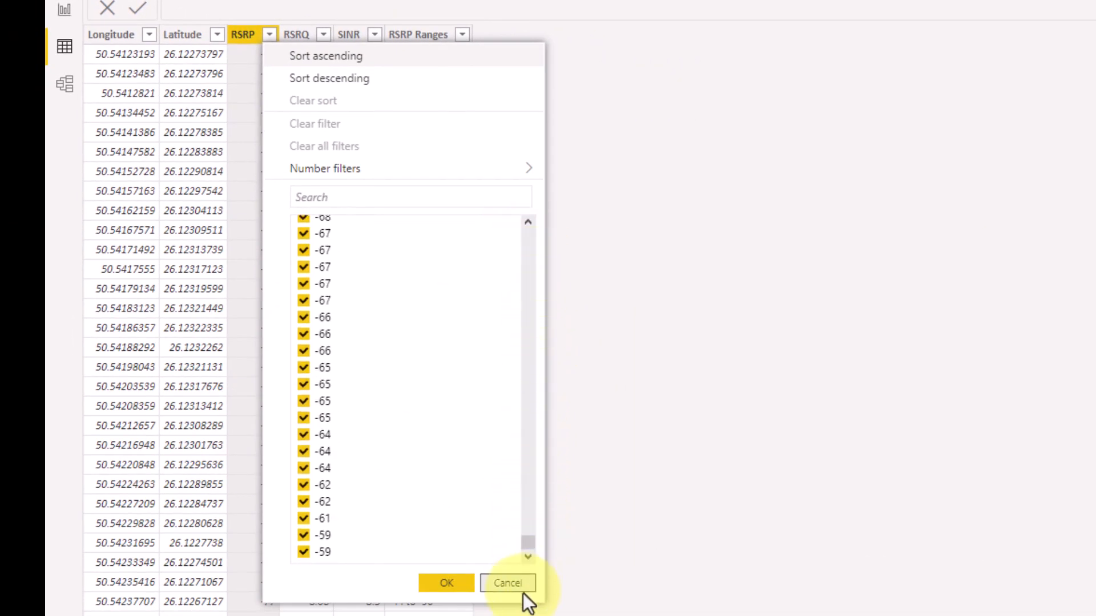
{"action": "left_click", "coordinate": [522, 593]}
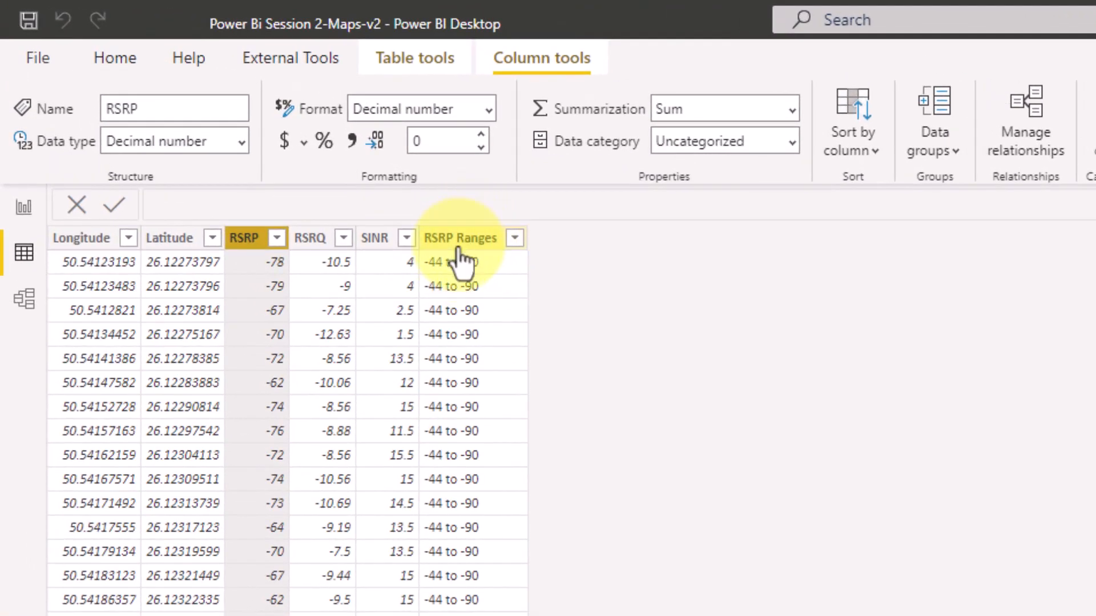
Step: Examine the distinct values of the RSRP Ranges column without filtering, and return to the report
{"action": "left_click", "coordinate": [515, 240]}
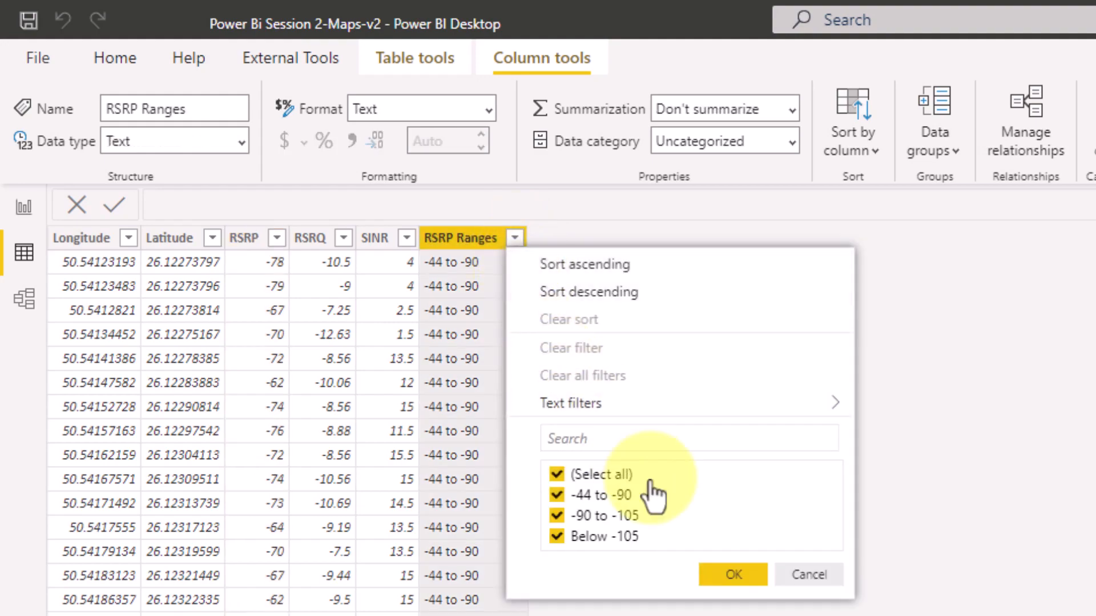
{"action": "left_click", "coordinate": [798, 576]}
{"action": "left_click", "coordinate": [11, 103]}
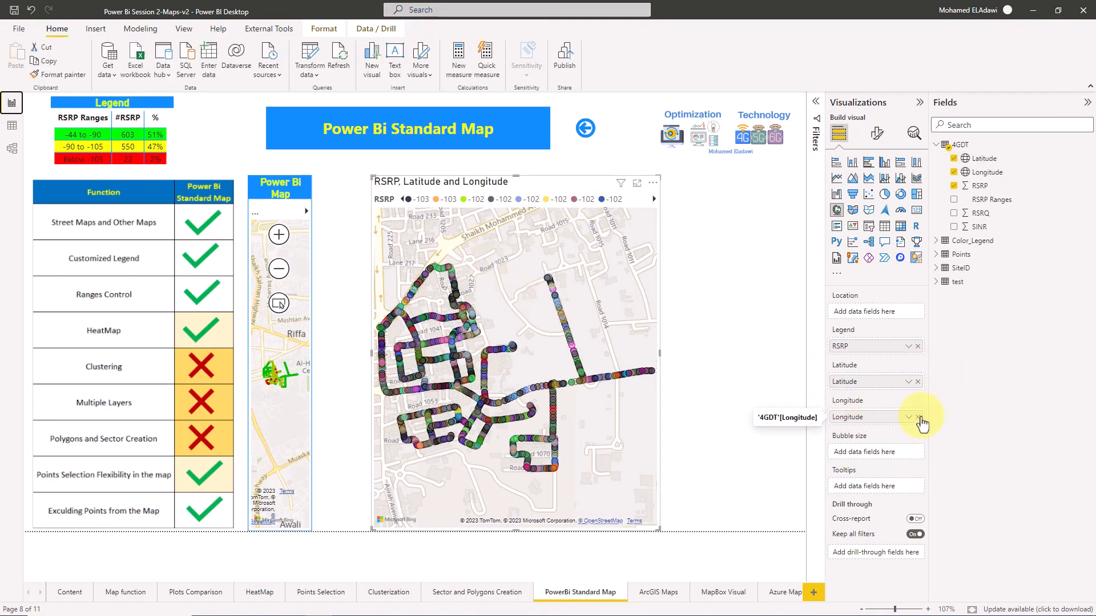
Step: Remove RSRP from the new map's Legend and open the report's data in the Power Query Editor
{"action": "left_click", "coordinate": [917, 346]}
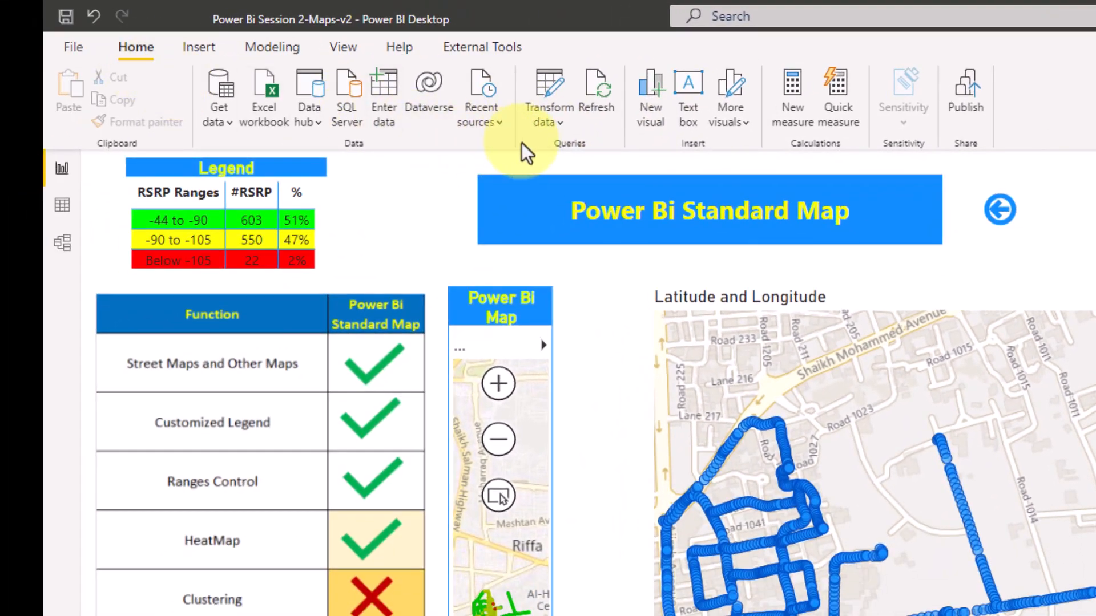
{"action": "left_click", "coordinate": [557, 126]}
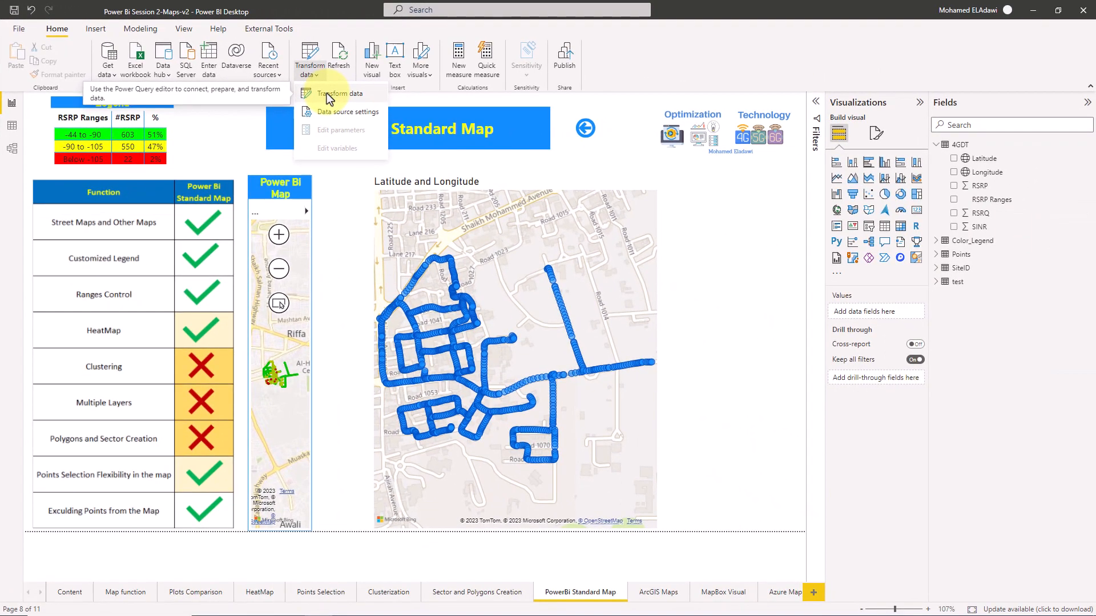
{"action": "left_click", "coordinate": [329, 96]}
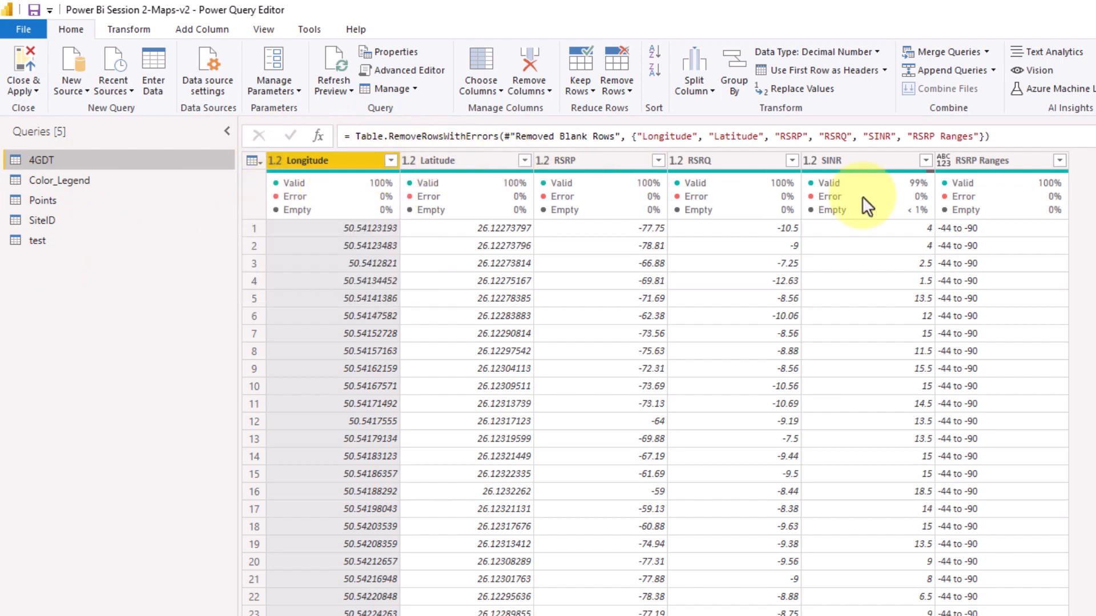
{"action": "mouse_move", "coordinate": [1040, 226]}
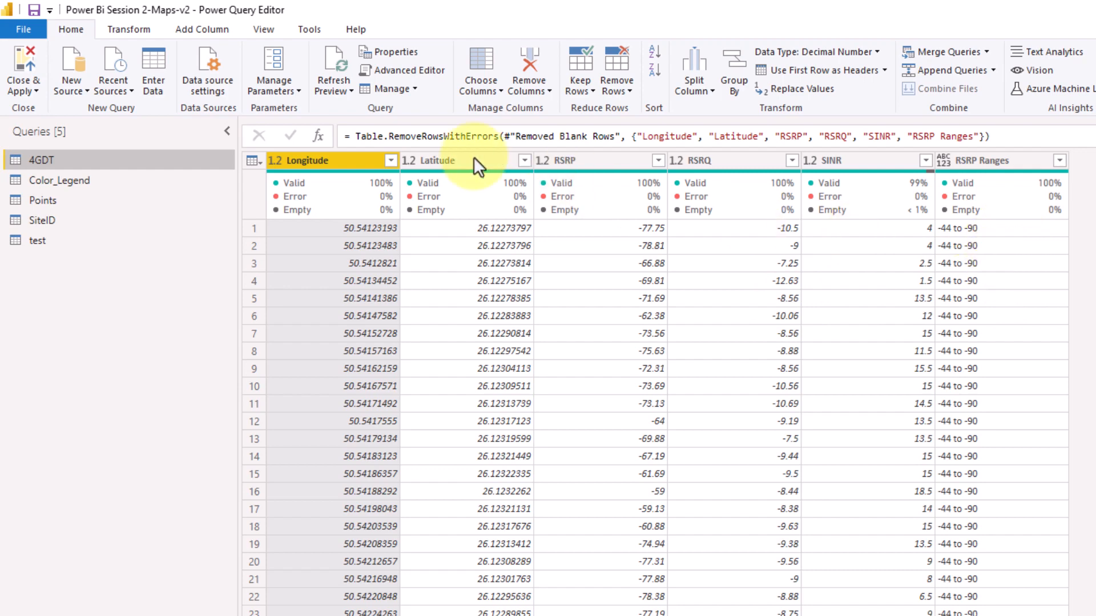
Step: Start a conditional column in the 4GDT query and name it Ranges
{"action": "left_click", "coordinate": [195, 29]}
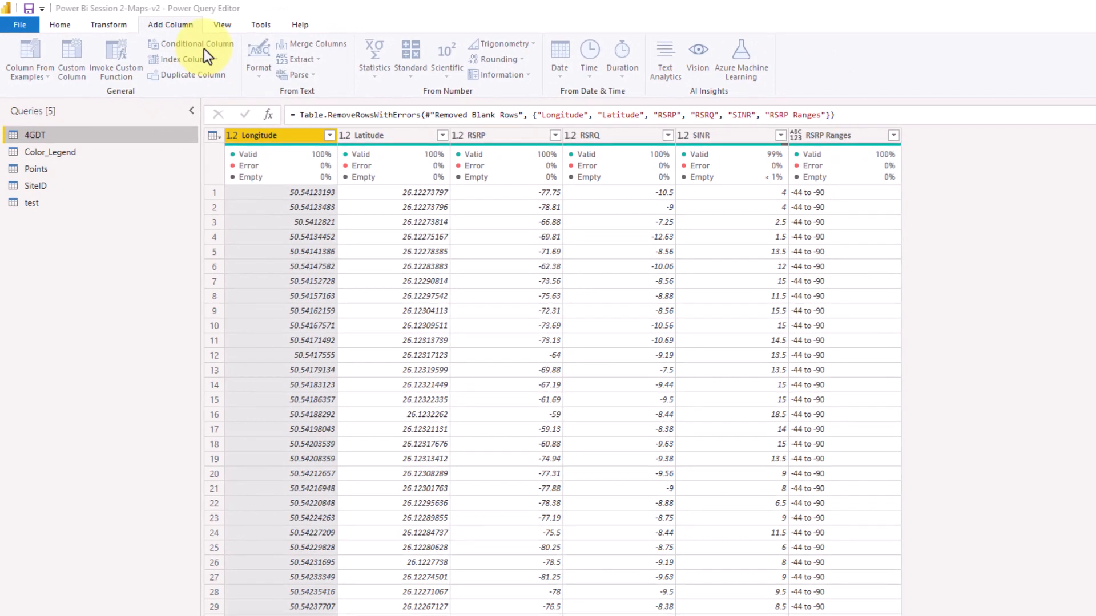
{"action": "left_click", "coordinate": [200, 44]}
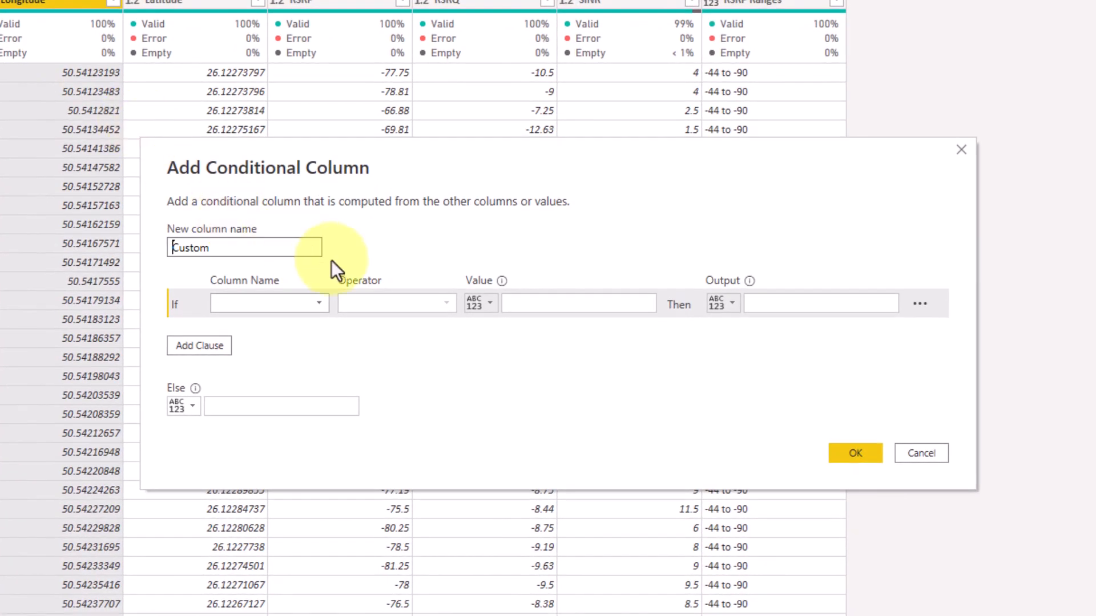
{"action": "left_click_drag", "start_coordinate": [269, 247], "coordinate": [131, 238]}
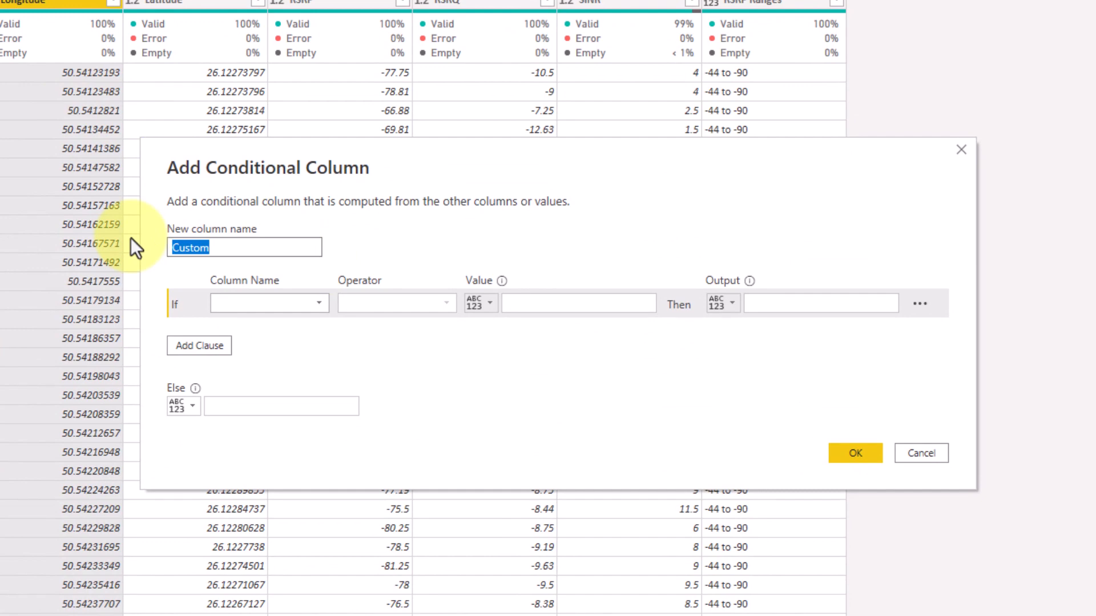
{"action": "type", "text": "Ranges"}
Step: Set the first condition to RSRP is less than or equal to -105
{"action": "left_click", "coordinate": [252, 301]}
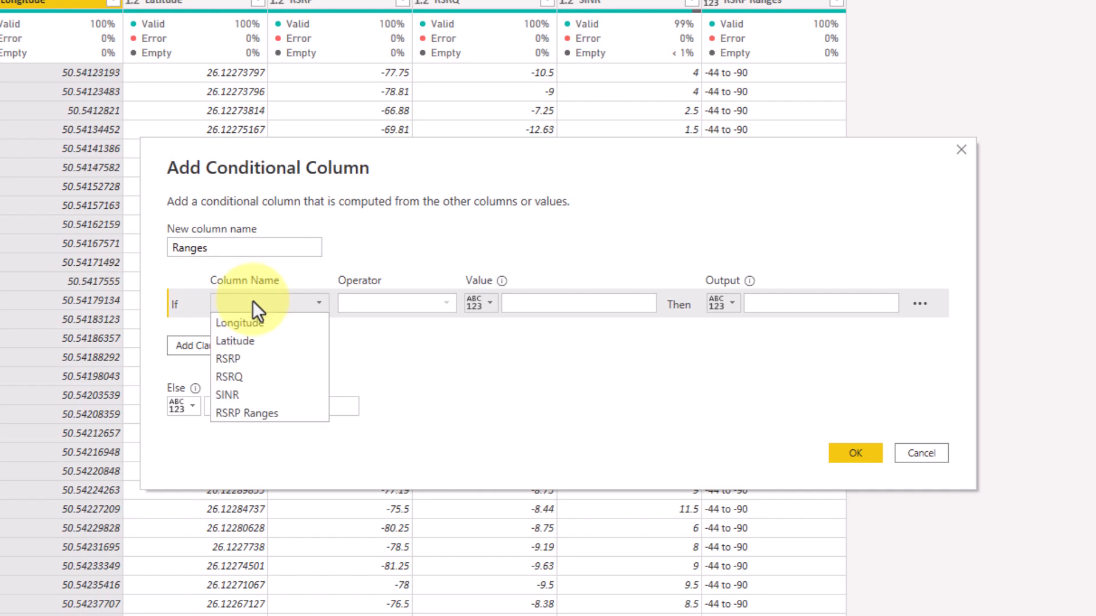
{"action": "left_click", "coordinate": [255, 359]}
{"action": "left_click", "coordinate": [423, 307]}
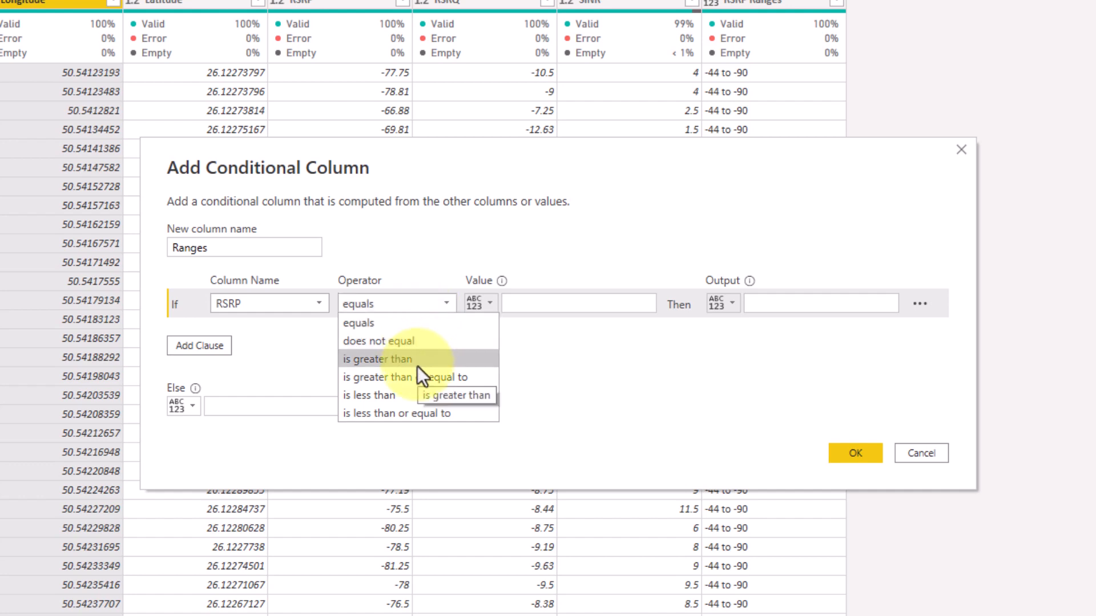
{"action": "left_click", "coordinate": [404, 416]}
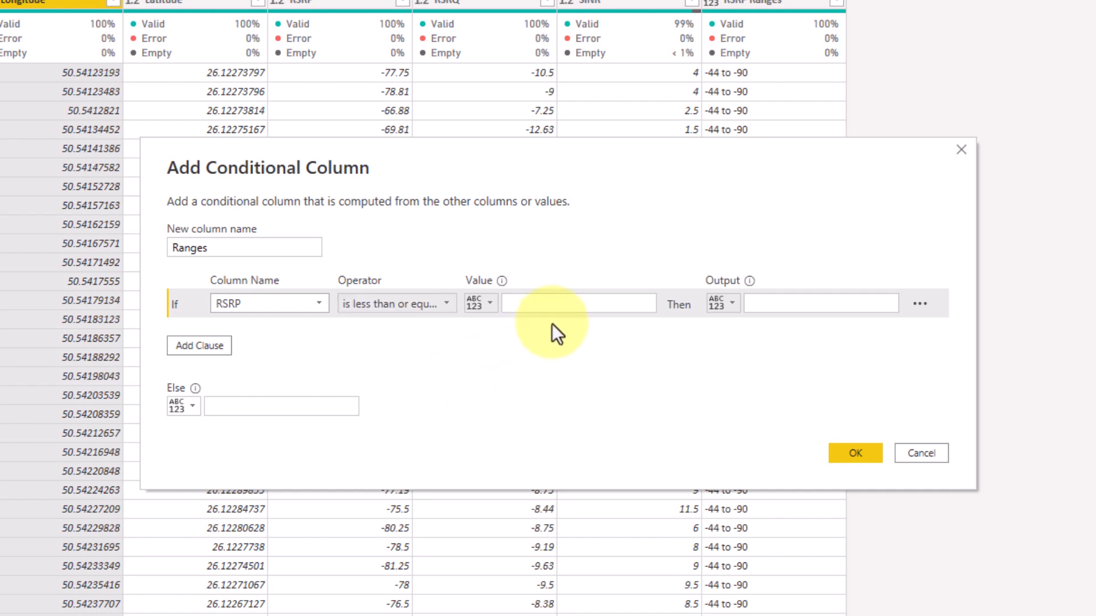
{"action": "left_click", "coordinate": [561, 311]}
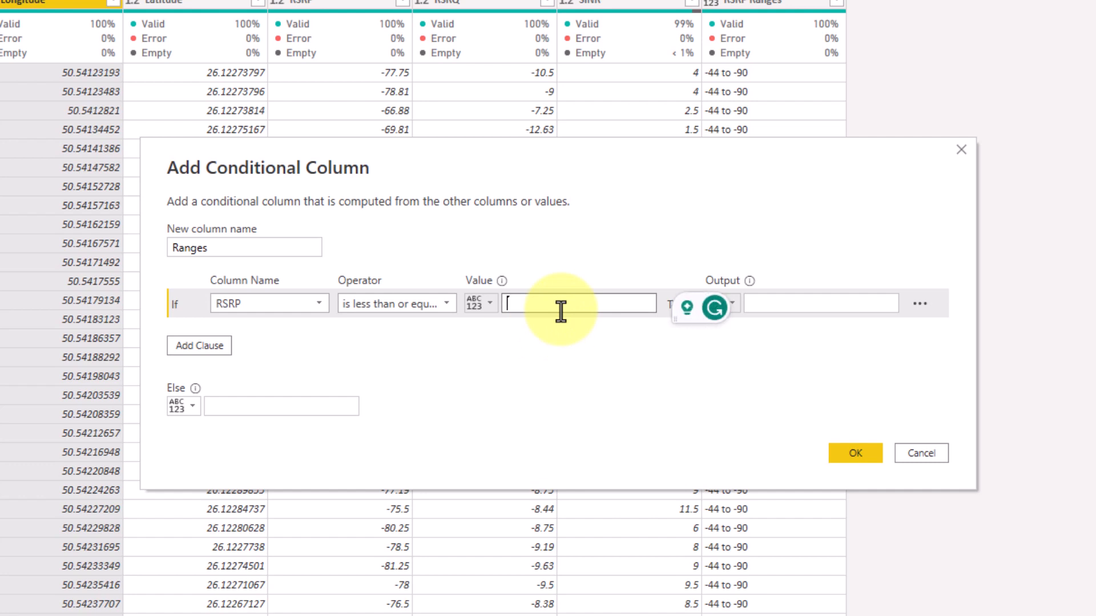
{"action": "type", "text": "-105"}
Step: Set the first condition's output to <-105
{"action": "left_click", "coordinate": [844, 309]}
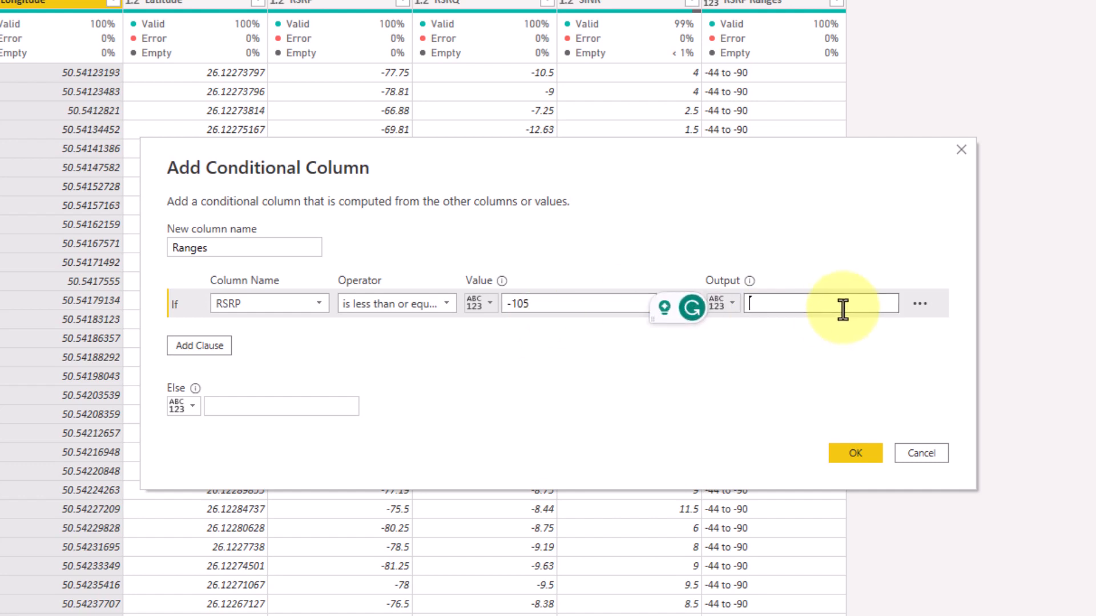
{"action": "type", "text": "Le"}
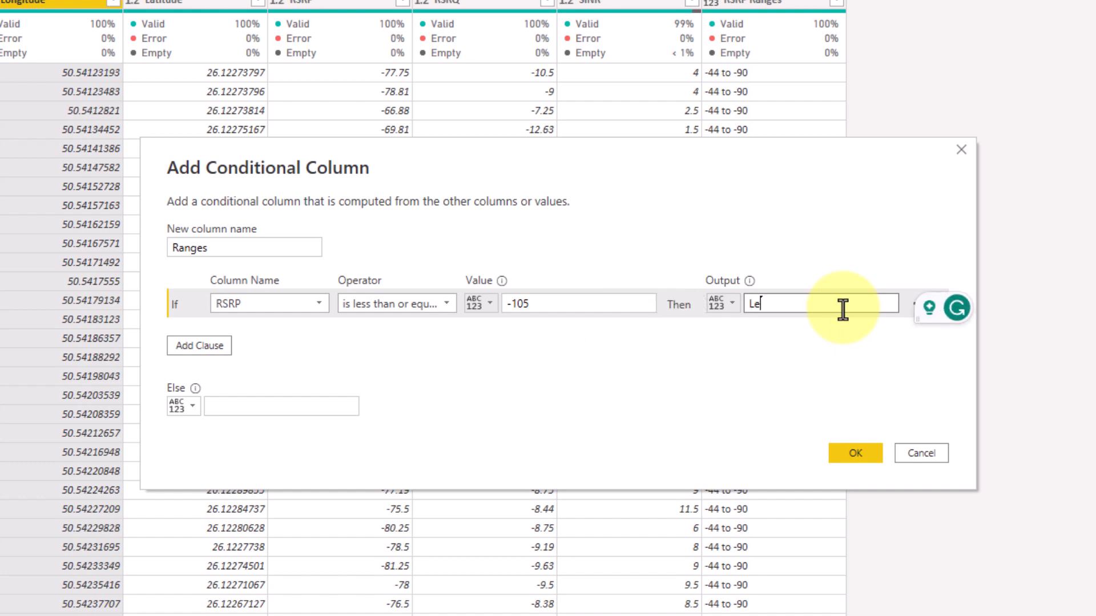
{"action": "key", "text": "BackSpace"}
{"action": "key", "text": "BackSpace"}
{"action": "type", "text": "<>"}
{"action": "key", "text": "BackSpace"}
{"action": "type", "text": "-109"}
{"action": "key", "text": "BackSpace"}
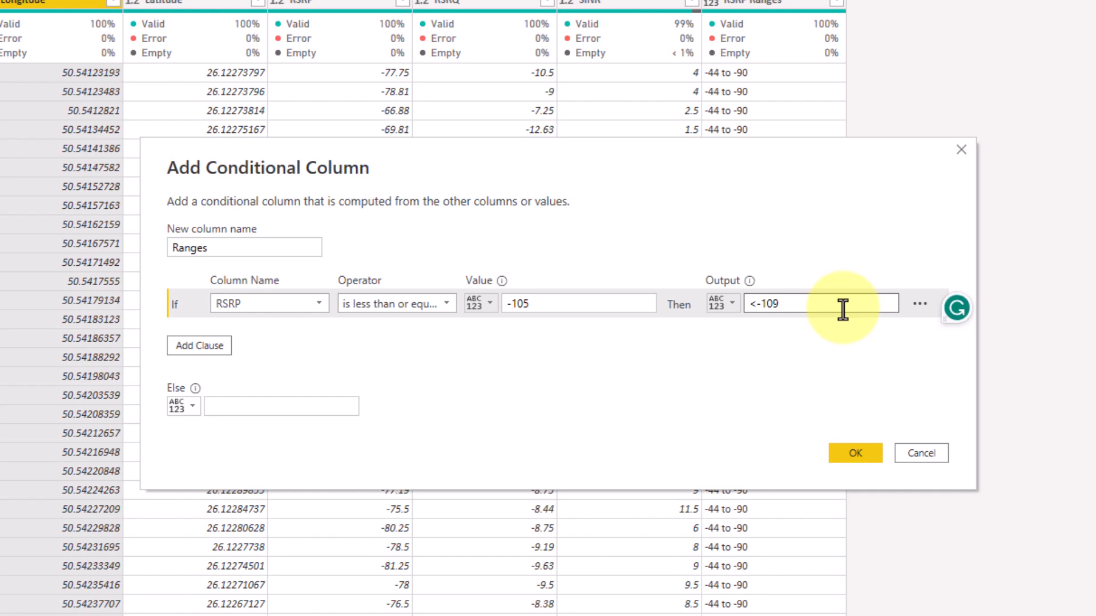
{"action": "type", "text": "5"}
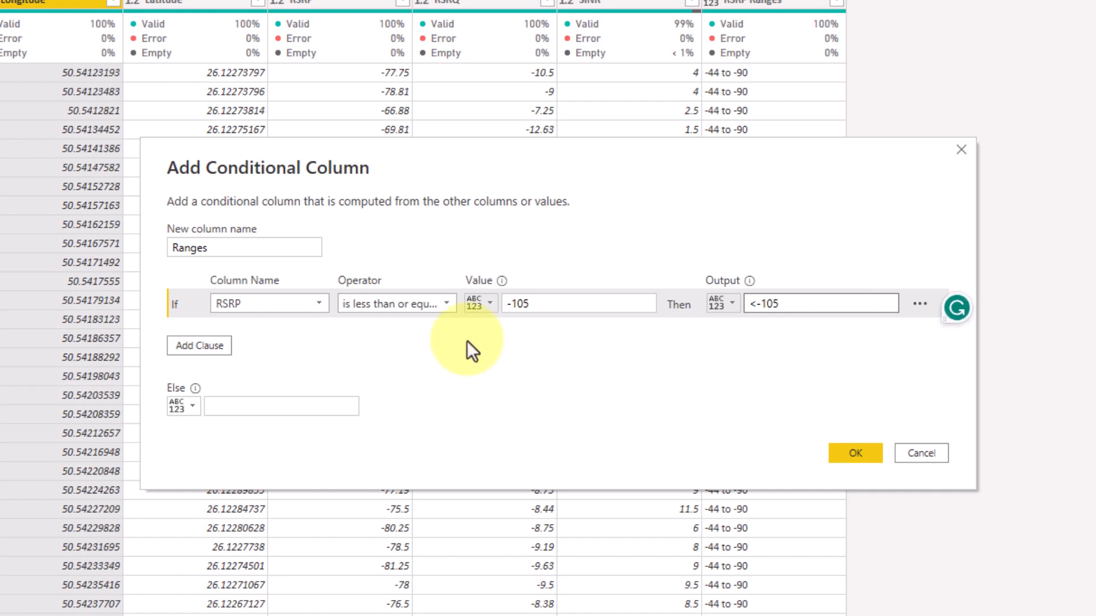
Step: Add a second clause that outputs -90 to -105 when RSRP is less than or equal to -90
{"action": "left_click", "coordinate": [216, 349]}
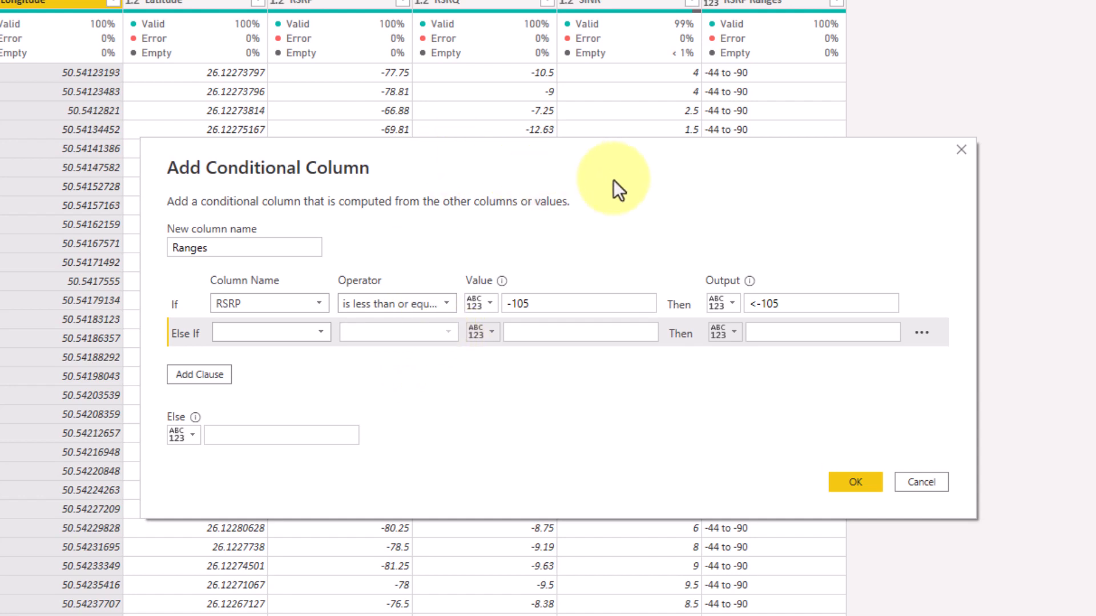
{"action": "left_click", "coordinate": [326, 331]}
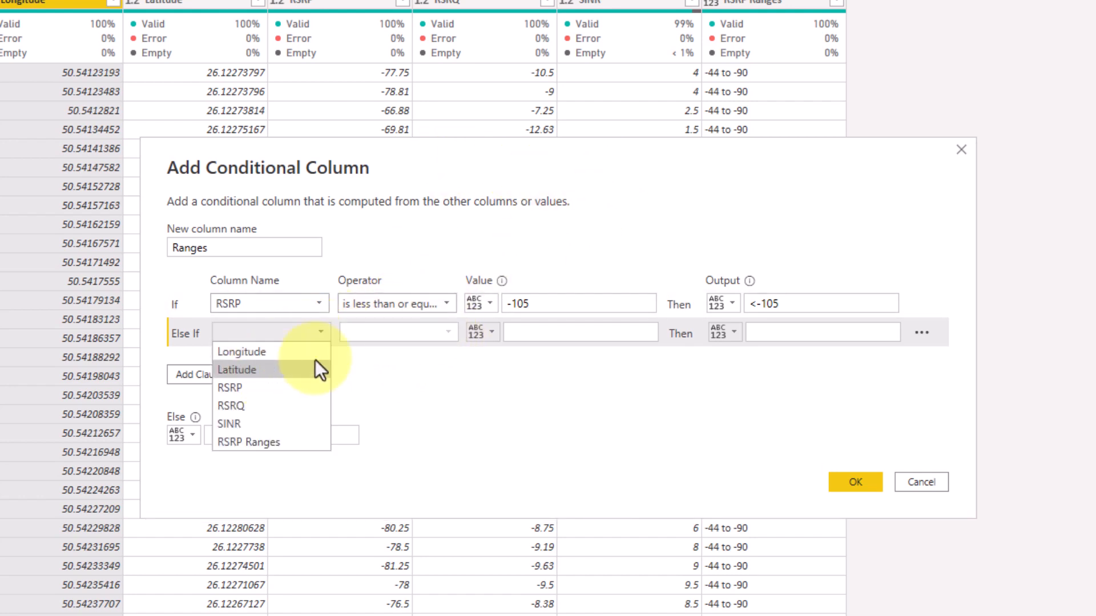
{"action": "left_click", "coordinate": [259, 392]}
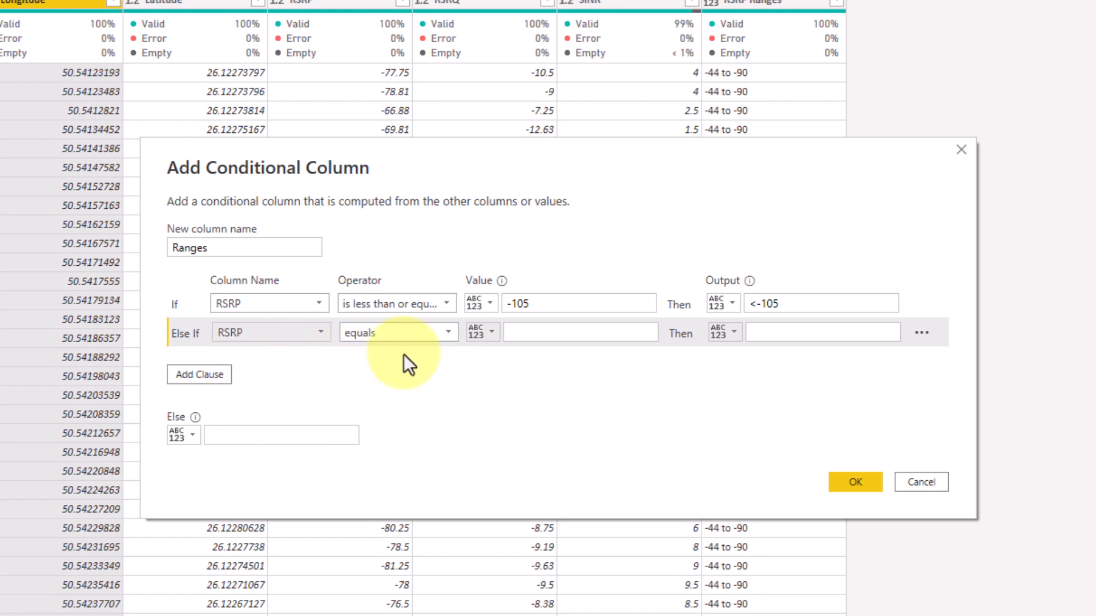
{"action": "left_click", "coordinate": [451, 338]}
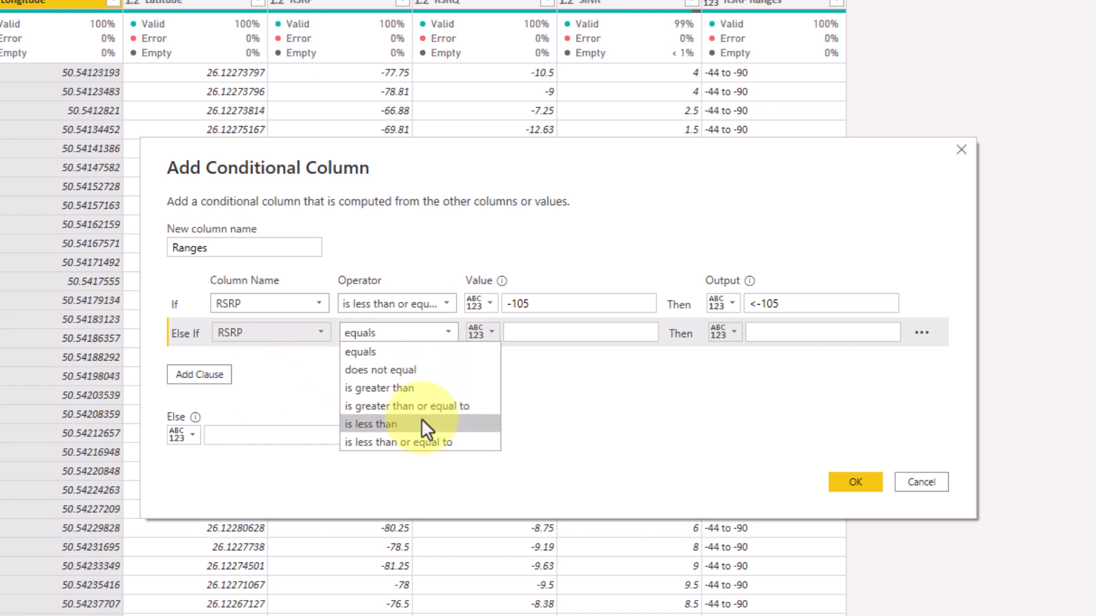
{"action": "left_click", "coordinate": [412, 446]}
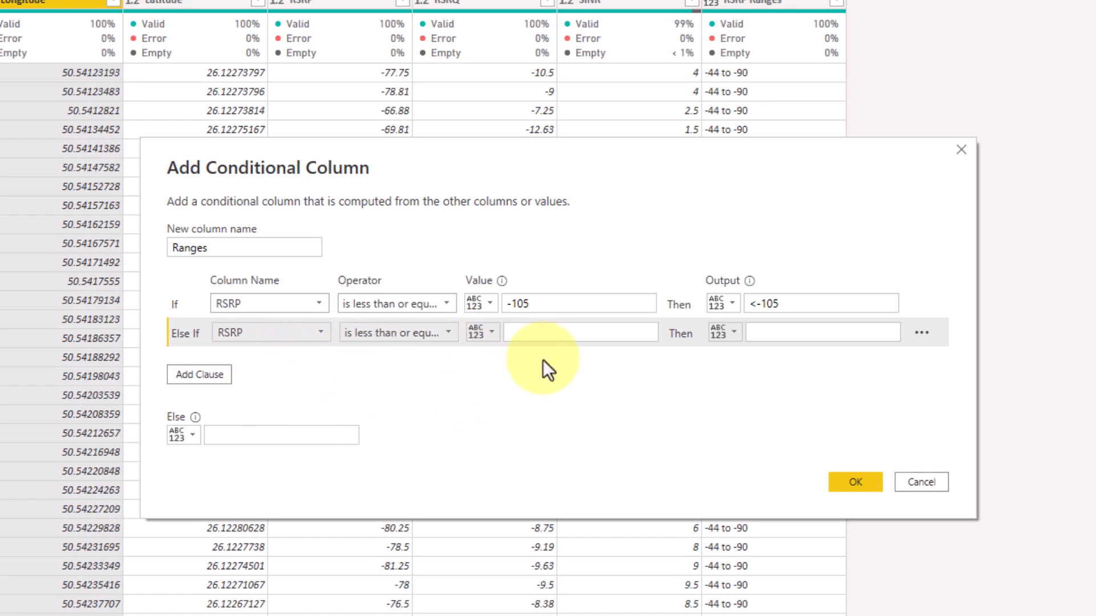
{"action": "left_click", "coordinate": [553, 335]}
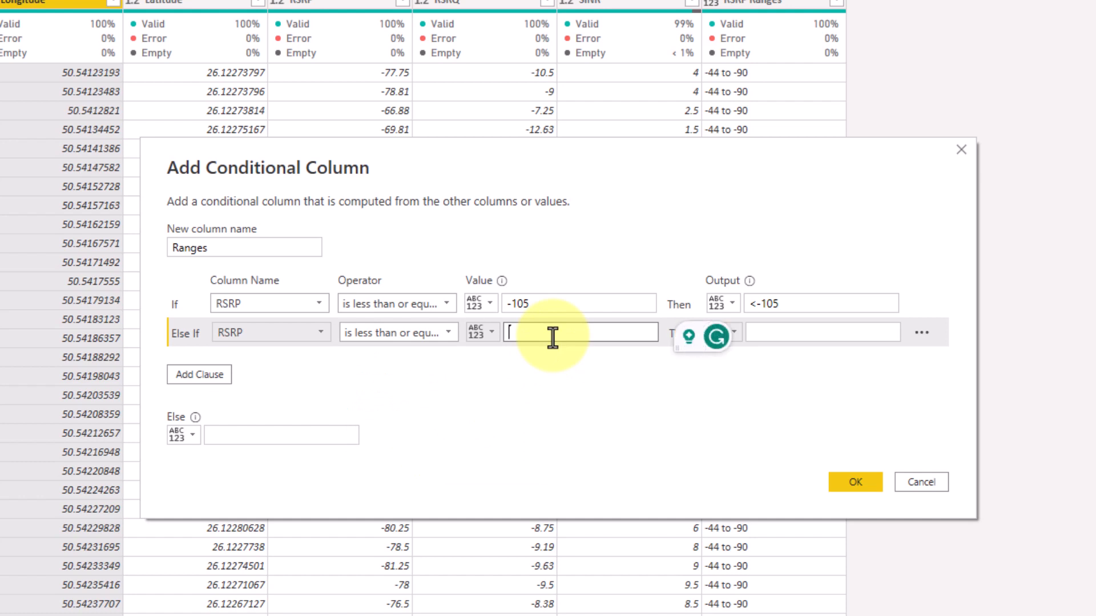
{"action": "type", "text": "-90"}
{"action": "left_click", "coordinate": [792, 336]}
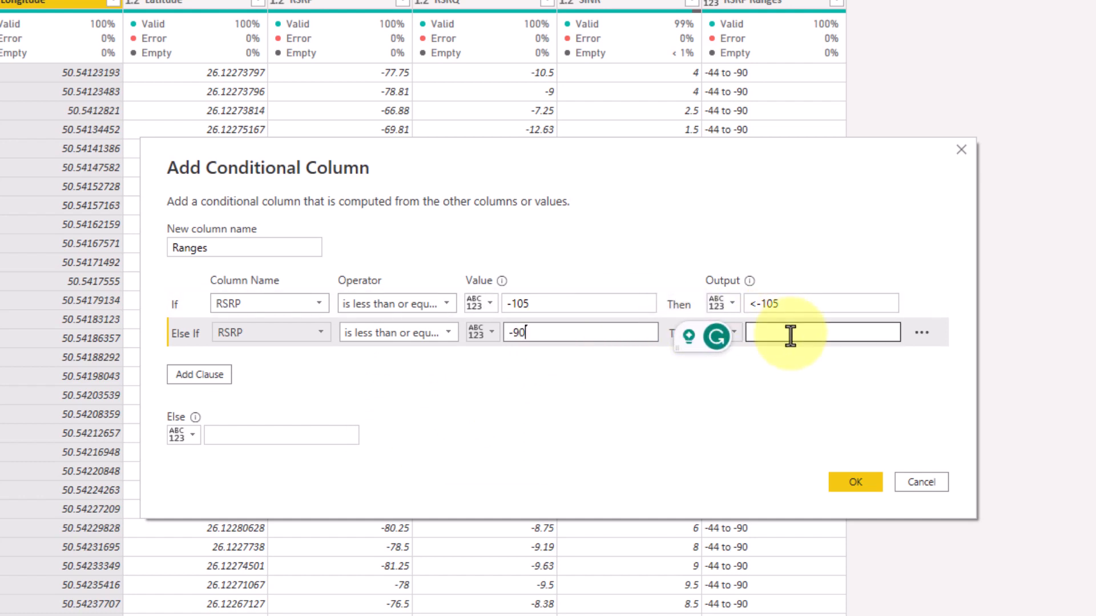
{"action": "type", "text": "-90"}
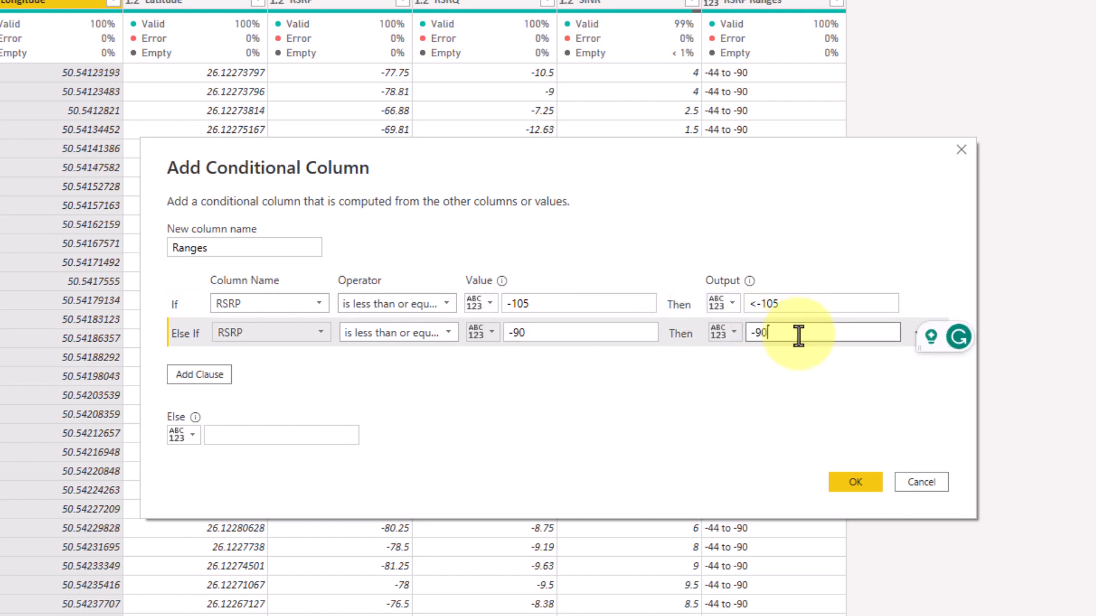
{"action": "type", "text": " to -105"}
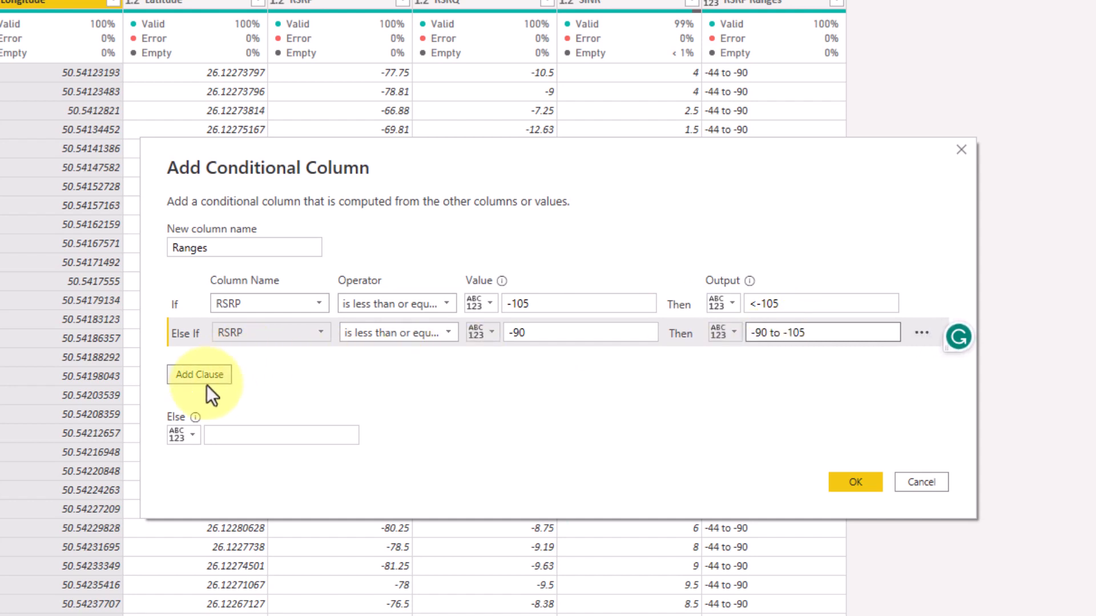
Step: Set the Else output to -44 to -90 and create the Ranges conditional column
{"action": "left_click", "coordinate": [245, 436]}
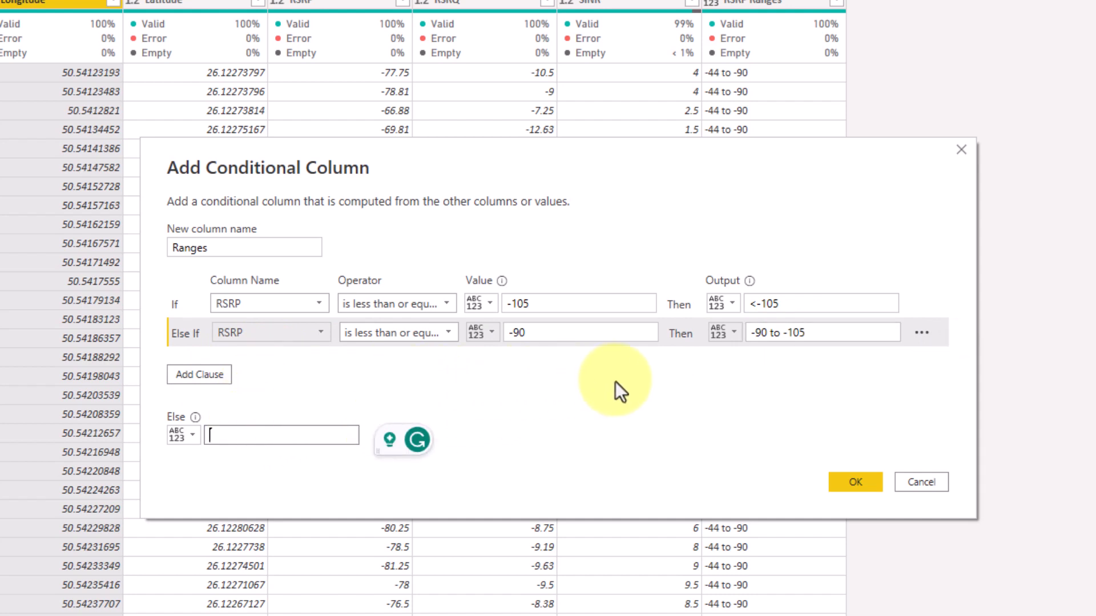
{"action": "type", "text": "-44 to -90"}
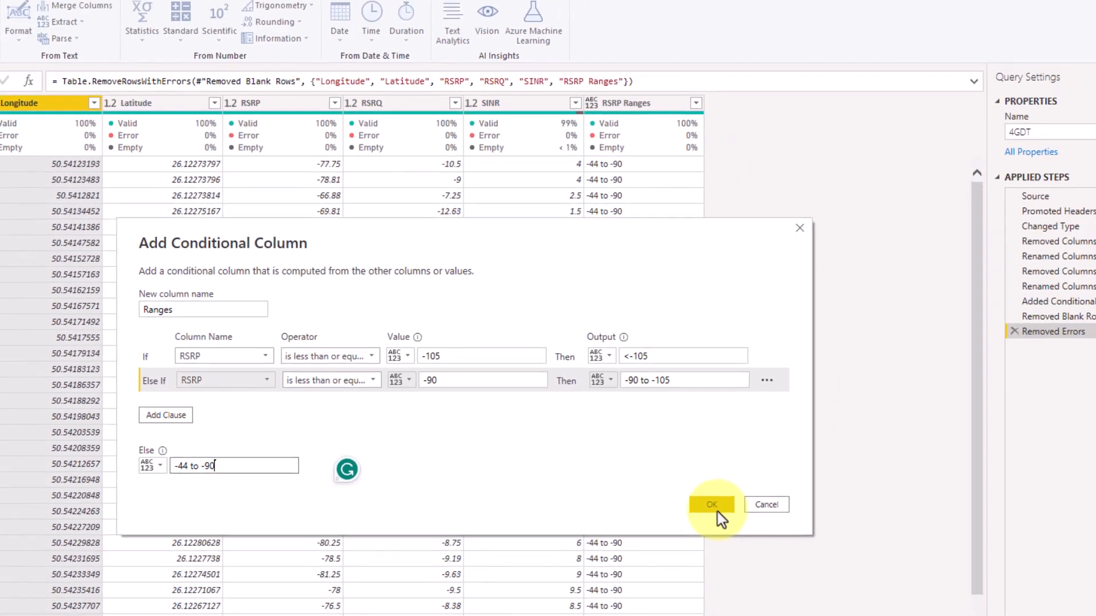
{"action": "left_click", "coordinate": [833, 487]}
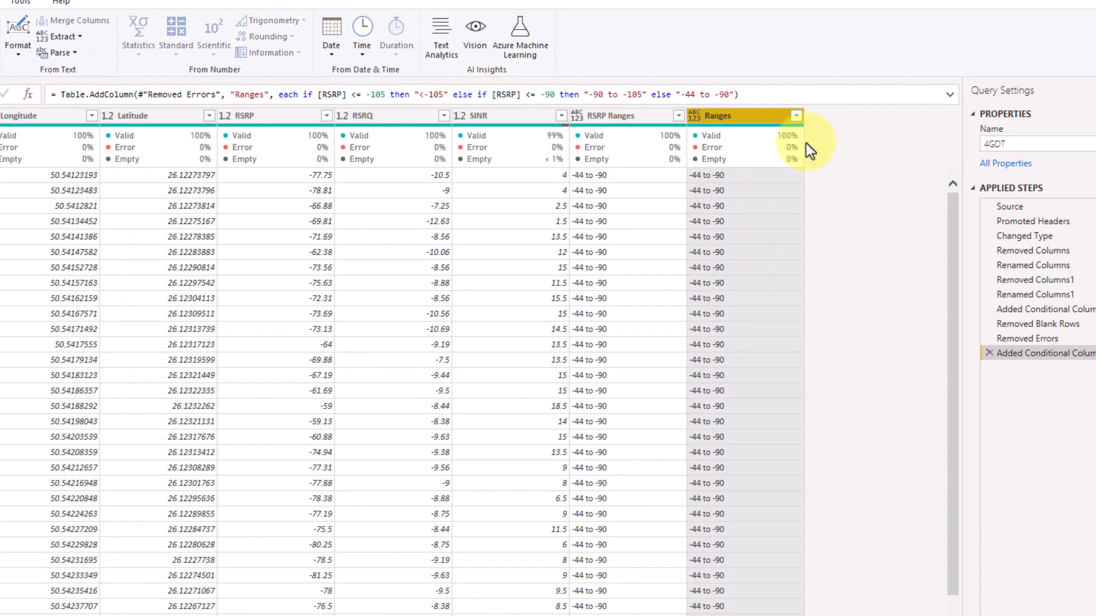
Step: Review the full list of distinct values in the Ranges column, leaving it unfiltered
{"action": "left_click", "coordinate": [795, 116]}
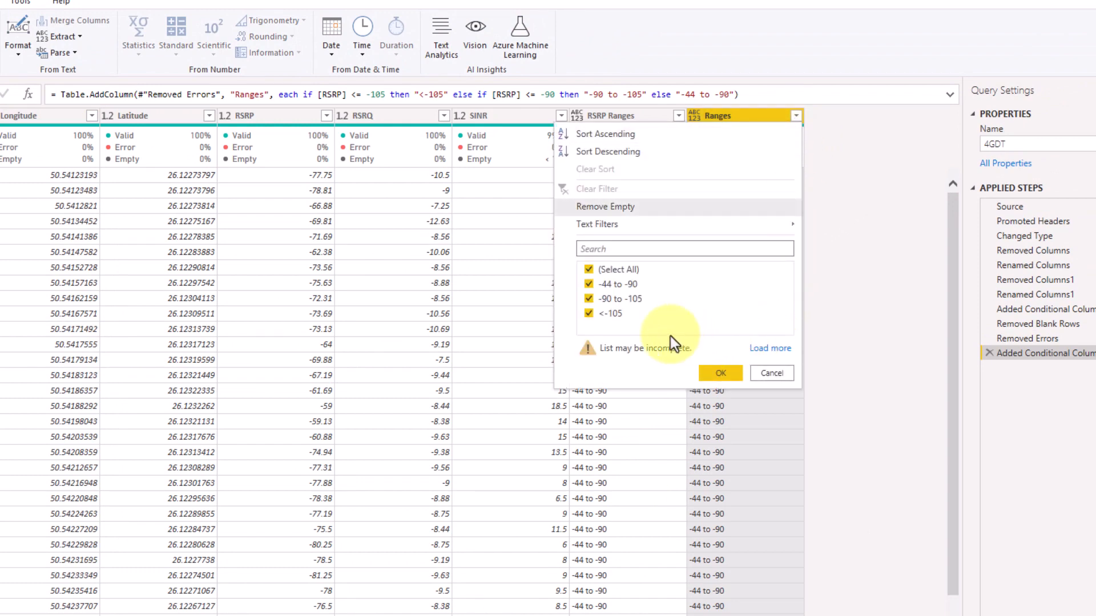
{"action": "left_click", "coordinate": [771, 349]}
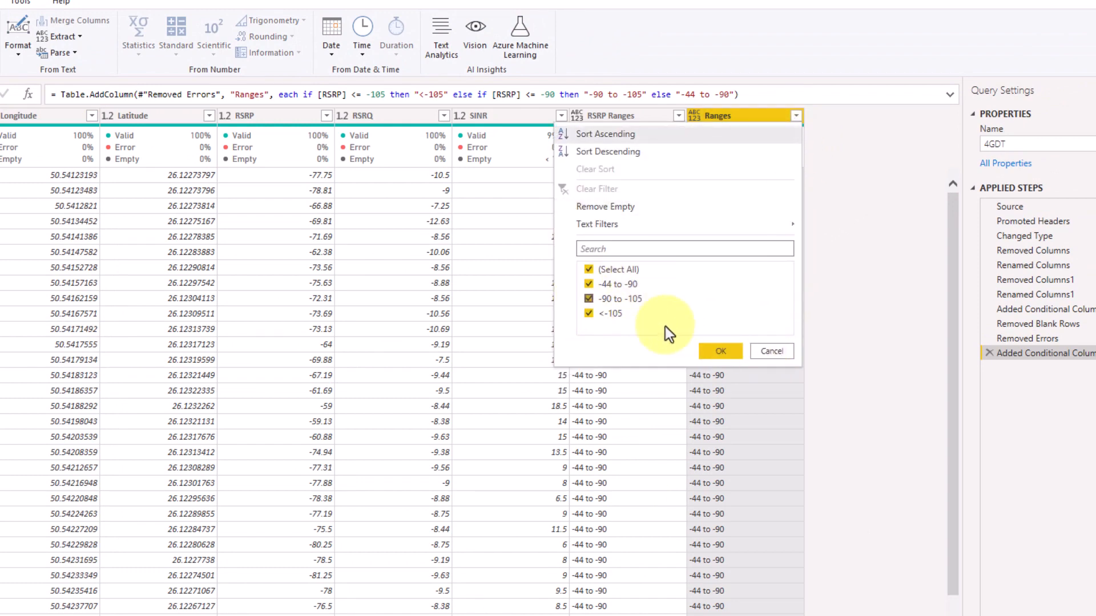
{"action": "left_click", "coordinate": [770, 351]}
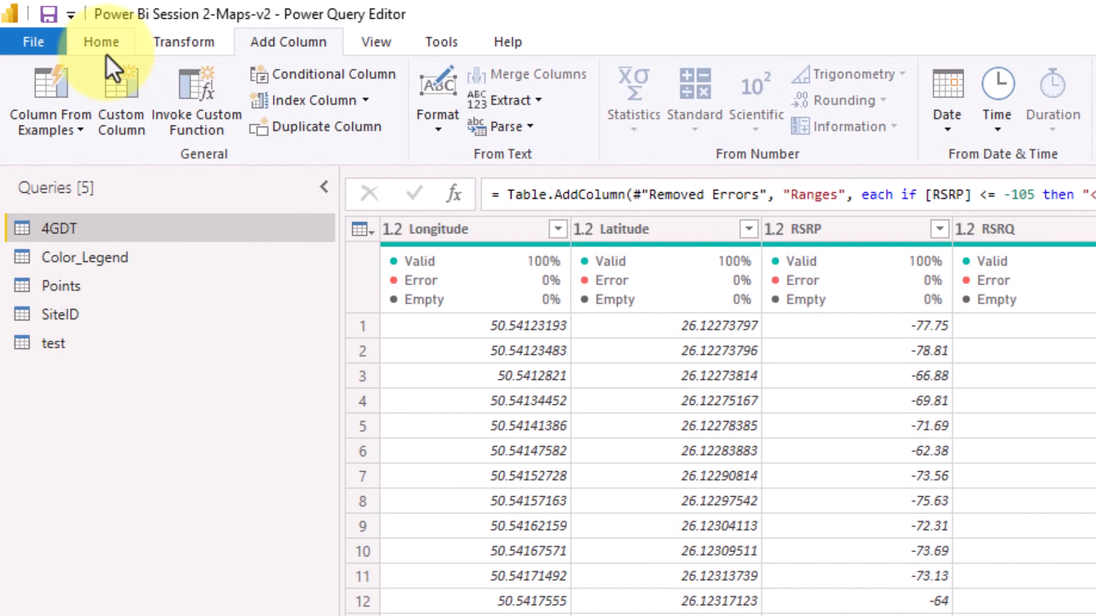
Step: Apply the query changes and close the Power Query Editor
{"action": "left_click", "coordinate": [106, 54]}
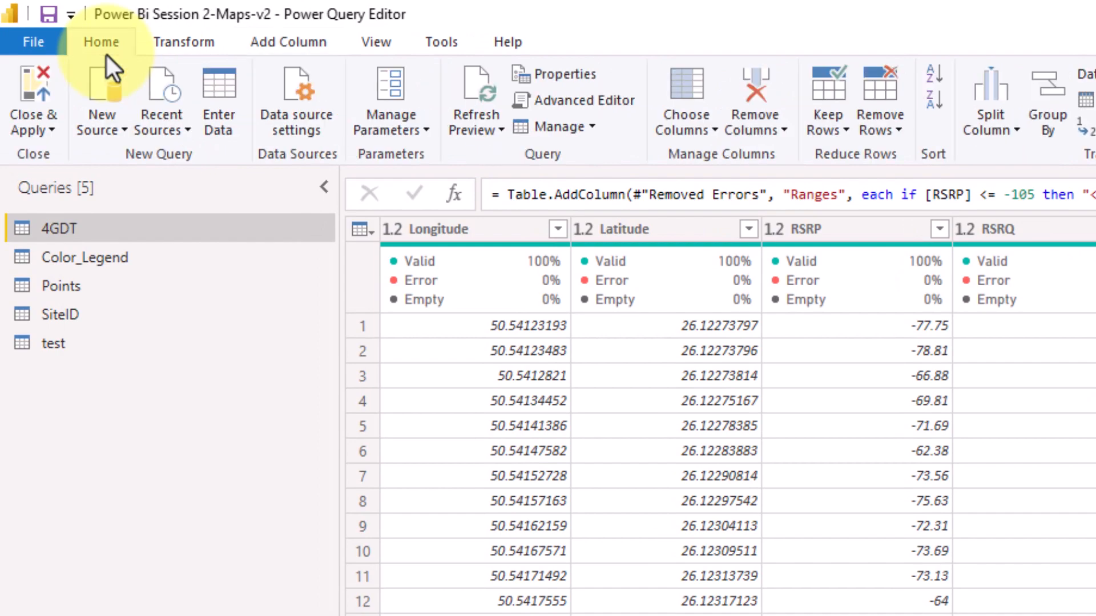
{"action": "left_click", "coordinate": [32, 137]}
{"action": "left_click", "coordinate": [63, 160]}
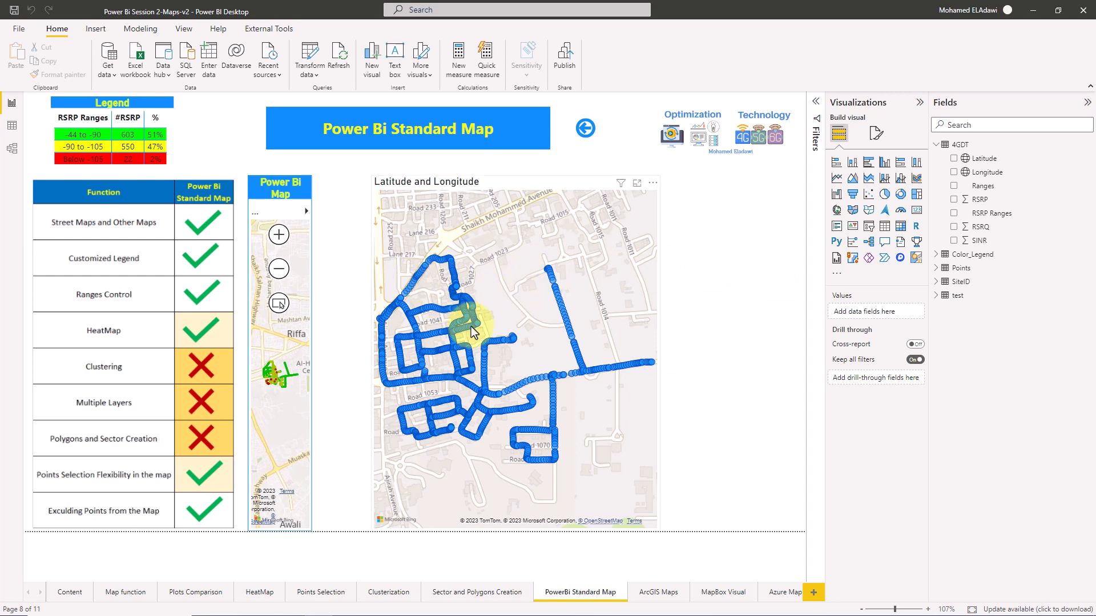
Step: Start a new calculated column named Ranges2 in the 4GDT table's data view
{"action": "left_click", "coordinate": [12, 130]}
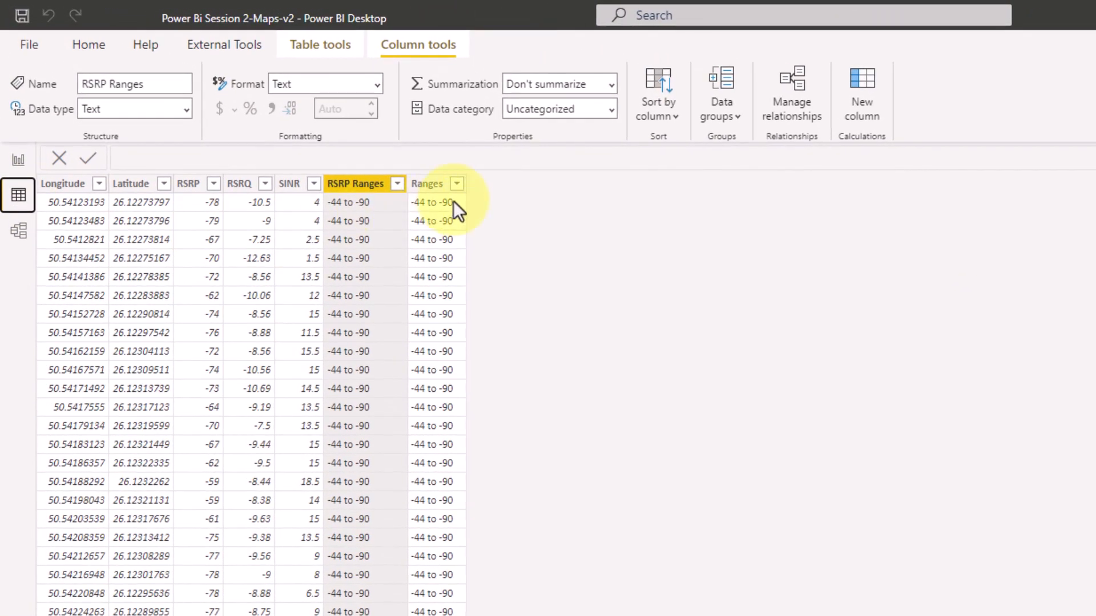
{"action": "left_click", "coordinate": [427, 184]}
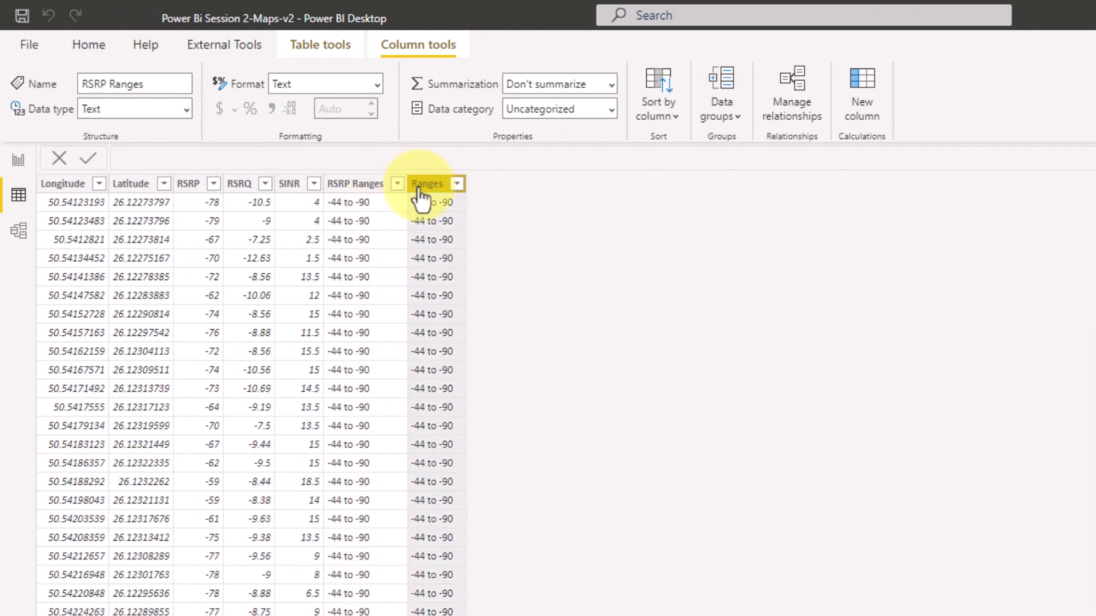
{"action": "left_click", "coordinate": [865, 115]}
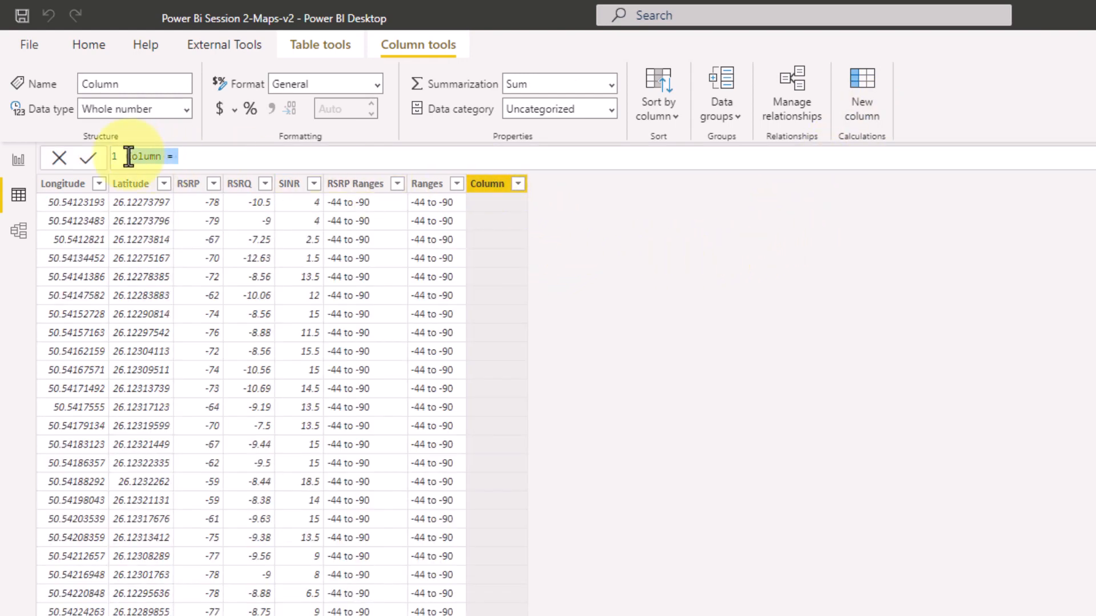
{"action": "key", "text": "Caps_Lock"}
{"action": "key", "text": "Caps_Lock"}
{"action": "type", "text": "Ranges"}
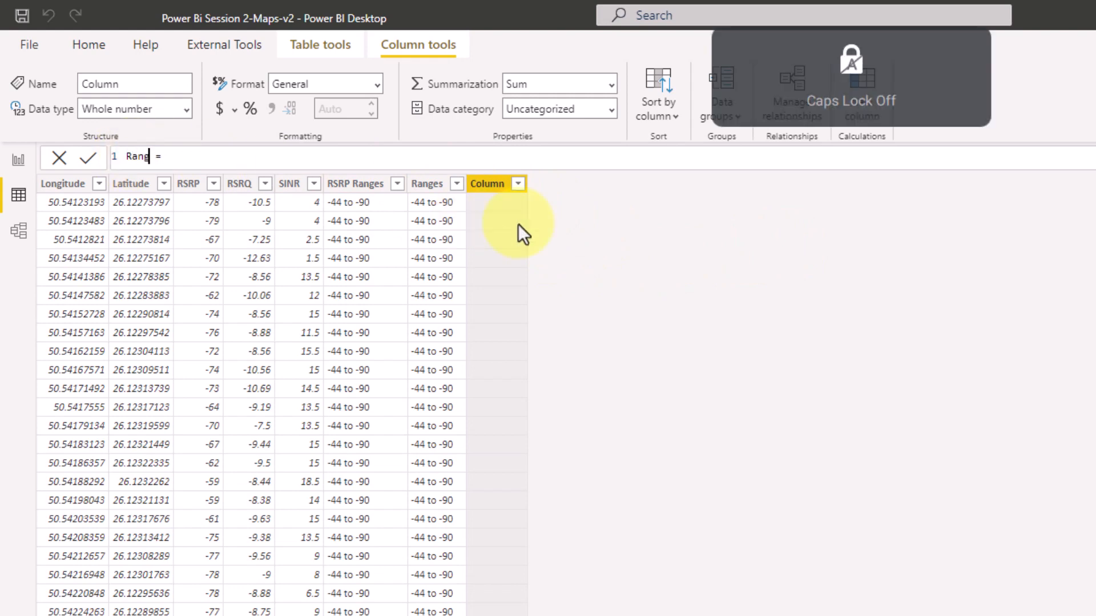
{"action": "type", "text": "2 = "}
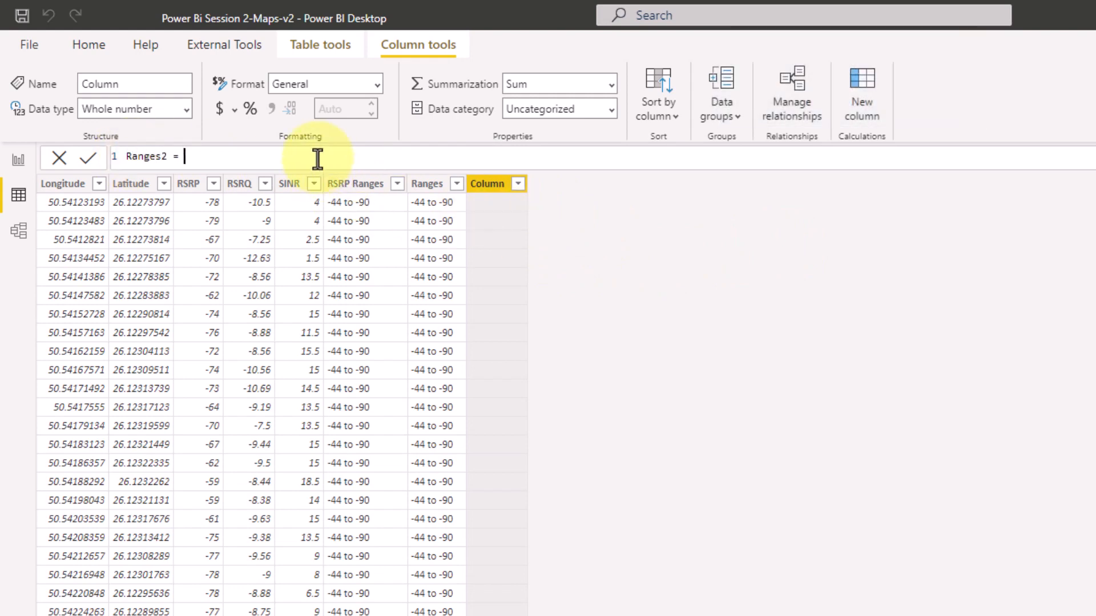
Step: Begin the Ranges2 formula with a SWITCH function that uses TRUE() as its expression
{"action": "type", "text": "sw"}
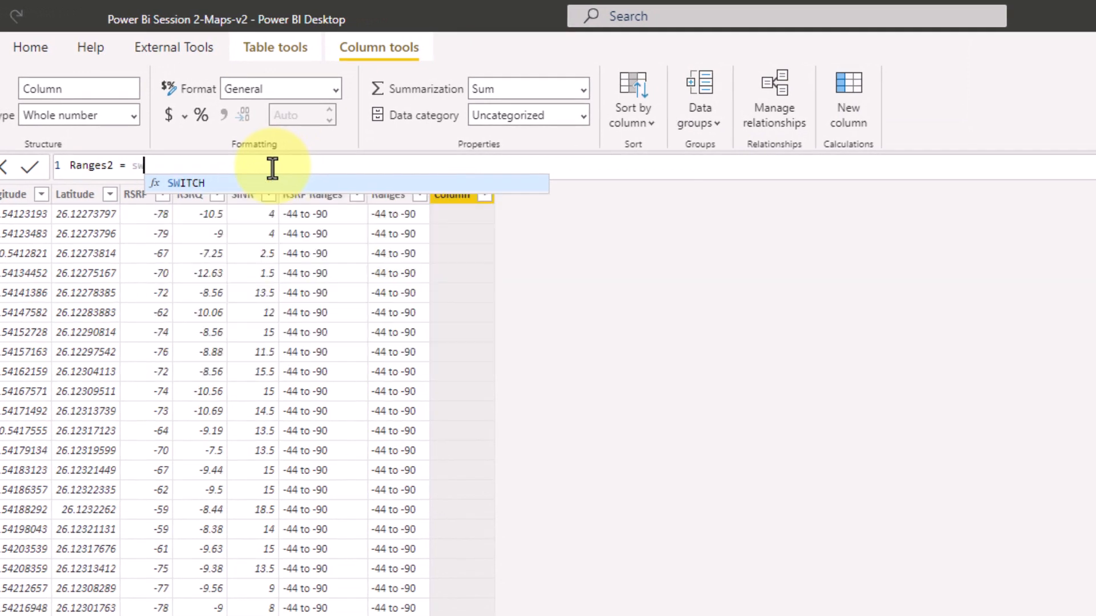
{"action": "key", "text": "Tab"}
{"action": "key", "text": "Caps_Lock"}
{"action": "type", "text": "TCH(T"}
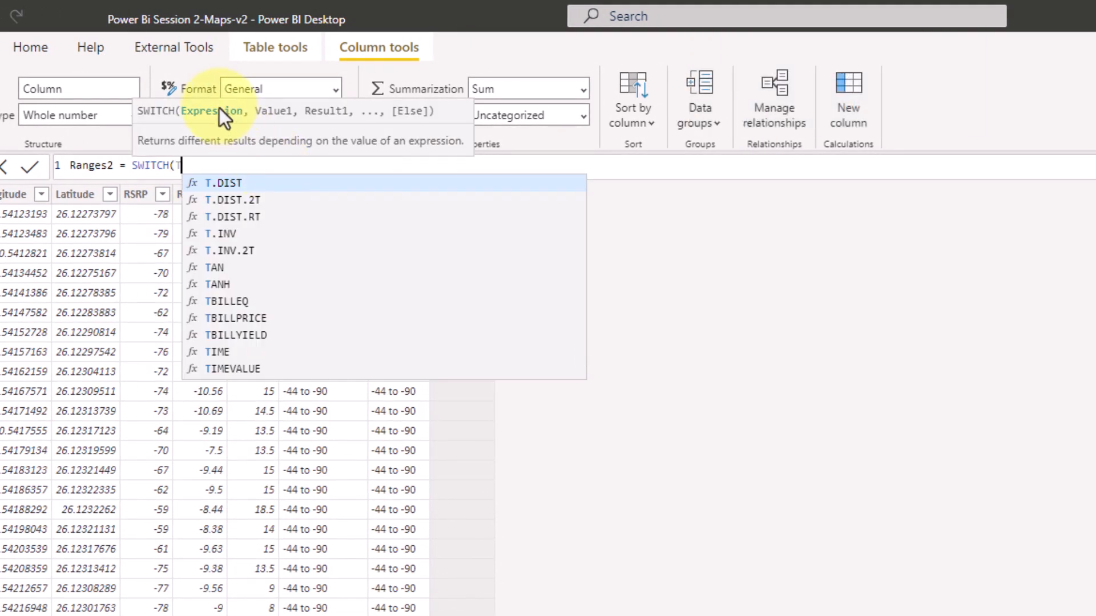
{"action": "type", "text": "RUE"}
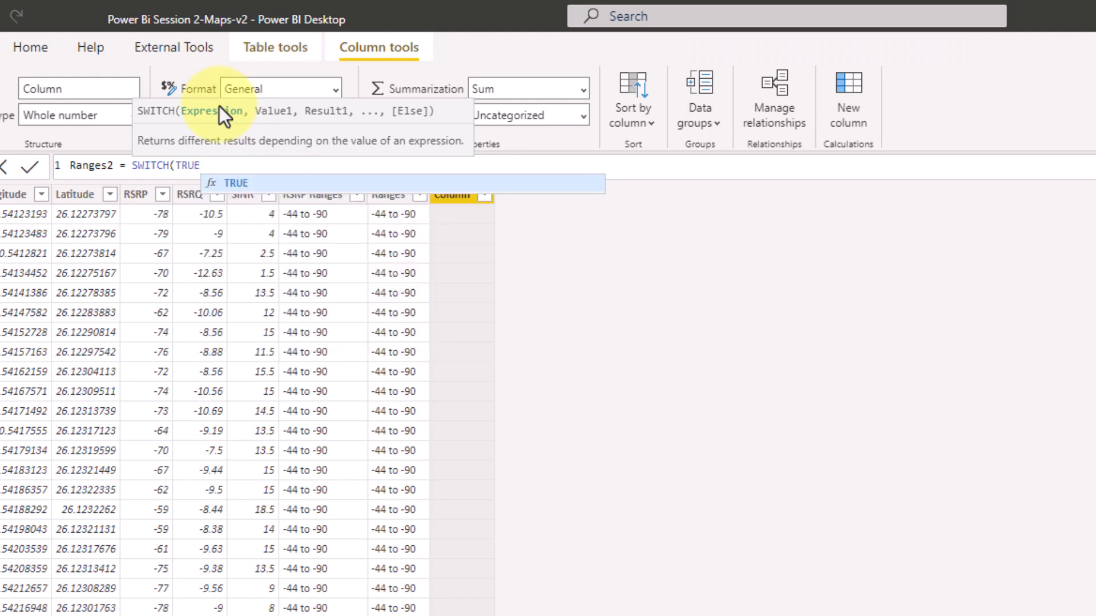
{"action": "key", "text": "Tab"}
{"action": "key", "text": "Right"}
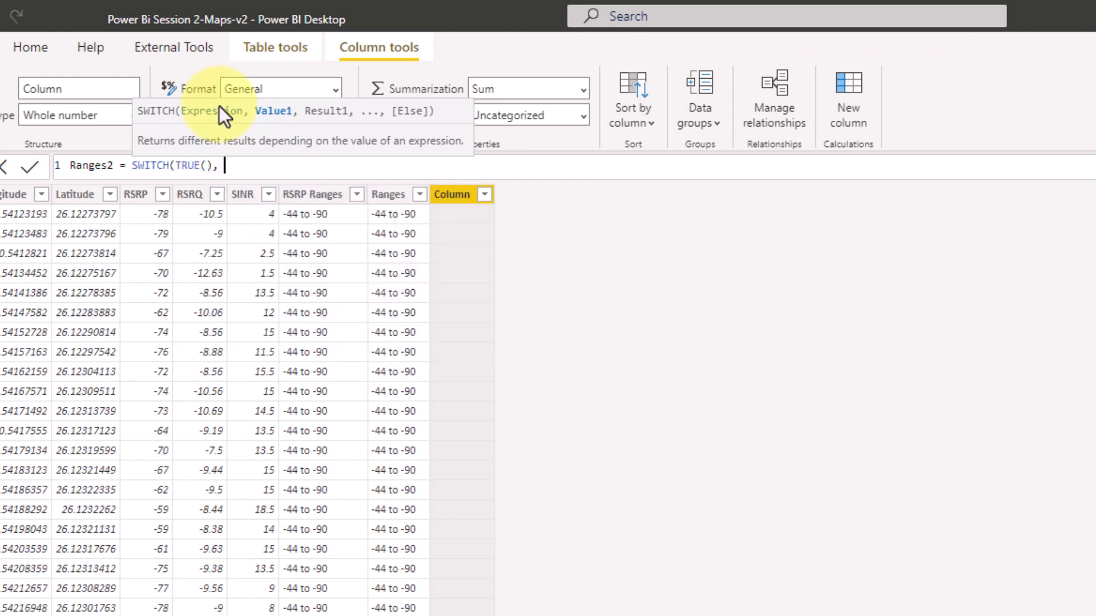
{"action": "type", "text": ","}
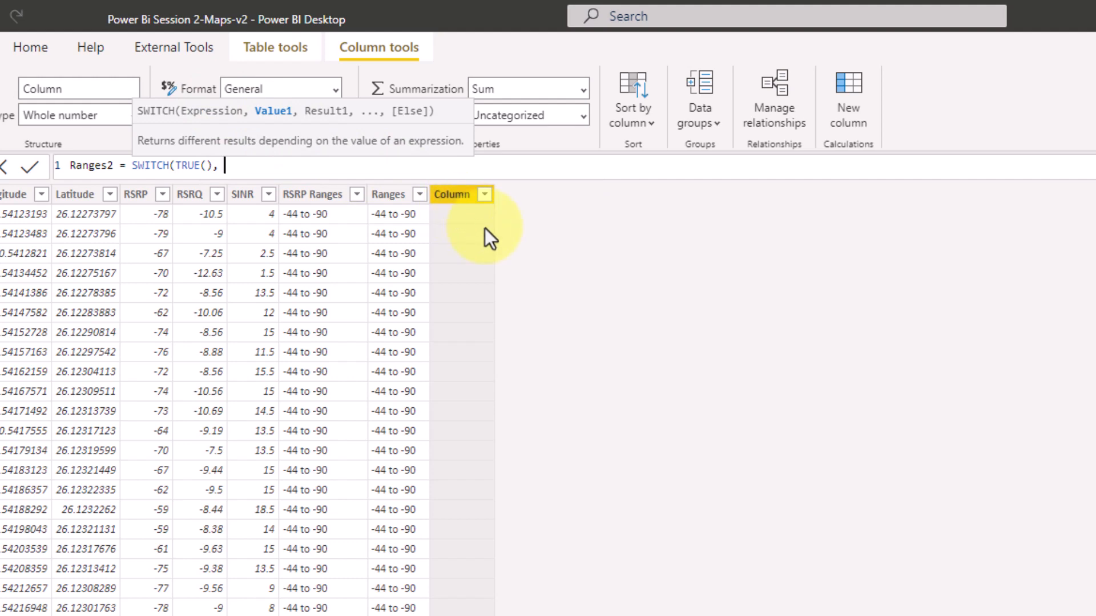
Step: Add the first SWITCH pair, returning "<-105" when '4GDT'[RSRP] < -105
{"action": "type", "text": " RSRP"}
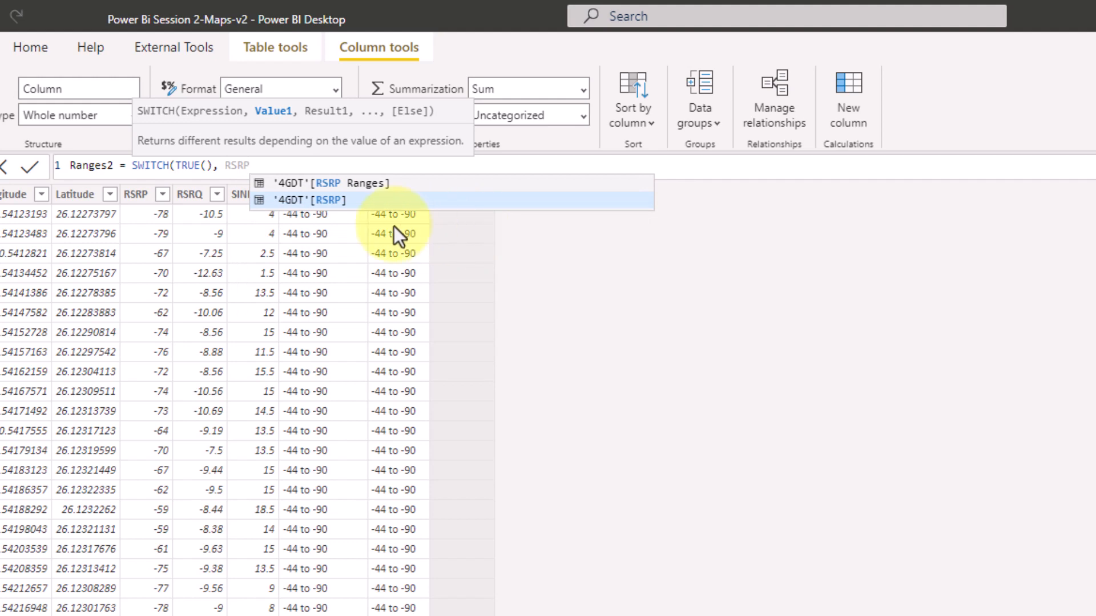
{"action": "left_click", "coordinate": [320, 203]}
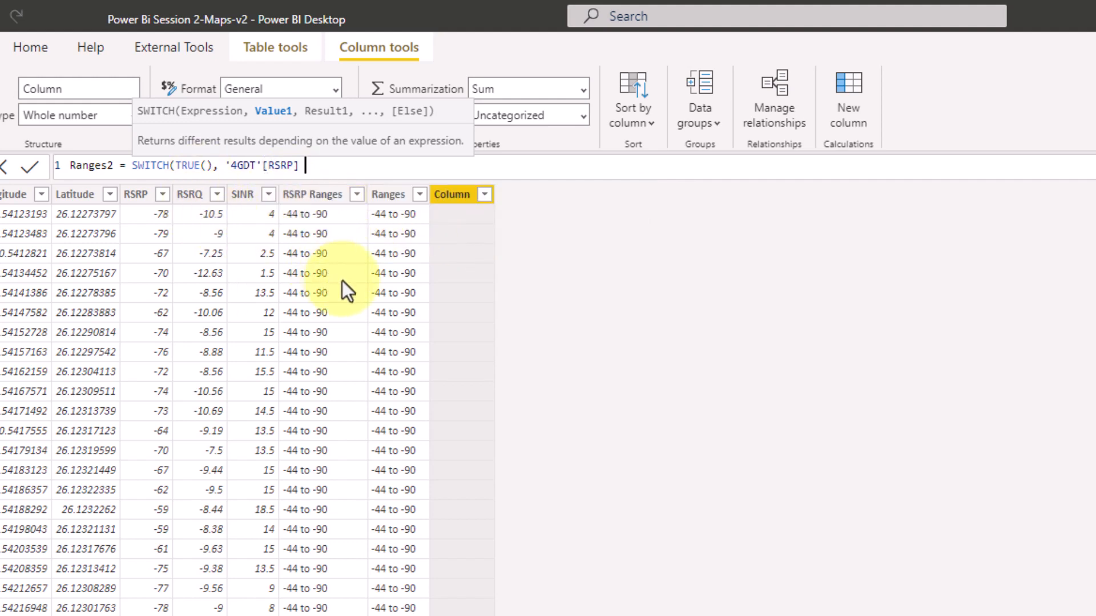
{"action": "type", "text": "< -105, \"<-105"}
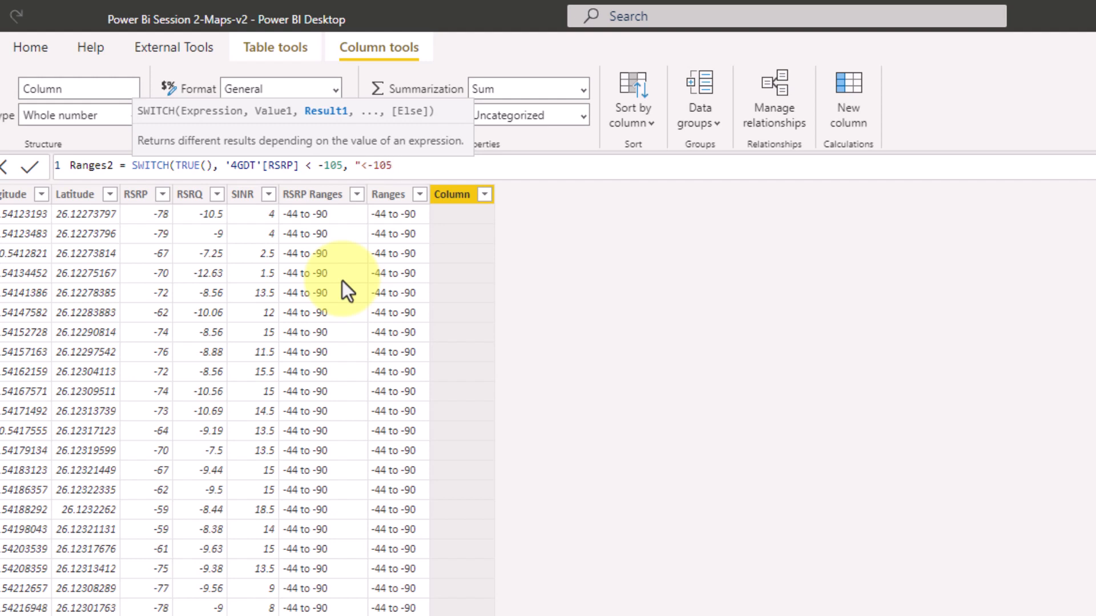
{"action": "type", "text": "\","}
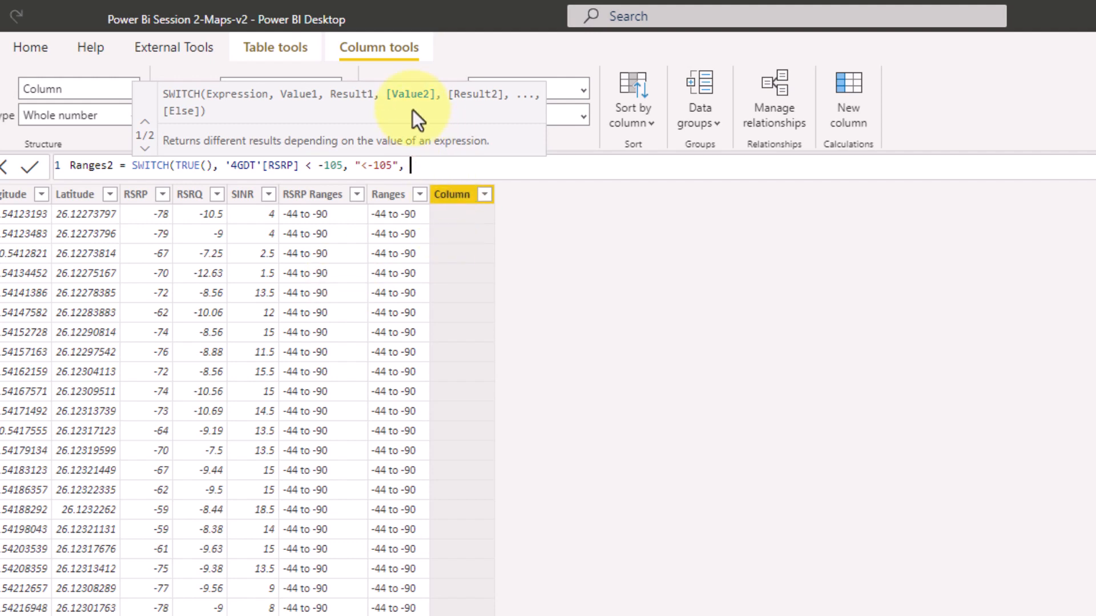
Step: Add the second SWITCH pair to the Ranges2 formula, returning "-90 to -105" when '4GDT'[RSRP] < -90
{"action": "key", "text": "Caps_Lock"}
{"action": "type", "text": "r"}
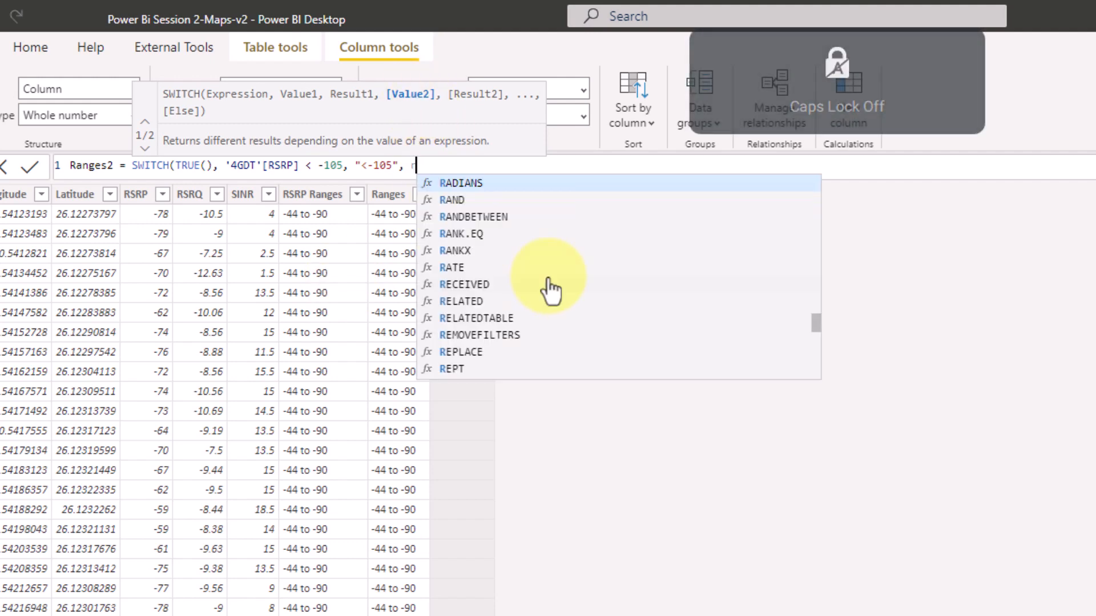
{"action": "type", "text": "srp"}
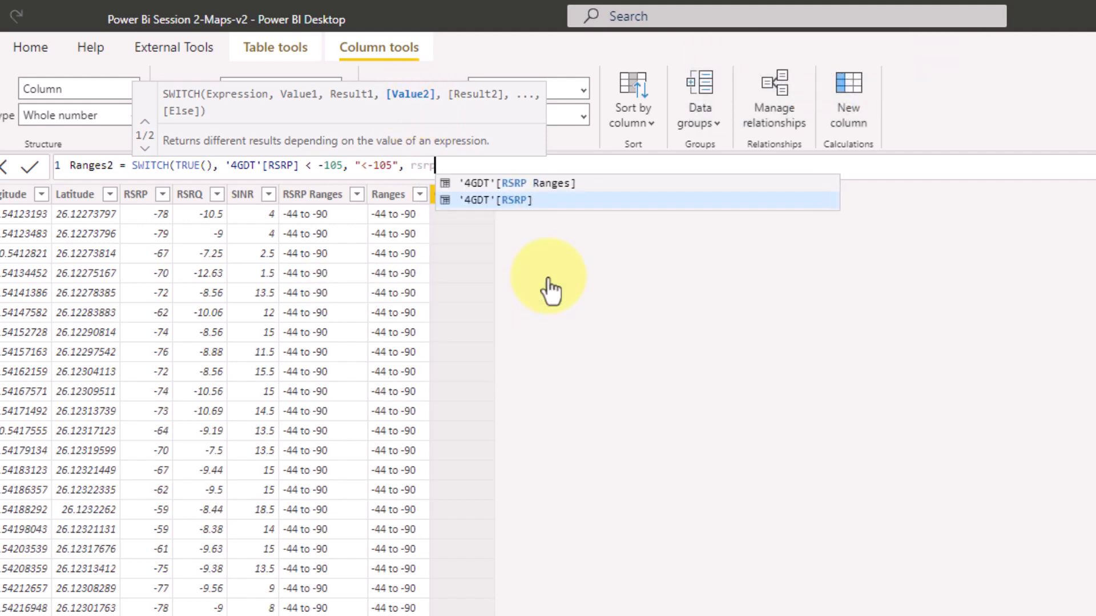
{"action": "key", "text": "Tab"}
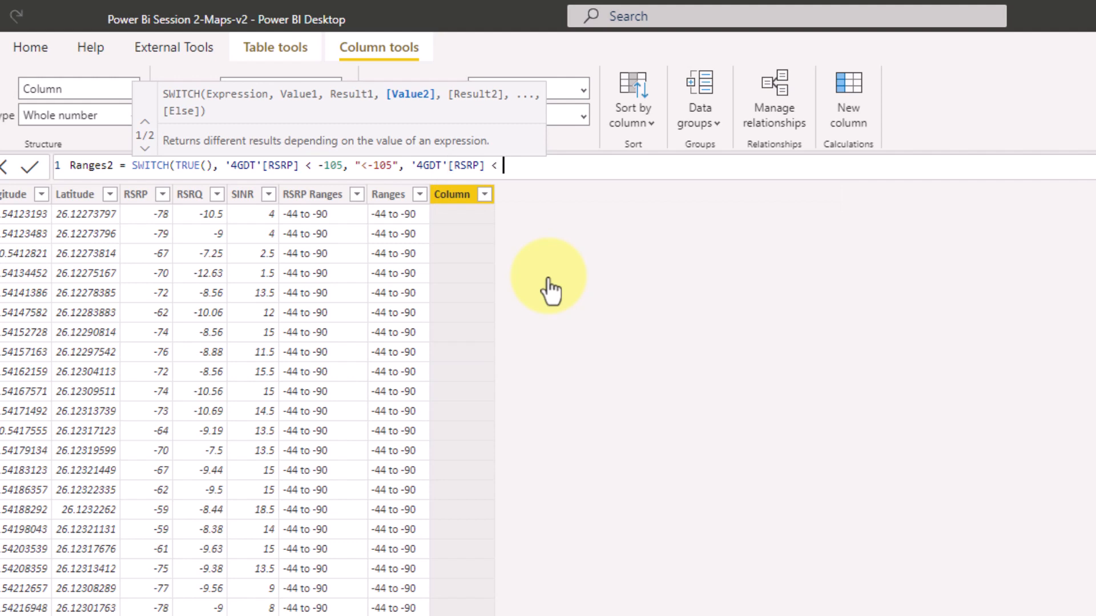
{"action": "type", "text": "< -90 ,"}
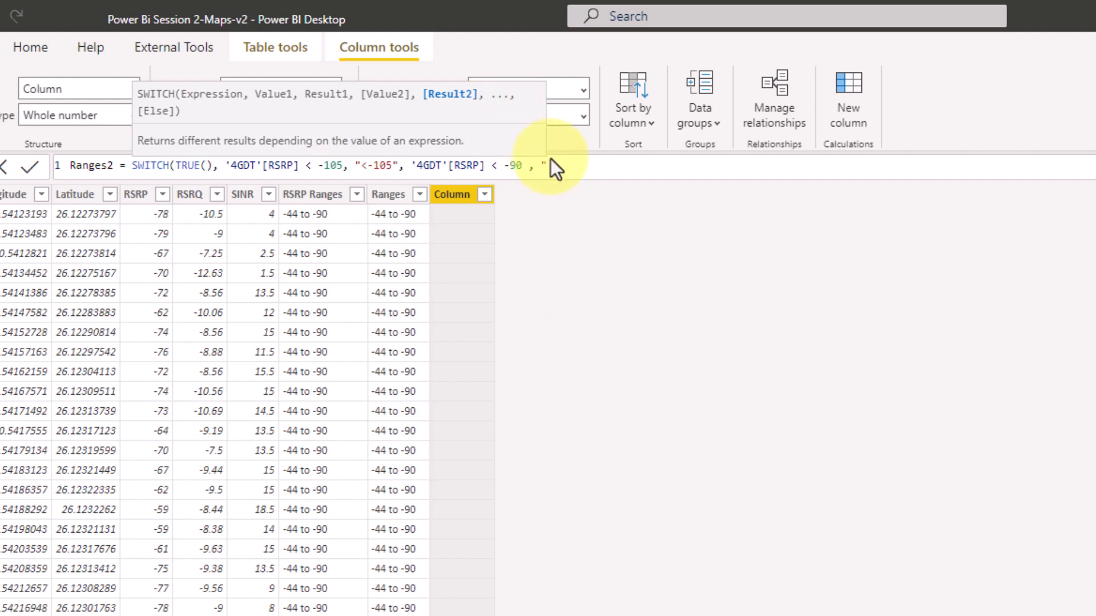
{"action": "type", "text": "\"-90 to -105\","}
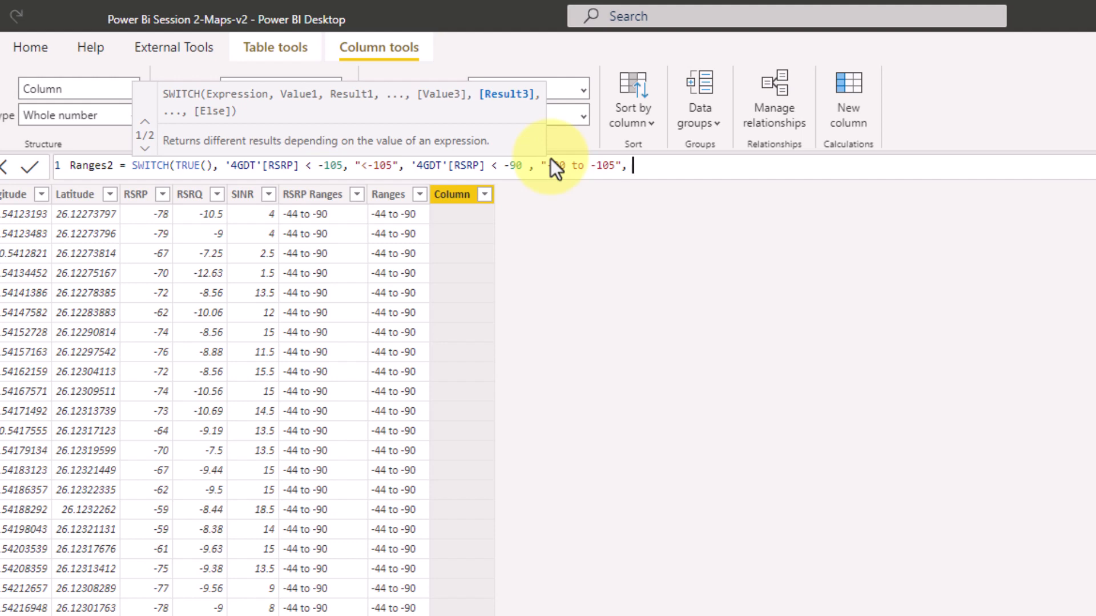
Step: Complete the Ranges2 formula with " -44 to -90" as the else result, commit it, and check the column's distinct values
{"action": "type", "text": " \""}
{"action": "left_click", "coordinate": [409, 169]}
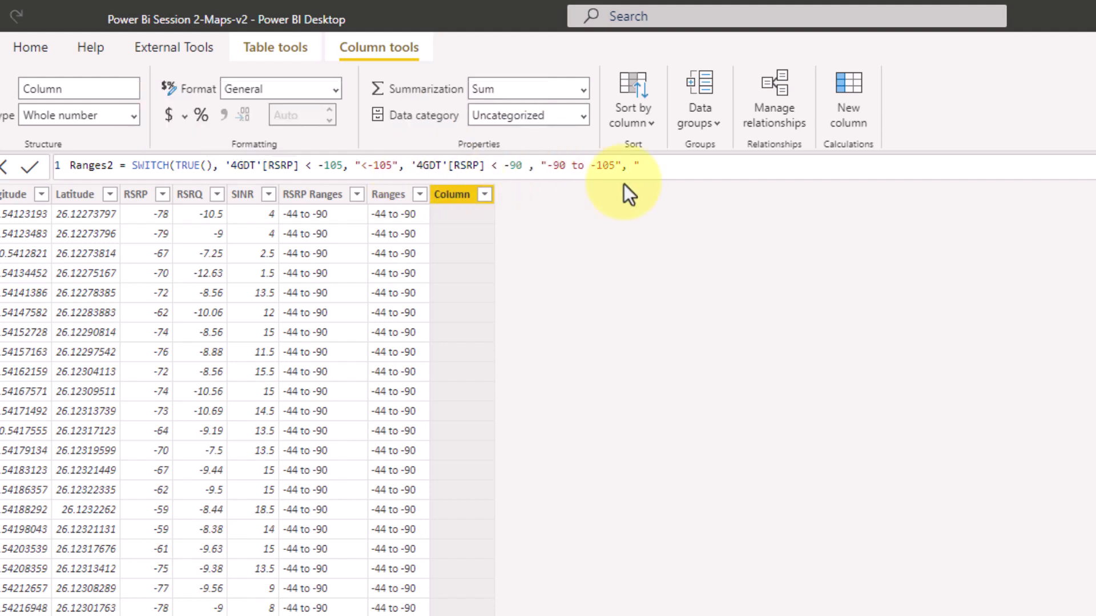
{"action": "left_click", "coordinate": [656, 166]}
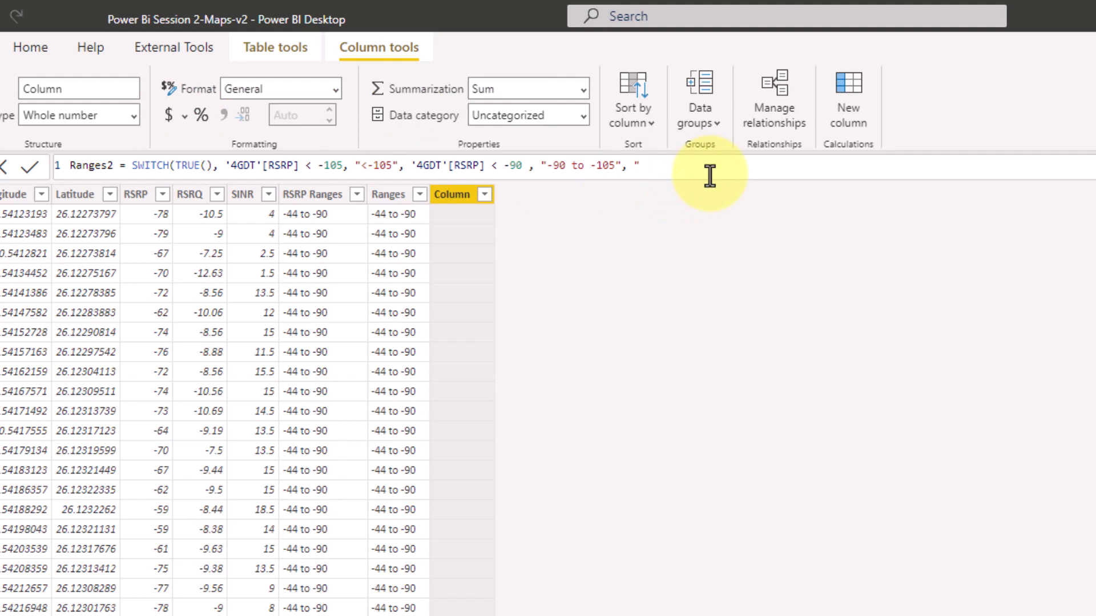
{"action": "type", "text": "-44 to -90"}
{"action": "key", "text": "Return"}
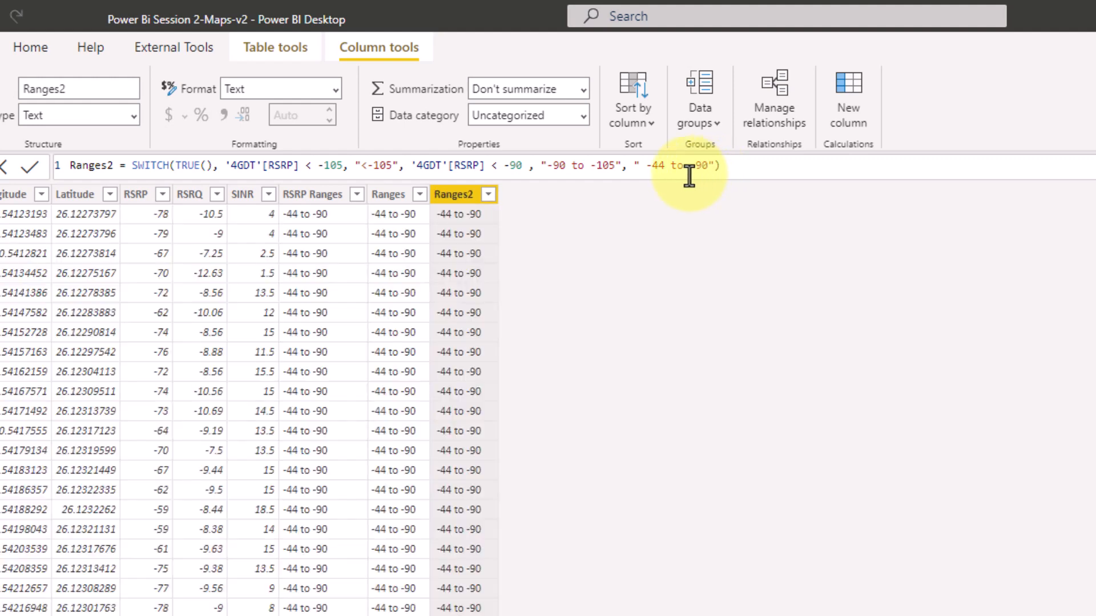
{"action": "left_click", "coordinate": [488, 196]}
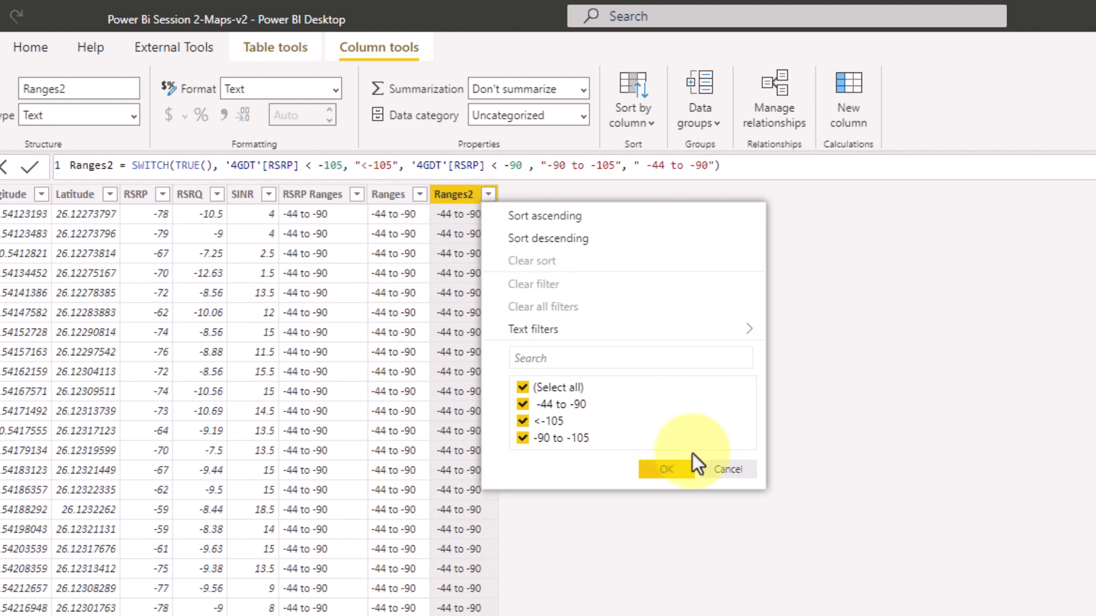
{"action": "left_click", "coordinate": [724, 472]}
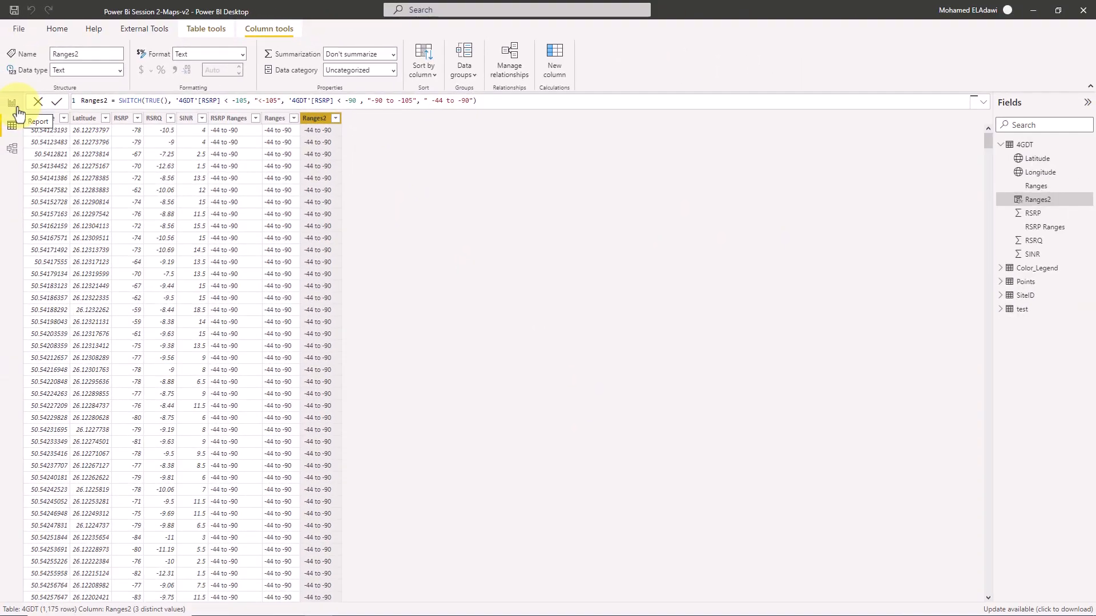
Step: Return to the report and assign the RSRP Ranges field to the Latitude and Longitude map's legend
{"action": "left_click", "coordinate": [17, 111]}
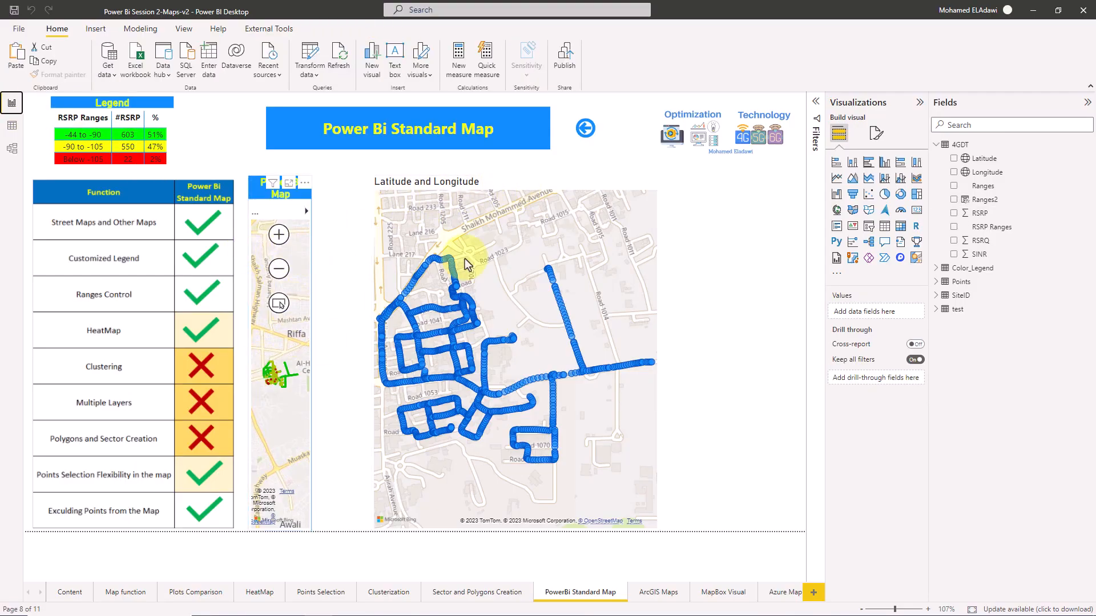
{"action": "left_click", "coordinate": [533, 186]}
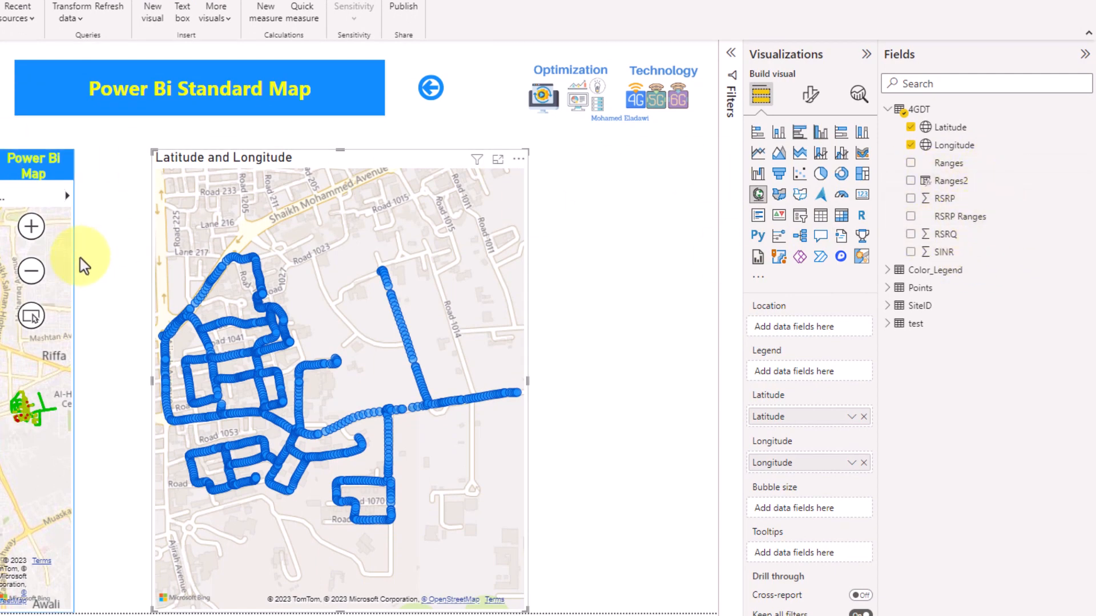
{"action": "left_click", "coordinate": [978, 164]}
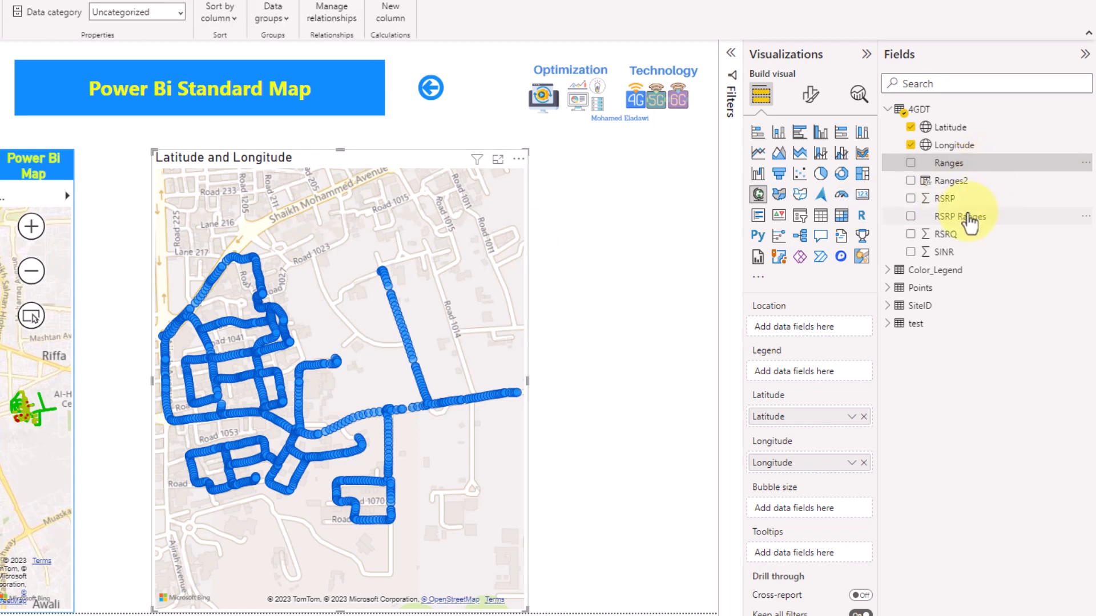
{"action": "left_click_drag", "start_coordinate": [972, 223], "coordinate": [821, 374]}
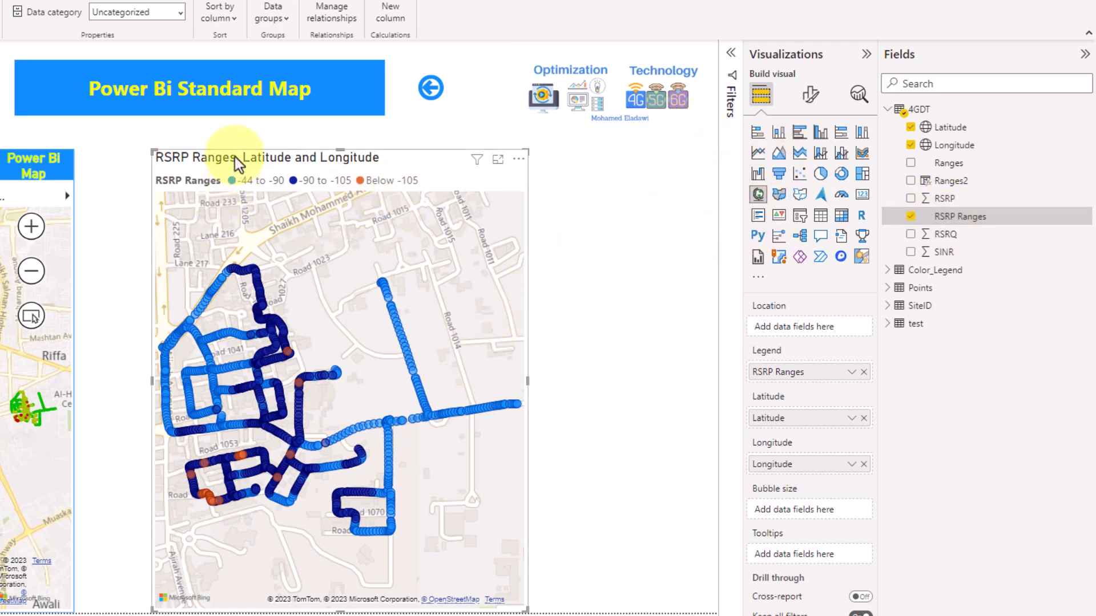
Step: Reduce the map's bubble size to -16 px
{"action": "left_click", "coordinate": [811, 95]}
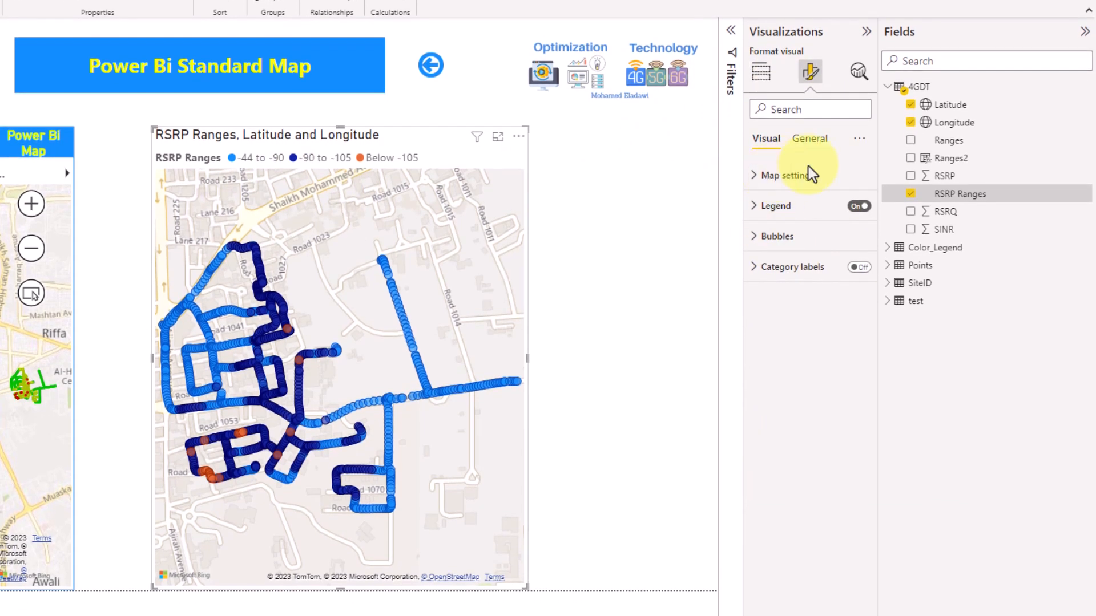
{"action": "left_click", "coordinate": [802, 244]}
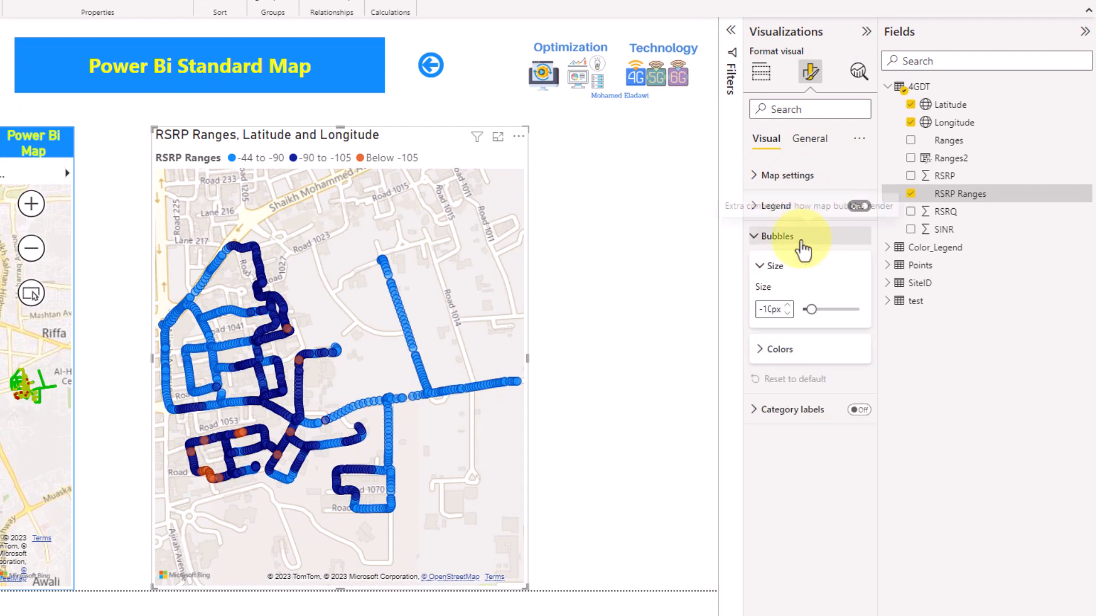
{"action": "left_click", "coordinate": [788, 313]}
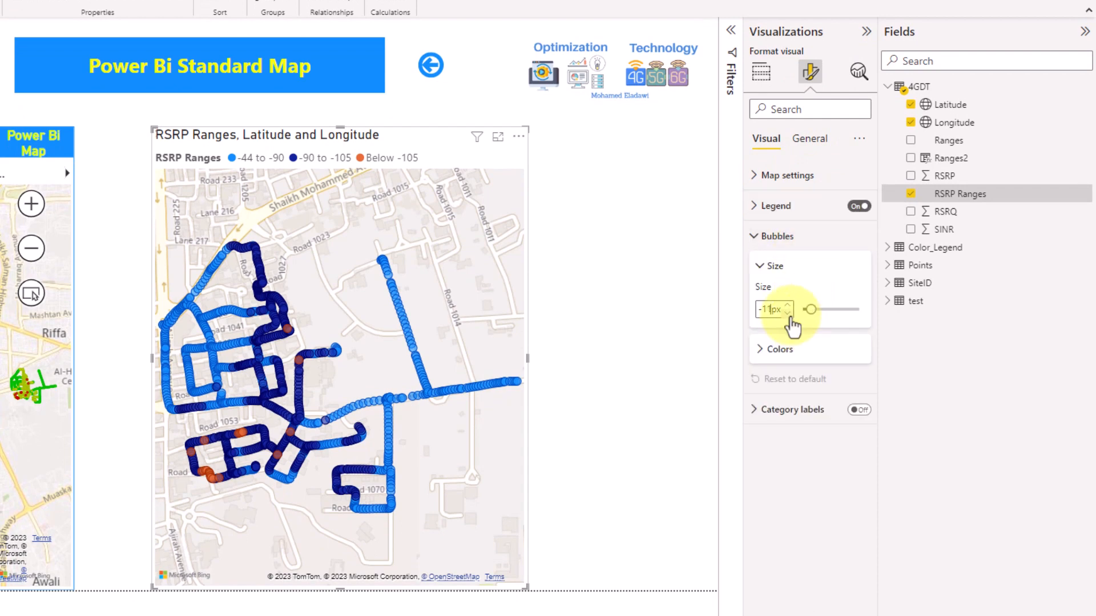
{"action": "left_click", "coordinate": [789, 314]}
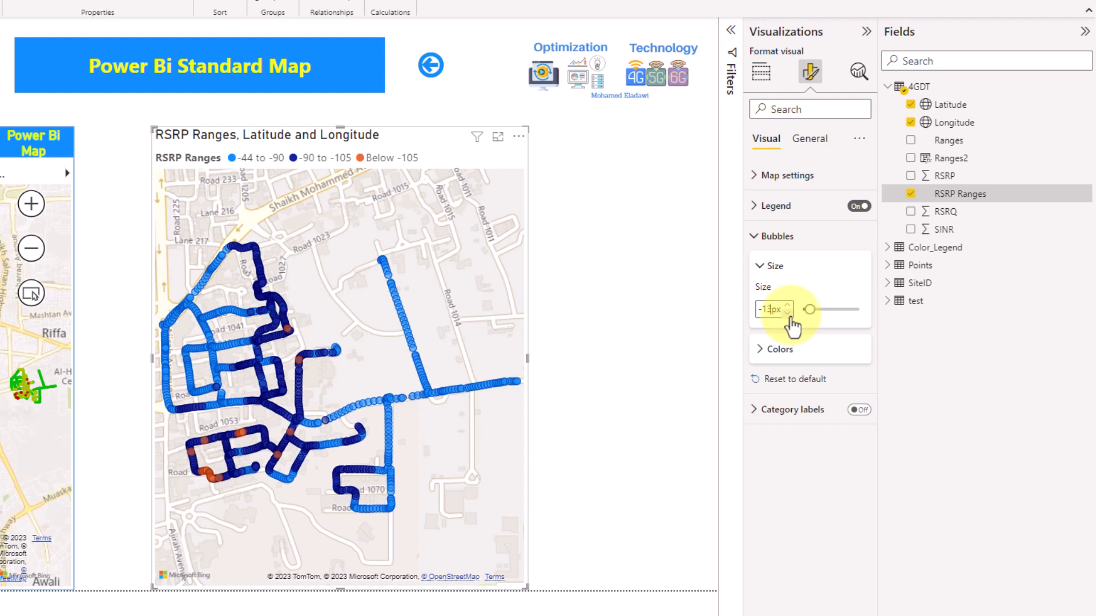
{"action": "left_click", "coordinate": [789, 314]}
Step: Set the bubble color of the -44 to -90 range to a custom bright green
{"action": "left_click", "coordinate": [785, 355]}
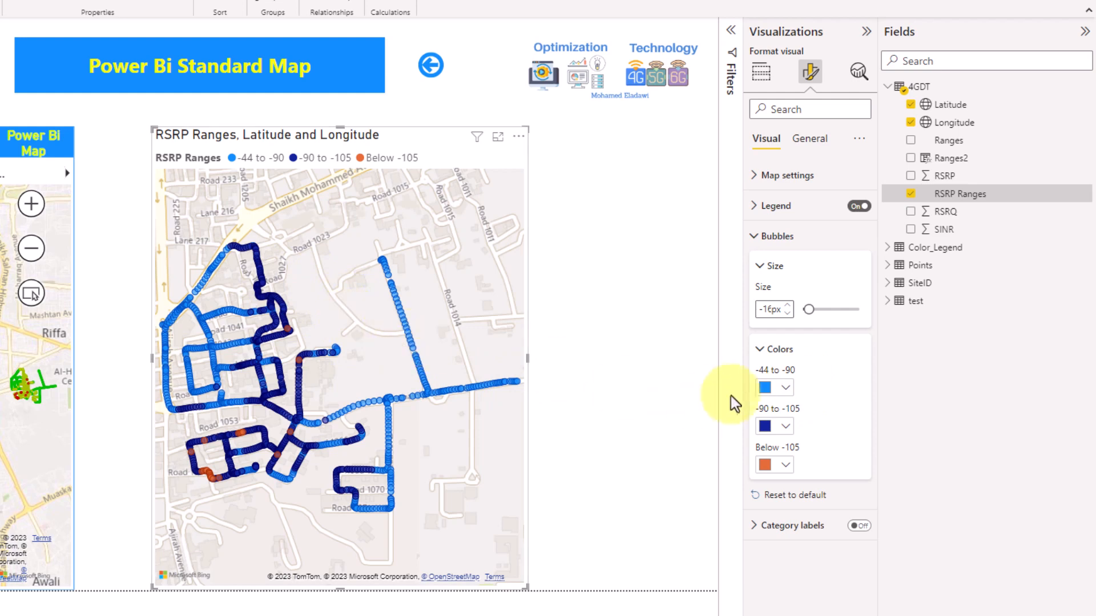
{"action": "left_click", "coordinate": [777, 387]}
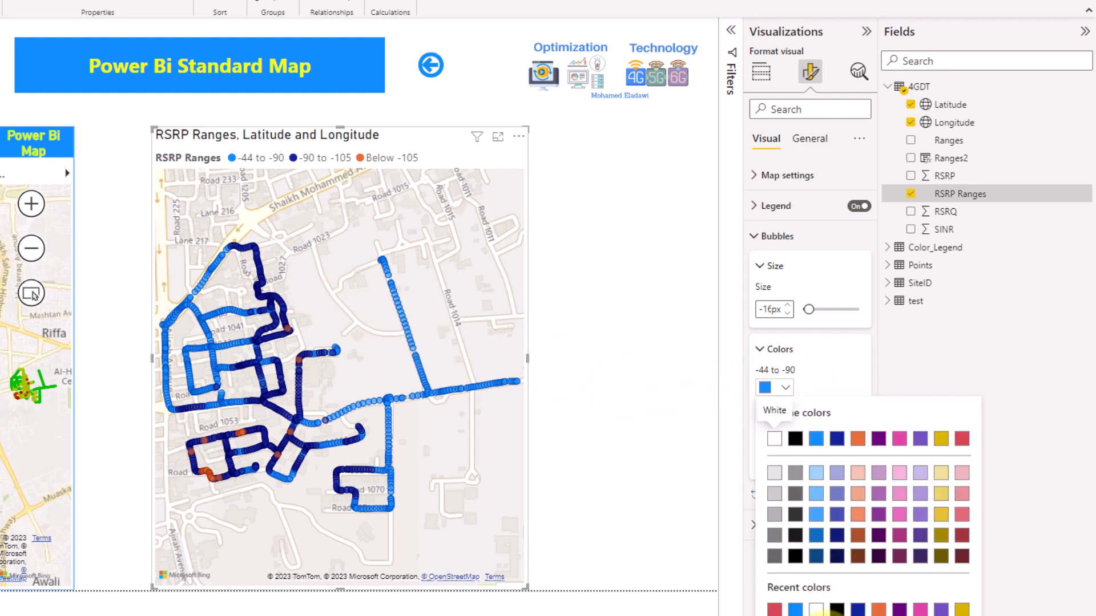
{"action": "left_click", "coordinate": [828, 613]}
{"action": "left_click", "coordinate": [827, 588]}
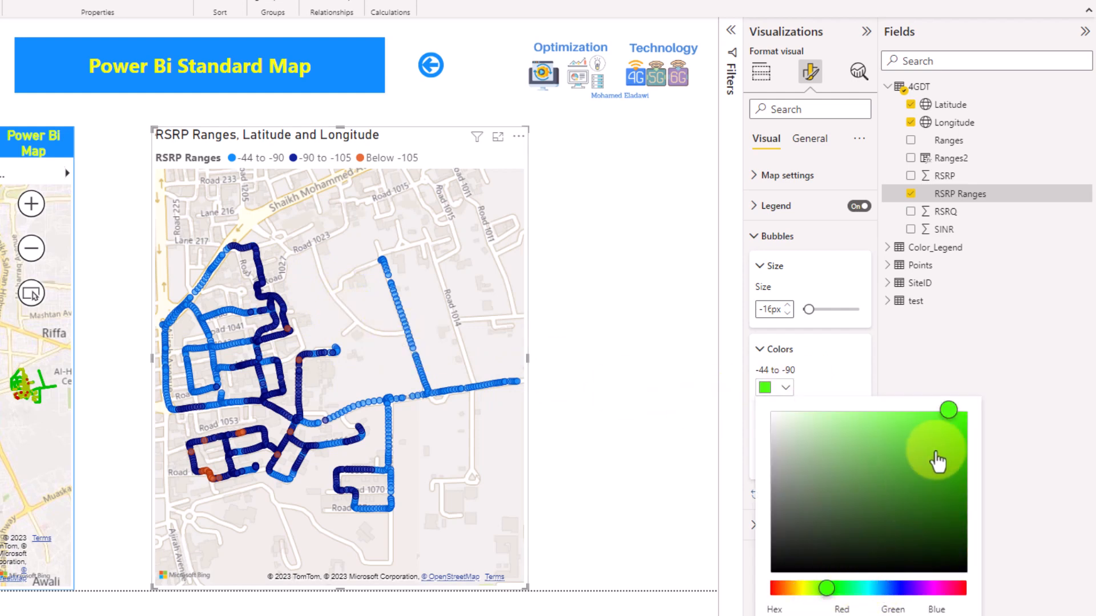
{"action": "left_click", "coordinate": [958, 412]}
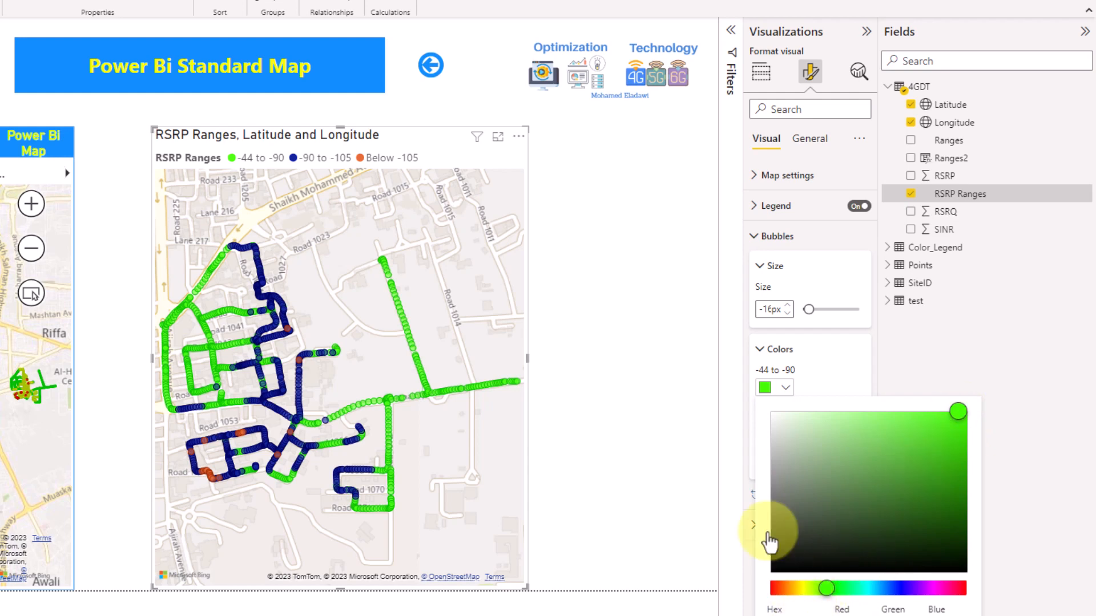
{"action": "left_click", "coordinate": [851, 362]}
Step: Set the bubble color of the -90 to -105 range to the custom yellow #E8FD03
{"action": "left_click", "coordinate": [766, 427]}
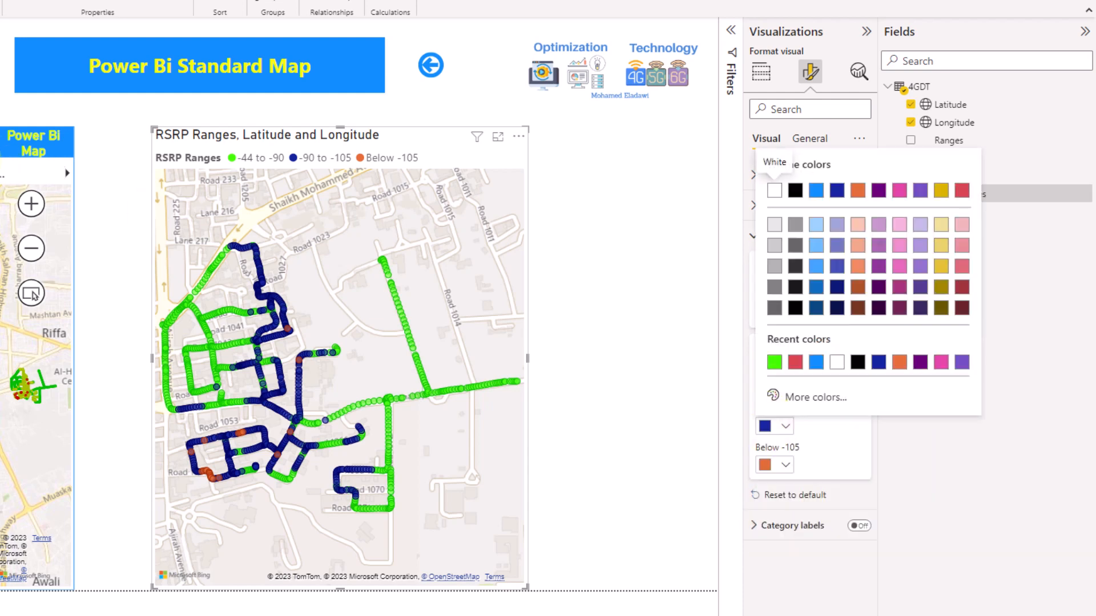
{"action": "left_click", "coordinate": [815, 398]}
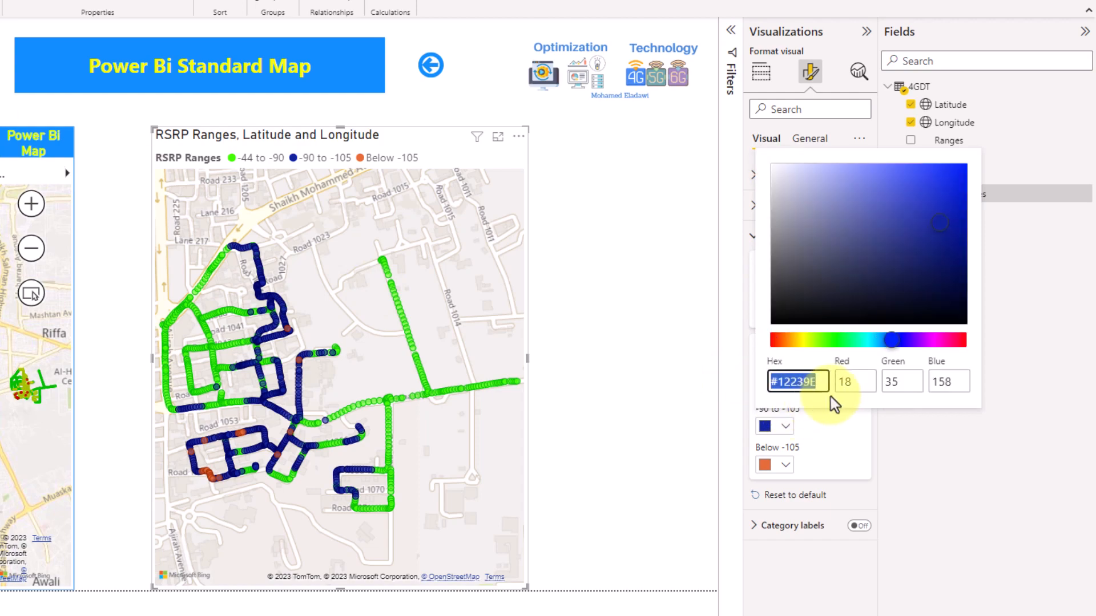
{"action": "left_click", "coordinate": [804, 341]}
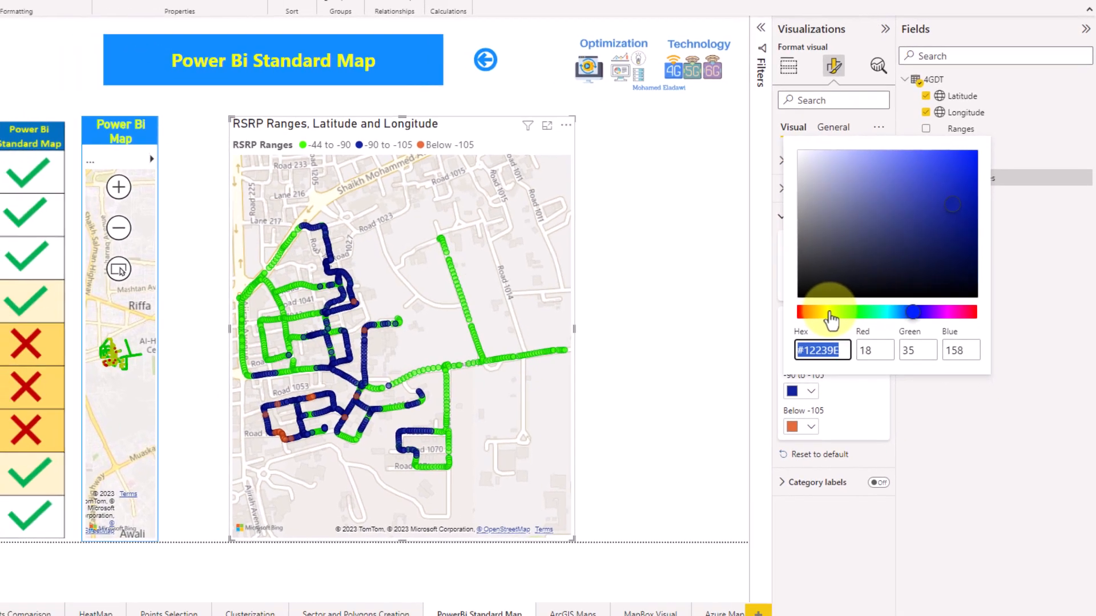
{"action": "left_click", "coordinate": [979, 139]}
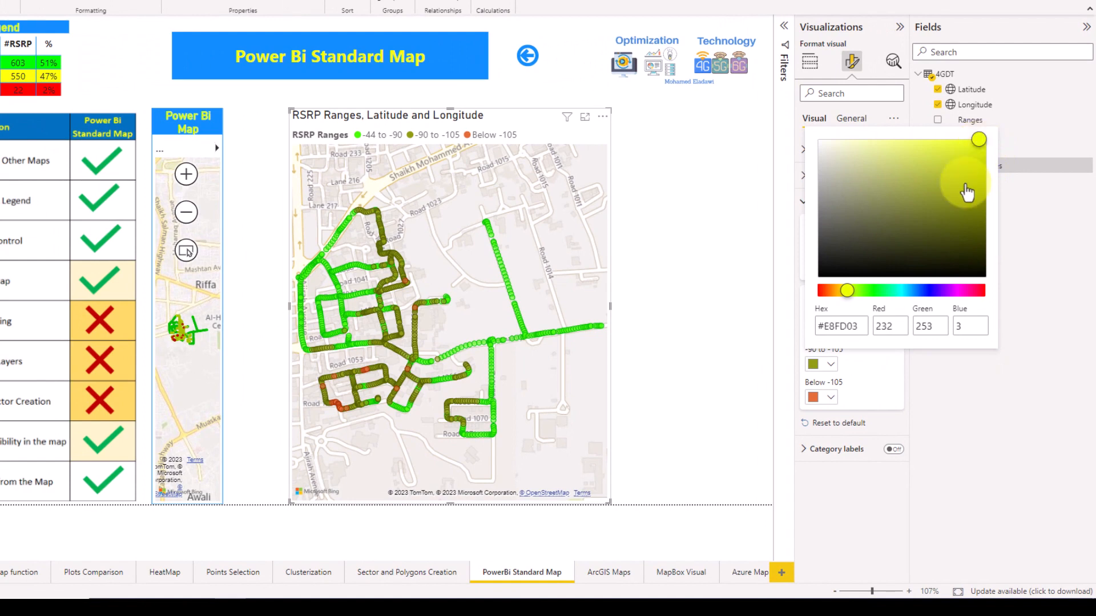
Step: Set the bubble color of the Below -105 range to red
{"action": "left_click", "coordinate": [828, 401]}
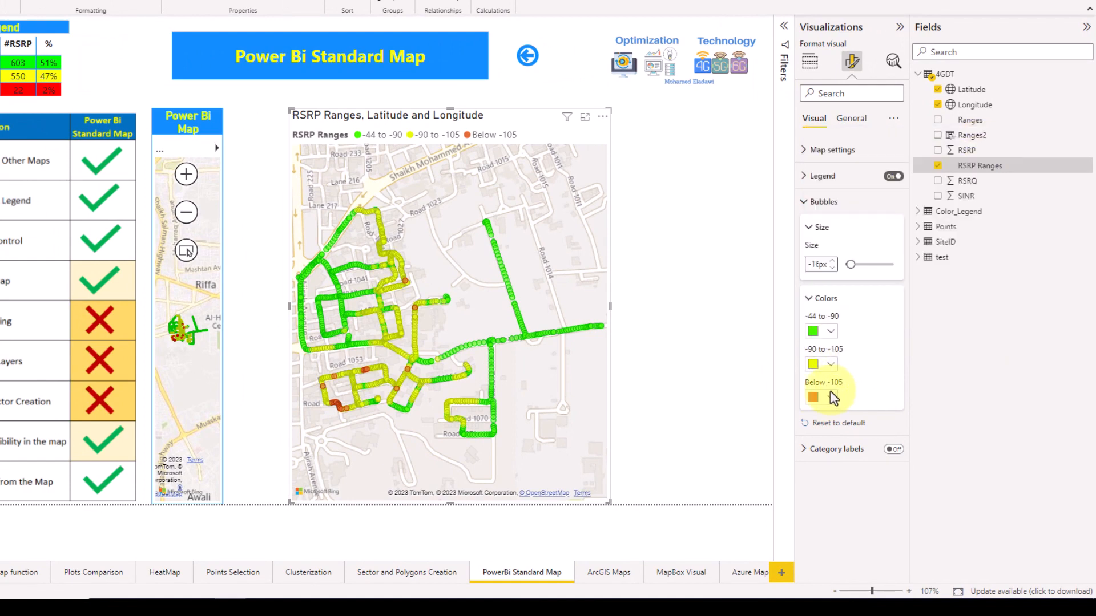
{"action": "left_click", "coordinate": [829, 401]}
{"action": "left_click", "coordinate": [856, 343]}
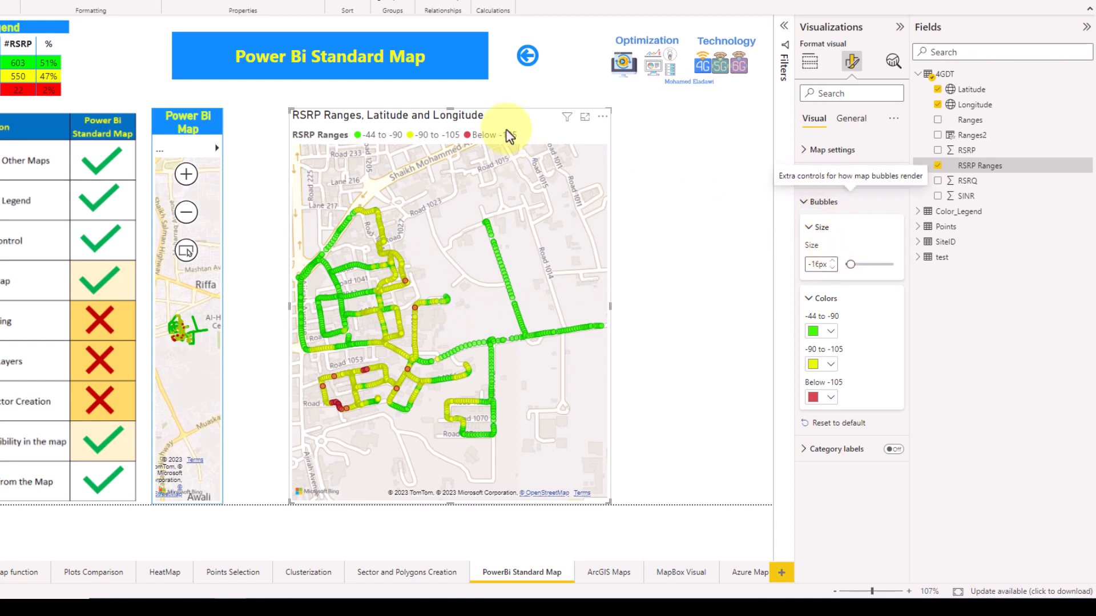
Step: Move the RSRP Ranges map slightly toward the narrow Power Bi Map visual and deselect it
{"action": "left_click_drag", "start_coordinate": [506, 117], "coordinate": [479, 122]}
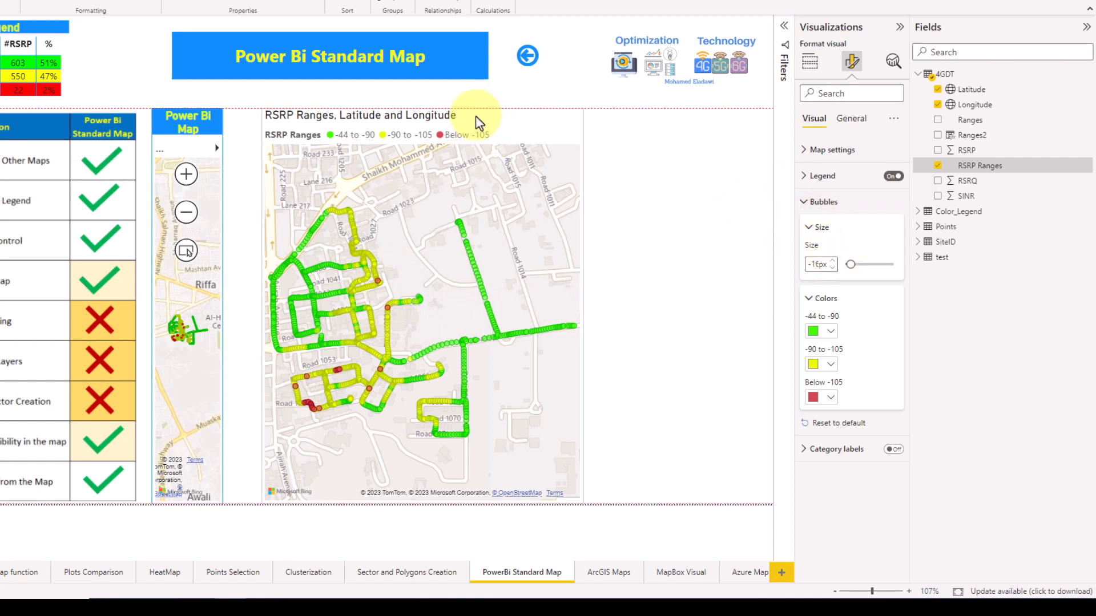
{"action": "left_click", "coordinate": [582, 311]}
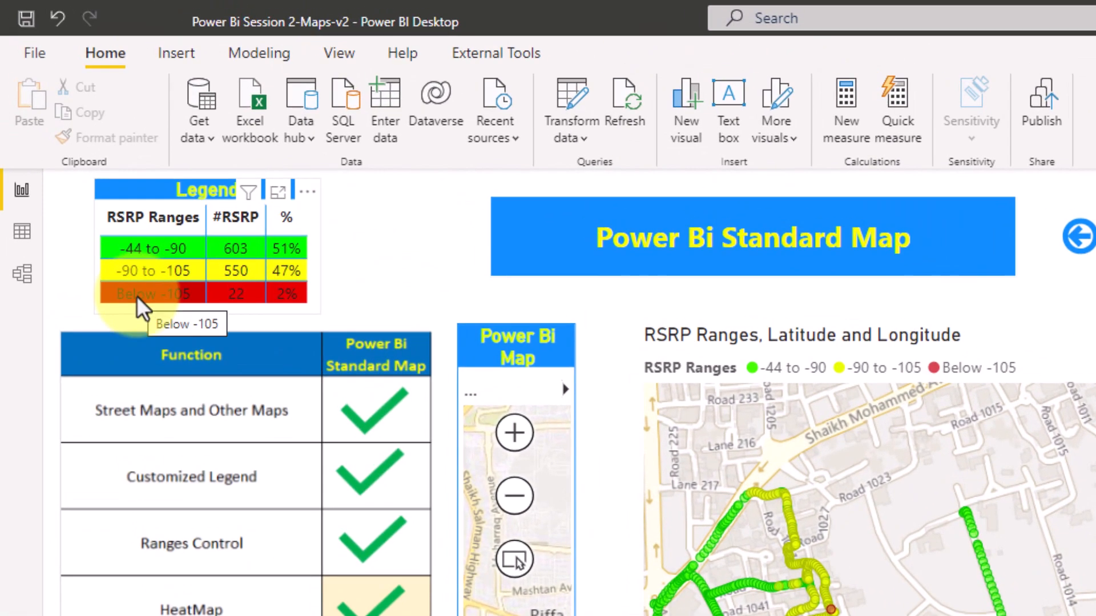
Step: Test how the Legend table's Below -105 and -90 to -105 rows filter the map, leaving all ranges displayed
{"action": "left_click", "coordinate": [134, 288]}
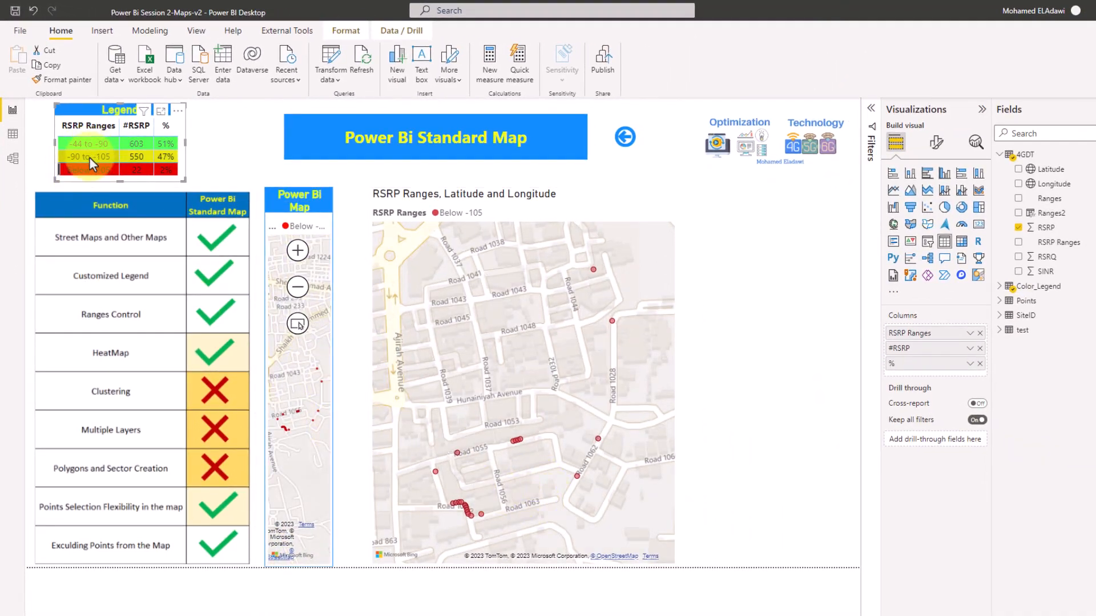
{"action": "left_click", "coordinate": [98, 160]}
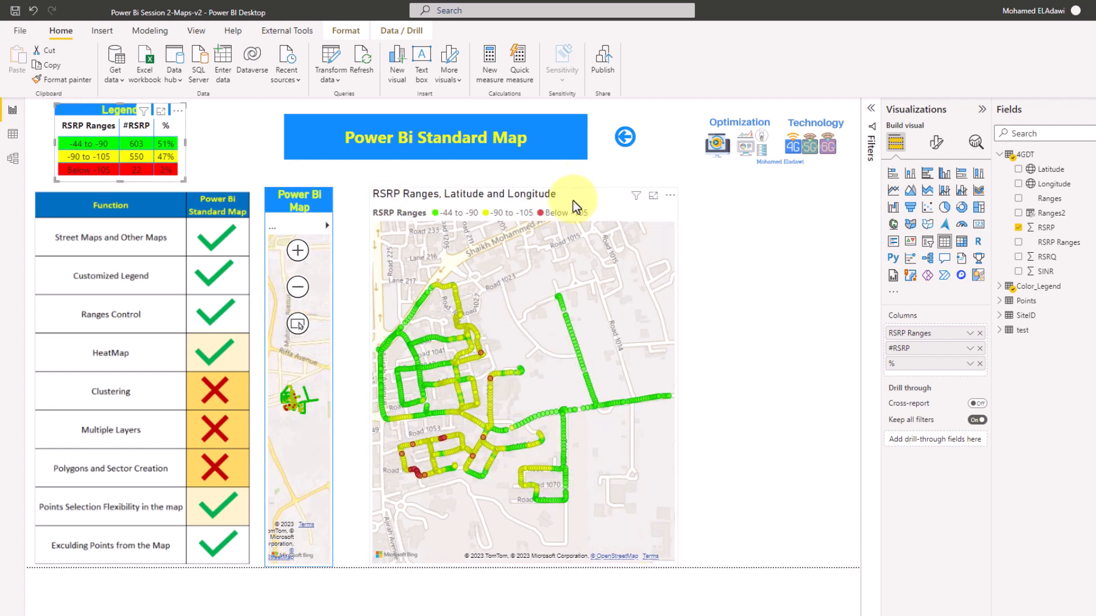
Step: Shift the RSRP Ranges map closer to the narrow map visual, reduce its width, and deselect it
{"action": "left_click_drag", "start_coordinate": [573, 201], "coordinate": [564, 201]}
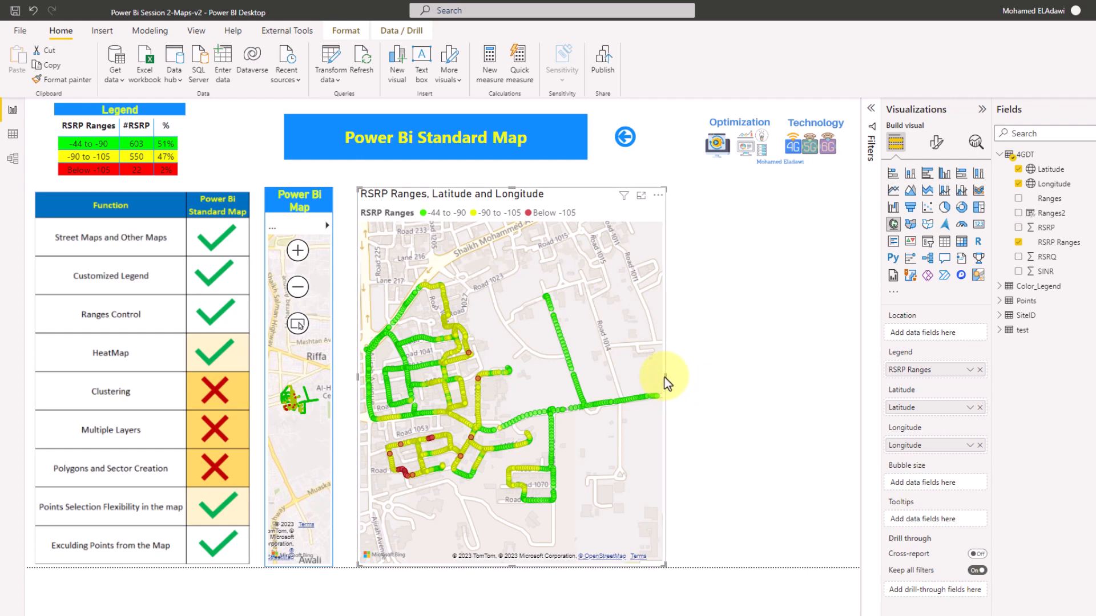
{"action": "left_click_drag", "start_coordinate": [665, 378], "coordinate": [625, 382]}
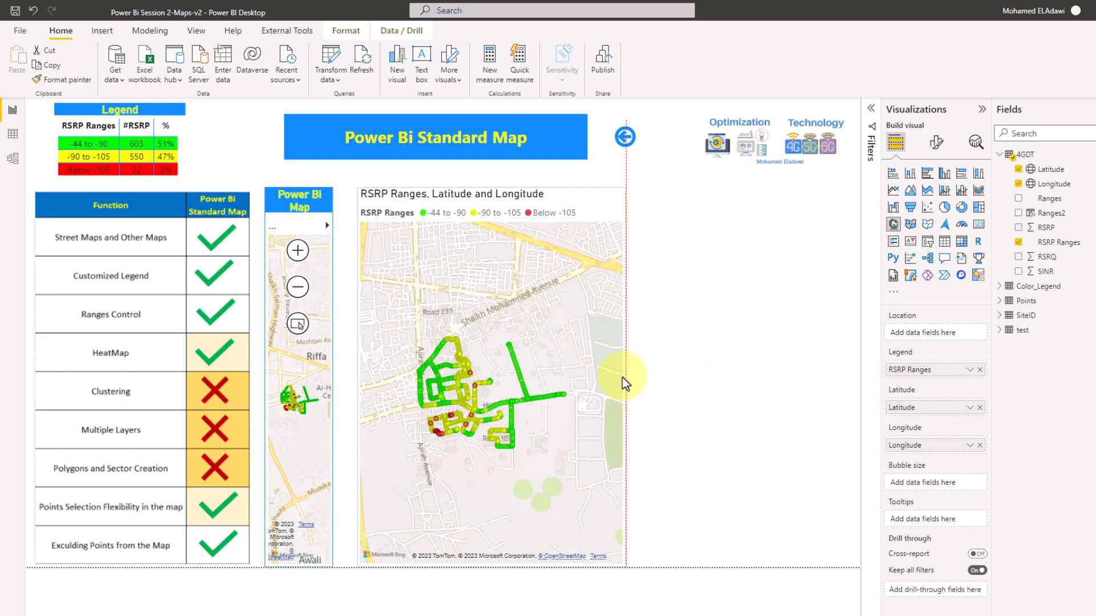
{"action": "left_click", "coordinate": [707, 370]}
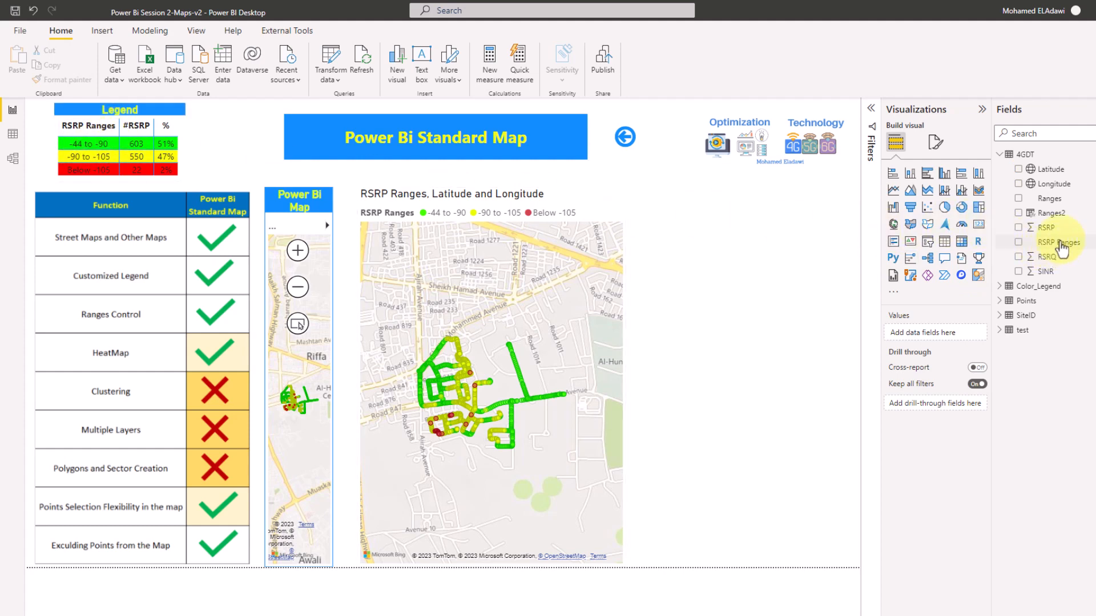
Step: Create a table of the 4GDT RSRP Ranges field in the empty area beside the RSRP map and keep it selected
{"action": "left_click_drag", "start_coordinate": [1069, 248], "coordinate": [797, 323]}
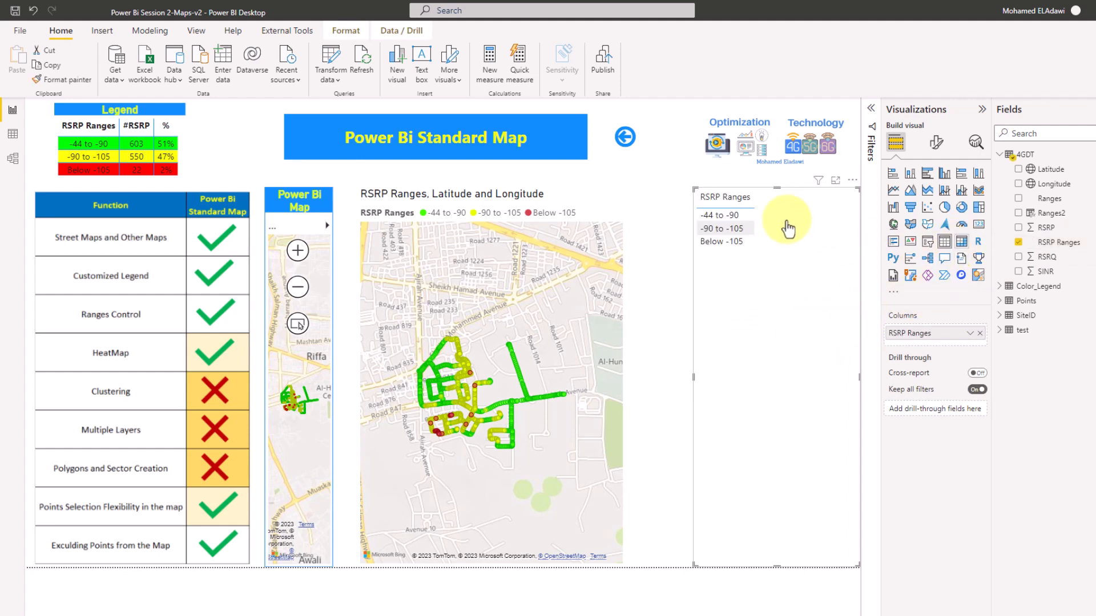
{"action": "left_click", "coordinate": [151, 112]}
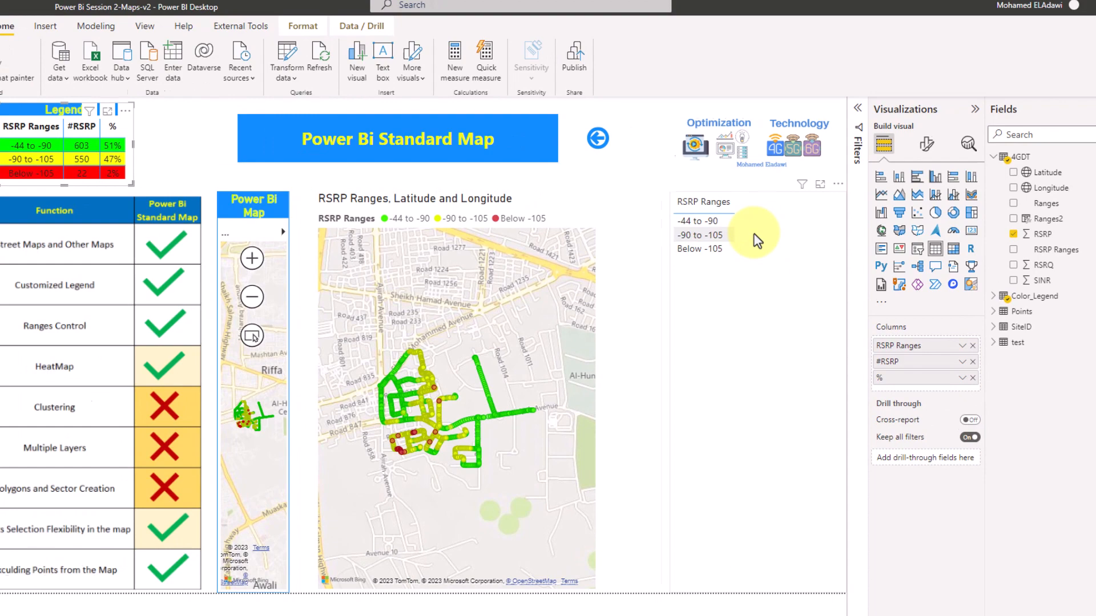
{"action": "left_click", "coordinate": [756, 240]}
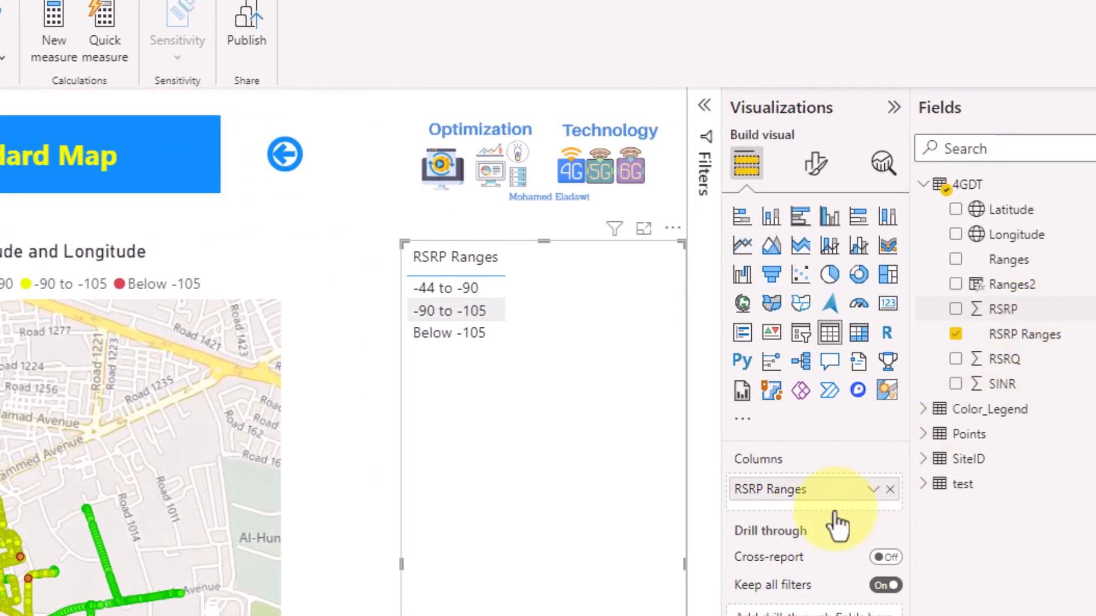
{"action": "left_click_drag", "start_coordinate": [837, 525], "coordinate": [858, 502]}
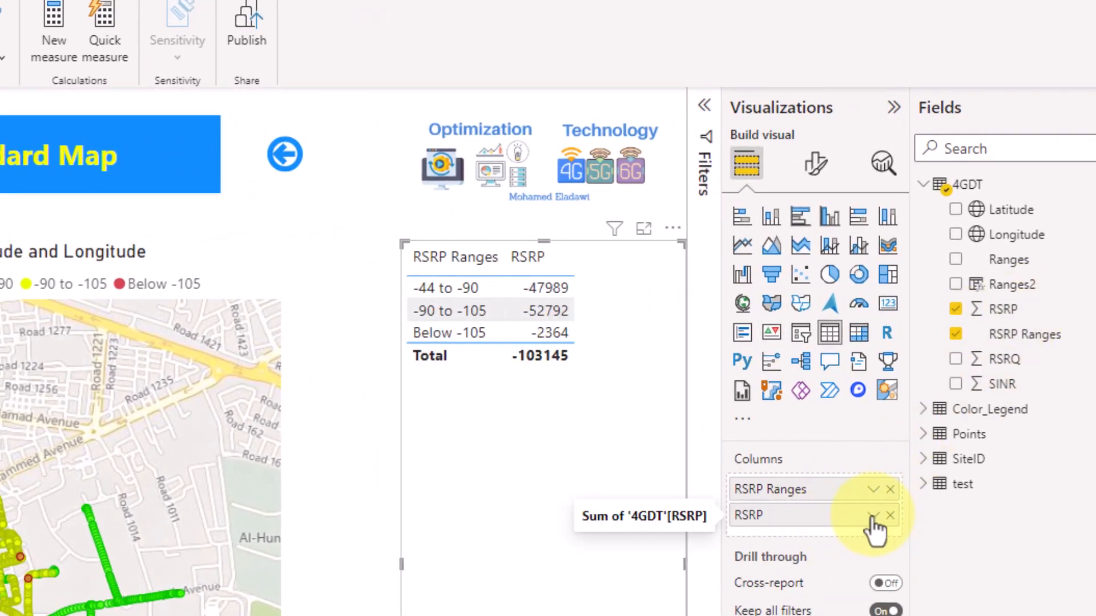
{"action": "left_click", "coordinate": [873, 515]}
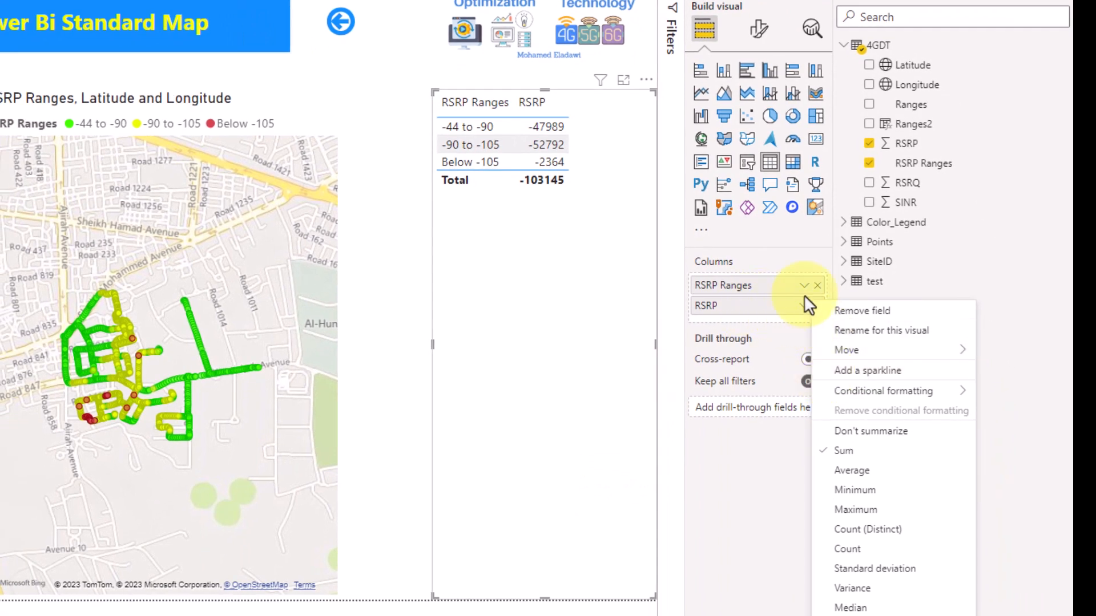
{"action": "left_click", "coordinate": [753, 325]}
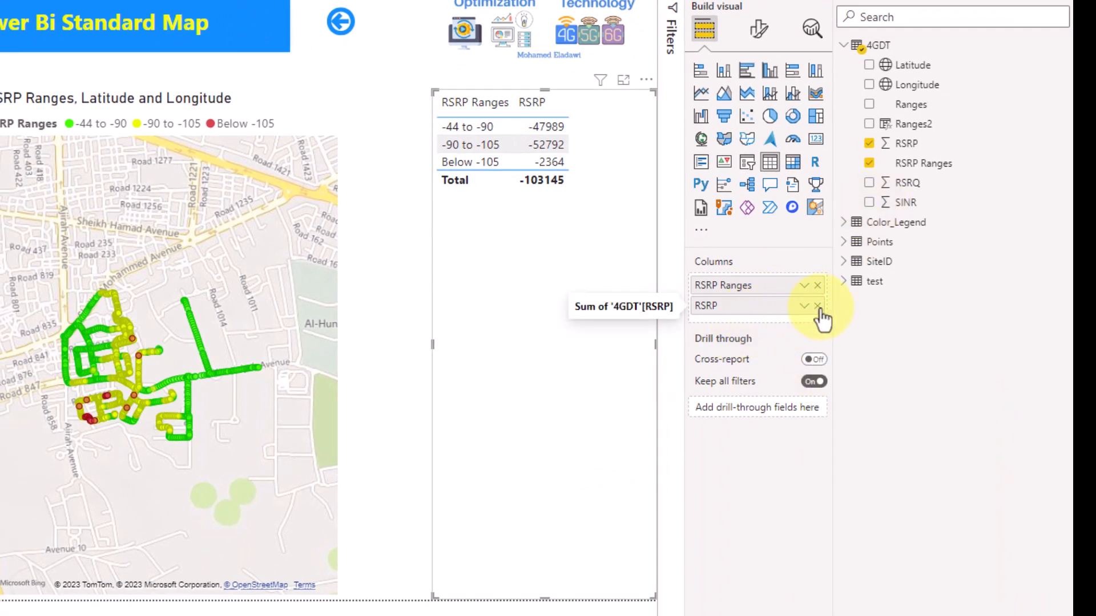
{"action": "left_click", "coordinate": [818, 307]}
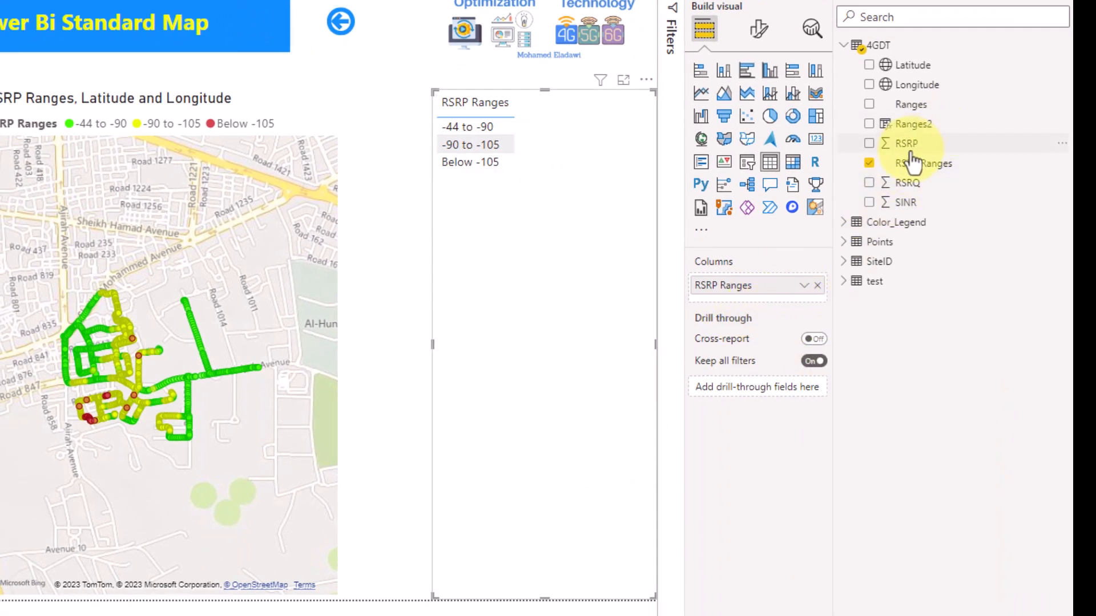
Step: Add RSRP Ranges to the new table a second time, summarized as Count, and make the table smaller beside the map
{"action": "left_click_drag", "start_coordinate": [913, 172], "coordinate": [780, 306]}
{"action": "left_click", "coordinate": [803, 308]}
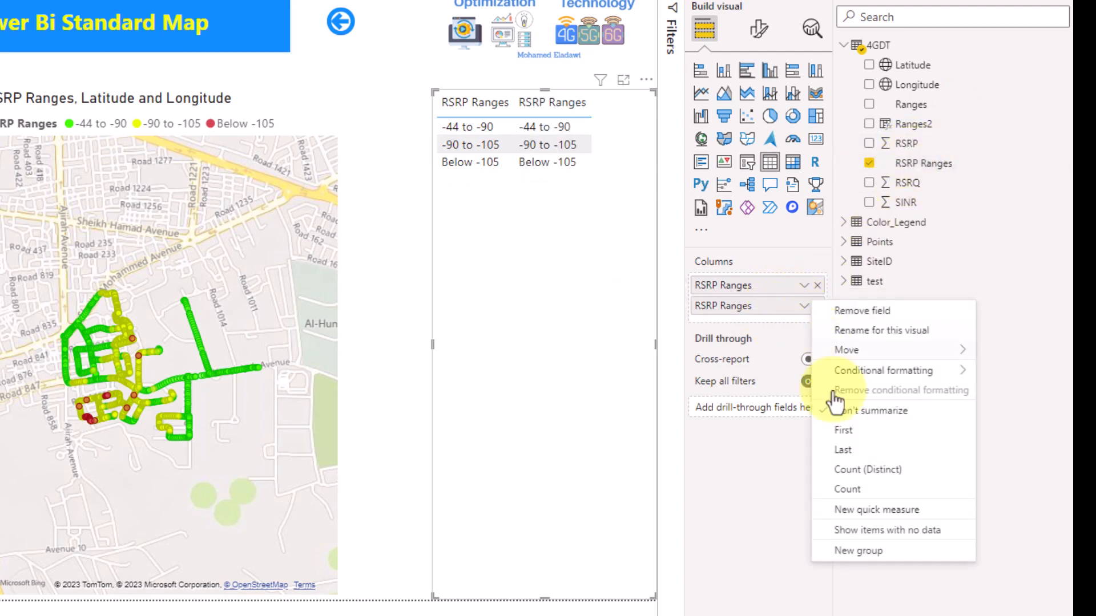
{"action": "left_click", "coordinate": [839, 491]}
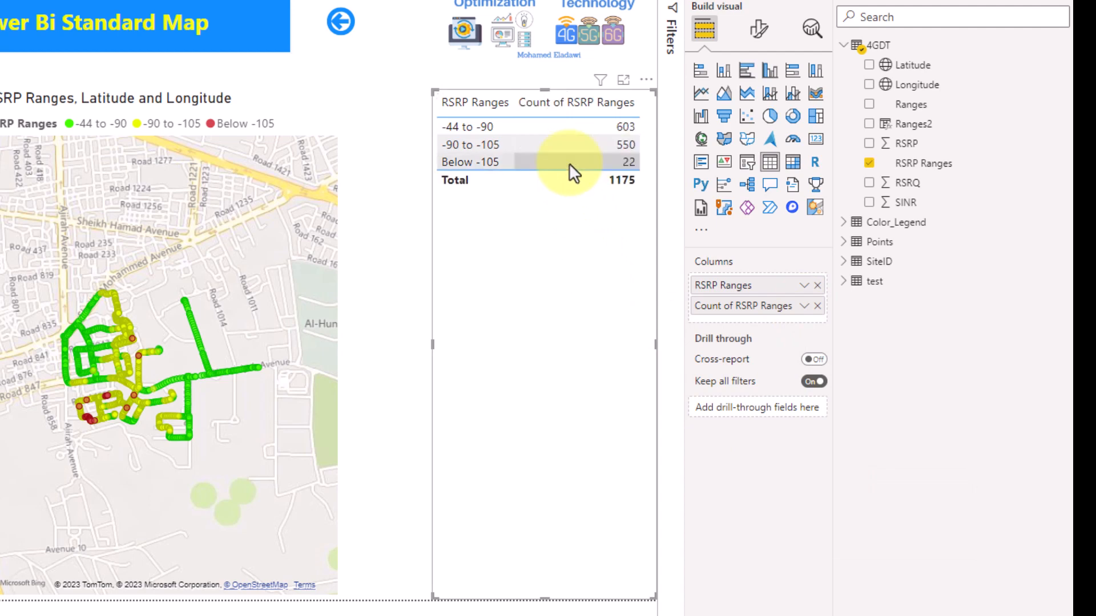
{"action": "left_click_drag", "start_coordinate": [545, 89], "coordinate": [463, 201]}
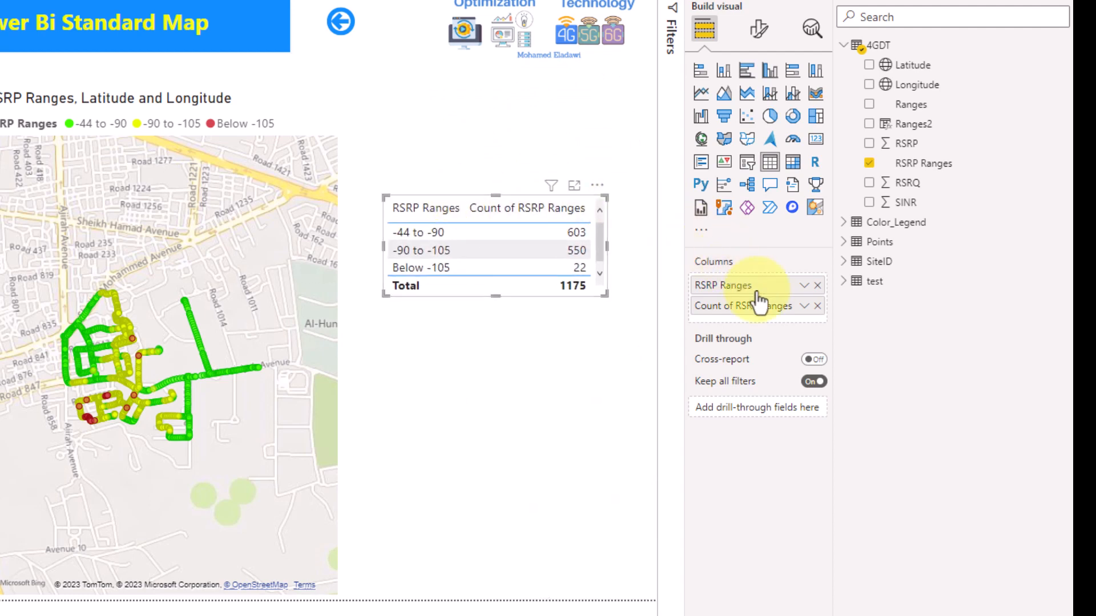
Step: Rename the table's count column as #rsrp for this visual
{"action": "left_click", "coordinate": [804, 306]}
{"action": "left_click", "coordinate": [831, 332]}
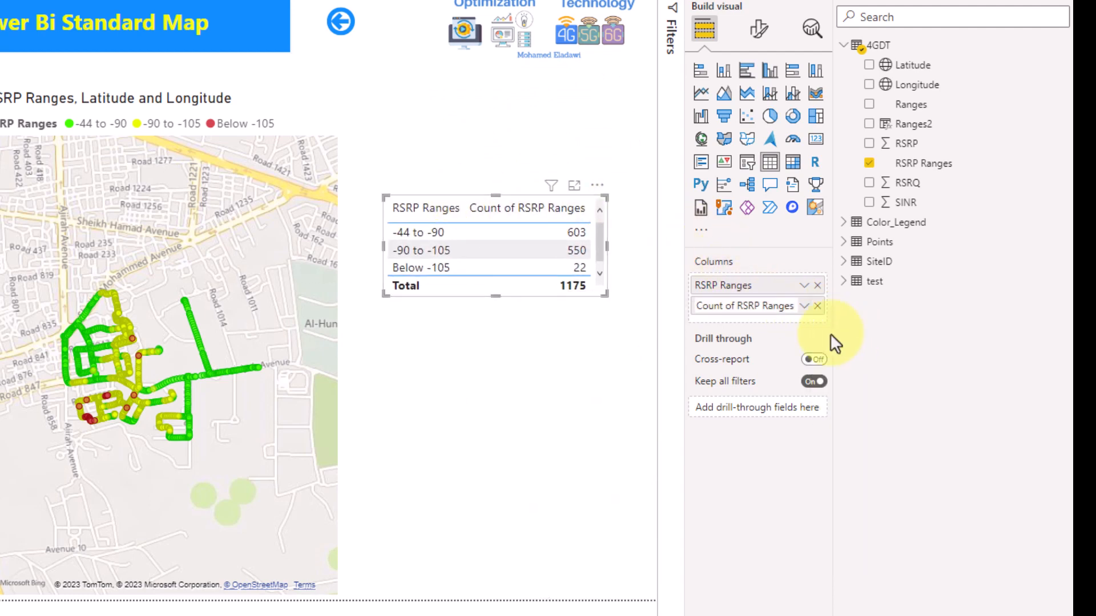
{"action": "left_click", "coordinate": [735, 306]}
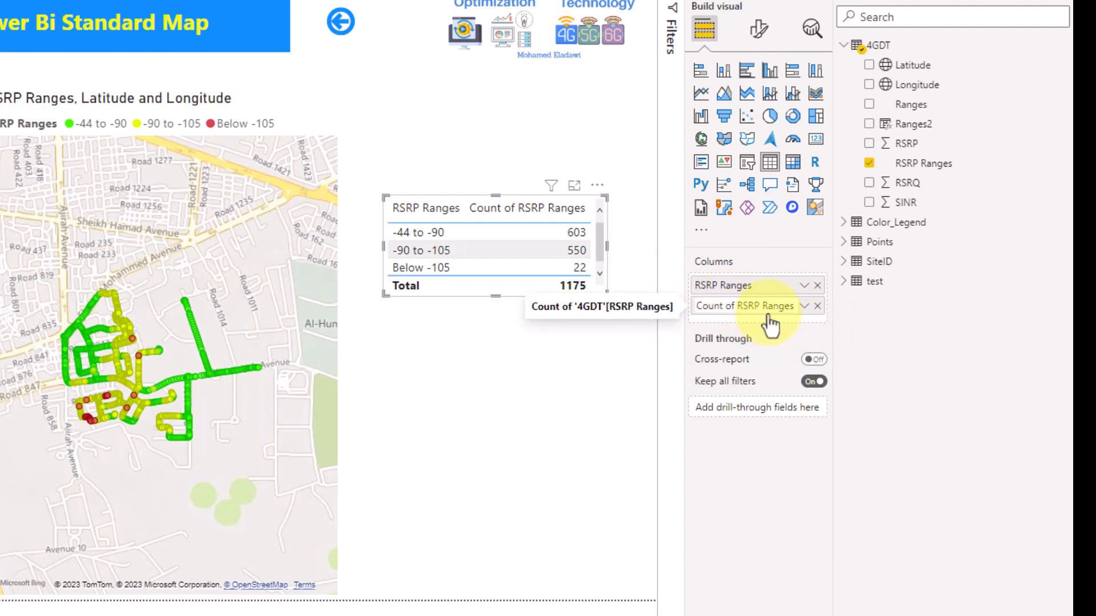
{"action": "triple_click", "coordinate": [733, 307]}
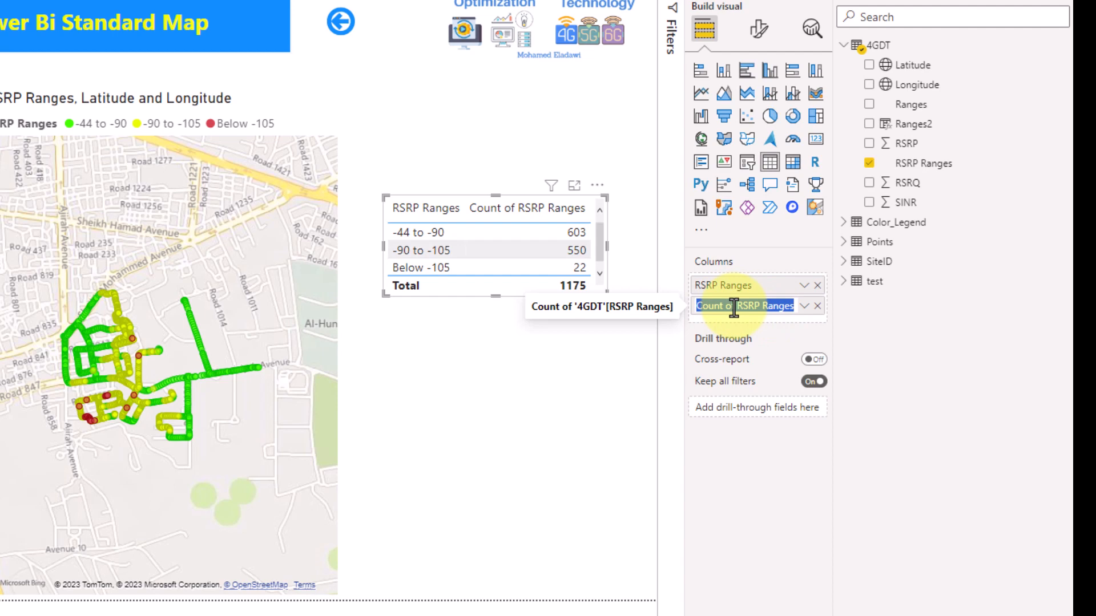
{"action": "type", "text": "#rsrp"}
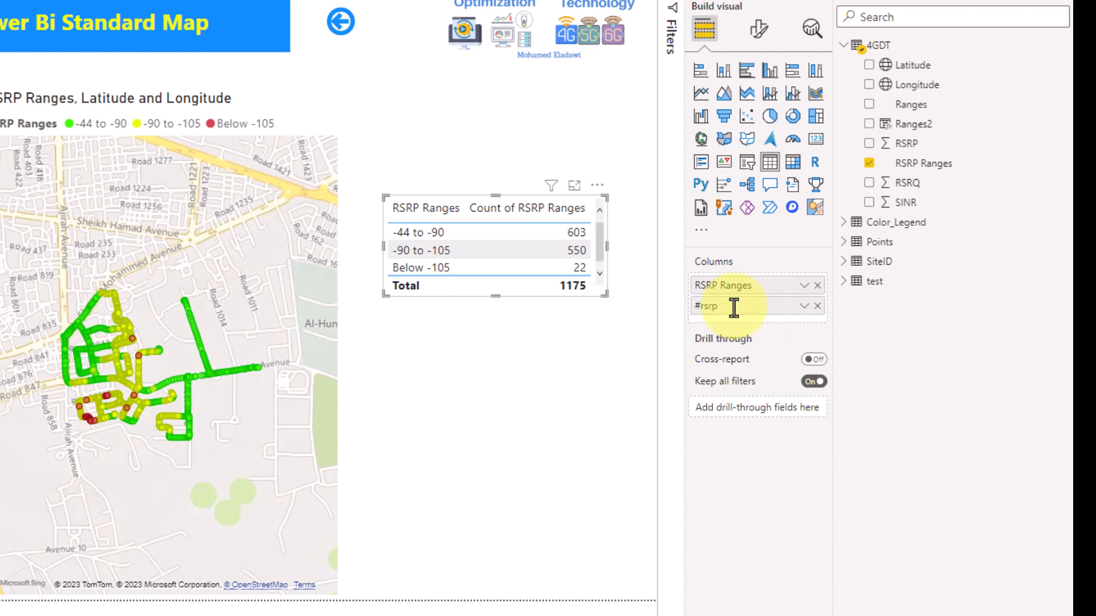
{"action": "key", "text": "Return"}
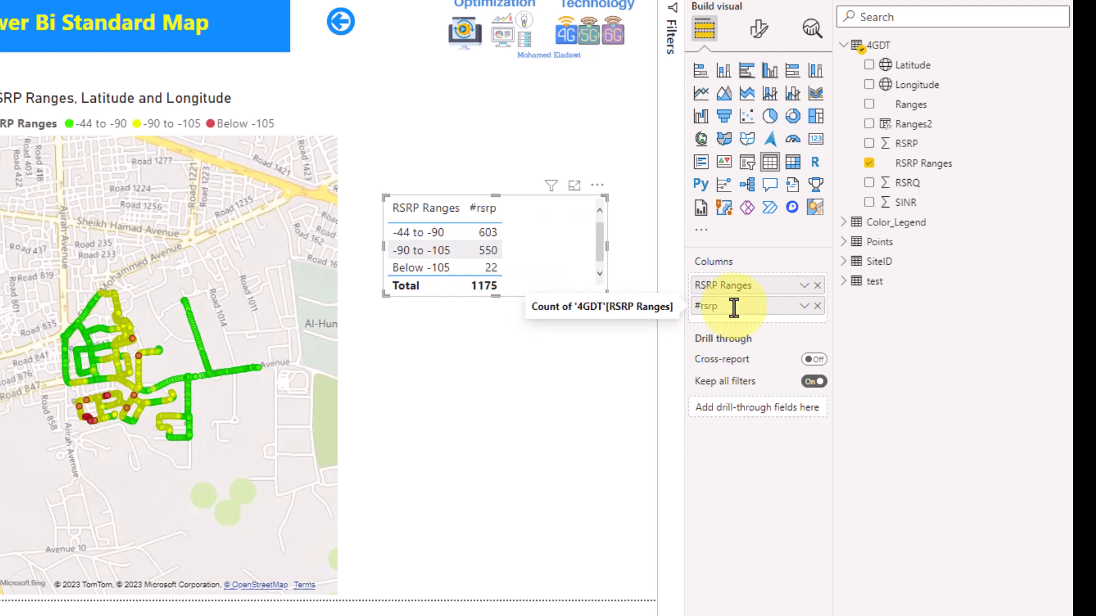
Step: Add RSRP Ranges as a third table column, summarized as Count and shown as percent of grand total
{"action": "left_click_drag", "start_coordinate": [920, 165], "coordinate": [776, 315]}
{"action": "left_click", "coordinate": [804, 328]}
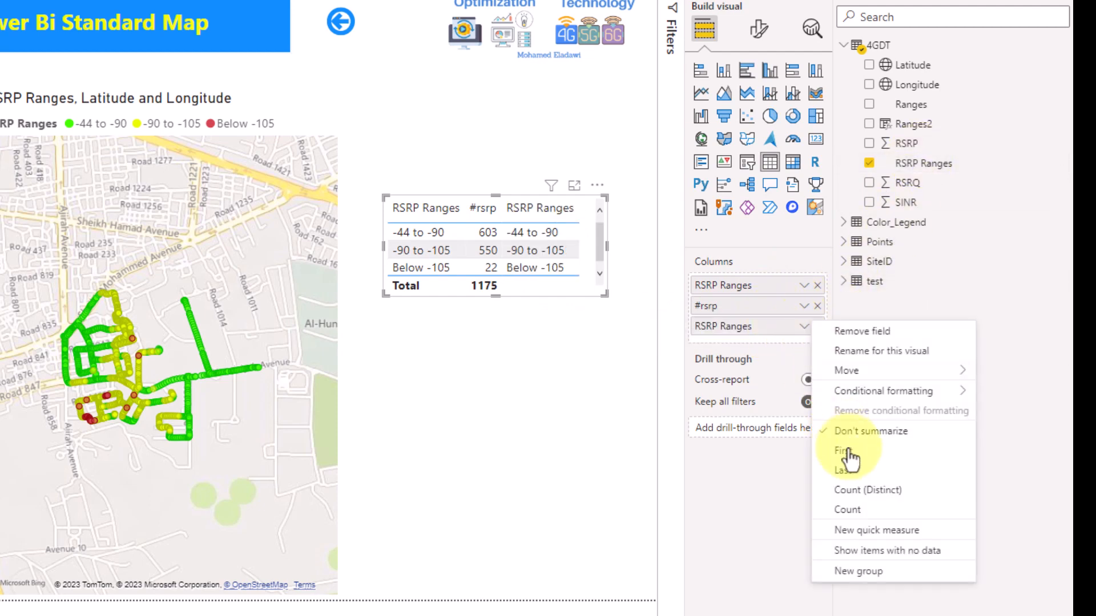
{"action": "left_click", "coordinate": [804, 327]}
{"action": "mouse_move", "coordinate": [886, 557]}
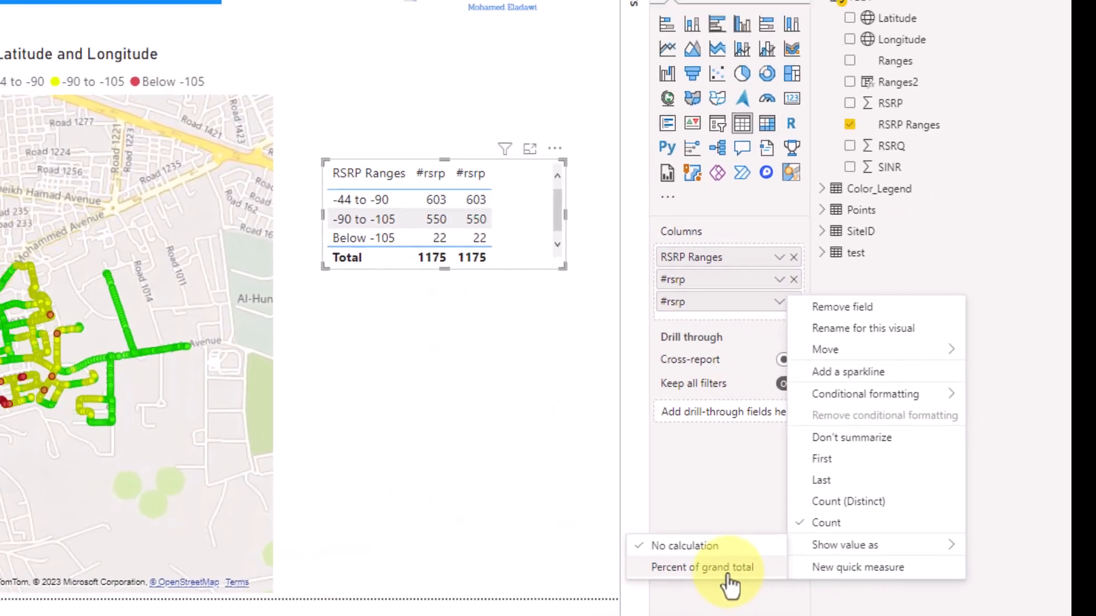
{"action": "left_click", "coordinate": [730, 568]}
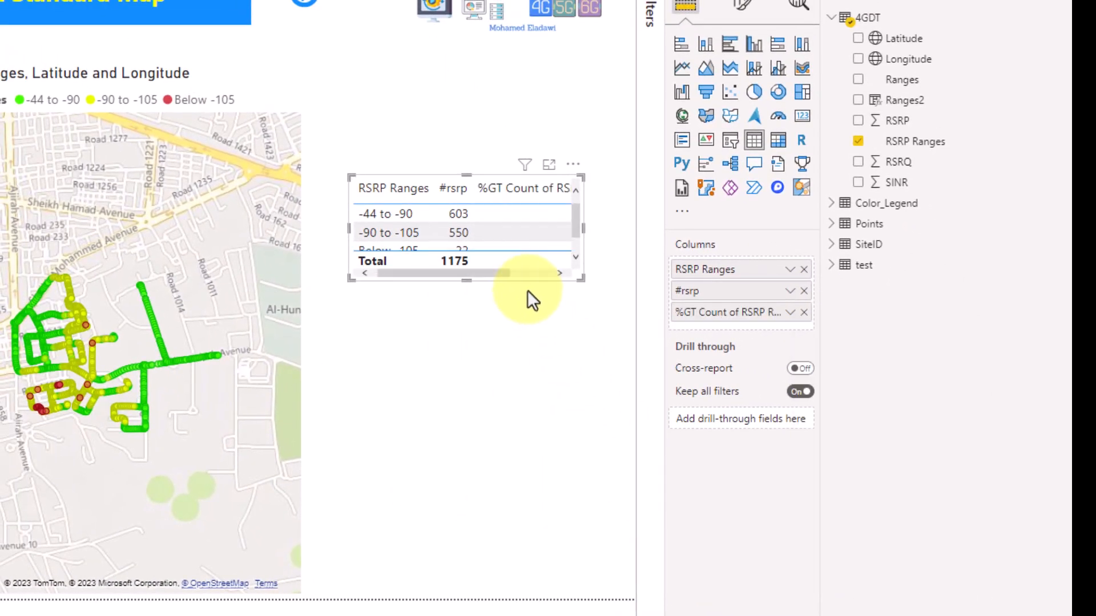
Step: Make the table taller and wider, and rename its percent of grand total column as %
{"action": "left_click_drag", "start_coordinate": [466, 280], "coordinate": [463, 339]}
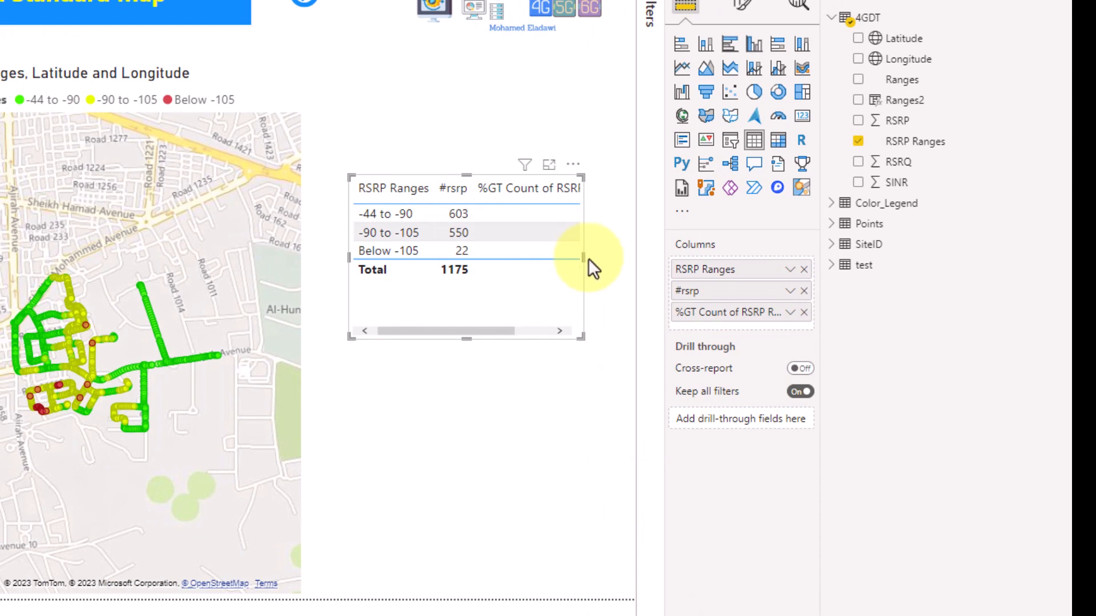
{"action": "left_click_drag", "start_coordinate": [584, 258], "coordinate": [624, 259]}
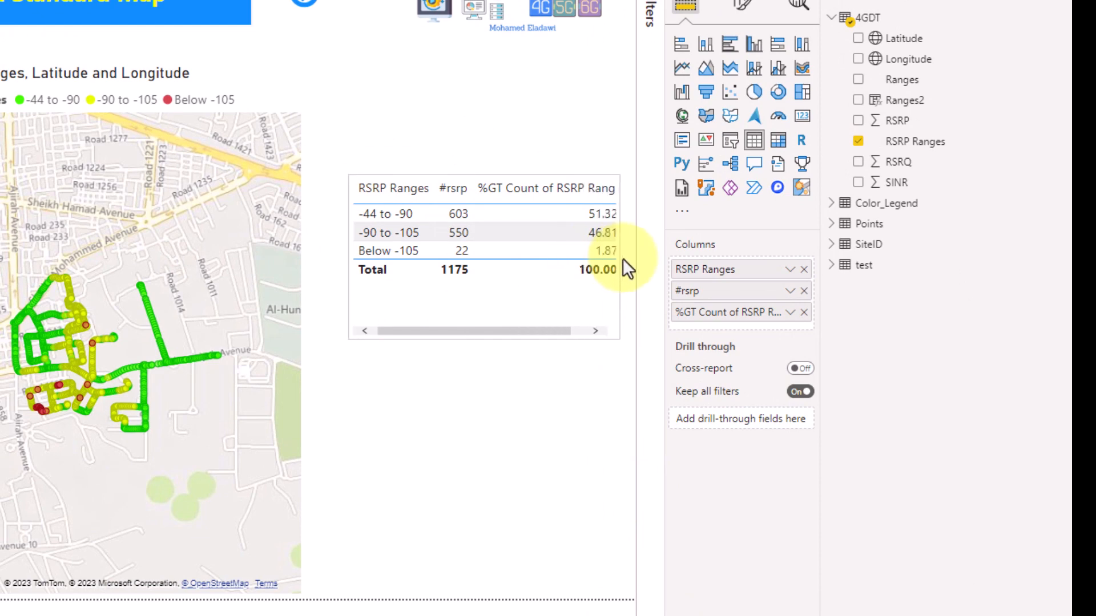
{"action": "left_click", "coordinate": [792, 312]}
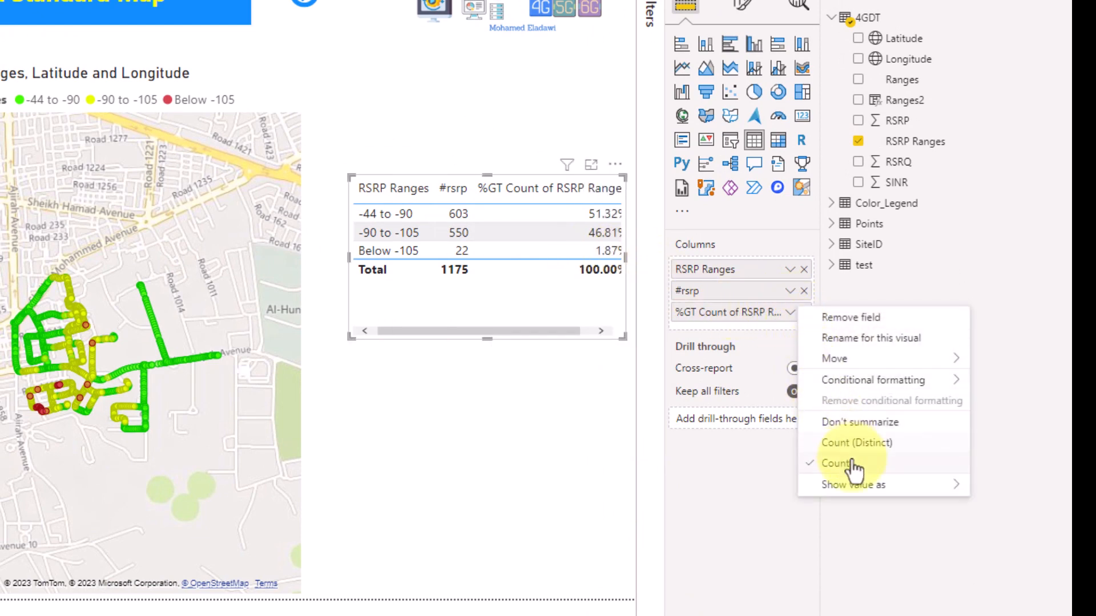
{"action": "left_click", "coordinate": [892, 346]}
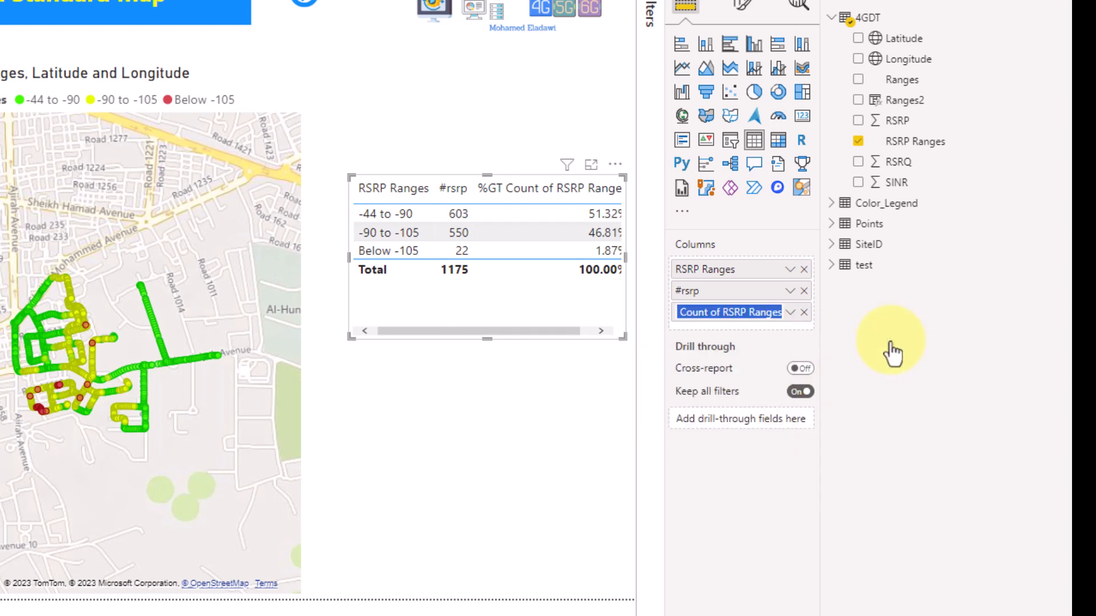
{"action": "type", "text": "$"}
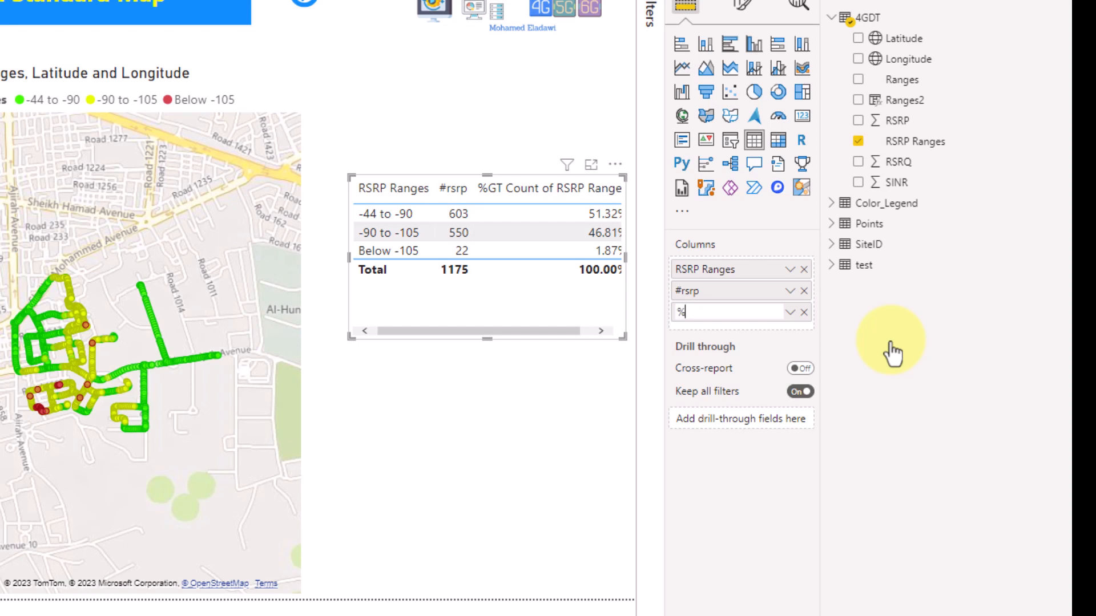
{"action": "key", "text": "Return"}
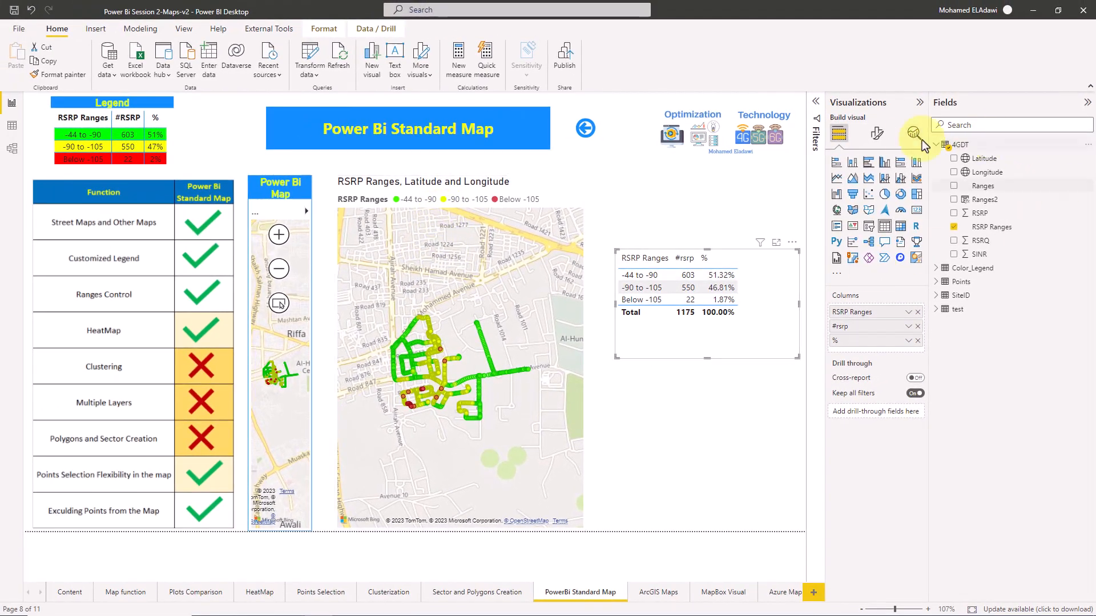
Step: Turn on background color for the table's RSRP Ranges cells and move the conditional formatting dialog clear of the table
{"action": "left_click", "coordinate": [882, 146]}
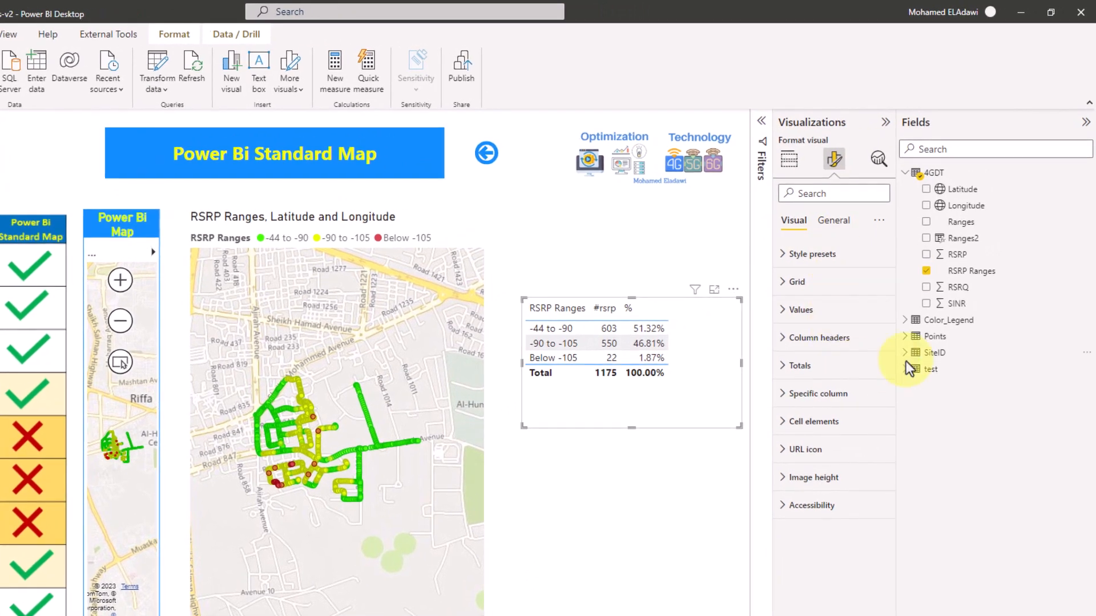
{"action": "left_click", "coordinate": [826, 426]}
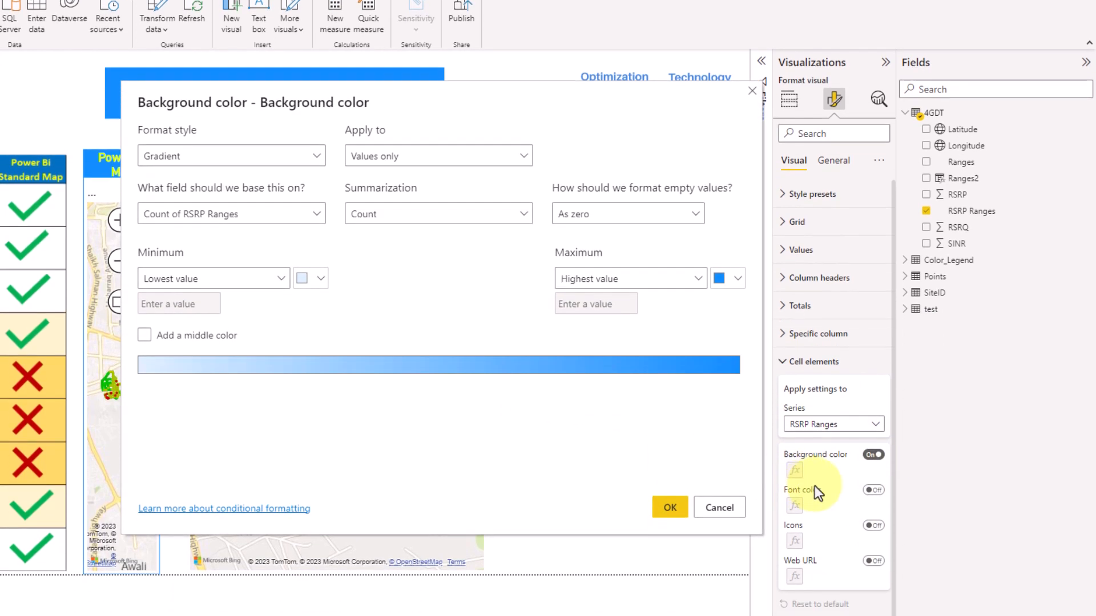
{"action": "left_click_drag", "start_coordinate": [305, 75], "coordinate": [52, 66]}
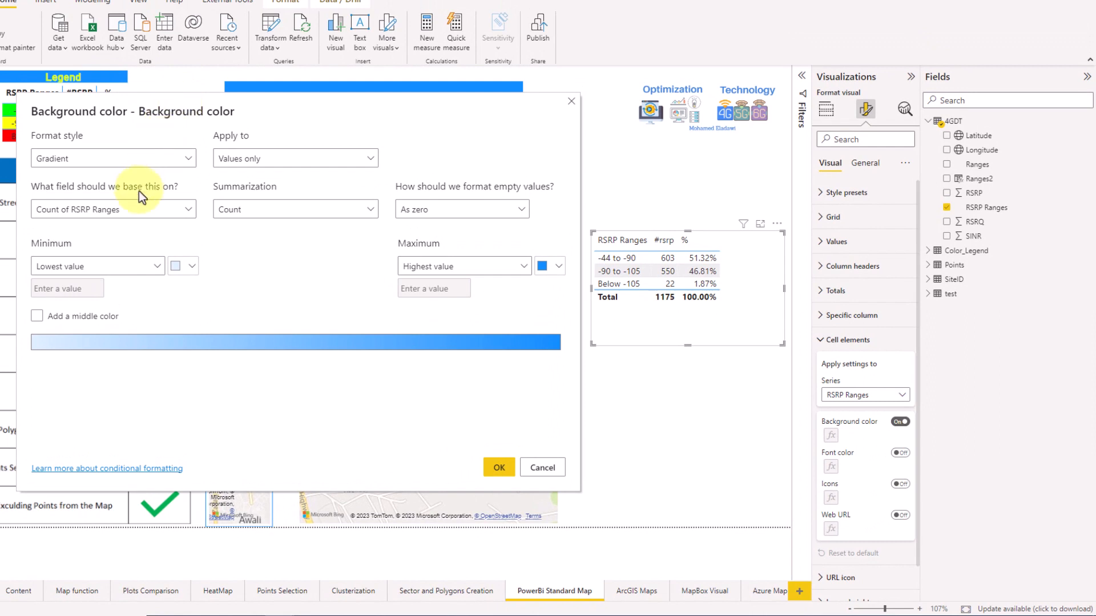
Step: Base the background color on field value, using the Color field of Color_Legend with First summarization
{"action": "left_click", "coordinate": [114, 158]}
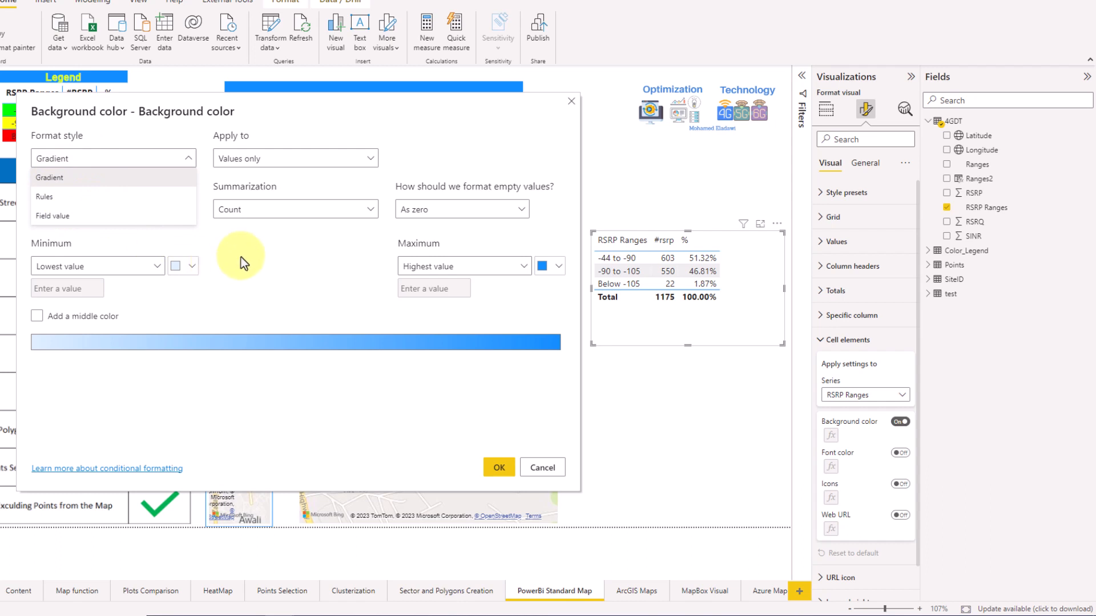
{"action": "left_click", "coordinate": [110, 216]}
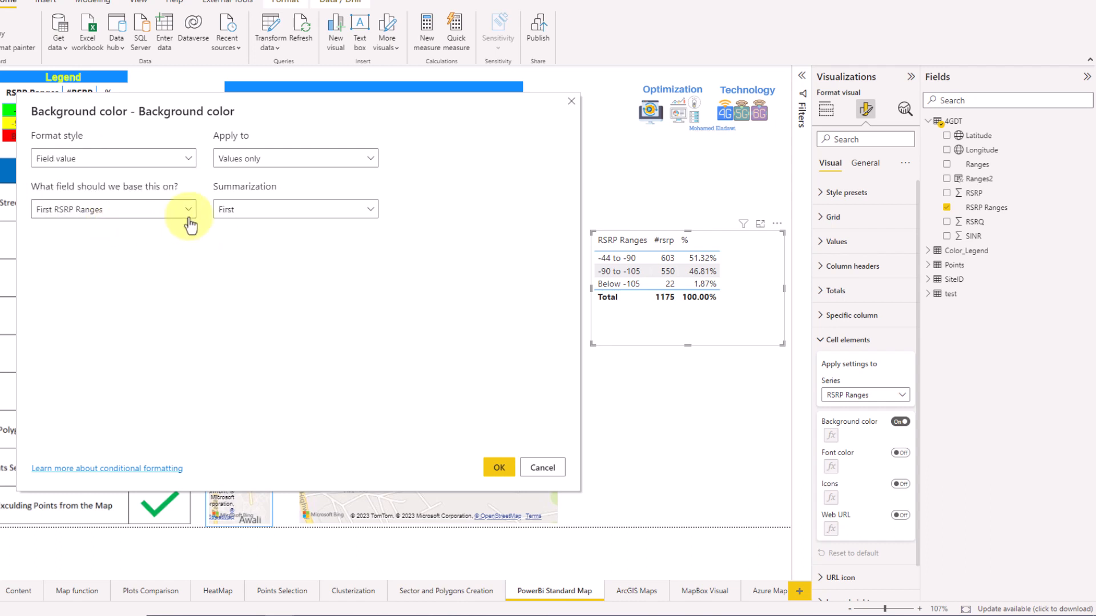
{"action": "left_click", "coordinate": [250, 215]}
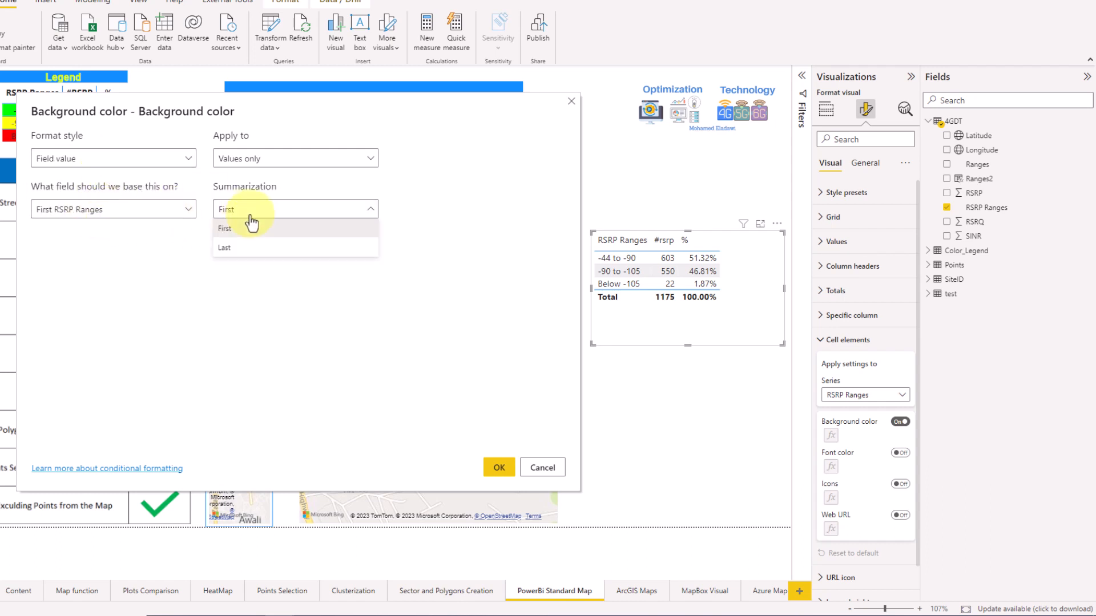
{"action": "left_click", "coordinate": [149, 216]}
{"action": "left_click", "coordinate": [145, 213]}
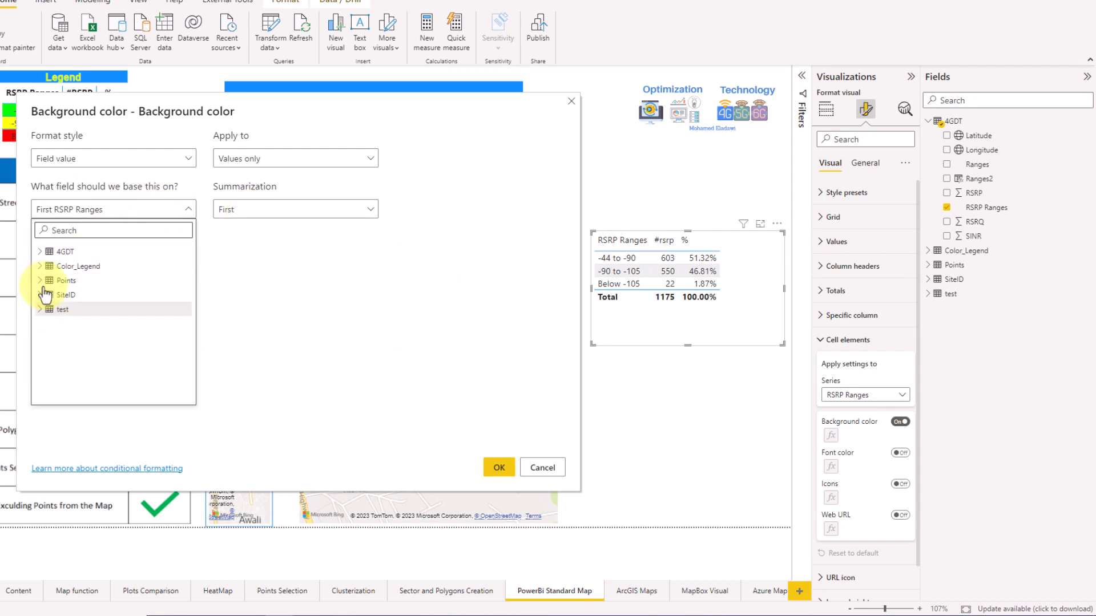
{"action": "left_click", "coordinate": [40, 266]}
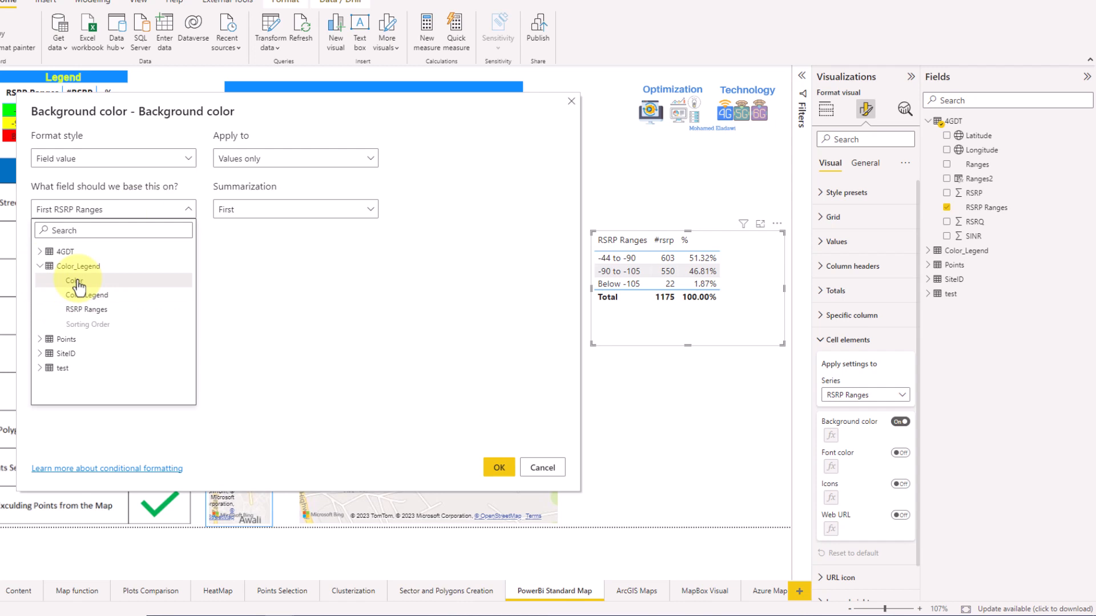
{"action": "left_click", "coordinate": [74, 280]}
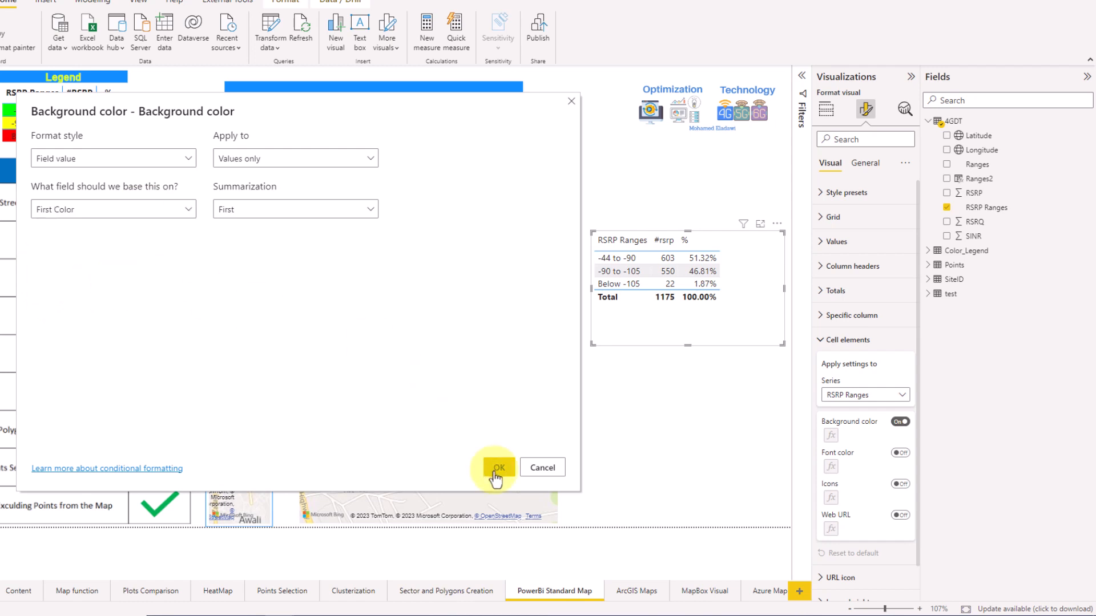
Step: Examine the Rules and Gradient format styles for the background color and the fields each can be based on
{"action": "left_click", "coordinate": [114, 159]}
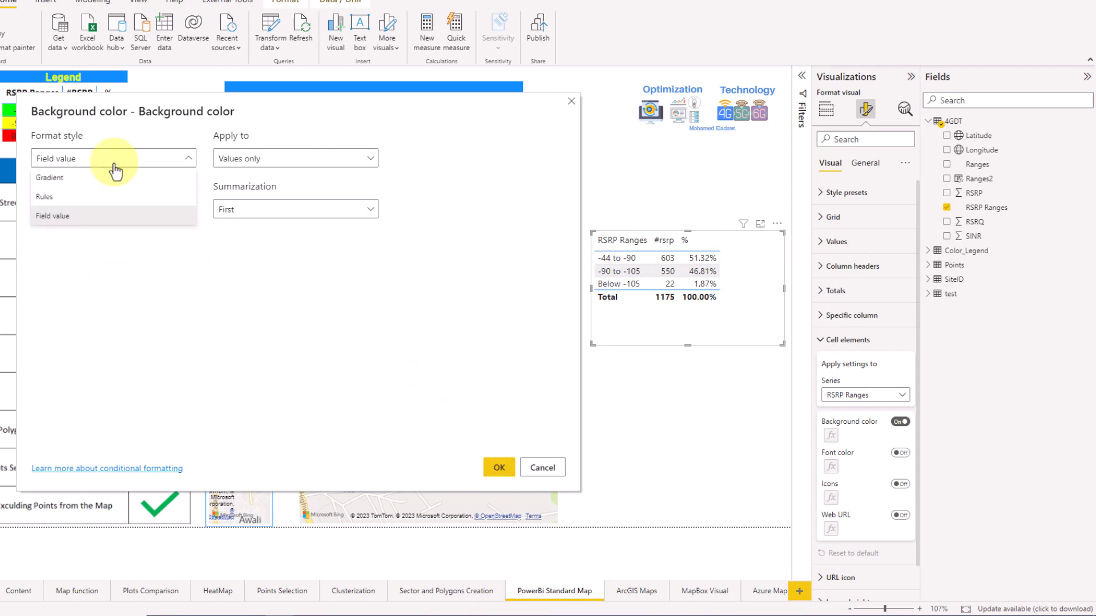
{"action": "left_click", "coordinate": [68, 198]}
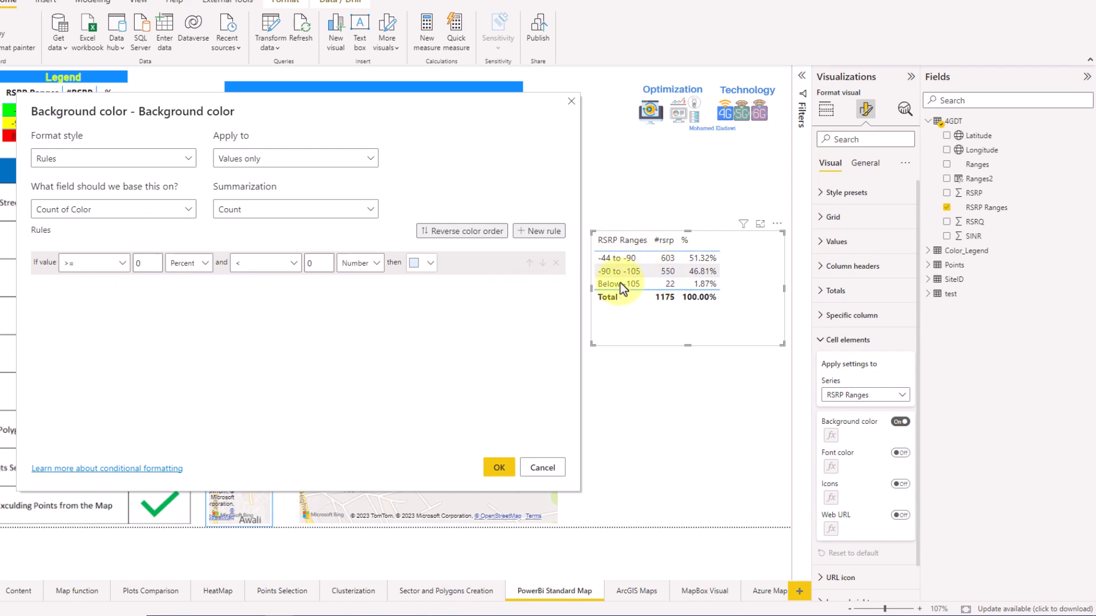
{"action": "left_click", "coordinate": [111, 217]}
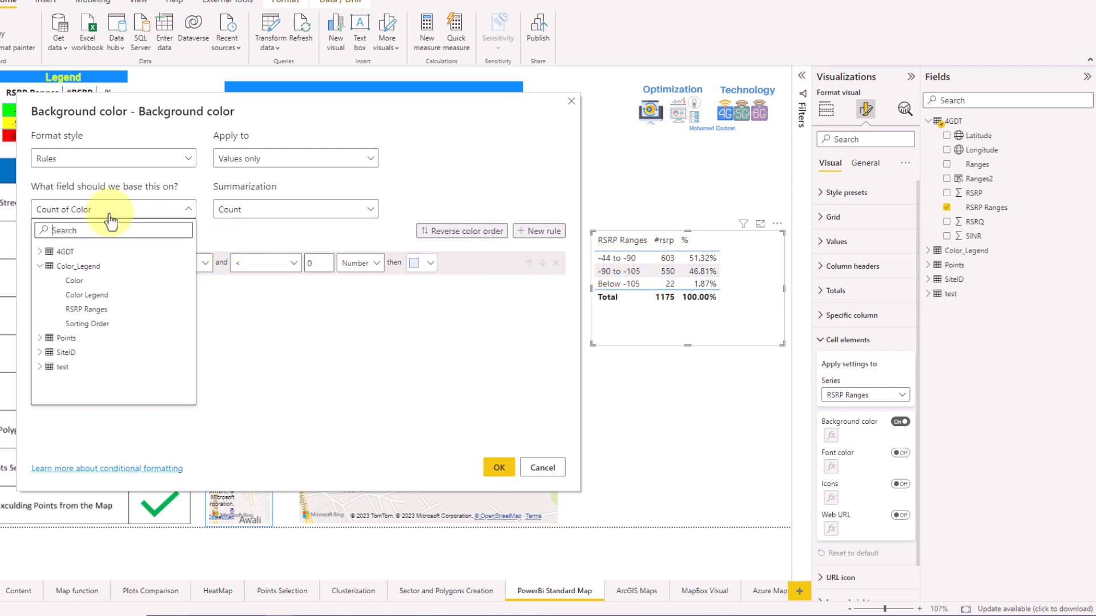
{"action": "left_click", "coordinate": [108, 212]}
{"action": "left_click", "coordinate": [91, 159]}
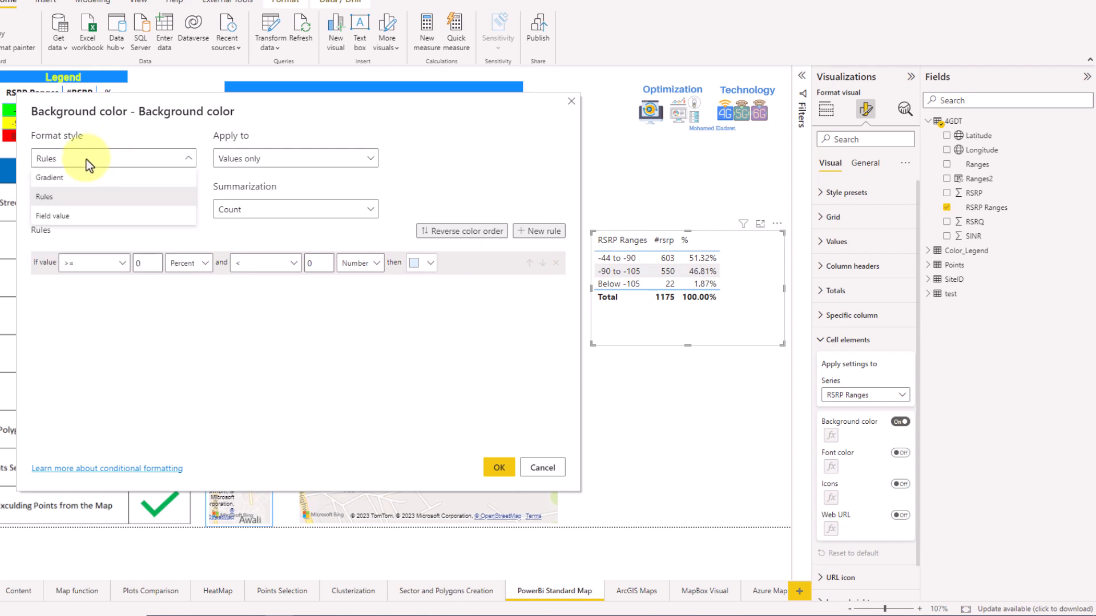
{"action": "left_click", "coordinate": [50, 178]}
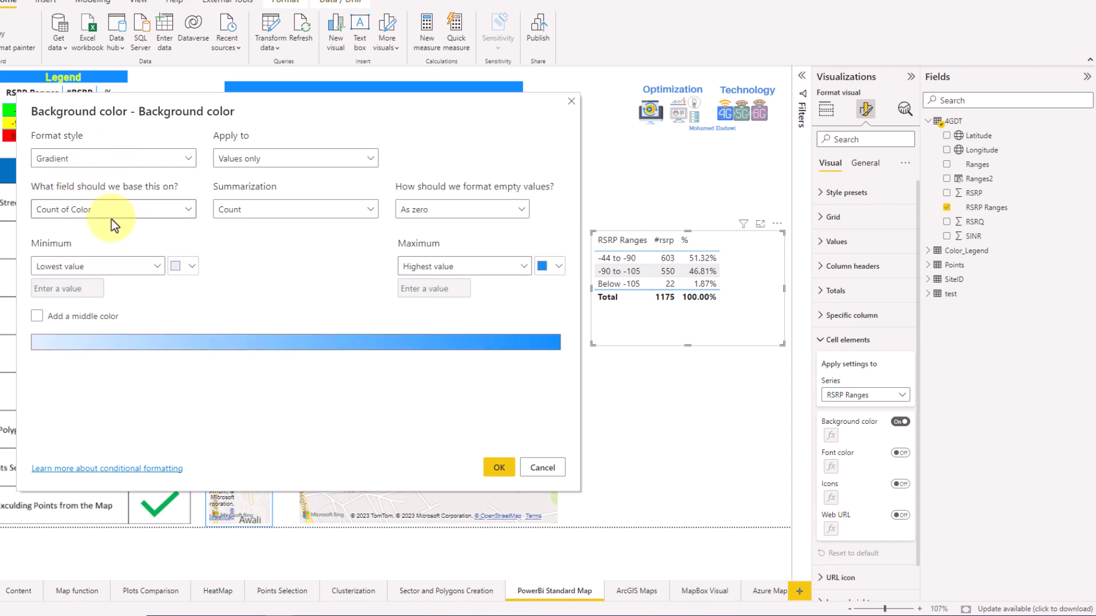
{"action": "left_click", "coordinate": [132, 213]}
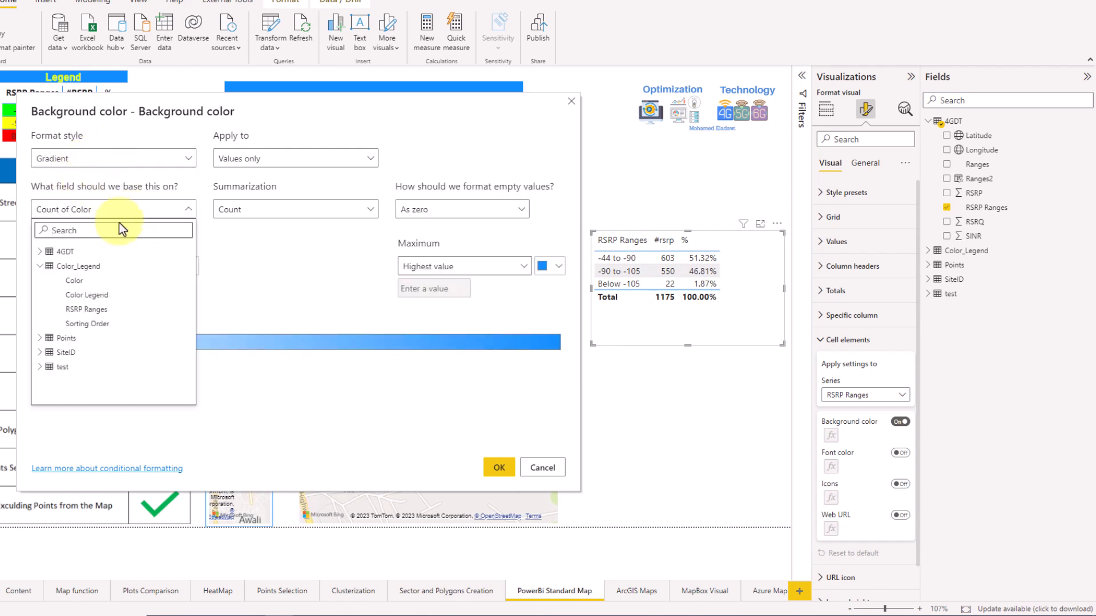
{"action": "left_click", "coordinate": [242, 260]}
Step: Switch the background color's format style to Rules and base it on the count of RSRP Ranges from 4GDT
{"action": "left_click", "coordinate": [186, 158]}
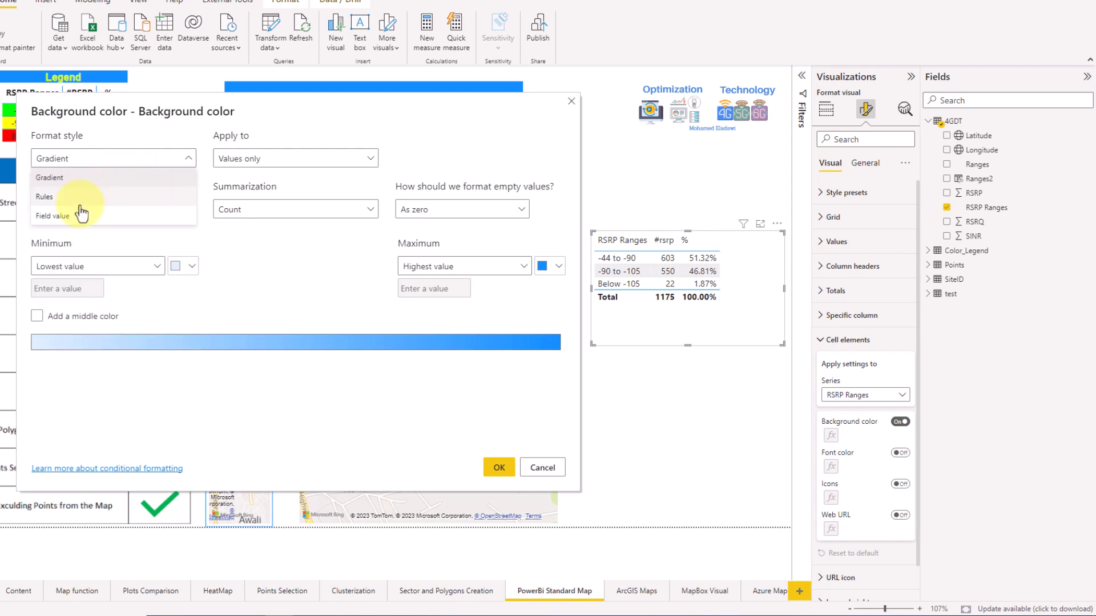
{"action": "left_click", "coordinate": [80, 200]}
{"action": "left_click", "coordinate": [150, 264]}
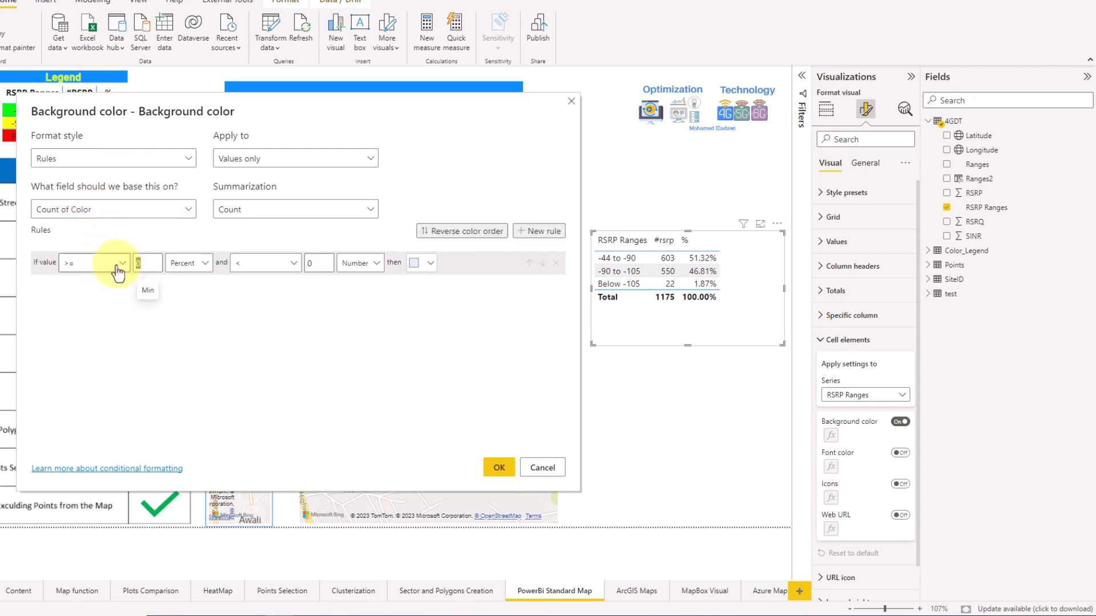
{"action": "left_click", "coordinate": [103, 210]}
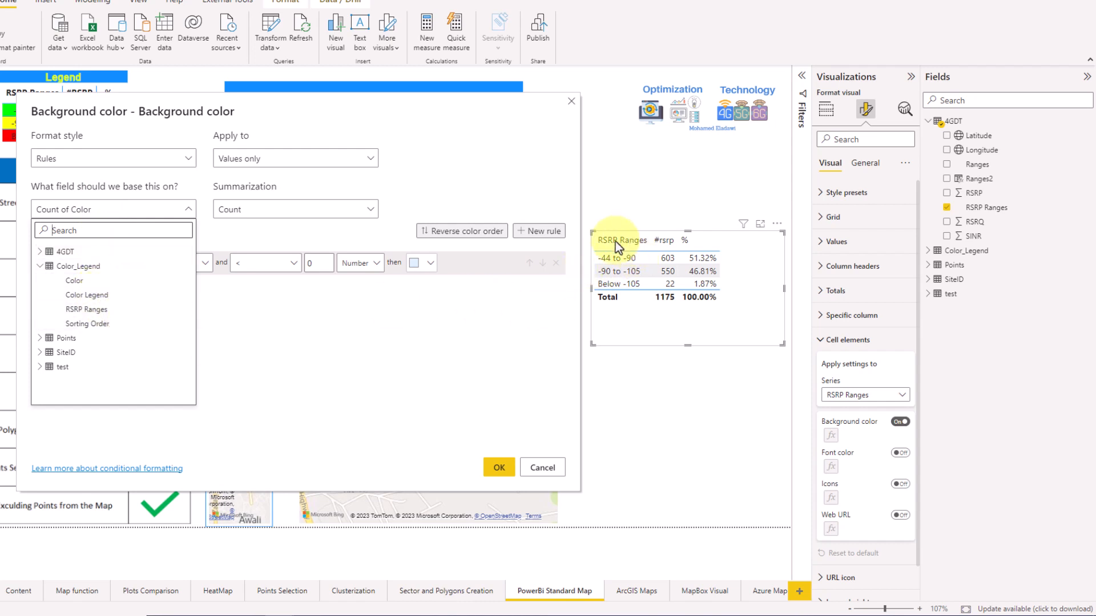
{"action": "left_click", "coordinate": [40, 266]}
{"action": "left_click", "coordinate": [40, 251]}
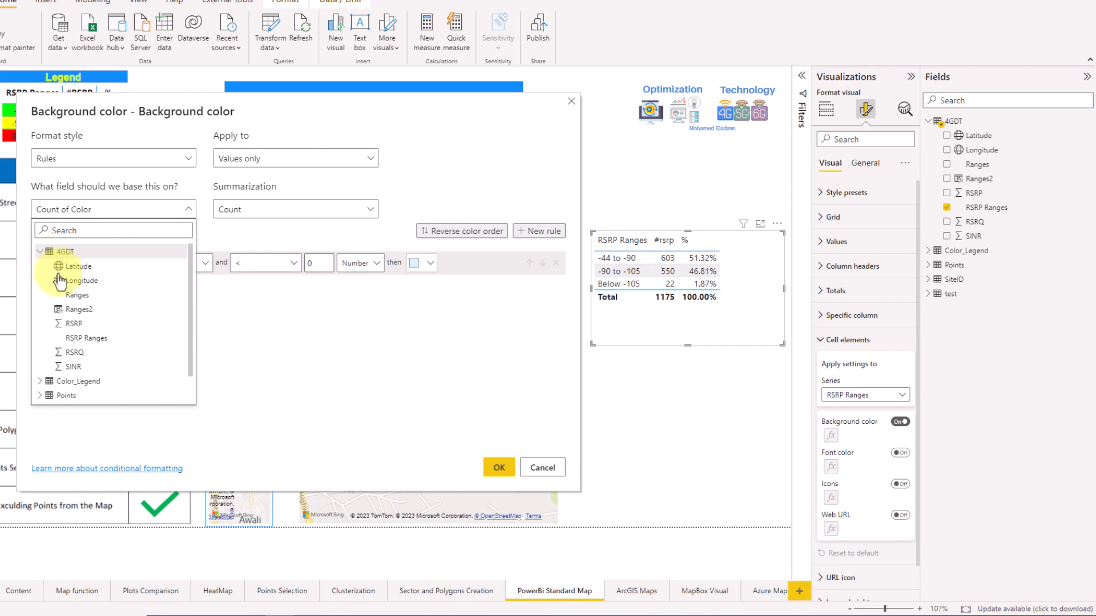
{"action": "left_click", "coordinate": [91, 338]}
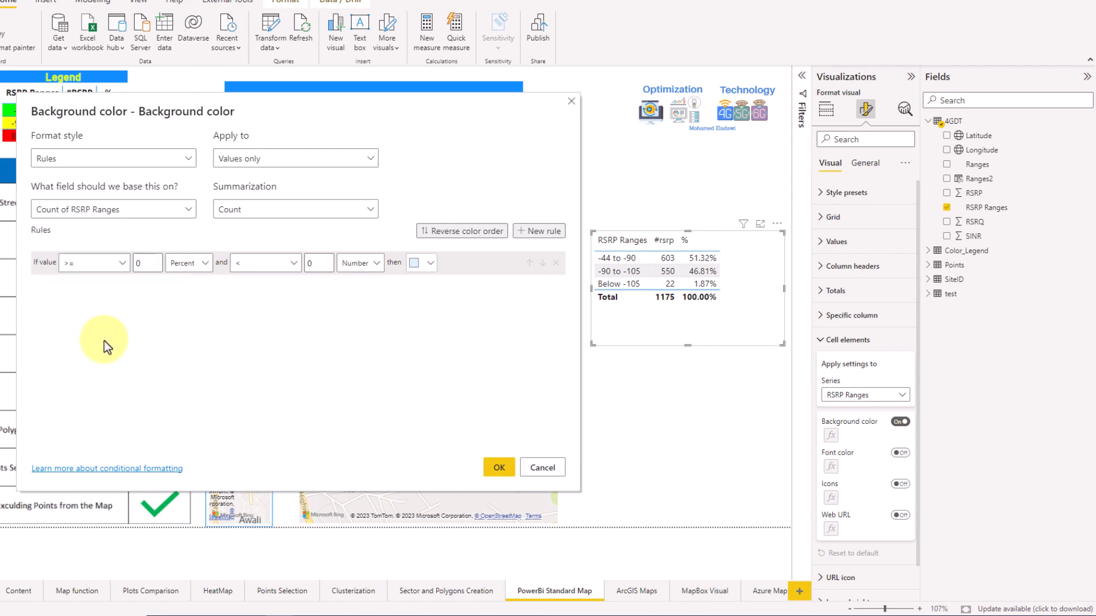
Step: Set the color rule's lower limit to 51 percent, accept the background color settings, and select the small RSRP Ranges table
{"action": "left_click", "coordinate": [107, 264]}
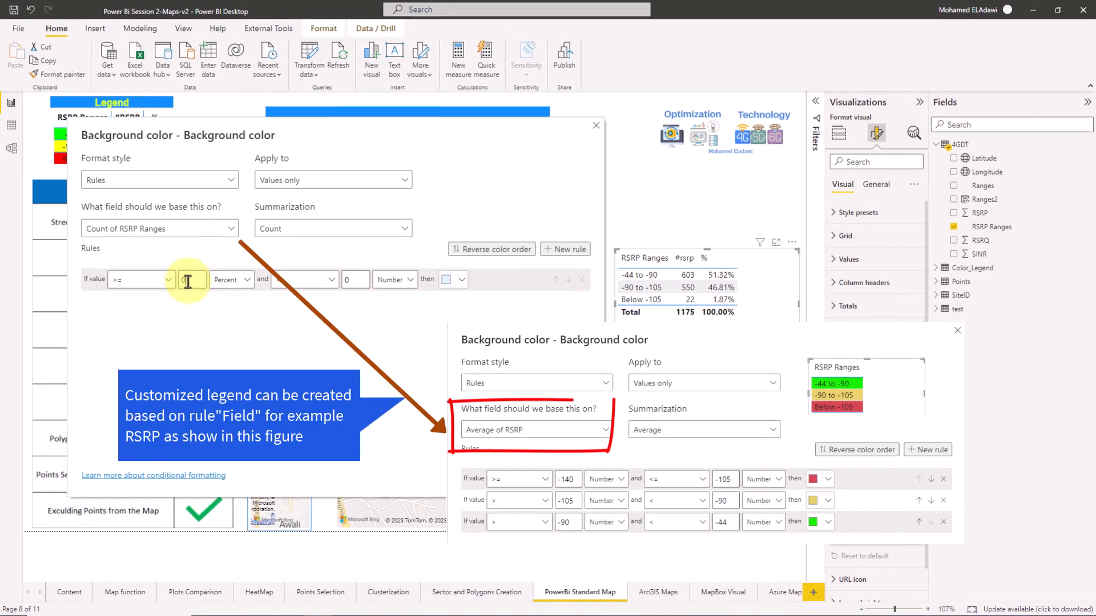
{"action": "left_click", "coordinate": [91, 310]}
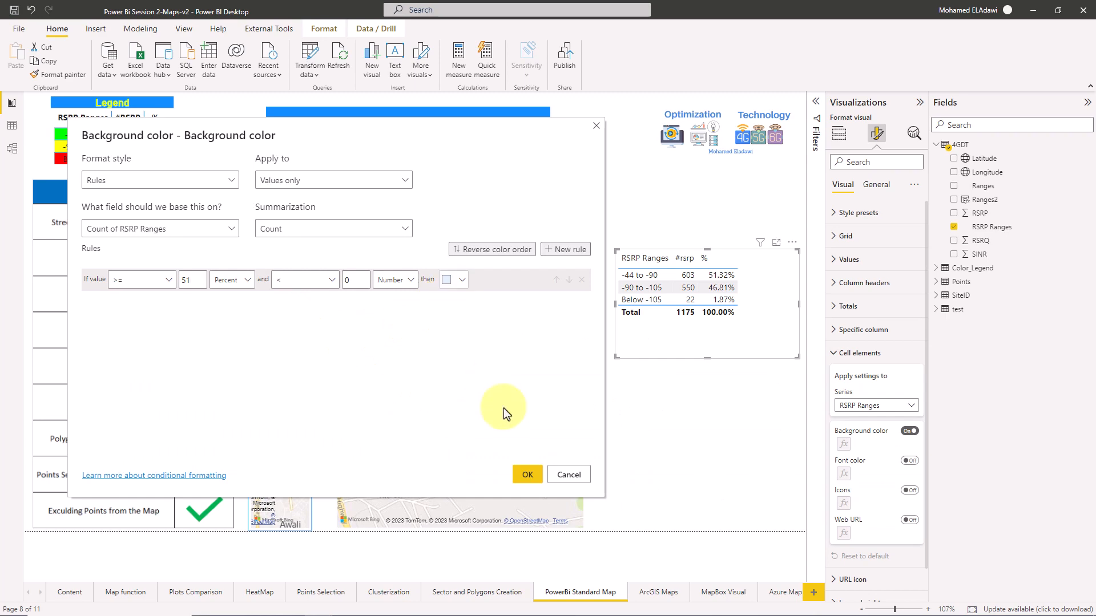
{"action": "left_click", "coordinate": [531, 473]}
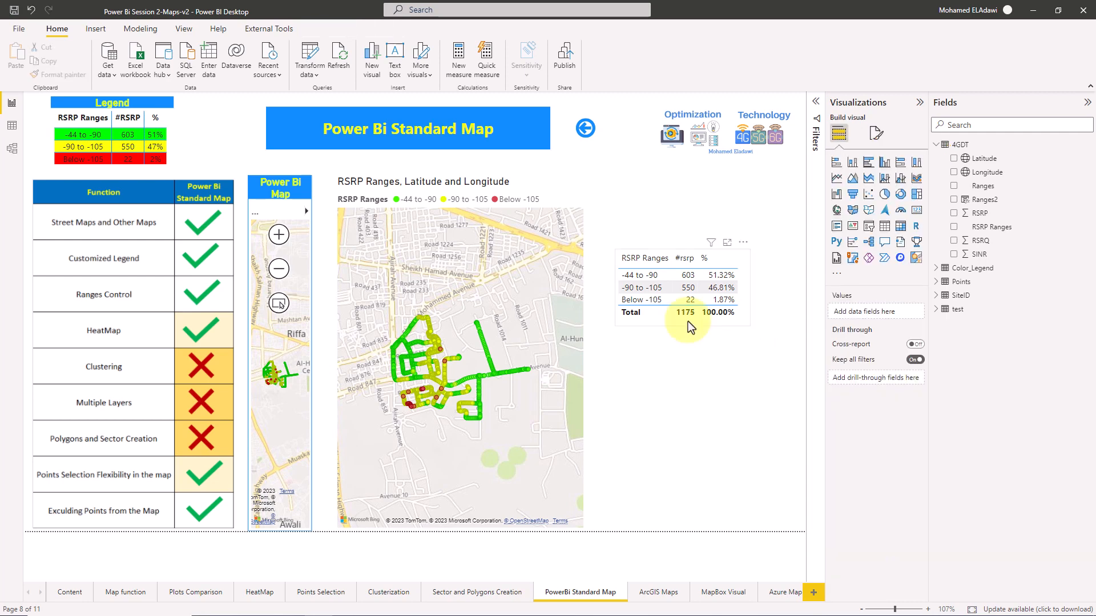
{"action": "left_click", "coordinate": [687, 321]}
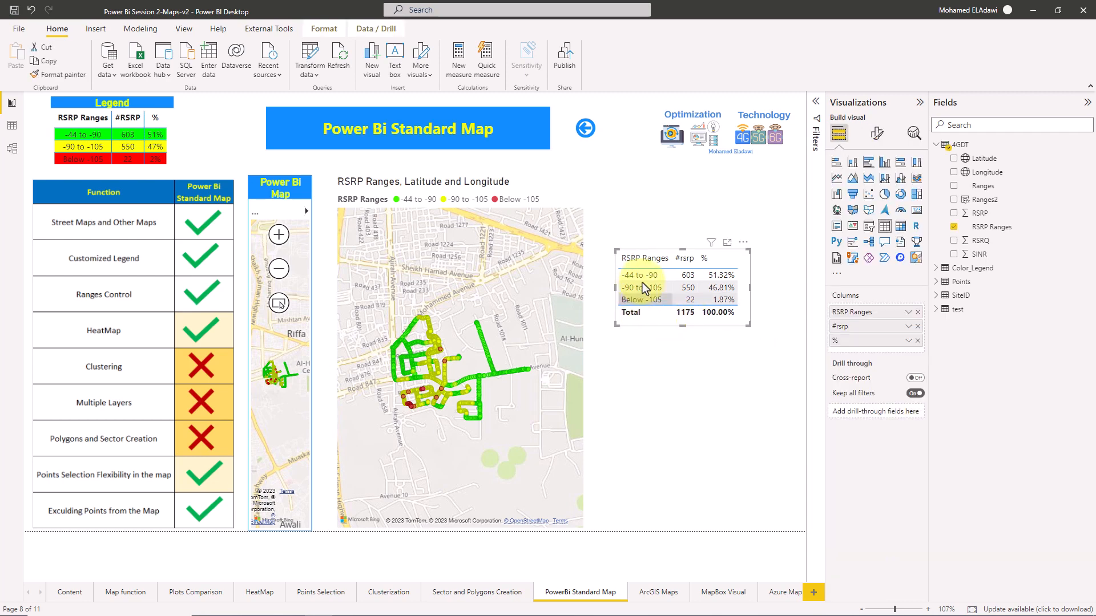
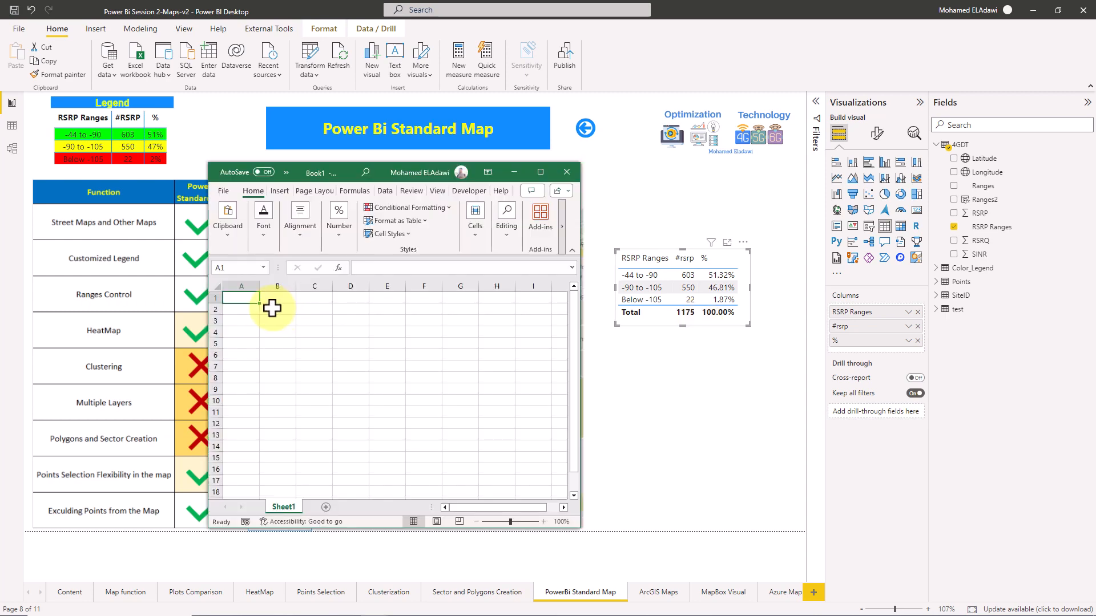
Step: In a blank Excel workbook, enter the column headers RSRP Ranges in A1 and Color in B1
{"action": "key", "text": "Caps_Lock"}
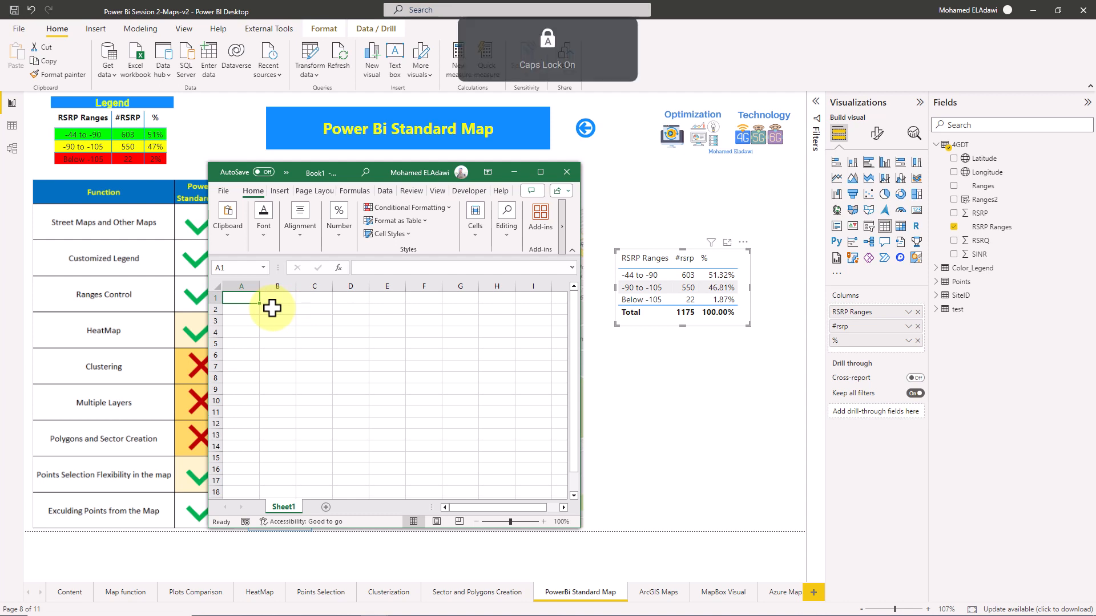
{"action": "type", "text": "RSRP R"}
{"action": "key", "text": "Caps_Lock"}
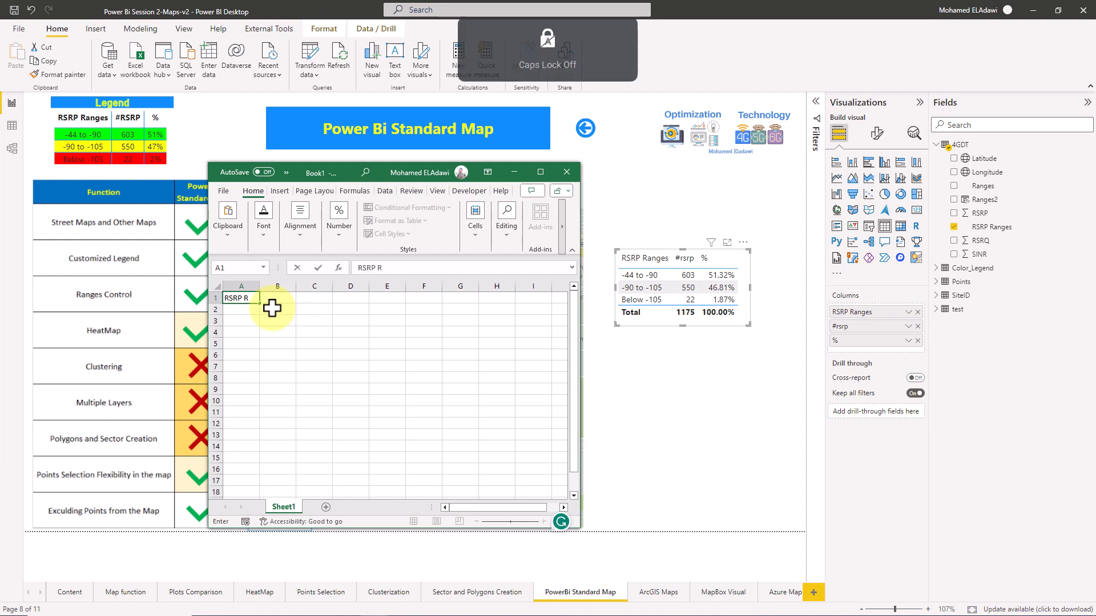
{"action": "type", "text": "anges"}
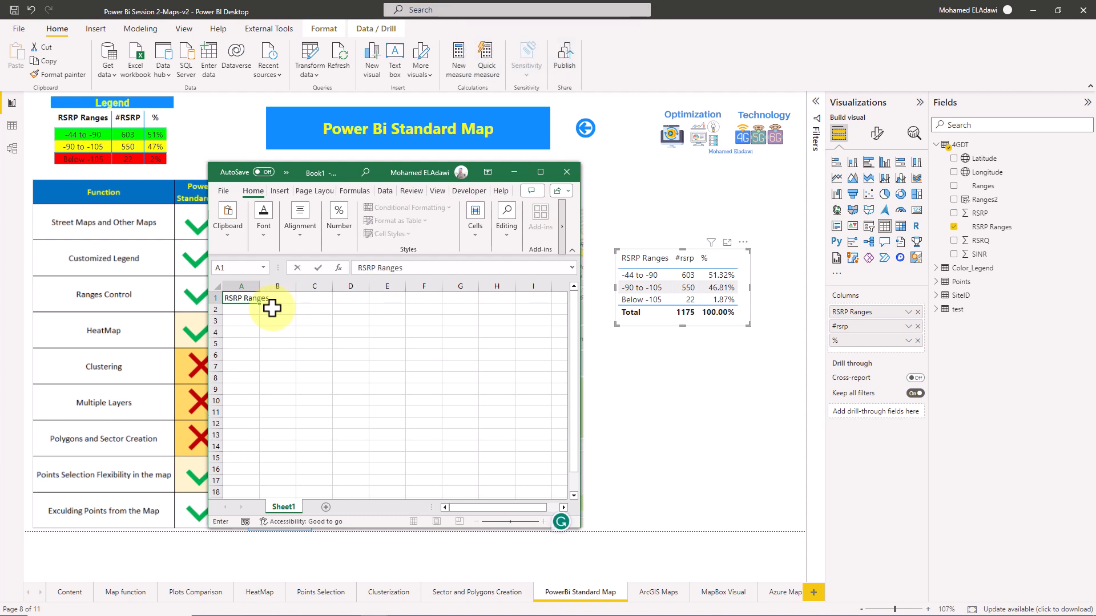
{"action": "key", "text": "Tab"}
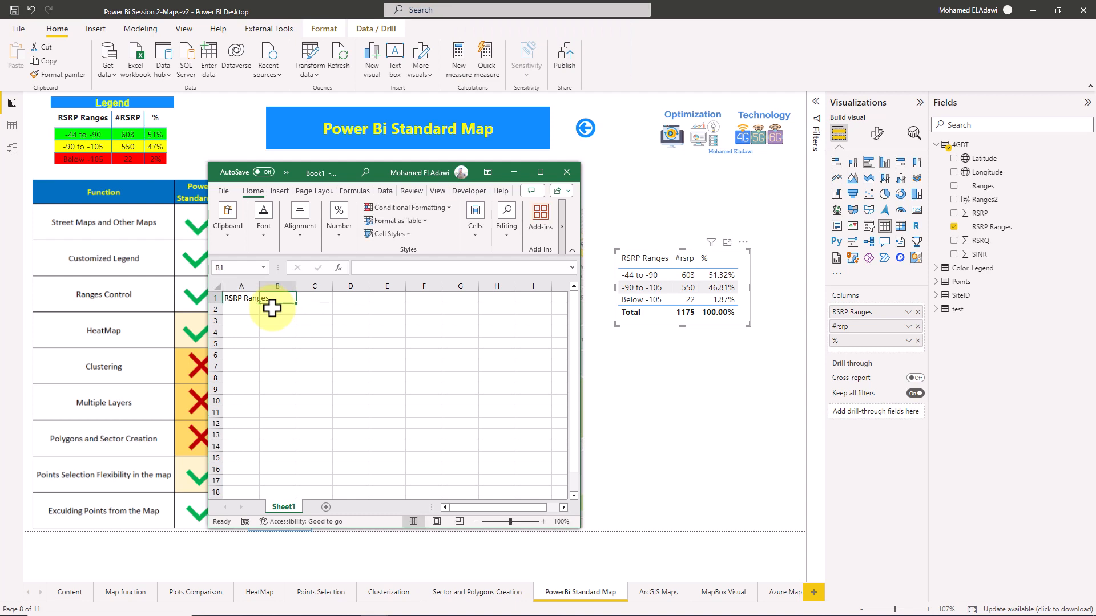
{"action": "key", "text": "Caps_Lock"}
{"action": "type", "text": "Co"}
{"action": "key", "text": "Caps_Lock"}
{"action": "type", "text": "olor"}
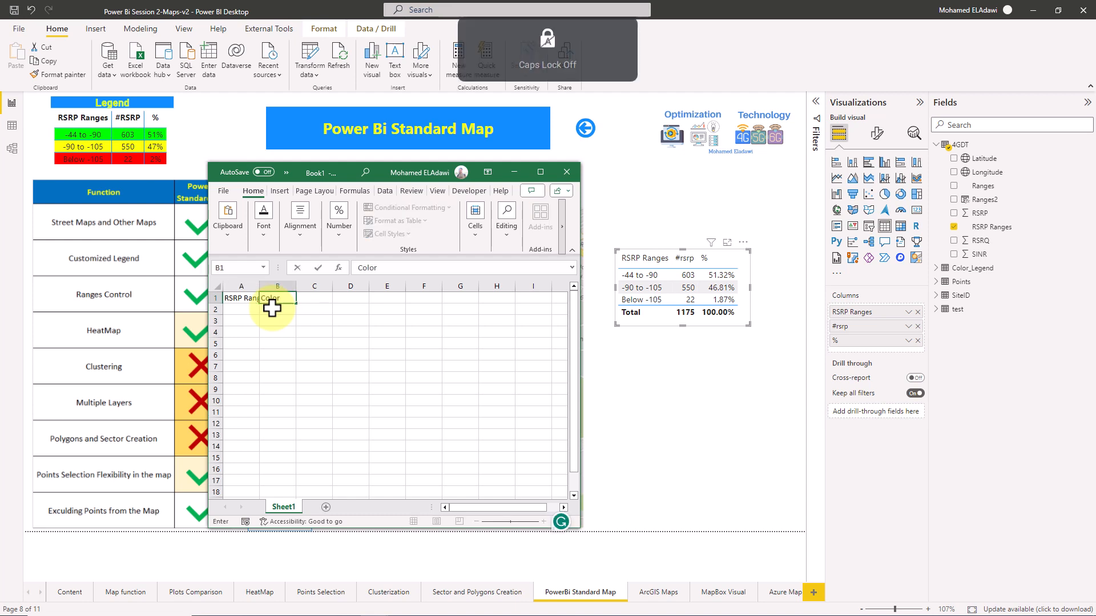
{"action": "key", "text": "Return"}
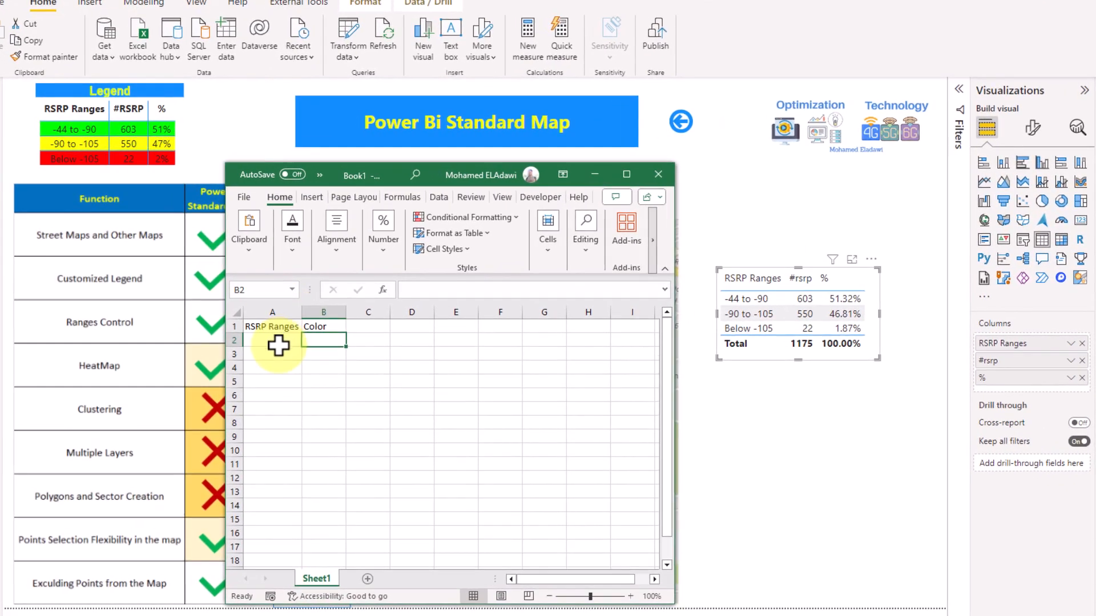
Step: Try to enter -44 to -90 in A2 as the first RSRP range
{"action": "left_click", "coordinate": [278, 344]}
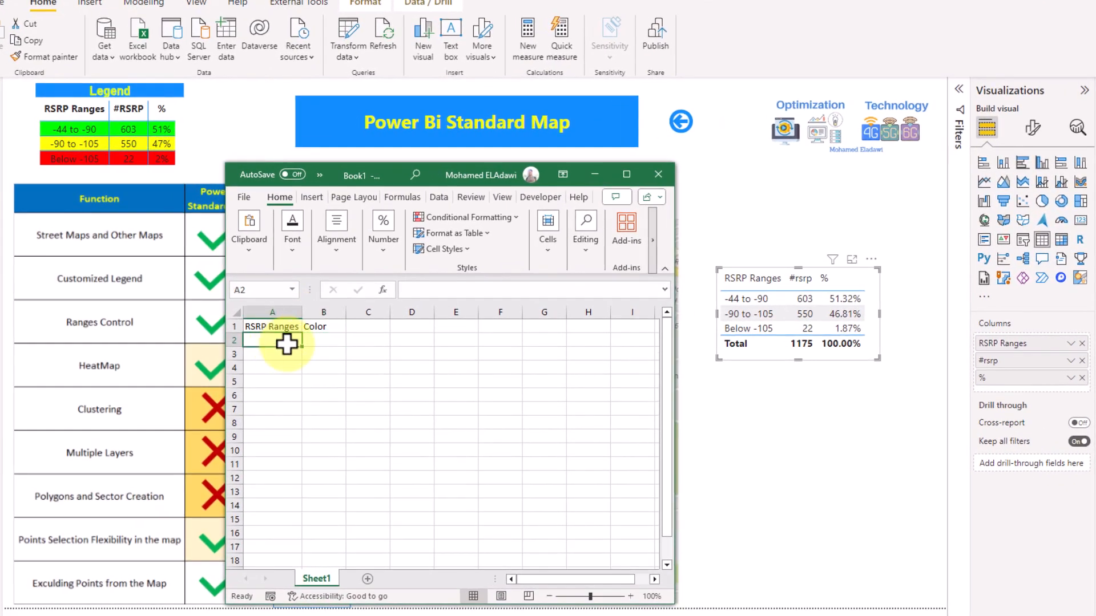
{"action": "type", "text": "-44 to -"}
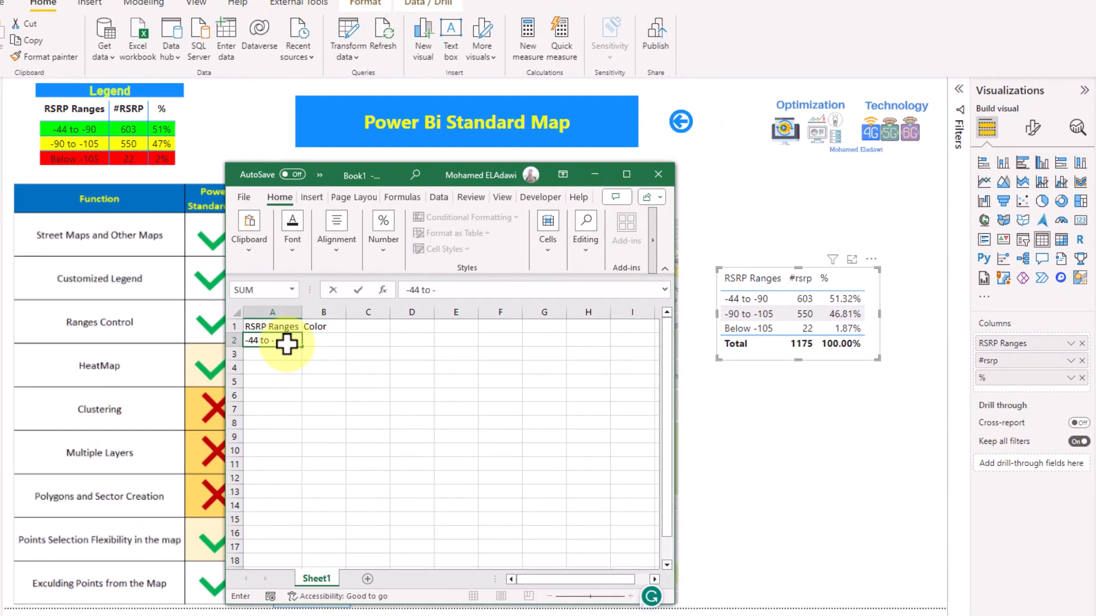
{"action": "type", "text": "90"}
{"action": "key", "text": "Return"}
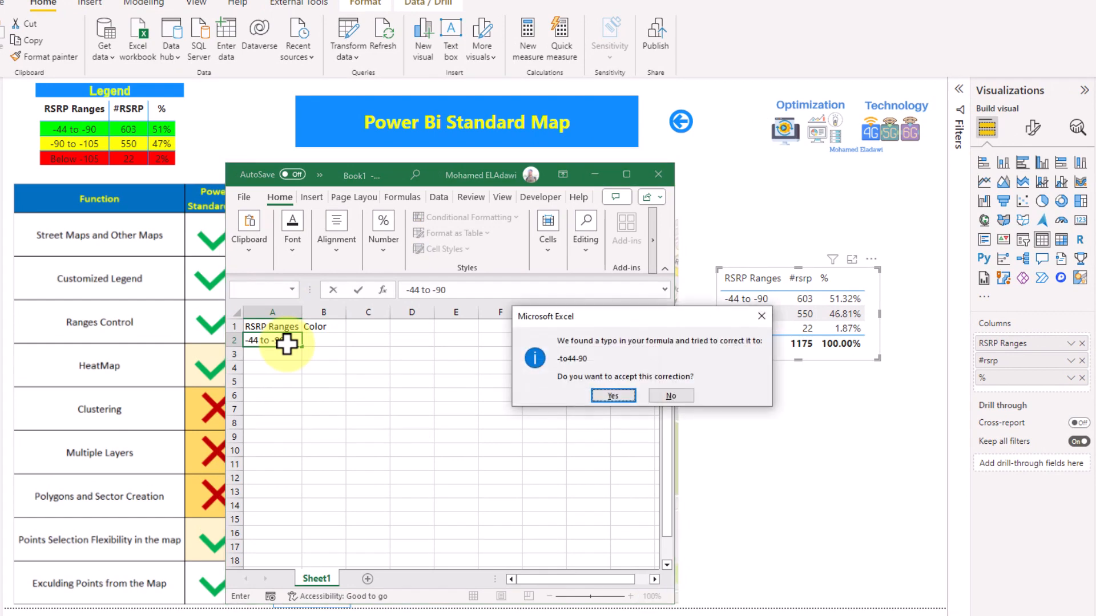
{"action": "key", "text": "Return"}
Step: Format A2 as Text and list the ranges -44 to -90, -90 to -105 and Below -105 in A2:A4
{"action": "left_click", "coordinate": [282, 341]}
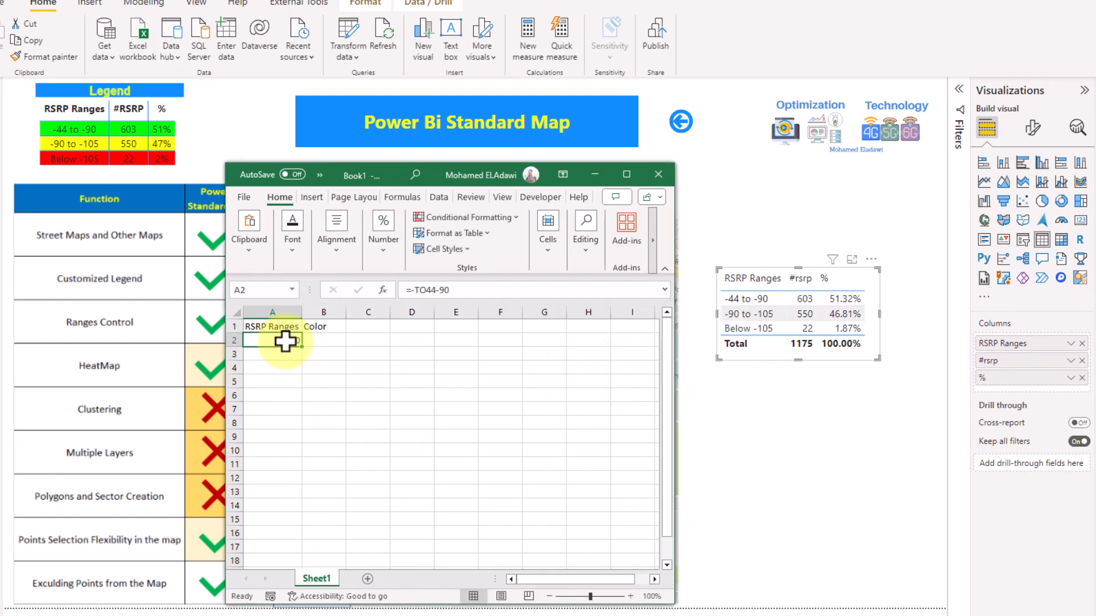
{"action": "right_click", "coordinate": [286, 341]}
{"action": "left_click", "coordinate": [339, 613]}
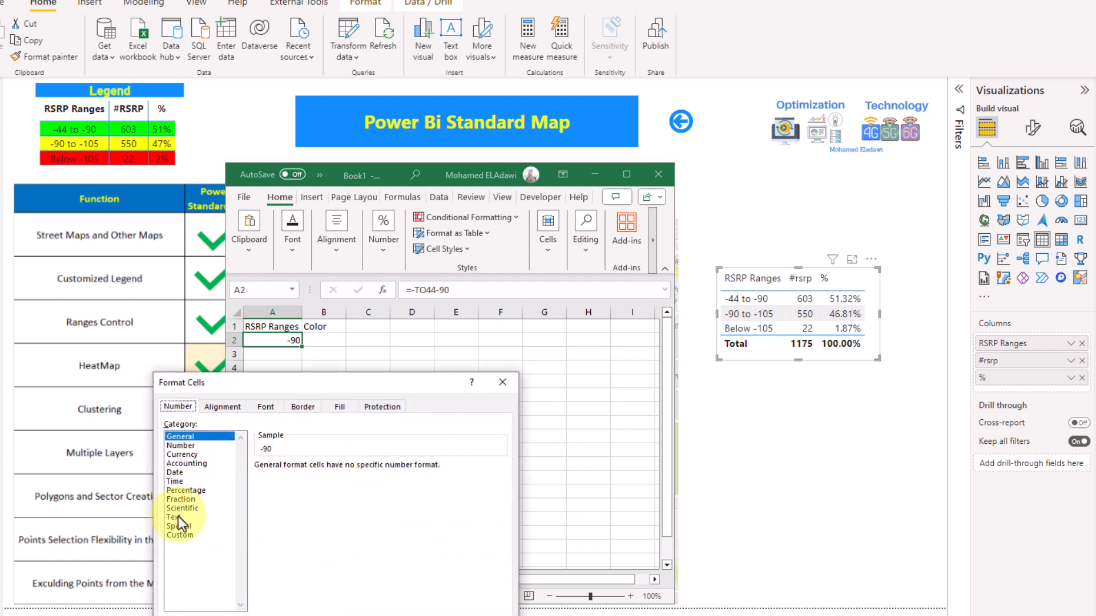
{"action": "left_click", "coordinate": [174, 517]}
{"action": "left_click", "coordinate": [429, 615]}
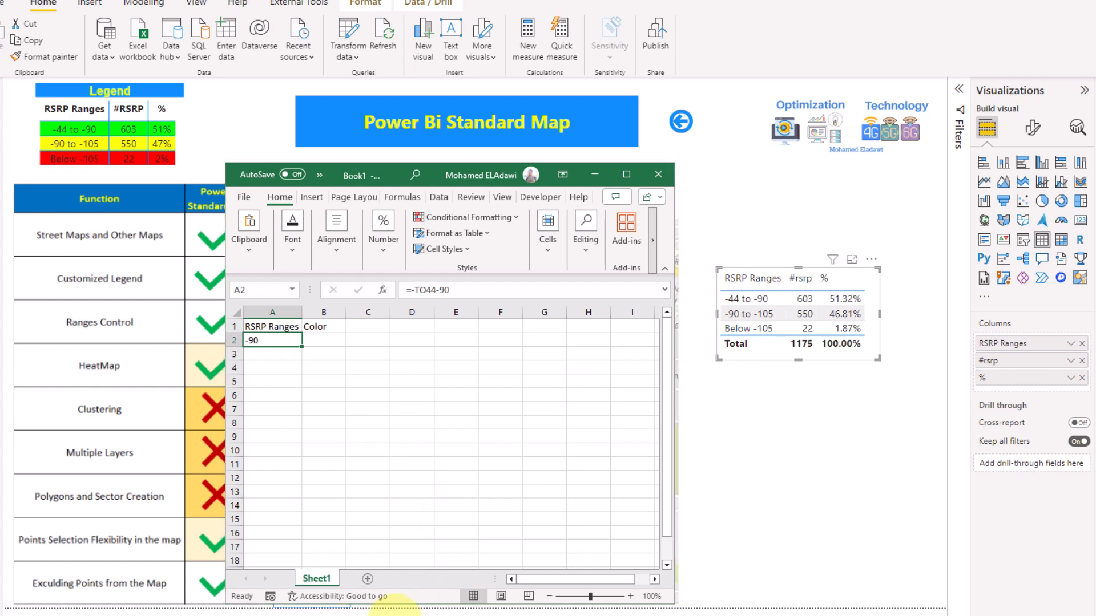
{"action": "left_click", "coordinate": [324, 368]}
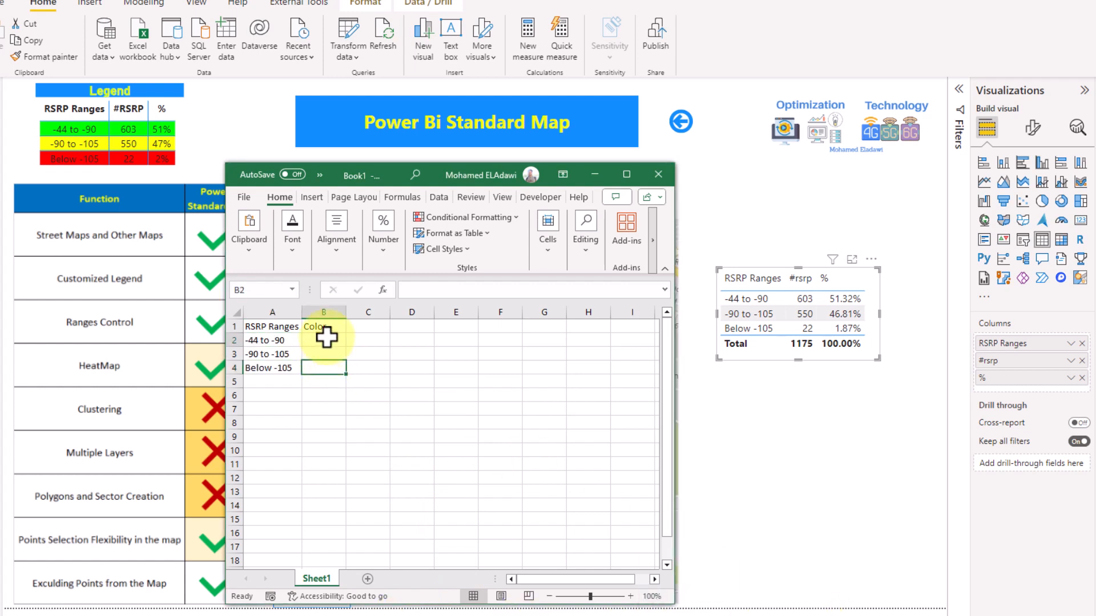
Step: Select B2 under Color and widen the Excel window on both sides to expose the full font formatting options
{"action": "left_click", "coordinate": [329, 338]}
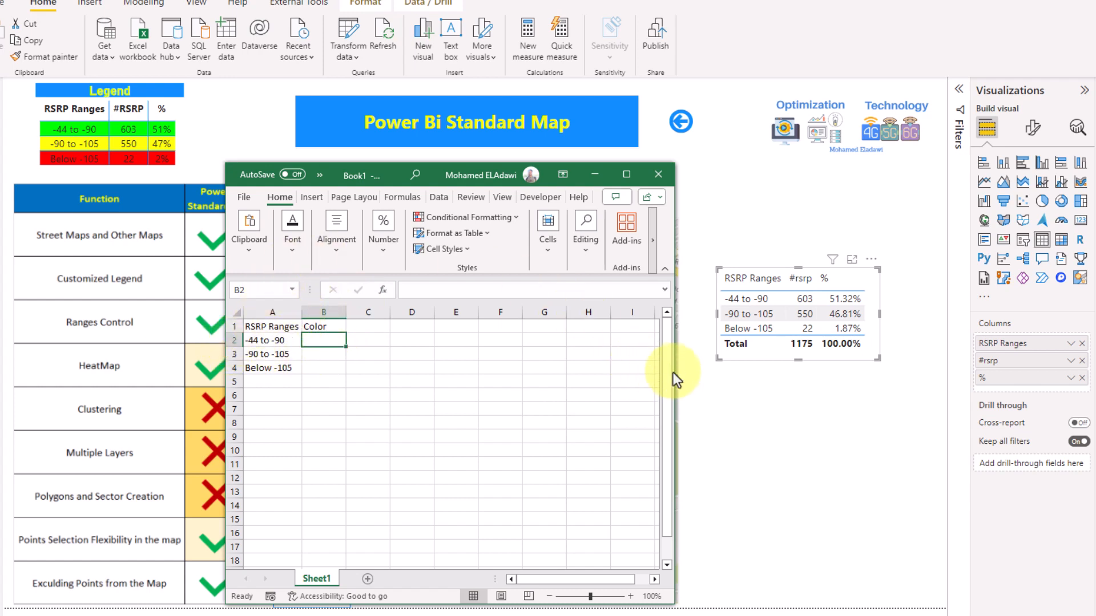
{"action": "left_click_drag", "start_coordinate": [676, 384], "coordinate": [554, 368]}
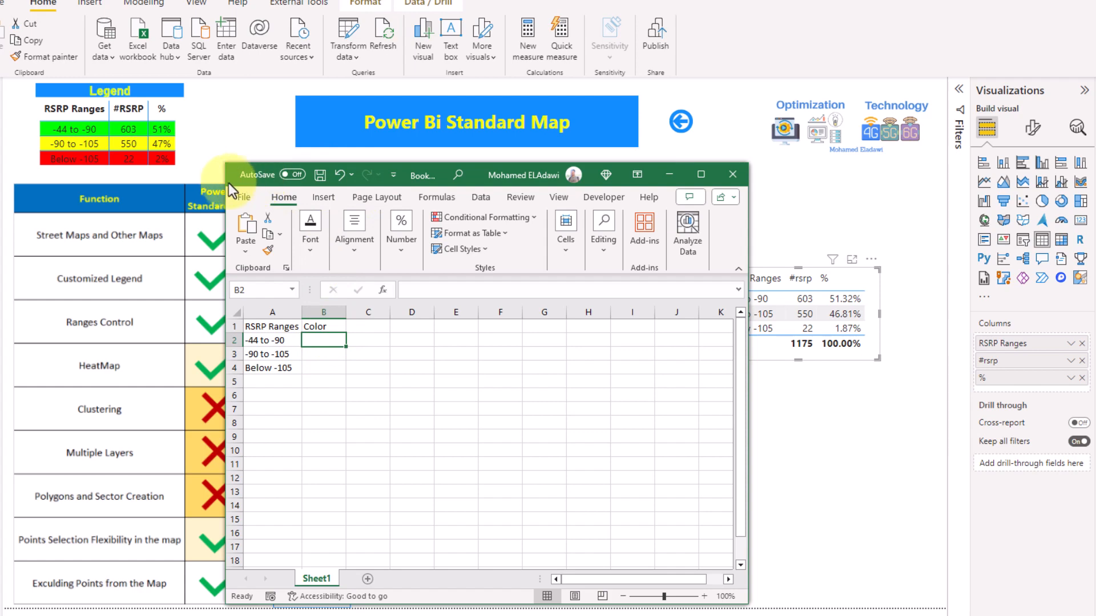
{"action": "left_click_drag", "start_coordinate": [225, 182], "coordinate": [129, 186]}
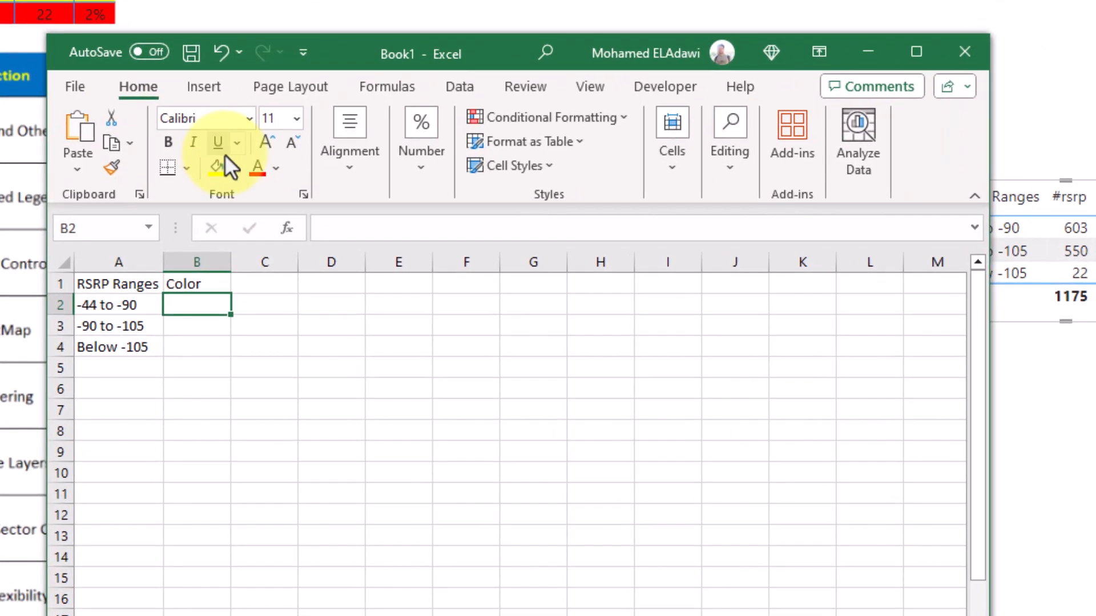
Step: Pick a custom bright green, #07EB07, as a fill color for B2 in the custom color settings
{"action": "left_click", "coordinate": [232, 168]}
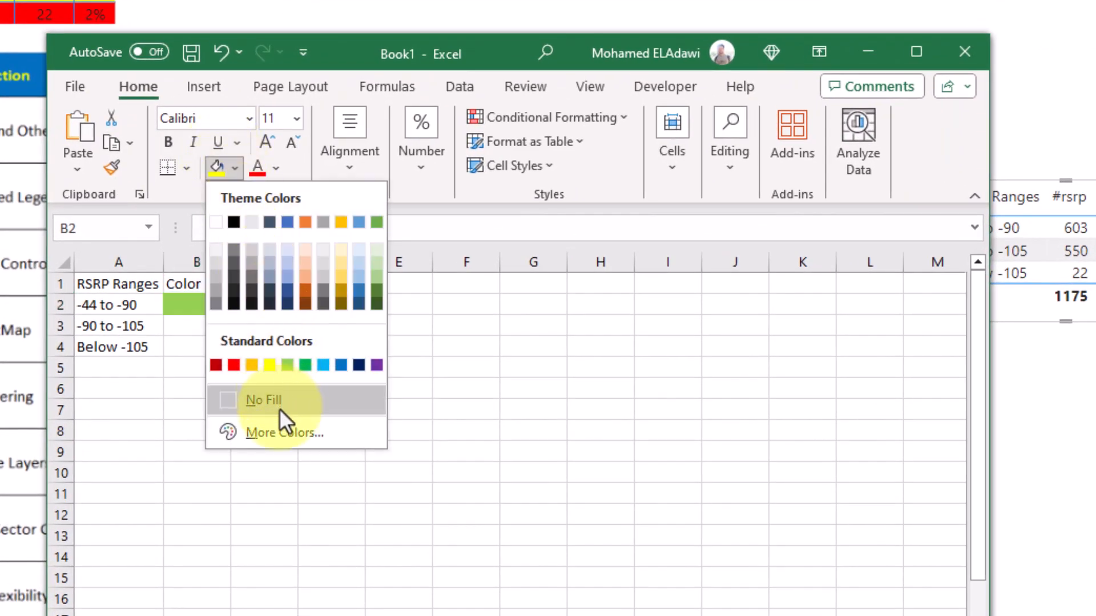
{"action": "left_click", "coordinate": [279, 431]}
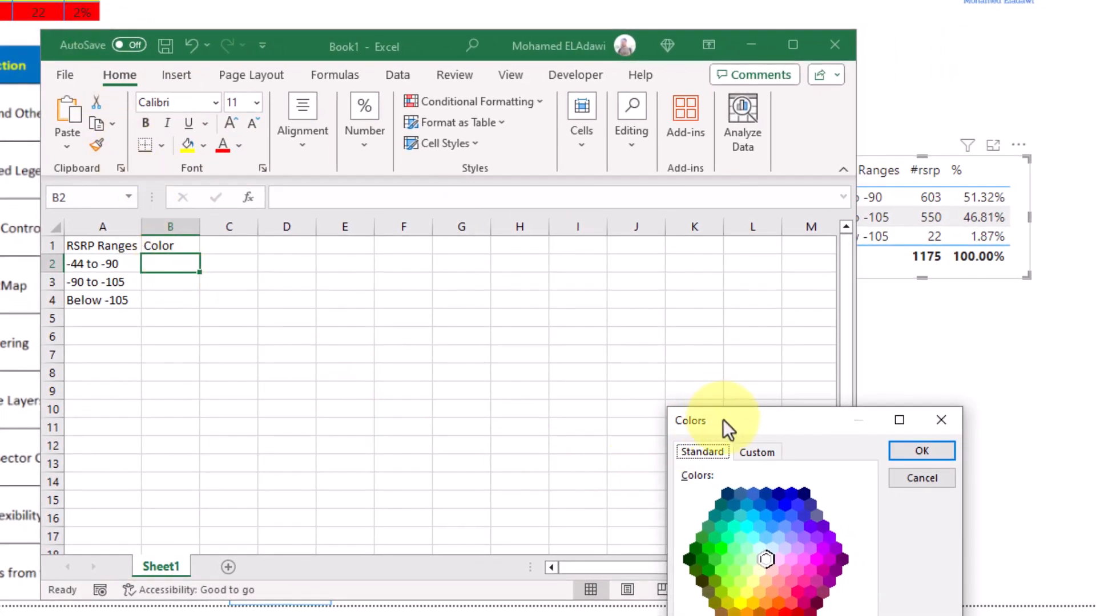
{"action": "left_click_drag", "start_coordinate": [722, 420], "coordinate": [501, 200]}
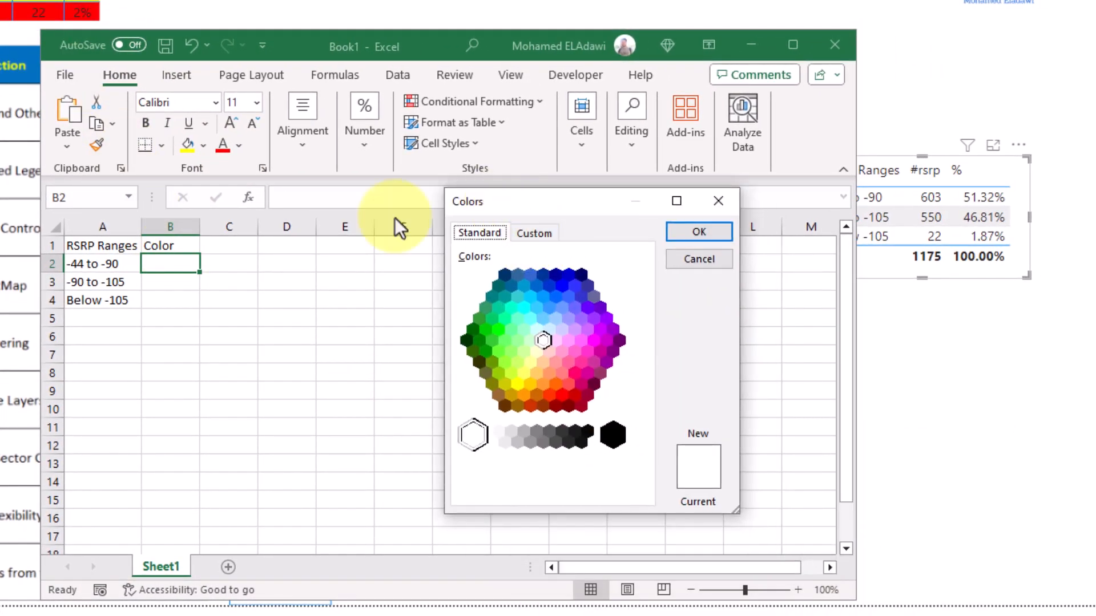
{"action": "left_click", "coordinate": [540, 234]}
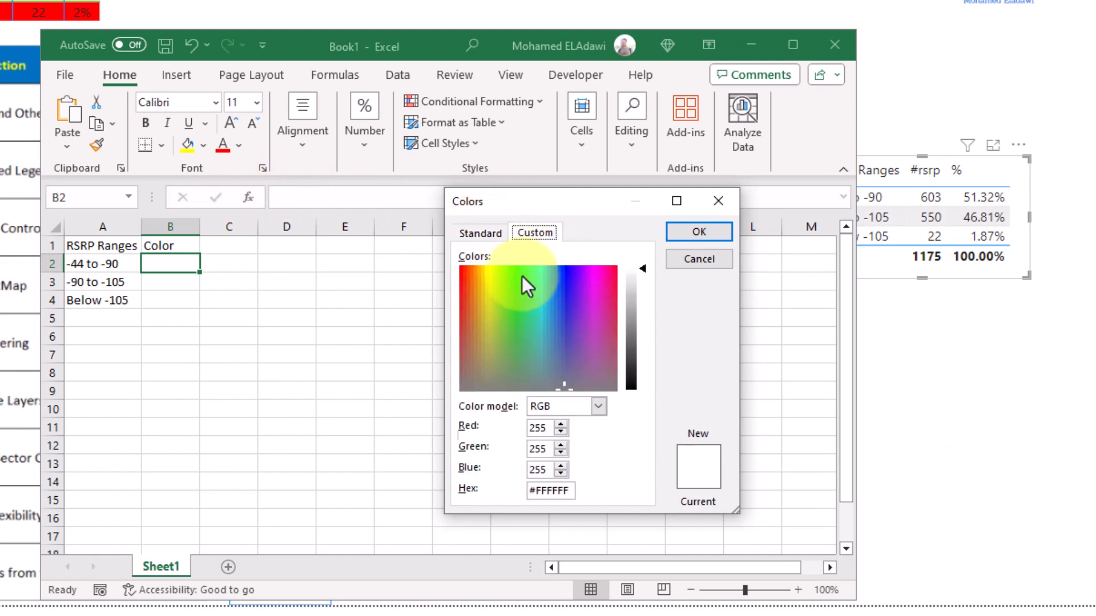
{"action": "left_click", "coordinate": [516, 270]}
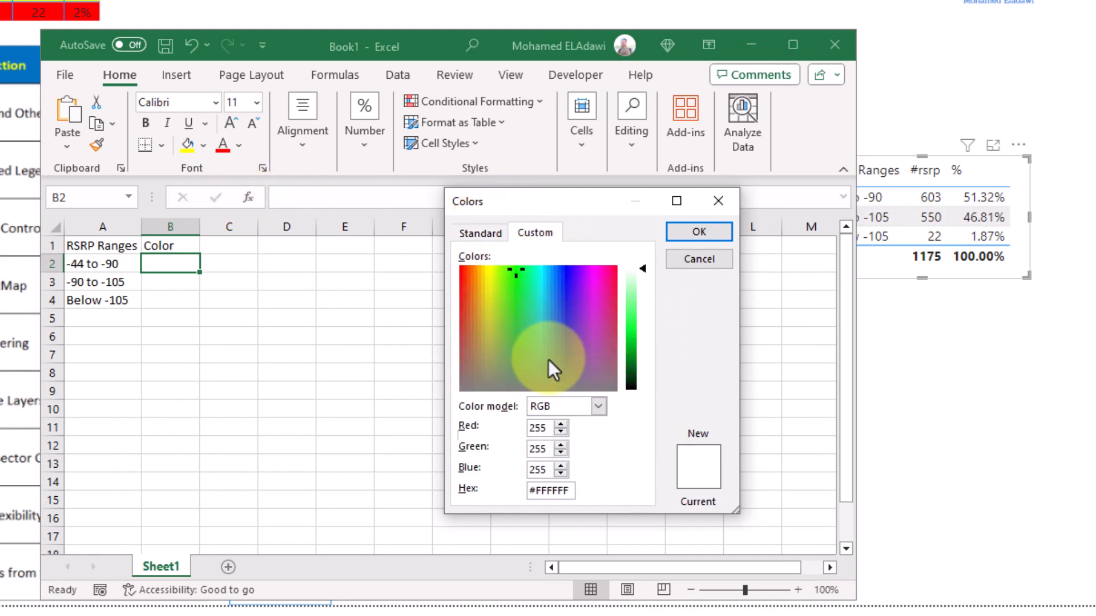
{"action": "left_click", "coordinate": [511, 273]}
{"action": "left_click", "coordinate": [630, 332]}
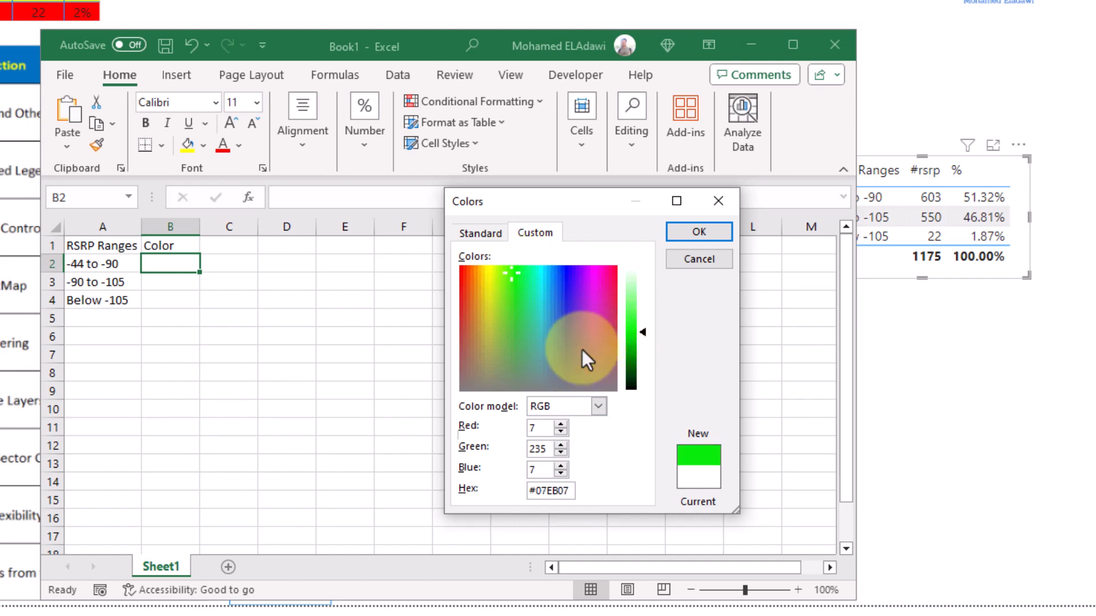
Step: Copy the hex code #07EB07 into B2 without applying the fill, and enter #EBF6A8 in B3 and #FD2F1F in B4
{"action": "left_click_drag", "start_coordinate": [571, 489], "coordinate": [501, 485]}
{"action": "key", "text": "ctrl+c"}
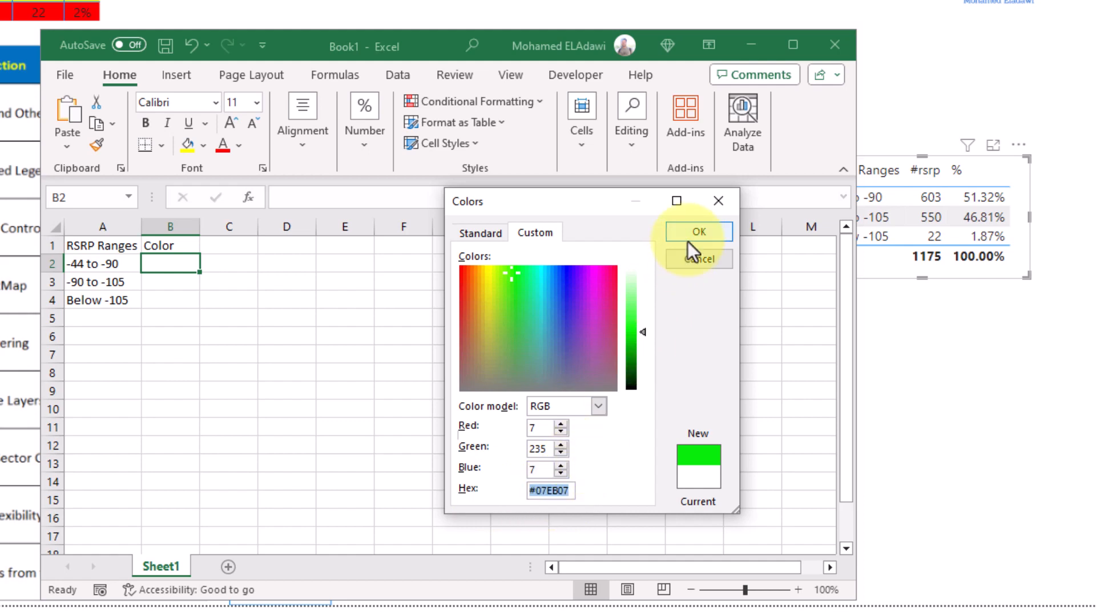
{"action": "left_click", "coordinate": [718, 201]}
{"action": "double_click", "coordinate": [190, 262]}
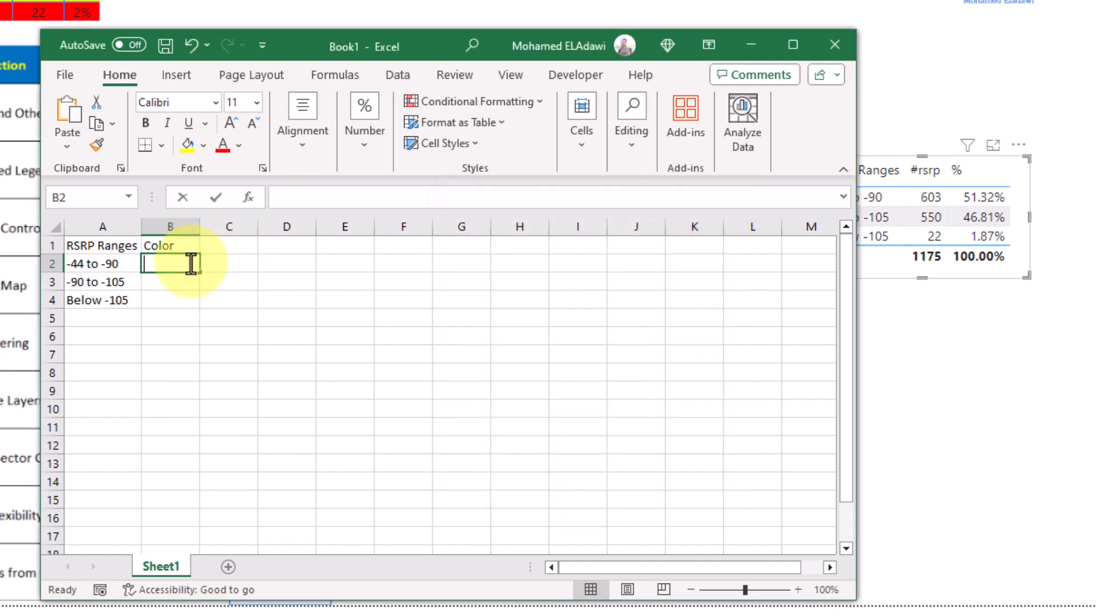
{"action": "key", "text": "ctrl+v"}
{"action": "key", "text": "Return"}
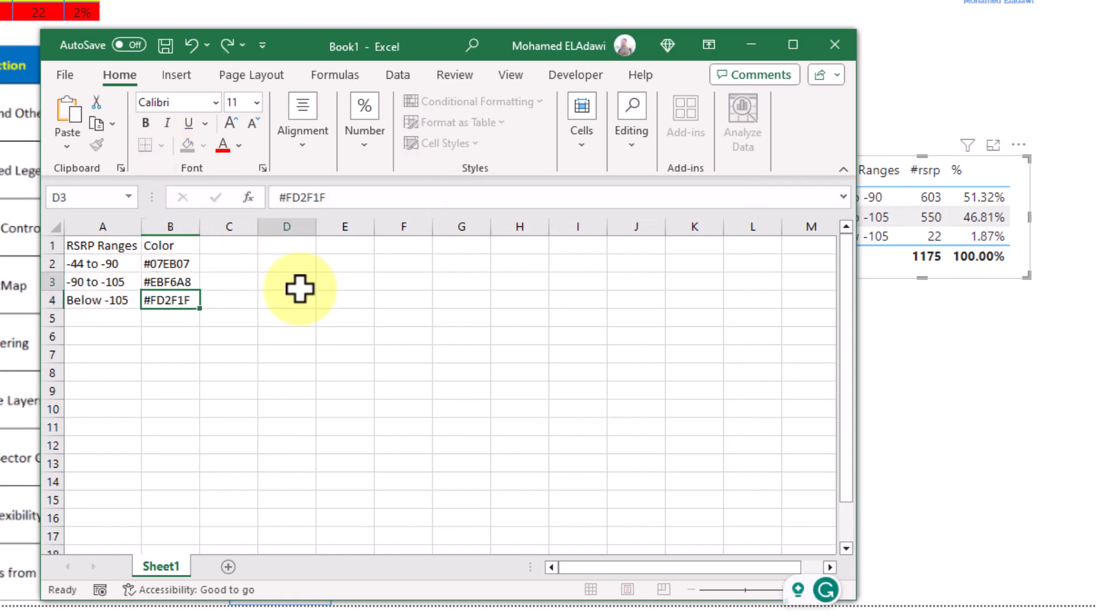
{"action": "left_click", "coordinate": [300, 288]}
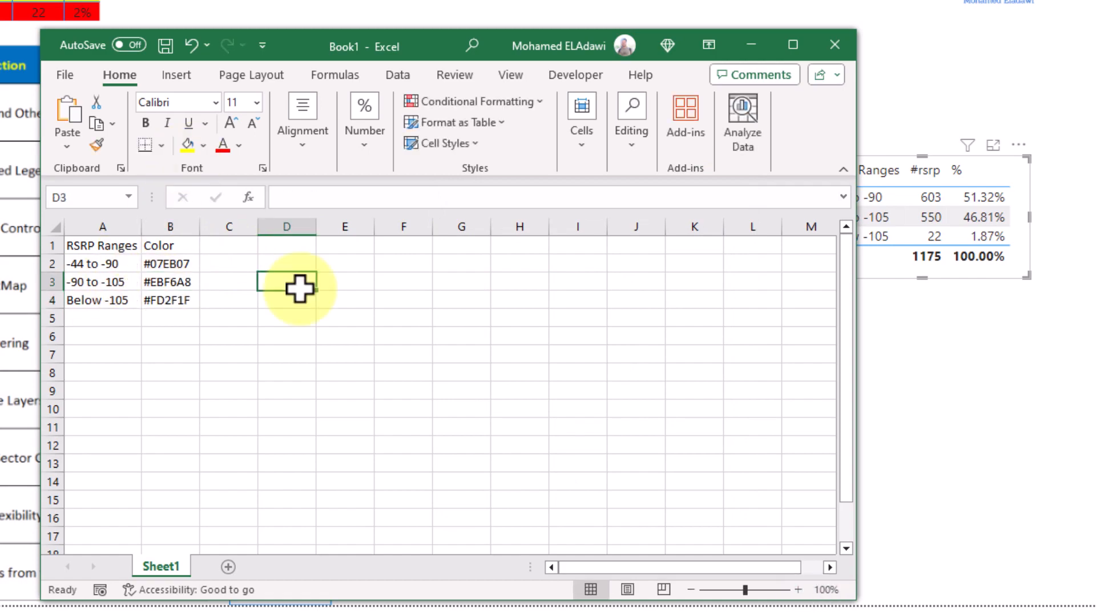
Step: Copy the RSRP Ranges and Color lookup from Excel and paste it into a new manually entered table in Power BI
{"action": "left_click", "coordinate": [189, 264]}
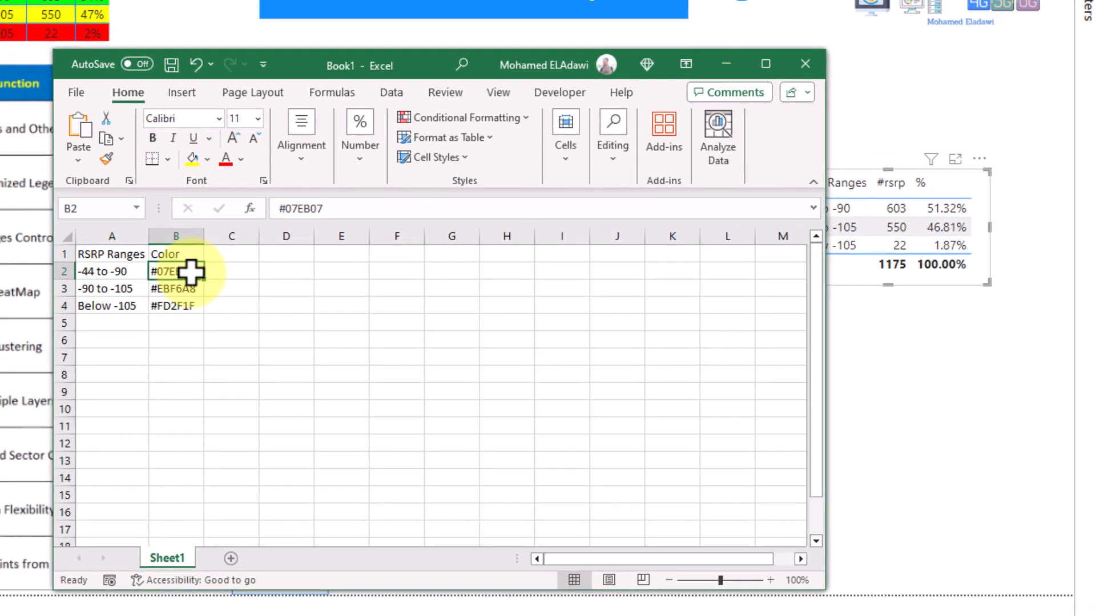
{"action": "key", "text": "ctrl+a"}
{"action": "key", "text": "ctrl+c"}
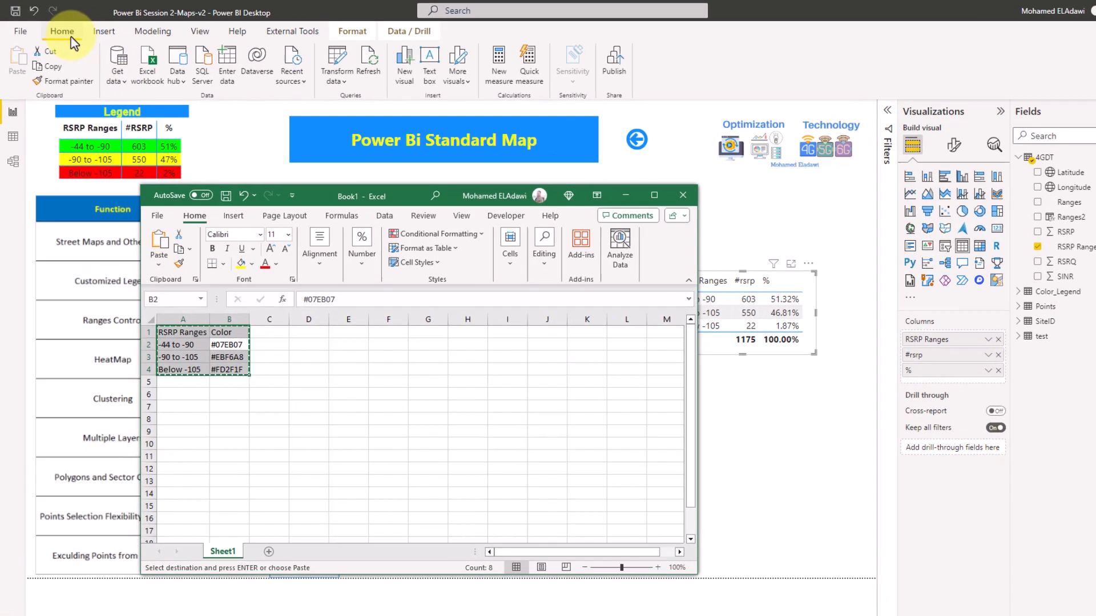
{"action": "left_click", "coordinate": [64, 33]}
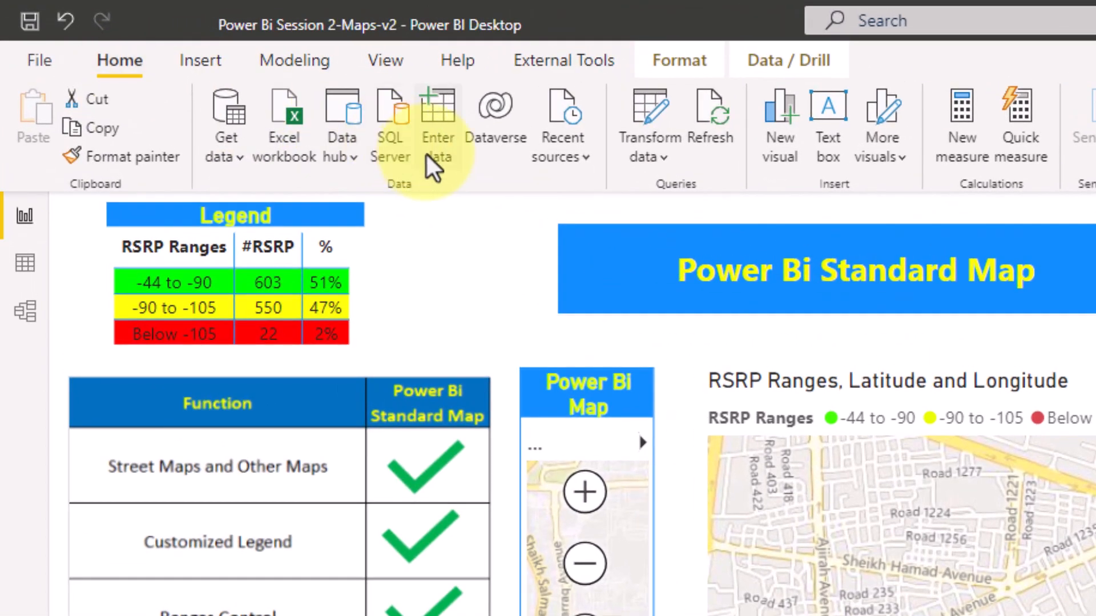
{"action": "left_click", "coordinate": [432, 163]}
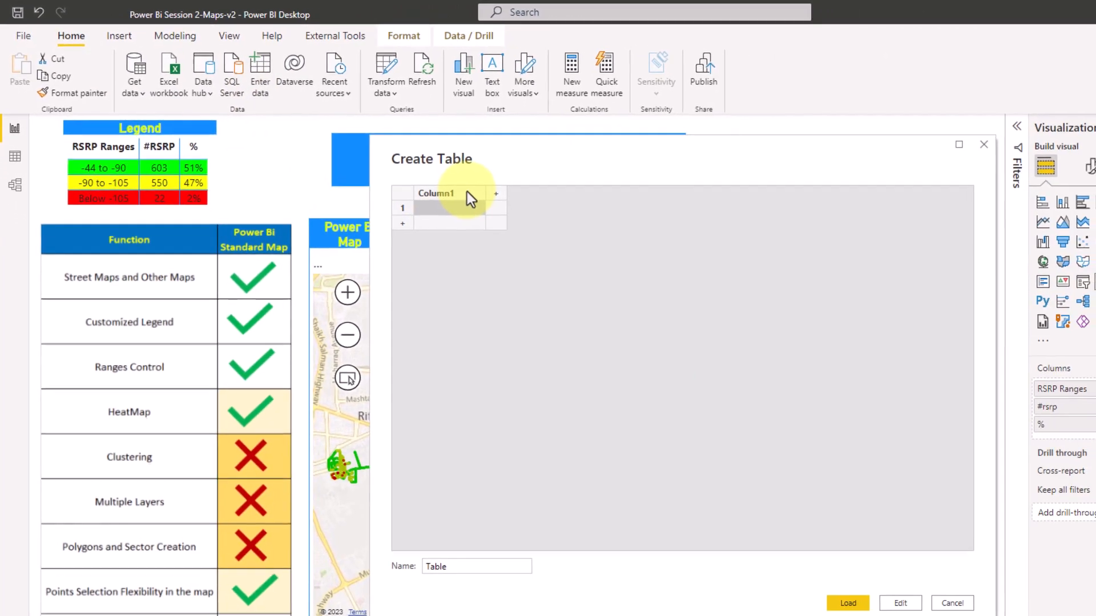
{"action": "key", "text": "ctrl+v"}
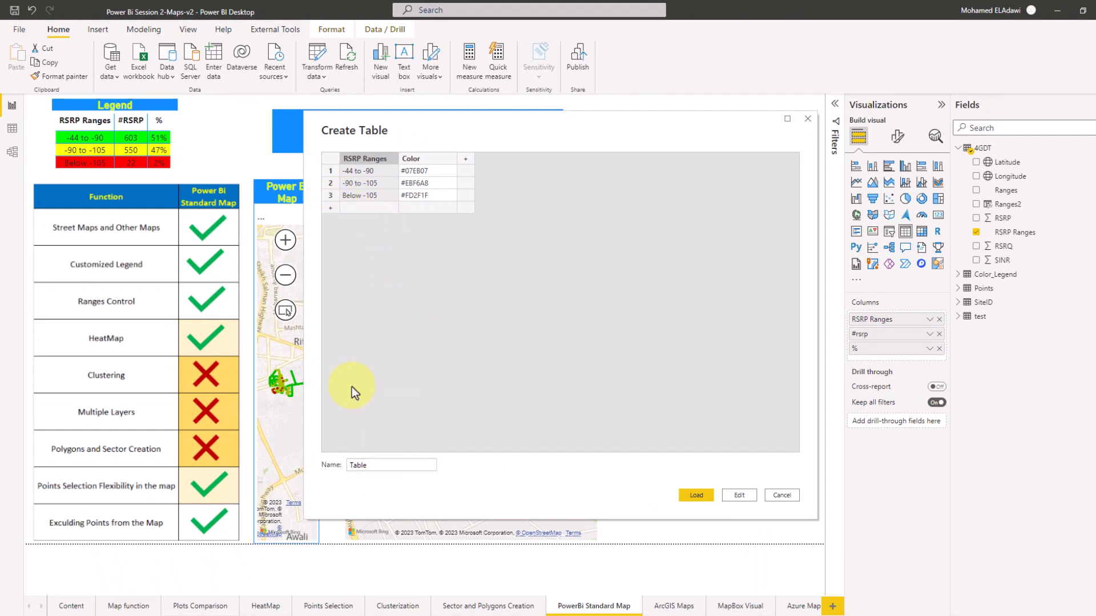
Step: Name the new table Color_Control and load it into the model
{"action": "double_click", "coordinate": [388, 466]}
{"action": "key", "text": "Caps_Lock"}
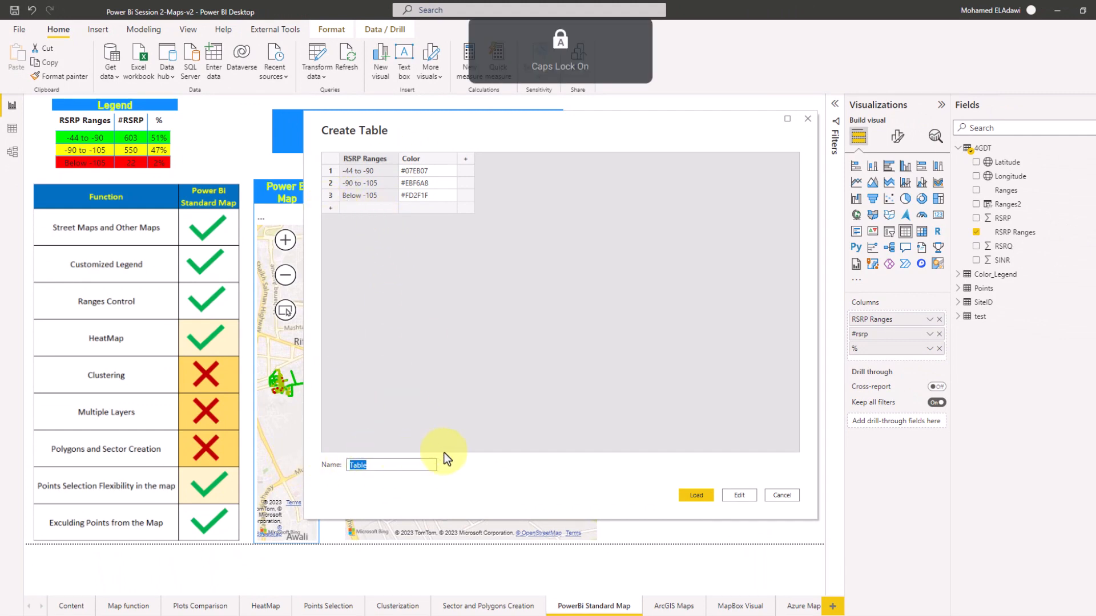
{"action": "type", "text": "C"}
{"action": "key", "text": "Caps_Lock"}
{"action": "type", "text": "ol"}
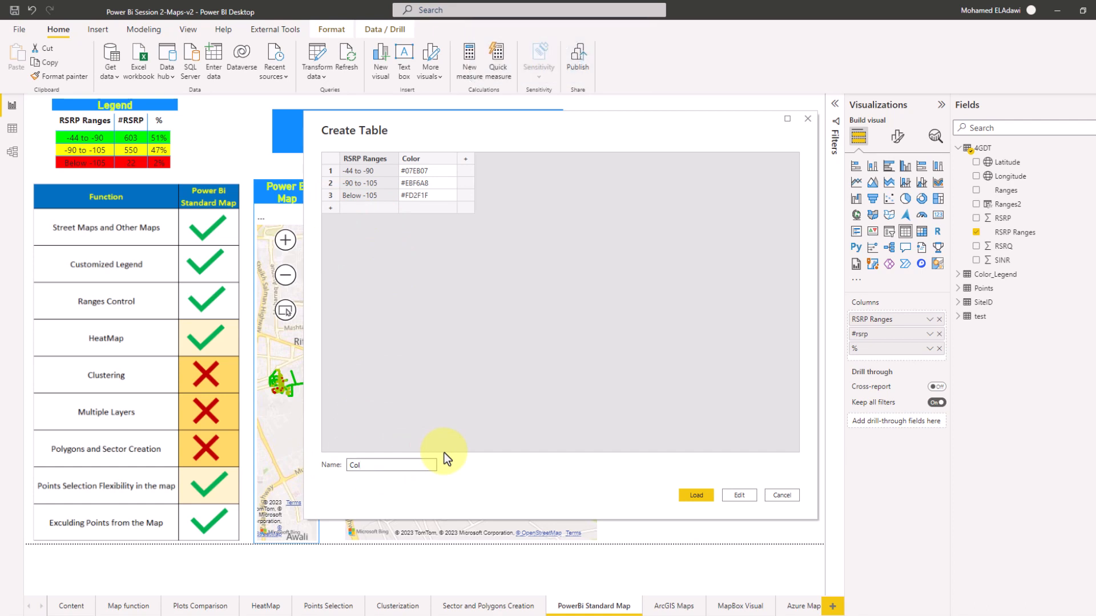
{"action": "type", "text": "or"}
{"action": "key", "text": "Caps_Lock"}
{"action": "type", "text": "_"}
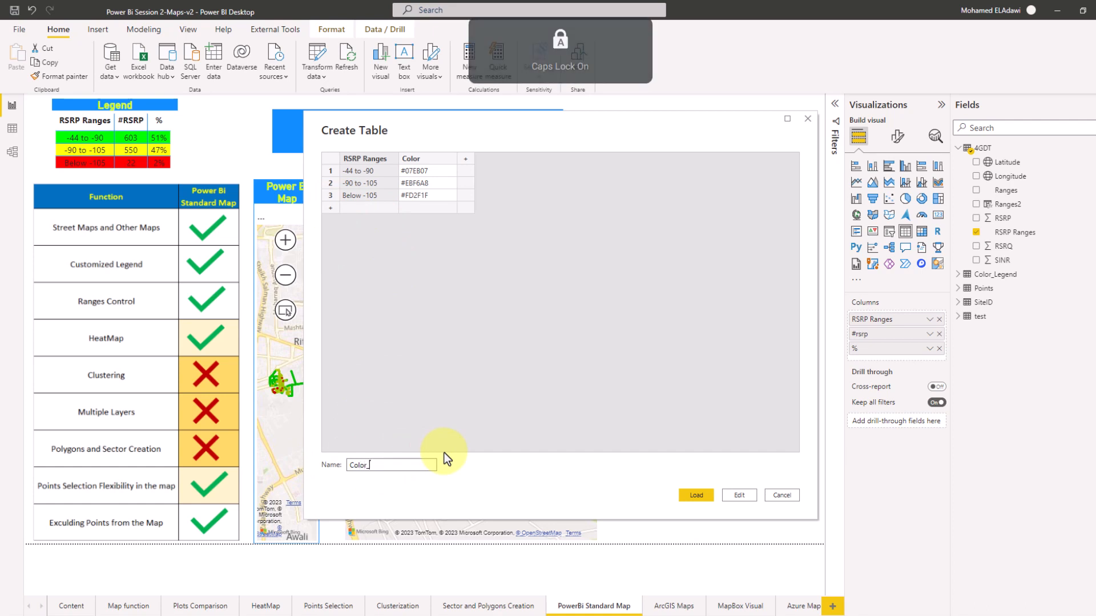
{"action": "type", "text": "C"}
{"action": "key", "text": "Caps_Lock"}
{"action": "type", "text": "ontrol"}
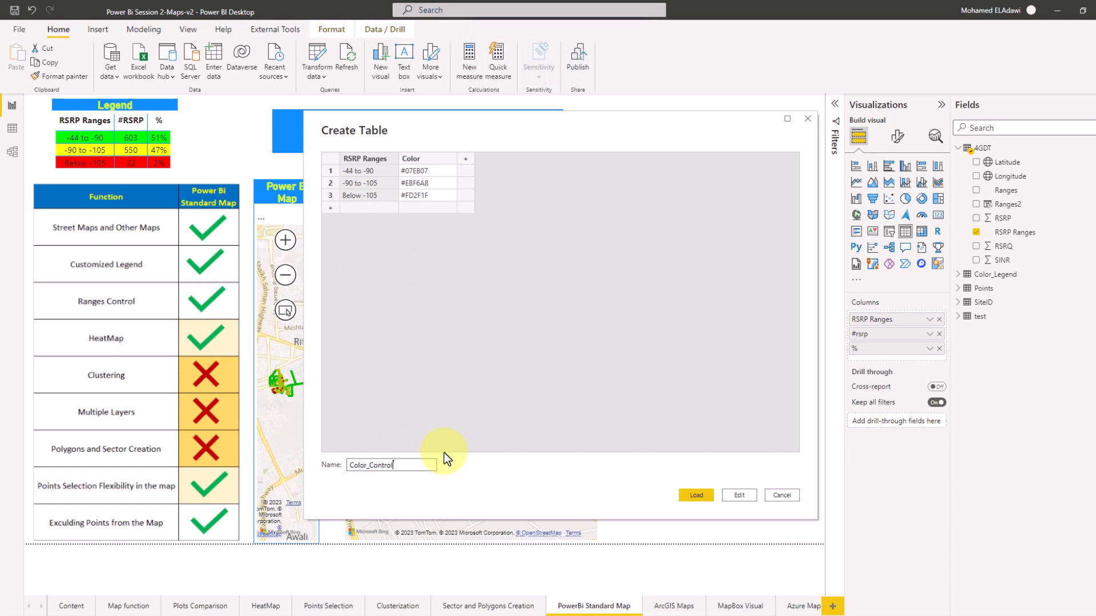
{"action": "left_click", "coordinate": [696, 495]}
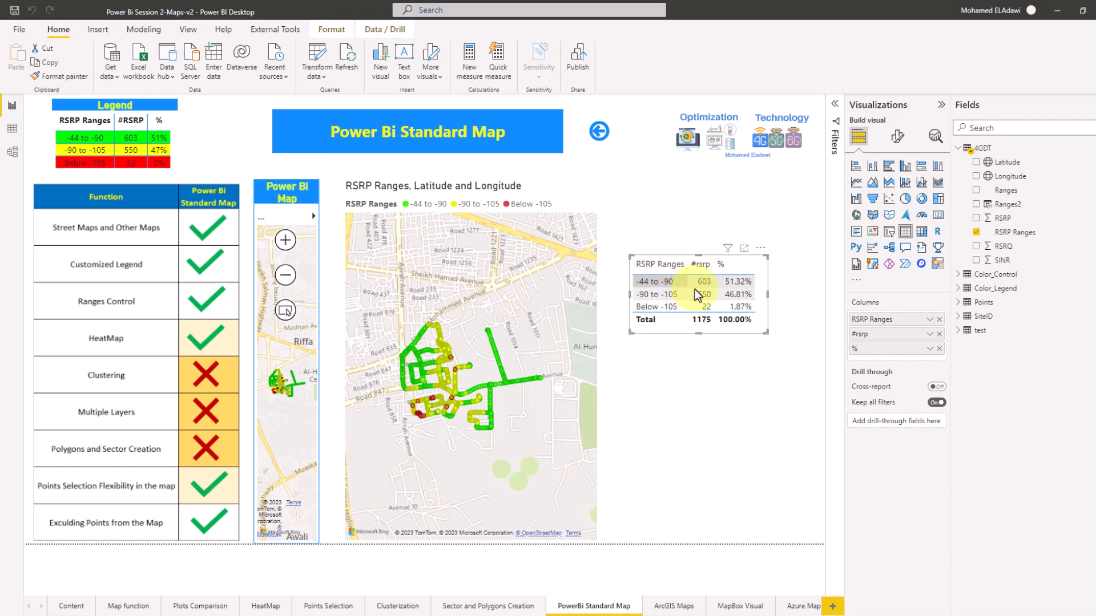
Step: Replace the 4GDT RSRP Ranges column in the table visual with RSRP Ranges from Color_Control, widening the visual on both sides
{"action": "left_click", "coordinate": [961, 148]}
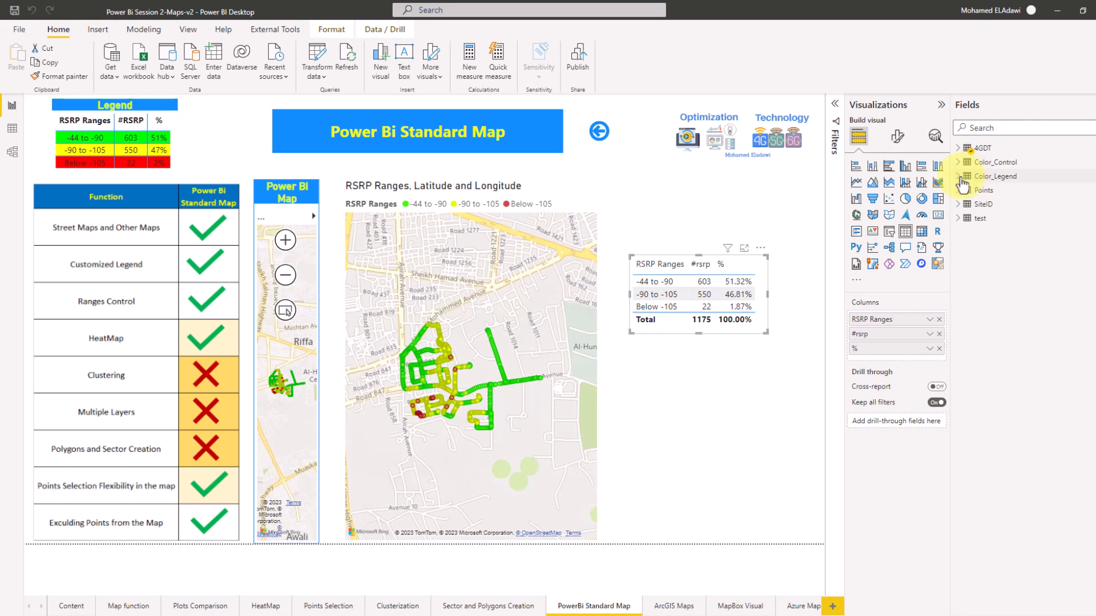
{"action": "left_click", "coordinate": [961, 162]}
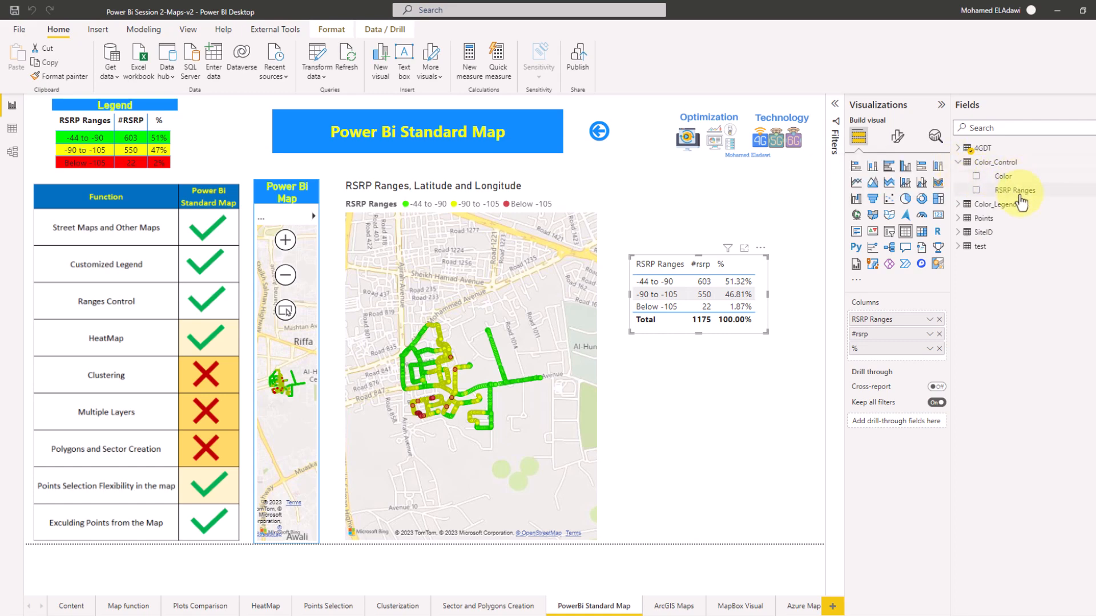
{"action": "left_click_drag", "start_coordinate": [1005, 190], "coordinate": [892, 314]}
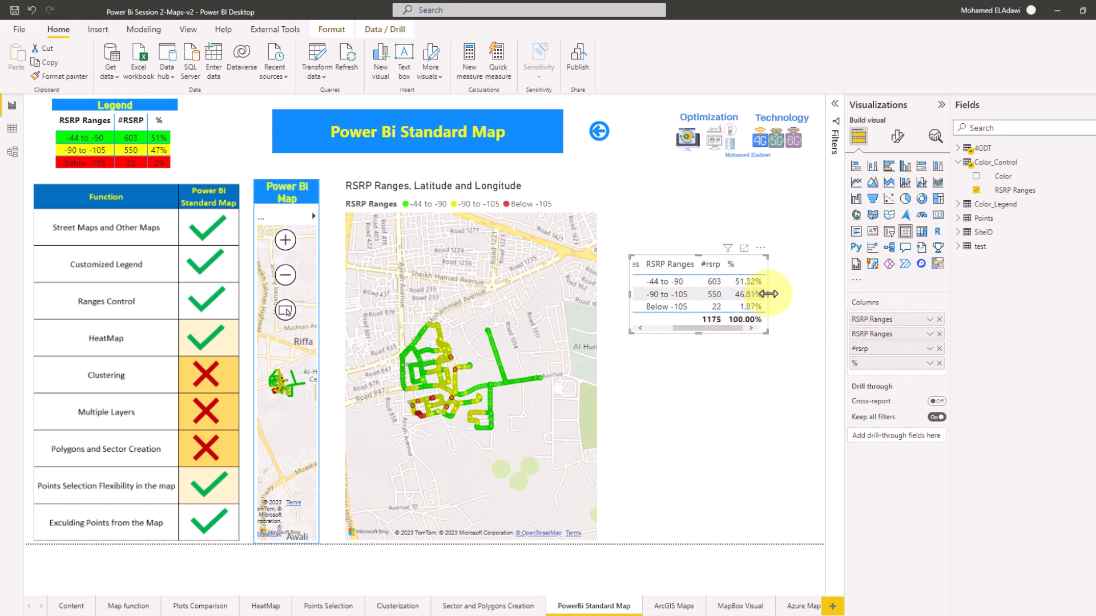
{"action": "left_click_drag", "start_coordinate": [768, 295], "coordinate": [807, 296]}
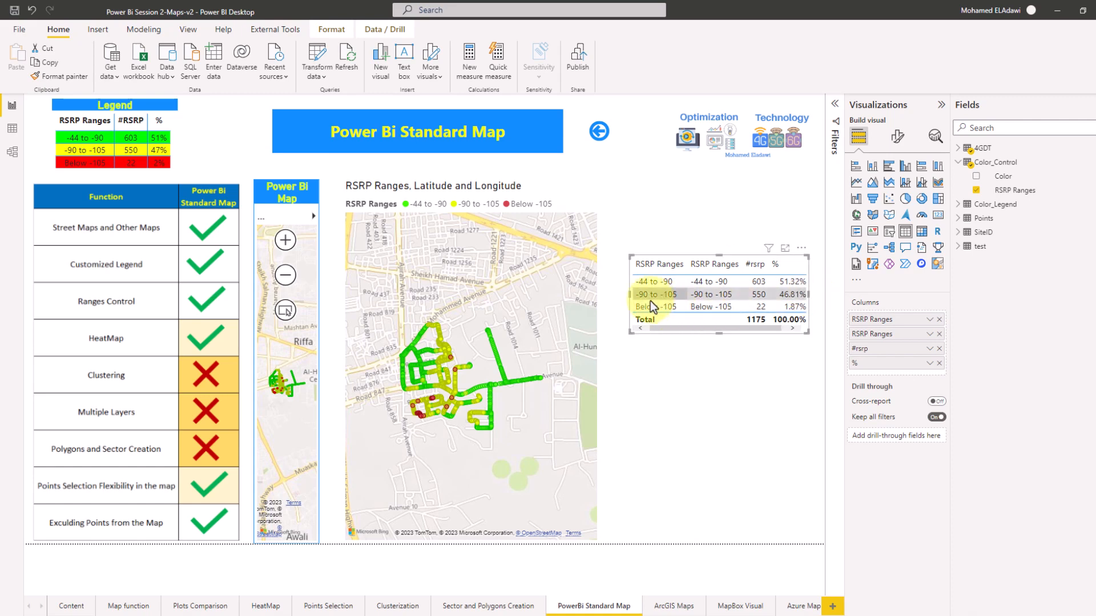
{"action": "left_click_drag", "start_coordinate": [630, 295], "coordinate": [617, 297]}
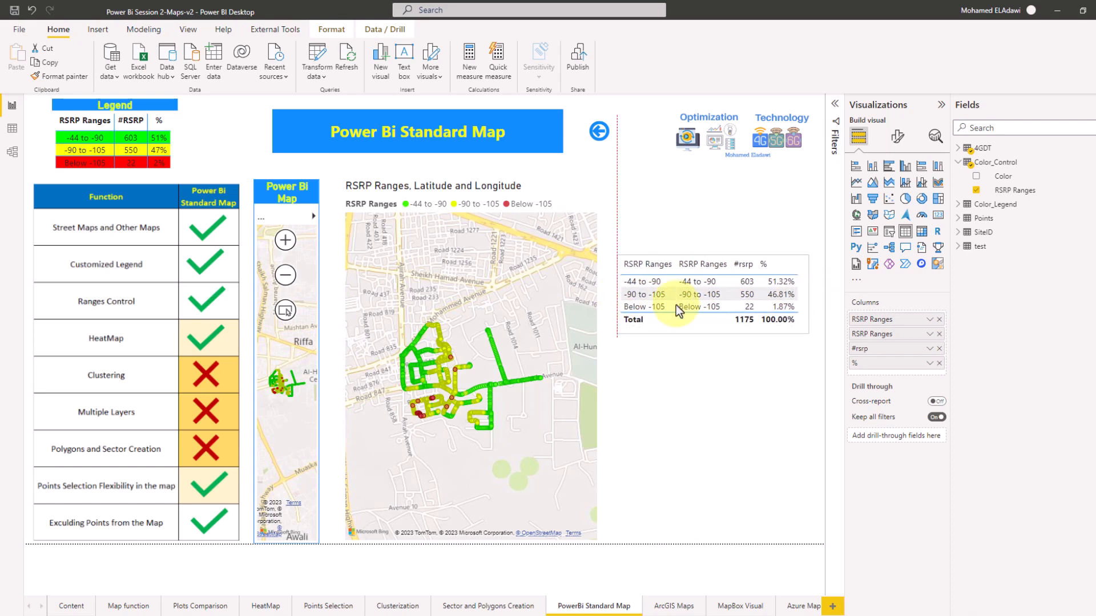
{"action": "left_click", "coordinate": [939, 335]}
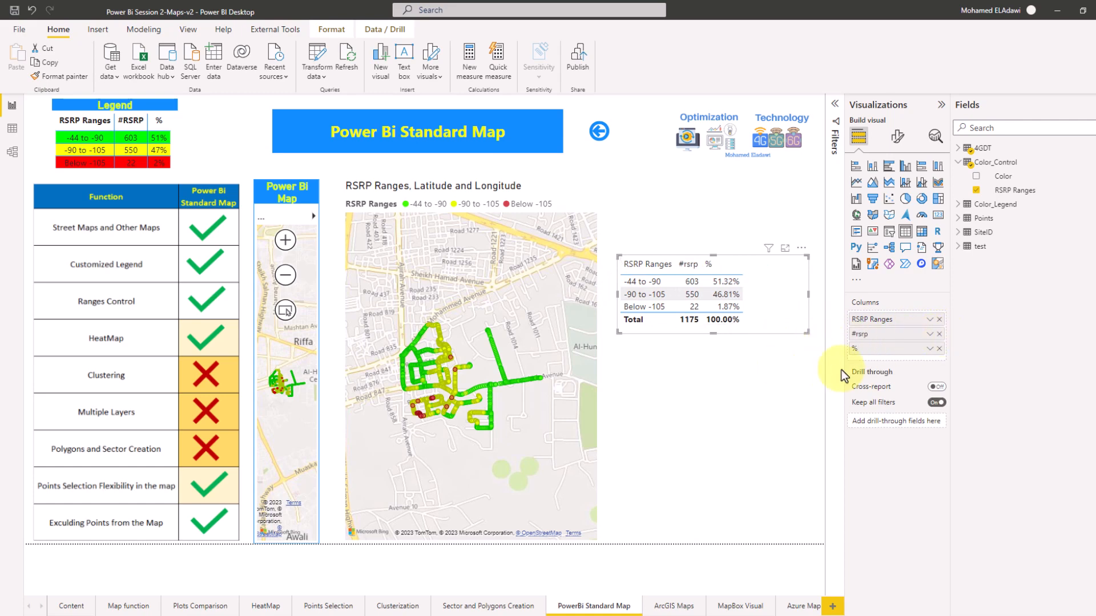
Step: In the model diagram, move the Color_Control table from the far end to just below 4GDT
{"action": "left_click", "coordinate": [13, 154]}
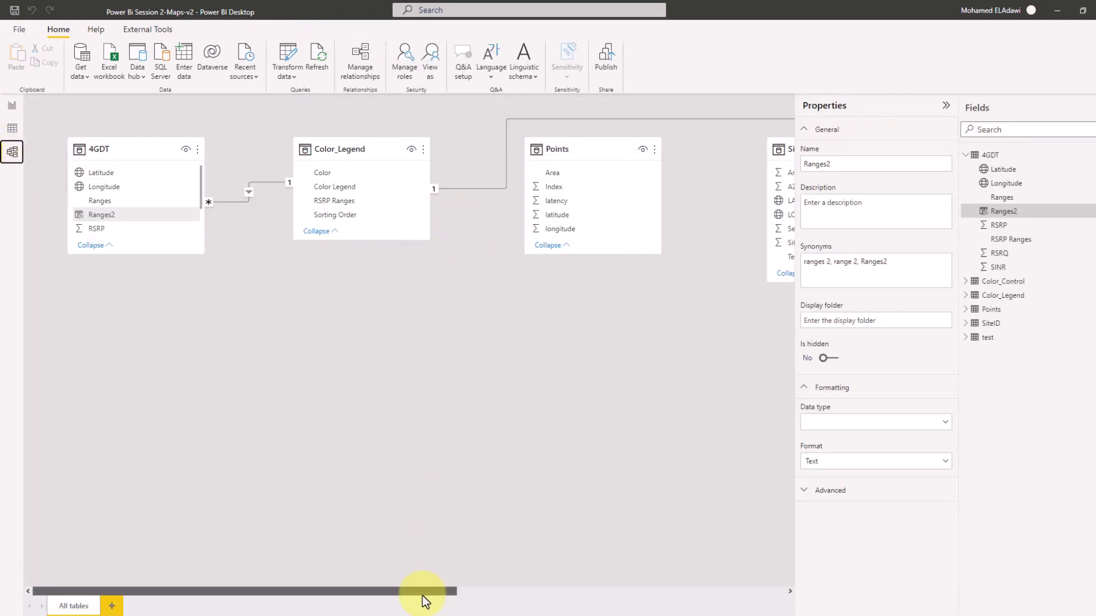
{"action": "left_click_drag", "start_coordinate": [421, 596], "coordinate": [753, 580]}
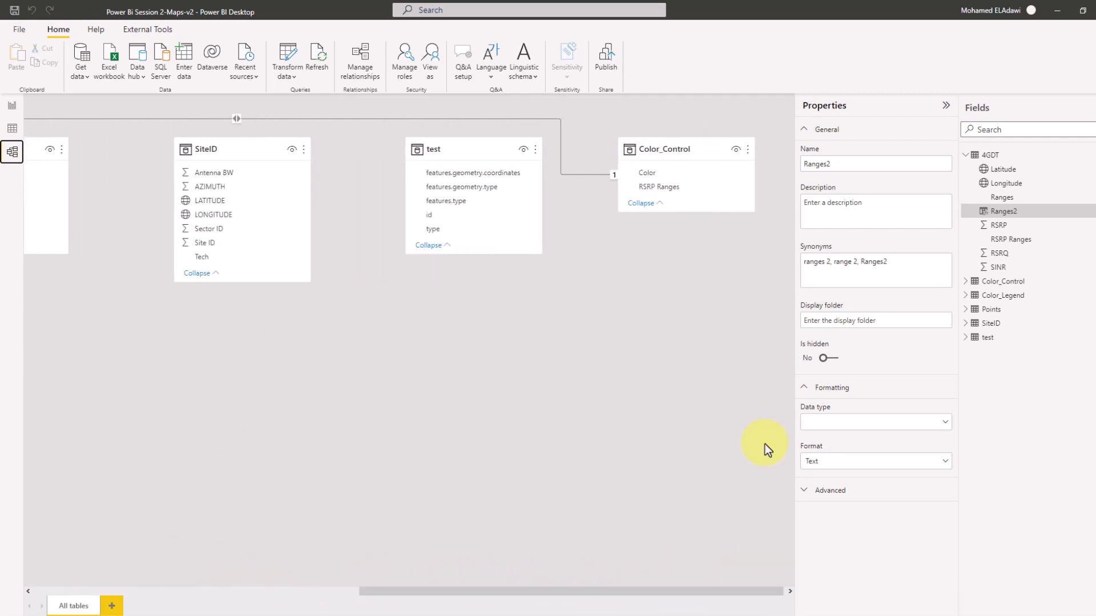
{"action": "left_click_drag", "start_coordinate": [697, 167], "coordinate": [48, 331]}
{"action": "left_click_drag", "start_coordinate": [301, 578], "coordinate": [84, 576]}
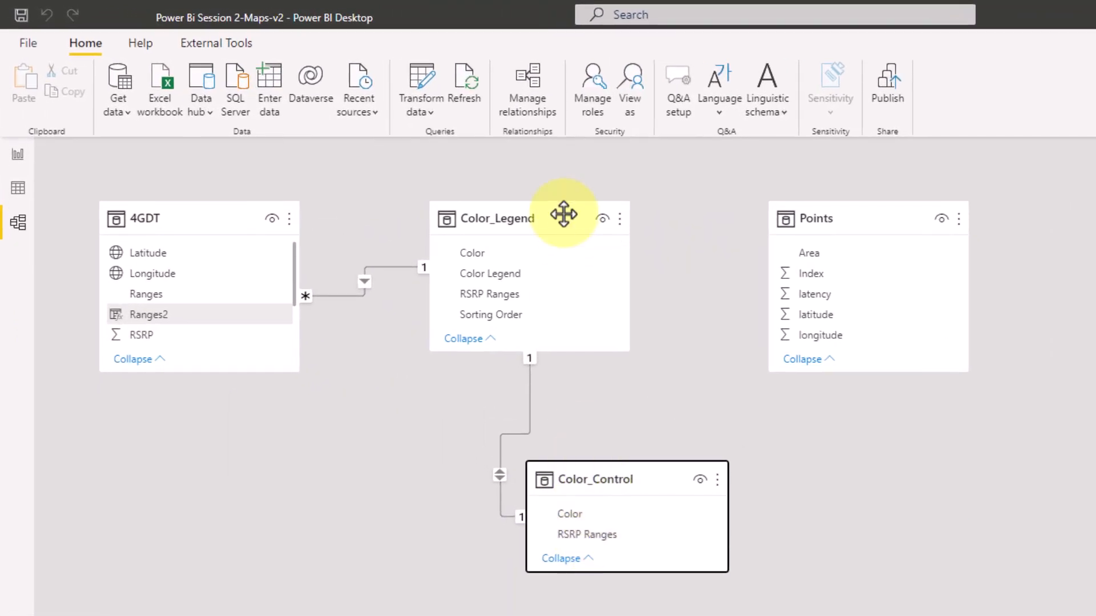
{"action": "left_click_drag", "start_coordinate": [565, 477], "coordinate": [166, 477]}
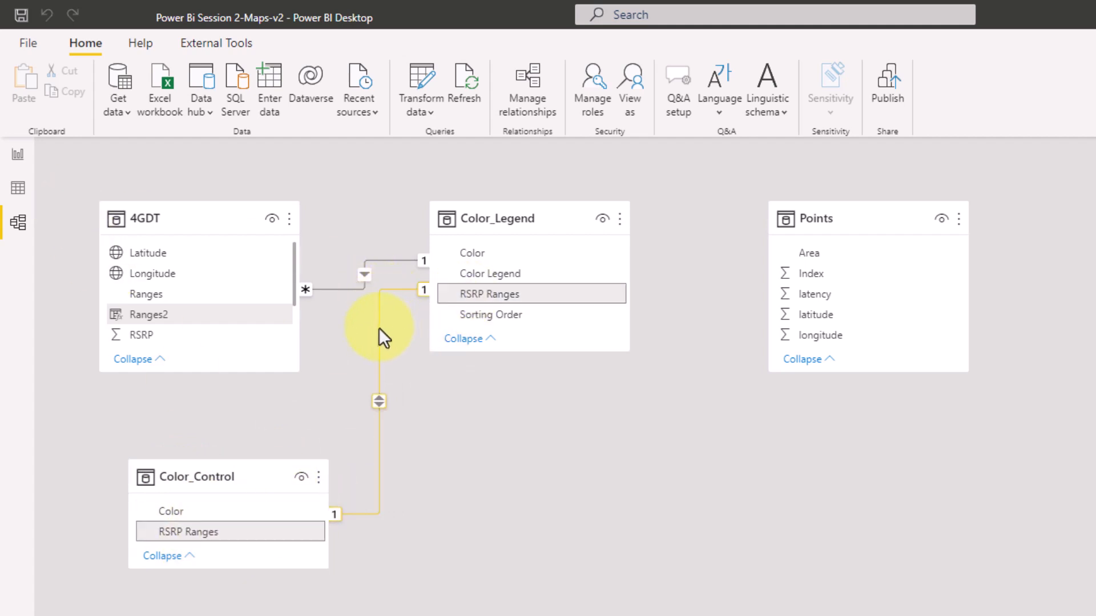
Step: Delete the Ranges2 column and the relationship between Color_Control and Color_Legend, and return to the report page
{"action": "key", "text": "Delete"}
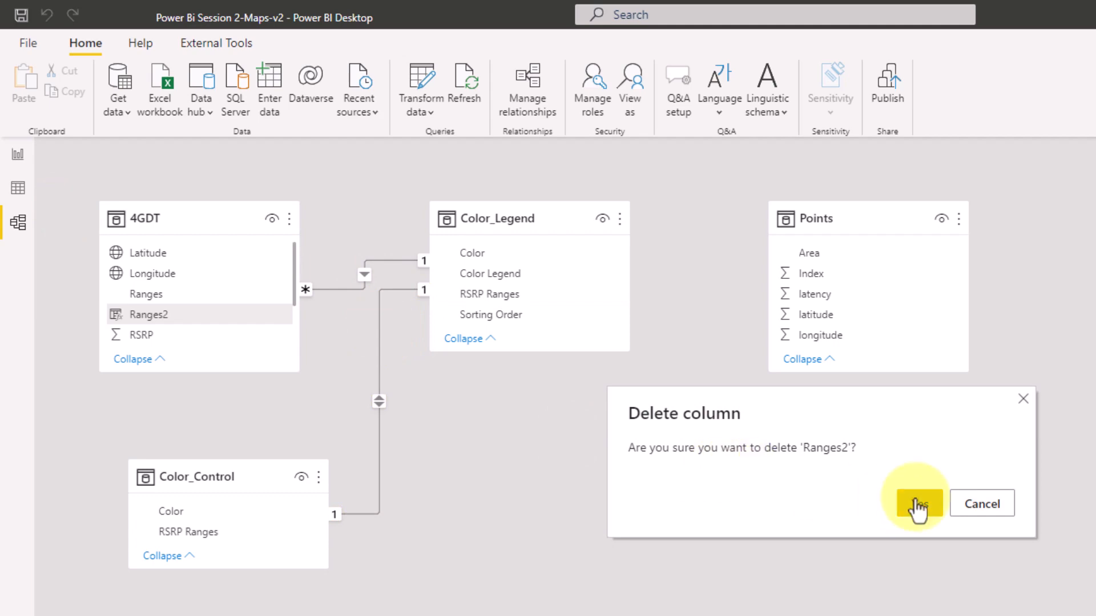
{"action": "left_click", "coordinate": [919, 504]}
{"action": "left_click", "coordinate": [18, 154]}
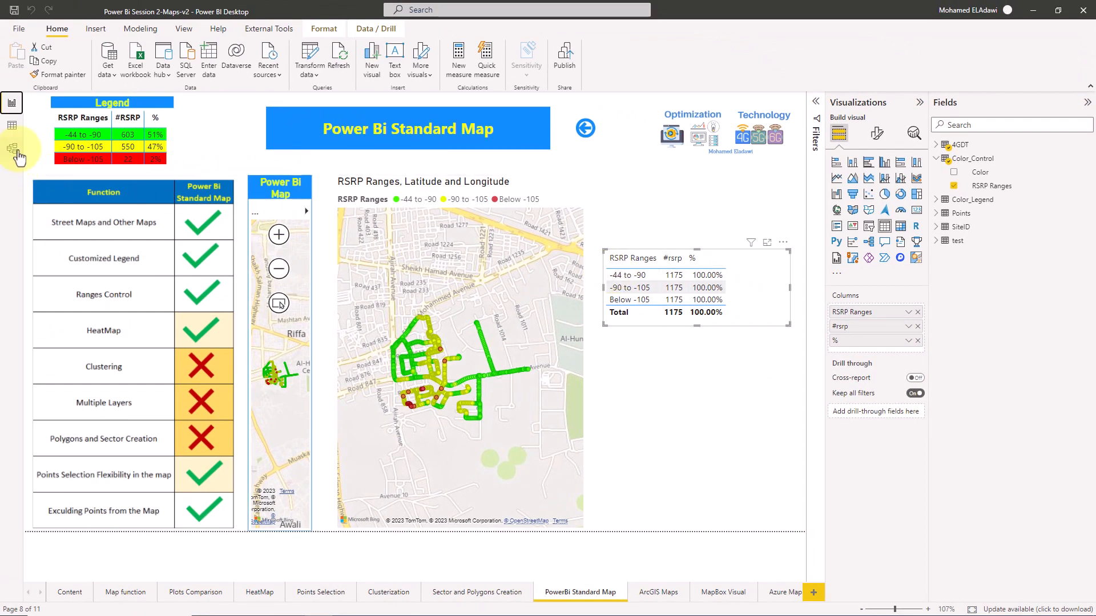
Step: Relate RSRP Ranges in Color_Control to RSRP Ranges in 4GDT in the model diagram, and return to the report page
{"action": "left_click", "coordinate": [14, 149]}
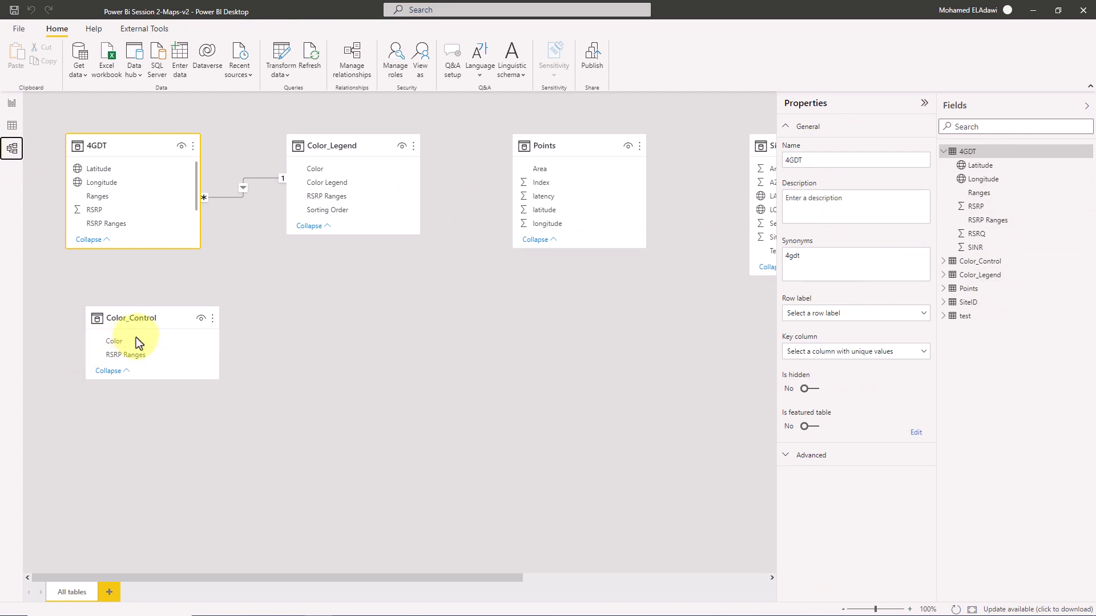
{"action": "left_click_drag", "start_coordinate": [137, 356], "coordinate": [125, 196]}
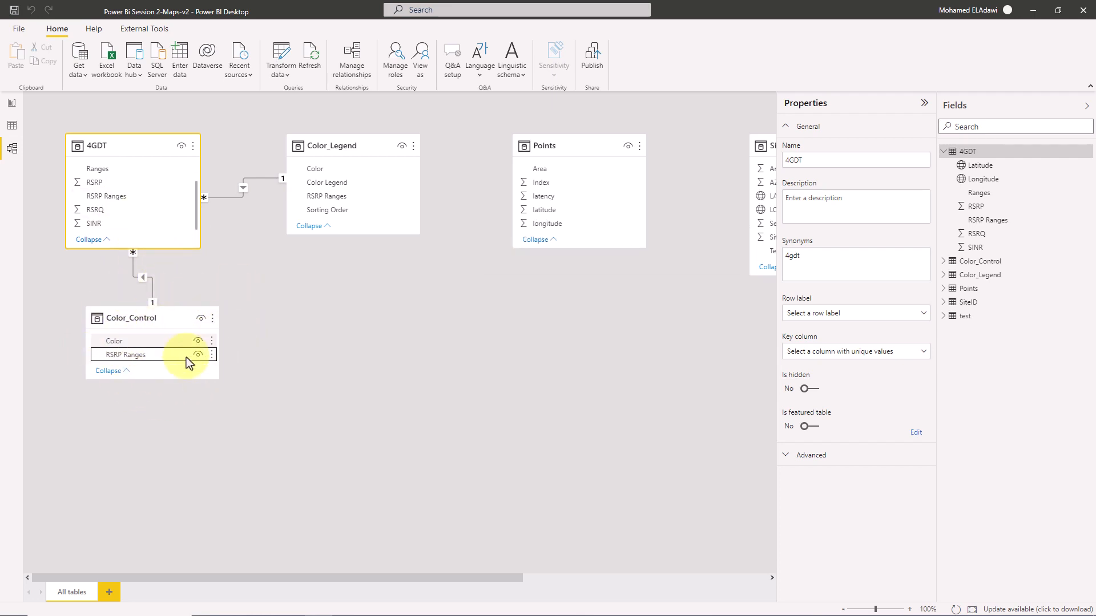
{"action": "left_click", "coordinate": [11, 104]}
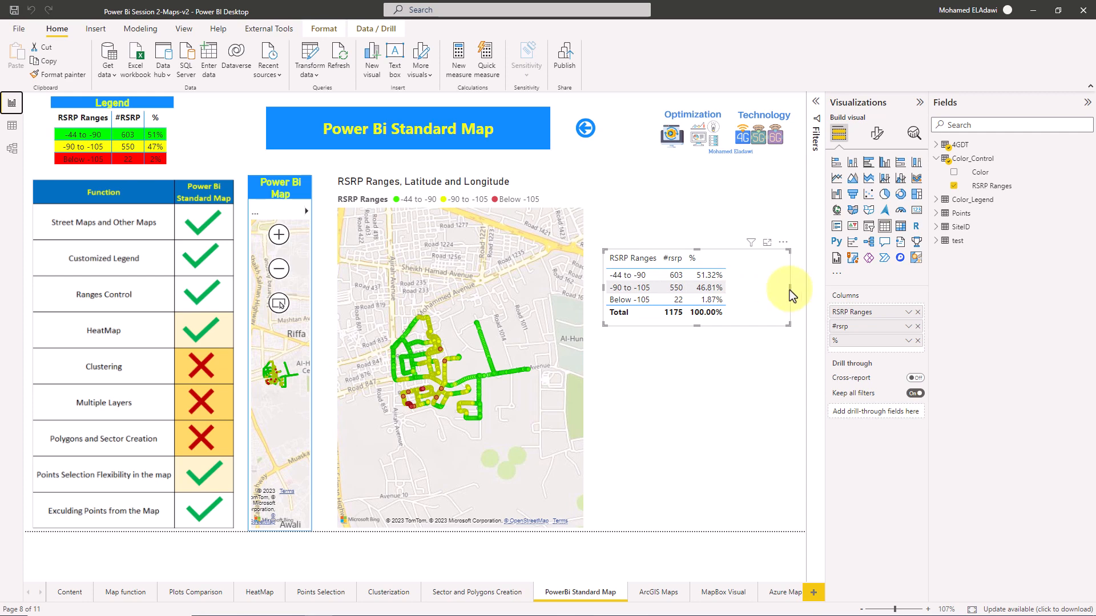
Step: Narrow the table visual slightly and turn on conditional background color for its RSRP Ranges column
{"action": "left_click_drag", "start_coordinate": [790, 290], "coordinate": [754, 284]}
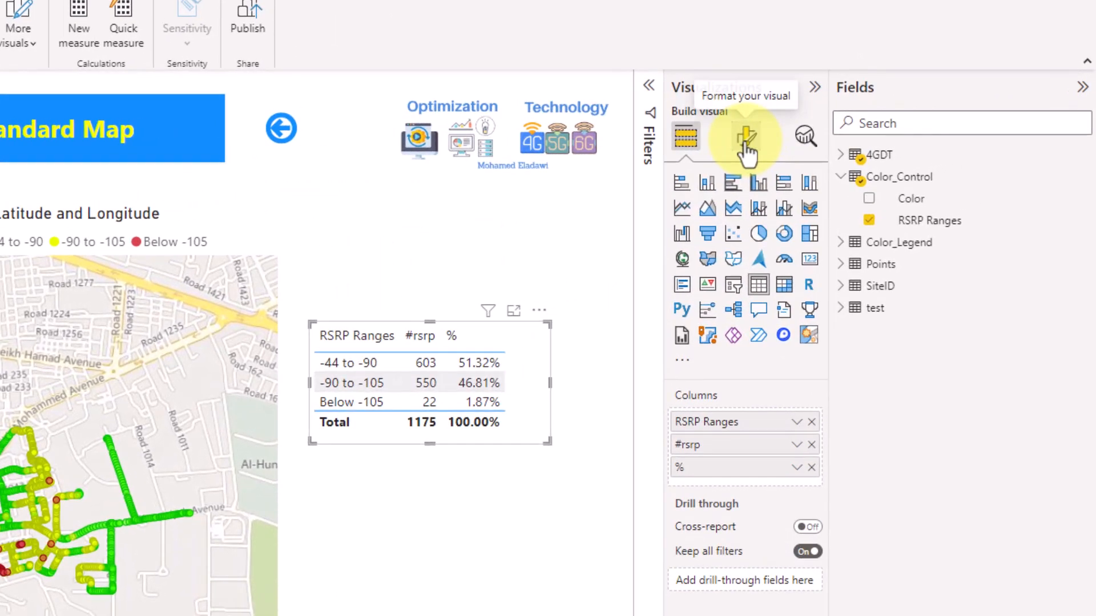
{"action": "left_click", "coordinate": [873, 133]}
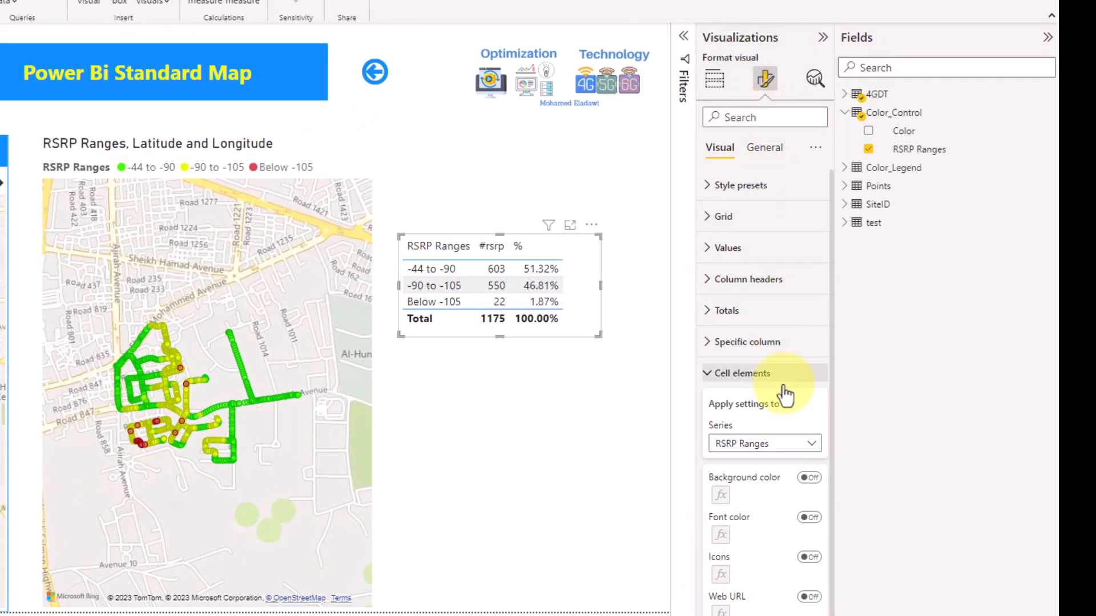
{"action": "left_click", "coordinate": [756, 382]}
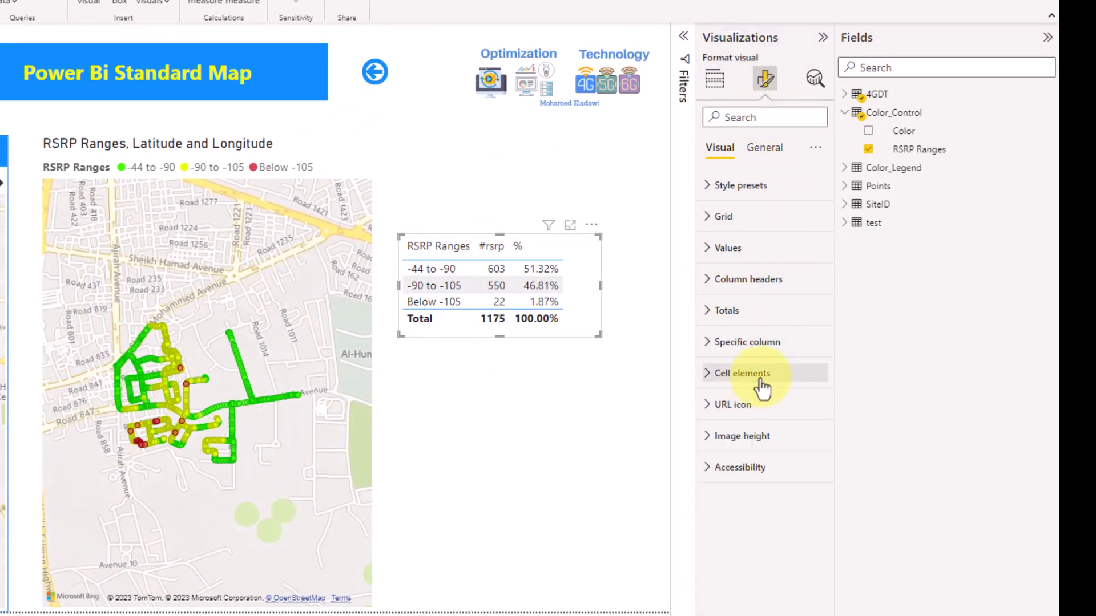
{"action": "left_click", "coordinate": [759, 383]}
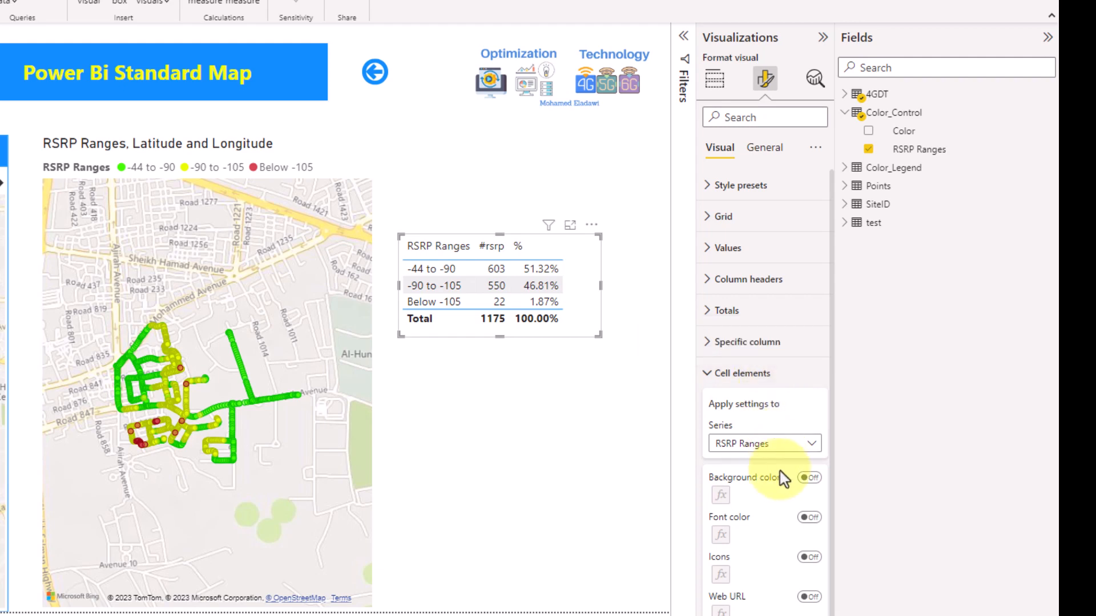
{"action": "left_click", "coordinate": [808, 480]}
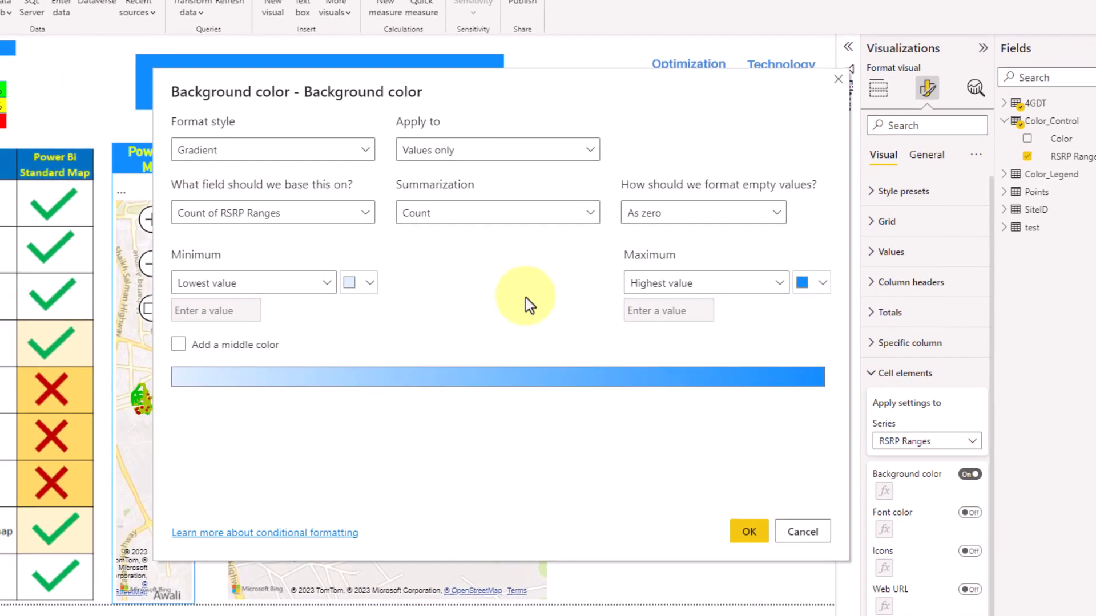
Step: Set the RSRP Ranges background color format style to Field value, based on the Color field in Color_Control
{"action": "left_click", "coordinate": [255, 149]}
{"action": "left_click", "coordinate": [220, 221]}
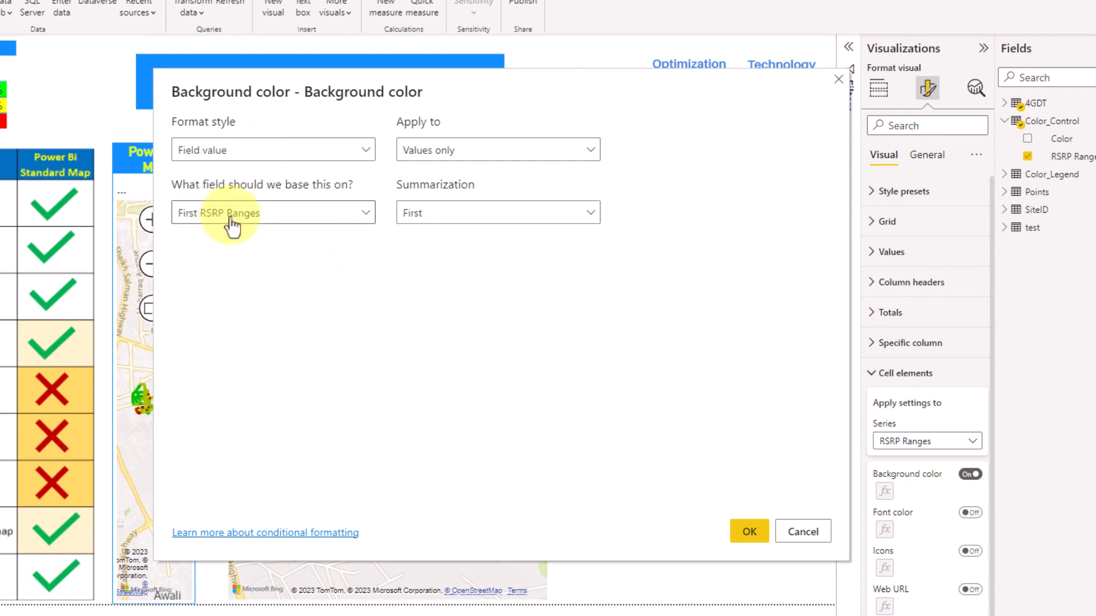
{"action": "left_click", "coordinate": [230, 217]}
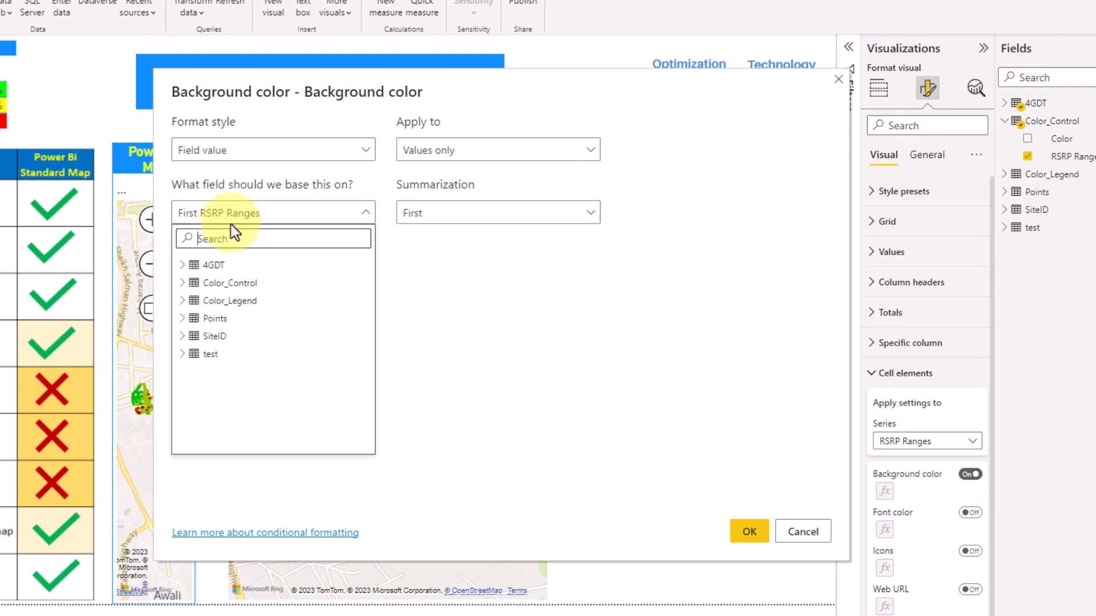
{"action": "left_click", "coordinate": [182, 283]}
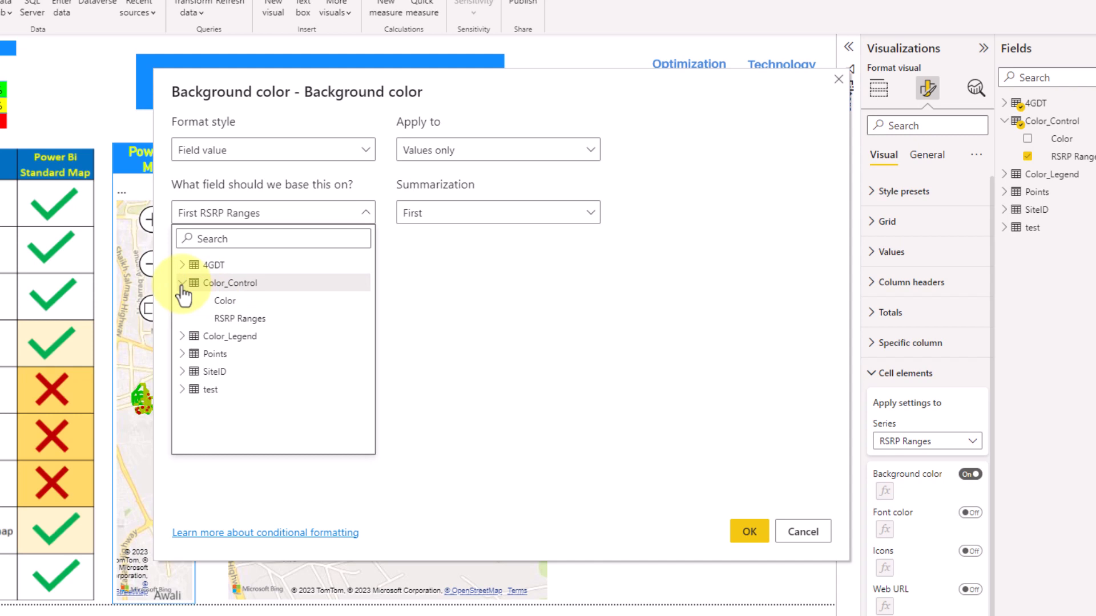
{"action": "left_click", "coordinate": [234, 308]}
{"action": "left_click", "coordinate": [750, 531]}
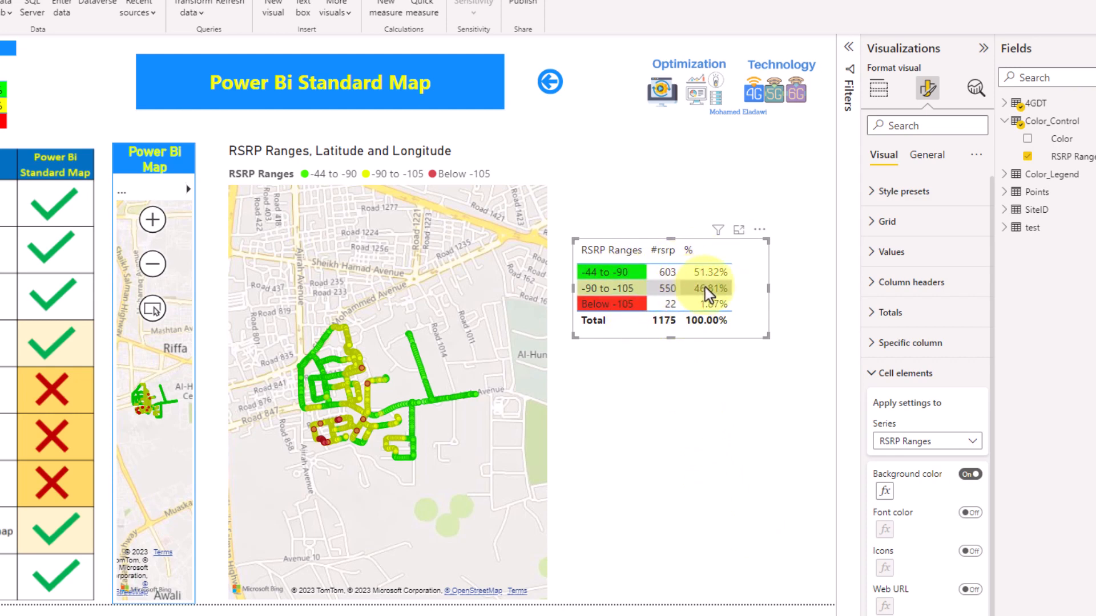
Step: Color the backgrounds of the #rsrp and % columns to match the RSRP Ranges cells
{"action": "left_click", "coordinate": [901, 440]}
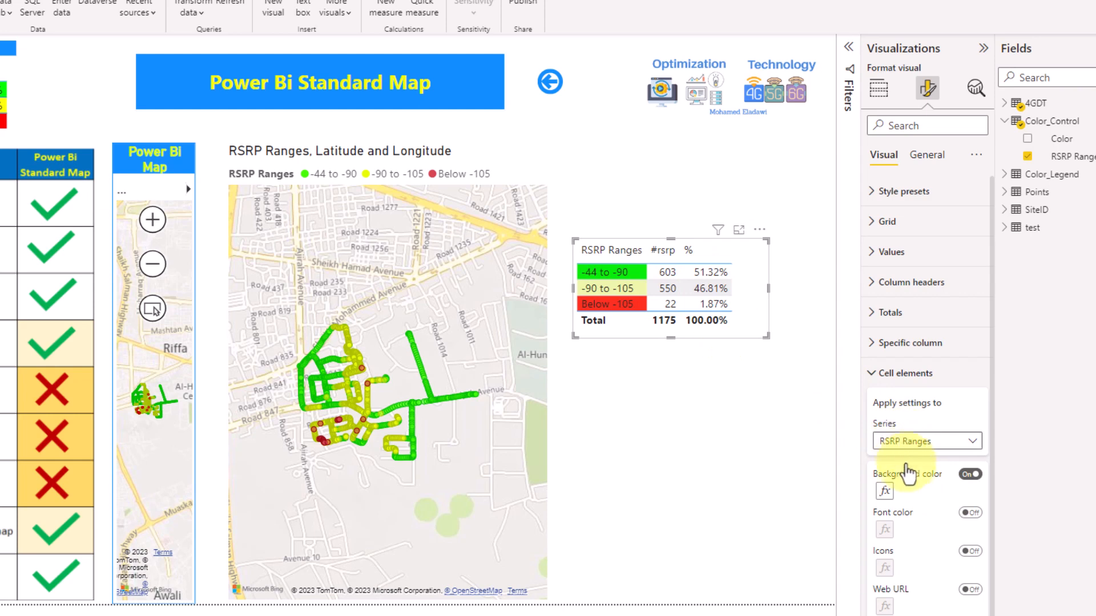
{"action": "left_click", "coordinate": [900, 478]}
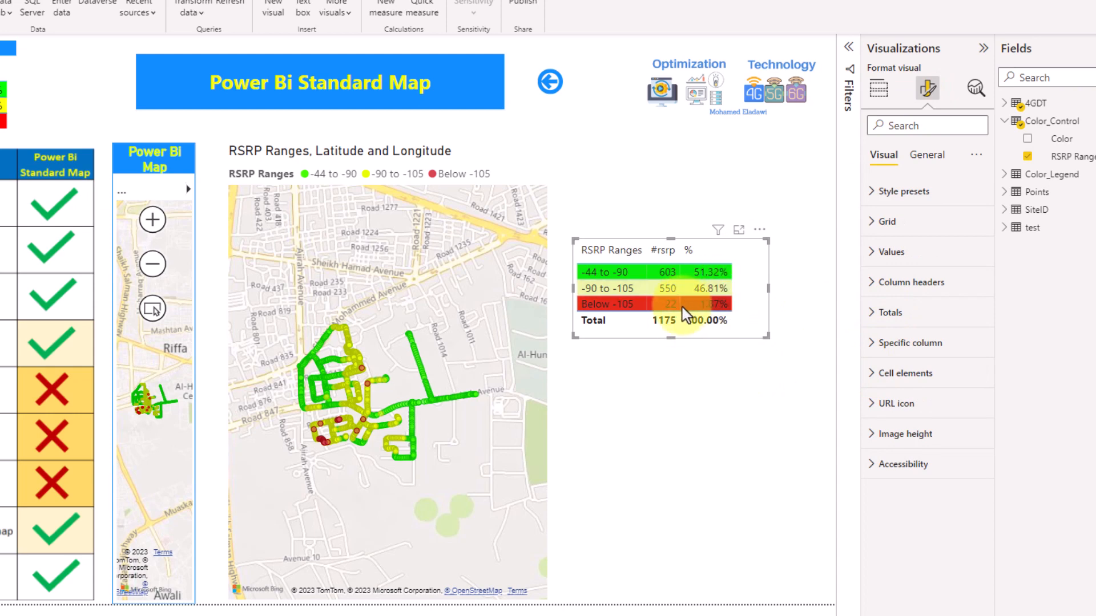
Step: Turn off the table visual's totals row and shrink the visual to fit the three range rows
{"action": "left_click", "coordinate": [910, 126]}
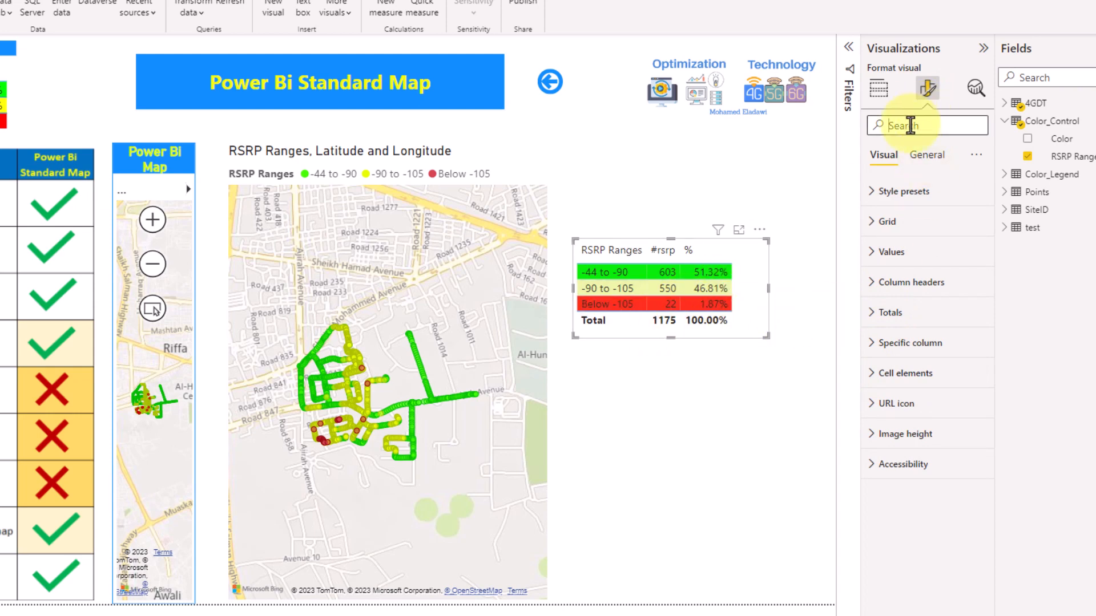
{"action": "type", "text": "total"}
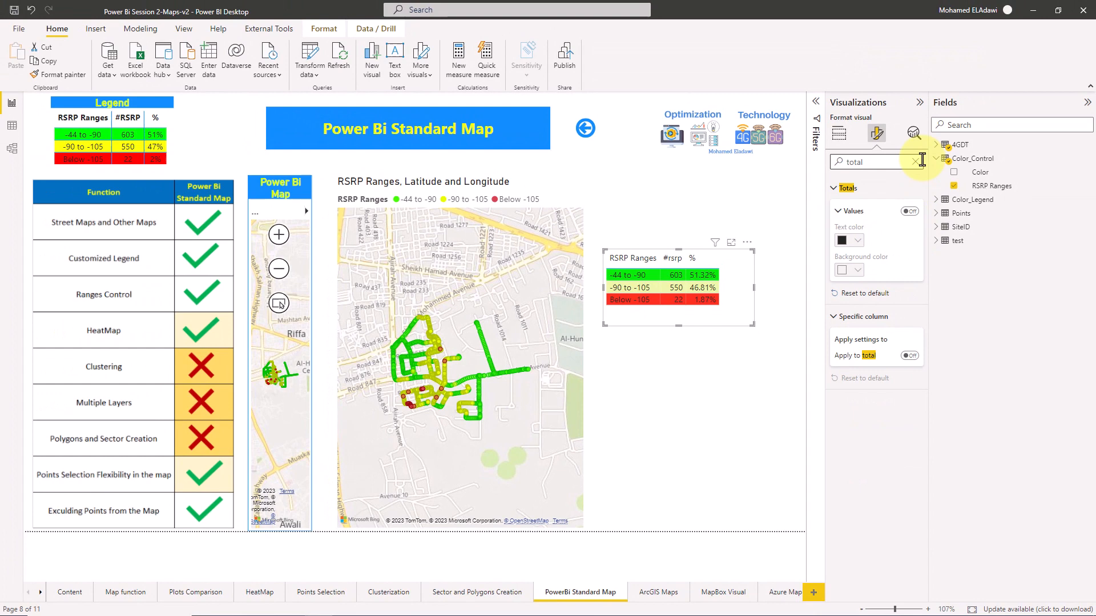
{"action": "left_click", "coordinate": [915, 162]}
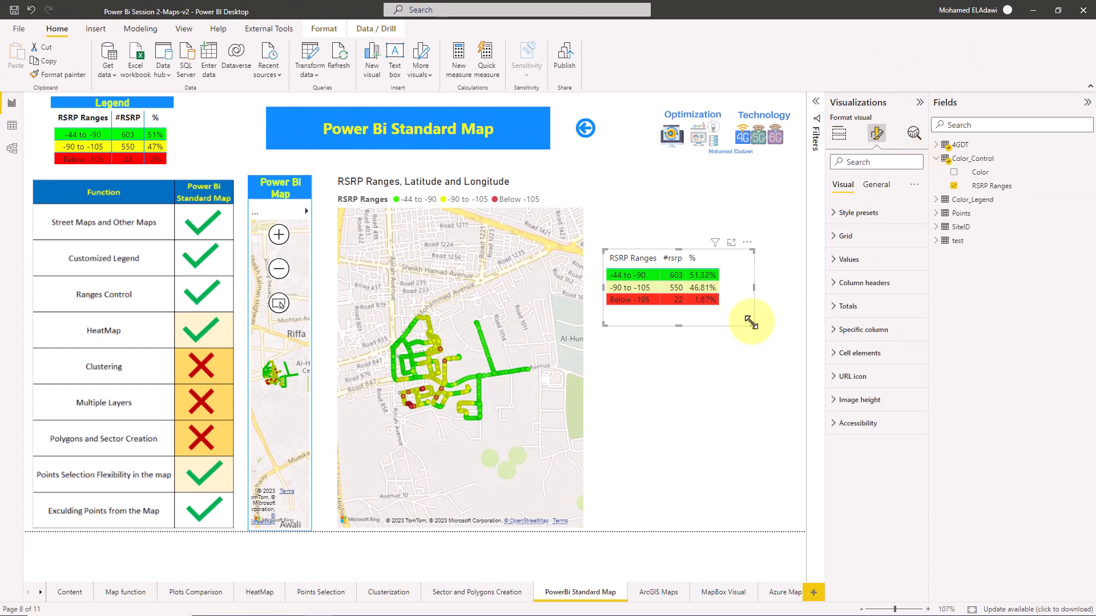
{"action": "left_click_drag", "start_coordinate": [753, 325], "coordinate": [739, 312]}
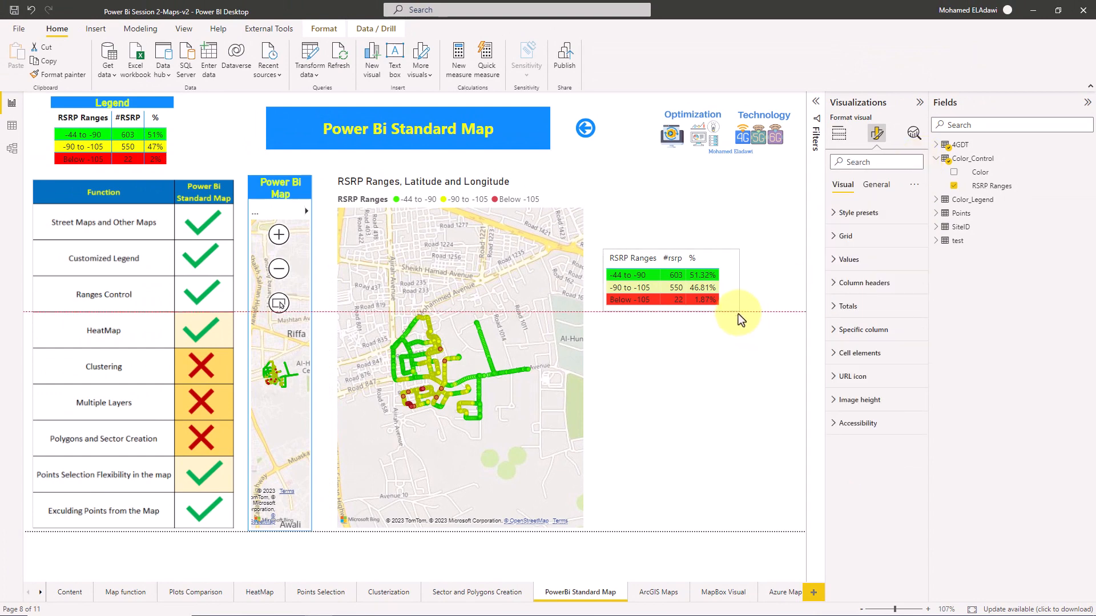
Step: Filter the map by the Below -105, -90 to -105 and -44 to -90 table rows in turn, and clear the selection
{"action": "left_click", "coordinate": [642, 301]}
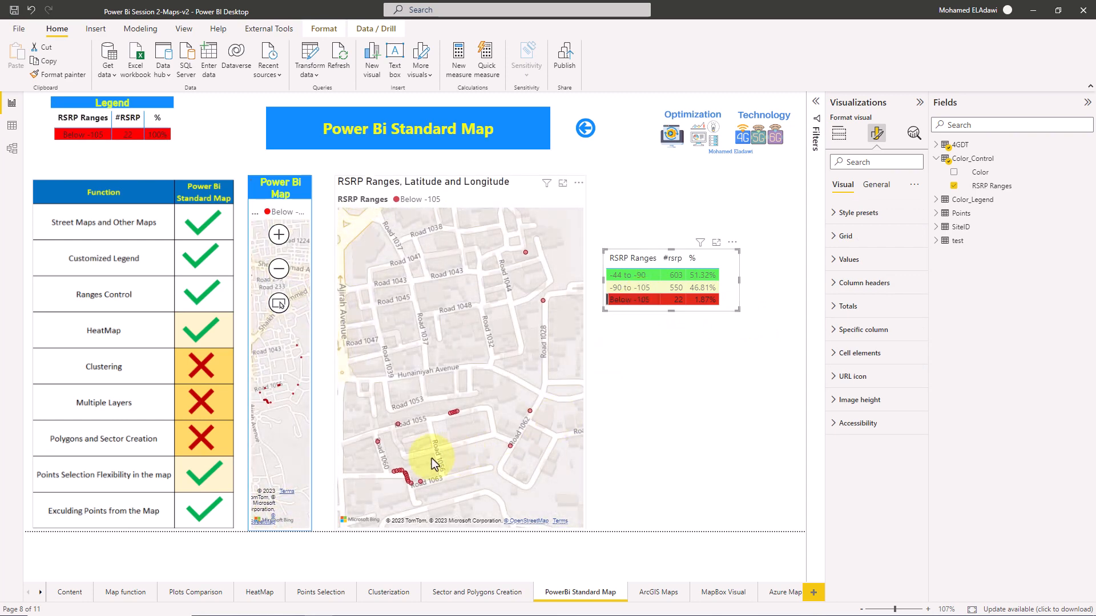
{"action": "left_click", "coordinate": [641, 289]}
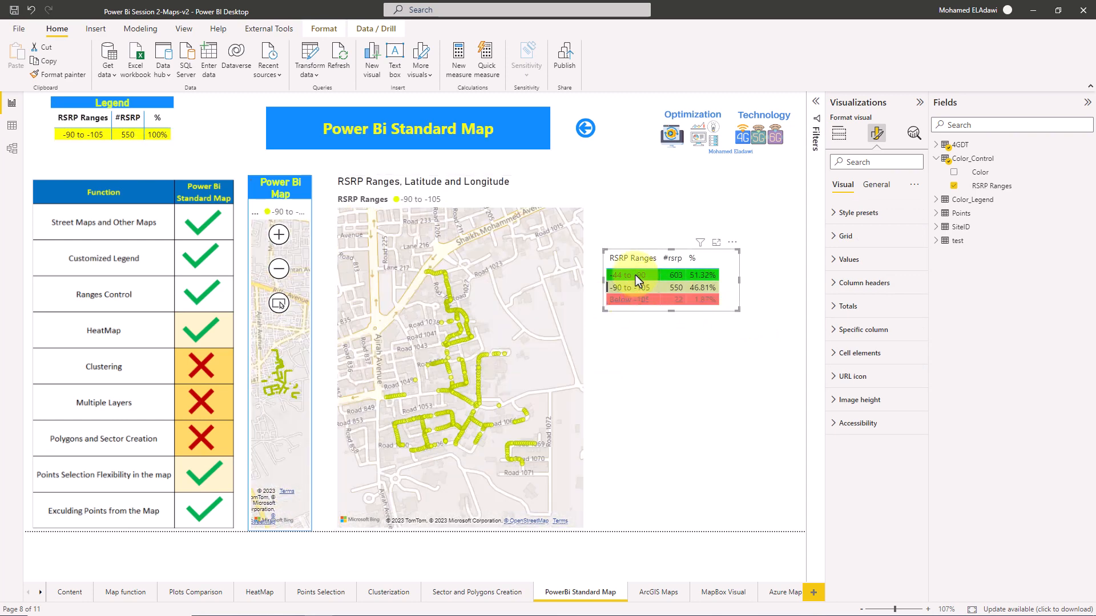
{"action": "left_click", "coordinate": [636, 275]}
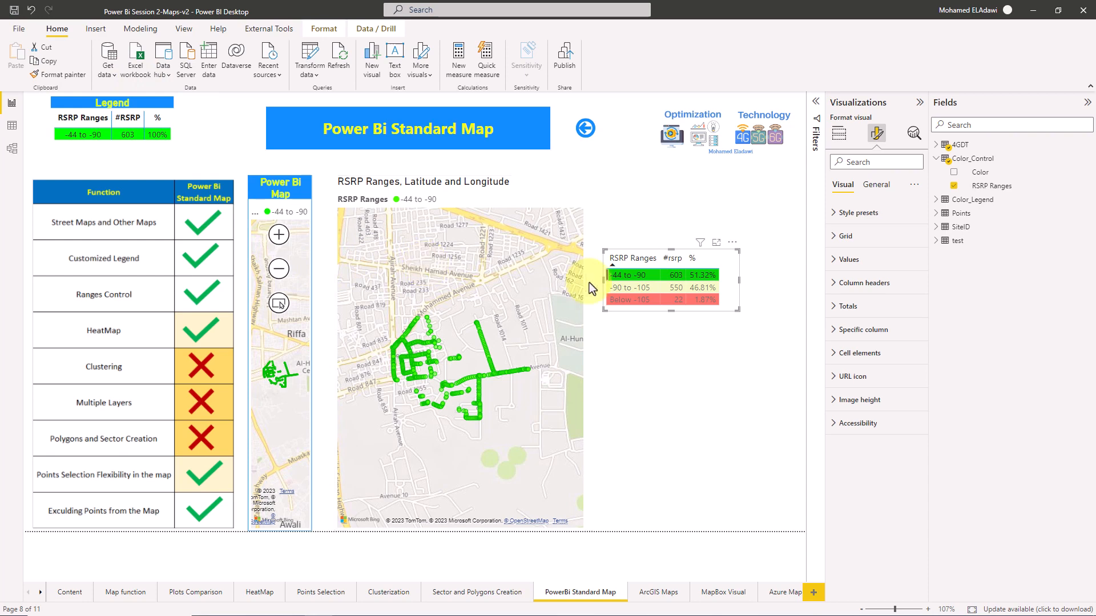
{"action": "left_click", "coordinate": [625, 275]}
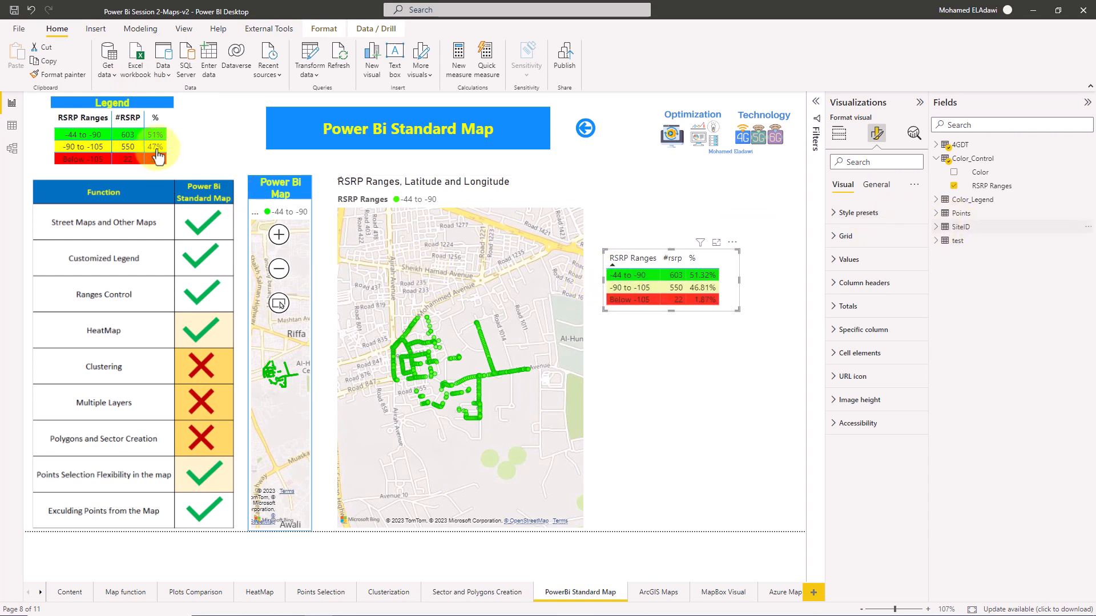
Step: Move the colored RSRP table visual up beside the top of the map
{"action": "left_click", "coordinate": [209, 70]}
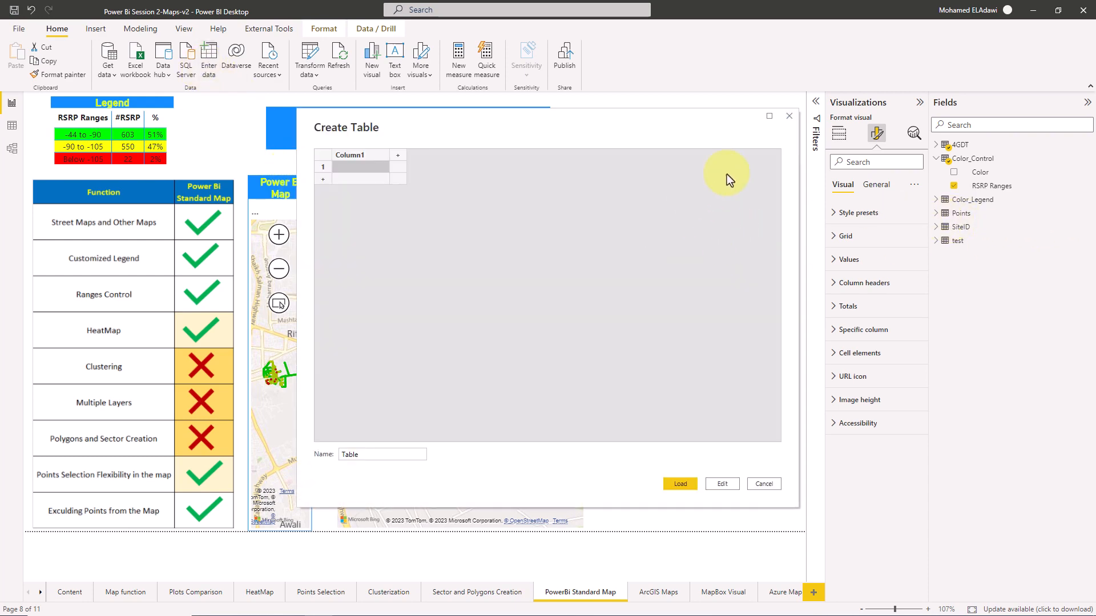
{"action": "left_click", "coordinate": [789, 116]}
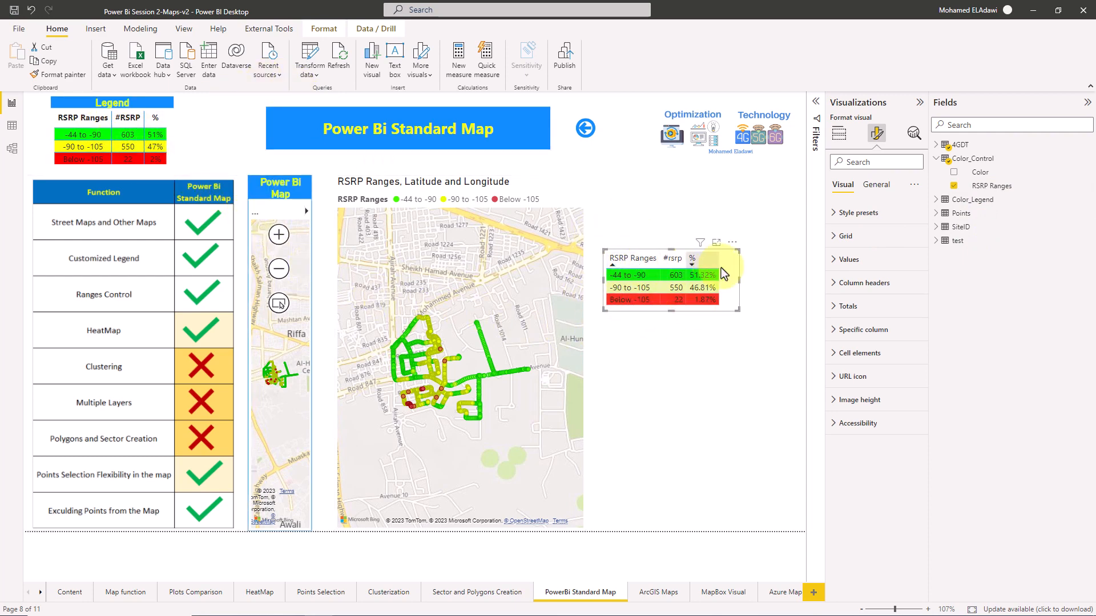
{"action": "left_click_drag", "start_coordinate": [725, 265], "coordinate": [721, 179]}
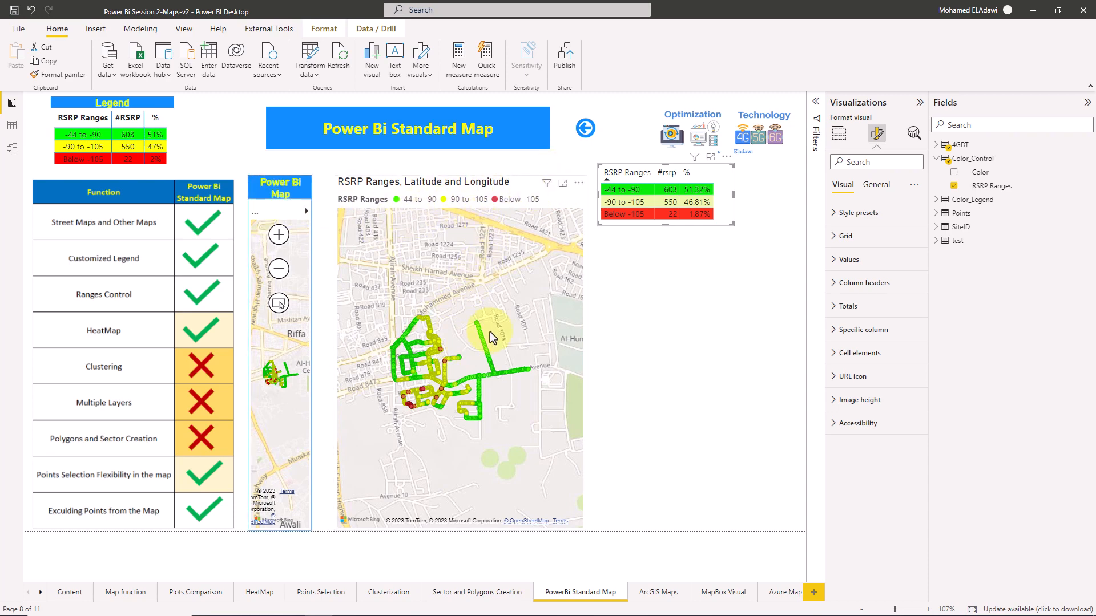
Step: Turn on the zoom buttons and the lasso button in the RSRP map's control settings
{"action": "scroll", "coordinate": [430, 381], "scroll_direction": "up", "scroll_amount": 2}
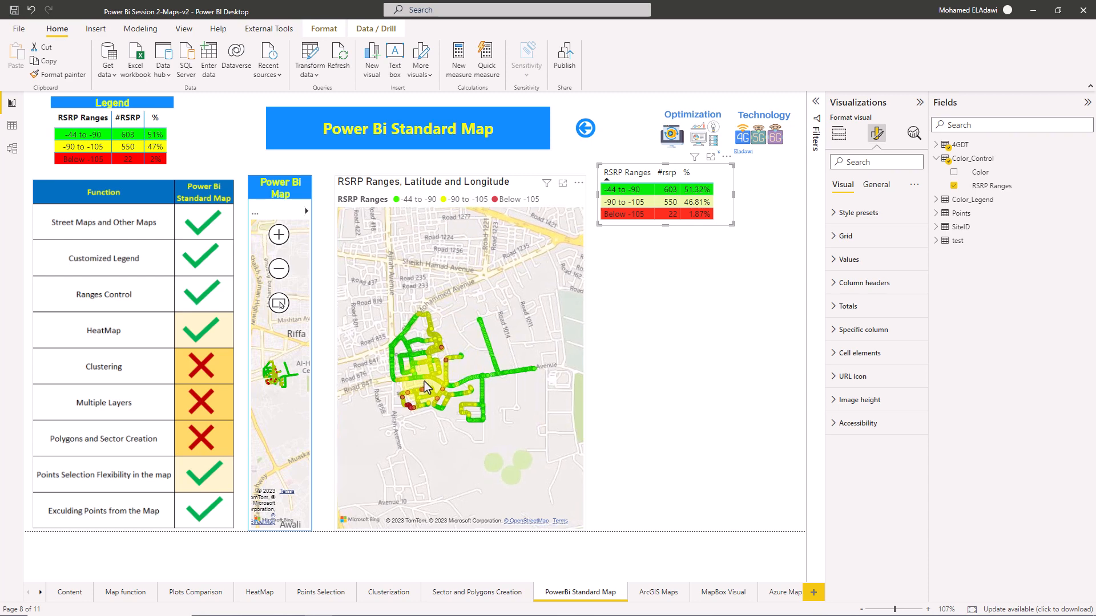
{"action": "scroll", "coordinate": [430, 381], "scroll_direction": "up", "scroll_amount": 3}
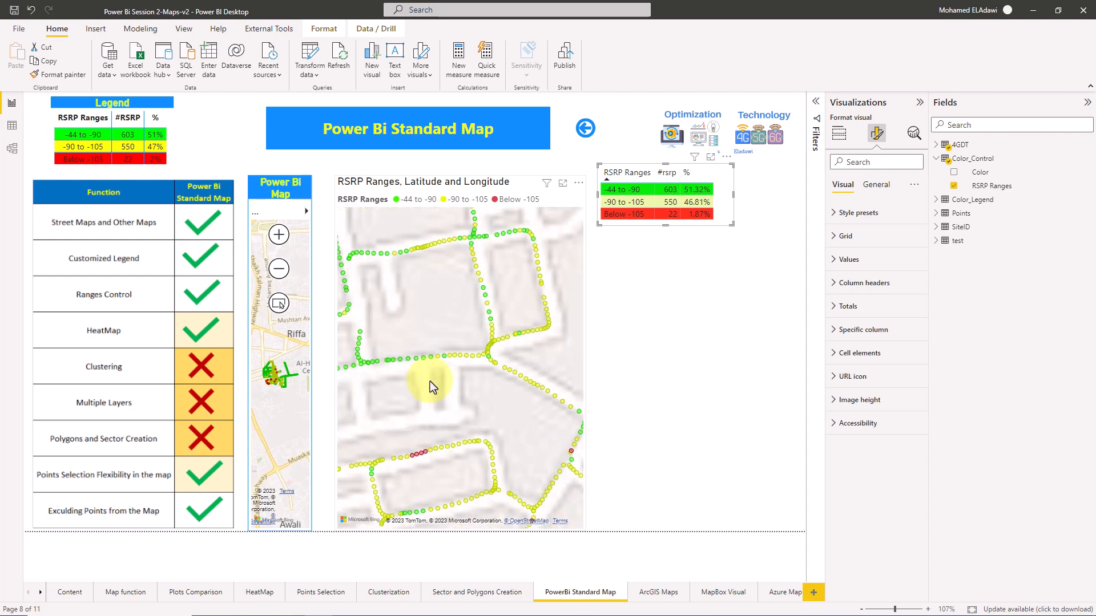
{"action": "scroll", "coordinate": [429, 381], "scroll_direction": "down", "scroll_amount": 5}
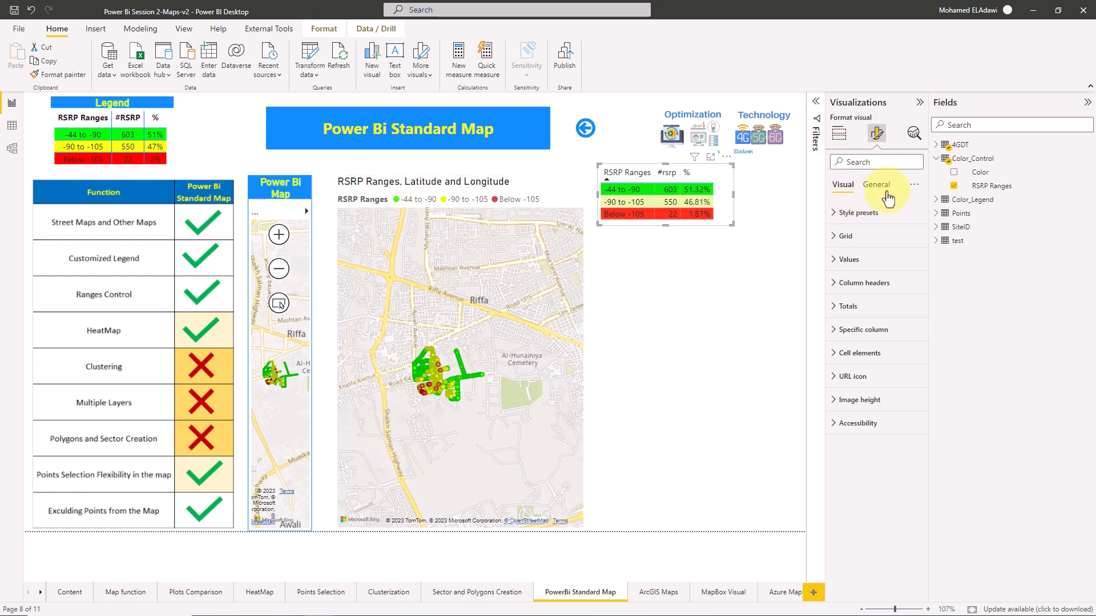
{"action": "left_click", "coordinate": [512, 182]}
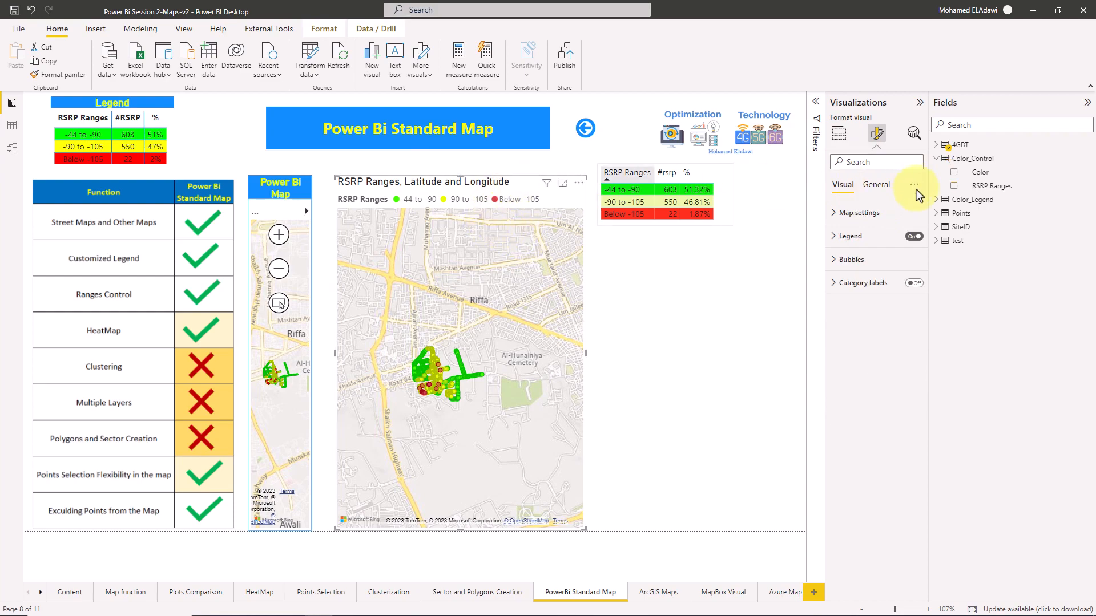
{"action": "left_click", "coordinate": [859, 213]}
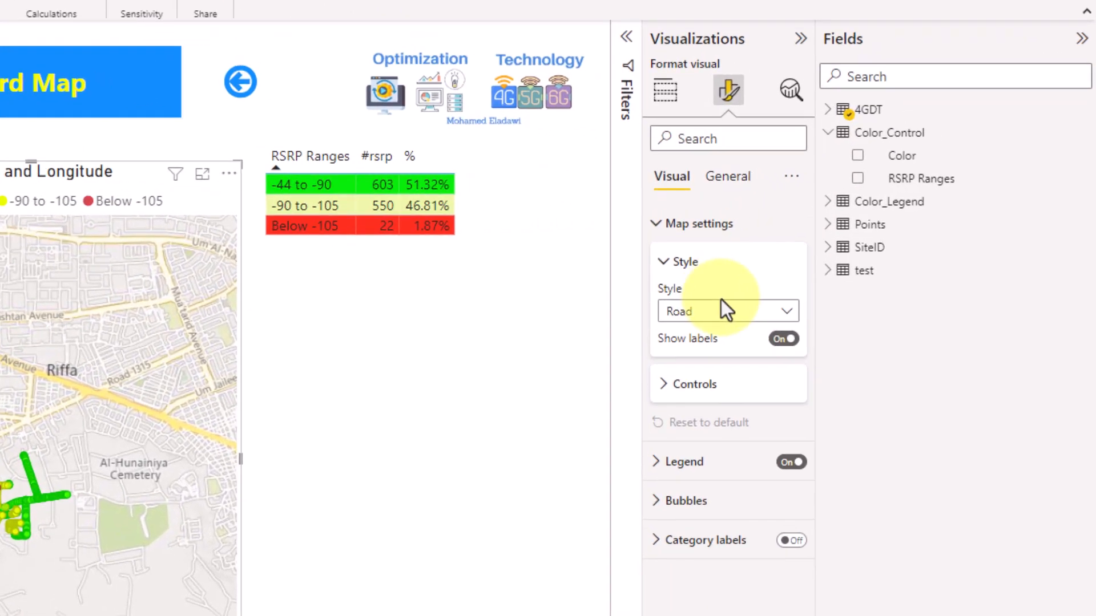
{"action": "left_click", "coordinate": [659, 400]}
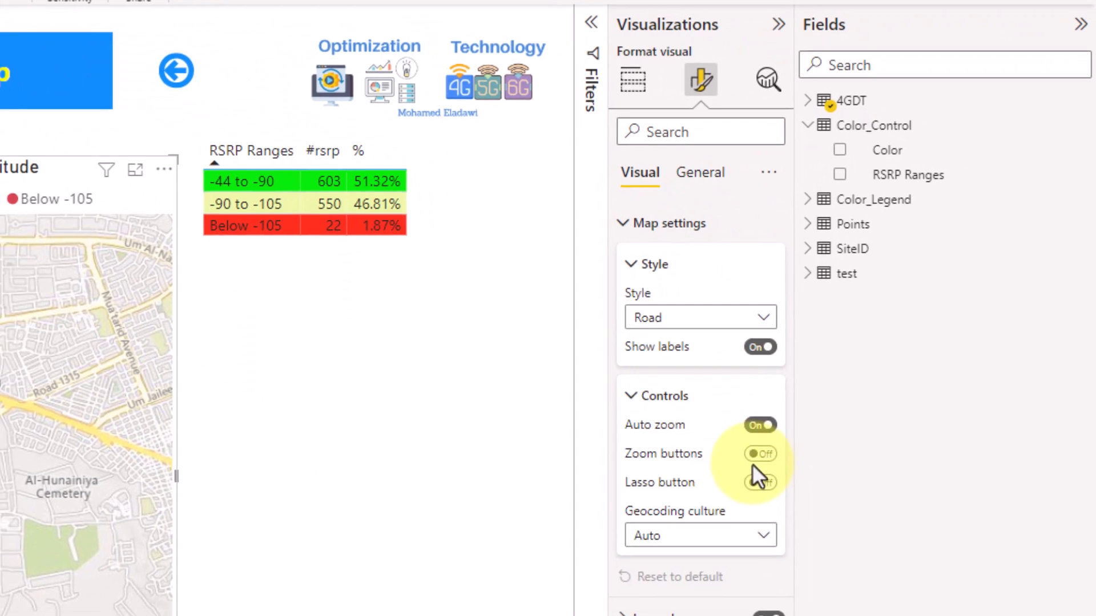
{"action": "left_click", "coordinate": [799, 402]}
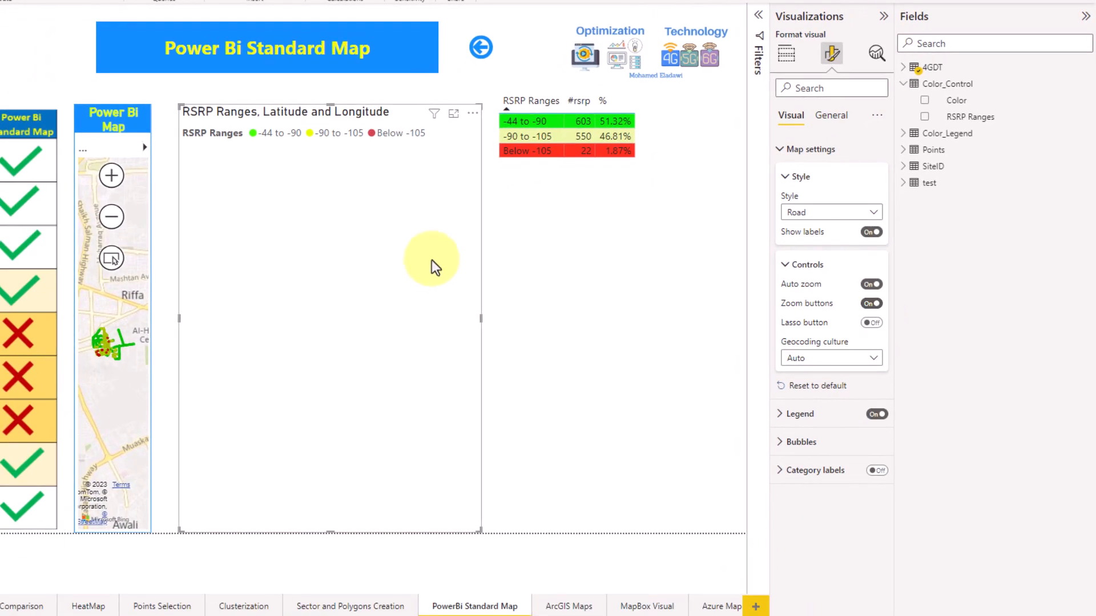
{"action": "left_click", "coordinate": [441, 161]}
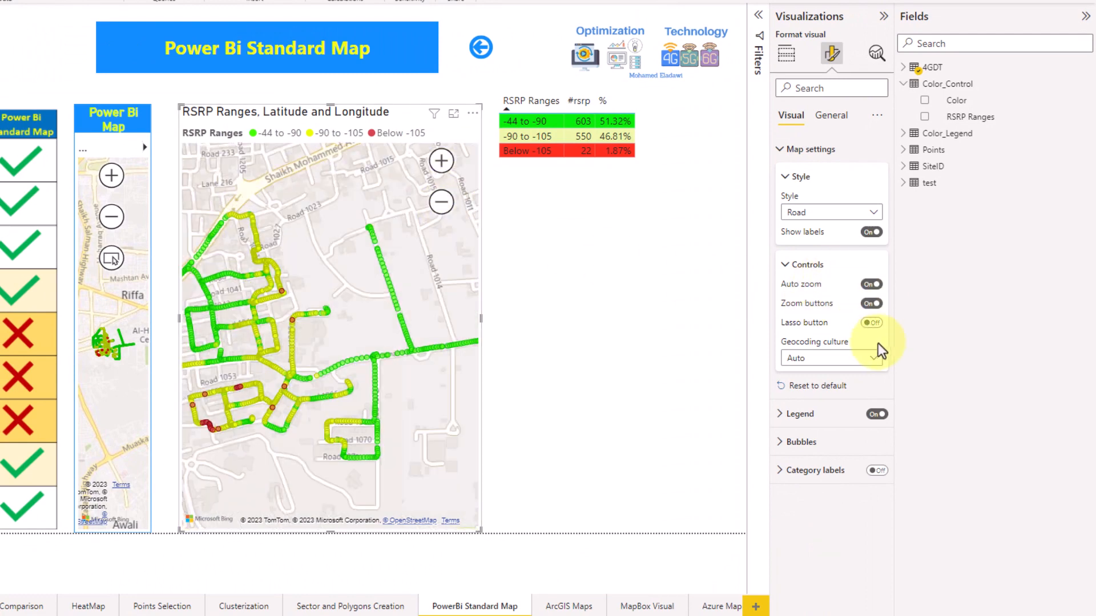
{"action": "left_click", "coordinate": [872, 325]}
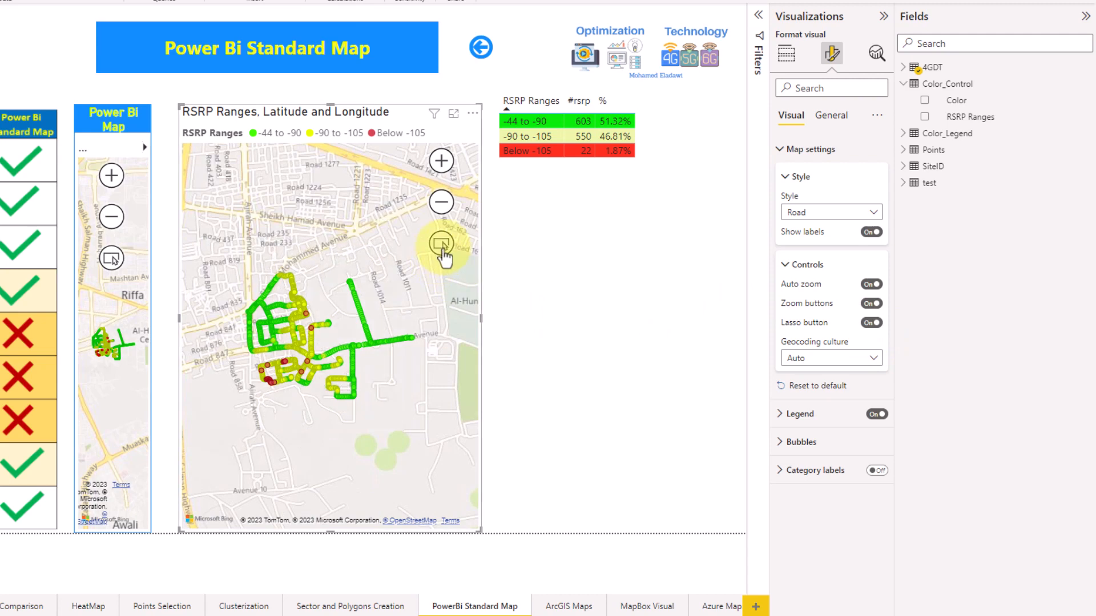
Step: Lasso-select the drive-test points in the upper-left cluster around Road 1027 on the RSRP map
{"action": "double_click", "coordinate": [409, 277]}
{"action": "double_click", "coordinate": [410, 286]}
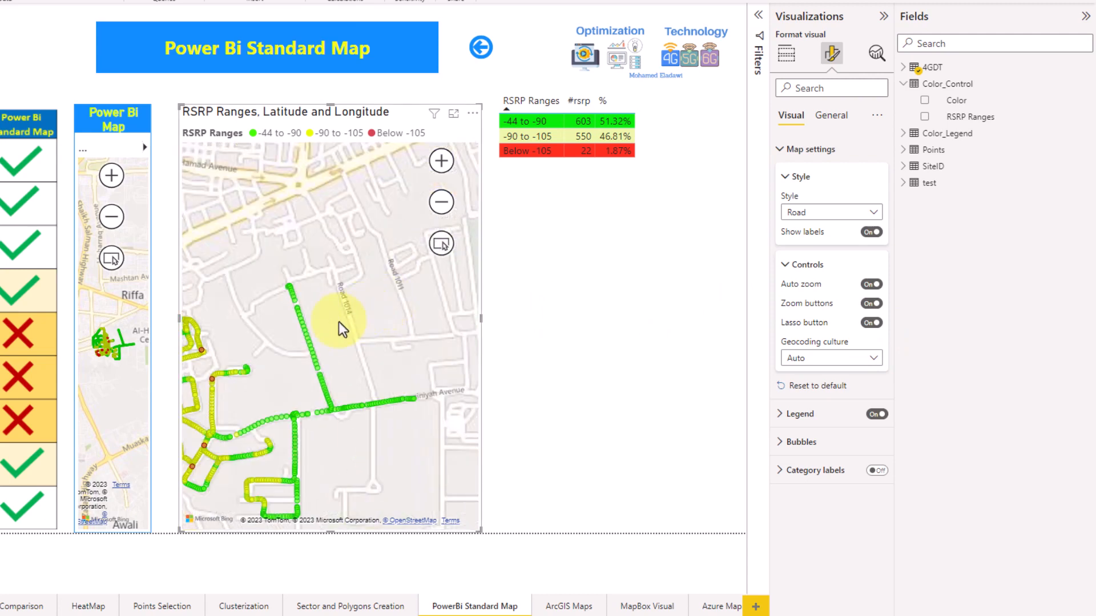
{"action": "left_click_drag", "start_coordinate": [315, 262], "coordinate": [332, 268]}
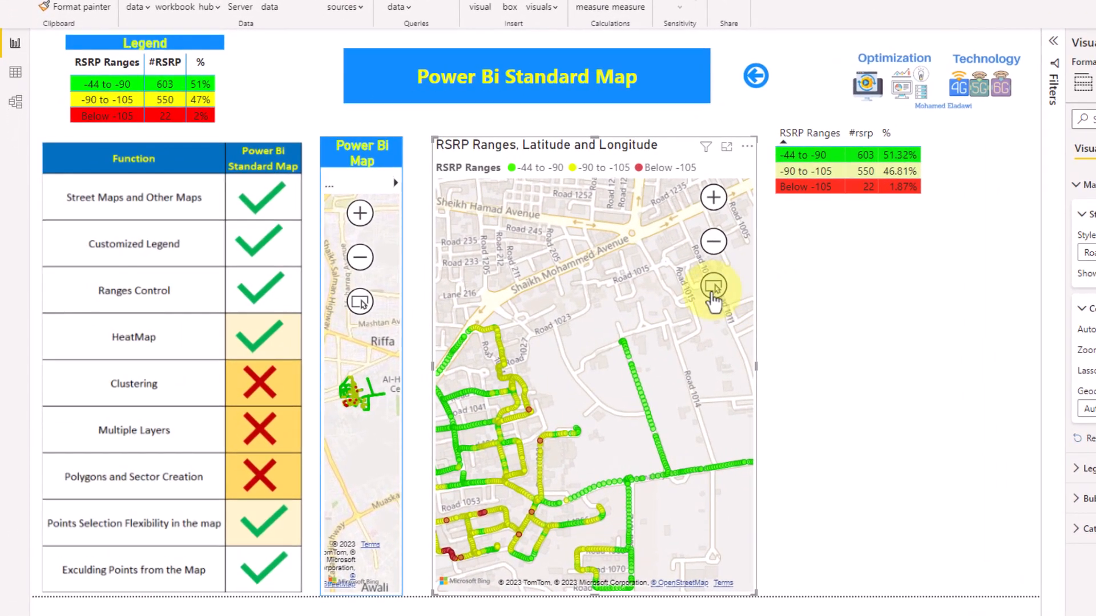
{"action": "left_click", "coordinate": [713, 287]}
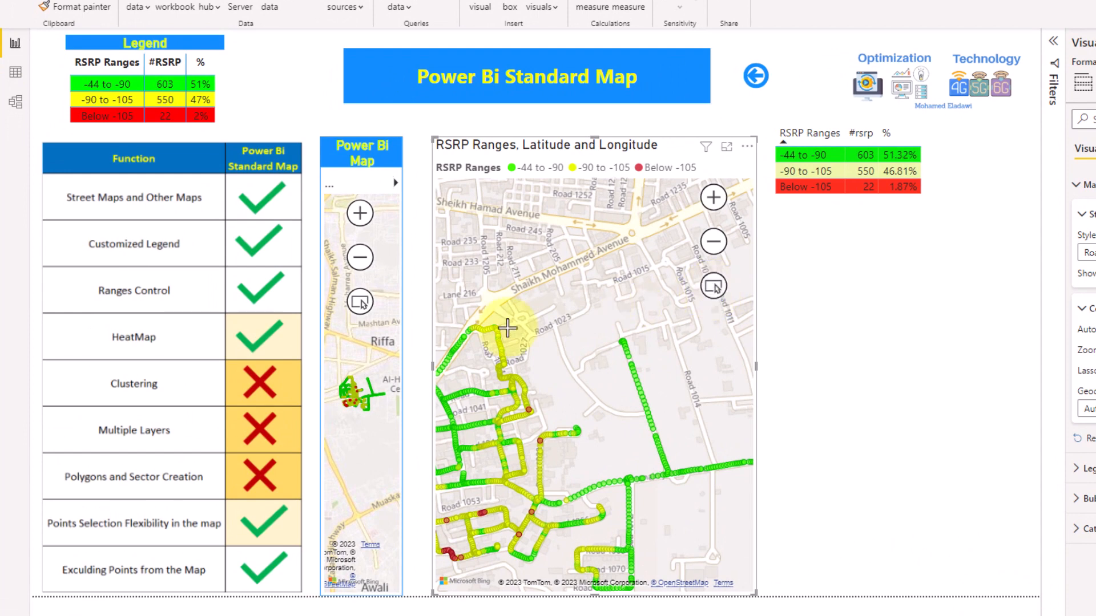
{"action": "left_click_drag", "start_coordinate": [550, 299], "coordinate": [444, 400]}
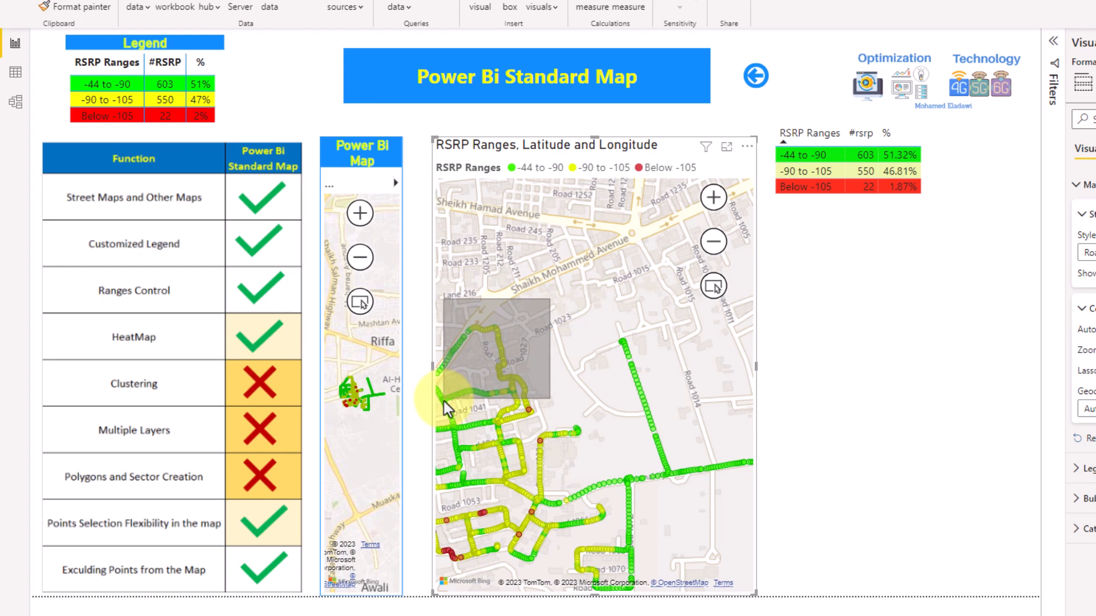
{"action": "mouse_move", "coordinate": [444, 402]}
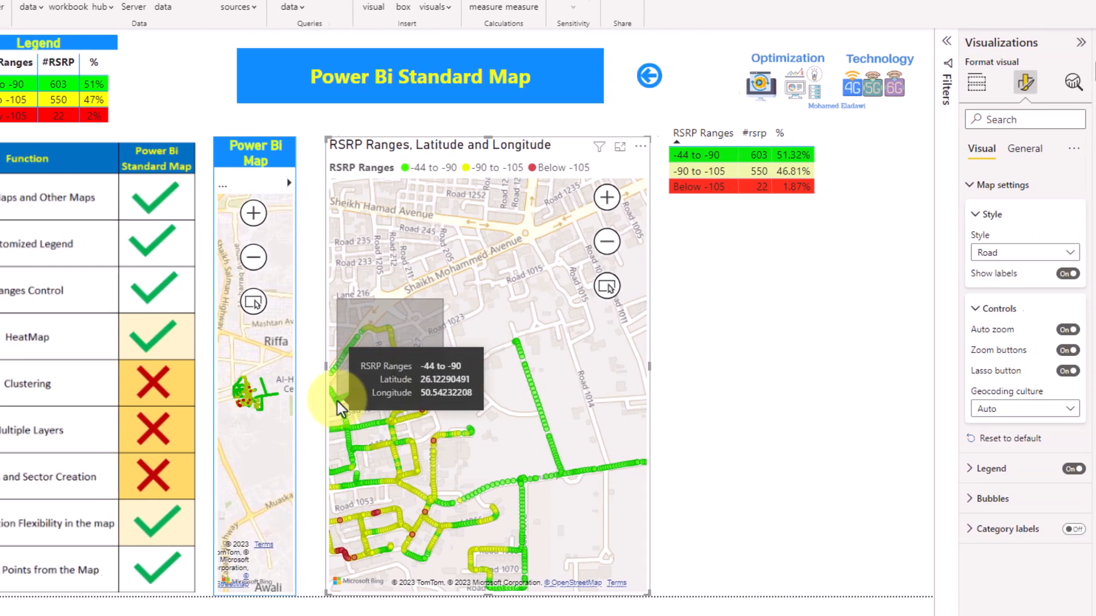
{"action": "left_click_drag", "start_coordinate": [337, 402], "coordinate": [337, 402]}
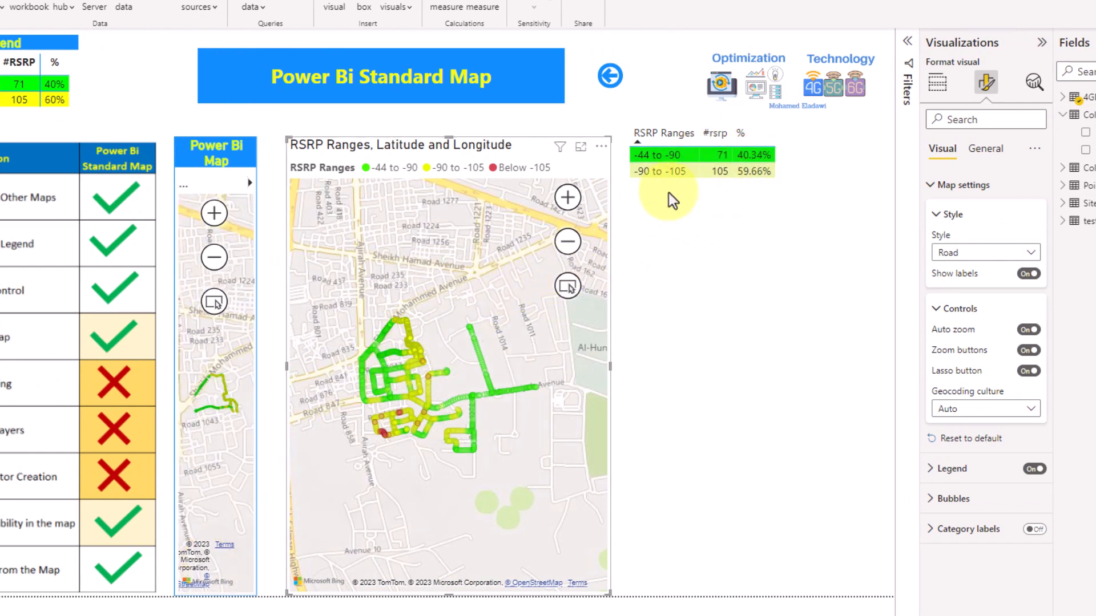
Step: Exclude the selected points from the RSRP map, and remove the resulting Excluded filter from the visual
{"action": "right_click", "coordinate": [409, 331]}
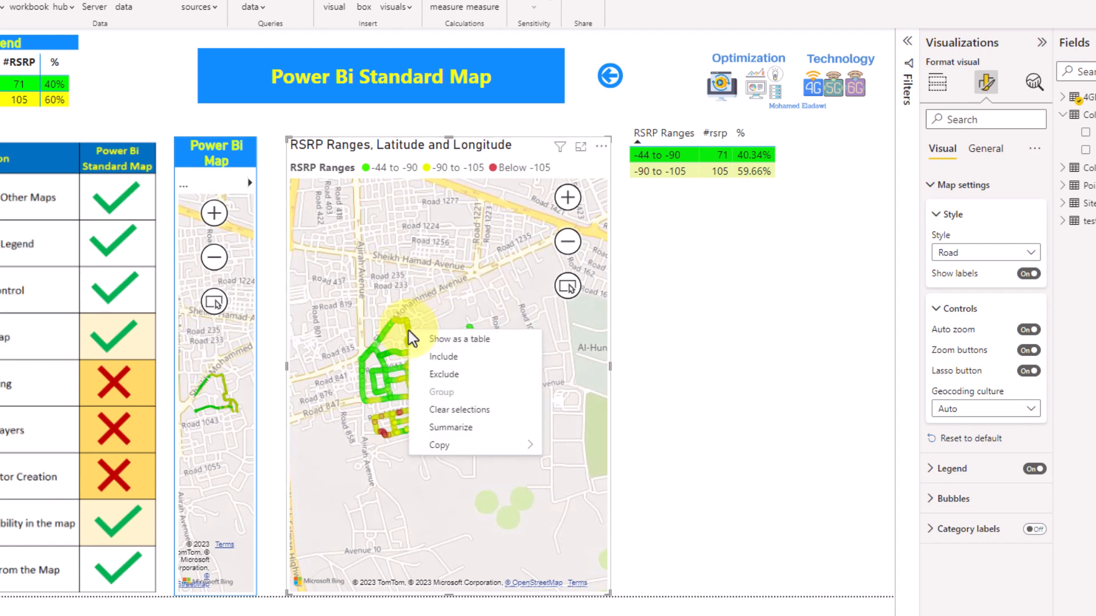
{"action": "left_click", "coordinate": [457, 388]}
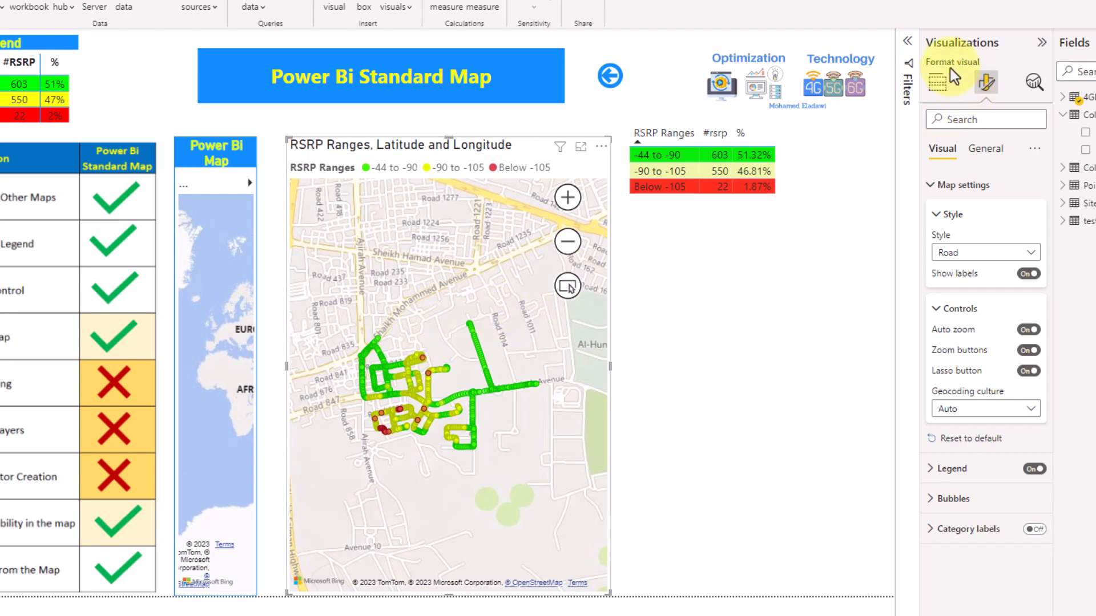
{"action": "left_click", "coordinate": [908, 43]}
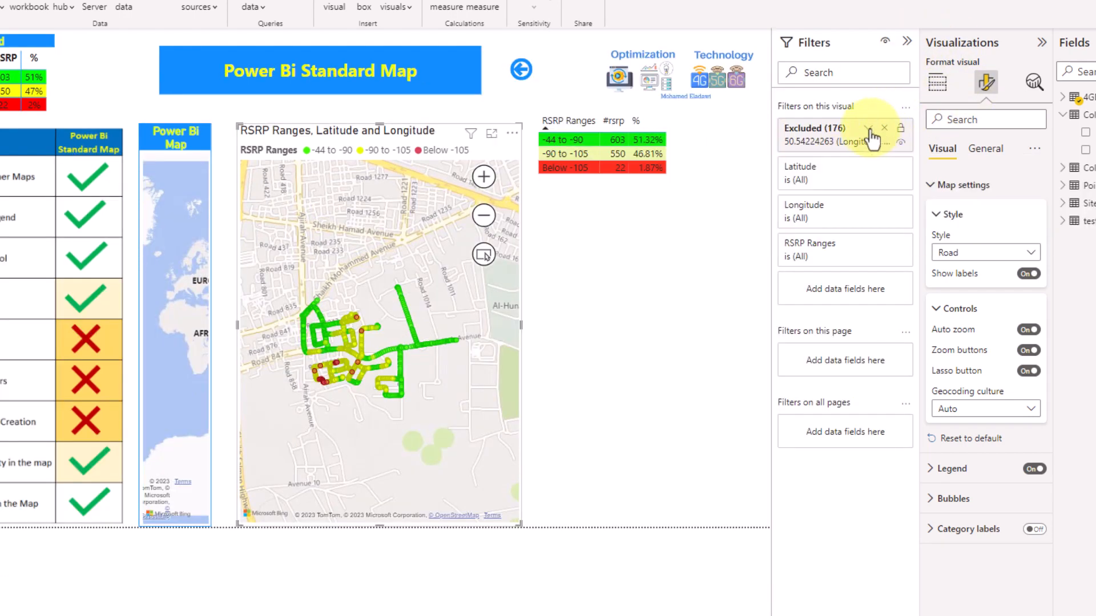
{"action": "left_click", "coordinate": [884, 129]}
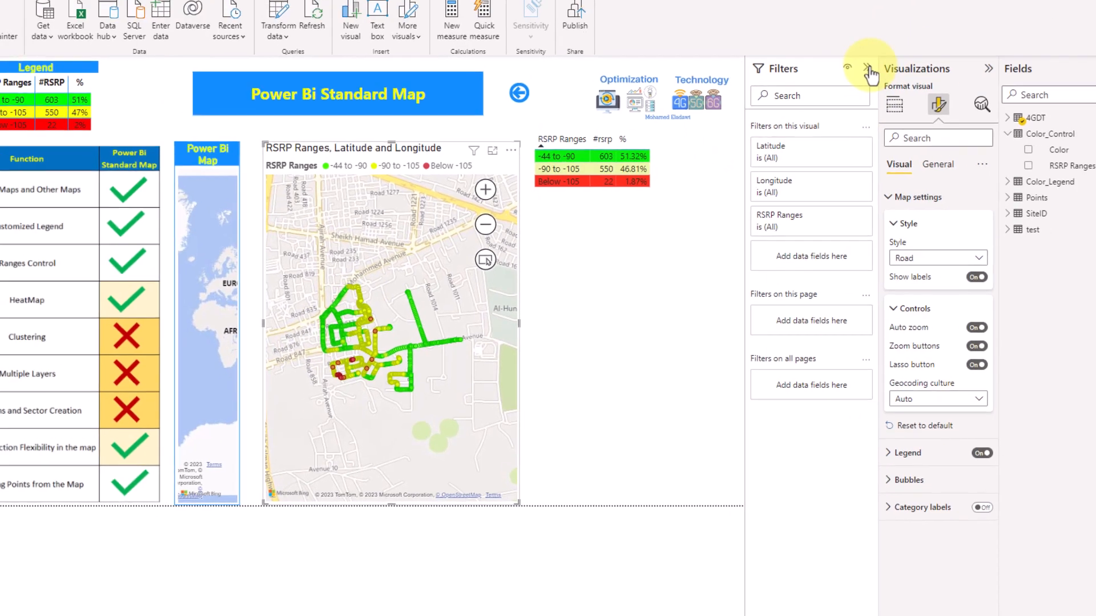
{"action": "left_click", "coordinate": [907, 41]}
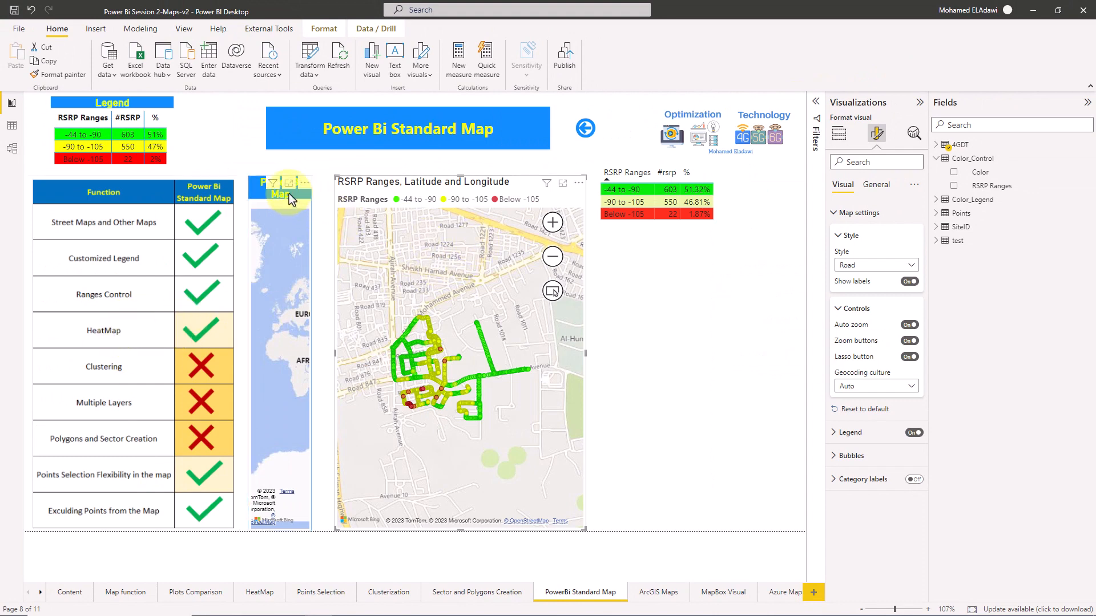
Step: Place an empty map visual beside the narrow map and assign the Points table's latitude and longitude to it
{"action": "left_click_drag", "start_coordinate": [402, 352], "coordinate": [372, 352]}
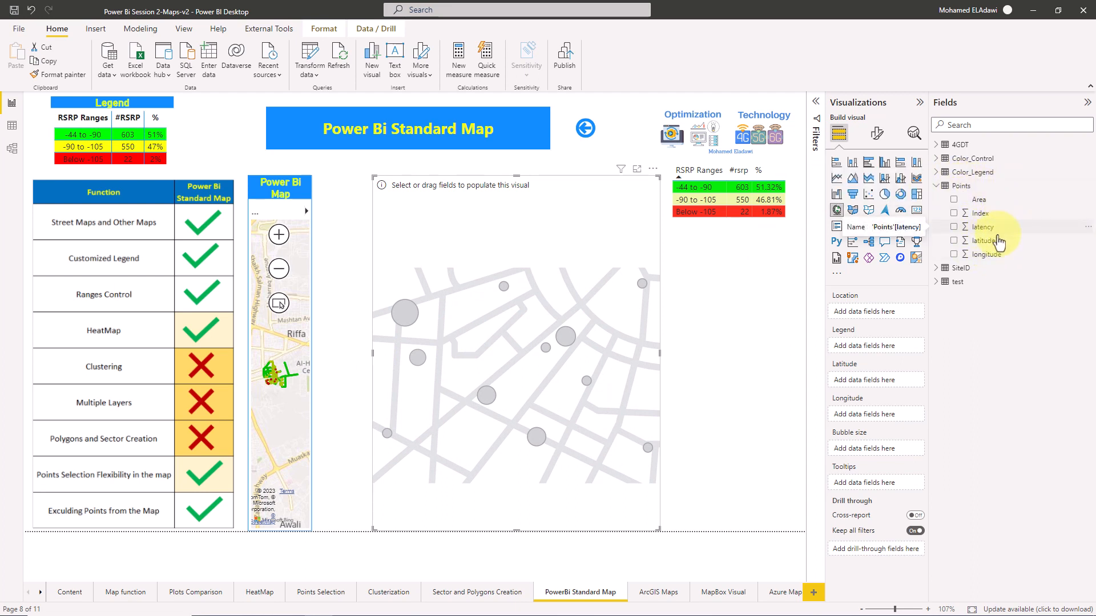
{"action": "left_click_drag", "start_coordinate": [986, 242], "coordinate": [886, 389]}
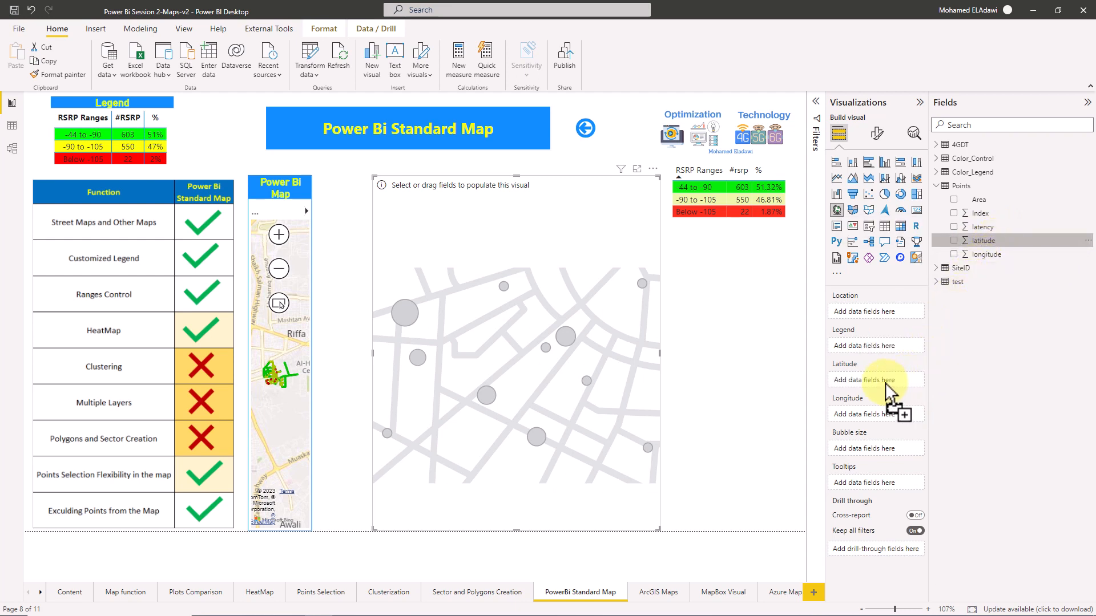
{"action": "left_click_drag", "start_coordinate": [986, 255], "coordinate": [871, 419]}
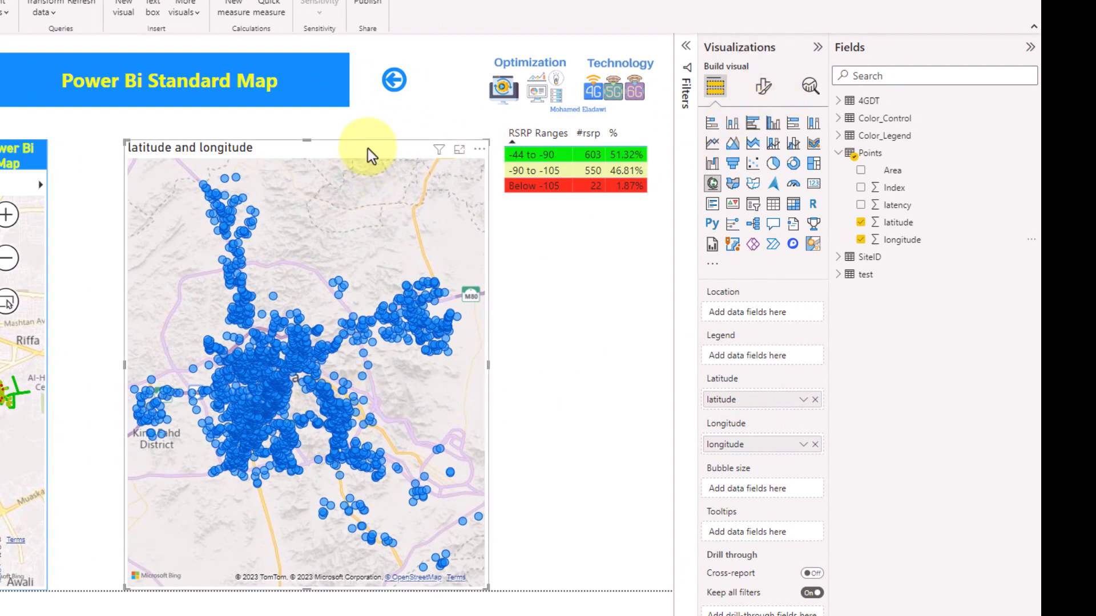
Step: Turn on the heat map for the Points map and expand its heat map options
{"action": "left_click", "coordinate": [763, 92]}
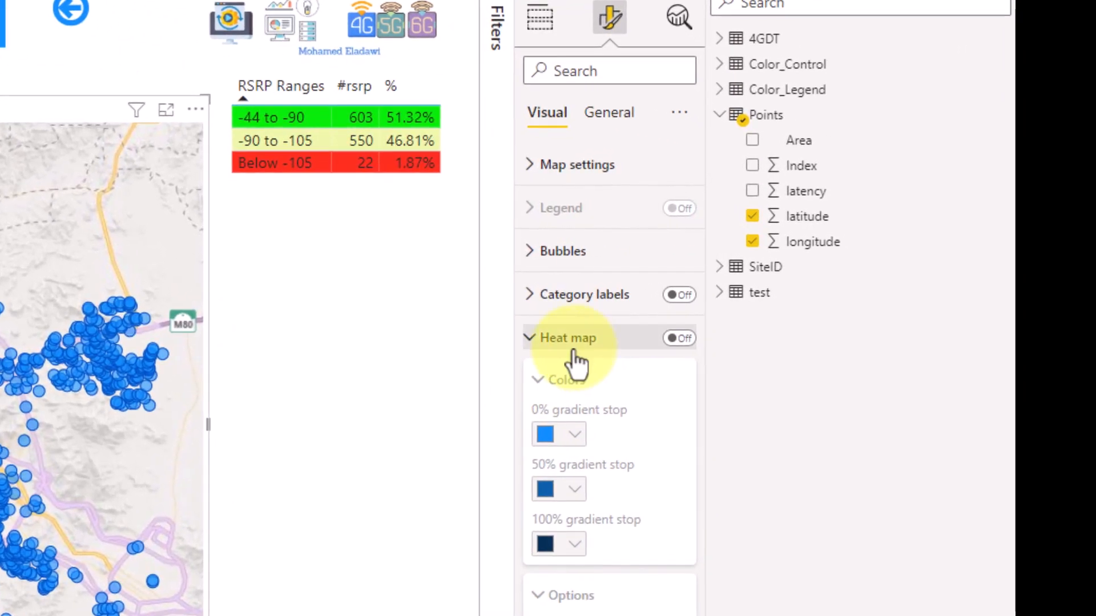
{"action": "left_click", "coordinate": [575, 352]}
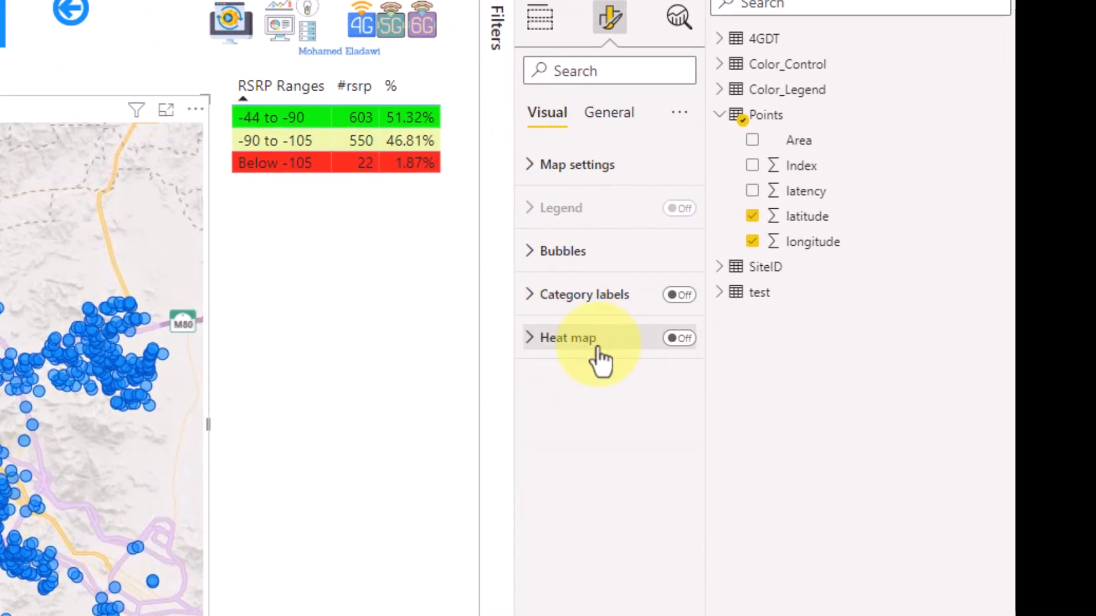
{"action": "left_click", "coordinate": [679, 338]}
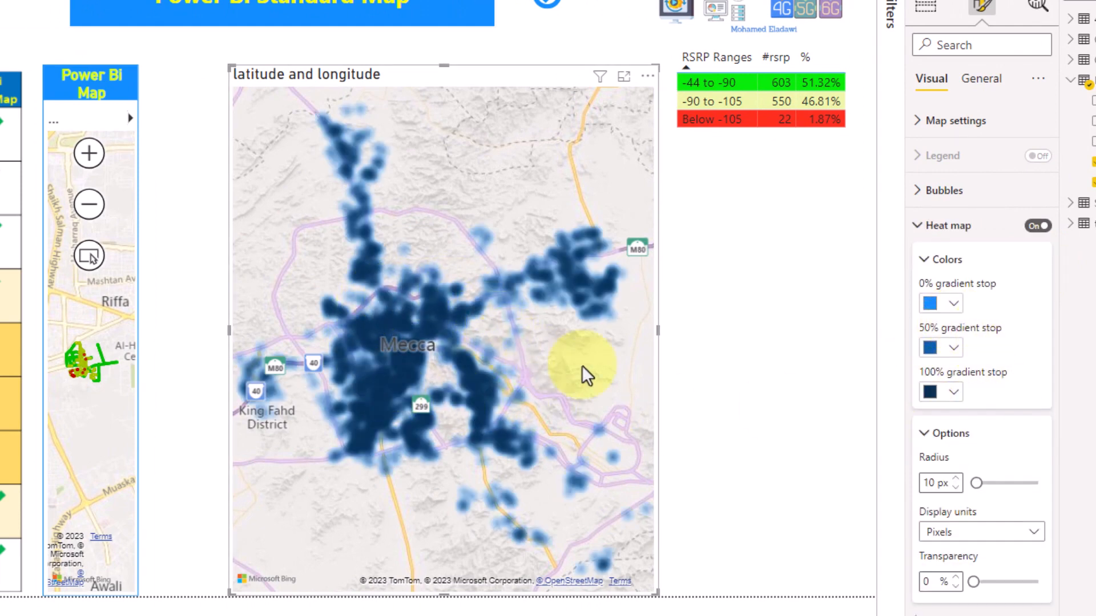
{"action": "left_click", "coordinate": [956, 439]}
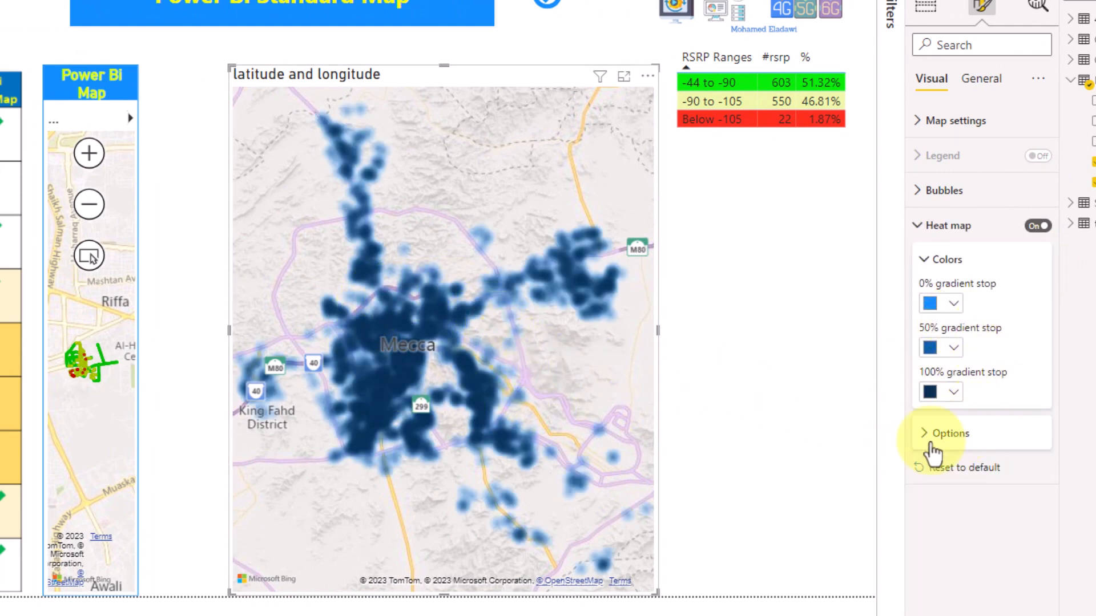
{"action": "left_click", "coordinate": [954, 441]}
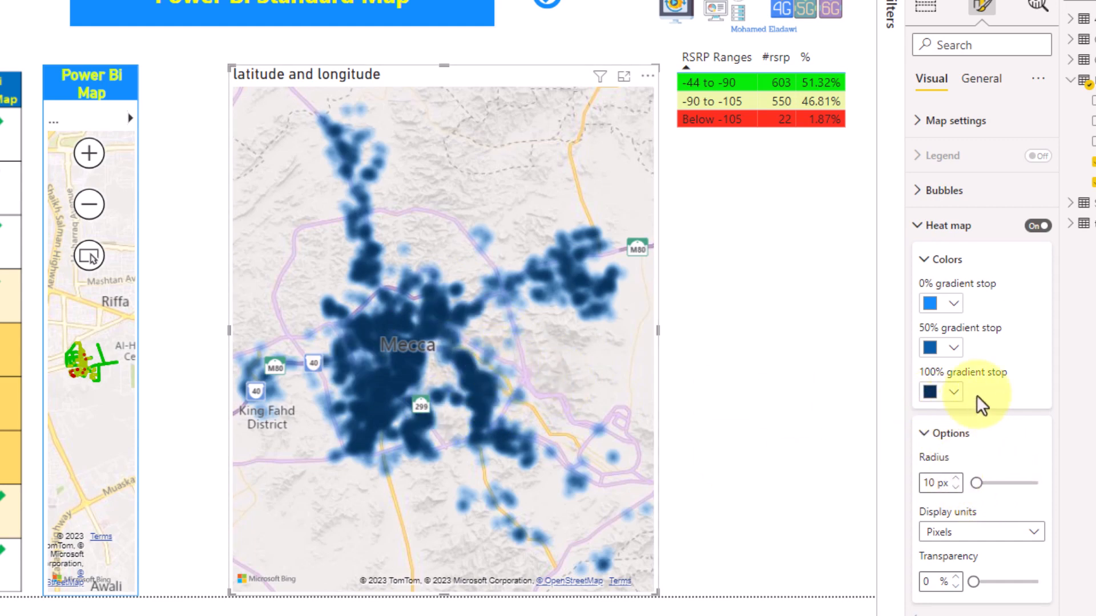
Step: Set the heat map's gradient stops to red at 100%, yellow at 50% and green at 0%
{"action": "left_click", "coordinate": [932, 391]}
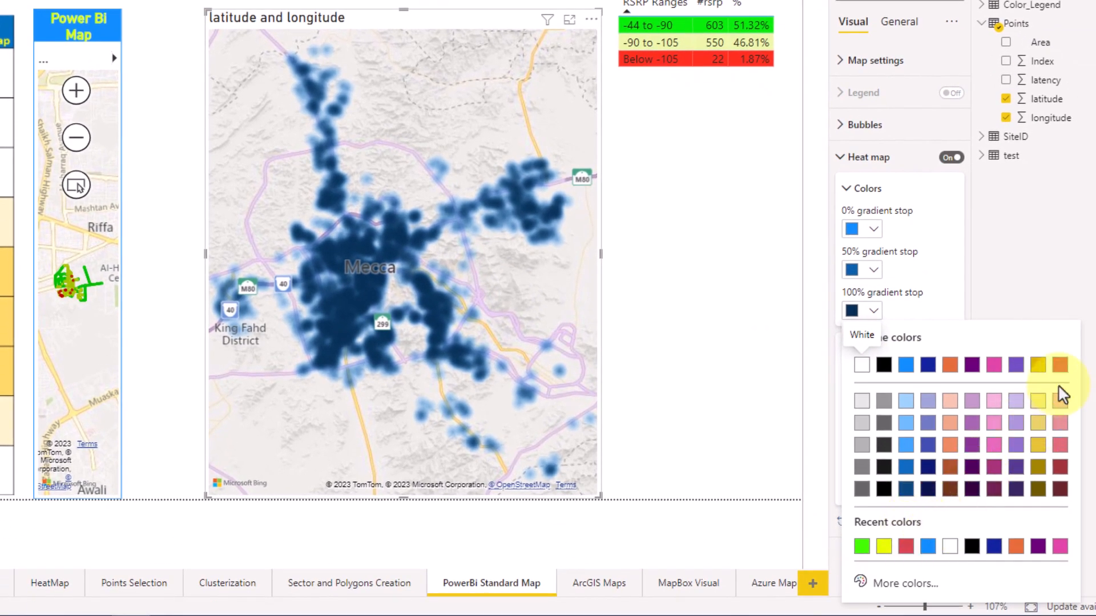
{"action": "left_click", "coordinate": [1059, 368]}
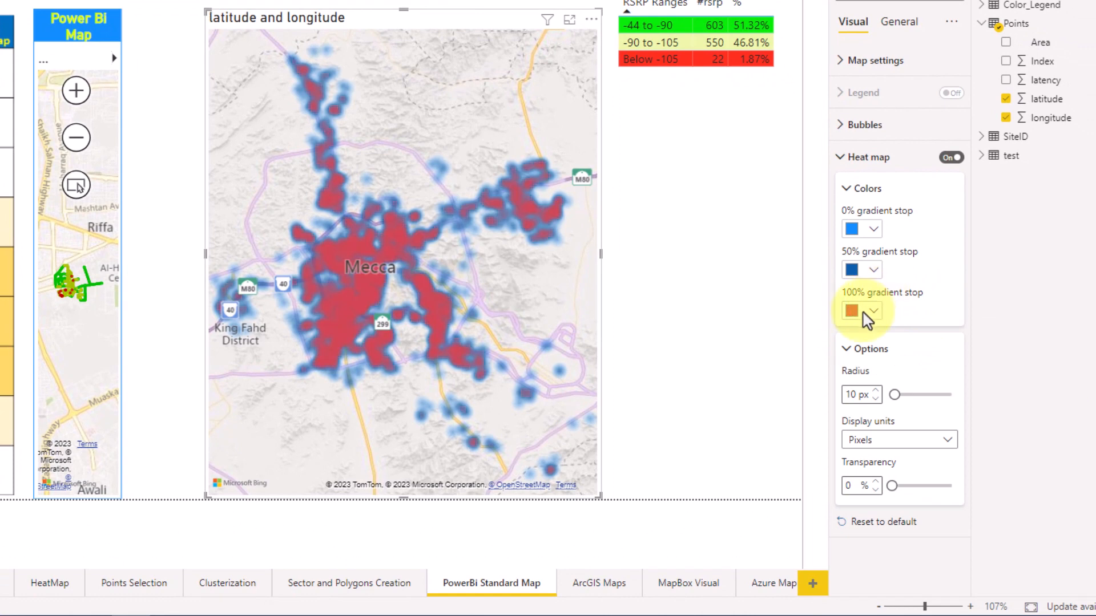
{"action": "left_click", "coordinate": [865, 275]}
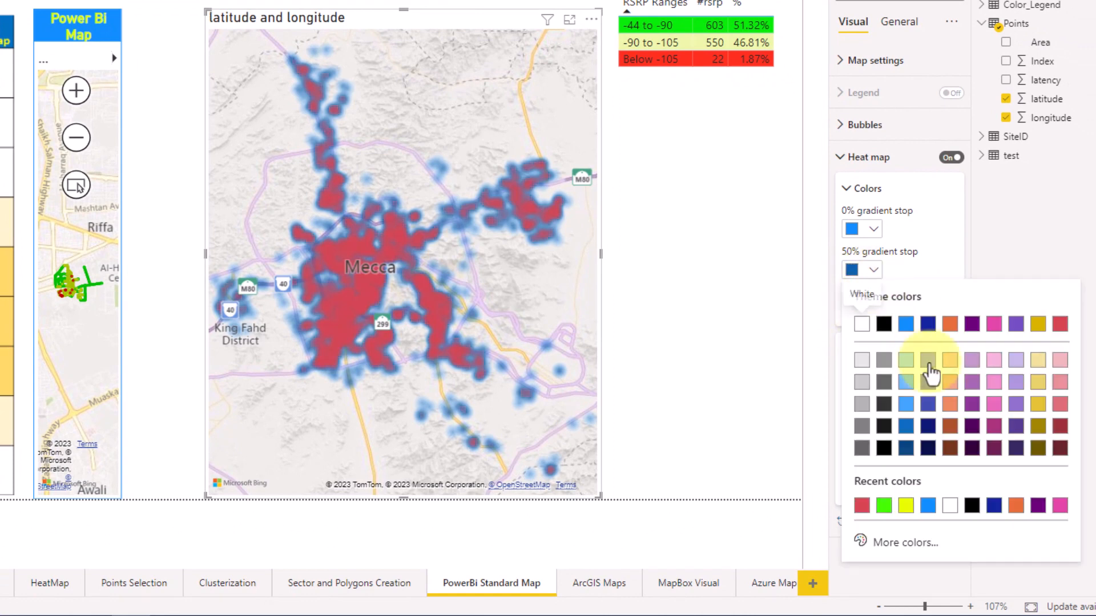
{"action": "left_click", "coordinate": [904, 506]}
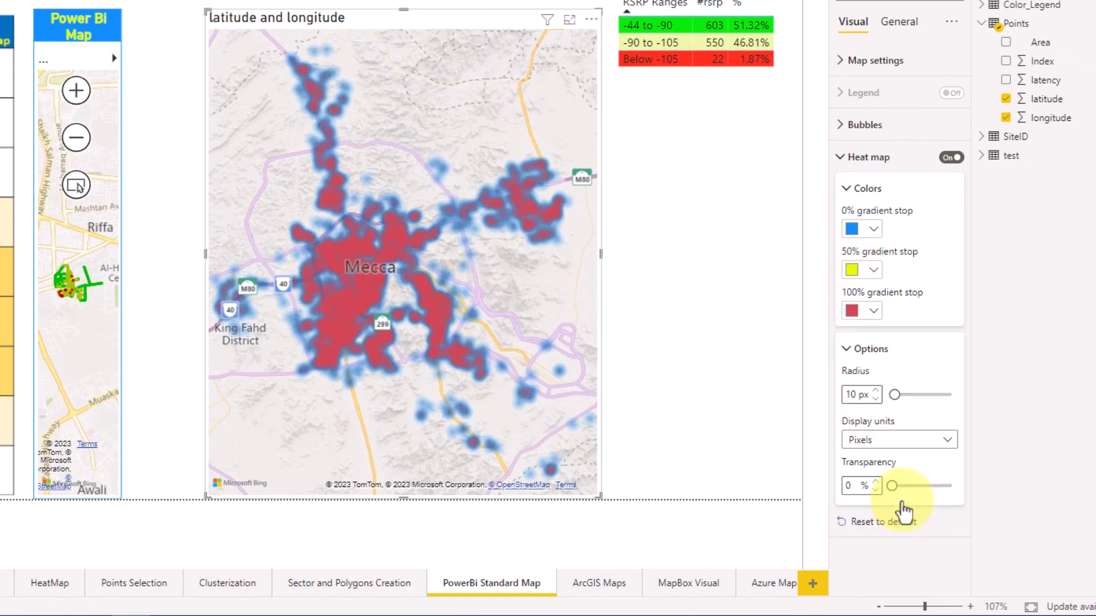
{"action": "left_click", "coordinate": [859, 230]}
{"action": "left_click", "coordinate": [901, 461]}
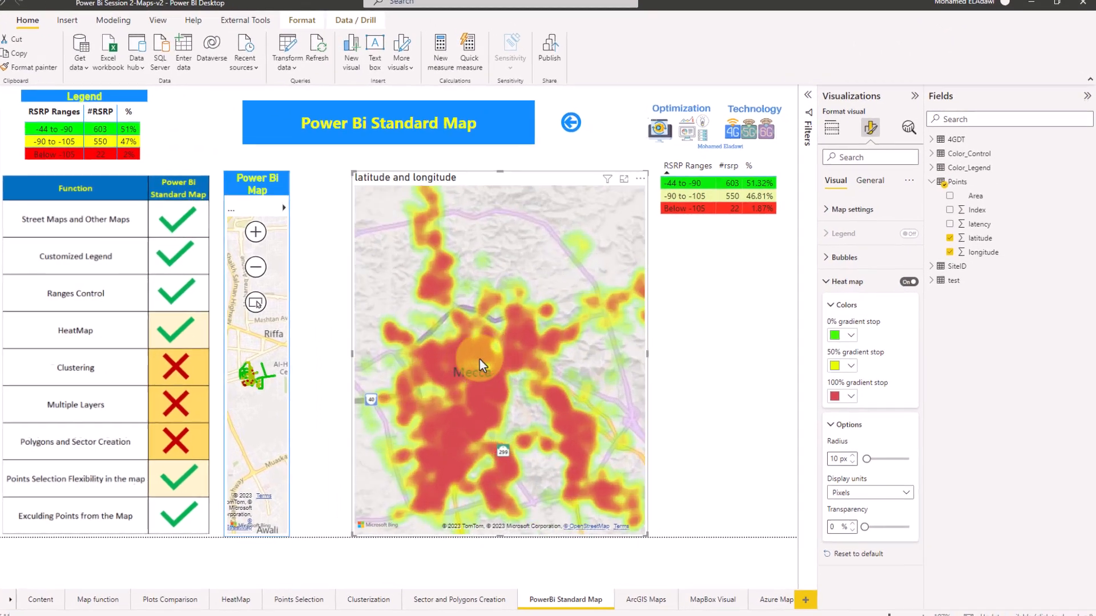
Step: Set the heat map's radius to 6 px
{"action": "scroll", "coordinate": [480, 358], "scroll_direction": "up", "scroll_amount": 3}
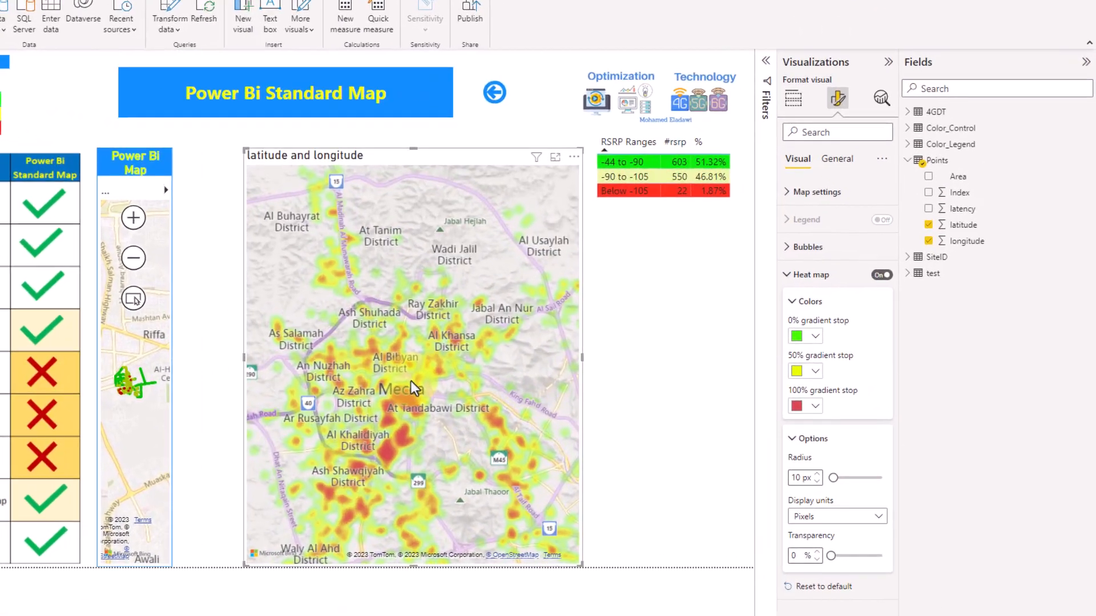
{"action": "left_click", "coordinate": [787, 96]}
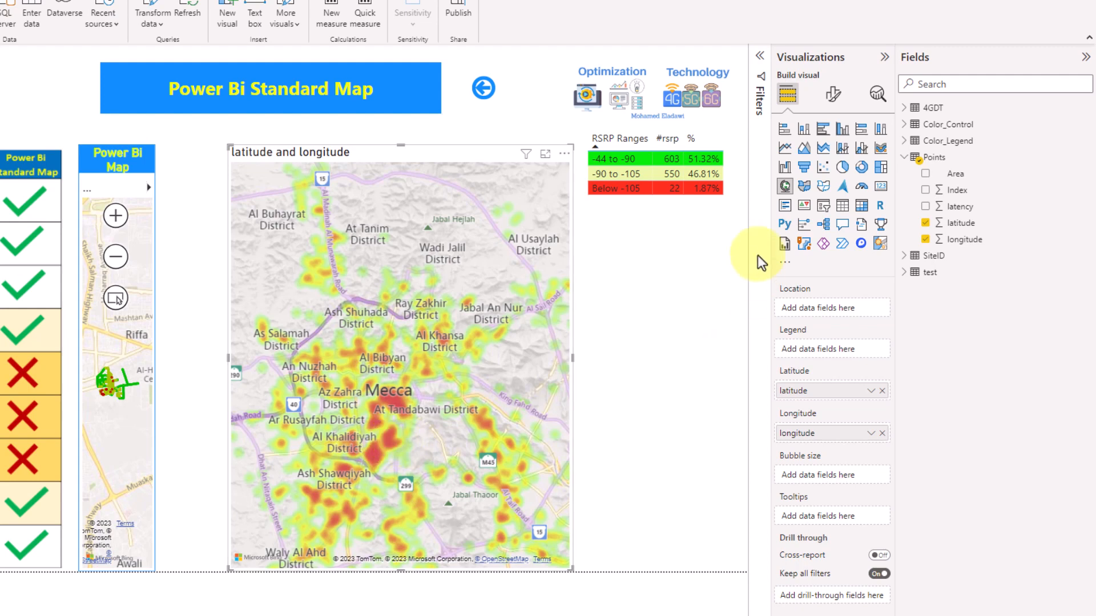
{"action": "left_click", "coordinate": [834, 97]}
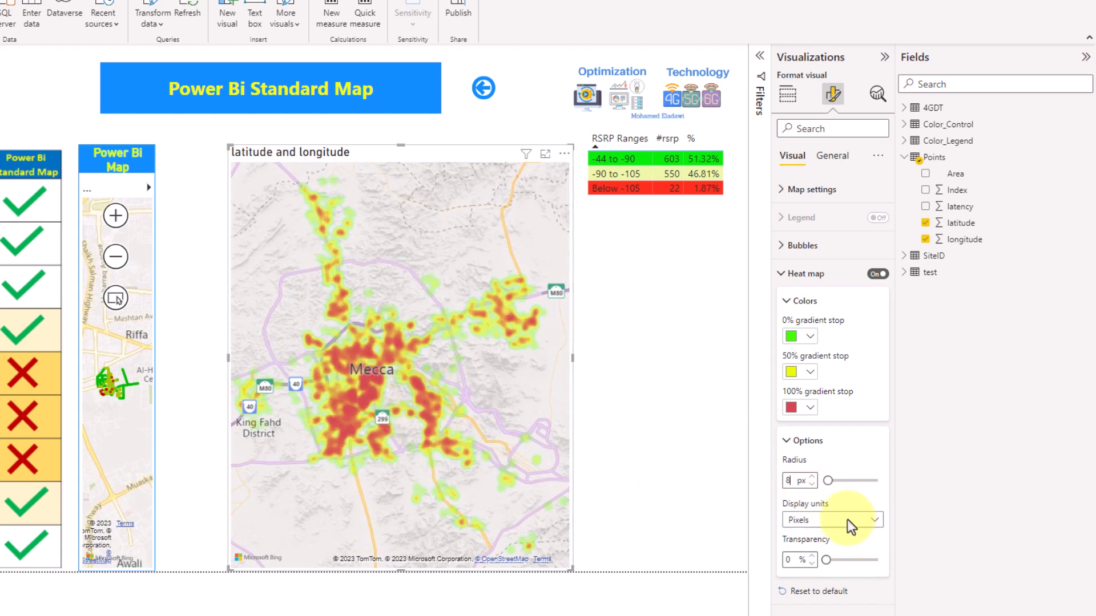
{"action": "left_click", "coordinate": [811, 485]}
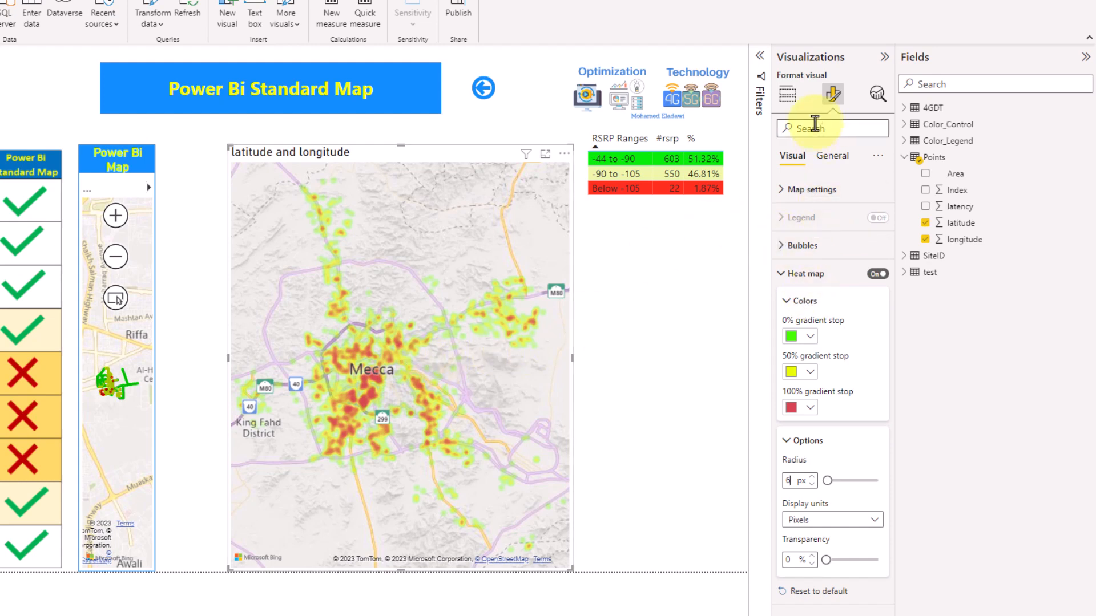
Step: Open the heat map visual's field assignments
{"action": "left_click", "coordinate": [788, 97]}
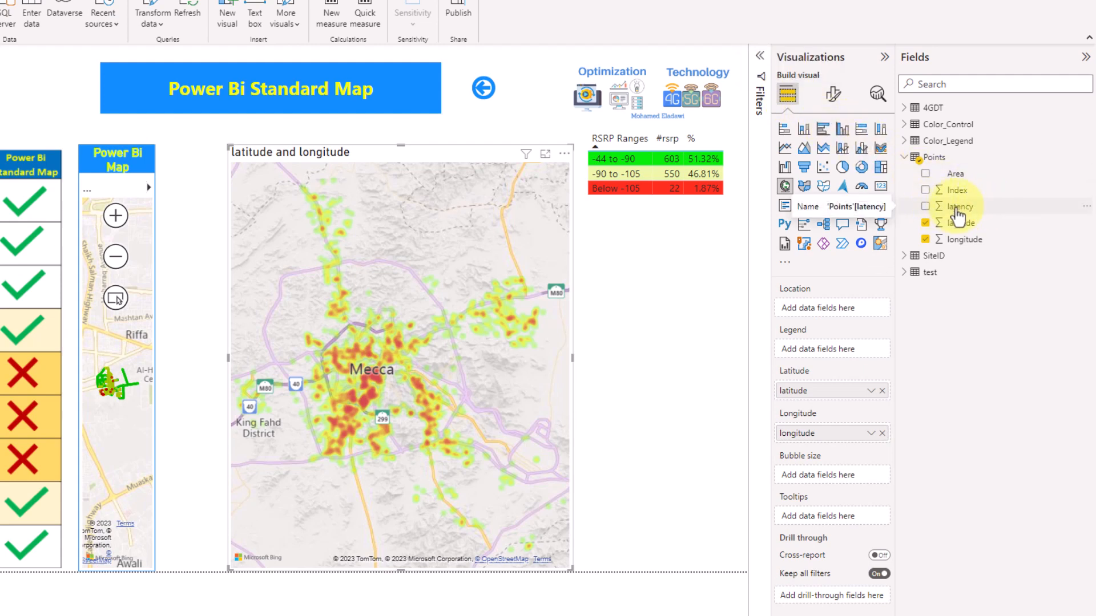
Step: Assign latency from the Points table as the Mecca heat map's bubble size and summarize it by Average
{"action": "left_click_drag", "start_coordinate": [963, 216], "coordinate": [844, 473]}
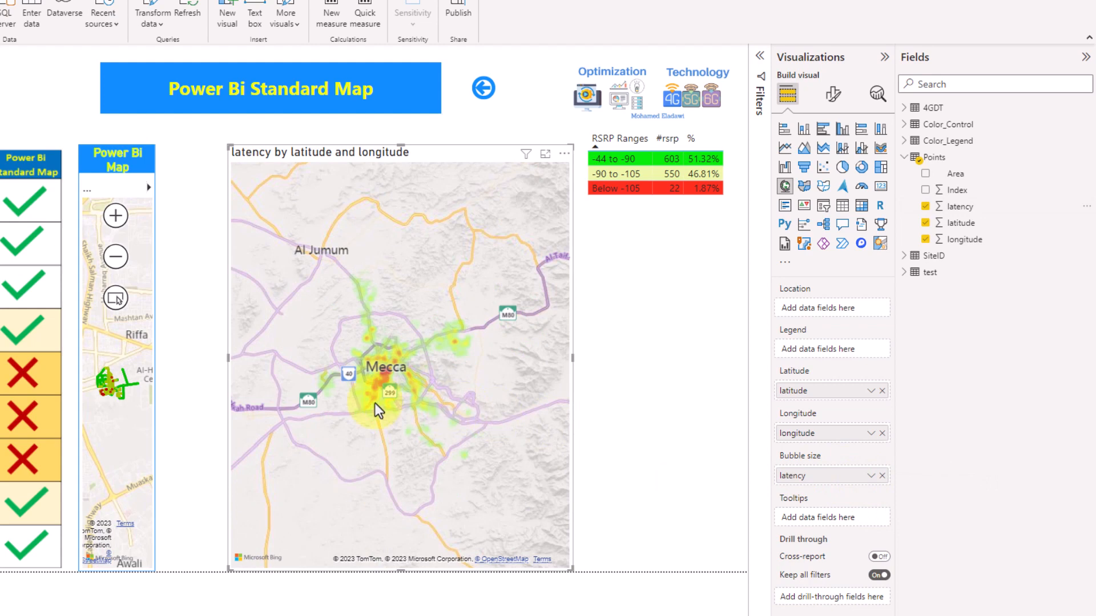
{"action": "scroll", "coordinate": [375, 403], "scroll_direction": "up", "scroll_amount": 2}
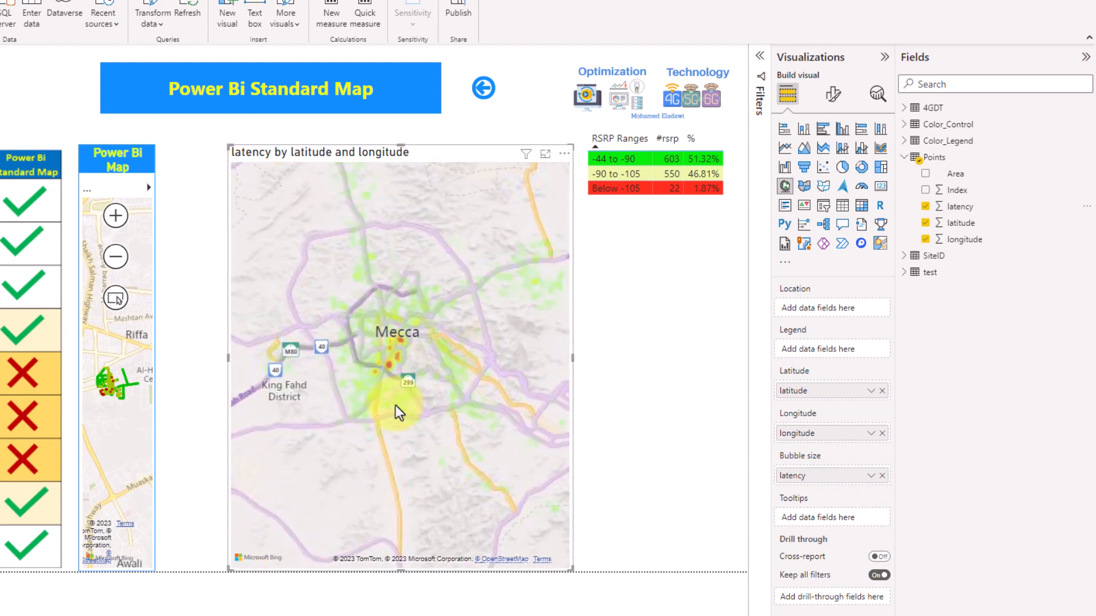
{"action": "left_click", "coordinate": [868, 479]}
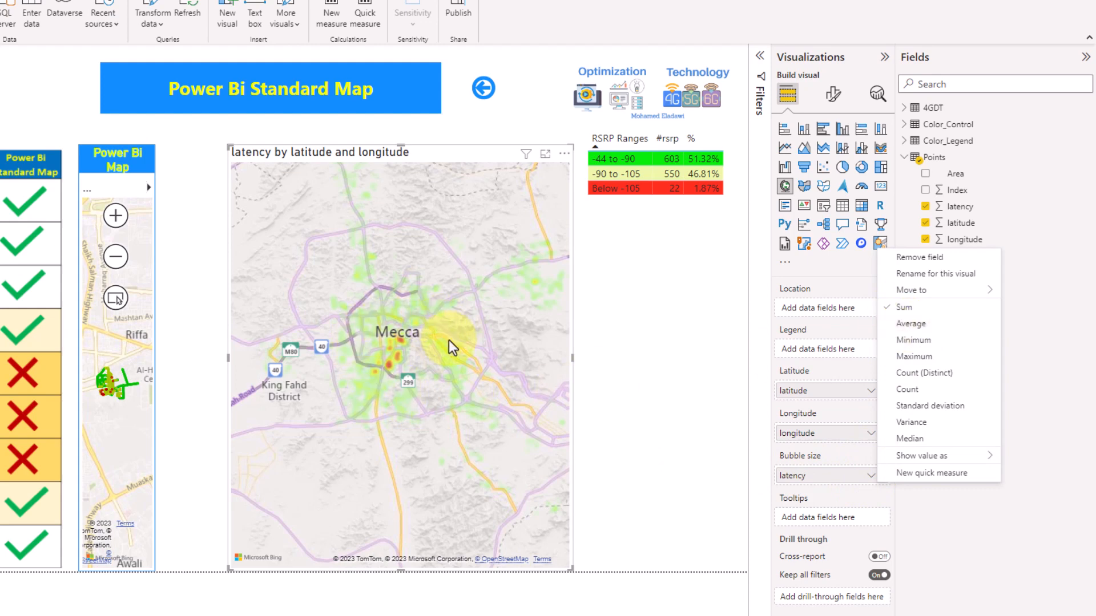
{"action": "left_click", "coordinate": [911, 323]}
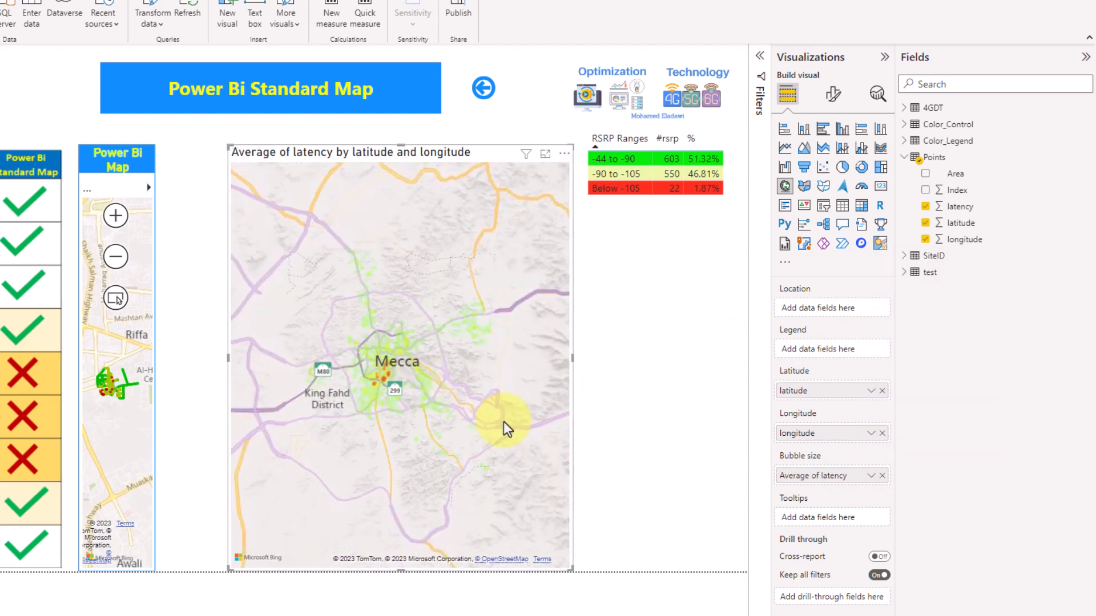
{"action": "scroll", "coordinate": [389, 378], "scroll_direction": "up", "scroll_amount": 3}
{"action": "scroll", "coordinate": [389, 383], "scroll_direction": "down", "scroll_amount": 2}
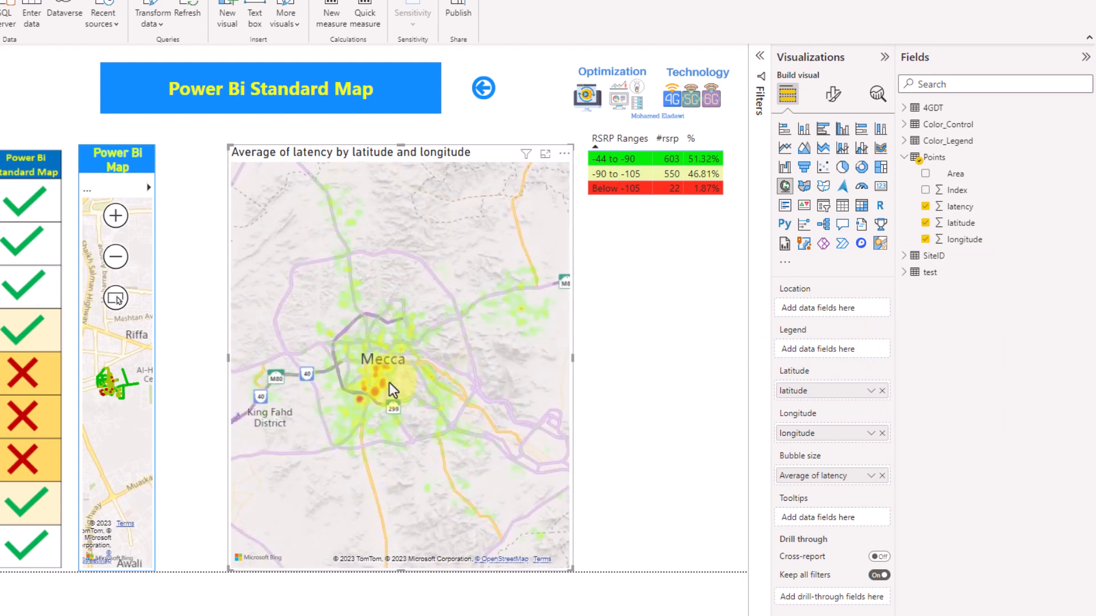
Step: Try the Maximum summarization for the heat map's latency bubble size, and switch it to Count
{"action": "left_click", "coordinate": [871, 478]}
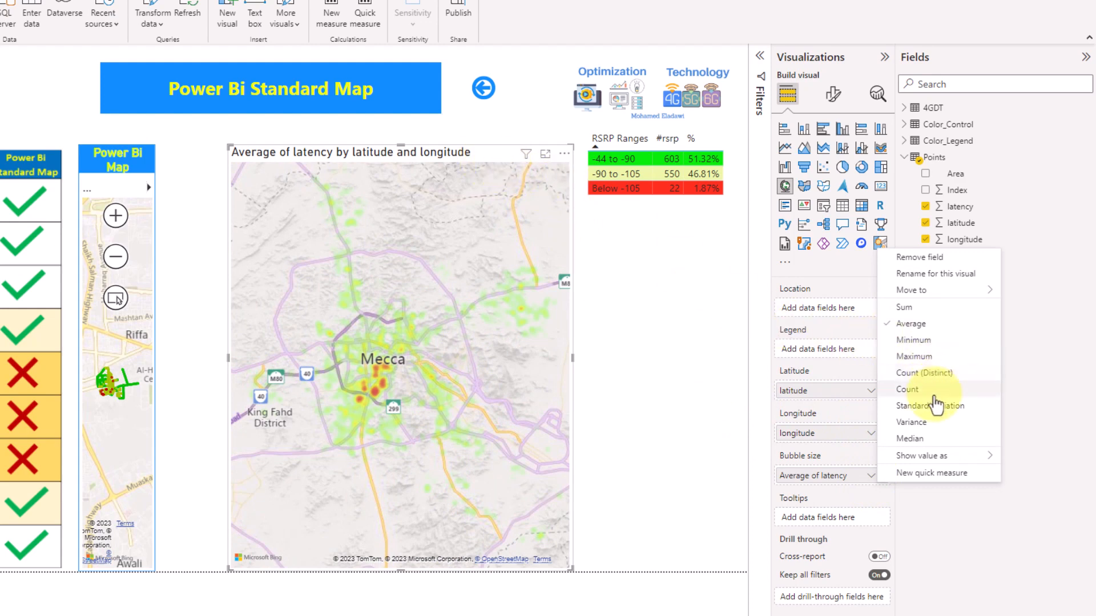
{"action": "left_click", "coordinate": [924, 357]}
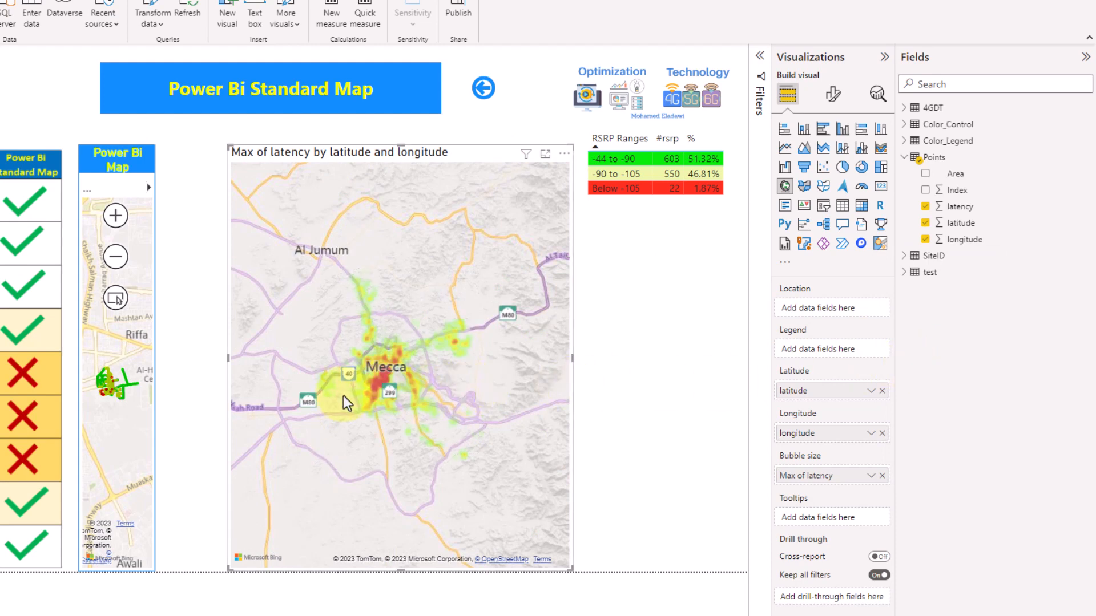
{"action": "left_click", "coordinate": [870, 476]}
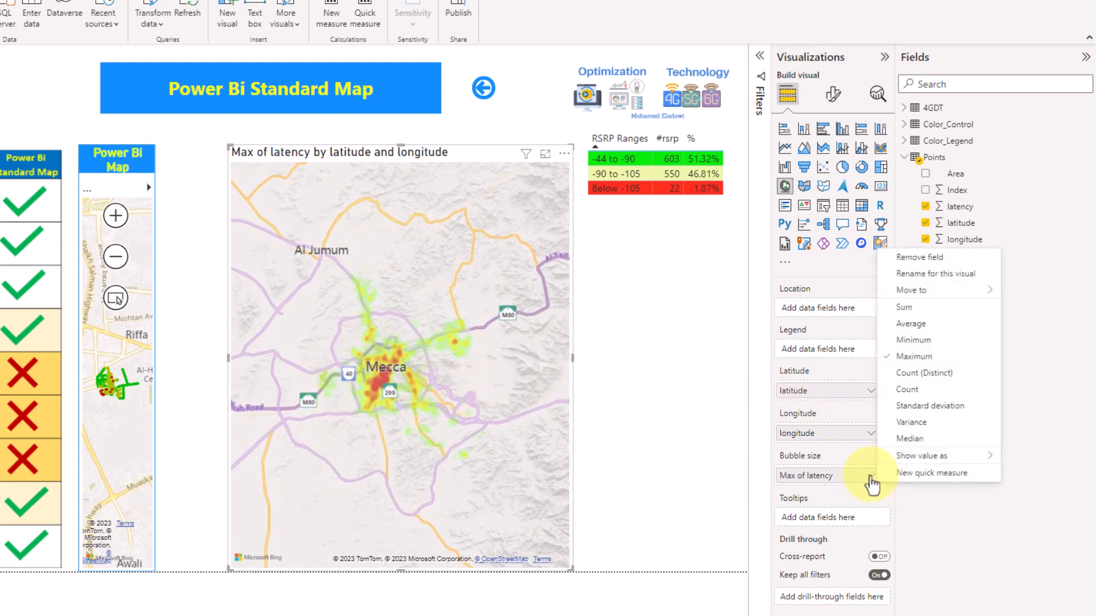
{"action": "left_click", "coordinate": [908, 392]}
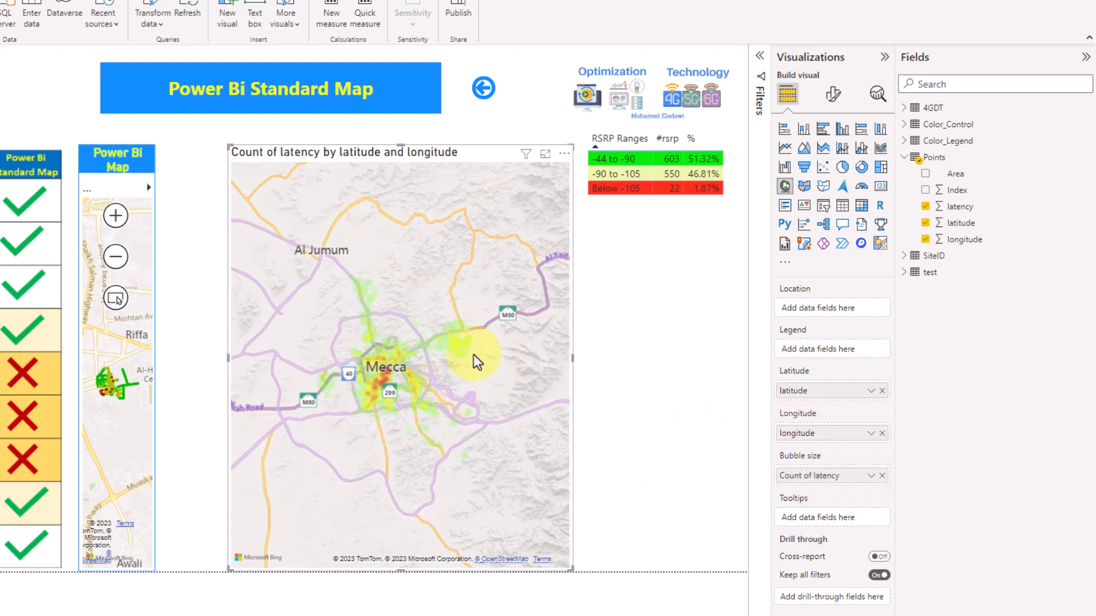
Step: Examine the heat map's format options and map settings, and how its hot spots render at different zoom levels
{"action": "left_click", "coordinate": [835, 94]}
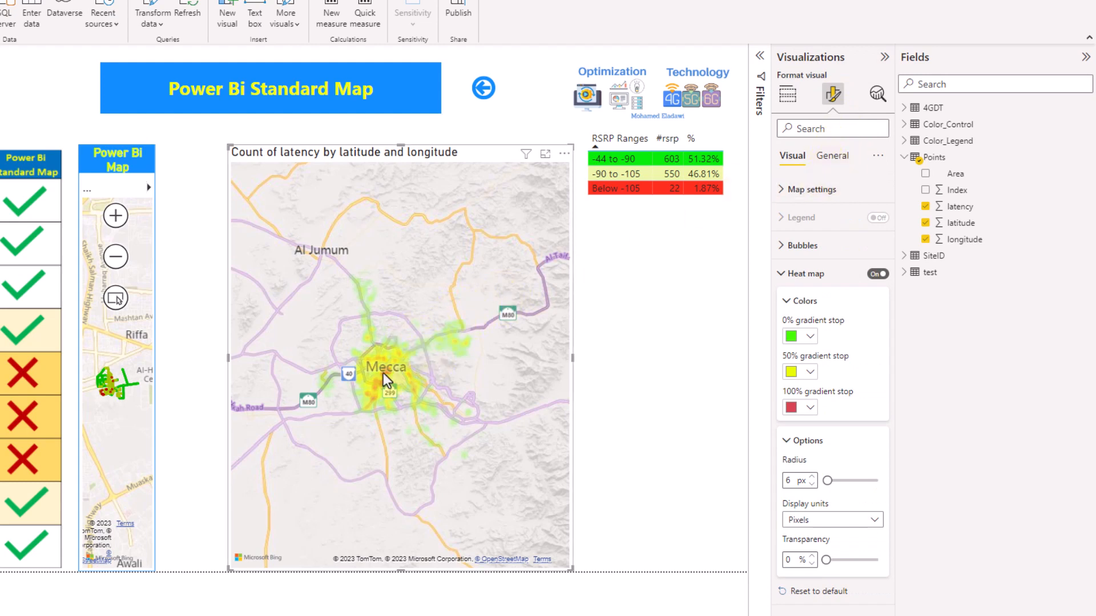
{"action": "left_click", "coordinate": [835, 195]}
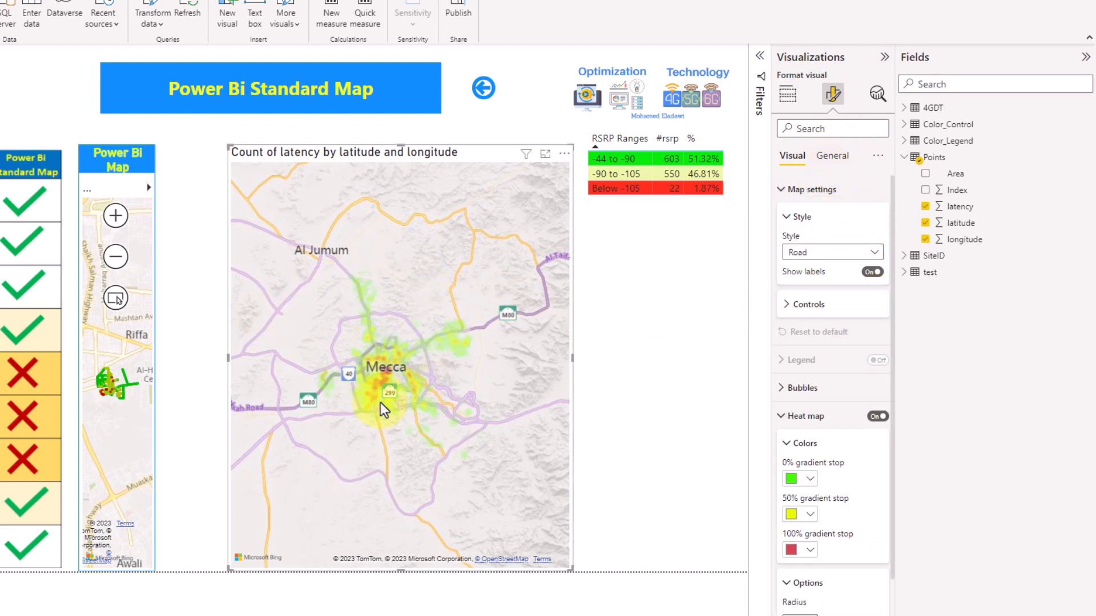
{"action": "scroll", "coordinate": [389, 382], "scroll_direction": "up", "scroll_amount": 3}
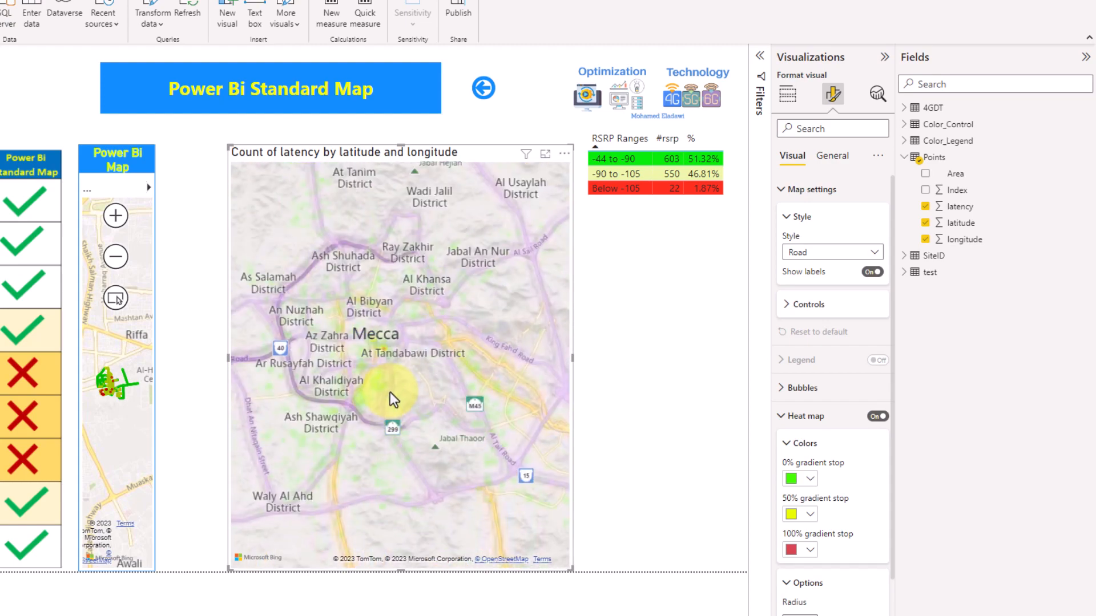
{"action": "scroll", "coordinate": [368, 401], "scroll_direction": "down", "scroll_amount": 3}
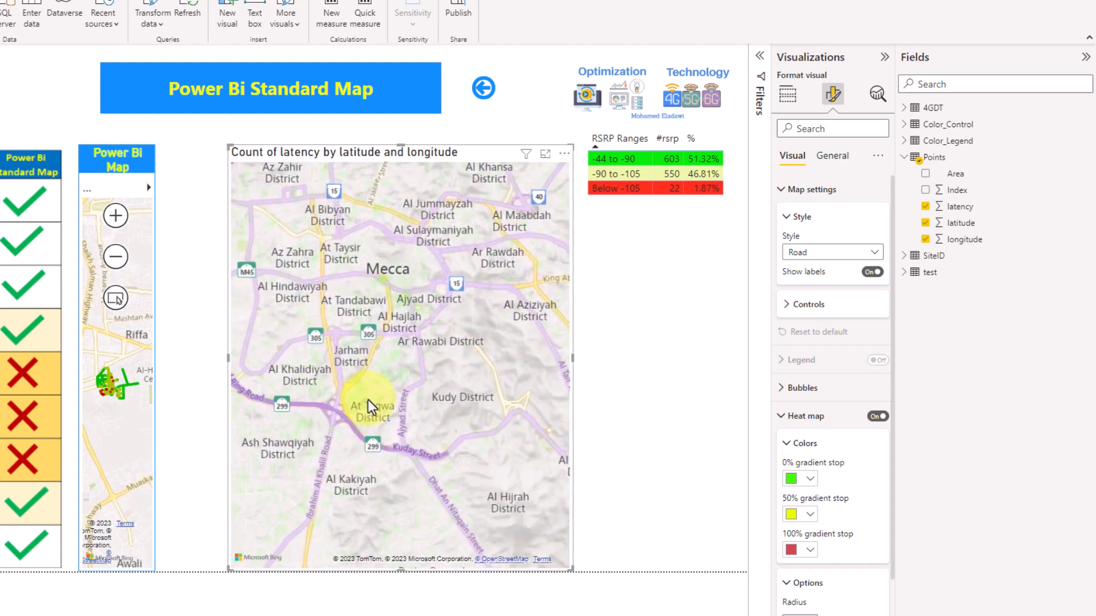
{"action": "scroll", "coordinate": [388, 380], "scroll_direction": "down", "scroll_amount": 2}
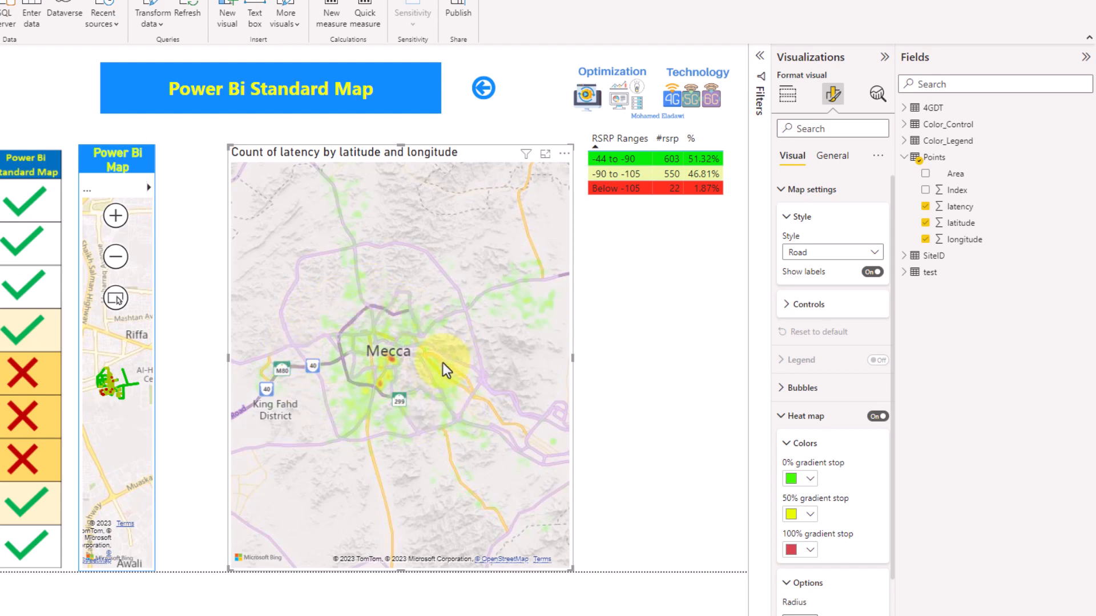
{"action": "scroll", "coordinate": [403, 388], "scroll_direction": "up", "scroll_amount": 3}
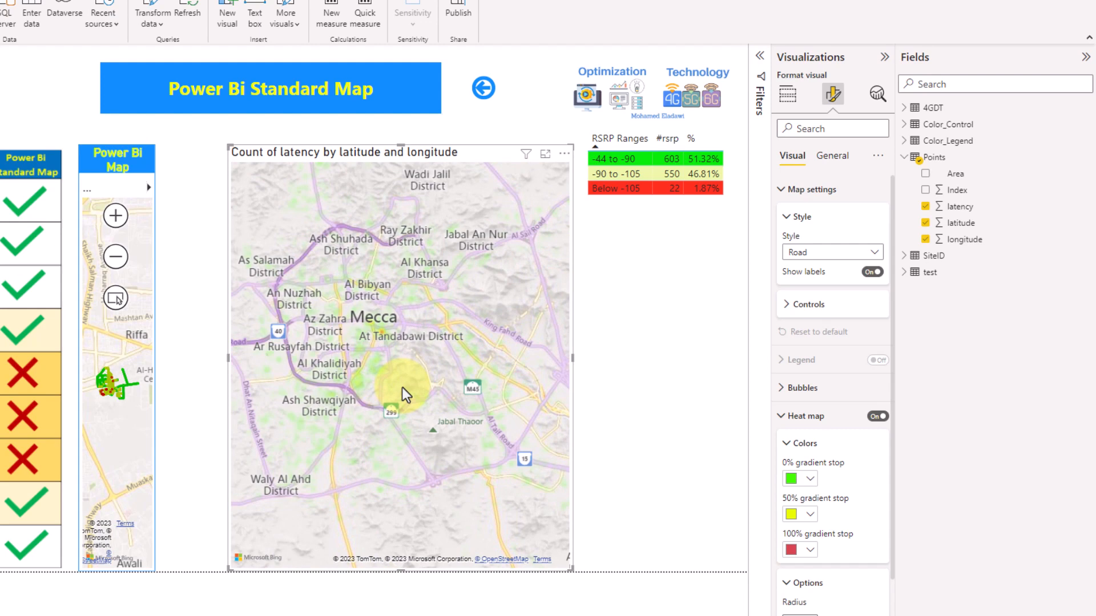
{"action": "left_click_drag", "start_coordinate": [403, 388], "coordinate": [302, 351]}
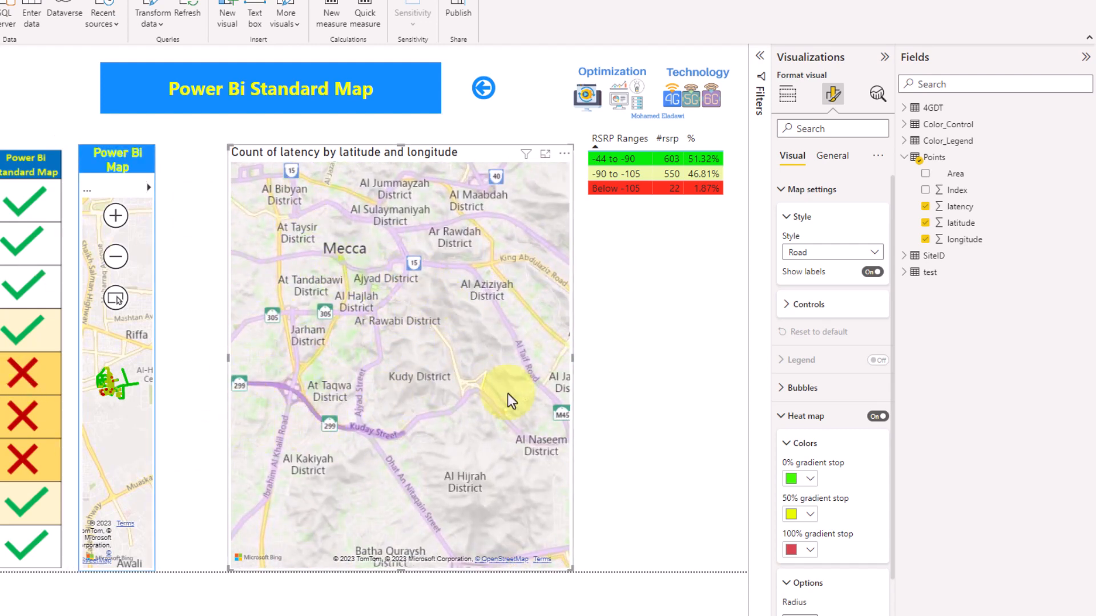
{"action": "left_click", "coordinate": [822, 310]}
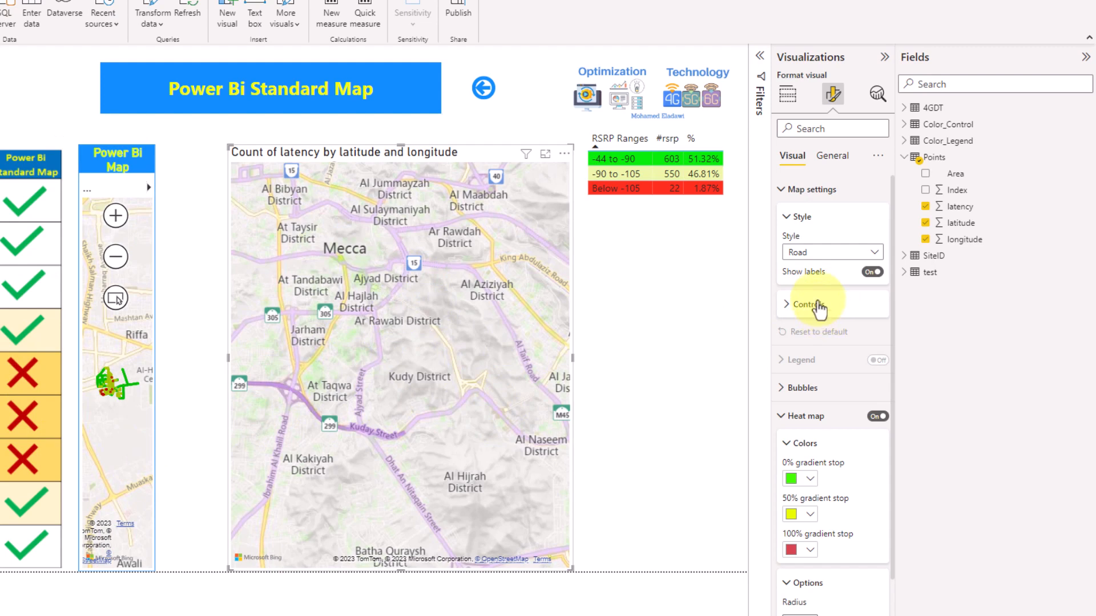
{"action": "left_click", "coordinate": [822, 190]}
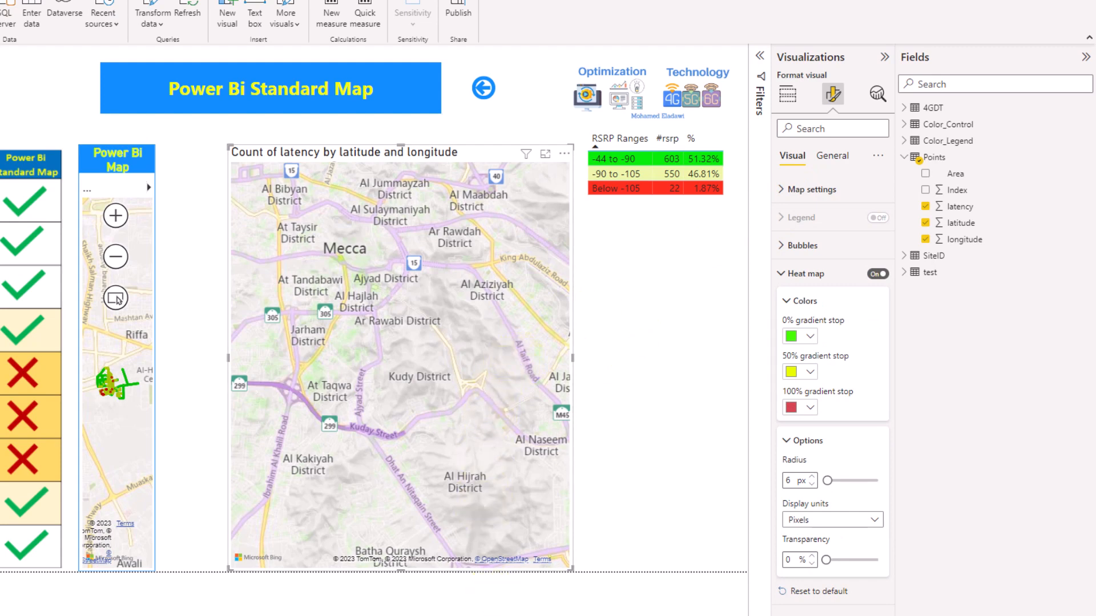
Step: Add an ArcGIS map visual to the ArcGIS Maps page and widen it to fill the space beside the existing map
{"action": "left_click", "coordinate": [525, 614]}
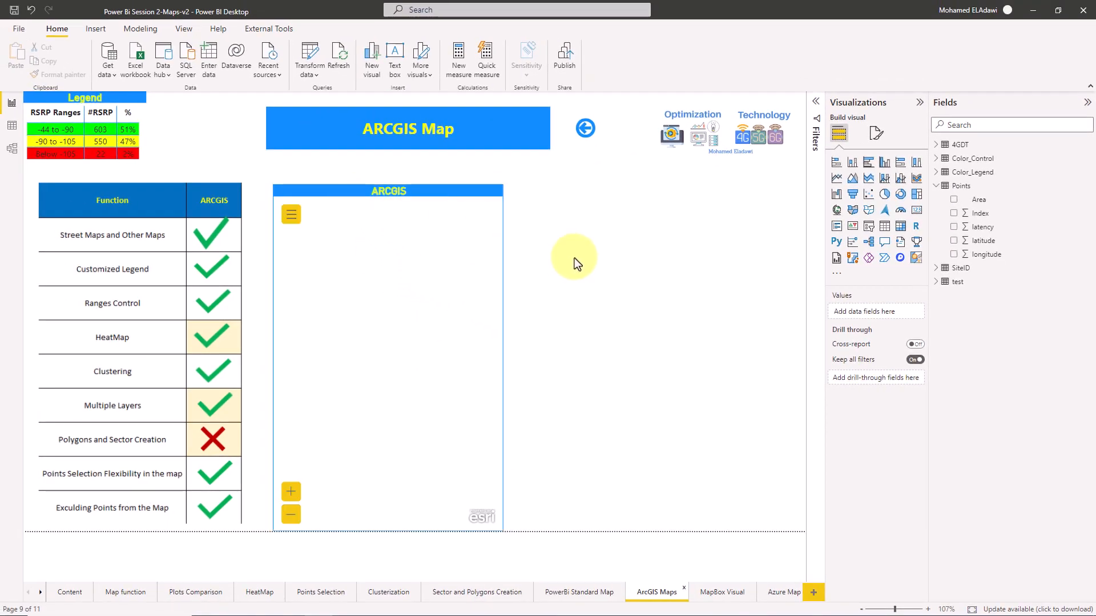
{"action": "left_click", "coordinate": [853, 260]}
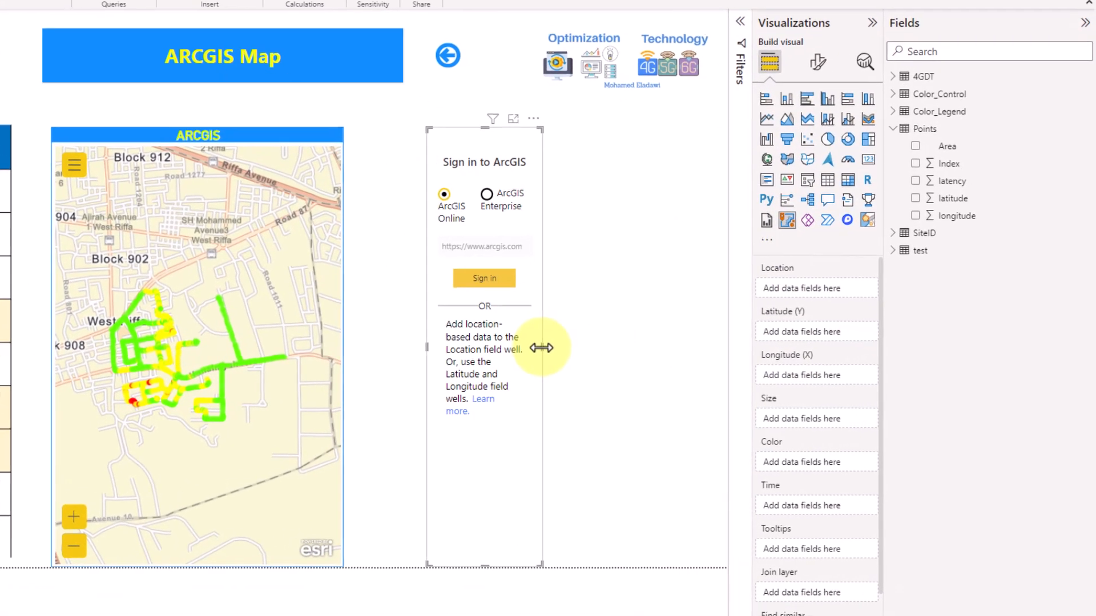
{"action": "left_click_drag", "start_coordinate": [660, 359], "coordinate": [830, 350]}
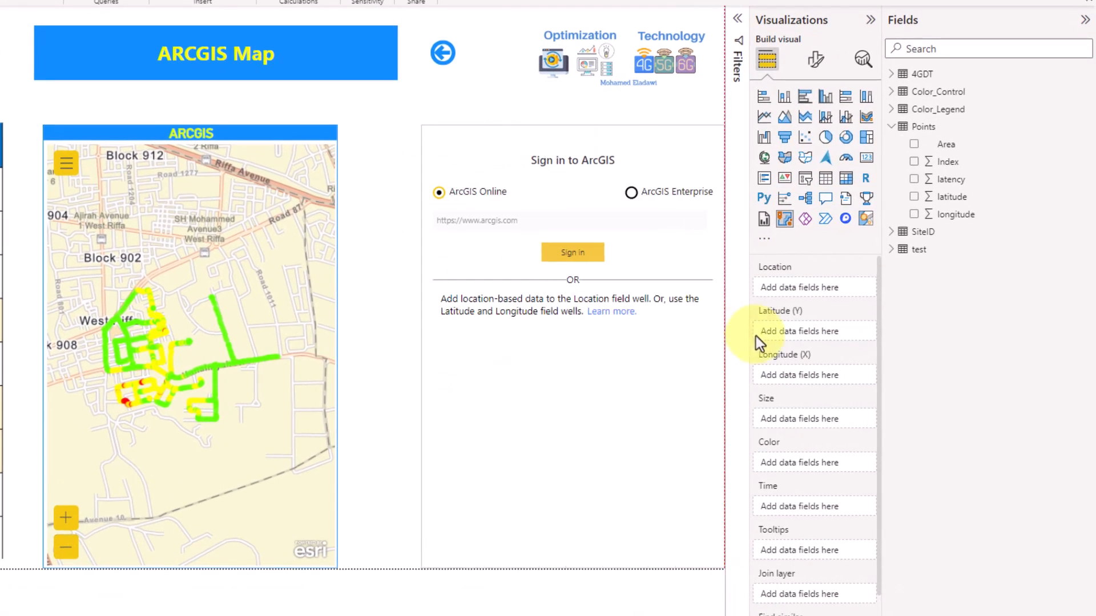
{"action": "left_click_drag", "start_coordinate": [756, 337], "coordinate": [755, 338]}
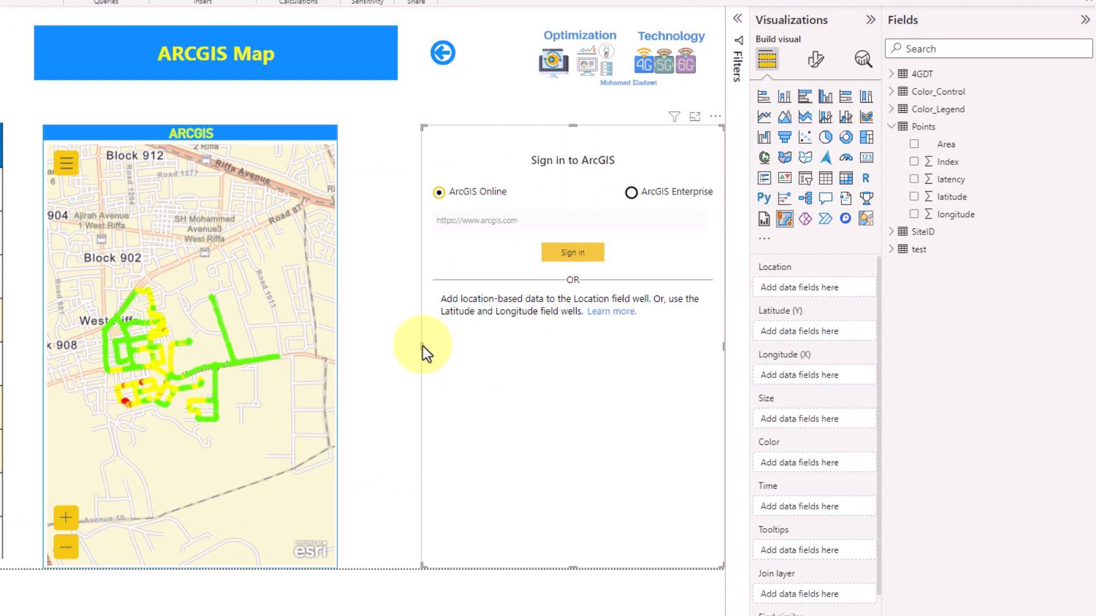
{"action": "left_click_drag", "start_coordinate": [423, 347], "coordinate": [375, 345]}
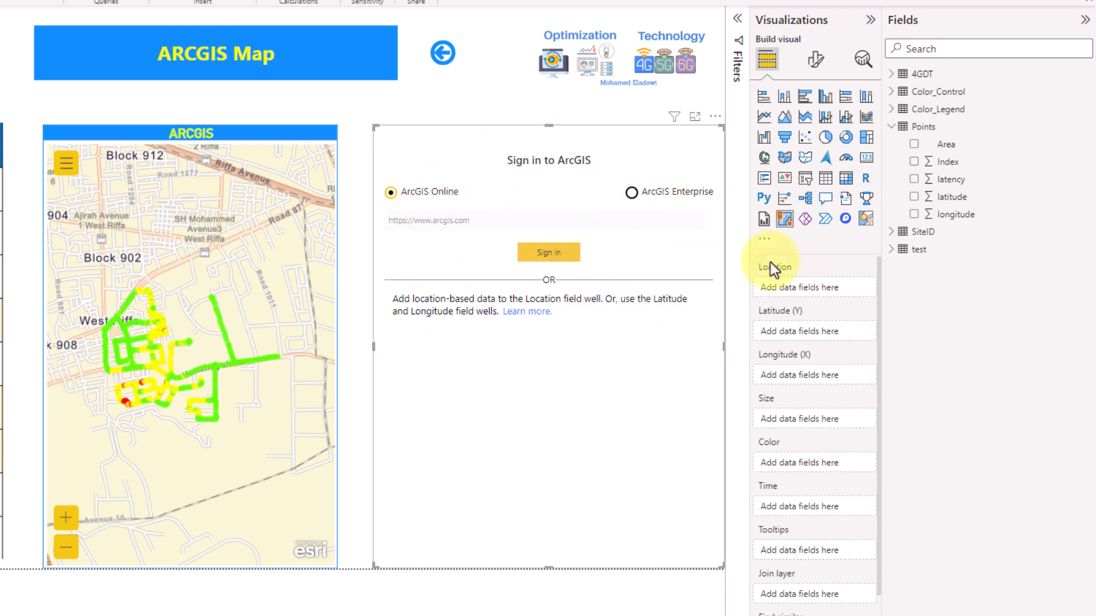
Step: Expand the 4GDT table and review its fields, the new ArcGIS visual's field wells and its format categories
{"action": "left_click", "coordinate": [894, 128]}
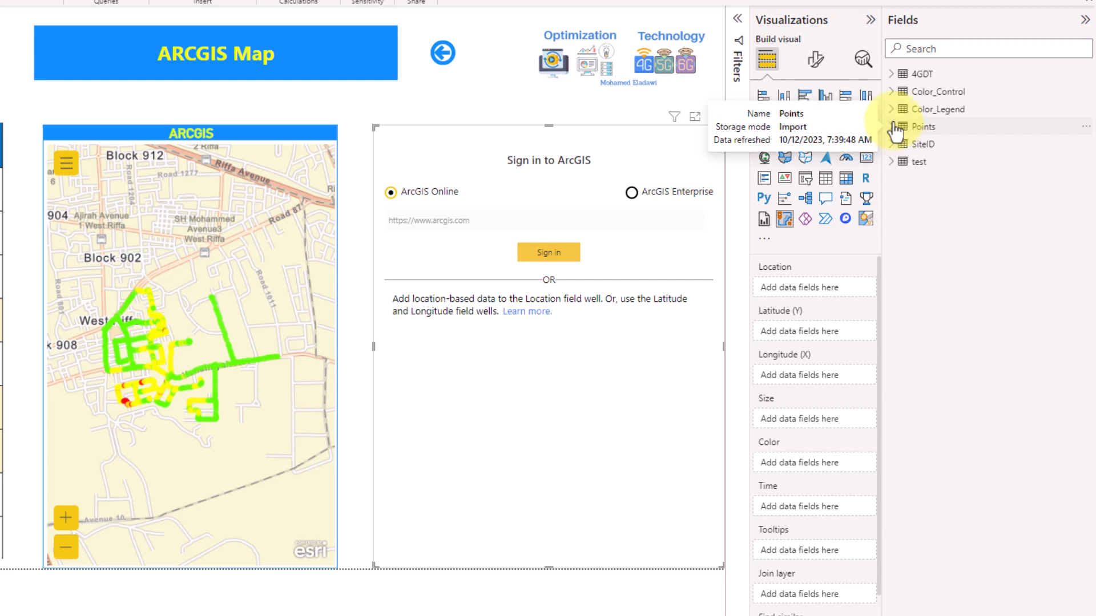
{"action": "left_click", "coordinate": [894, 75]}
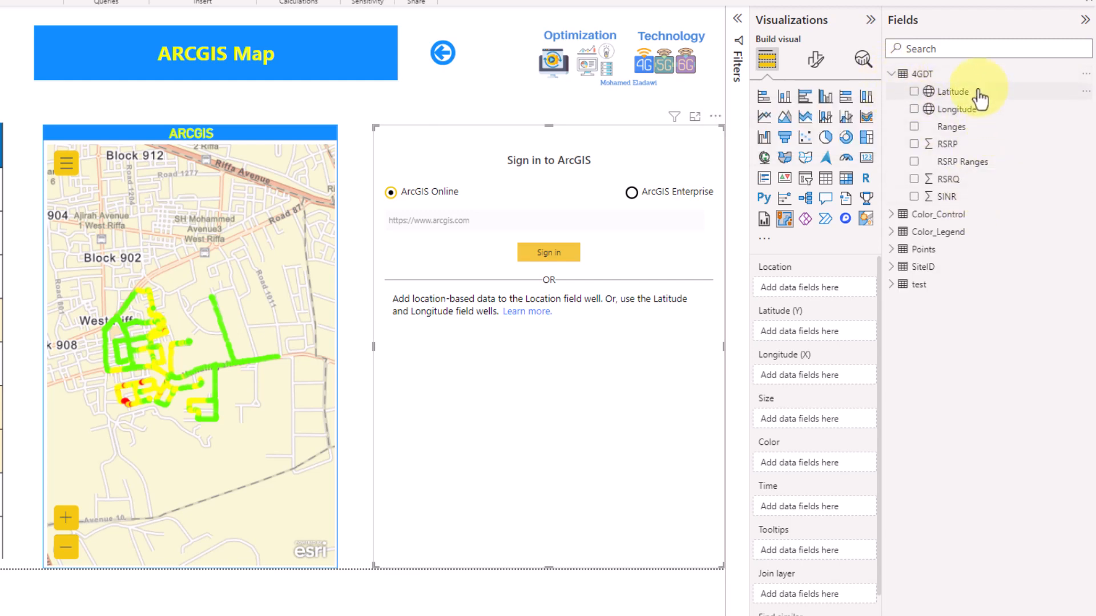
{"action": "left_click_drag", "start_coordinate": [972, 108], "coordinate": [883, 337]}
{"action": "left_click_drag", "start_coordinate": [820, 347], "coordinate": [920, 282]}
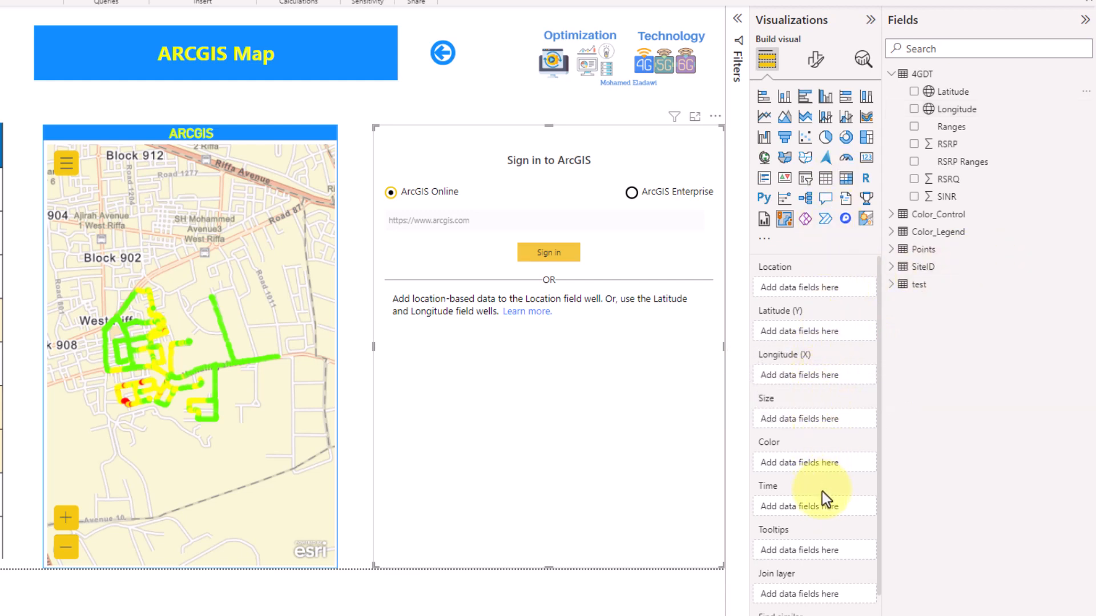
{"action": "scroll", "coordinate": [820, 582], "scroll_direction": "down", "scroll_amount": 3}
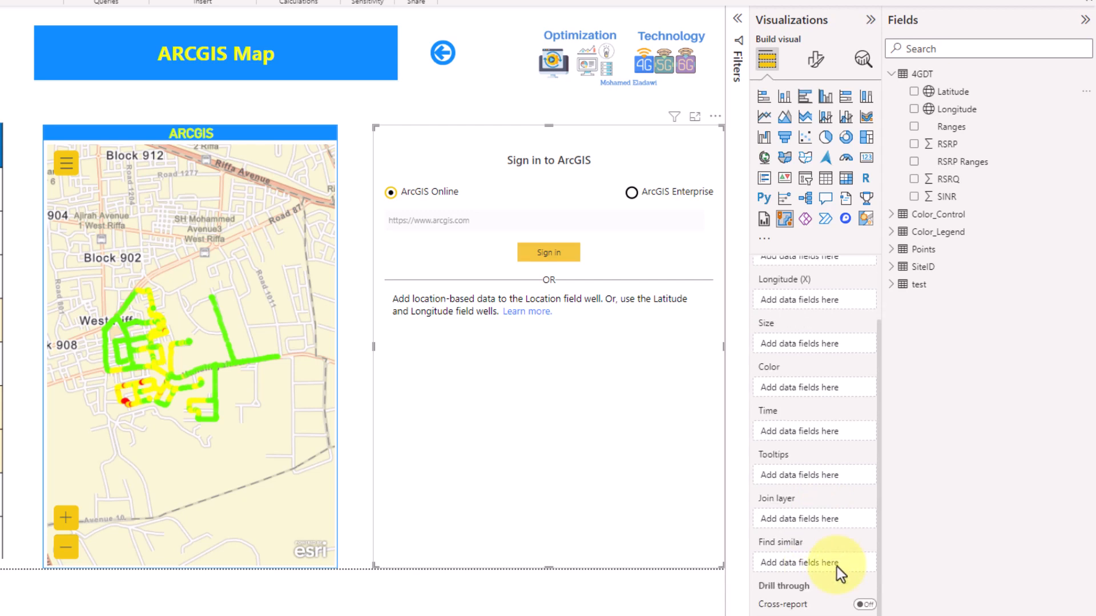
{"action": "scroll", "coordinate": [837, 567], "scroll_direction": "up", "scroll_amount": 3}
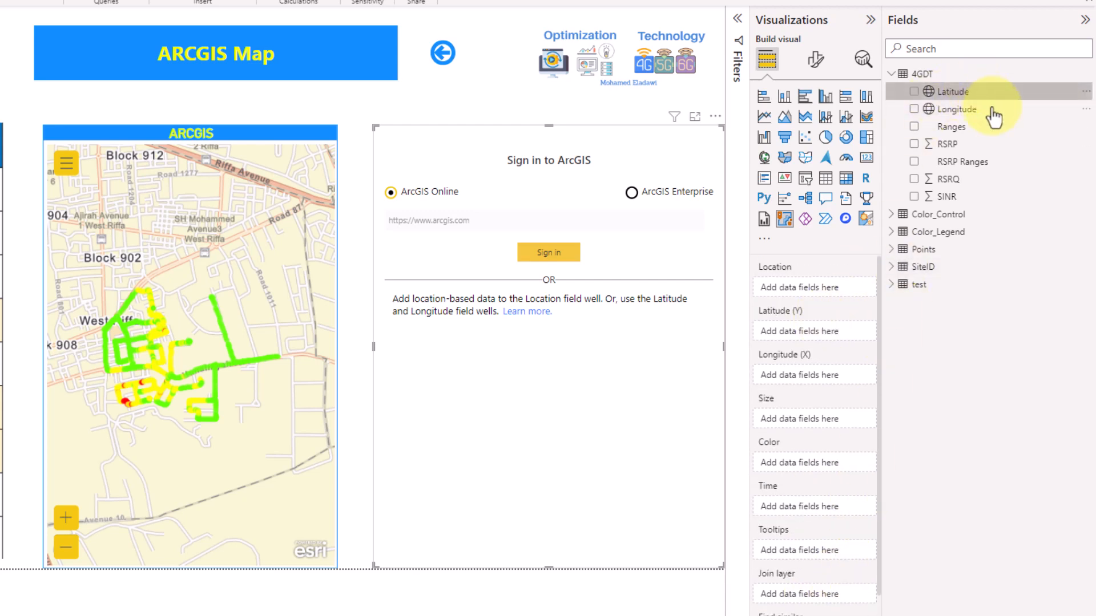
{"action": "left_click", "coordinate": [820, 63]}
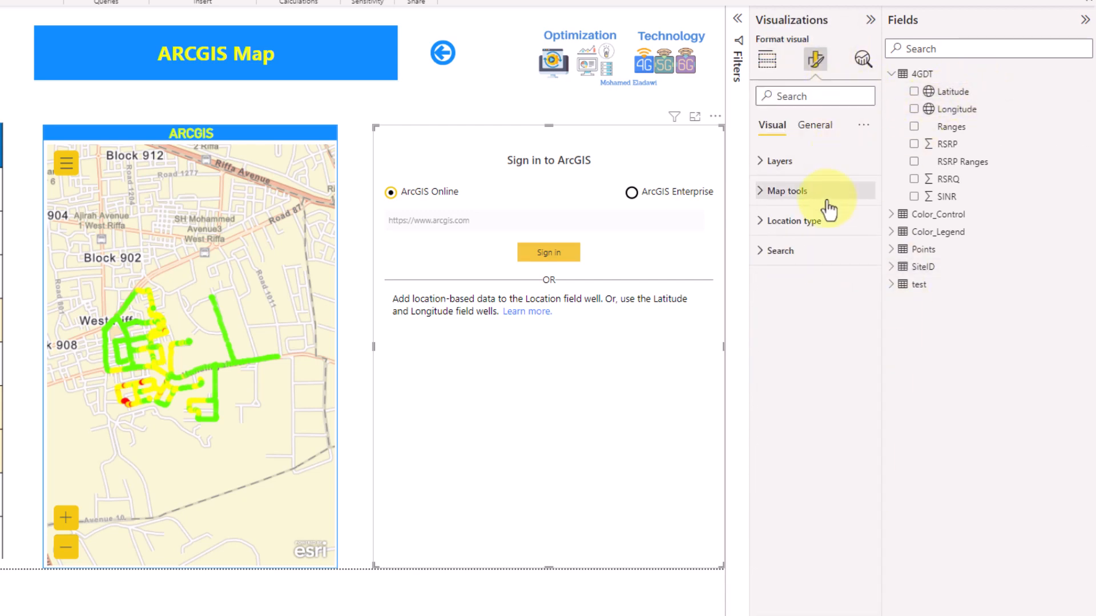
{"action": "left_click", "coordinate": [774, 64]}
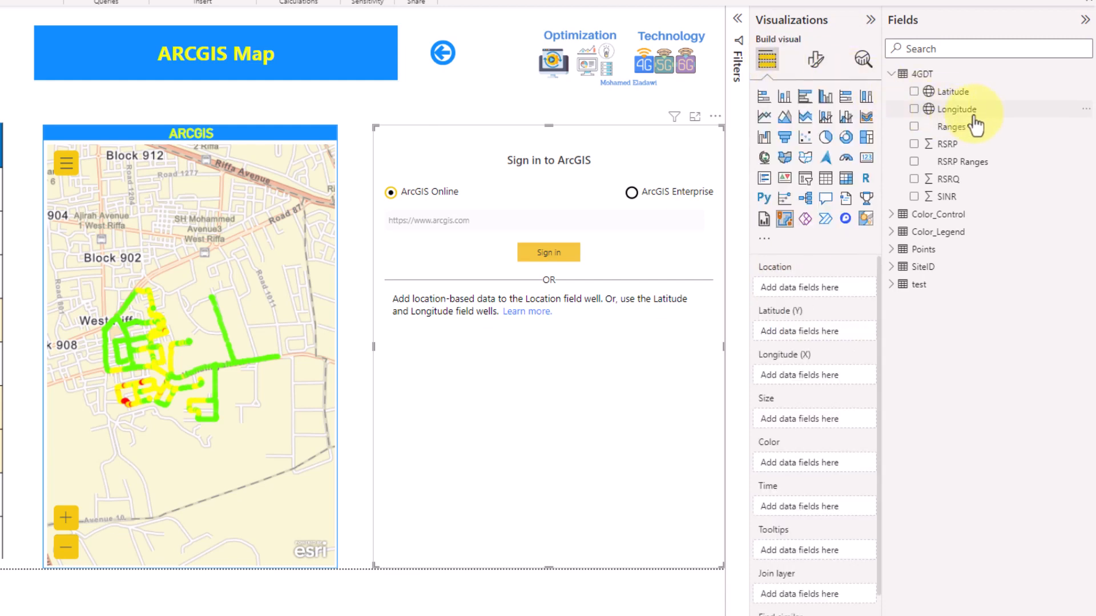
Step: Plot the 4GDT points on the ArcGIS map using Longitude and Latitude, and color them by RSRP Ranges
{"action": "left_click_drag", "start_coordinate": [959, 110], "coordinate": [828, 373]}
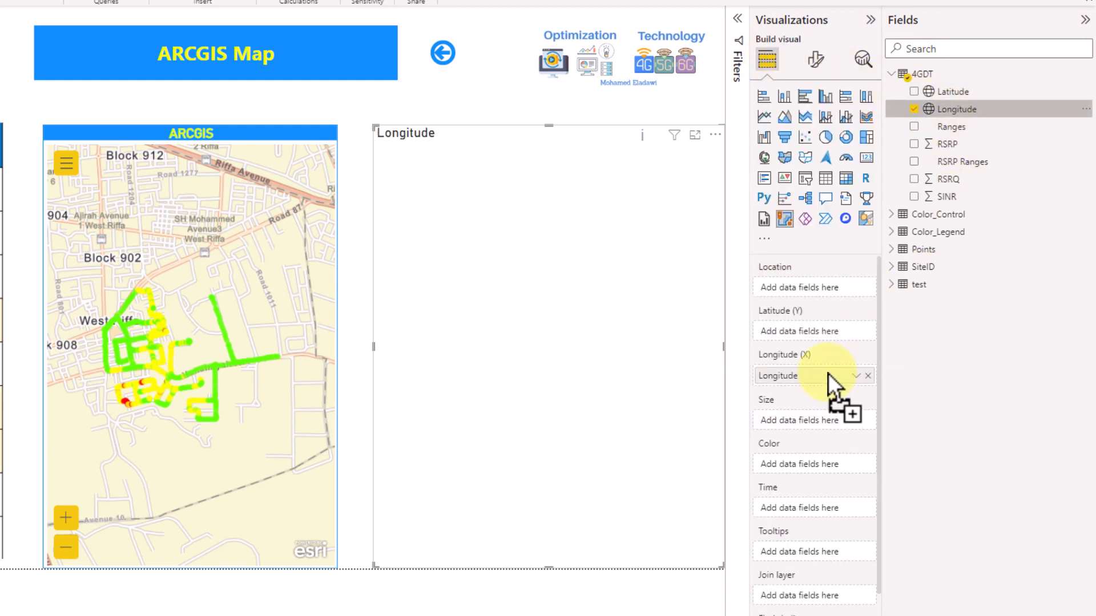
{"action": "left_click_drag", "start_coordinate": [952, 93], "coordinate": [813, 333]}
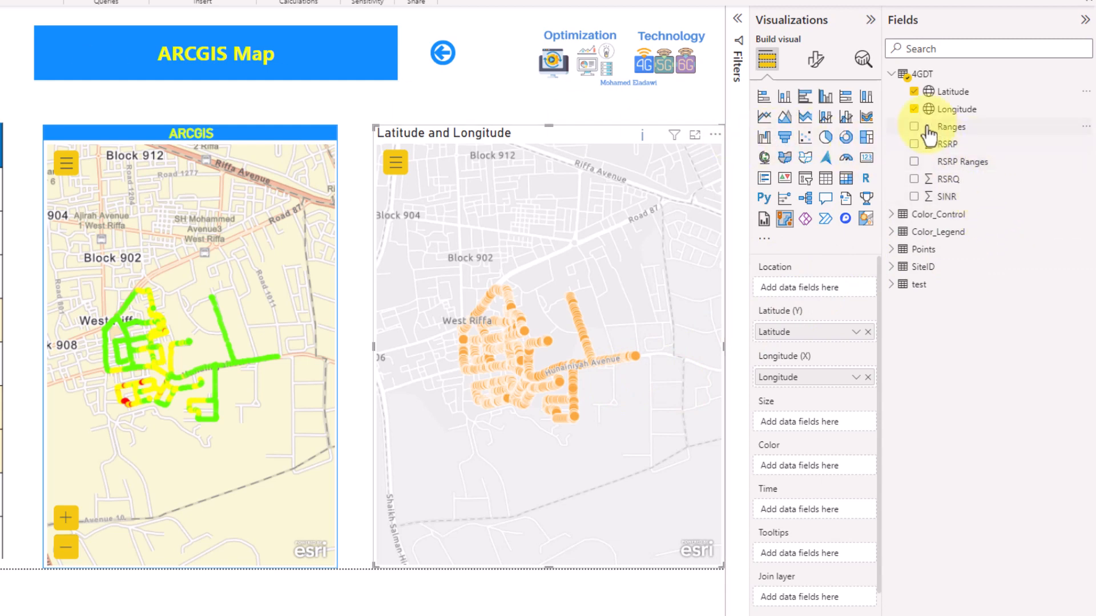
{"action": "left_click_drag", "start_coordinate": [977, 164], "coordinate": [802, 461]}
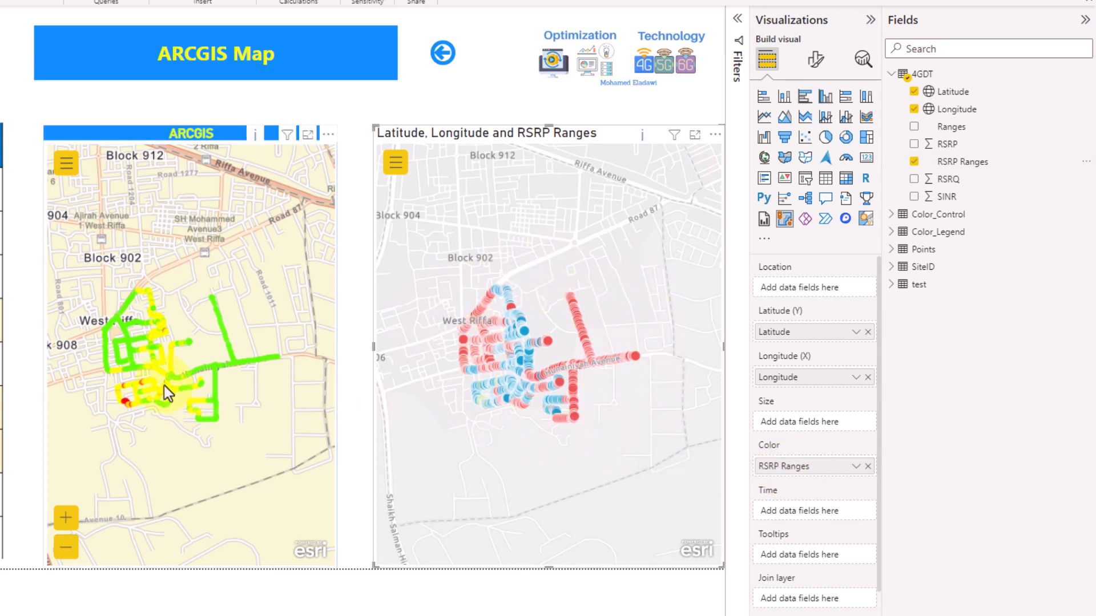
Step: Review the new ArcGIS map's built-in layer list, analysis tools and settings
{"action": "left_click", "coordinate": [288, 396]}
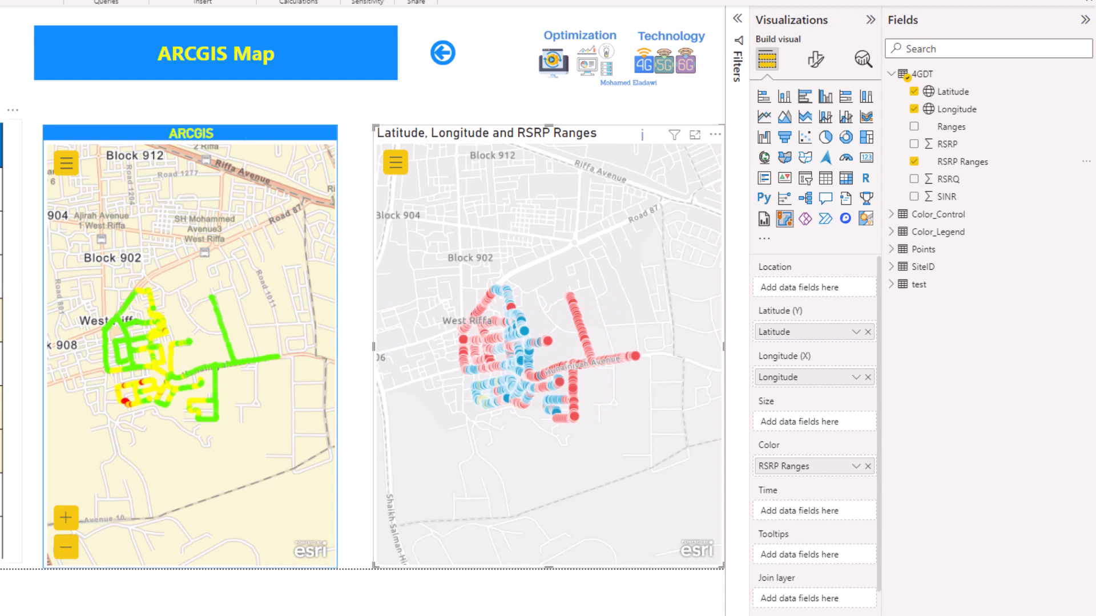
{"action": "left_click", "coordinate": [399, 169]}
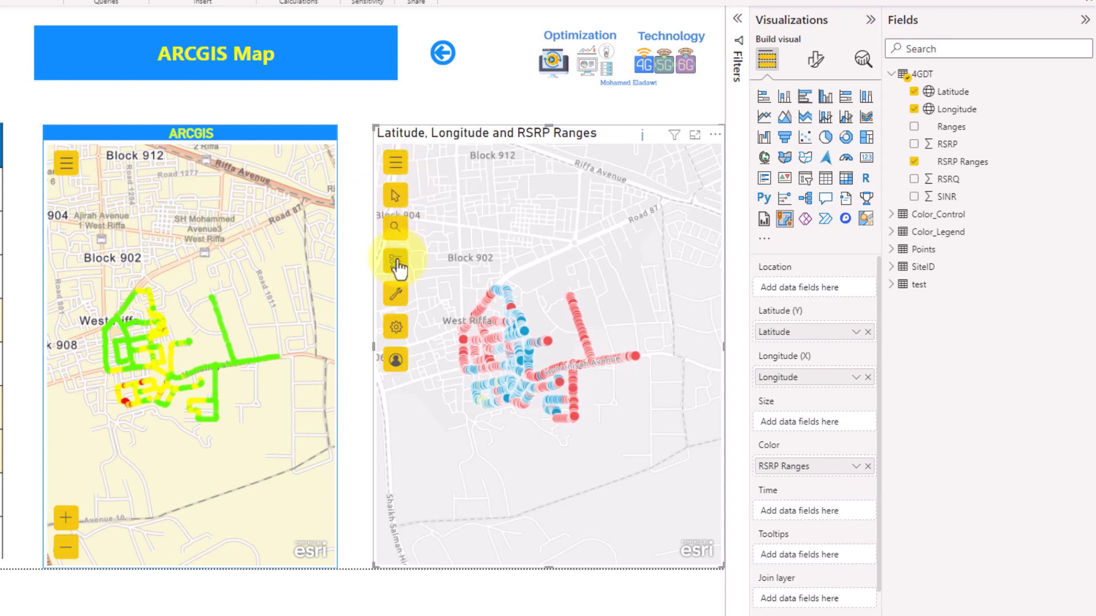
{"action": "left_click", "coordinate": [396, 262]}
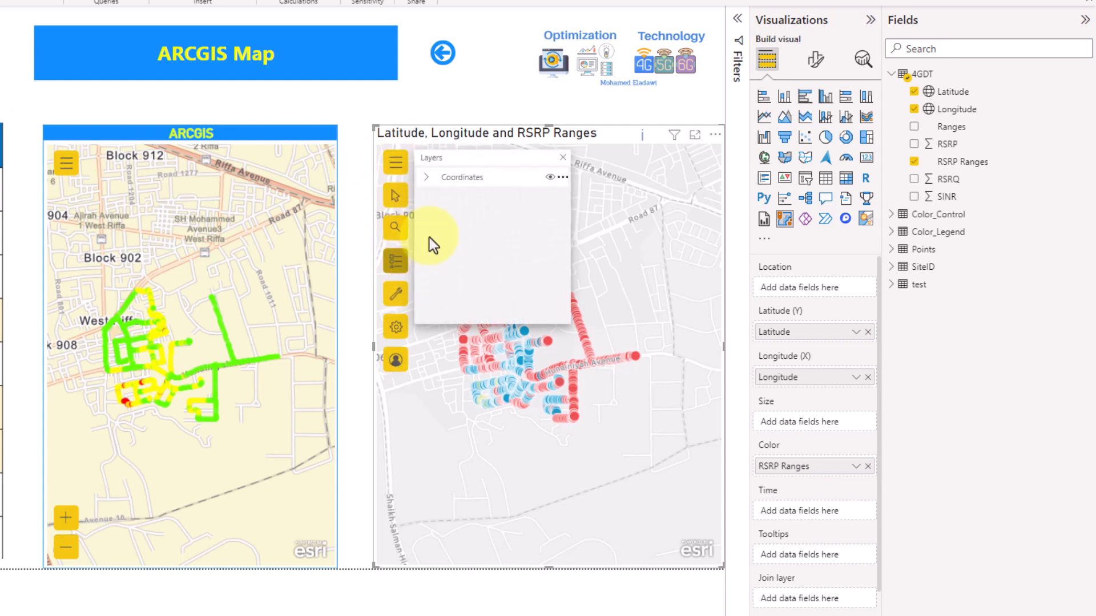
{"action": "left_click", "coordinate": [397, 296]}
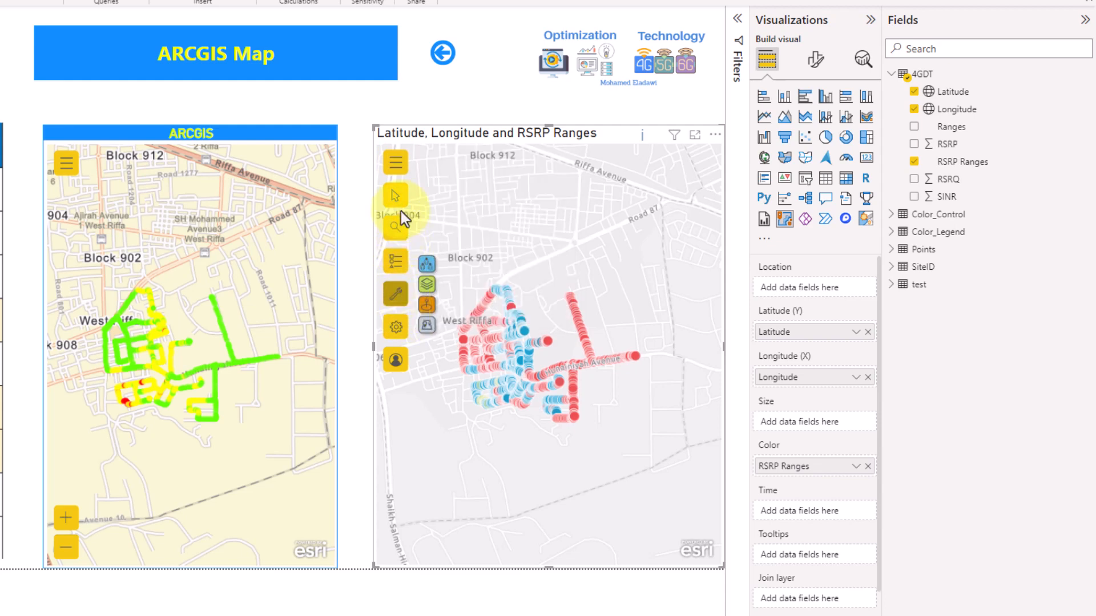
{"action": "left_click", "coordinate": [396, 328]}
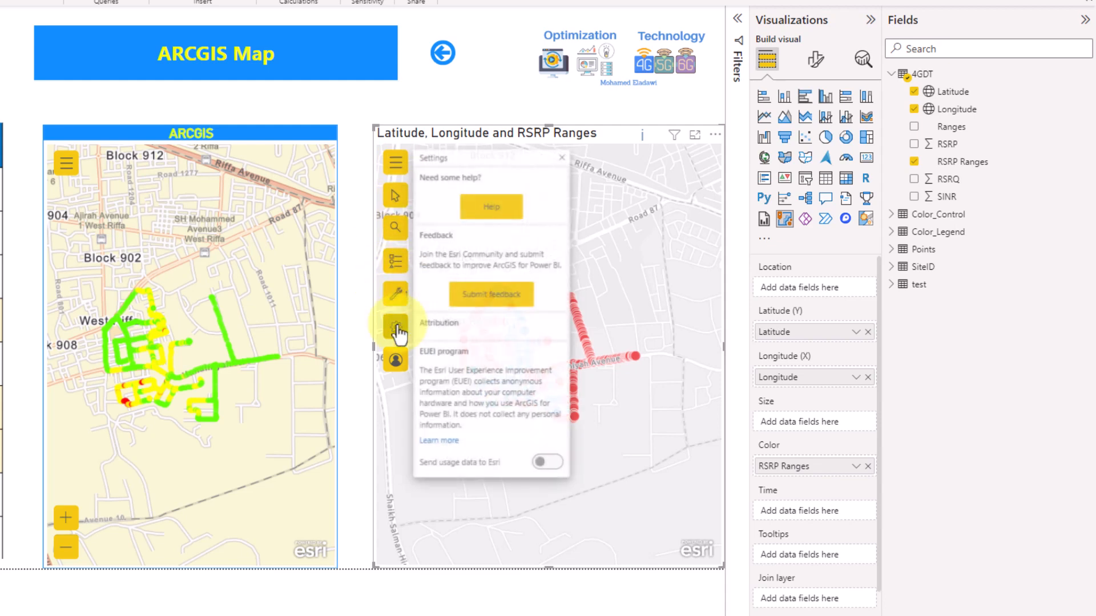
{"action": "left_click", "coordinate": [395, 170]}
{"action": "left_click", "coordinate": [396, 170]}
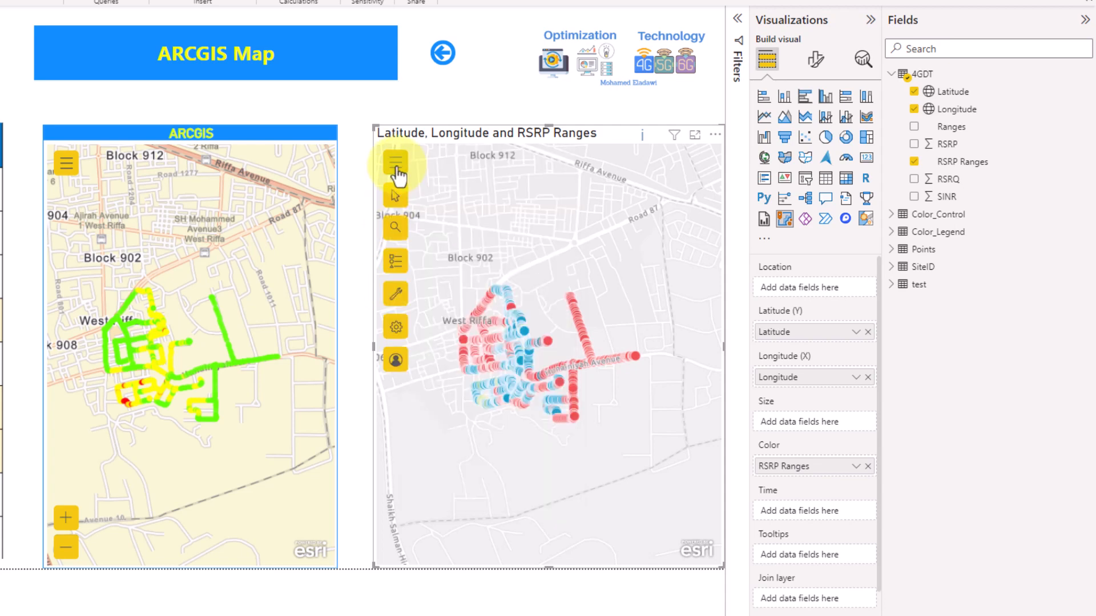
Step: Turn off Show layers for the new ArcGIS map to test its effect, and turn it back on
{"action": "left_click", "coordinate": [815, 58]}
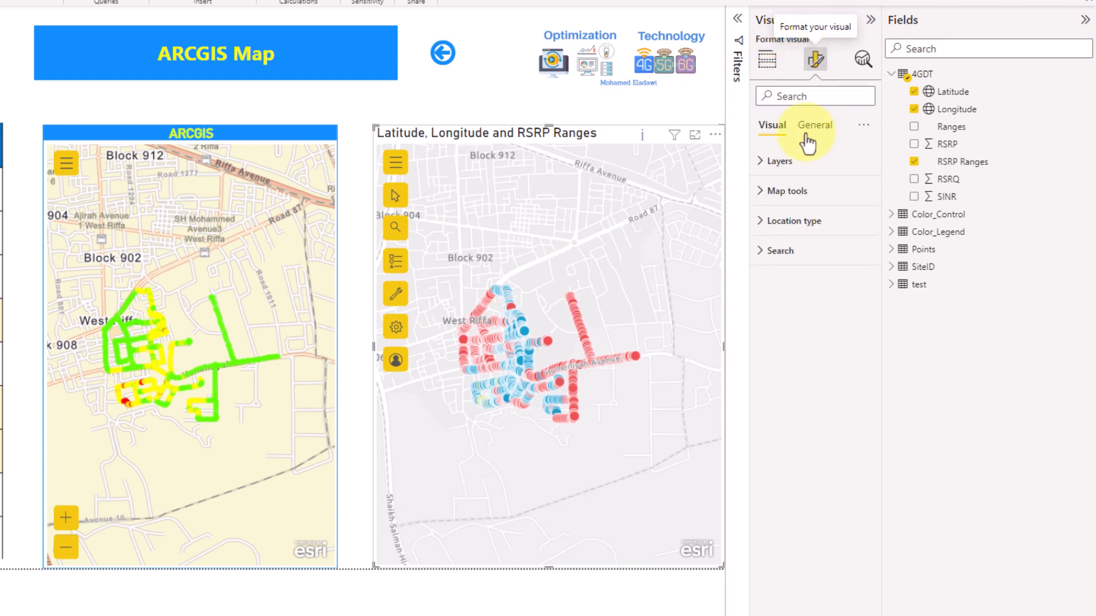
{"action": "left_click", "coordinate": [808, 162]}
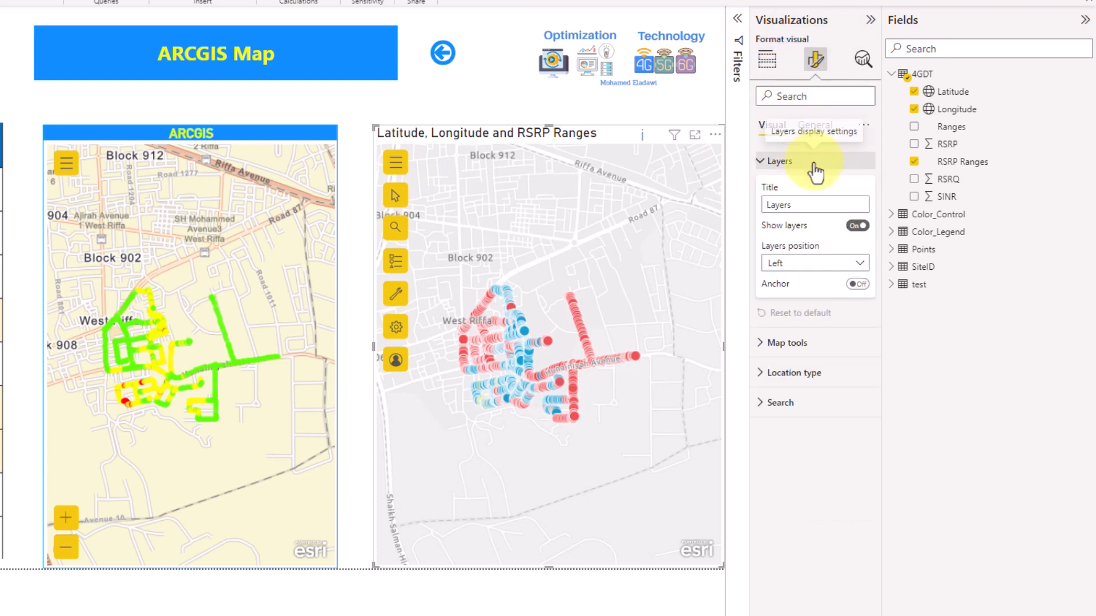
{"action": "left_click", "coordinate": [859, 228]}
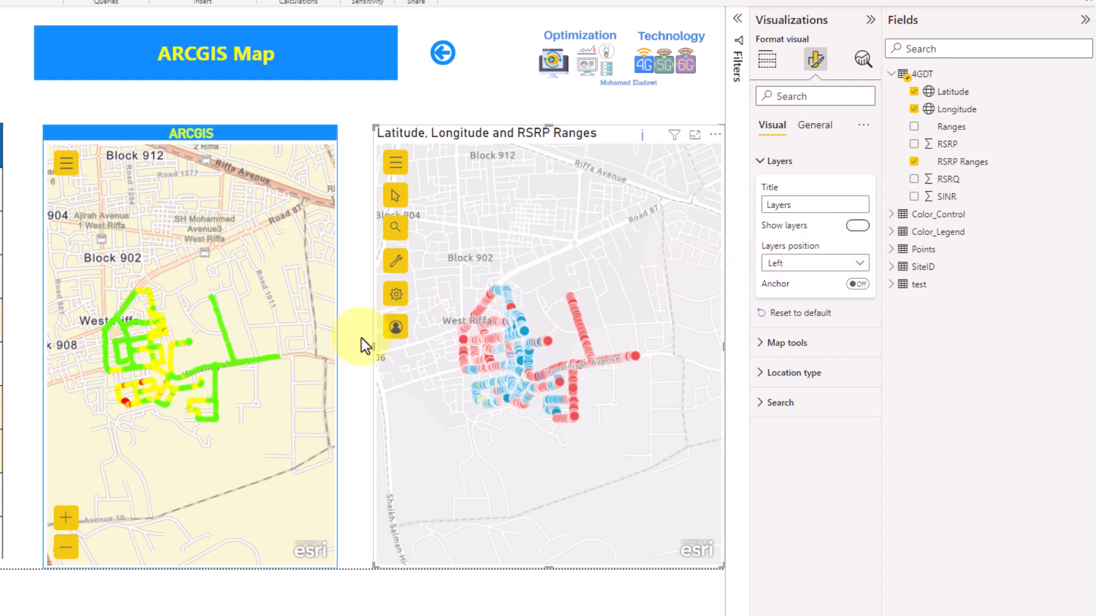
{"action": "left_click", "coordinate": [795, 167]}
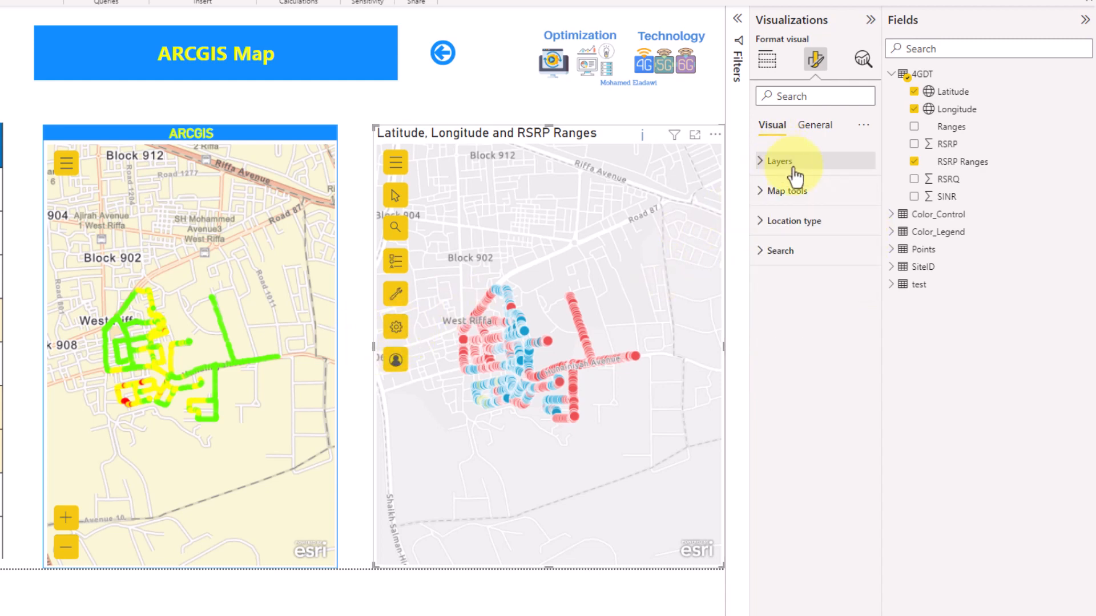
Step: Enable the zoom tools and basemaps options for the new ArcGIS map
{"action": "left_click", "coordinate": [802, 192]}
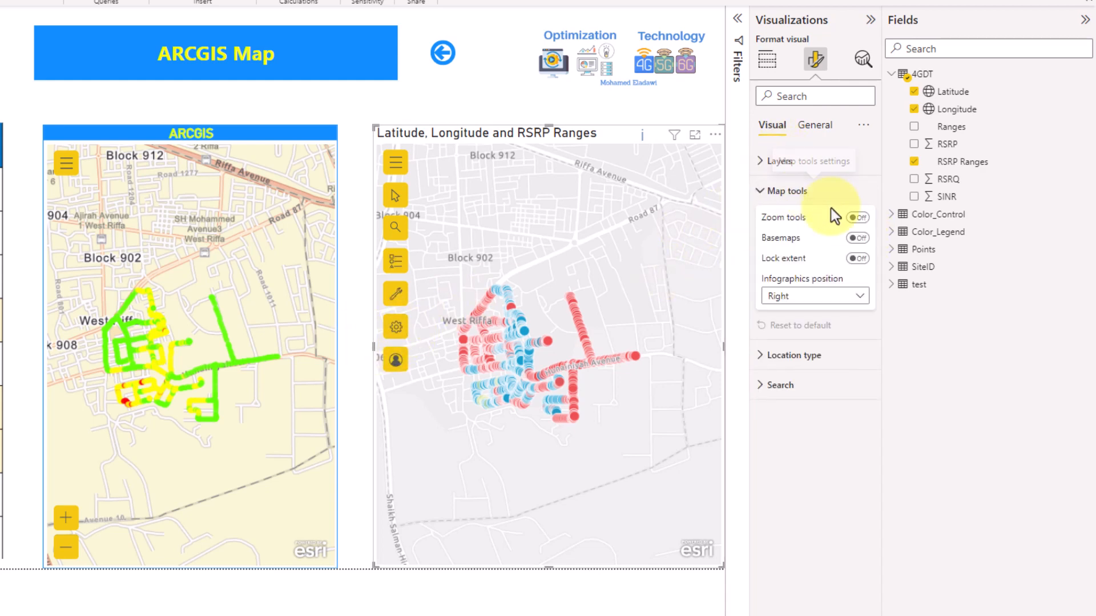
{"action": "left_click", "coordinate": [867, 220]}
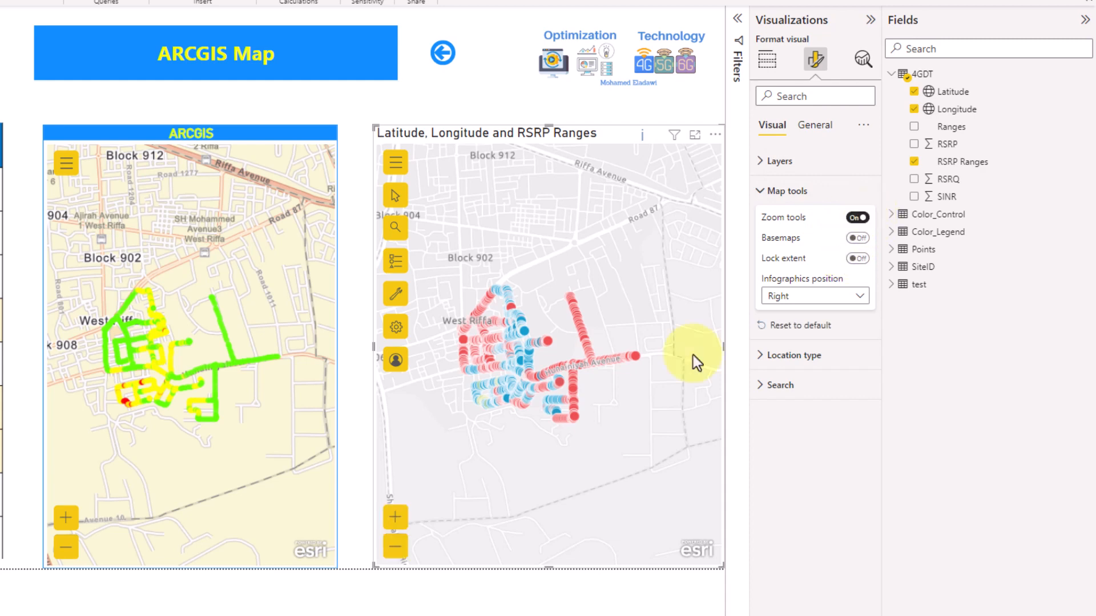
{"action": "left_click", "coordinate": [862, 238]}
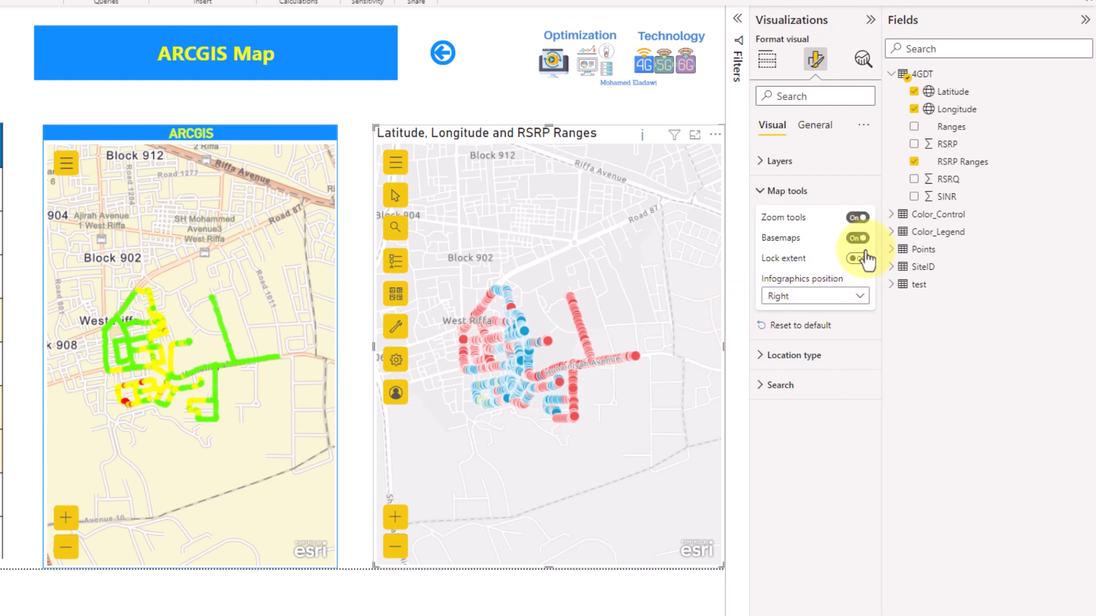
{"action": "left_click", "coordinate": [859, 238]}
{"action": "left_click", "coordinate": [859, 240]}
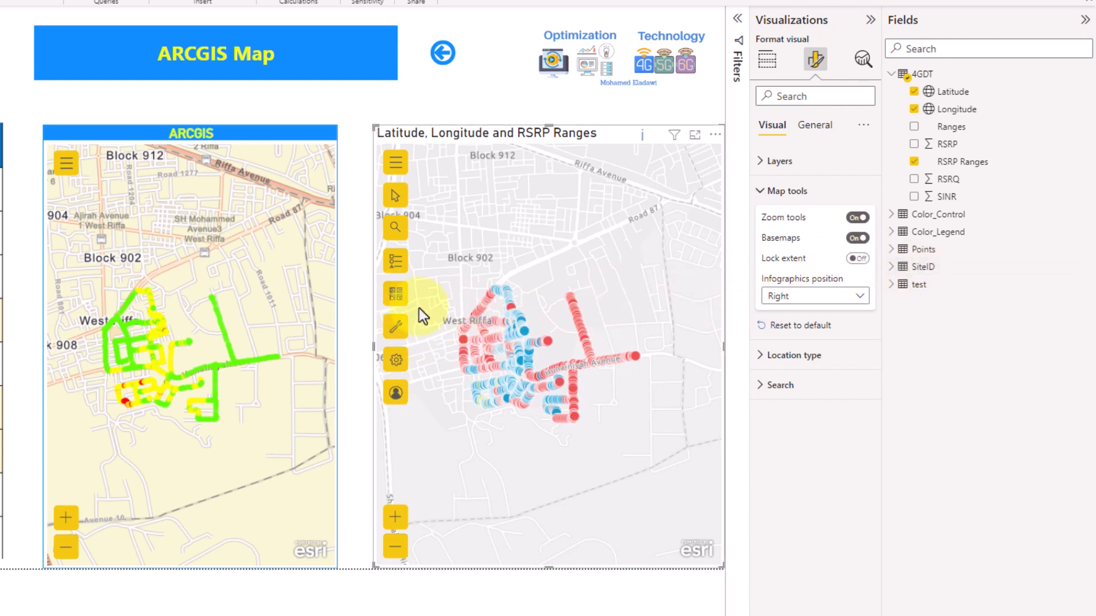
Step: Change the new ArcGIS map's basemap to OpenStreetMap and close the basemap gallery
{"action": "left_click", "coordinate": [391, 302]}
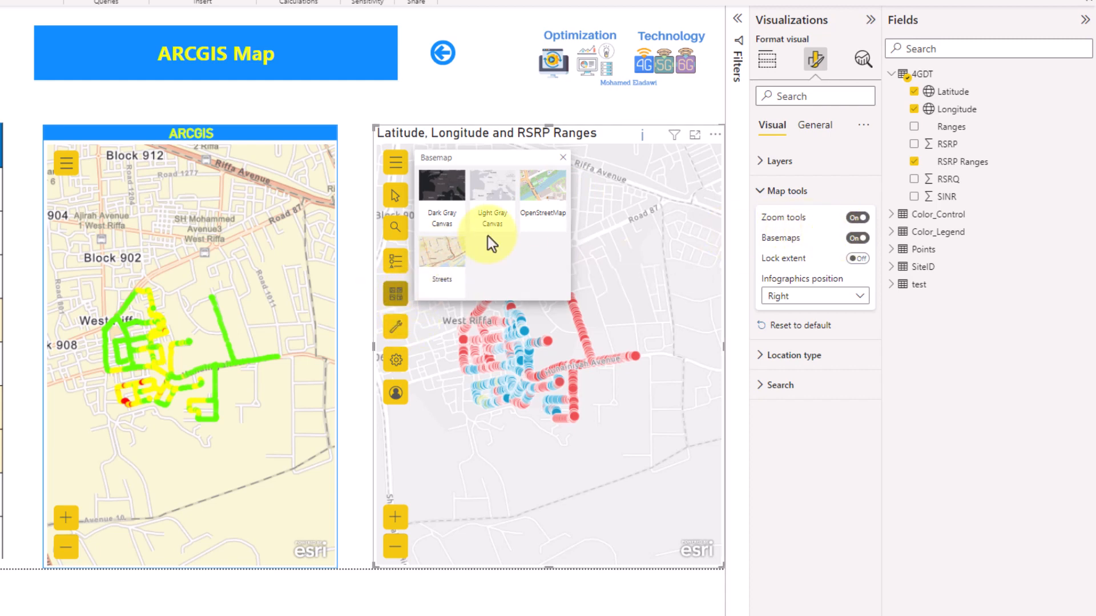
{"action": "left_click", "coordinate": [544, 204]}
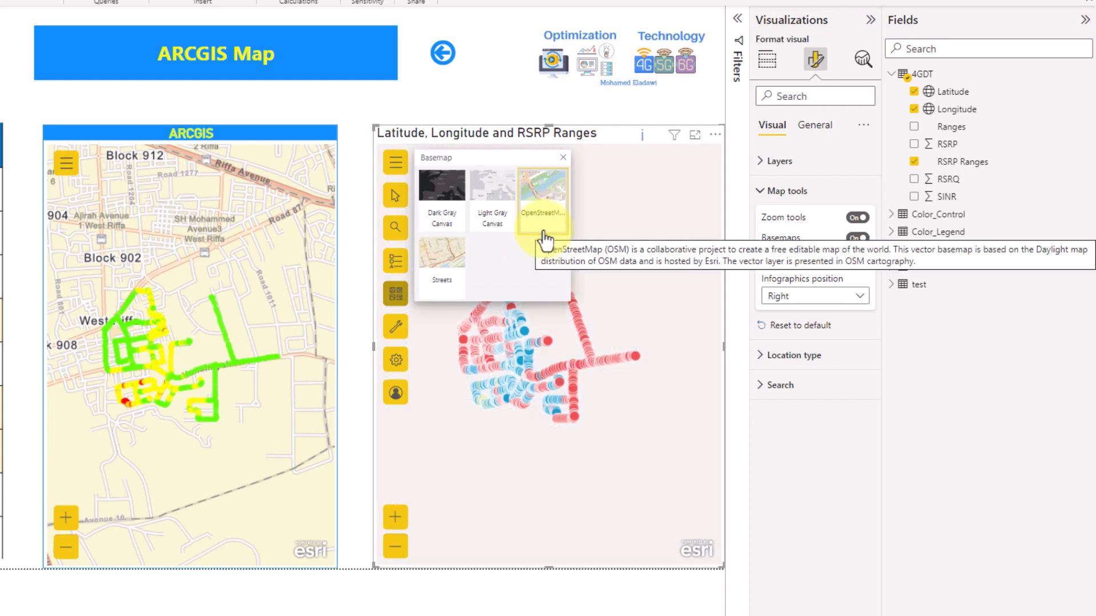
{"action": "left_click", "coordinate": [525, 109]}
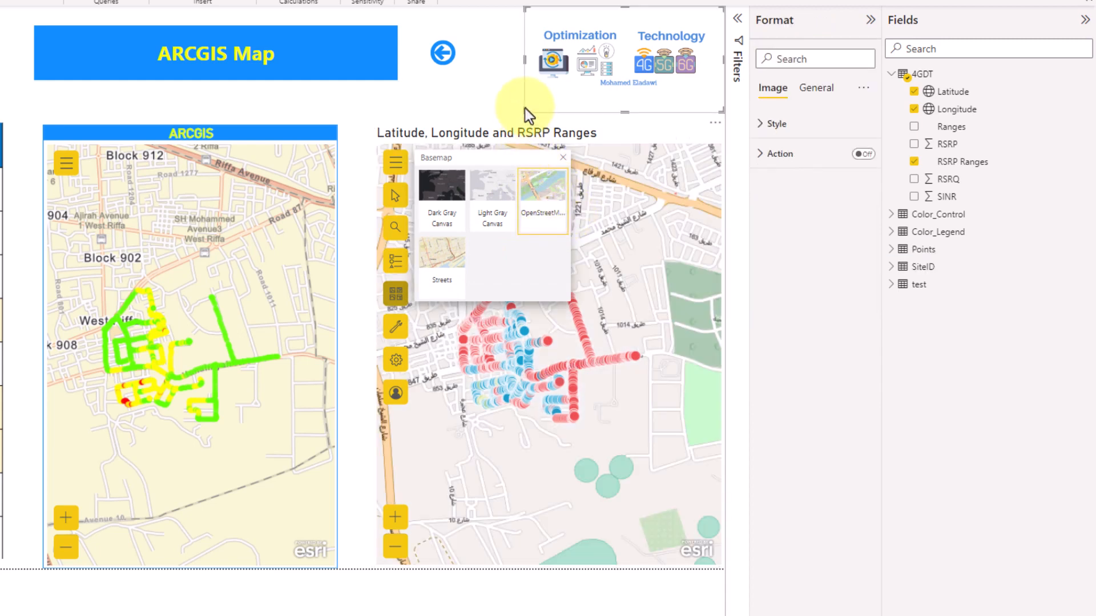
{"action": "left_click", "coordinate": [396, 294]}
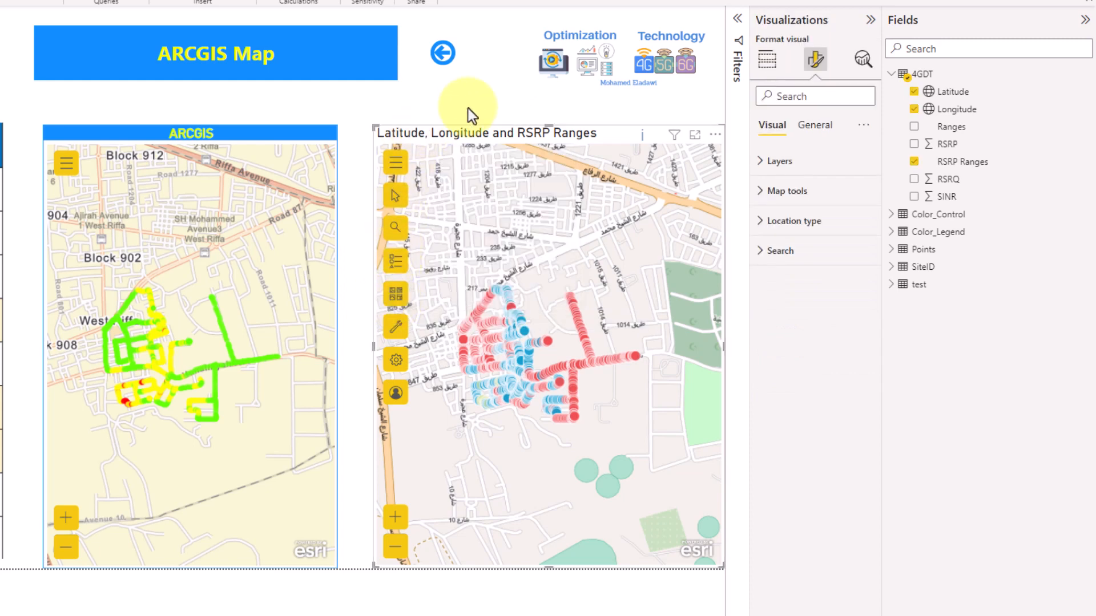
Step: Inspect the details of a measurement point on the existing ArcGIS map and dismiss them
{"action": "left_click", "coordinate": [487, 106]}
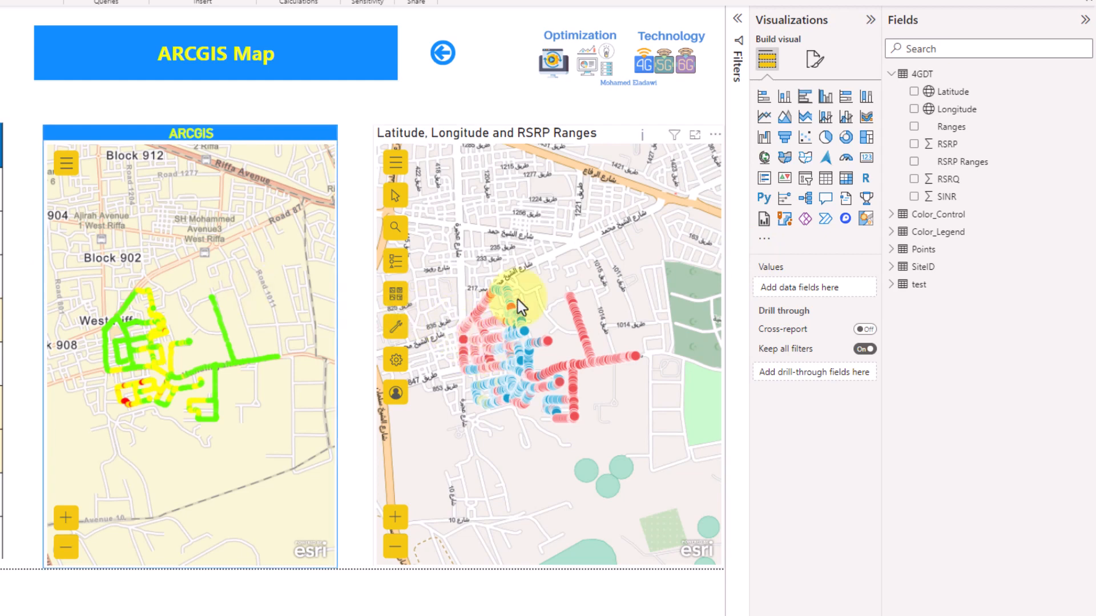
{"action": "left_click", "coordinate": [142, 348]}
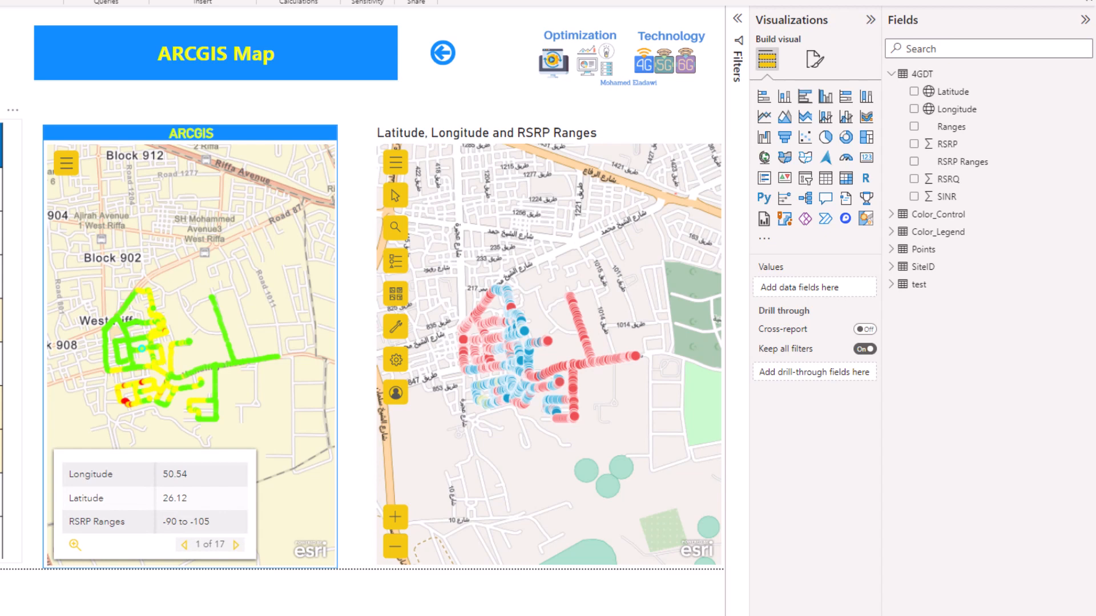
{"action": "left_click", "coordinate": [624, 302]}
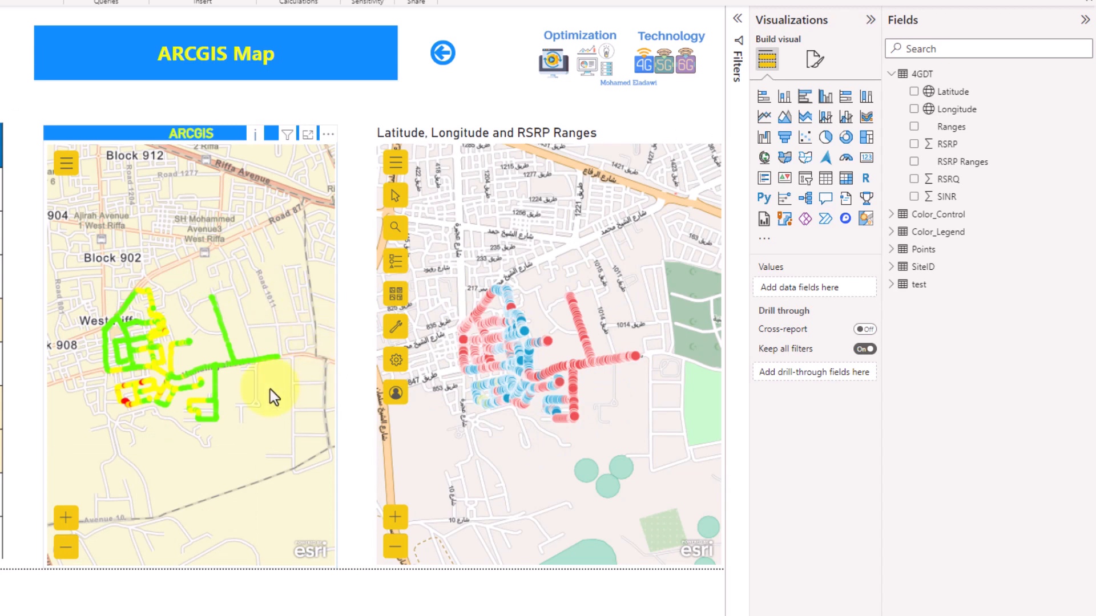
Step: Open the symbol style settings for the Coordinates layer of the new ArcGIS map
{"action": "left_click", "coordinate": [396, 264]}
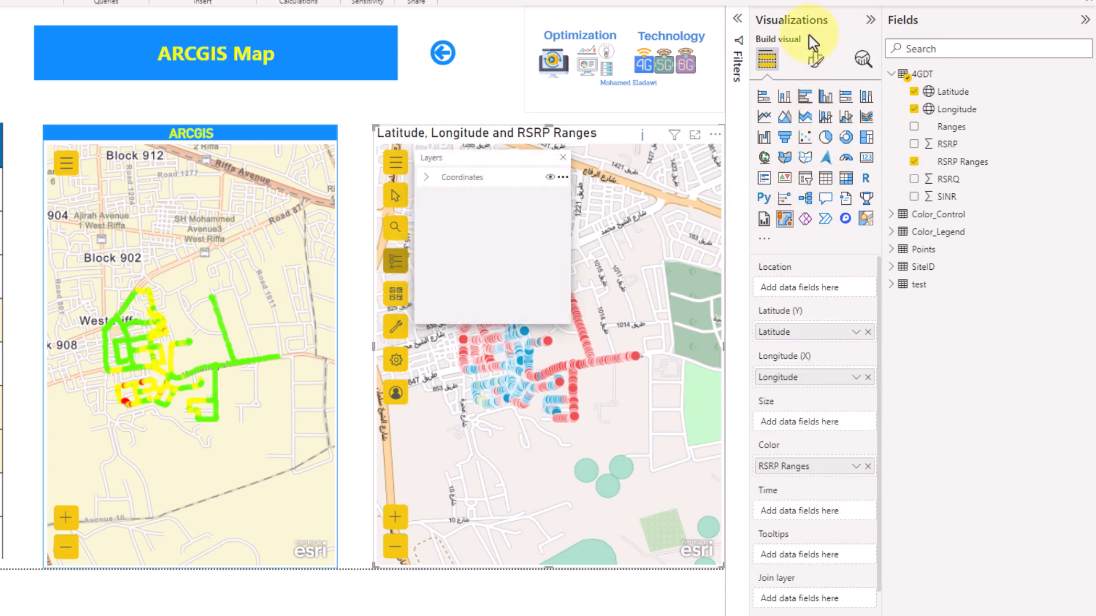
{"action": "left_click", "coordinate": [815, 60]}
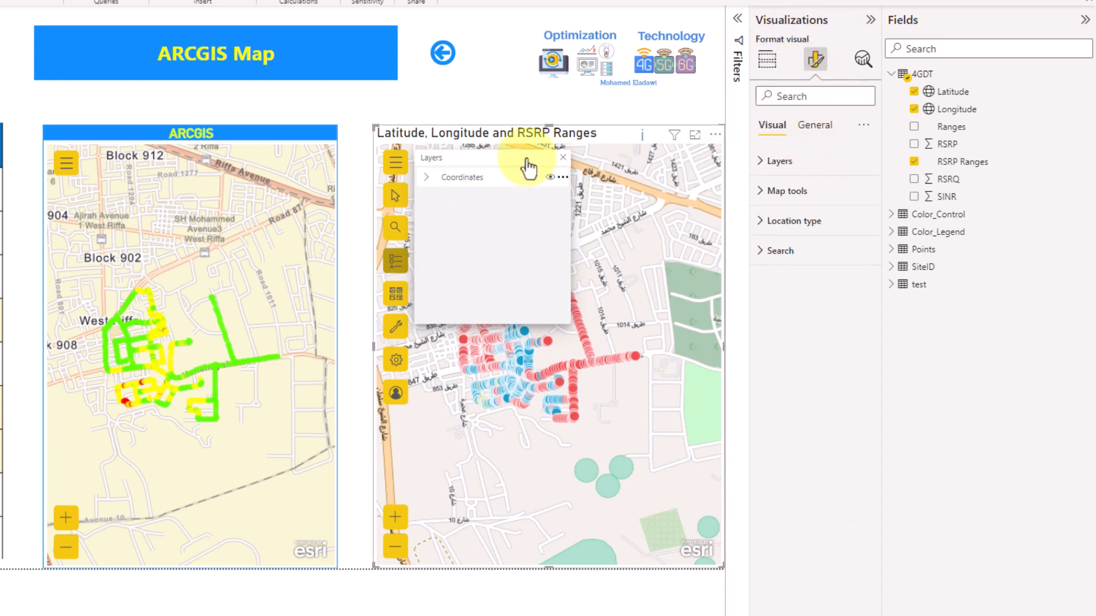
{"action": "left_click", "coordinate": [782, 162]}
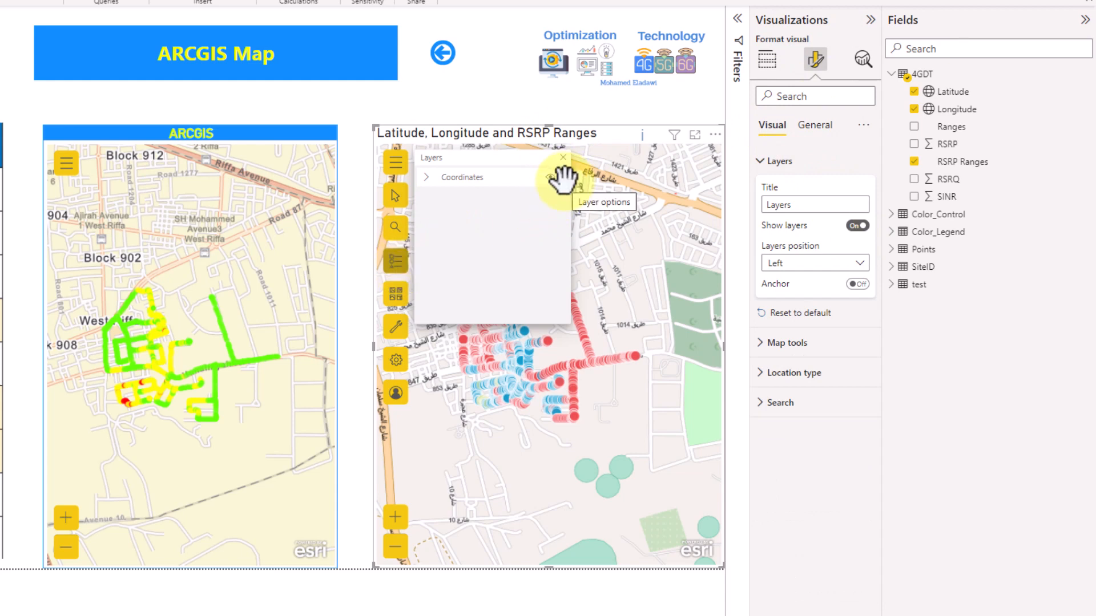
{"action": "left_click", "coordinate": [563, 177]}
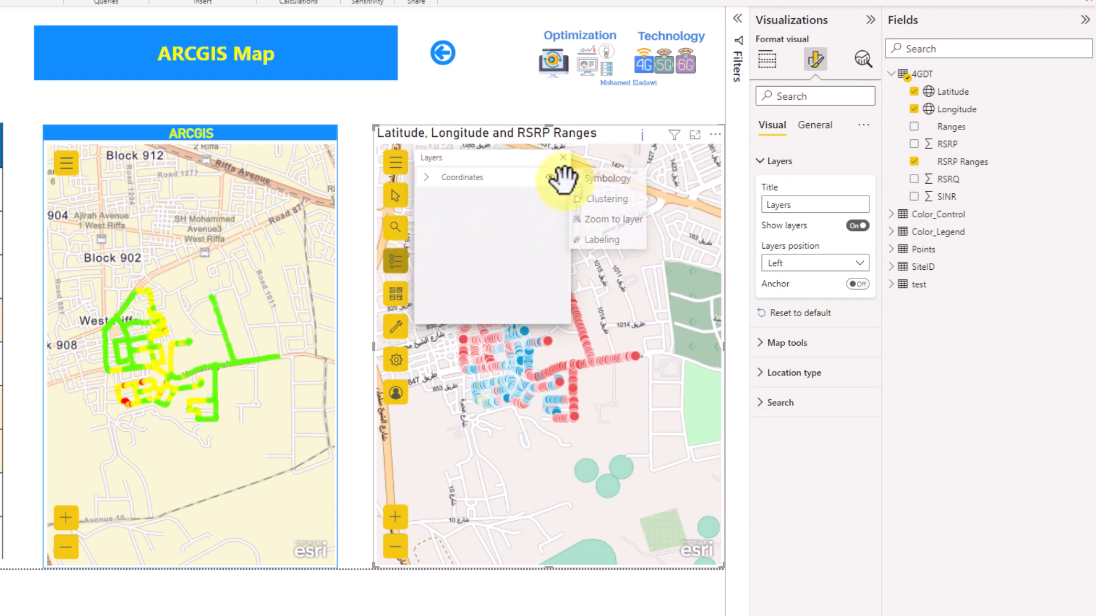
{"action": "left_click", "coordinate": [631, 180]}
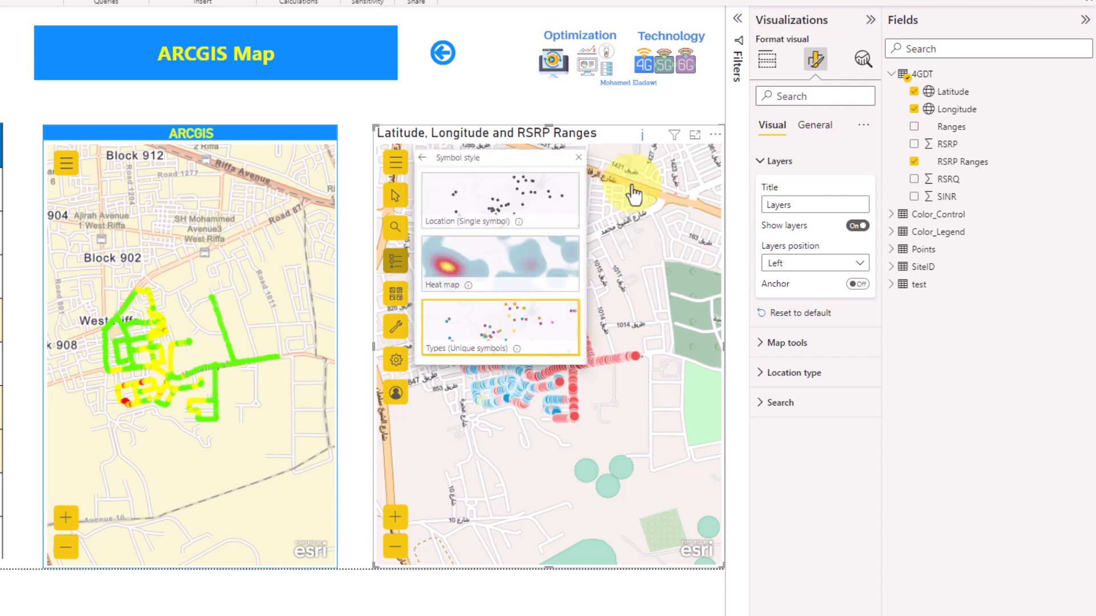
Step: Remove RSRP Ranges from the map's color field to compare the available symbol styles, and add it back
{"action": "left_click", "coordinate": [767, 59]}
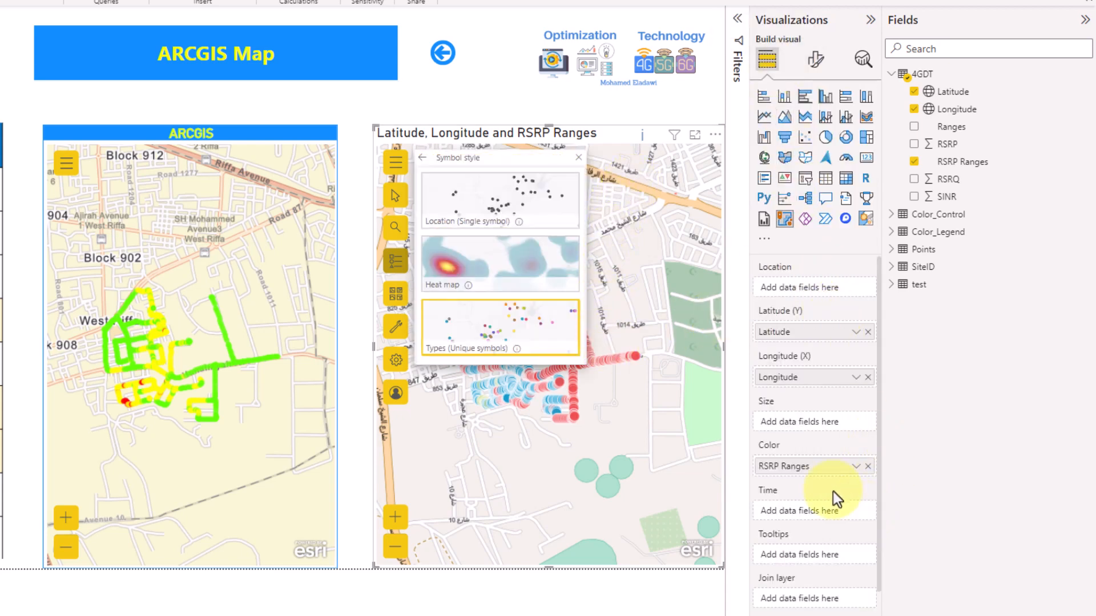
{"action": "mouse_move", "coordinate": [478, 346]}
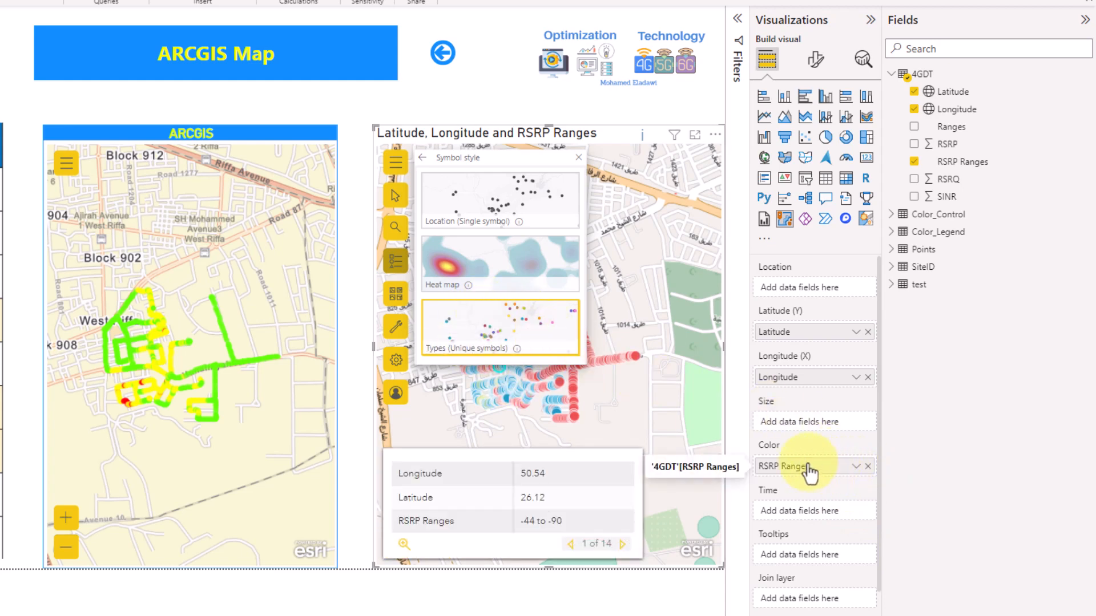
{"action": "left_click", "coordinate": [868, 467]}
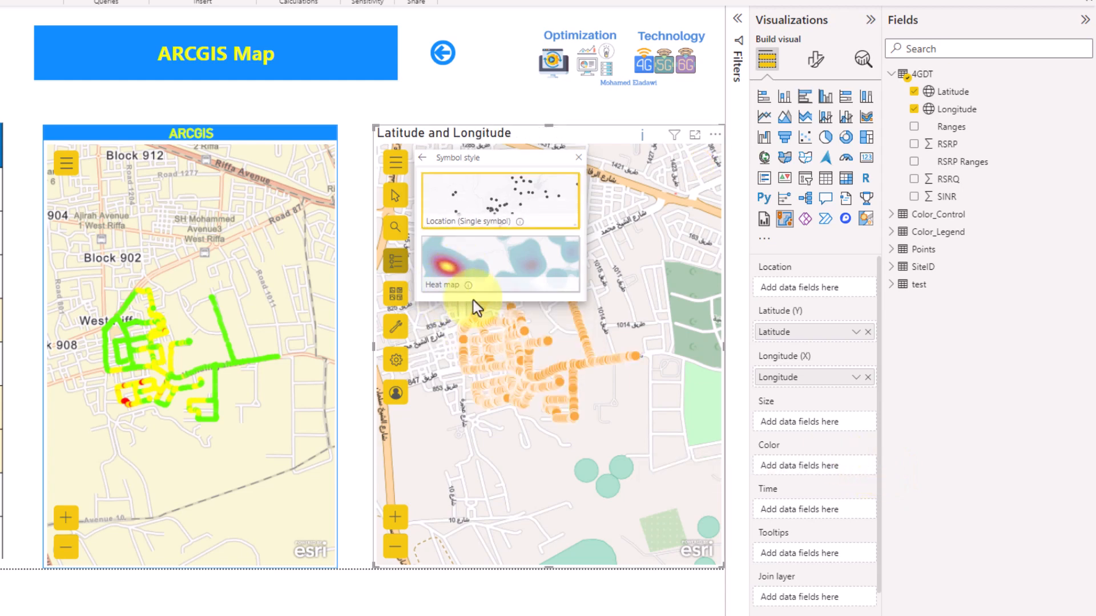
{"action": "left_click_drag", "start_coordinate": [970, 163], "coordinate": [817, 463]}
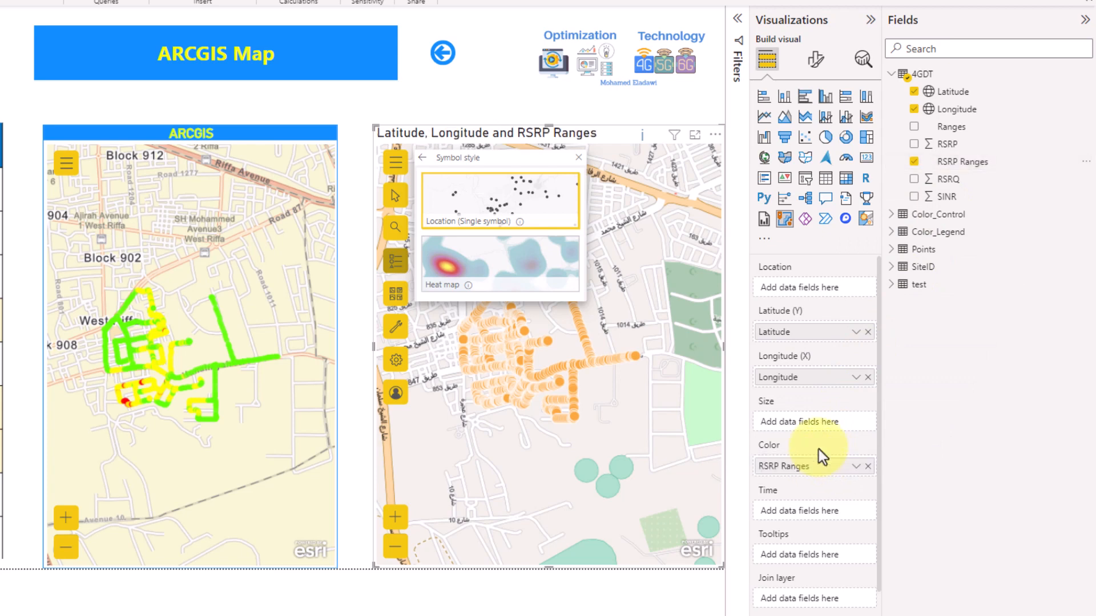
Step: Apply the Types (Unique symbols) style to the Coordinates layer and open its style options
{"action": "left_click", "coordinate": [501, 325]}
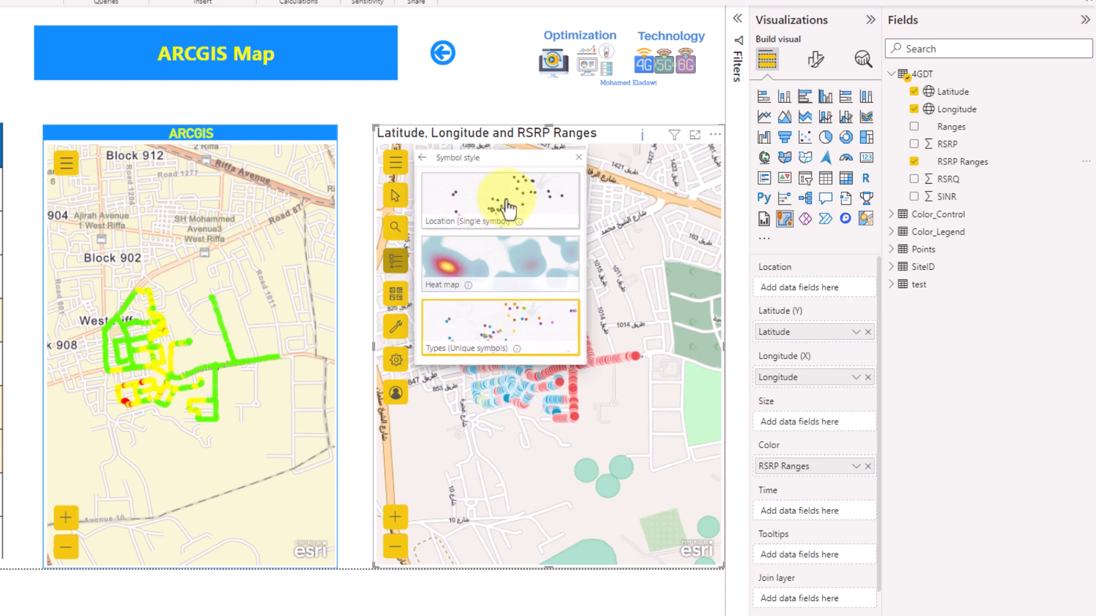
{"action": "mouse_move", "coordinate": [482, 349]}
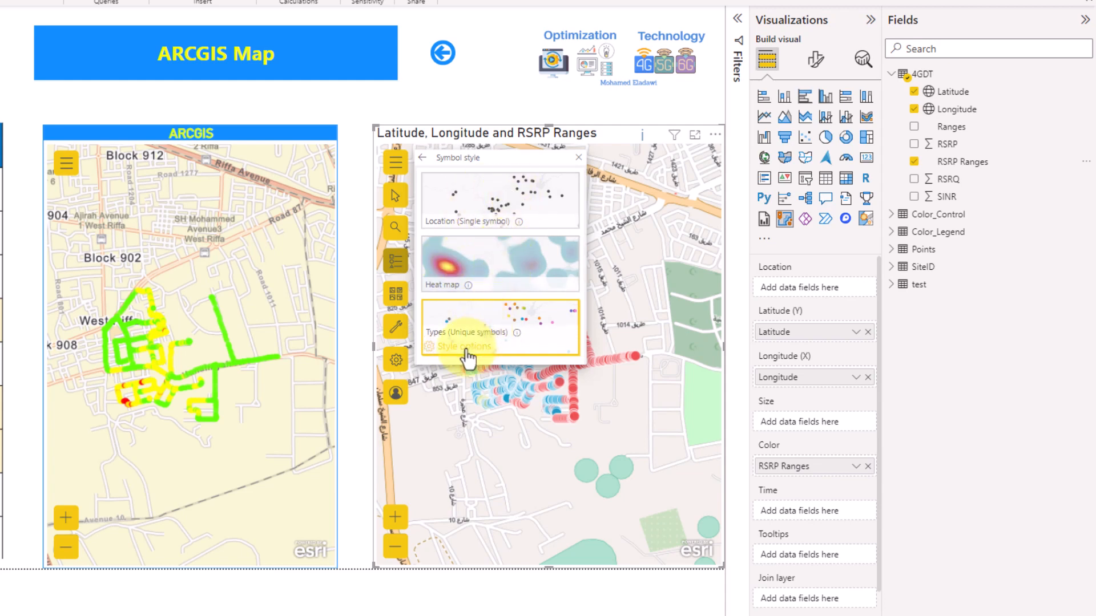
{"action": "left_click", "coordinate": [466, 351]}
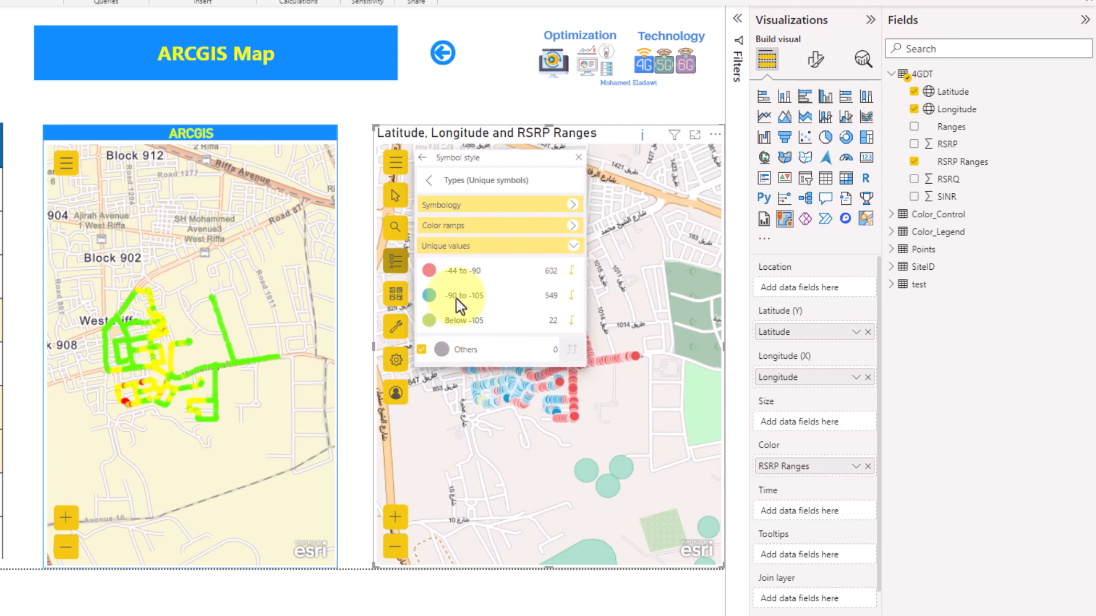
Step: Set the fill color of the -44 to -90 symbol to bright green, hex 0fff3b
{"action": "left_click", "coordinate": [429, 271]}
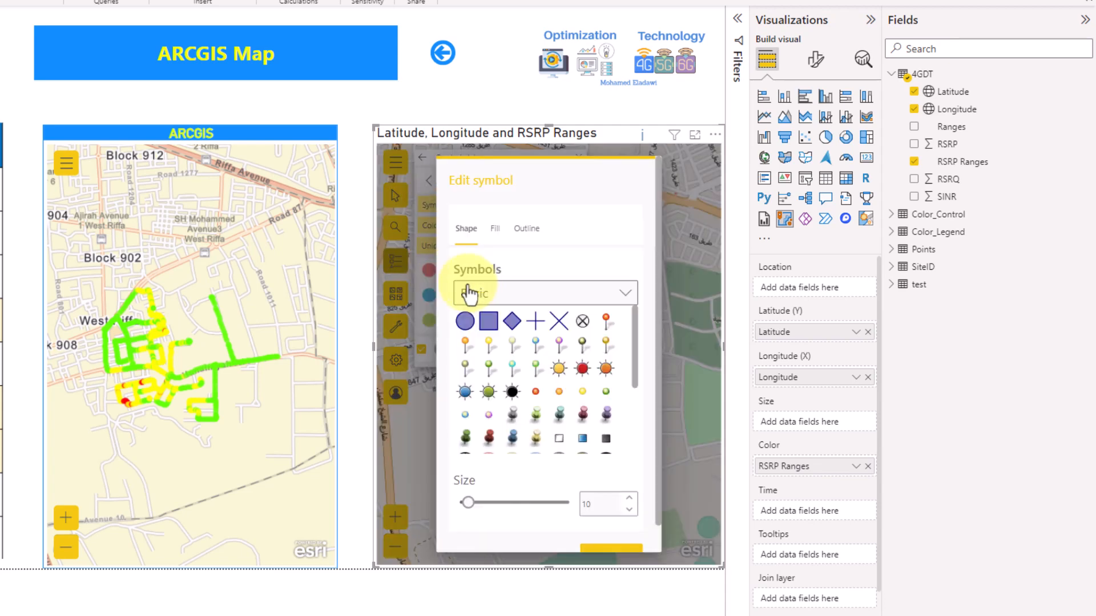
{"action": "left_click", "coordinate": [495, 231]}
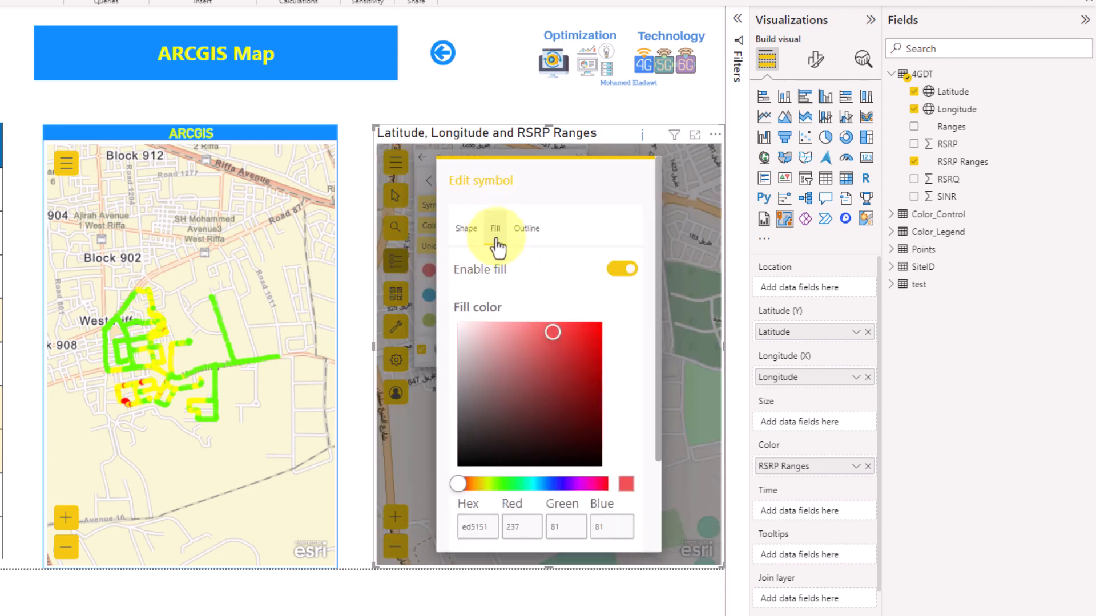
{"action": "left_click", "coordinate": [513, 484]}
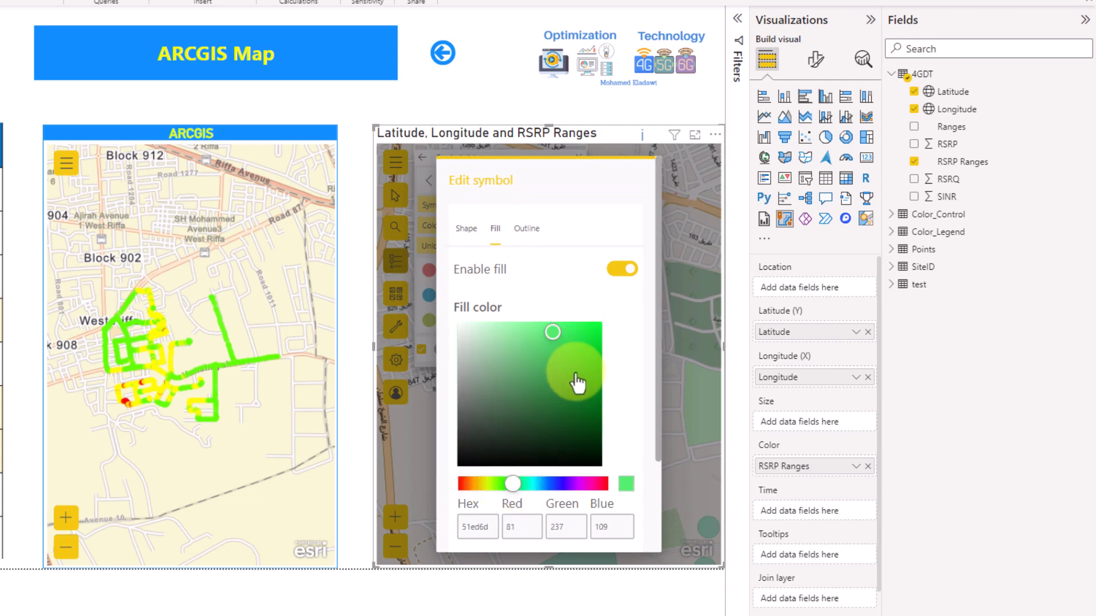
{"action": "left_click", "coordinate": [594, 323]}
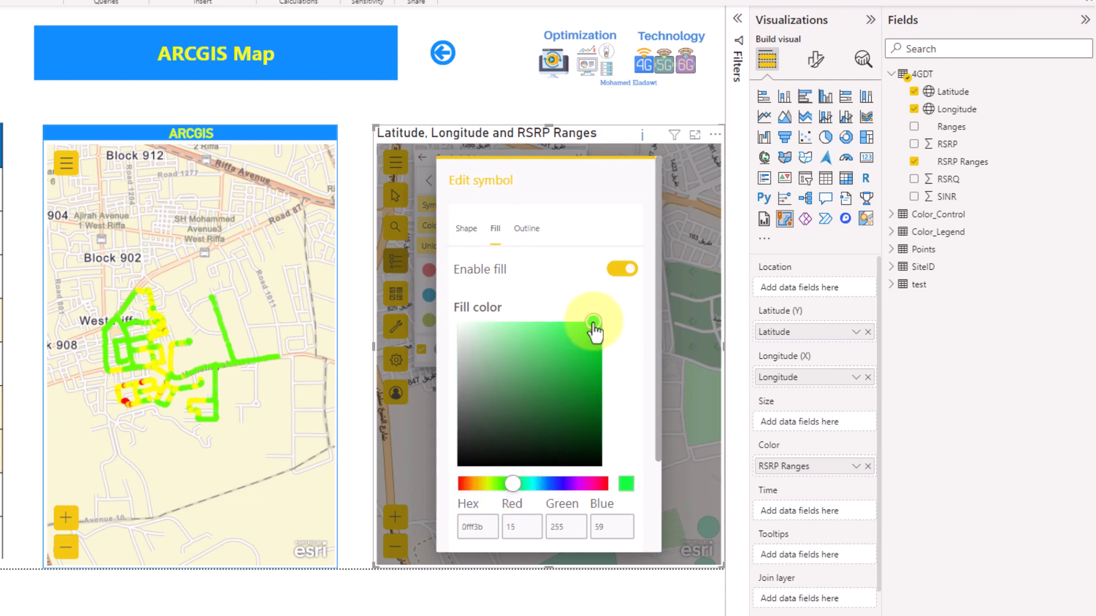
Step: Disable the outline of the -44 to -90 symbol, look through the basic symbol shapes, and apply the symbol changes
{"action": "left_click", "coordinate": [540, 236]}
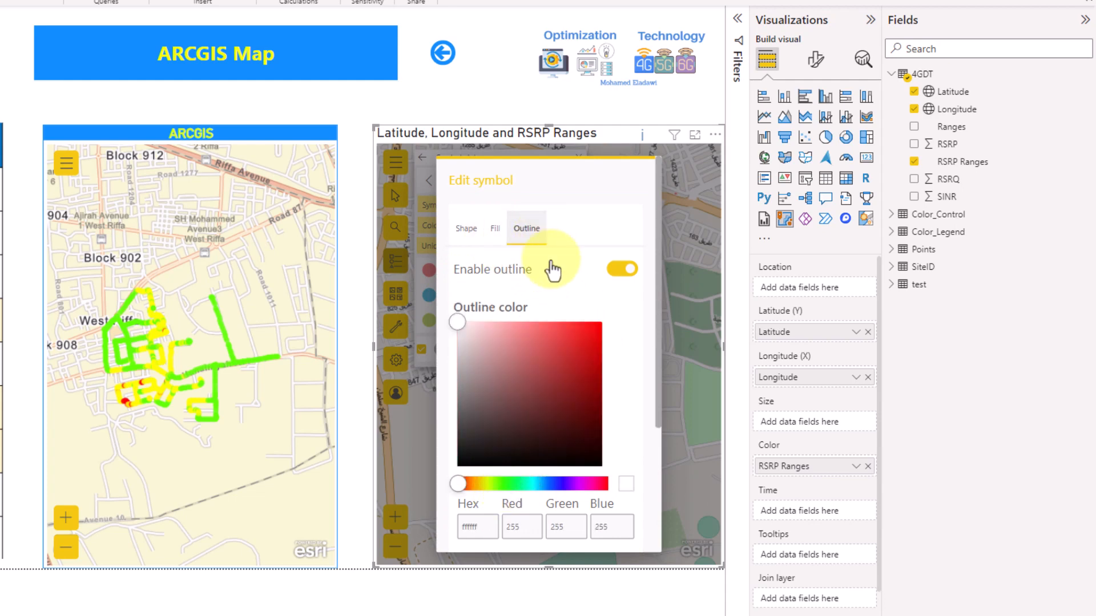
{"action": "left_click", "coordinate": [622, 269]}
{"action": "left_click", "coordinate": [466, 229]}
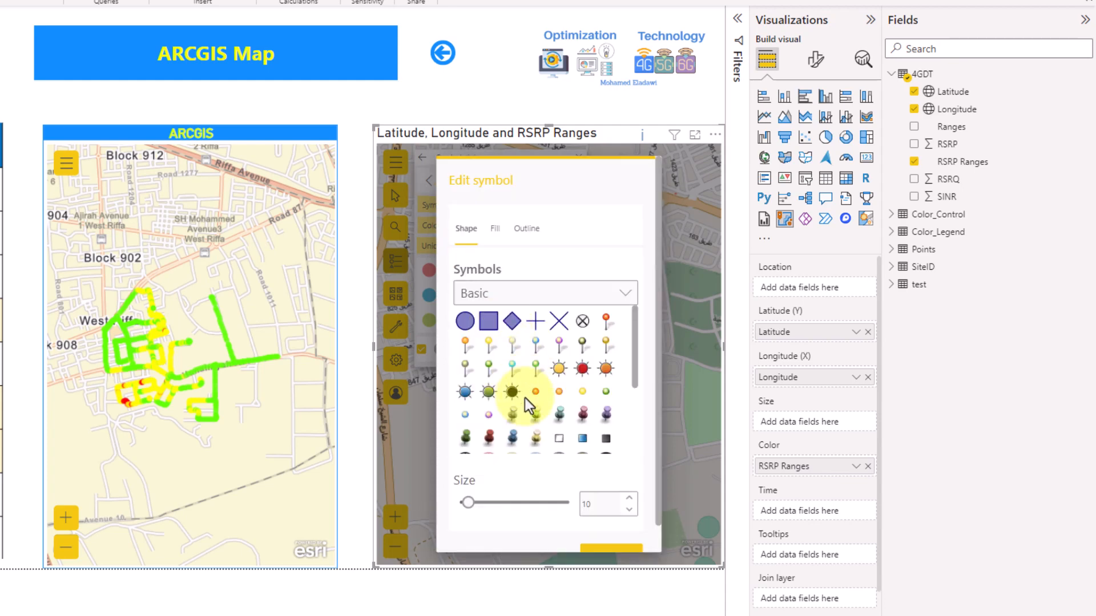
{"action": "scroll", "coordinate": [526, 399], "scroll_direction": "down", "scroll_amount": 3}
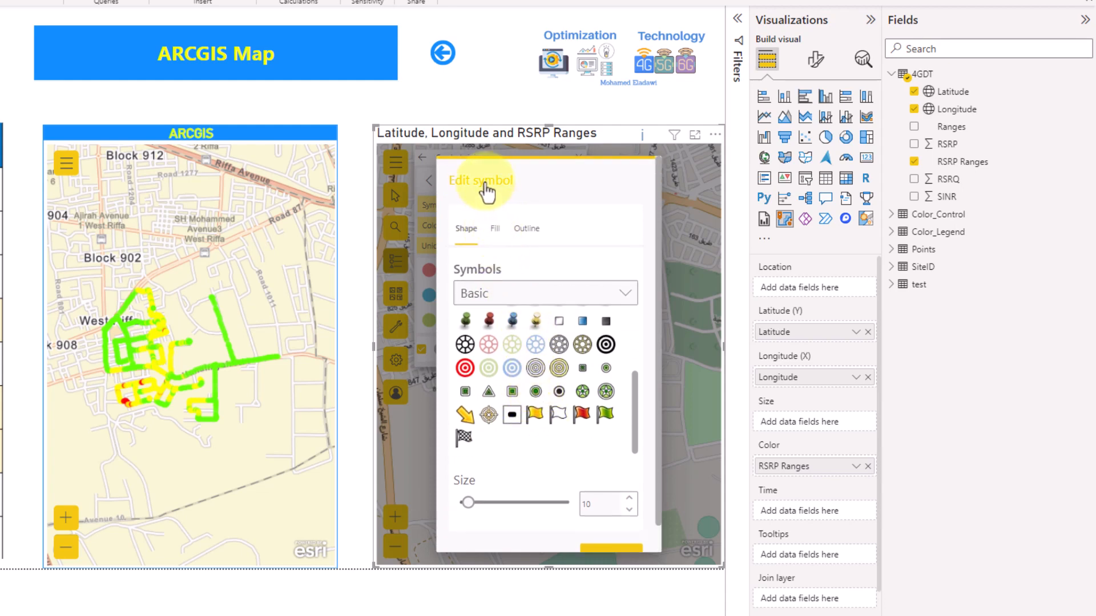
{"action": "scroll", "coordinate": [616, 495], "scroll_direction": "down", "scroll_amount": 1}
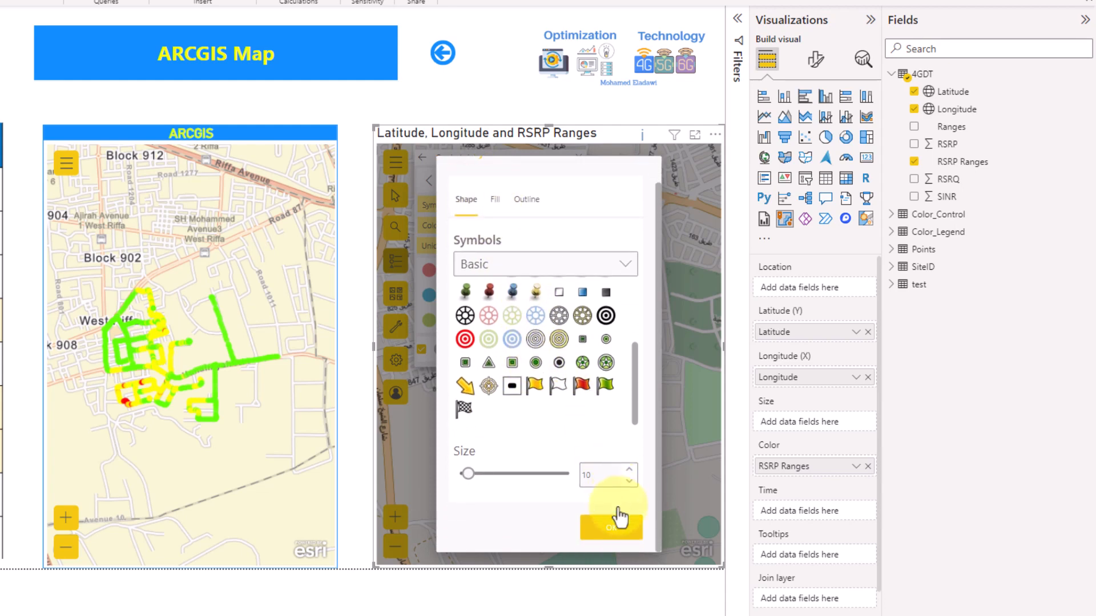
{"action": "left_click", "coordinate": [617, 533]}
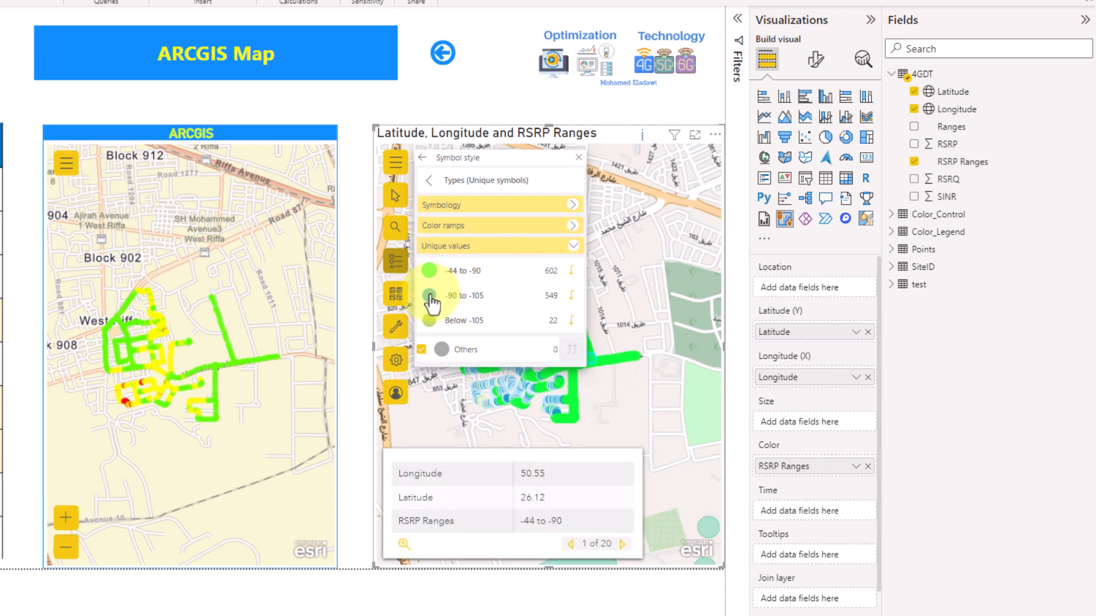
Step: Set the size of the -44 to -90 symbol to 5 and apply it
{"action": "left_click", "coordinate": [429, 270]}
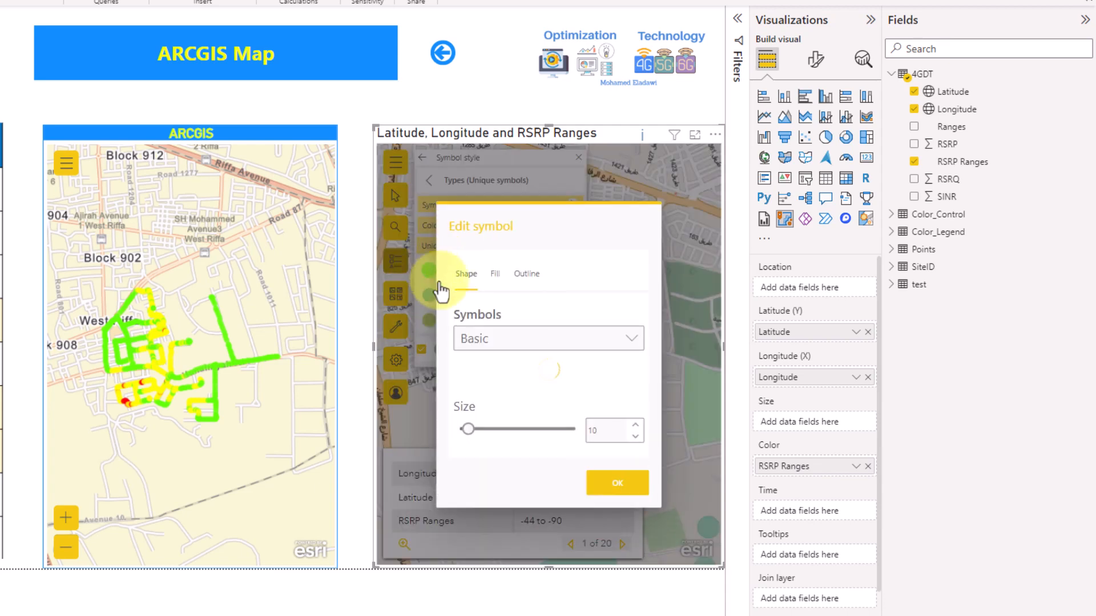
{"action": "scroll", "coordinate": [619, 261], "scroll_direction": "down", "scroll_amount": 1}
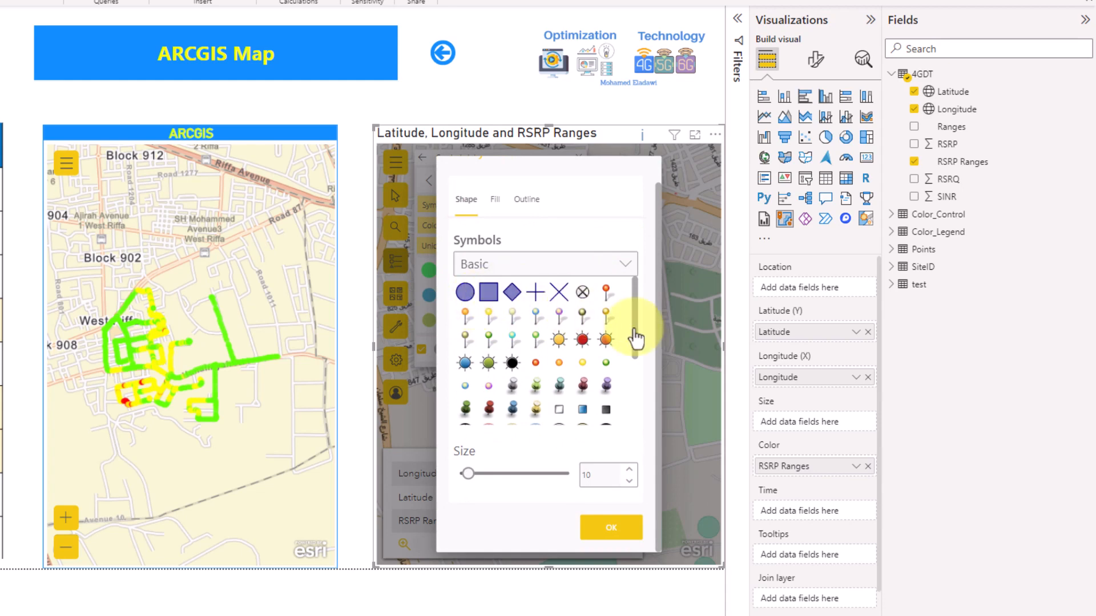
{"action": "left_click_drag", "start_coordinate": [635, 337], "coordinate": [638, 435]}
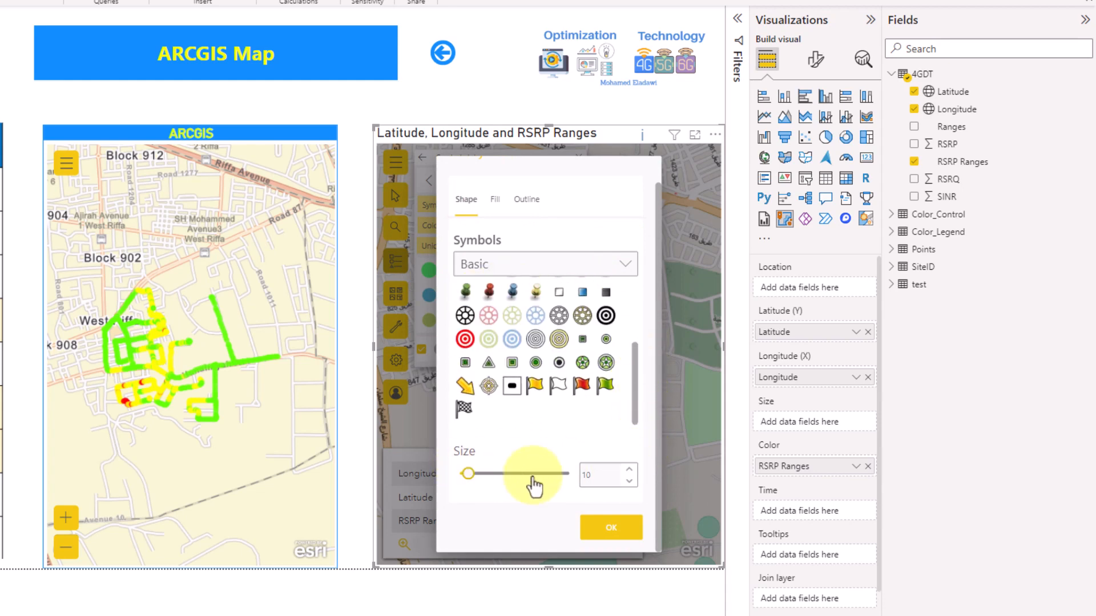
{"action": "left_click_drag", "start_coordinate": [599, 480], "coordinate": [563, 475]}
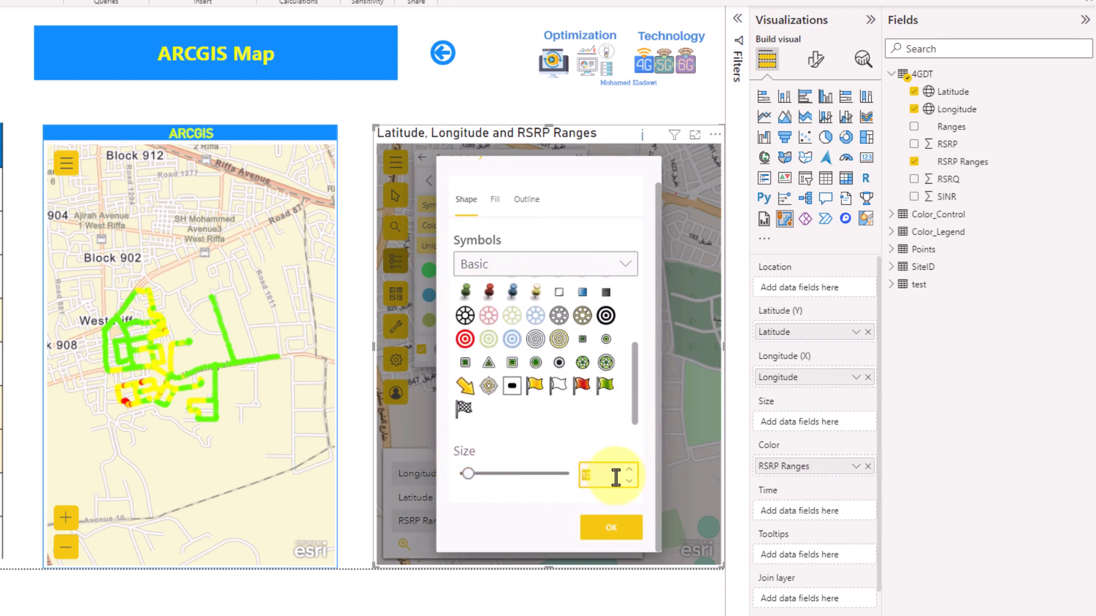
{"action": "type", "text": "5"}
{"action": "left_click", "coordinate": [615, 529]}
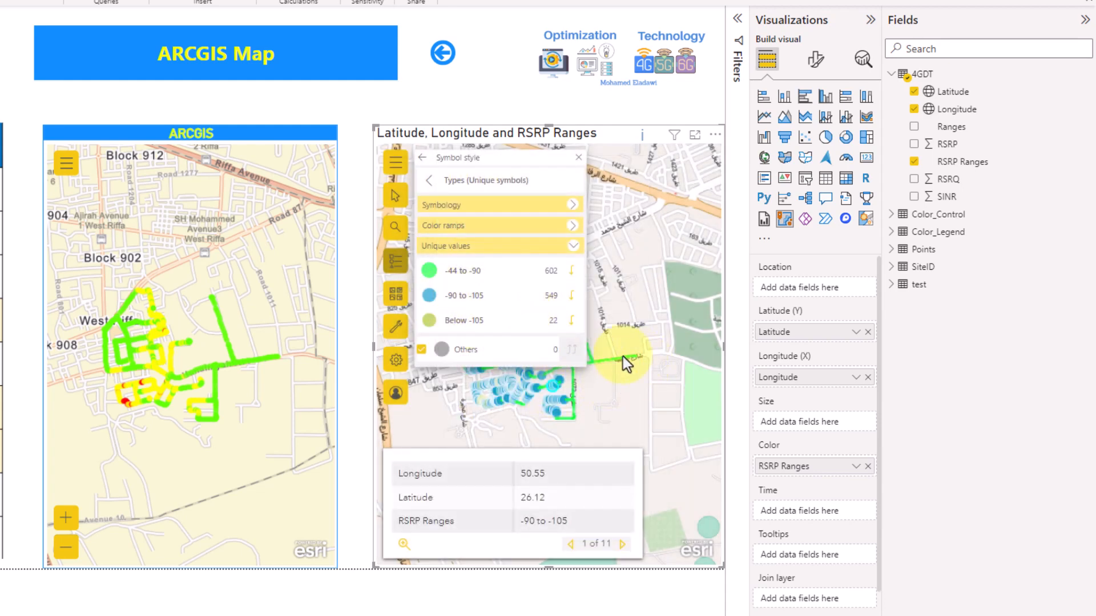
Step: Set the fill color of the -90 to -105 symbol to yellow-green, hex c3fc05
{"action": "left_click", "coordinate": [431, 302]}
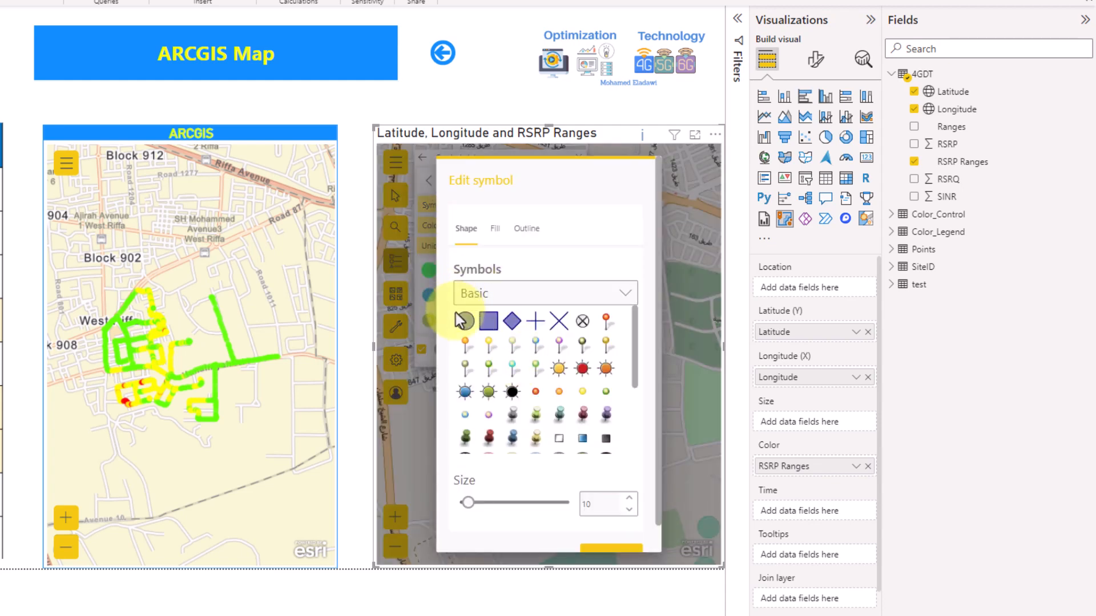
{"action": "left_click", "coordinate": [495, 228]}
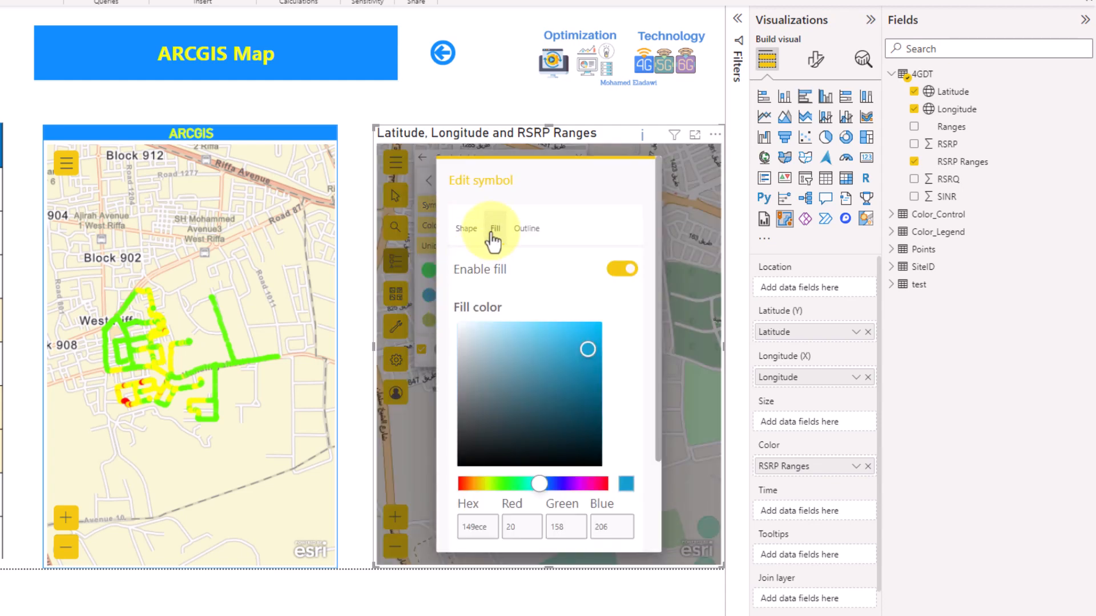
{"action": "left_click", "coordinate": [490, 484]}
{"action": "left_click", "coordinate": [599, 324]}
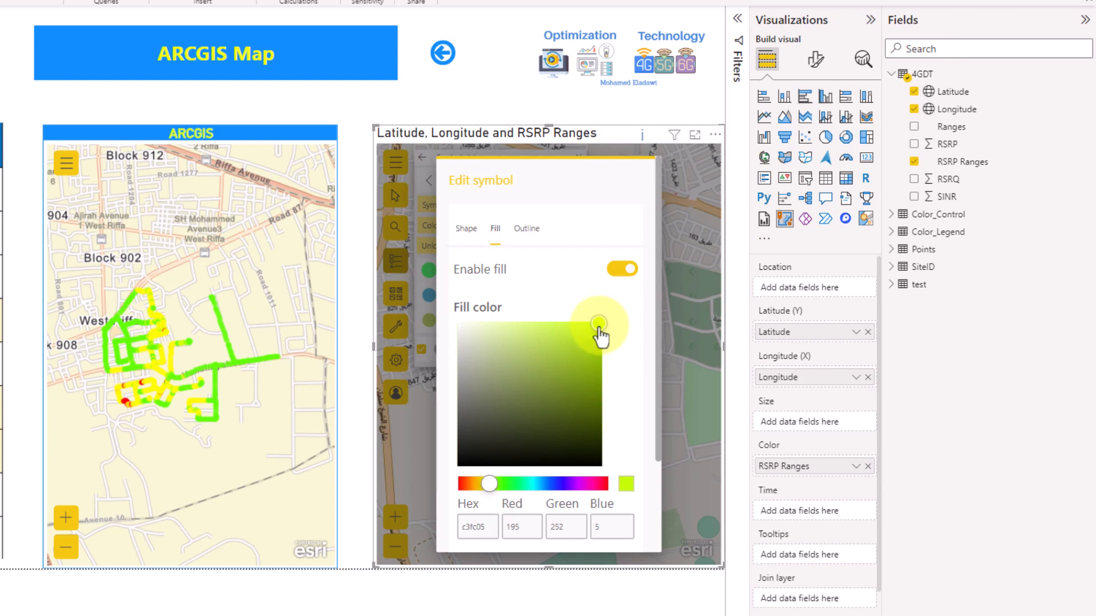
Step: Disable the outline of the -90 to -105 symbol, set its size to 3, and apply the changes
{"action": "left_click", "coordinate": [523, 229]}
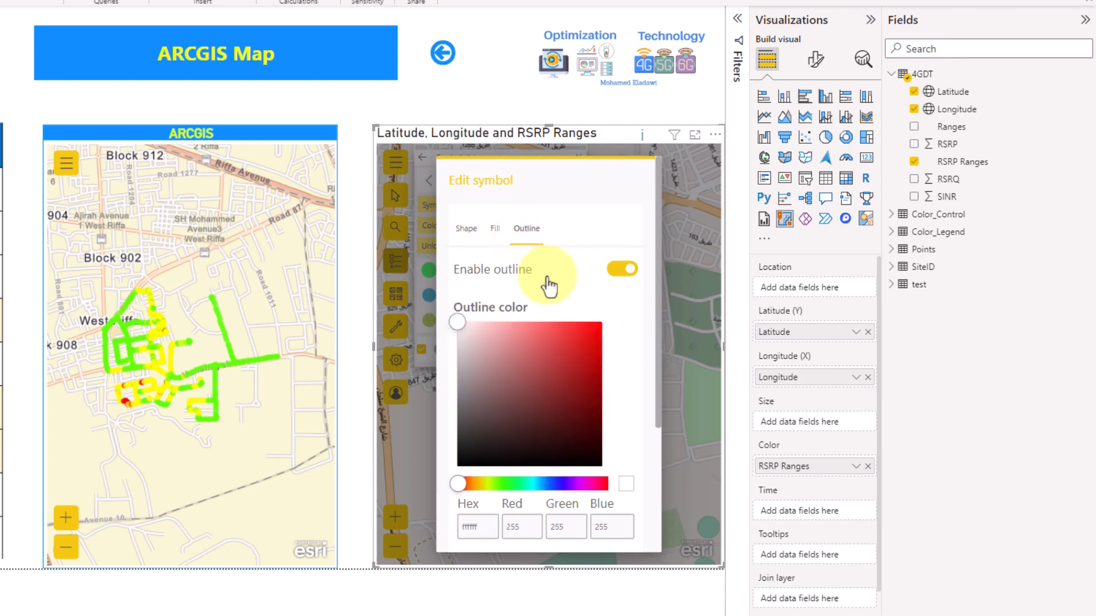
{"action": "left_click", "coordinate": [622, 268]}
{"action": "left_click", "coordinate": [468, 229]}
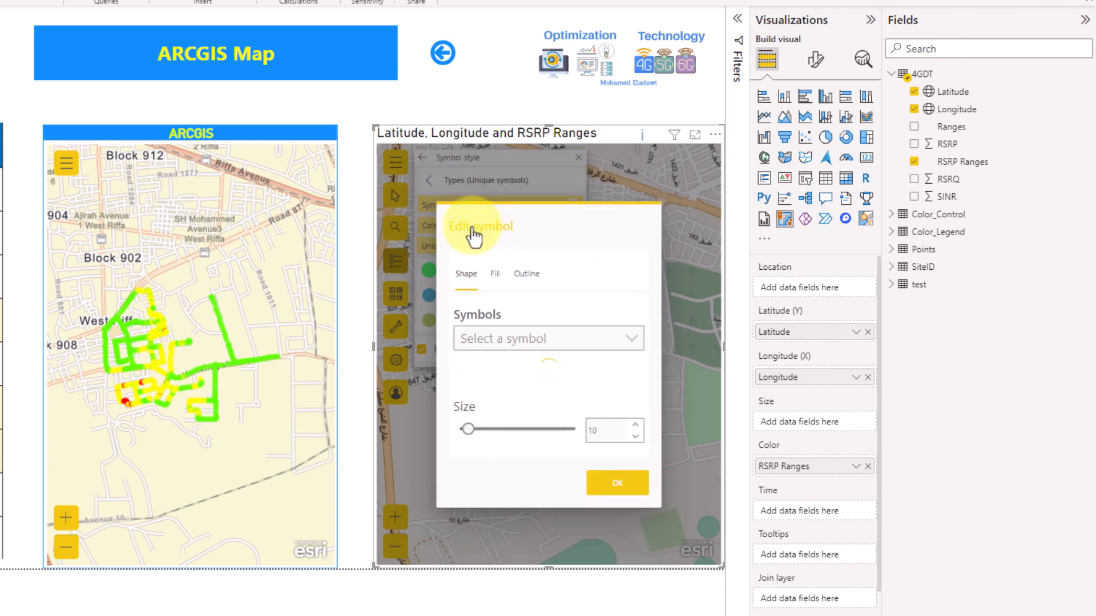
{"action": "scroll", "coordinate": [600, 326], "scroll_direction": "down", "scroll_amount": 3}
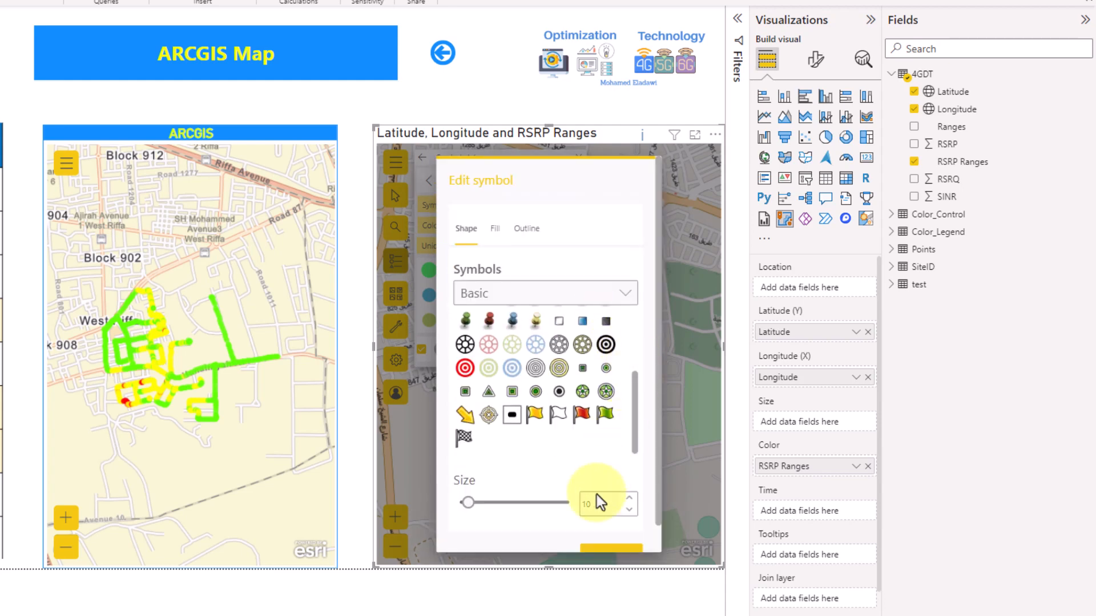
{"action": "double_click", "coordinate": [585, 503]}
{"action": "type", "text": "3"}
{"action": "left_click", "coordinate": [627, 551]}
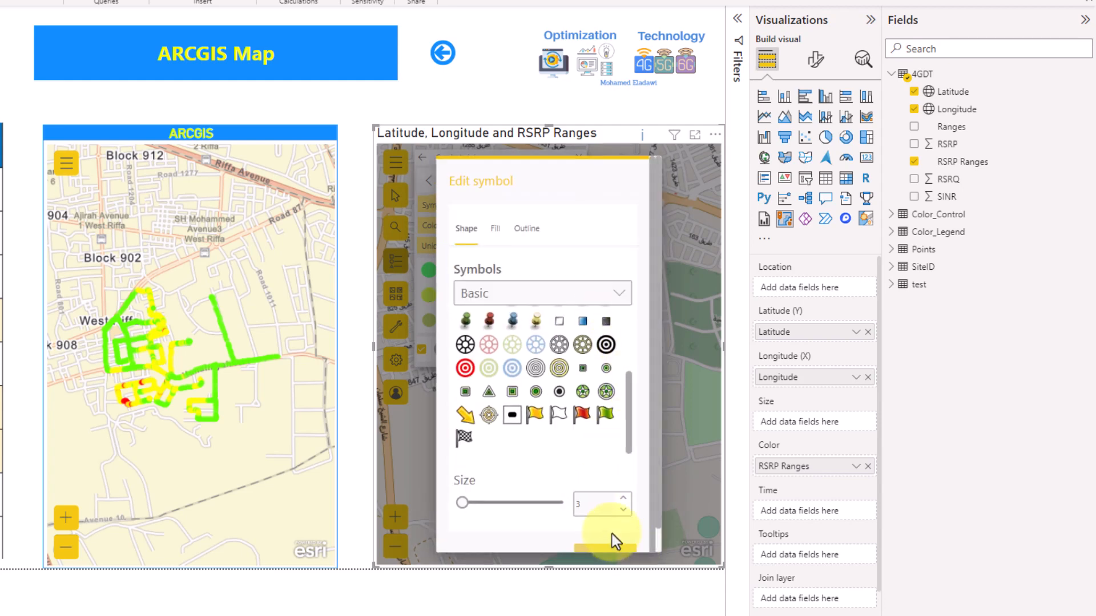
Step: Set the fill color of the Below -105 symbol to red, hex fc0808
{"action": "left_click", "coordinate": [432, 323]}
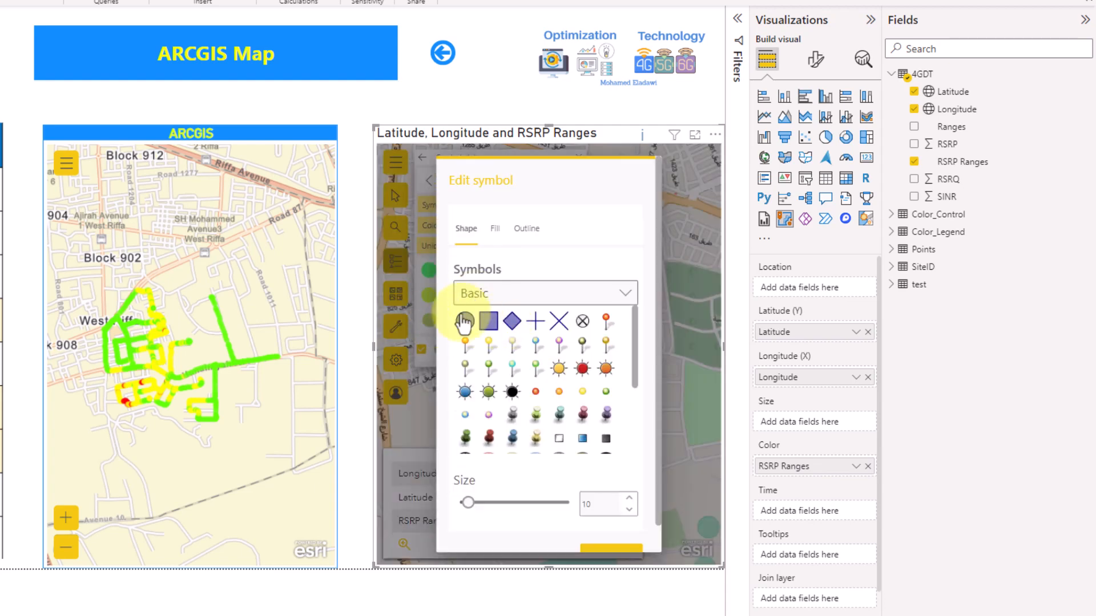
{"action": "left_click", "coordinate": [495, 228]}
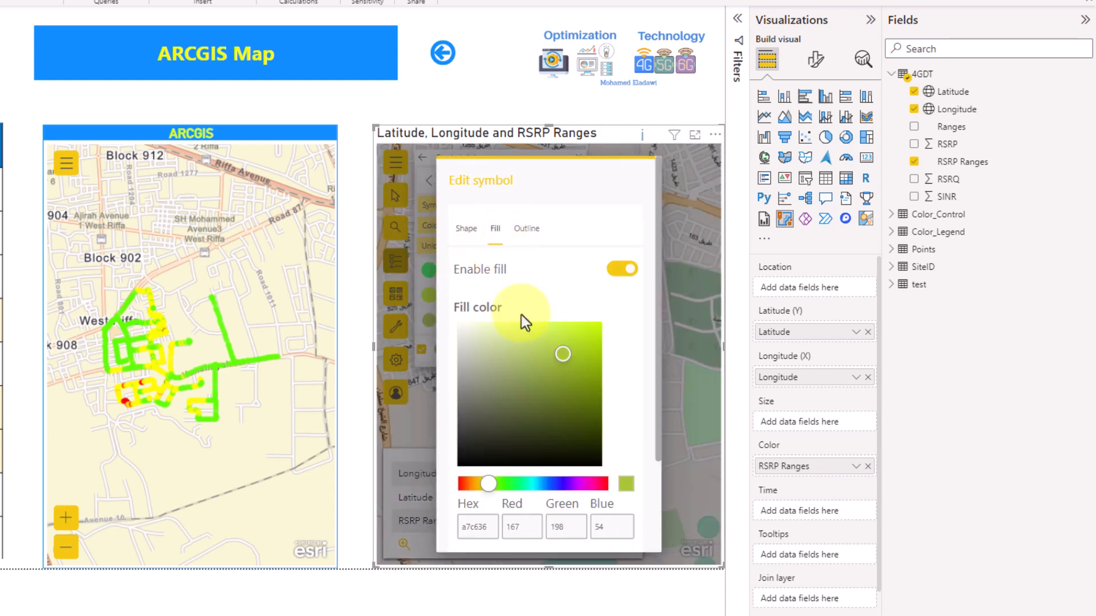
{"action": "left_click", "coordinate": [460, 484]}
{"action": "left_click_drag", "start_coordinate": [595, 344], "coordinate": [600, 323]}
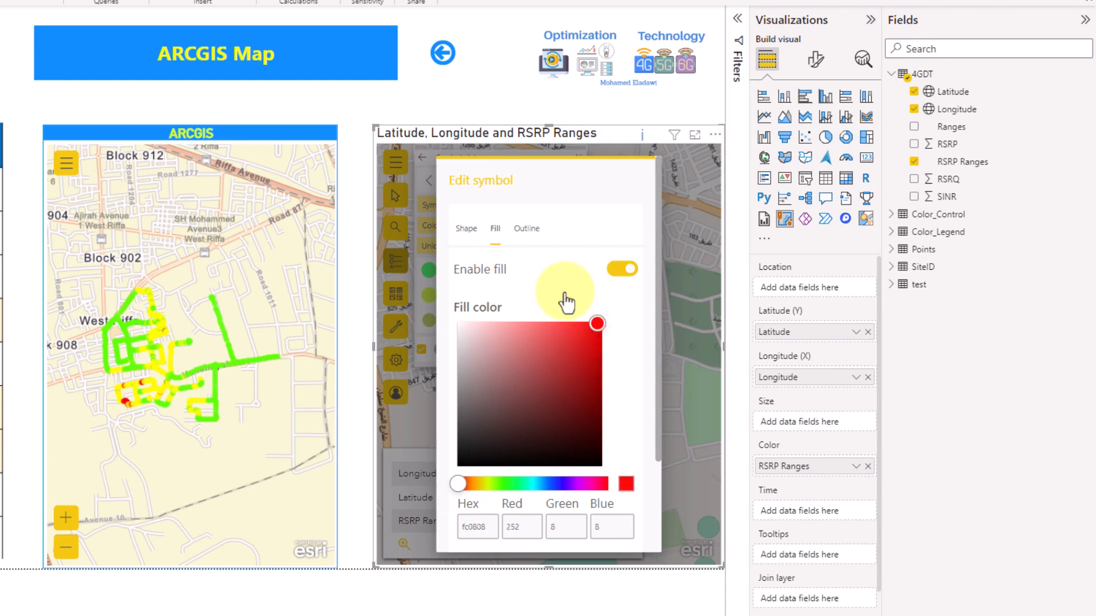
Step: Disable the outline of the Below -105 symbol, set its size to 3, and apply the changes
{"action": "left_click", "coordinate": [530, 228]}
{"action": "left_click", "coordinate": [626, 270]}
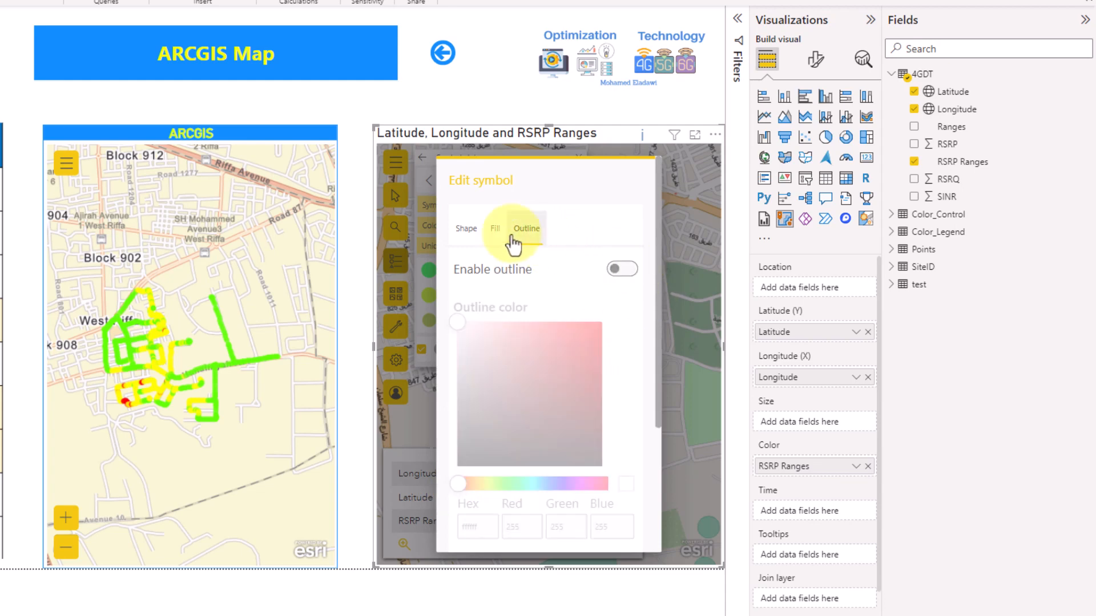
{"action": "left_click", "coordinate": [467, 229]}
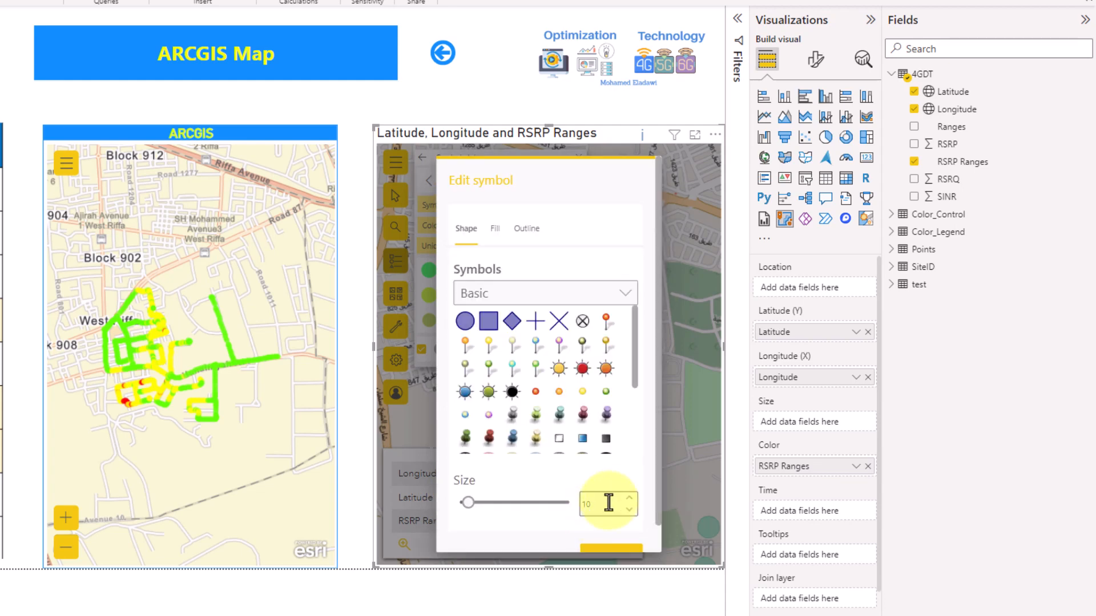
{"action": "double_click", "coordinate": [609, 502]}
{"action": "type", "text": "3"}
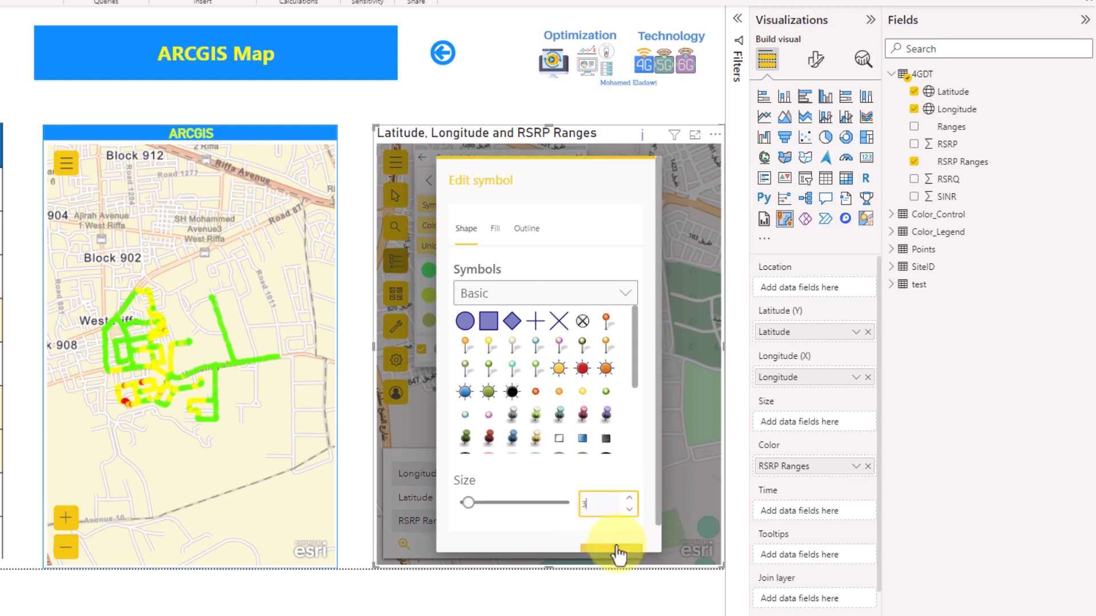
{"action": "left_click", "coordinate": [618, 552]}
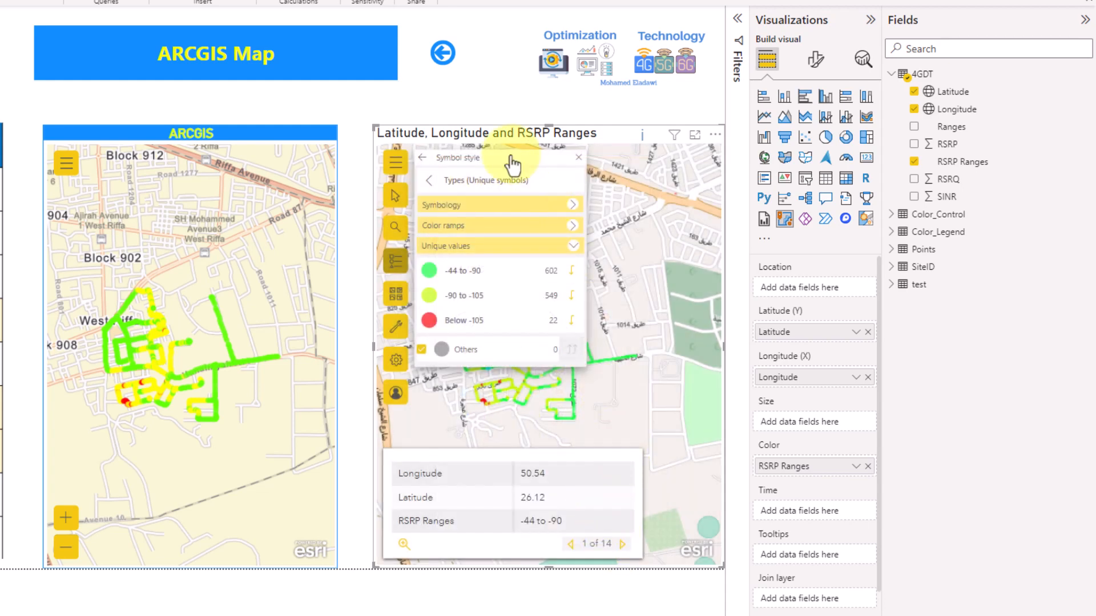
Step: Close the symbol style settings and examine the recolored measurement points on the new ArcGIS map up close
{"action": "left_click", "coordinate": [569, 400]}
{"action": "left_click", "coordinate": [396, 266]}
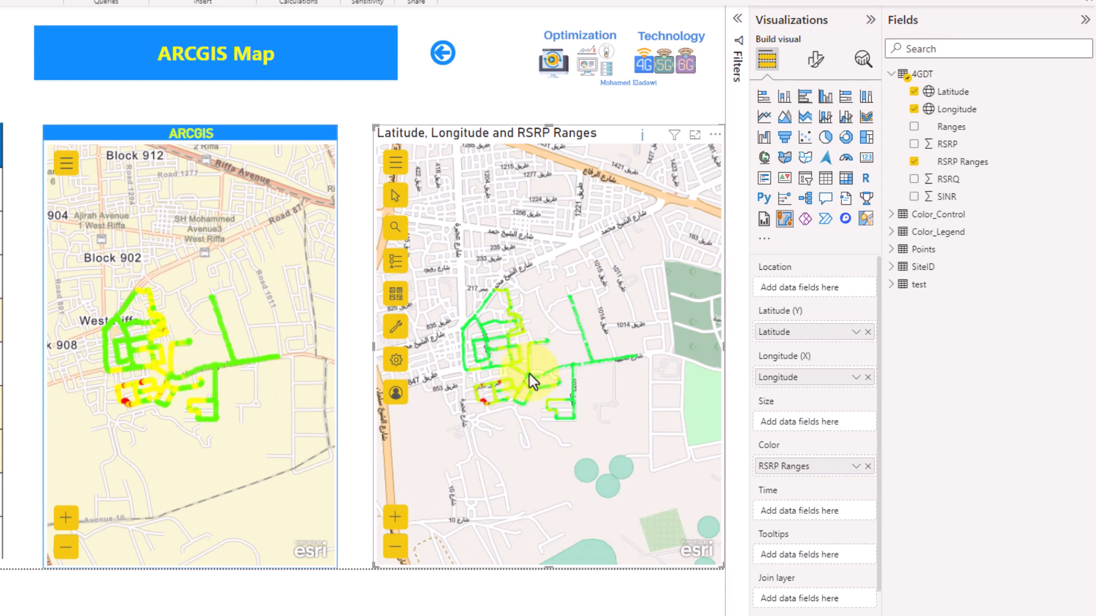
{"action": "scroll", "coordinate": [531, 374], "scroll_direction": "up", "scroll_amount": 1}
{"action": "left_click_drag", "start_coordinate": [584, 375], "coordinate": [613, 374]}
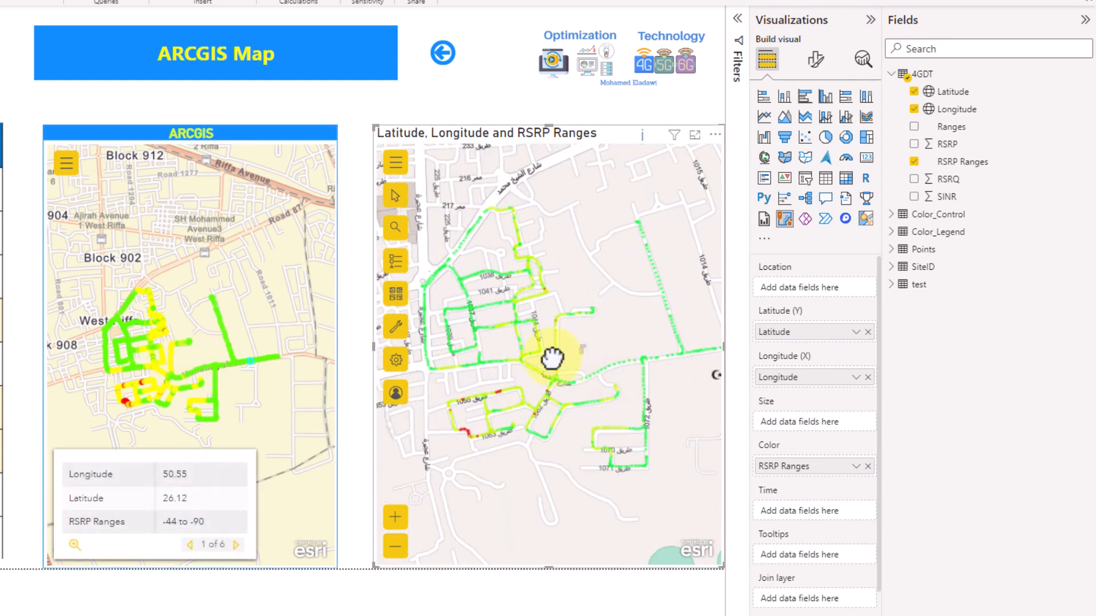
Step: Try different color ramps on the Coordinates layer's unique symbols, including the cyan, yellow and red ramp
{"action": "left_click", "coordinate": [395, 262]}
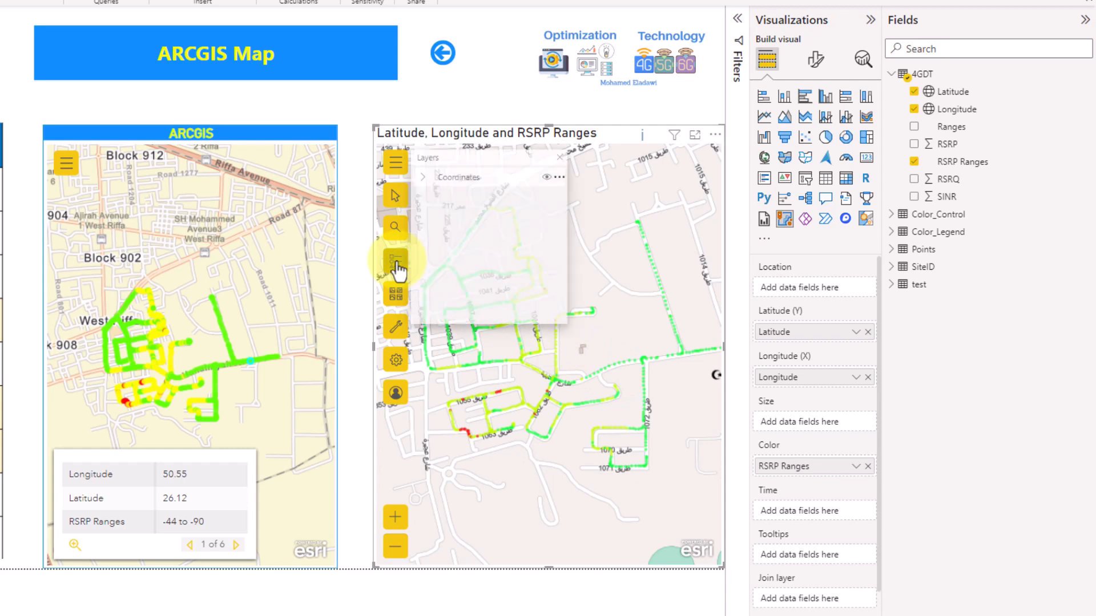
{"action": "left_click", "coordinate": [563, 177]}
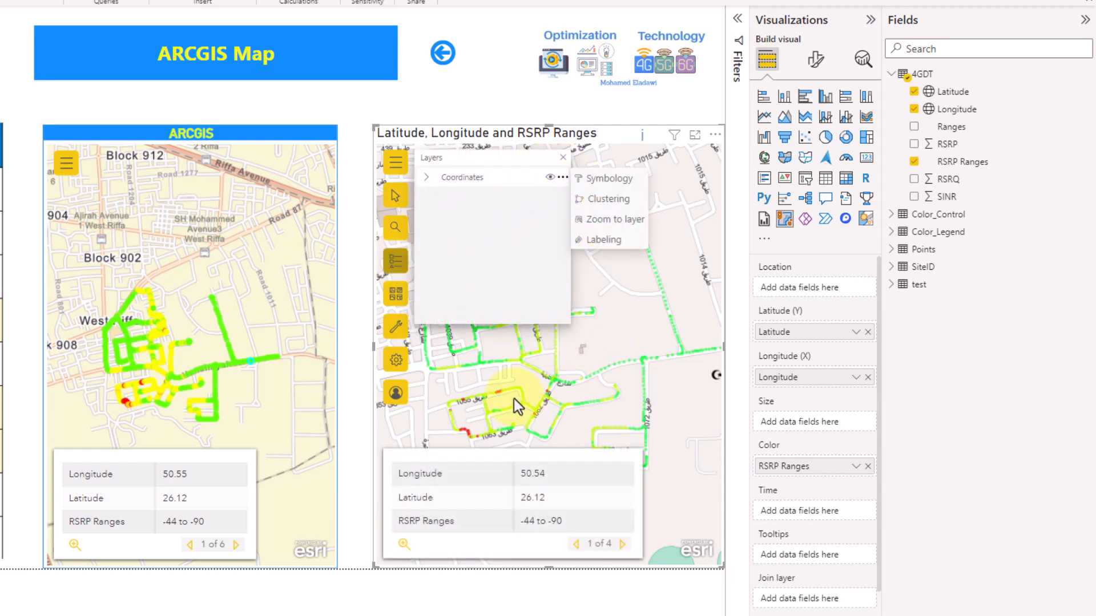
{"action": "left_click", "coordinate": [626, 184]}
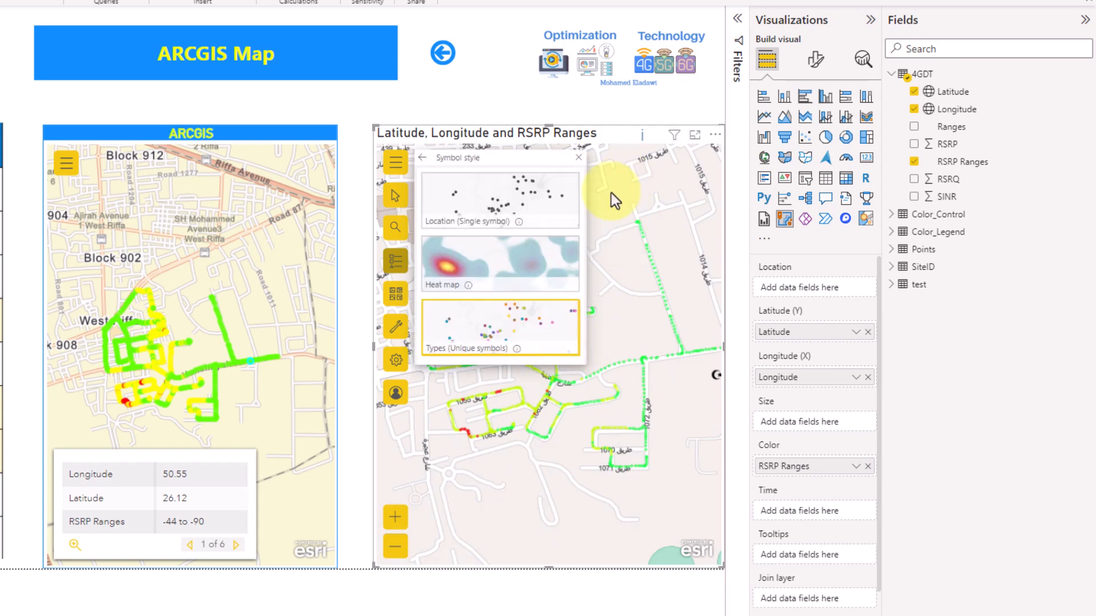
{"action": "left_click", "coordinate": [477, 358]}
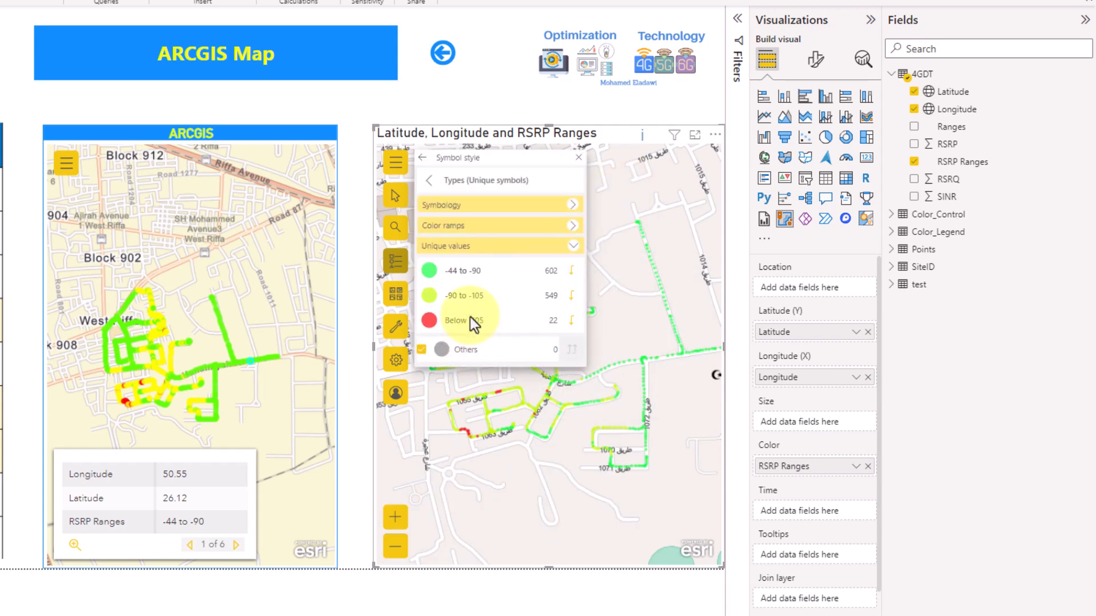
{"action": "left_click", "coordinate": [508, 234]}
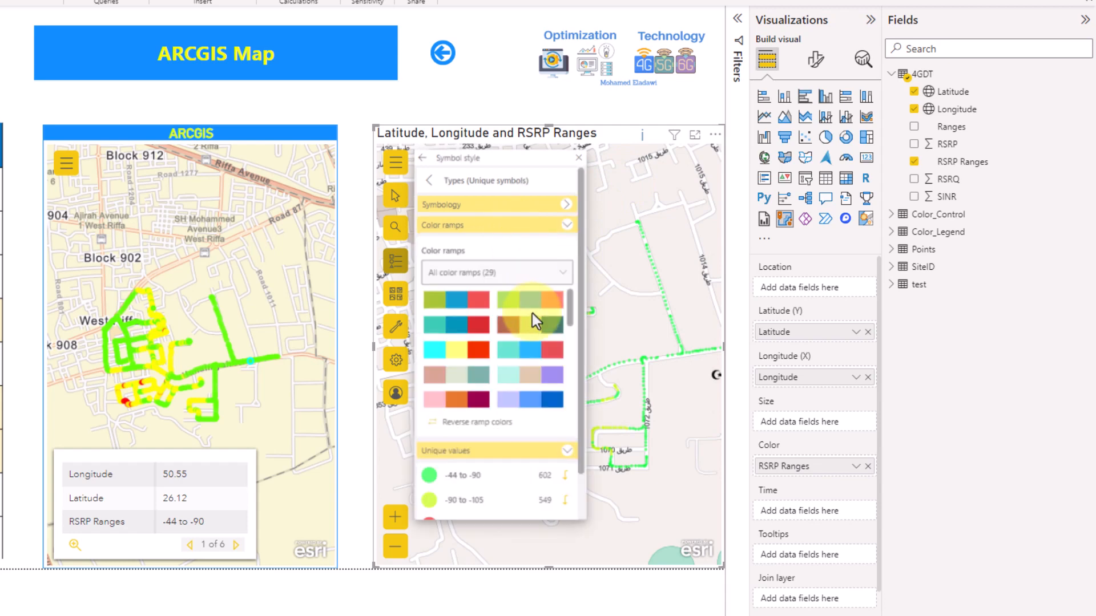
{"action": "left_click", "coordinate": [474, 302]}
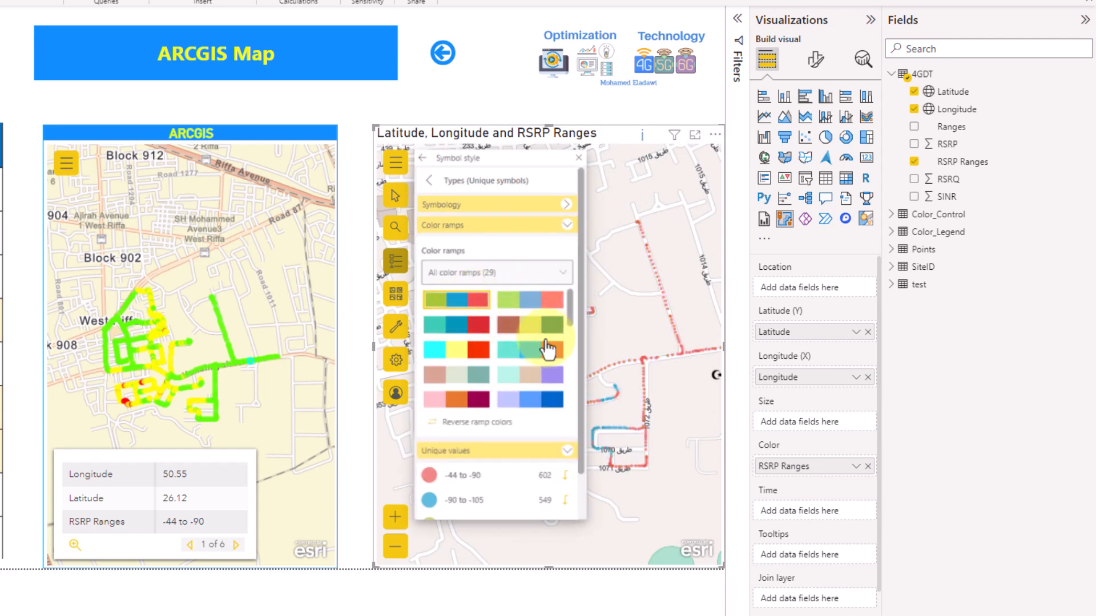
{"action": "left_click", "coordinate": [535, 307]}
{"action": "left_click", "coordinate": [459, 348]}
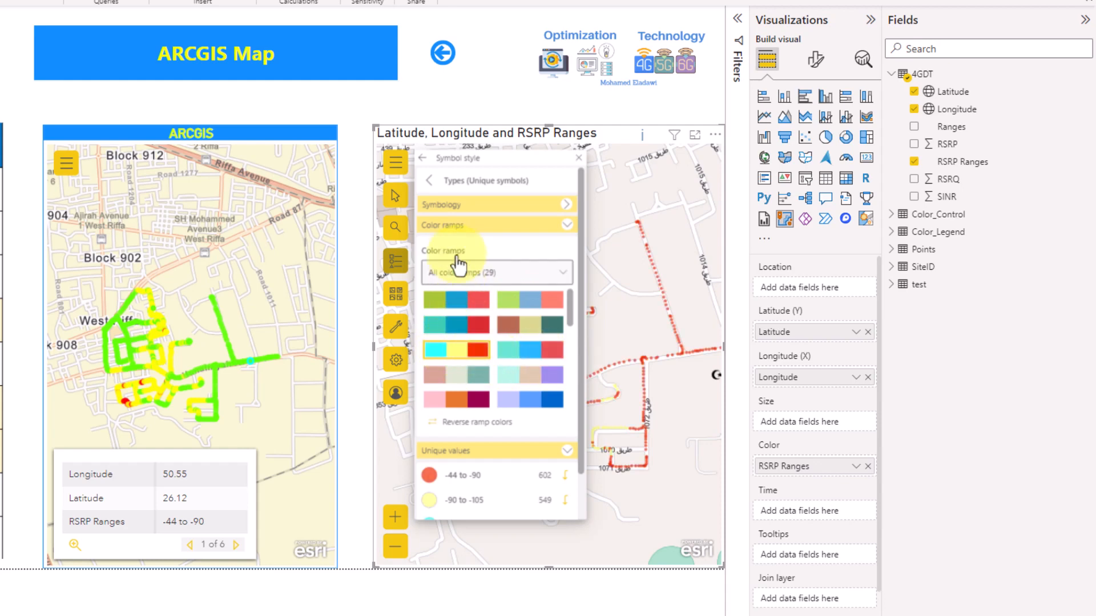
{"action": "left_click", "coordinate": [479, 228]}
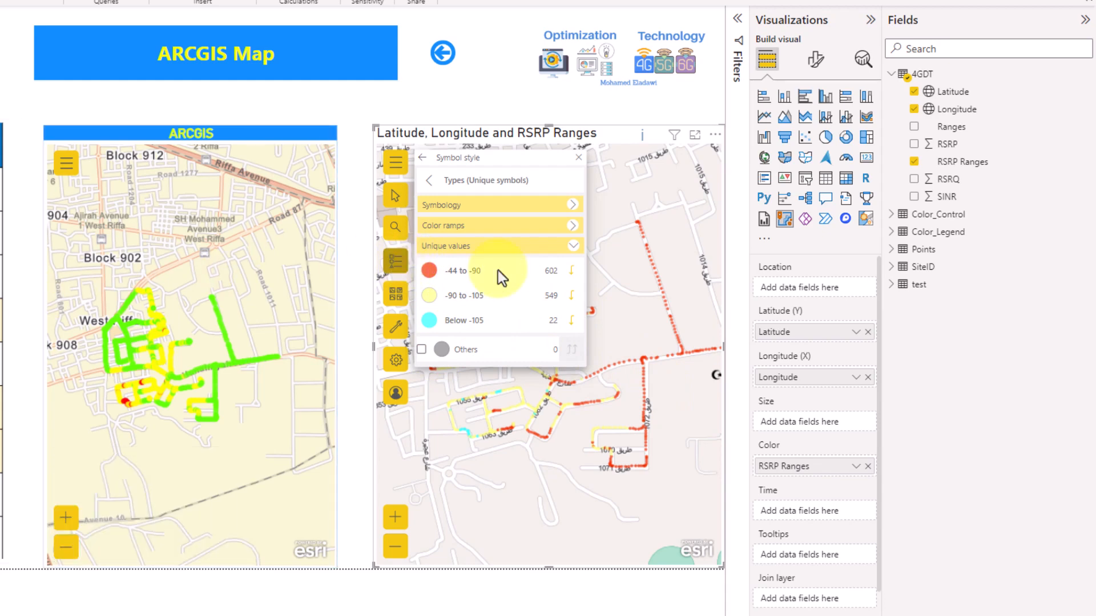
Step: Replace the RSRP Ranges map with a new blank ArcGIS map widened to fill the space beside the existing ARCGIS map
{"action": "key", "text": "Delete"}
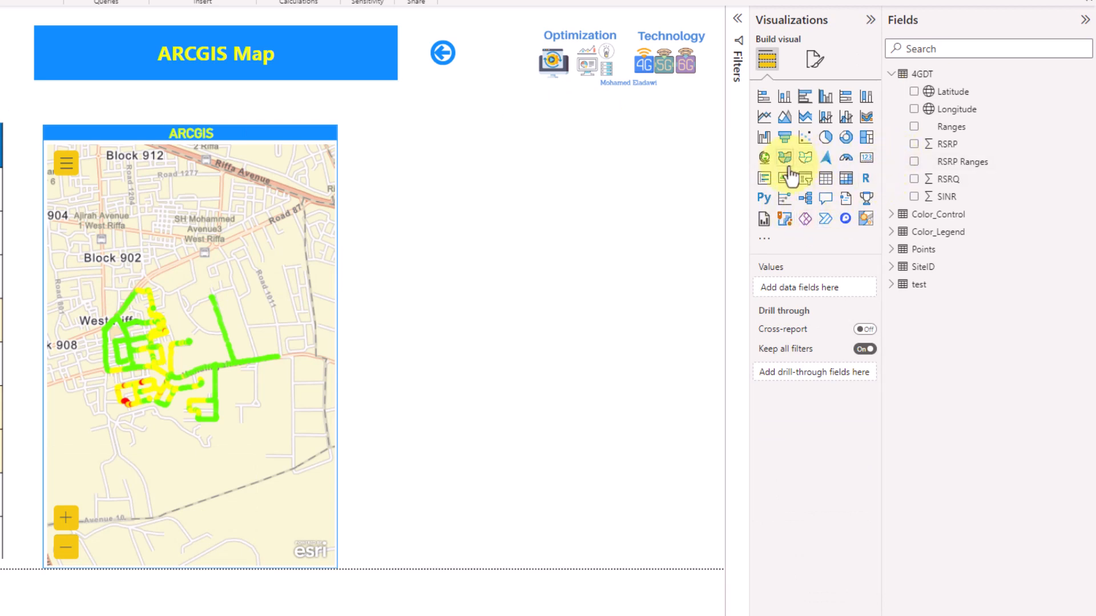
{"action": "left_click", "coordinate": [783, 219]}
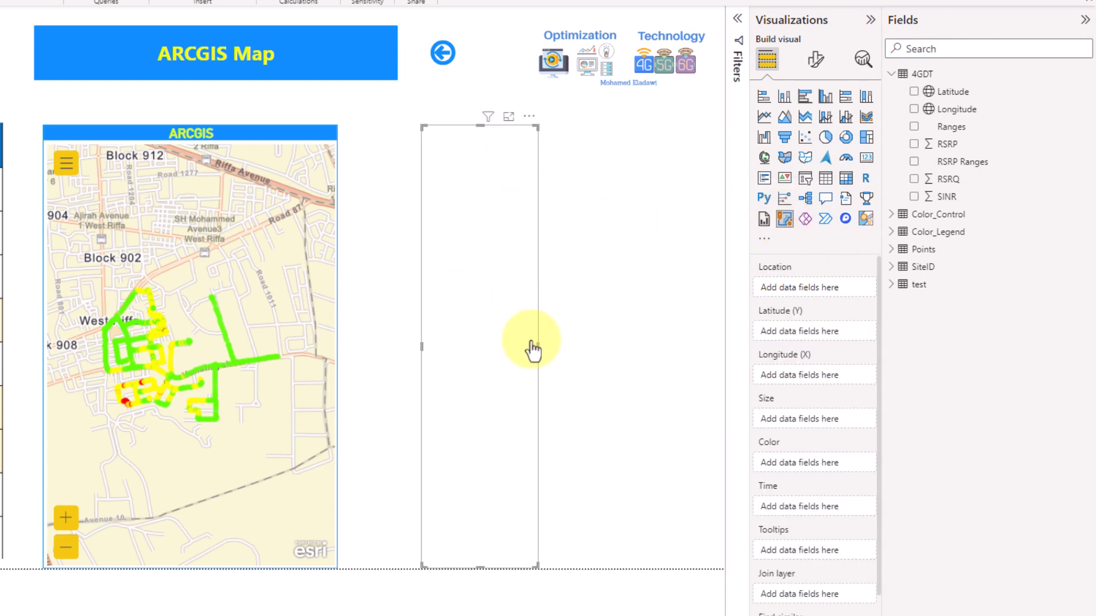
{"action": "left_click_drag", "start_coordinate": [537, 346], "coordinate": [717, 345]}
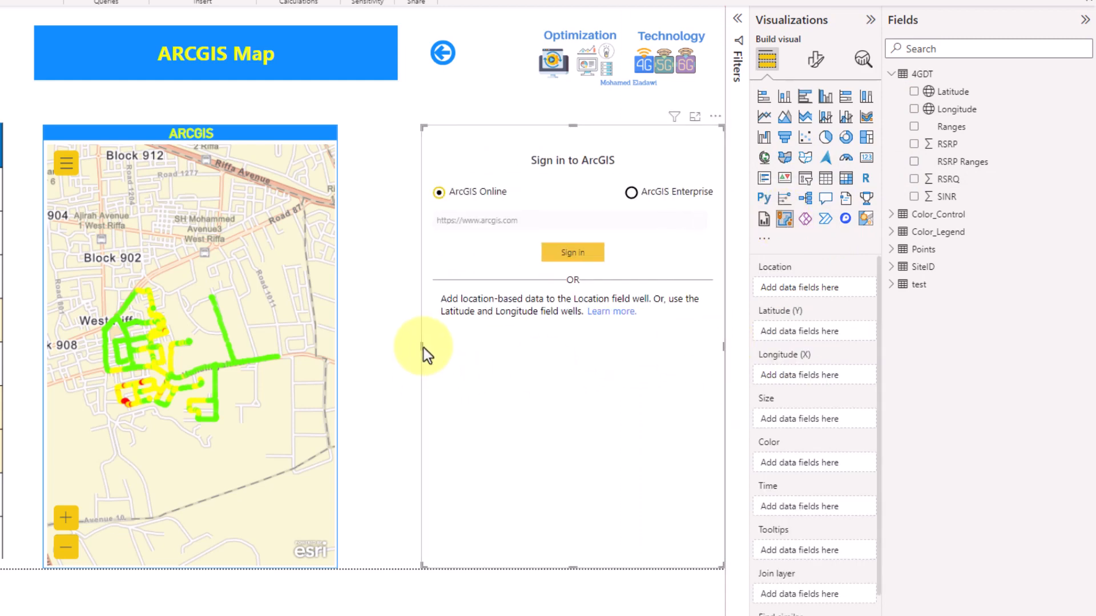
{"action": "left_click_drag", "start_coordinate": [423, 347], "coordinate": [392, 348]}
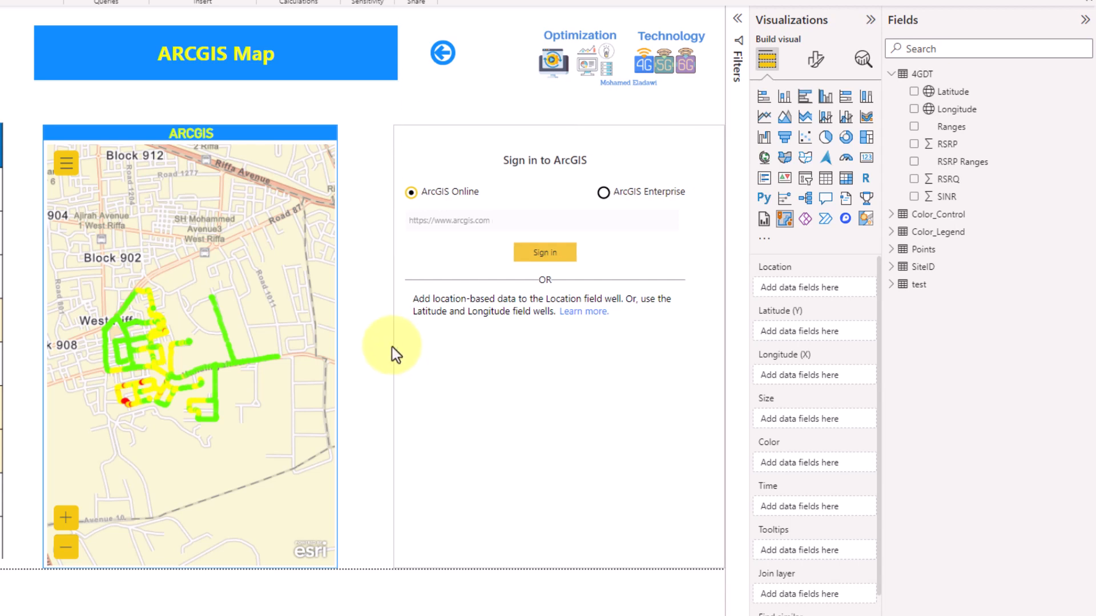
Step: Assign latitude and longitude from the Points table to the new map's Latitude (Y) and Longitude (X)
{"action": "left_click", "coordinate": [899, 250]}
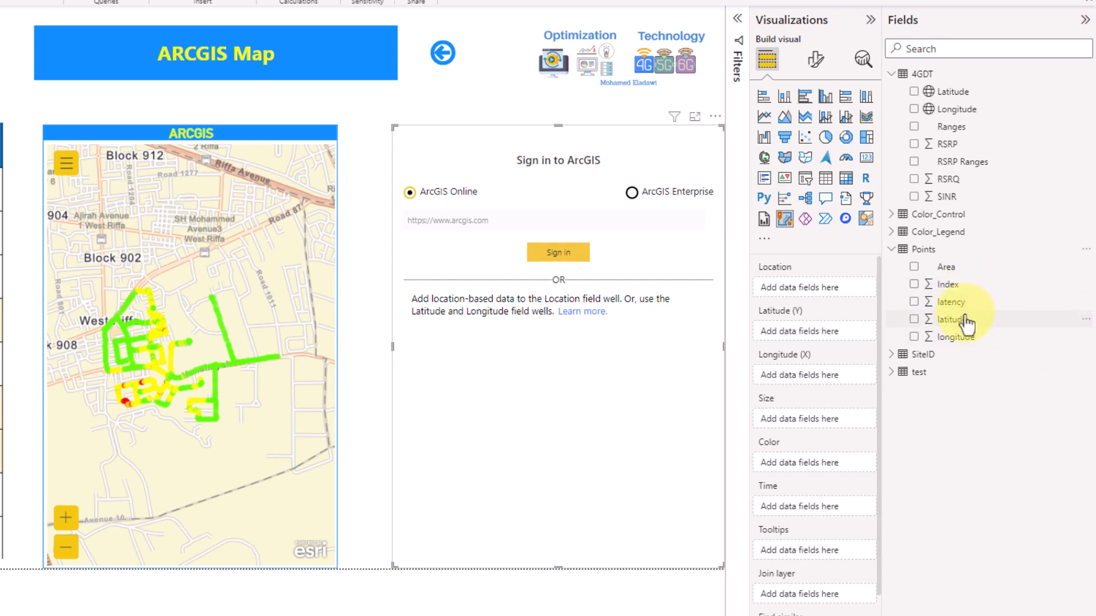
{"action": "left_click_drag", "start_coordinate": [967, 324], "coordinate": [814, 329]}
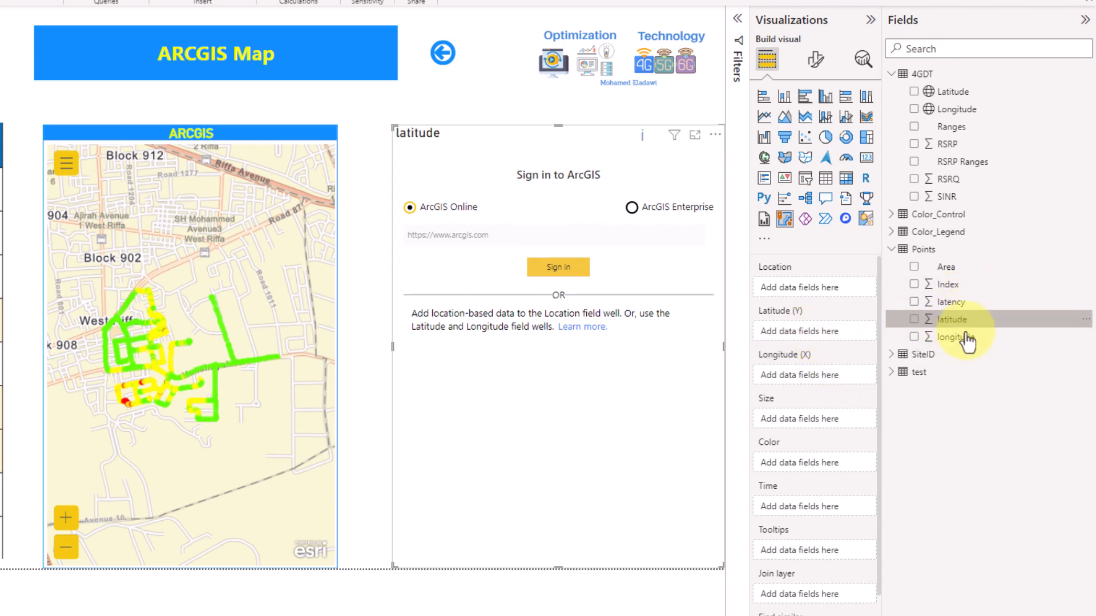
{"action": "left_click_drag", "start_coordinate": [965, 338], "coordinate": [794, 379]}
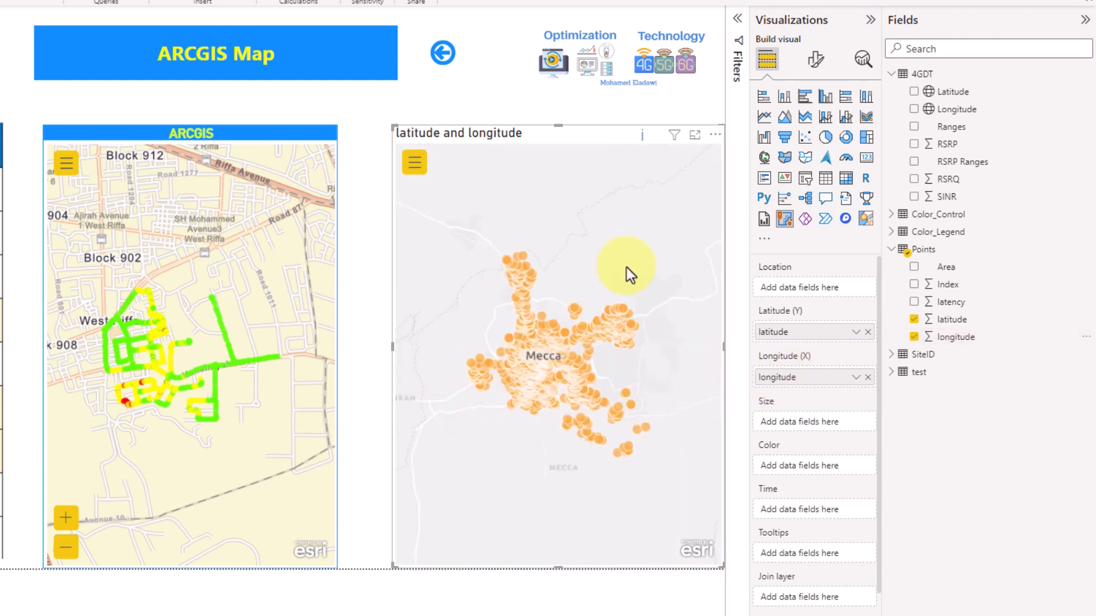
Step: Expand the new map's tool menu and enable its Zoom tools and Basemaps options
{"action": "left_click", "coordinate": [416, 164]}
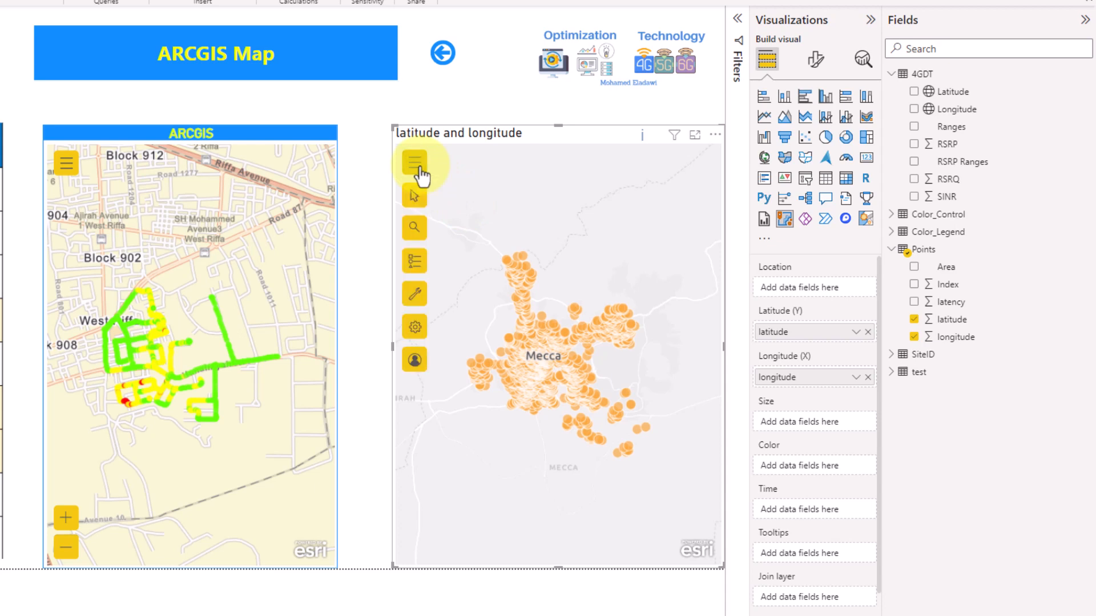
{"action": "left_click", "coordinate": [813, 63]}
{"action": "left_click", "coordinate": [799, 162]}
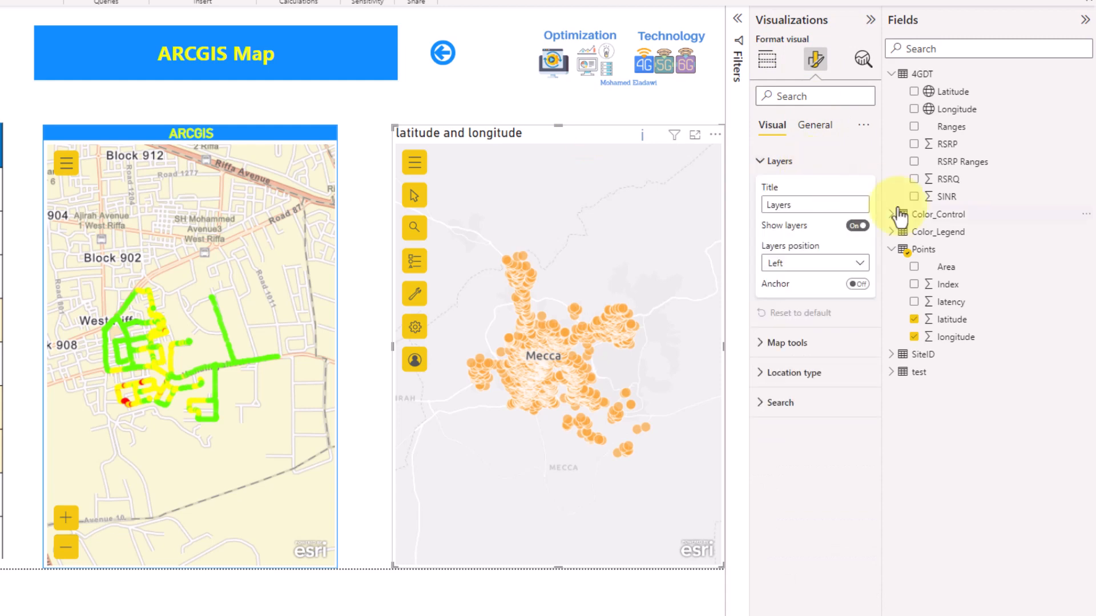
{"action": "left_click", "coordinate": [782, 163]}
{"action": "left_click", "coordinate": [789, 191]}
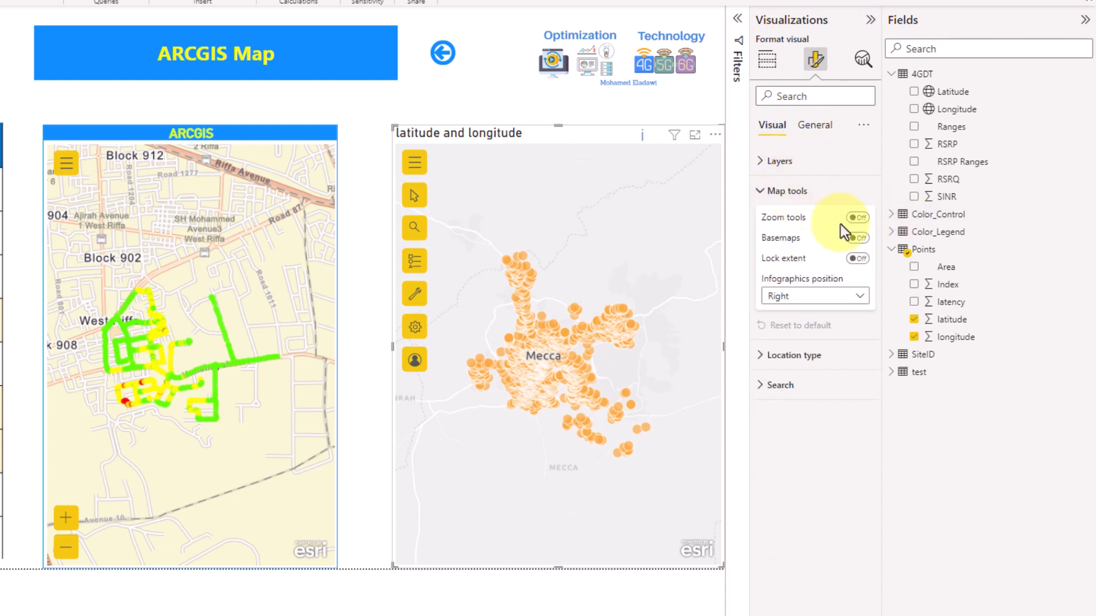
{"action": "left_click", "coordinate": [859, 218]}
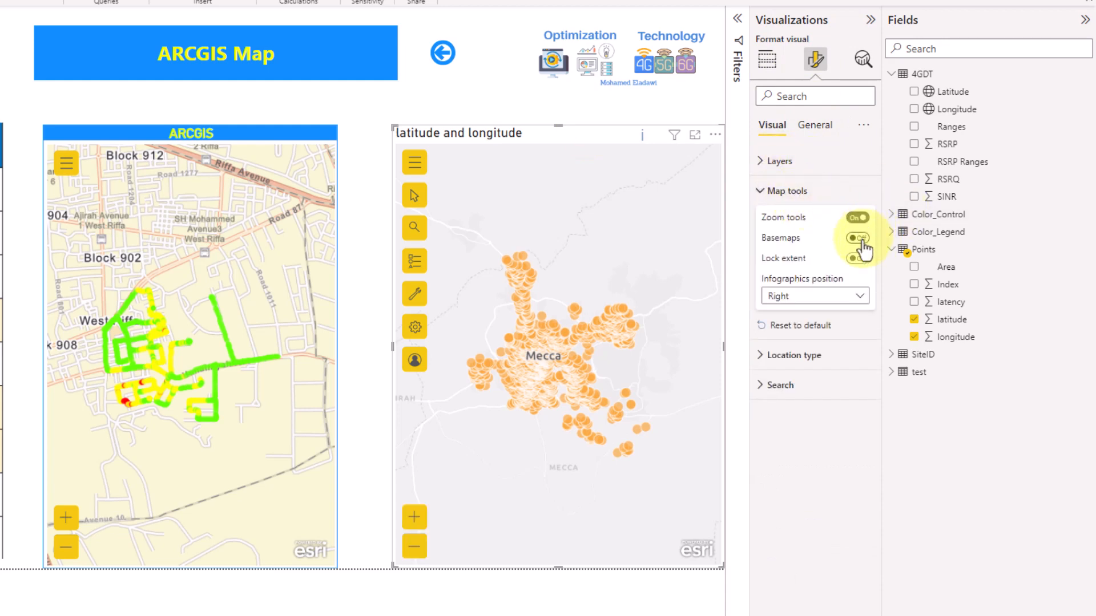
{"action": "left_click", "coordinate": [860, 239]}
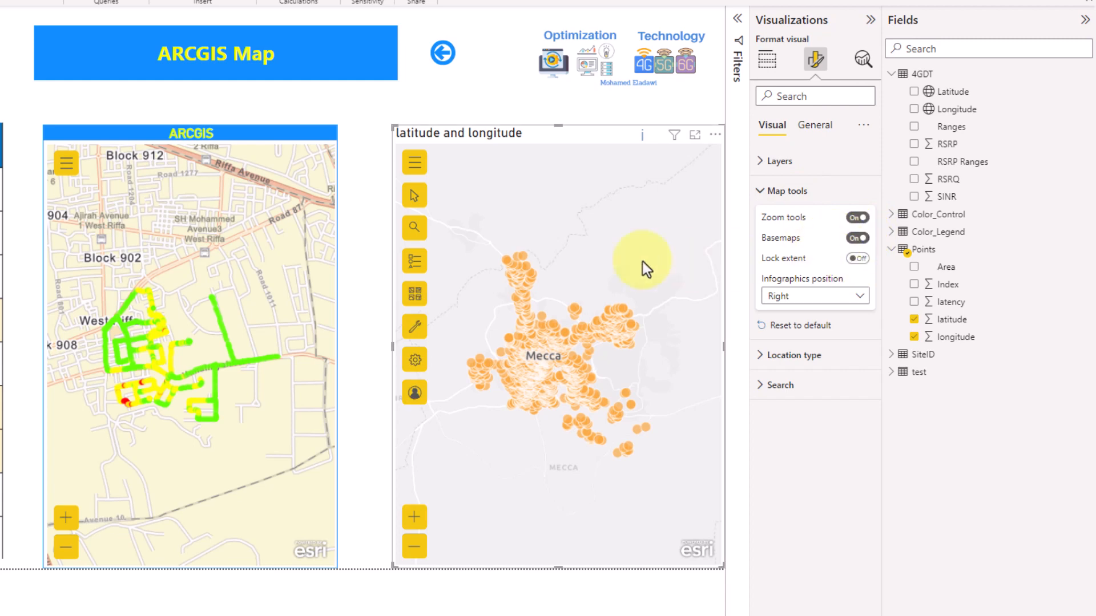
Step: Open the Coordinates layer's Location (Single symbol) style options and disable the symbol outline
{"action": "left_click", "coordinate": [419, 276]}
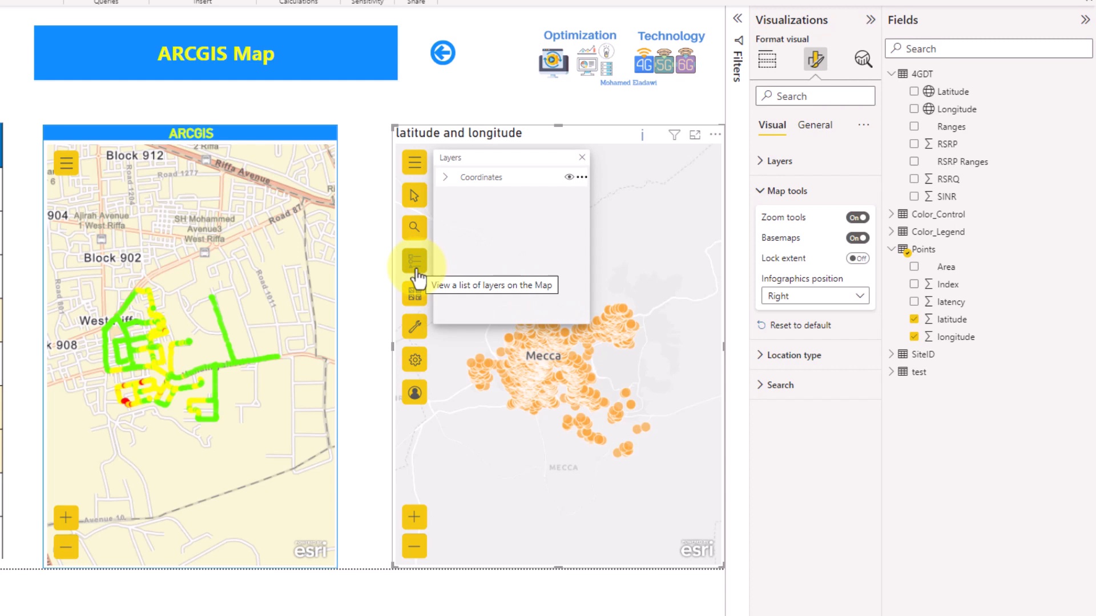
{"action": "left_click", "coordinate": [582, 177]}
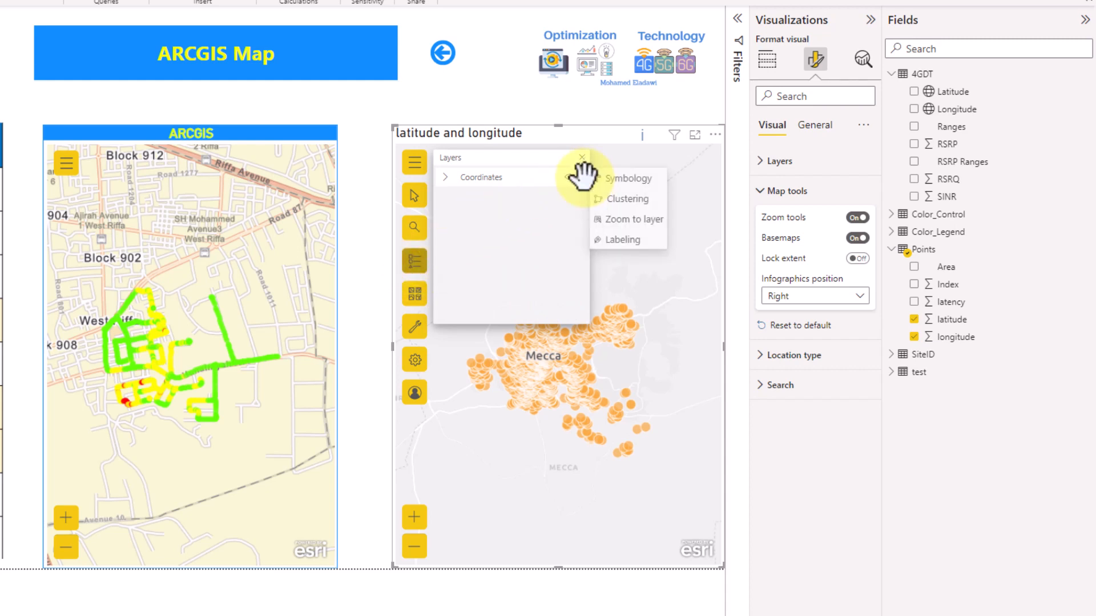
{"action": "left_click", "coordinate": [659, 183]}
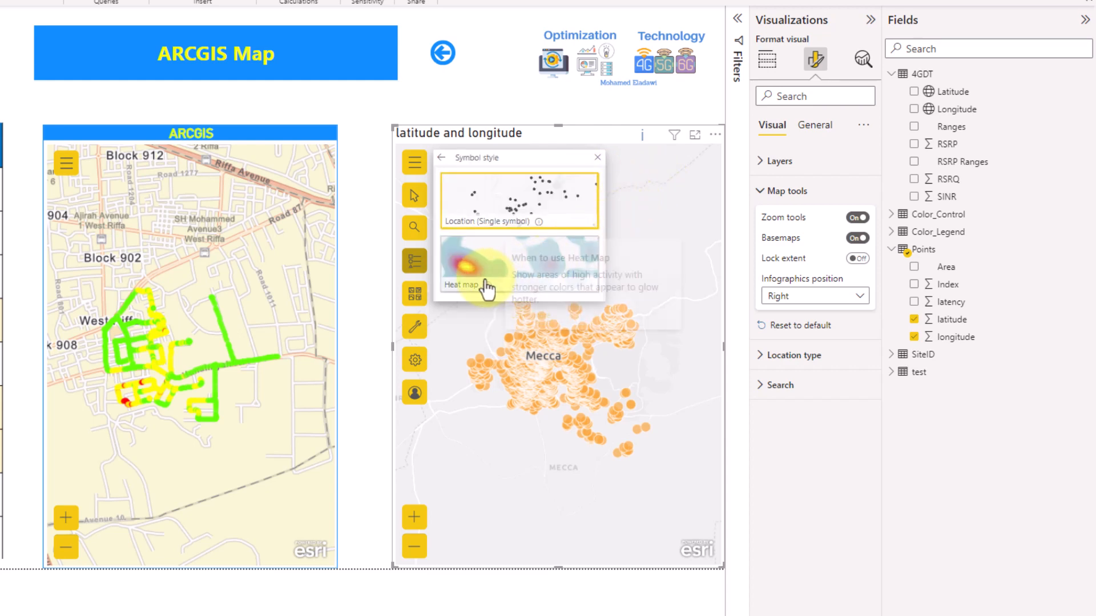
{"action": "mouse_move", "coordinate": [483, 225]}
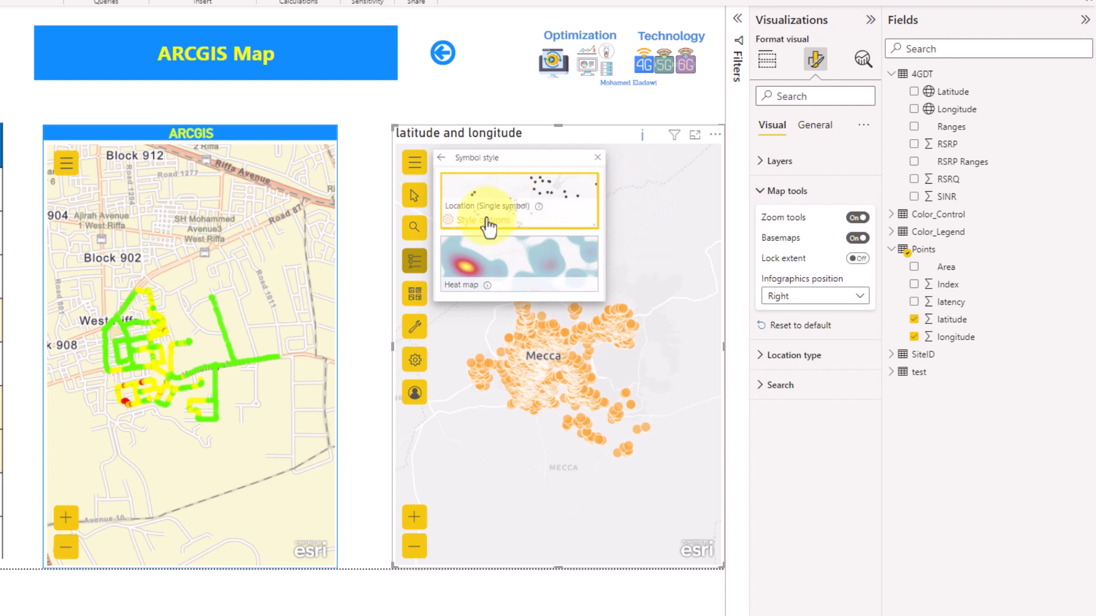
{"action": "left_click", "coordinate": [485, 221]}
{"action": "left_click", "coordinate": [568, 269]}
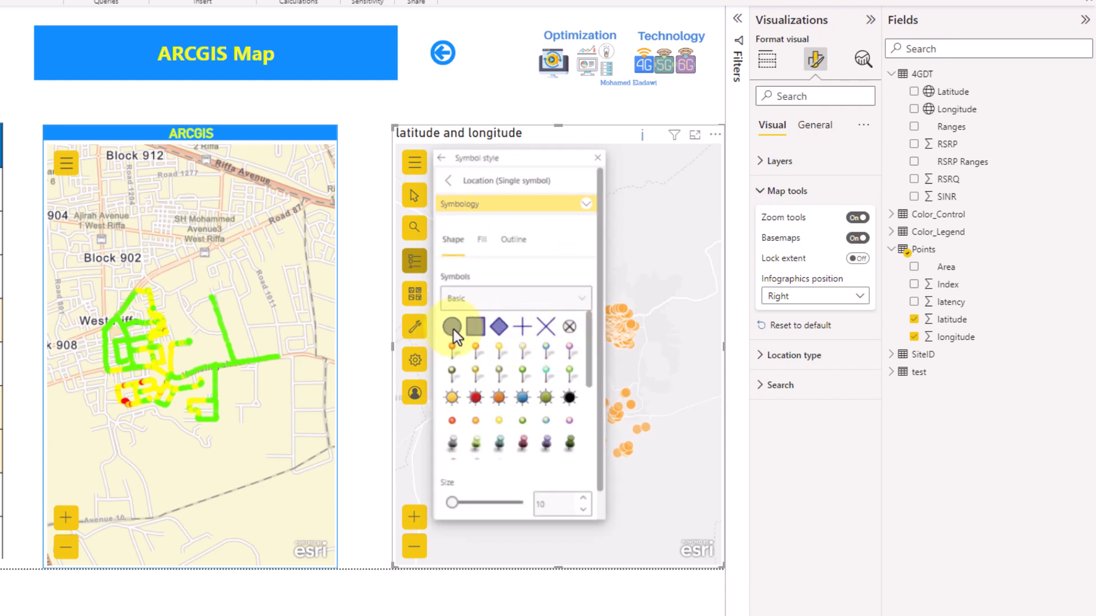
{"action": "left_click", "coordinate": [482, 241]}
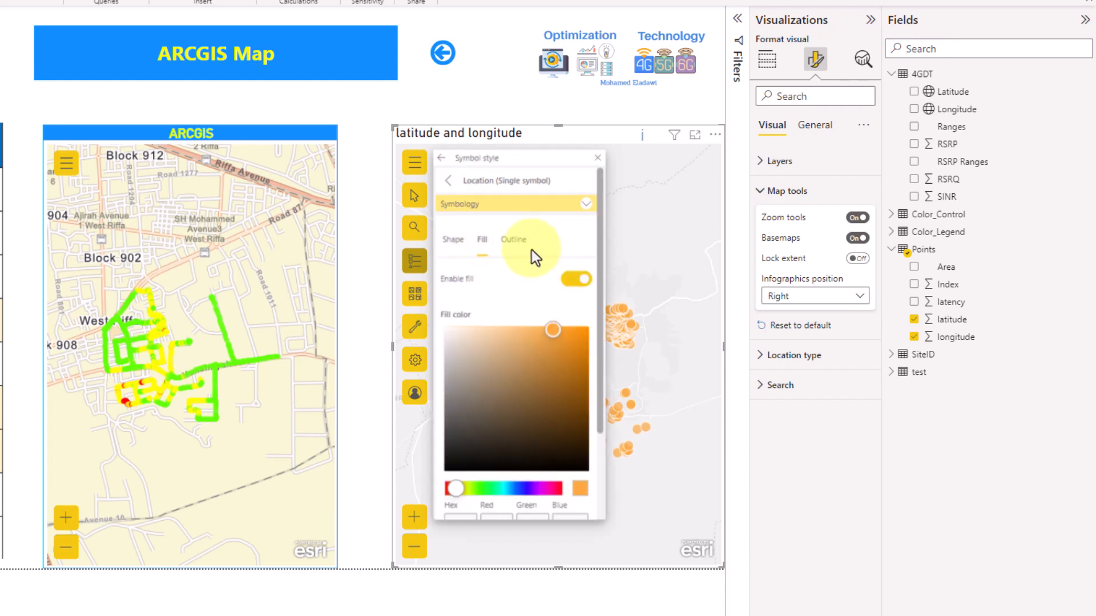
{"action": "left_click", "coordinate": [518, 242]}
{"action": "left_click", "coordinate": [481, 241]}
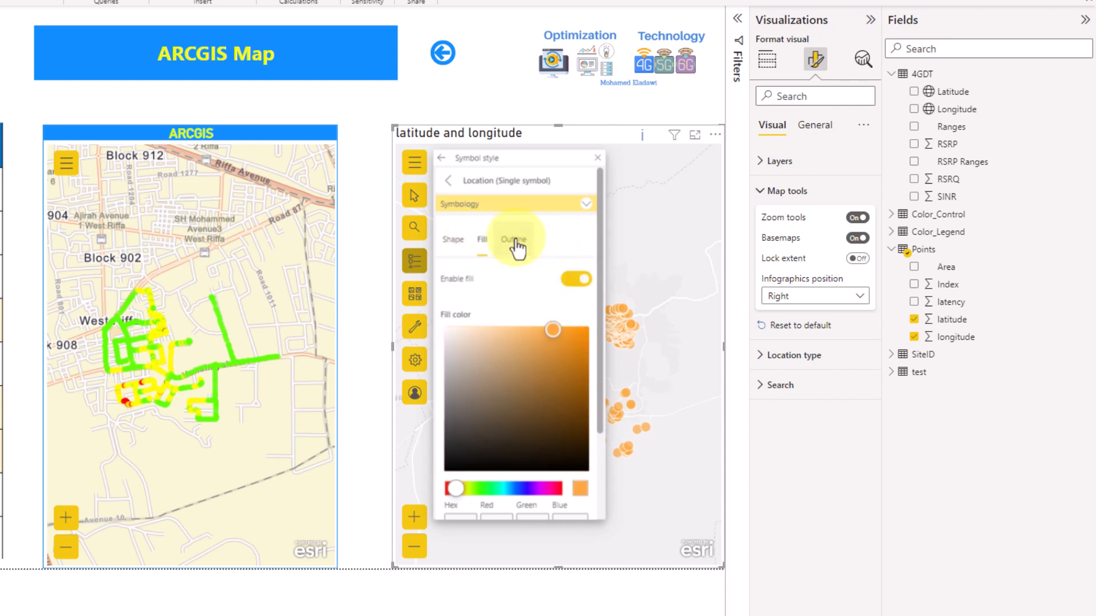
{"action": "left_click", "coordinate": [518, 242]}
{"action": "left_click", "coordinate": [577, 279]}
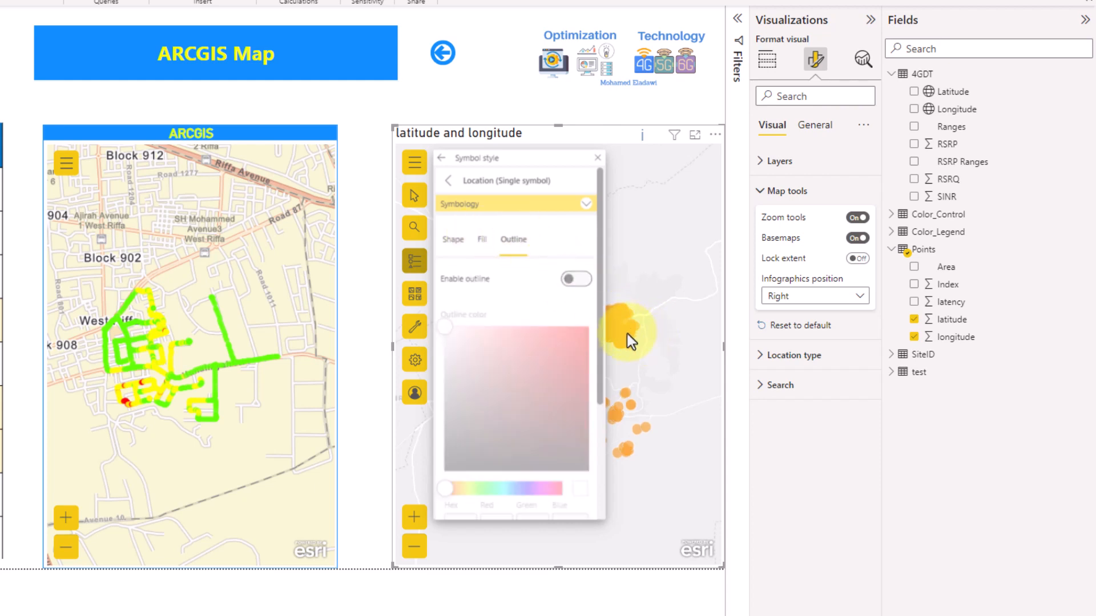
Step: Set the location symbol's fill color to blue, hex 3e86fa, and its fill transparency to 4
{"action": "left_click", "coordinate": [482, 240]}
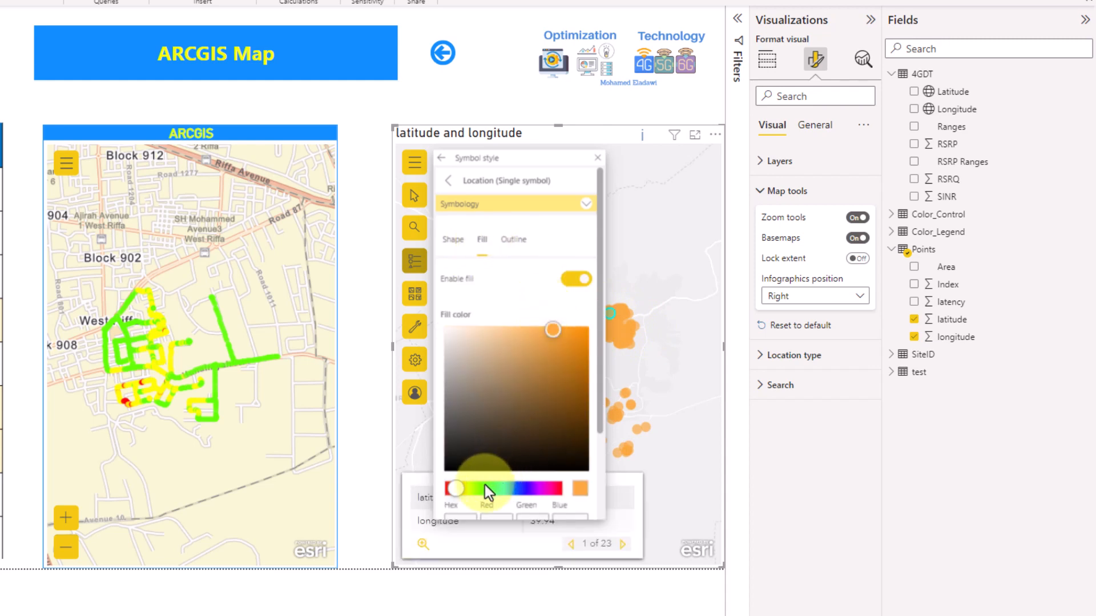
{"action": "left_click_drag", "start_coordinate": [485, 485], "coordinate": [516, 489]}
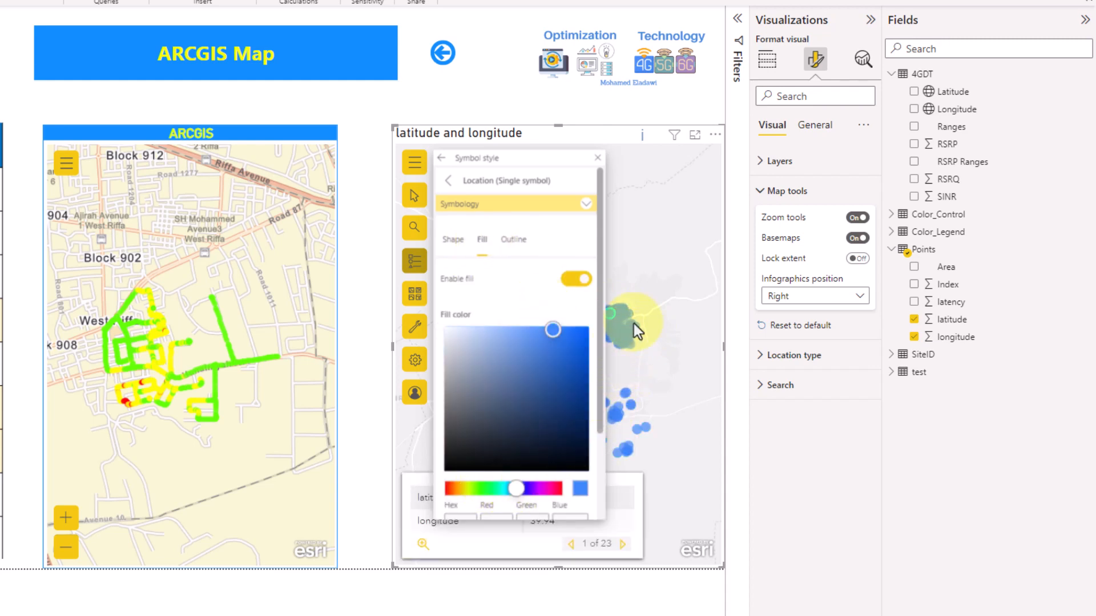
{"action": "scroll", "coordinate": [534, 445], "scroll_direction": "down", "scroll_amount": 3}
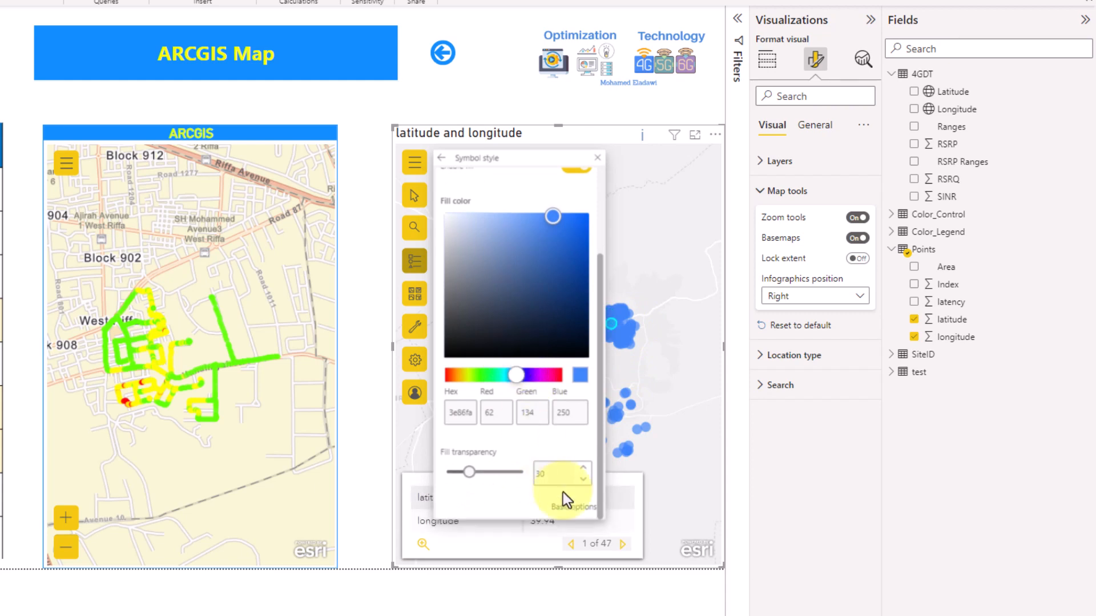
{"action": "left_click_drag", "start_coordinate": [553, 475], "coordinate": [504, 470]}
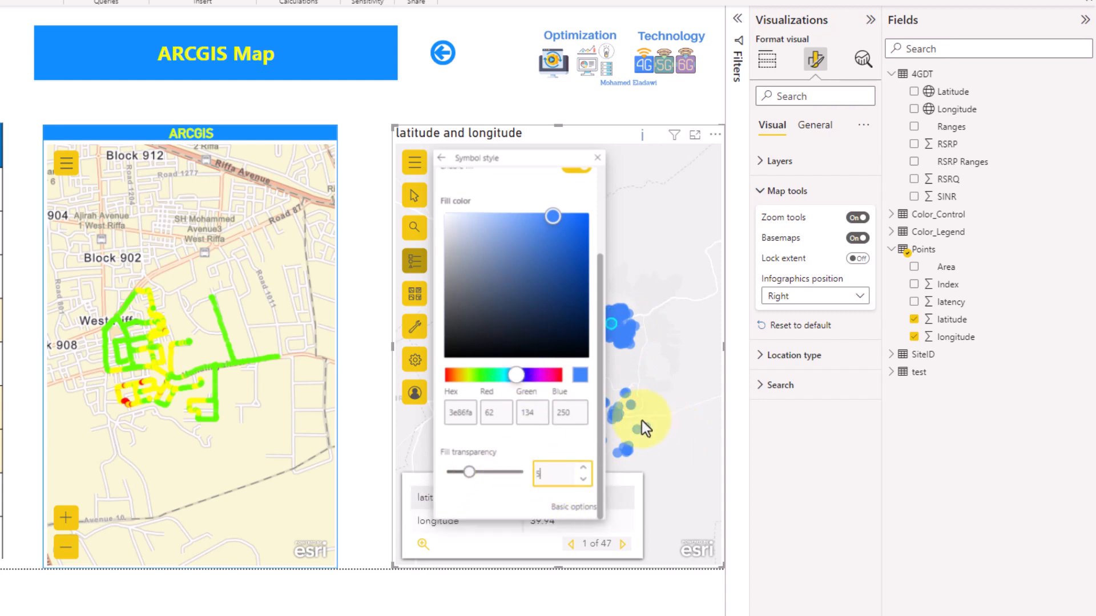
{"action": "key", "text": "Return"}
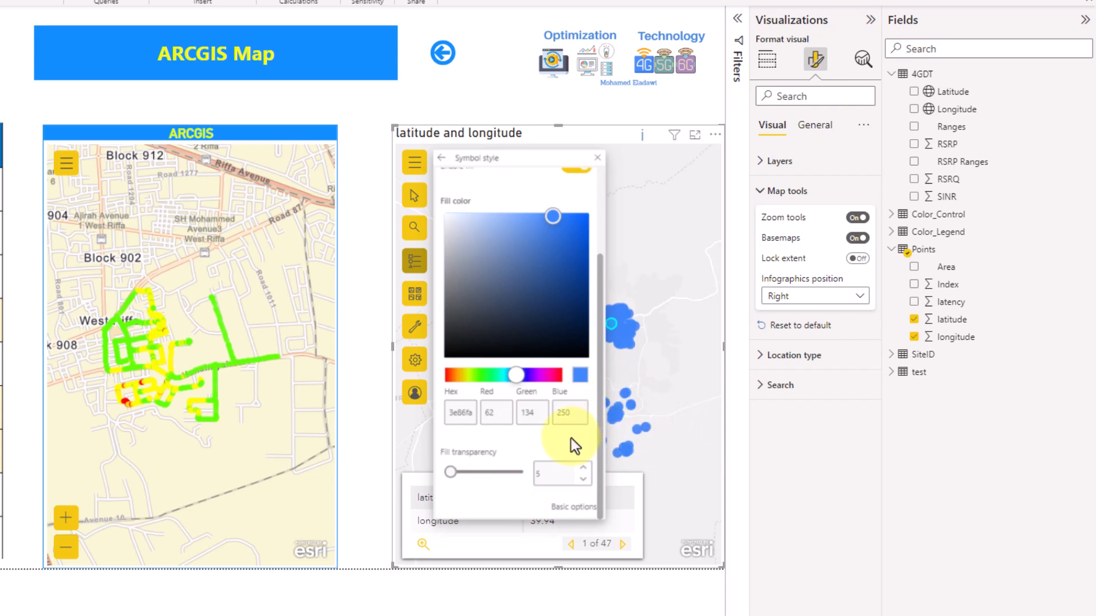
{"action": "left_click", "coordinate": [583, 480]}
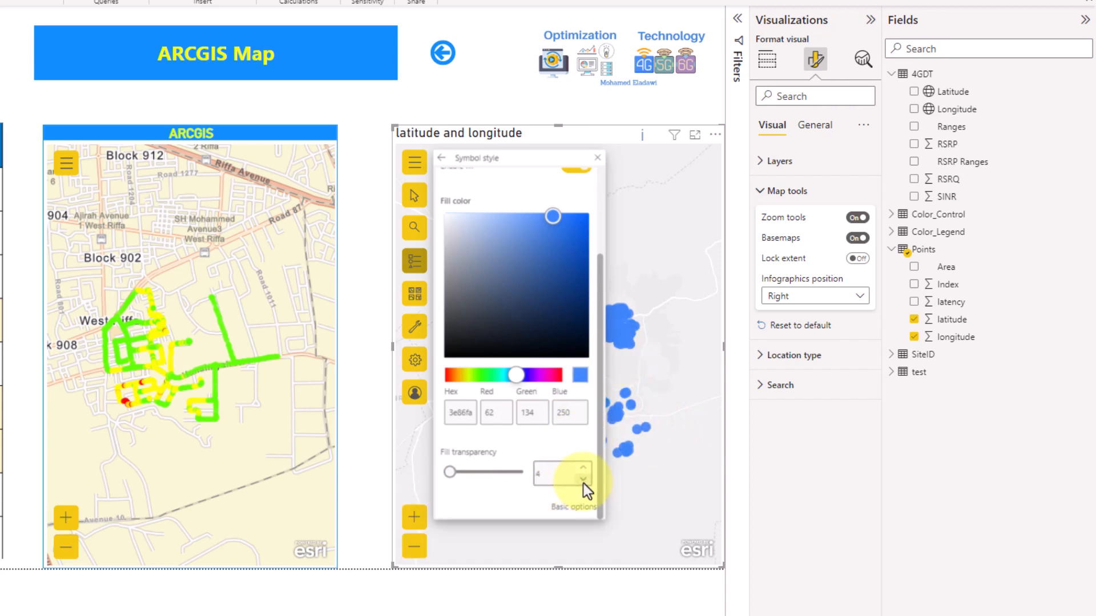
{"action": "scroll", "coordinate": [477, 221], "scroll_direction": "up", "scroll_amount": 3}
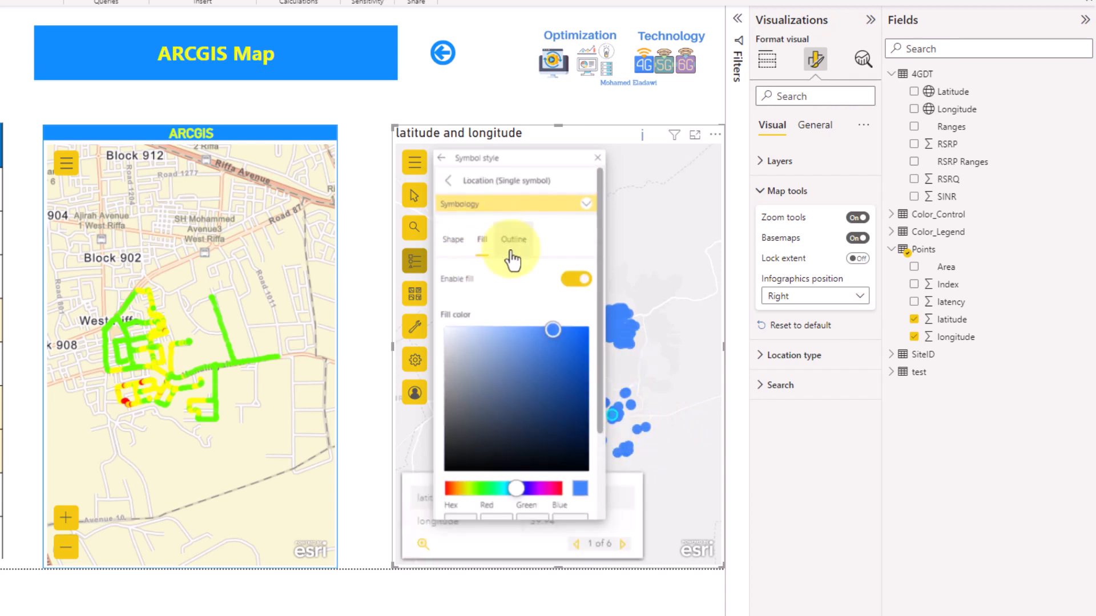
Step: Review the fill options of the location symbol and set its shape size to 2
{"action": "scroll", "coordinate": [515, 291], "scroll_direction": "down", "scroll_amount": 3}
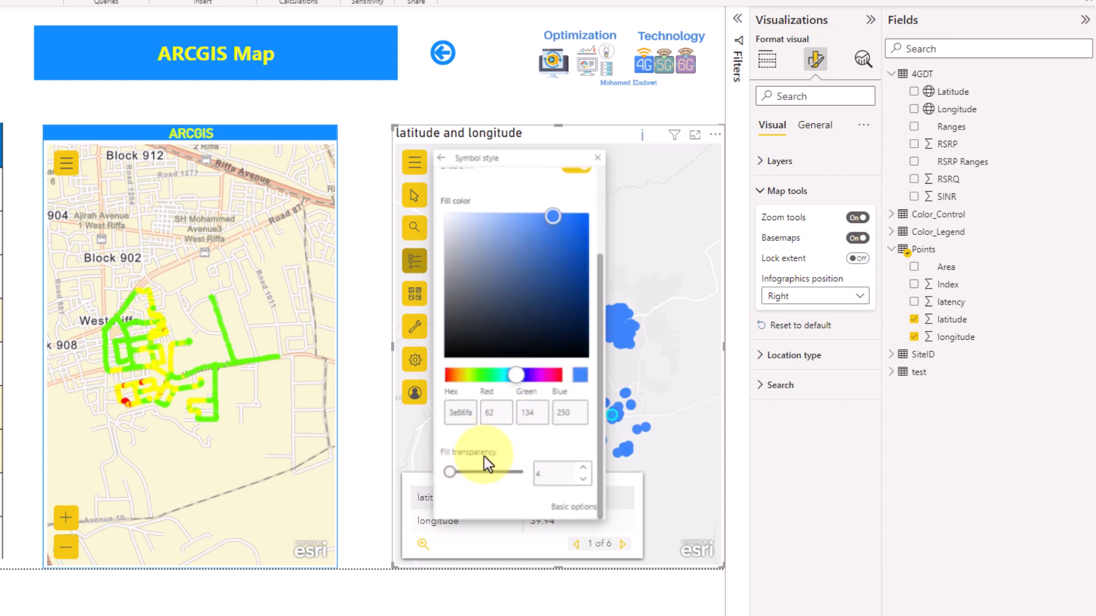
{"action": "scroll", "coordinate": [523, 266], "scroll_direction": "up", "scroll_amount": 2}
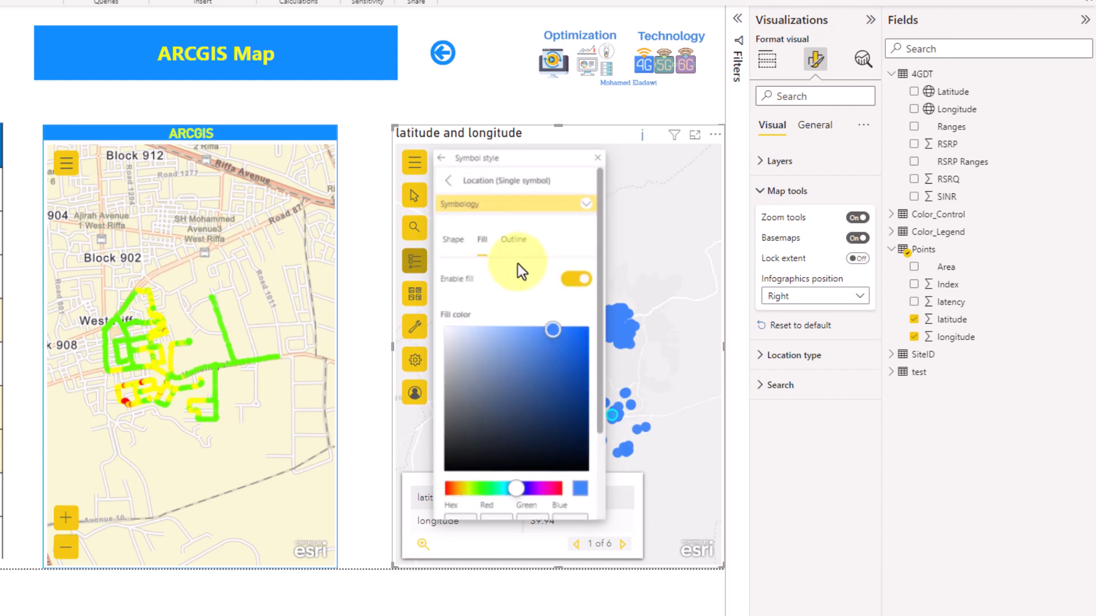
{"action": "left_click", "coordinate": [456, 245]}
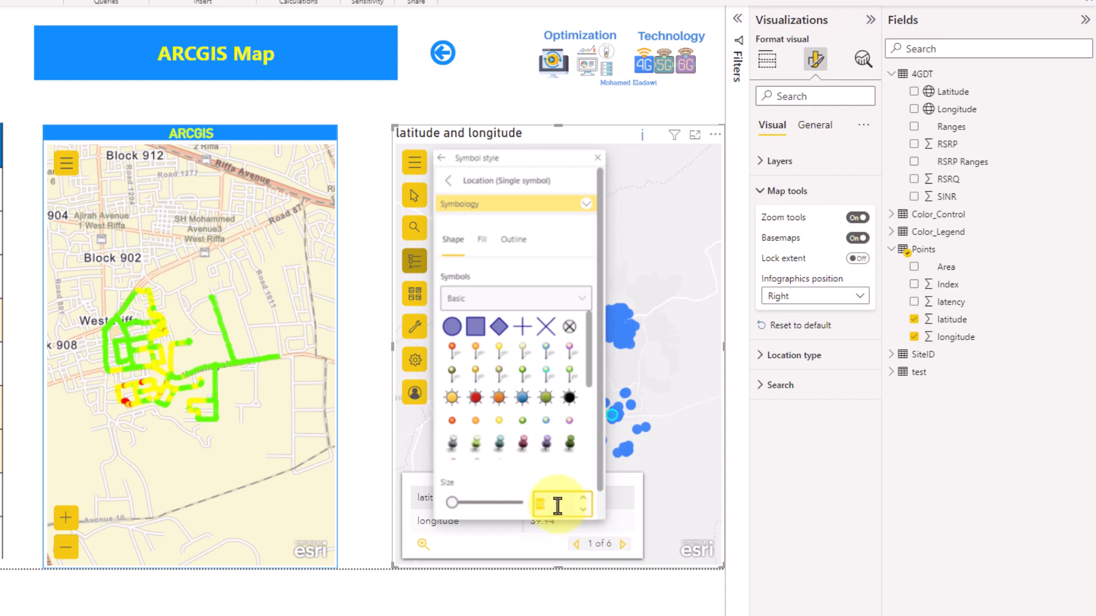
{"action": "left_click_drag", "start_coordinate": [558, 506], "coordinate": [497, 492]}
{"action": "type", "text": "5"}
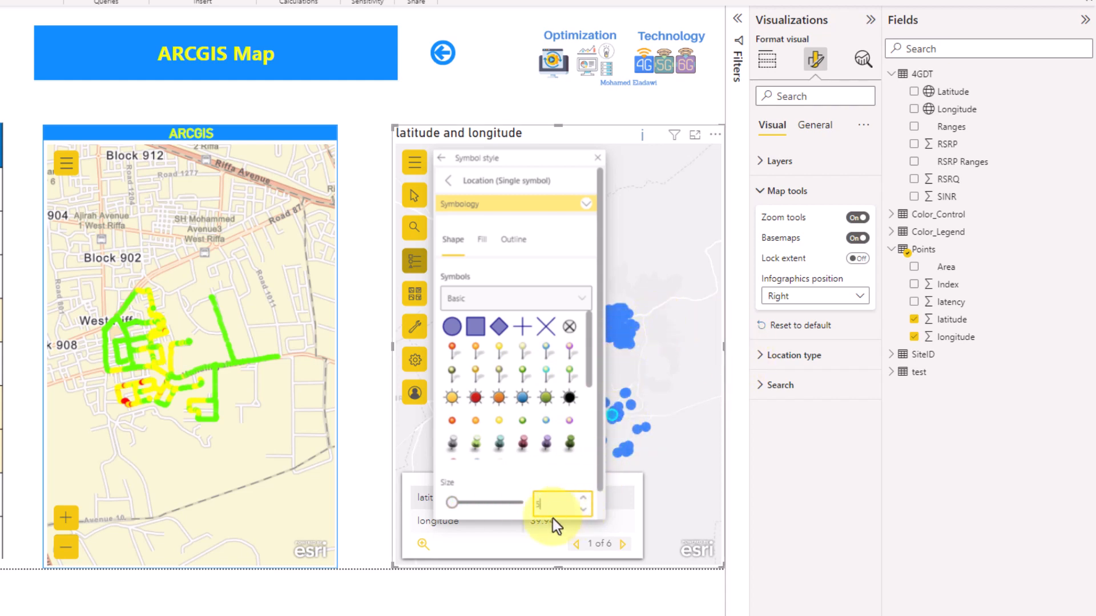
{"action": "left_click_drag", "start_coordinate": [552, 504], "coordinate": [537, 504]}
{"action": "type", "text": "2"}
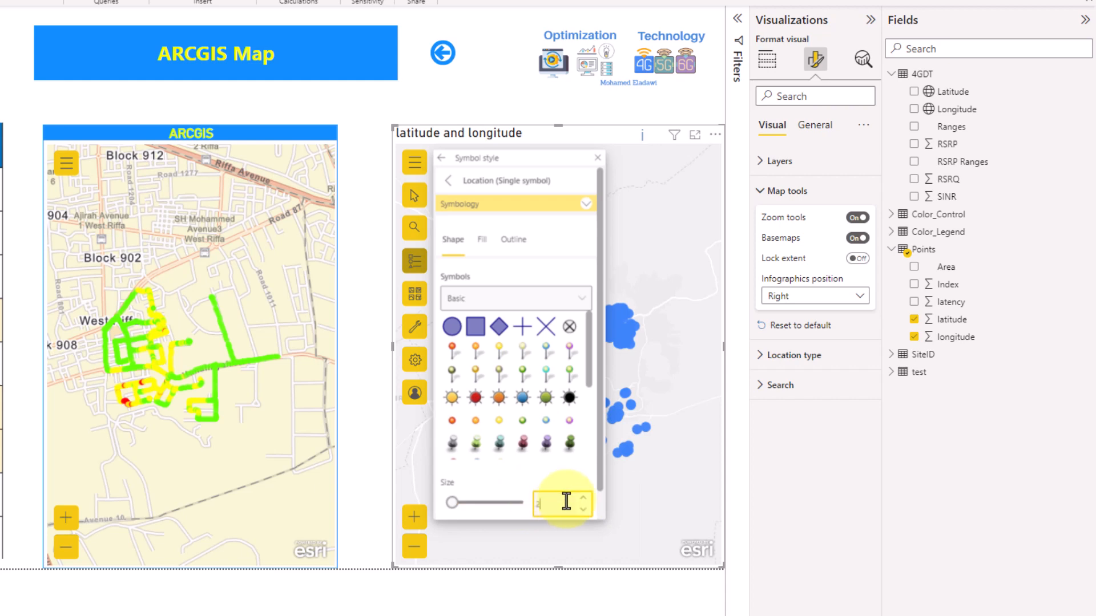
{"action": "left_click", "coordinate": [632, 458]}
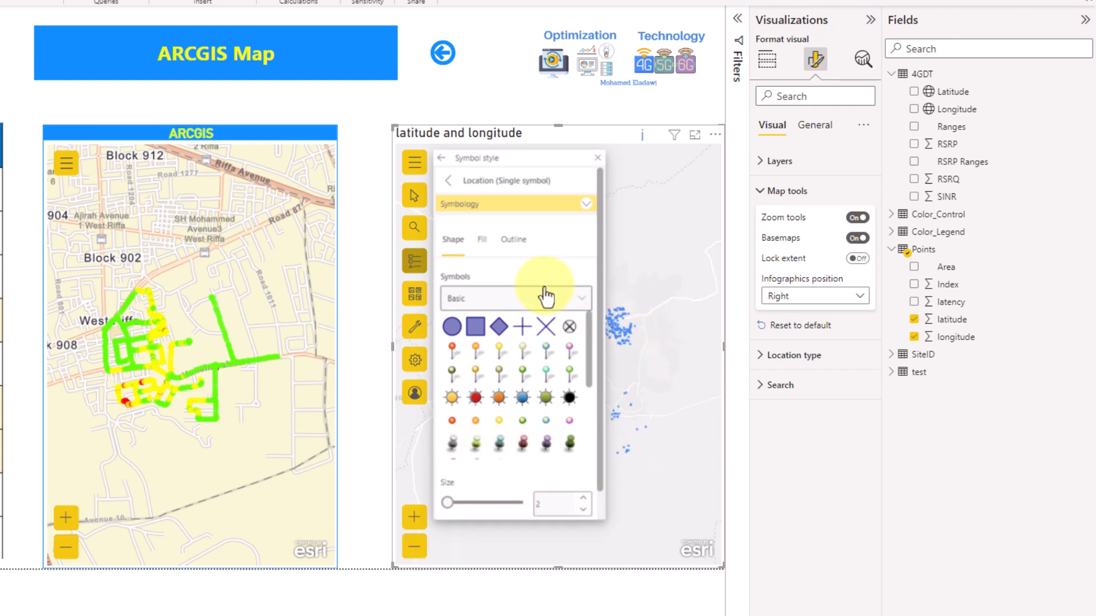
Step: Switch the Coordinates layer's symbol style to Heat map and apply the yellow-red-blue color ramp
{"action": "left_click", "coordinate": [449, 181]}
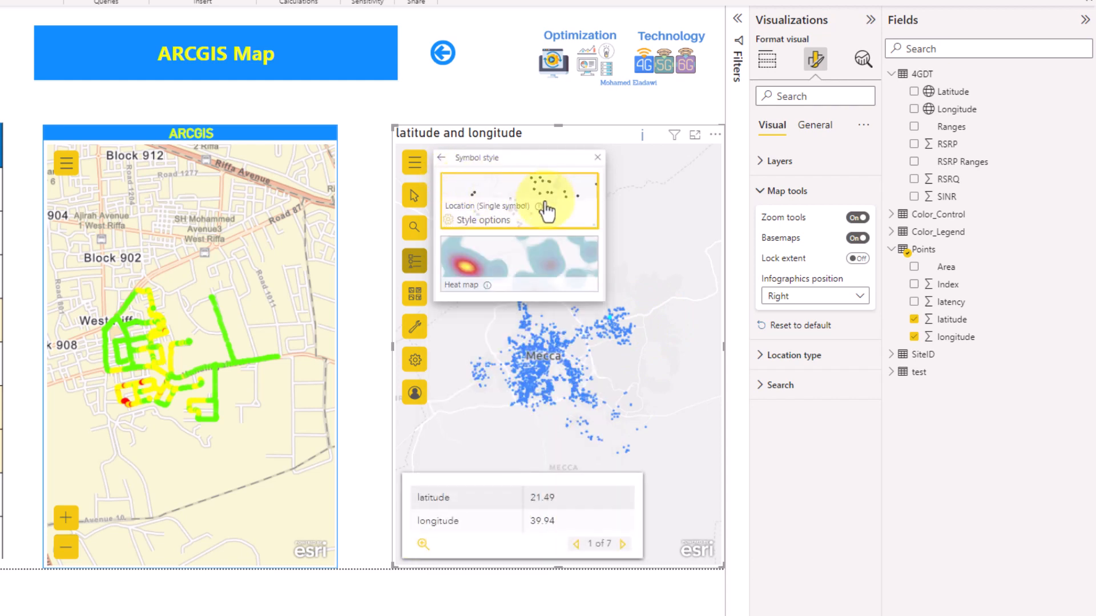
{"action": "left_click", "coordinate": [489, 289]}
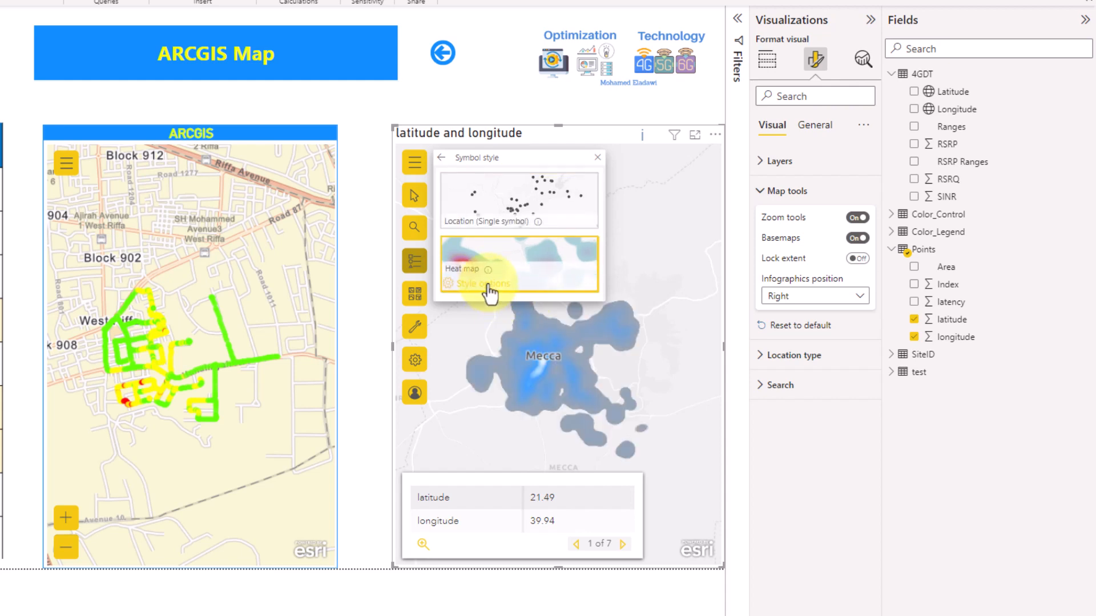
{"action": "left_click", "coordinate": [490, 288]}
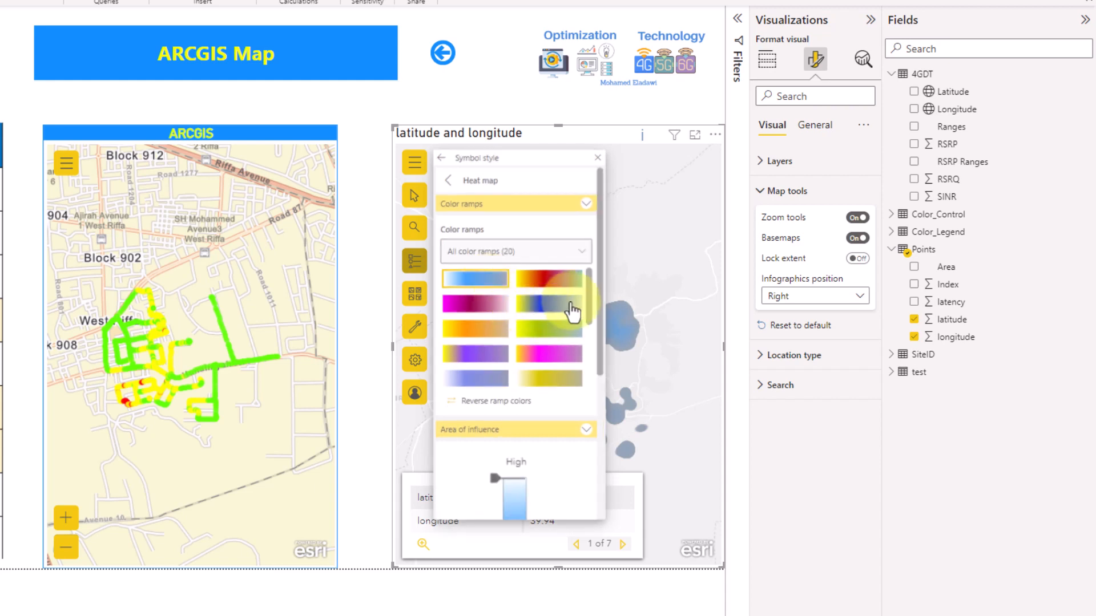
{"action": "left_click_drag", "start_coordinate": [595, 318], "coordinate": [598, 279]}
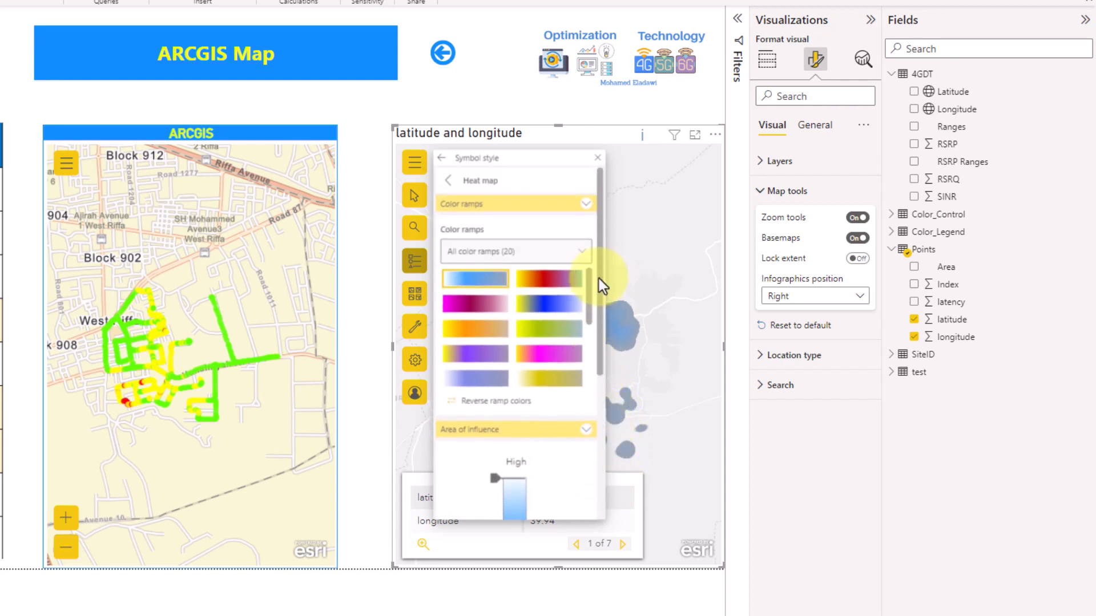
{"action": "left_click", "coordinate": [561, 280]}
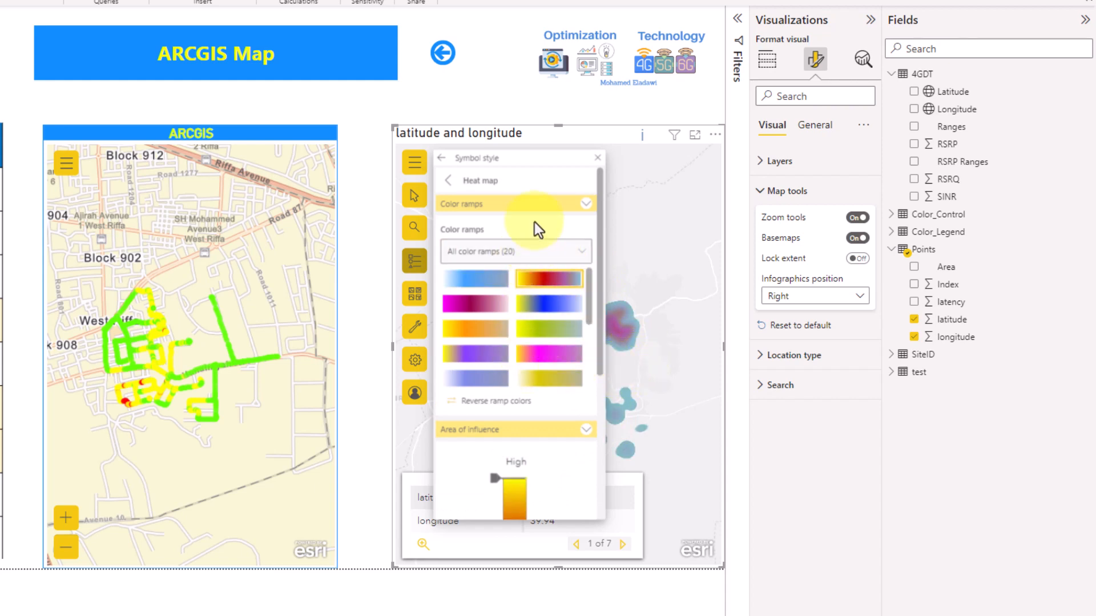
Step: Show the map in focus mode and raise the heat map's area of influence High handle to the end of the ramp
{"action": "left_click", "coordinate": [520, 211]}
{"action": "left_click", "coordinate": [521, 211]}
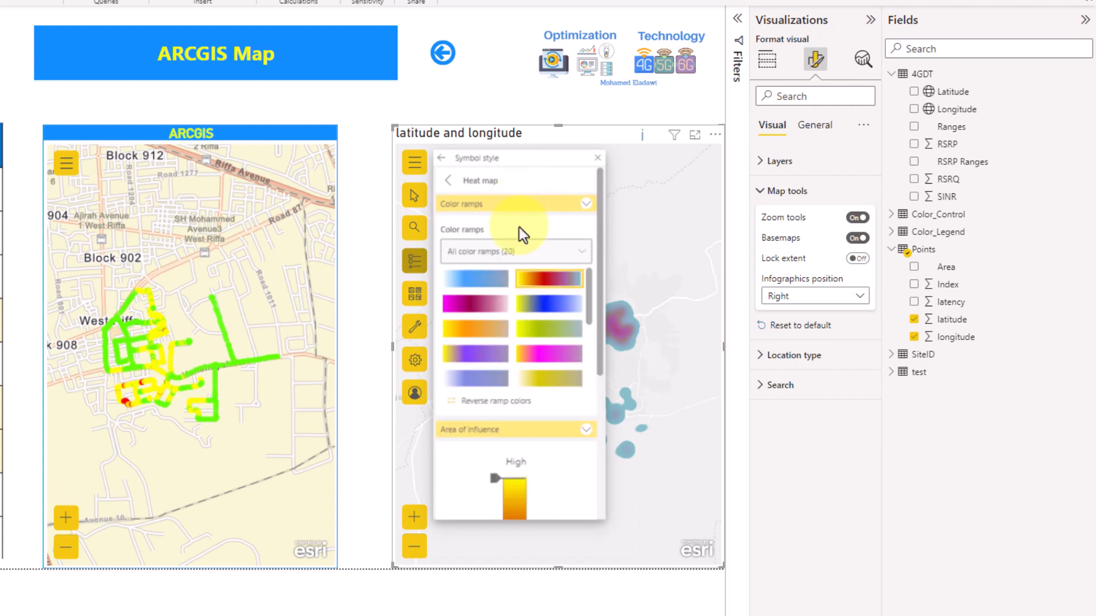
{"action": "left_click", "coordinate": [519, 252]}
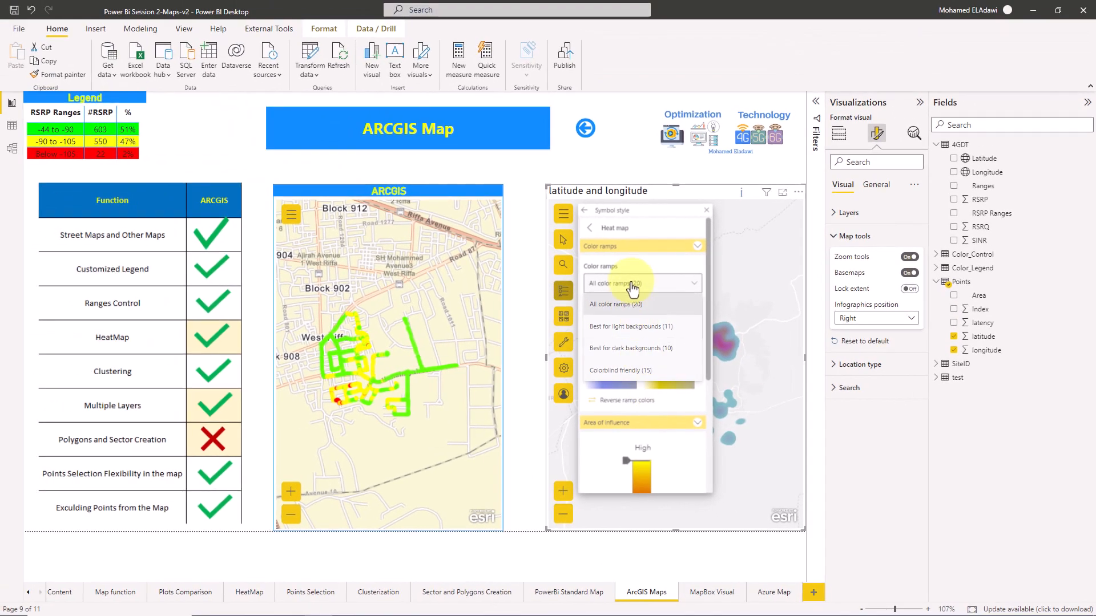
{"action": "left_click", "coordinate": [525, 208]}
{"action": "left_click", "coordinate": [648, 247]}
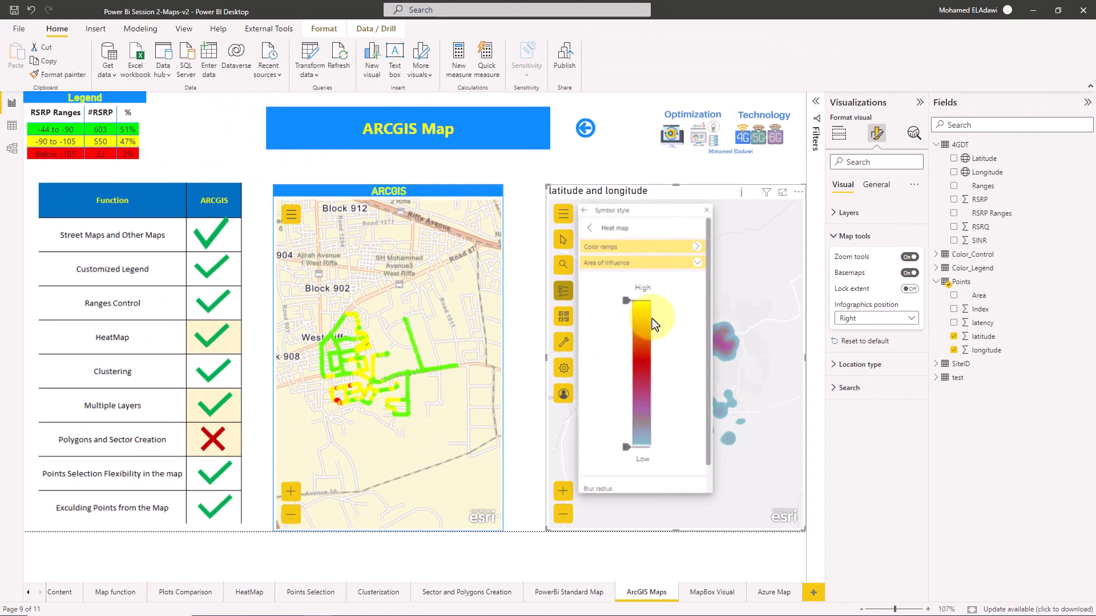
{"action": "mouse_move", "coordinate": [625, 448]}
{"action": "left_mouse_down"}
{"action": "mouse_move", "coordinate": [624, 391]}
{"action": "mouse_move", "coordinate": [629, 465]}
{"action": "left_mouse_up"}
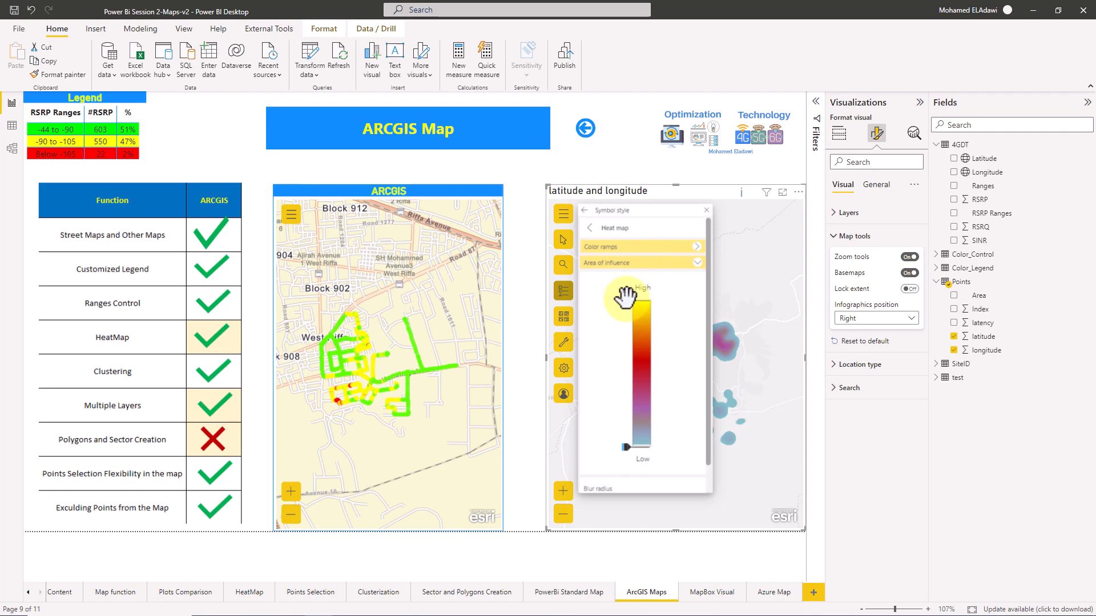
{"action": "left_click", "coordinate": [783, 194]}
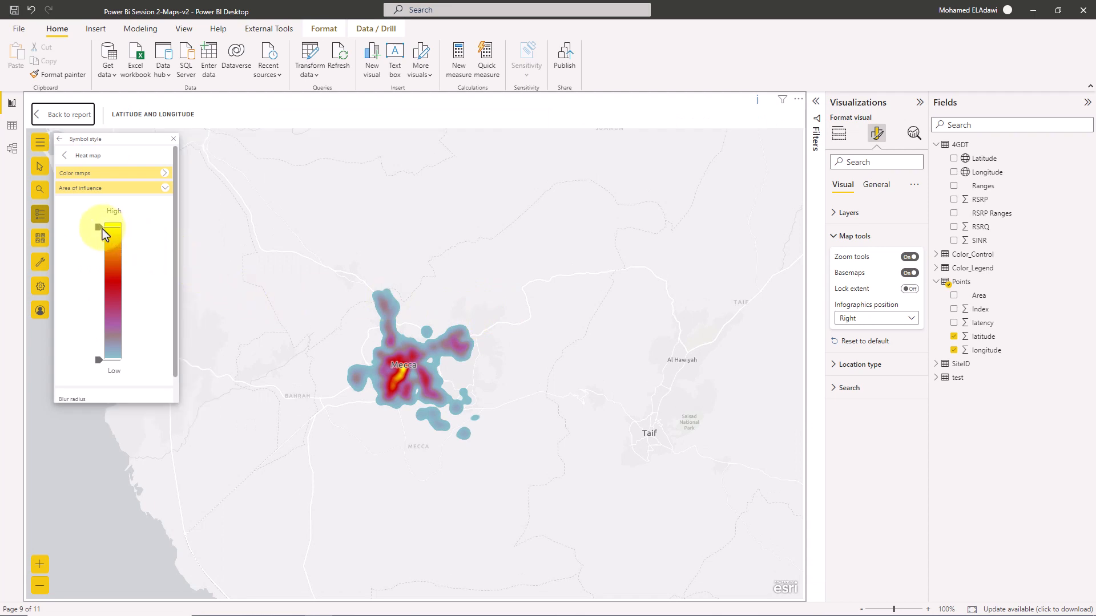
{"action": "mouse_move", "coordinate": [101, 228]}
{"action": "left_mouse_down"}
{"action": "mouse_move", "coordinate": [100, 292]}
{"action": "mouse_move", "coordinate": [100, 218]}
{"action": "mouse_move", "coordinate": [94, 330]}
{"action": "mouse_move", "coordinate": [97, 222]}
{"action": "left_mouse_up"}
{"action": "double_click", "coordinate": [380, 335]}
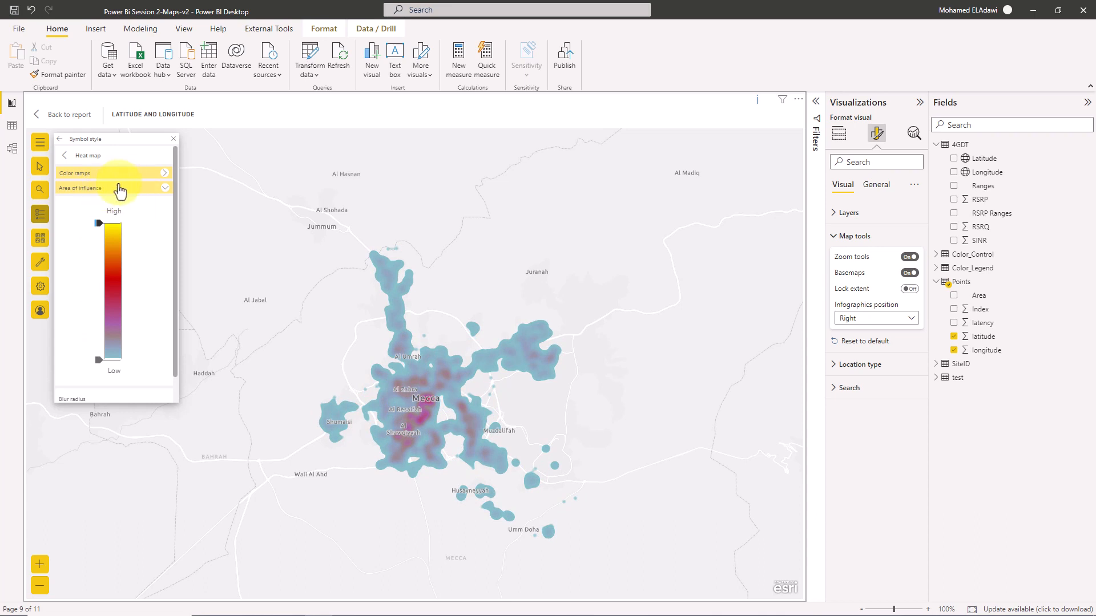
Step: Try the yellow-magenta color ramp on the heat map and return to the yellow-red-blue one
{"action": "left_click", "coordinate": [116, 193]}
{"action": "left_click", "coordinate": [116, 192]}
{"action": "left_click", "coordinate": [114, 173]}
{"action": "left_click", "coordinate": [132, 283]}
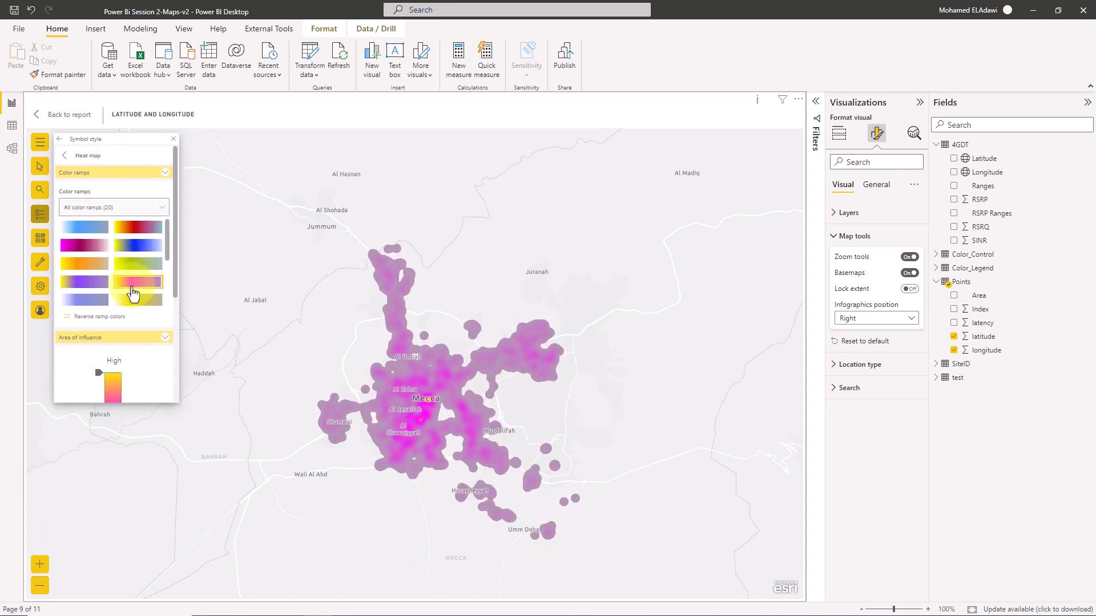
{"action": "left_click", "coordinate": [139, 228]}
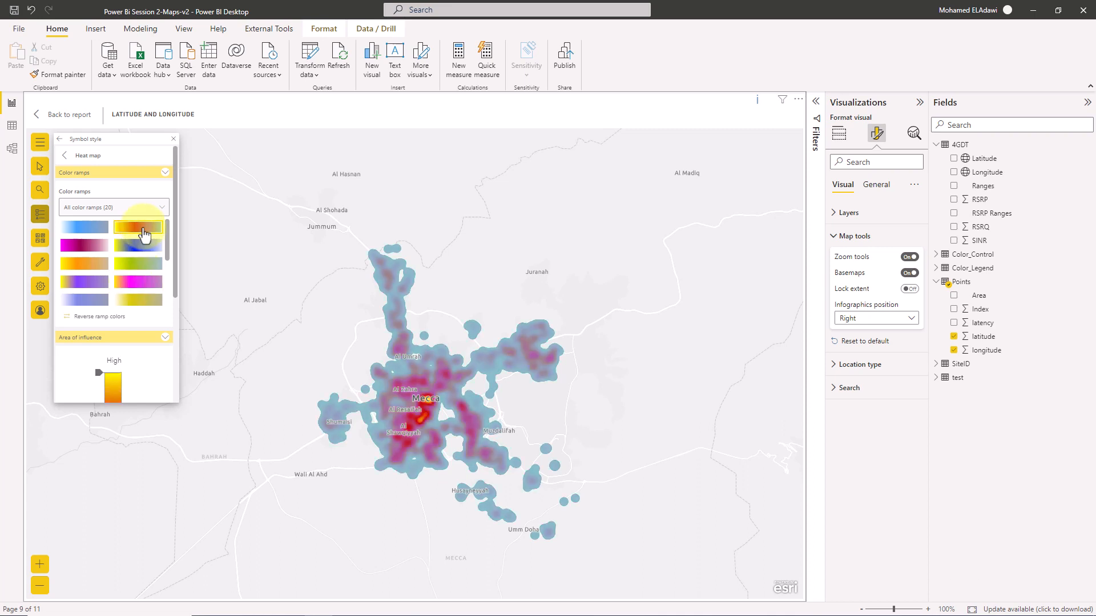
Step: Set the heat map's blur radius to 6
{"action": "left_click", "coordinate": [163, 209]}
{"action": "left_click", "coordinate": [167, 176]}
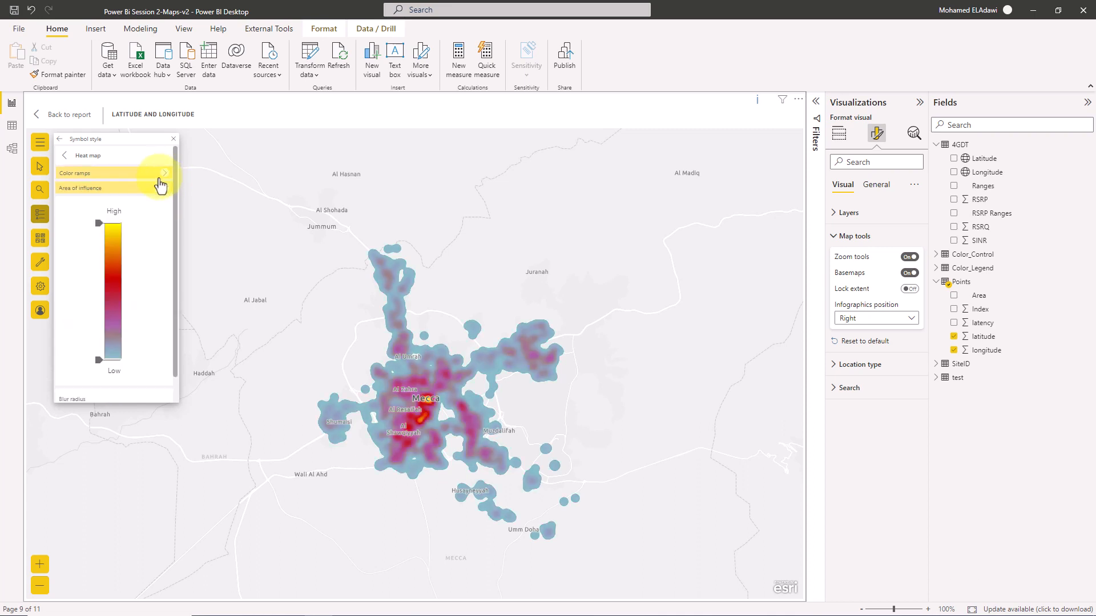
{"action": "left_click", "coordinate": [161, 188]}
{"action": "left_click", "coordinate": [156, 189]}
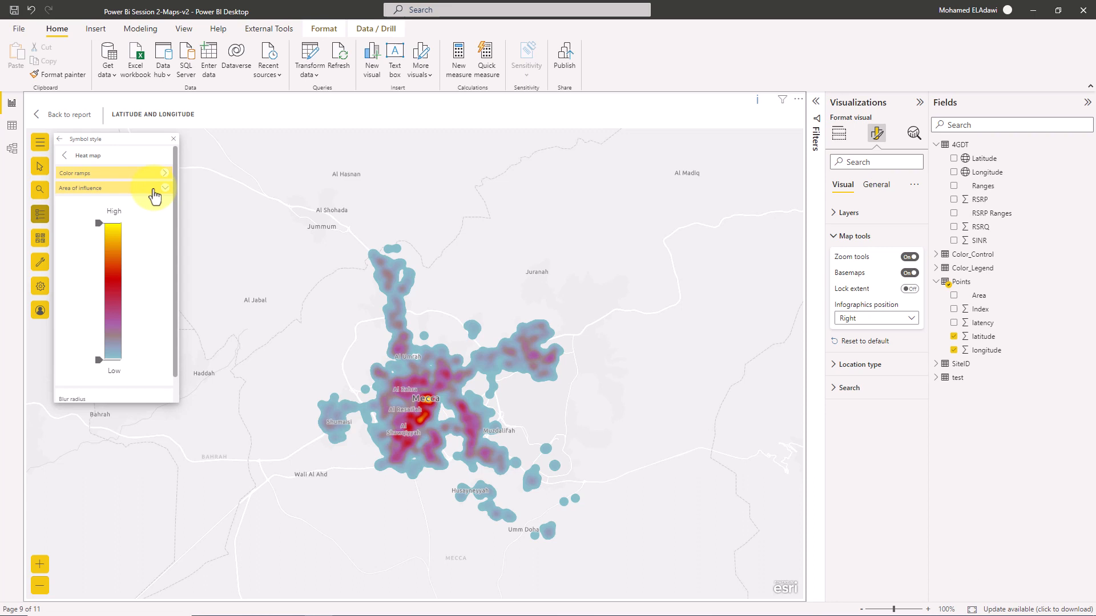
{"action": "left_click", "coordinate": [101, 180]}
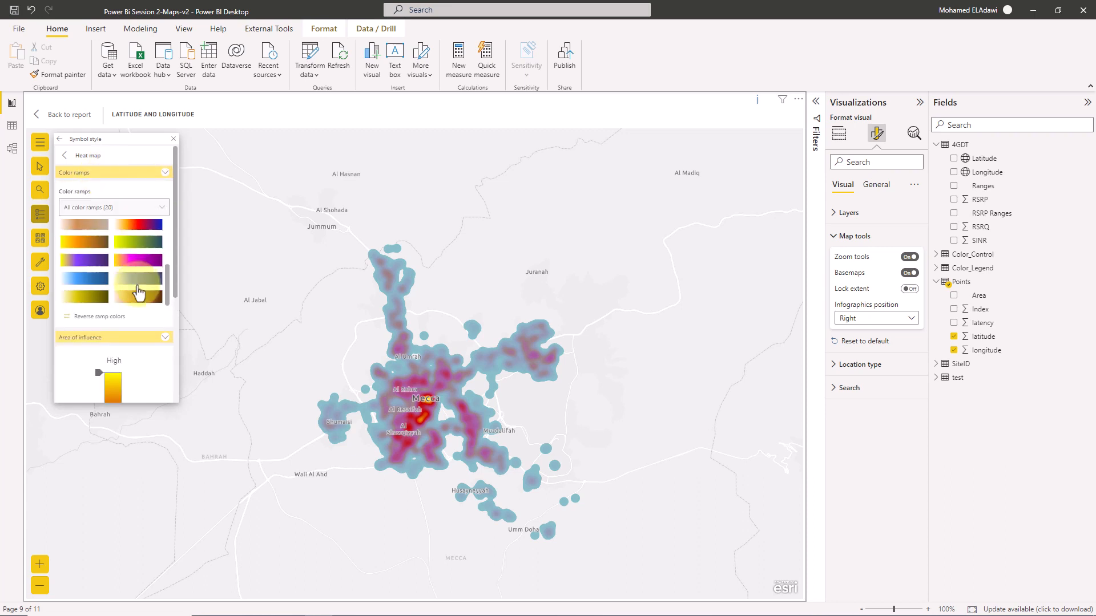
{"action": "scroll", "coordinate": [136, 317], "scroll_direction": "down", "scroll_amount": 3}
{"action": "scroll", "coordinate": [136, 316], "scroll_direction": "down", "scroll_amount": 1}
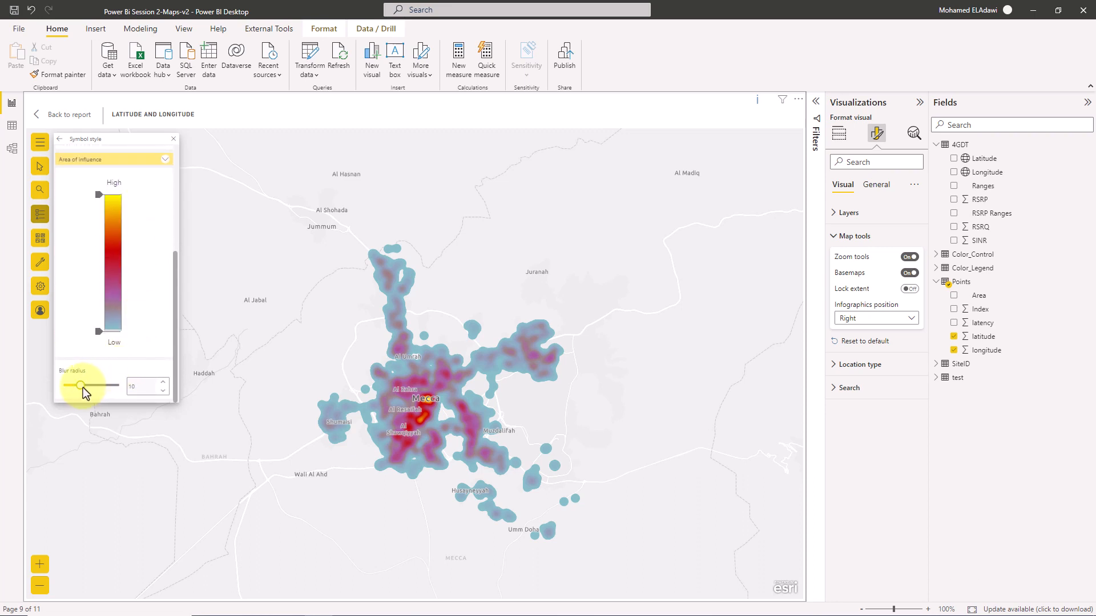
{"action": "mouse_move", "coordinate": [81, 389]}
{"action": "left_mouse_down"}
{"action": "mouse_move", "coordinate": [97, 388]}
{"action": "mouse_move", "coordinate": [70, 388]}
{"action": "left_mouse_up"}
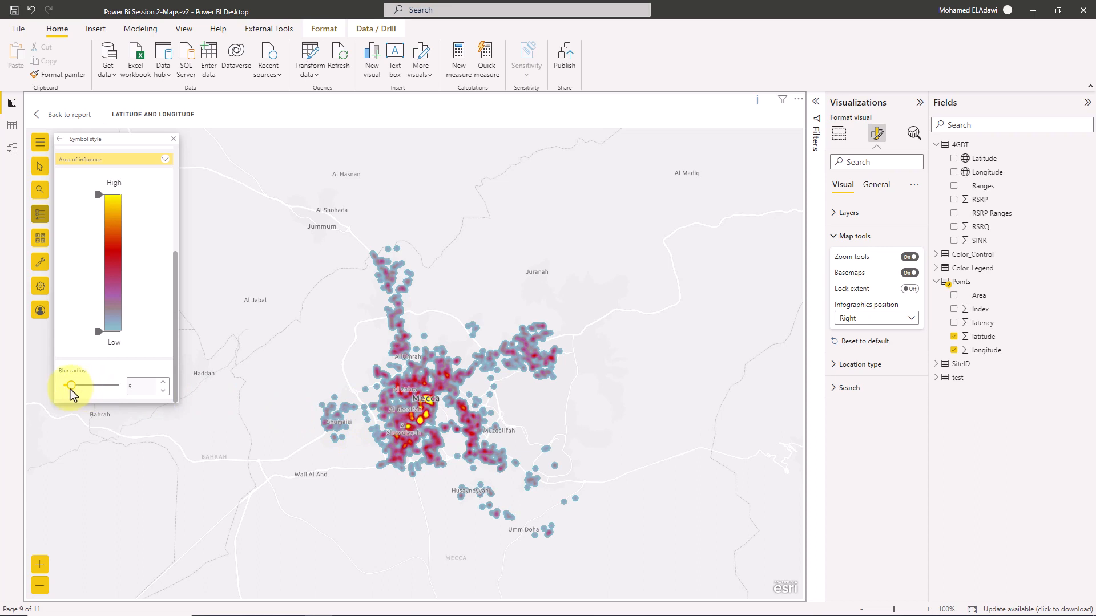
{"action": "left_click_drag", "start_coordinate": [101, 385], "coordinate": [74, 386]}
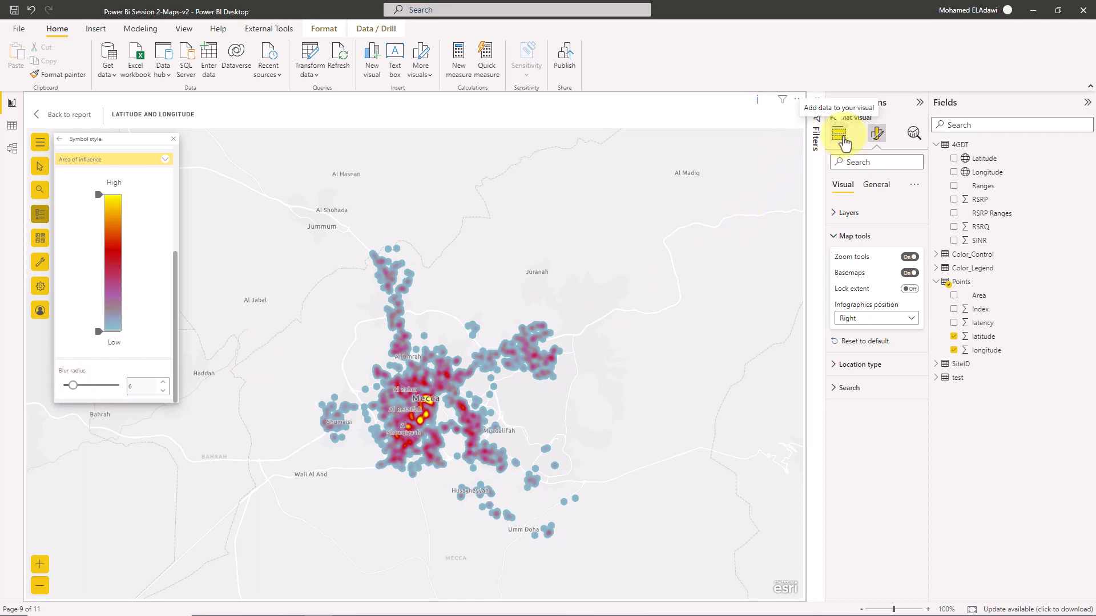
Step: Assign latency from the Points table to the map's Size and restyle it as a heat map with the yellow-red-blue ramp
{"action": "left_click", "coordinate": [841, 136]}
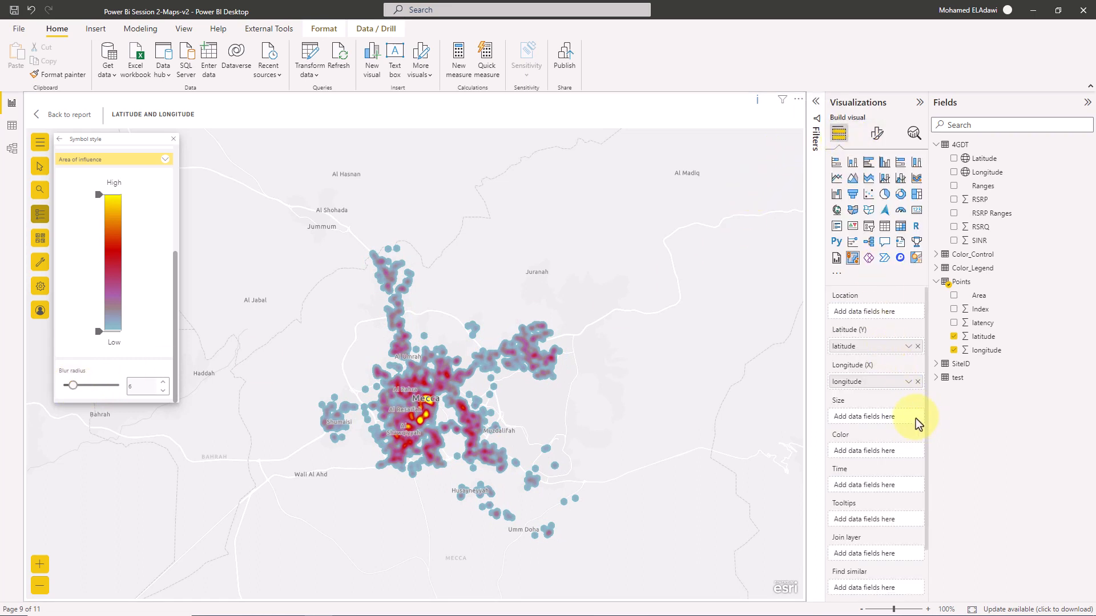
{"action": "left_click_drag", "start_coordinate": [992, 326], "coordinate": [880, 417]}
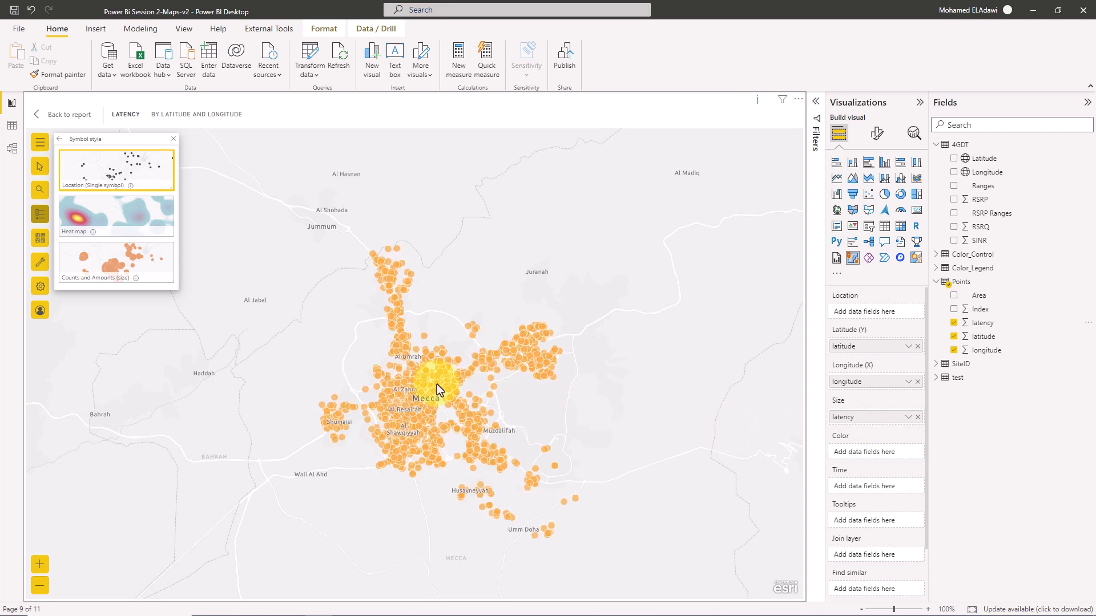
{"action": "left_click", "coordinate": [142, 228]}
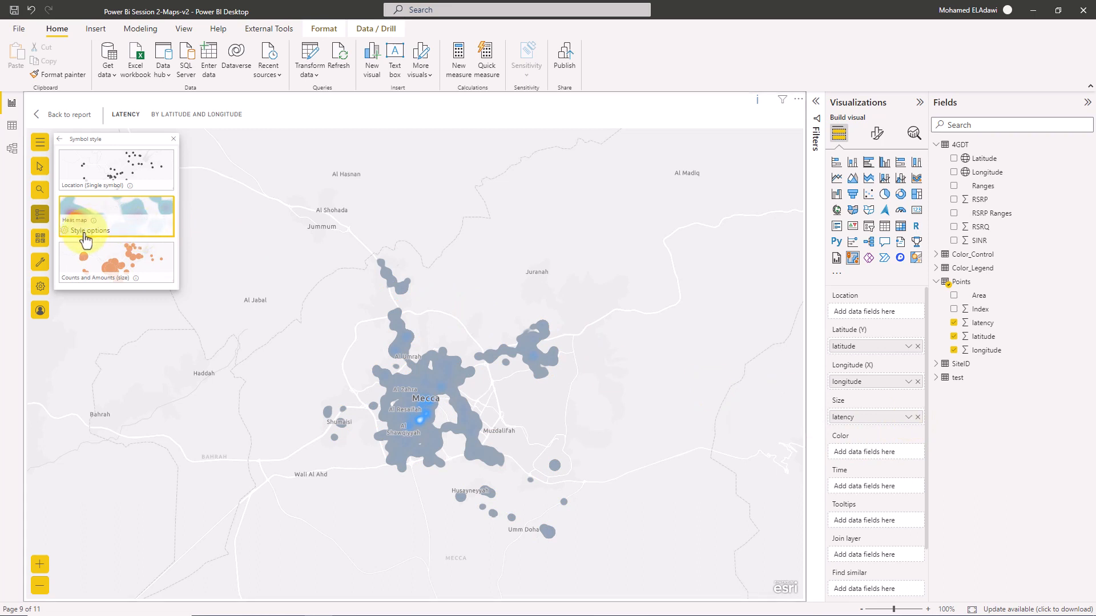
{"action": "left_click", "coordinate": [86, 234]}
{"action": "left_click", "coordinate": [140, 229]}
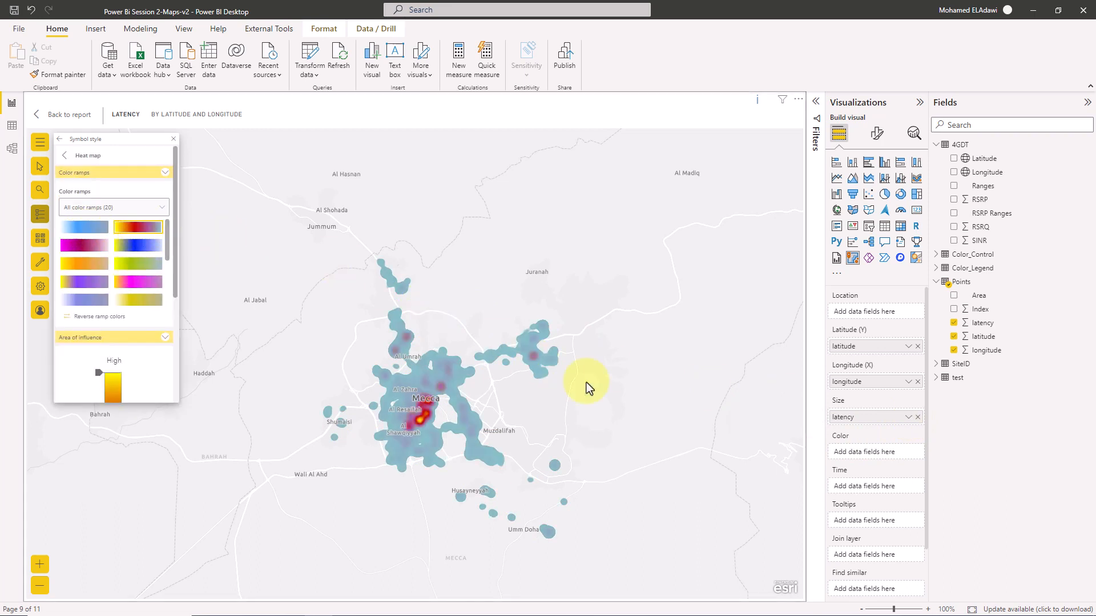
Step: Aggregate latency in the map's Size by Average and reapply the Heat map style with the yellow-red-blue ramp
{"action": "left_click", "coordinate": [908, 419]}
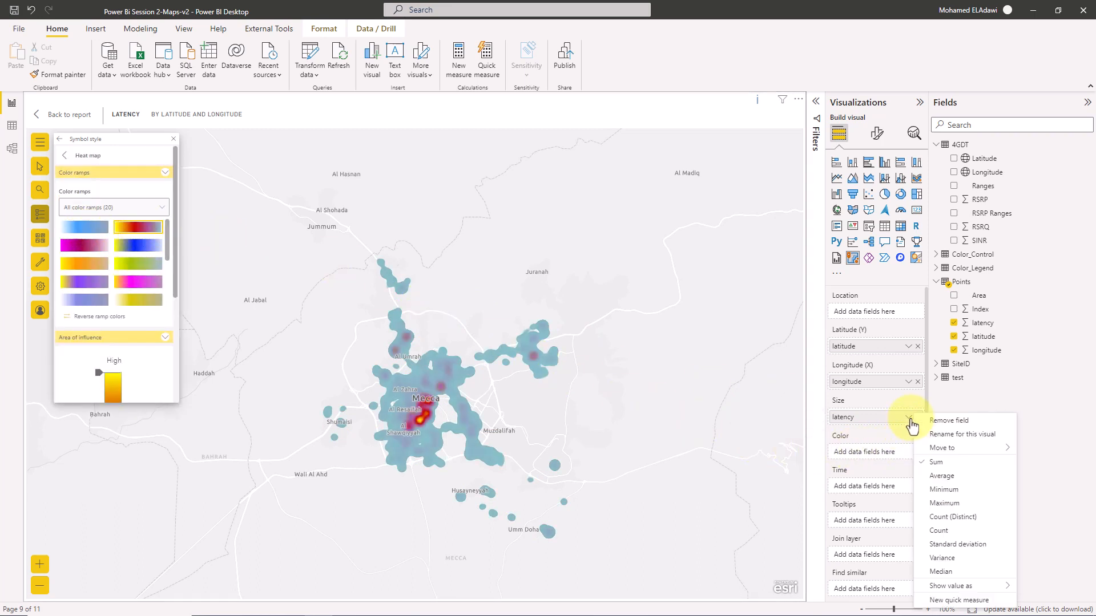
{"action": "left_click", "coordinate": [947, 477]}
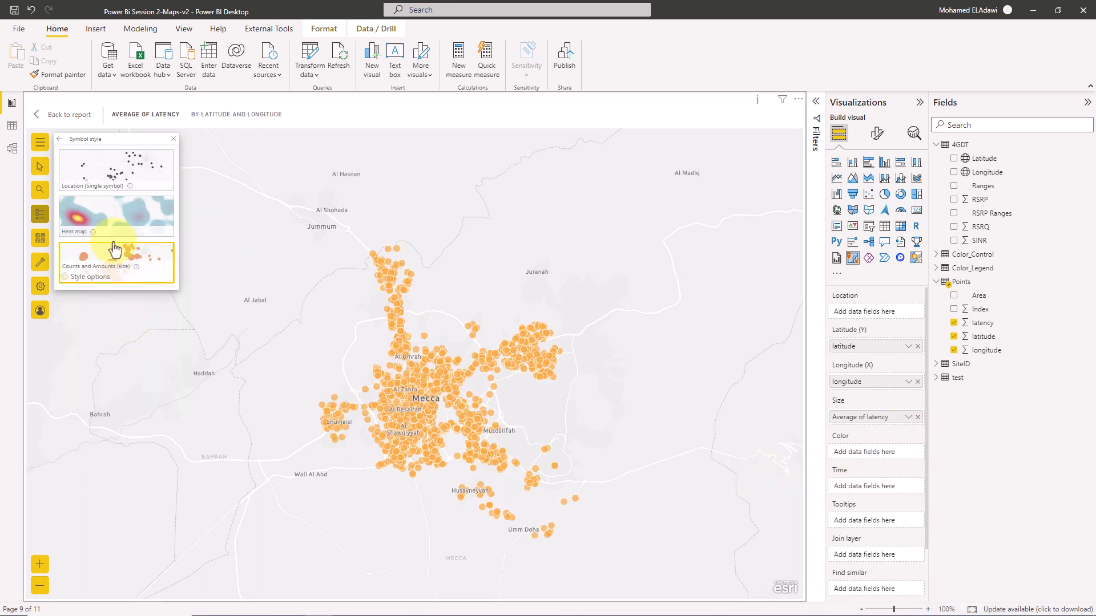
{"action": "left_click", "coordinate": [114, 257]}
{"action": "left_click", "coordinate": [118, 228]}
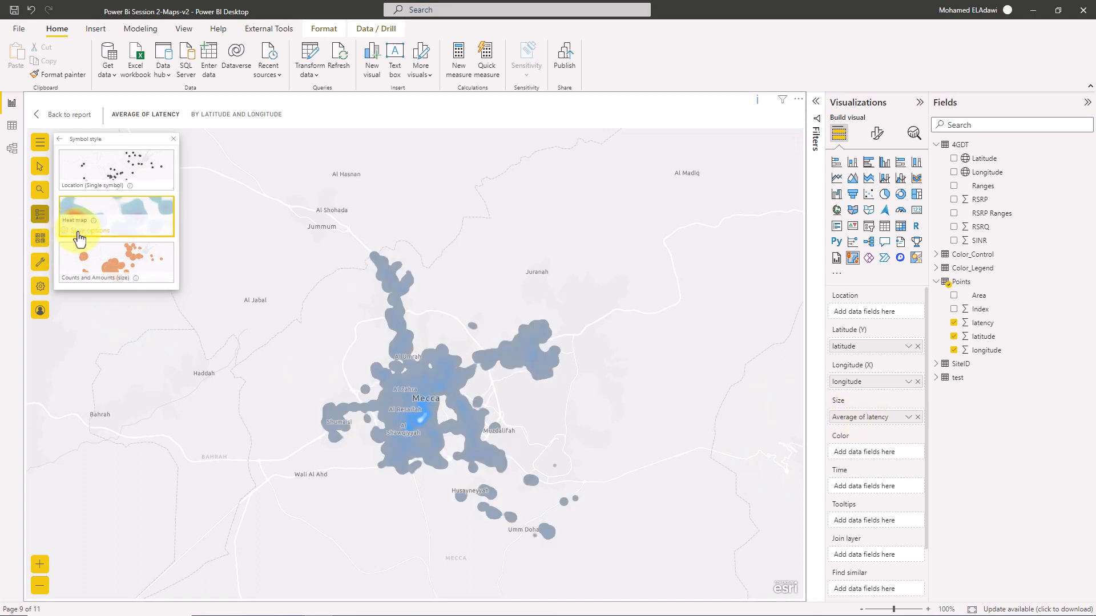
{"action": "left_click", "coordinate": [79, 231]}
{"action": "left_click", "coordinate": [139, 227]}
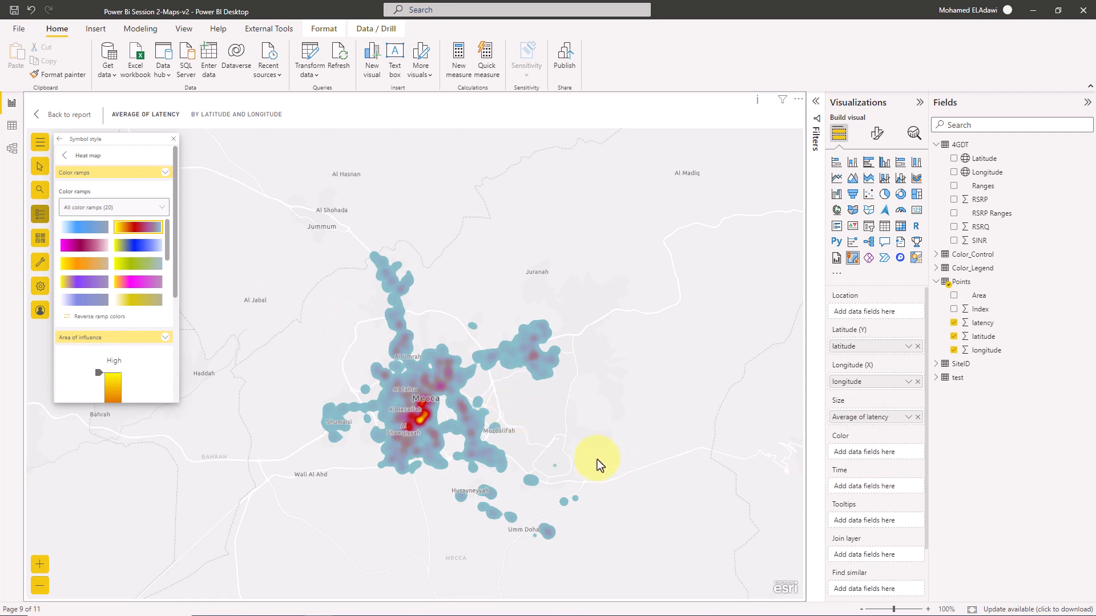
Step: Aggregate latency in the map's Size by Minimum and reapply the Heat map style with the yellow-red-blue ramp on the report page
{"action": "left_click", "coordinate": [908, 418]}
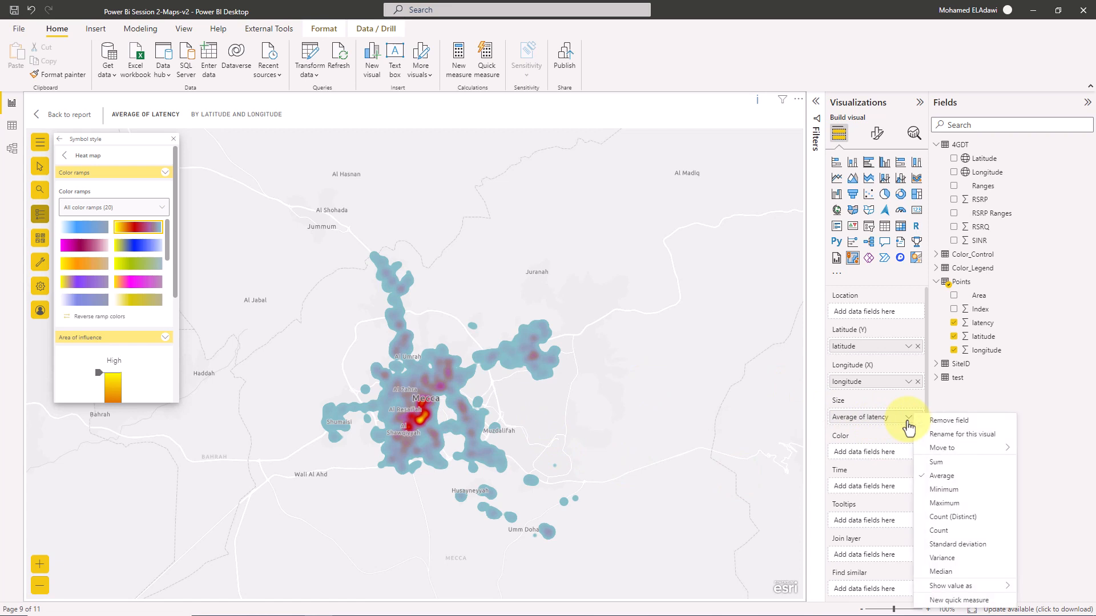
{"action": "left_click", "coordinate": [944, 490]}
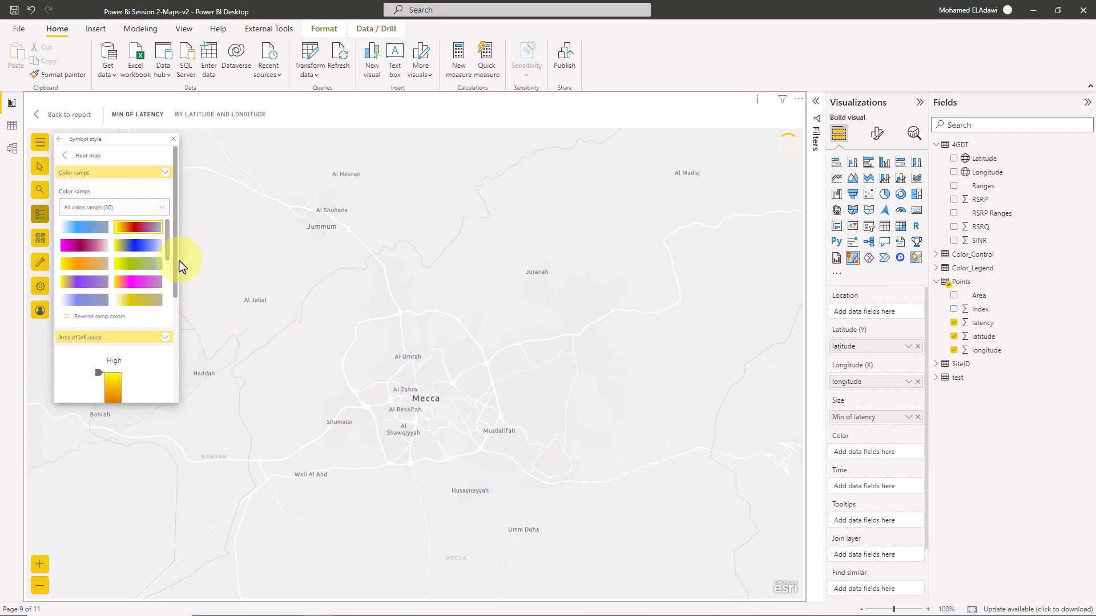
{"action": "left_click", "coordinate": [104, 216]}
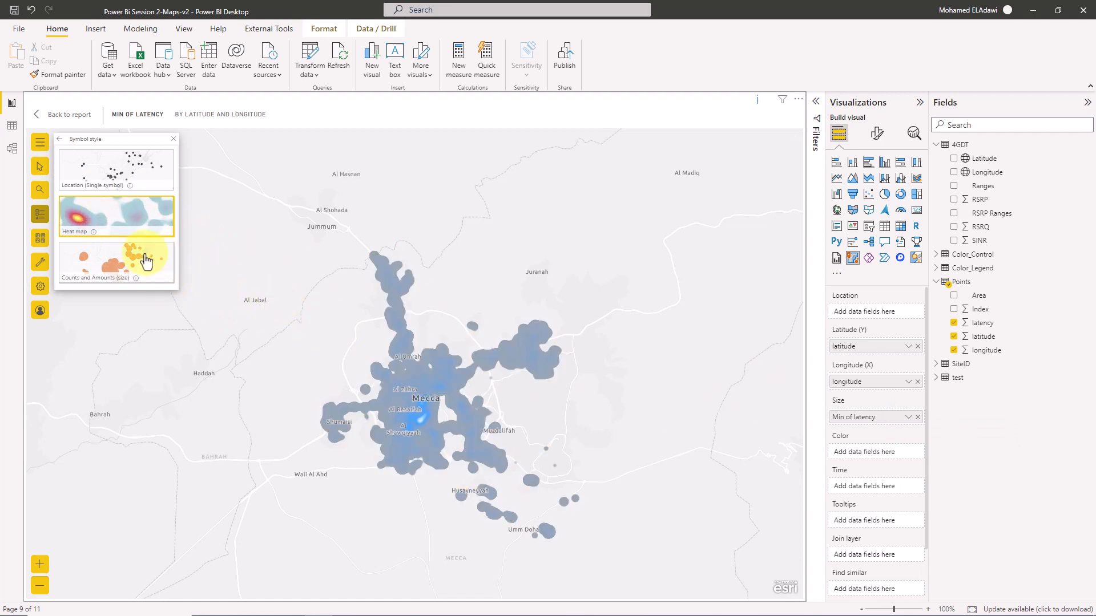
{"action": "left_click", "coordinate": [71, 118]}
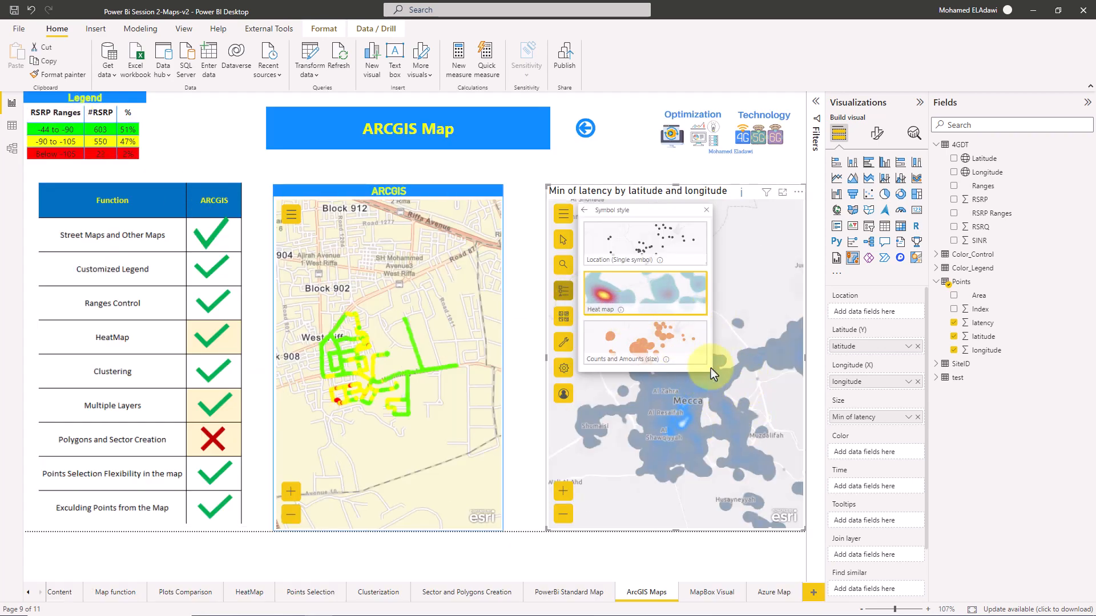
{"action": "left_click", "coordinate": [706, 297]}
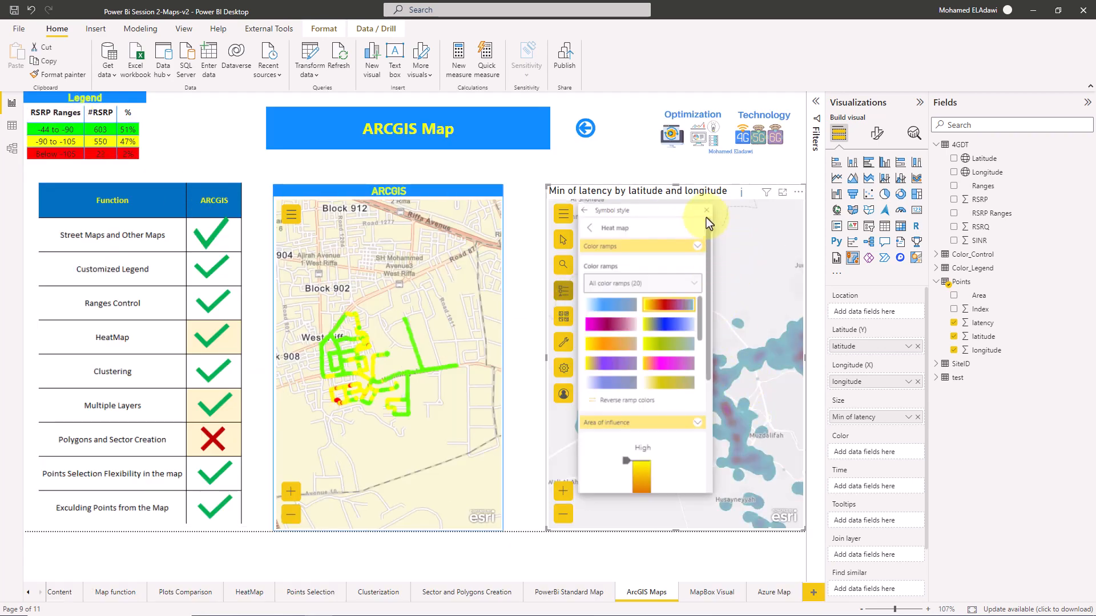
{"action": "left_click", "coordinate": [708, 211]}
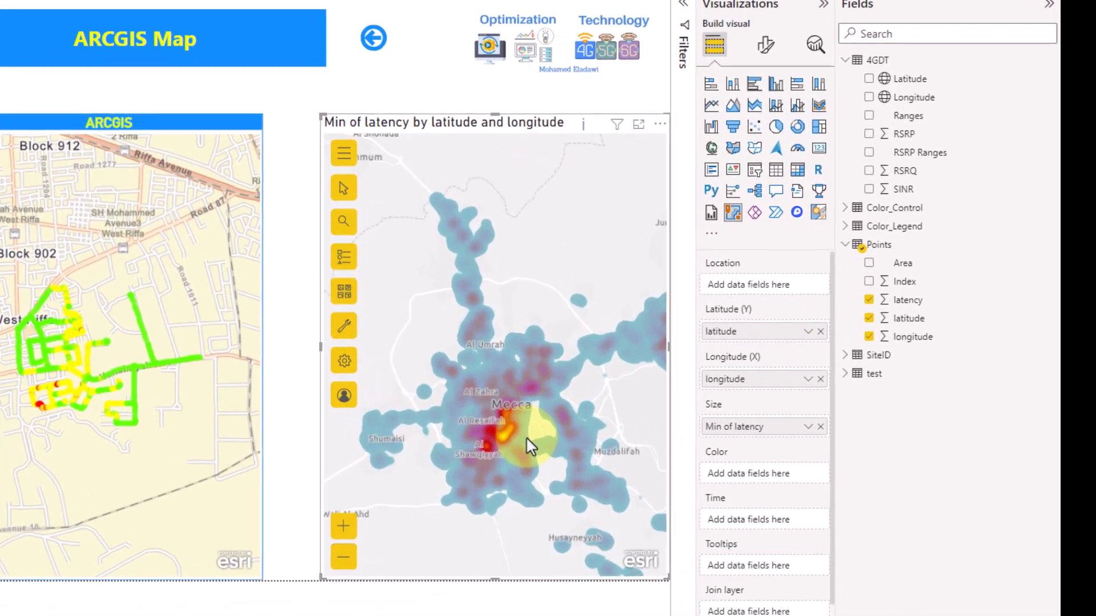
Step: Examine the minimum-latency heat map's hotspots around Mecca at closer range
{"action": "scroll", "coordinate": [701, 423], "scroll_direction": "up", "scroll_amount": 1}
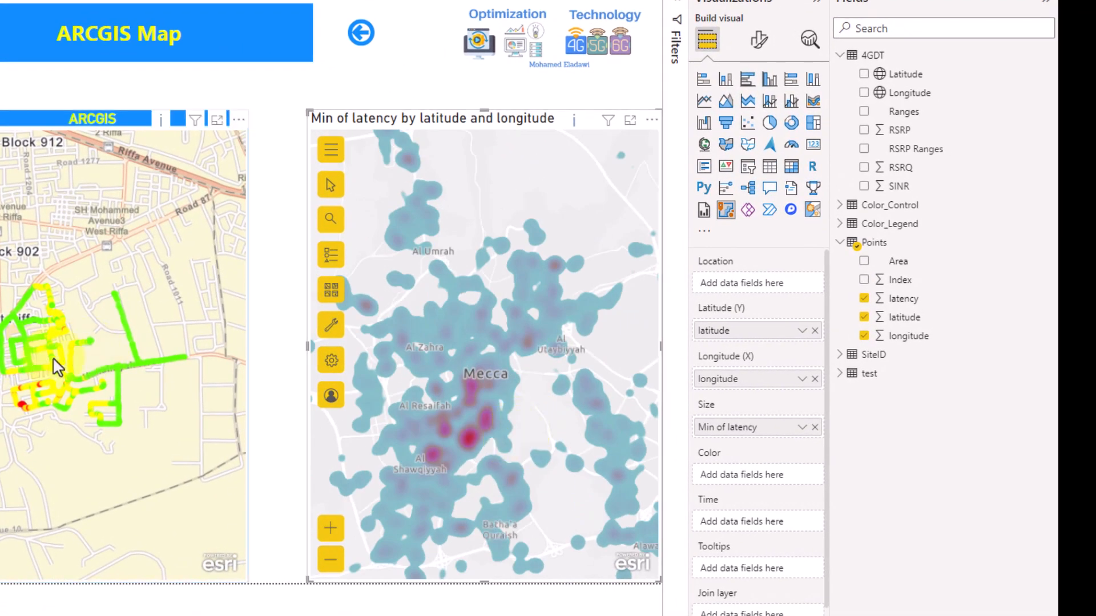
{"action": "scroll", "coordinate": [470, 423], "scroll_direction": "up", "scroll_amount": 1}
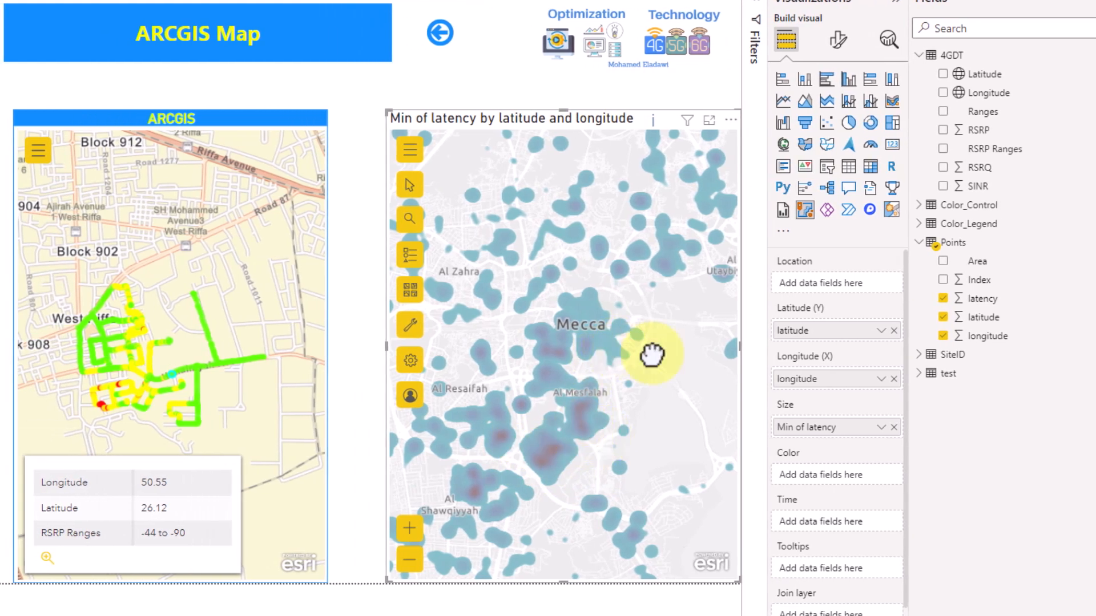
{"action": "left_click_drag", "start_coordinate": [652, 355], "coordinate": [691, 200]}
{"action": "left_click_drag", "start_coordinate": [612, 313], "coordinate": [586, 283]}
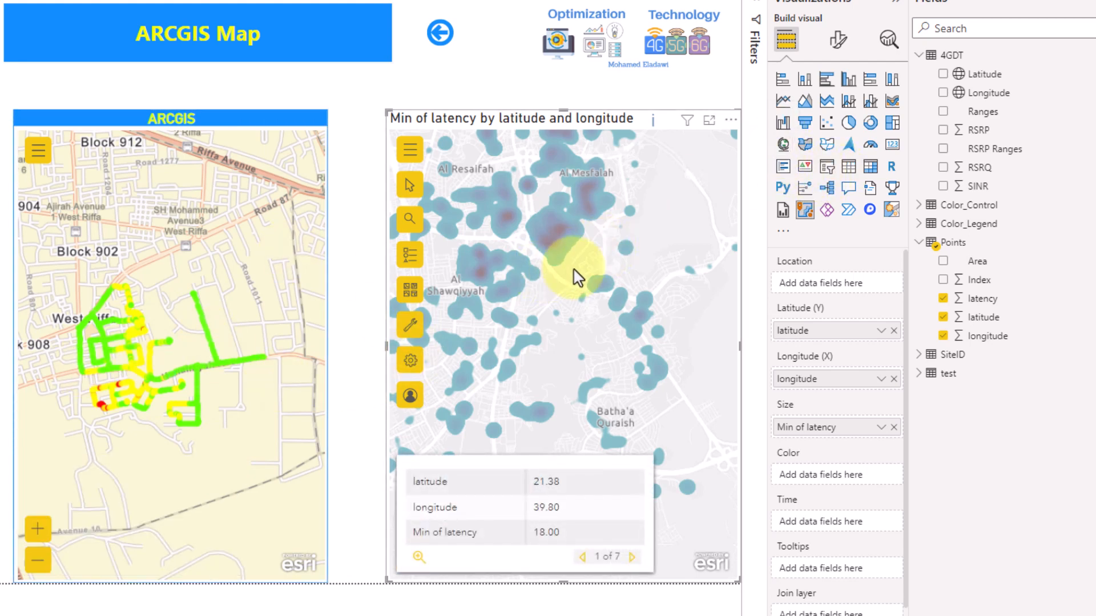
Step: Review the heat map's Map tools and Location type format settings and its available analysis tools
{"action": "left_click", "coordinate": [837, 46]}
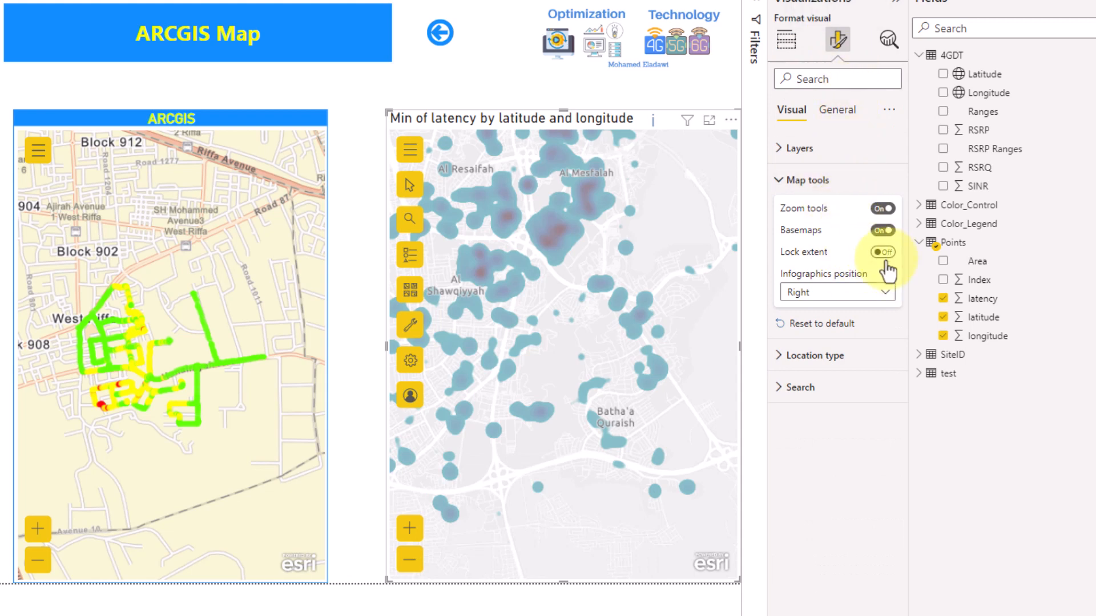
{"action": "left_click", "coordinate": [844, 356]}
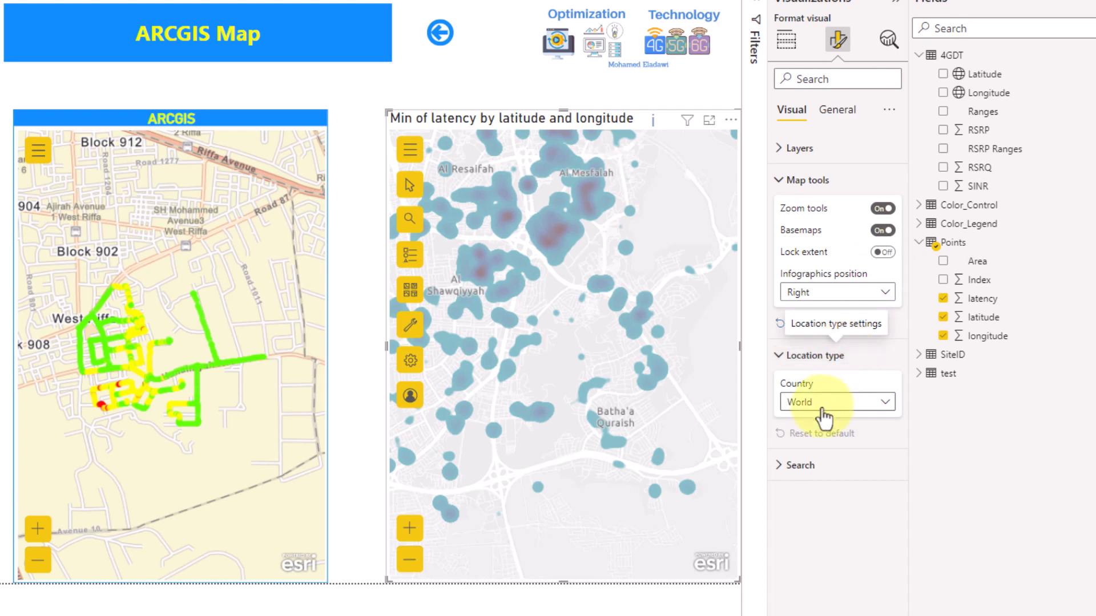
{"action": "left_click", "coordinate": [825, 355]}
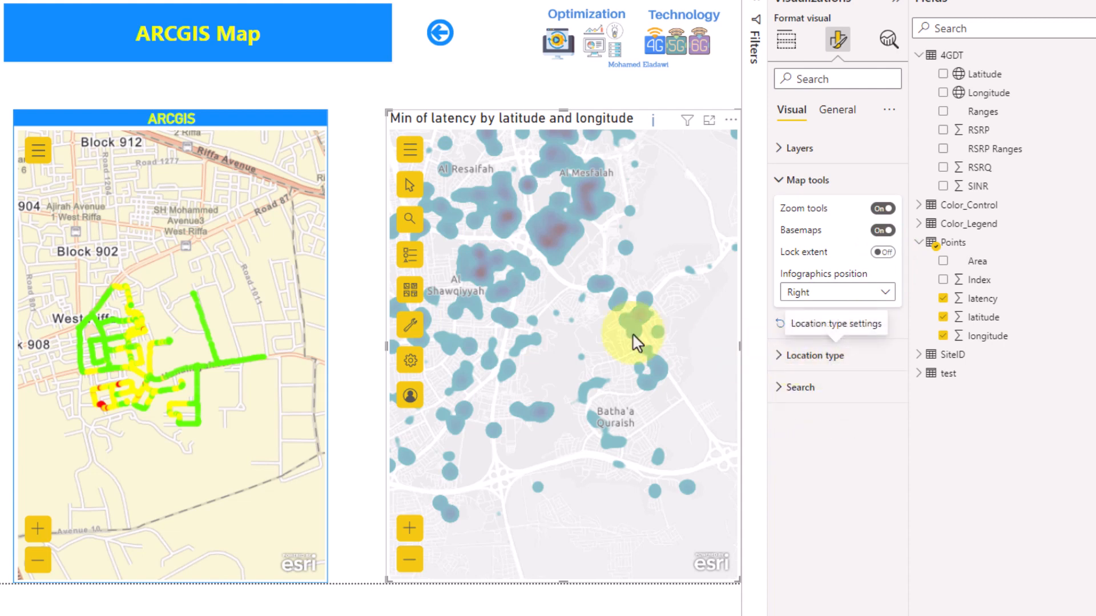
{"action": "left_click", "coordinate": [817, 181]}
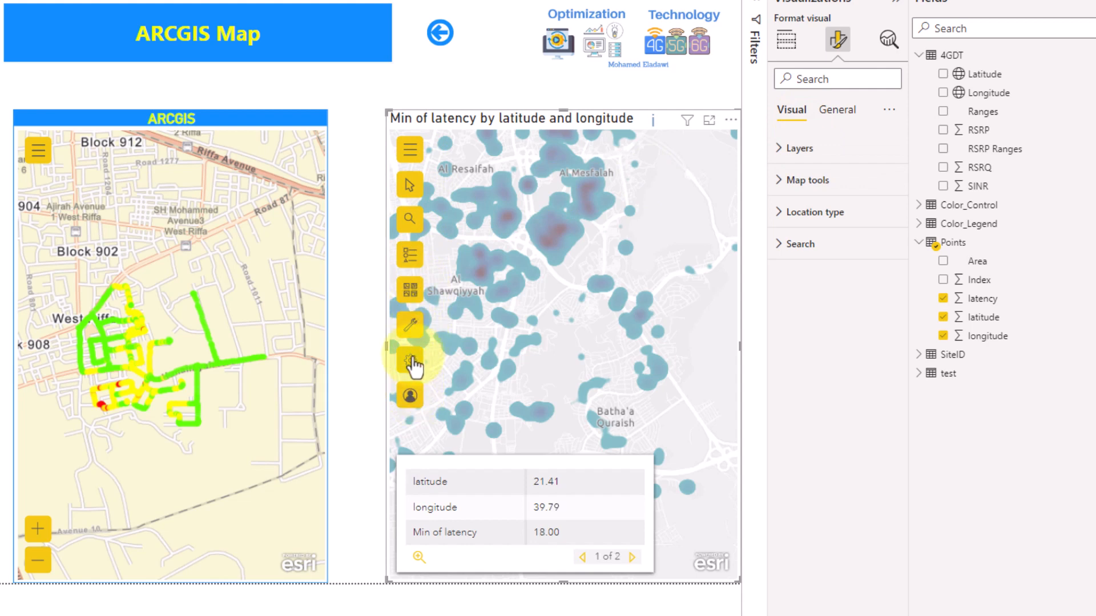
{"action": "left_click", "coordinate": [413, 340]}
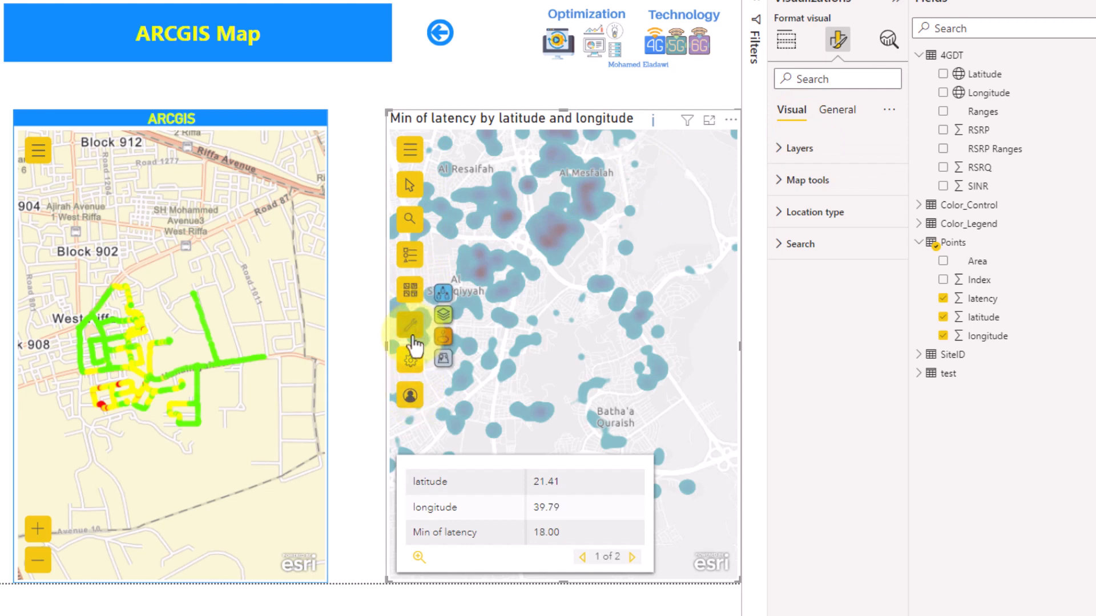
{"action": "left_click", "coordinate": [412, 338]}
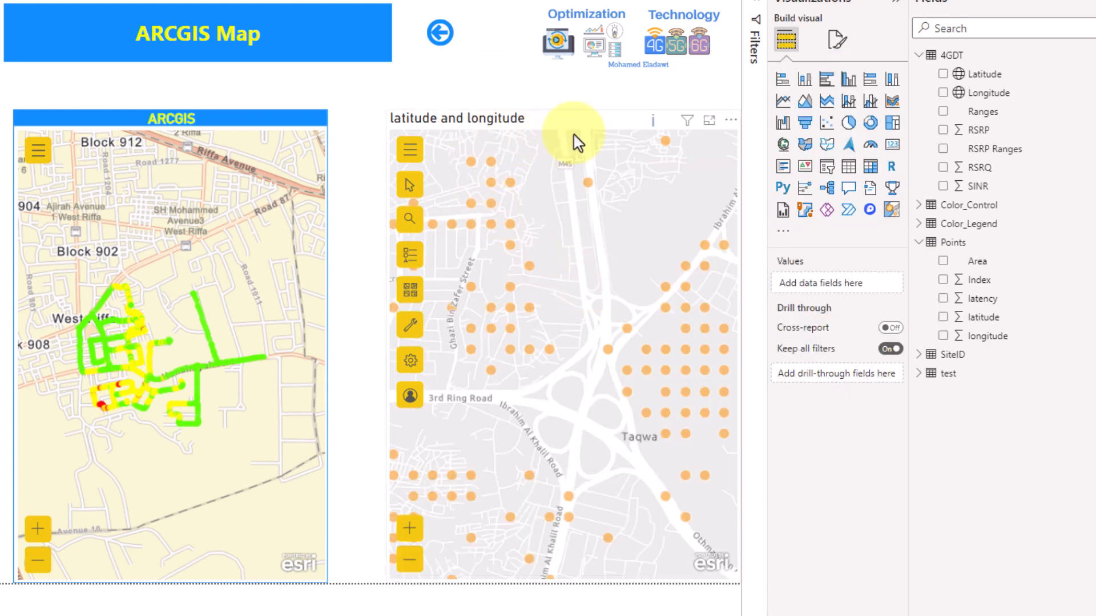
Step: Open the latitude and longitude map of Points locations in focus mode
{"action": "left_click", "coordinate": [589, 128]}
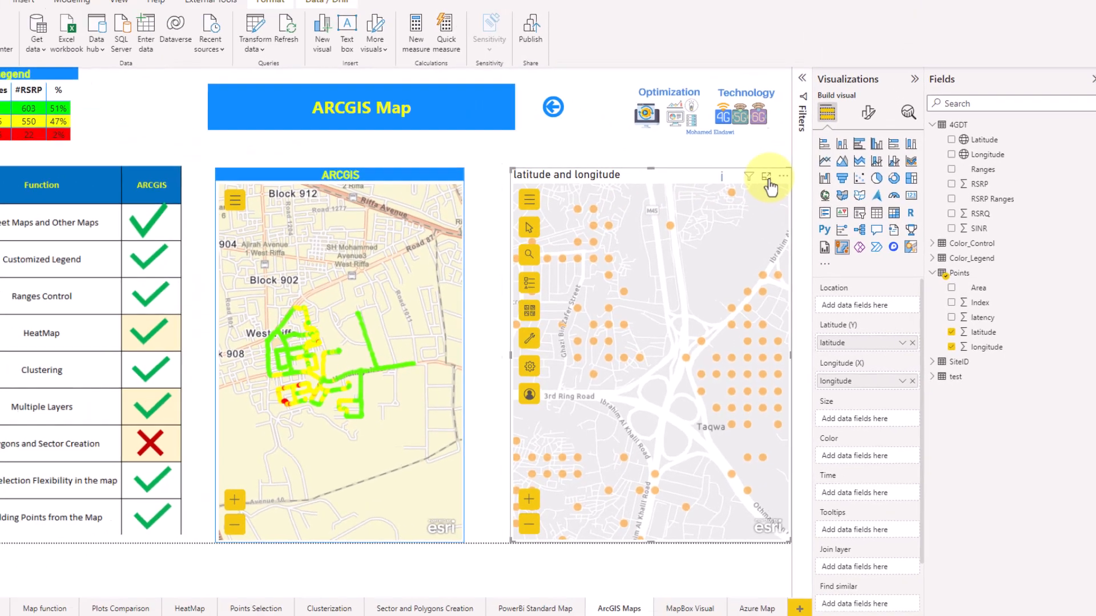
{"action": "left_click", "coordinate": [709, 121]}
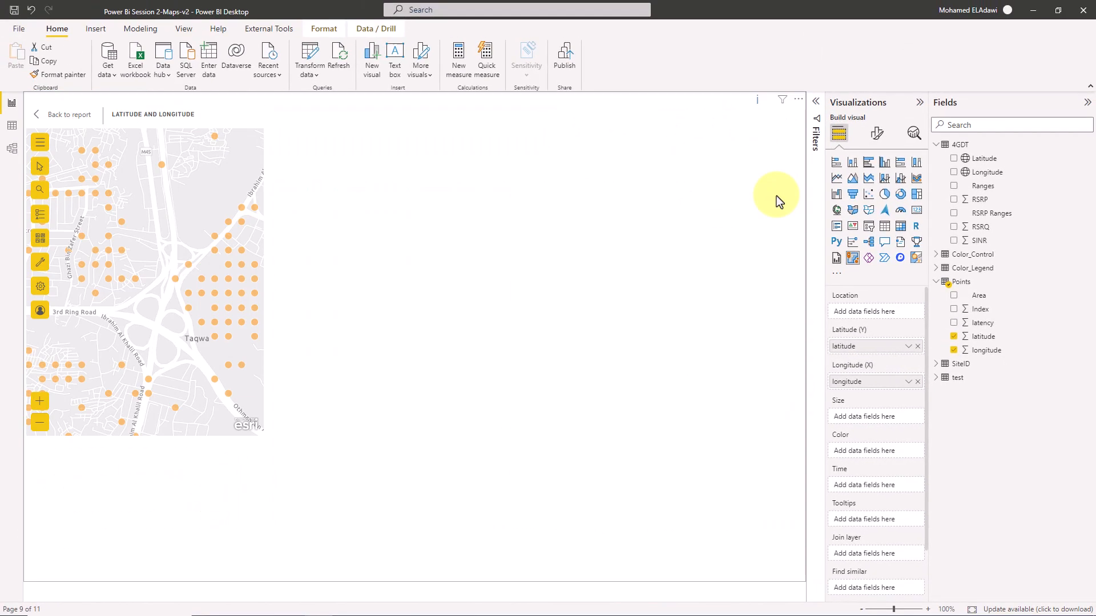
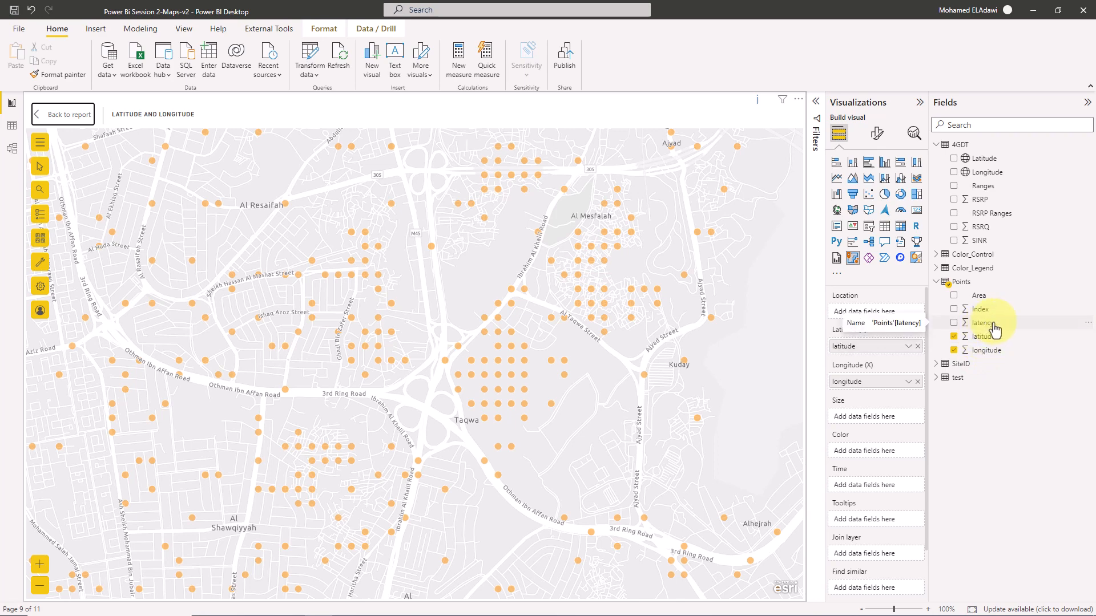
{"action": "mouse_move", "coordinate": [994, 330]}
{"action": "left_mouse_down"}
{"action": "mouse_move", "coordinate": [893, 418]}
{"action": "mouse_move", "coordinate": [987, 322]}
{"action": "left_mouse_up"}
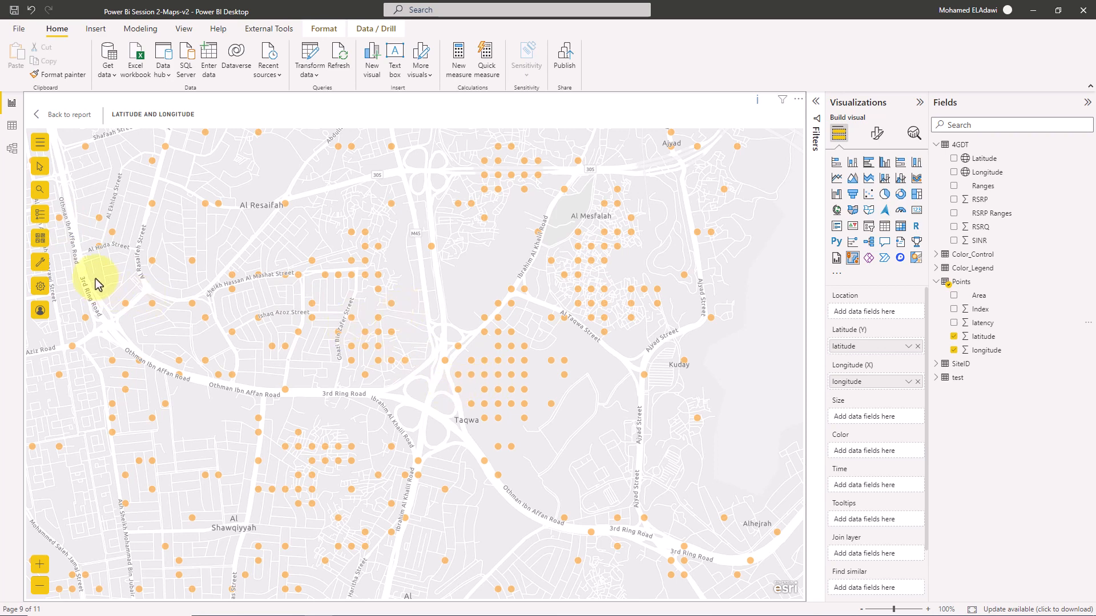
Step: Enable clustering on the map's Coordinates layer, comparing the points with clustering off and on
{"action": "left_click", "coordinate": [40, 215]}
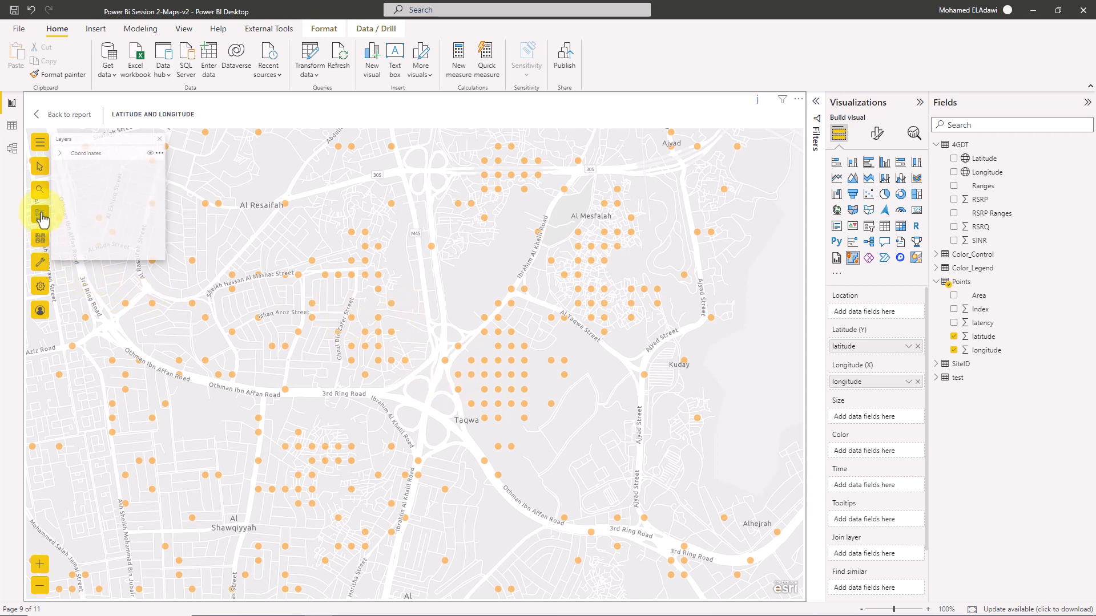
{"action": "left_click", "coordinate": [162, 153]}
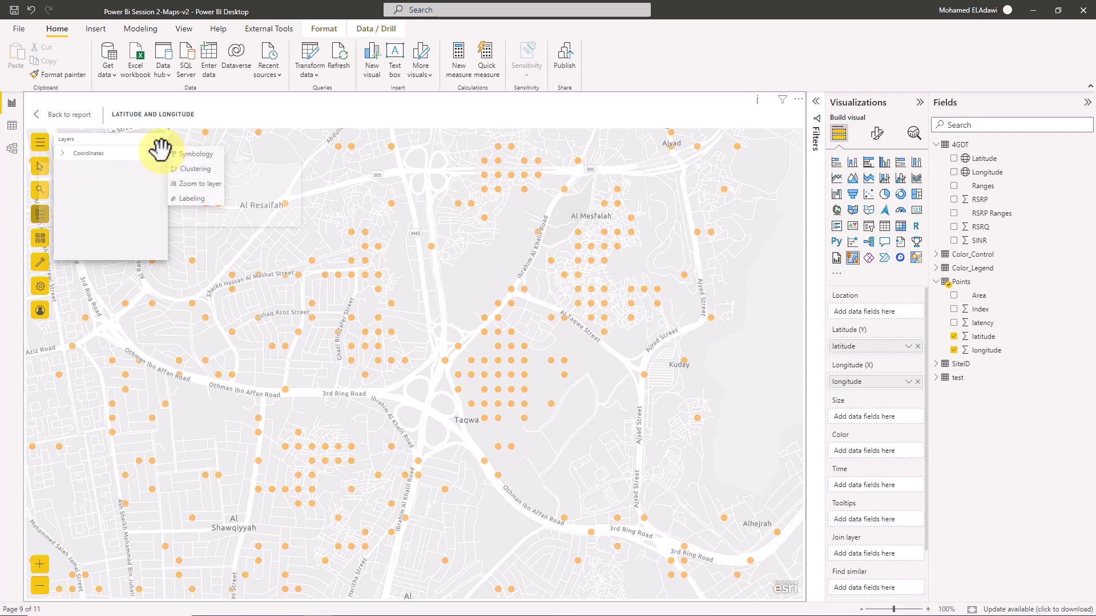
{"action": "left_click", "coordinate": [196, 169]}
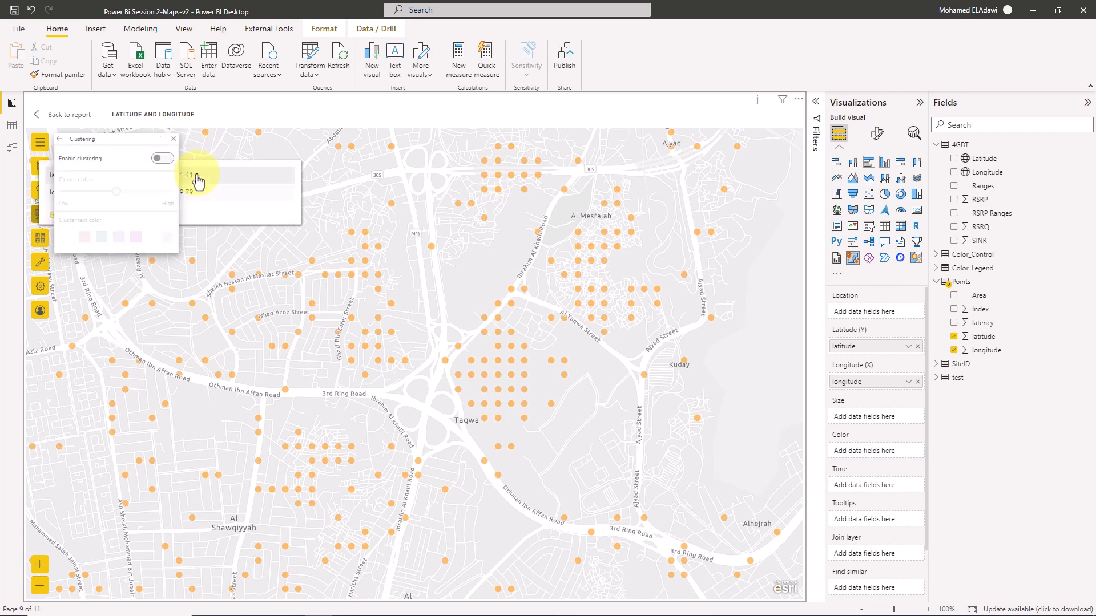
{"action": "left_click", "coordinate": [162, 158]}
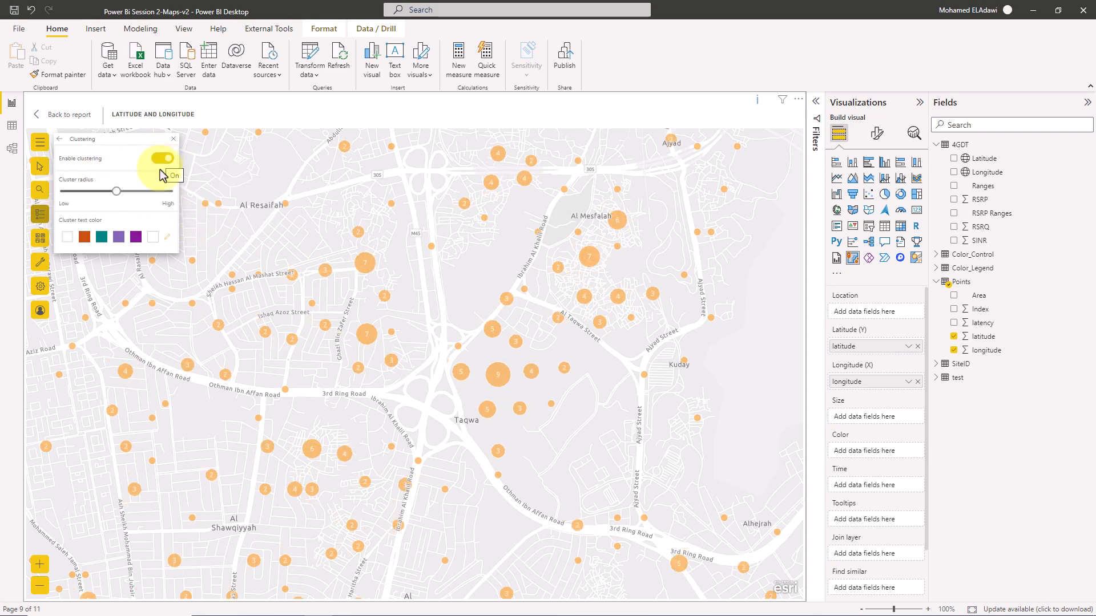
{"action": "left_click", "coordinate": [161, 159]}
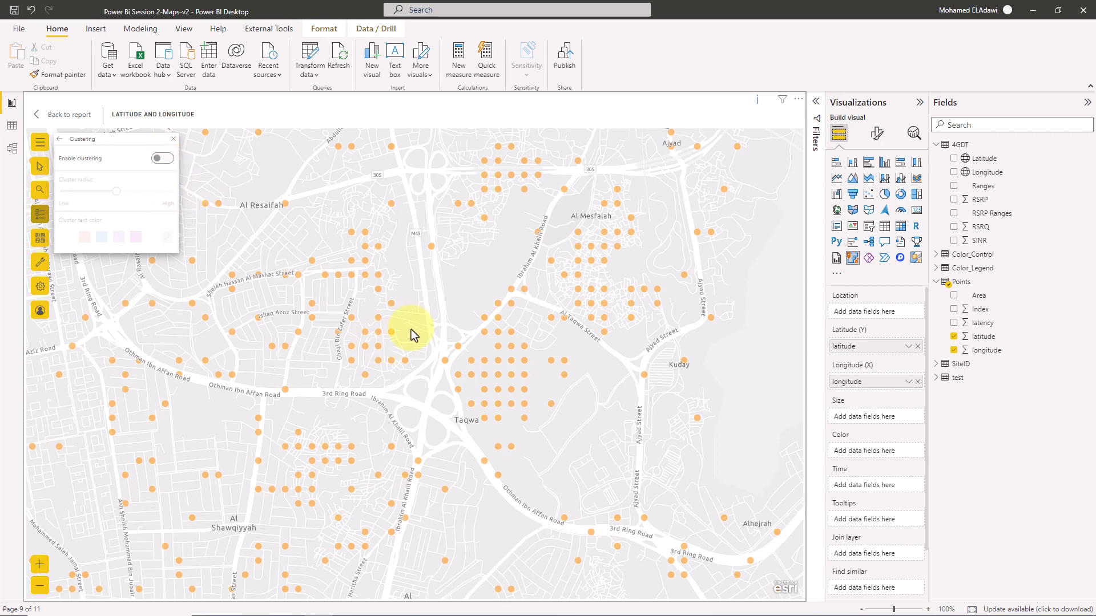
{"action": "left_click", "coordinate": [162, 159]}
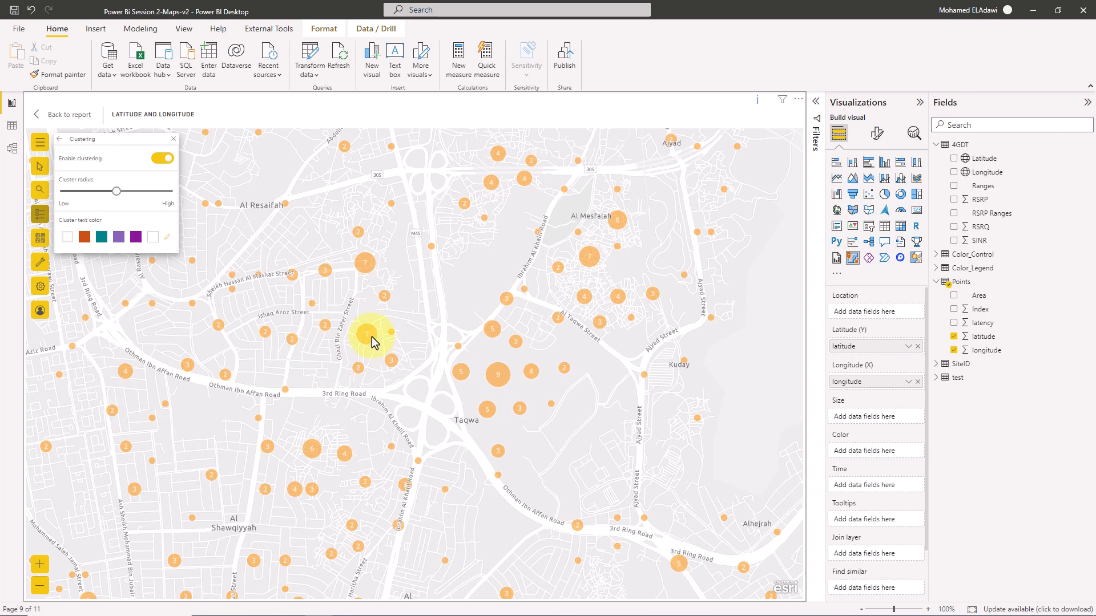
{"action": "left_click", "coordinate": [372, 337]}
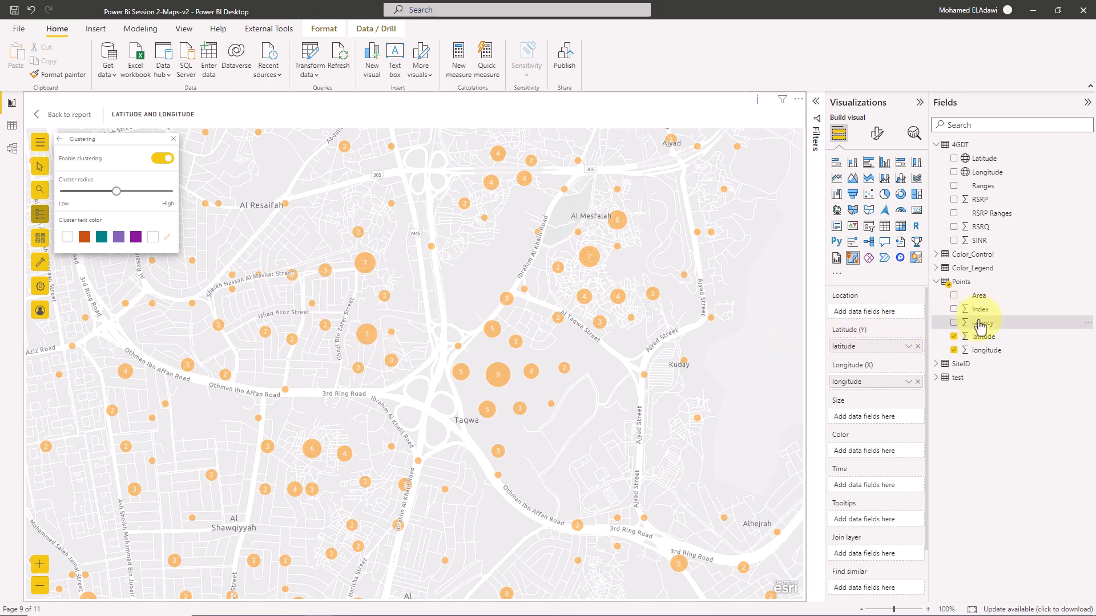
Step: Try adding latency from the Points table to the map's Size, move it to Tooltips and re-enable clustering
{"action": "left_click_drag", "start_coordinate": [980, 326], "coordinate": [867, 416]}
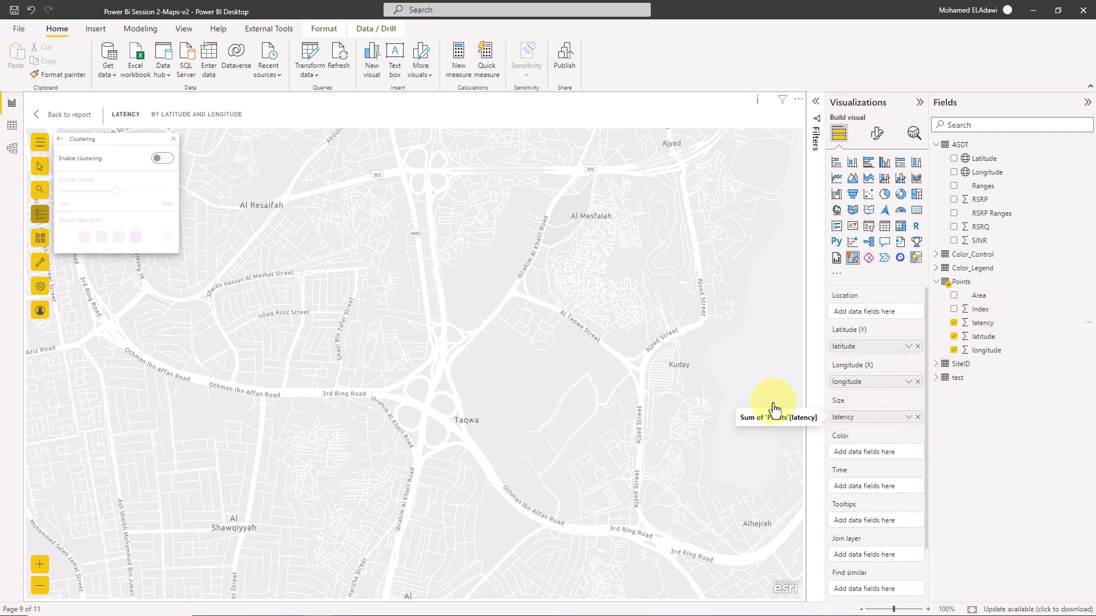
{"action": "left_click_drag", "start_coordinate": [872, 423], "coordinate": [868, 521]}
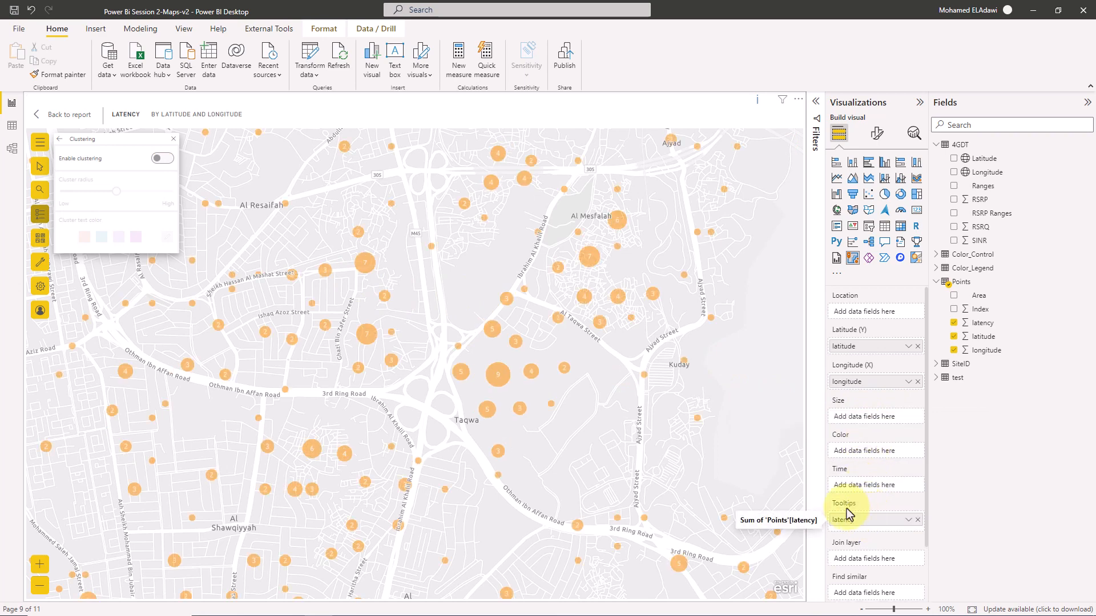
{"action": "left_click", "coordinate": [163, 159]}
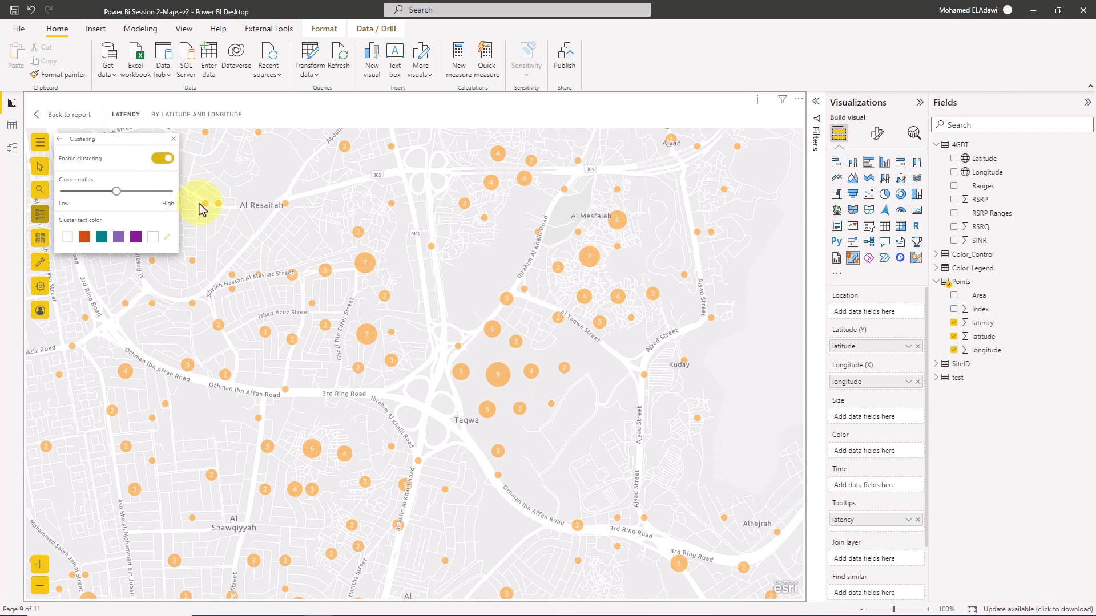
Step: Examine the summary and feature list of the large cluster beside Ghazi Bin Zafer Street
{"action": "left_click", "coordinate": [372, 337]}
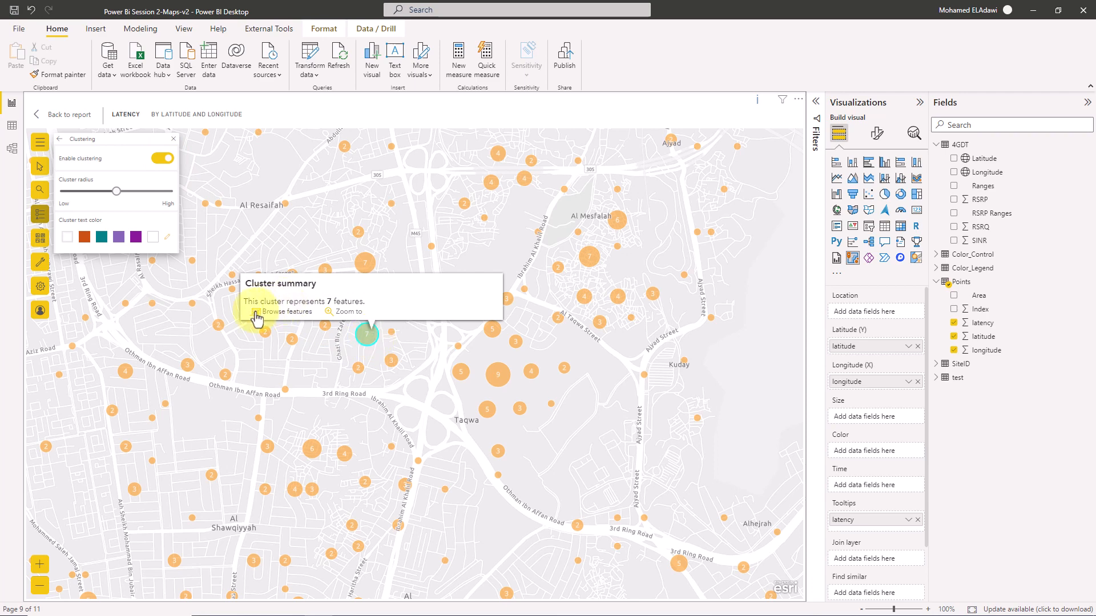
{"action": "left_click", "coordinate": [285, 314]}
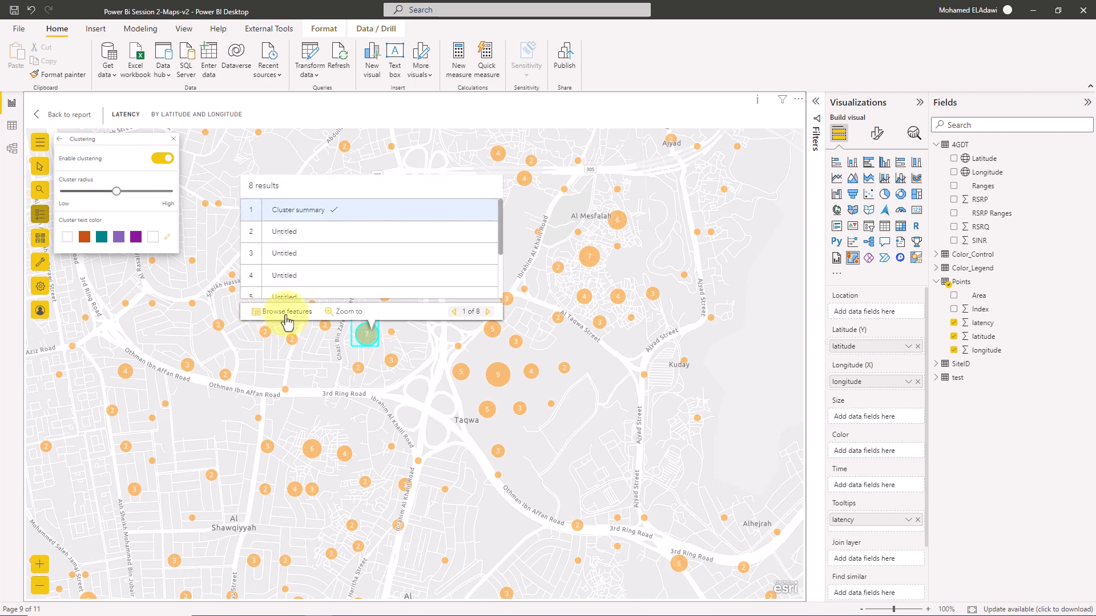
{"action": "left_click", "coordinate": [366, 335]}
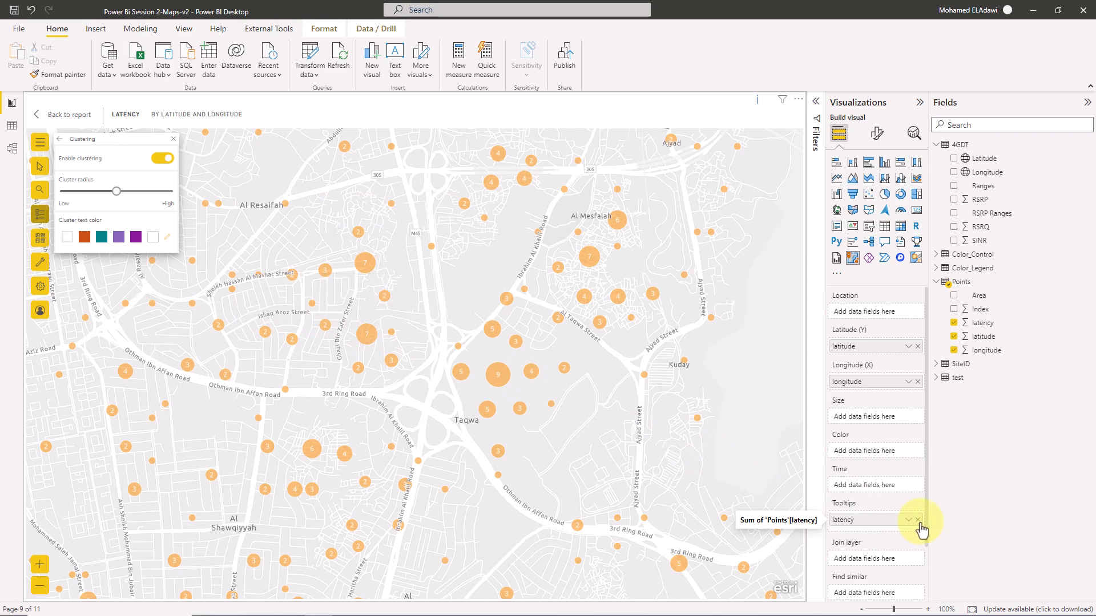
Step: Move latency from the map's Tooltips to its Size and turn off clustering
{"action": "left_click", "coordinate": [982, 323]}
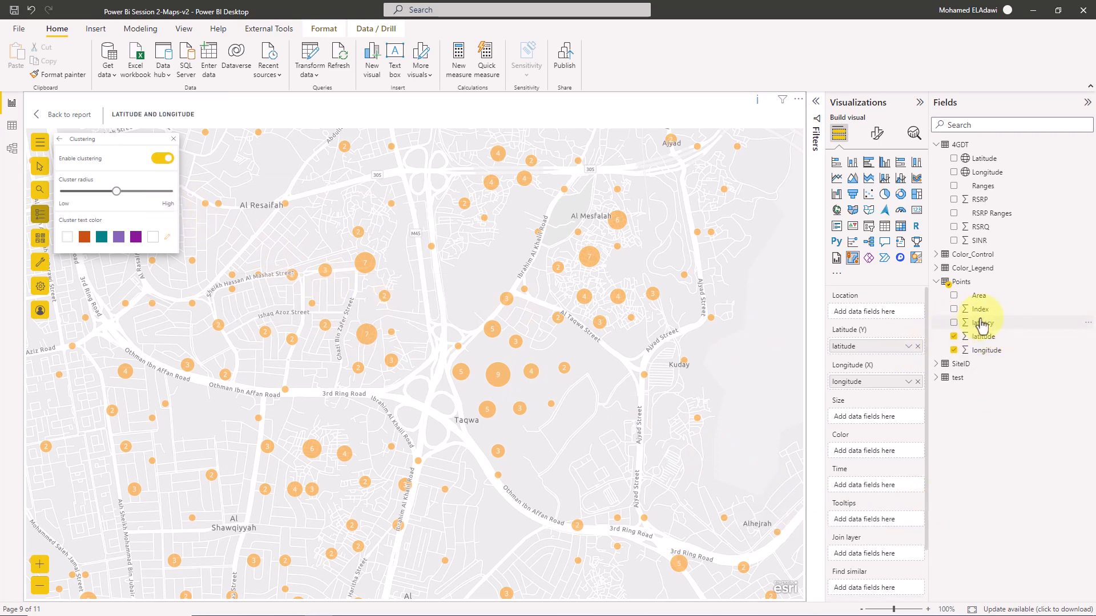
{"action": "left_click_drag", "start_coordinate": [980, 324], "coordinate": [868, 414]}
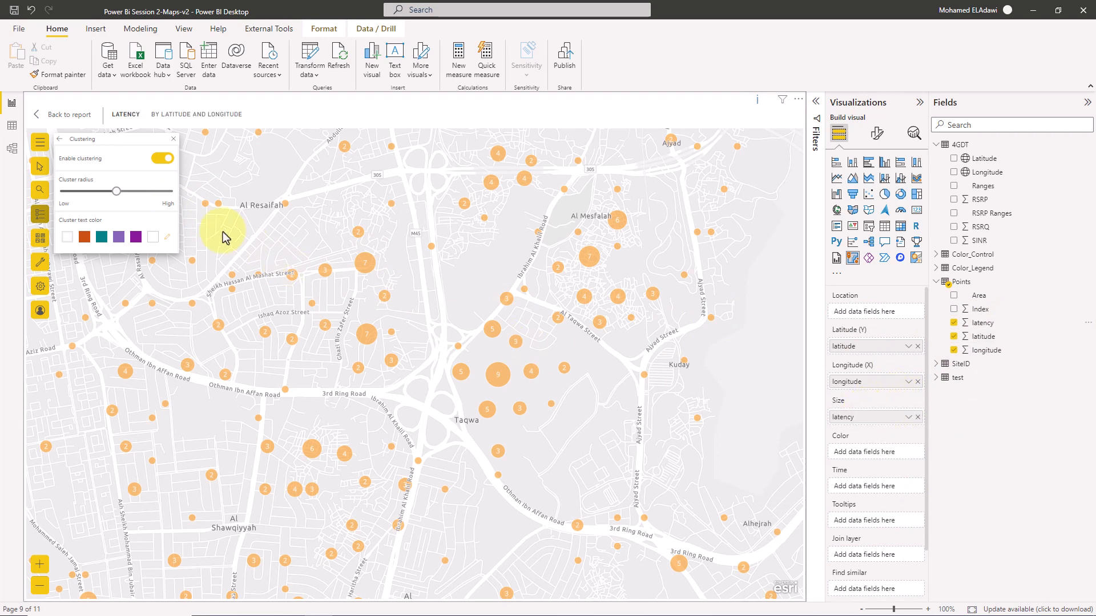
{"action": "left_click", "coordinate": [162, 159]}
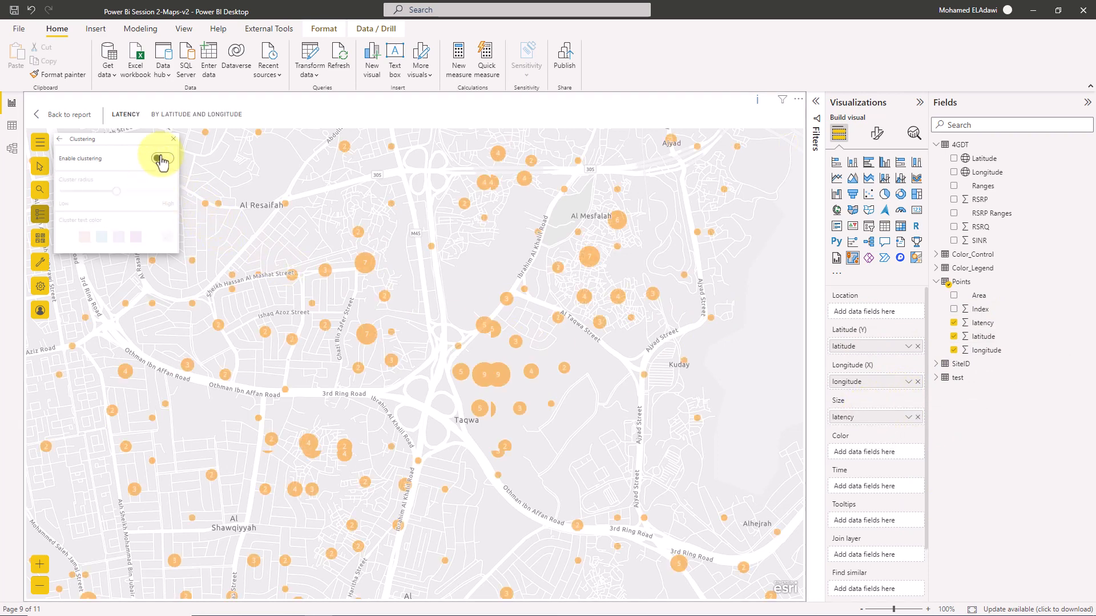
Step: Re-enable clustering on the map and view the summary of the large cluster beside Ghazi Bin Zafer Street
{"action": "left_click", "coordinate": [163, 159]}
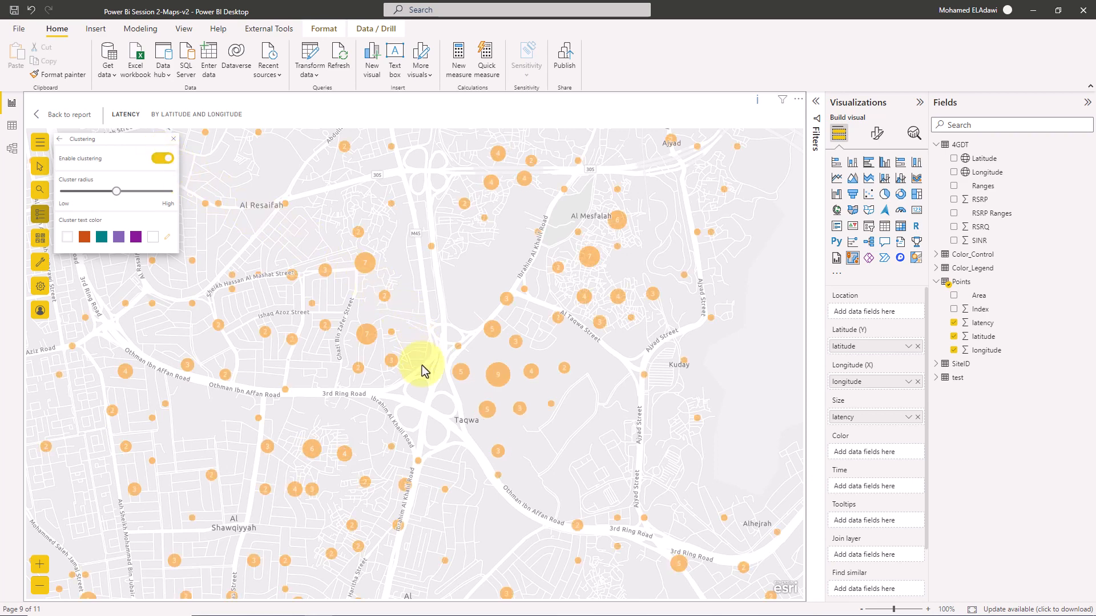
{"action": "left_click", "coordinate": [372, 338]}
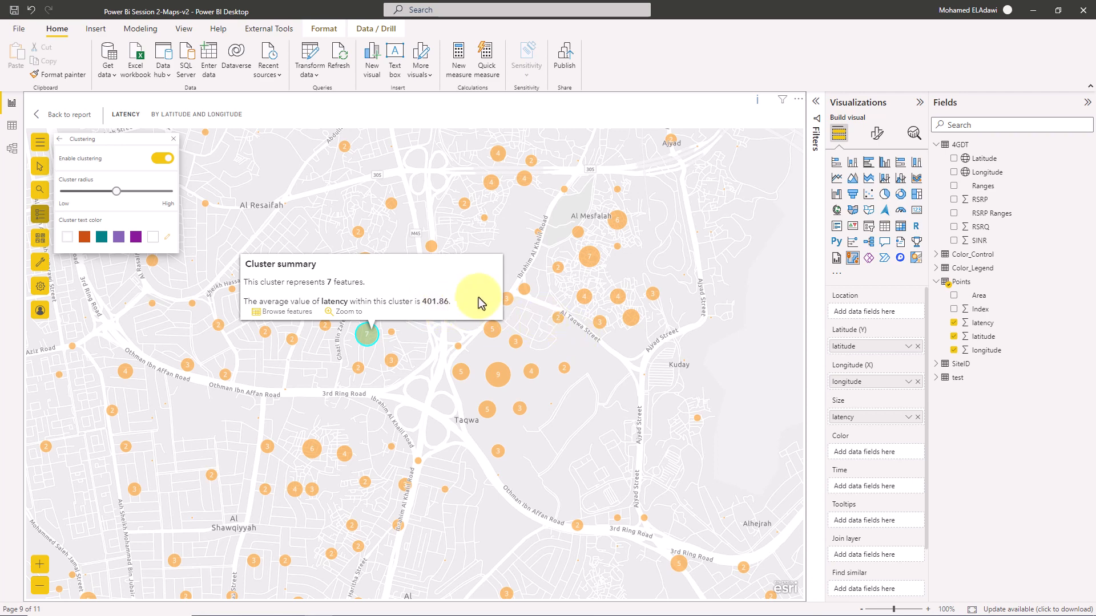
Step: Change the aggregation of latency in the map's Size from Sum to Average
{"action": "left_click", "coordinate": [909, 418]}
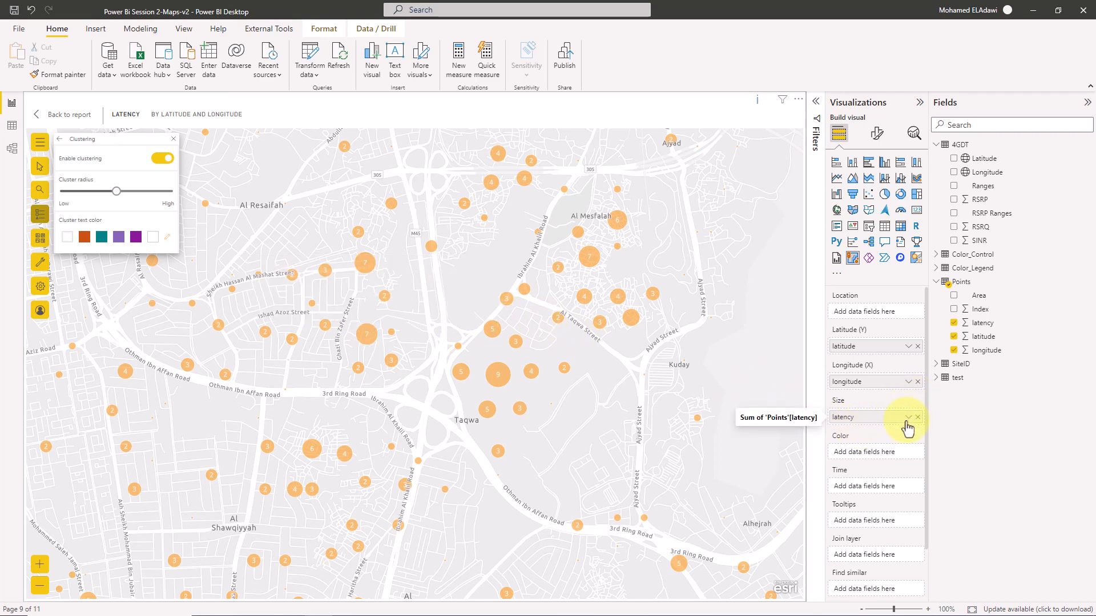
{"action": "left_click", "coordinate": [908, 418]}
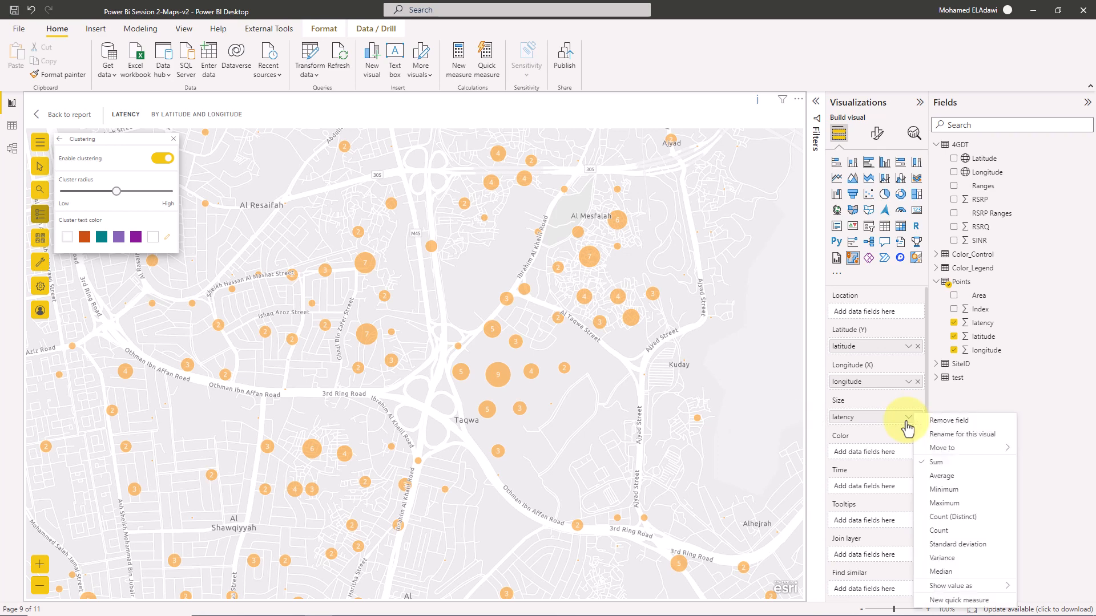
{"action": "left_click", "coordinate": [942, 476]}
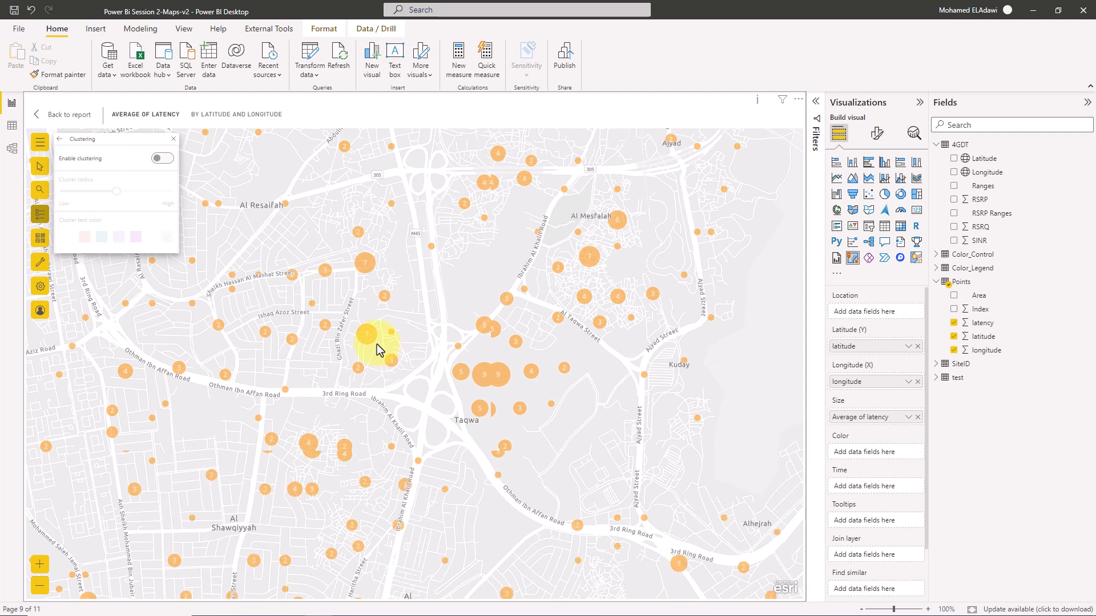
Step: Check the average-latency summary of the cluster beside Ghazi Bin Zafer Street and turn clustering on again
{"action": "left_click", "coordinate": [372, 335]}
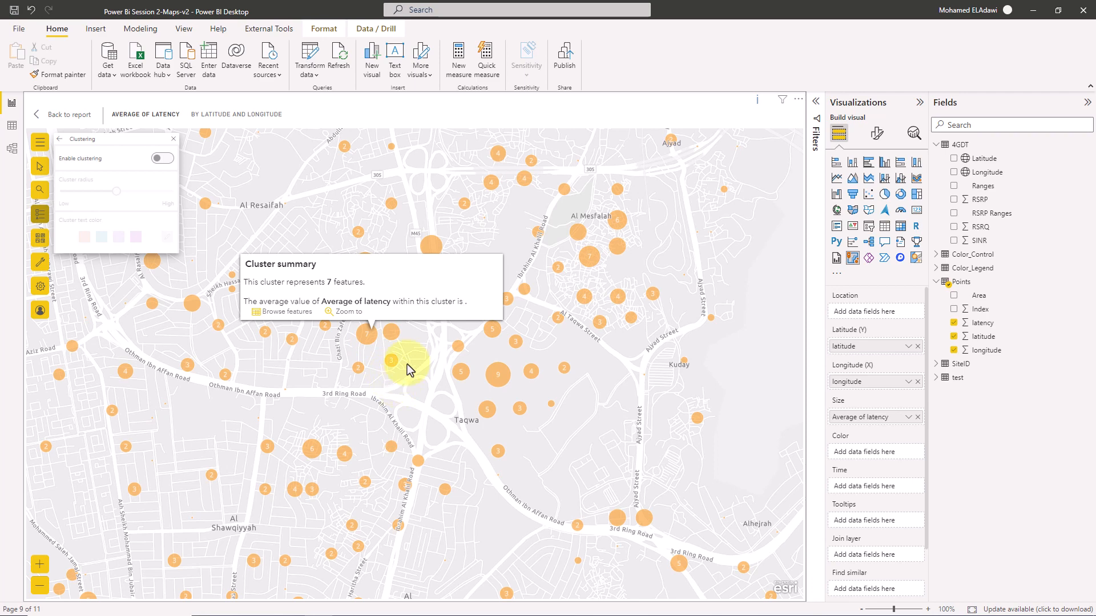
{"action": "left_click", "coordinate": [420, 333]}
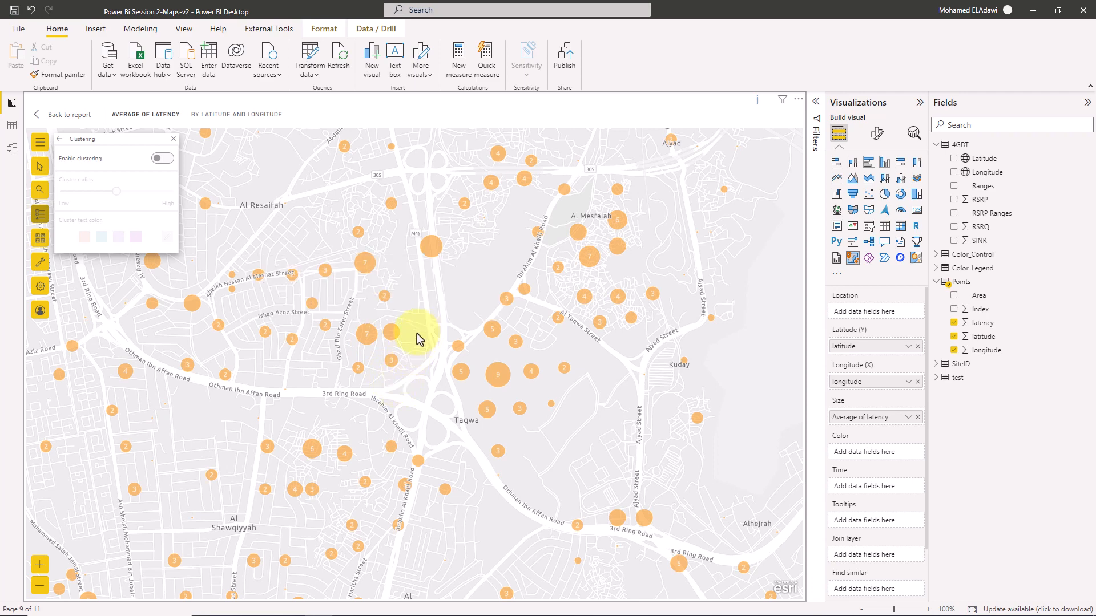
{"action": "left_click", "coordinate": [372, 334]}
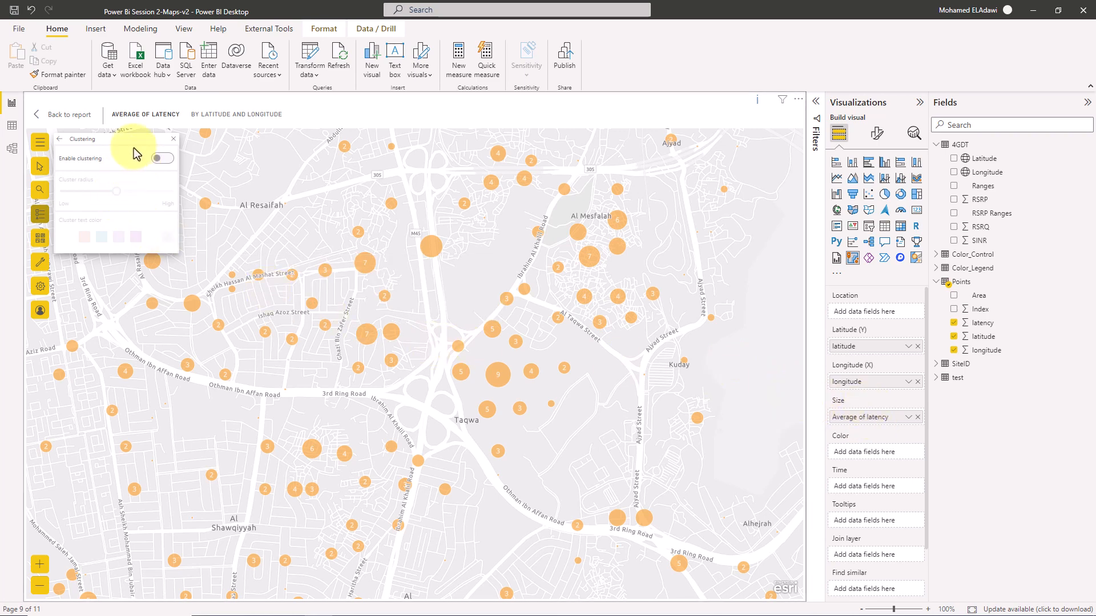
{"action": "left_click", "coordinate": [161, 159]}
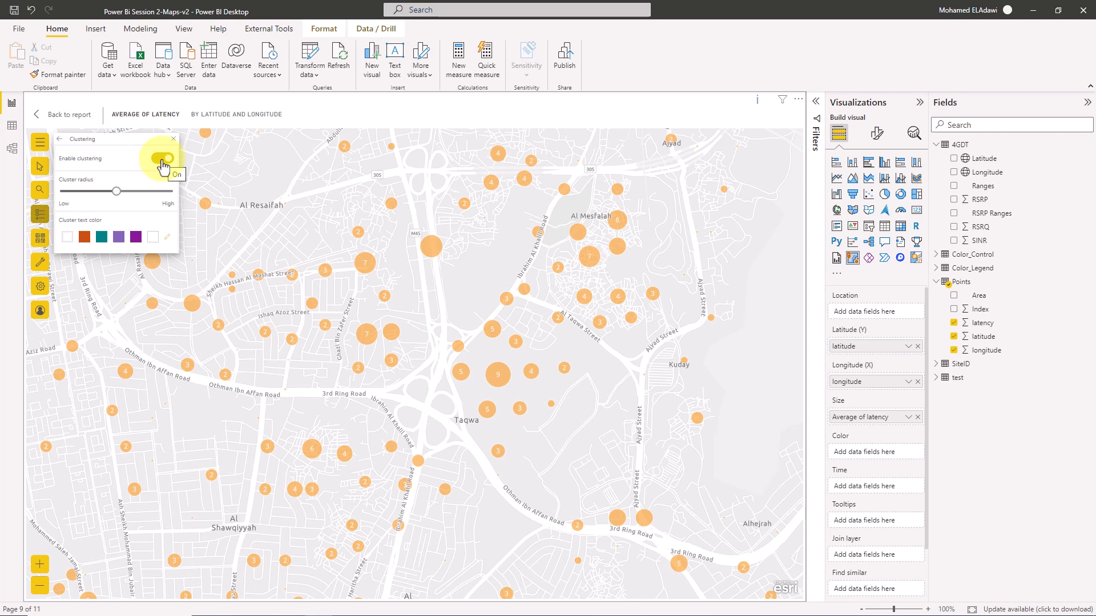
Step: Increase the cluster radius gradually to High, checking the summaries of the clusters beside Ghazi Bin Zafer Street and north of Taqwa
{"action": "left_click", "coordinate": [131, 190]}
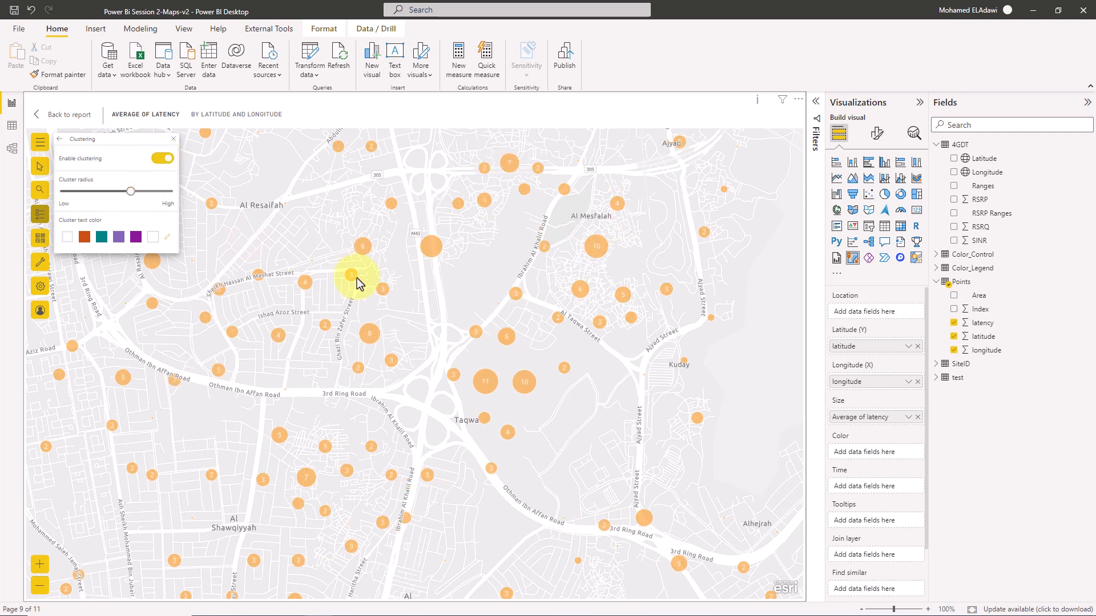
{"action": "left_click", "coordinate": [375, 336]}
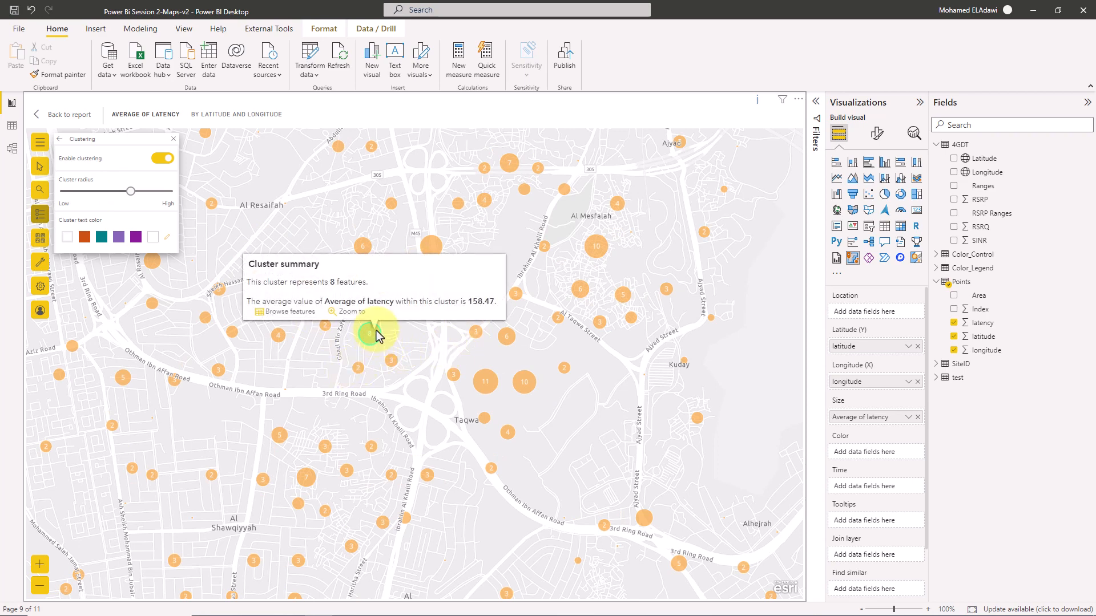
{"action": "left_click_drag", "start_coordinate": [130, 191], "coordinate": [174, 191]}
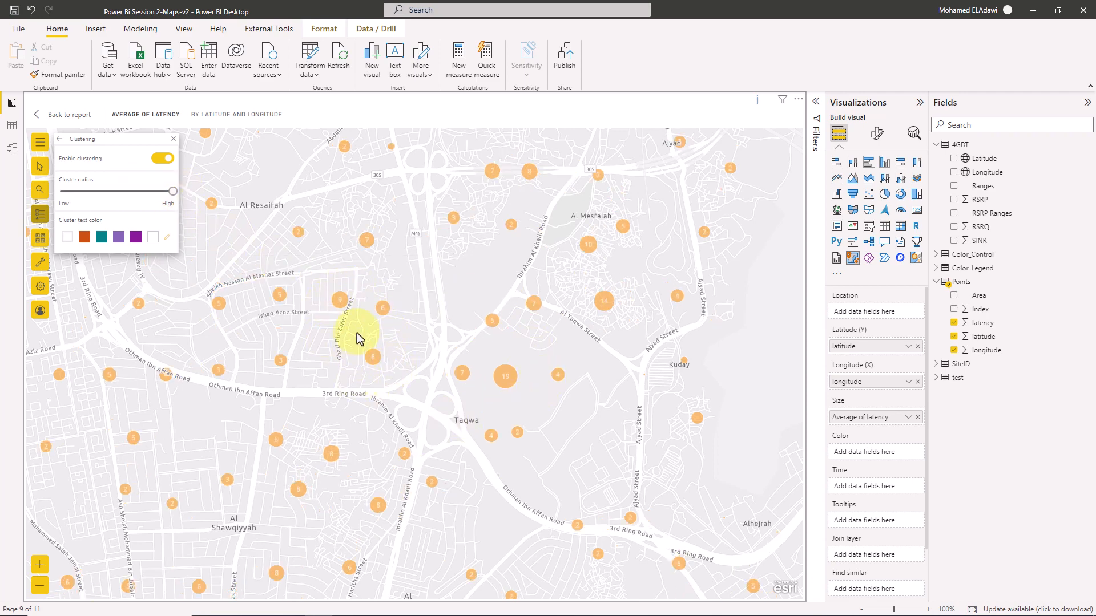
{"action": "left_click", "coordinate": [513, 381]}
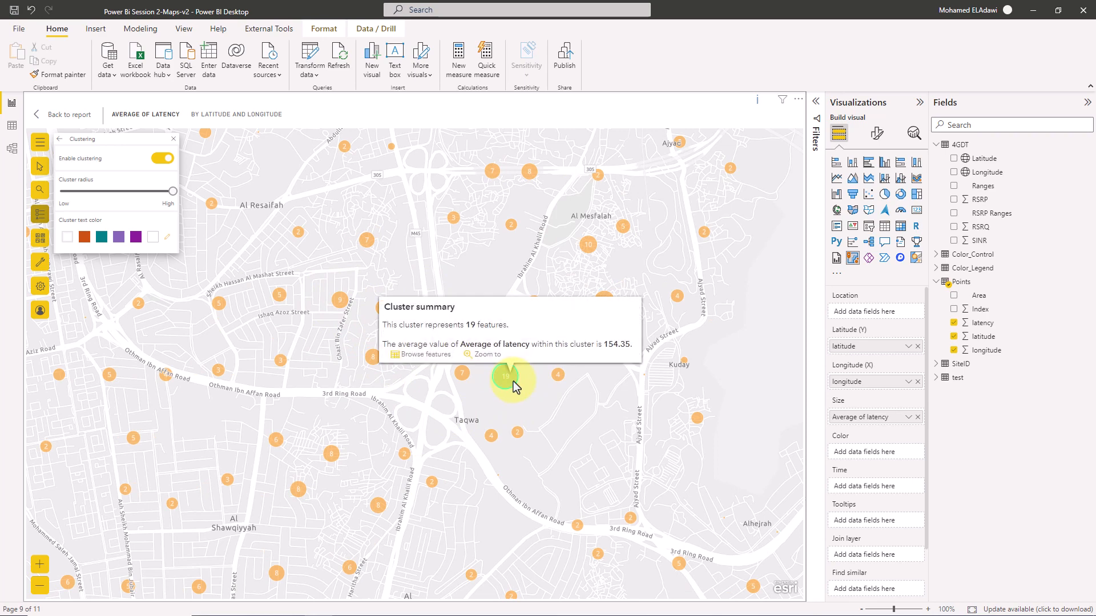
Step: Expand the Coordinates layer's legend and change its symbology to Location (Single symbol) with the square symbol
{"action": "left_click", "coordinate": [59, 138]}
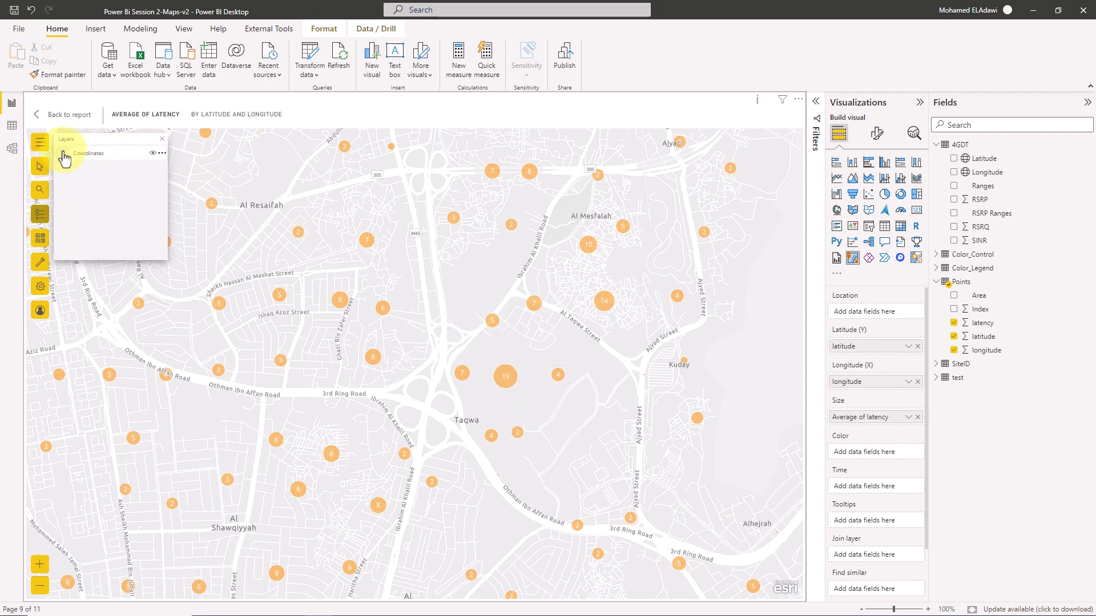
{"action": "left_click", "coordinate": [64, 153]}
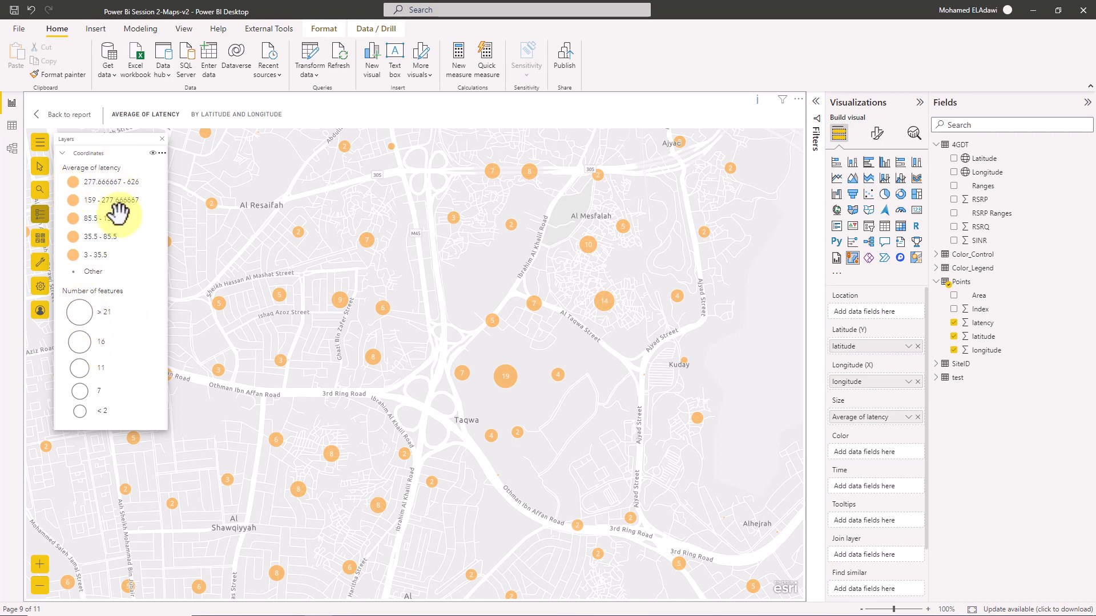
{"action": "left_click", "coordinate": [162, 153]}
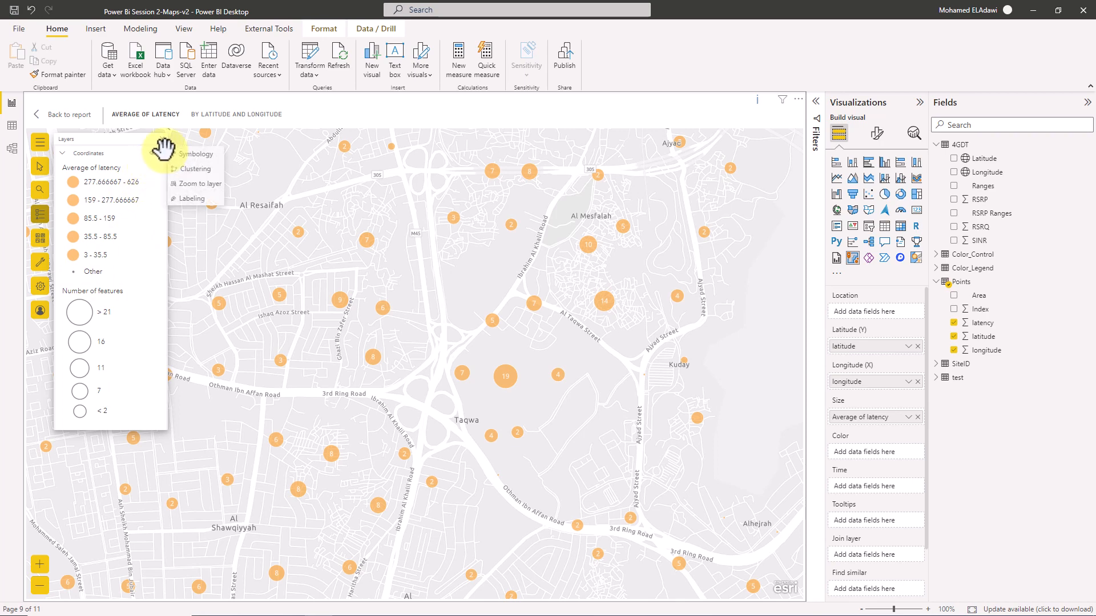
{"action": "left_click", "coordinate": [201, 155]}
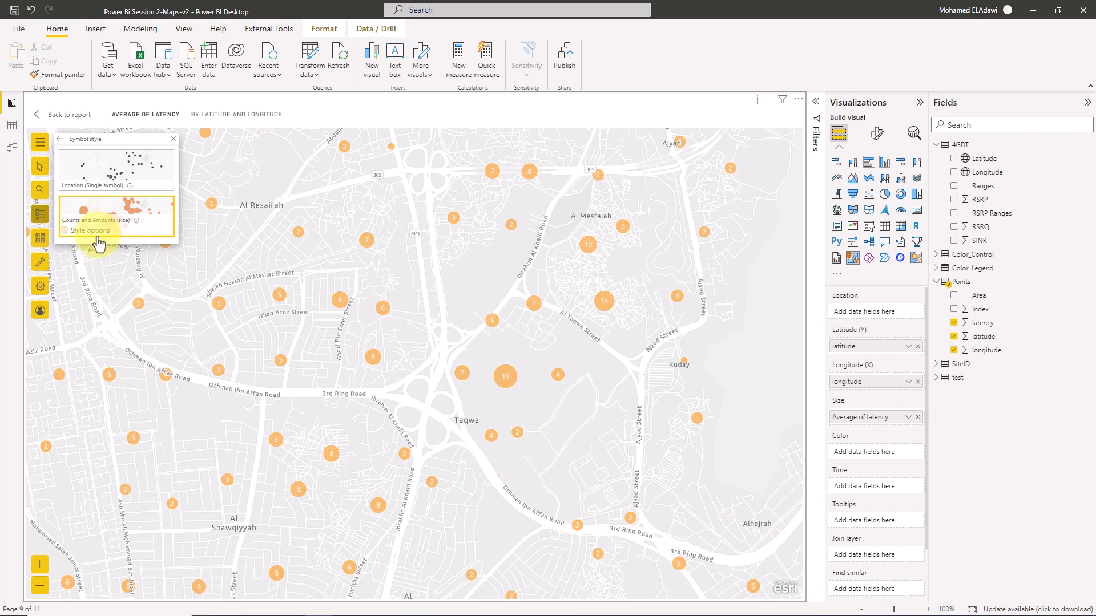
{"action": "left_click", "coordinate": [104, 178]}
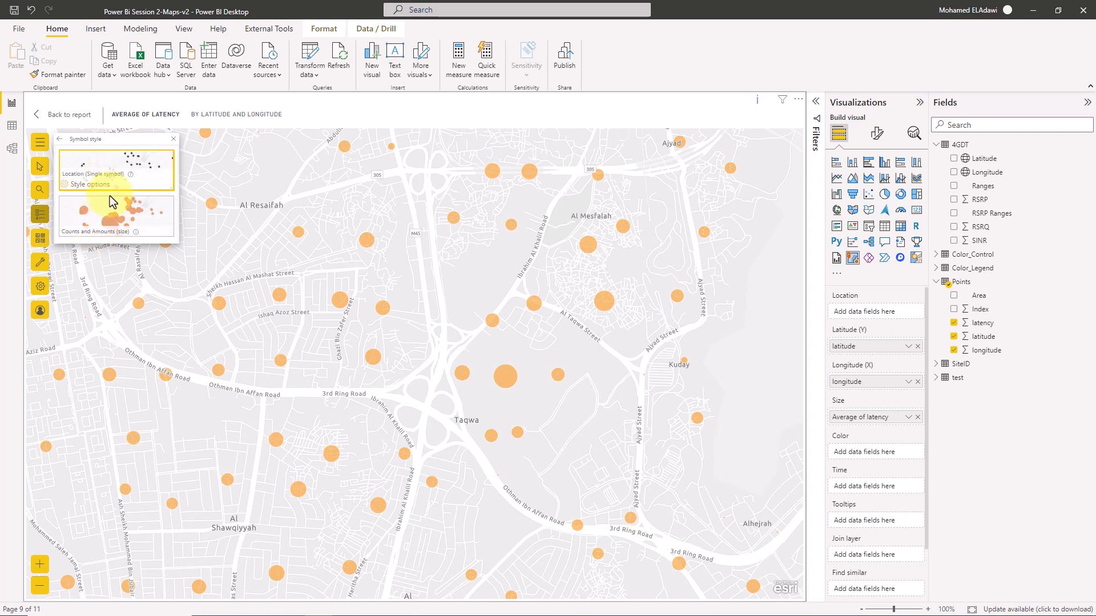
{"action": "left_click", "coordinate": [92, 184]}
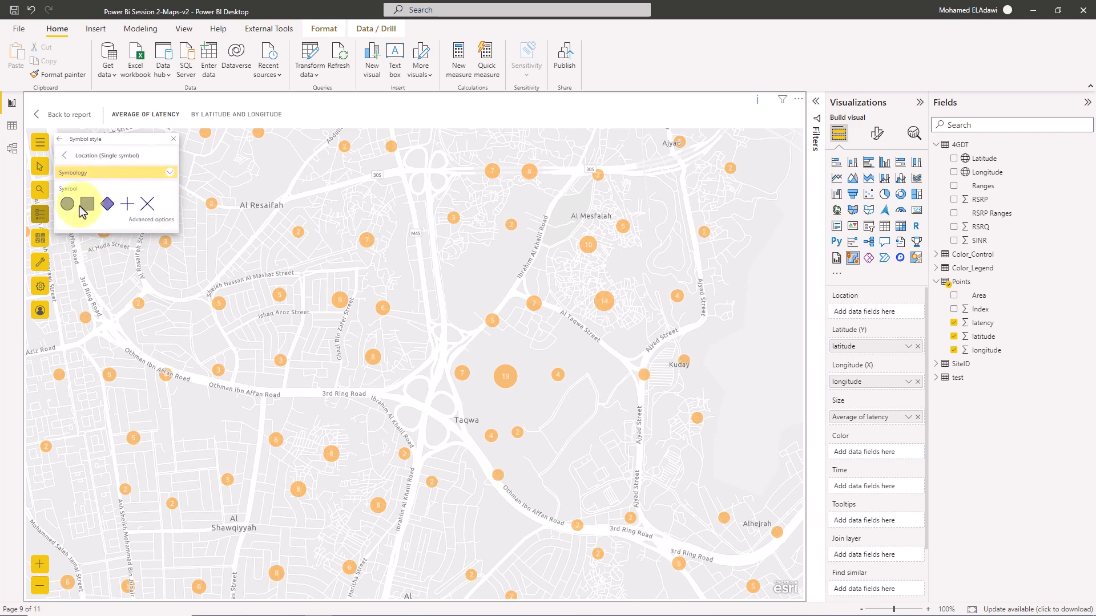
{"action": "left_click", "coordinate": [85, 206]}
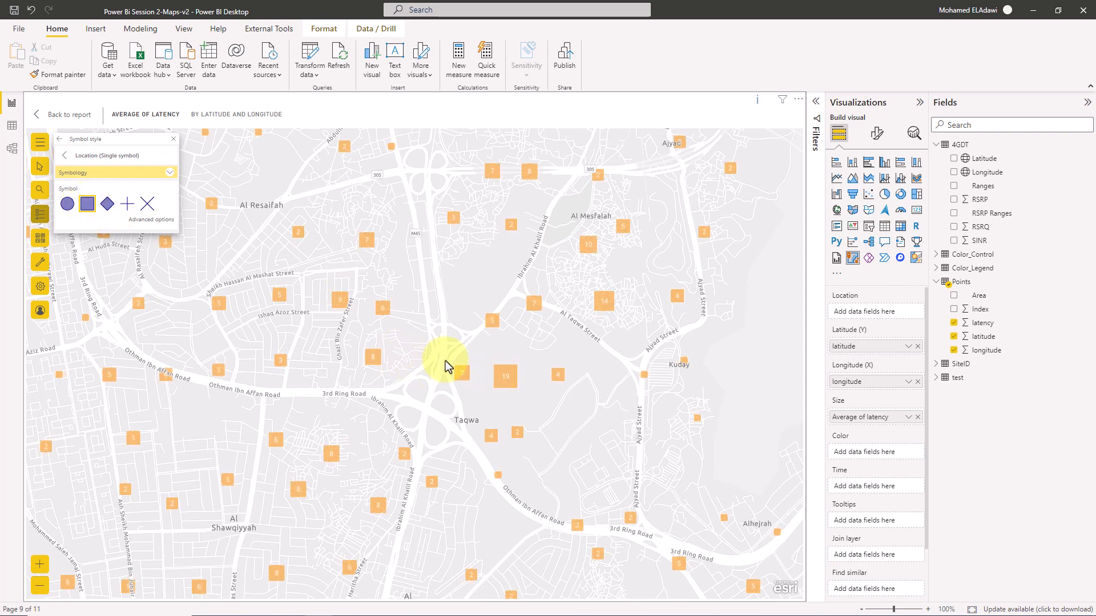
{"action": "left_click", "coordinate": [64, 157]}
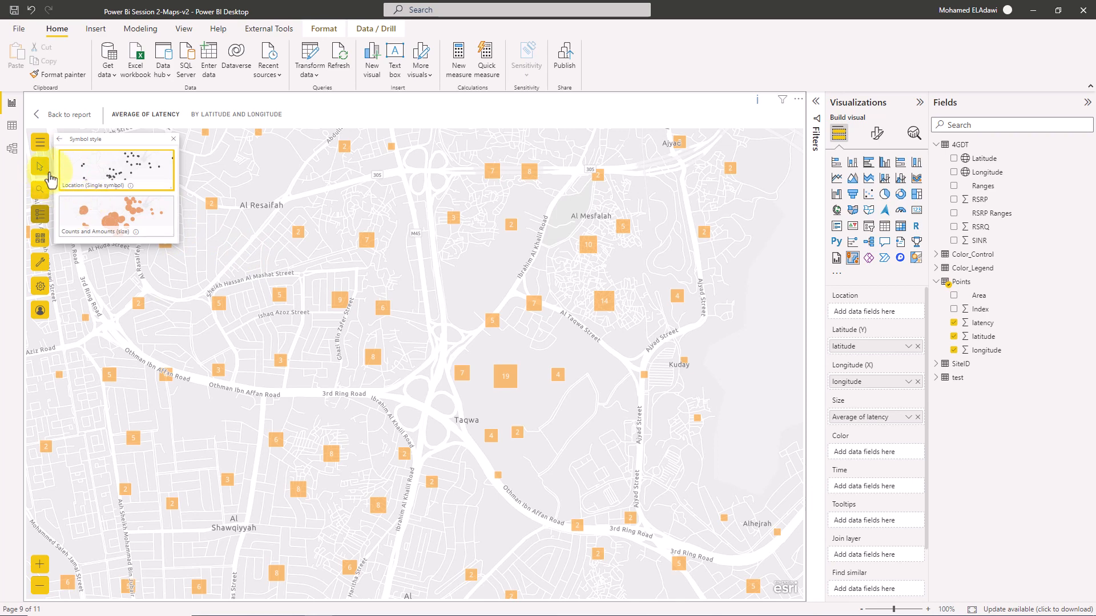
{"action": "left_click", "coordinate": [59, 139]}
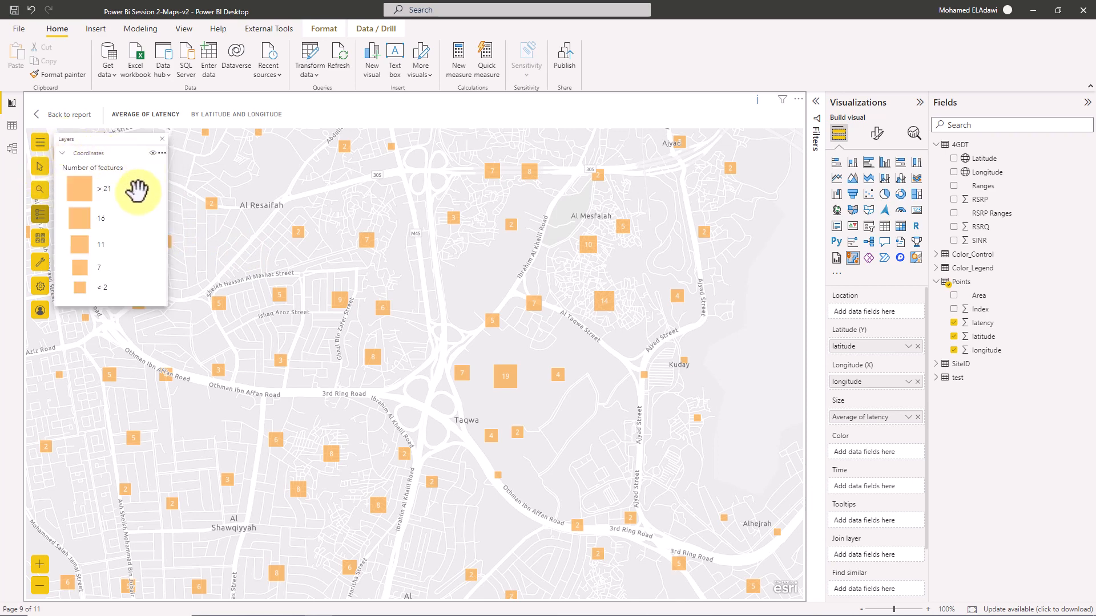
Step: Reopen the Coordinates layer's clustering settings and examine how the clusters around Mecca regroup at different map scales
{"action": "left_click", "coordinate": [162, 153]}
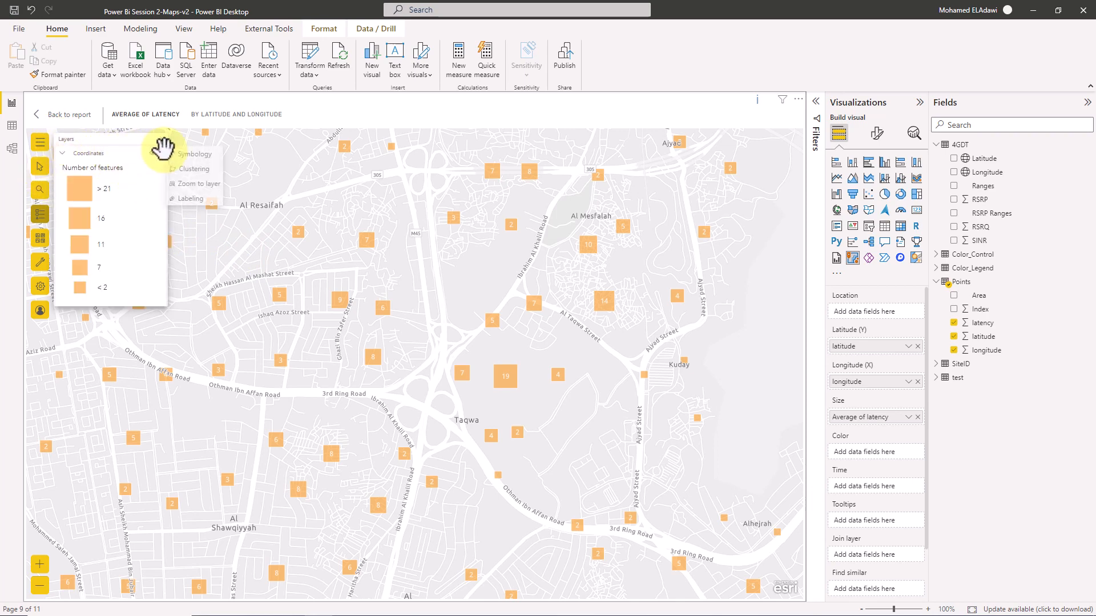
{"action": "left_click", "coordinate": [200, 171]}
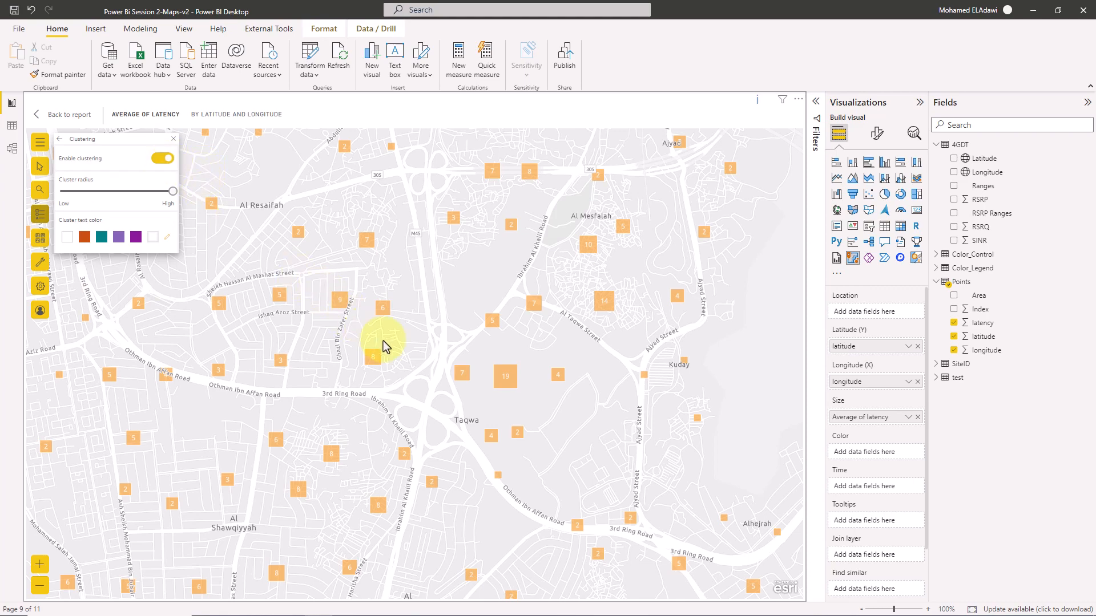
{"action": "scroll", "coordinate": [411, 346], "scroll_direction": "down", "scroll_amount": 2}
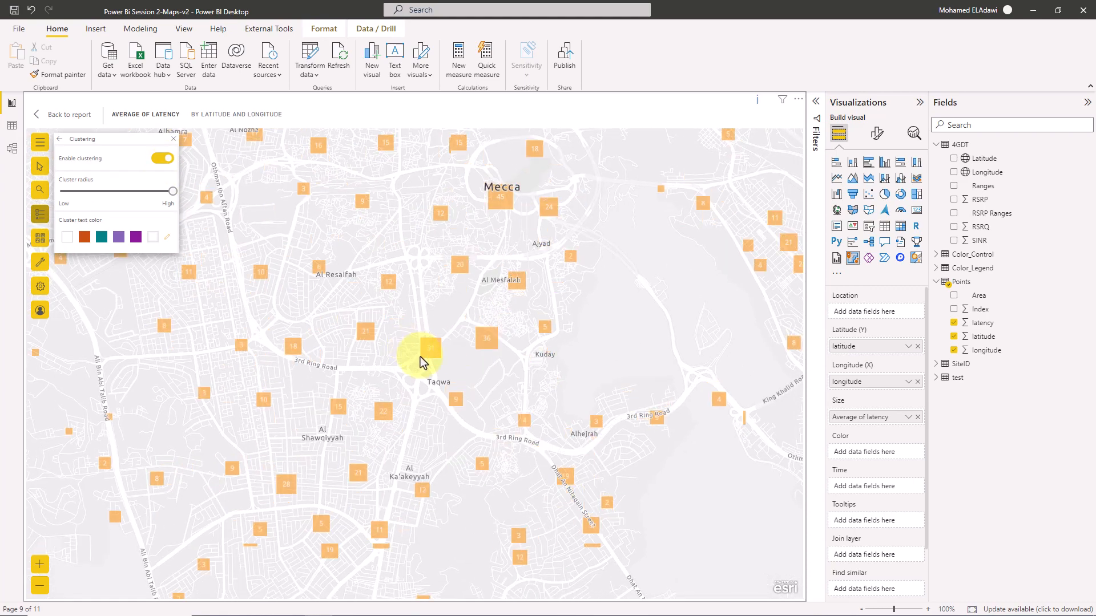
{"action": "scroll", "coordinate": [451, 379], "scroll_direction": "down", "scroll_amount": 3}
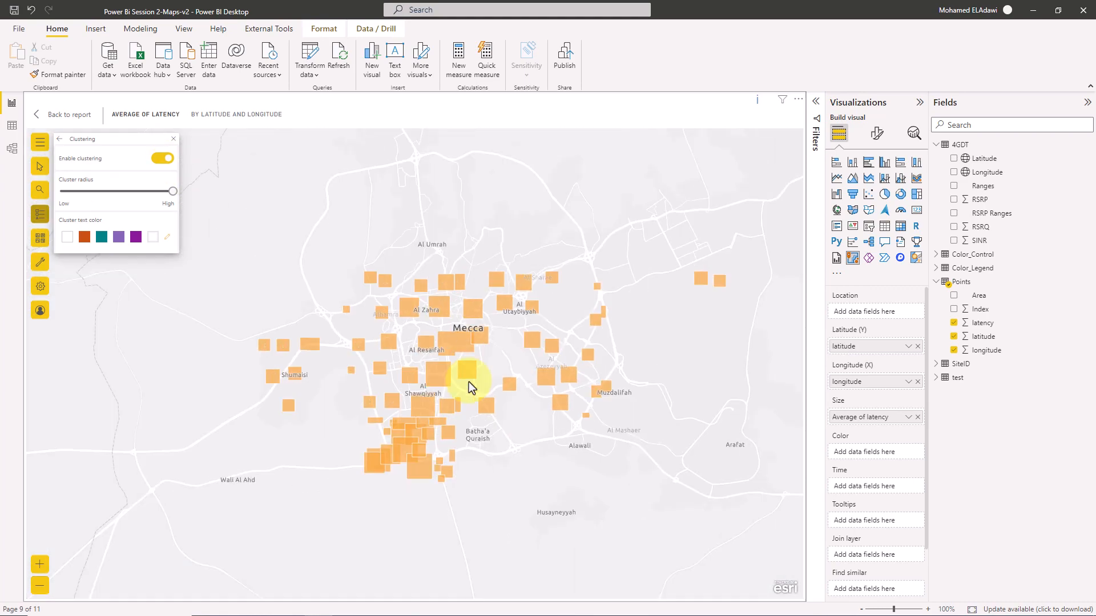
{"action": "scroll", "coordinate": [469, 382], "scroll_direction": "up", "scroll_amount": 2}
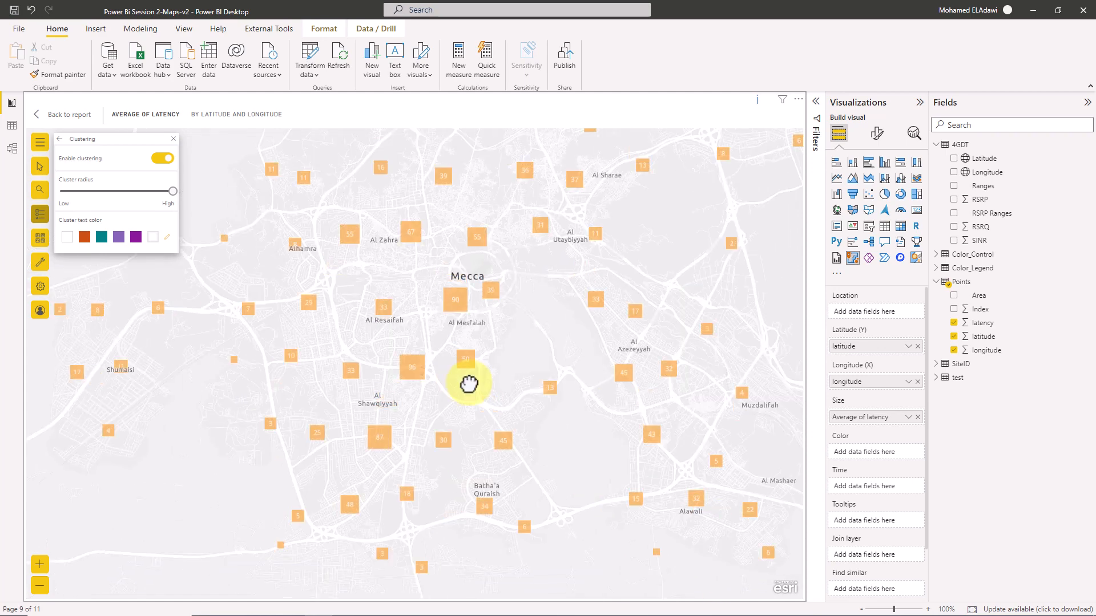
{"action": "scroll", "coordinate": [469, 385], "scroll_direction": "down", "scroll_amount": 2}
{"action": "scroll", "coordinate": [618, 351], "scroll_direction": "down", "scroll_amount": 2}
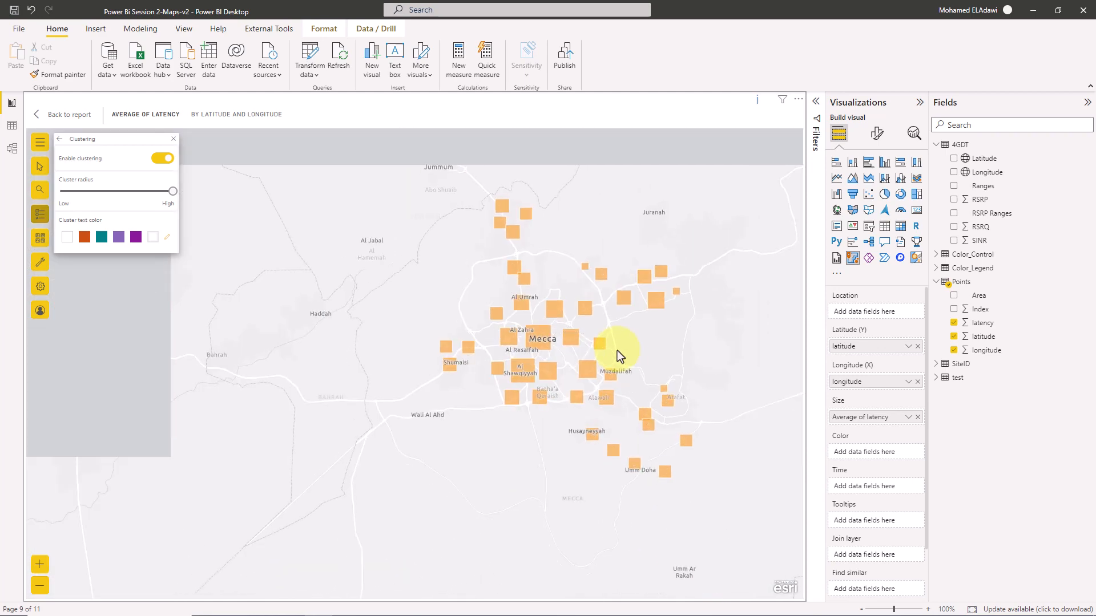
{"action": "scroll", "coordinate": [616, 350], "scroll_direction": "up", "scroll_amount": 2}
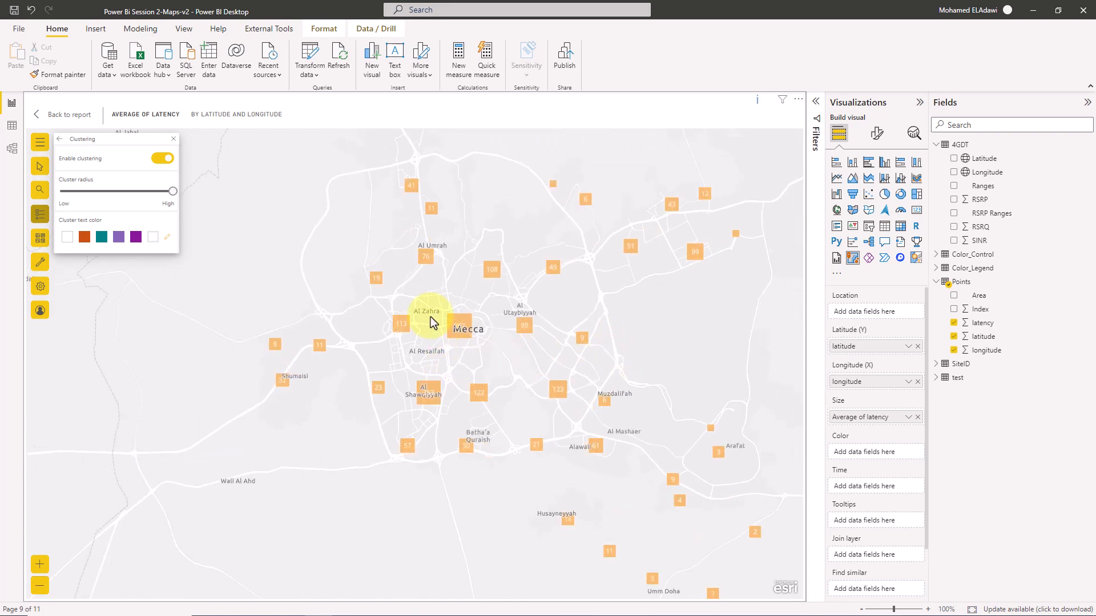
Step: Return to the ArcGIS Maps report page and close the map's Clustering settings
{"action": "left_click", "coordinate": [90, 120]}
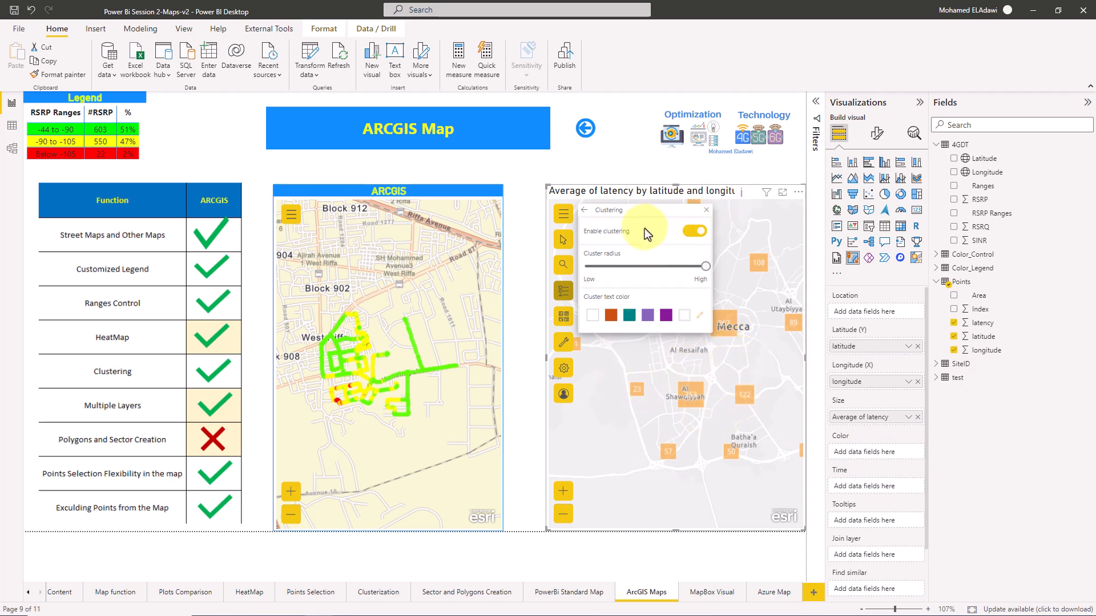
{"action": "left_click", "coordinate": [564, 293]}
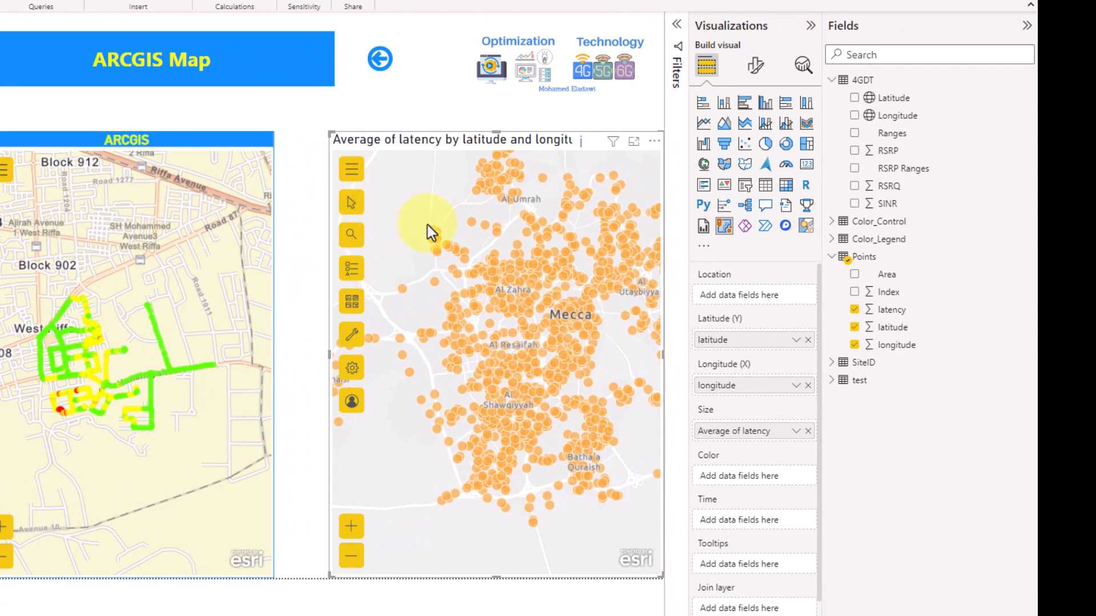
Step: Choose rectangle selection for the Coordinates layer, close the selection settings and select a small group of points on the map
{"action": "left_click", "coordinate": [349, 207]}
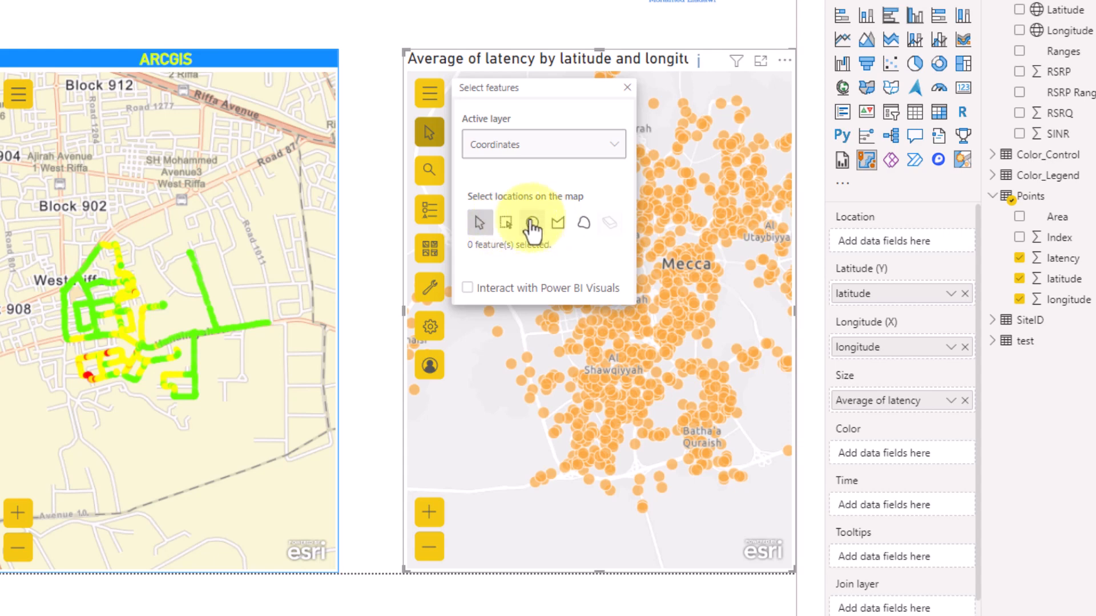
{"action": "left_click", "coordinate": [513, 226]}
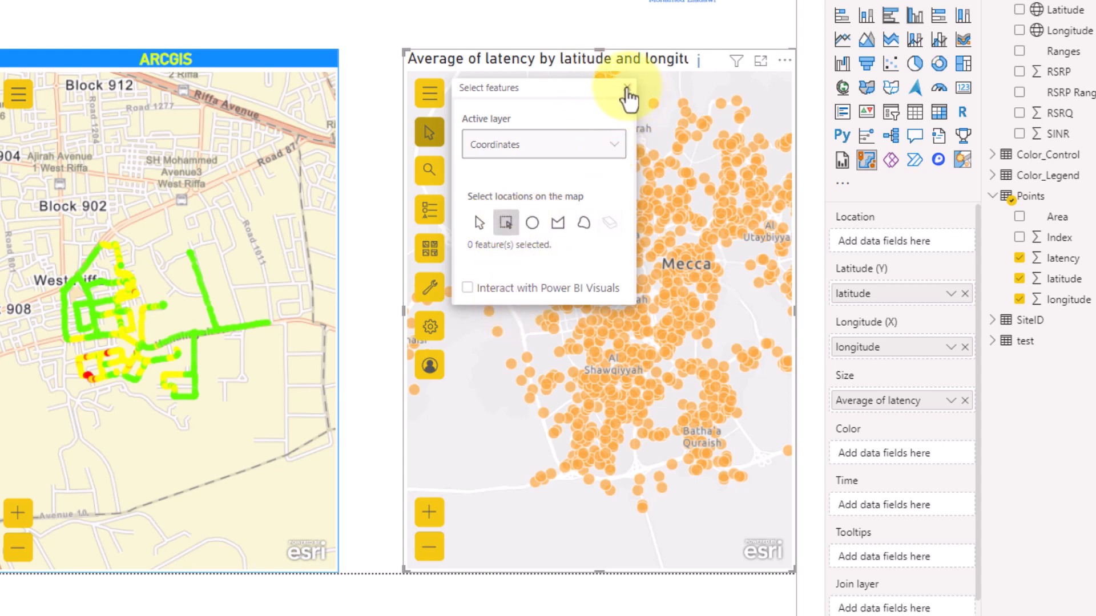
{"action": "left_click", "coordinate": [627, 87]}
{"action": "left_click_drag", "start_coordinate": [489, 173], "coordinate": [579, 213]}
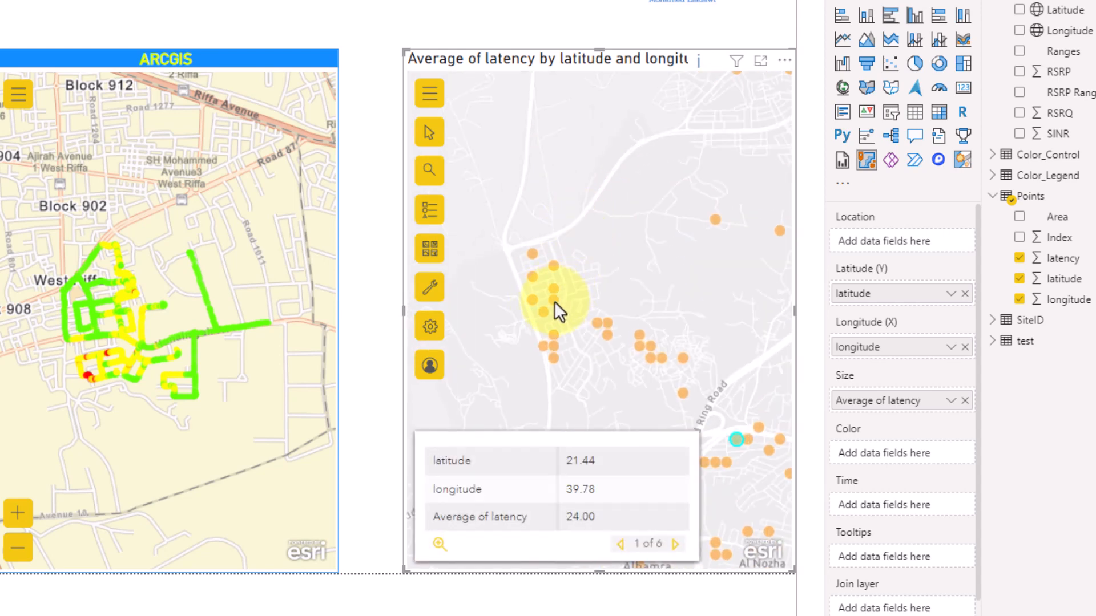
Step: Exclude one of the points northwest of Mecca from the latency map and check the exclusion among the visual's filters
{"action": "right_click", "coordinate": [554, 302]}
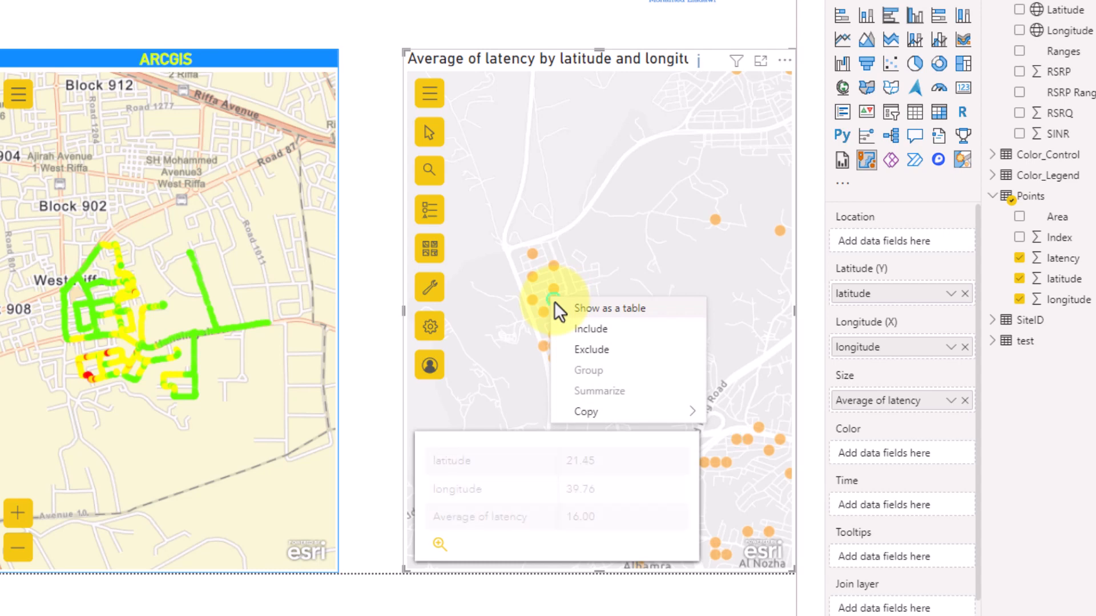
{"action": "left_click", "coordinate": [599, 359]}
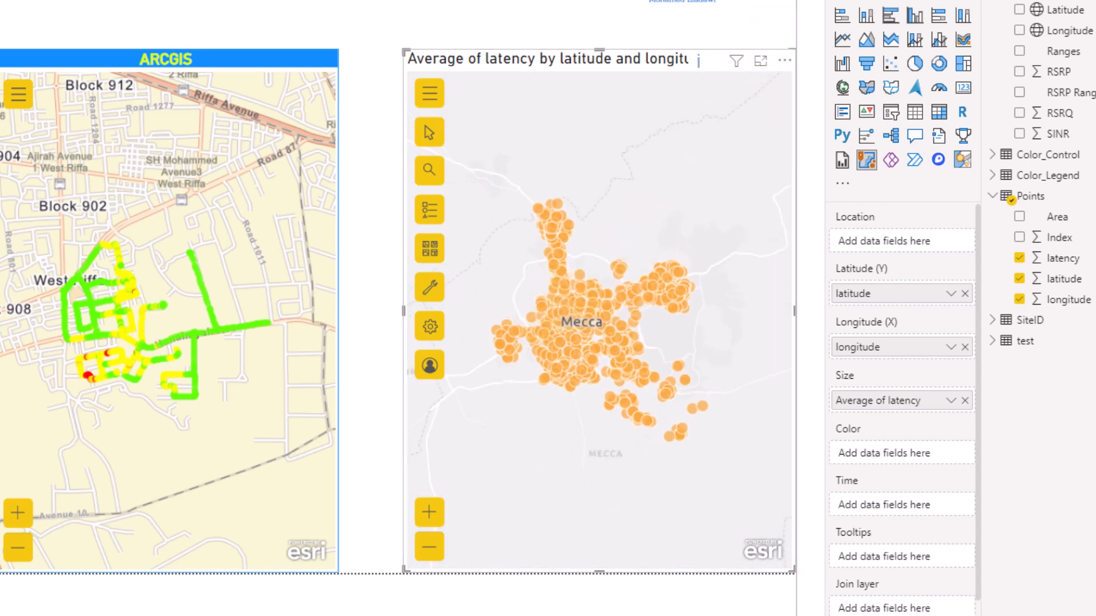
{"action": "left_click", "coordinate": [810, 2]}
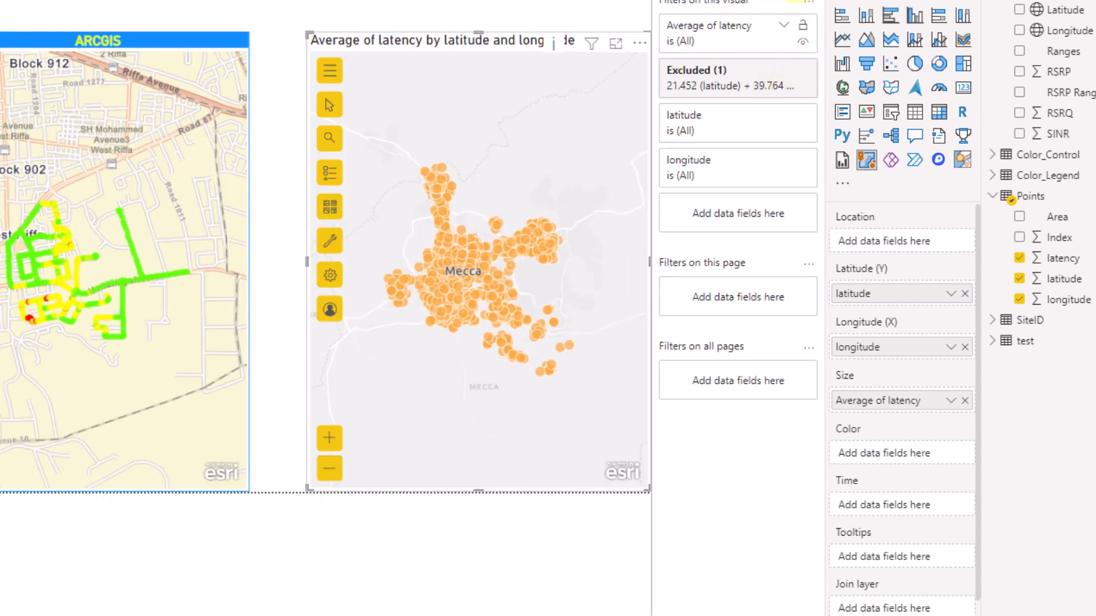
{"action": "left_click", "coordinate": [811, 2]}
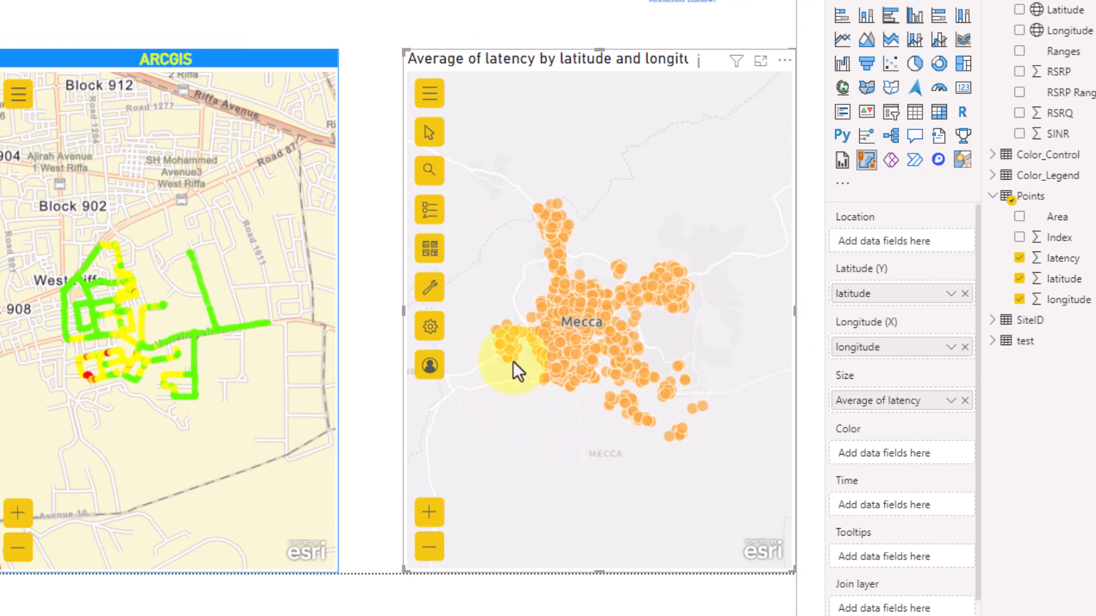
{"action": "double_click", "coordinate": [549, 299]}
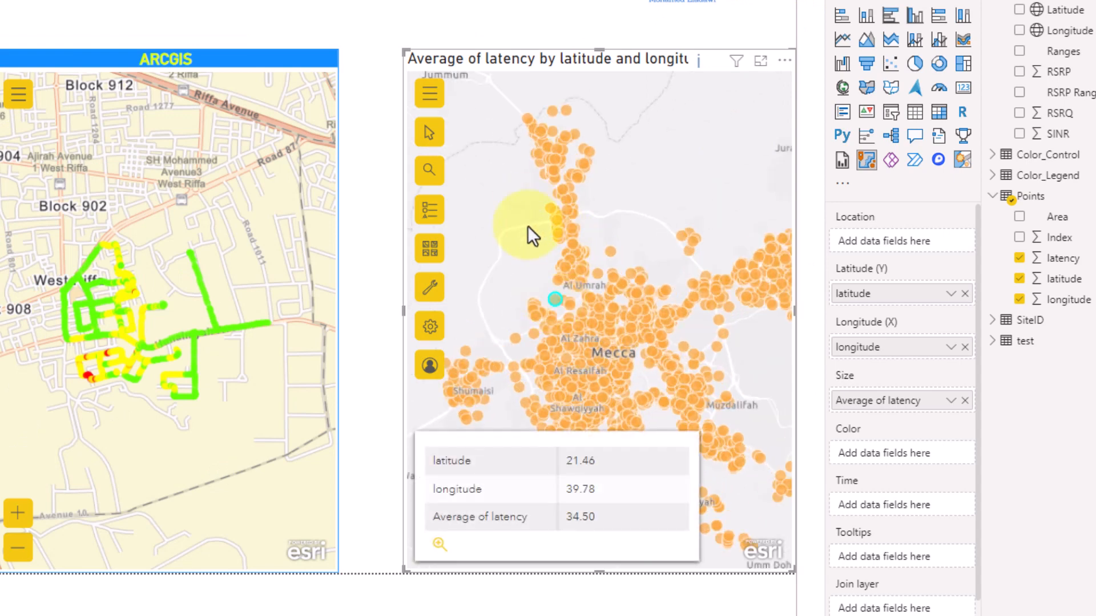
{"action": "left_click_drag", "start_coordinate": [528, 225], "coordinate": [527, 271]}
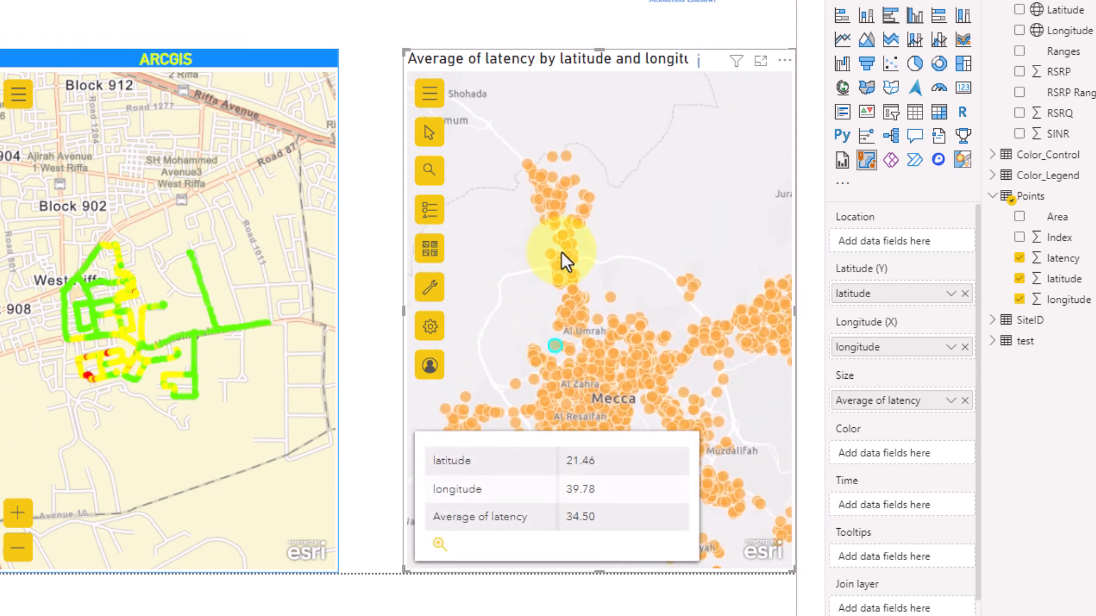
{"action": "left_click", "coordinate": [429, 135]}
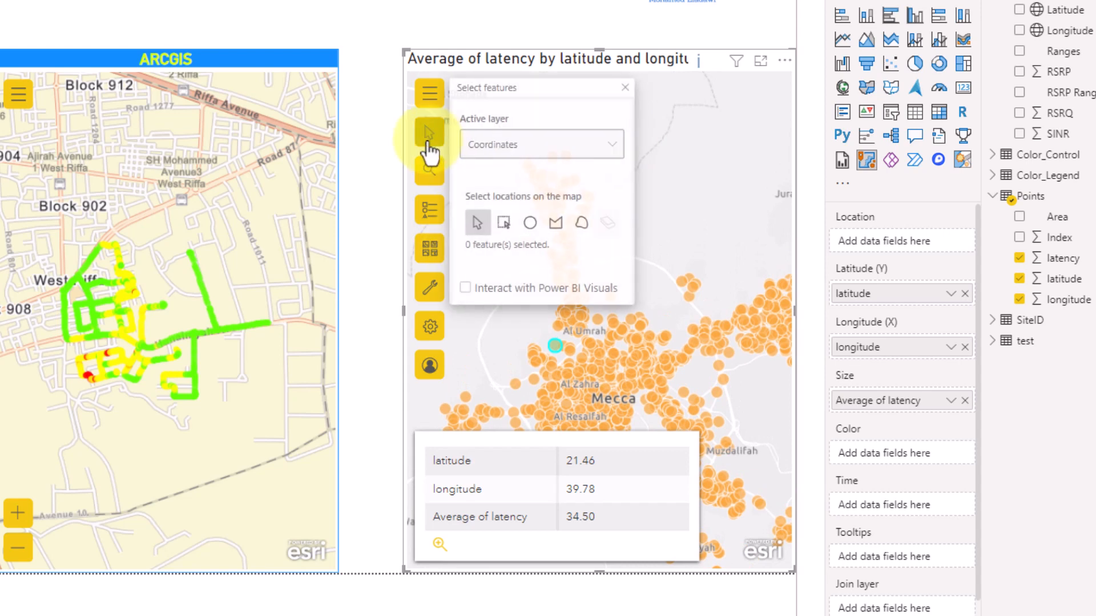
{"action": "left_click", "coordinate": [559, 227]}
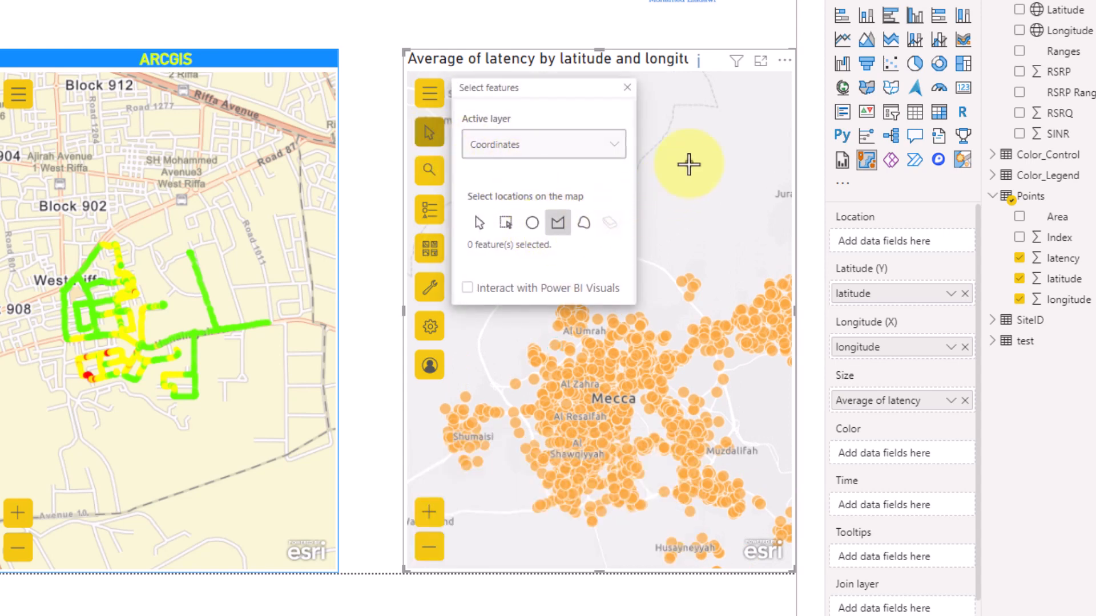
{"action": "left_click", "coordinate": [628, 88]}
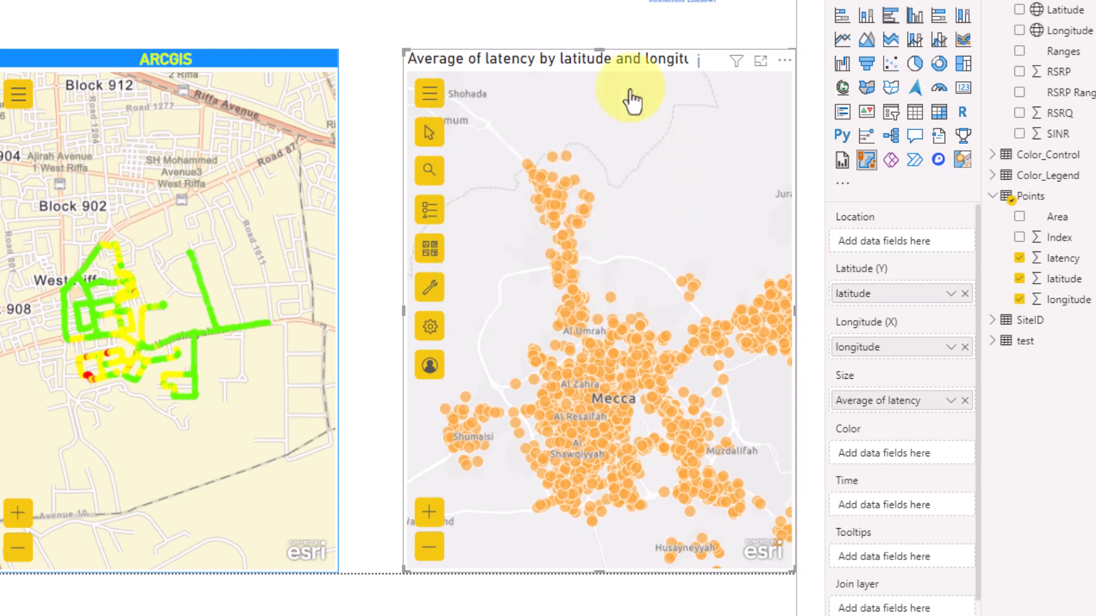
Step: Show the latency map in focus mode and choose polygon selection for the Coordinates layer
{"action": "left_click_drag", "start_coordinate": [593, 139], "coordinate": [609, 162]}
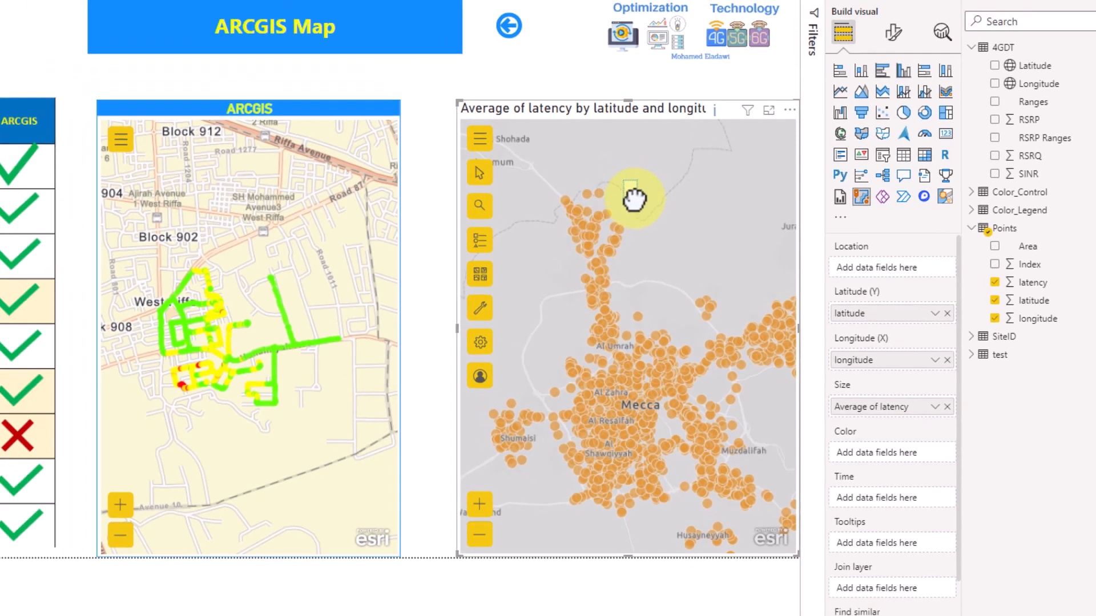
{"action": "left_click_drag", "start_coordinate": [634, 199], "coordinate": [635, 200]}
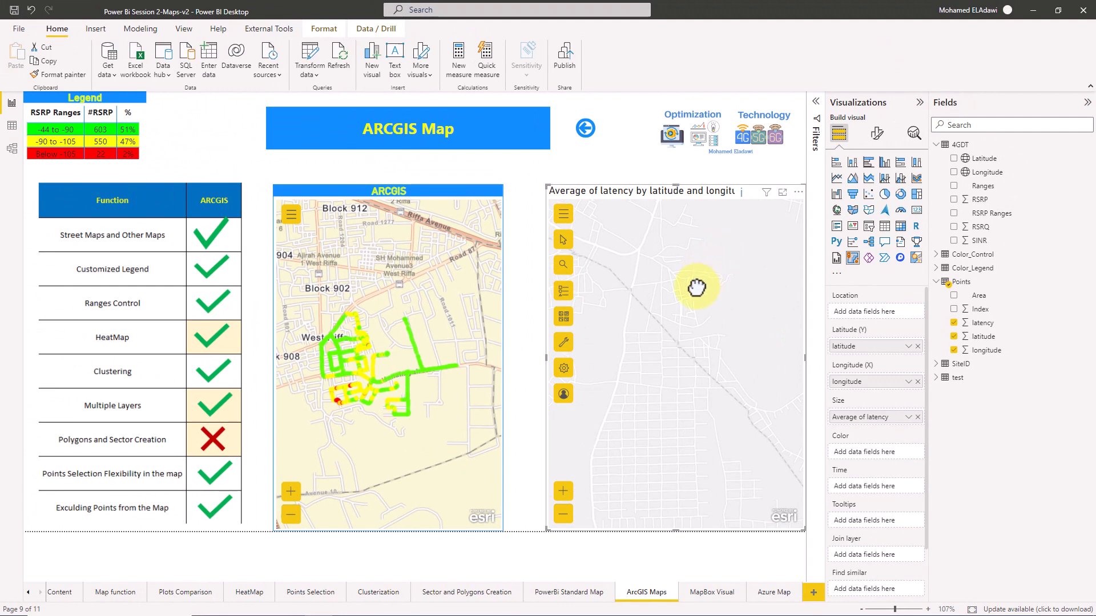
{"action": "scroll", "coordinate": [635, 324], "scroll_direction": "down", "scroll_amount": 3}
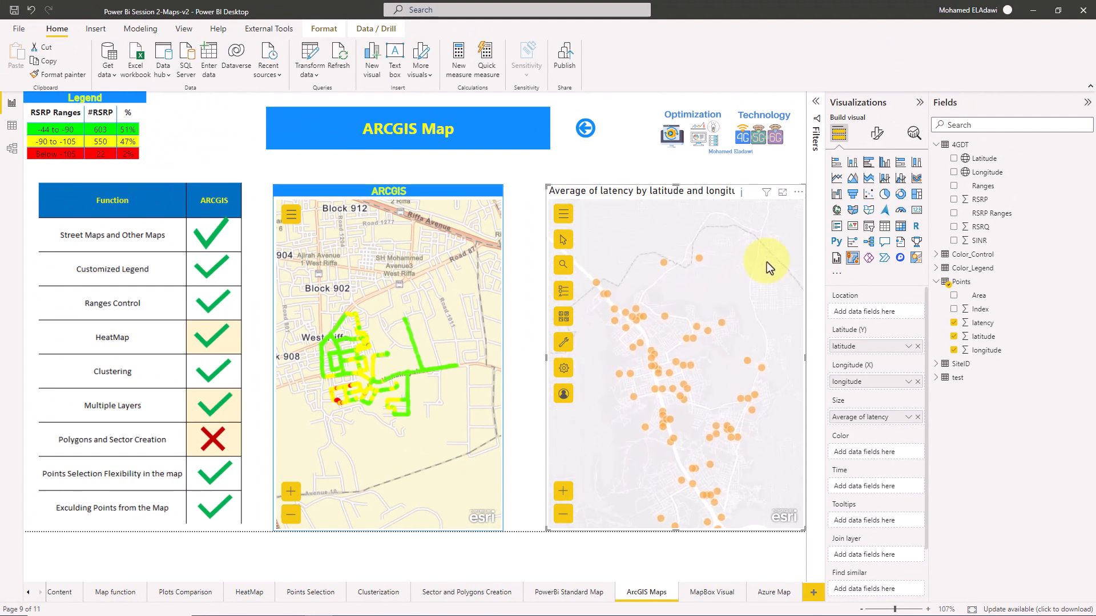
{"action": "left_click", "coordinate": [784, 193]}
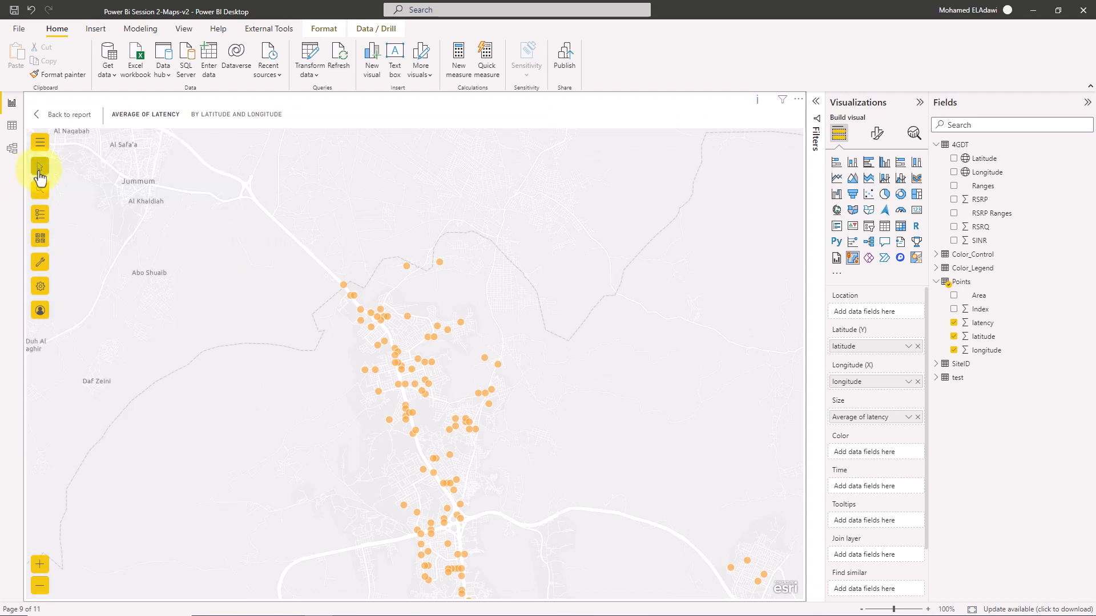
{"action": "left_click", "coordinate": [39, 166]}
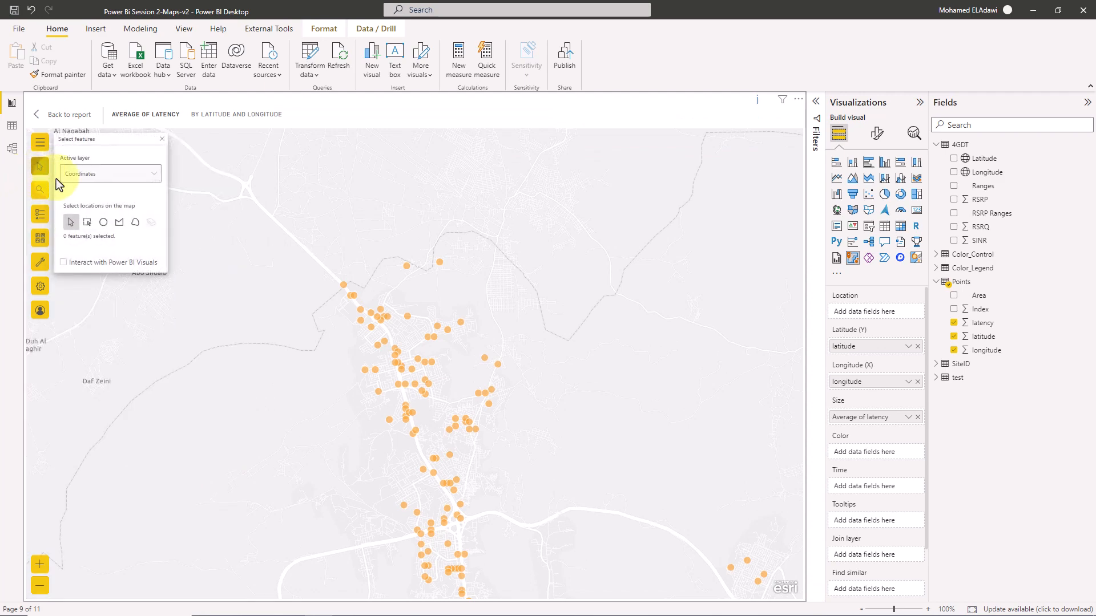
{"action": "left_click", "coordinate": [119, 222]}
Step: Draw a selection polygon around the northern group of Coordinates points
{"action": "left_click", "coordinate": [187, 235]}
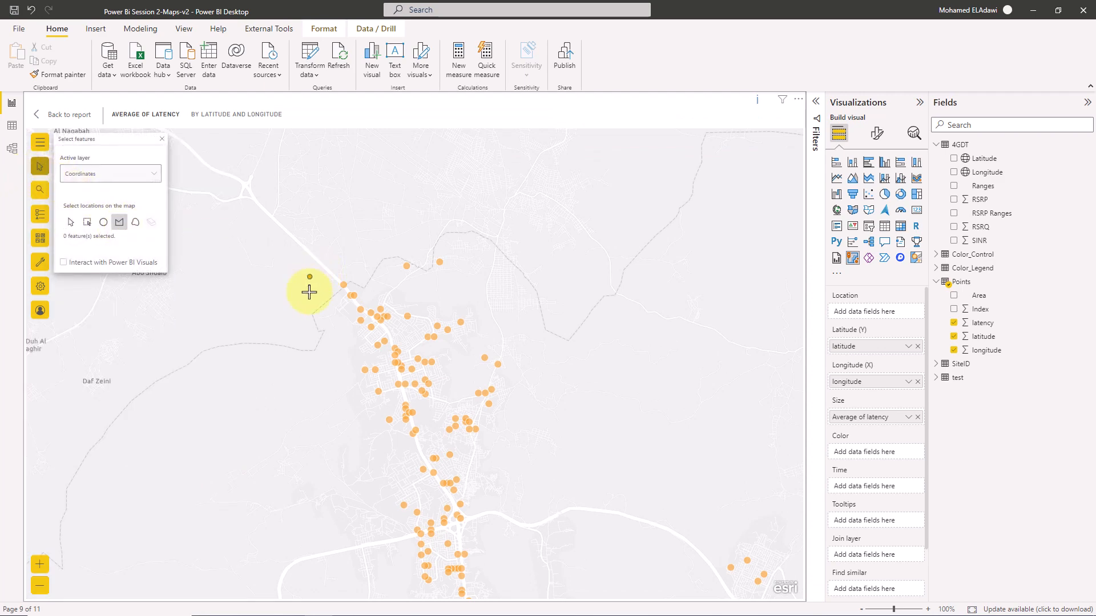
{"action": "left_click", "coordinate": [317, 405]}
{"action": "left_click", "coordinate": [481, 416]}
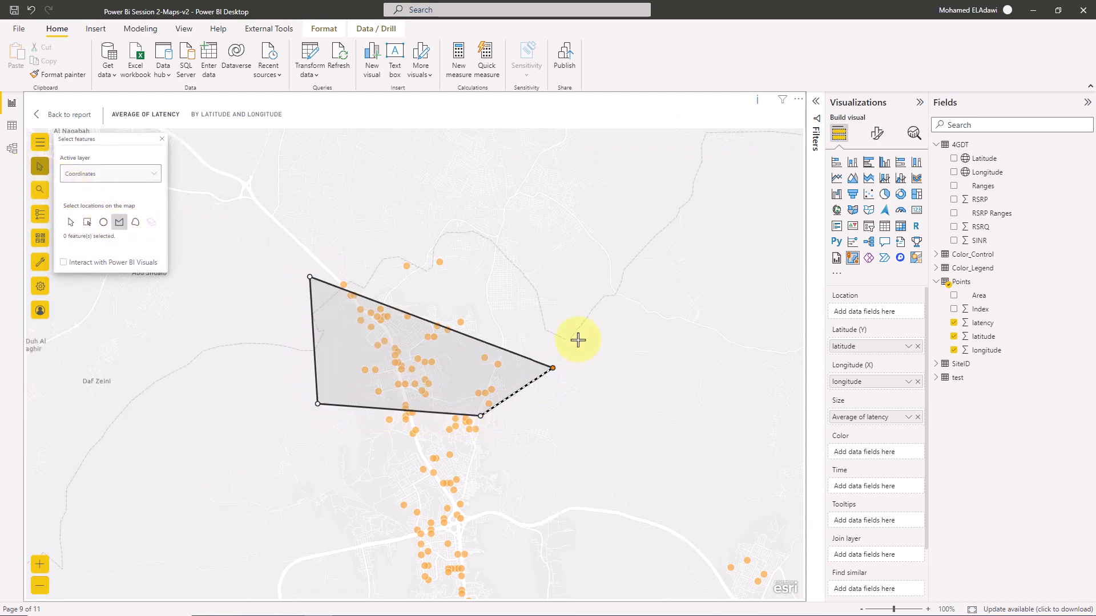
{"action": "left_click", "coordinate": [584, 330]}
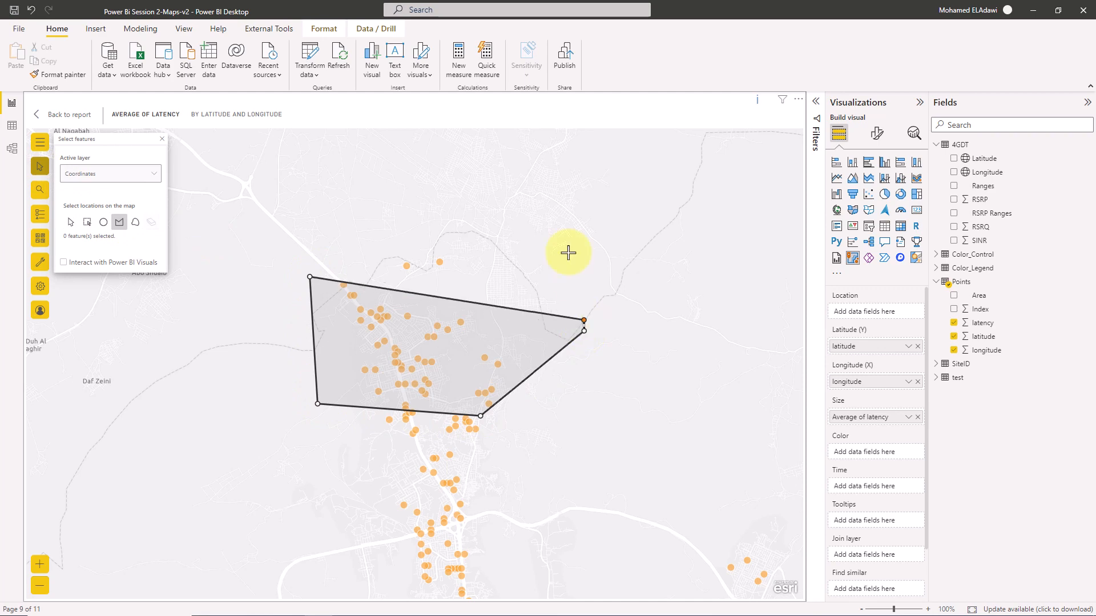
{"action": "double_click", "coordinate": [527, 174]}
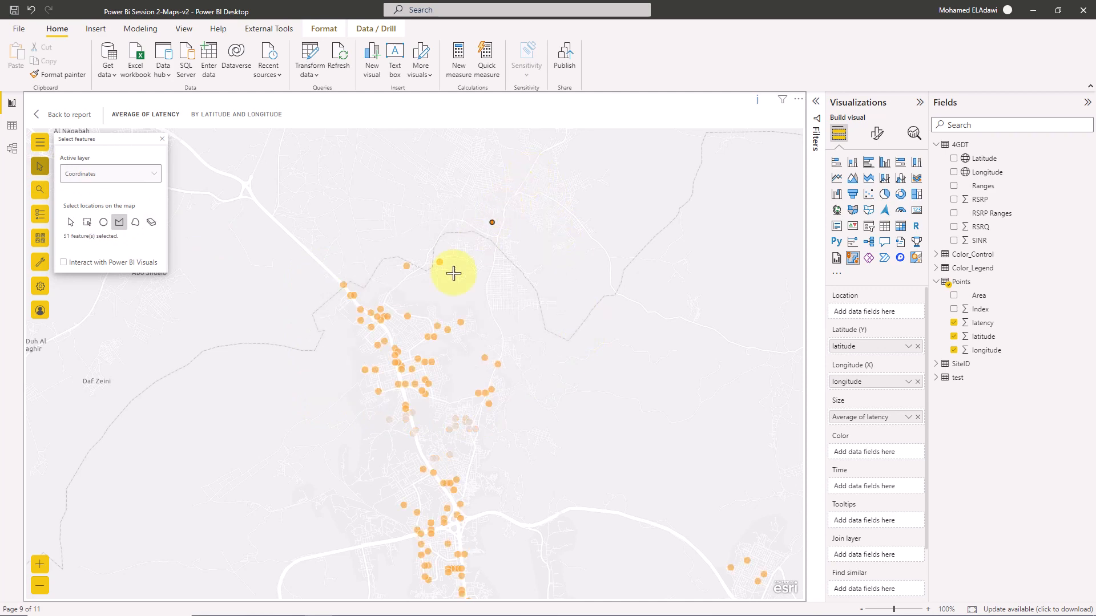
{"action": "left_click", "coordinate": [392, 326]}
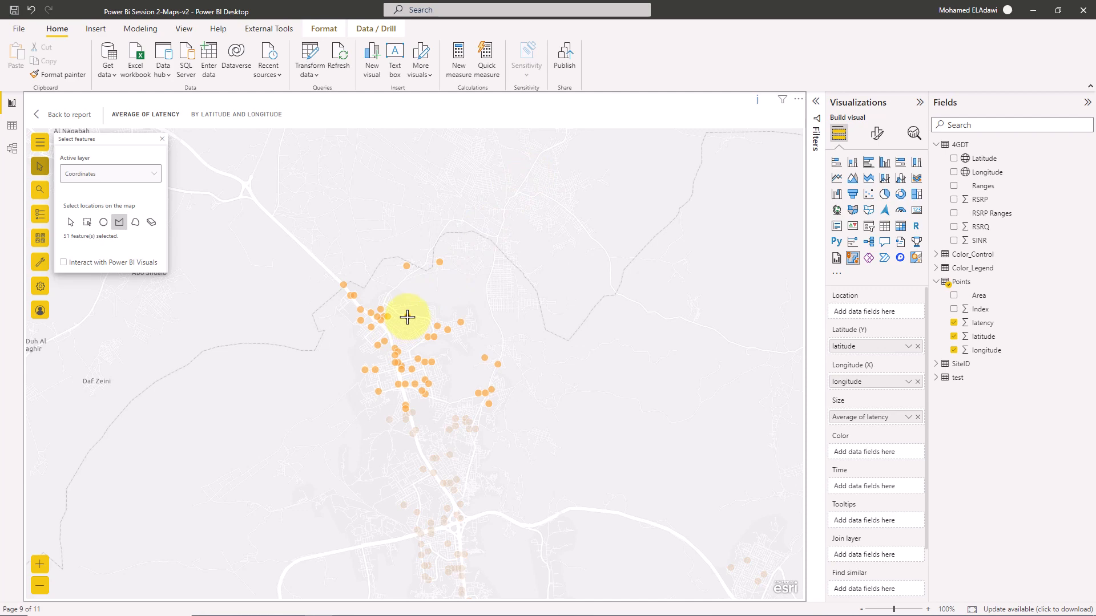
Step: Exclude the polygon-selected points from the map, then close the selection settings and return to the report page
{"action": "right_click", "coordinate": [407, 317]}
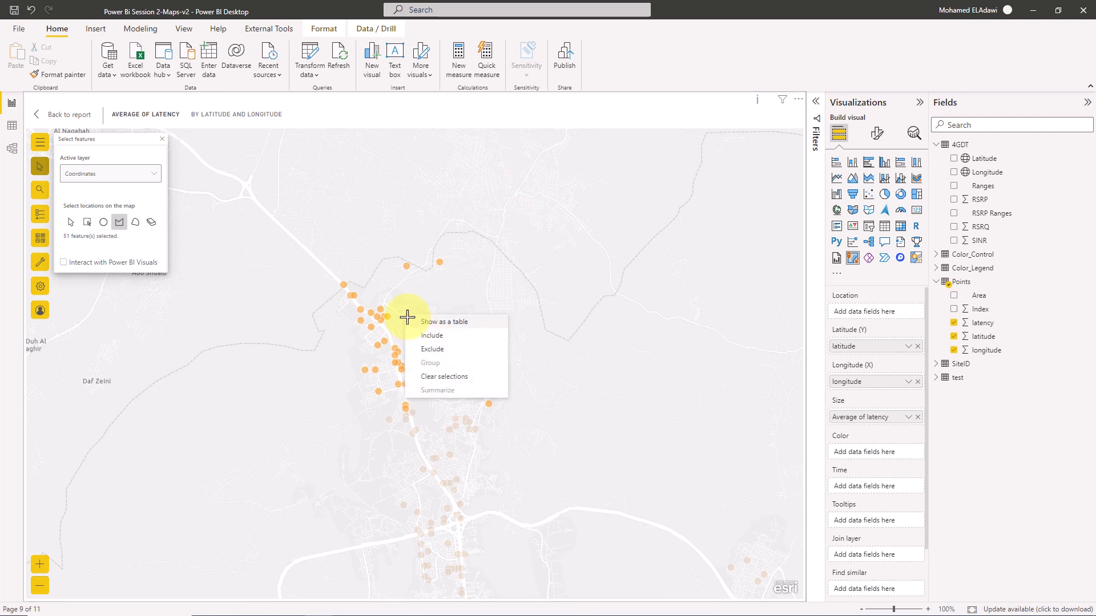
{"action": "left_click", "coordinate": [434, 350]}
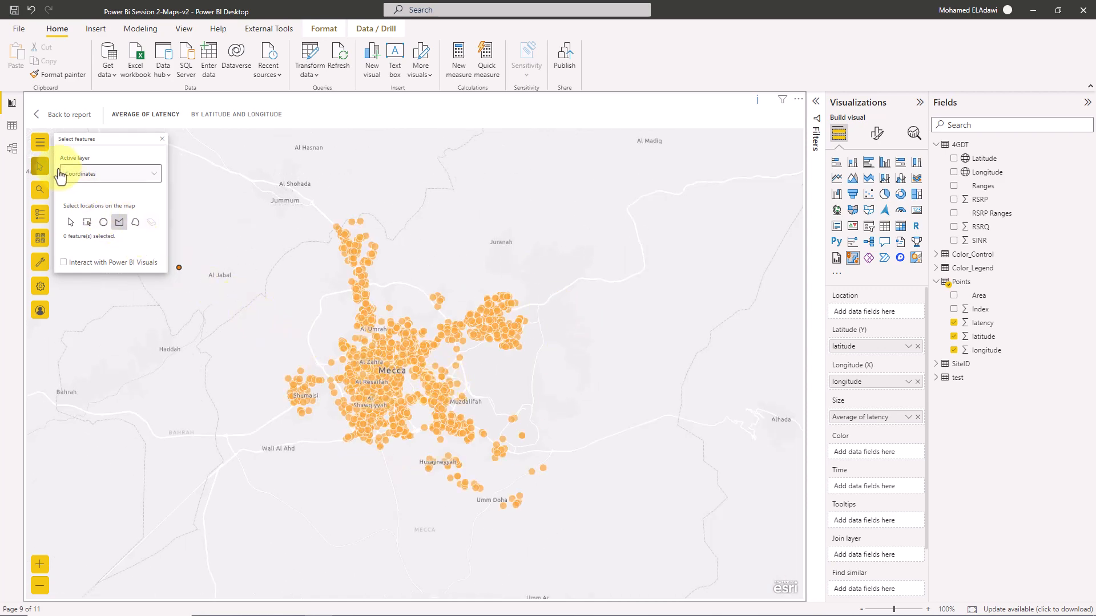
{"action": "left_click", "coordinate": [163, 139]}
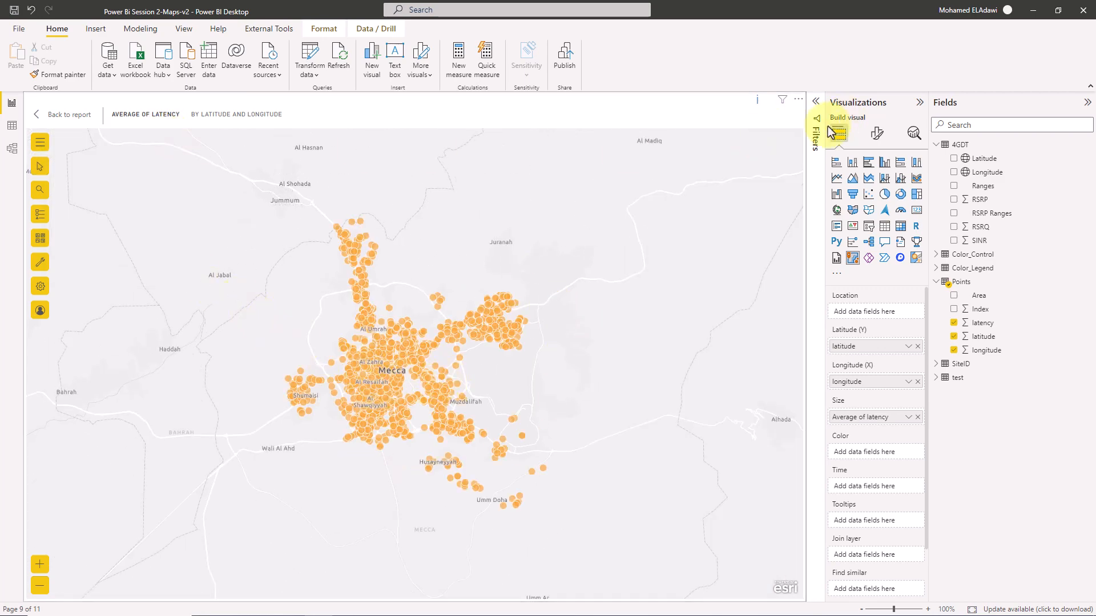
{"action": "left_click", "coordinate": [80, 119]}
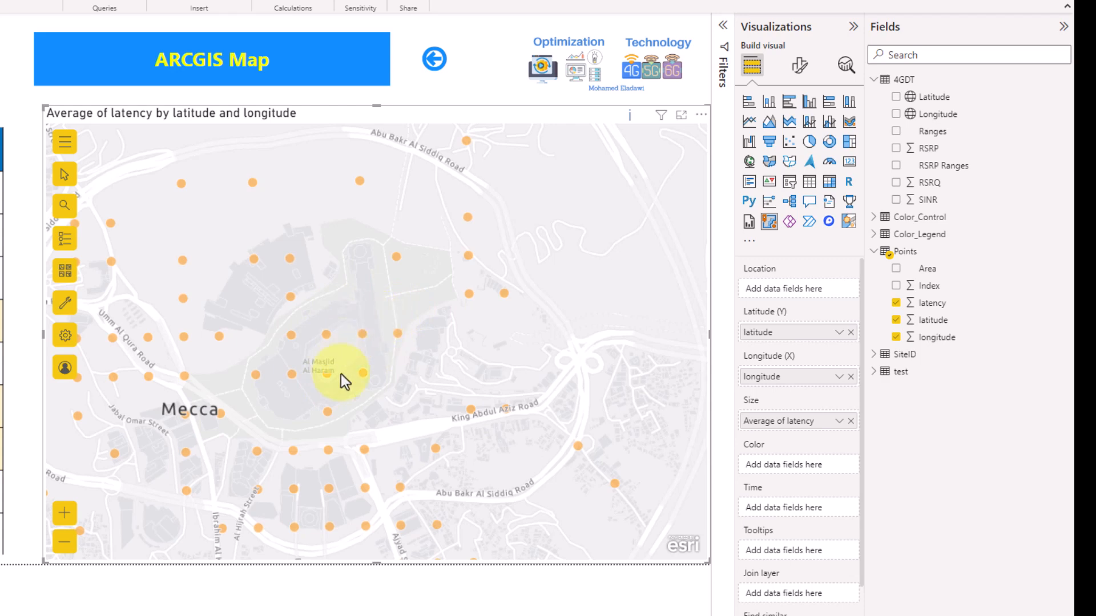
Step: Open the latency map's ArcGIS reference layers and restrict their search to the map area
{"action": "scroll", "coordinate": [299, 390], "scroll_direction": "down", "scroll_amount": 3}
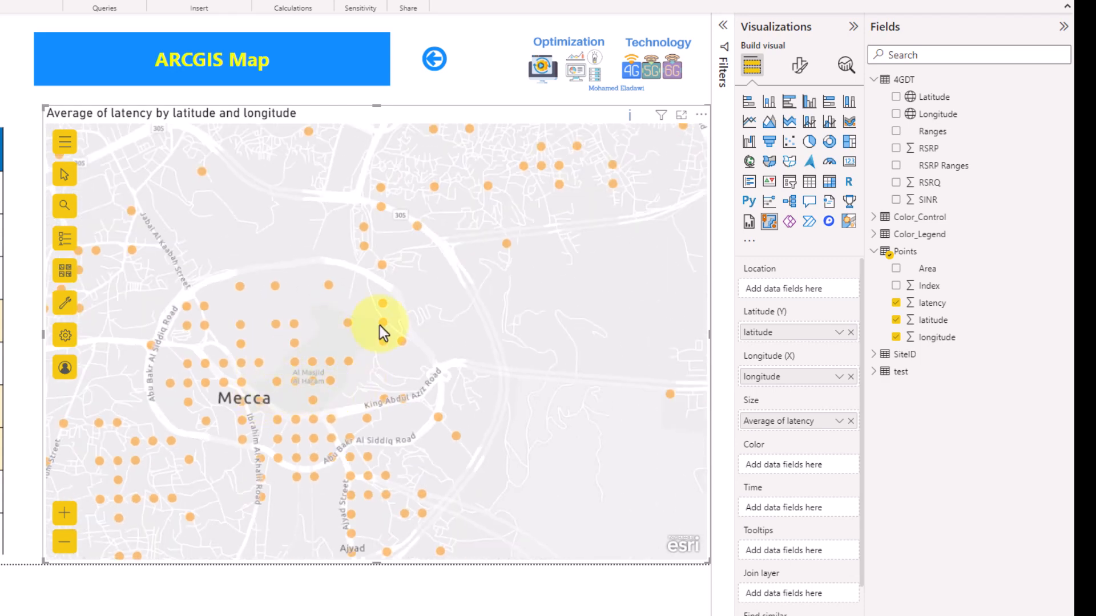
{"action": "left_click", "coordinate": [74, 320]}
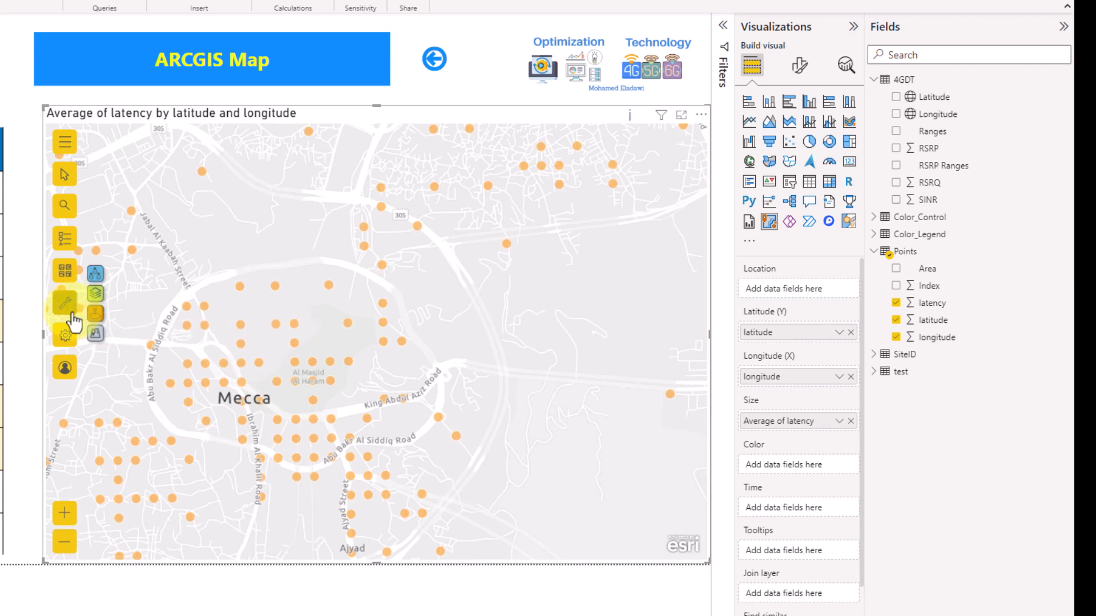
{"action": "left_click", "coordinate": [97, 292]}
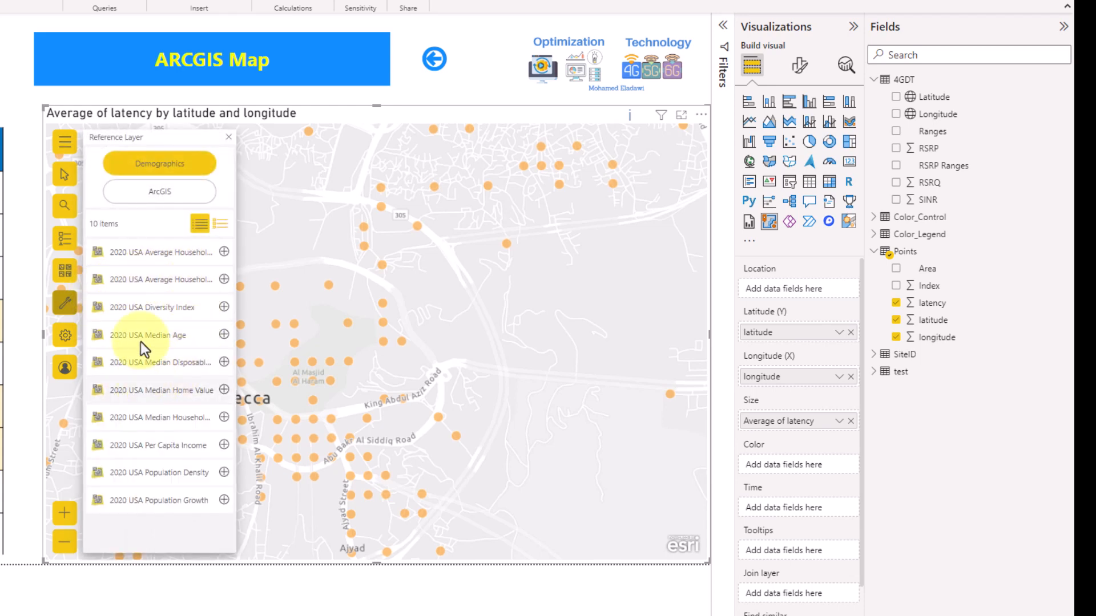
{"action": "left_click", "coordinate": [170, 194]}
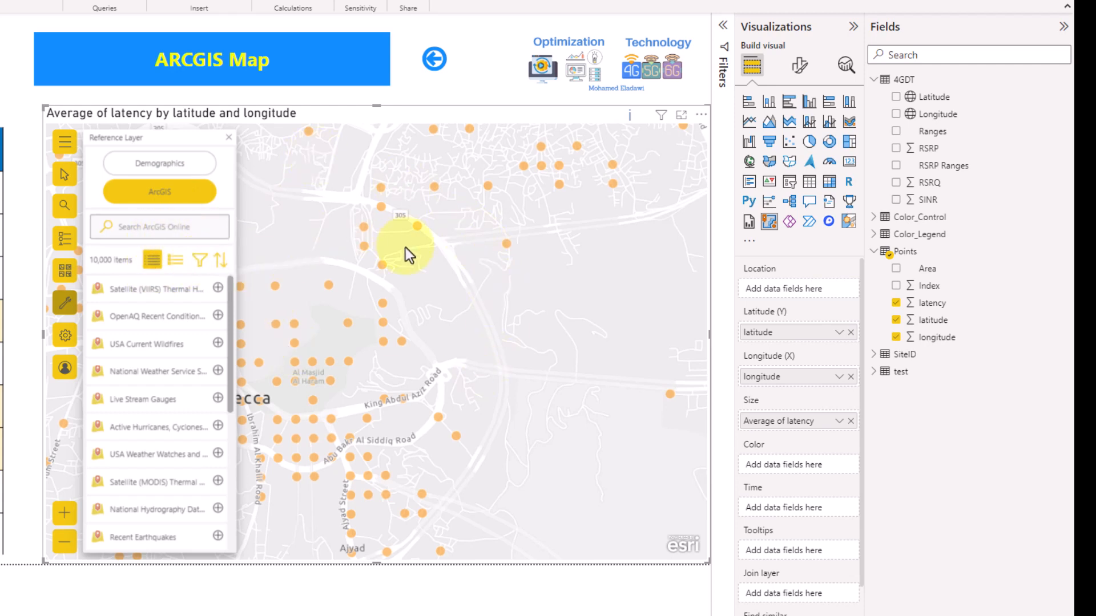
{"action": "left_click", "coordinate": [199, 261]}
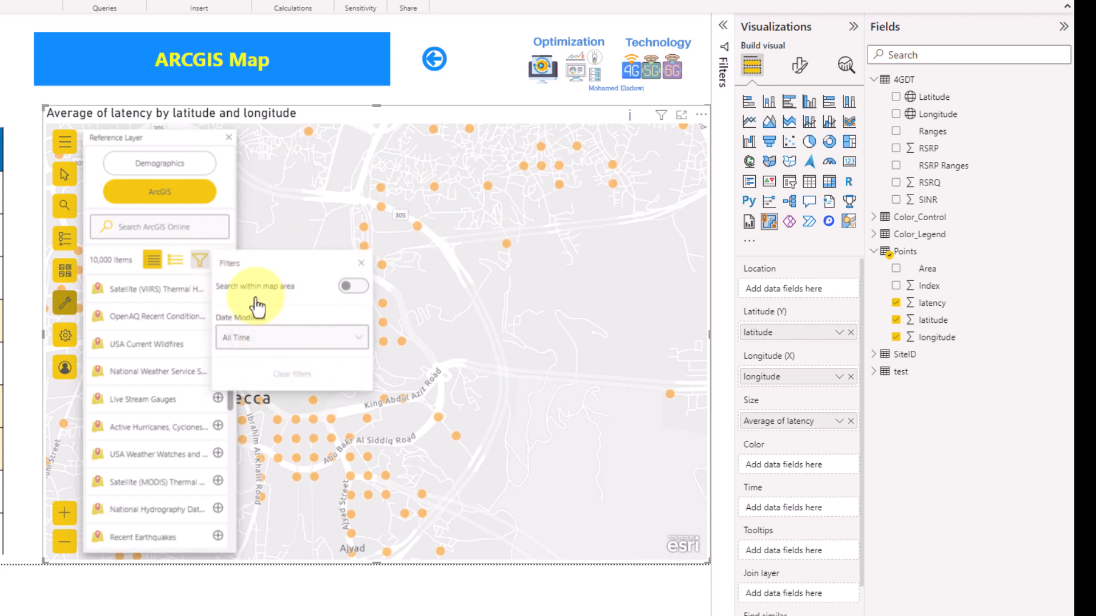
{"action": "left_click", "coordinate": [349, 286]}
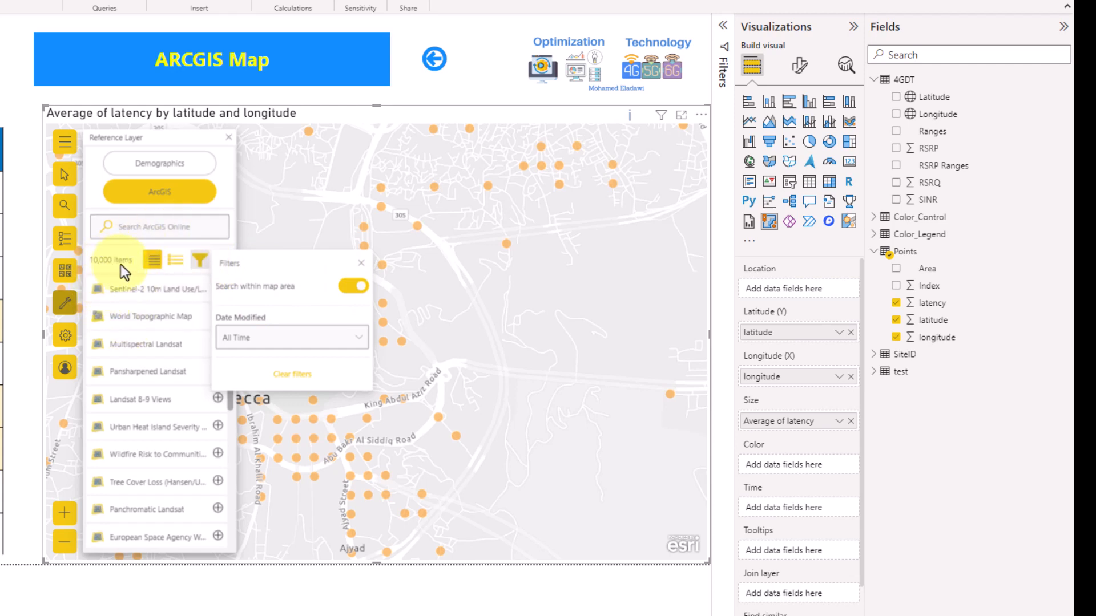
Step: Search the ArcGIS reference layers for "mekk" and add the last listed Mekka web map to the latency map
{"action": "left_click", "coordinate": [137, 235]}
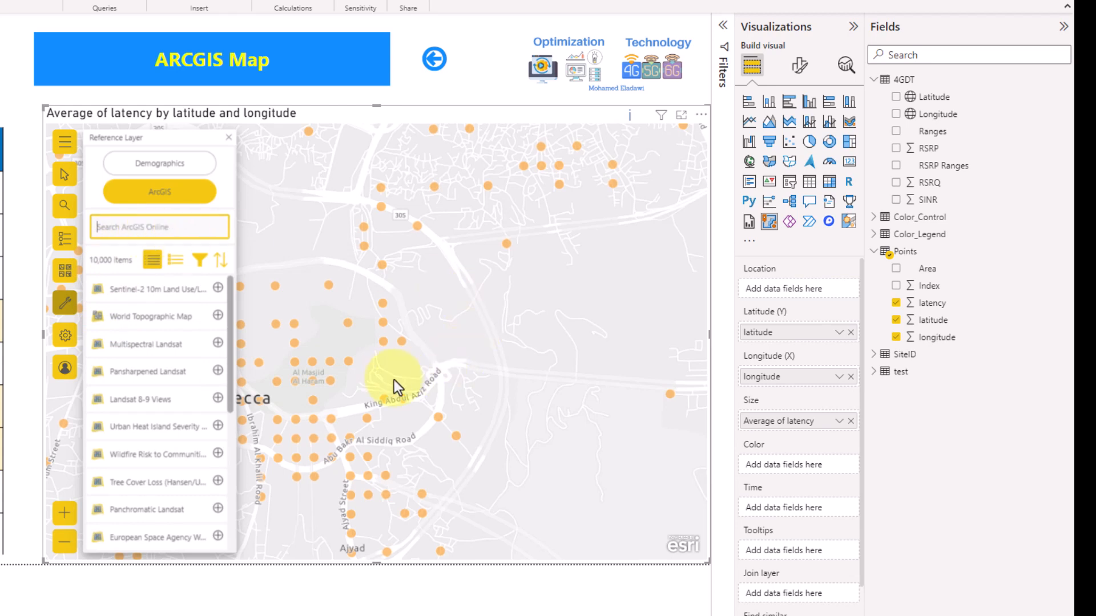
{"action": "type", "text": "me"}
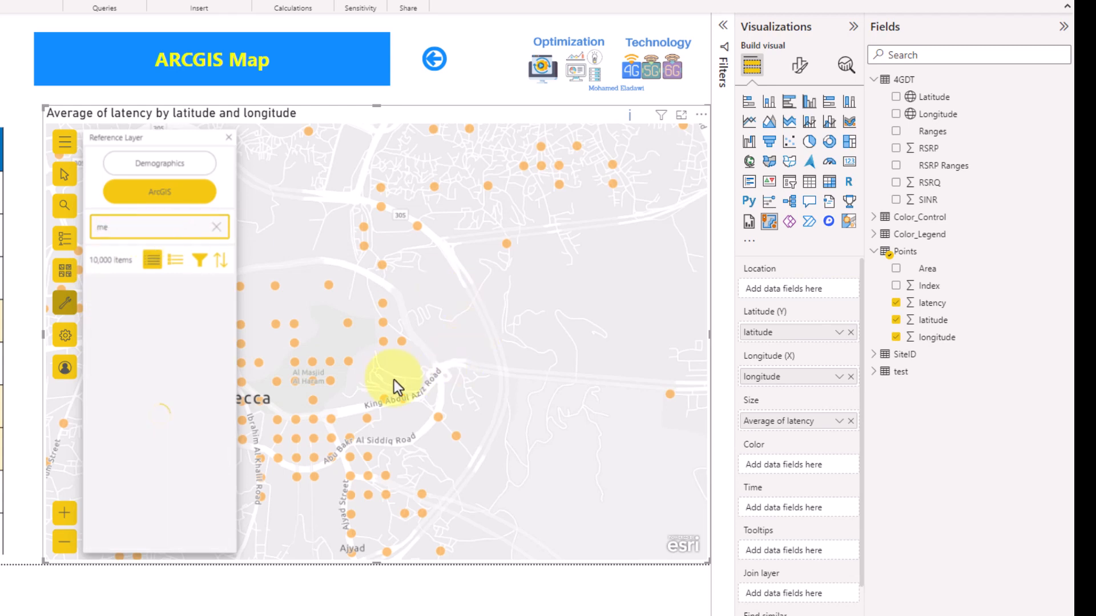
{"action": "type", "text": "kk"}
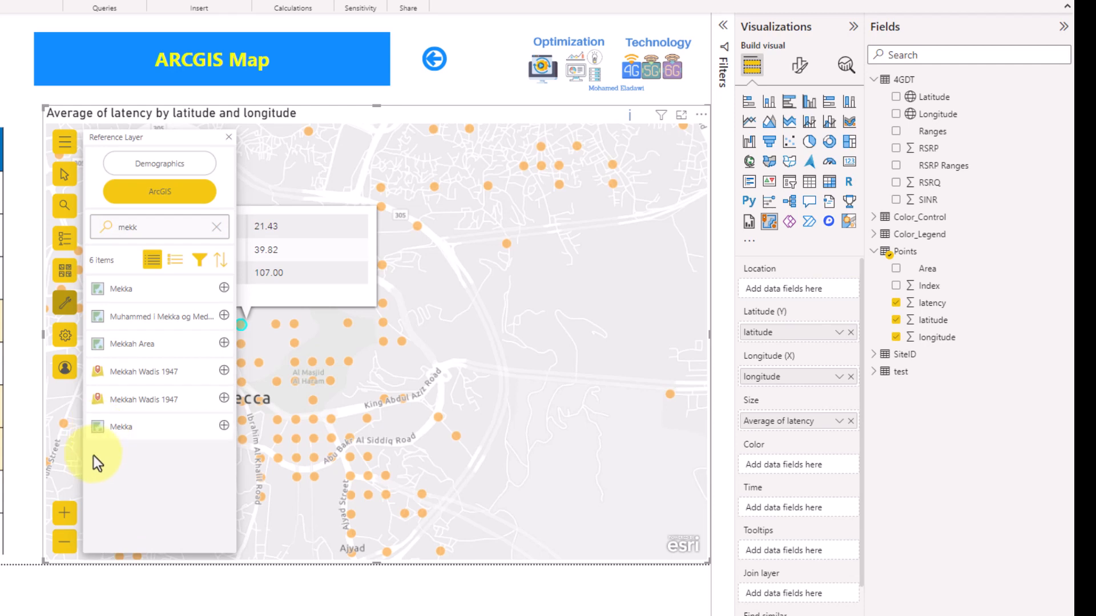
{"action": "left_click", "coordinate": [114, 433]}
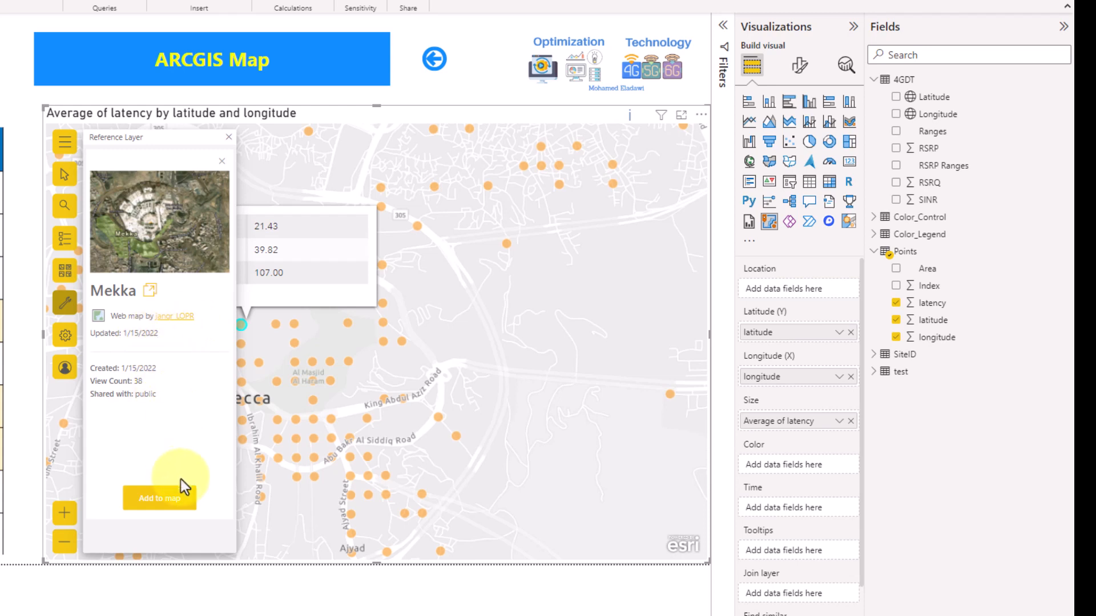
{"action": "left_click", "coordinate": [171, 498]}
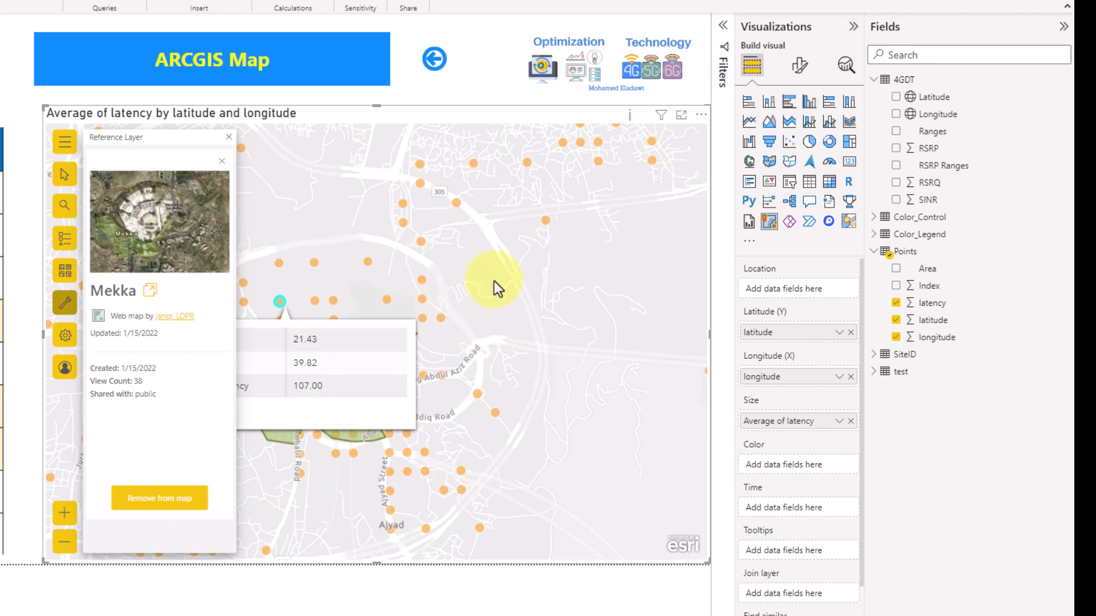
{"action": "left_click_drag", "start_coordinate": [496, 282], "coordinate": [620, 219]}
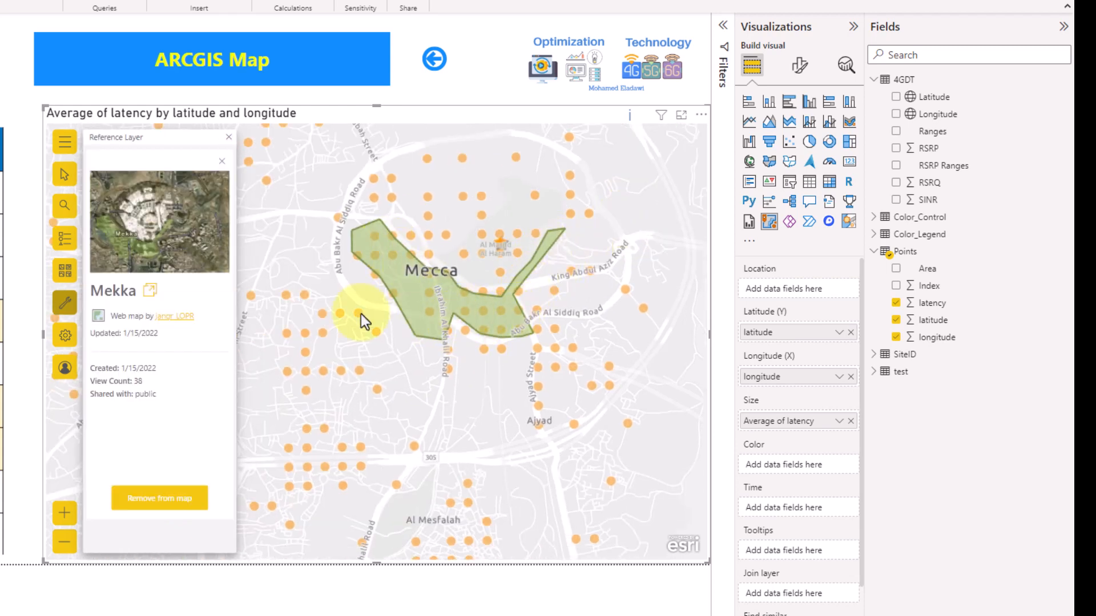
Step: Search the ArcGIS reference layers for "postal", view the details of ZIP Code Polygons (2017), and close the reference layers
{"action": "left_click", "coordinate": [223, 162]}
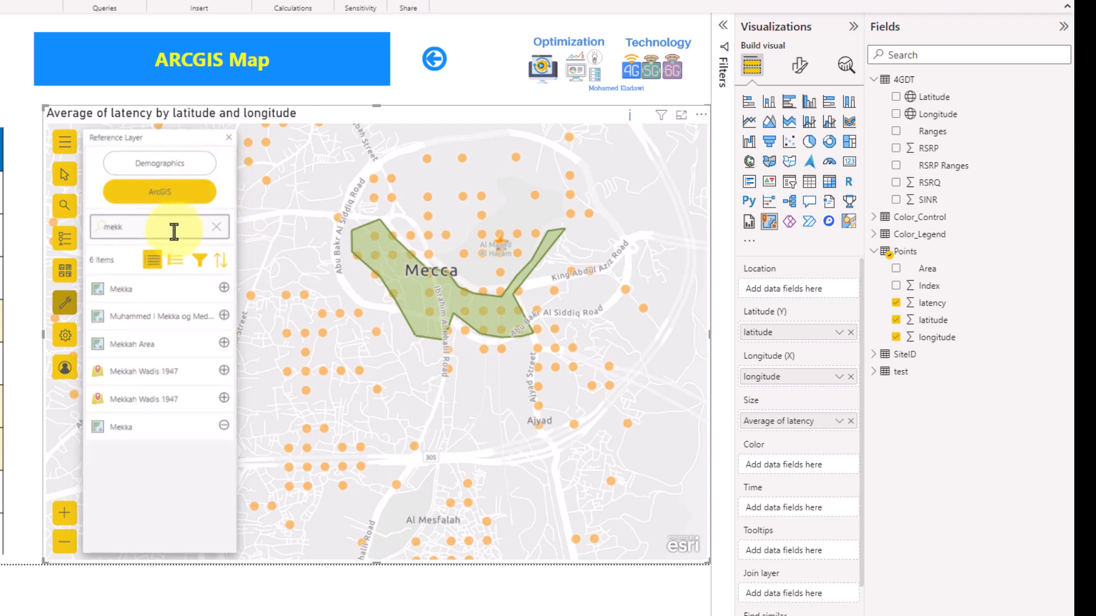
{"action": "left_click_drag", "start_coordinate": [173, 231], "coordinate": [84, 231]}
{"action": "type", "text": "psof"}
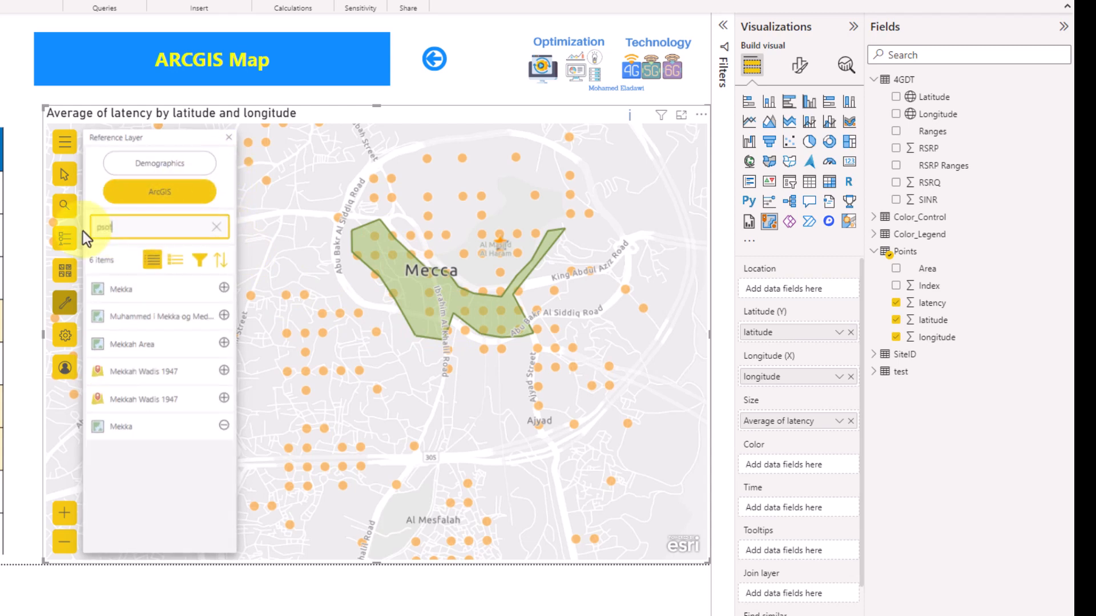
{"action": "double_click", "coordinate": [167, 225]}
{"action": "type", "text": "postal"}
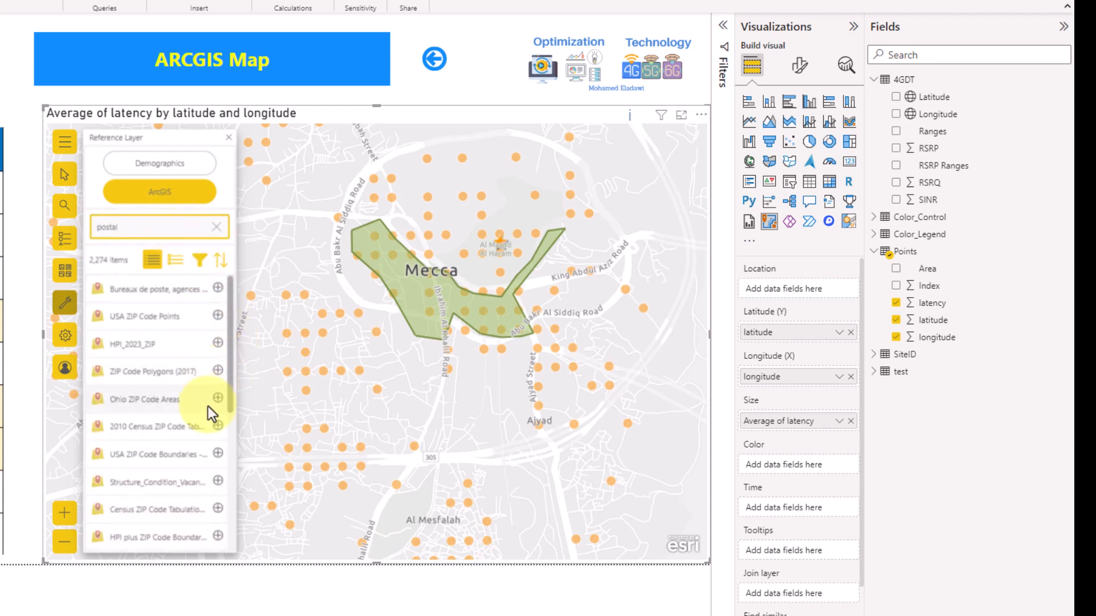
{"action": "left_click", "coordinate": [151, 372]}
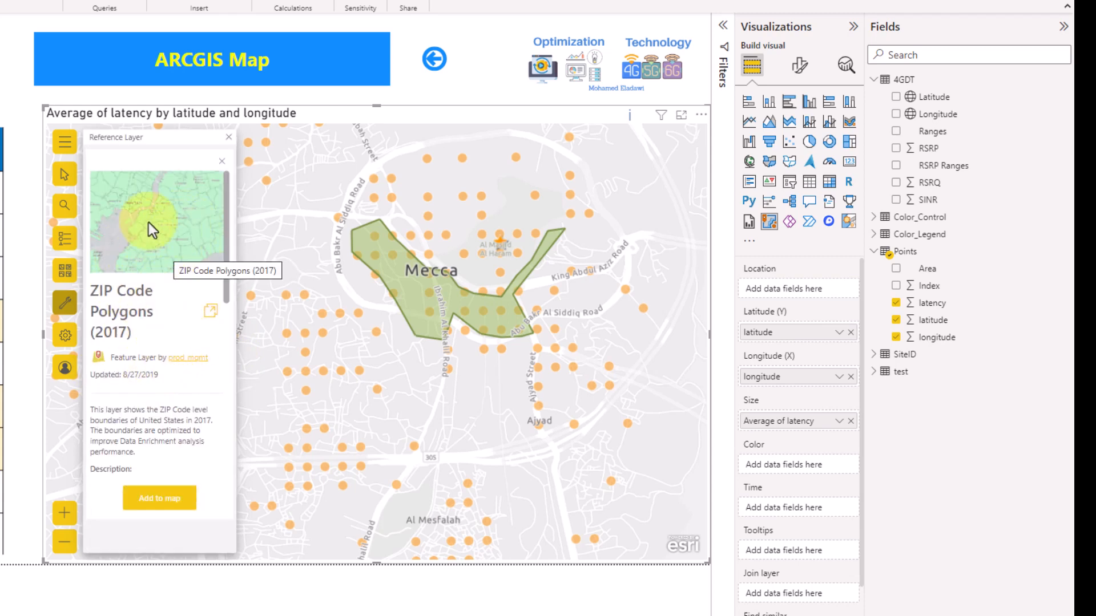
{"action": "left_click", "coordinate": [222, 161]}
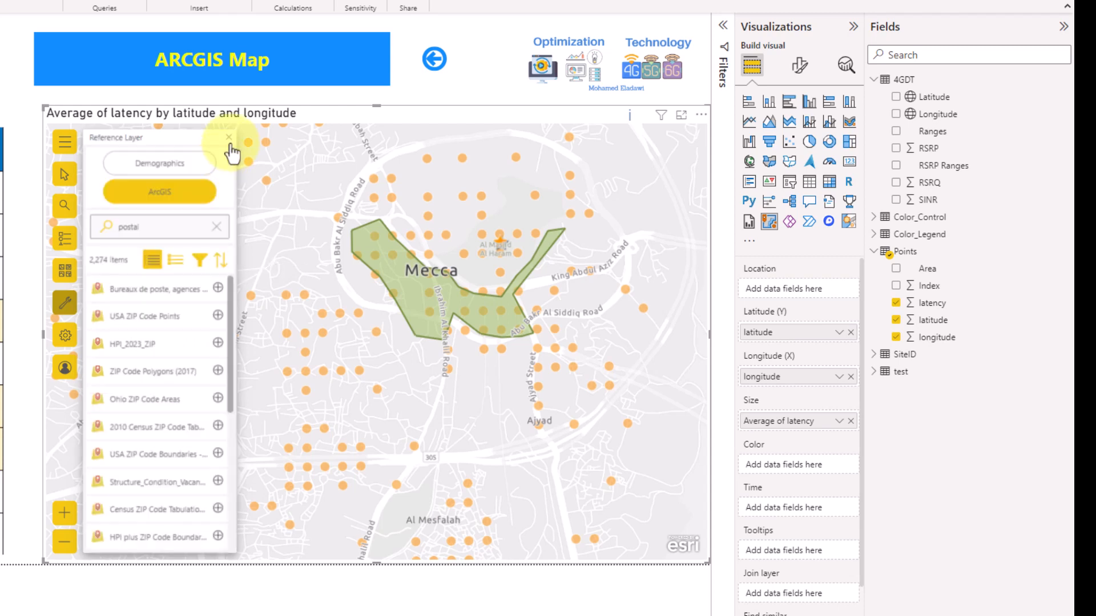
{"action": "left_click", "coordinate": [229, 138]}
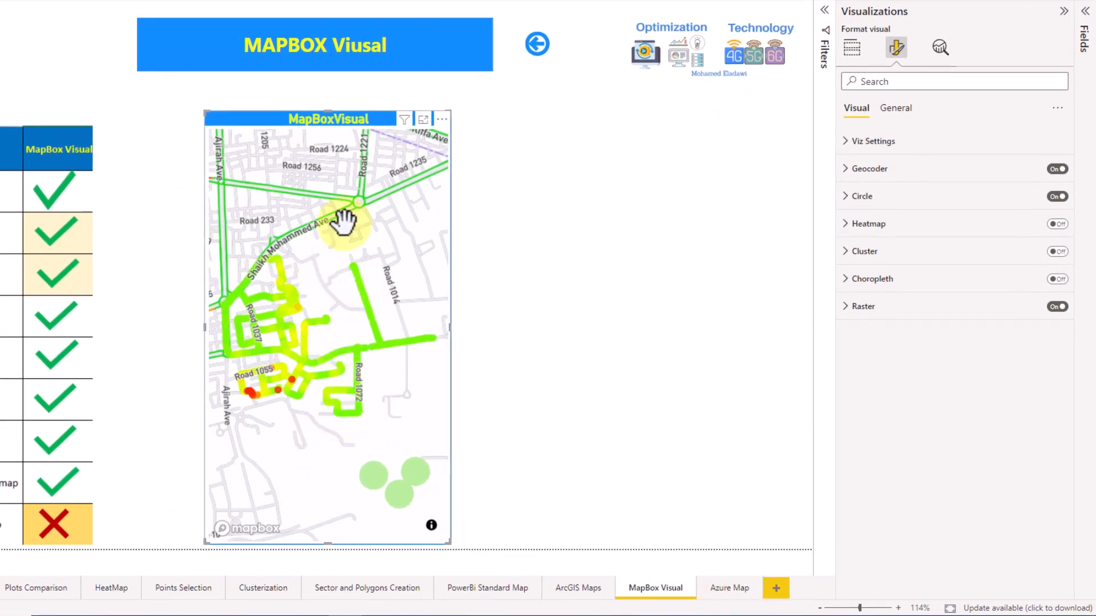
Step: Switch the MapBoxVisual map to the ArcGIS visual type, and restore it to the Mapbox visual type
{"action": "left_click_drag", "start_coordinate": [285, 122], "coordinate": [306, 131]}
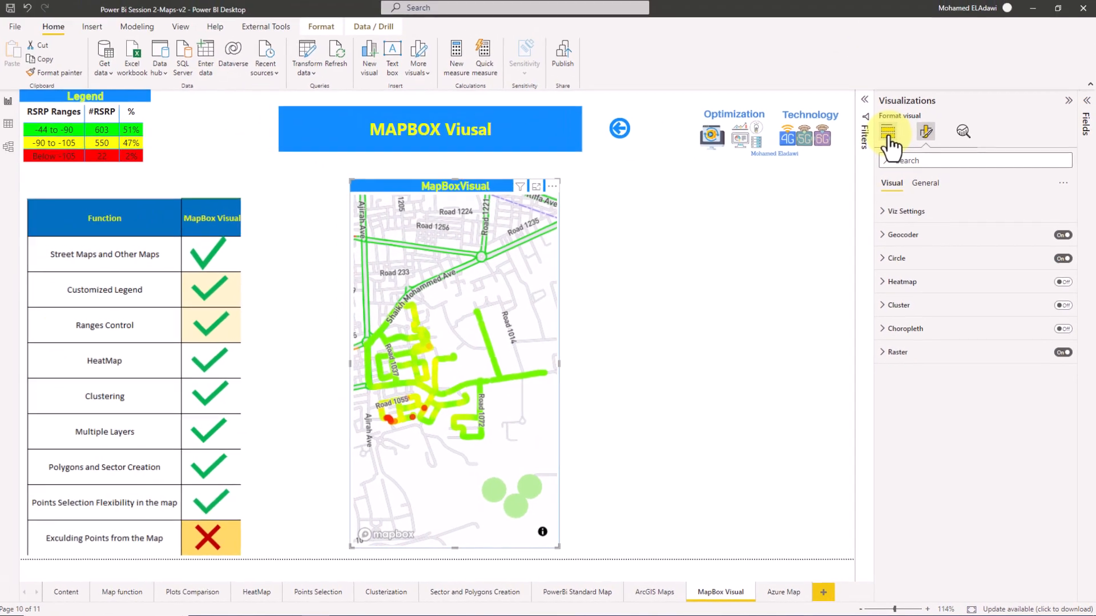
{"action": "left_click", "coordinate": [888, 137]}
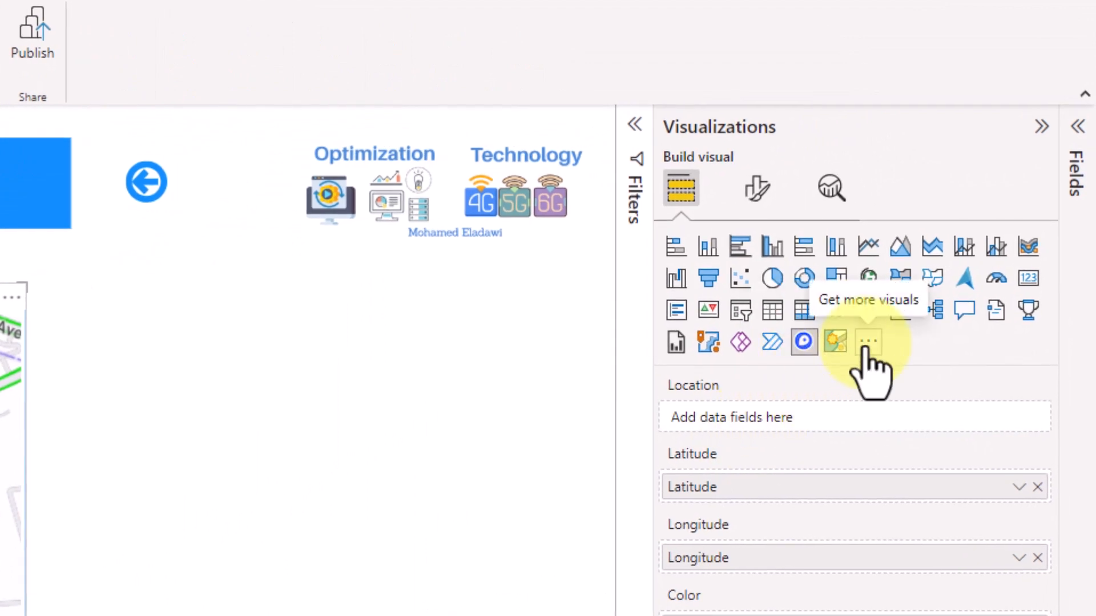
{"action": "left_click", "coordinate": [708, 341]}
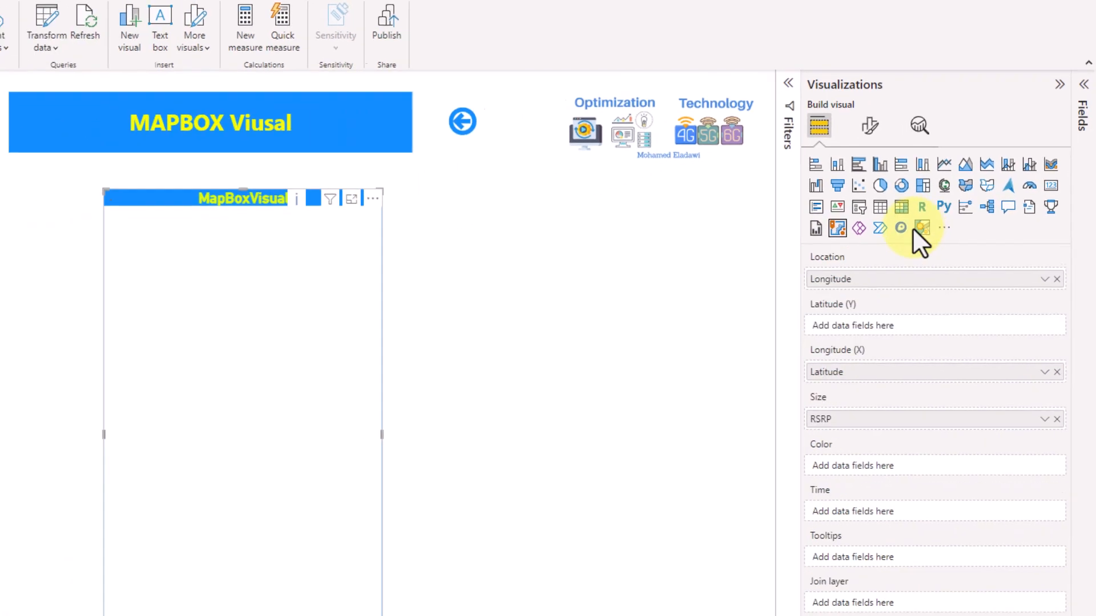
{"action": "left_click", "coordinate": [902, 228]}
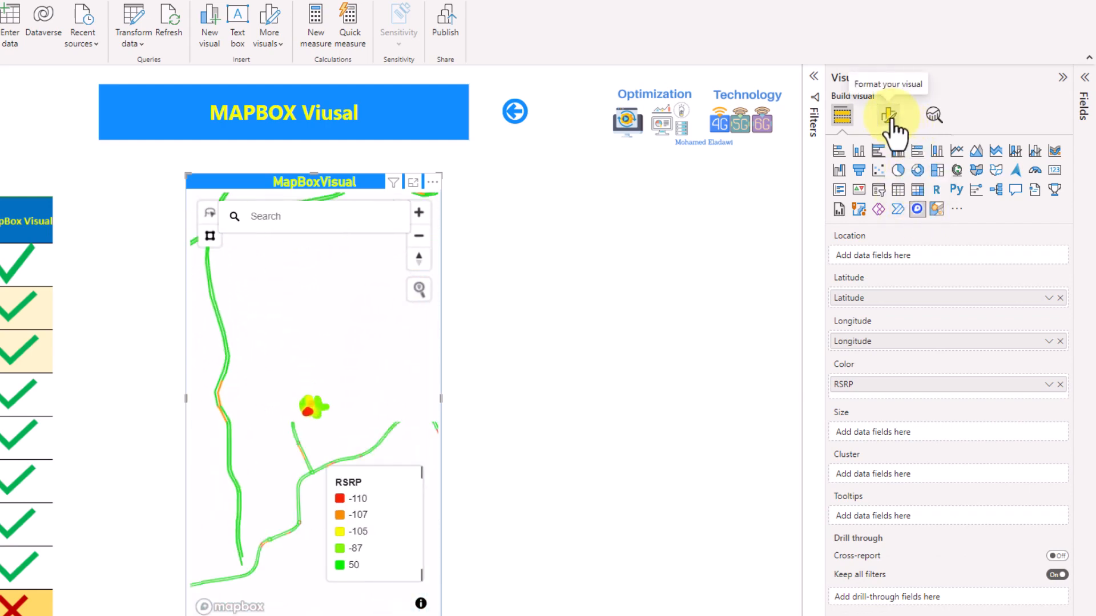
Step: Clear the access token in the MapBoxVisual map's Viz Settings and paste the token back in
{"action": "left_click", "coordinate": [889, 116]}
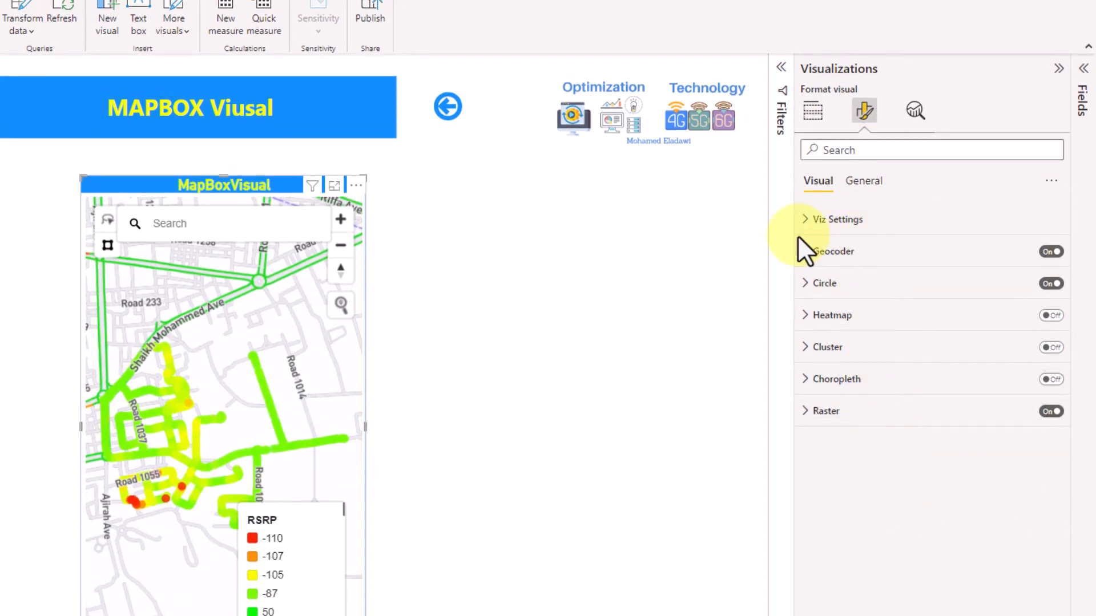
{"action": "left_click", "coordinate": [854, 221]}
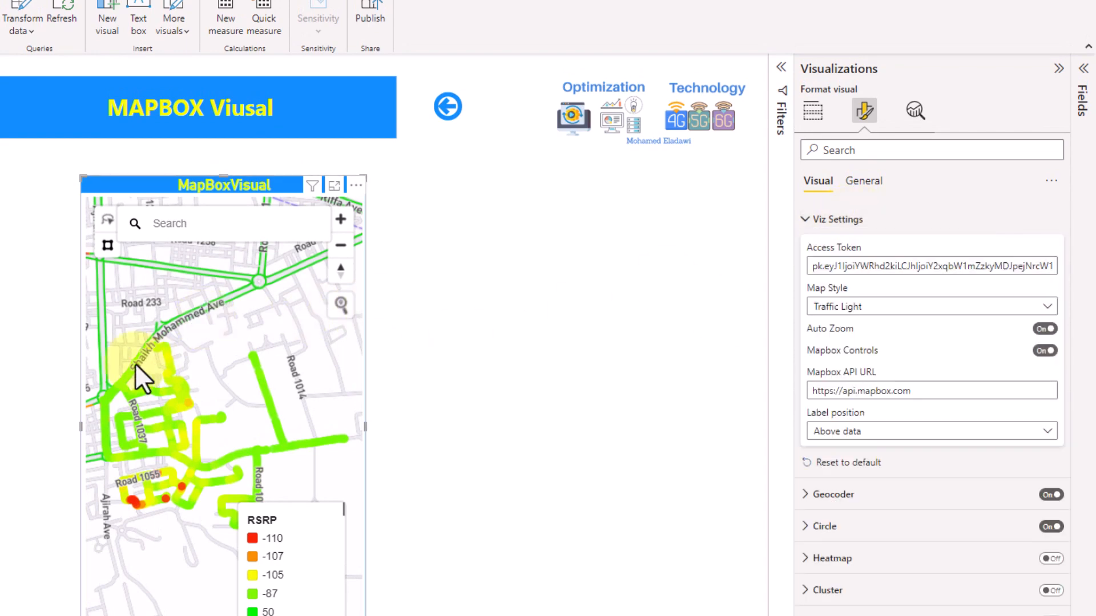
{"action": "left_click", "coordinate": [852, 265]}
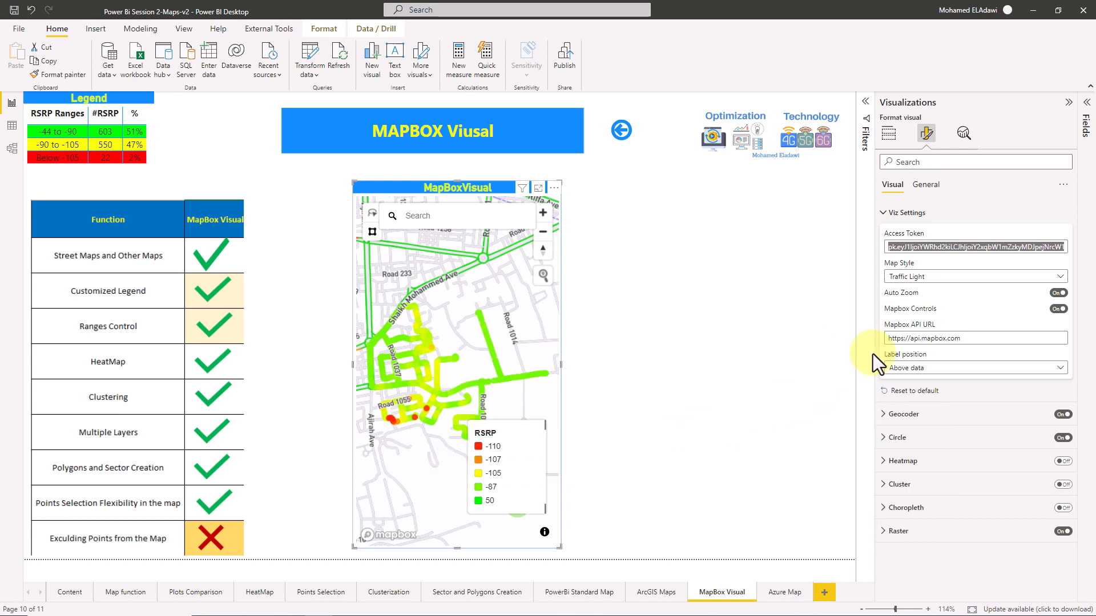
{"action": "key", "text": "Delete"}
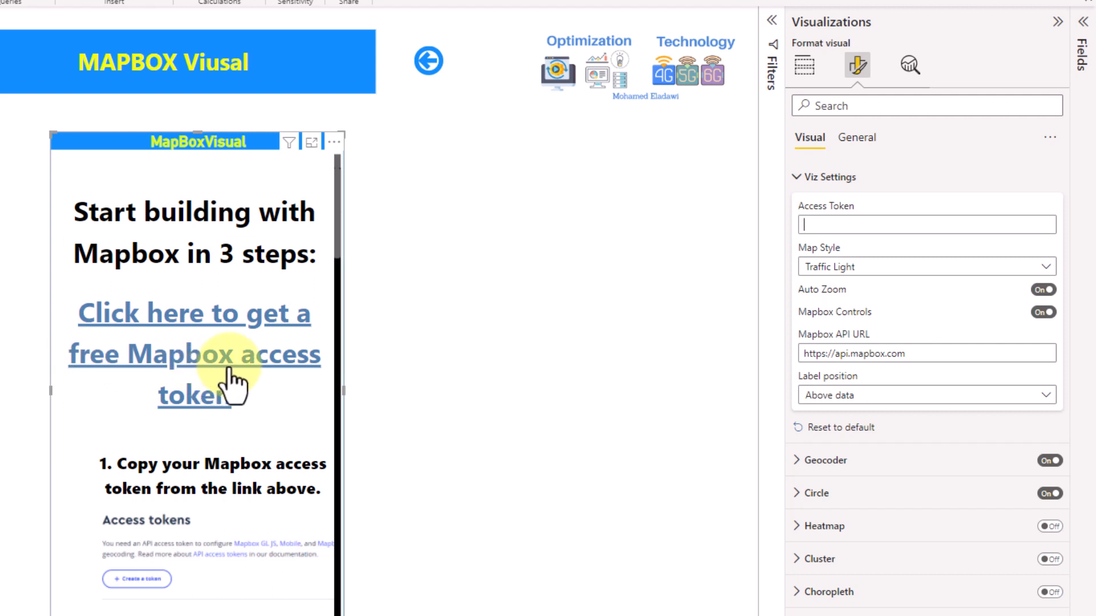
{"action": "left_click", "coordinate": [892, 226]}
{"action": "key", "text": "ctrl+v"}
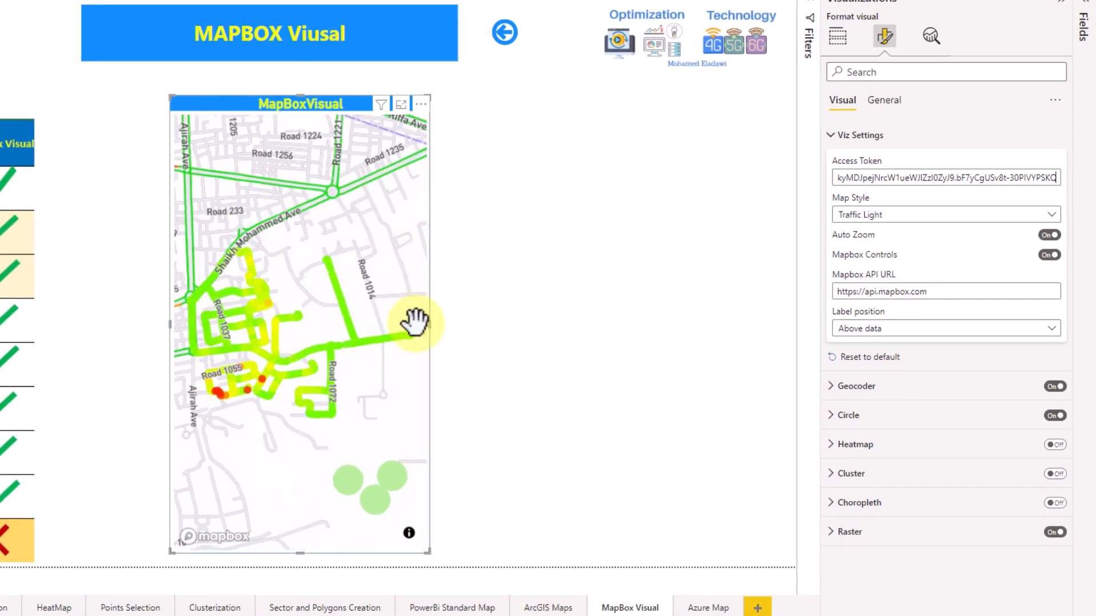
Step: Try the Light and Dark map styles on the MapBoxVisual map and set its style to Streets
{"action": "left_click", "coordinate": [872, 215]}
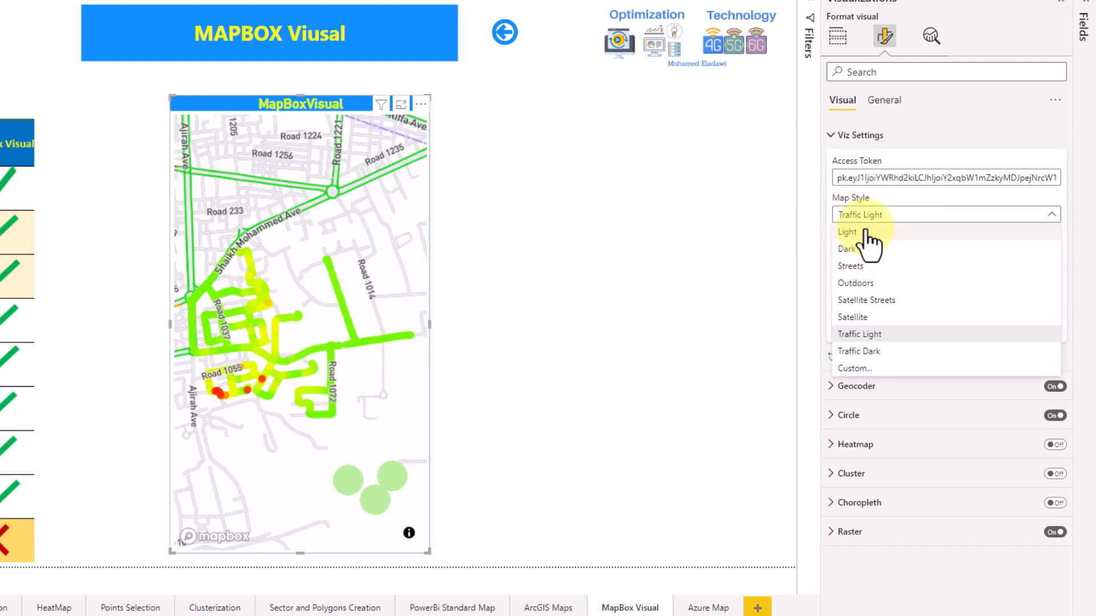
{"action": "left_click", "coordinate": [865, 232]}
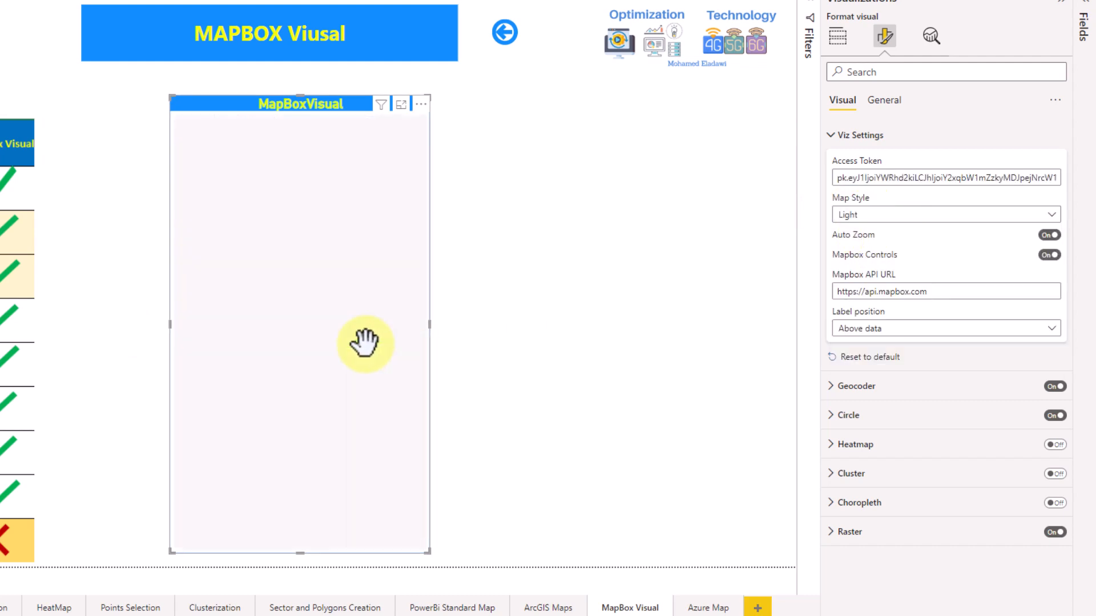
{"action": "left_click", "coordinate": [941, 216]}
{"action": "left_click", "coordinate": [879, 249]}
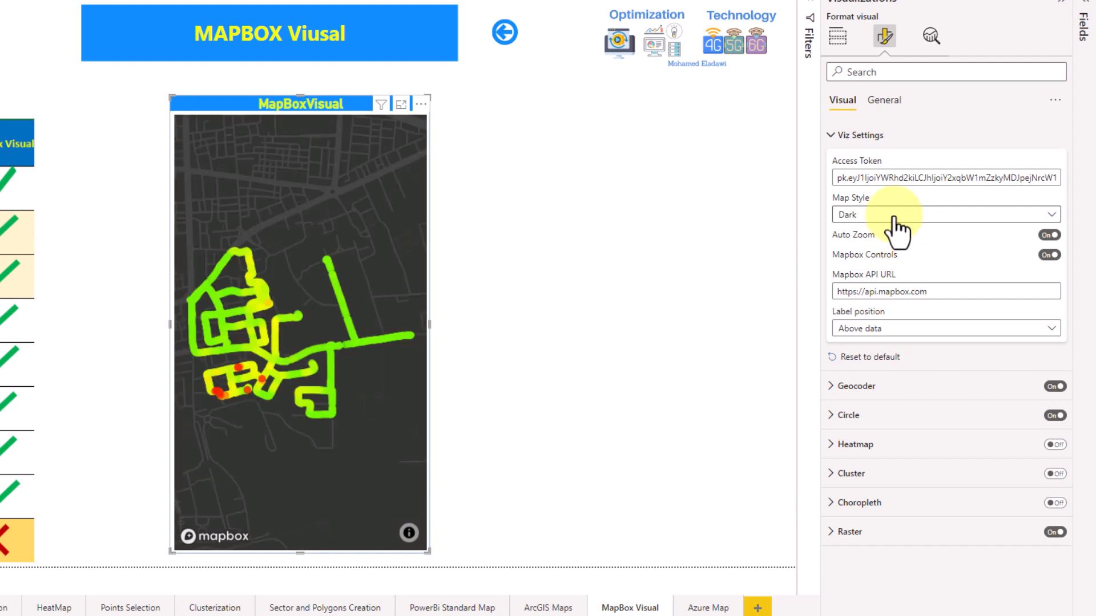
{"action": "left_click", "coordinate": [895, 219]}
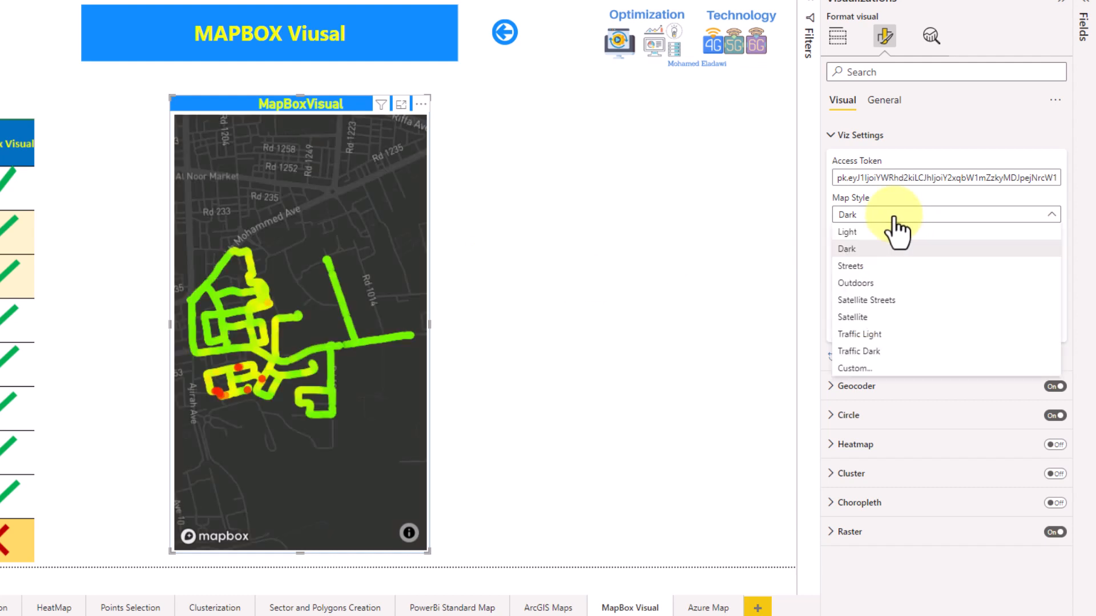
{"action": "left_click", "coordinate": [875, 266]}
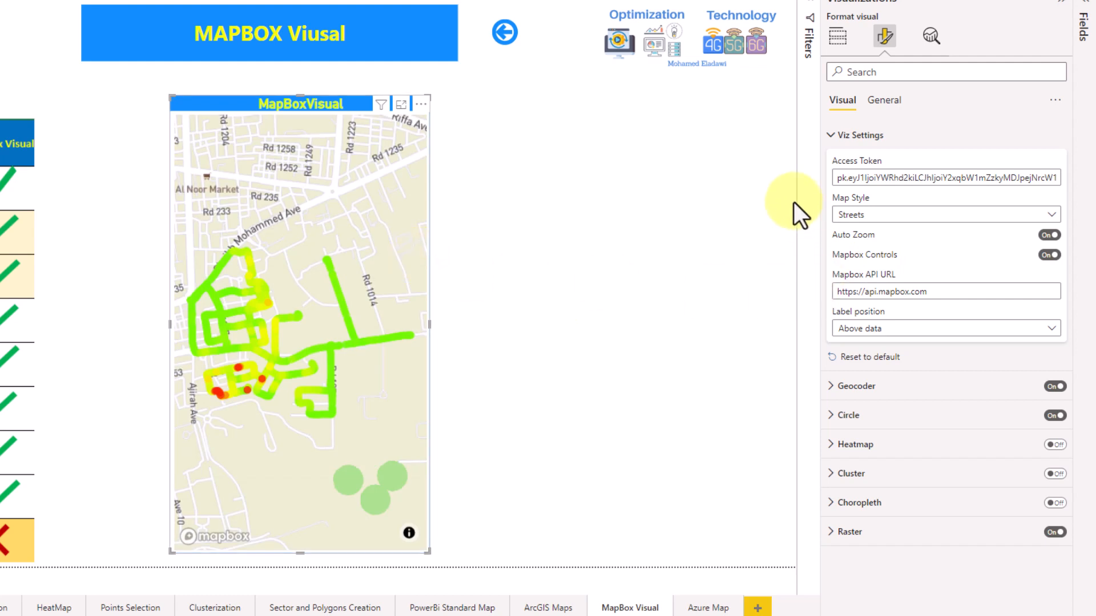
{"action": "left_click", "coordinate": [878, 137]}
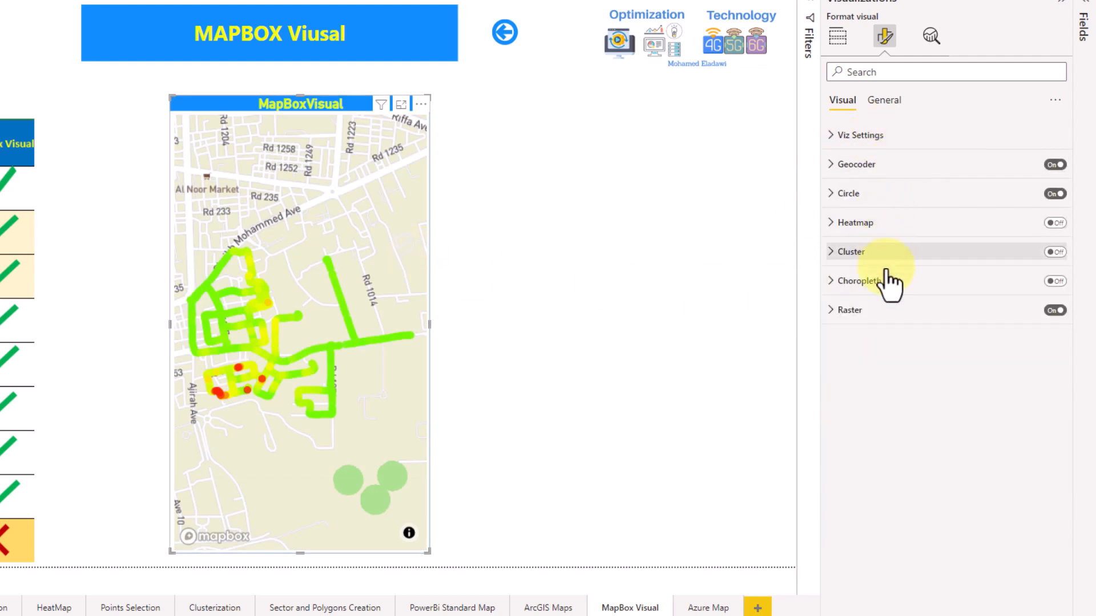
{"action": "left_click", "coordinate": [891, 138]}
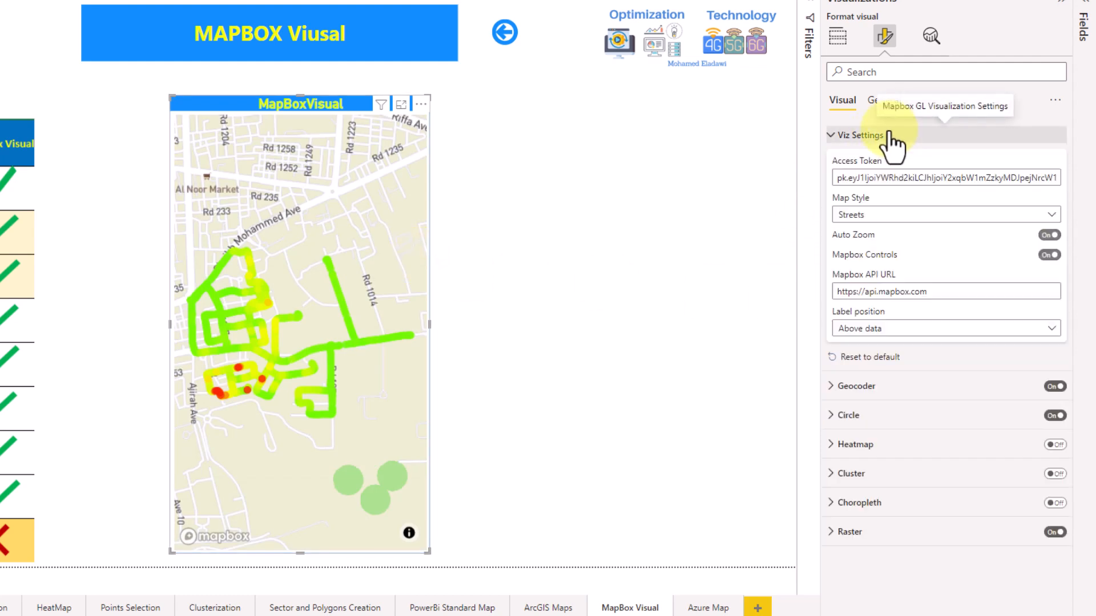
{"action": "left_click", "coordinate": [891, 137]}
{"action": "left_click", "coordinate": [891, 137]}
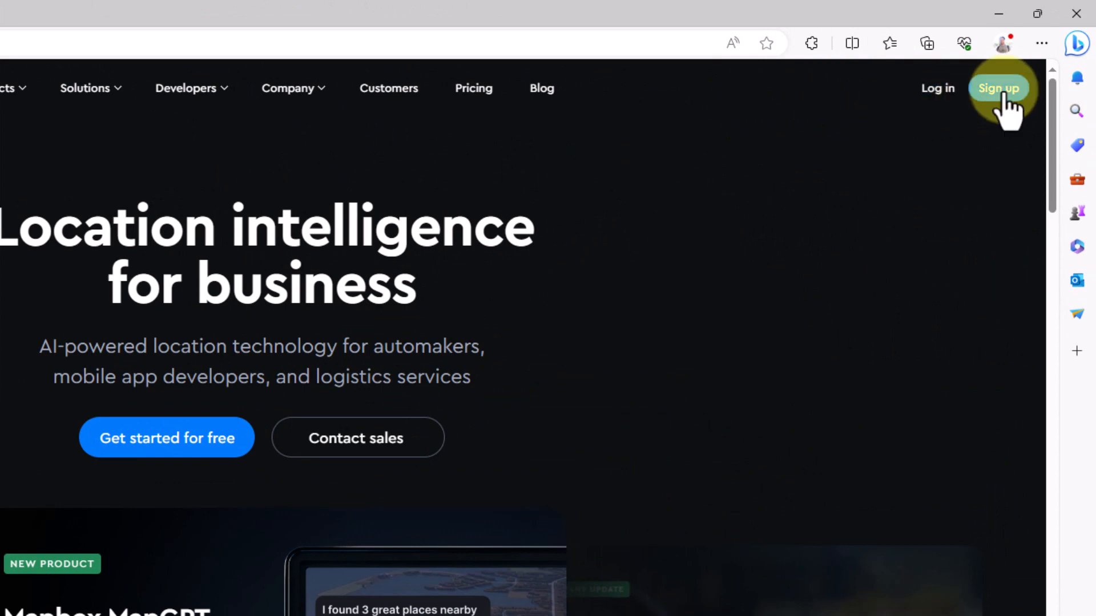
Step: Switch to the Mapbox website, open the account sign-up, and copy the default public access token from the account page
{"action": "left_click", "coordinate": [1005, 95]}
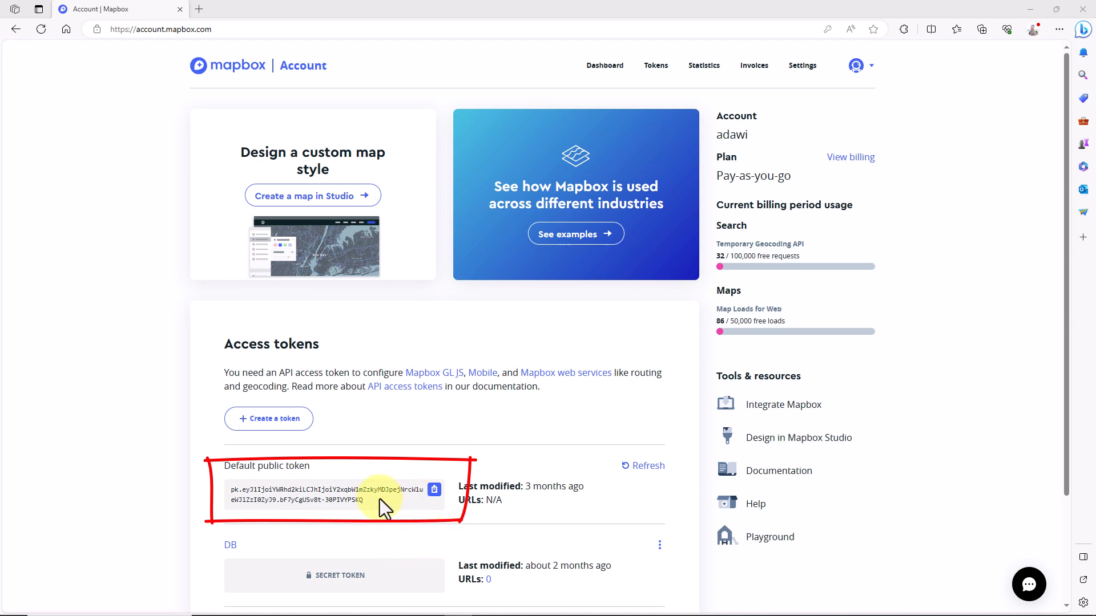
{"action": "left_click", "coordinate": [435, 491]}
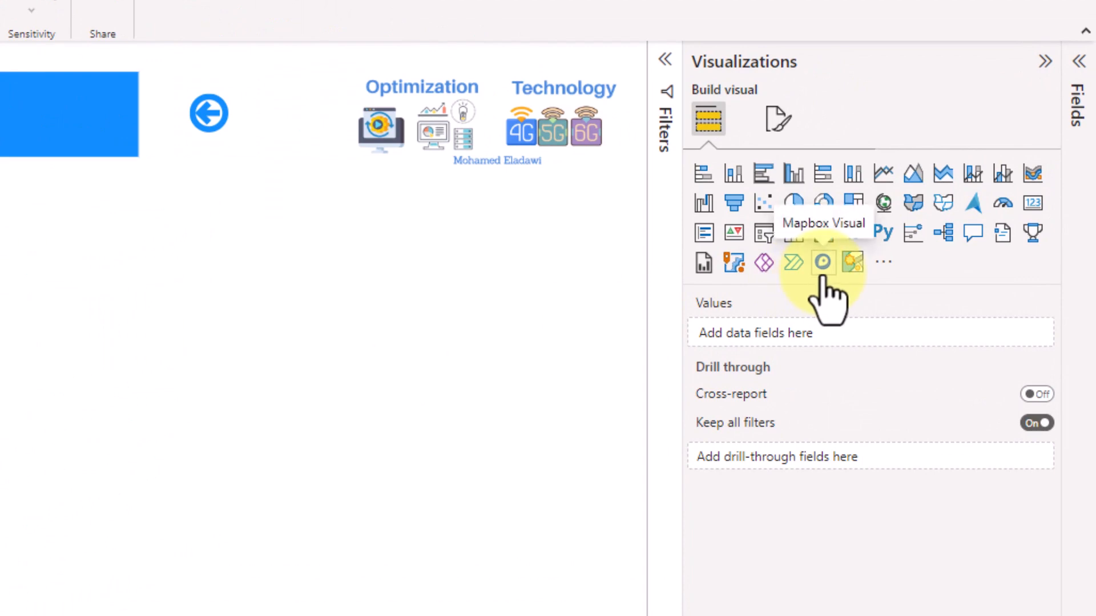
Step: Back in Power BI, insert a blank Mapbox visual and move it toward the report page's right side, with the Visualizations pane narrowed
{"action": "left_click", "coordinate": [822, 262]}
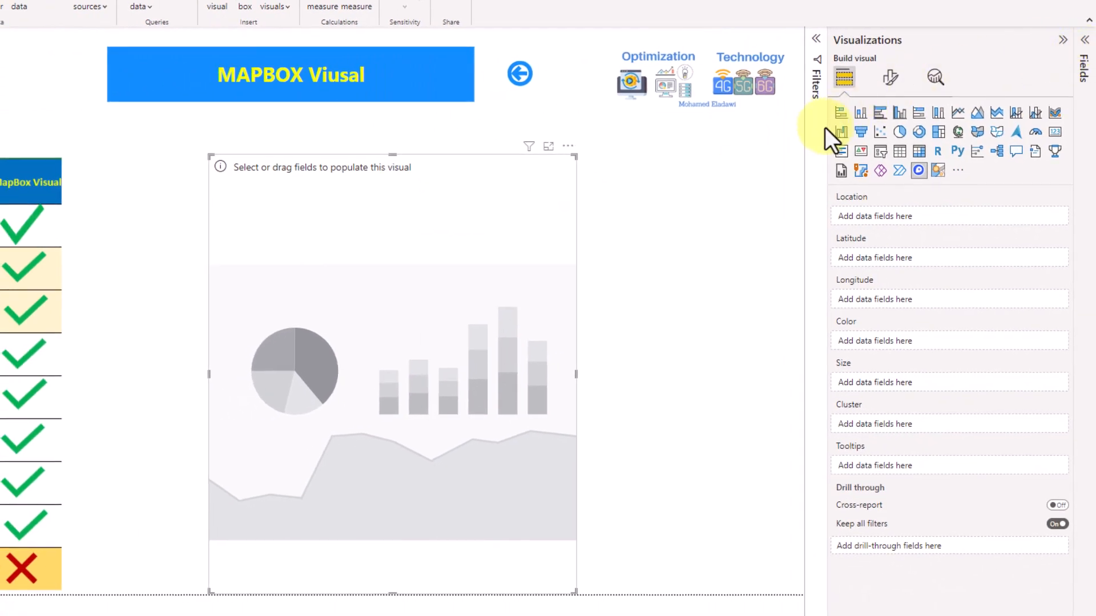
{"action": "left_click_drag", "start_coordinate": [827, 128], "coordinate": [934, 128]}
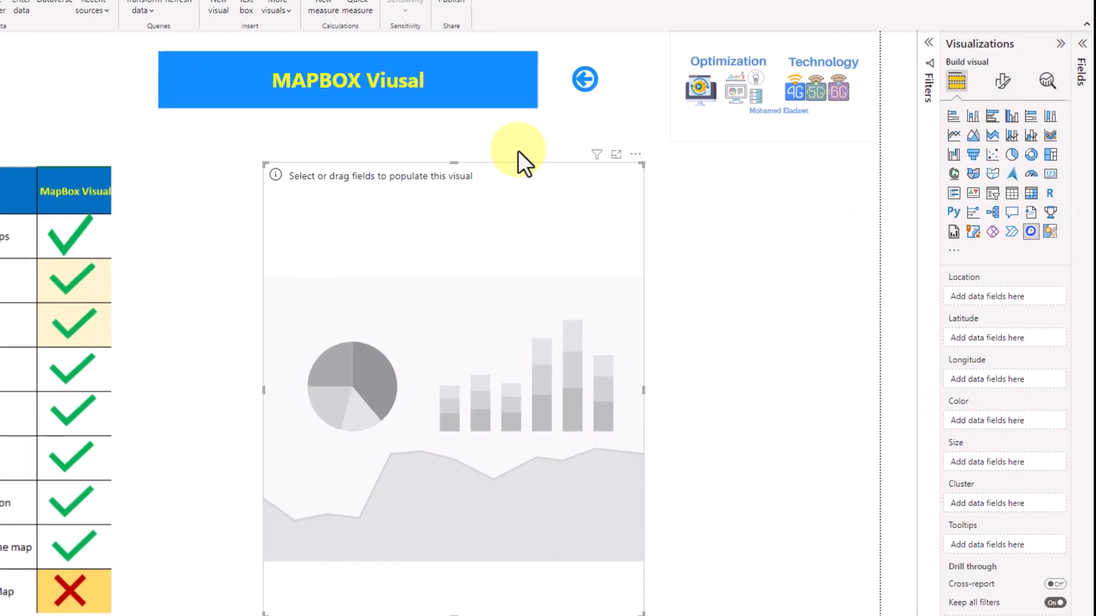
{"action": "left_click_drag", "start_coordinate": [505, 199], "coordinate": [615, 183]}
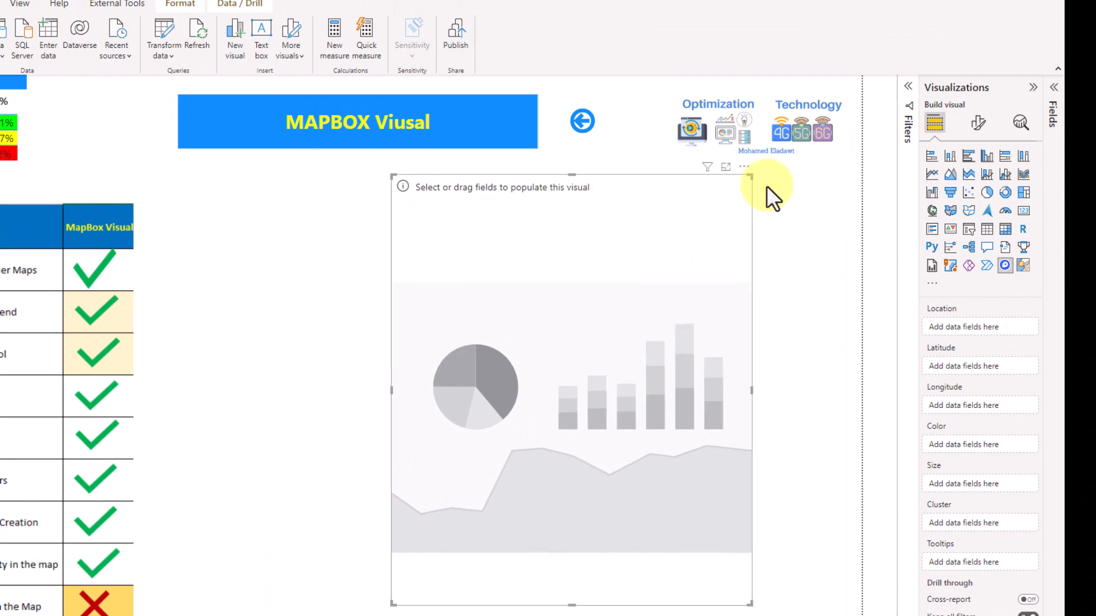
Step: Assign the 4GDT table's Latitude and Longitude fields to the new Mapbox visual's latitude and longitude roles
{"action": "left_click", "coordinate": [1053, 89]}
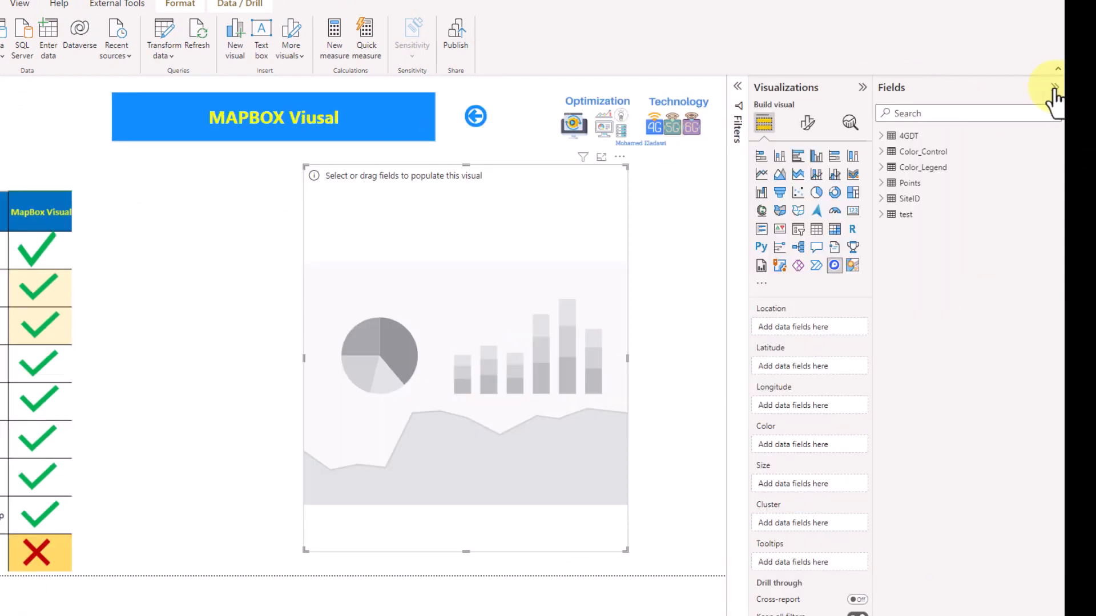
{"action": "left_click", "coordinate": [880, 137]}
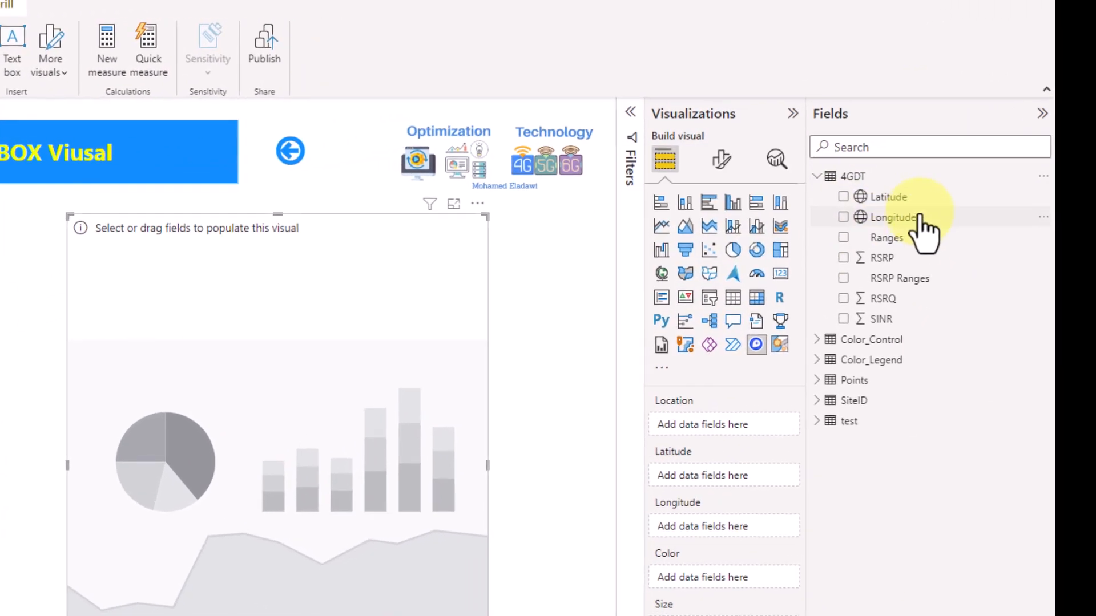
{"action": "left_click_drag", "start_coordinate": [959, 153], "coordinate": [908, 299]}
{"action": "left_click_drag", "start_coordinate": [859, 380], "coordinate": [766, 458]}
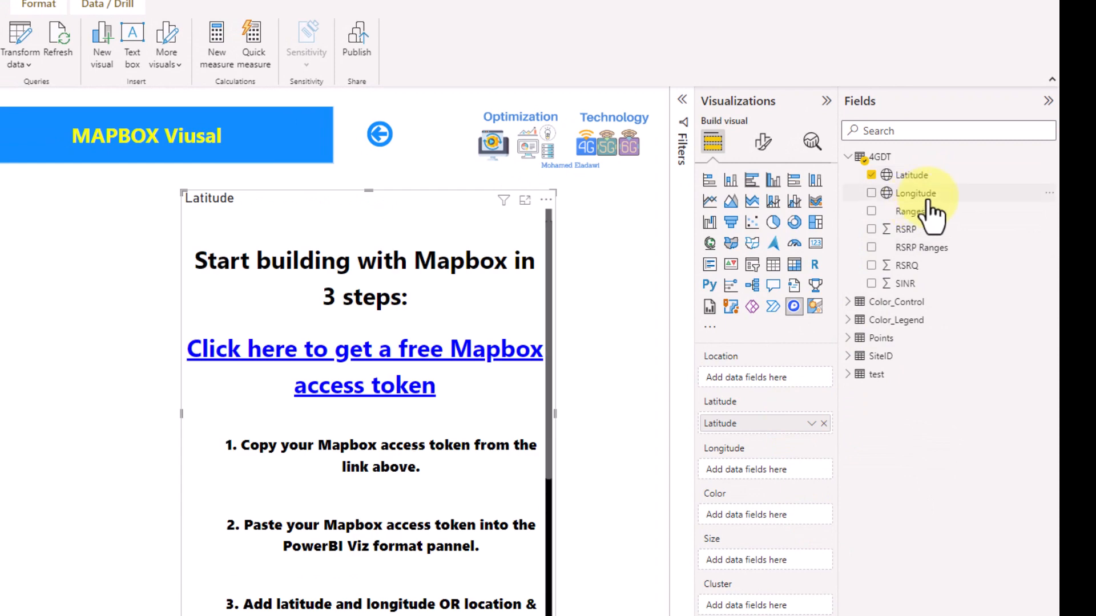
{"action": "left_click_drag", "start_coordinate": [920, 197], "coordinate": [763, 477]}
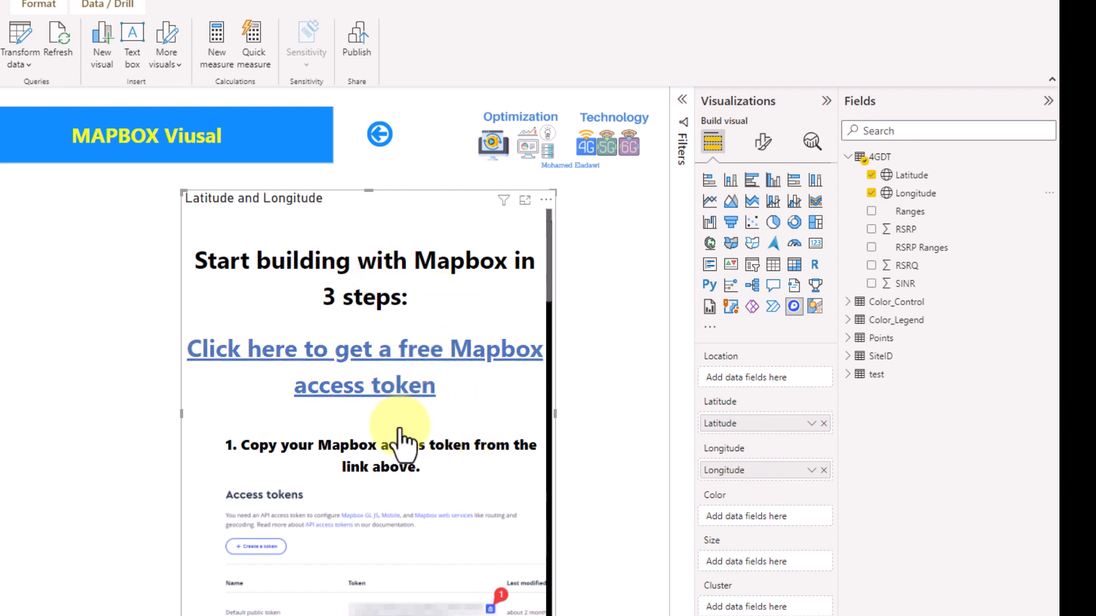
Step: Review the setup instructions in the Mapbox visual and paste the copied Mapbox access token into its Viz Settings
{"action": "scroll", "coordinate": [448, 406], "scroll_direction": "down", "scroll_amount": 10}
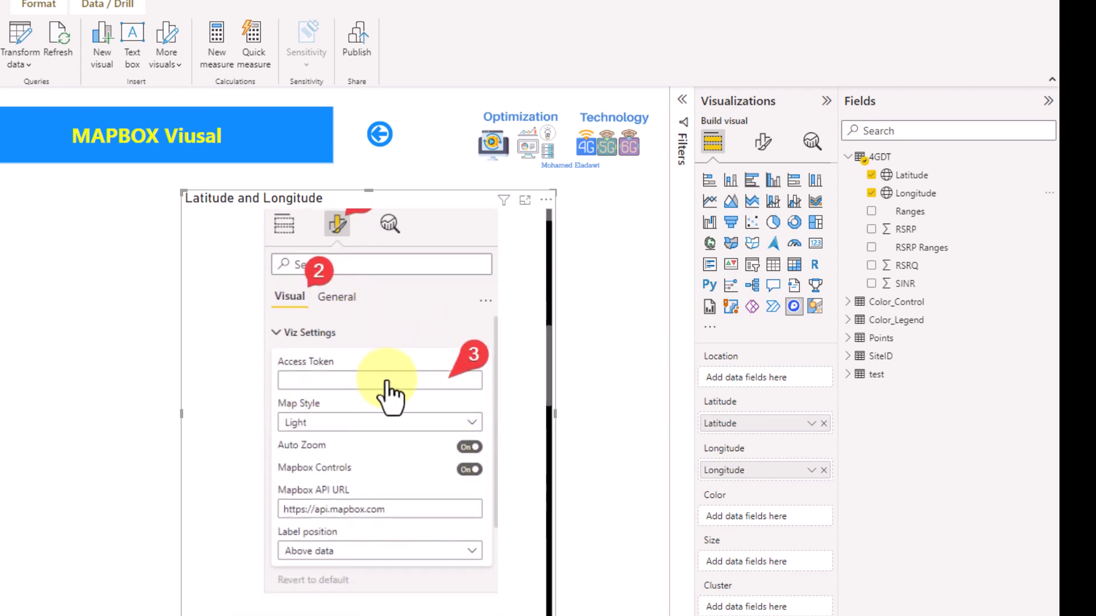
{"action": "scroll", "coordinate": [394, 400], "scroll_direction": "down", "scroll_amount": 6}
{"action": "scroll", "coordinate": [434, 451], "scroll_direction": "up", "scroll_amount": 15}
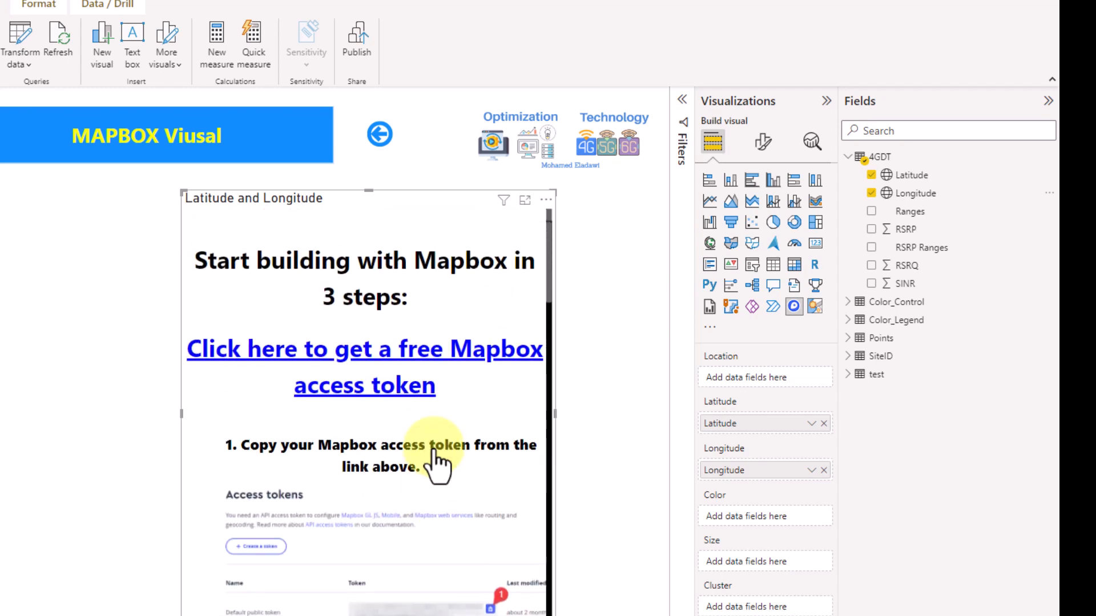
{"action": "left_click", "coordinate": [763, 145]}
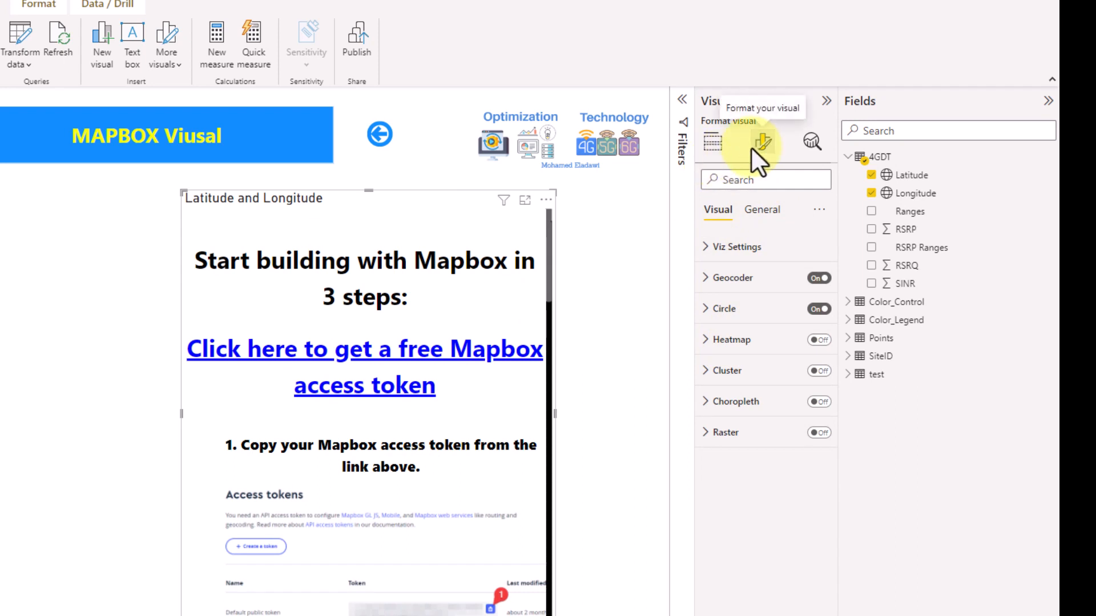
{"action": "left_click", "coordinate": [742, 251]}
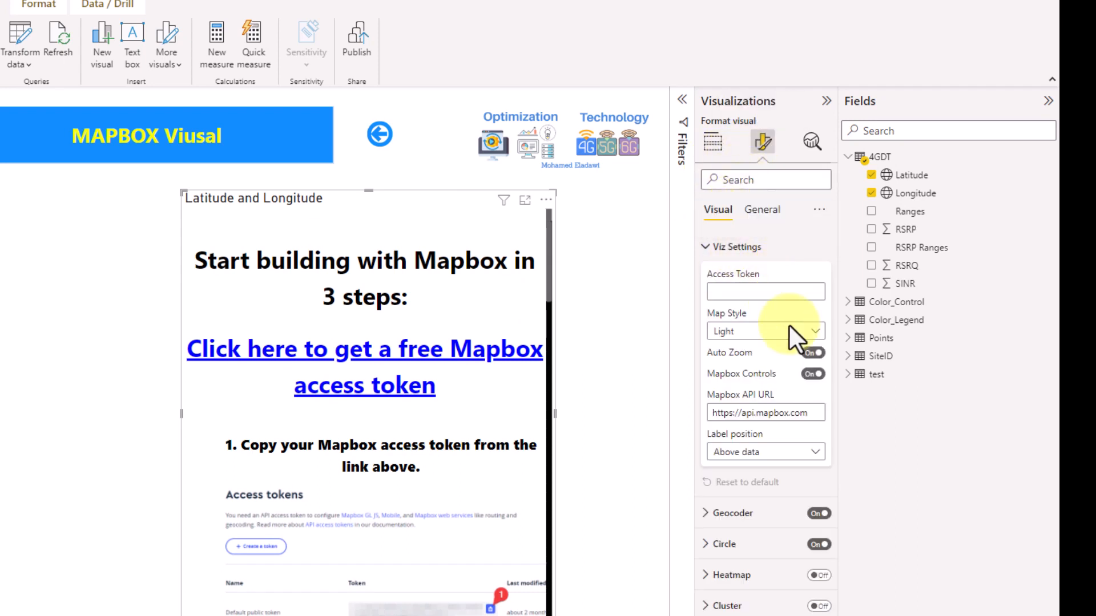
{"action": "left_click", "coordinate": [748, 292]}
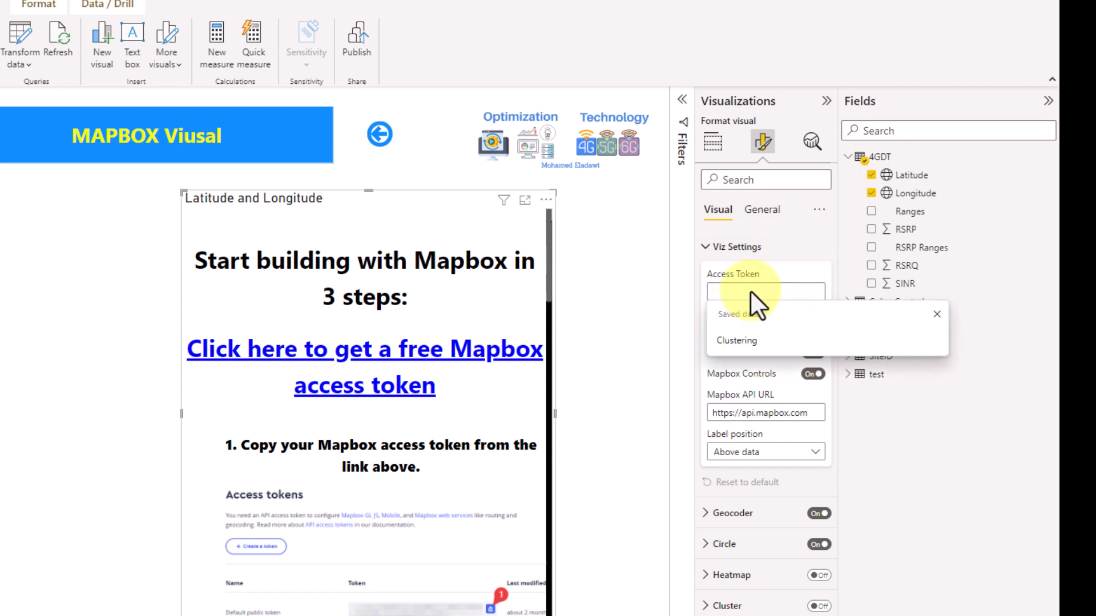
{"action": "key", "text": "ctrl+v"}
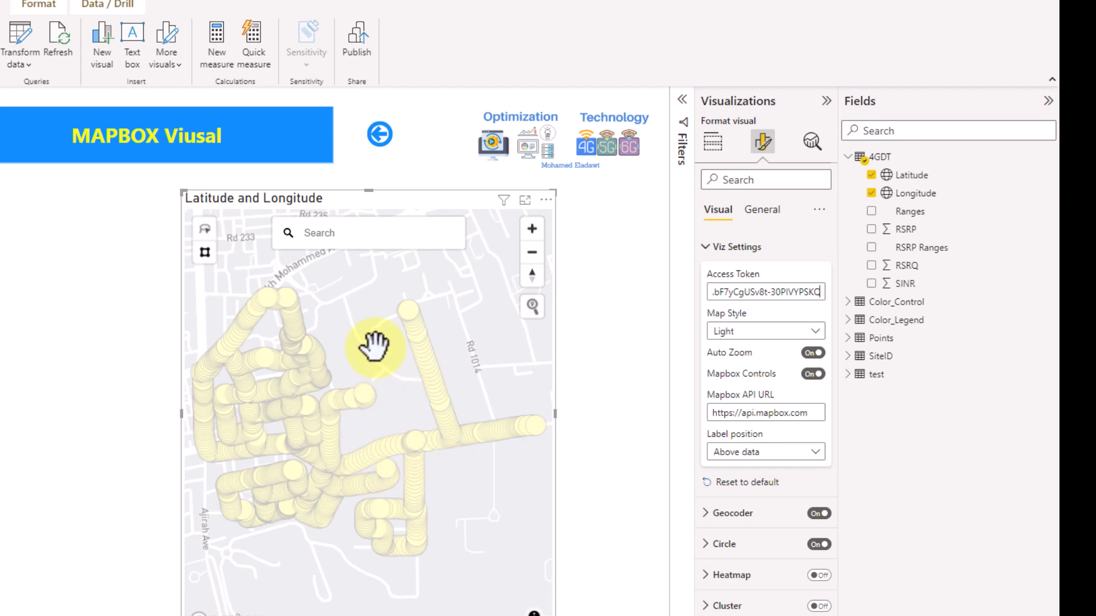
{"action": "mouse_move", "coordinate": [374, 345]}
{"action": "left_mouse_down"}
{"action": "mouse_move", "coordinate": [405, 355]}
{"action": "mouse_move", "coordinate": [387, 349]}
{"action": "left_mouse_up"}
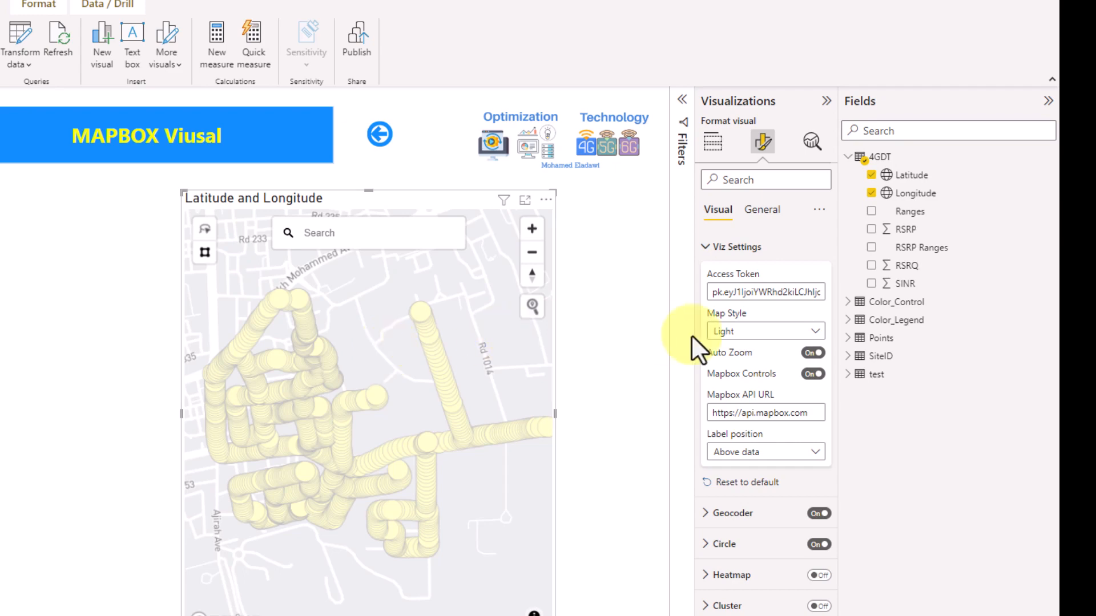
Step: Reduce the circle radius of the Mapbox visual to 1 px
{"action": "left_click", "coordinate": [739, 250]}
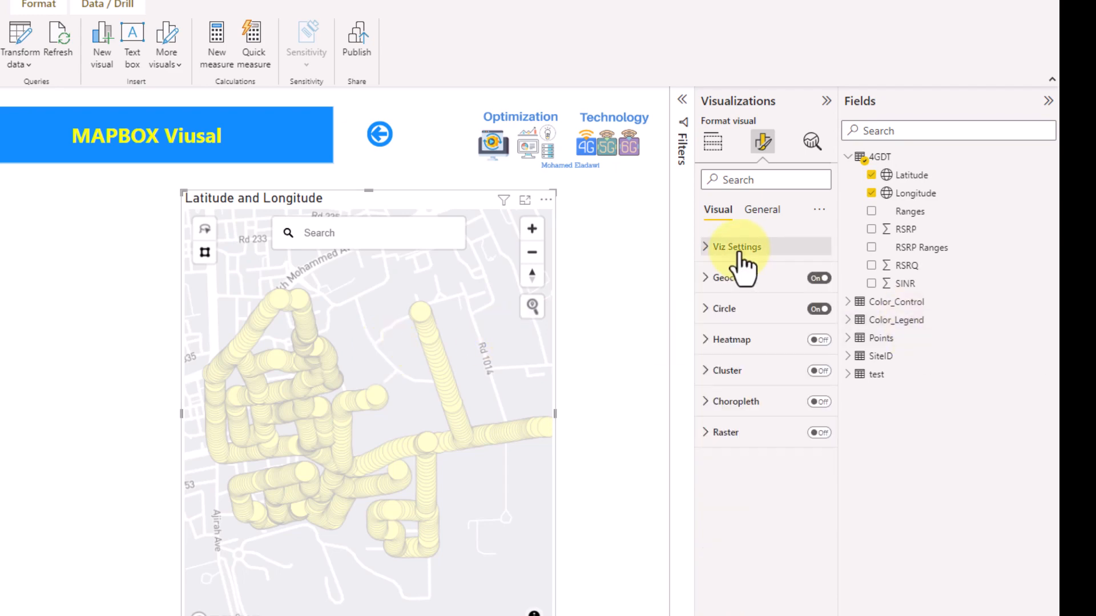
{"action": "left_click", "coordinate": [738, 308]}
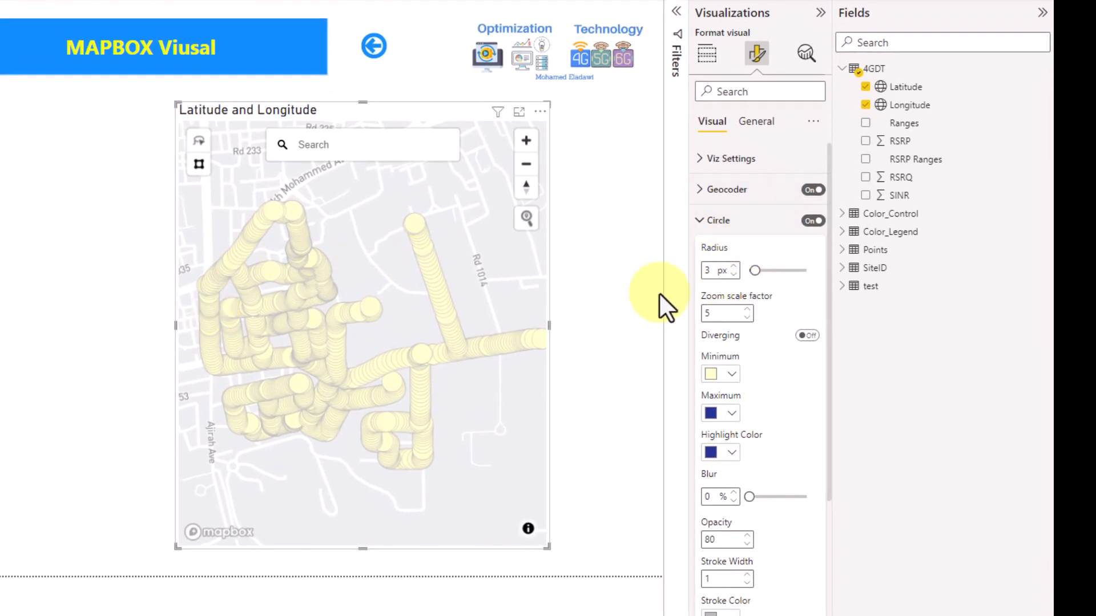
{"action": "left_click", "coordinate": [734, 274]}
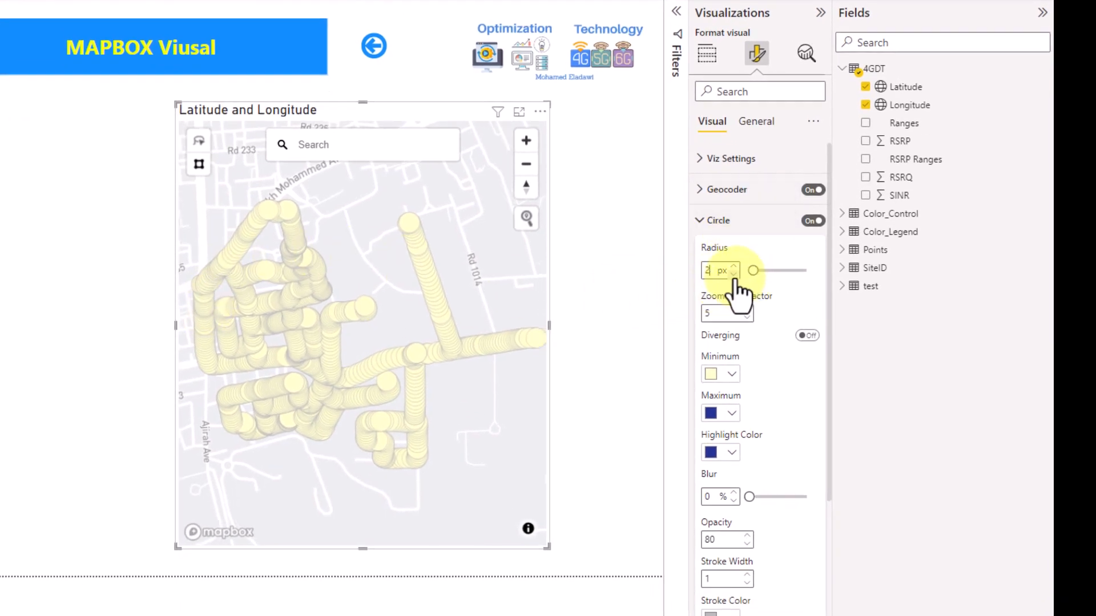
{"action": "left_click", "coordinate": [734, 274]}
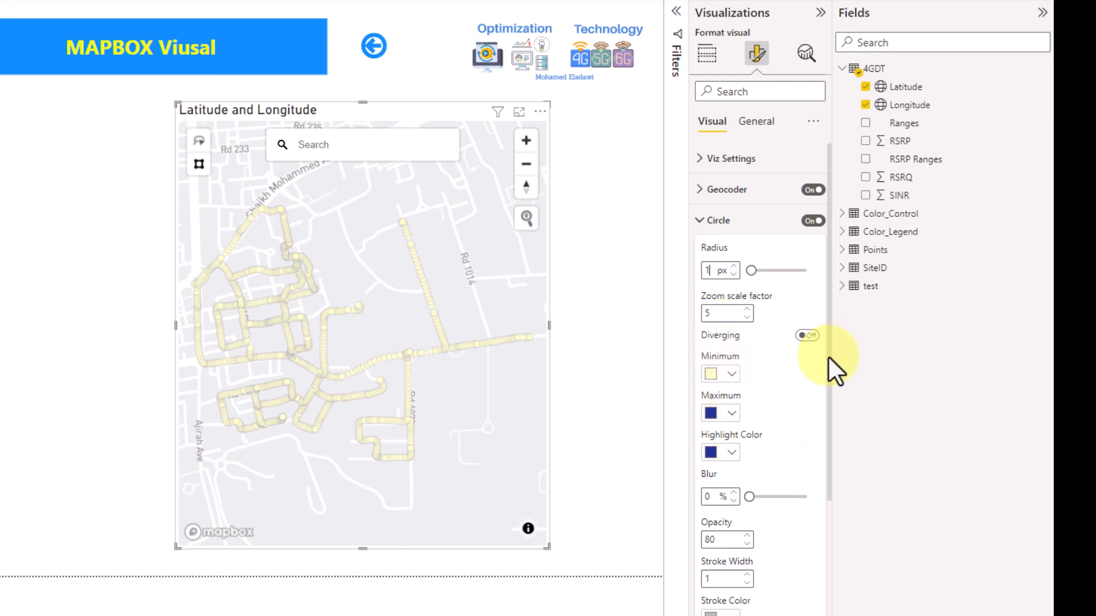
Step: Turn on diverging circle colors with a minimum value of -105, using red for the minimum and yellow for the center
{"action": "left_click_drag", "start_coordinate": [828, 355], "coordinate": [827, 412]}
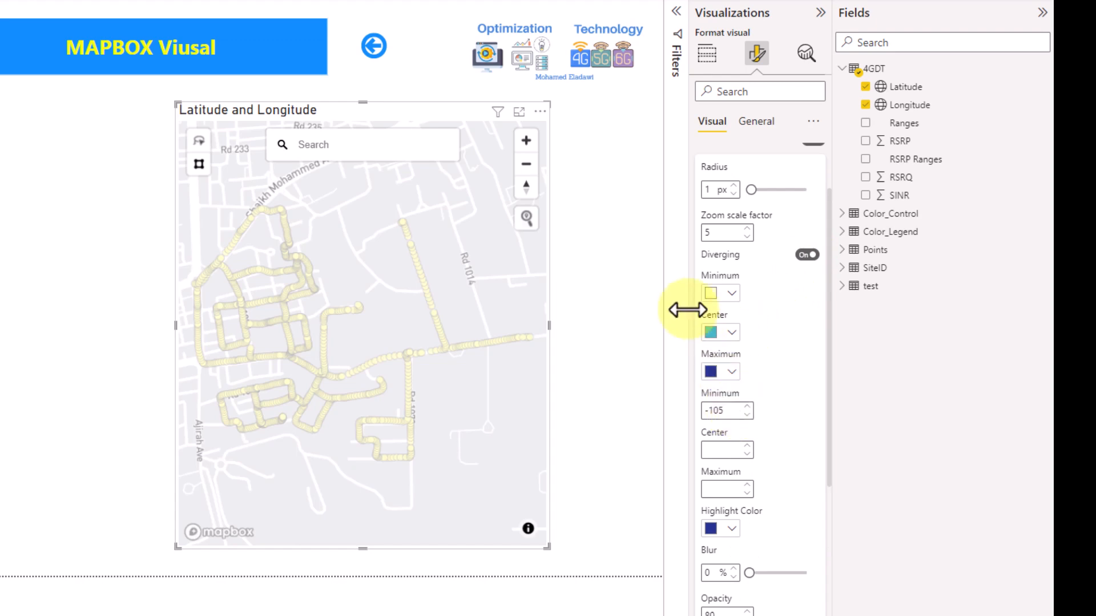
{"action": "left_click", "coordinate": [711, 298]}
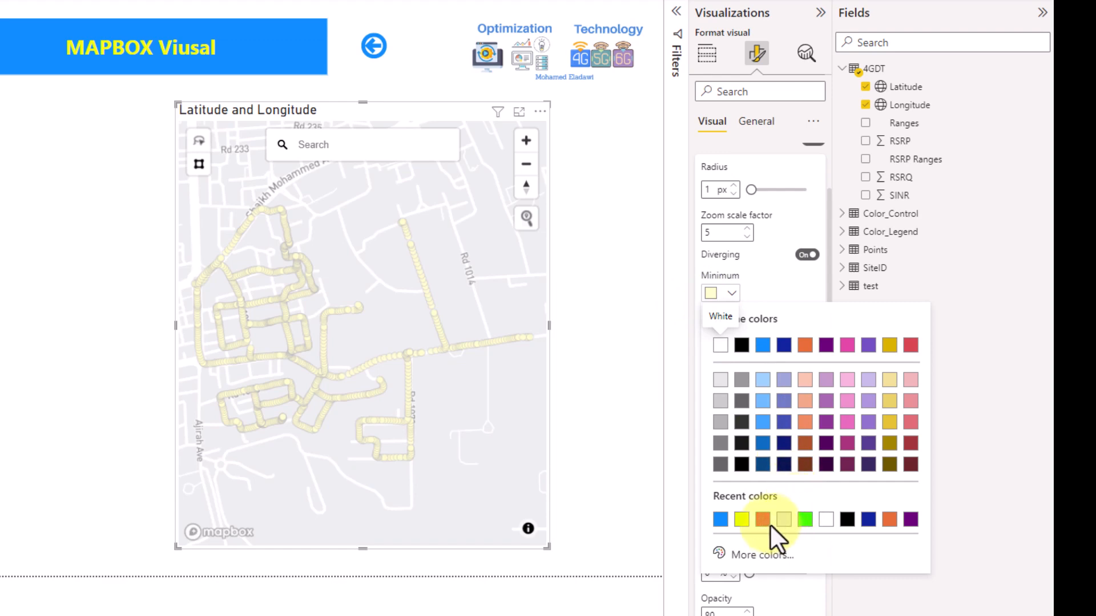
{"action": "left_click", "coordinate": [762, 518]}
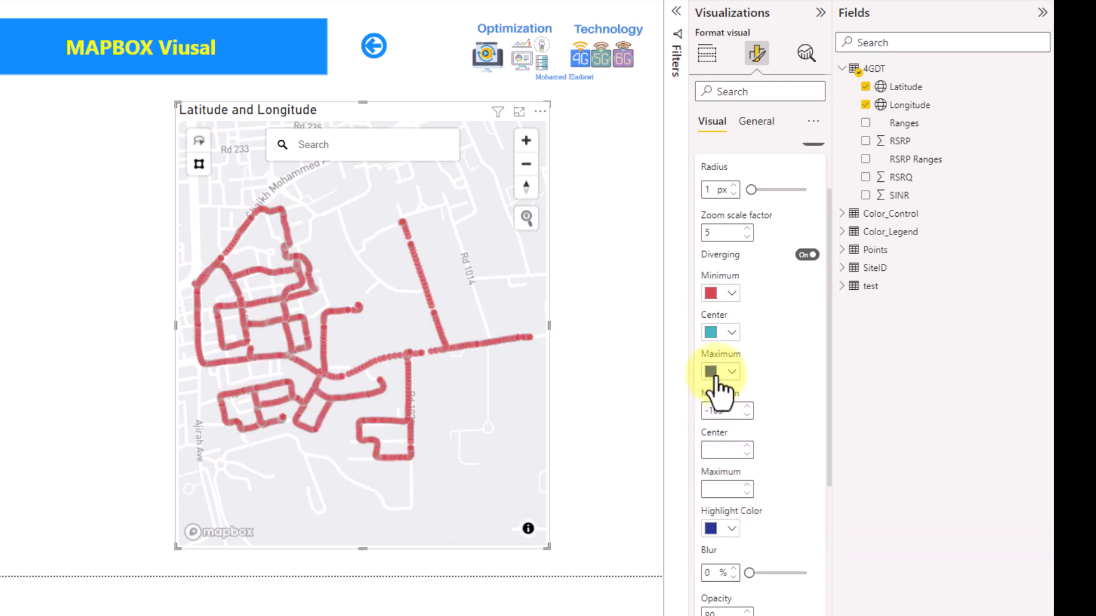
{"action": "left_click", "coordinate": [723, 338]}
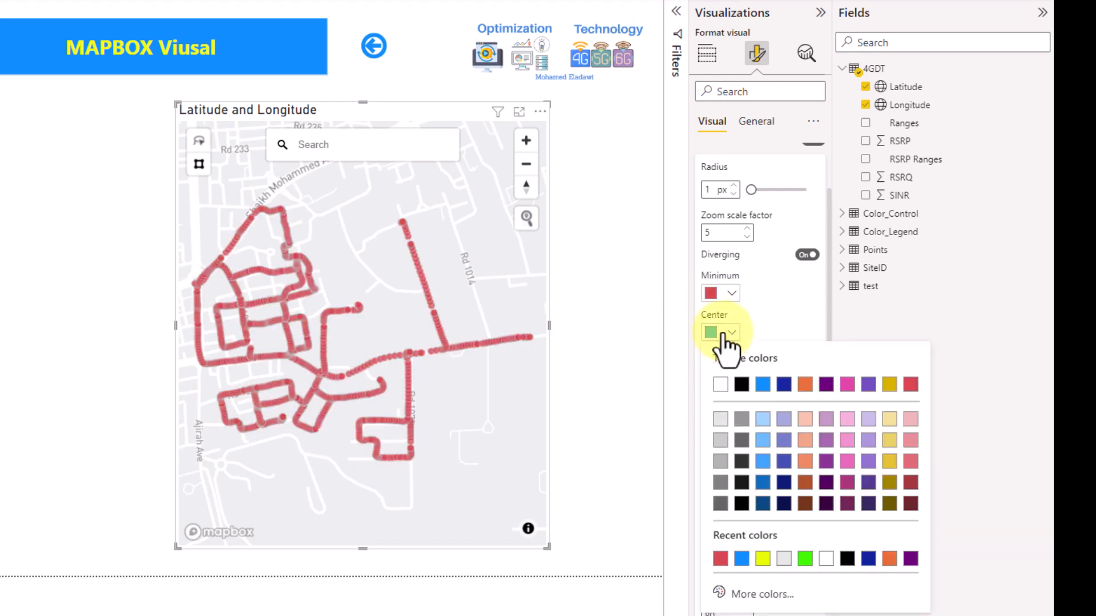
{"action": "left_click", "coordinate": [762, 558]}
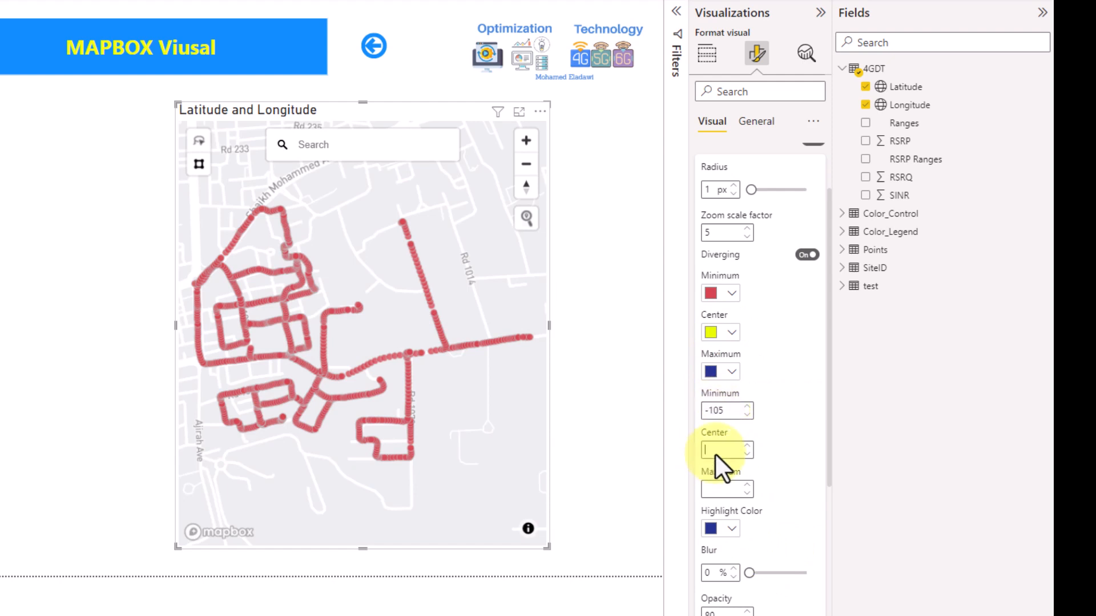
Step: Set the circle's center value to -90, its maximum color to bright green and its maximum value to -44
{"action": "left_click", "coordinate": [739, 445]}
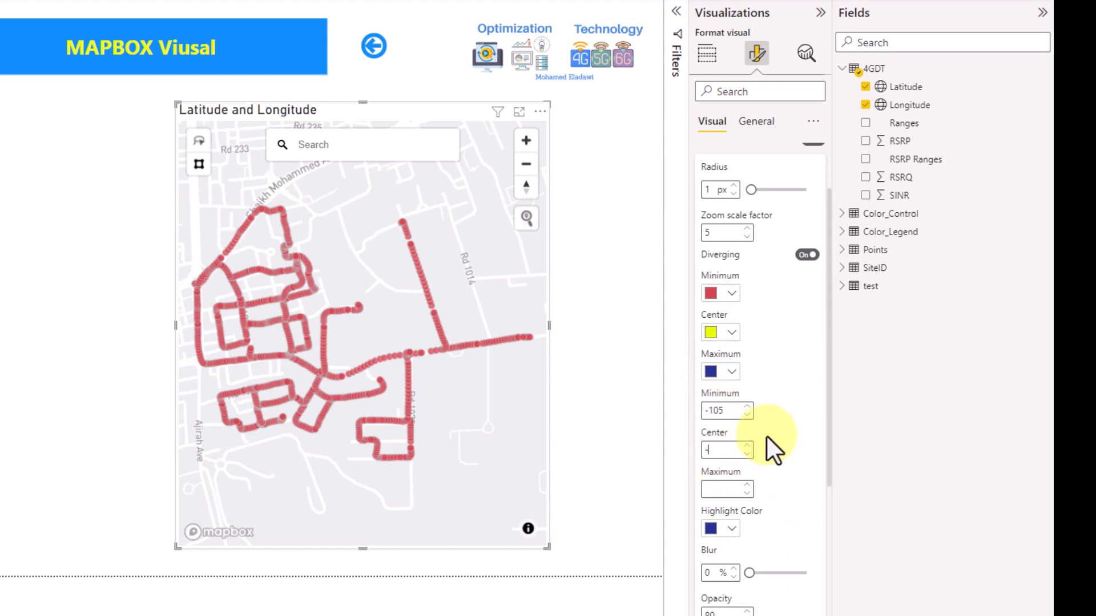
{"action": "type", "text": "-90"}
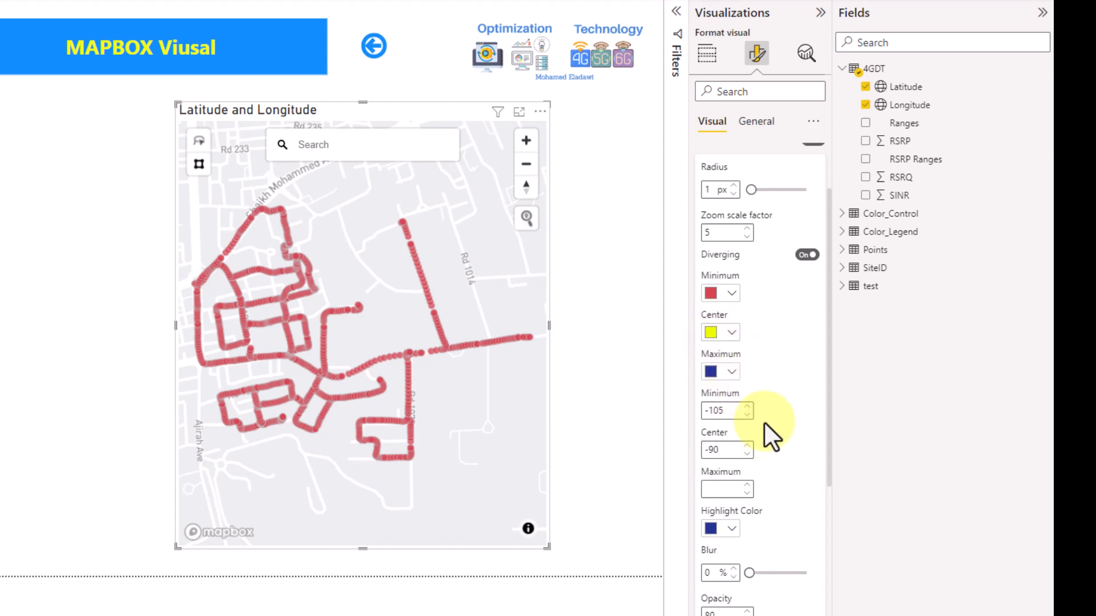
{"action": "left_click", "coordinate": [729, 372]}
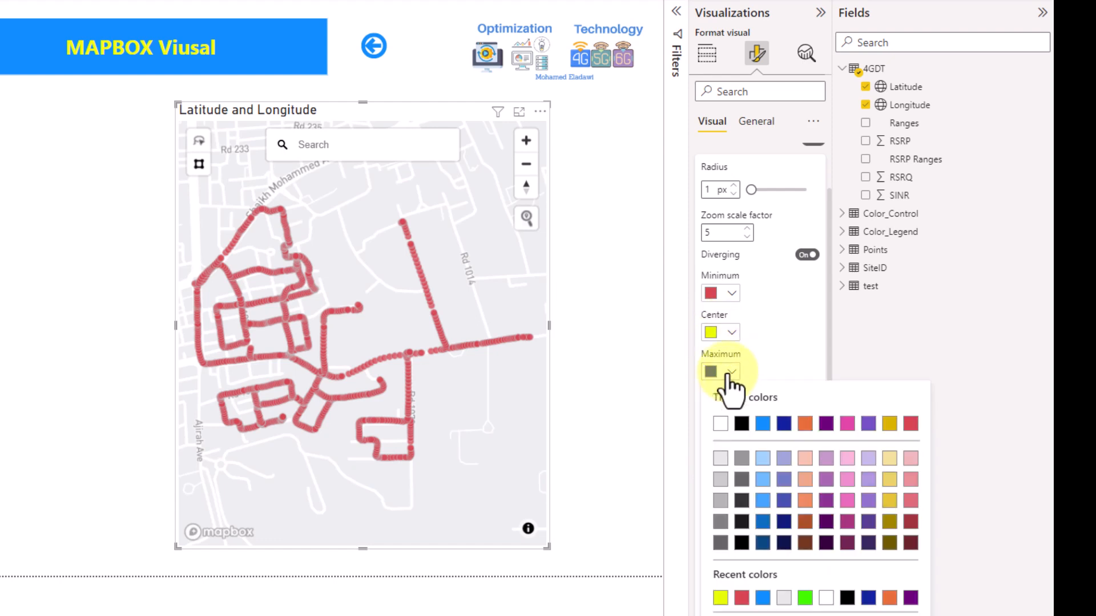
{"action": "left_click", "coordinate": [805, 597]}
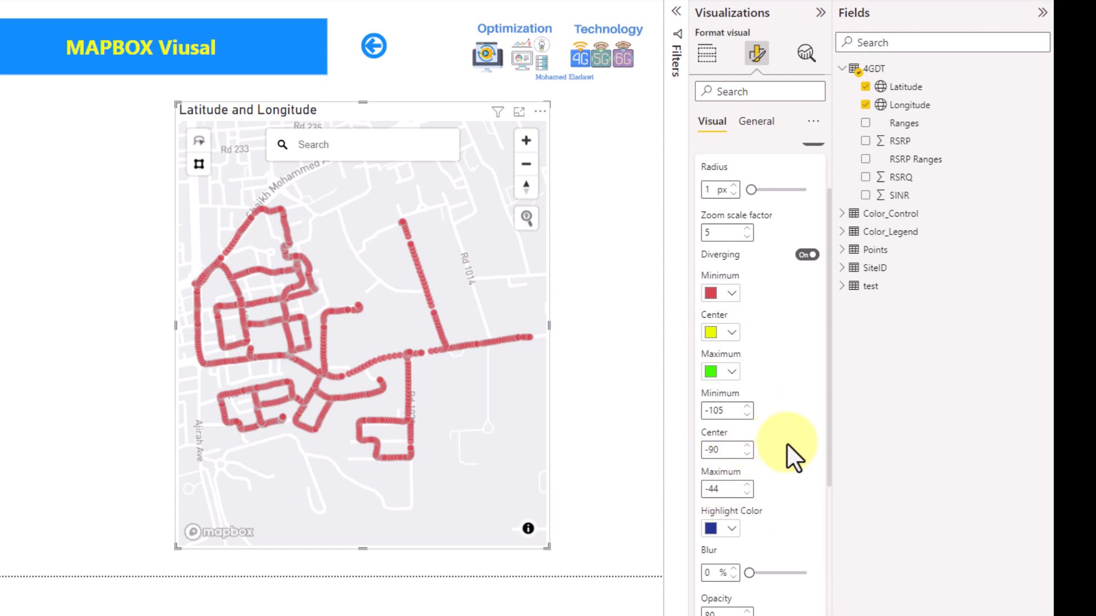
Step: Set the circle highlight color to white and the blur to 16%
{"action": "left_click", "coordinate": [724, 530]}
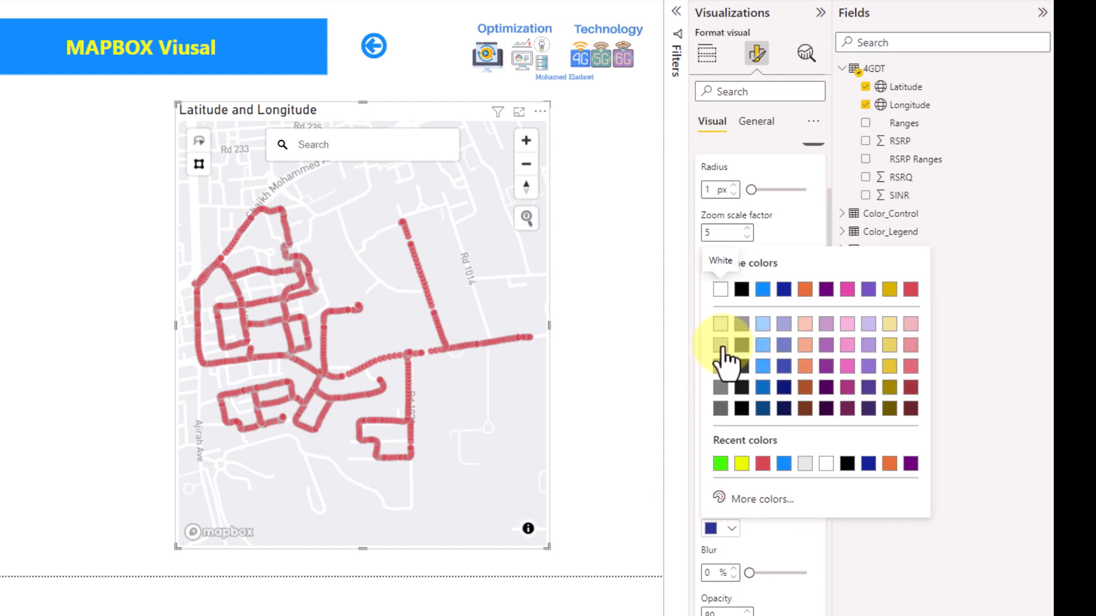
{"action": "left_click", "coordinate": [721, 290]}
{"action": "left_click_drag", "start_coordinate": [750, 572], "coordinate": [758, 573]}
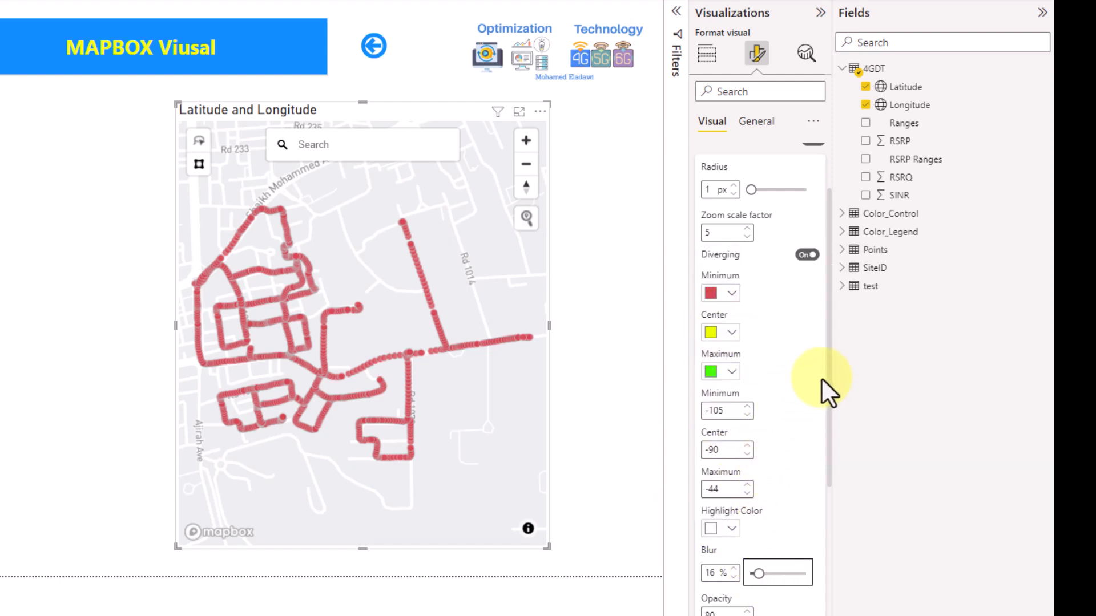
Step: Assign the 4GDT table's RSRP field to the Mapbox visual's Color role and aggregate it as an average
{"action": "scroll", "coordinate": [826, 400], "scroll_direction": "down", "scroll_amount": 2}
{"action": "scroll", "coordinate": [830, 427], "scroll_direction": "up", "scroll_amount": 3}
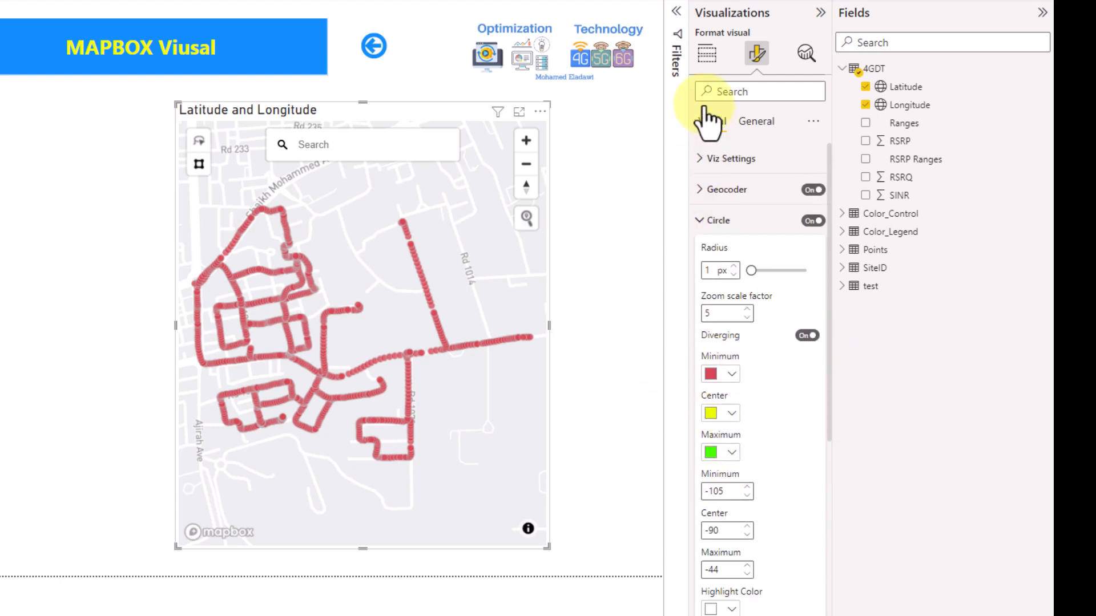
{"action": "left_click", "coordinate": [707, 57]}
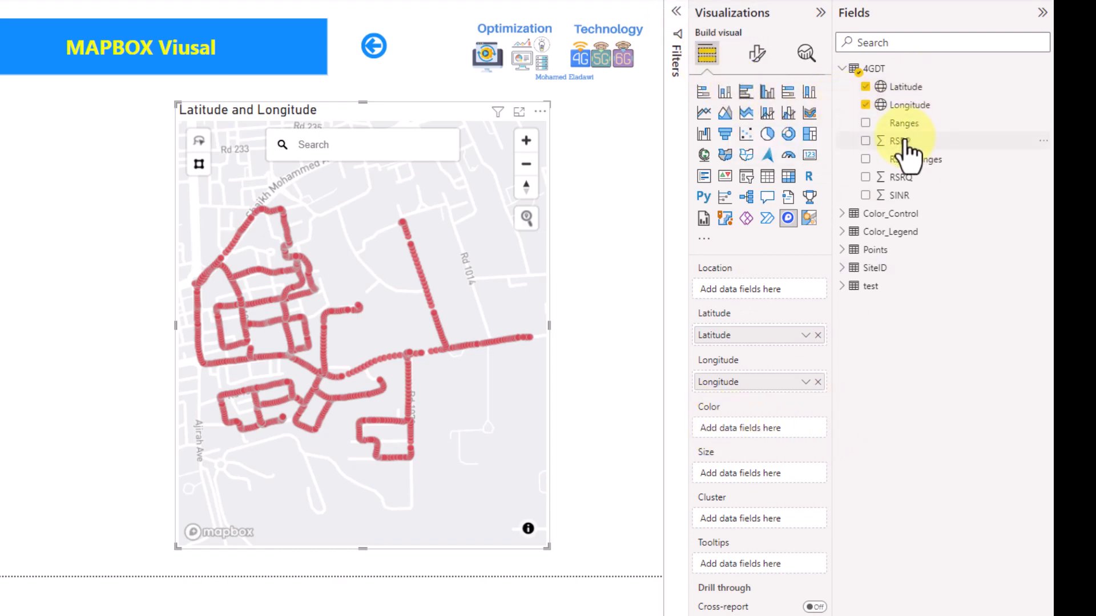
{"action": "left_click_drag", "start_coordinate": [907, 144], "coordinate": [771, 425]}
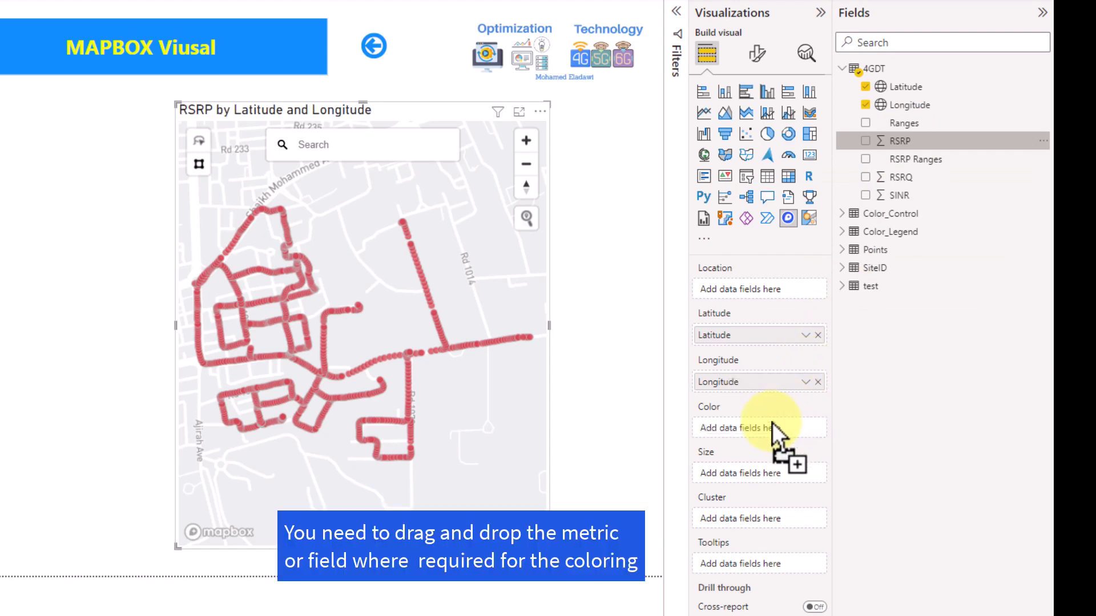
{"action": "left_click", "coordinate": [805, 429]}
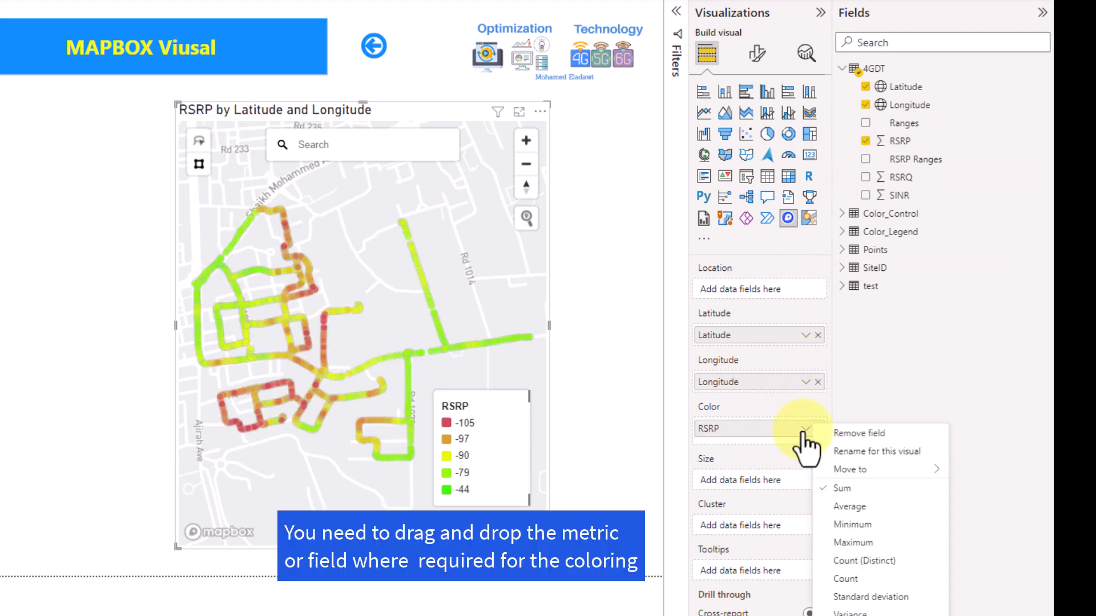
{"action": "left_click", "coordinate": [848, 508]}
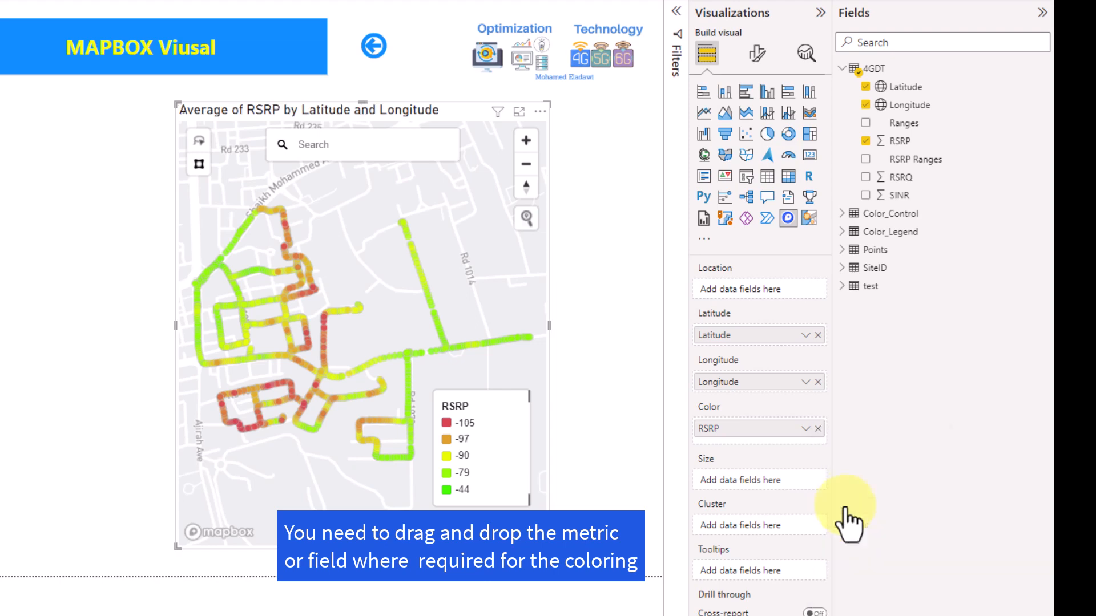
Step: Try a circle blur of 51% on the Mapbox visual and set the blur to 0%
{"action": "left_click", "coordinate": [758, 62]}
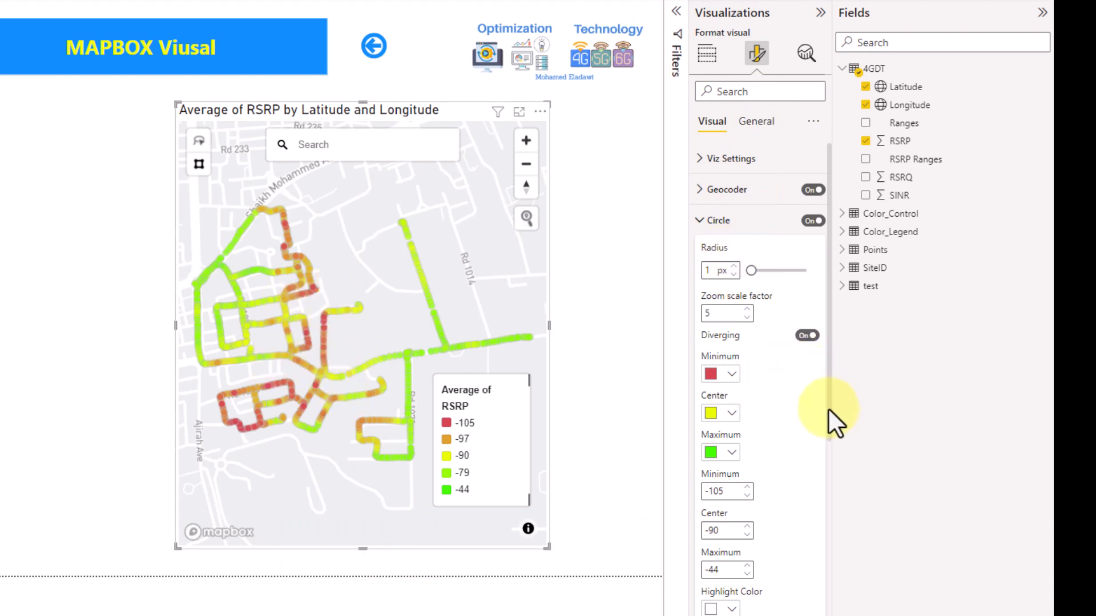
{"action": "left_click_drag", "start_coordinate": [828, 409], "coordinate": [829, 517]}
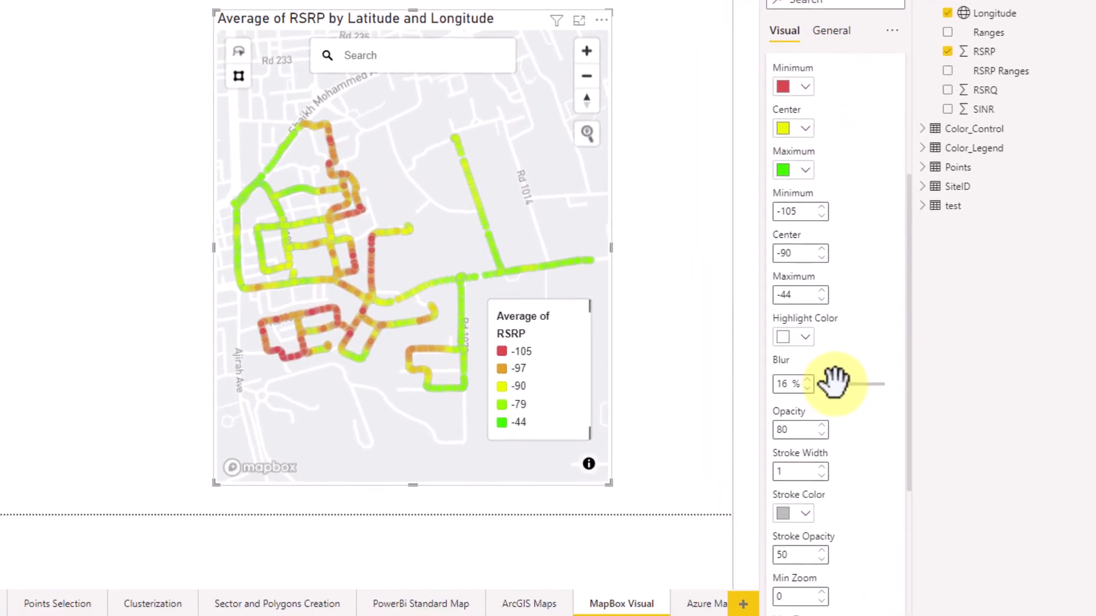
{"action": "left_click_drag", "start_coordinate": [805, 410], "coordinate": [822, 410]}
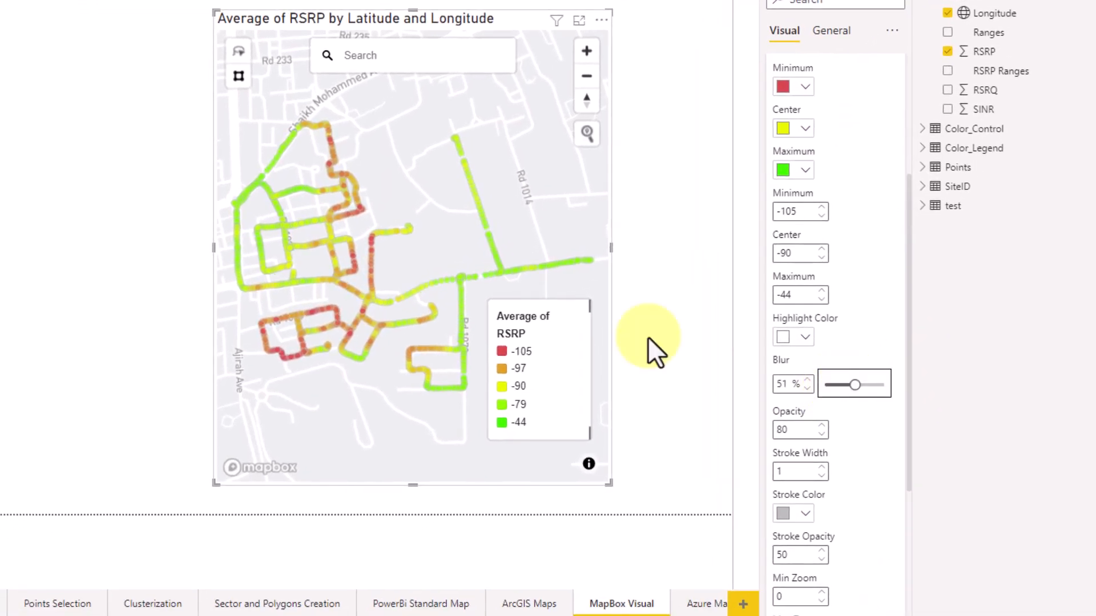
{"action": "left_click_drag", "start_coordinate": [855, 381], "coordinate": [791, 386]}
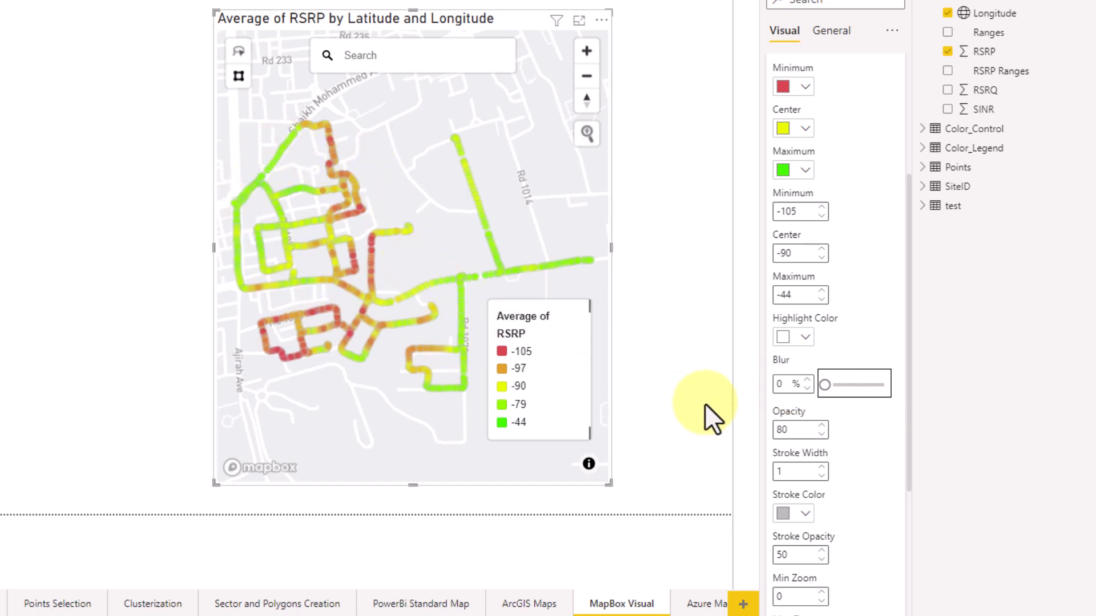
Step: Try circle opacities of 50 and 10 on the Mapbox visual and set the opacity to 100
{"action": "left_click", "coordinate": [799, 429]}
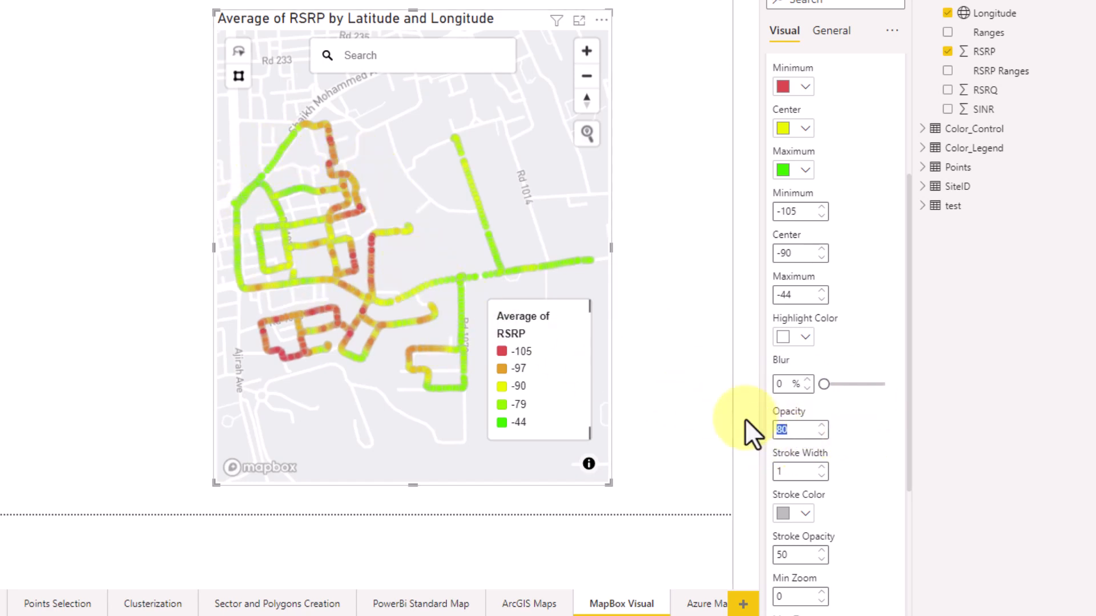
{"action": "type", "text": "50"}
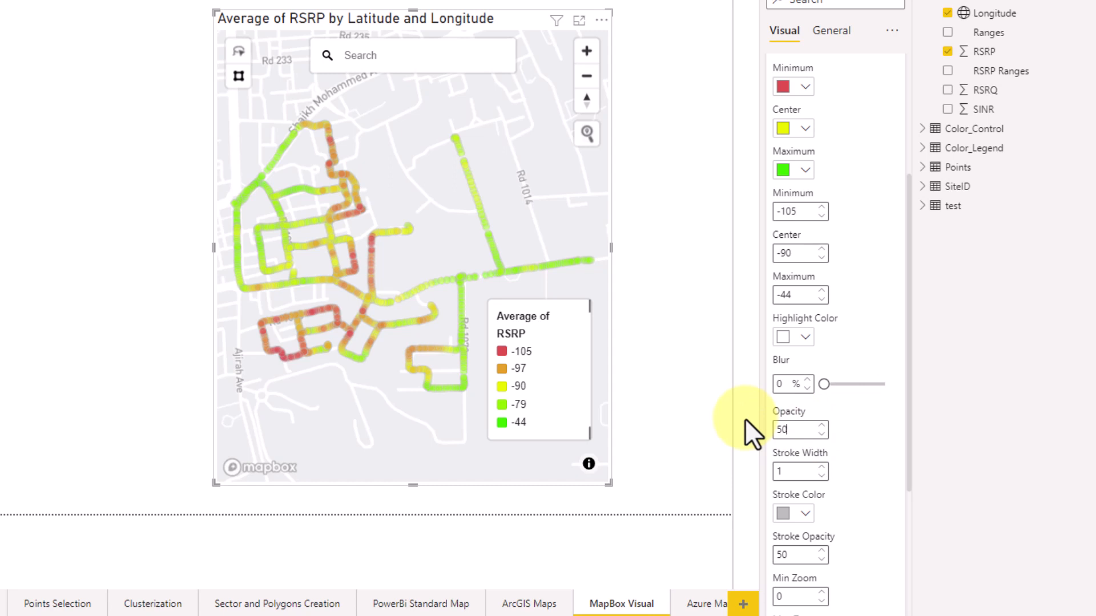
{"action": "double_click", "coordinate": [796, 434]}
{"action": "type", "text": "10"}
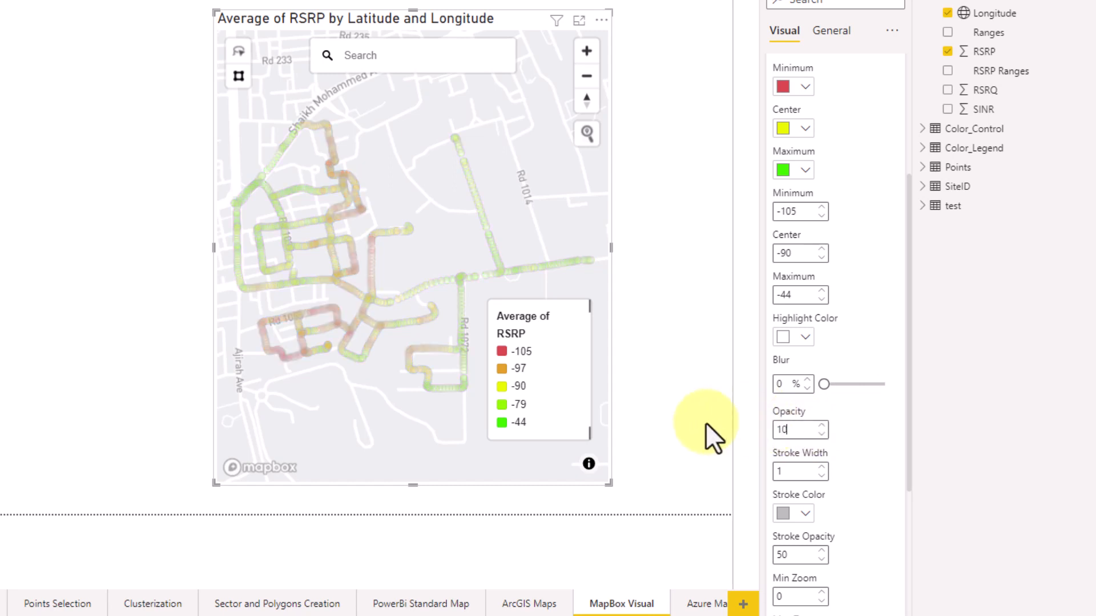
{"action": "double_click", "coordinate": [799, 431]}
{"action": "type", "text": "1"}
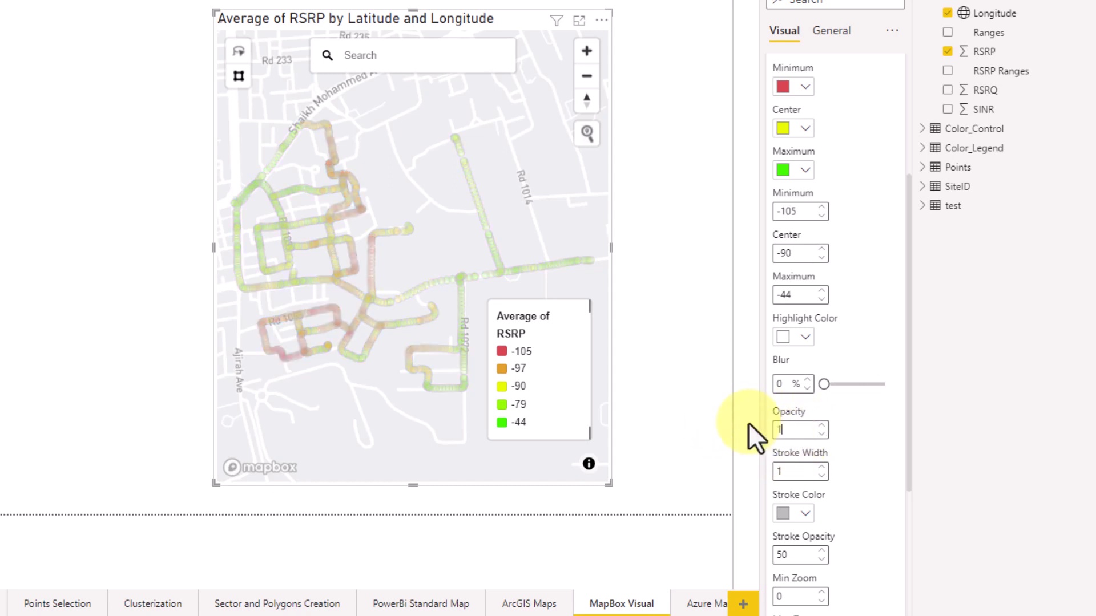
{"action": "type", "text": "00"}
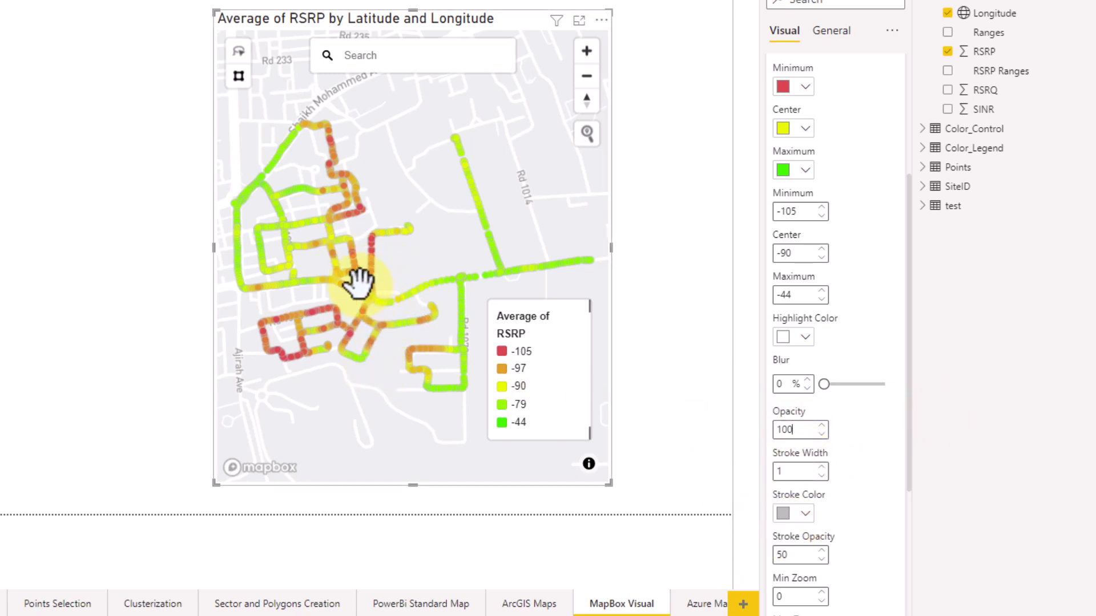
Step: Try circle stroke opacities of 0 and 100 on the Mapbox visual and set the stroke opacity to 0
{"action": "left_click", "coordinate": [783, 514]}
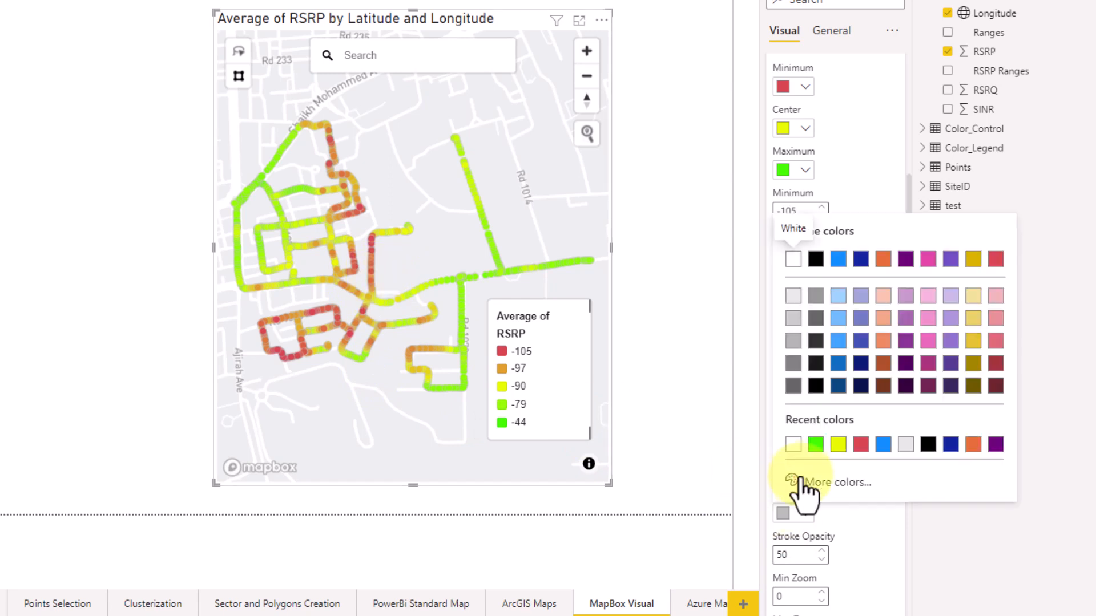
{"action": "left_click", "coordinate": [877, 516]}
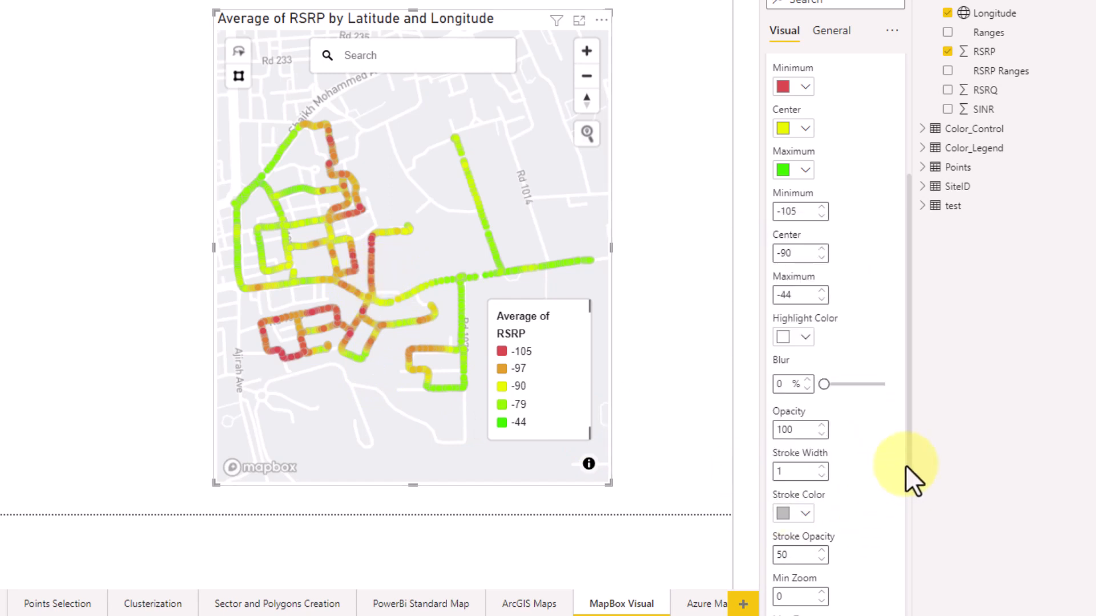
{"action": "scroll", "coordinate": [910, 485], "scroll_direction": "down", "scroll_amount": 3}
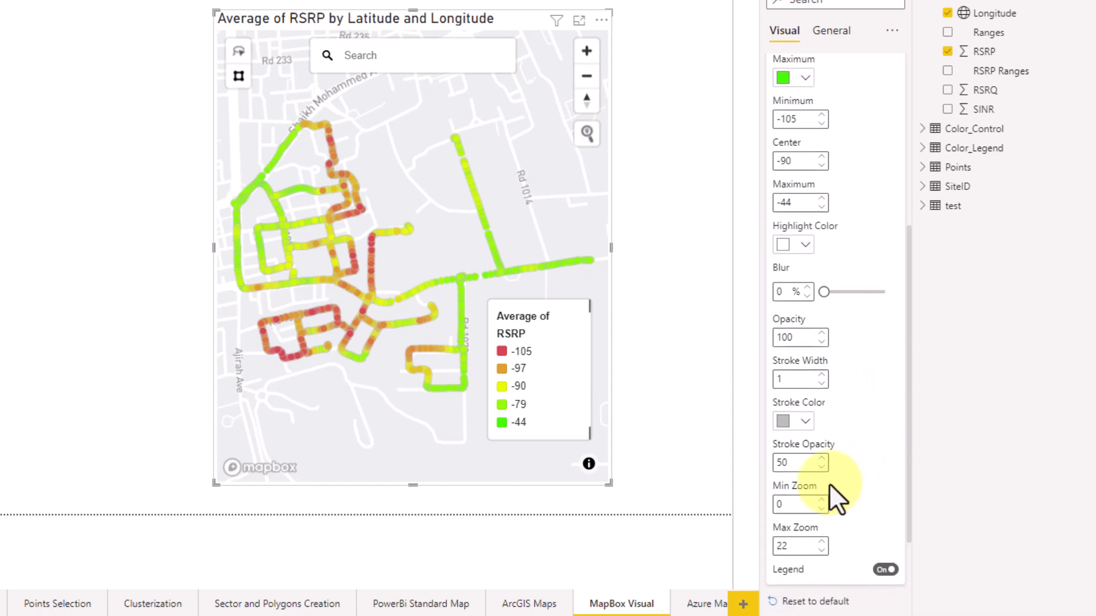
{"action": "left_click_drag", "start_coordinate": [798, 462], "coordinate": [752, 461]}
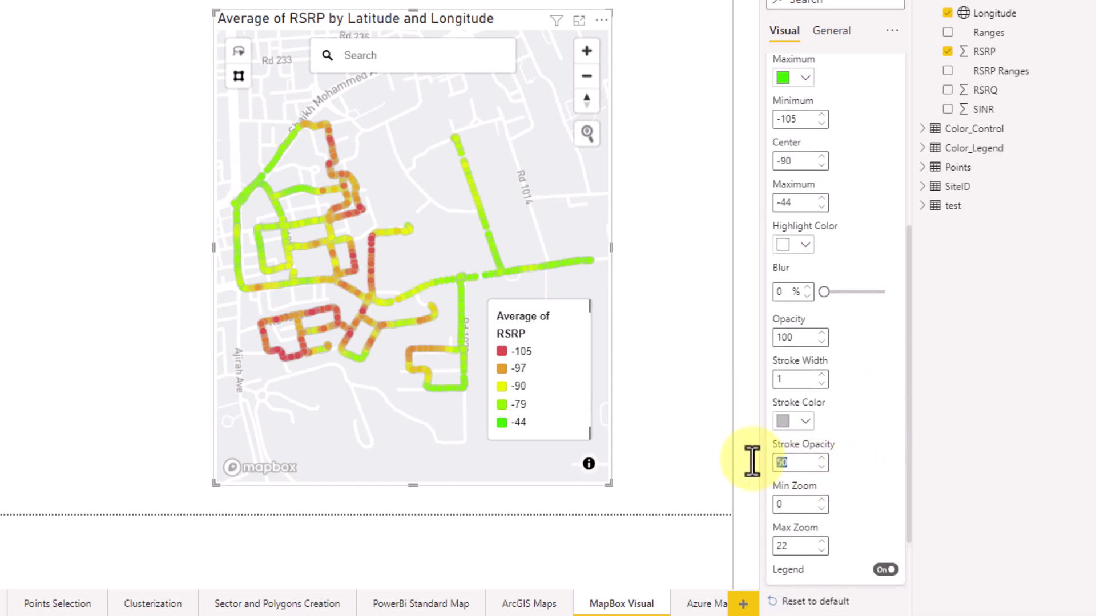
{"action": "type", "text": "0"}
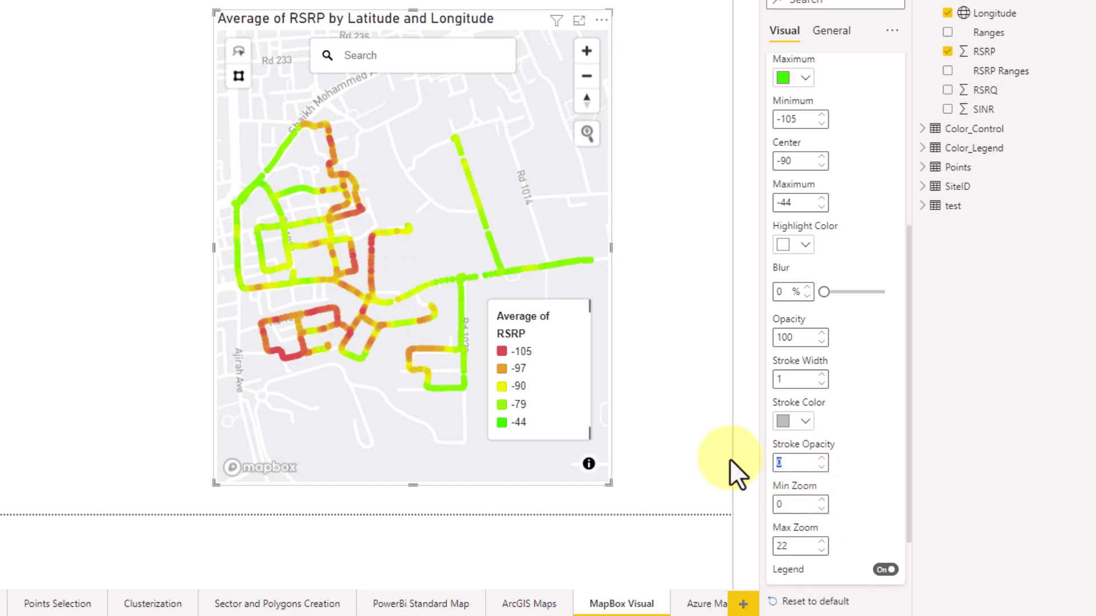
{"action": "key", "text": "BackSpace"}
{"action": "type", "text": "100"}
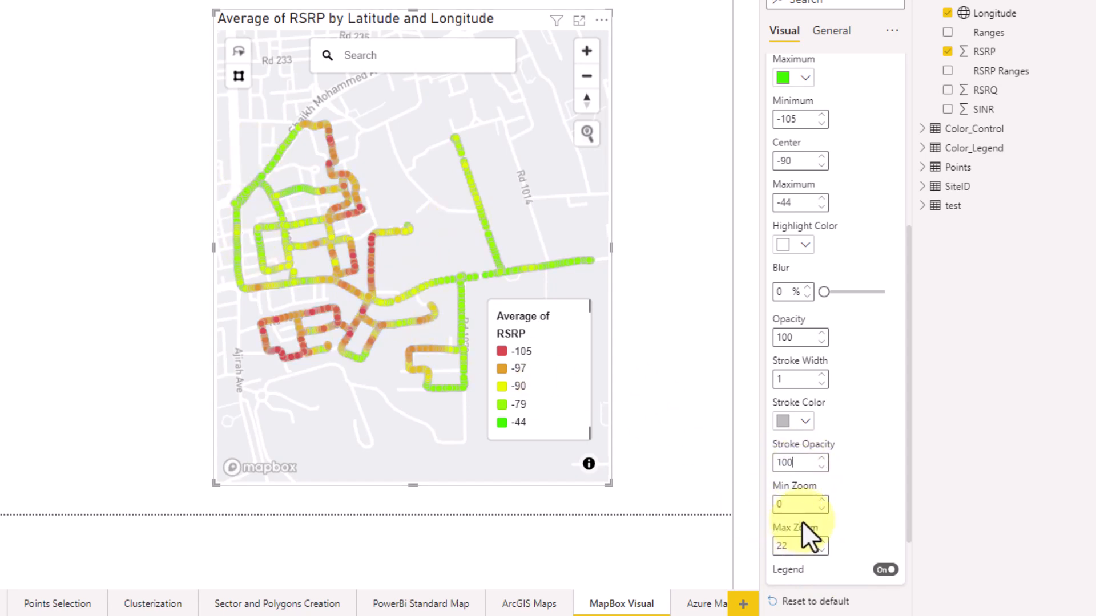
{"action": "left_click_drag", "start_coordinate": [800, 461], "coordinate": [754, 454]}
{"action": "type", "text": "0"}
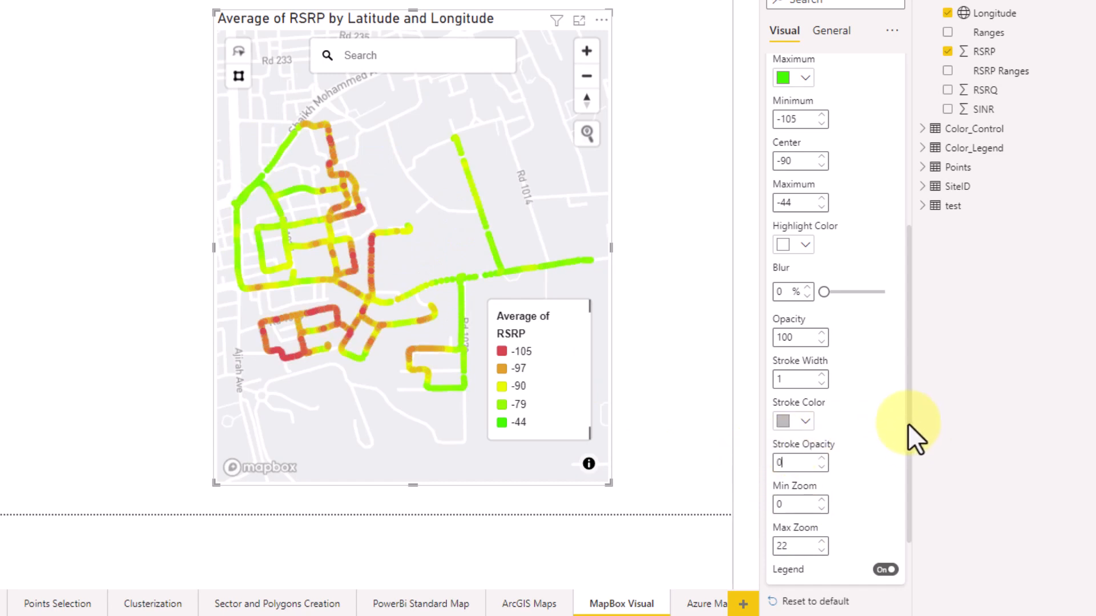
Step: Try the RSRP Ranges field in place of RSRP in the Mapbox visual's Color role and put RSRP back
{"action": "left_click_drag", "start_coordinate": [907, 423], "coordinate": [907, 400]}
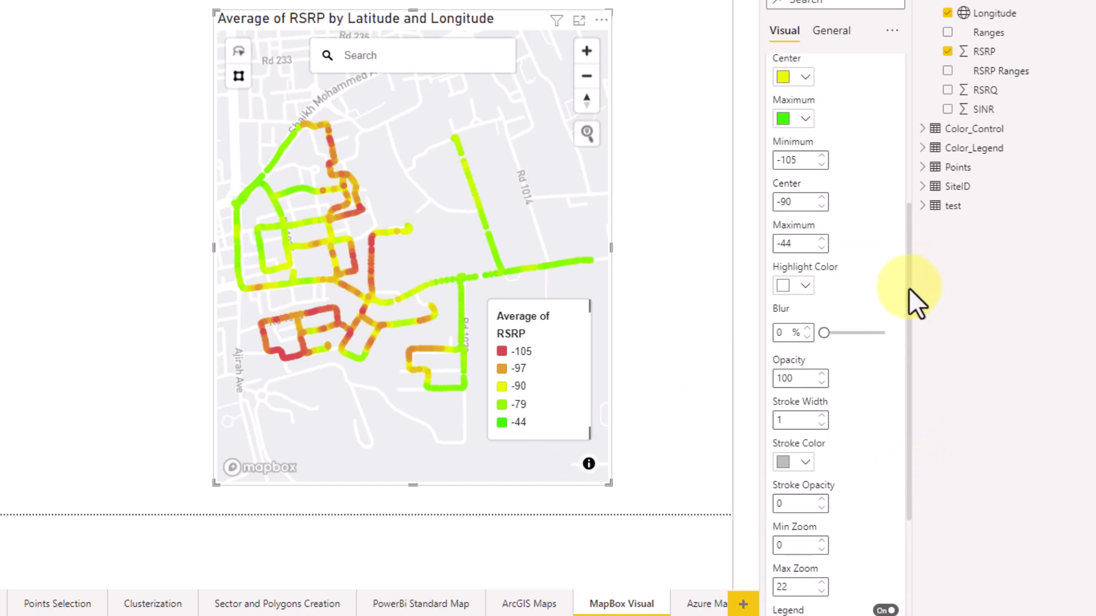
{"action": "left_click_drag", "start_coordinate": [909, 288], "coordinate": [912, 211]}
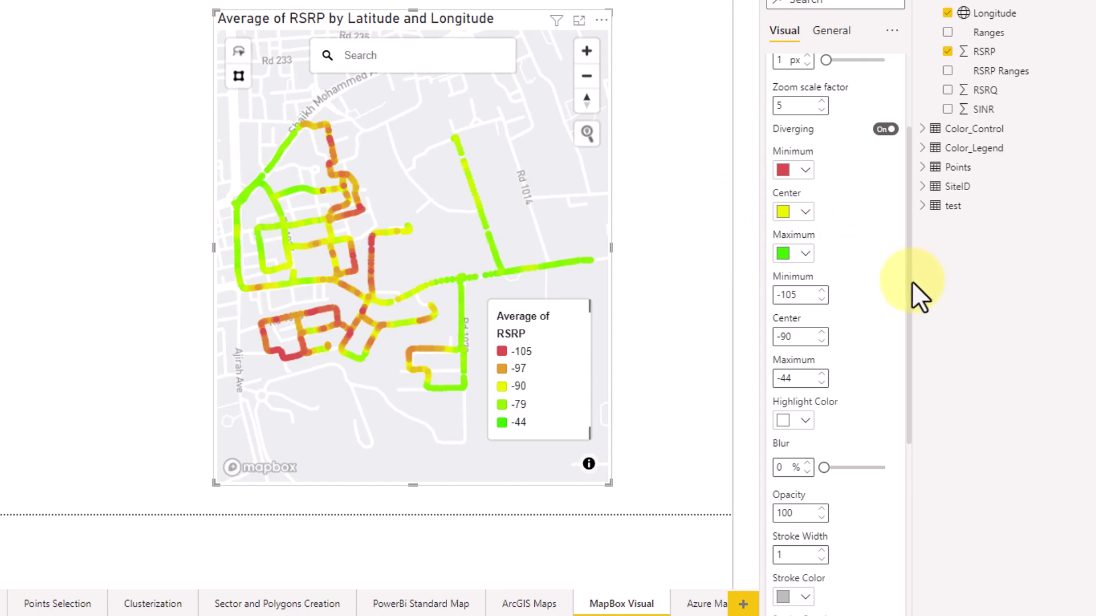
{"action": "scroll", "coordinate": [906, 285], "scroll_direction": "up", "scroll_amount": 1}
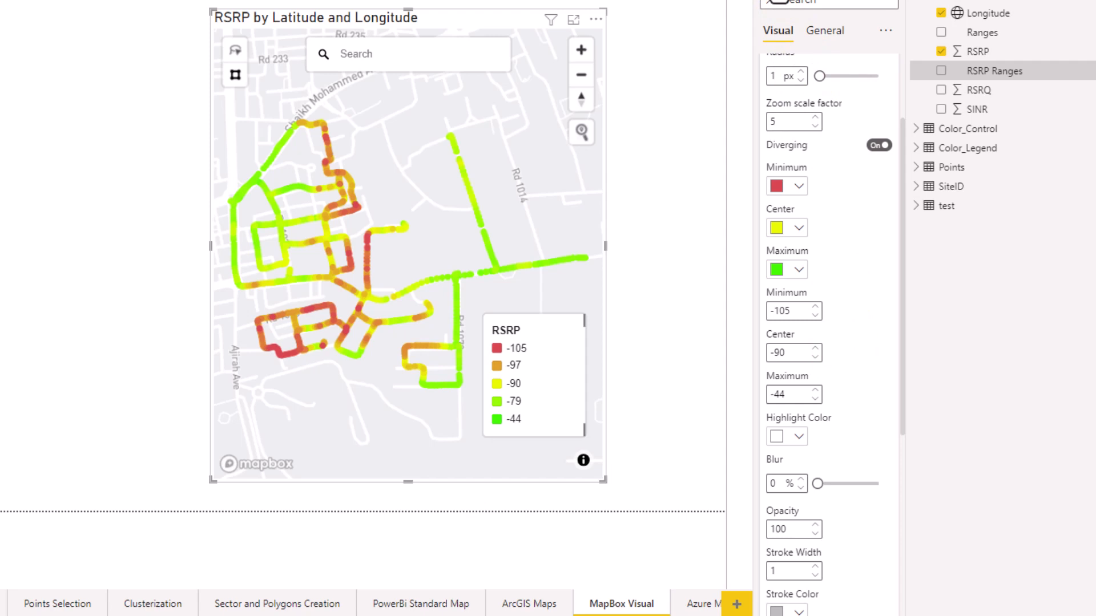
{"action": "left_click", "coordinate": [774, 0]}
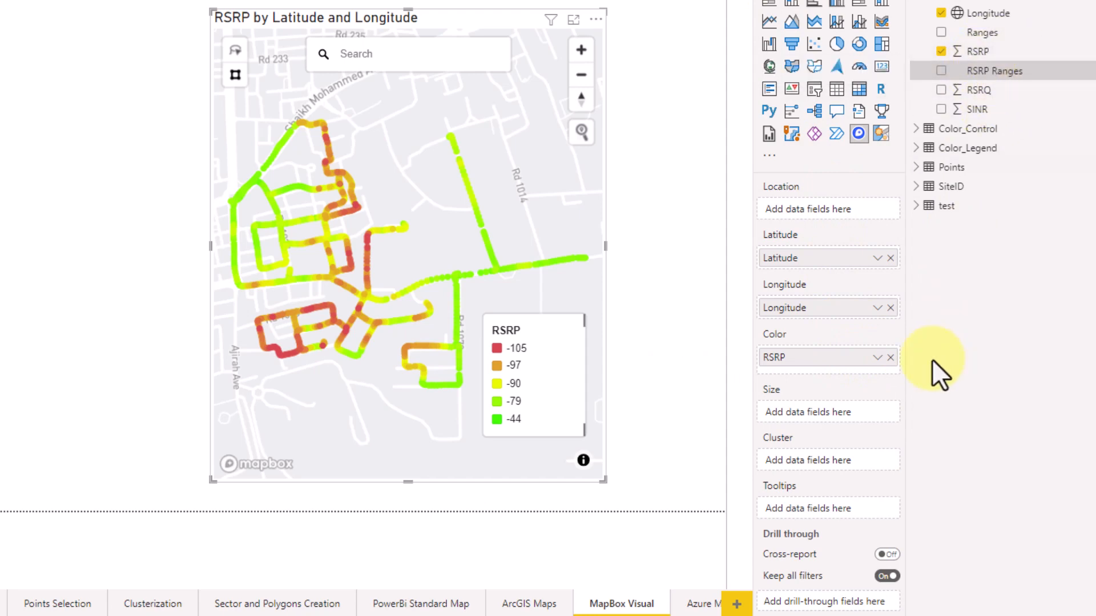
{"action": "left_click", "coordinate": [891, 358]}
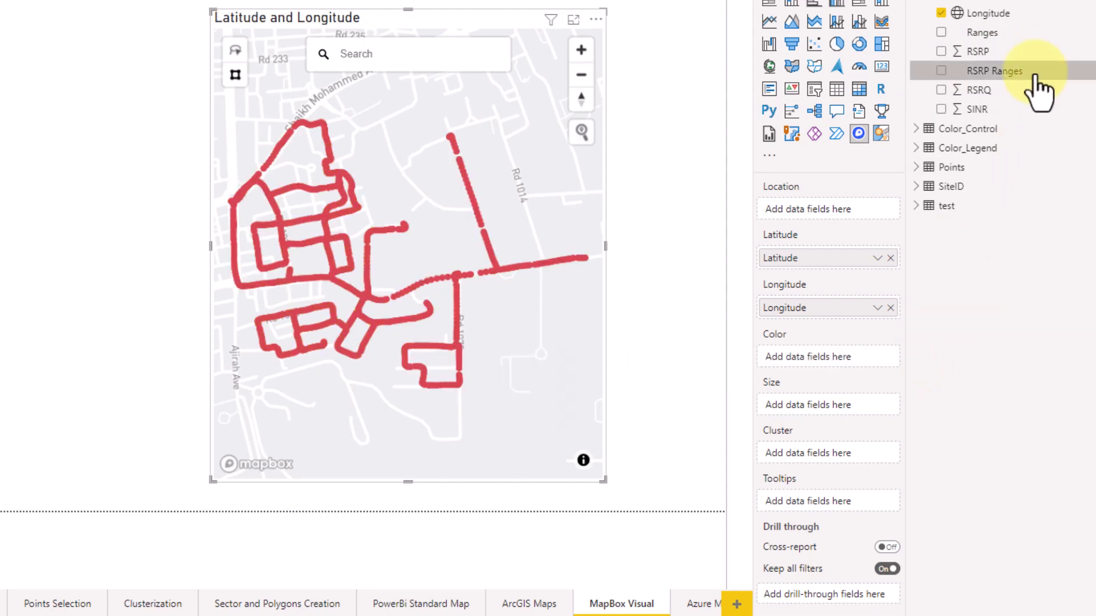
{"action": "left_click_drag", "start_coordinate": [1021, 72], "coordinate": [833, 361]}
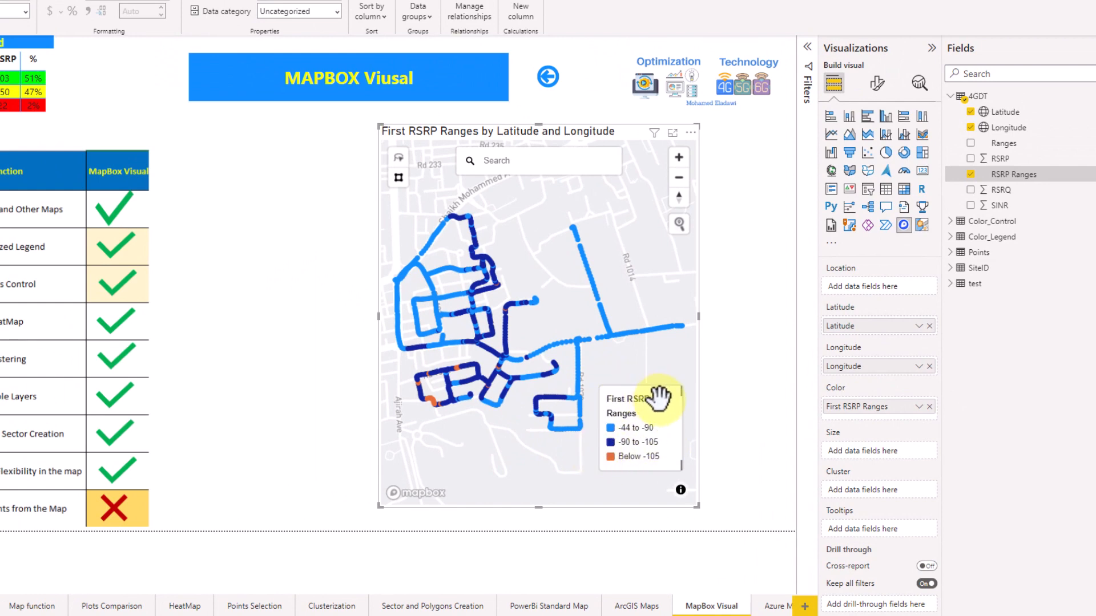
{"action": "left_click", "coordinate": [929, 407]}
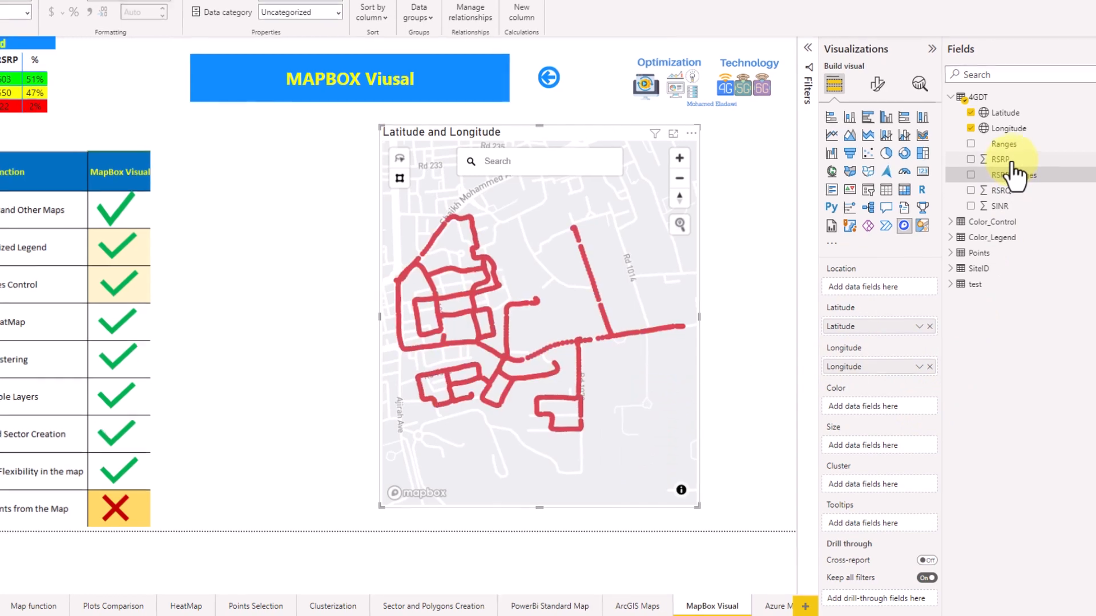
{"action": "left_click_drag", "start_coordinate": [1006, 160], "coordinate": [903, 425]}
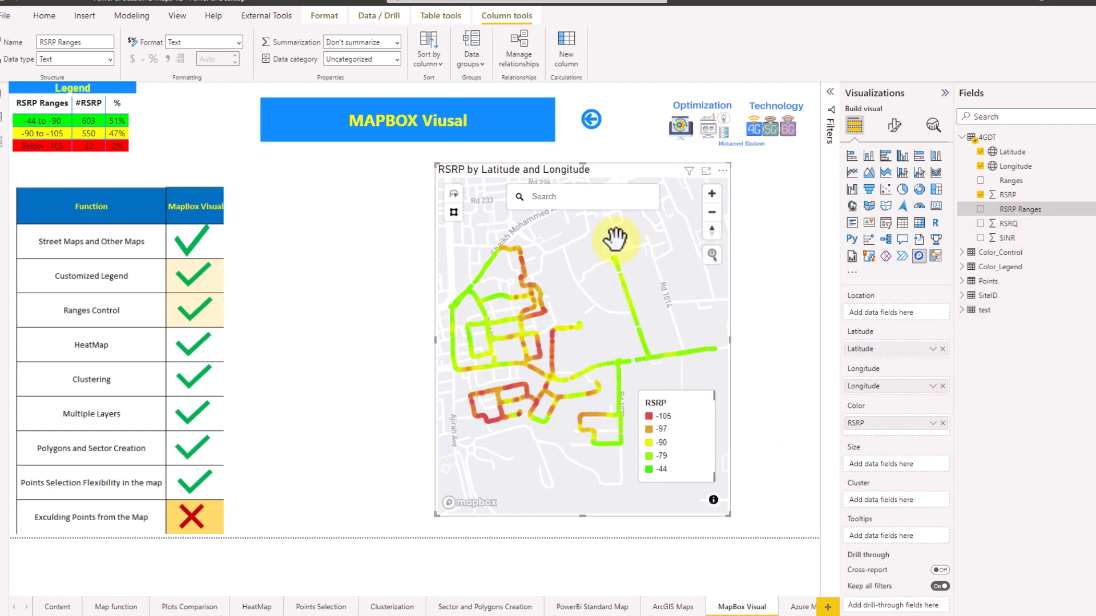
Step: Filter the map by the legend table's Below -105, -90 to -105 and -44 to -90 rows one at a time, and clear the filter
{"action": "left_click", "coordinate": [48, 146]}
{"action": "left_click", "coordinate": [48, 146]}
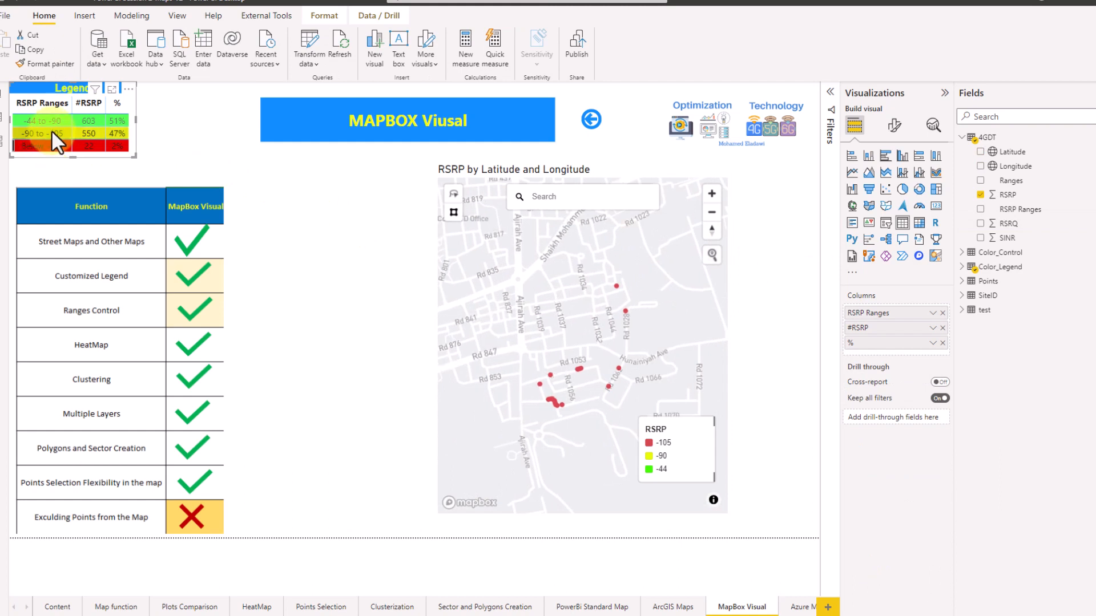
{"action": "left_click", "coordinate": [52, 130]}
{"action": "left_click", "coordinate": [55, 117], "text": "ctrl"}
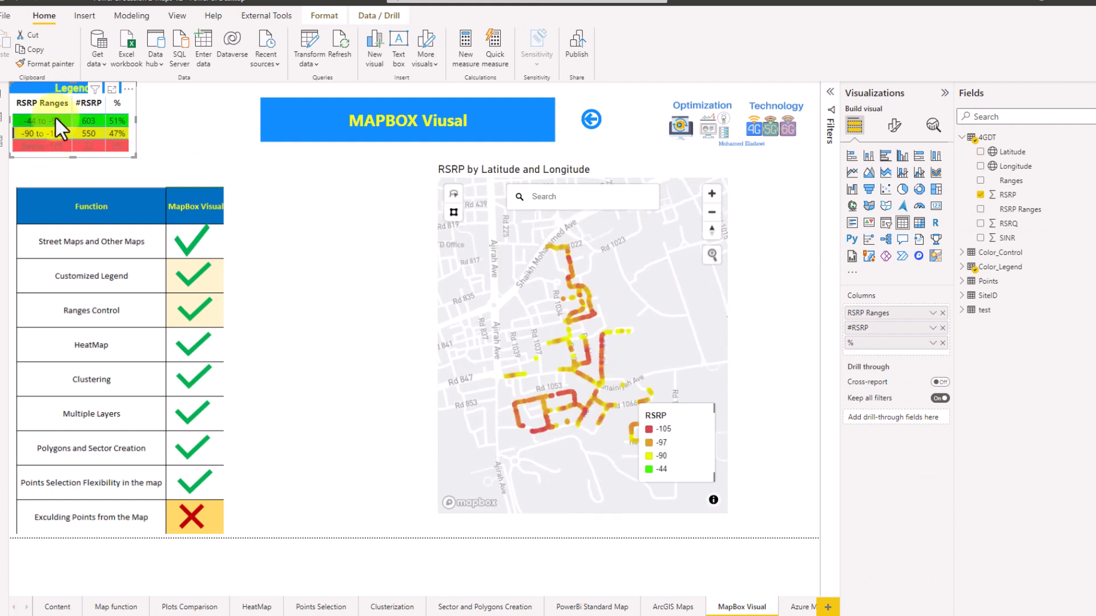
{"action": "left_click", "coordinate": [56, 145], "text": "ctrl"}
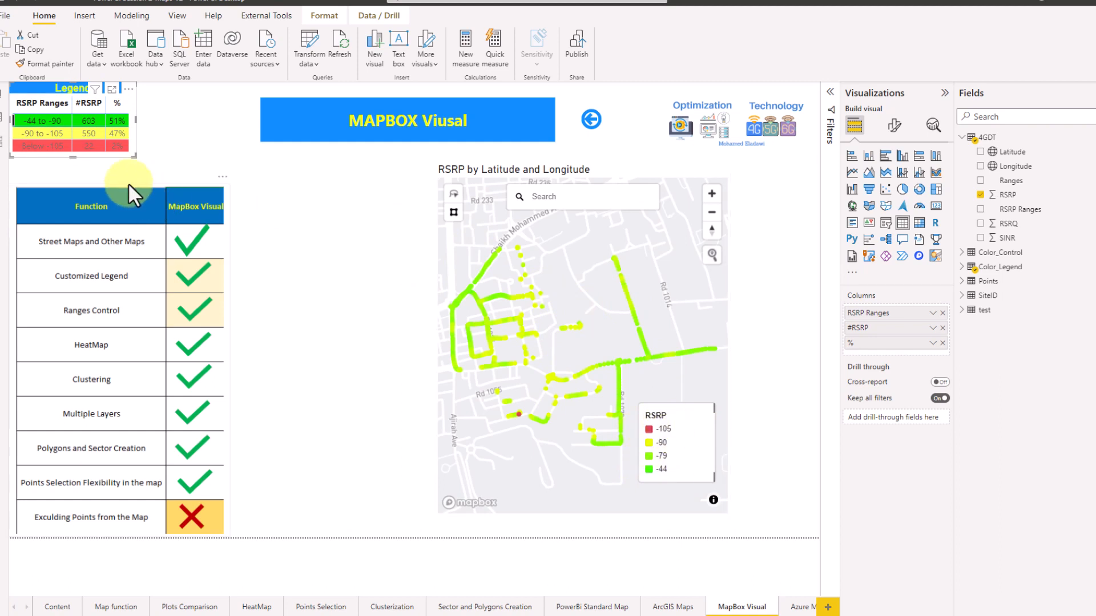
{"action": "left_click", "coordinate": [54, 121]}
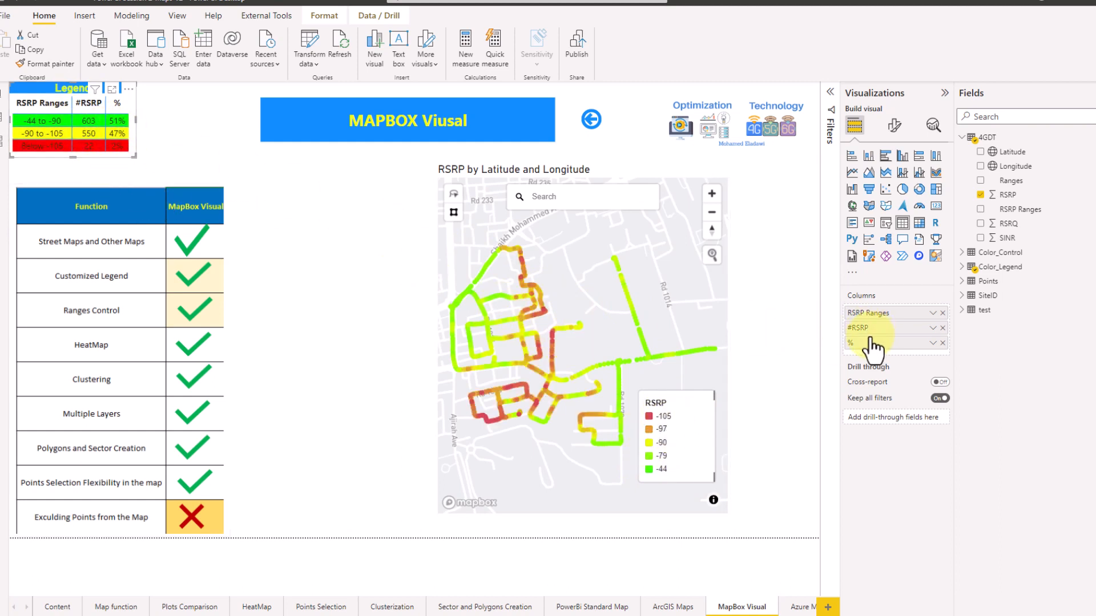
{"action": "left_click", "coordinate": [895, 127]}
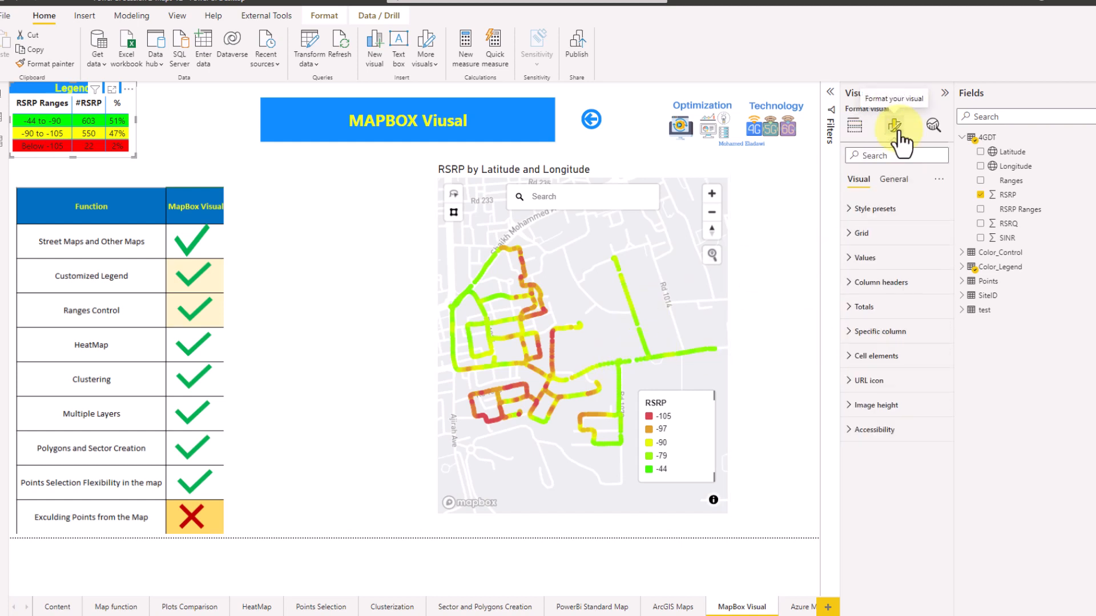
{"action": "left_click", "coordinate": [855, 127]}
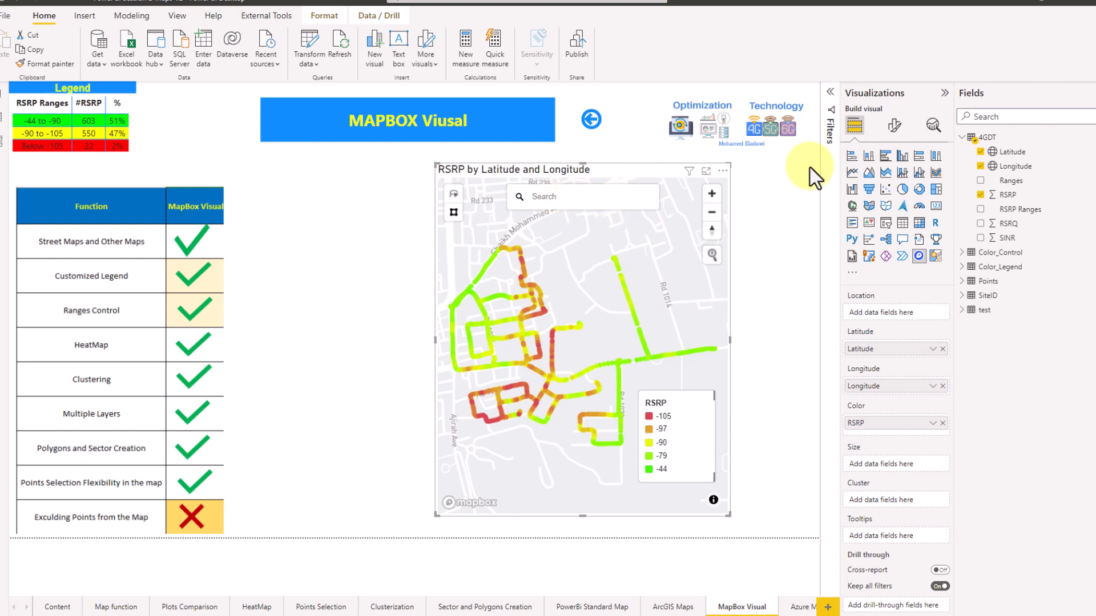
Step: Open the Mapbox visual's formatting options and search the map for Mexico
{"action": "left_click", "coordinate": [895, 125]}
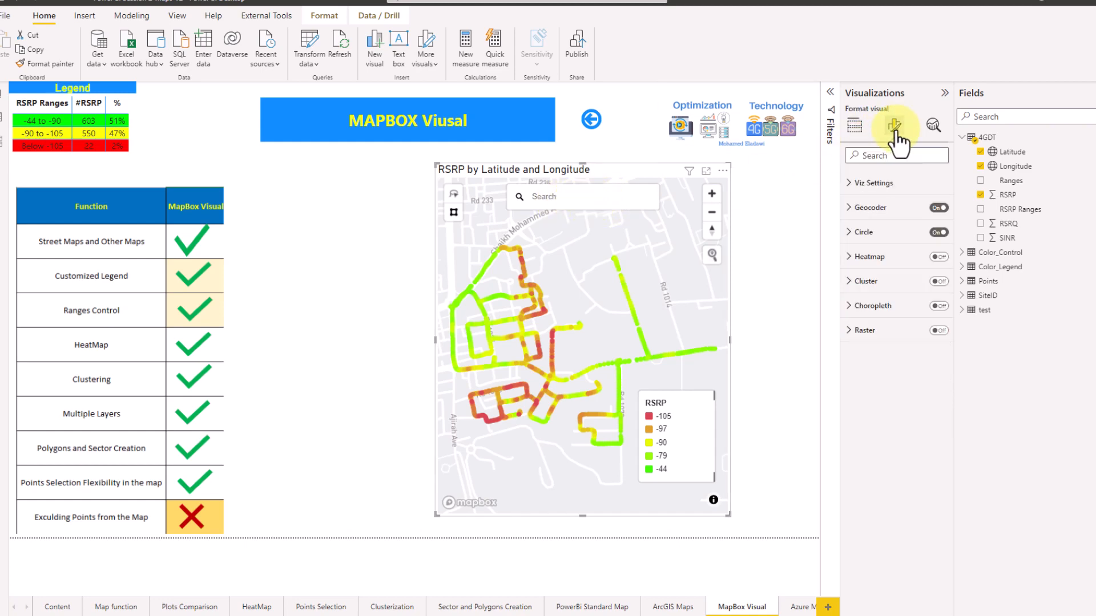
{"action": "left_click", "coordinate": [555, 203]}
{"action": "type", "text": "me"}
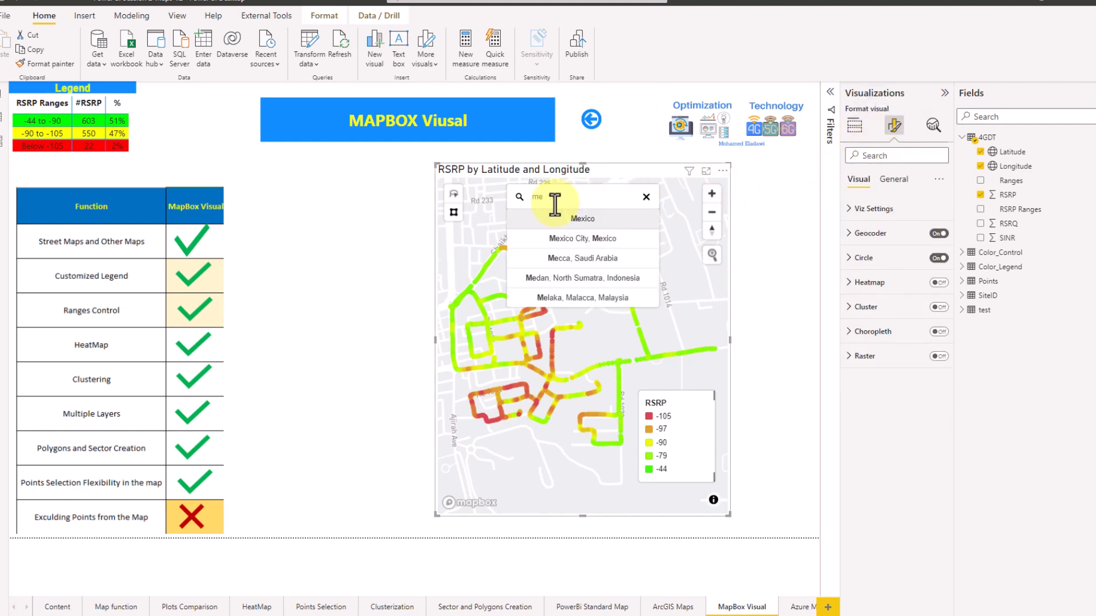
{"action": "left_click", "coordinate": [582, 220]}
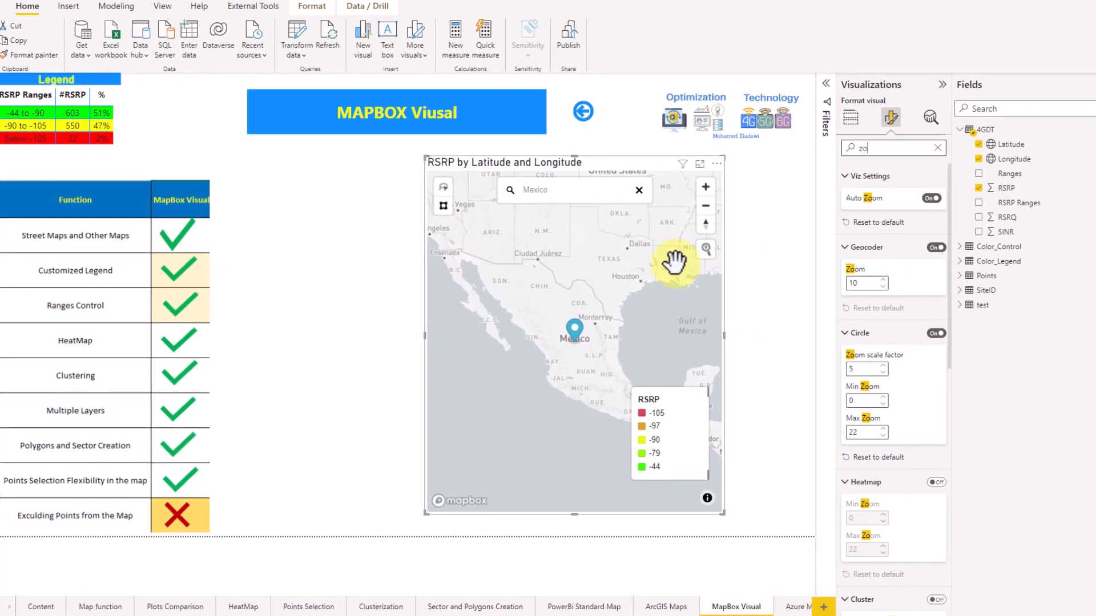
Step: Clear the Mexico search and switch Auto Zoom off and back on to return the map to the data points
{"action": "left_click", "coordinate": [640, 190]}
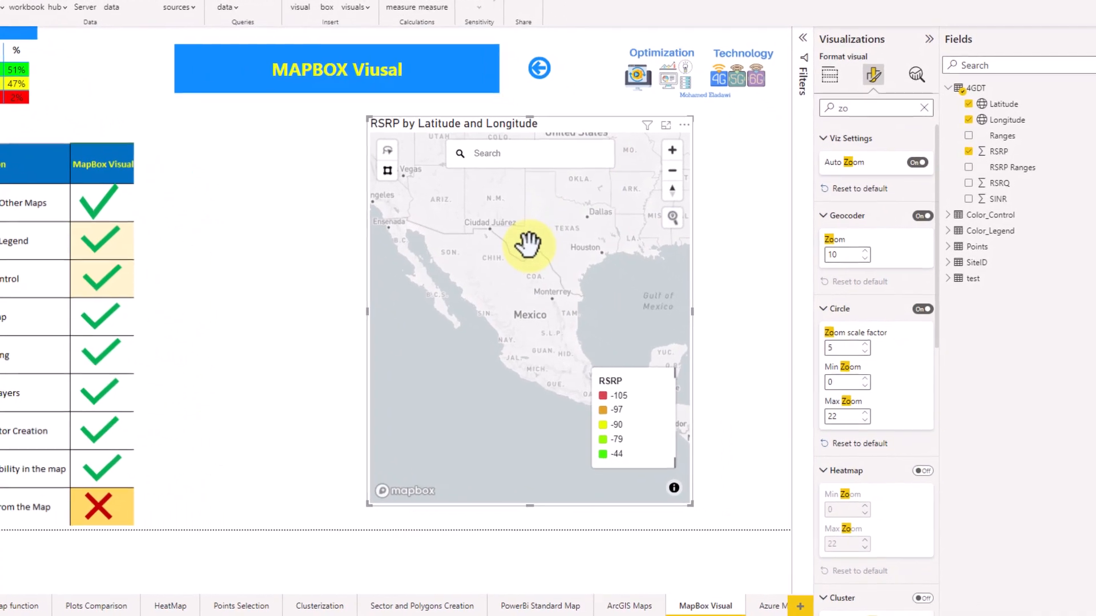
{"action": "left_click_drag", "start_coordinate": [423, 285], "coordinate": [386, 291]}
{"action": "scroll", "coordinate": [555, 301], "scroll_direction": "down", "scroll_amount": 3}
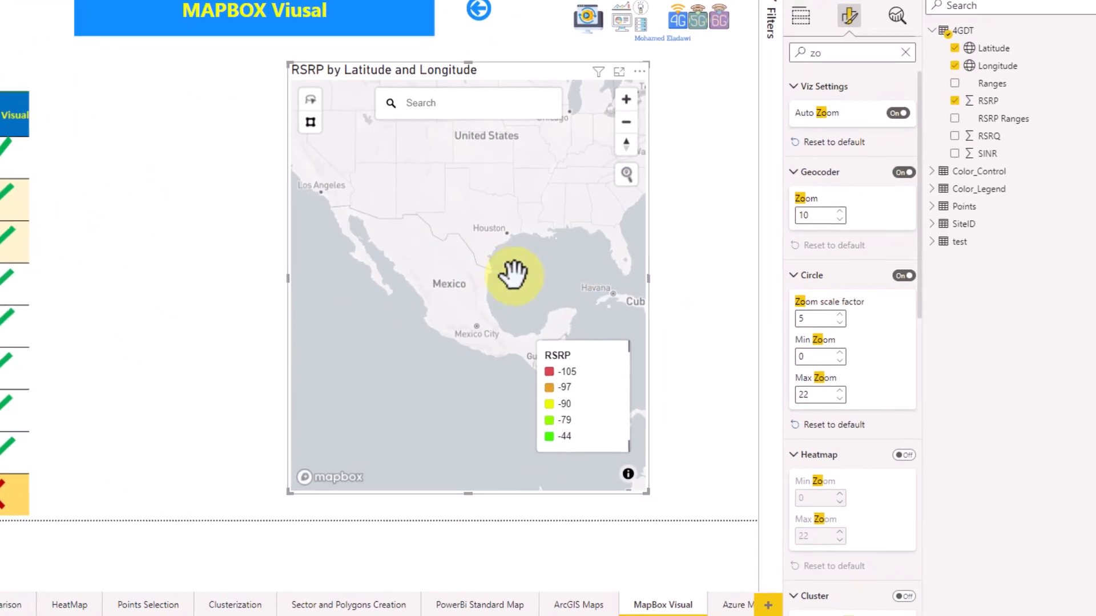
{"action": "left_click", "coordinate": [894, 95]}
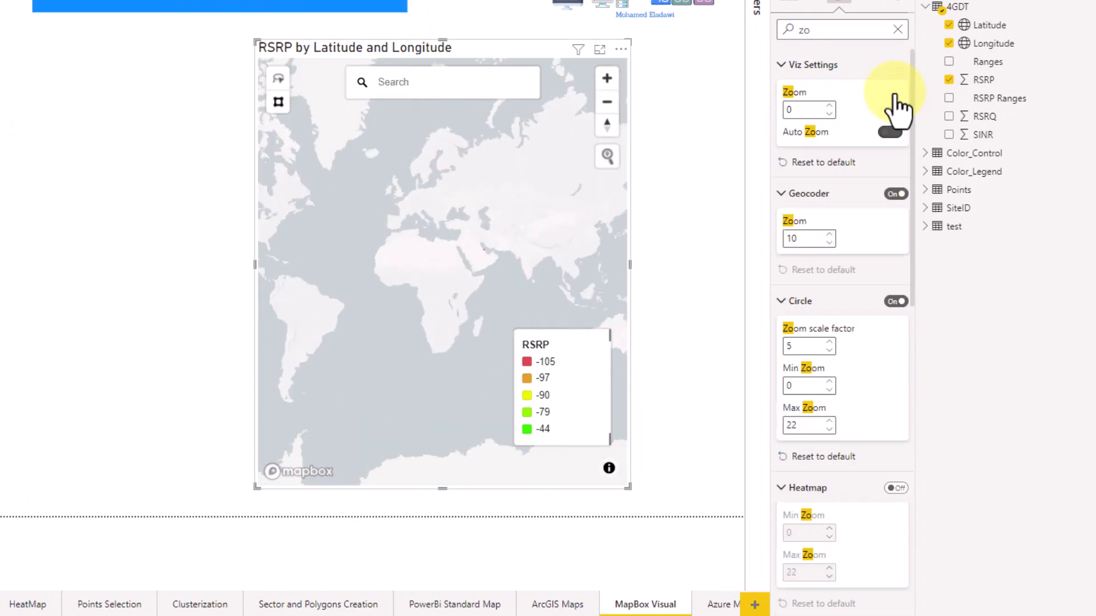
{"action": "left_click", "coordinate": [891, 131]}
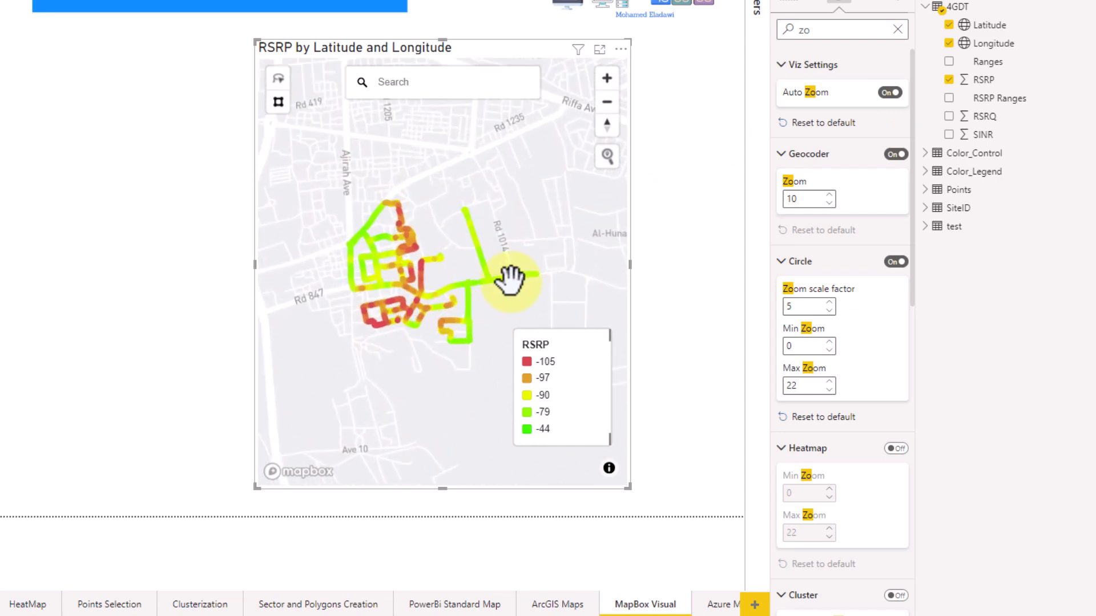
Step: Clear the format settings filter and turn off the Geocoder to remove the search box from the map
{"action": "left_click", "coordinate": [898, 30]}
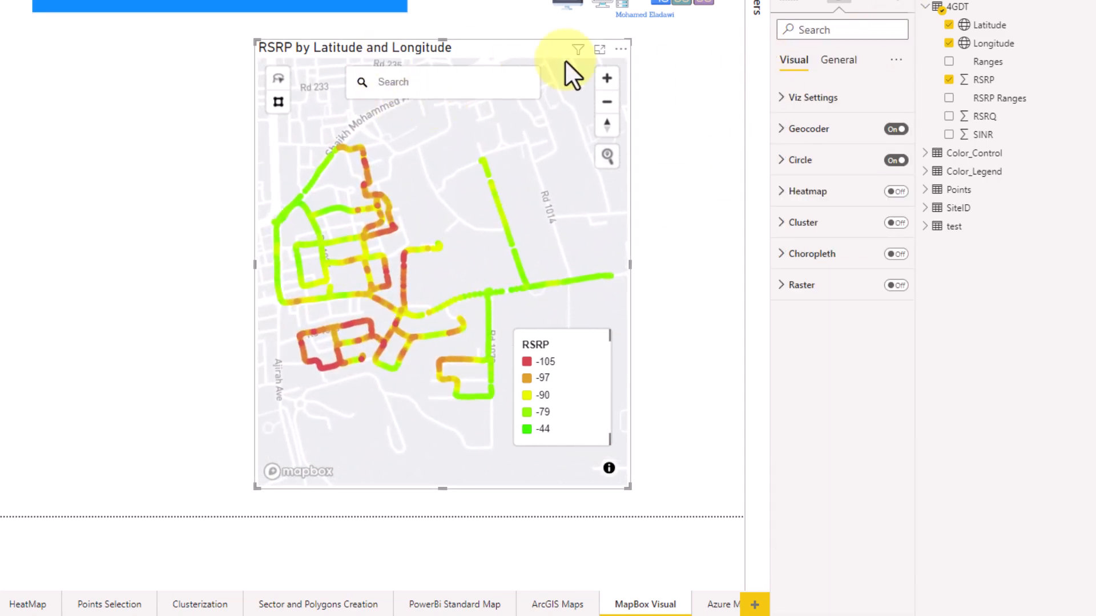
{"action": "left_click", "coordinate": [799, 129]}
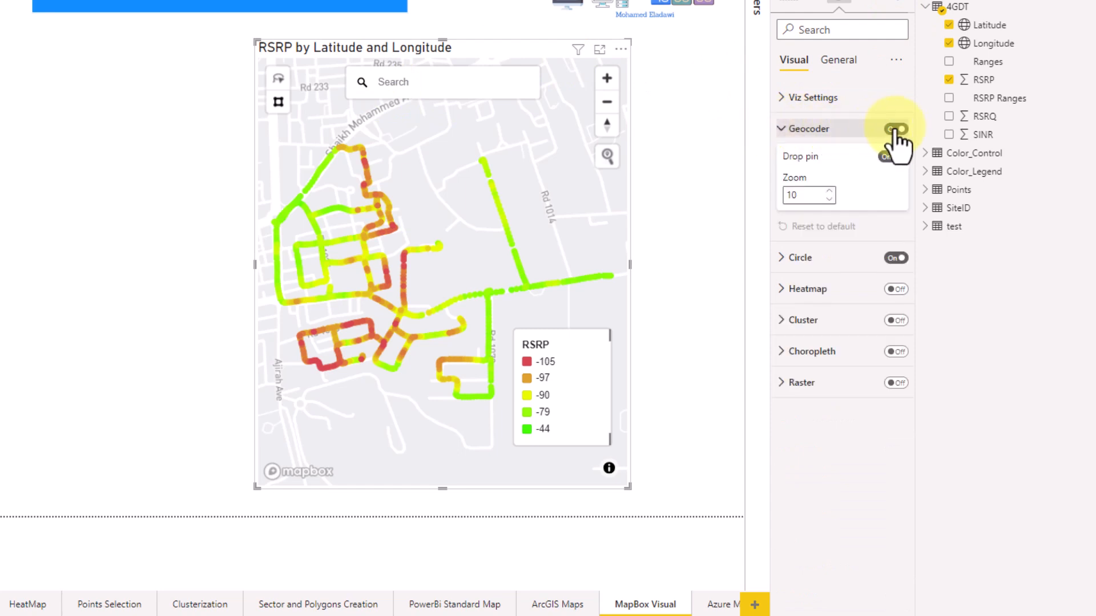
{"action": "left_click", "coordinate": [896, 129]}
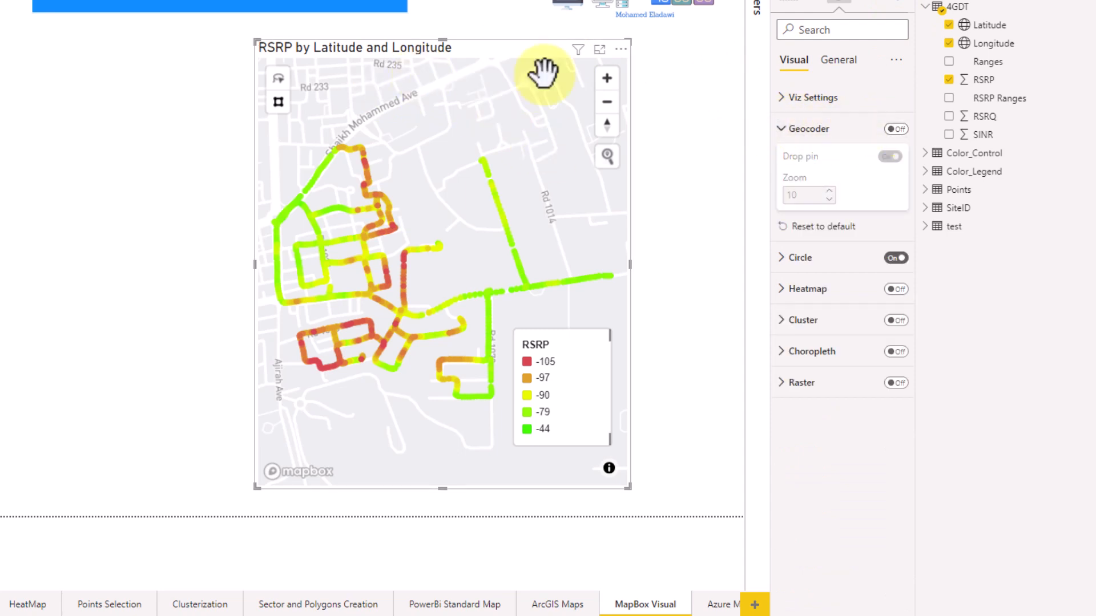
{"action": "left_click", "coordinate": [889, 130]}
{"action": "left_click", "coordinate": [891, 131]}
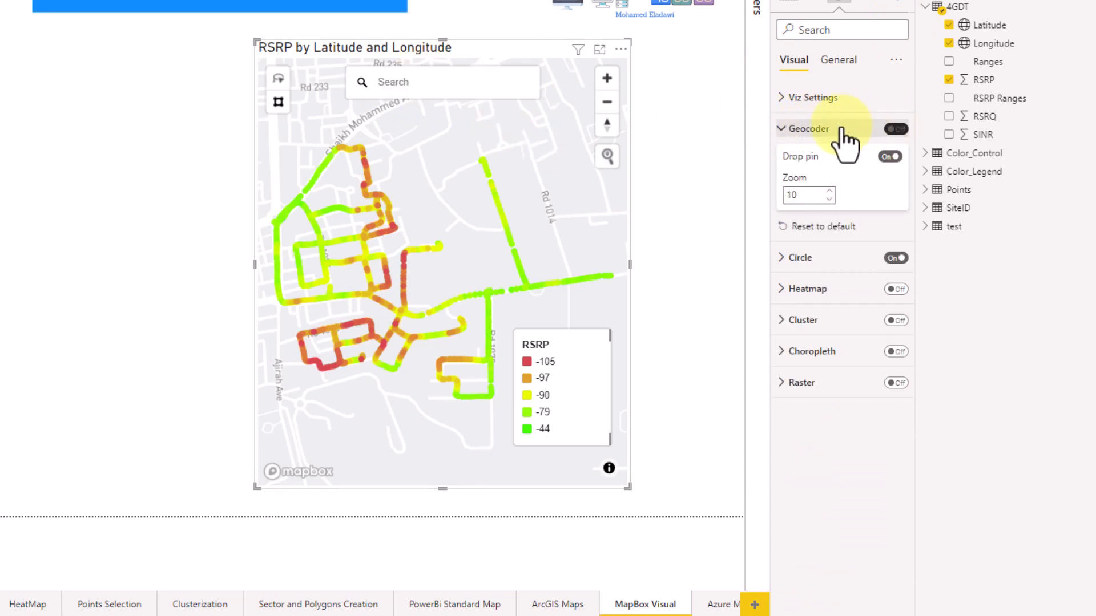
{"action": "left_click", "coordinate": [832, 142]}
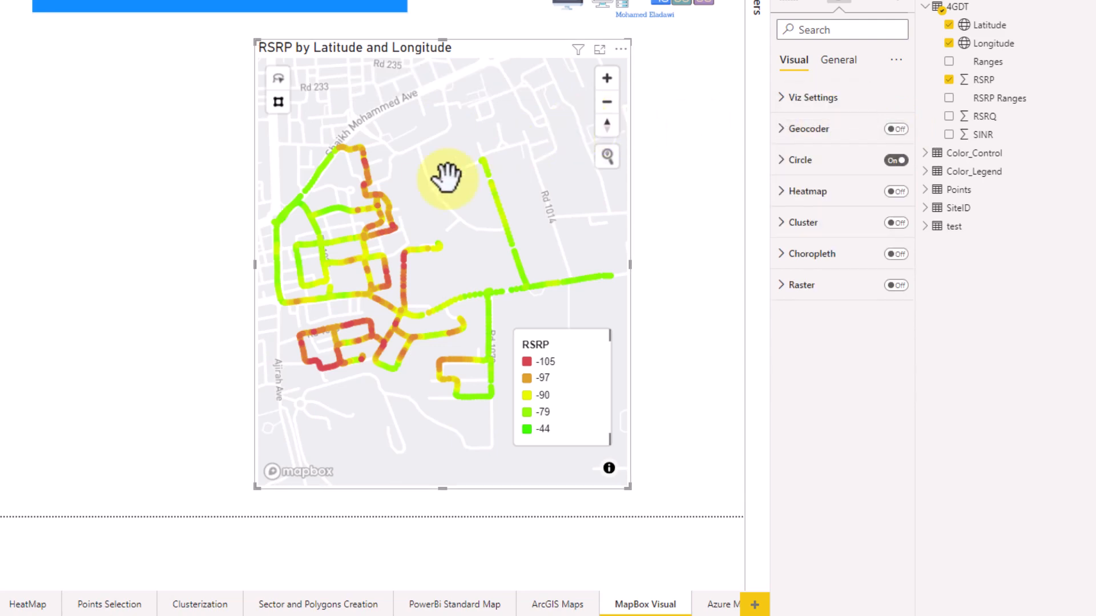
Step: Select the northern RSRP points around Rd 1022 with a rectangular selection on the map, and clear the selection
{"action": "scroll", "coordinate": [456, 205], "scroll_direction": "up", "scroll_amount": 2}
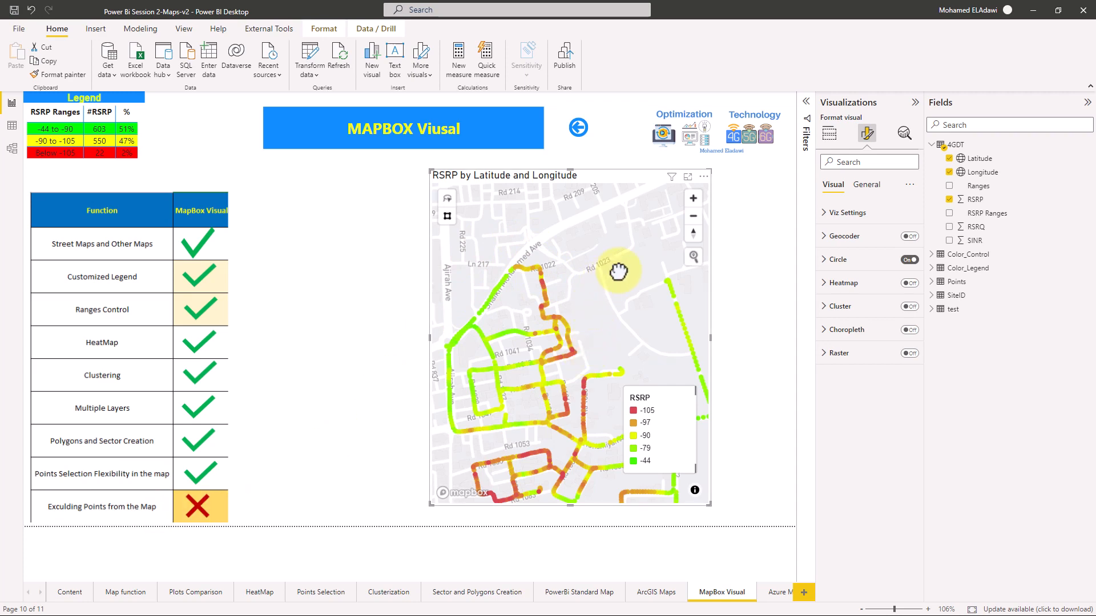
{"action": "left_click_drag", "start_coordinate": [618, 271], "coordinate": [628, 269]}
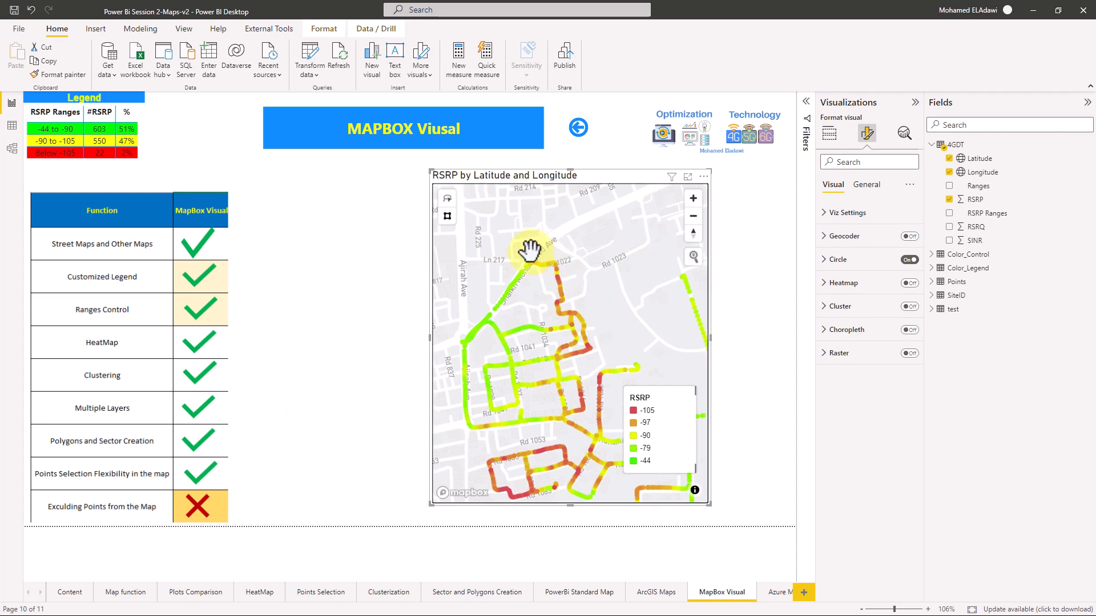
{"action": "left_click_drag", "start_coordinate": [537, 263], "coordinate": [641, 325]}
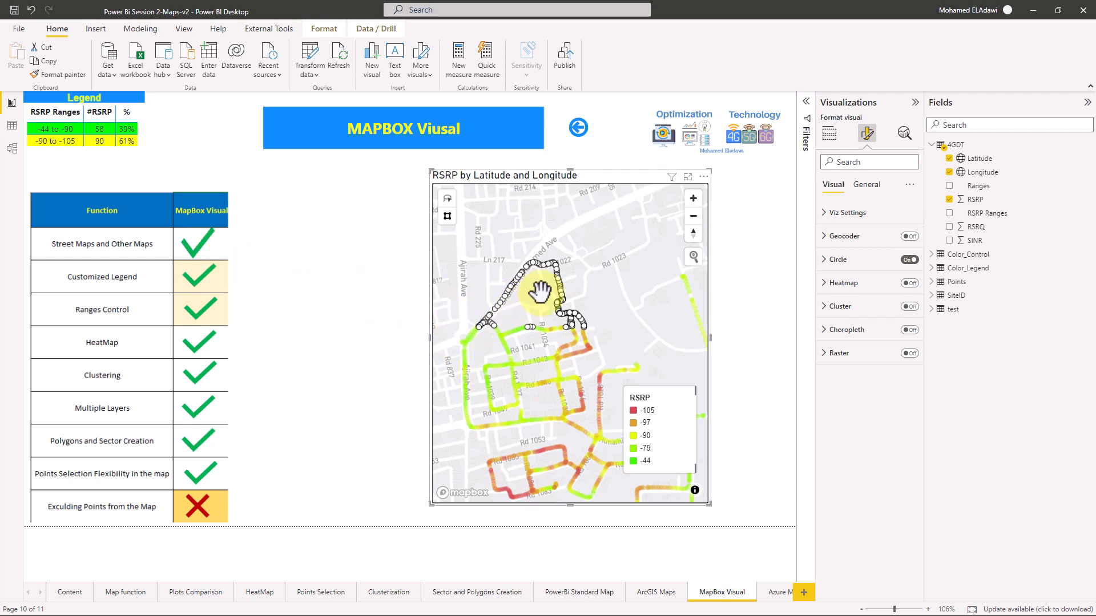
{"action": "left_click", "coordinate": [545, 239]}
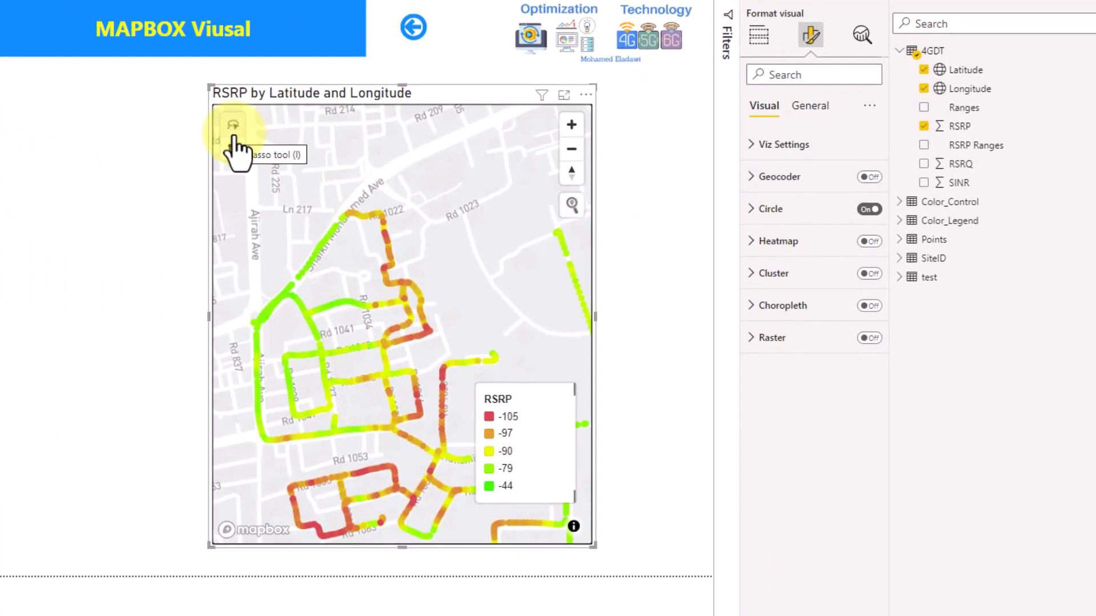
Step: Select the northern RSRP points with the Lasso tool, and clear the selection
{"action": "left_click", "coordinate": [233, 134]}
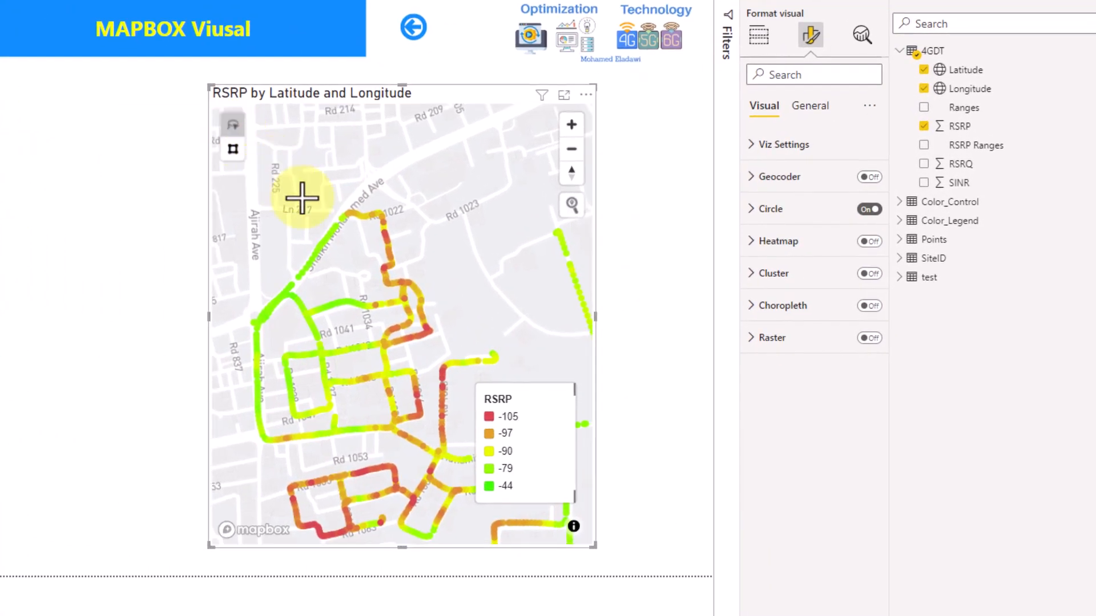
{"action": "mouse_move", "coordinate": [302, 198]}
{"action": "left_mouse_down"}
{"action": "mouse_move", "coordinate": [313, 301]}
{"action": "mouse_move", "coordinate": [485, 300]}
{"action": "mouse_move", "coordinate": [506, 161]}
{"action": "left_mouse_up"}
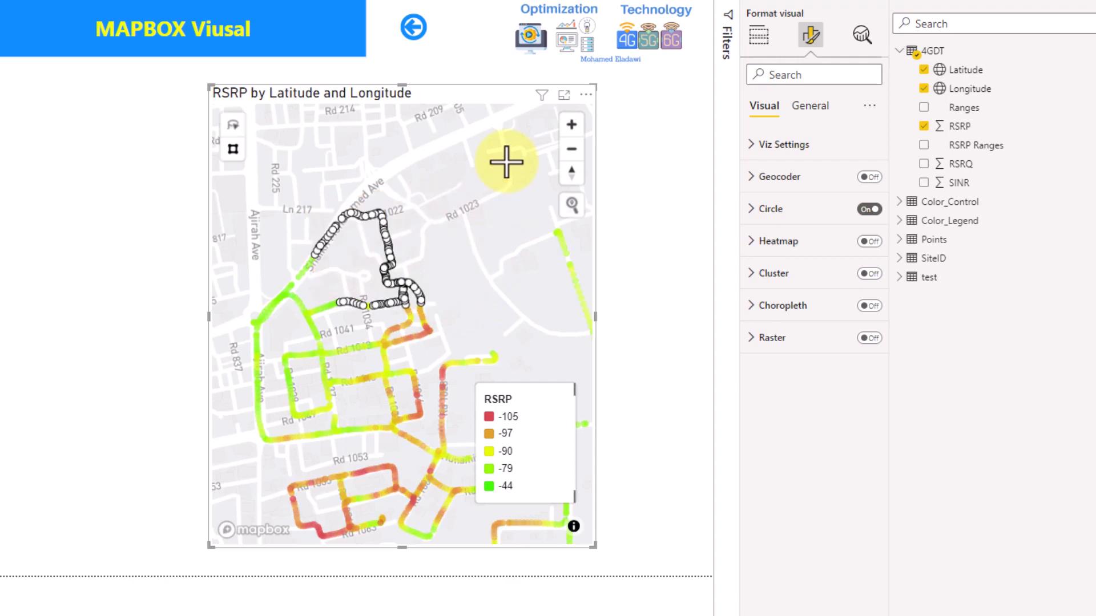
{"action": "left_click", "coordinate": [406, 167]}
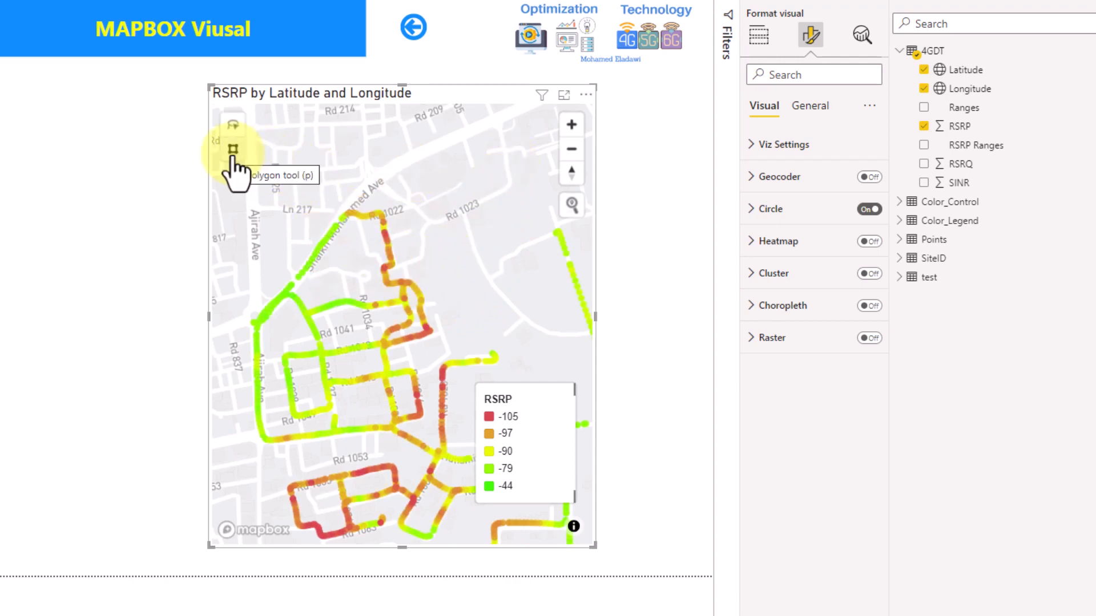
Step: Outline the northern RSRP points with the Polygon tool to select them, and clear the selection
{"action": "left_click", "coordinate": [233, 149]}
{"action": "left_click", "coordinate": [379, 339]}
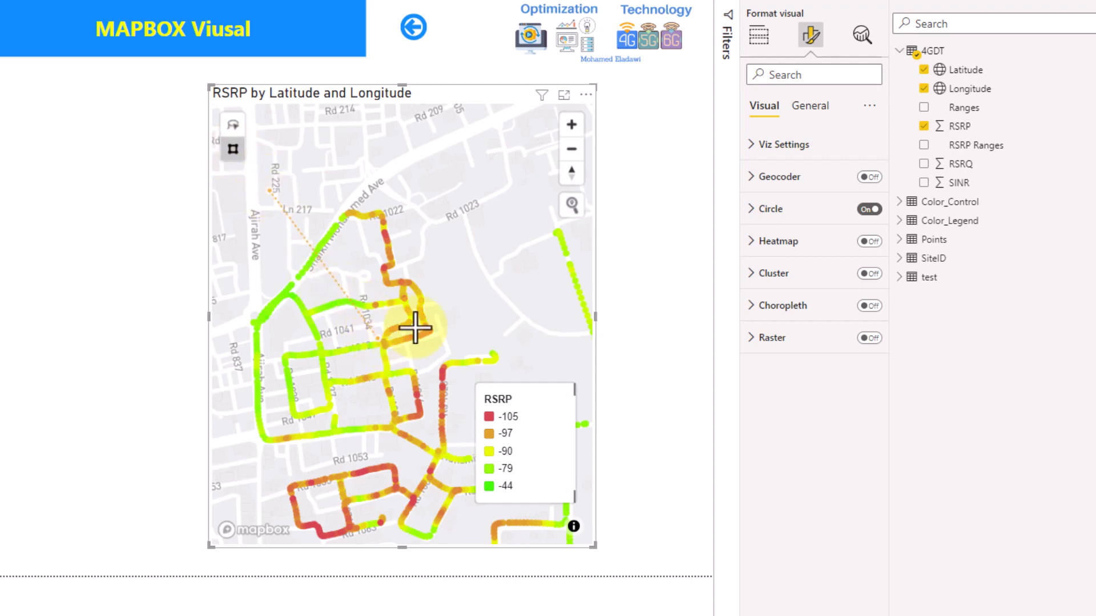
{"action": "double_click", "coordinate": [525, 159]}
{"action": "left_click", "coordinate": [516, 158]}
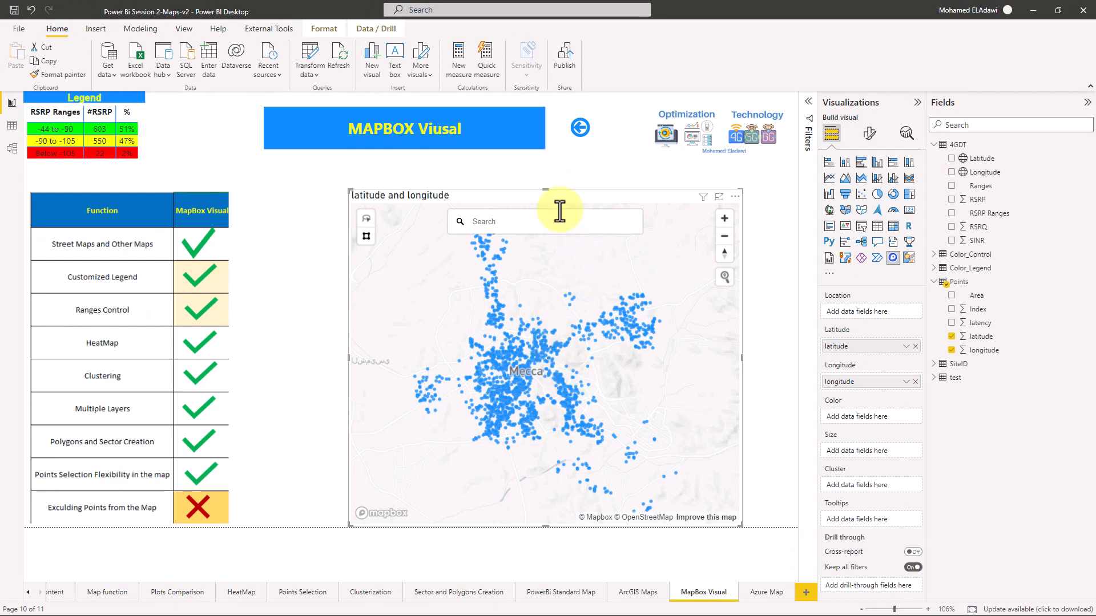
Step: Turn on the Heatmap layer for the latitude and longitude map visual of Mecca
{"action": "left_click_drag", "start_coordinate": [556, 200], "coordinate": [585, 186]}
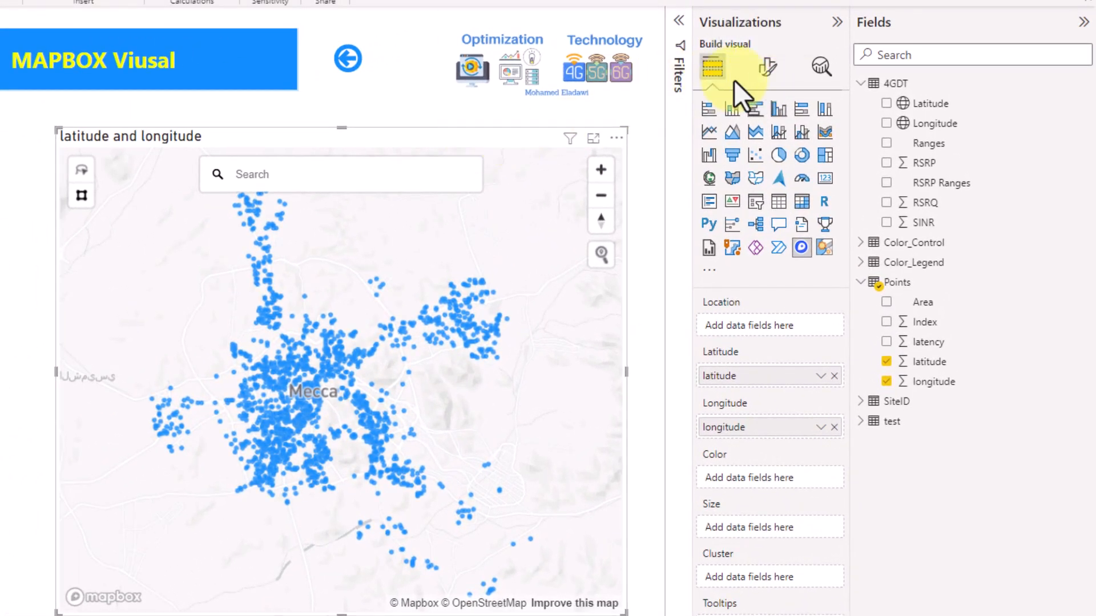
{"action": "left_click", "coordinate": [766, 72]}
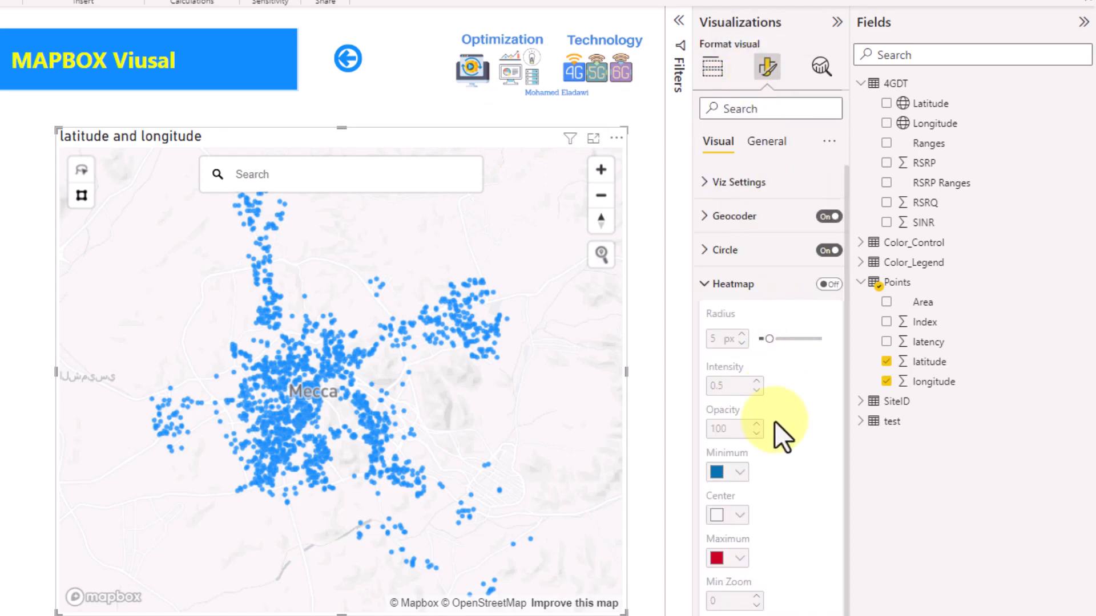
{"action": "left_click", "coordinate": [742, 283]}
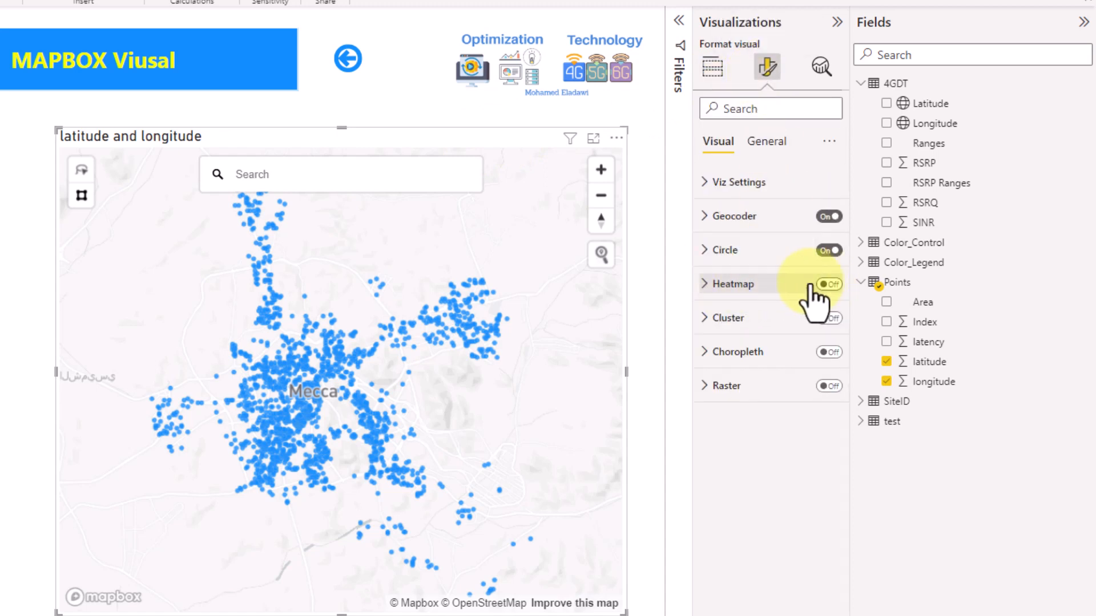
{"action": "left_click", "coordinate": [787, 285]}
{"action": "left_click", "coordinate": [829, 285]}
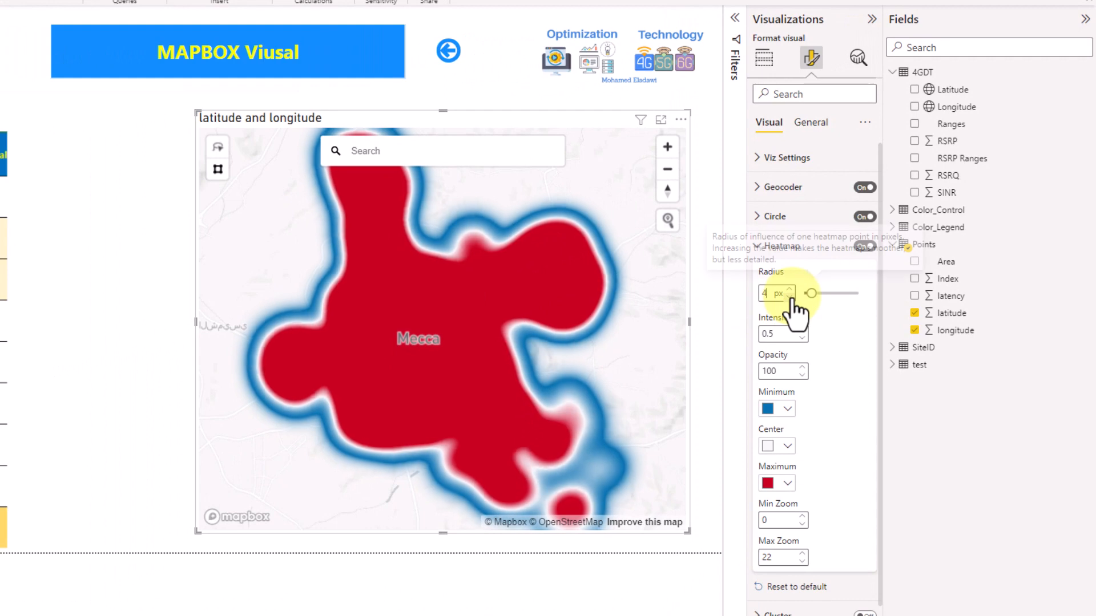
Step: Reduce the heatmap radius to 1 px and examine the dense areas around central Mecca
{"action": "left_click", "coordinate": [791, 298]}
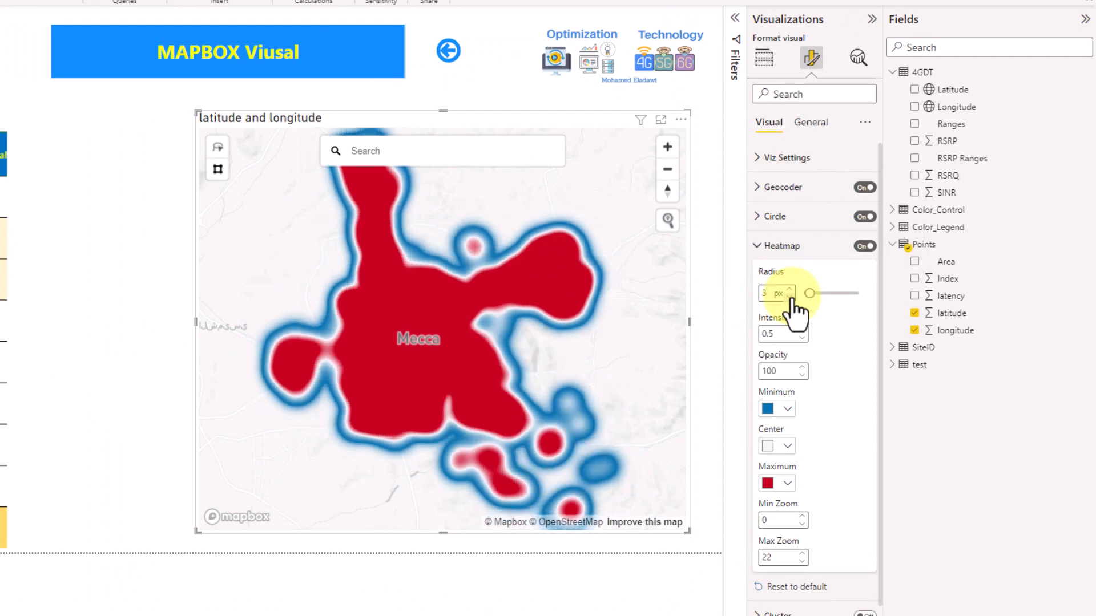
{"action": "left_click", "coordinate": [790, 298]}
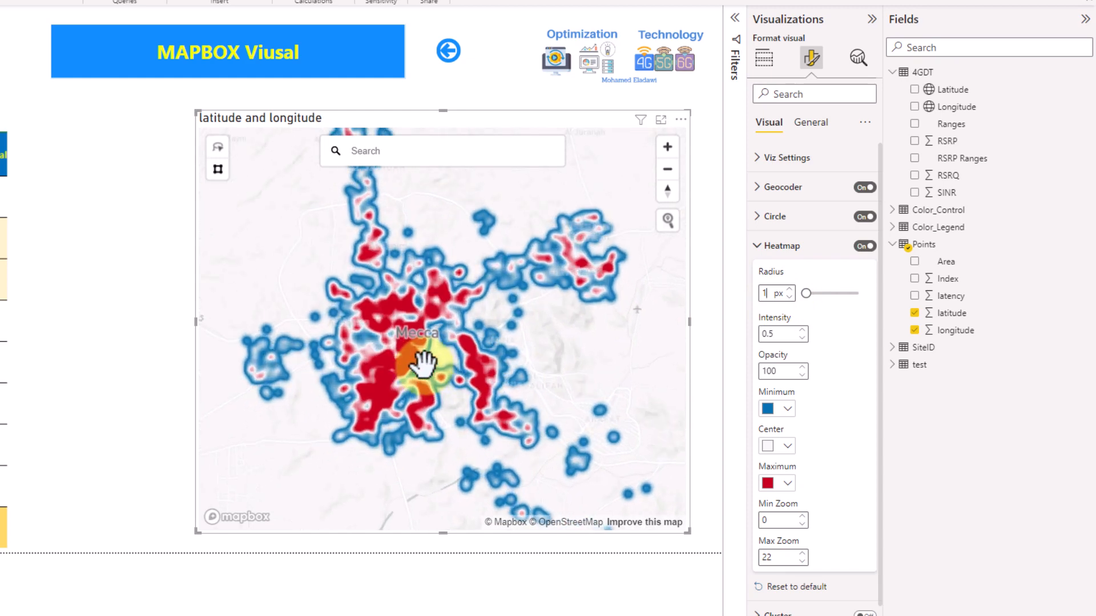
{"action": "scroll", "coordinate": [422, 362], "scroll_direction": "up", "scroll_amount": 3}
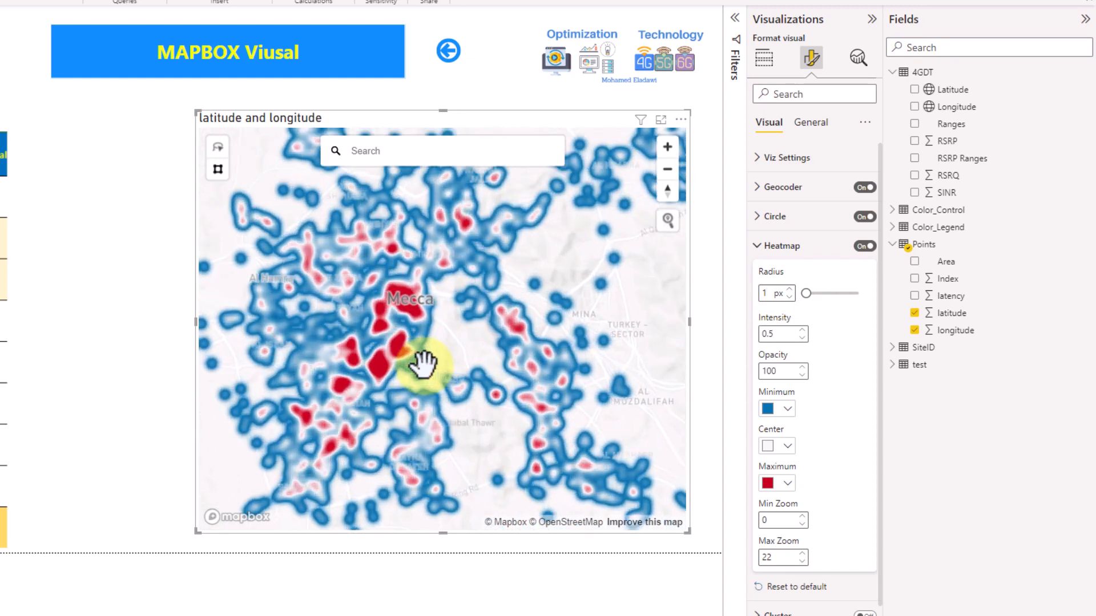
{"action": "scroll", "coordinate": [422, 374], "scroll_direction": "up", "scroll_amount": 3}
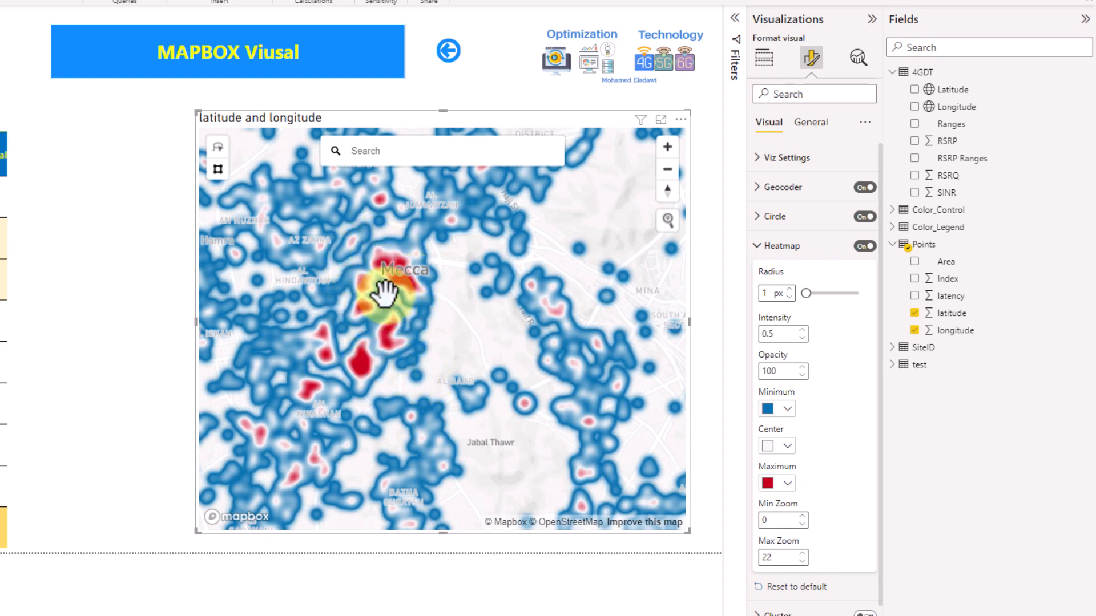
{"action": "scroll", "coordinate": [435, 388], "scroll_direction": "up", "scroll_amount": 1}
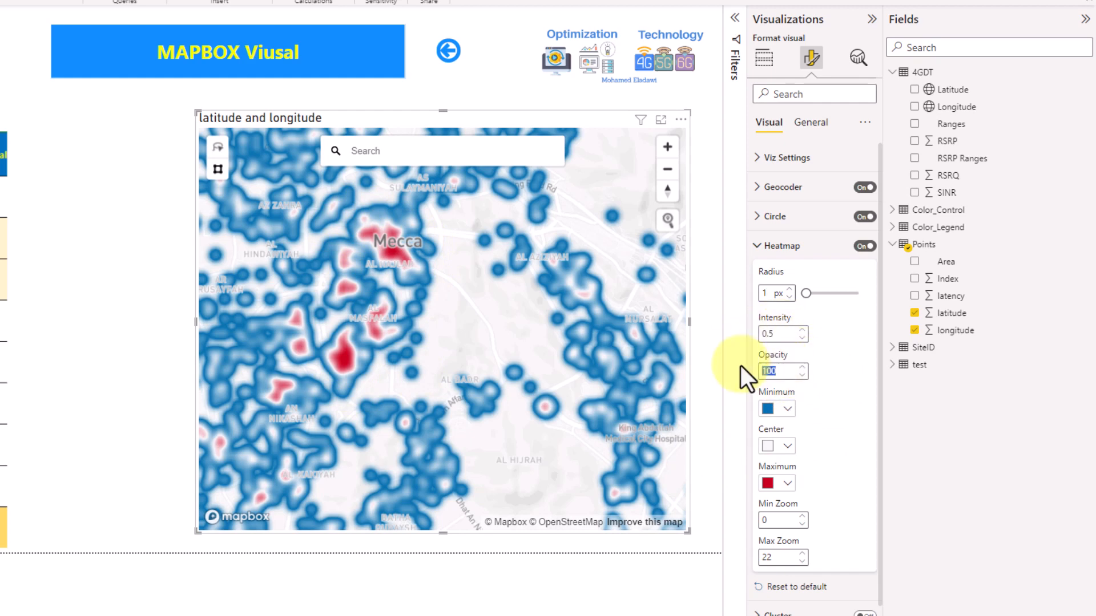
Step: Set the heatmap's opacity to 80 after trying 50, and change its Minimum color to bright green
{"action": "type", "text": "50"}
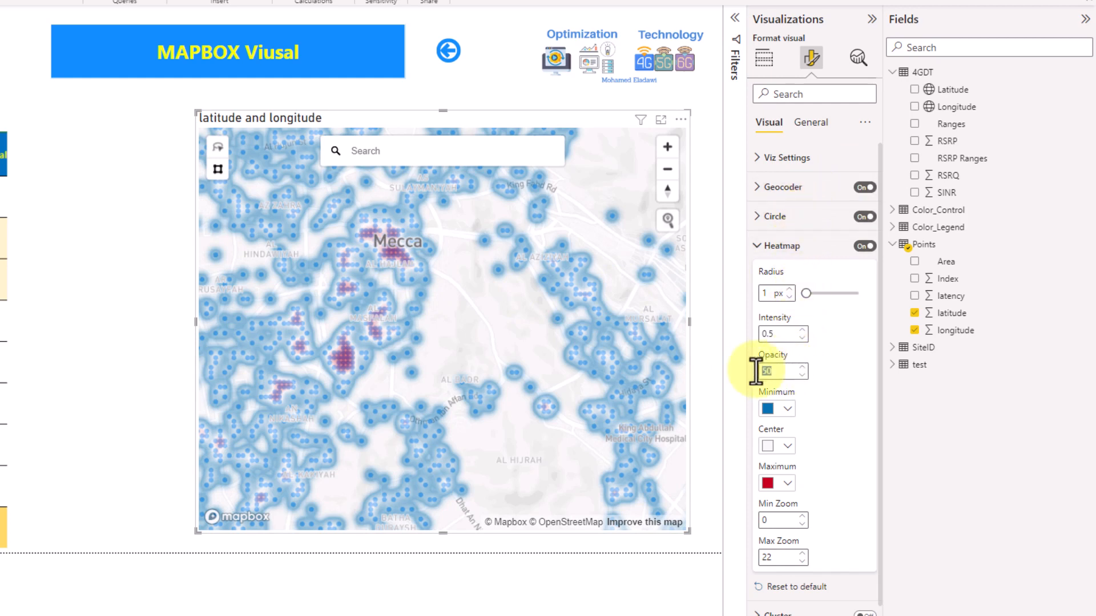
{"action": "double_click", "coordinate": [788, 372]}
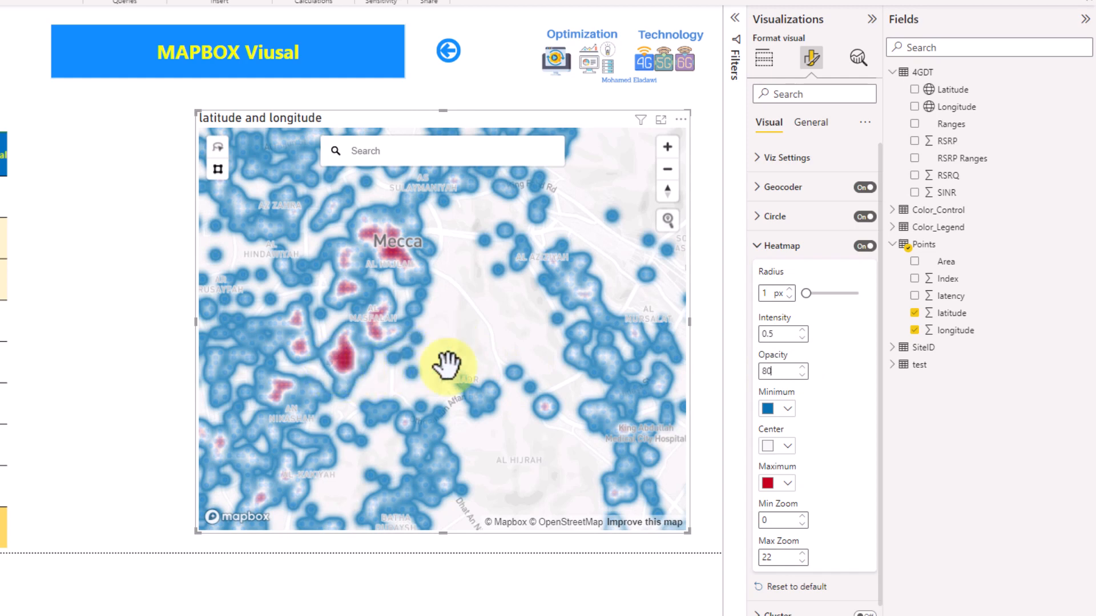
{"action": "double_click", "coordinate": [773, 371]}
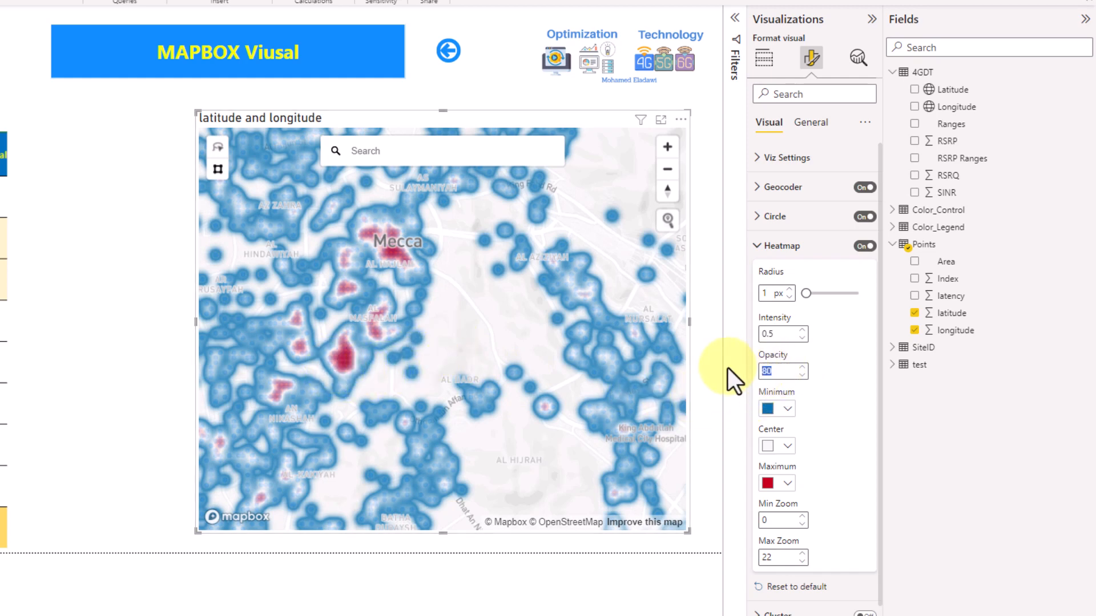
{"action": "left_click", "coordinate": [783, 409]}
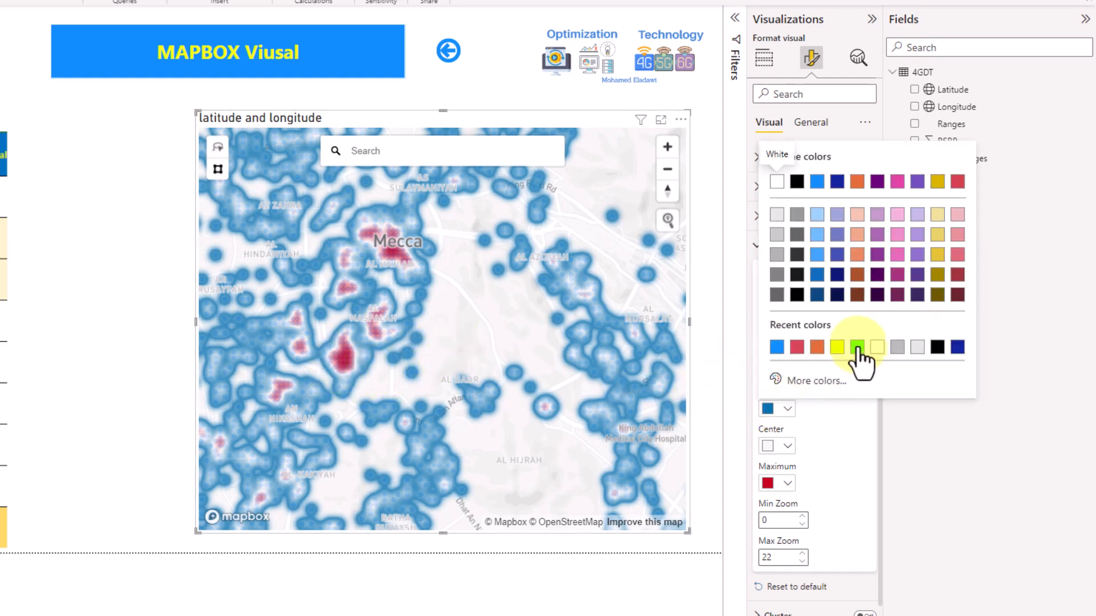
{"action": "left_click", "coordinate": [858, 348]}
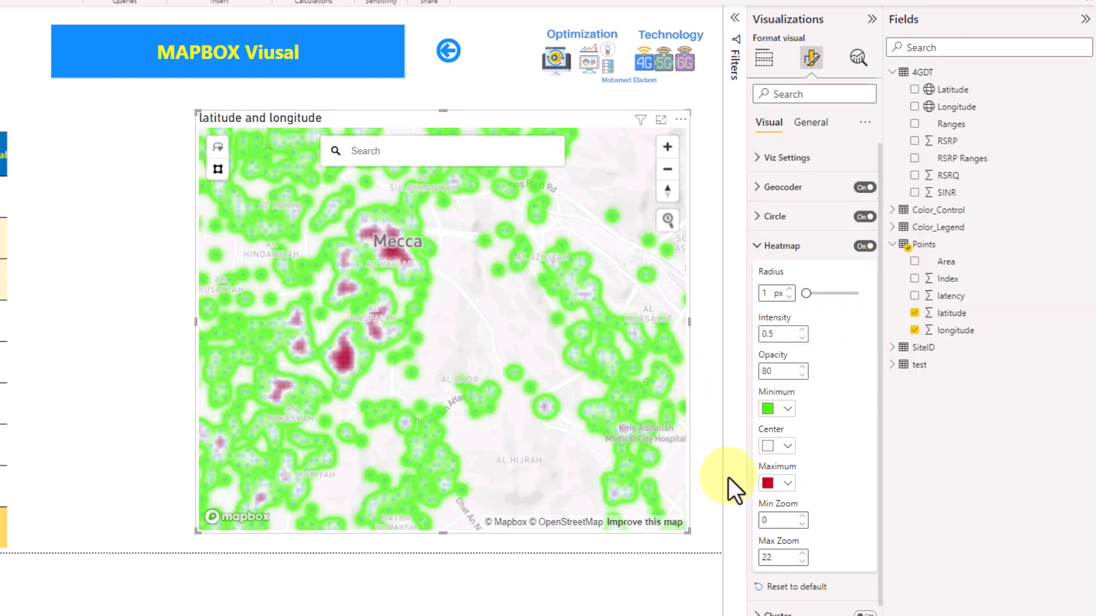
Step: Change the heatmap's Maximum color to red and its Center color to yellow, and check the result on the map
{"action": "left_click", "coordinate": [768, 483]}
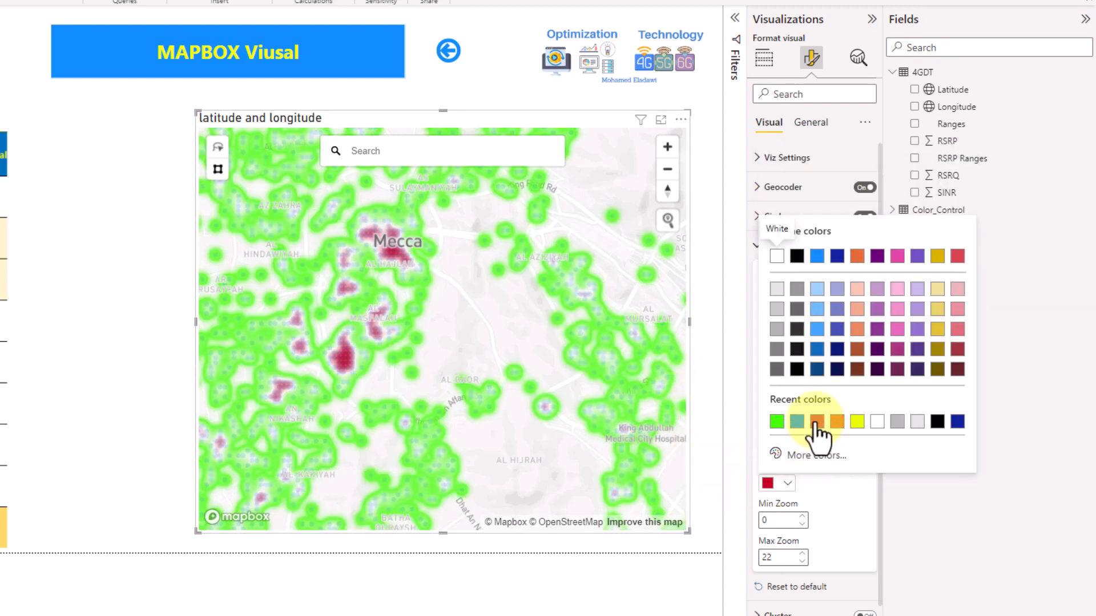
{"action": "left_click", "coordinate": [957, 256]}
{"action": "left_click", "coordinate": [771, 448]}
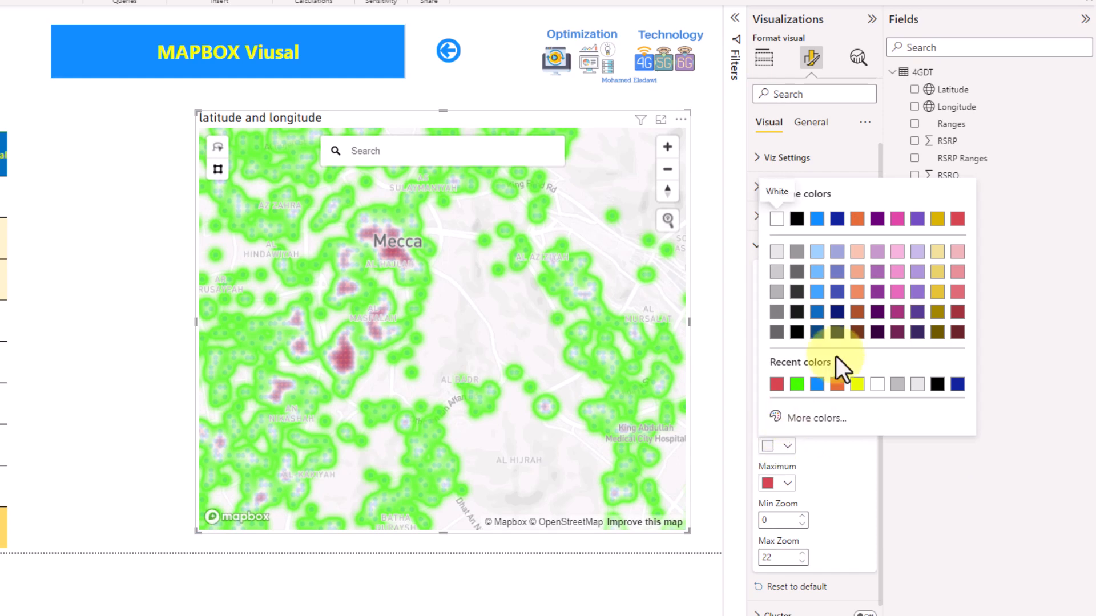
{"action": "left_click", "coordinate": [855, 386]}
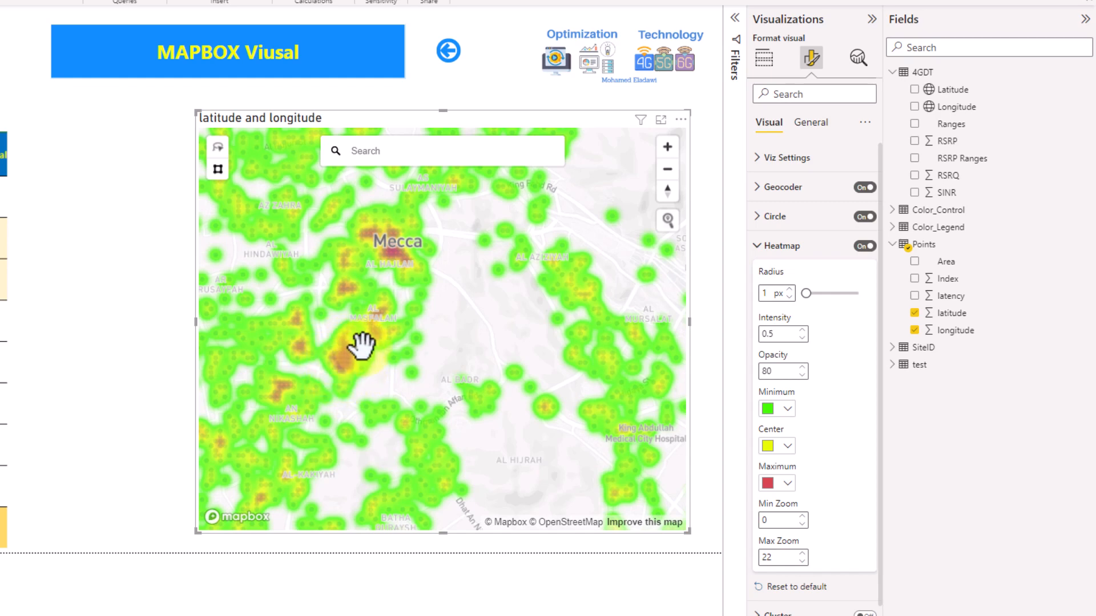
{"action": "scroll", "coordinate": [362, 369], "scroll_direction": "down", "scroll_amount": 1}
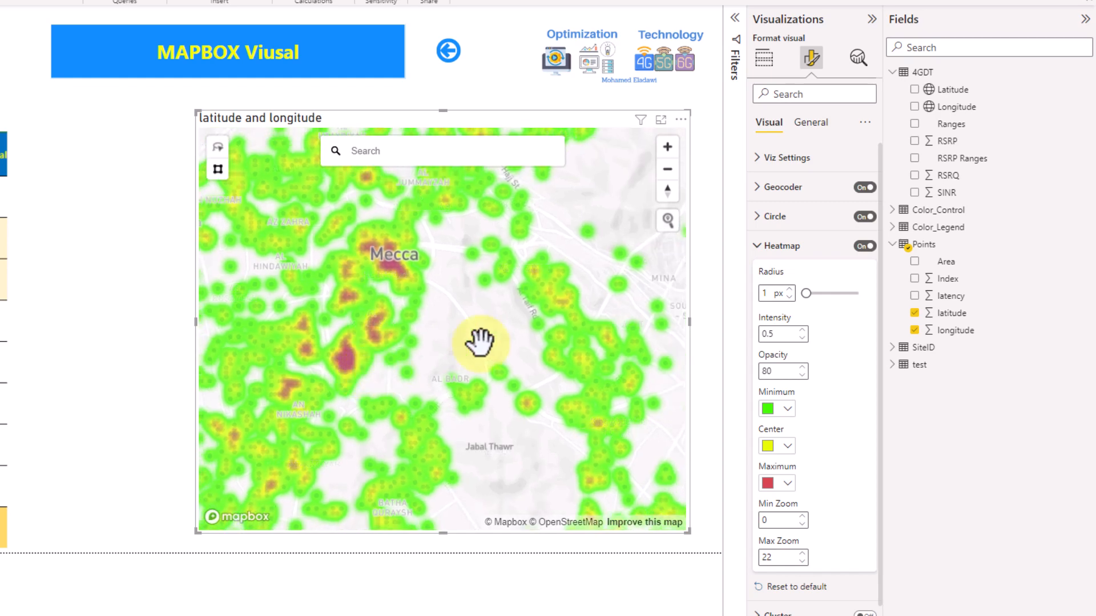
Step: Choose bright blue as the Minimum color in the Circle layer's settings
{"action": "left_click", "coordinate": [785, 246]}
{"action": "left_click", "coordinate": [782, 218]}
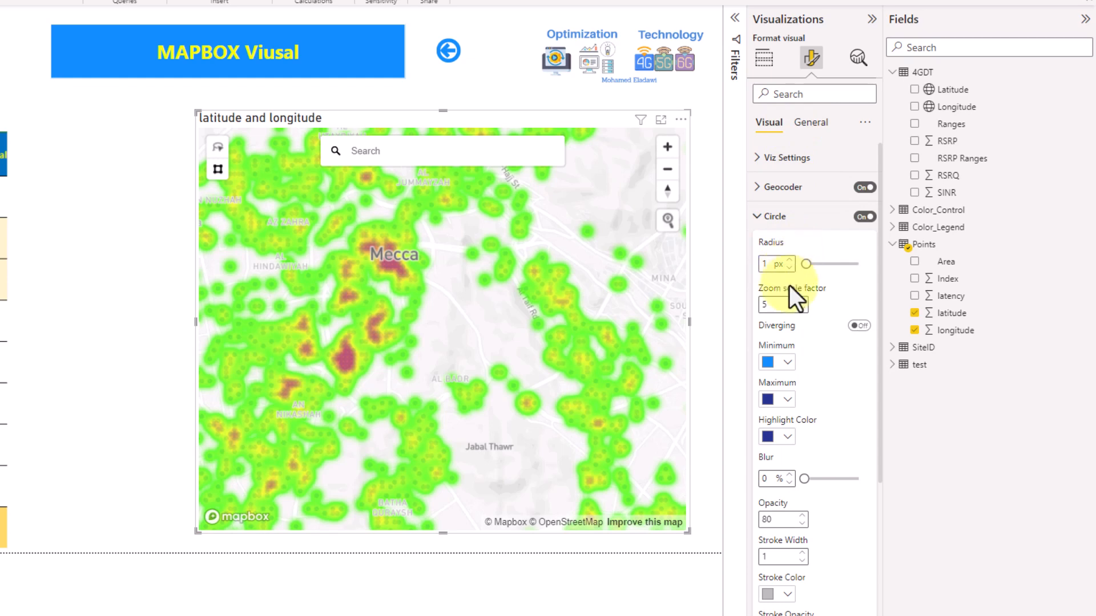
{"action": "left_click", "coordinate": [782, 365]}
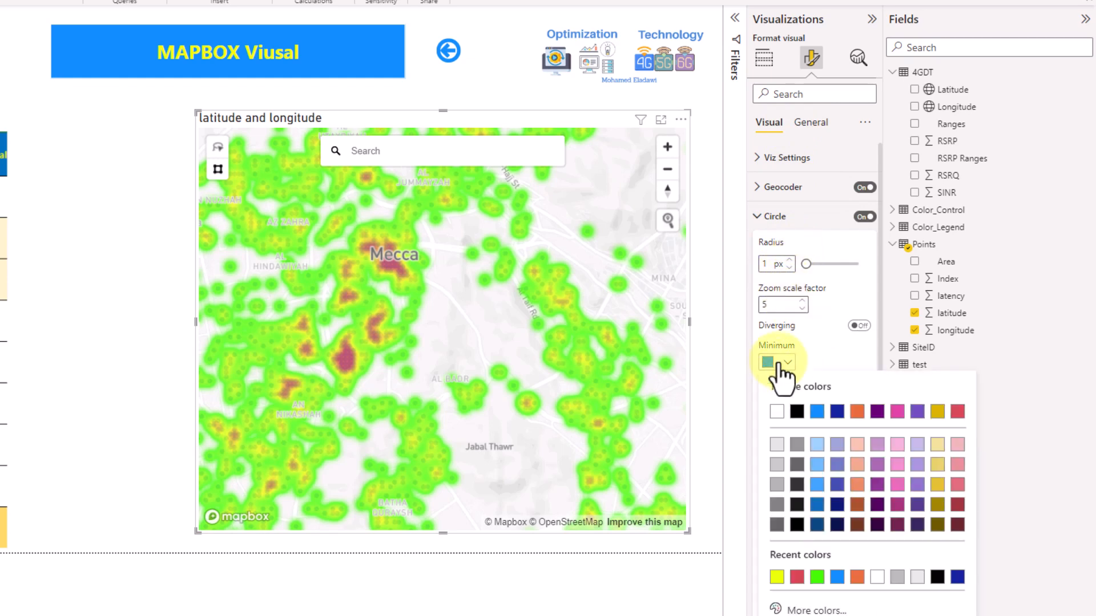
{"action": "left_click", "coordinate": [836, 578]}
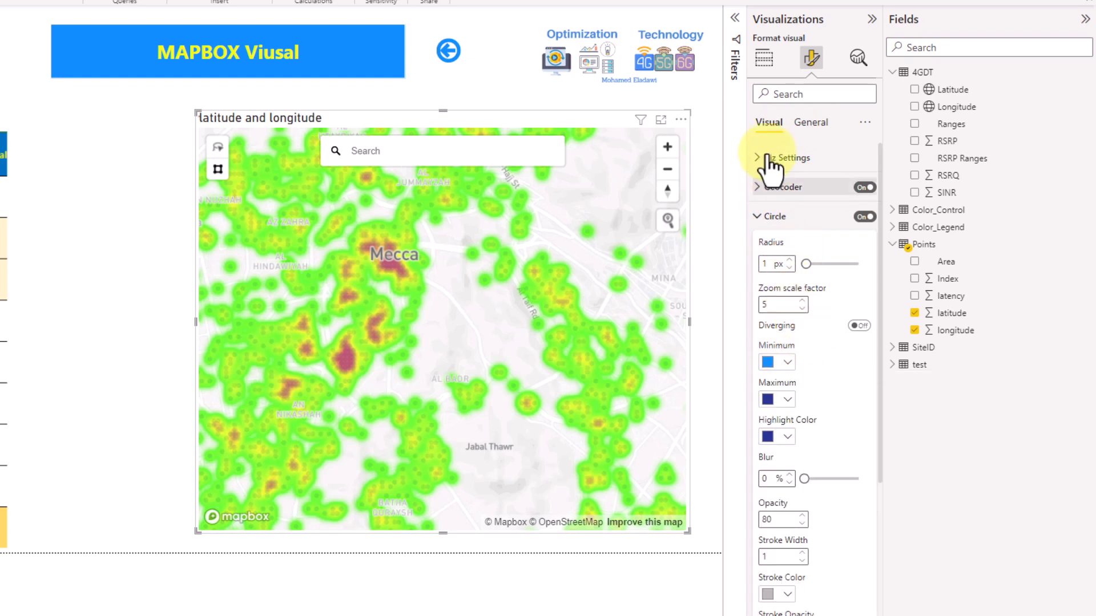
Step: Add the latency field from Points as the map's Size value and aggregate it by Count
{"action": "left_click", "coordinate": [772, 64]}
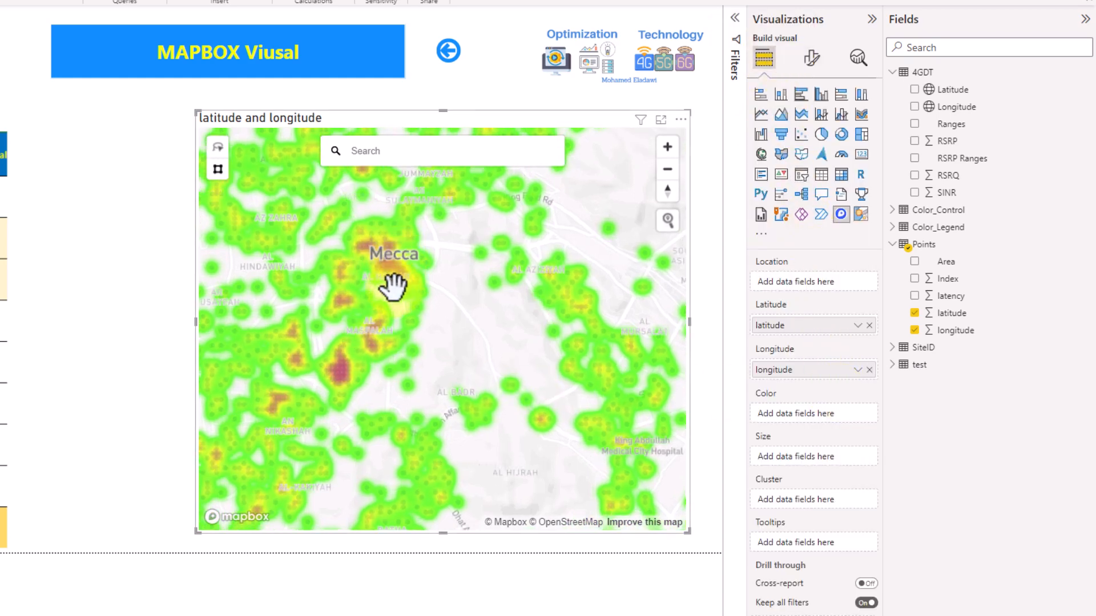
{"action": "scroll", "coordinate": [392, 285], "scroll_direction": "up", "scroll_amount": 2}
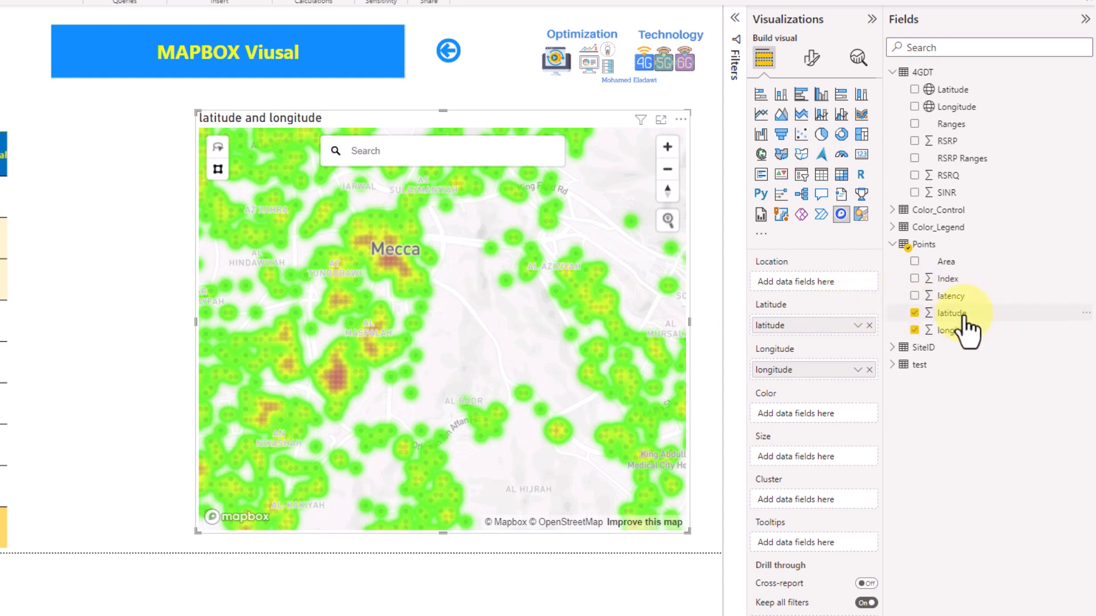
{"action": "left_click_drag", "start_coordinate": [950, 295], "coordinate": [811, 454]}
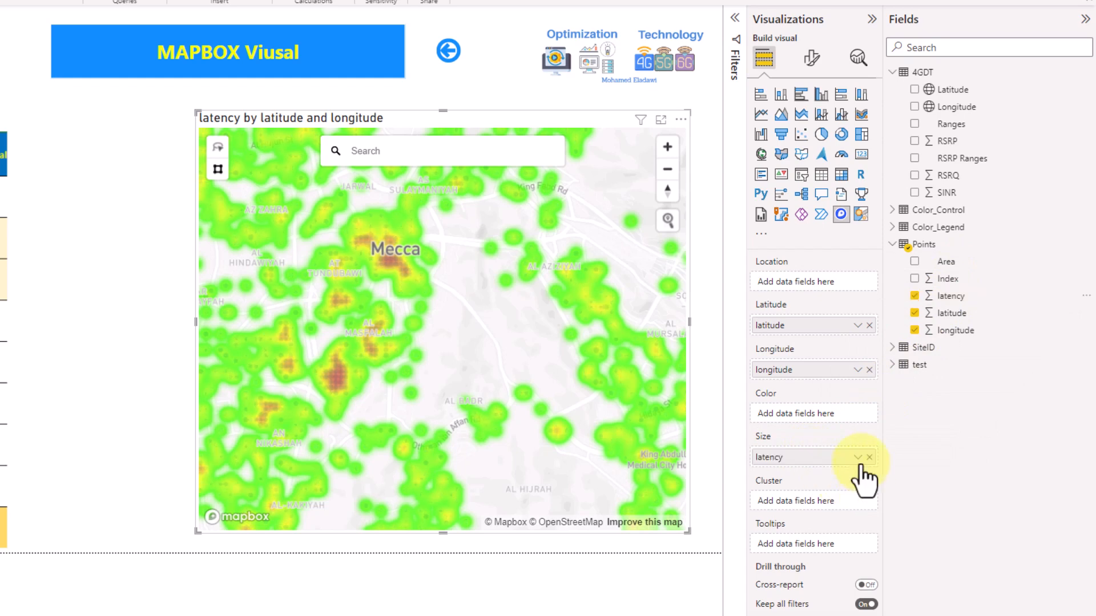
{"action": "left_click", "coordinate": [857, 458]}
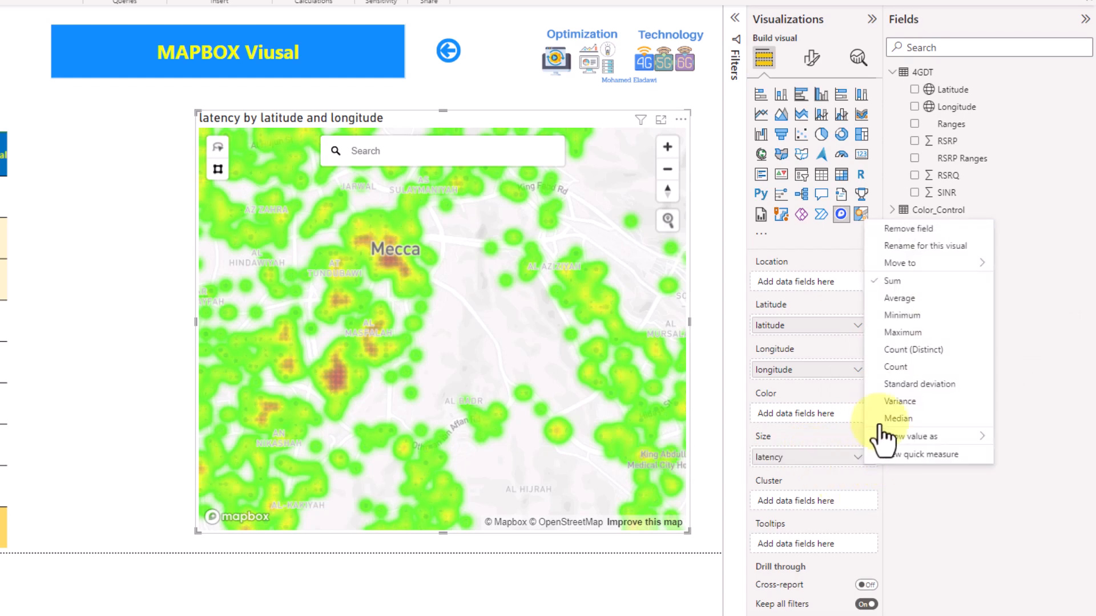
{"action": "left_click", "coordinate": [894, 367]}
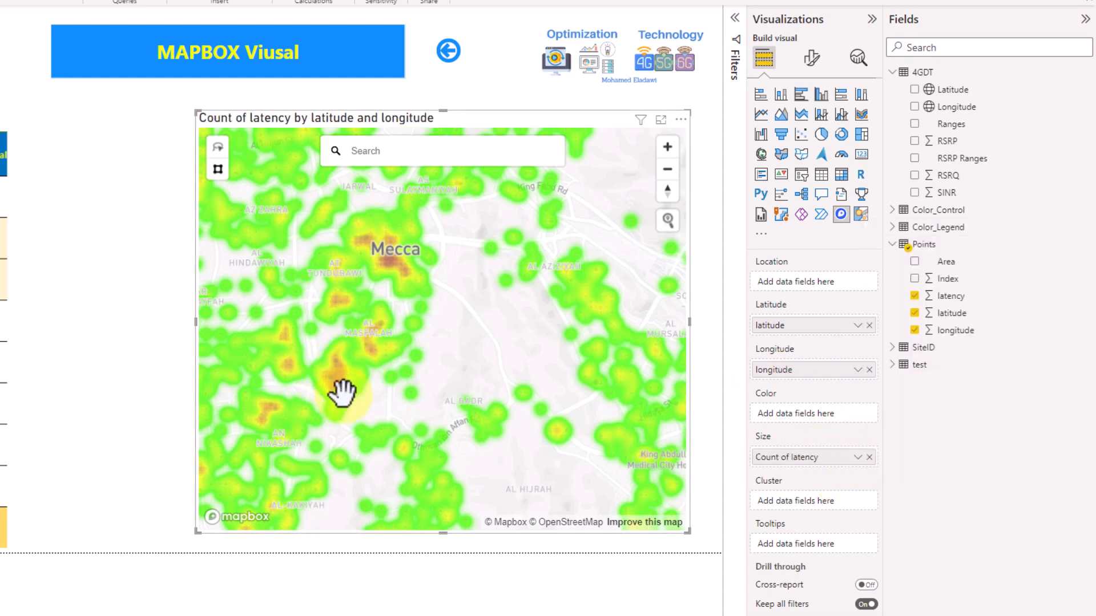
{"action": "scroll", "coordinate": [406, 323], "scroll_direction": "up", "scroll_amount": 1}
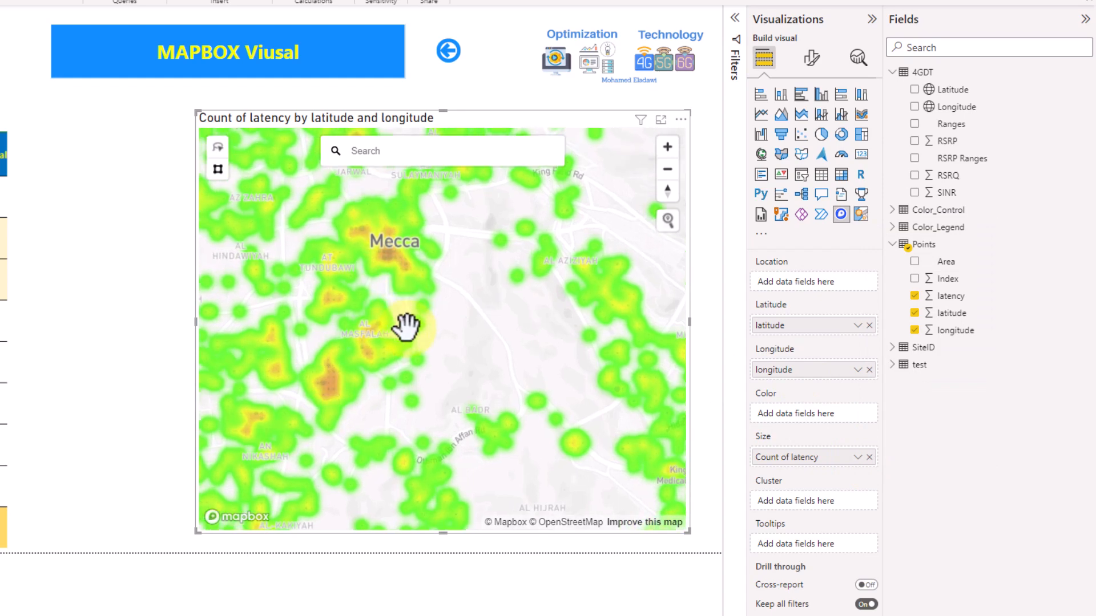
Step: Try a heatmap opacity of 100, compare the dense areas around Mecca at several zoom levels, and set the opacity back to 80
{"action": "left_click", "coordinate": [812, 63]}
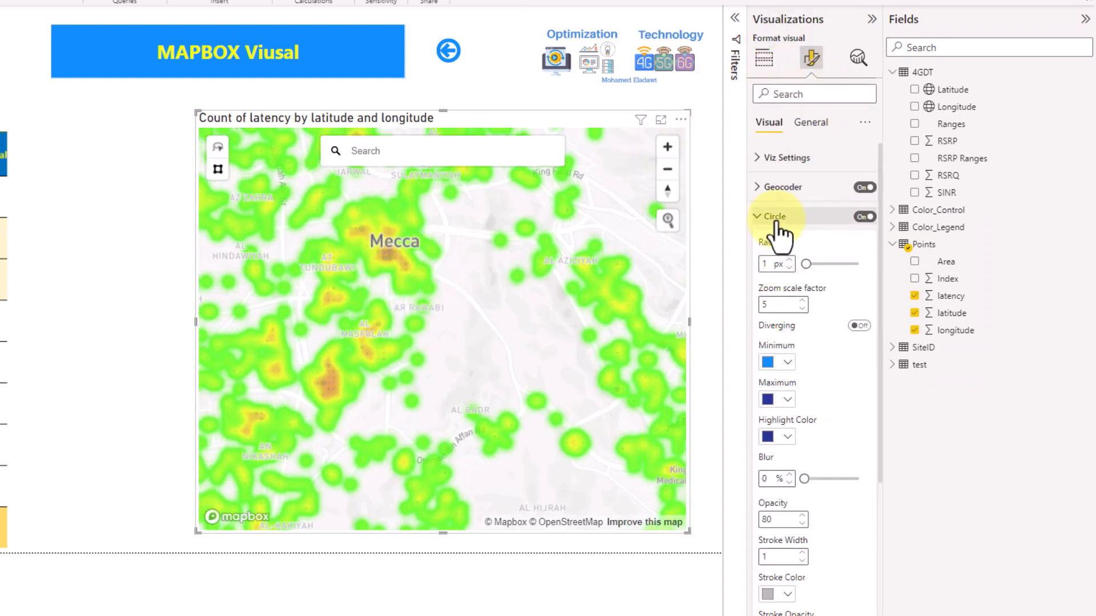
{"action": "left_click", "coordinate": [776, 219]}
{"action": "left_click", "coordinate": [782, 246]}
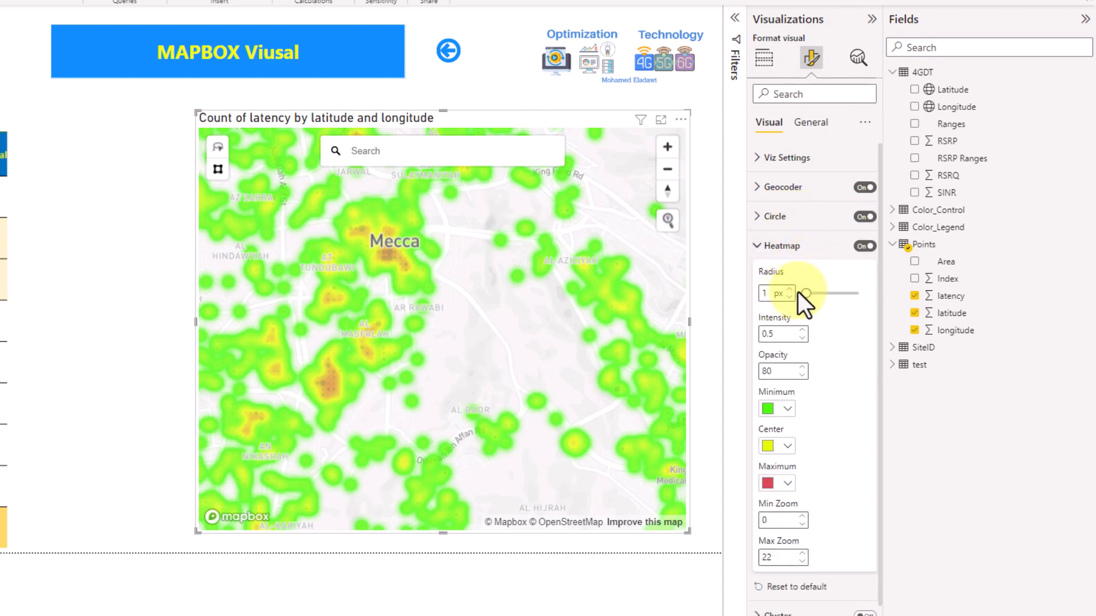
{"action": "double_click", "coordinate": [792, 372]}
{"action": "type", "text": "100"}
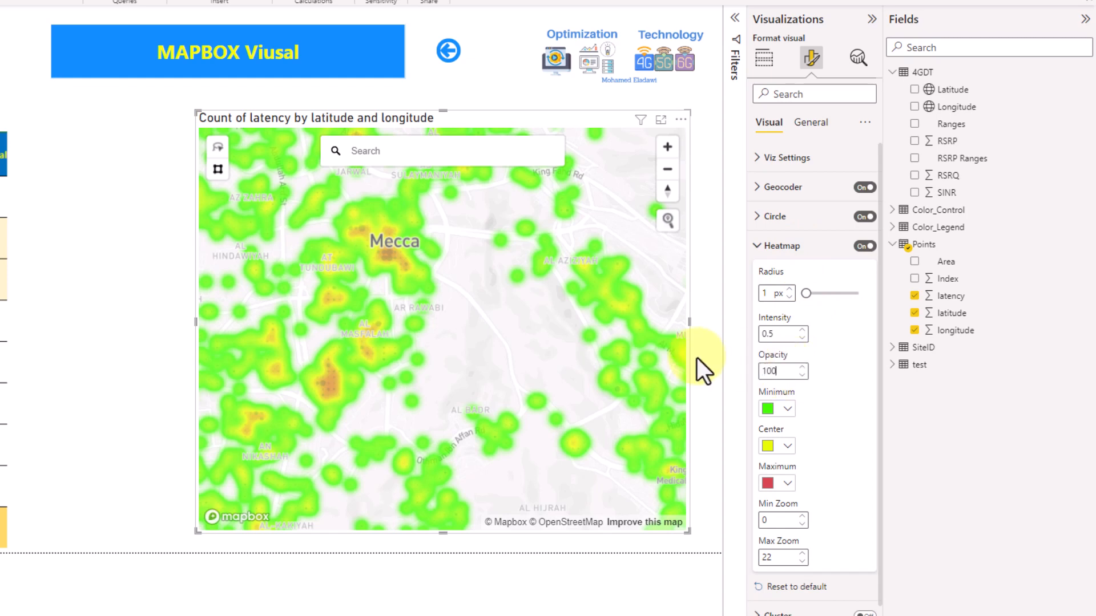
{"action": "scroll", "coordinate": [399, 289], "scroll_direction": "up", "scroll_amount": 2}
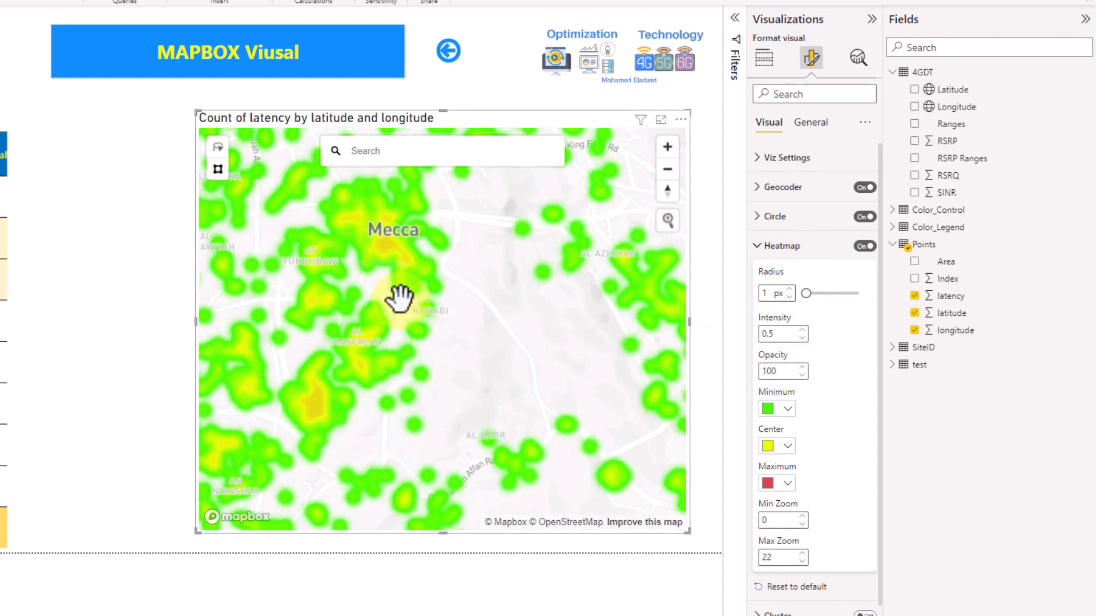
{"action": "scroll", "coordinate": [399, 297], "scroll_direction": "down", "scroll_amount": 3}
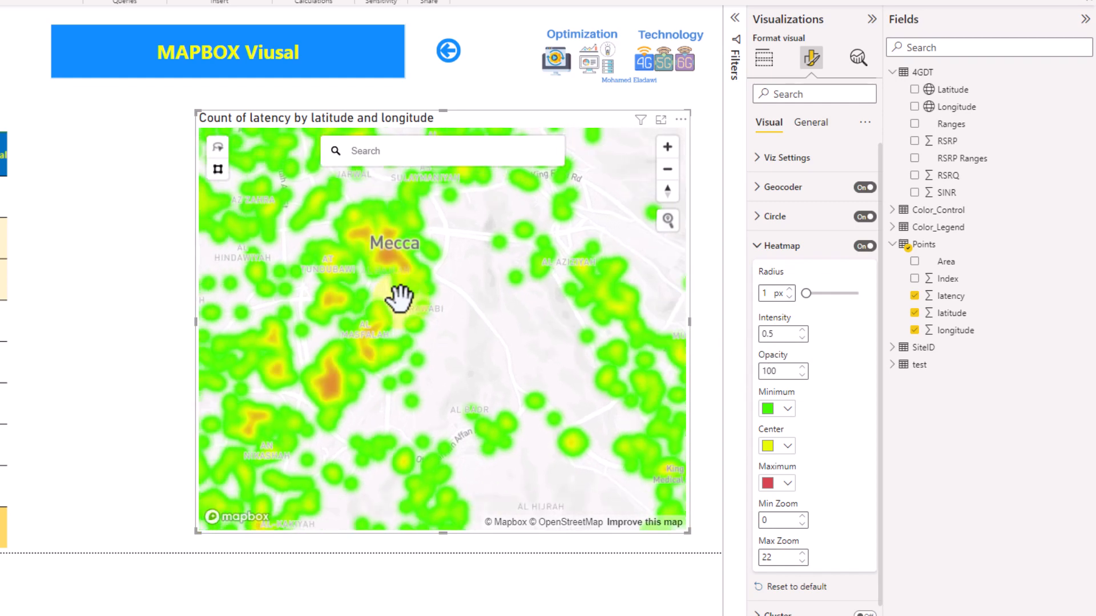
{"action": "scroll", "coordinate": [400, 297], "scroll_direction": "up", "scroll_amount": 3}
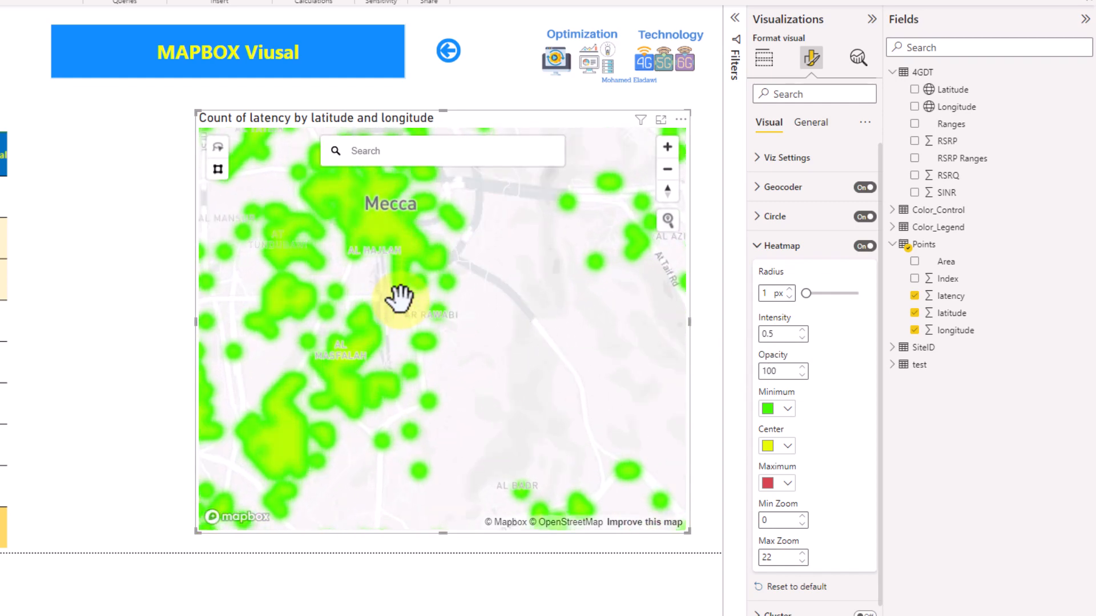
{"action": "scroll", "coordinate": [399, 297], "scroll_direction": "down", "scroll_amount": 3}
{"action": "double_click", "coordinate": [786, 371]}
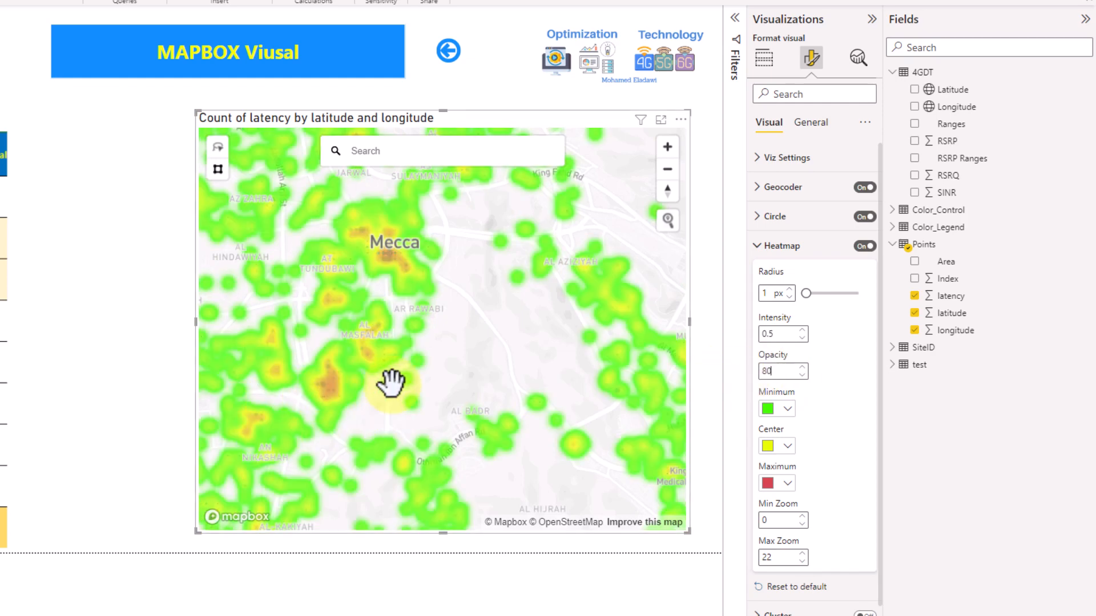
{"action": "left_click_drag", "start_coordinate": [391, 384], "coordinate": [473, 417]}
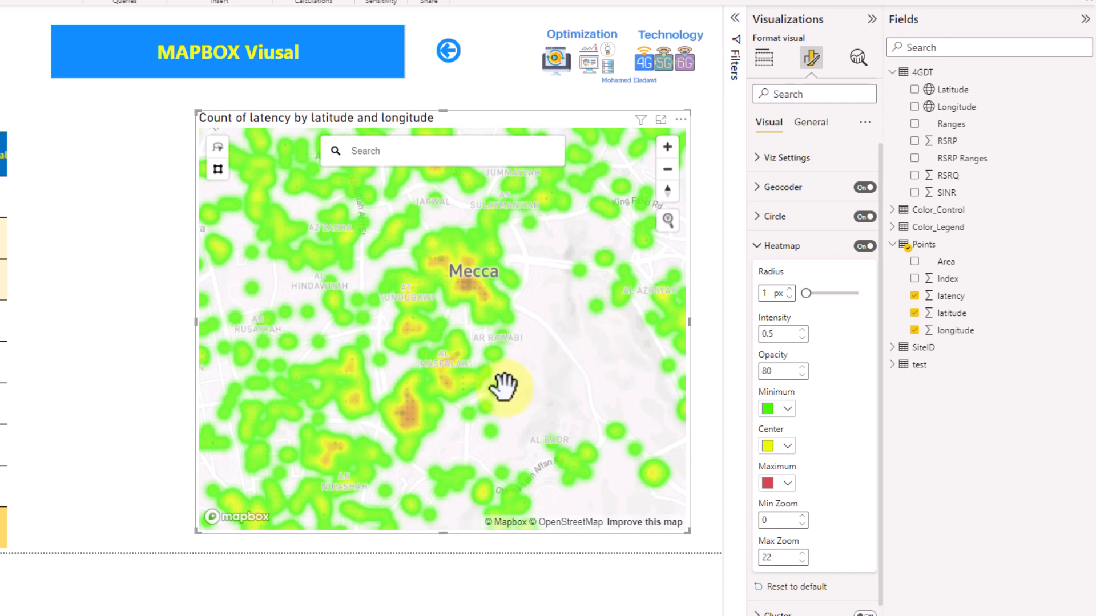
Step: Turn on the Cluster layer for the map visual, with latency as its Cluster field
{"action": "left_click", "coordinate": [765, 58]}
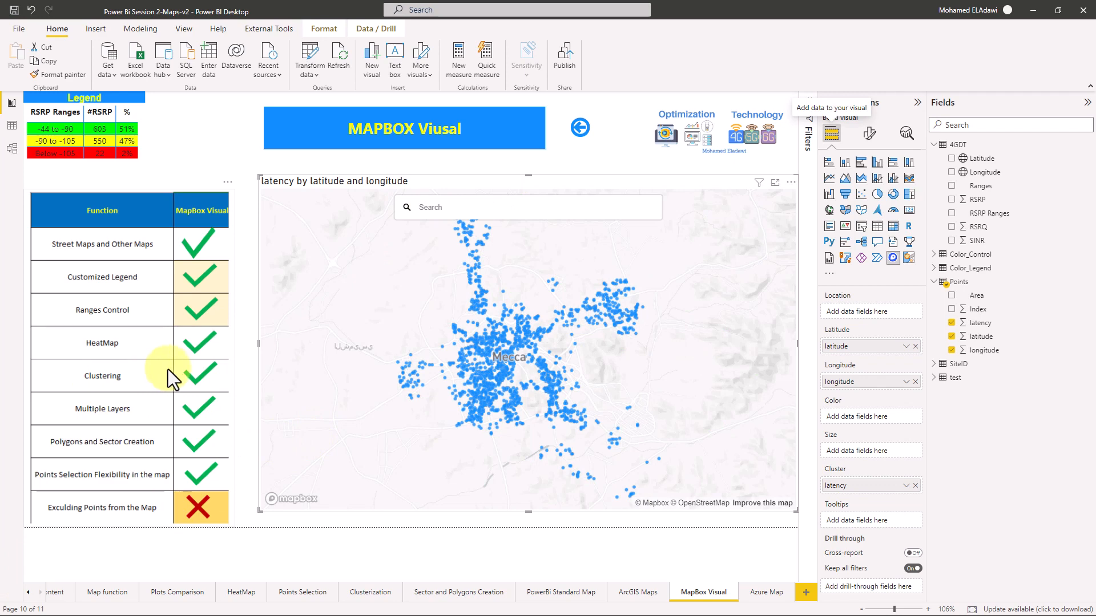
{"action": "scroll", "coordinate": [574, 377], "scroll_direction": "up", "scroll_amount": 5}
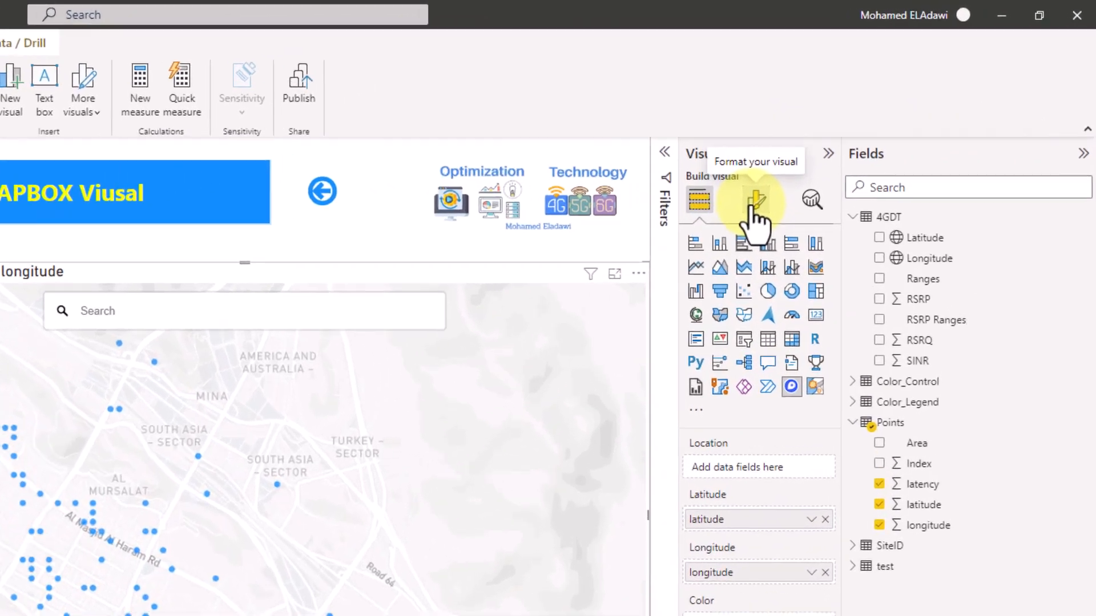
{"action": "left_click", "coordinate": [869, 134]}
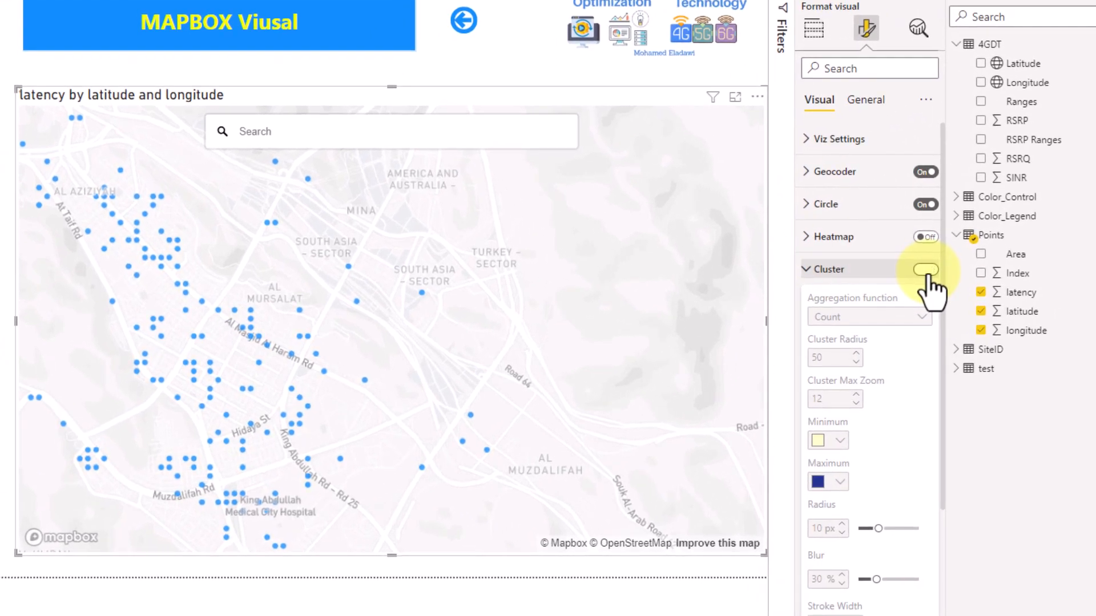
{"action": "left_click", "coordinate": [926, 270]}
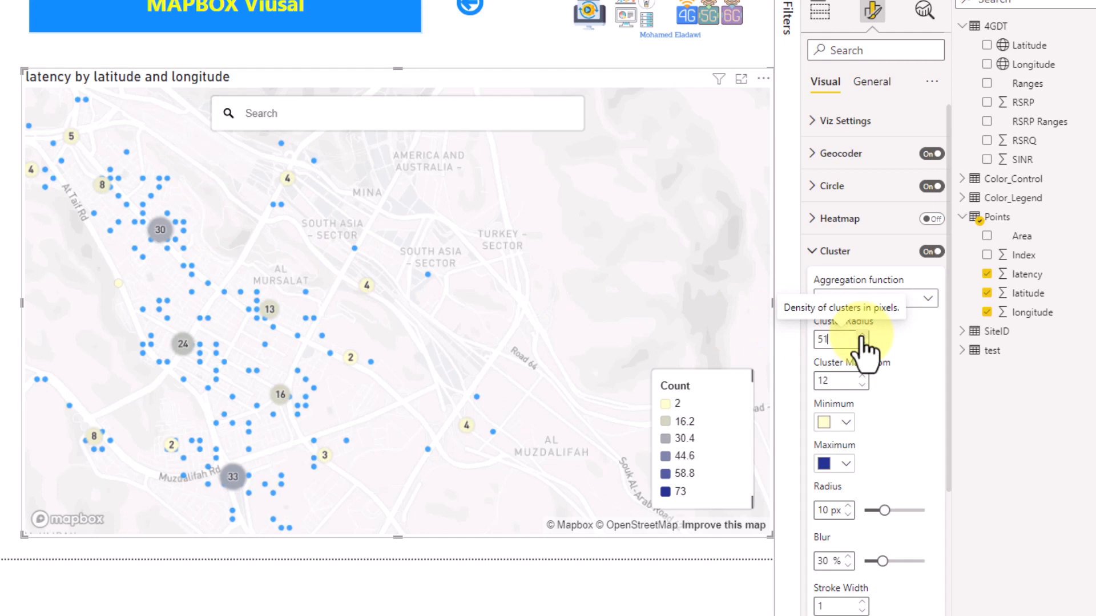
Step: Set the Cluster Radius to 59 and the radius of the cluster circles to 20 px
{"action": "left_click", "coordinate": [861, 337]}
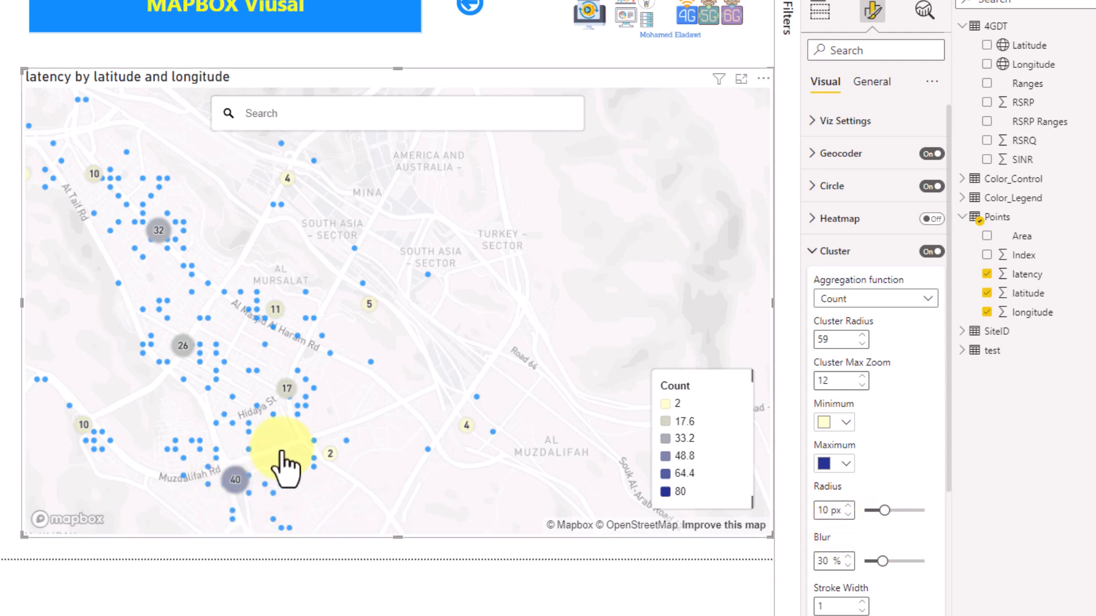
{"action": "left_click", "coordinate": [848, 514]}
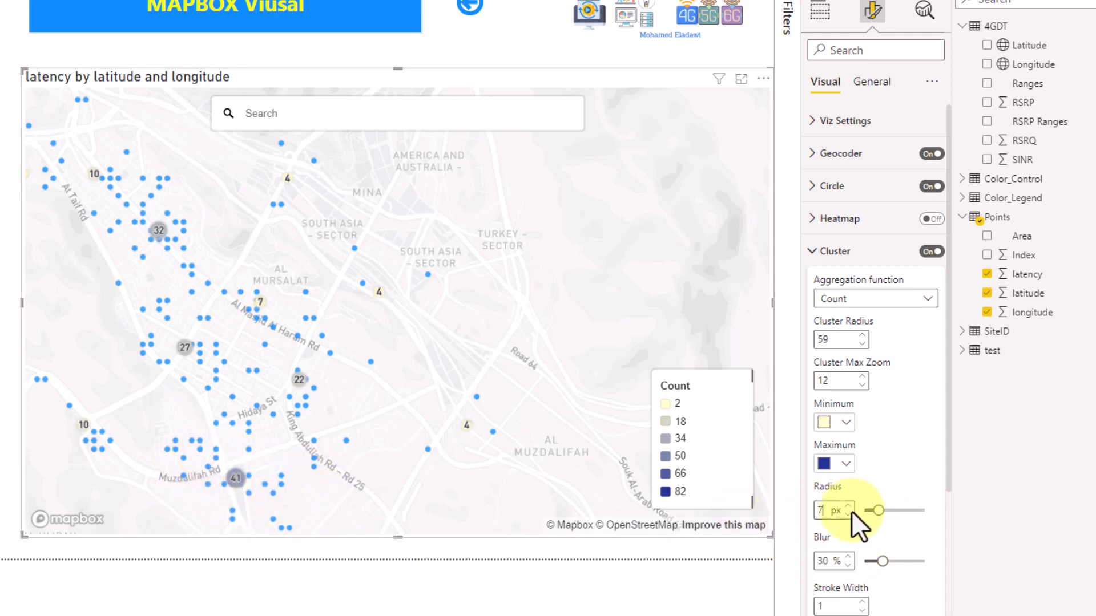
{"action": "type", "text": "20"}
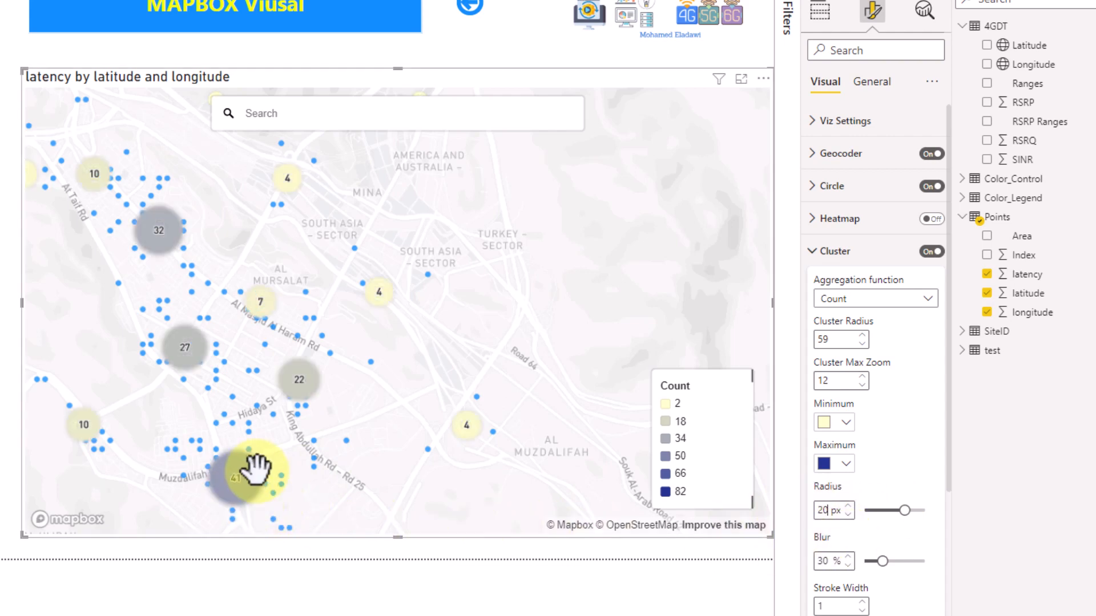
Step: Set the cluster circles' blur to 40% after trying 10%
{"action": "double_click", "coordinate": [824, 562]}
{"action": "type", "text": "10"}
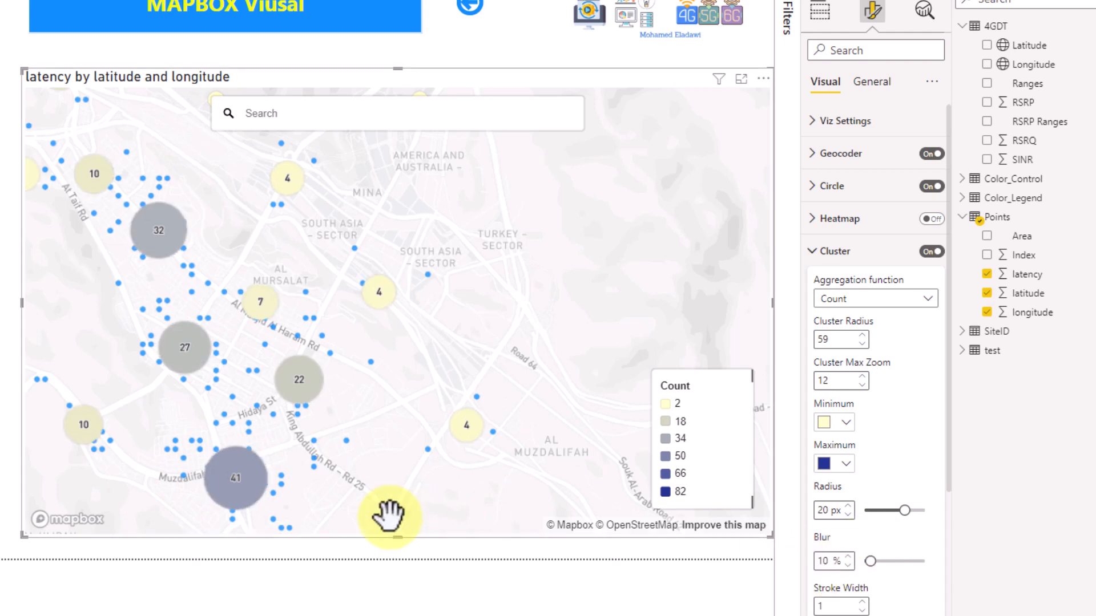
{"action": "left_click", "coordinate": [836, 561]}
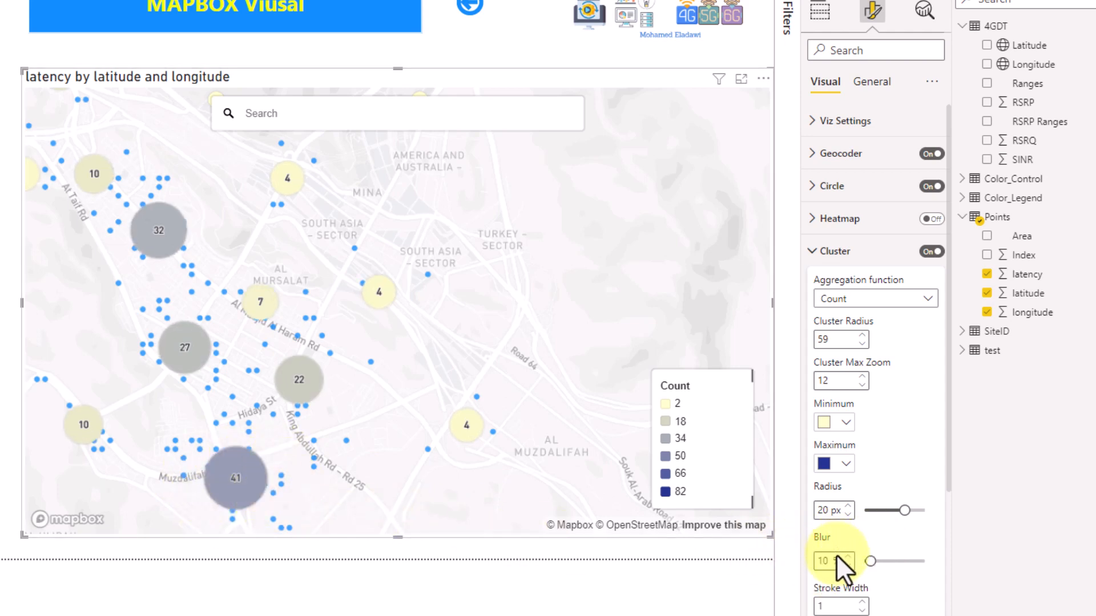
{"action": "left_click_drag", "start_coordinate": [831, 560], "coordinate": [808, 558]}
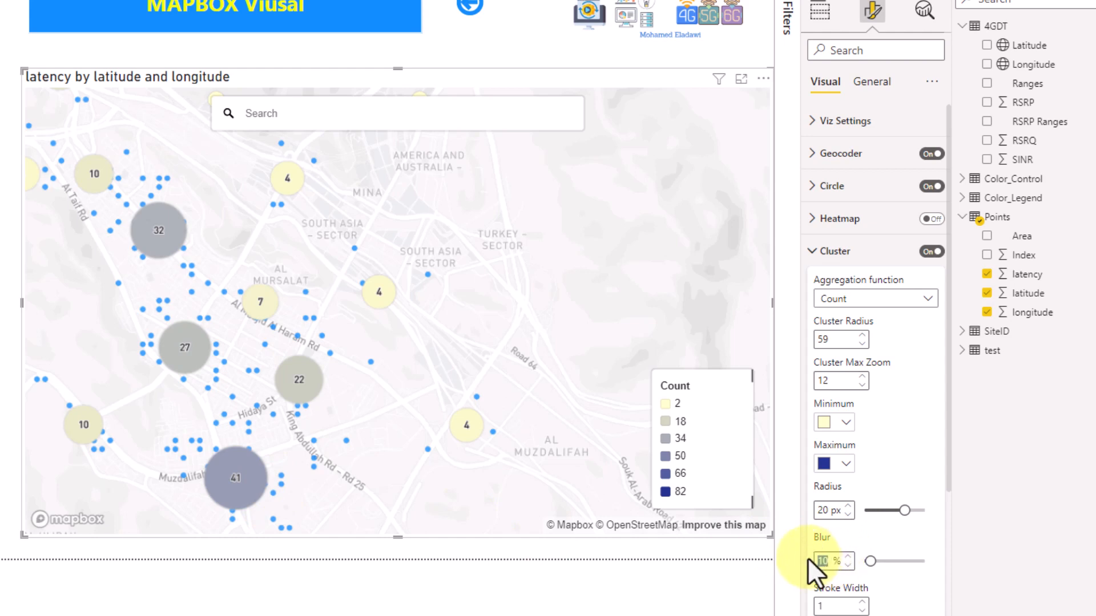
{"action": "type", "text": "40"}
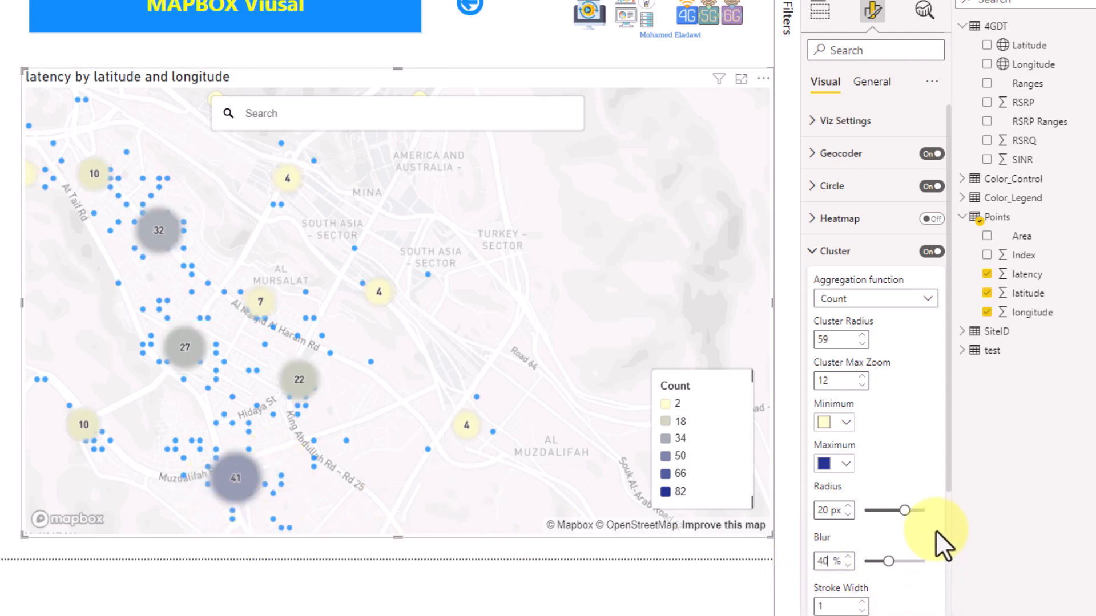
Step: Change the stroke color of the cluster circles to red
{"action": "left_click_drag", "start_coordinate": [950, 465], "coordinate": [950, 566]}
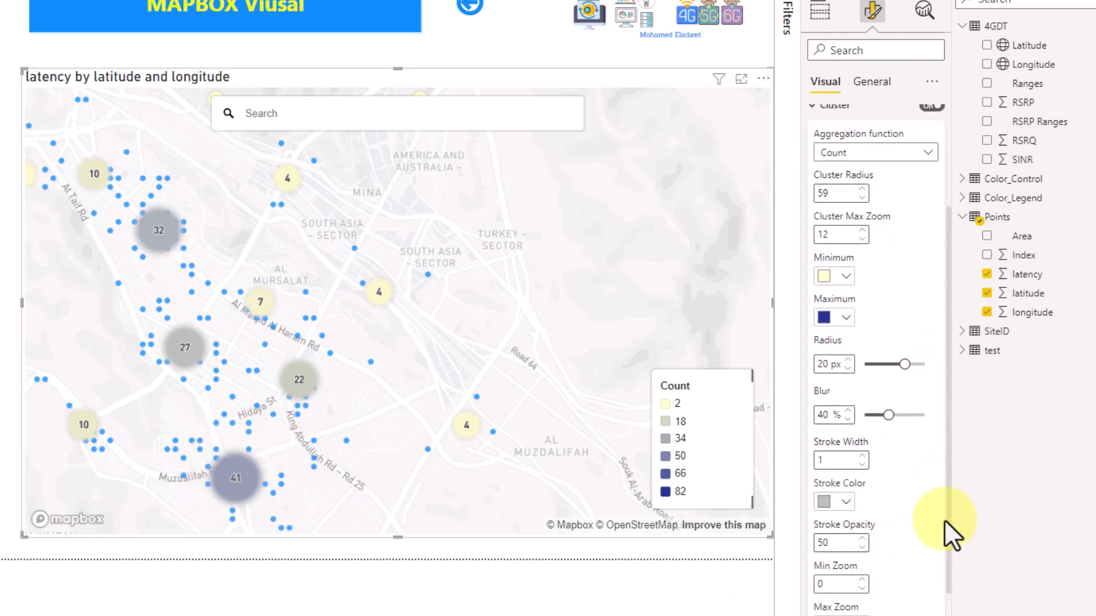
{"action": "left_click", "coordinate": [822, 503]}
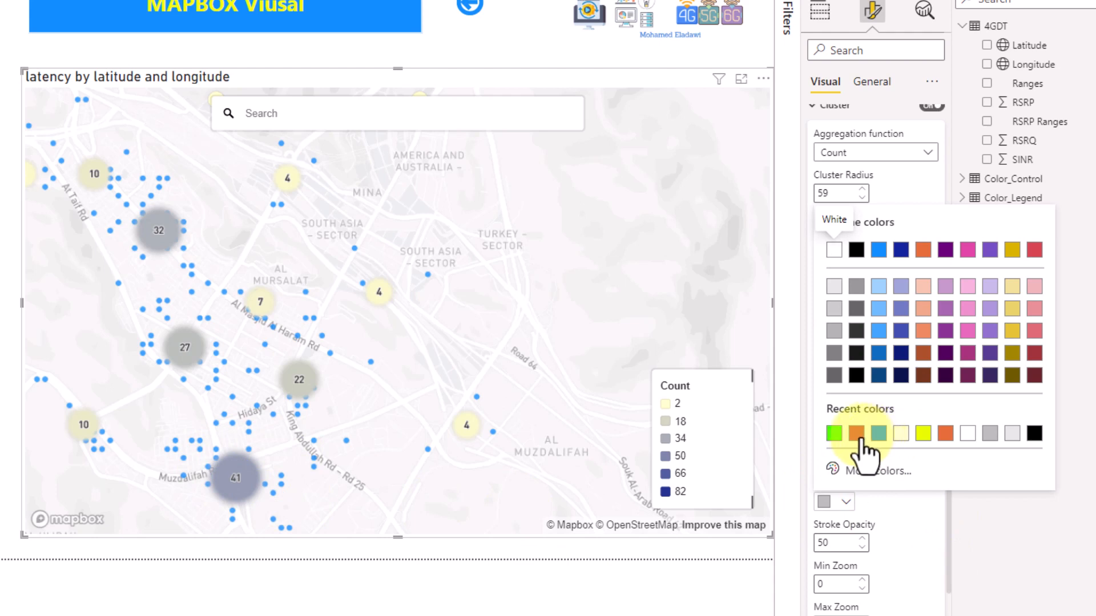
{"action": "left_click", "coordinate": [858, 435]}
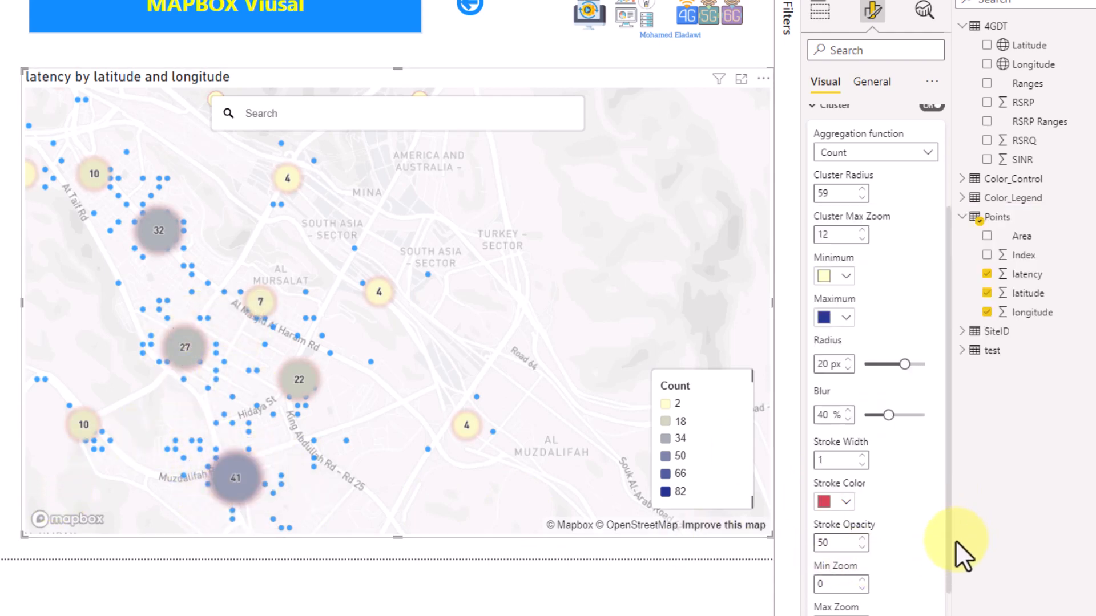
Step: Set the cluster aggregation function to Average and the maximum cluster color to red
{"action": "scroll", "coordinate": [947, 549], "scroll_direction": "up", "scroll_amount": 3}
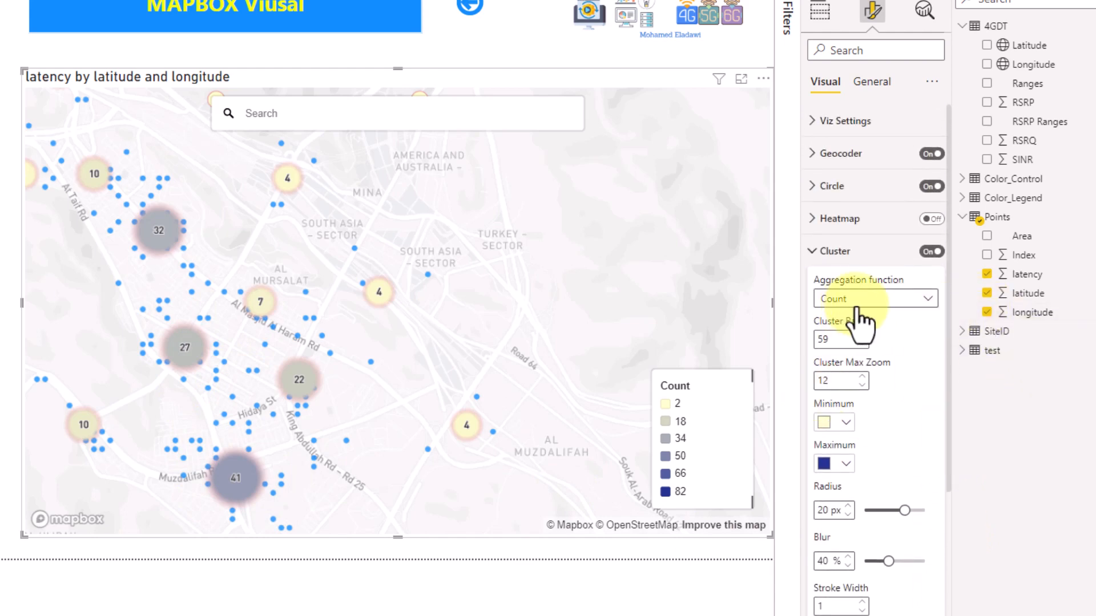
{"action": "mouse_move", "coordinate": [281, 427]}
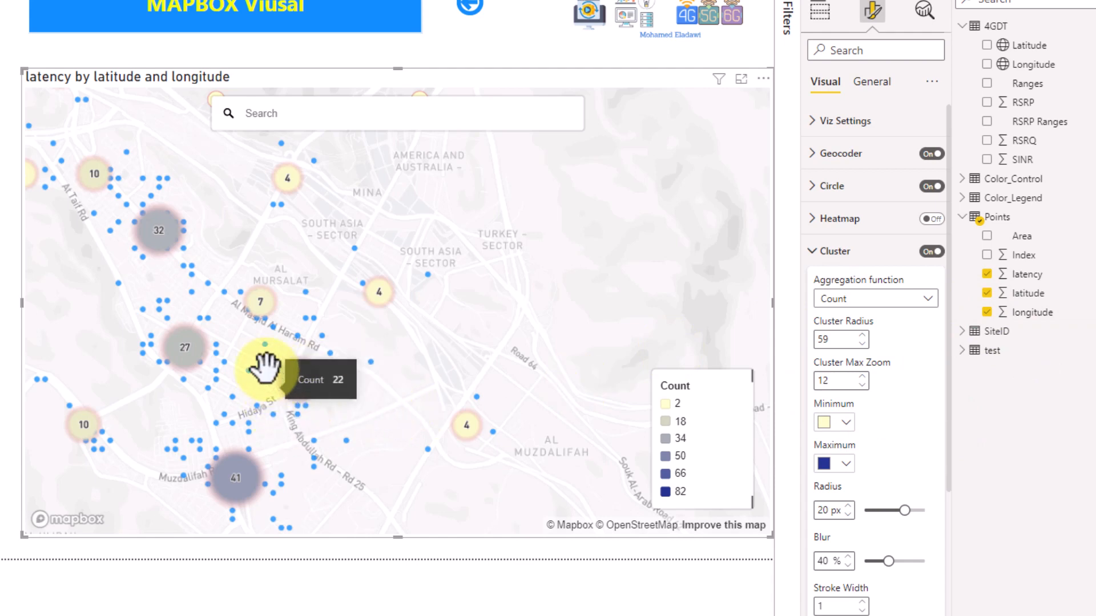
{"action": "left_click", "coordinate": [888, 303]}
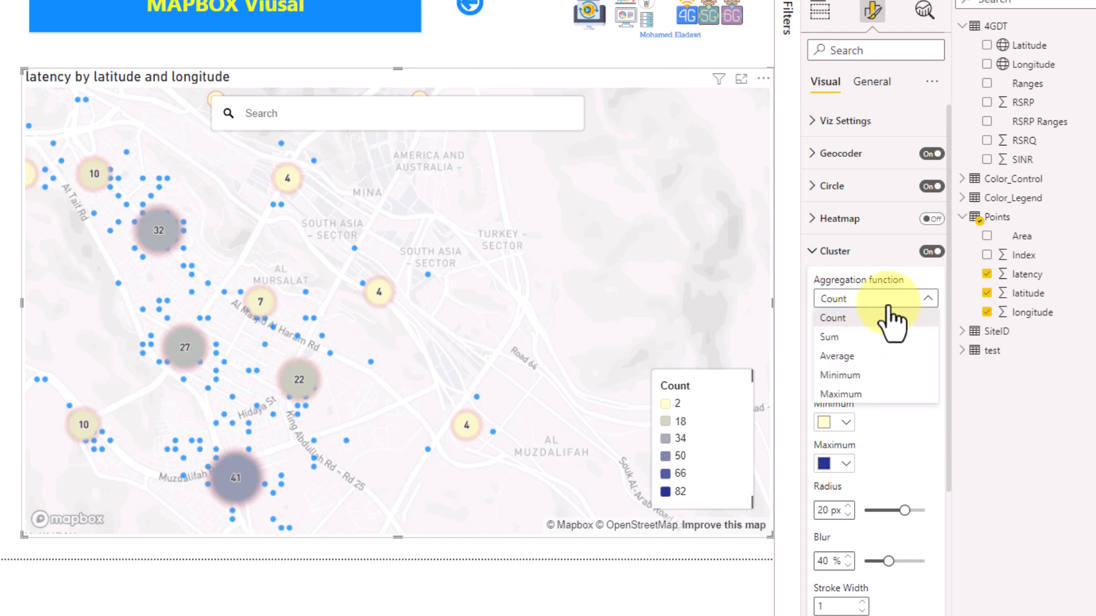
{"action": "left_click", "coordinate": [836, 356]}
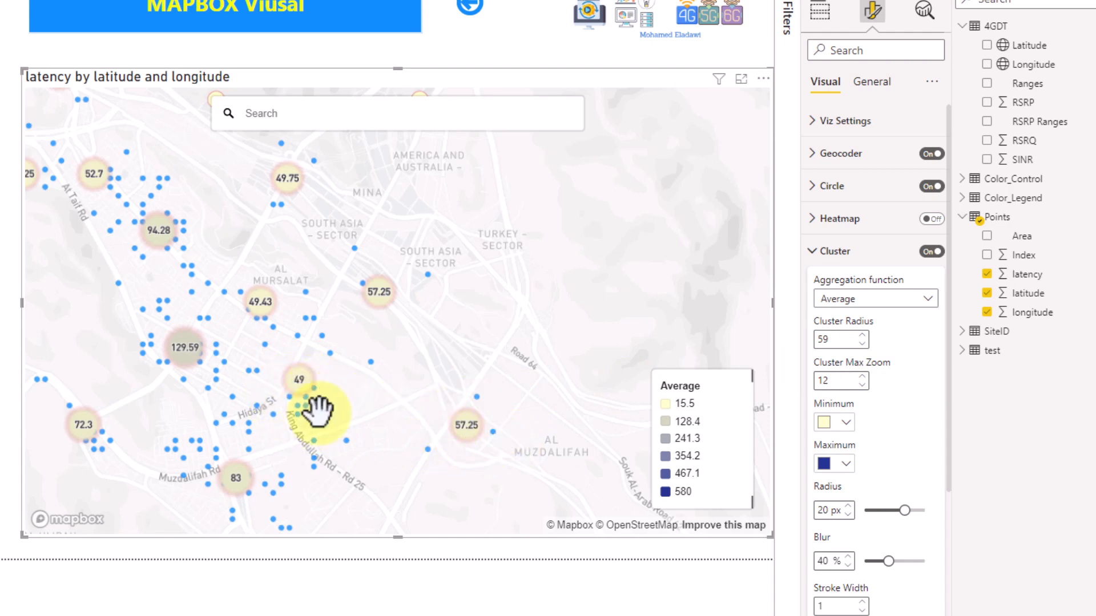
{"action": "left_click", "coordinate": [834, 465]}
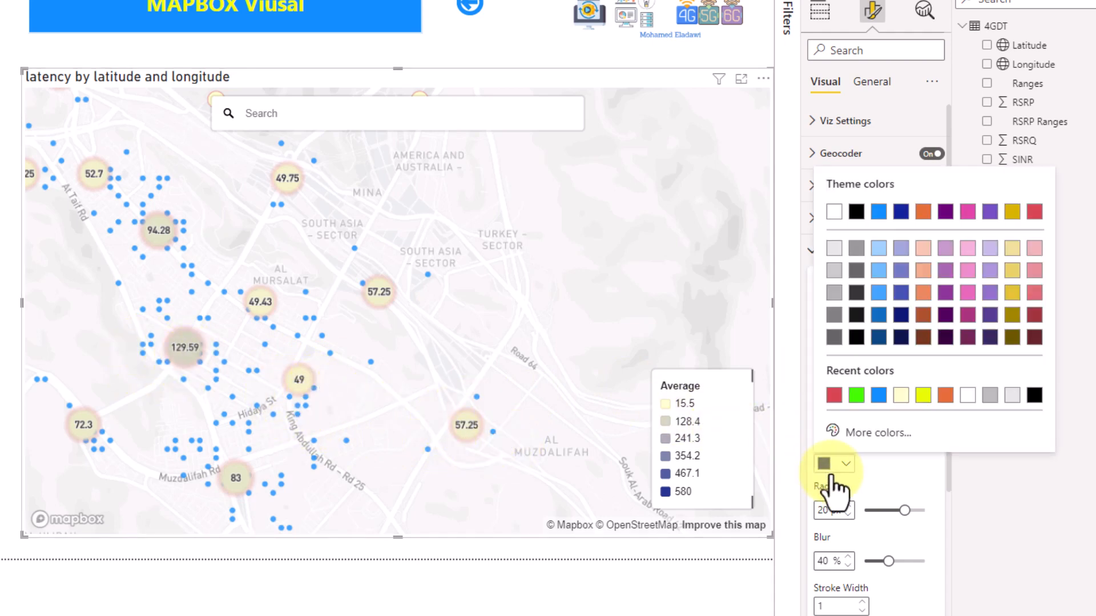
{"action": "left_click", "coordinate": [833, 398]}
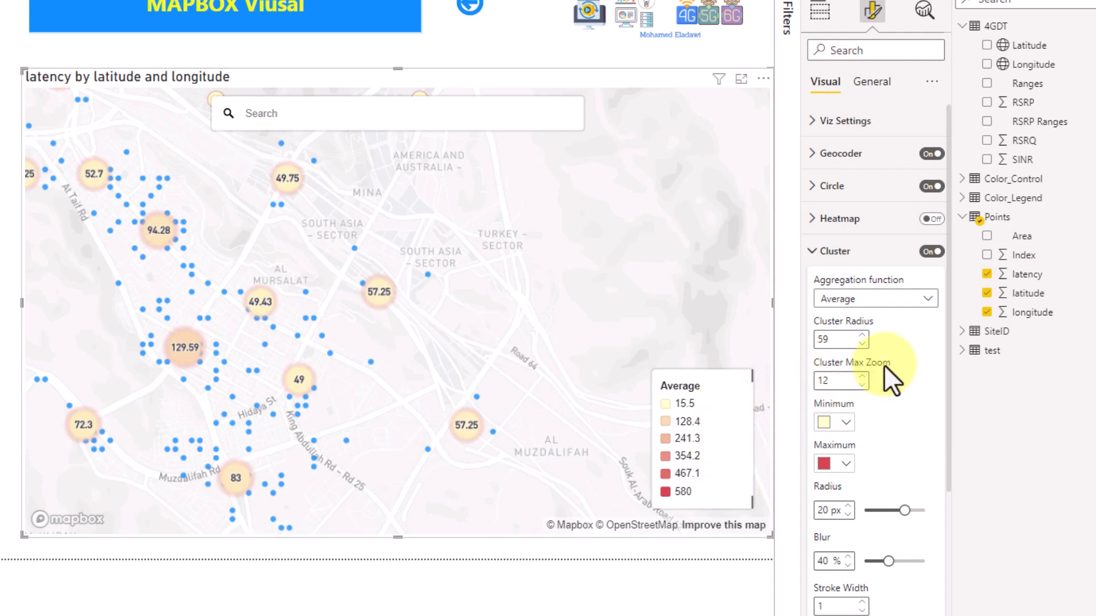
Step: Review the remaining cluster settings and the data field assigned to Cluster
{"action": "scroll", "coordinate": [917, 413], "scroll_direction": "down", "scroll_amount": 5}
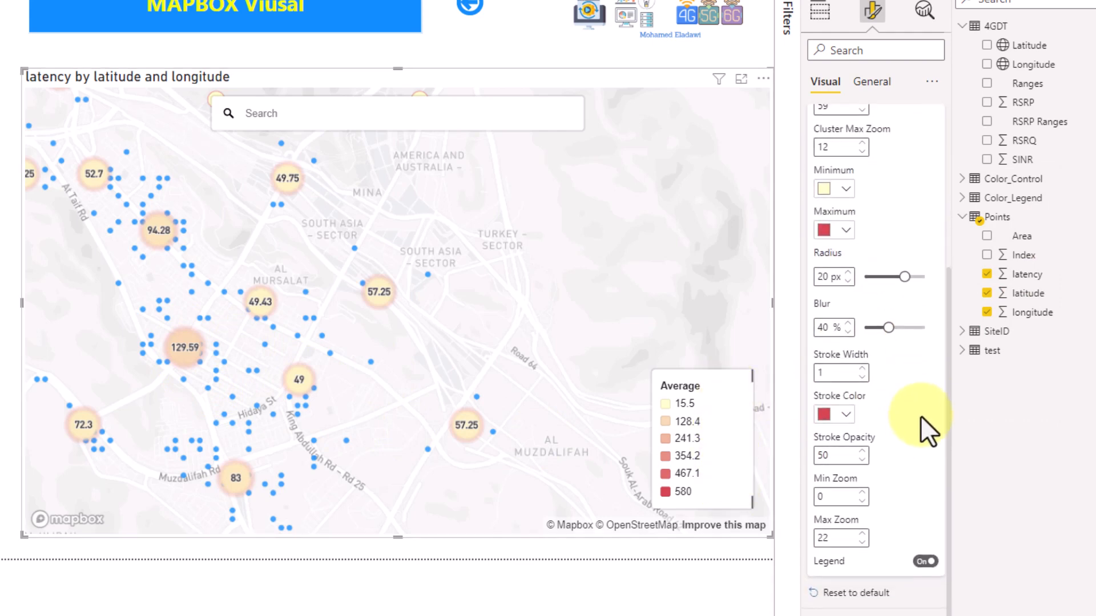
{"action": "scroll", "coordinate": [920, 416], "scroll_direction": "up", "scroll_amount": 5}
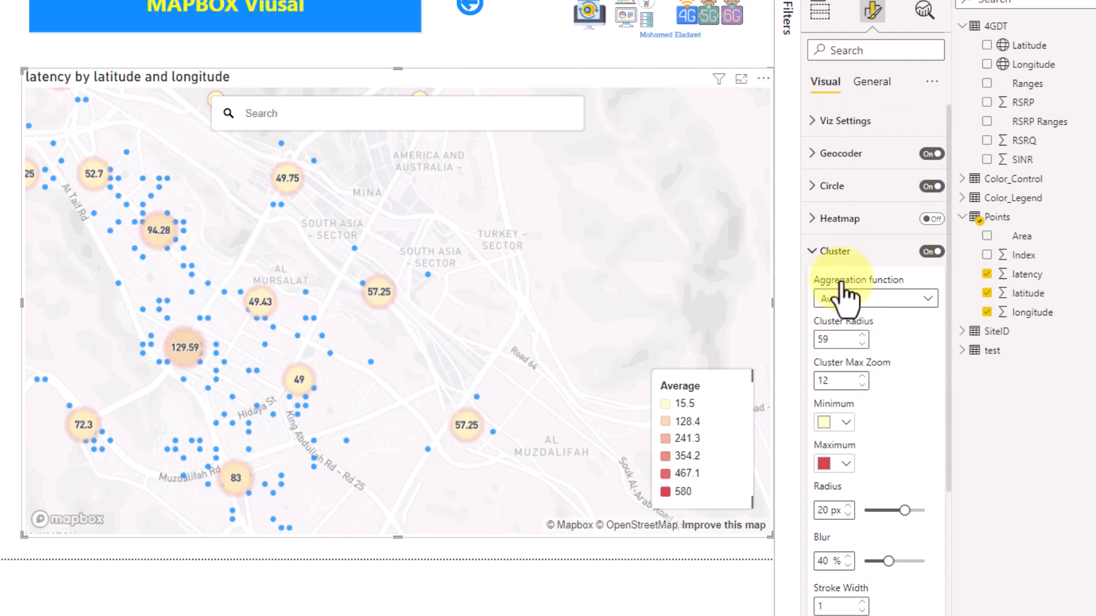
{"action": "left_click", "coordinate": [847, 251]}
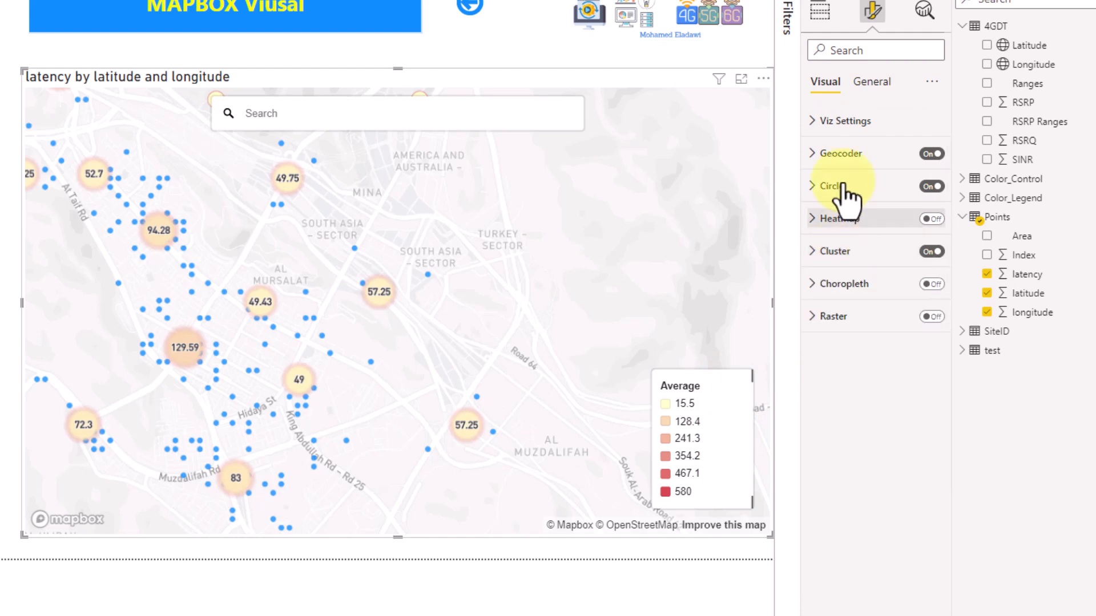
{"action": "left_click", "coordinate": [819, 11]}
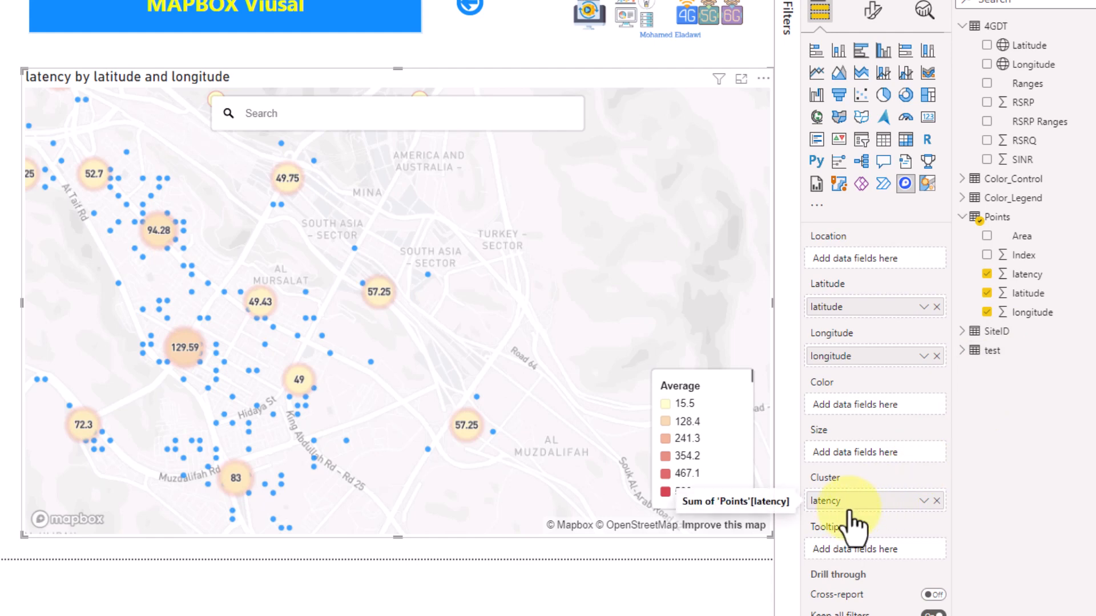
{"action": "left_click", "coordinate": [873, 12]}
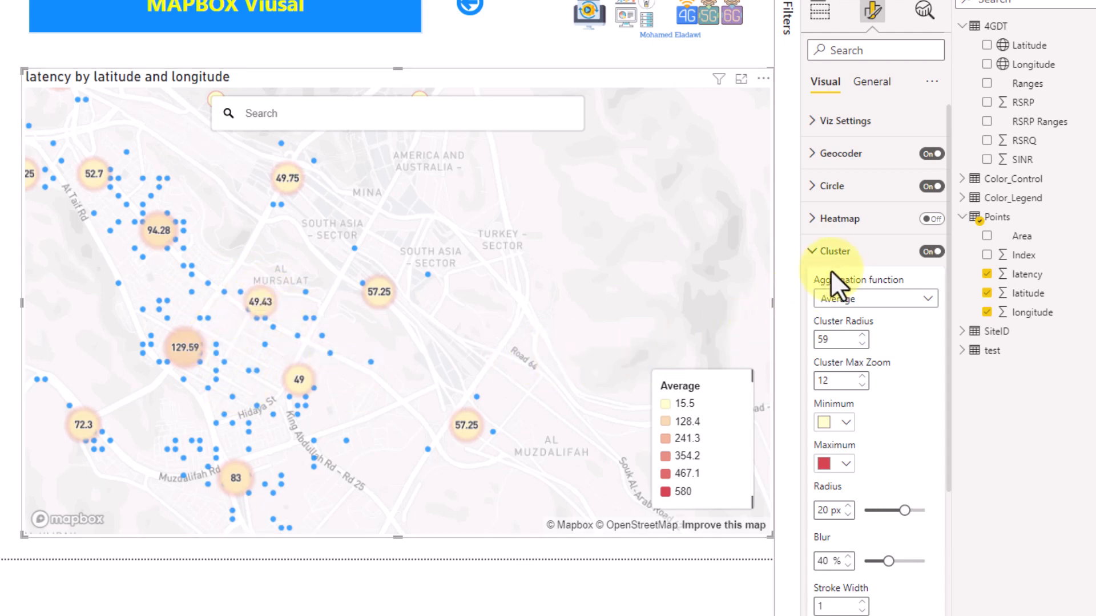
{"action": "left_click", "coordinate": [858, 253]}
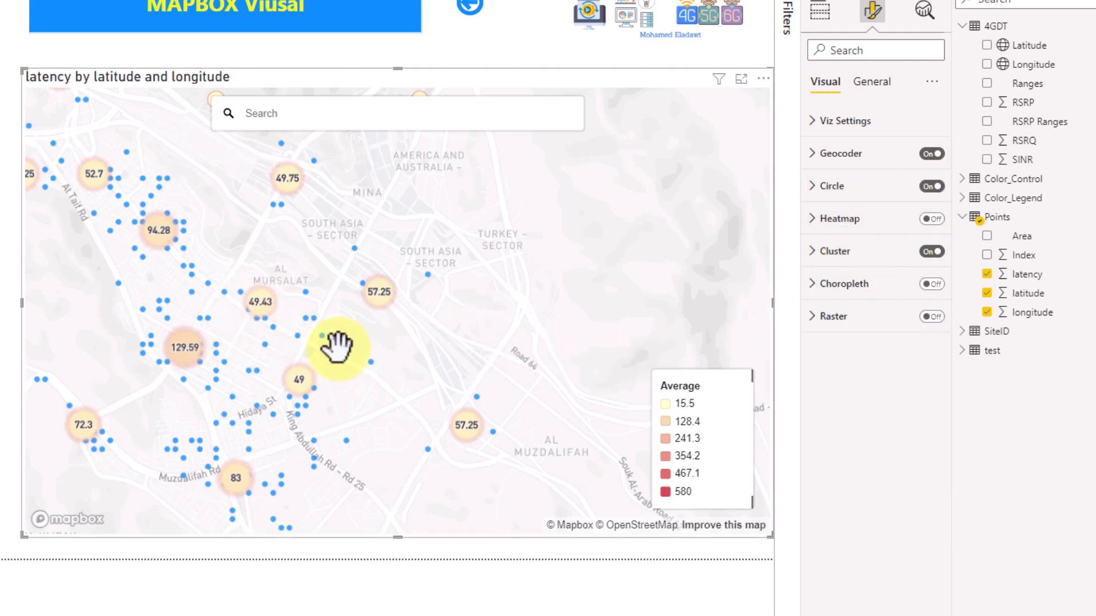
Step: Turn off the Circle layer and examine how the clusters regroup at different map zoom levels
{"action": "left_click", "coordinate": [932, 187]}
{"action": "scroll", "coordinate": [563, 367], "scroll_direction": "down", "scroll_amount": 5}
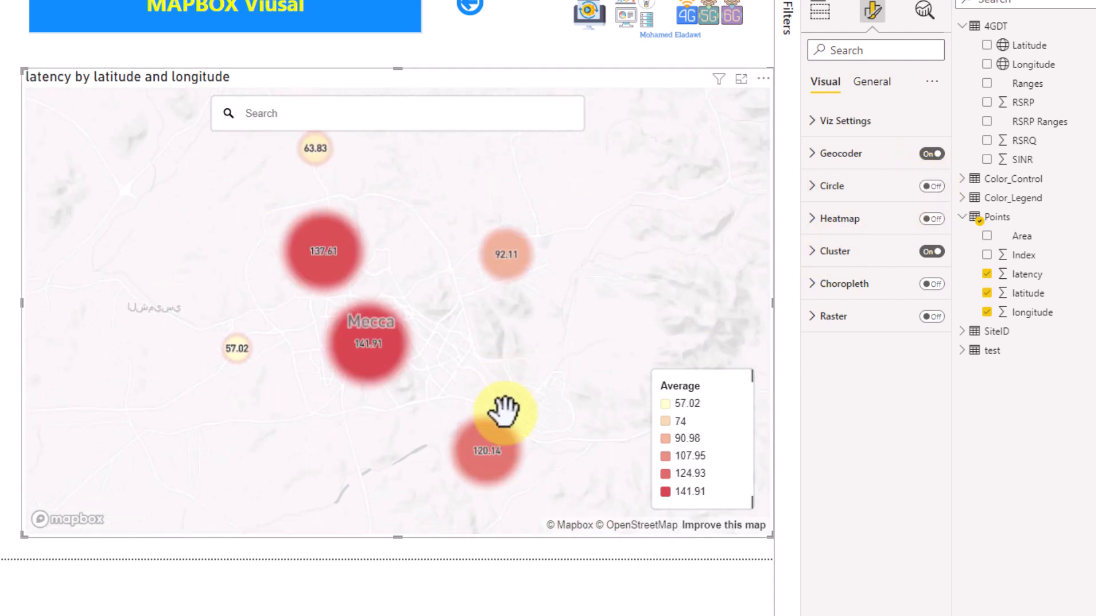
{"action": "scroll", "coordinate": [504, 412], "scroll_direction": "up", "scroll_amount": 6}
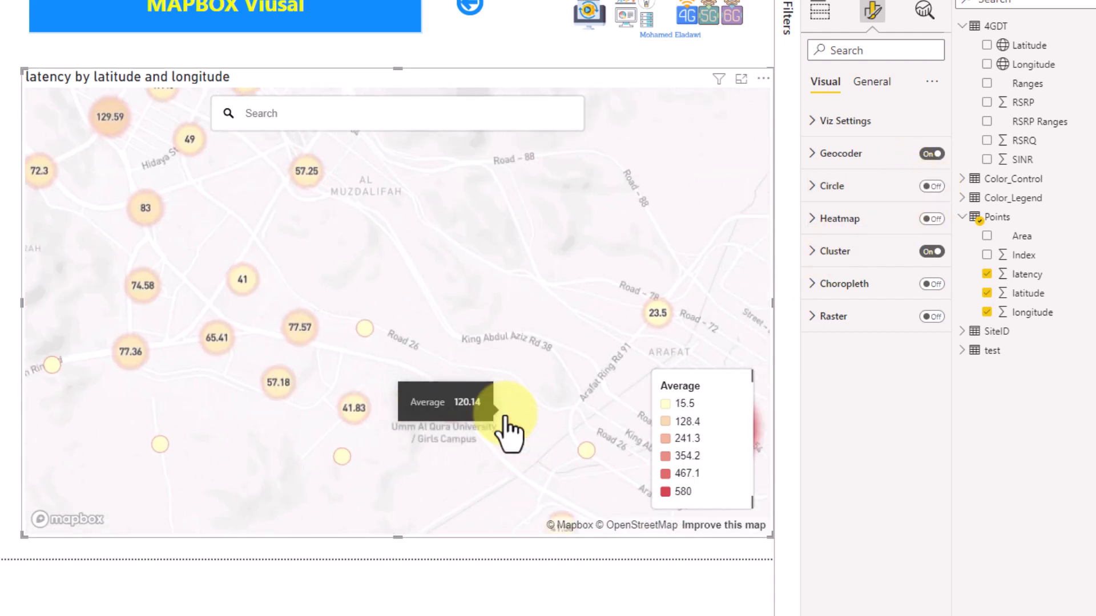
{"action": "scroll", "coordinate": [510, 434], "scroll_direction": "up", "scroll_amount": 4}
{"action": "left_click_drag", "start_coordinate": [286, 357], "coordinate": [597, 379]}
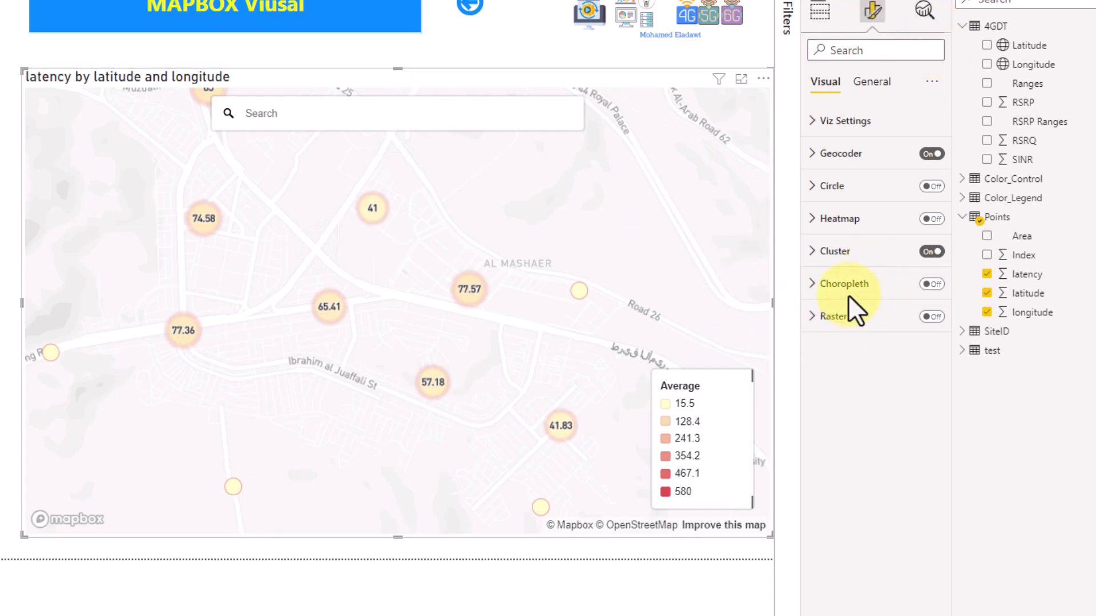
Step: Turn off the Cluster layer and turn the Circle layer back on
{"action": "left_click", "coordinate": [863, 294]}
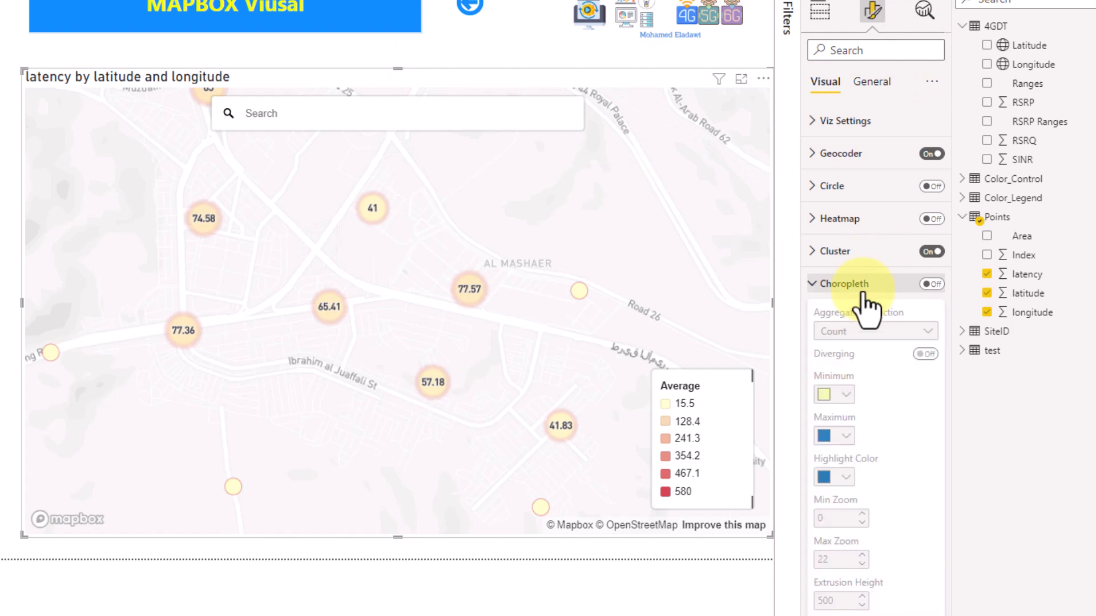
{"action": "left_click", "coordinate": [849, 288]}
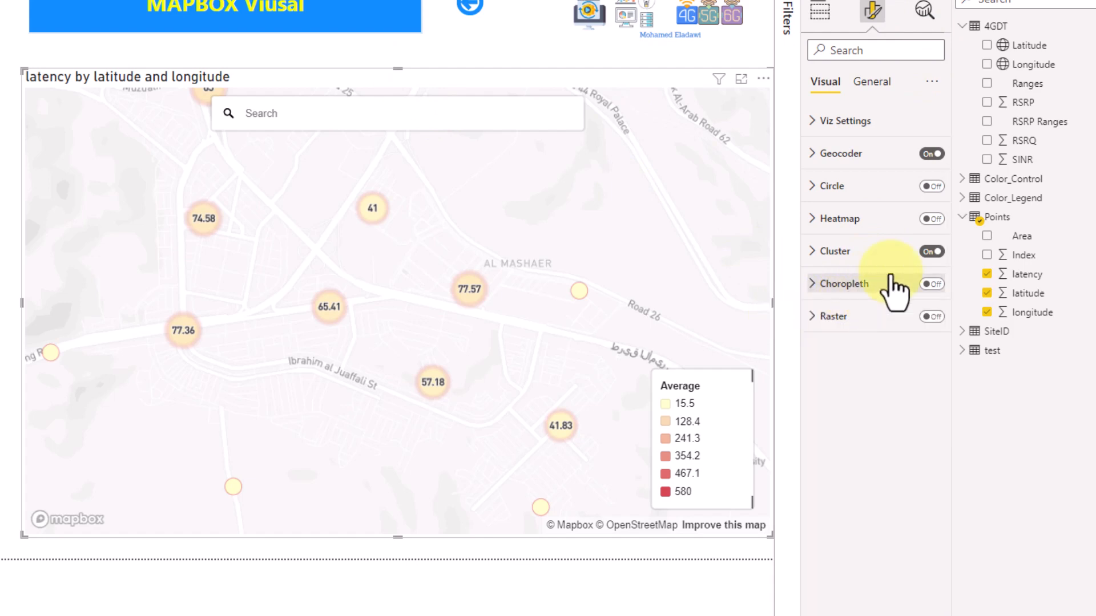
{"action": "left_click", "coordinate": [926, 258]}
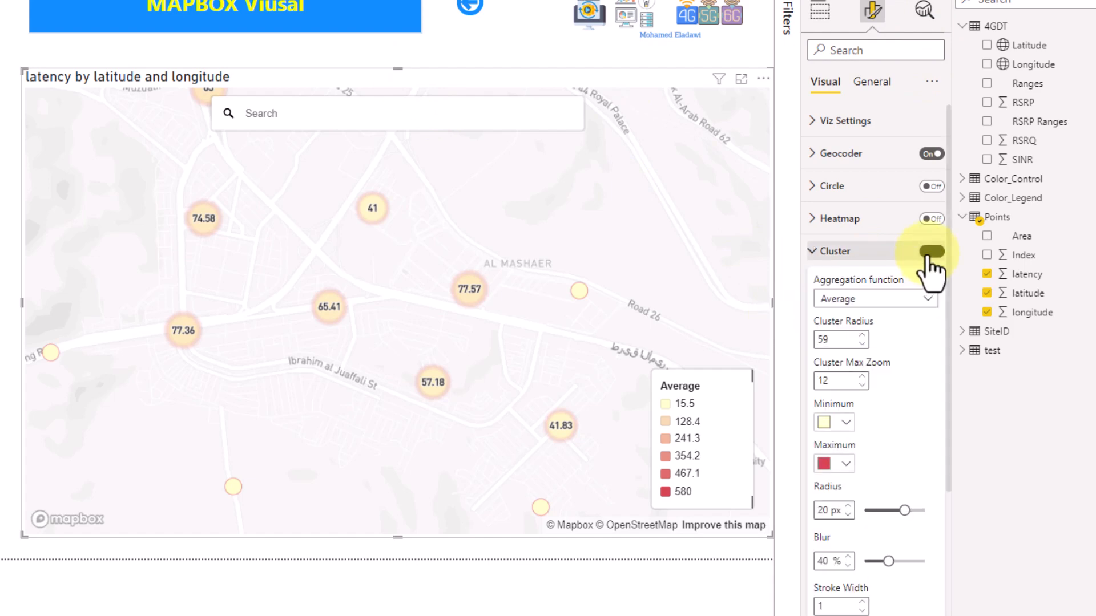
{"action": "left_click", "coordinate": [931, 252]}
{"action": "left_click", "coordinate": [931, 186]}
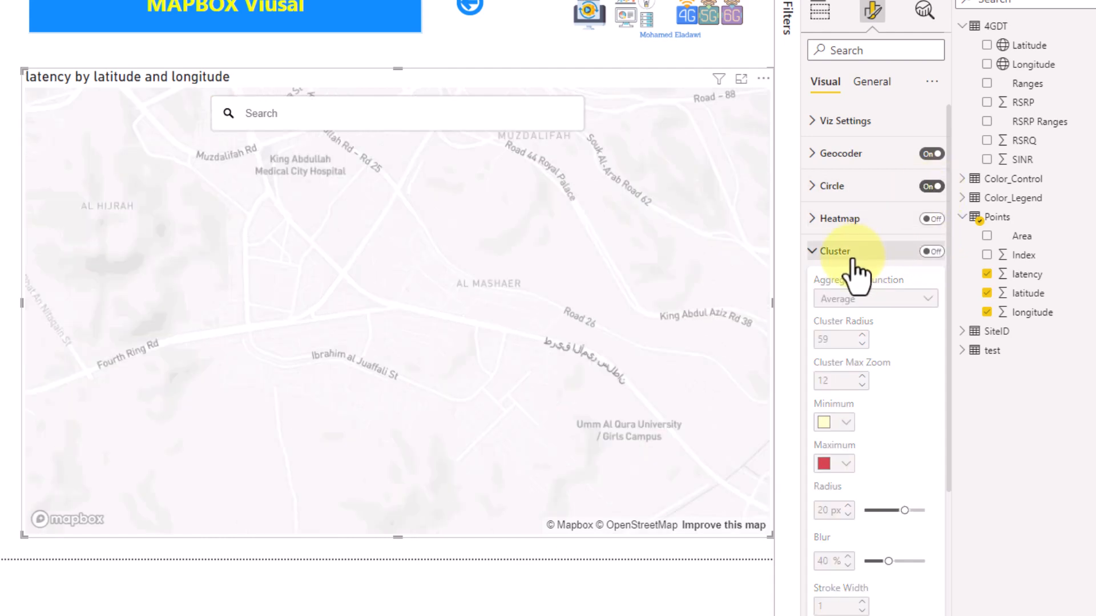
{"action": "left_click", "coordinate": [853, 257]}
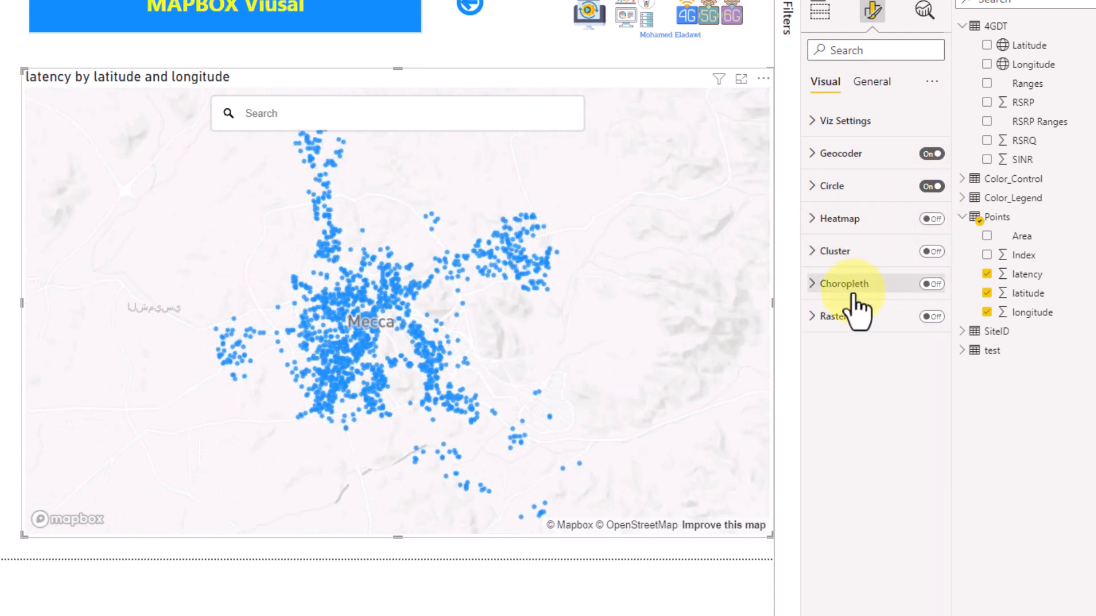
Step: Turn on the Choropleth layer for the map visual and look through its settings
{"action": "left_click", "coordinate": [921, 287]}
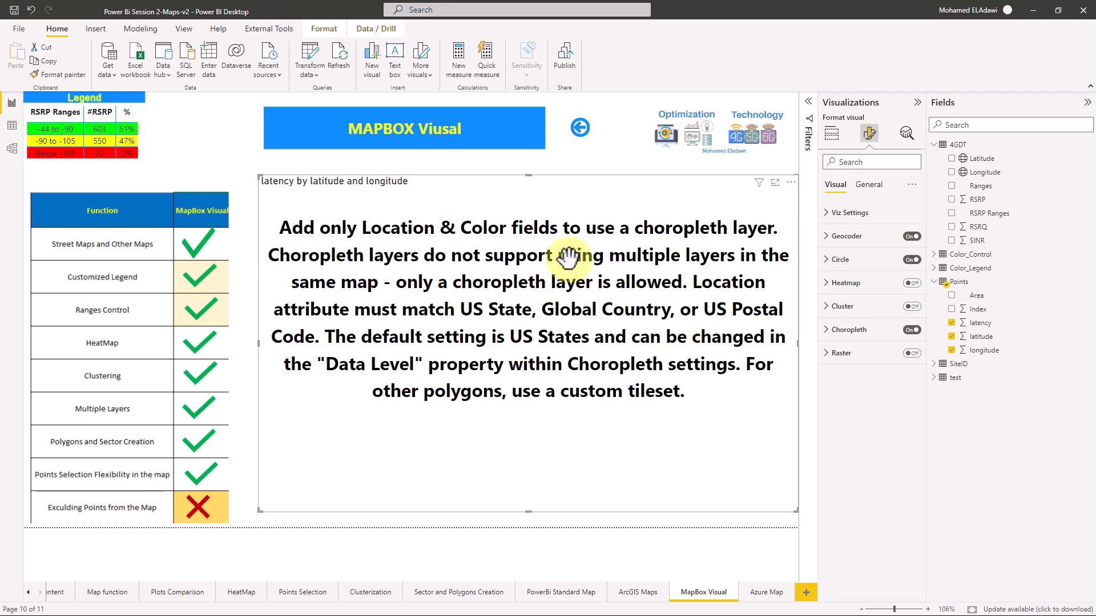
{"action": "left_click", "coordinate": [868, 337]}
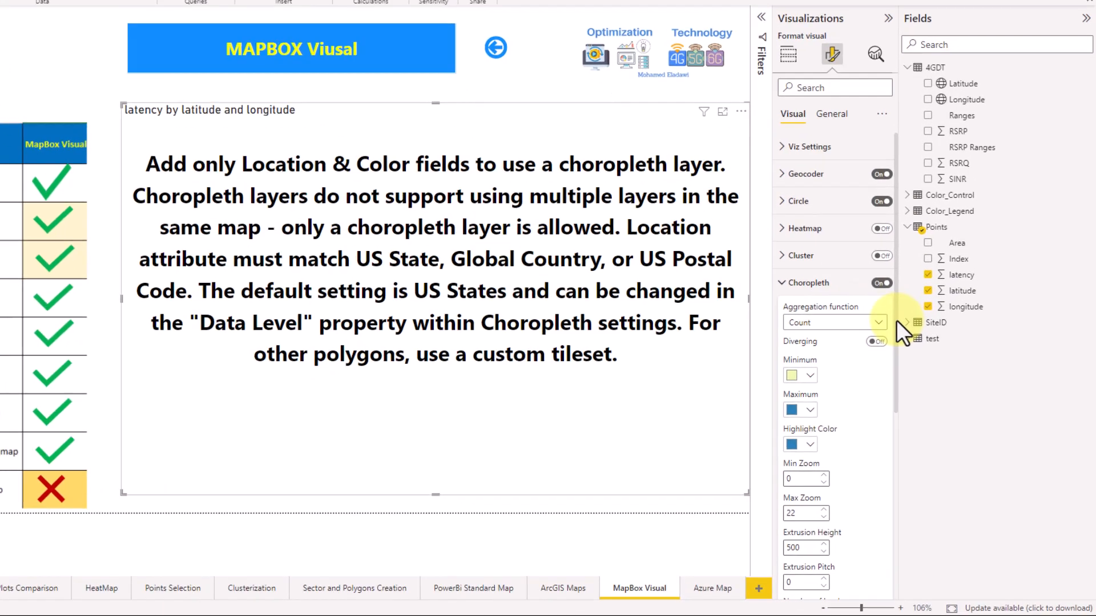
{"action": "left_click_drag", "start_coordinate": [923, 363], "coordinate": [924, 395]}
{"action": "left_click_drag", "start_coordinate": [838, 282], "coordinate": [836, 334]}
{"action": "left_click", "coordinate": [735, 69]}
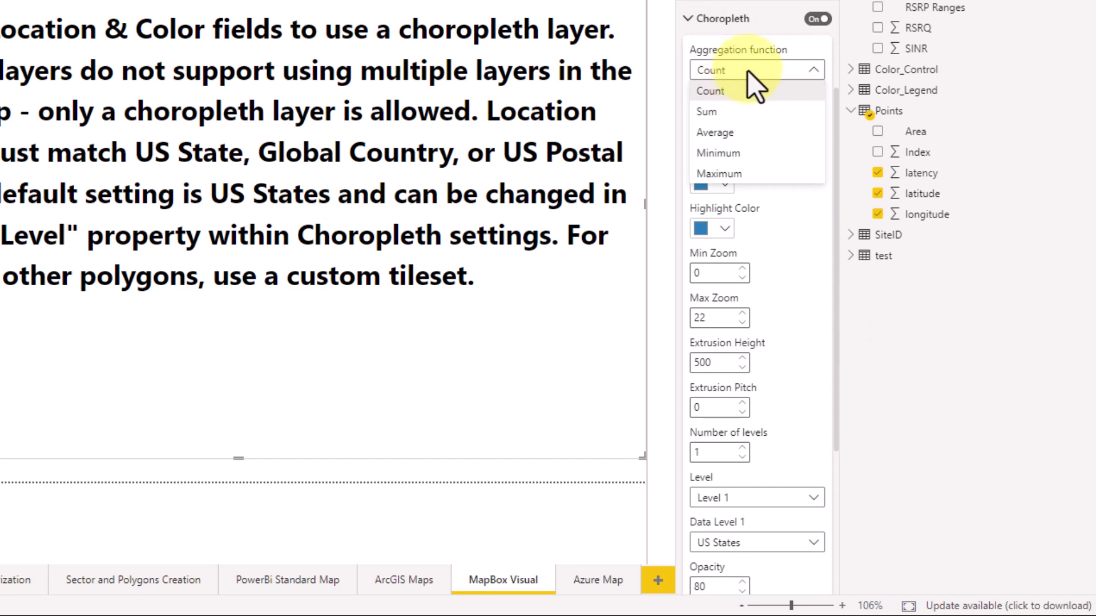
{"action": "left_click", "coordinate": [768, 34]}
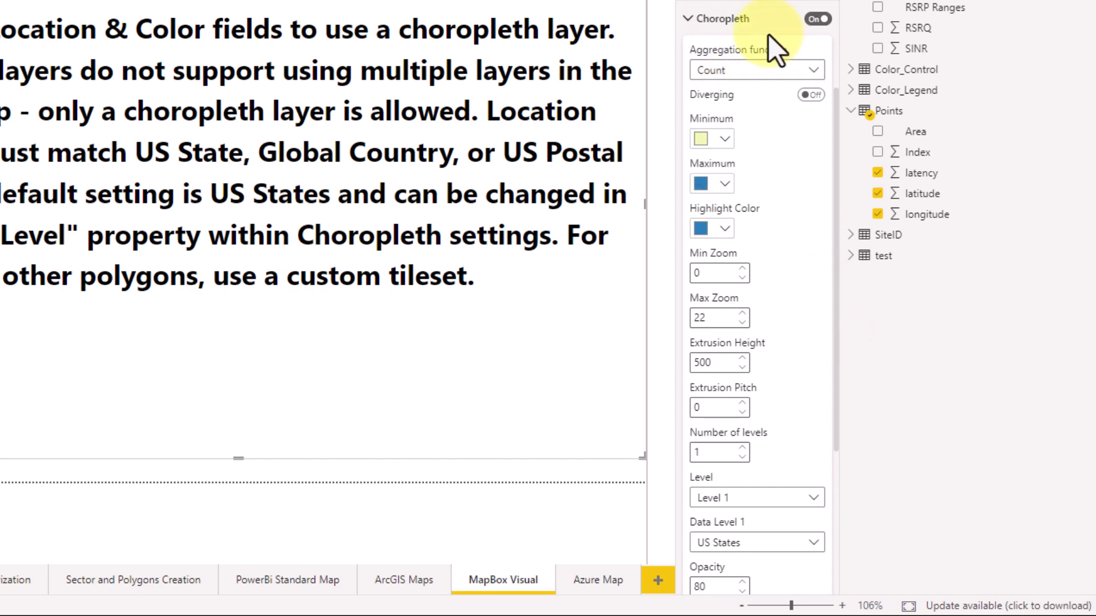
{"action": "mouse_move", "coordinate": [837, 201]}
{"action": "left_mouse_down"}
{"action": "mouse_move", "coordinate": [838, 235]}
{"action": "mouse_move", "coordinate": [831, 196]}
{"action": "left_mouse_up"}
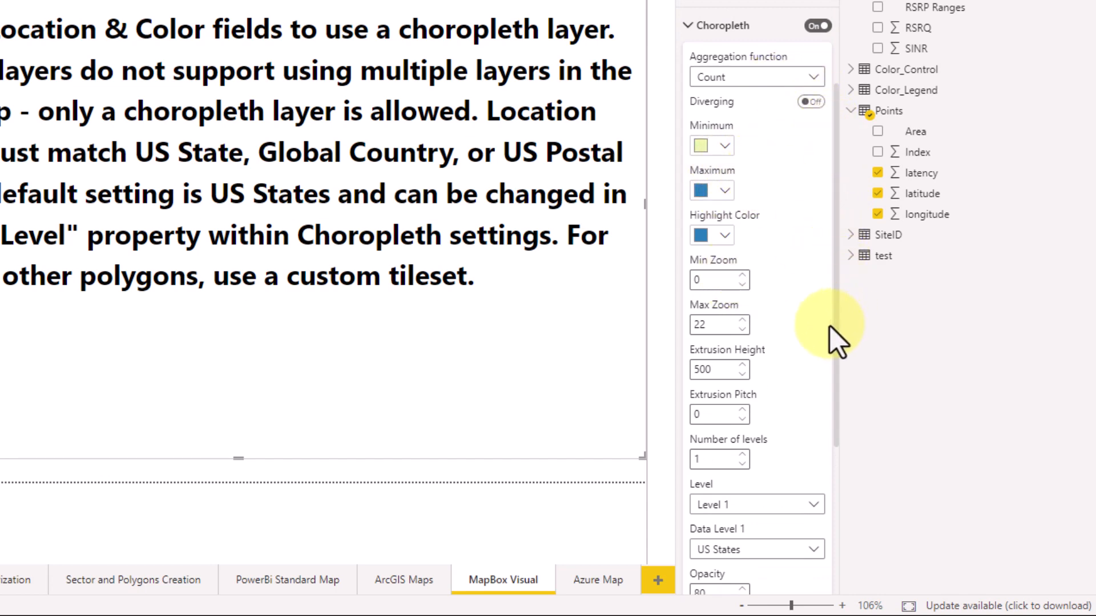
{"action": "left_click_drag", "start_coordinate": [837, 385], "coordinate": [836, 535]}
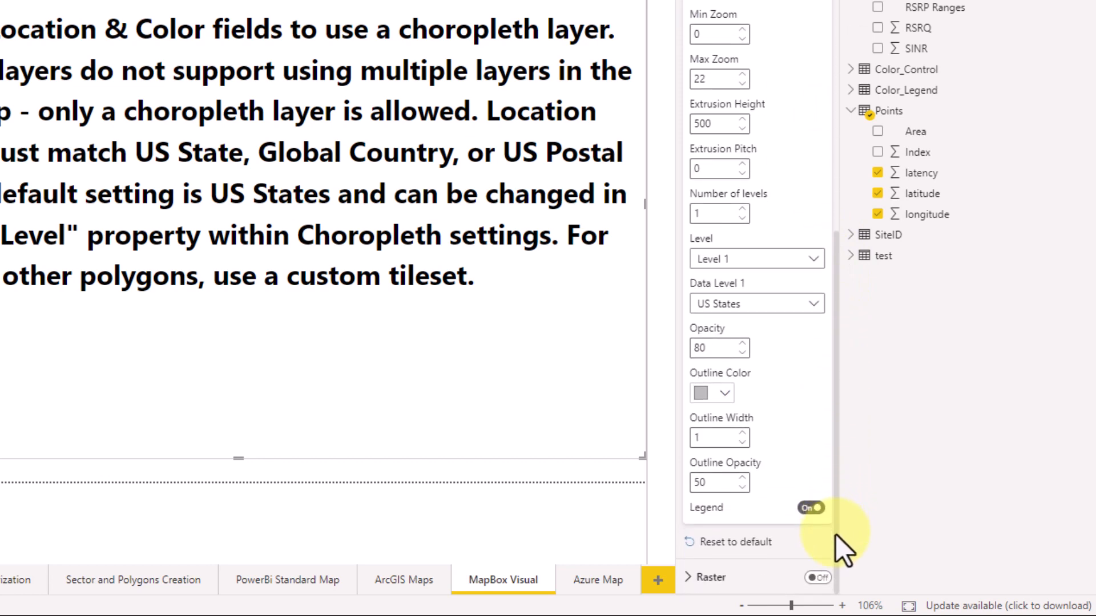
Step: Set the choropleth's Data Level 1 to Custom Tileset and check its tile URL, source layer and vector property fields
{"action": "left_click", "coordinate": [742, 306]}
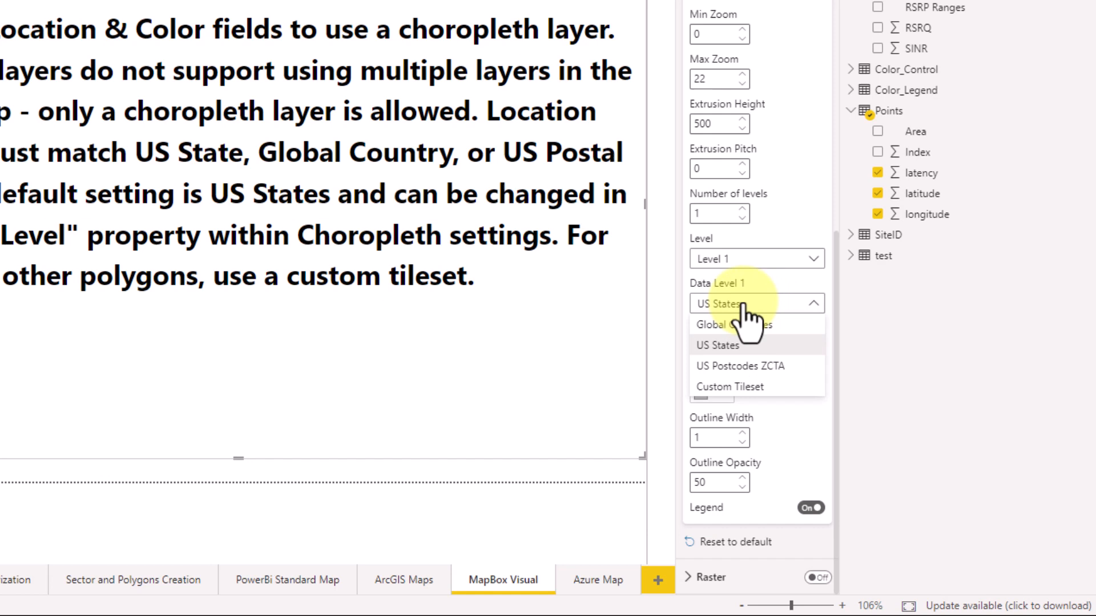
{"action": "left_click", "coordinate": [724, 394]}
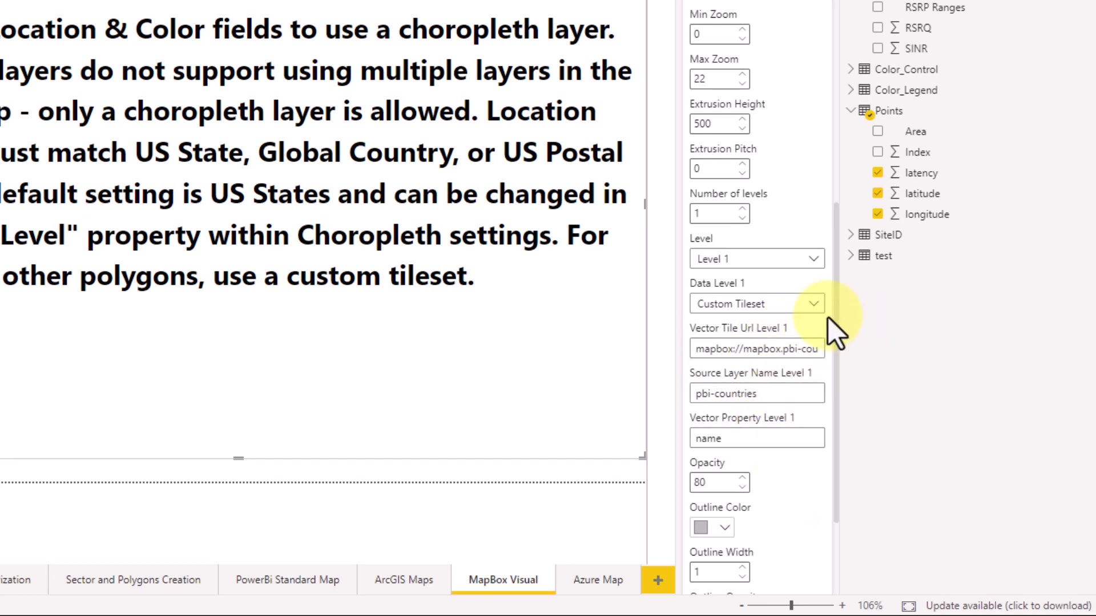
{"action": "scroll", "coordinate": [837, 309], "scroll_direction": "down", "scroll_amount": 4}
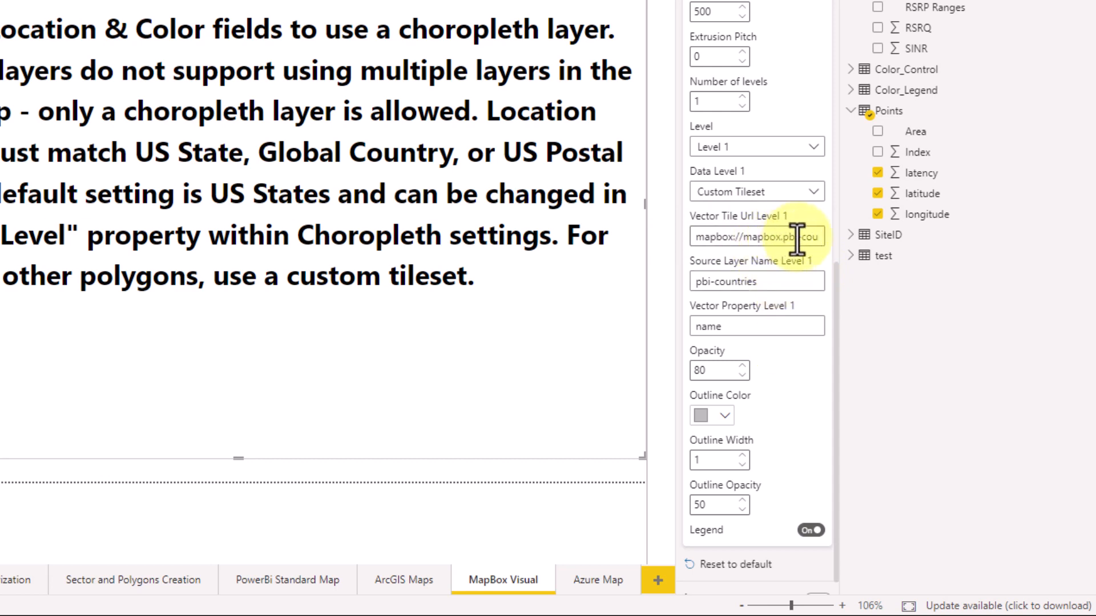
{"action": "left_click_drag", "start_coordinate": [793, 283], "coordinate": [697, 281]}
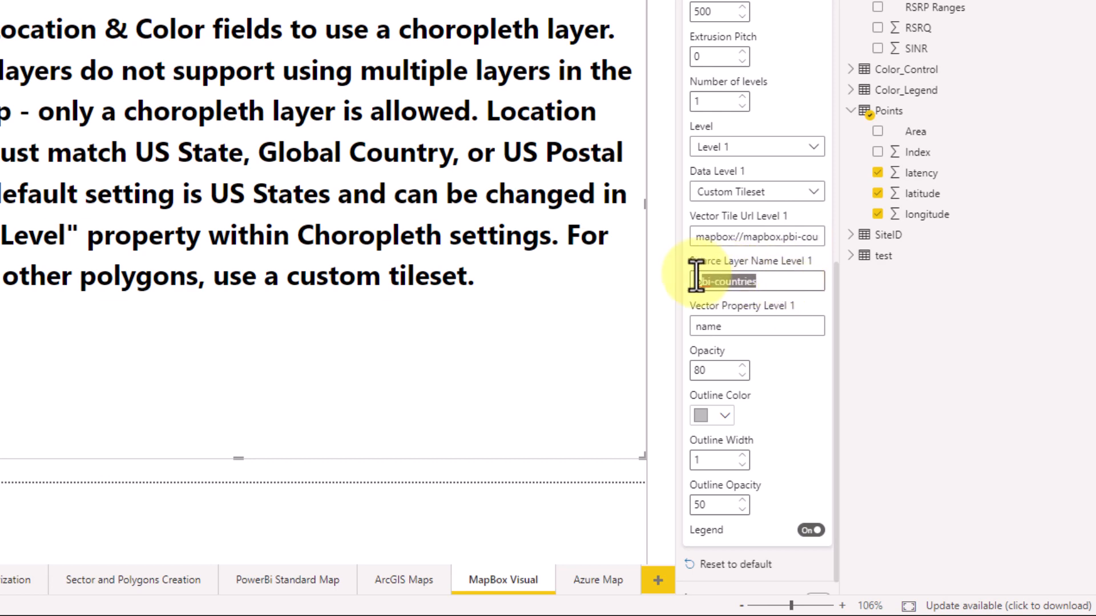
{"action": "left_click", "coordinate": [787, 281]}
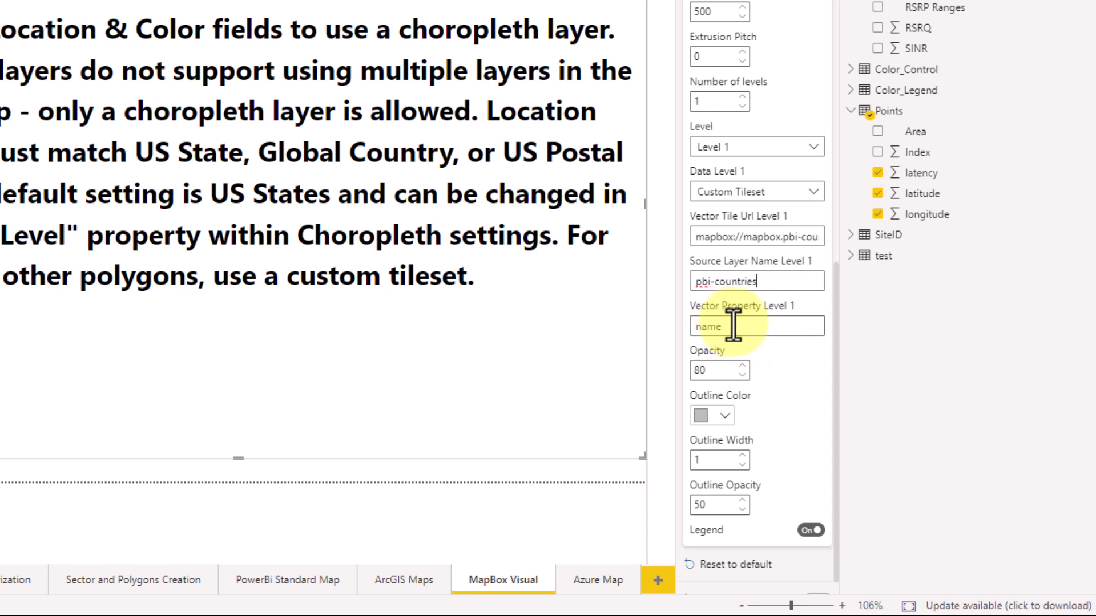
Step: Collapse the Points table and expand the SiteID table to show its fields
{"action": "left_click", "coordinate": [851, 113]}
{"action": "left_click", "coordinate": [851, 131]}
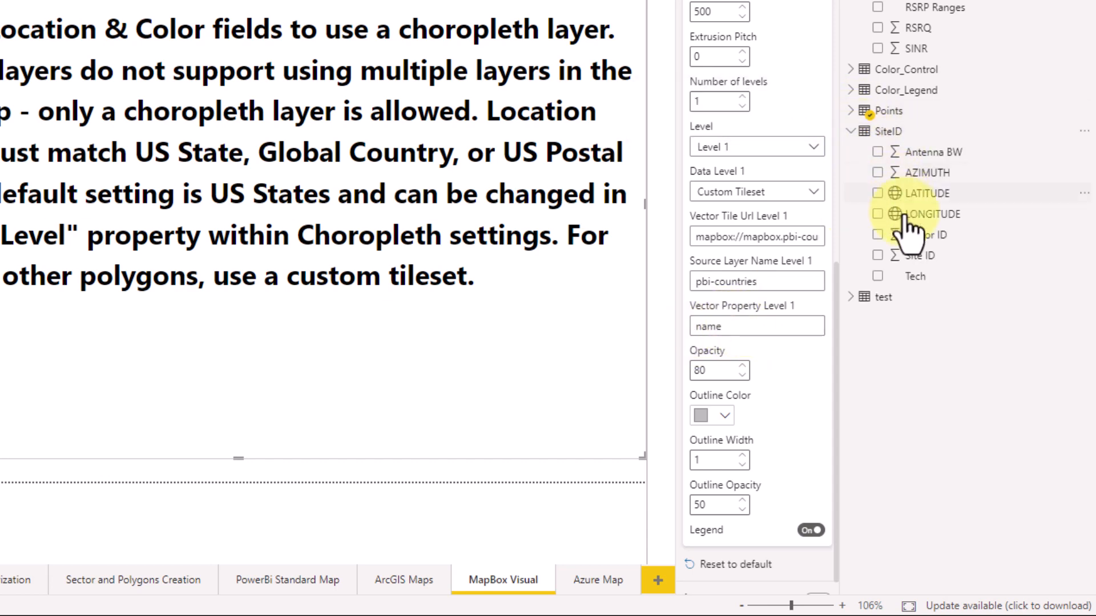
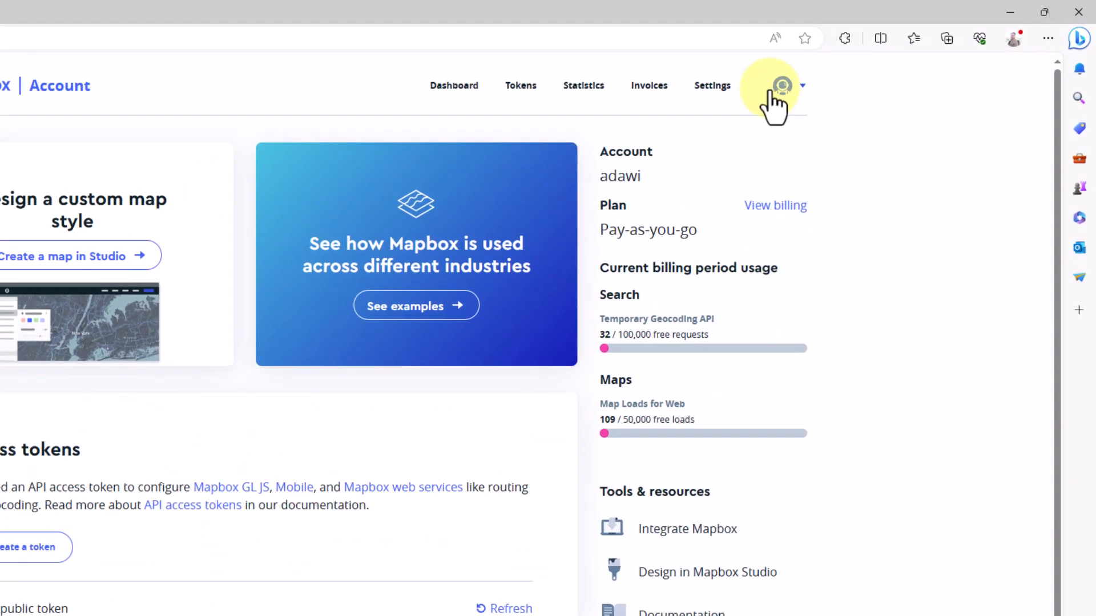
Step: Switch to the Mapbox account page in the browser and open Mapbox Studio
{"action": "left_click", "coordinate": [791, 92]}
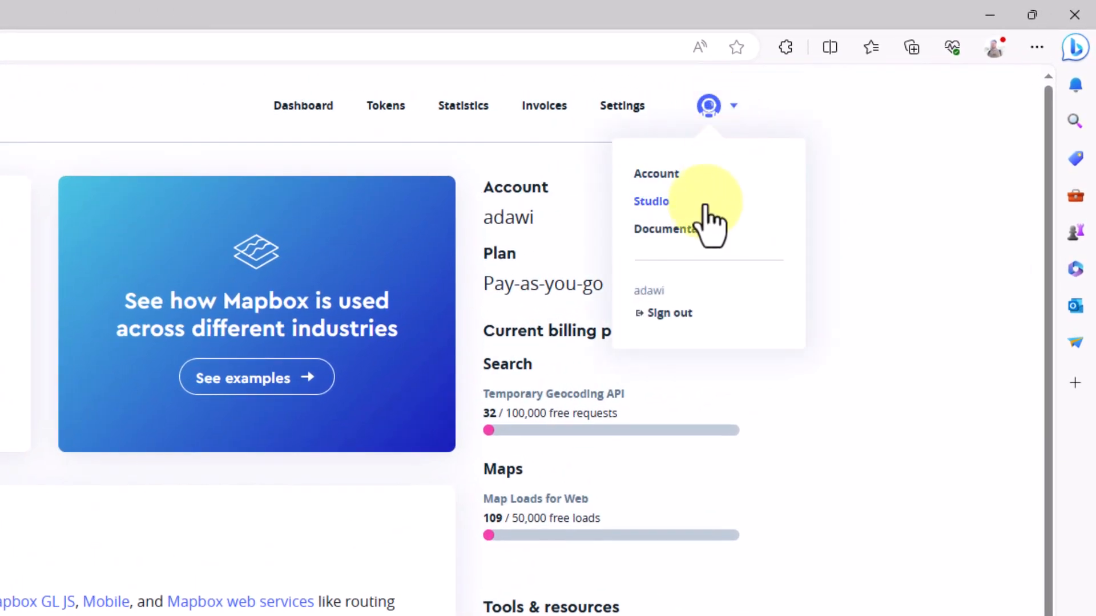
{"action": "left_click", "coordinate": [664, 200]}
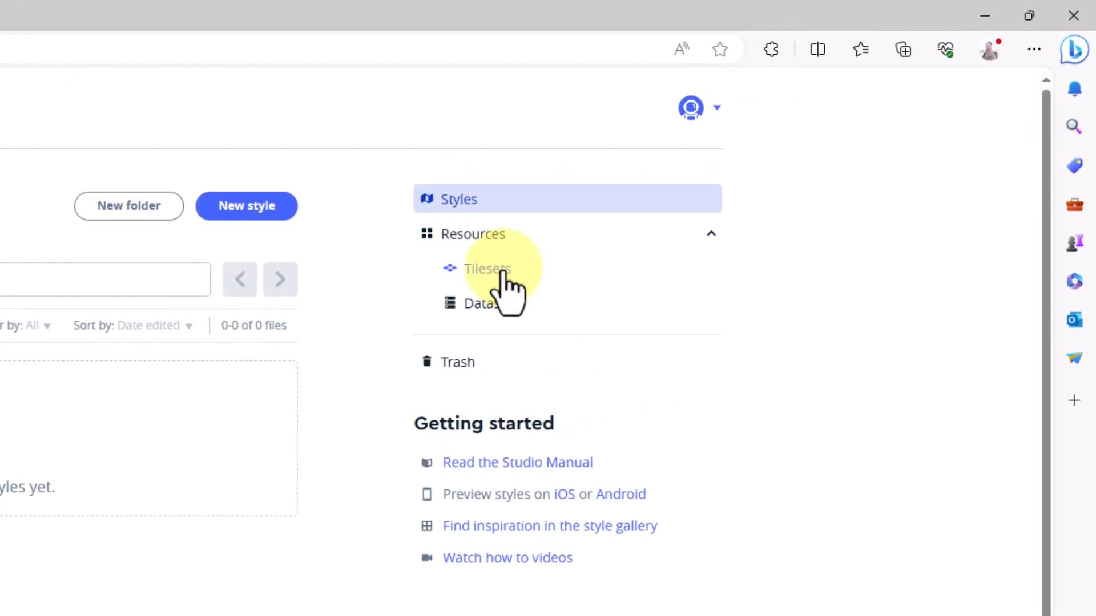
Step: Open the tilesets list, check the supported upload formats, and create a new tileset by uploading EP.json
{"action": "left_click", "coordinate": [502, 273]}
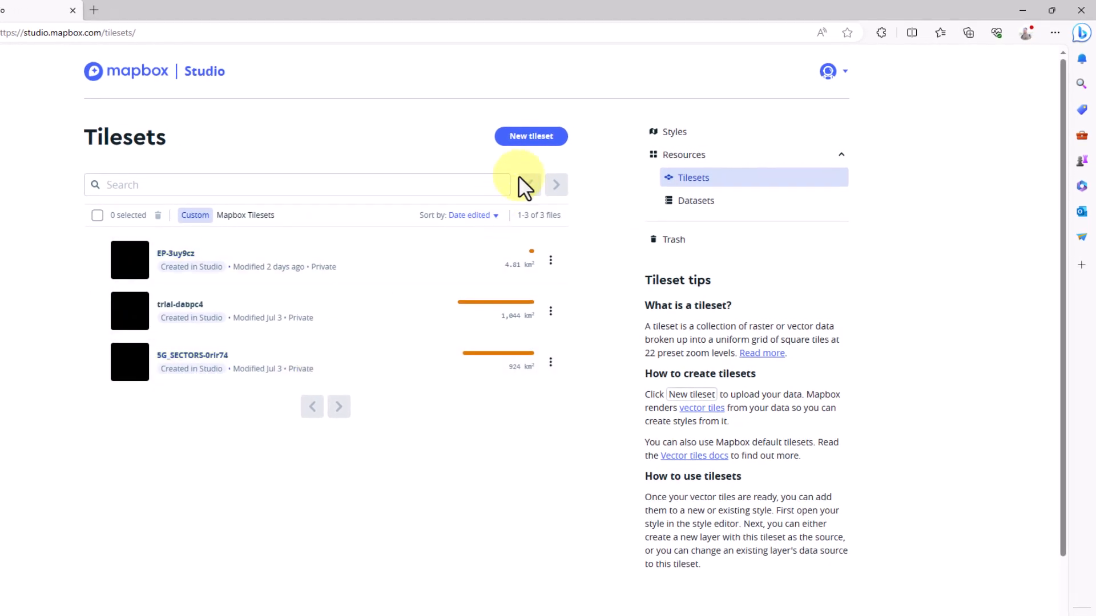
{"action": "left_click", "coordinate": [543, 139]}
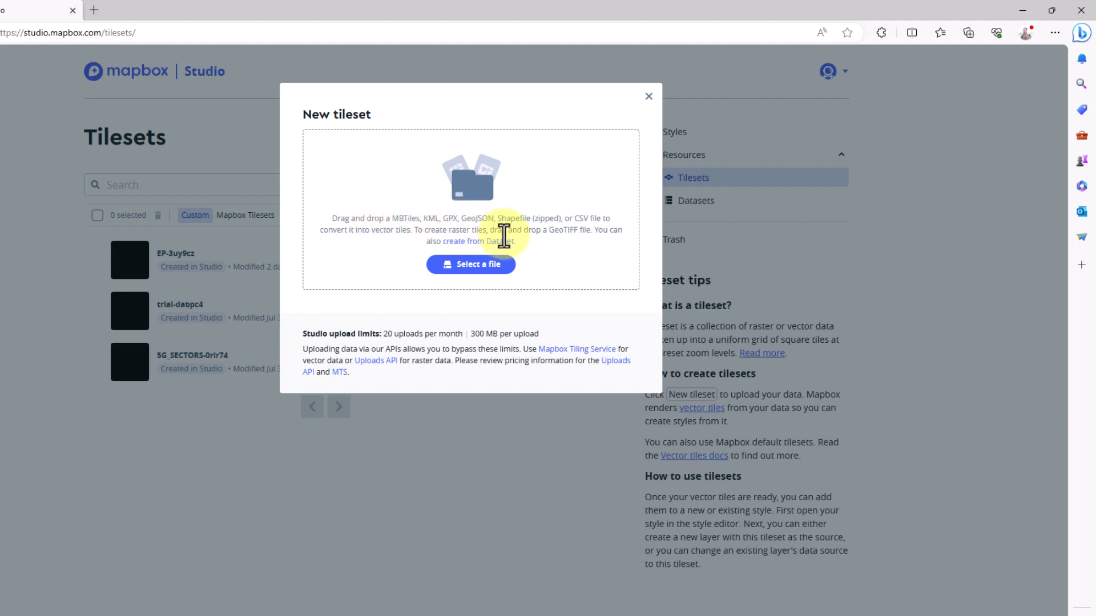
{"action": "left_click_drag", "start_coordinate": [406, 220], "coordinate": [612, 228]}
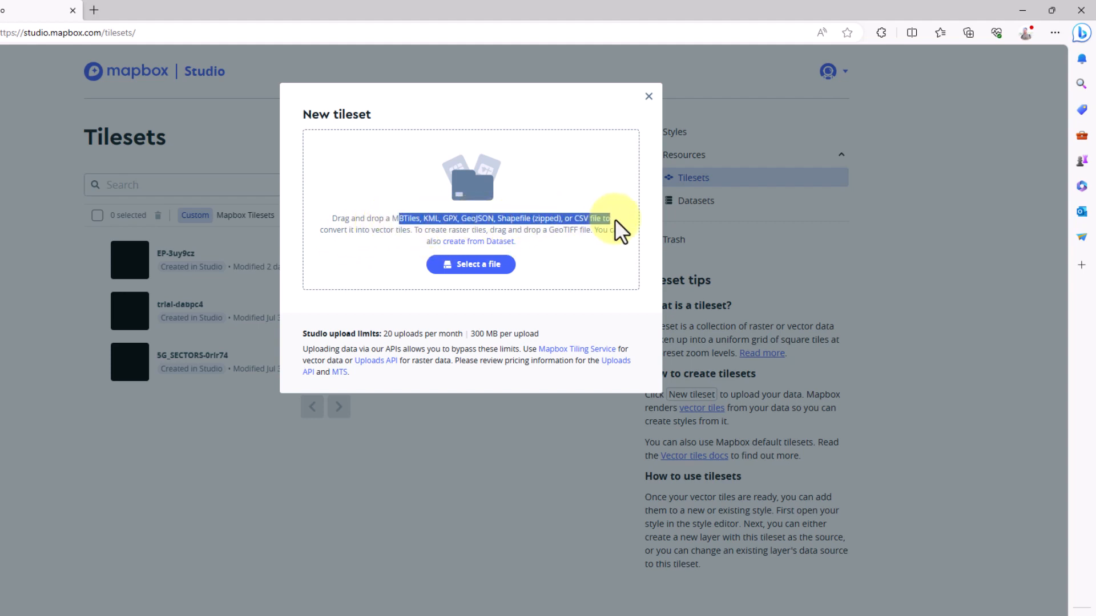
{"action": "left_click", "coordinate": [579, 189]}
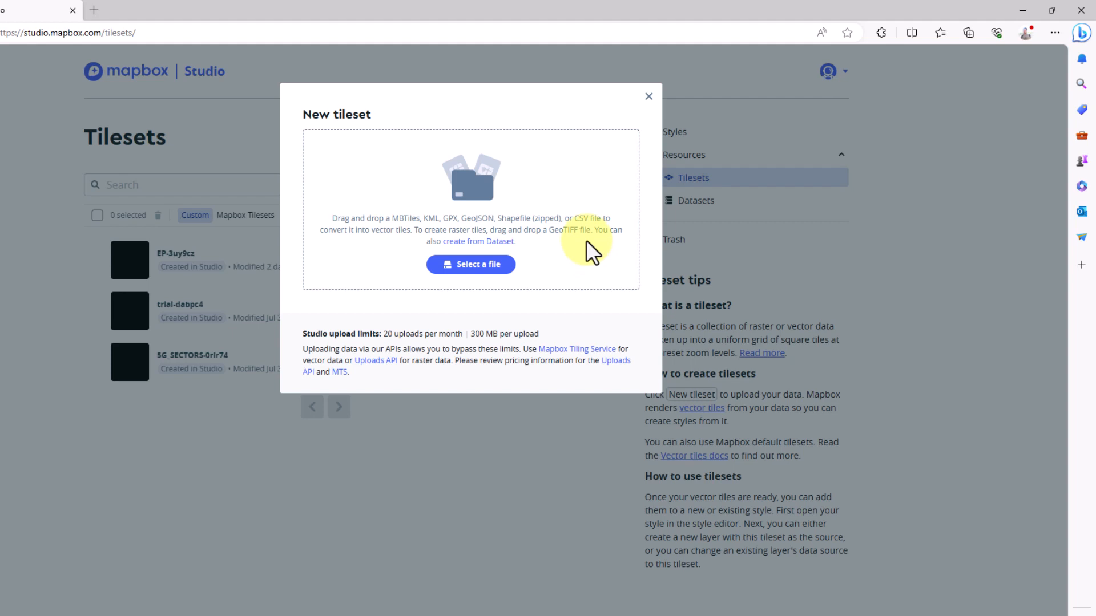
{"action": "left_click", "coordinate": [474, 276]}
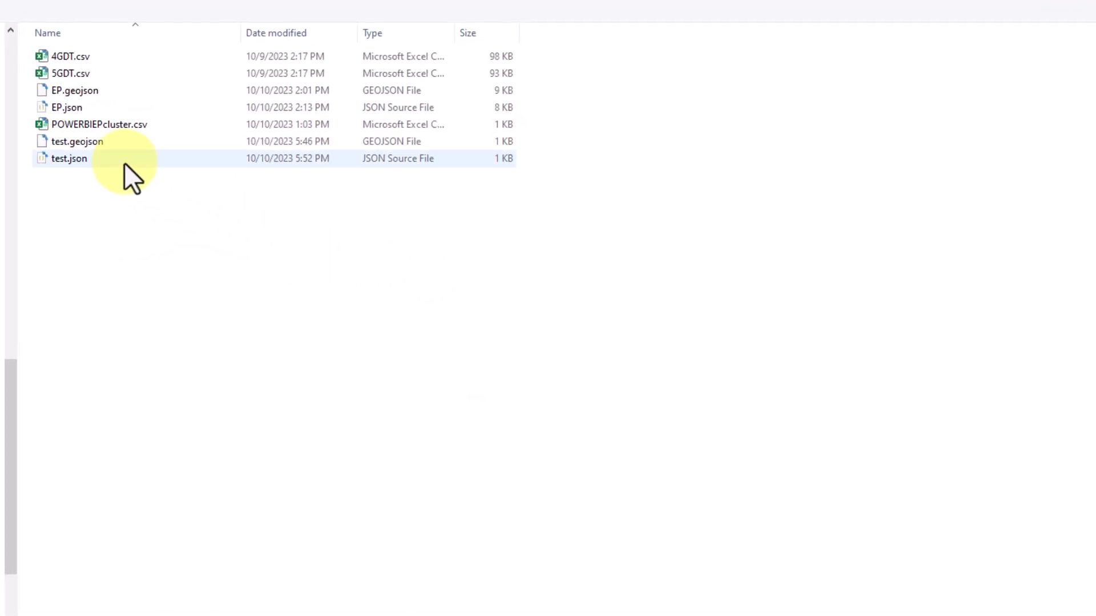
{"action": "double_click", "coordinate": [69, 110]}
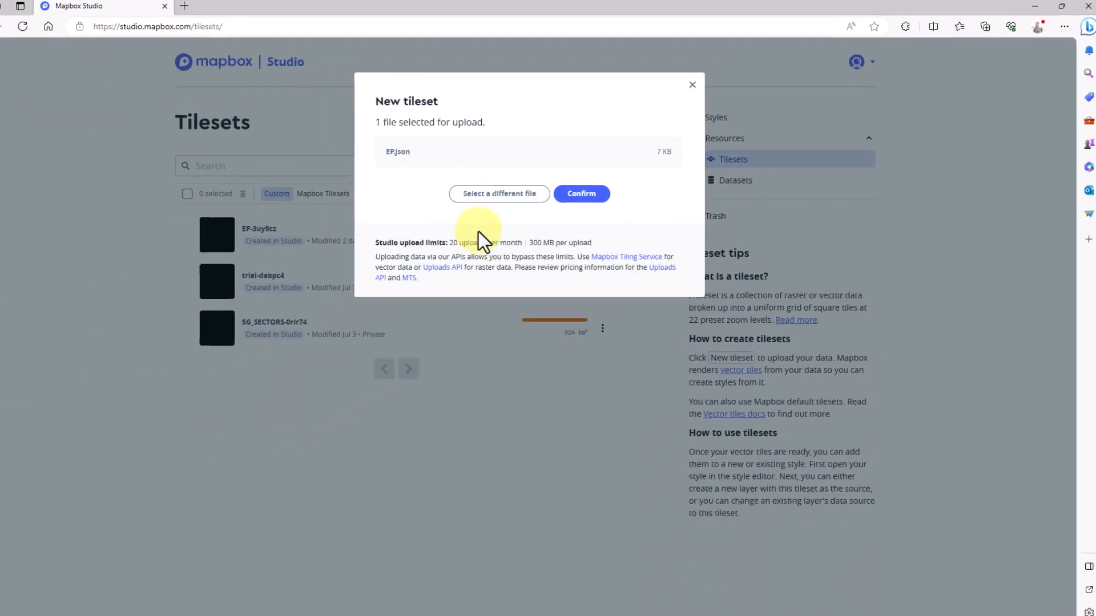
{"action": "left_click", "coordinate": [587, 193]}
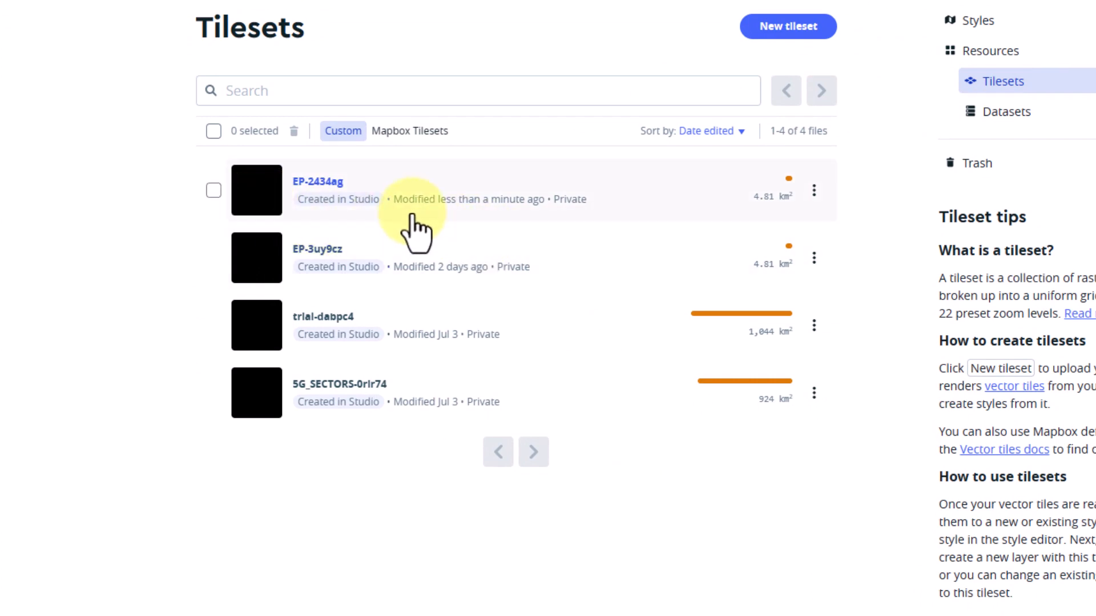
Step: Open the new EP-2434ag tileset and examine its sector polygons on the map around the data bounds
{"action": "left_click", "coordinate": [408, 209]}
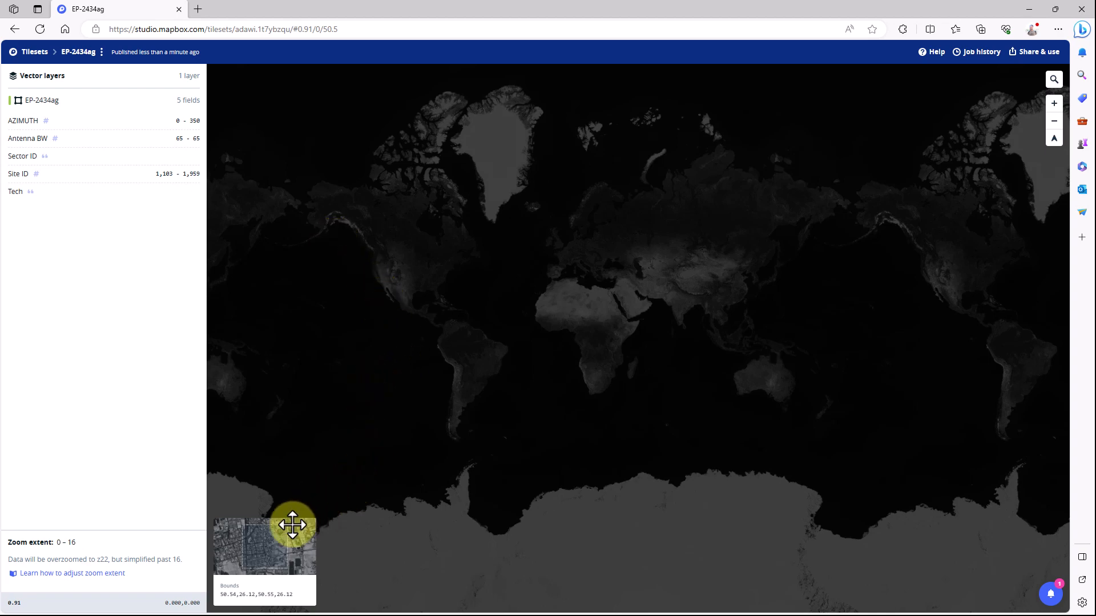
{"action": "left_click", "coordinate": [271, 565]}
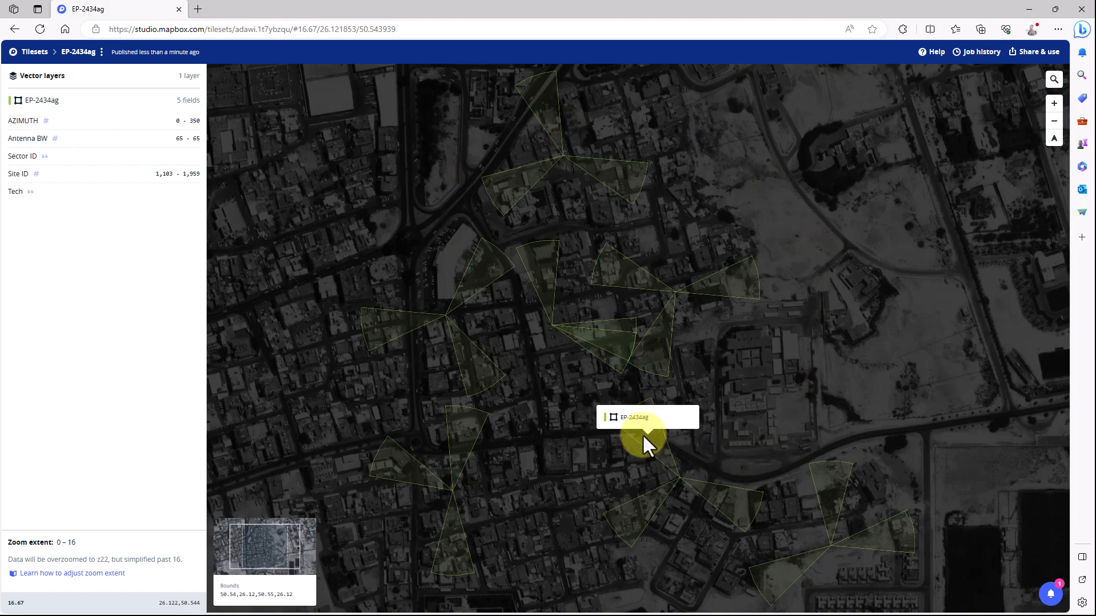
{"action": "scroll", "coordinate": [642, 434], "scroll_direction": "down", "scroll_amount": 2}
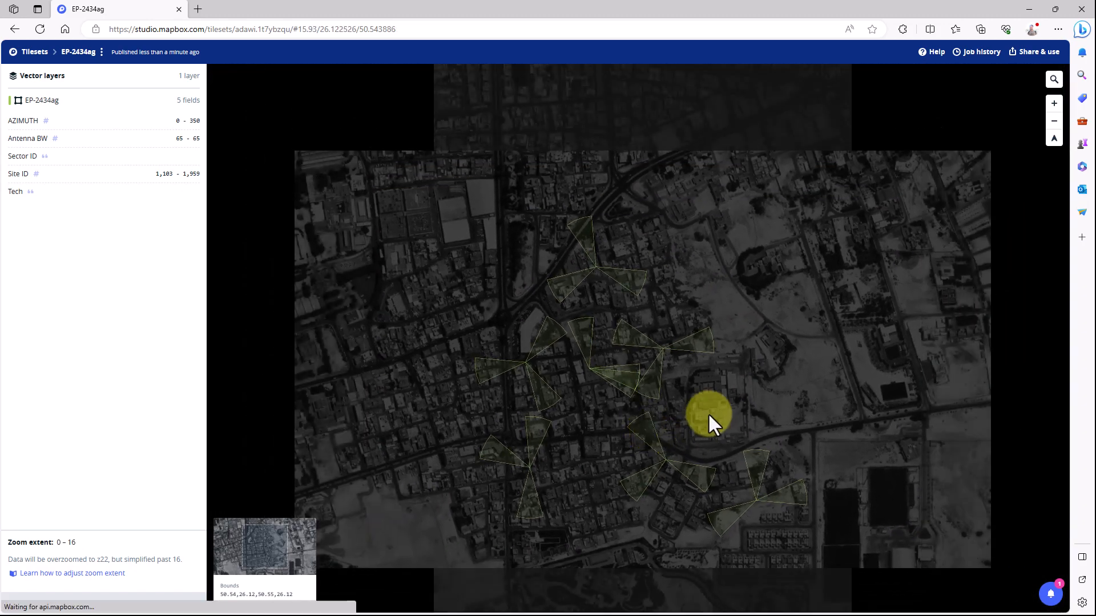
{"action": "left_click_drag", "start_coordinate": [773, 344], "coordinate": [752, 260]}
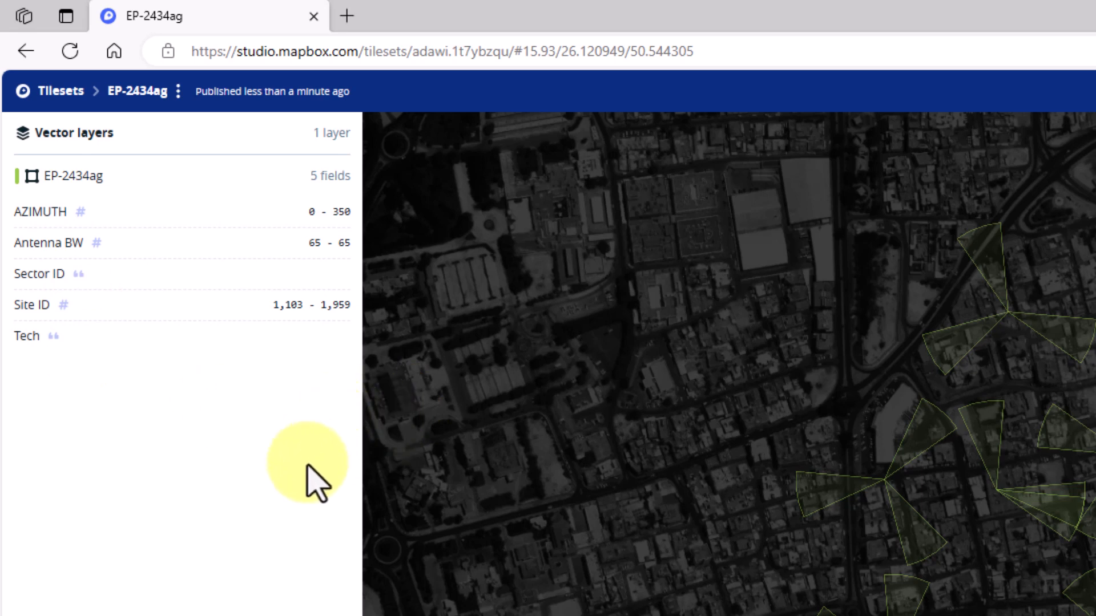
Step: Copy the tileset ID of EP-2434ag
{"action": "left_click", "coordinate": [179, 94]}
{"action": "left_click", "coordinate": [179, 95]}
{"action": "left_click", "coordinate": [178, 91]}
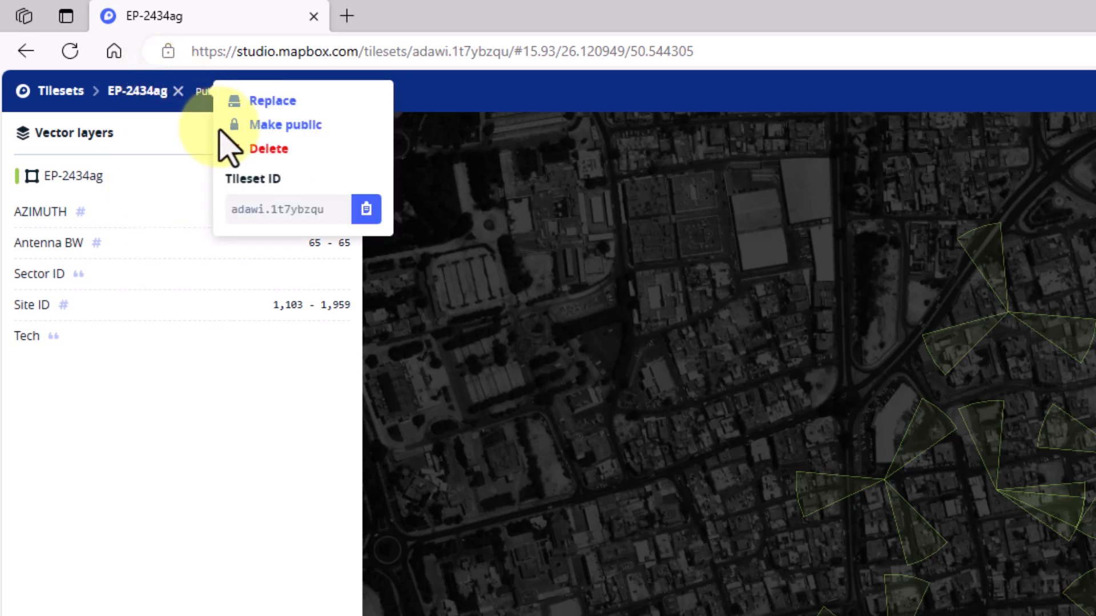
{"action": "left_click", "coordinate": [368, 210]}
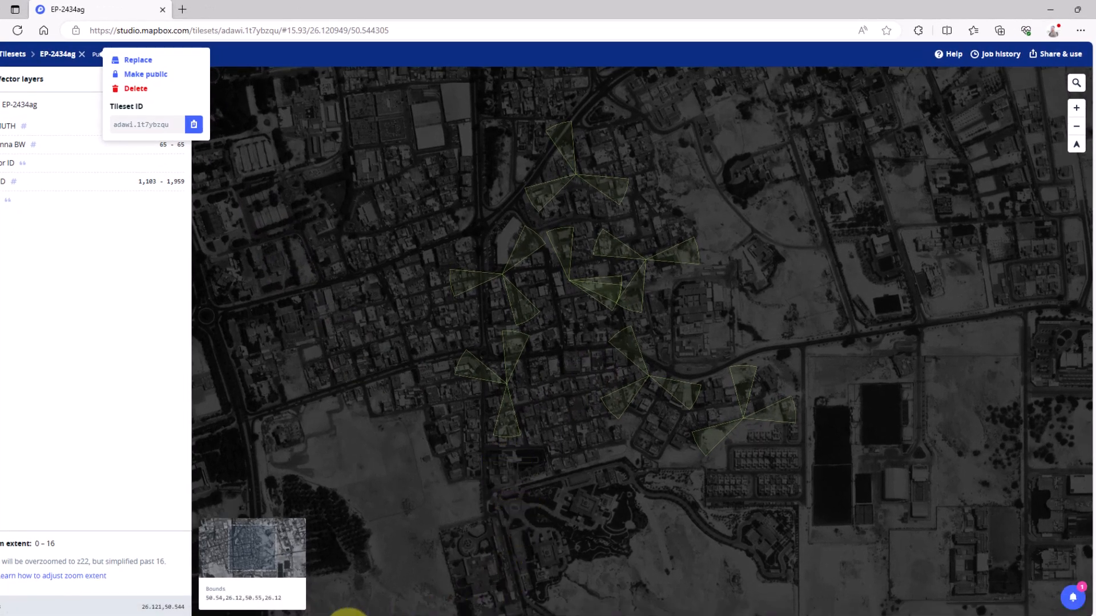
Step: Switch to Power BI and replace the part after mapbox:// in Vector Tile Url Level 1 with the copied tileset ID
{"action": "left_click", "coordinate": [315, 615]}
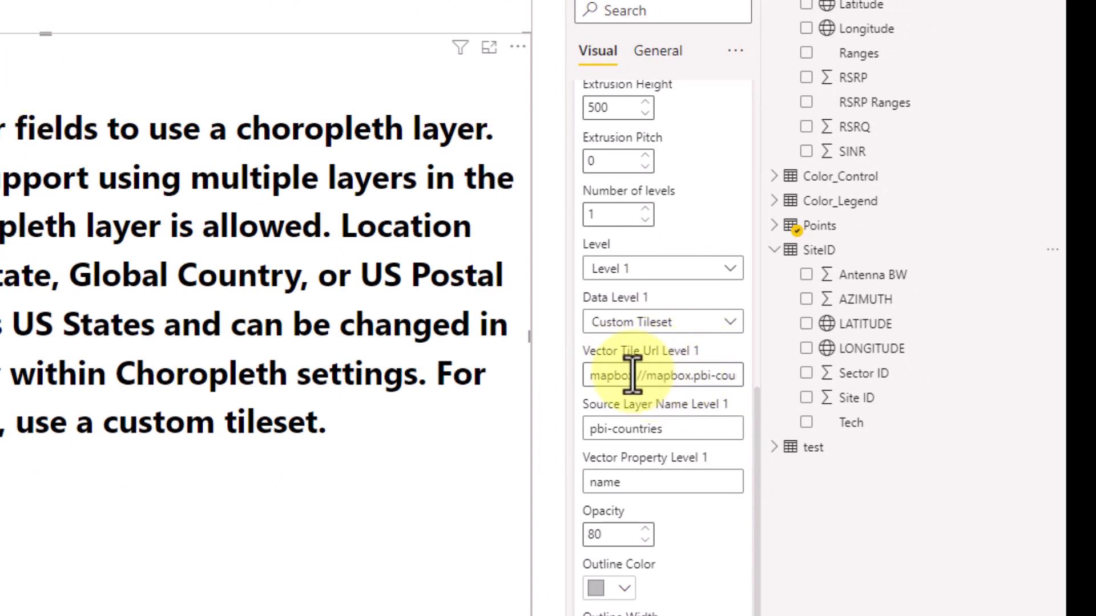
{"action": "left_click_drag", "start_coordinate": [647, 375], "coordinate": [580, 374]}
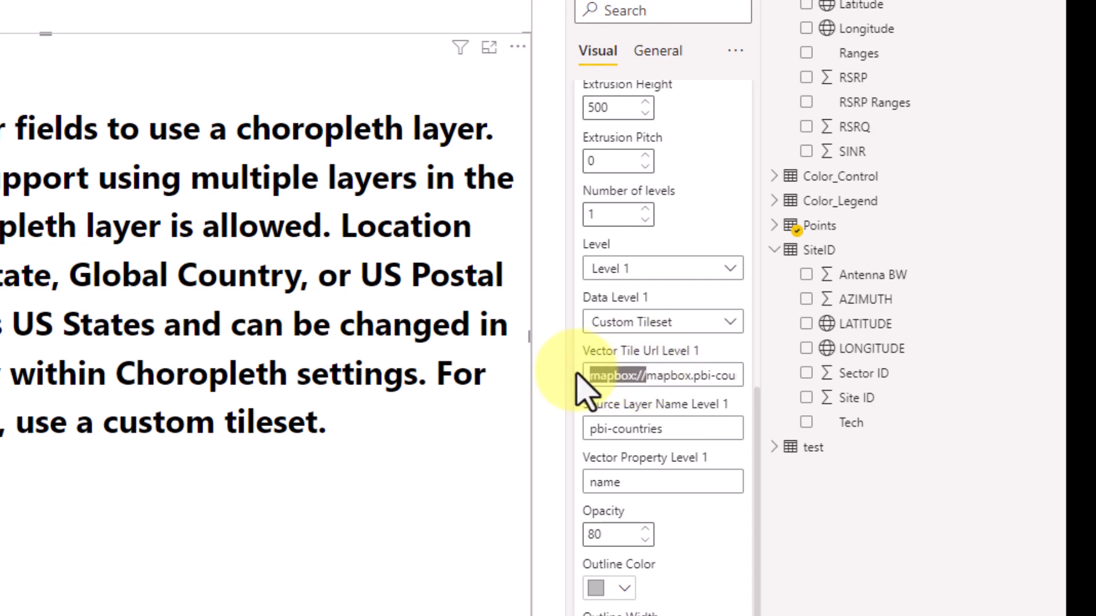
{"action": "left_click", "coordinate": [657, 376]}
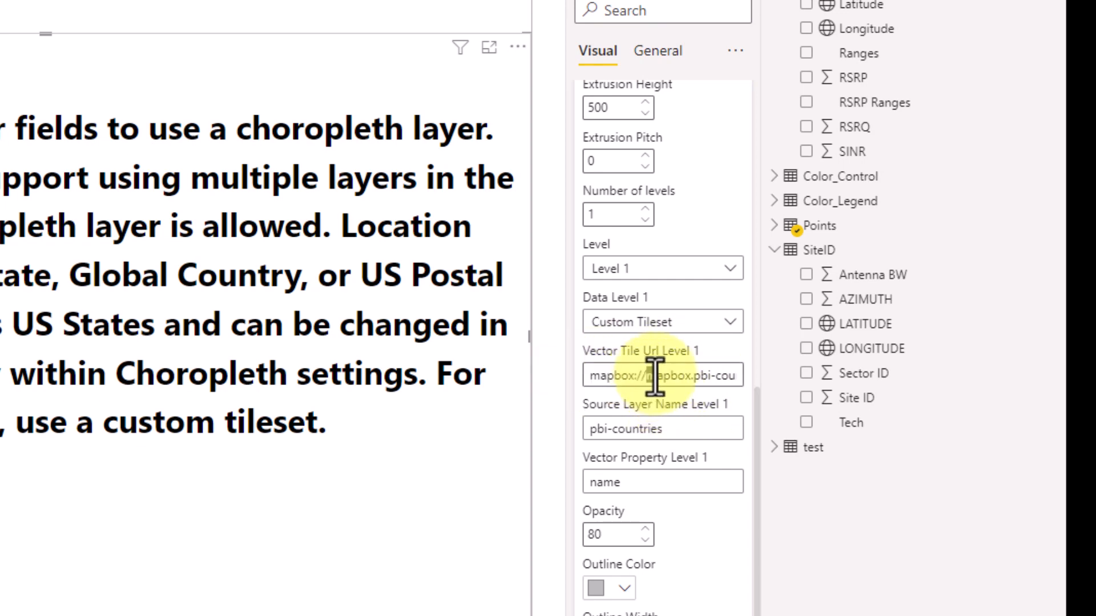
{"action": "left_click_drag", "start_coordinate": [655, 377], "coordinate": [717, 375]}
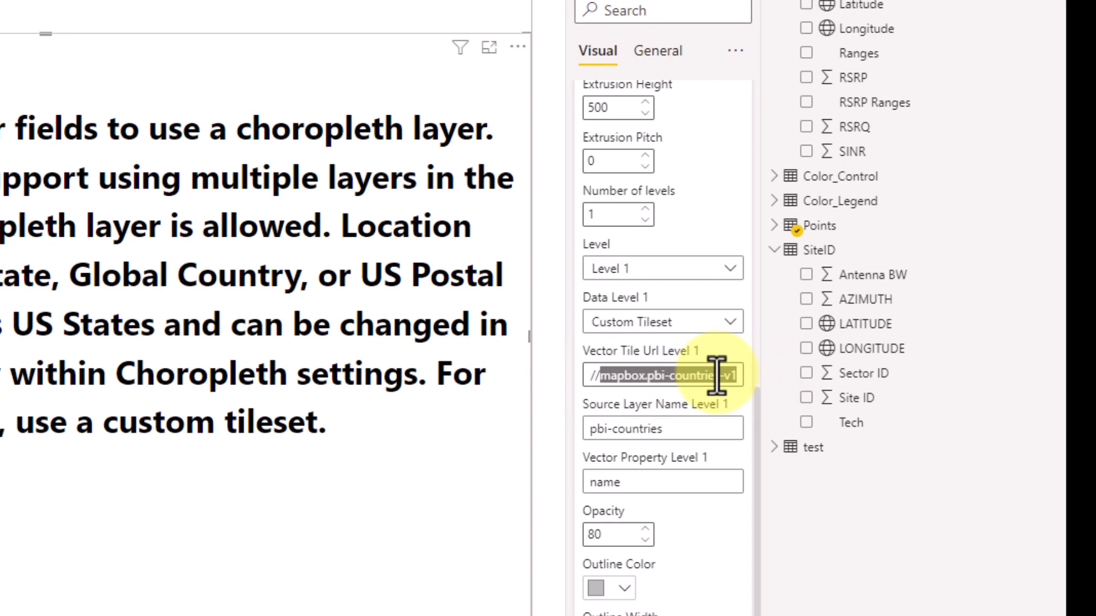
{"action": "key", "text": "ctrl+v"}
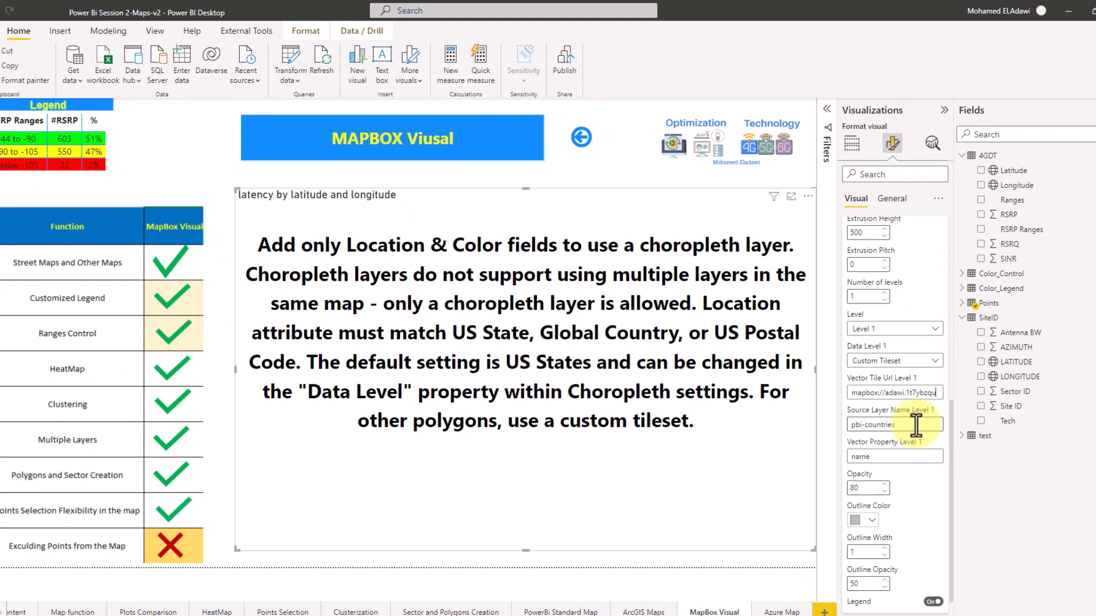
Step: Copy the vector layer name EP-2434ag from Mapbox Studio and enter it as Source Layer Name Level 1 in Power BI
{"action": "left_click_drag", "start_coordinate": [915, 425], "coordinate": [843, 423]}
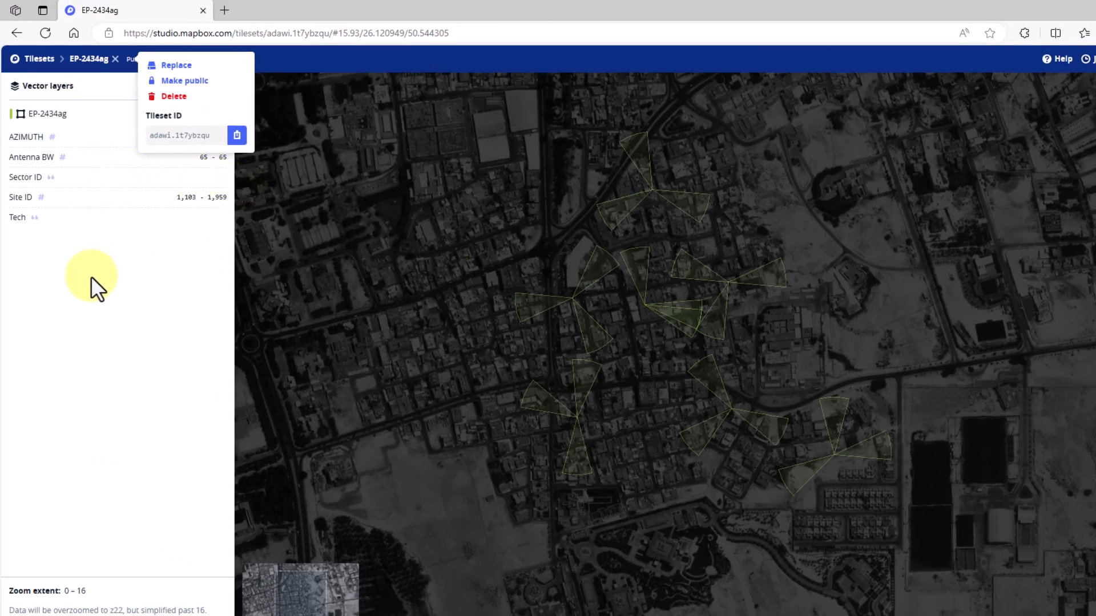
{"action": "left_click", "coordinate": [91, 278]}
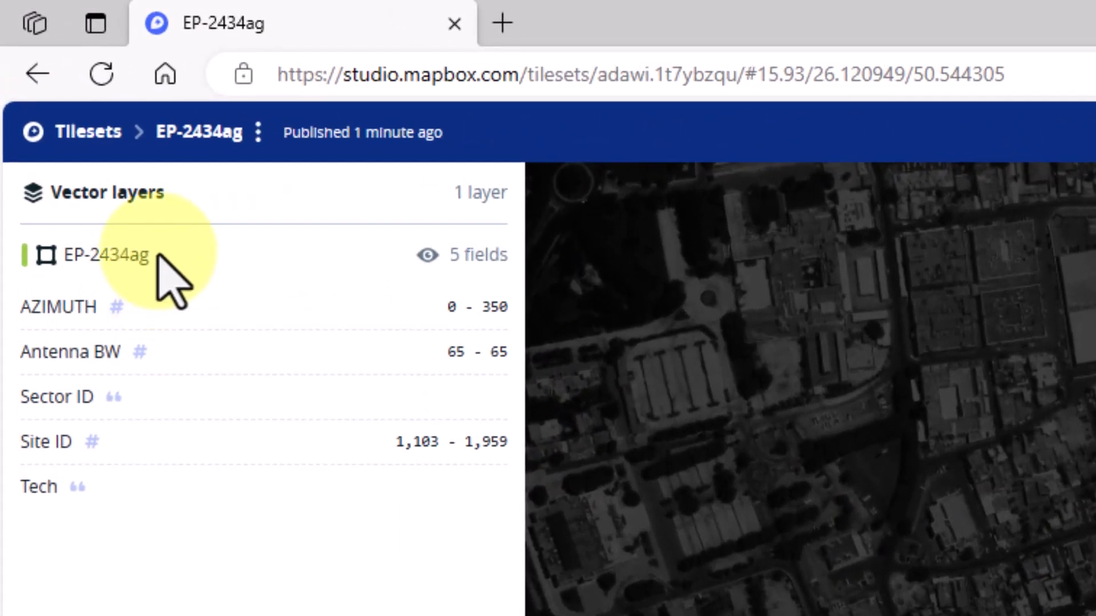
{"action": "left_click_drag", "start_coordinate": [159, 255], "coordinate": [65, 257]}
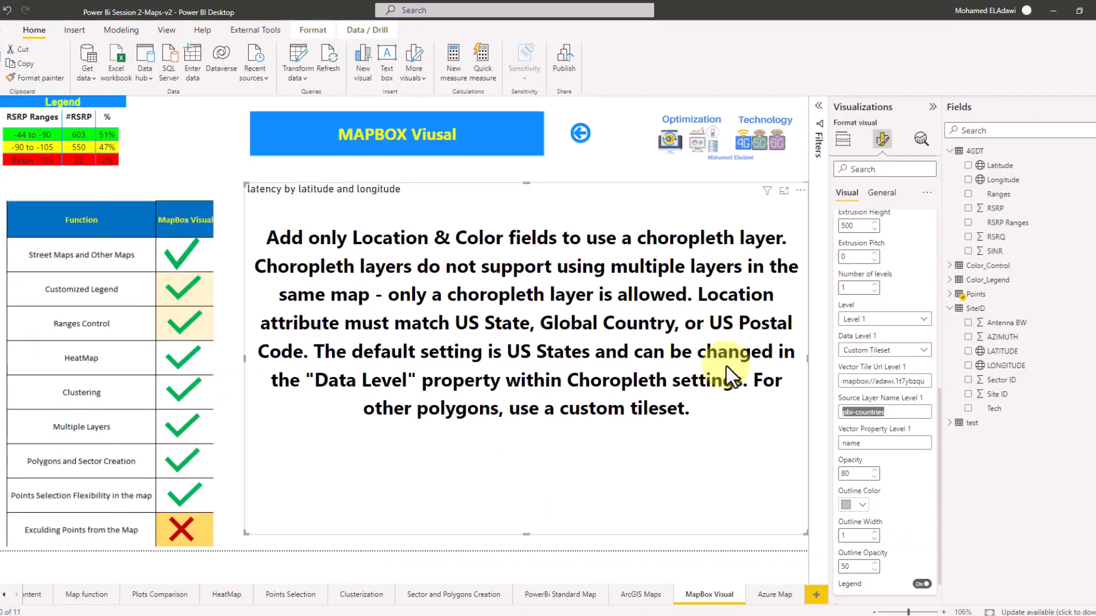
{"action": "triple_click", "coordinate": [819, 403]}
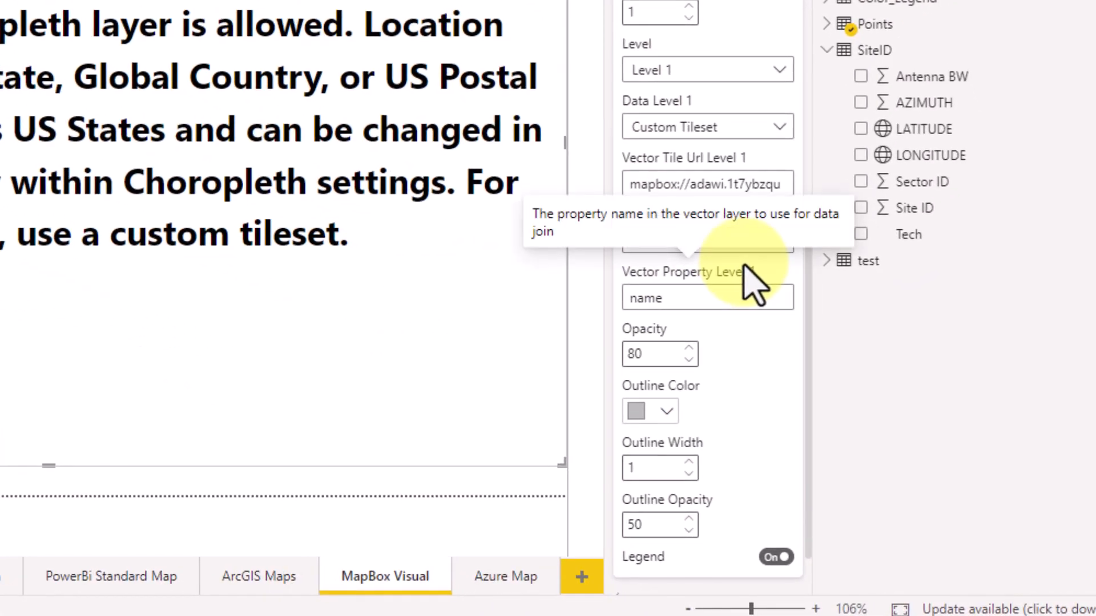
{"action": "key", "text": "ctrl+v"}
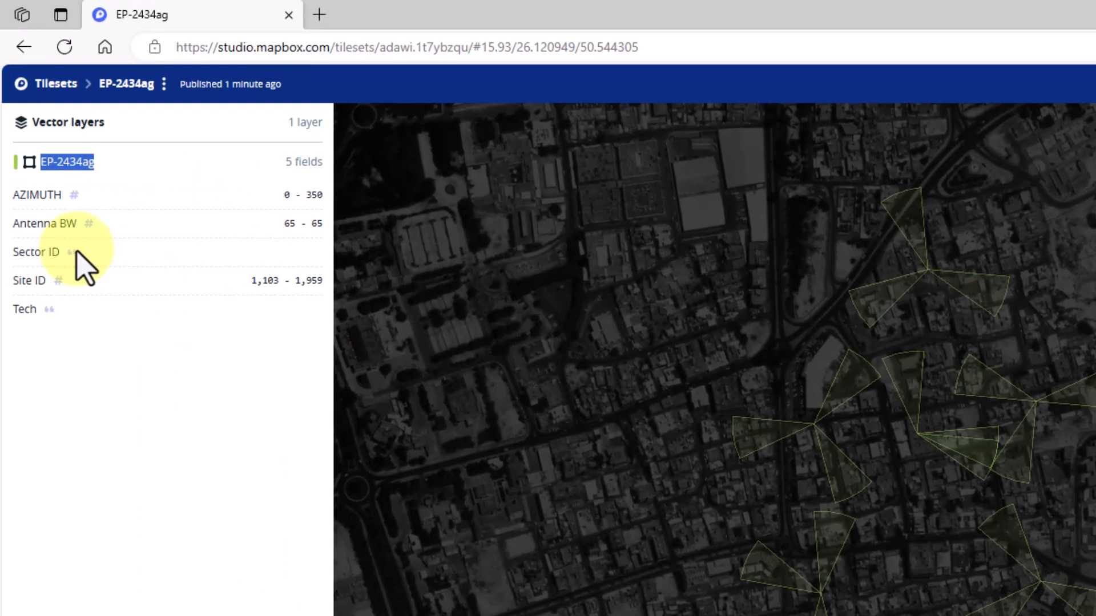
Step: Copy the Site ID field name from the tileset and set it as Vector Property Level 1 in Power BI
{"action": "triple_click", "coordinate": [38, 282]}
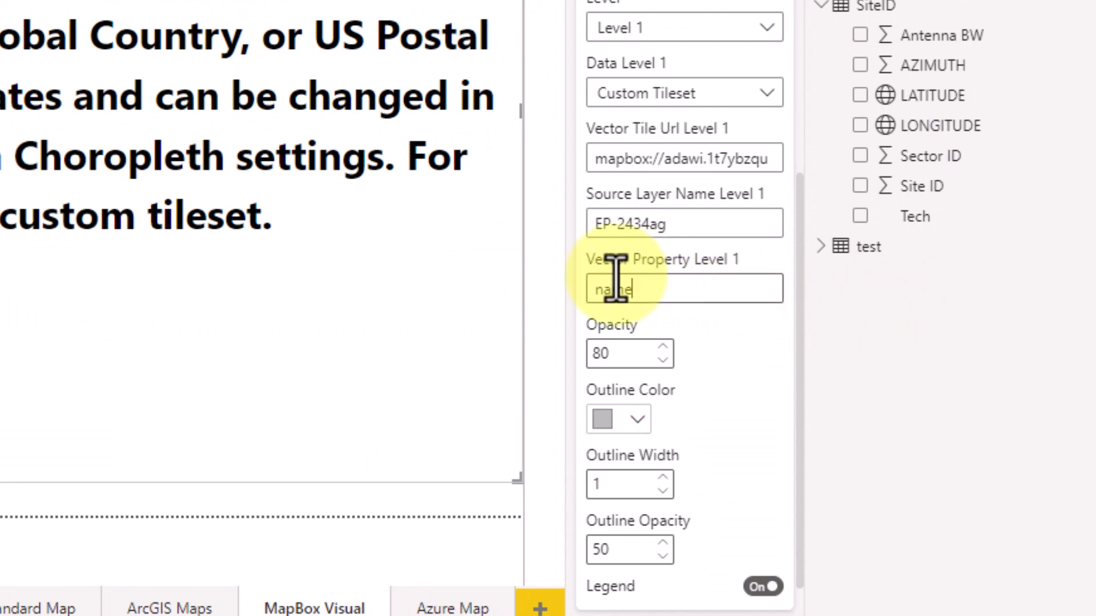
{"action": "double_click", "coordinate": [615, 290]}
{"action": "key", "text": "ctrl+v"}
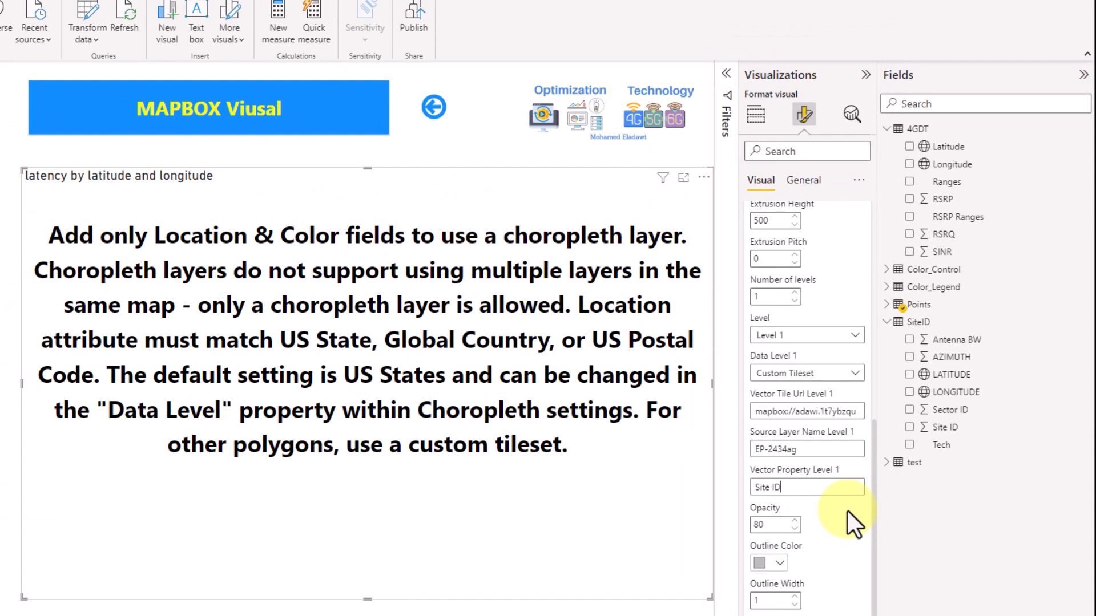
Step: Review the choropleth's Level 1 custom tileset settings, including the field name used as the vector property
{"action": "left_click_drag", "start_coordinate": [873, 536], "coordinate": [871, 476]}
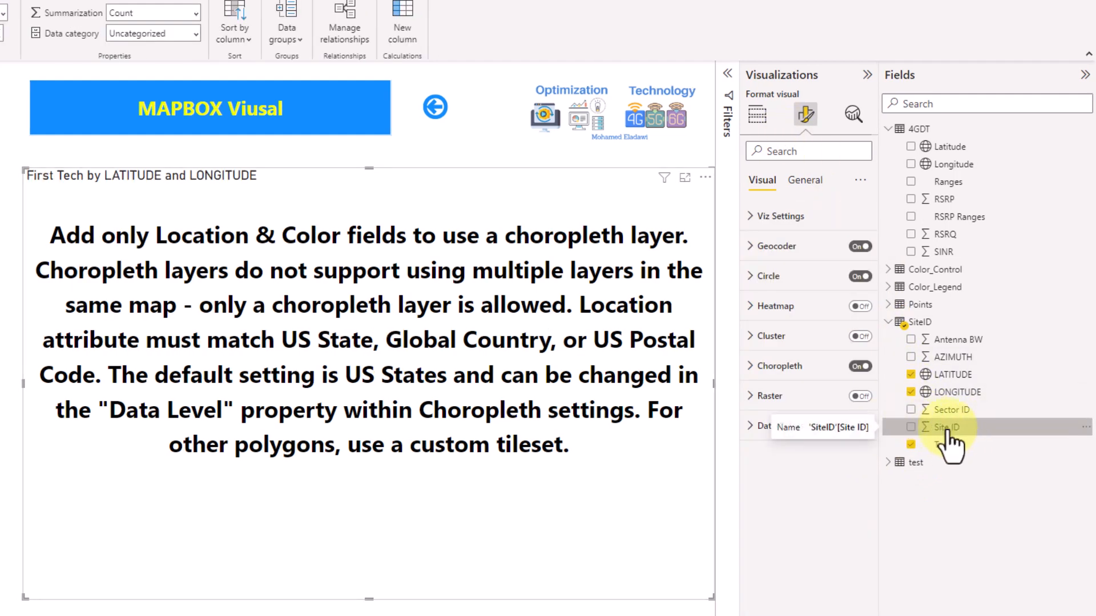
{"action": "left_click", "coordinate": [788, 367]}
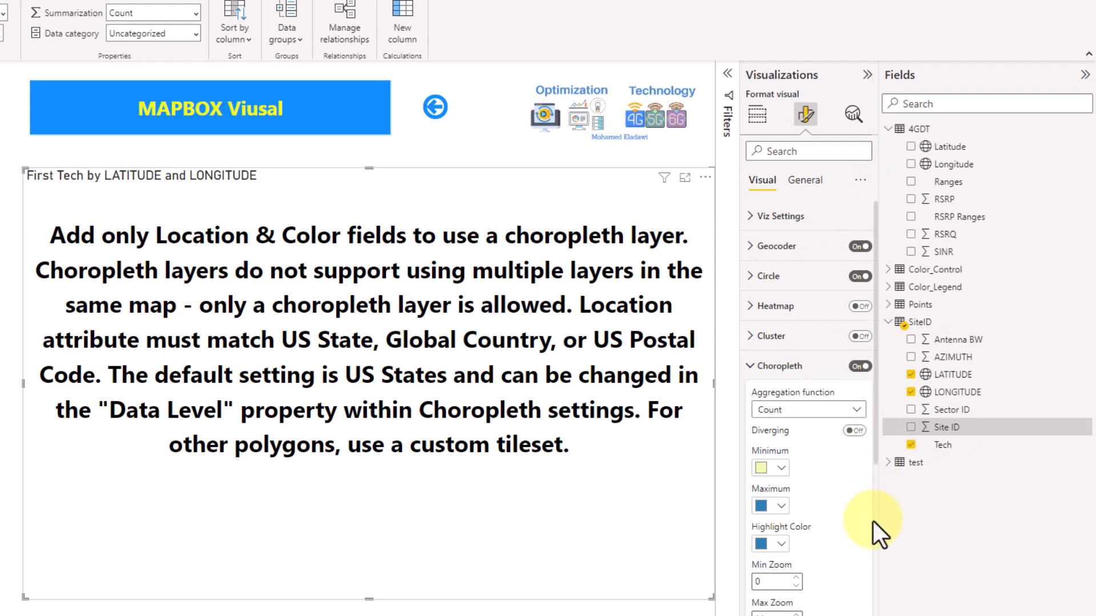
{"action": "left_click_drag", "start_coordinate": [877, 456], "coordinate": [877, 615]}
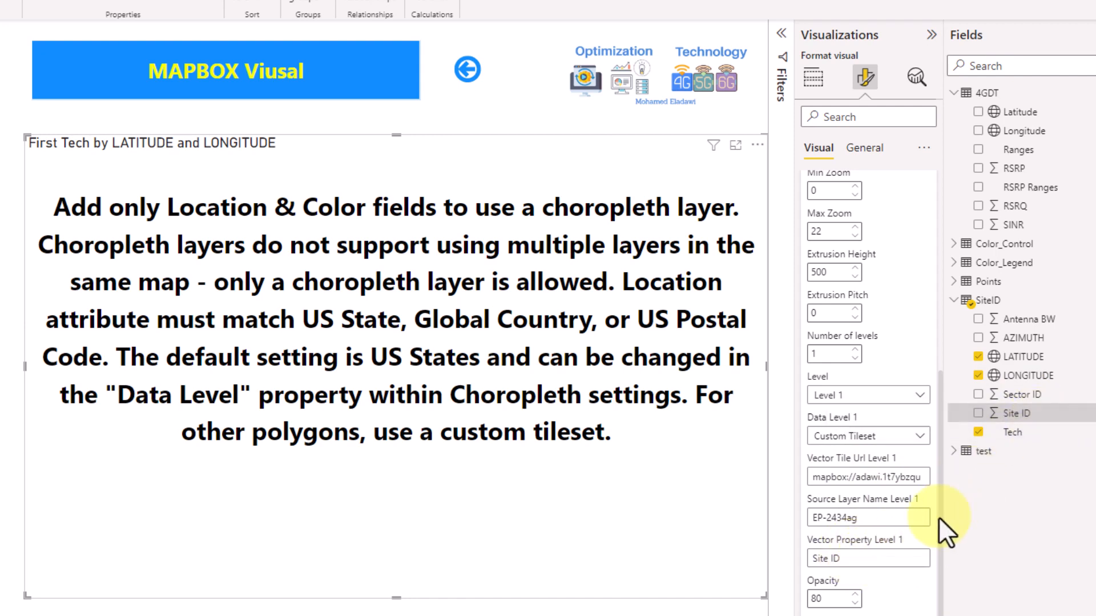
{"action": "left_click_drag", "start_coordinate": [808, 558], "coordinate": [873, 563]}
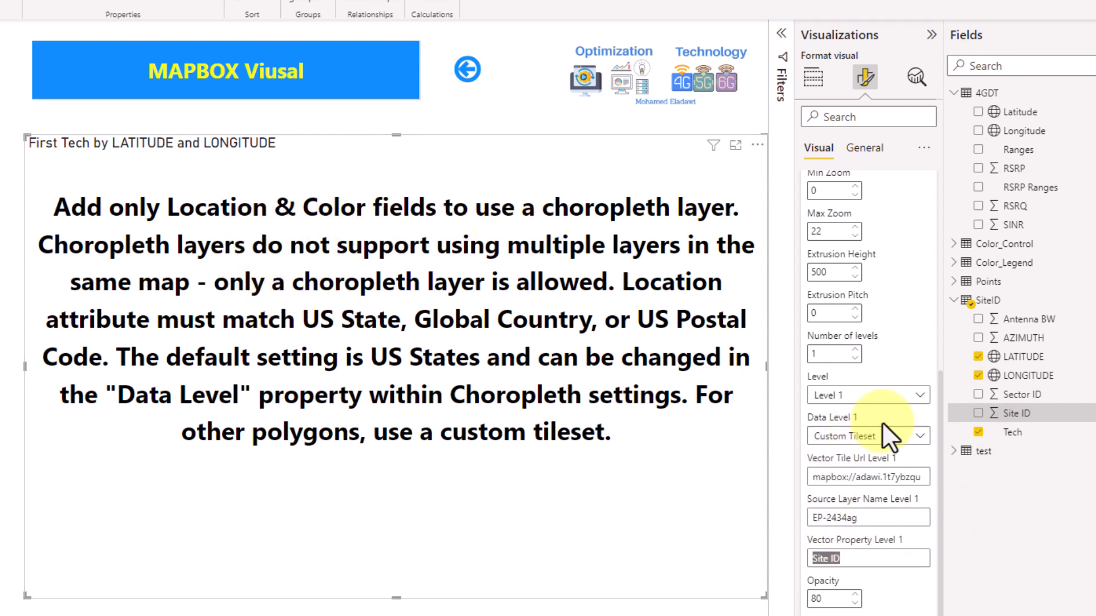
Step: Remove Tech from the map's Color, assign Site ID to Location, and assign Tech to Color again
{"action": "left_click", "coordinate": [814, 80]}
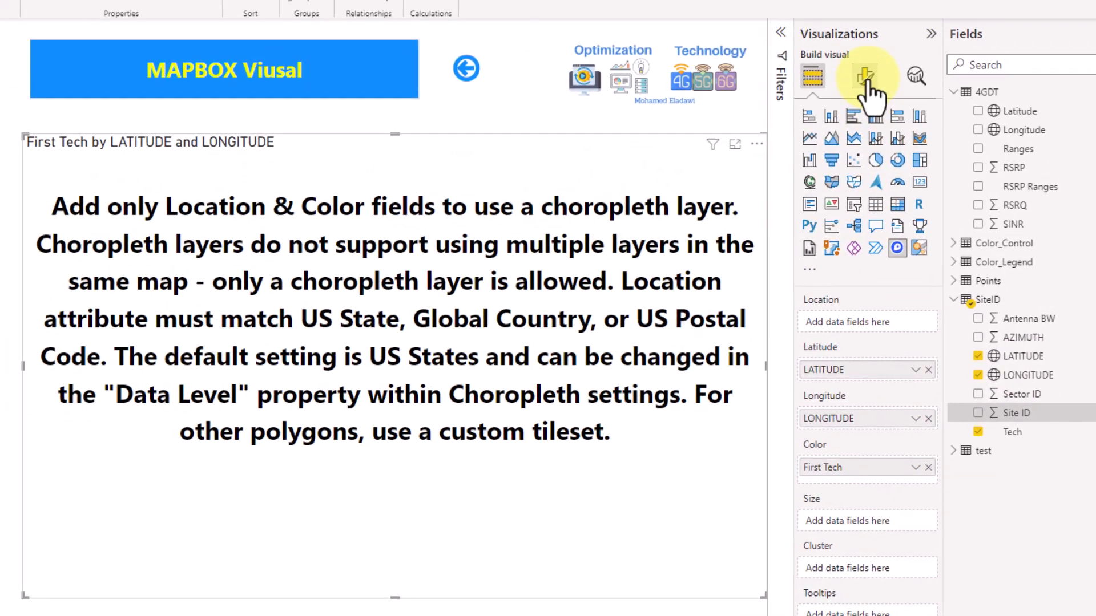
{"action": "left_click", "coordinate": [865, 77]}
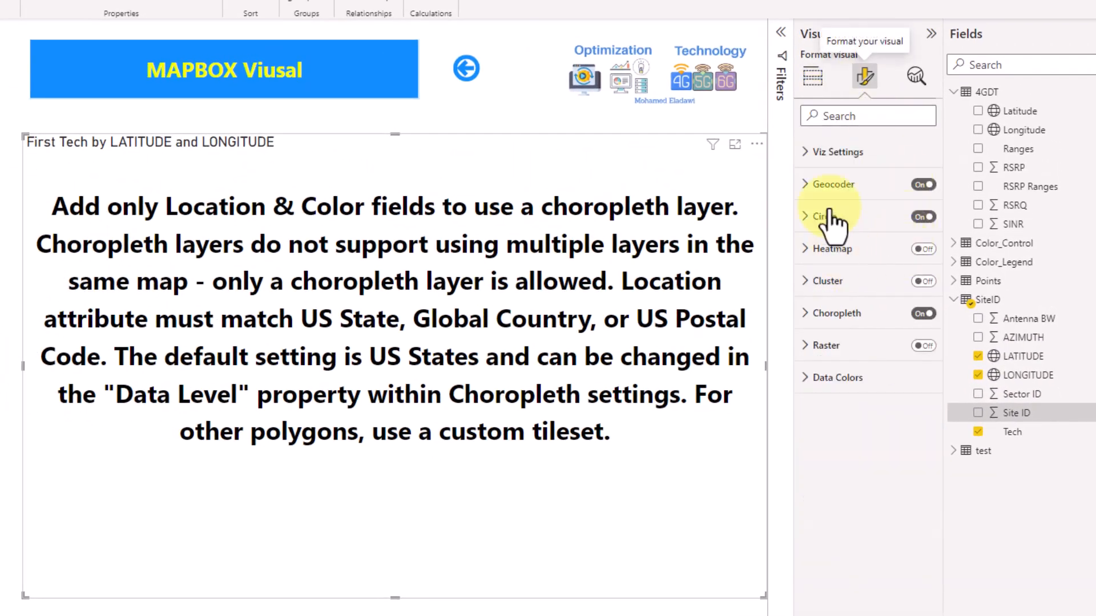
{"action": "left_click", "coordinate": [814, 76]}
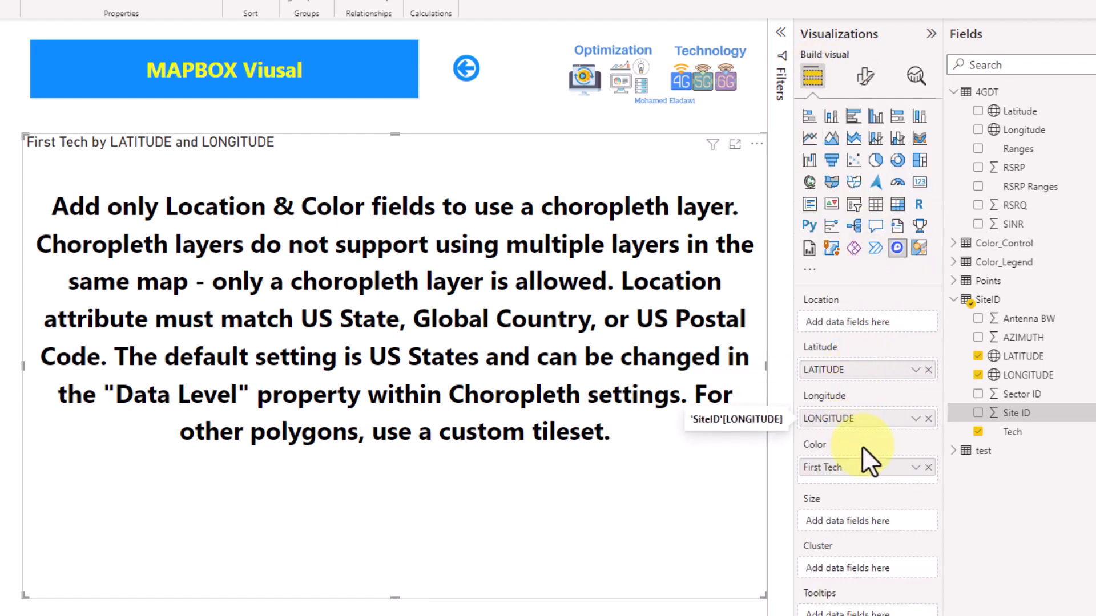
{"action": "left_click", "coordinate": [929, 467]}
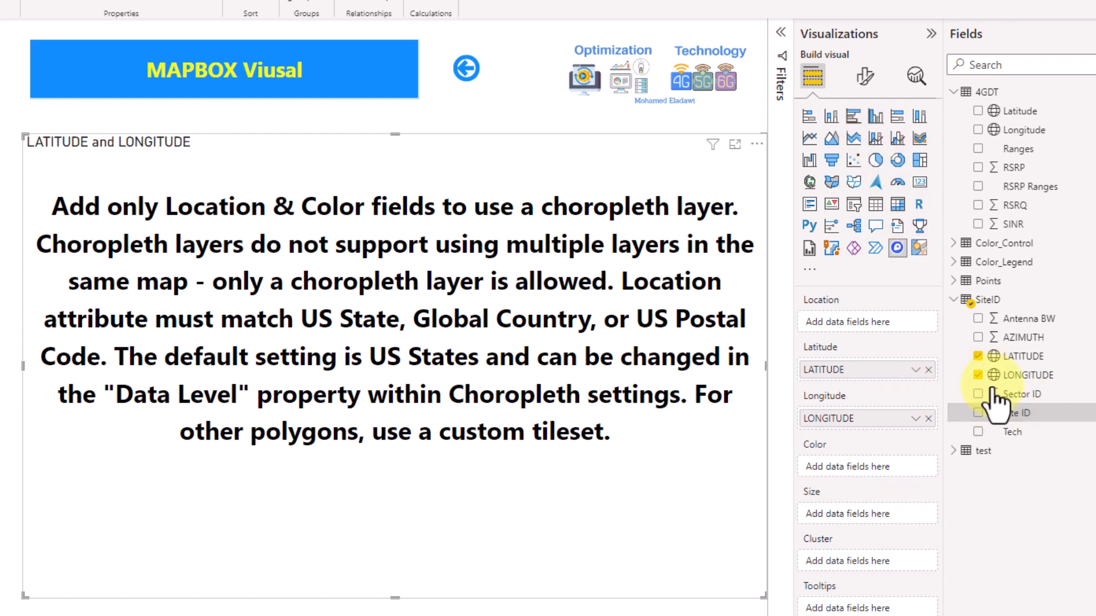
{"action": "left_click_drag", "start_coordinate": [901, 354], "coordinate": [867, 320]}
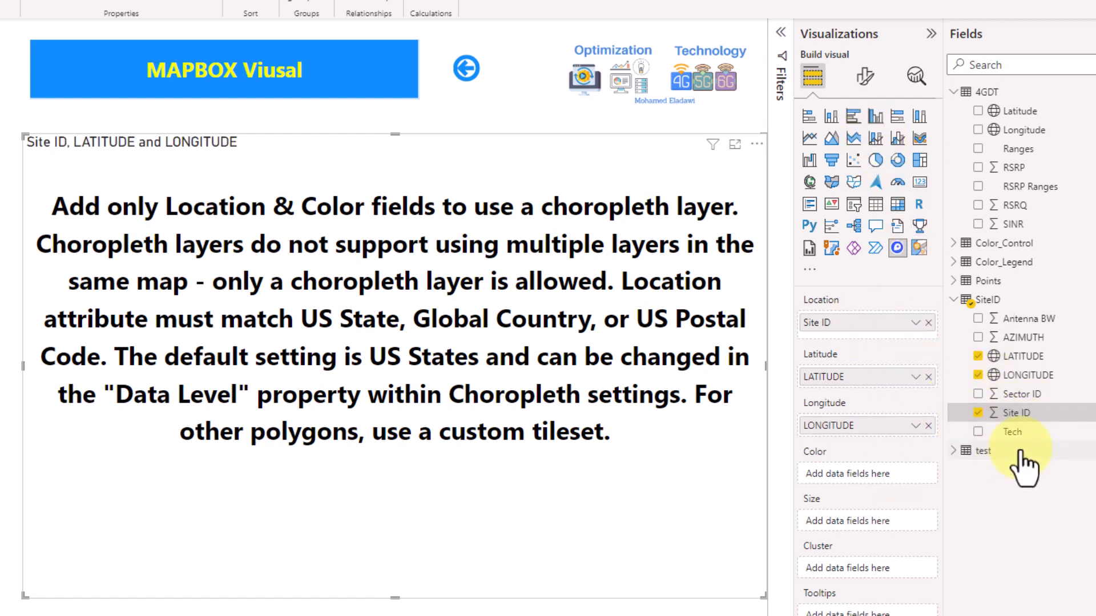
{"action": "left_click_drag", "start_coordinate": [1019, 442], "coordinate": [858, 474]}
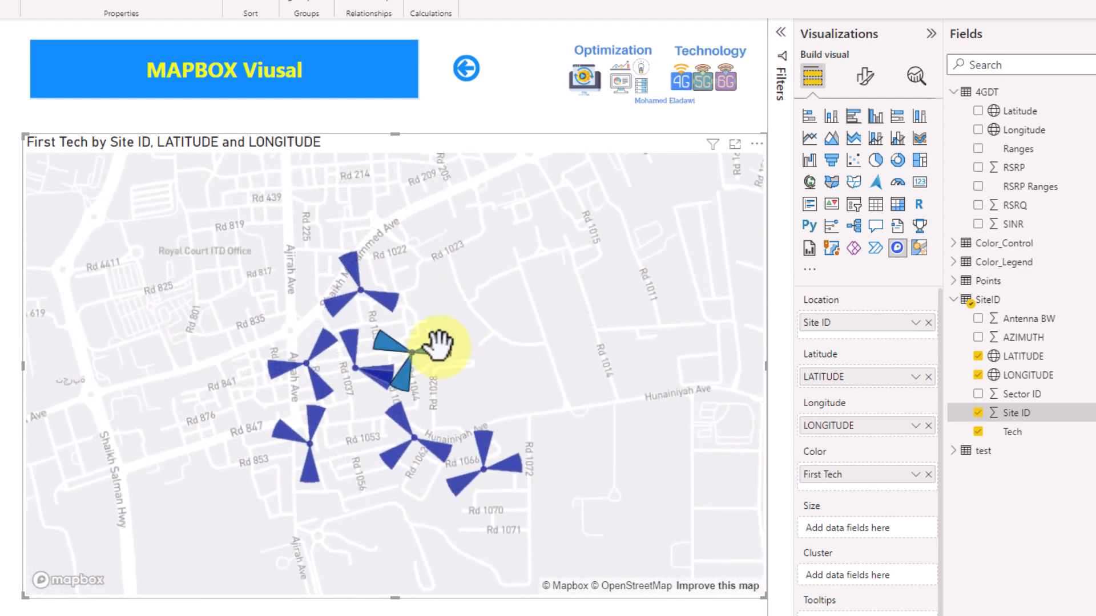
Step: Select several sites one after another on the Mapbox map to check that each site's sectors highlight together
{"action": "left_click", "coordinate": [439, 348]}
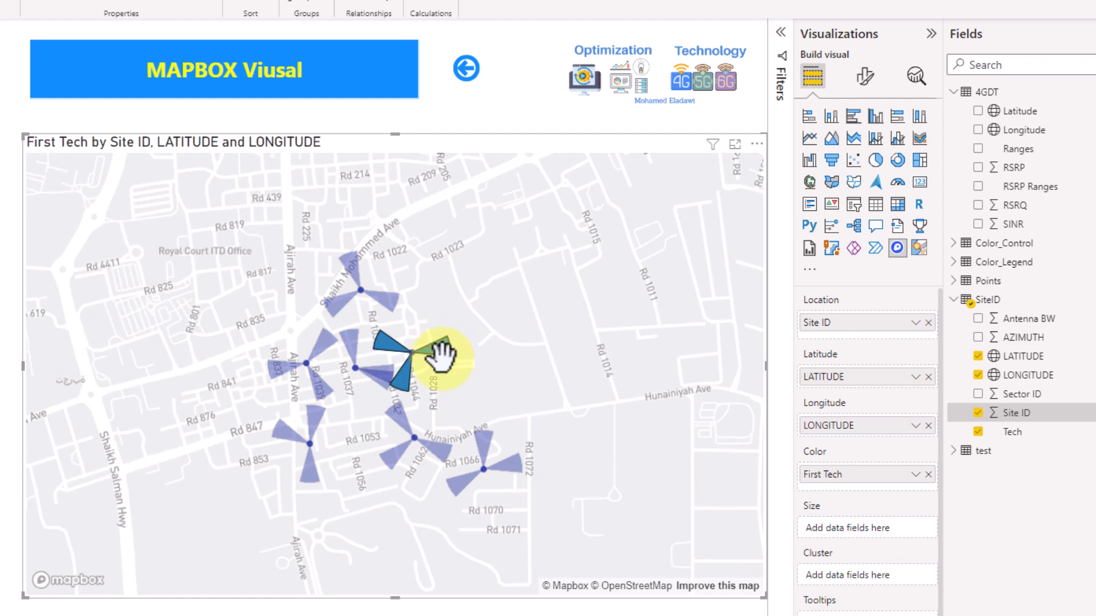
{"action": "left_click", "coordinate": [485, 446]}
{"action": "left_click", "coordinate": [431, 453]}
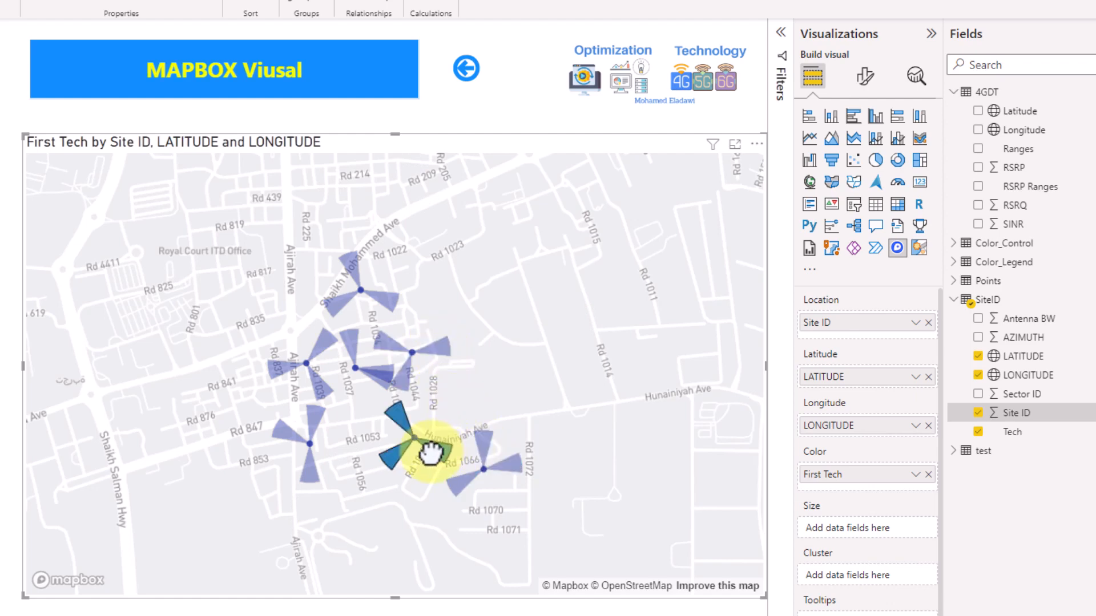
{"action": "left_click", "coordinate": [314, 374]}
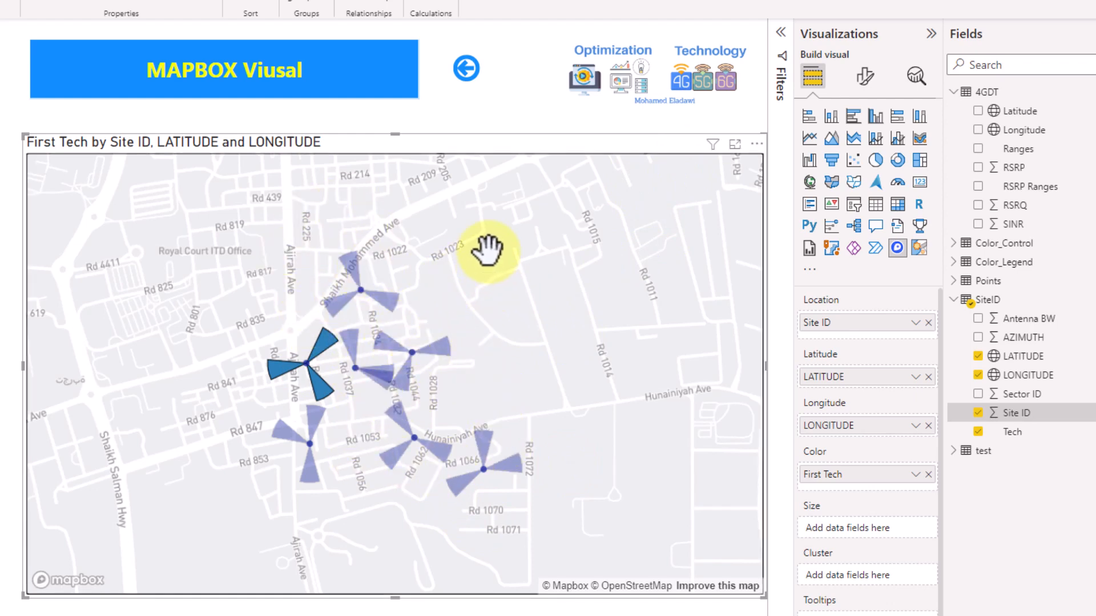
Step: Select groups of neighbouring sites on the map with area selections, and clear the selection between them
{"action": "left_click_drag", "start_coordinate": [467, 264], "coordinate": [207, 417]}
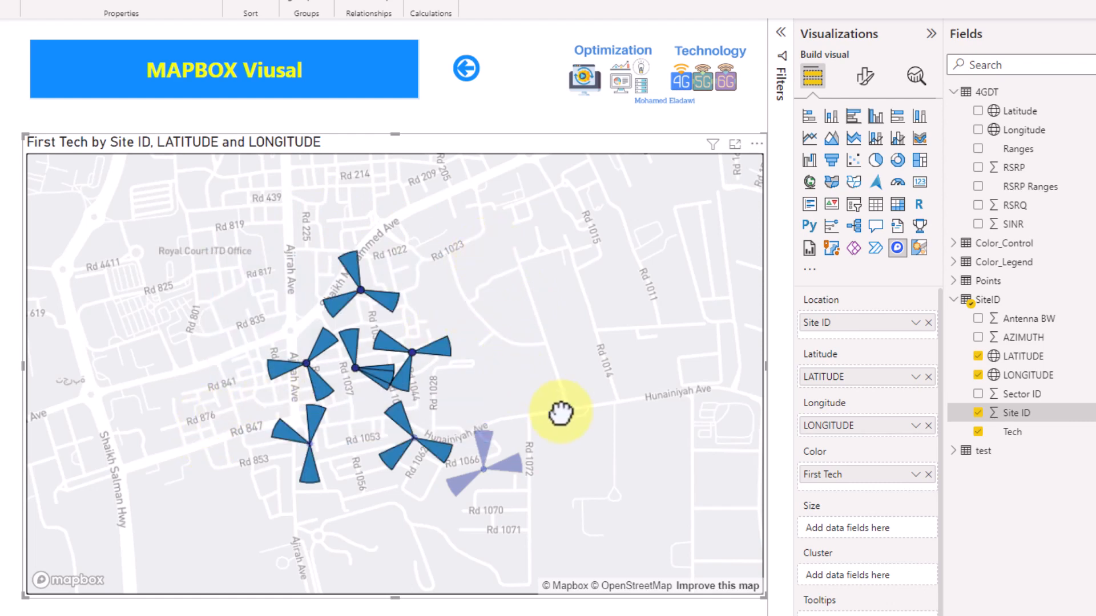
{"action": "left_click_drag", "start_coordinate": [589, 377], "coordinate": [343, 517]}
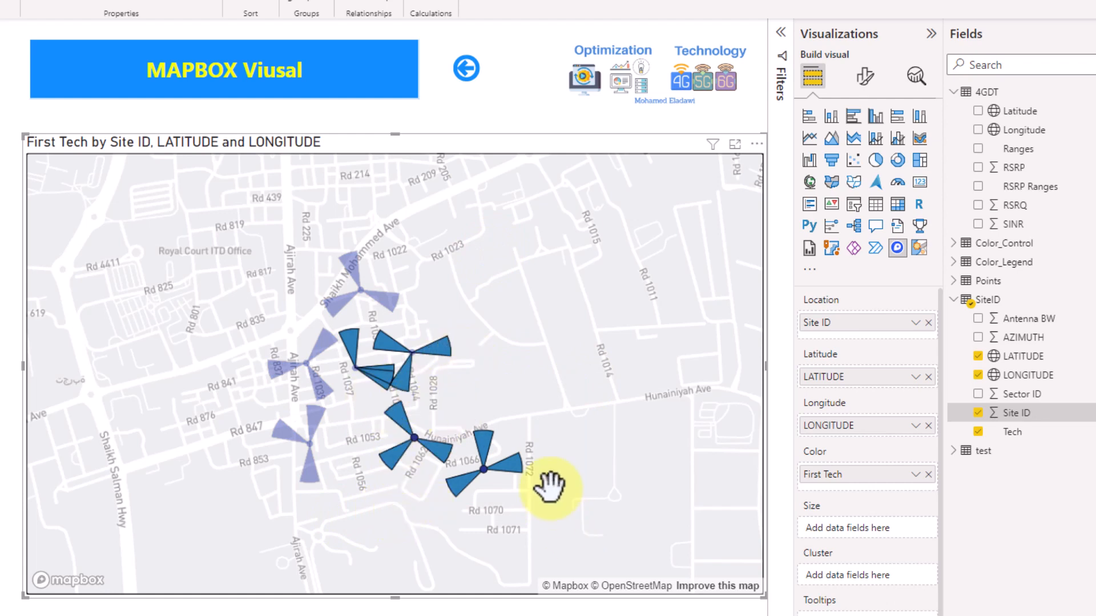
{"action": "left_click", "coordinate": [548, 453]}
{"action": "left_click_drag", "start_coordinate": [556, 422], "coordinate": [390, 512]}
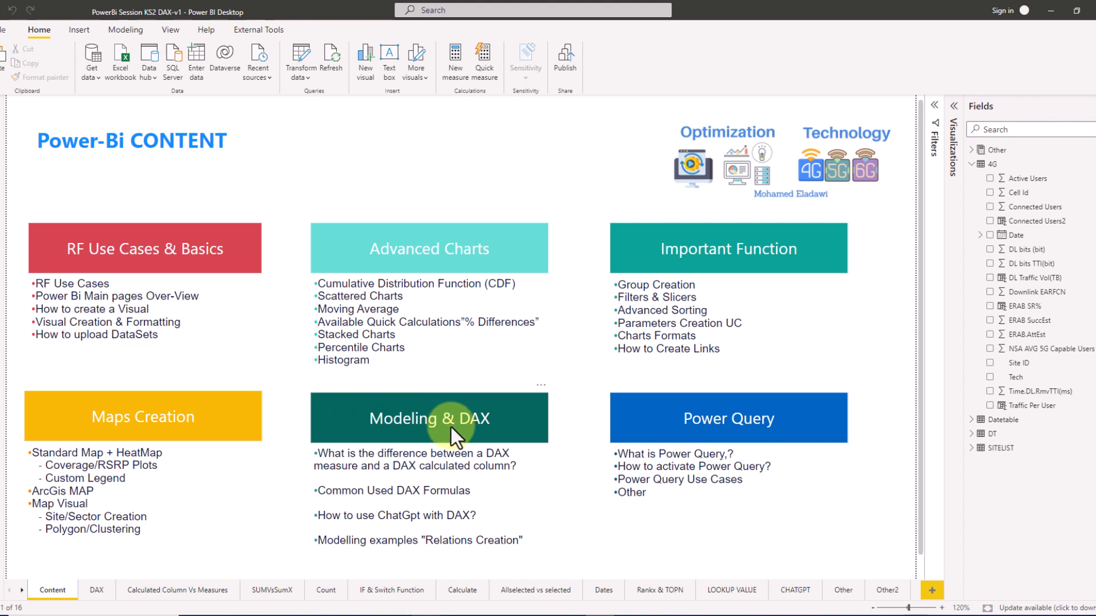
Step: In the PowerBi Session KS2 DAX-v1 report, collapse the 4G table and view the DAX and Calculated Column Vs Measures pages
{"action": "left_click", "coordinate": [974, 165]}
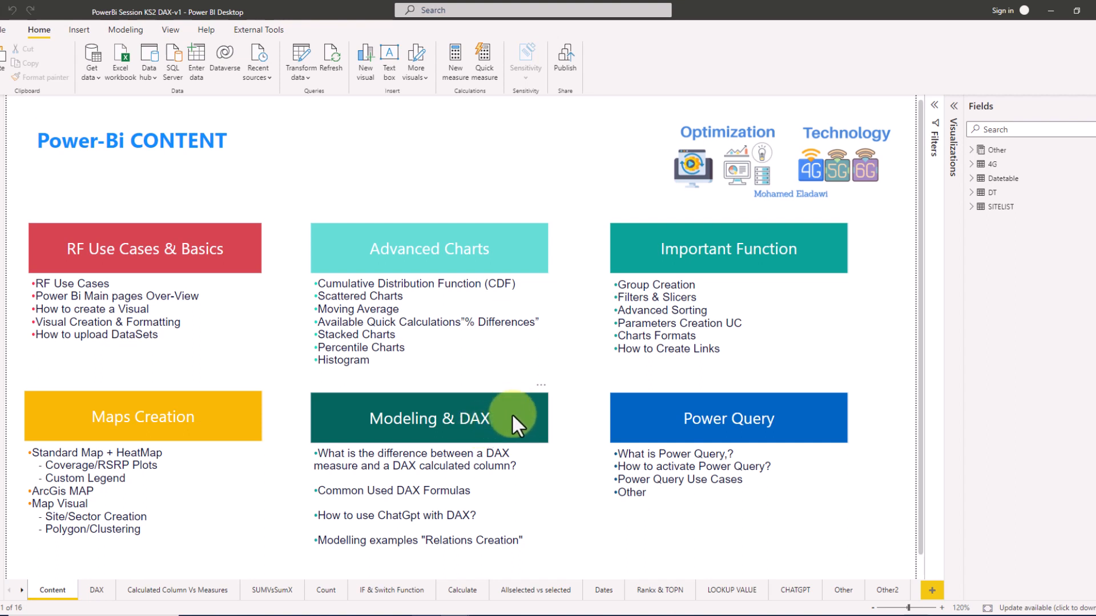
{"action": "left_click", "coordinate": [95, 593]}
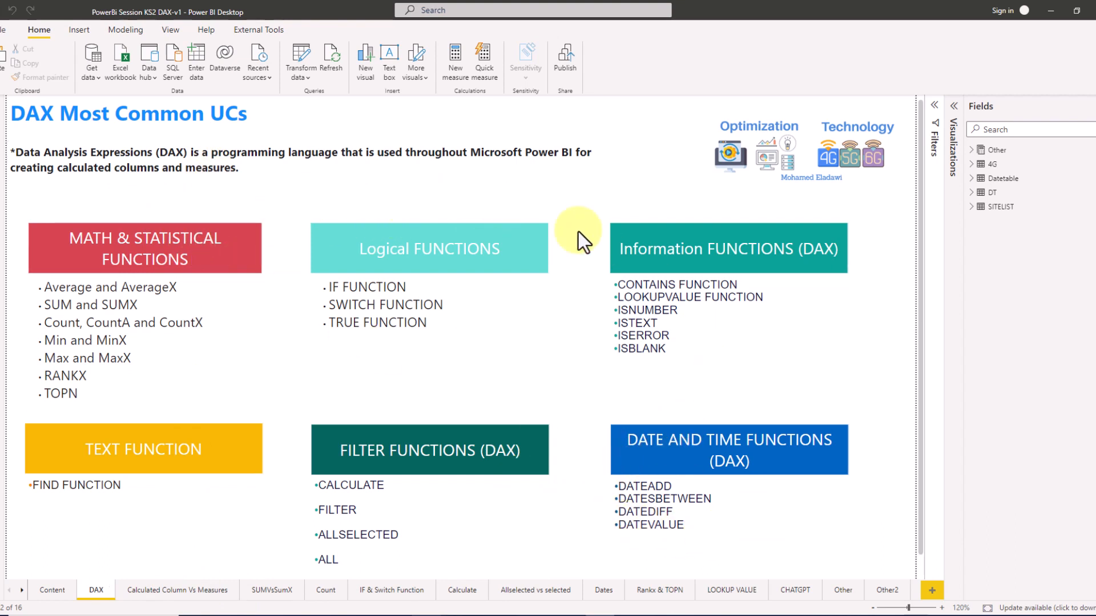
{"action": "left_click", "coordinate": [160, 591]}
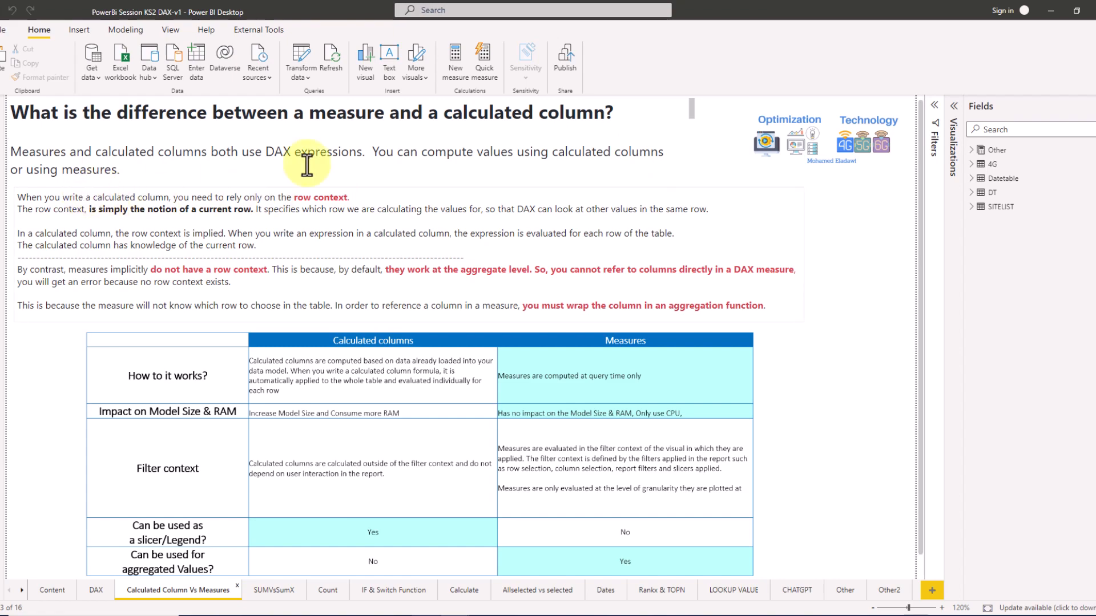
Step: Show the 4G table's data and select the Connected Users2 column to examine the options for creating a calculated column
{"action": "left_click", "coordinate": [4, 152]}
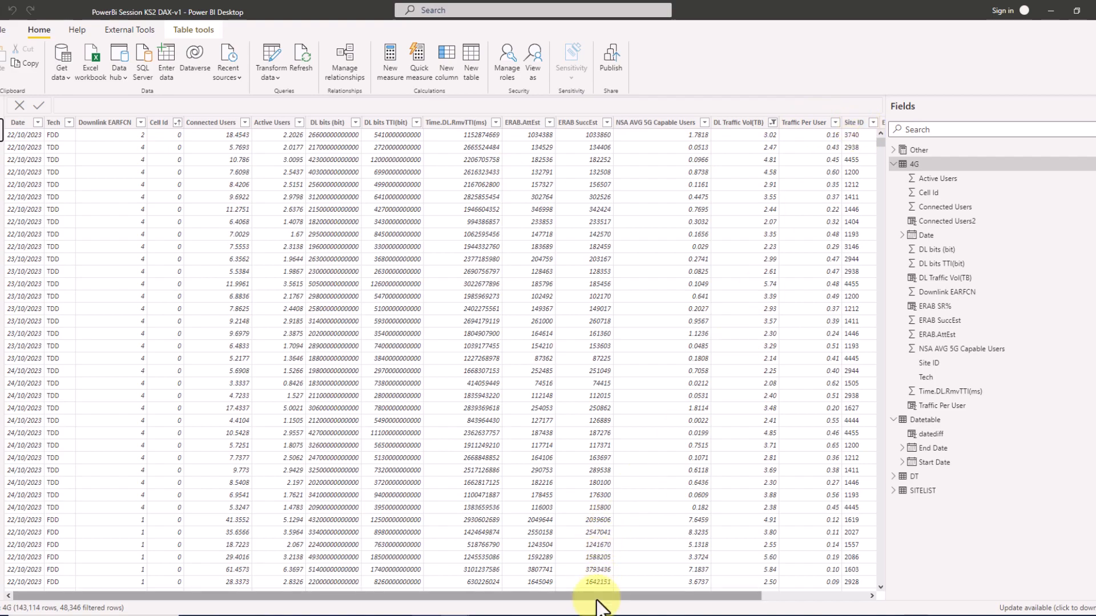
{"action": "left_click_drag", "start_coordinate": [599, 595], "coordinate": [707, 596]}
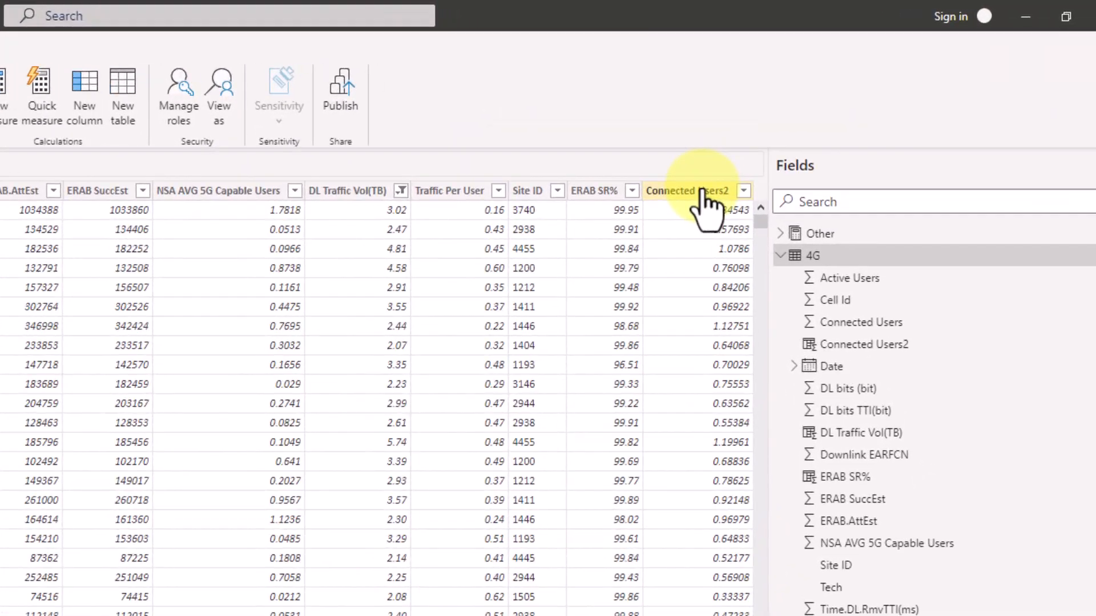
{"action": "right_click", "coordinate": [756, 165]}
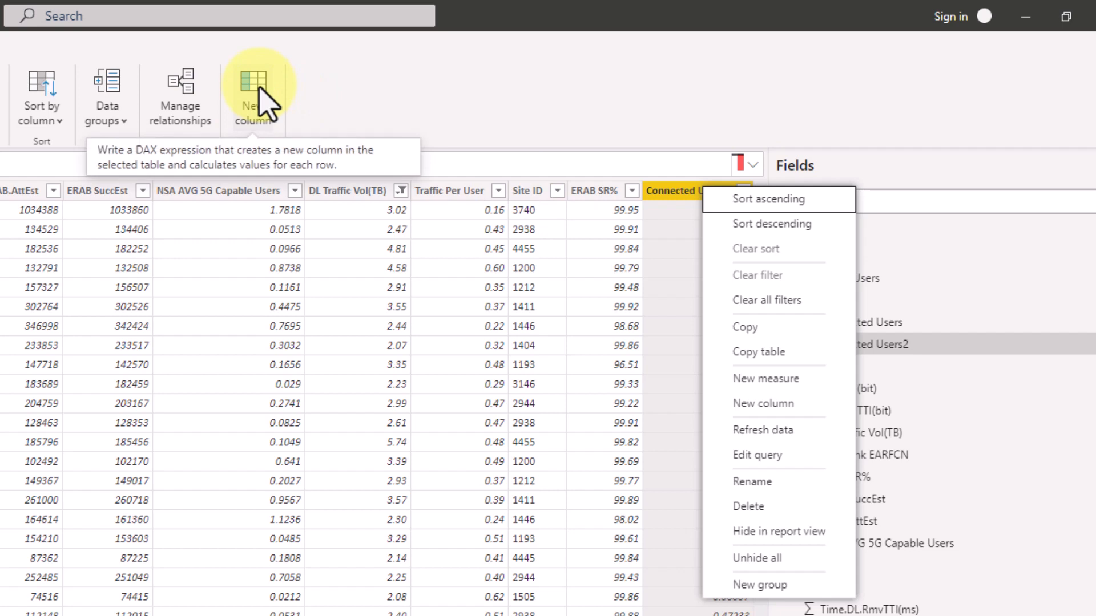
{"action": "left_click", "coordinate": [565, 103]}
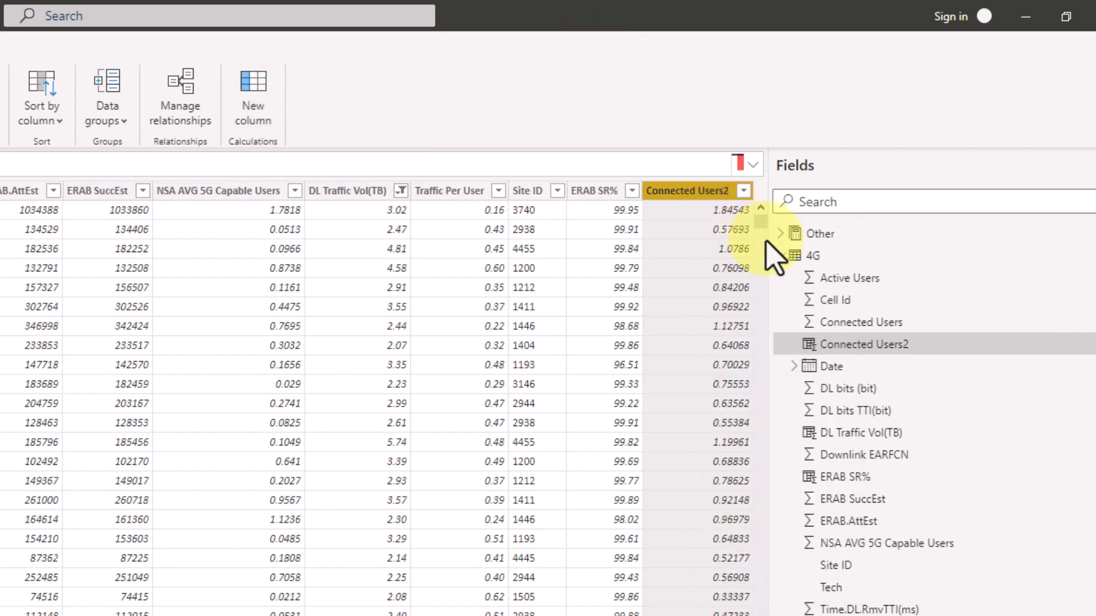
Step: Add a calculated column to the 4G table with the formula Column = '4G'[Connected Users] / 10
{"action": "right_click", "coordinate": [813, 257]}
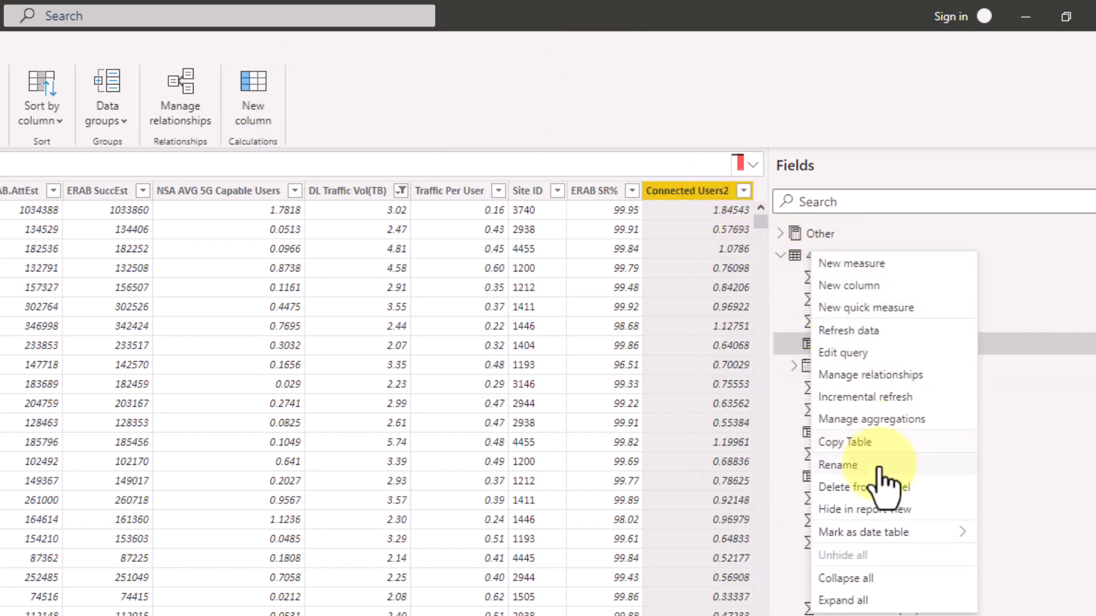
{"action": "left_click", "coordinate": [874, 288]}
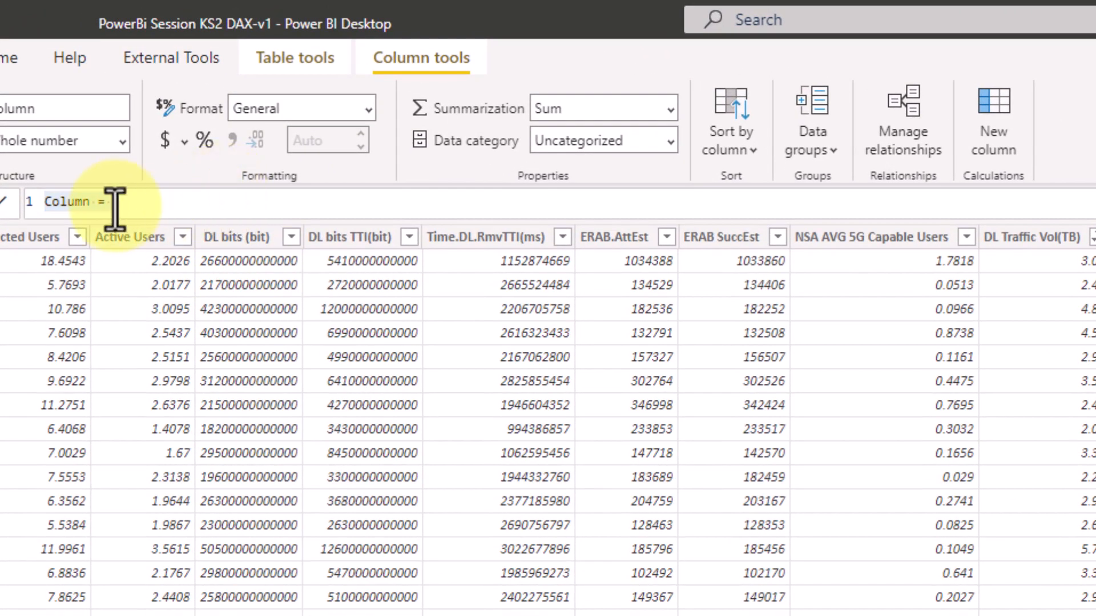
{"action": "left_click", "coordinate": [160, 207]}
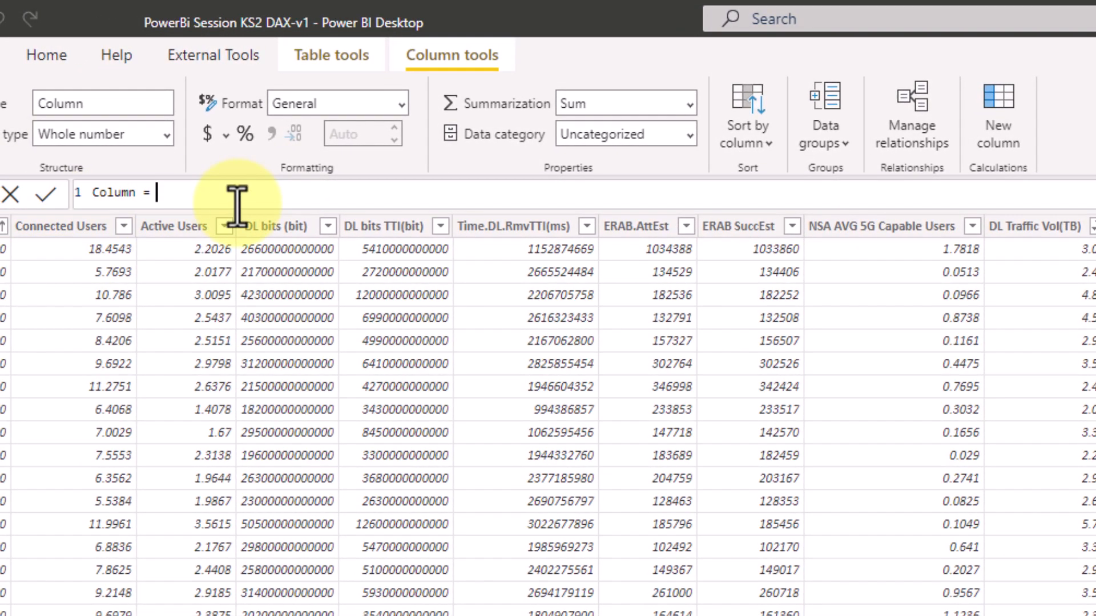
{"action": "type", "text": "con"}
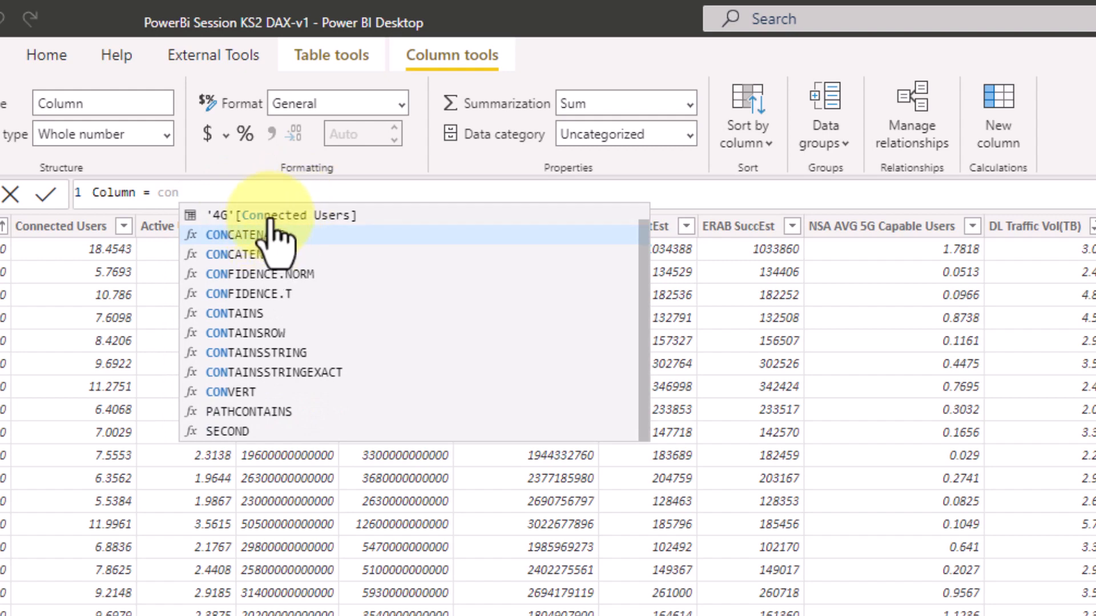
{"action": "left_click", "coordinate": [283, 215]}
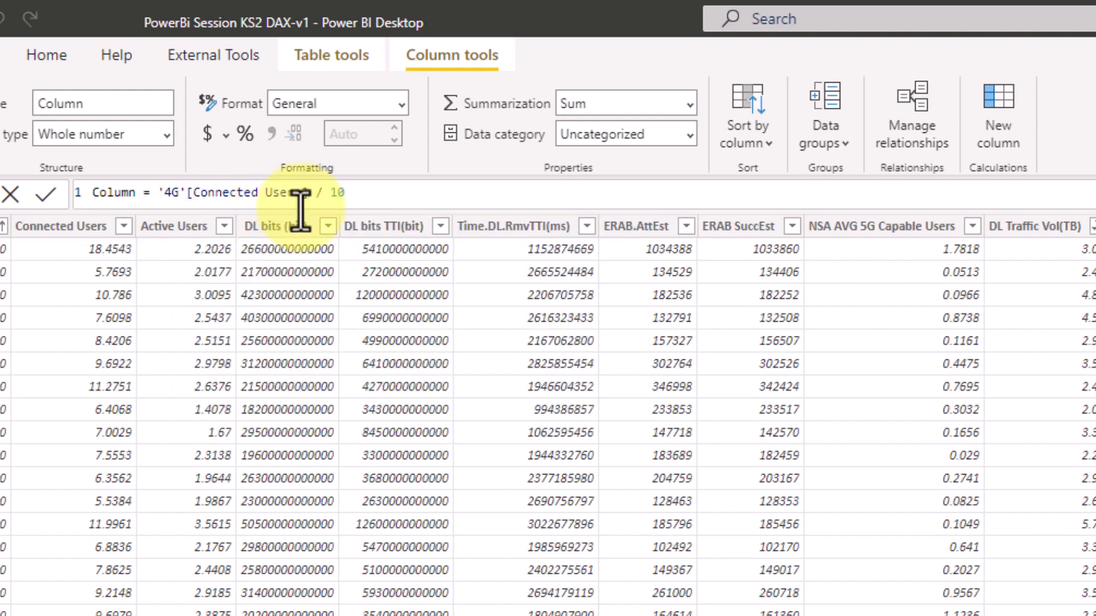
{"action": "key", "text": "Return"}
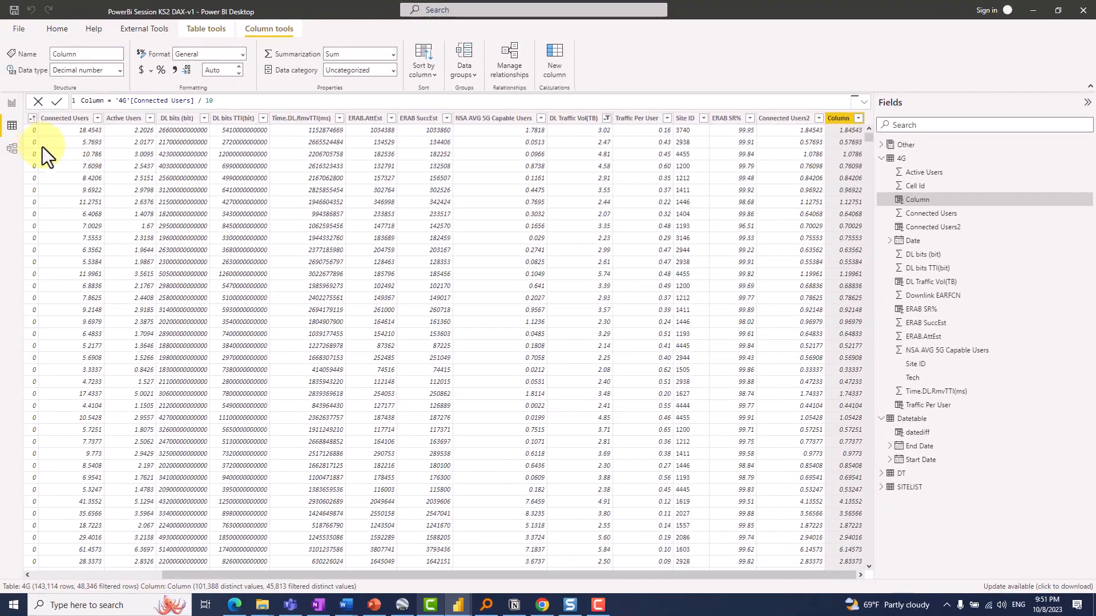
Step: Return to the report and create a new measure in the 4G table, ready for its formula
{"action": "left_click", "coordinate": [12, 103]}
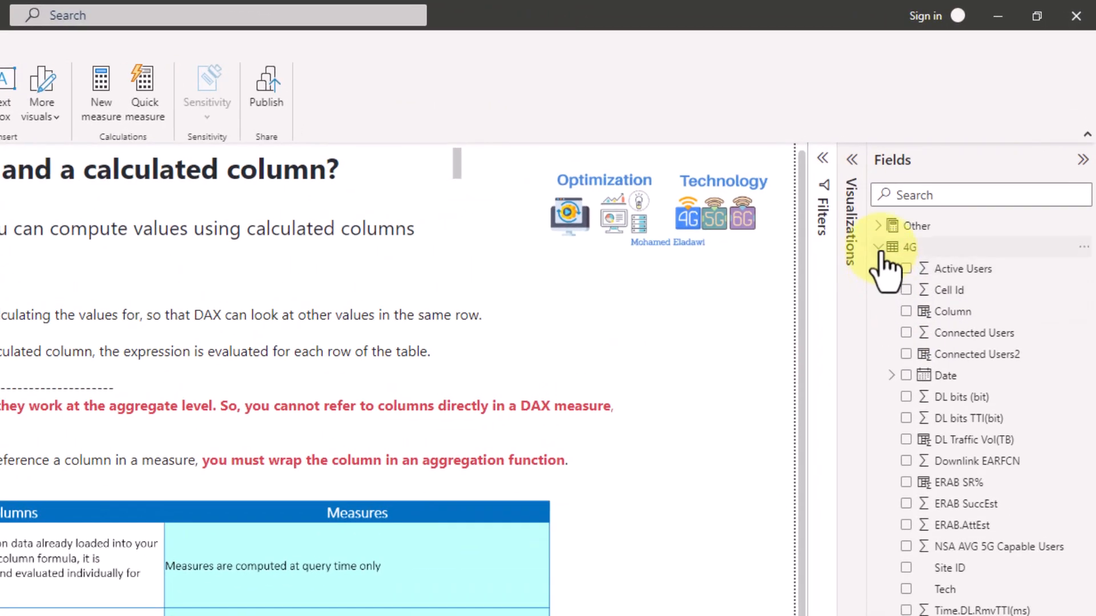
{"action": "right_click", "coordinate": [914, 249]}
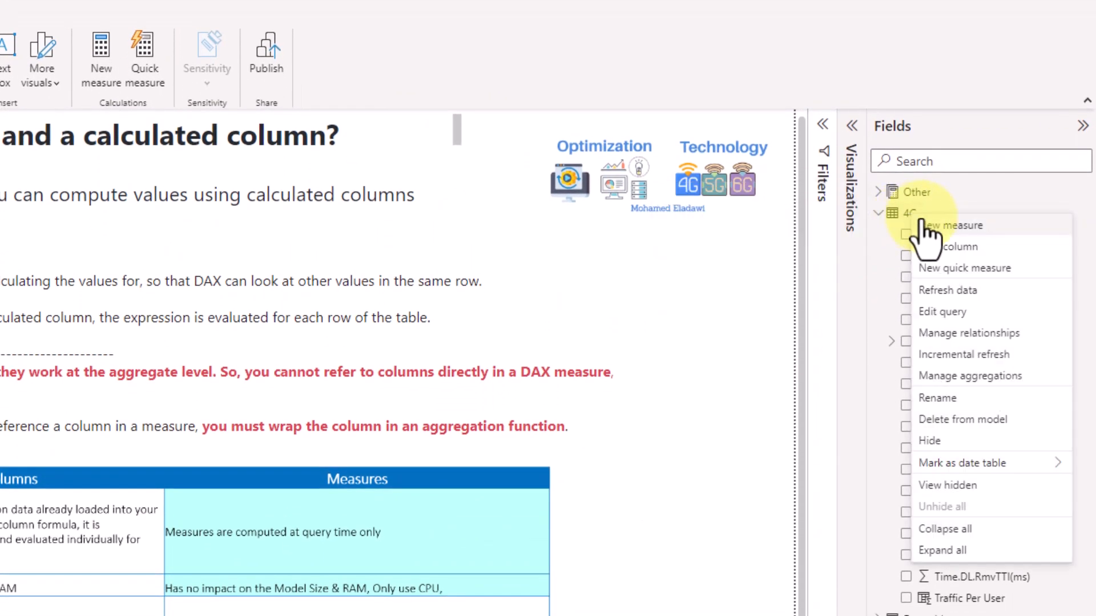
{"action": "left_click", "coordinate": [959, 232]}
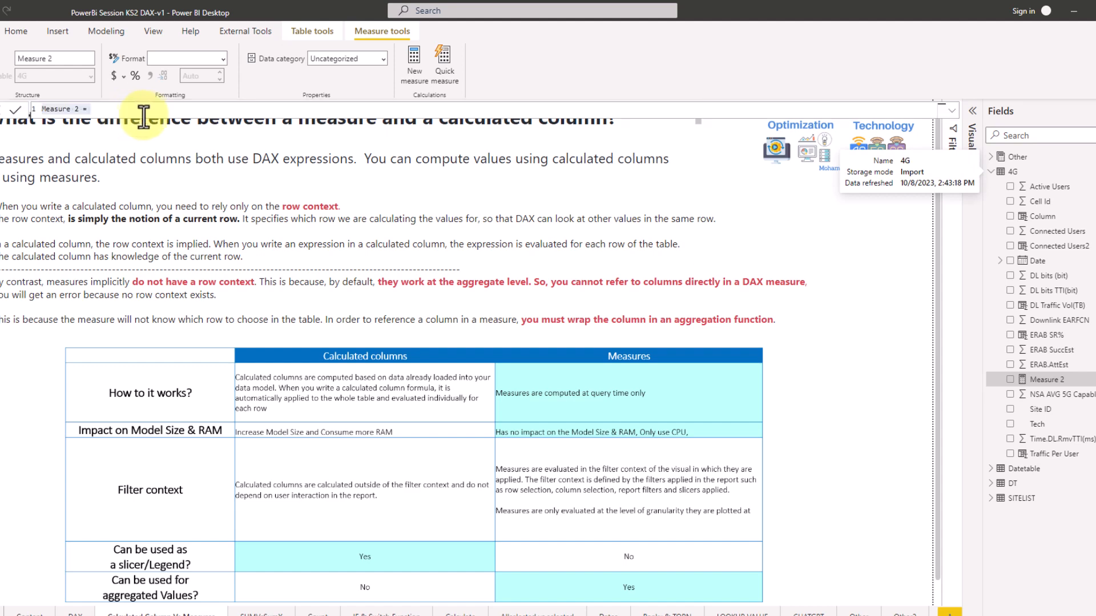
{"action": "left_click", "coordinate": [1012, 171]}
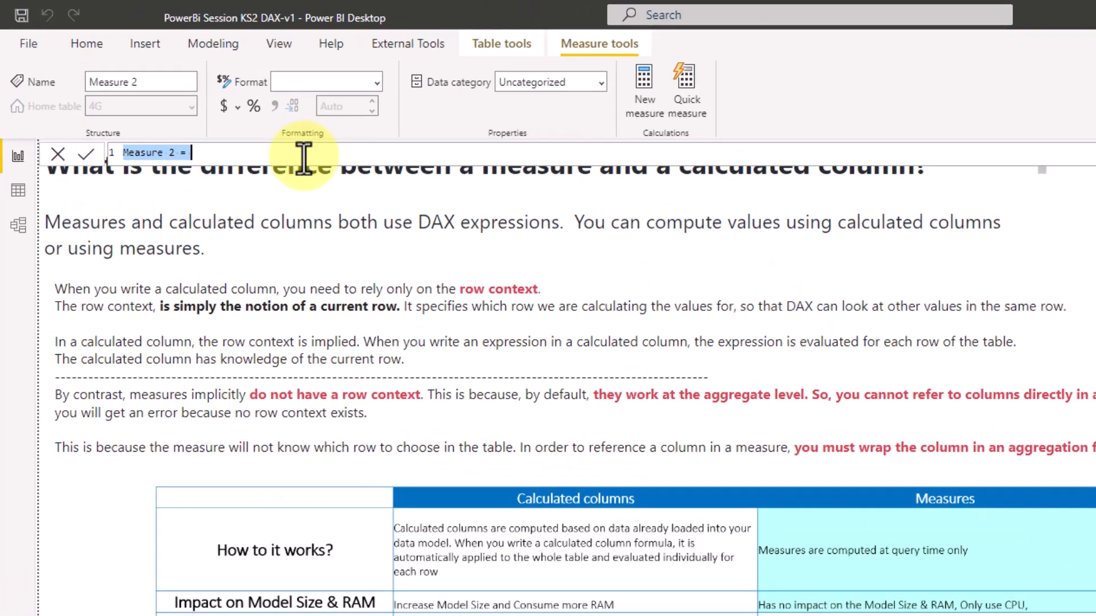
{"action": "left_click", "coordinate": [200, 103]}
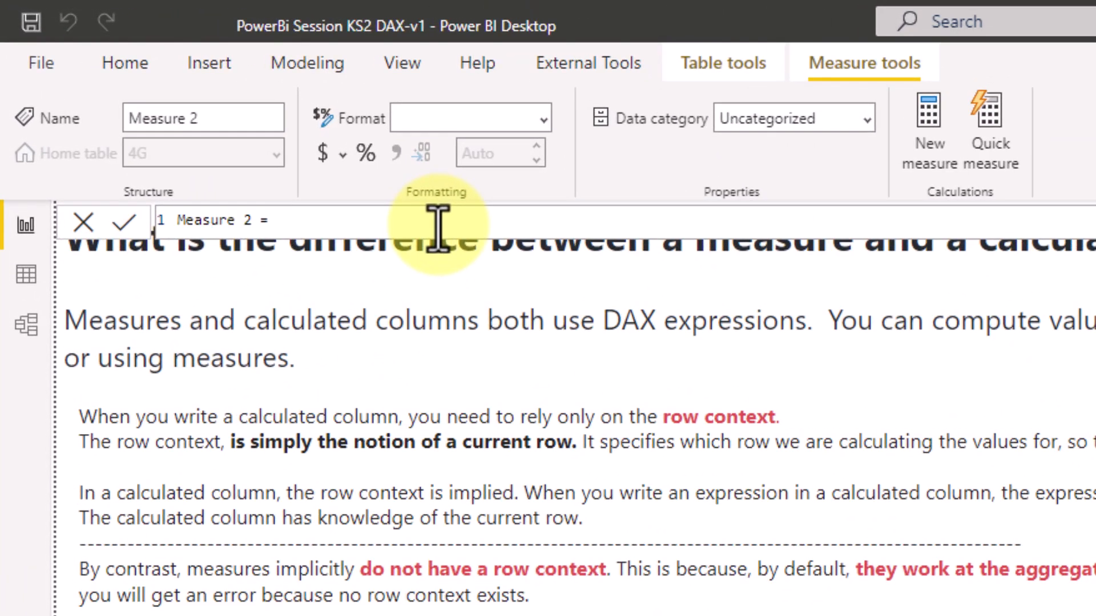
Step: Try to reference the Connected Users column directly in the measure's formula without an aggregation, and clear the entry
{"action": "type", "text": "con"}
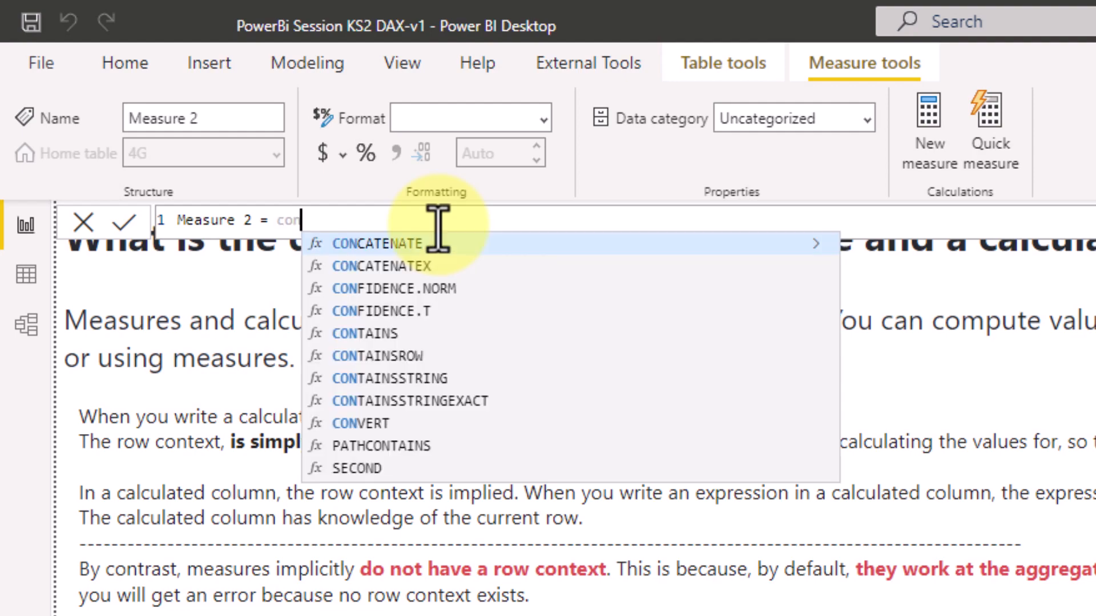
{"action": "key", "text": "BackSpace"}
{"action": "key", "text": "BackSpace"}
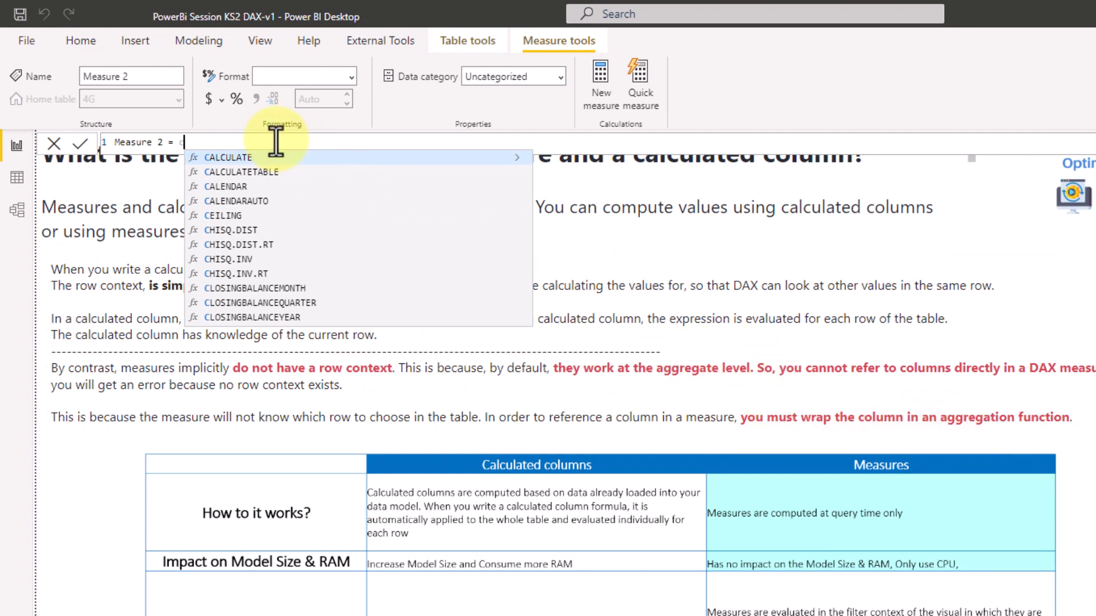
{"action": "key", "text": "BackSpace"}
Step: Write the measure's formula as SUM('4G'[Connected Users]) / 10
{"action": "type", "text": "sum"}
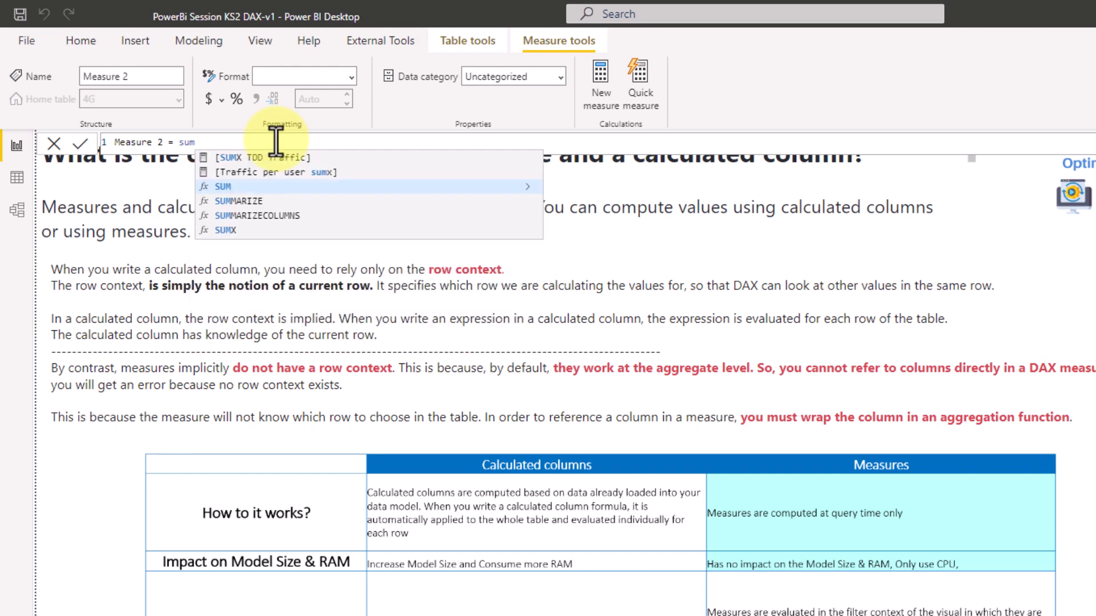
{"action": "key", "text": "Tab"}
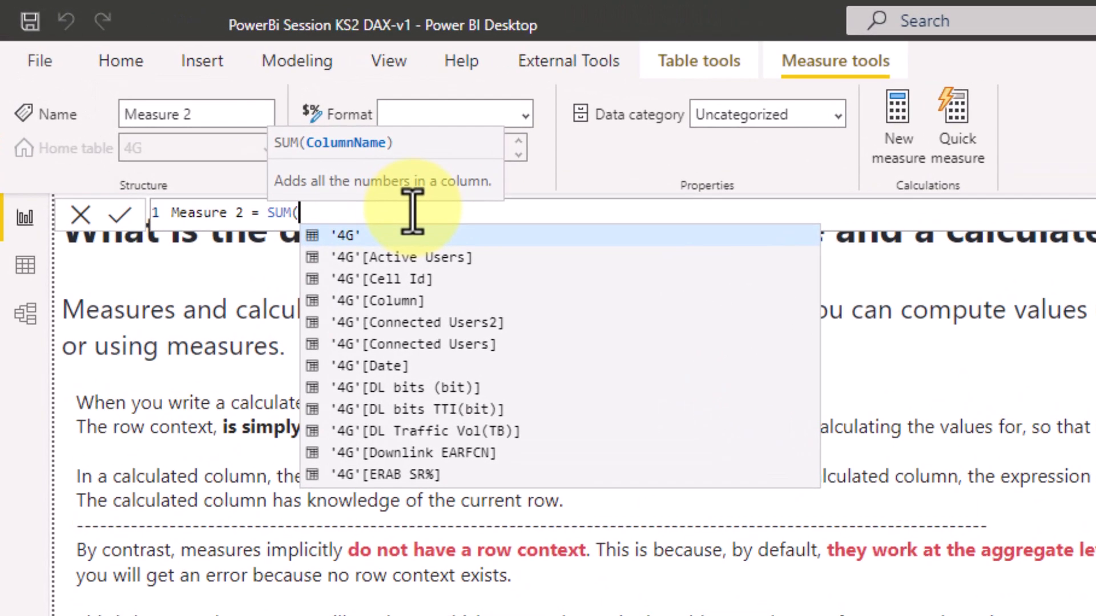
{"action": "type", "text": "con"}
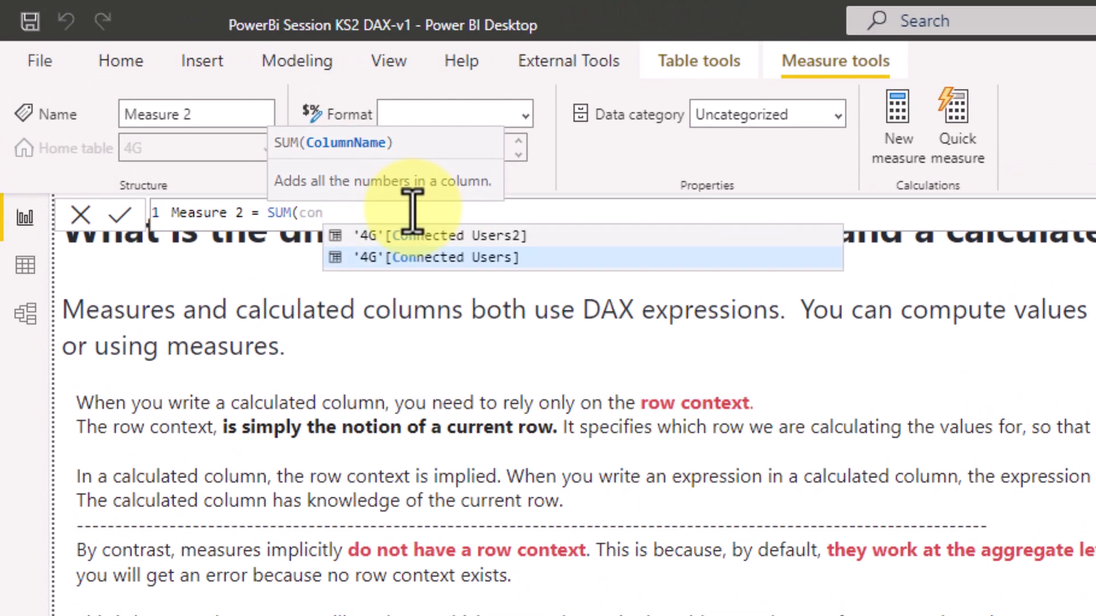
{"action": "left_click", "coordinate": [437, 258]}
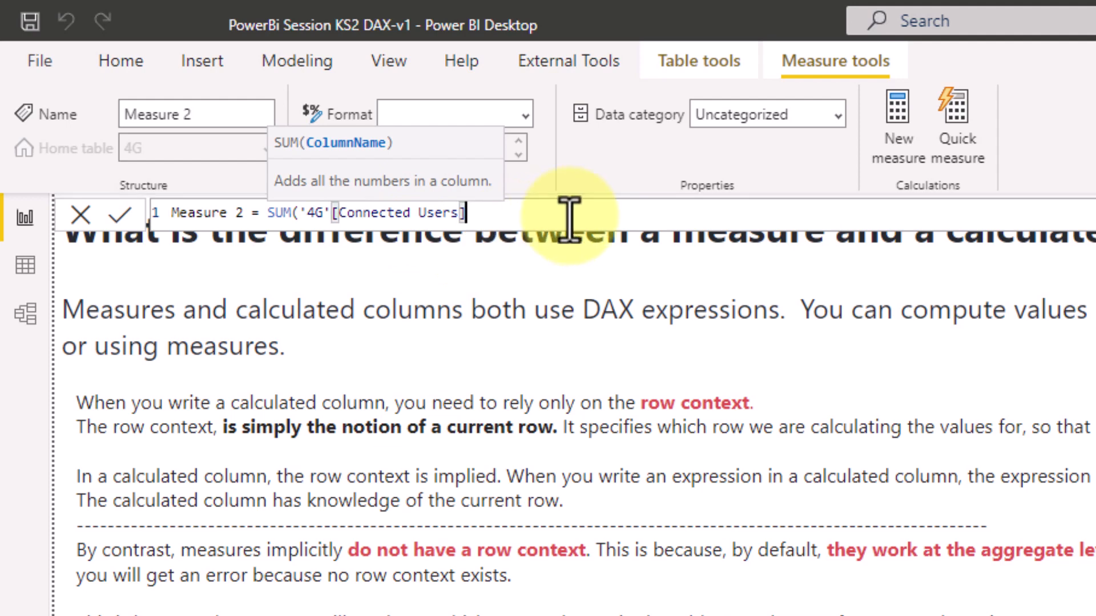
{"action": "type", "text": ")"}
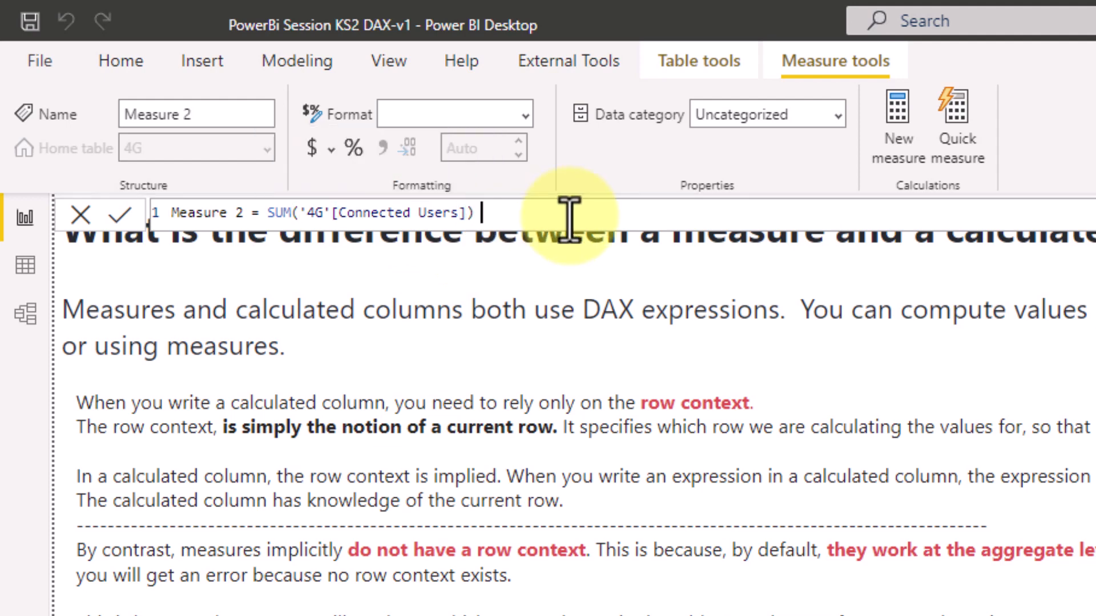
{"action": "type", "text": " / 10"}
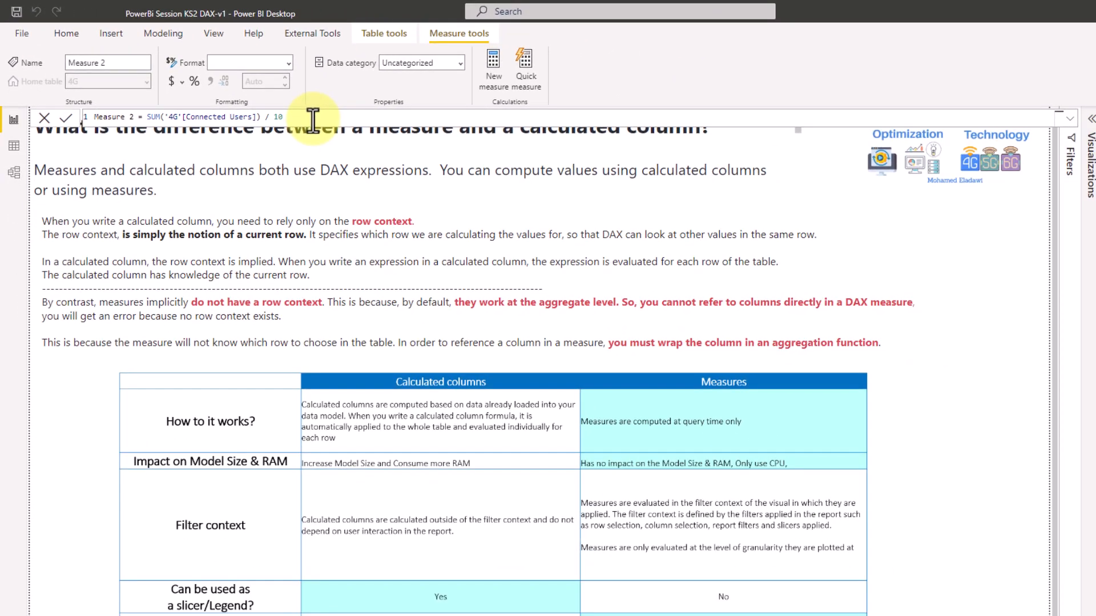
Step: Rename the new measure to Connected User Measure in its formula and commit it to the 4G table
{"action": "left_click_drag", "start_coordinate": [134, 117], "coordinate": [79, 113]}
{"action": "key", "text": "Caps_Lock"}
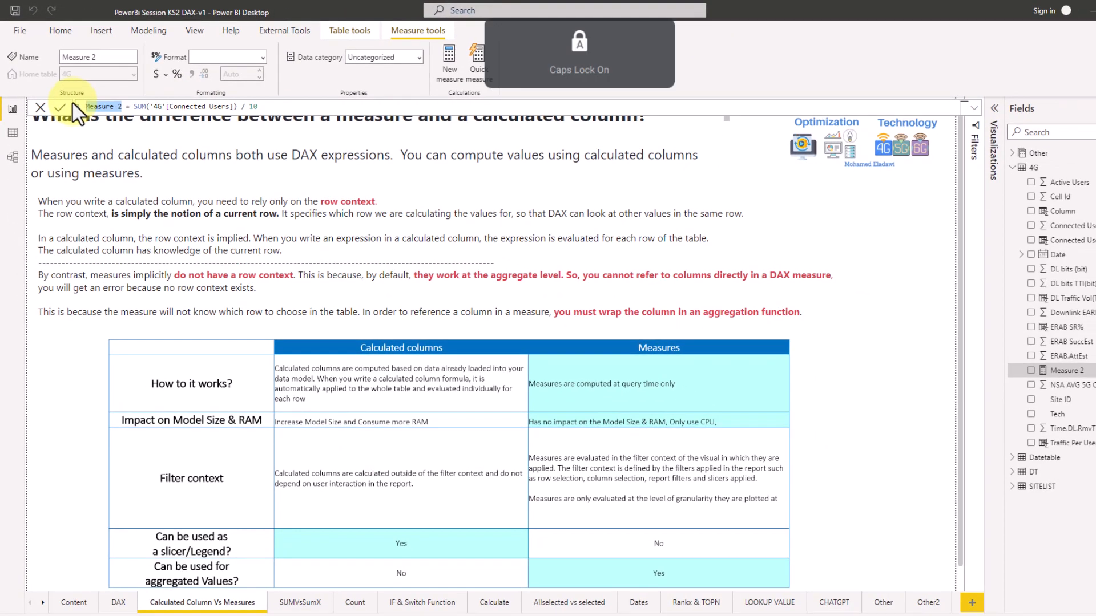
{"action": "type", "text": "Conn"}
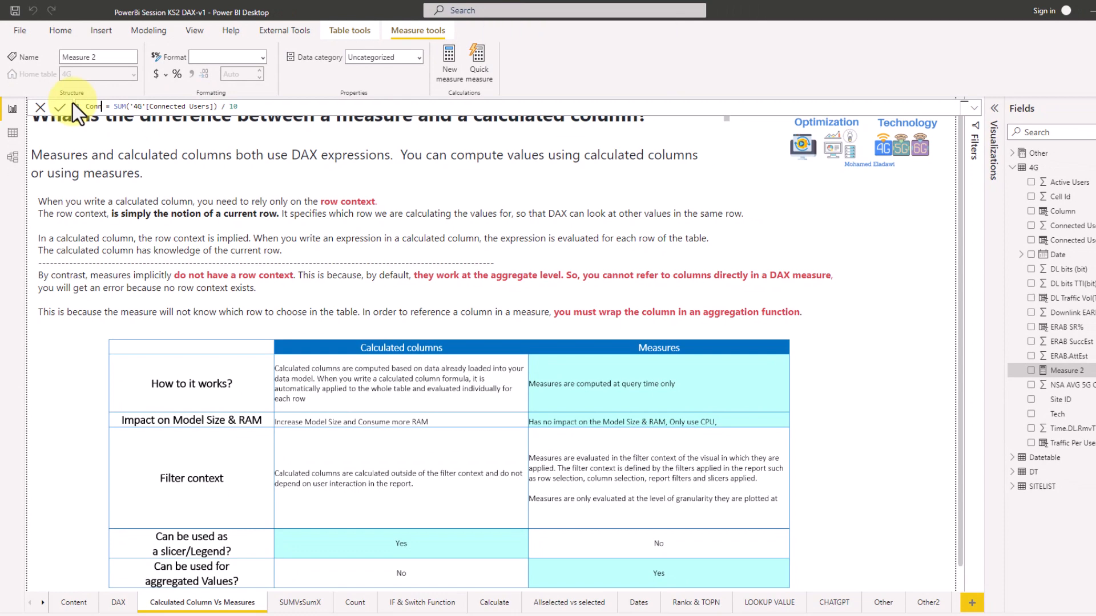
{"action": "type", "text": "ected"}
{"action": "key", "text": "Caps_Lock"}
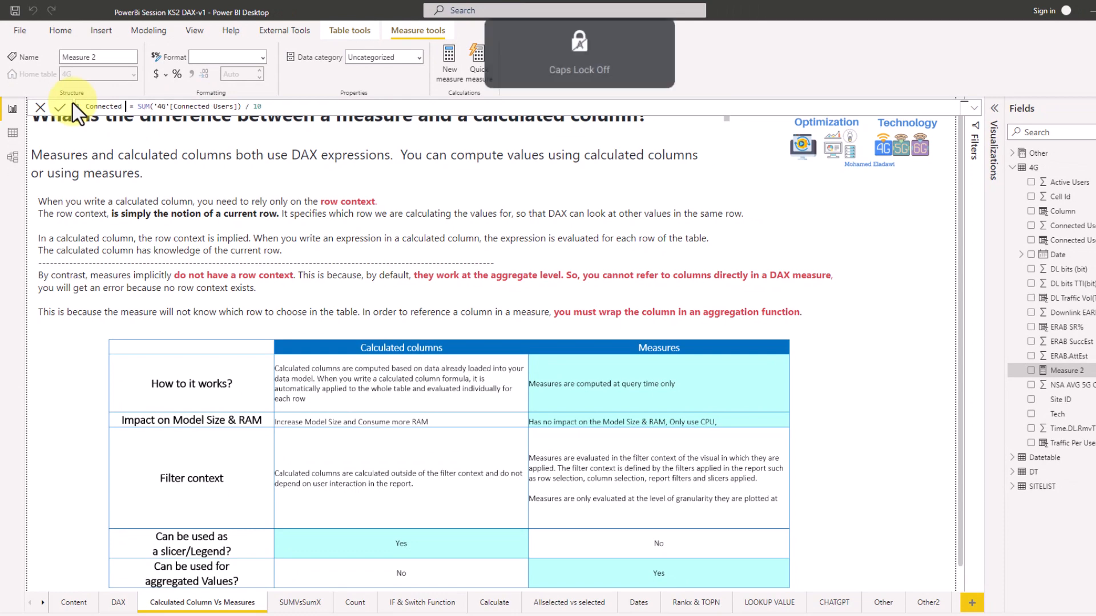
{"action": "type", "text": "User"}
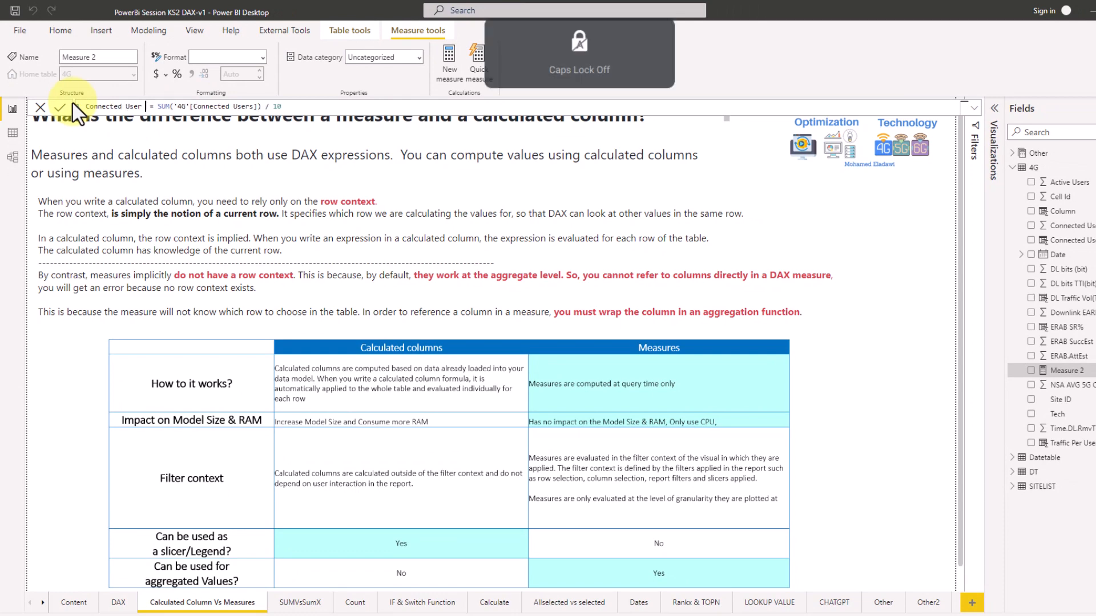
{"action": "type", "text": " Measure"}
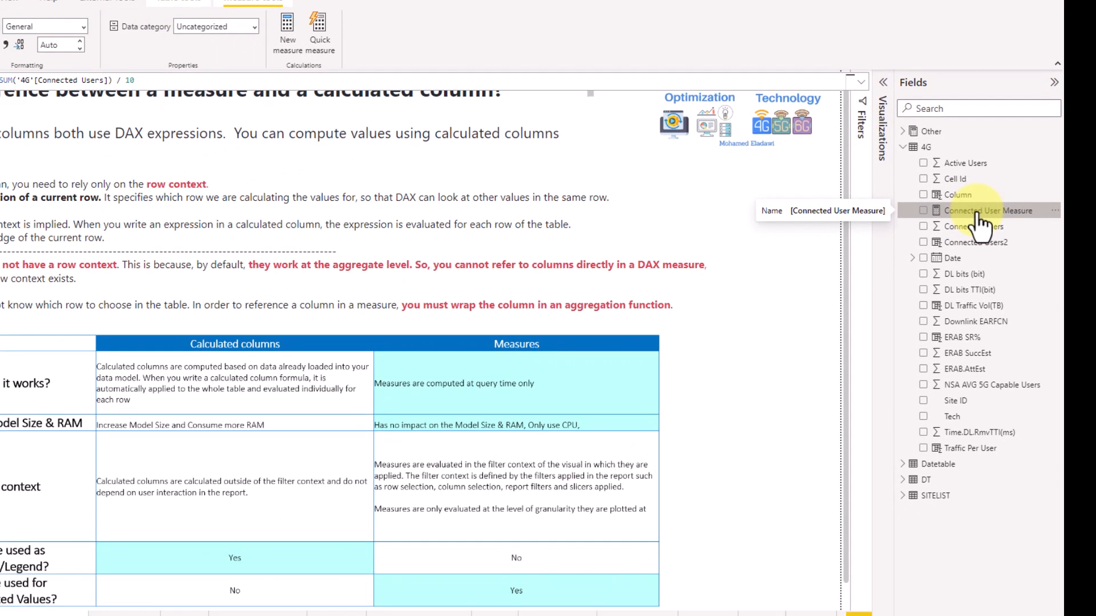
Step: Place Connected User Measure on the report page as a new visual and move it over the comparison table
{"action": "left_click_drag", "start_coordinate": [977, 212], "coordinate": [932, 221]}
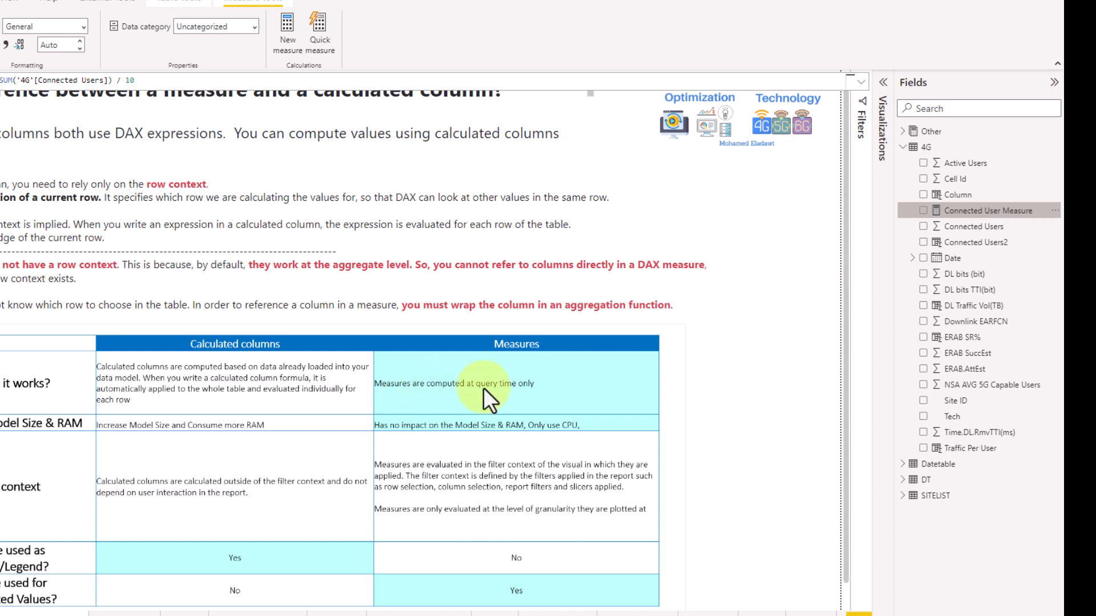
{"action": "left_click_drag", "start_coordinate": [942, 212], "coordinate": [776, 287]}
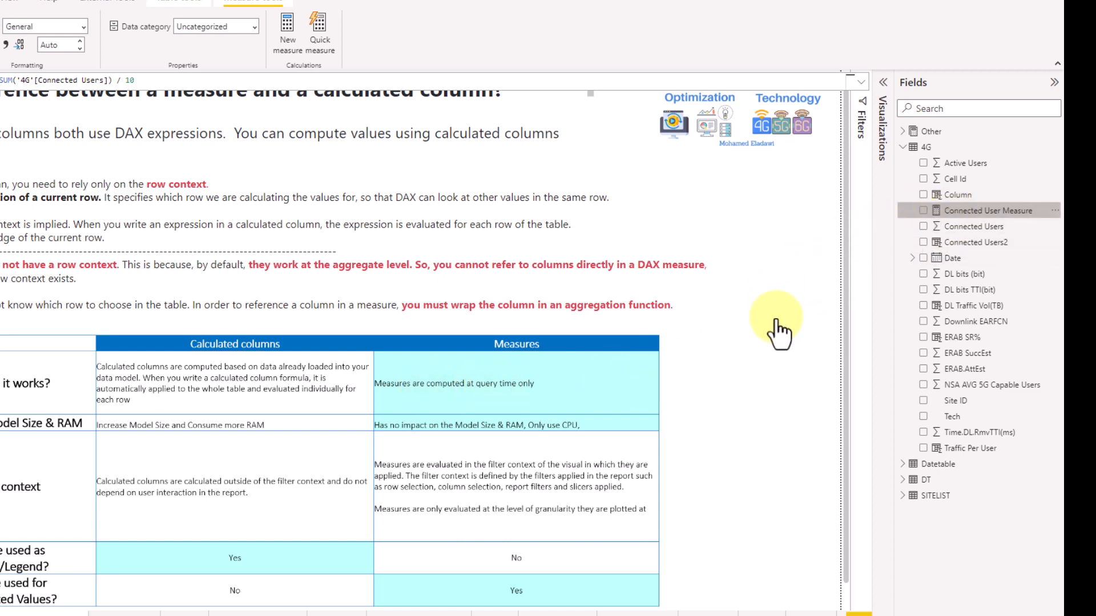
{"action": "left_click_drag", "start_coordinate": [936, 212], "coordinate": [796, 245]}
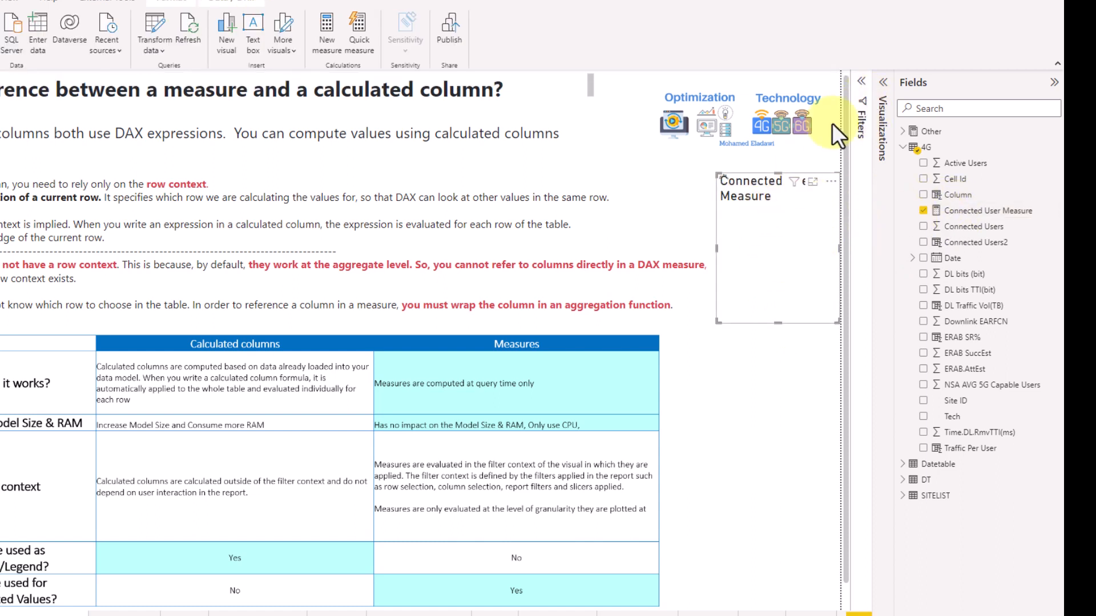
{"action": "left_click", "coordinate": [861, 94]}
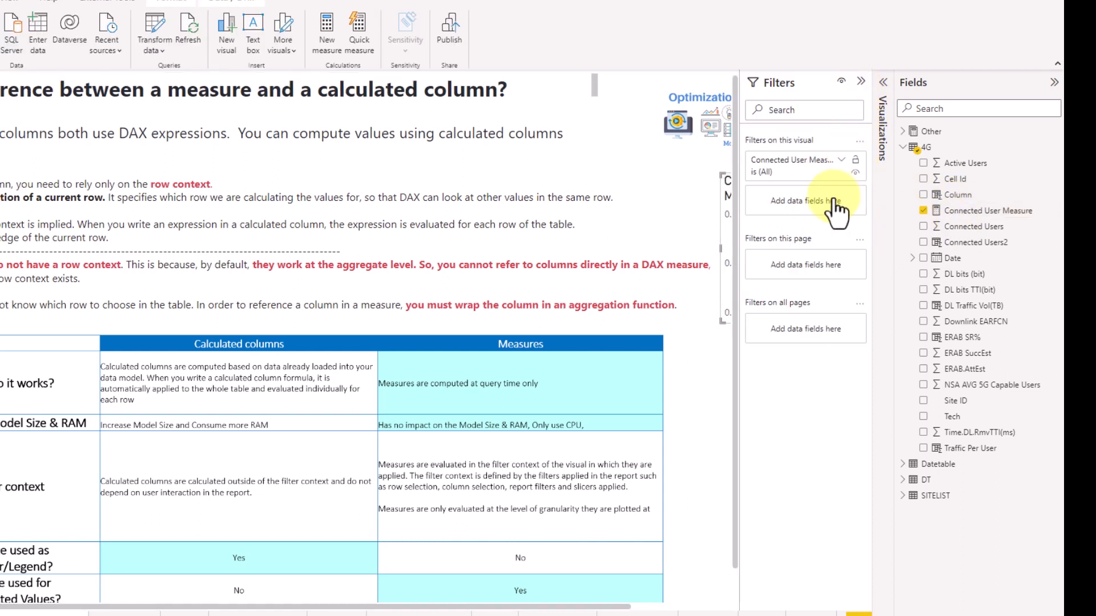
{"action": "left_click", "coordinate": [719, 283]}
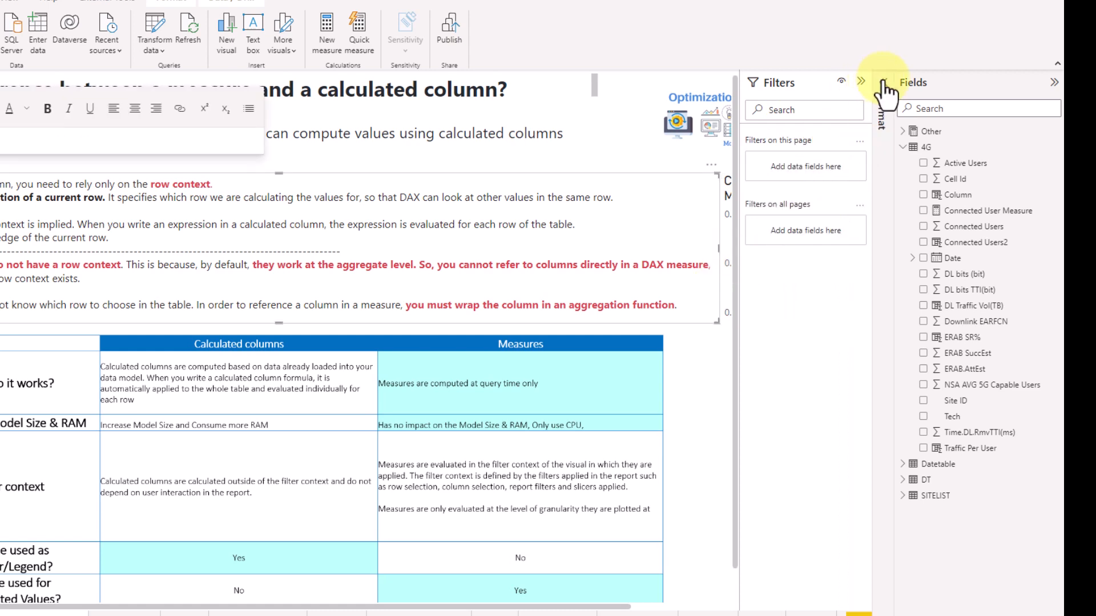
{"action": "left_click", "coordinate": [884, 88]}
{"action": "left_click", "coordinate": [764, 82]}
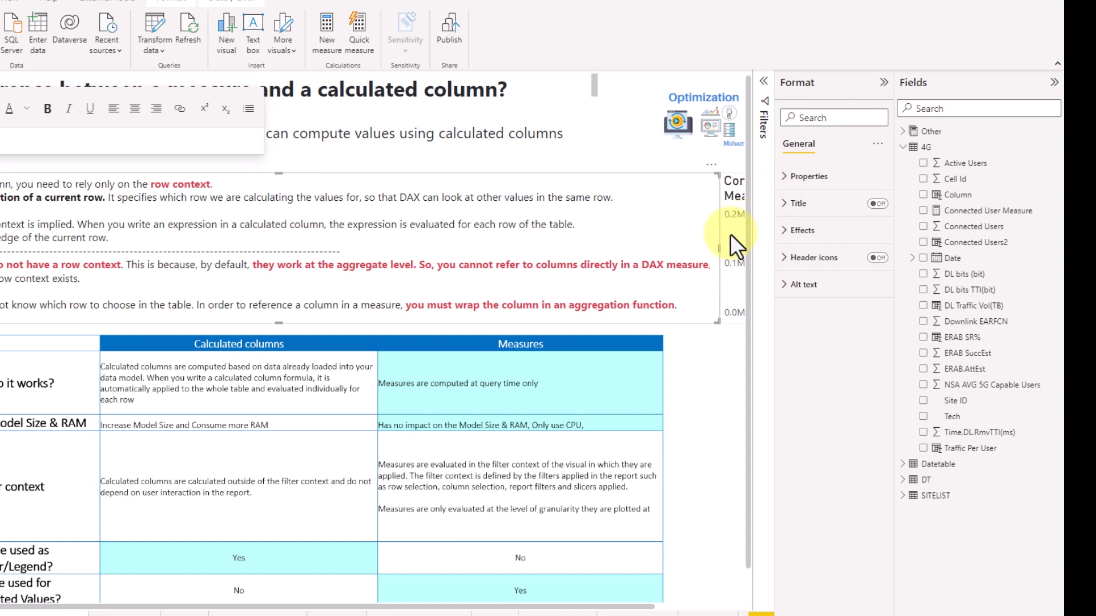
{"action": "left_click_drag", "start_coordinate": [731, 234], "coordinate": [518, 299]}
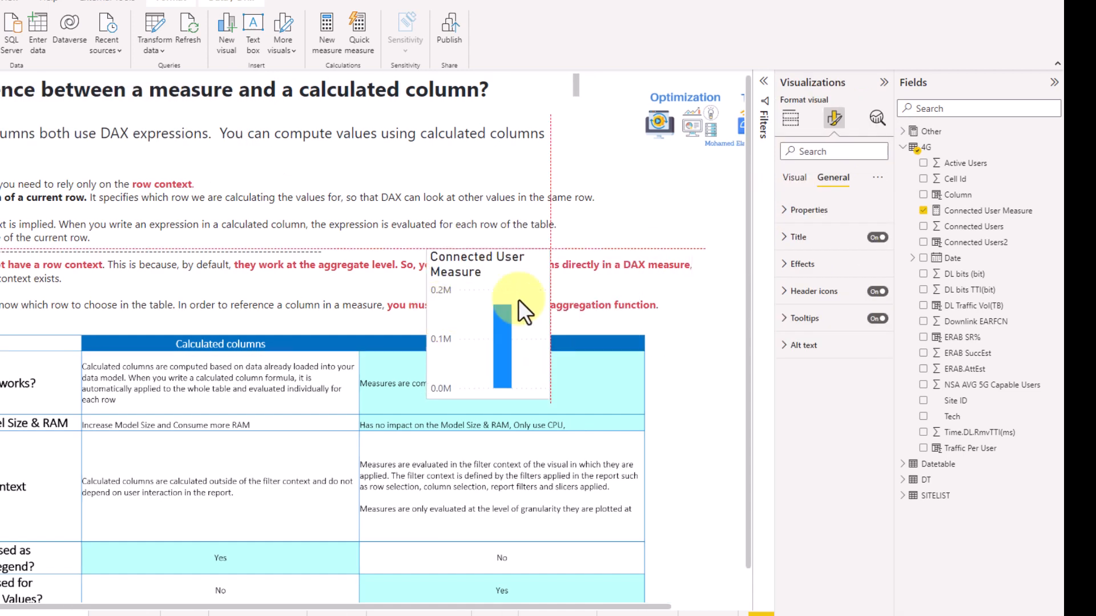
Step: Convert the Connected User Measure chart to a card and widen it so the full value fits
{"action": "left_click", "coordinate": [790, 118]}
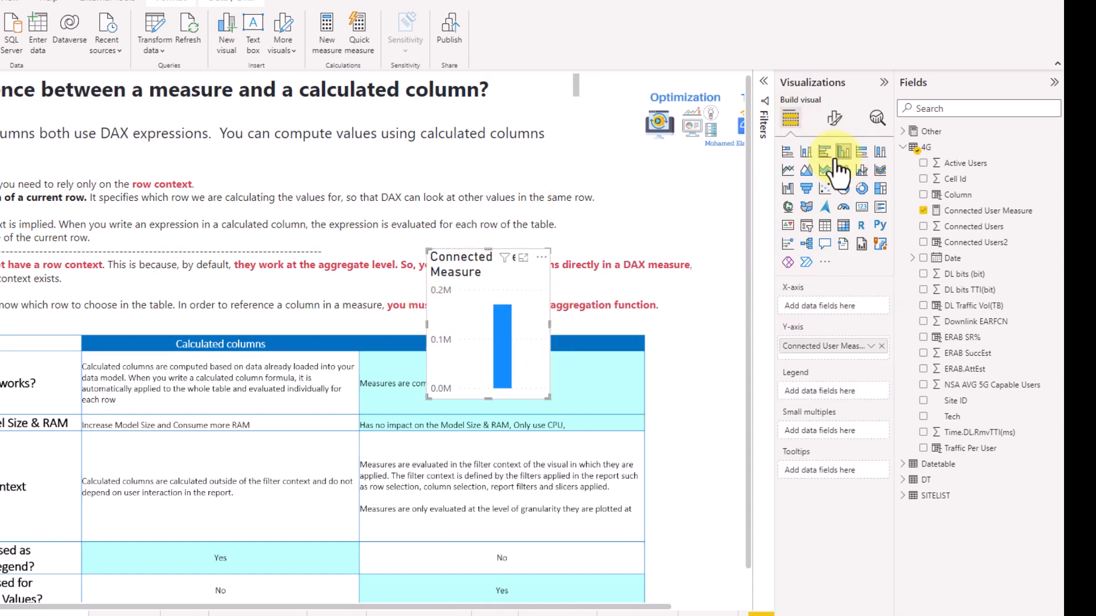
{"action": "left_click", "coordinate": [863, 209]}
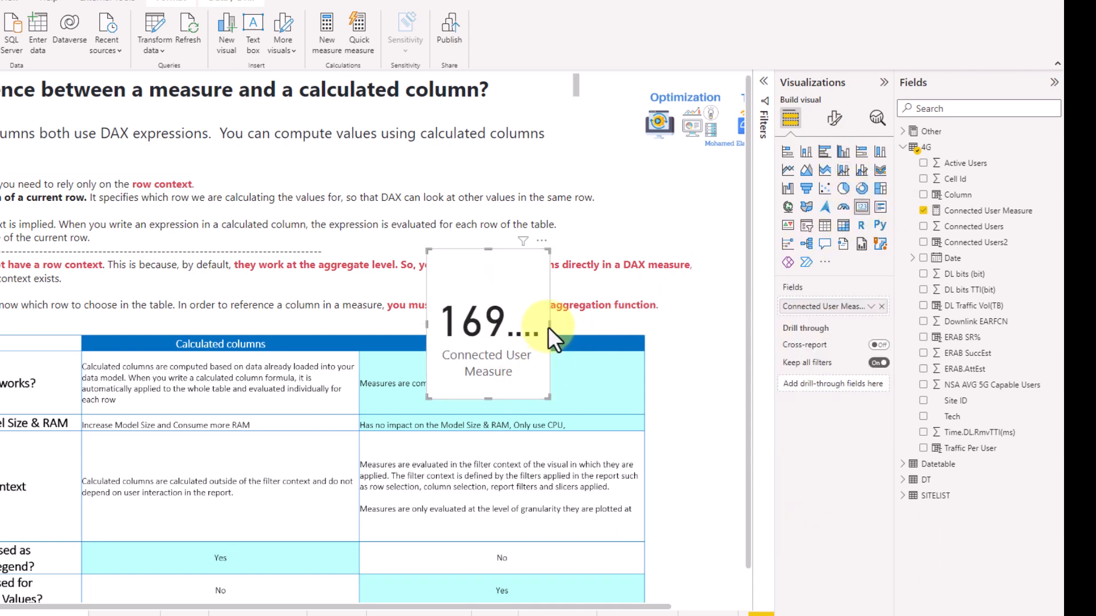
{"action": "left_click_drag", "start_coordinate": [550, 326], "coordinate": [646, 322]}
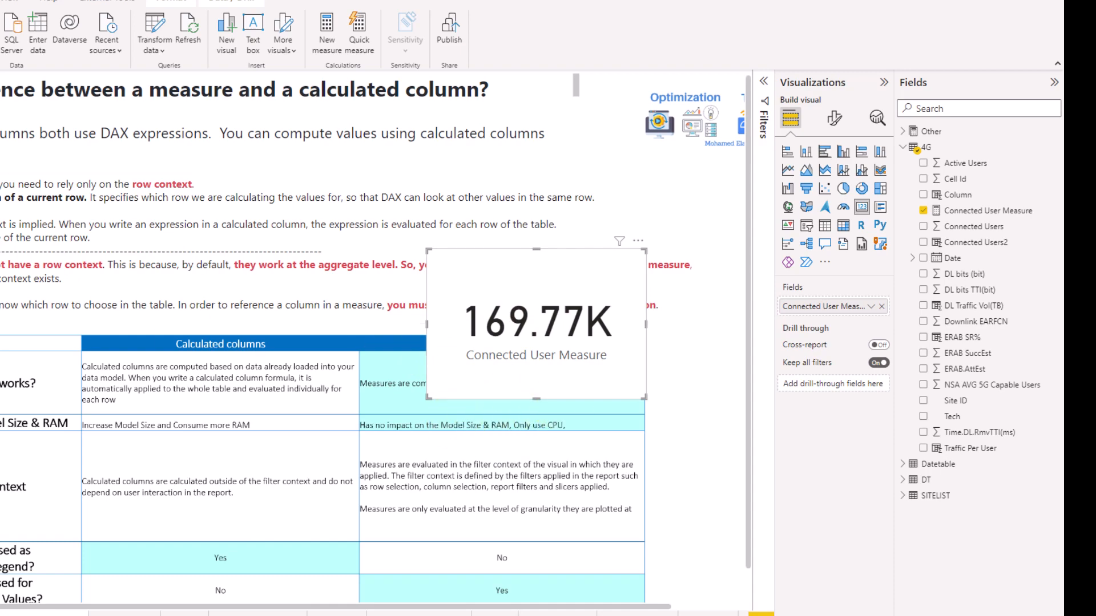
Step: Check the 4G table's data rows against the measure, return to the report and delete the card
{"action": "left_click", "coordinate": [0, 118]}
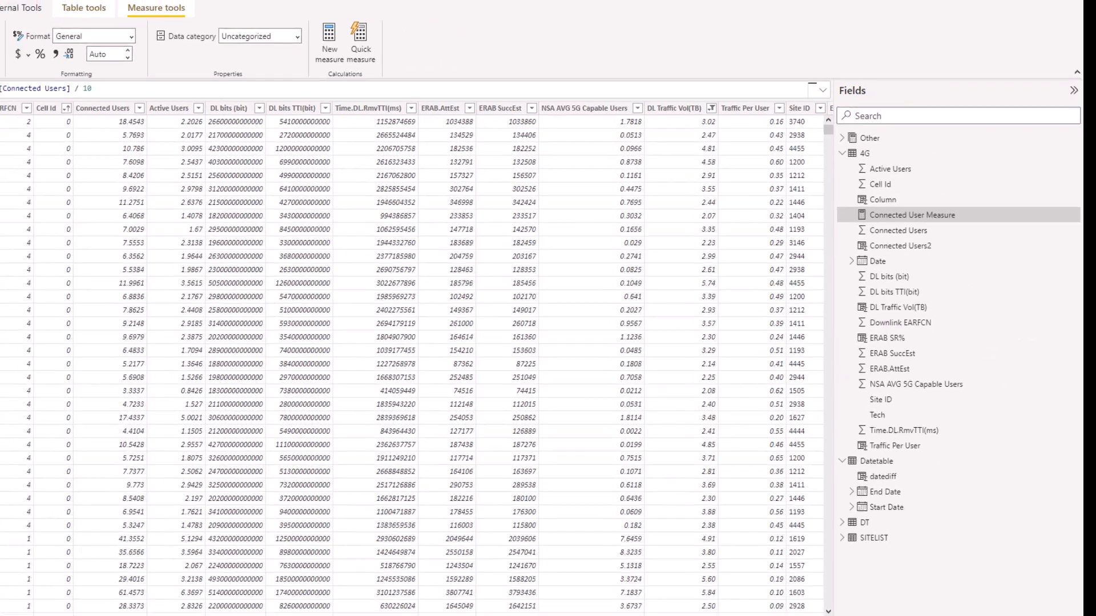
{"action": "left_click", "coordinate": [5, 111]}
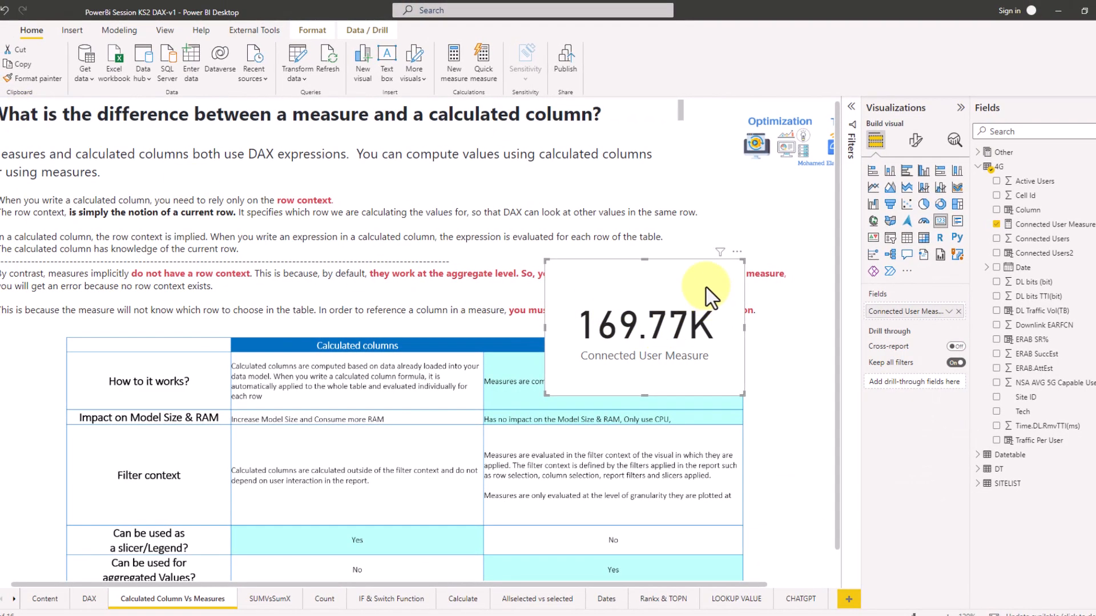
{"action": "key", "text": "Delete"}
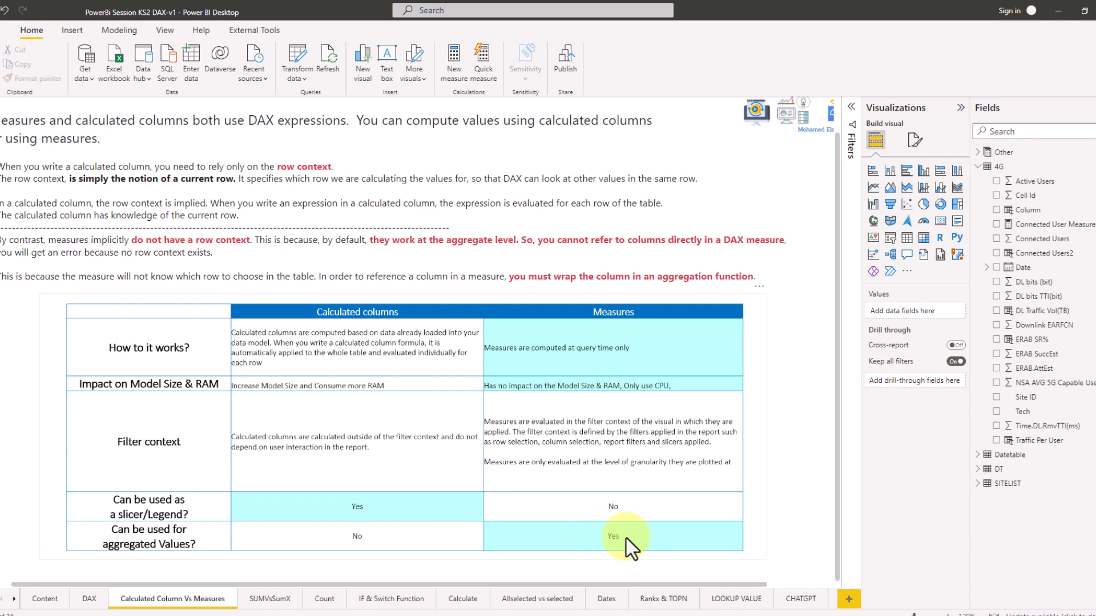
Step: Open the SUMVsSumX page and go over the Average and Count entries in its list of functions
{"action": "left_click", "coordinate": [252, 602]}
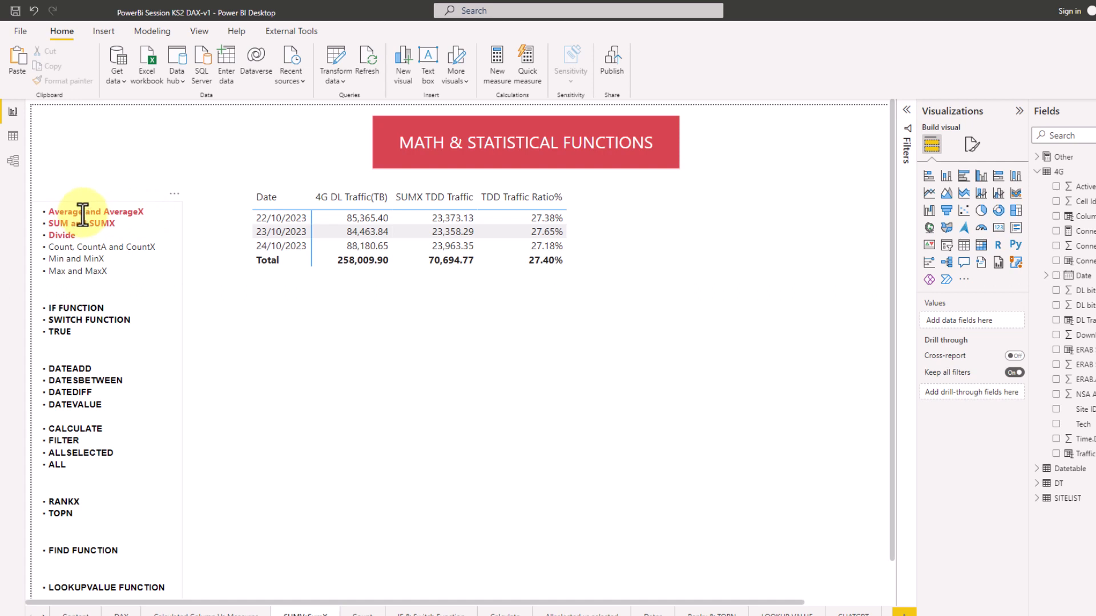
{"action": "left_click_drag", "start_coordinate": [78, 212], "coordinate": [50, 211]}
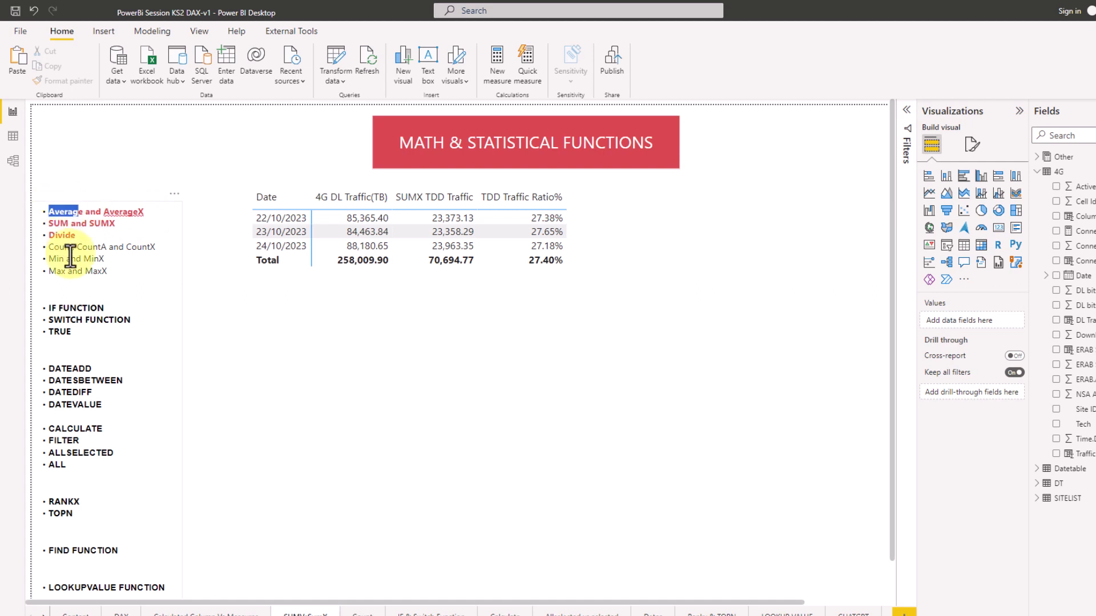
{"action": "left_click_drag", "start_coordinate": [70, 247], "coordinate": [43, 246]}
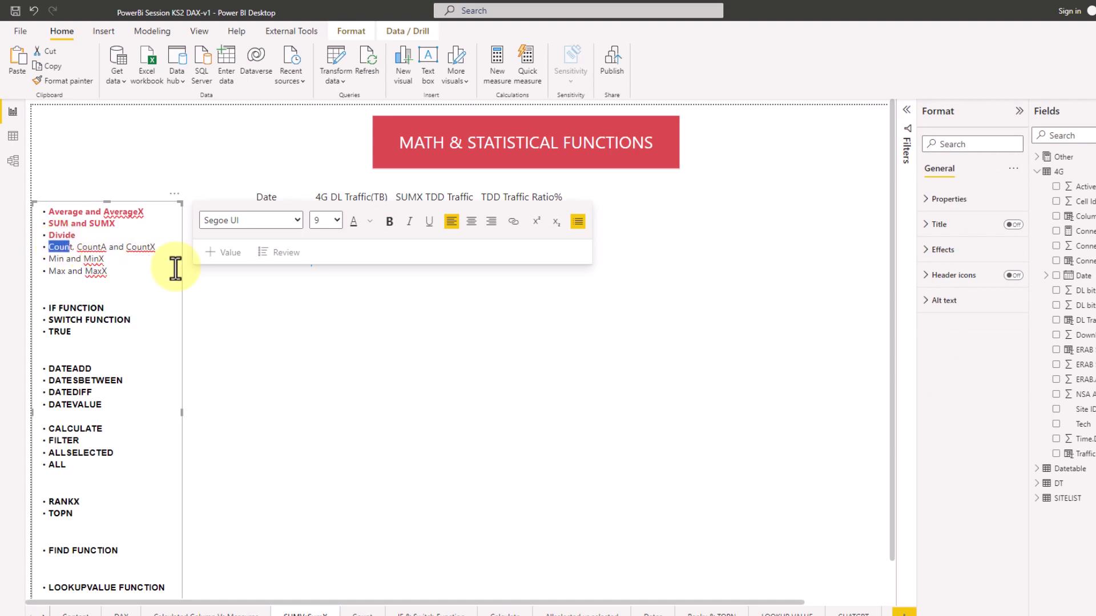
{"action": "left_click", "coordinate": [311, 327]}
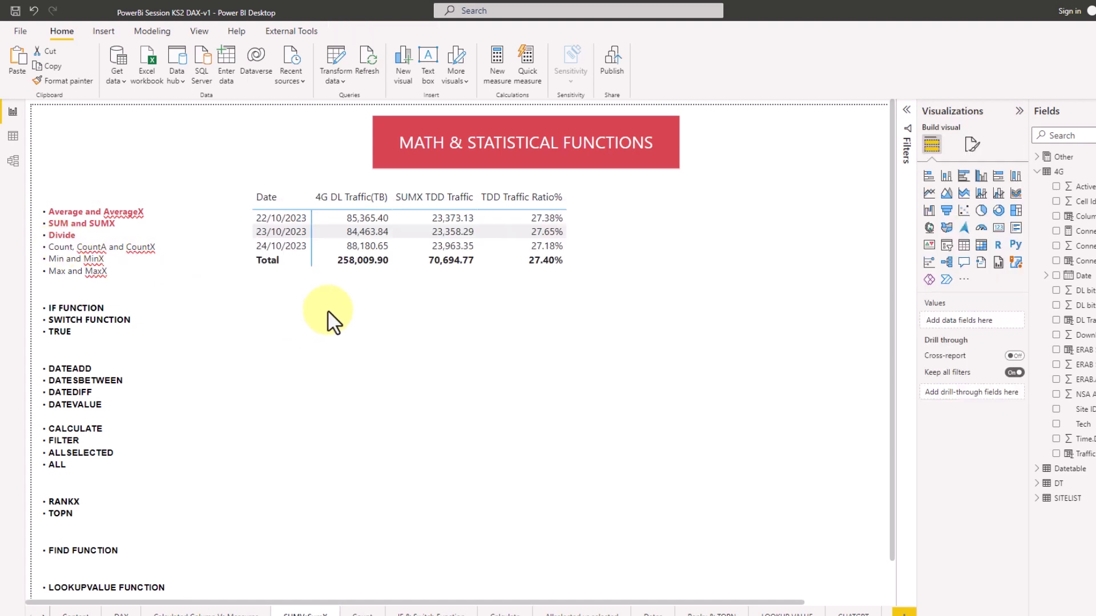
Step: Examine the DL Traffic Vol(TB) column in the 4G table's data and return to the report
{"action": "left_click", "coordinate": [12, 137]}
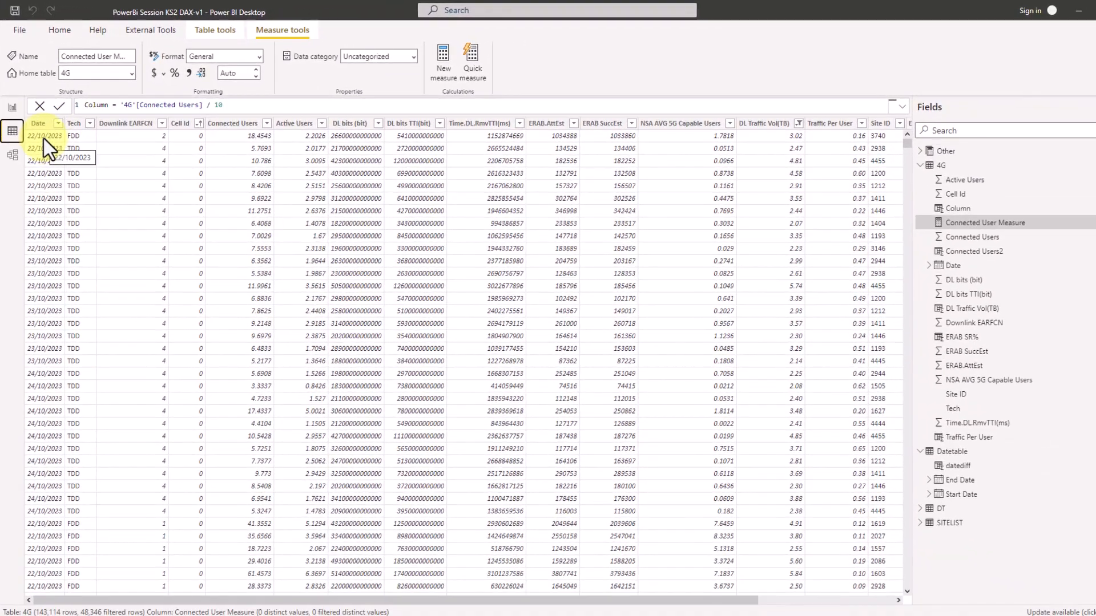
{"action": "left_click", "coordinate": [770, 126]}
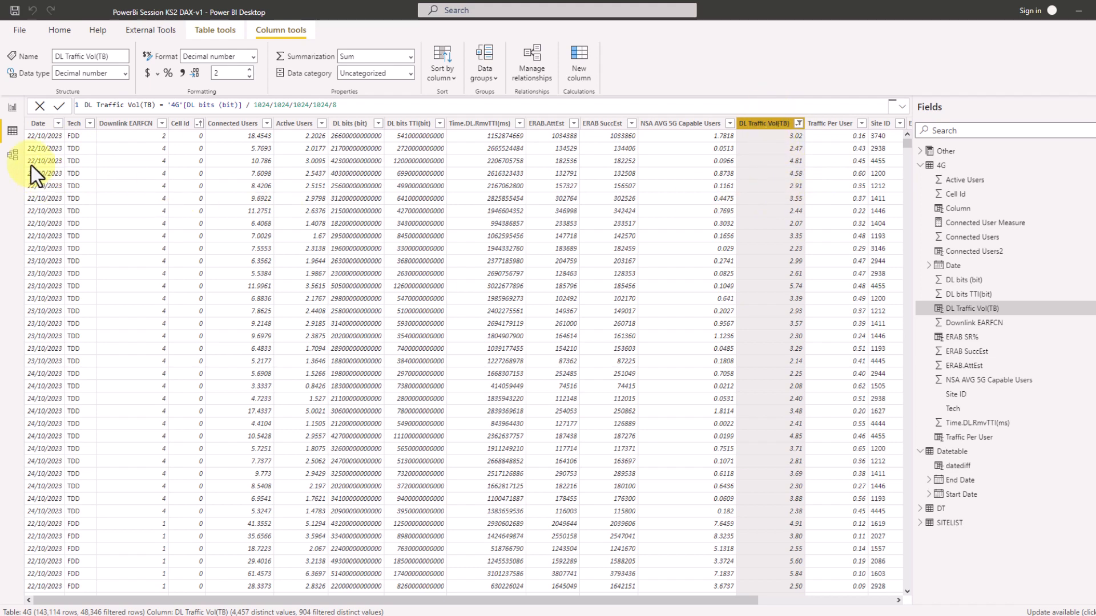
{"action": "left_click", "coordinate": [12, 108]}
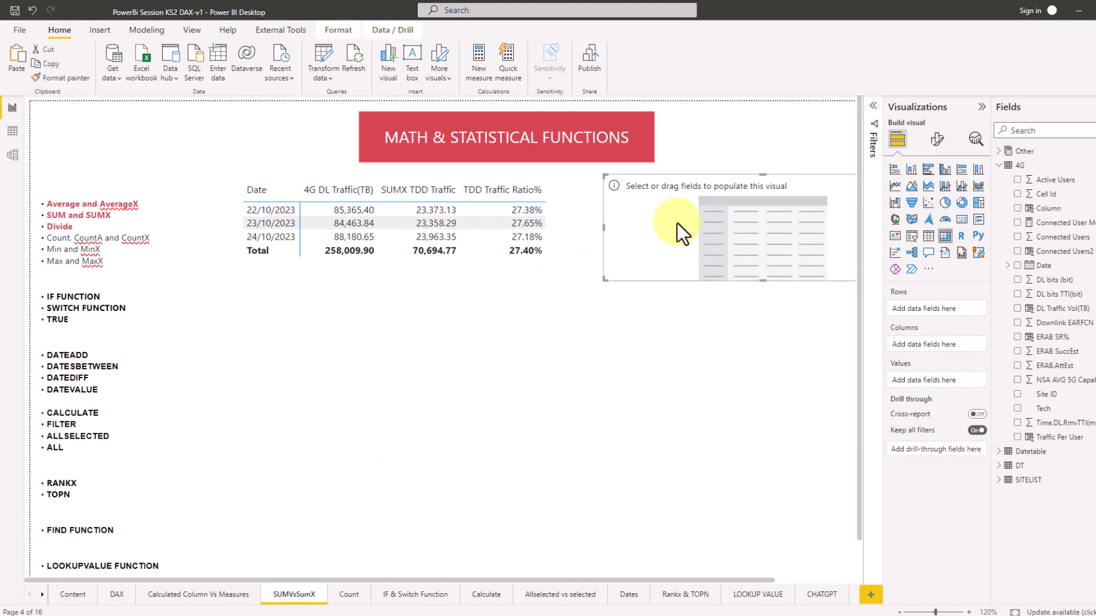
Step: Position an empty matrix beneath the traffic table and fill its rows with the 4G Date field as plain dates instead of a hierarchy
{"action": "left_click_drag", "start_coordinate": [427, 353], "coordinate": [320, 347]}
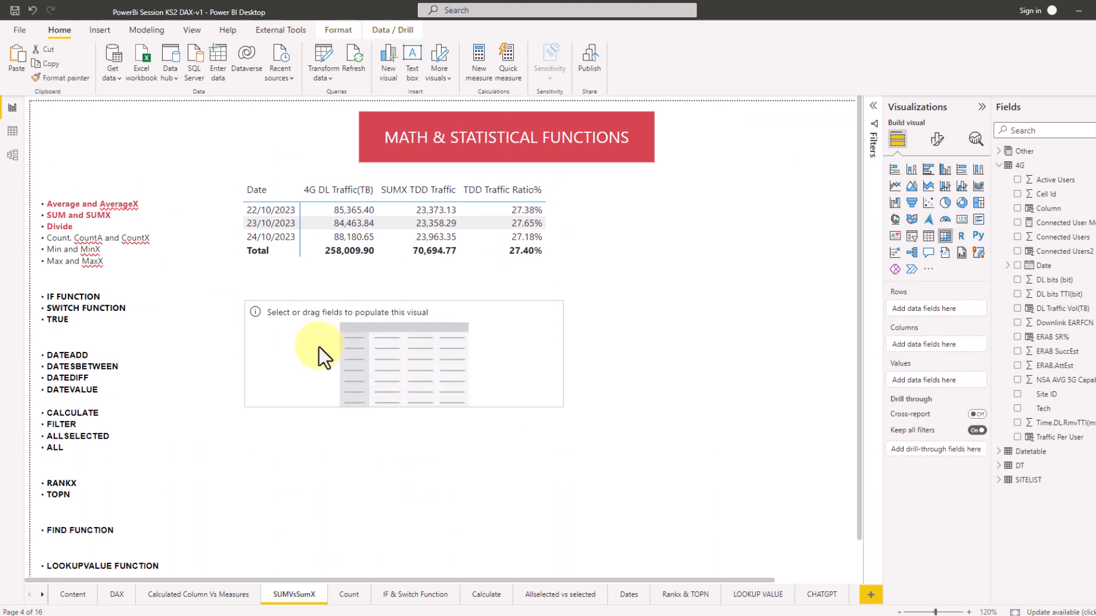
{"action": "left_click", "coordinate": [1044, 131]}
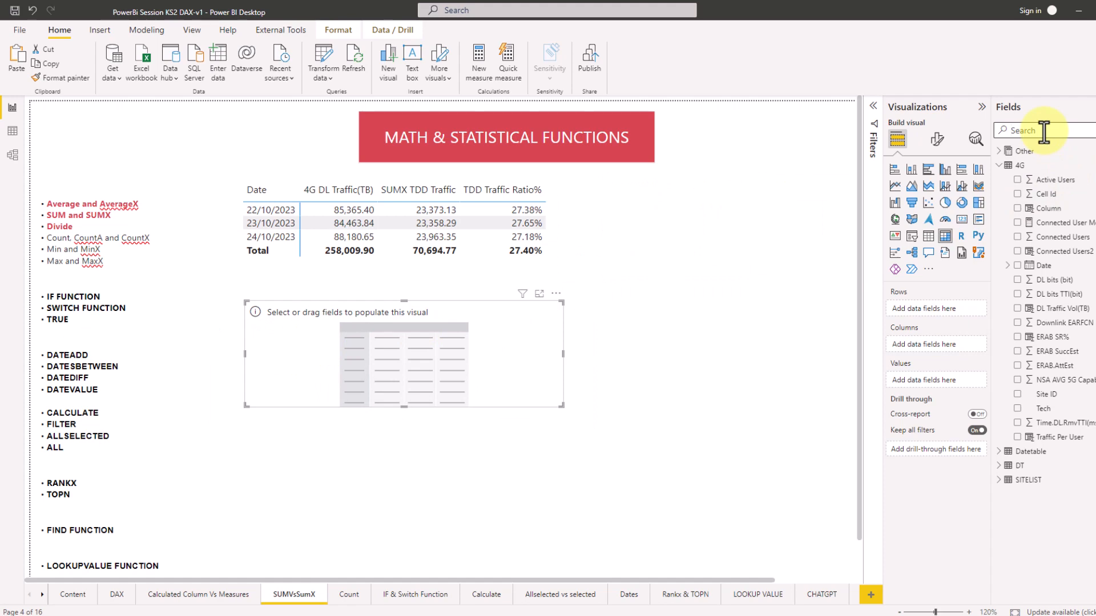
{"action": "type", "text": "date"}
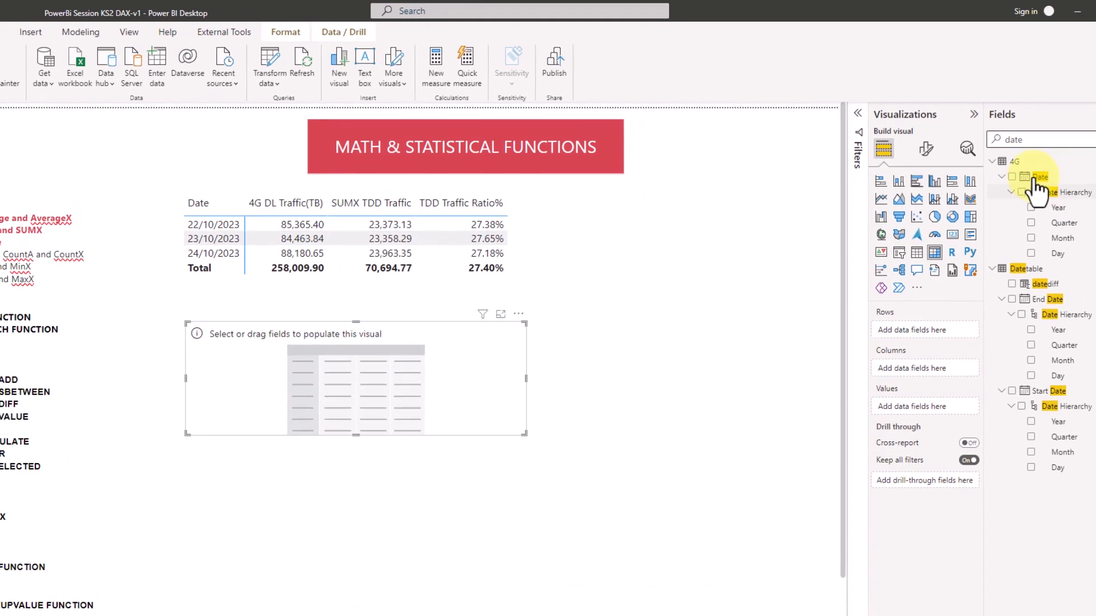
{"action": "left_click_drag", "start_coordinate": [1042, 166], "coordinate": [926, 325]}
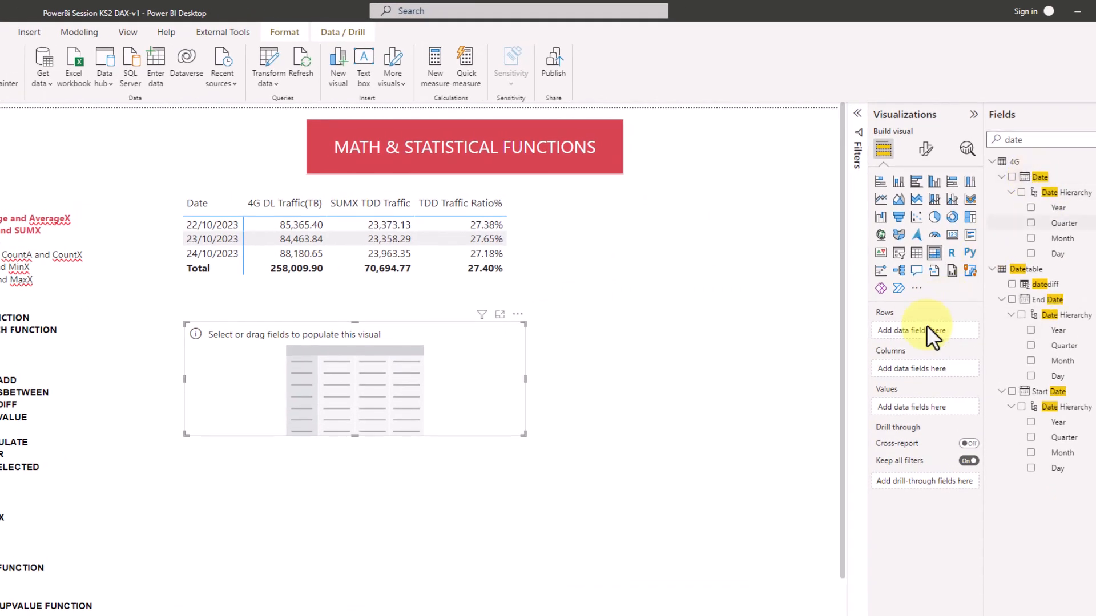
{"action": "left_click", "coordinate": [961, 331]}
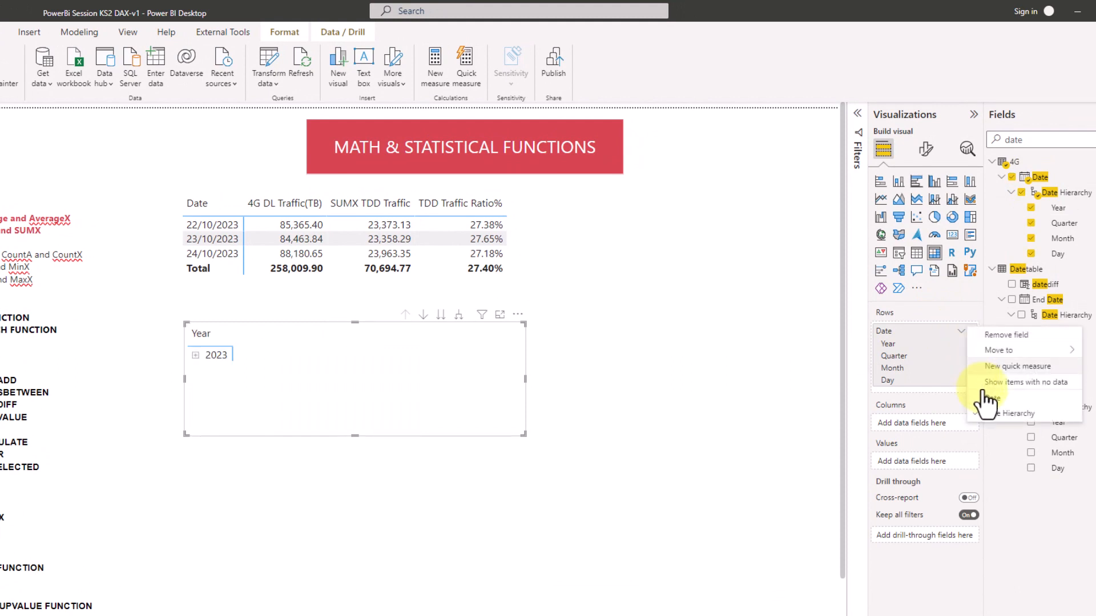
{"action": "left_click", "coordinate": [988, 402]}
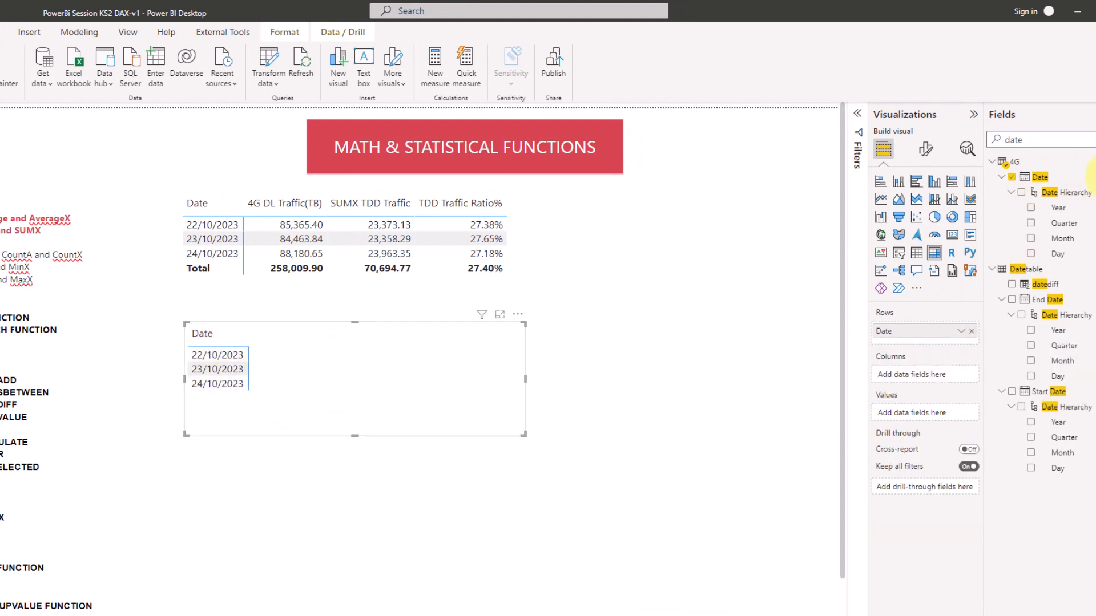
{"action": "left_click", "coordinate": [1094, 140]}
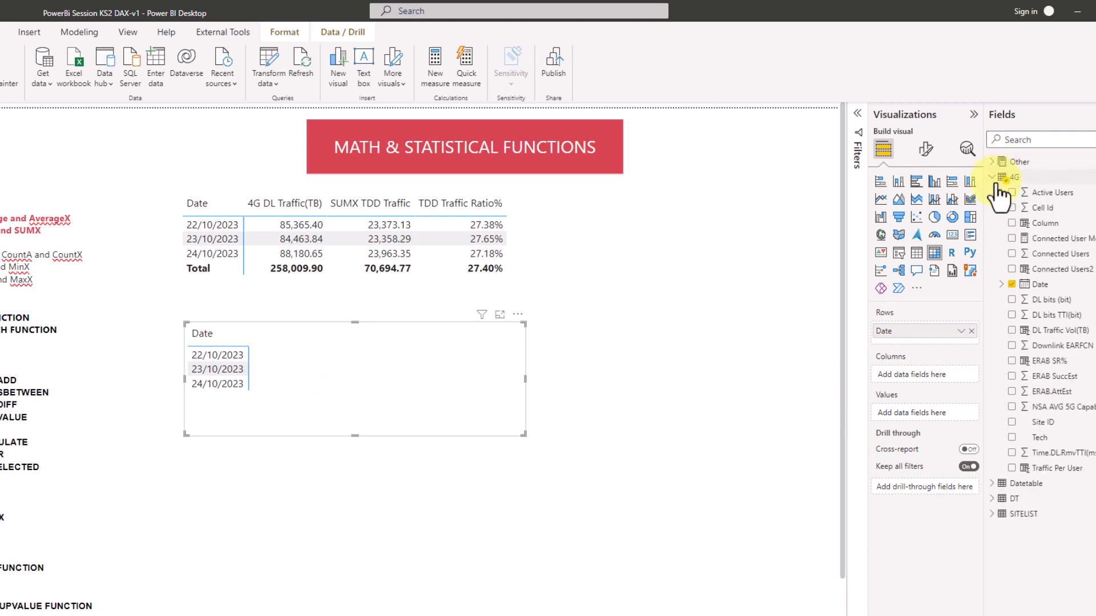
Step: Create a table named KPIs with a single column named 1 and load it into the model
{"action": "left_click", "coordinate": [992, 176]}
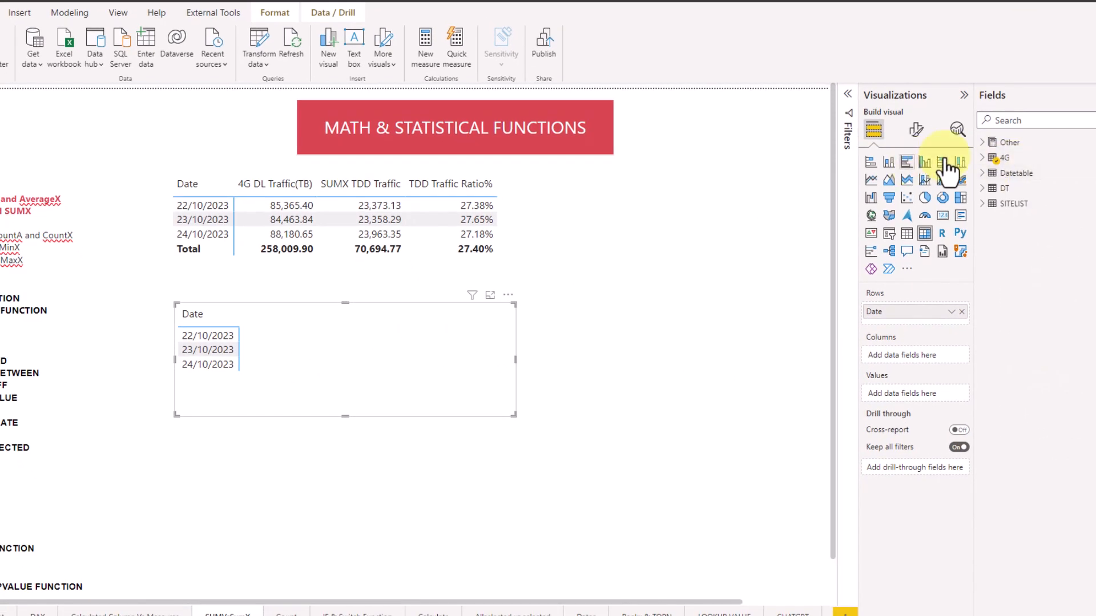
{"action": "left_click", "coordinate": [1004, 146]}
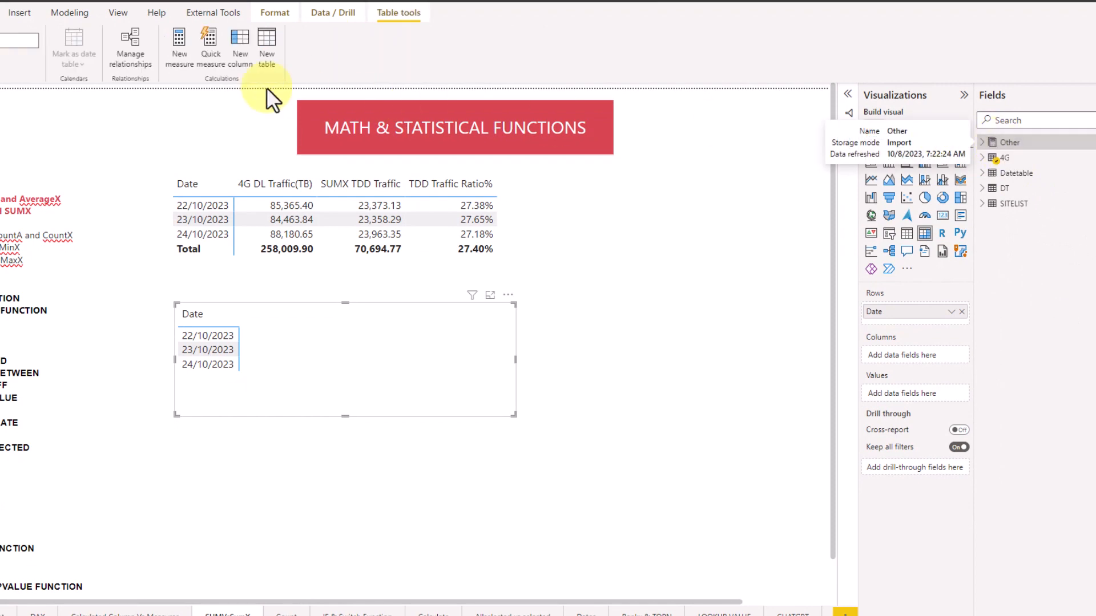
{"action": "left_click", "coordinate": [49, 29]}
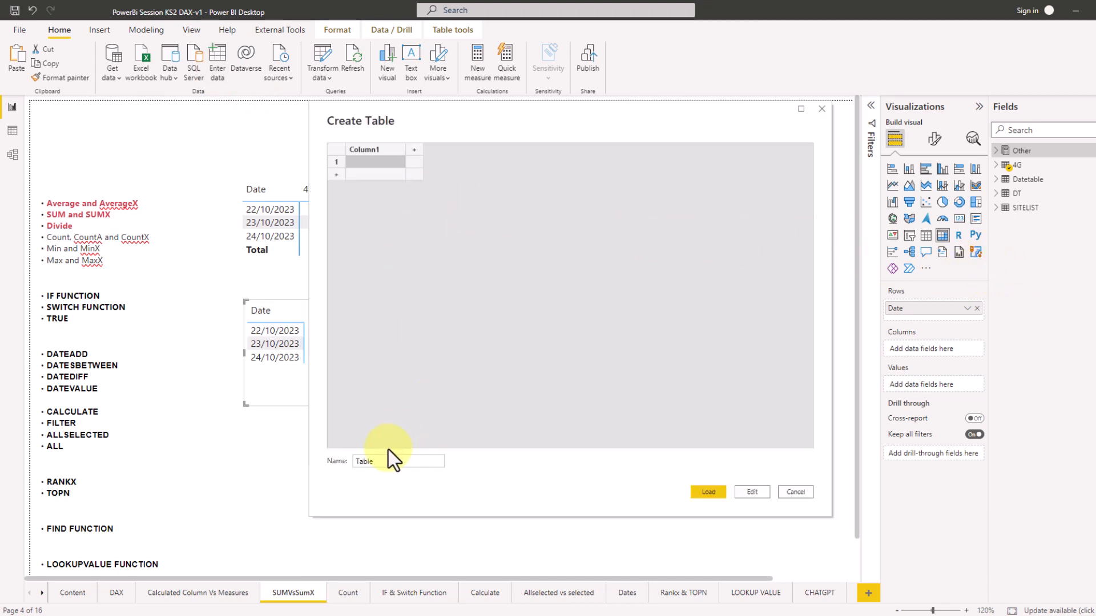
{"action": "double_click", "coordinate": [366, 461]}
{"action": "key", "text": "Caps_Lock"}
{"action": "type", "text": "KPI"}
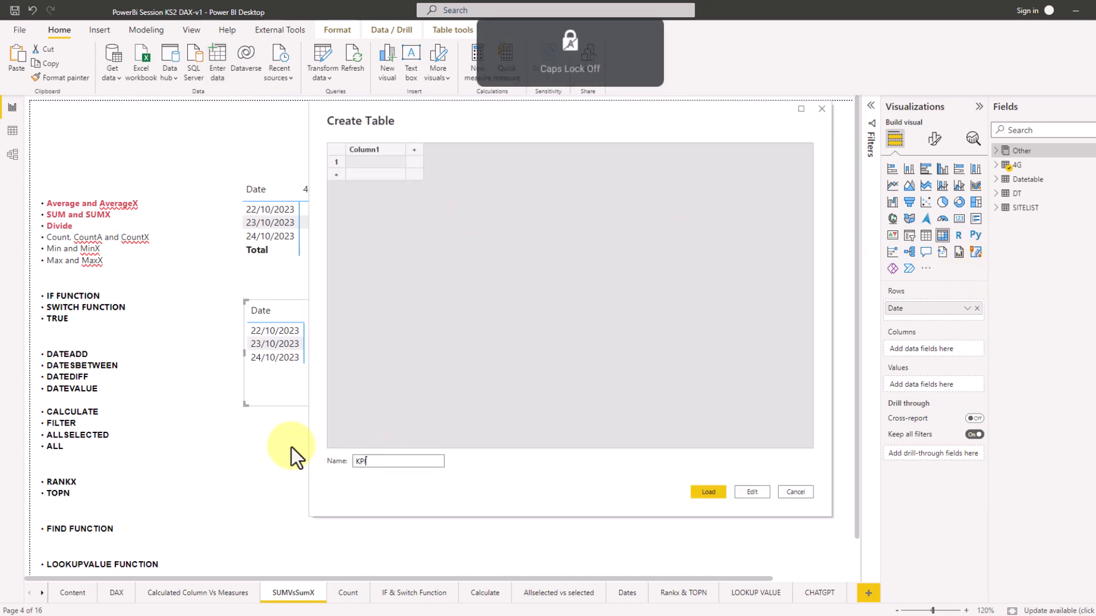
{"action": "type", "text": "s"}
{"action": "double_click", "coordinate": [370, 151]}
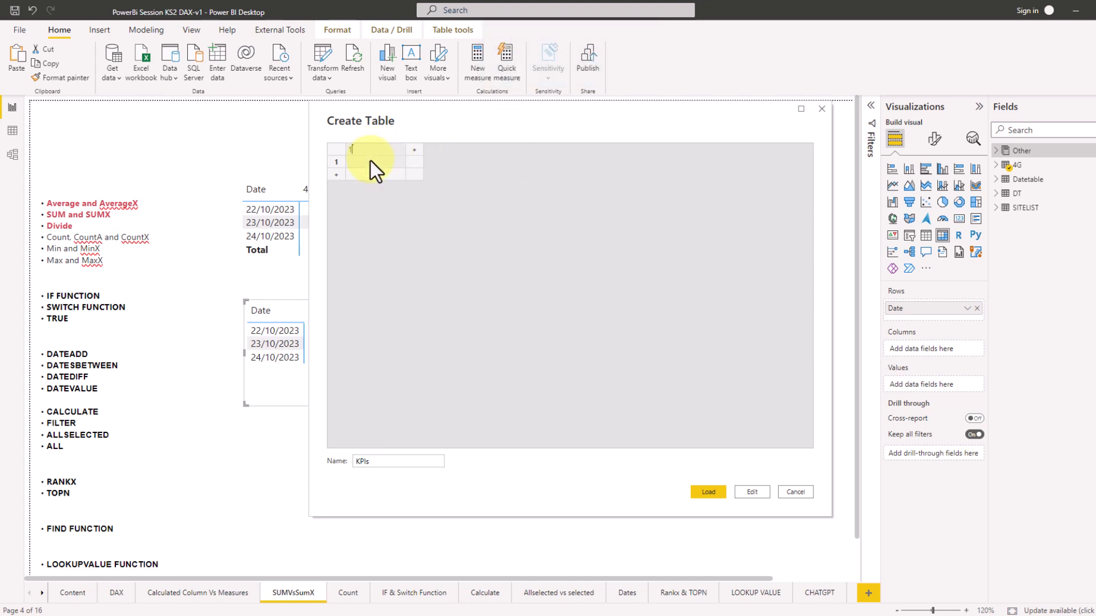
{"action": "left_click", "coordinate": [698, 491]}
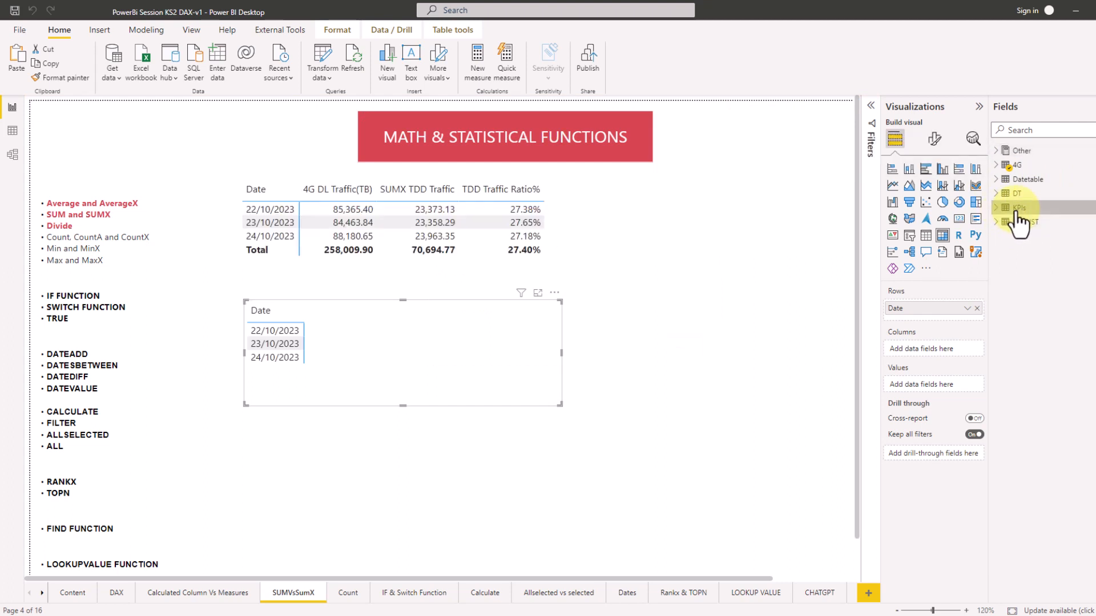
Step: Add a new measure to the KPIs table and begin its formula with SUM(, leaving blank lines beneath it
{"action": "right_click", "coordinate": [1017, 210]}
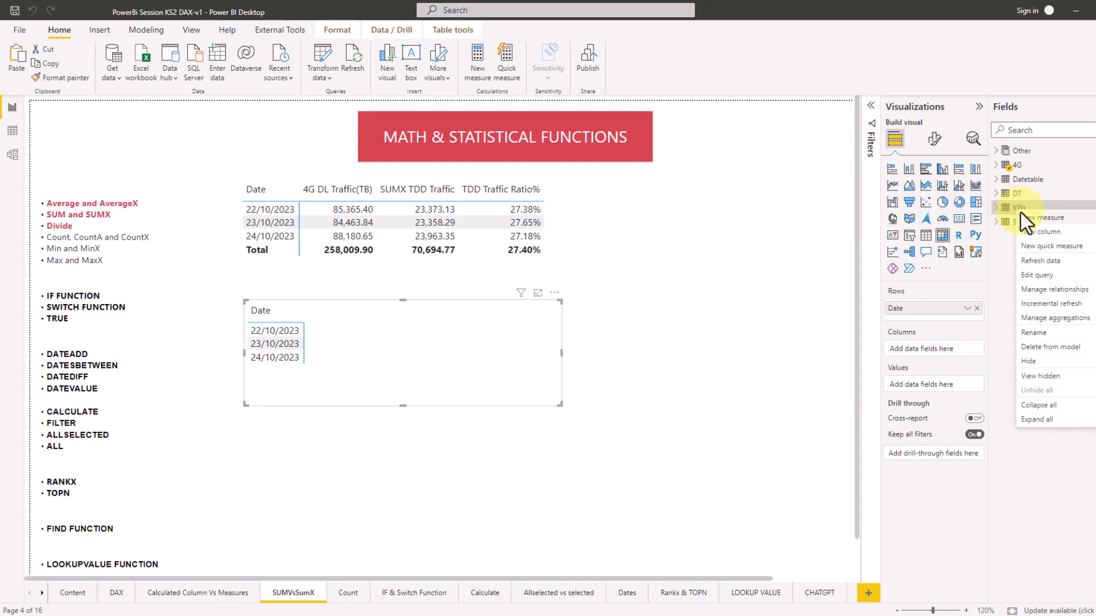
{"action": "left_click", "coordinate": [1074, 221]}
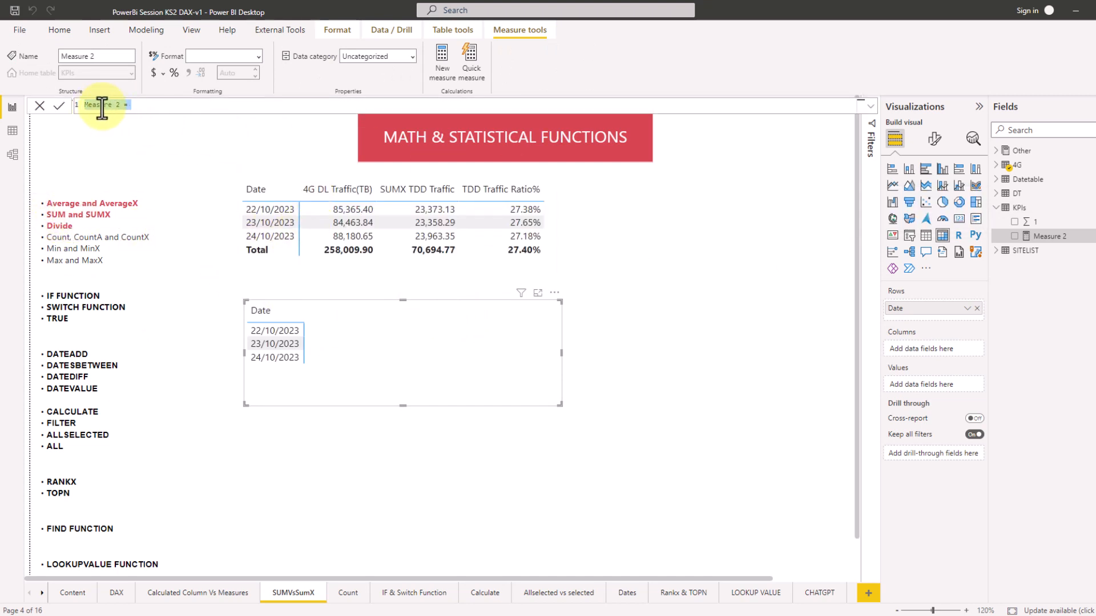
{"action": "left_click", "coordinate": [161, 105]}
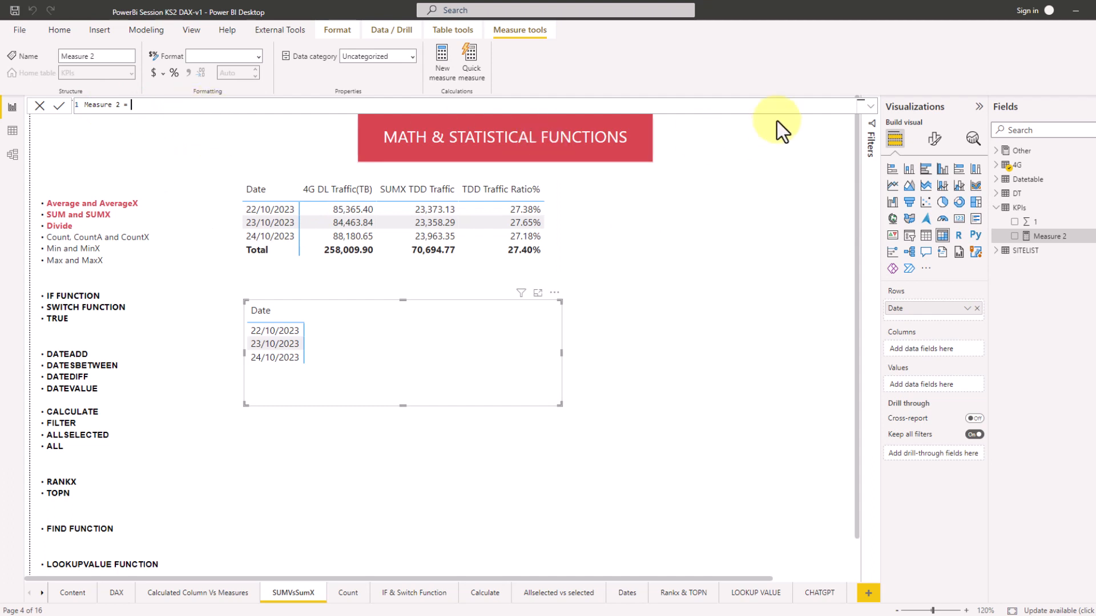
{"action": "left_click", "coordinate": [870, 107]}
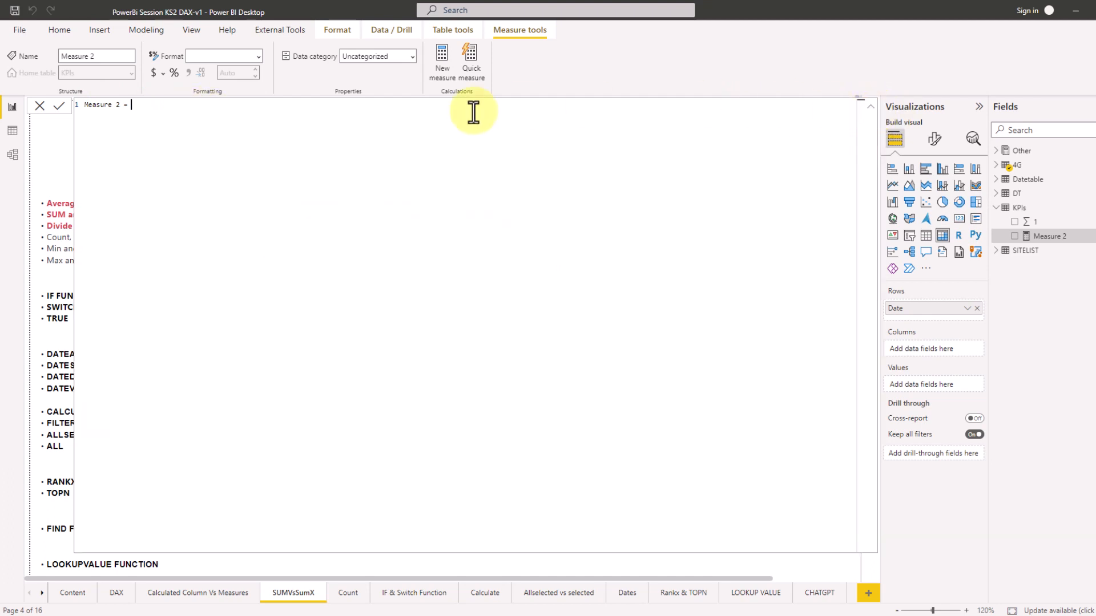
{"action": "left_click", "coordinate": [870, 112]}
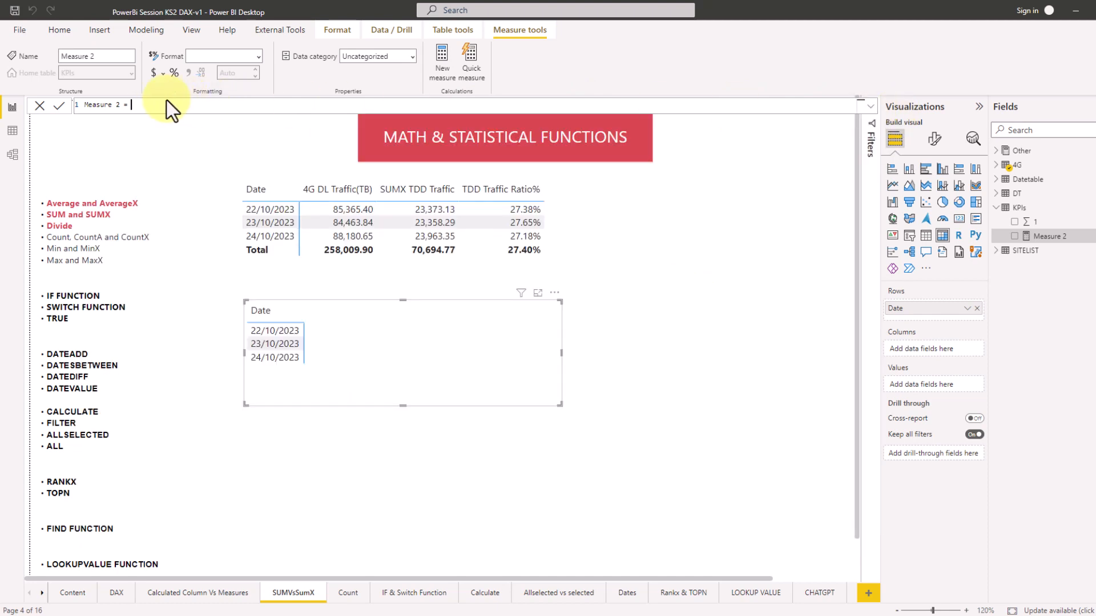
{"action": "type", "text": "sum"}
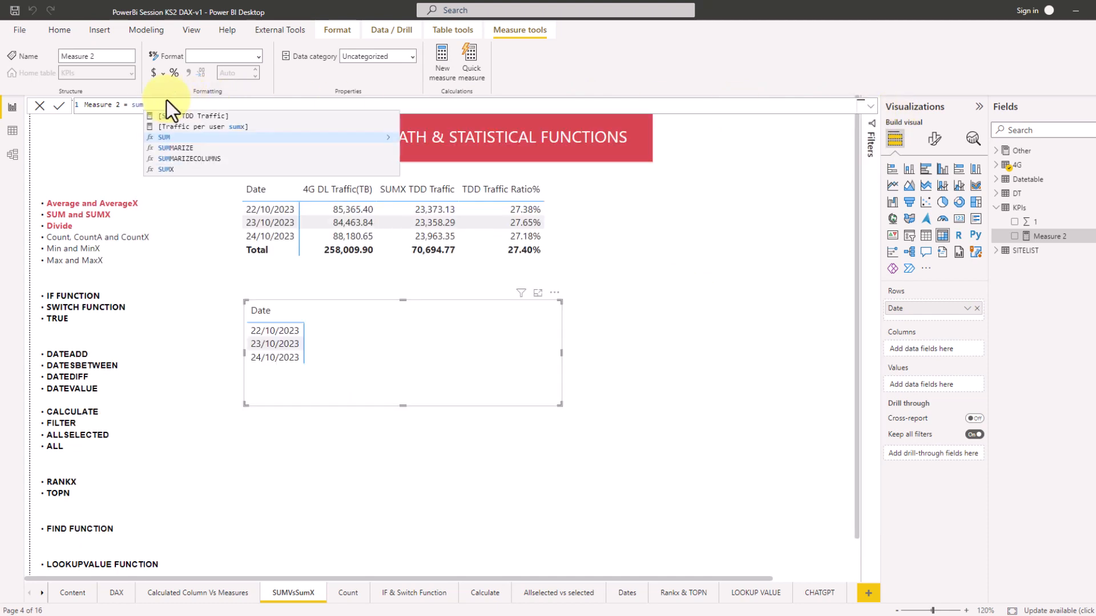
{"action": "type", "text": "("}
{"action": "key", "text": "shift+Return"}
{"action": "key", "text": "shift+Return"}
{"action": "key", "text": "shift+Return"}
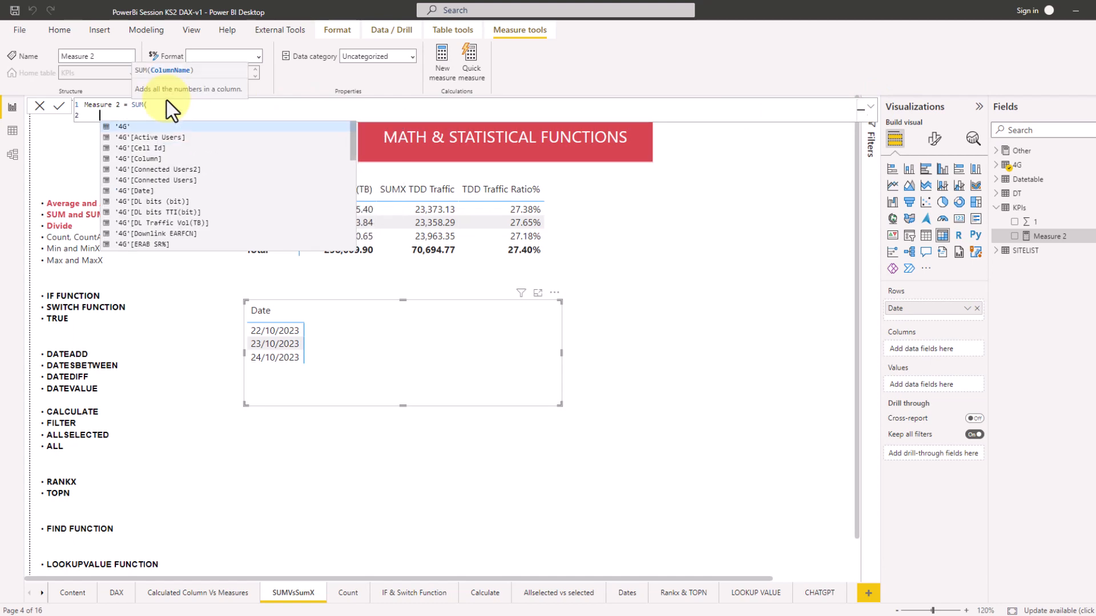
Step: Complete the measure as DL Traffic = SUM('4G'[DL Traffic Vol(TB)]) and add it to the date matrix's values
{"action": "left_click", "coordinate": [183, 111]}
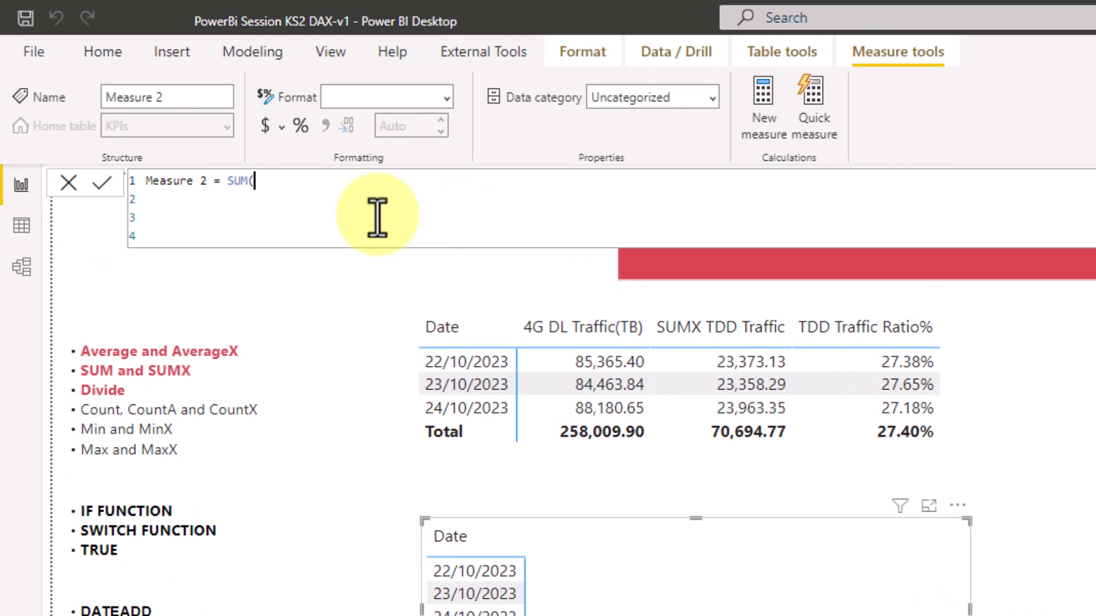
{"action": "type", "text": "tb"}
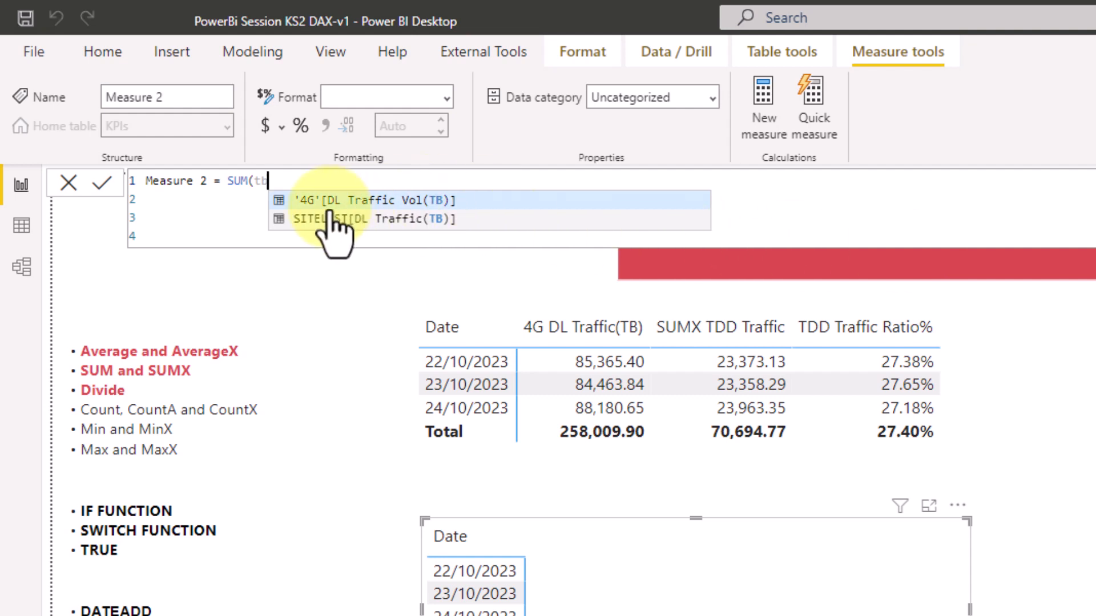
{"action": "left_click", "coordinate": [395, 200]}
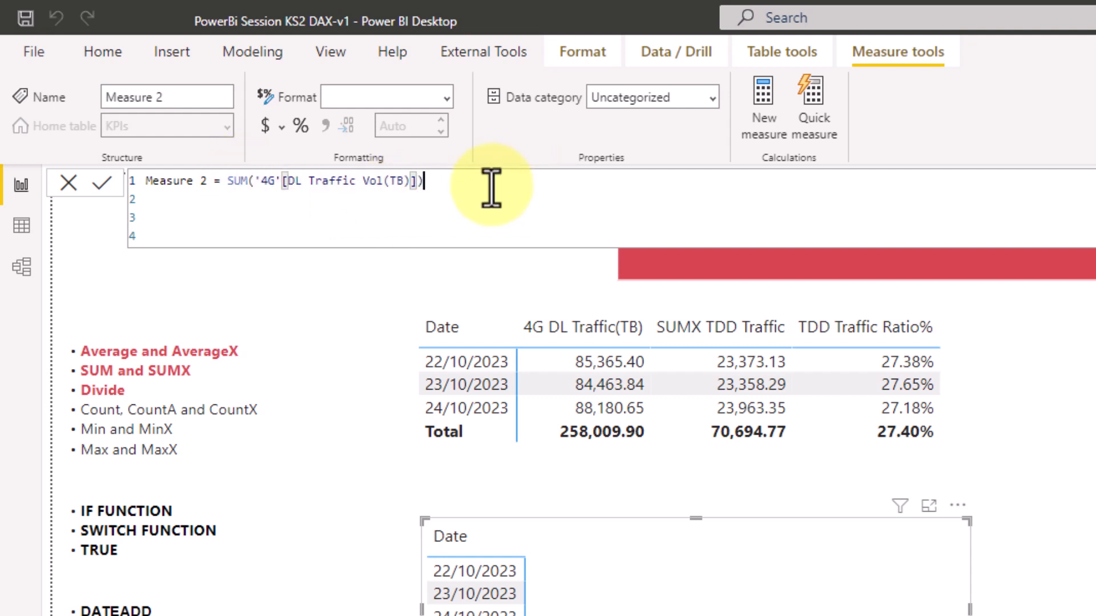
{"action": "type", "text": ")"}
{"action": "key", "text": "Return"}
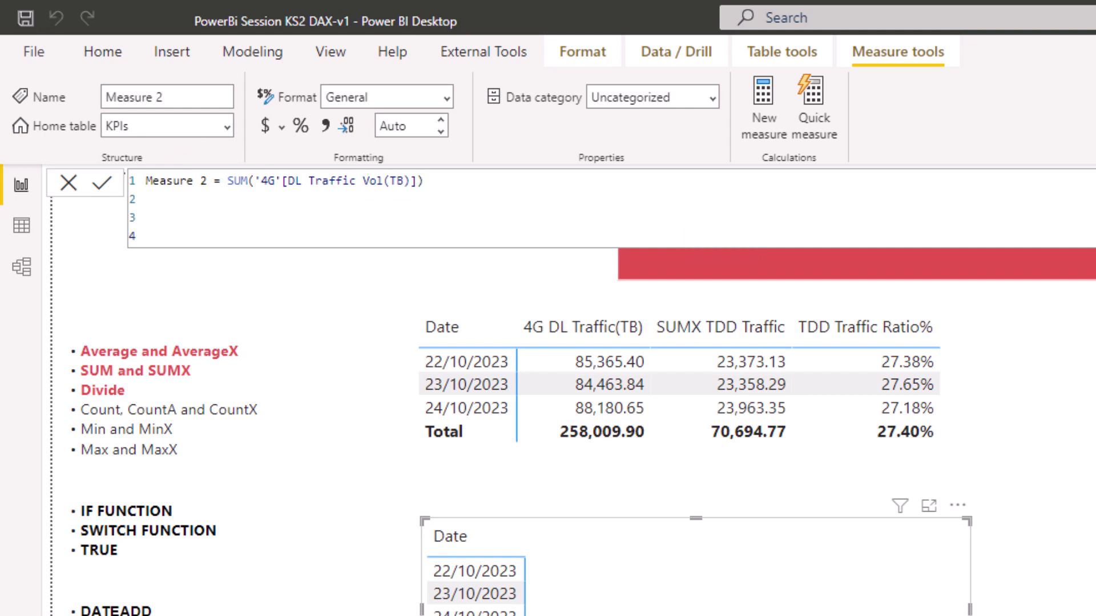
{"action": "key", "text": "Caps_Lock"}
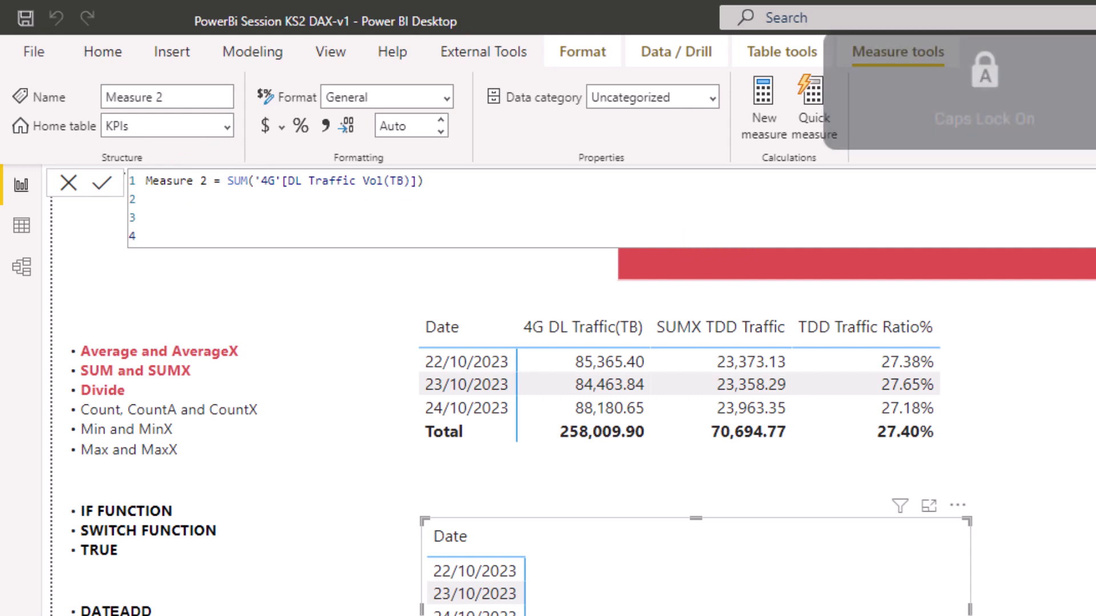
{"action": "key", "text": "Caps_Lock"}
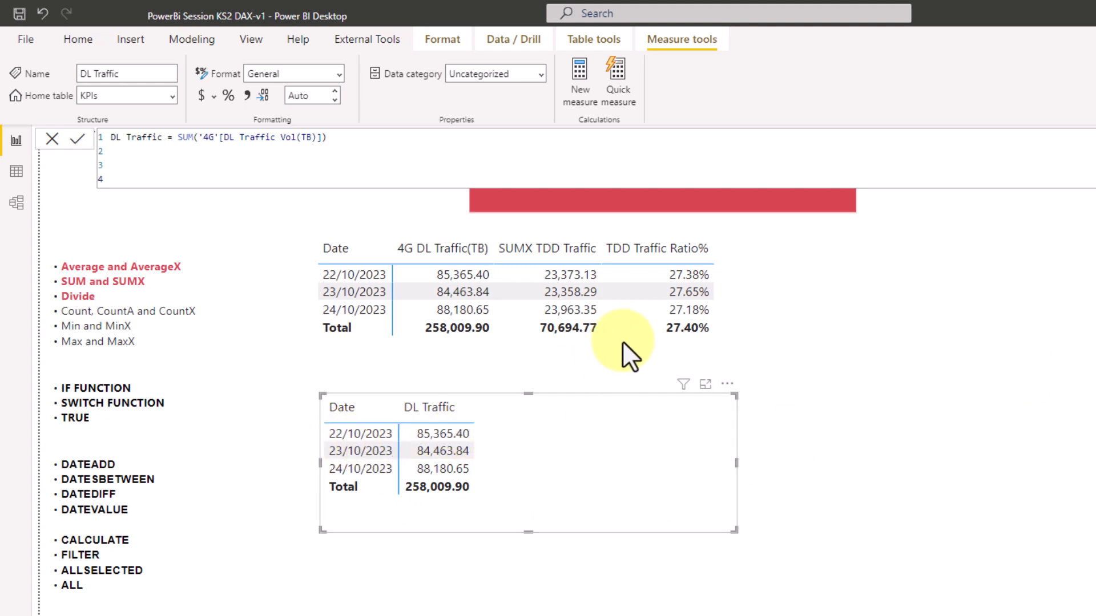
Step: Review the rows of the 4G table's DL Traffic Vol(TB) column and return to the report
{"action": "left_click", "coordinate": [16, 171]}
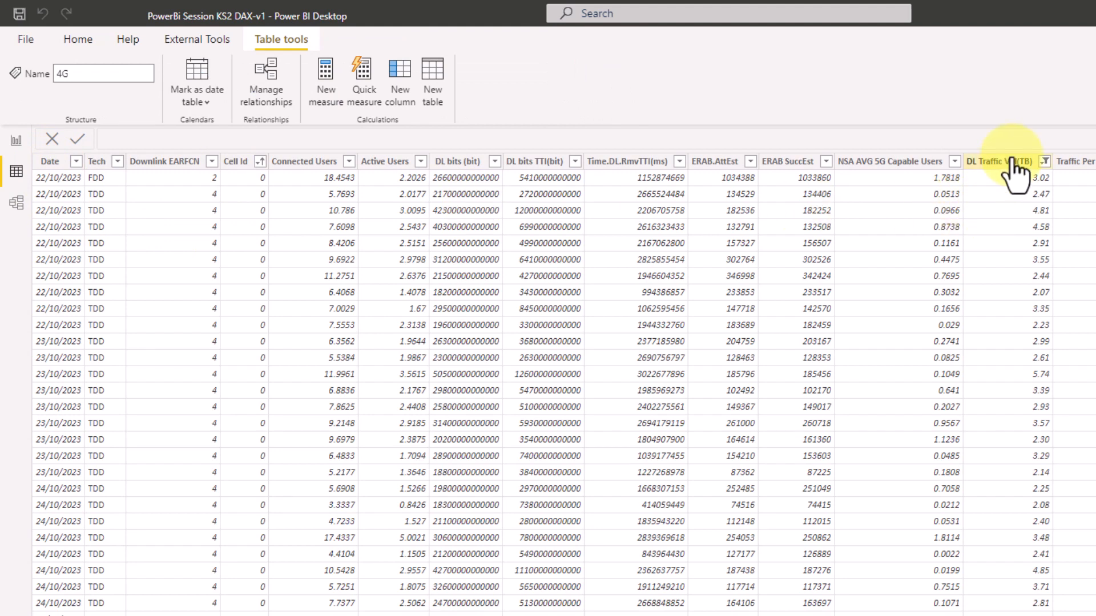
{"action": "left_click", "coordinate": [16, 141]}
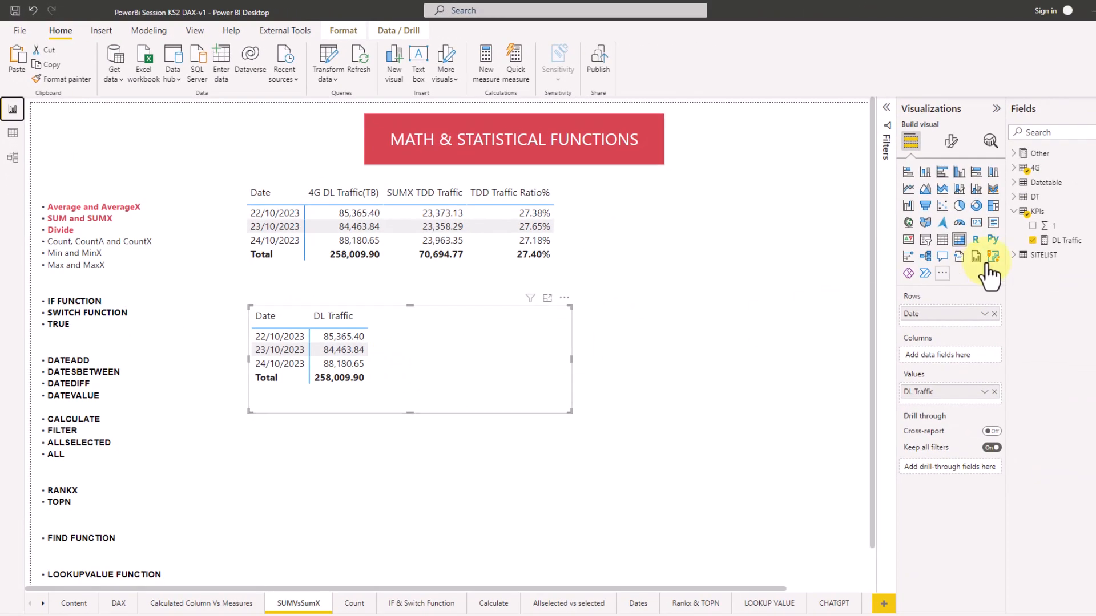
Step: Add another measure to the KPIs table and name it DL Traffic SUMX
{"action": "right_click", "coordinate": [1057, 213]}
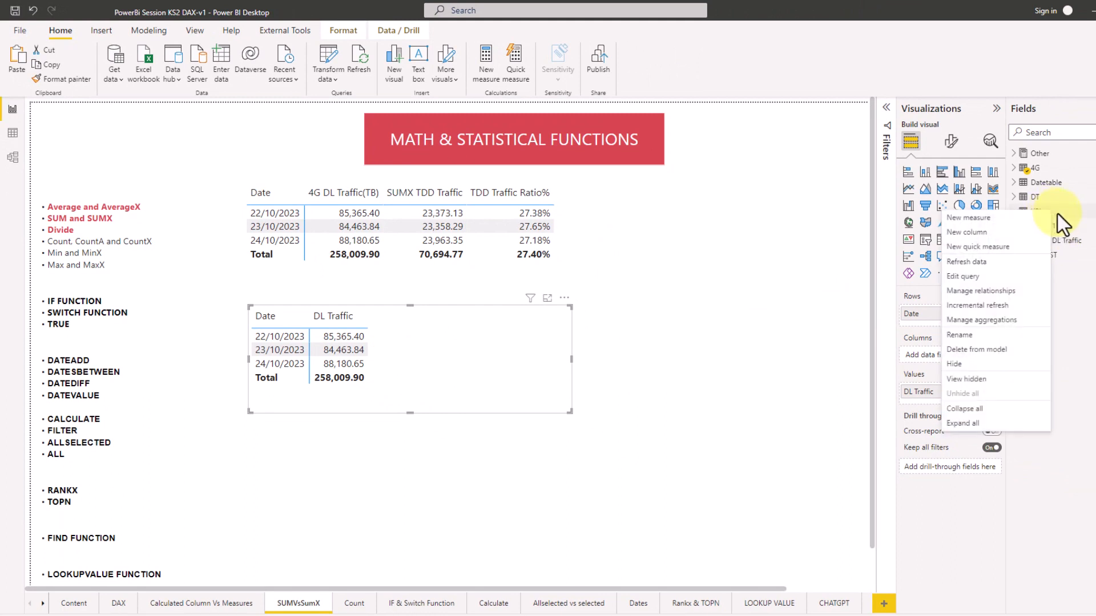
{"action": "left_click", "coordinate": [1016, 218]}
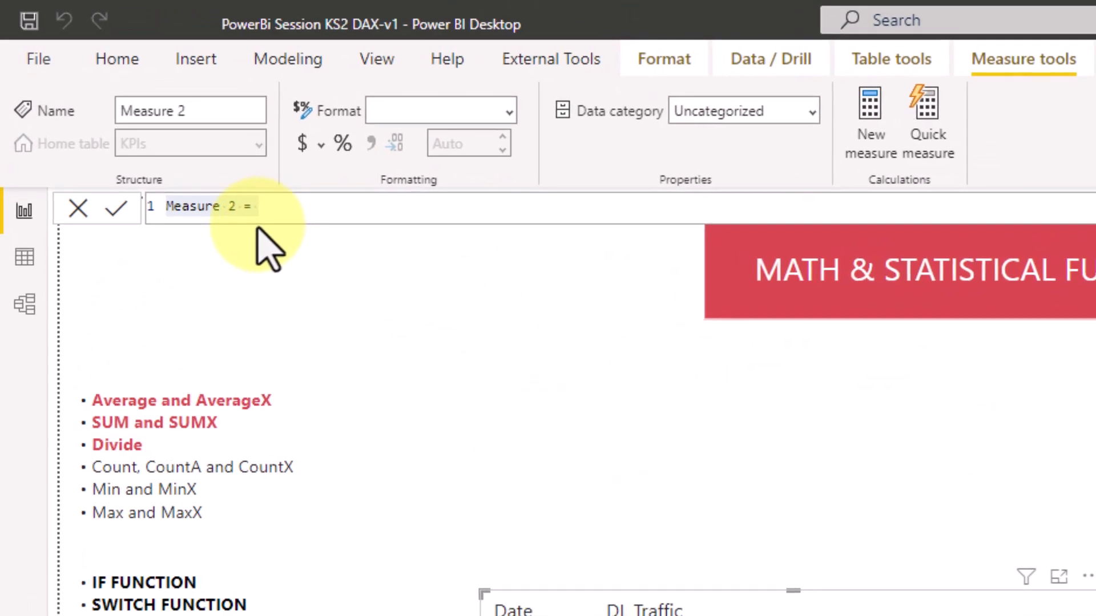
{"action": "left_click", "coordinate": [168, 158]}
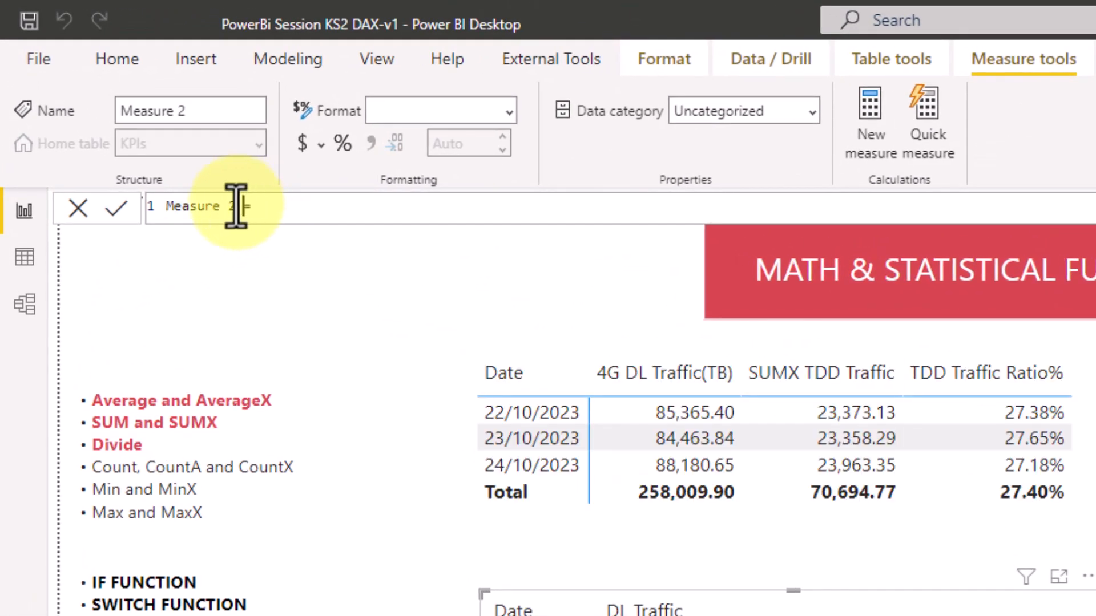
{"action": "left_click_drag", "start_coordinate": [236, 206], "coordinate": [152, 215]}
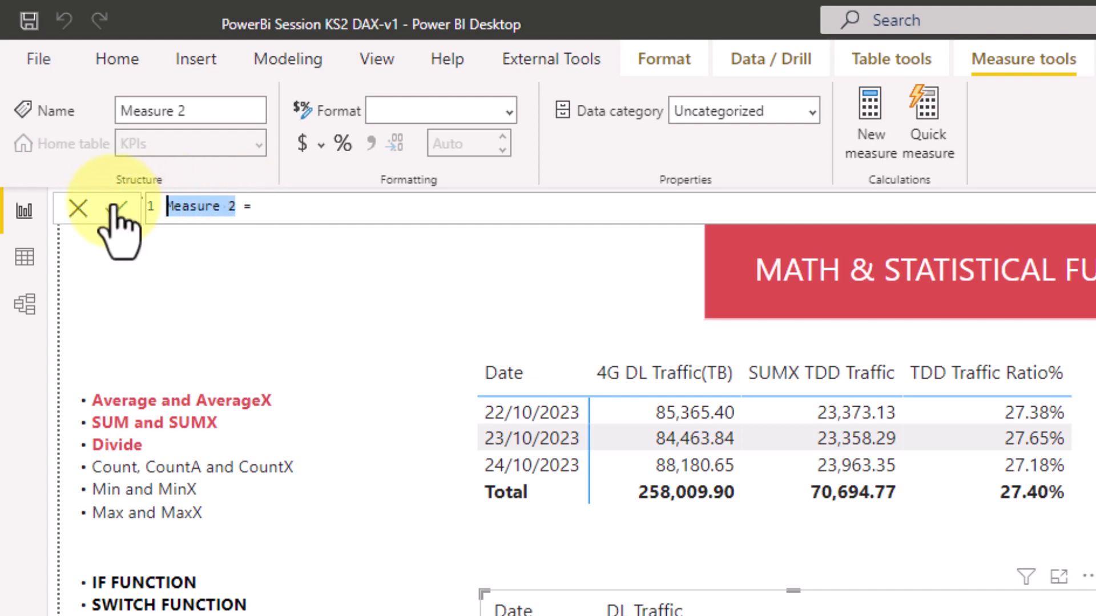
{"action": "key", "text": "Caps_Lock"}
{"action": "type", "text": "DL T"}
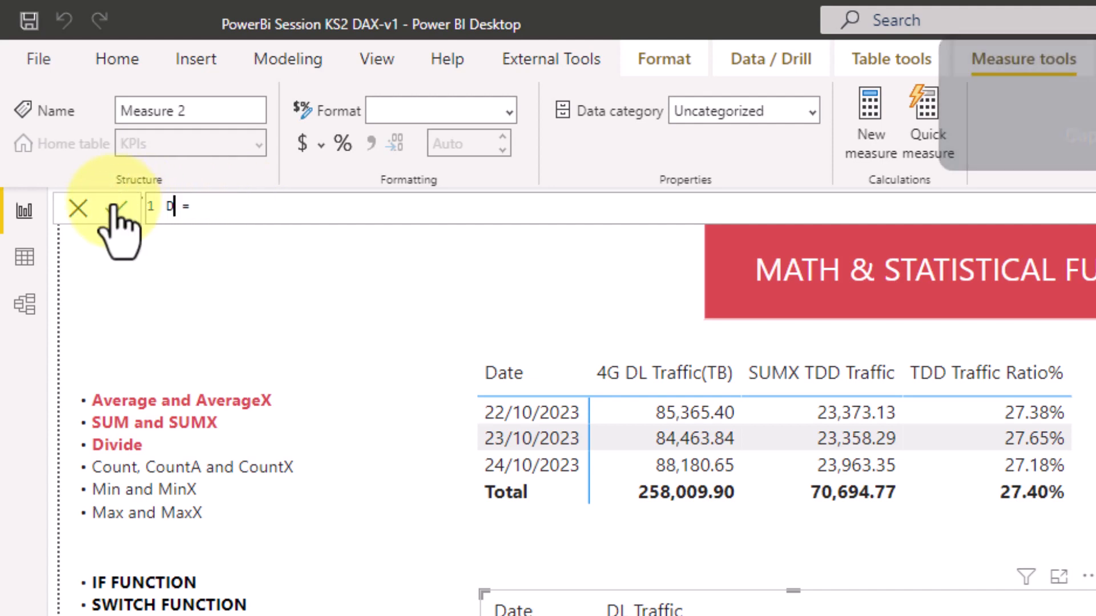
{"action": "type", "text": "raffic"}
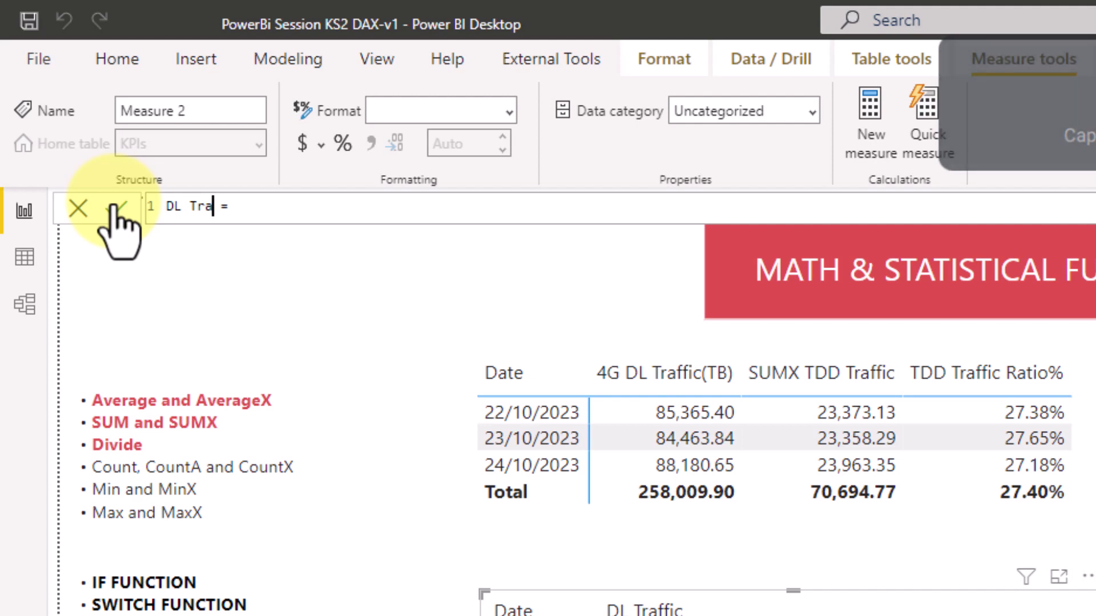
{"action": "key", "text": "Caps_Lock"}
{"action": "type", "text": "SUMX"}
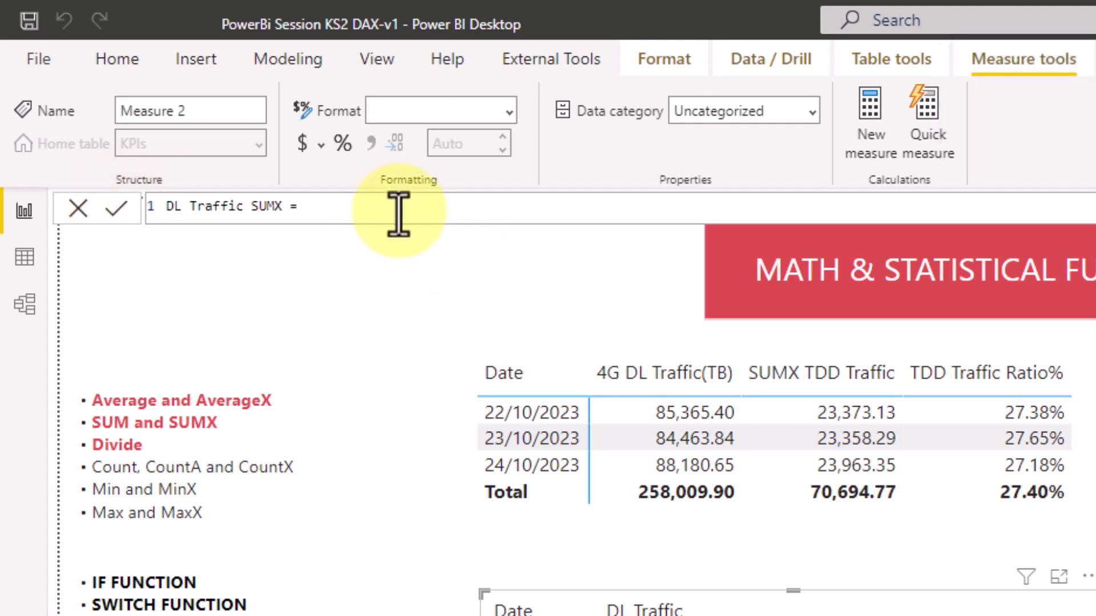
Step: Begin the DL Traffic SUMX formula with SUMX over the '4G' table, ready for its expression argument
{"action": "type", "text": " = SU"}
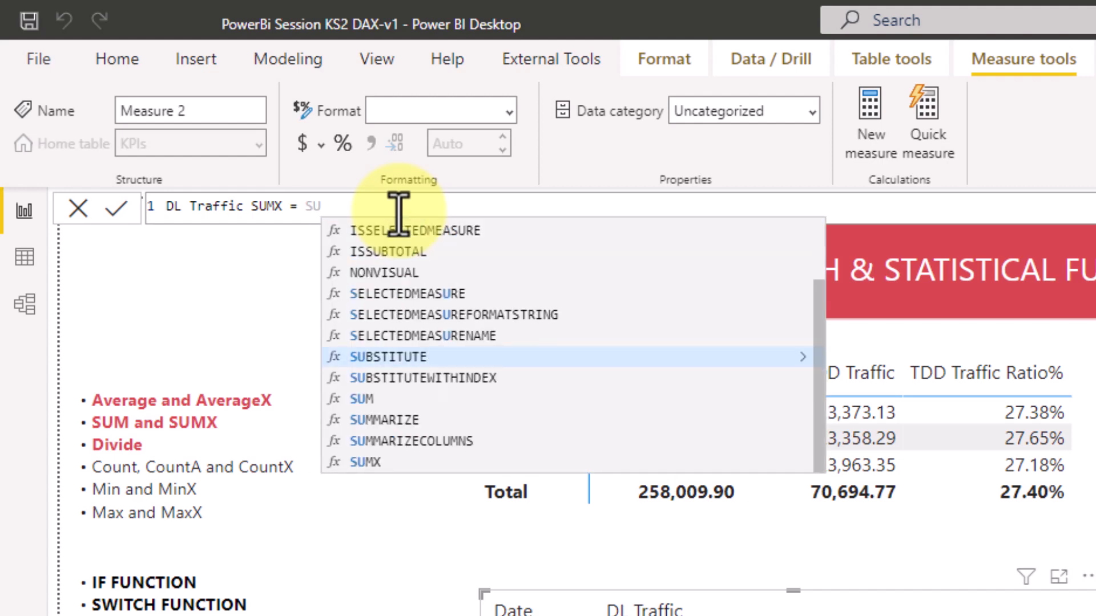
{"action": "type", "text": "M("}
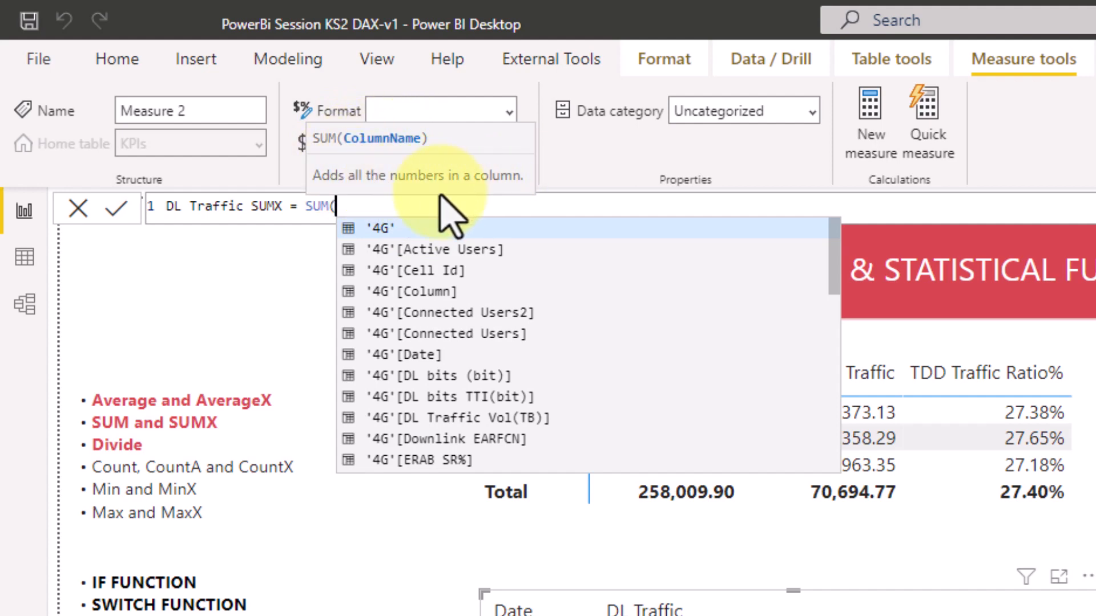
{"action": "key", "text": "BackSpace"}
{"action": "type", "text": "X("}
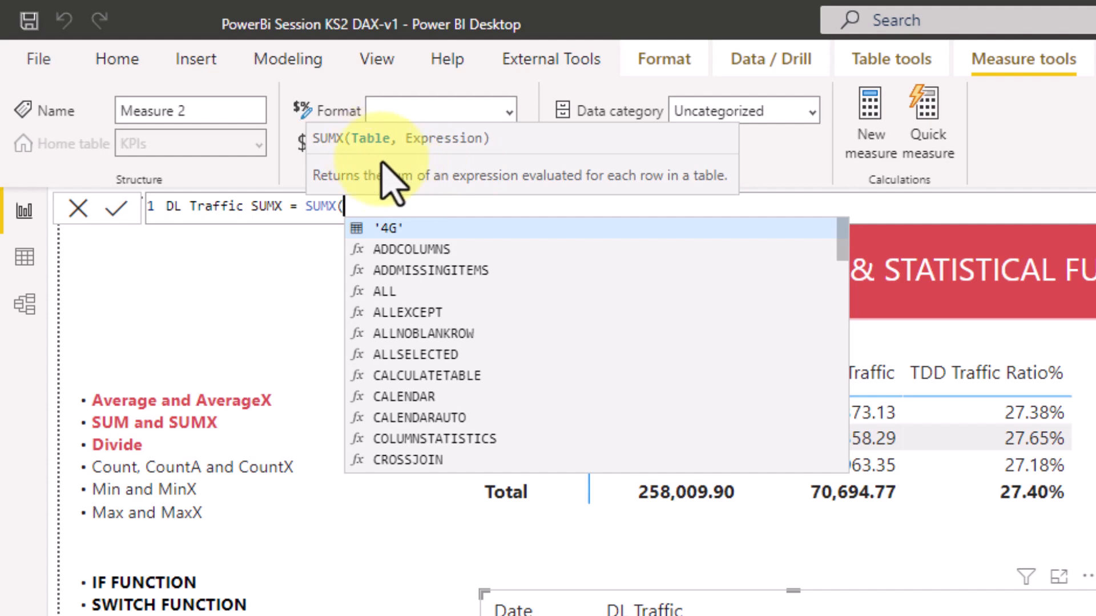
{"action": "left_click", "coordinate": [381, 228]}
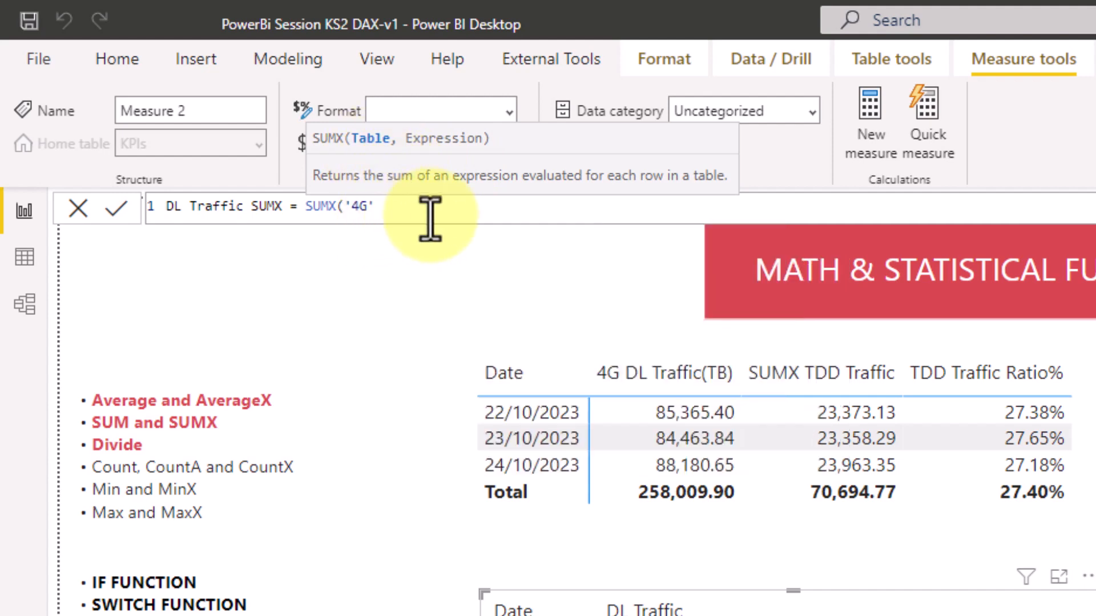
{"action": "type", "text": ","}
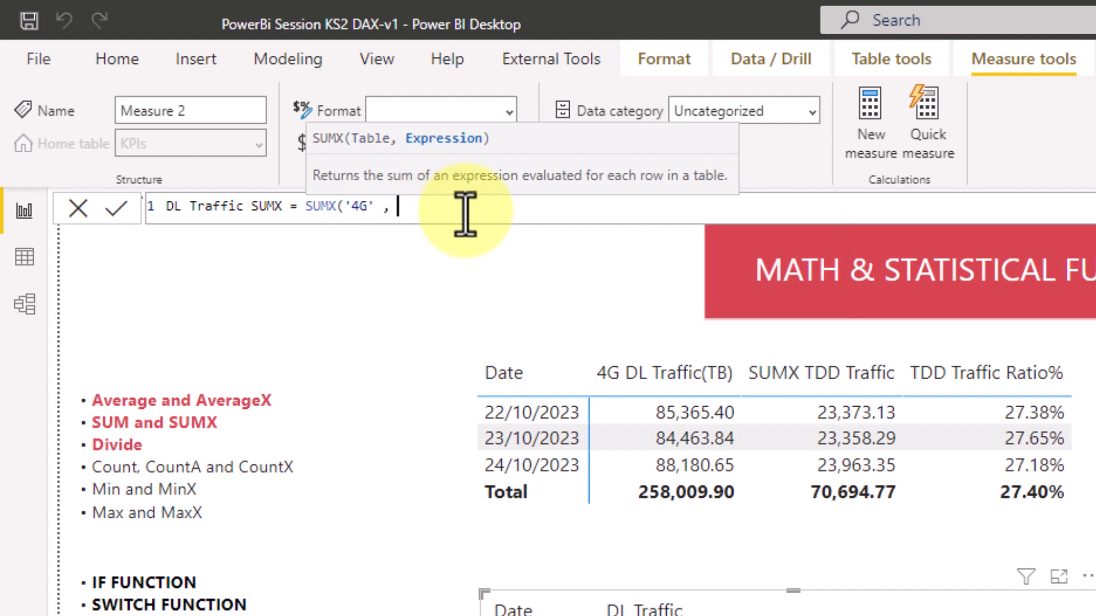
{"action": "type", "text": " SUM"}
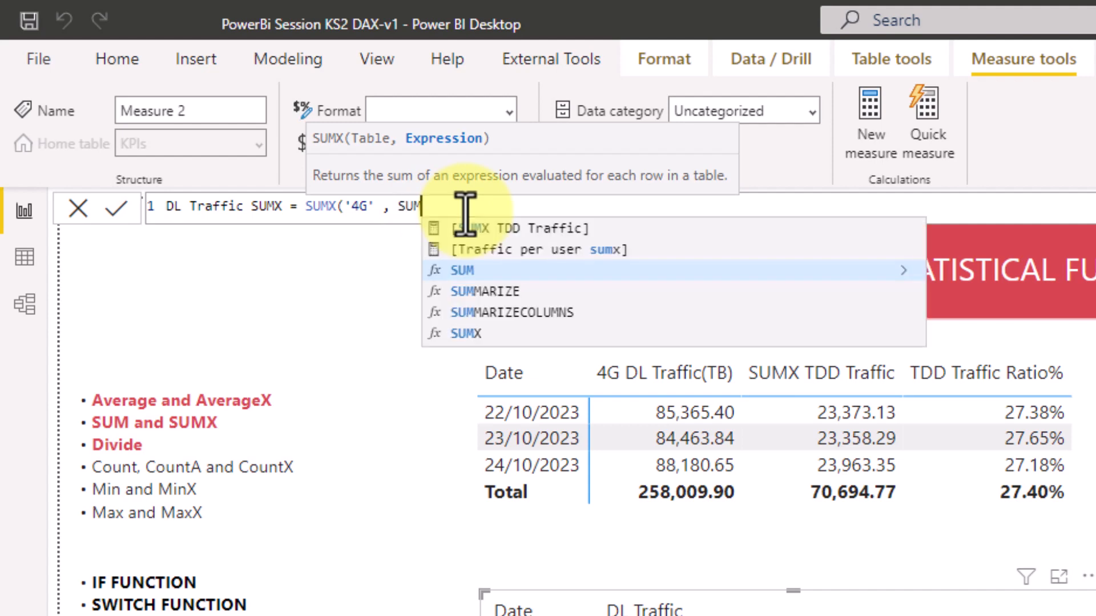
{"action": "type", "text": "("}
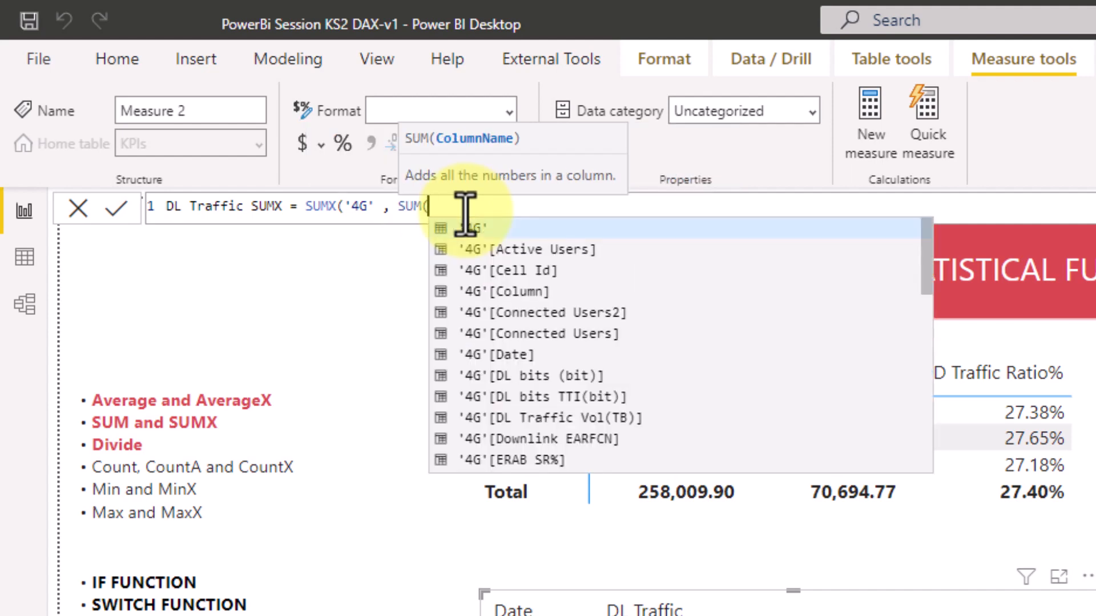
{"action": "type", "text": "TB"}
{"action": "key", "text": "Tab"}
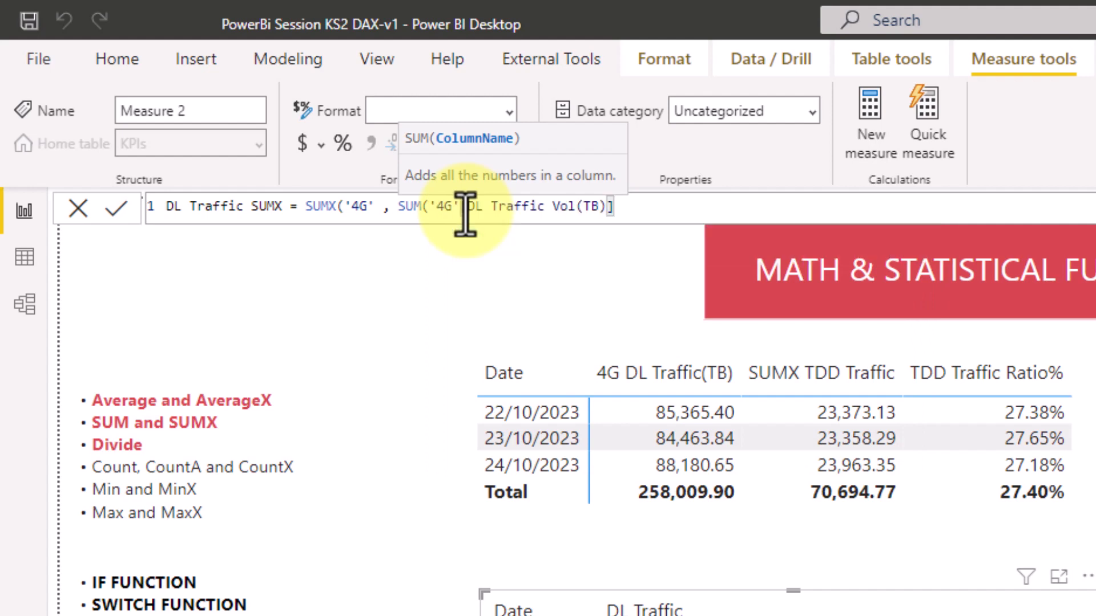
{"action": "type", "text": ")"}
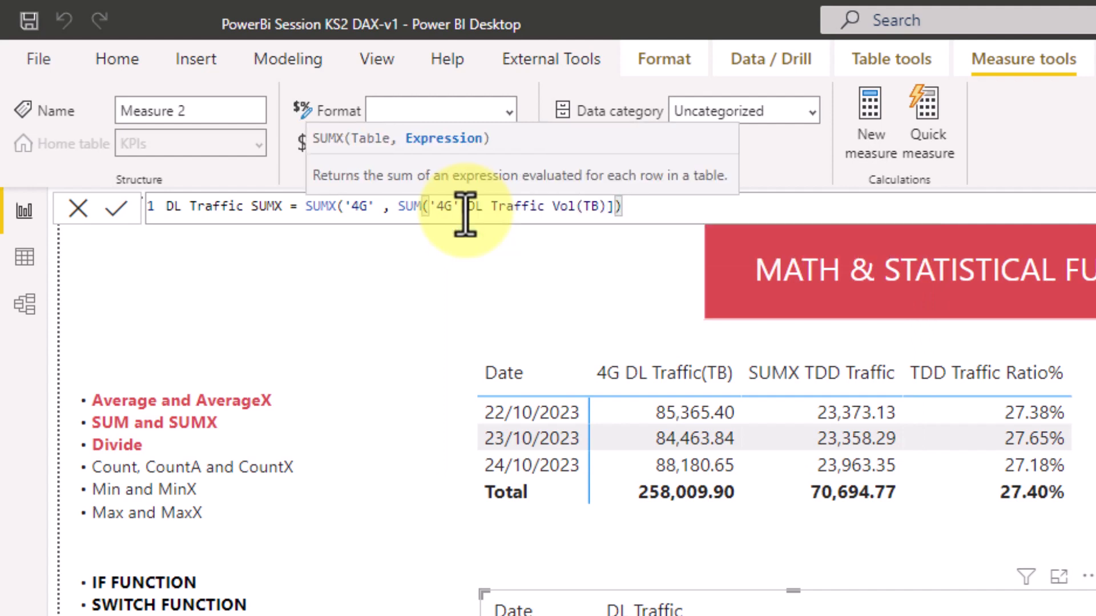
{"action": "type", "text": ")"}
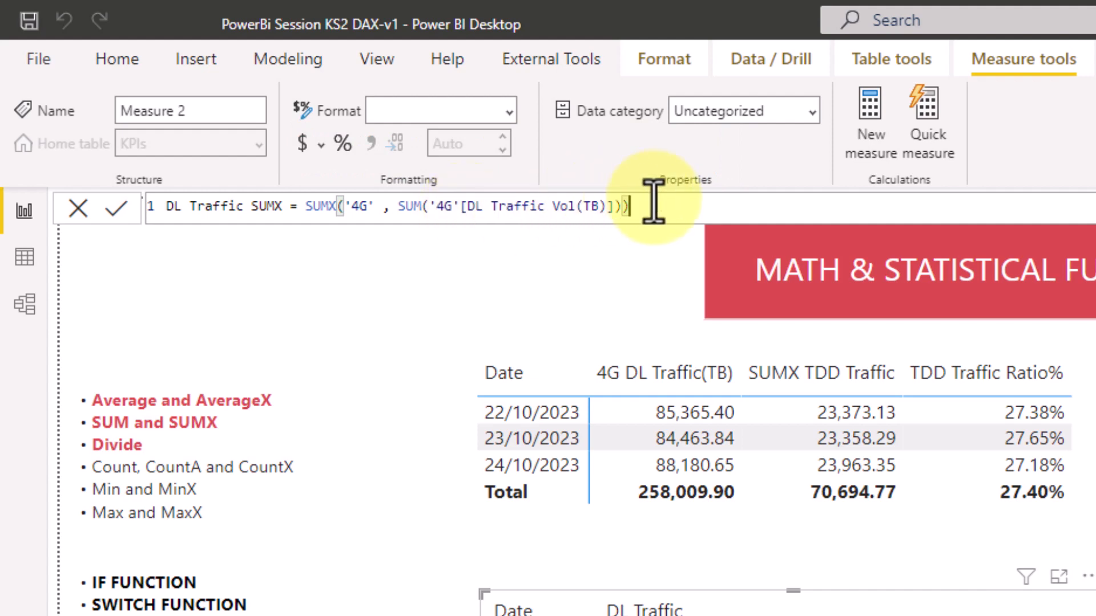
{"action": "left_click_drag", "start_coordinate": [654, 204], "coordinate": [396, 207]}
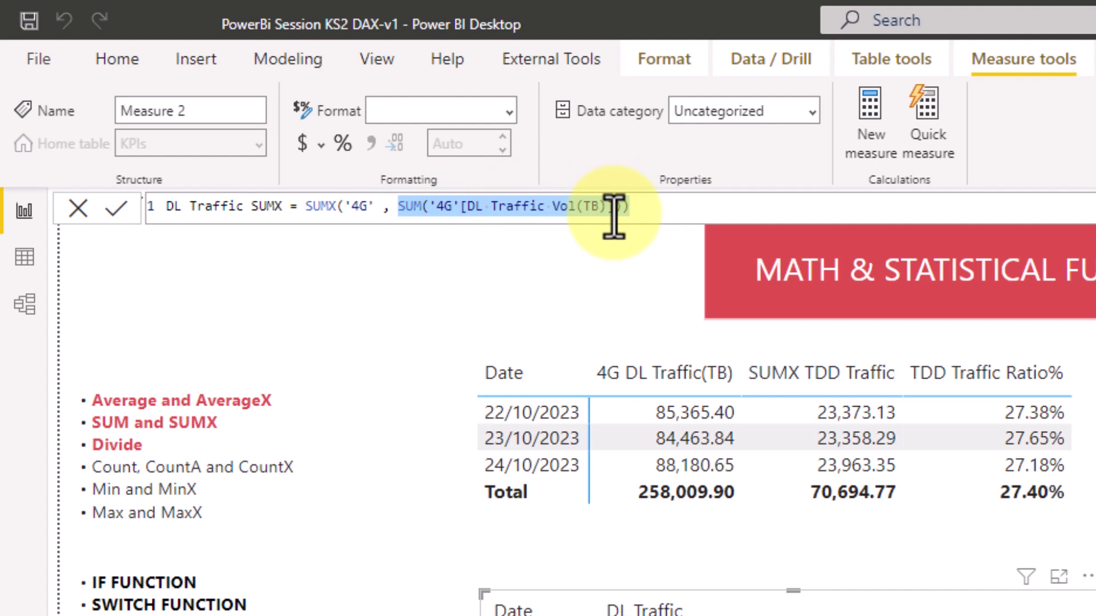
{"action": "key", "text": "BackSpace"}
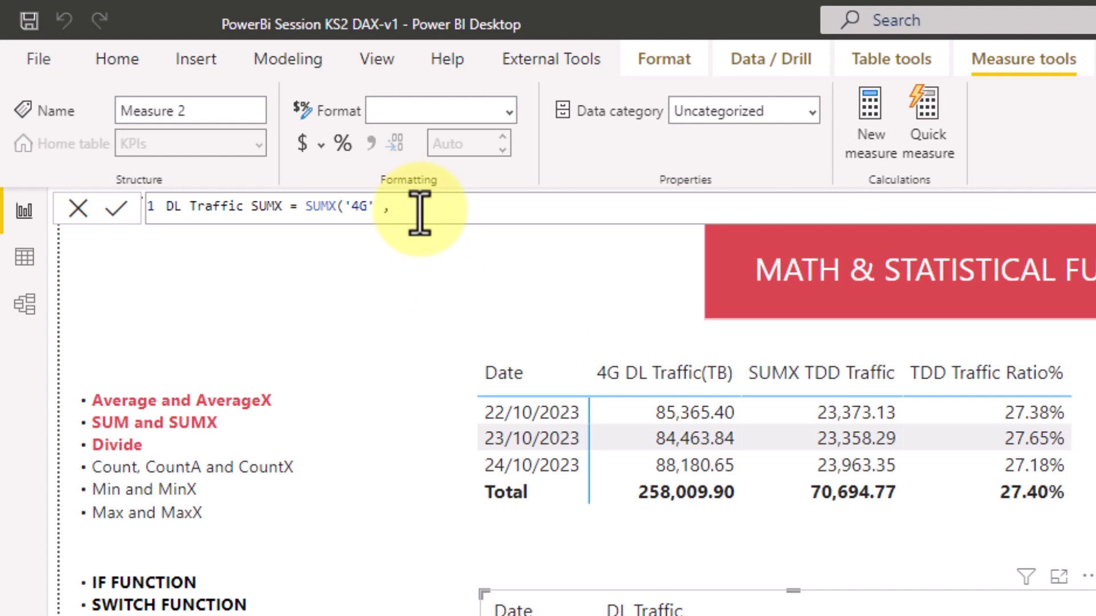
Step: Start the SUMX expression with CALCULATE(SUM('4G'[DL Traffic Vol(TB)])
{"action": "type", "text": "CA"}
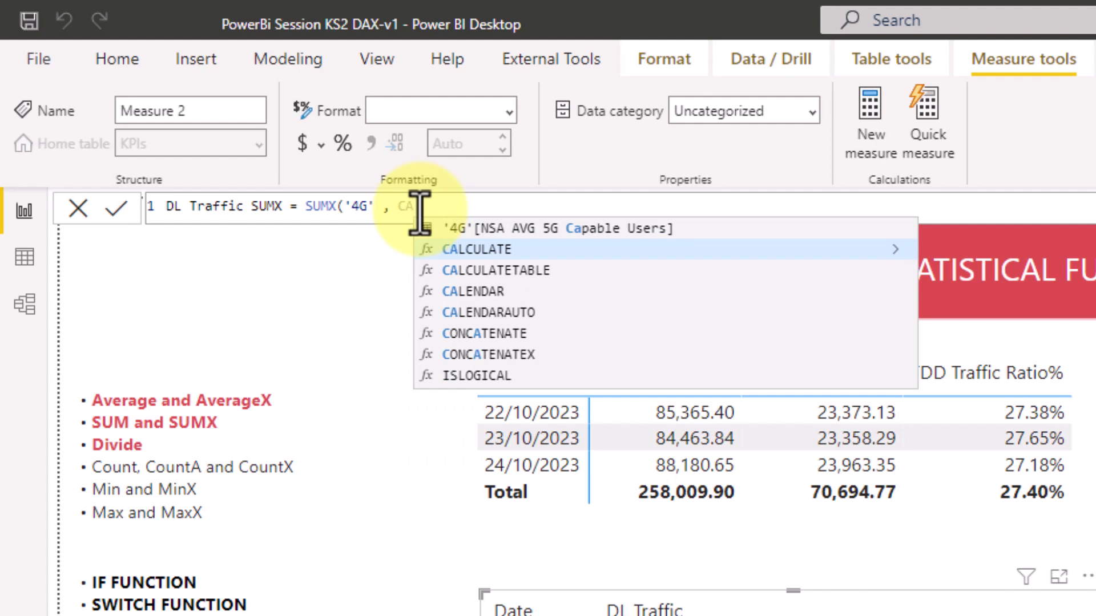
{"action": "key", "text": "Tab"}
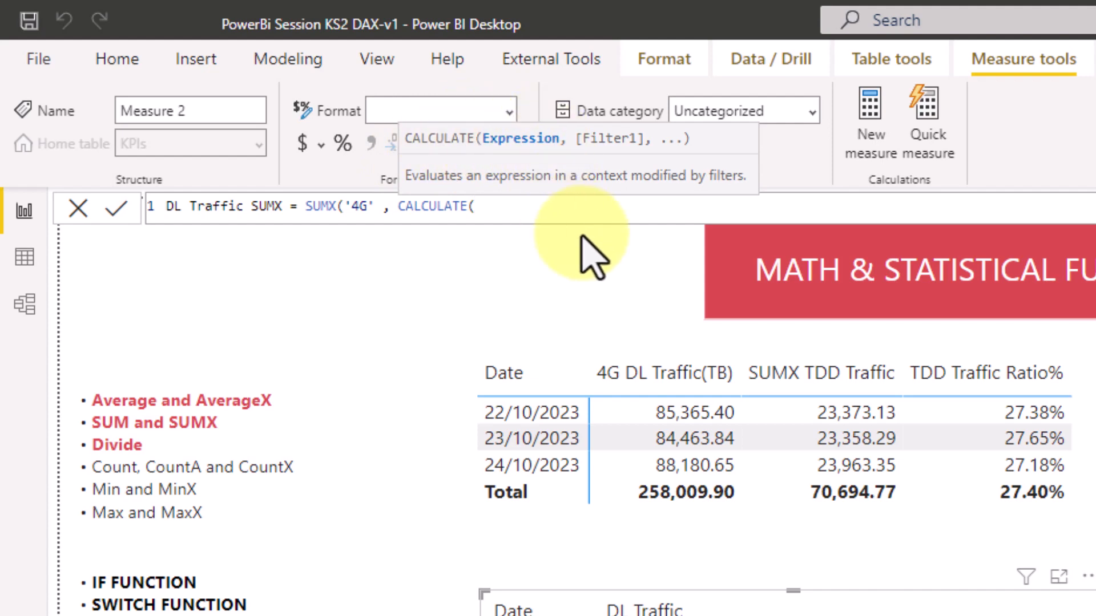
{"action": "type", "text": "SUM("}
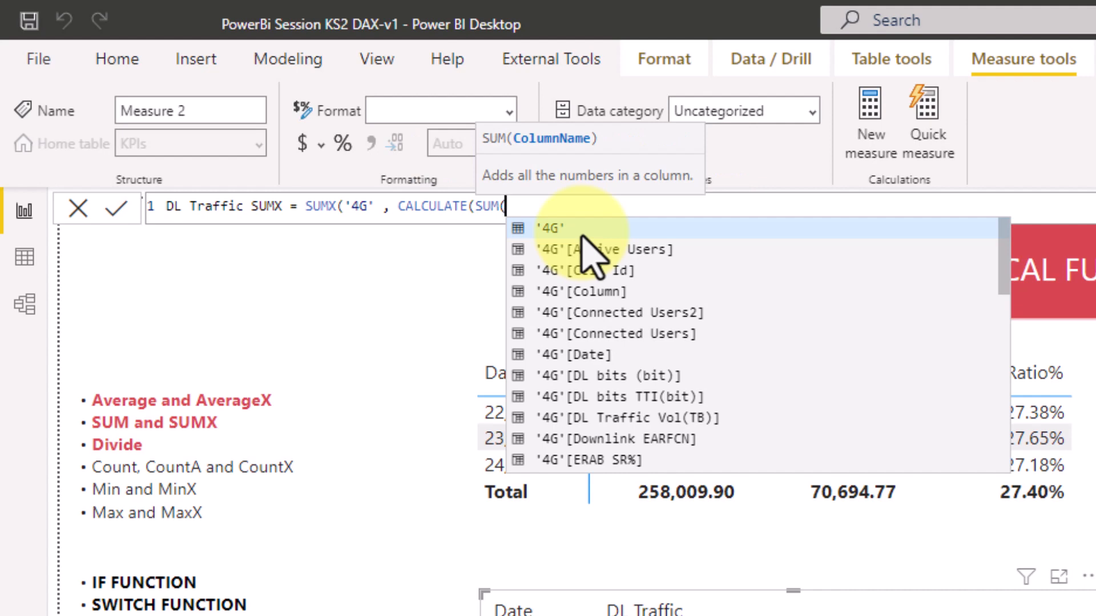
{"action": "type", "text": "TB"}
{"action": "left_click", "coordinate": [662, 229]}
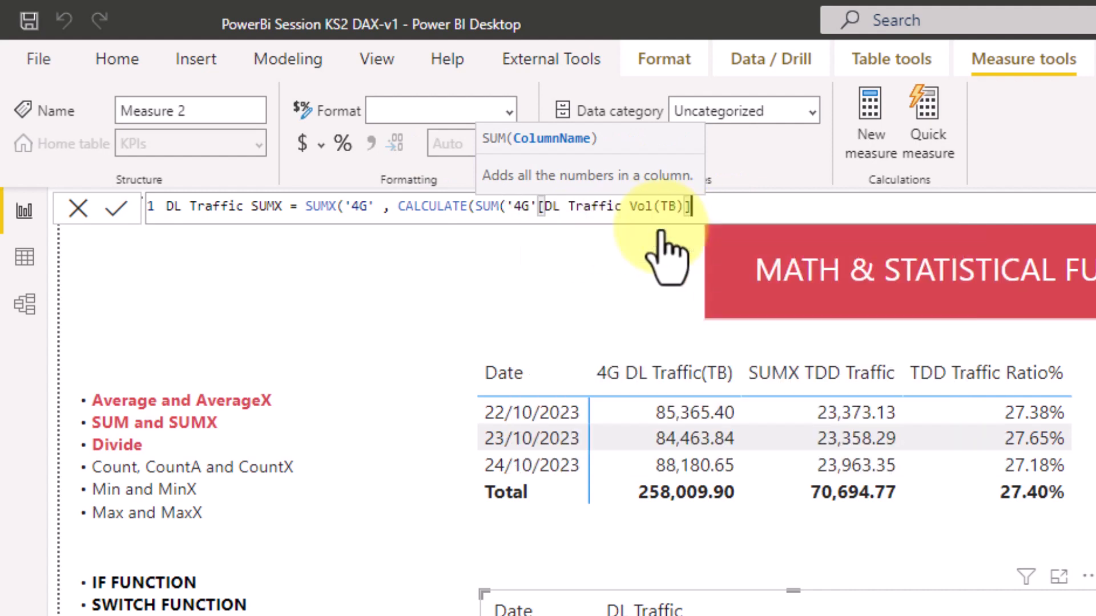
{"action": "type", "text": "("}
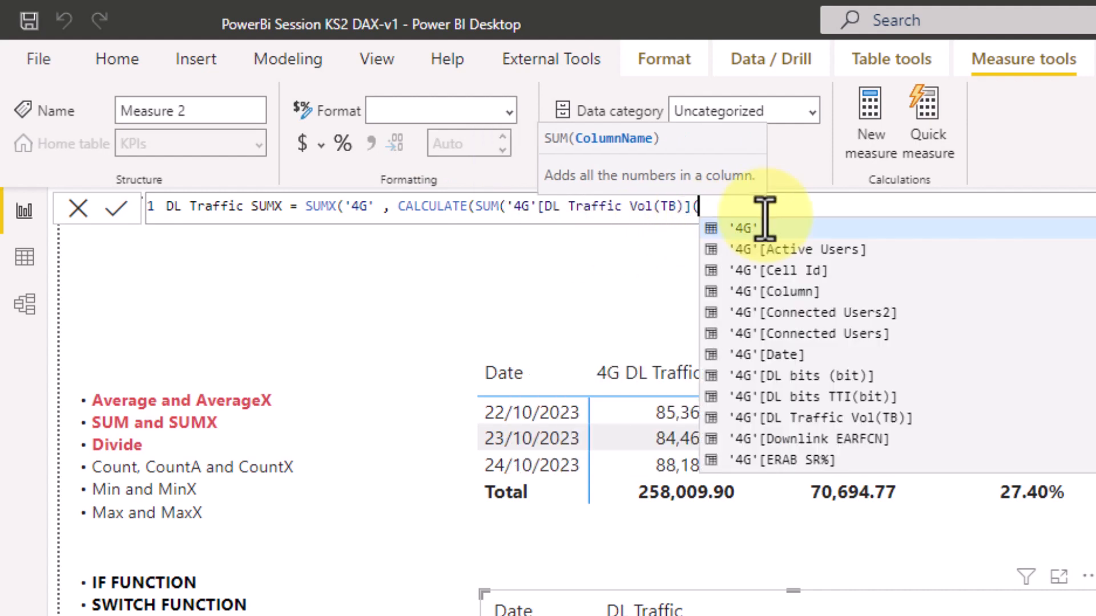
{"action": "key", "text": "BackSpace"}
{"action": "type", "text": ")"}
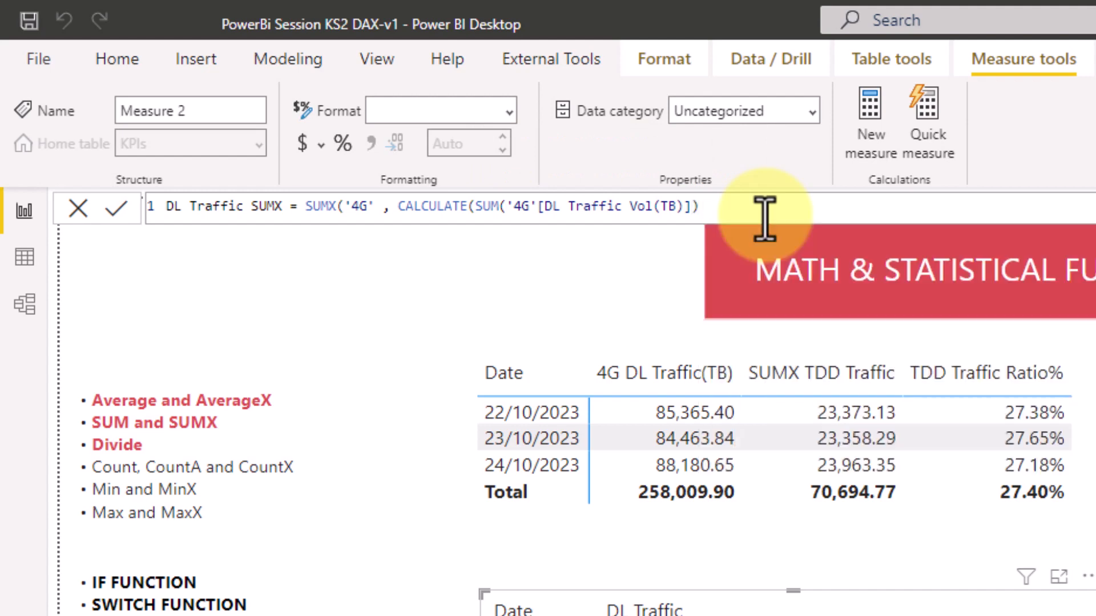
Step: Add the filter '4G'[Tech] = "TDD" to CALCULATE and close the SUMX formula
{"action": "type", "text": " ,"}
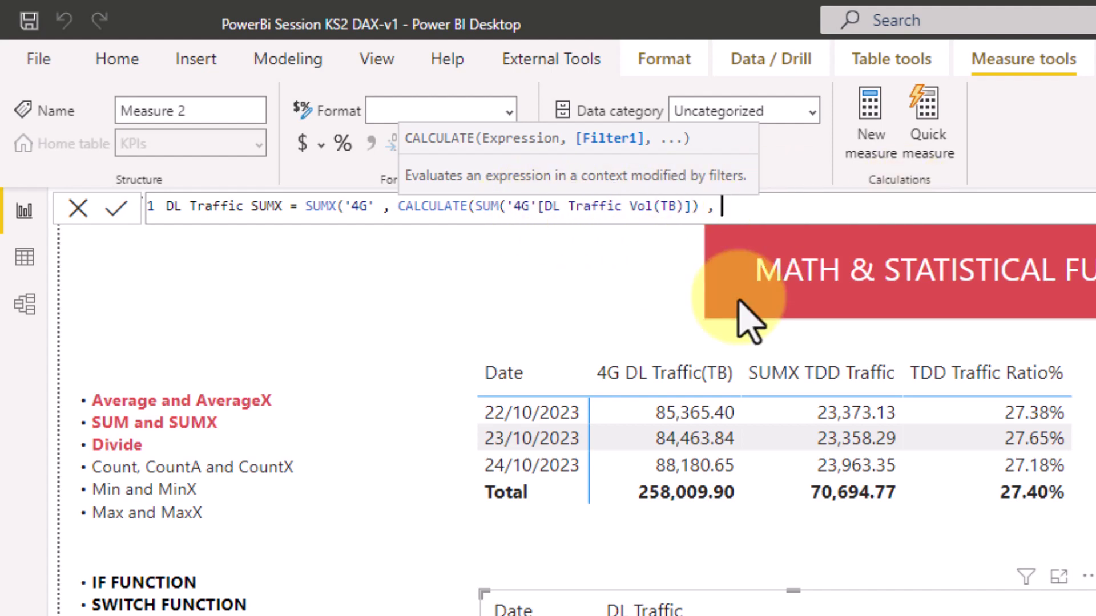
{"action": "type", "text": "TECH"}
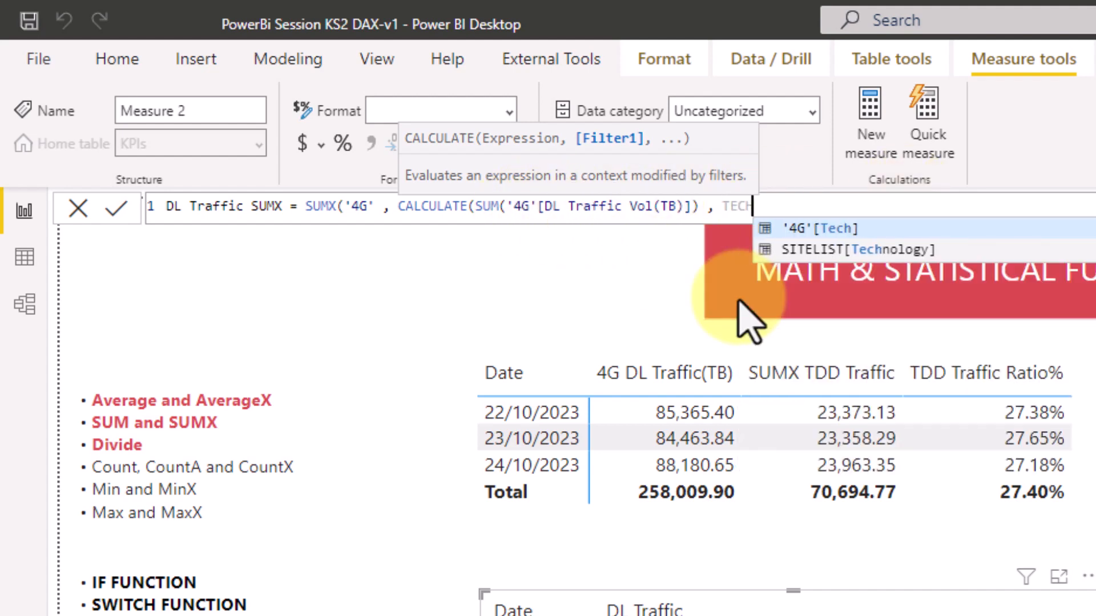
{"action": "left_click", "coordinate": [816, 230]}
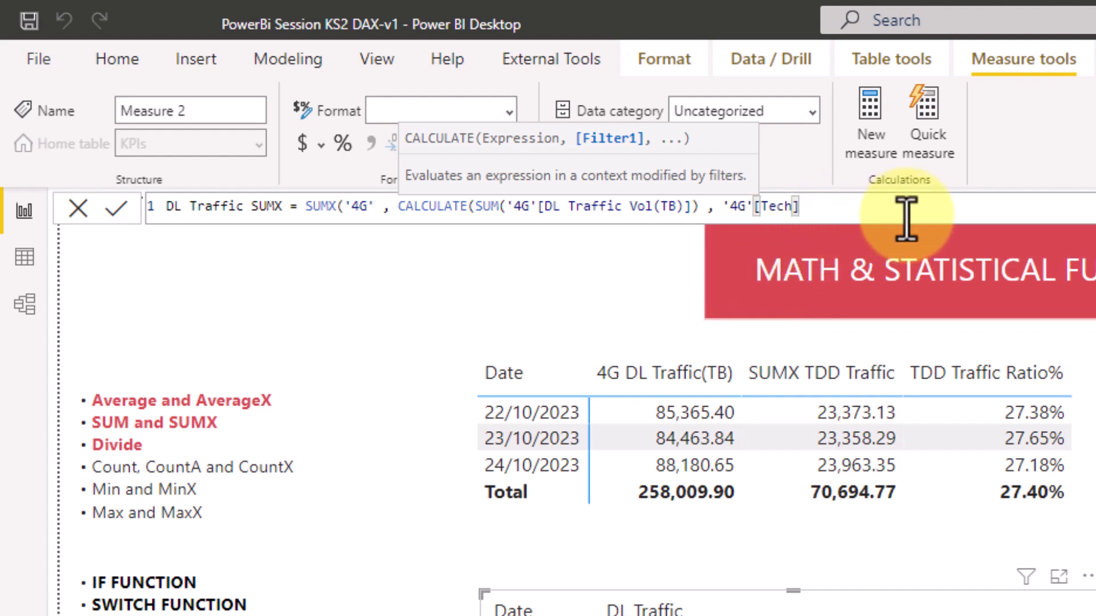
{"action": "type", "text": "= \"tdd"}
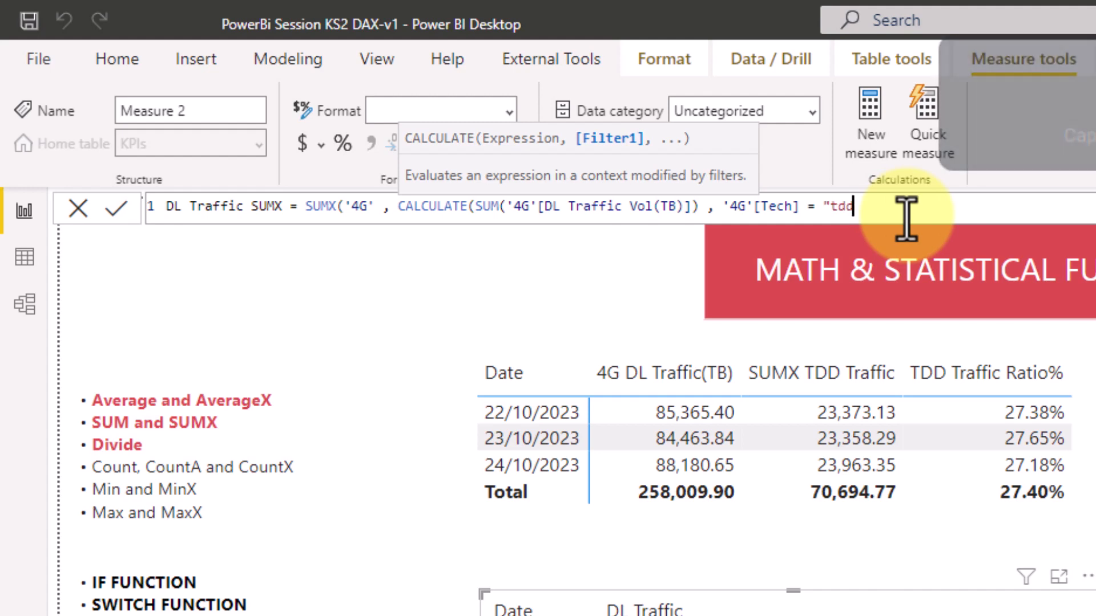
{"action": "type", "text": "\")"}
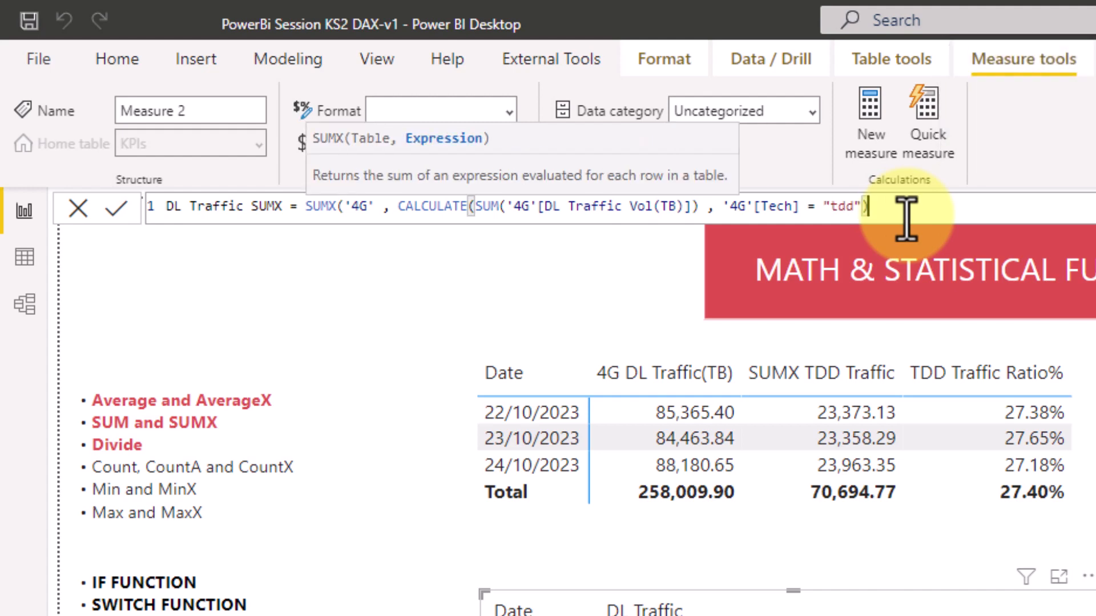
{"action": "left_click", "coordinate": [856, 204]}
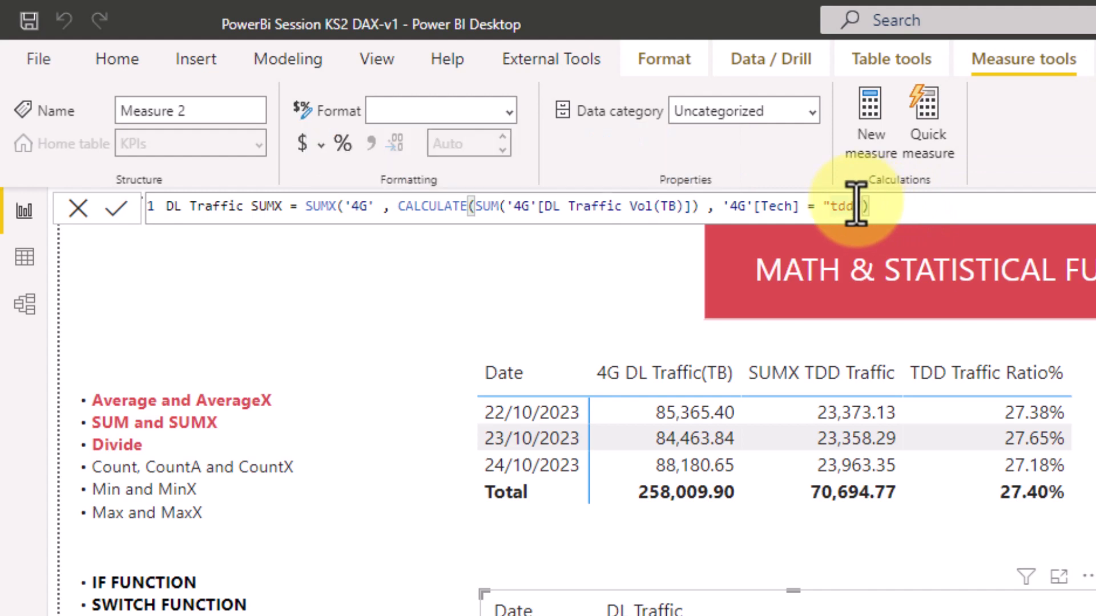
{"action": "key", "text": "Caps_Lock"}
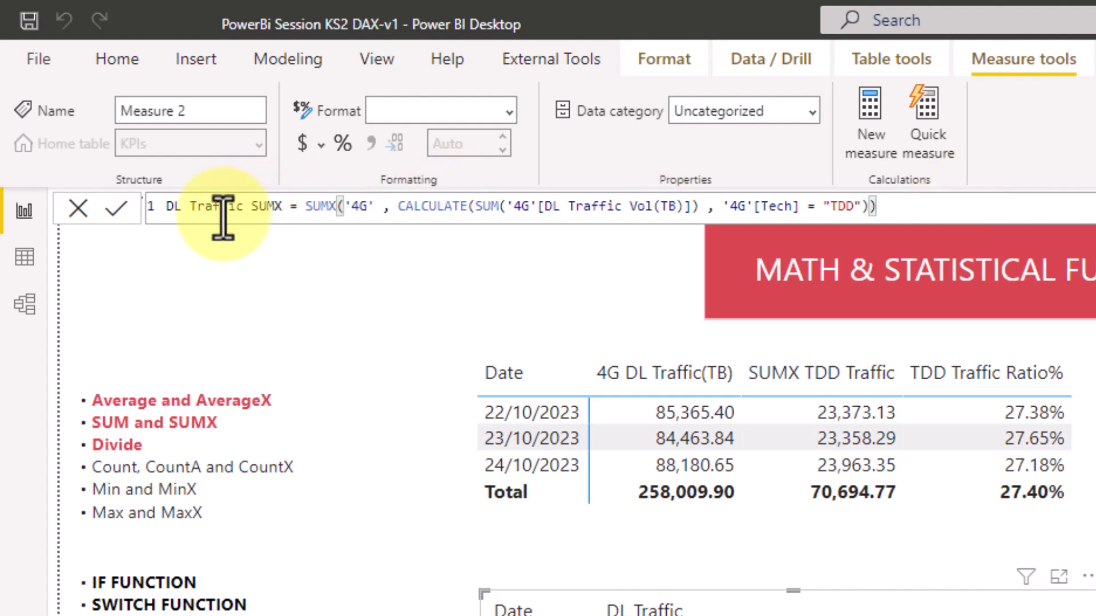
Step: Rename the measure TDD DL Traffic SUMX, commit it, and add it to the date matrix's values
{"action": "left_click", "coordinate": [165, 208]}
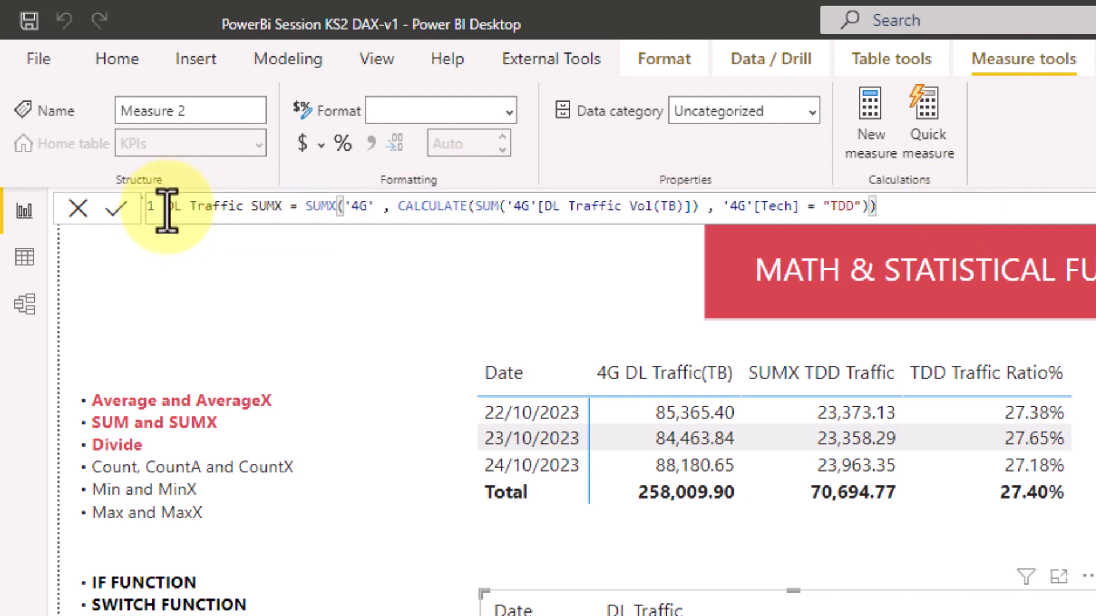
{"action": "type", "text": "TDD"}
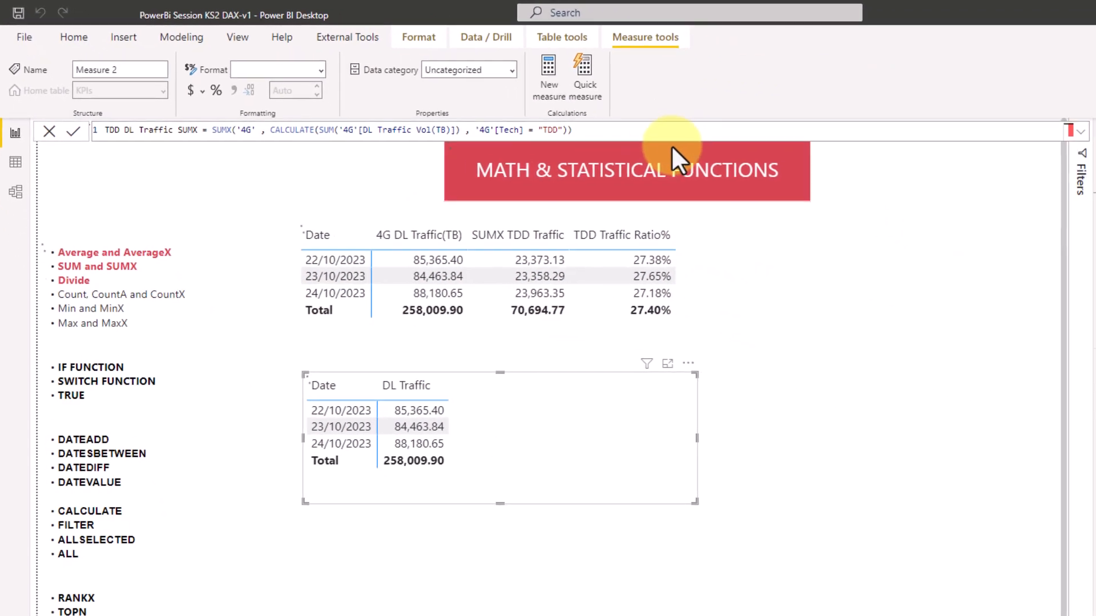
{"action": "key", "text": "Return"}
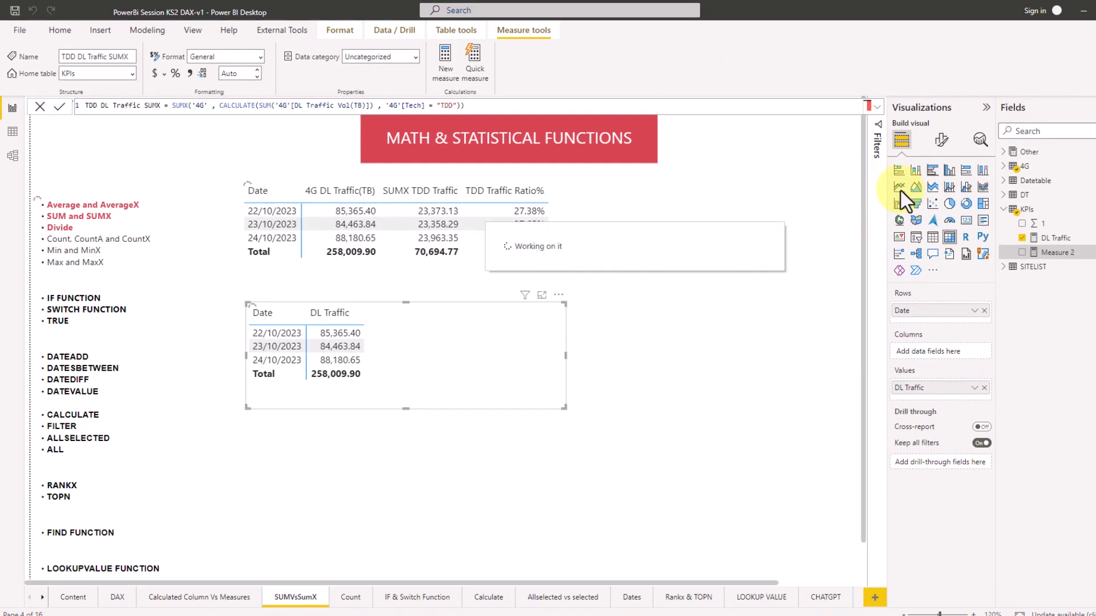
{"action": "left_click", "coordinate": [1023, 252]}
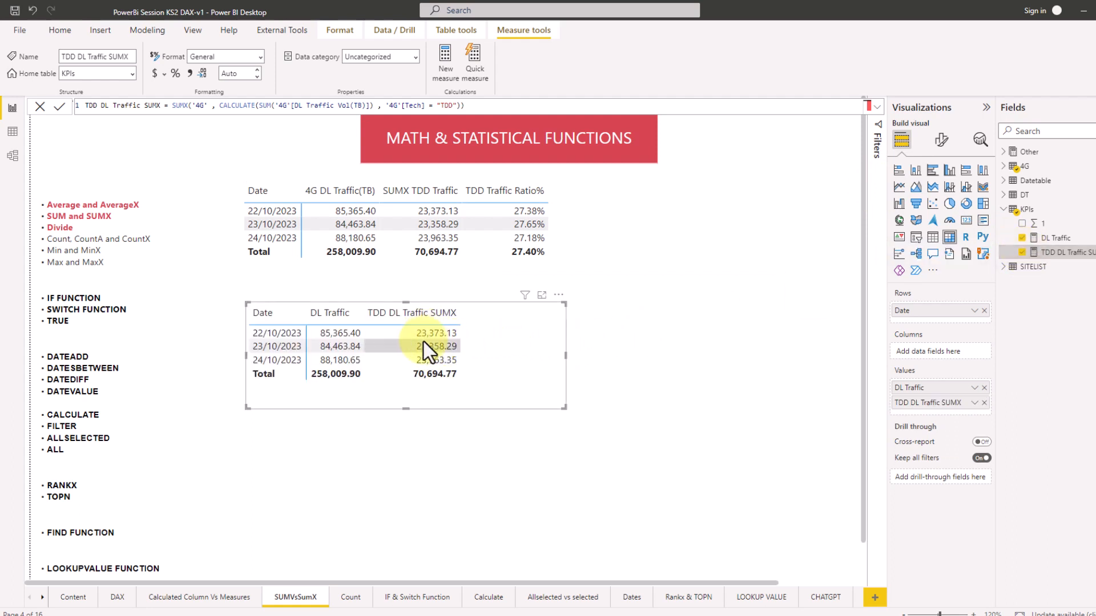
Step: Examine the Tech and DL Traffic Vol(TB) columns in the 4G table's rows and return to the report
{"action": "left_click", "coordinate": [11, 132]}
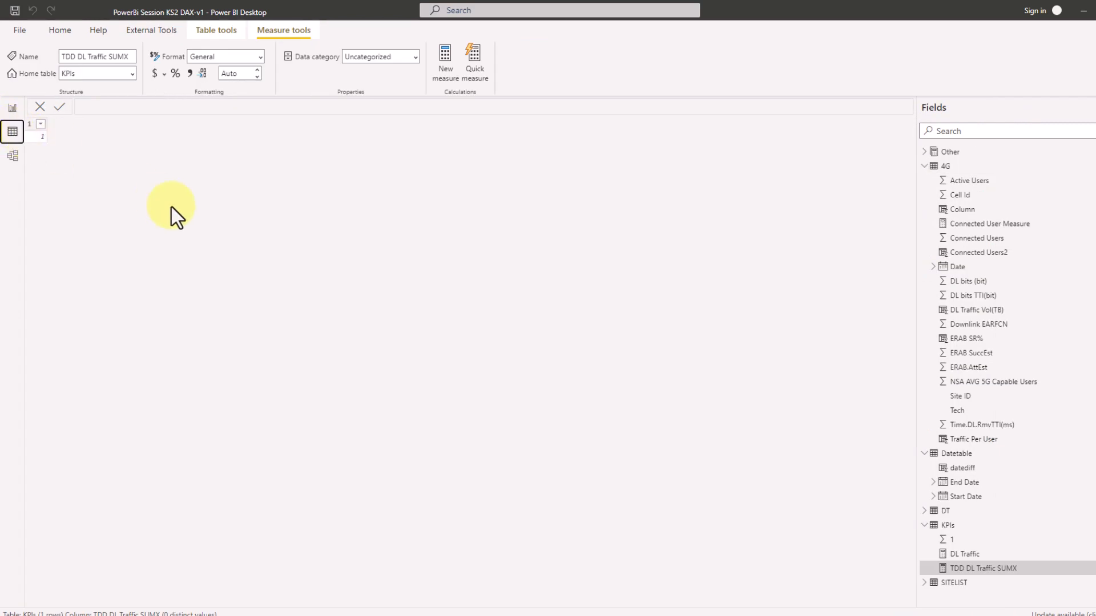
{"action": "left_click", "coordinate": [945, 166]}
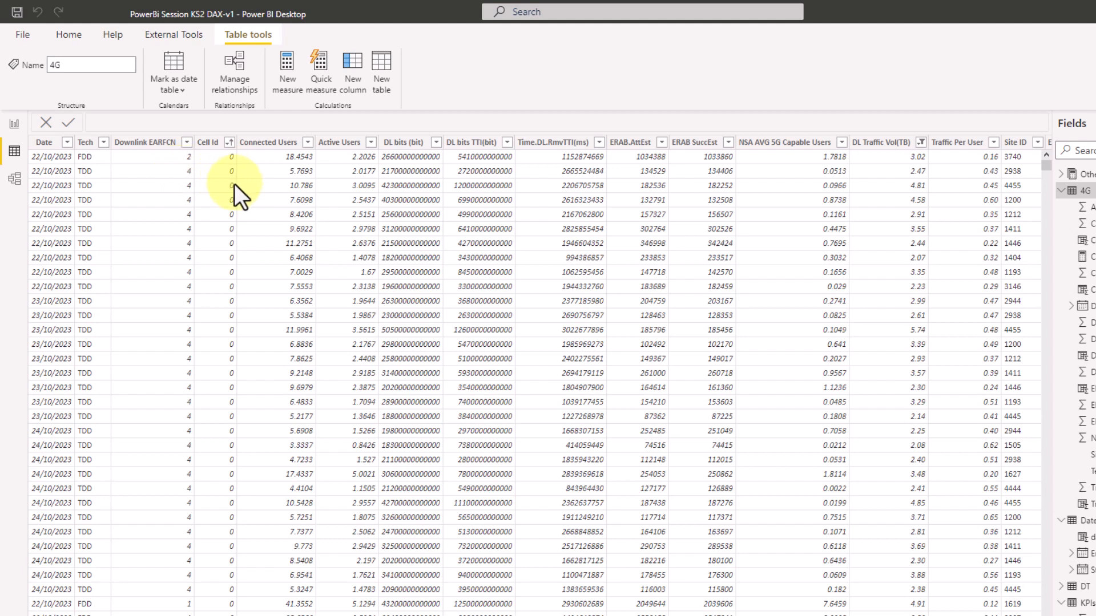
{"action": "left_click", "coordinate": [14, 125]}
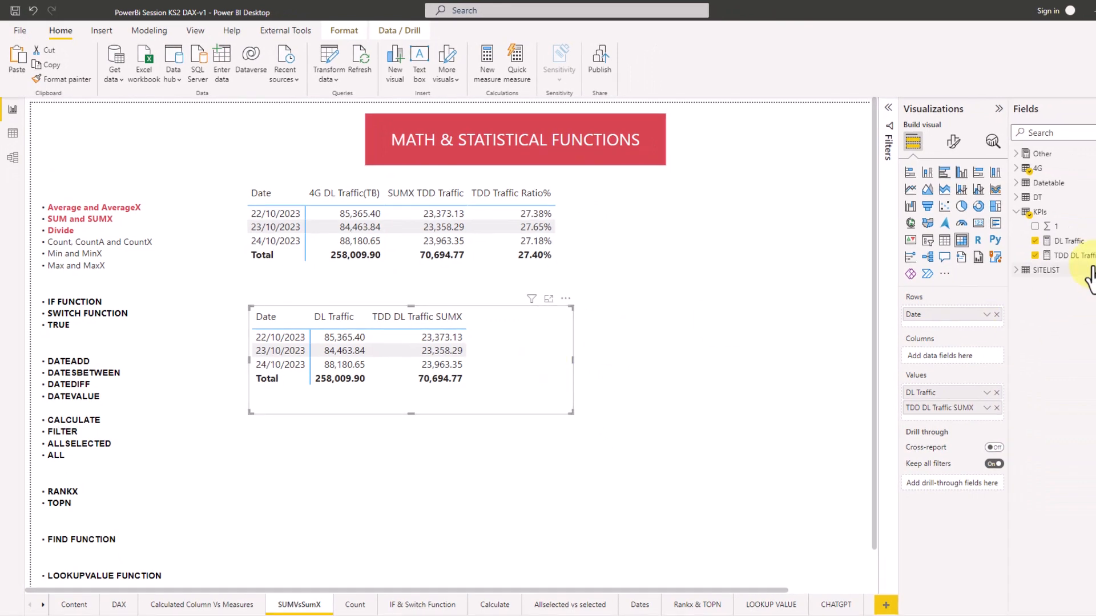
Step: Display the TDD DL Traffic SUMX measure's formula and narrow the date matrix visual to fit its columns
{"action": "left_click", "coordinate": [1073, 256]}
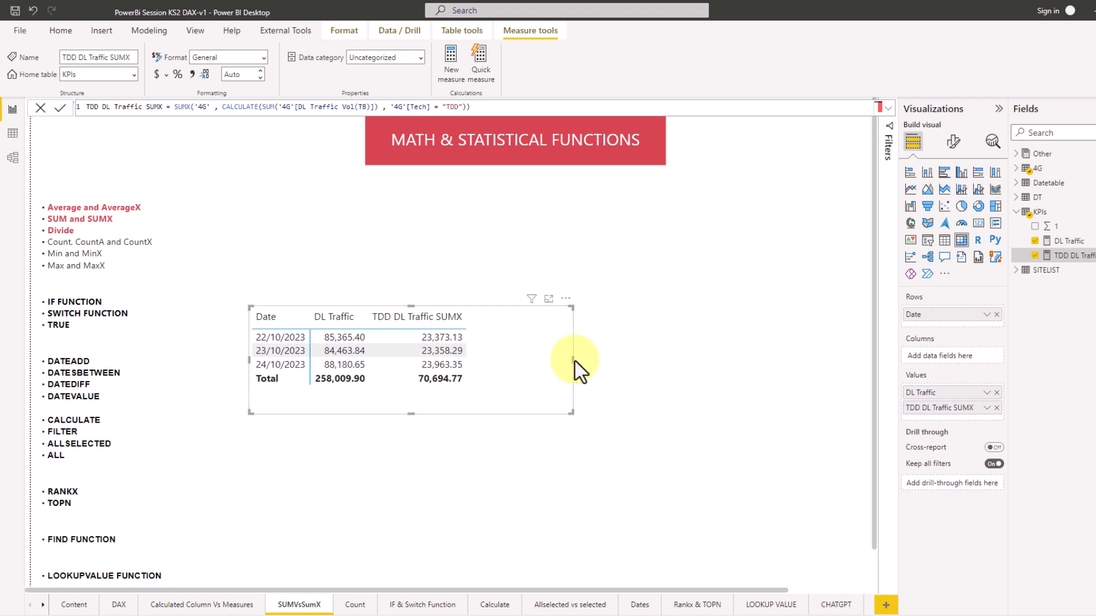
{"action": "left_click_drag", "start_coordinate": [568, 361], "coordinate": [476, 361]}
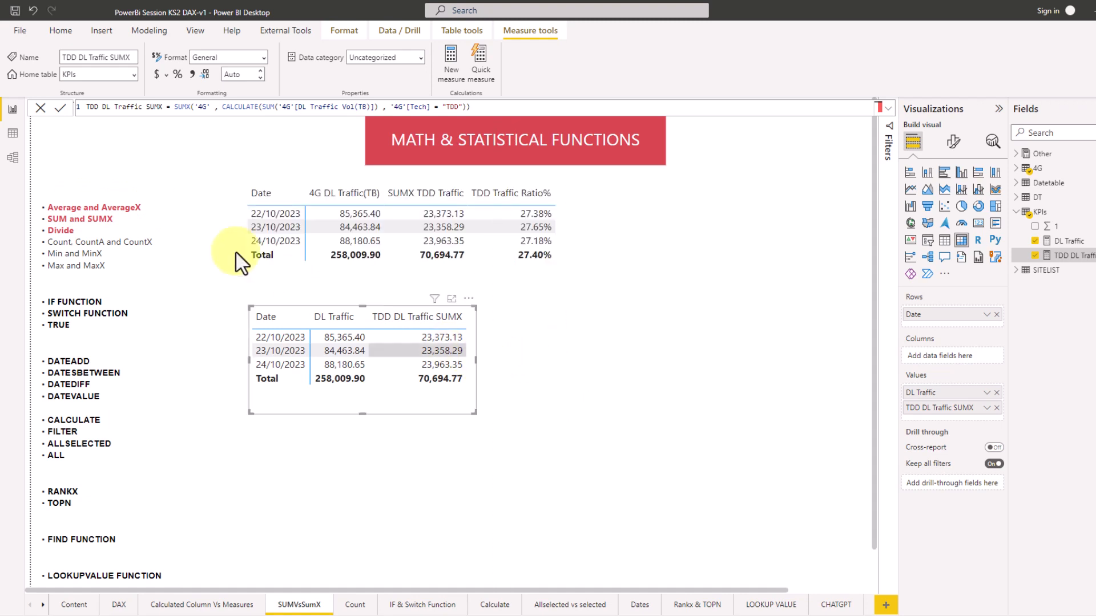
Step: Examine the 4G table's data columns, from Date and Tech across to Column, and the Connected Users formula behind Column
{"action": "left_click", "coordinate": [12, 134]}
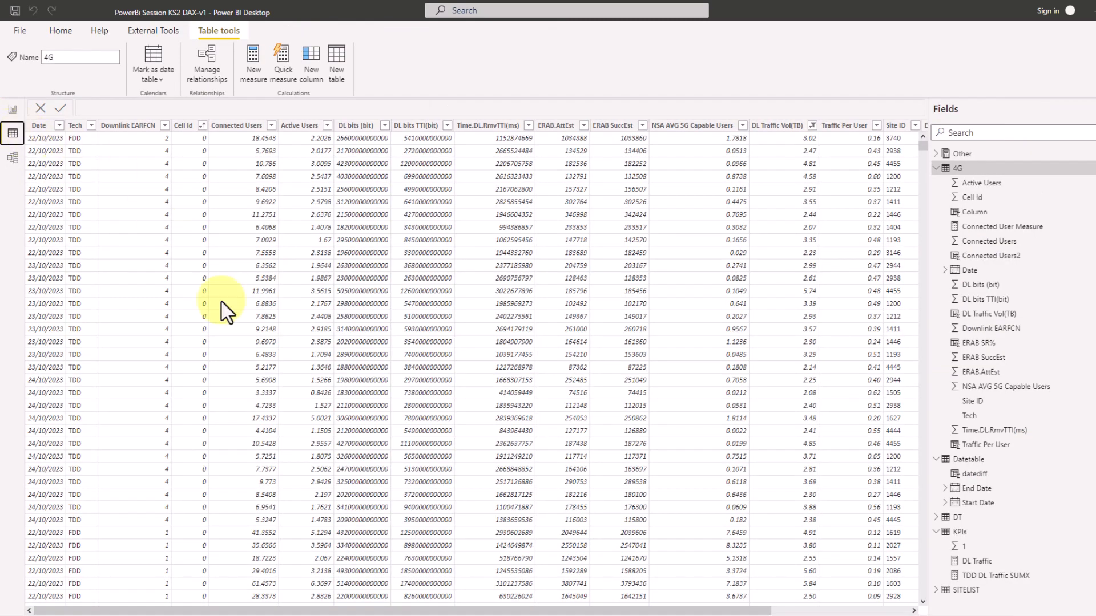
{"action": "left_click_drag", "start_coordinate": [367, 612], "coordinate": [660, 609]}
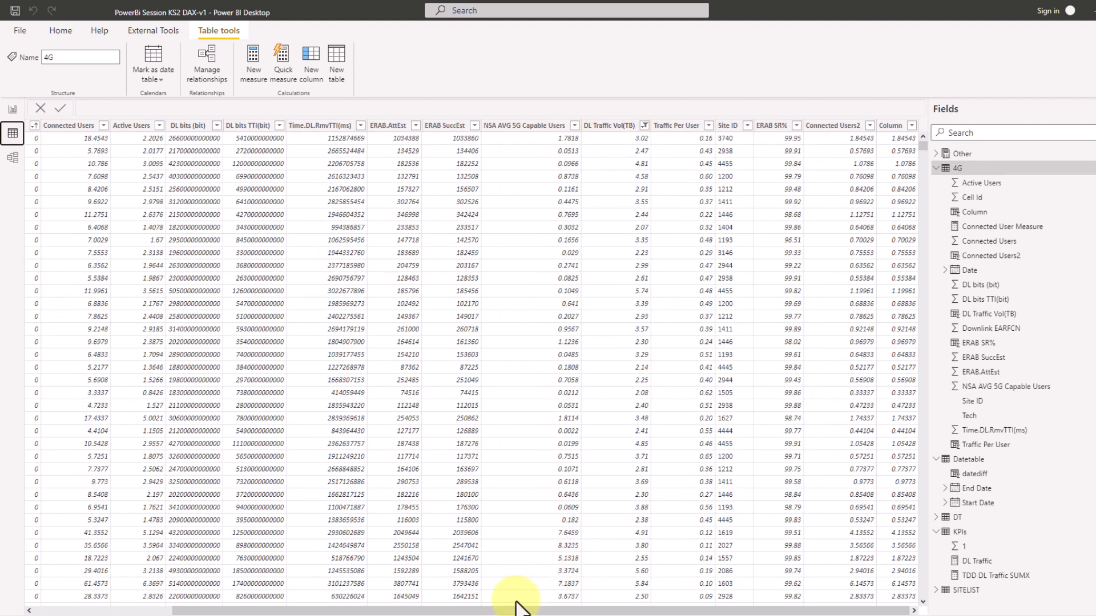
{"action": "left_click_drag", "start_coordinate": [489, 607], "coordinate": [449, 609]}
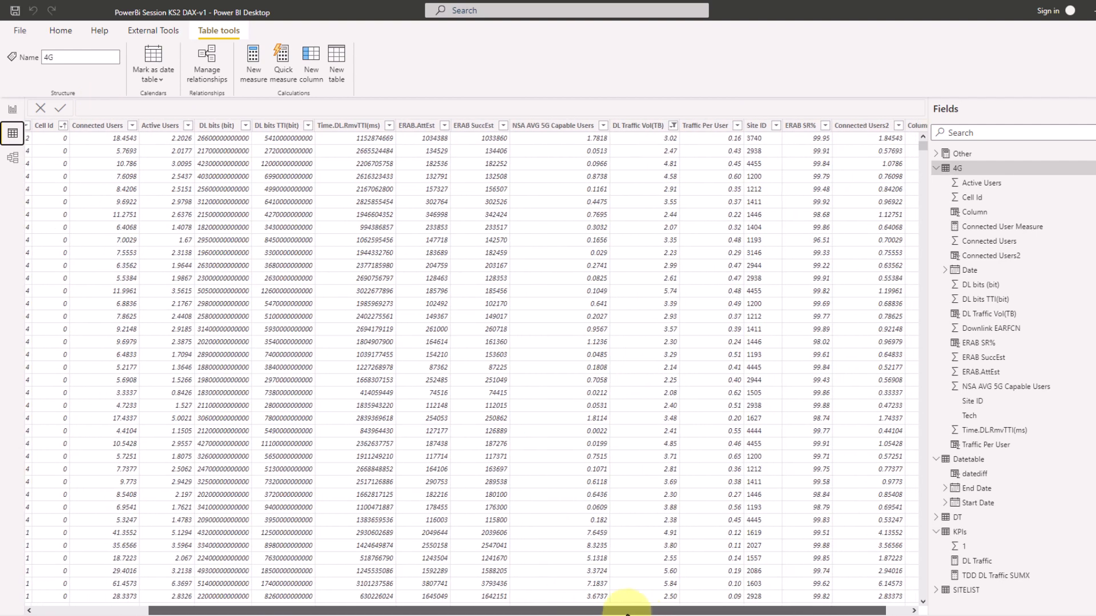
{"action": "left_click_drag", "start_coordinate": [628, 609], "coordinate": [517, 610]}
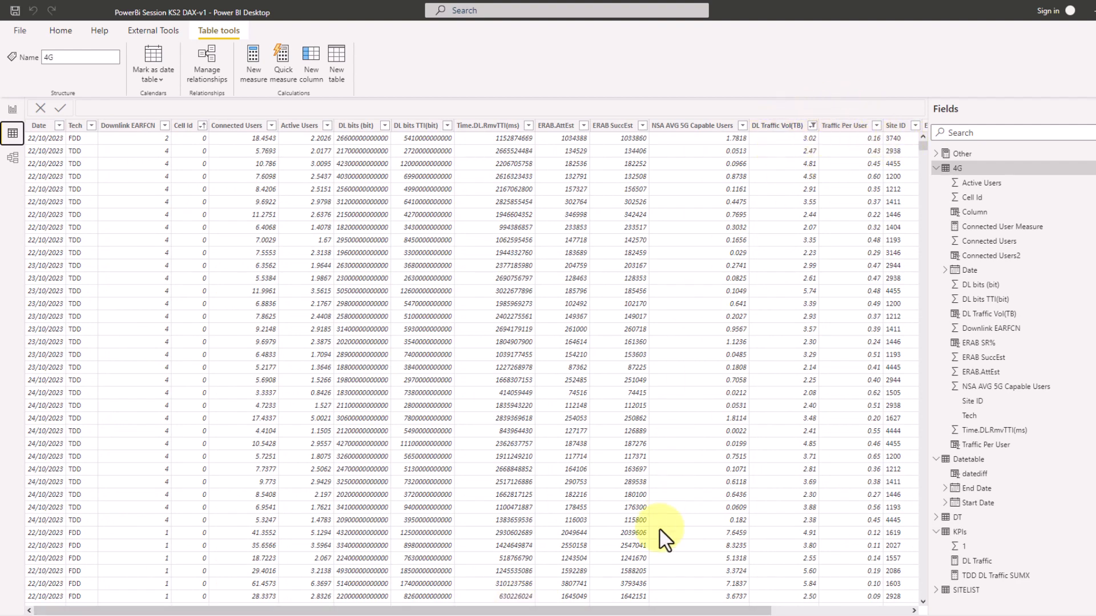
{"action": "left_click_drag", "start_coordinate": [651, 609], "coordinate": [836, 597]}
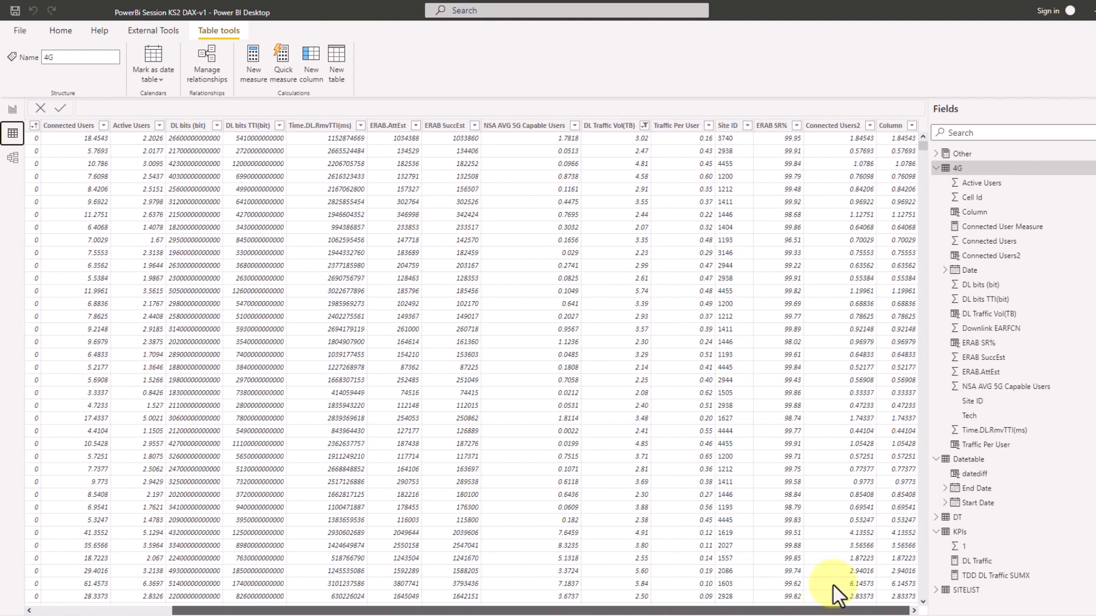
{"action": "left_click", "coordinate": [888, 128]}
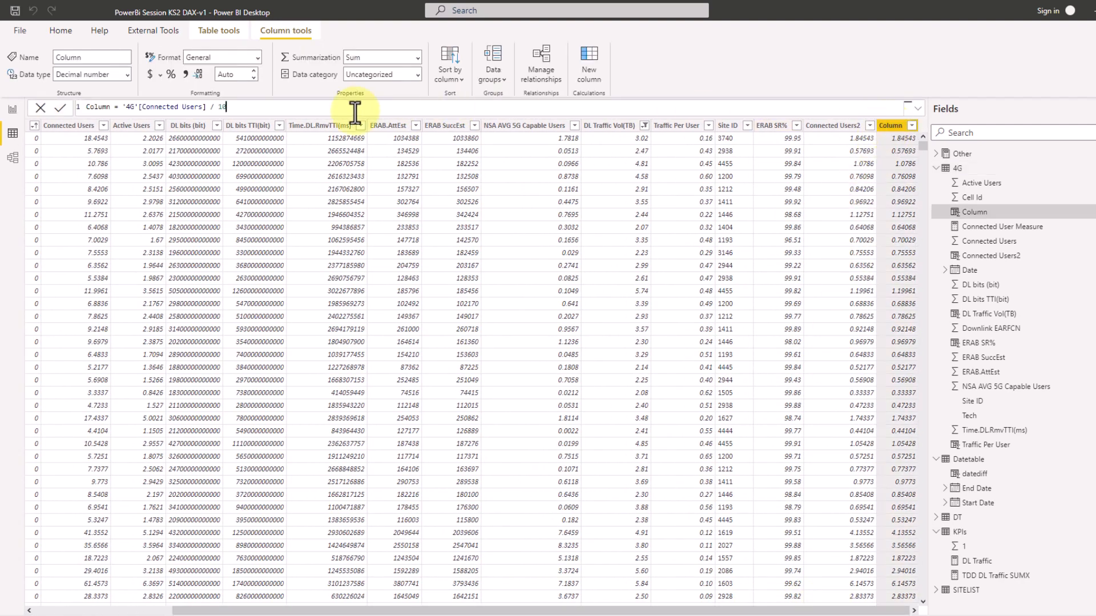
{"action": "left_click_drag", "start_coordinate": [228, 106], "coordinate": [131, 106]}
Step: Add a new calculated column to the 4G table and name it Traffic Per User in its formula
{"action": "right_click", "coordinate": [891, 126]}
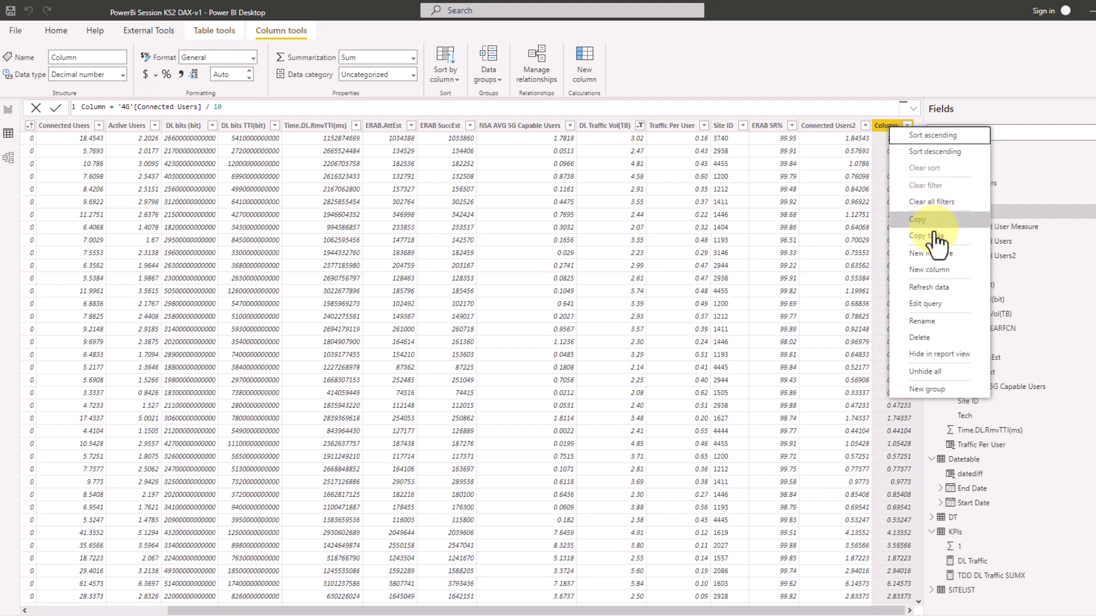
{"action": "left_click", "coordinate": [938, 275]}
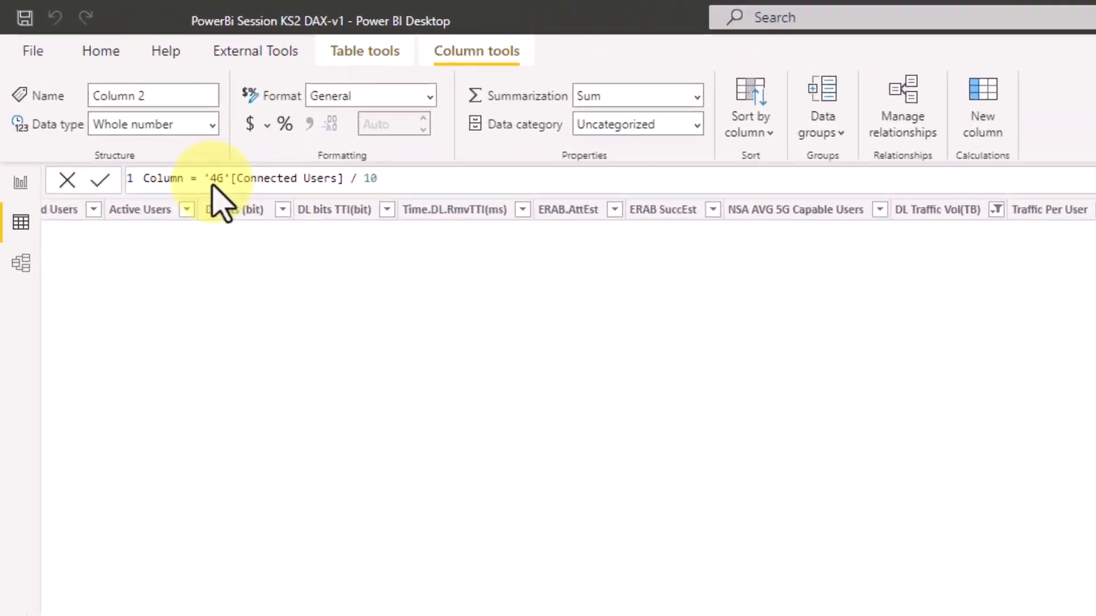
{"action": "left_click", "coordinate": [186, 184]}
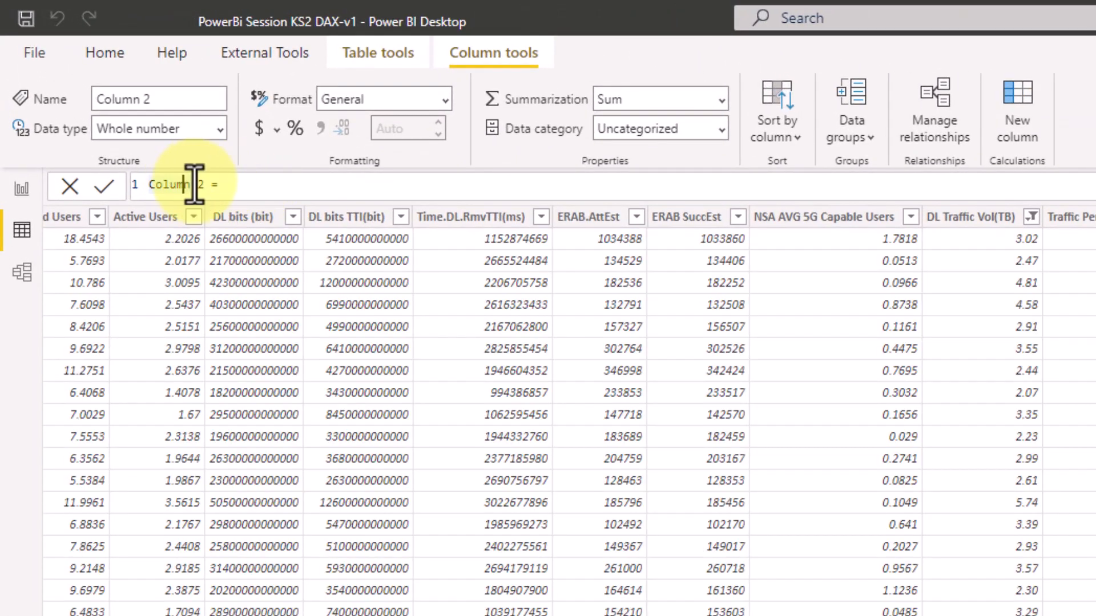
{"action": "left_click_drag", "start_coordinate": [205, 184], "coordinate": [107, 189]}
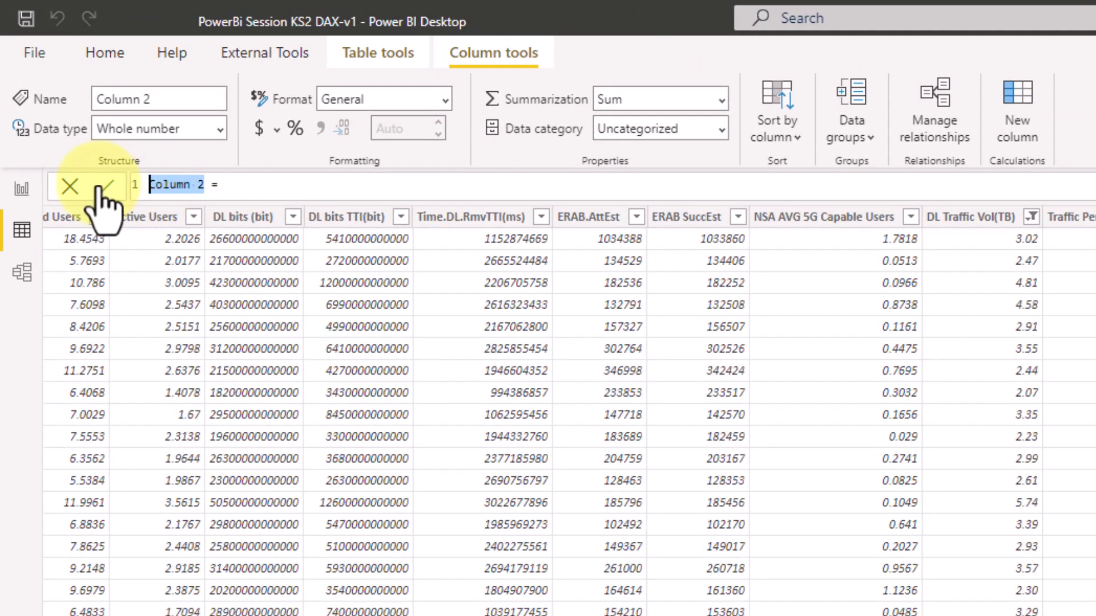
{"action": "type", "text": "Avg Traffic"}
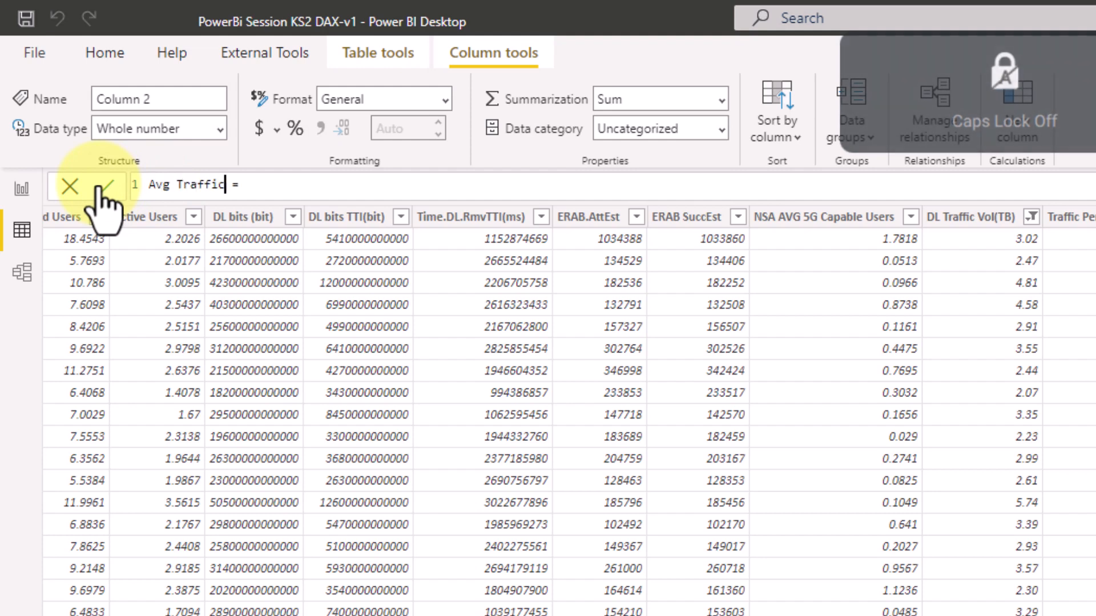
{"action": "type", "text": " Per Us "}
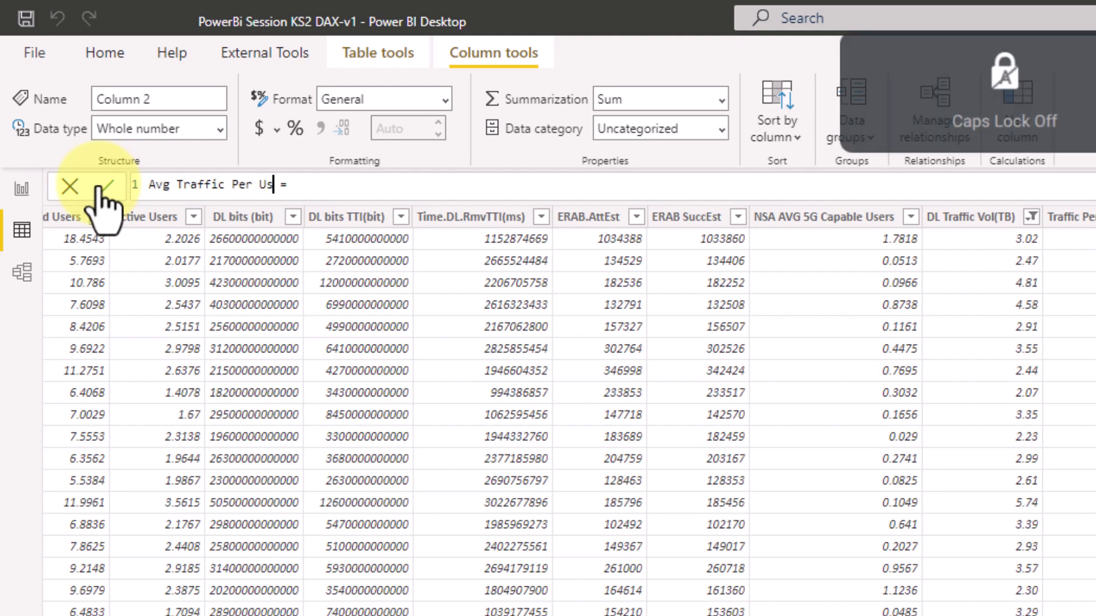
{"action": "type", "text": "e"}
{"action": "double_click", "coordinate": [159, 185]}
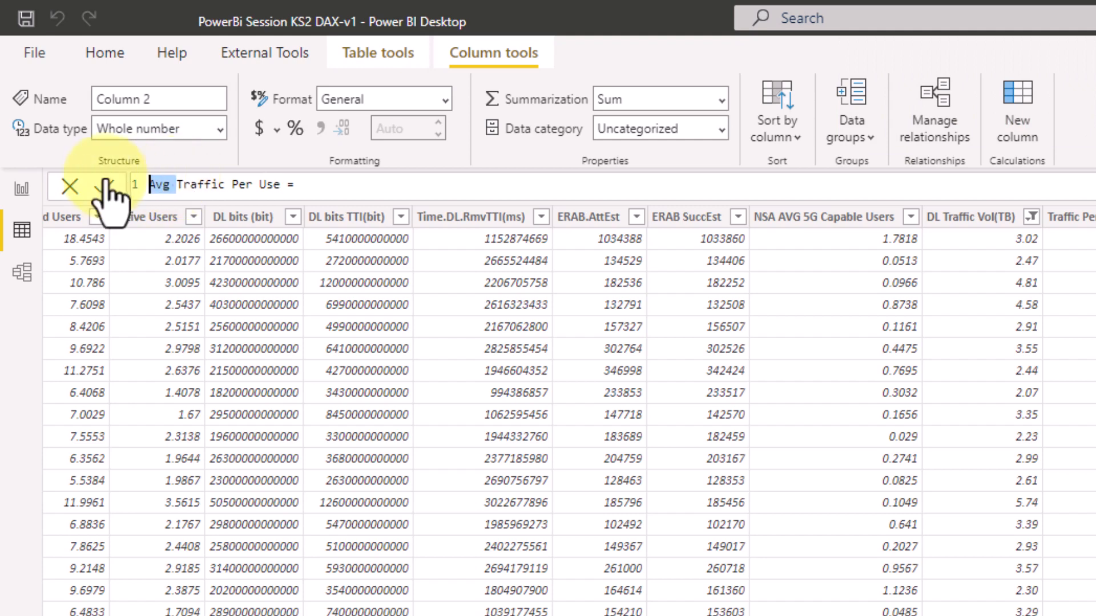
{"action": "key", "text": "Delete"}
{"action": "key", "text": "Delete"}
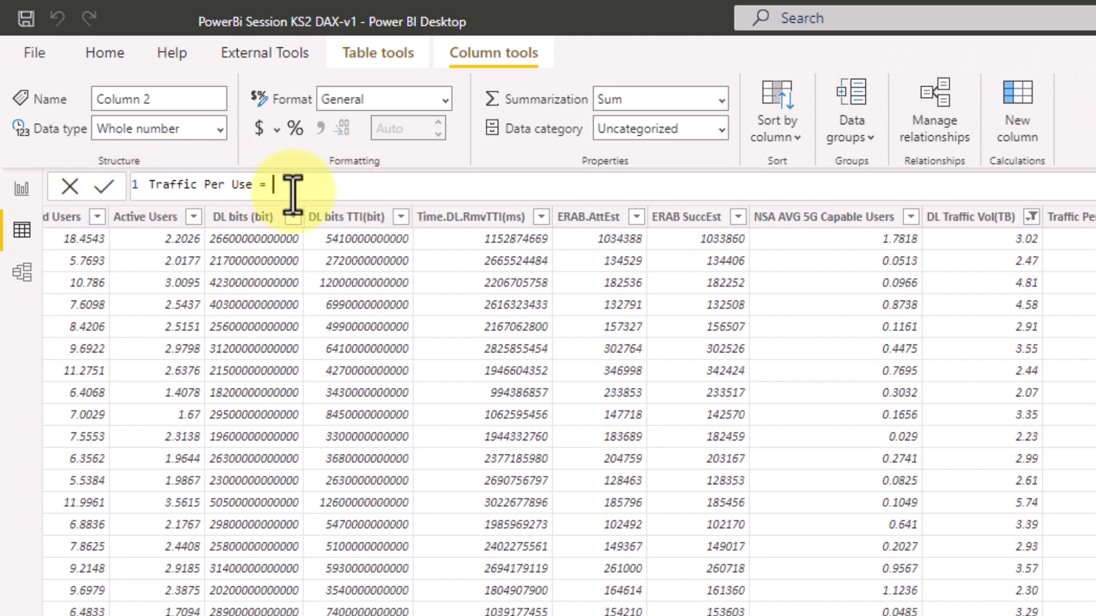
{"action": "left_click", "coordinate": [251, 186]}
{"action": "type", "text": "r"}
{"action": "left_click", "coordinate": [333, 187]}
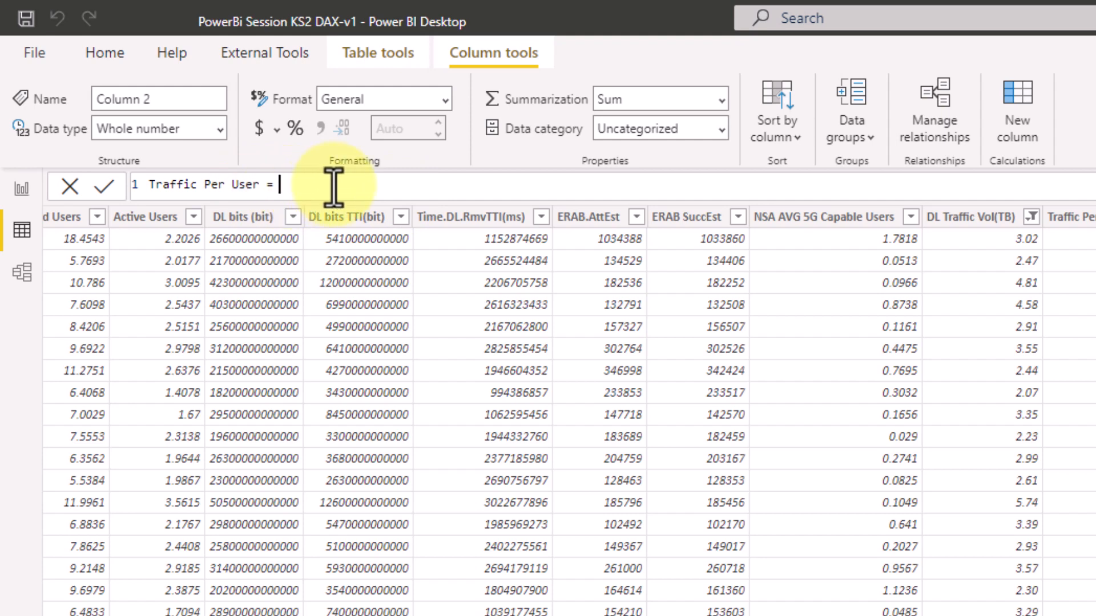
Step: Define the column as '4G'[DL Traffic Vol(TB)] / '4G'[Connected Users]
{"action": "type", "text": "tb"}
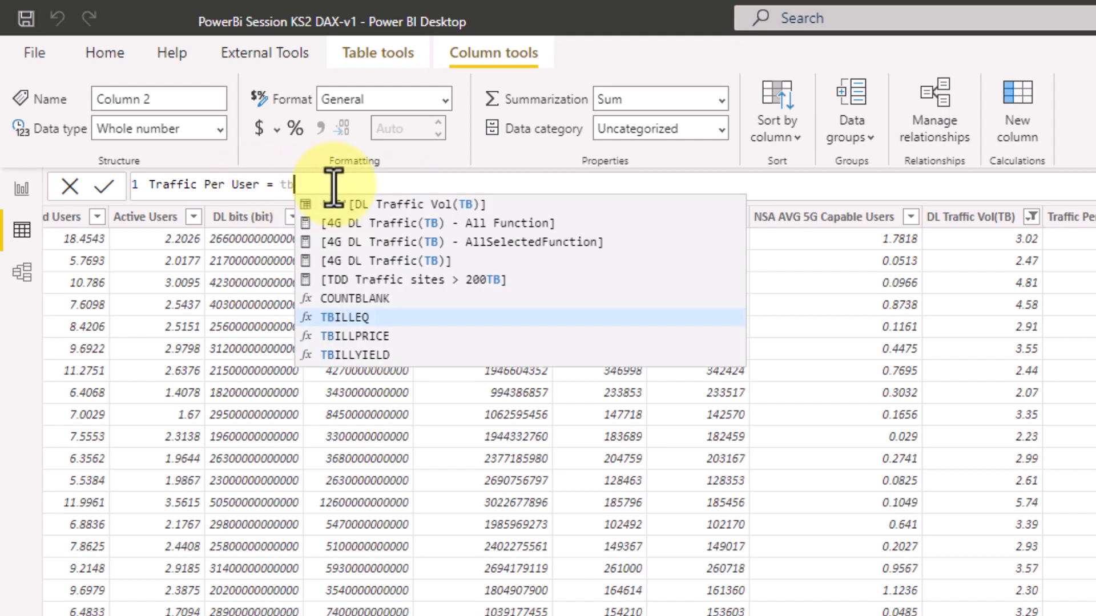
{"action": "left_click", "coordinate": [377, 204]}
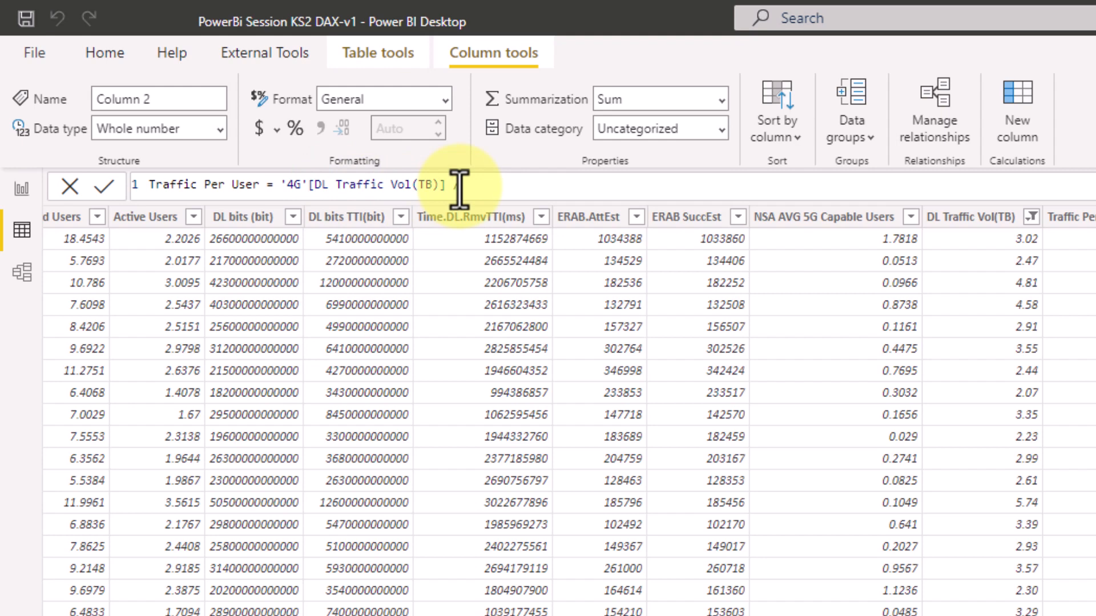
{"action": "type", "text": "/ con"}
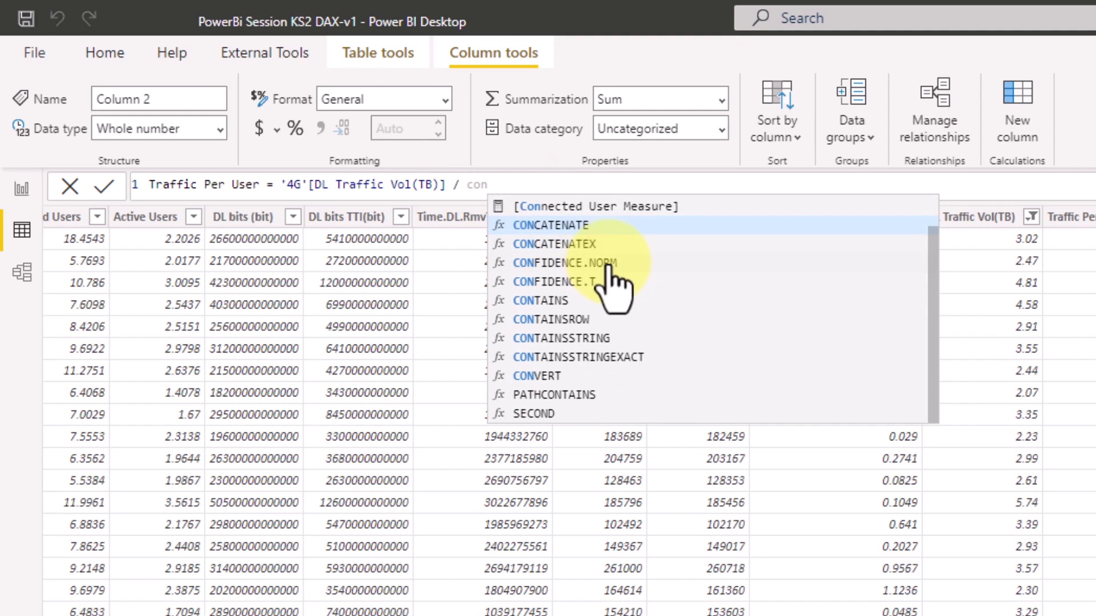
{"action": "type", "text": "ne"}
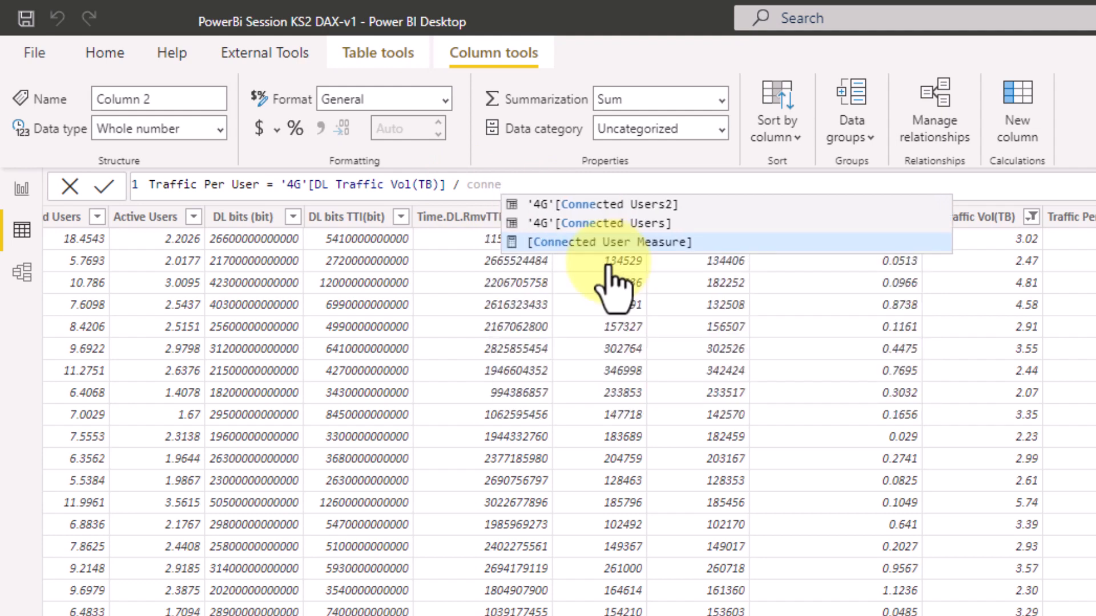
{"action": "left_click", "coordinate": [608, 224]}
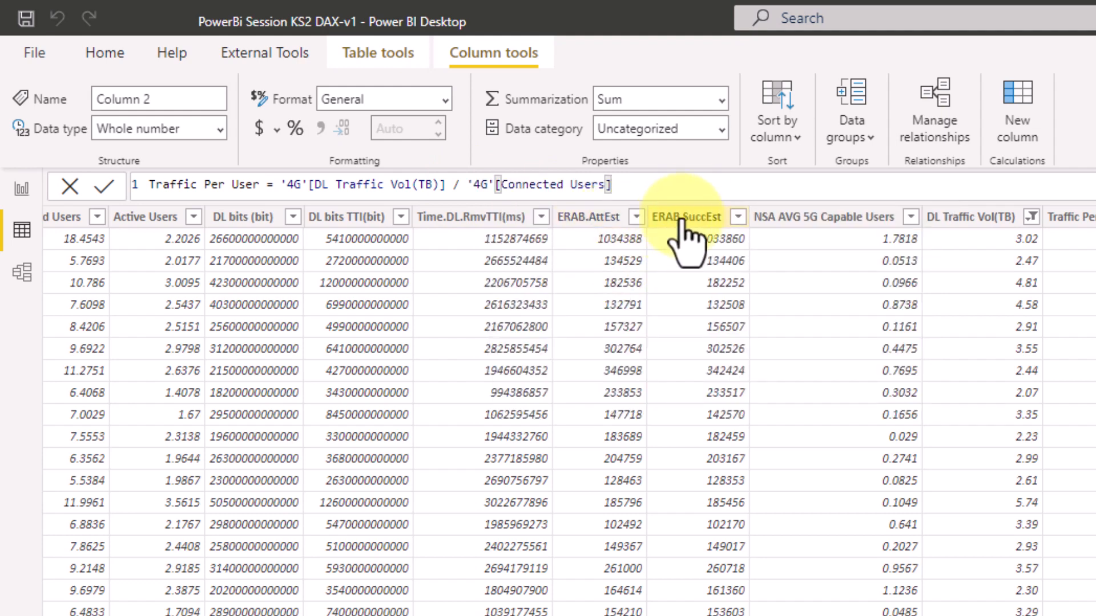
{"action": "key", "text": "Return"}
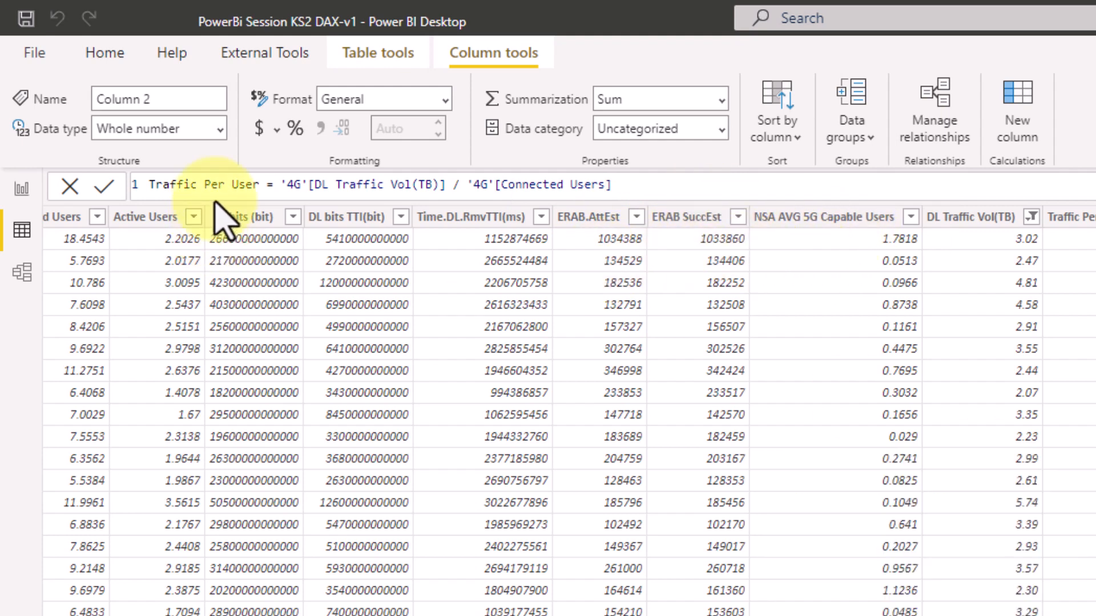
Step: Change the calculated column's name to Traffic Per User 2 and commit its formula
{"action": "double_click", "coordinate": [246, 184]}
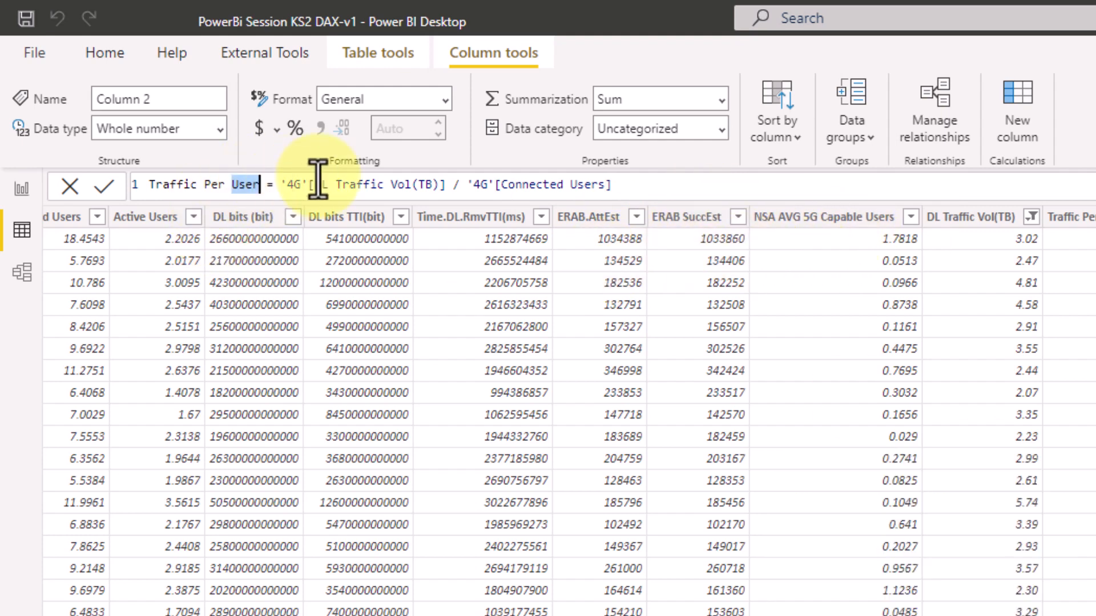
{"action": "left_click", "coordinate": [266, 184]}
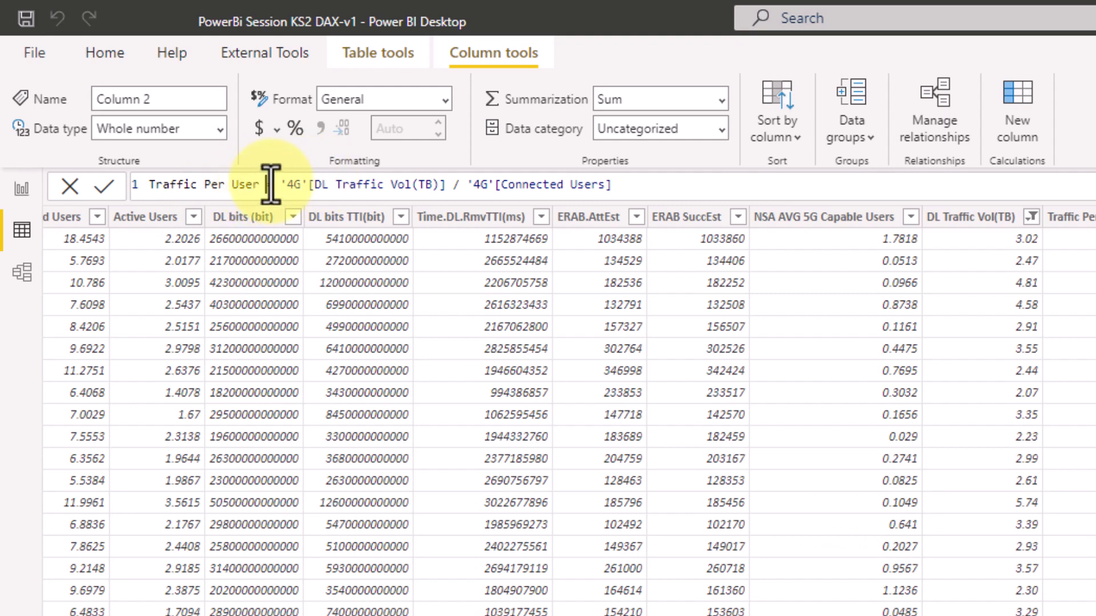
{"action": "type", "text": "2"}
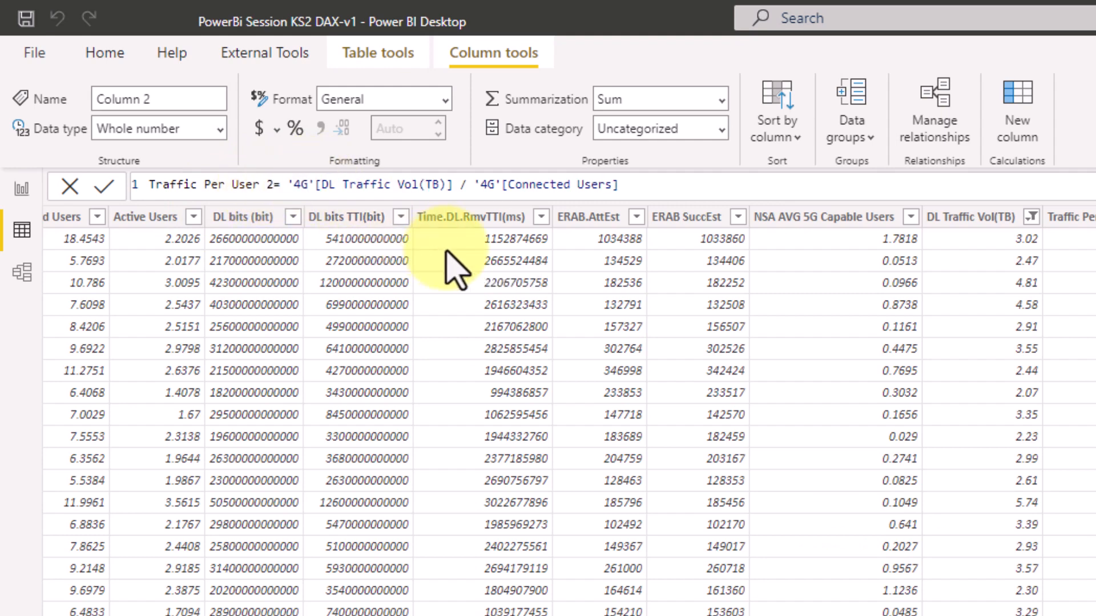
{"action": "key", "text": "Return"}
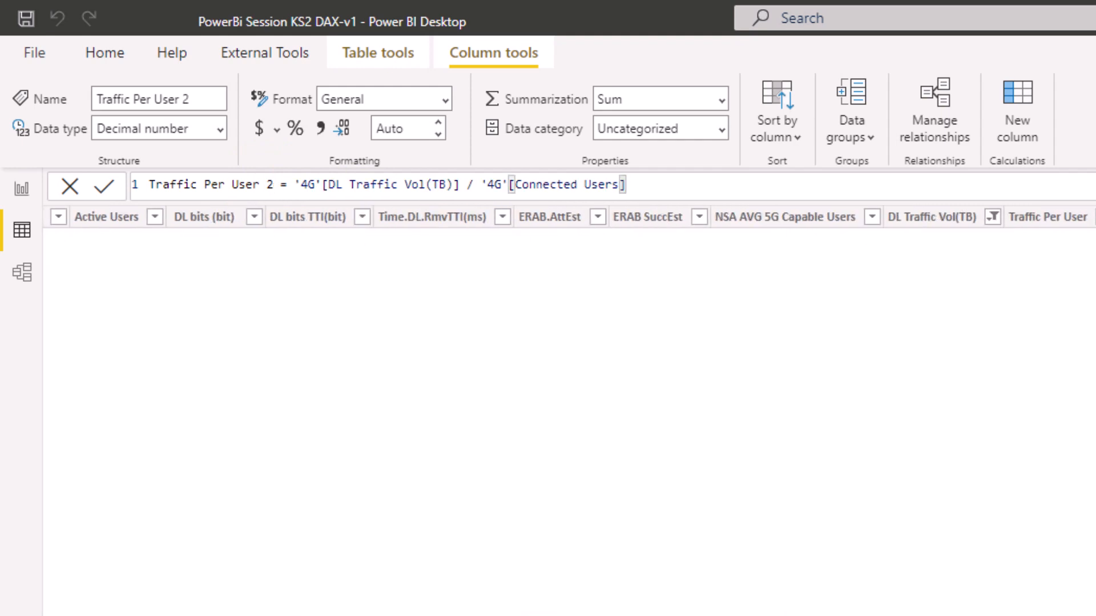
Step: Set the Traffic Per User 2 column to show 2 decimal places
{"action": "left_click", "coordinate": [393, 129]}
{"action": "type", "text": "2"}
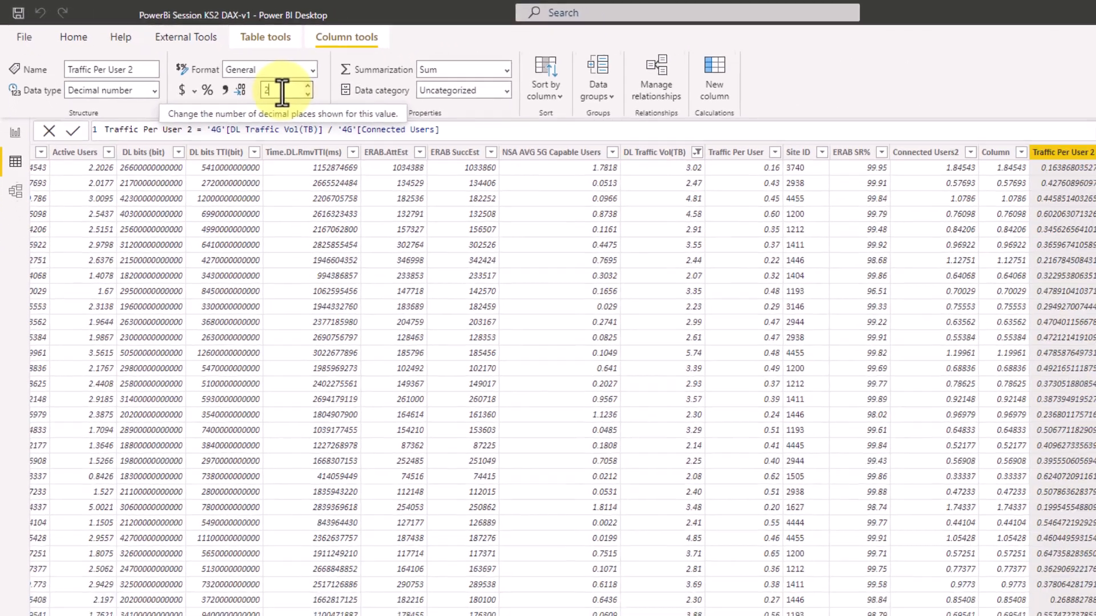
{"action": "key", "text": "Return"}
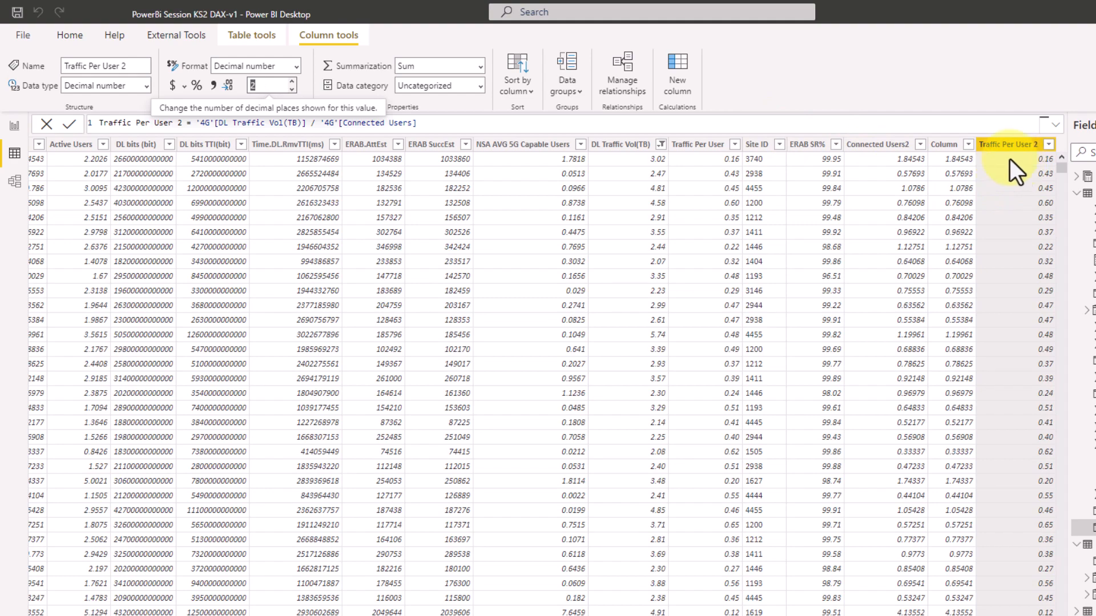
Step: Return to the report and create a new measure in the KPIs table named Avg Traffic Per user
{"action": "left_click", "coordinate": [15, 125]}
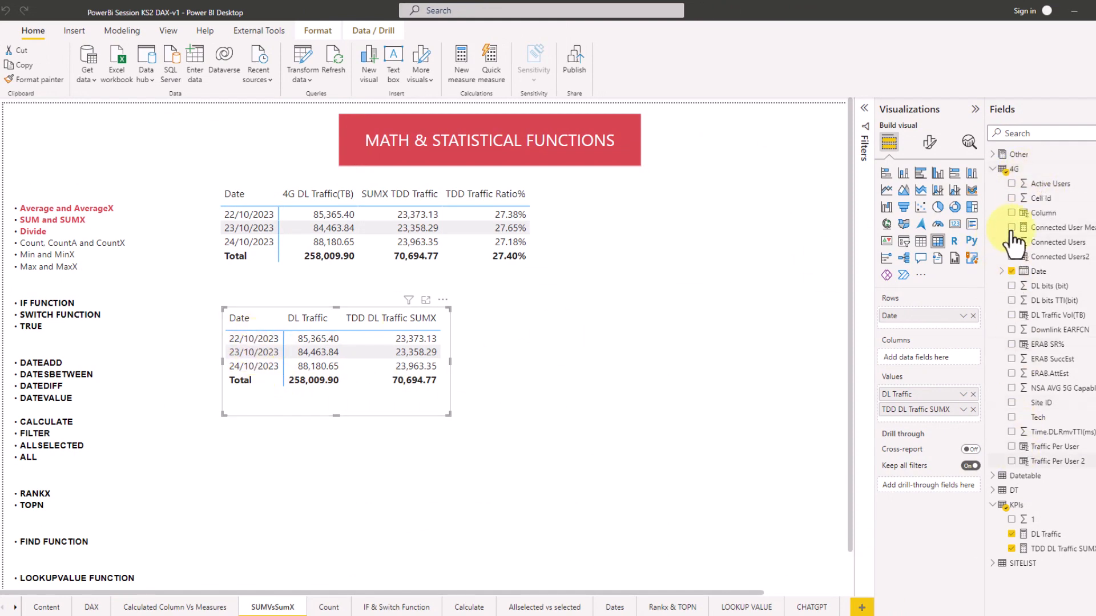
{"action": "left_click", "coordinate": [994, 170]}
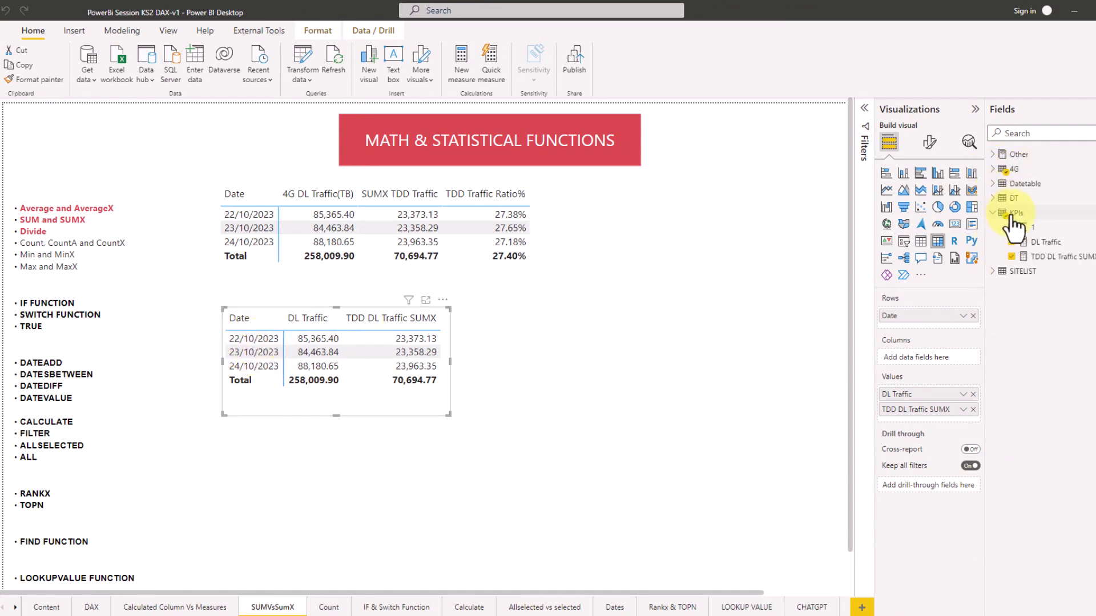
{"action": "right_click", "coordinate": [1014, 217]}
{"action": "key", "text": "Escape"}
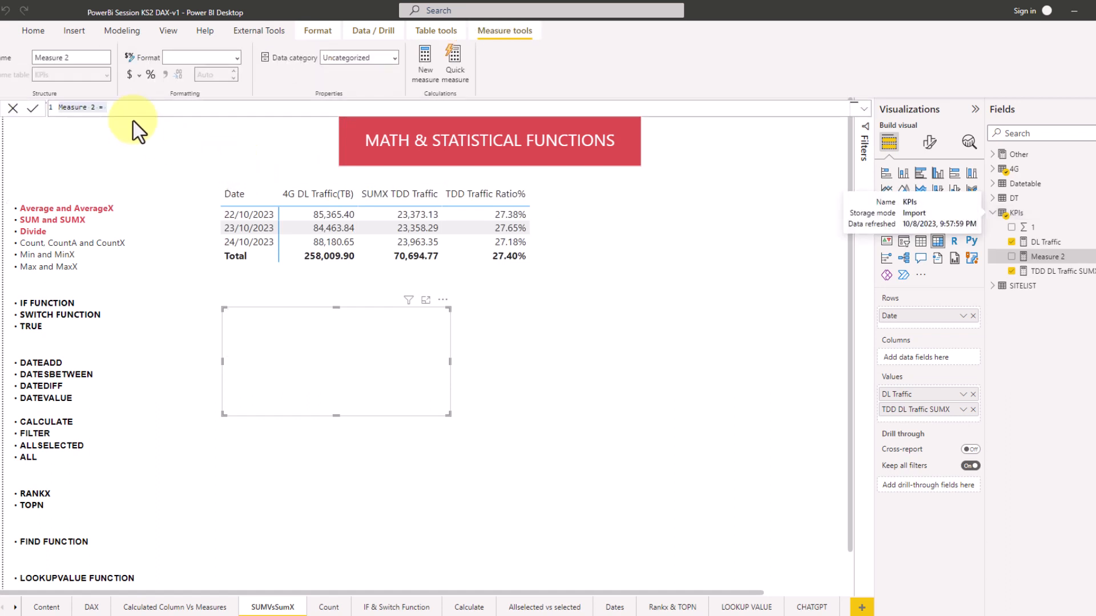
{"action": "left_click", "coordinate": [96, 108]}
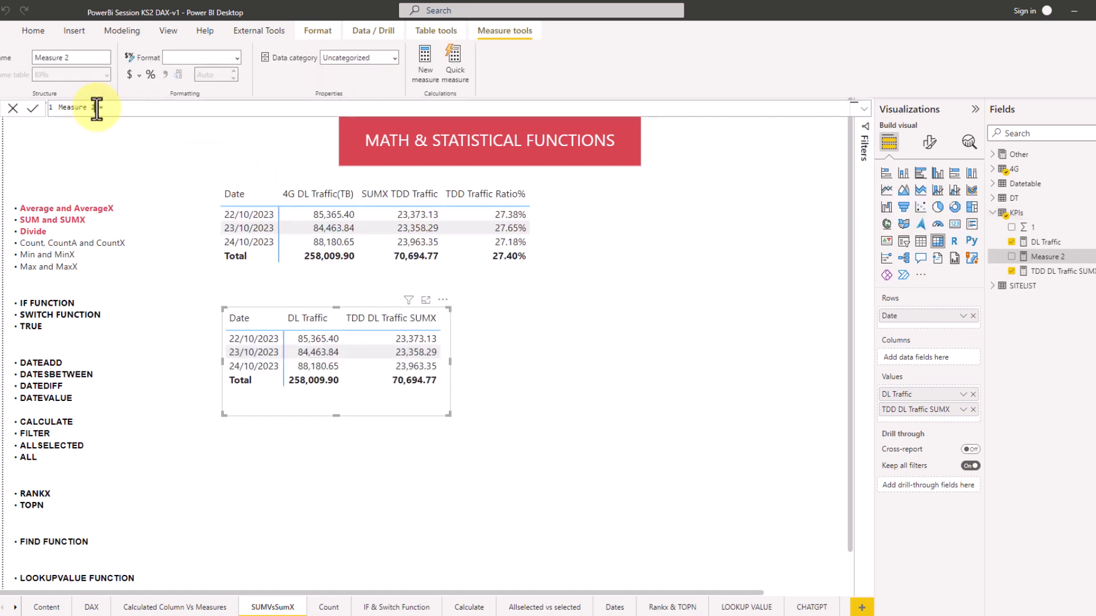
{"action": "left_click_drag", "start_coordinate": [98, 108], "coordinate": [17, 102]}
{"action": "type", "text": "A"}
{"action": "key", "text": "Caps_Lock"}
{"action": "type", "text": "vg"}
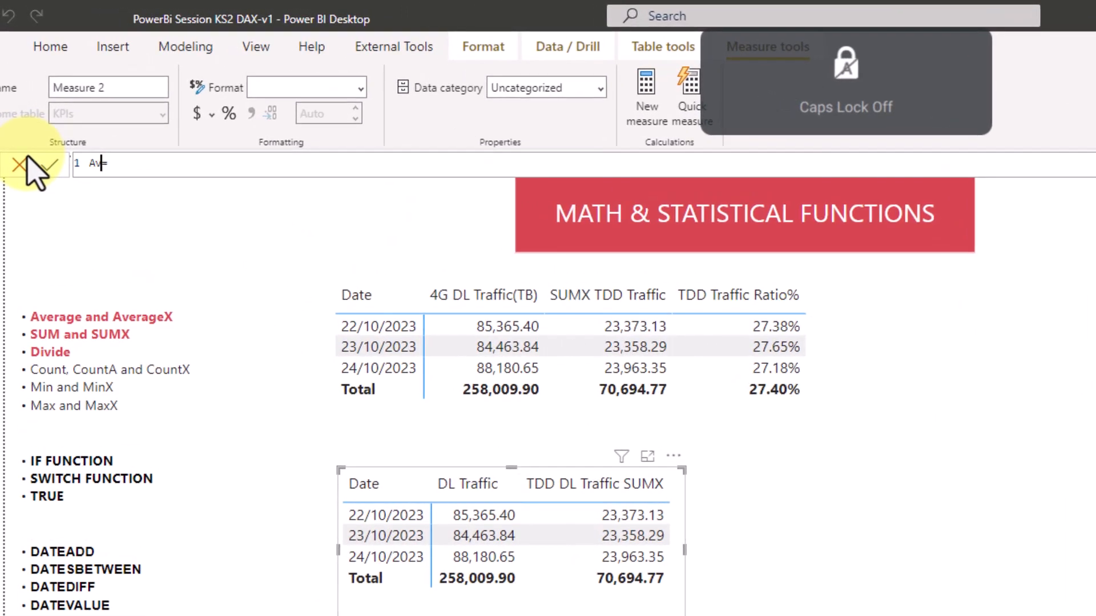
{"action": "type", "text": " Traffic Per user"}
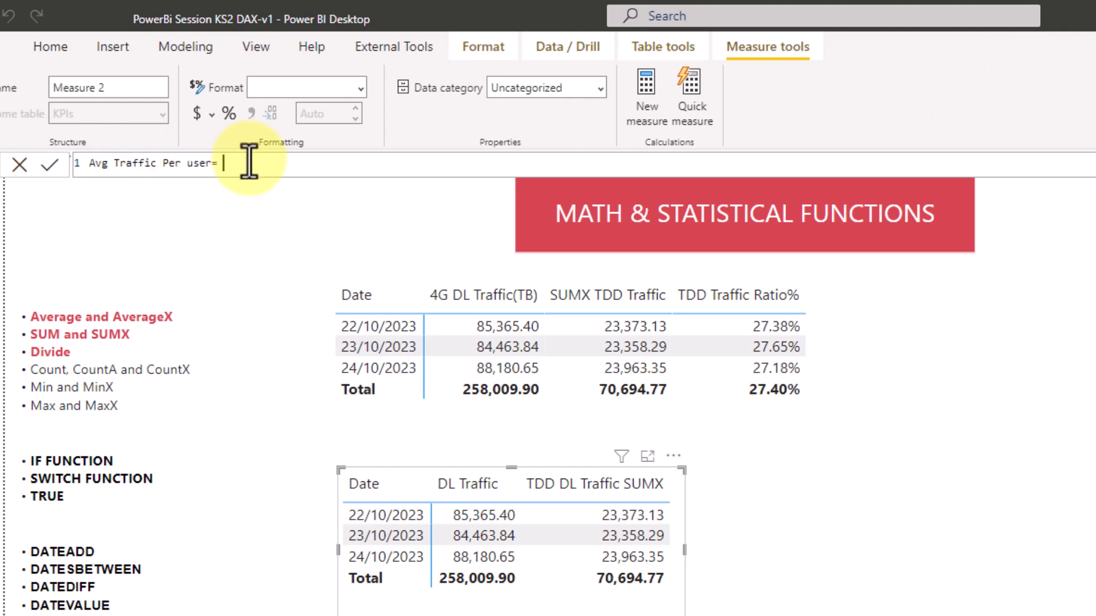
Step: Define the measure as AVERAGE('4G'[Traffic Per User 2]) and add it to the lower matrix, widening the visual to fit
{"action": "type", "text": "= AVERAGE("}
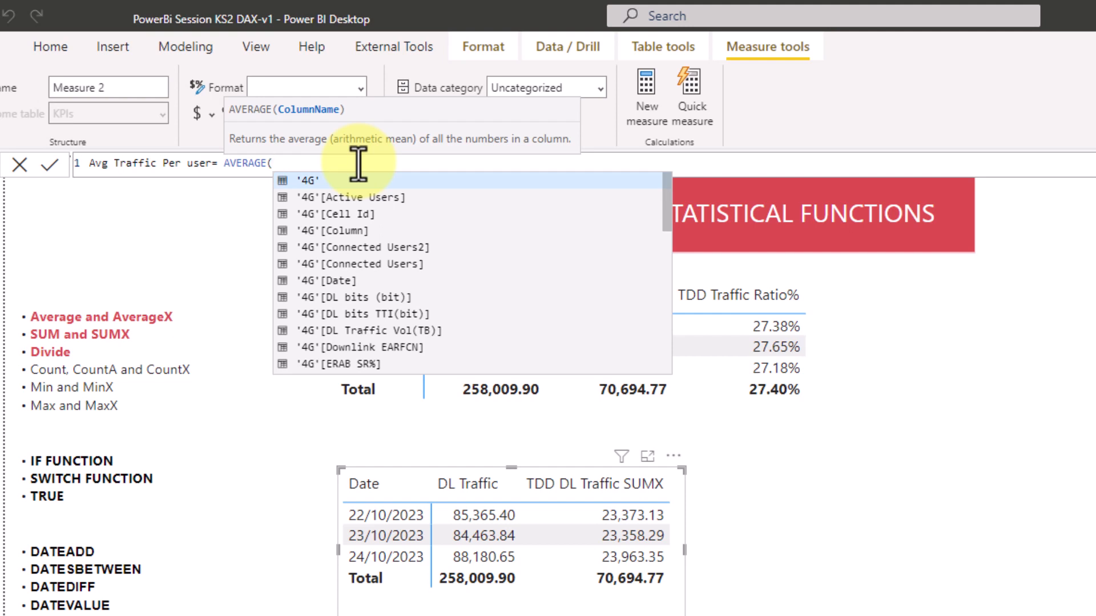
{"action": "type", "text": "tra"}
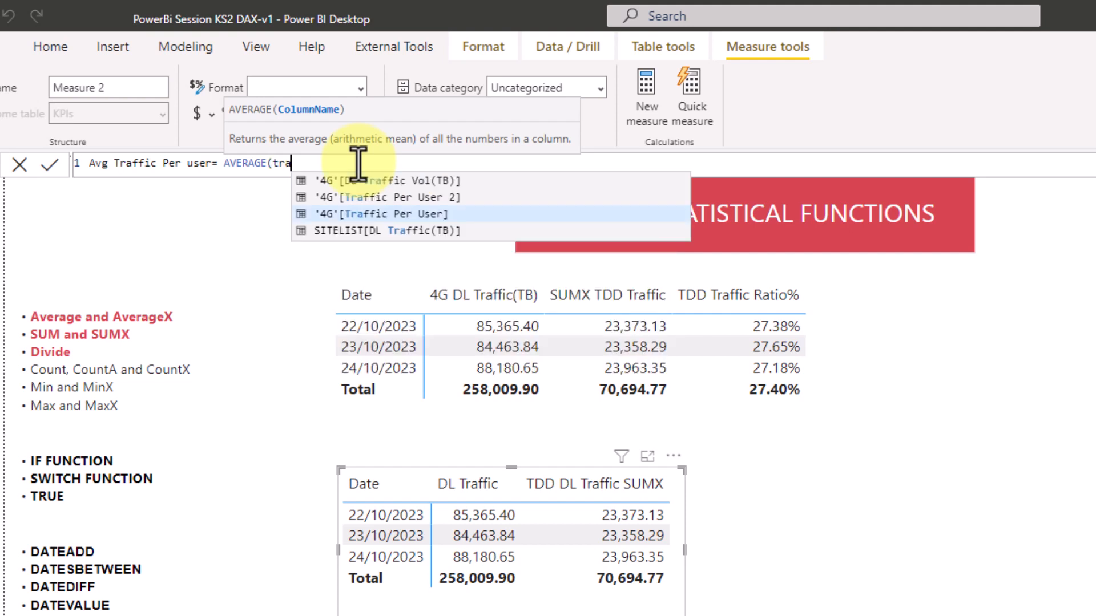
{"action": "type", "text": "ffic"}
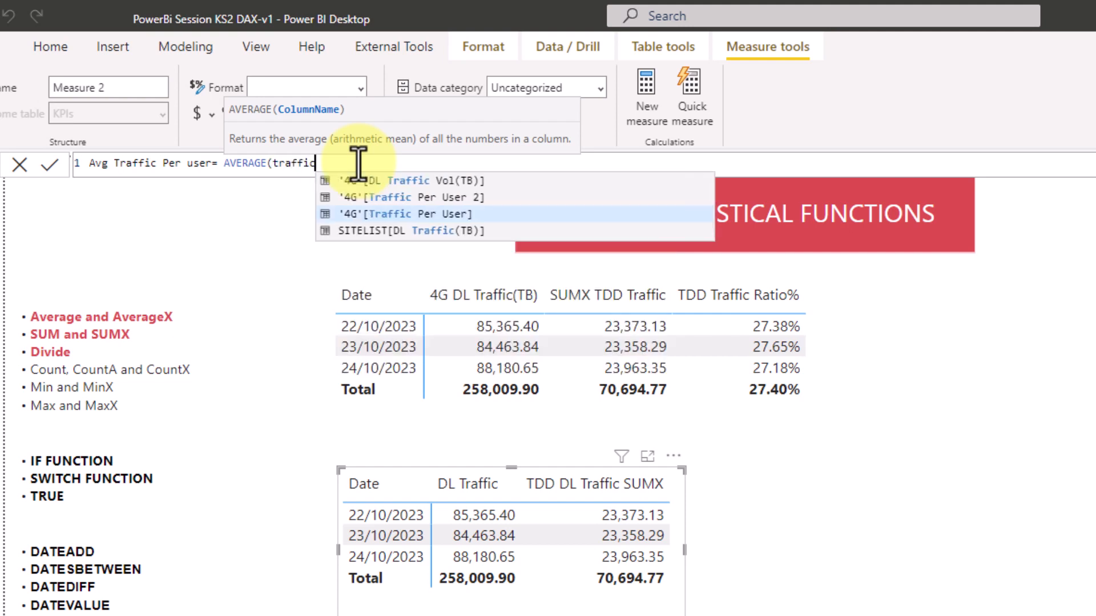
{"action": "left_click", "coordinate": [404, 198]}
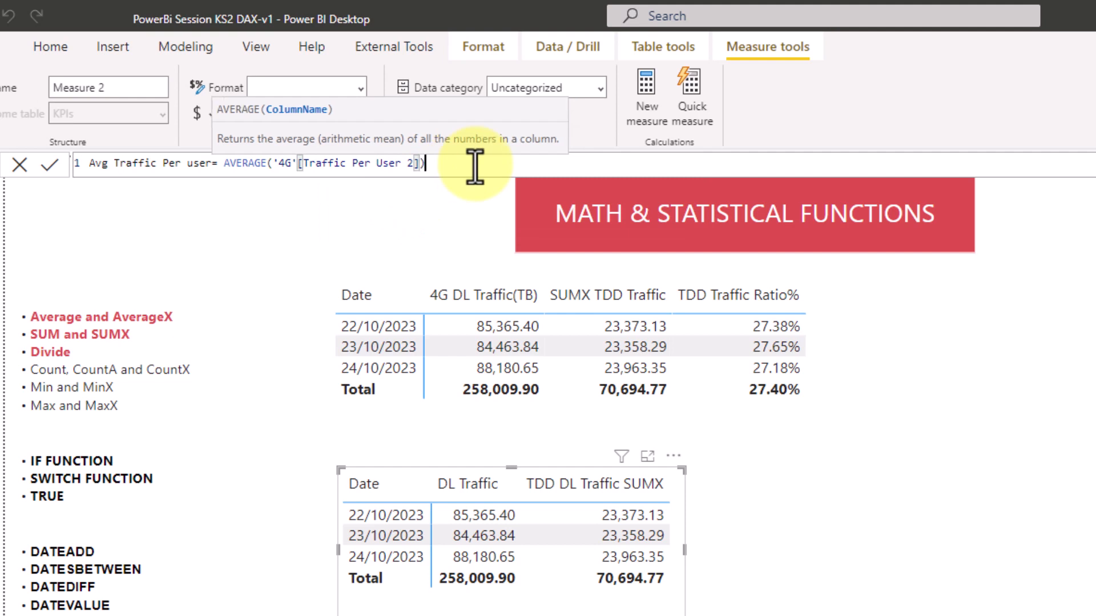
{"action": "type", "text": ")"}
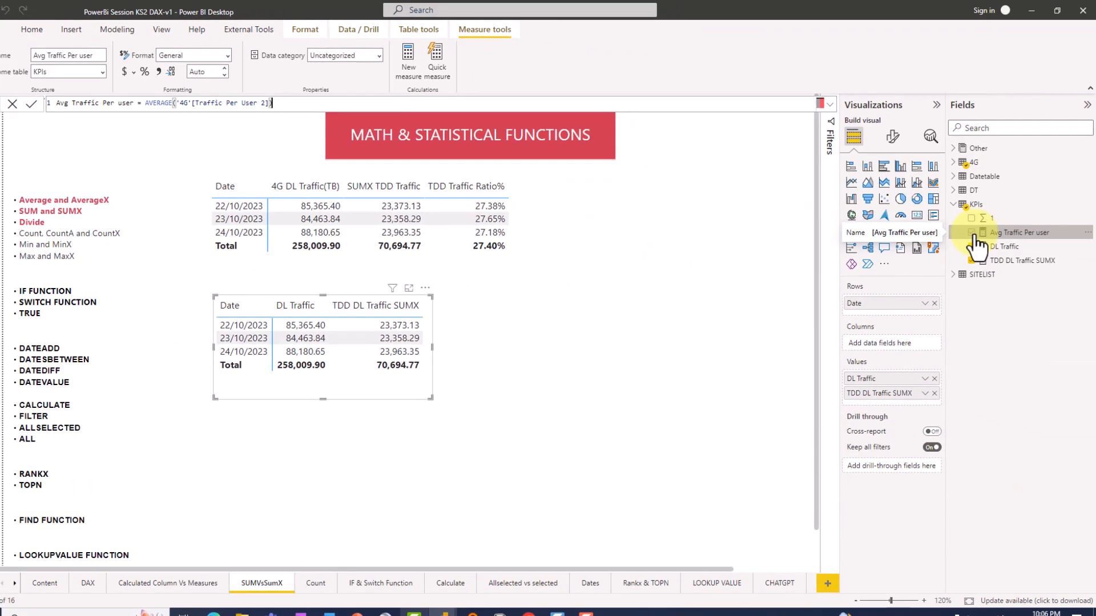
{"action": "left_click", "coordinate": [974, 234]}
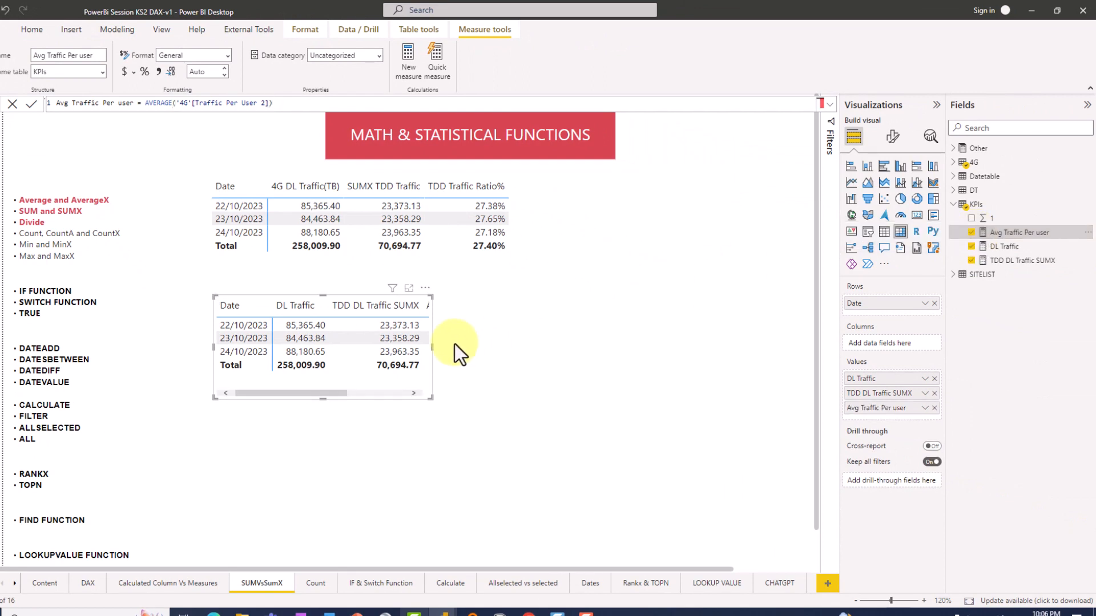
{"action": "left_click_drag", "start_coordinate": [432, 345], "coordinate": [573, 342]}
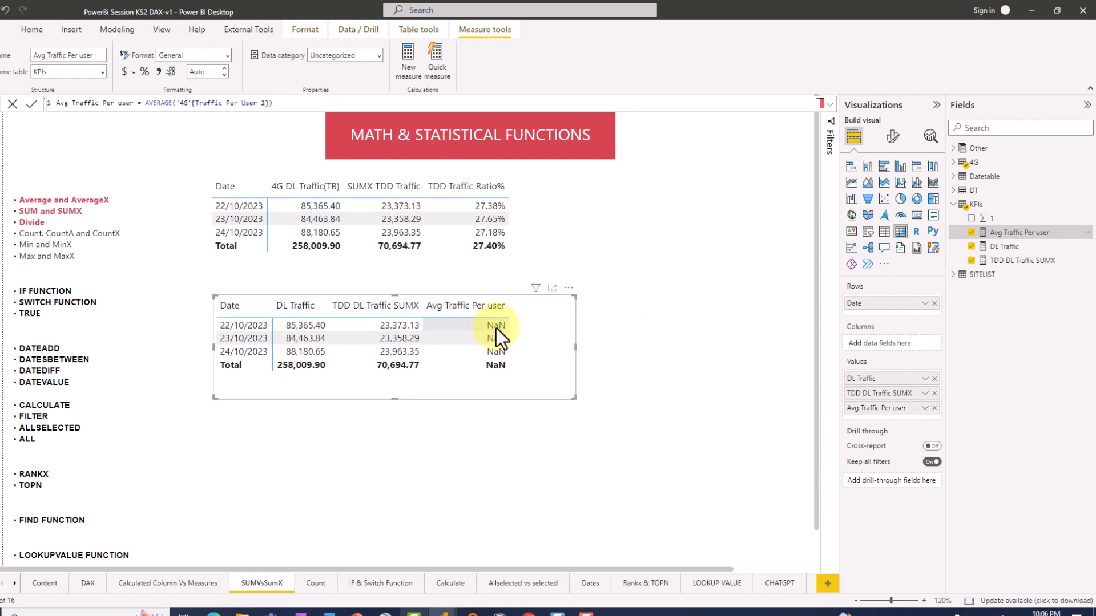
Step: In the 4G table's data, wrap the Traffic Per User 2 column's division in IFERROR with 0 as the error value
{"action": "left_click", "coordinate": [3, 132]}
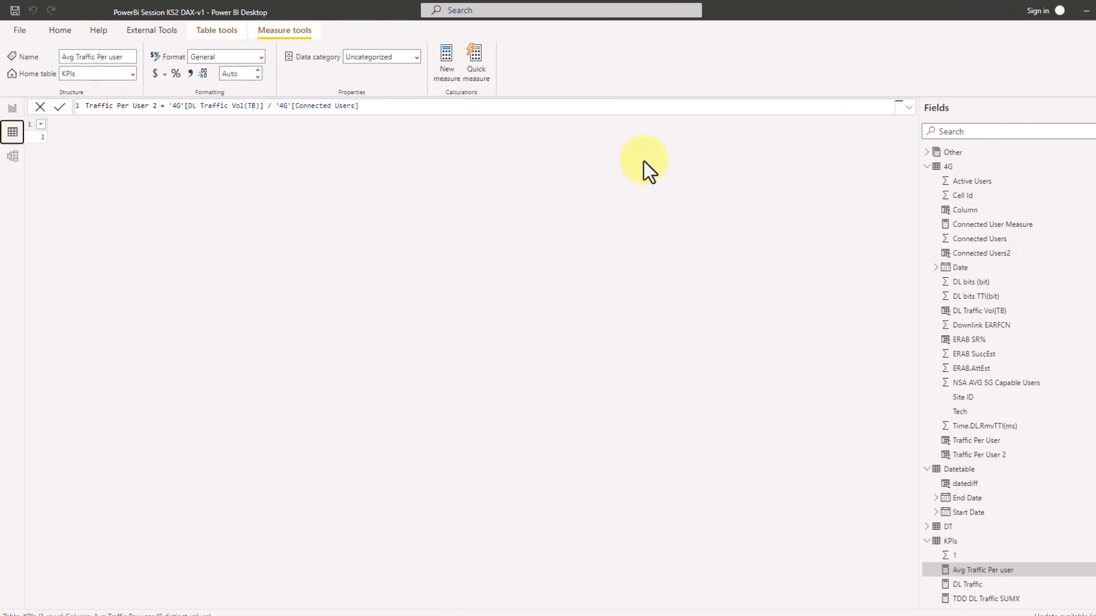
{"action": "left_click", "coordinate": [944, 169]}
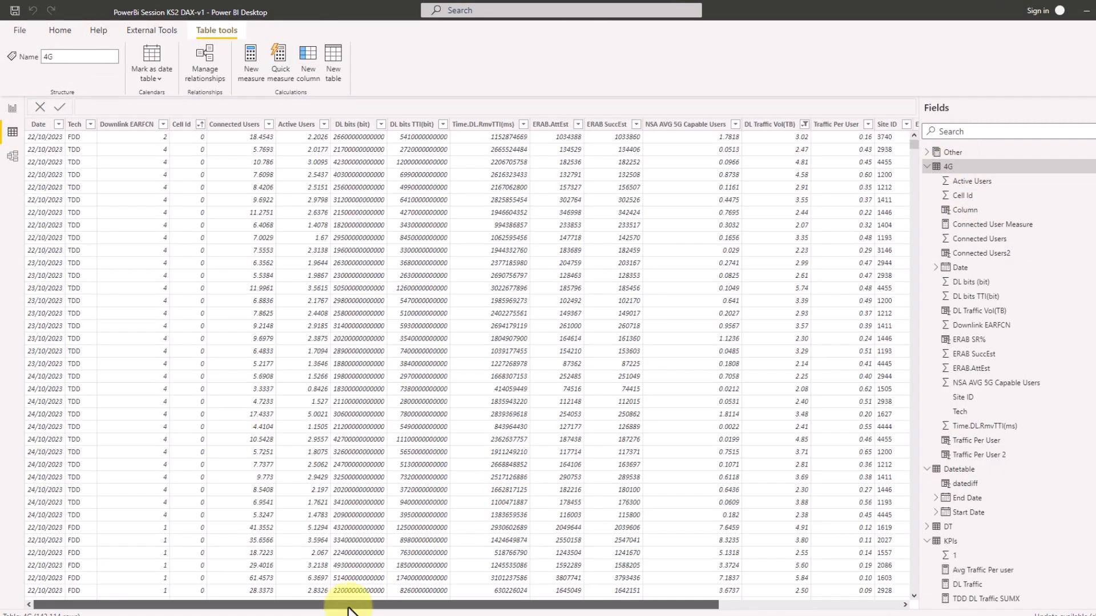
{"action": "left_click_drag", "start_coordinate": [355, 605], "coordinate": [633, 606]}
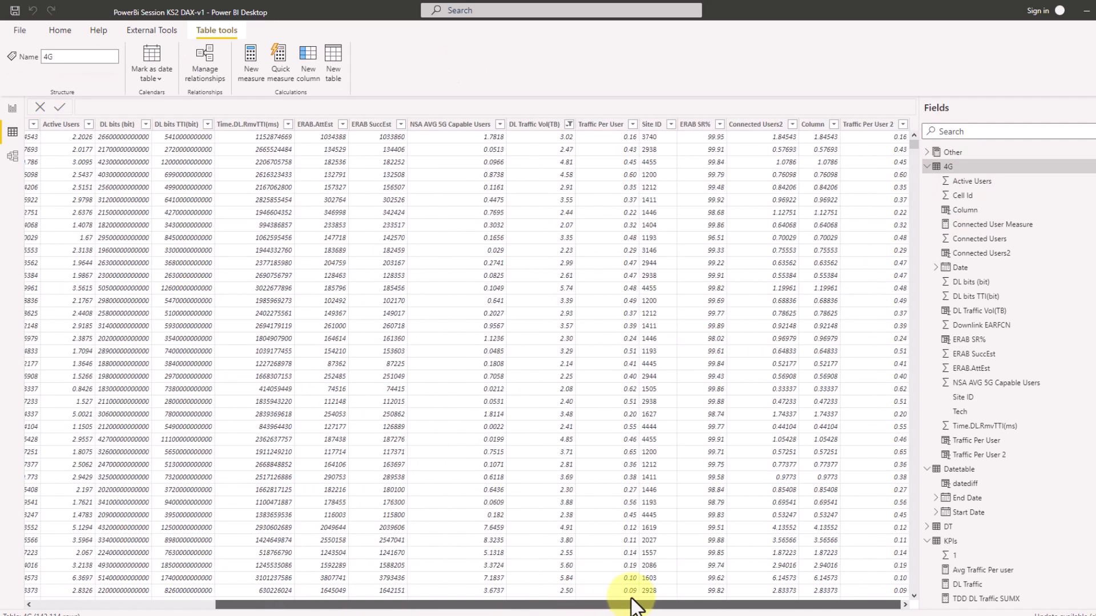
{"action": "left_click", "coordinate": [902, 124]}
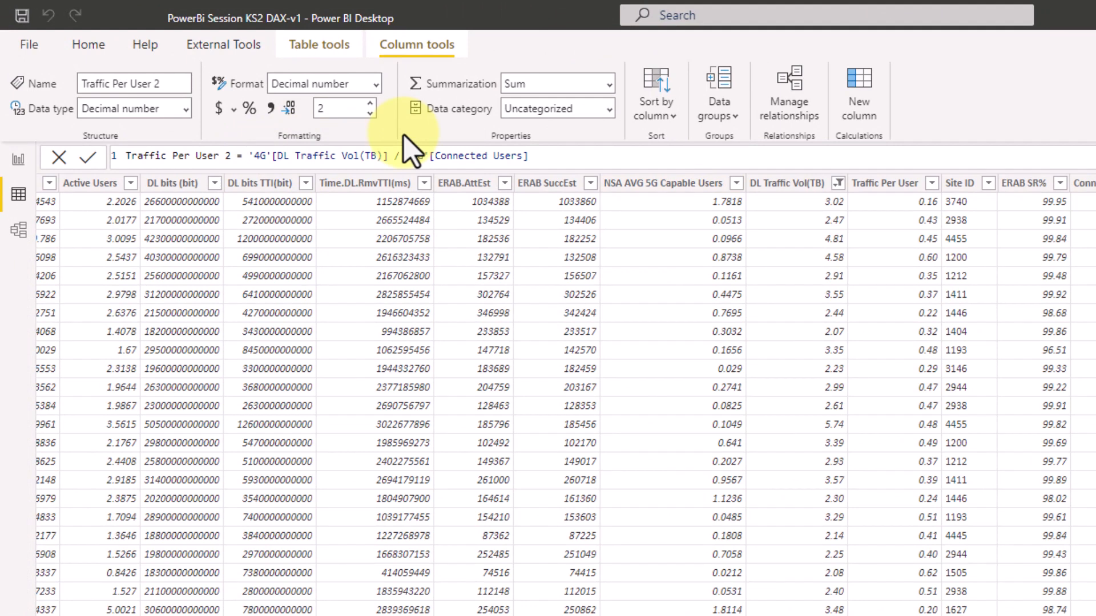
{"action": "type", "text": "iferr"}
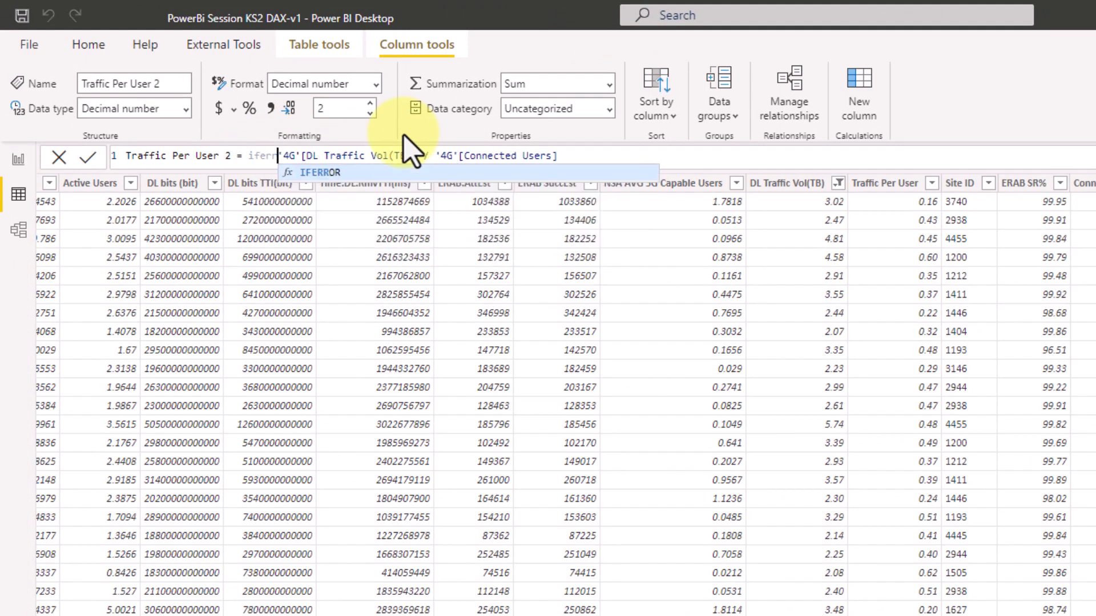
{"action": "key", "text": "Tab"}
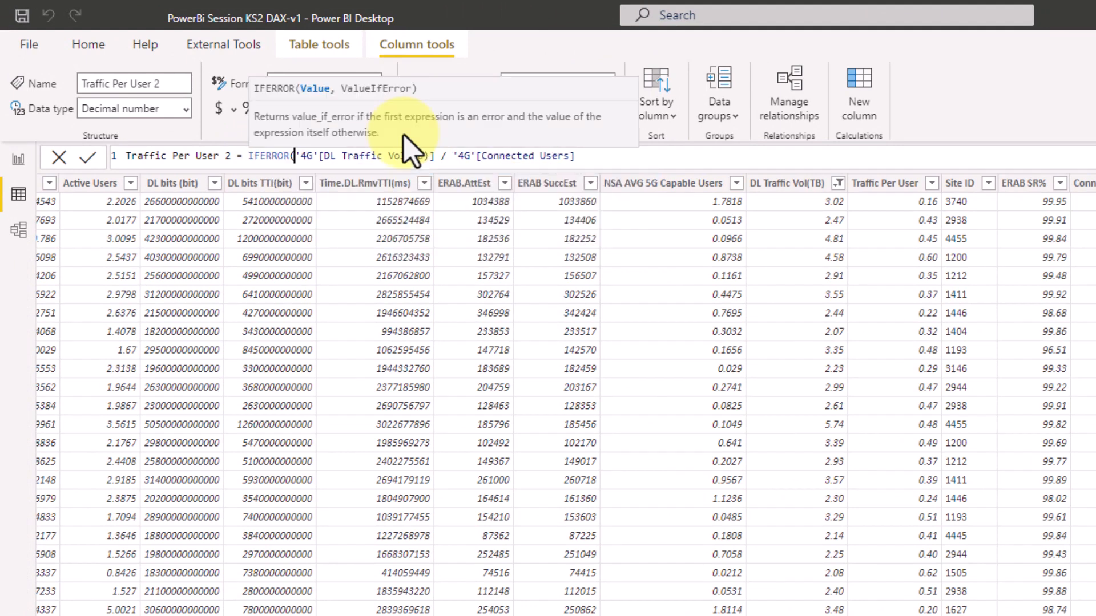
{"action": "type", "text": "("}
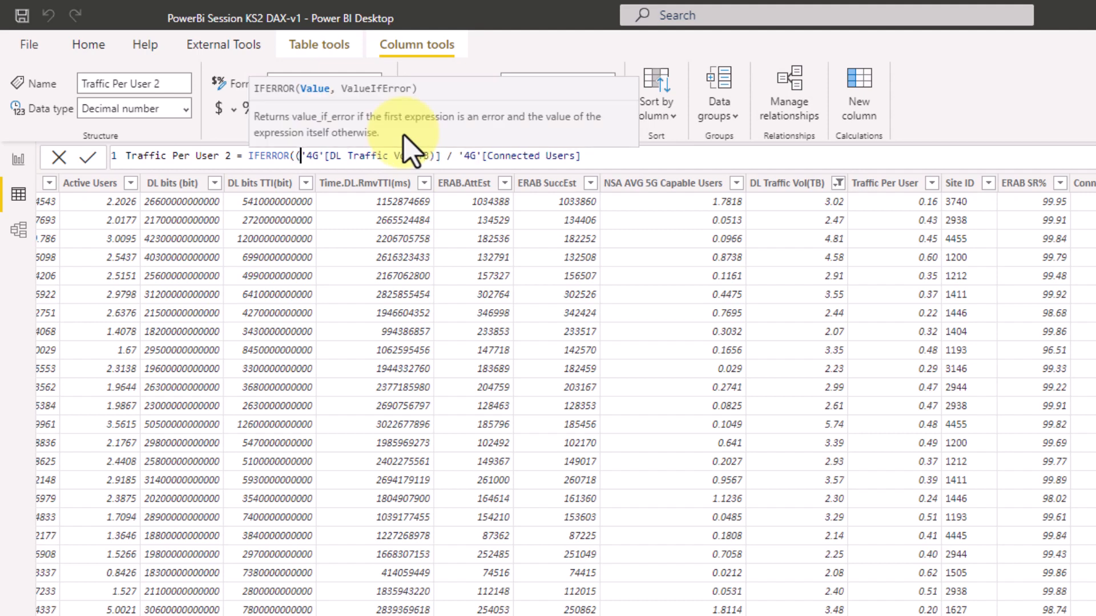
{"action": "left_click", "coordinate": [591, 163]}
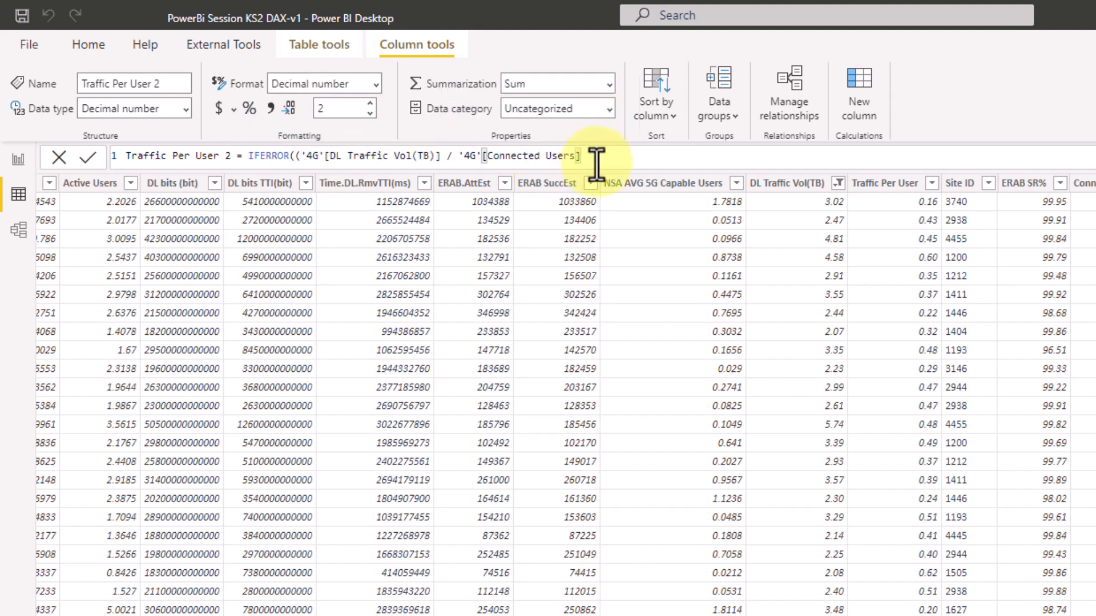
{"action": "type", "text": "),"}
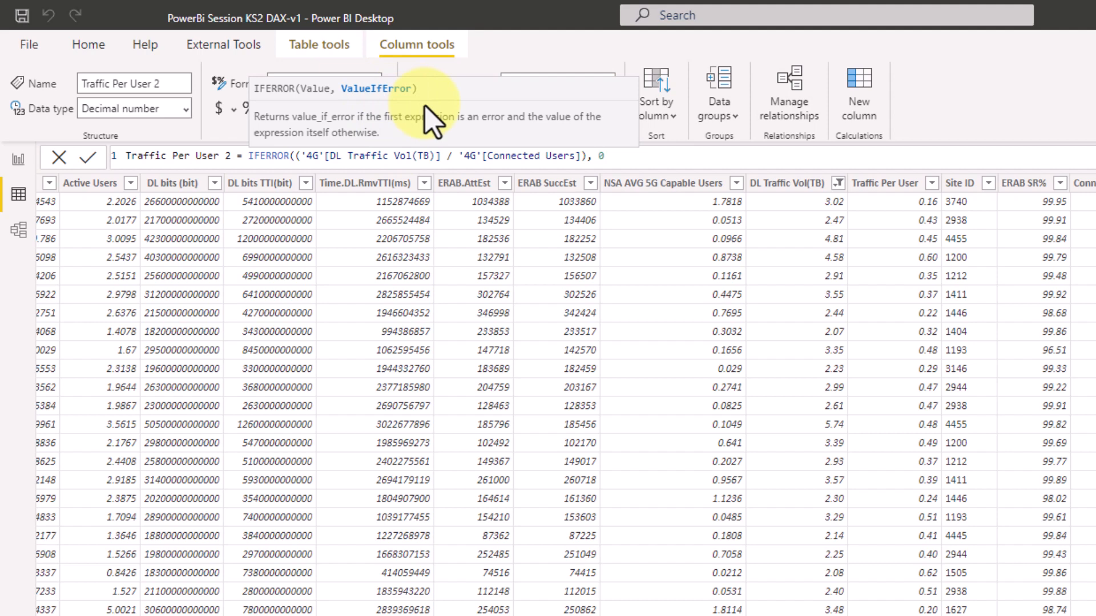
{"action": "type", "text": " 0)"}
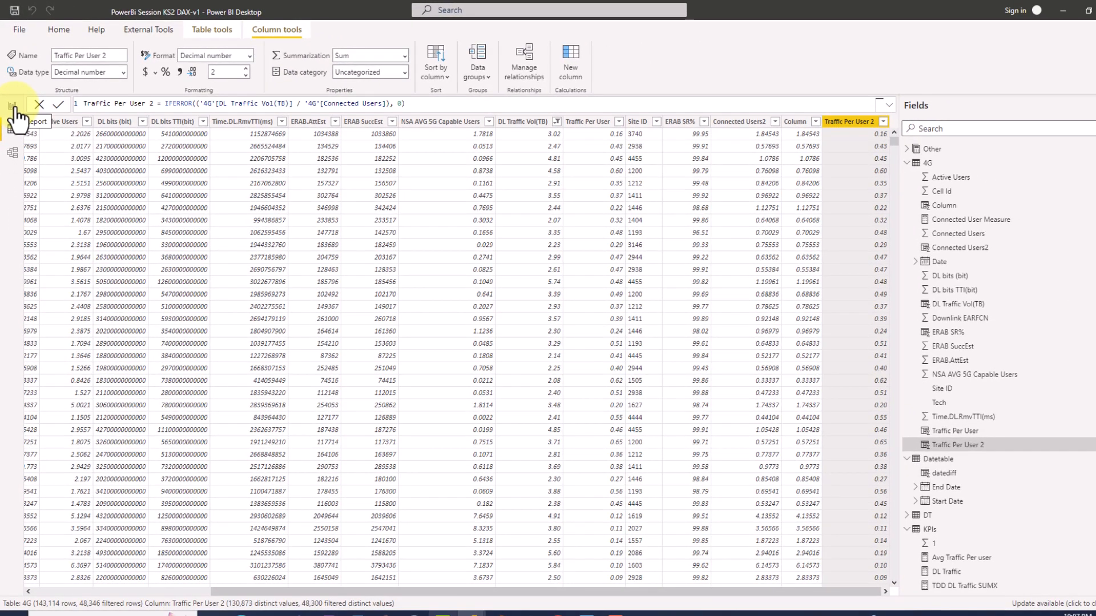
Step: Return to the report and create another measure in the KPIs table named Avg Traffic Per user SUMX
{"action": "left_click", "coordinate": [13, 107]}
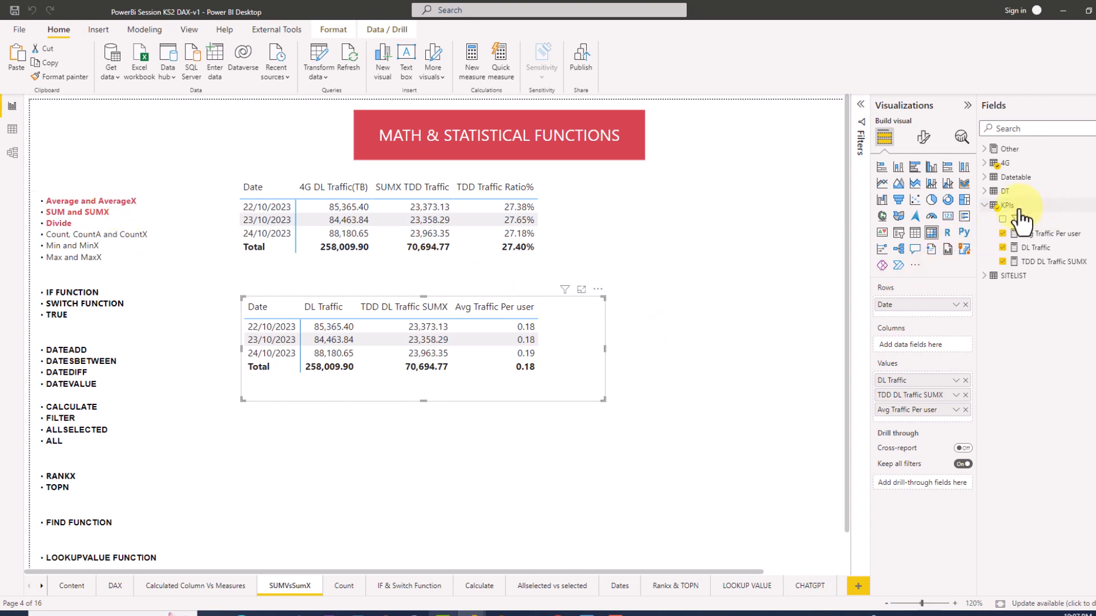
{"action": "right_click", "coordinate": [1007, 210]}
{"action": "left_click", "coordinate": [1002, 216]}
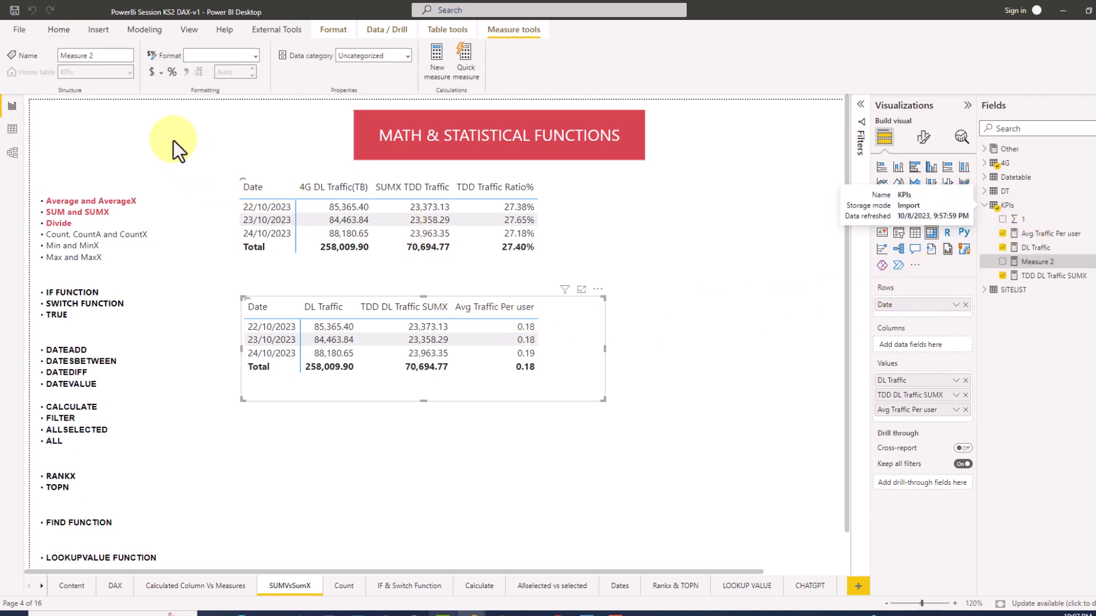
{"action": "left_click", "coordinate": [120, 105]}
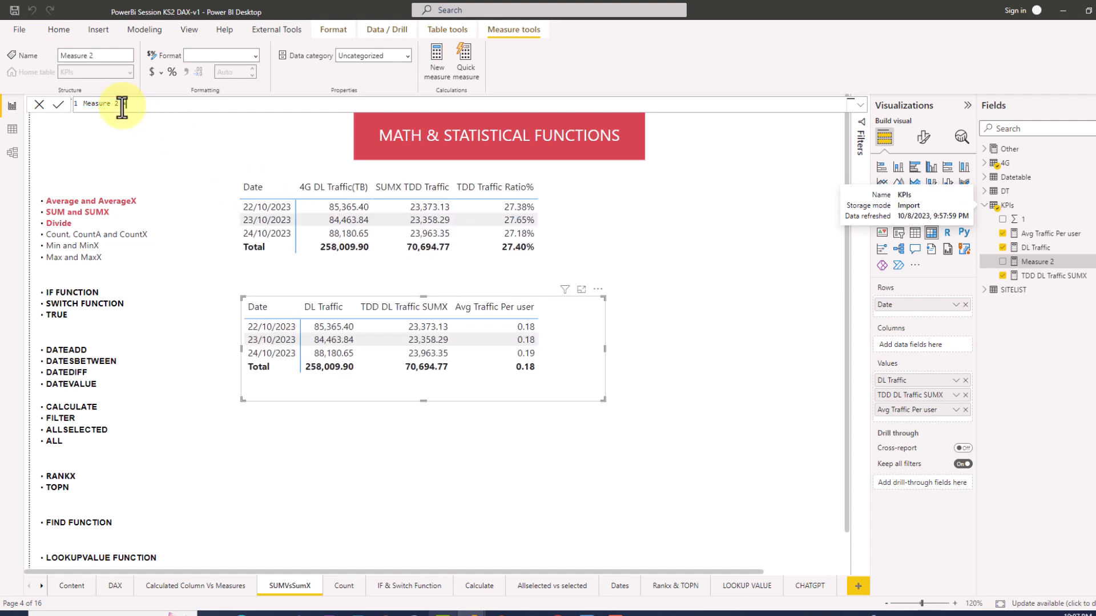
{"action": "left_click_drag", "start_coordinate": [120, 105], "coordinate": [67, 105]}
{"action": "key", "text": "Caps_Lock"}
{"action": "type", "text": "A"}
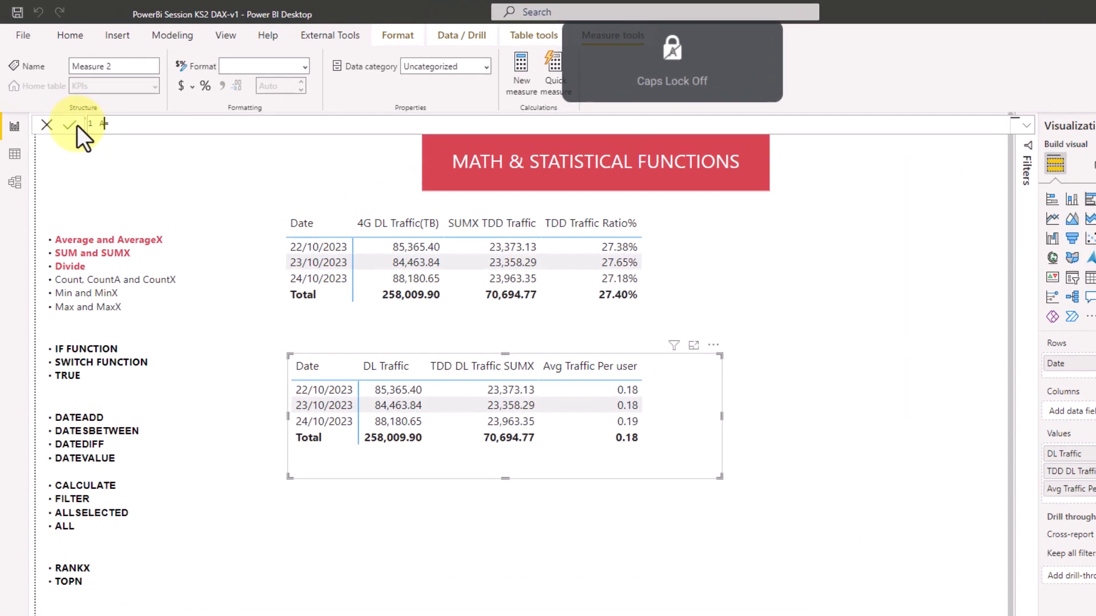
{"action": "type", "text": "vg "}
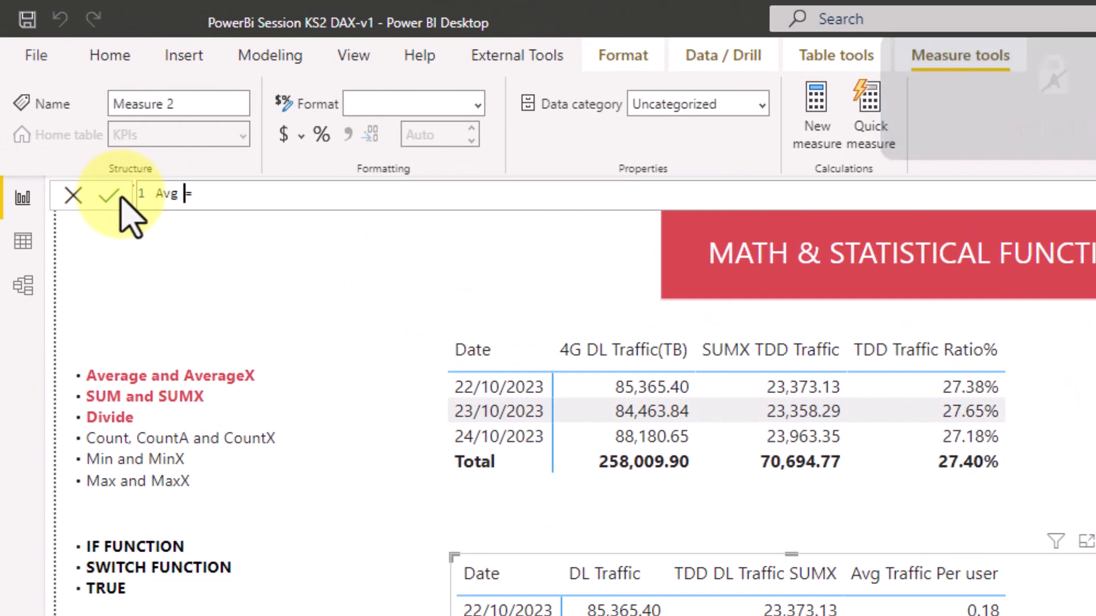
{"action": "type", "text": "Traffic"}
{"action": "key", "text": "Caps_Lock"}
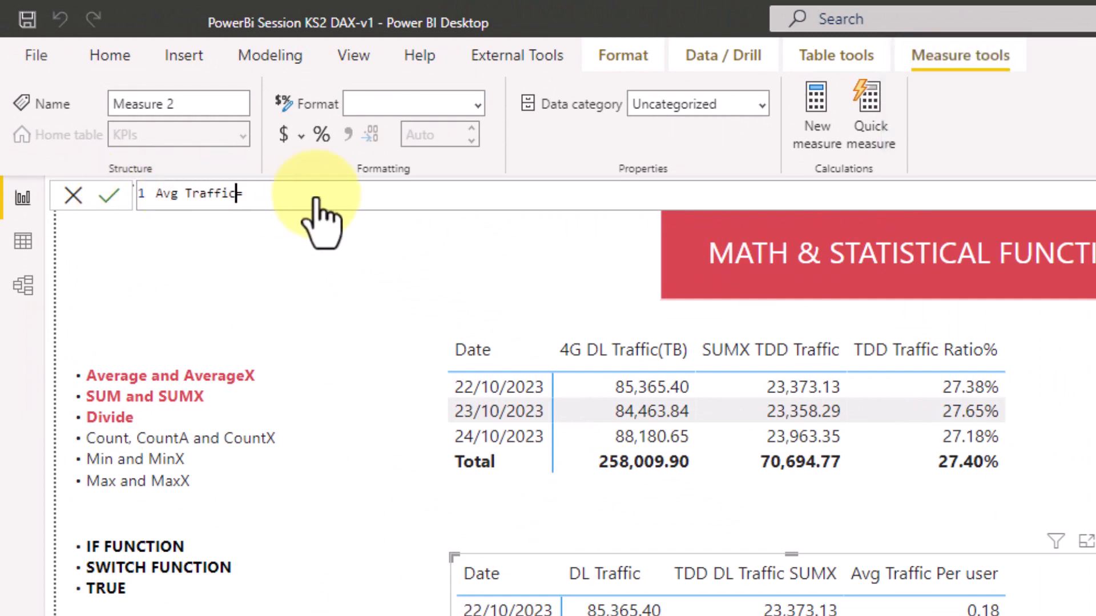
{"action": "type", "text": "Per user SUMX"}
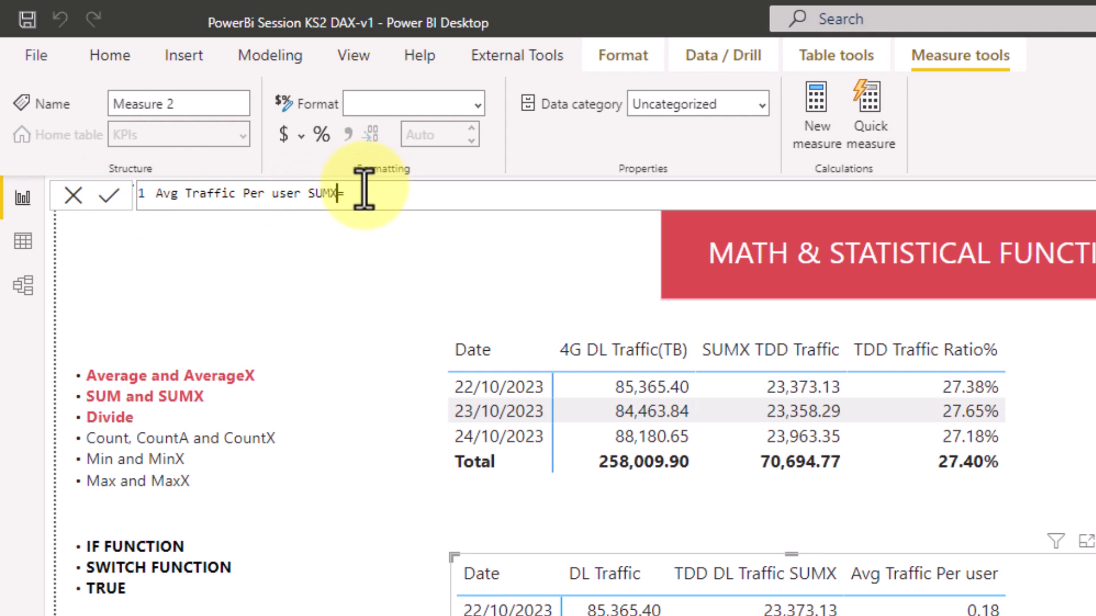
Step: Begin the measure's formula with AVERAGEX over the '4G' table, using SUM('4G'[DL Traffic Vol(TB)]) as the numerator of its expression
{"action": "left_click", "coordinate": [388, 190]}
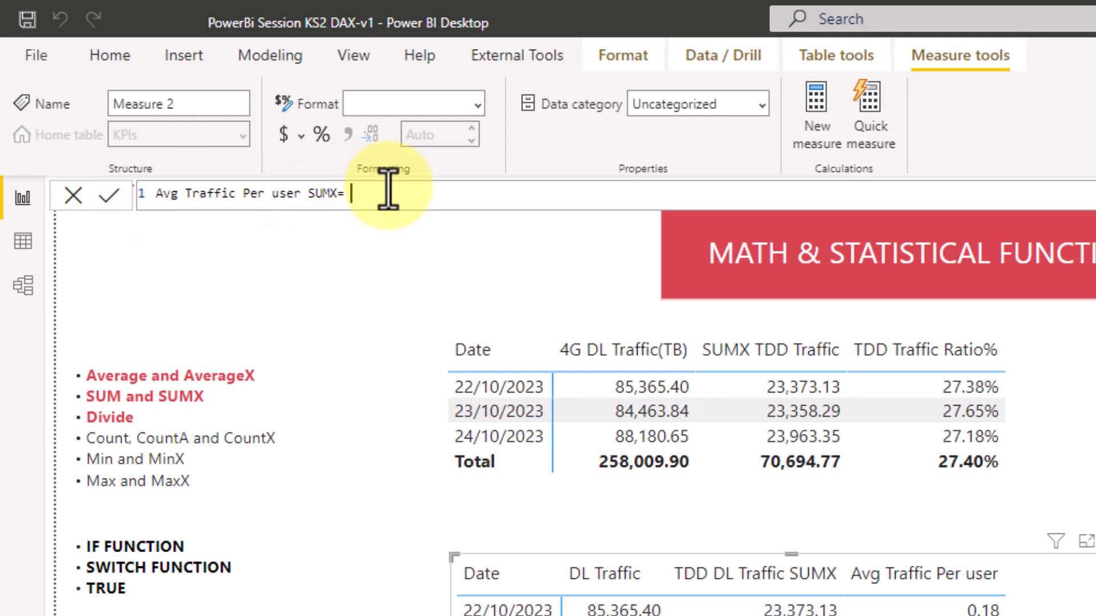
{"action": "type", "text": "AVERAGEX"}
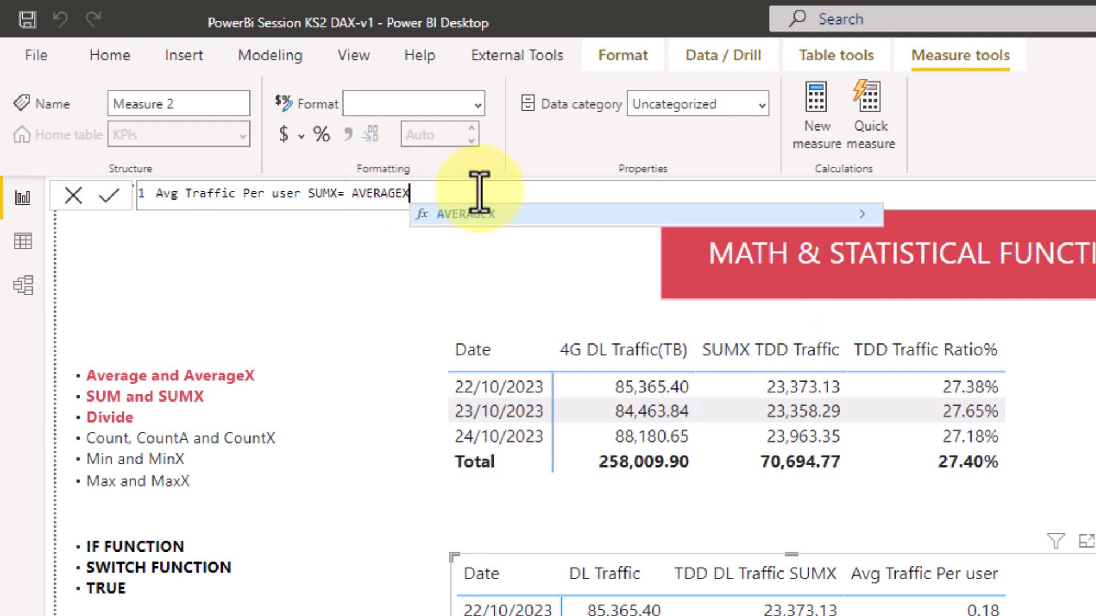
{"action": "left_click", "coordinate": [486, 215]}
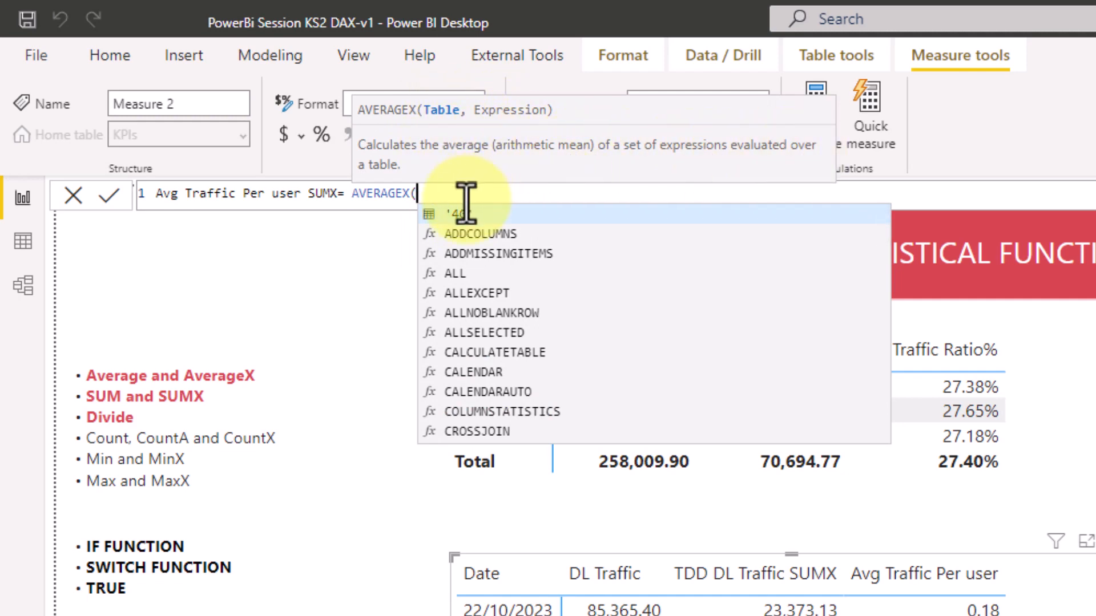
{"action": "left_click", "coordinate": [464, 214]}
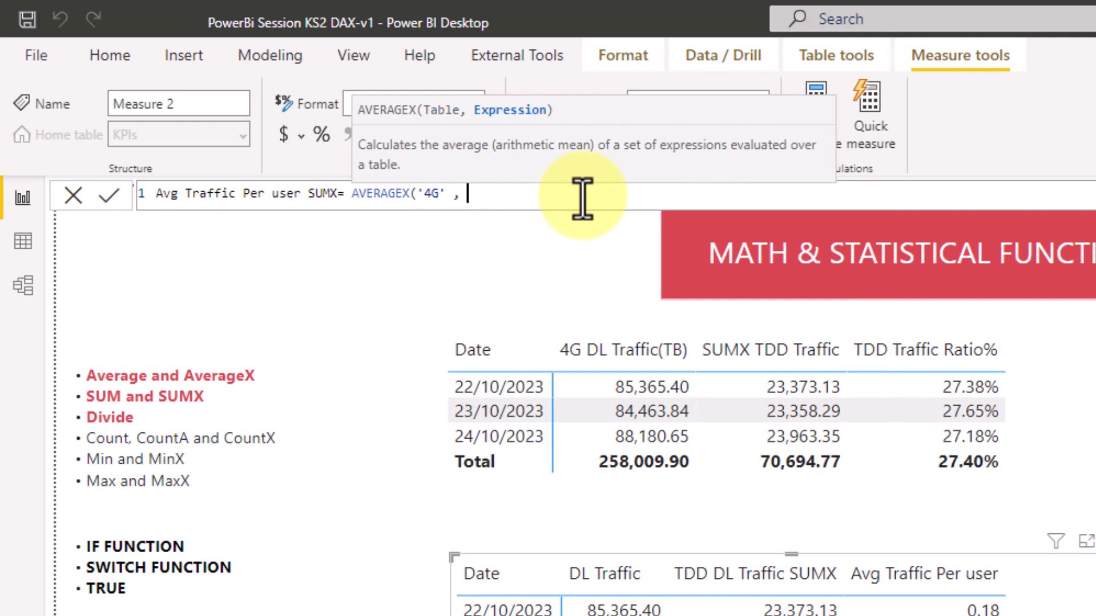
{"action": "type", "text": "SUM("}
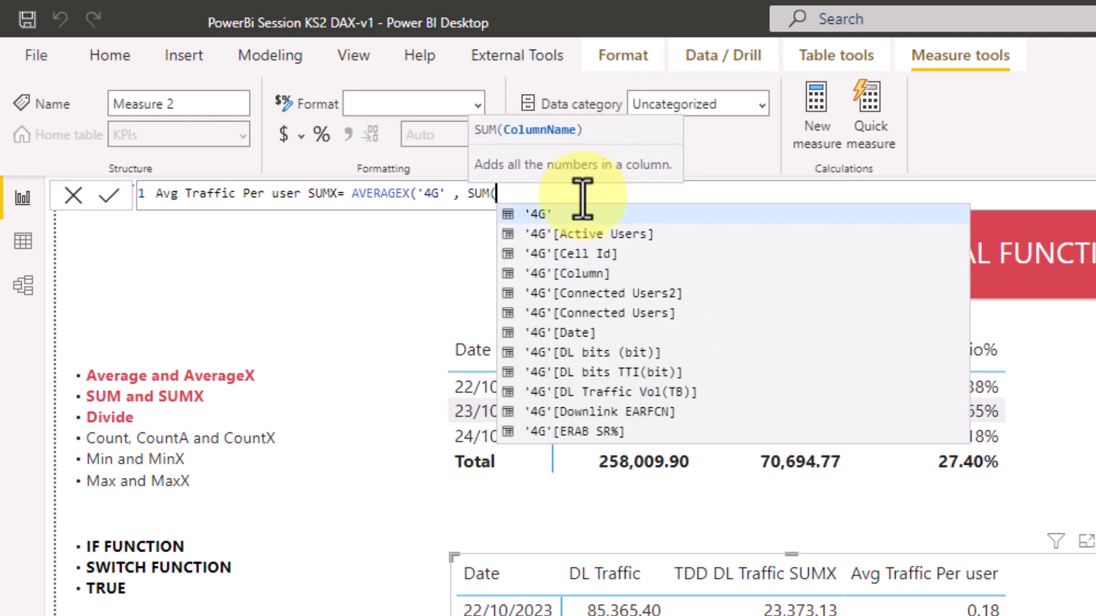
{"action": "type", "text": "TB"}
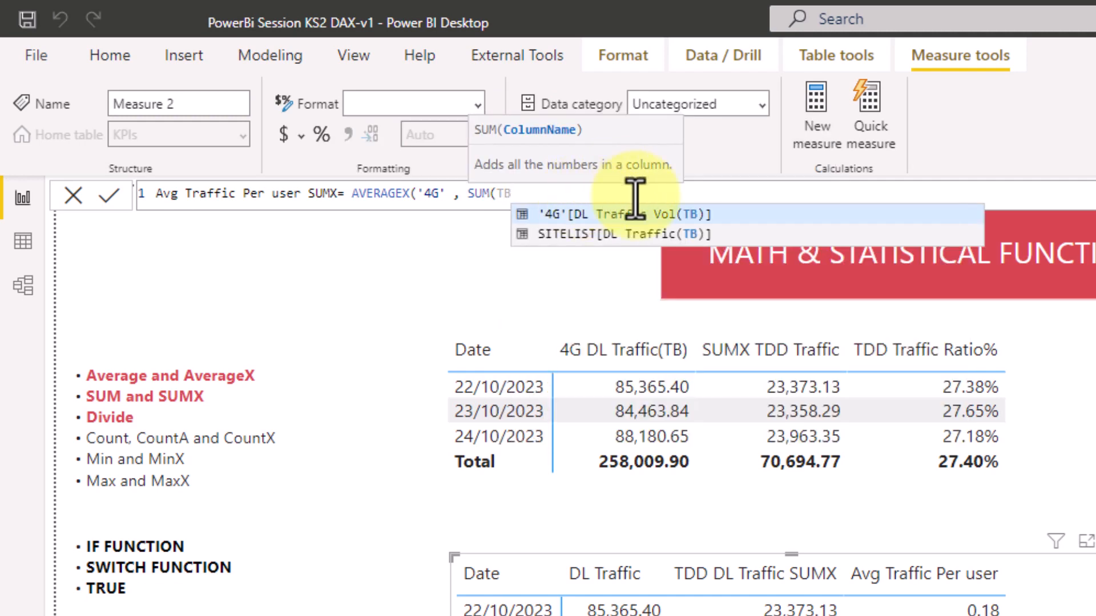
{"action": "left_click", "coordinate": [657, 215]}
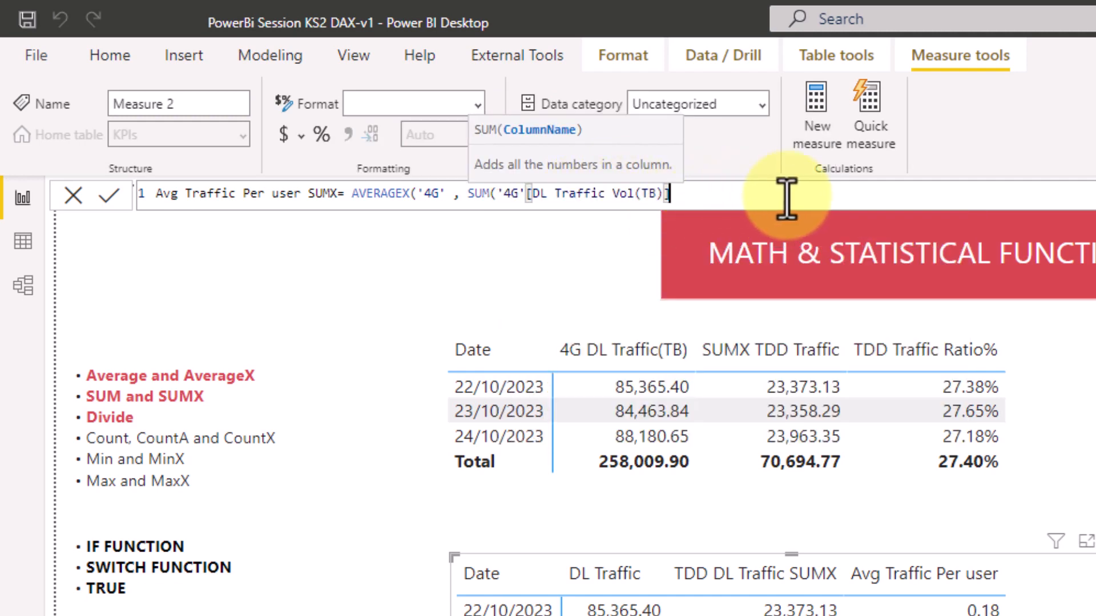
{"action": "type", "text": "("}
{"action": "key", "text": "BackSpace"}
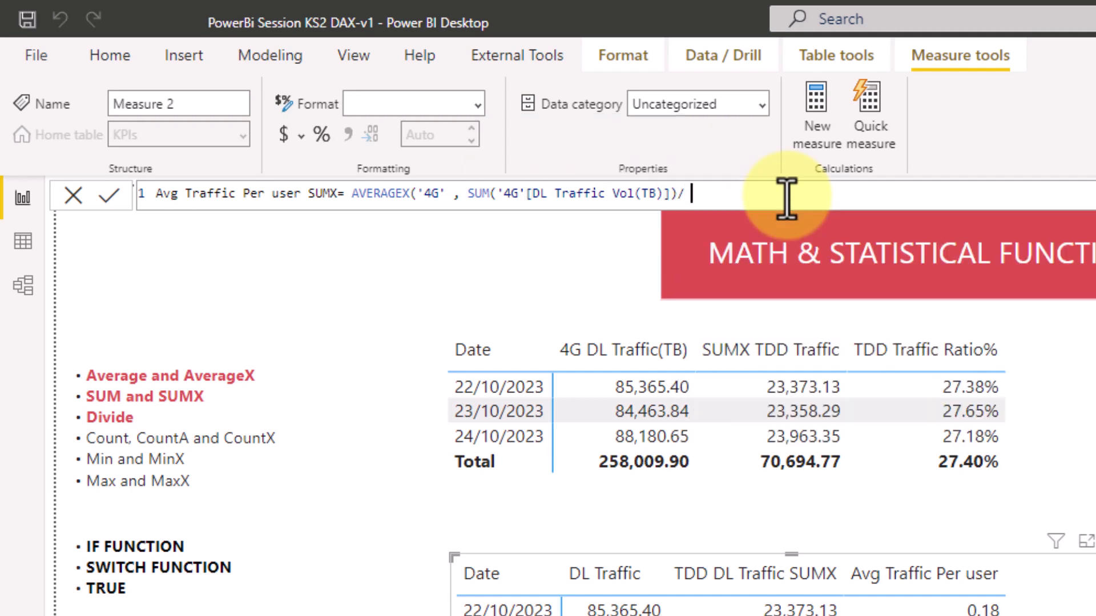
Step: Complete the AVERAGEX expression by dividing by SUM('4G'[Connected Users]), commit the measure, and widen the lower matrix to fit its column
{"action": "type", "text": "CON"}
{"action": "key", "text": "BackSpace"}
{"action": "key", "text": "BackSpace"}
{"action": "key", "text": "BackSpace"}
{"action": "type", "text": "SUM"}
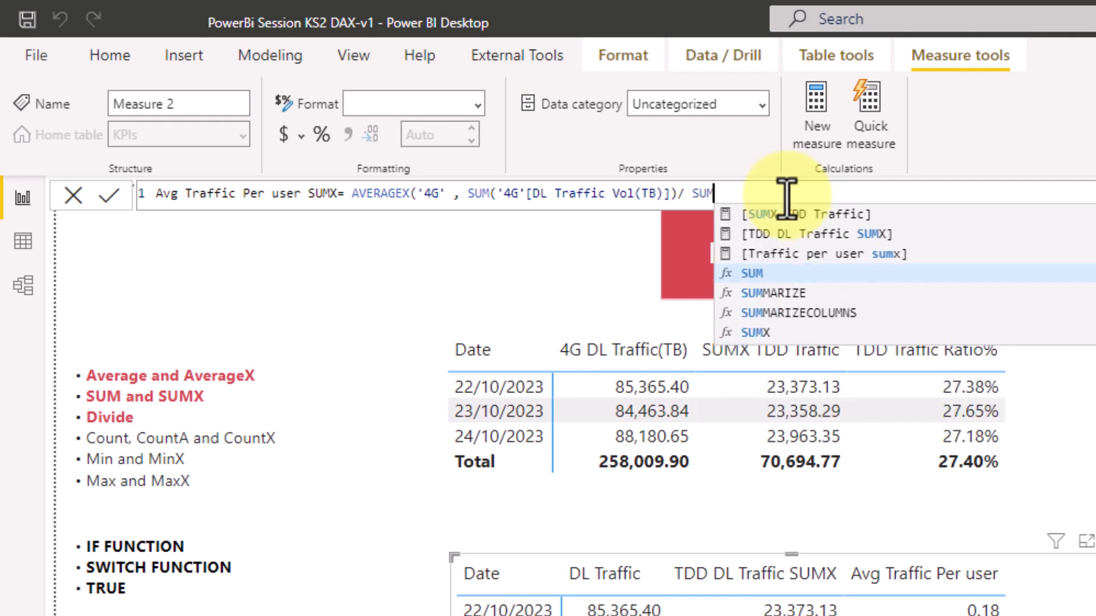
{"action": "type", "text": "("}
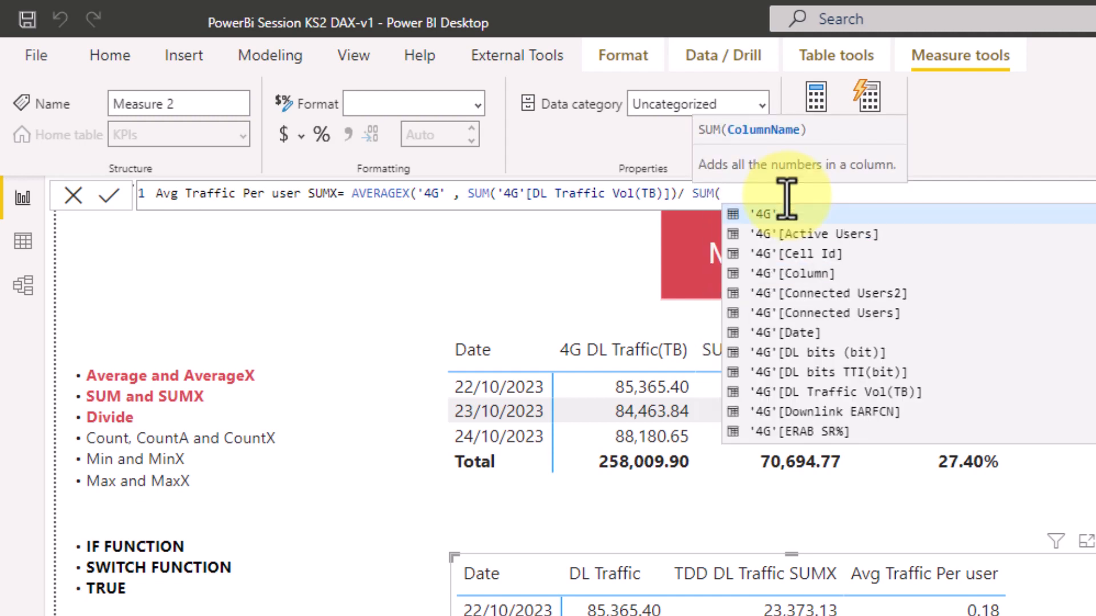
{"action": "type", "text": "CONN"}
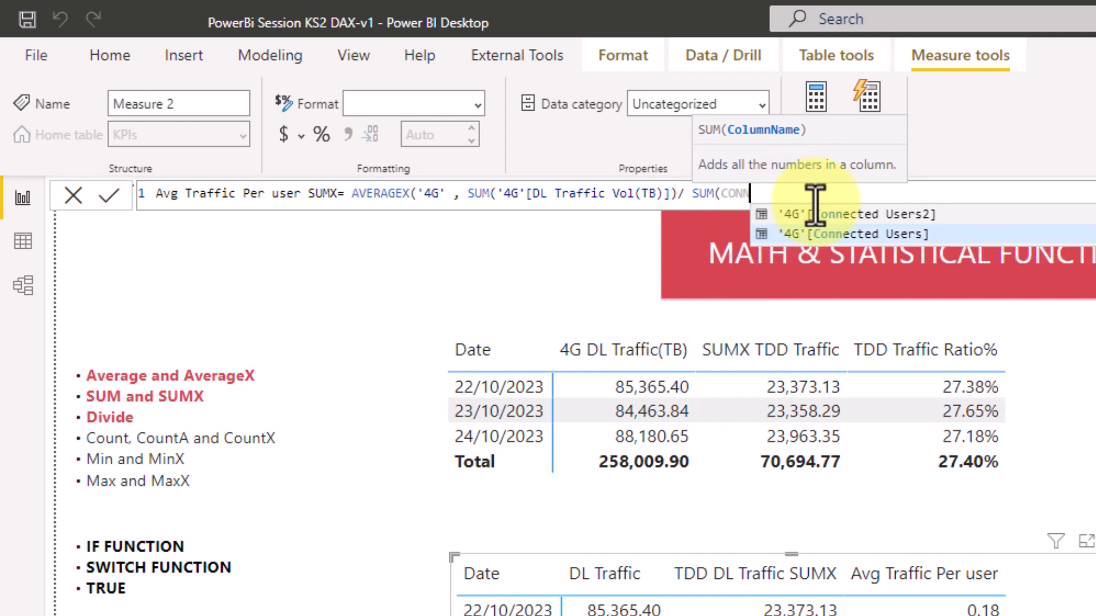
{"action": "left_click", "coordinate": [817, 236]}
{"action": "type", "text": "("}
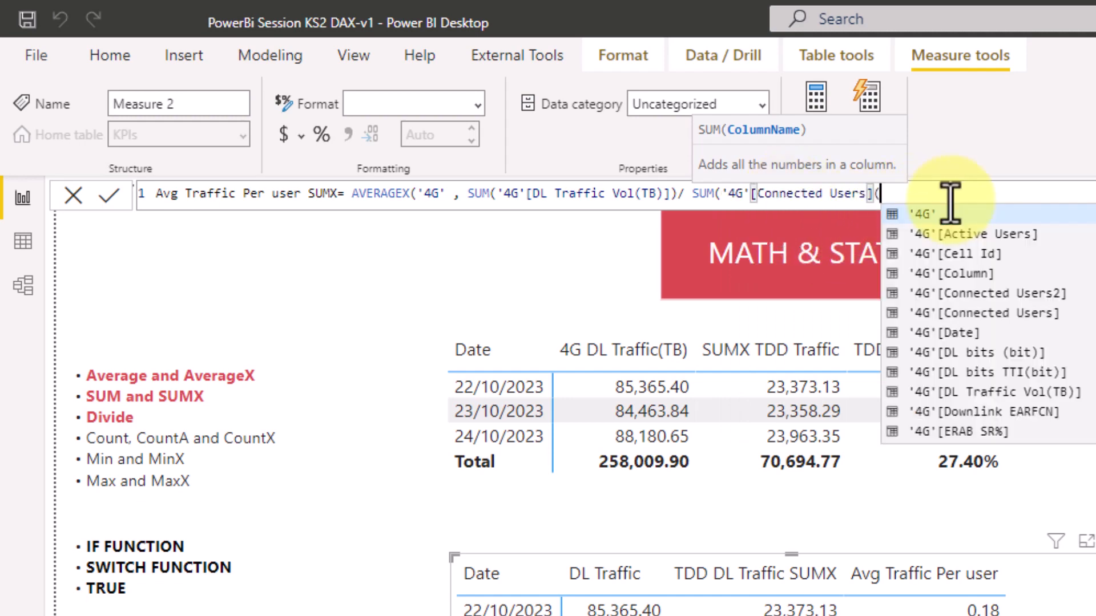
{"action": "key", "text": "BackSpace"}
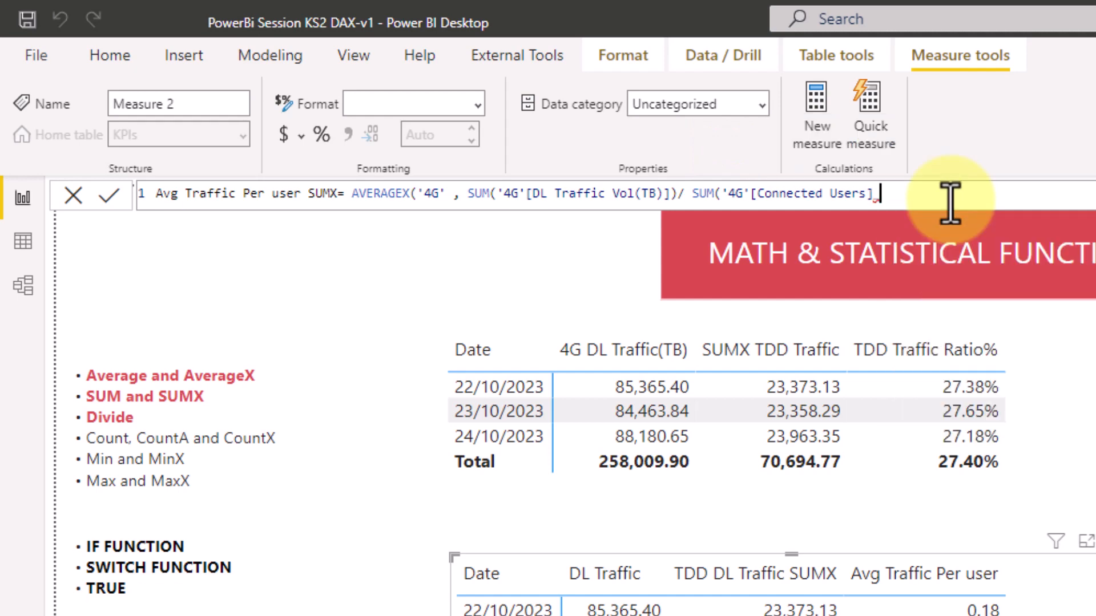
{"action": "type", "text": ")"}
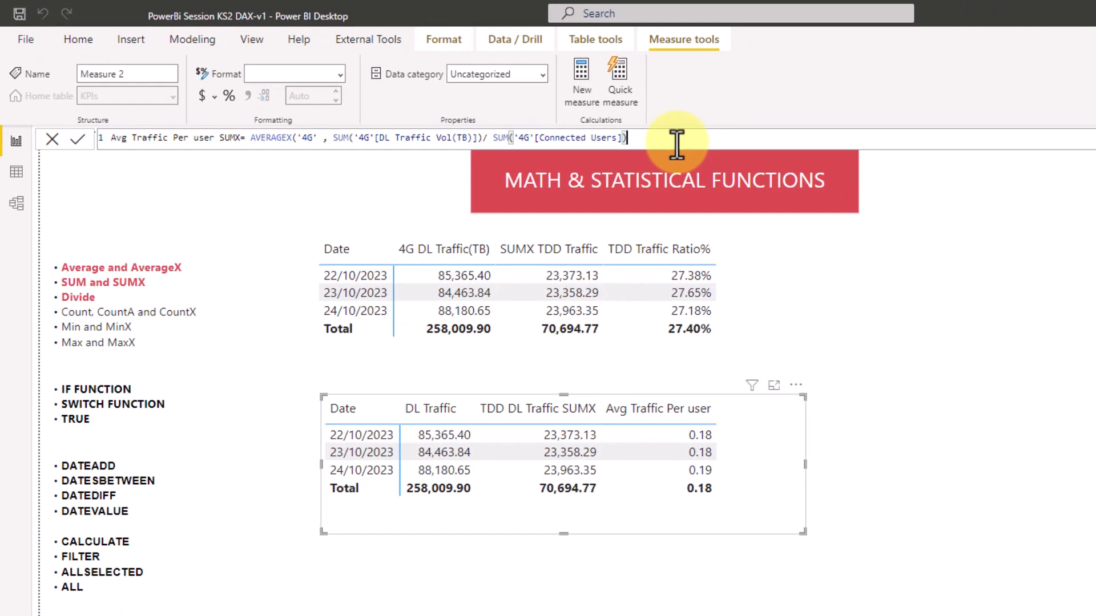
{"action": "type", "text": ")"}
{"action": "key", "text": "Return"}
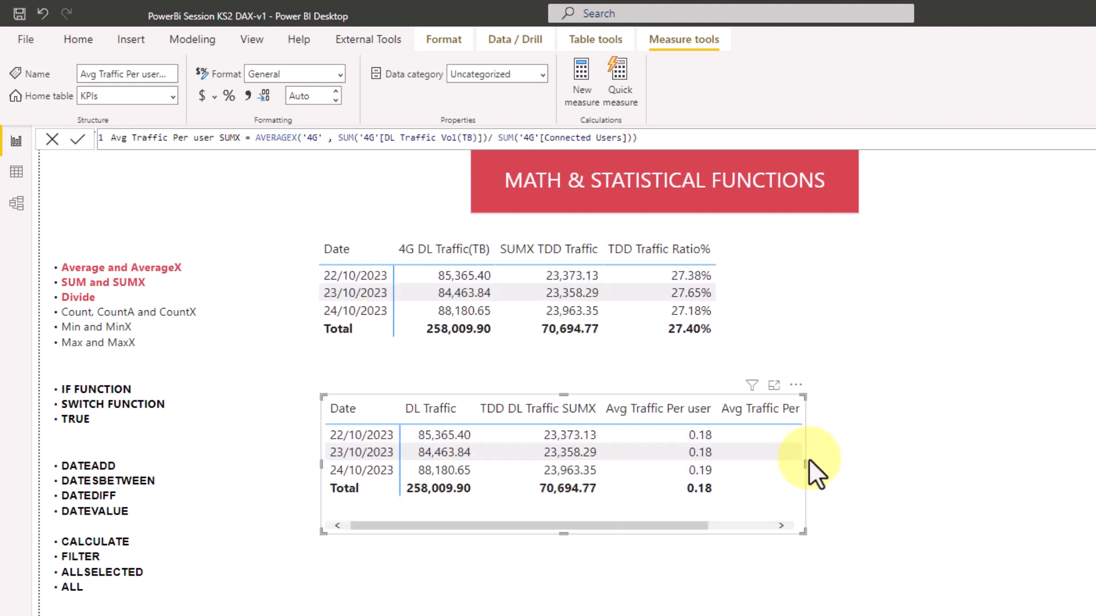
{"action": "left_click_drag", "start_coordinate": [804, 459], "coordinate": [970, 460]}
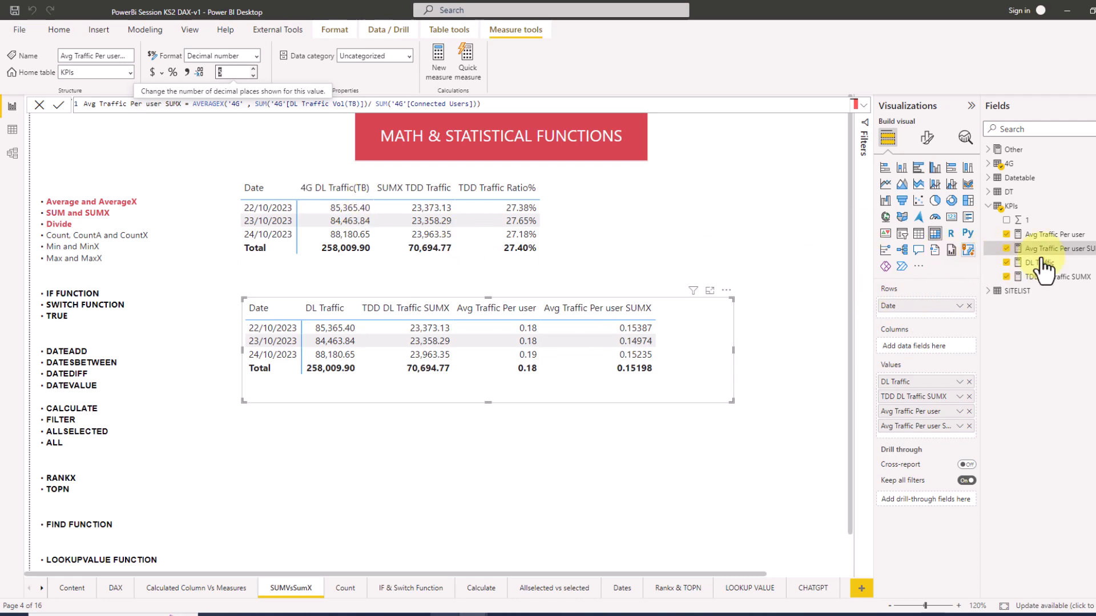
Step: Examine the Traffic Per User 2 column in the 4G table's data, then reopen the Avg Traffic Per user SUMX formula in the report
{"action": "left_click", "coordinate": [12, 131]}
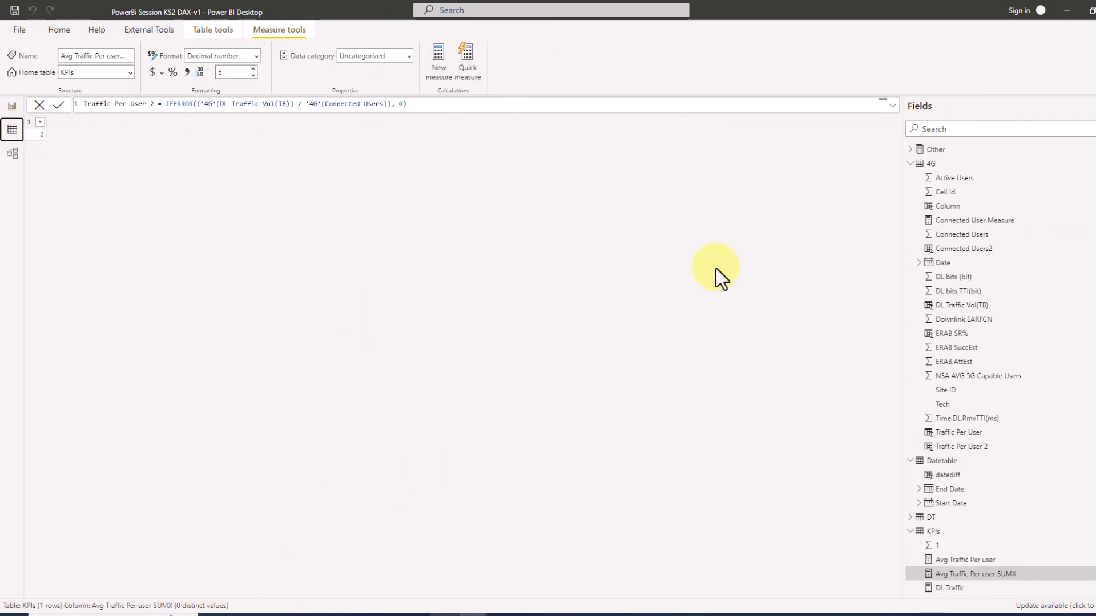
{"action": "left_click", "coordinate": [935, 164]}
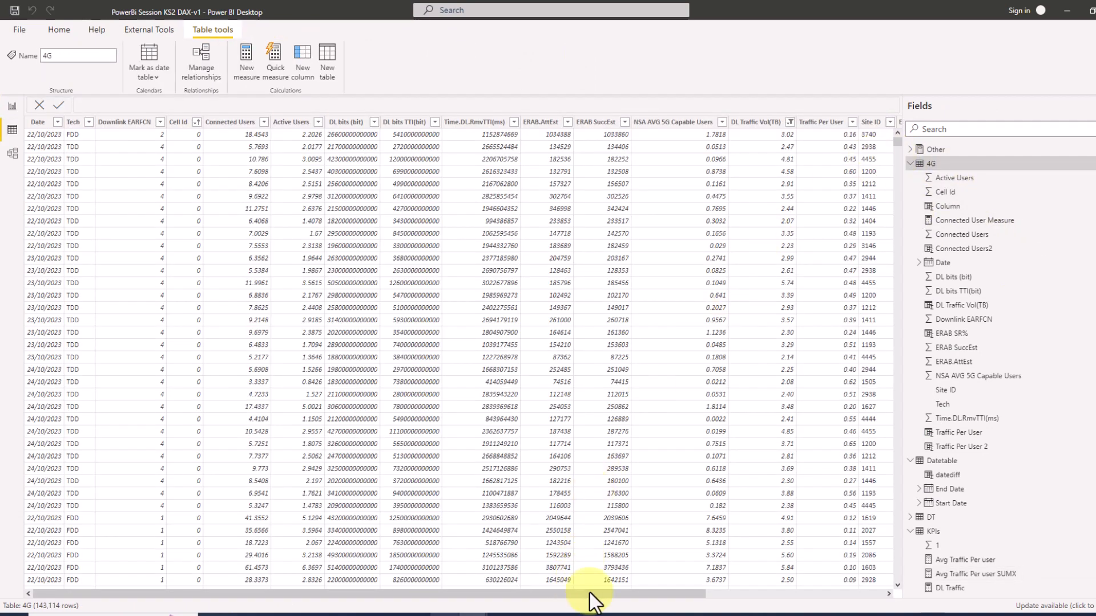
{"action": "left_click_drag", "start_coordinate": [590, 593], "coordinate": [795, 592]}
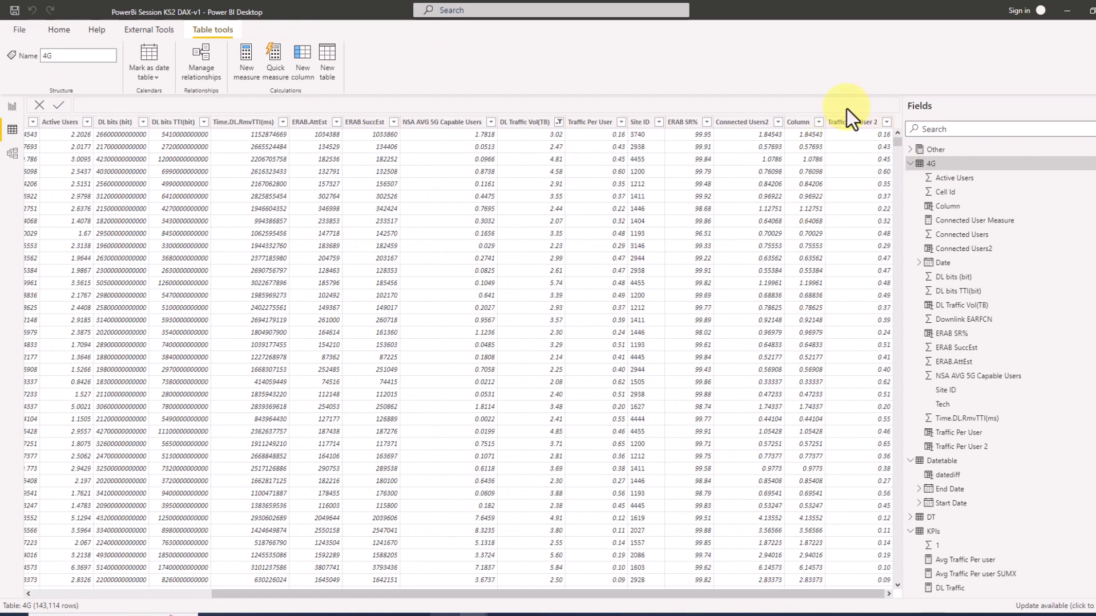
{"action": "left_click", "coordinate": [13, 107]}
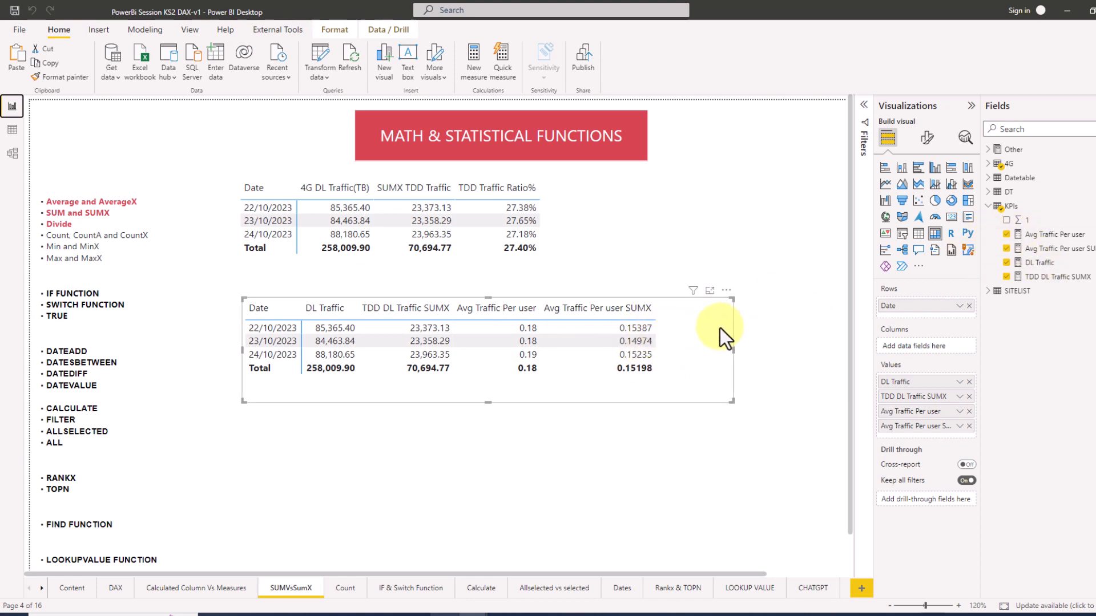
{"action": "left_click", "coordinate": [1062, 249]}
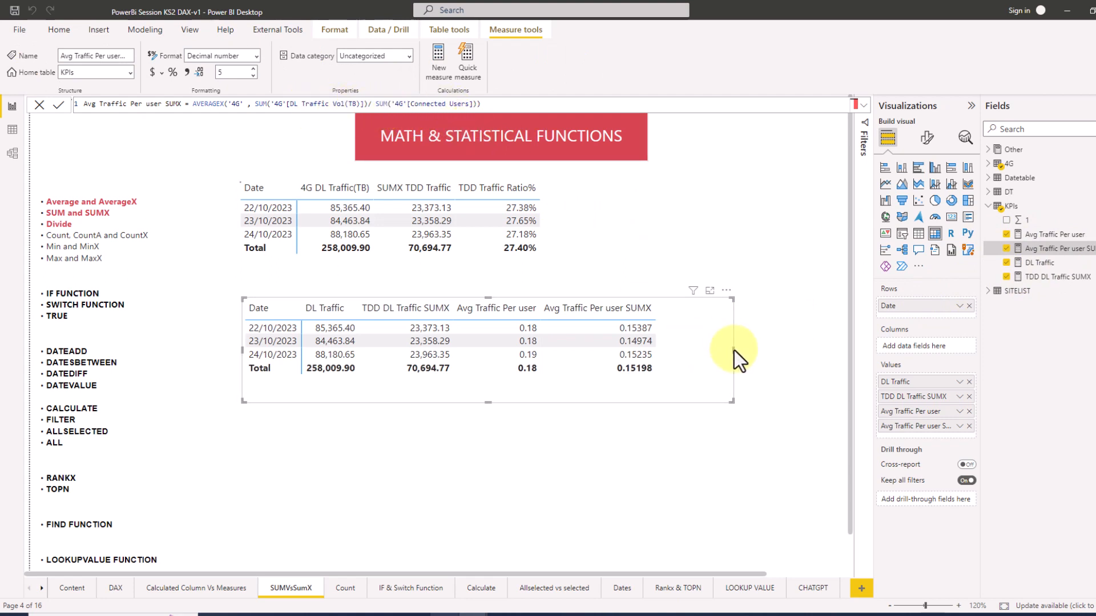
Step: Shift and narrow the lower matrix to free space, and insert a new, taller matrix beside the two existing ones
{"action": "left_click_drag", "start_coordinate": [734, 351], "coordinate": [604, 338]}
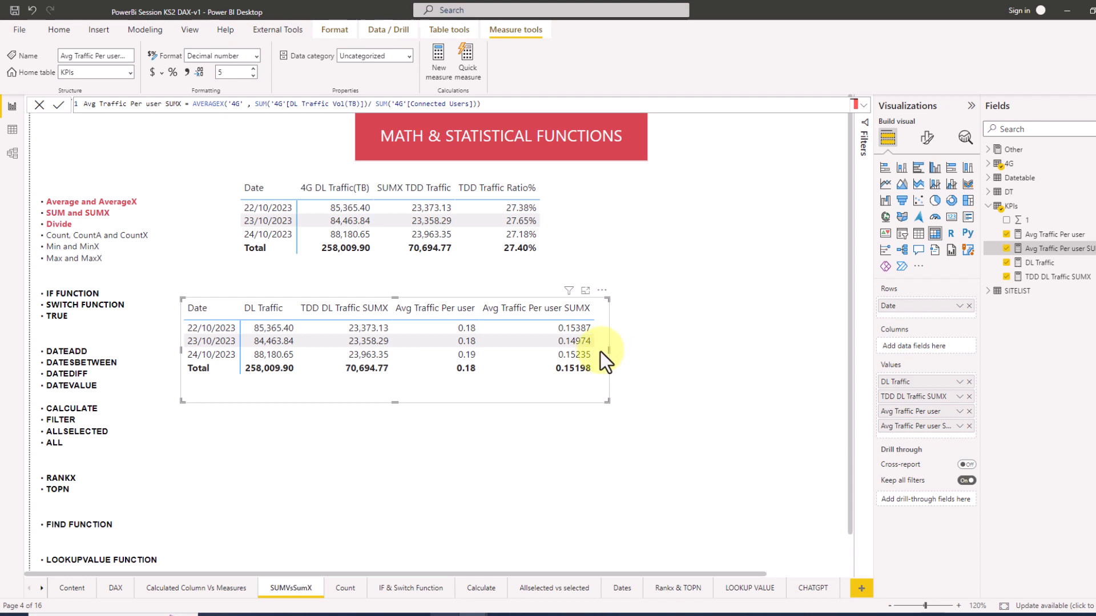
{"action": "left_click_drag", "start_coordinate": [601, 352], "coordinate": [584, 352]}
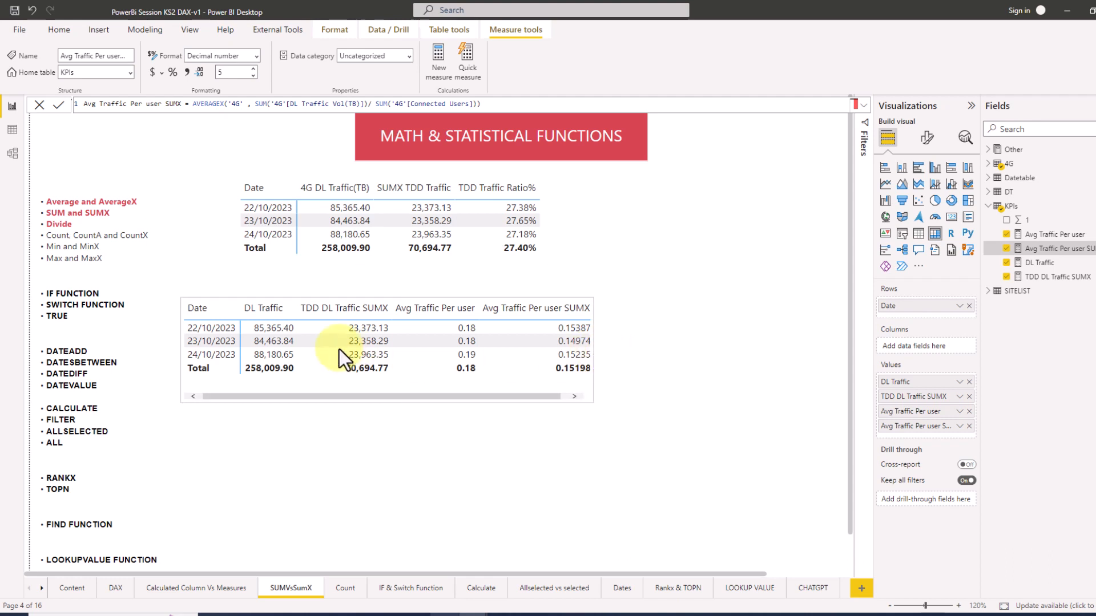
{"action": "left_click", "coordinate": [800, 273]}
{"action": "left_click", "coordinate": [935, 234]}
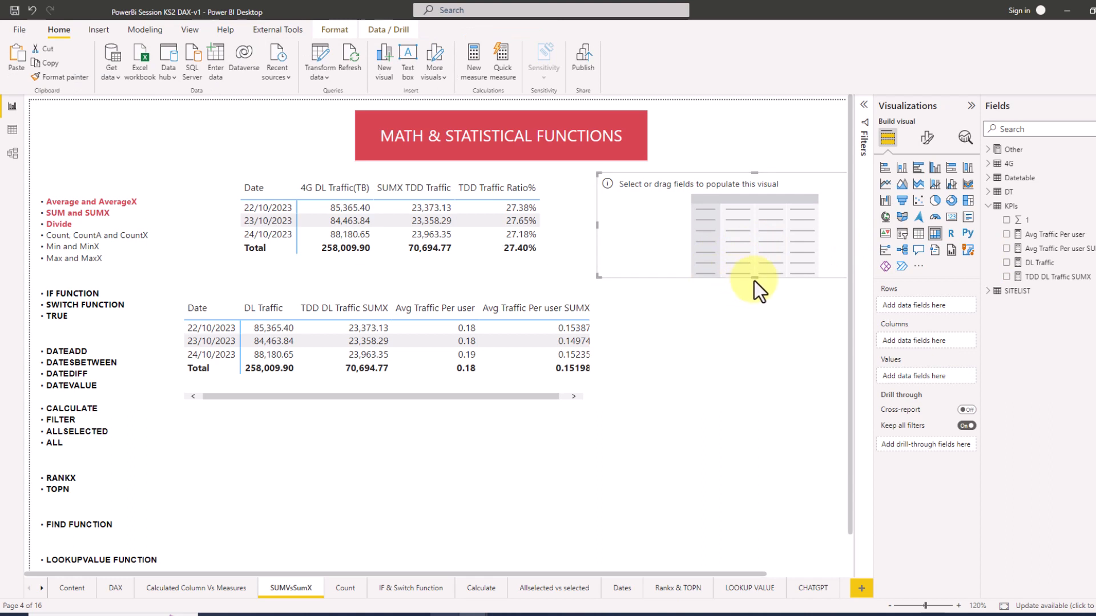
{"action": "left_click_drag", "start_coordinate": [755, 280], "coordinate": [754, 432]}
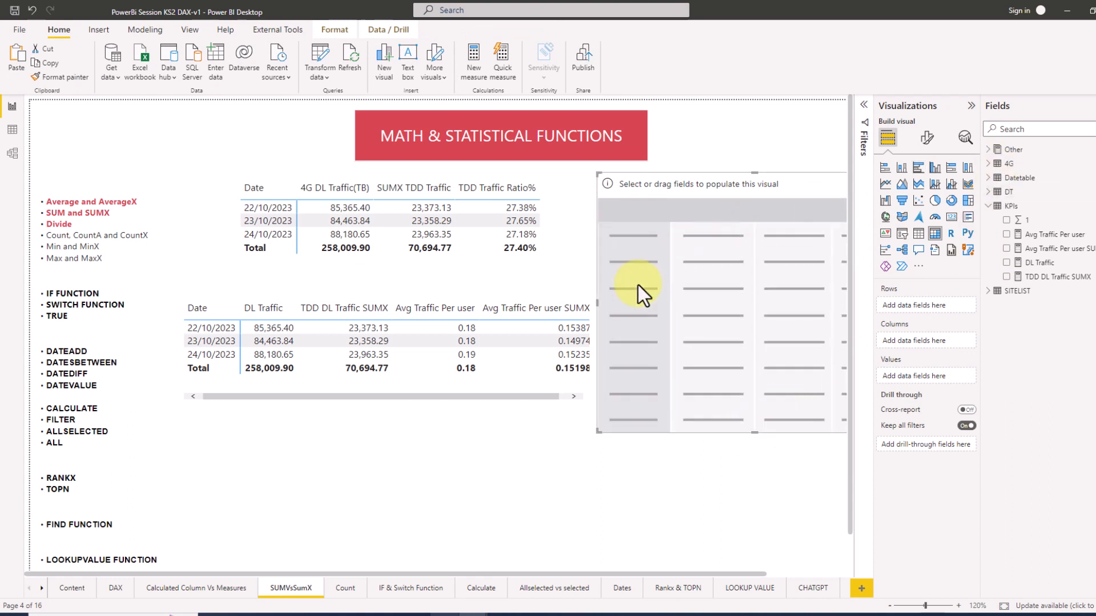
{"action": "left_click_drag", "start_coordinate": [597, 304], "coordinate": [611, 303]}
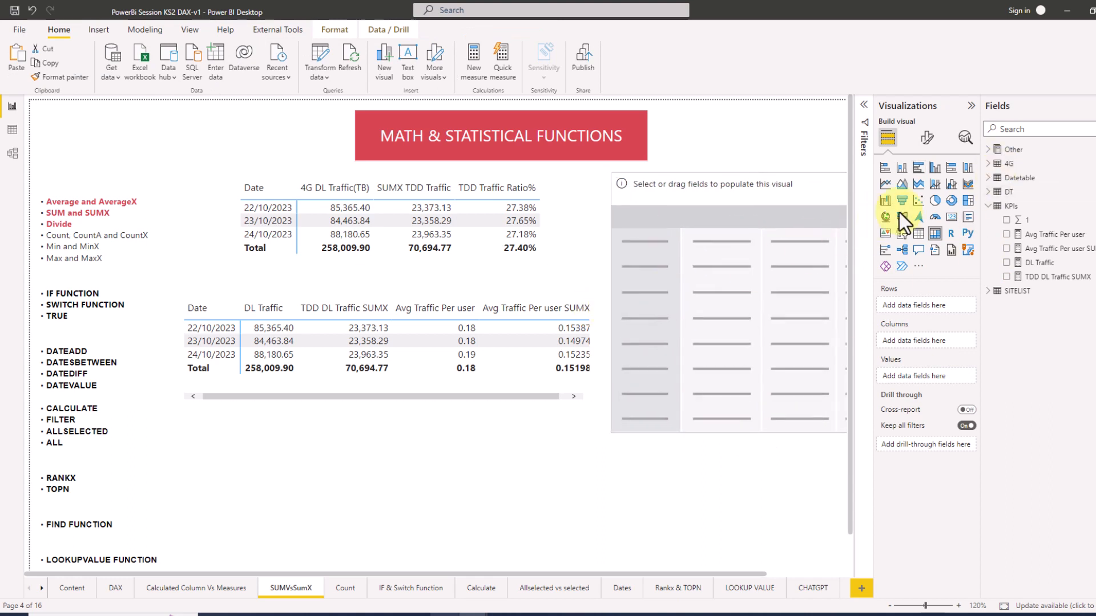
Step: Search the fields for SITE and use Site ID from the 4G table as the new matrix's rows
{"action": "left_click", "coordinate": [1013, 129]}
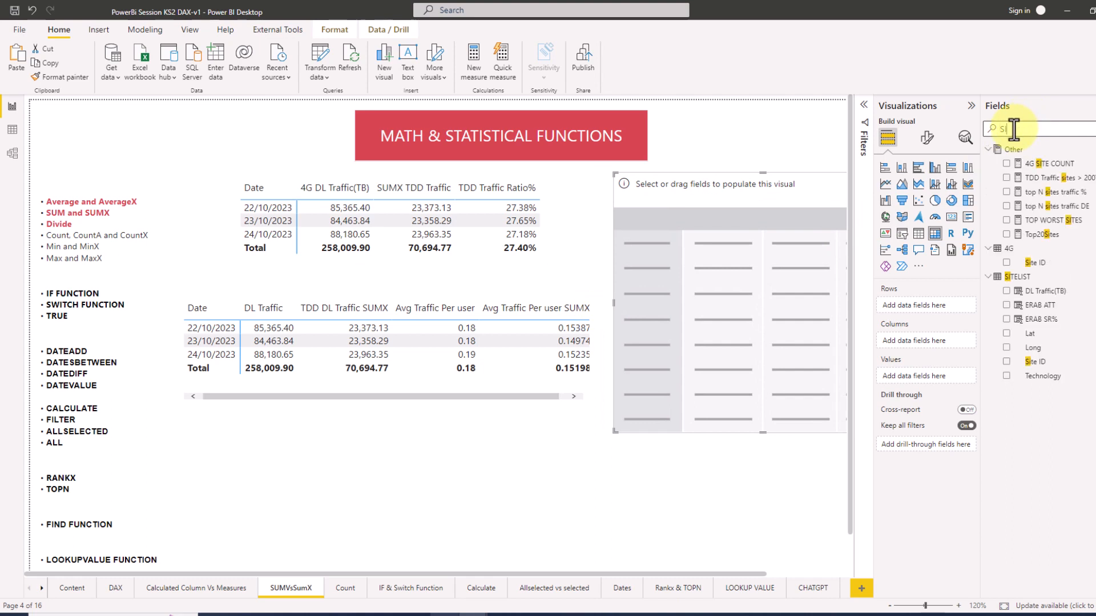
{"action": "type", "text": "SITE"}
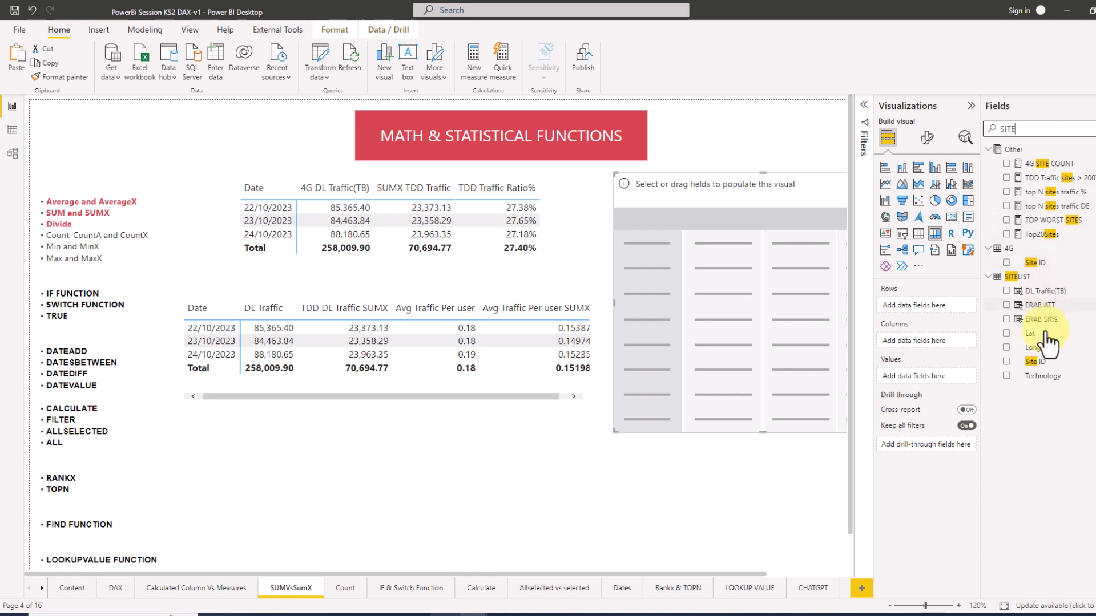
{"action": "left_click_drag", "start_coordinate": [1036, 263], "coordinate": [926, 304]}
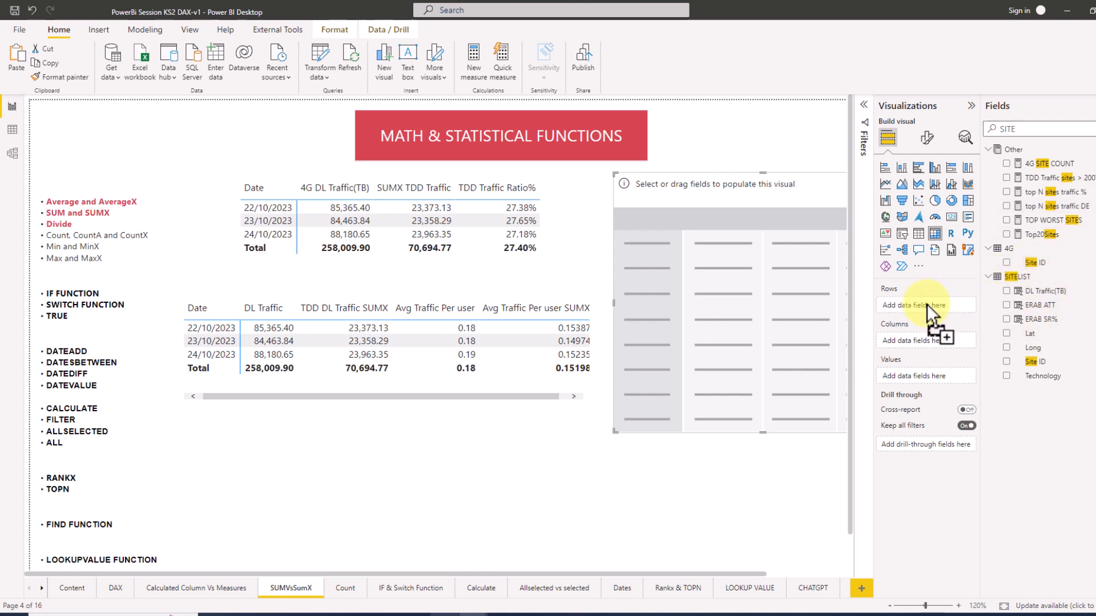
Step: Search the fields for PER USER and add the KPIs measure Avg Traffic Per user as the Site ID matrix's values
{"action": "double_click", "coordinate": [1035, 125]}
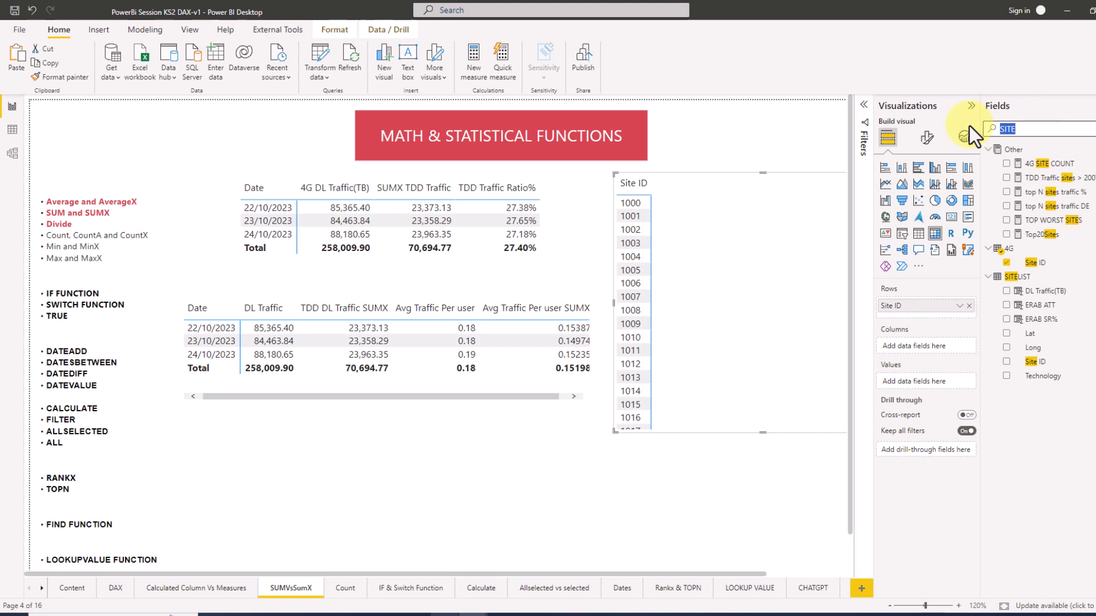
{"action": "type", "text": "PER USER"}
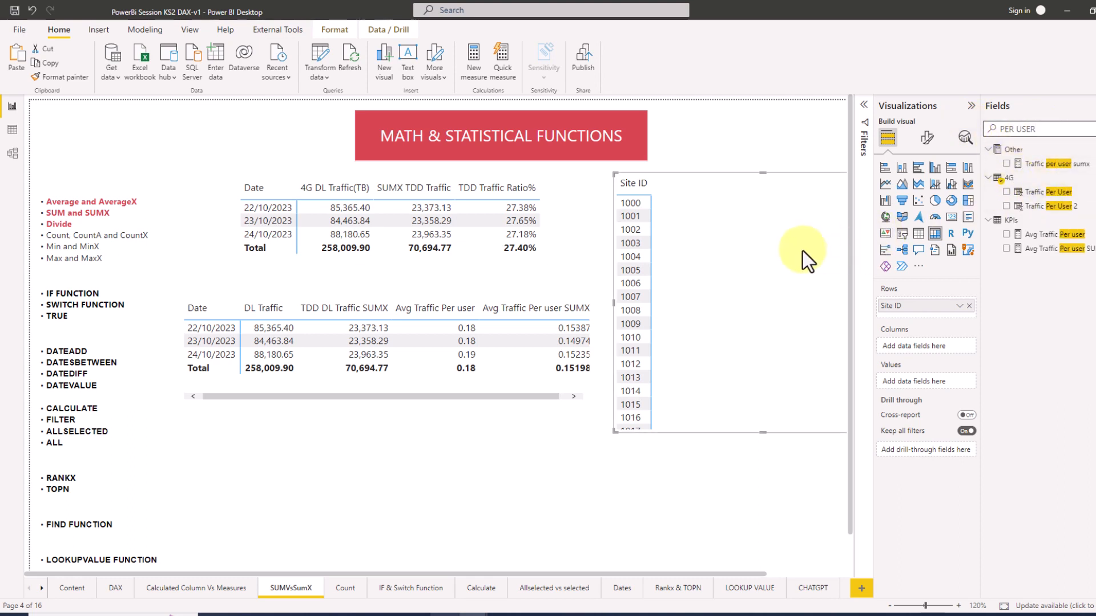
{"action": "left_click", "coordinate": [1008, 193]}
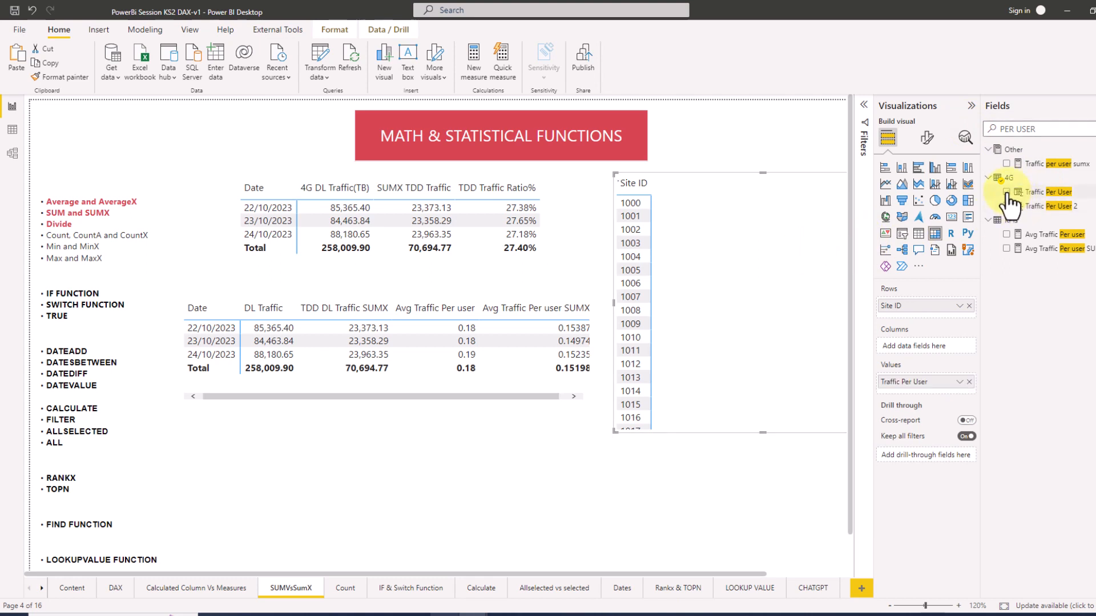
{"action": "left_click", "coordinate": [1008, 192]}
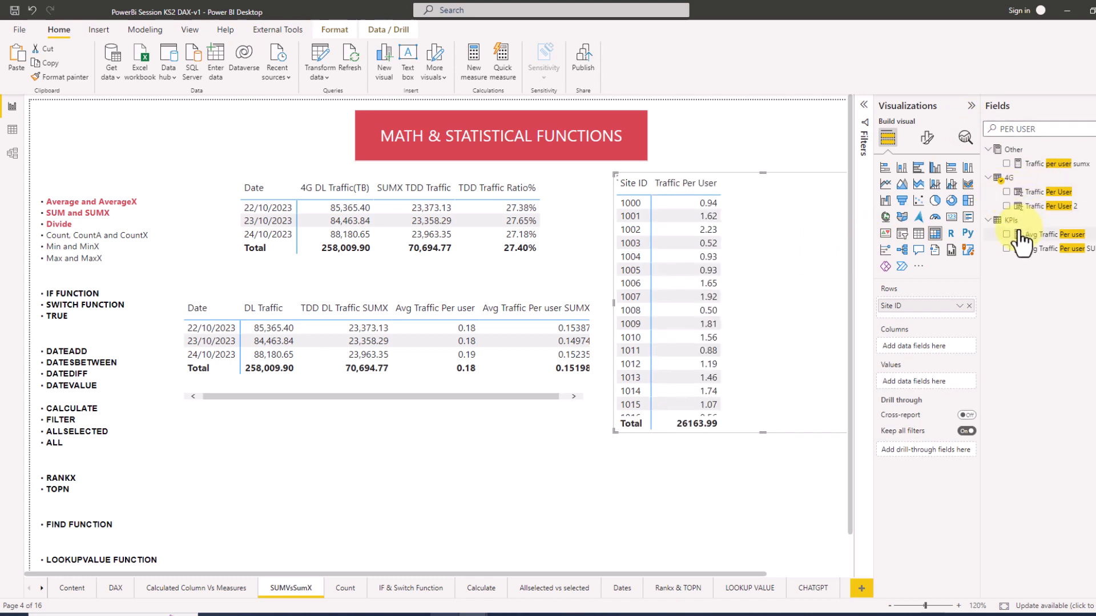
{"action": "left_click", "coordinate": [1008, 235]}
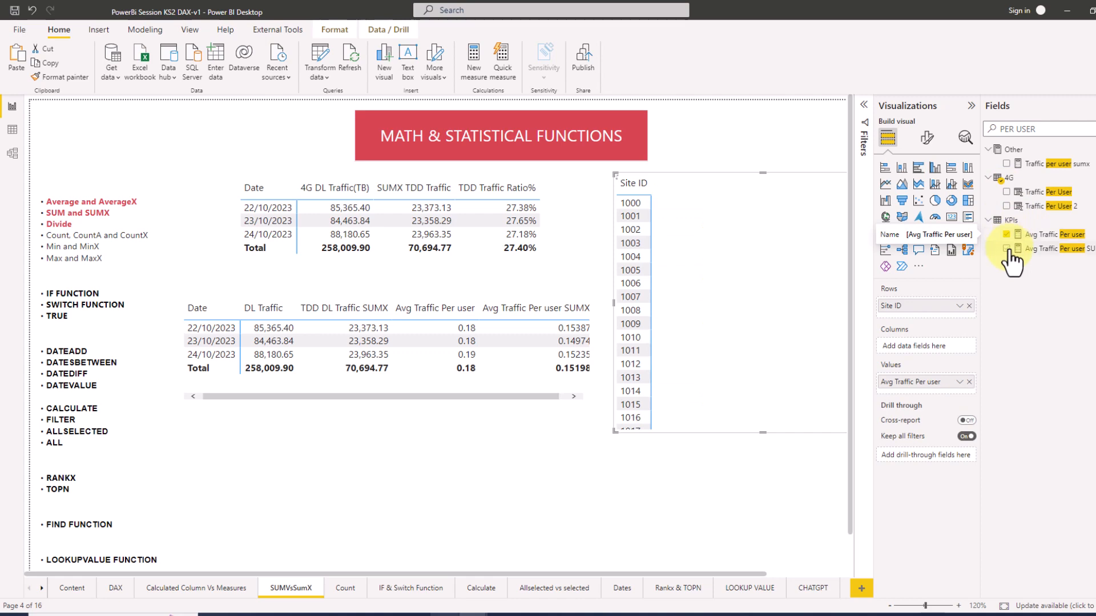
Step: Add the Avg Traffic Per user SUMX measure to the Site ID matrix and reposition the matrix so both measure columns fit
{"action": "left_click", "coordinate": [1008, 249]}
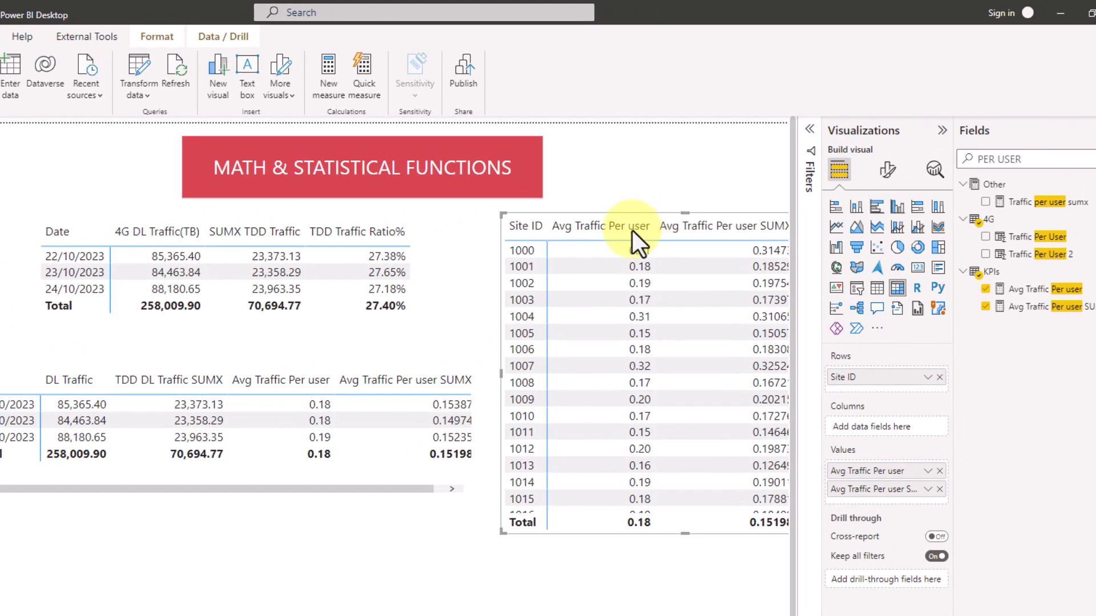
{"action": "left_click_drag", "start_coordinate": [695, 195], "coordinate": [596, 261]}
{"action": "left_click_drag", "start_coordinate": [529, 296], "coordinate": [529, 308]}
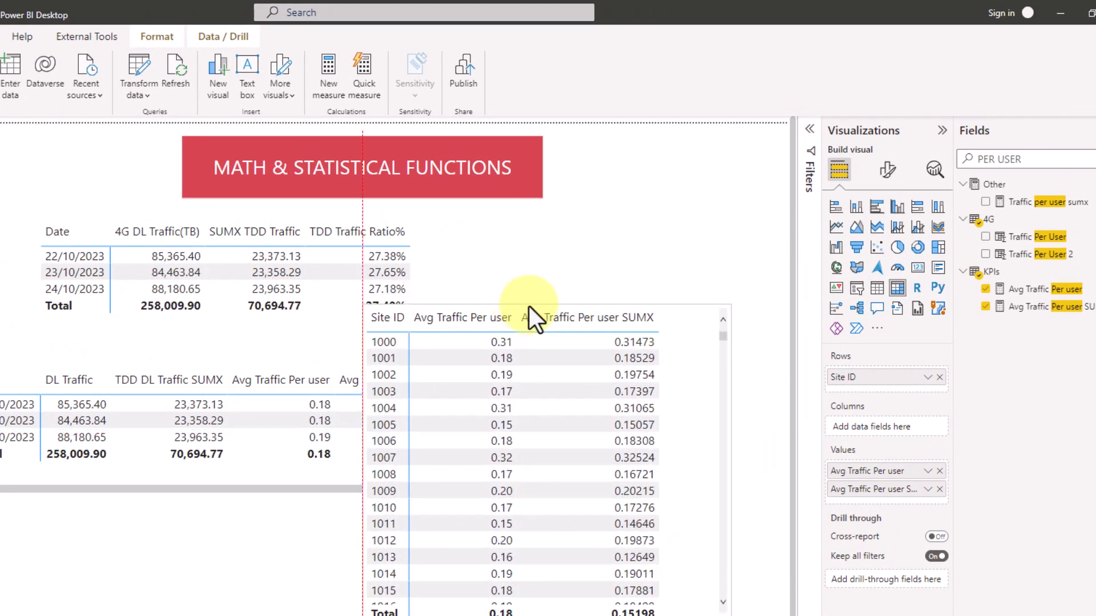
Step: Set the Avg Traffic Per user SUMX measure to display 2 decimal places
{"action": "left_click", "coordinate": [1037, 308]}
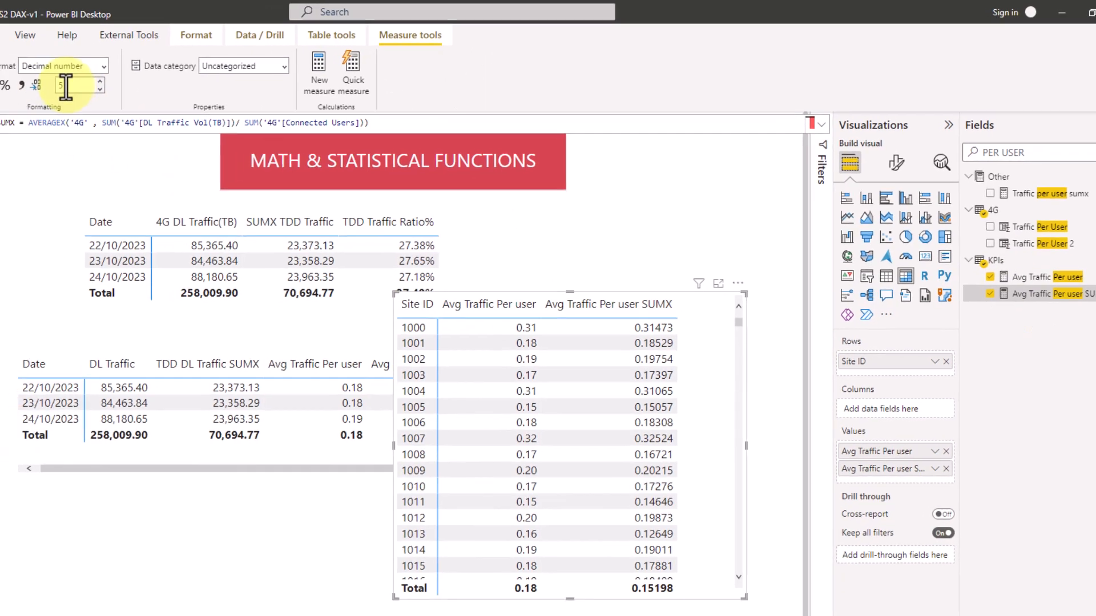
{"action": "left_click_drag", "start_coordinate": [25, 89], "coordinate": [2, 89]}
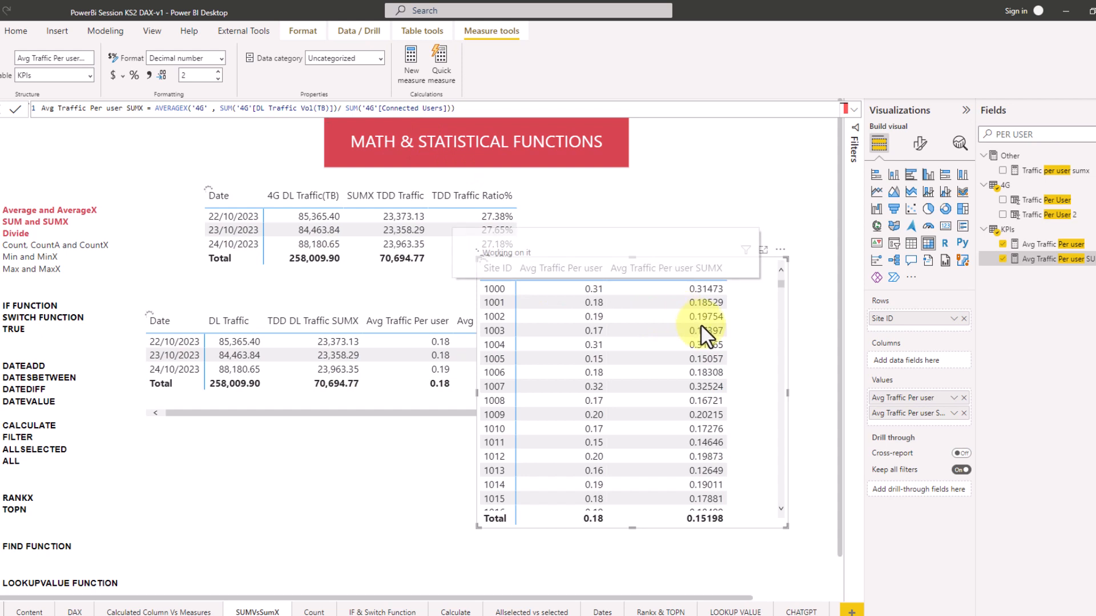
{"action": "key", "text": "Return"}
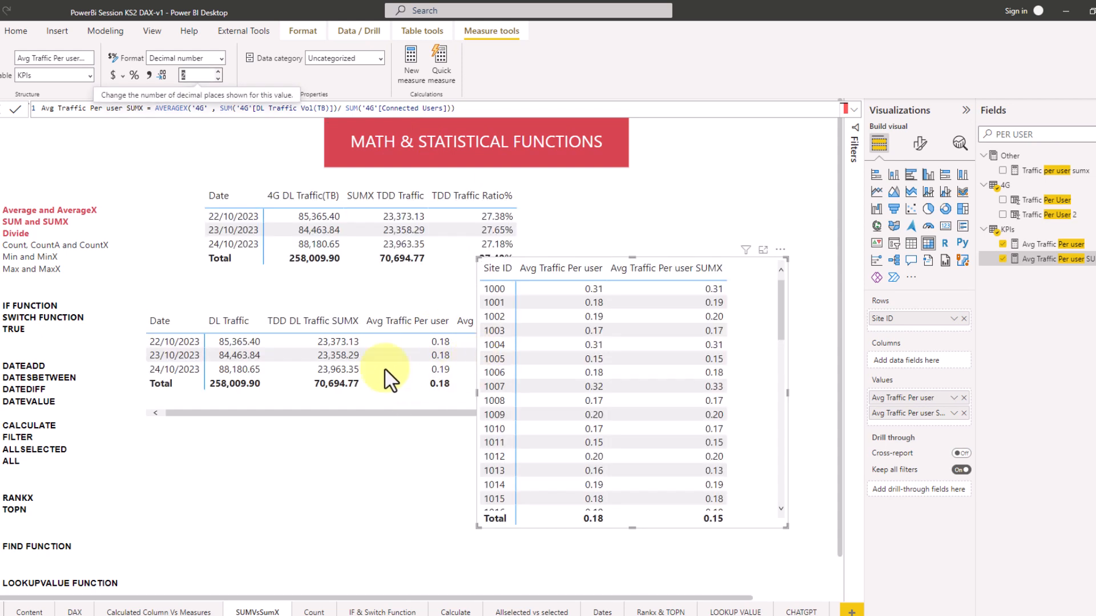
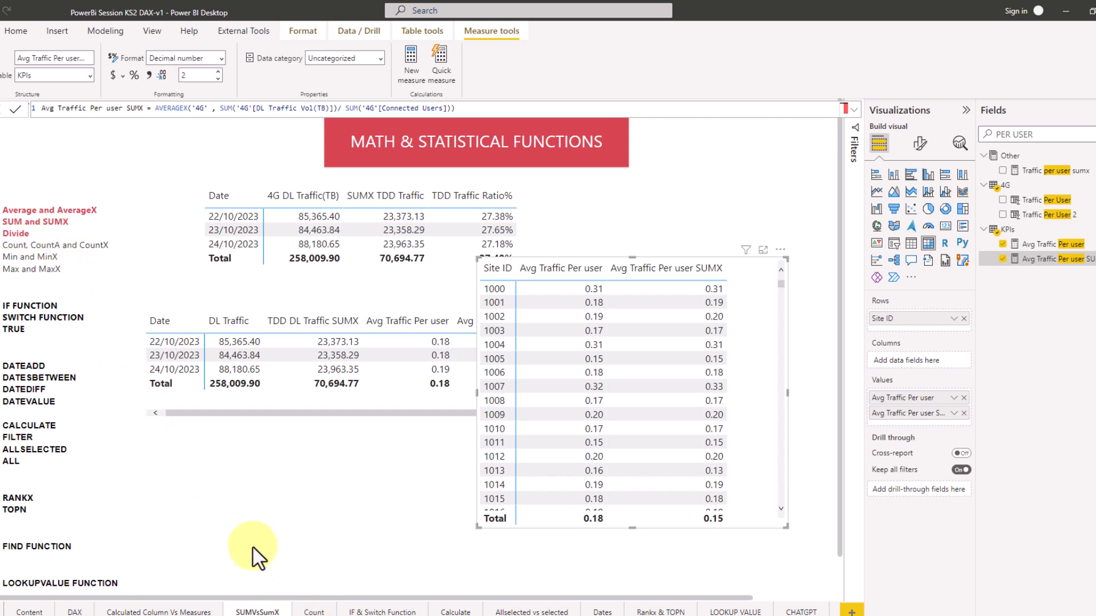
Step: Open the Count report page and clear the field search
{"action": "left_click", "coordinate": [308, 612]}
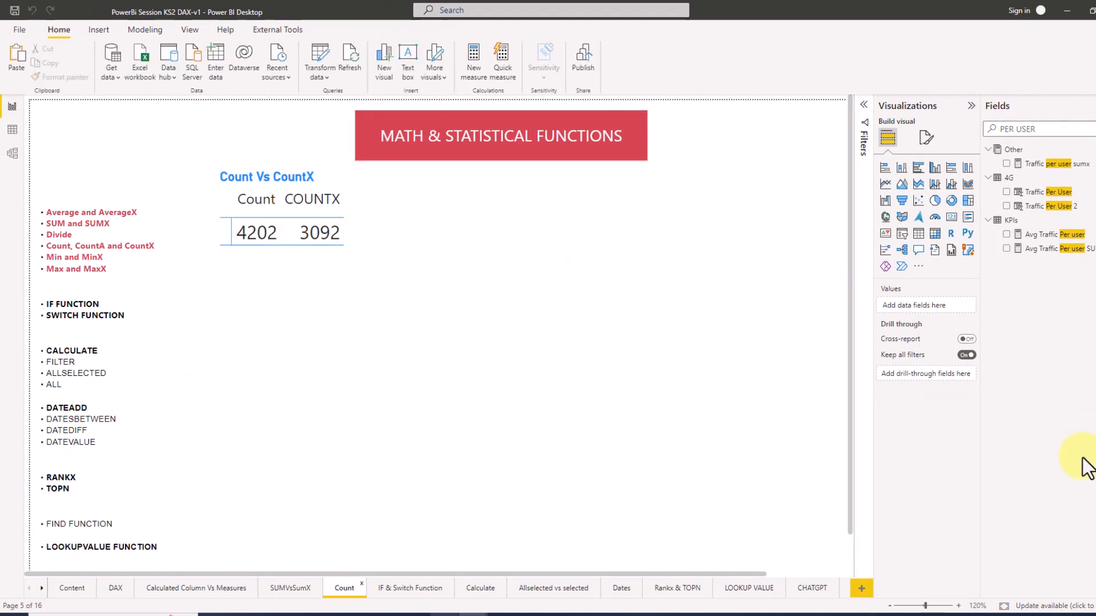
{"action": "left_click", "coordinate": [1088, 130]}
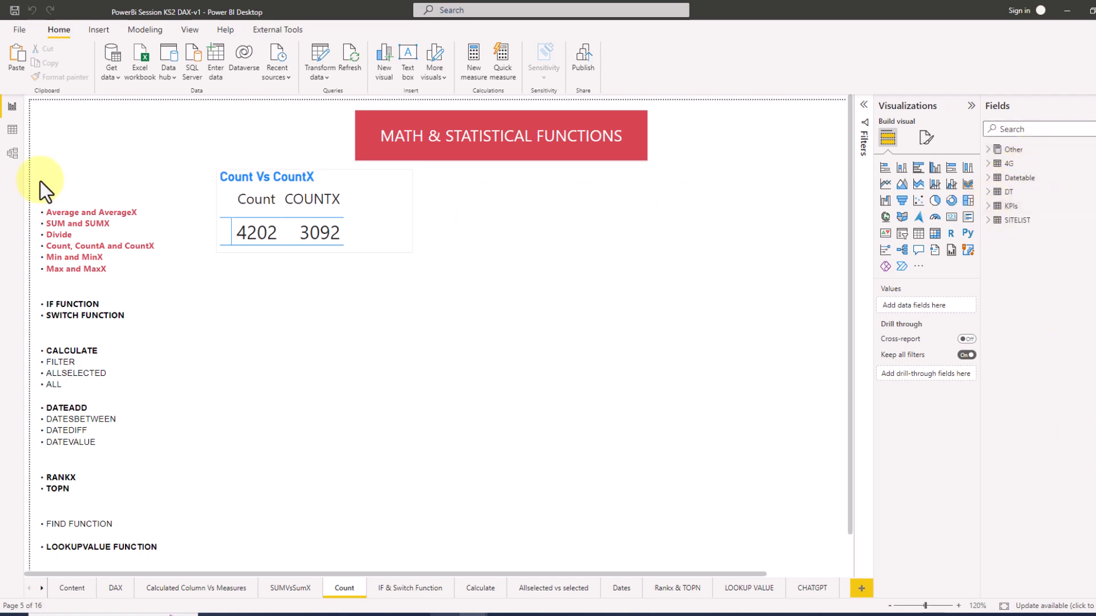
Step: Examine the SITELIST table's site rows in the data view, and return to the report view
{"action": "left_click", "coordinate": [11, 129]}
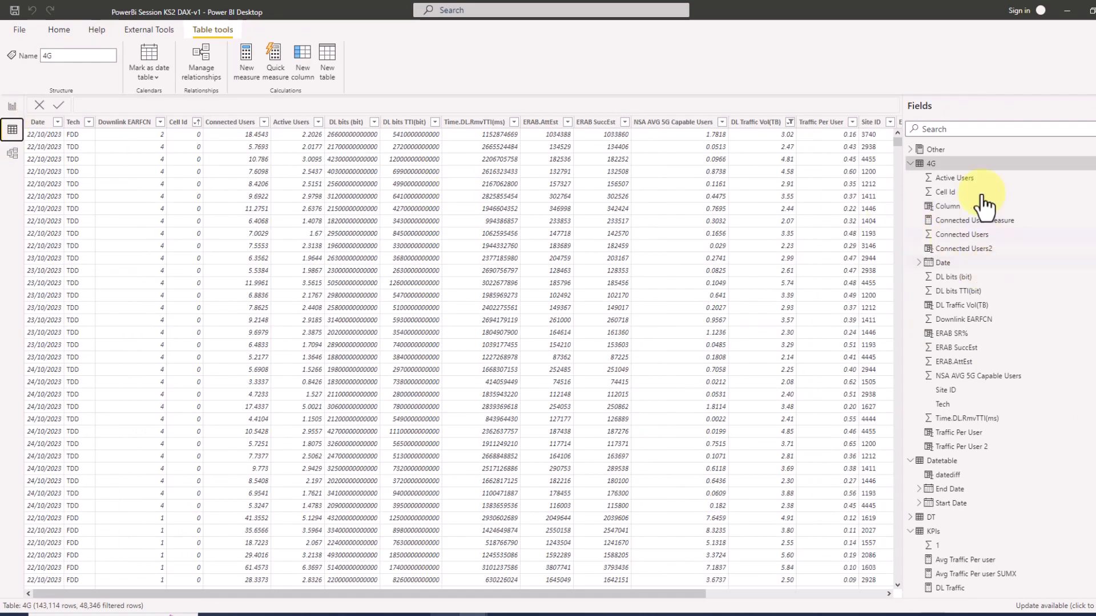
{"action": "left_click", "coordinate": [911, 164]}
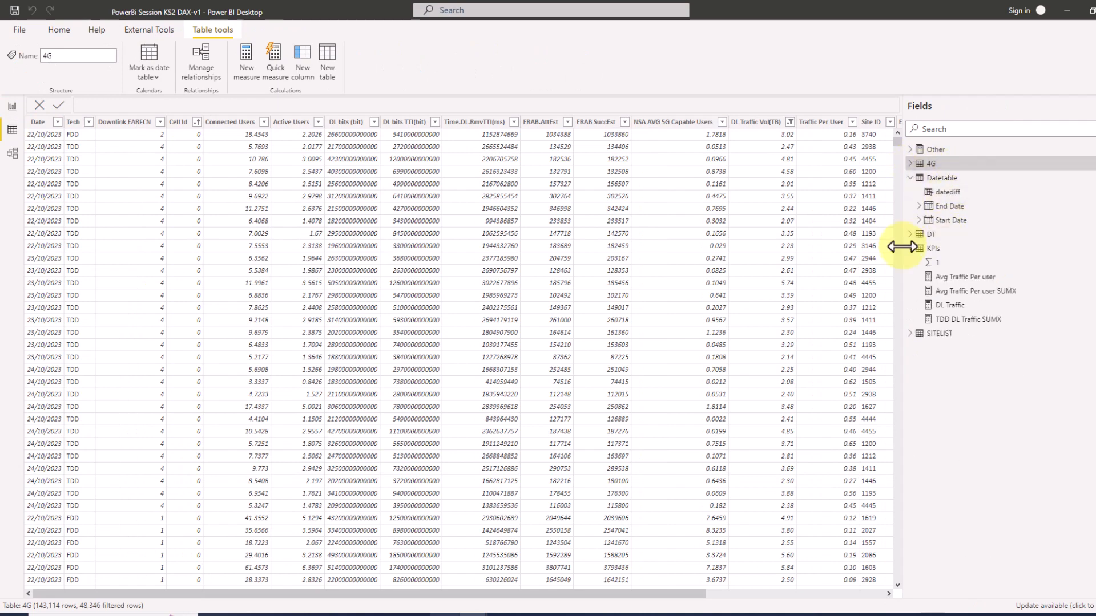
{"action": "left_click", "coordinate": [948, 335]}
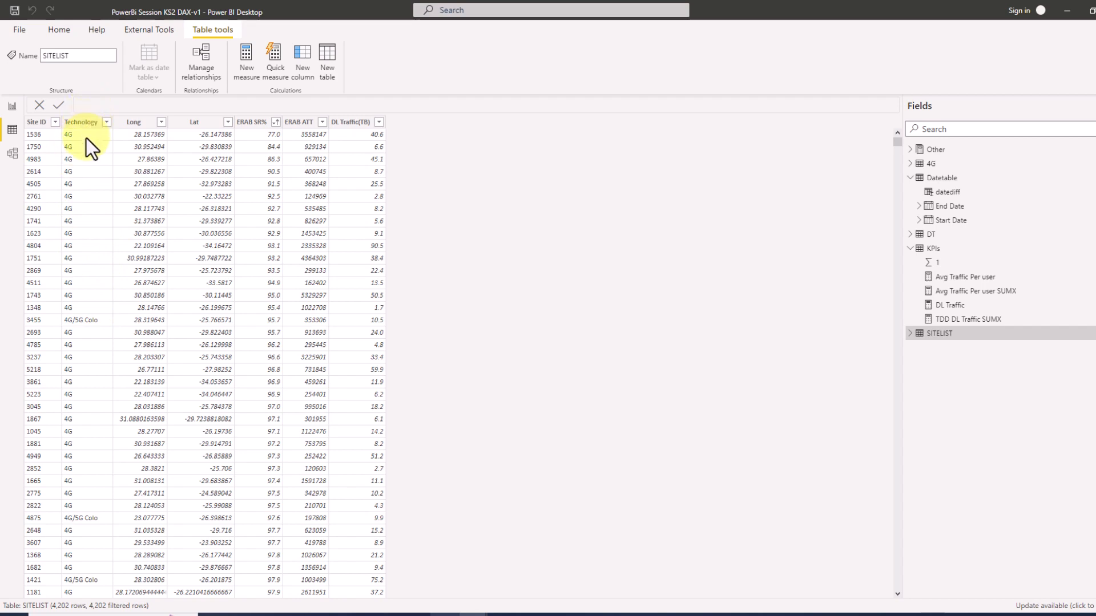
{"action": "left_click", "coordinate": [14, 107]}
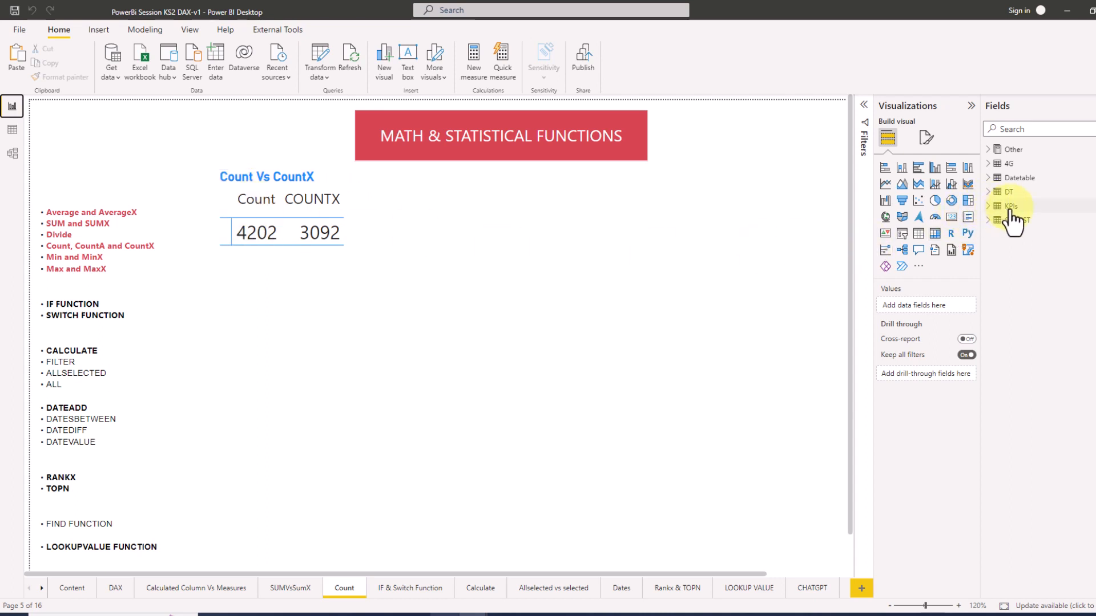
Step: Insert an empty matrix visual and place it below the Count Vs CountX table
{"action": "left_click", "coordinate": [938, 236]}
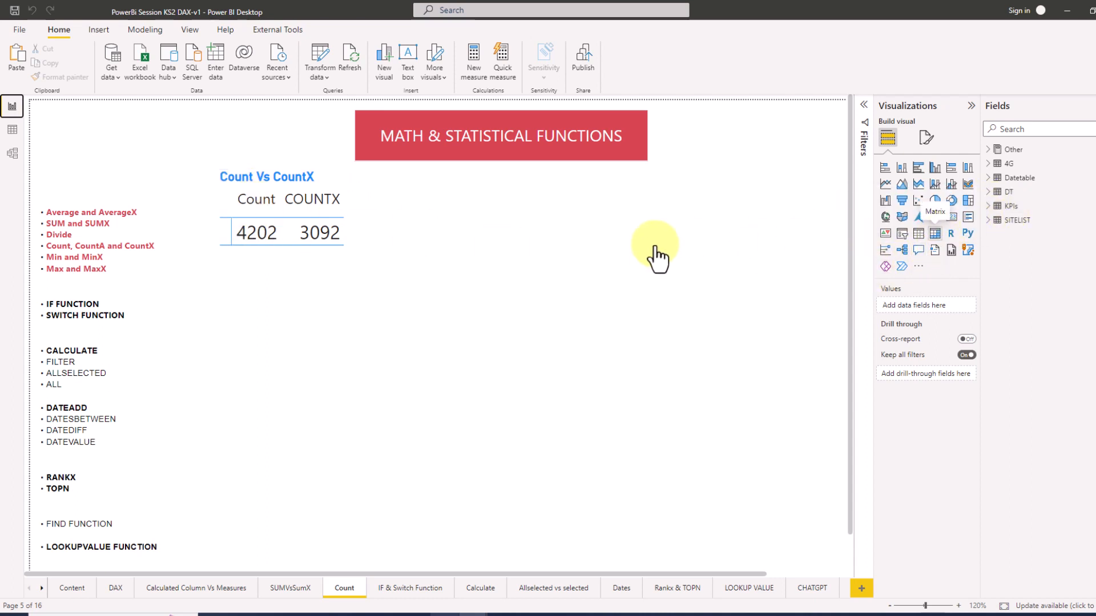
{"action": "left_click_drag", "start_coordinate": [624, 276], "coordinate": [224, 387]}
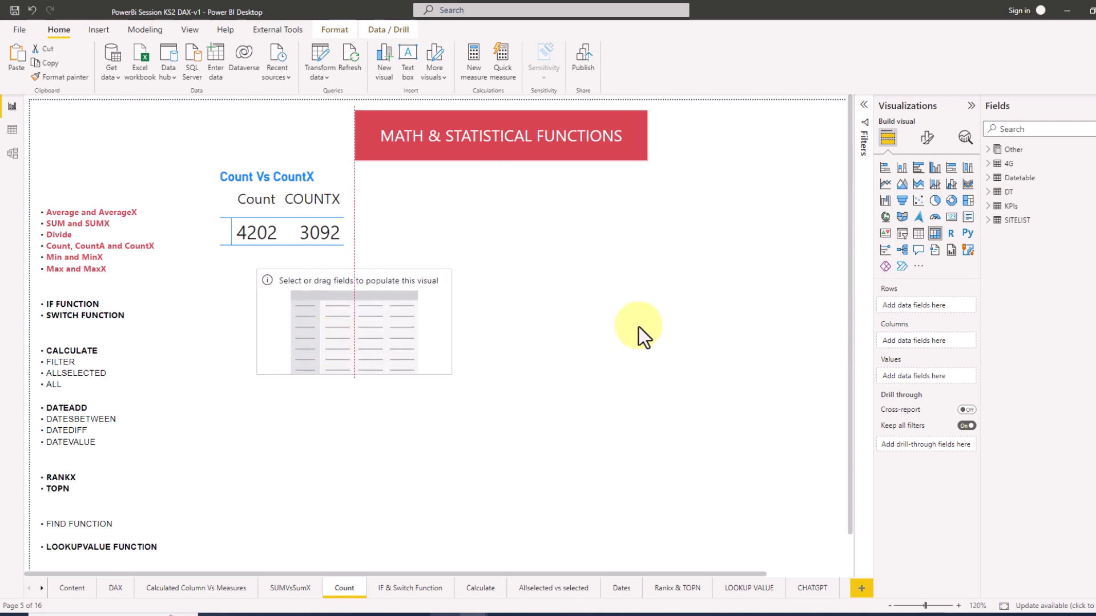
Step: Delete the column named 1 from the KPIs table in the model
{"action": "left_click", "coordinate": [996, 207]}
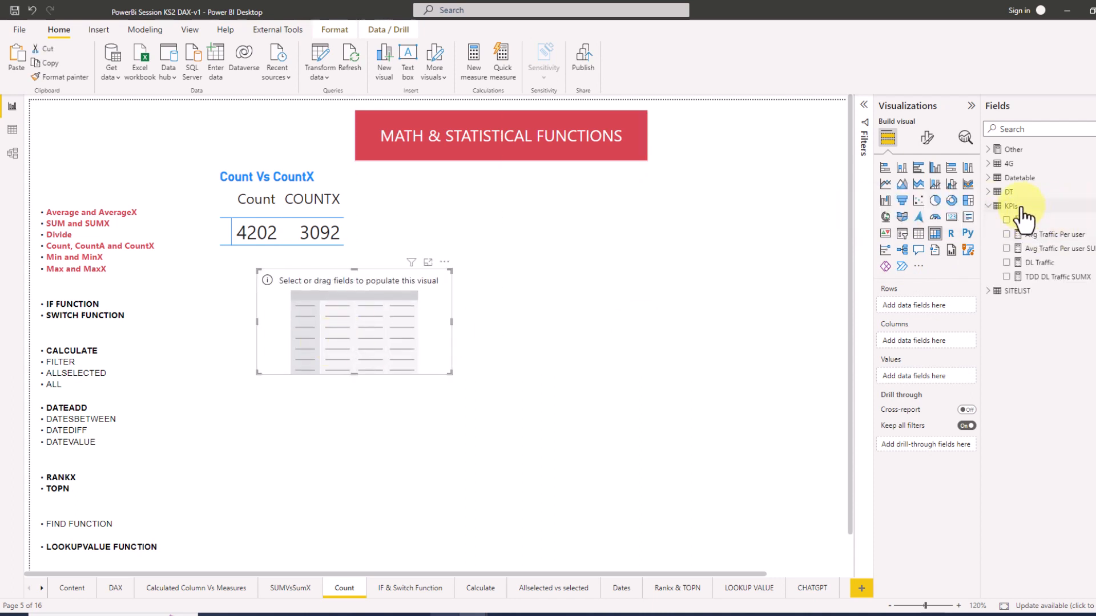
{"action": "right_click", "coordinate": [1022, 223]}
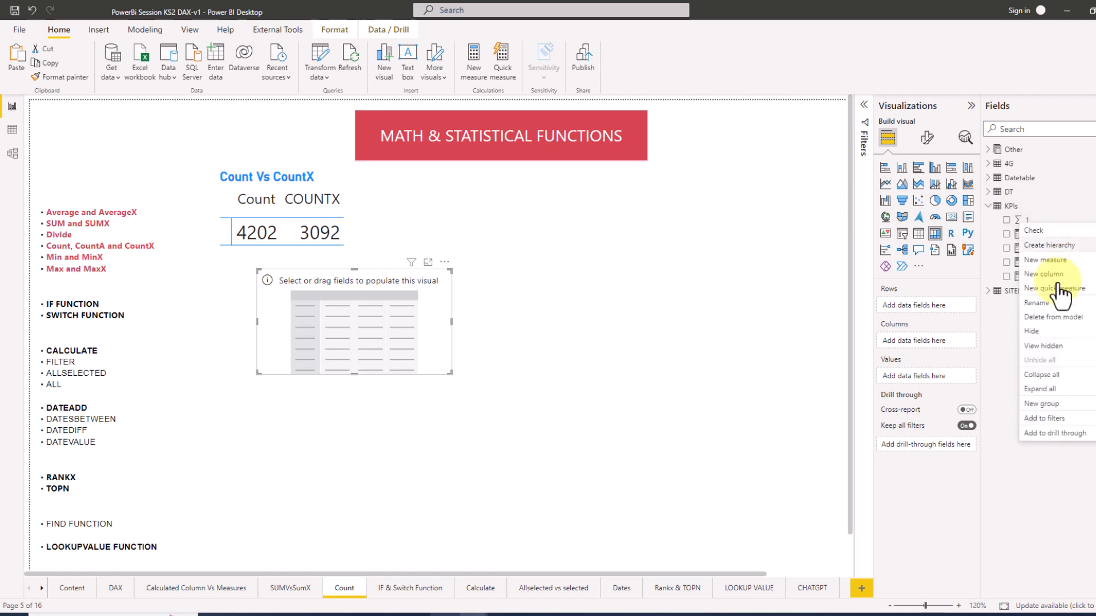
{"action": "left_click", "coordinate": [1055, 318]}
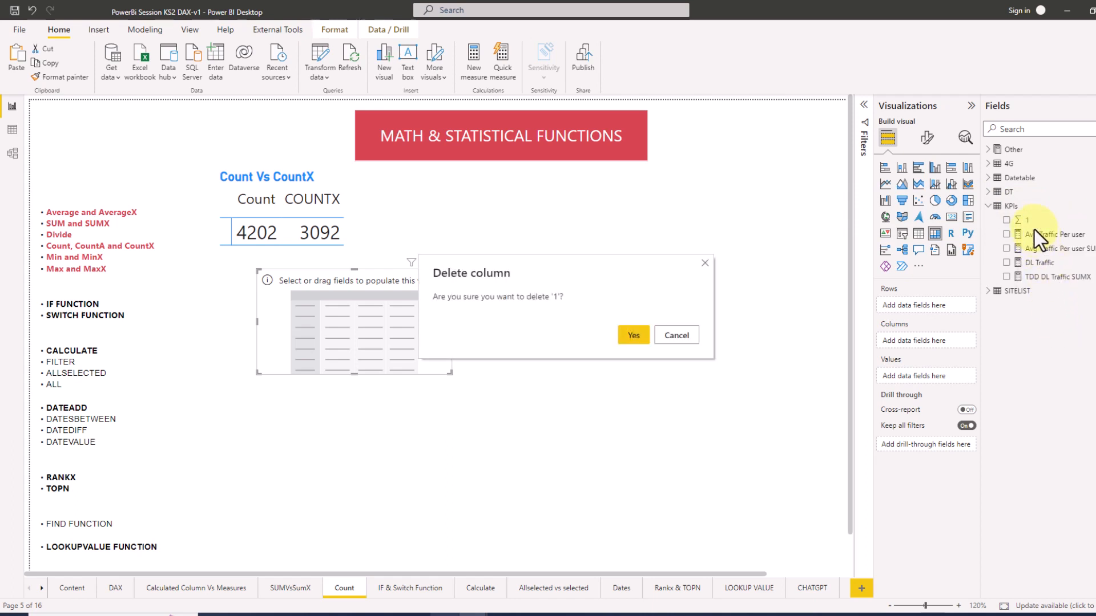
{"action": "left_click", "coordinate": [631, 336]}
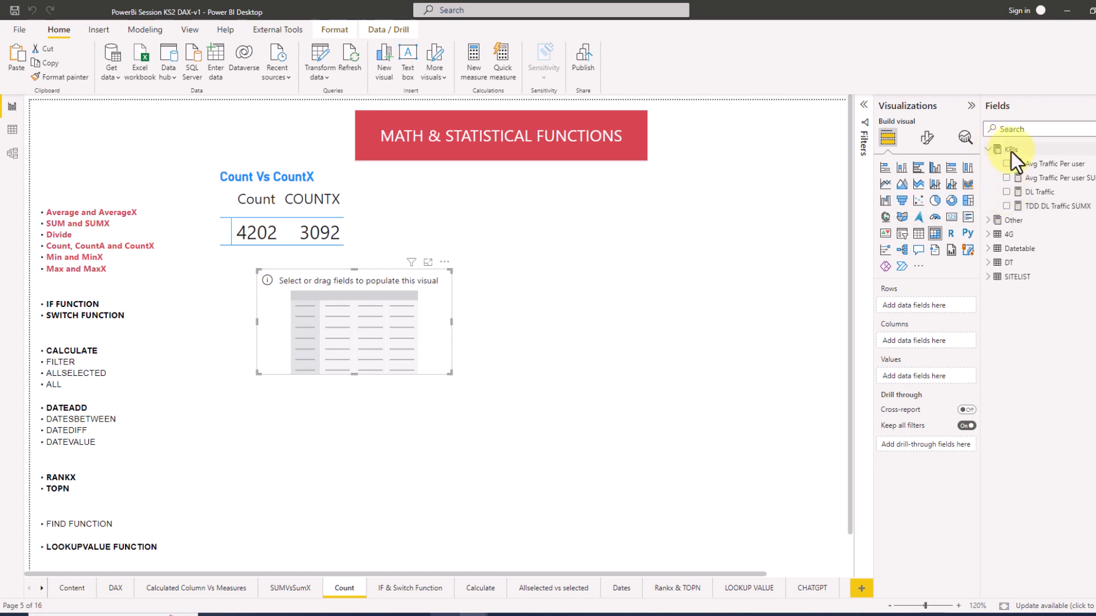
Step: Create a new measure in the KPIs table and name it COUNTSITES
{"action": "right_click", "coordinate": [1011, 152]}
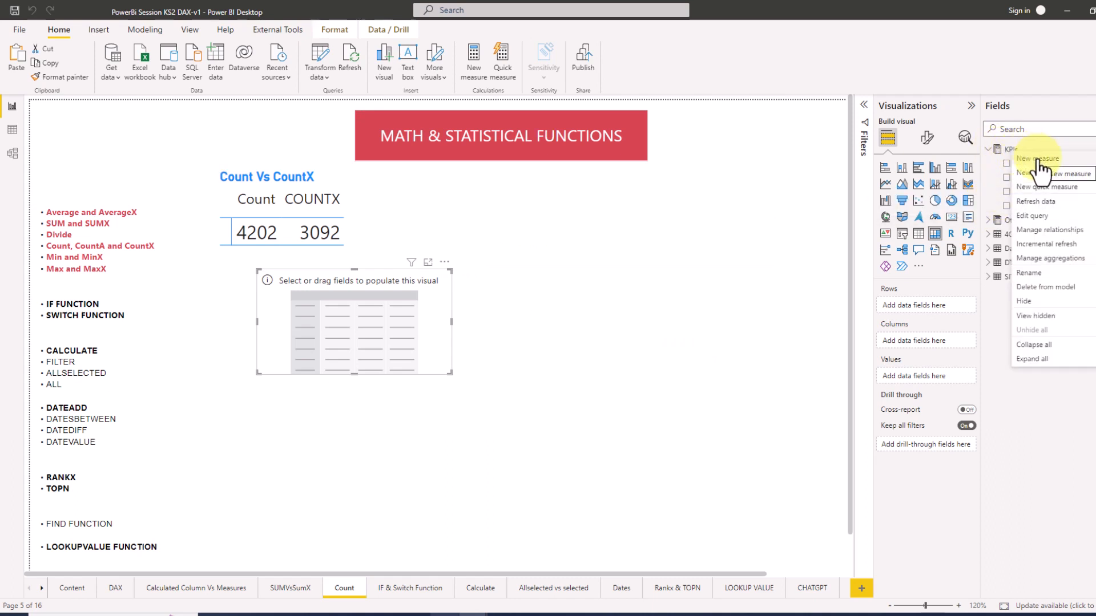
{"action": "left_click", "coordinate": [1039, 160]}
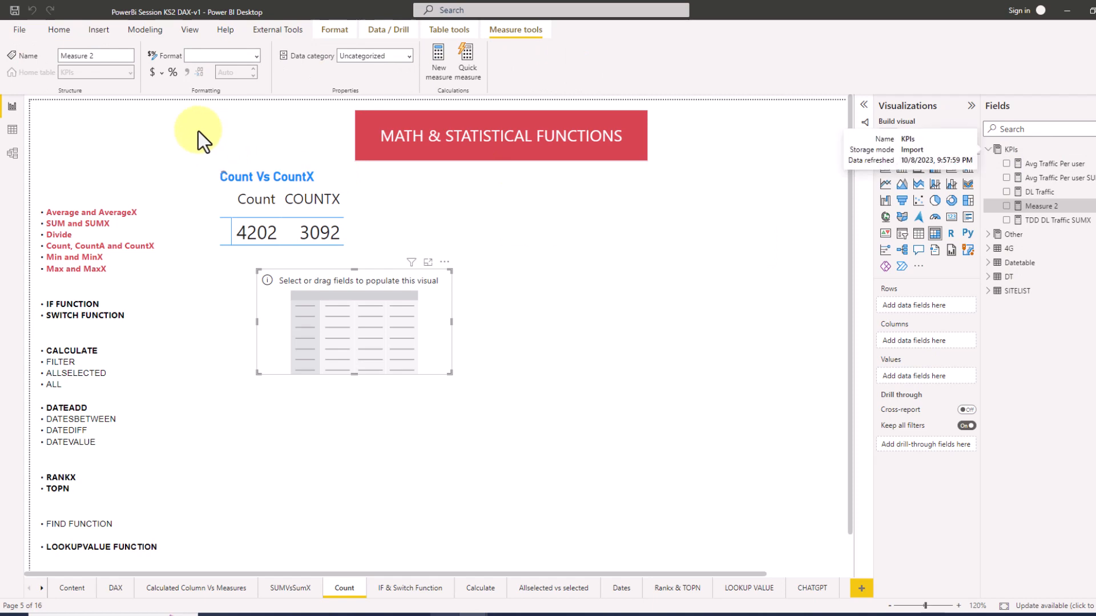
{"action": "left_click", "coordinate": [114, 105]}
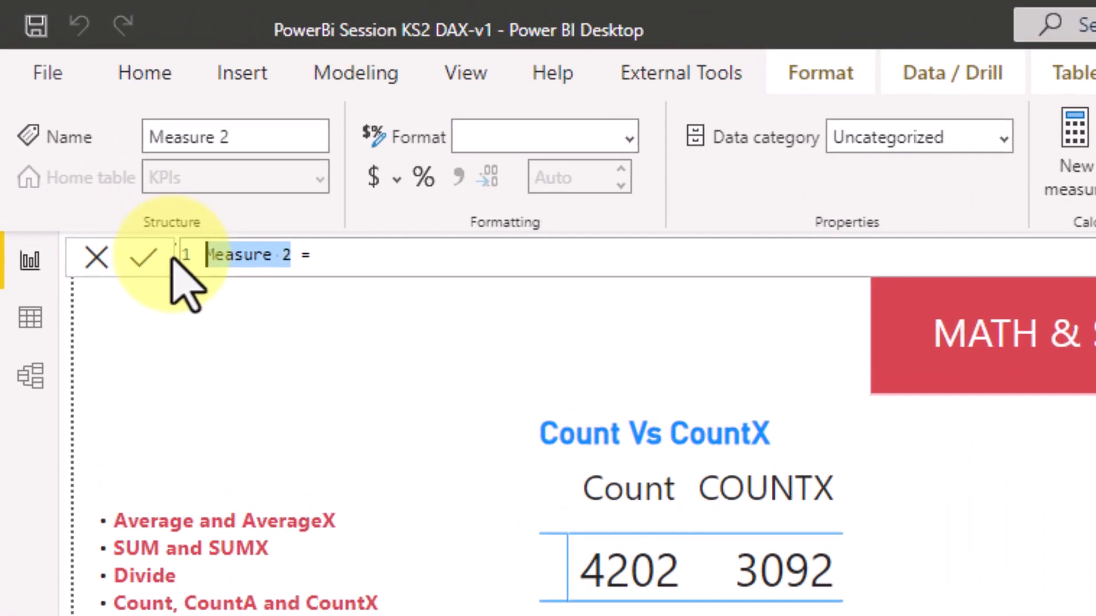
{"action": "type", "text": "CO"}
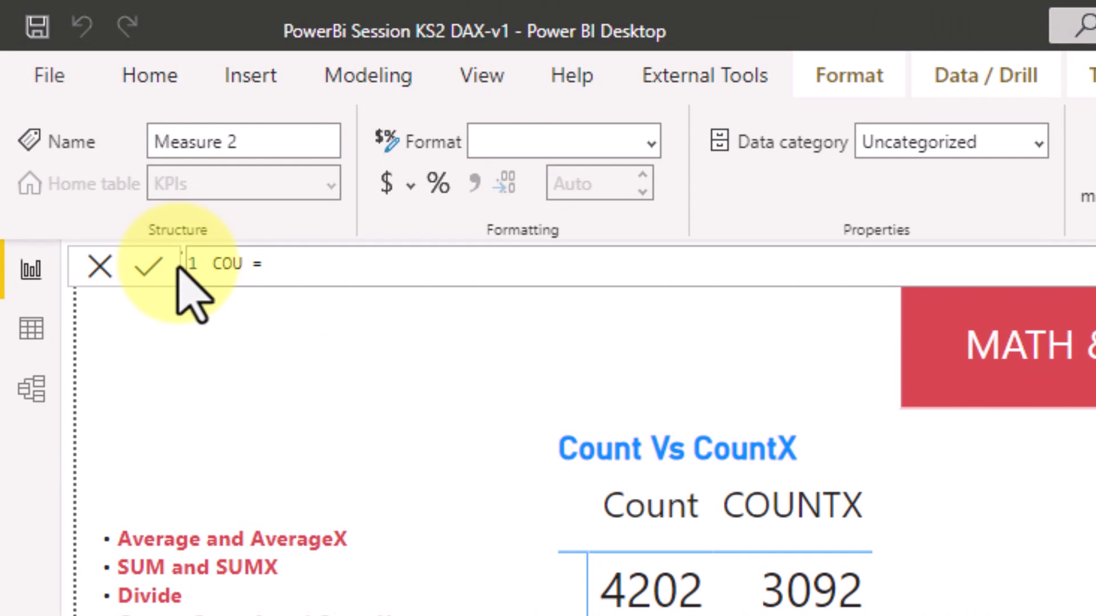
{"action": "type", "text": "UNTSITES"}
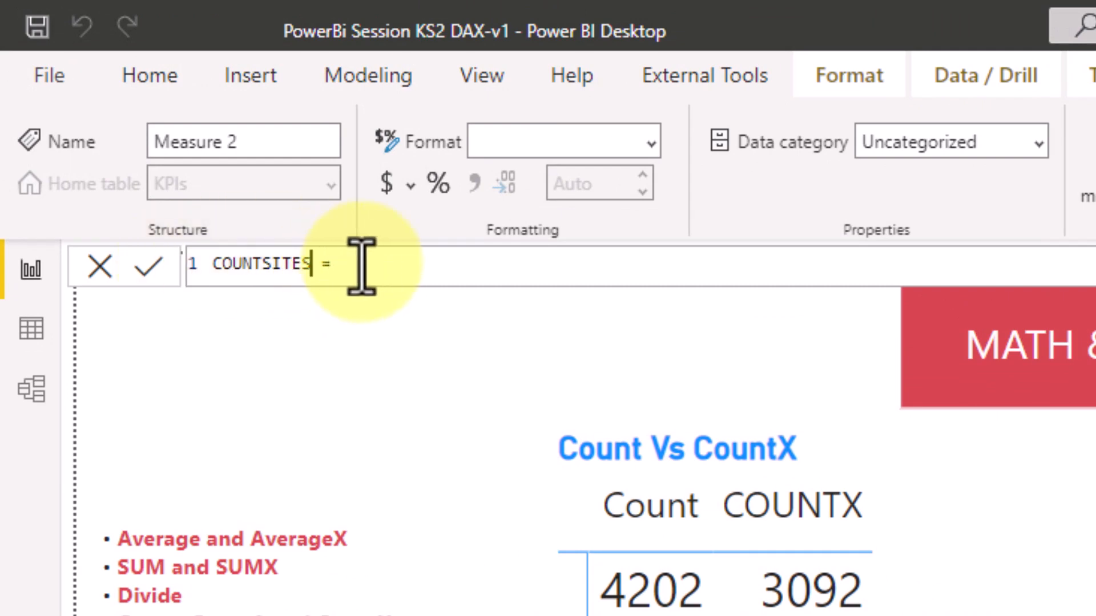
{"action": "type", "text": " = COUNT"}
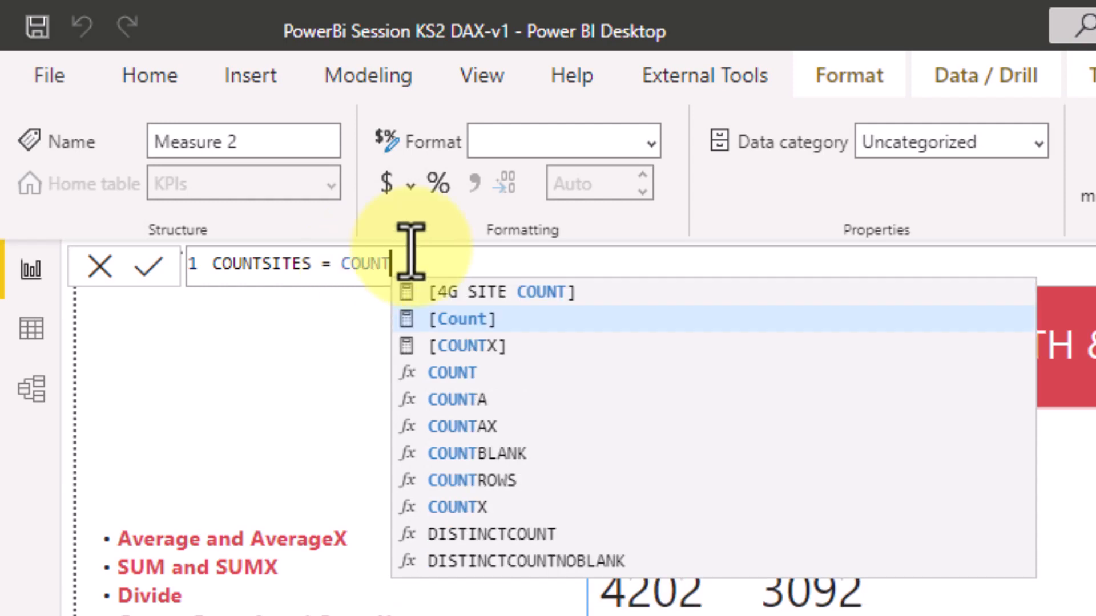
{"action": "key", "text": "Tab"}
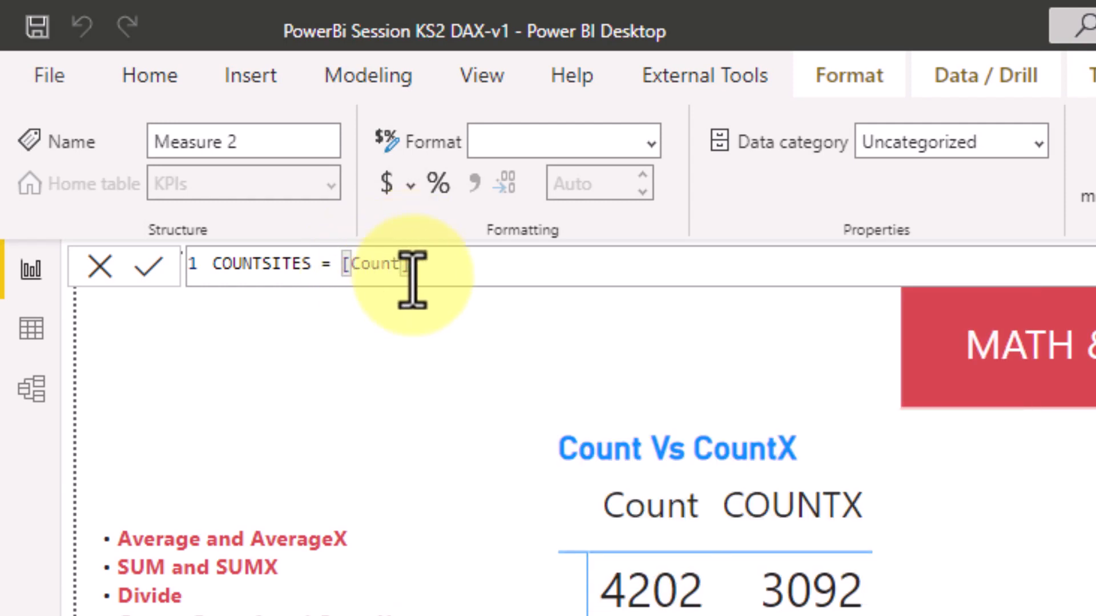
{"action": "key", "text": "BackSpace"}
{"action": "key", "text": "BackSpace"}
{"action": "key", "text": "BackSpace"}
{"action": "key", "text": "BackSpace"}
{"action": "key", "text": "BackSpace"}
{"action": "key", "text": "BackSpace"}
{"action": "key", "text": "BackSpace"}
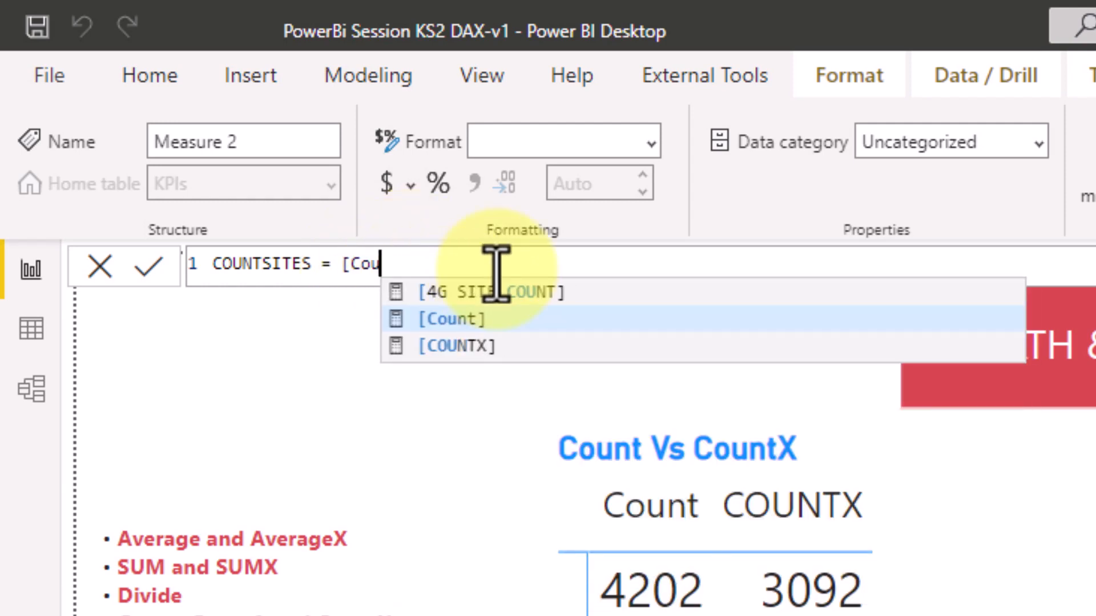
Step: Define COUNTSITES as COUNT(SITELIST[Site ID]) and add the measure to the empty matrix
{"action": "type", "text": "COU"}
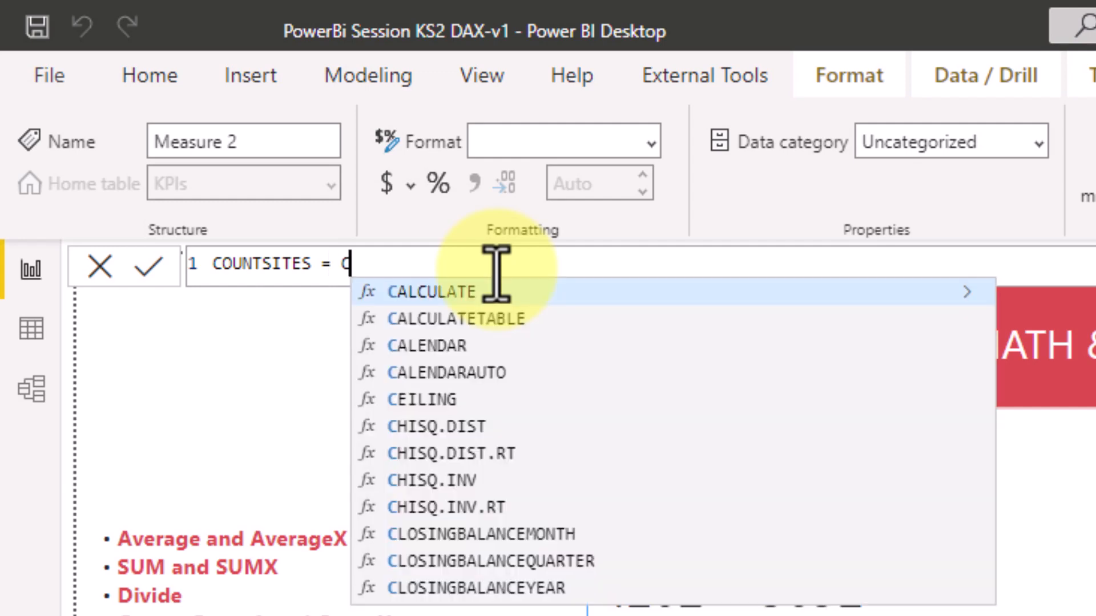
{"action": "type", "text": "NT"}
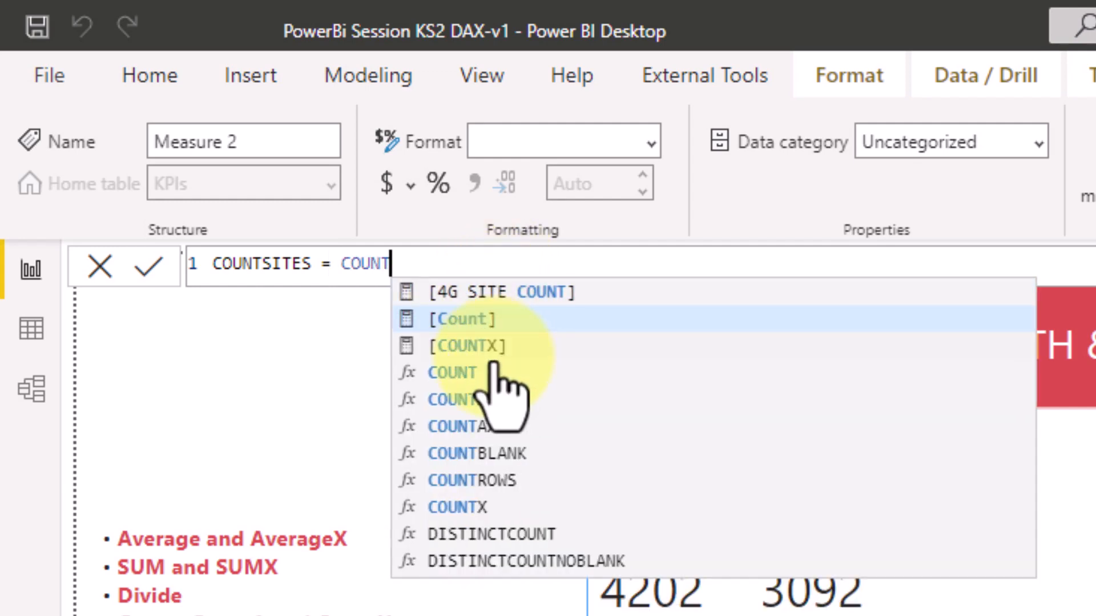
{"action": "left_click", "coordinate": [444, 380]}
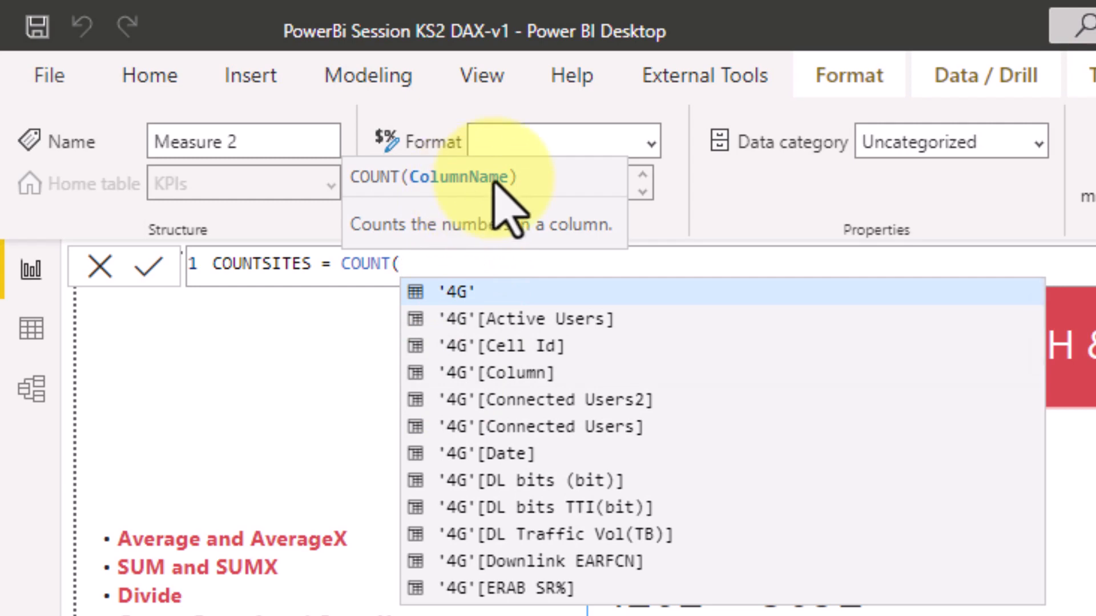
{"action": "type", "text": "SITE"}
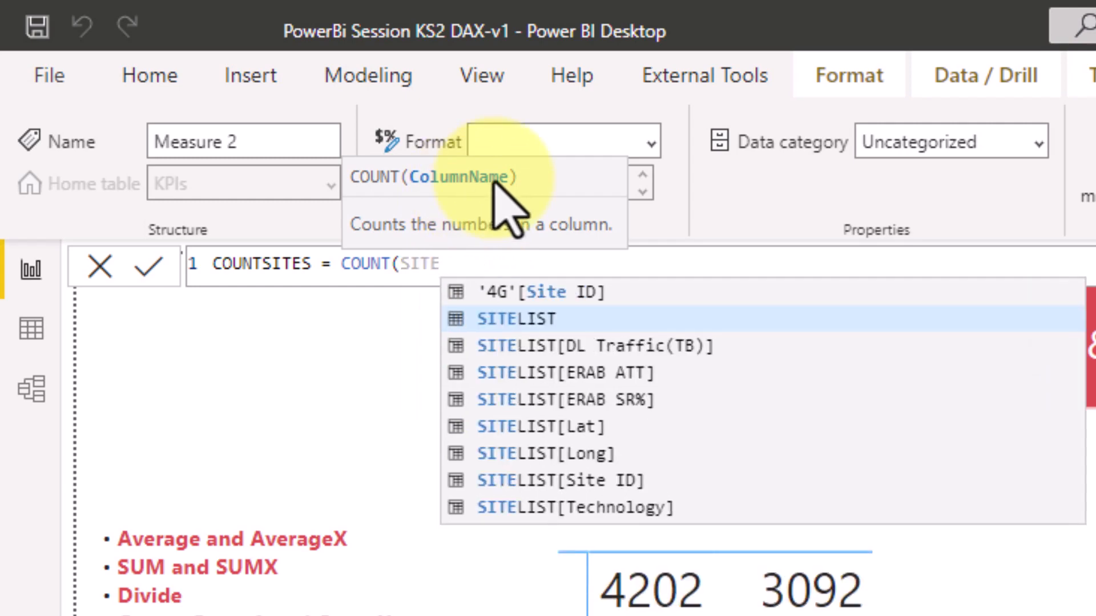
{"action": "left_click", "coordinate": [560, 481]}
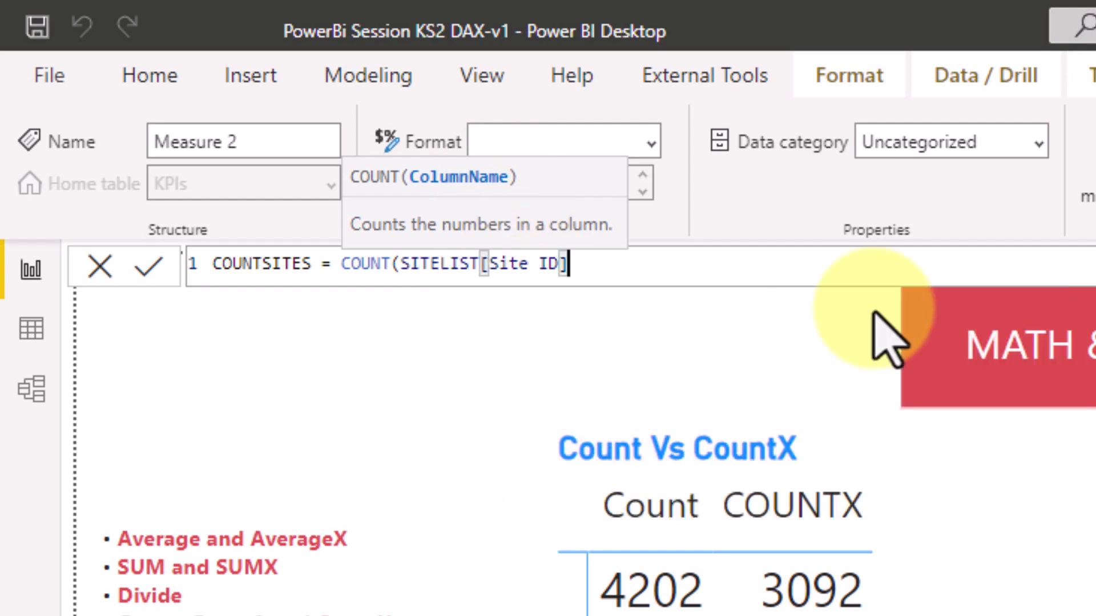
{"action": "type", "text": ")"}
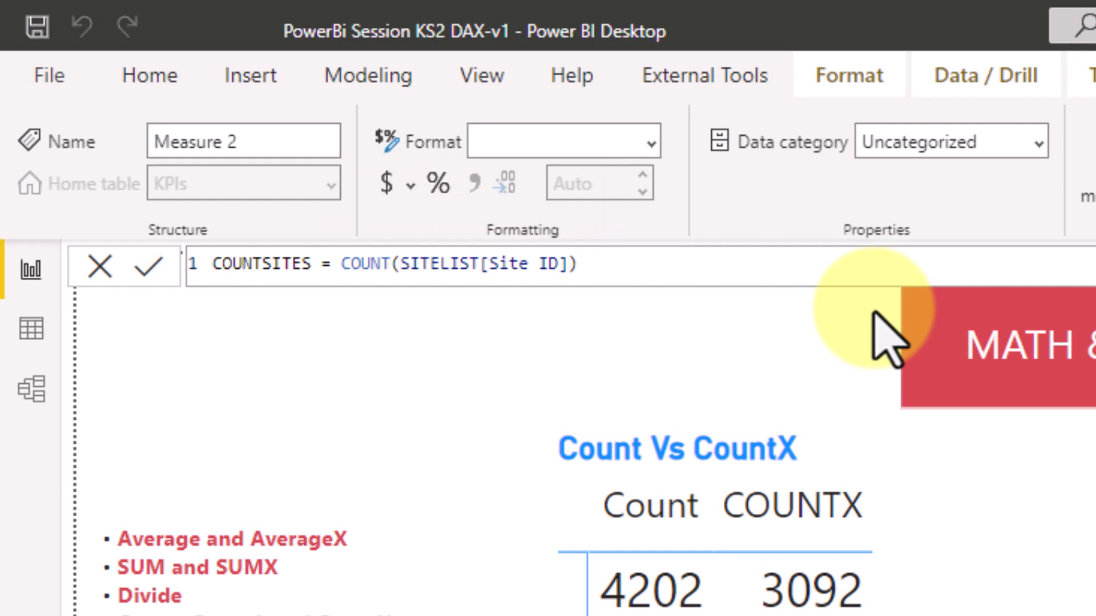
{"action": "key", "text": "Return"}
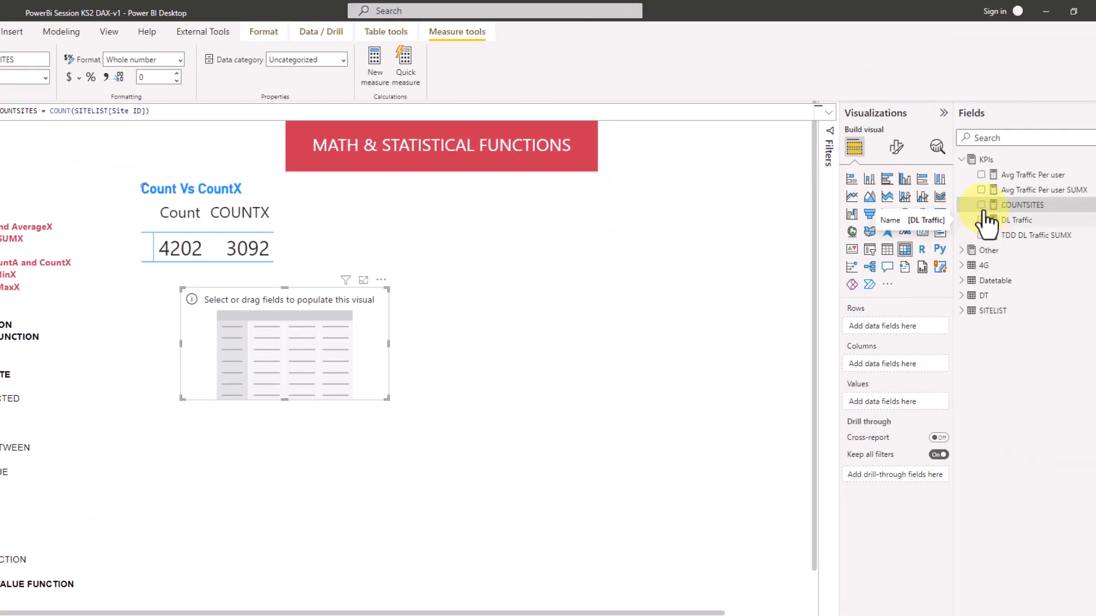
{"action": "left_click", "coordinate": [982, 205]}
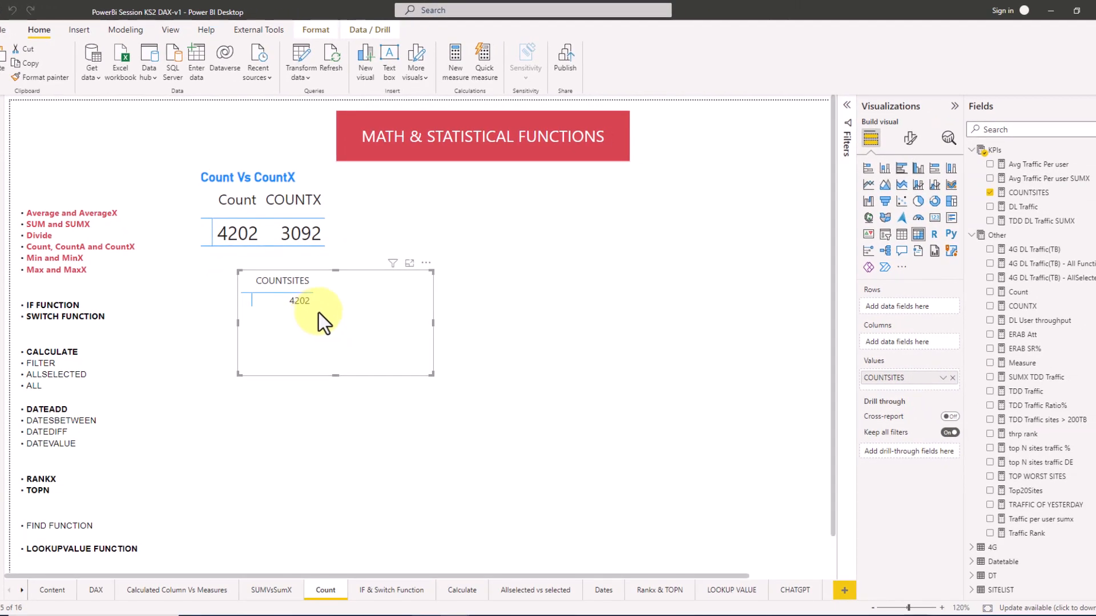
Step: Create a new measure in the KPIs table and name it 4gcountxsites
{"action": "right_click", "coordinate": [999, 151]}
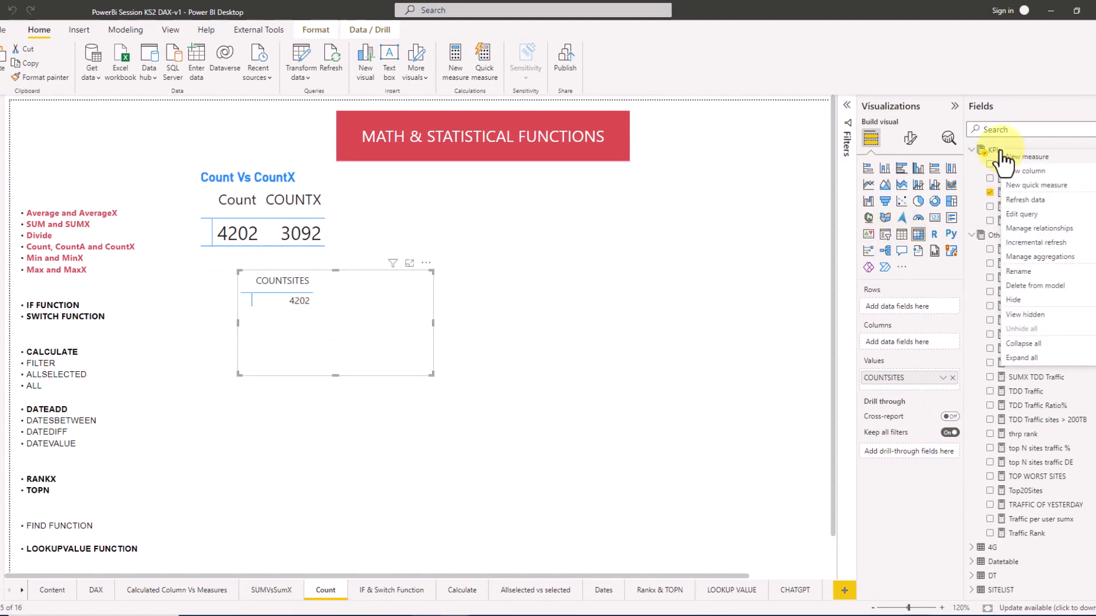
{"action": "left_click", "coordinate": [1024, 157]}
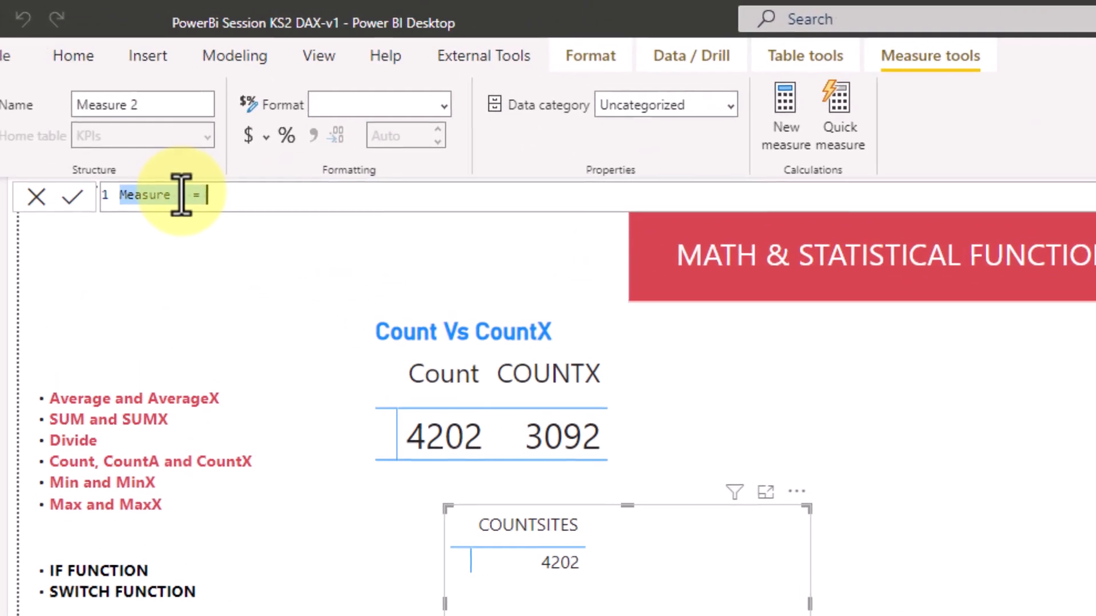
{"action": "left_click", "coordinate": [98, 104]}
{"action": "left_click_drag", "start_coordinate": [189, 195], "coordinate": [61, 208]}
{"action": "key", "text": "Caps_Lock"}
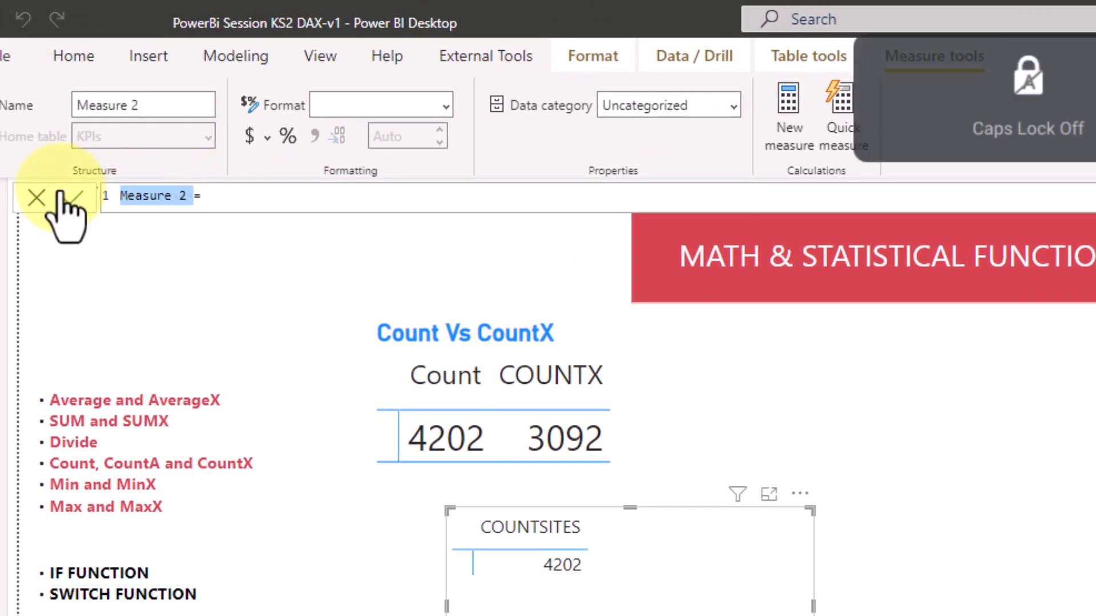
{"action": "type", "text": "4gcd"}
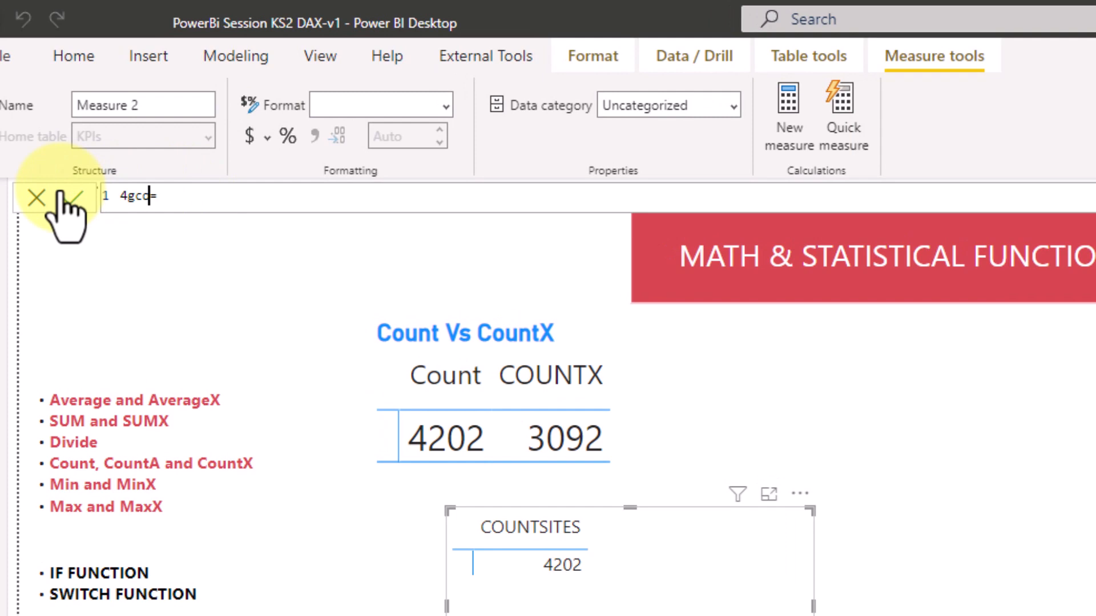
{"action": "type", "text": "untxsites"}
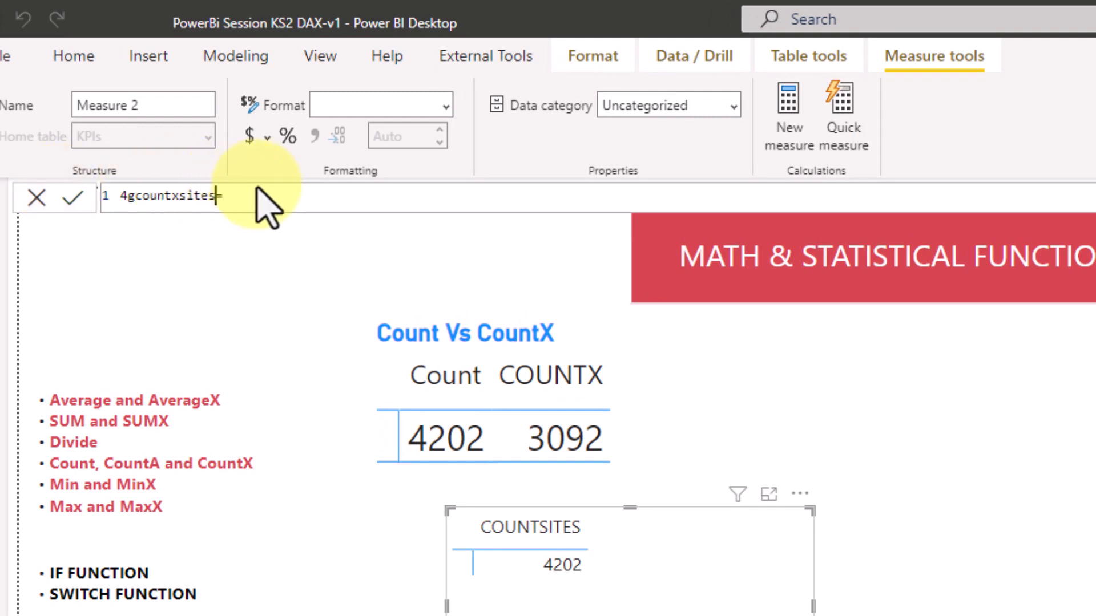
Step: Begin the 4gcountxsites formula with COUNTX over a FILTER of the SITELIST table
{"action": "left_click", "coordinate": [261, 201]}
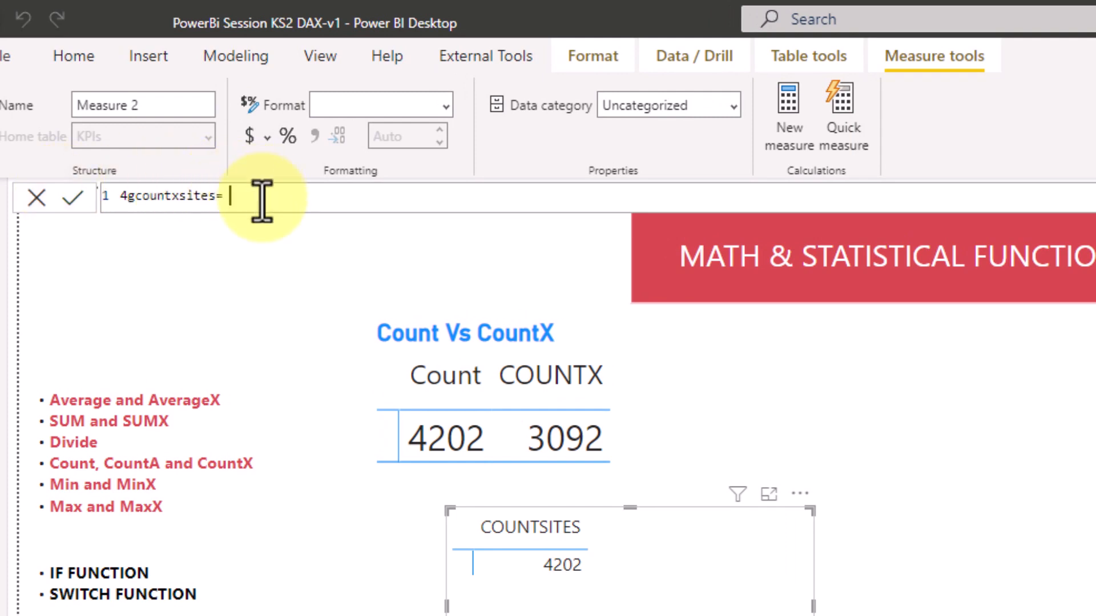
{"action": "type", "text": "countx"}
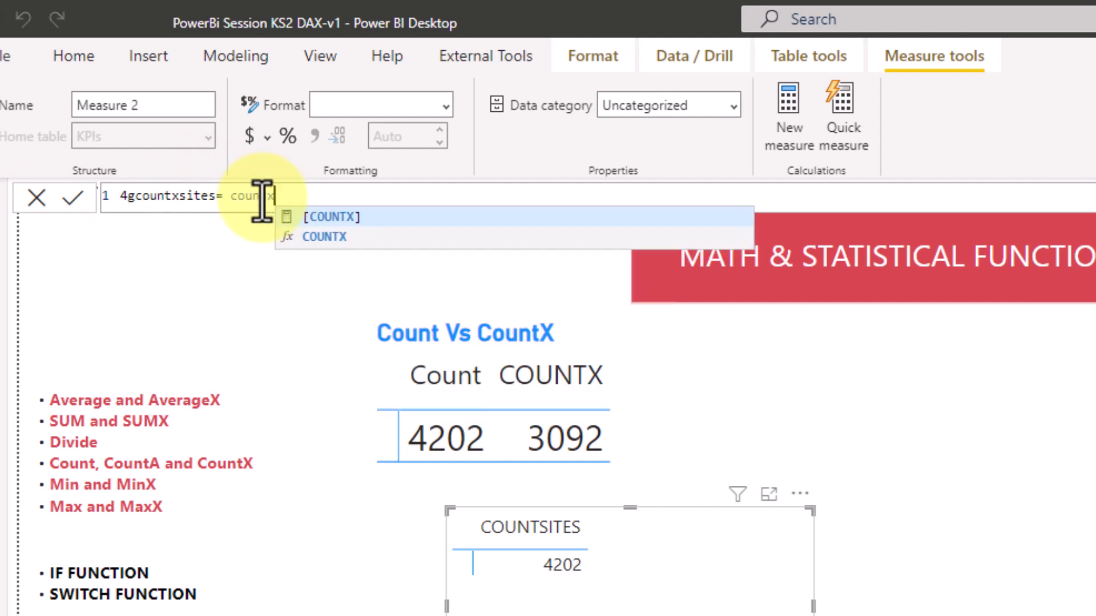
{"action": "left_click", "coordinate": [342, 238]}
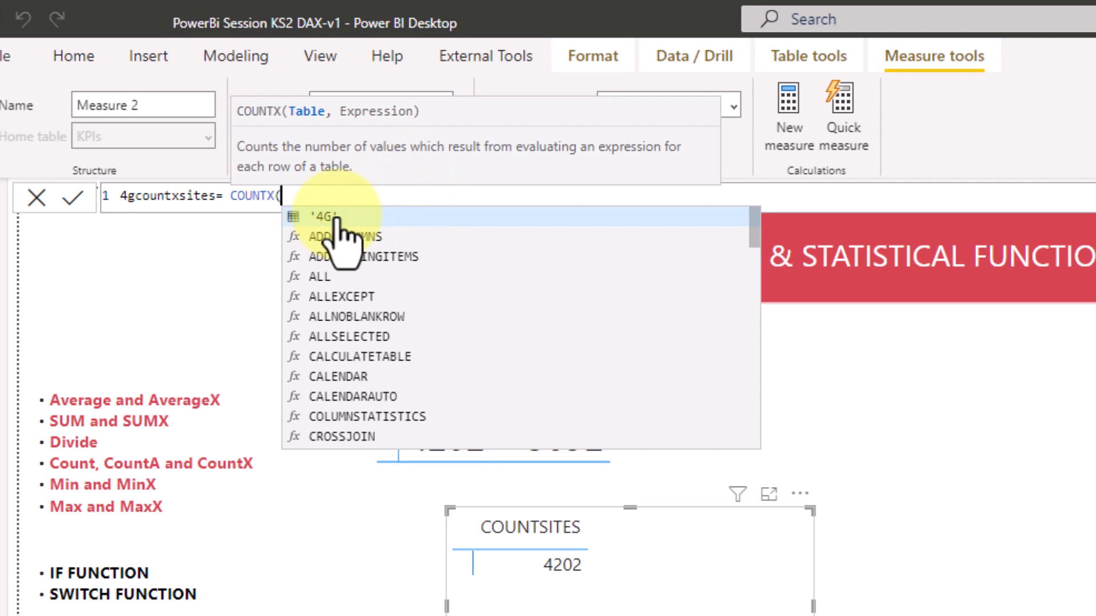
{"action": "type", "text": "filt"}
{"action": "key", "text": "Tab"}
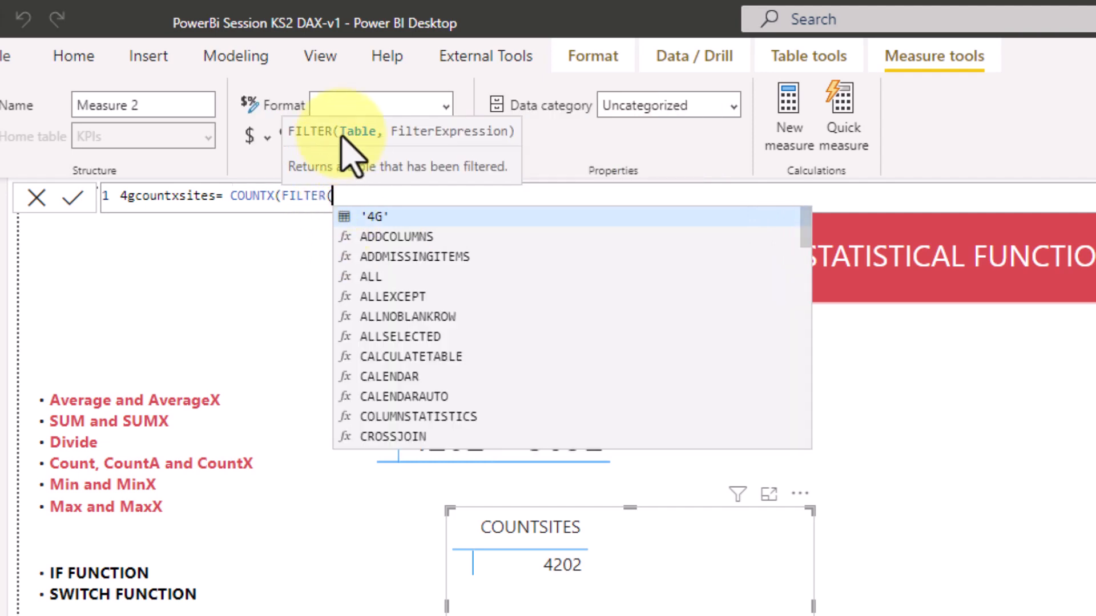
{"action": "type", "text": "site"}
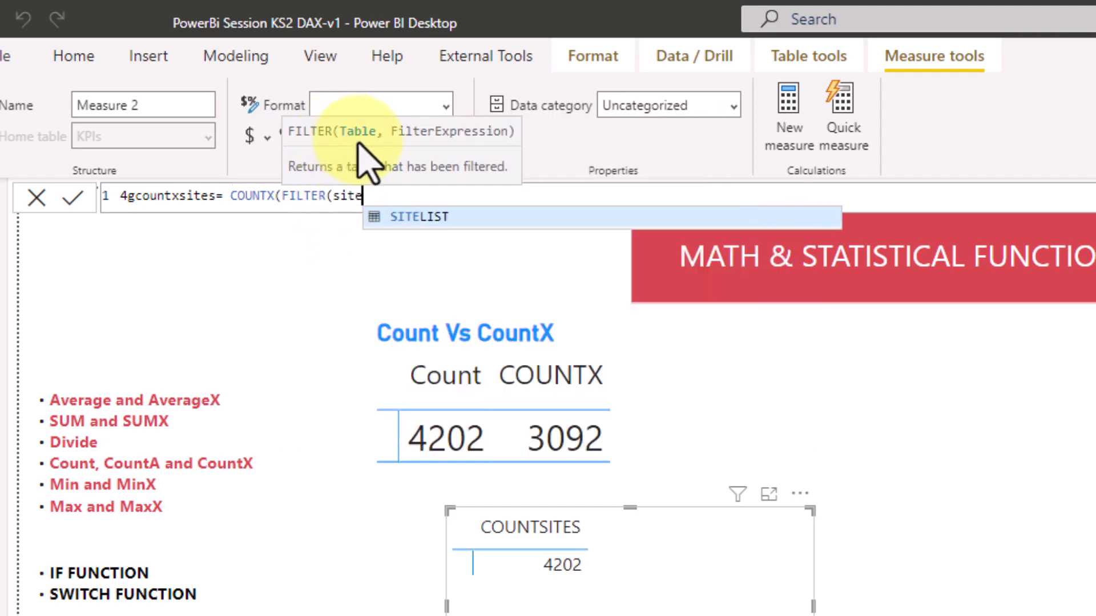
{"action": "key", "text": "Tab"}
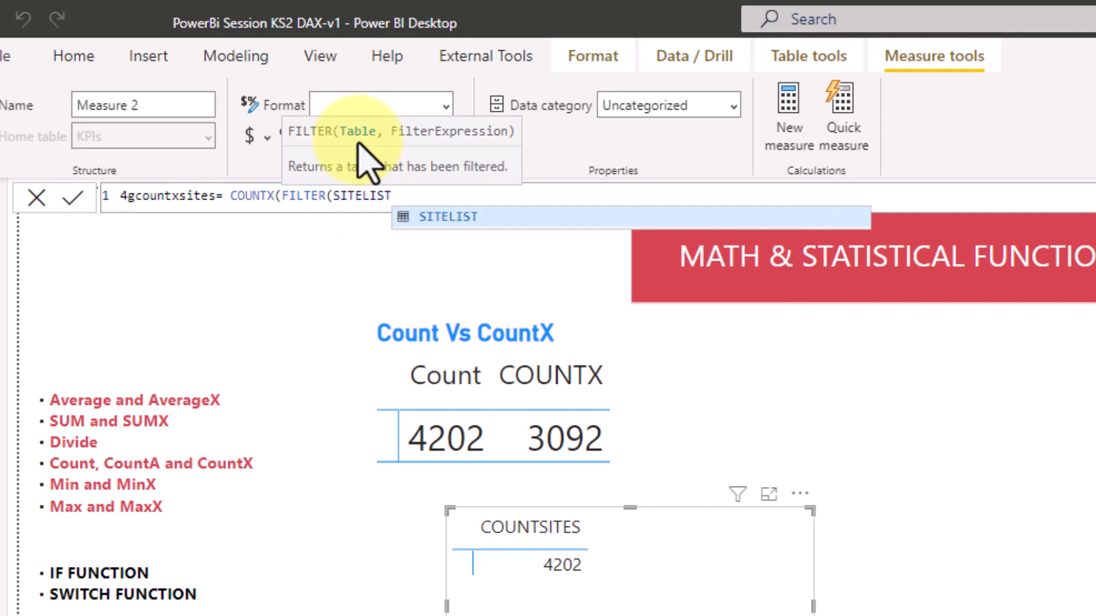
Step: Set the filter condition to SITELIST[Technology] = "4G" and close the FILTER function
{"action": "type", "text": ", "}
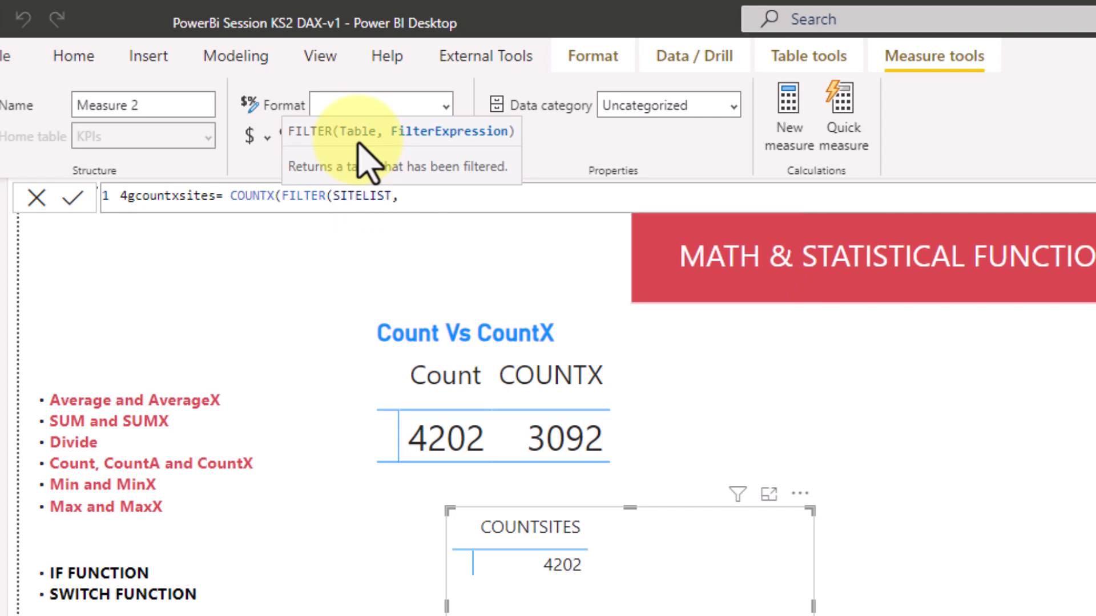
{"action": "type", "text": "tech"}
{"action": "key", "text": "Tab"}
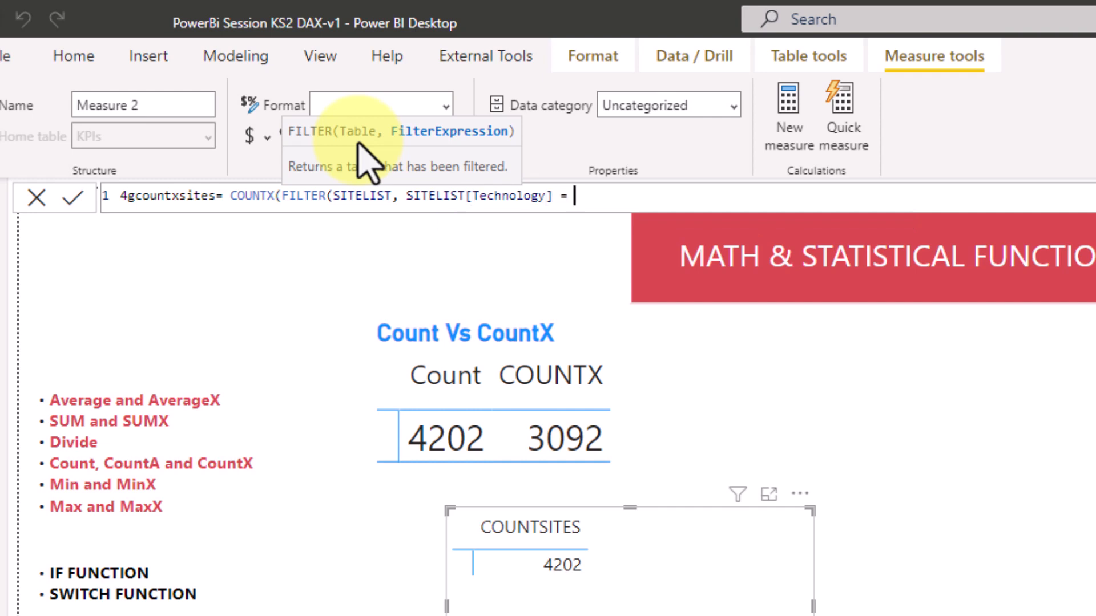
{"action": "type", "text": "="}
{"action": "key", "text": "Caps_Lock"}
{"action": "type", "text": "\"4G"}
{"action": "key", "text": "Caps_Lock"}
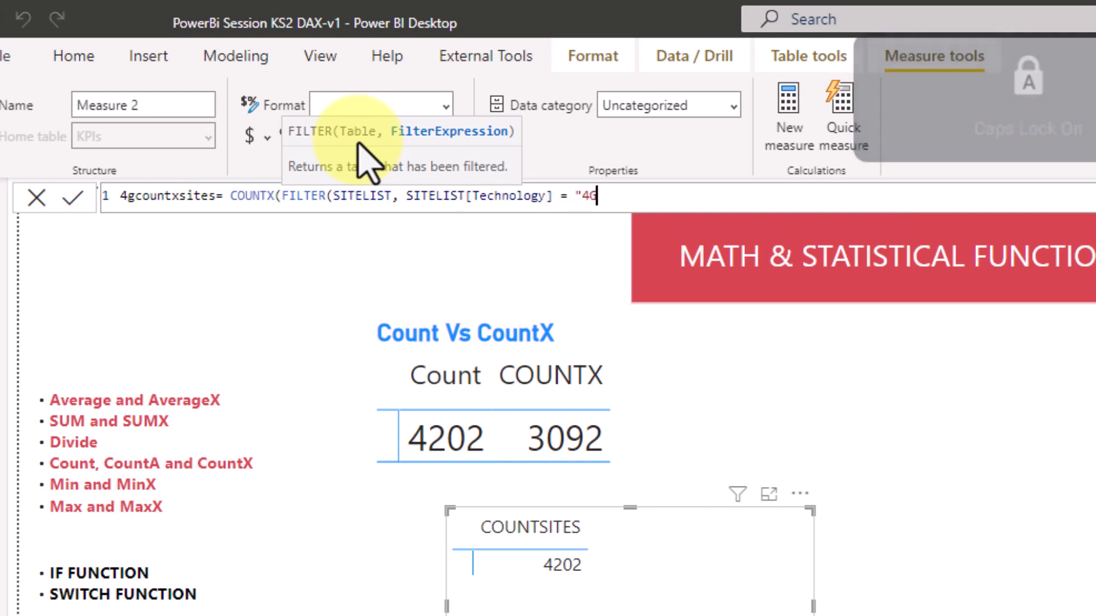
{"action": "type", "text": "\","}
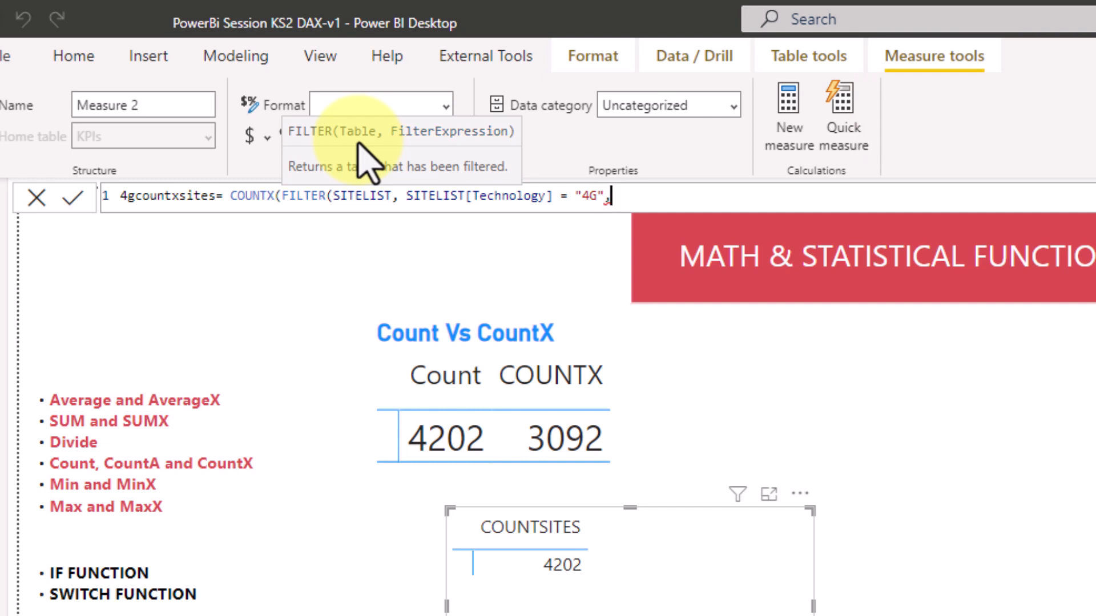
{"action": "key", "text": "BackSpace"}
{"action": "type", "text": "),"}
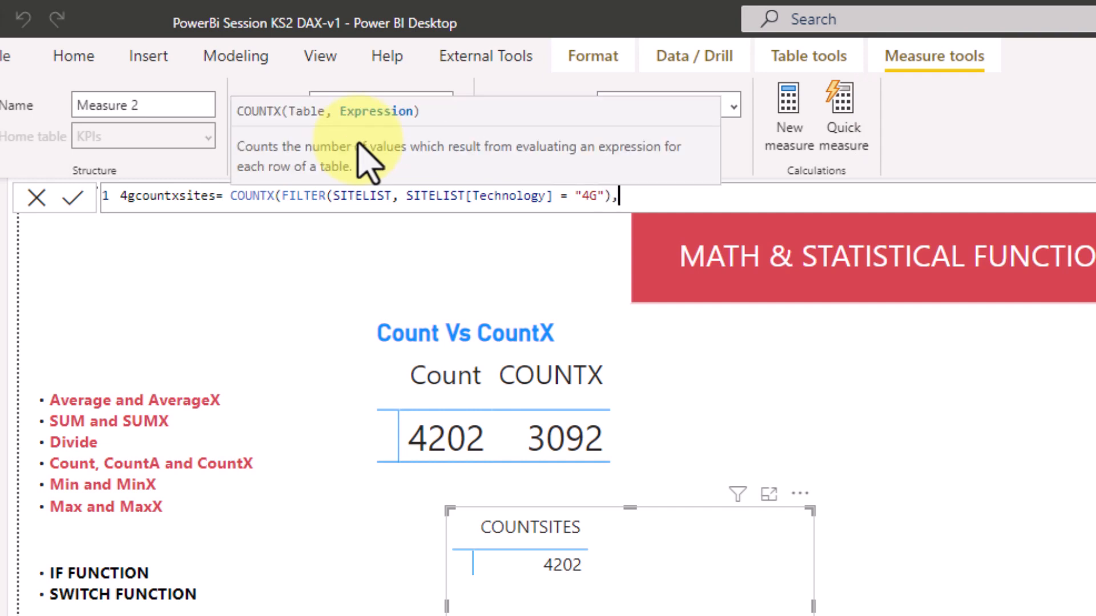
Step: Complete the formula with COUNT(SITELIST[Site ID]) as the COUNTX expression and add 4gcountxsites to the matrix beside COUNTSITES
{"action": "type", "text": " COUNT"}
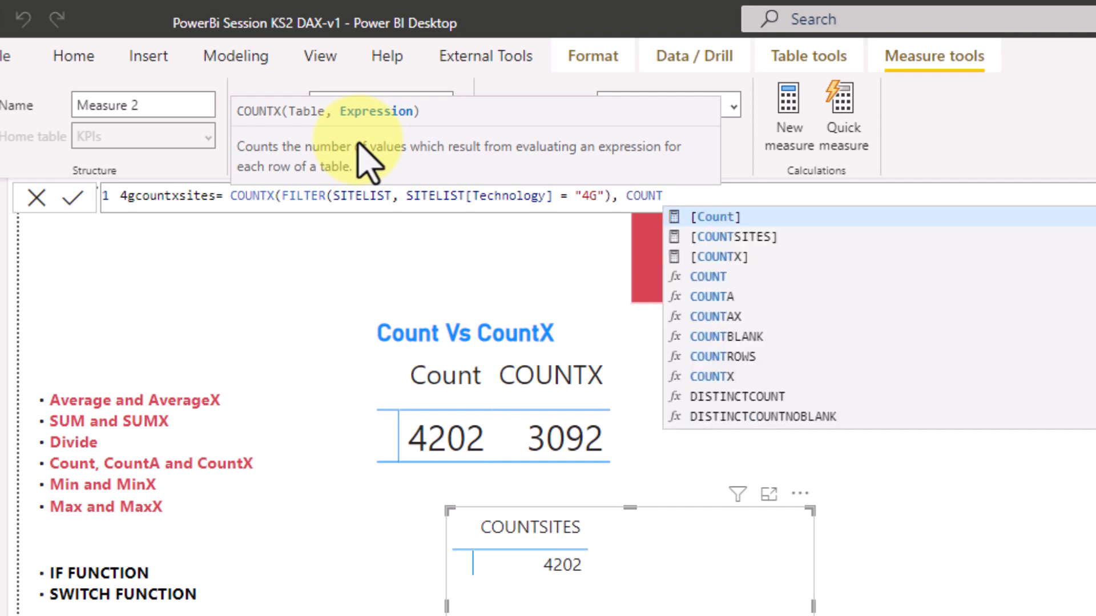
{"action": "key", "text": "Down"}
{"action": "key", "text": "Down"}
{"action": "key", "text": "Down"}
{"action": "type", "text": "(SI"}
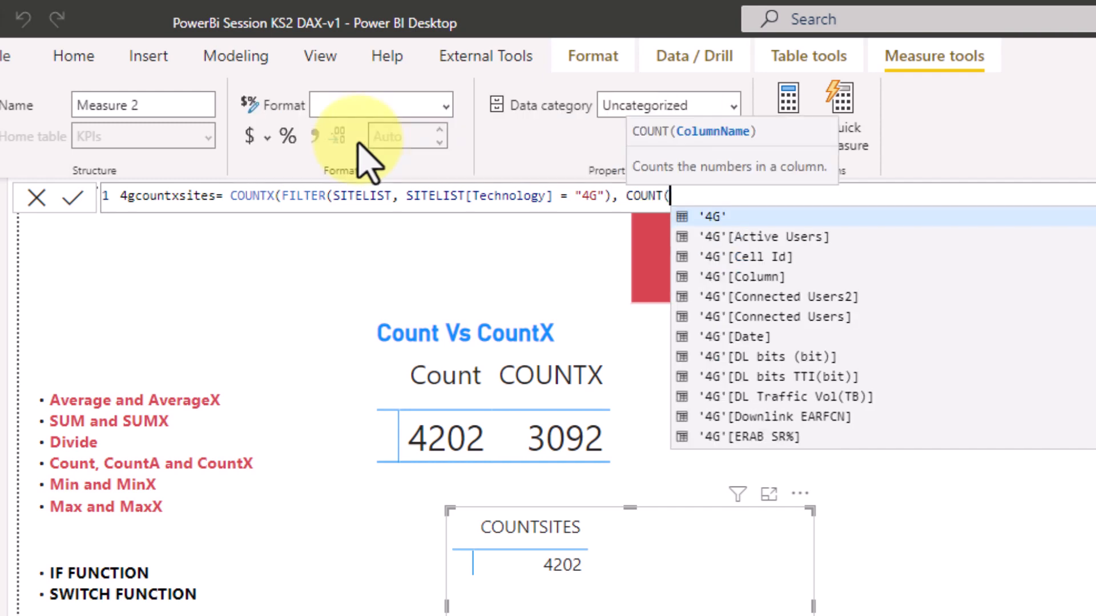
{"action": "type", "text": "TE"}
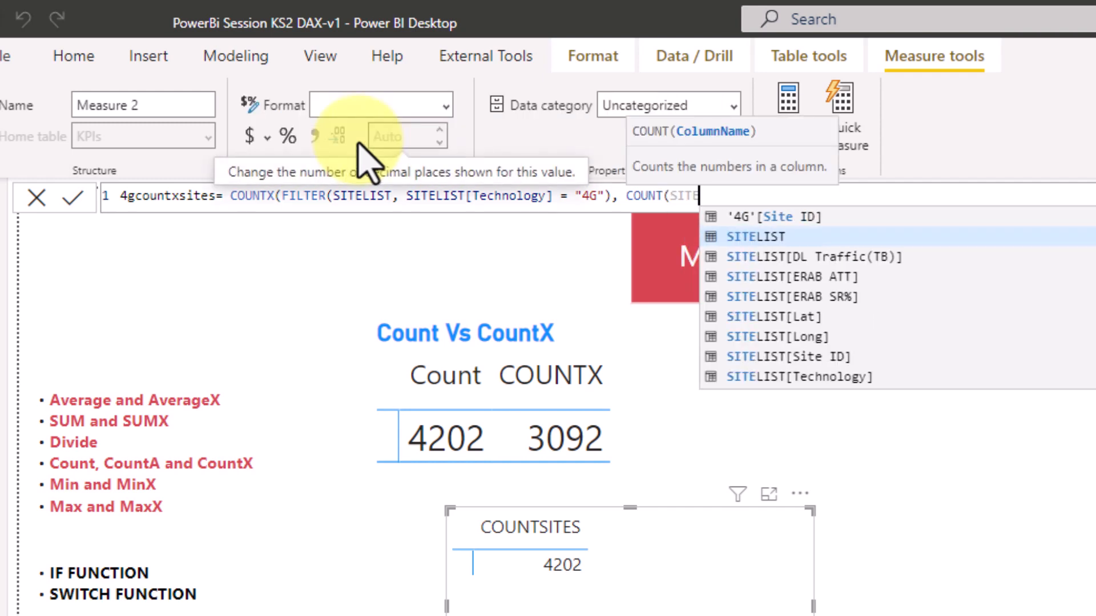
{"action": "left_click", "coordinate": [841, 358]}
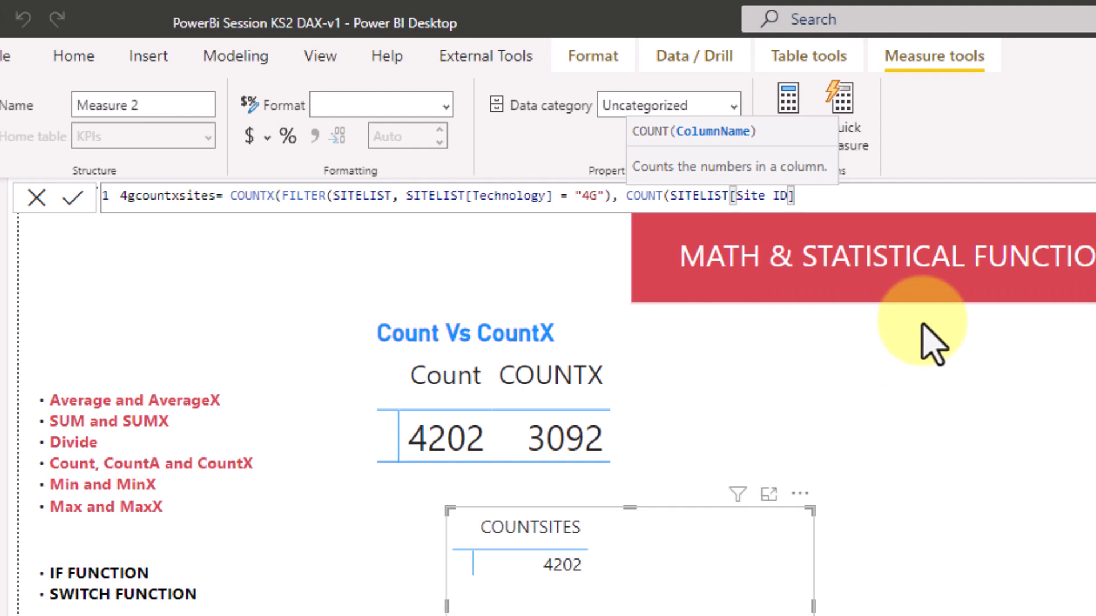
{"action": "type", "text": ")"}
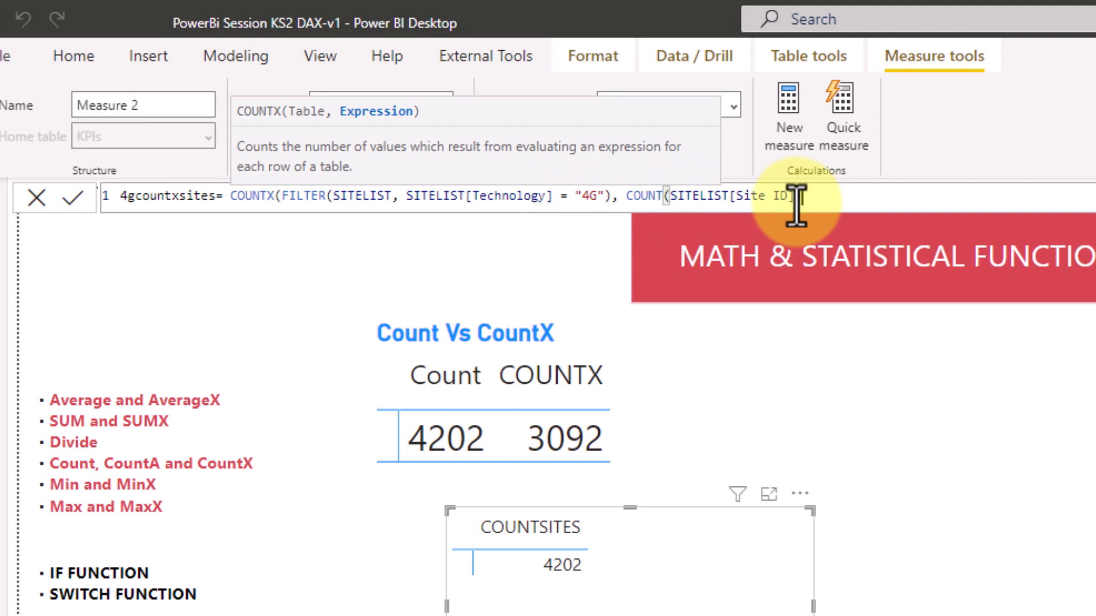
{"action": "type", "text": ")"}
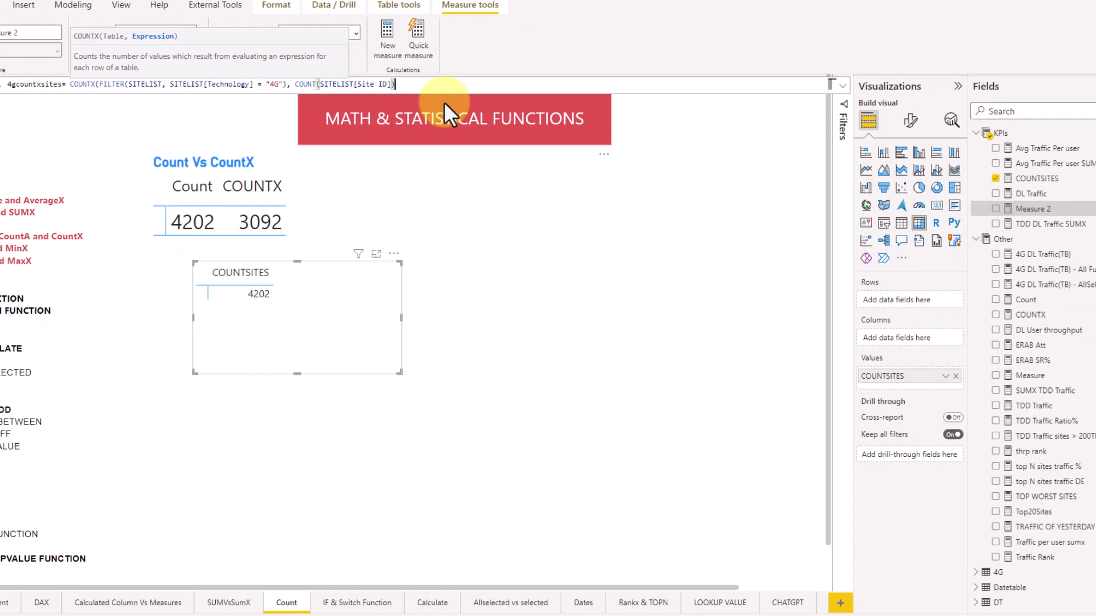
{"action": "type", "text": ")"}
{"action": "key", "text": "Return"}
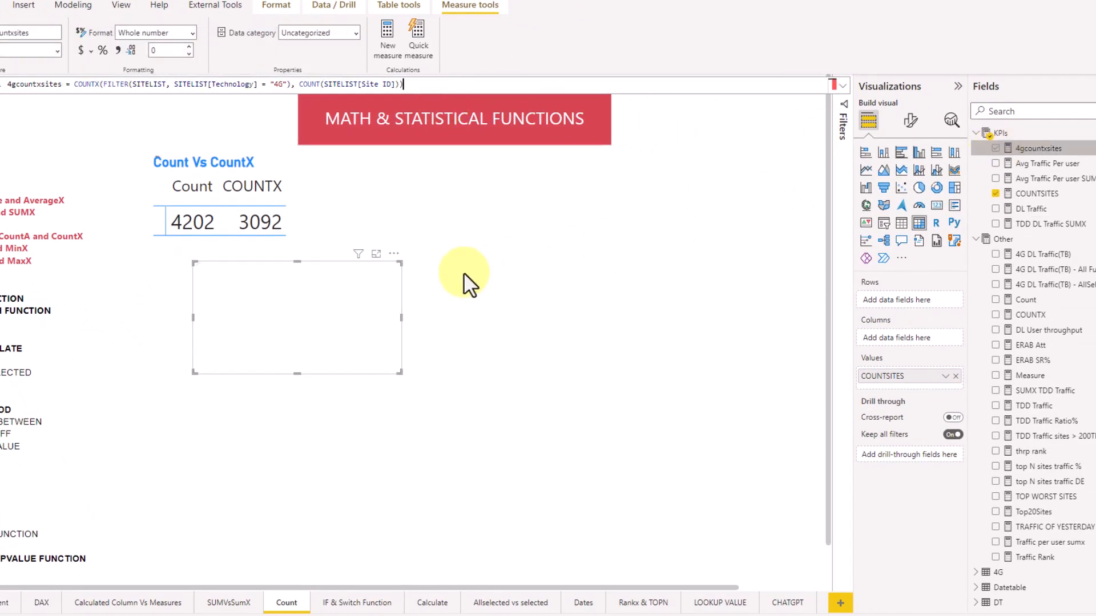
{"action": "left_click", "coordinate": [995, 149]}
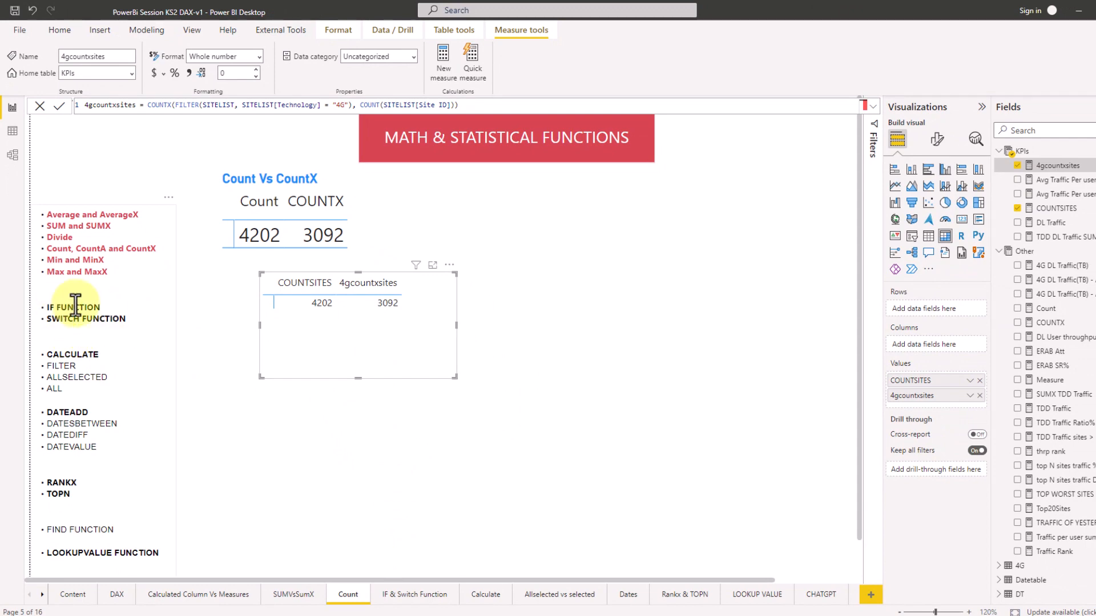
Step: Open the IF & Switch Function report page and collapse the KPIs and Other tables in the field list
{"action": "left_click", "coordinate": [400, 595]}
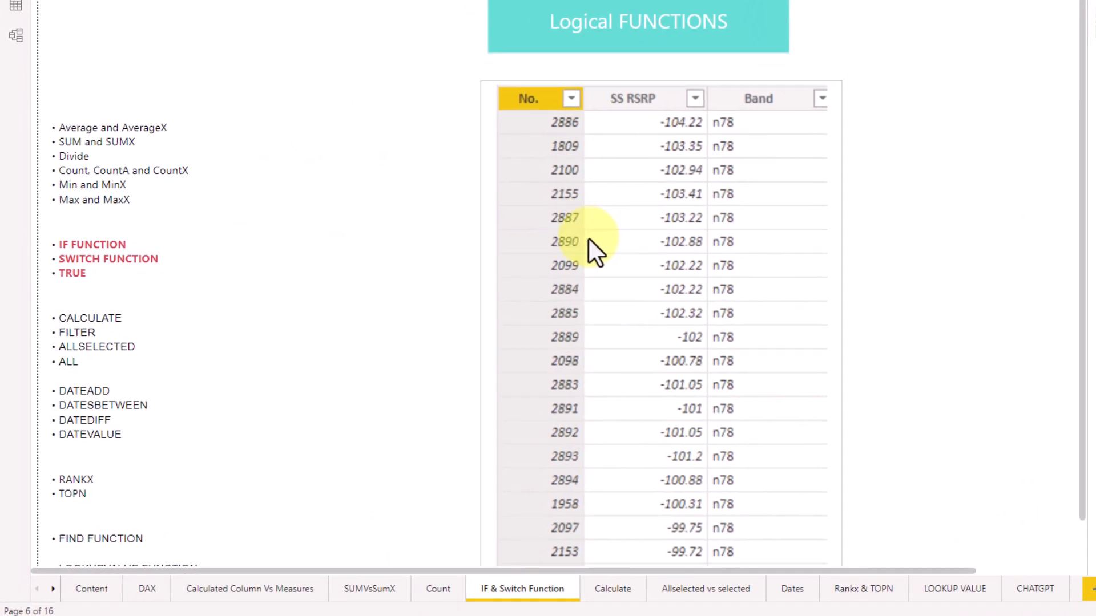
{"action": "left_click_drag", "start_coordinate": [588, 238], "coordinate": [573, 237]}
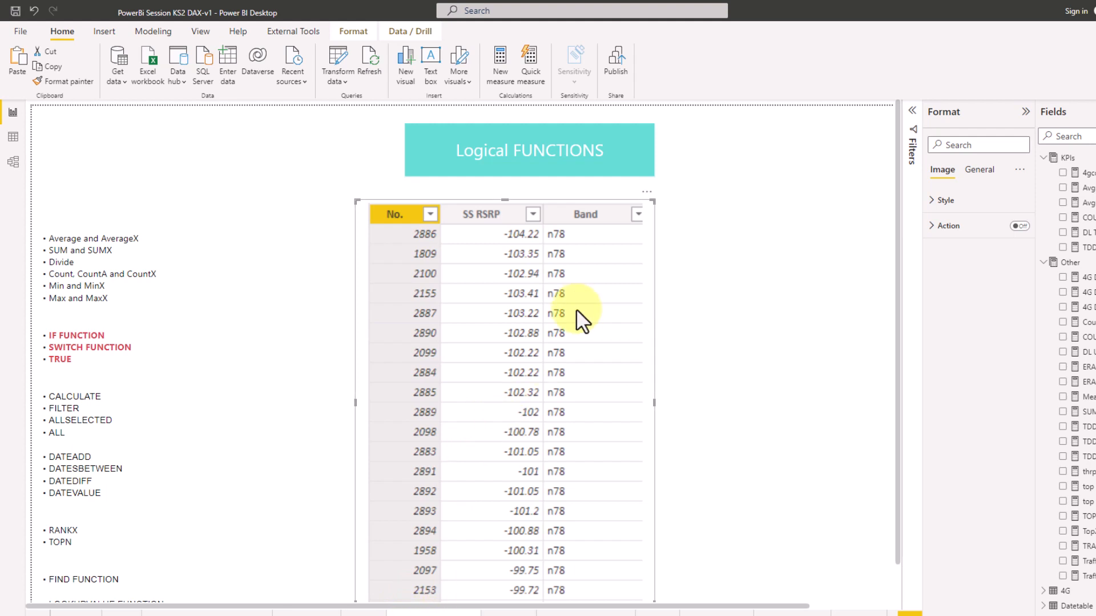
{"action": "left_click", "coordinate": [1050, 160]}
{"action": "left_click", "coordinate": [1049, 174]}
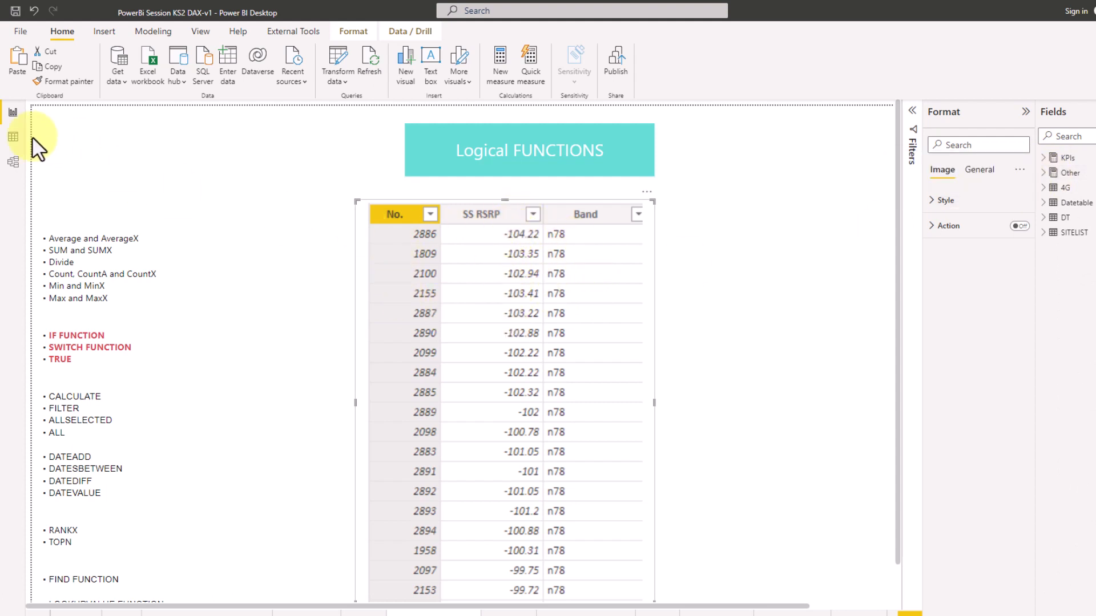
Step: Switch to the data view, collapse Datetable and display the DT table
{"action": "left_click", "coordinate": [11, 137]}
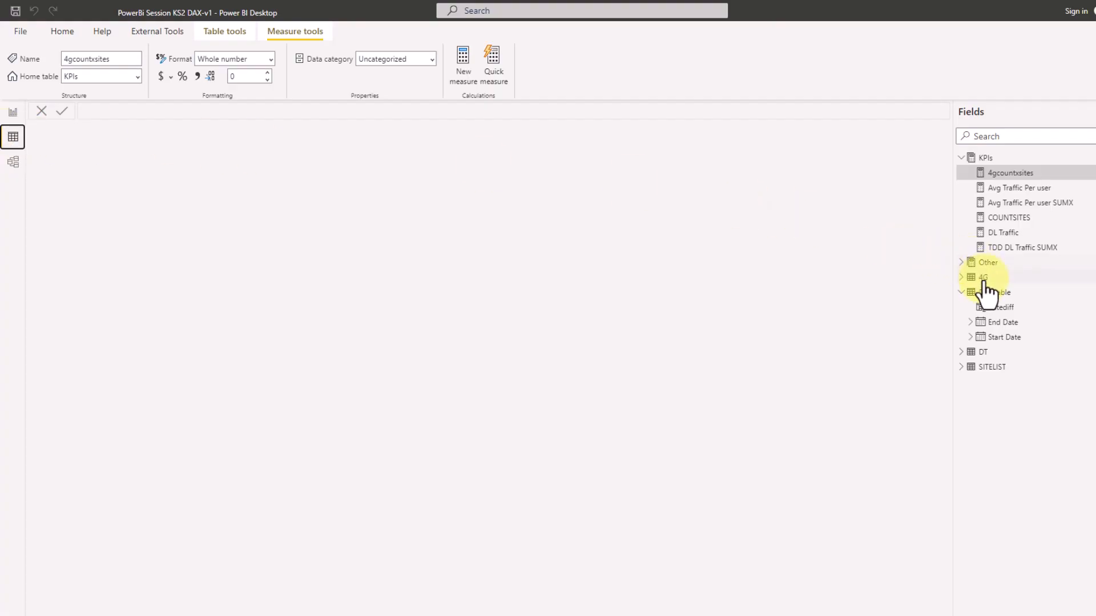
{"action": "left_click", "coordinate": [961, 292]}
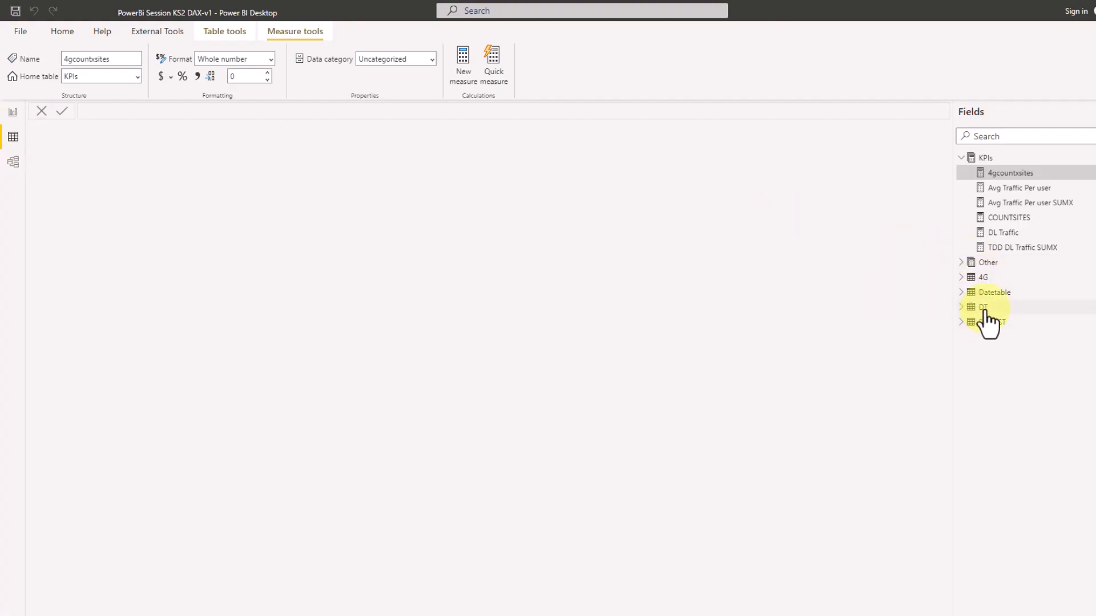
{"action": "left_click", "coordinate": [983, 308]}
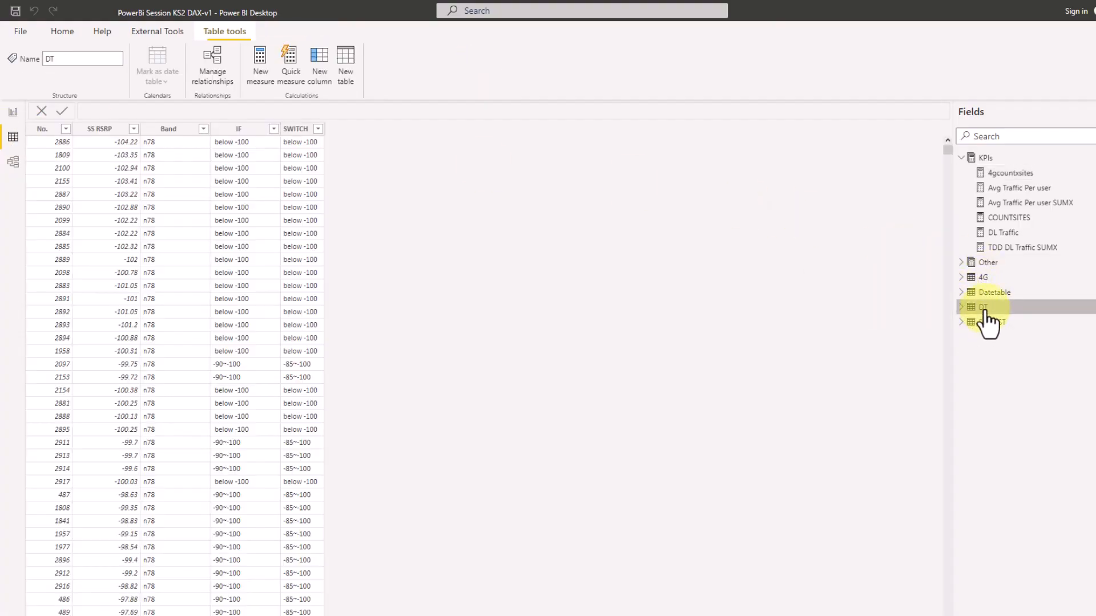
Step: Examine the IF column's formula and the range of SS RSRP values in the DT table
{"action": "left_click", "coordinate": [248, 150]}
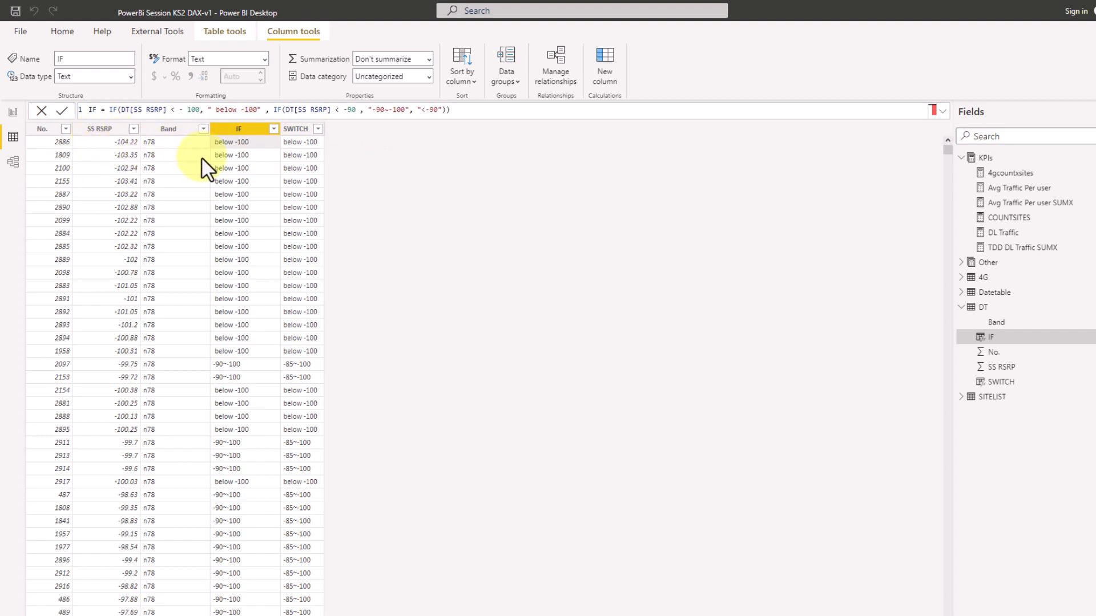
{"action": "left_click", "coordinate": [133, 129]}
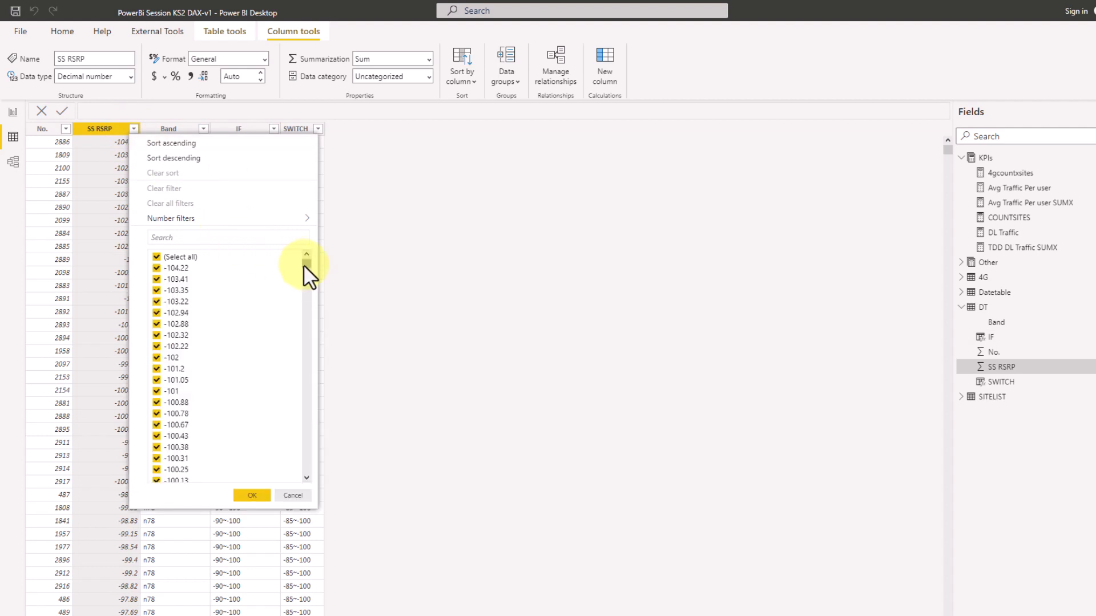
{"action": "mouse_move", "coordinate": [304, 264]}
{"action": "left_mouse_down"}
{"action": "mouse_move", "coordinate": [300, 488]}
{"action": "mouse_move", "coordinate": [304, 242]}
{"action": "left_mouse_up"}
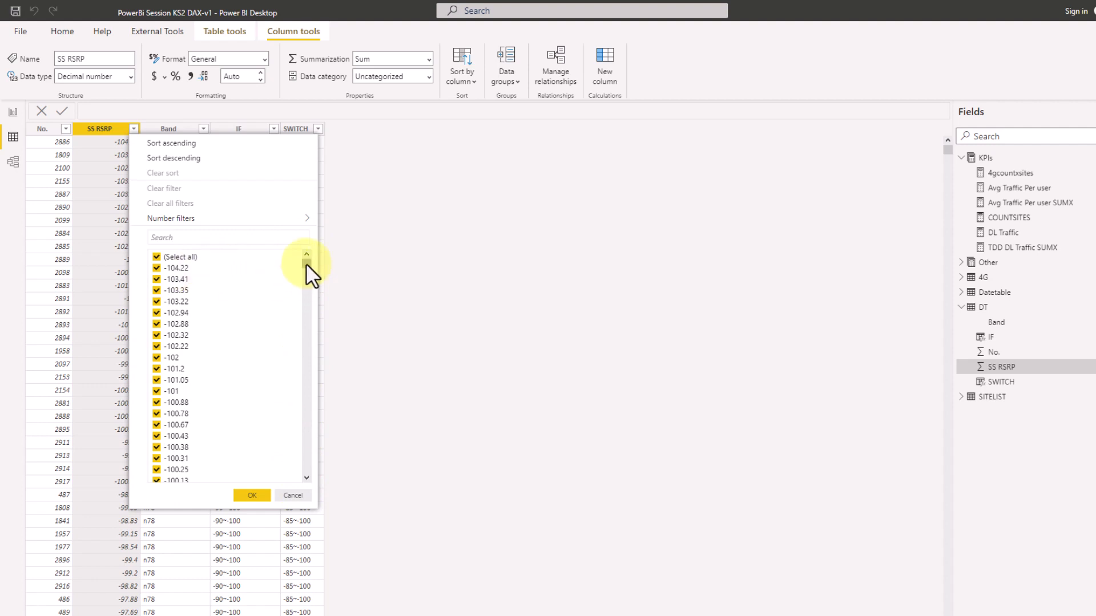
{"action": "left_click_drag", "start_coordinate": [306, 262], "coordinate": [306, 490]}
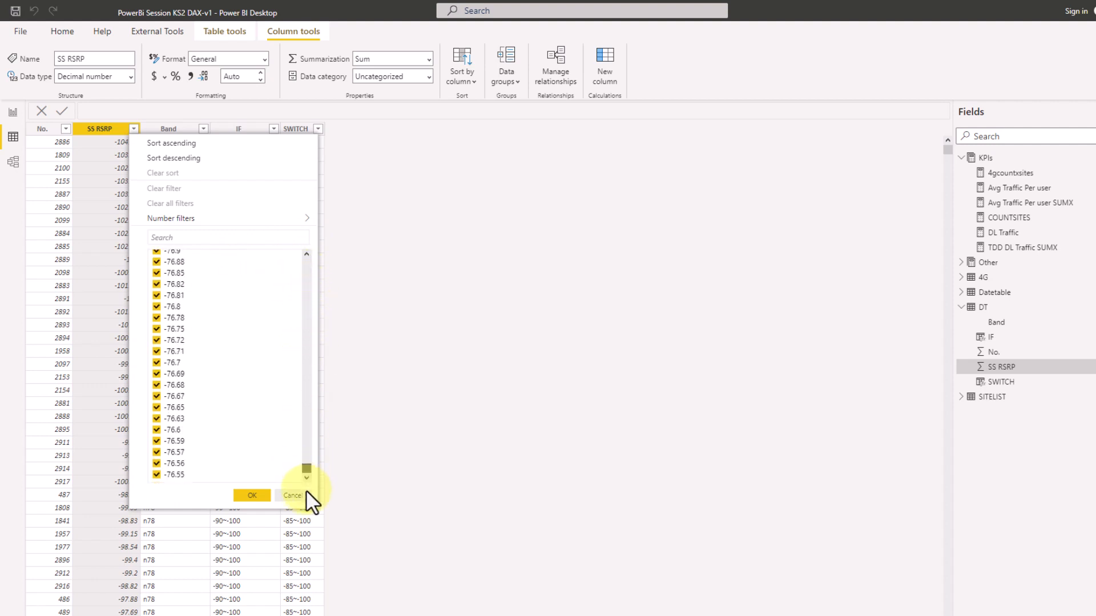
{"action": "left_click", "coordinate": [399, 308]}
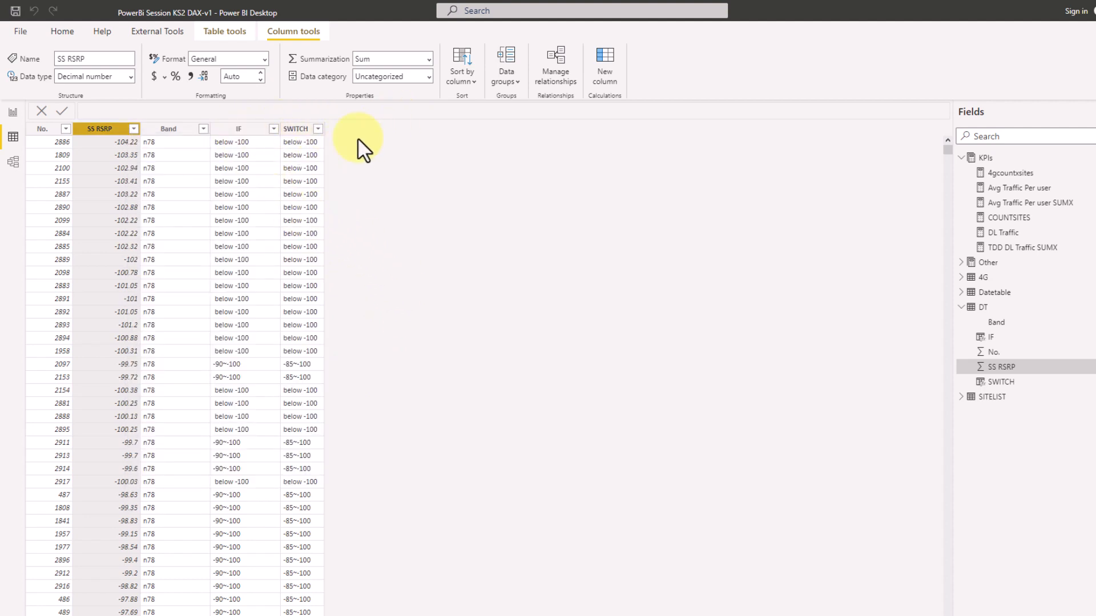
Step: Add a new calculated column named RSRP Ranges to the DT table
{"action": "left_click", "coordinate": [302, 139]}
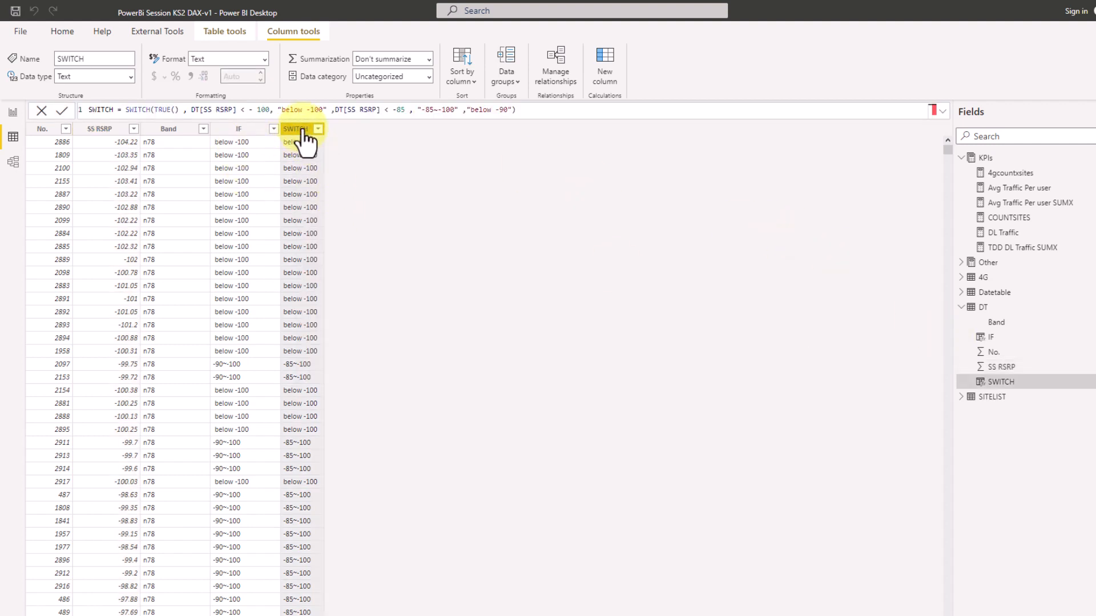
{"action": "right_click", "coordinate": [305, 138]}
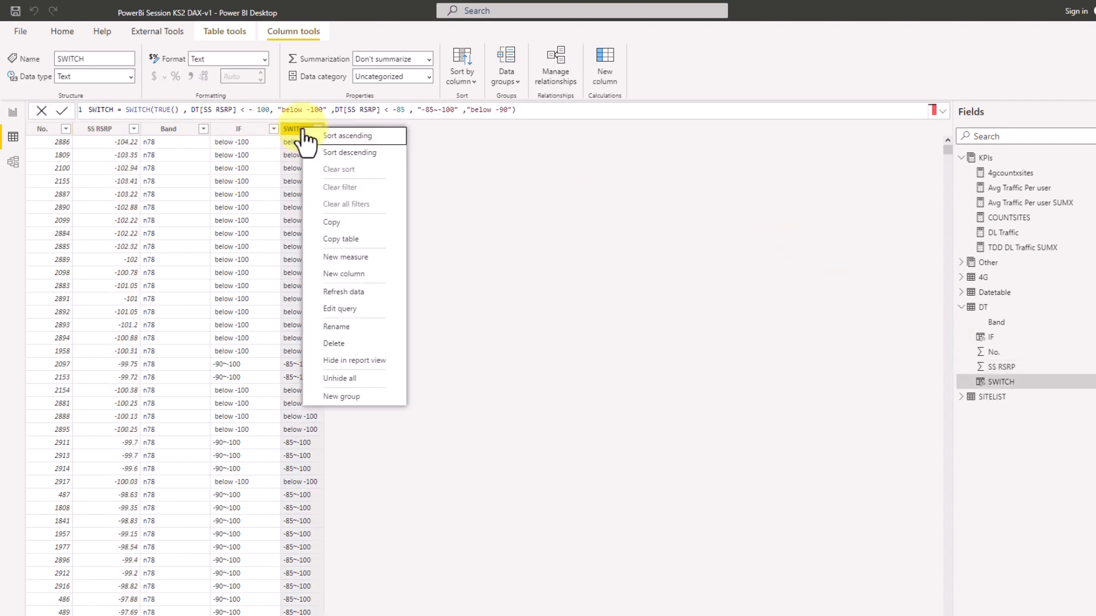
{"action": "left_click", "coordinate": [349, 274]}
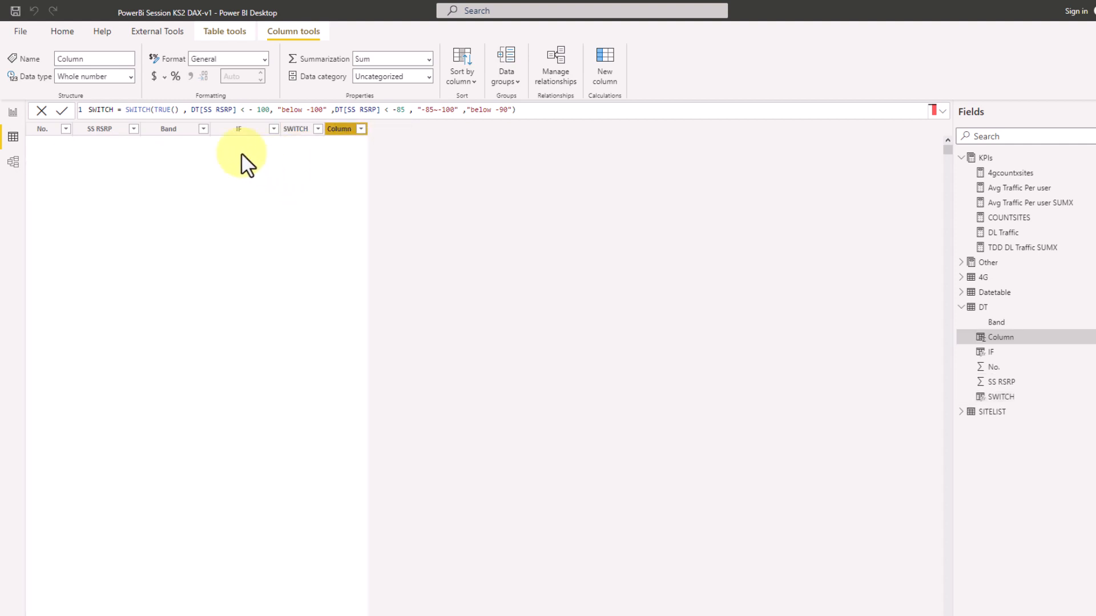
{"action": "double_click", "coordinate": [107, 114]}
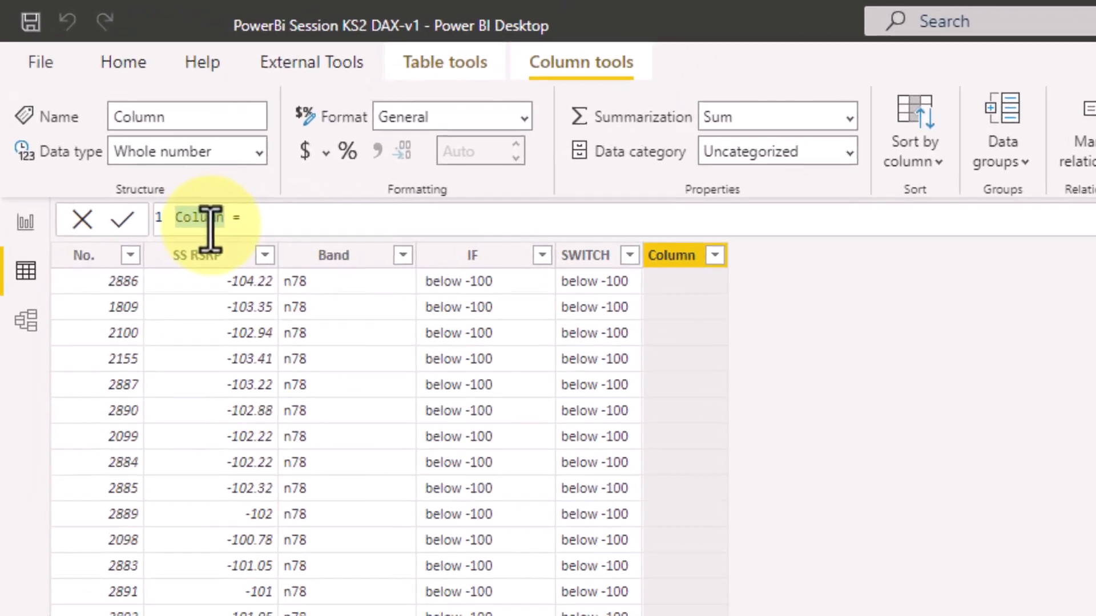
{"action": "type", "text": "RSRP Ranges"}
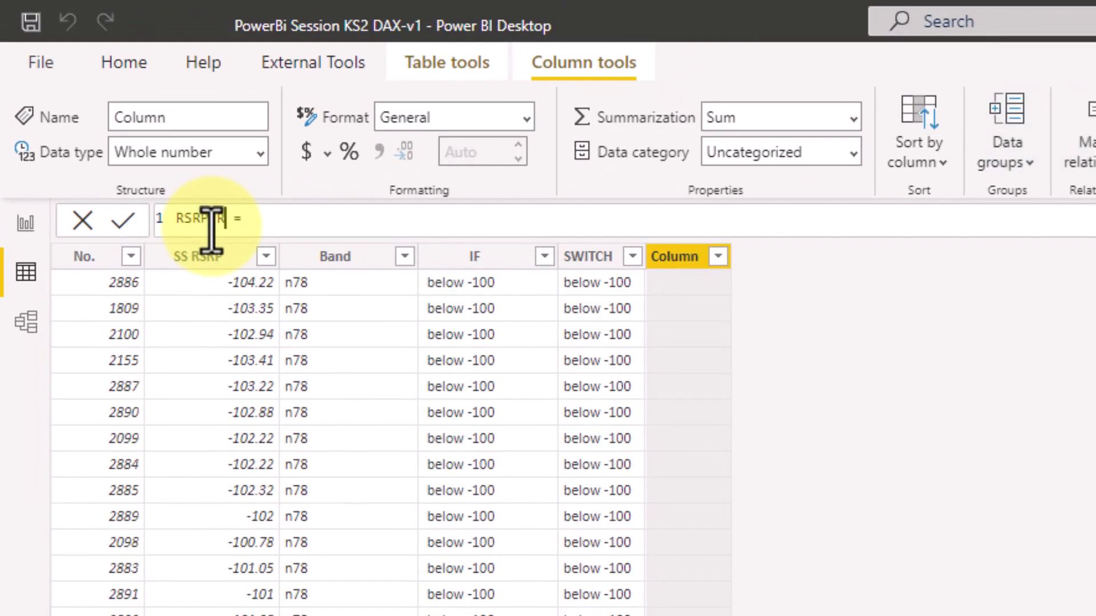
Step: Start the RSRP Ranges formula with an IF testing DT[SS RSRP] <-100 and returning "Below -100" when true
{"action": "left_click", "coordinate": [314, 225]}
{"action": "type", "text": "IF("}
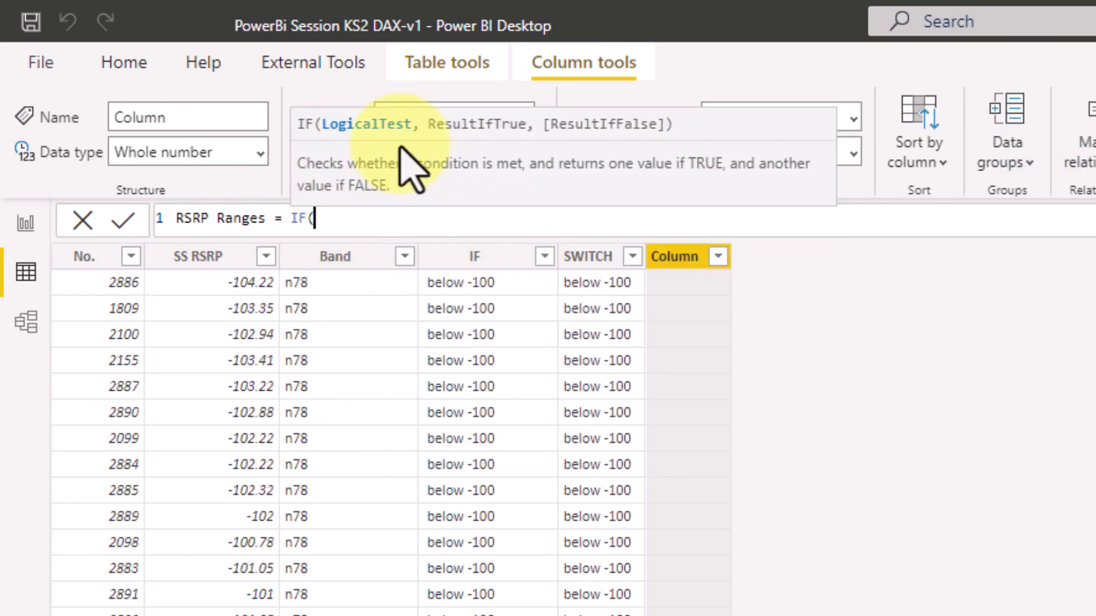
{"action": "type", "text": "RSR"}
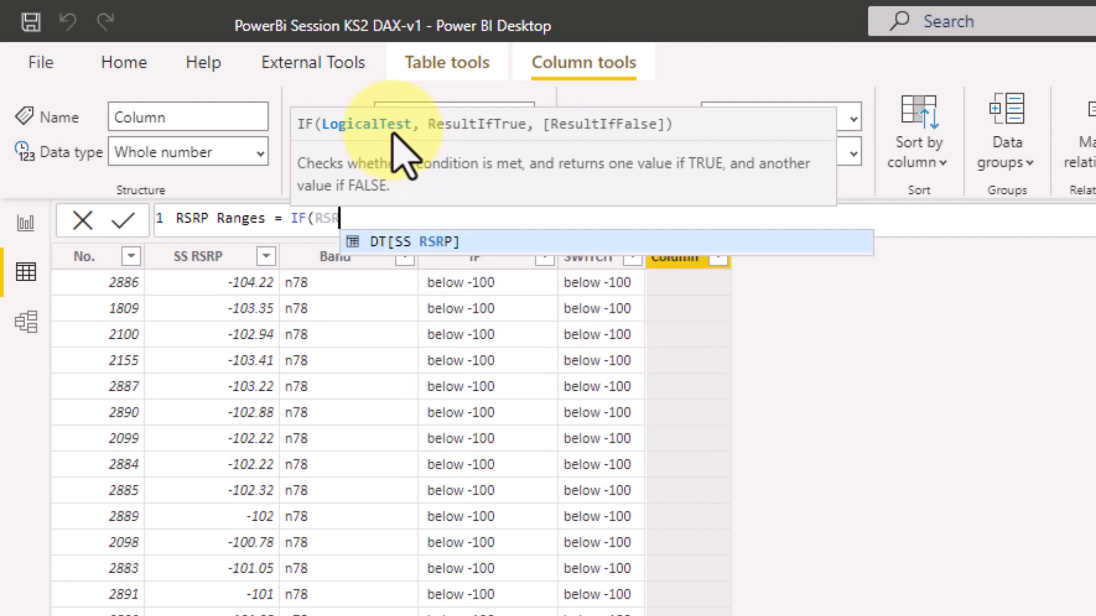
{"action": "left_click", "coordinate": [451, 241]}
{"action": "type", "text": "<"}
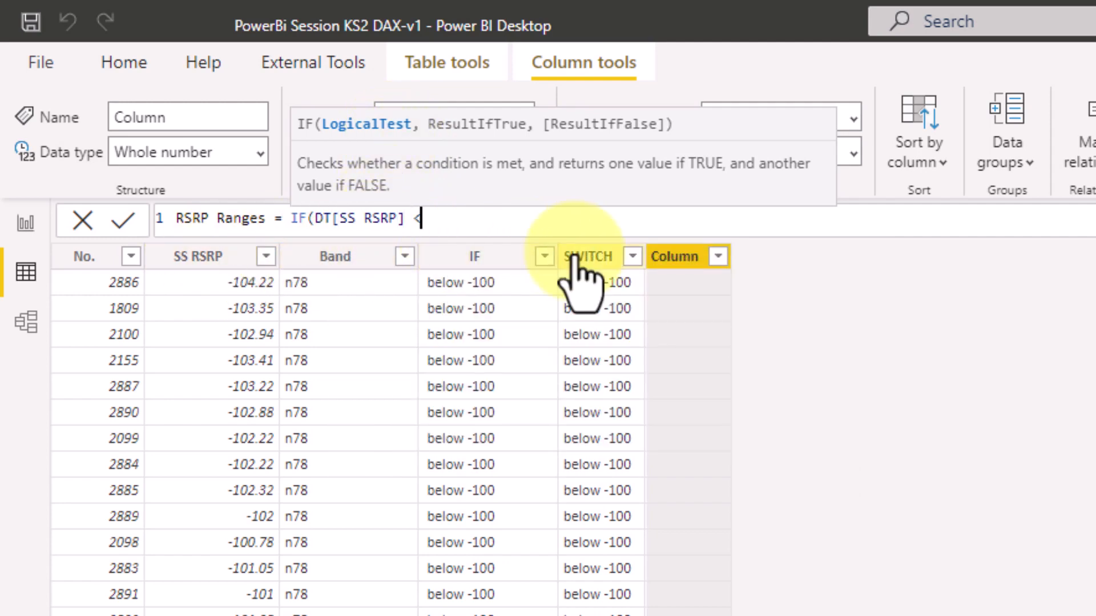
{"action": "type", "text": "="}
{"action": "key", "text": "BackSpace"}
{"action": "type", "text": "-100,"}
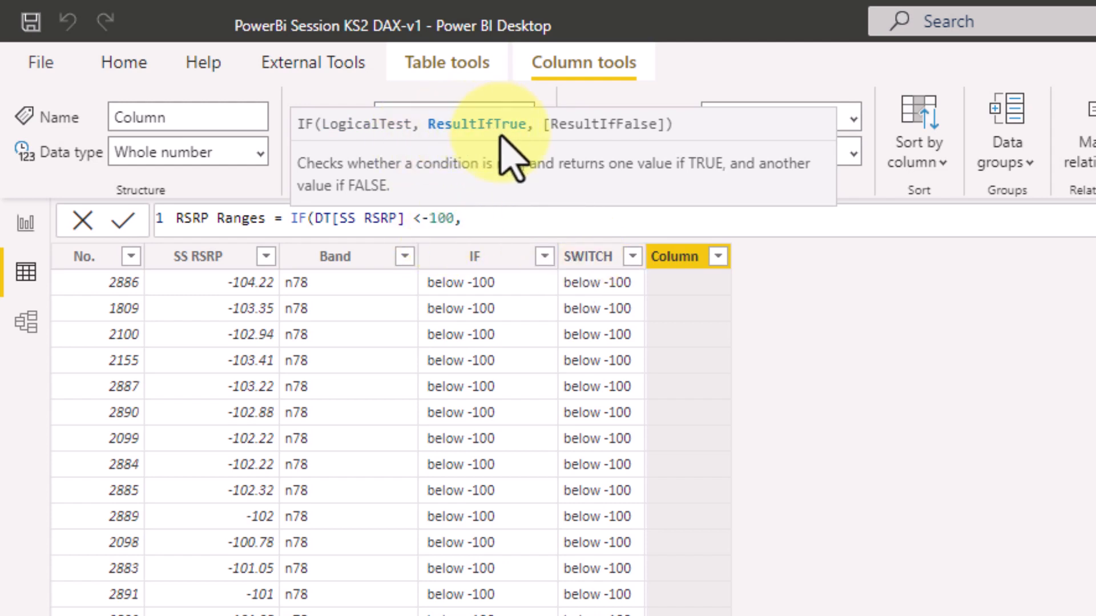
{"action": "type", "text": " \""}
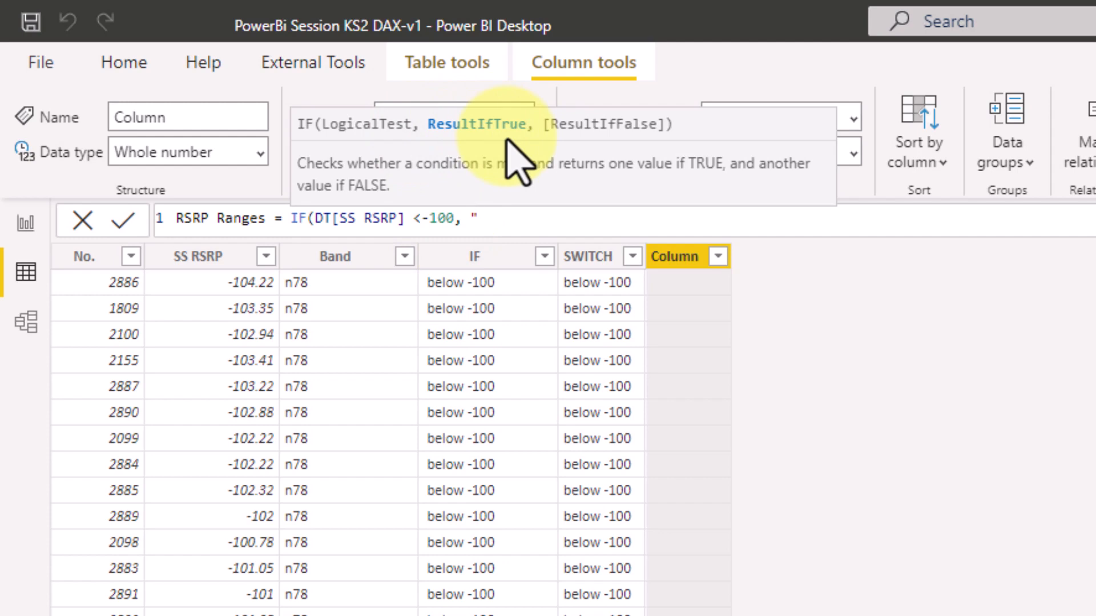
{"action": "type", "text": "Below -100\","}
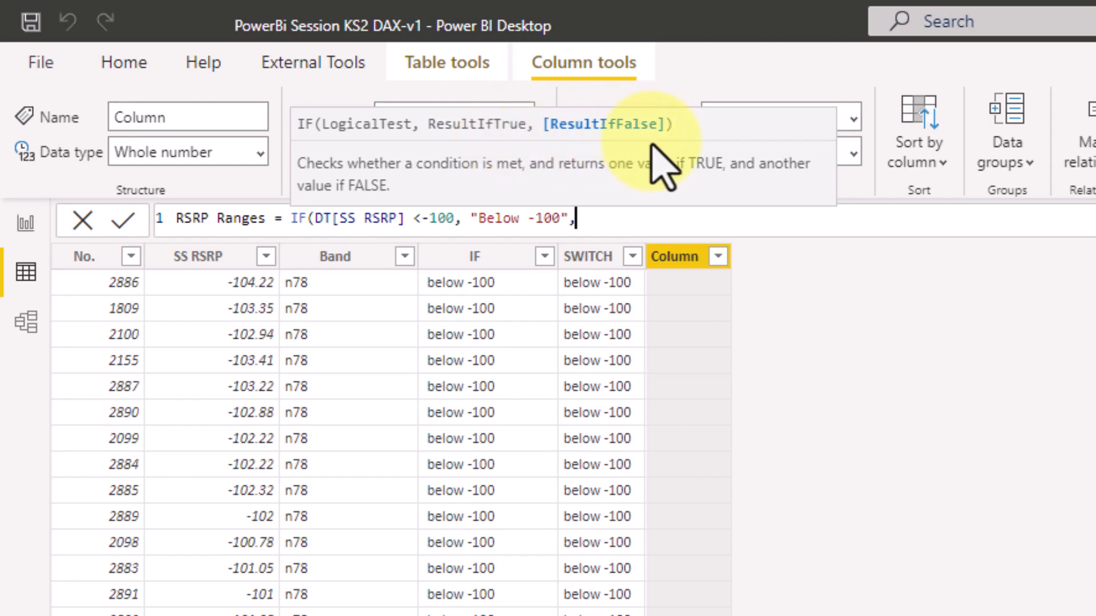
Step: Nest IF(DT[SS RSRP] <-90 , "-90~-100" , "Below -90") as the false result and commit the RSRP Ranges formula
{"action": "type", "text": " IF("}
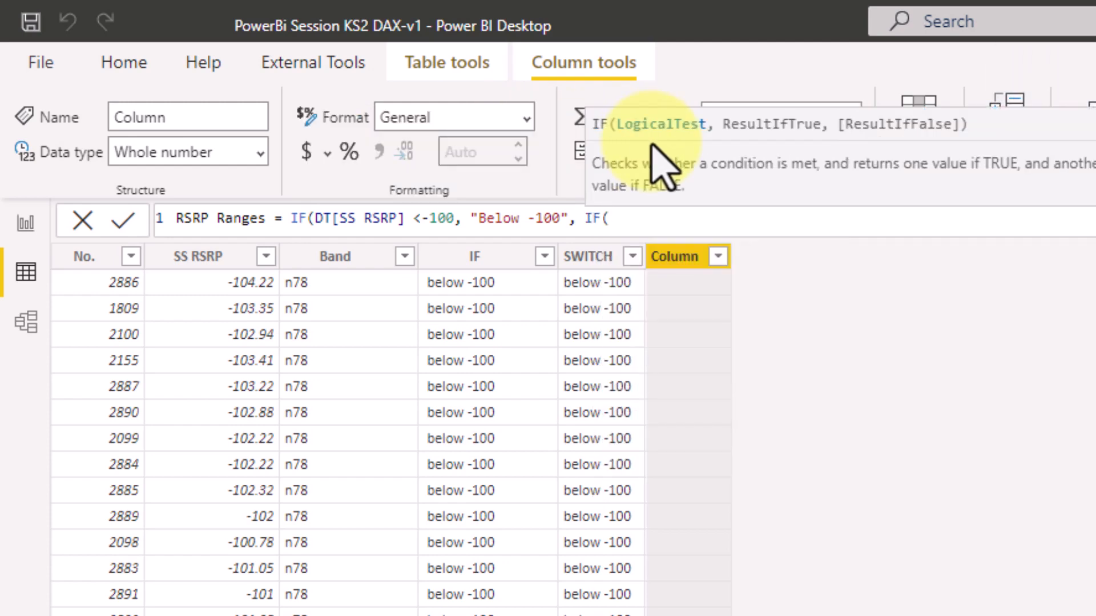
{"action": "type", "text": "RSR"}
{"action": "key", "text": "Tab"}
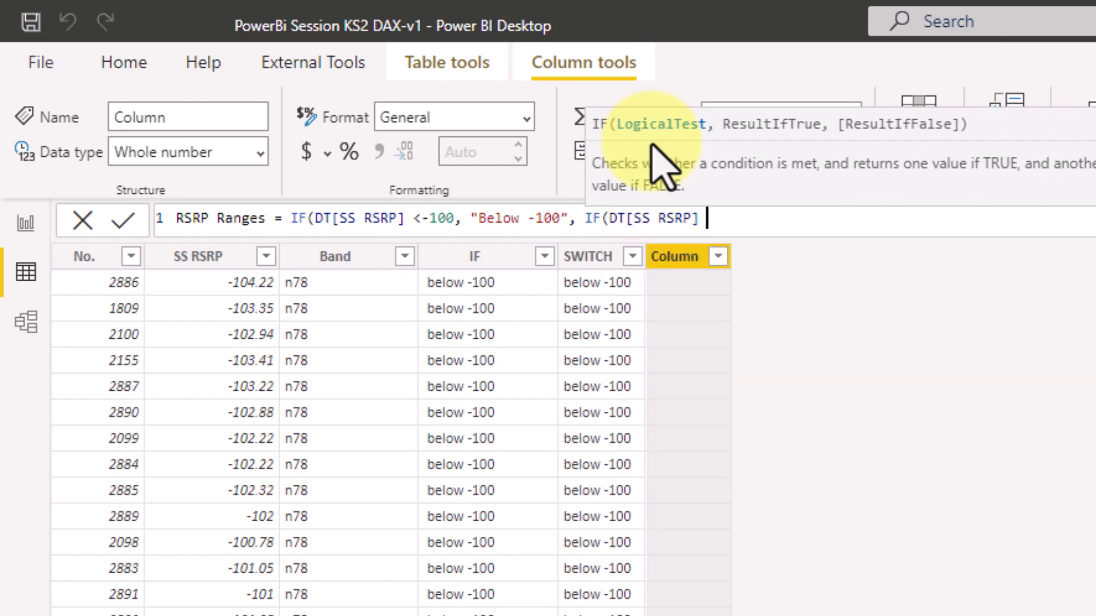
{"action": "type", "text": "<-90 ,"}
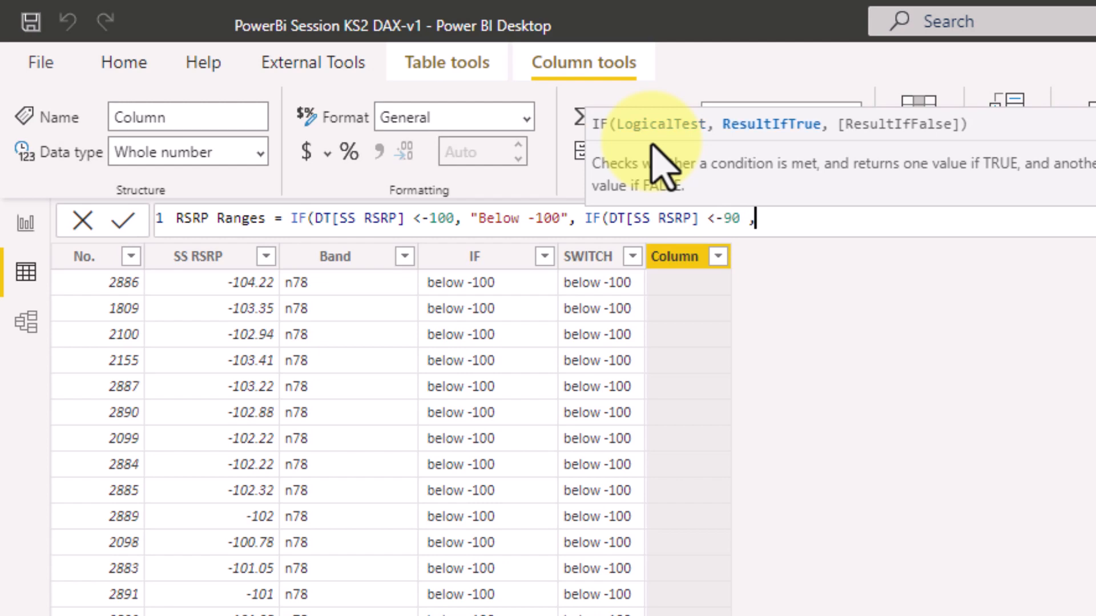
{"action": "type", "text": " \"-90~-100\""}
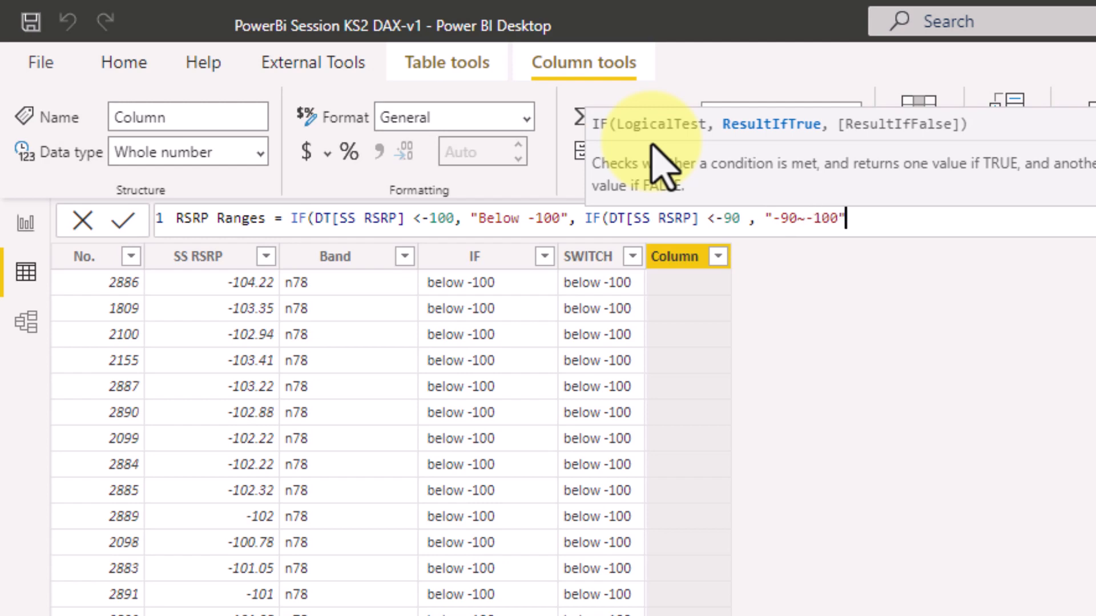
{"action": "type", "text": " ,"}
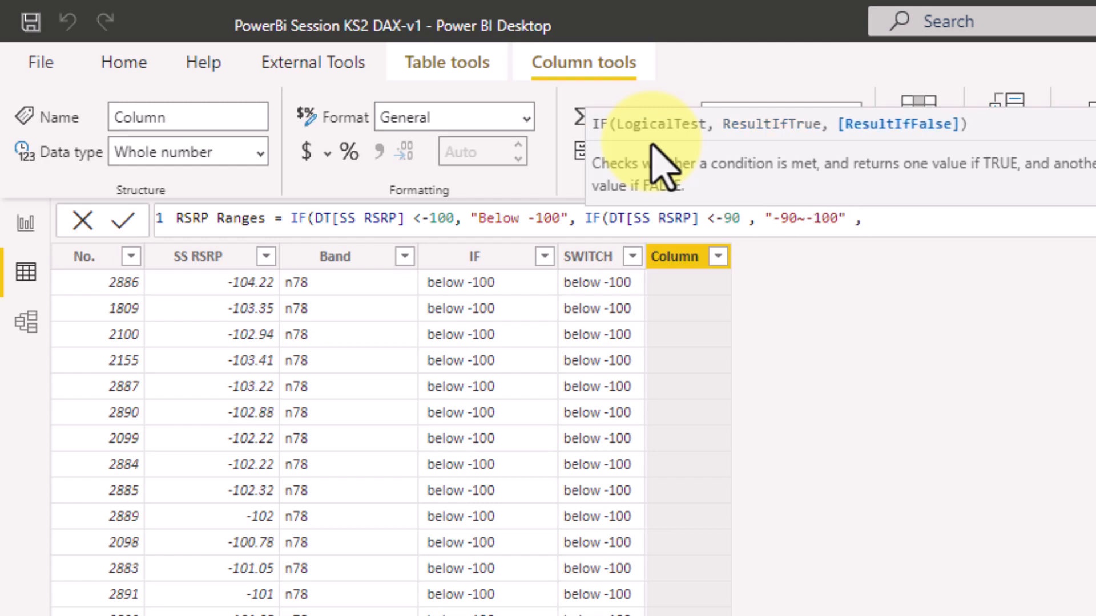
{"action": "type", "text": " \"Below"}
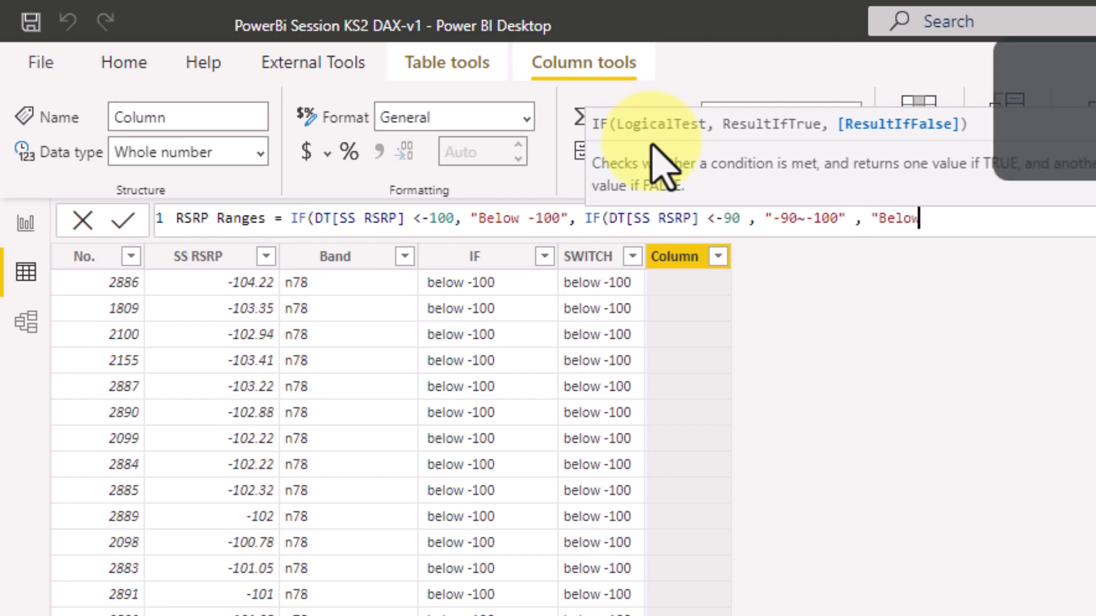
{"action": "type", "text": " -90"}
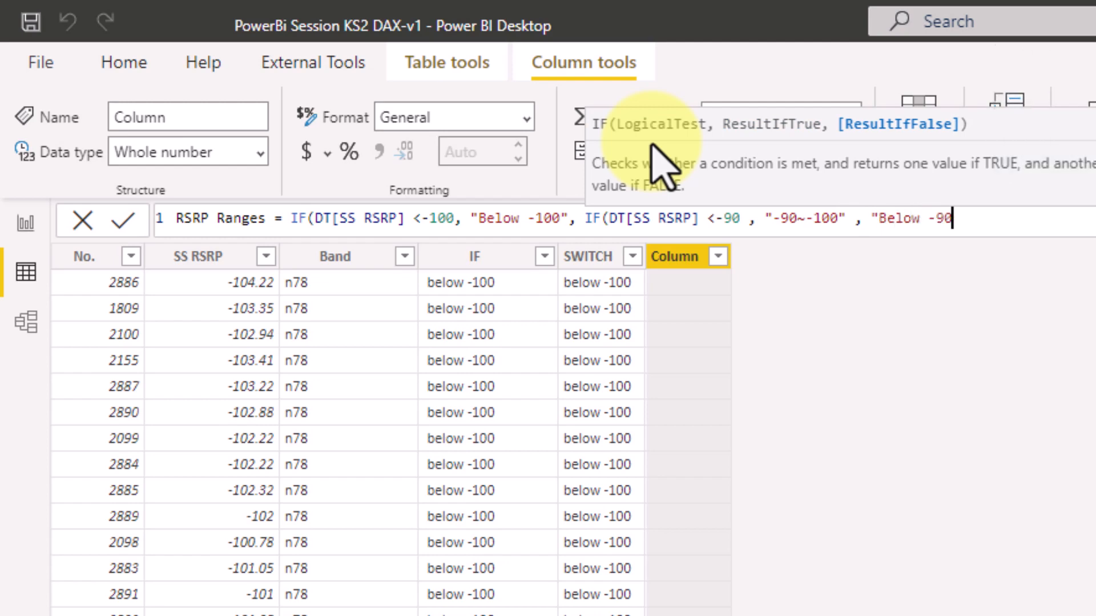
{"action": "type", "text": "\")"}
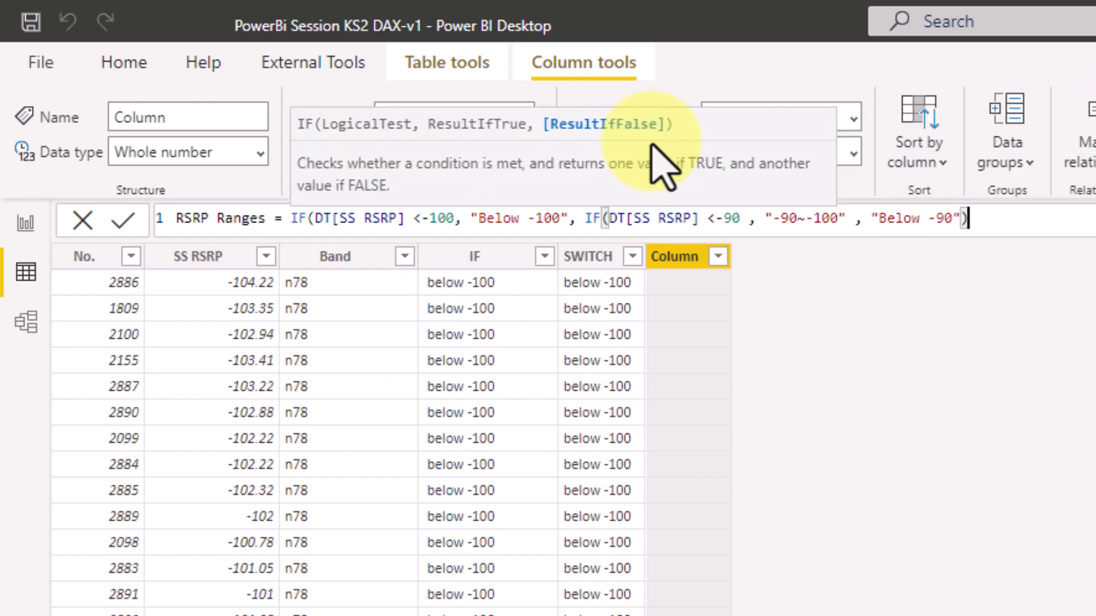
{"action": "type", "text": ")"}
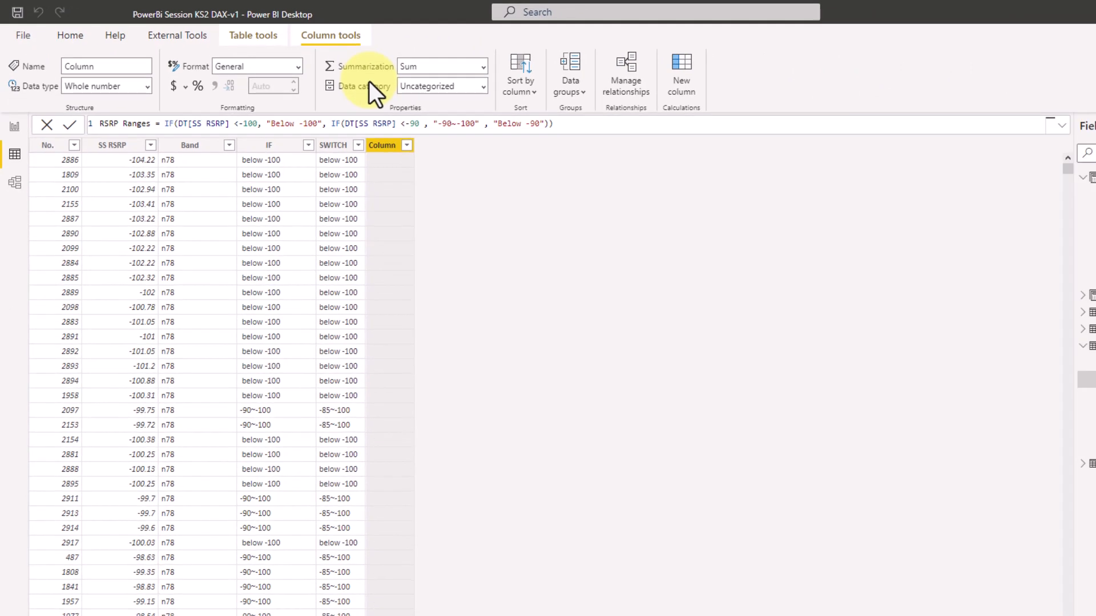
{"action": "key", "text": "Return"}
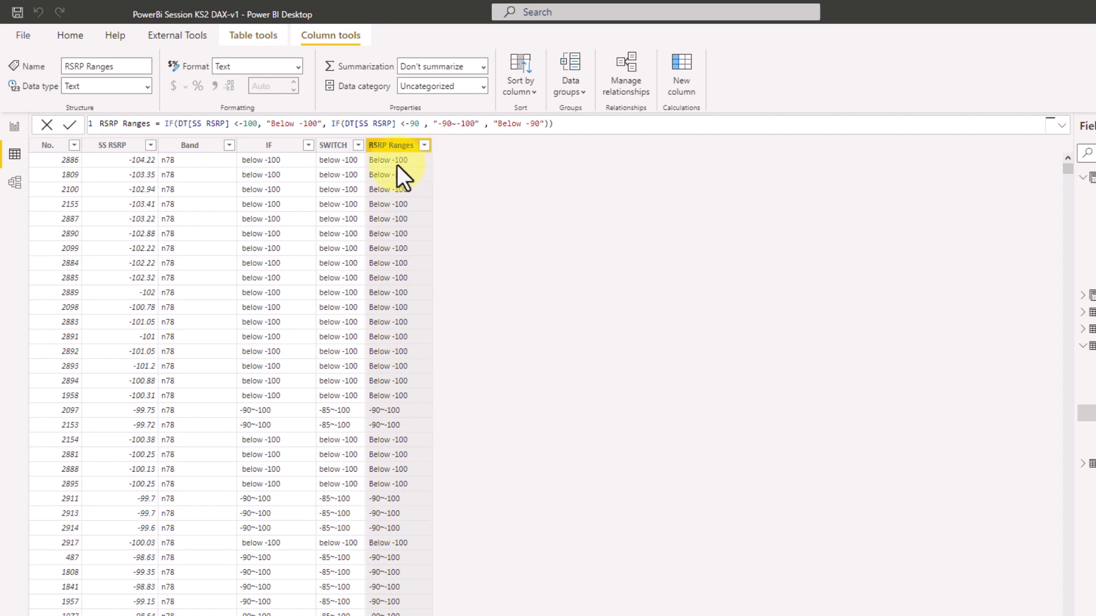
Step: Add another calculated column to the DT table and name it RSRPRanges2
{"action": "right_click", "coordinate": [403, 147]}
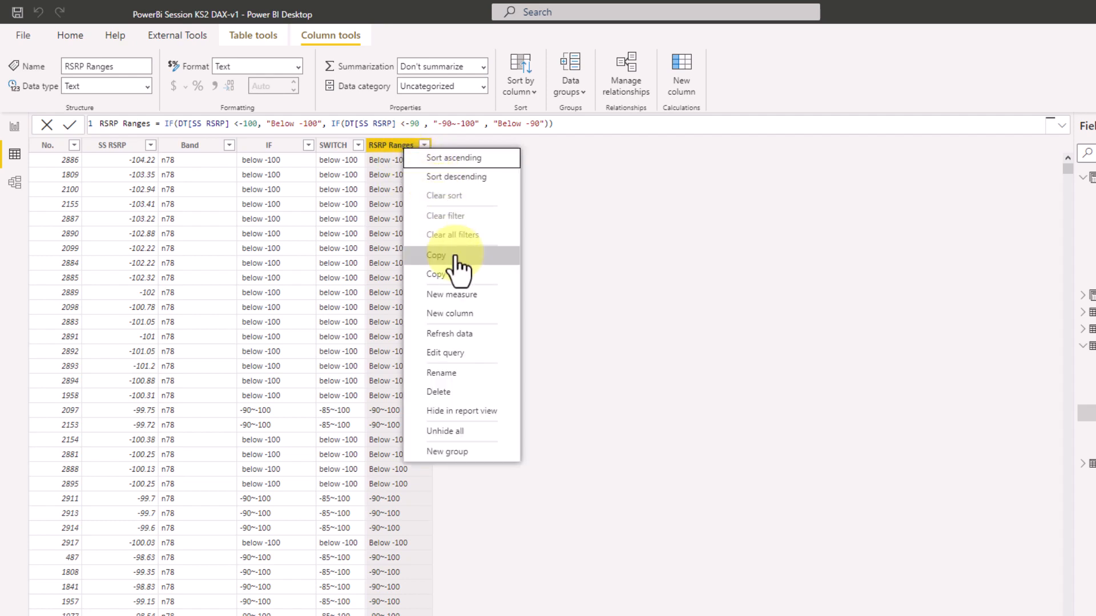
{"action": "left_click", "coordinate": [470, 315]}
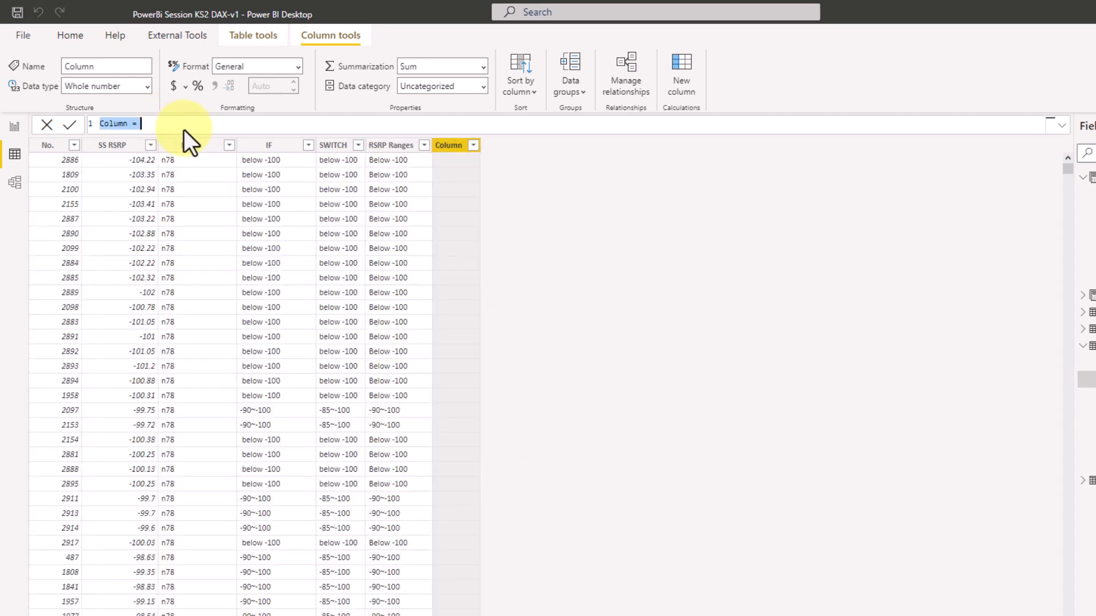
{"action": "double_click", "coordinate": [113, 123]}
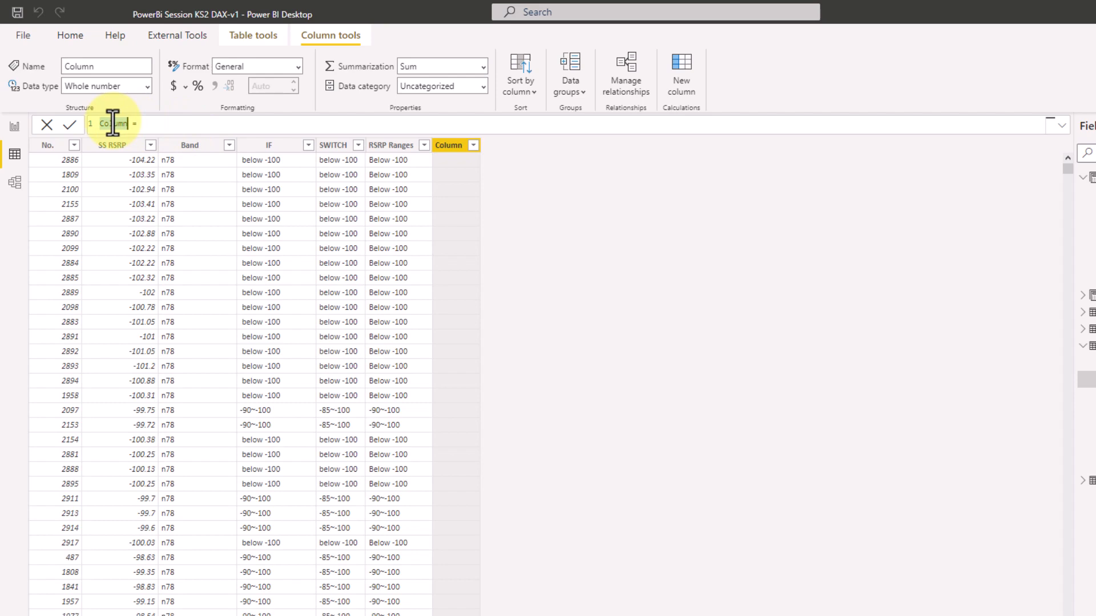
{"action": "key", "text": "Caps_Lock"}
{"action": "type", "text": "RSRP"}
{"action": "key", "text": "Caps_Lock"}
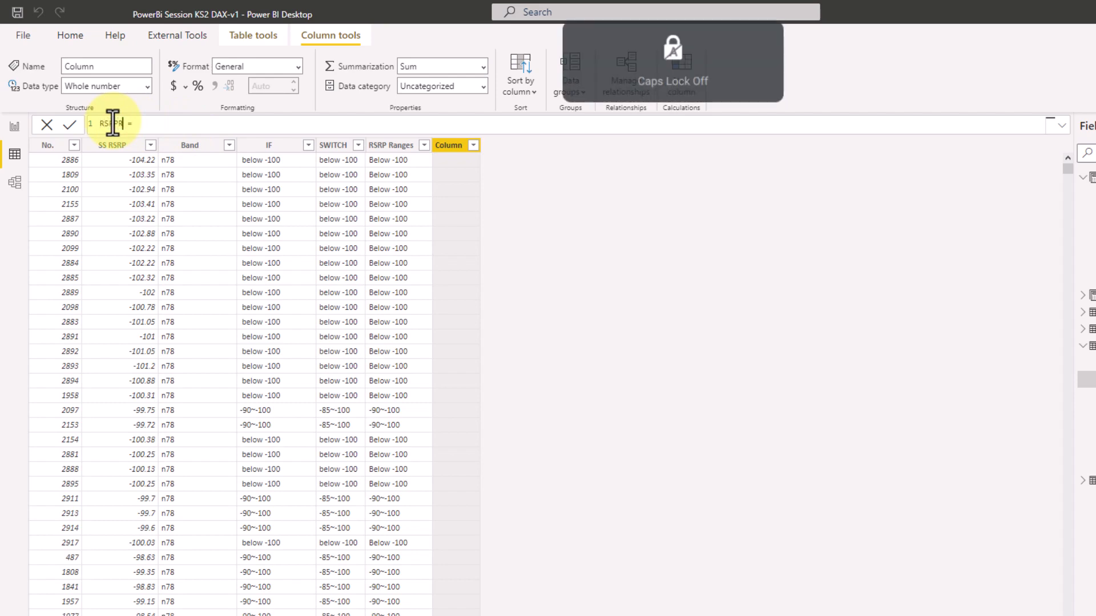
{"action": "type", "text": "Ranges2"}
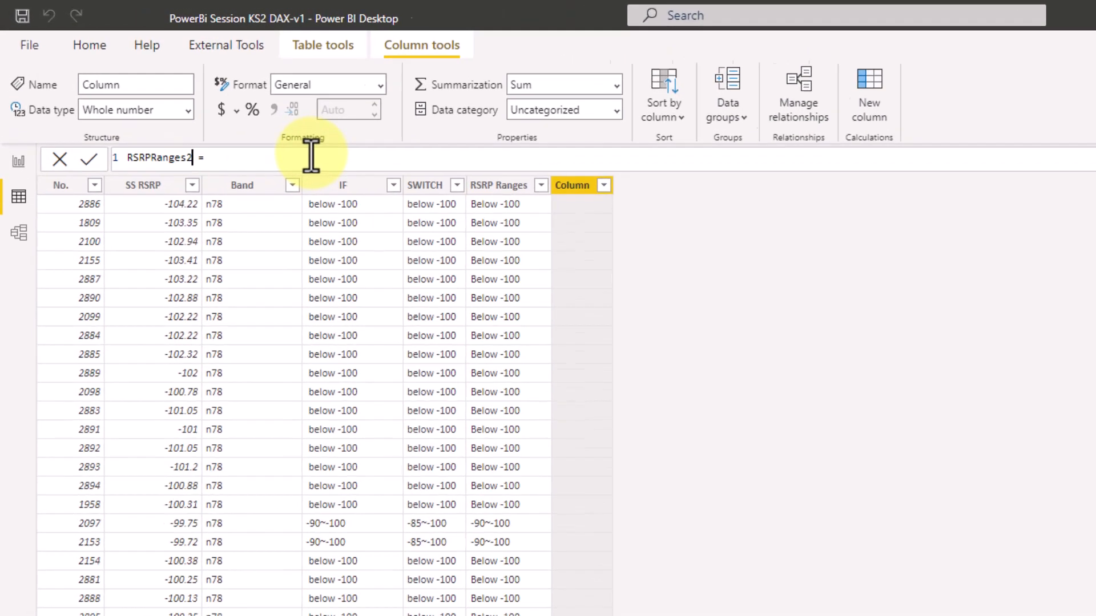
Step: Begin the RSRPRanges2 formula with the SWITCH function, using TRUE() as its expression
{"action": "left_click", "coordinate": [311, 157]}
{"action": "type", "text": "switch"}
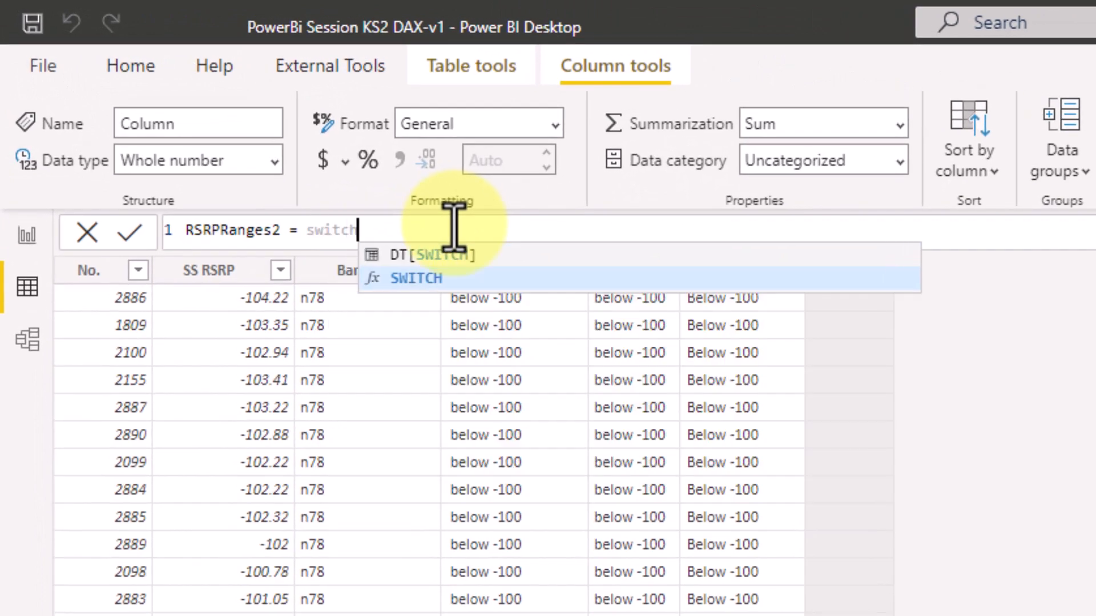
{"action": "left_click", "coordinate": [390, 286]}
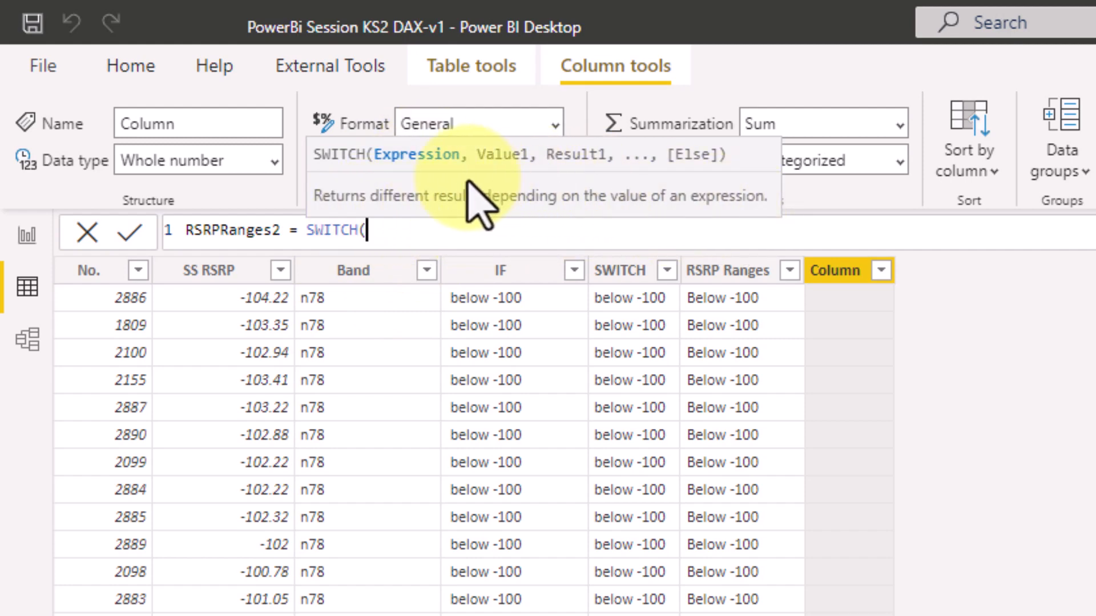
{"action": "type", "text": "T"}
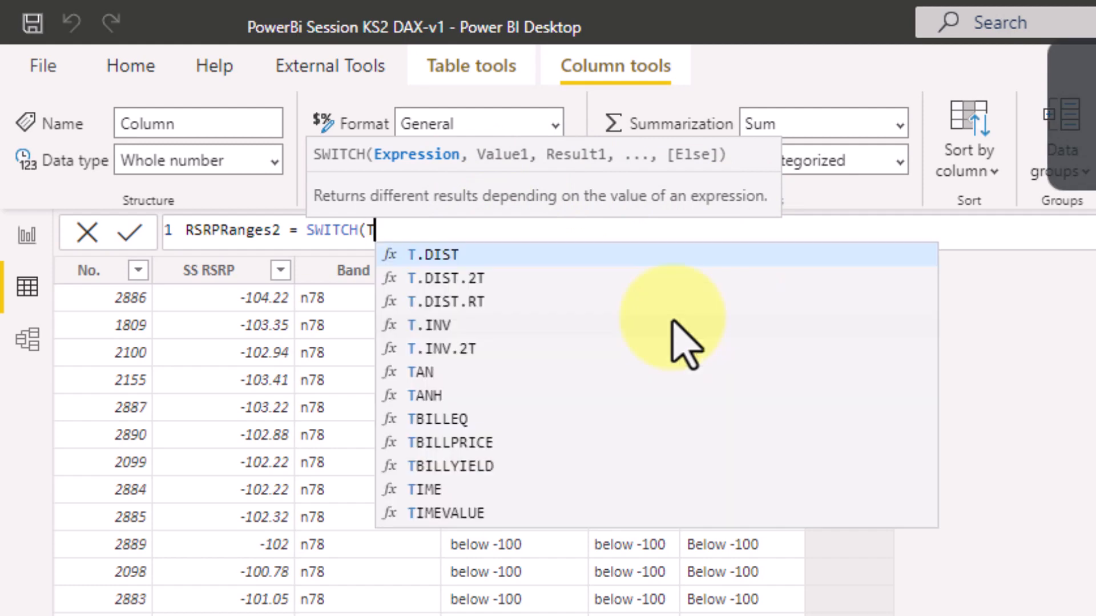
{"action": "type", "text": "RUE()"}
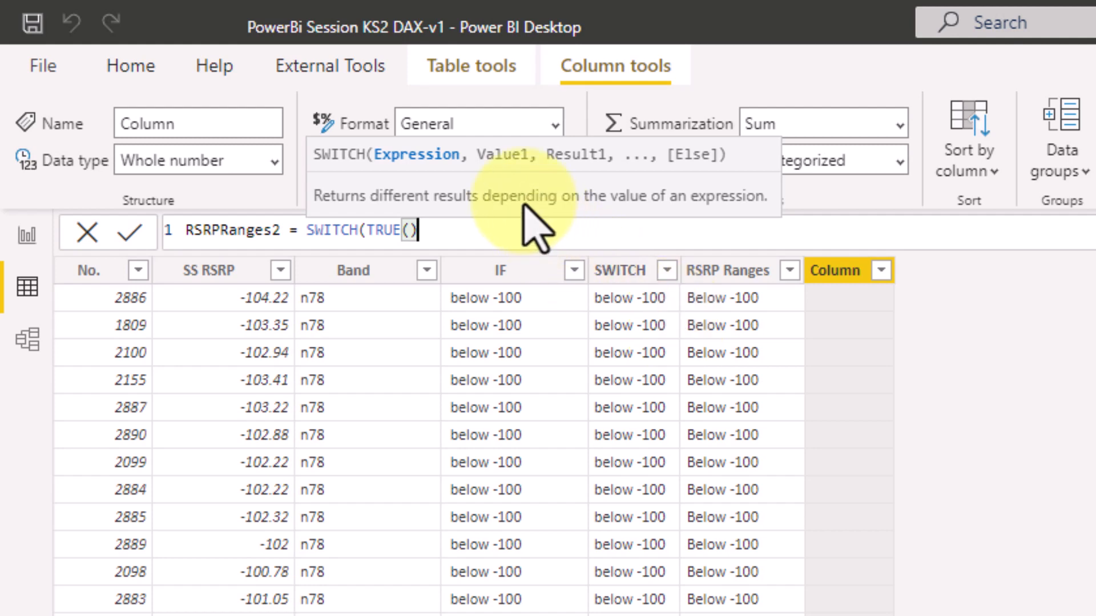
{"action": "type", "text": ","}
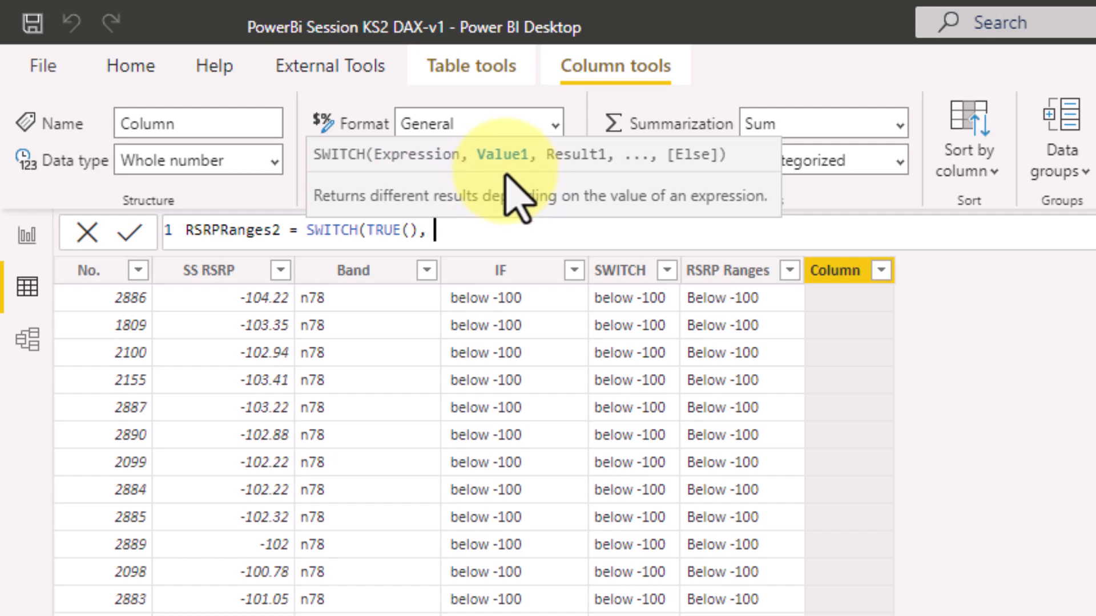
Step: Give the SWITCH its first condition, DT[SS RSRP] < -100, with "Below -100" as the result
{"action": "type", "text": " RSRP"}
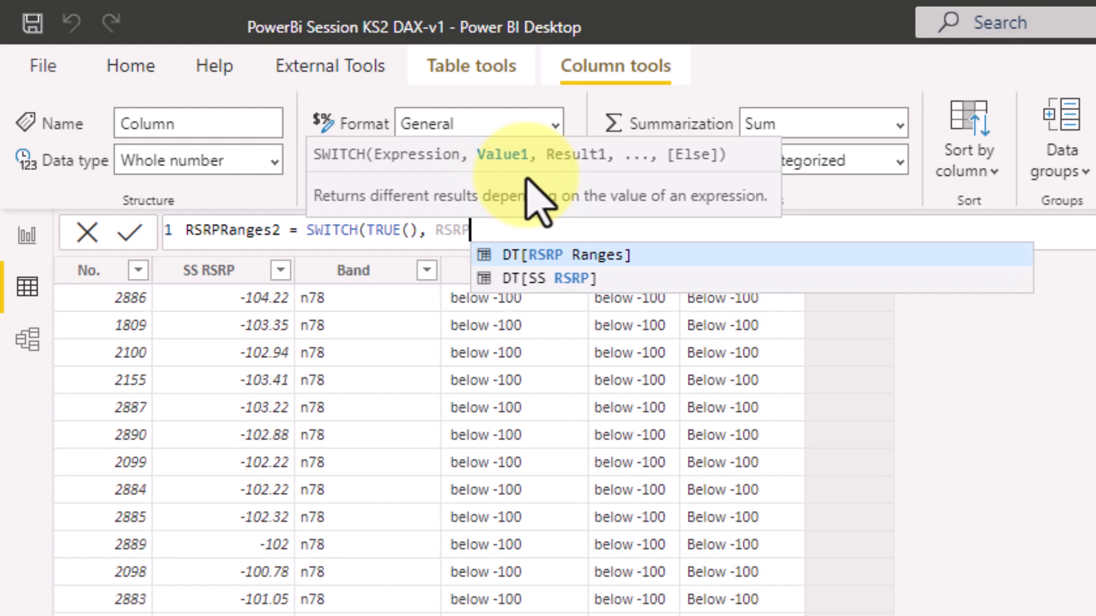
{"action": "key", "text": "Down"}
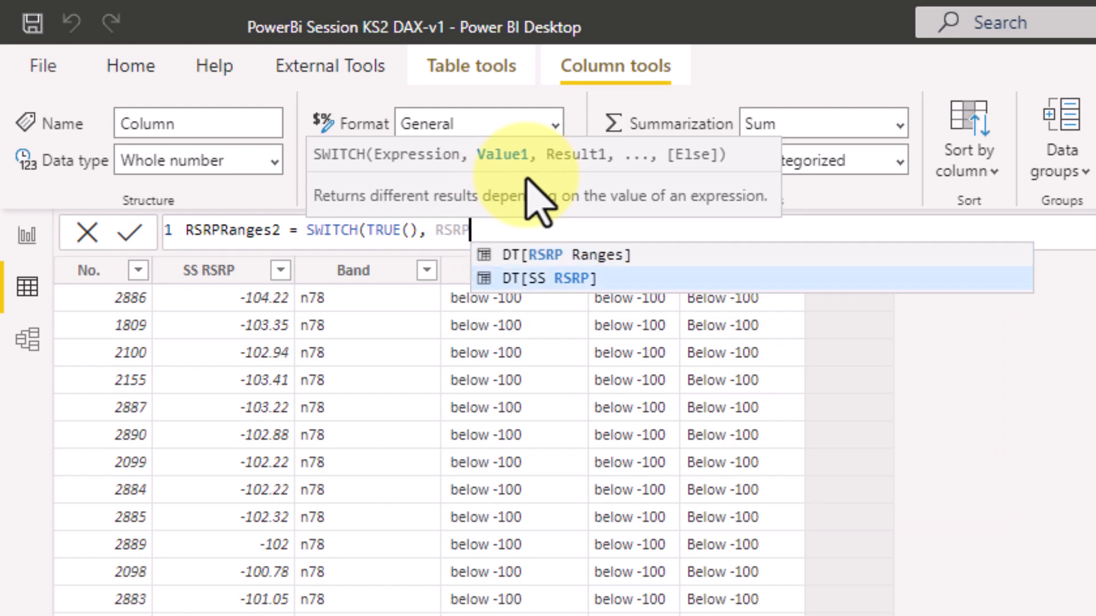
{"action": "key", "text": "Tab"}
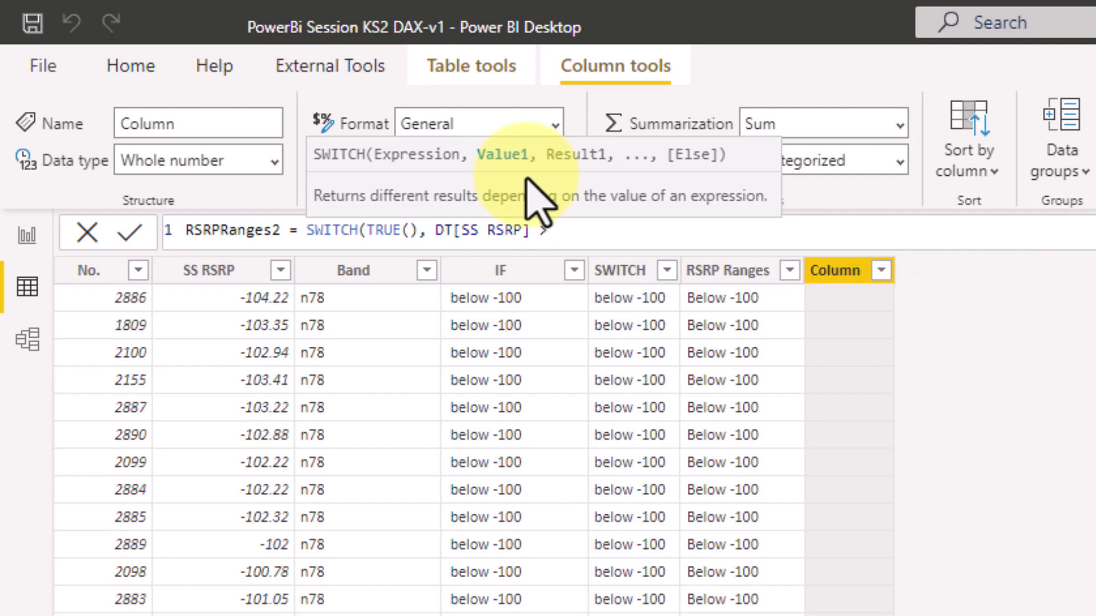
{"action": "key", "text": "BackSpace"}
{"action": "type", "text": "< -100 ,"}
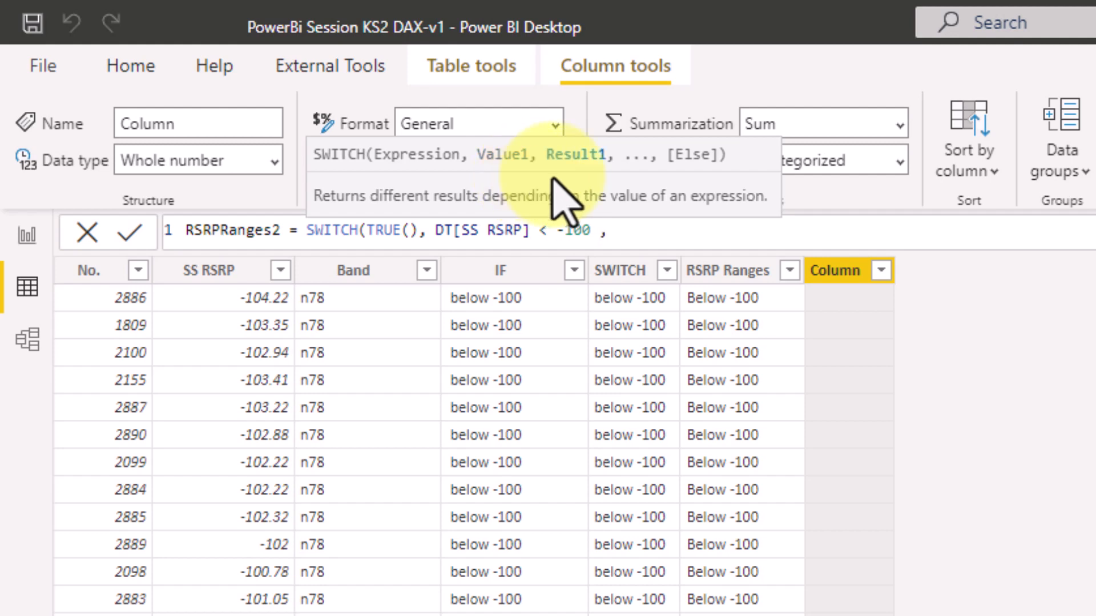
{"action": "type", "text": " \"B"}
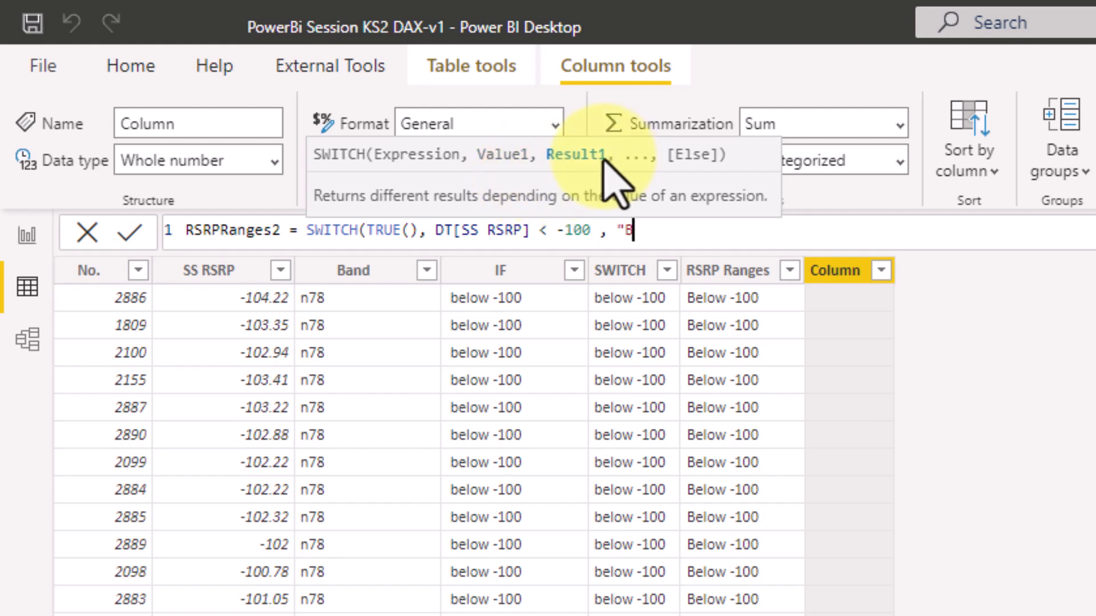
{"action": "type", "text": "elow -100"}
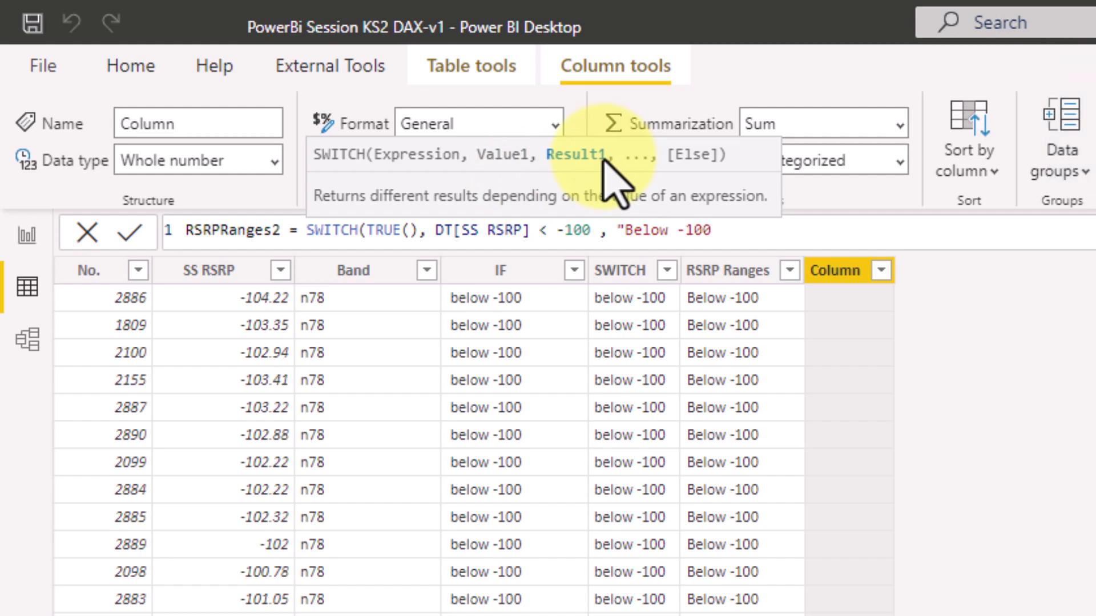
{"action": "type", "text": "\","}
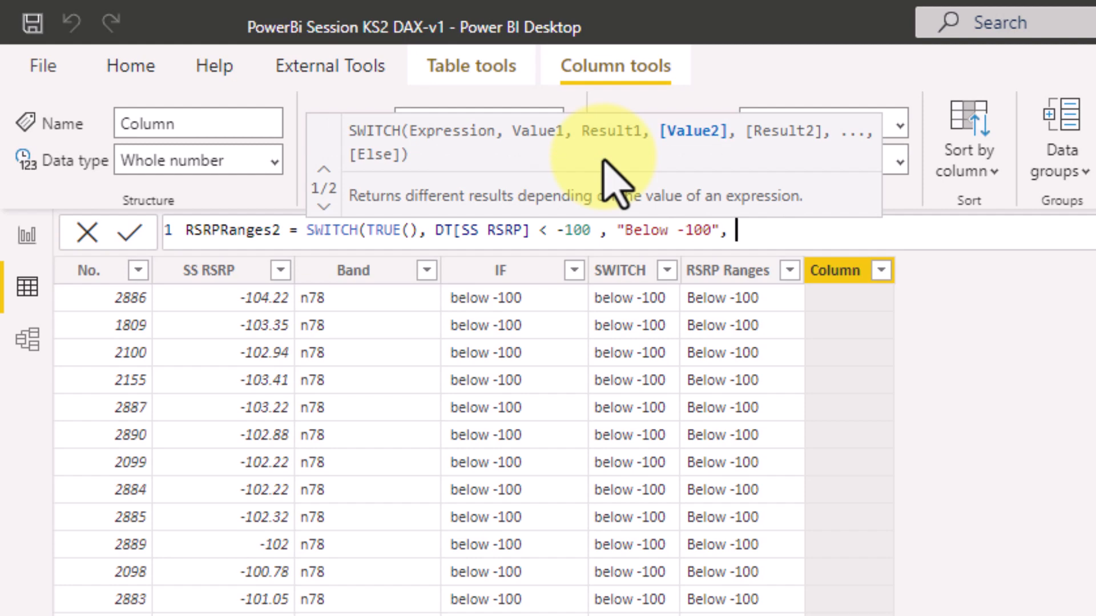
Step: Add the second SWITCH condition, DT[SS RSRP] <-90, with "-90~-100" as its result
{"action": "type", "text": " RSR"}
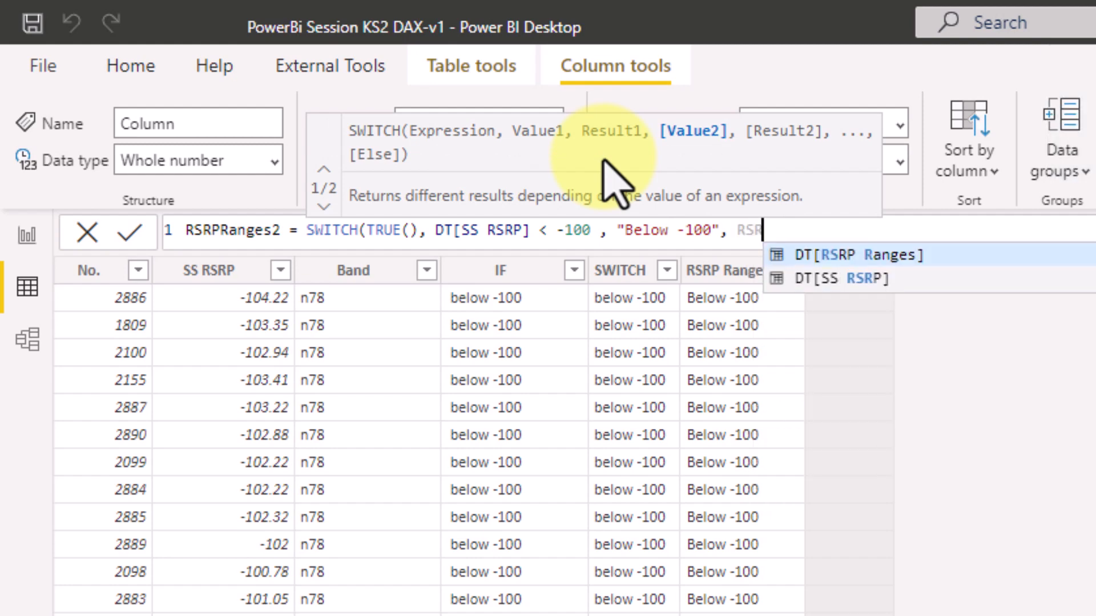
{"action": "key", "text": "Down"}
{"action": "key", "text": "Tab"}
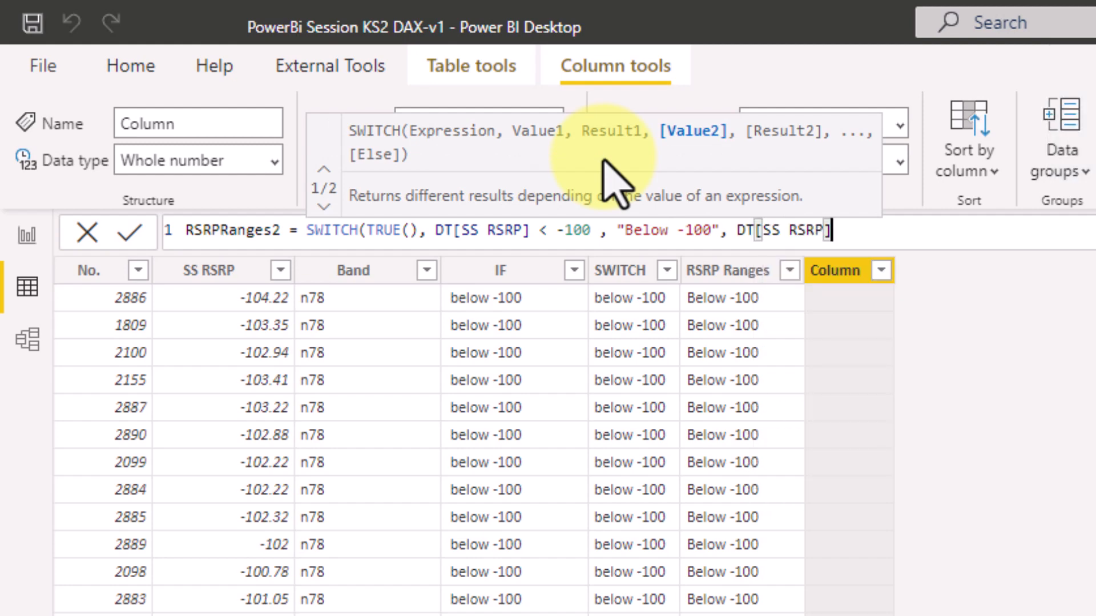
{"action": "type", "text": "<-90"}
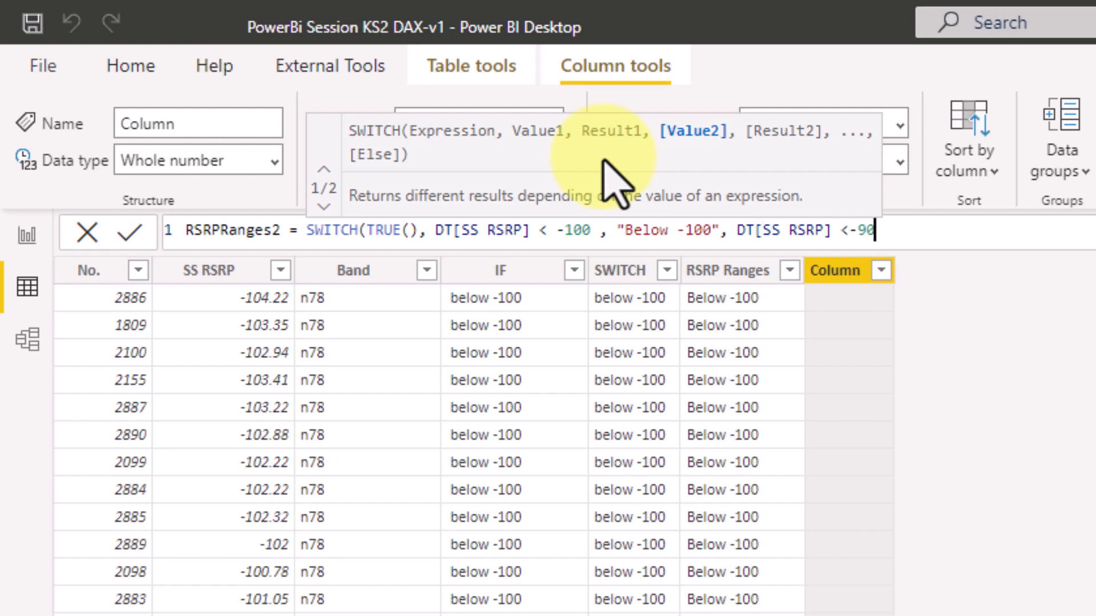
{"action": "type", "text": " , "}
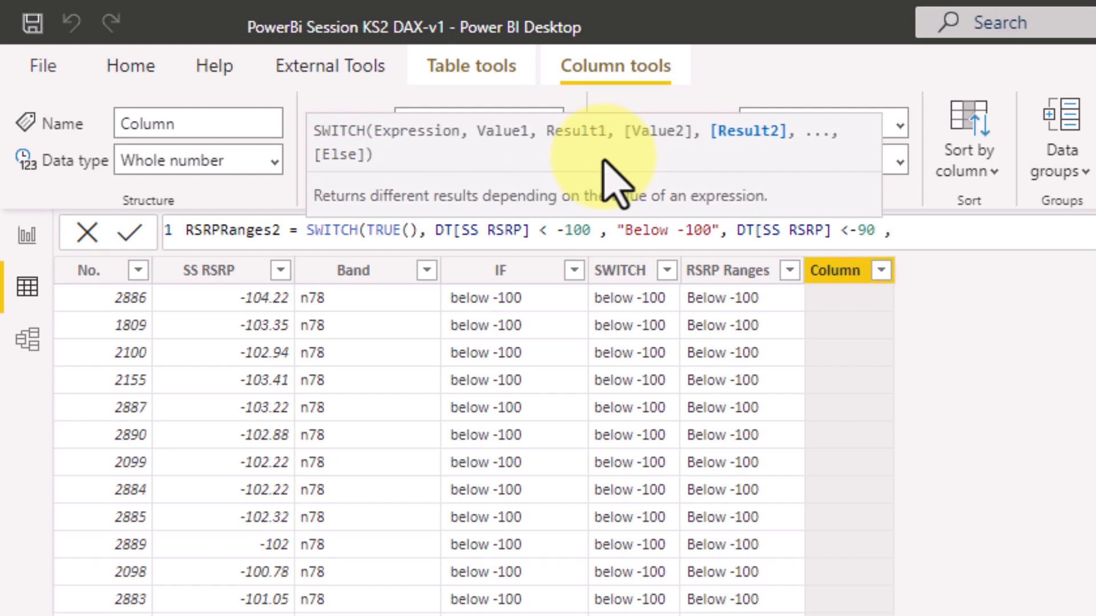
{"action": "type", "text": "\""}
{"action": "type", "text": "-90~0"}
{"action": "key", "text": "BackSpace"}
{"action": "type", "text": "-100\","}
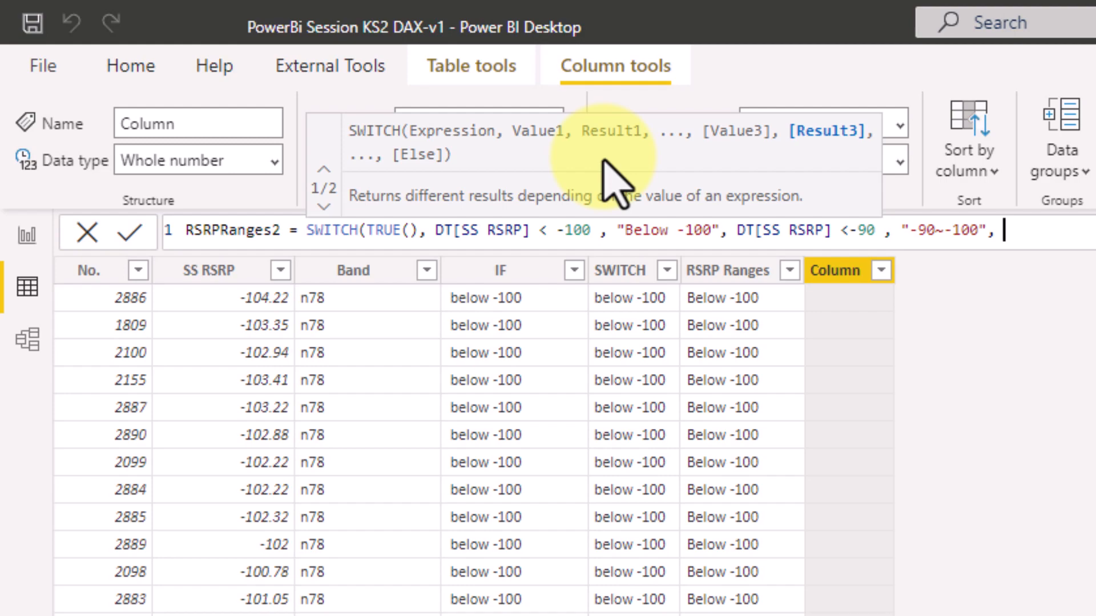
Step: Finish the SWITCH with "Below -90" as the else result and commit the RSRPRanges2 formula
{"action": "type", "text": " \""}
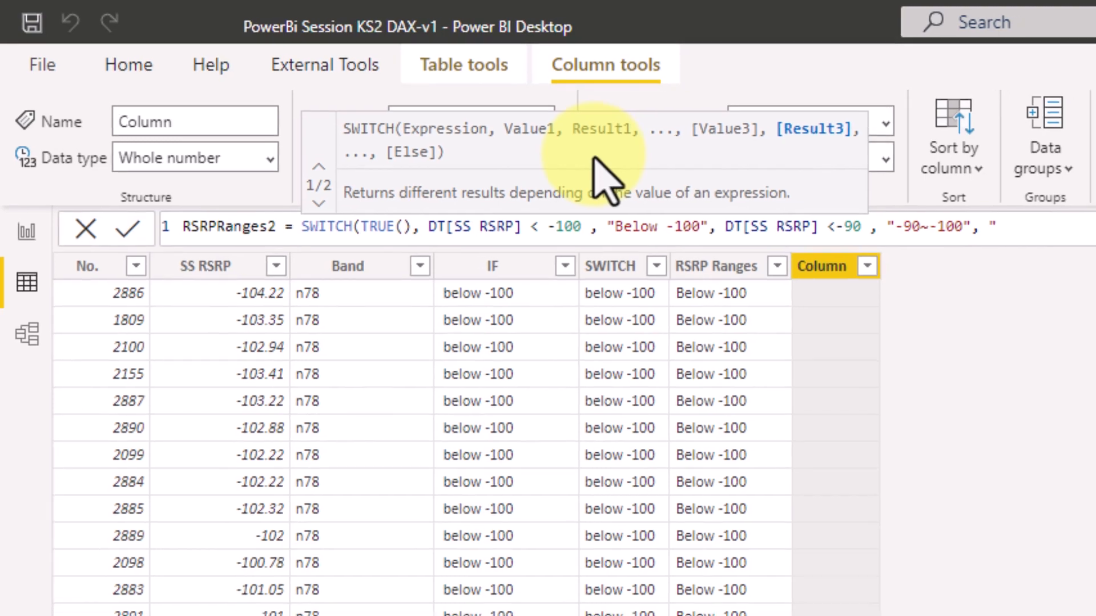
{"action": "type", "text": "B"}
{"action": "key", "text": "Caps_Lock"}
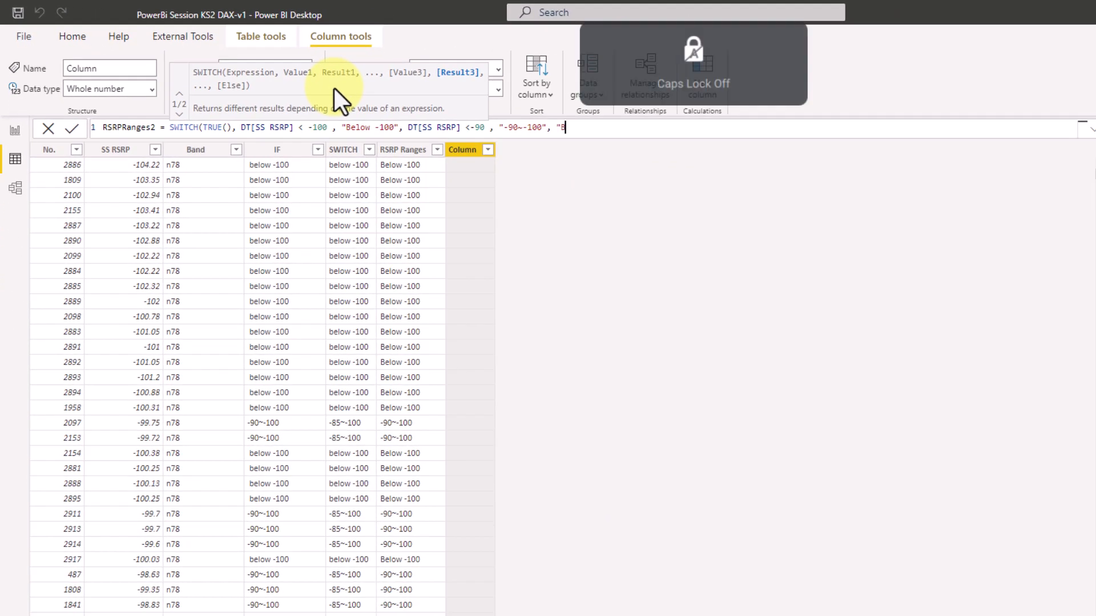
{"action": "type", "text": "elow -"}
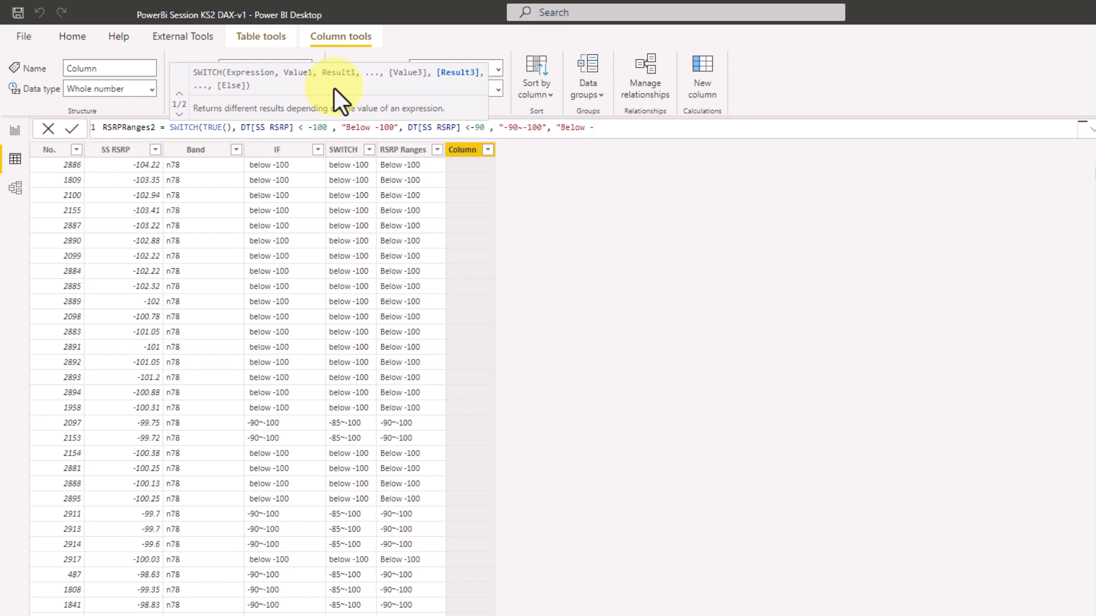
{"action": "type", "text": "90\")"}
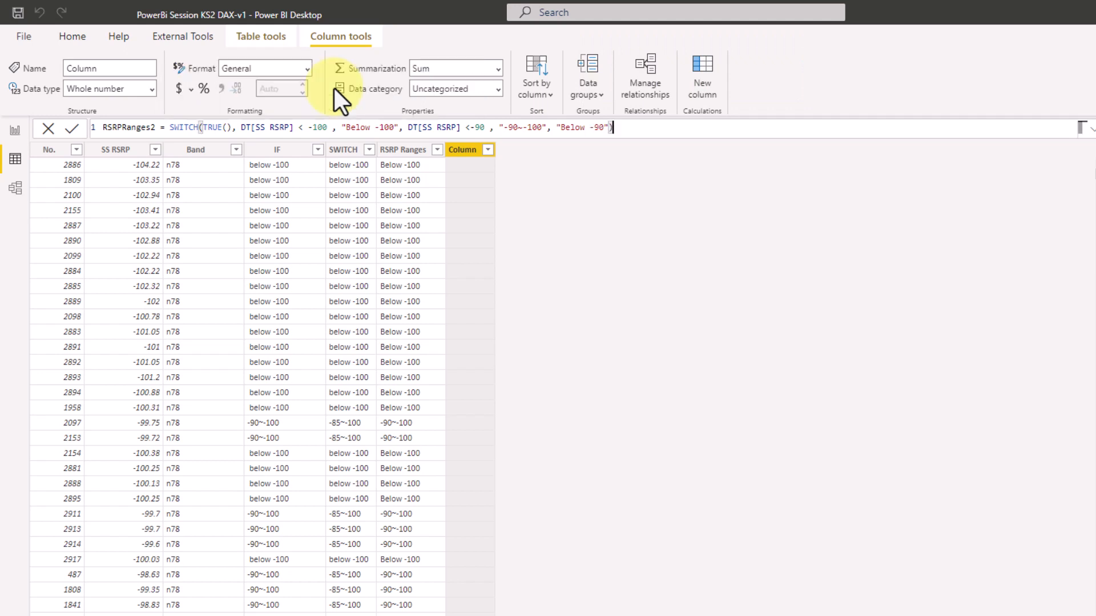
{"action": "key", "text": "Return"}
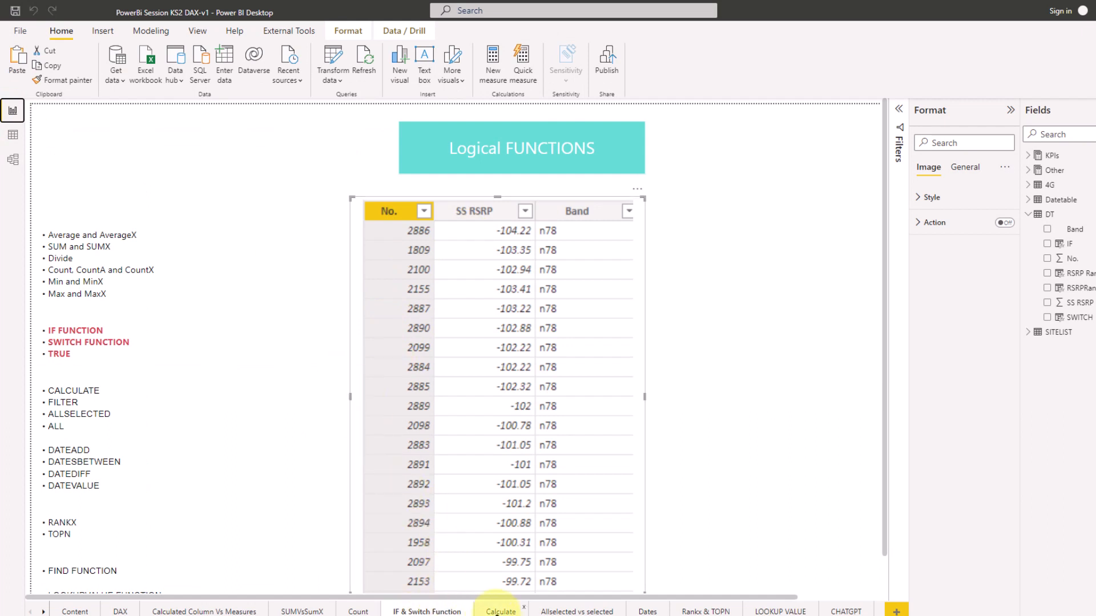
Step: On the Calculate report page, insert a matrix visual in the empty area under the traffic table and enlarge it to nearly that table's right edge
{"action": "left_click", "coordinate": [497, 611]}
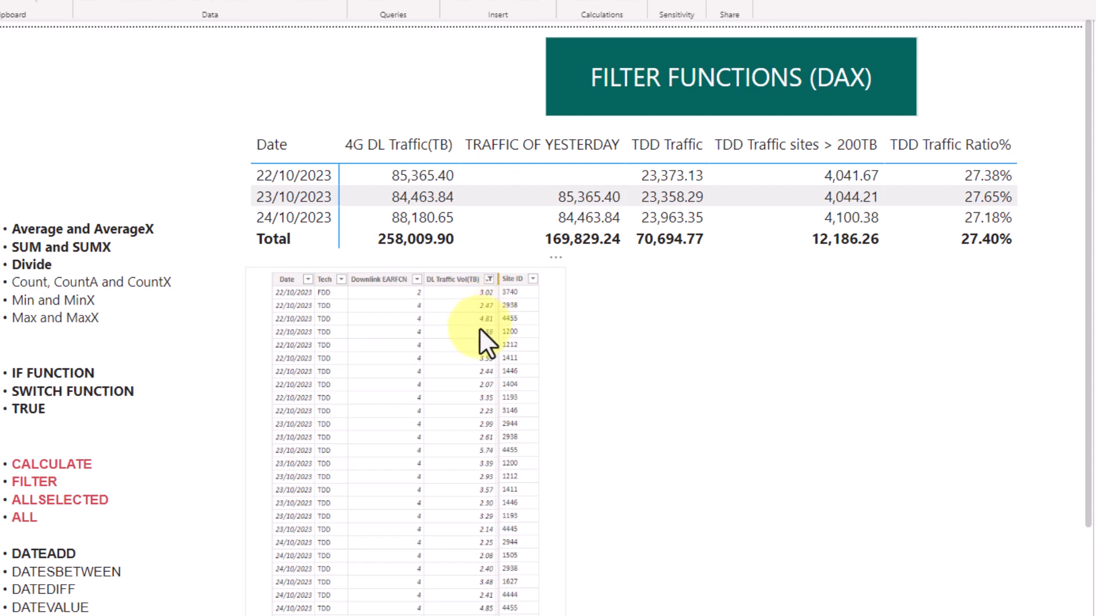
{"action": "left_click_drag", "start_coordinate": [478, 328], "coordinate": [424, 327]}
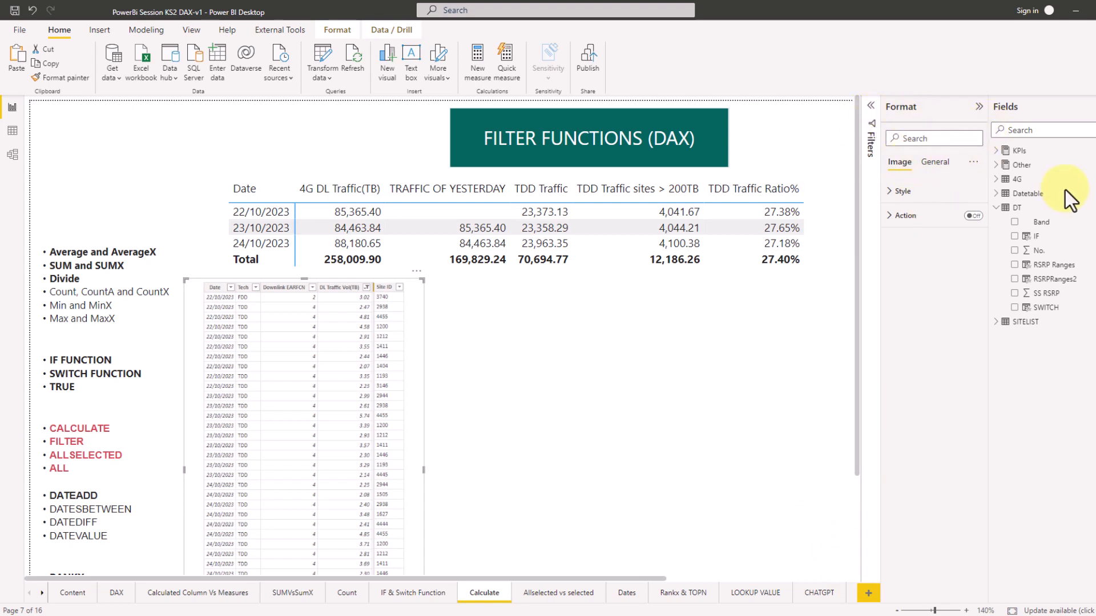
{"action": "left_click", "coordinate": [700, 330]}
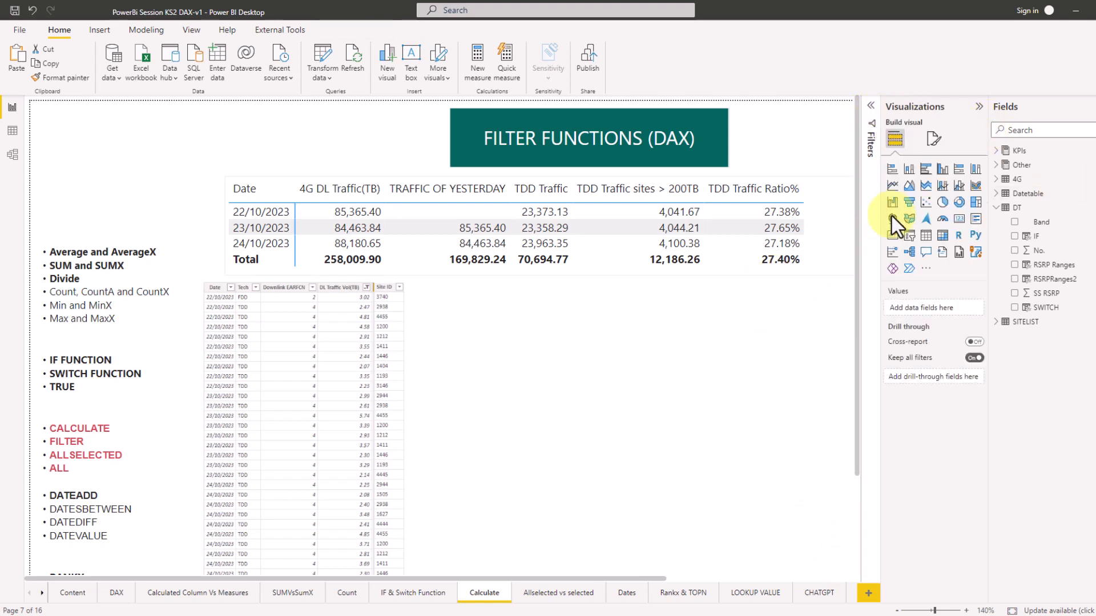
{"action": "left_click", "coordinate": [945, 238]}
{"action": "left_click_drag", "start_coordinate": [159, 122], "coordinate": [564, 300]}
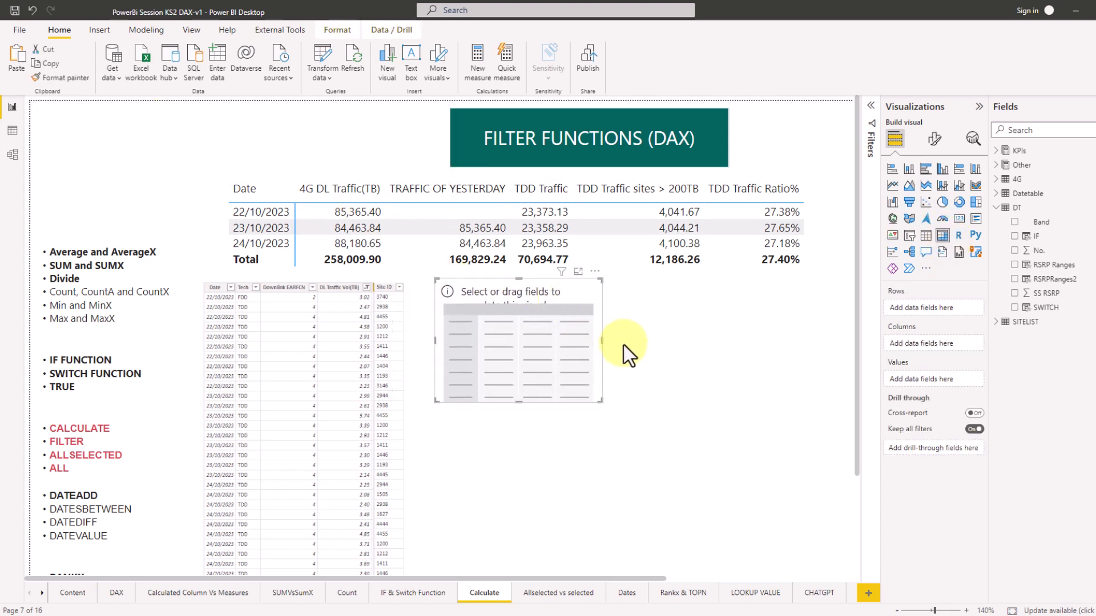
{"action": "left_click_drag", "start_coordinate": [602, 340], "coordinate": [790, 343]}
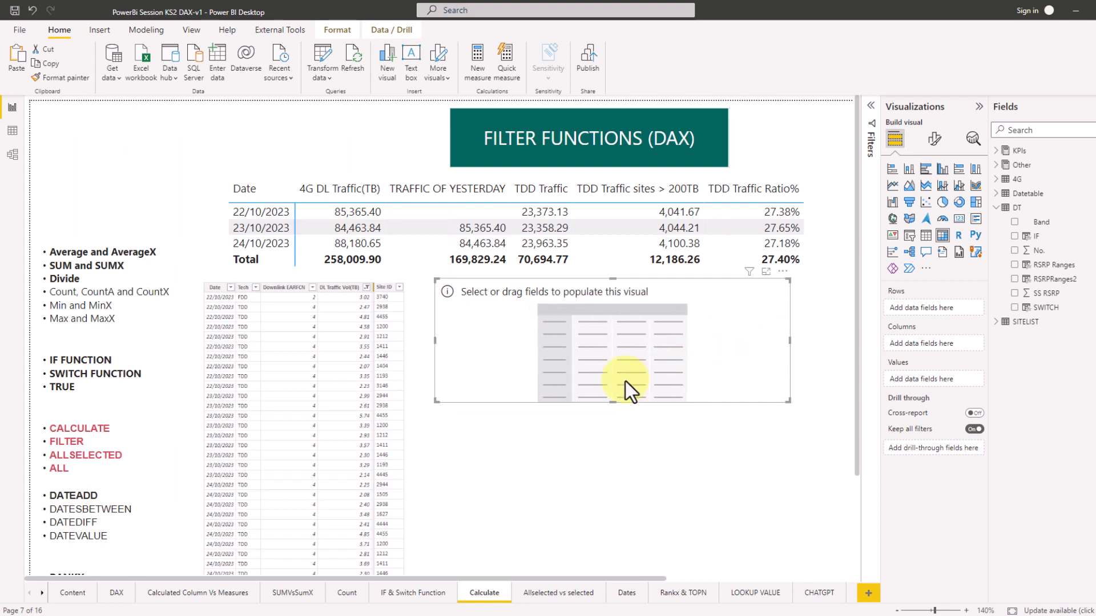
{"action": "left_click_drag", "start_coordinate": [610, 420], "coordinate": [610, 434]}
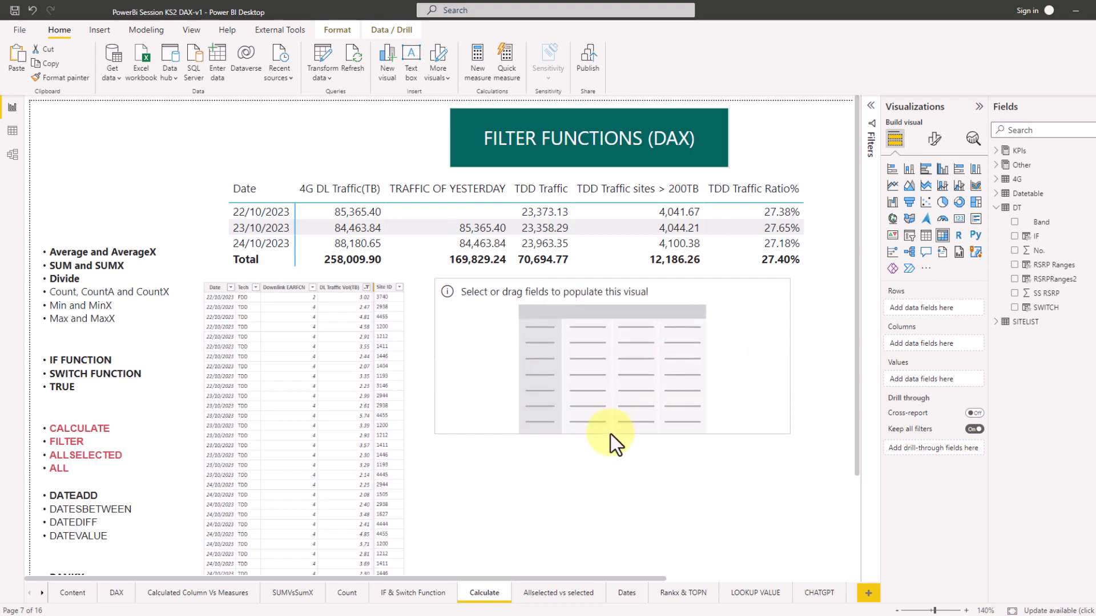
Step: Add the 4G table's Date field to the matrix rows and use the plain Date instead of the Date Hierarchy
{"action": "left_click", "coordinate": [1034, 129]}
{"action": "type", "text": "date"}
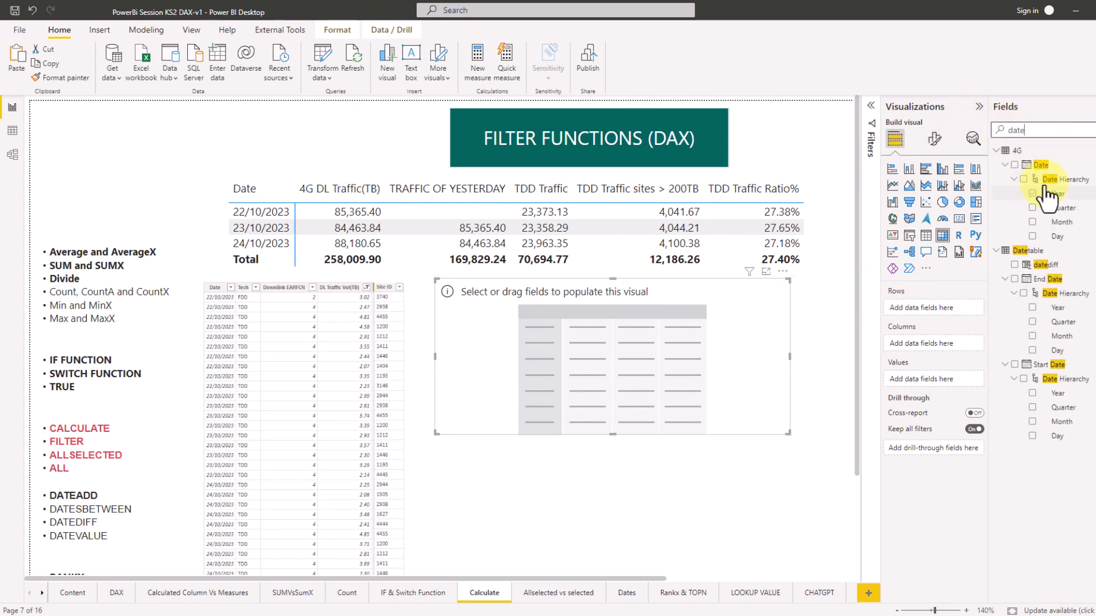
{"action": "left_click_drag", "start_coordinate": [1040, 165], "coordinate": [932, 307]}
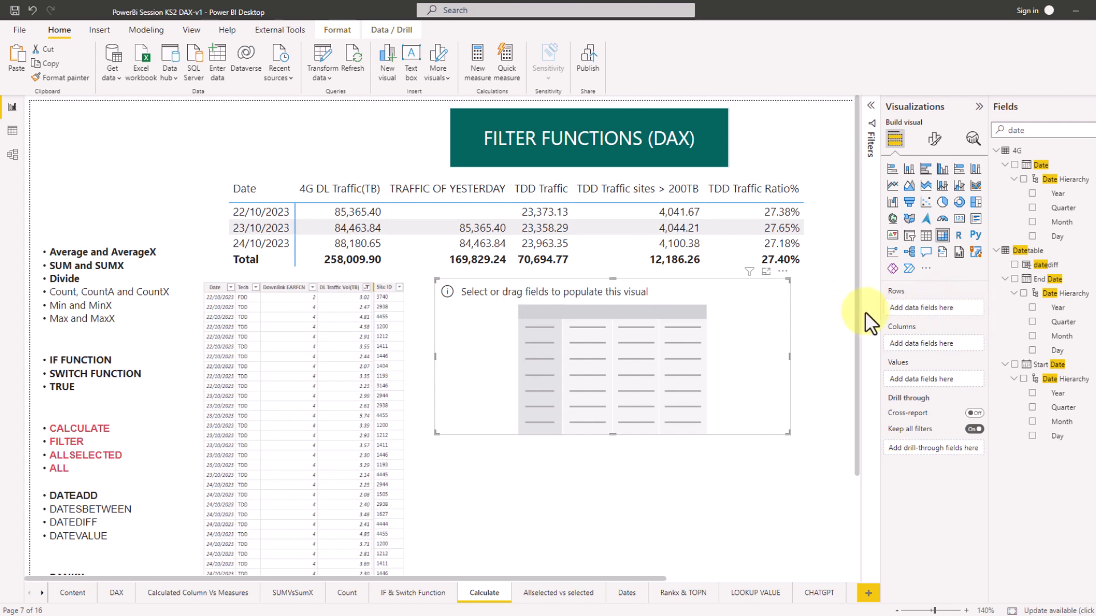
{"action": "left_click", "coordinate": [1017, 169]}
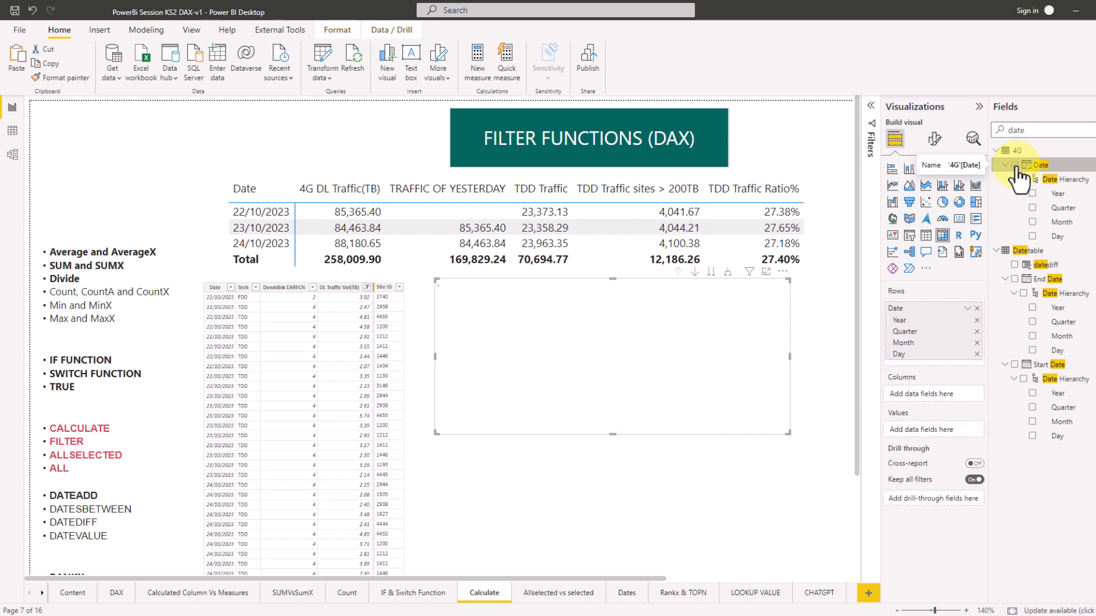
{"action": "left_click", "coordinate": [967, 309]}
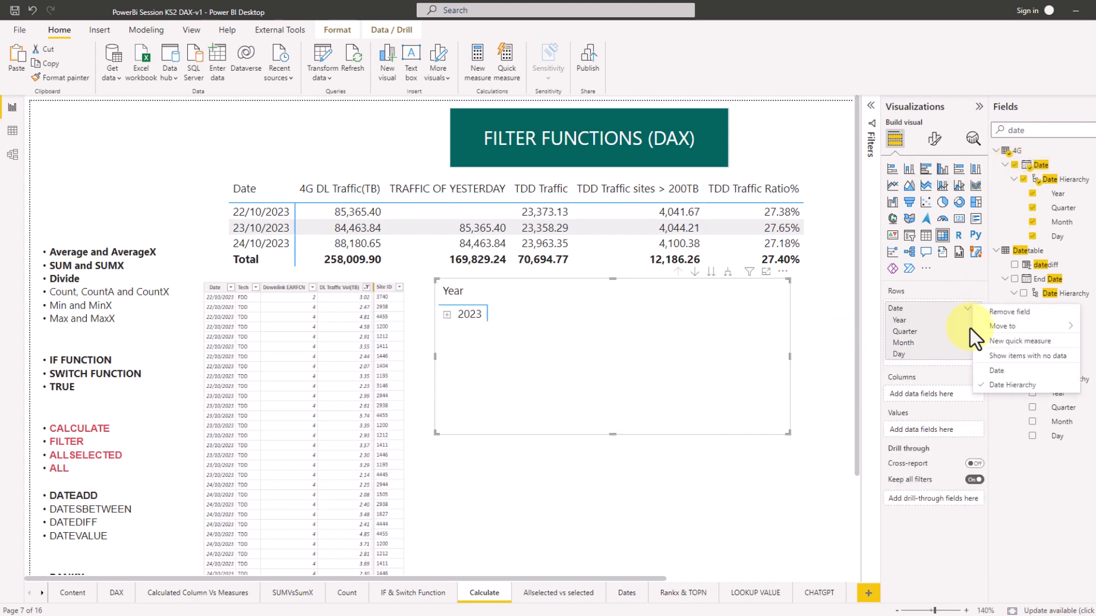
{"action": "left_click", "coordinate": [994, 371]}
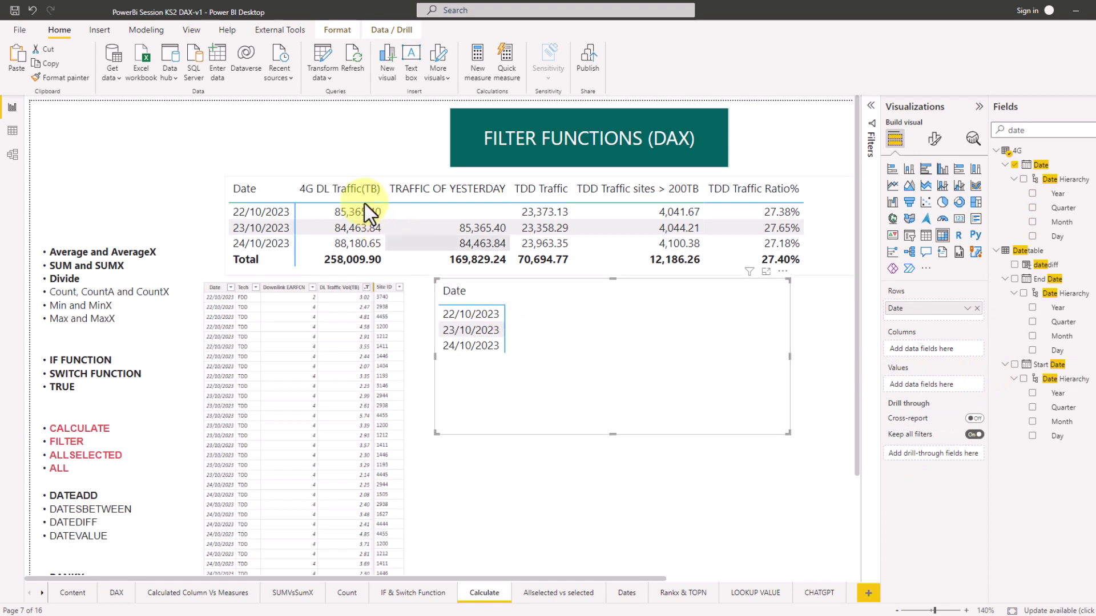
Step: Find the traffic fields and add DL Traffic Vol(TB) from the 4G table to the matrix values
{"action": "double_click", "coordinate": [1044, 135]}
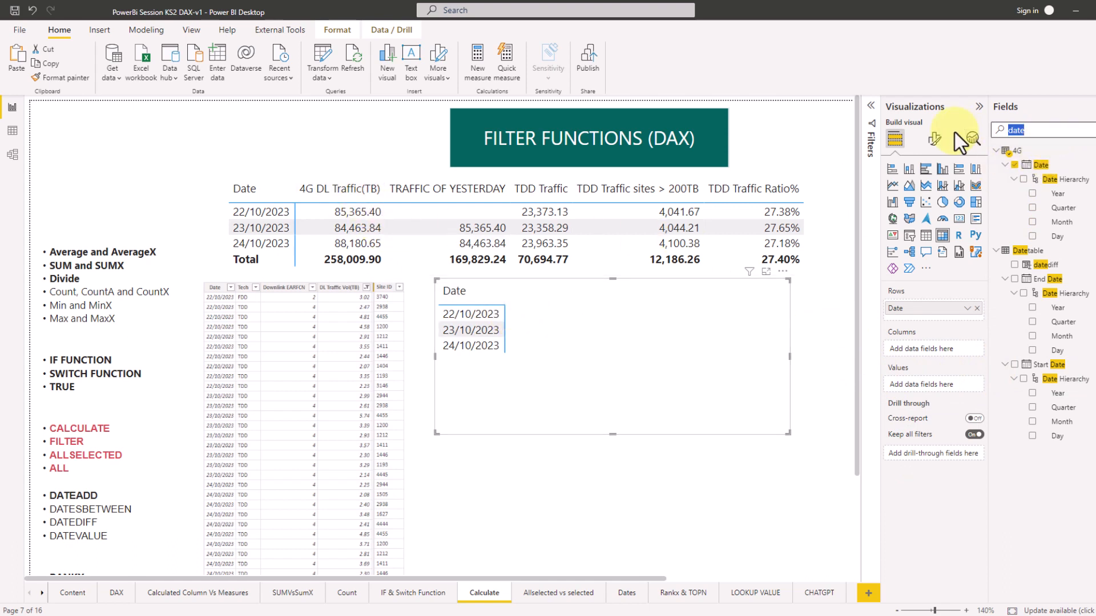
{"action": "type", "text": "traffic"}
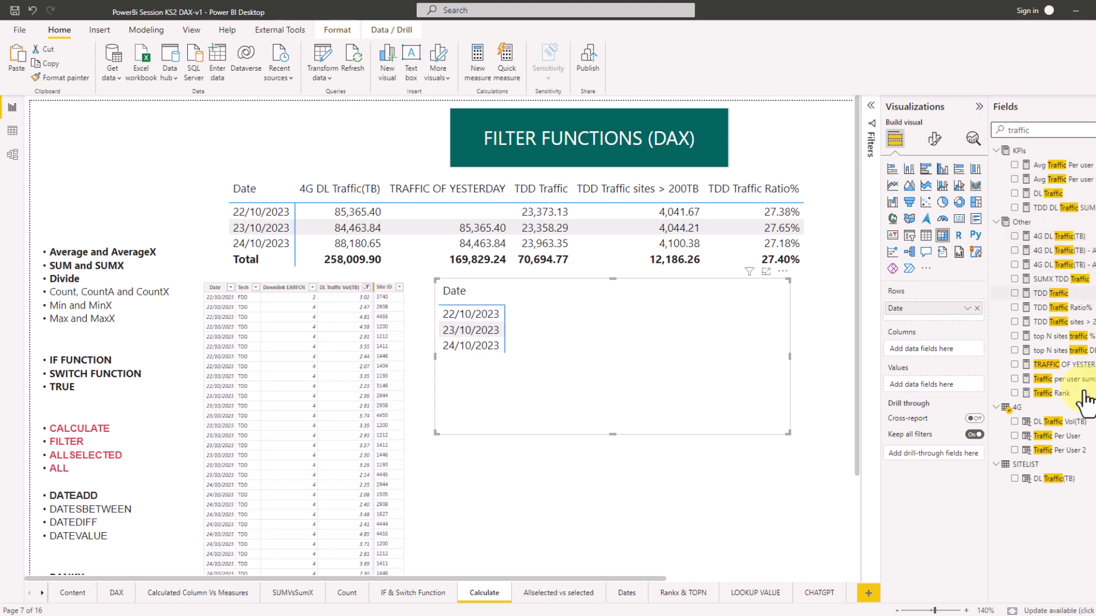
{"action": "left_click", "coordinate": [1014, 423]}
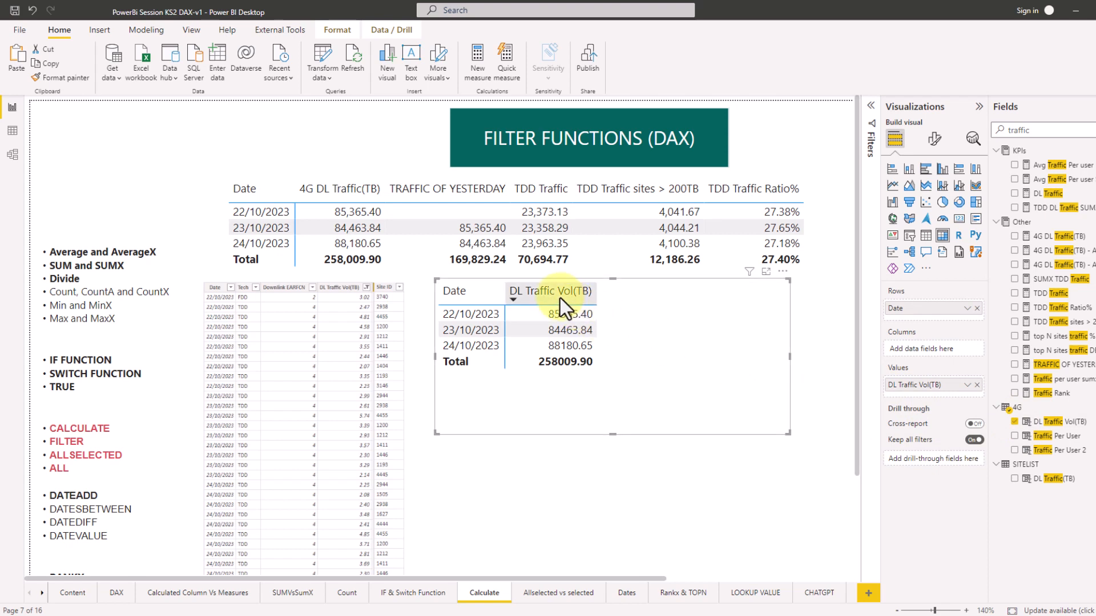
Step: Clear the field search, collapse the DT table and create a new measure in the KPIs table
{"action": "left_click", "coordinate": [1094, 130]}
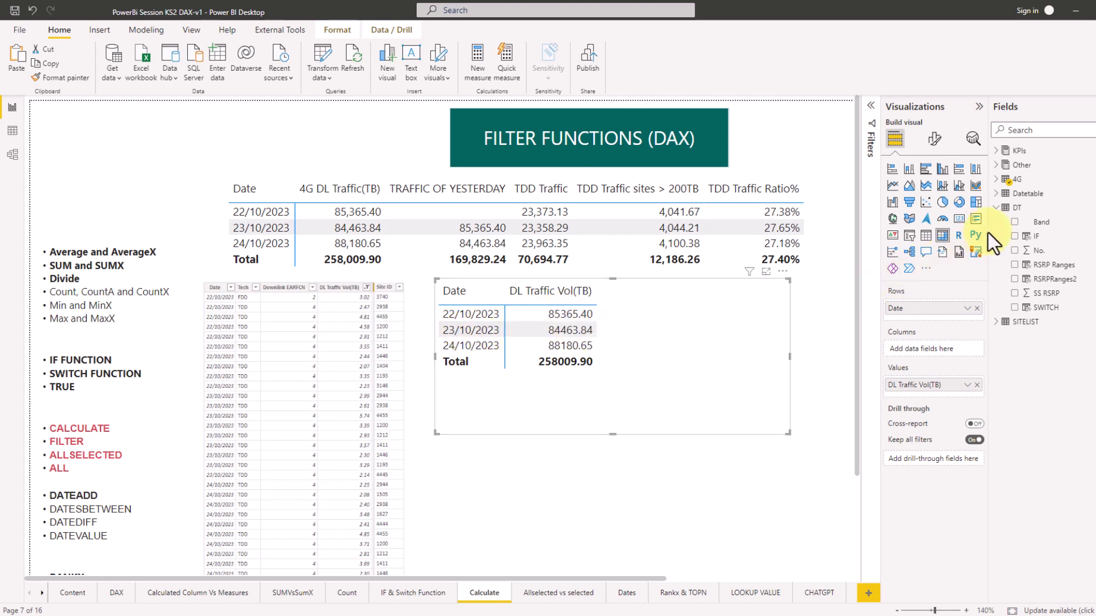
{"action": "left_click", "coordinate": [997, 209]}
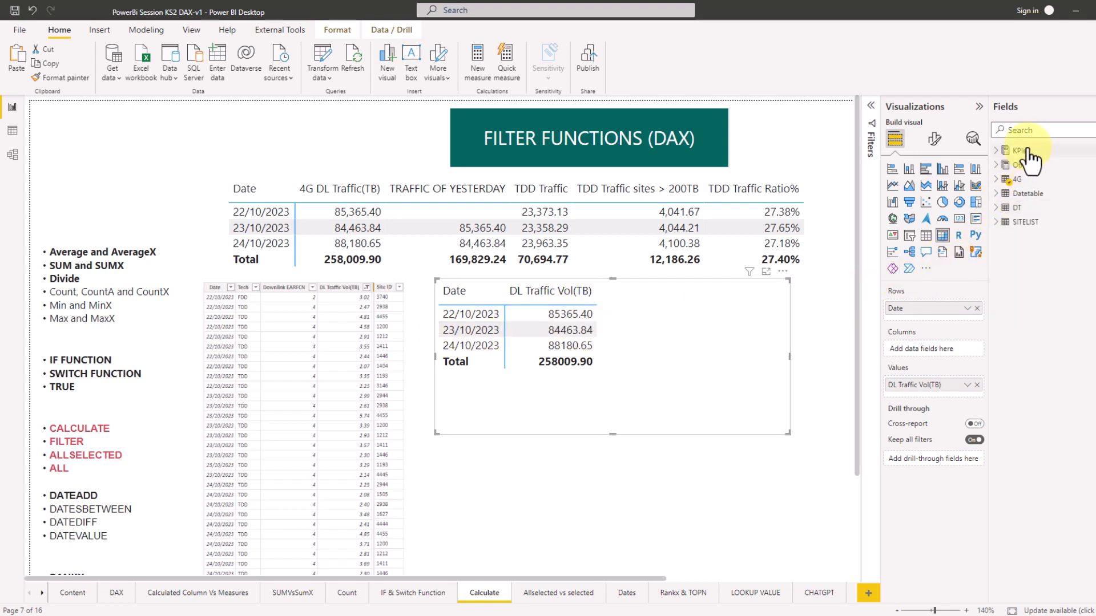
{"action": "right_click", "coordinate": [1026, 153]}
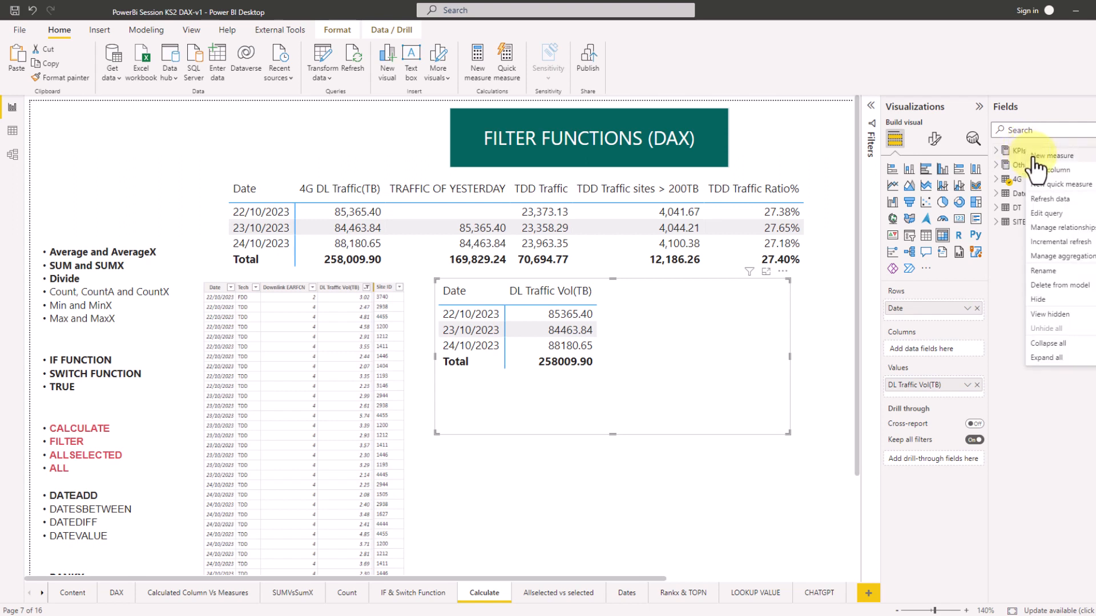
{"action": "key", "text": "Escape"}
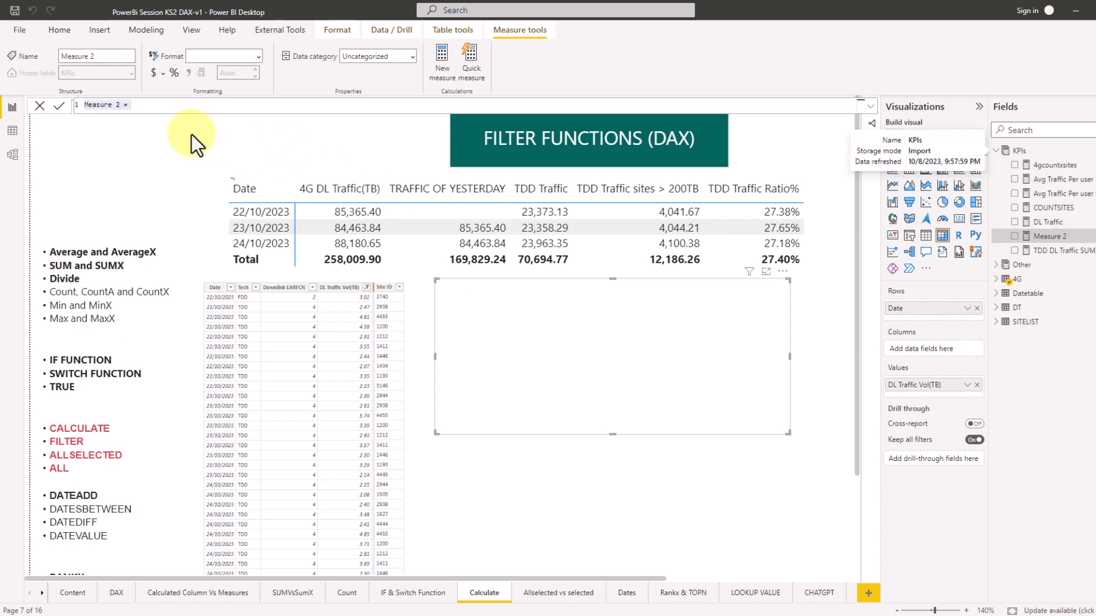
Step: Replace the default name of the new KPIs measure with Traffic Yesterday in its formula
{"action": "left_click", "coordinate": [117, 105]}
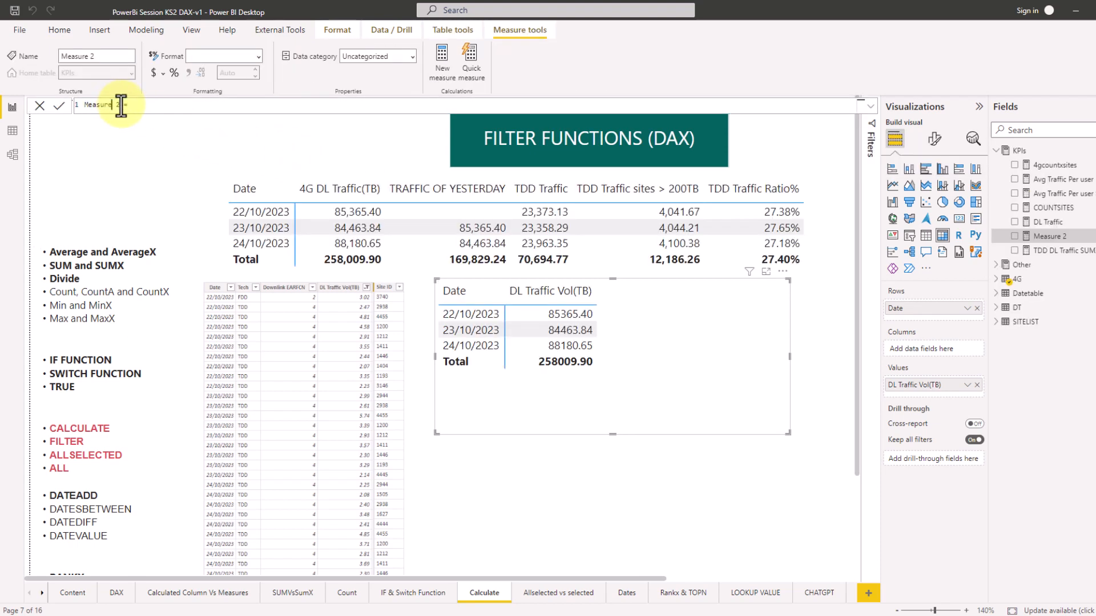
{"action": "left_click_drag", "start_coordinate": [121, 105], "coordinate": [68, 109]}
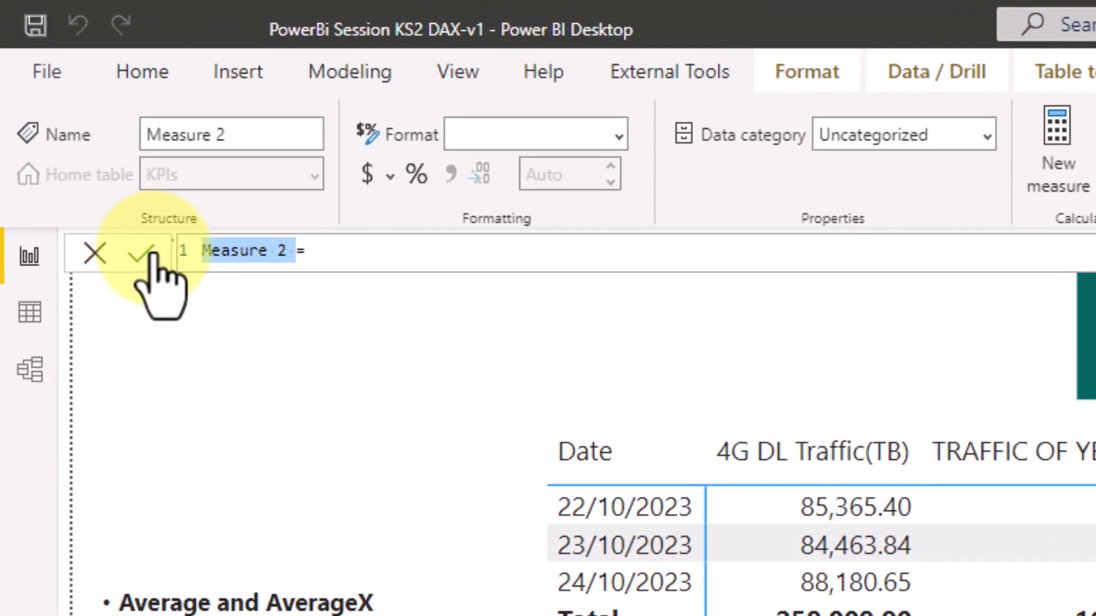
{"action": "type", "text": "Tr"}
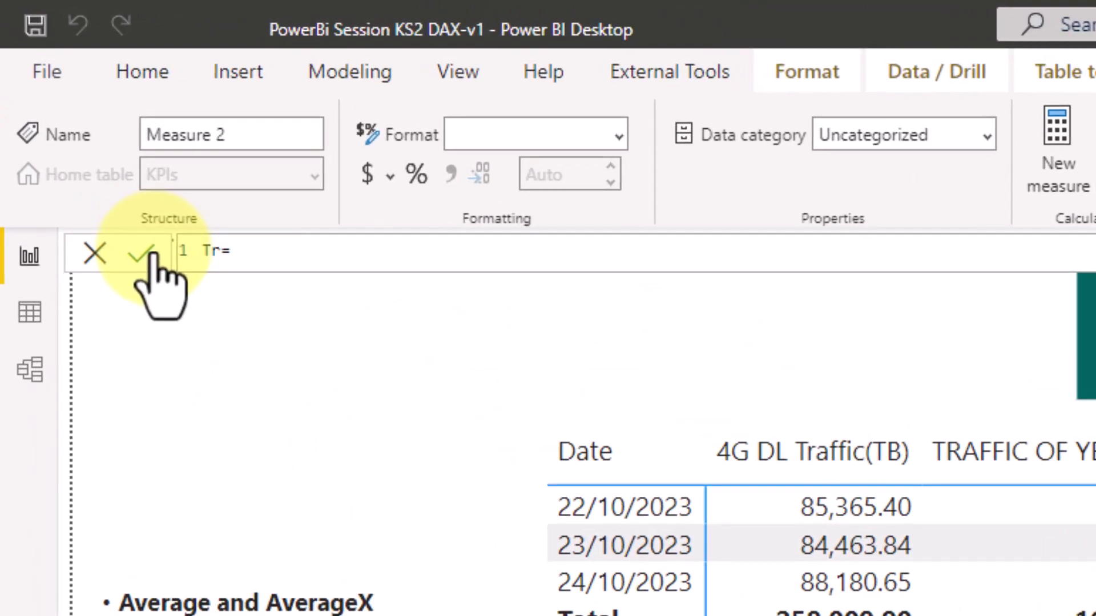
{"action": "type", "text": "affic Yesterday"}
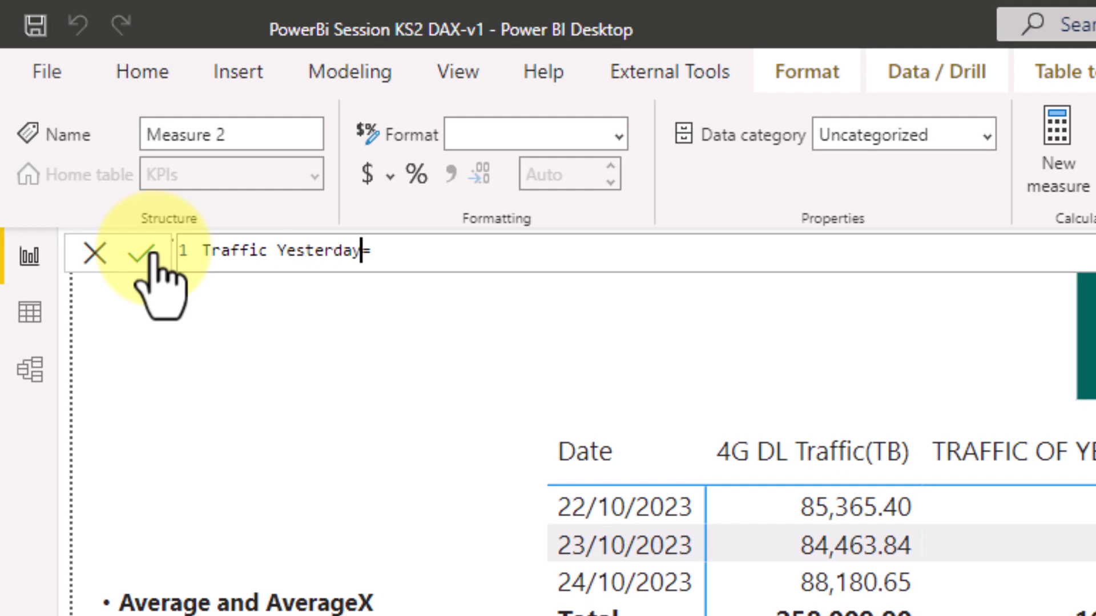
Step: Start the Traffic Yesterday formula with CALCULATE, using SUM('4G'[DL Traffic Vol(TB)]) as its expression
{"action": "left_click", "coordinate": [481, 255]}
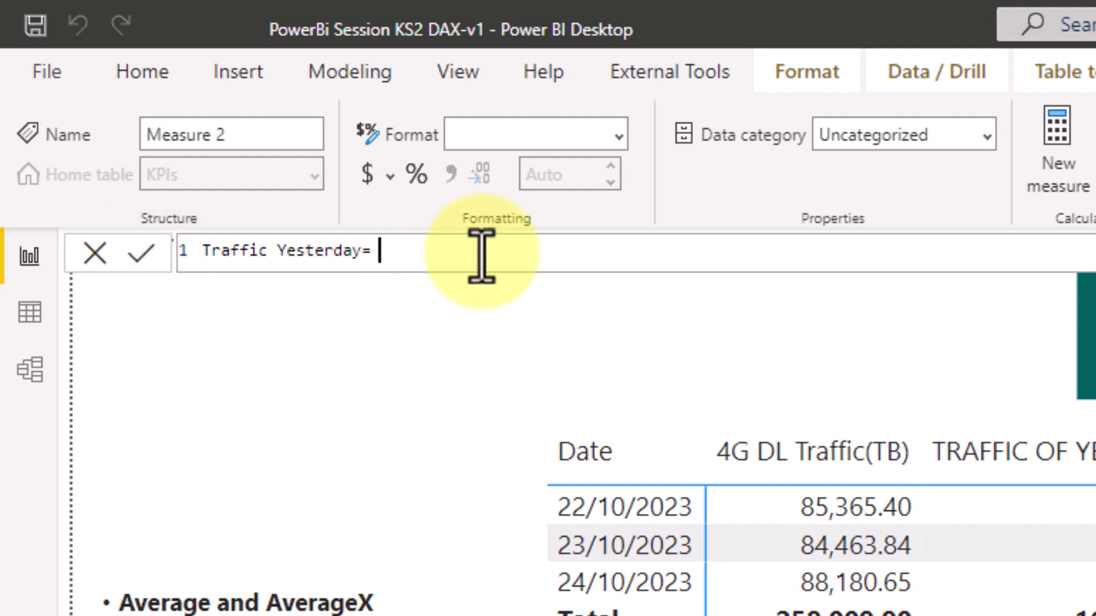
{"action": "type", "text": "cal"}
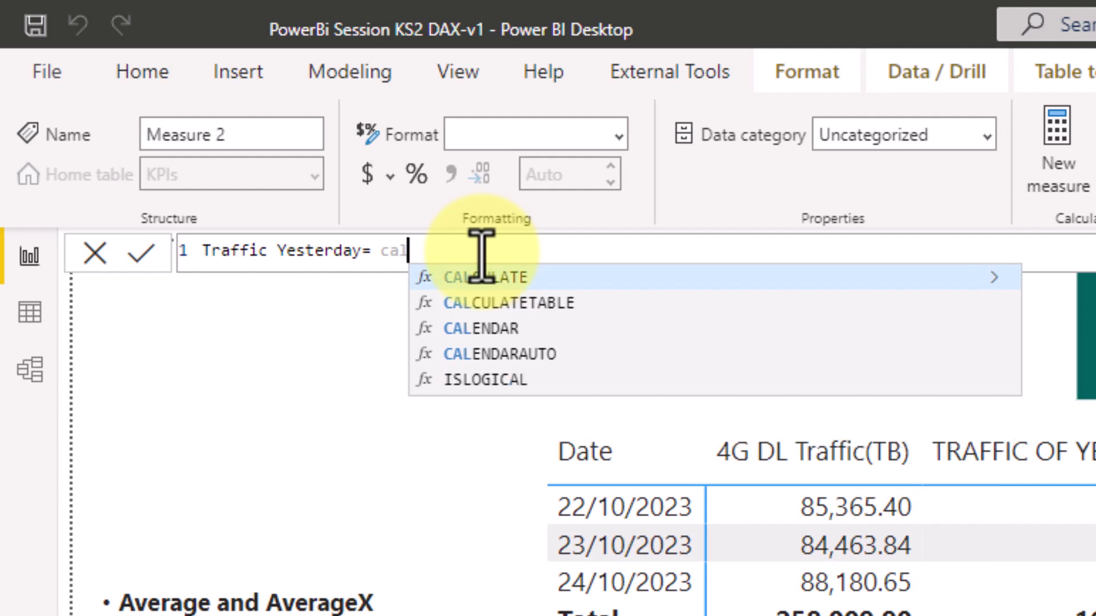
{"action": "key", "text": "Tab"}
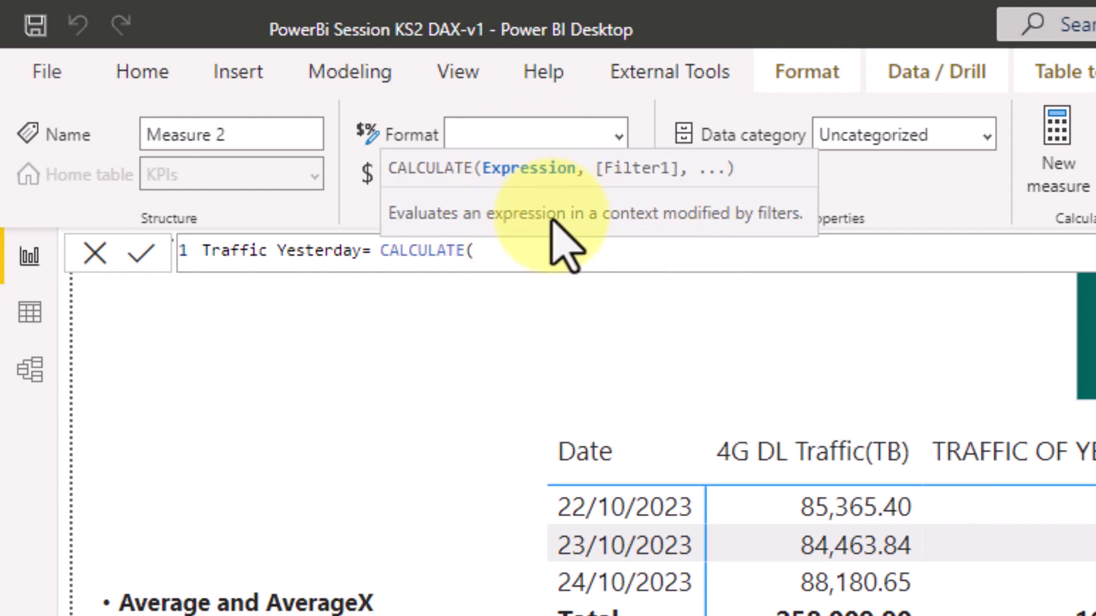
{"action": "type", "text": "s"}
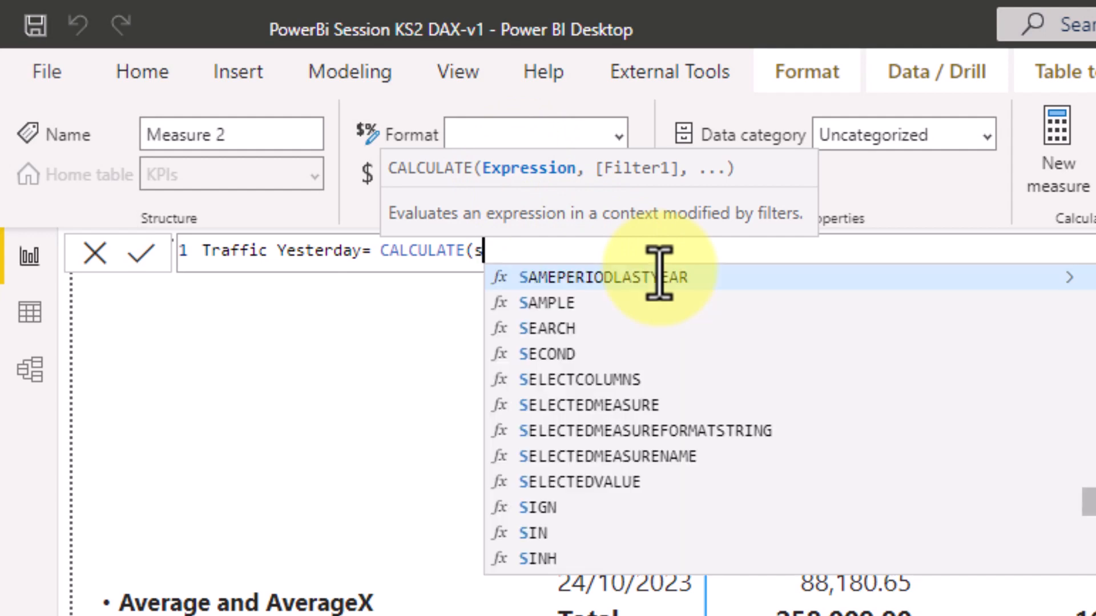
{"action": "type", "text": "um"}
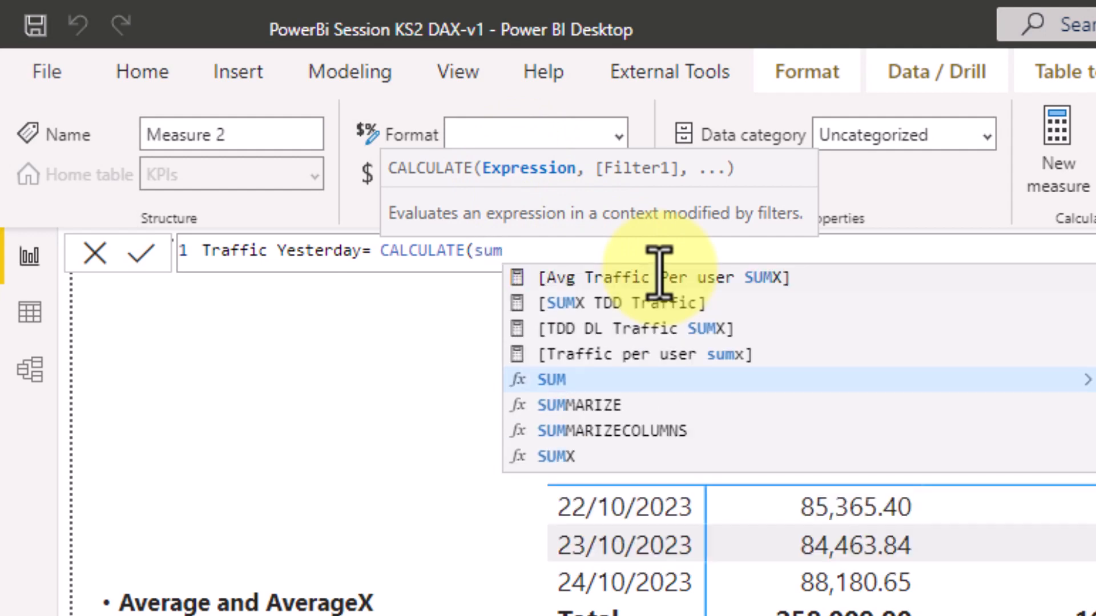
{"action": "key", "text": "Tab"}
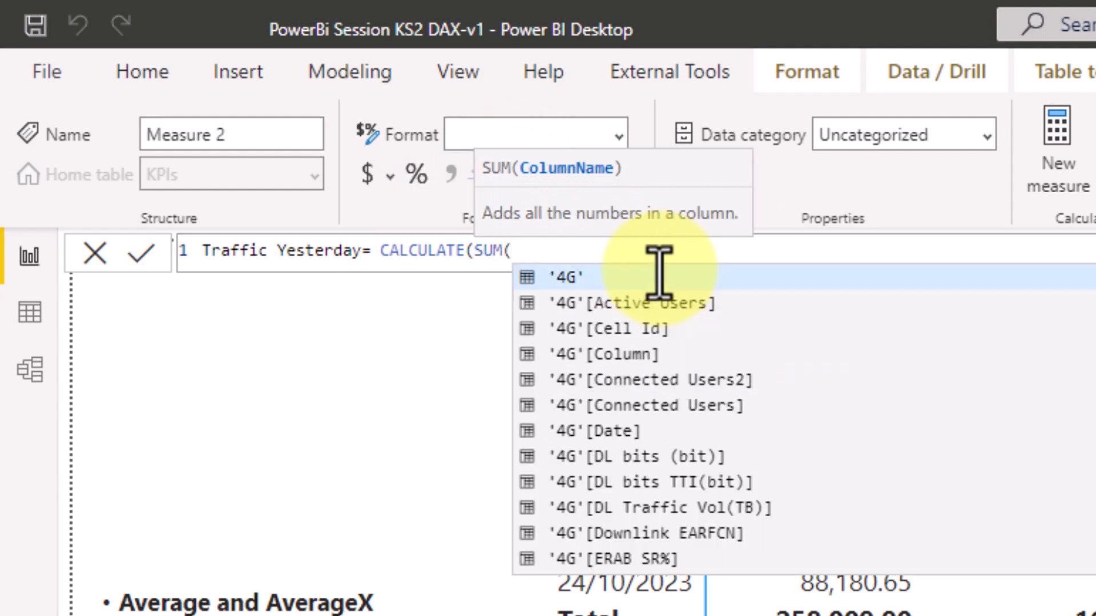
{"action": "type", "text": "TB"}
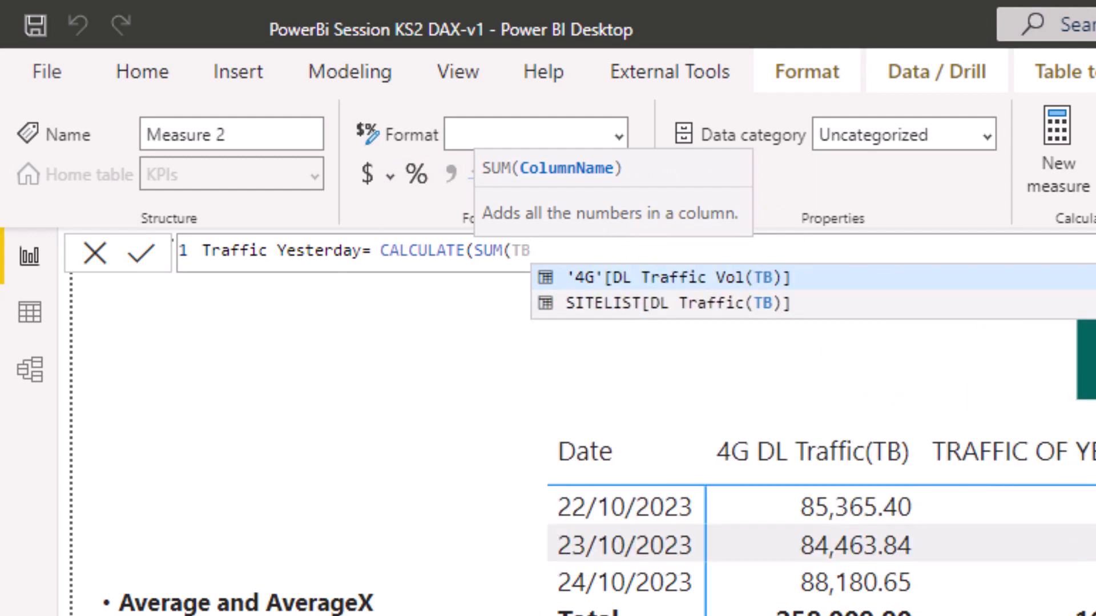
{"action": "left_click", "coordinate": [702, 278]}
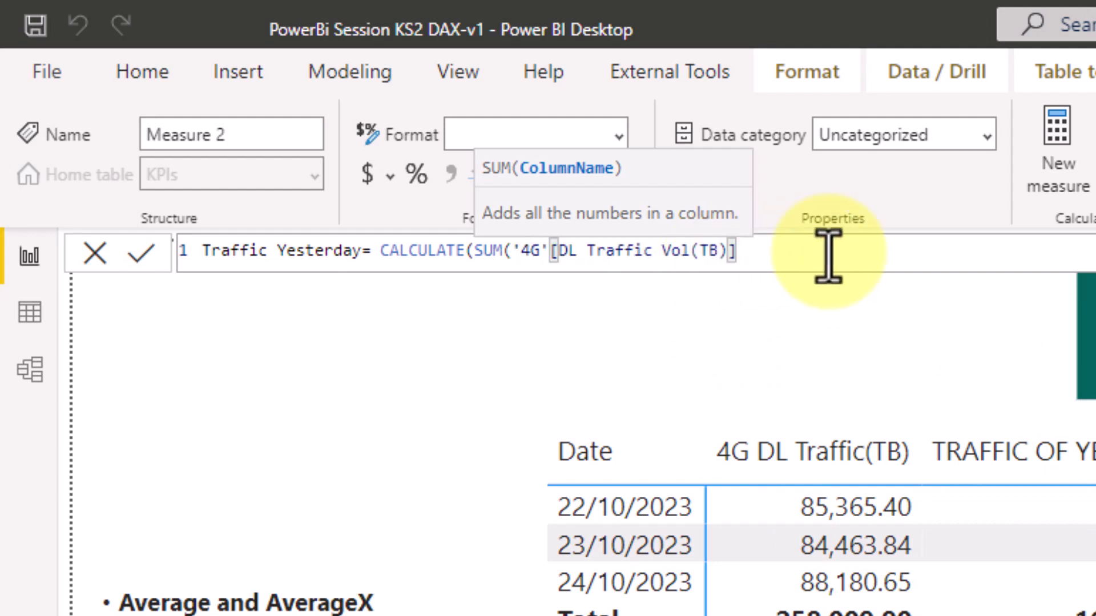
{"action": "type", "text": ")"}
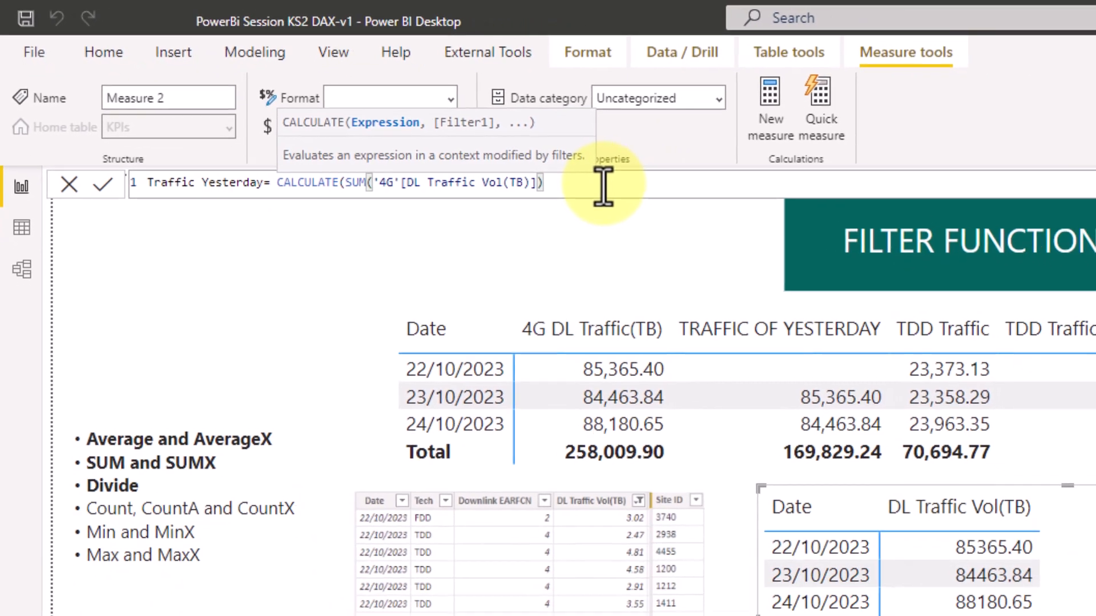
Step: Add the filter DATEADD('4G'[Date], -1, DAY) to the CALCULATE formula, close it and commit the measure
{"action": "type", "text": ","}
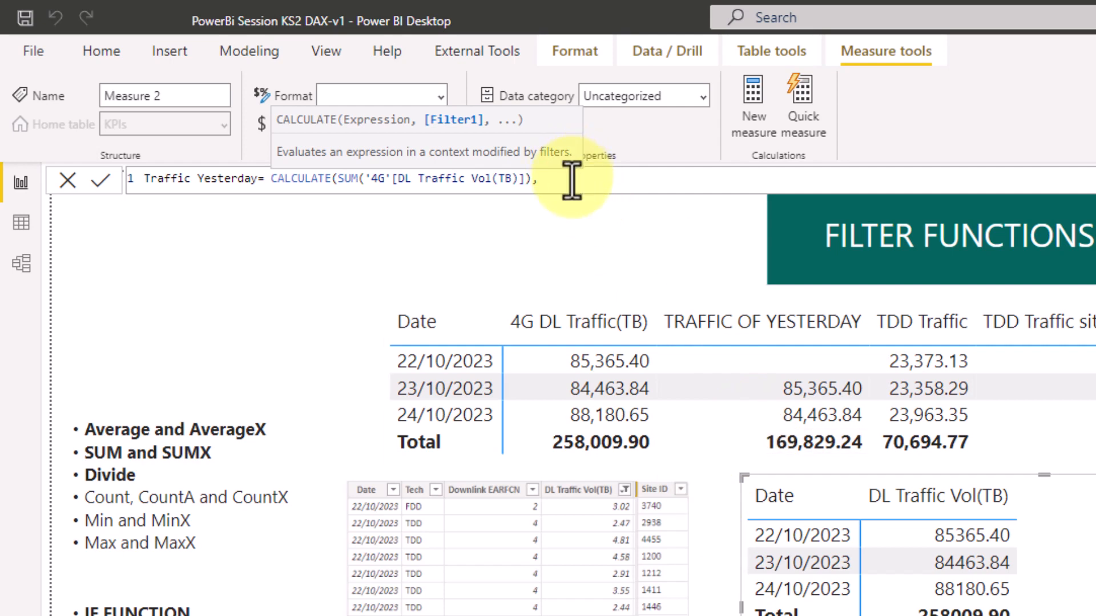
{"action": "type", "text": "DATE"}
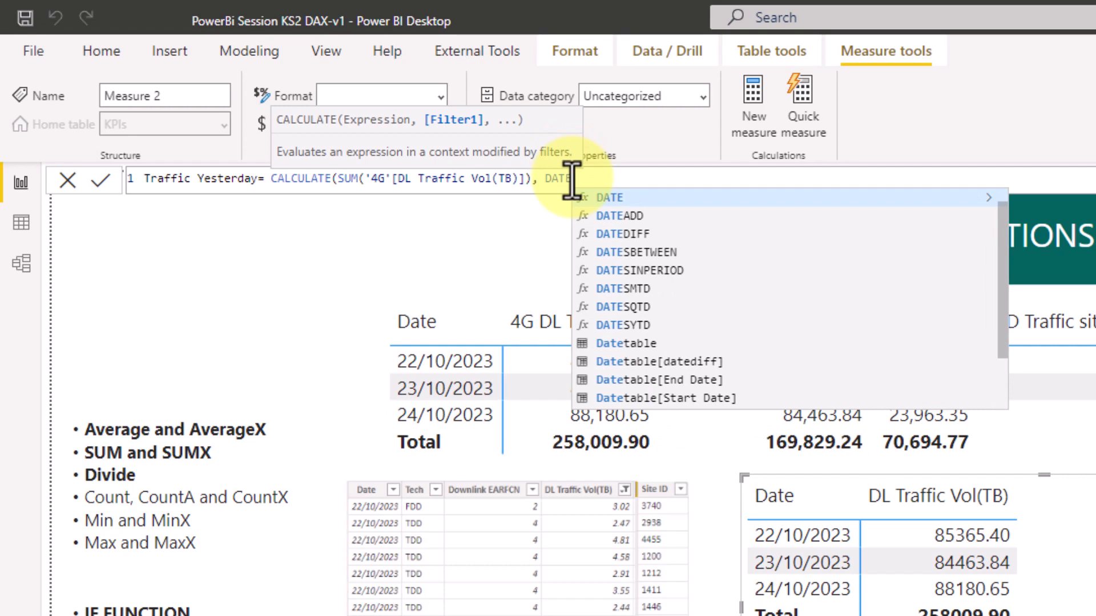
{"action": "left_click", "coordinate": [605, 218]}
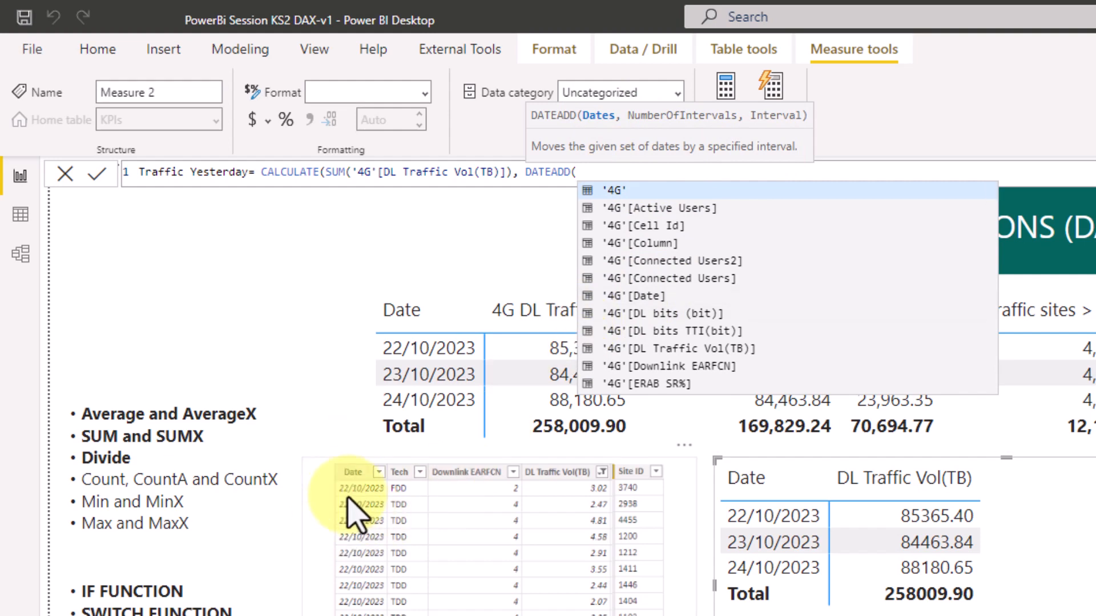
{"action": "left_click", "coordinate": [651, 296]}
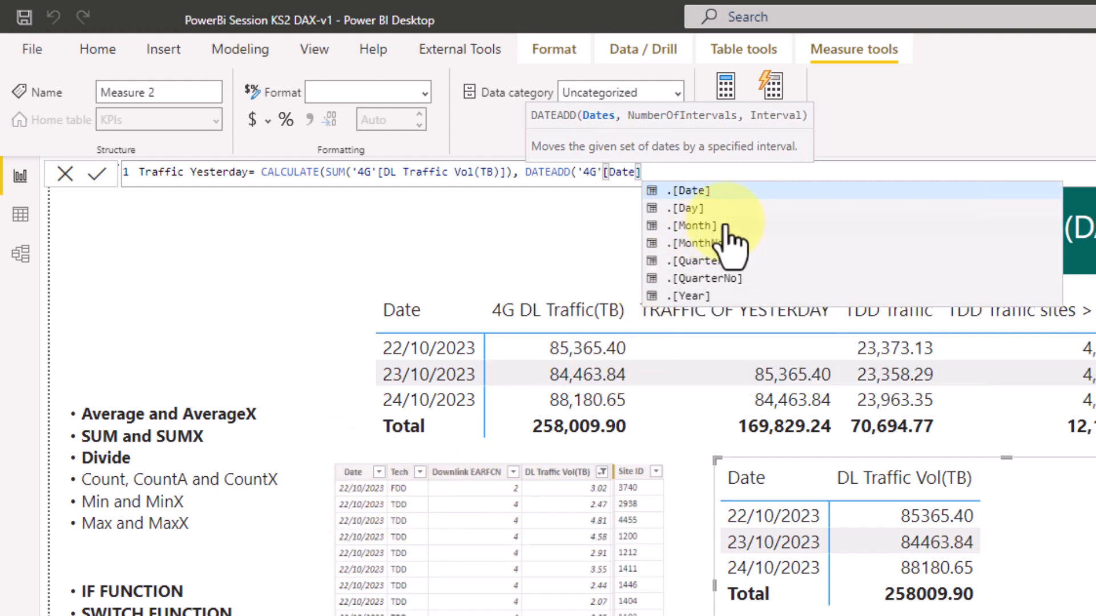
{"action": "type", "text": ","}
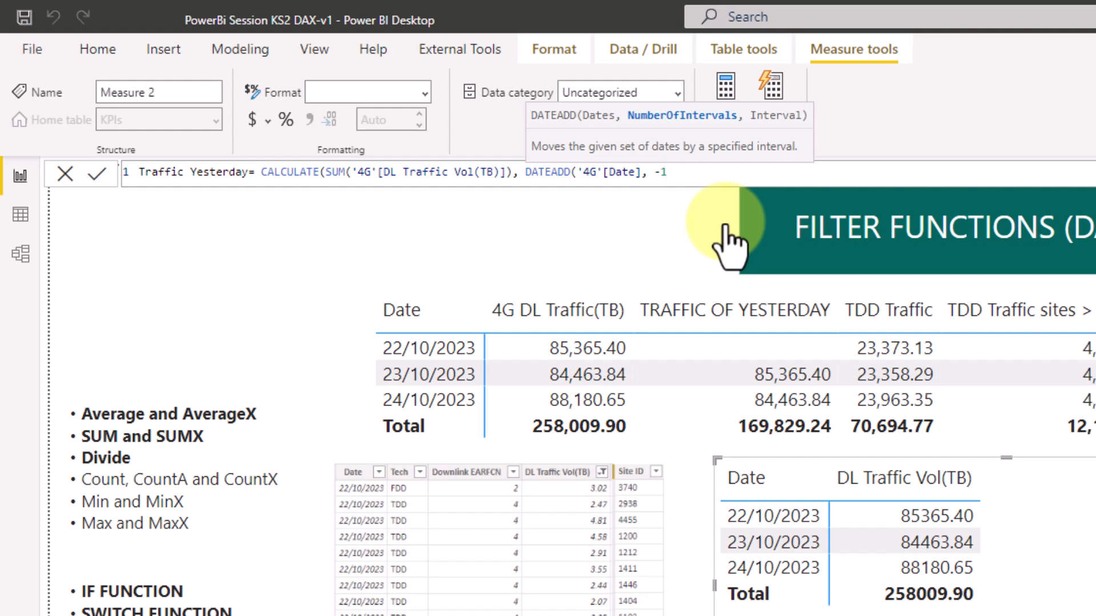
{"action": "type", "text": "-1 ,"}
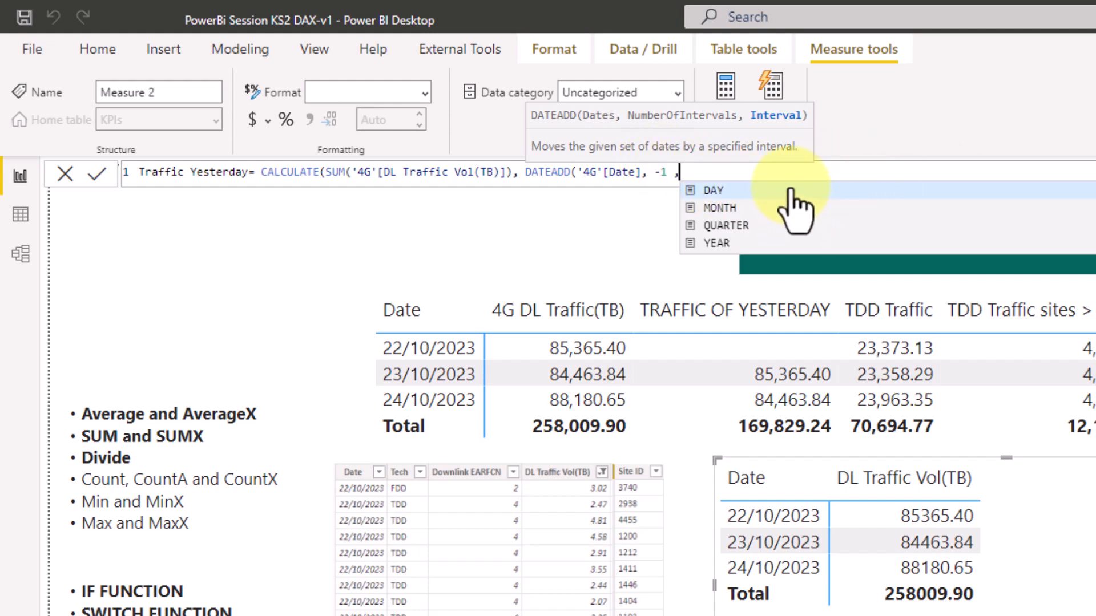
{"action": "type", "text": "DAY"}
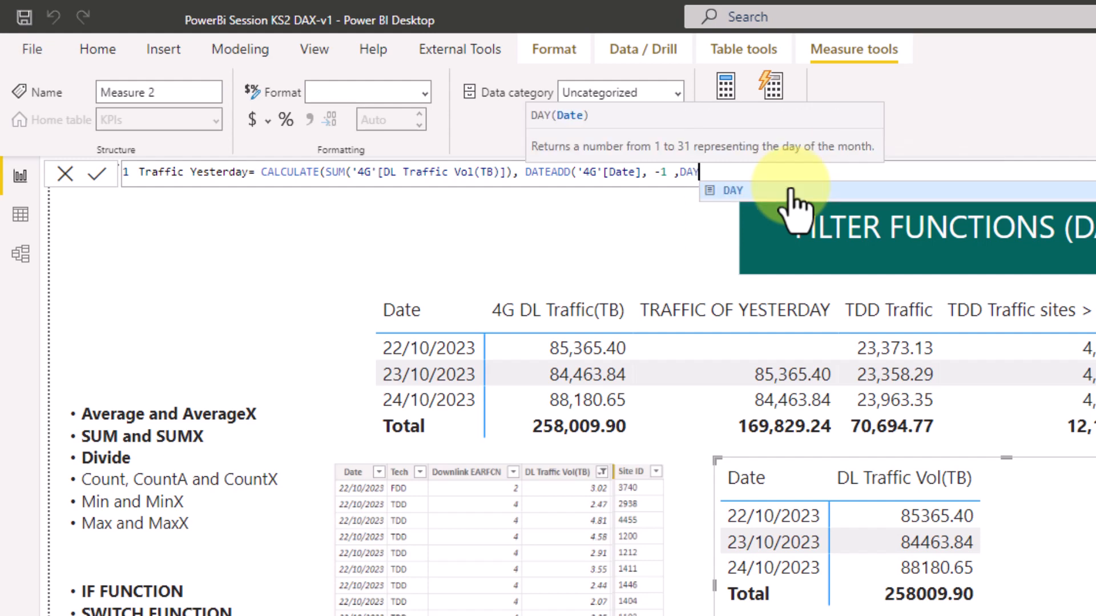
{"action": "type", "text": ")"}
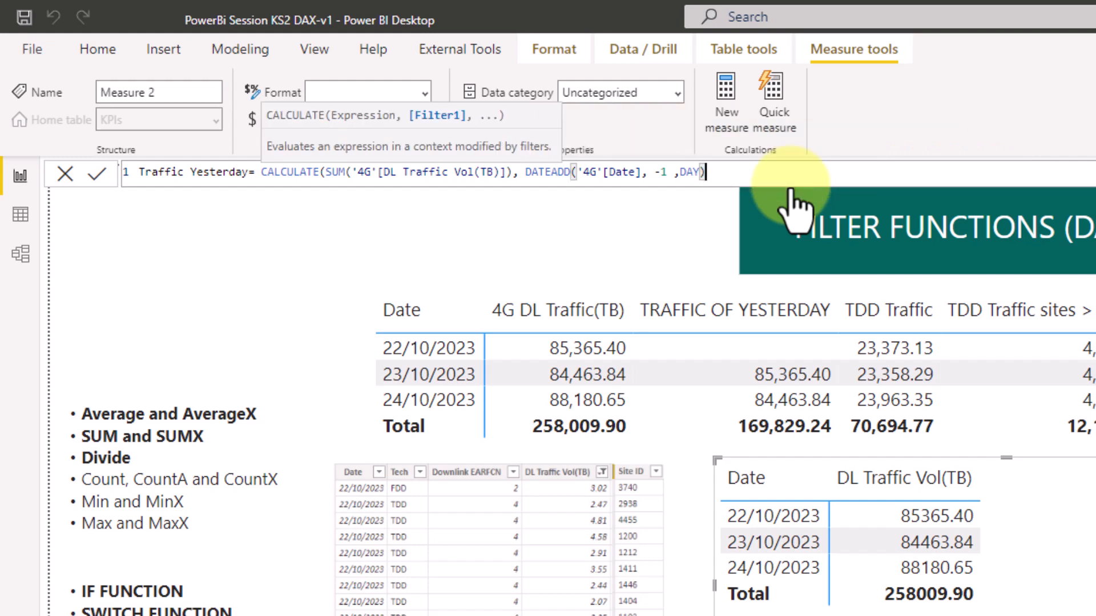
{"action": "type", "text": ")"}
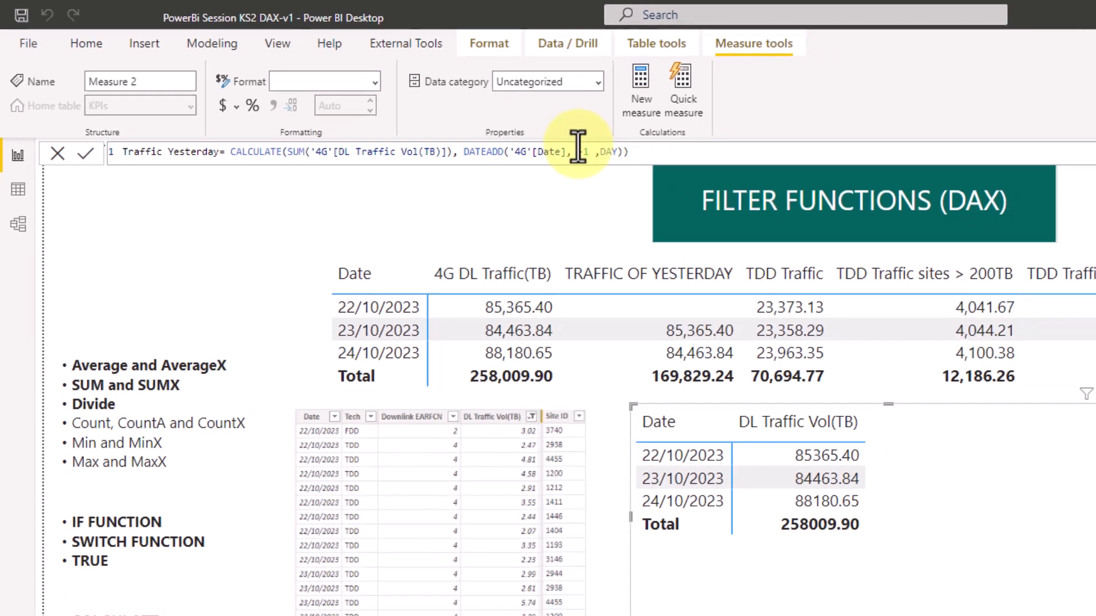
{"action": "key", "text": "Return"}
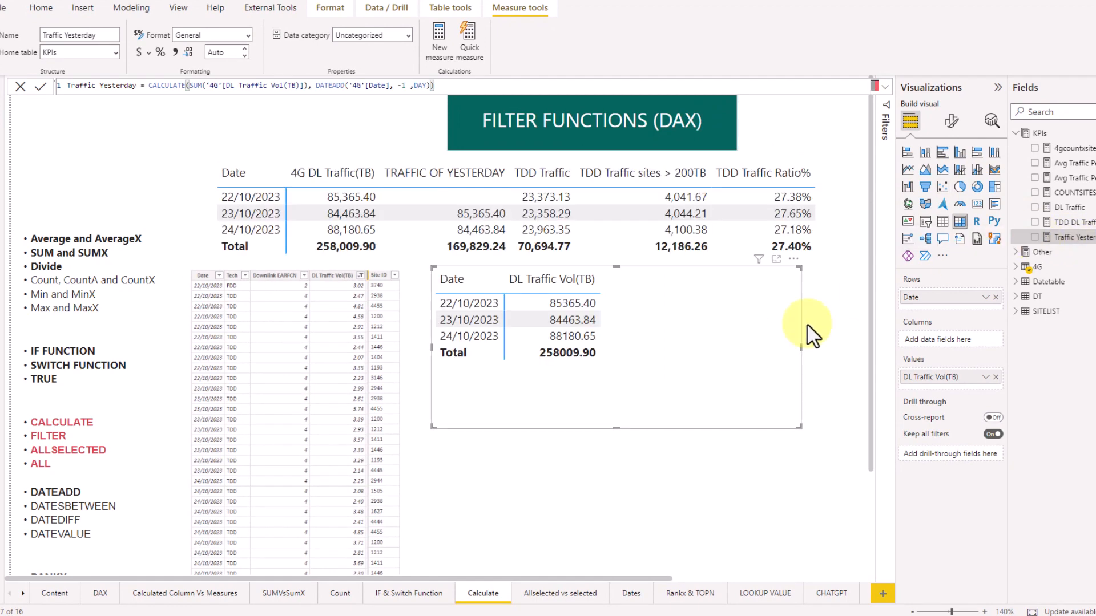
Step: Add the Traffic Yesterday measure to the matrix values and move the matrix slightly down on the page
{"action": "left_click", "coordinate": [1035, 237]}
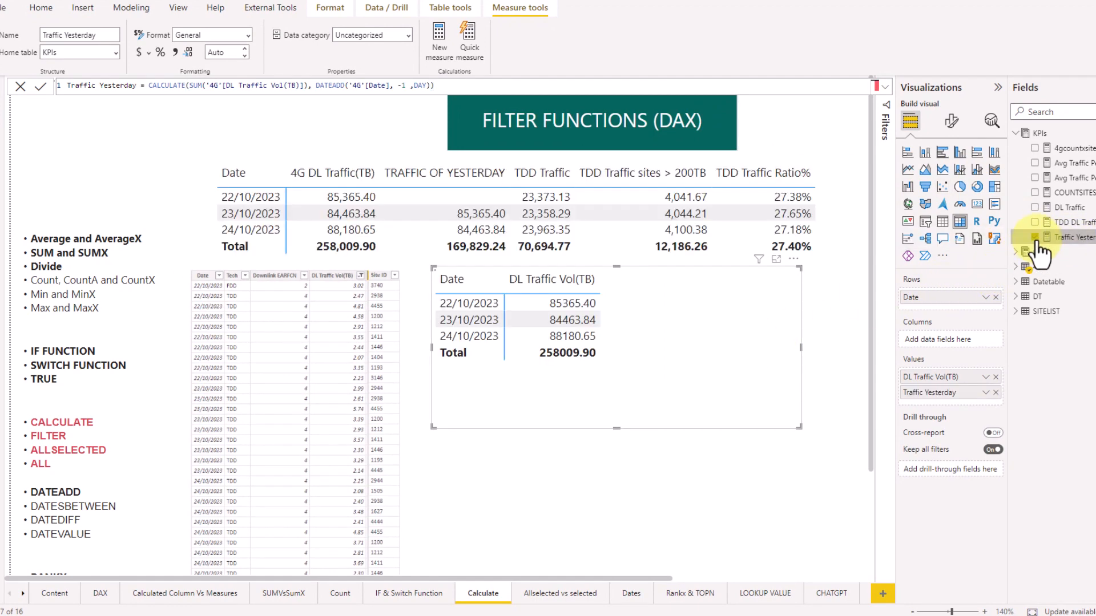
{"action": "left_click_drag", "start_coordinate": [702, 335], "coordinate": [701, 374]}
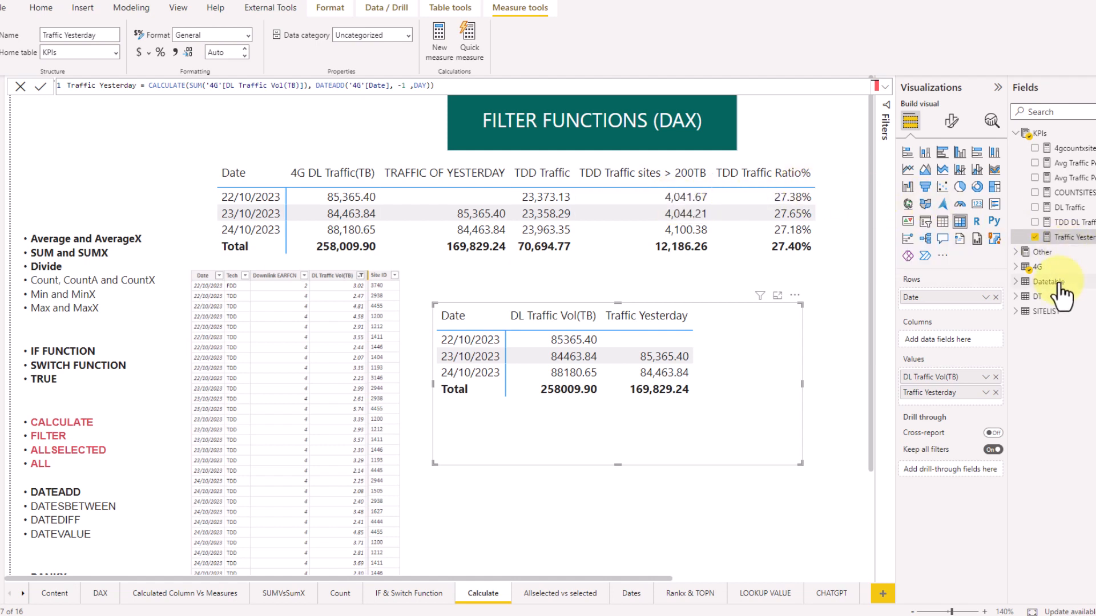
Step: Create another new measure in the KPIs table and name it tdd tRAFFIC SITES 200
{"action": "right_click", "coordinate": [1055, 137]}
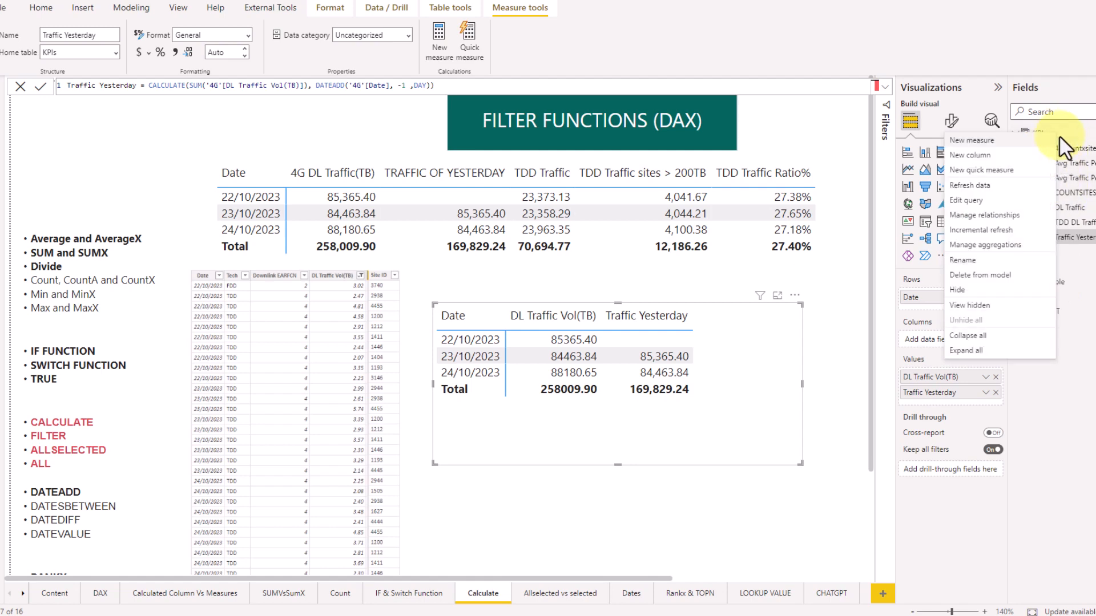
{"action": "key", "text": "Escape"}
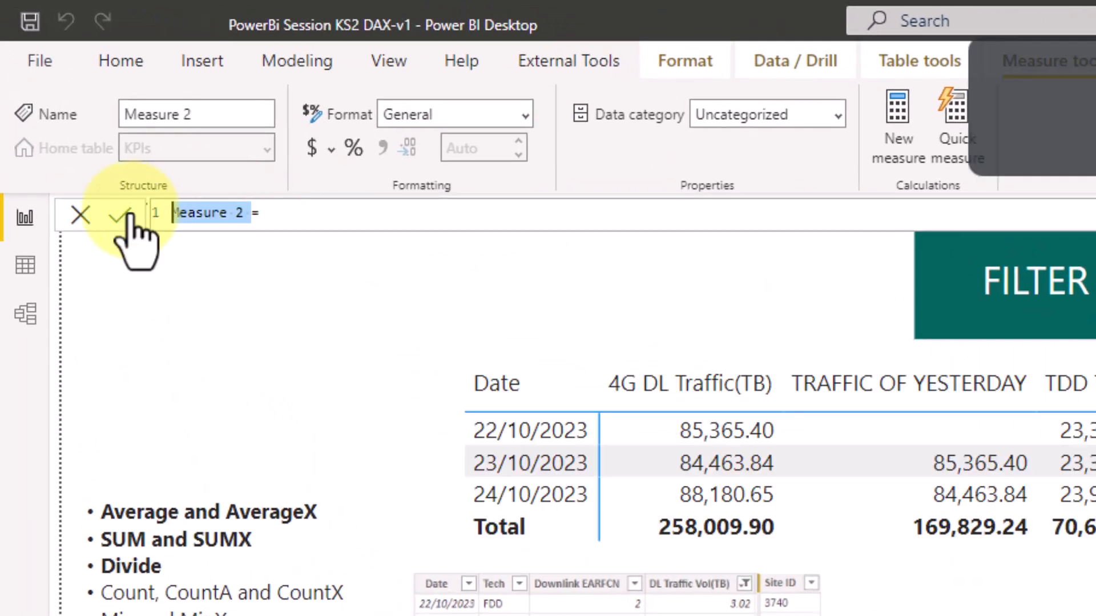
{"action": "type", "text": "tod tRAFFIC="}
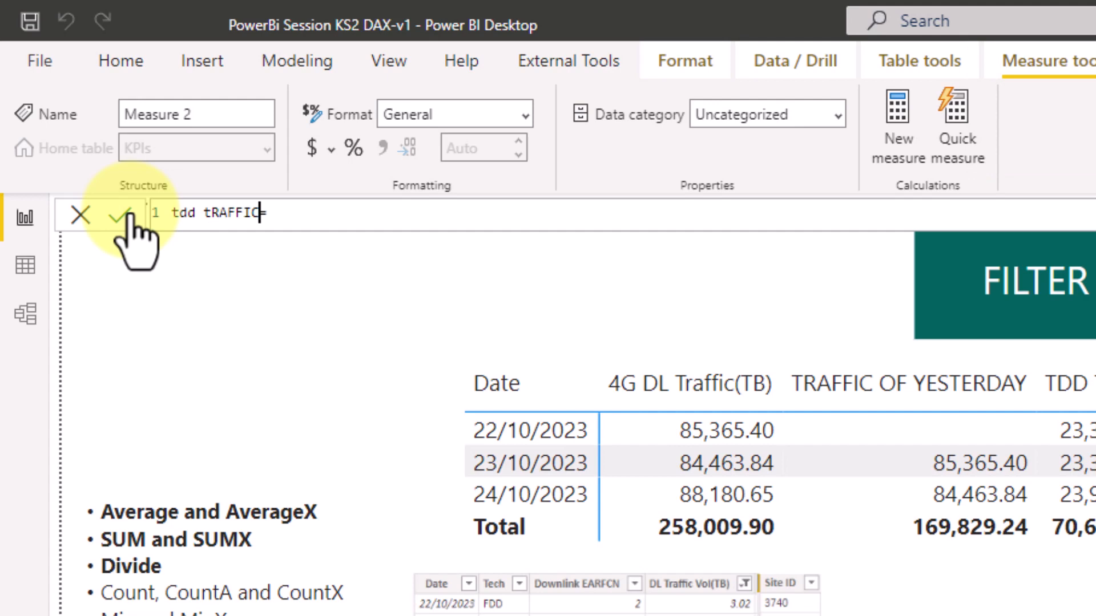
{"action": "type", "text": " SITES 200"}
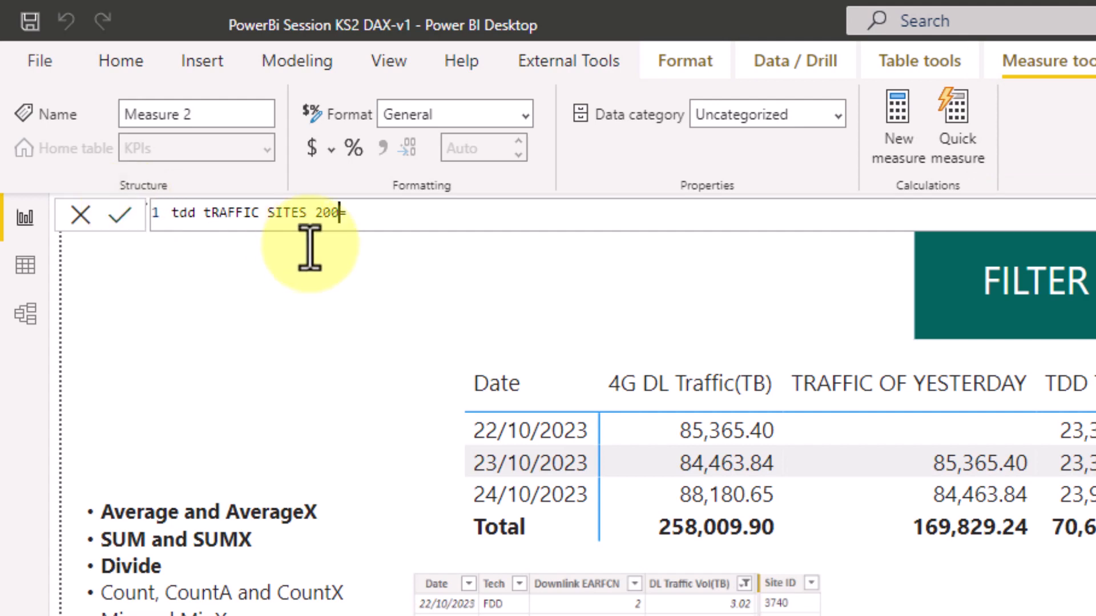
Step: Start the tdd tRAFFIC SITES 200 formula with CALCULATE, using SUM('4G'[DL Traffic Vol(TB)]) as its expression
{"action": "left_click", "coordinate": [387, 219]}
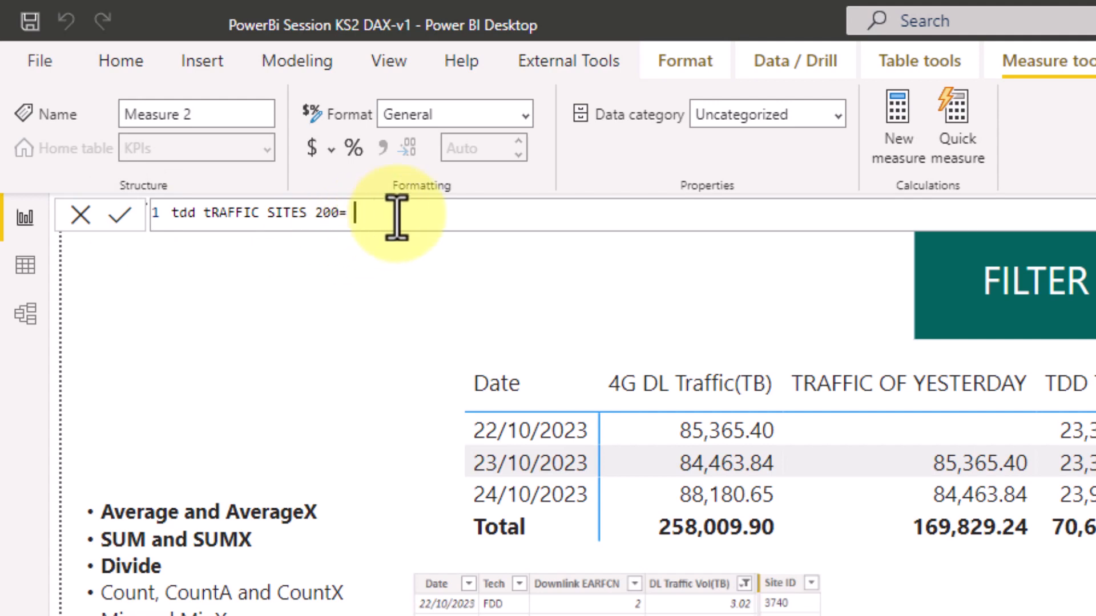
{"action": "type", "text": "CALCULATE("}
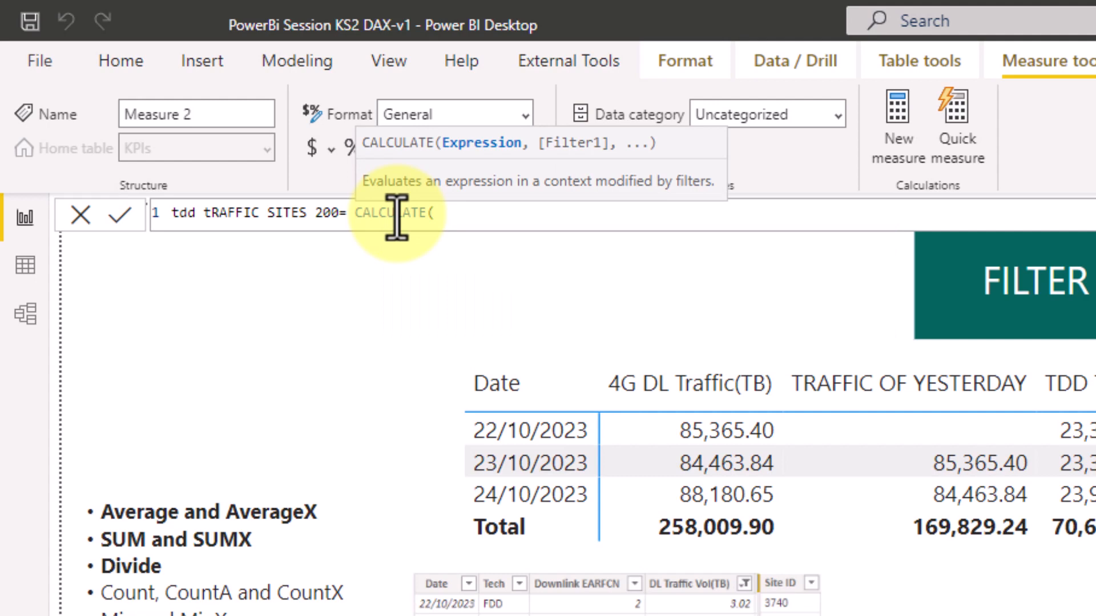
{"action": "type", "text": "SUM("}
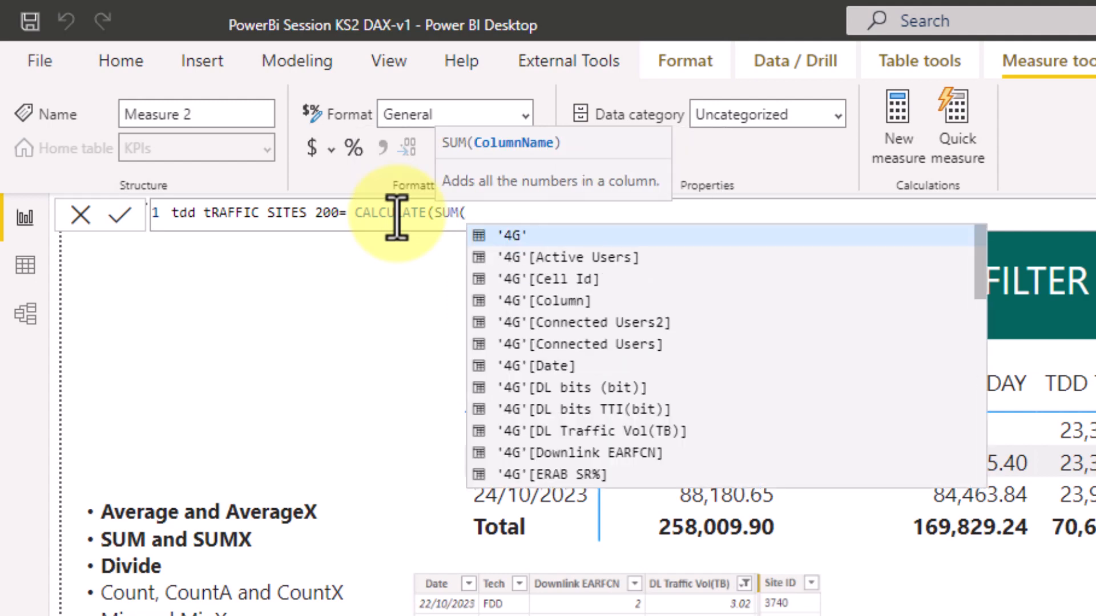
{"action": "type", "text": "TB"}
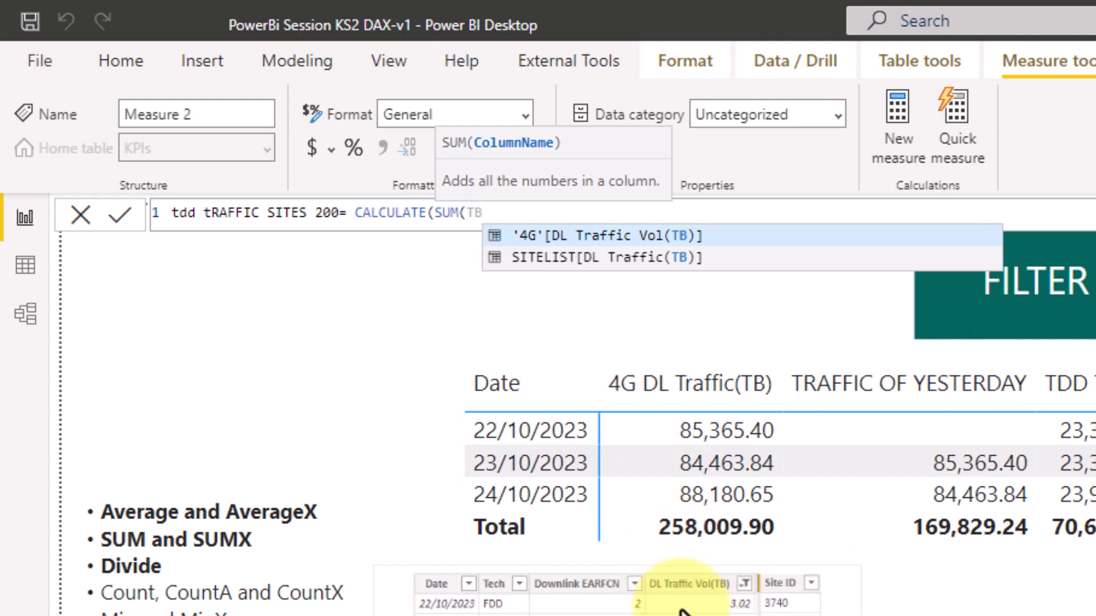
{"action": "left_click", "coordinate": [615, 236]}
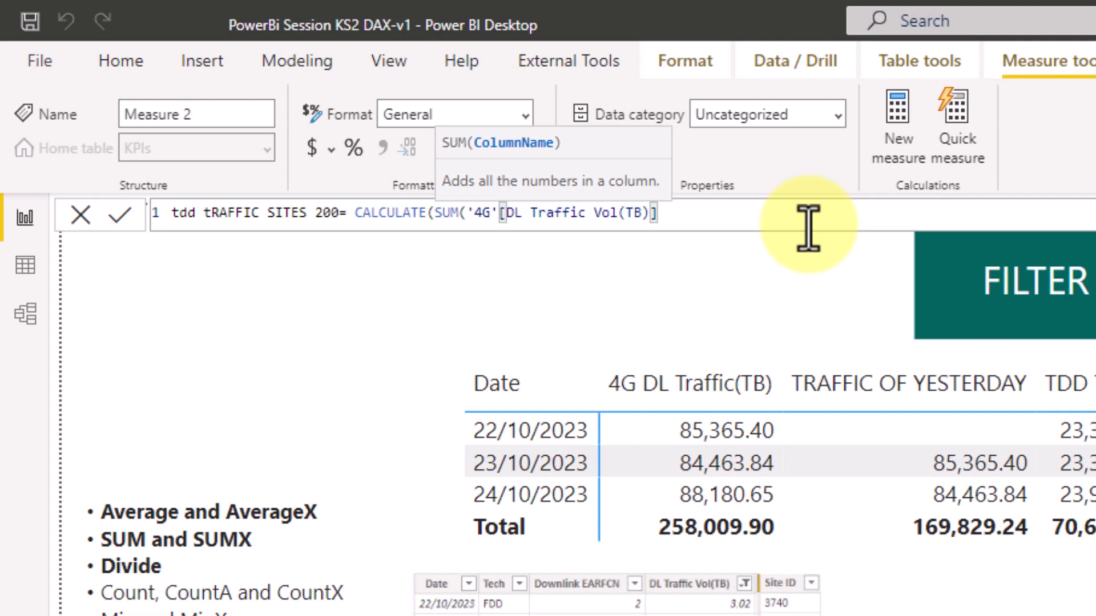
{"action": "type", "text": ")"}
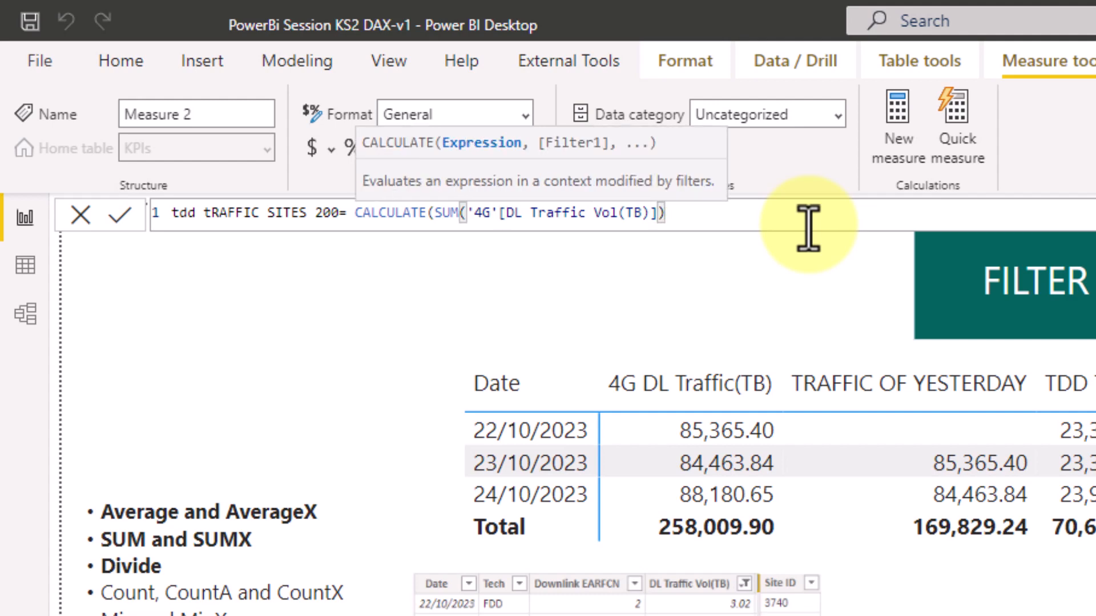
Step: Add '4G'[Tech] = "TDD" as the first filter of the CALCULATE formula and start a second filter argument
{"action": "type", "text": ","}
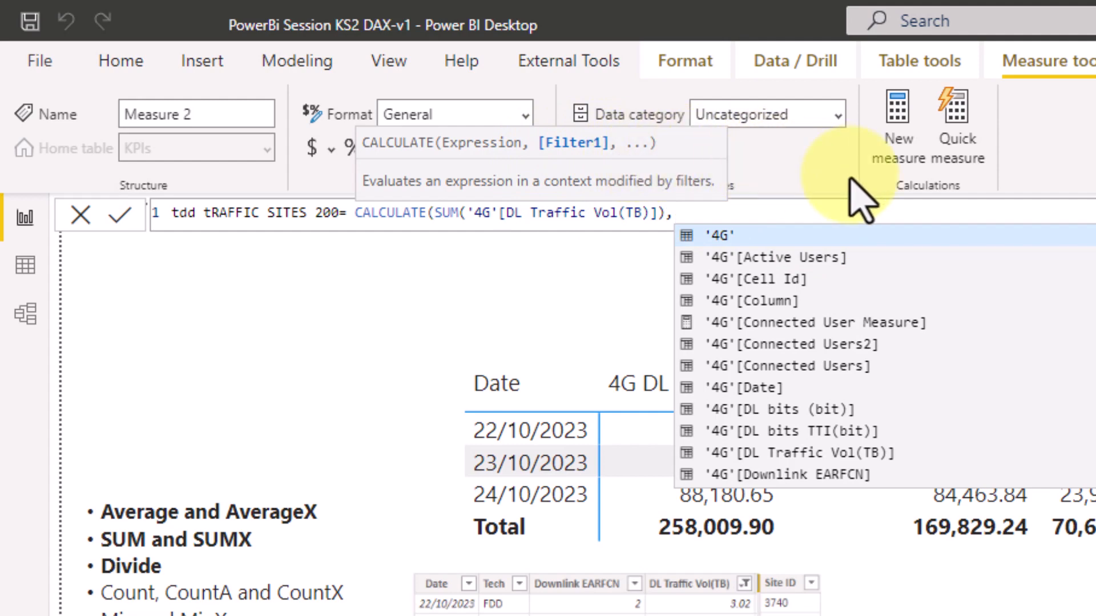
{"action": "key", "text": "Escape"}
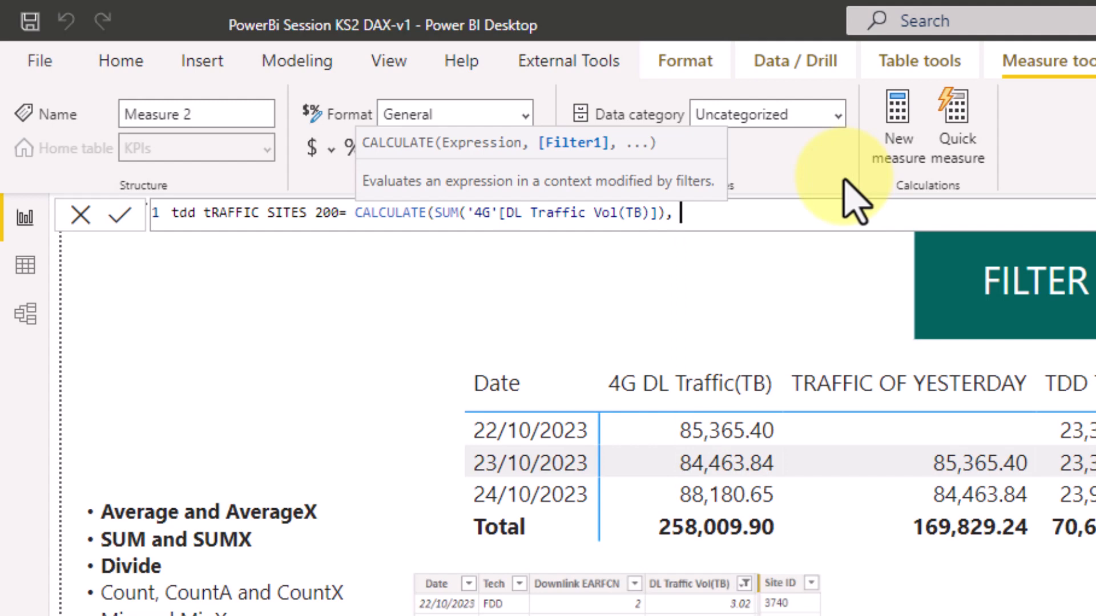
{"action": "type", "text": "TE"}
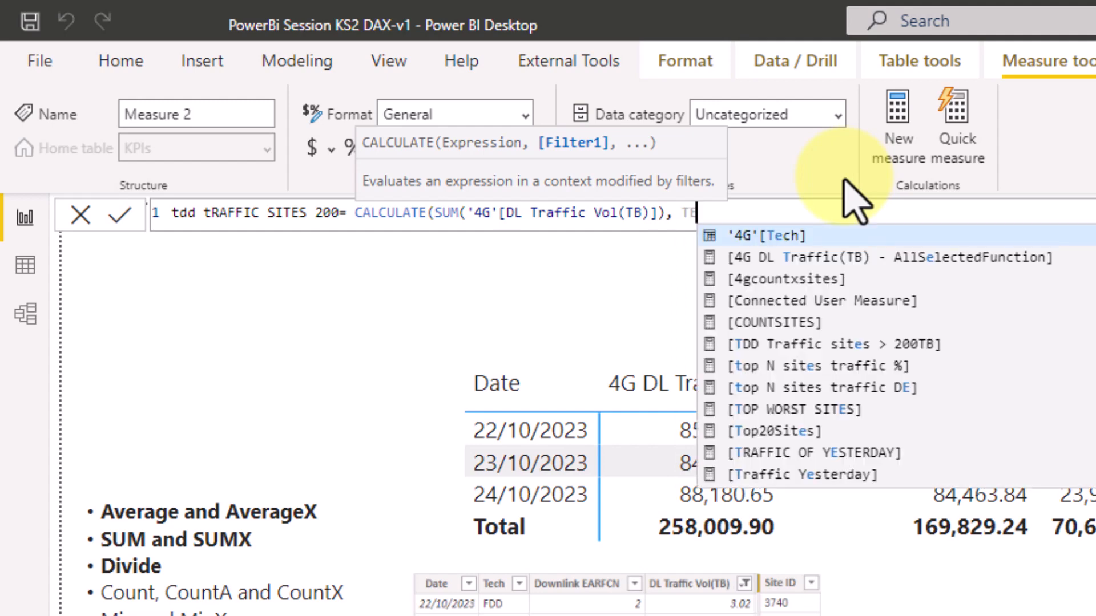
{"action": "left_click", "coordinate": [767, 237]}
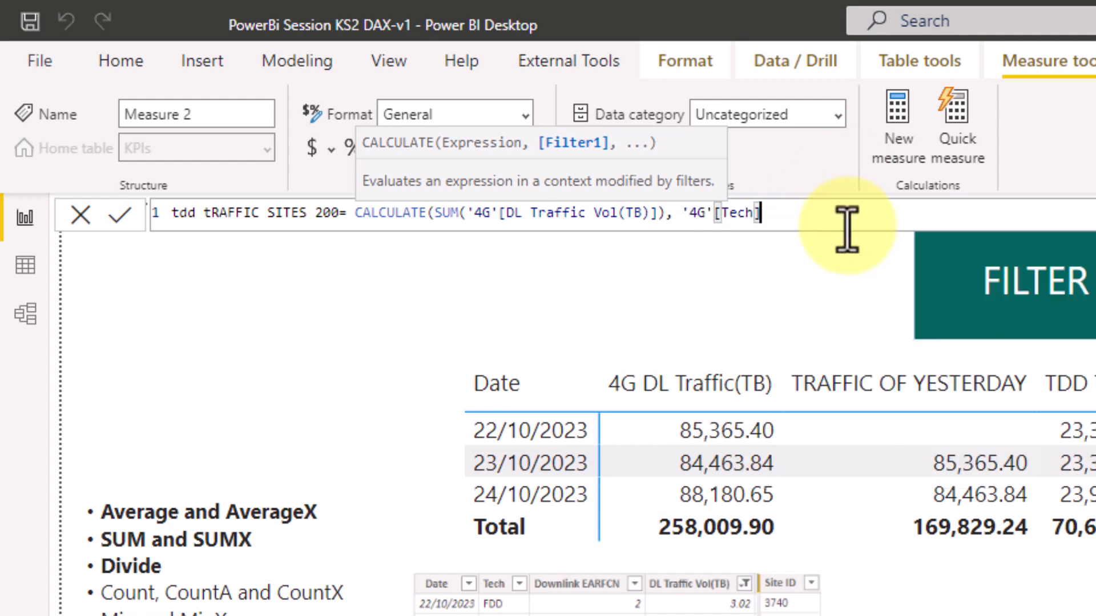
{"action": "type", "text": "= \"TDD\""}
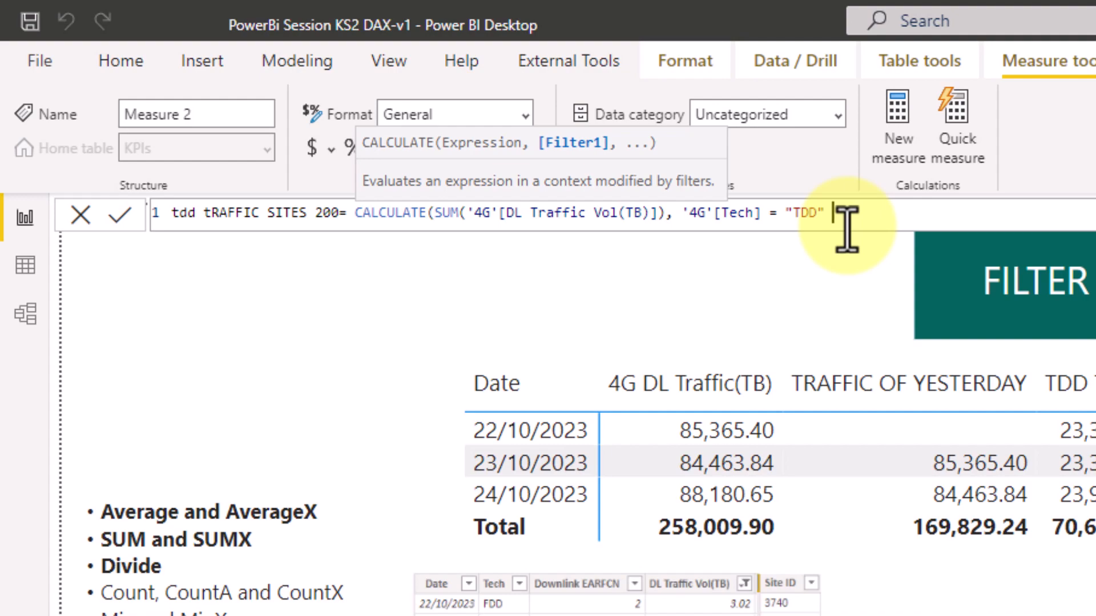
{"action": "type", "text": " ,"}
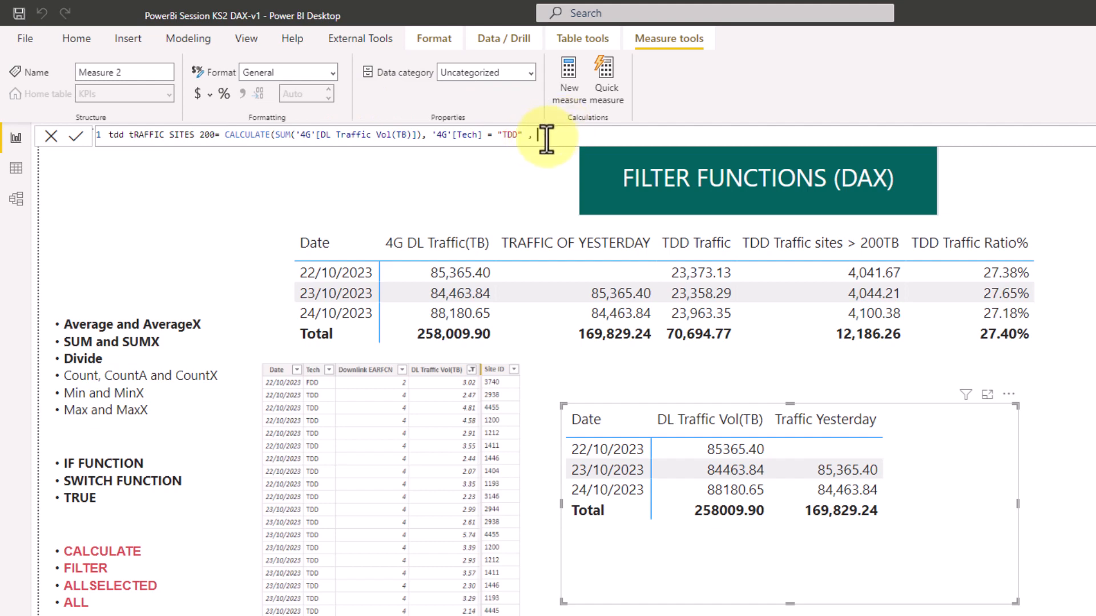
{"action": "key", "text": "BackSpace"}
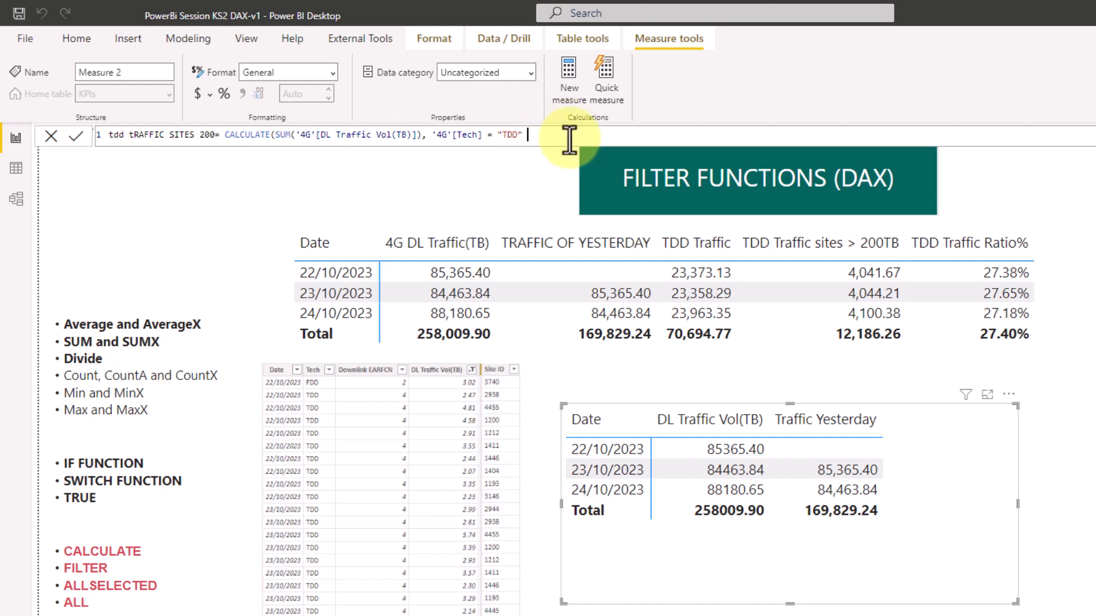
{"action": "type", "text": ","}
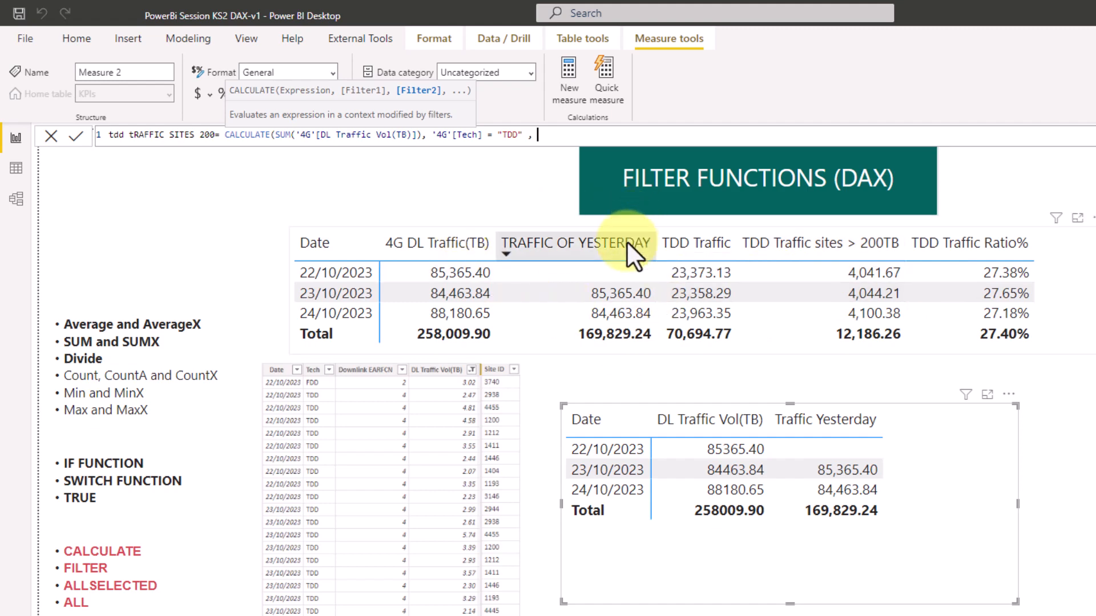
{"action": "type", "text": "SITE"}
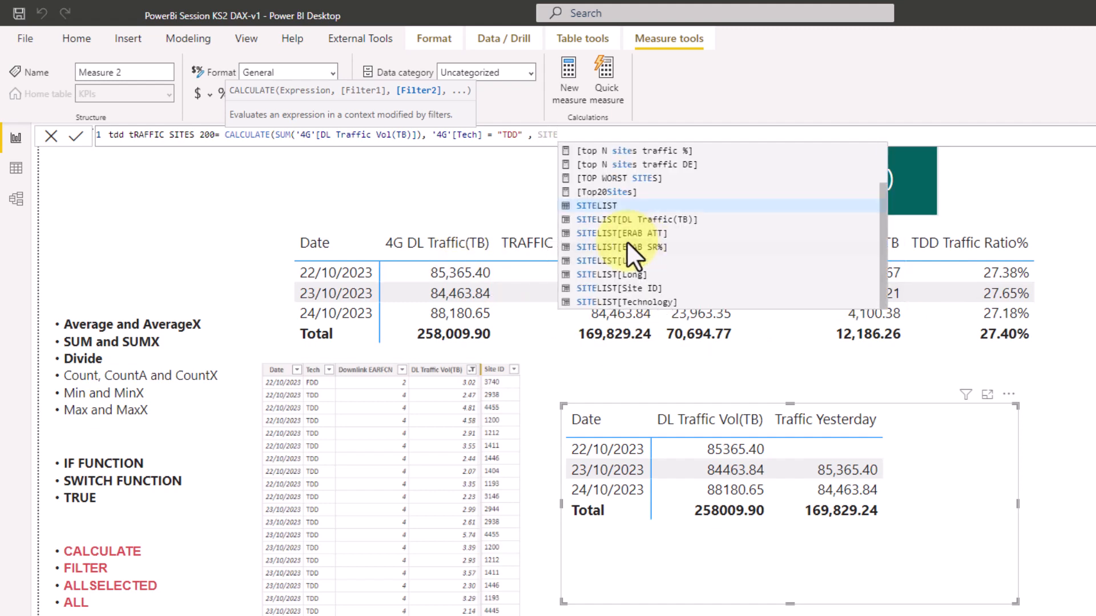
{"action": "key", "text": "BackSpace"}
{"action": "key", "text": "BackSpace"}
{"action": "key", "text": "BackSpace"}
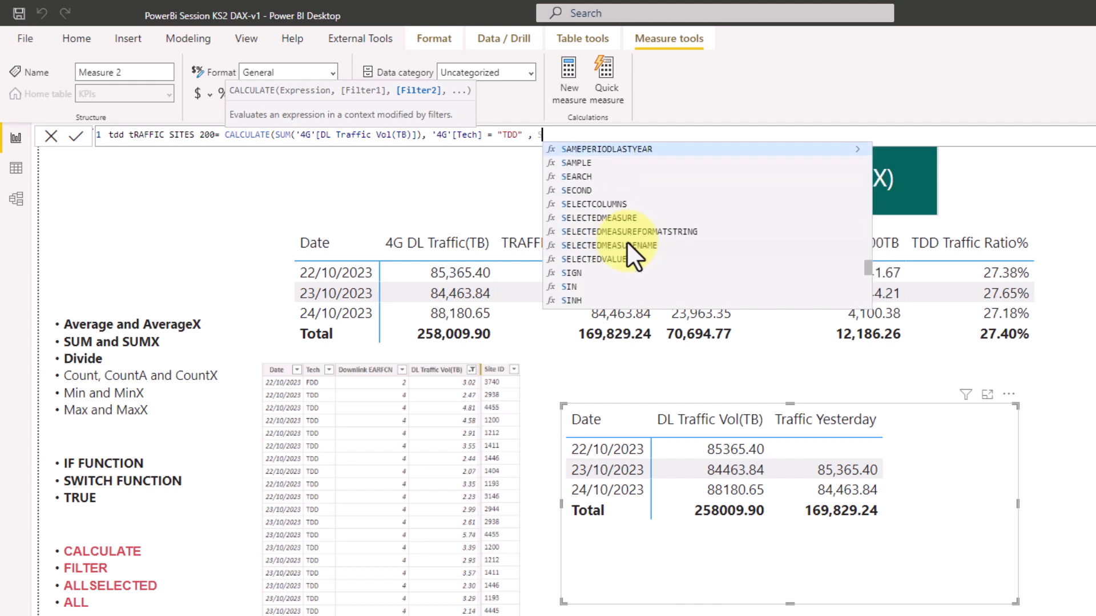
{"action": "key", "text": "BackSpace"}
Step: Add SITELIST[DL Traffic(TB)] > 200 as the second filter, close the formula and commit the measure
{"action": "type", "text": "TR"}
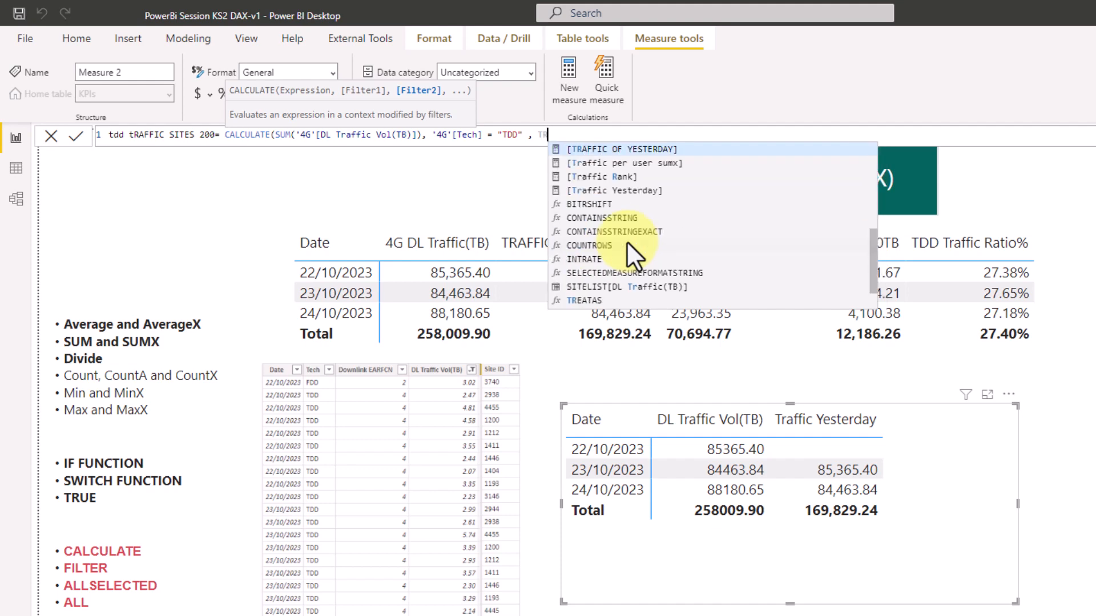
{"action": "type", "text": "AFFIC"}
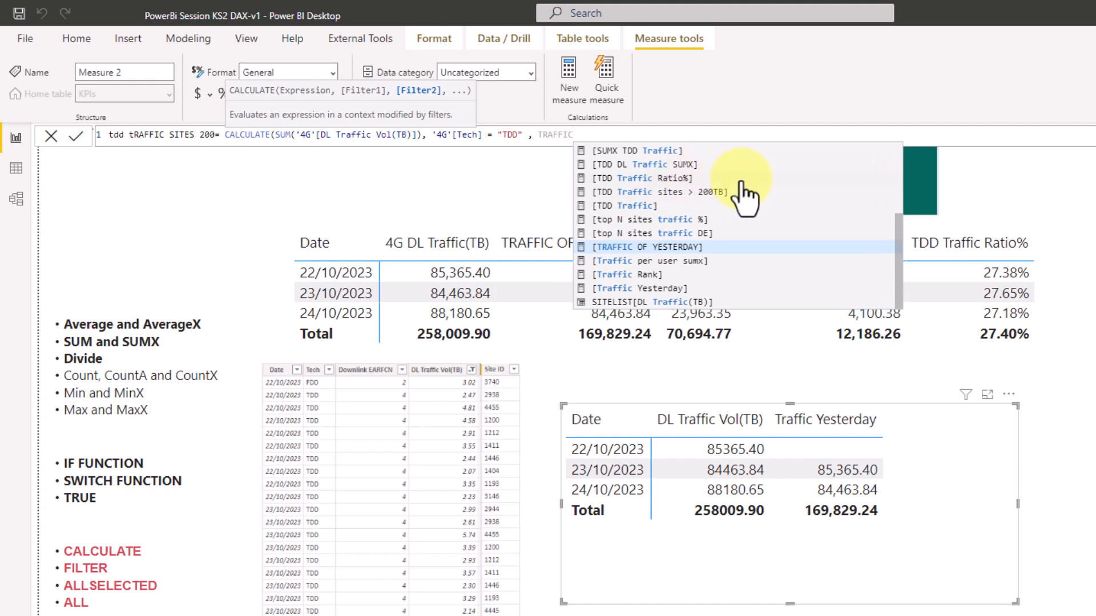
{"action": "left_click", "coordinate": [642, 304]}
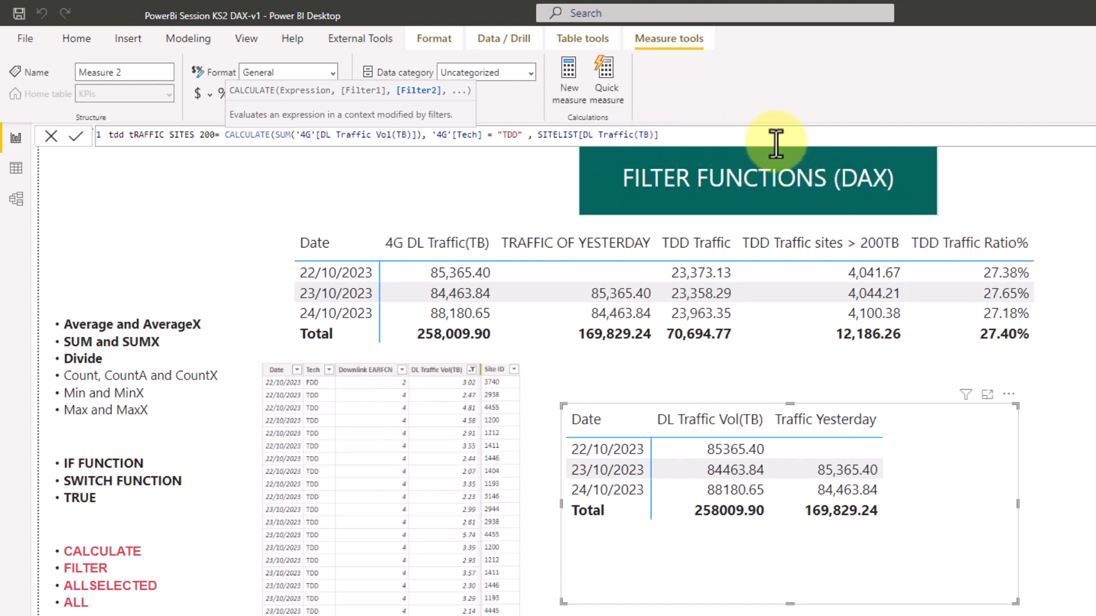
{"action": "type", "text": "> 200)"}
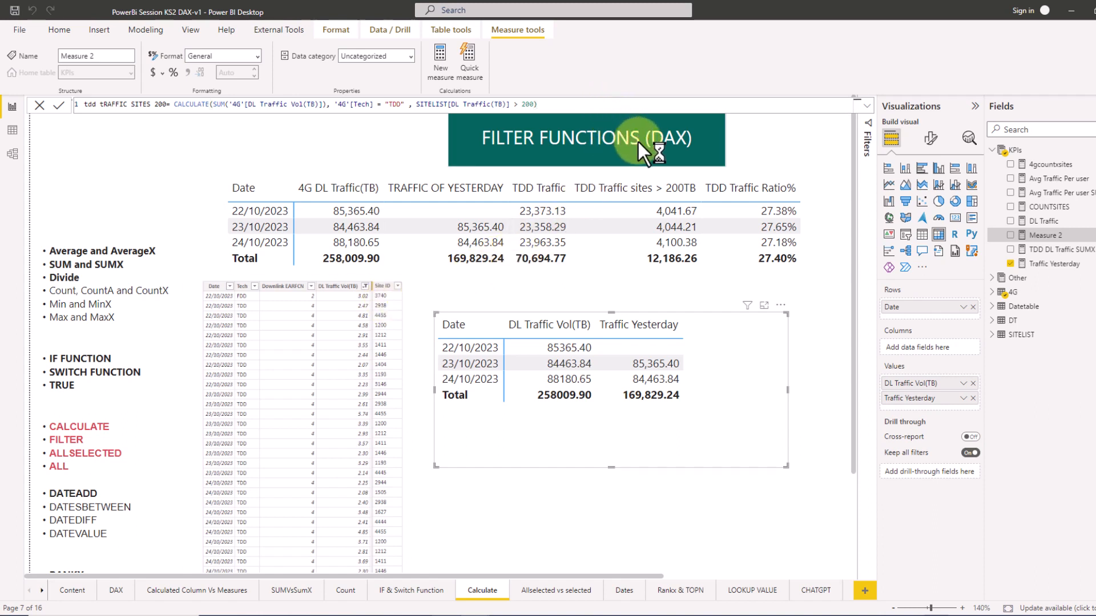
{"action": "left_click", "coordinate": [679, 242]}
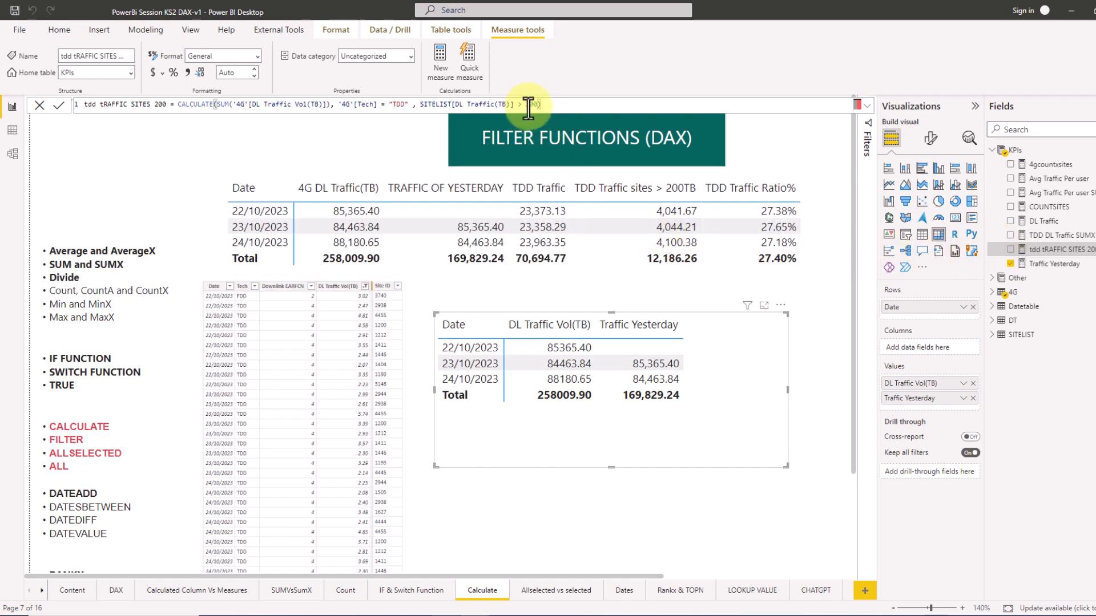
Step: Add the tdd tRAFFIC SITES 200 measure to the matrix values and widen the matrix to fit the new column
{"action": "left_click", "coordinate": [1014, 251]}
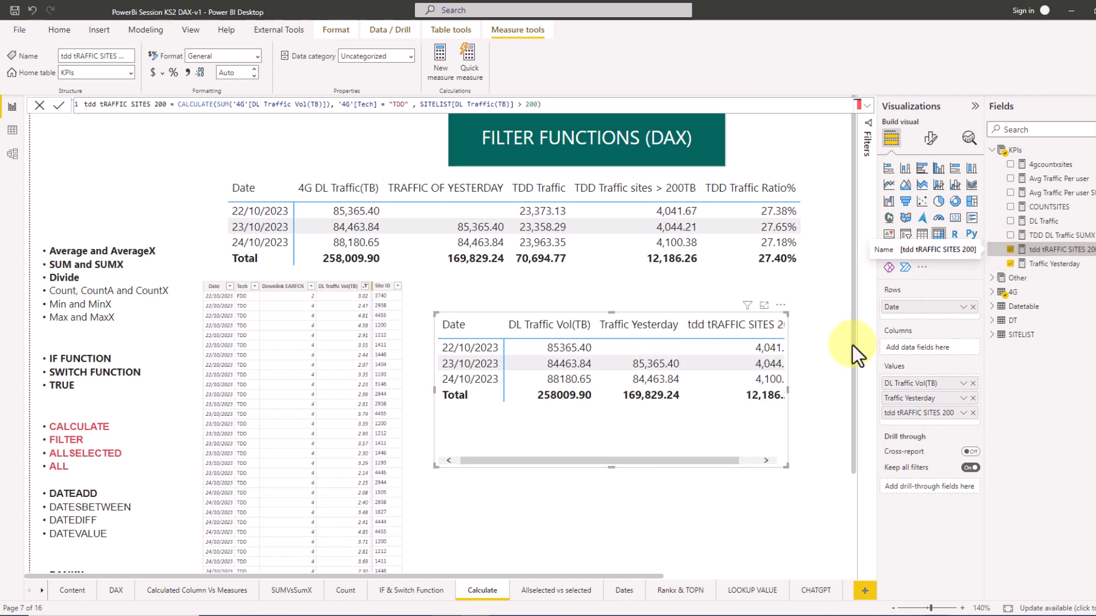
{"action": "left_click_drag", "start_coordinate": [789, 389], "coordinate": [838, 389]}
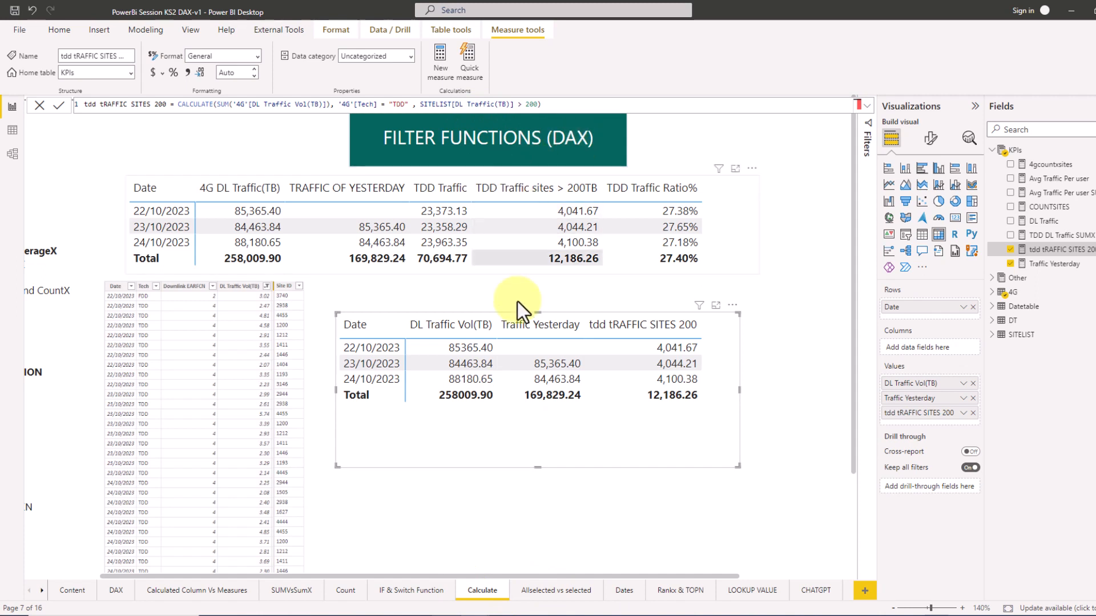
Step: Go to the Allselected vs selected report page and check the daily 4G DL Traffic(TB) bars in the chart
{"action": "left_click", "coordinate": [545, 594]}
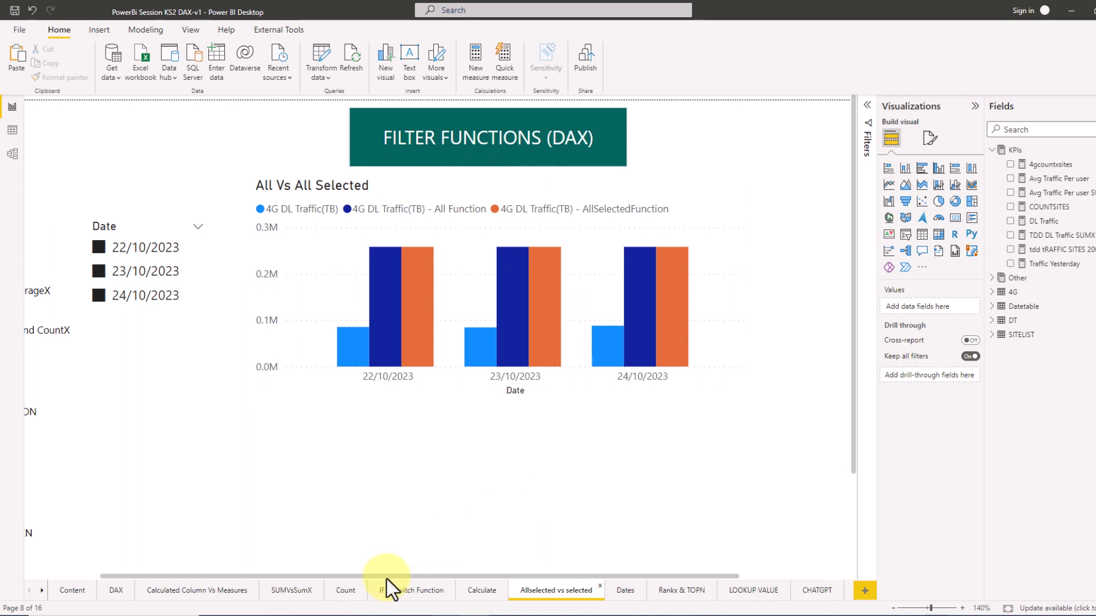
{"action": "left_click_drag", "start_coordinate": [387, 576], "coordinate": [275, 580]}
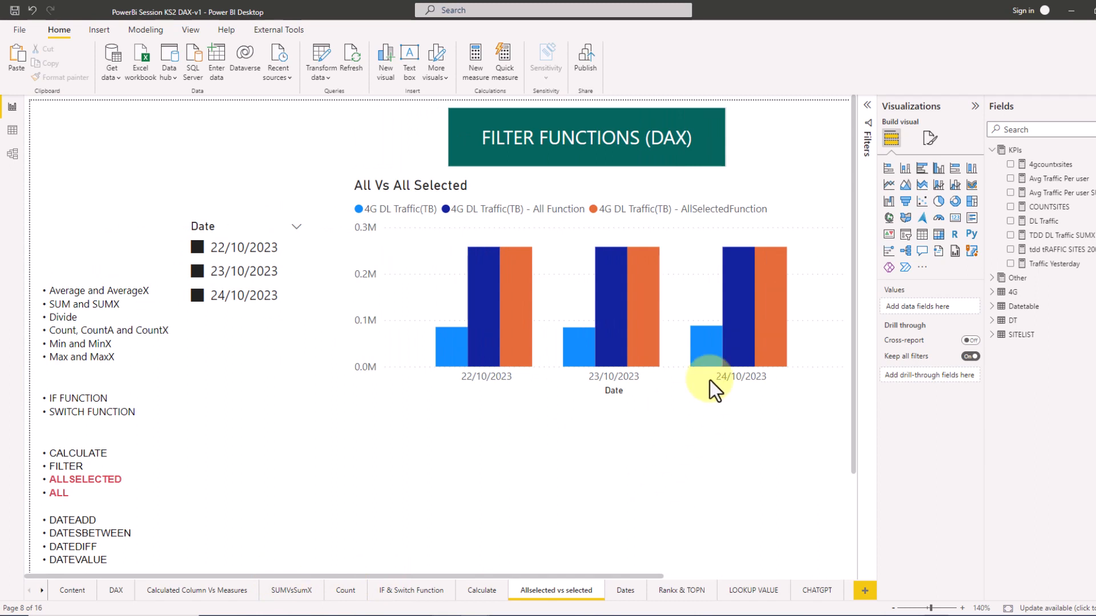
{"action": "left_click", "coordinate": [975, 106]}
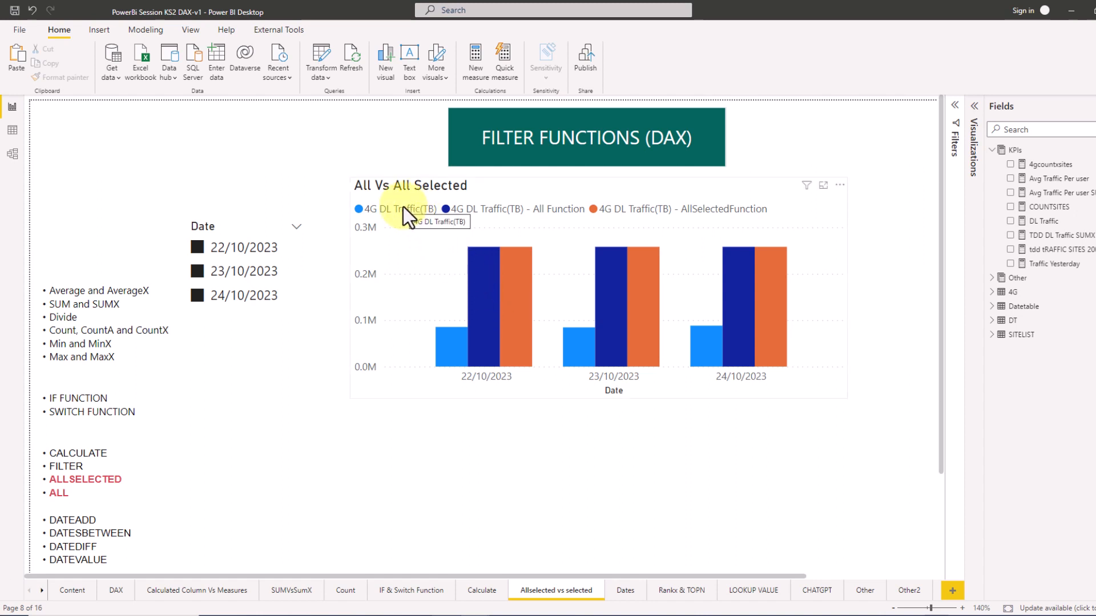
{"action": "mouse_move", "coordinate": [457, 340]}
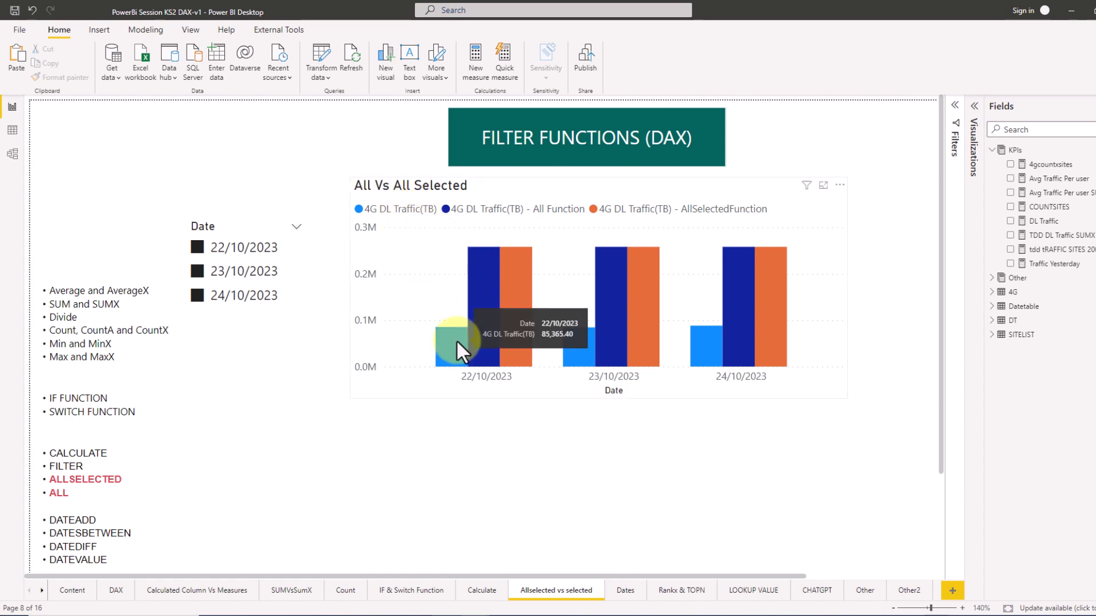
{"action": "mouse_move", "coordinate": [592, 358]}
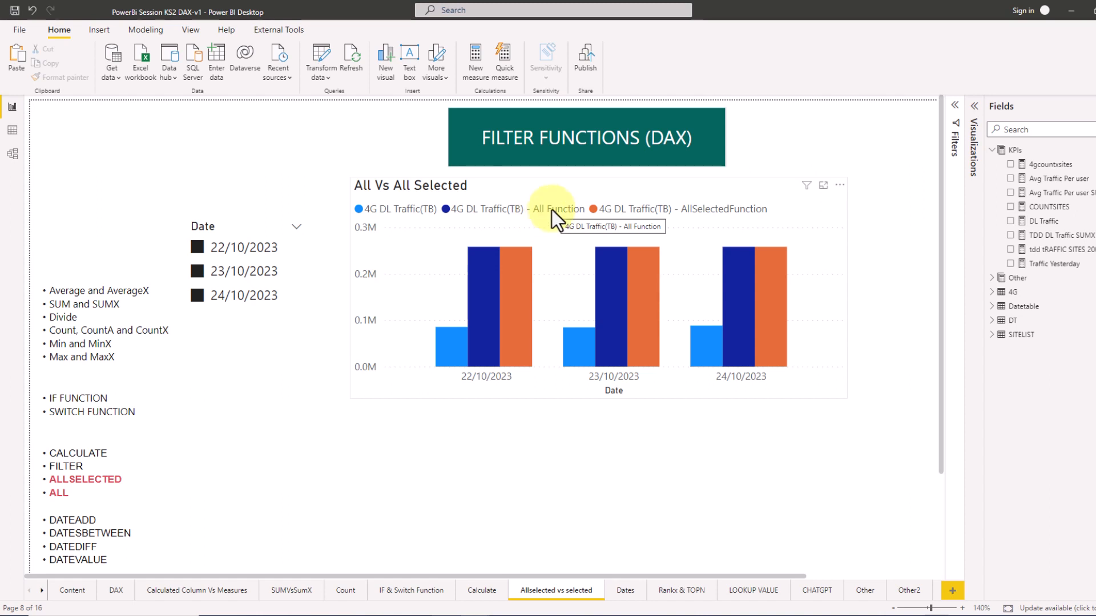
Step: Search the fields for ALL FU and examine the formula of the 4G DL Traffic(TB) - All Function measure
{"action": "left_click", "coordinate": [1021, 131]}
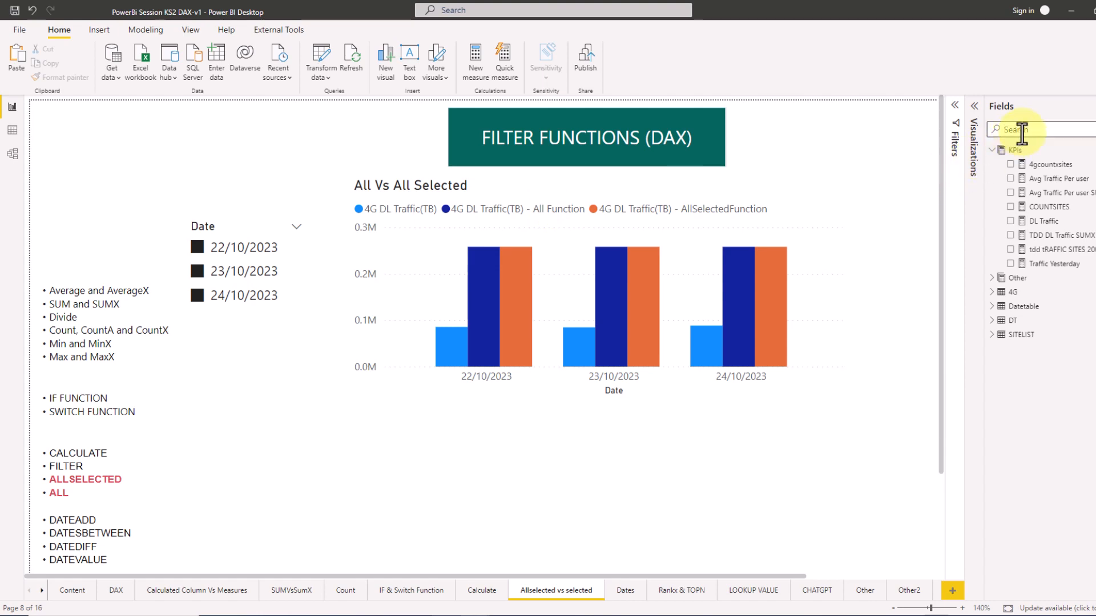
{"action": "type", "text": "ALL FU"}
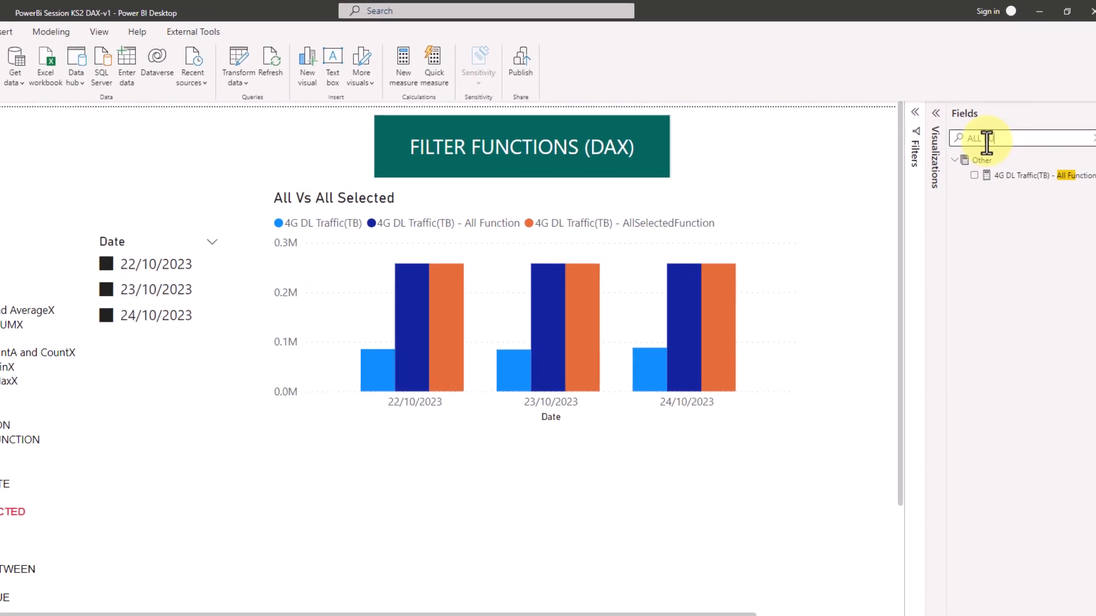
{"action": "left_click", "coordinate": [1006, 183]}
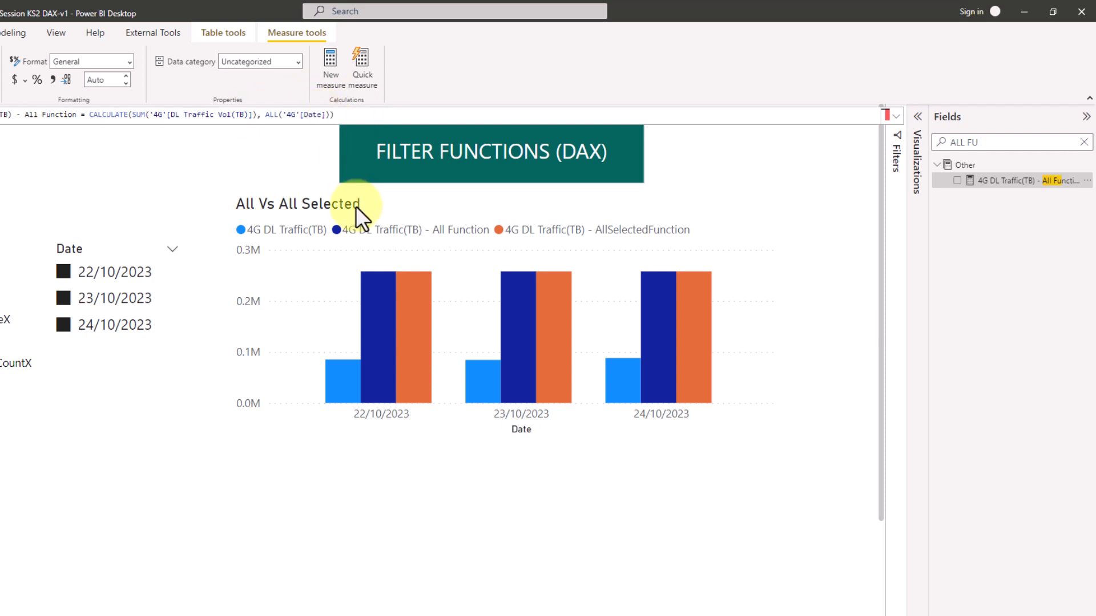
{"action": "mouse_move", "coordinate": [374, 295]}
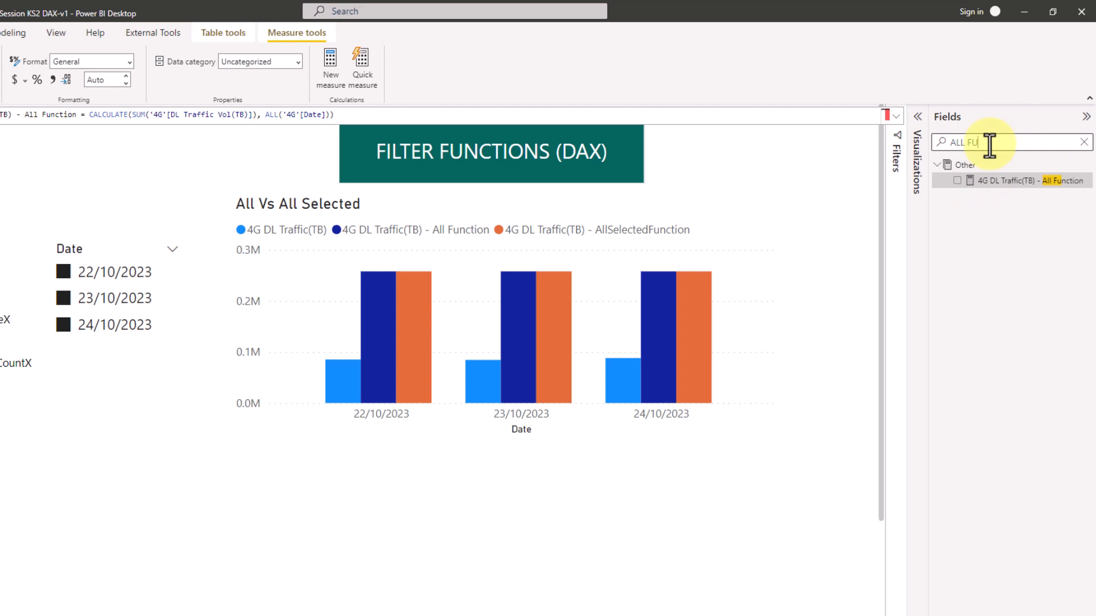
Step: Broaden the field search to ALL and examine the formula of the 4G DL Traffic(TB) - AllSelectedFunction measure
{"action": "key", "text": "BackSpace"}
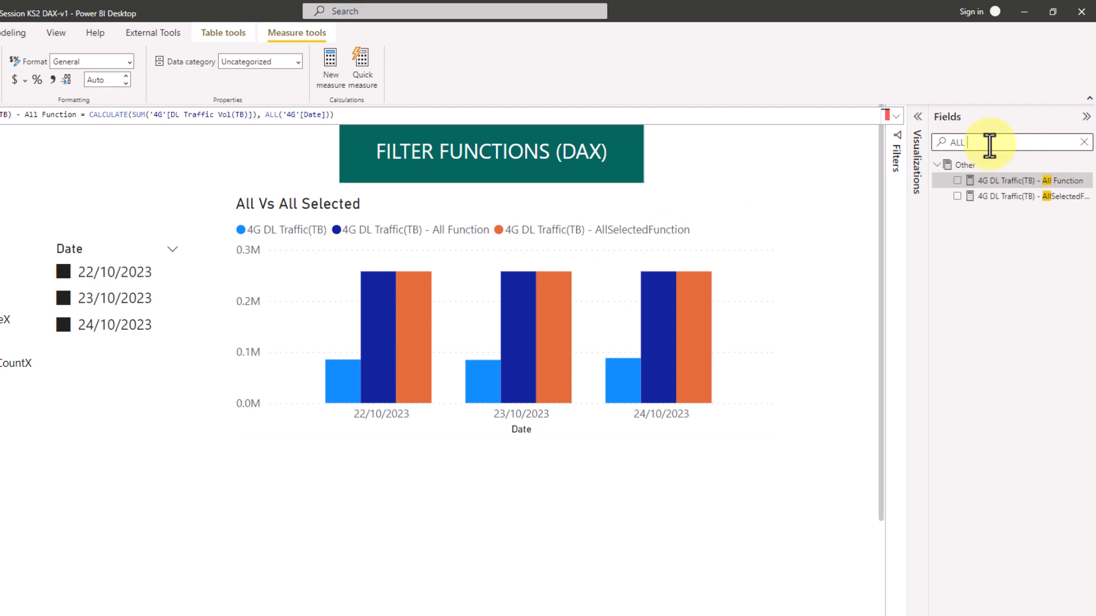
{"action": "left_click", "coordinate": [1017, 199]}
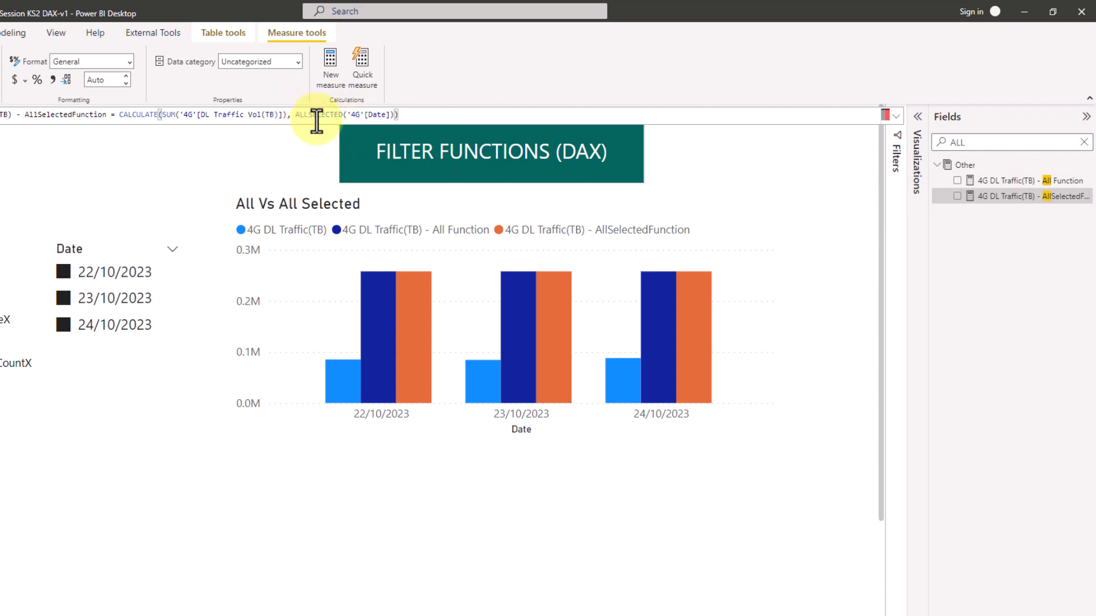
{"action": "mouse_move", "coordinate": [608, 281]}
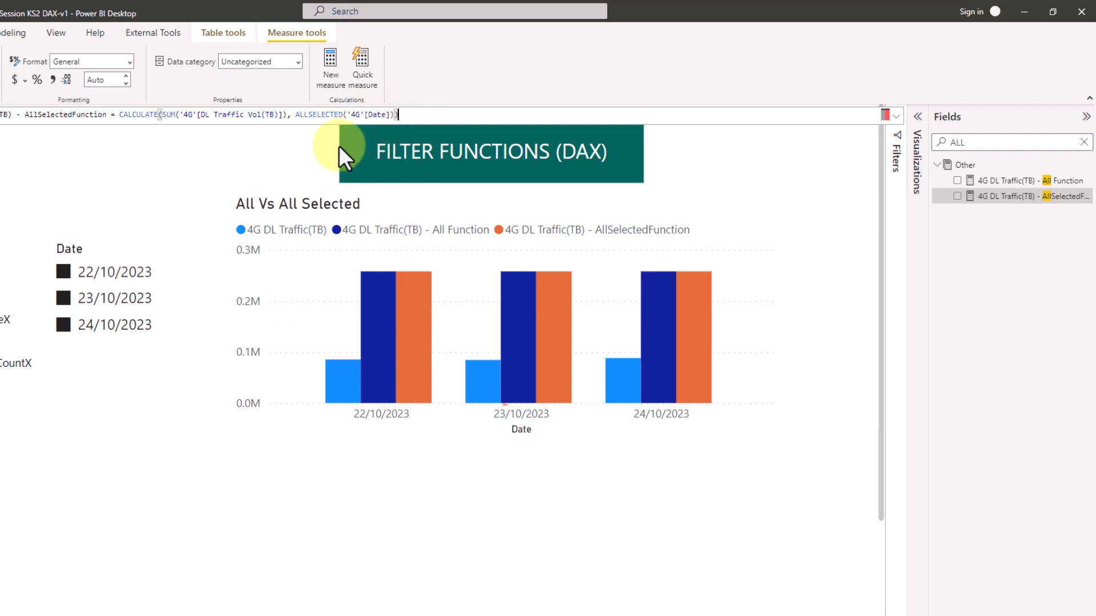
Step: Exclude 22/10/2023 in the Date slicer, compare the ALL and ALLSELECTED bars, and clear the field search
{"action": "left_click", "coordinate": [64, 273]}
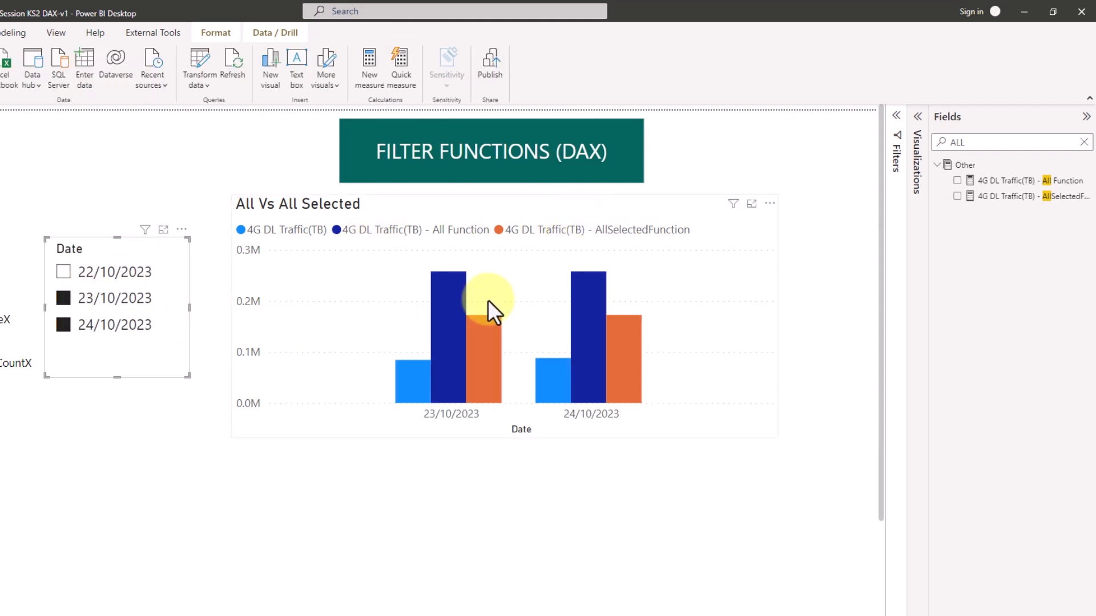
{"action": "mouse_move", "coordinate": [462, 296]}
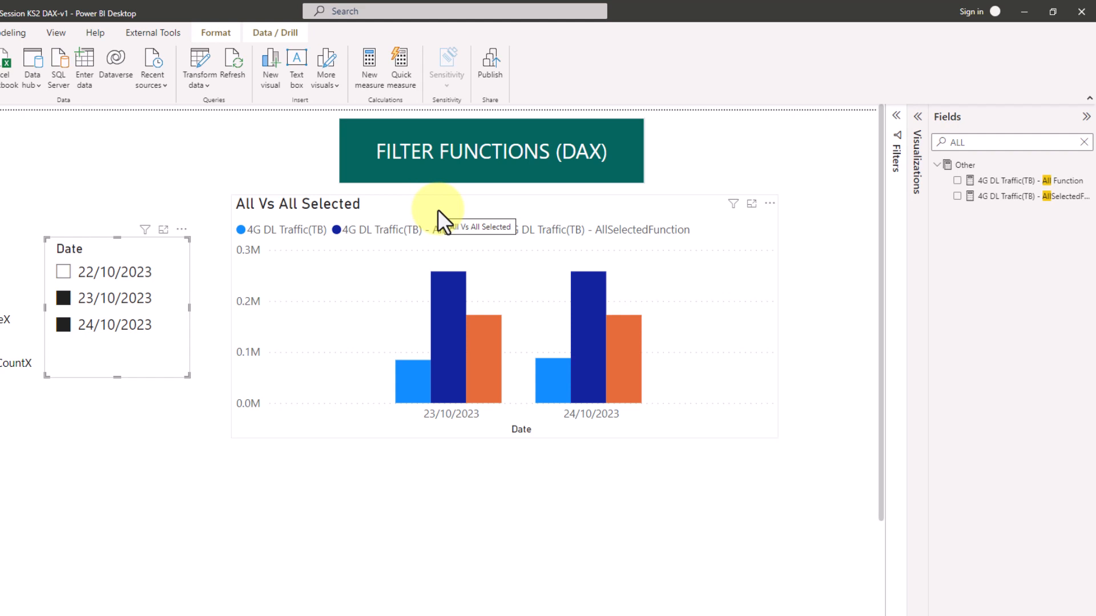
{"action": "left_click", "coordinate": [1084, 143]}
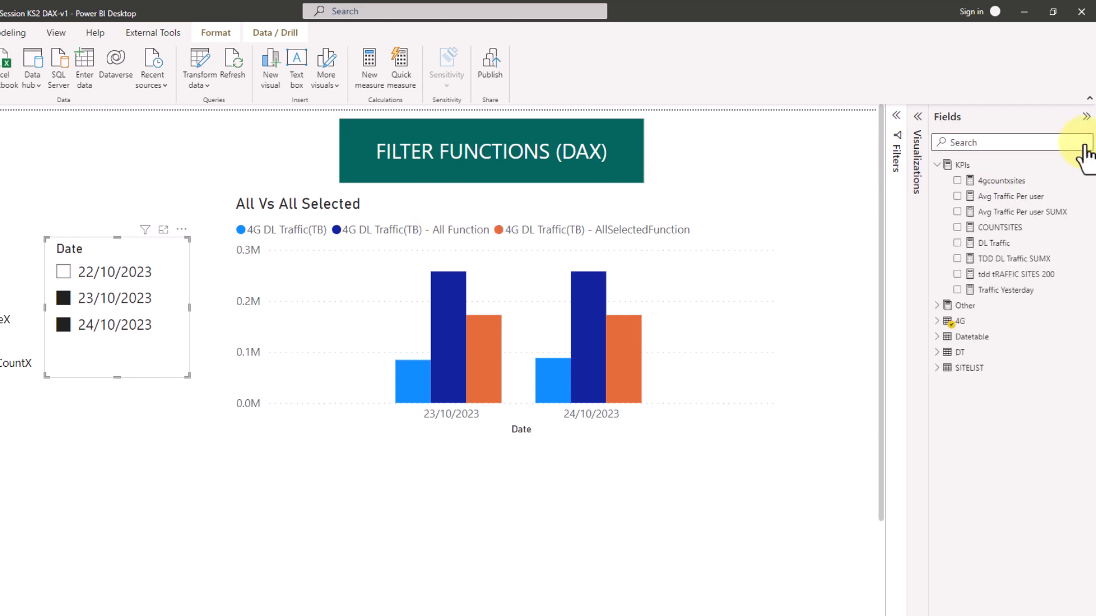
Step: Move the All Vs All Selected chart slightly up, reduce its height, and deselect it with the visual-building options shown
{"action": "left_click", "coordinate": [734, 234]}
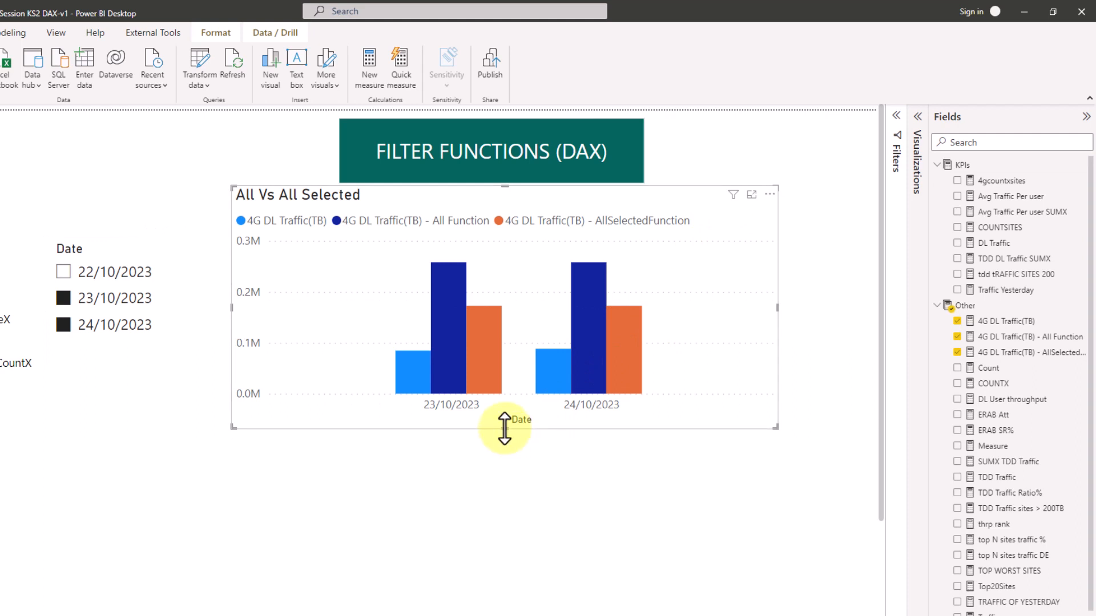
{"action": "left_click_drag", "start_coordinate": [504, 429], "coordinate": [505, 406]}
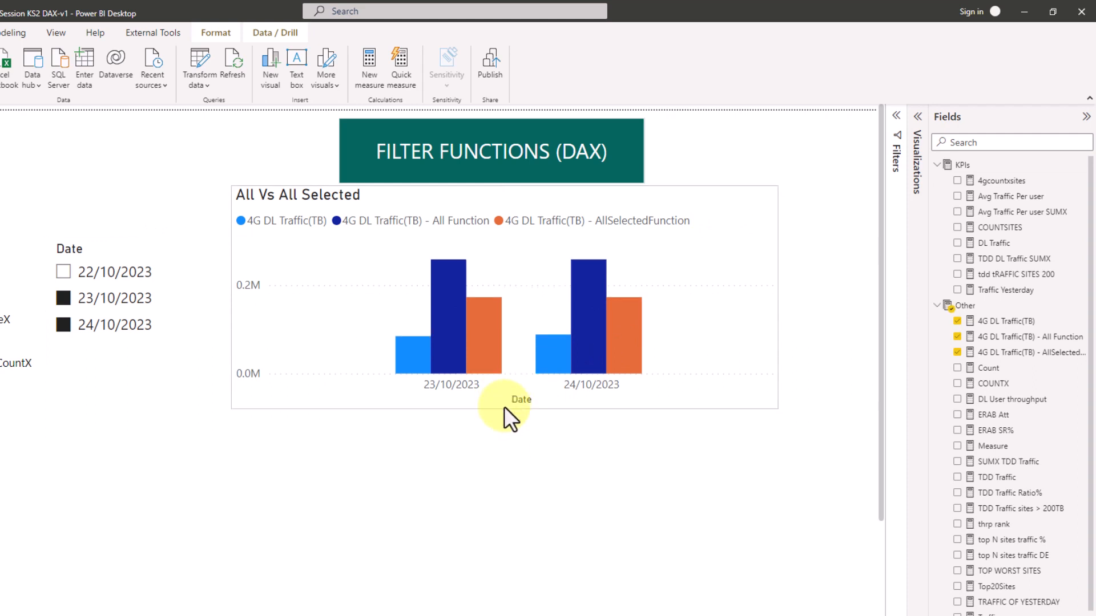
{"action": "left_click", "coordinate": [918, 117]}
{"action": "left_click", "coordinate": [702, 470]}
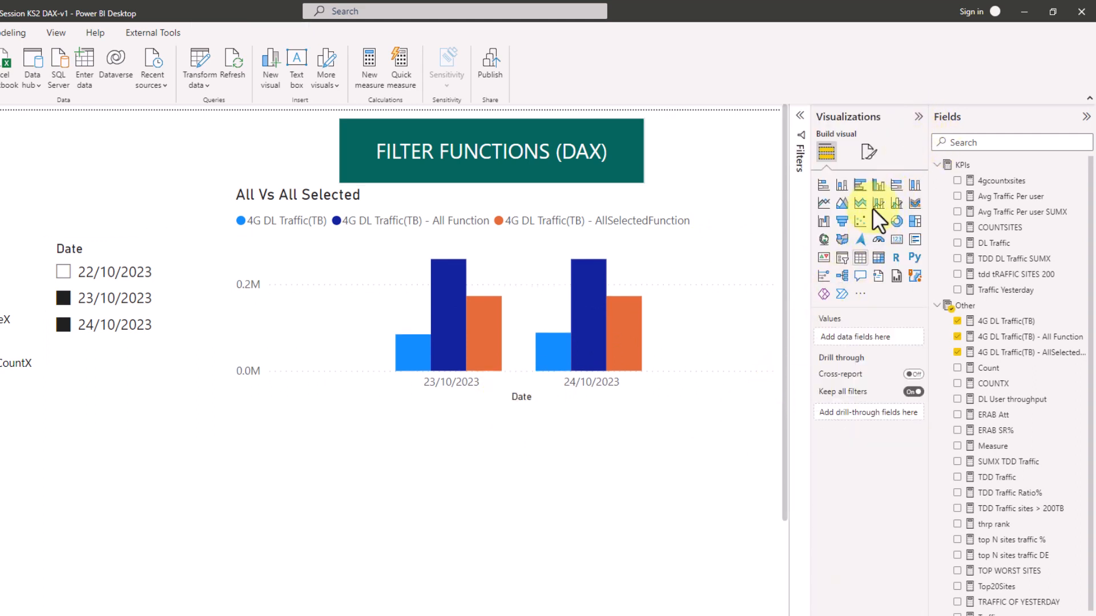
Step: Insert an empty clustered column chart below the All Vs All Selected chart and widen it slightly
{"action": "left_click", "coordinate": [883, 187]}
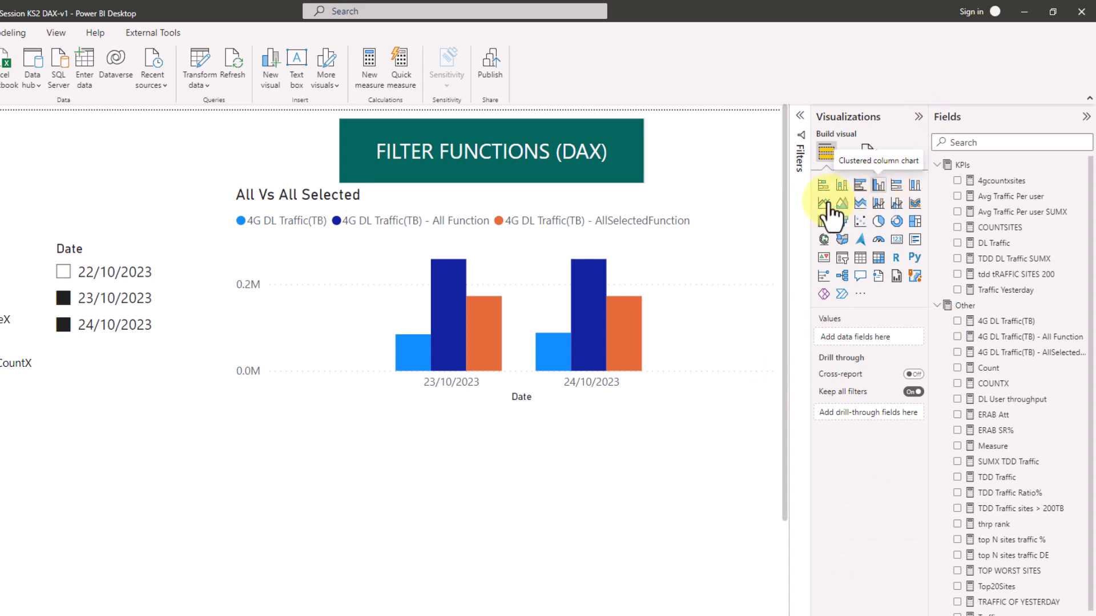
{"action": "left_click_drag", "start_coordinate": [663, 505], "coordinate": [718, 504]}
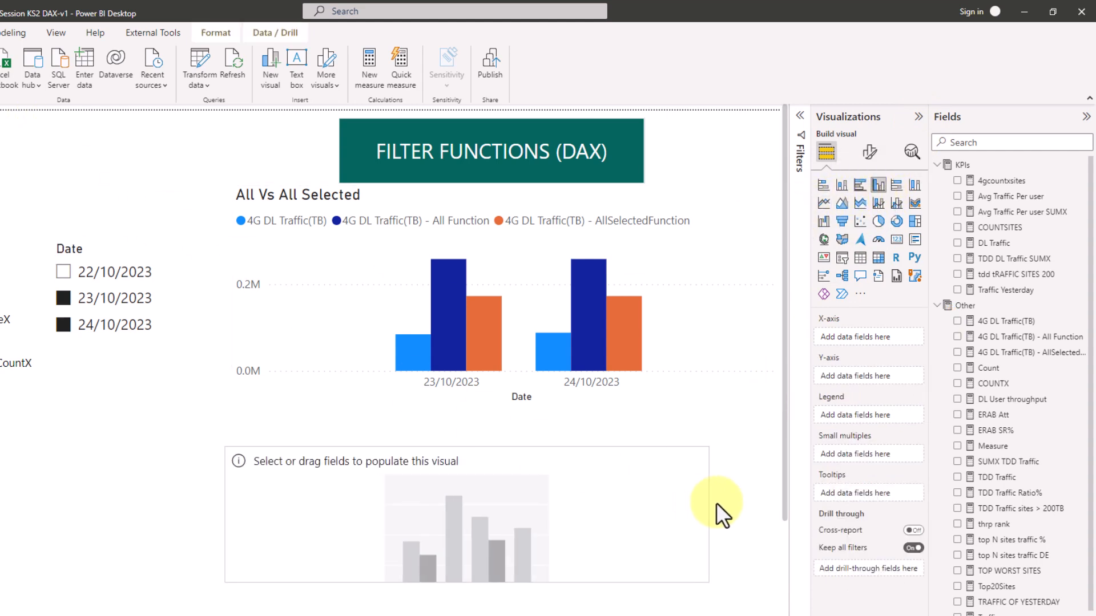
Step: Create a measure named Traffic all in the KPIs table, beginning its formula with CALCULATE(SUM('4G'[DL Traffic Vol(TB)]),
{"action": "right_click", "coordinate": [977, 167]}
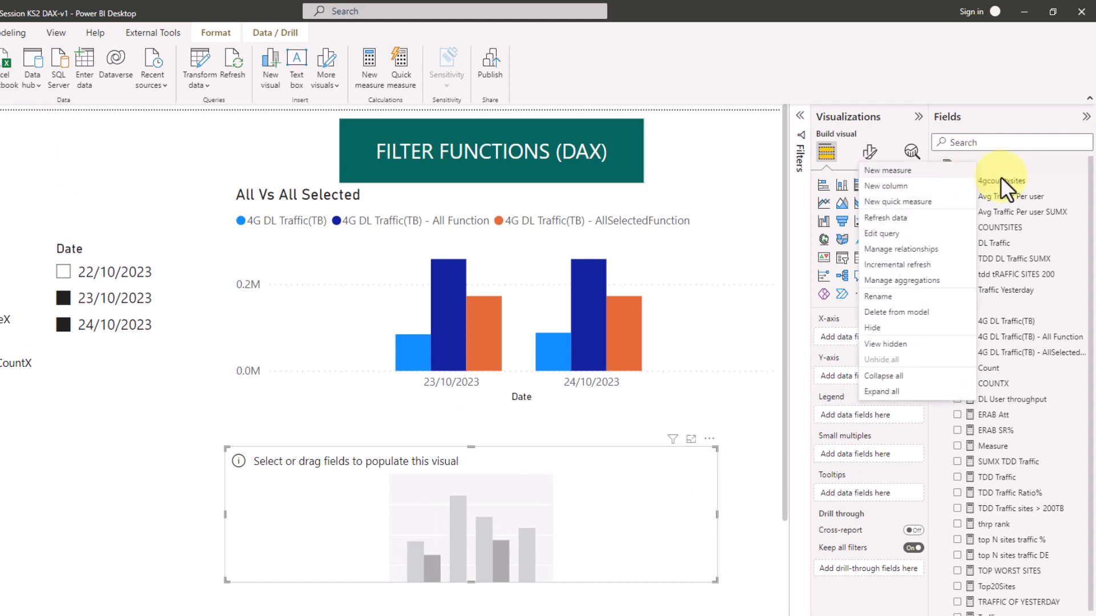
{"action": "key", "text": "Escape"}
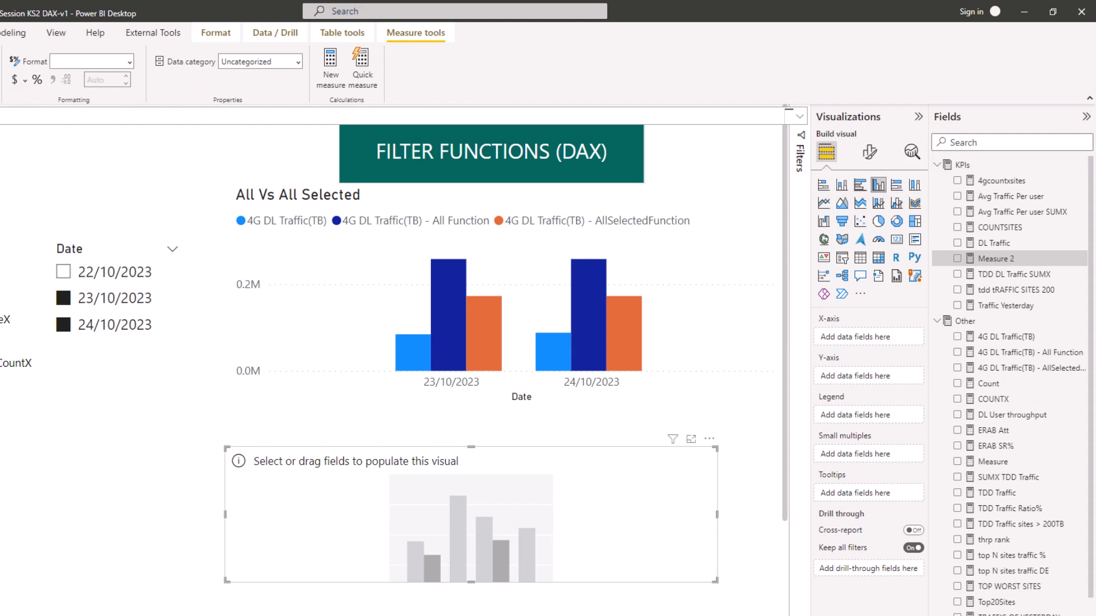
{"action": "key", "text": "Caps_Lock"}
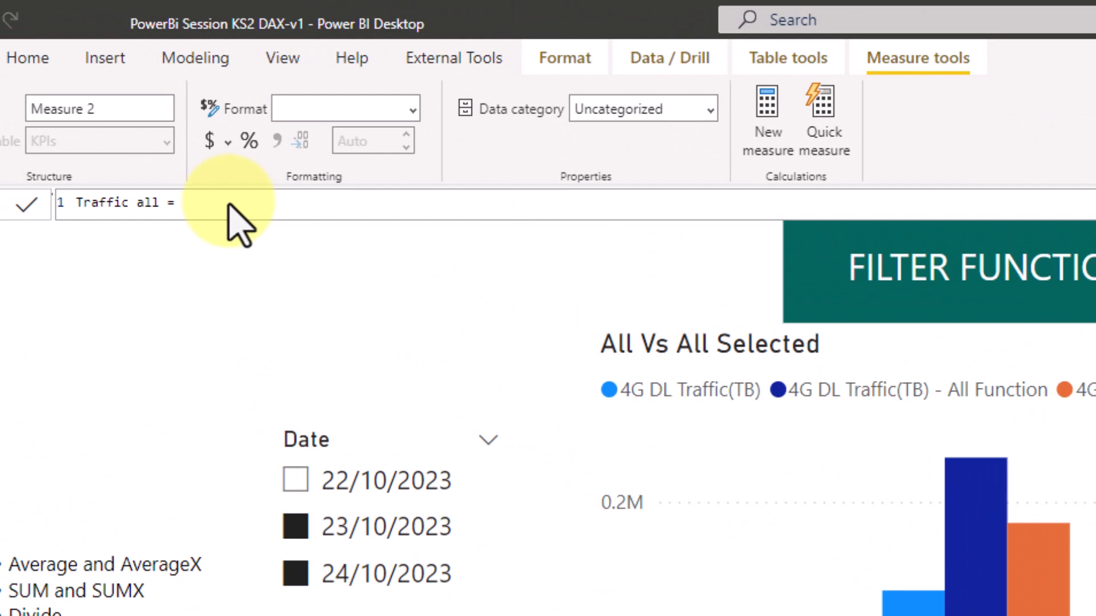
{"action": "type", "text": "ca"}
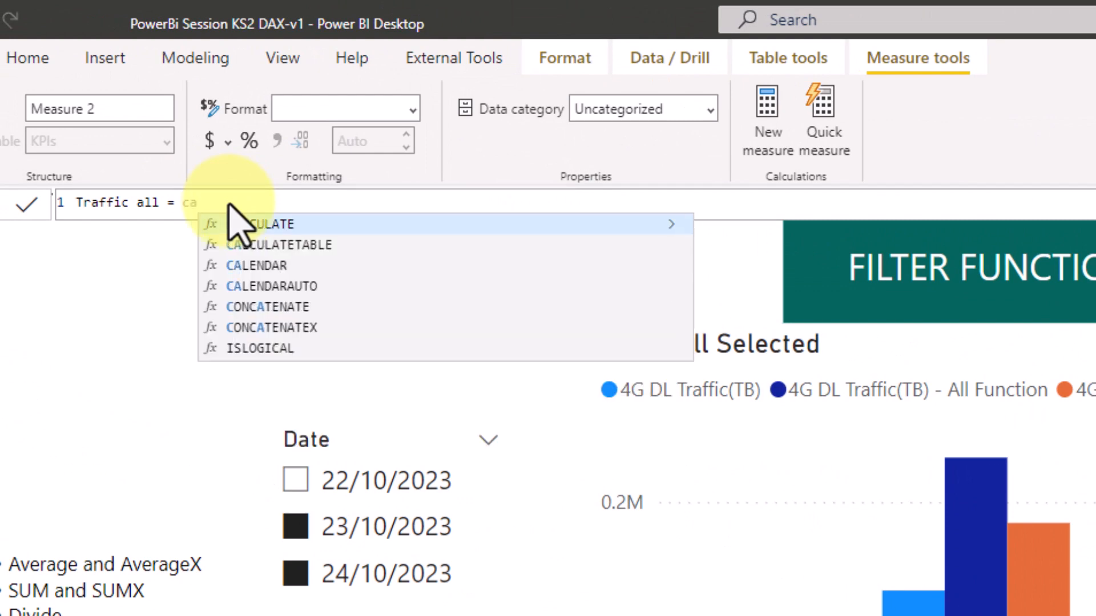
{"action": "key", "text": "Tab"}
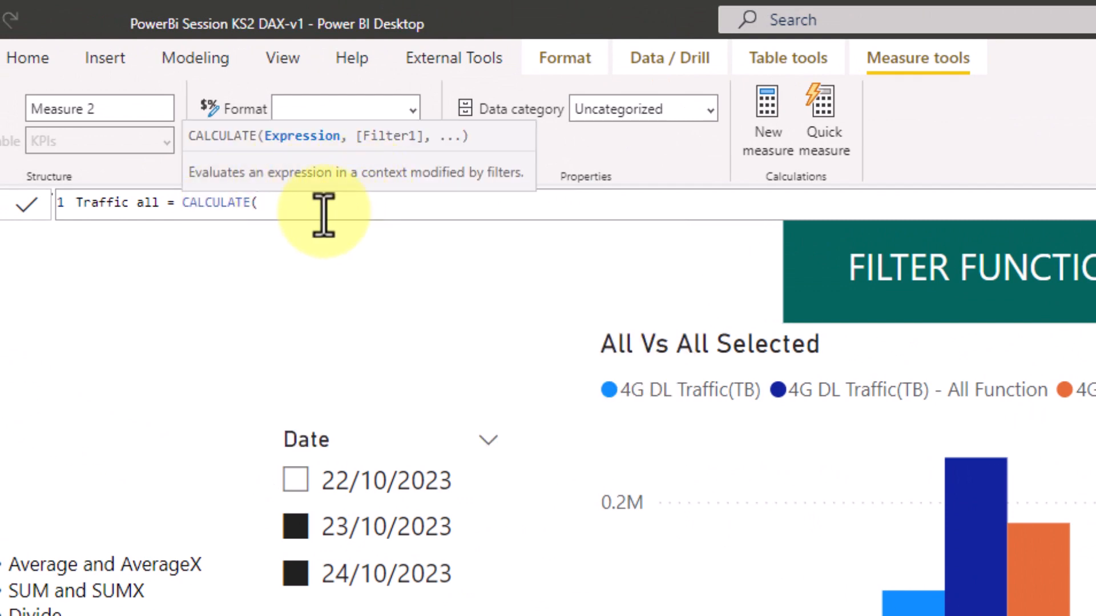
{"action": "type", "text": "sum"}
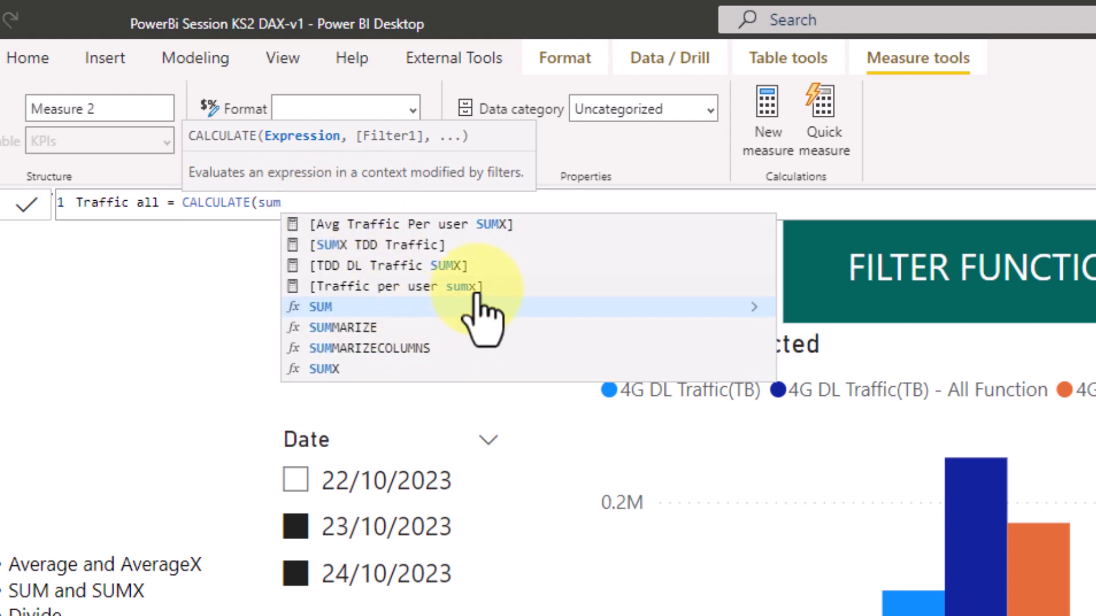
{"action": "key", "text": "Tab"}
{"action": "type", "text": "tb"}
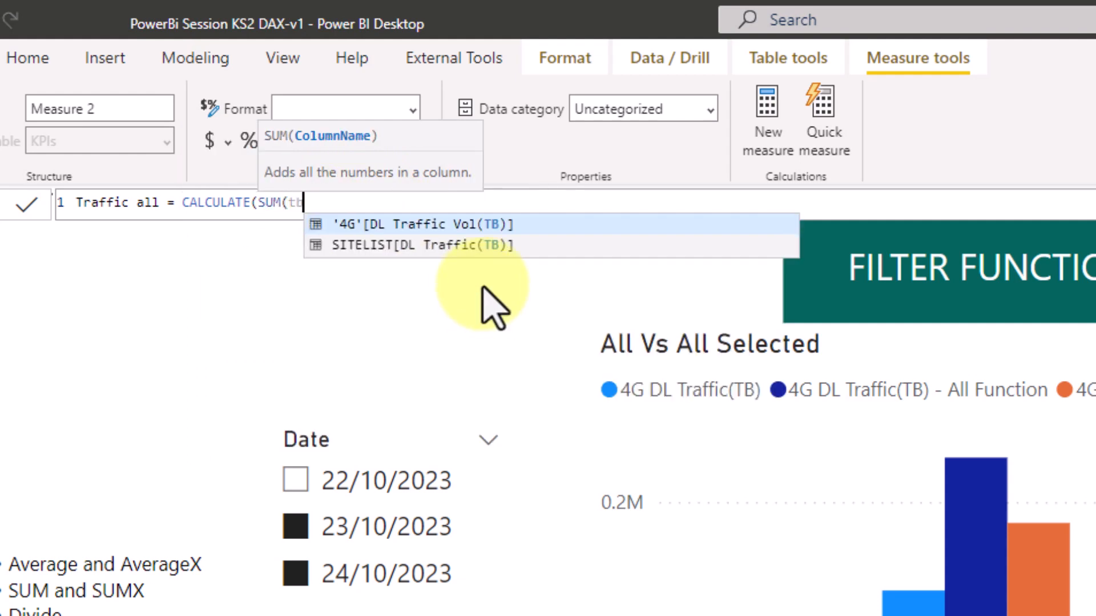
{"action": "key", "text": "Tab"}
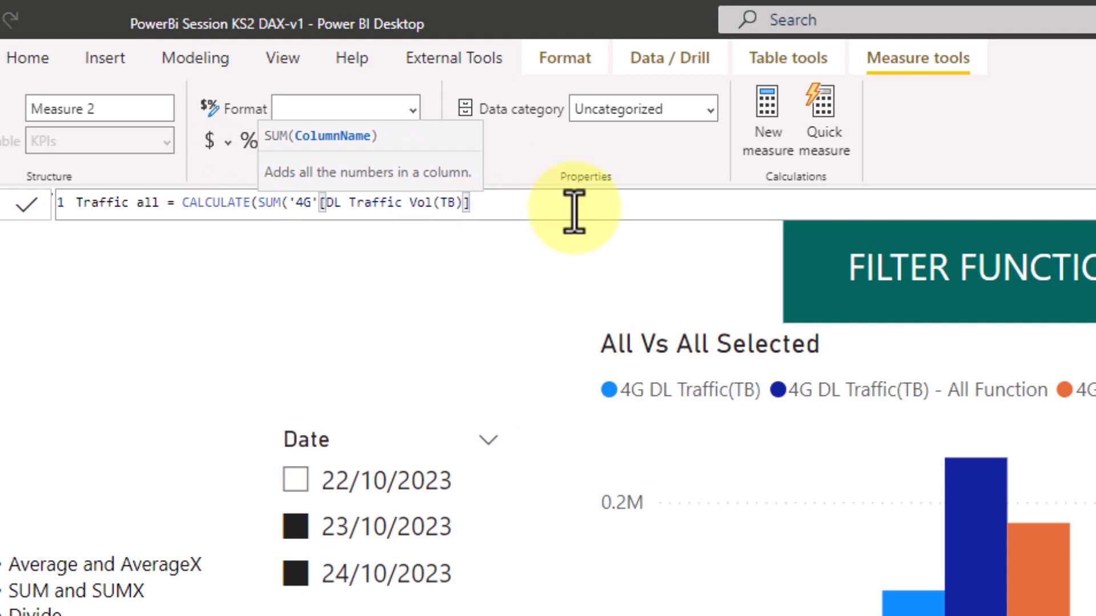
{"action": "type", "text": "),"}
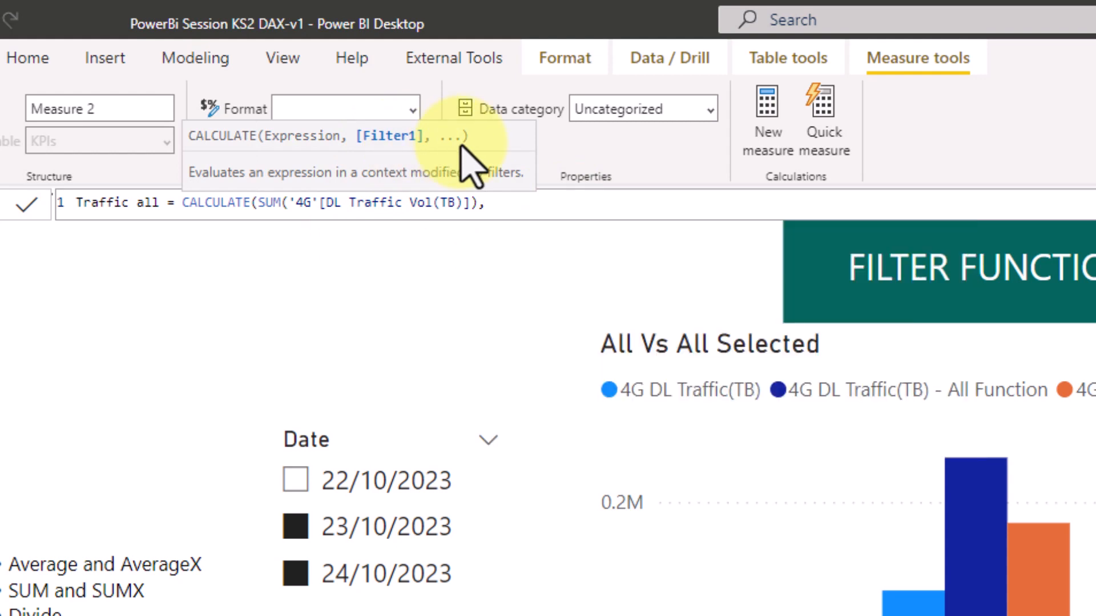
Step: Complete the Traffic all formula with the filter ALL('4G'[Date]) and commit the measure
{"action": "type", "text": "all"}
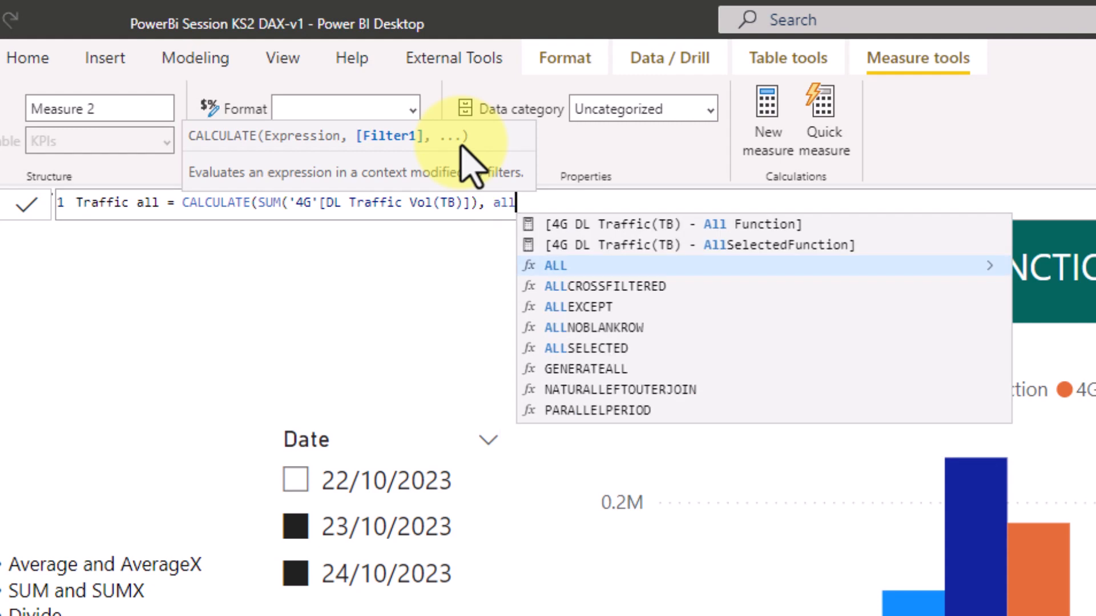
{"action": "left_click", "coordinate": [565, 266]}
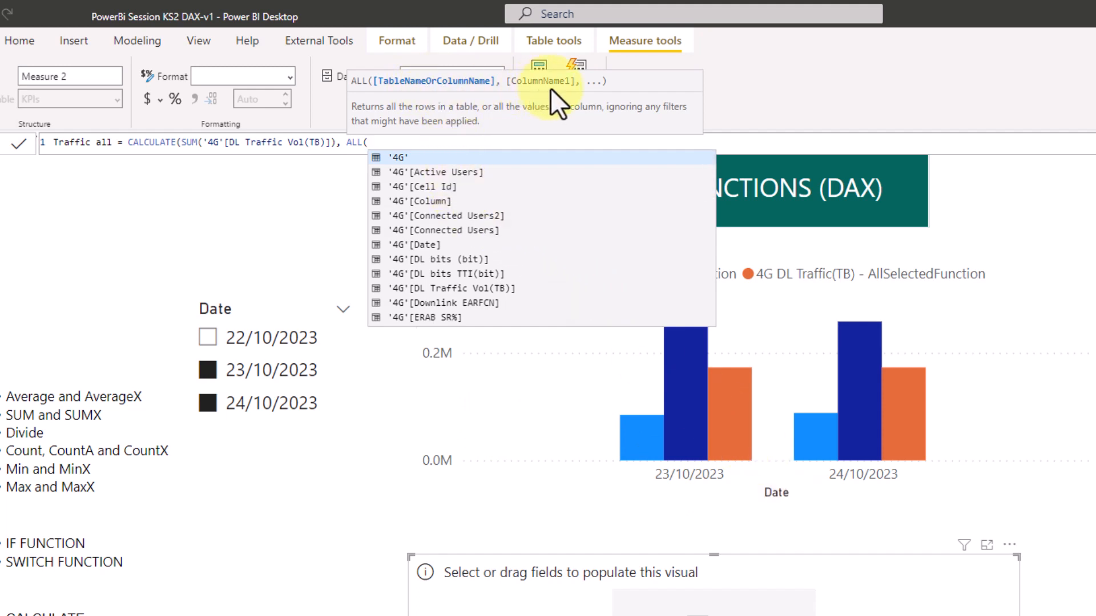
{"action": "left_click", "coordinate": [424, 246]}
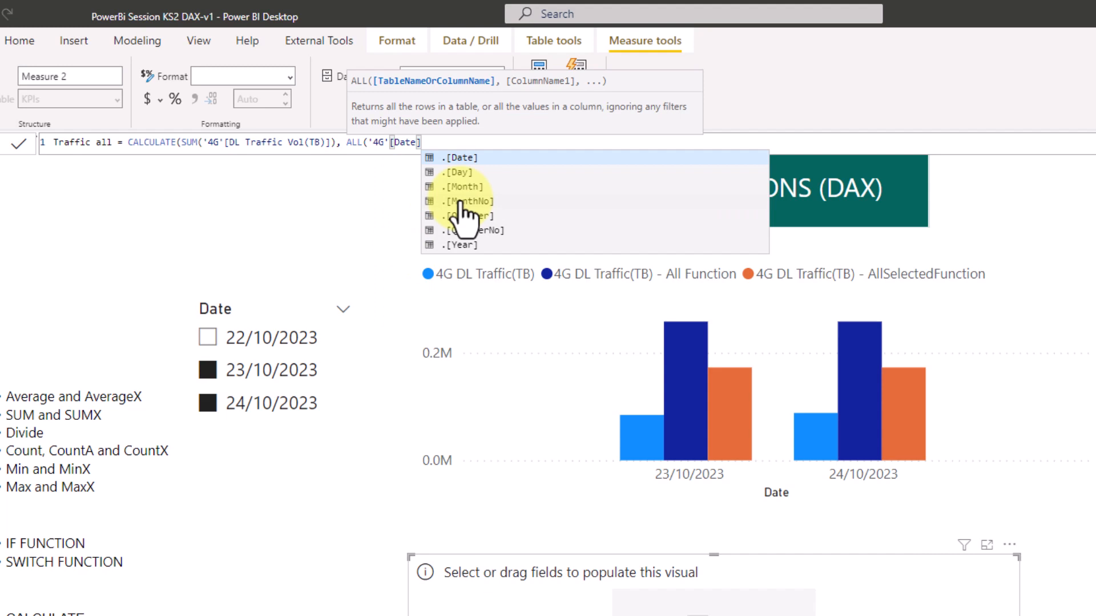
{"action": "type", "text": "))"}
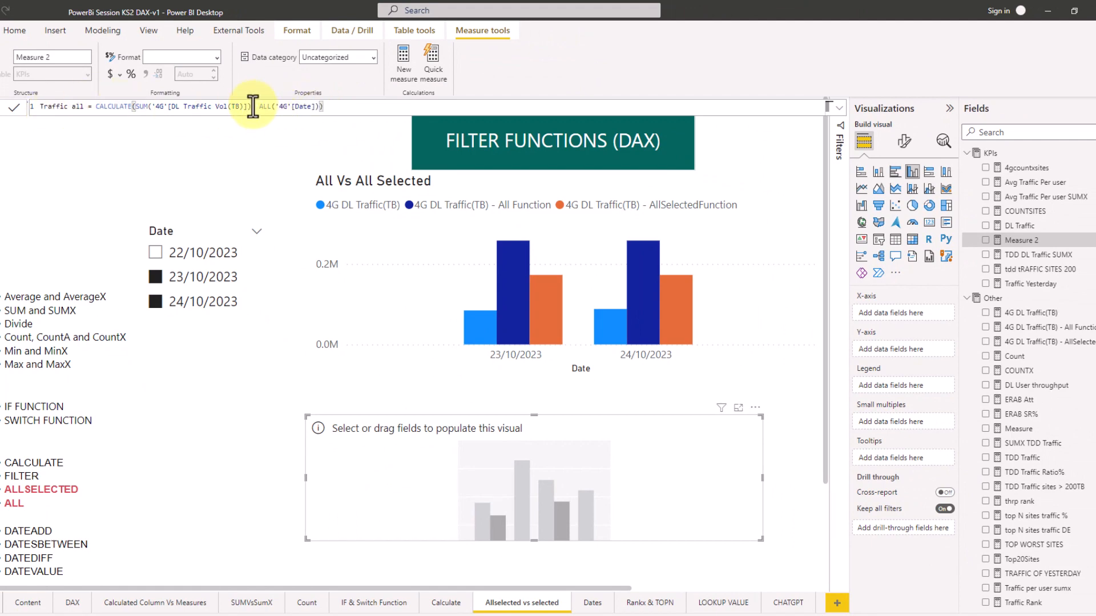
{"action": "key", "text": "Return"}
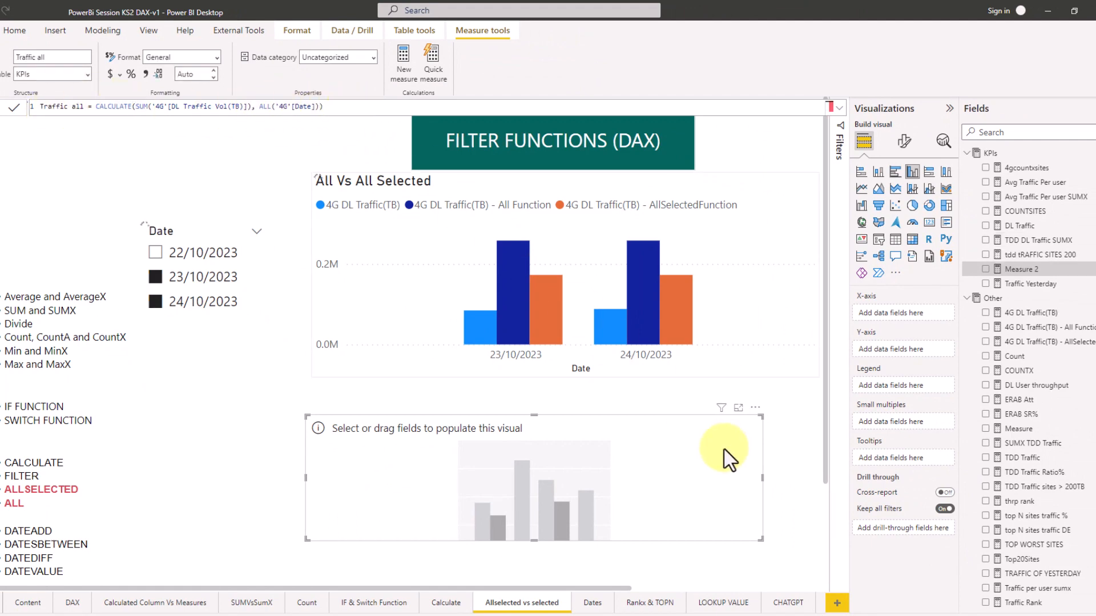
Step: Find and add the 4G table's Date to the new chart's X-axis and the Traffic all measure to its Y-axis
{"action": "left_click", "coordinate": [1018, 135]}
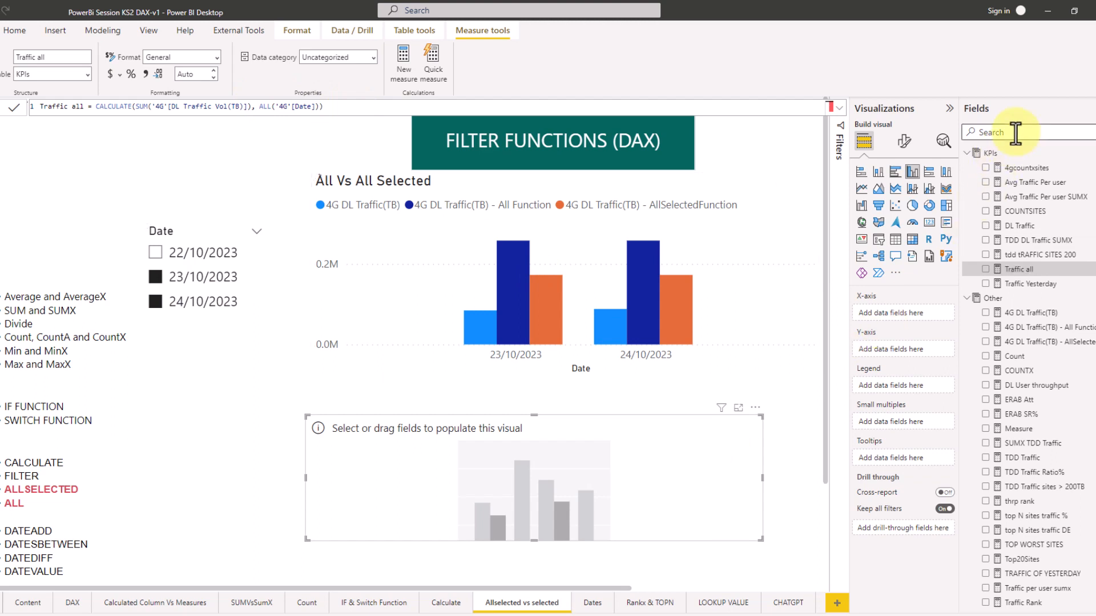
{"action": "type", "text": "date"}
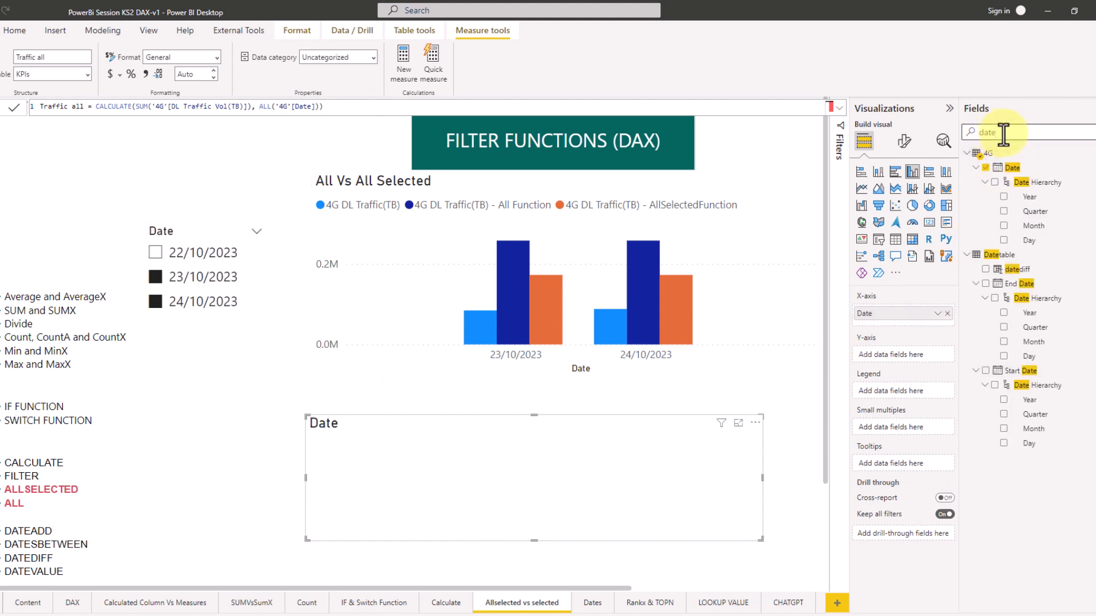
{"action": "double_click", "coordinate": [993, 134]}
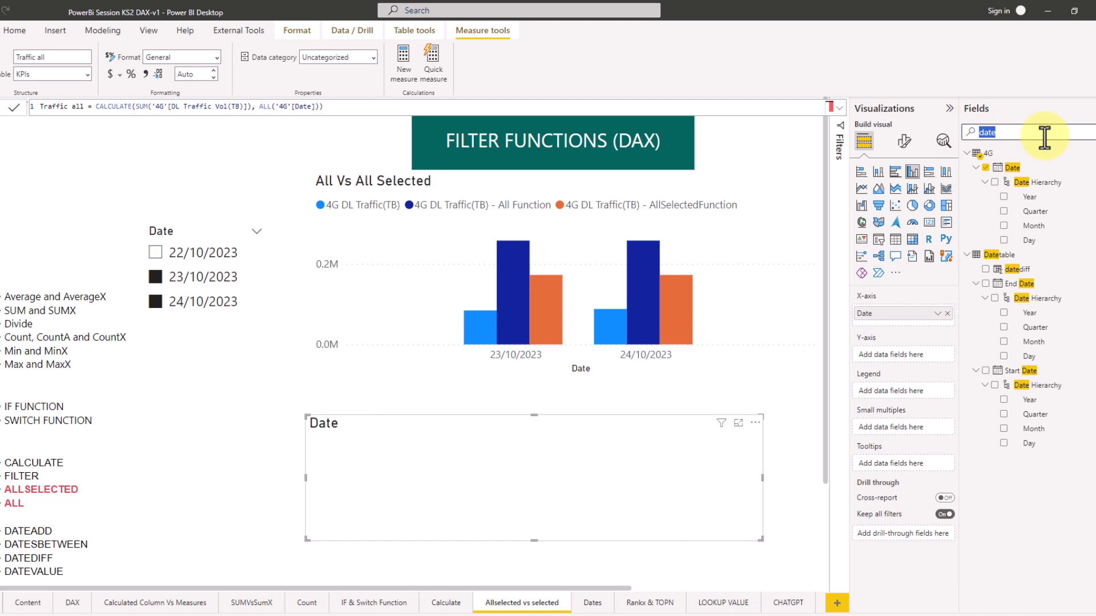
{"action": "type", "text": "all"}
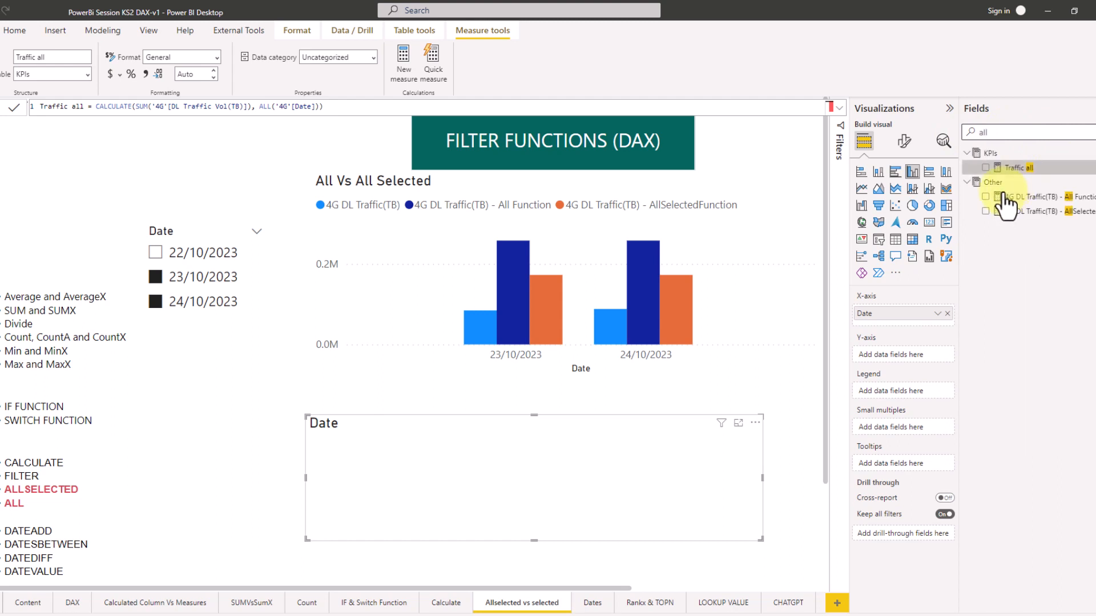
{"action": "left_click", "coordinate": [985, 168]}
Step: Search the fields for TB and add DL Traffic Vol(TB) from the 4G table to the new chart's Y-axis
{"action": "double_click", "coordinate": [1016, 129]}
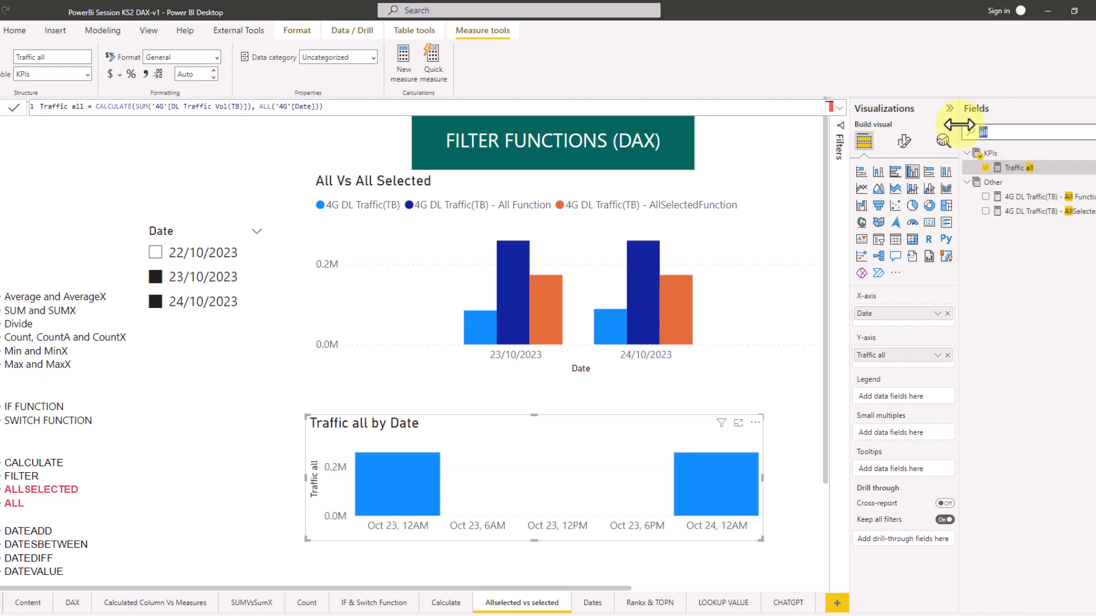
{"action": "key", "text": "BackSpace"}
{"action": "key", "text": "Caps_Lock"}
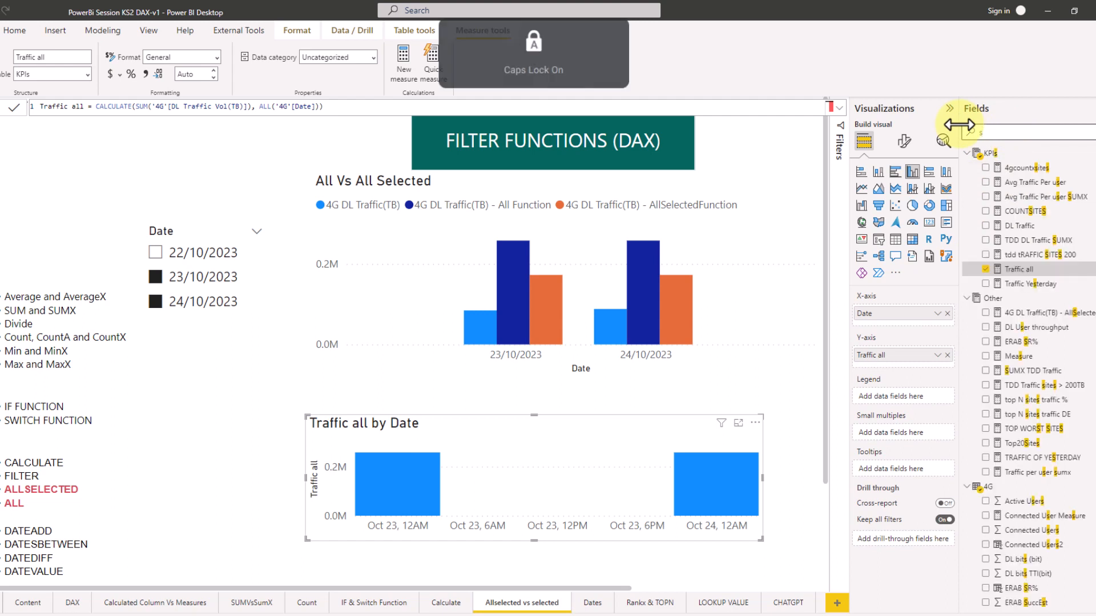
{"action": "type", "text": "TB"}
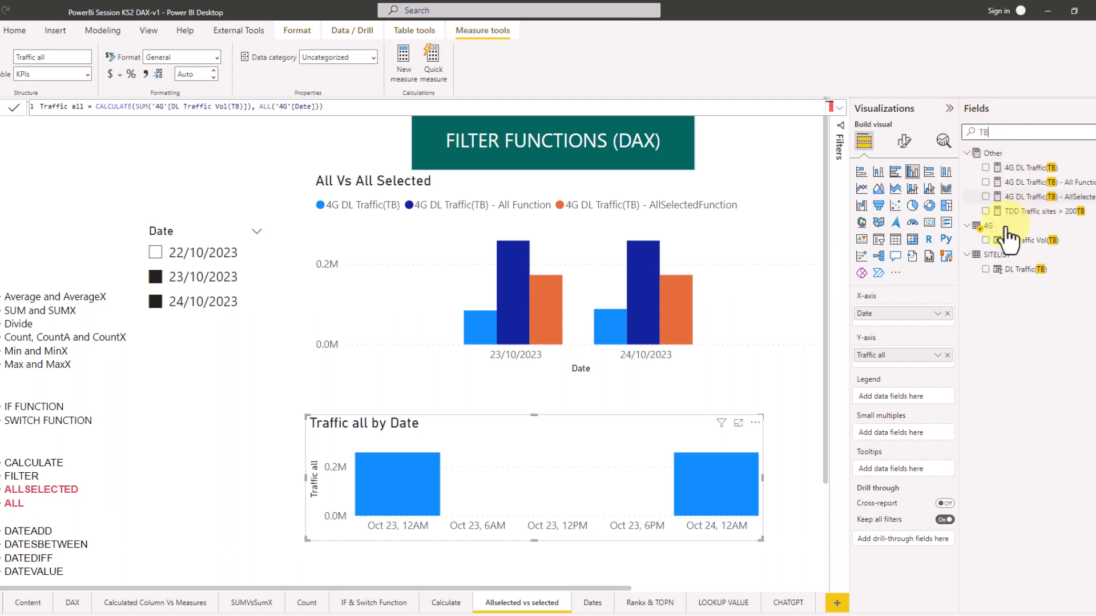
{"action": "left_click", "coordinate": [985, 241]}
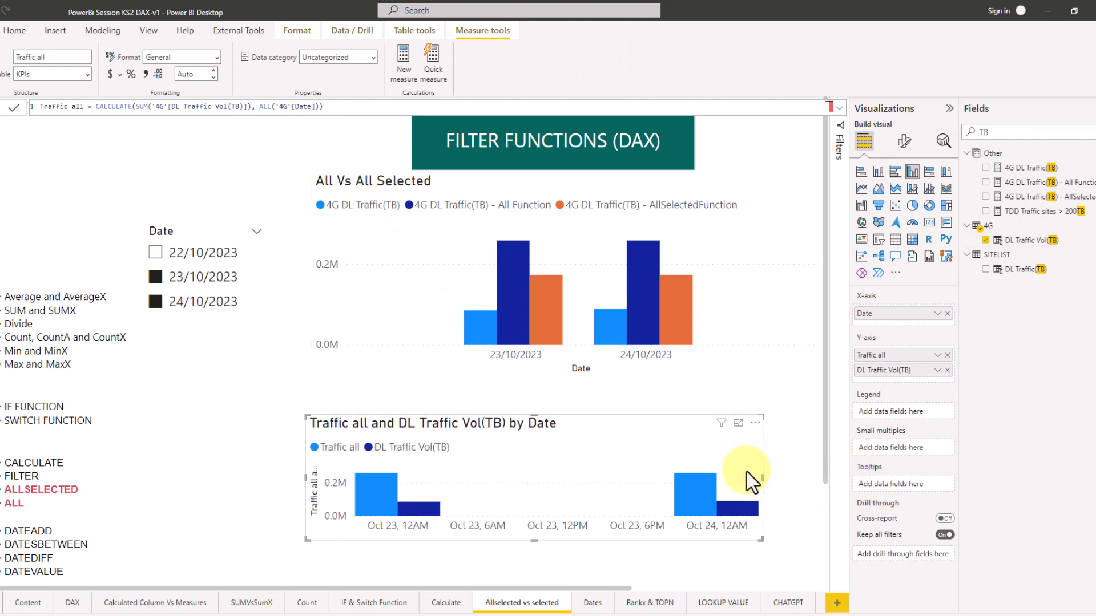
Step: Set the new chart's X-axis type to Categorical and deselect the chart
{"action": "left_click", "coordinate": [904, 141]}
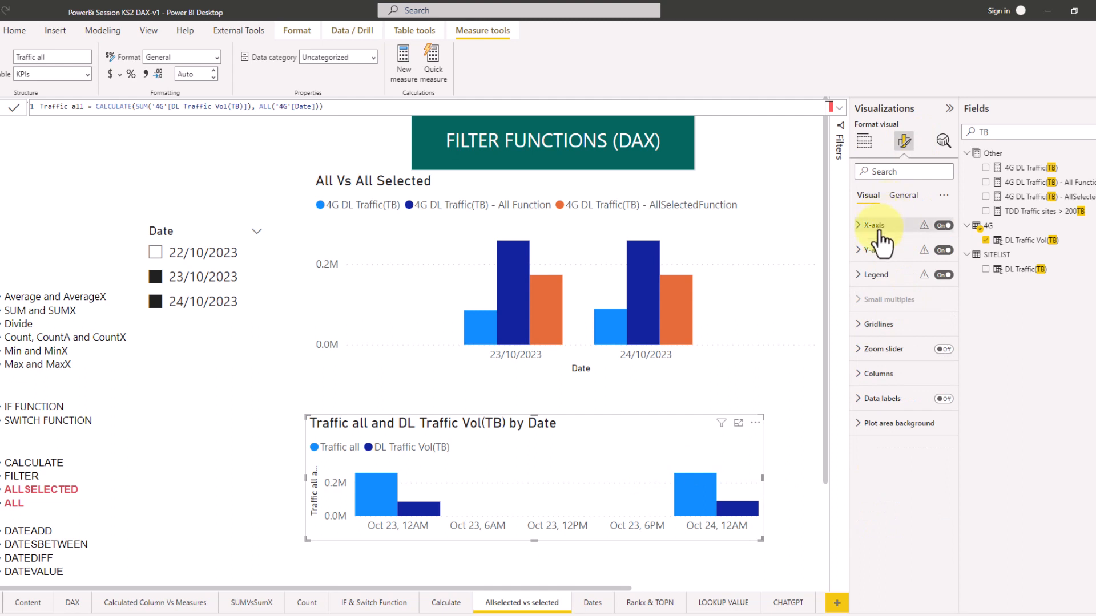
{"action": "left_click", "coordinate": [873, 225]}
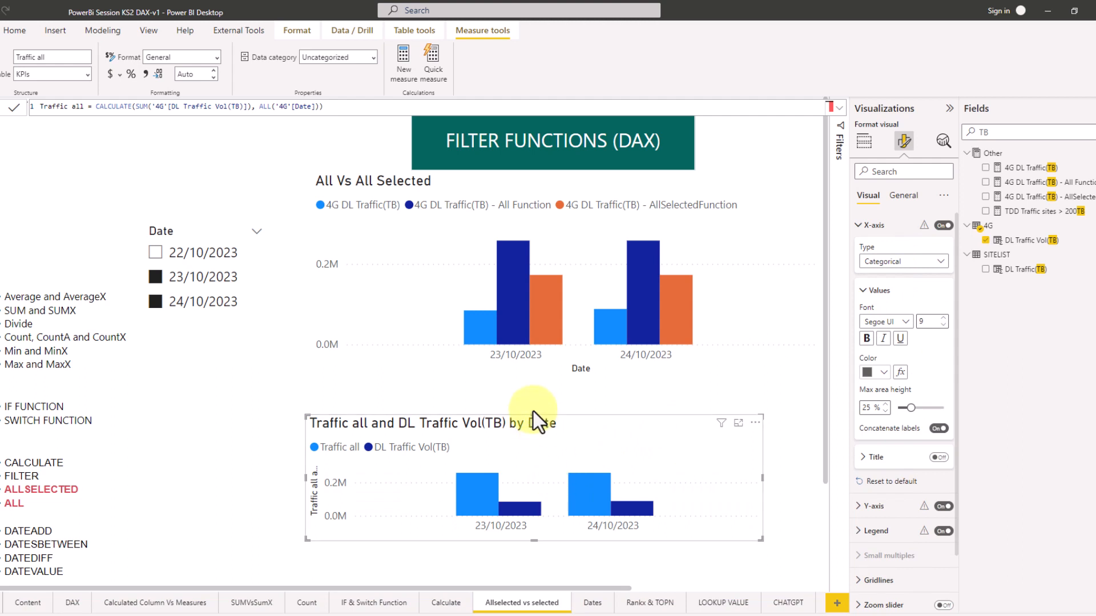
{"action": "left_click", "coordinate": [535, 378]}
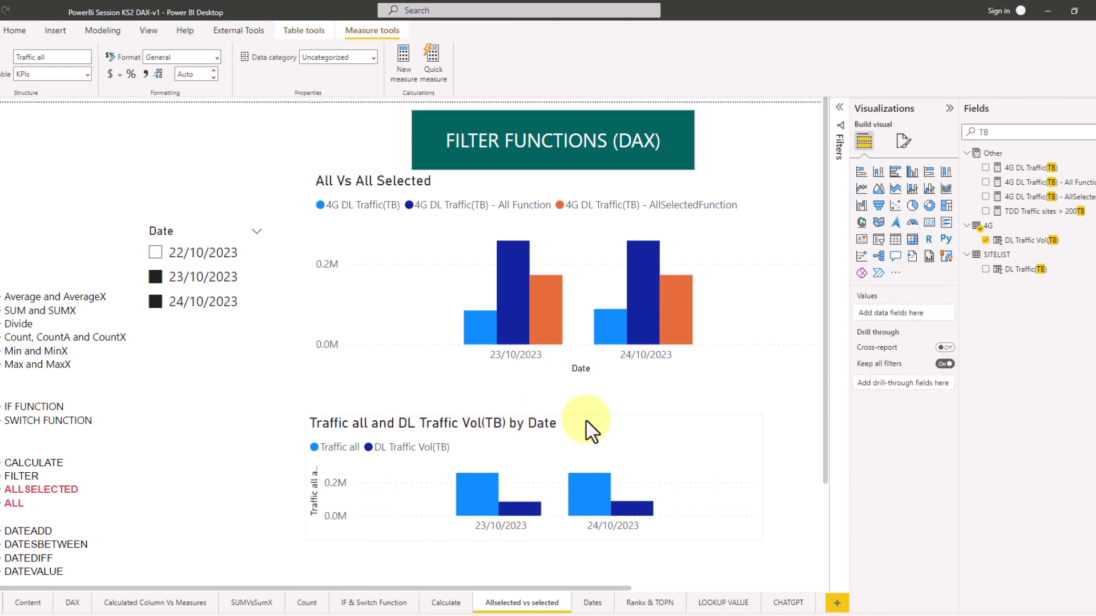
Step: Extend the new chart's height upward and include 22/10/2023 in the Date slicer to compare the bars
{"action": "left_click", "coordinate": [546, 426]}
{"action": "left_click_drag", "start_coordinate": [531, 415], "coordinate": [537, 391]}
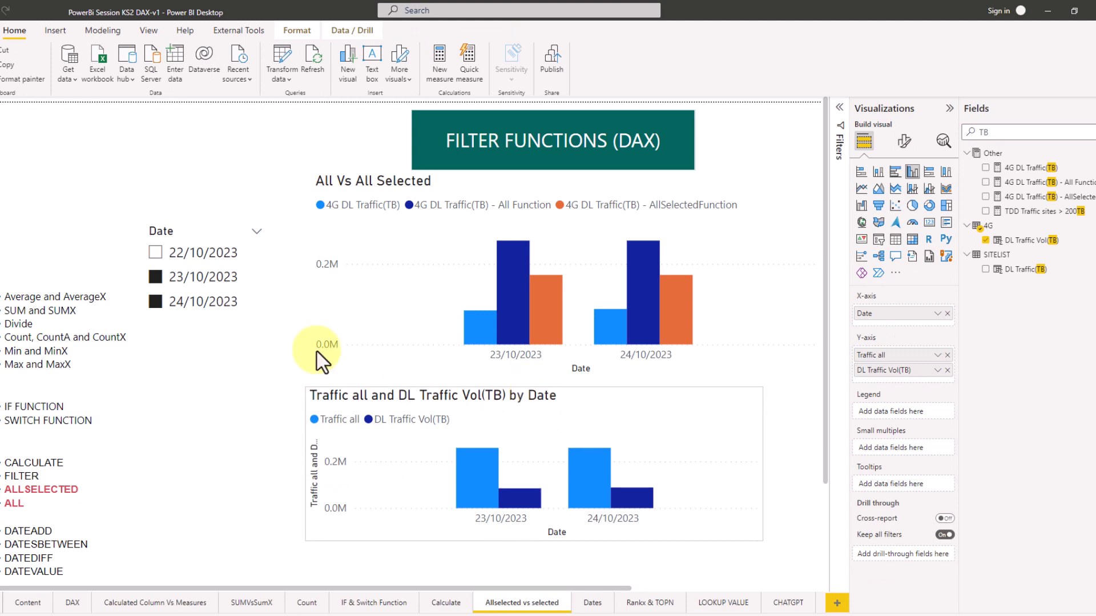
{"action": "left_click", "coordinate": [156, 254]}
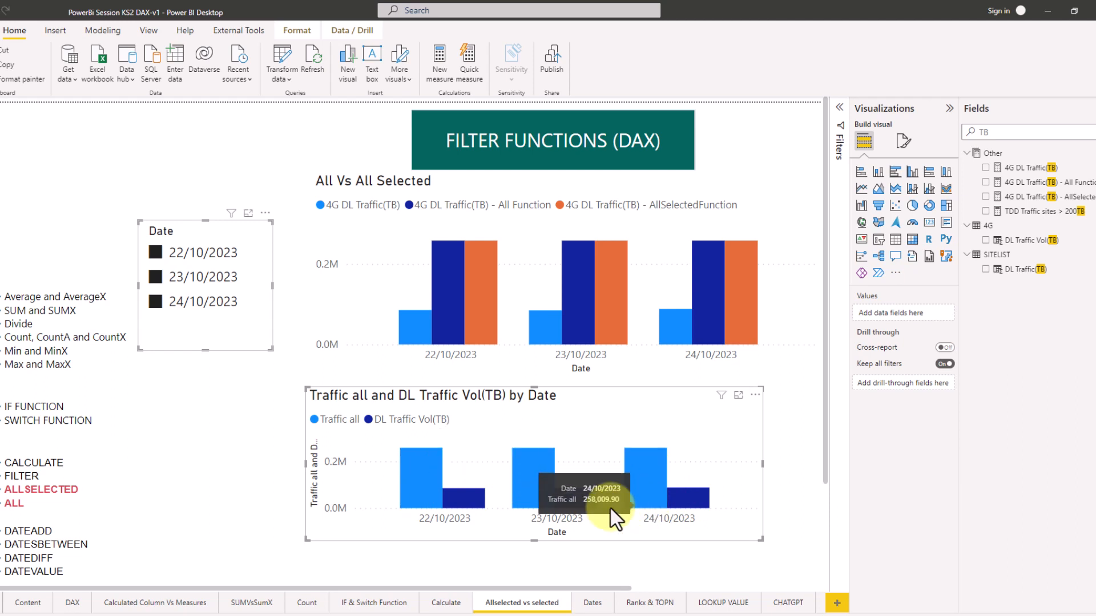
Step: Clear the field search and create a new measure named tRAFFIC ALLSELECTED in the KPIs table
{"action": "left_click", "coordinate": [1092, 132]}
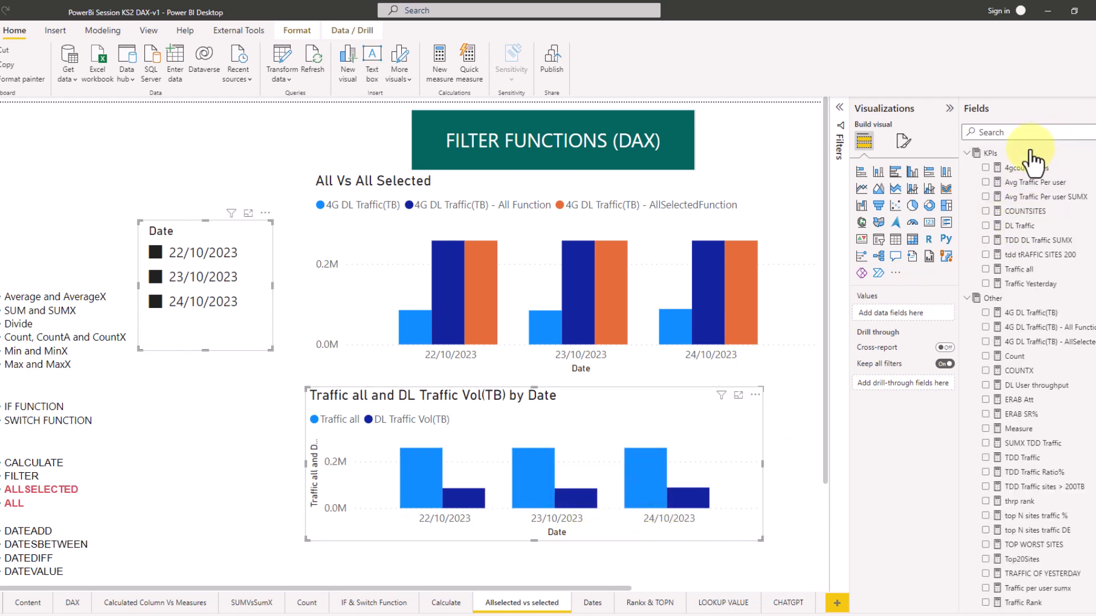
{"action": "right_click", "coordinate": [1004, 155]}
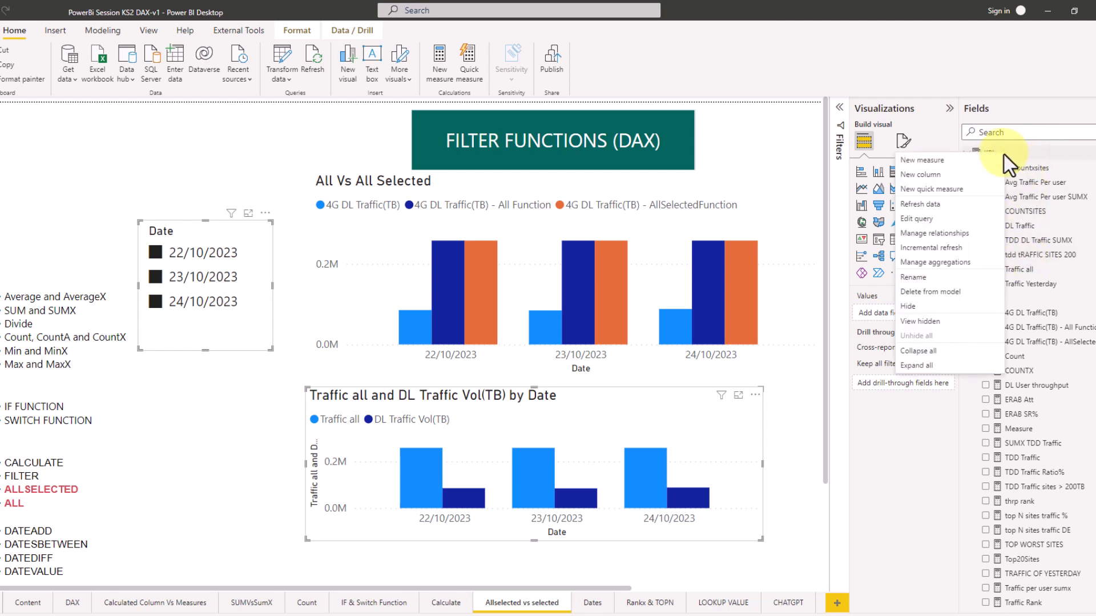
{"action": "left_click", "coordinate": [986, 163]}
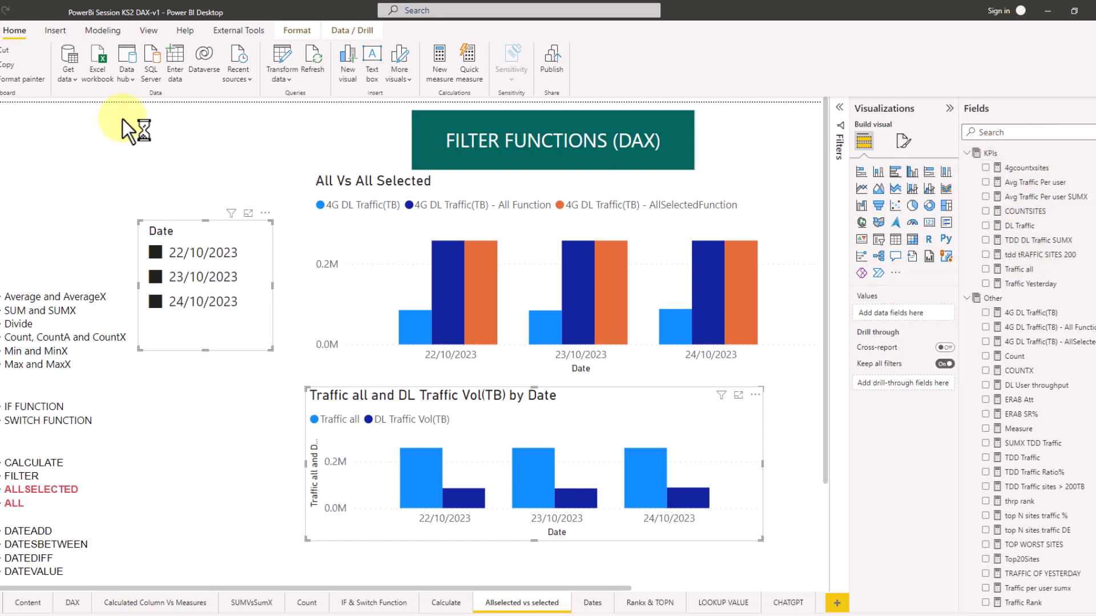
{"action": "key", "text": "Caps_Lock"}
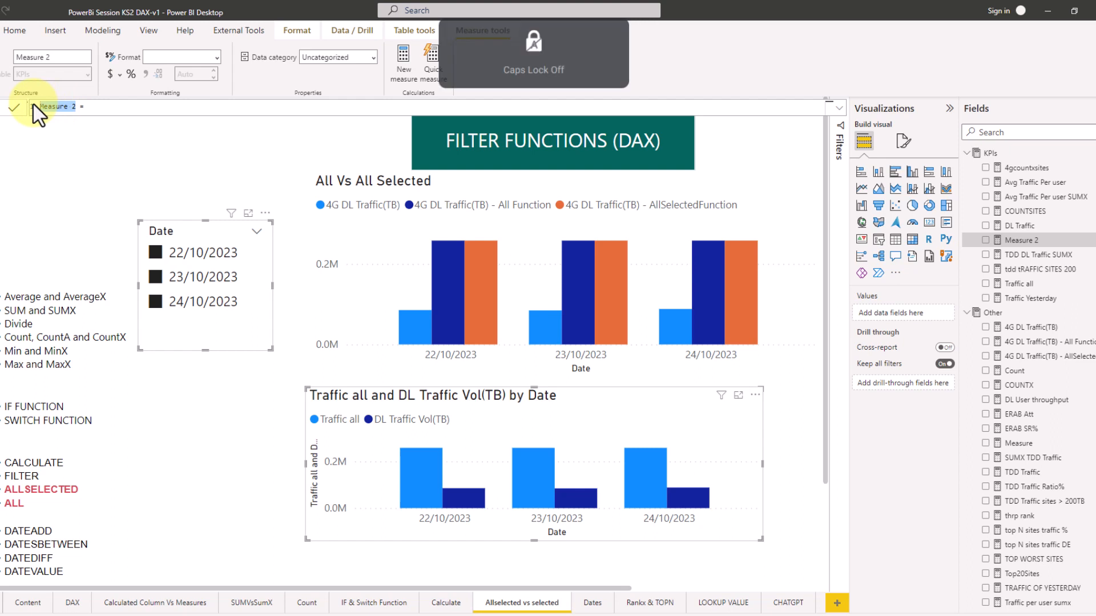
{"action": "type", "text": "t"}
{"action": "key", "text": "Caps_Lock"}
{"action": "type", "text": "RAF"}
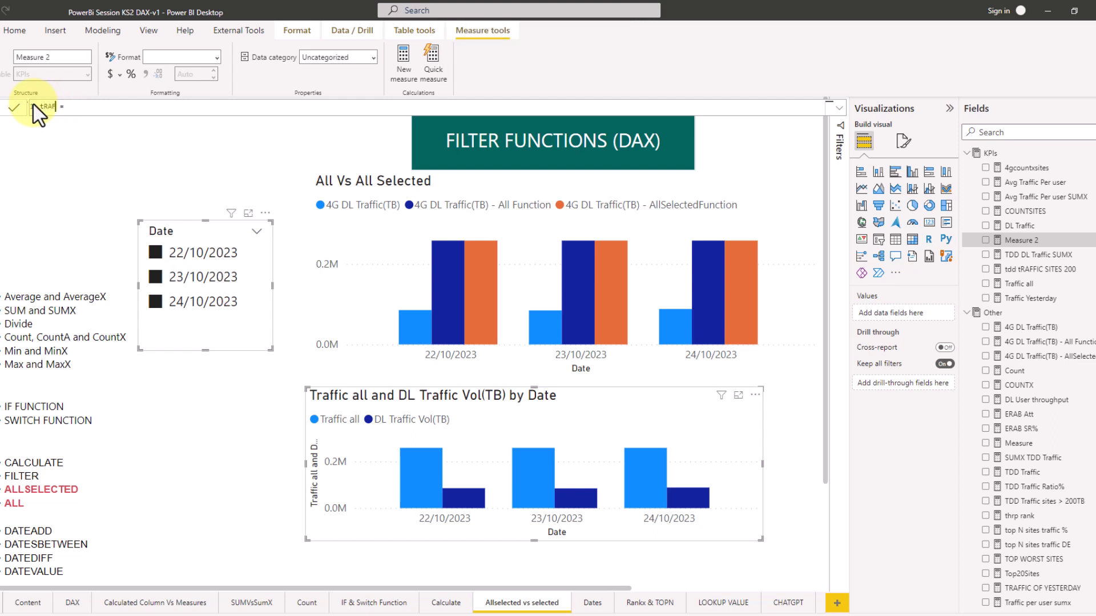
{"action": "type", "text": "FIC ALLSELECTED"}
{"action": "left_click", "coordinate": [141, 106]}
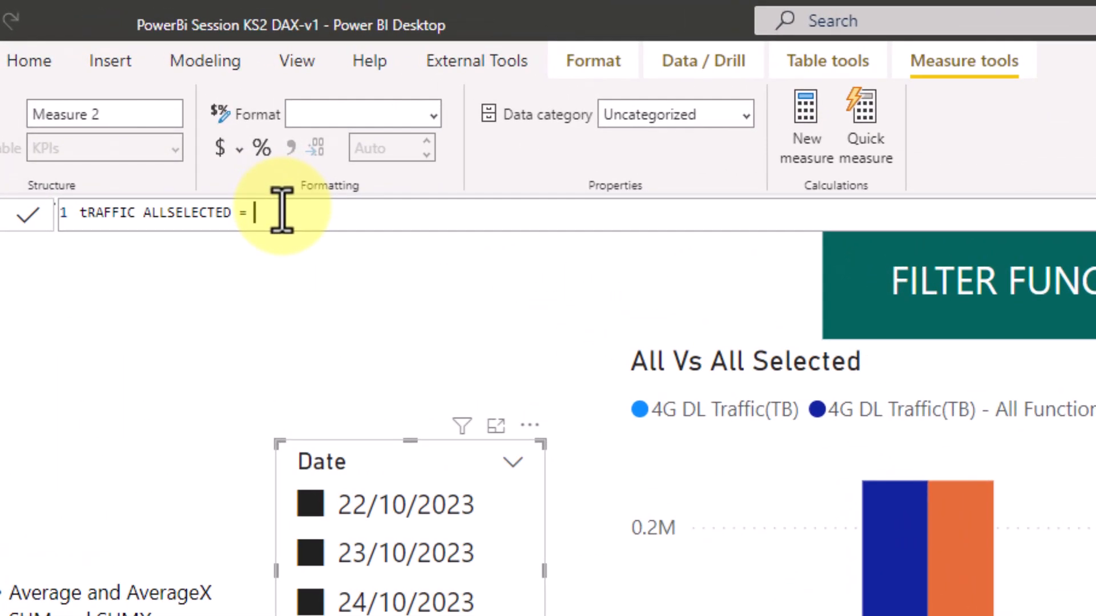
Step: Begin the measure's formula with CALCULATE, using SUM('4G'[DL Traffic Vol(TB)]) as its expression
{"action": "type", "text": "CA"}
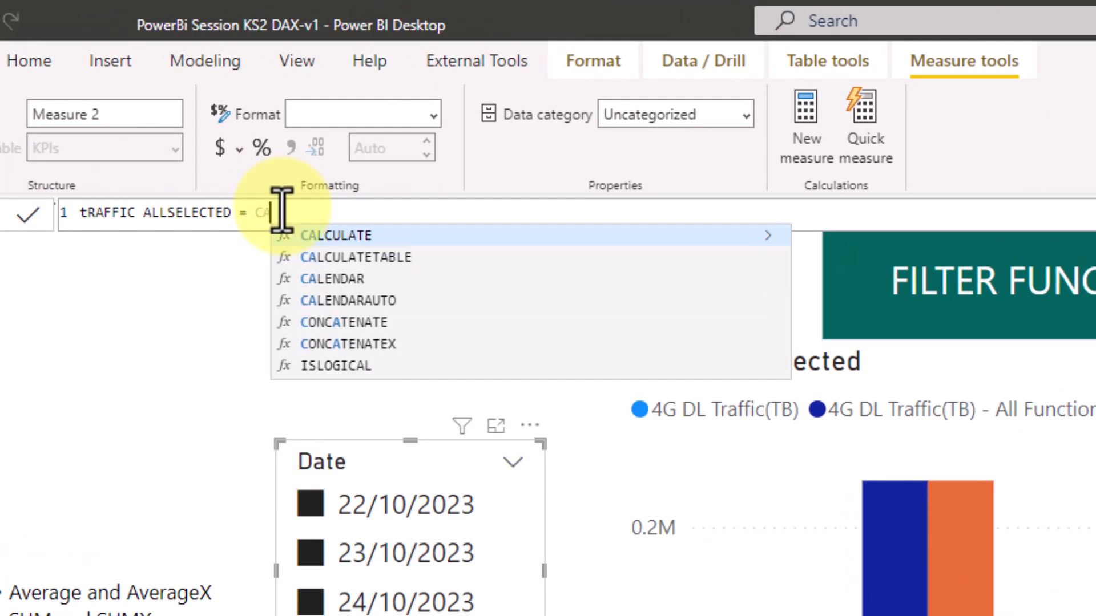
{"action": "key", "text": "Tab"}
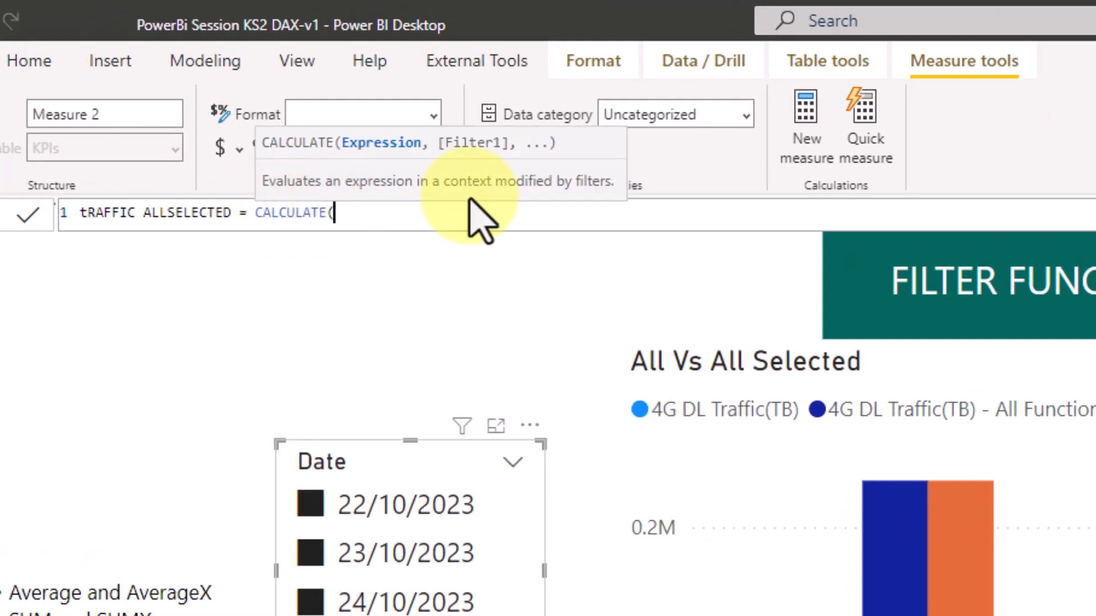
{"action": "type", "text": "SUM("}
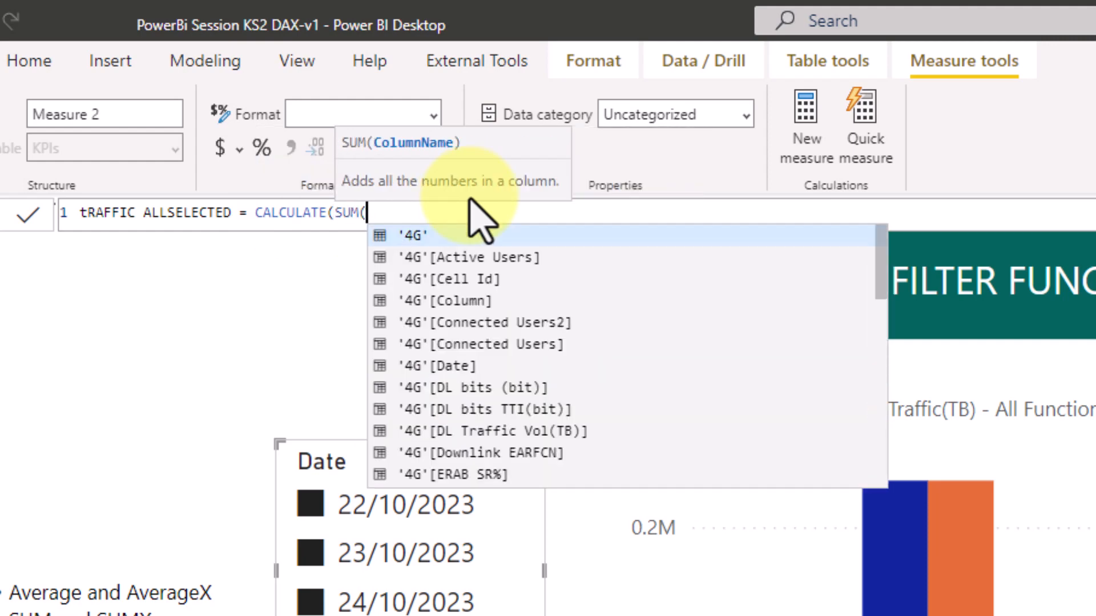
{"action": "type", "text": "TR"}
{"action": "left_click", "coordinate": [497, 237]}
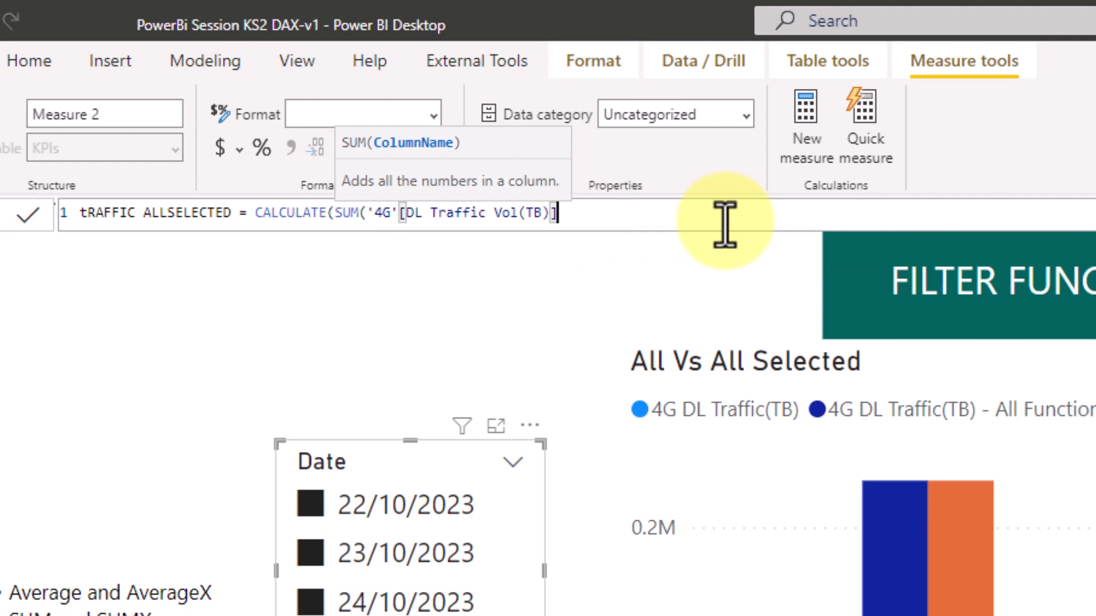
{"action": "type", "text": "),"}
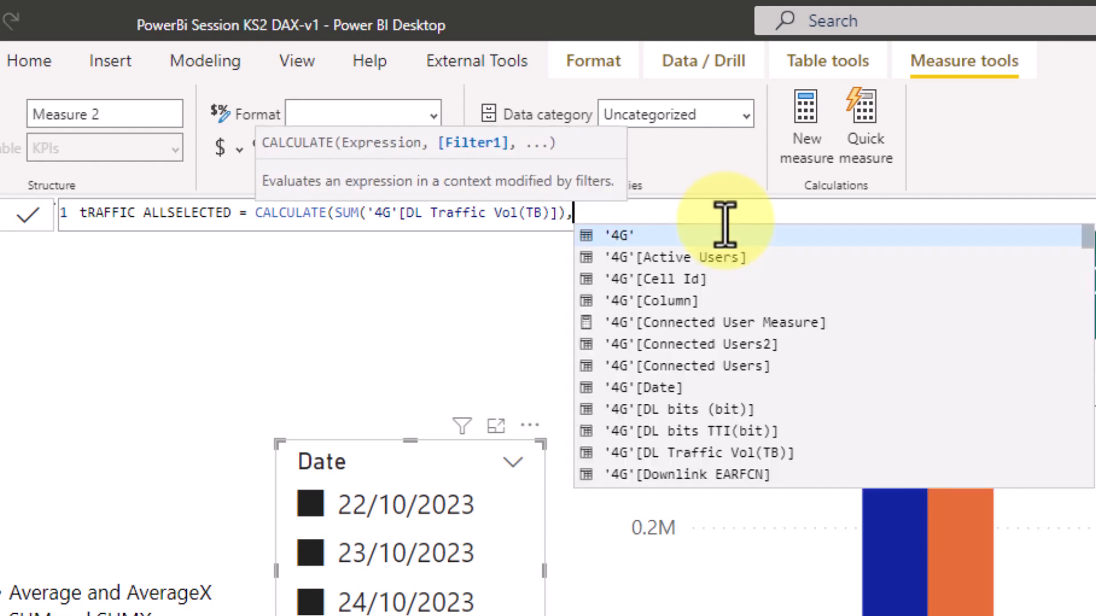
Step: Complete the formula with the filter ALLSELECTED('4G'[Date]) and commit the measure
{"action": "type", "text": "ALL"}
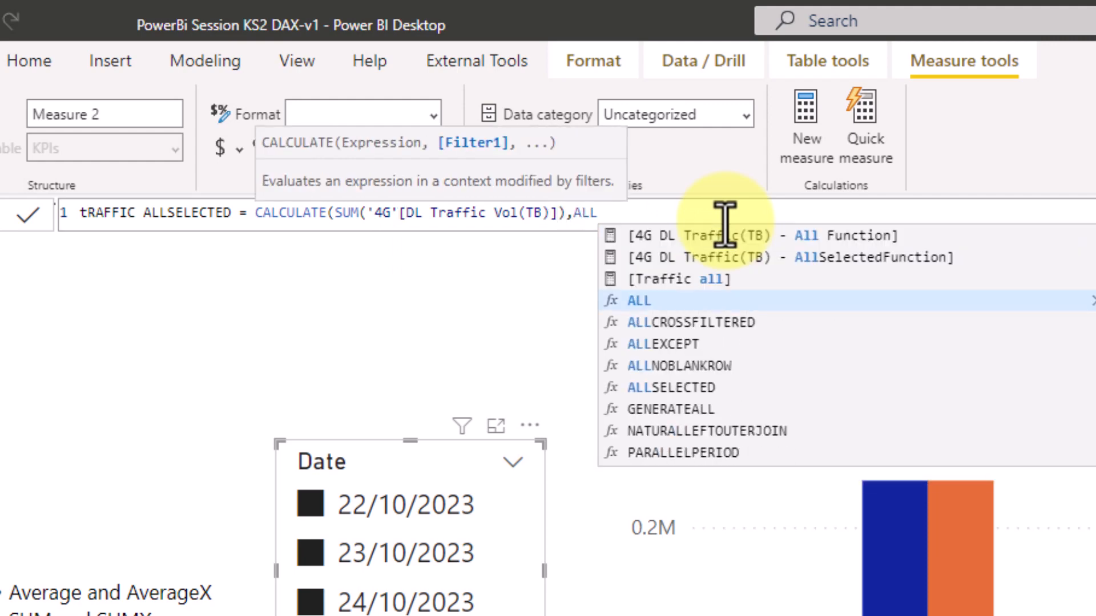
{"action": "type", "text": "S"}
{"action": "key", "text": "Tab"}
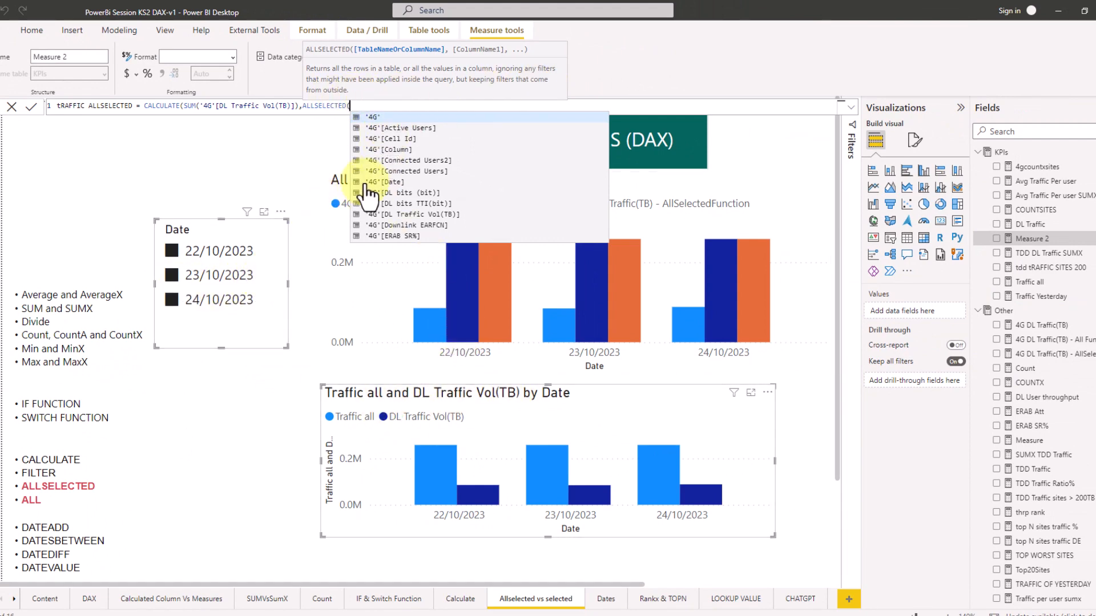
{"action": "left_click", "coordinate": [388, 183]}
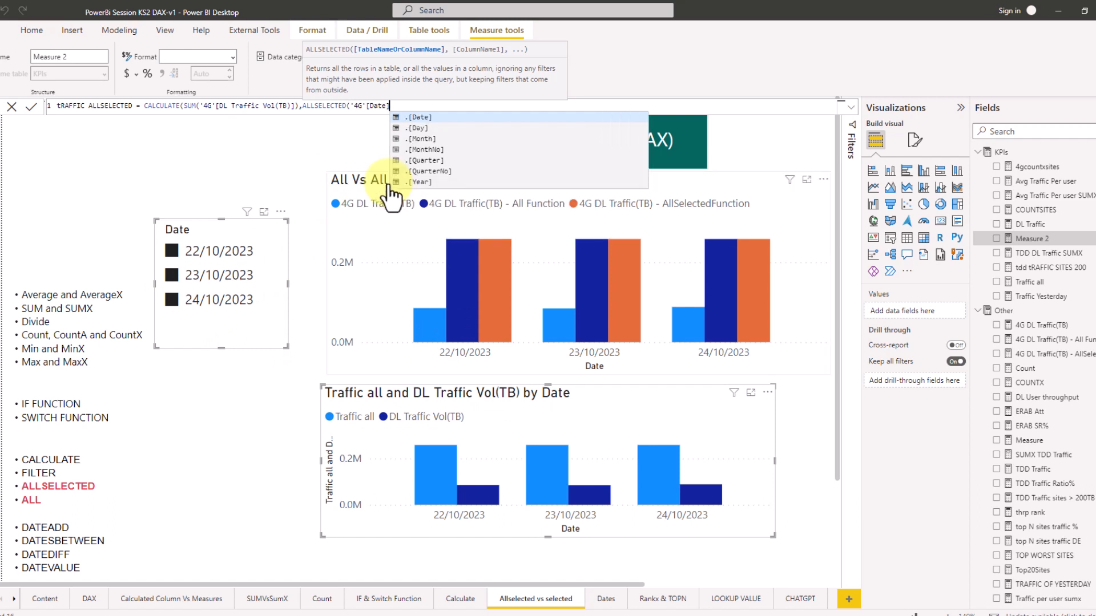
{"action": "type", "text": ")"}
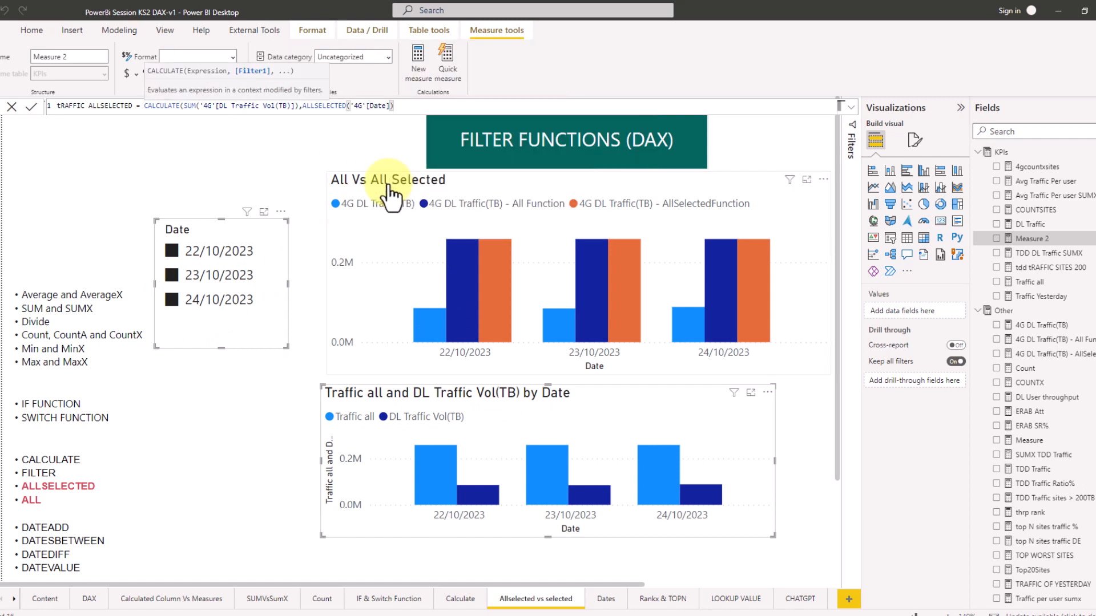
{"action": "type", "text": ")"}
{"action": "key", "text": "Return"}
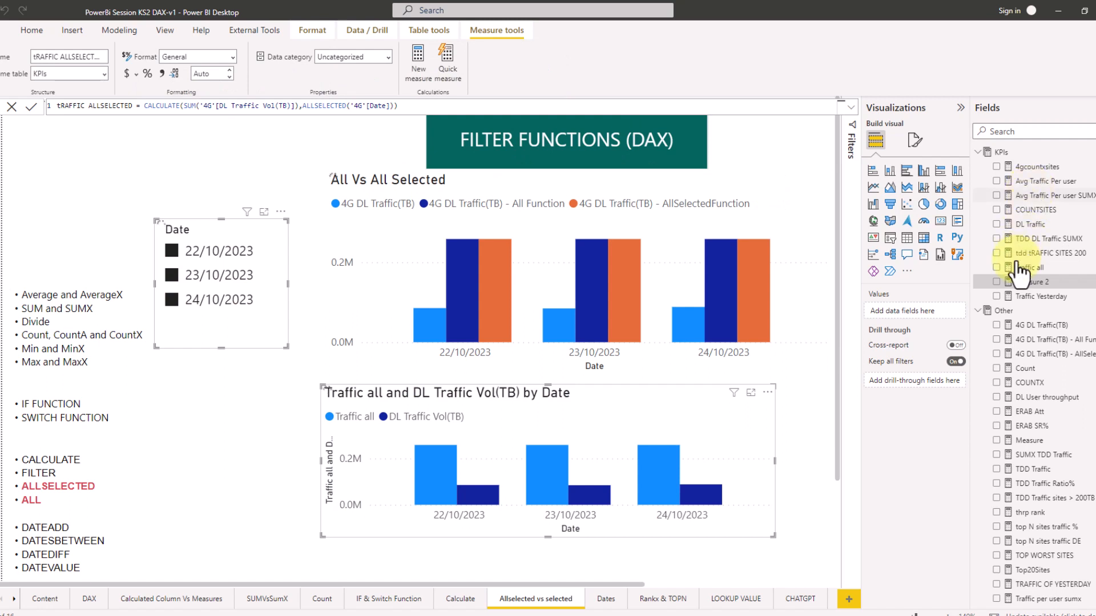
Step: Add the tRAFFIC ALLSELECTED measure to the lower Traffic all chart and delete the stray visual holding only that measure
{"action": "left_click", "coordinate": [1000, 287]}
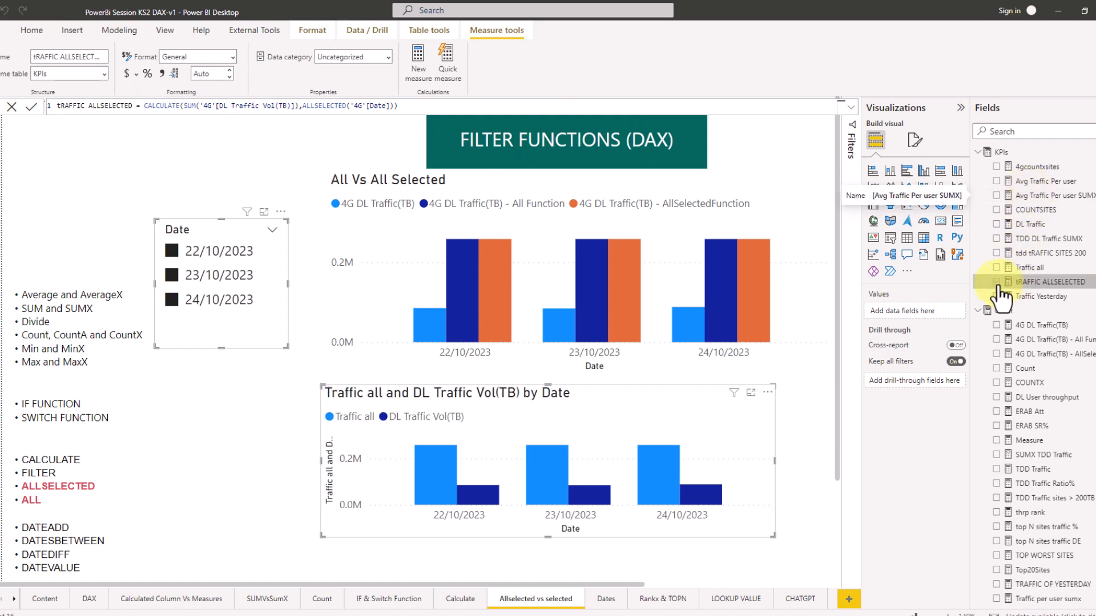
{"action": "left_click", "coordinate": [998, 283]}
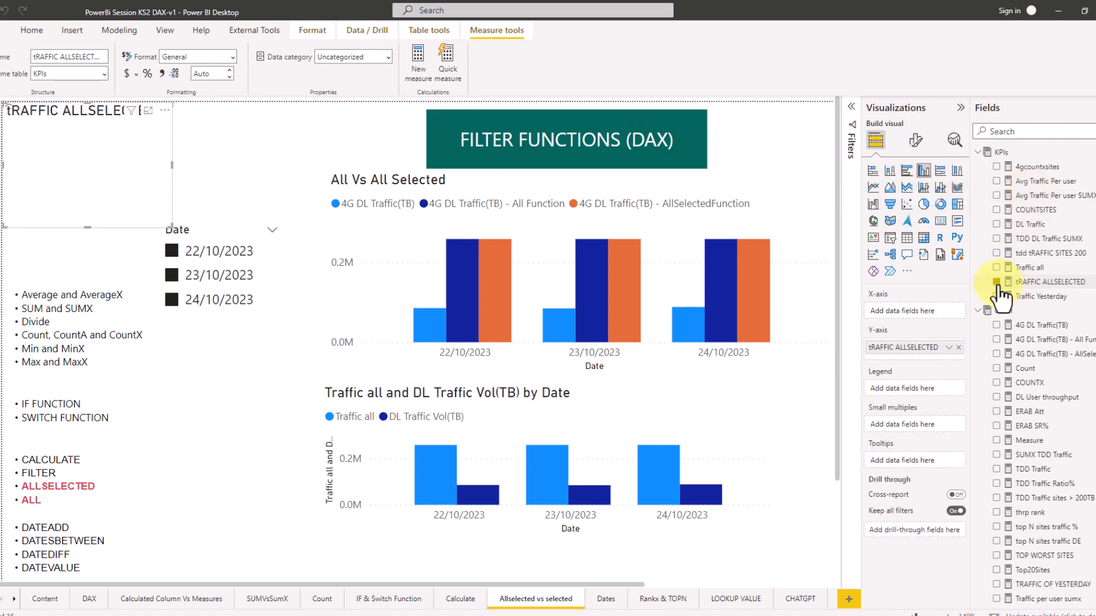
{"action": "left_click", "coordinate": [725, 389]}
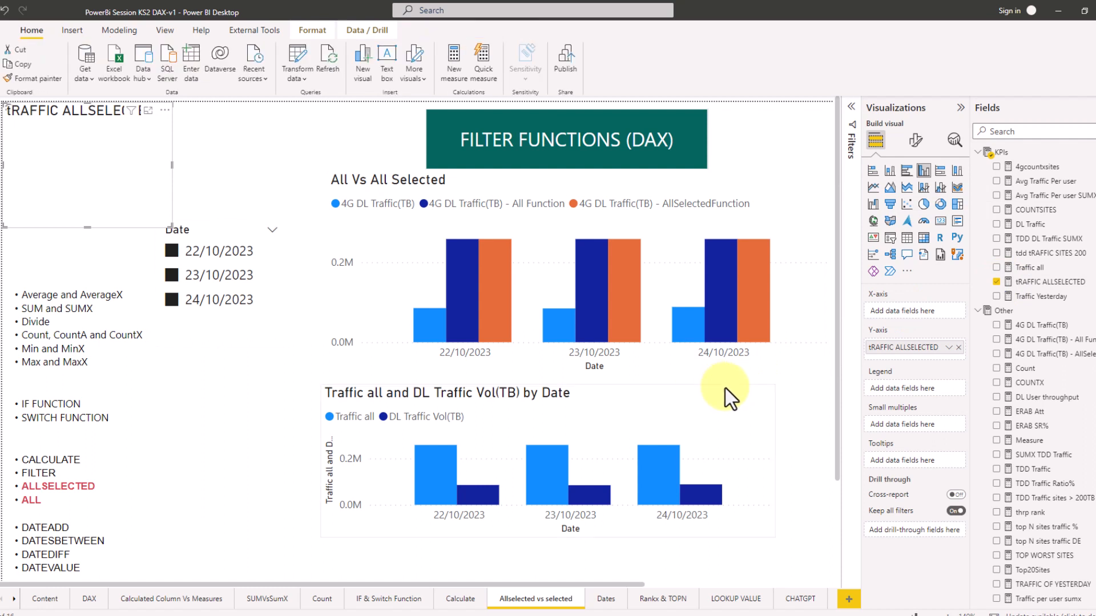
{"action": "left_click", "coordinate": [997, 282]}
{"action": "left_click", "coordinate": [168, 124]}
{"action": "key", "text": "Delete"}
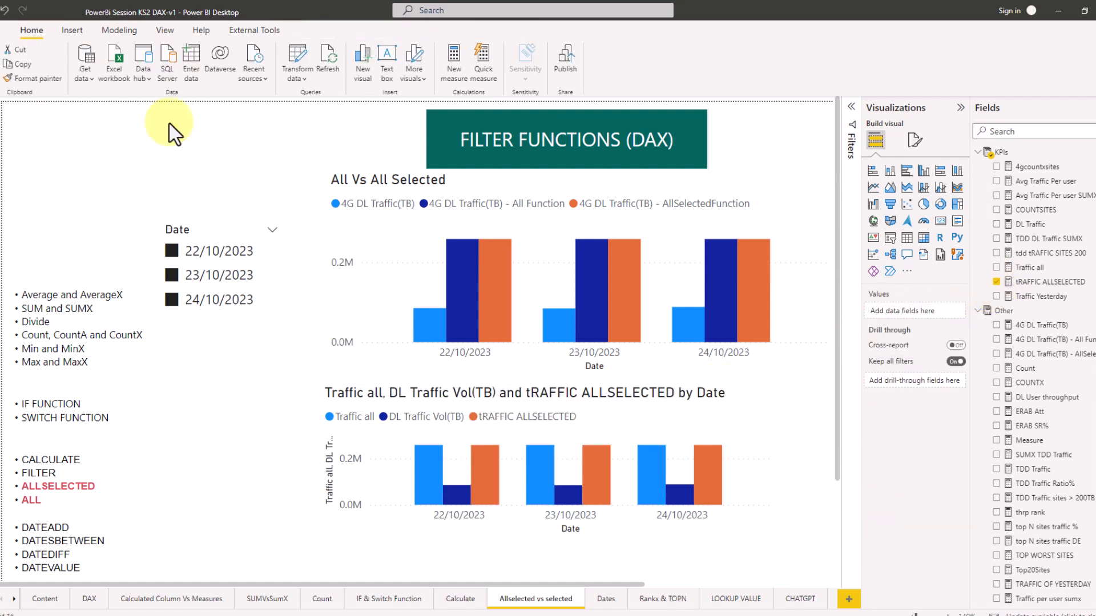
Step: Extend the lower traffic chart upward and exclude 22/10/2023 in the Date slicer to compare the ALL and ALLSELECTED bars
{"action": "left_click", "coordinate": [622, 420]}
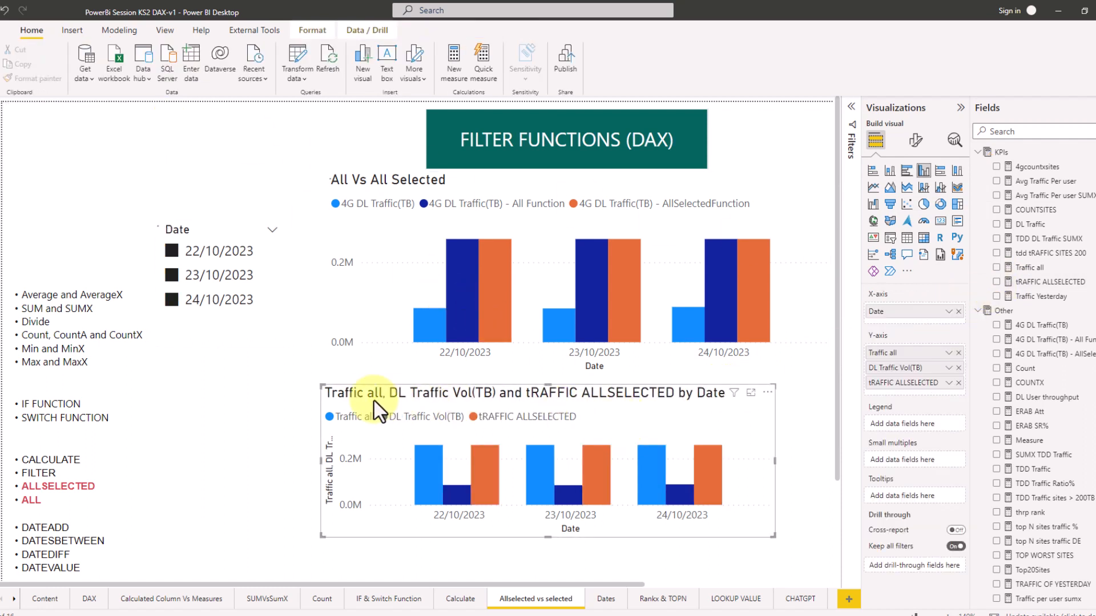
{"action": "left_click_drag", "start_coordinate": [322, 374], "coordinate": [329, 244]}
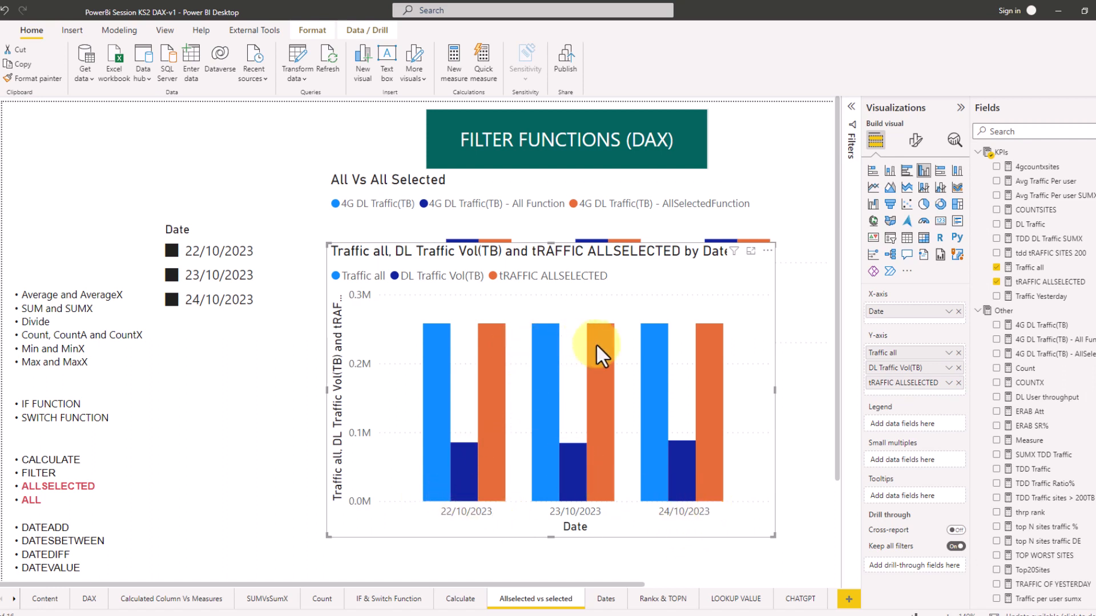
{"action": "left_click", "coordinate": [171, 251]}
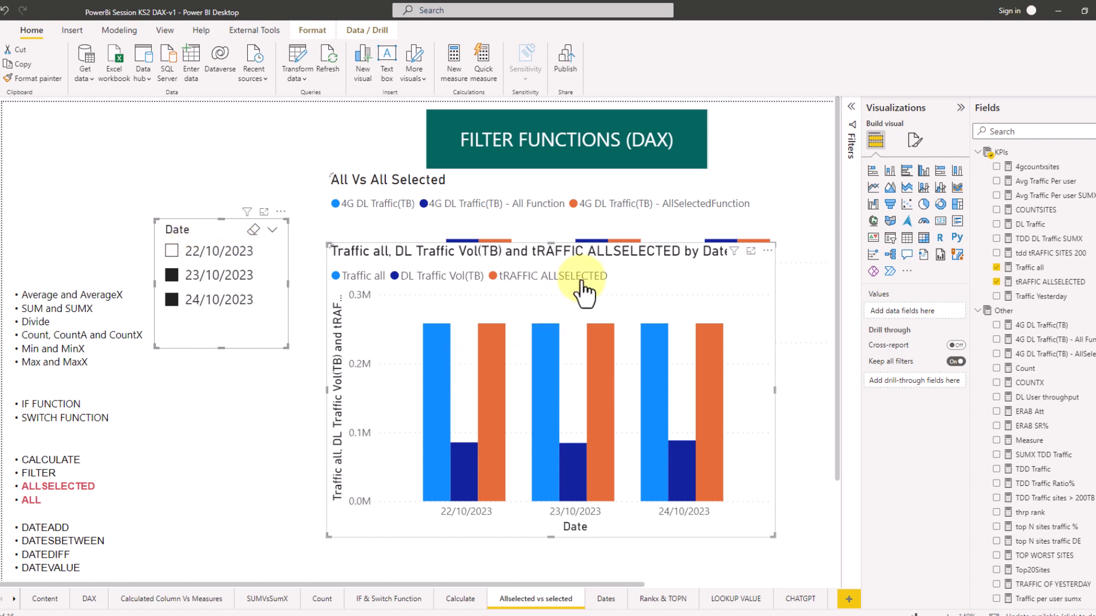
{"action": "left_click", "coordinate": [689, 283]}
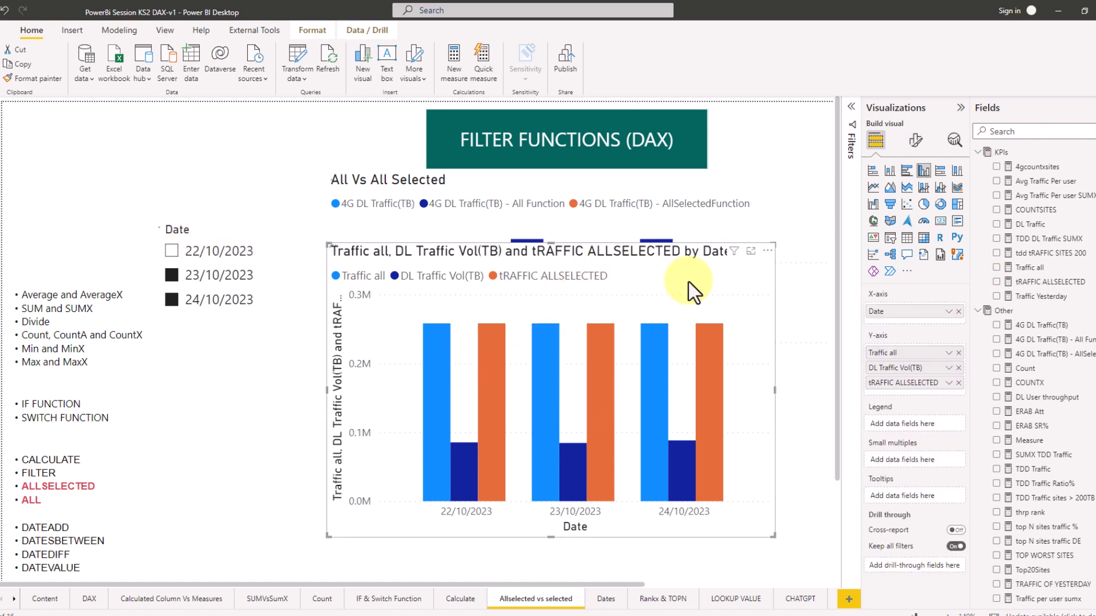
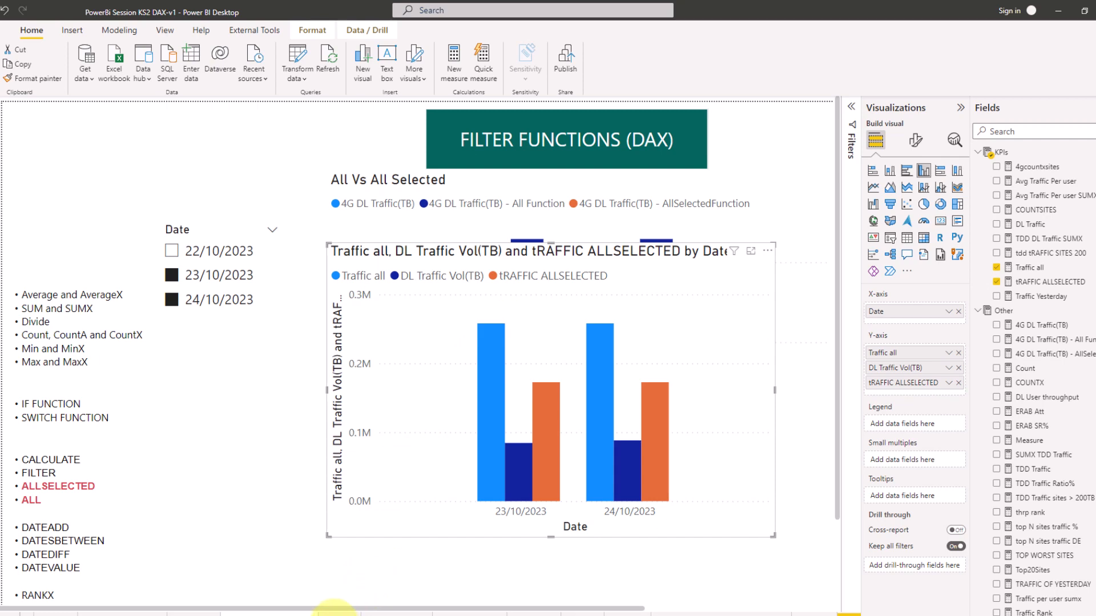
Step: Go to the Dates report page and shift the Start Date and End Date table image away from the function list
{"action": "left_click", "coordinate": [333, 612]}
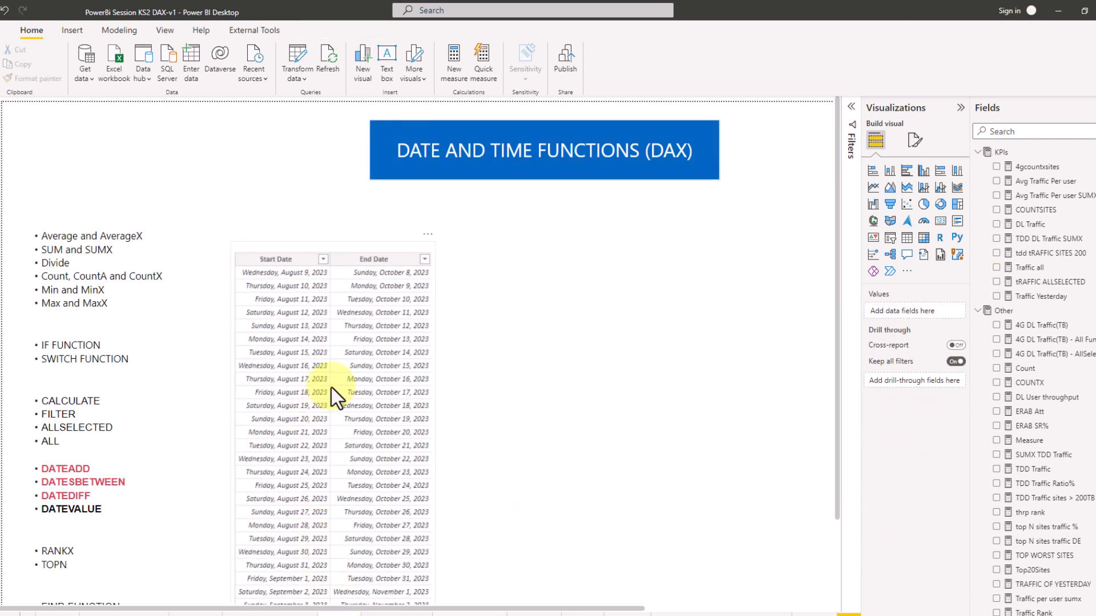
{"action": "left_click", "coordinate": [406, 317]}
{"action": "left_click_drag", "start_coordinate": [406, 316], "coordinate": [469, 293]}
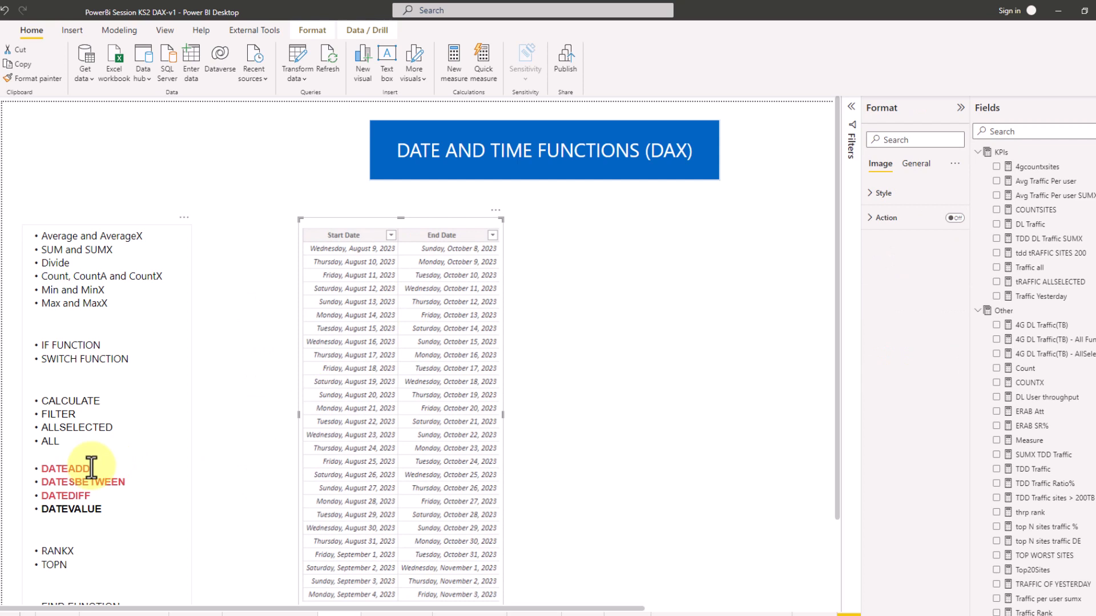
Step: Search the fields for YEST and open the formula of the Traffic Yesterday measure in the KPIs table
{"action": "left_click", "coordinate": [1033, 131]}
{"action": "type", "text": "YEST"}
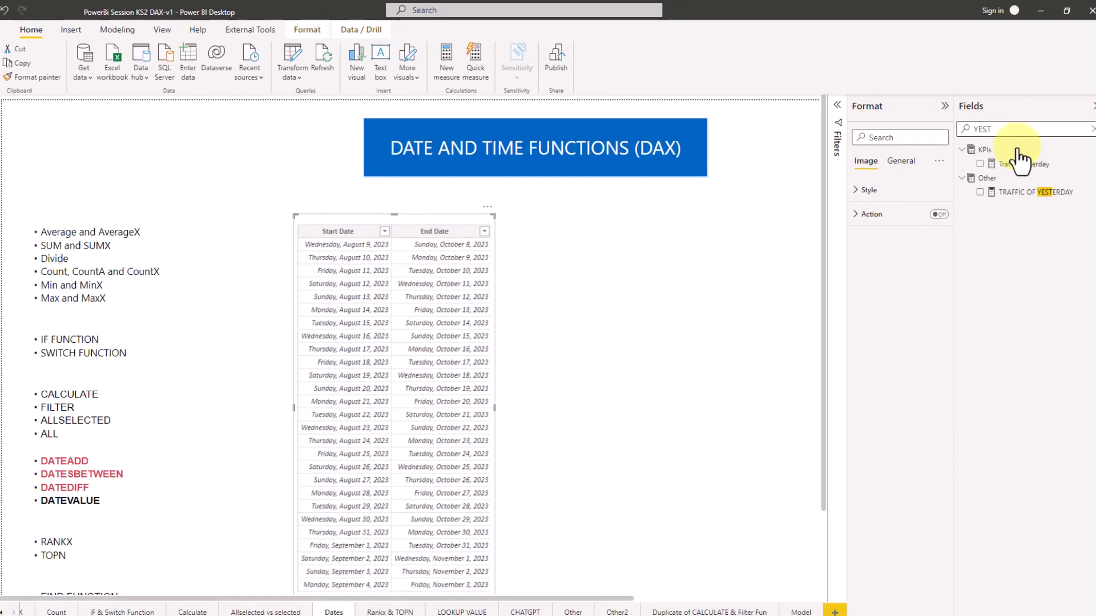
{"action": "left_click", "coordinate": [1005, 163]}
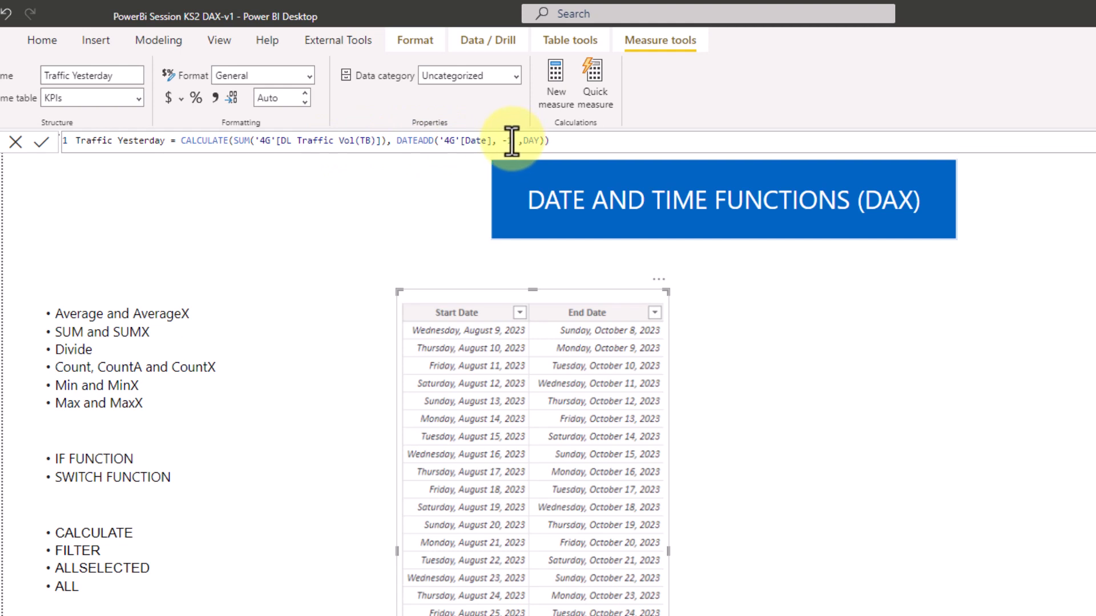
Step: Rewrite the filter argument of the Traffic Yesterday formula as DATEADD on '4G'[Date] with -7 intervals
{"action": "left_click_drag", "start_coordinate": [558, 146], "coordinate": [396, 145]}
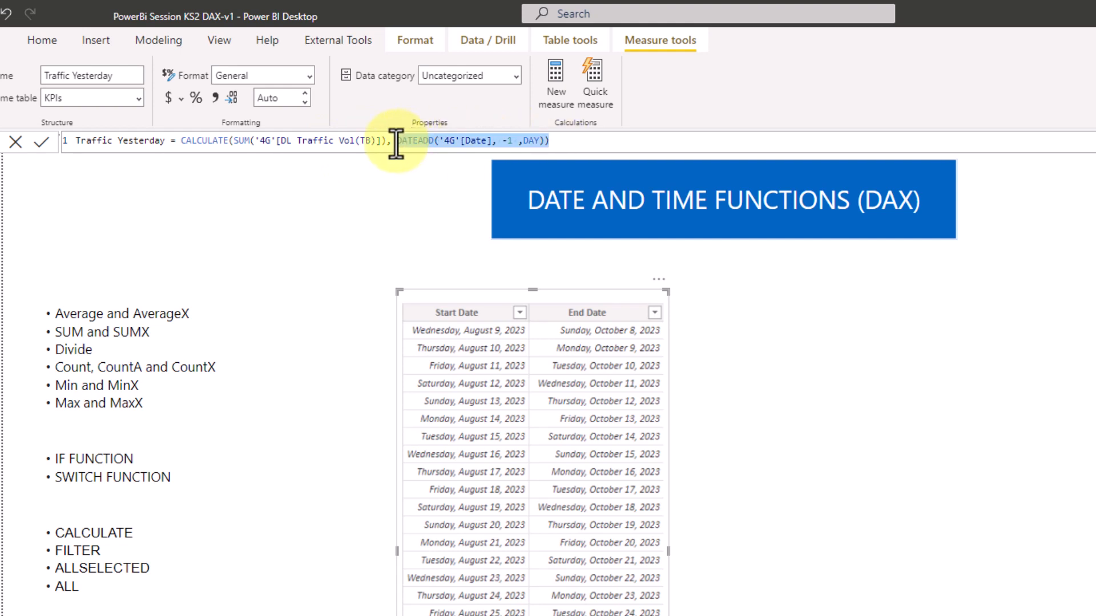
{"action": "type", "text": "DATE"}
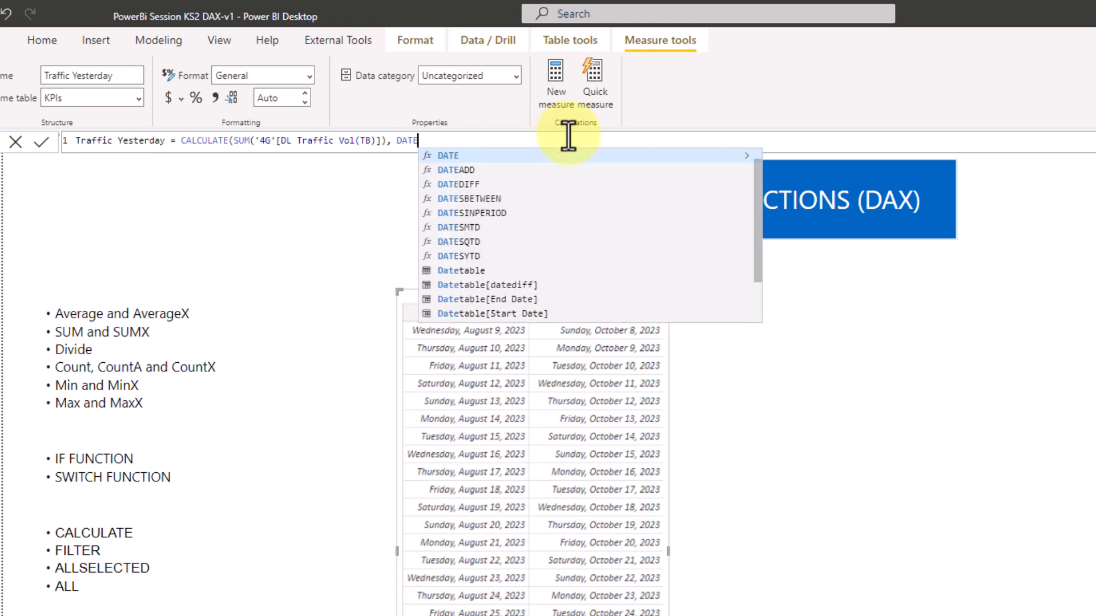
{"action": "left_click", "coordinate": [442, 171]}
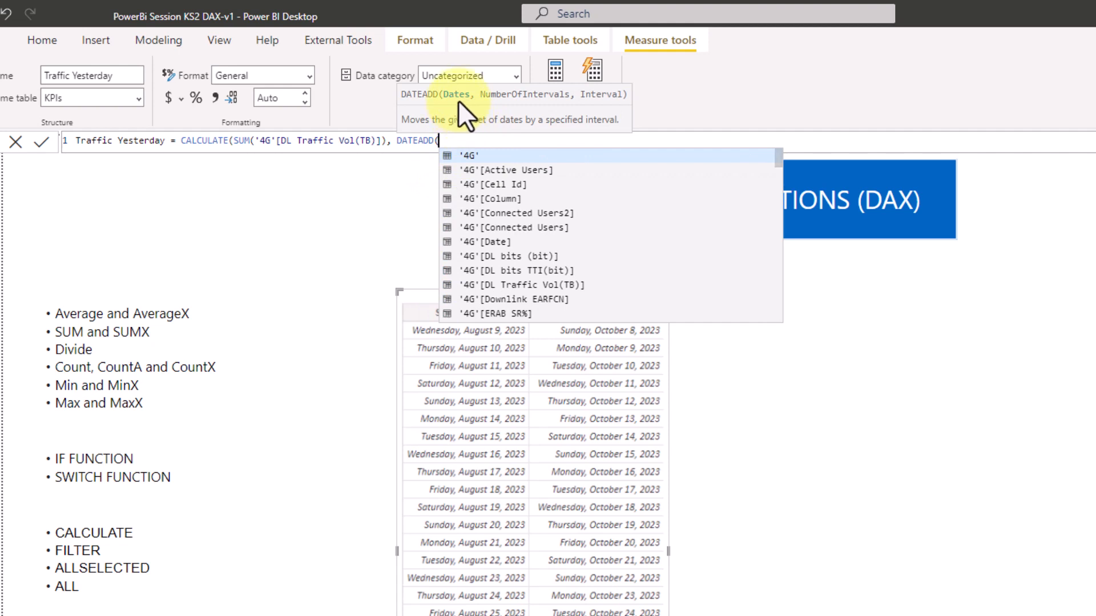
{"action": "left_click", "coordinate": [491, 242]}
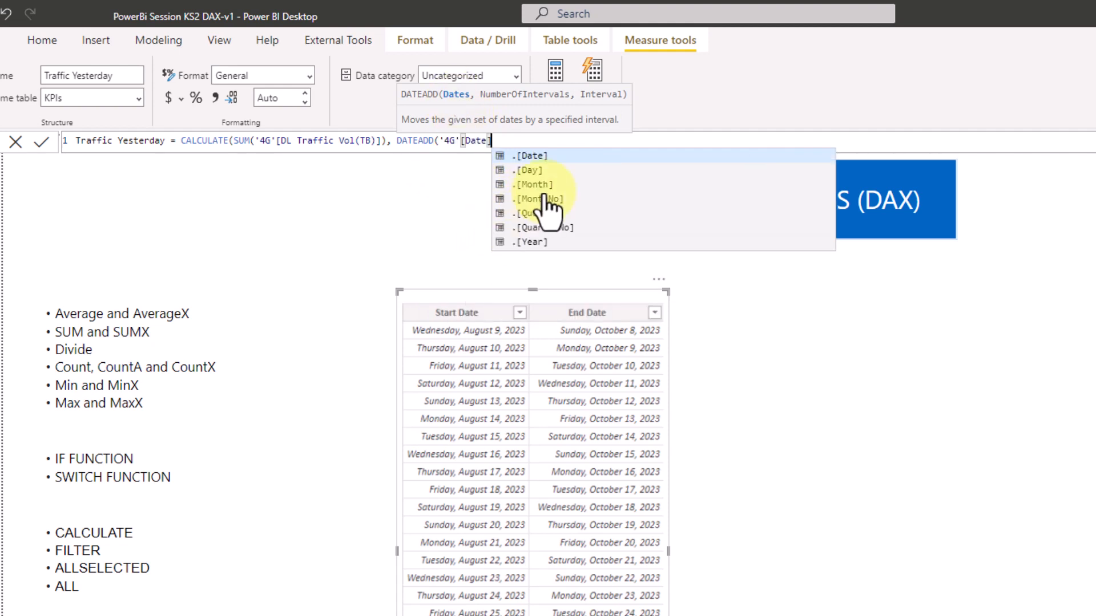
{"action": "type", "text": ","}
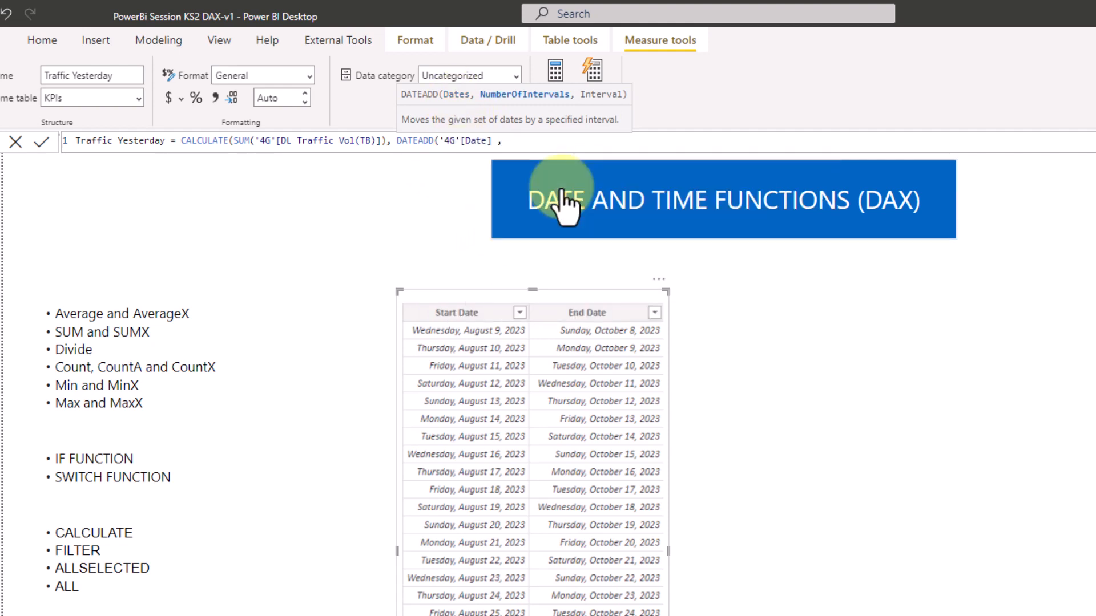
{"action": "type", "text": " -"}
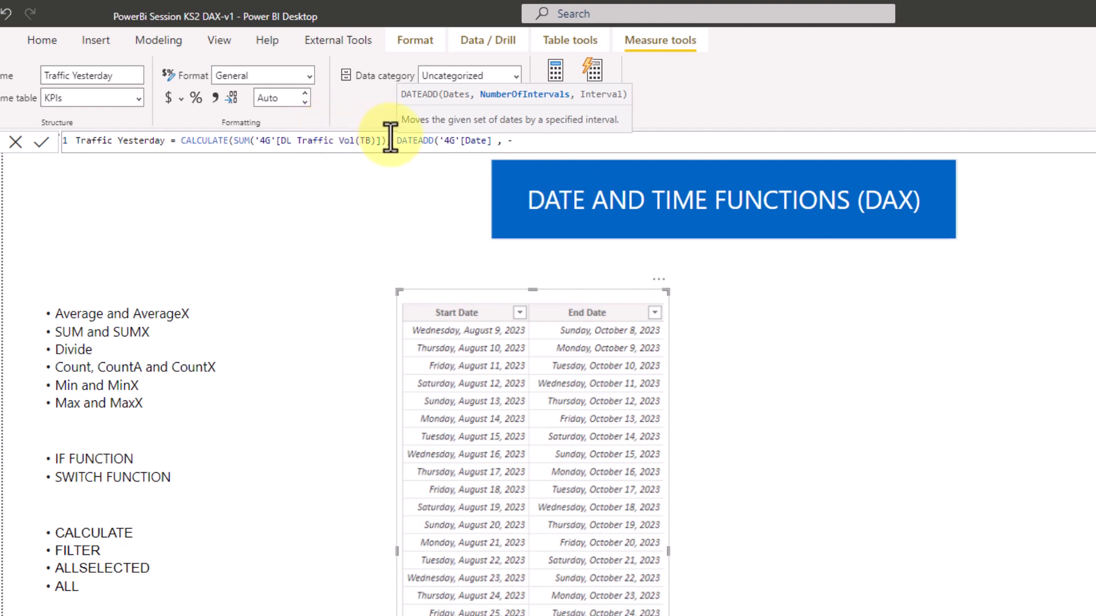
{"action": "type", "text": "7,"}
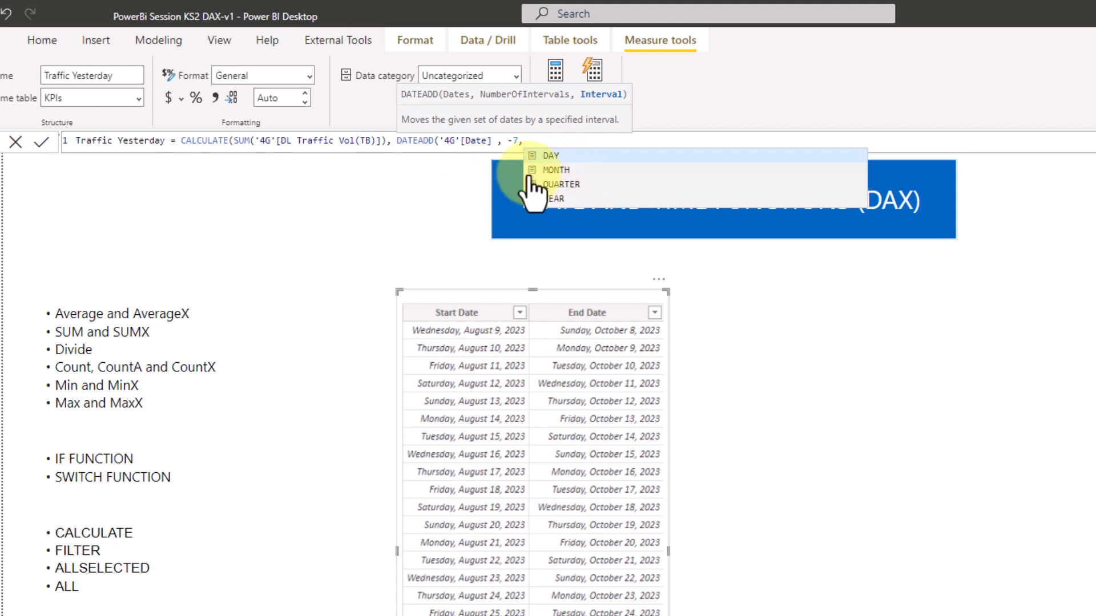
Step: Change the DATEADD interval count to -1, set the interval to DAY and close both brackets of the Traffic Yesterday formula
{"action": "left_click", "coordinate": [526, 140]}
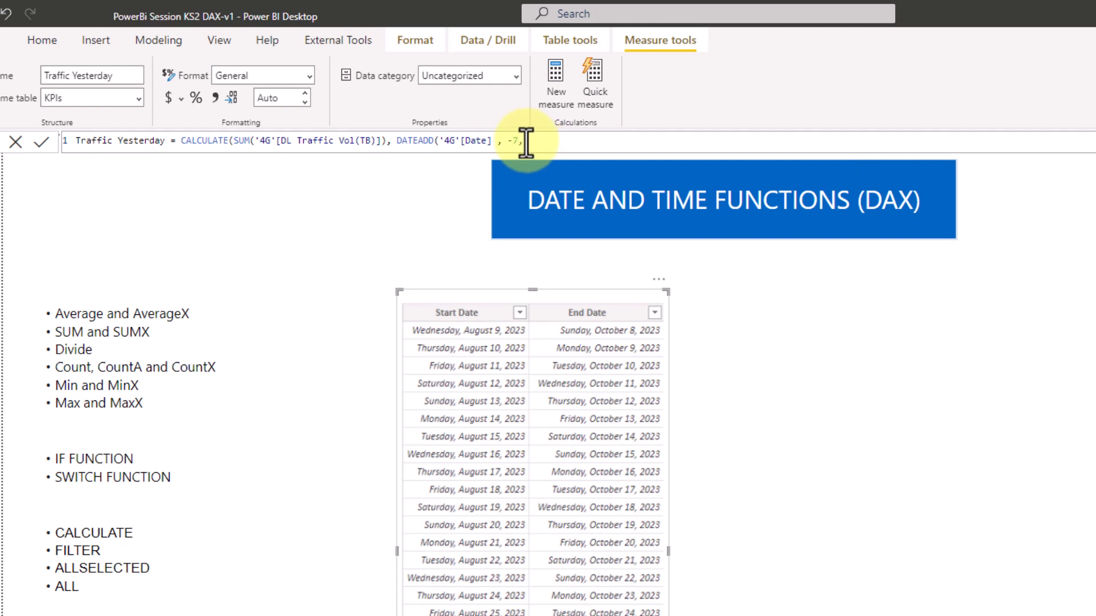
{"action": "left_click", "coordinate": [515, 141]}
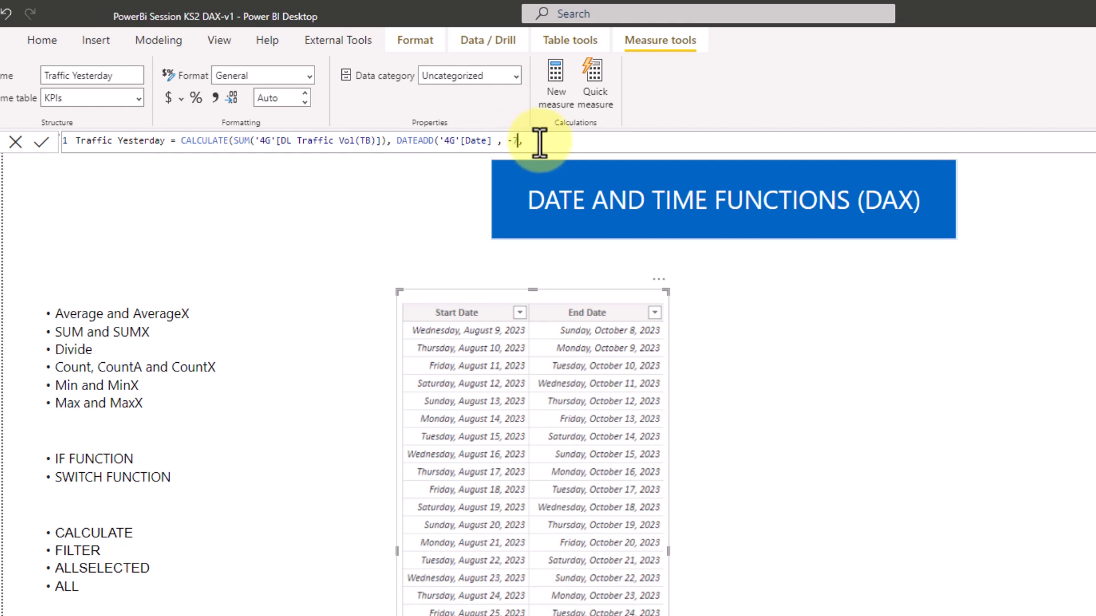
{"action": "key", "text": "BackSpace"}
{"action": "type", "text": "1"}
{"action": "left_click", "coordinate": [540, 141]}
{"action": "type", "text": "DAY"}
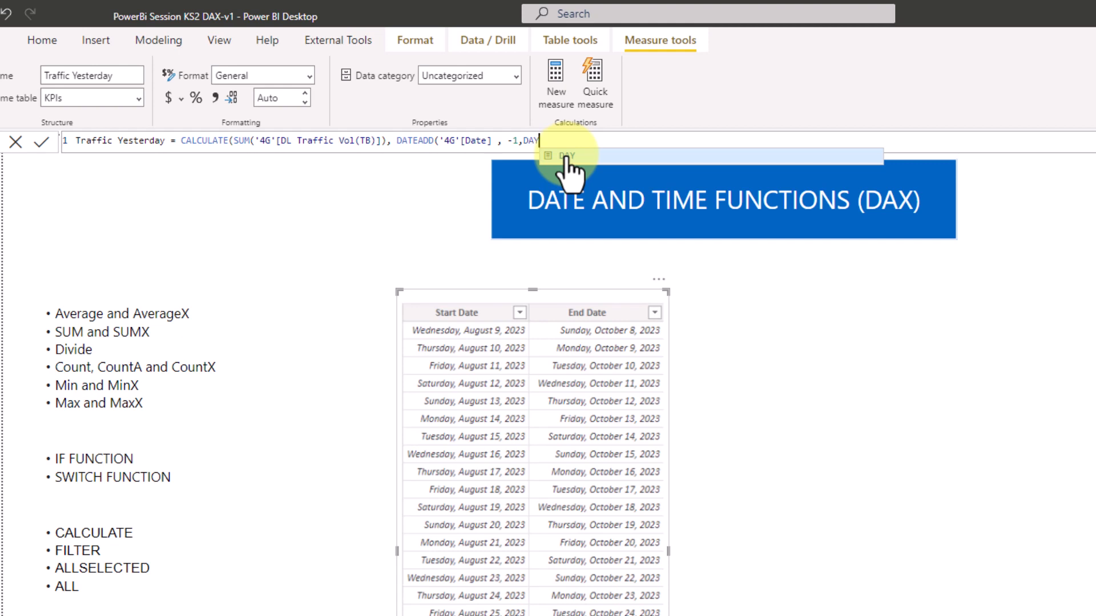
{"action": "type", "text": ")"}
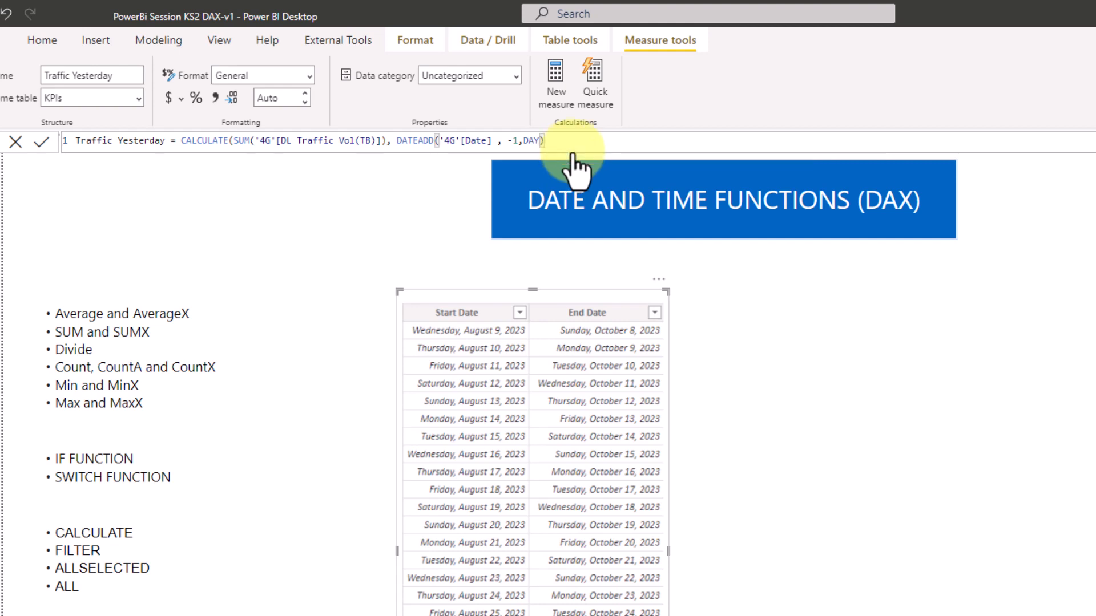
{"action": "type", "text": ")"}
{"action": "left_click", "coordinate": [576, 166]}
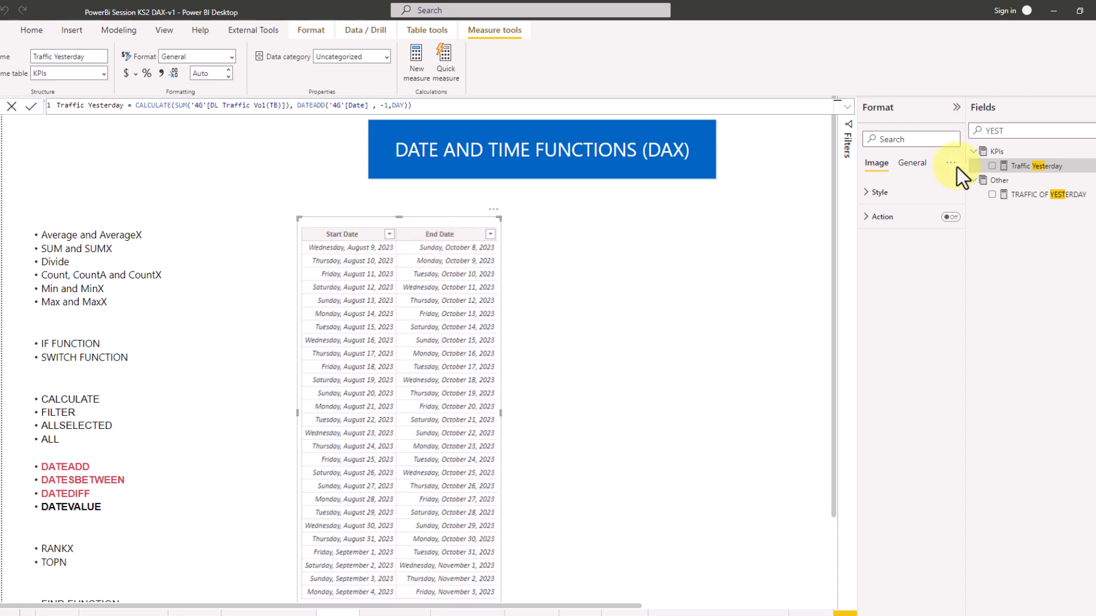
Step: Clear the field search and show the Datetable table in the data view, with the DT table collapsed
{"action": "left_click", "coordinate": [1090, 131]}
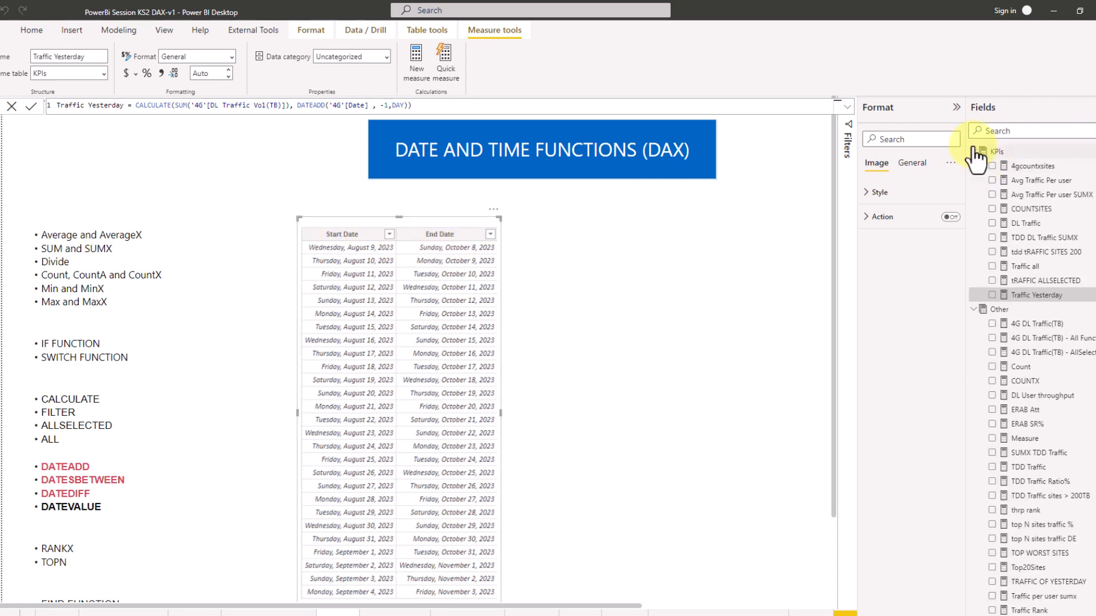
{"action": "left_click", "coordinate": [976, 151]}
{"action": "left_click", "coordinate": [974, 166]}
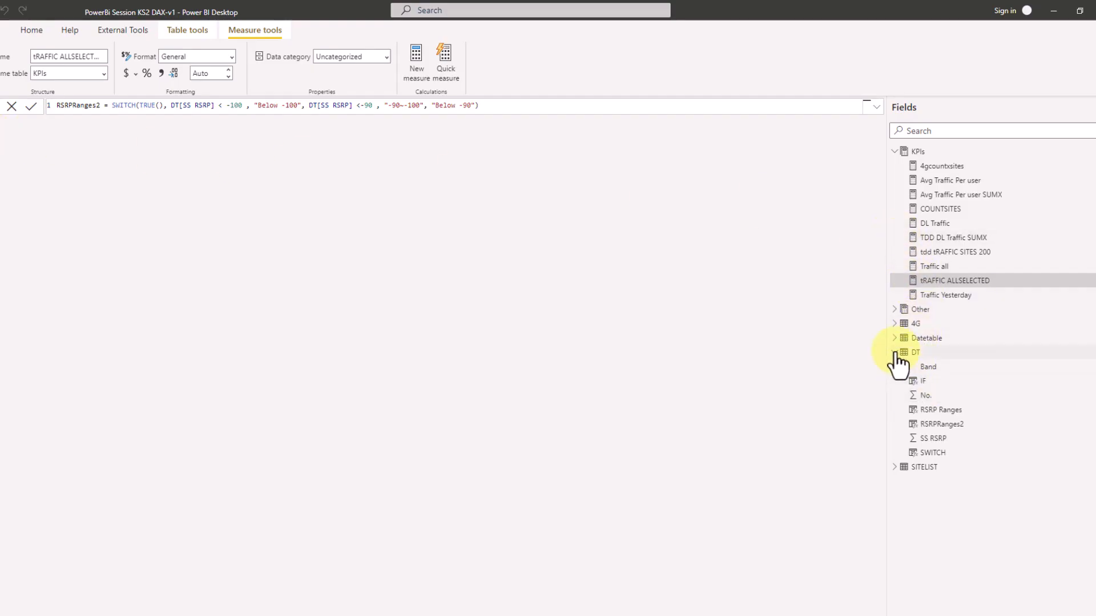
{"action": "left_click", "coordinate": [896, 353]}
{"action": "left_click", "coordinate": [927, 339]}
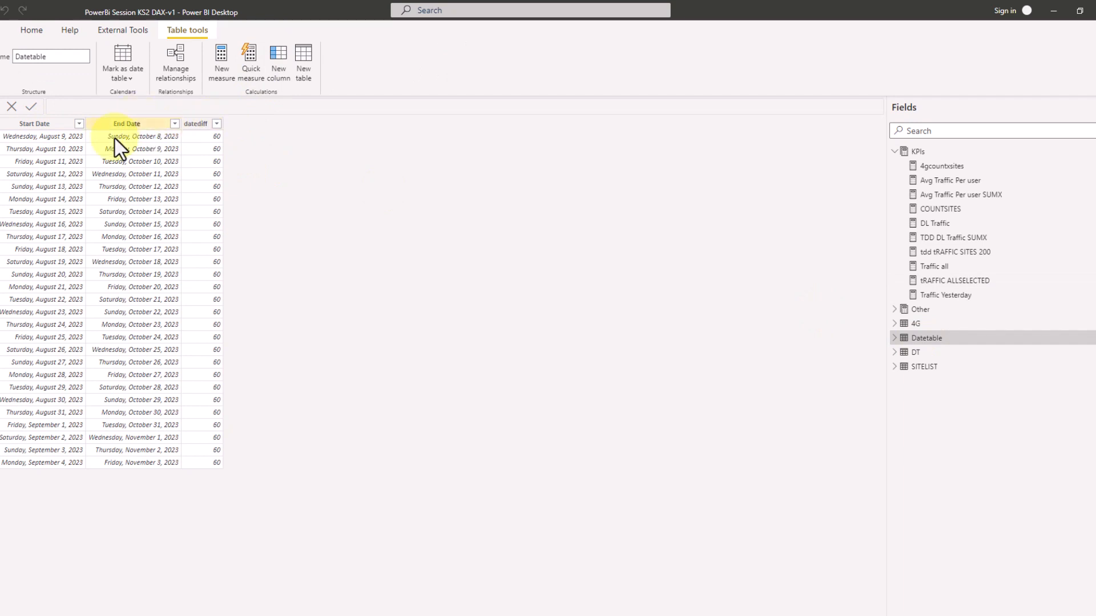
Step: Add a new calculated column to Datetable and name it delta in its formula
{"action": "left_click", "coordinate": [276, 75]}
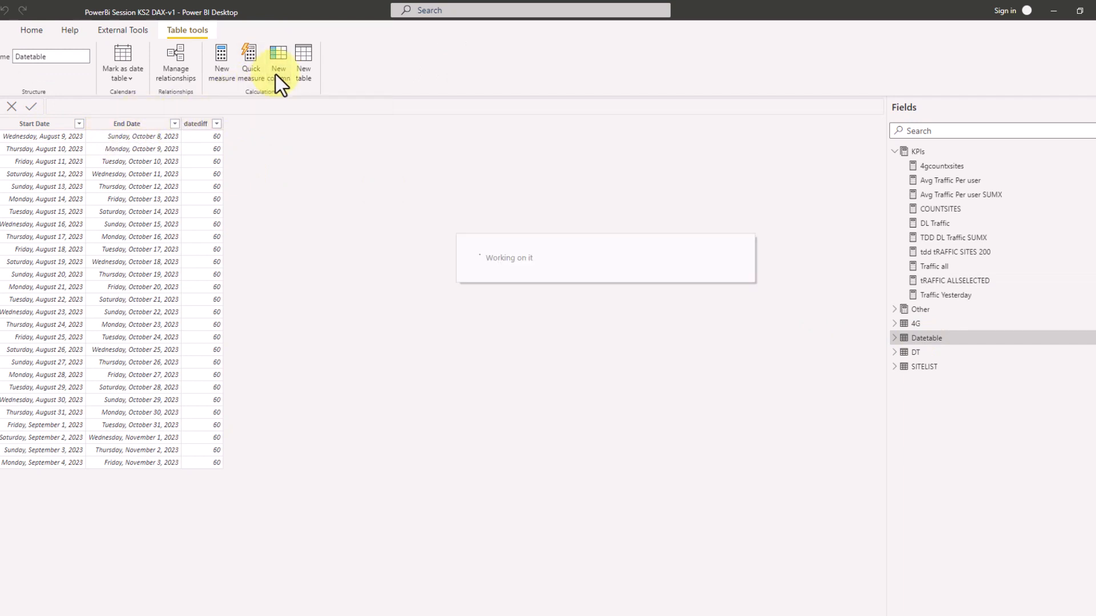
{"action": "left_click", "coordinate": [85, 108]}
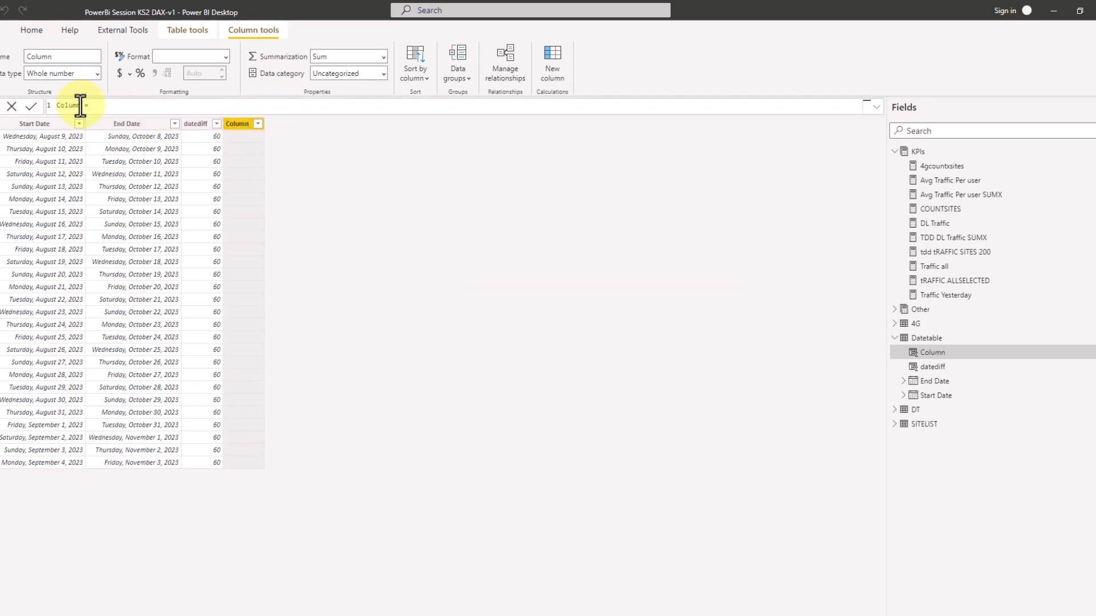
{"action": "double_click", "coordinate": [72, 107]}
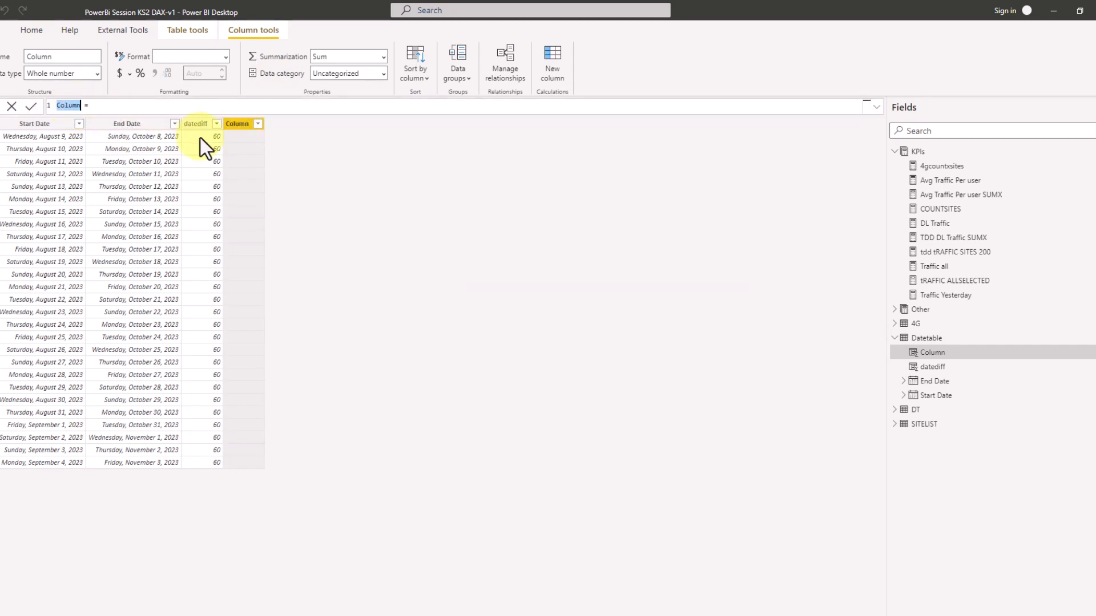
{"action": "key", "text": "BackSpace"}
{"action": "key", "text": "Caps_Lock"}
{"action": "type", "text": "delta = "}
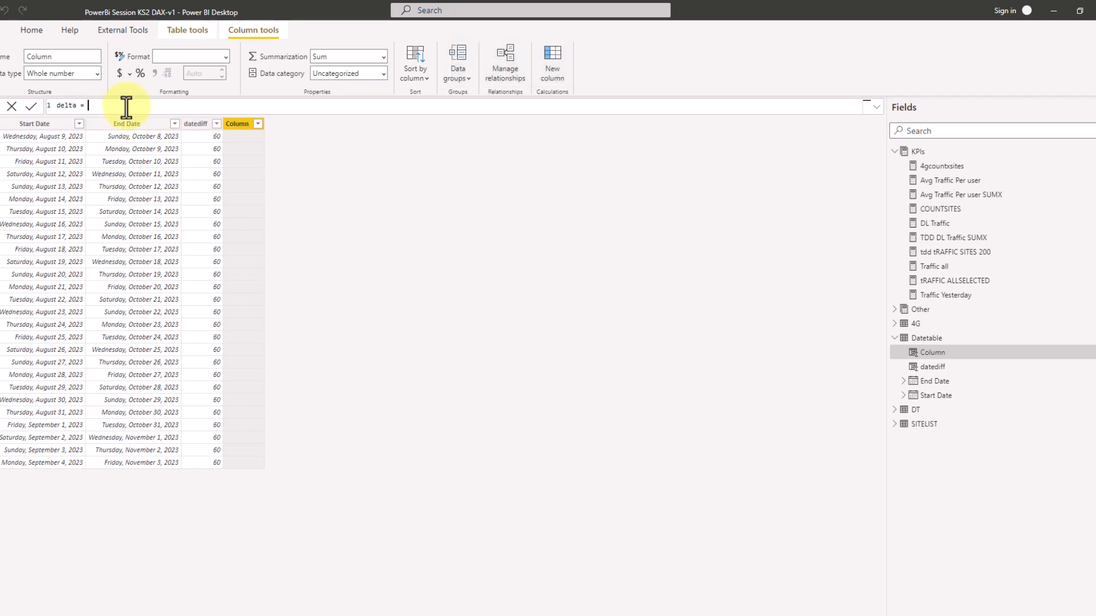
Step: Start the delta formula with the DATEDIFF function and Datetable[Start Date] as its first date
{"action": "type", "text": "date"}
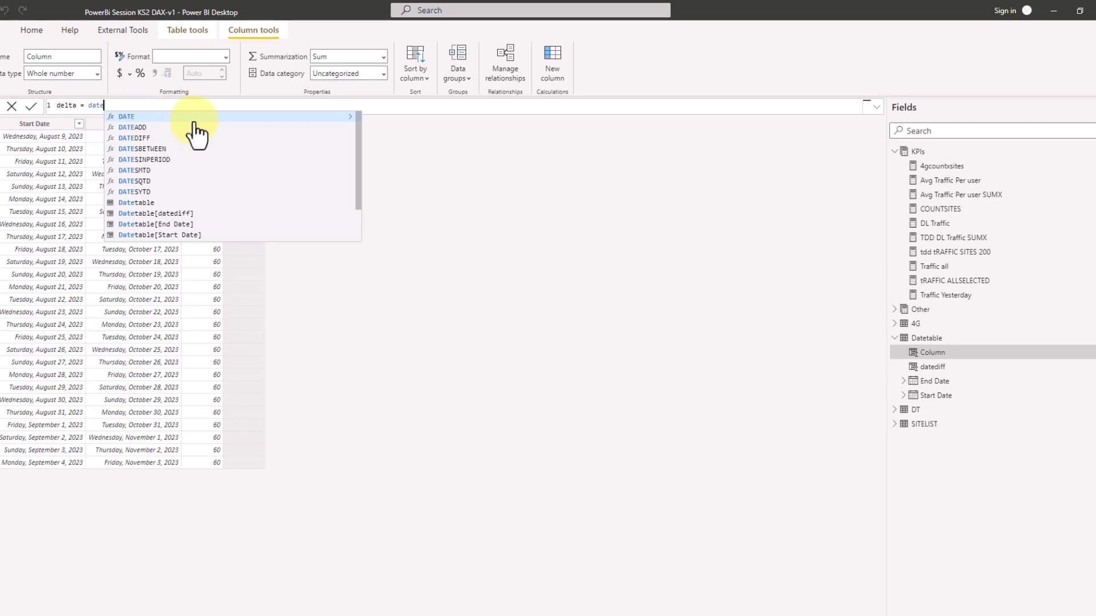
{"action": "type", "text": "d"}
{"action": "left_click", "coordinate": [138, 117]}
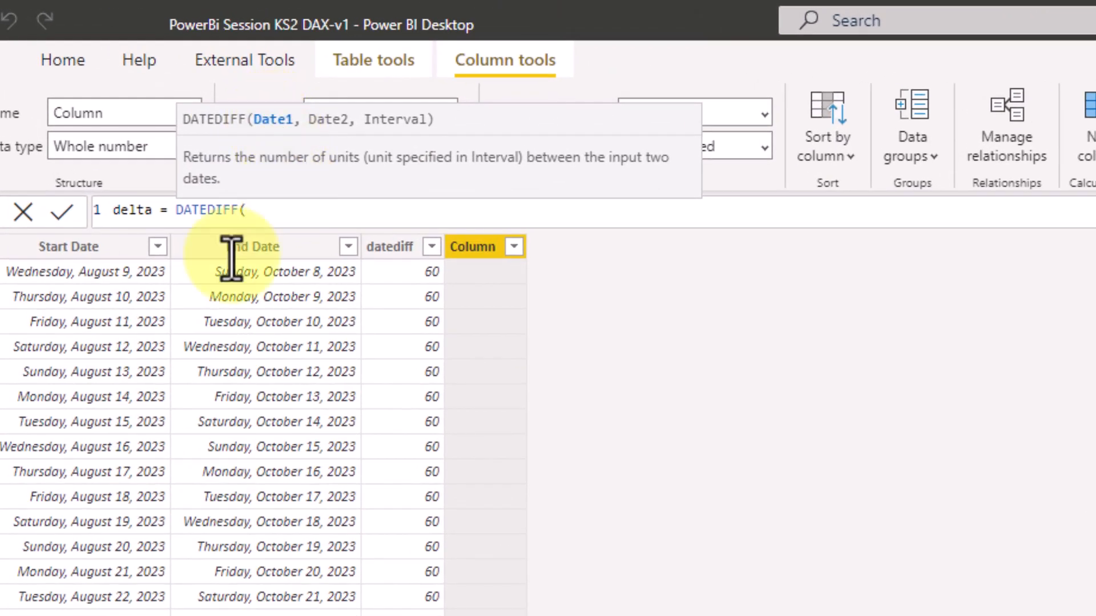
{"action": "type", "text": "sy"}
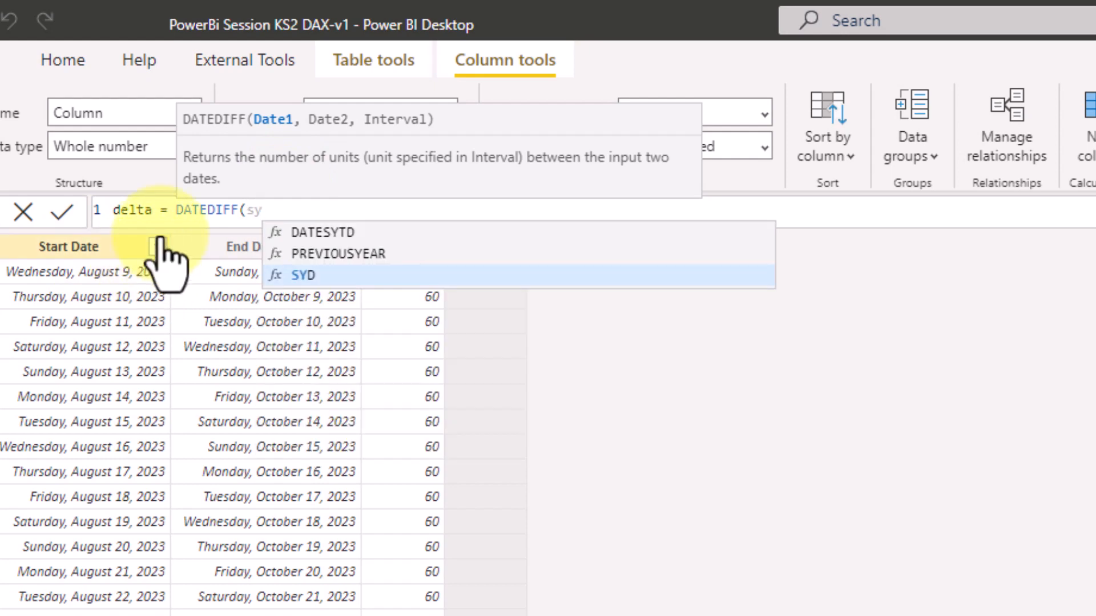
{"action": "key", "text": "BackSpace"}
{"action": "type", "text": "ta"}
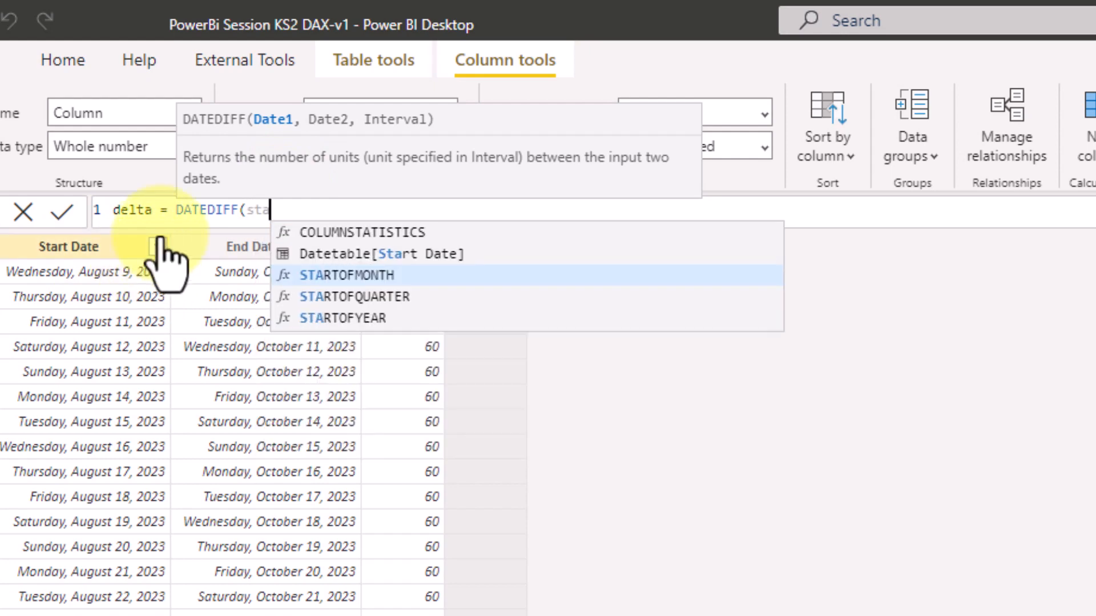
{"action": "type", "text": "rt"}
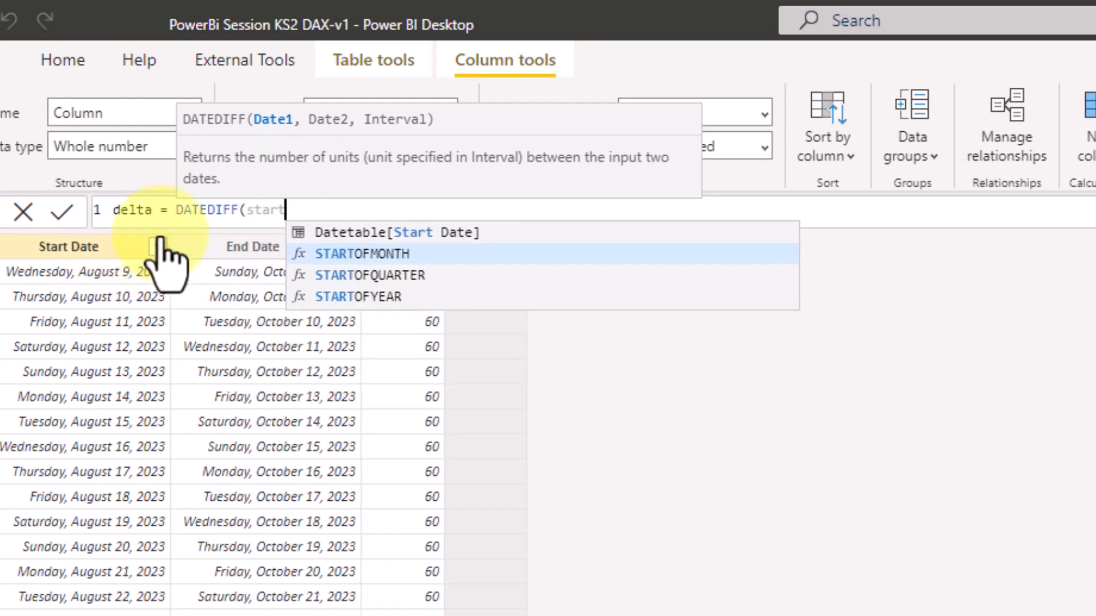
{"action": "left_click", "coordinate": [423, 233]}
{"action": "type", "text": ","}
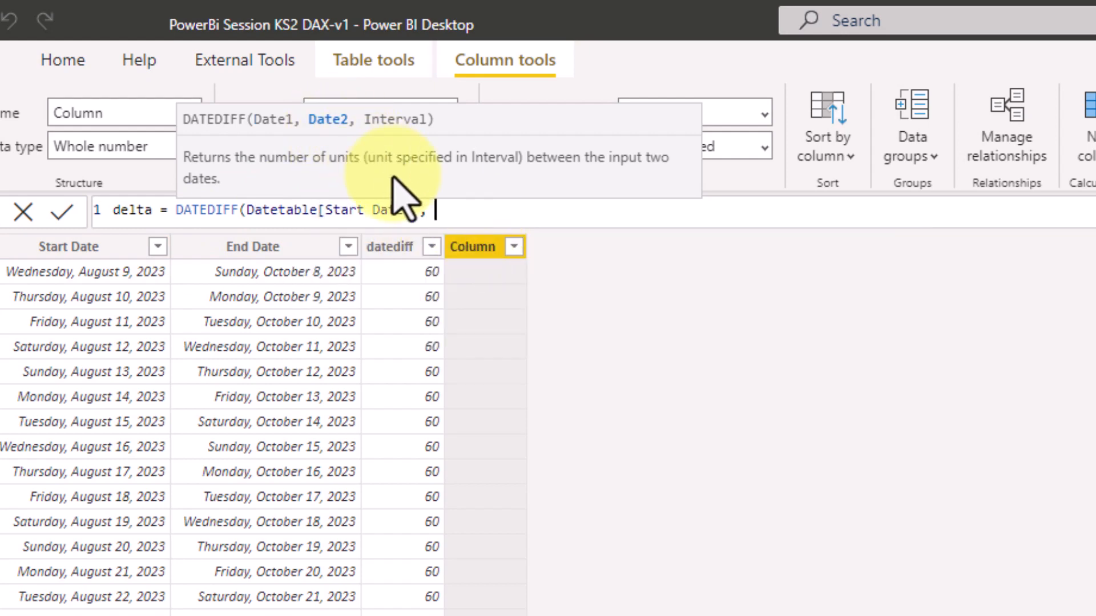
Step: Complete the delta formula with Datetable[End Date] as the second date and MONTH as the interval, and commit it
{"action": "type", "text": " end"}
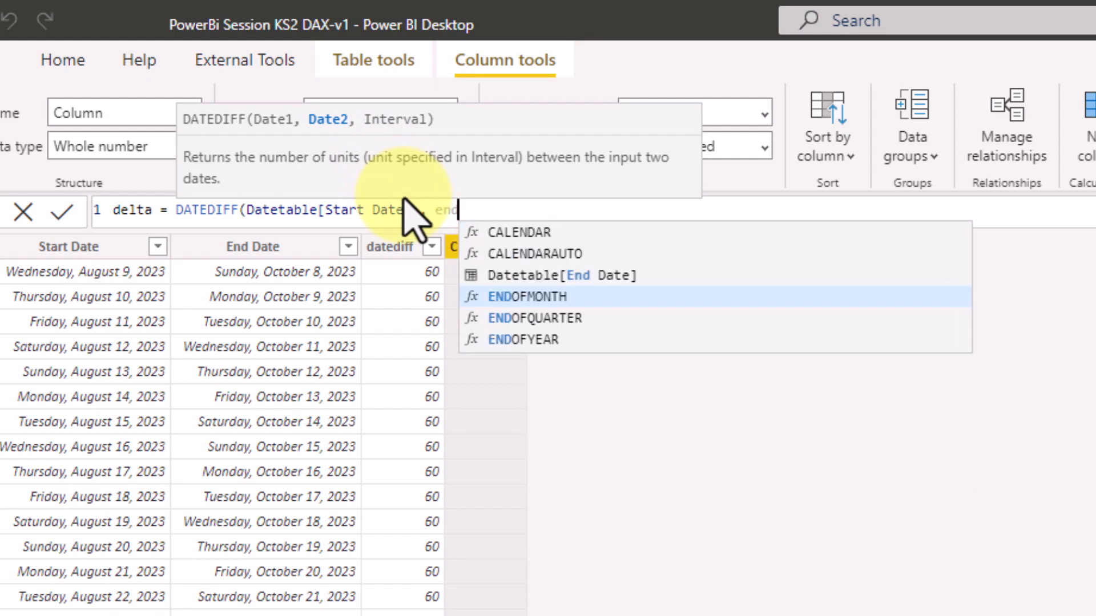
{"action": "left_click", "coordinate": [562, 276]}
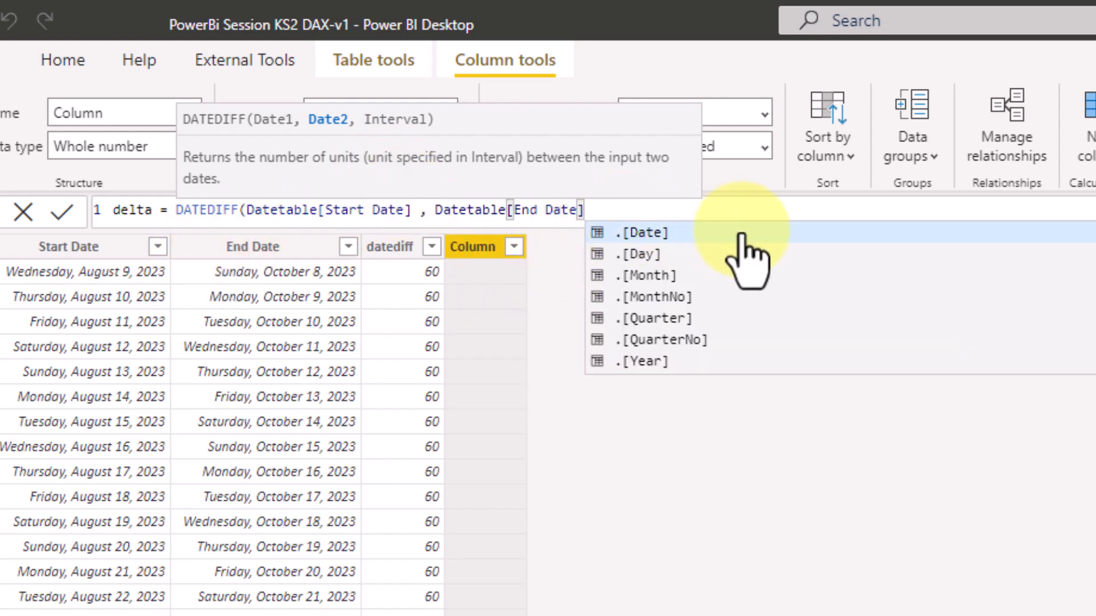
{"action": "type", "text": ","}
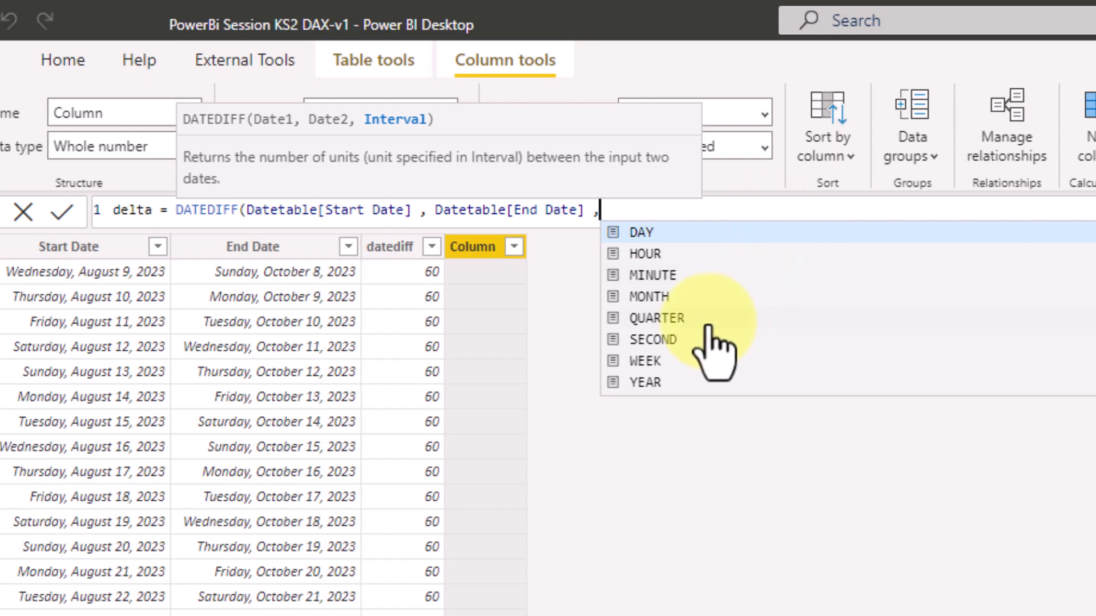
{"action": "left_click", "coordinate": [659, 295]}
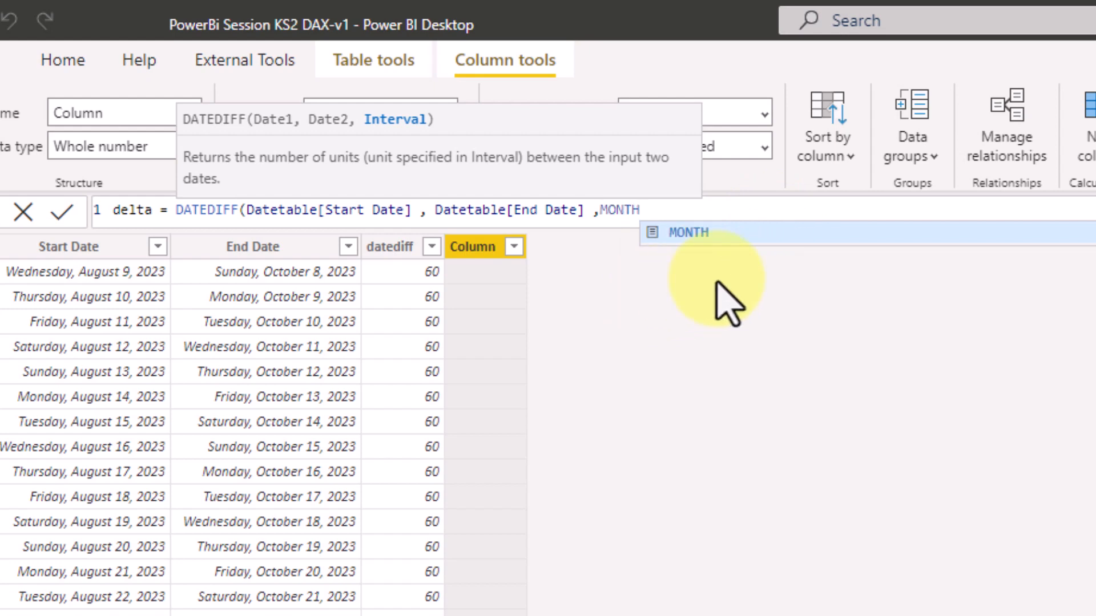
{"action": "type", "text": "("}
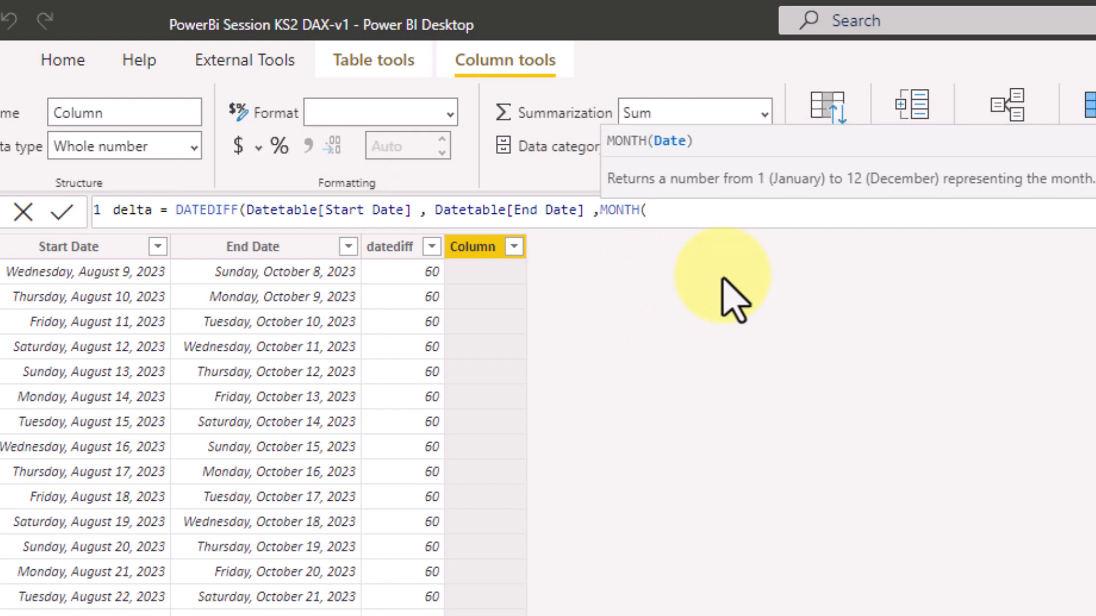
{"action": "key", "text": "BackSpace"}
{"action": "type", "text": ")"}
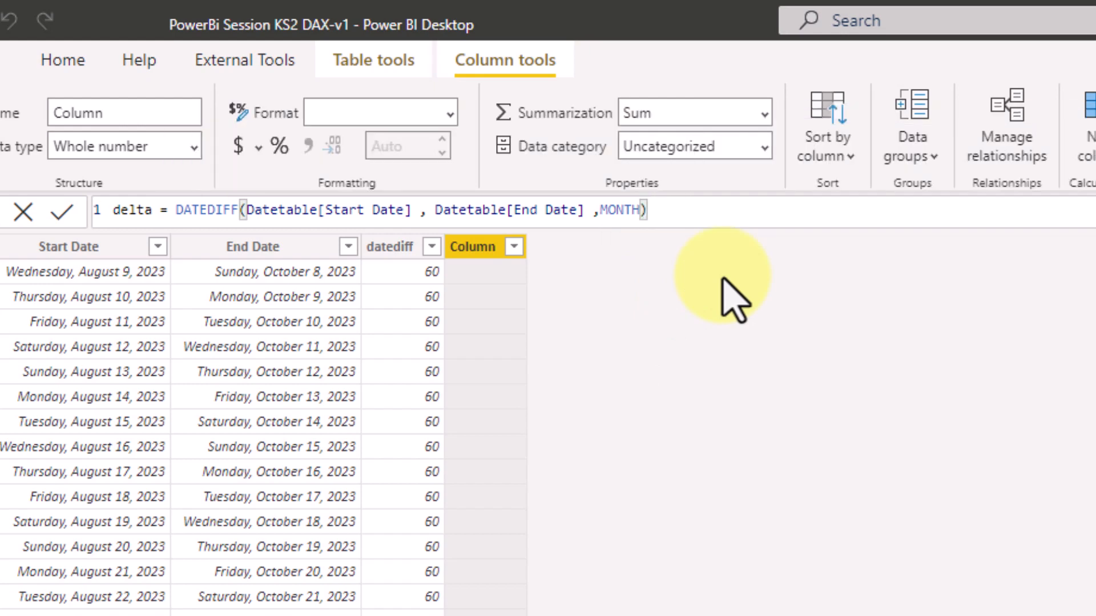
{"action": "key", "text": "Return"}
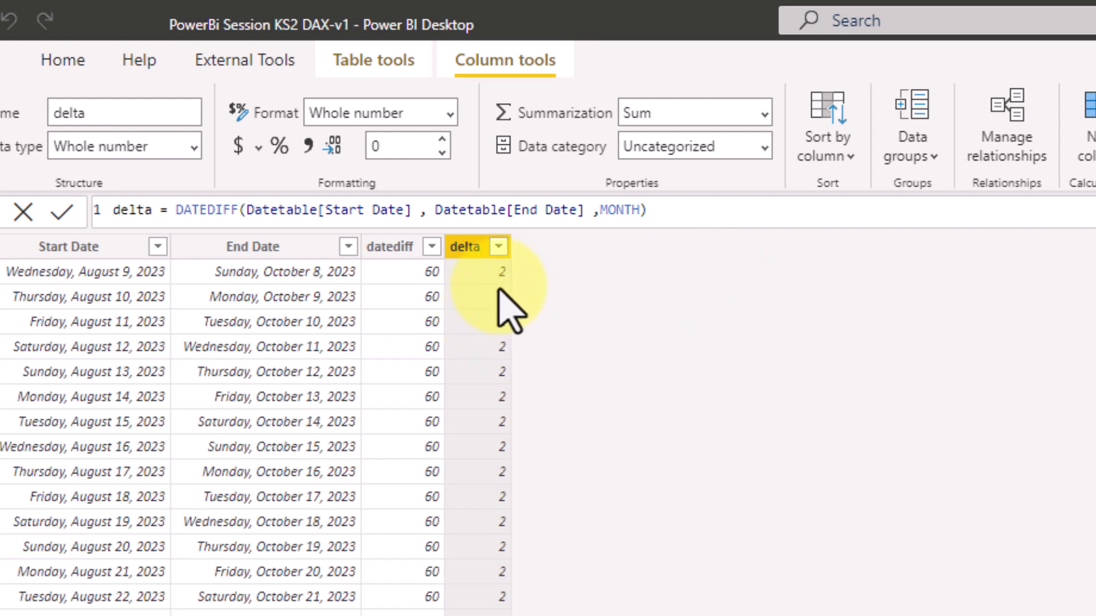
Step: Compare the formulas of the datediff and delta columns, and return to the Dates report page
{"action": "left_click", "coordinate": [432, 277]}
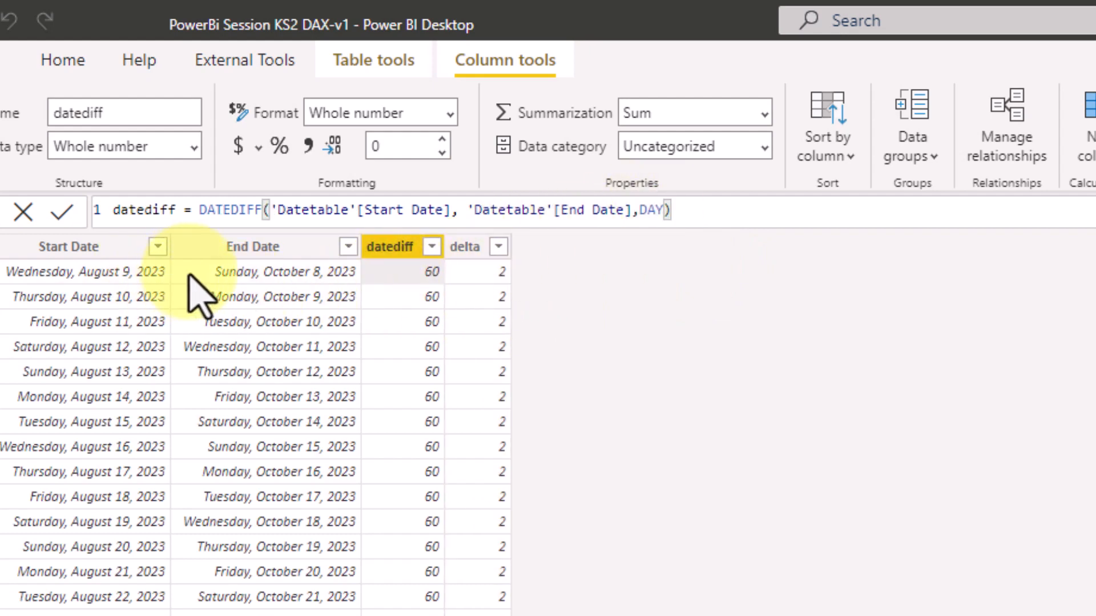
{"action": "left_click", "coordinate": [492, 281]}
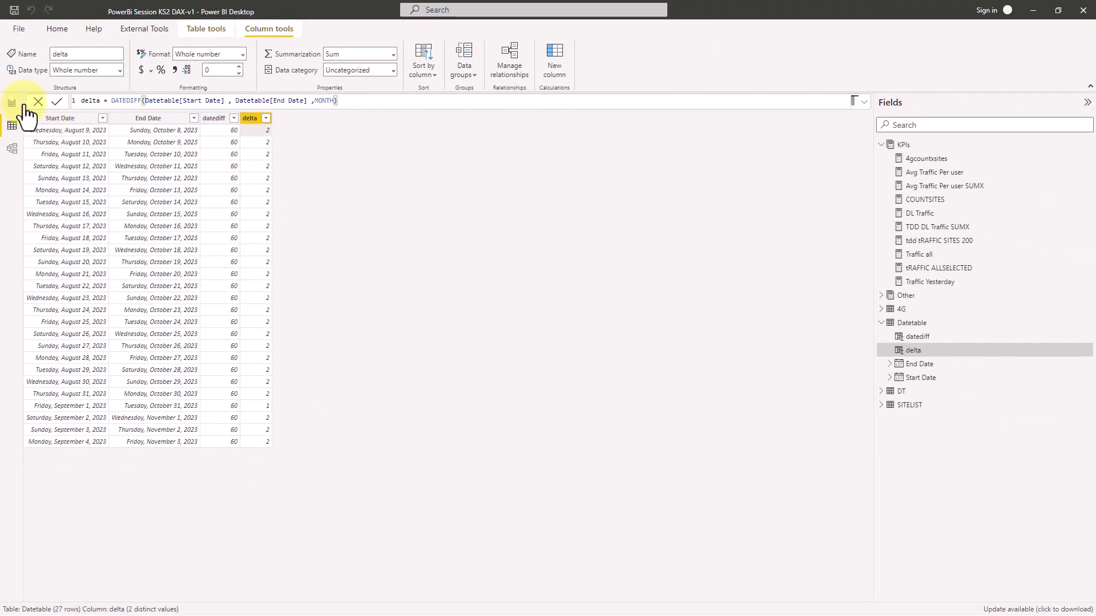
{"action": "left_click", "coordinate": [12, 103]}
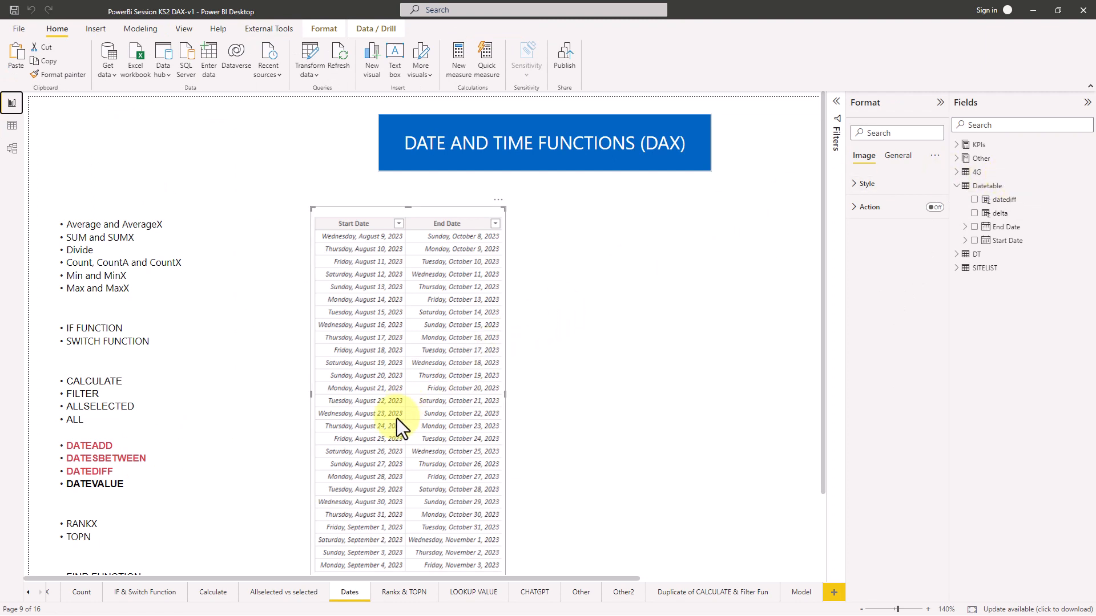
Step: Return to the Datetable data and add a new calculated column to it
{"action": "left_click", "coordinate": [66, 484]}
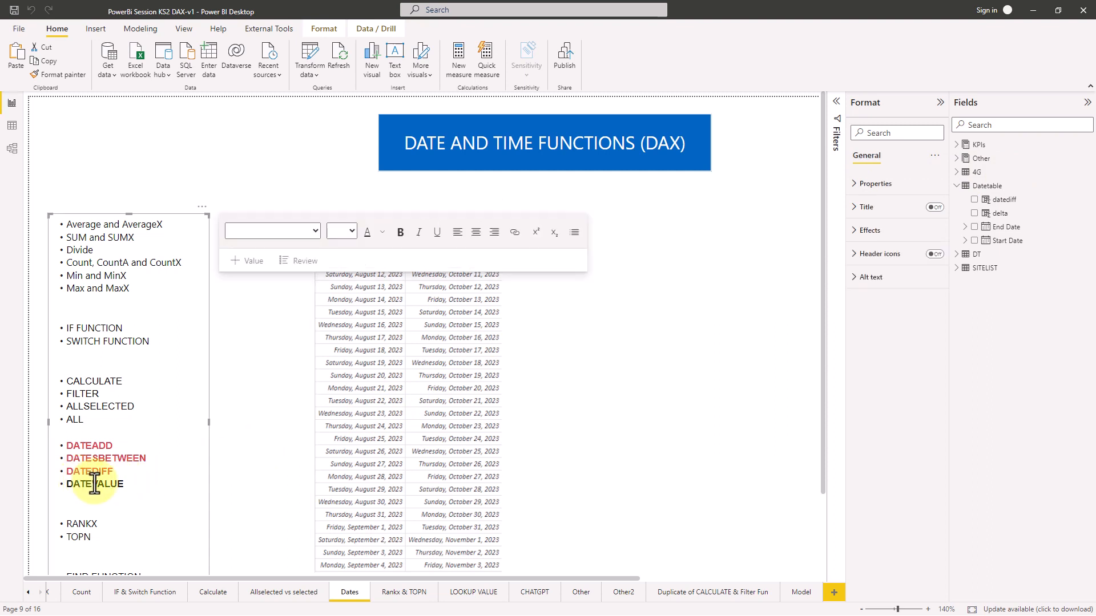
{"action": "left_click", "coordinate": [128, 485]}
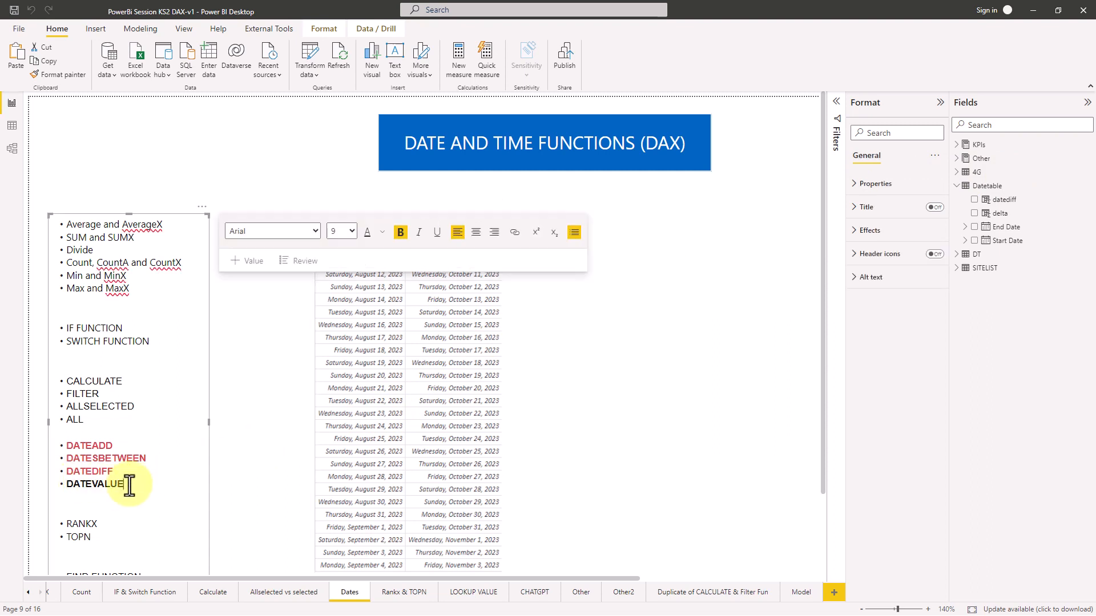
{"action": "left_click", "coordinate": [12, 127]}
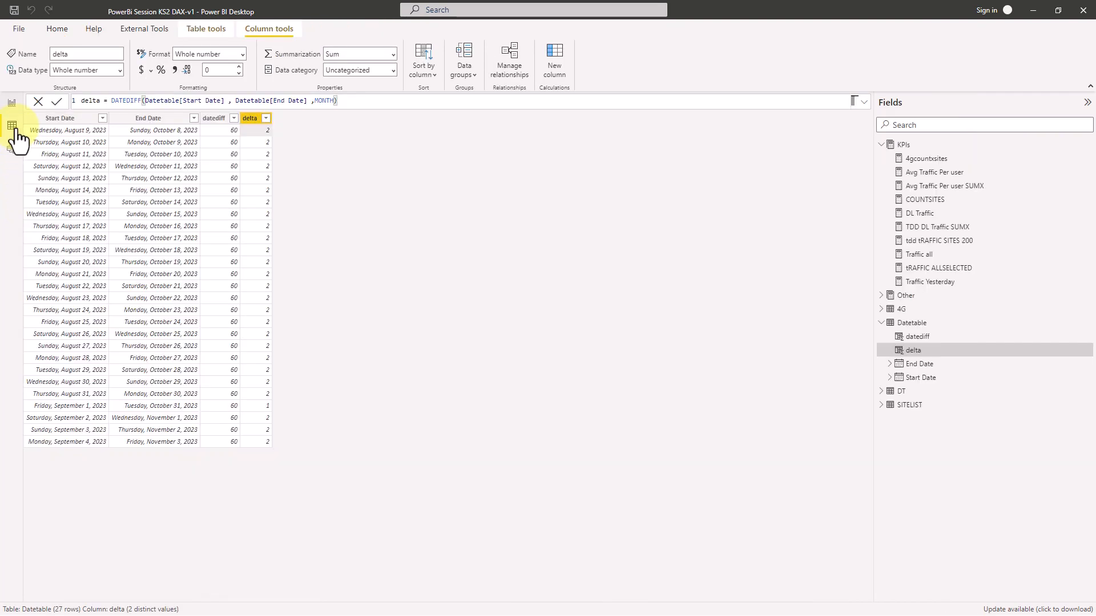
{"action": "left_click", "coordinate": [73, 121]}
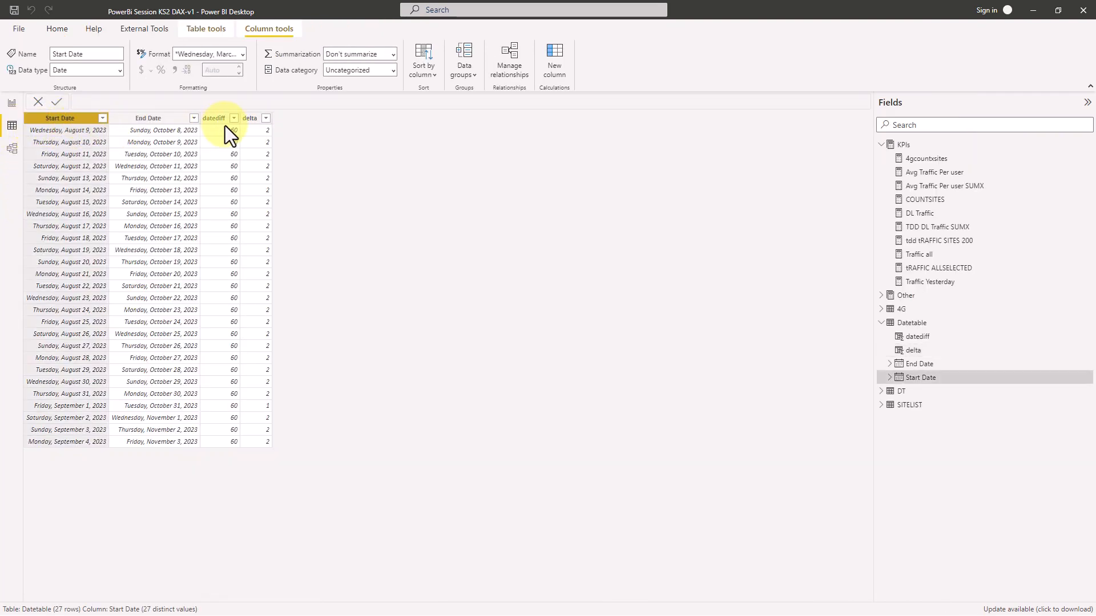
{"action": "left_click", "coordinate": [253, 120]}
{"action": "right_click", "coordinate": [253, 121]}
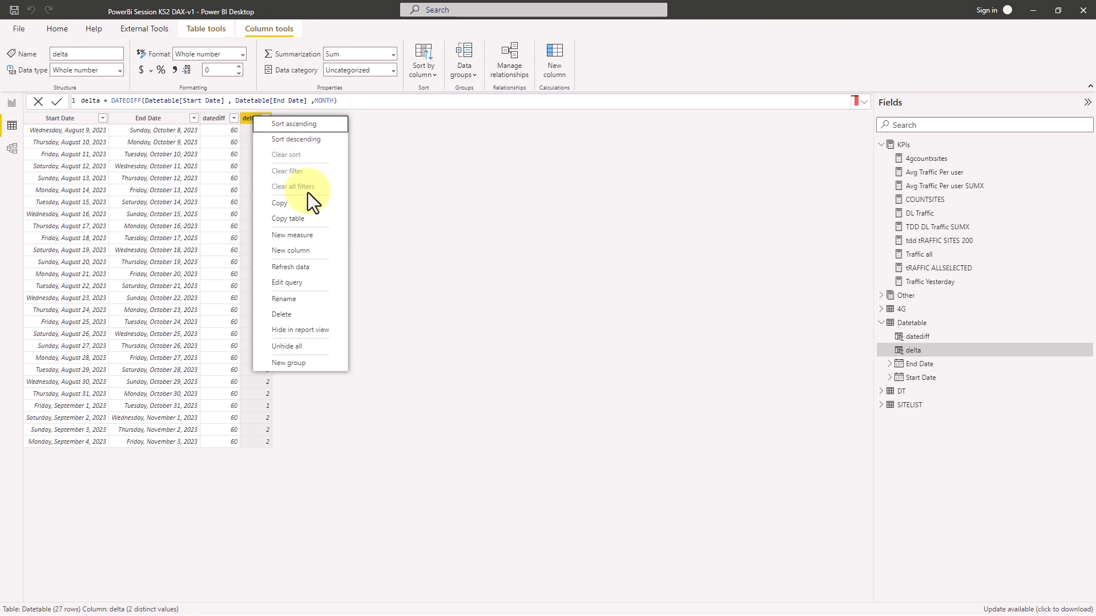
{"action": "left_click", "coordinate": [310, 253]}
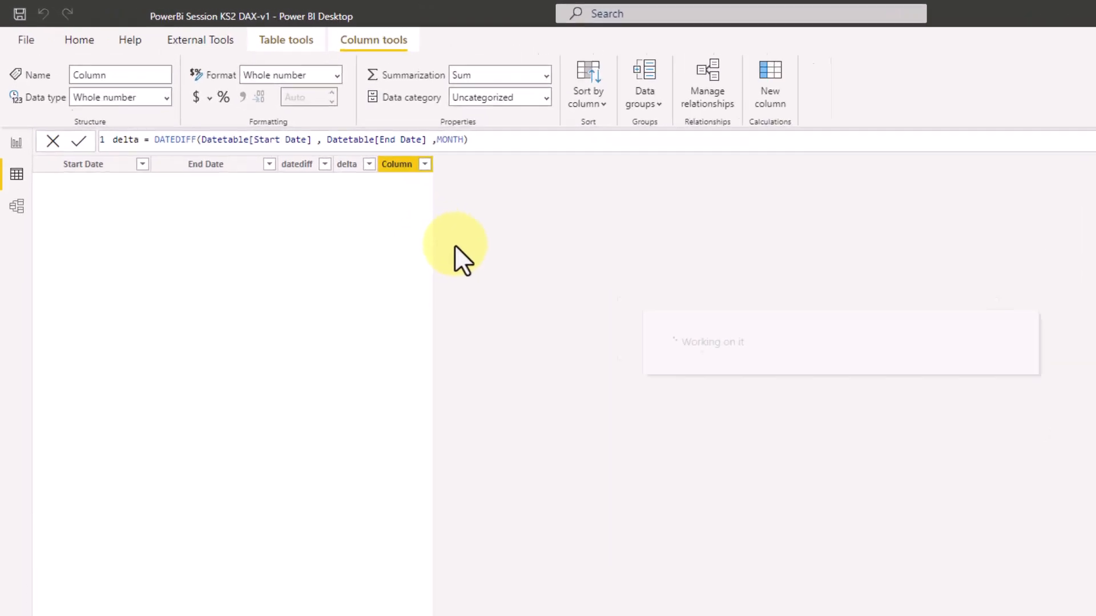
Step: Start the new column's formula with the DATEVALUE function and commit it with empty parentheses
{"action": "left_click", "coordinate": [217, 140]}
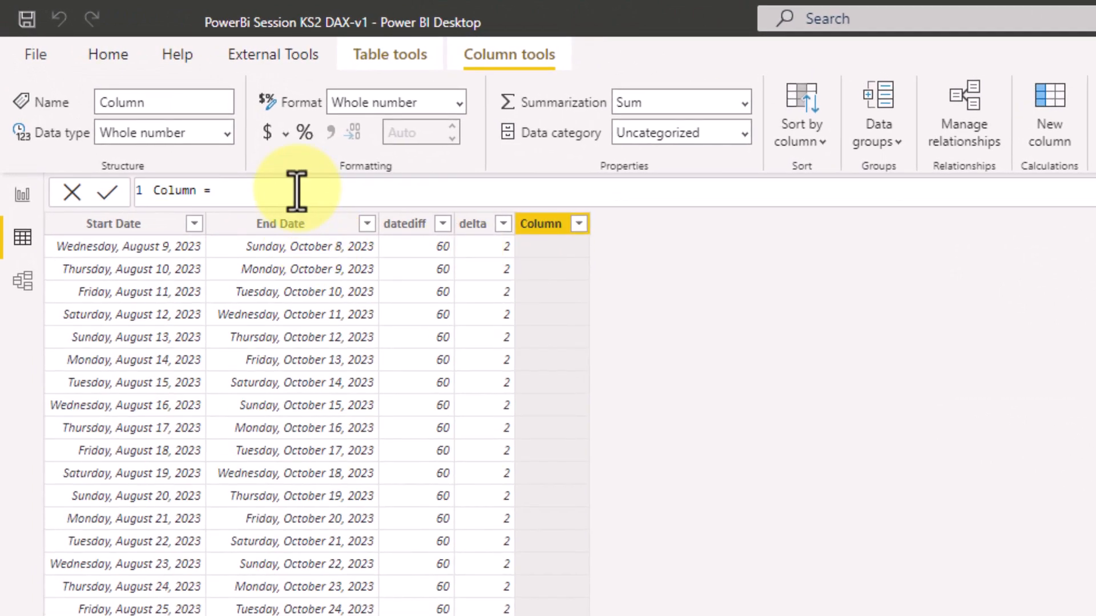
{"action": "type", "text": "date"}
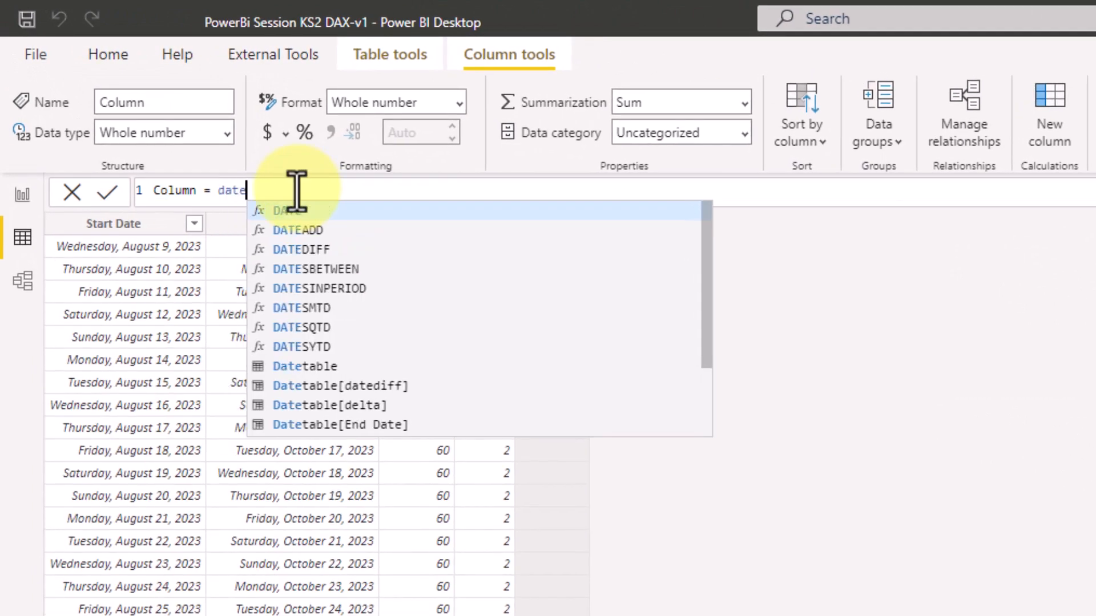
{"action": "type", "text": "val"}
{"action": "key", "text": "Tab"}
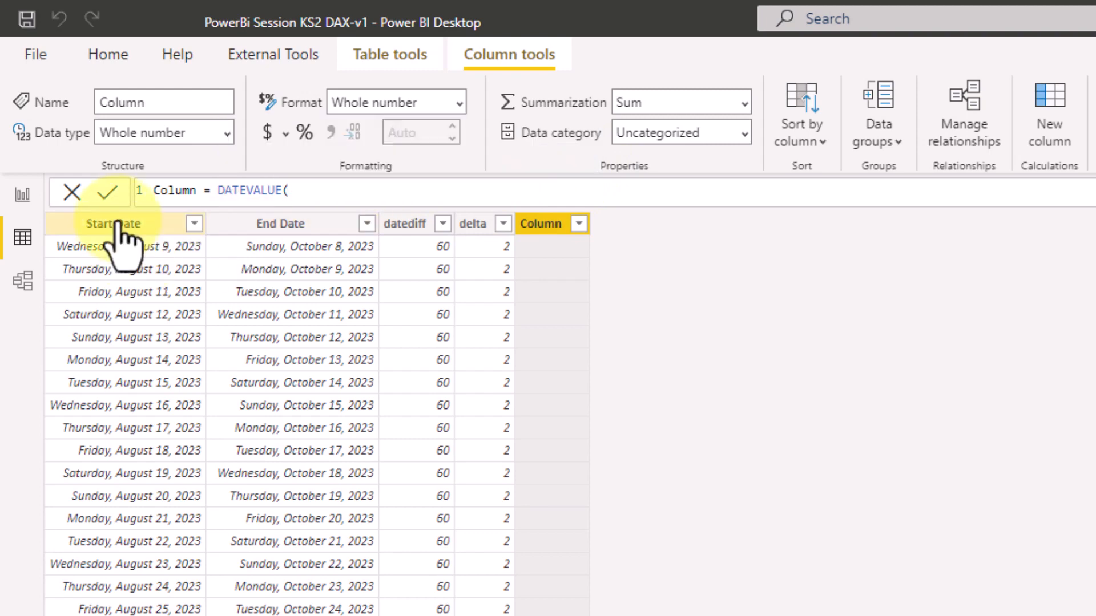
{"action": "type", "text": ")"}
{"action": "key", "text": "Return"}
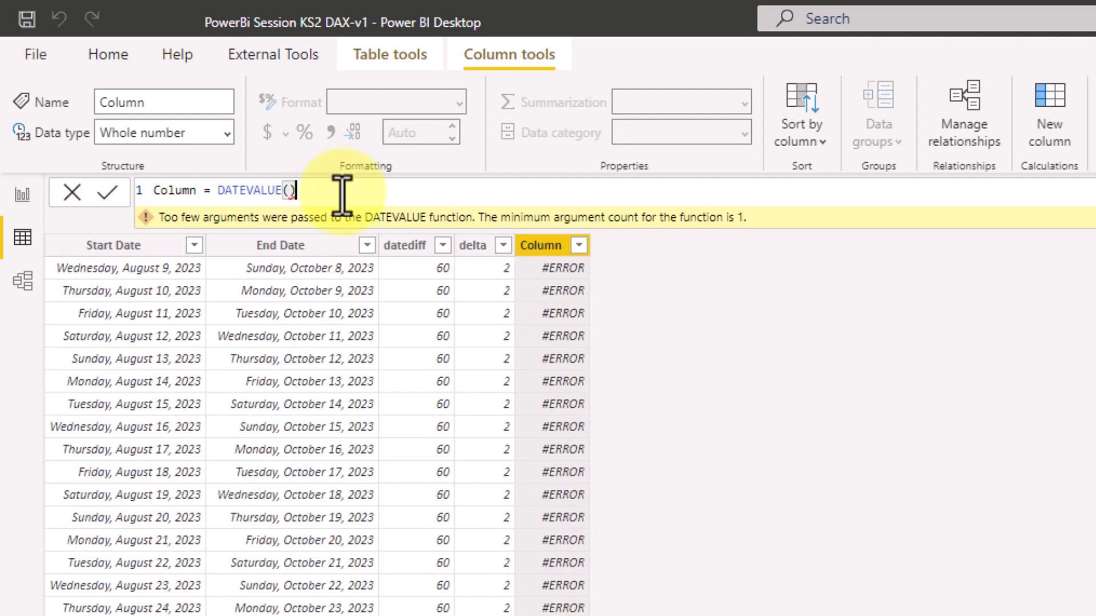
Step: Complete the DATEVALUE formula with Datetable[Start Date] as its argument and commit it
{"action": "key", "text": "BackSpace"}
{"action": "type", "text": "start"}
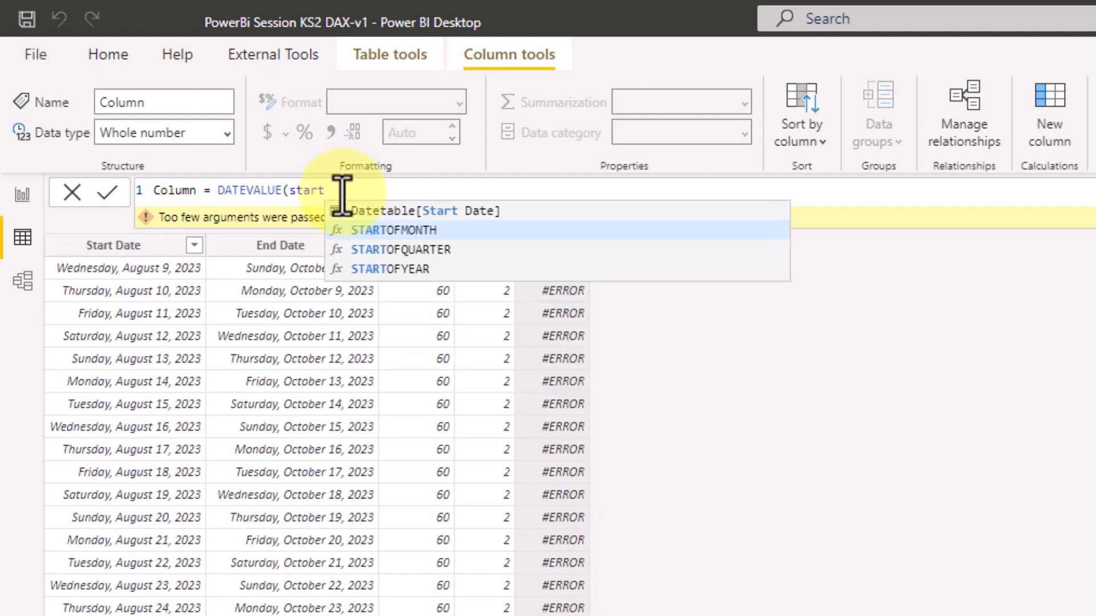
{"action": "left_click", "coordinate": [482, 210]}
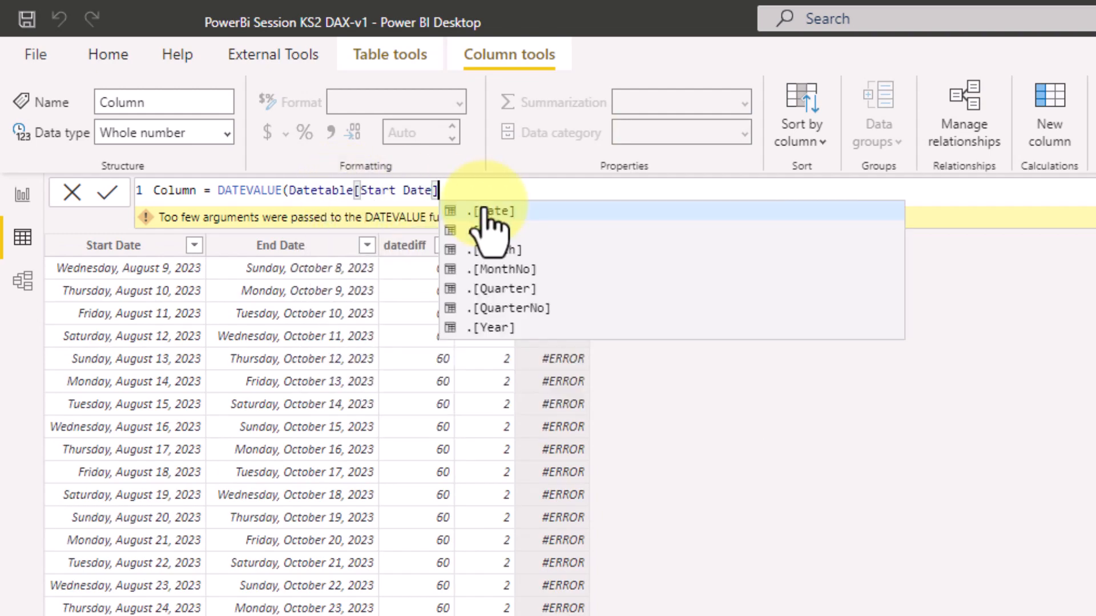
{"action": "type", "text": ")"}
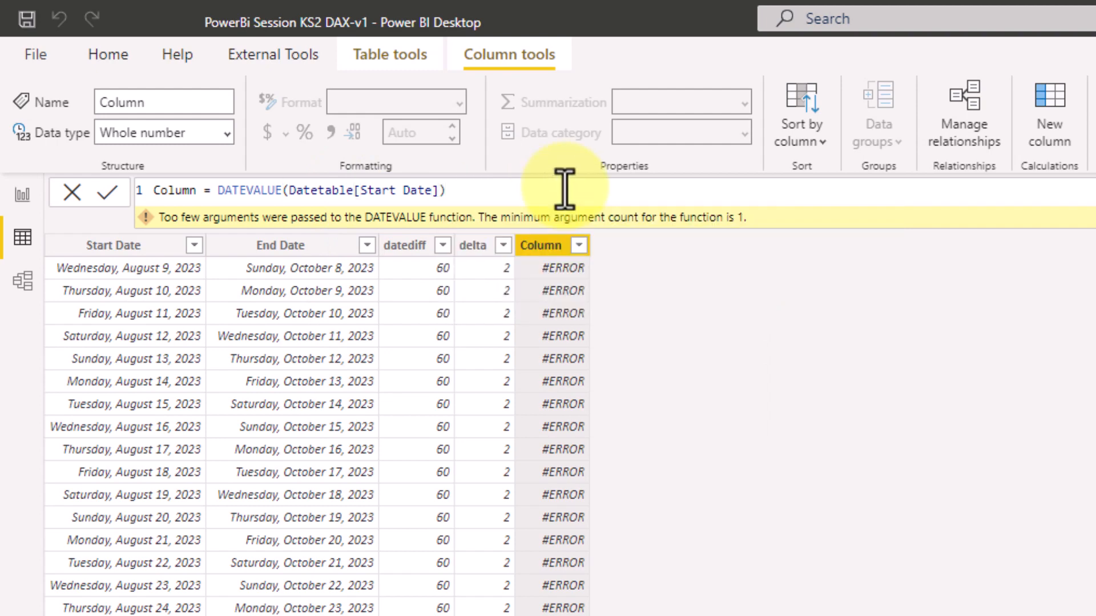
{"action": "key", "text": "Return"}
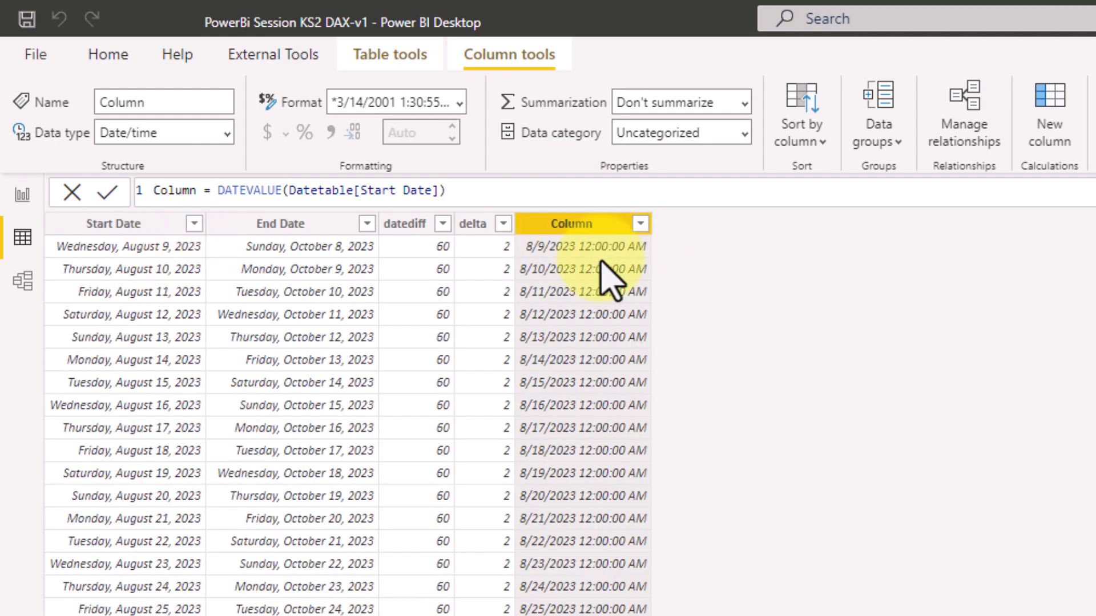
Step: Open the Rankx & TOPN report page and look over its top N traffic table and site traffic rank table
{"action": "left_click", "coordinate": [16, 201]}
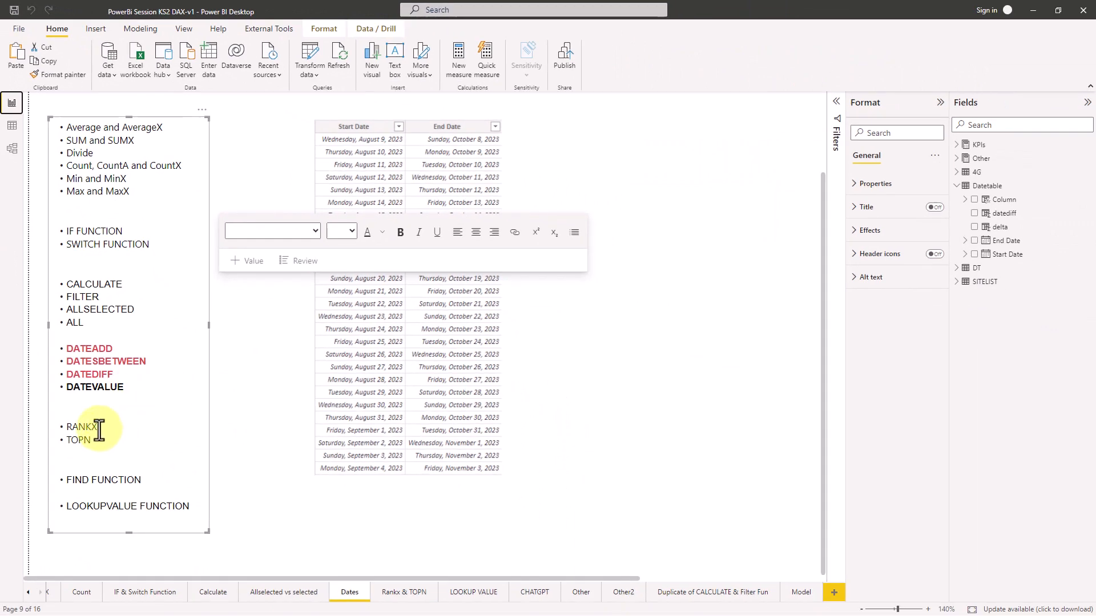
{"action": "left_click", "coordinate": [382, 594]}
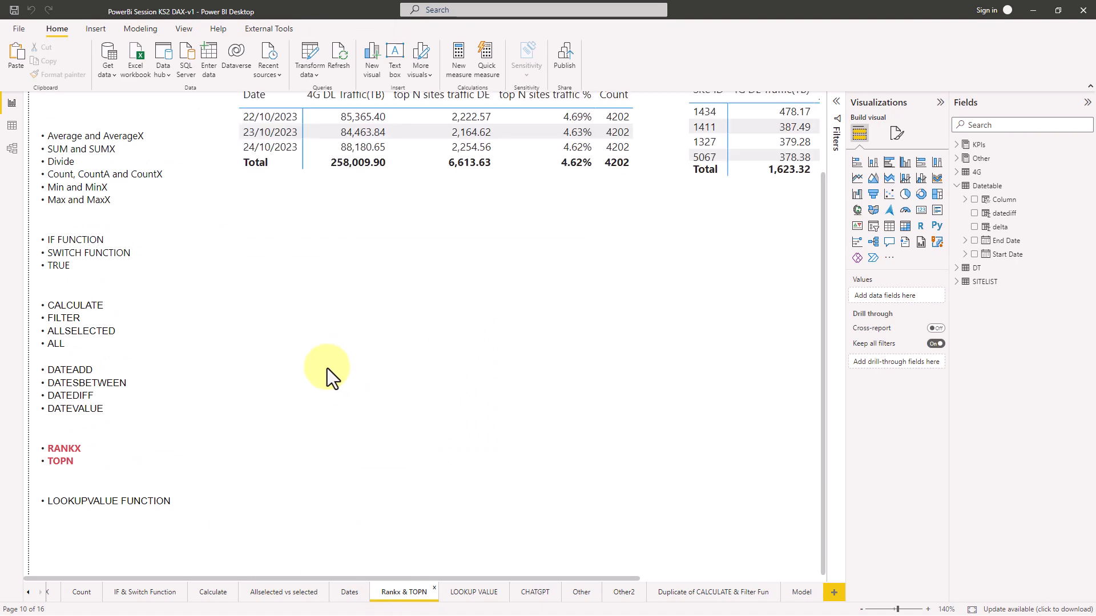
{"action": "scroll", "coordinate": [511, 328], "scroll_direction": "up", "scroll_amount": 3}
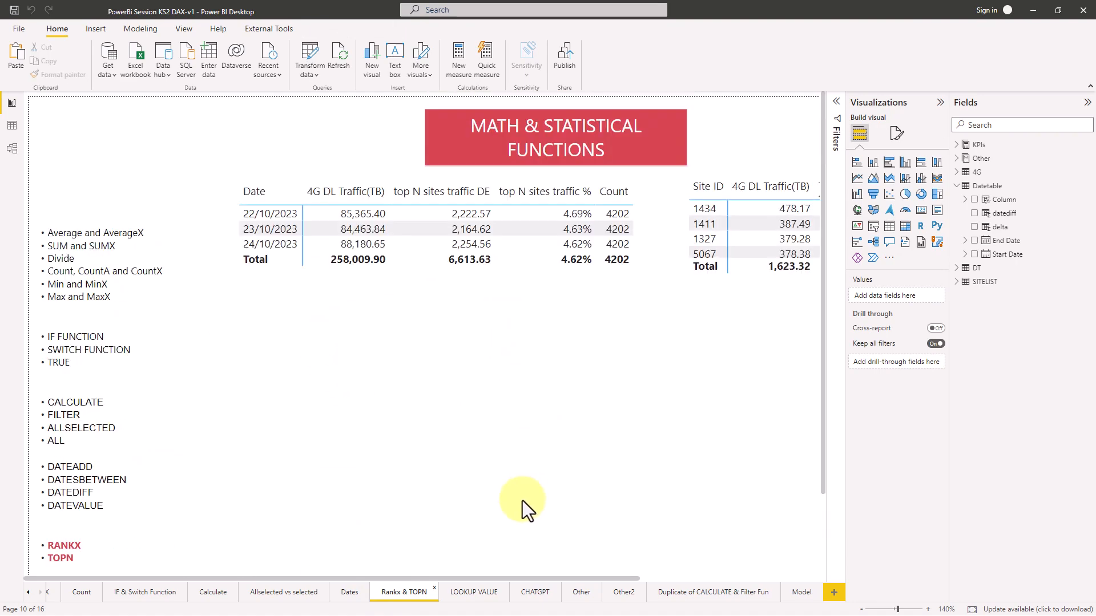
{"action": "left_click_drag", "start_coordinate": [508, 581], "coordinate": [476, 575]}
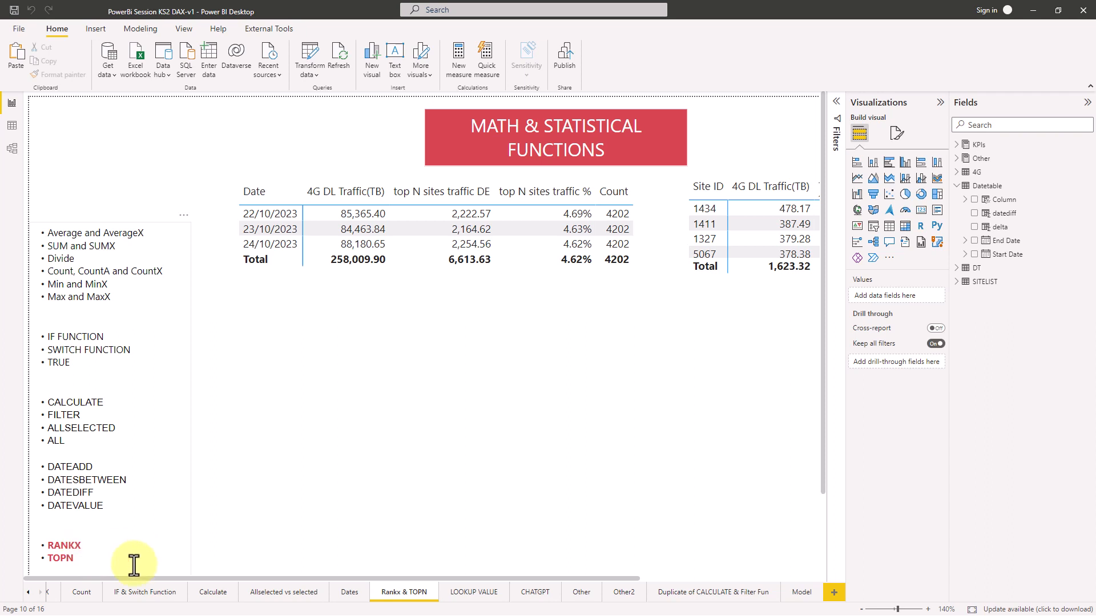
{"action": "left_click_drag", "start_coordinate": [293, 578], "coordinate": [414, 575]}
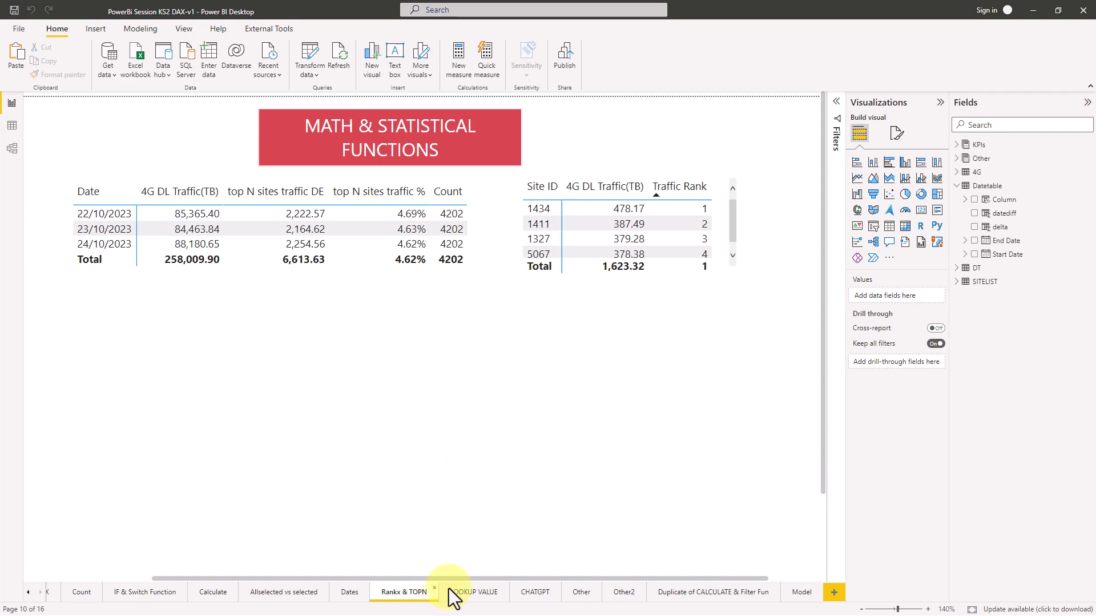
{"action": "left_click_drag", "start_coordinate": [462, 581], "coordinate": [392, 577]}
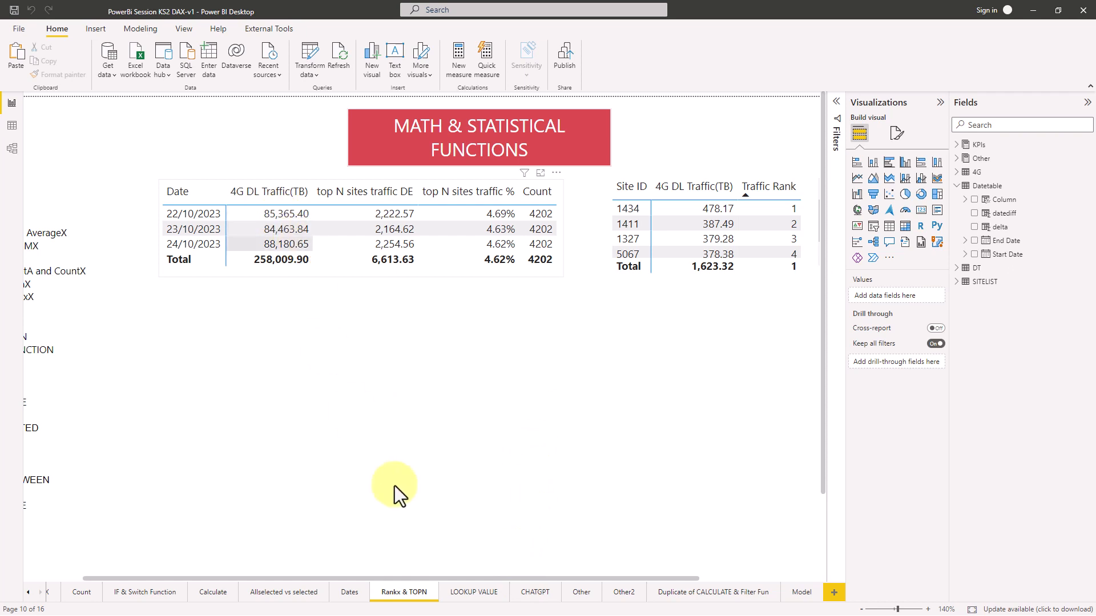
{"action": "left_click_drag", "start_coordinate": [426, 581], "coordinate": [336, 577]}
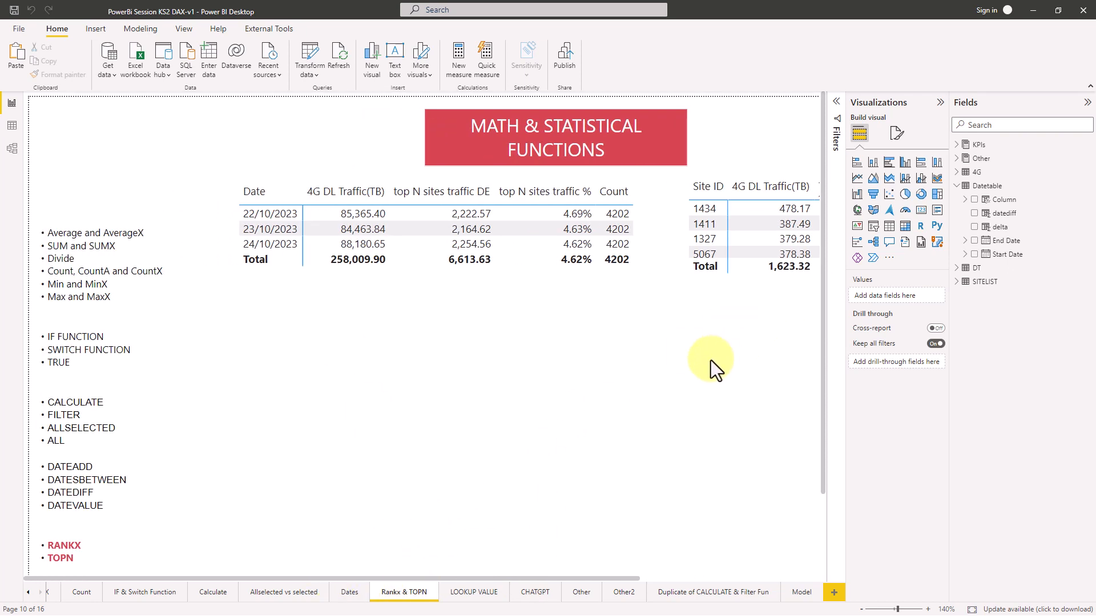
Step: Add an empty matrix visual, place it beneath the date traffic table and widen it to about that table's width
{"action": "left_click", "coordinate": [906, 226]}
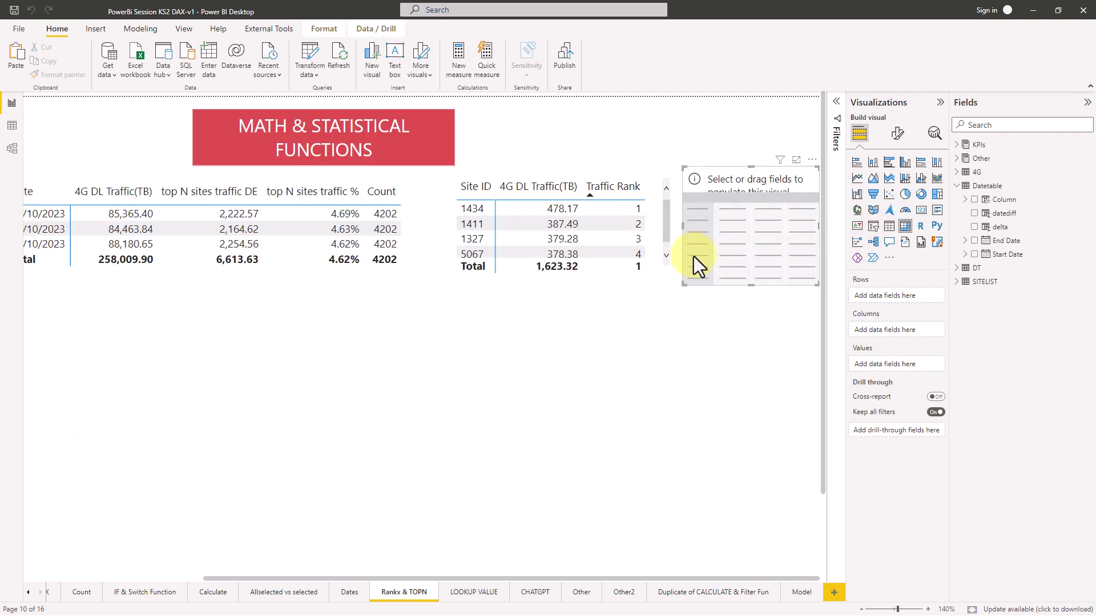
{"action": "left_click_drag", "start_coordinate": [725, 173], "coordinate": [55, 328]}
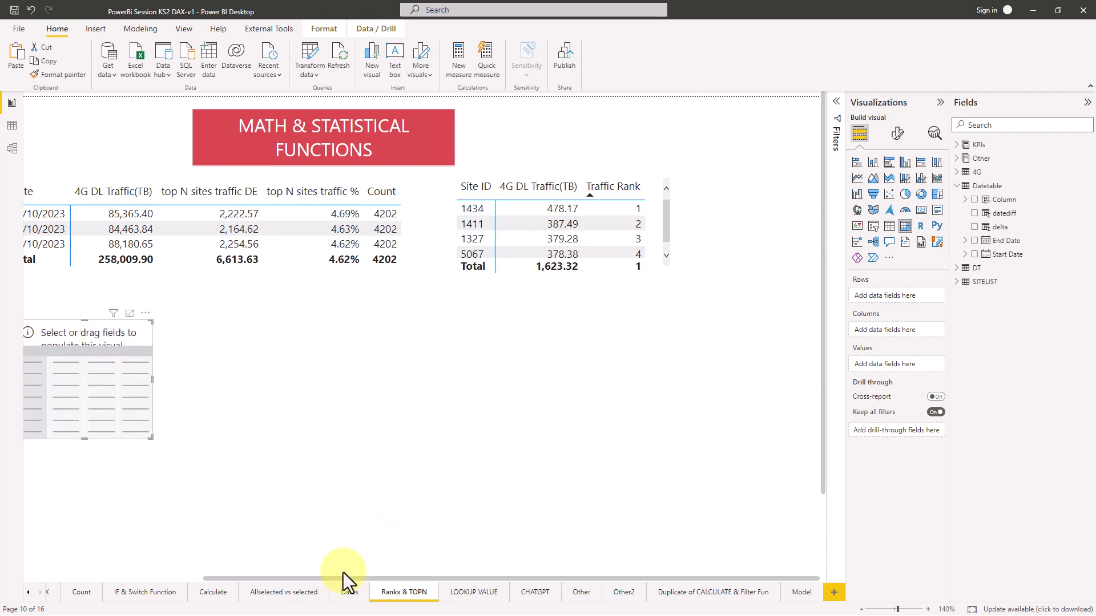
{"action": "left_click_drag", "start_coordinate": [335, 581], "coordinate": [234, 577]}
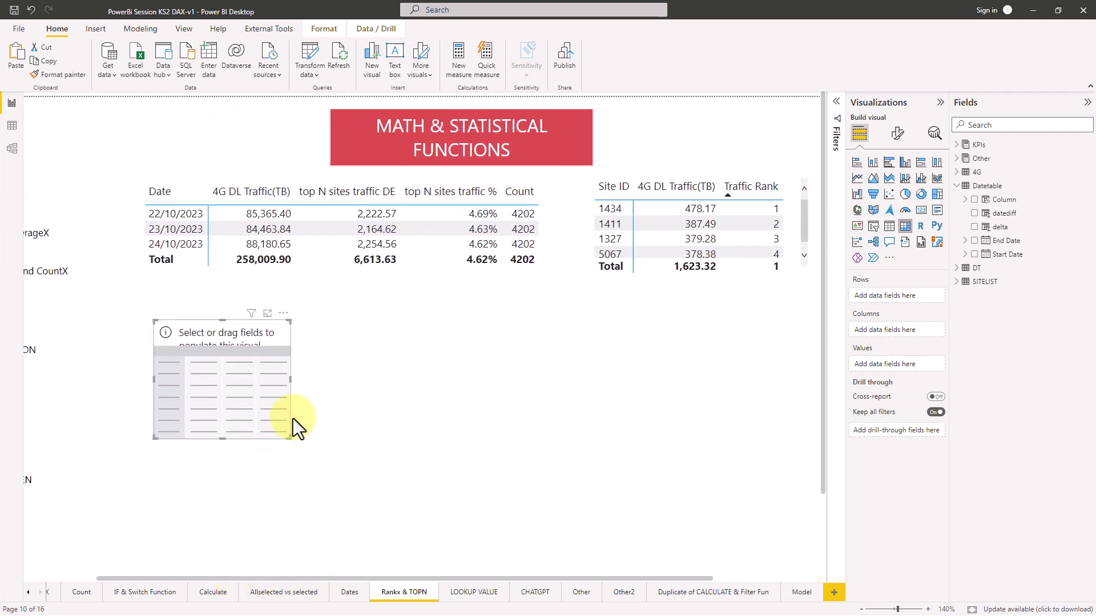
{"action": "left_click_drag", "start_coordinate": [289, 379], "coordinate": [552, 352]}
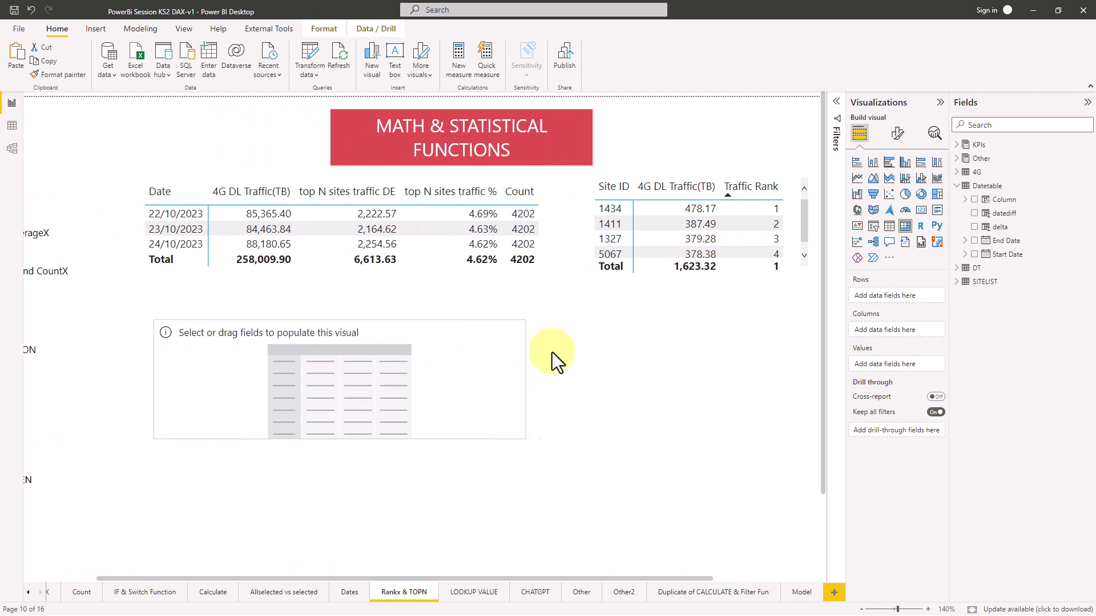
Step: Put the 4G table's Date field in the matrix rows, using plain dates instead of the date hierarchy
{"action": "left_click", "coordinate": [1002, 125]}
{"action": "type", "text": "date"}
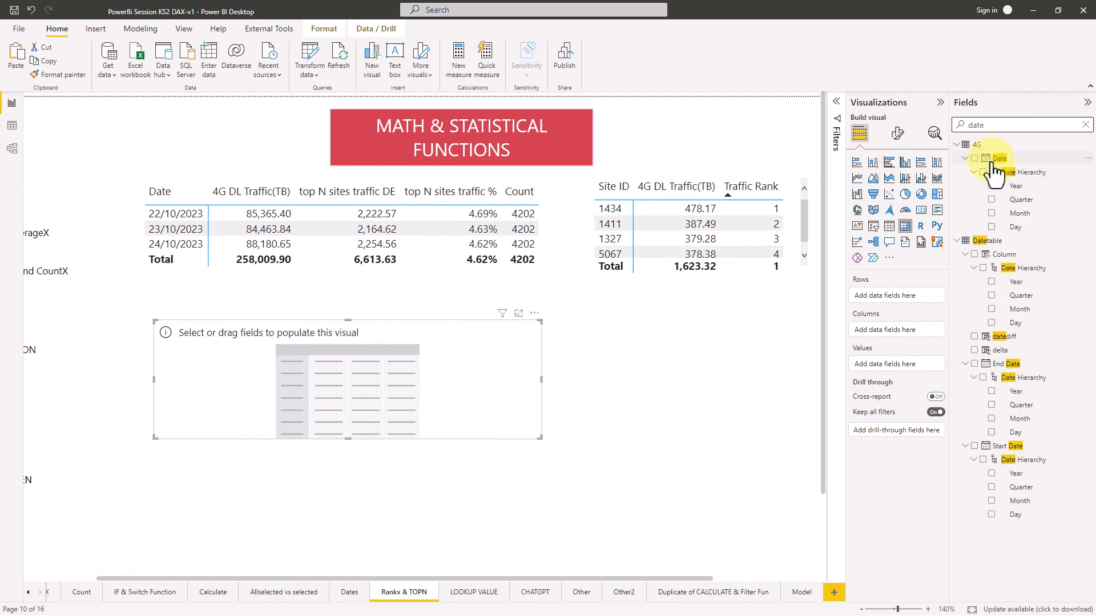
{"action": "left_click", "coordinate": [975, 158]}
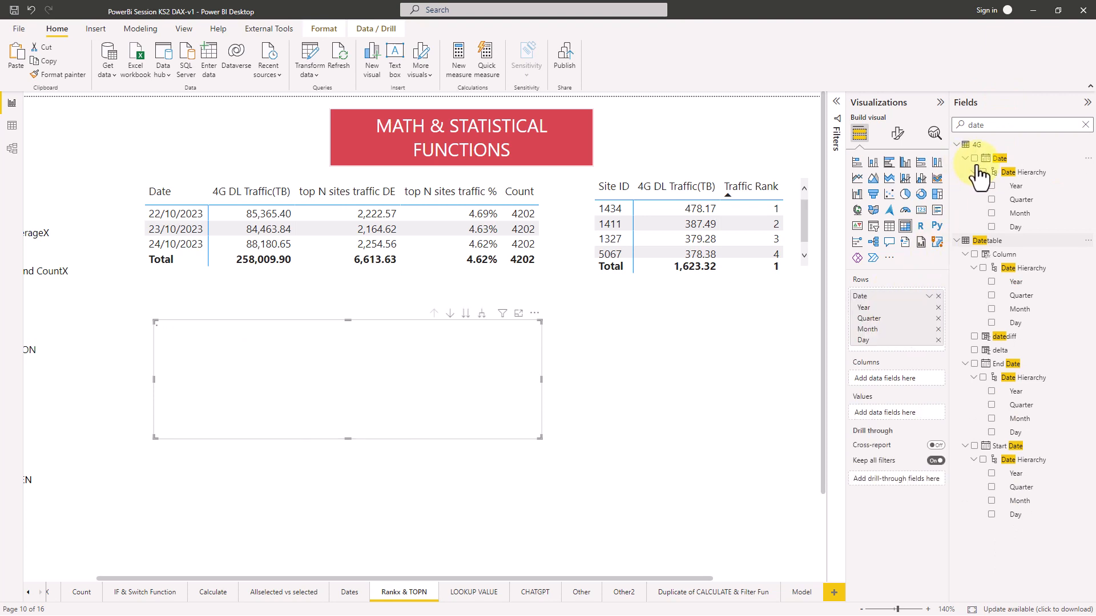
{"action": "left_click", "coordinate": [930, 295]}
{"action": "left_click", "coordinate": [956, 356]}
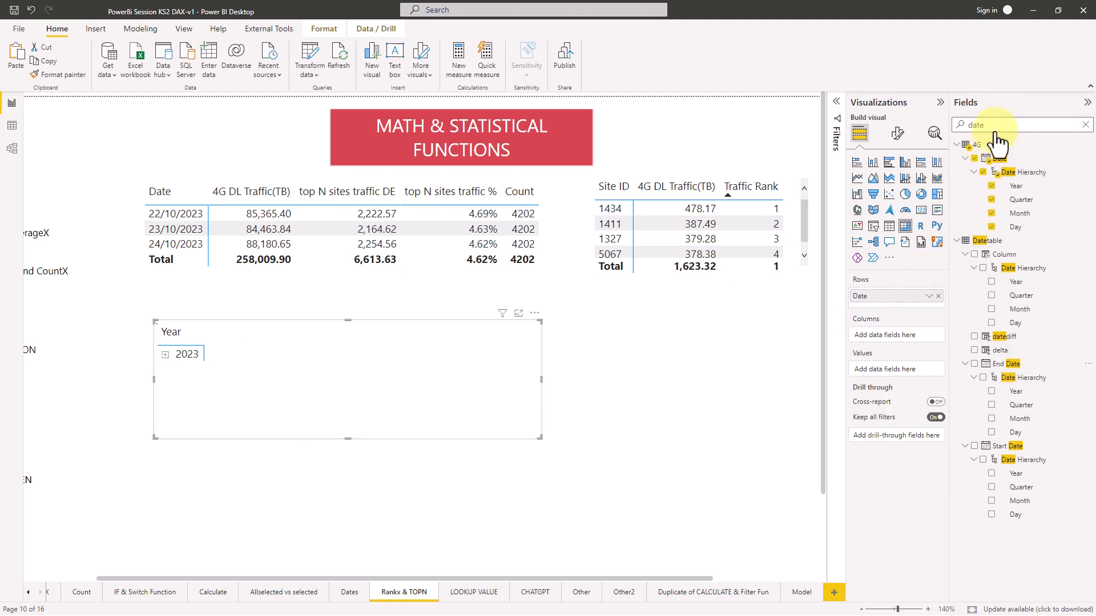
Step: Search the fields for TB and add DL Traffic Vol(TB) from the 4G table as the matrix values
{"action": "left_click_drag", "start_coordinate": [1073, 125], "coordinate": [943, 121]}
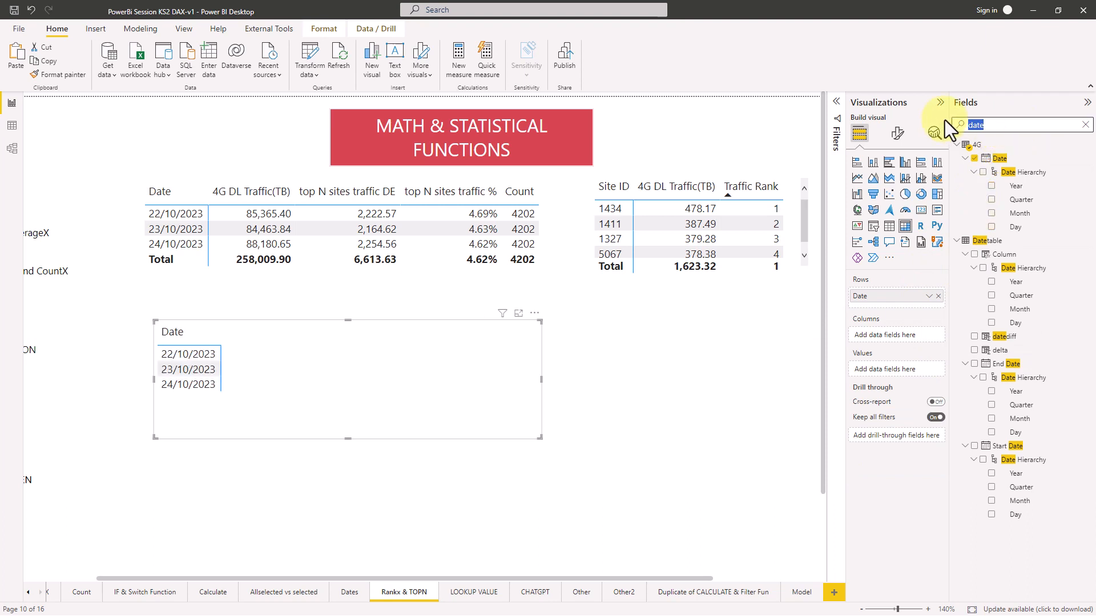
{"action": "key", "text": "Caps_Lock"}
{"action": "type", "text": "TB"}
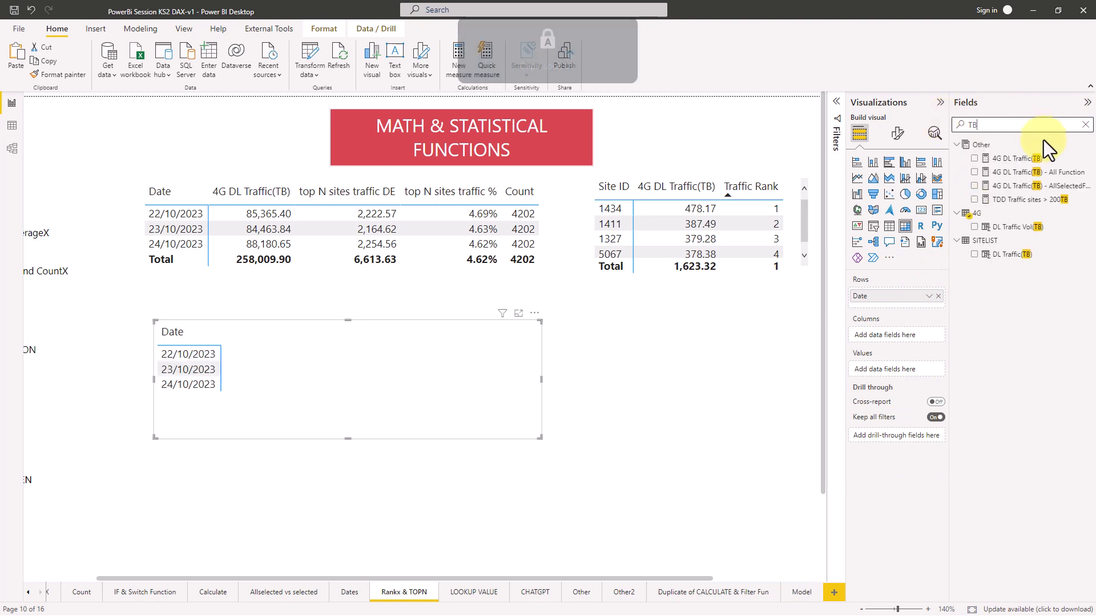
{"action": "left_click", "coordinate": [975, 228]}
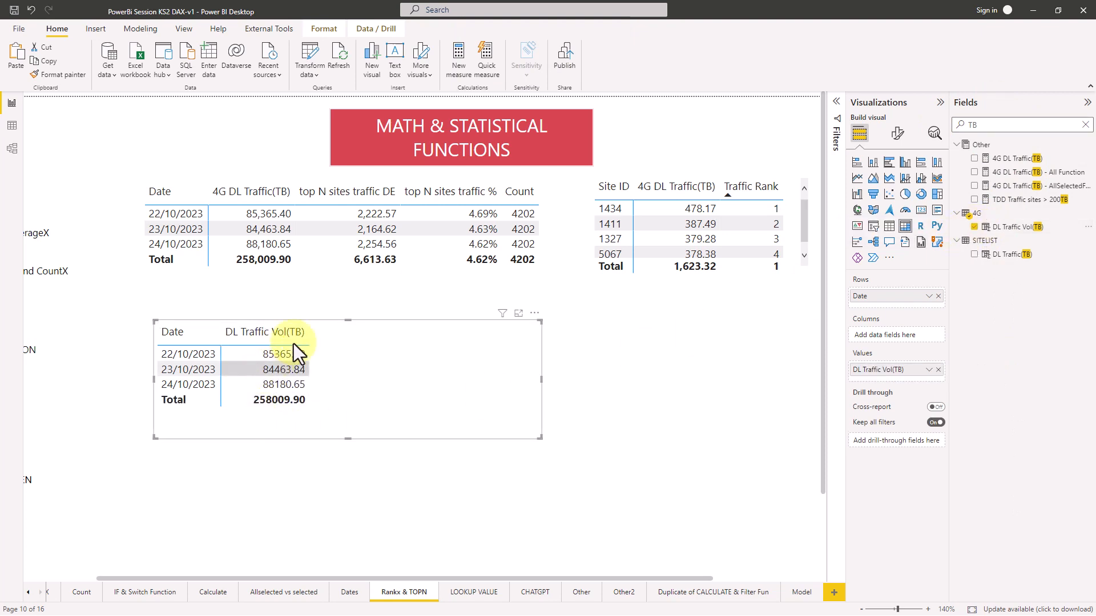
Step: Select the top N traffic table, examine the 4G DL Traffic(TB) measure's formula, and list all measures in the Other table
{"action": "left_click", "coordinate": [359, 211]}
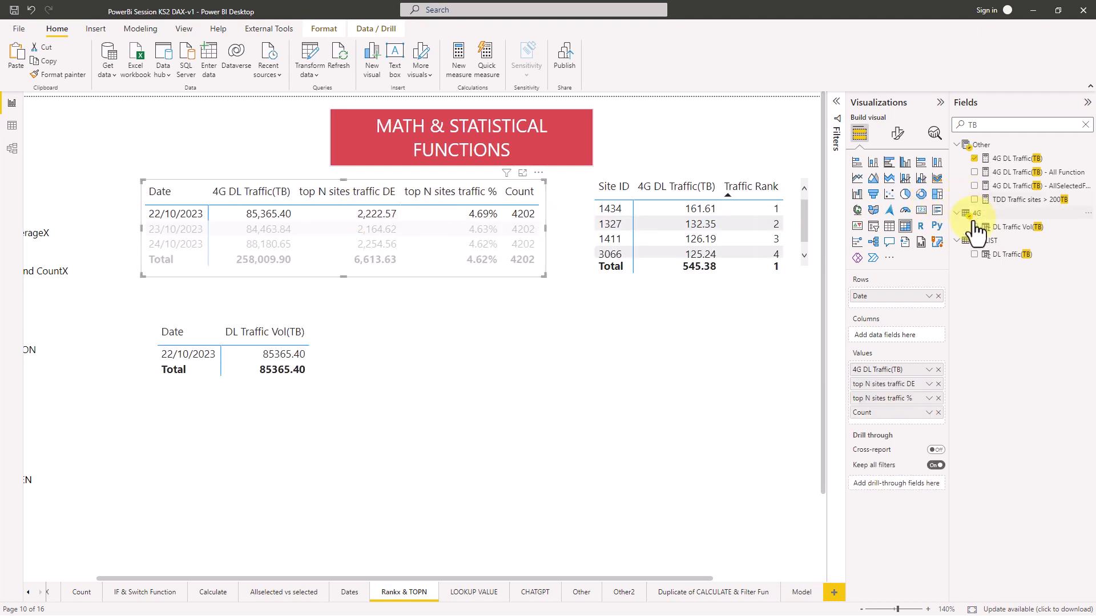
{"action": "left_click", "coordinate": [1010, 158]}
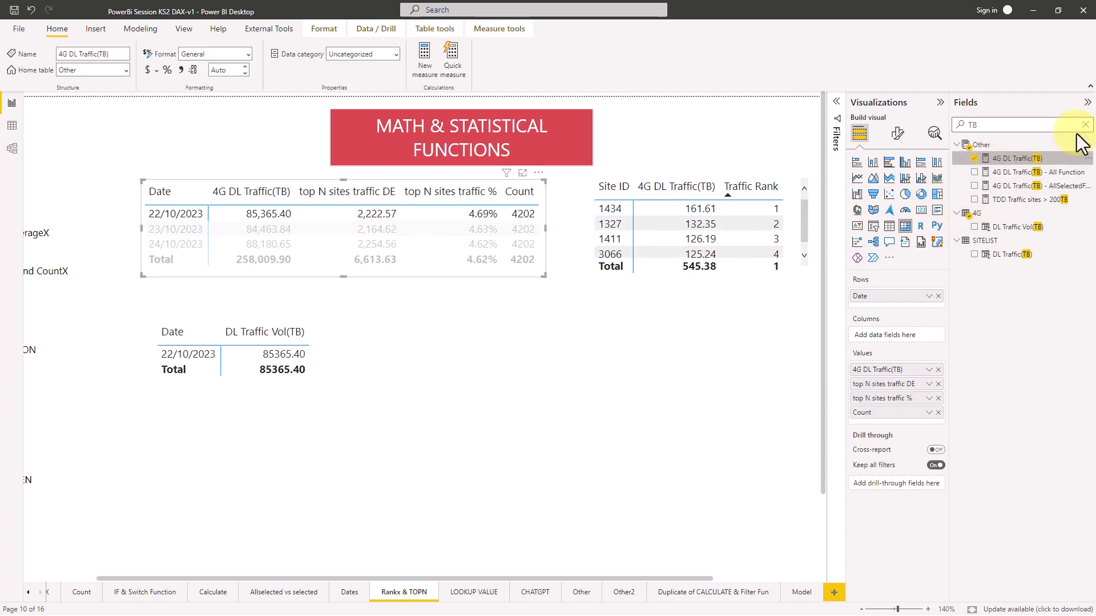
{"action": "left_click", "coordinate": [1085, 125]}
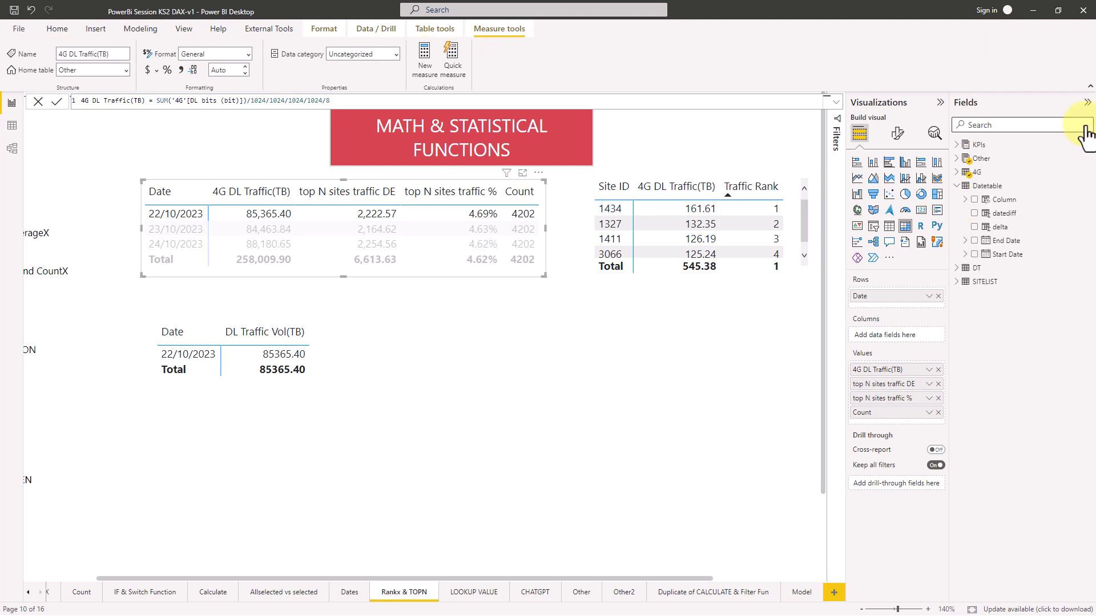
{"action": "left_click", "coordinate": [970, 160]}
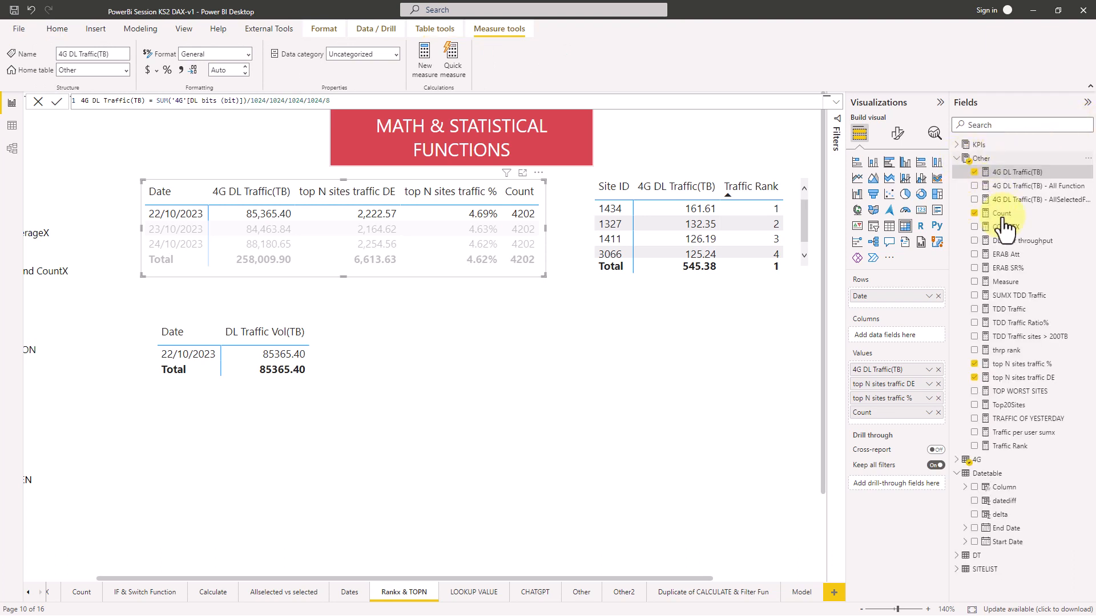
Step: Examine the top N sites traffic DE measure's formula, then move the DL Traffic Vol(TB) matrix closer beneath the top N traffic table
{"action": "left_click", "coordinate": [1011, 379]}
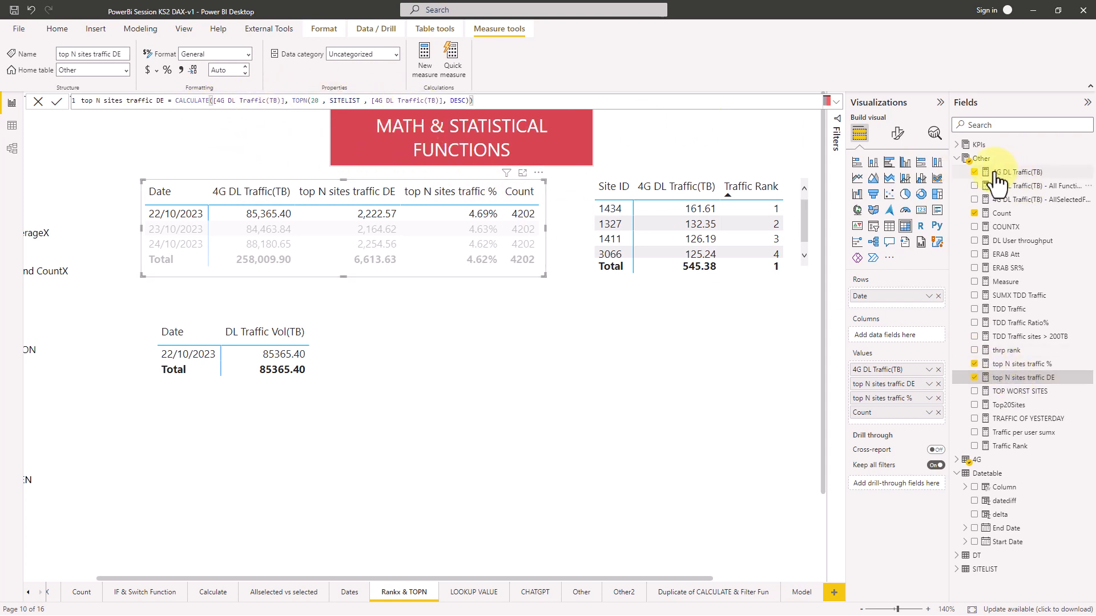
{"action": "left_click", "coordinate": [960, 160]}
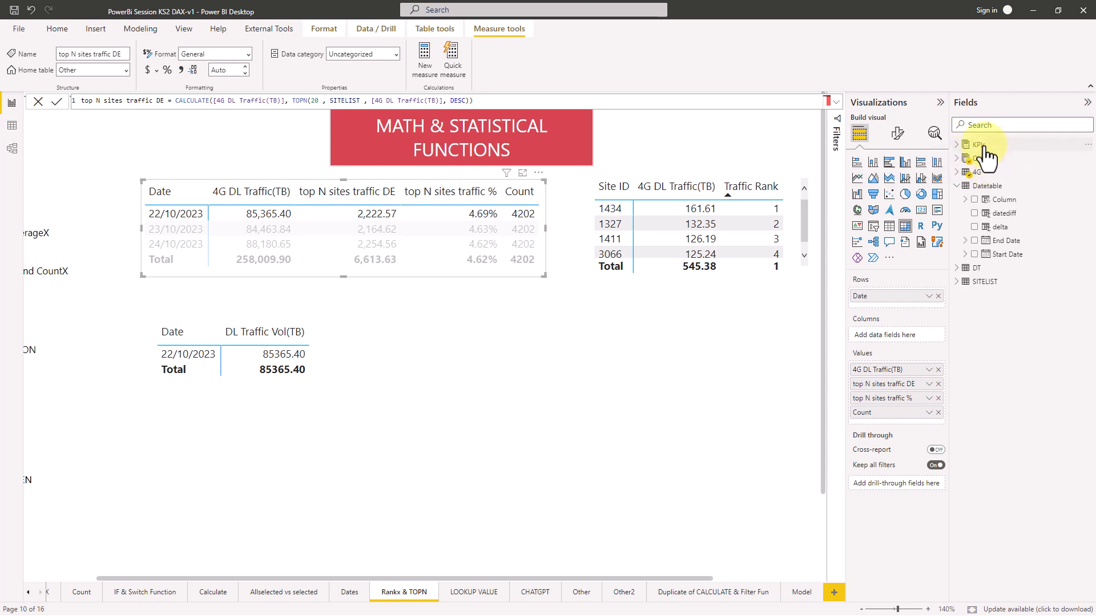
{"action": "left_click", "coordinate": [355, 354]}
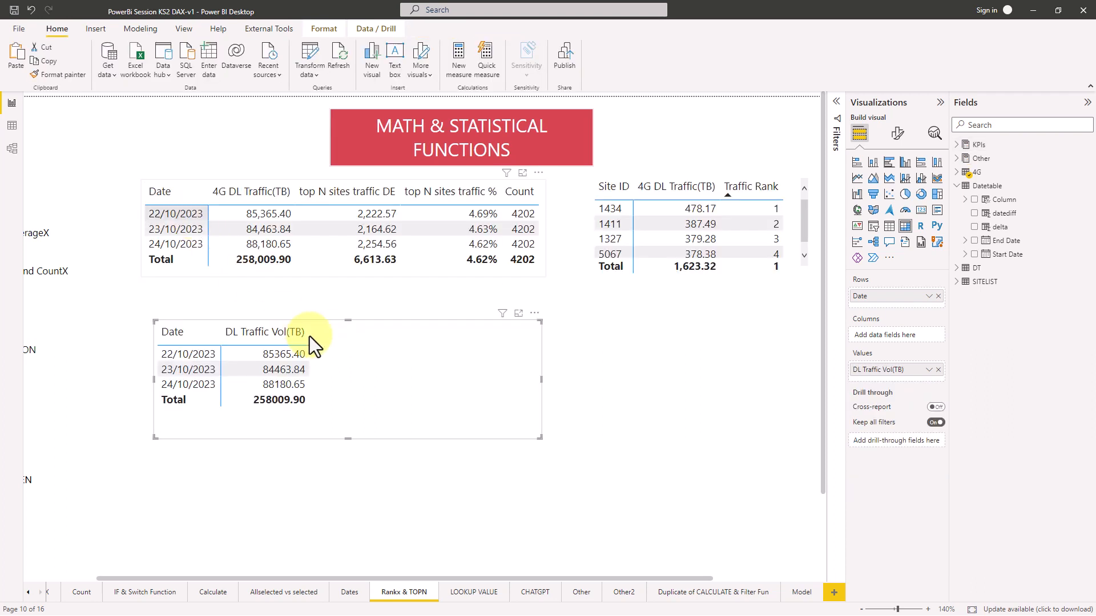
{"action": "left_click_drag", "start_coordinate": [389, 348], "coordinate": [371, 329]}
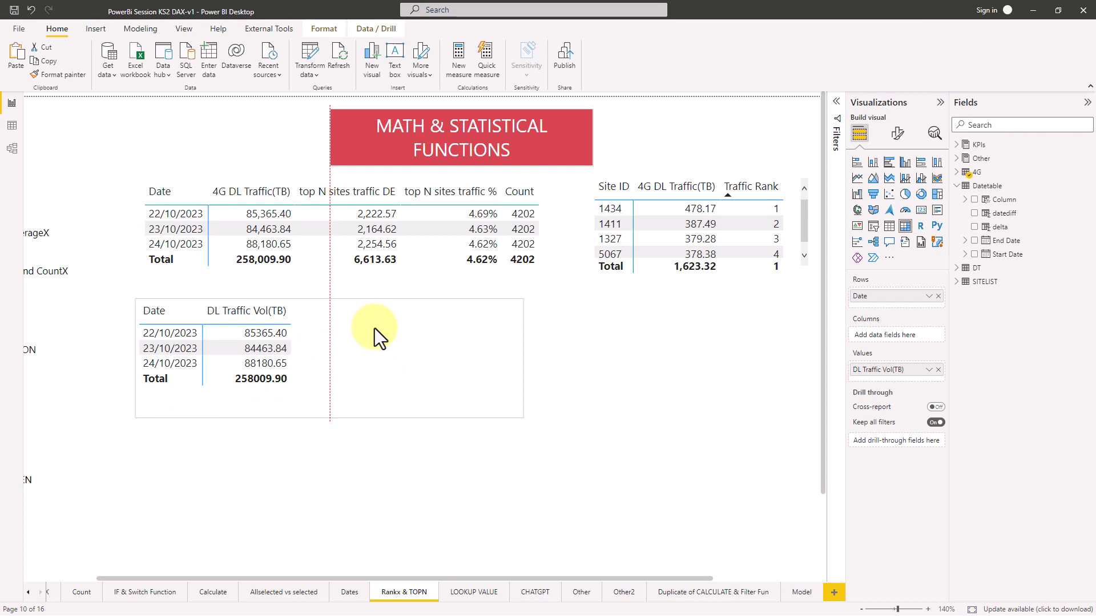
Step: Examine the SITELIST table's rows and columns in the data view, then return to the report
{"action": "left_click", "coordinate": [12, 125]}
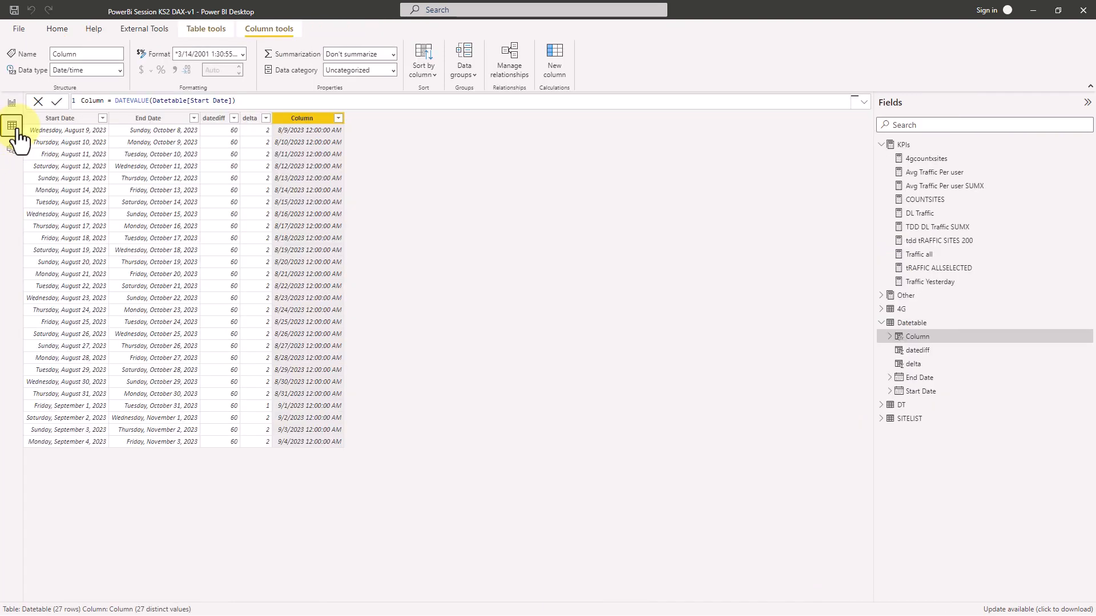
{"action": "left_click", "coordinate": [911, 422]}
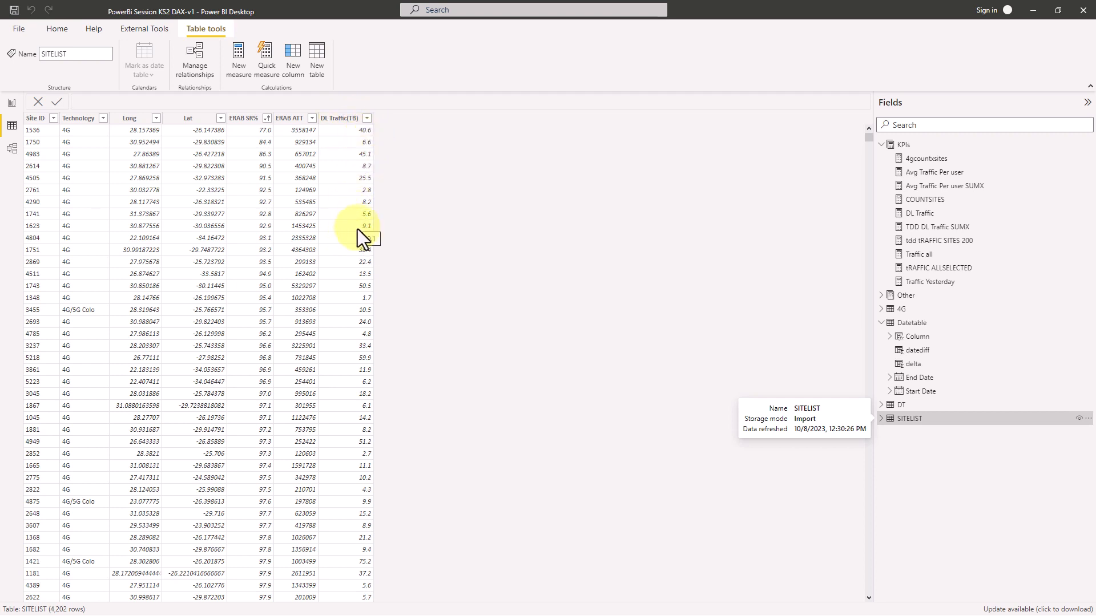
{"action": "left_click", "coordinate": [11, 104]}
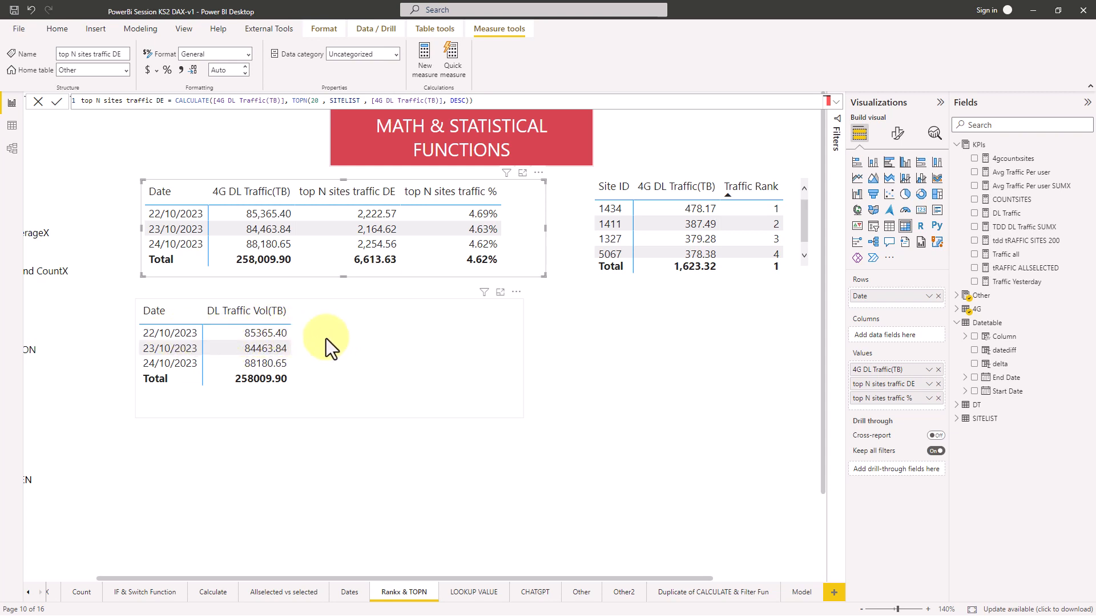
Step: Create a new measure in the KPIs table and name it TOPNTRAFFICSITES
{"action": "right_click", "coordinate": [968, 145]}
{"action": "left_click", "coordinate": [977, 150]}
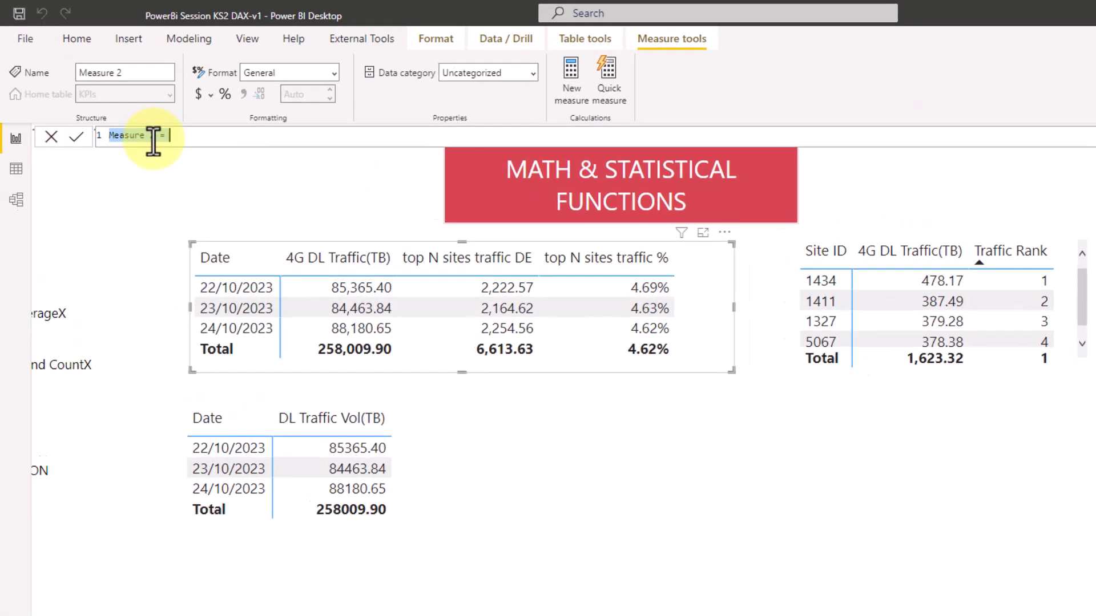
{"action": "left_click", "coordinate": [154, 140]}
{"action": "left_click_drag", "start_coordinate": [158, 140], "coordinate": [71, 140]}
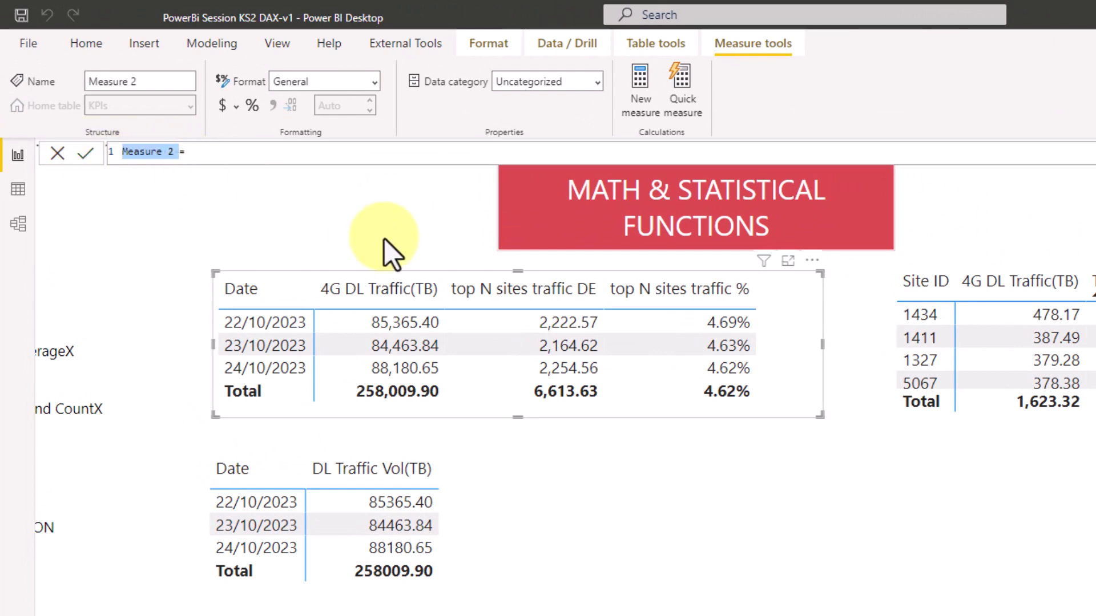
{"action": "type", "text": "TOPNTR"}
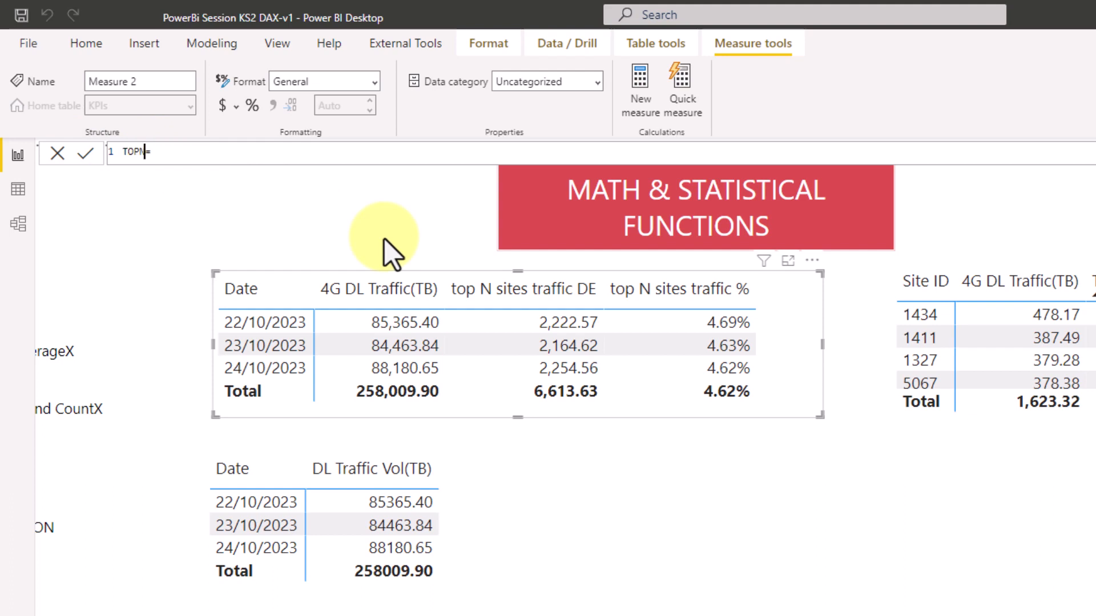
{"action": "type", "text": "AFFICSITES"}
Step: Start the TOPNTRAFFICSITES formula with CALCULATE and the expression SUM('4G'[DL Traffic Vol(TB)])
{"action": "left_click", "coordinate": [285, 153]}
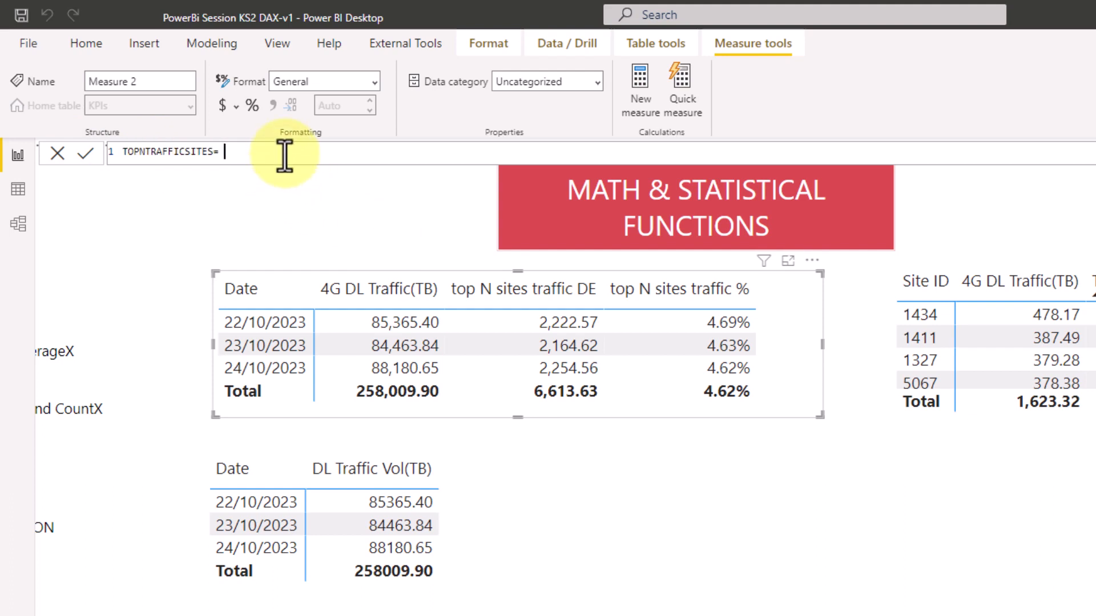
{"action": "type", "text": "CAL"}
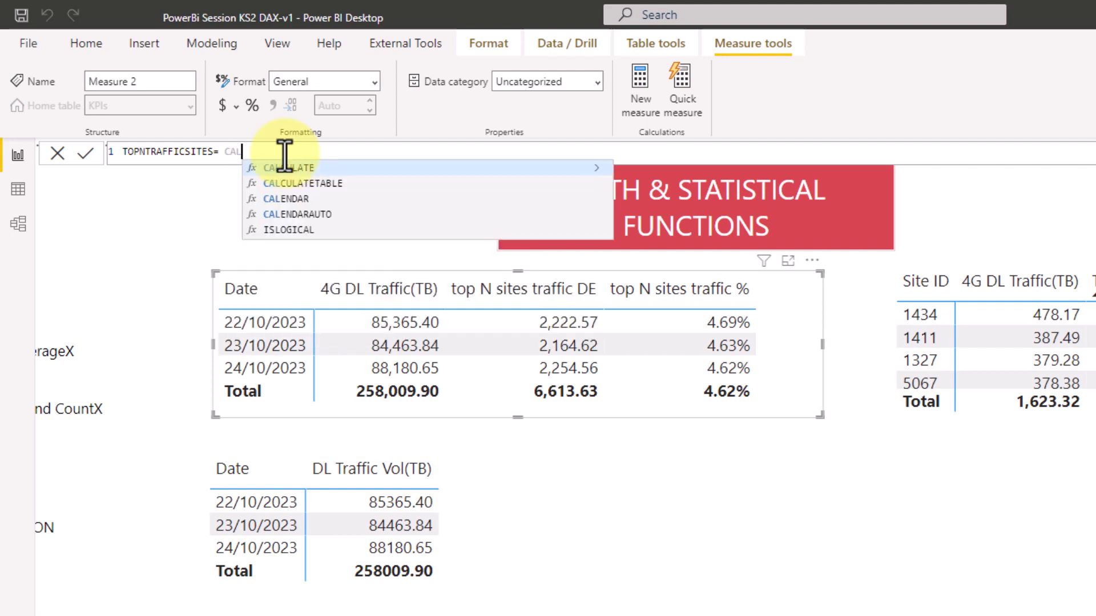
{"action": "key", "text": "Tab"}
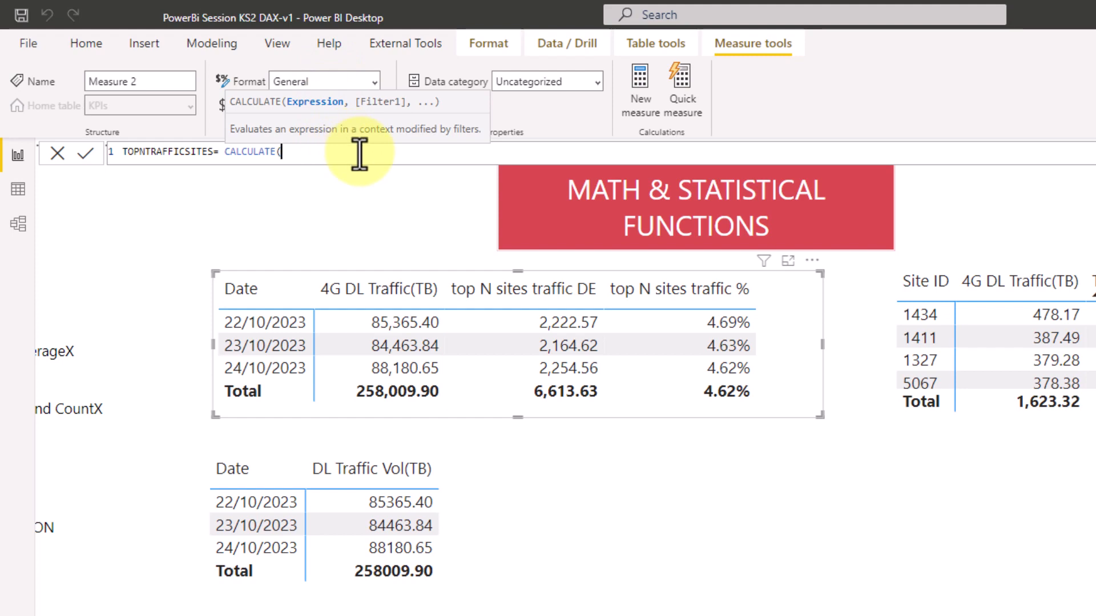
{"action": "type", "text": "SUM"}
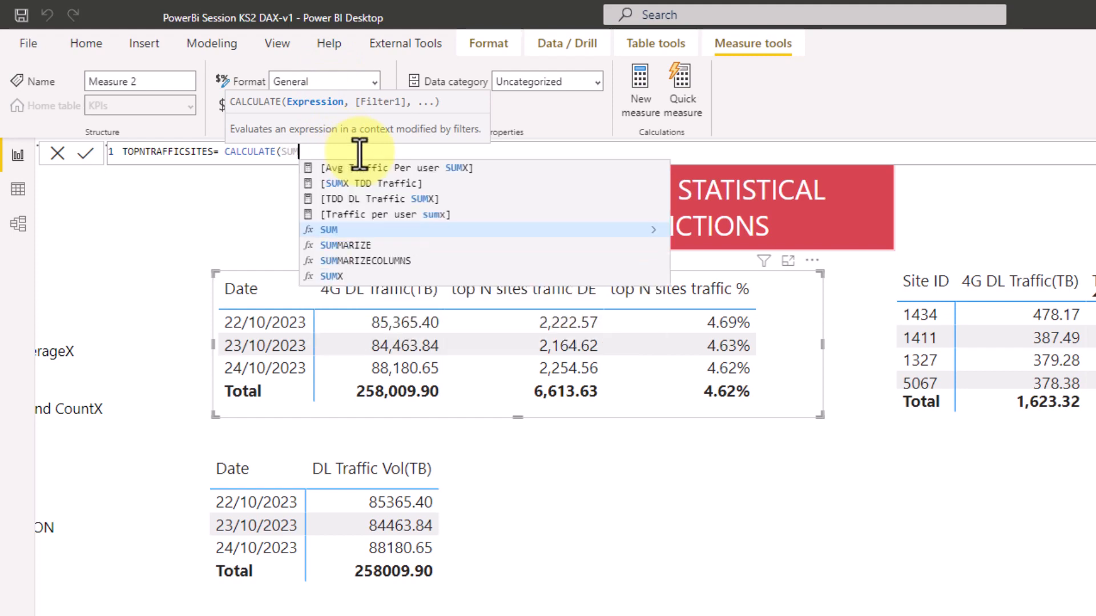
{"action": "key", "text": "Tab"}
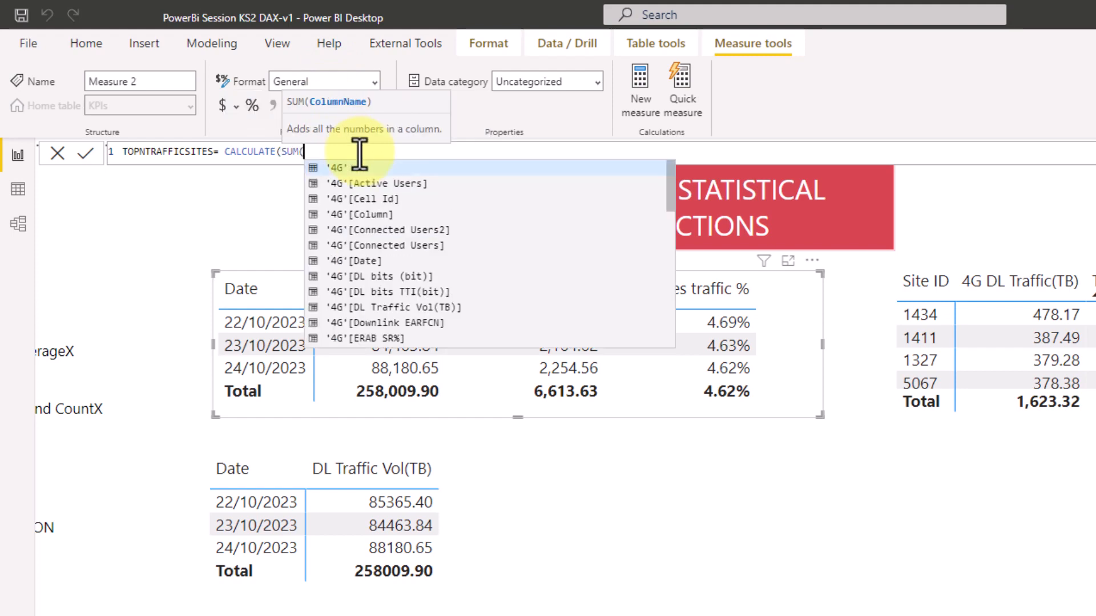
{"action": "type", "text": "traffic"}
{"action": "left_click", "coordinate": [386, 168]}
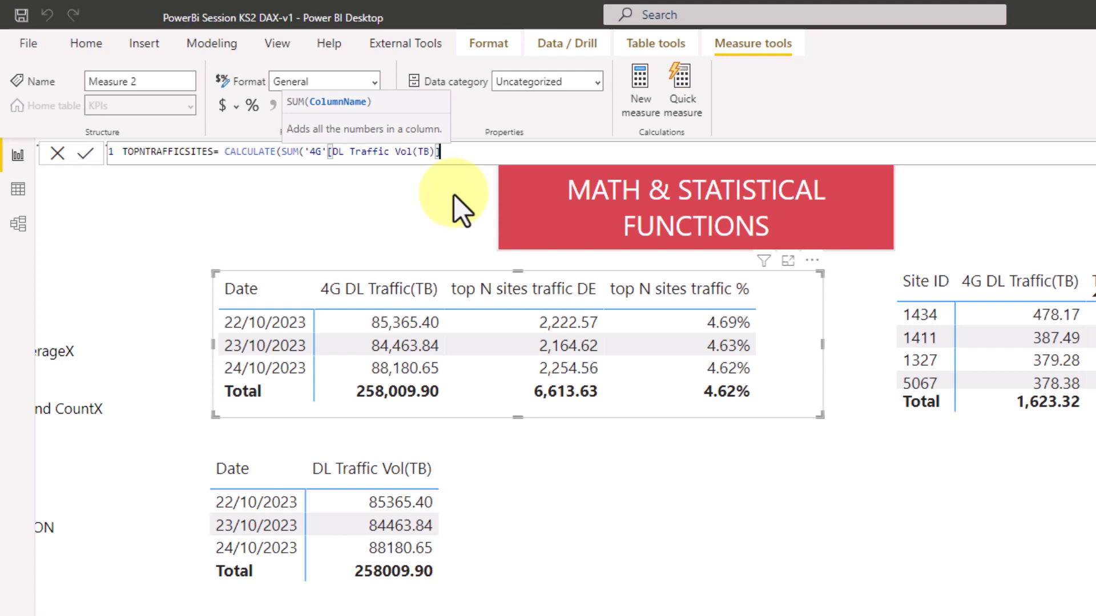
{"action": "type", "text": ")"}
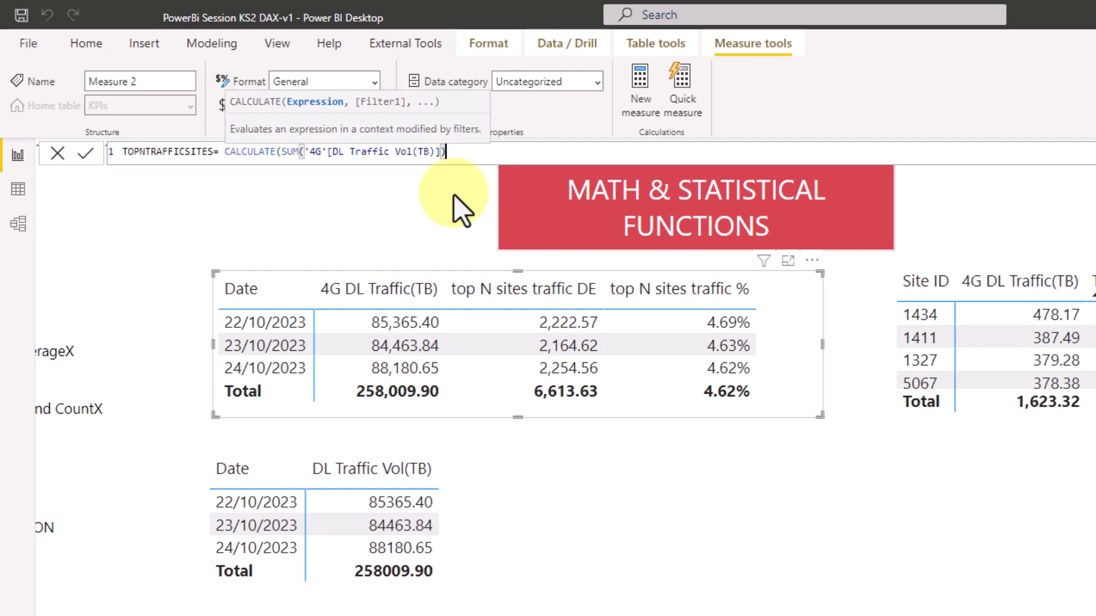
Step: Add a TOPN filter argument to CALCULATE that takes 20 rows from SITELIST, ordered by SITELIST[DL Traffic(TB)]
{"action": "type", "text": " , TOP"}
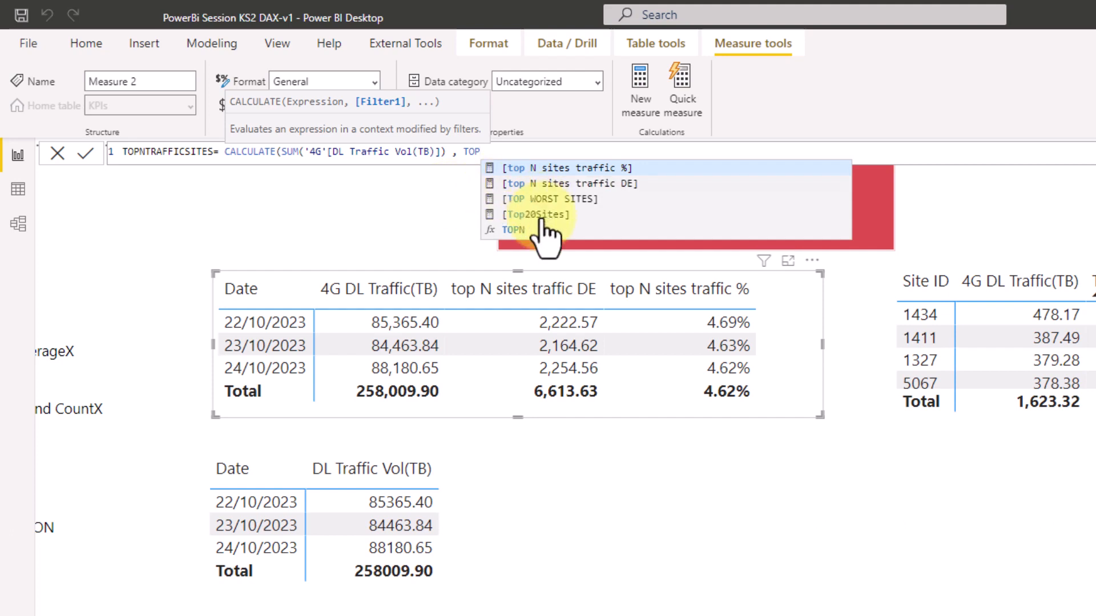
{"action": "left_click", "coordinate": [515, 229]}
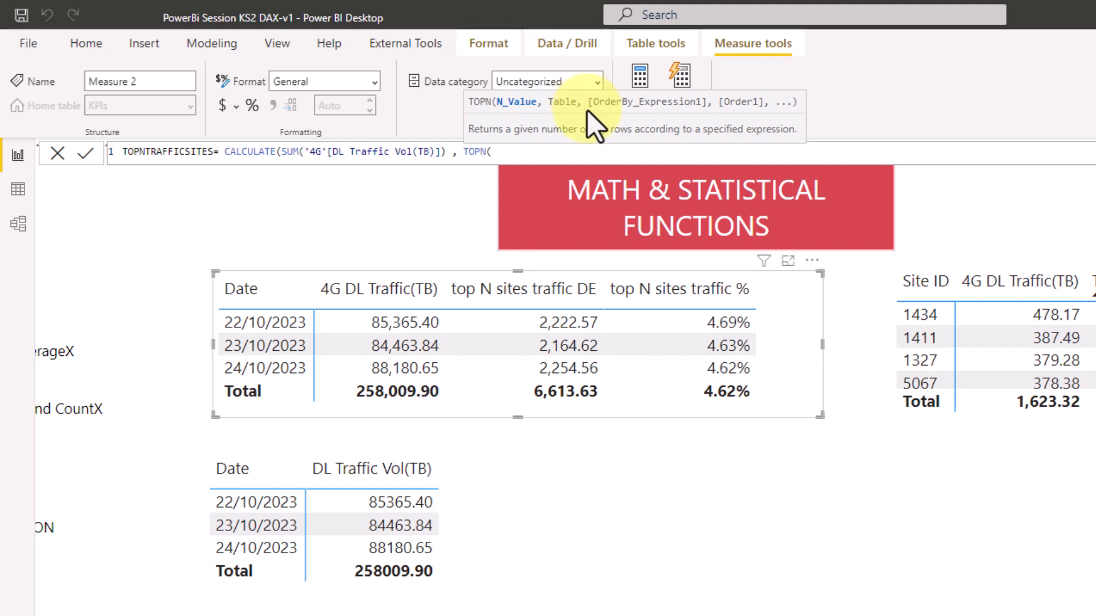
{"action": "type", "text": "20,"}
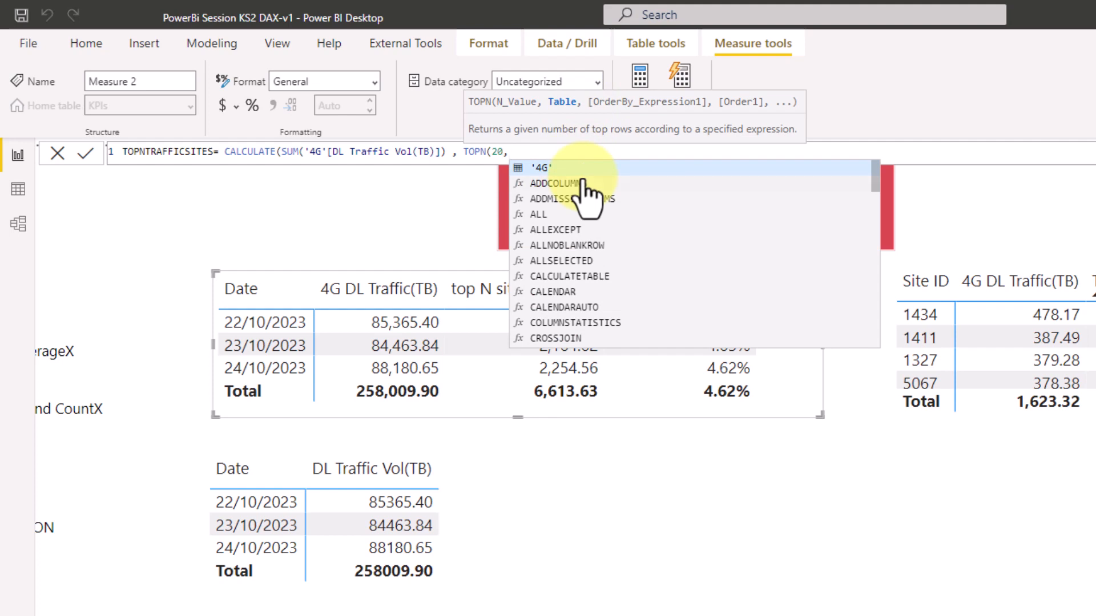
{"action": "type", "text": "SITE"}
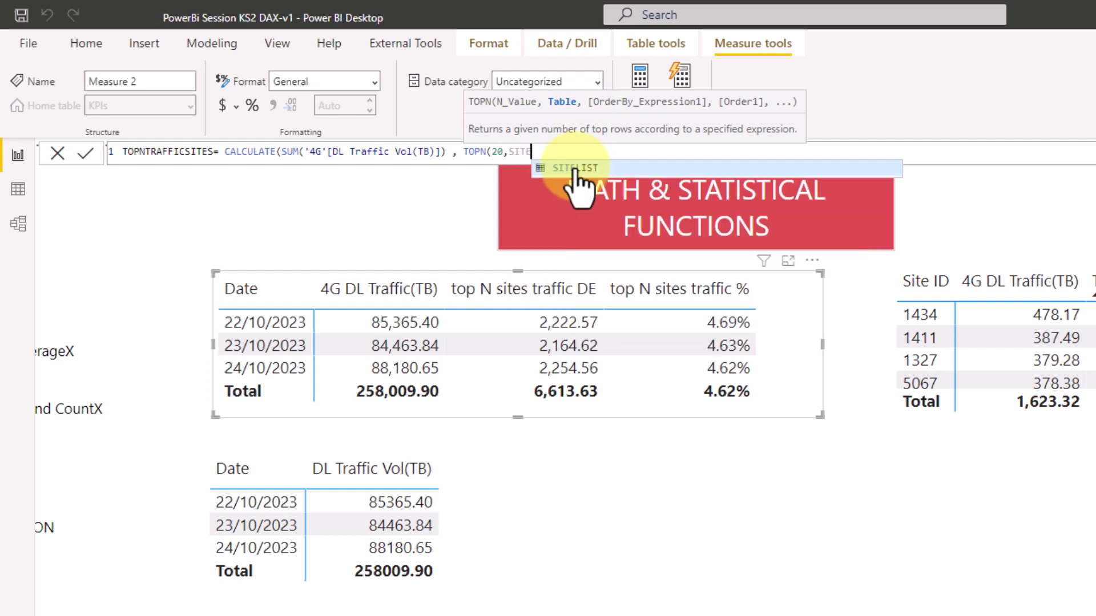
{"action": "type", "text": "LIST"}
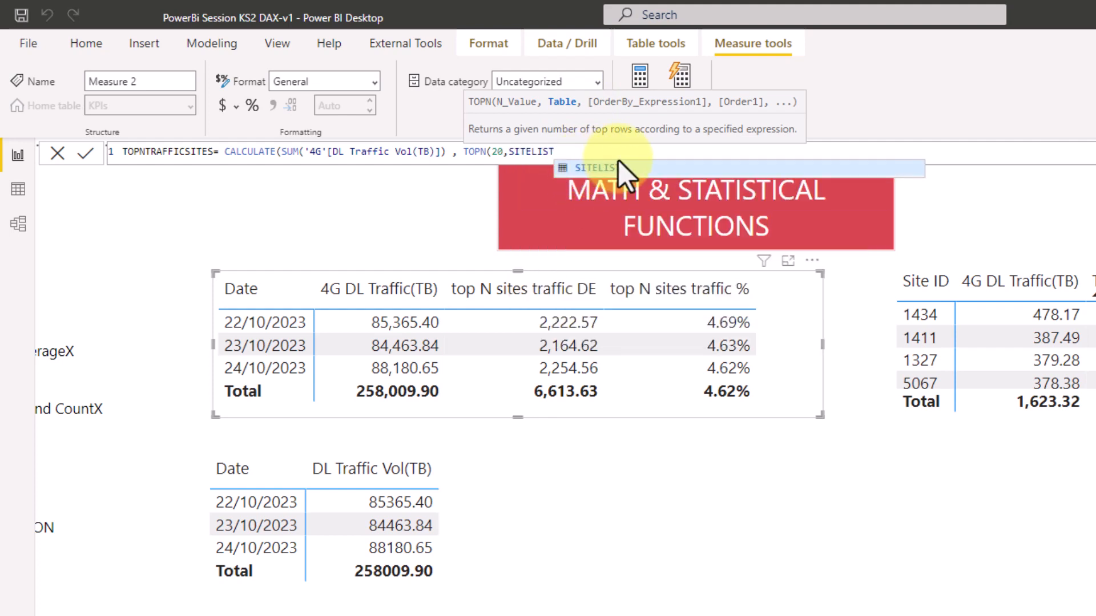
{"action": "type", "text": ","}
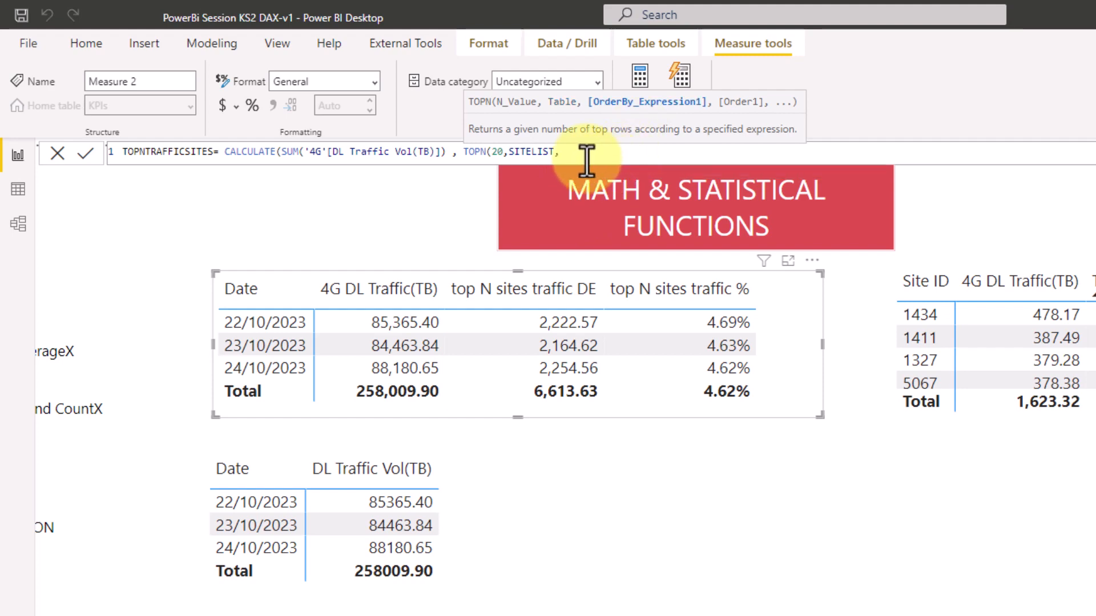
{"action": "type", "text": "TRAF"}
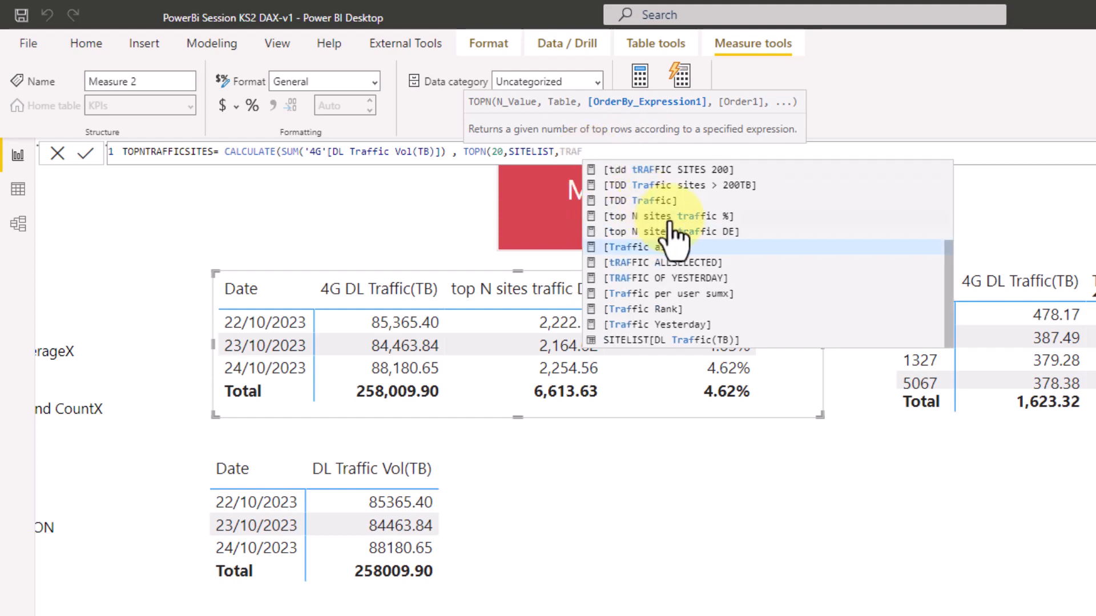
{"action": "left_click", "coordinate": [642, 341]}
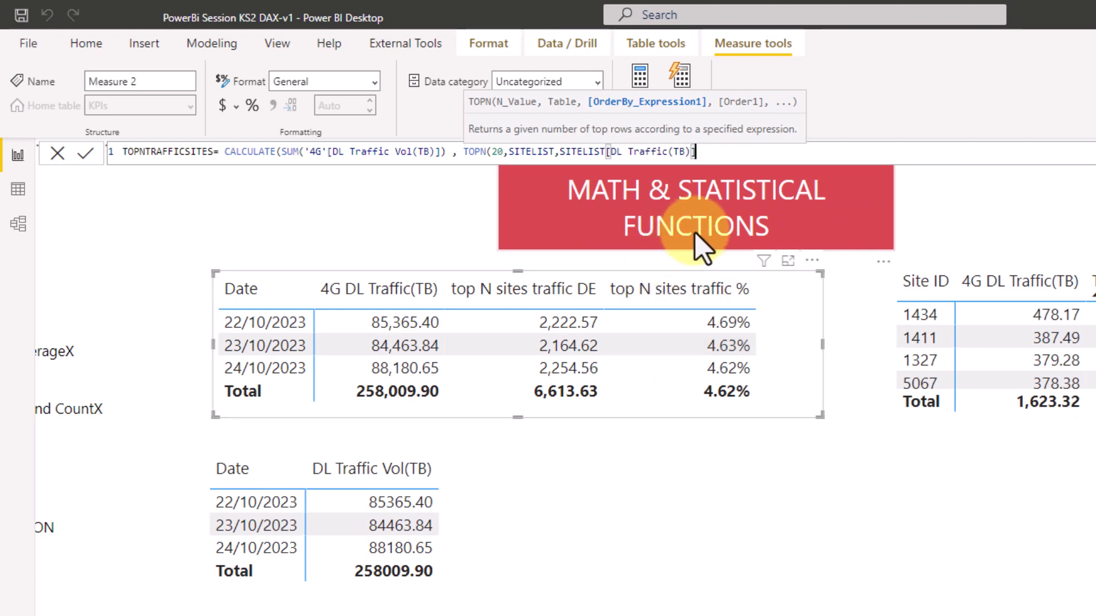
Step: Finish the TOPNTRAFFICSITES measure with DESC as the TOPN order, and add it to the DL Traffic Vol(TB) table
{"action": "type", "text": ","}
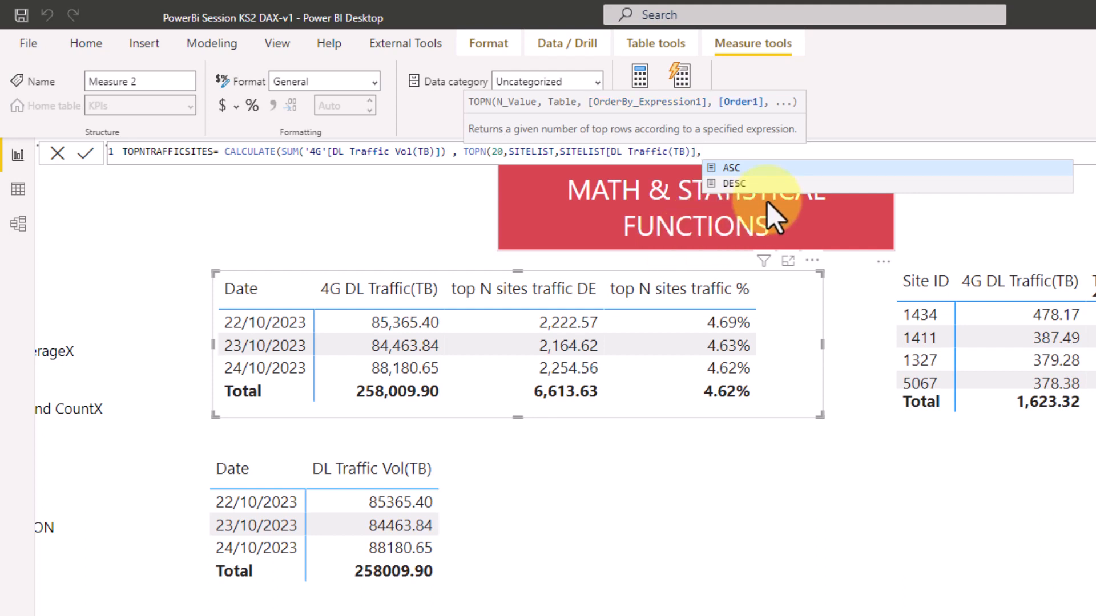
{"action": "left_click", "coordinate": [760, 184]}
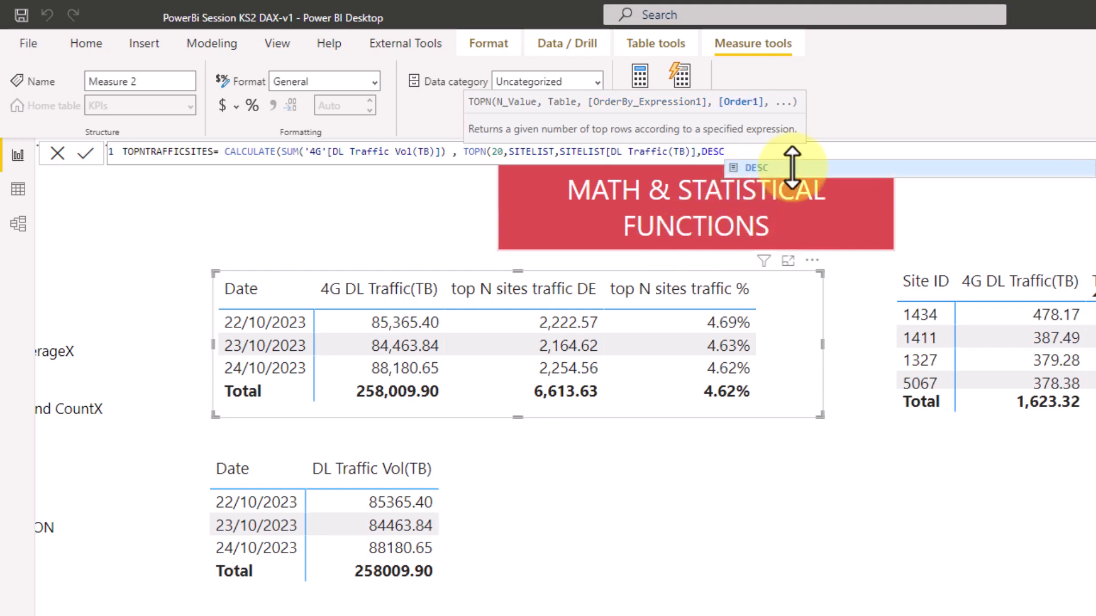
{"action": "type", "text": "))"}
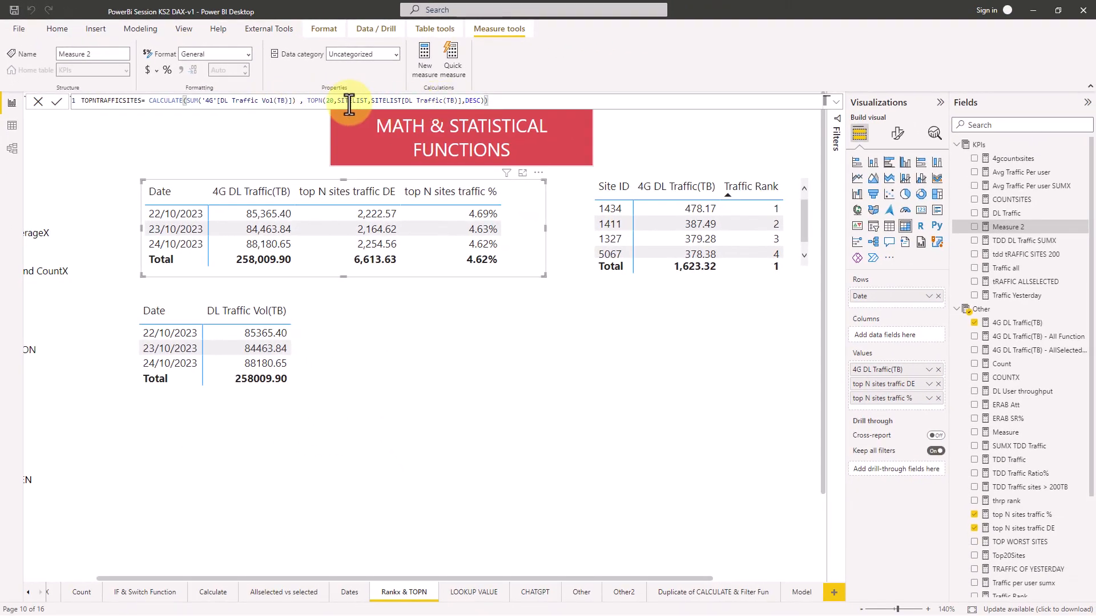
{"action": "key", "text": "Return"}
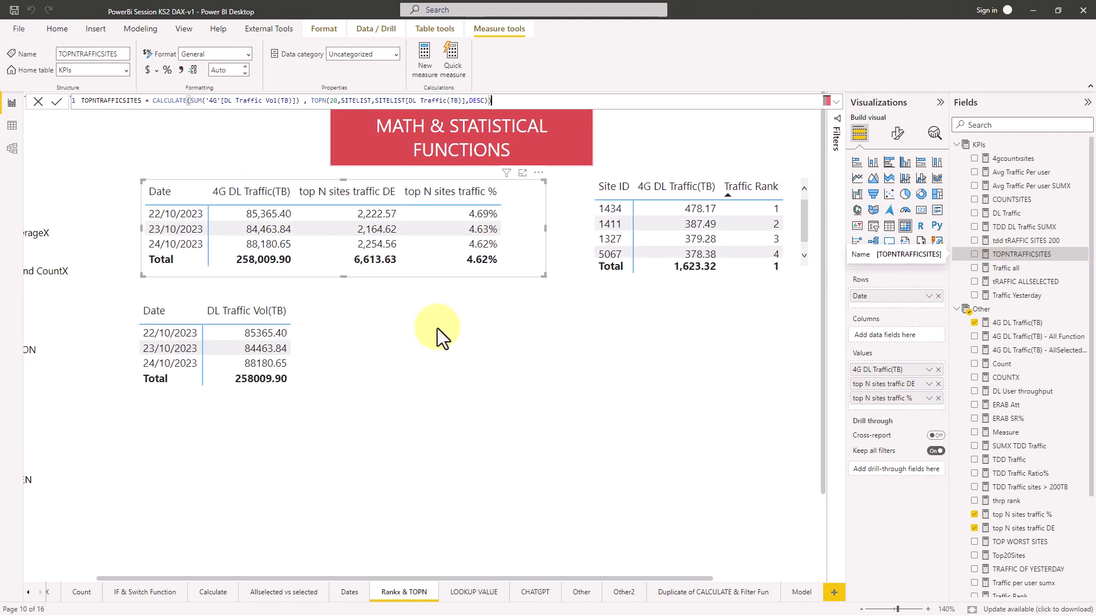
{"action": "left_click_drag", "start_coordinate": [874, 259], "coordinate": [354, 356]}
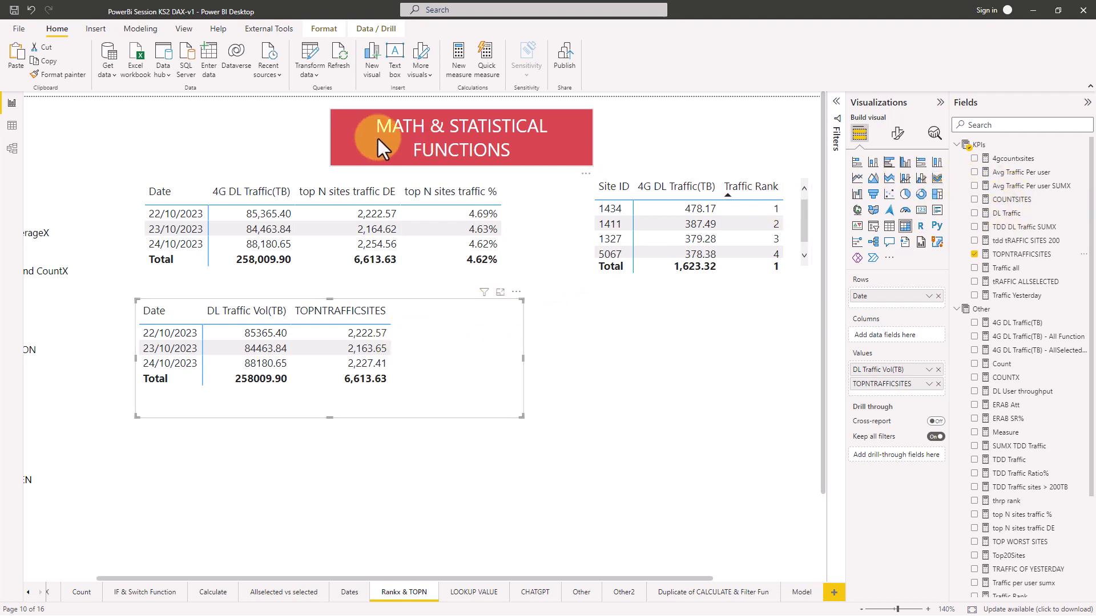
{"action": "left_click", "coordinate": [1011, 257]}
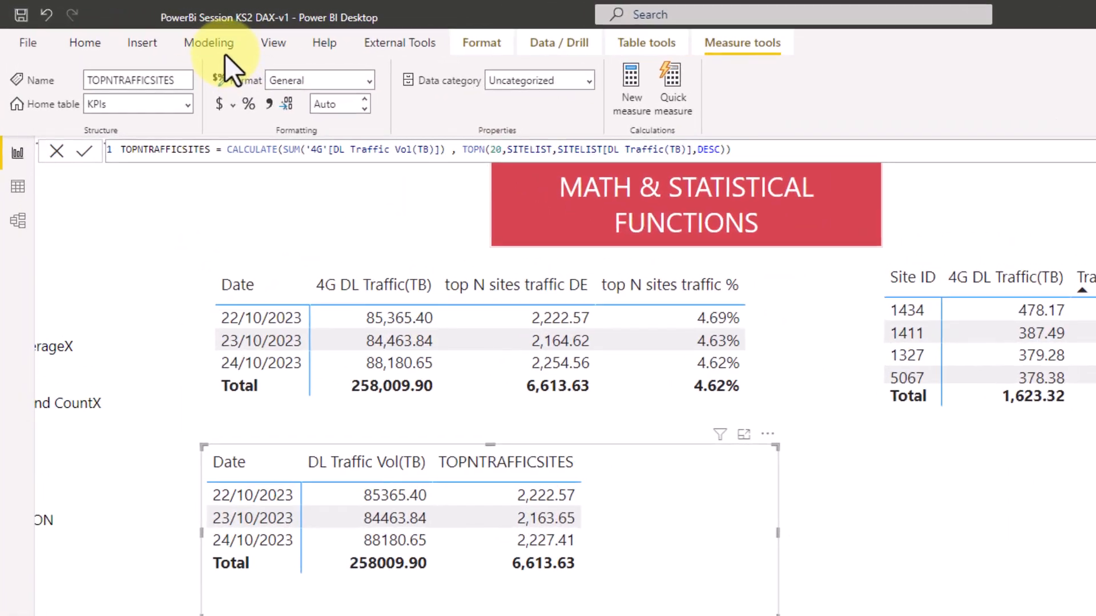
Step: Create a what-if parameter with a maximum of 100 and place its slicer just below the TOPNTRAFFICSITES table
{"action": "left_click", "coordinate": [141, 28]}
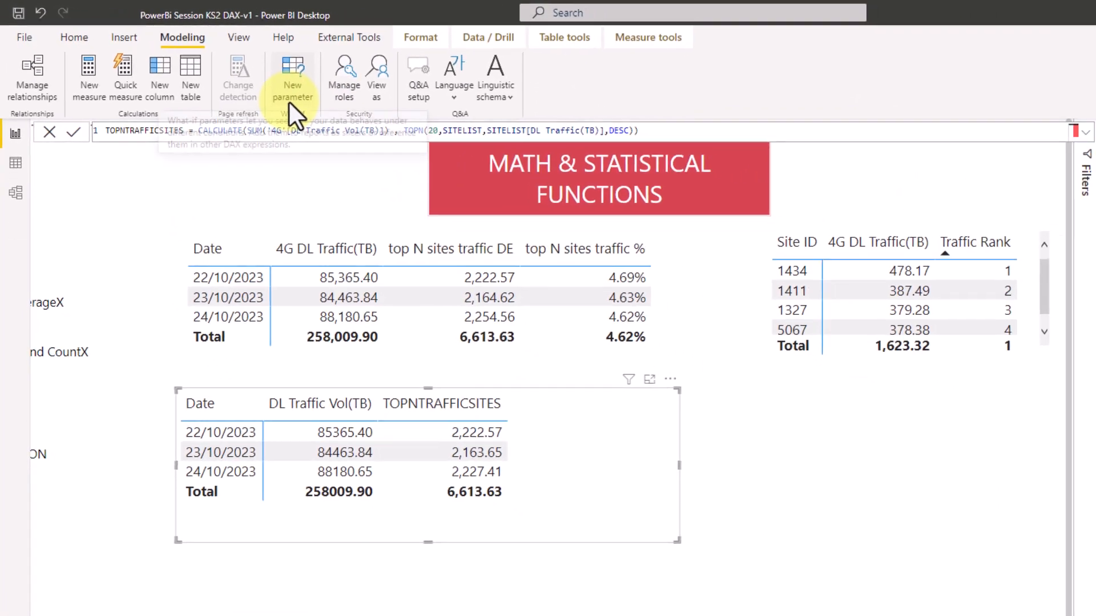
{"action": "left_click", "coordinate": [356, 111]}
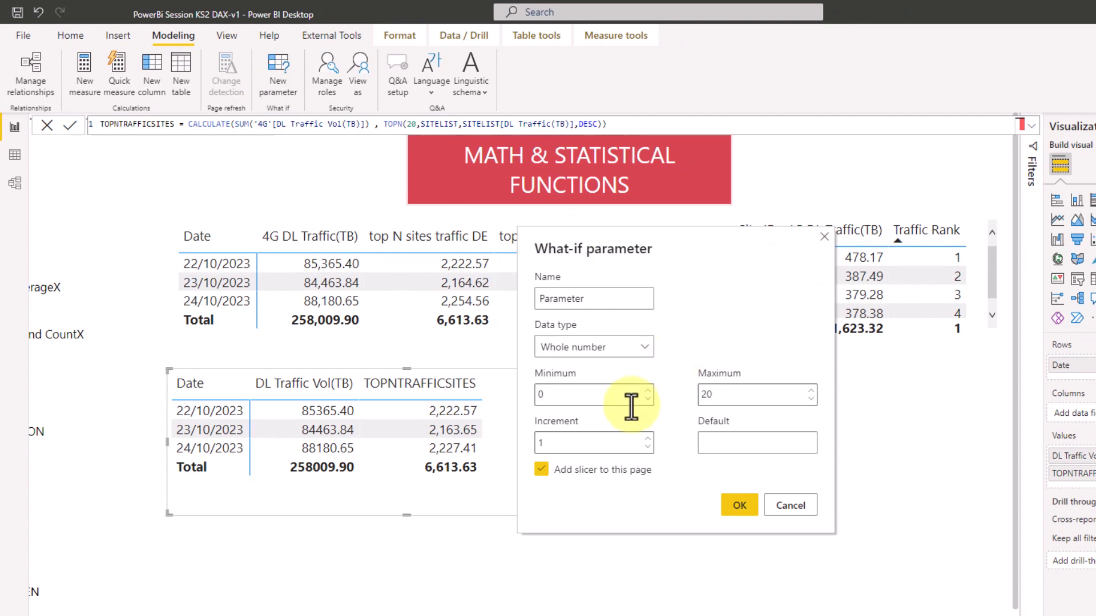
{"action": "left_click_drag", "start_coordinate": [759, 397], "coordinate": [662, 396]}
{"action": "type", "text": "100"}
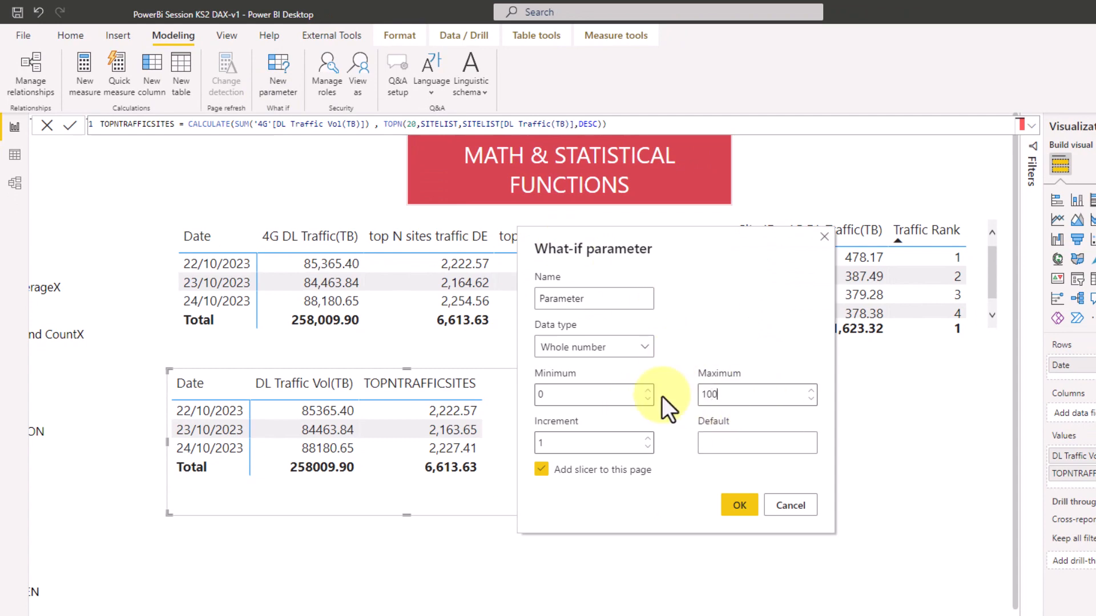
{"action": "left_click", "coordinate": [739, 505]}
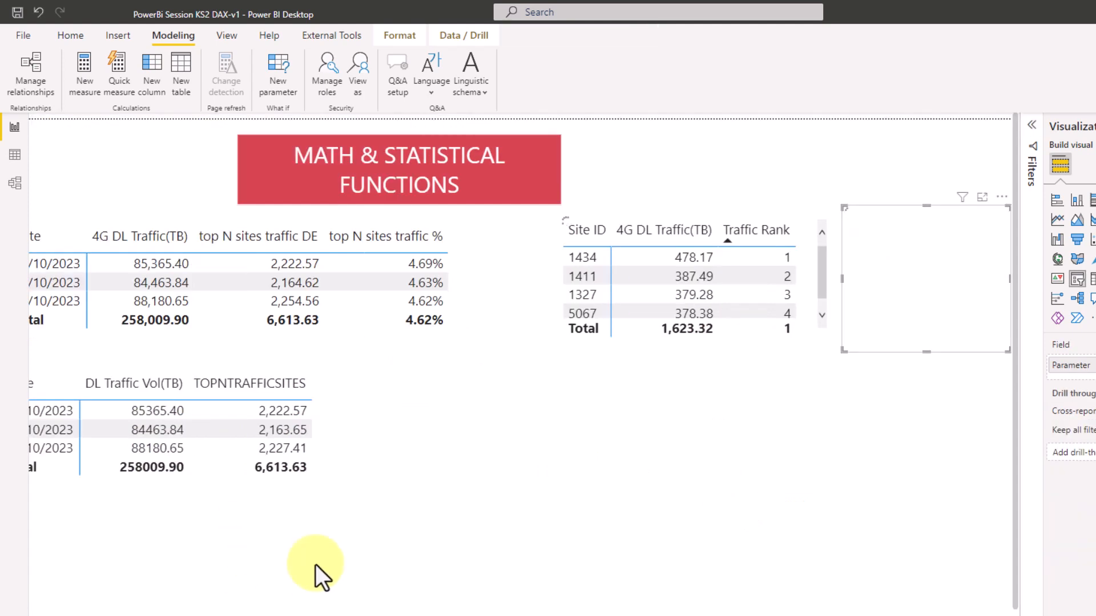
{"action": "left_click_drag", "start_coordinate": [947, 219], "coordinate": [459, 477]}
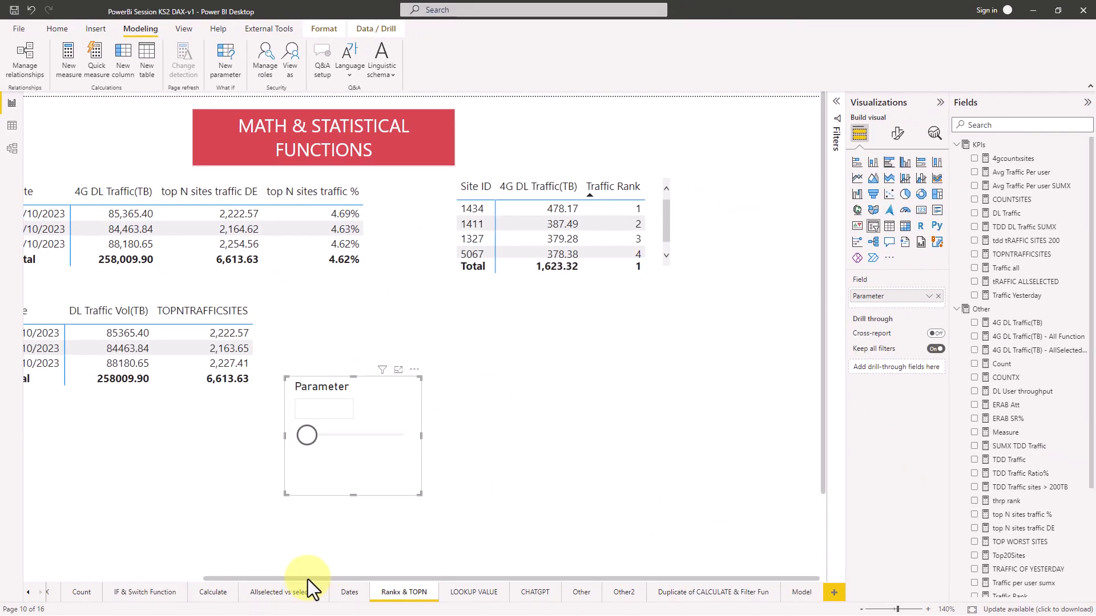
{"action": "left_click_drag", "start_coordinate": [307, 579], "coordinate": [227, 580]}
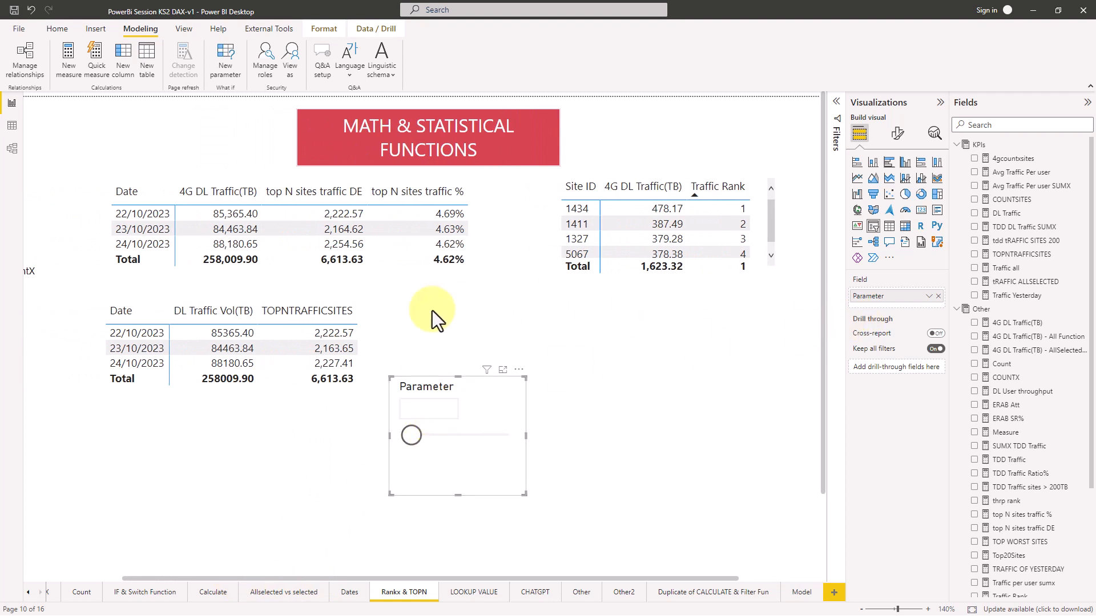
Step: Replace the fixed 20 in the TOPNTRAFFICSITES measure's TOPN function with Parameter
{"action": "left_click", "coordinate": [382, 320]}
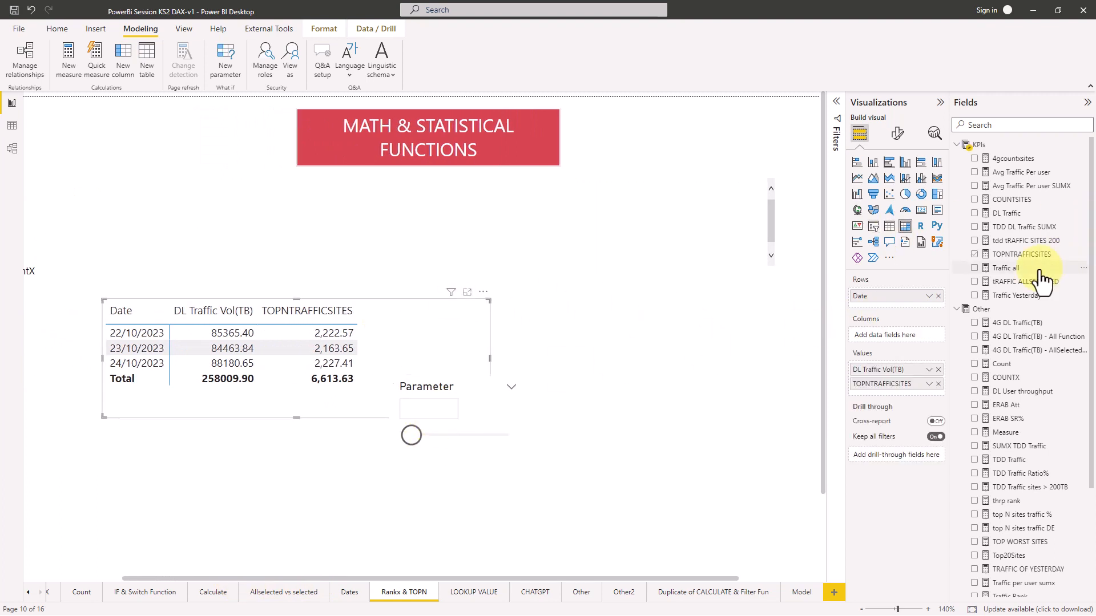
{"action": "left_click", "coordinate": [1019, 255]}
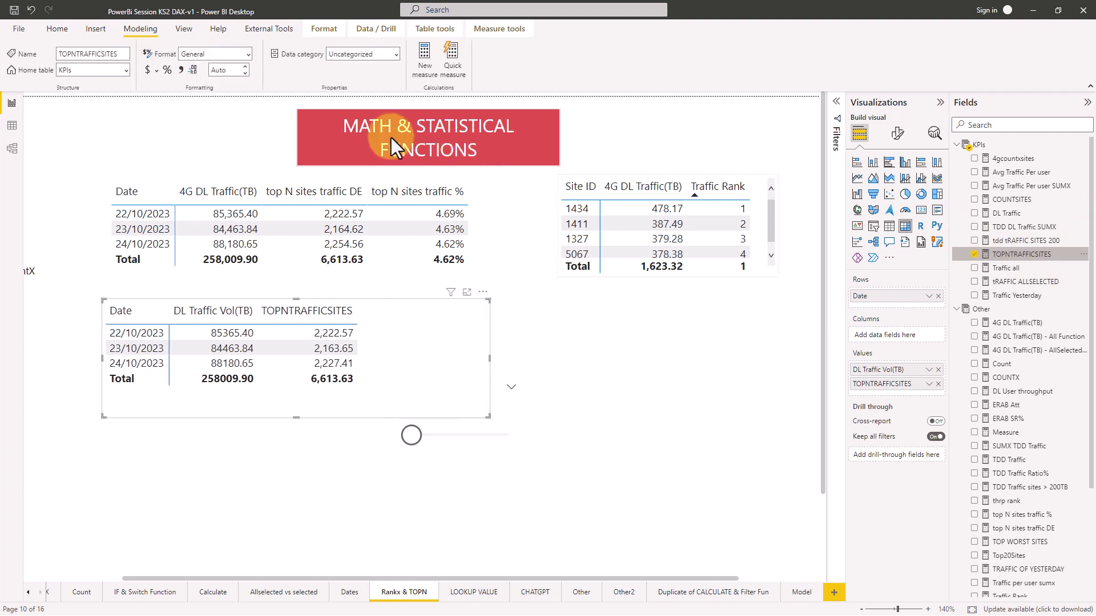
{"action": "left_click", "coordinate": [337, 100]}
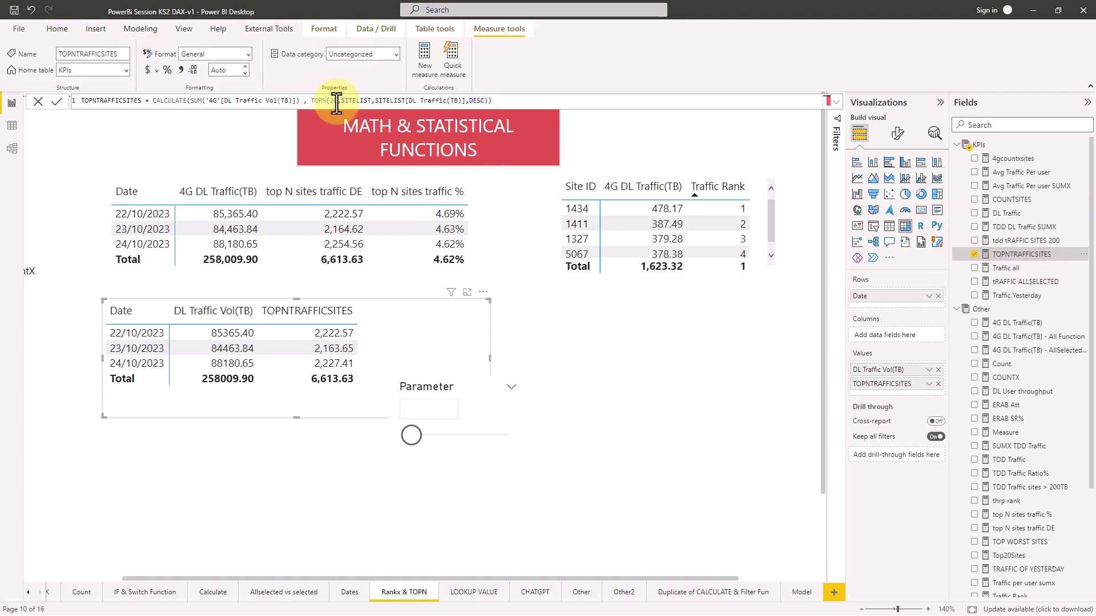
{"action": "key", "text": "BackSpace"}
{"action": "key", "text": "BackSpace"}
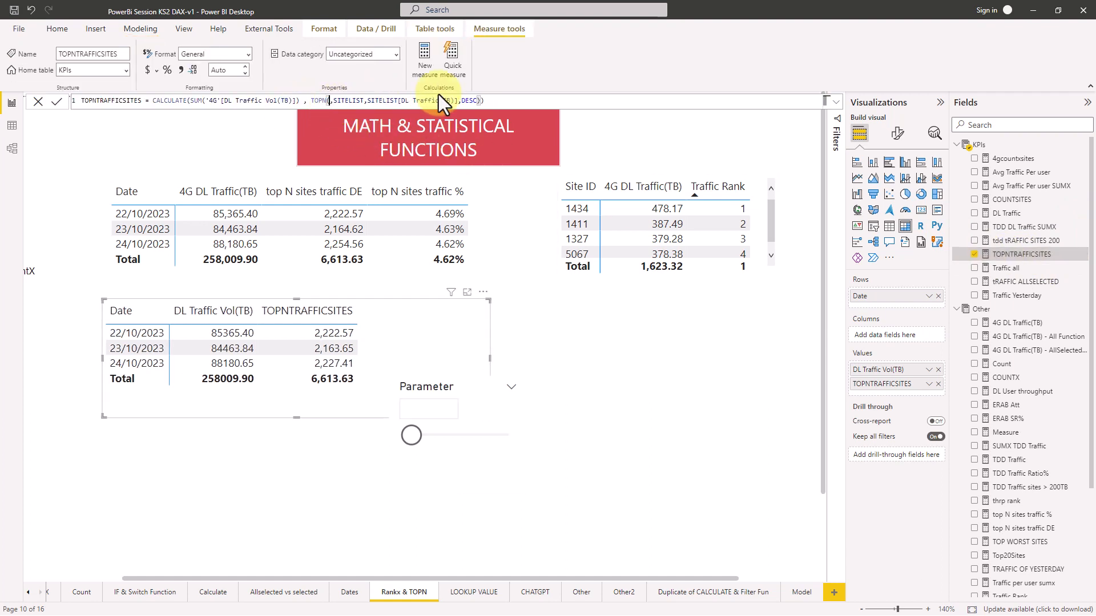
{"action": "type", "text": "PARA"}
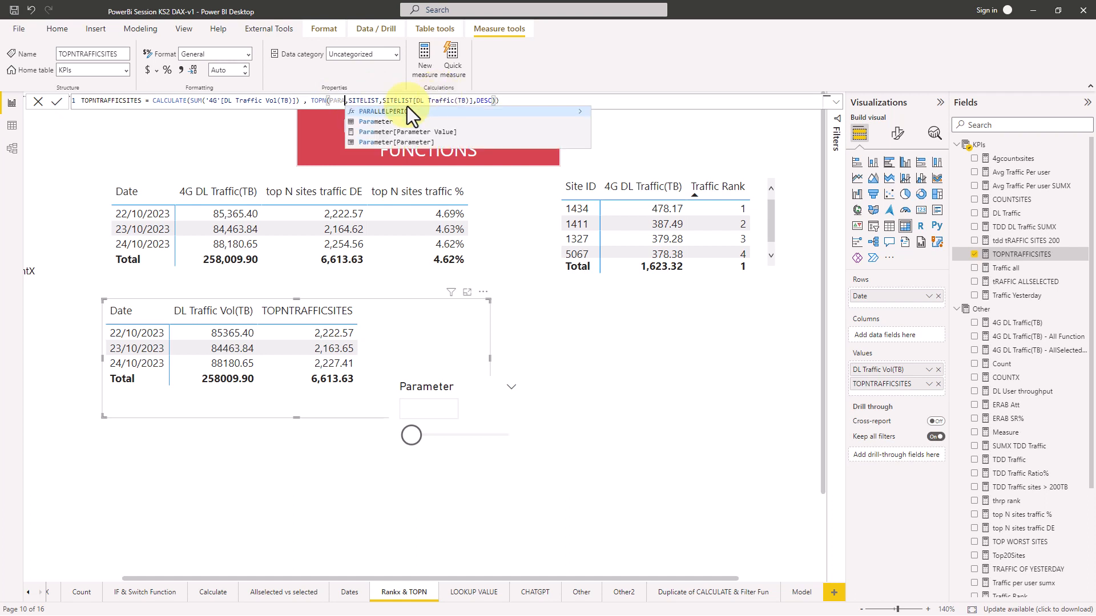
{"action": "left_click", "coordinate": [378, 123]}
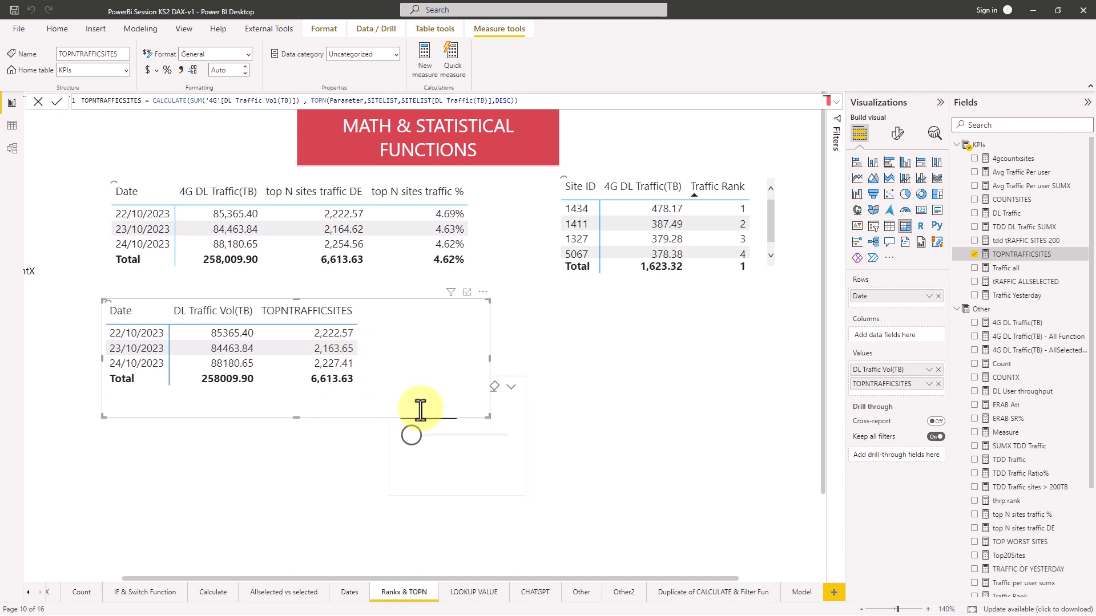
Step: Set the Parameter slicer to 2 and move it clear of the table above
{"action": "left_click", "coordinate": [489, 419]}
{"action": "type", "text": "2"}
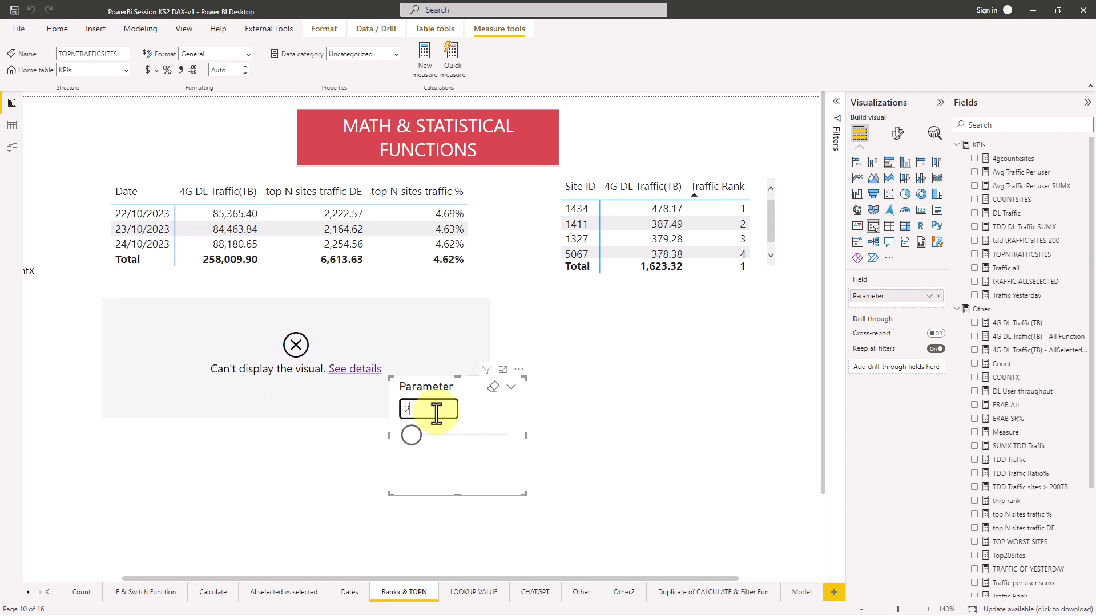
{"action": "key", "text": "Return"}
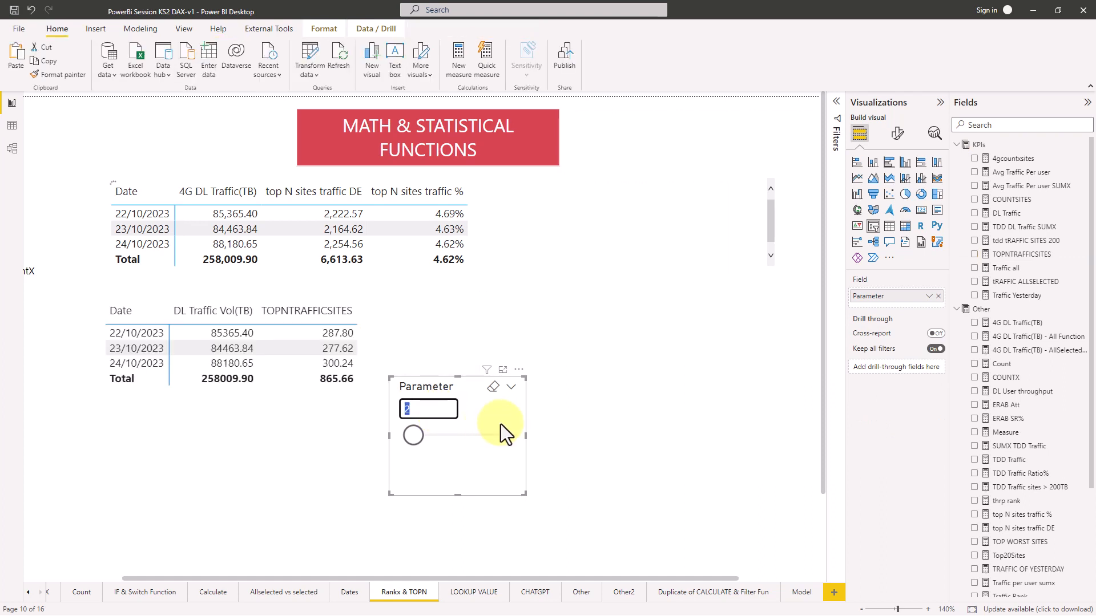
{"action": "left_click_drag", "start_coordinate": [502, 423], "coordinate": [458, 443]}
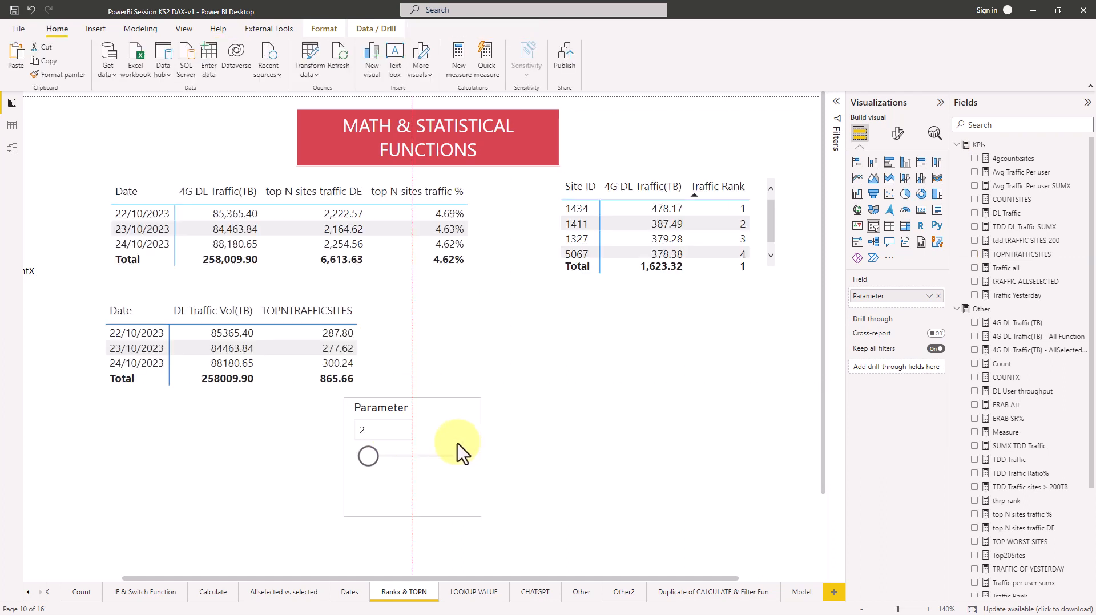
Step: Set the Parameter slicer to 20 and move it to the empty area beneath the TOPNTRAFFICSITES table
{"action": "left_click", "coordinate": [377, 436]}
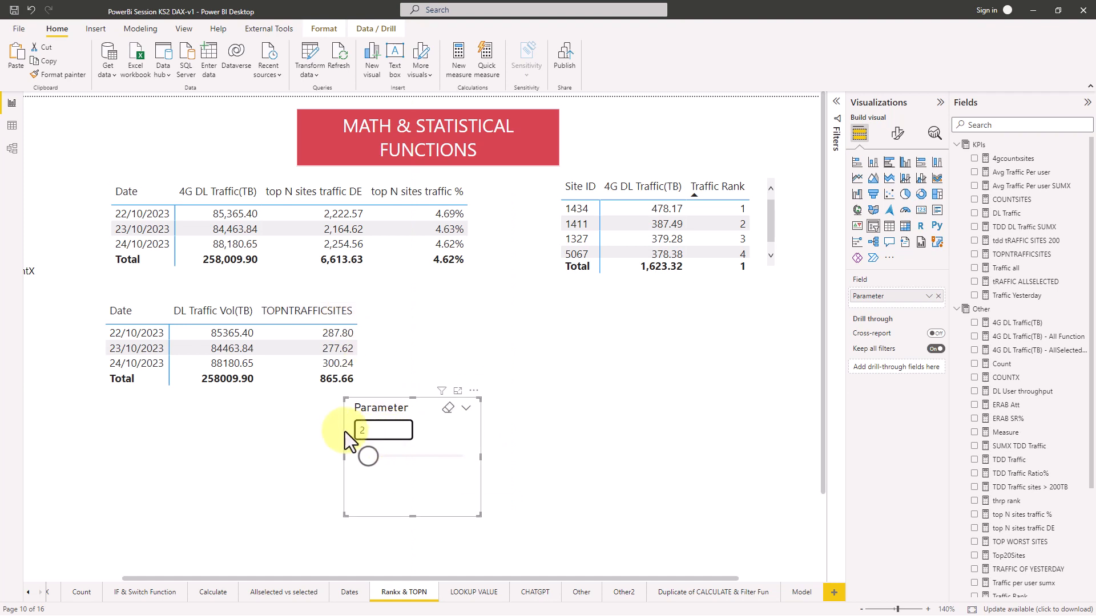
{"action": "left_click_drag", "start_coordinate": [345, 432], "coordinate": [338, 430]}
{"action": "type", "text": "0"}
{"action": "key", "text": "Return"}
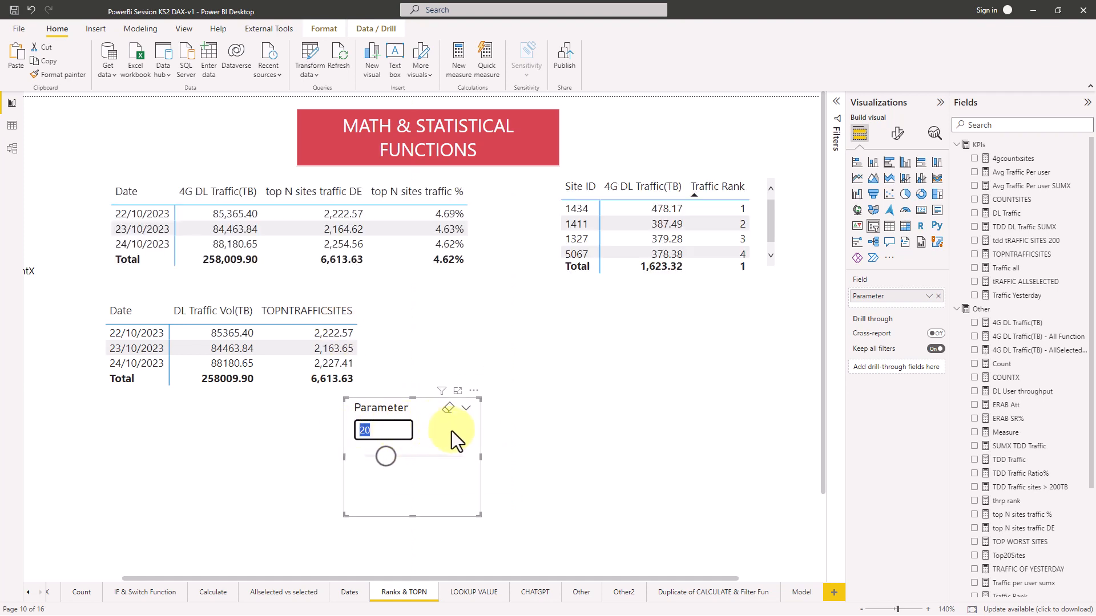
{"action": "left_click_drag", "start_coordinate": [430, 441], "coordinate": [285, 462]}
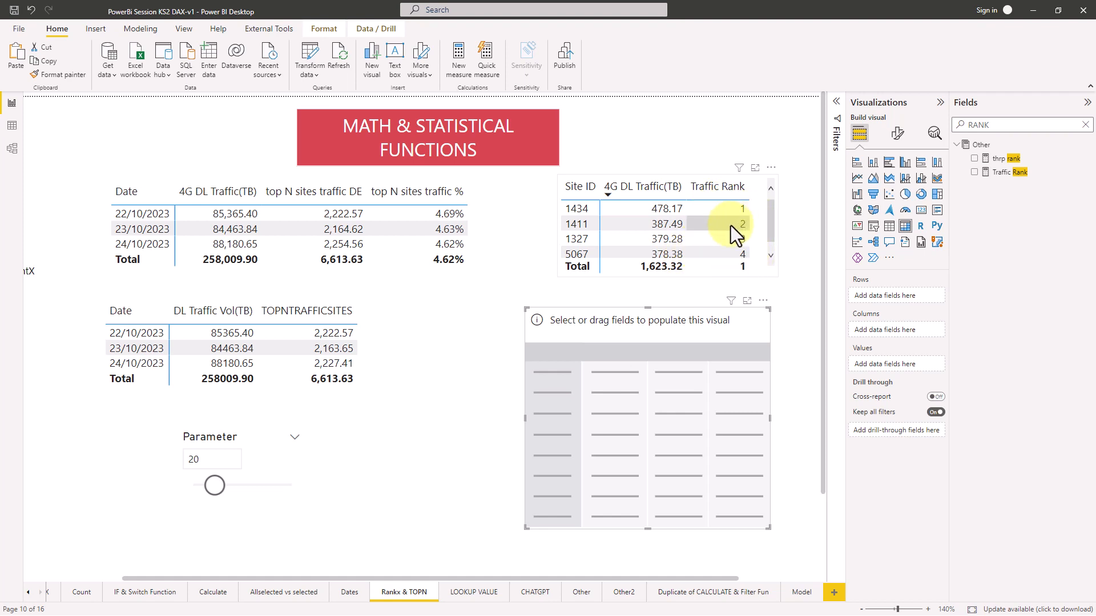
Step: Add the 4G table's Date field to the empty matrix's rows, using plain Date instead of the date hierarchy
{"action": "double_click", "coordinate": [980, 124]}
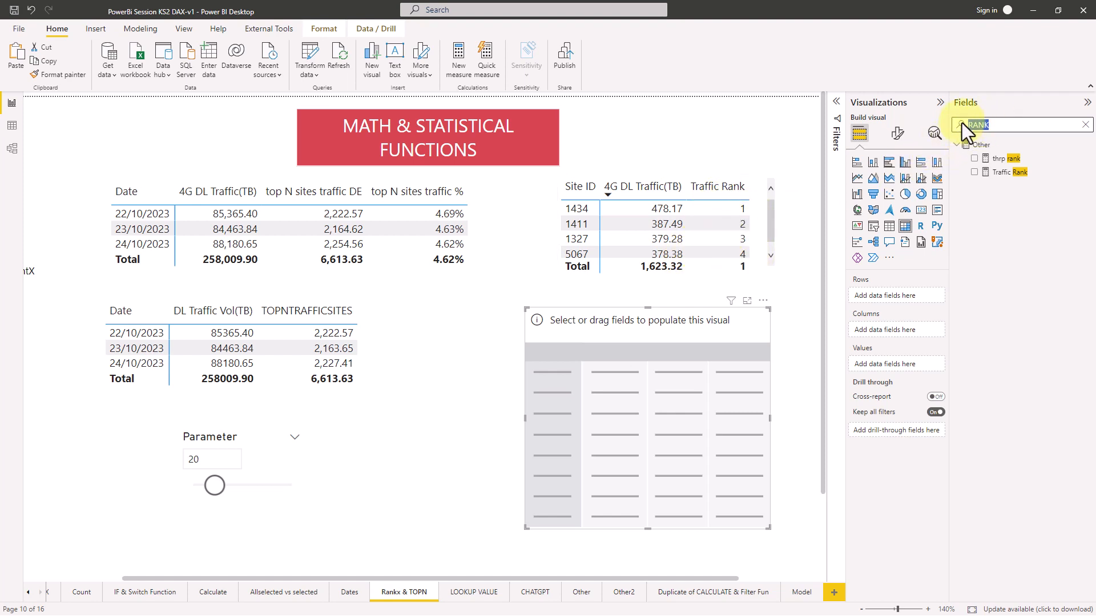
{"action": "type", "text": "DATE"}
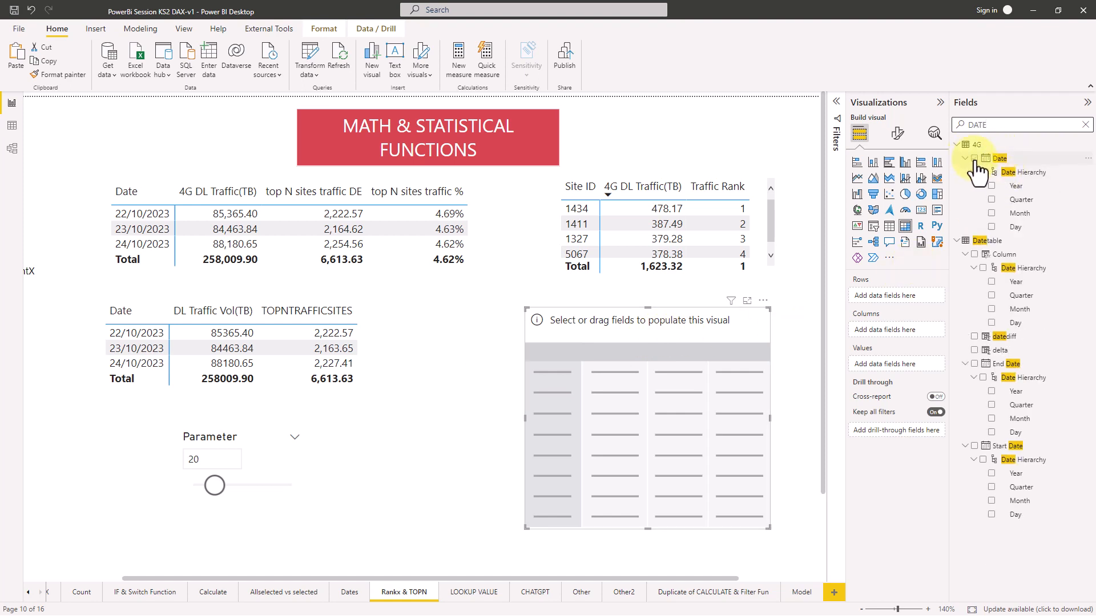
{"action": "left_click_drag", "start_coordinate": [977, 169], "coordinate": [877, 309]}
{"action": "left_click", "coordinate": [929, 297]}
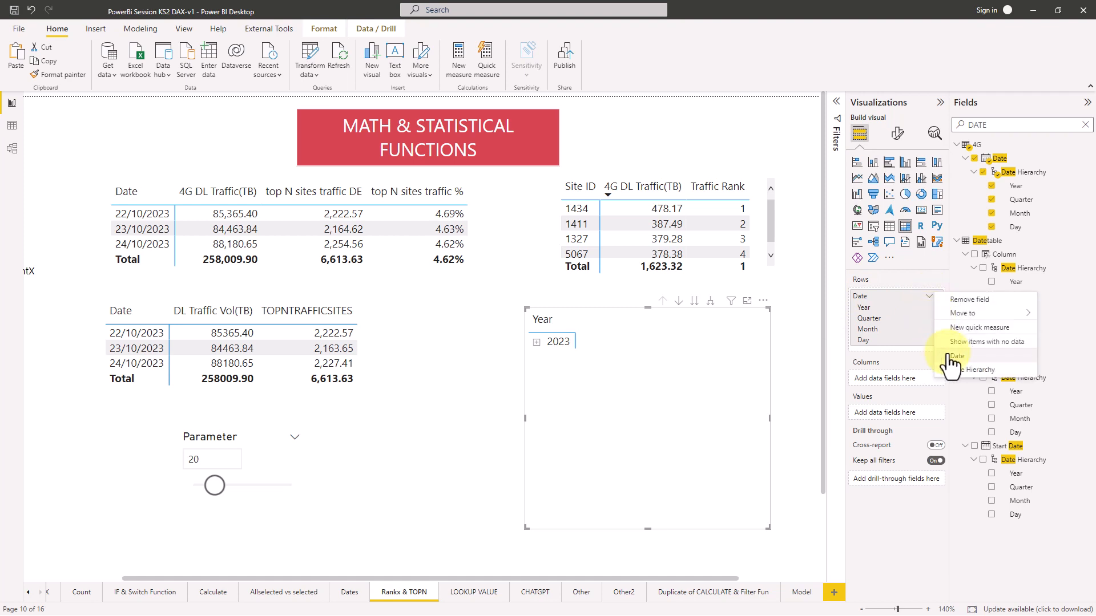
{"action": "left_click", "coordinate": [950, 356]}
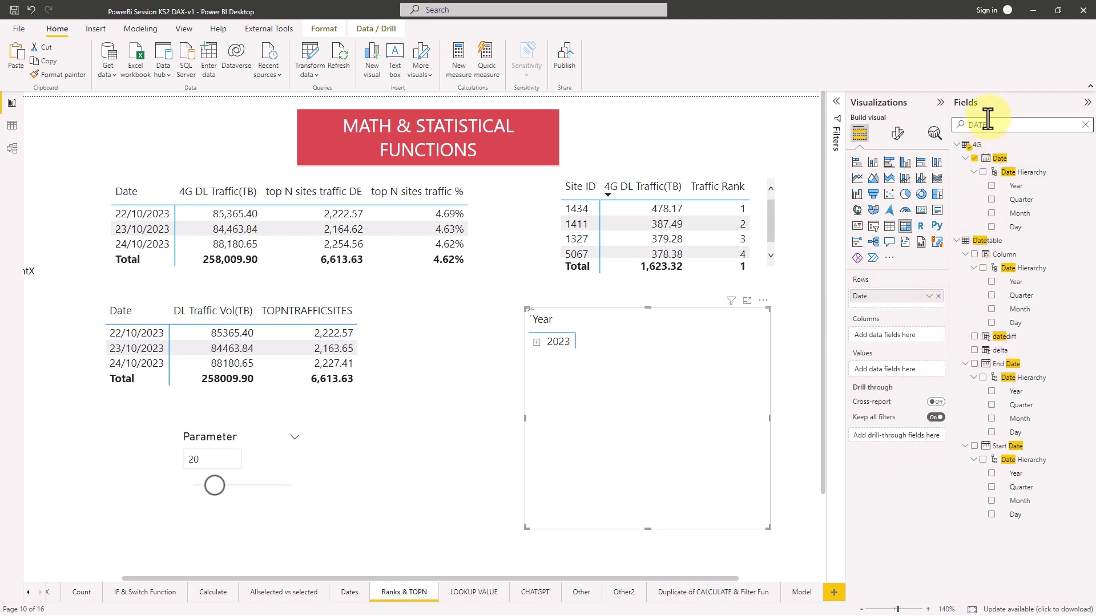
Step: Find the 4G DL Traffic(TB) measure and add it to the new matrix's values
{"action": "double_click", "coordinate": [944, 121]}
{"action": "type", "text": "TR"}
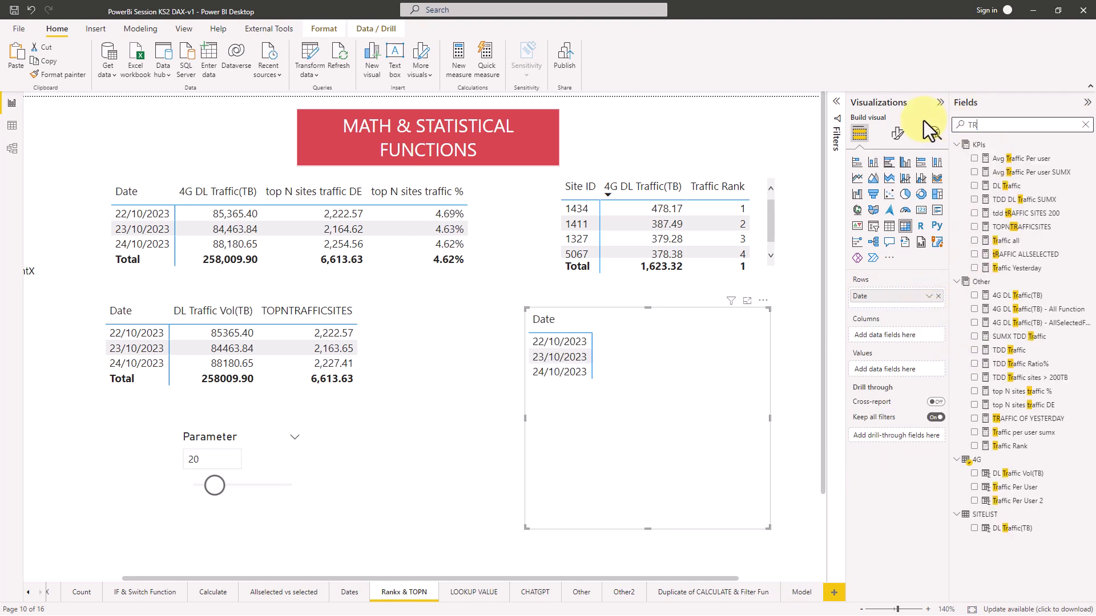
{"action": "type", "text": "AFFIC"}
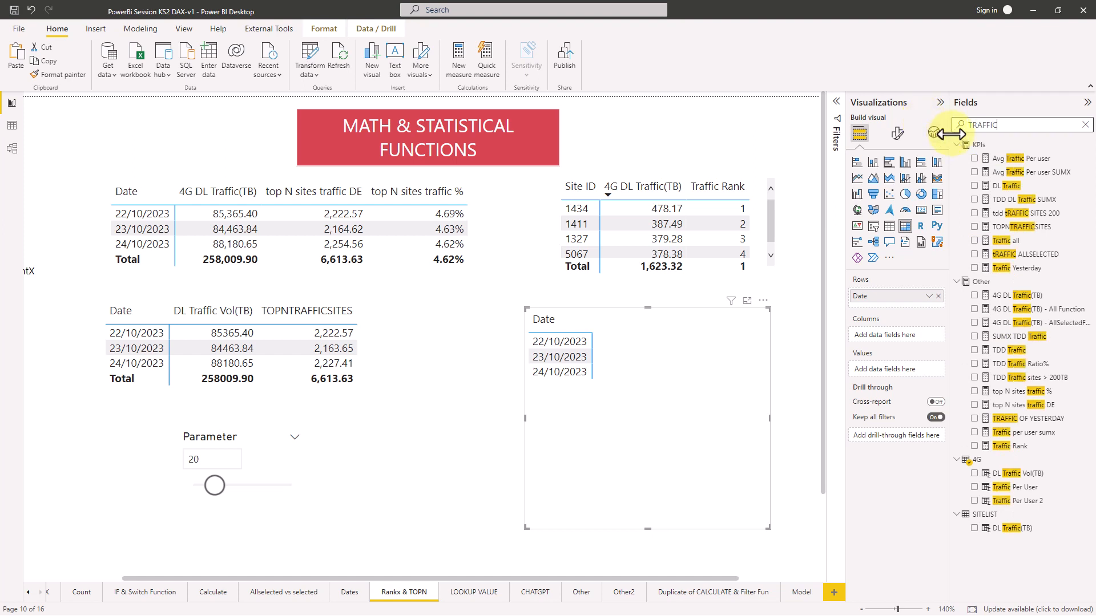
{"action": "key", "text": "ctrl+a"}
{"action": "type", "text": "TB"}
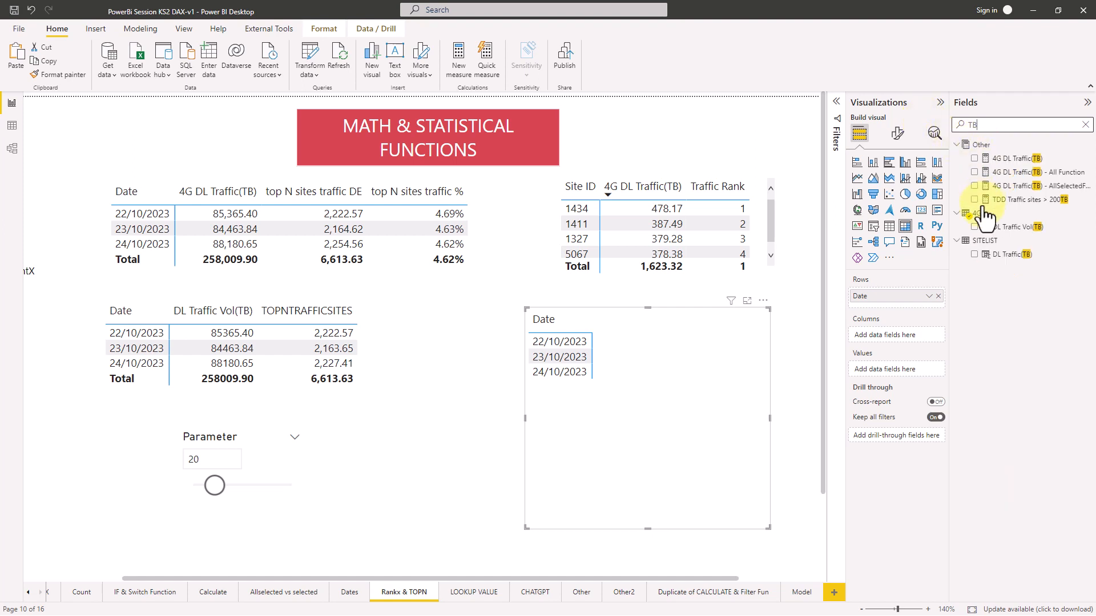
{"action": "left_click", "coordinate": [976, 162]}
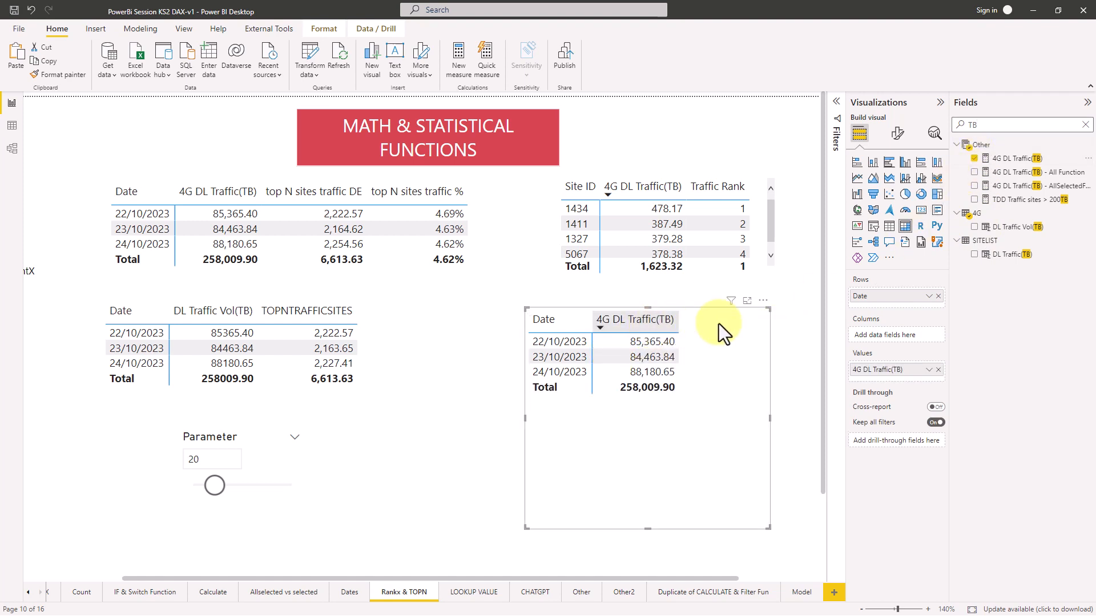
Step: Replace the Date field in the new matrix's rows with Site ID from the SITELIST table
{"action": "left_click", "coordinate": [939, 297]}
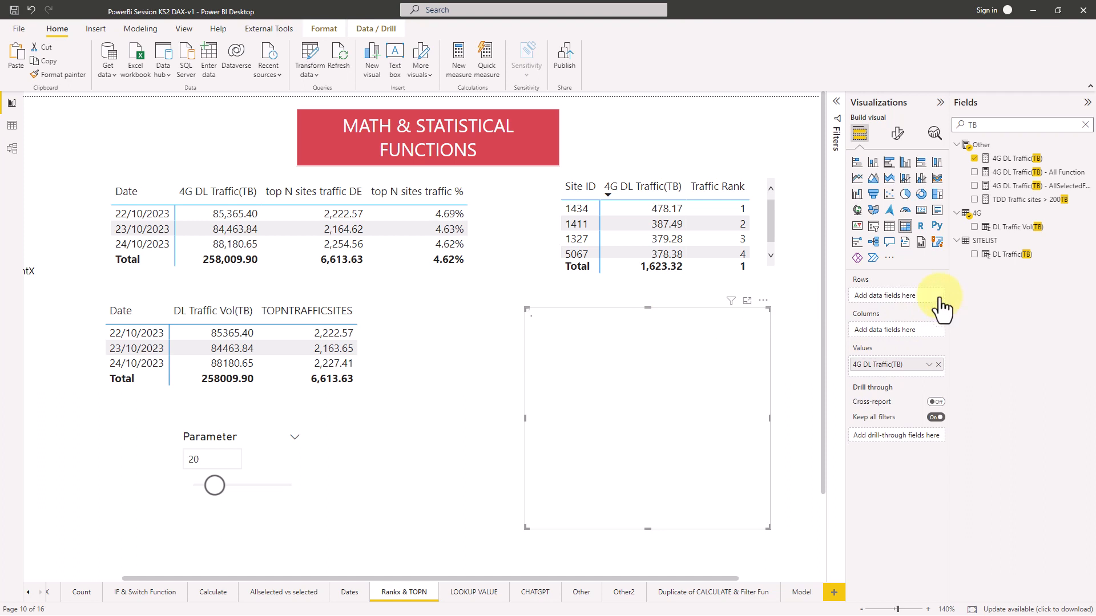
{"action": "left_click", "coordinate": [985, 124]}
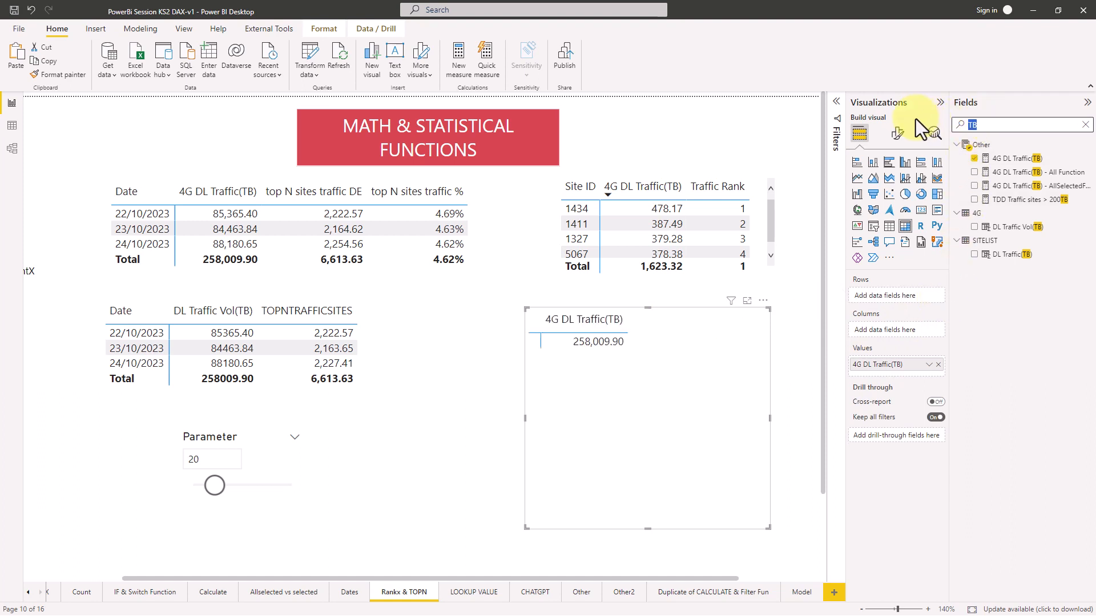
{"action": "type", "text": "SITE"}
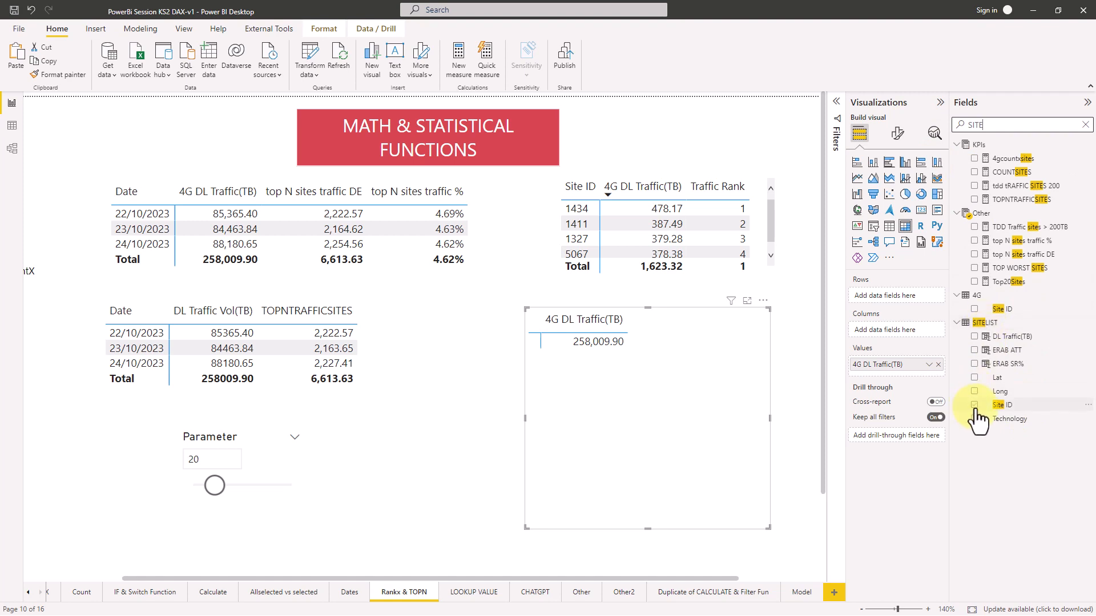
{"action": "left_click", "coordinate": [974, 405]}
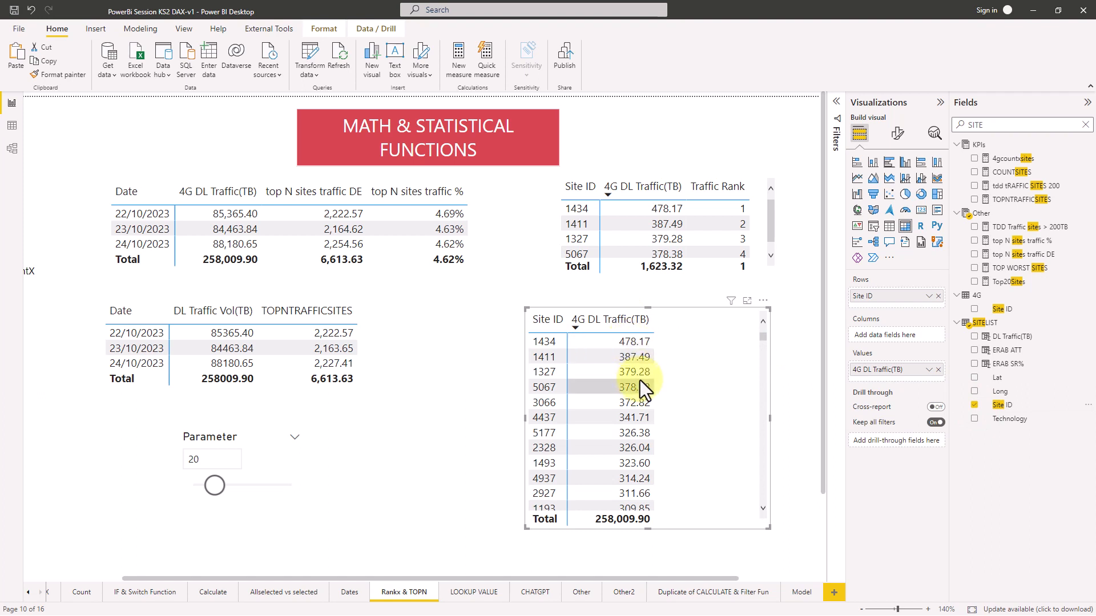
Step: Create a new measure in the KPIs table and name it rankx
{"action": "left_click", "coordinate": [1085, 125]}
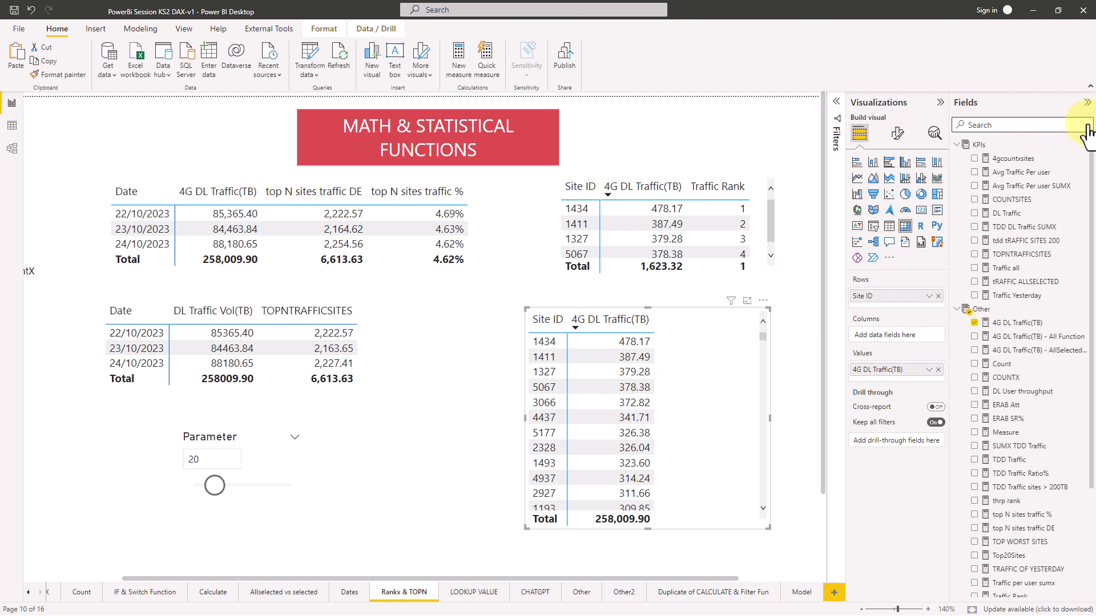
{"action": "right_click", "coordinate": [981, 148]}
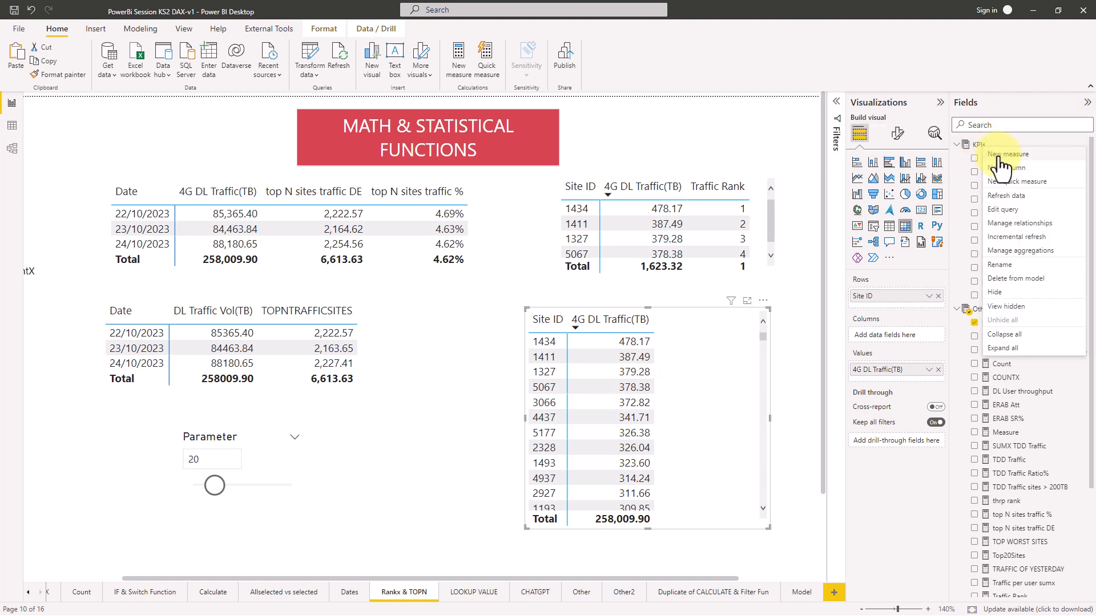
{"action": "left_click", "coordinate": [1000, 155]}
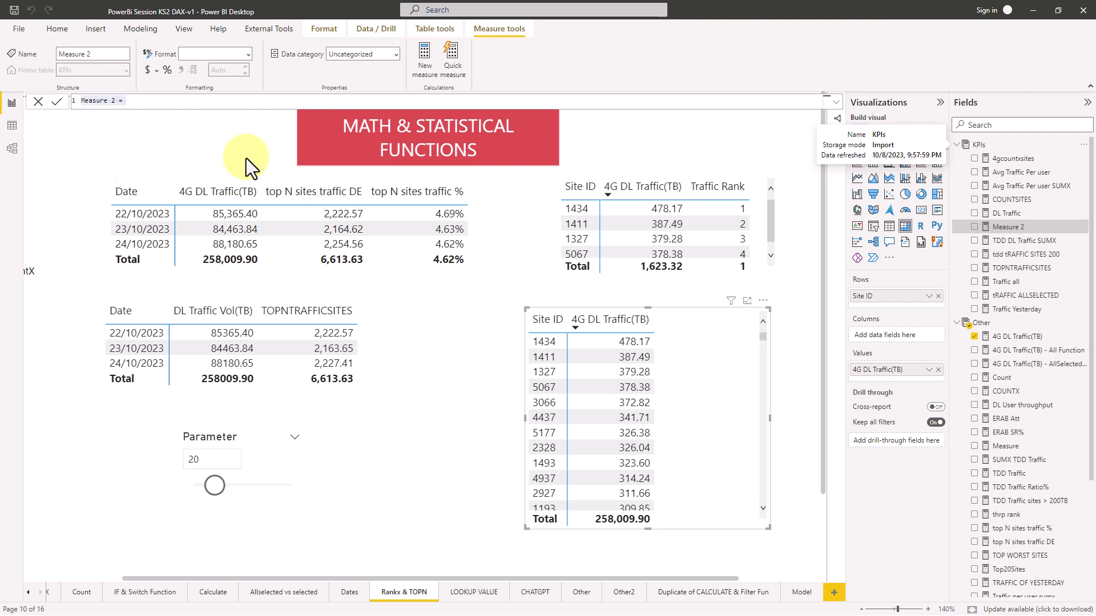
{"action": "left_click", "coordinate": [113, 101]}
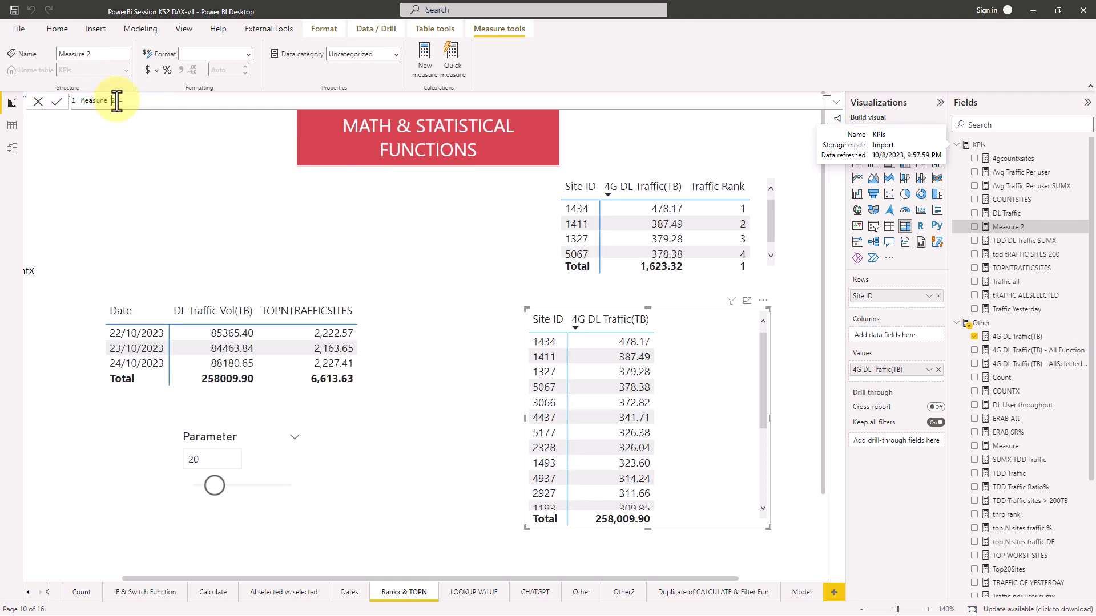
{"action": "left_click_drag", "start_coordinate": [117, 101], "coordinate": [50, 99]}
{"action": "key", "text": "Caps_Lock"}
{"action": "type", "text": "r"}
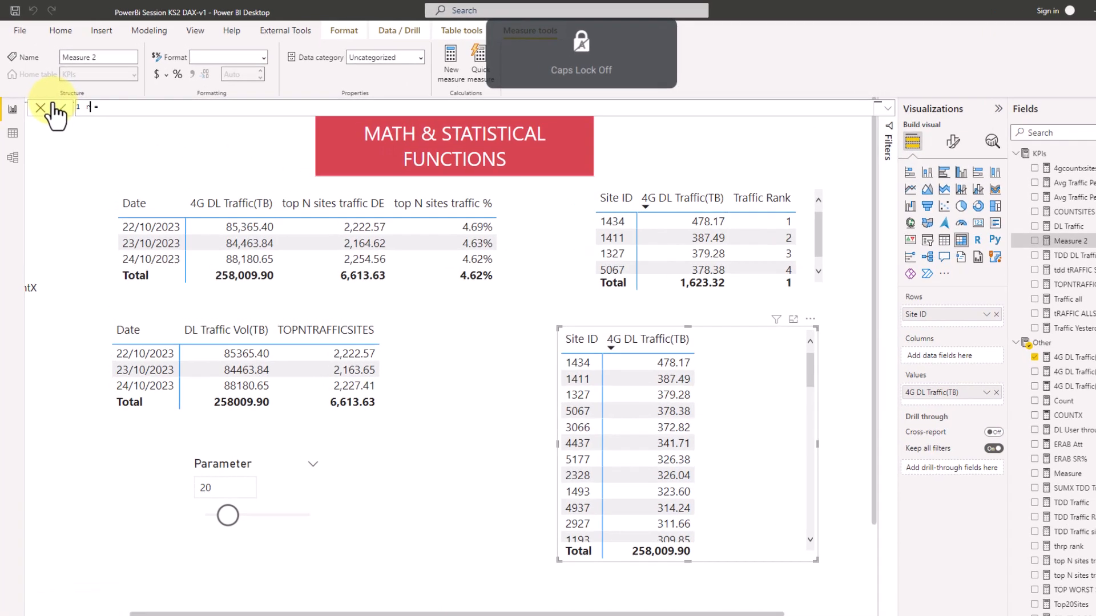
{"action": "type", "text": "ankx"}
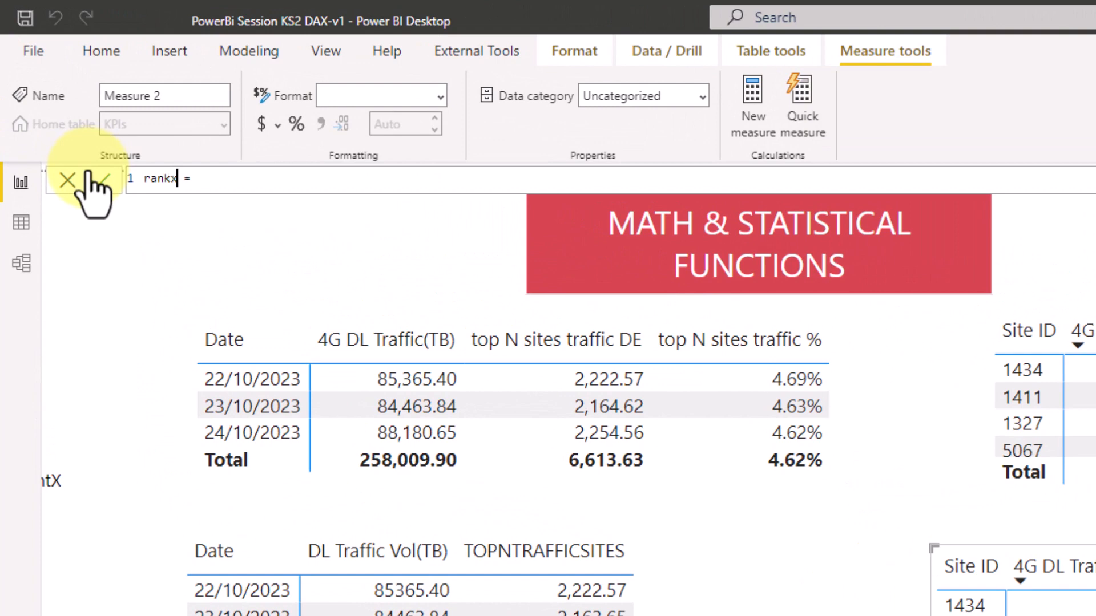
Step: Start the rankx formula with RANKX over ALL(SITELIST[Site ID]) as its table argument
{"action": "left_click", "coordinate": [222, 177]}
{"action": "type", "text": "r"}
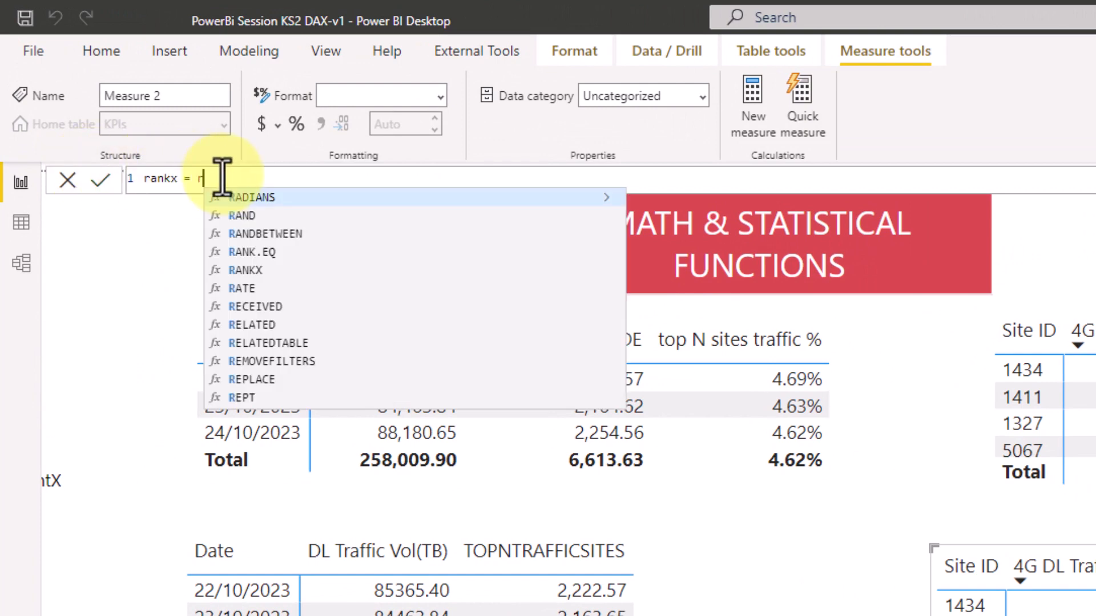
{"action": "type", "text": "ankx"}
{"action": "key", "text": "Tab"}
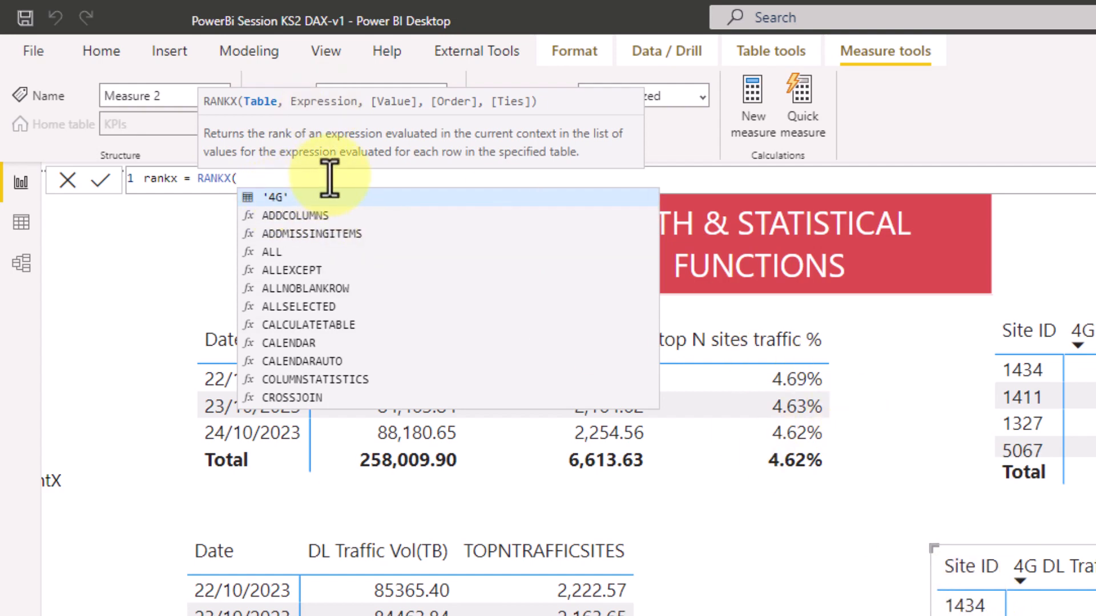
{"action": "type", "text": "all"}
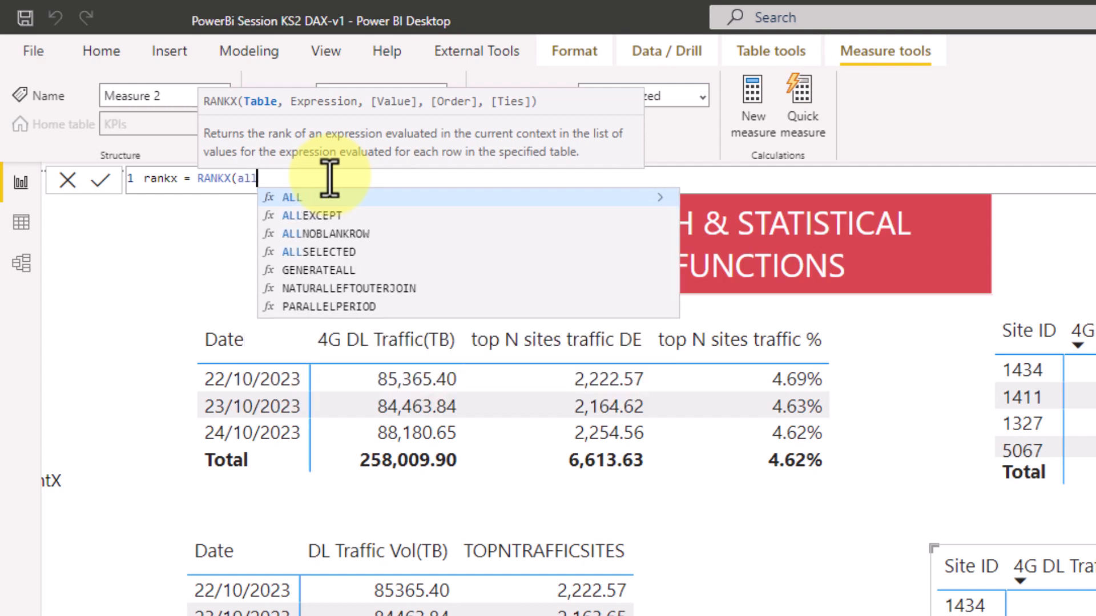
{"action": "key", "text": "Tab"}
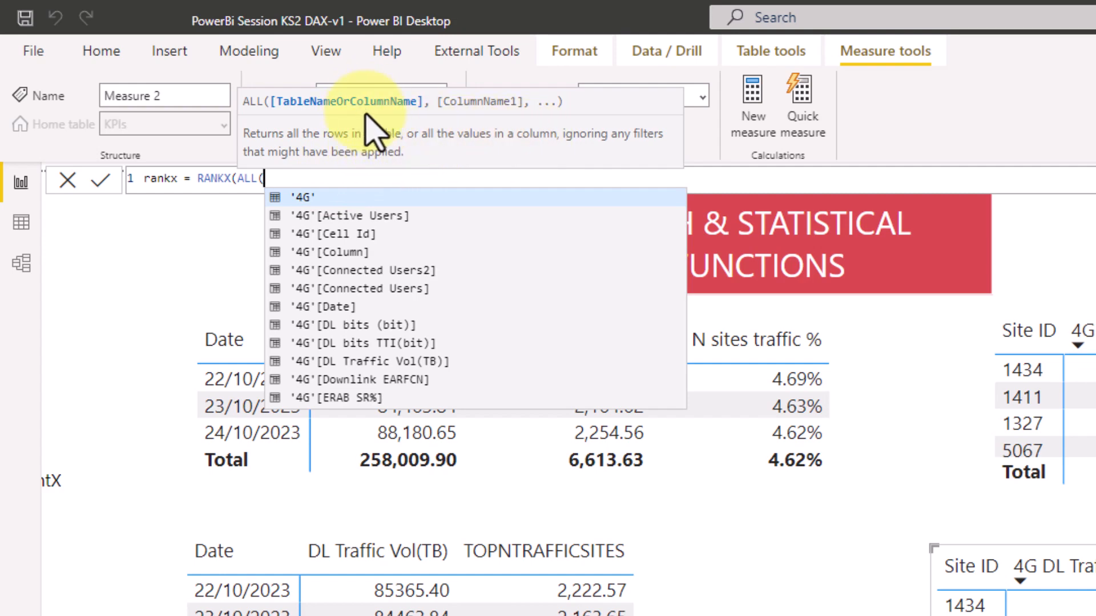
{"action": "type", "text": "site"}
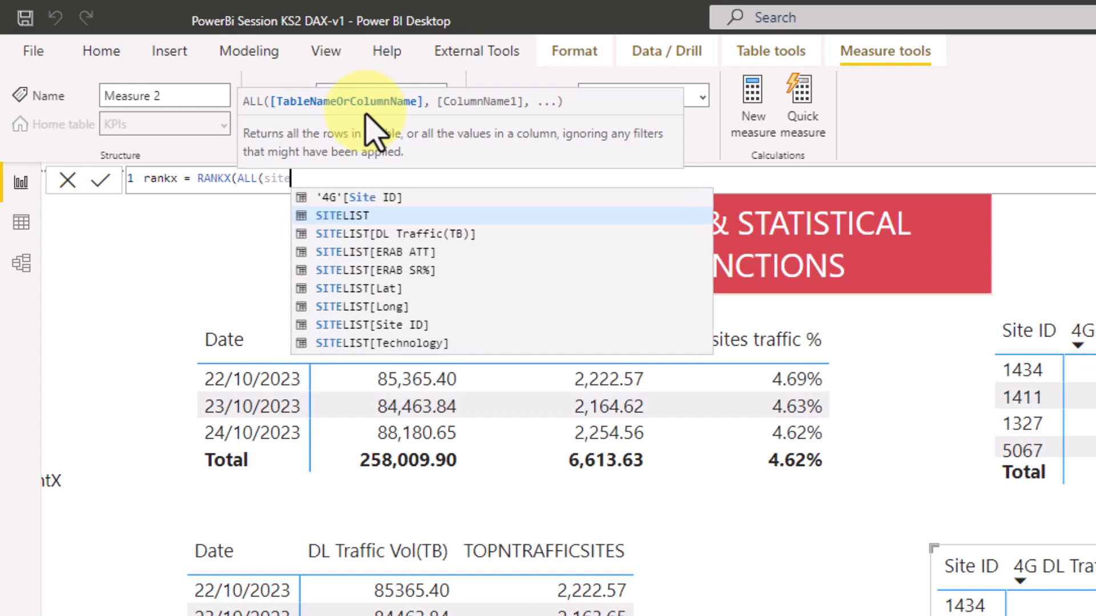
{"action": "left_click", "coordinate": [394, 324]}
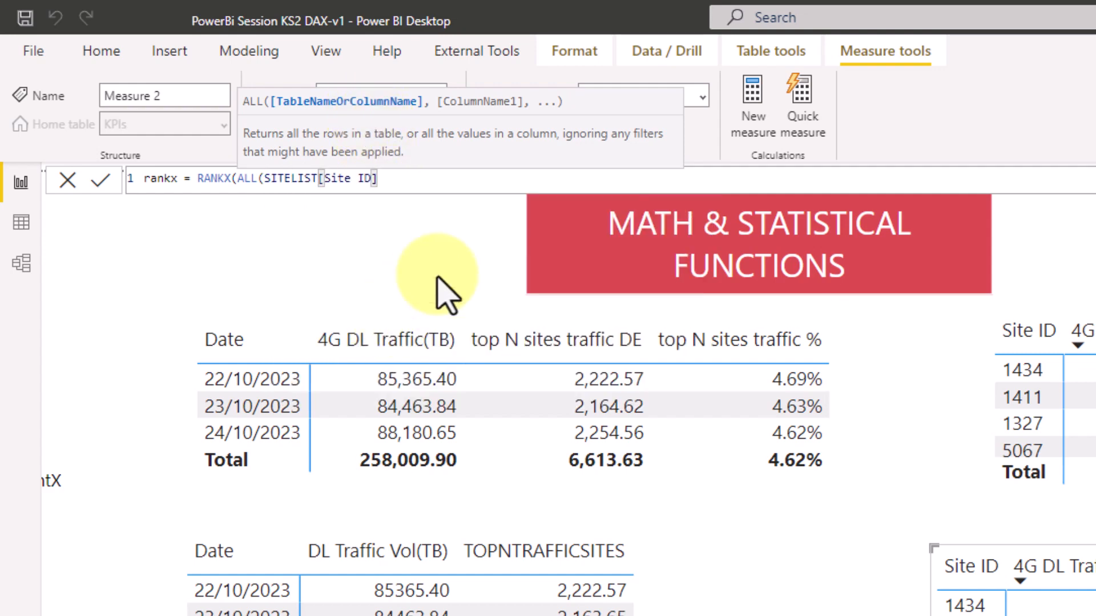
{"action": "type", "text": "),"}
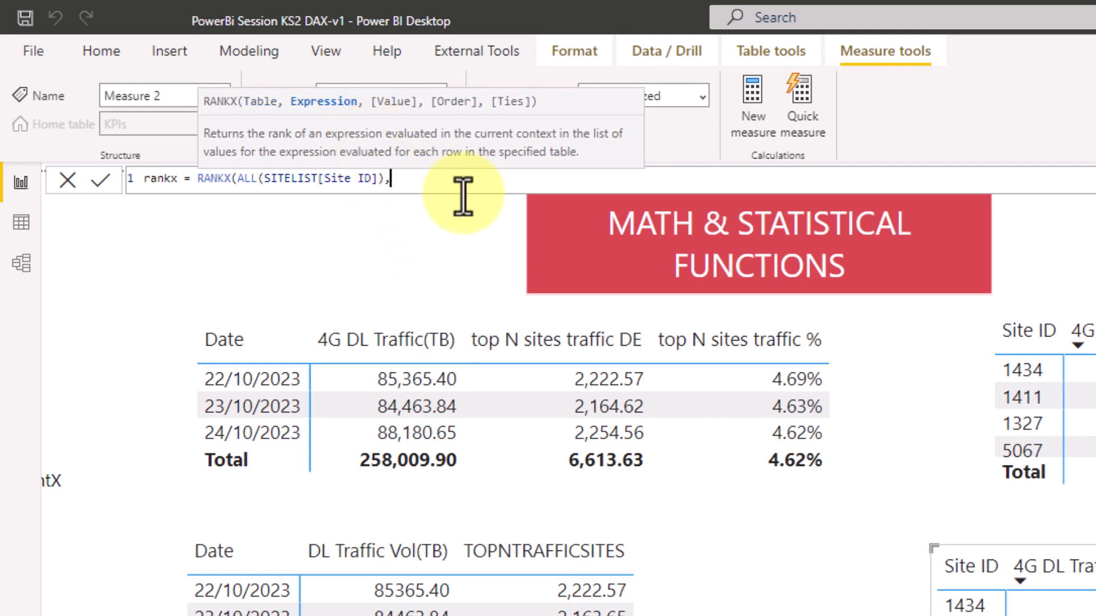
Step: Complete the formula with [4G DL Traffic(TB)] as expression, an empty value argument and ASC order, and add rankx to the site matrix
{"action": "type", "text": " tb"}
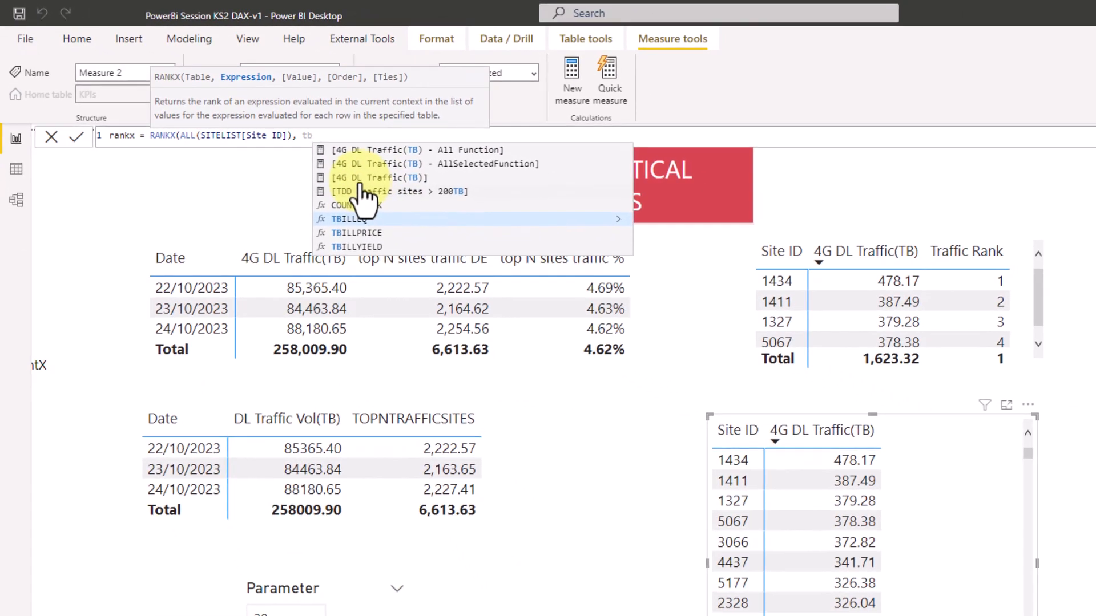
{"action": "left_click", "coordinate": [360, 177]}
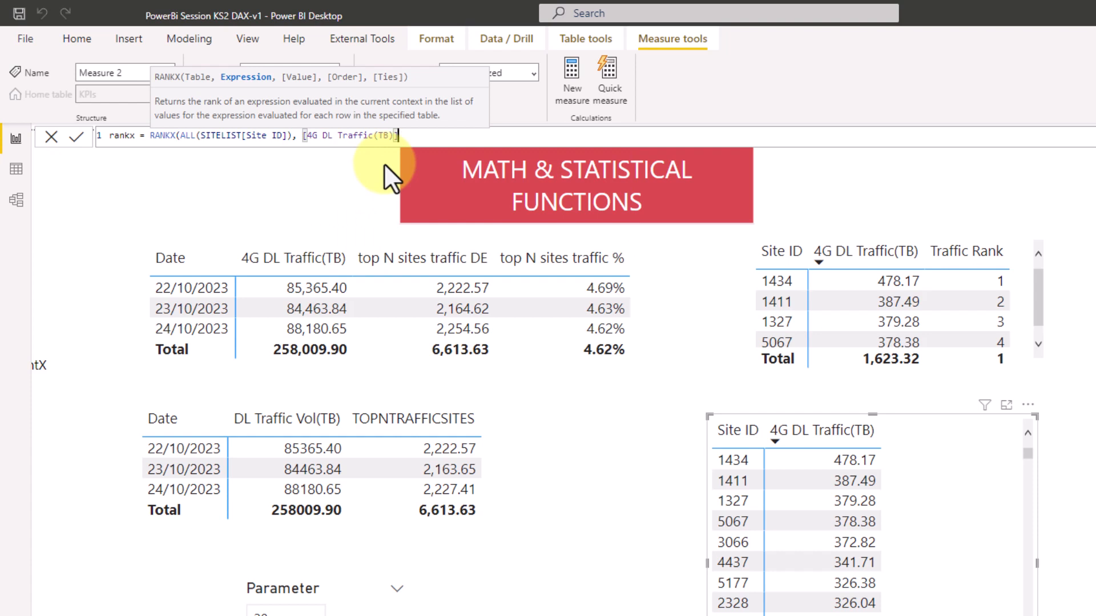
{"action": "type", "text": ",,"}
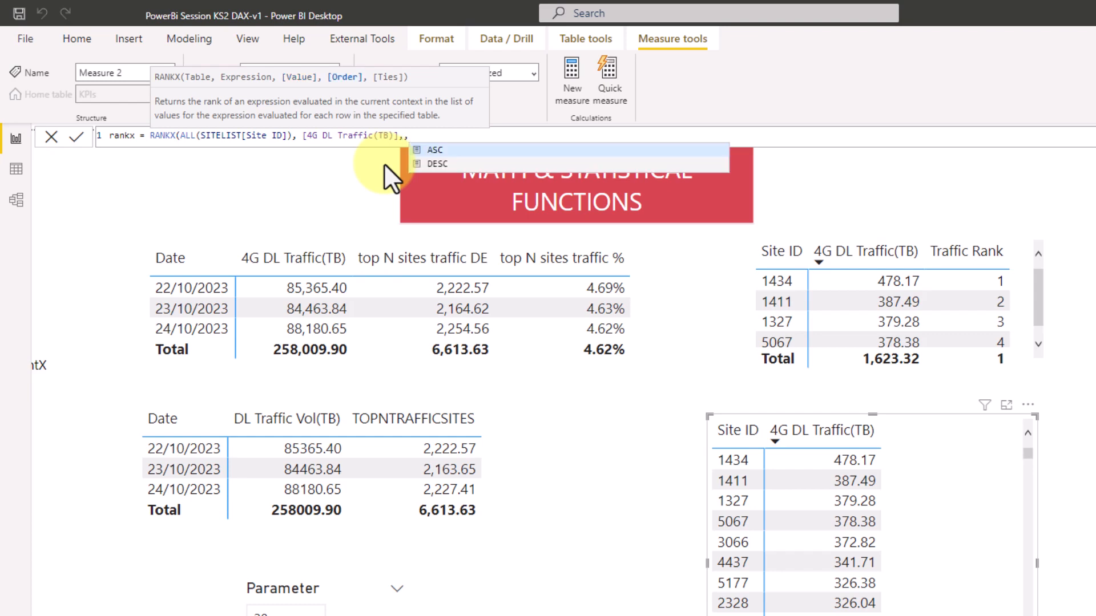
{"action": "type", "text": "ASC"}
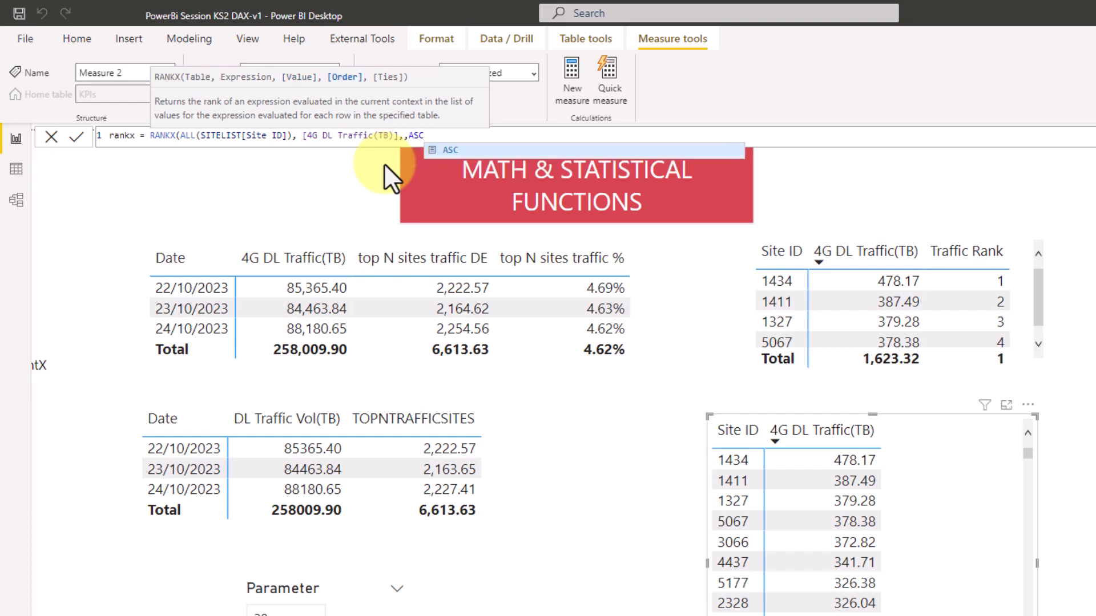
{"action": "type", "text": ","}
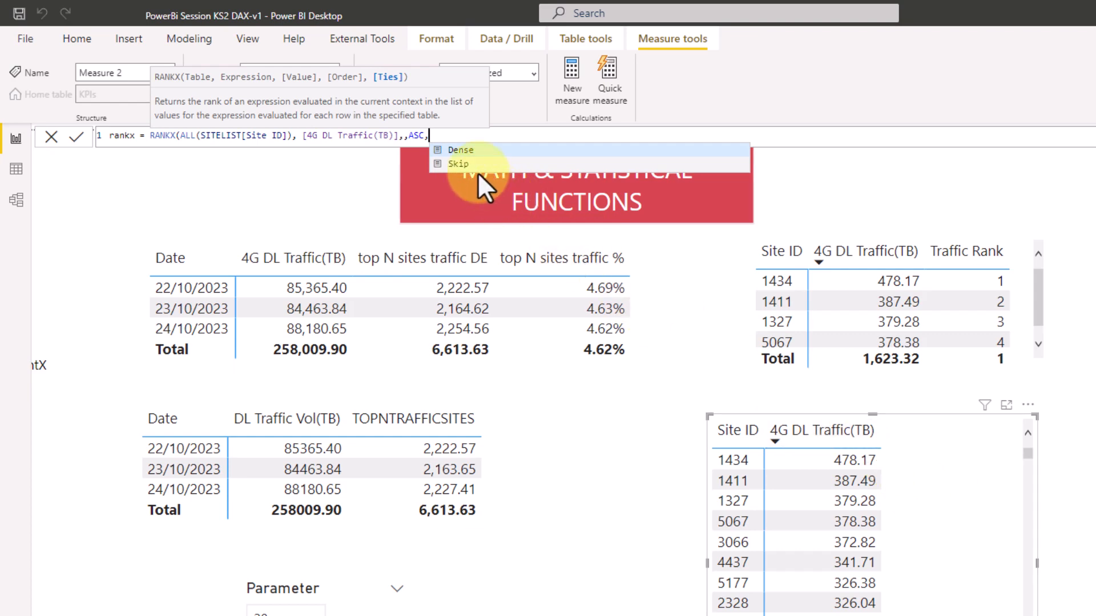
{"action": "key", "text": "BackSpace"}
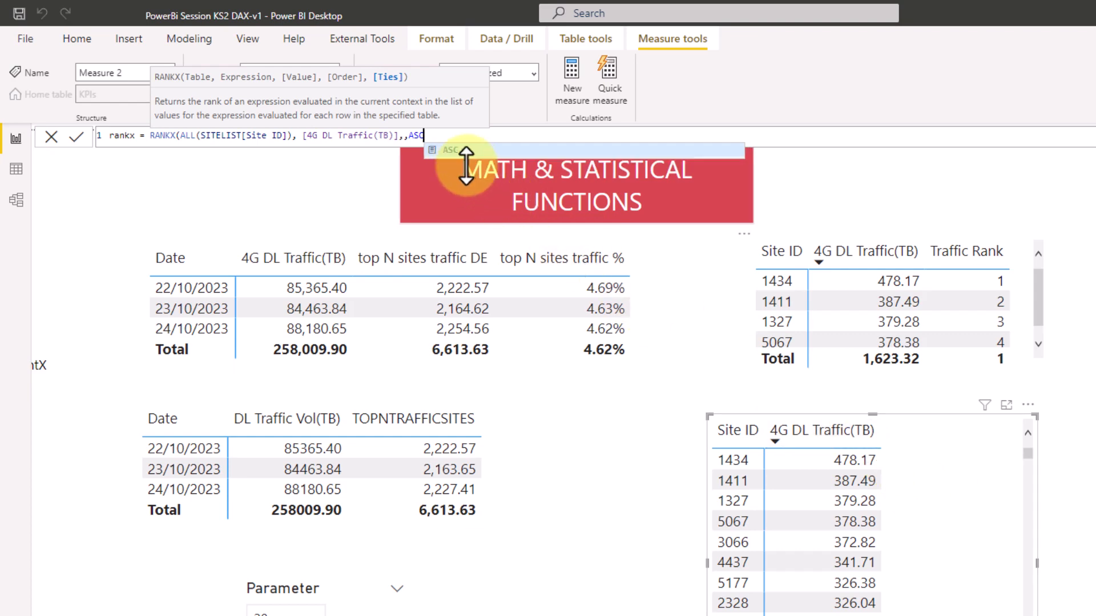
{"action": "type", "text": ")"}
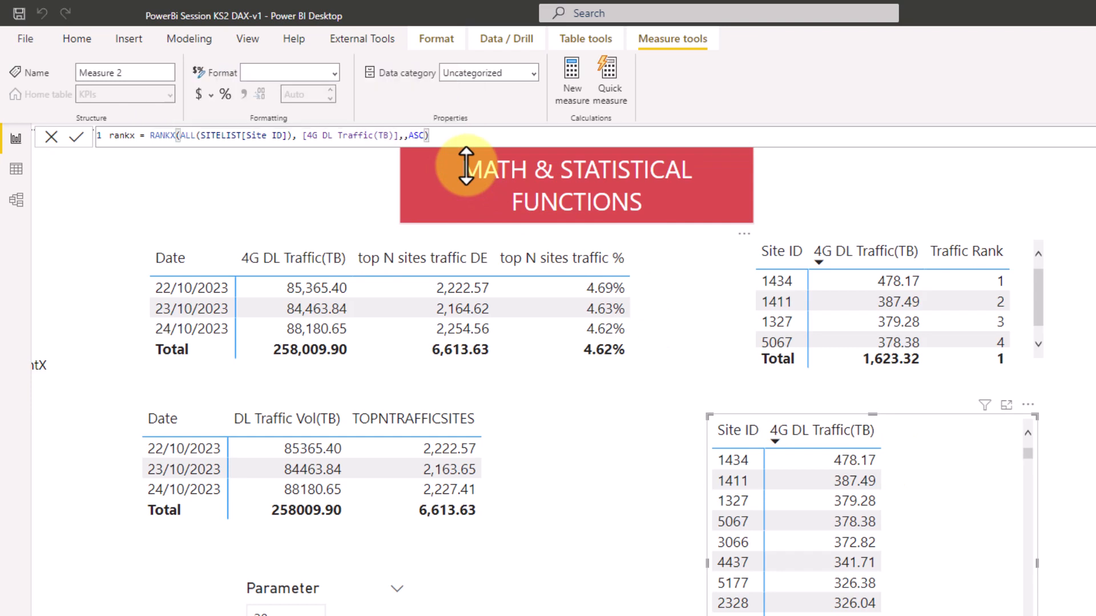
{"action": "key", "text": "Return"}
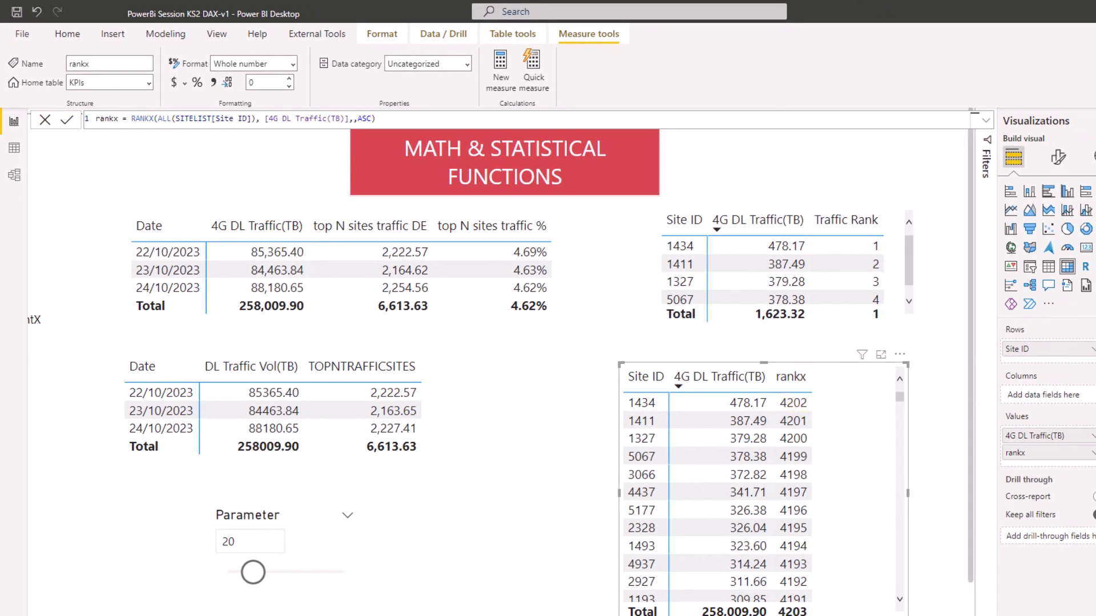
Step: Change the rankx formula's order argument to DESC
{"action": "left_click", "coordinate": [370, 120]}
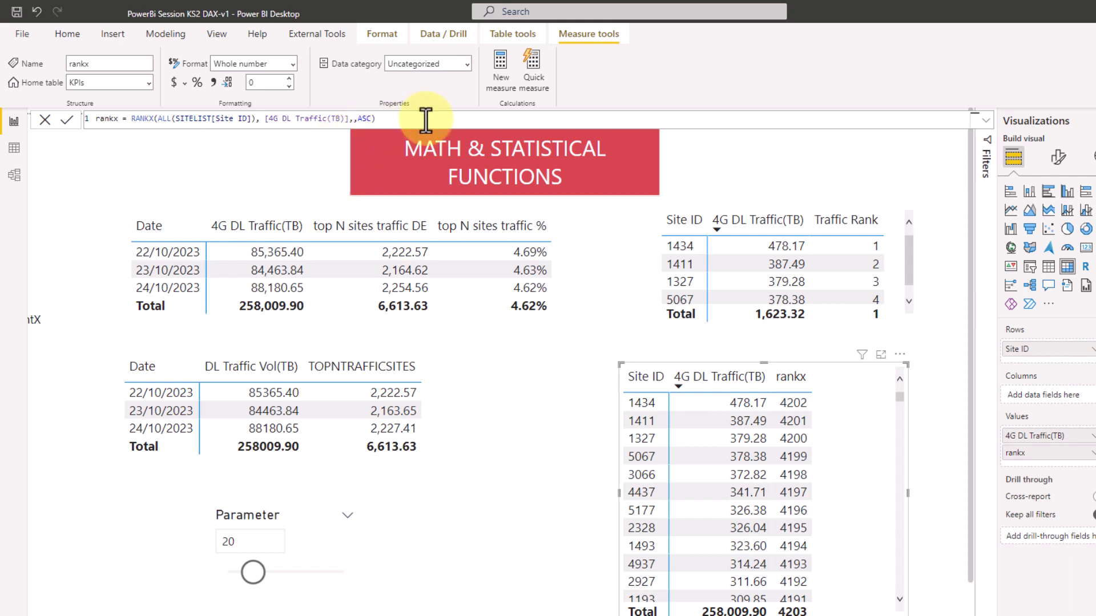
{"action": "key", "text": "BackSpace"}
{"action": "key", "text": "BackSpace"}
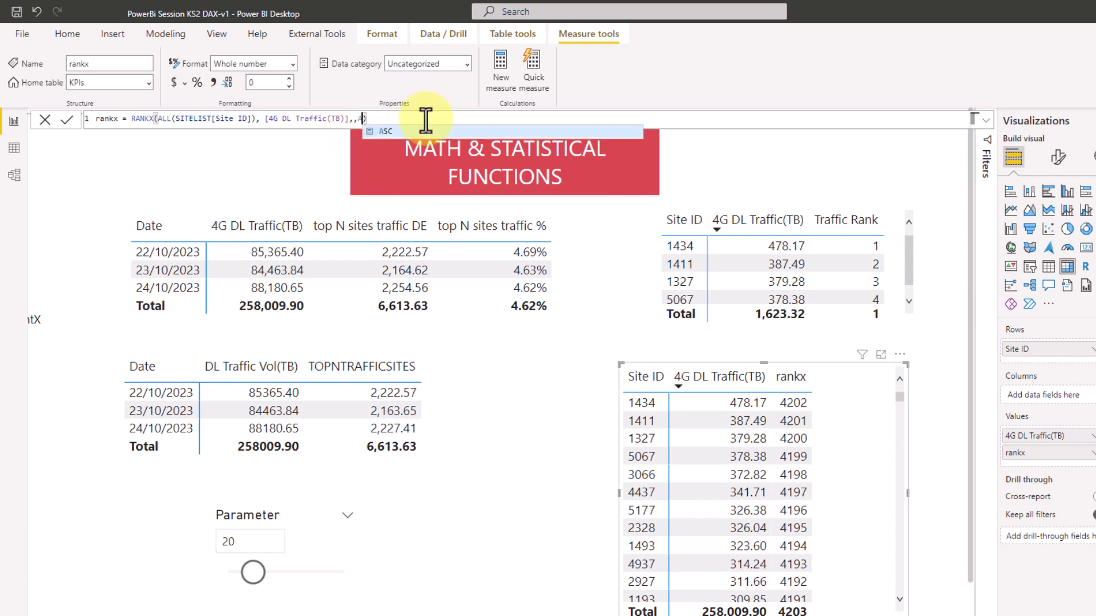
{"action": "key", "text": "BackSpace"}
{"action": "type", "text": "de"}
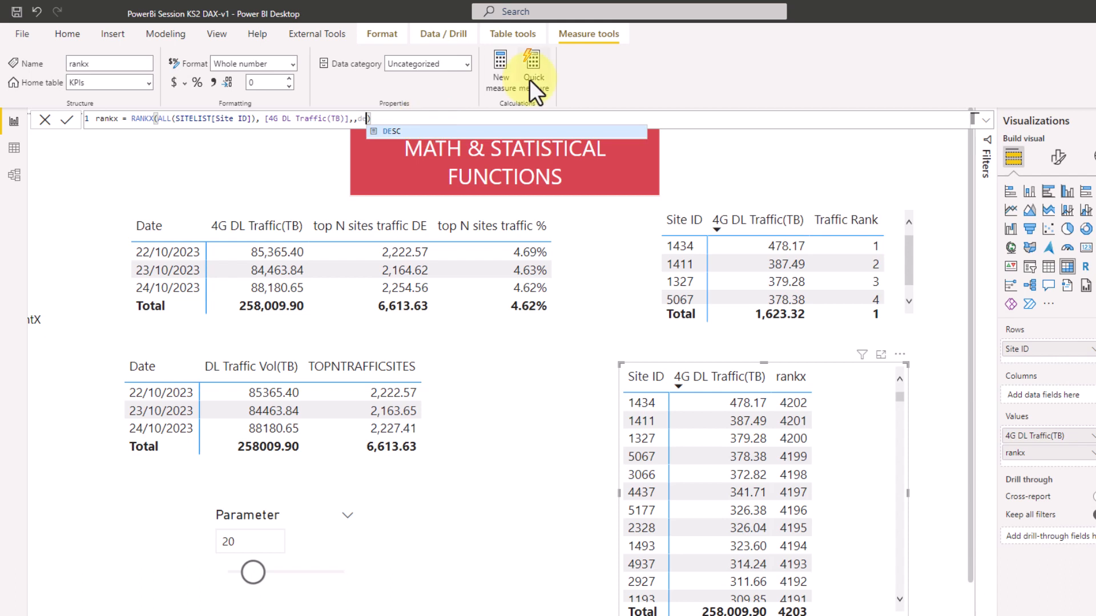
{"action": "left_click", "coordinate": [399, 132]}
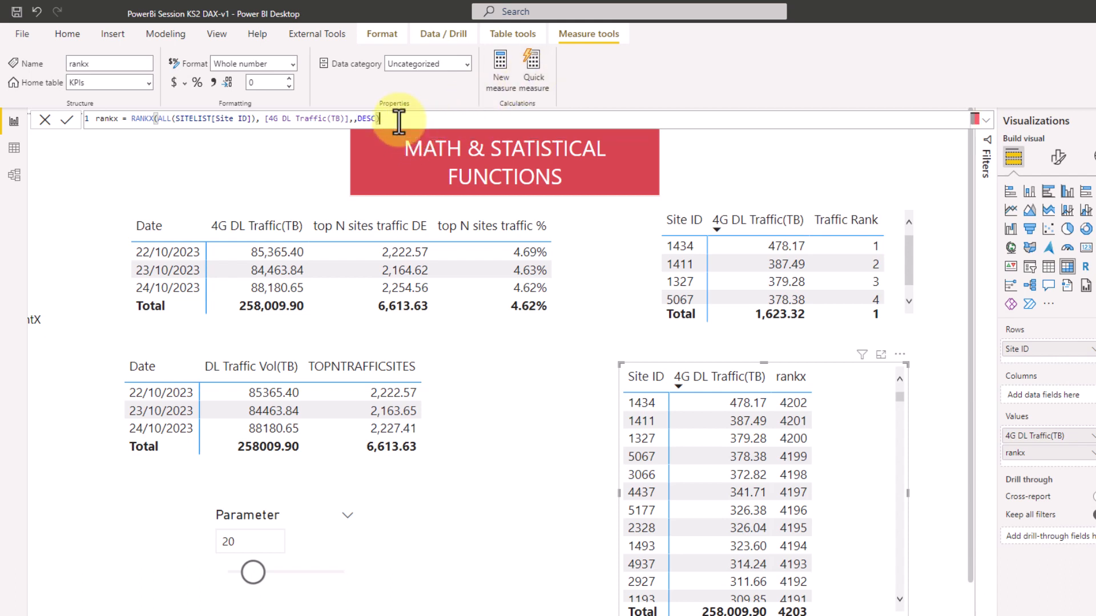
{"action": "key", "text": "Return"}
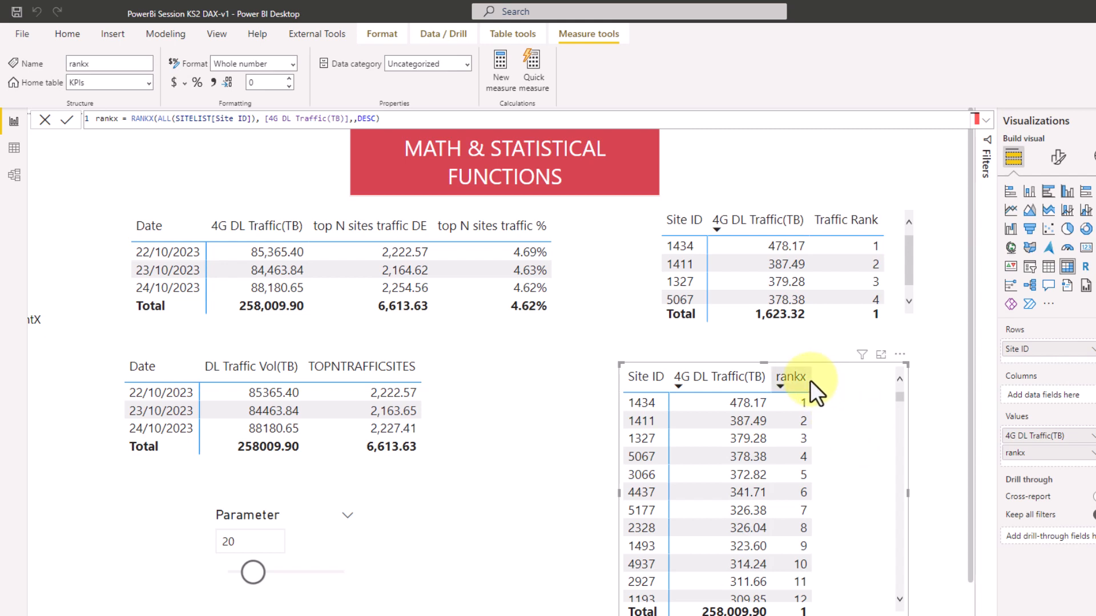
Step: Move the site matrix clear of the expanded filter area and add rankx as another filter on that visual
{"action": "left_click", "coordinate": [987, 143]}
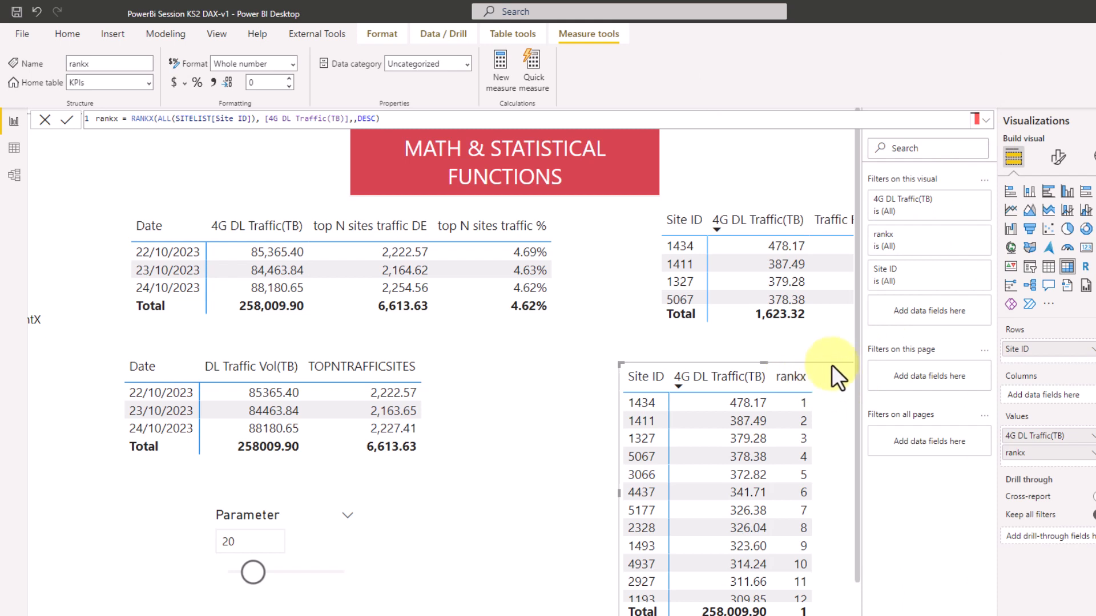
{"action": "left_click_drag", "start_coordinate": [762, 366], "coordinate": [684, 359]}
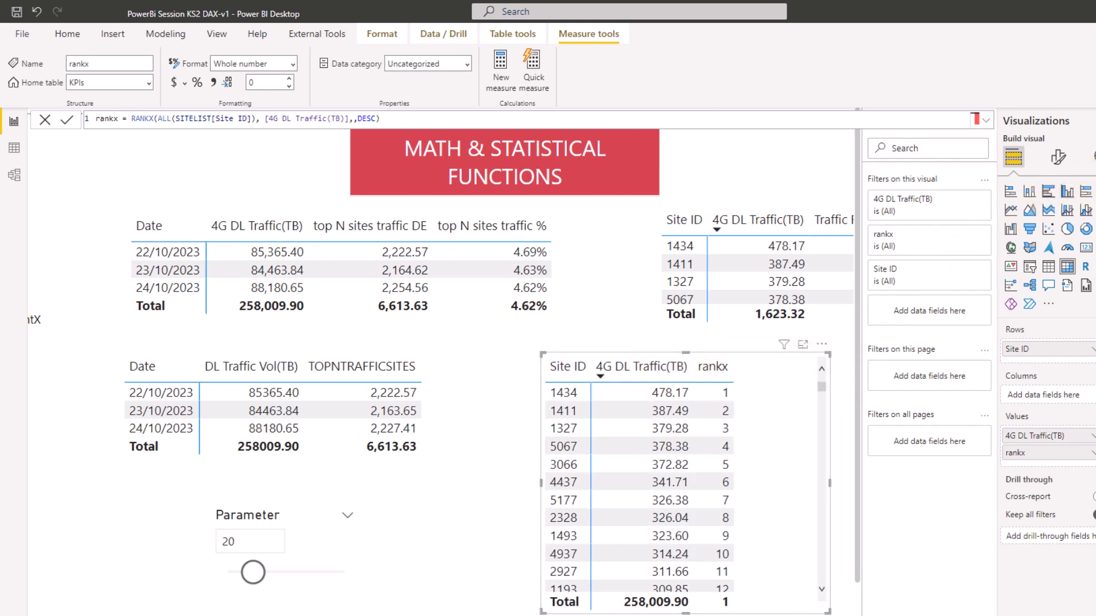
{"action": "left_click_drag", "start_coordinate": [1003, 159], "coordinate": [810, 268]}
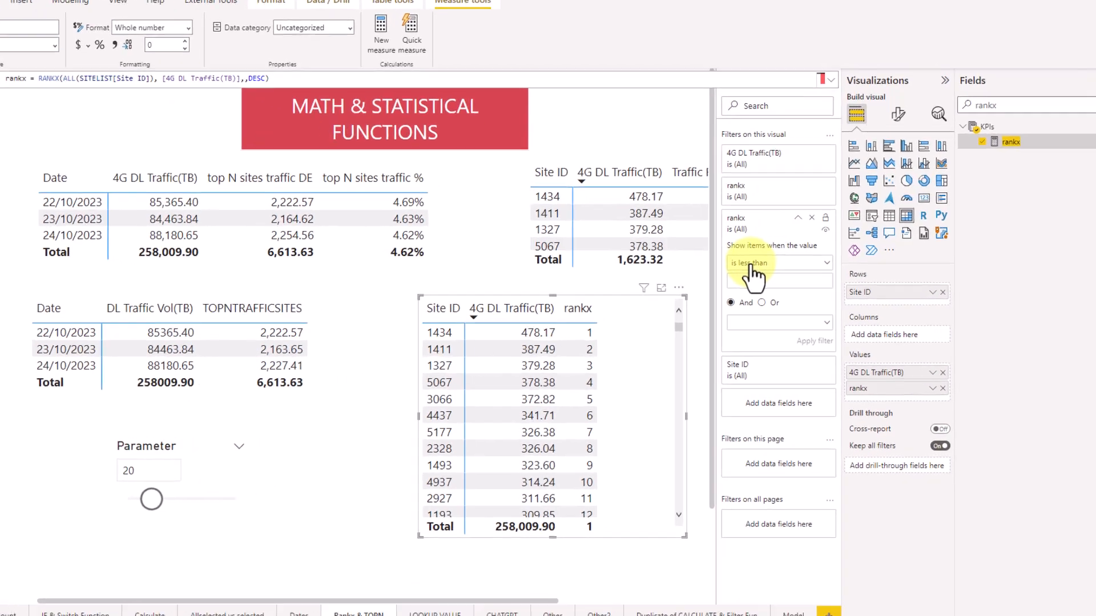
Step: Filter the site matrix to rankx values less than or equal to 5
{"action": "left_click", "coordinate": [752, 266]}
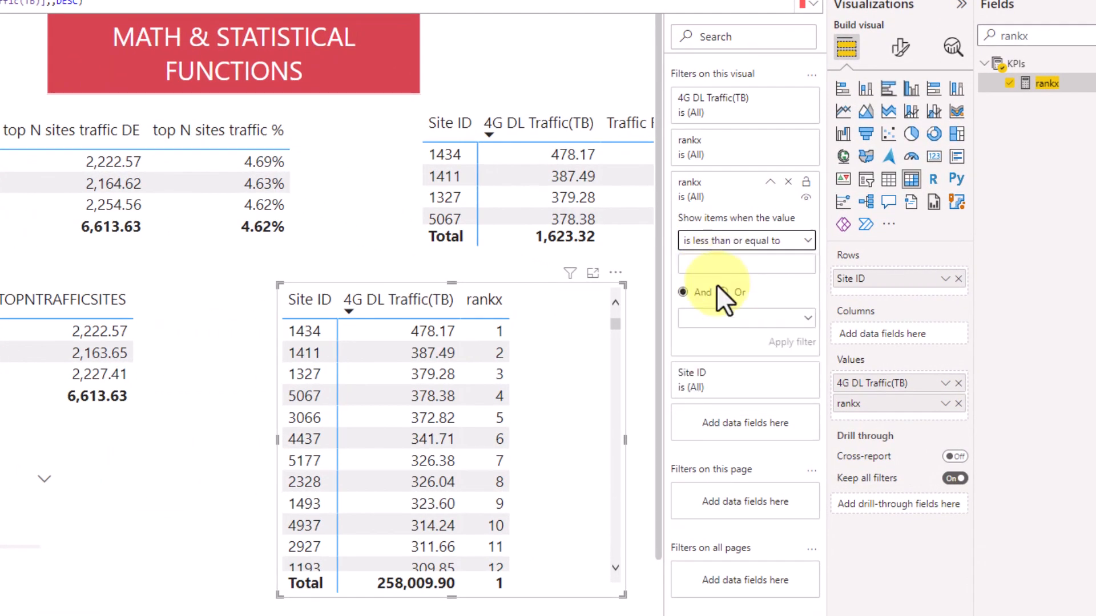
{"action": "left_click", "coordinate": [718, 283]}
{"action": "left_click", "coordinate": [722, 268]}
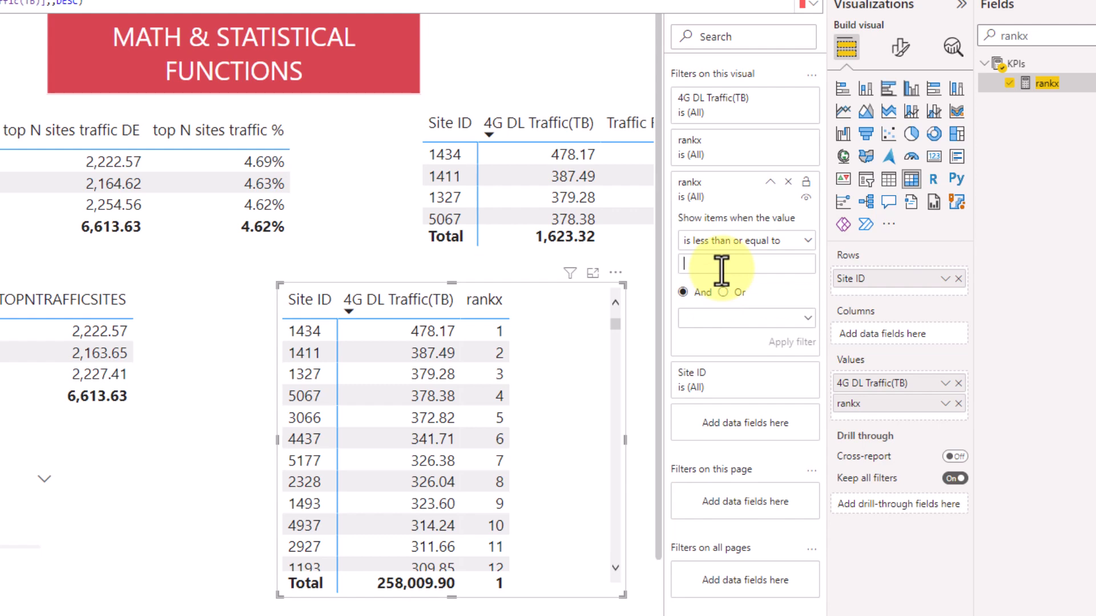
{"action": "type", "text": "5"}
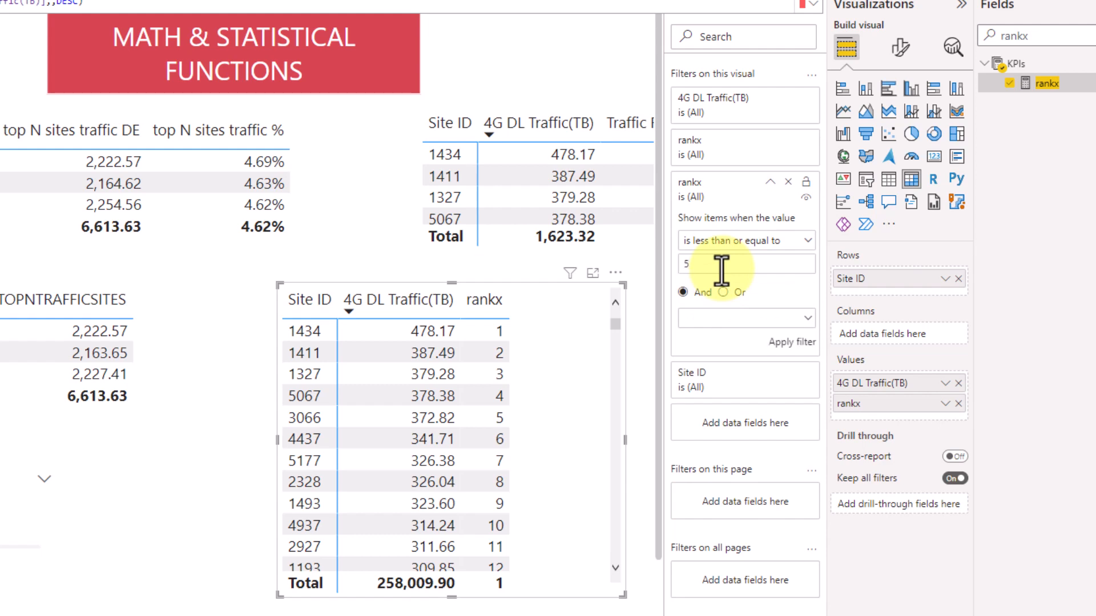
{"action": "left_click", "coordinate": [788, 342]}
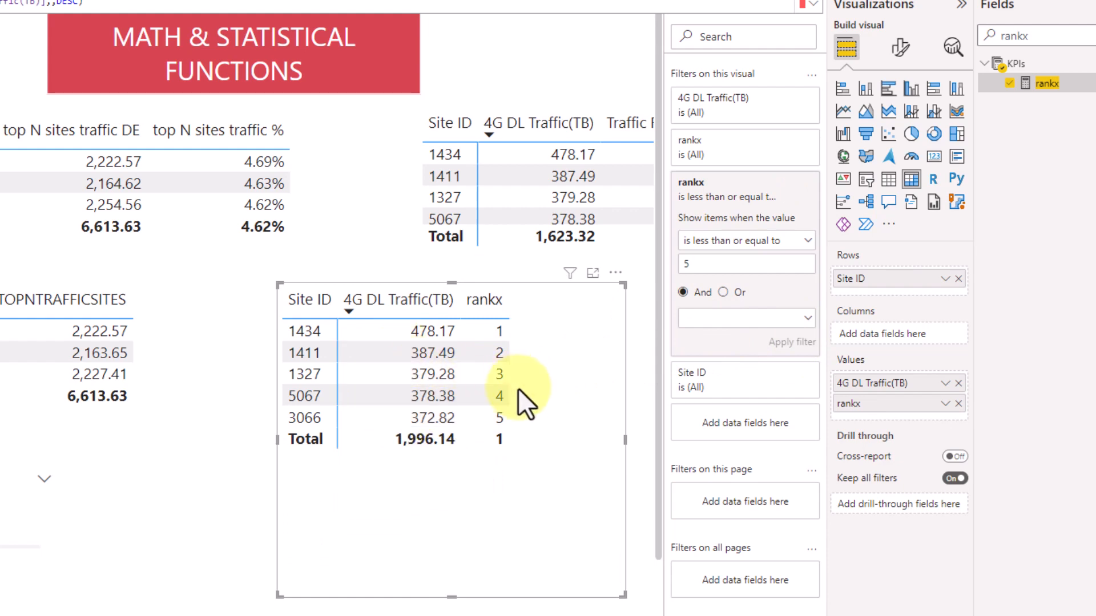
{"action": "left_click", "coordinate": [961, 8]}
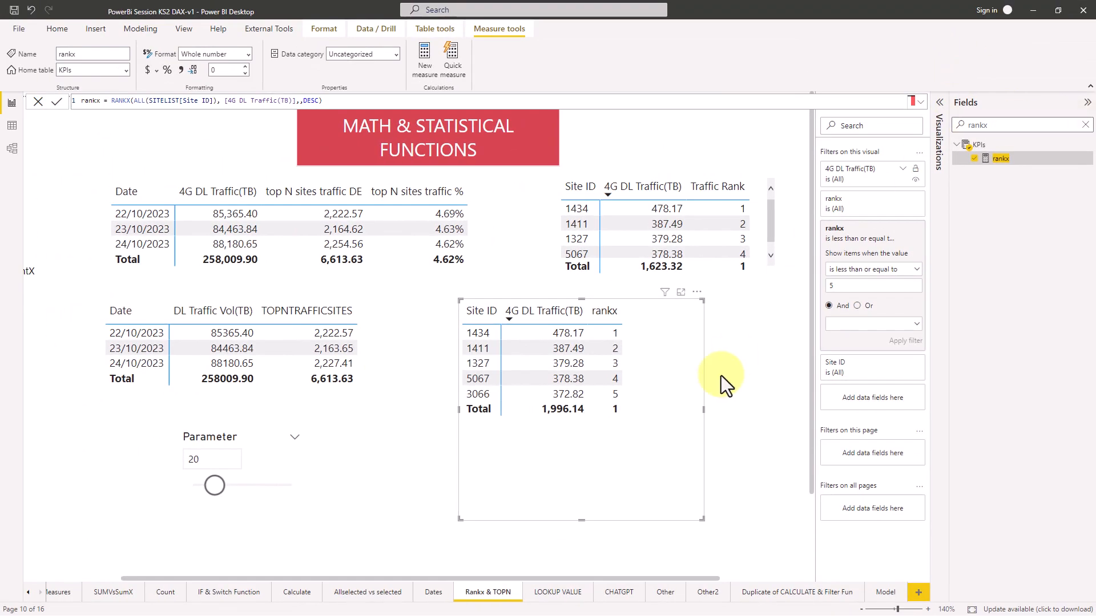
Step: Open the LOOKUP VALUE report page and look over its function list and lookup table picture
{"action": "left_click", "coordinate": [547, 594]}
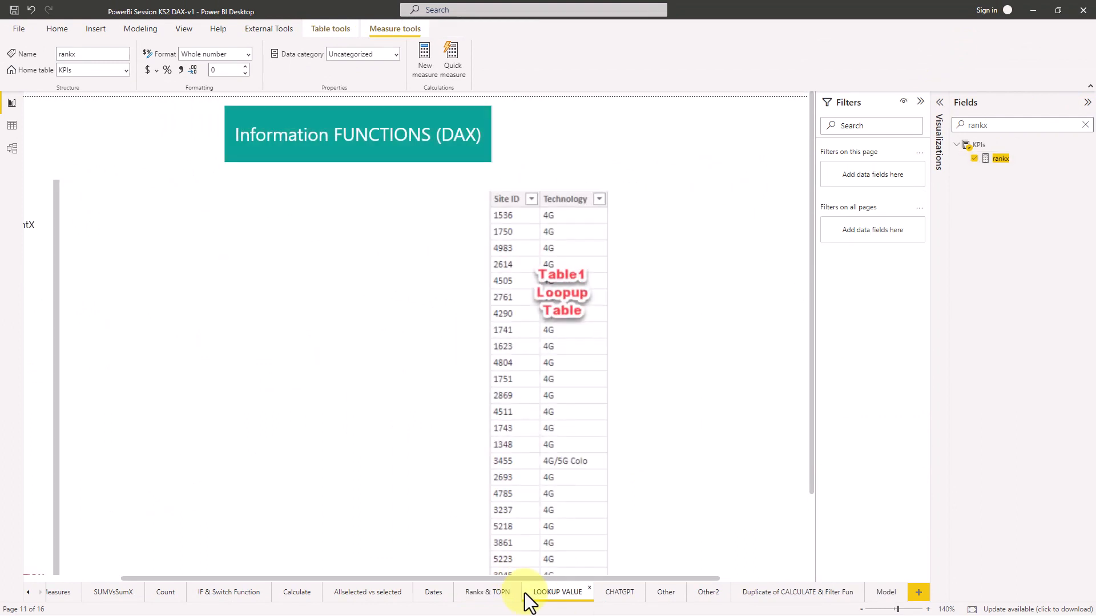
{"action": "left_click", "coordinate": [383, 169]}
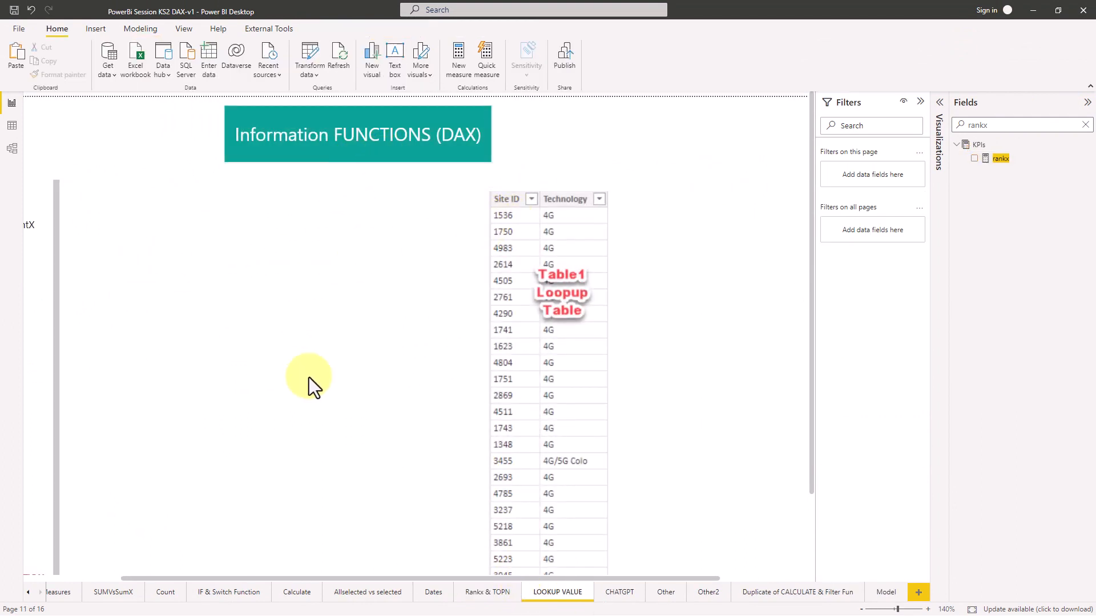
{"action": "scroll", "coordinate": [360, 412], "scroll_direction": "down", "scroll_amount": 3}
{"action": "scroll", "coordinate": [361, 420], "scroll_direction": "up", "scroll_amount": 3}
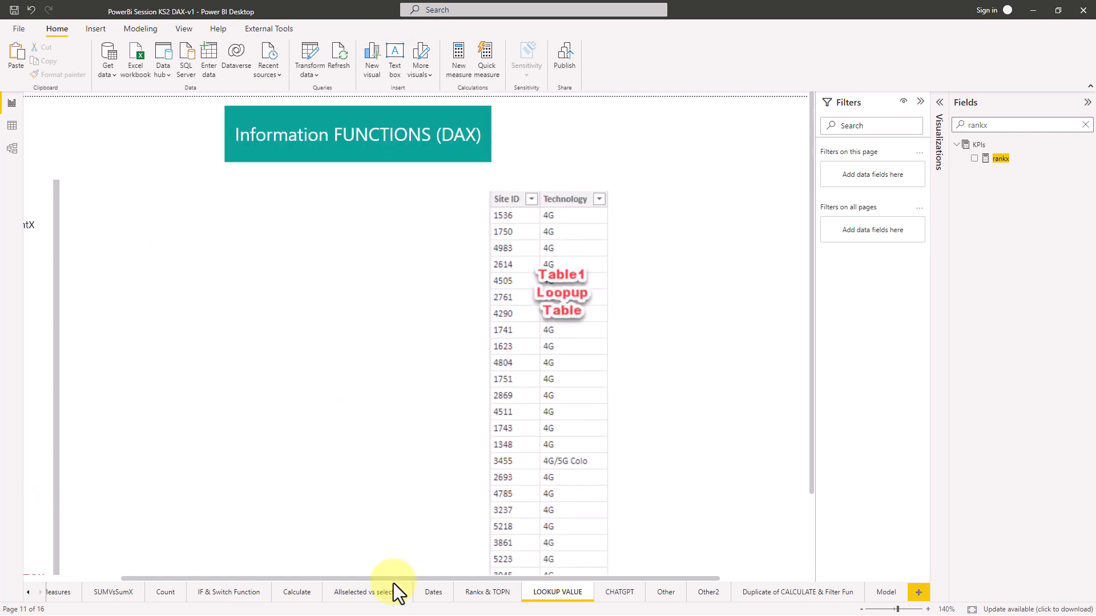
{"action": "left_click_drag", "start_coordinate": [398, 577], "coordinate": [286, 574]}
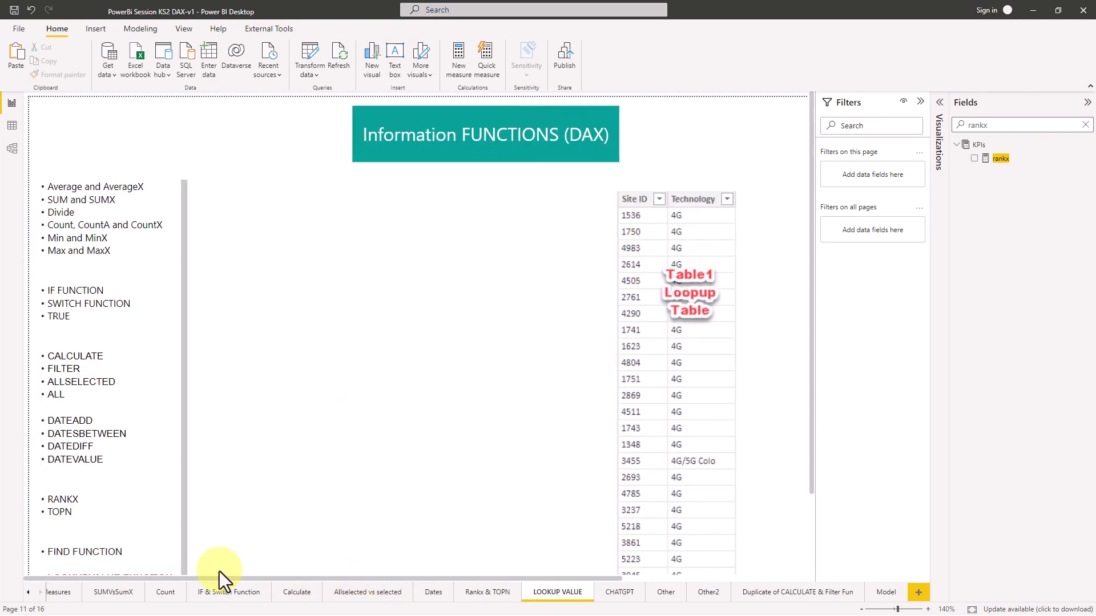
{"action": "scroll", "coordinate": [371, 491], "scroll_direction": "down", "scroll_amount": 3}
{"action": "scroll", "coordinate": [396, 482], "scroll_direction": "up", "scroll_amount": 3}
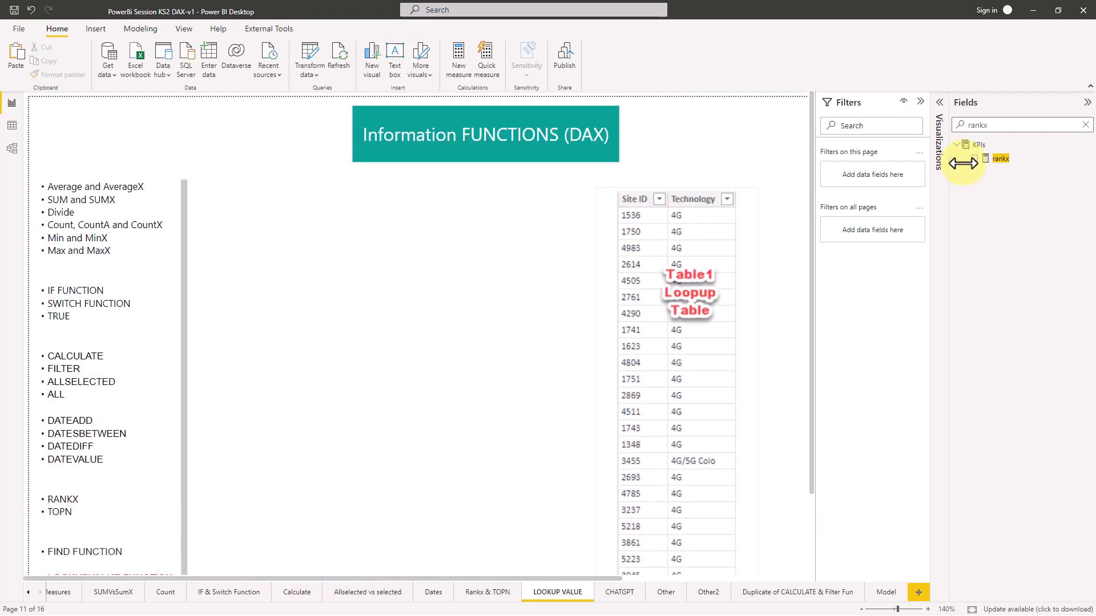
Step: Collapse the remaining side panes to widen the canvas and shift the lookup table picture slightly
{"action": "left_click", "coordinate": [920, 102]}
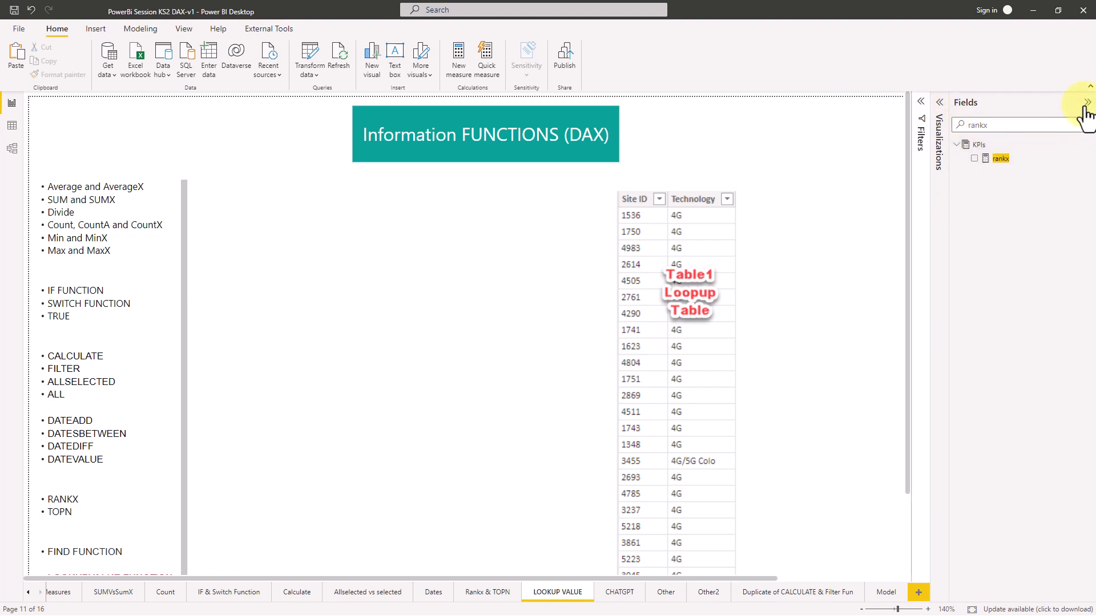
{"action": "left_click", "coordinate": [1087, 104]}
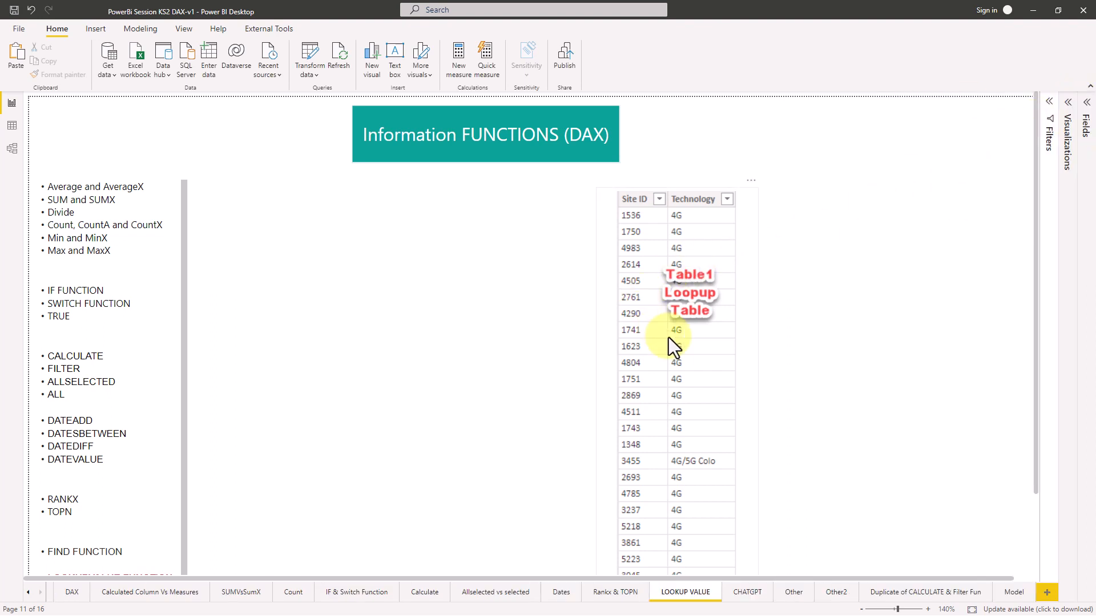
{"action": "left_click_drag", "start_coordinate": [656, 340], "coordinate": [642, 337]}
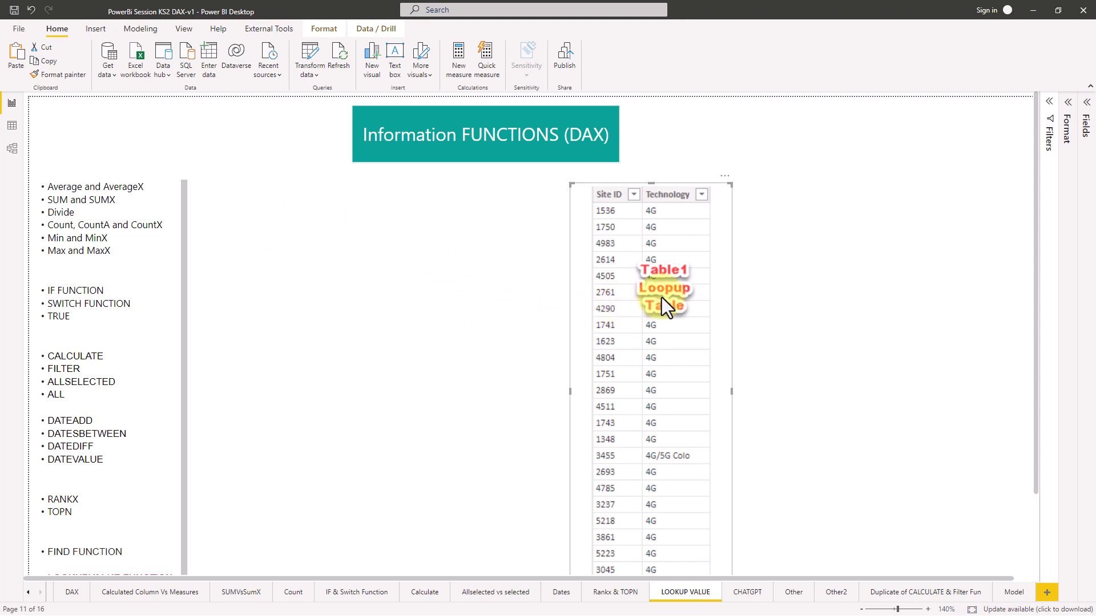
Step: View the data of the 4G table and examine its Site ID column
{"action": "left_click", "coordinate": [12, 127]}
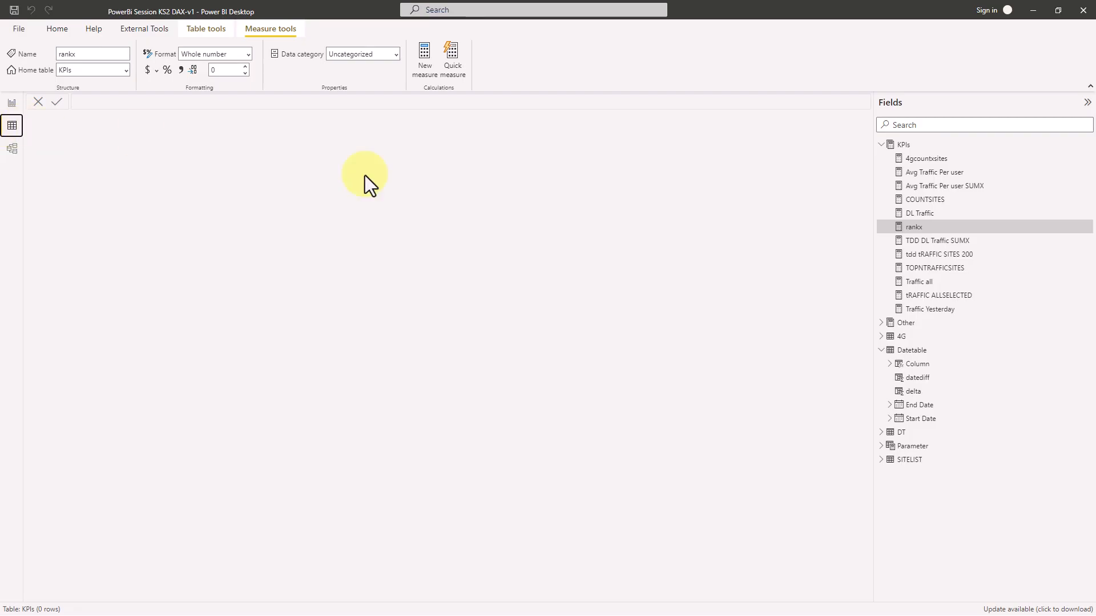
{"action": "left_click", "coordinate": [882, 145]}
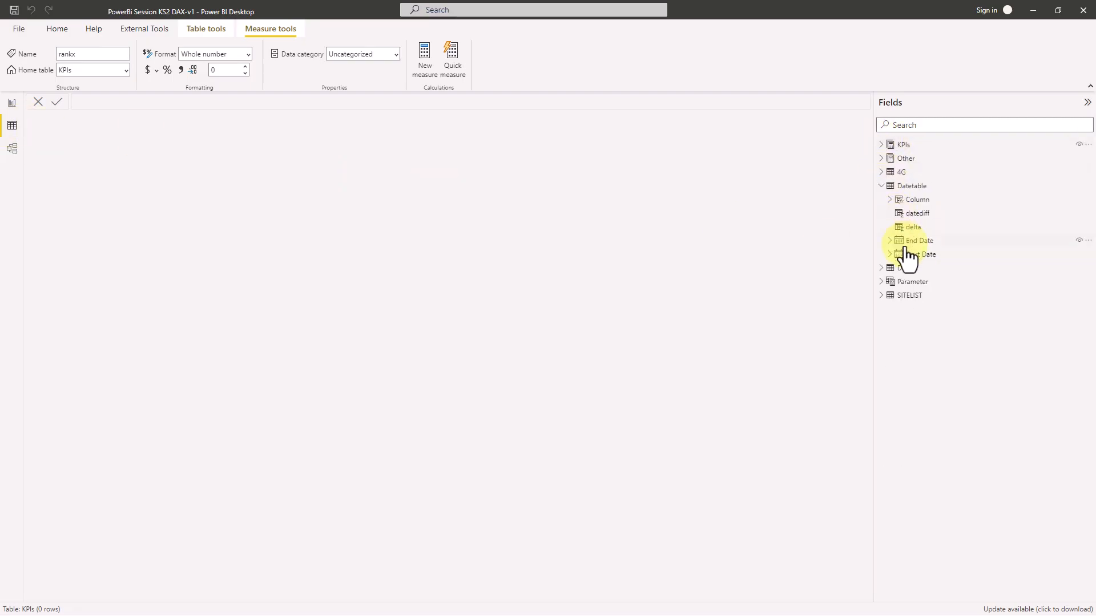
{"action": "left_click", "coordinate": [911, 172]}
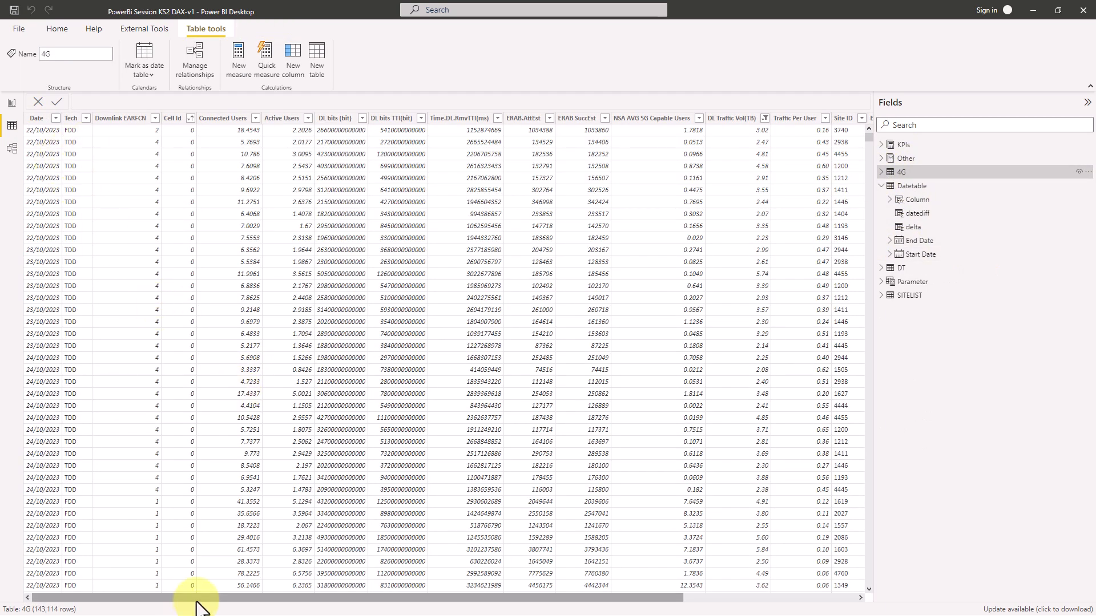
{"action": "left_click_drag", "start_coordinate": [286, 598], "coordinate": [549, 608]}
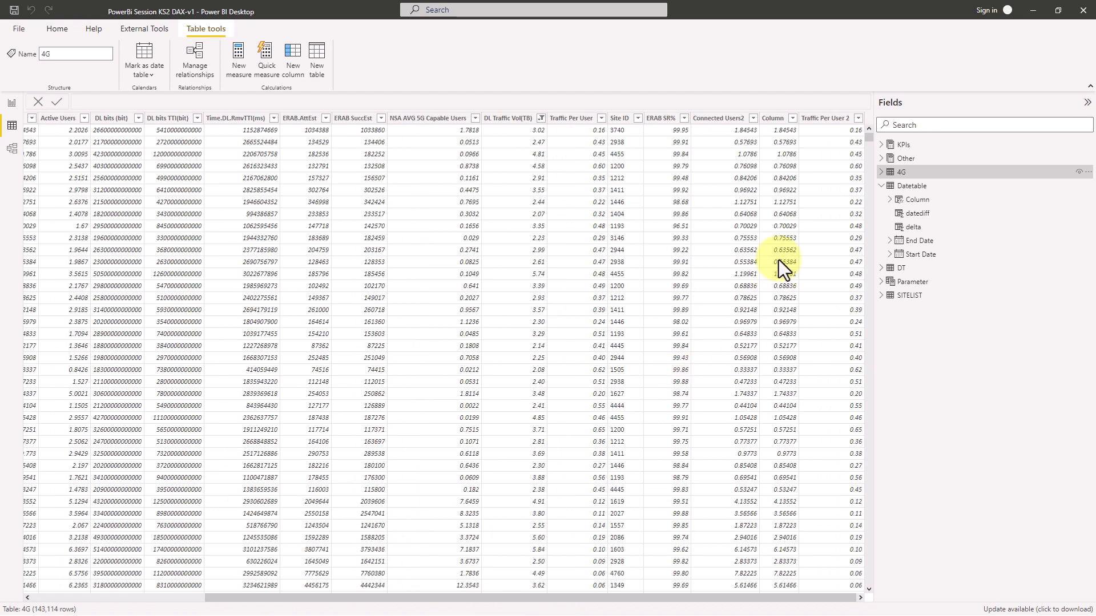
{"action": "left_click", "coordinate": [623, 120]}
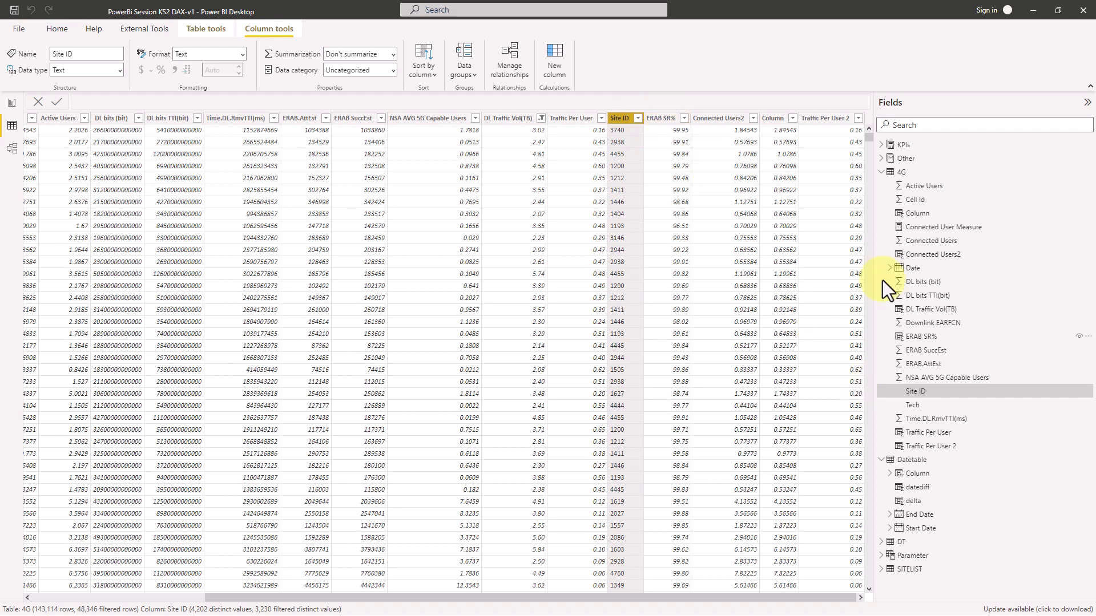
Step: Examine the columns of the SITELIST and Datetable tables for a technology field to look up
{"action": "left_click", "coordinate": [883, 174]}
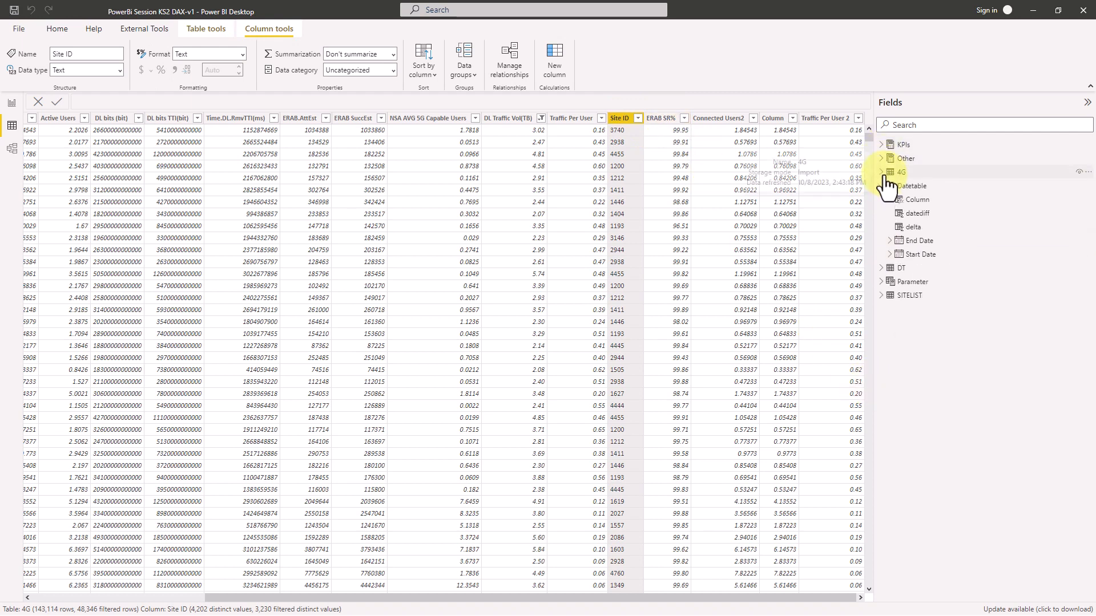
{"action": "left_click", "coordinate": [909, 298]}
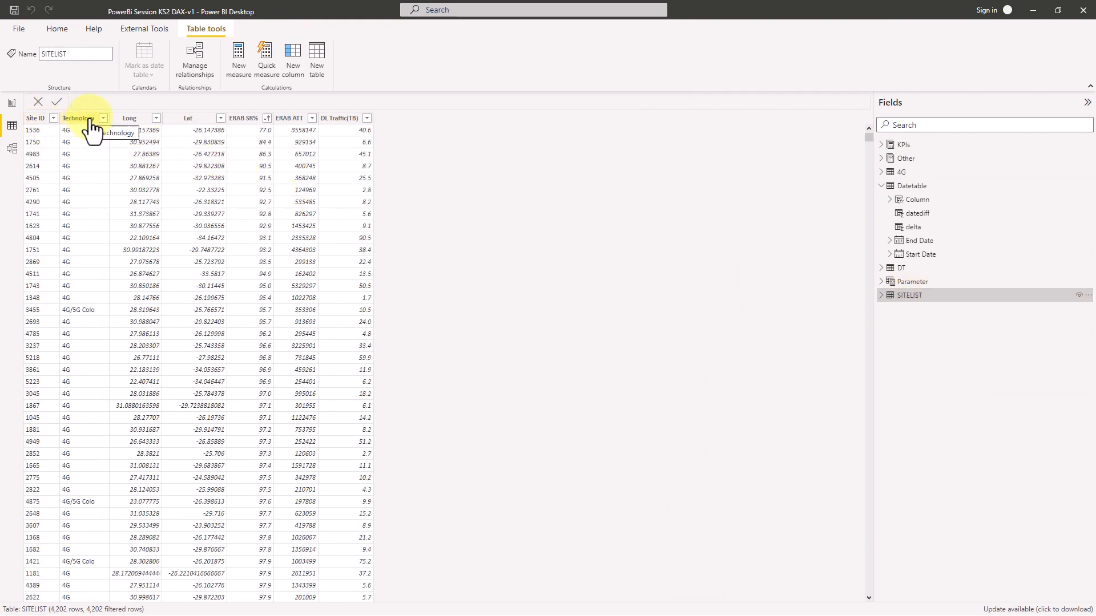
{"action": "left_click", "coordinate": [917, 187]}
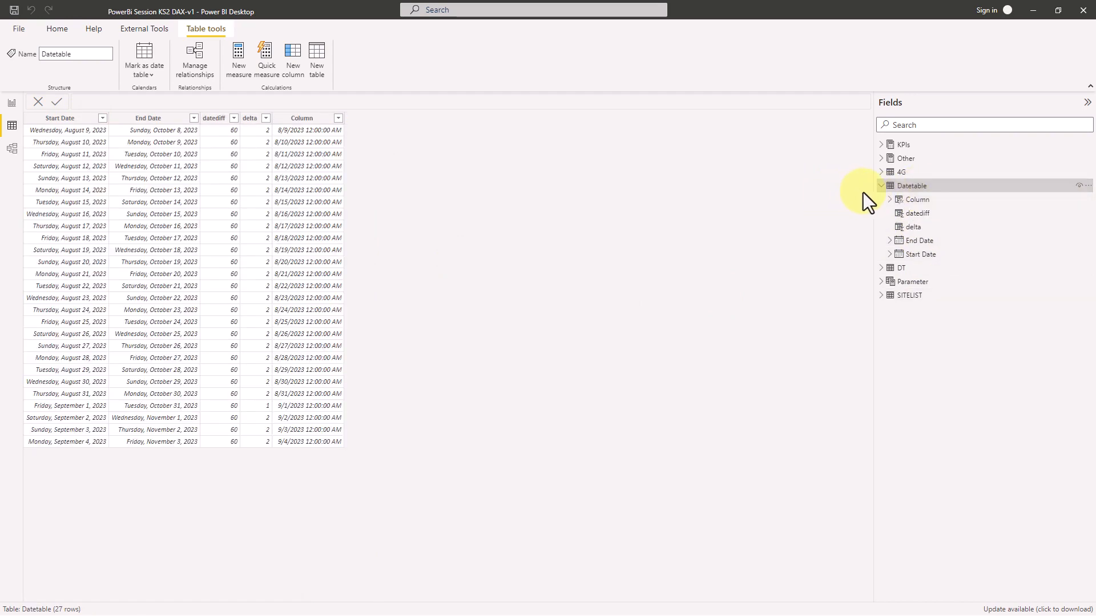
{"action": "left_click", "coordinate": [881, 186]}
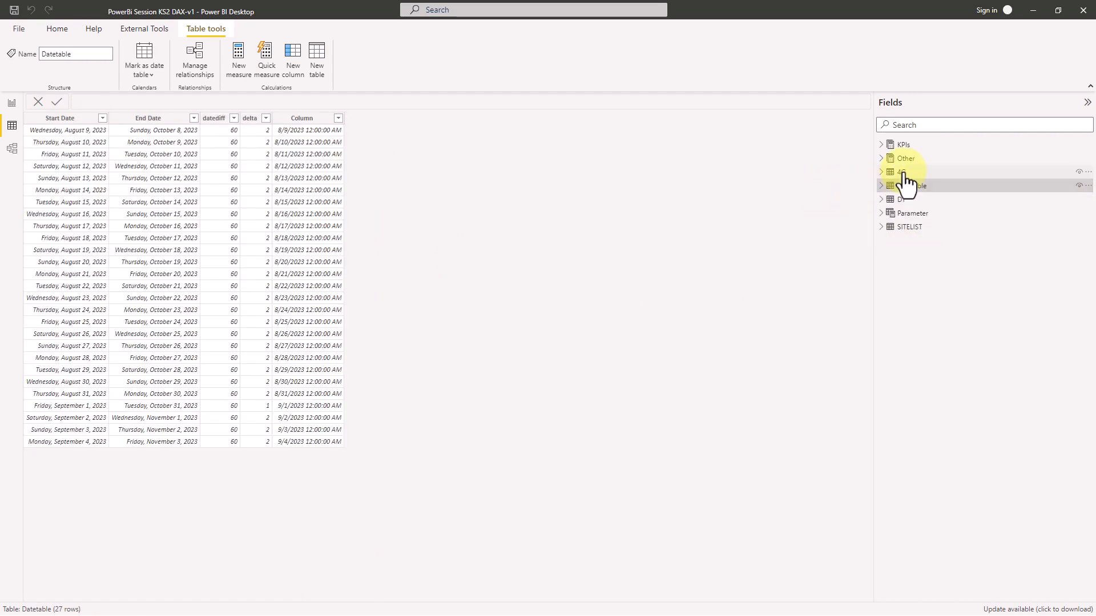
Step: Create a new calculated column in the 4G table and name it tech2
{"action": "left_click", "coordinate": [903, 173]}
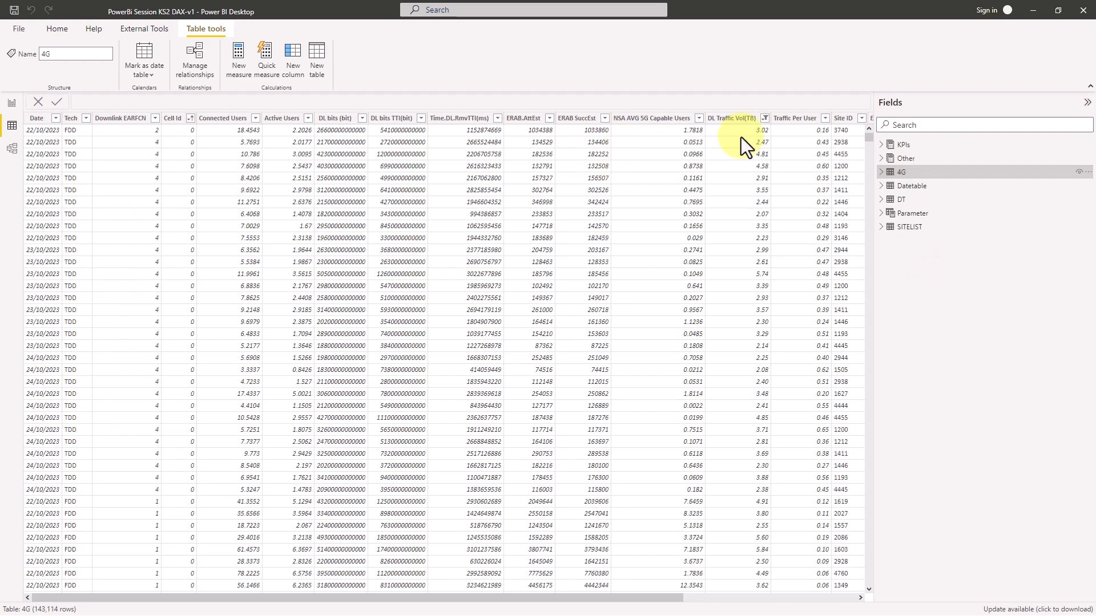
{"action": "right_click", "coordinate": [902, 173]}
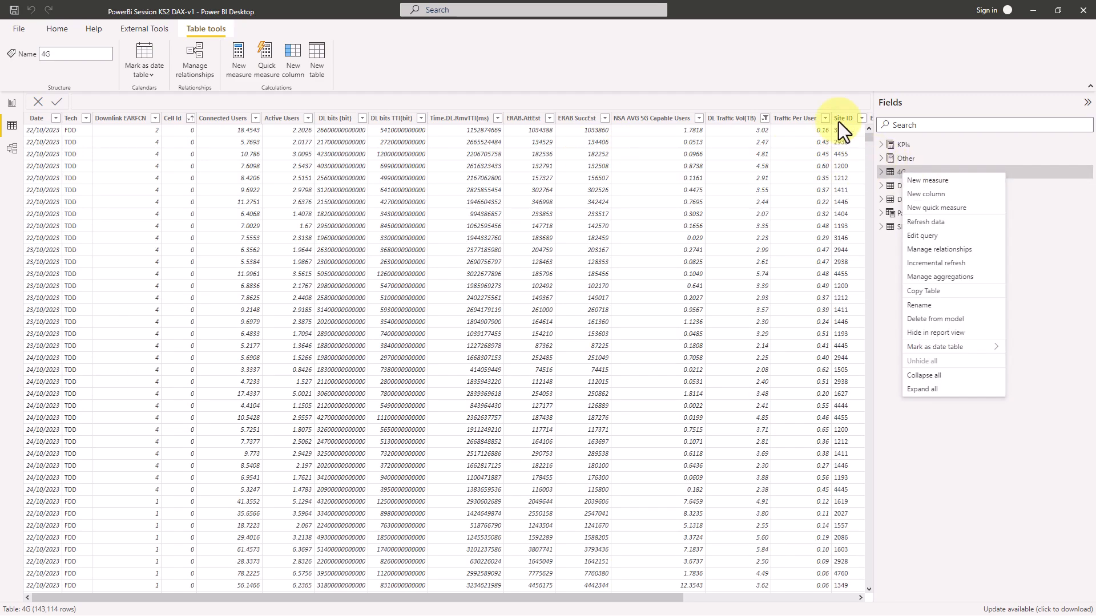
{"action": "left_click", "coordinate": [928, 196]}
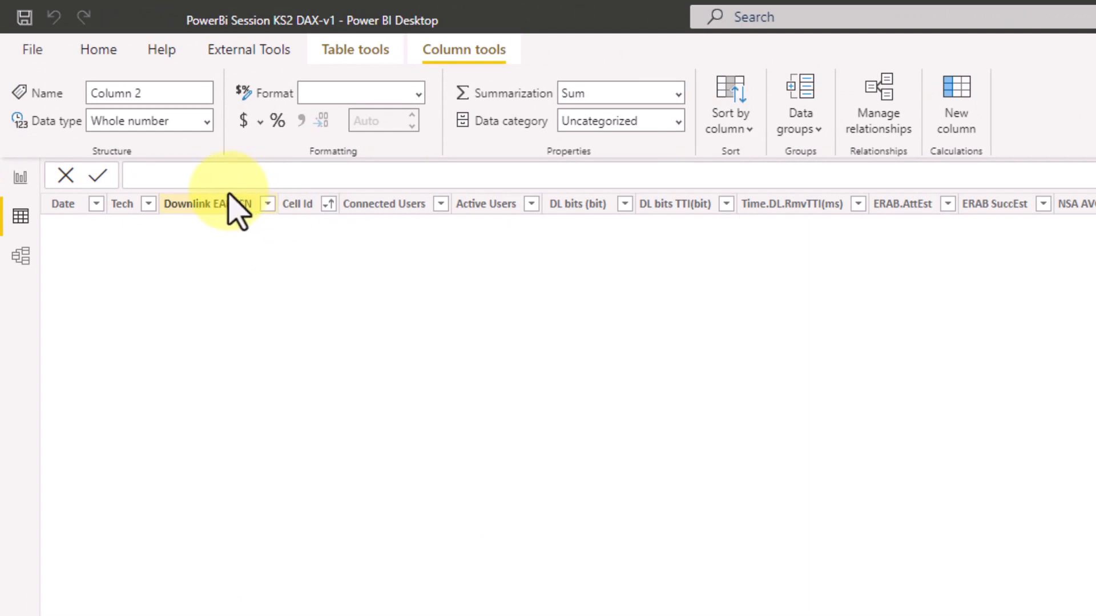
{"action": "left_click_drag", "start_coordinate": [194, 176], "coordinate": [66, 188]}
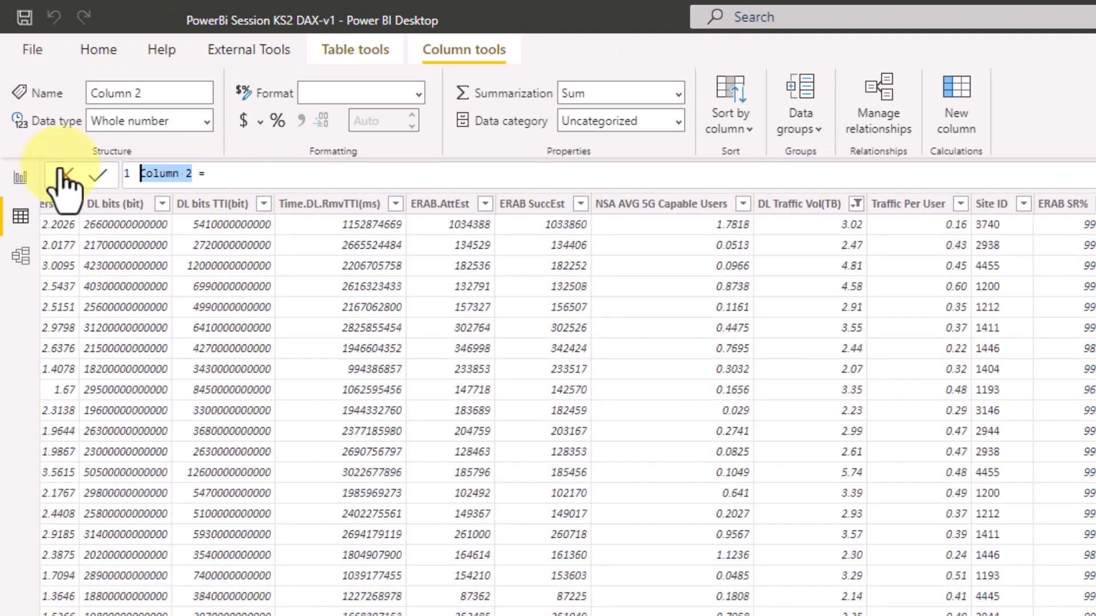
{"action": "type", "text": "techonl"}
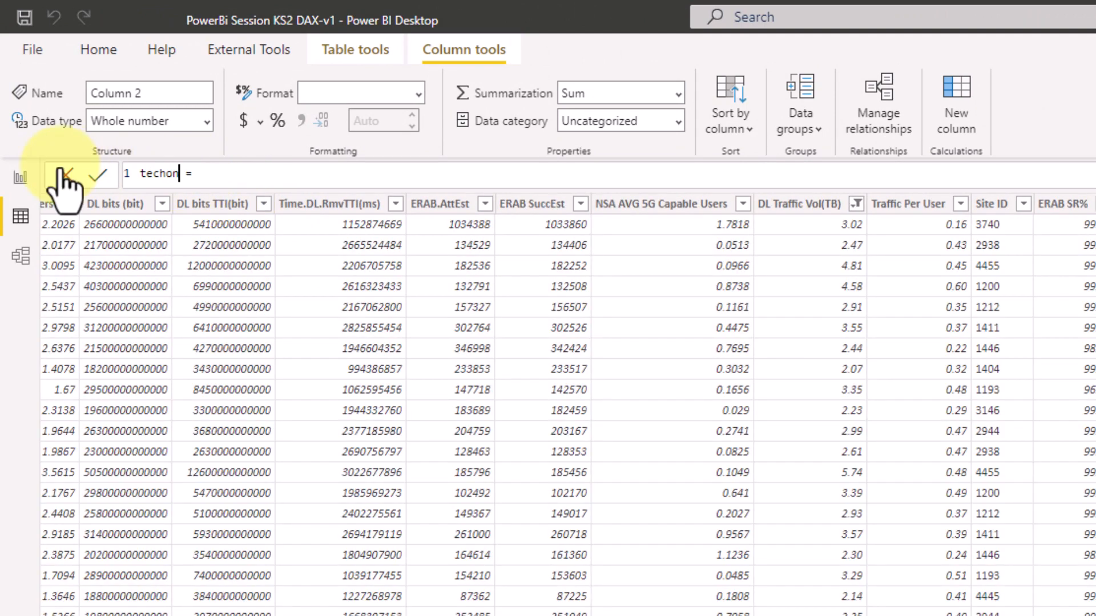
{"action": "key", "text": "BackSpace"}
{"action": "key", "text": "BackSpace"}
{"action": "key", "text": "BackSpace"}
{"action": "type", "text": "2"}
{"action": "left_click", "coordinate": [243, 174]}
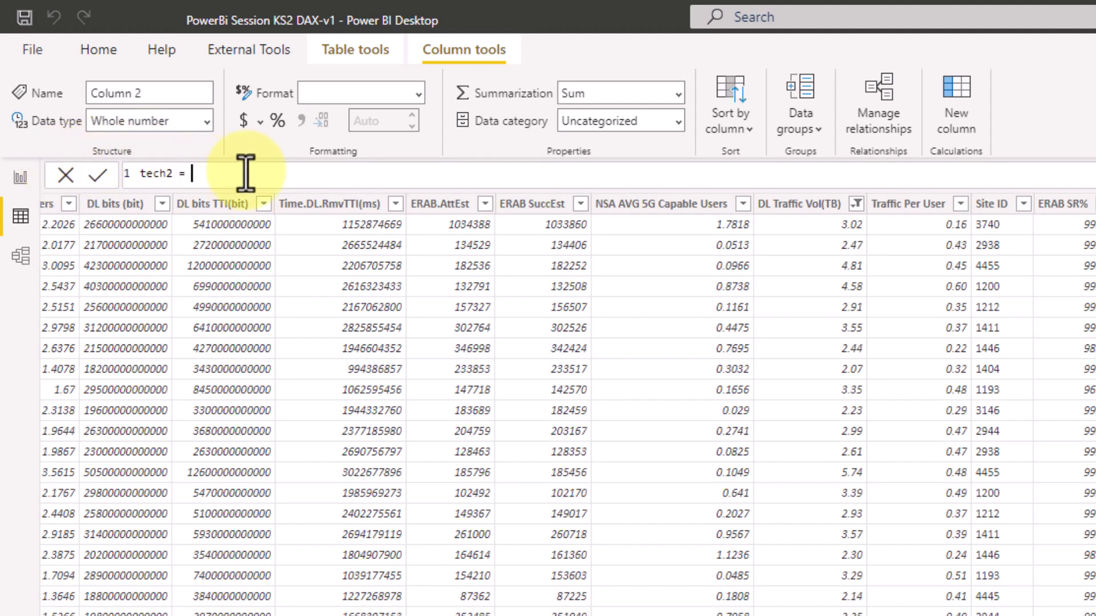
Step: Start the tech2 formula with LOOKUPVALUE, using SITELIST[Technology] as the result column
{"action": "type", "text": "look"}
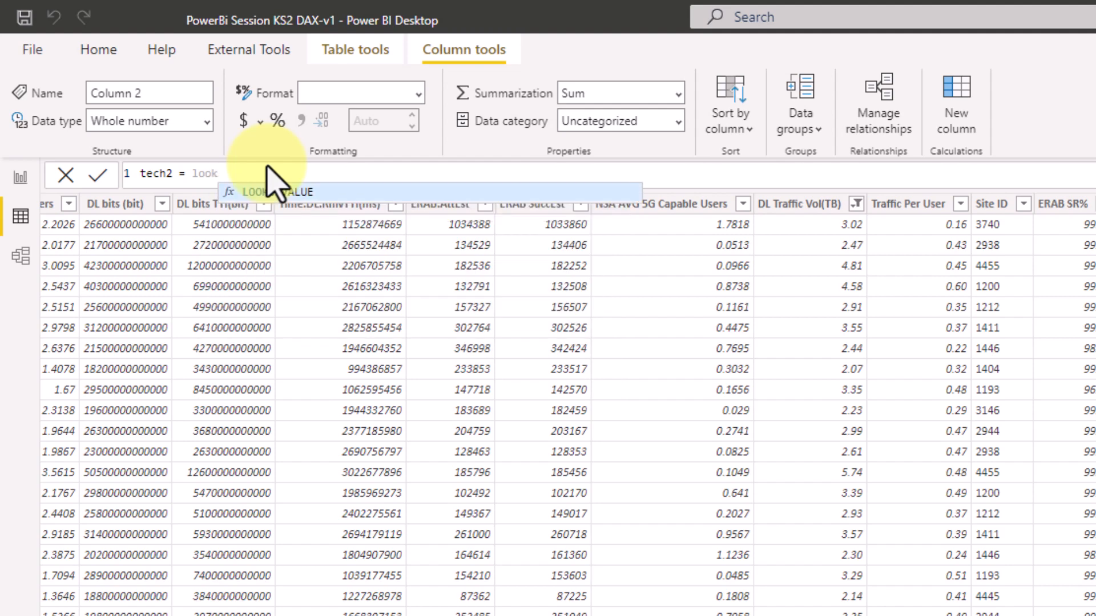
{"action": "key", "text": "Tab"}
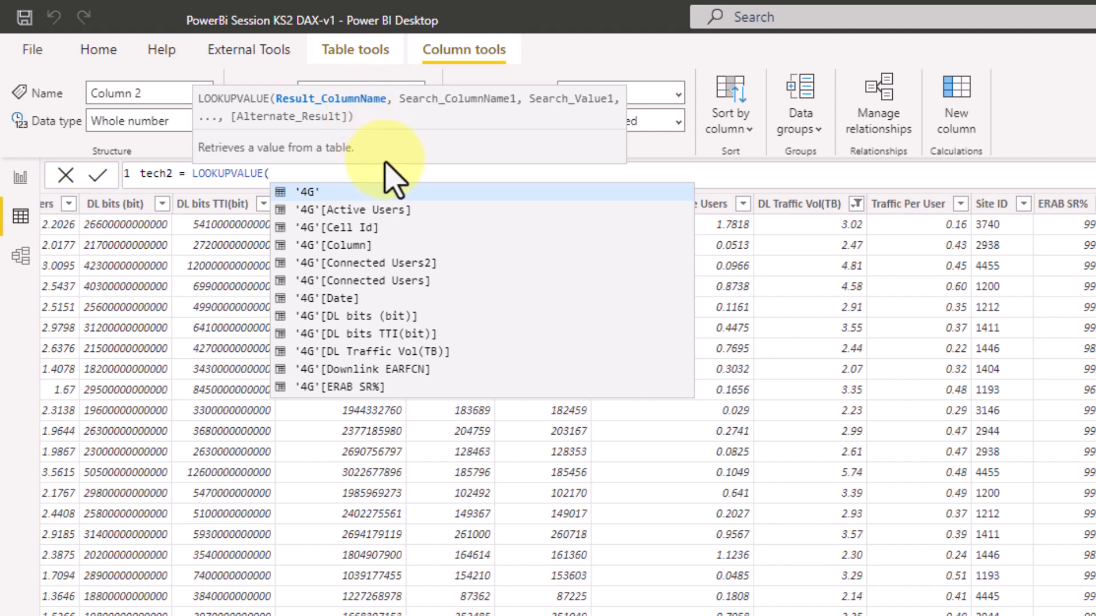
{"action": "type", "text": "tech"}
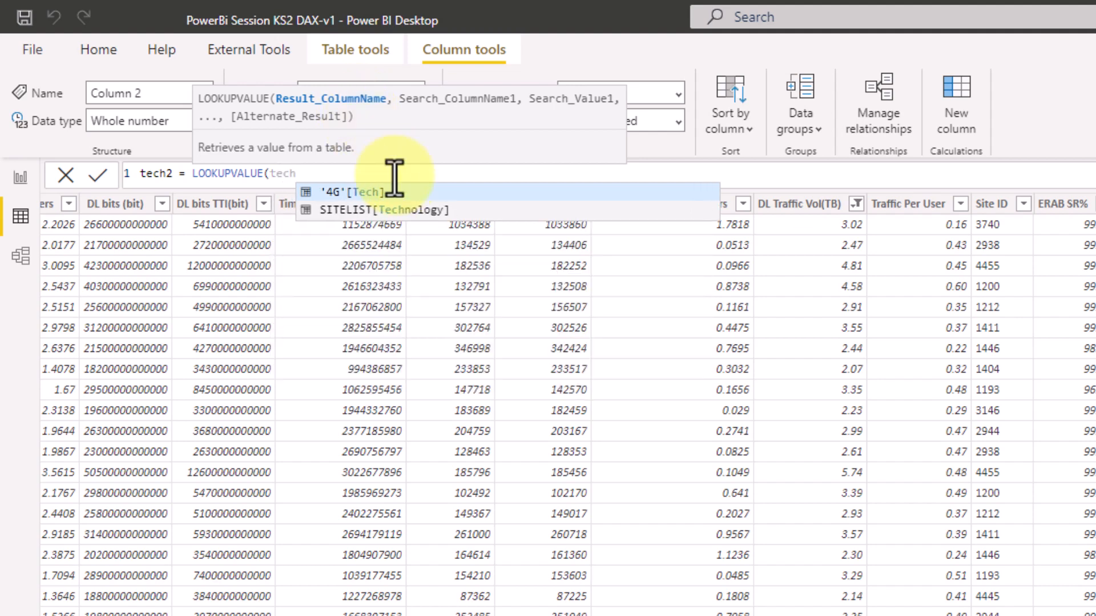
{"action": "left_click", "coordinate": [369, 211]}
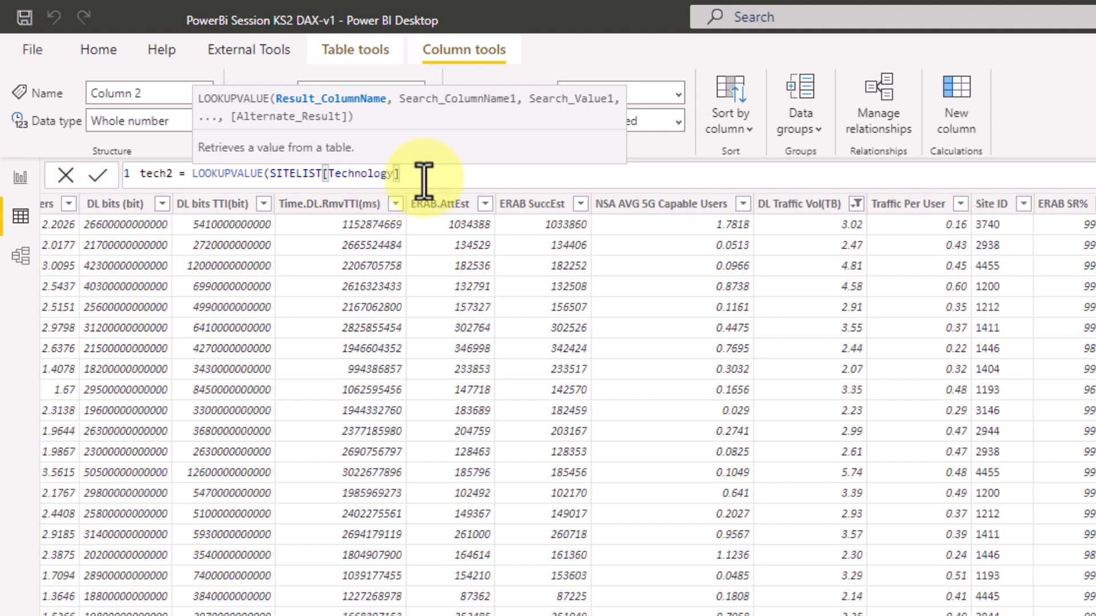
Step: Add SITELIST[Site ID] as the search column of the tech2 LOOKUPVALUE formula
{"action": "type", "text": ","}
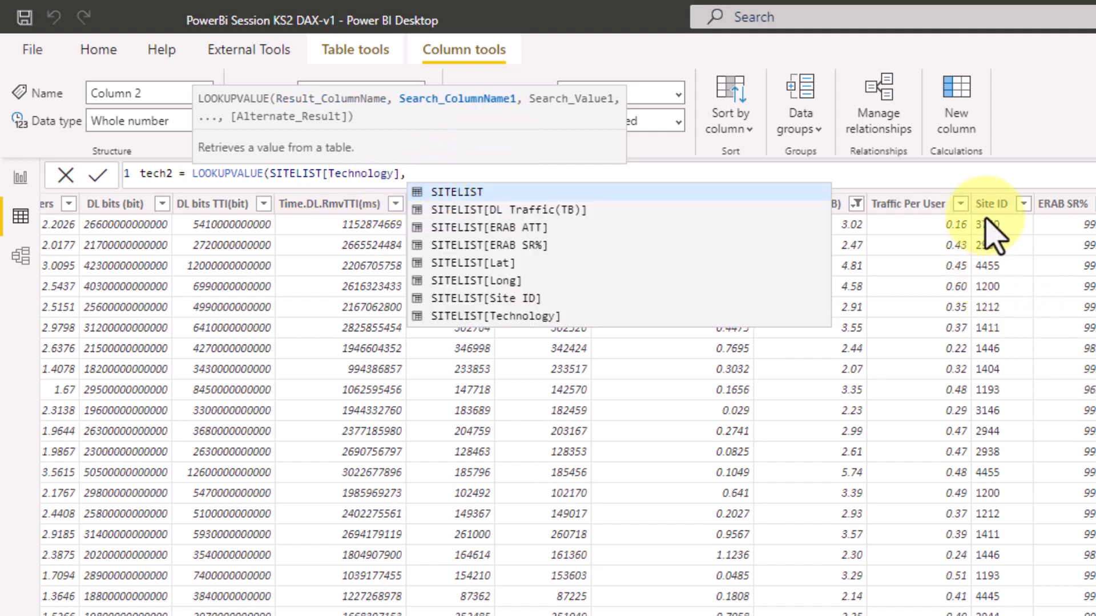
{"action": "type", "text": " site"}
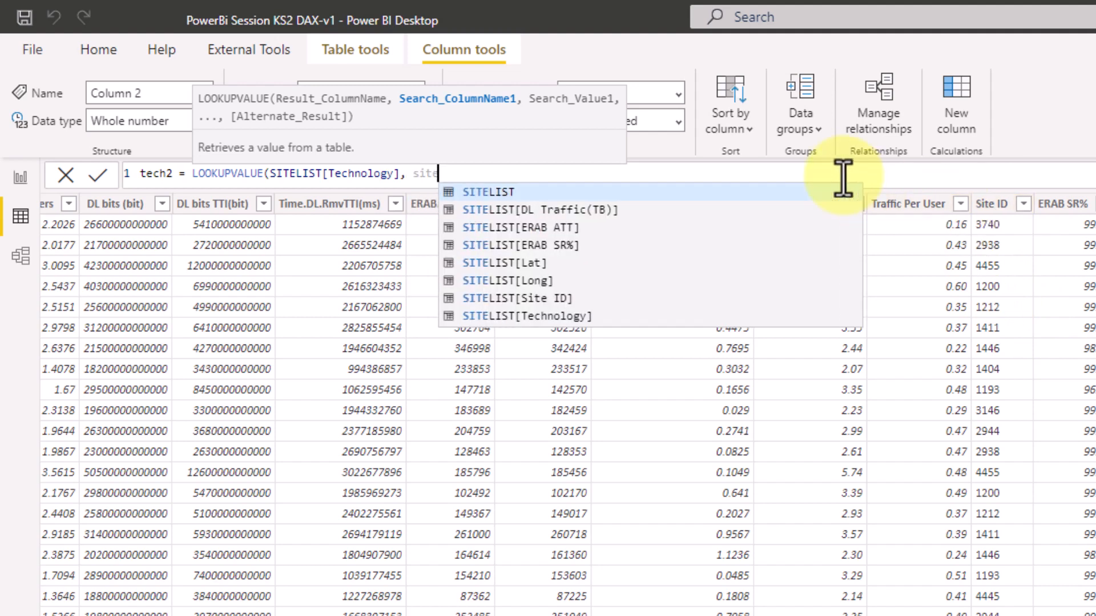
{"action": "type", "text": " id"}
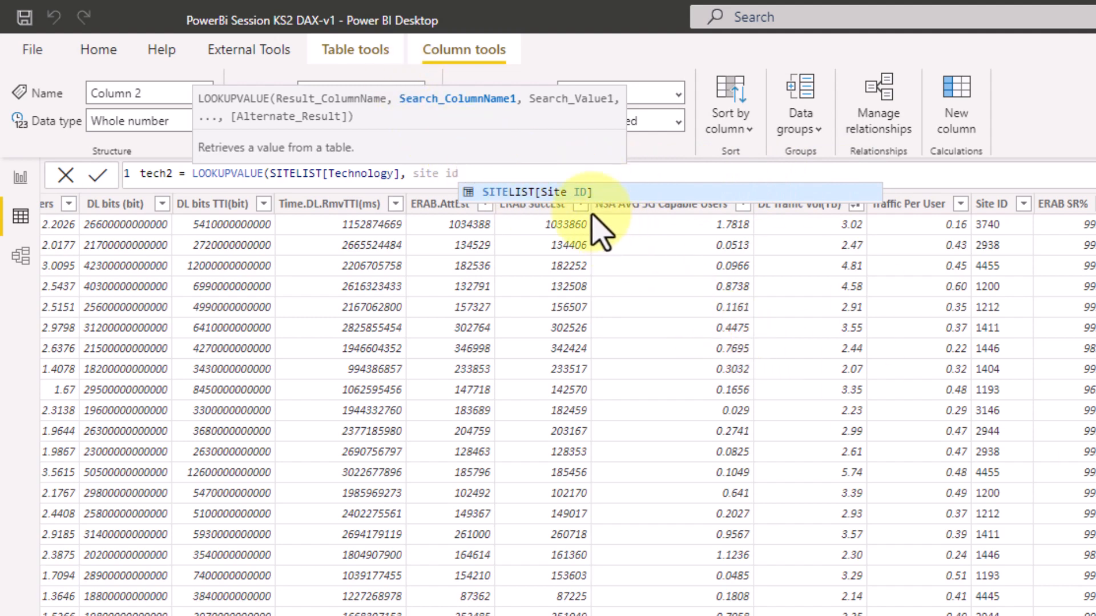
{"action": "left_click", "coordinate": [557, 193]}
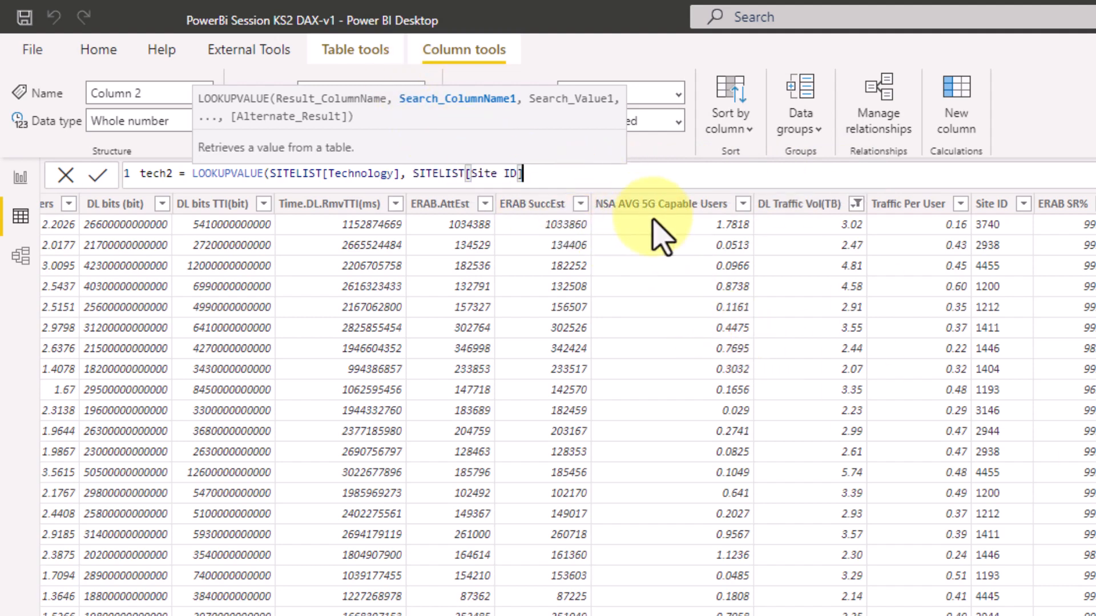
Step: Add '4G'[Site ID] as the search value, close the LOOKUPVALUE formula and commit the tech2 column
{"action": "type", "text": ","}
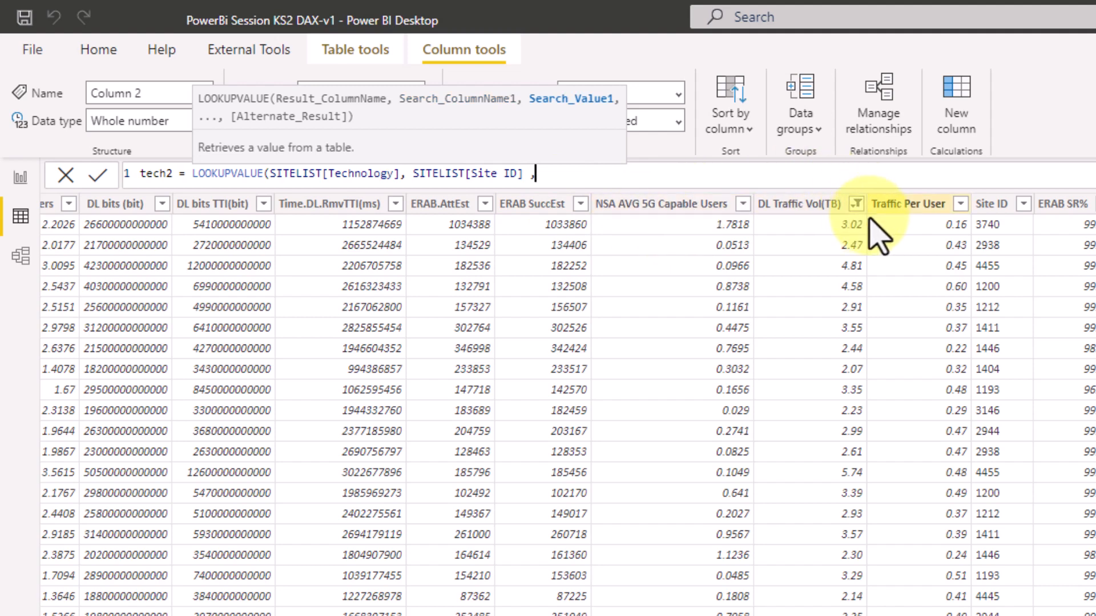
{"action": "type", "text": "si"}
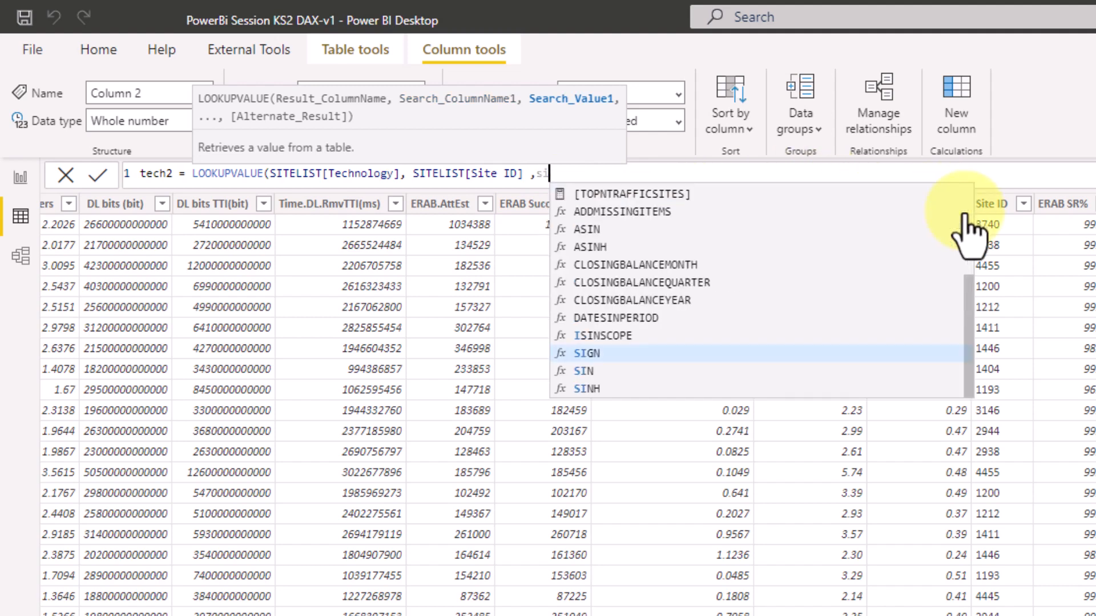
{"action": "type", "text": "te"}
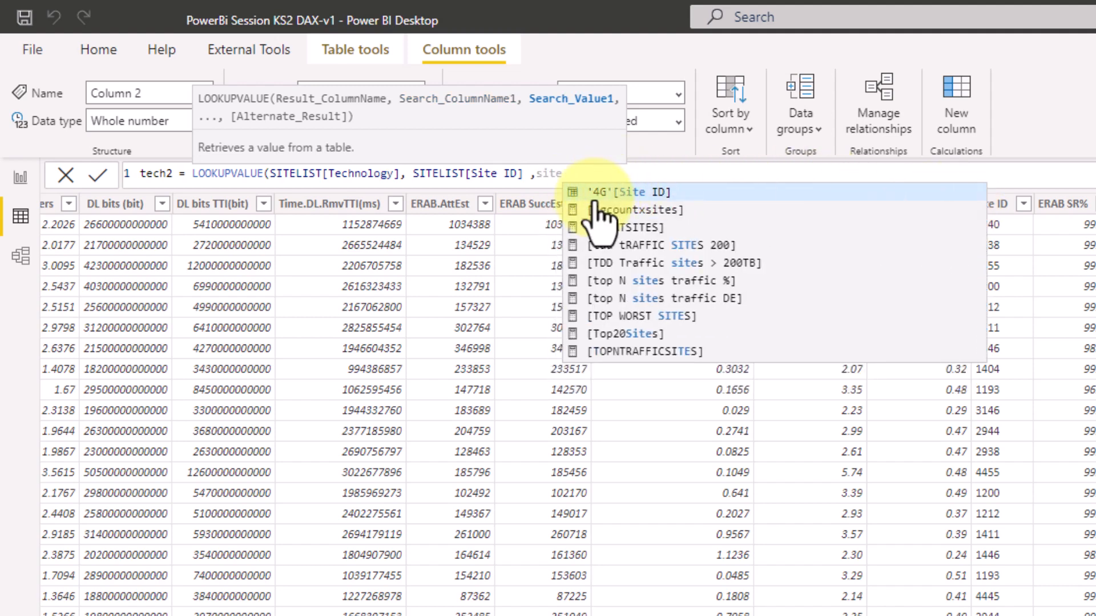
{"action": "left_click", "coordinate": [651, 194]}
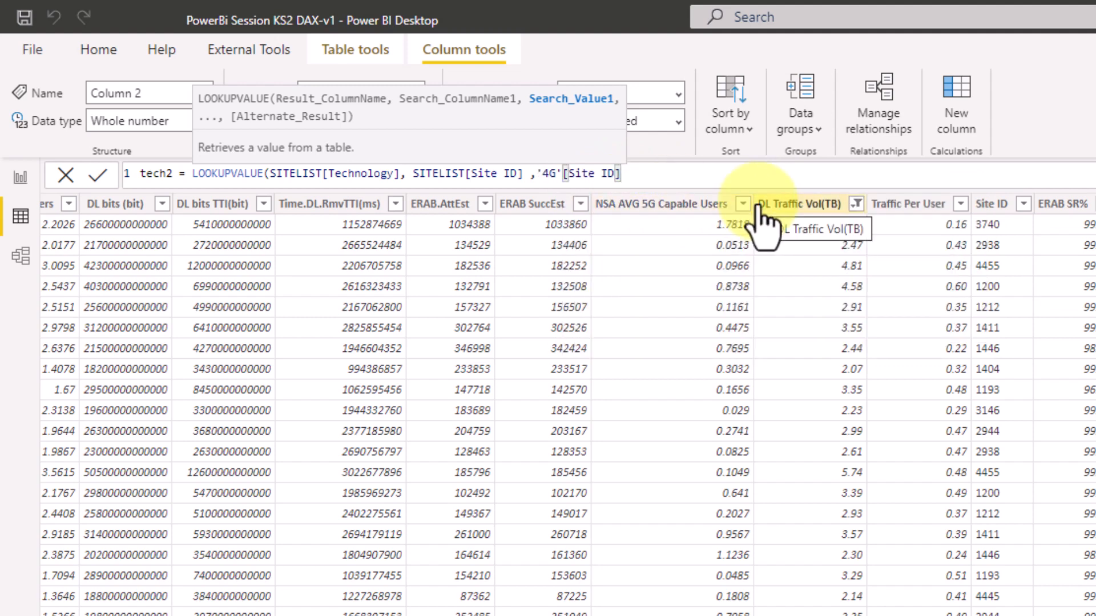
{"action": "type", "text": ")"}
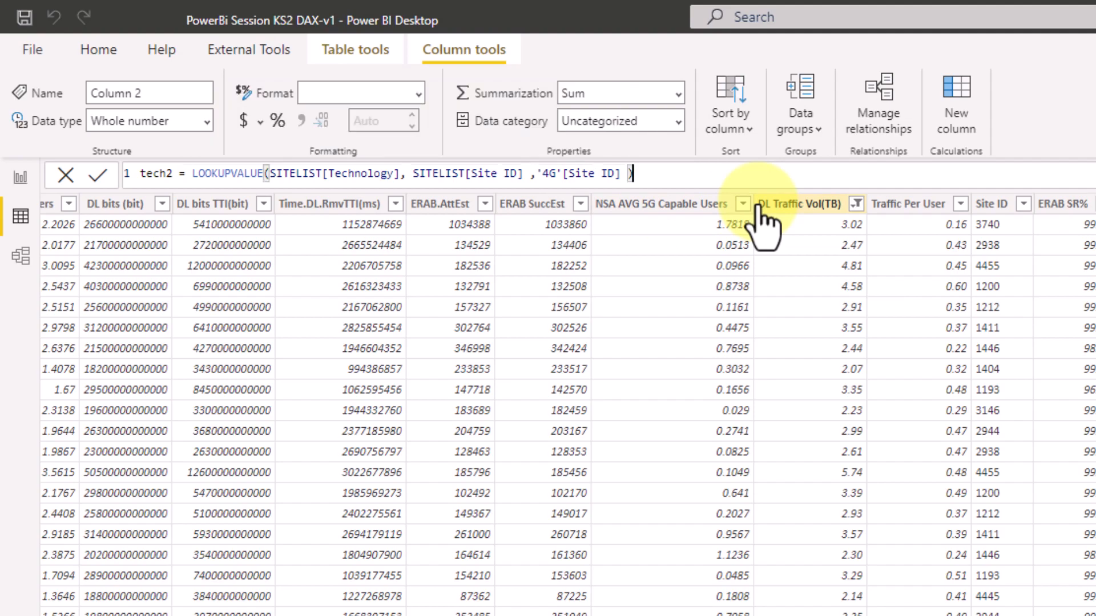
{"action": "key", "text": "Return"}
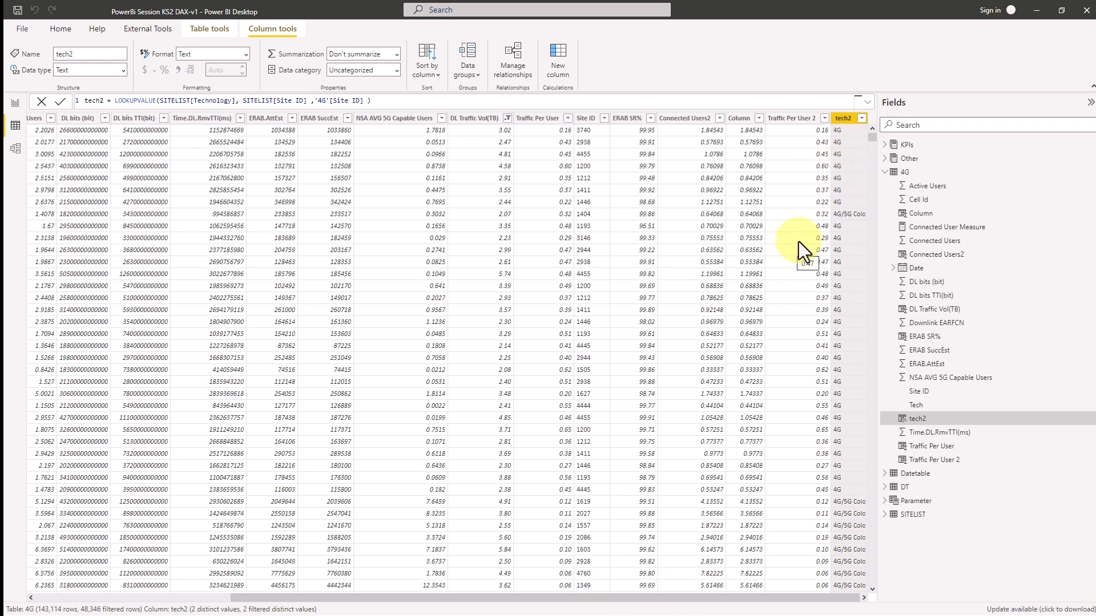
Step: Examine the relationship between the 4G and SITELIST tables and the SITELIST fields in the data model
{"action": "left_click", "coordinate": [15, 150]}
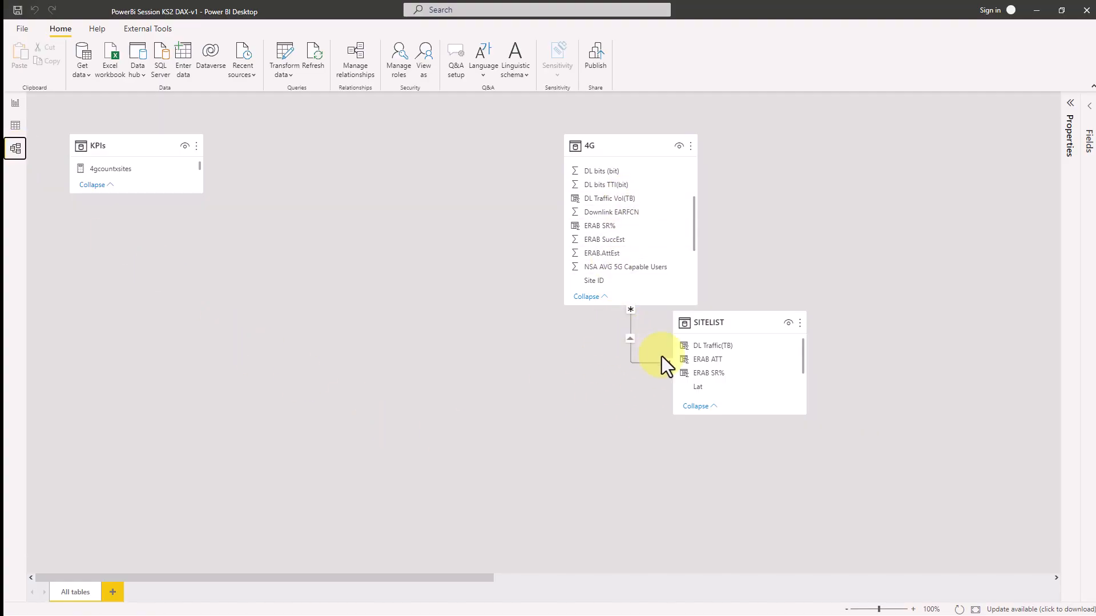
{"action": "scroll", "coordinate": [790, 367], "scroll_direction": "down", "scroll_amount": 3}
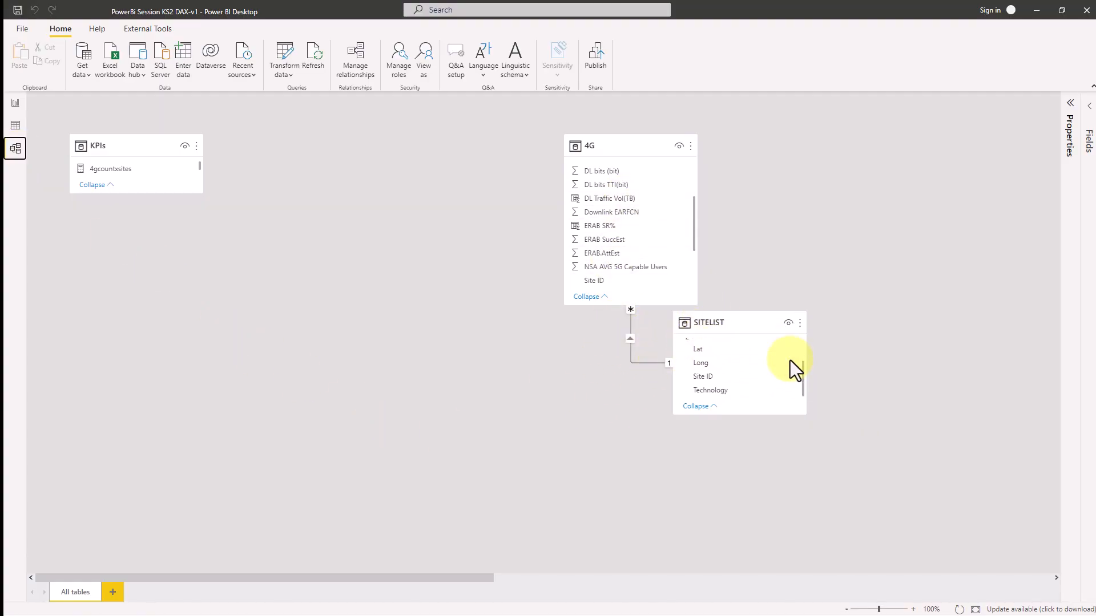
{"action": "scroll", "coordinate": [790, 367], "scroll_direction": "up", "scroll_amount": 3}
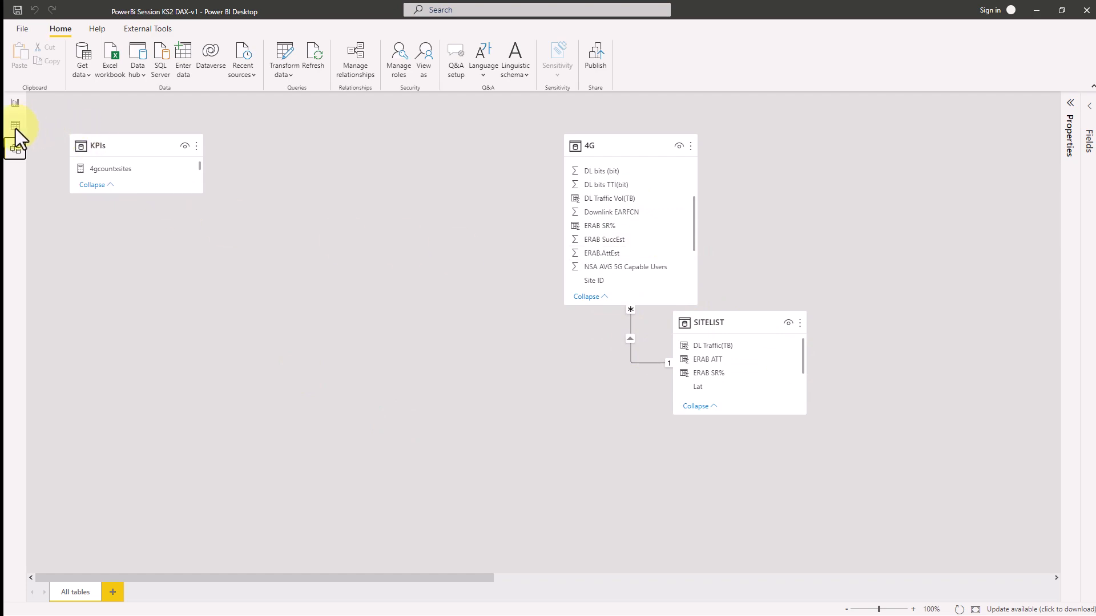
Step: Return to the 4G table data and look through the technology values in the tech2 column
{"action": "left_click", "coordinate": [16, 127]}
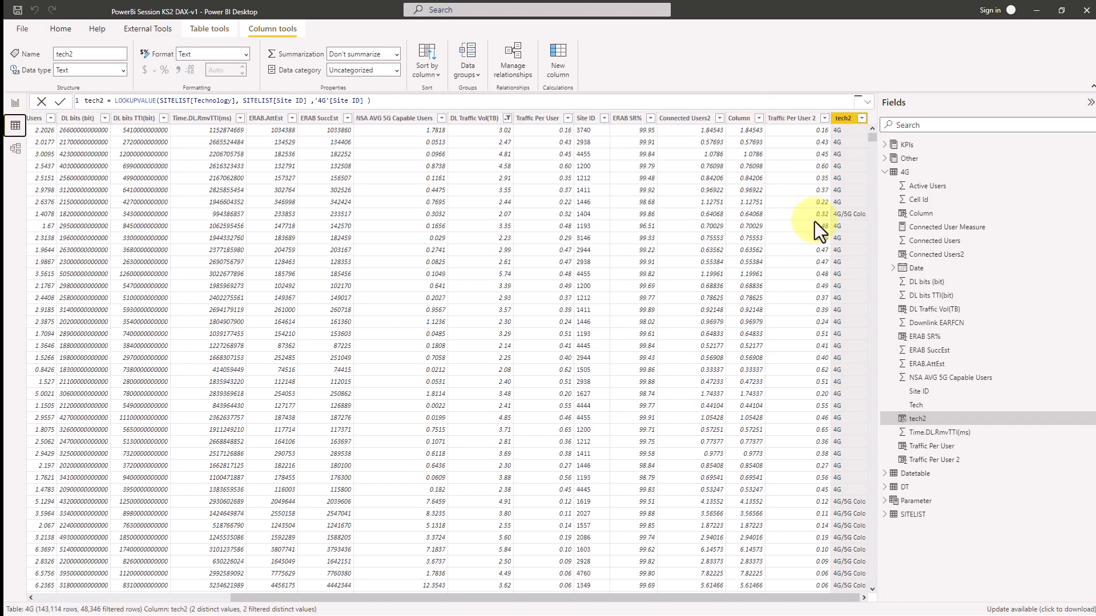
{"action": "scroll", "coordinate": [845, 225], "scroll_direction": "down", "scroll_amount": 15}
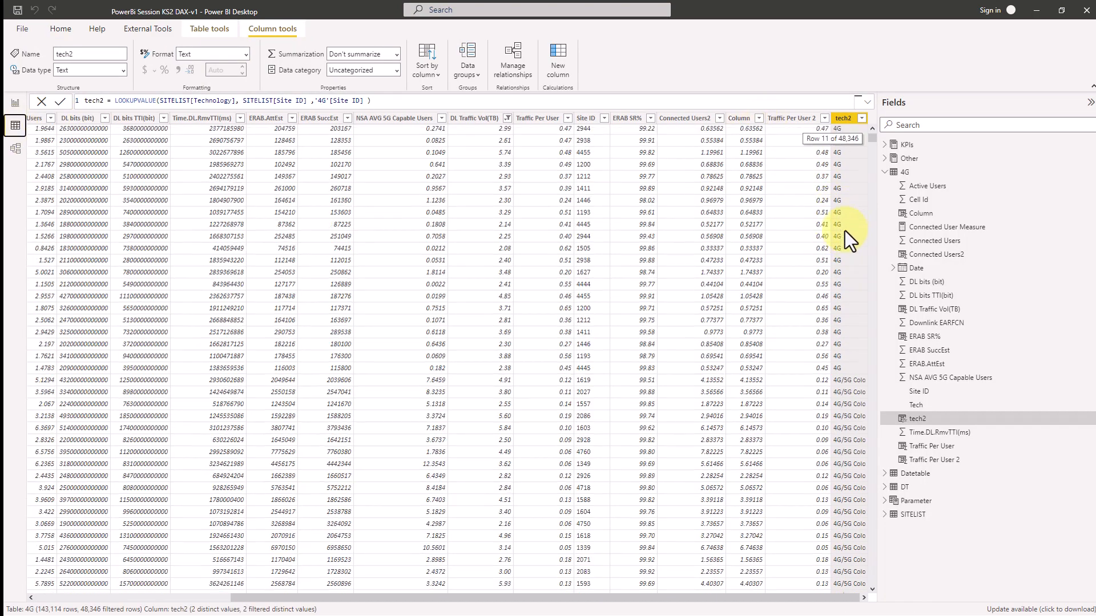
{"action": "scroll", "coordinate": [846, 239], "scroll_direction": "up", "scroll_amount": 15}
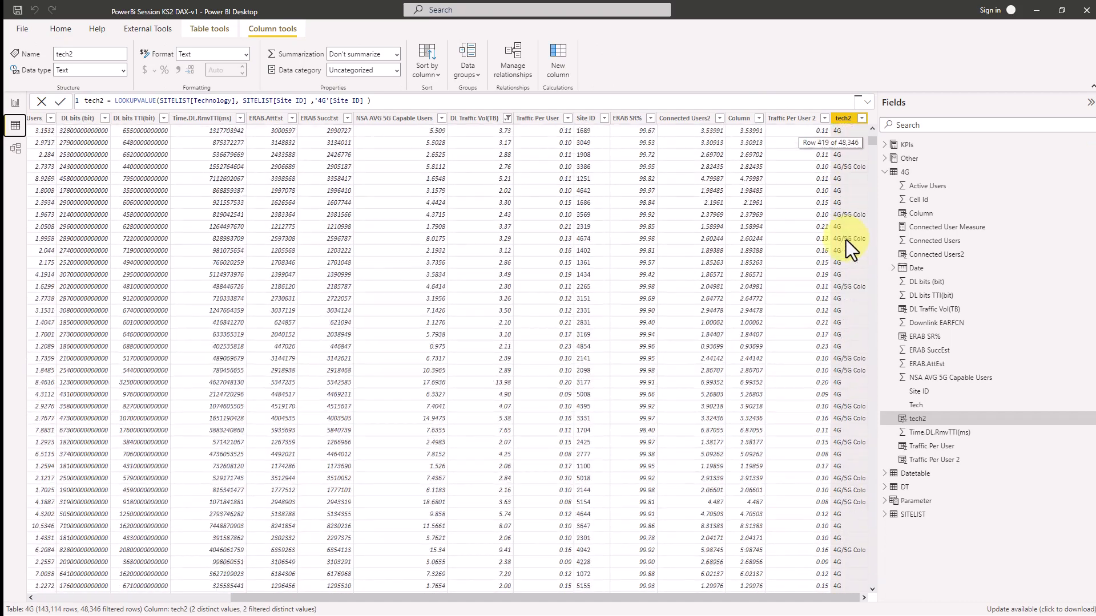
{"action": "scroll", "coordinate": [849, 291], "scroll_direction": "up", "scroll_amount": 1}
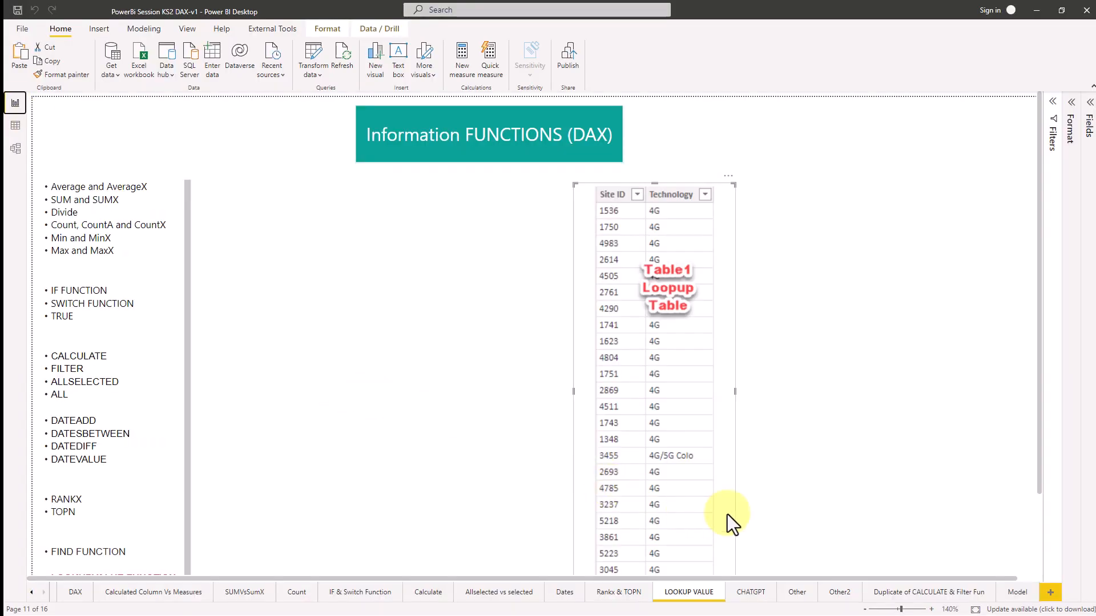
Step: Open the CHATGPT report page, then enlarge the Word document DAX CHATGPT Question.docx and review both prepared questions
{"action": "left_click", "coordinate": [737, 588]}
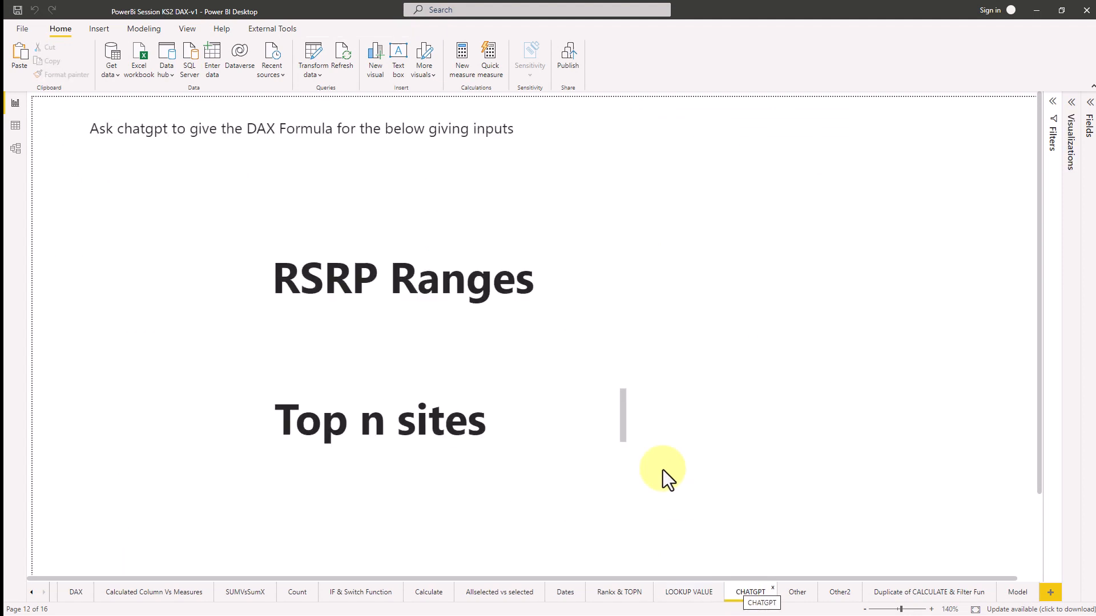
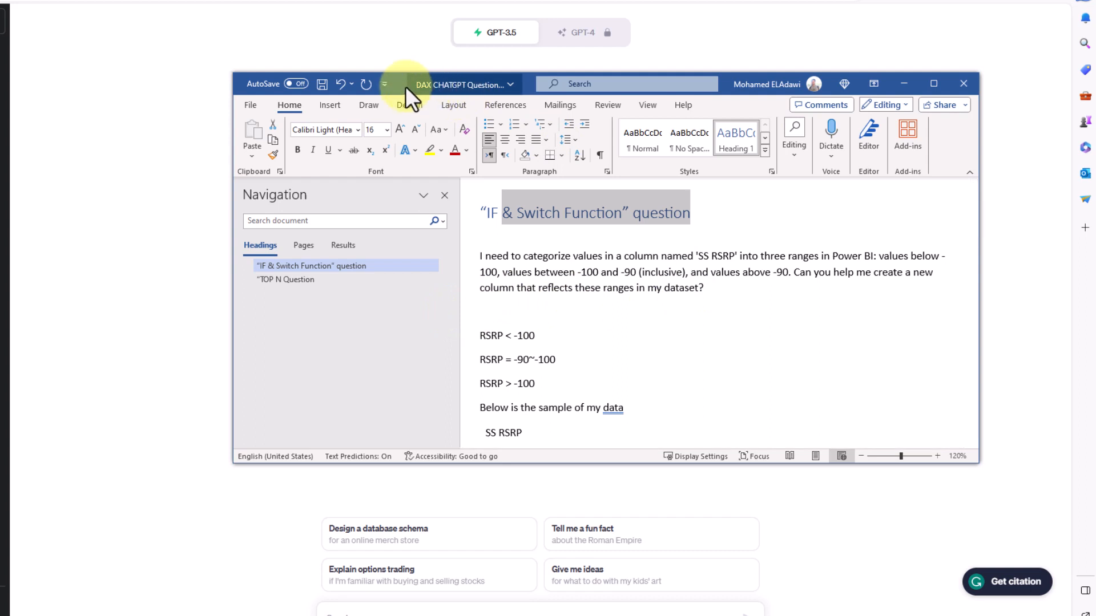
{"action": "left_click_drag", "start_coordinate": [401, 81], "coordinate": [262, 46]}
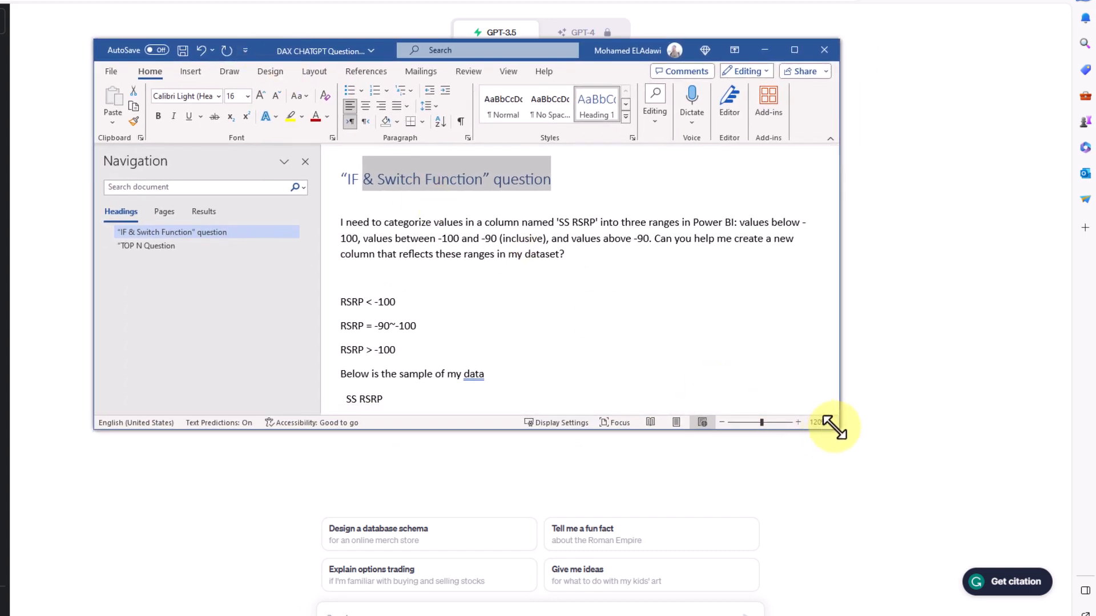
{"action": "left_click_drag", "start_coordinate": [837, 428], "coordinate": [944, 511]}
{"action": "scroll", "coordinate": [482, 417], "scroll_direction": "down", "scroll_amount": 5}
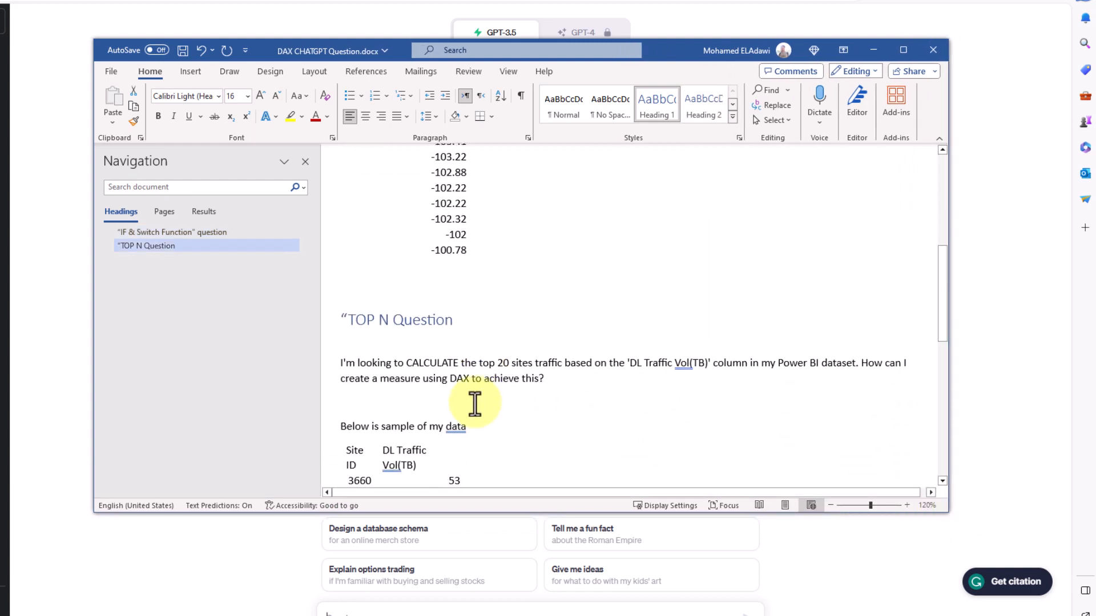
{"action": "scroll", "coordinate": [465, 407], "scroll_direction": "up", "scroll_amount": 5}
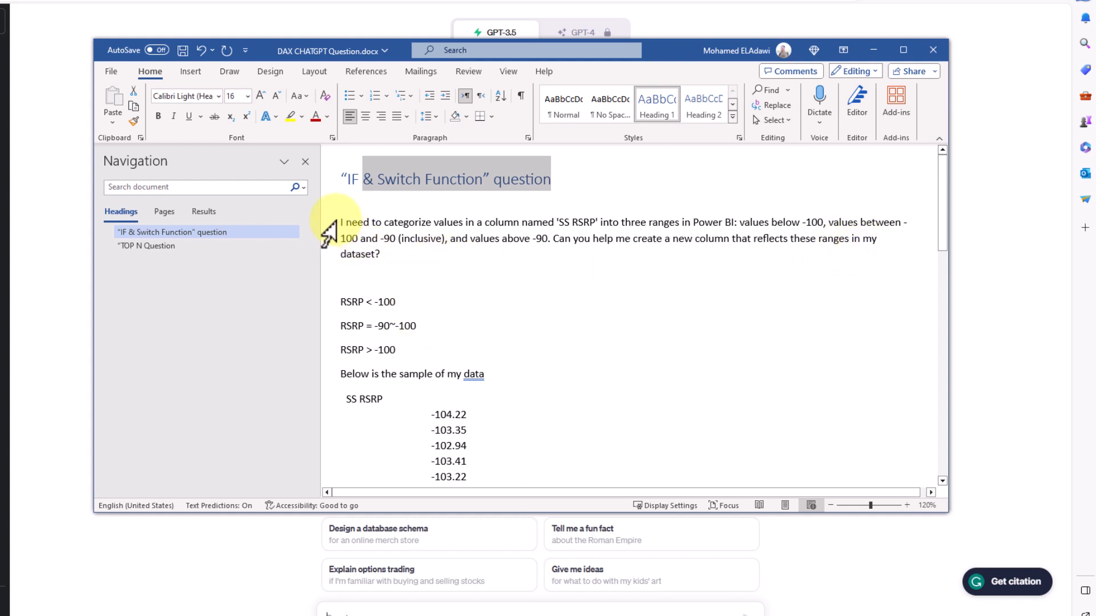
Step: Submit the SS RSRP range question with its sample data from Word to ChatGPT and examine BLANK() in the returned formula
{"action": "left_click_drag", "start_coordinate": [338, 223], "coordinate": [496, 416]}
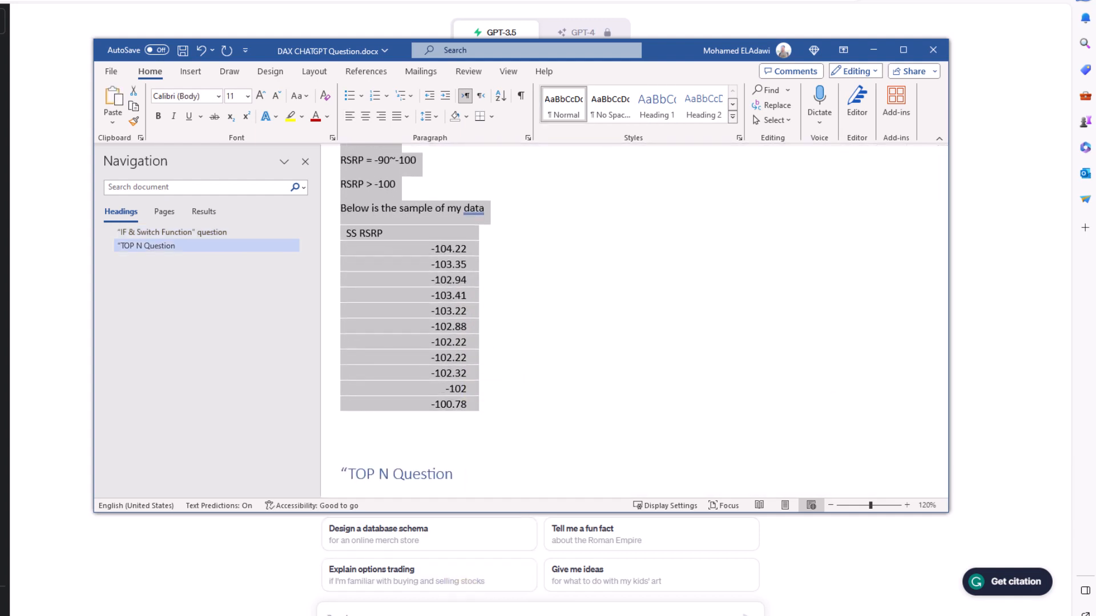
{"action": "left_click", "coordinate": [462, 613]}
{"action": "key", "text": "ctrl+v"}
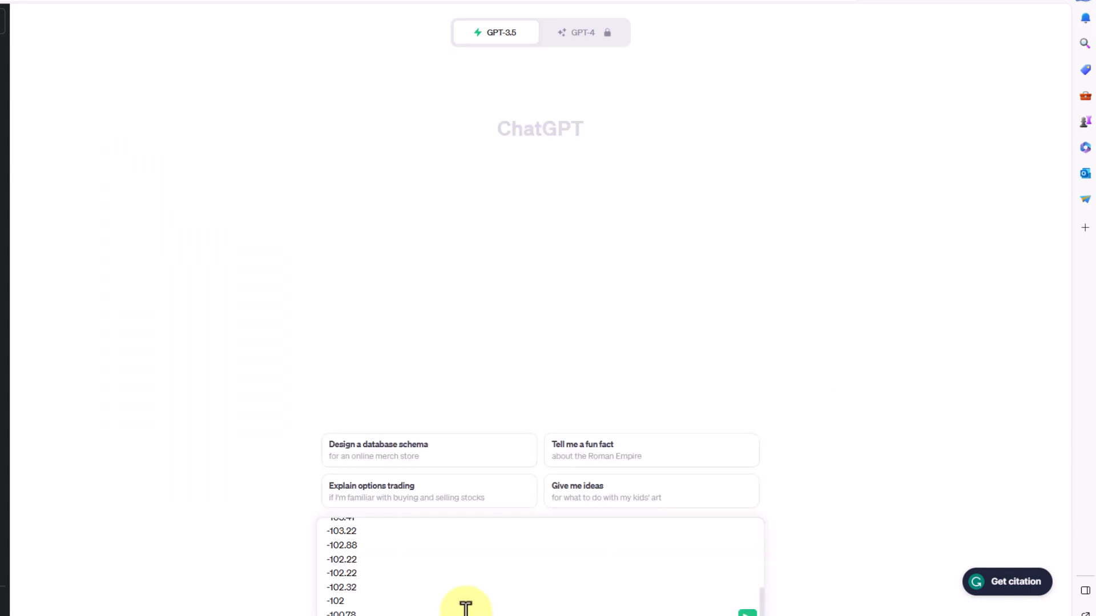
{"action": "key", "text": "Return"}
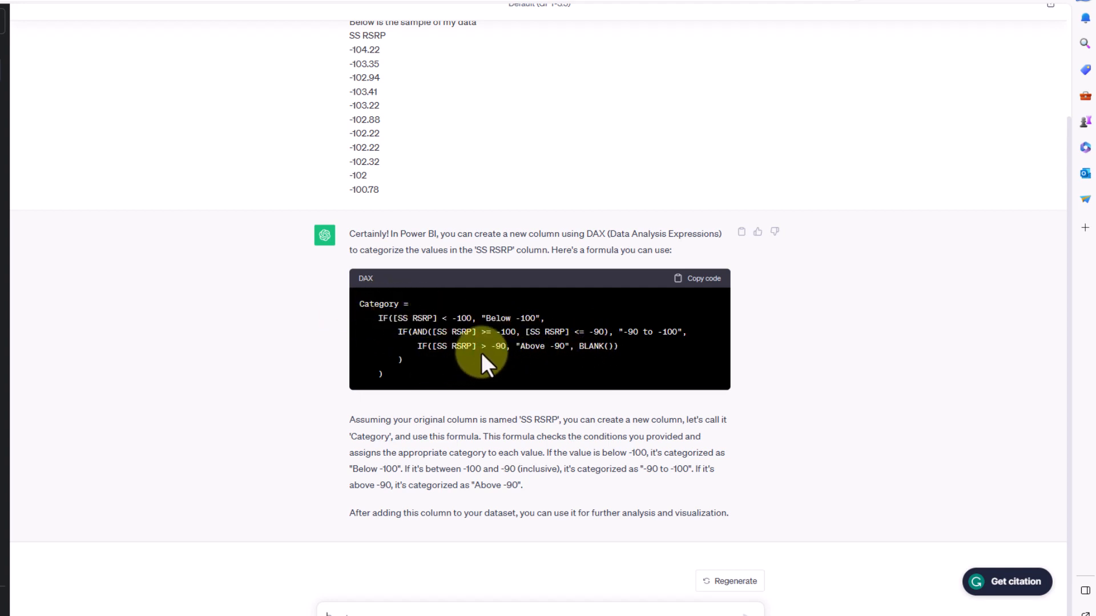
{"action": "left_click_drag", "start_coordinate": [579, 345], "coordinate": [609, 347]}
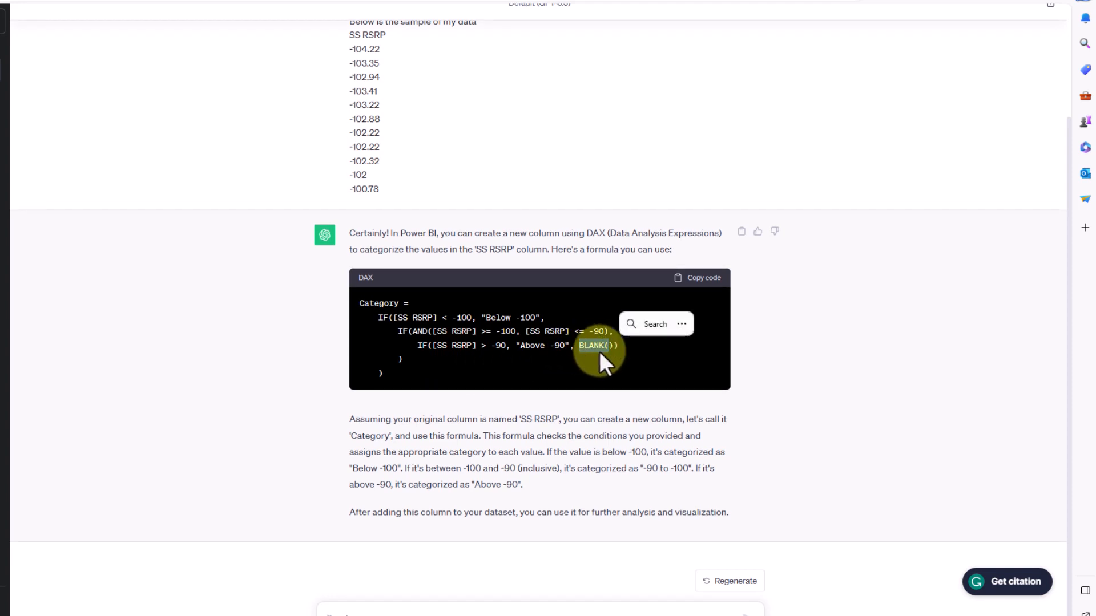
{"action": "left_click", "coordinate": [598, 351]}
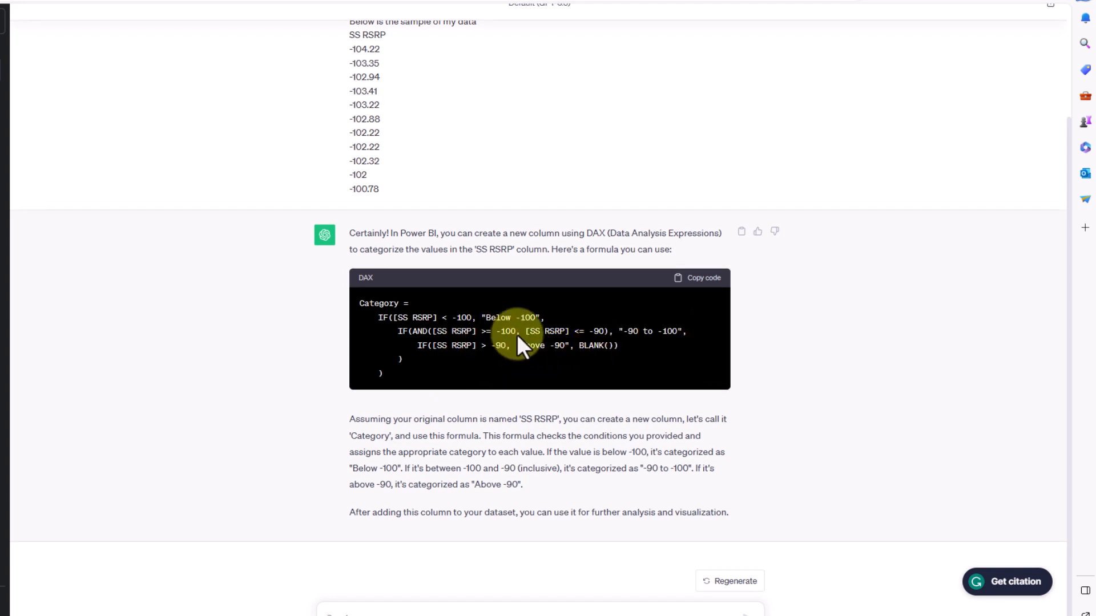
Step: Switch back to the Word document and review the TOP N question and its DL Traffic Vol(TB) sample data
{"action": "key", "text": "alt+Tab"}
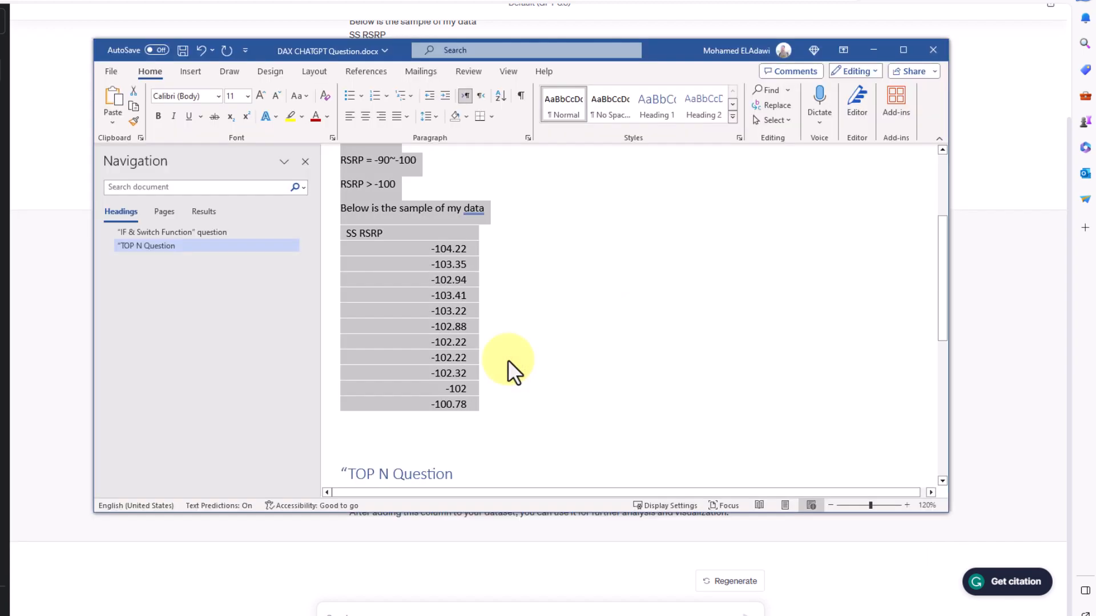
{"action": "scroll", "coordinate": [521, 300], "scroll_direction": "down", "scroll_amount": 7}
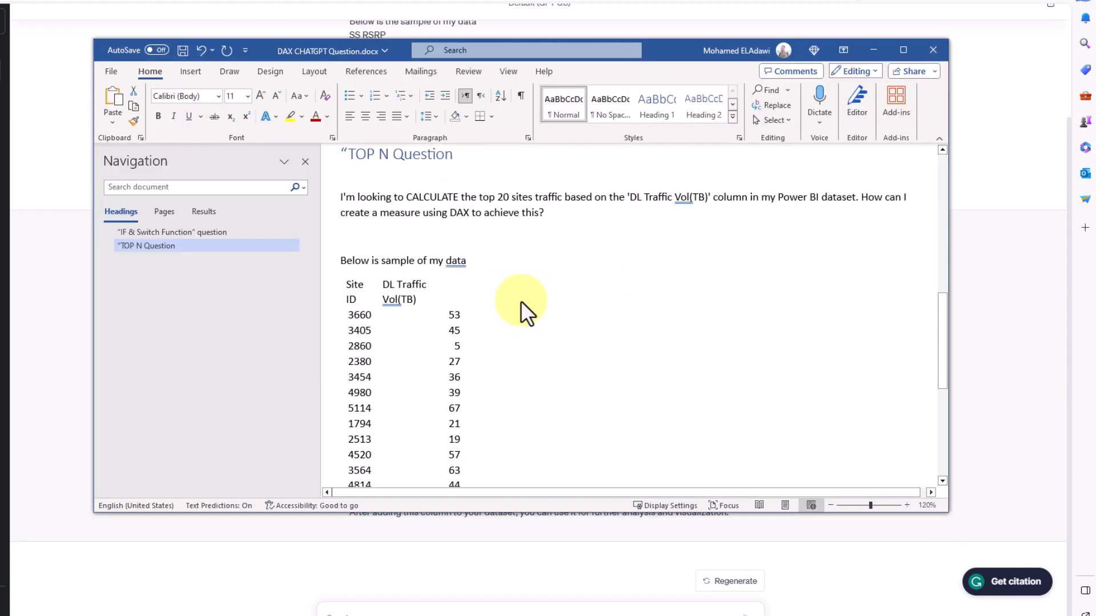
{"action": "left_click_drag", "start_coordinate": [940, 318], "coordinate": [940, 312]}
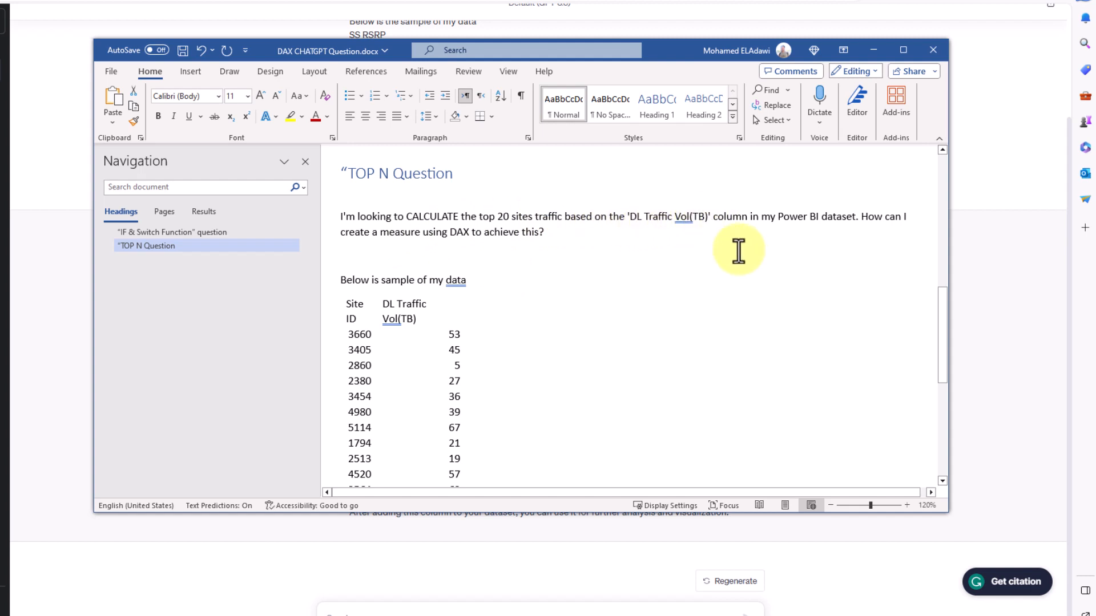
{"action": "triple_click", "coordinate": [403, 314]}
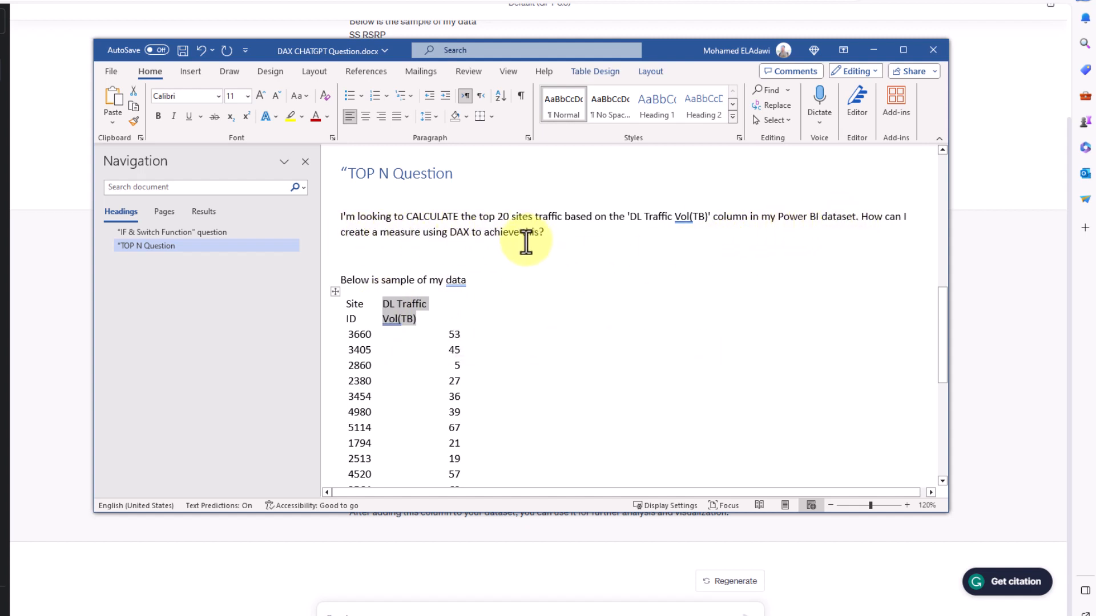
{"action": "left_click", "coordinate": [500, 259]}
Step: Submit the top 20 sites traffic question with its sample data to ChatGPT and examine the 'YourTable' placeholder in the returned measure
{"action": "left_click_drag", "start_coordinate": [339, 216], "coordinate": [502, 408]}
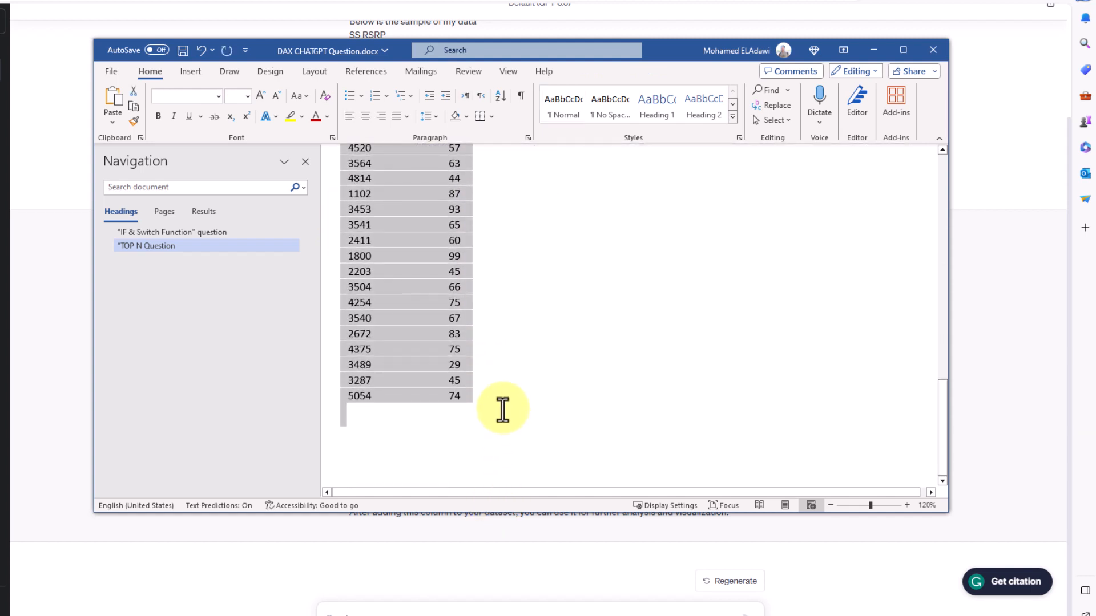
{"action": "left_click", "coordinate": [407, 605]}
{"action": "key", "text": "ctrl+v"}
{"action": "key", "text": "Return"}
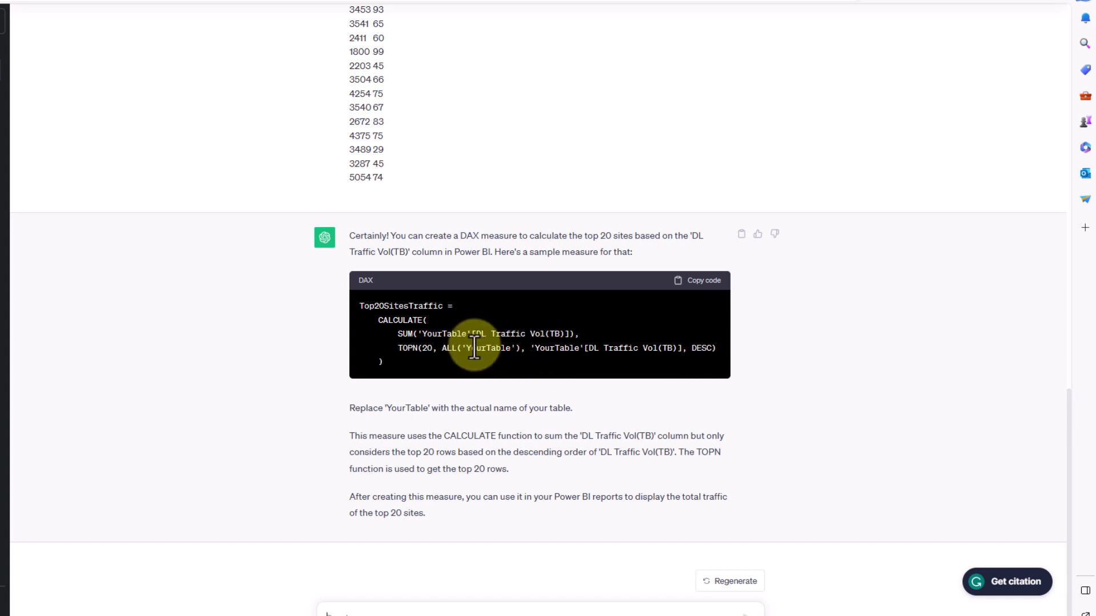
{"action": "left_click_drag", "start_coordinate": [472, 348], "coordinate": [514, 349]}
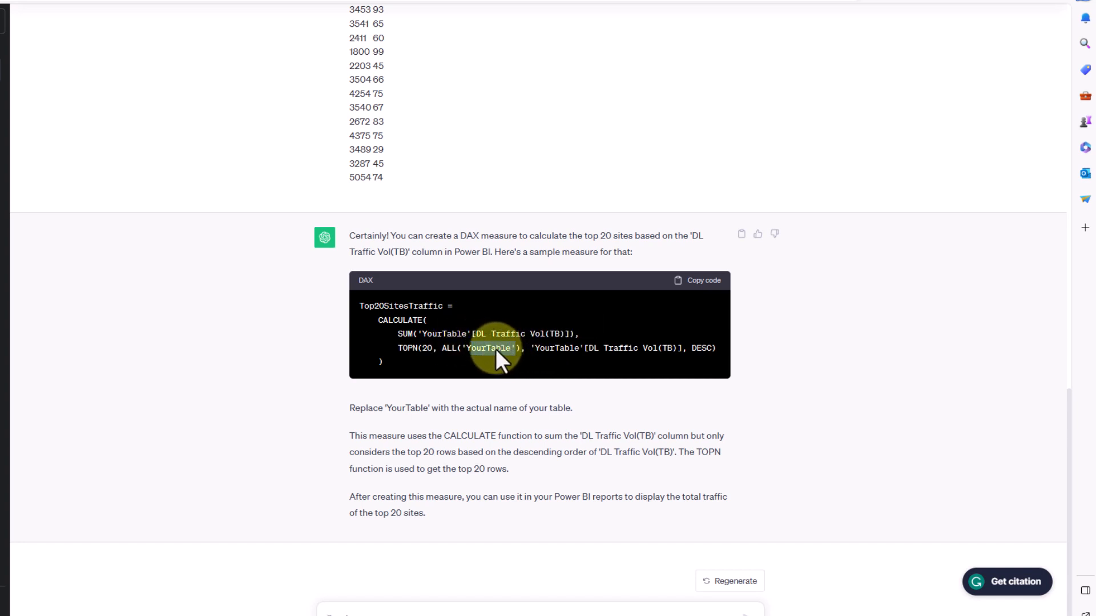
{"action": "left_click", "coordinate": [494, 350]}
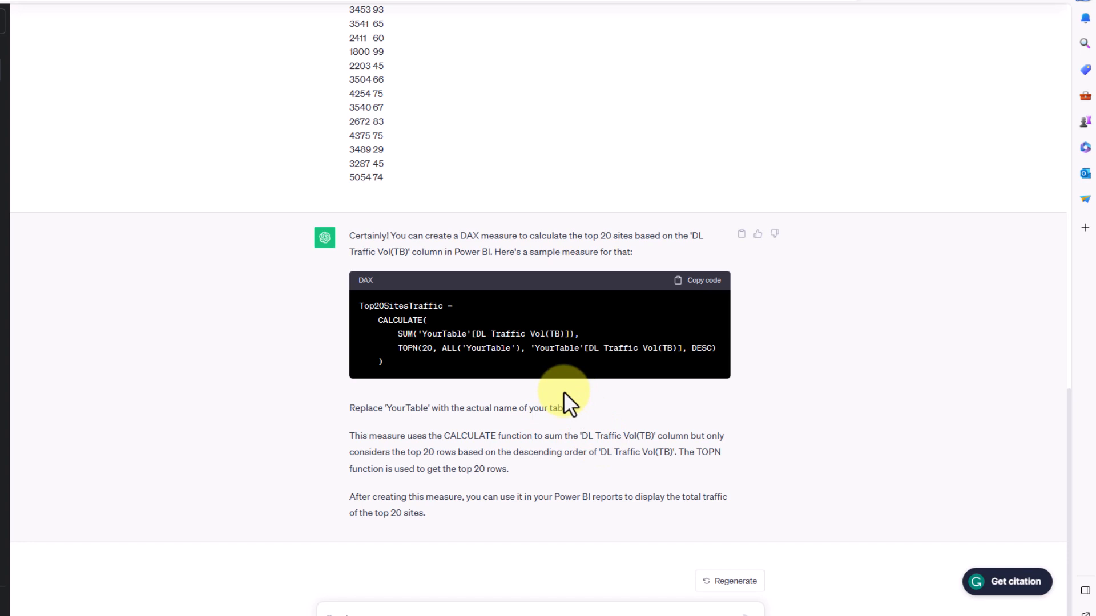
Step: Open the COUNTX function page in the Microsoft DAX reference and examine its Return value section
{"action": "scroll", "coordinate": [927, 154], "scroll_direction": "up", "scroll_amount": 1}
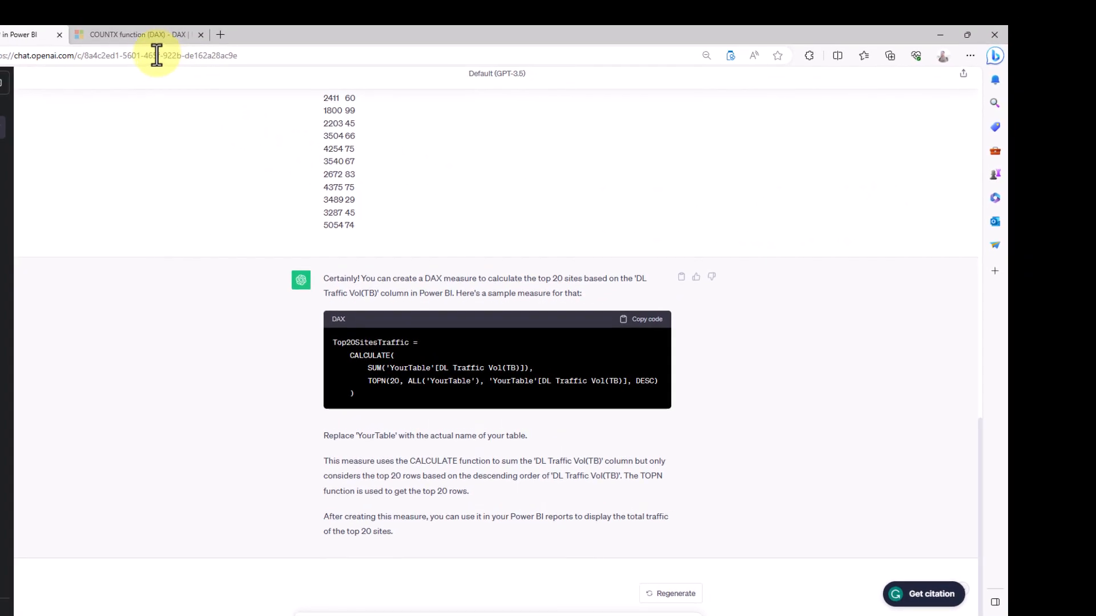
{"action": "left_click", "coordinate": [174, 37]}
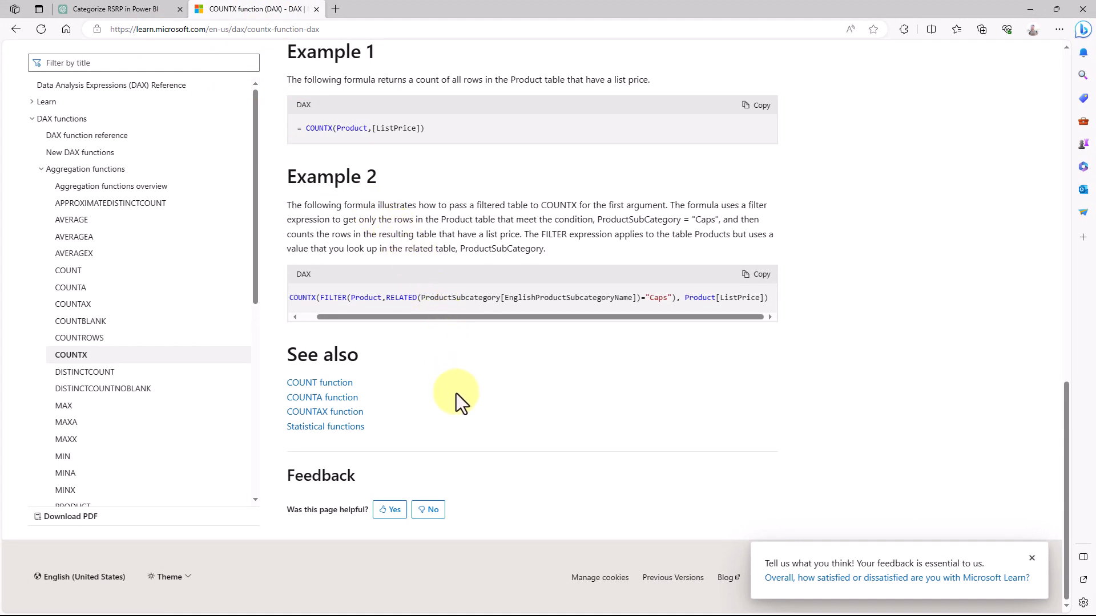
{"action": "scroll", "coordinate": [457, 392], "scroll_direction": "up", "scroll_amount": 15}
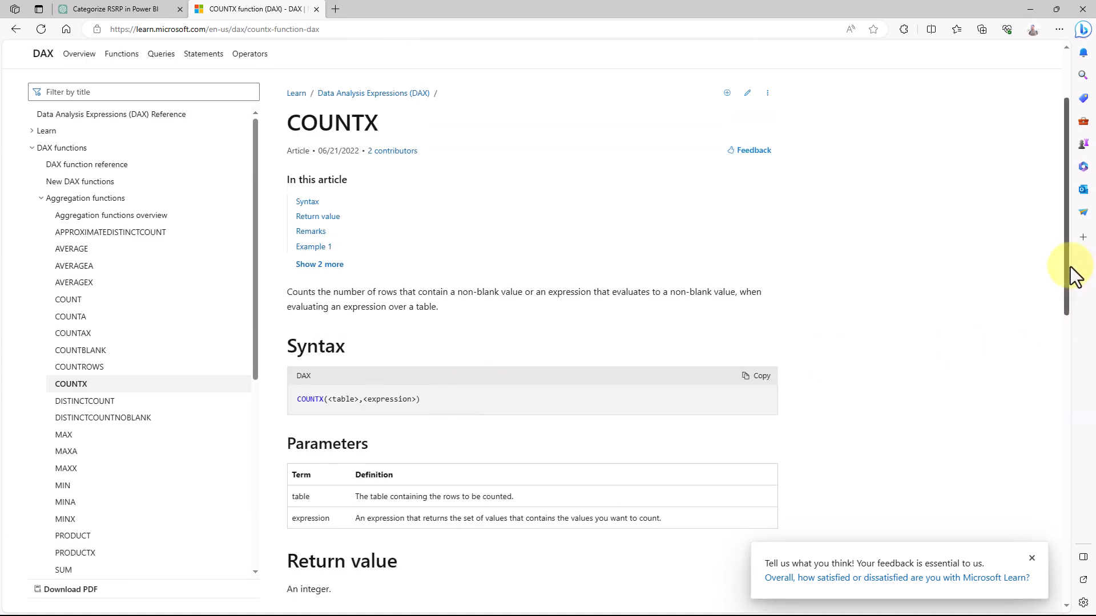
{"action": "left_click_drag", "start_coordinate": [1071, 268], "coordinate": [1066, 347]}
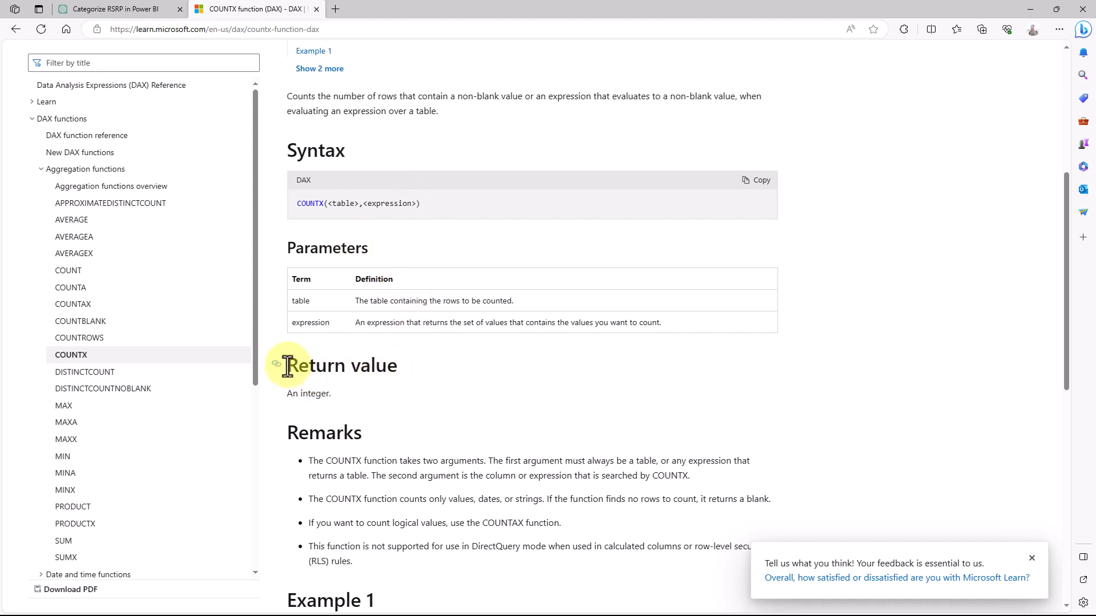
{"action": "left_click_drag", "start_coordinate": [288, 366], "coordinate": [274, 393]}
{"action": "left_click", "coordinate": [349, 399]}
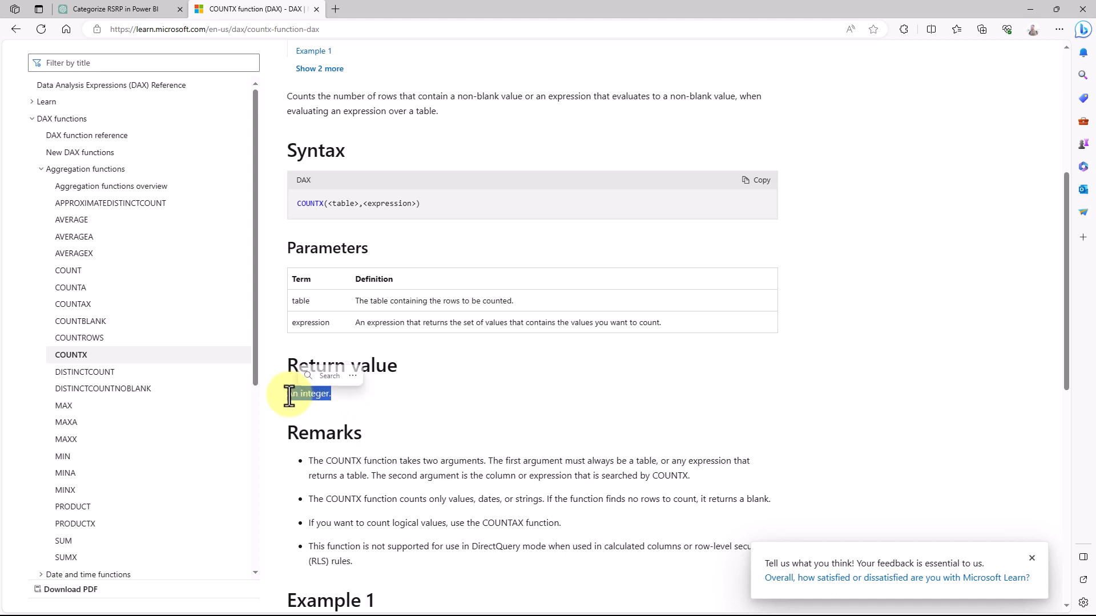
{"action": "left_click", "coordinate": [343, 396]}
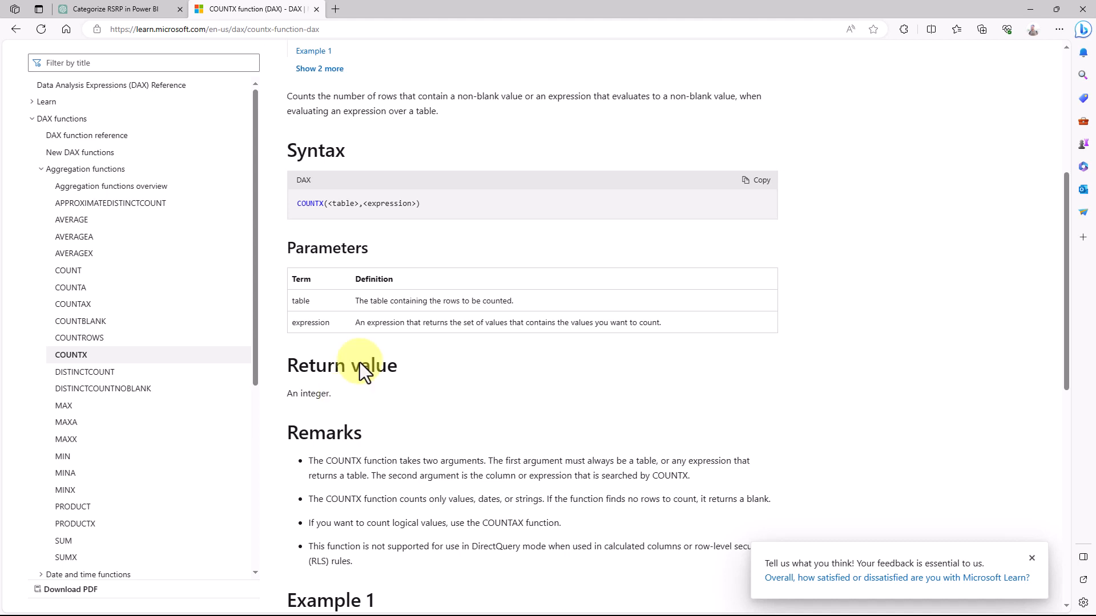
Step: Search the DAX reference for "filter", open the FILTER function page and examine its Return value section
{"action": "left_click", "coordinate": [121, 64]}
{"action": "type", "text": "filter"}
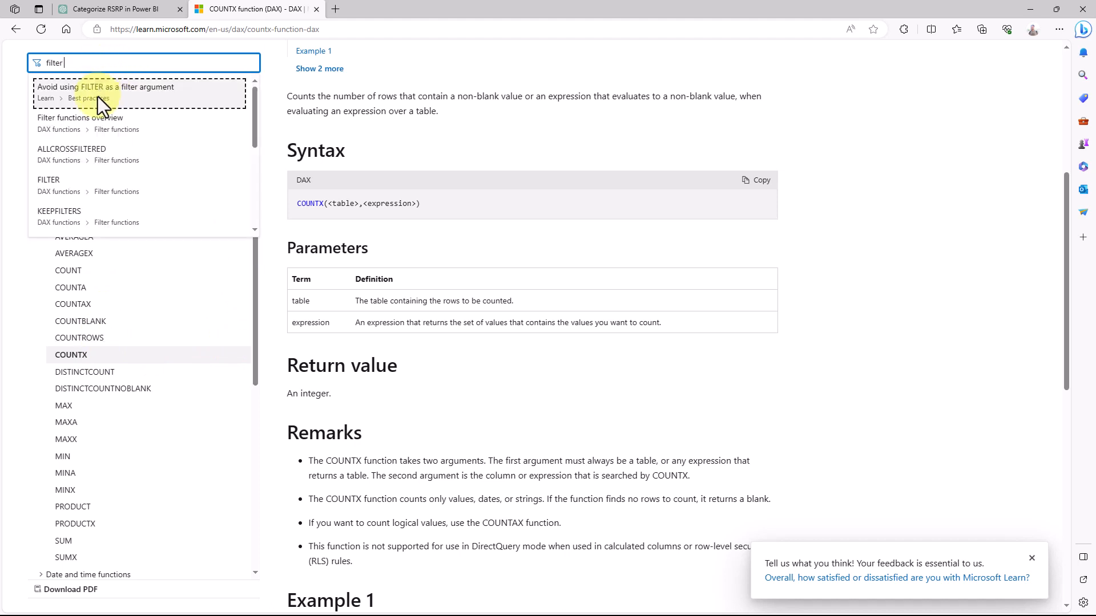
{"action": "left_click", "coordinate": [60, 193]}
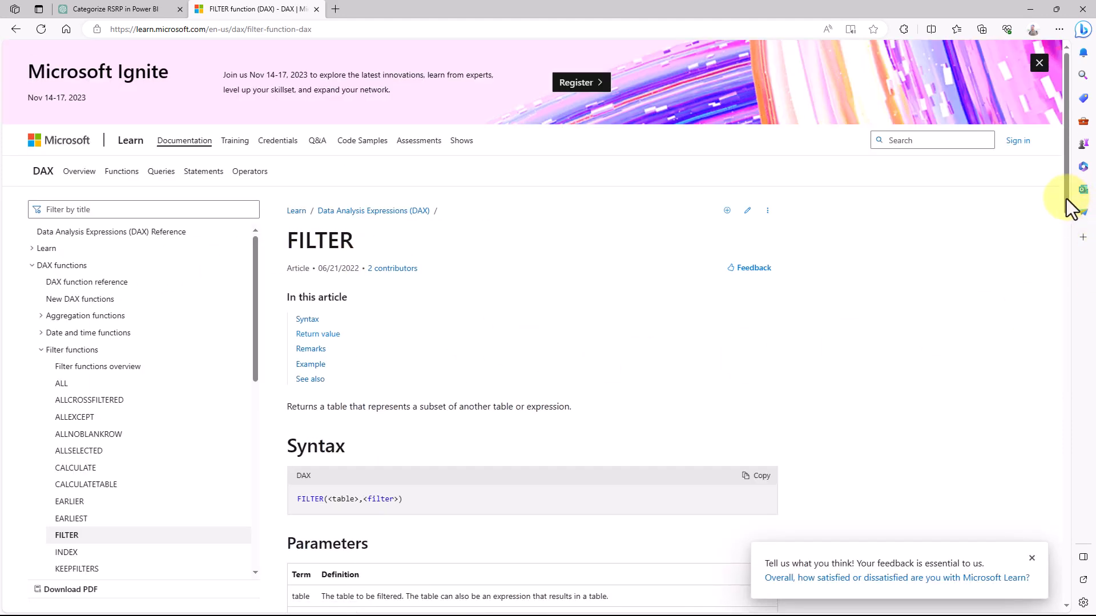
{"action": "left_click_drag", "start_coordinate": [1065, 198], "coordinate": [1065, 276]}
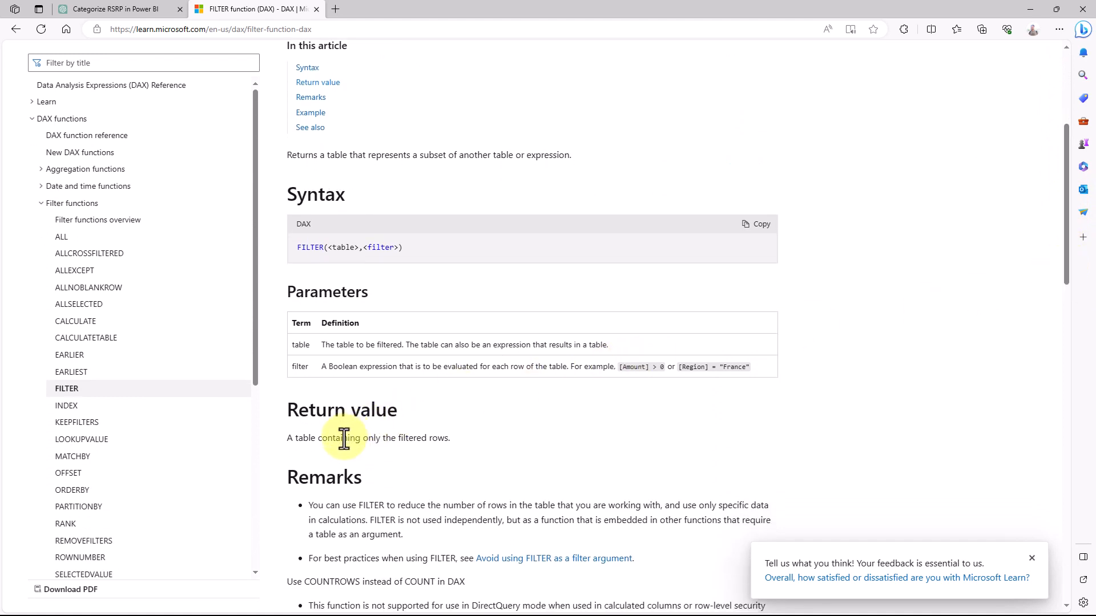
{"action": "left_click_drag", "start_coordinate": [343, 438], "coordinate": [447, 440]}
{"action": "left_click_drag", "start_coordinate": [287, 437], "coordinate": [452, 440]}
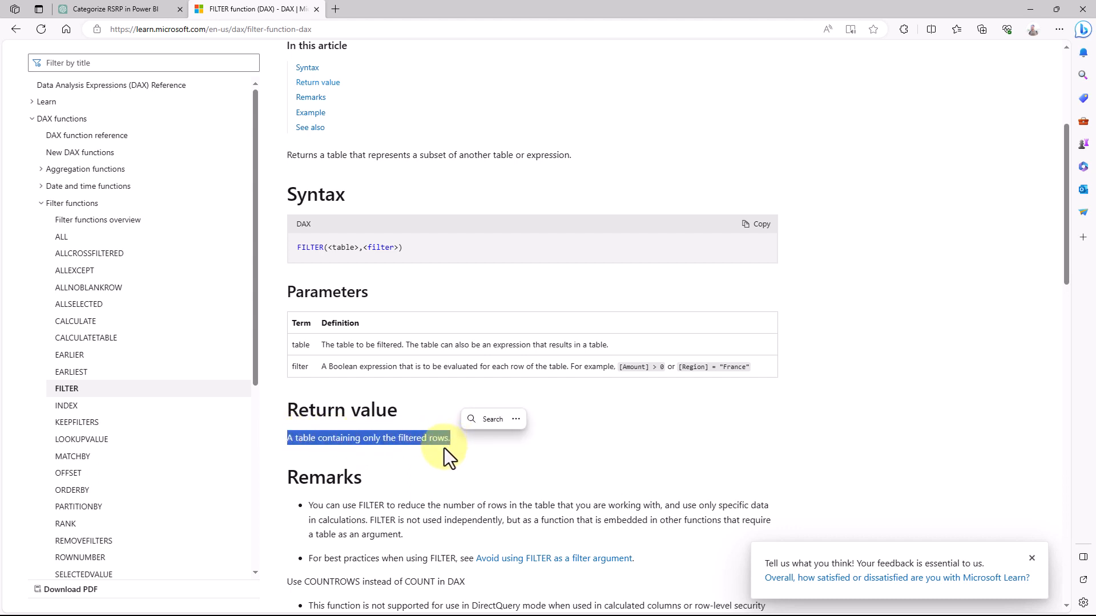
{"action": "left_click", "coordinate": [444, 448]}
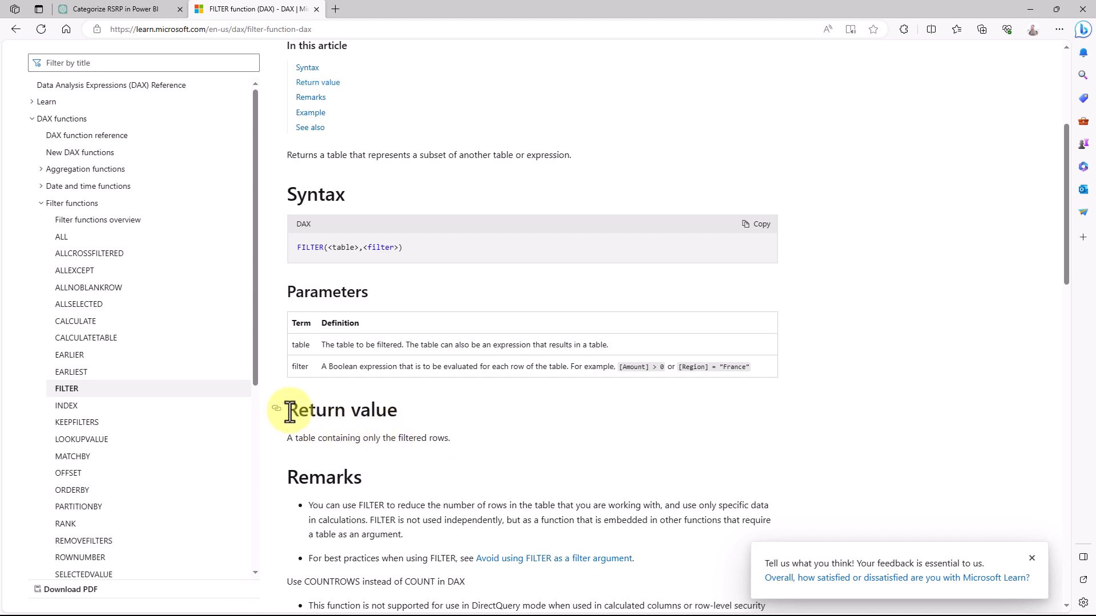
{"action": "left_click_drag", "start_coordinate": [289, 412], "coordinate": [450, 430]}
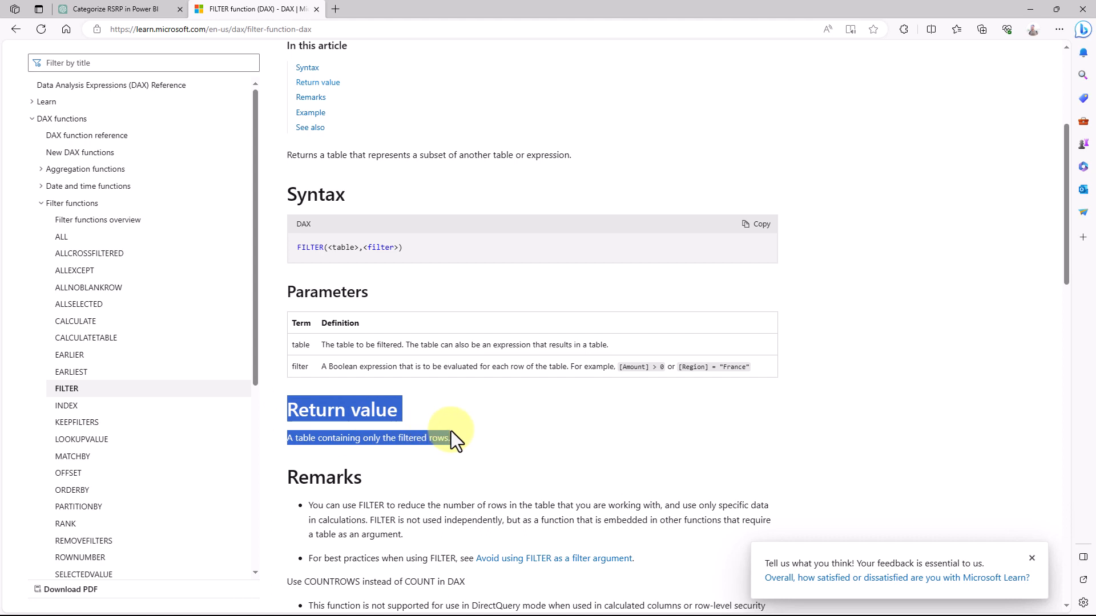
{"action": "left_click", "coordinate": [481, 438]}
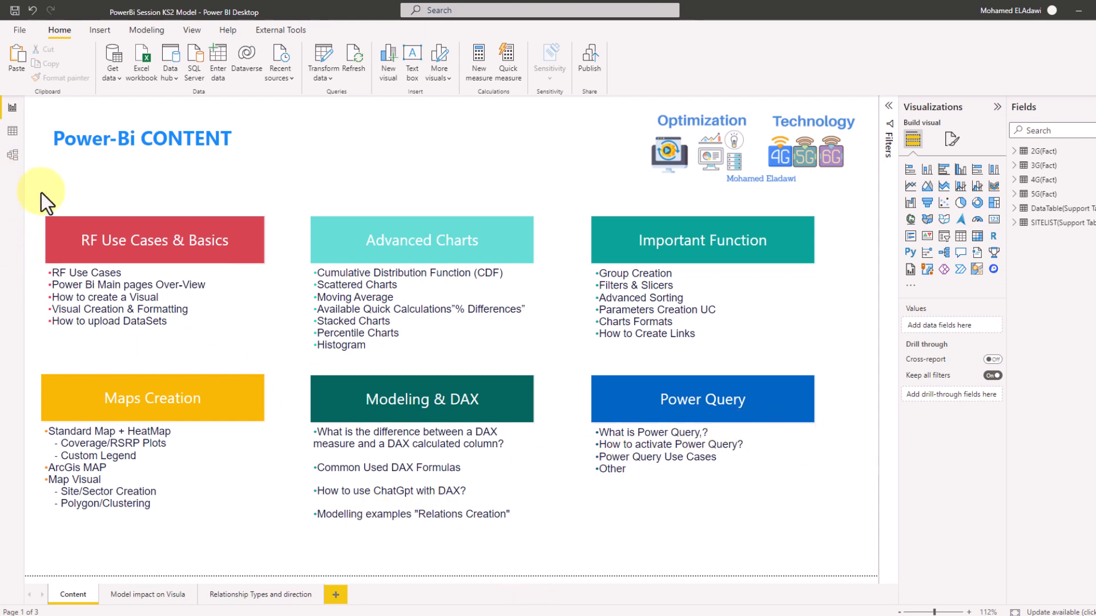
Step: Examine the model diagram's table relationships and the data in the 2G(Fact), DataTable(Support Table) and SITELIST(Support Table) tables
{"action": "left_click", "coordinate": [16, 161]}
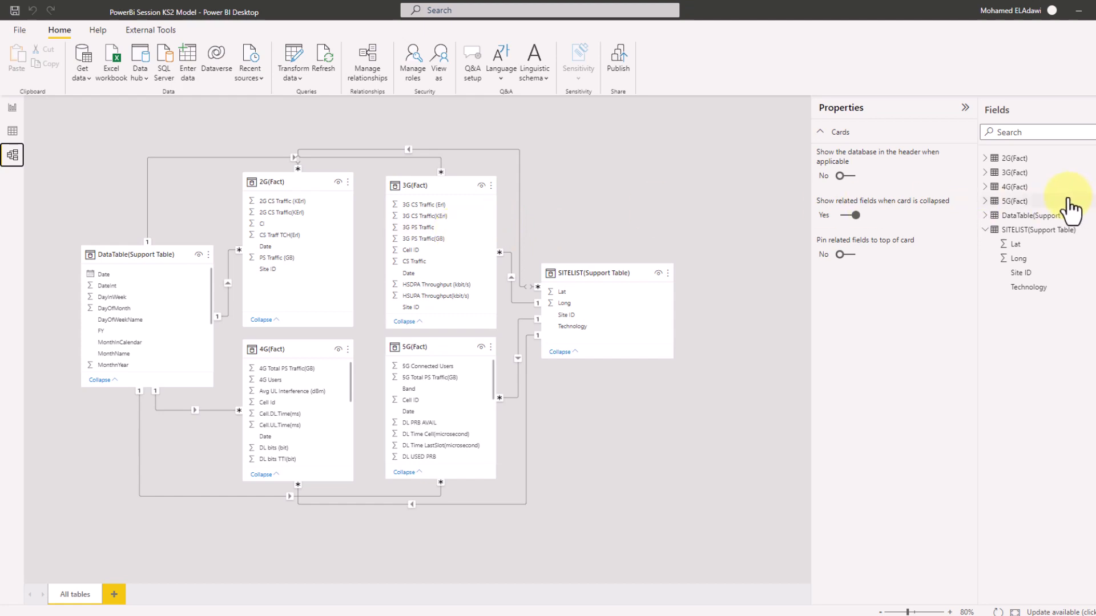
{"action": "left_click", "coordinate": [1019, 230]}
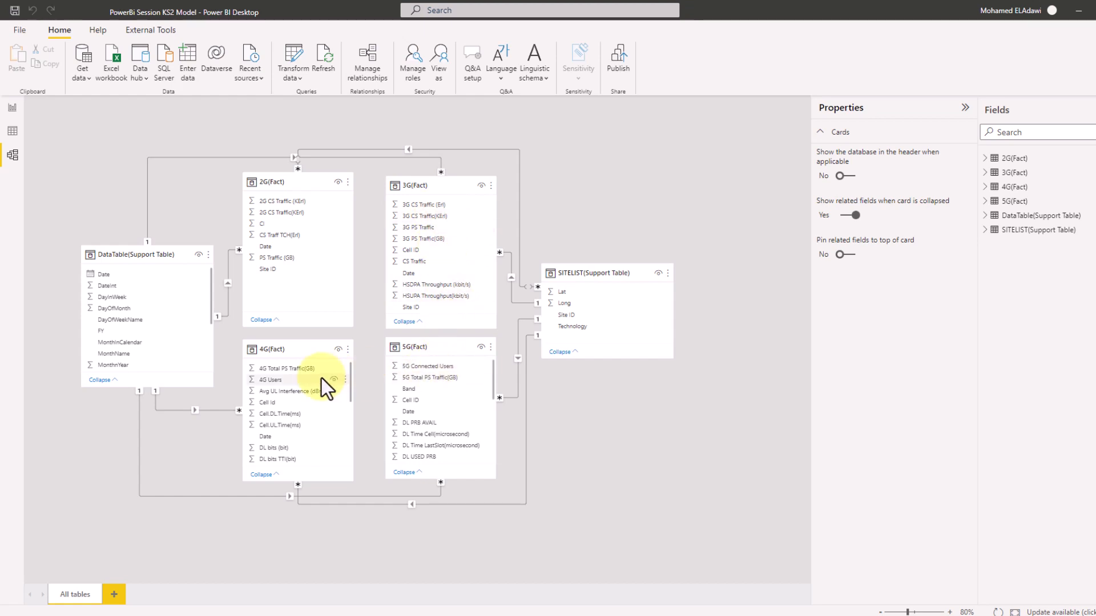
{"action": "left_click", "coordinate": [16, 132]}
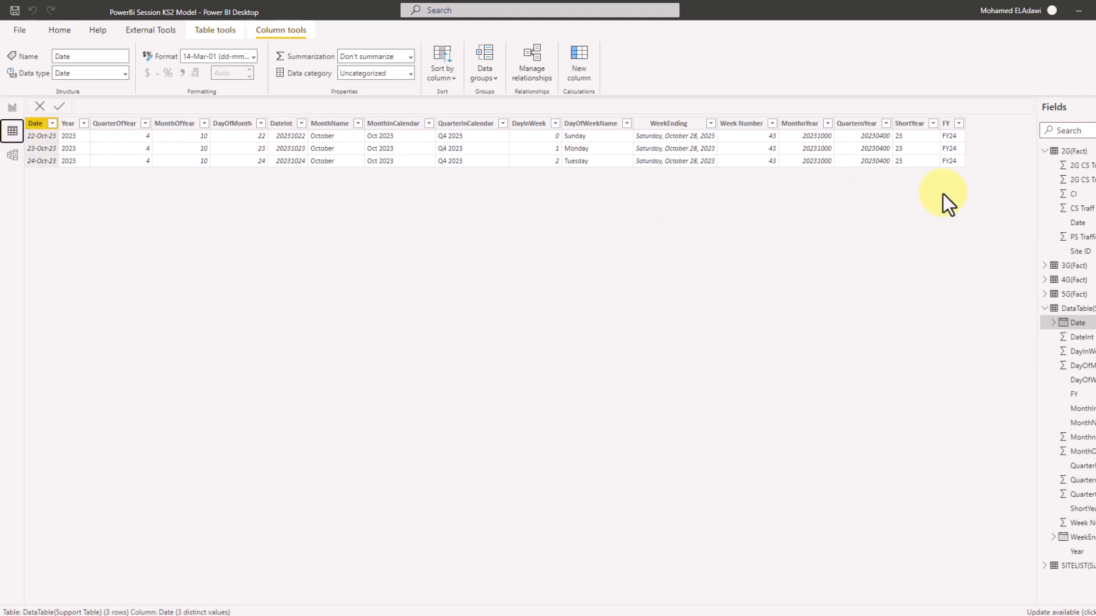
{"action": "left_click", "coordinate": [1082, 150]}
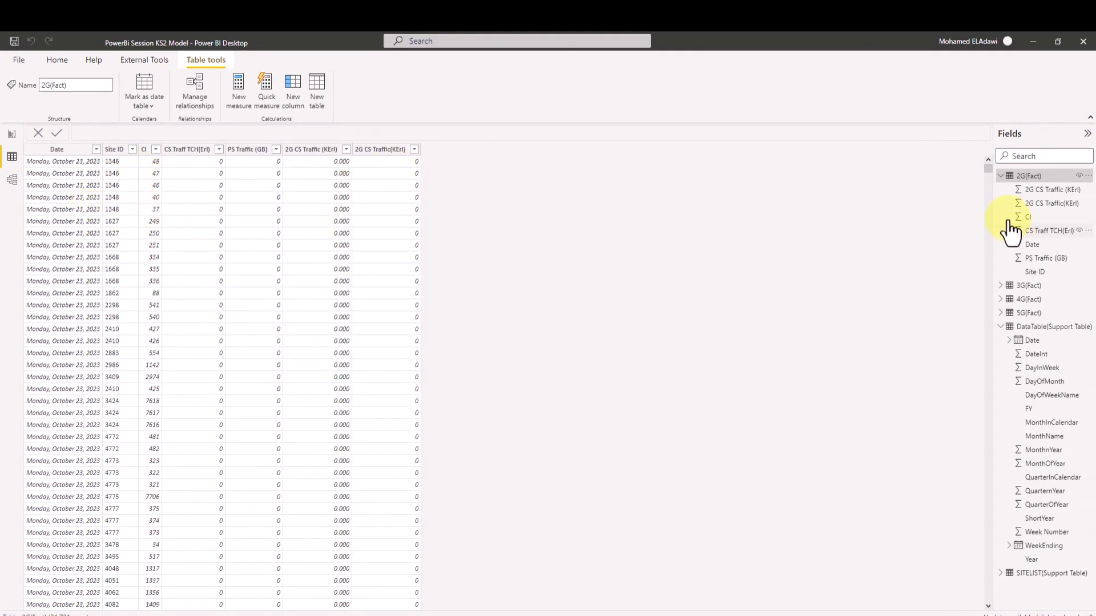
{"action": "left_click", "coordinate": [1001, 175]}
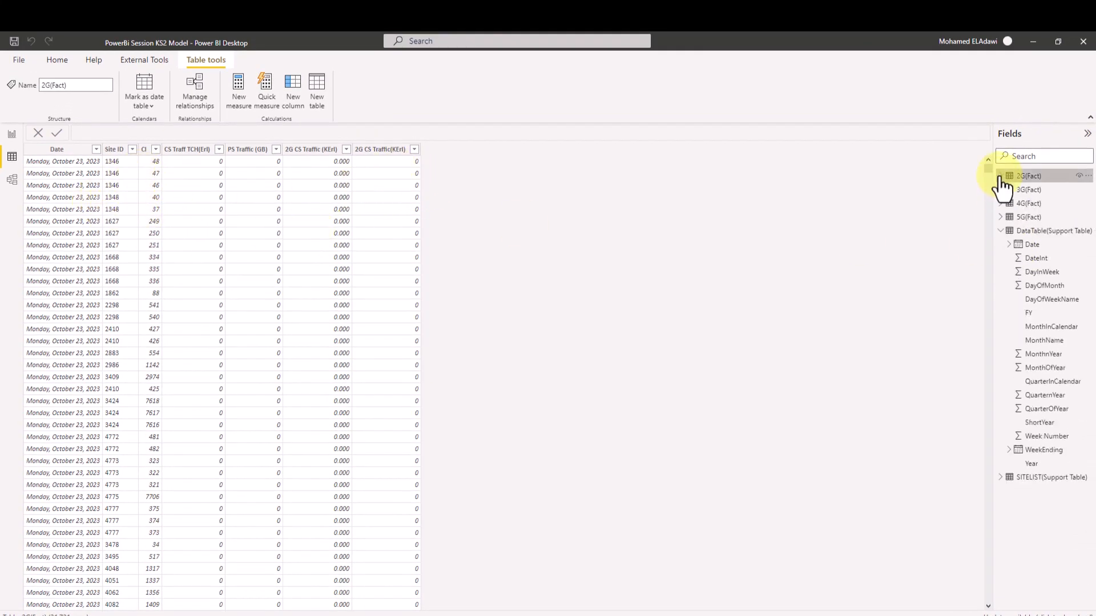
{"action": "left_click", "coordinate": [1001, 231]}
{"action": "left_click", "coordinate": [1036, 231]}
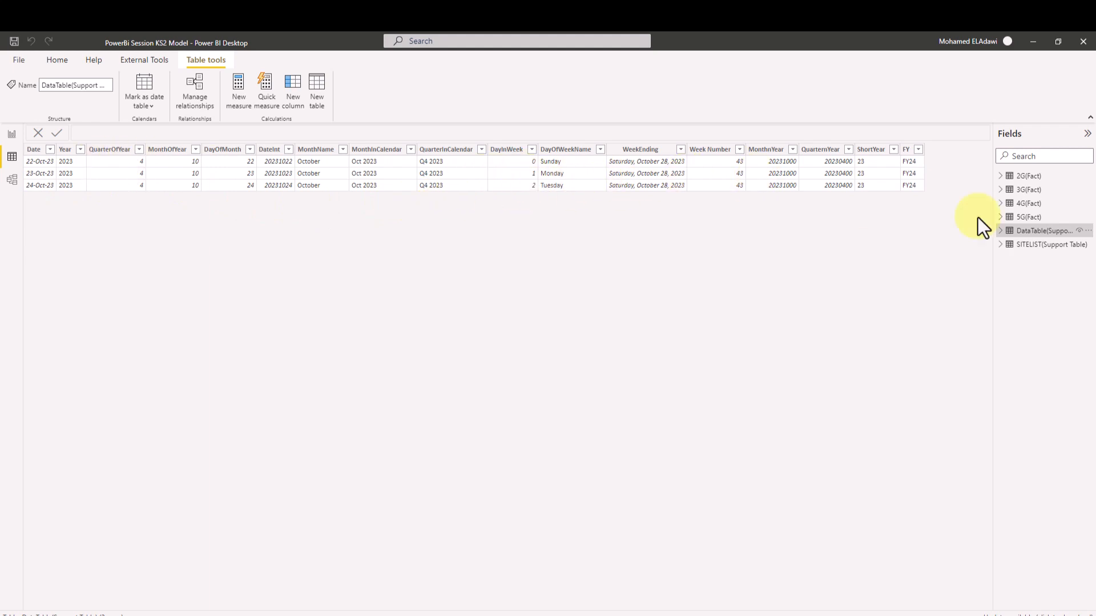
{"action": "left_click", "coordinate": [1039, 246]}
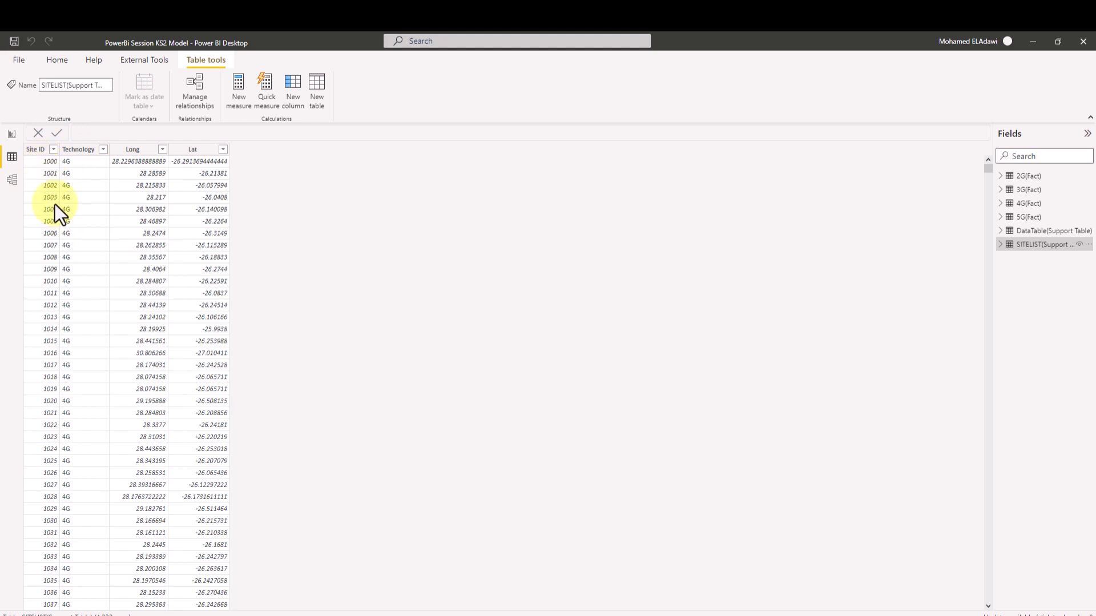
{"action": "left_click", "coordinate": [12, 181]}
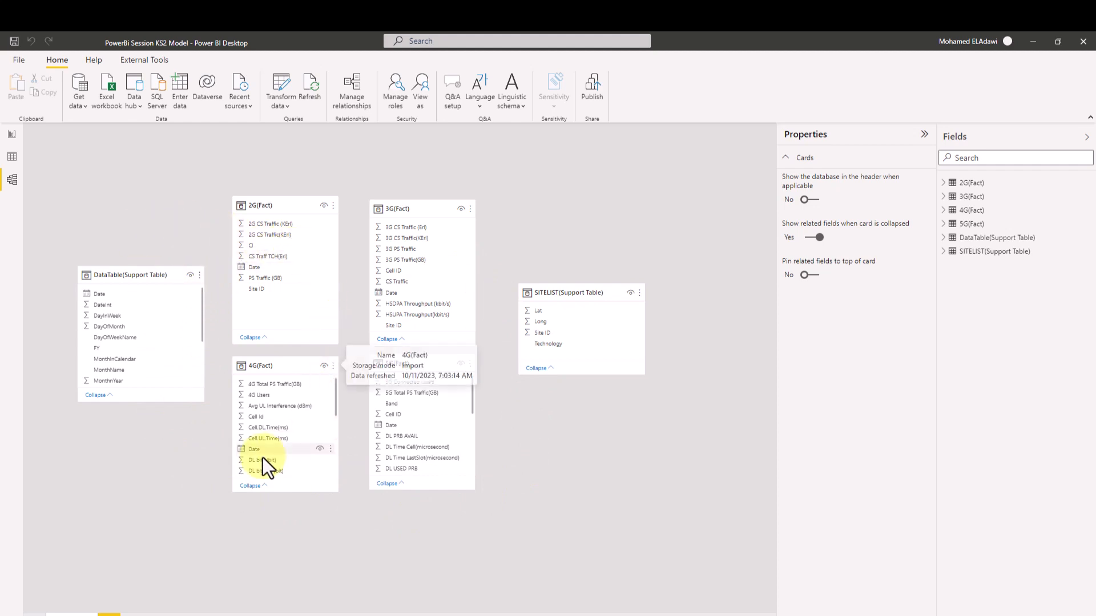
Step: On the Model impact on Visula page, add 2G CS Traffic(KErl) from 2G(Fact) to the CS Traffic(KErl) line chart's Y-axis
{"action": "left_click", "coordinate": [13, 137]}
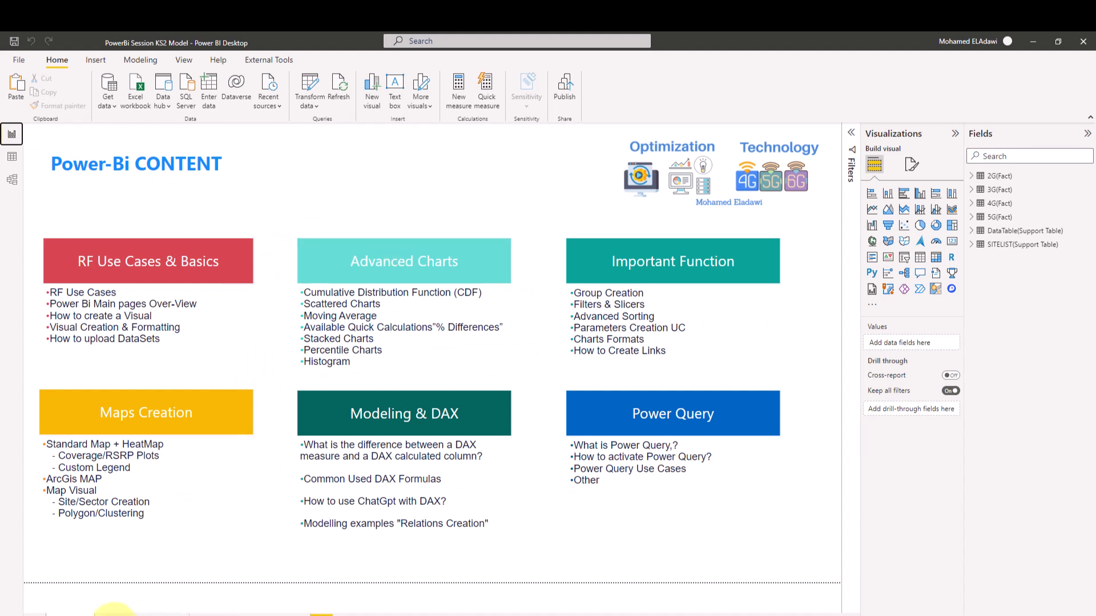
{"action": "left_click", "coordinate": [117, 613]}
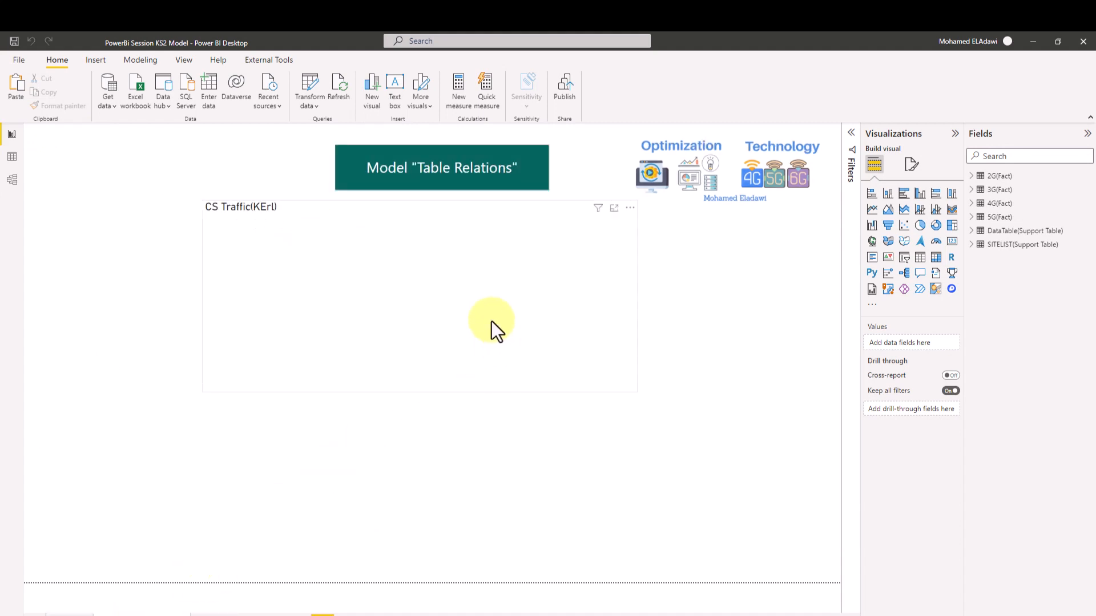
{"action": "left_click", "coordinate": [406, 306]}
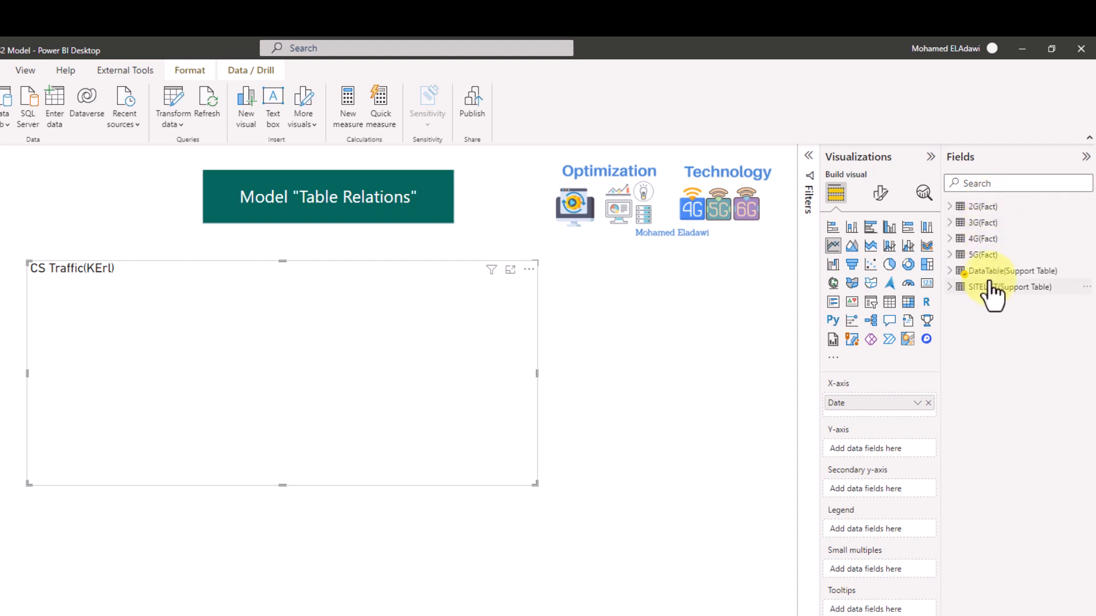
{"action": "left_click", "coordinate": [952, 206]}
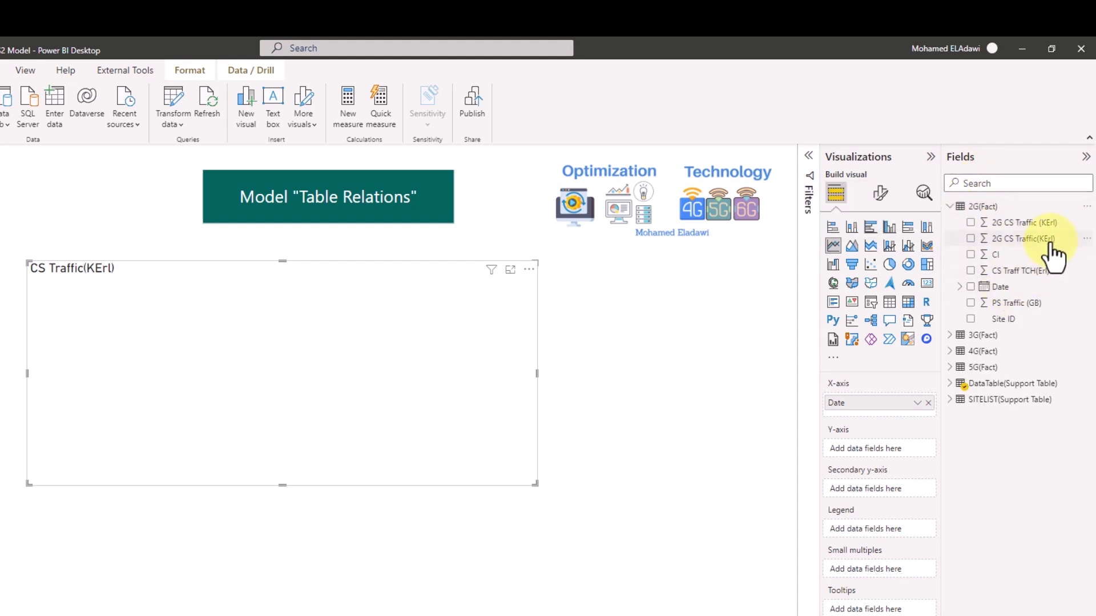
{"action": "left_click_drag", "start_coordinate": [1052, 252], "coordinate": [902, 454]}
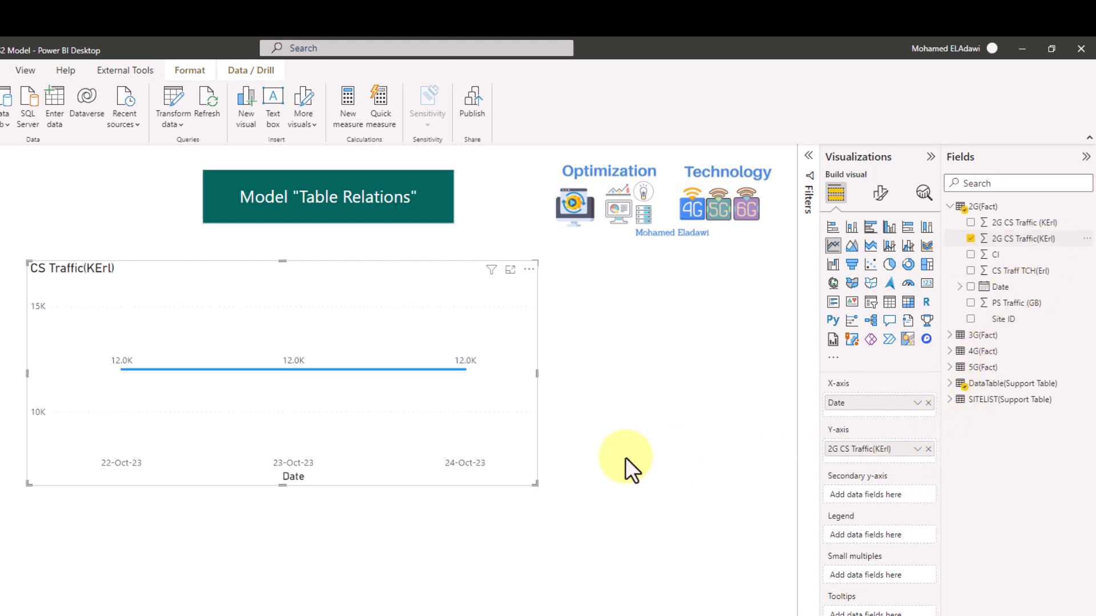
Step: Replace the line chart's X-axis field with Date from 2G(Fact), using plain Date instead of Date Hierarchy
{"action": "mouse_move", "coordinate": [143, 392]}
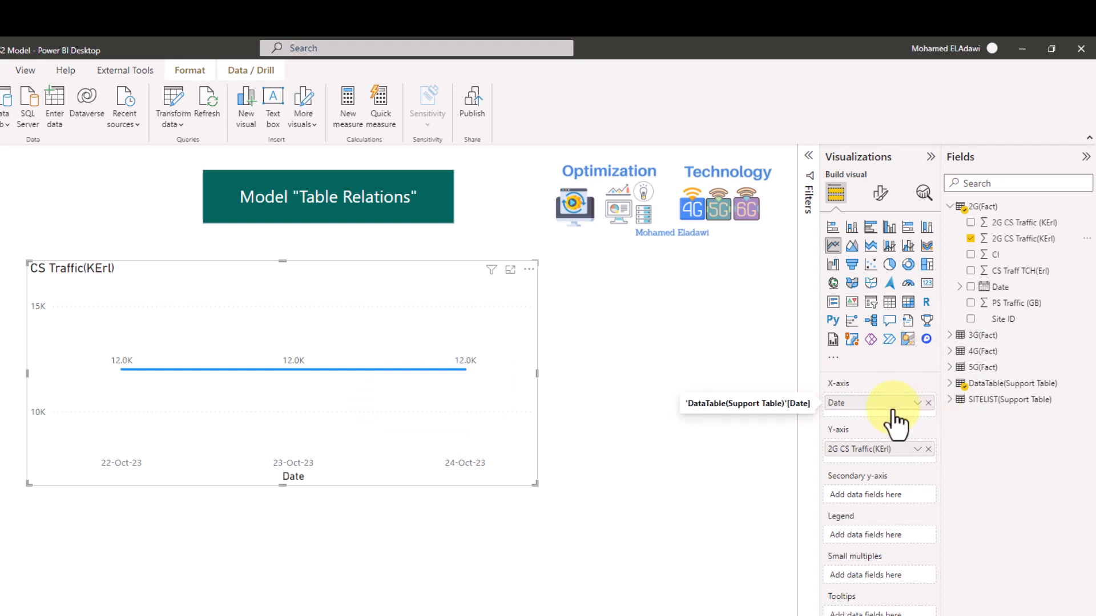
{"action": "left_click", "coordinate": [950, 385]}
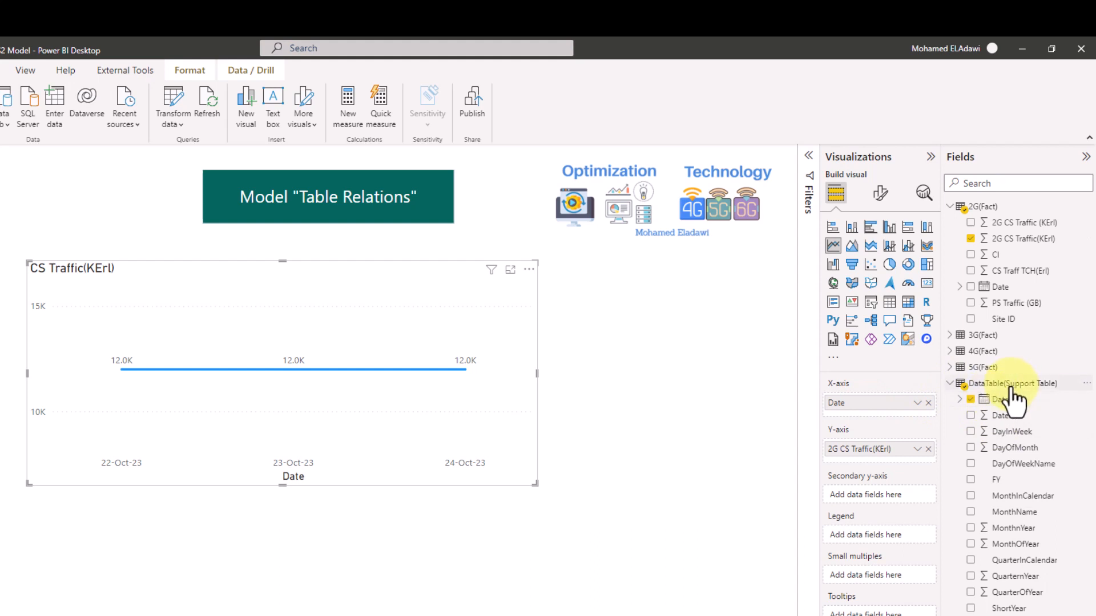
{"action": "left_click", "coordinate": [971, 400]}
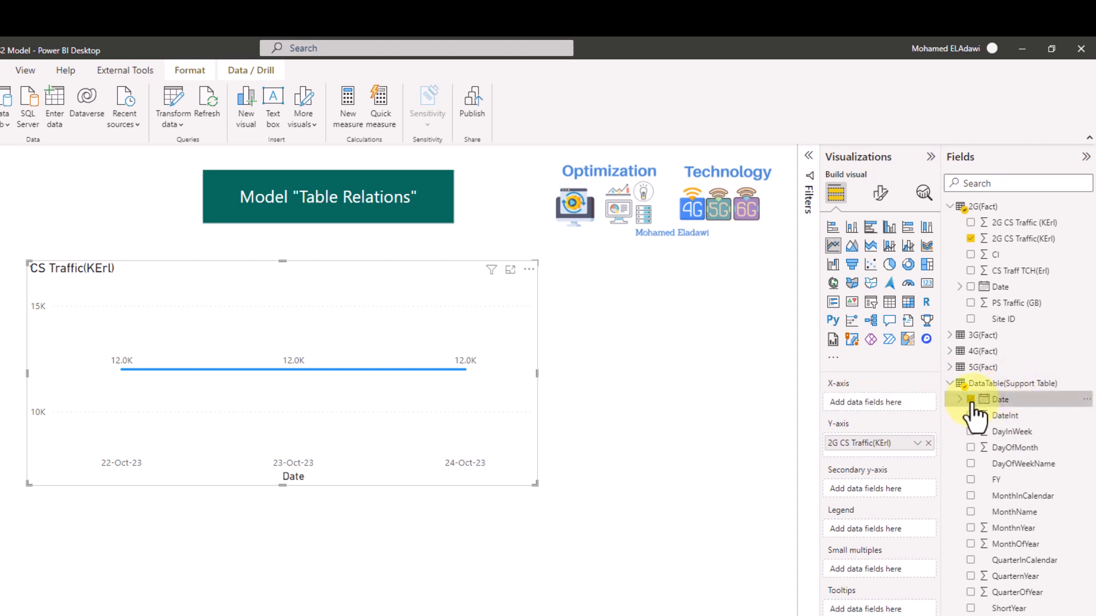
{"action": "left_click_drag", "start_coordinate": [1008, 290], "coordinate": [880, 410]}
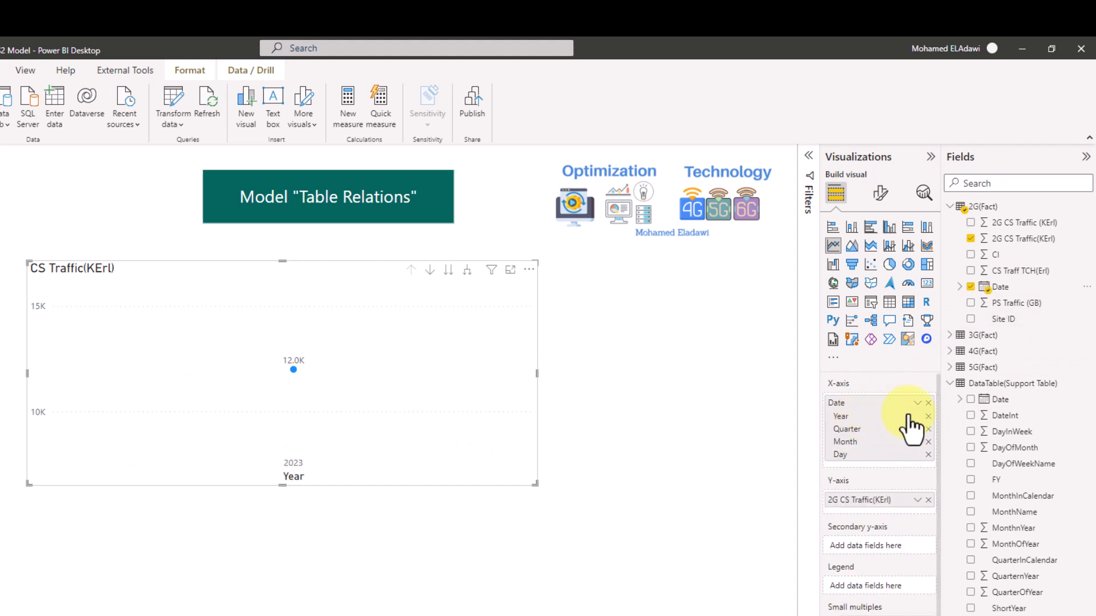
{"action": "left_click", "coordinate": [918, 403]}
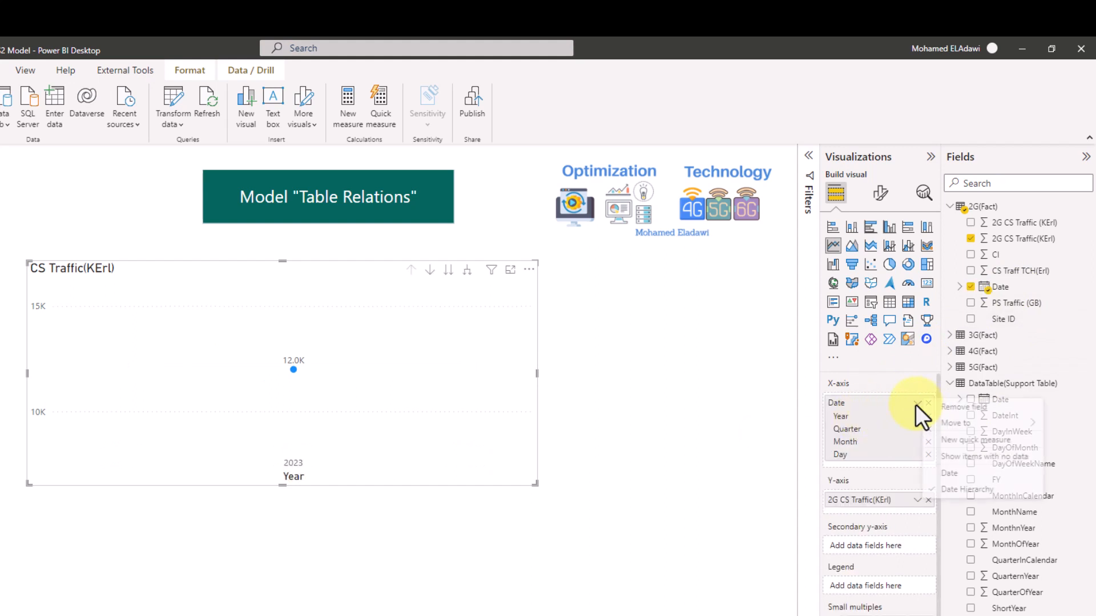
{"action": "left_click", "coordinate": [948, 473]}
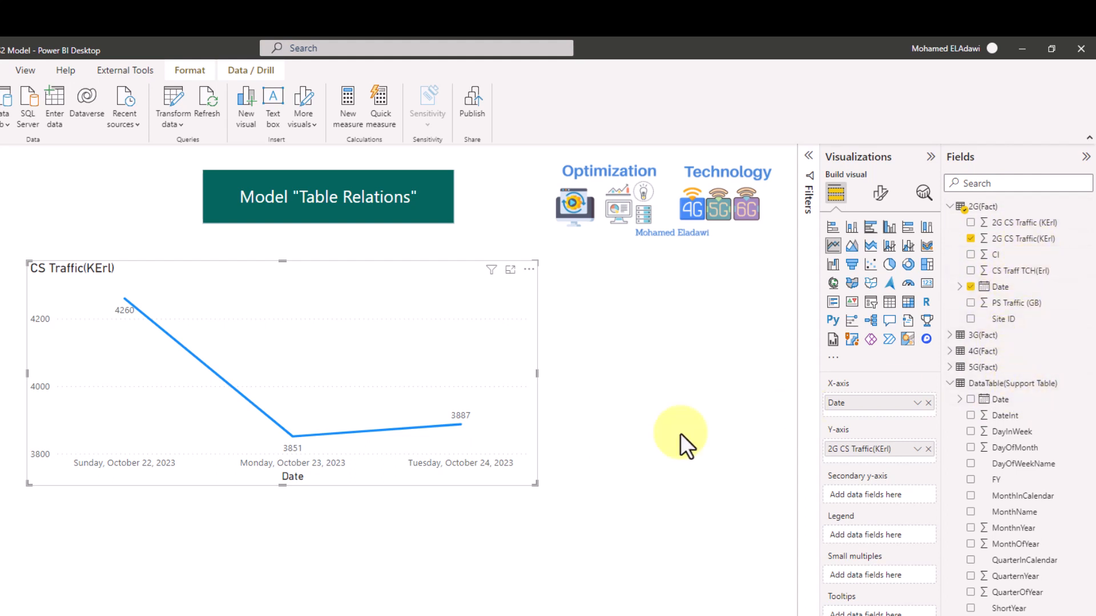
Step: Add 3G CS Traffic(KErl) from the 3G(Fact) table to the line chart's Y-axis alongside the 2G traffic
{"action": "left_click", "coordinate": [949, 385]}
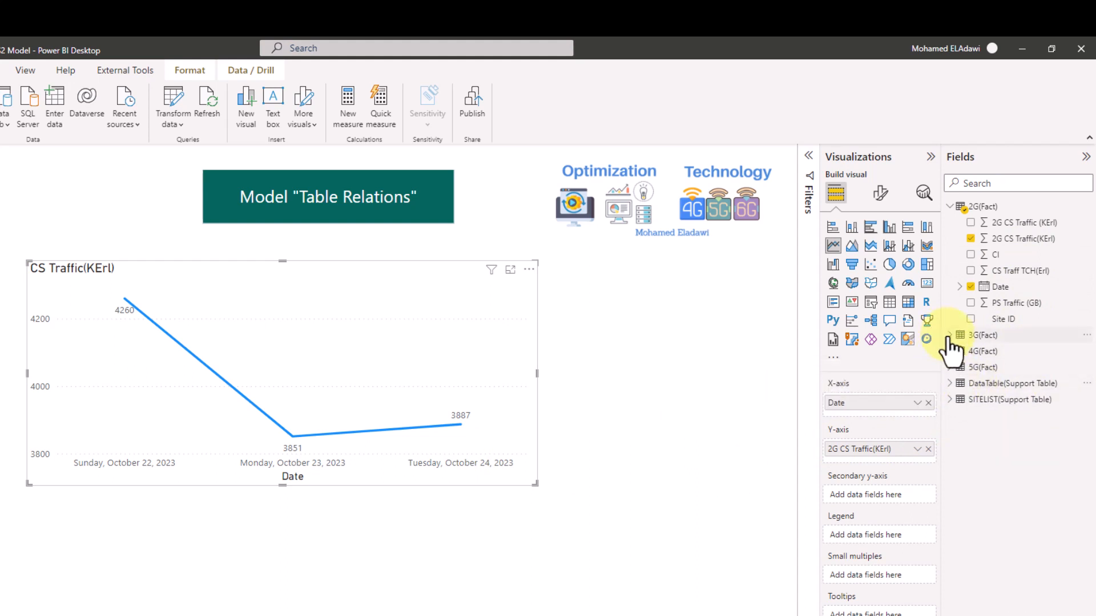
{"action": "left_click", "coordinate": [951, 337]}
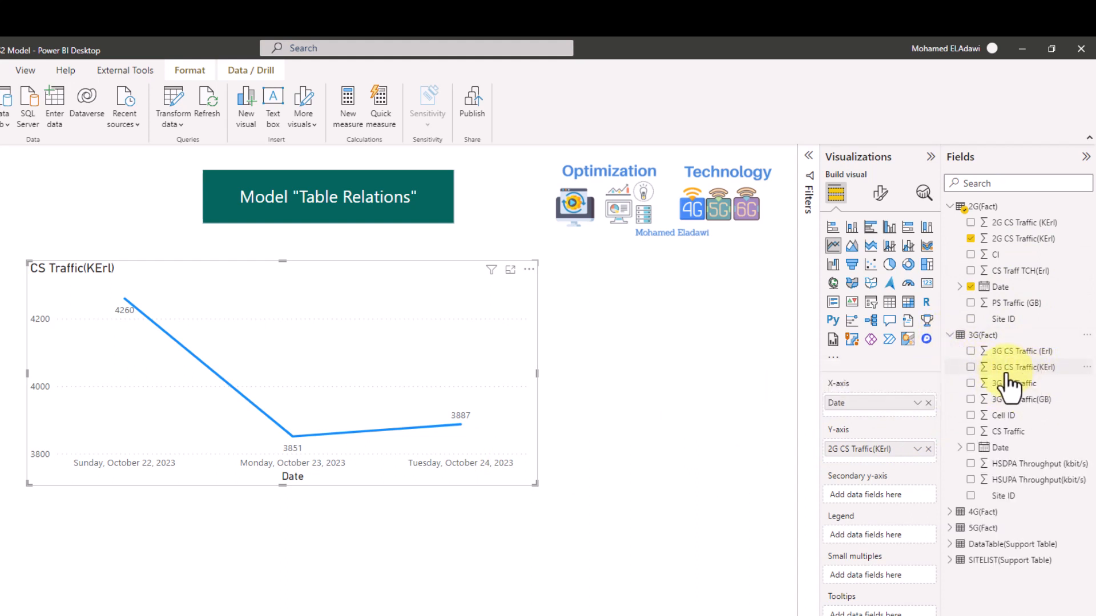
{"action": "left_click_drag", "start_coordinate": [1008, 372], "coordinate": [894, 462]}
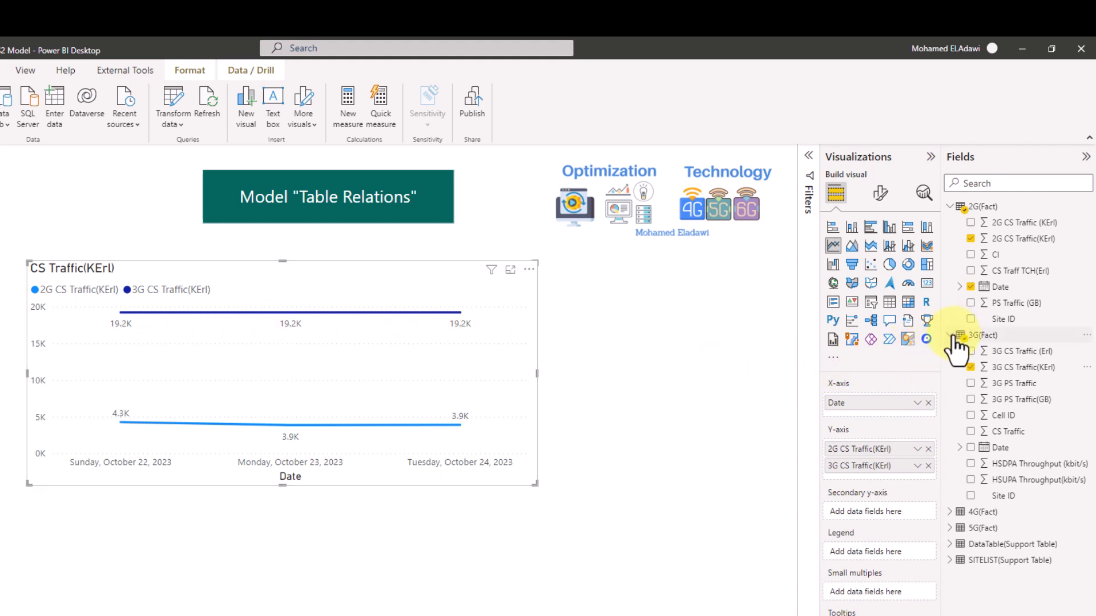
Step: Add VoLTE Traffic(kErl) from 4G(Fact) to the CS Traffic(KErl) line chart's Y-axis and collapse the expanded fact tables
{"action": "left_click", "coordinate": [953, 336]}
{"action": "left_click", "coordinate": [952, 352]}
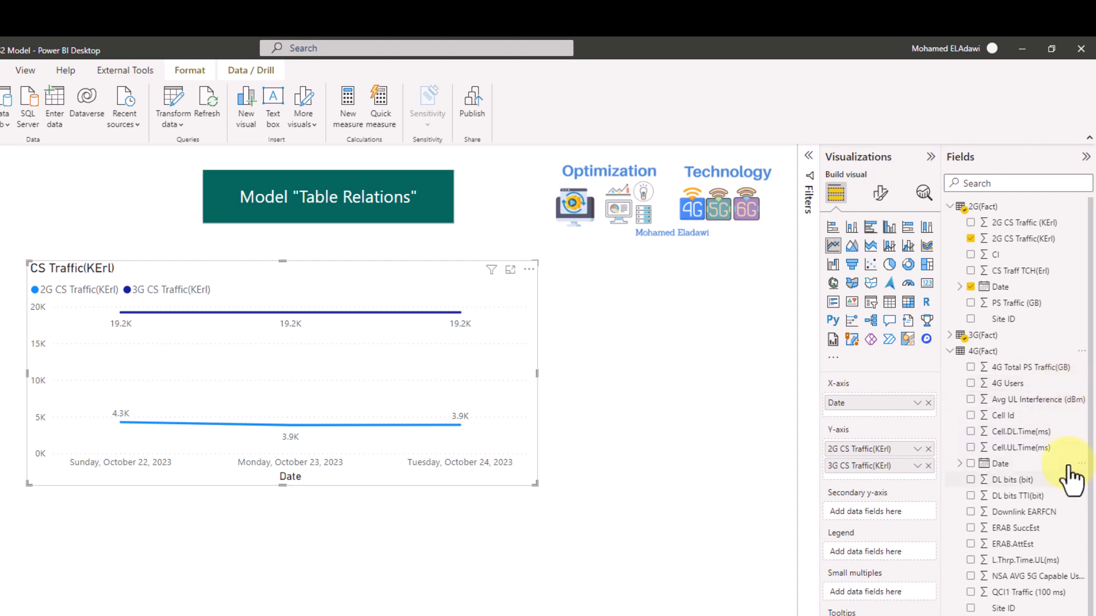
{"action": "left_click_drag", "start_coordinate": [1092, 487], "coordinate": [1093, 574]}
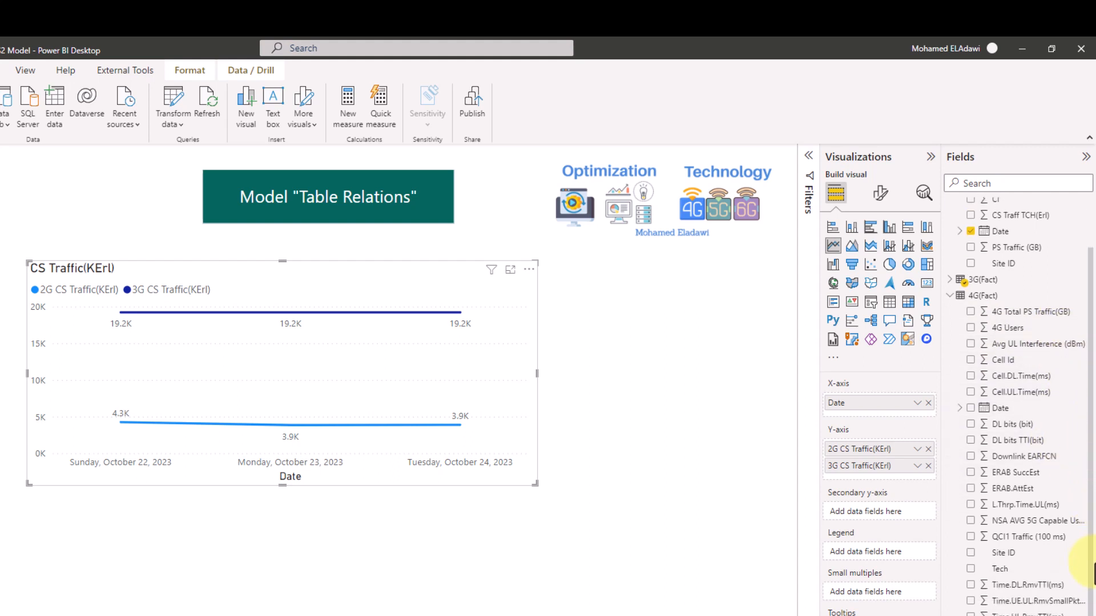
{"action": "left_click_drag", "start_coordinate": [1027, 615], "coordinate": [872, 482]}
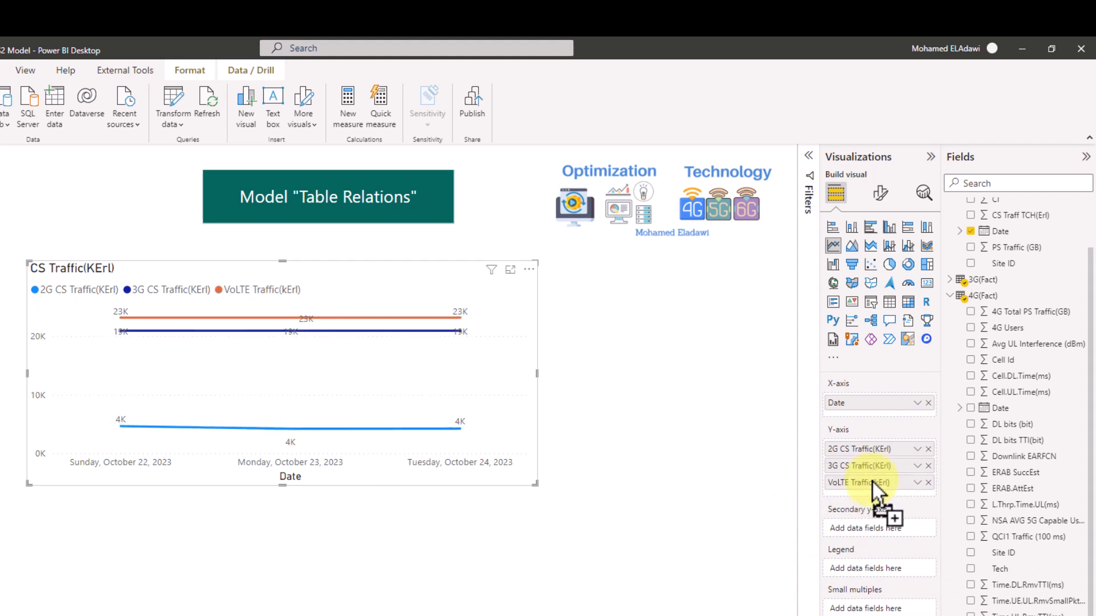
{"action": "mouse_move", "coordinate": [129, 326]}
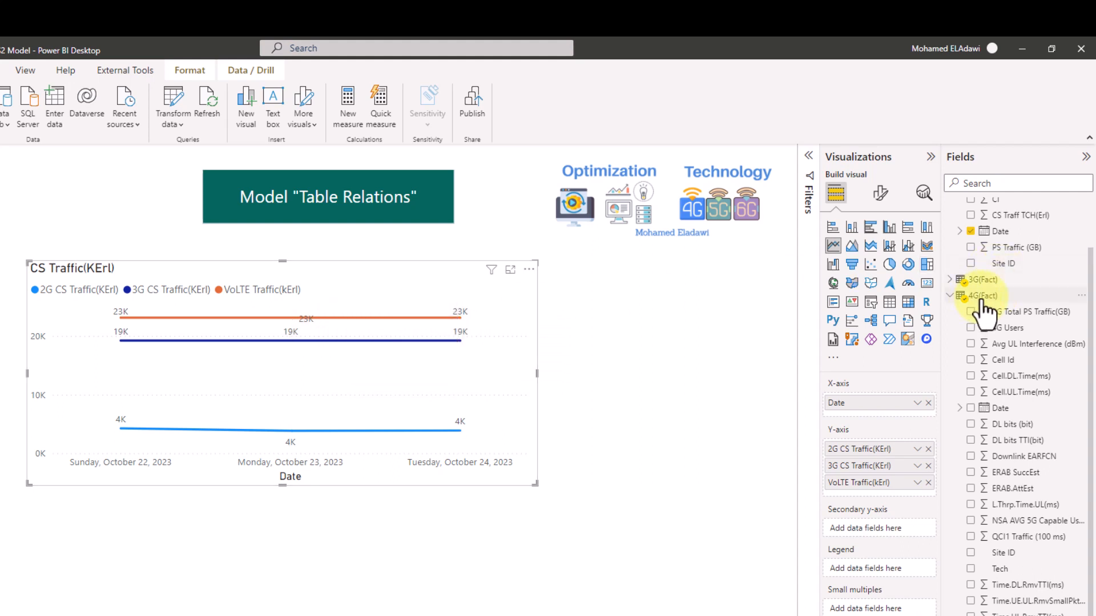
{"action": "scroll", "coordinate": [983, 303], "scroll_direction": "up", "scroll_amount": 2}
{"action": "left_click", "coordinate": [952, 207]}
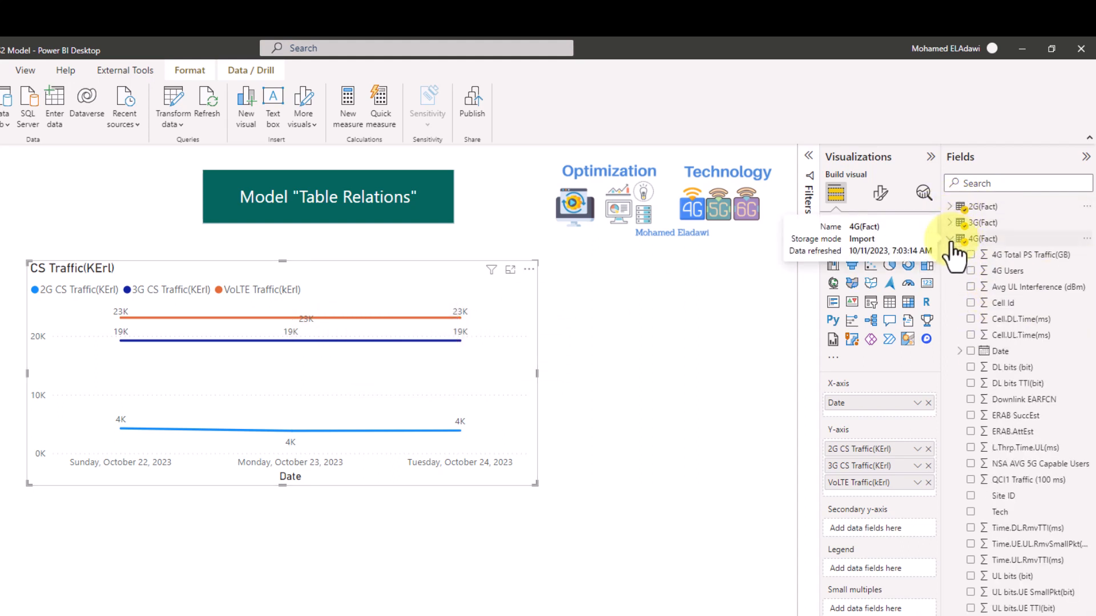
{"action": "left_click", "coordinate": [951, 240]}
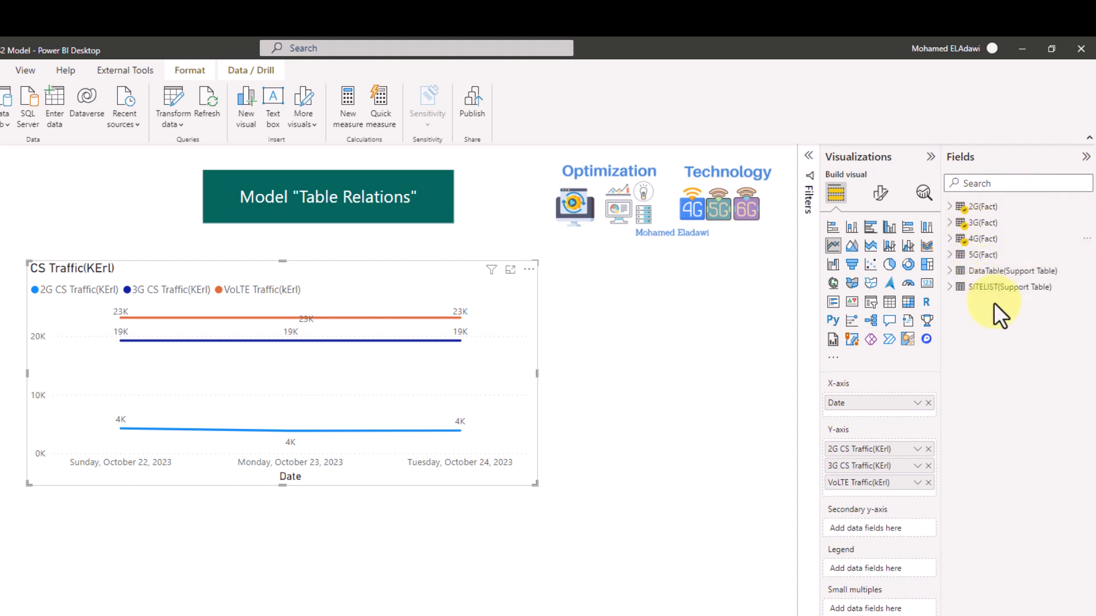
Step: Replace the line chart's X-axis field with Date from DataTable(Support Table), using plain Date instead of Date Hierarchy
{"action": "left_click", "coordinate": [929, 403]}
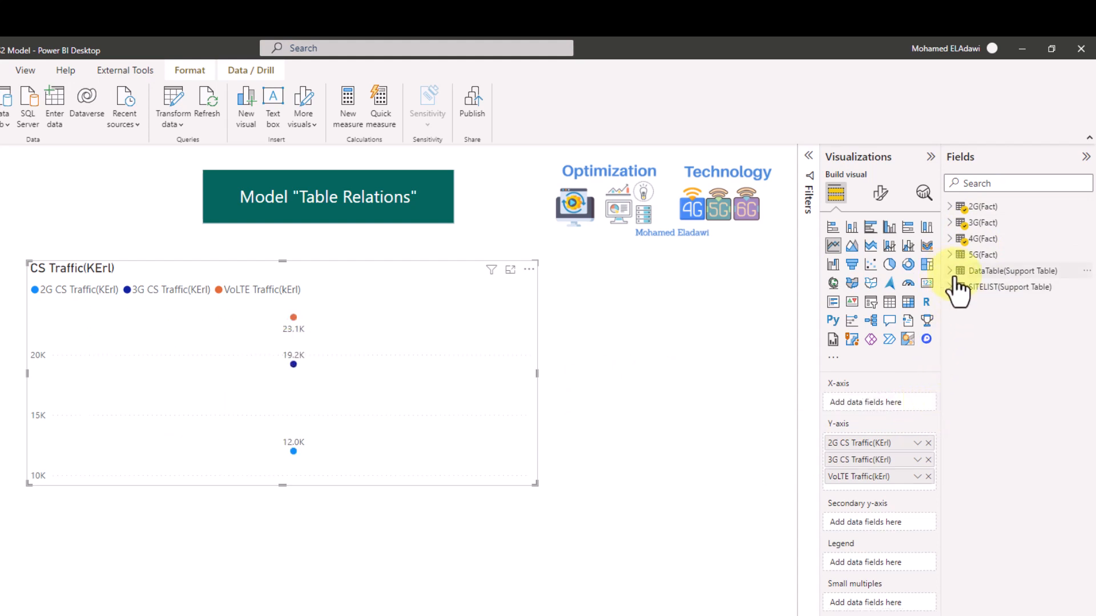
{"action": "left_click", "coordinate": [956, 273]}
{"action": "left_click_drag", "start_coordinate": [1001, 288], "coordinate": [901, 402]}
{"action": "left_click", "coordinate": [917, 403]}
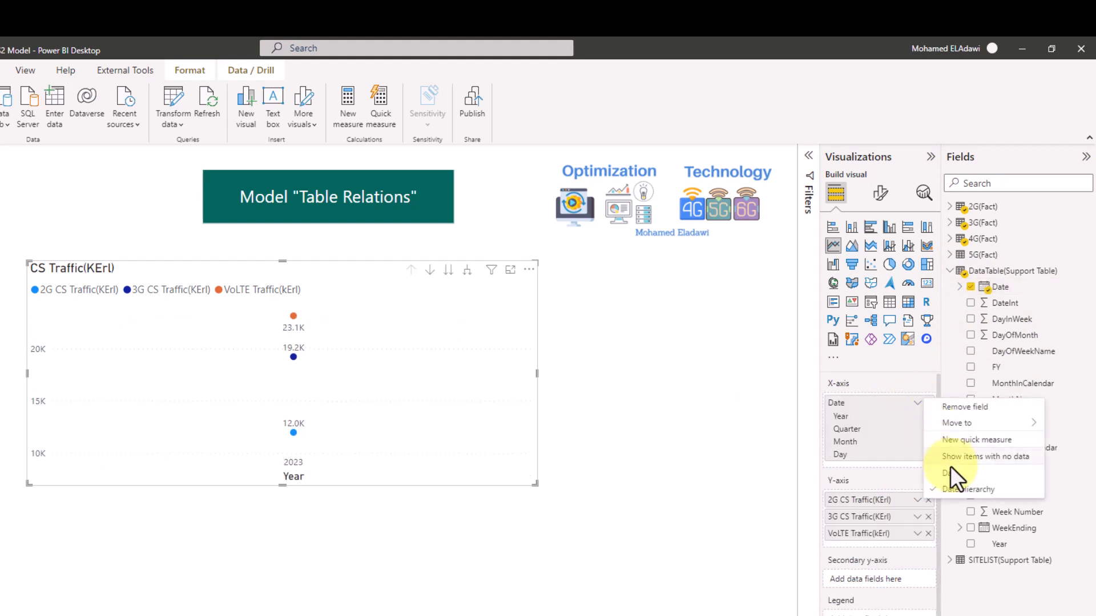
{"action": "left_click", "coordinate": [952, 473]}
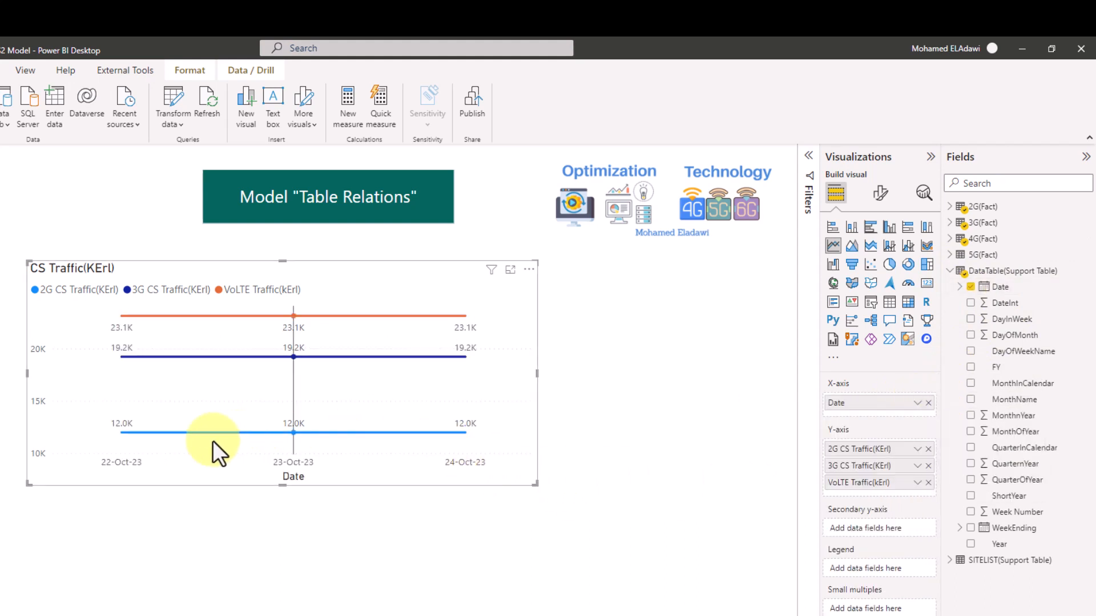
{"action": "mouse_move", "coordinate": [139, 392]}
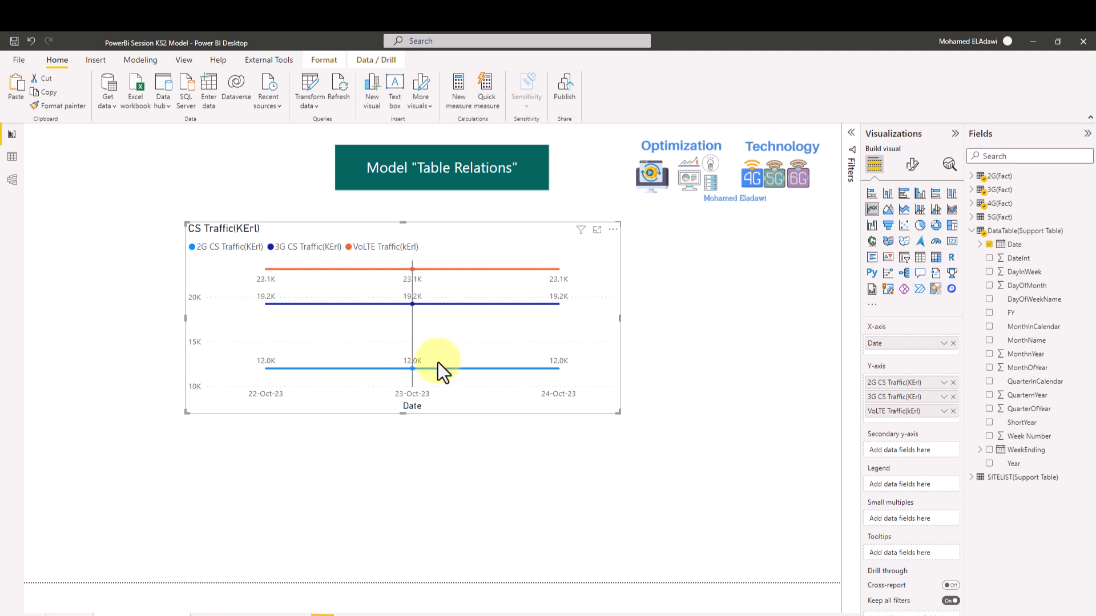
{"action": "left_click", "coordinate": [977, 231]}
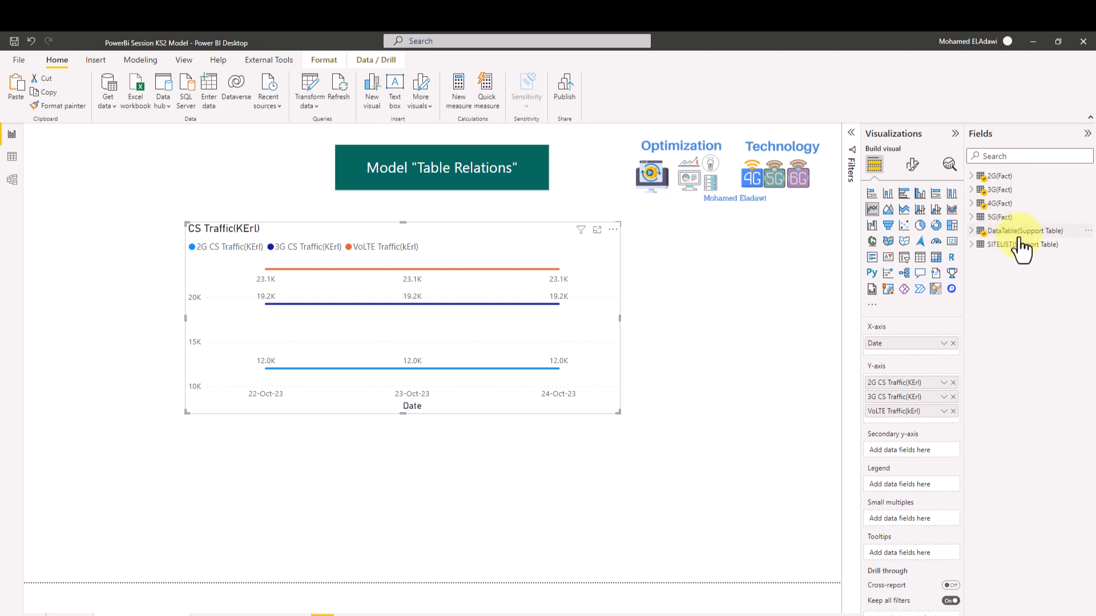
Step: In the model diagram, create a relationship from Date in DataTable(Support Table) to Date in 2G(Fact)
{"action": "left_click", "coordinate": [17, 182]}
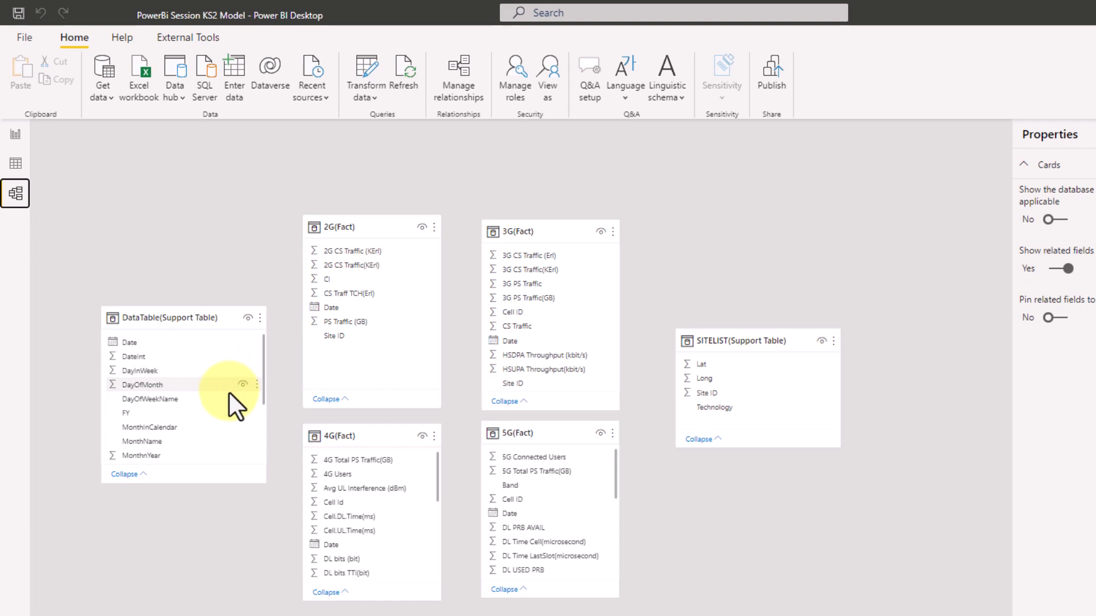
{"action": "scroll", "coordinate": [229, 391], "scroll_direction": "down", "scroll_amount": 3}
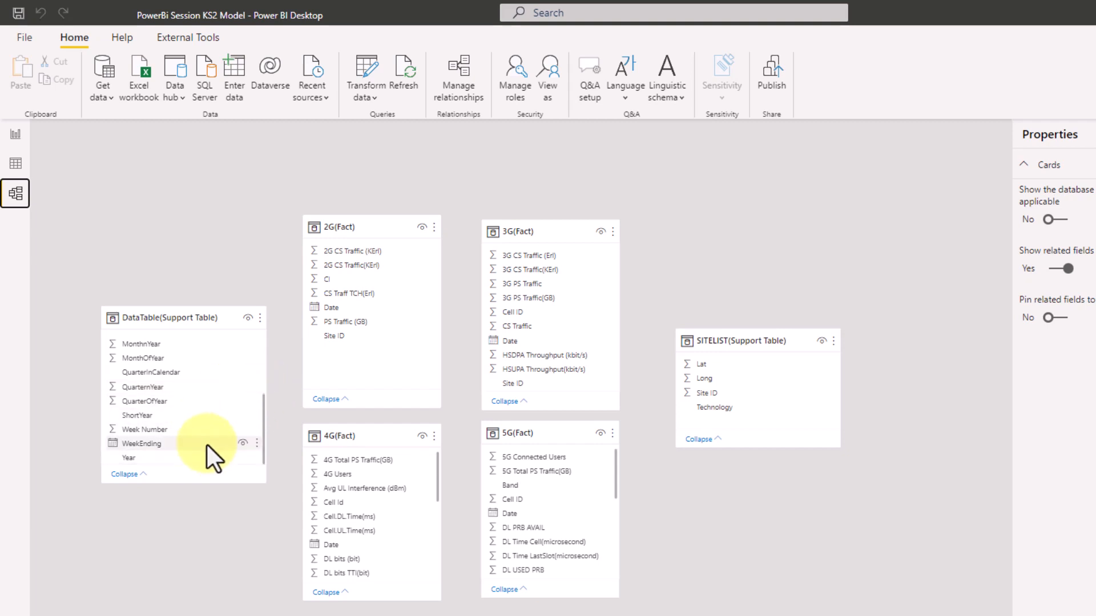
{"action": "scroll", "coordinate": [207, 444], "scroll_direction": "up", "scroll_amount": 3}
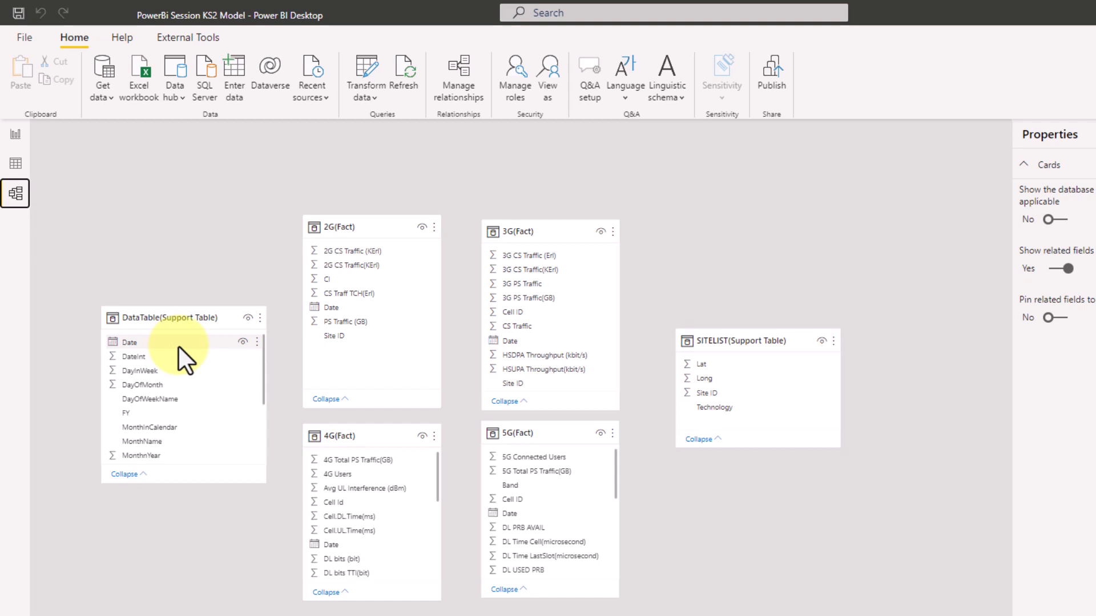
{"action": "left_click_drag", "start_coordinate": [179, 347], "coordinate": [371, 307]}
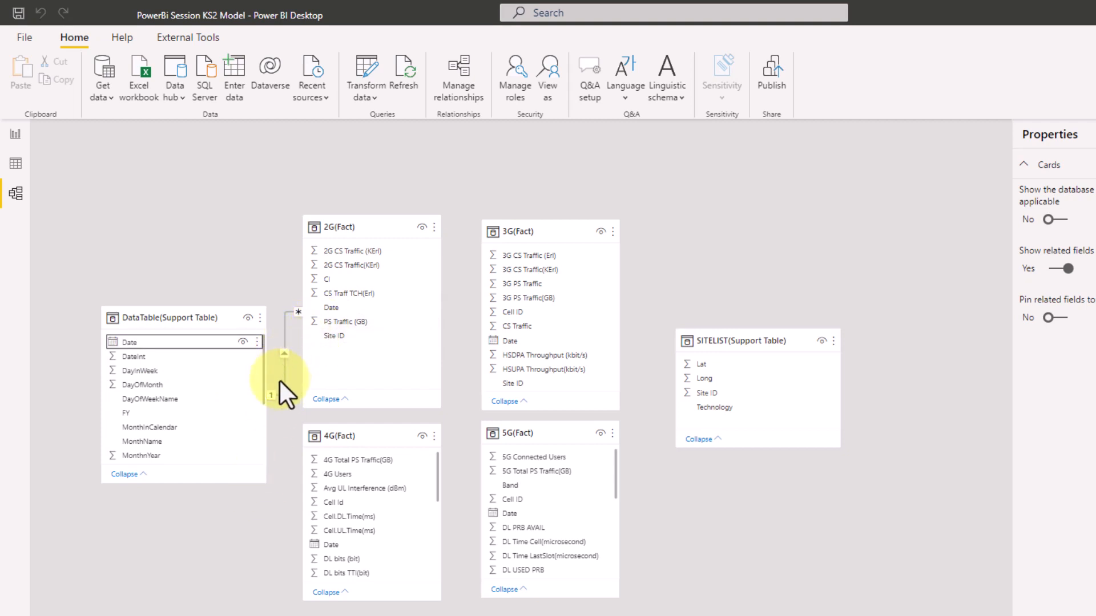
{"action": "right_click", "coordinate": [284, 341]}
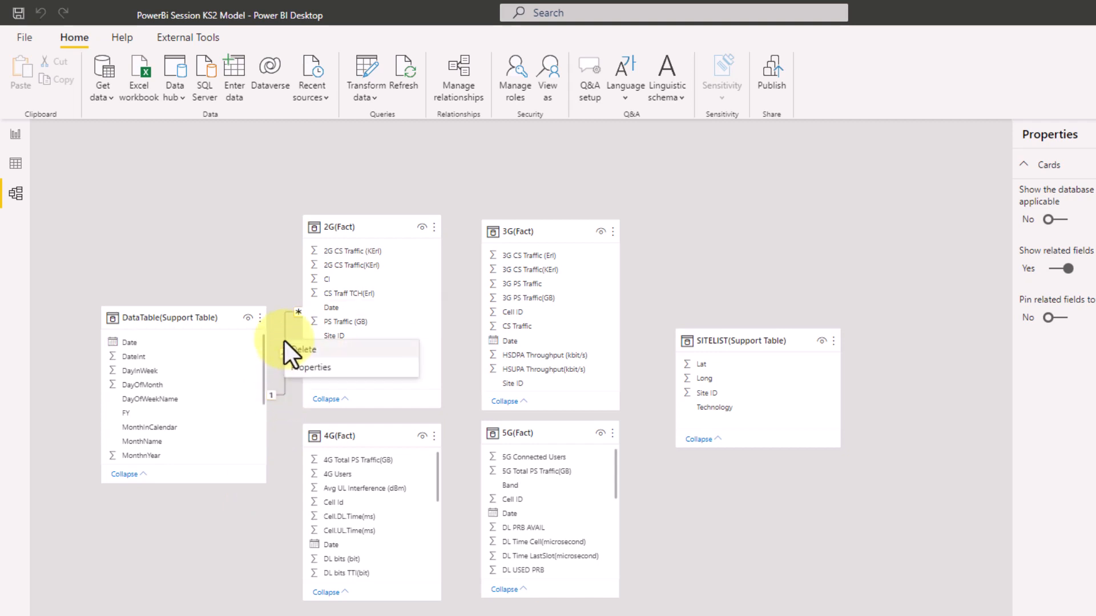
{"action": "left_click", "coordinate": [271, 413]}
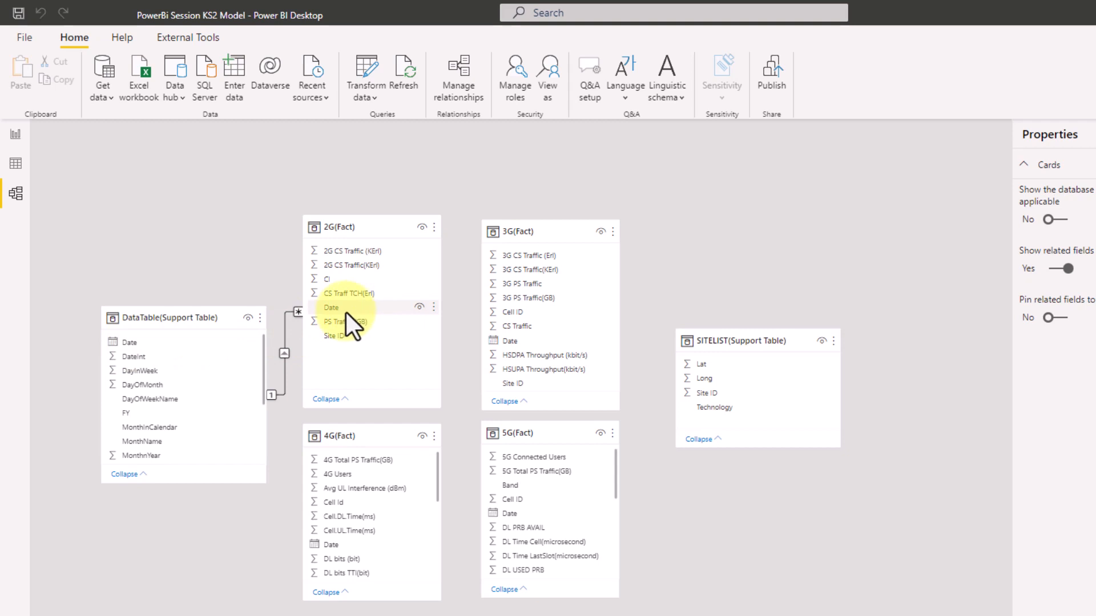
Step: Edit the 2G(Fact) to DataTable(Support Table) relationship, try Both as the cross filter direction, and return it to Single
{"action": "left_click", "coordinate": [458, 83]}
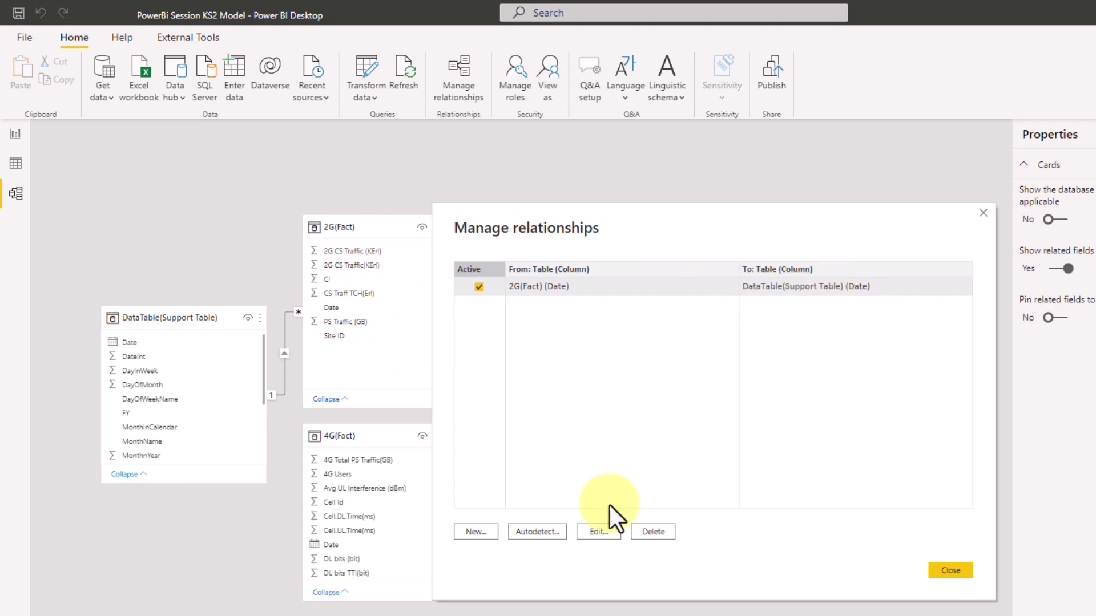
{"action": "left_click", "coordinate": [593, 531]}
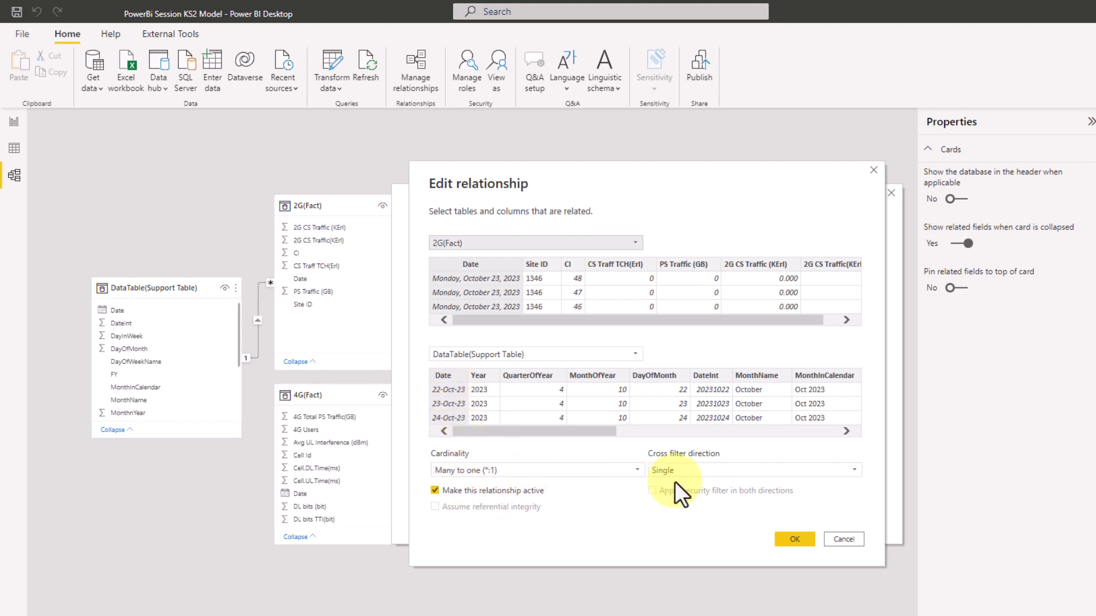
{"action": "left_click", "coordinate": [695, 474]}
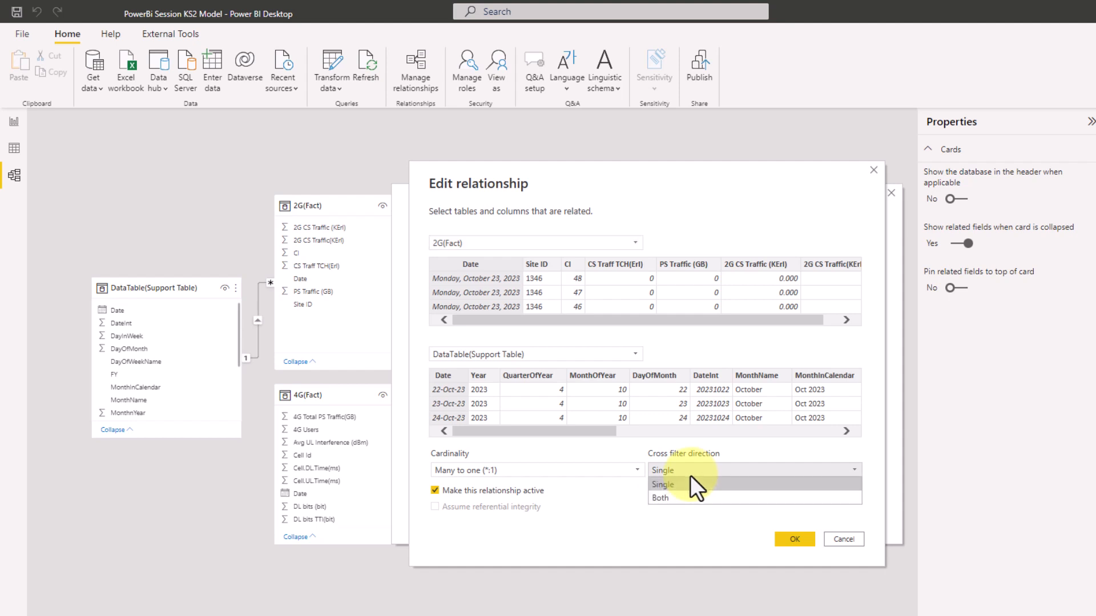
{"action": "left_click", "coordinate": [691, 469]}
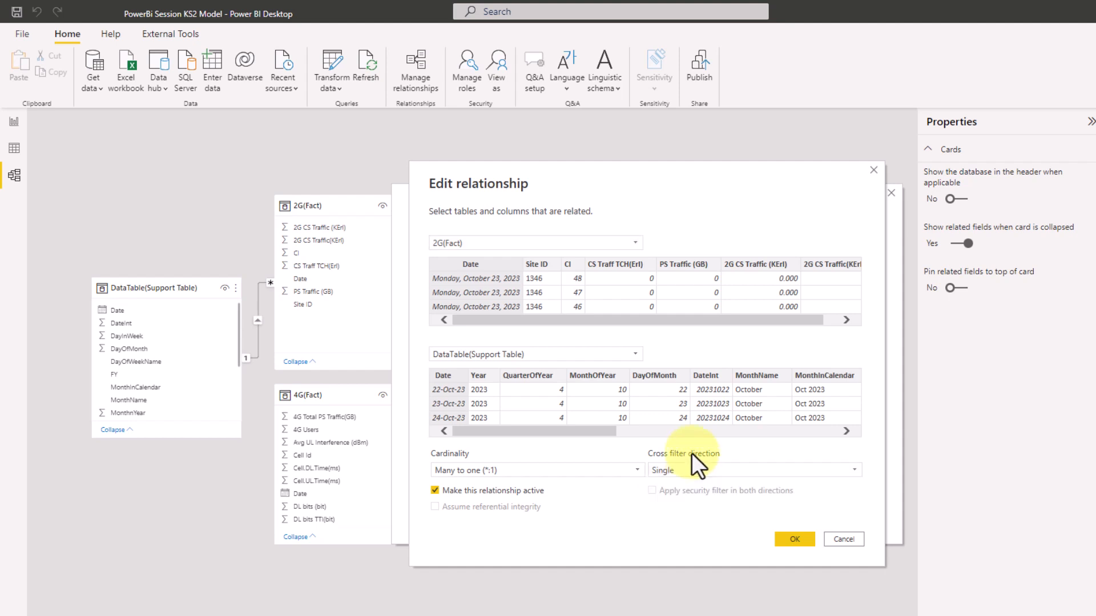
{"action": "left_click", "coordinate": [691, 469]}
{"action": "left_click", "coordinate": [690, 499]}
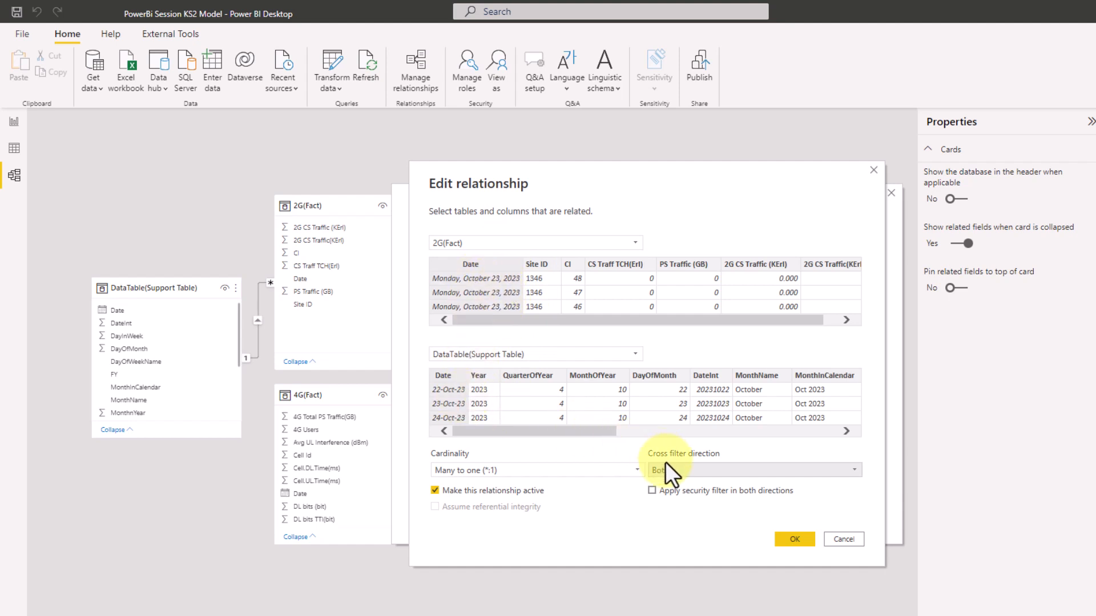
{"action": "left_click", "coordinate": [693, 470]}
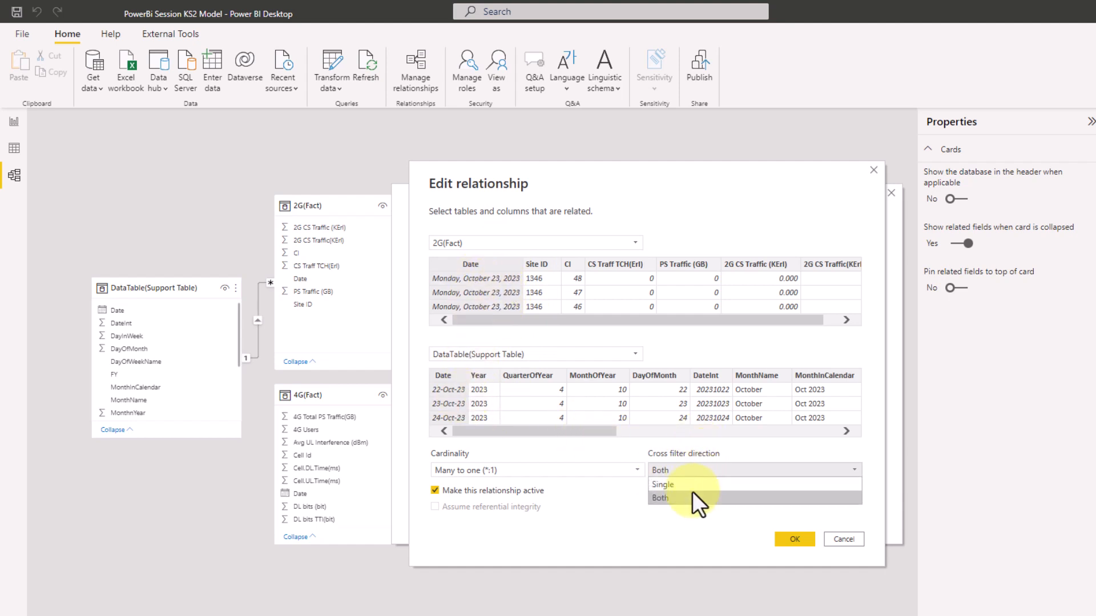
{"action": "left_click", "coordinate": [693, 485]}
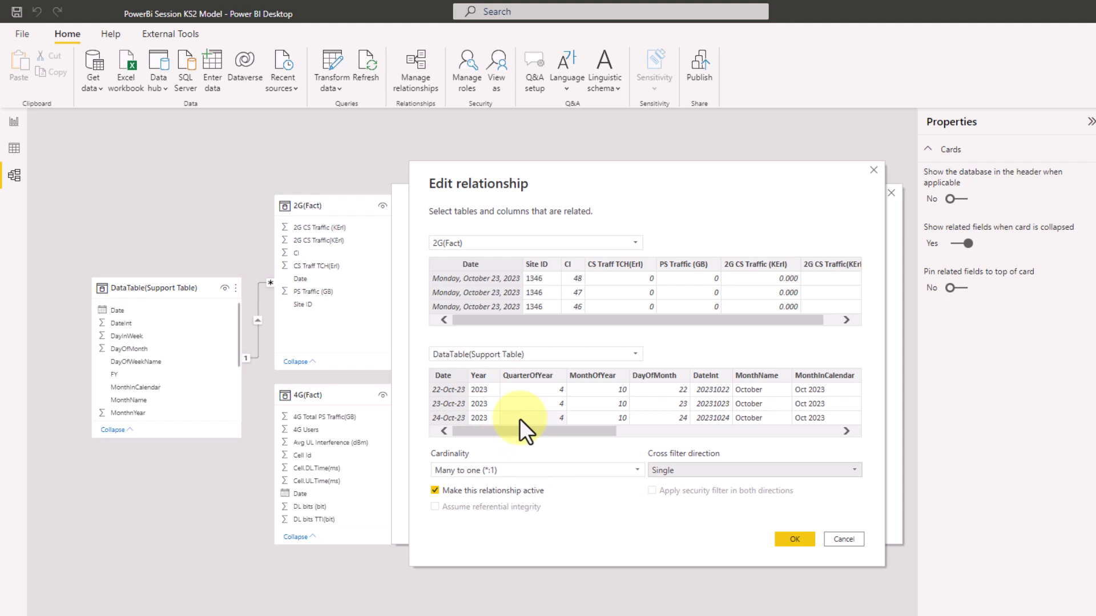
{"action": "left_click", "coordinate": [793, 539]}
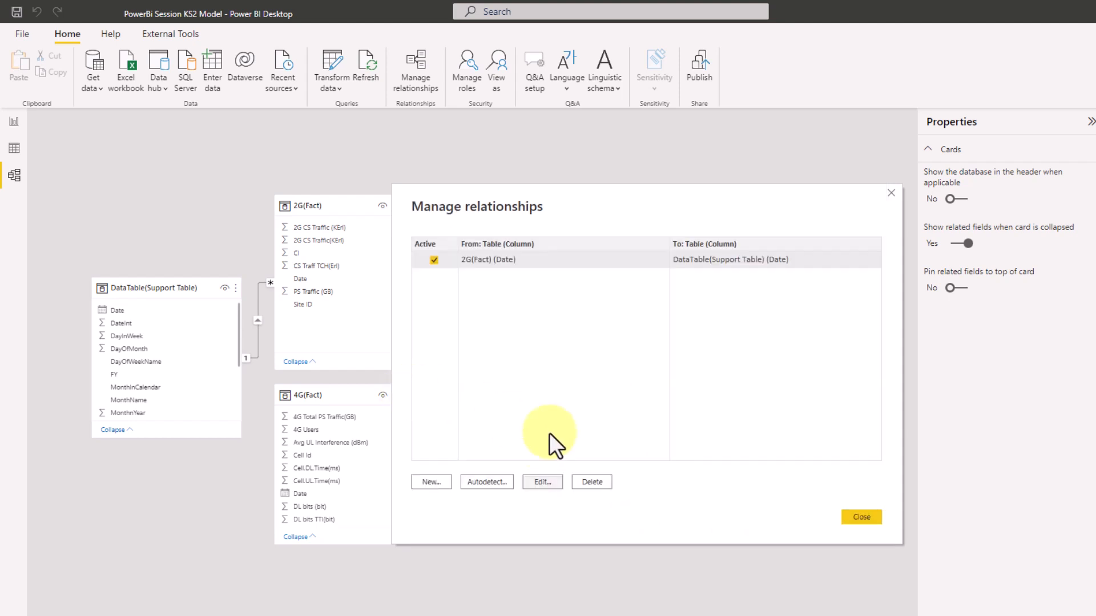
Step: Set up a new relationship from the Date column of 3G(Fact) to the Date column of DataTable(Support Table)
{"action": "left_click", "coordinate": [434, 482]}
{"action": "left_click", "coordinate": [496, 242]}
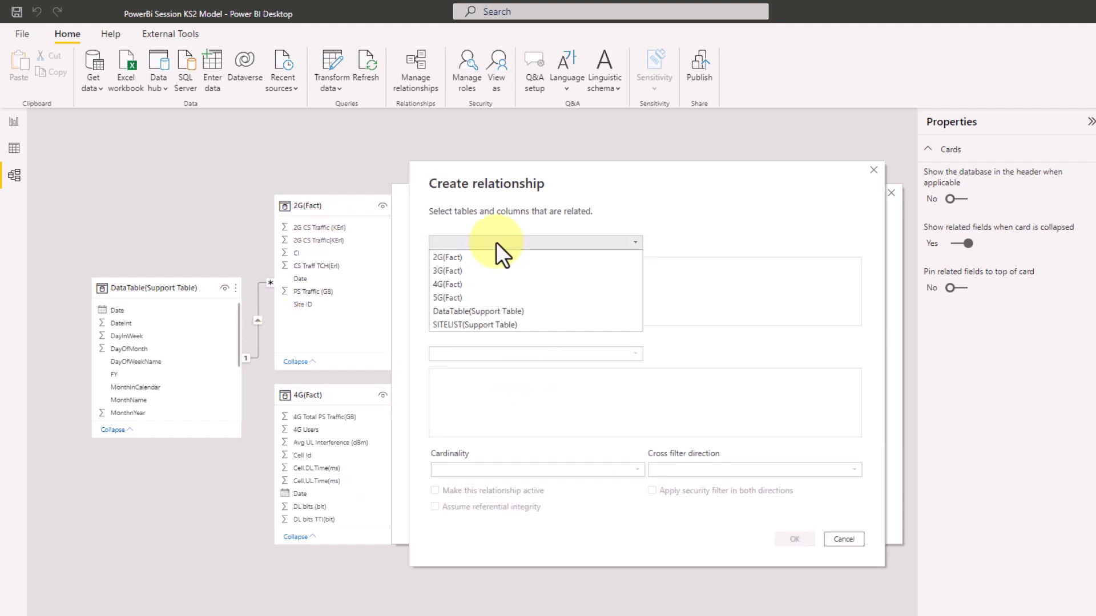
{"action": "left_click", "coordinate": [466, 271]}
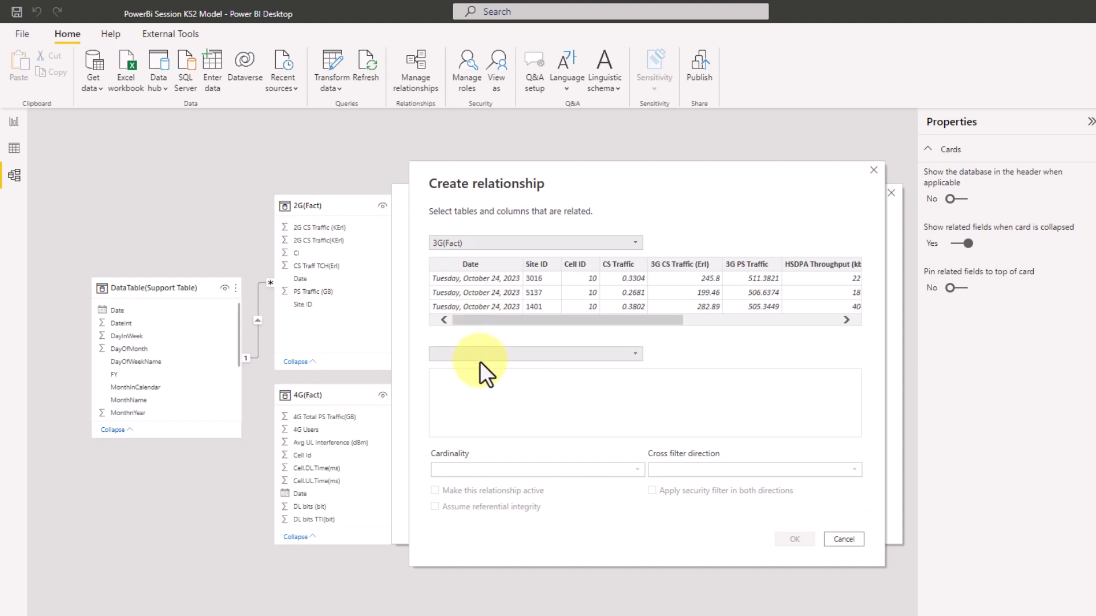
{"action": "left_click", "coordinate": [478, 356]}
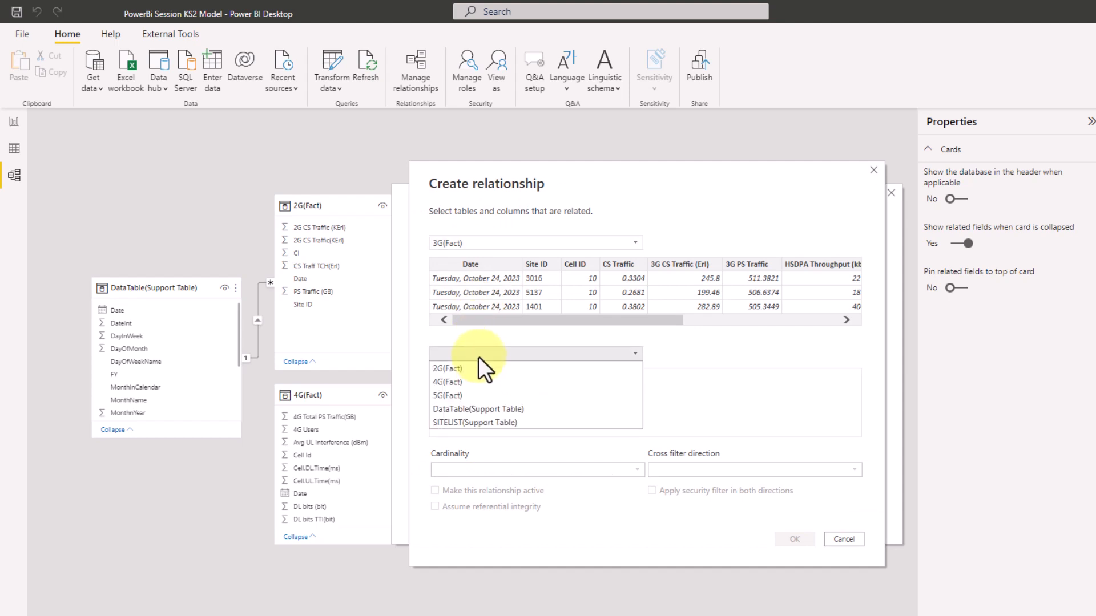
{"action": "left_click", "coordinate": [462, 411]}
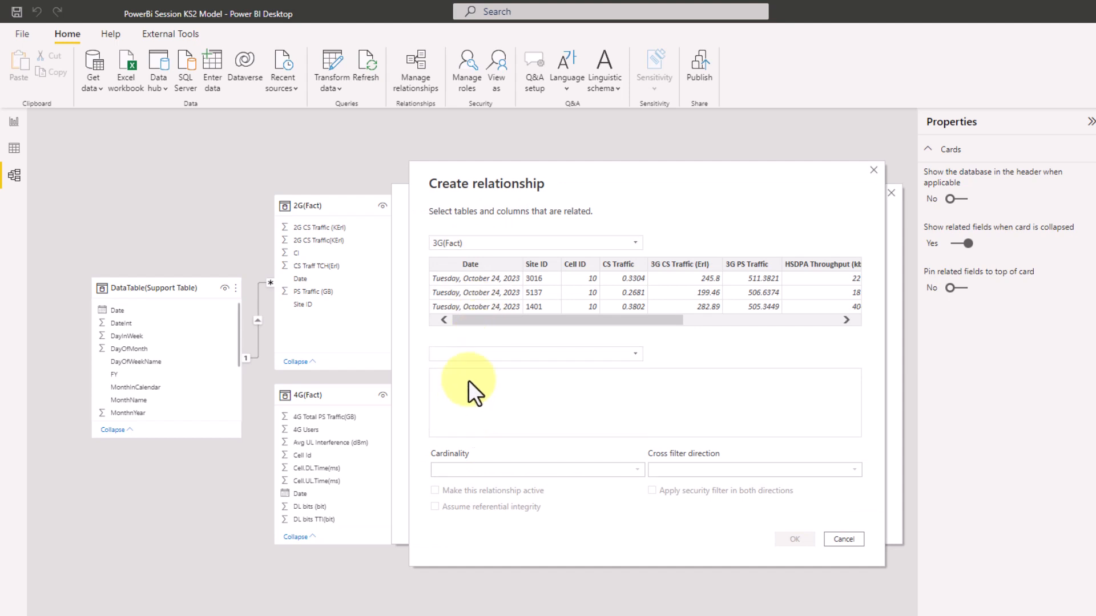
{"action": "left_click", "coordinate": [486, 268]}
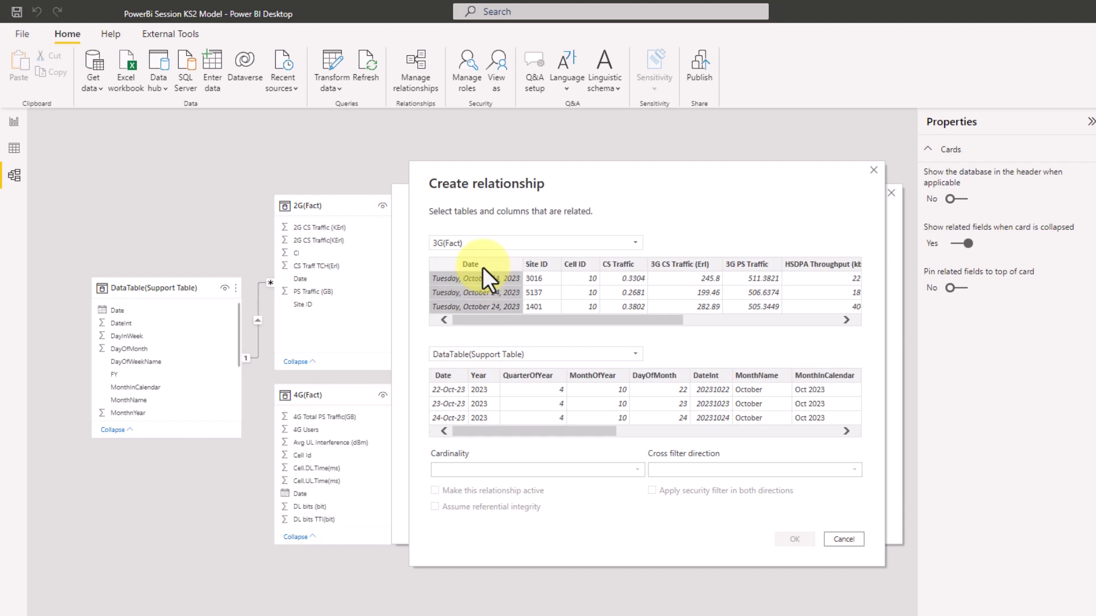
{"action": "left_click", "coordinate": [450, 375]}
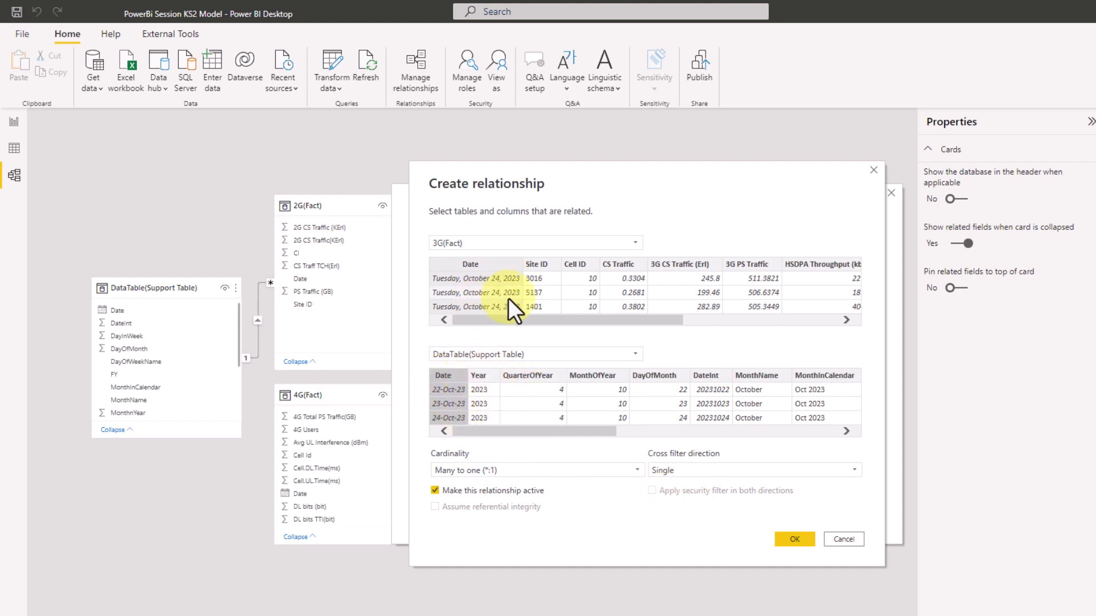
Step: Swap the tables to create the relationship from Date in DataTable(Support Table) to Date in 3G(Fact), and close relationship management
{"action": "left_click", "coordinate": [505, 240]}
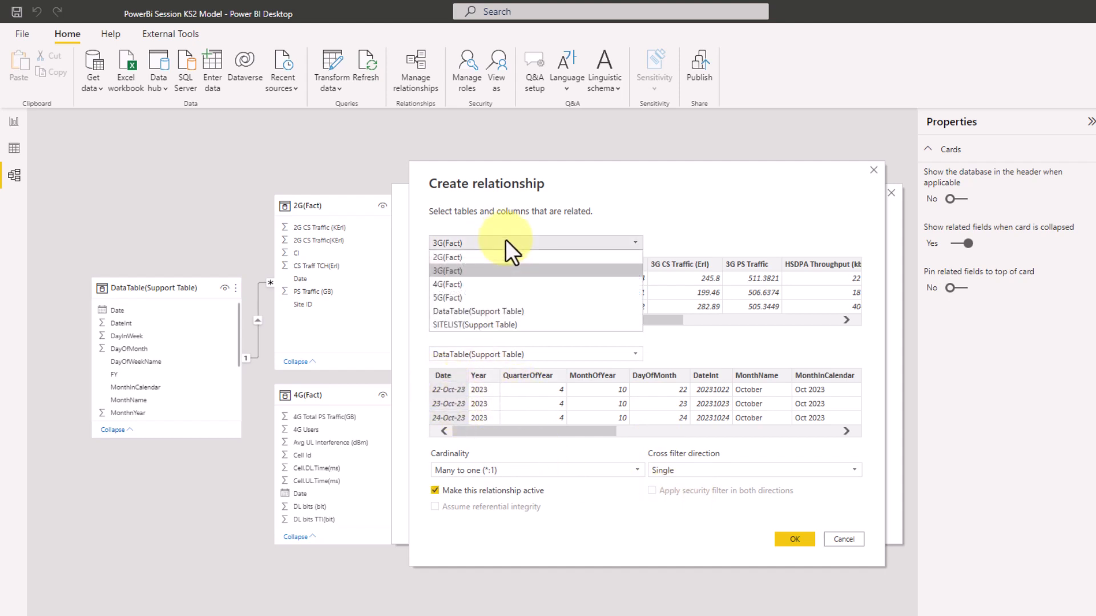
{"action": "left_click", "coordinate": [484, 310]}
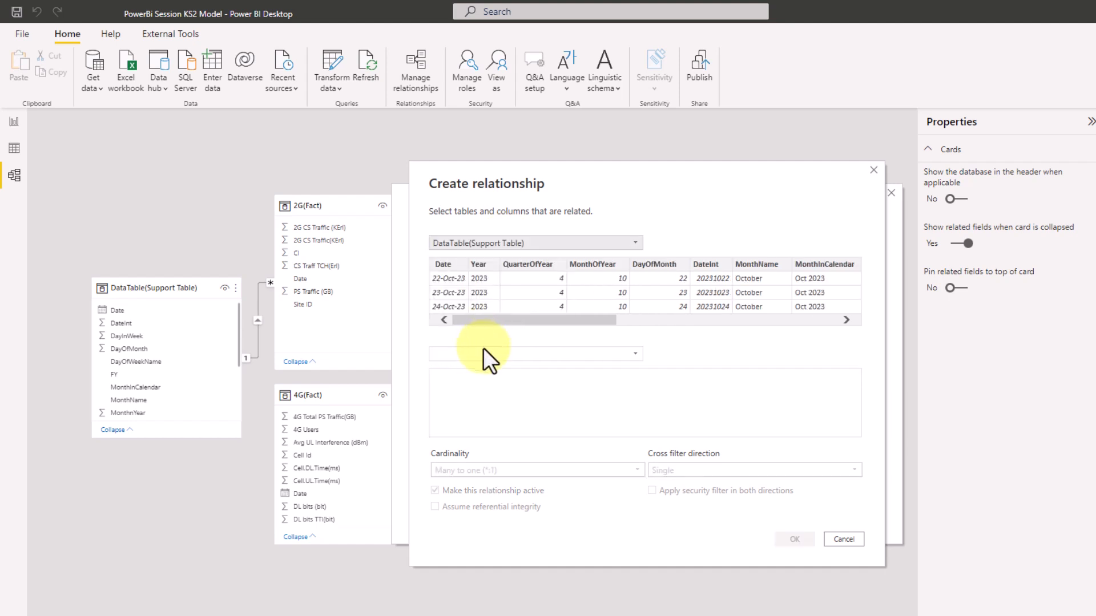
{"action": "left_click", "coordinate": [483, 352]}
{"action": "left_click", "coordinate": [472, 381]}
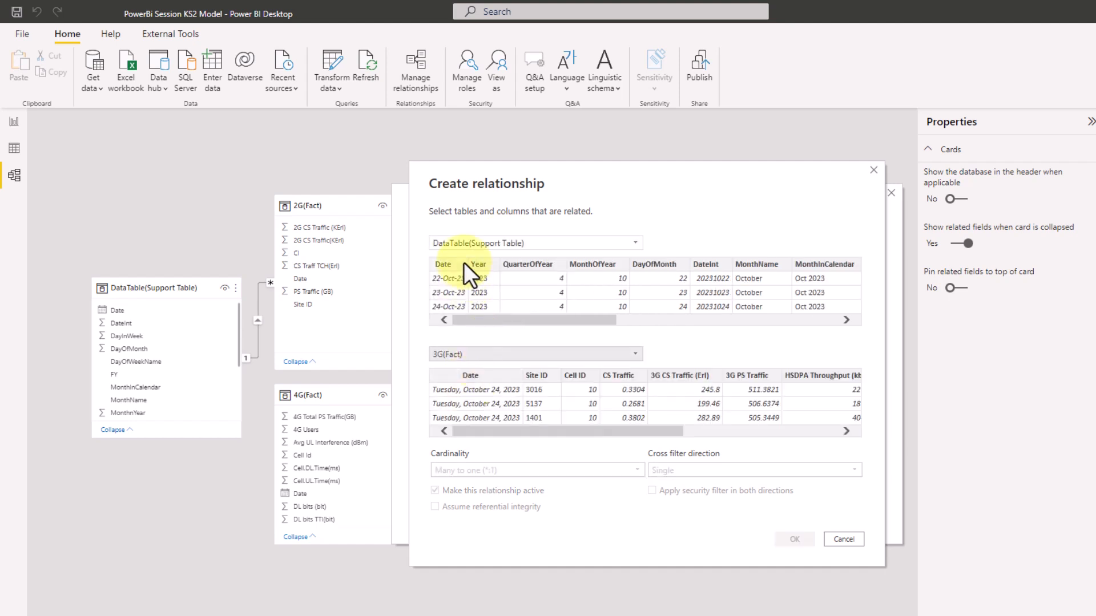
{"action": "left_click", "coordinate": [460, 293]}
{"action": "left_click", "coordinate": [462, 378]}
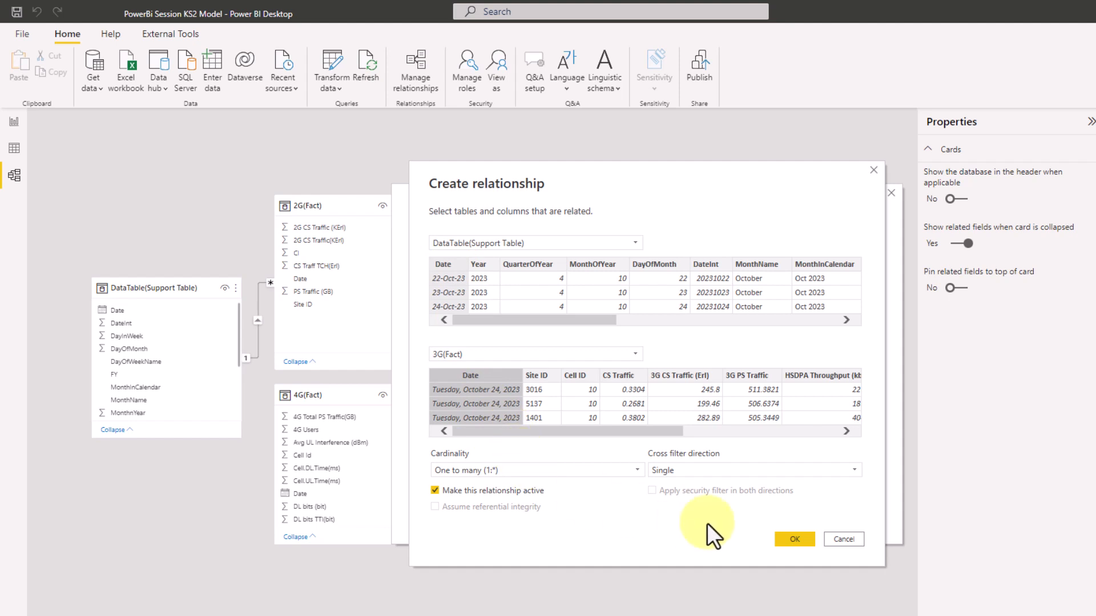
{"action": "left_click", "coordinate": [793, 540]}
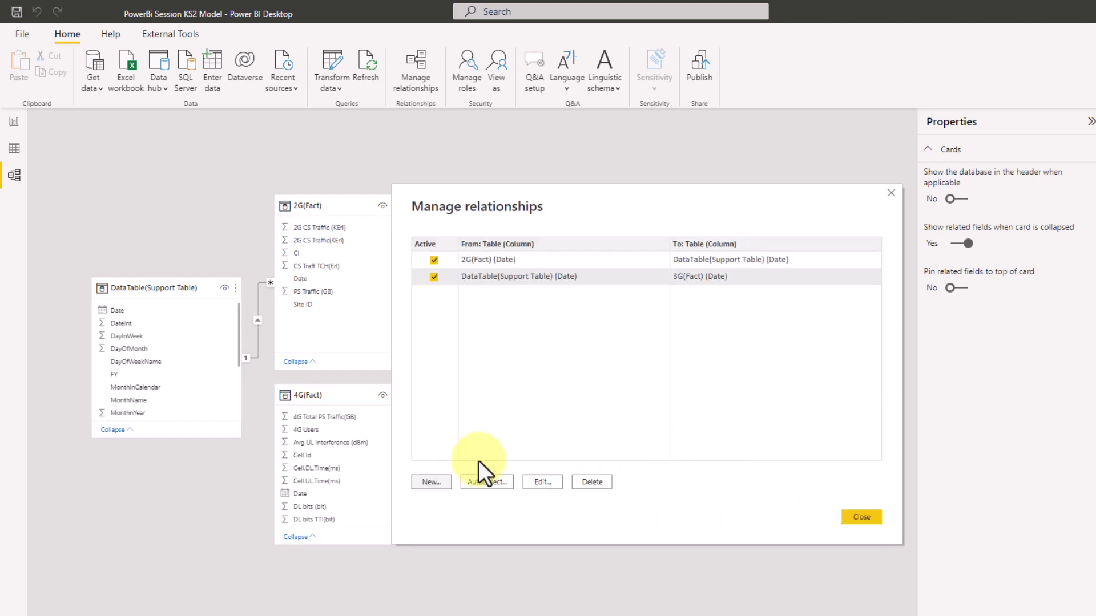
{"action": "left_click", "coordinate": [440, 482]}
{"action": "left_click", "coordinate": [843, 538]}
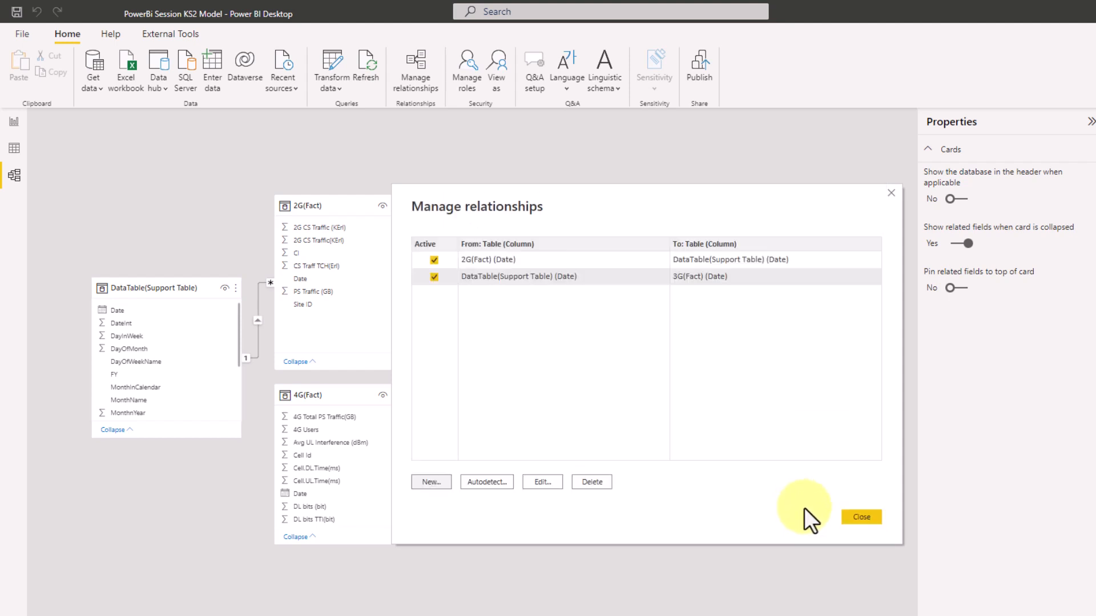
{"action": "left_click", "coordinate": [861, 517]}
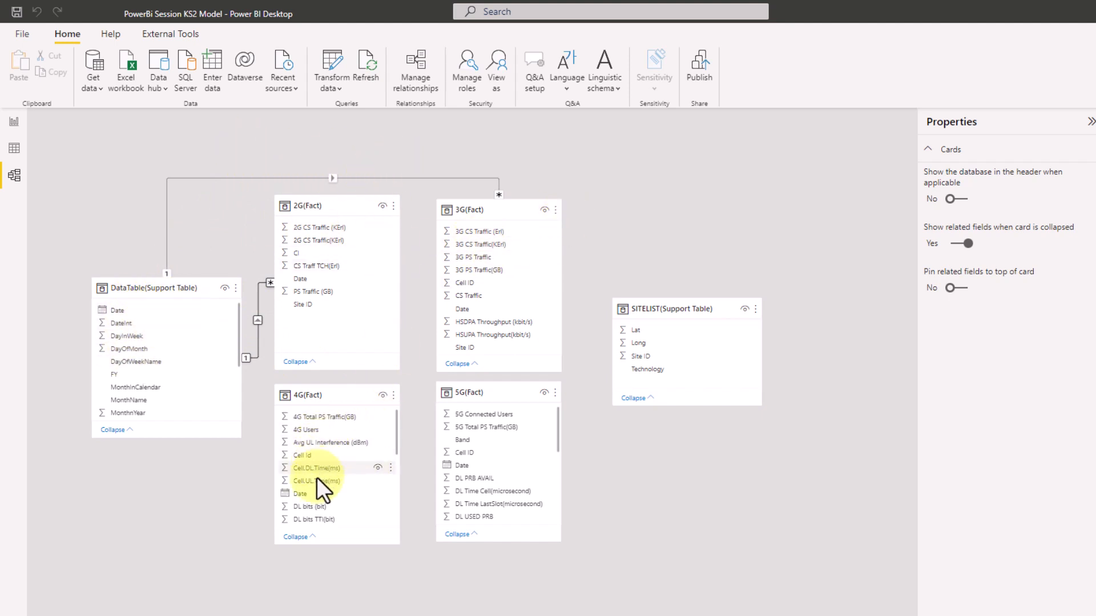
Step: In the model diagram, relate Date in 4G(Fact) and Date in 5G(Fact) to Date in DataTable(Support Table)
{"action": "left_click_drag", "start_coordinate": [310, 490], "coordinate": [177, 343]}
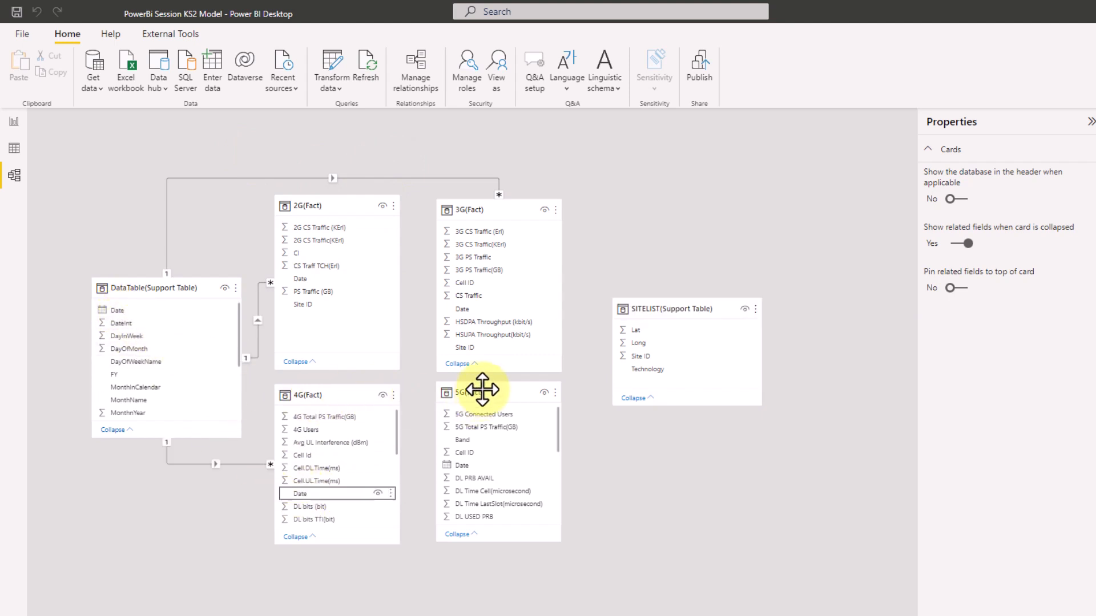
{"action": "left_click", "coordinate": [482, 389]}
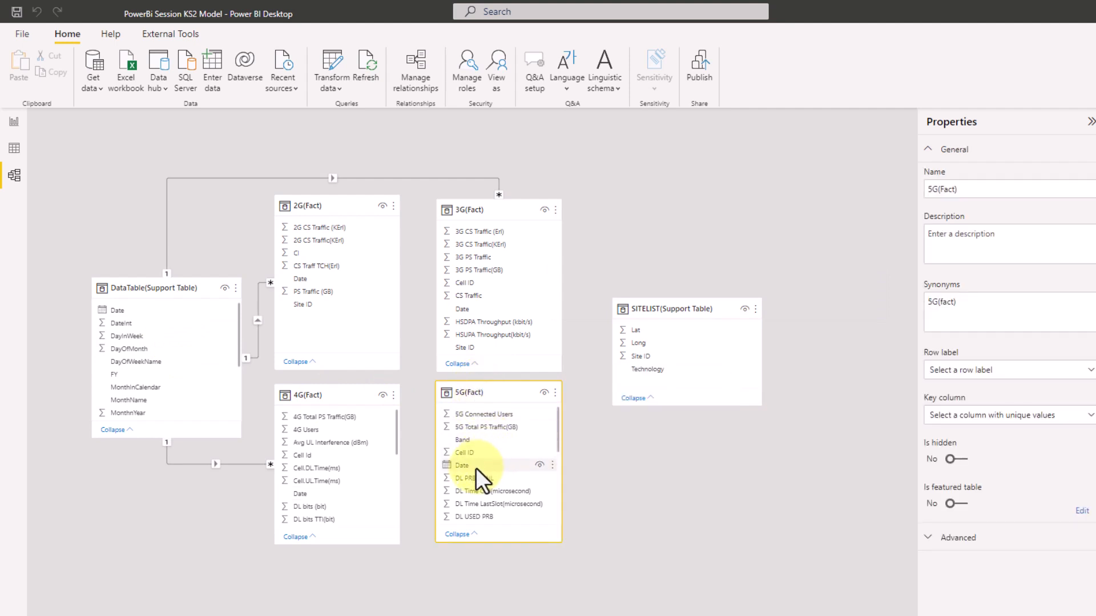
{"action": "left_click_drag", "start_coordinate": [475, 466], "coordinate": [145, 311]}
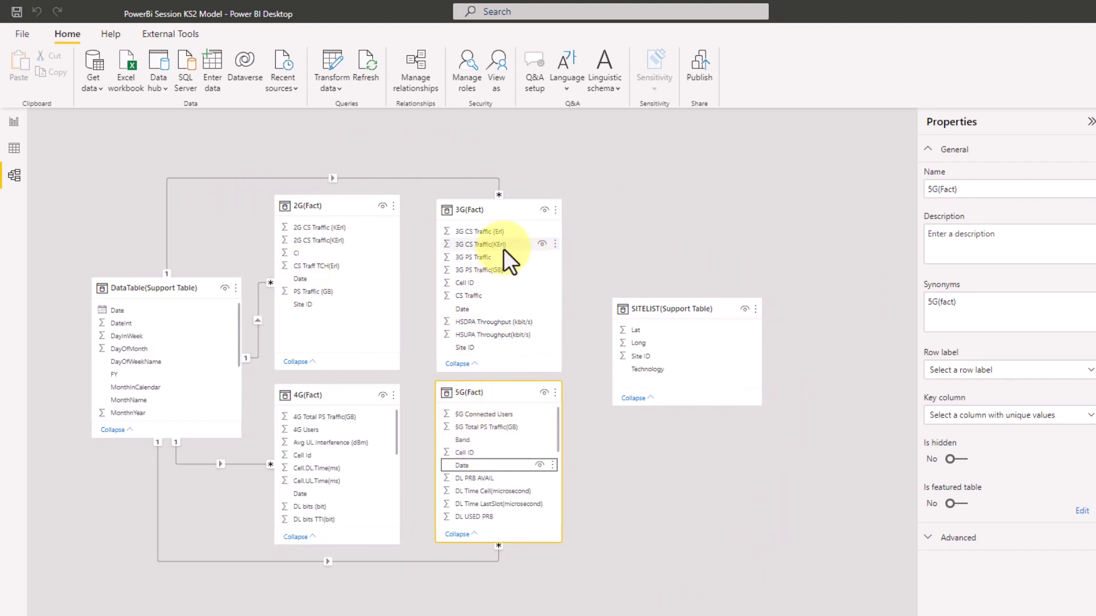
Step: On the report page, add a slicer beside the line chart using plain Date from DataTable(Support Table)
{"action": "left_click", "coordinate": [16, 124]}
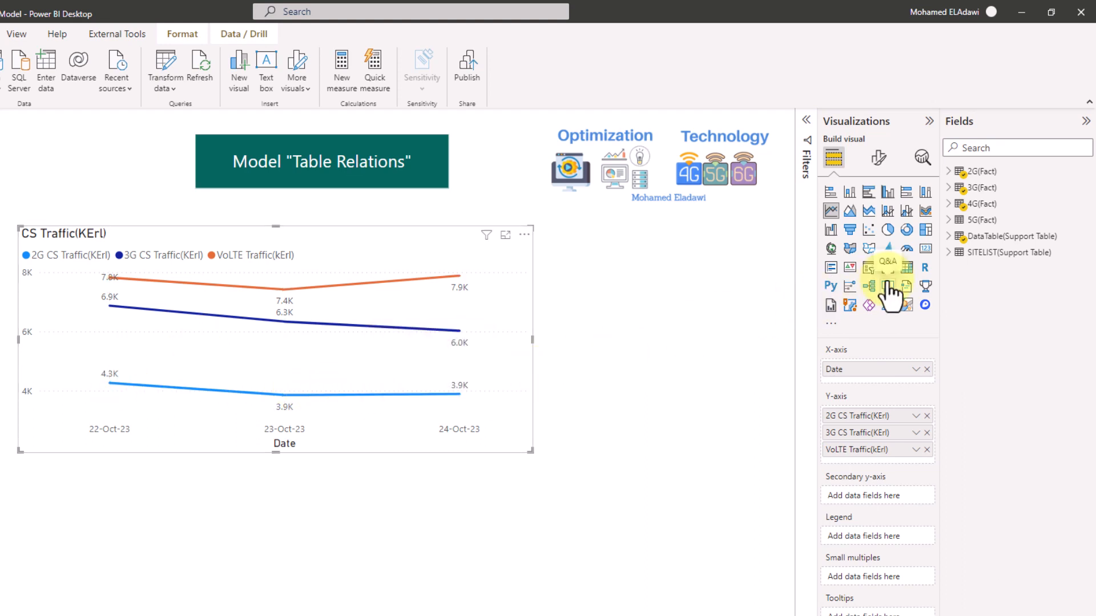
{"action": "left_click", "coordinate": [954, 237]}
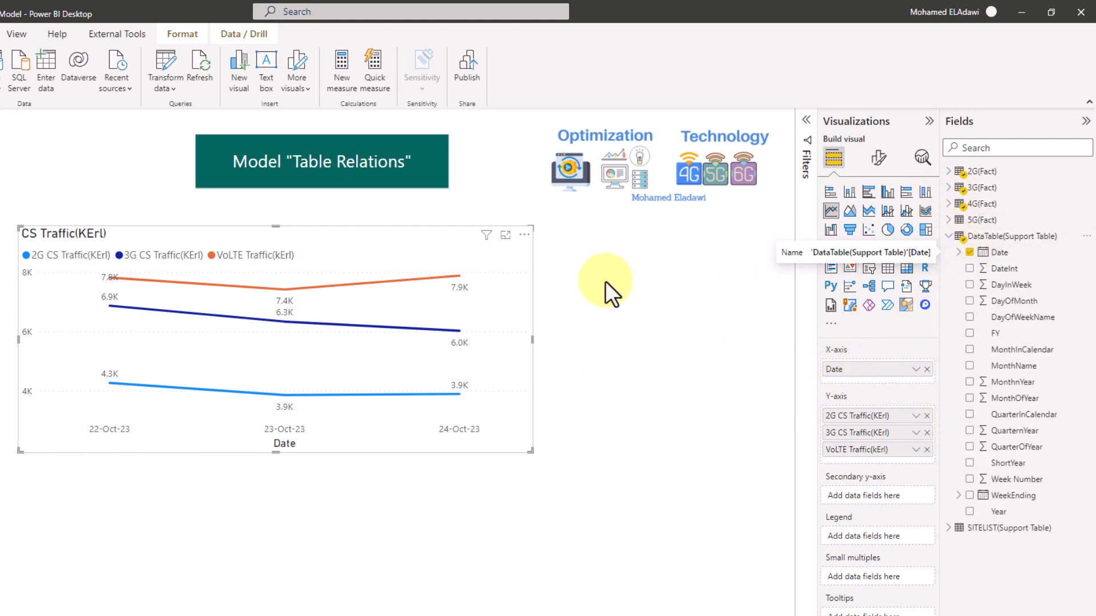
{"action": "left_click_drag", "start_coordinate": [999, 257], "coordinate": [700, 461]}
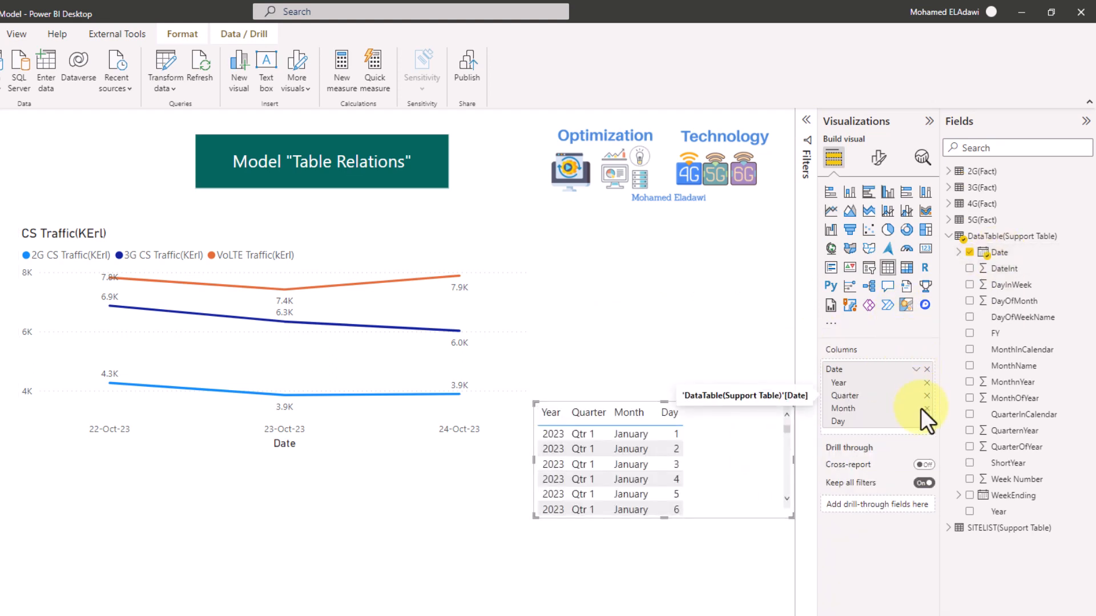
{"action": "left_click", "coordinate": [917, 370]}
{"action": "left_click", "coordinate": [941, 427]}
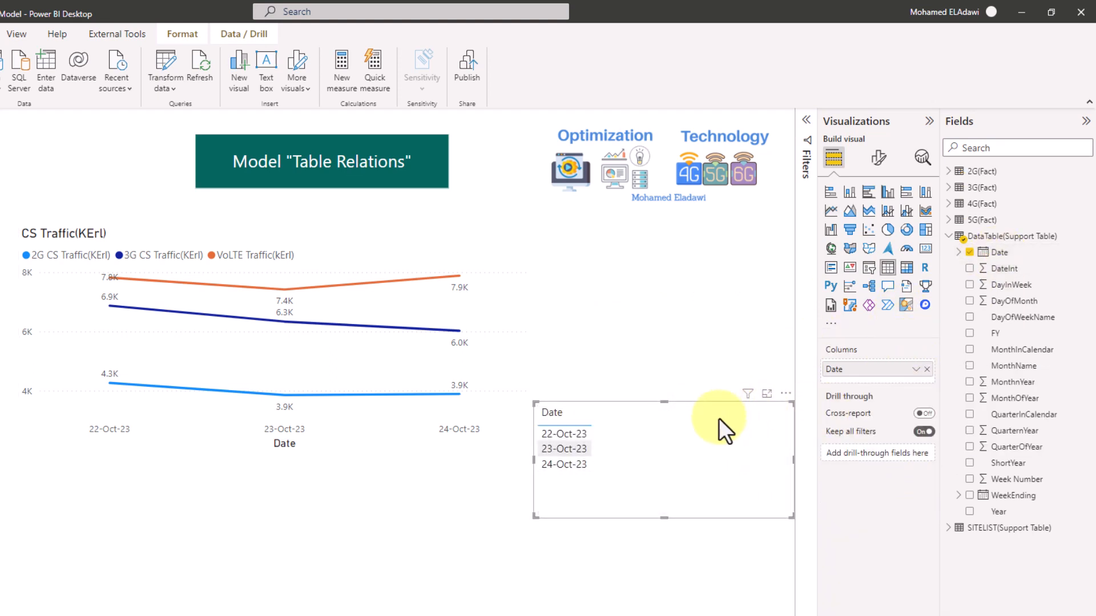
{"action": "left_click", "coordinate": [869, 267]}
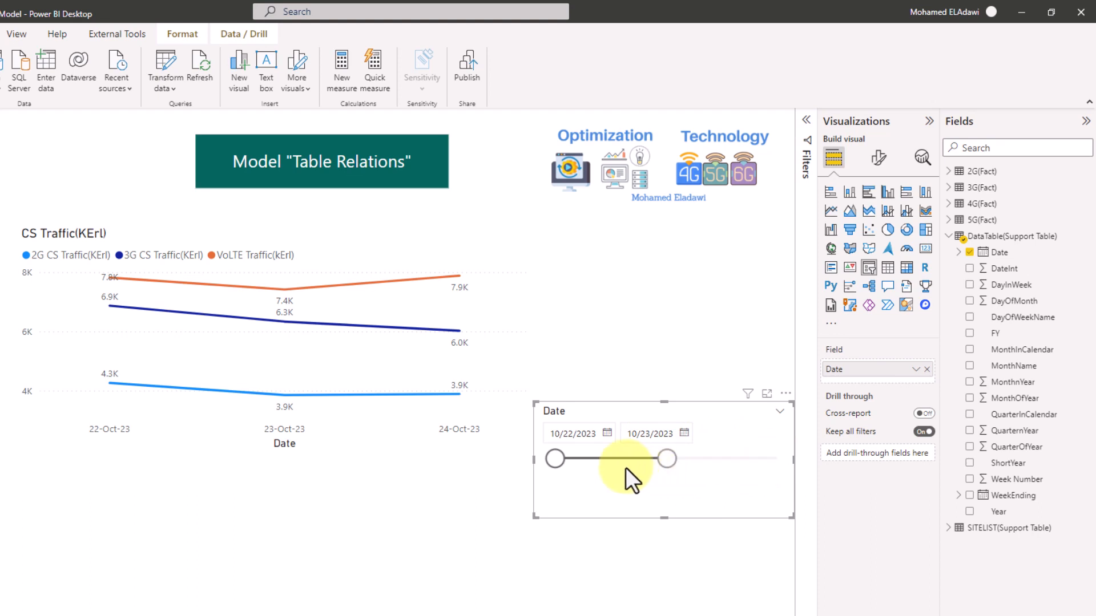
Step: Narrow the Date slicer to 10/22/2023 only to test the chart, and restore its range to 10/22/2023–10/24/2023
{"action": "left_click_drag", "start_coordinate": [599, 462], "coordinate": [616, 459]}
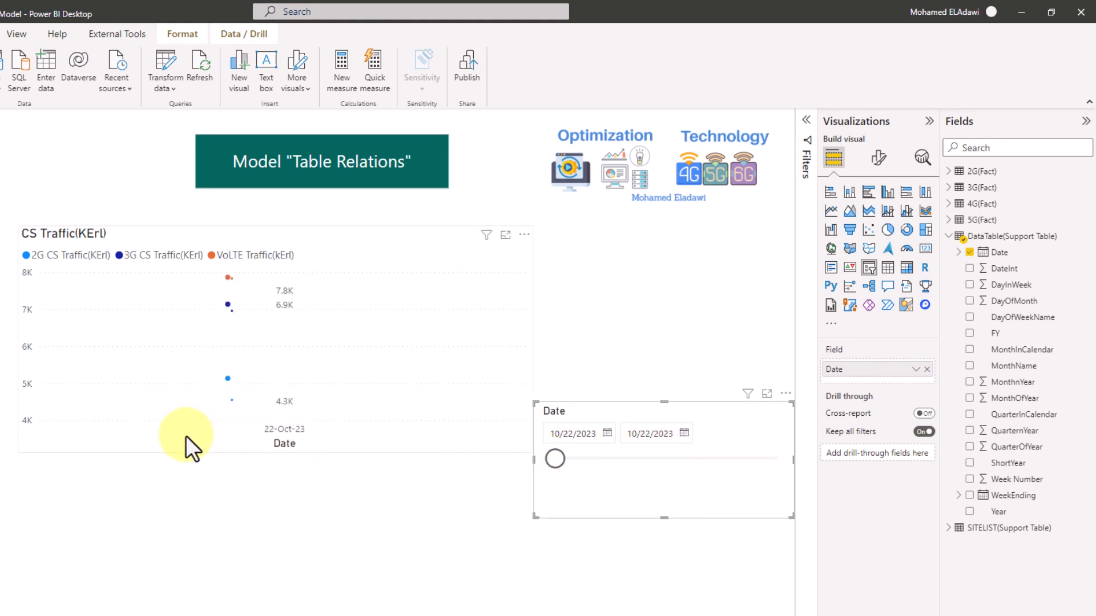
{"action": "left_click", "coordinate": [951, 239]}
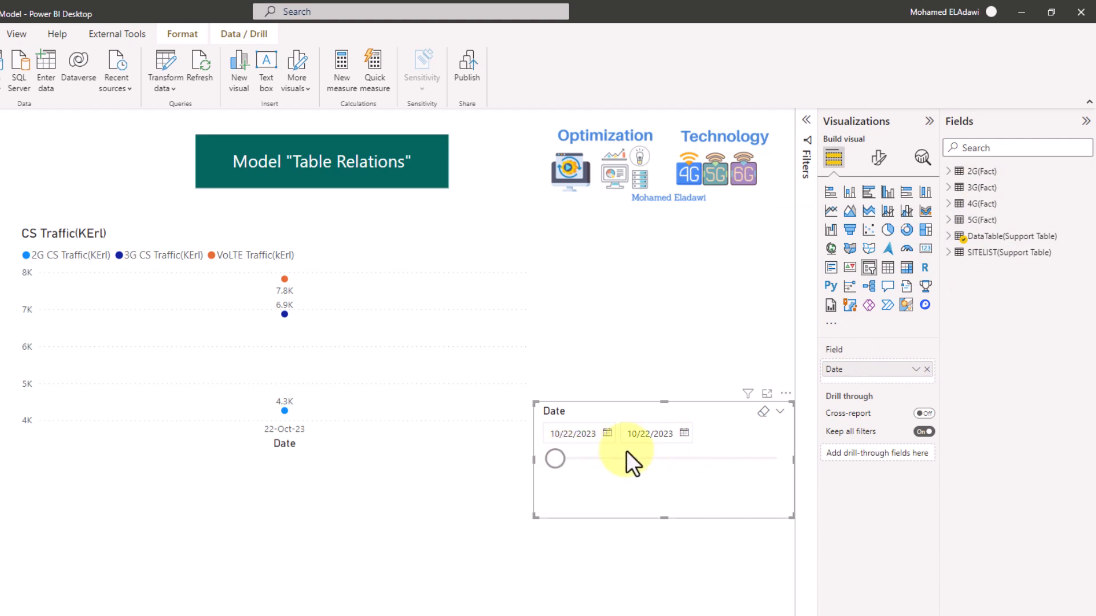
{"action": "left_click", "coordinate": [949, 236]}
{"action": "left_click_drag", "start_coordinate": [670, 461], "coordinate": [780, 459]}
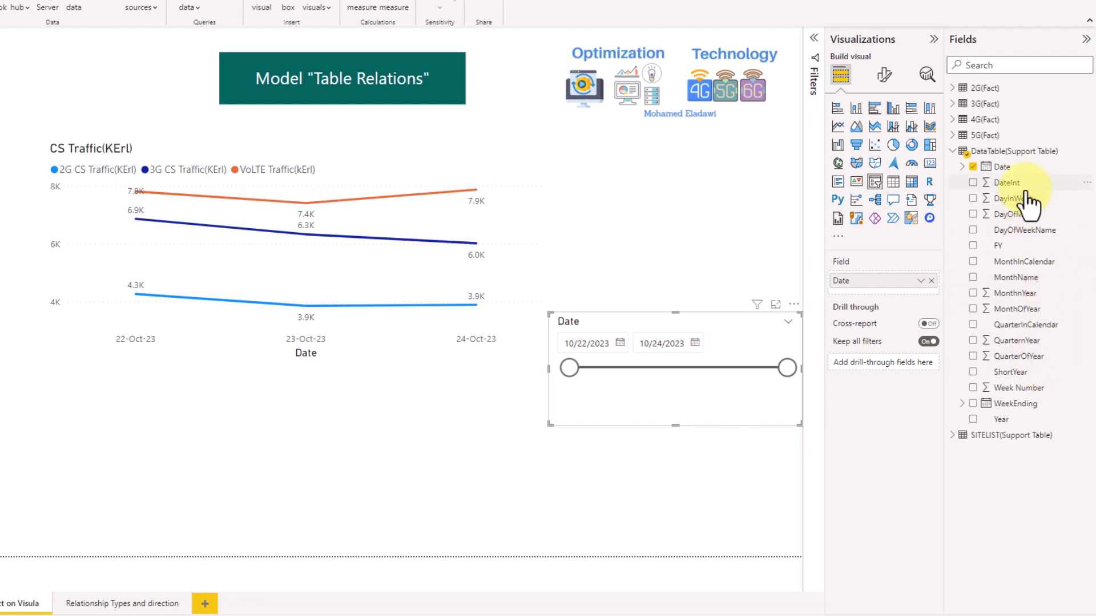
Step: Build a slicer below the line chart from DataTable(Support Table), replacing its DayInWeek field with DayOfWeekName
{"action": "left_click_drag", "start_coordinate": [1021, 207], "coordinate": [454, 497]}
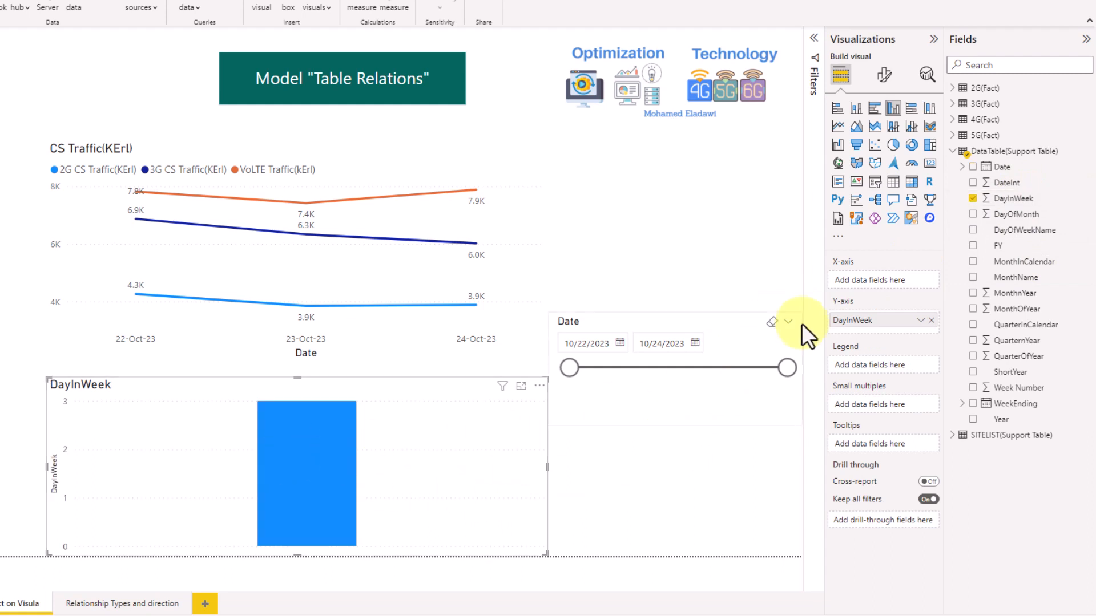
{"action": "left_click", "coordinate": [877, 184]}
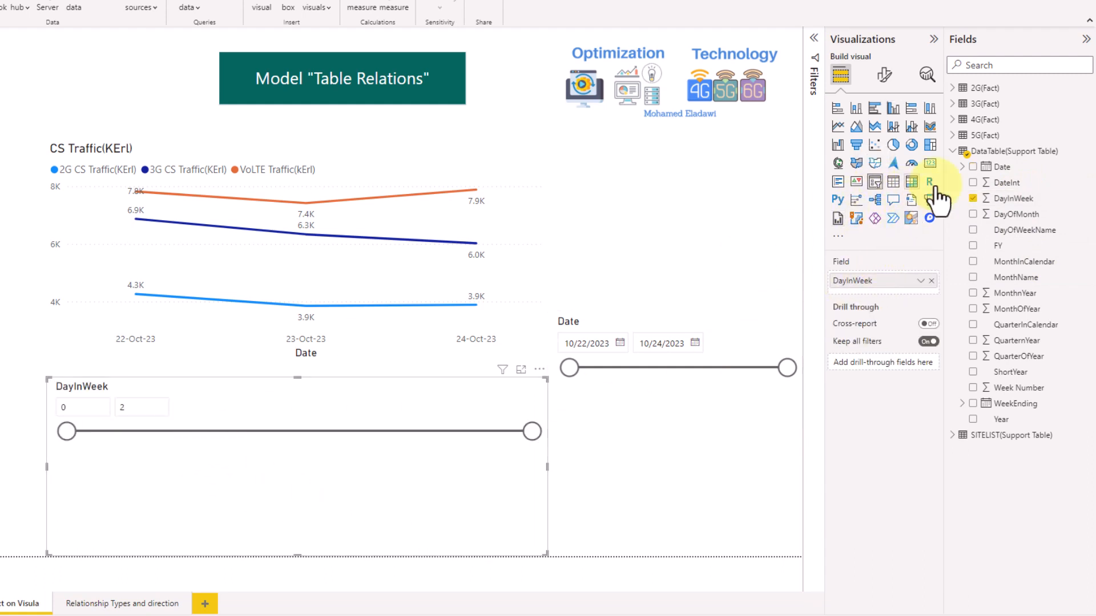
{"action": "left_click", "coordinate": [973, 199]}
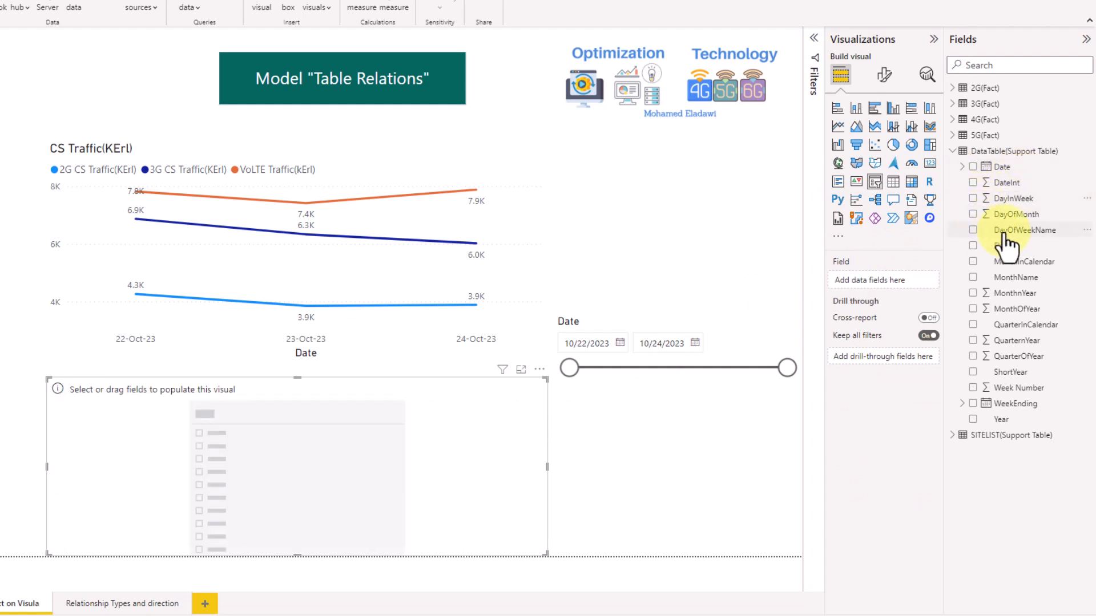
{"action": "left_click_drag", "start_coordinate": [1002, 235], "coordinate": [888, 280]}
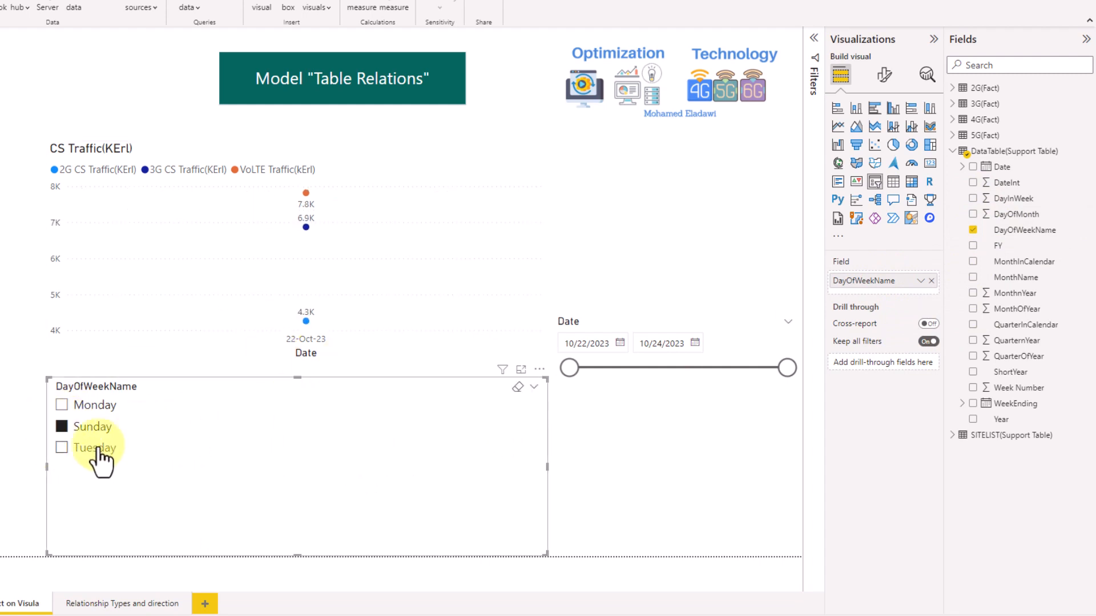
Step: Filter the line chart to Tuesday with the DayOfWeekName slicer, and remove that slicer from the page
{"action": "left_click", "coordinate": [62, 448]}
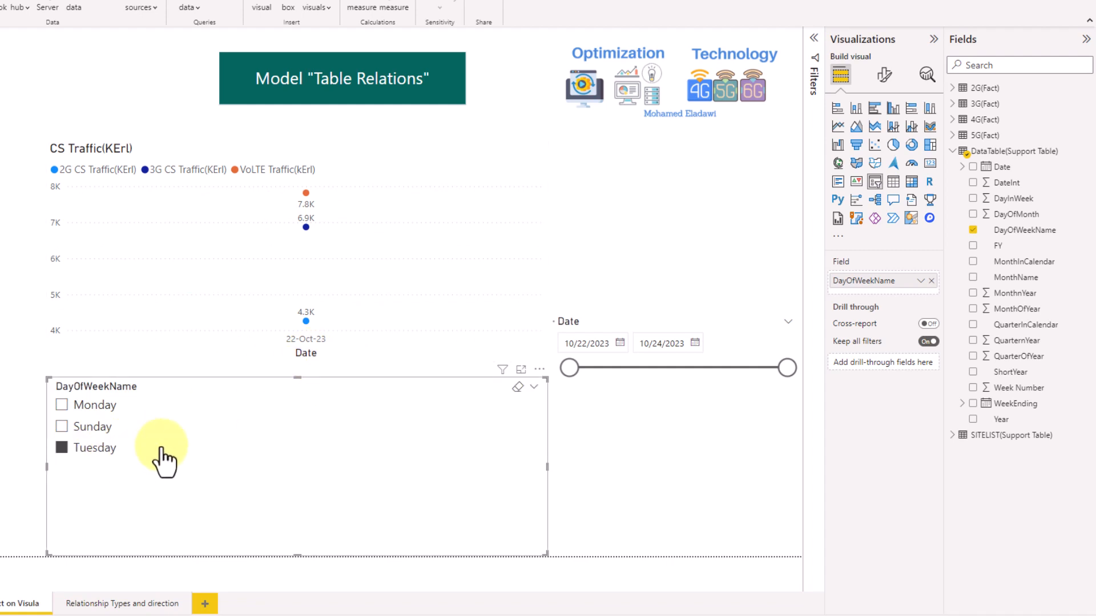
{"action": "left_click", "coordinate": [539, 370]}
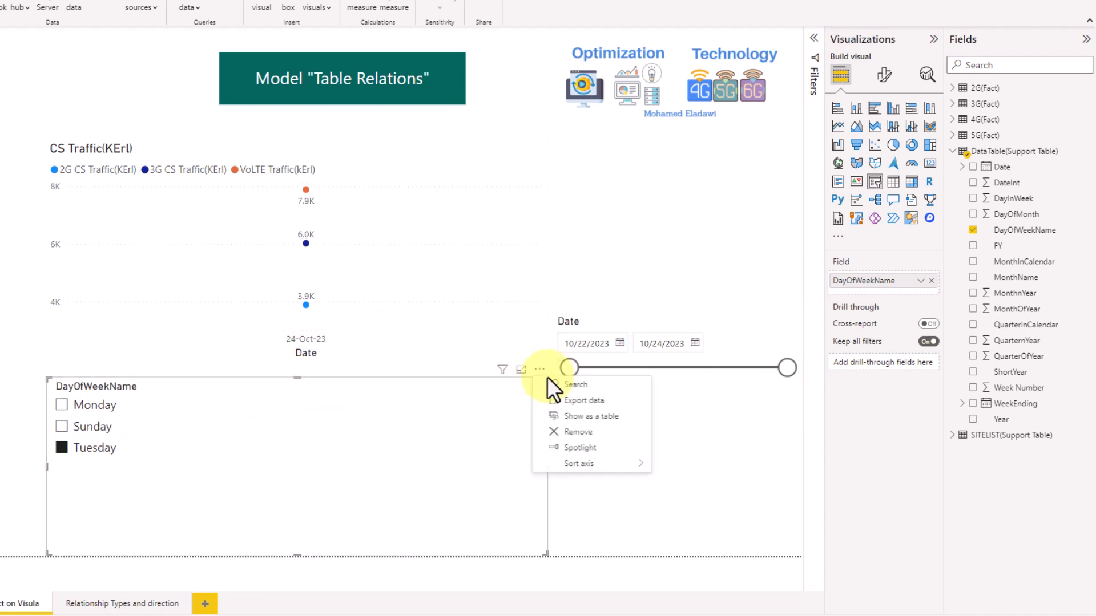
{"action": "left_click", "coordinate": [589, 433]}
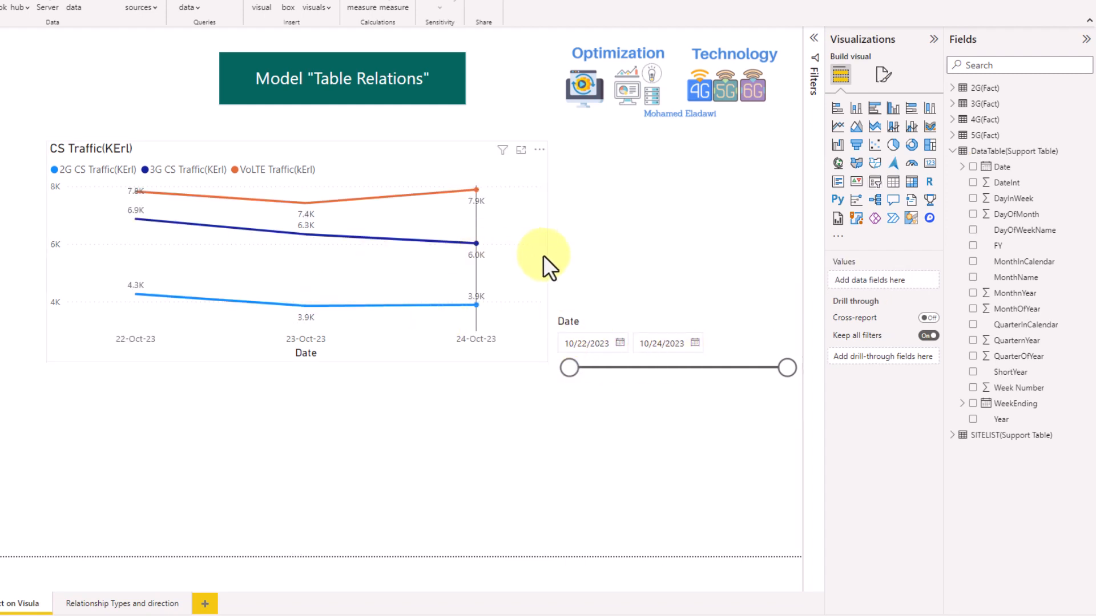
Step: Add a narrow Site ID slicer from SITELIST(Support Table) below the line chart and select site 1002 in it
{"action": "left_click", "coordinate": [952, 150]}
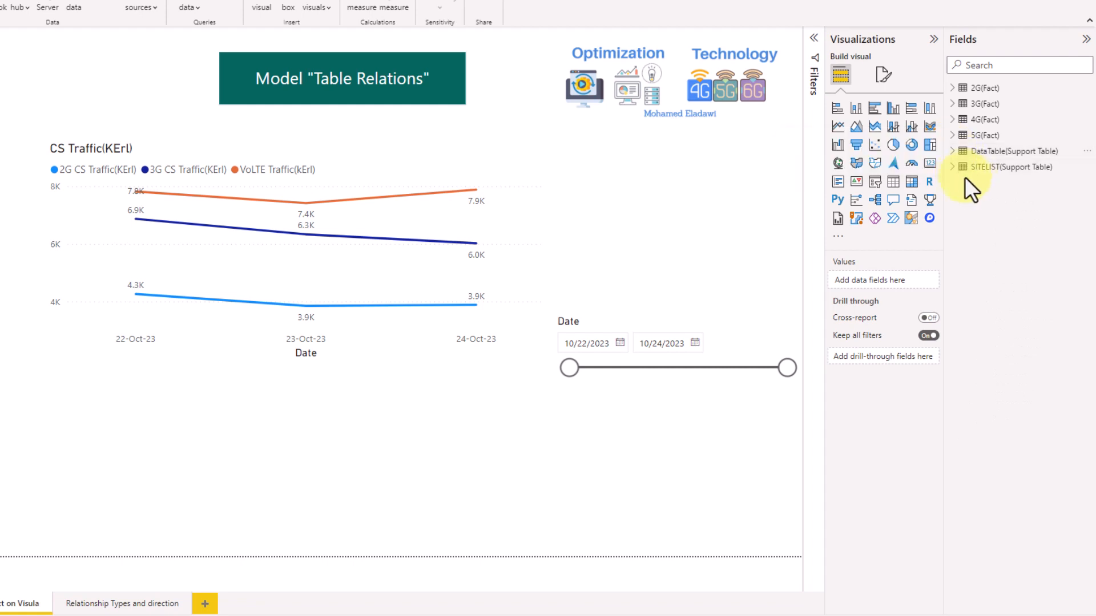
{"action": "left_click", "coordinate": [952, 167]}
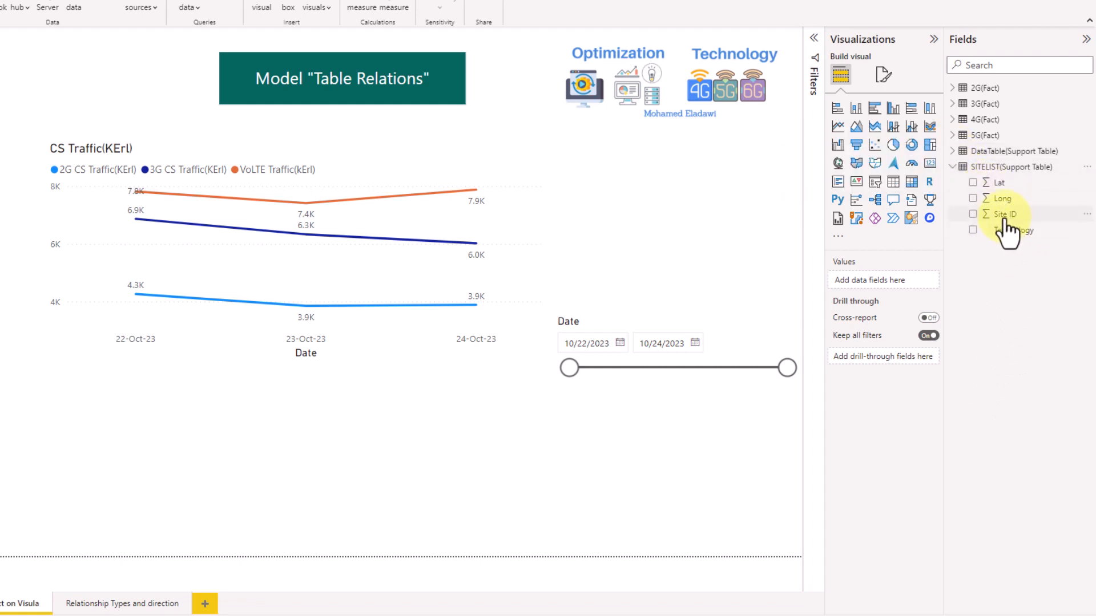
{"action": "left_click", "coordinate": [958, 89]}
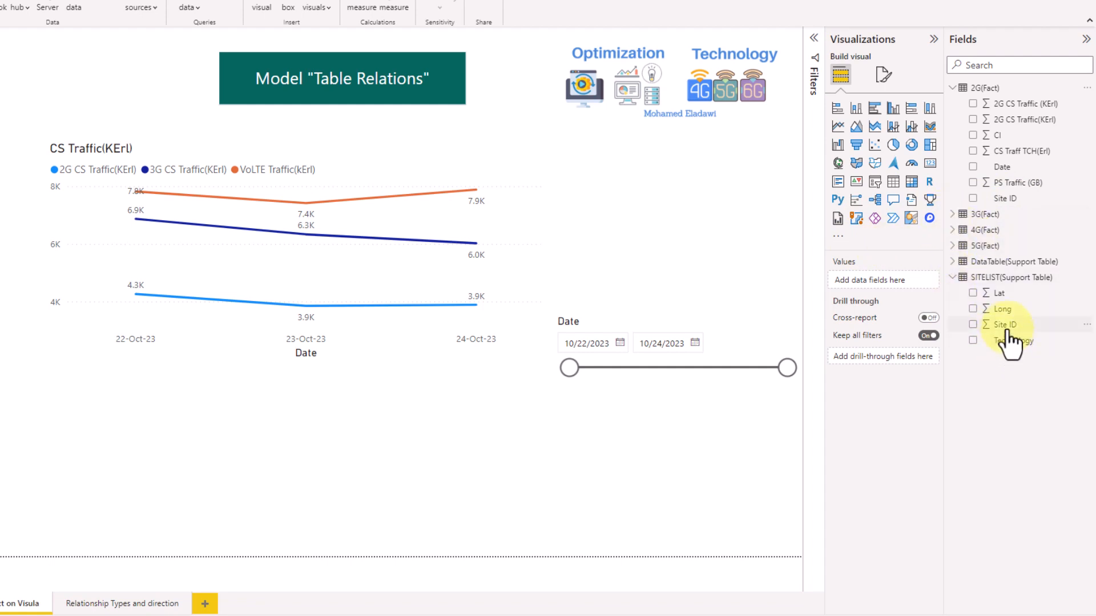
{"action": "left_click_drag", "start_coordinate": [1008, 331], "coordinate": [406, 479]}
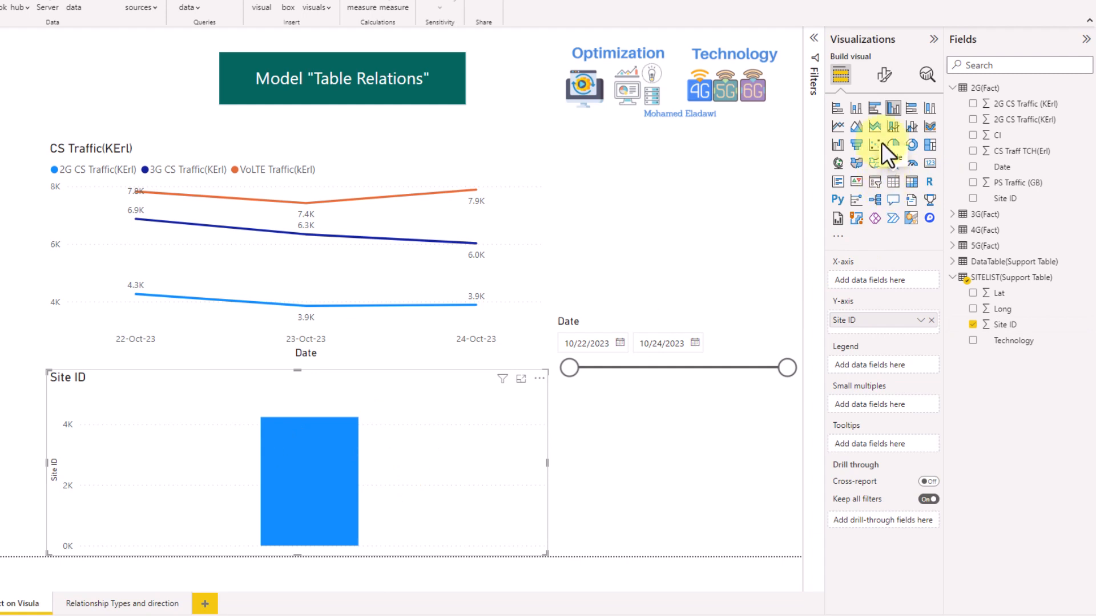
{"action": "left_click", "coordinate": [874, 181]}
{"action": "left_click", "coordinate": [884, 74]}
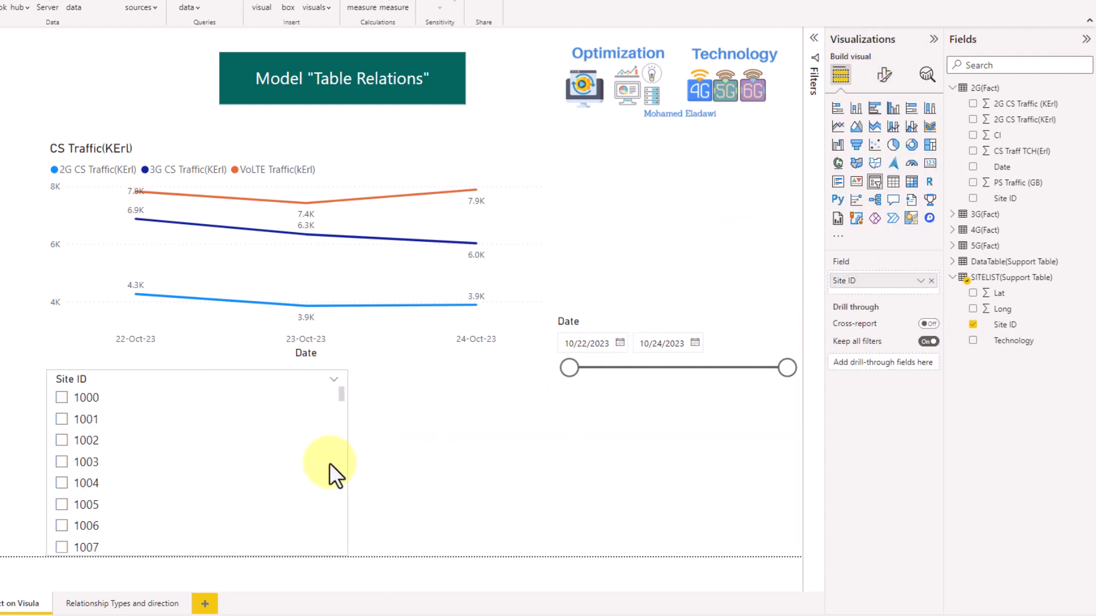
{"action": "left_click_drag", "start_coordinate": [330, 464], "coordinate": [203, 464]}
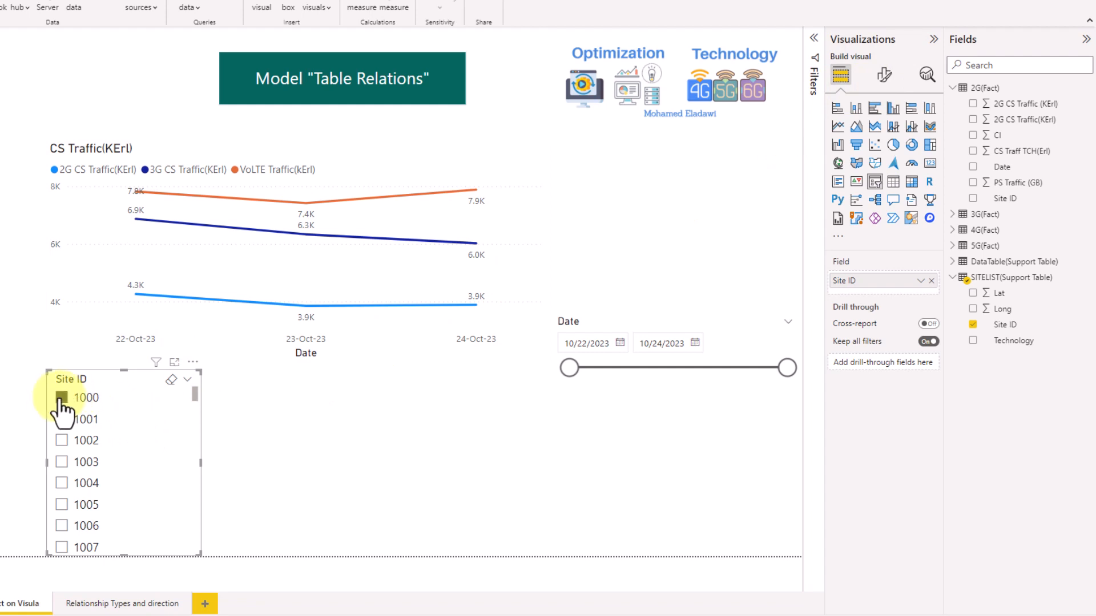
{"action": "left_click", "coordinate": [62, 440]}
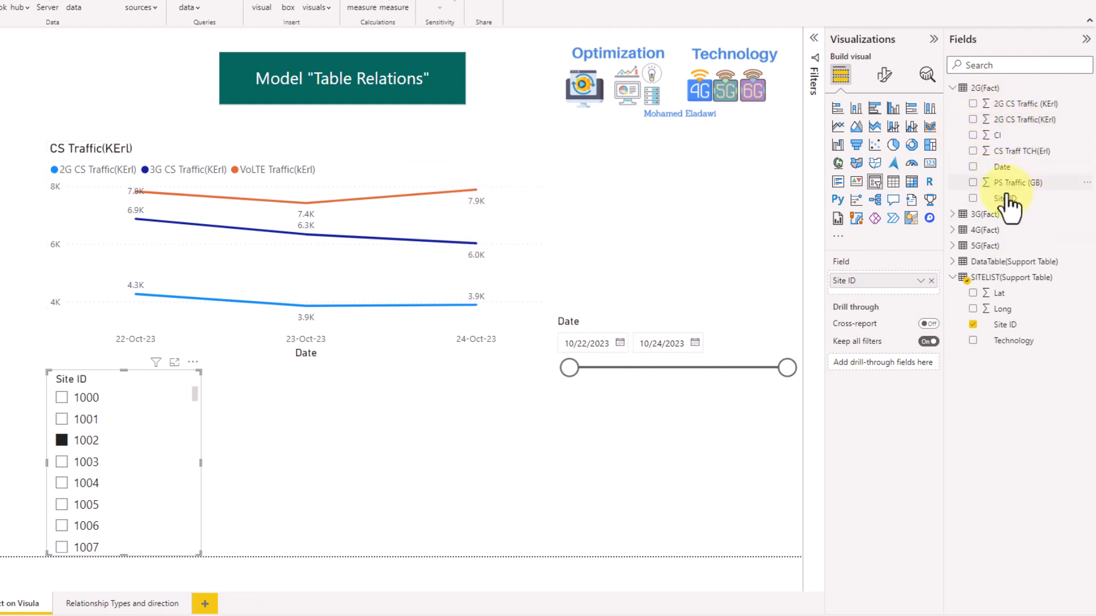
Step: Add a second slicer with Site ID from 2G(Fact) beside the first and test single sites such as 1000 and 1003
{"action": "left_click_drag", "start_coordinate": [1007, 198], "coordinate": [426, 443]}
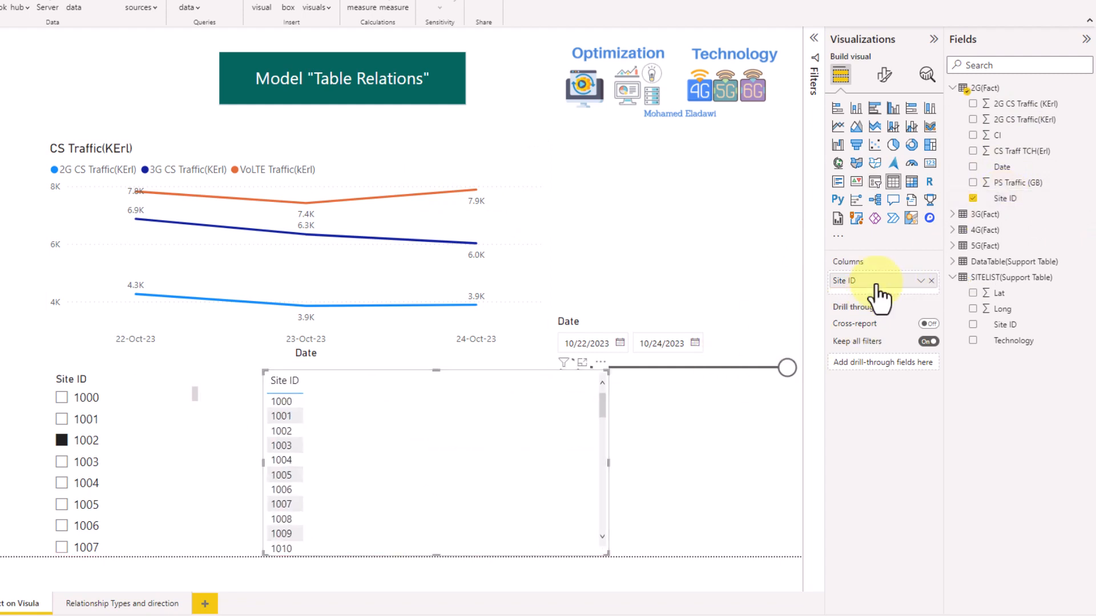
{"action": "left_click", "coordinate": [874, 182]}
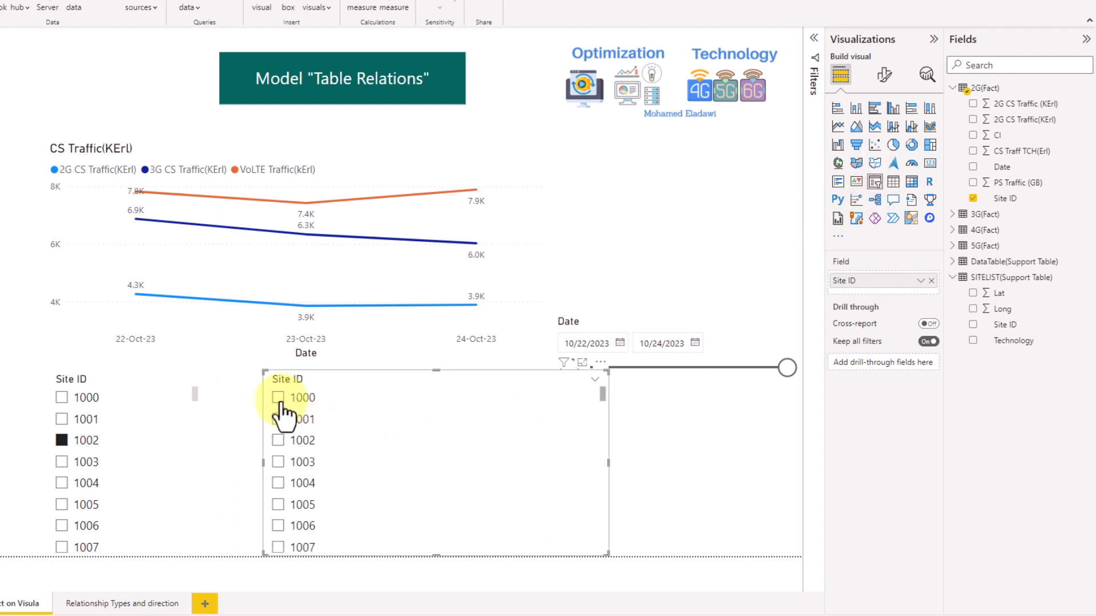
{"action": "left_click", "coordinate": [278, 398]}
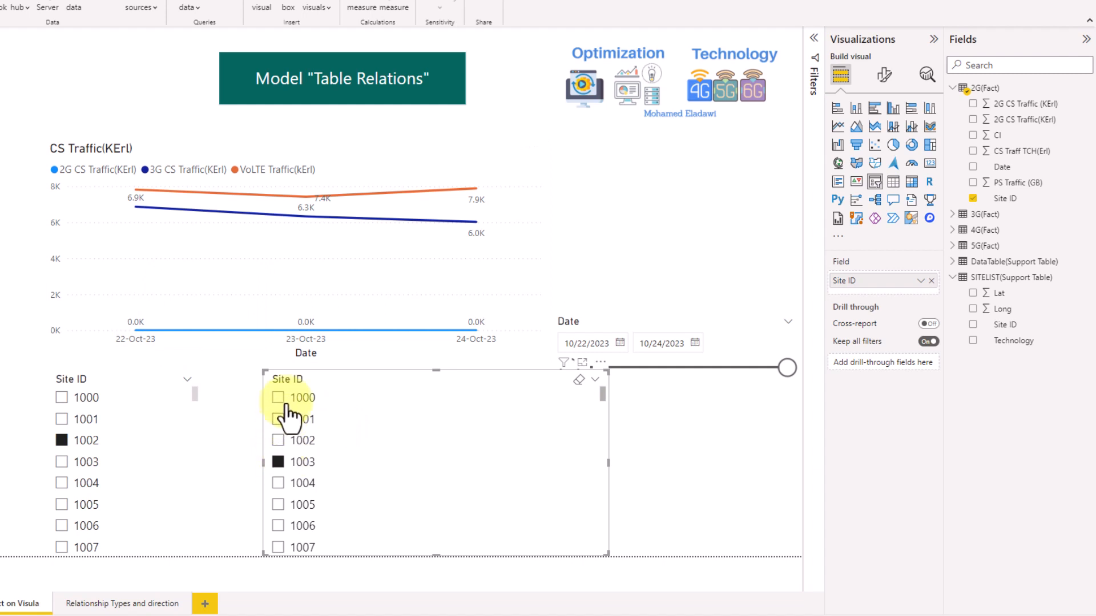
Step: Clear and remove the second Site ID slicer built from 2G(Fact), and deselect site 1002 in the remaining Site ID slicer
{"action": "left_click", "coordinate": [579, 381]}
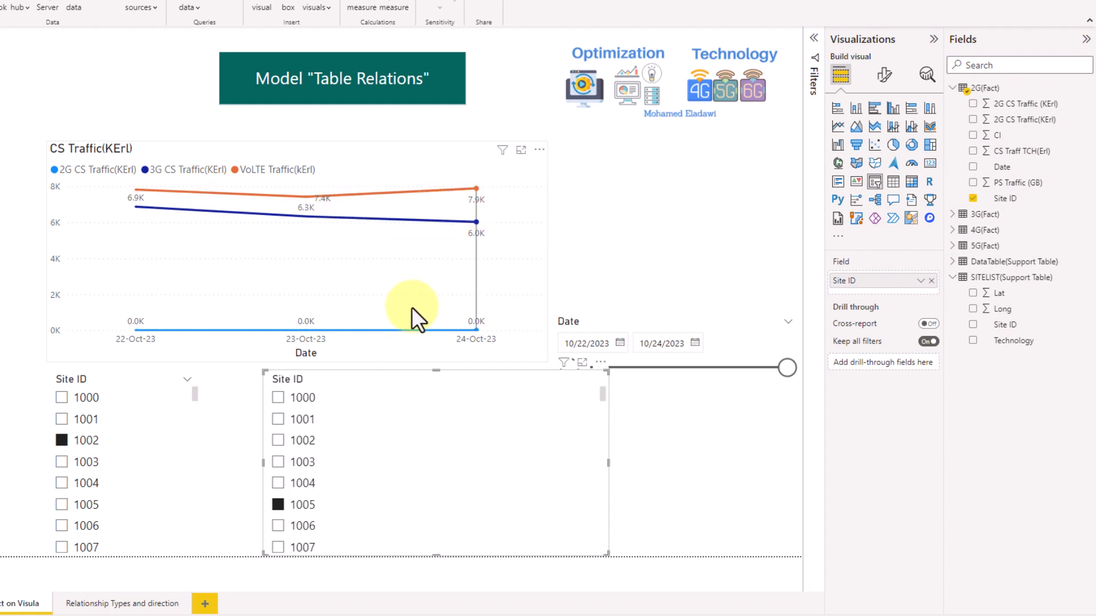
{"action": "mouse_move", "coordinate": [581, 387]}
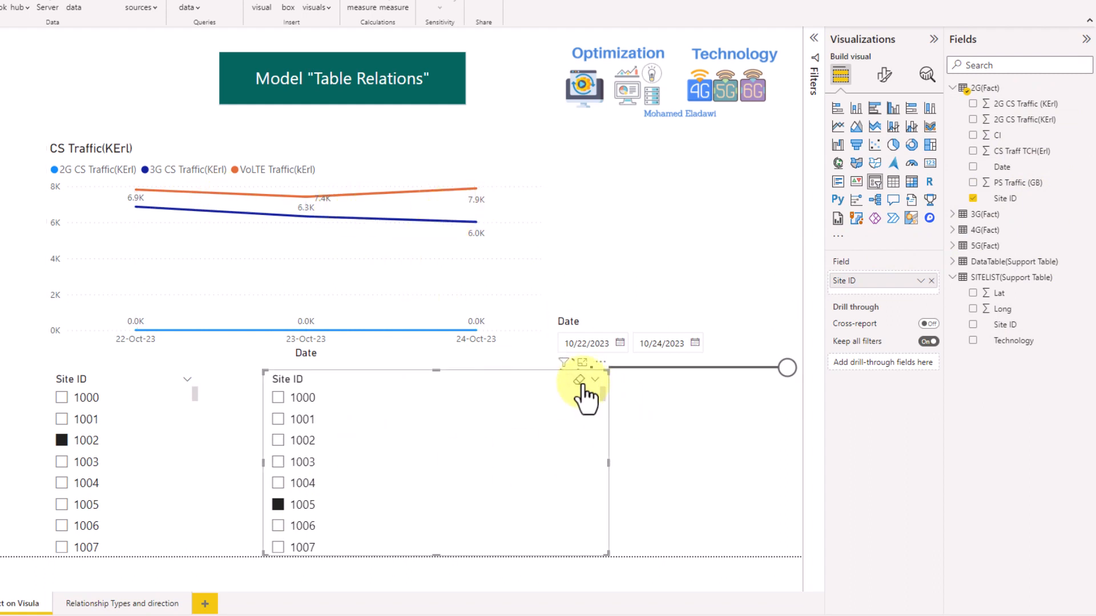
{"action": "left_click", "coordinate": [581, 382]}
{"action": "left_click", "coordinate": [601, 363]}
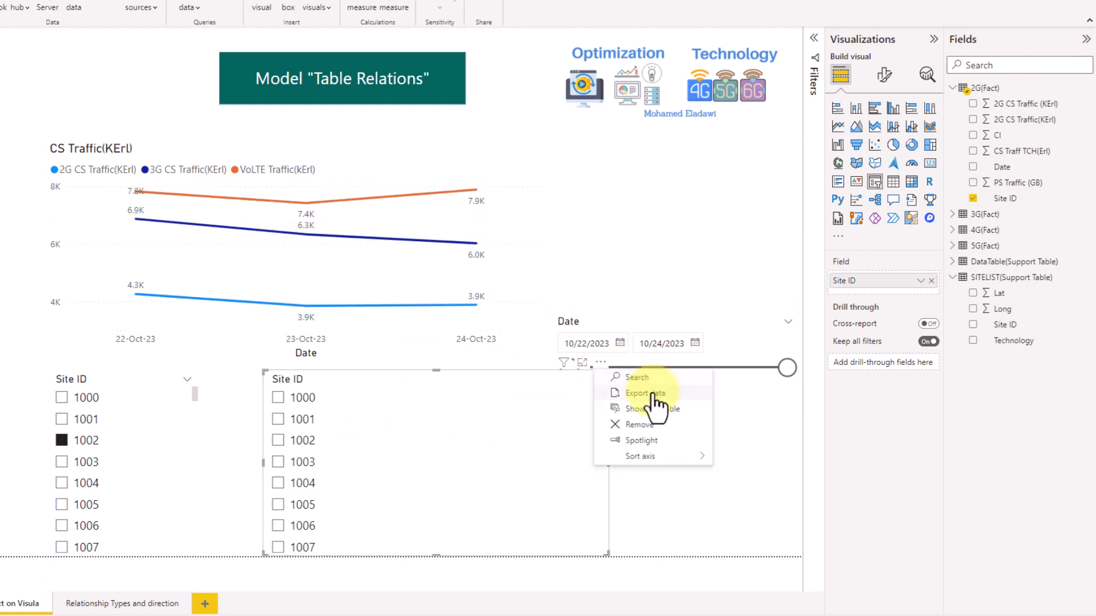
{"action": "left_click", "coordinate": [639, 425]}
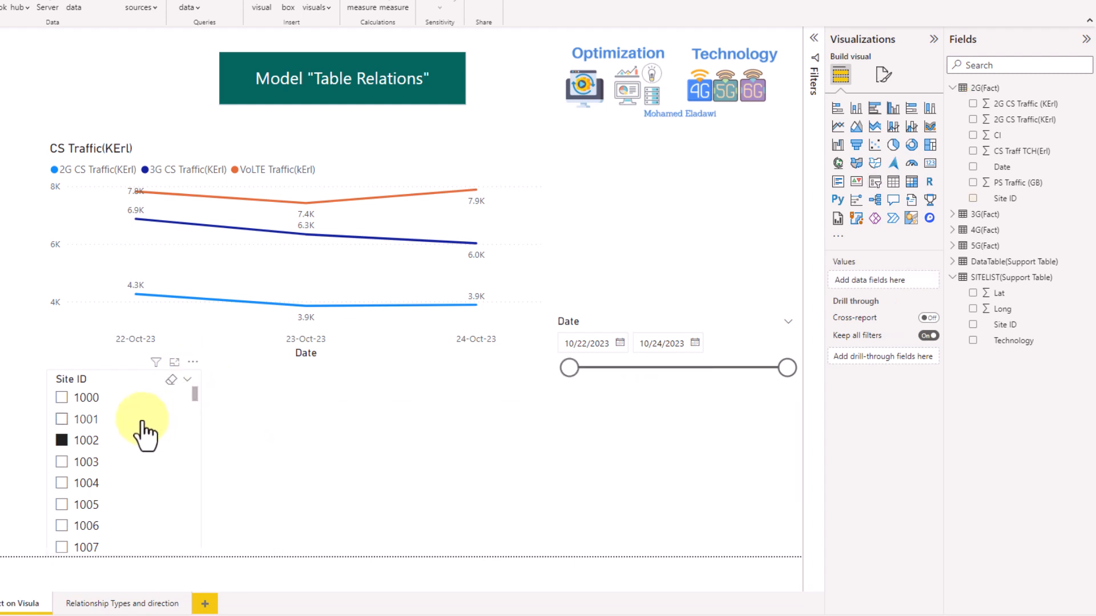
{"action": "left_click", "coordinate": [61, 440]}
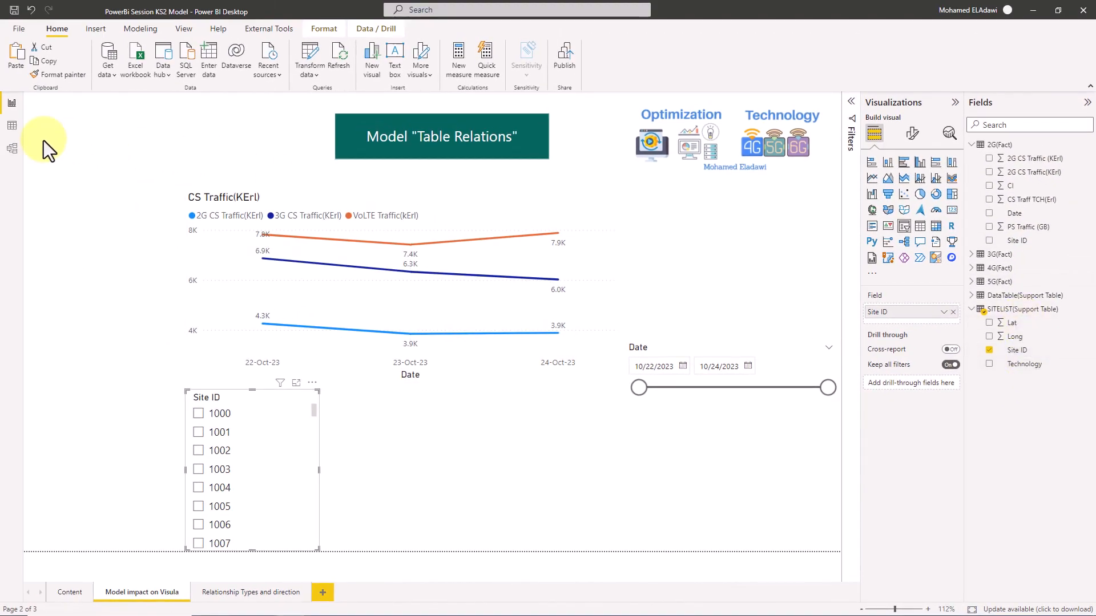
Step: In the data model, relate Site ID in the 2G, 3G, 4G and 5G fact tables to Site ID in SITELIST(Support Table)
{"action": "left_click", "coordinate": [13, 148]}
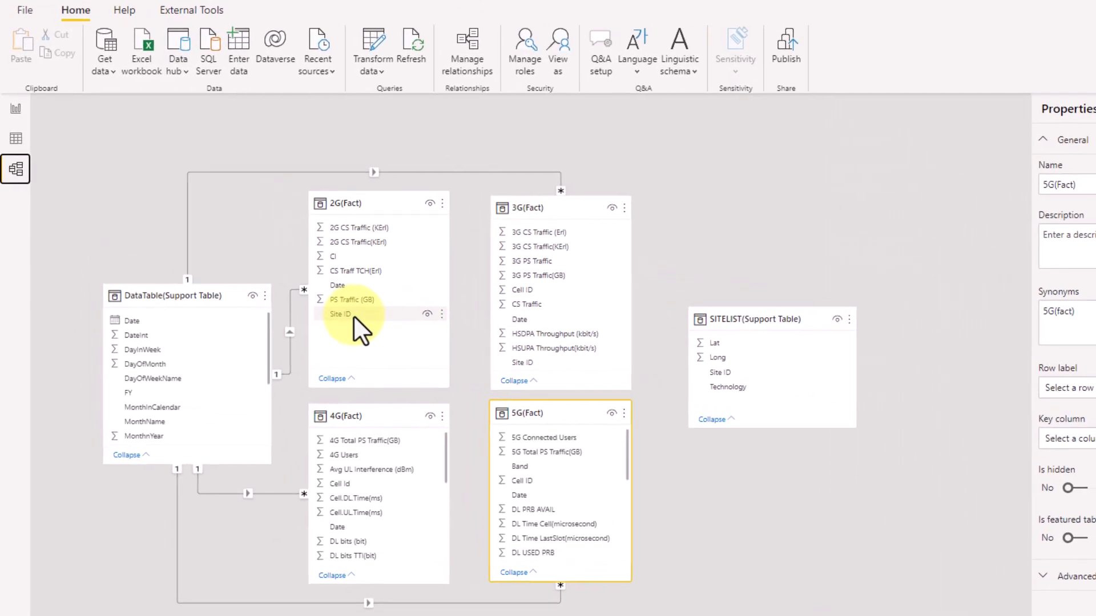
{"action": "left_click_drag", "start_coordinate": [280, 257], "coordinate": [426, 294]}
{"action": "left_click_drag", "start_coordinate": [571, 365], "coordinate": [717, 379]}
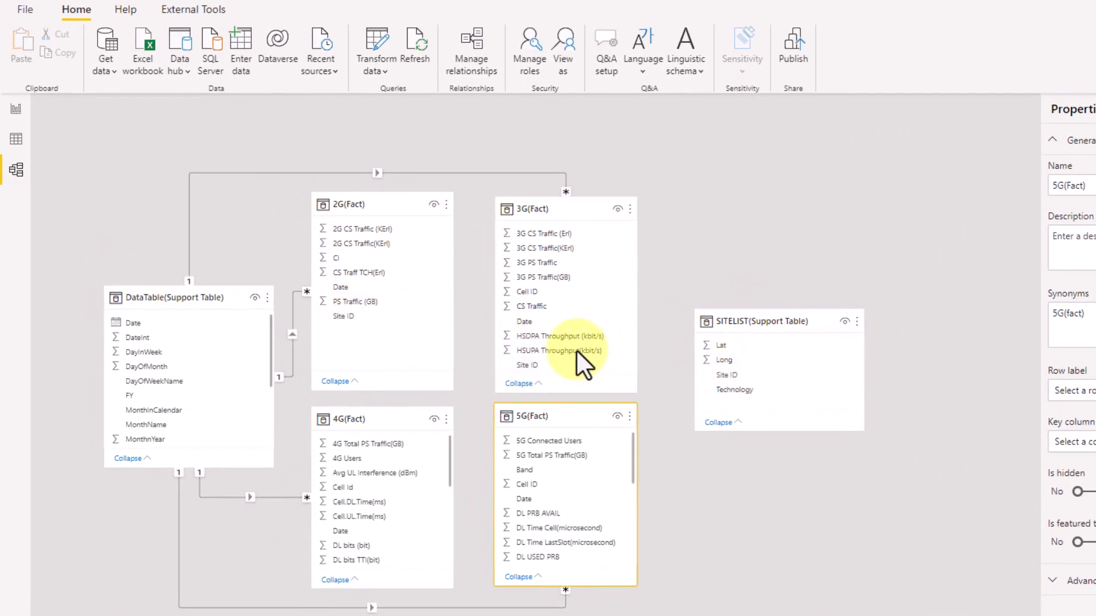
{"action": "left_click_drag", "start_coordinate": [544, 362], "coordinate": [710, 385]}
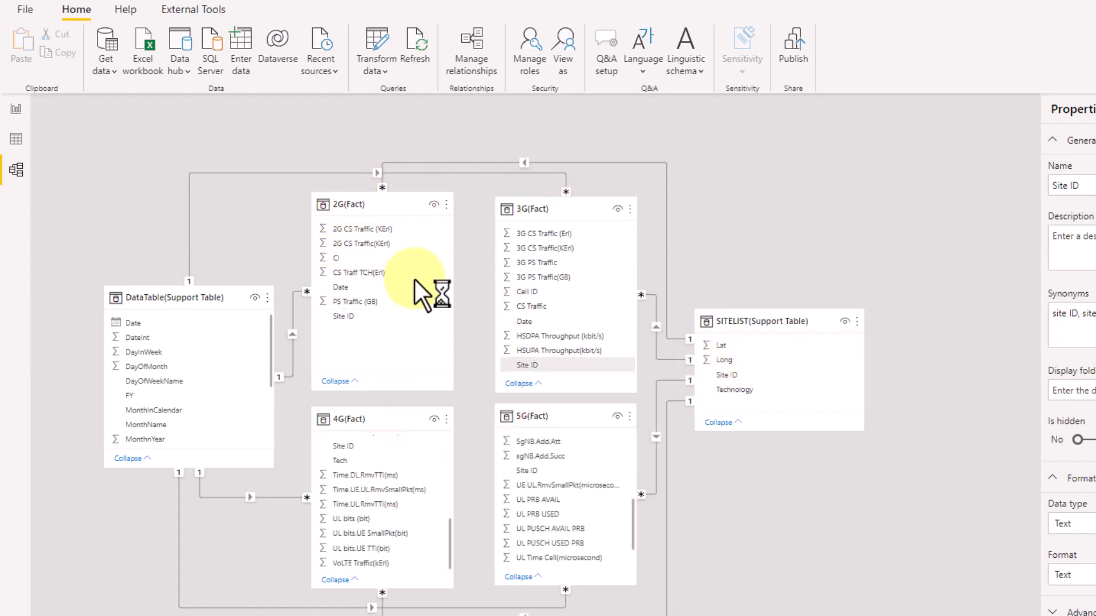
Step: Return to the report, shift the Site ID slicer toward the page's left edge, and test site 1000 before clearing it
{"action": "left_click", "coordinate": [26, 110]}
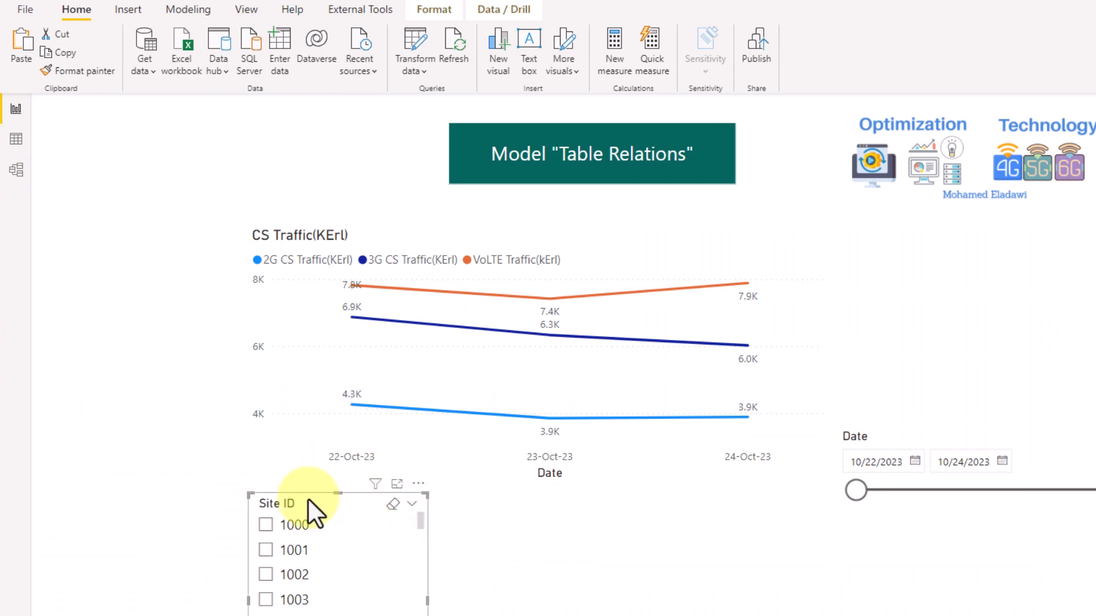
{"action": "left_click_drag", "start_coordinate": [310, 505], "coordinate": [137, 536]}
{"action": "left_click", "coordinate": [137, 526]}
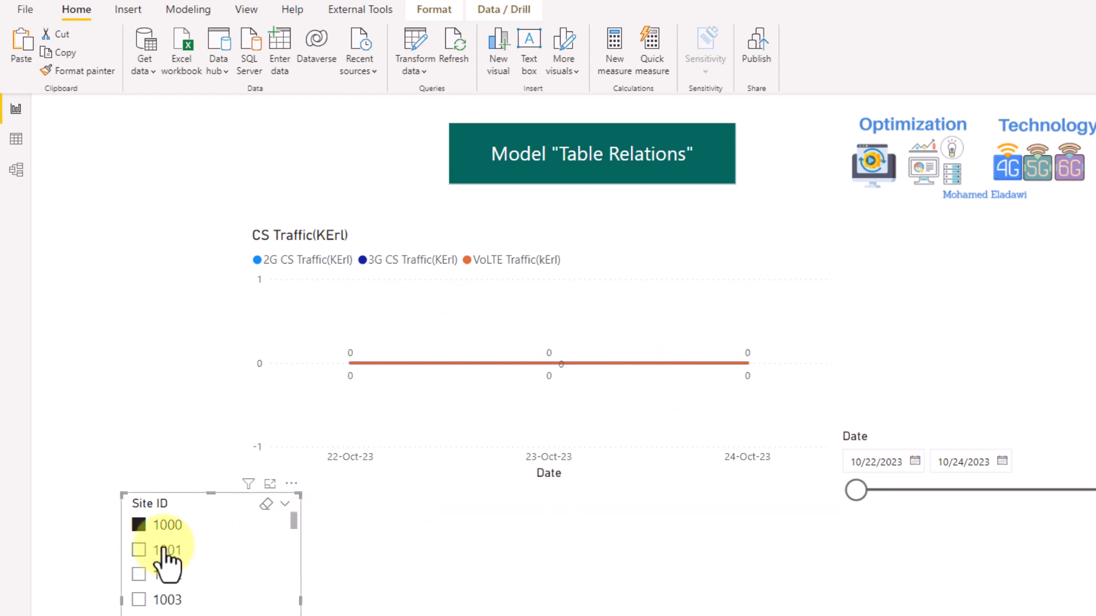
{"action": "left_click", "coordinate": [140, 526]}
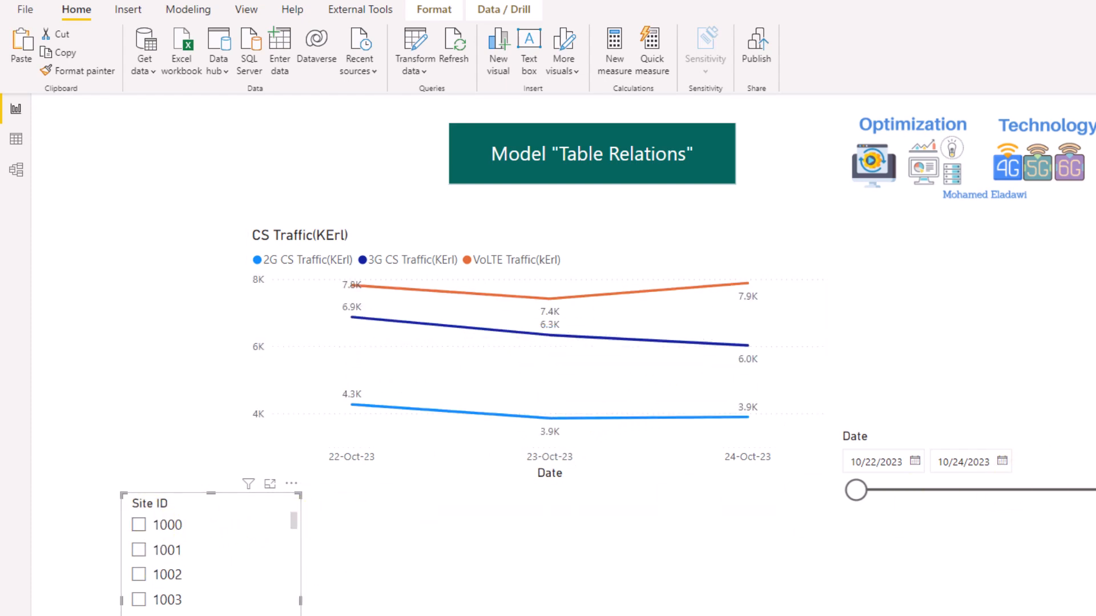
Step: Add a table of Technology from SITELIST(Support Table) beside the Site ID slicer and test 3G Only, 4G and 4G/5G Colo in it
{"action": "left_click_drag", "start_coordinate": [1093, 605], "coordinate": [765, 601]}
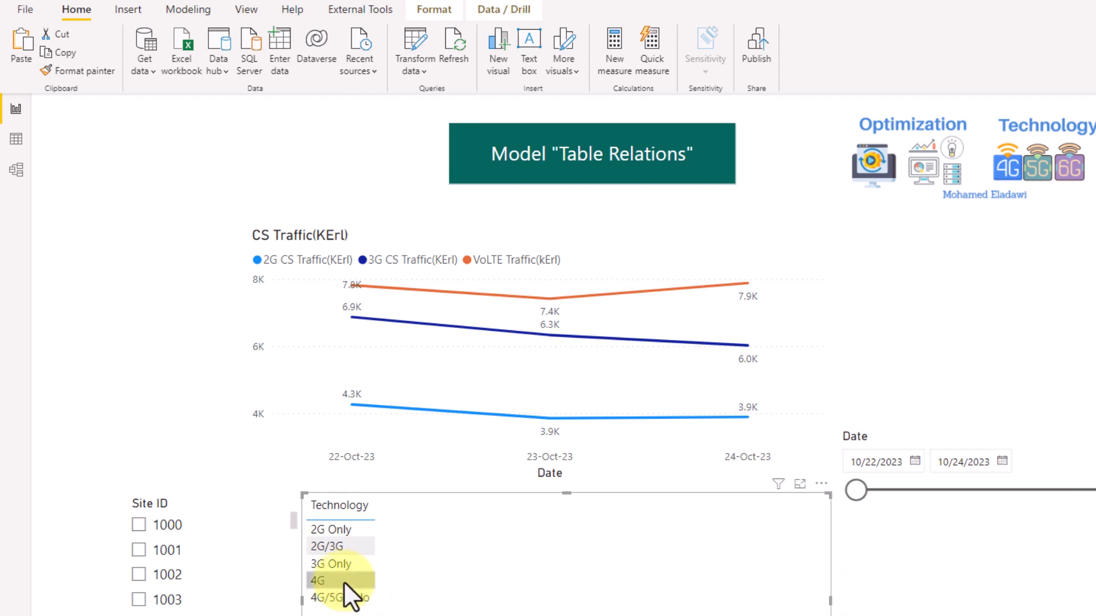
{"action": "left_click", "coordinate": [339, 560]}
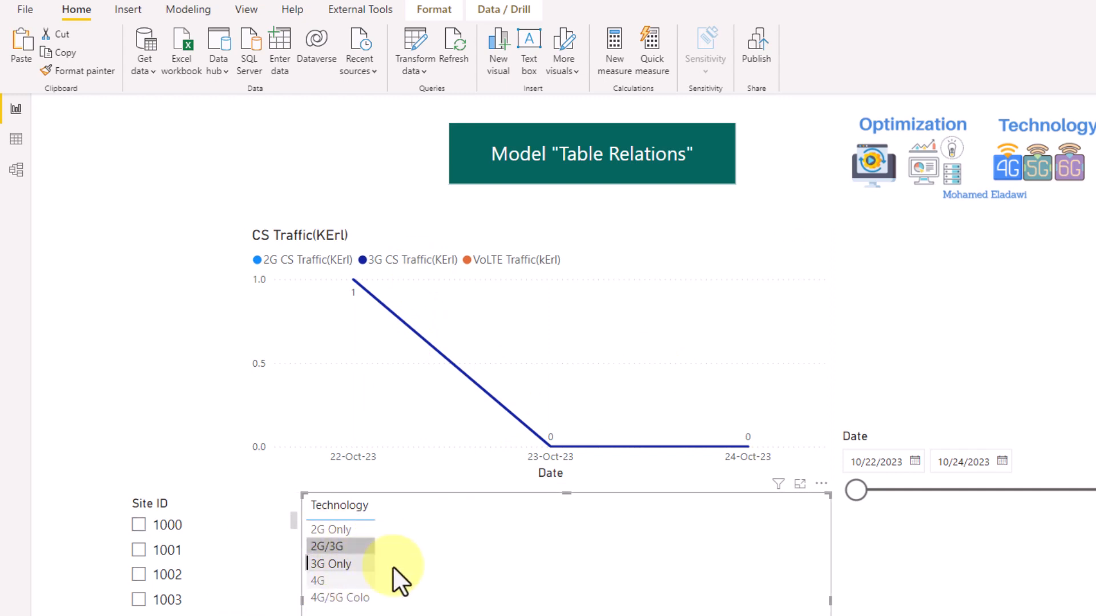
{"action": "left_click", "coordinate": [348, 584]}
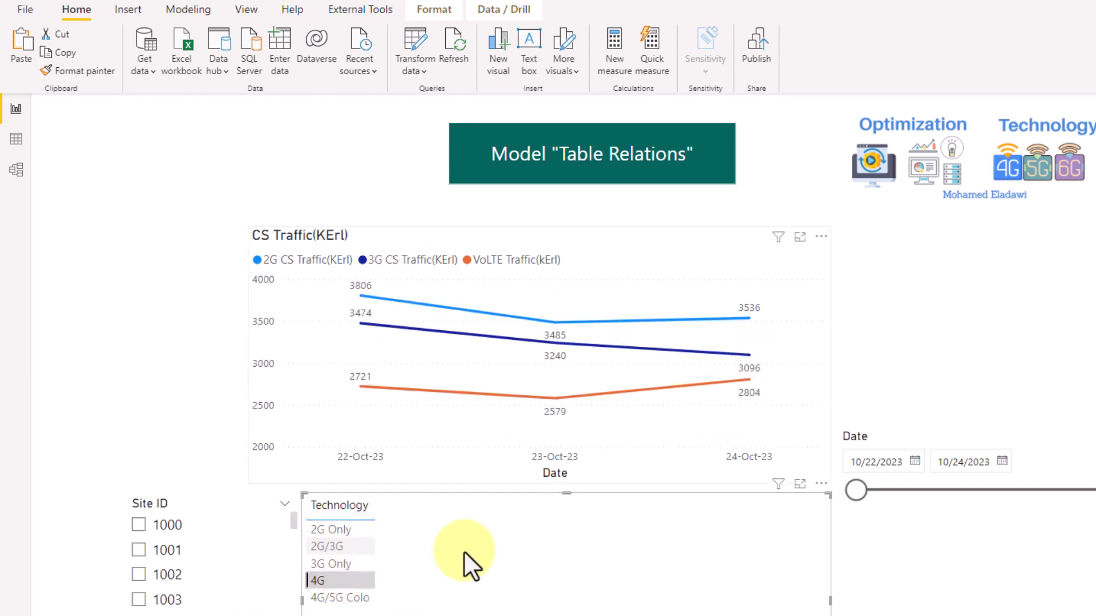
{"action": "left_click", "coordinate": [343, 600]}
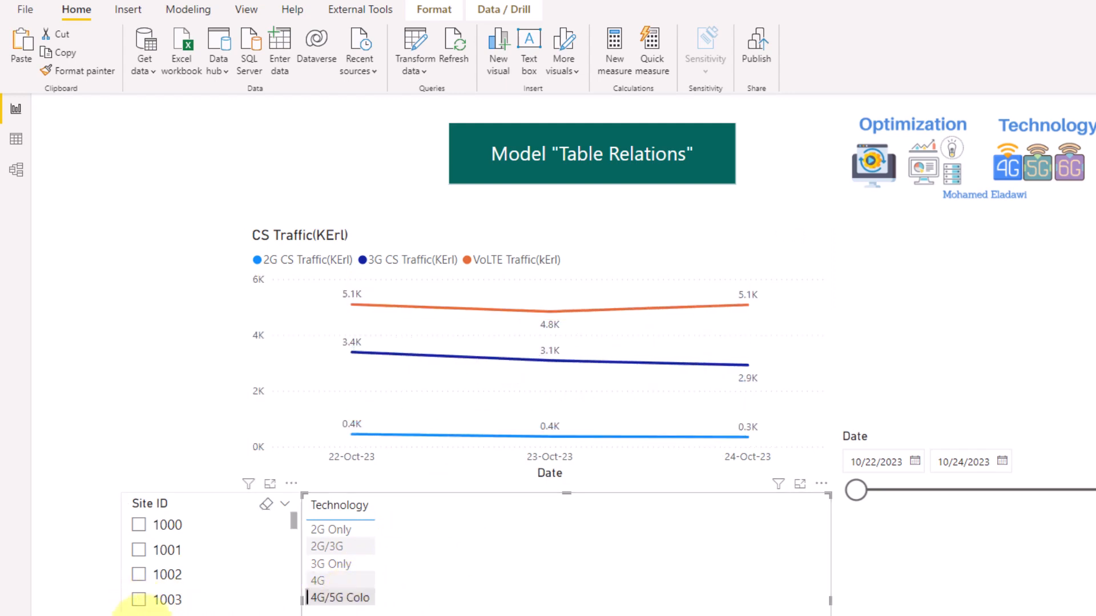
Step: Move the Site ID slicer further left, away from the Technology table, and clear the 4G/5G Colo selection
{"action": "left_click", "coordinate": [142, 614]}
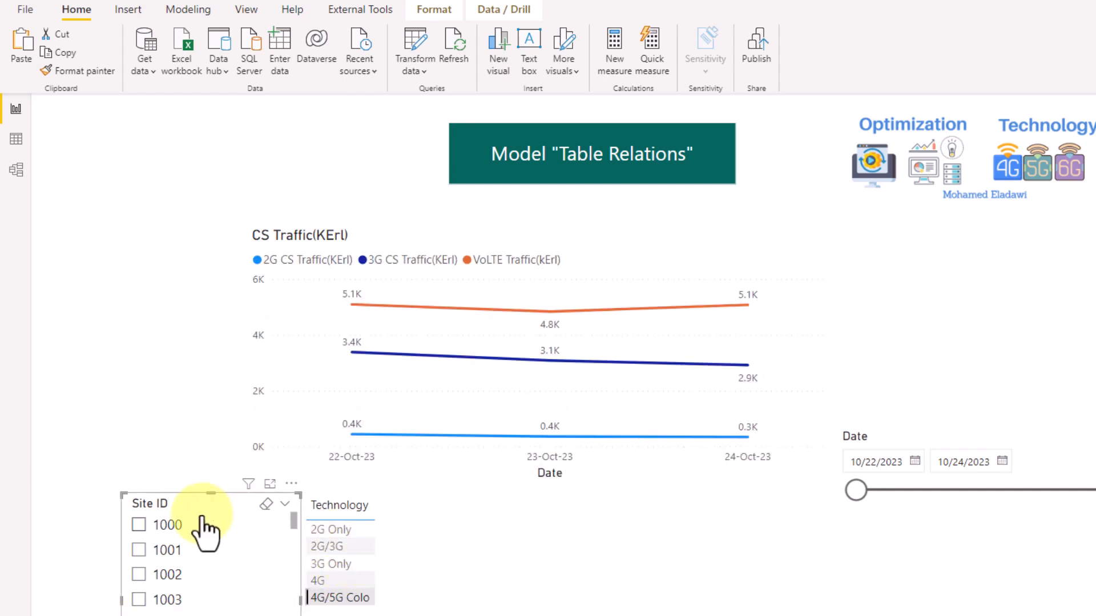
{"action": "left_click_drag", "start_coordinate": [201, 517], "coordinate": [147, 516]}
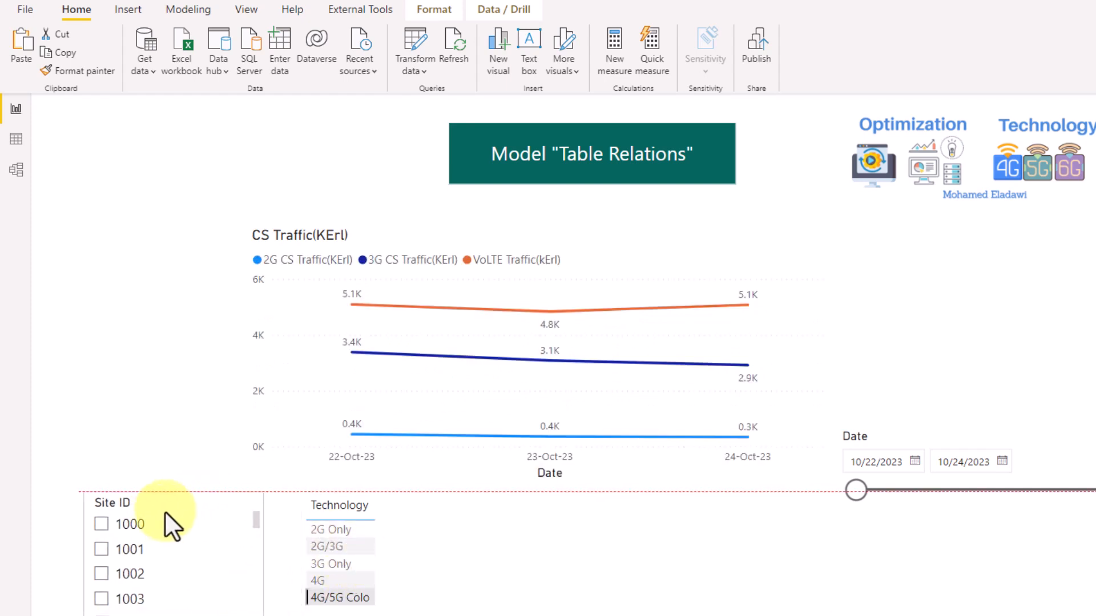
{"action": "left_click", "coordinate": [342, 600]}
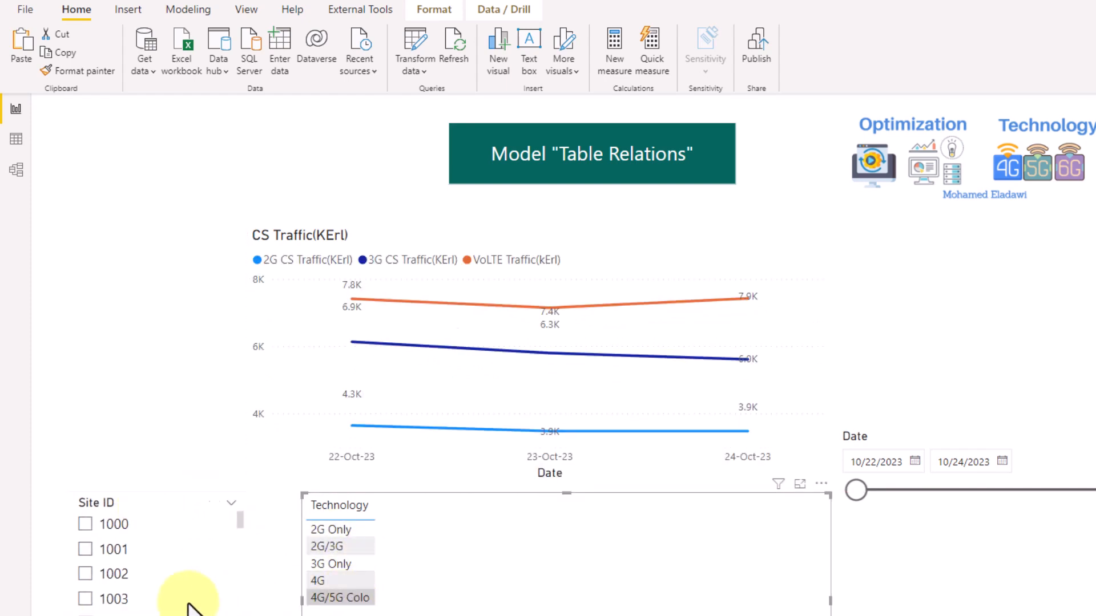
{"action": "left_click", "coordinate": [146, 502]}
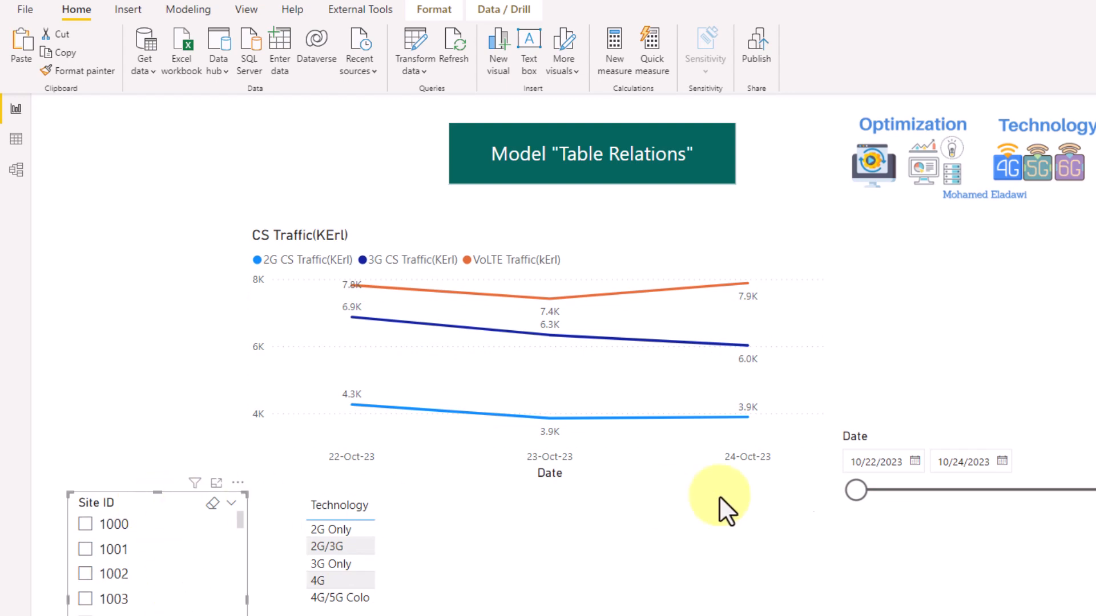
Step: Convert the Technology table into a slicer and filter the page to 4G/5G Colo
{"action": "left_click", "coordinate": [348, 597]}
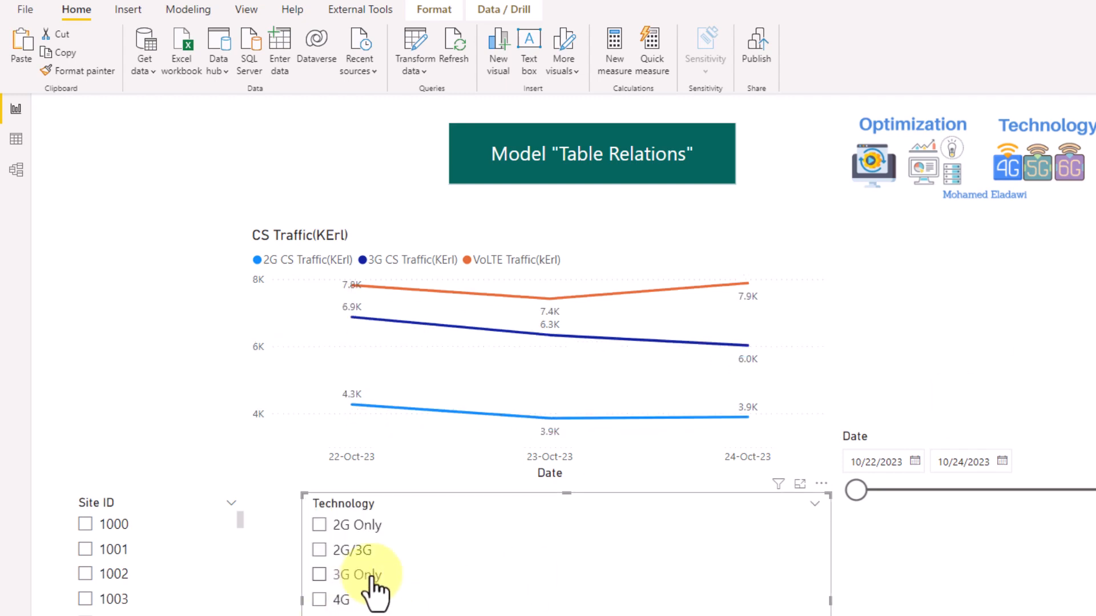
{"action": "left_click", "coordinate": [318, 615]}
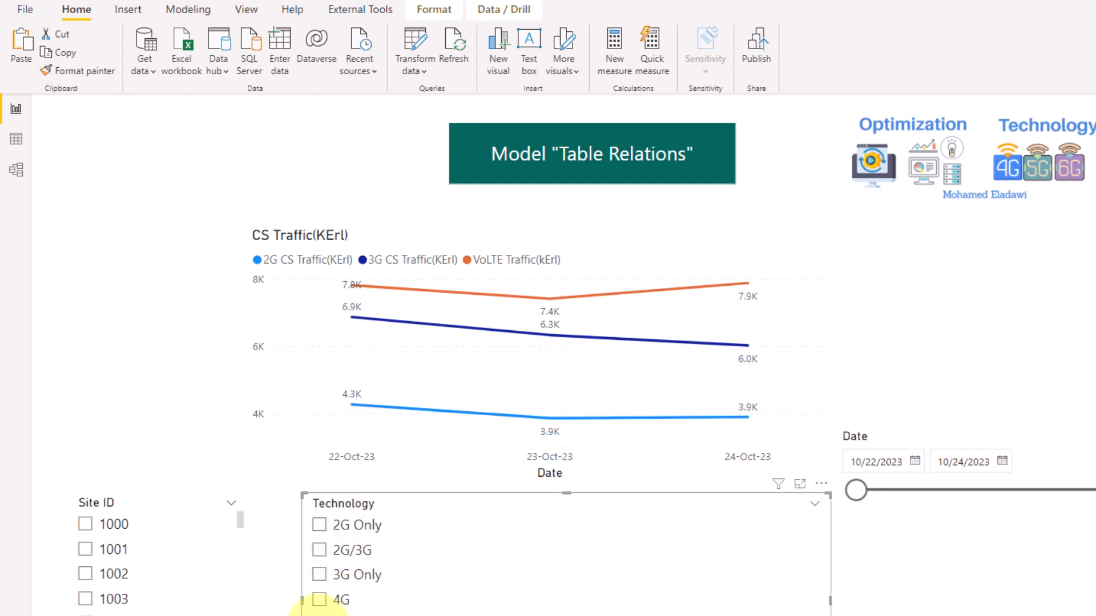
{"action": "left_click", "coordinate": [317, 615]}
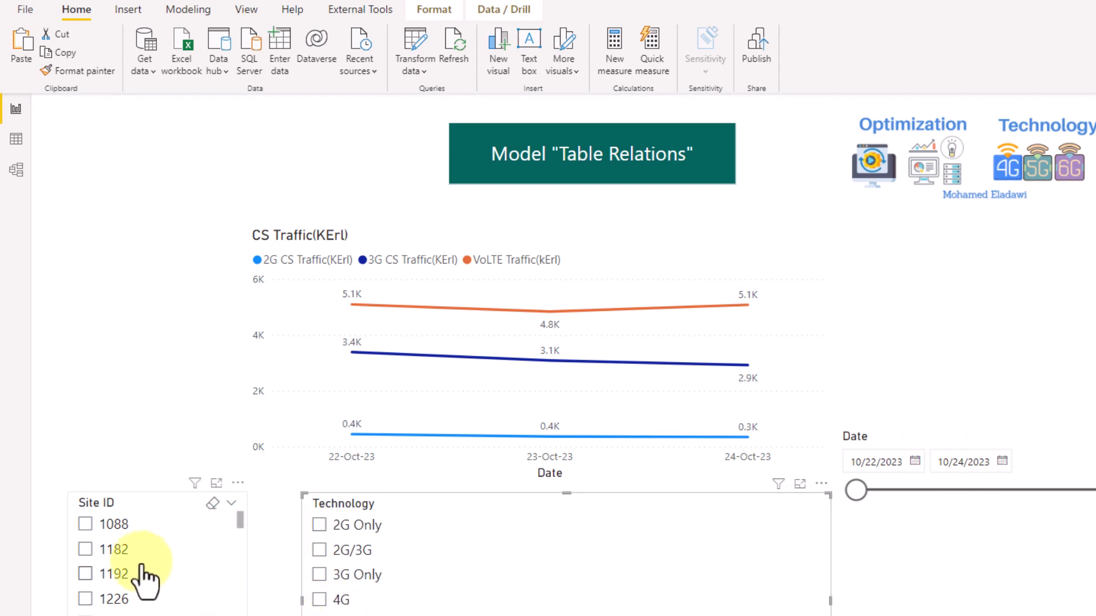
Step: Test single sites 1088, 1192 and 1244 one after another in the Site ID slicer, leaving 1244 selected
{"action": "left_click", "coordinate": [89, 528]}
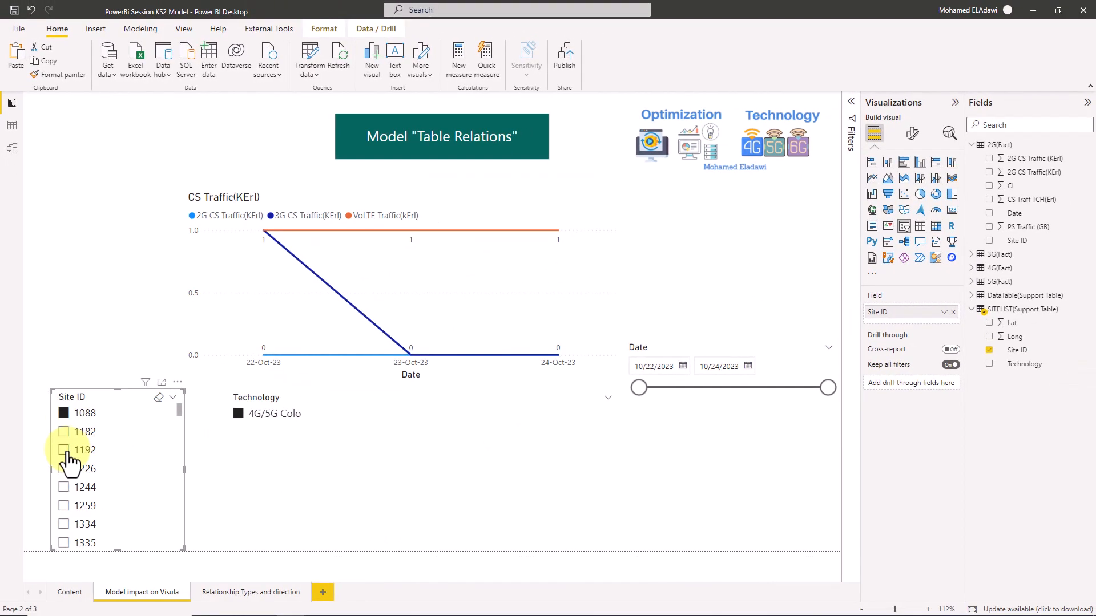
{"action": "left_click", "coordinate": [65, 451]}
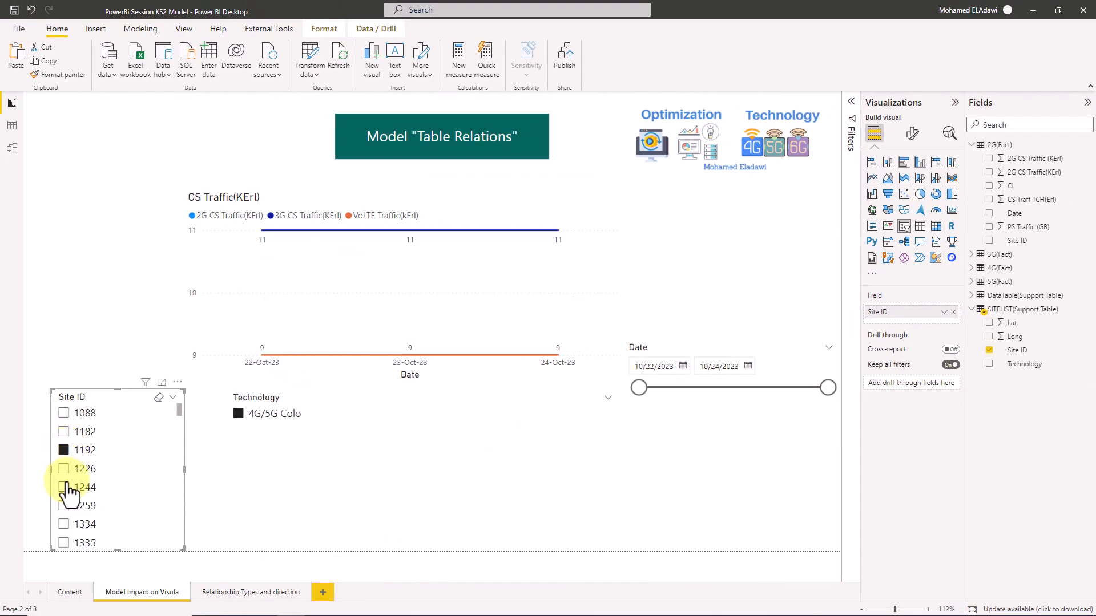
{"action": "left_click", "coordinate": [66, 488]}
{"action": "left_click", "coordinate": [989, 350]}
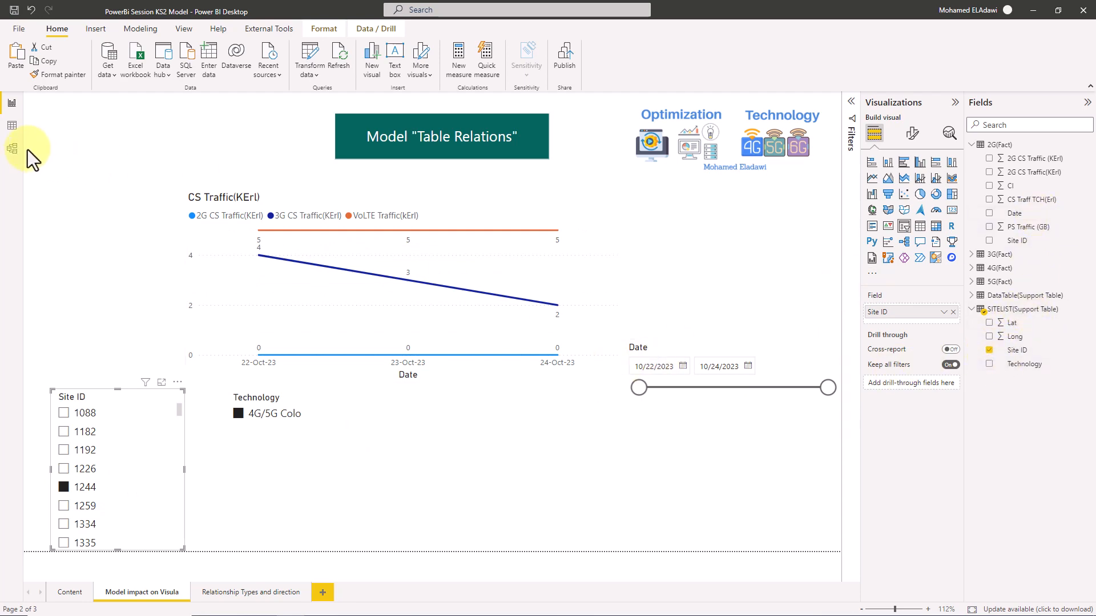
Step: Review the cardinality and cross filter direction options of the 2G(Fact) to DataTable(Support Table) Date relationship, keeping its settings
{"action": "left_click", "coordinate": [13, 150]}
{"action": "left_click", "coordinate": [286, 174]}
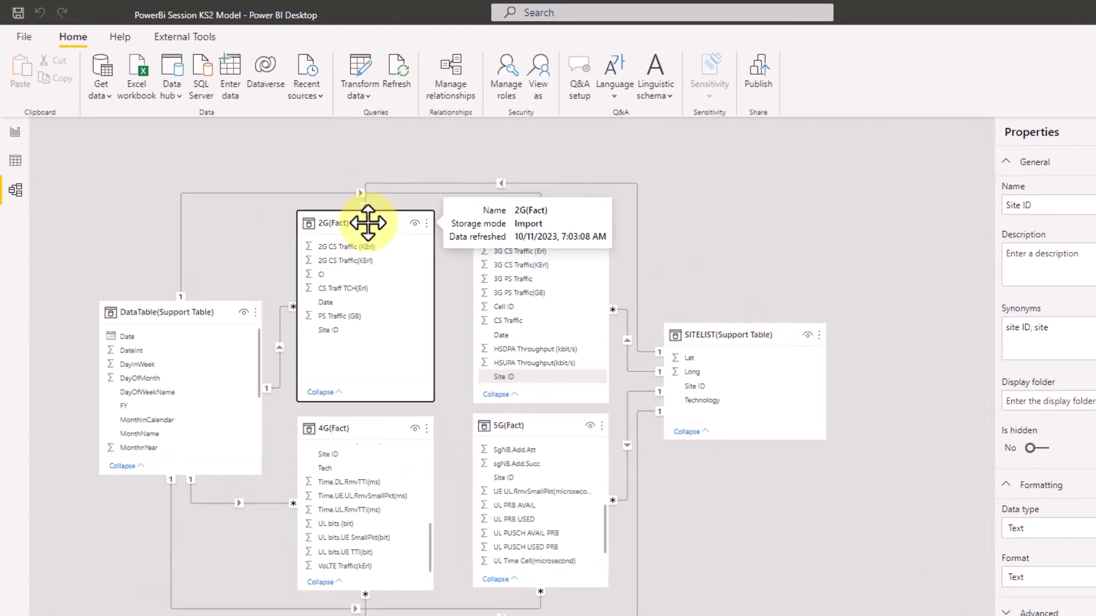
{"action": "left_click", "coordinate": [473, 84]}
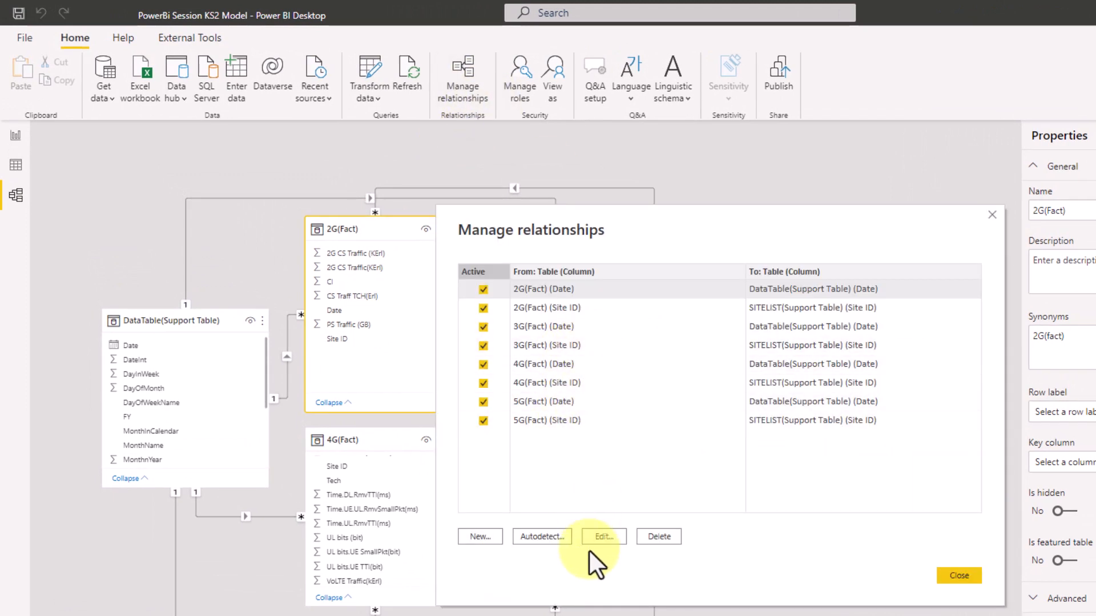
{"action": "left_click", "coordinate": [604, 536]}
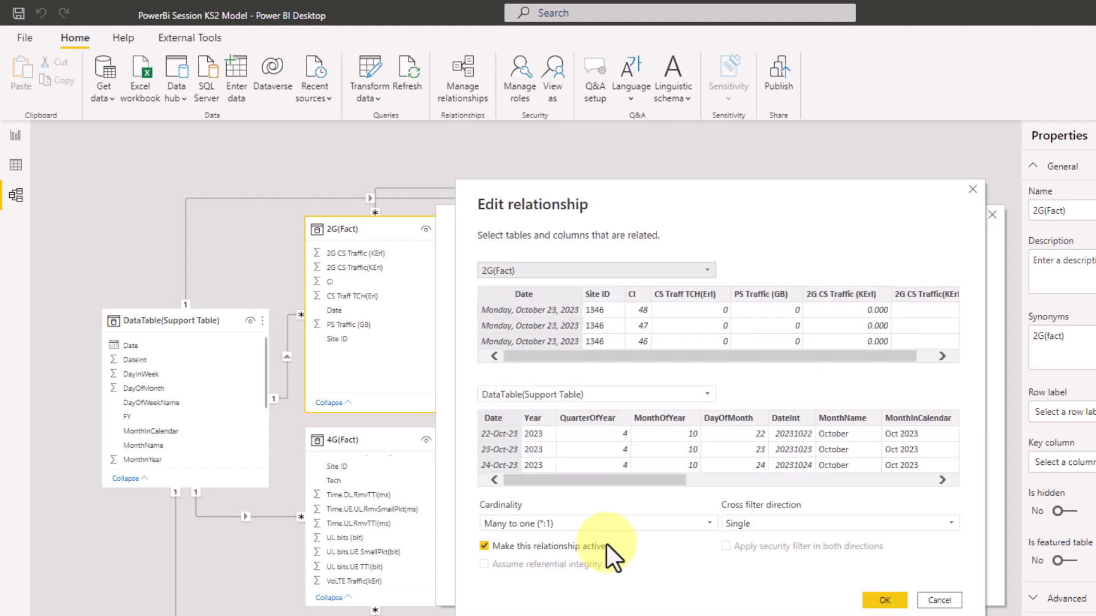
{"action": "left_click", "coordinate": [534, 526]}
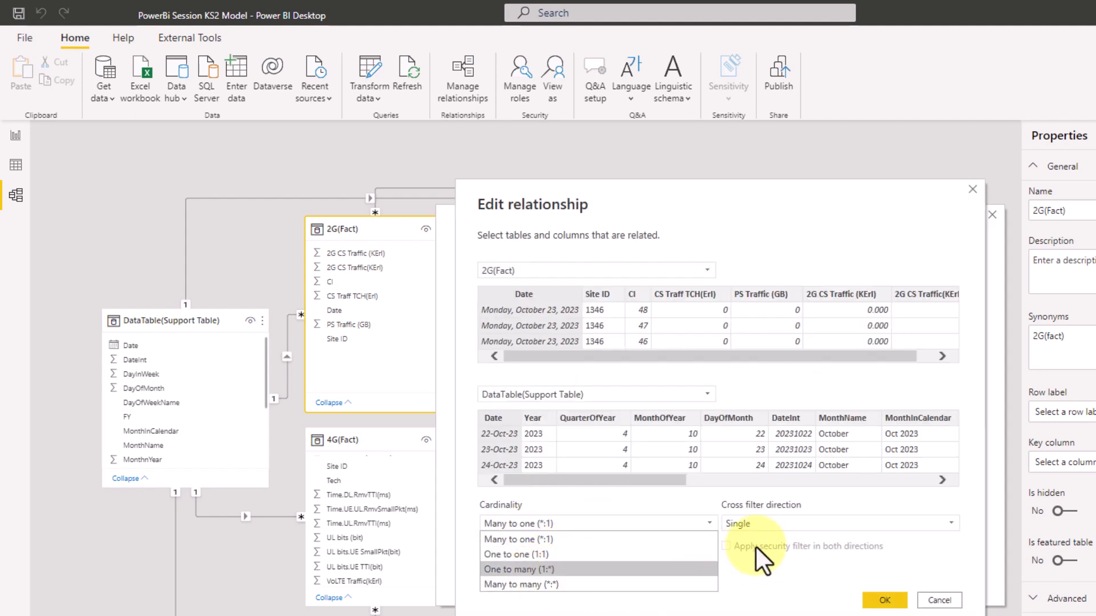
{"action": "left_click", "coordinate": [788, 549]}
{"action": "left_click", "coordinate": [791, 527]}
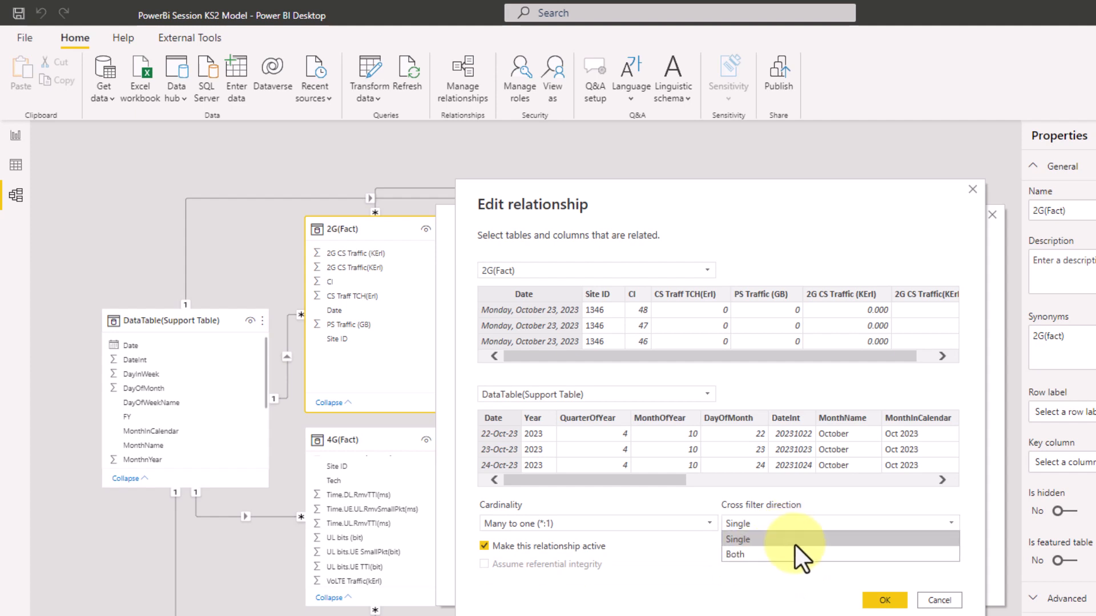
{"action": "left_click", "coordinate": [731, 591]}
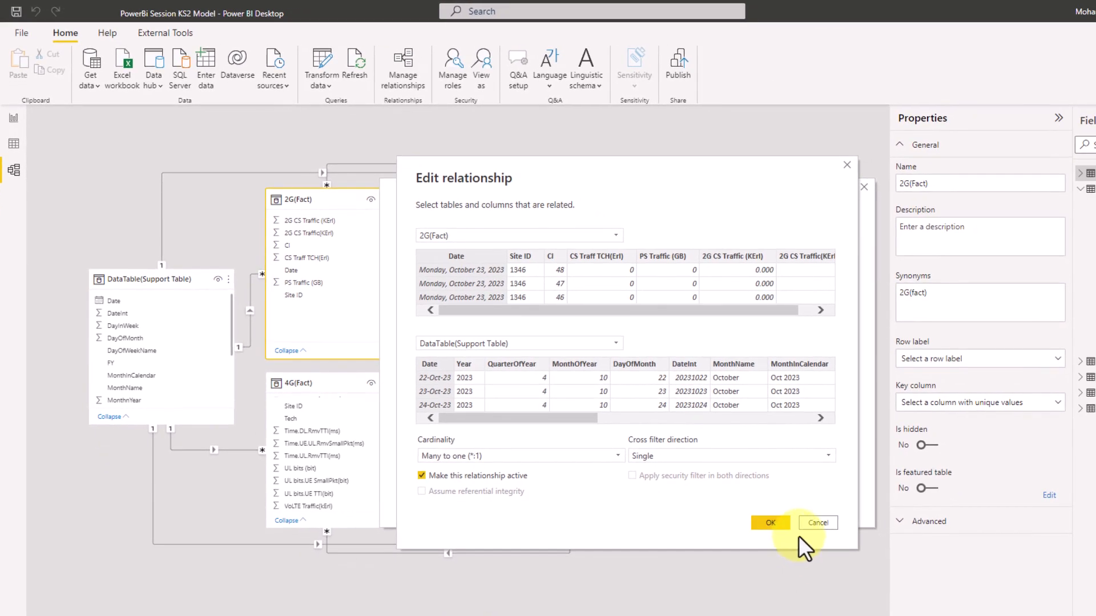
{"action": "left_click", "coordinate": [885, 599]}
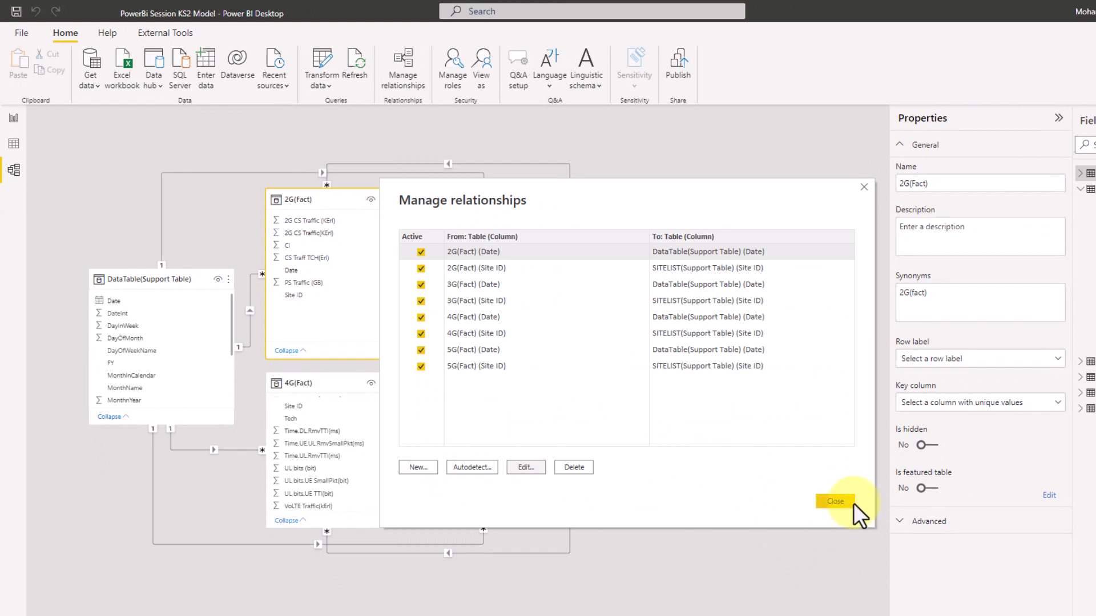
{"action": "left_click", "coordinate": [839, 501]}
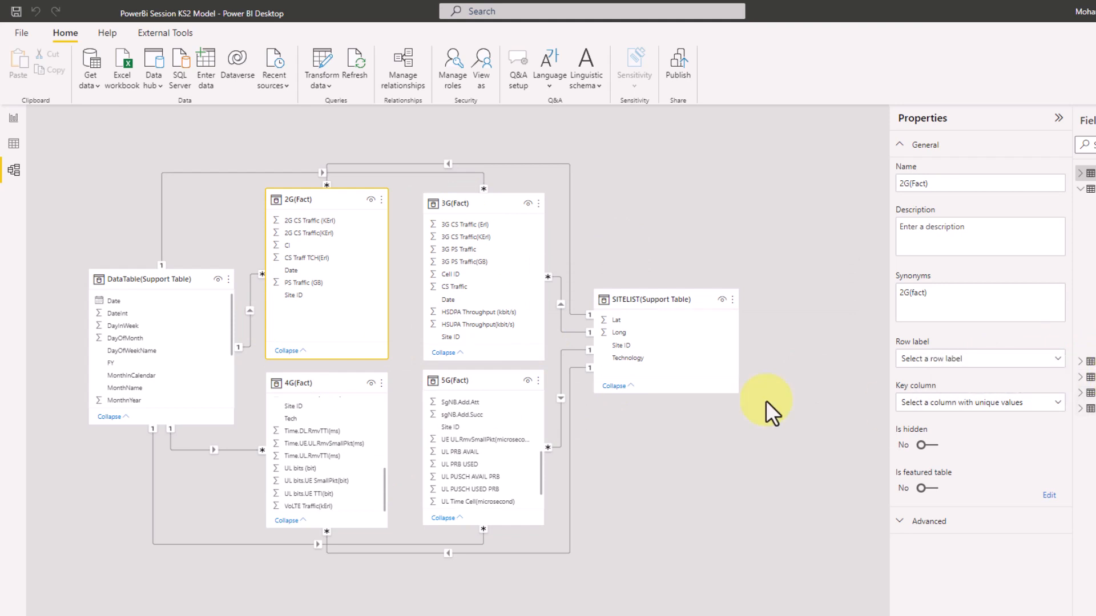
Step: Return to the report and open the Relationship Types and direction page
{"action": "left_click", "coordinate": [15, 119]}
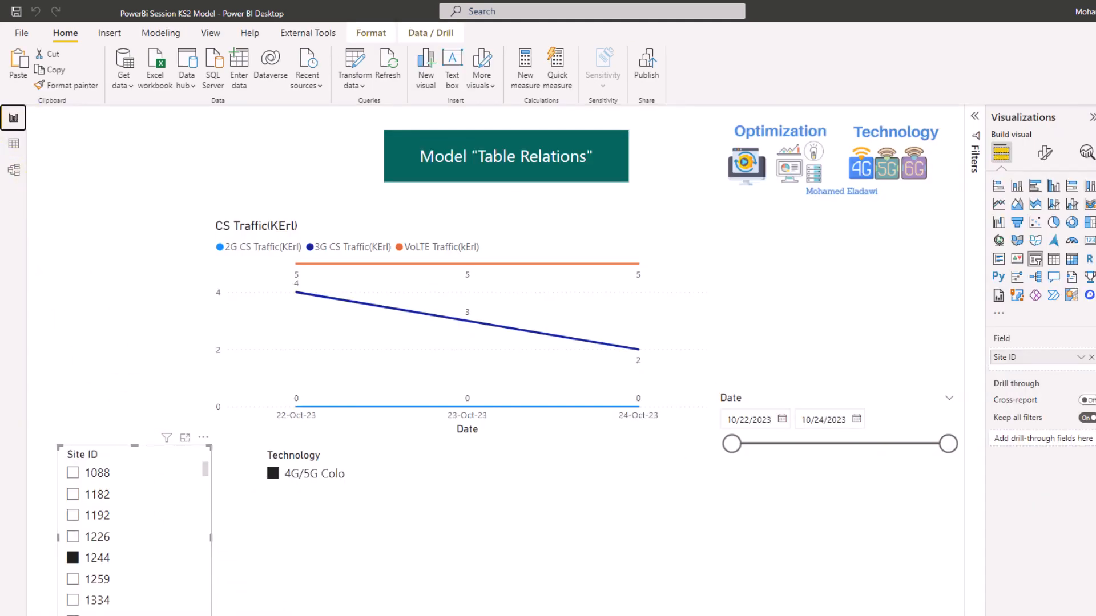
{"action": "left_click", "coordinate": [345, 615]}
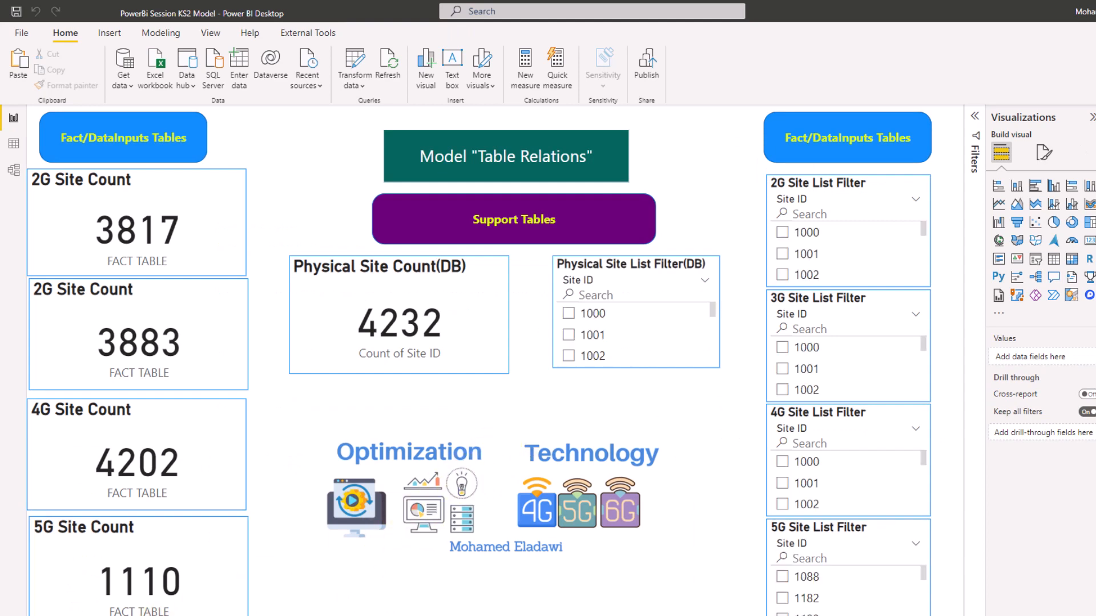
Step: Review the model diagram, return to the report and examine the aggregation options of the 2G Site Count card's field
{"action": "left_click", "coordinate": [14, 170]}
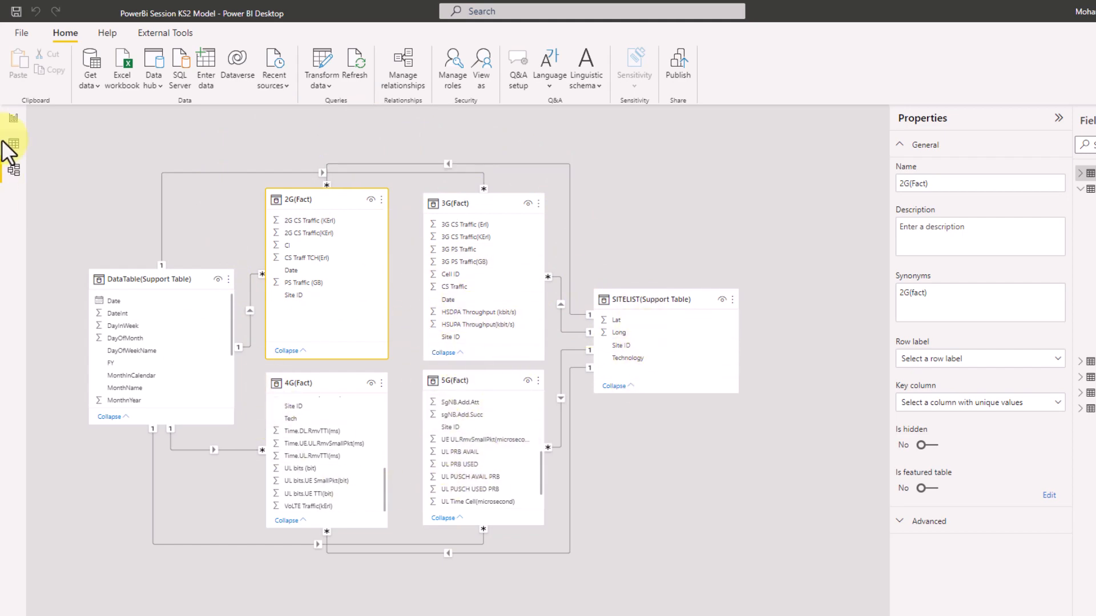
{"action": "left_click", "coordinate": [12, 118]}
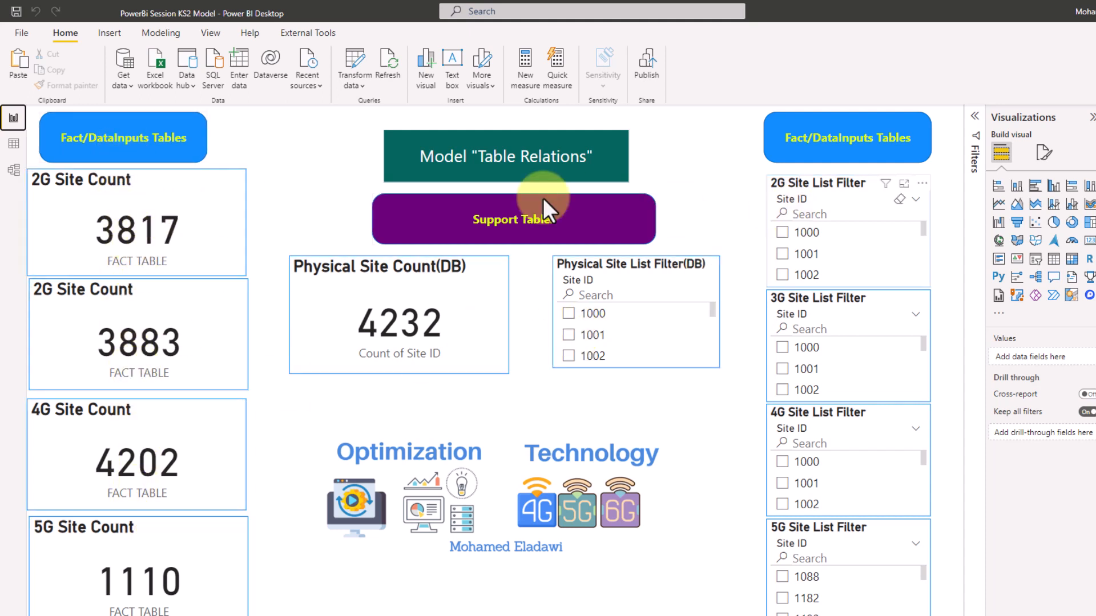
{"action": "left_click", "coordinate": [161, 175]}
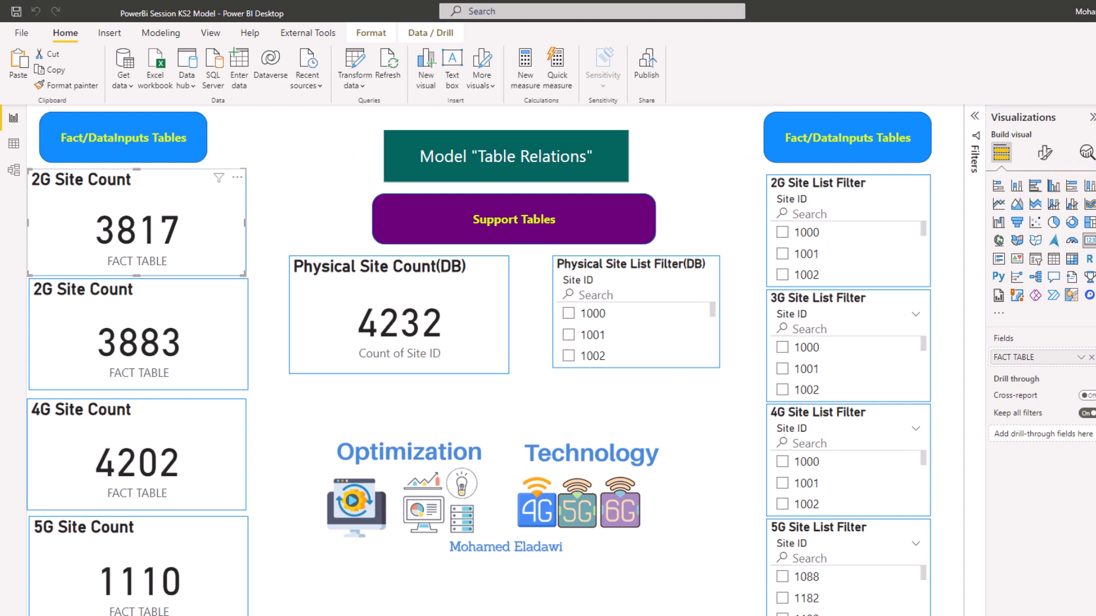
{"action": "left_click", "coordinate": [1081, 358]}
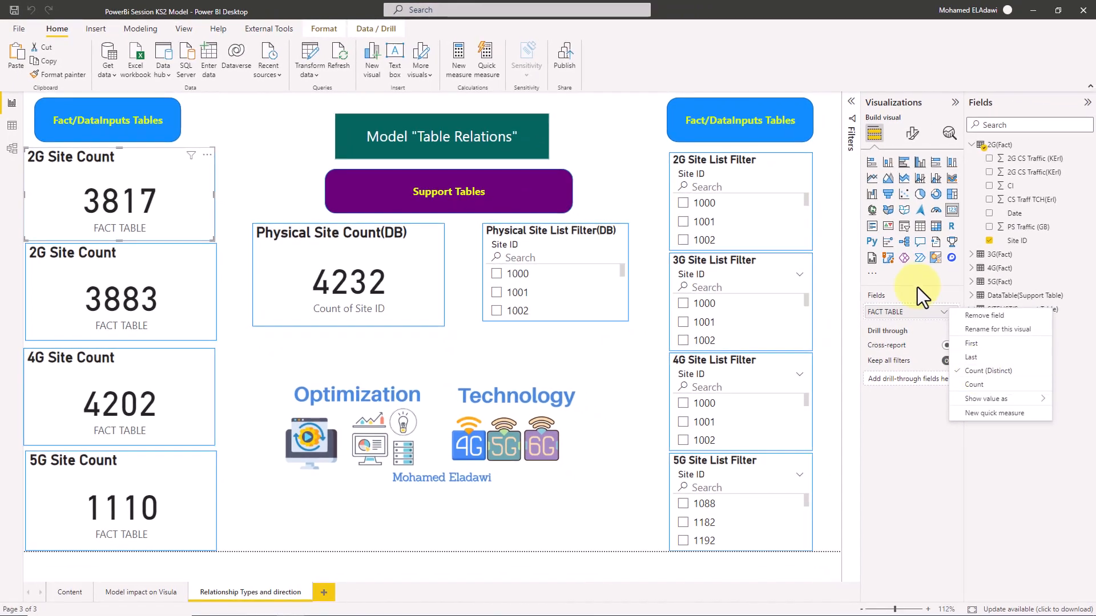
{"action": "left_click", "coordinate": [104, 320]}
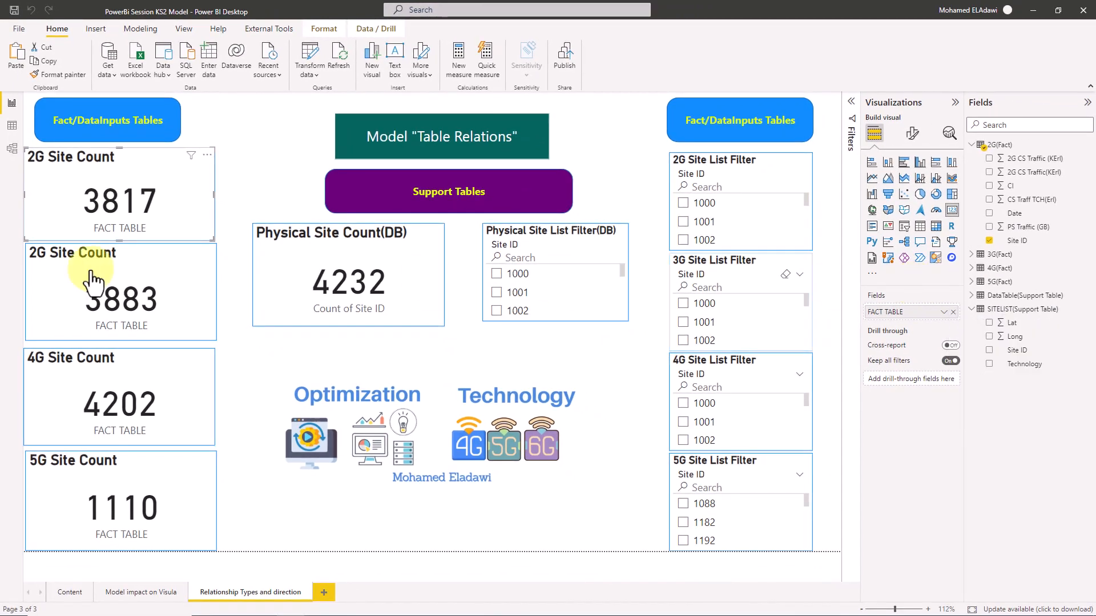
Step: Retitle the second fact table card, directly below the 2G Site Count card, as 3G Site Count
{"action": "left_click", "coordinate": [184, 276]}
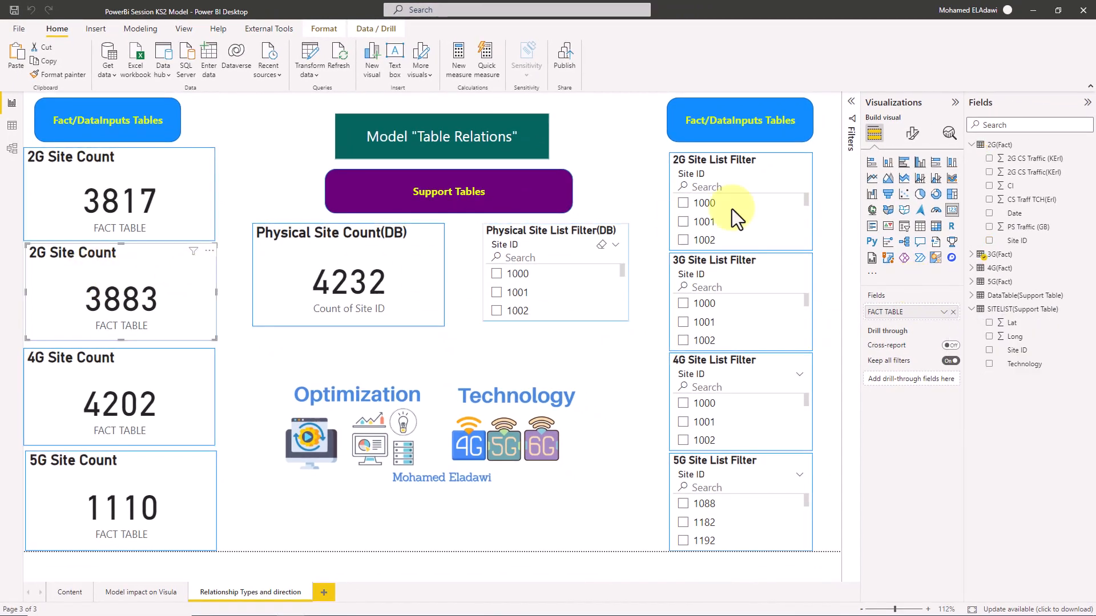
{"action": "left_click", "coordinate": [912, 134]}
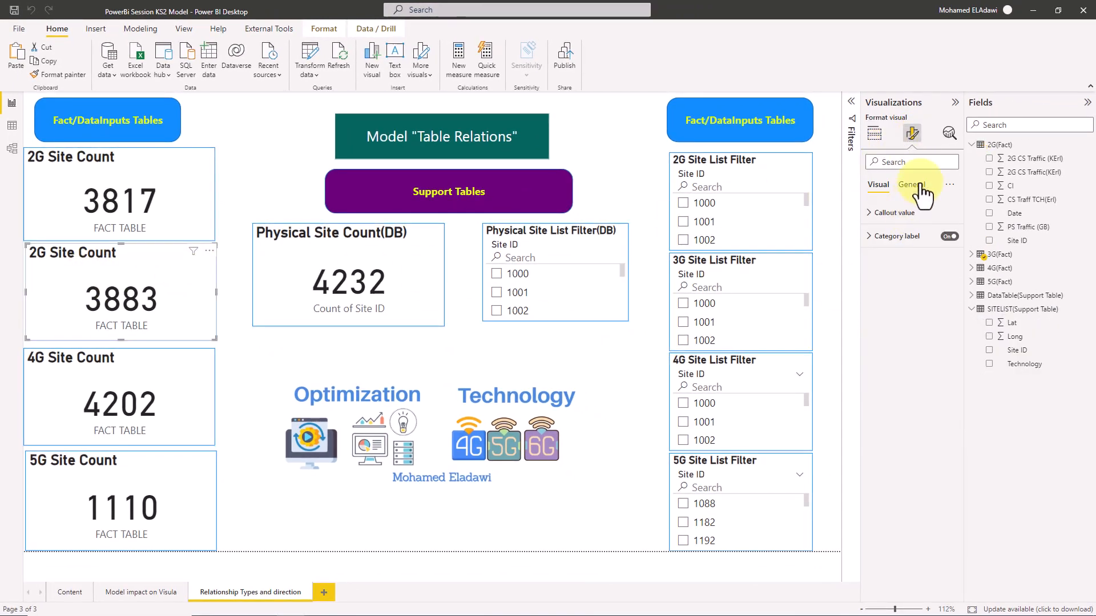
{"action": "left_click", "coordinate": [919, 185]}
{"action": "left_click", "coordinate": [890, 237]}
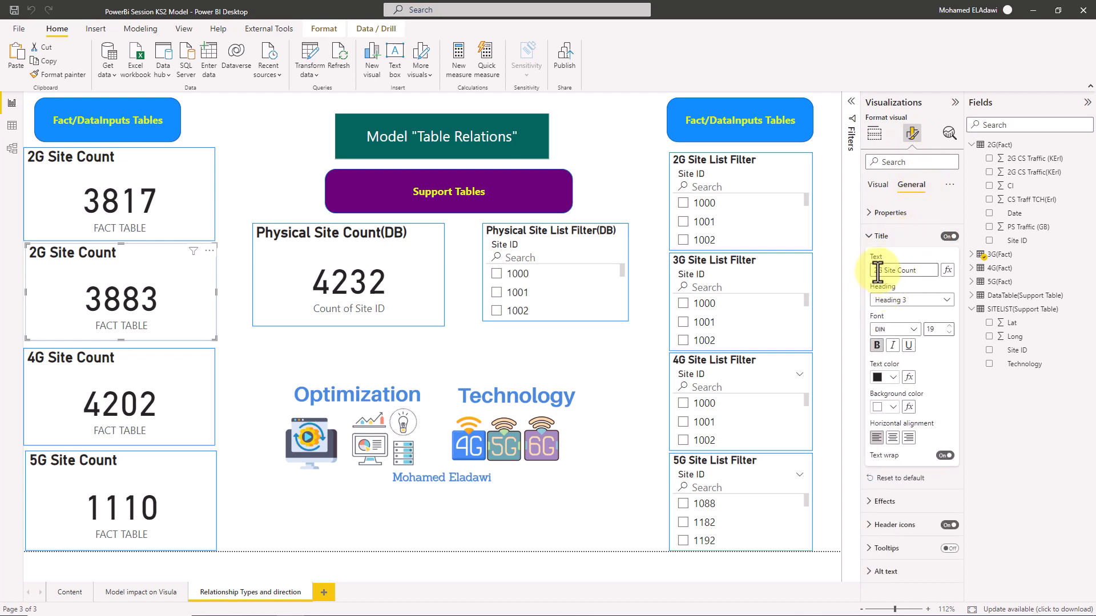
{"action": "type", "text": "3"}
{"action": "left_click", "coordinate": [110, 282]}
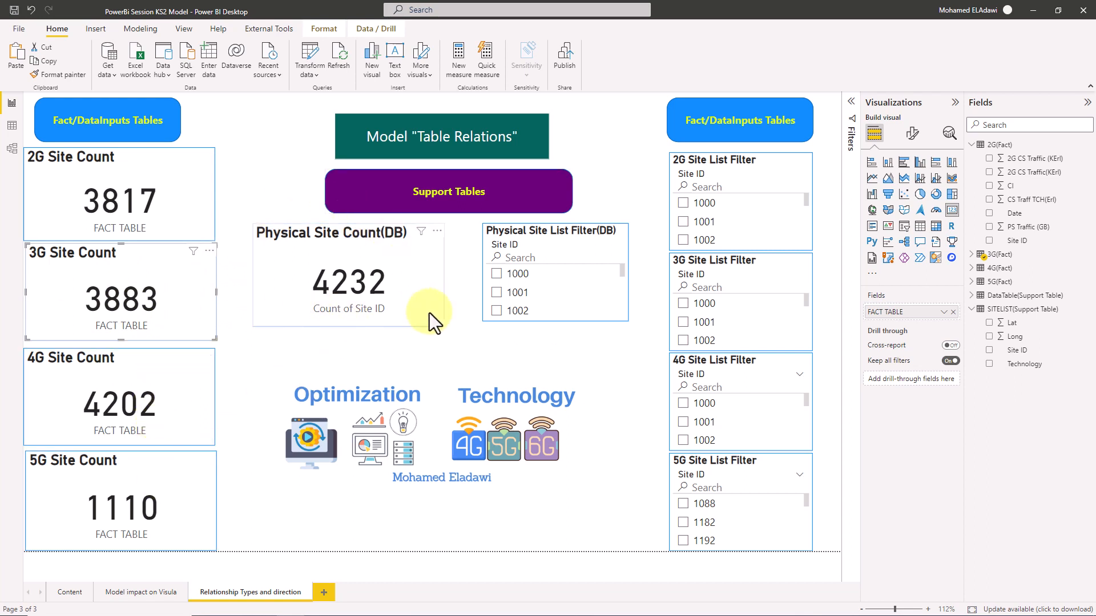
Step: Test sites 1000 and 1017 one after another in the Physical Site List Filter(DB) slicer
{"action": "left_click", "coordinate": [407, 256]}
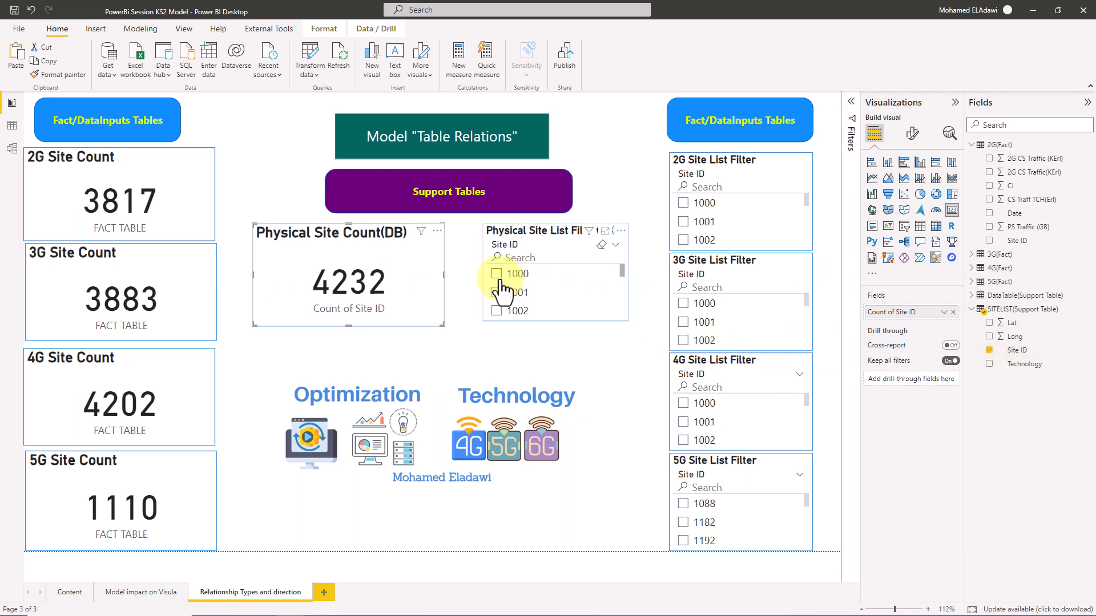
{"action": "left_click", "coordinate": [542, 224]}
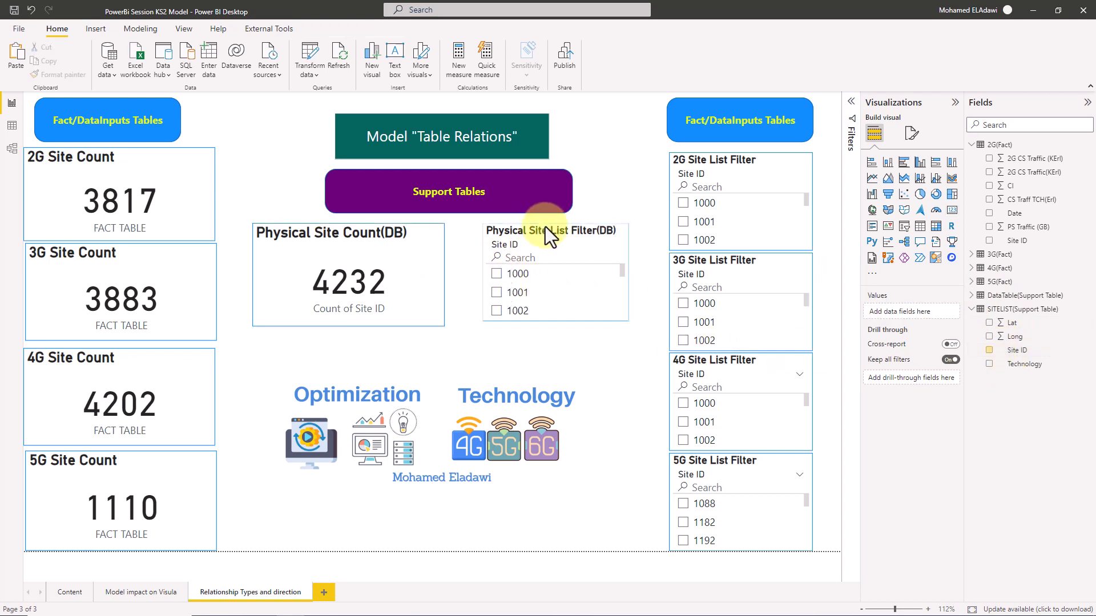
{"action": "left_click", "coordinate": [518, 229]}
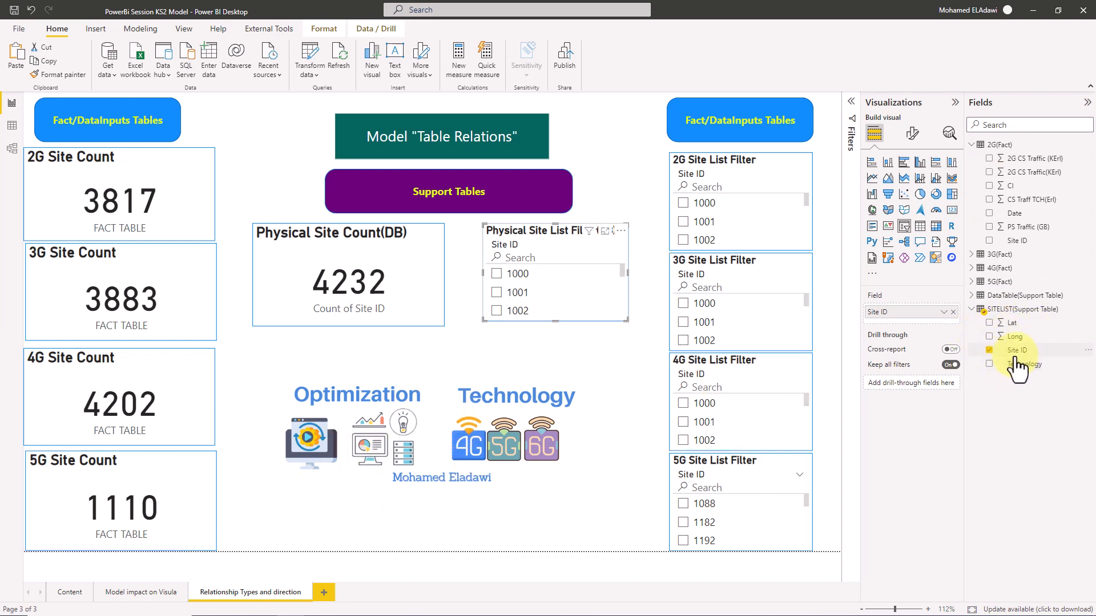
{"action": "left_click", "coordinate": [496, 274]}
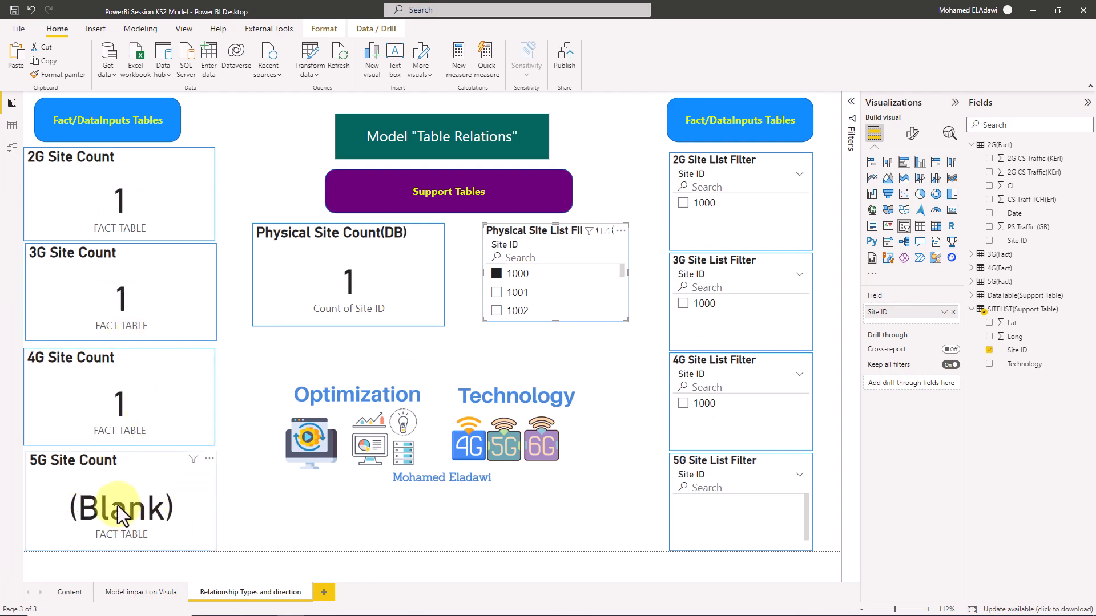
{"action": "left_click", "coordinate": [489, 280]}
{"action": "scroll", "coordinate": [495, 296], "scroll_direction": "down", "scroll_amount": 5}
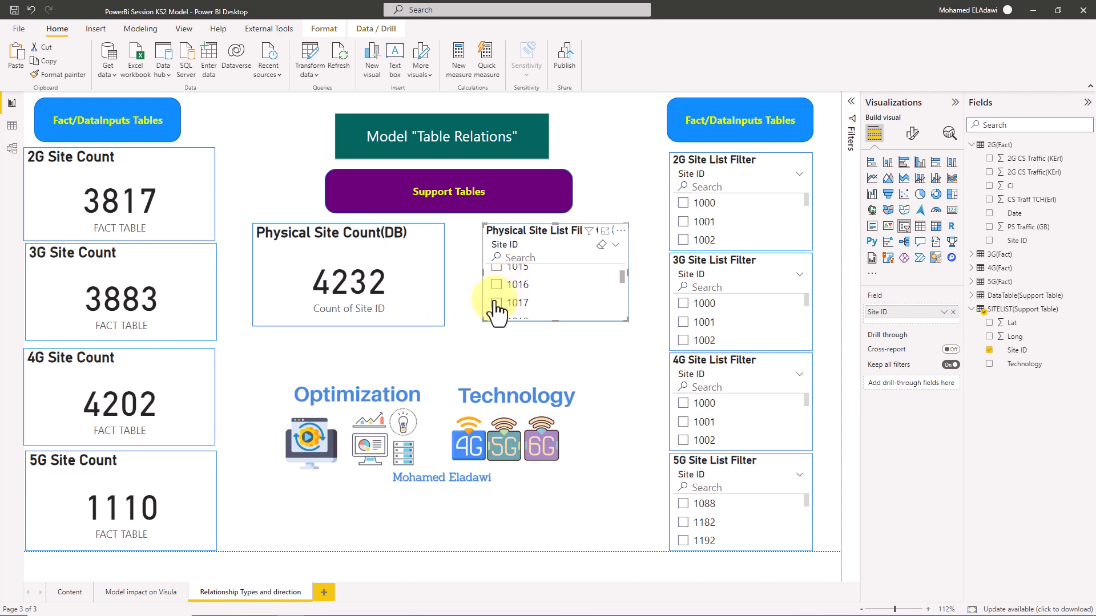
{"action": "left_click", "coordinate": [495, 302]}
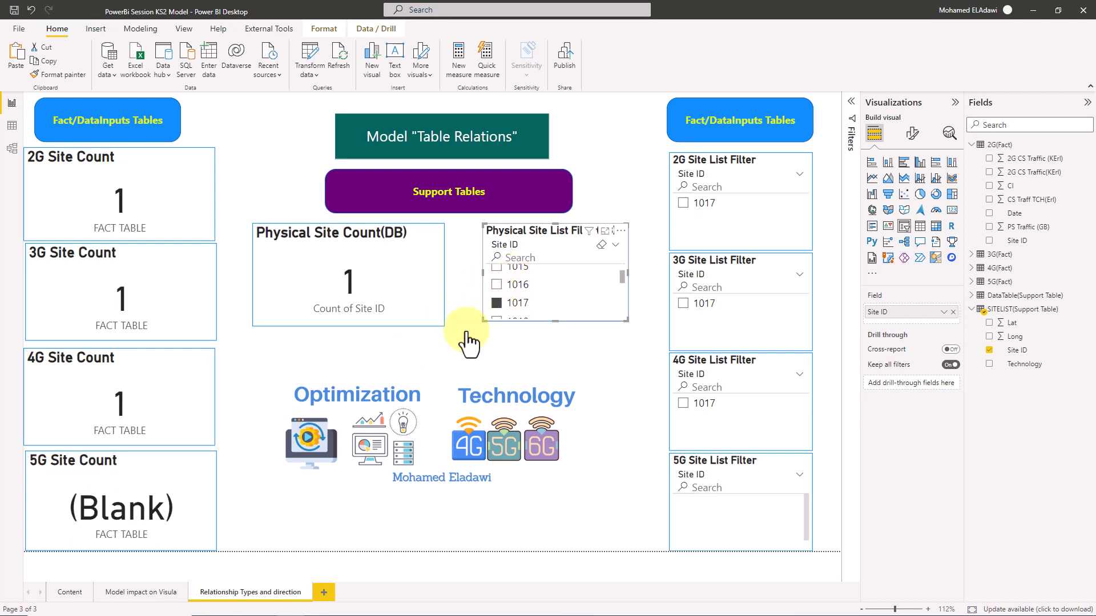
Step: Clear the site filter and make room by shifting the Physical Site Count(DB) card and site slicer left and narrowing the slicer
{"action": "left_click_drag", "start_coordinate": [419, 252], "coordinate": [398, 252]}
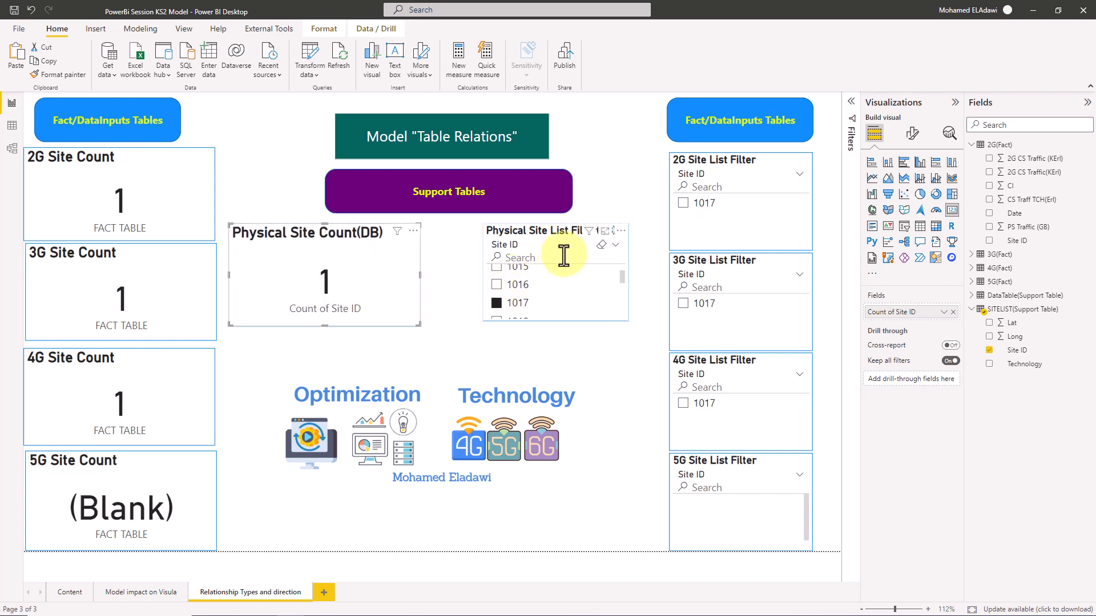
{"action": "left_click", "coordinate": [601, 244]}
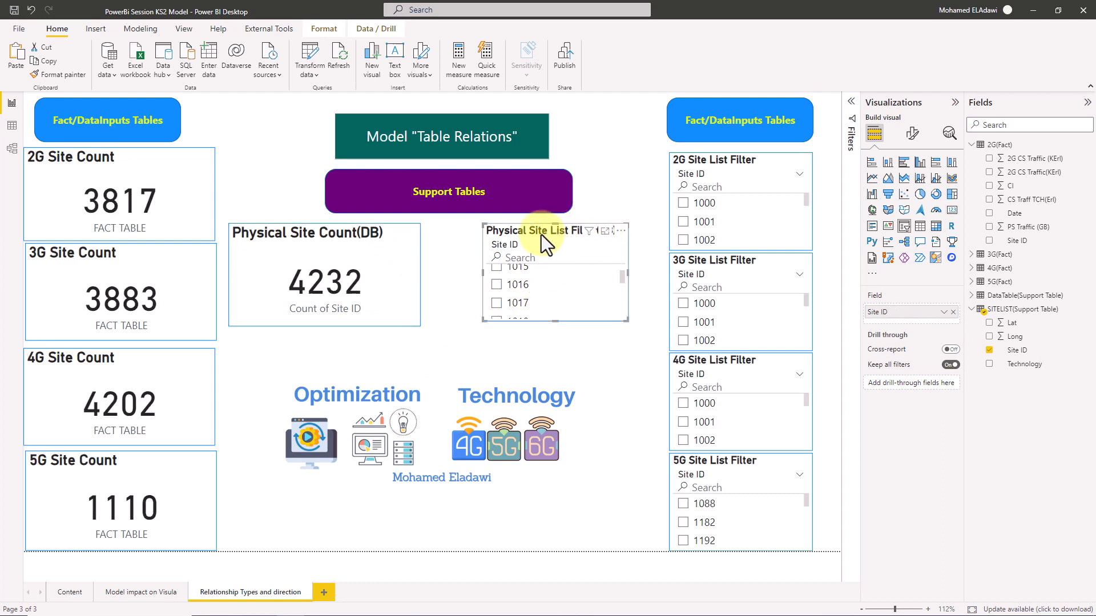
{"action": "left_click_drag", "start_coordinate": [541, 235], "coordinate": [492, 235]}
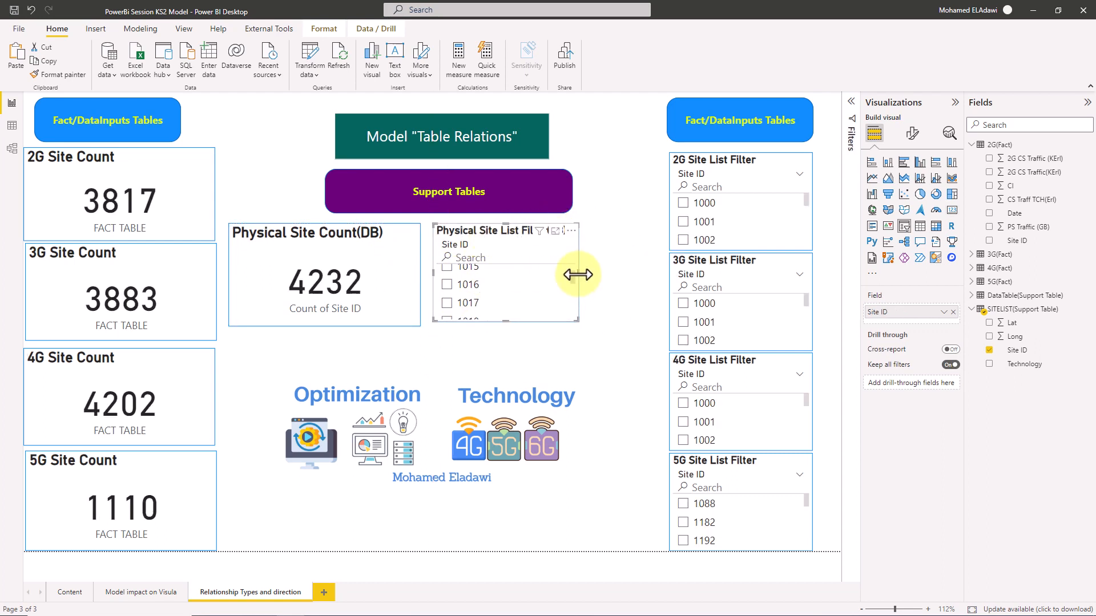
{"action": "left_click_drag", "start_coordinate": [578, 274], "coordinate": [530, 274]}
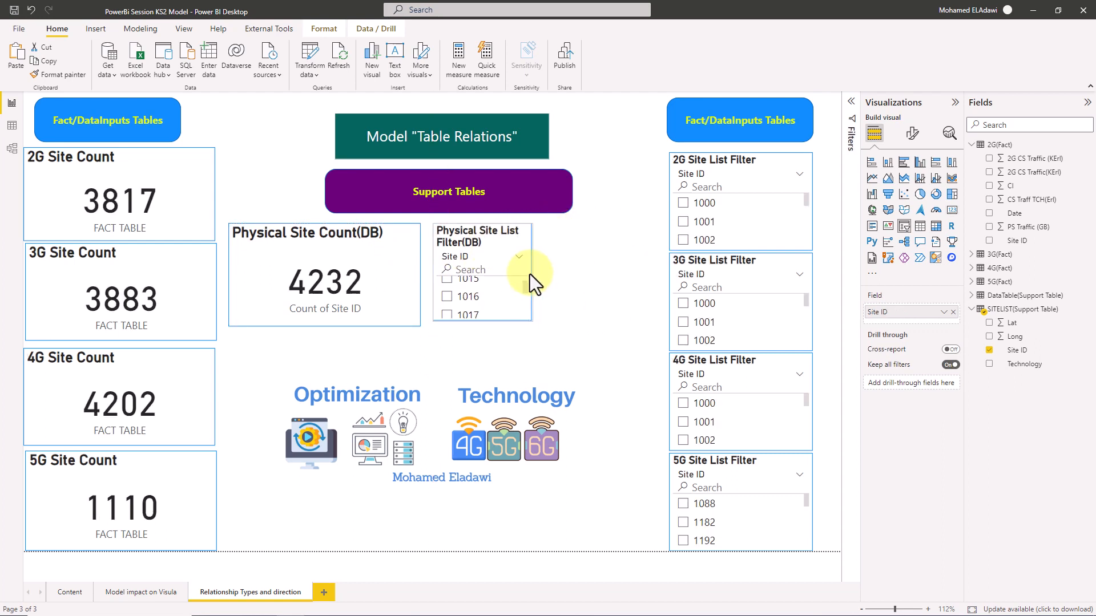
{"action": "left_click", "coordinate": [600, 284]}
Step: Duplicate the Physical Site List Filter(DB) slicer beside the original and replace its Site ID field with Technology from SITELIST(Support Table)
{"action": "left_click", "coordinate": [485, 243]}
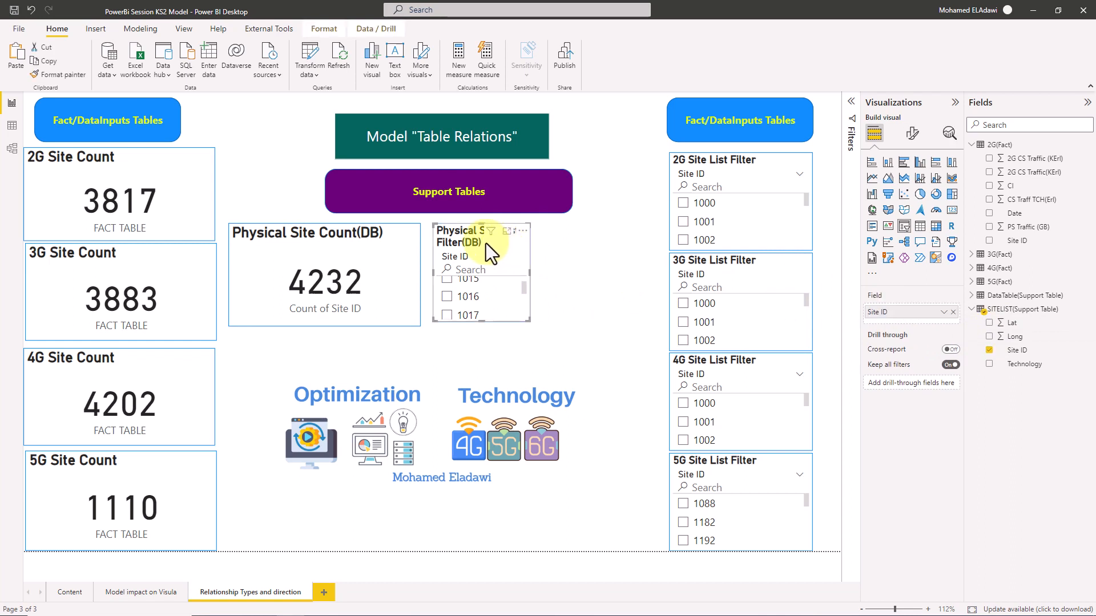
{"action": "left_click_drag", "start_coordinate": [493, 246], "coordinate": [587, 253]}
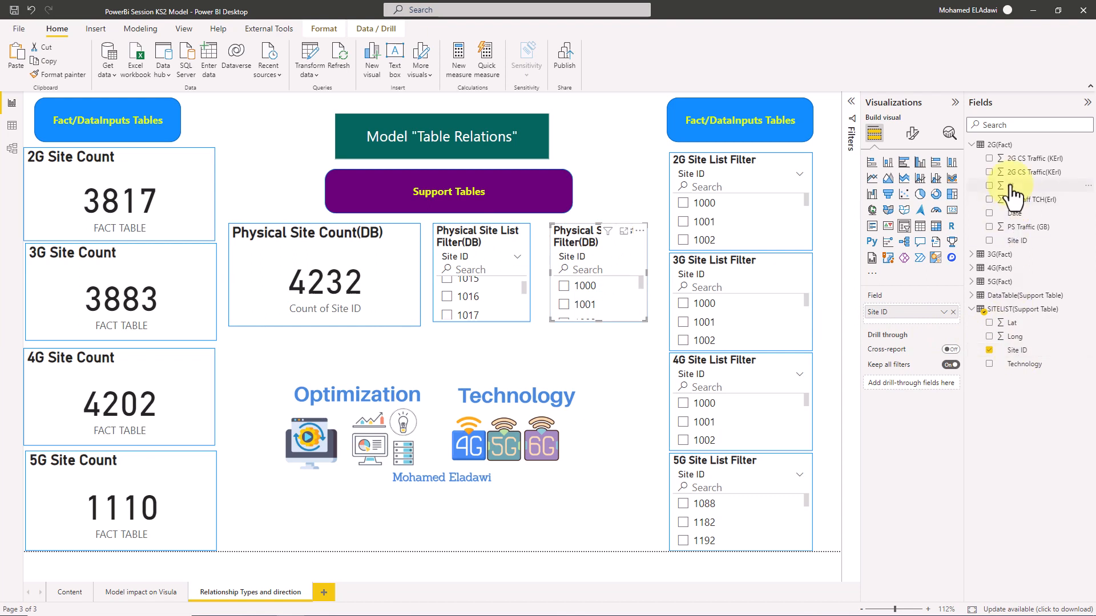
{"action": "left_click", "coordinate": [990, 351]}
{"action": "left_click_drag", "start_coordinate": [1015, 365], "coordinate": [888, 315]}
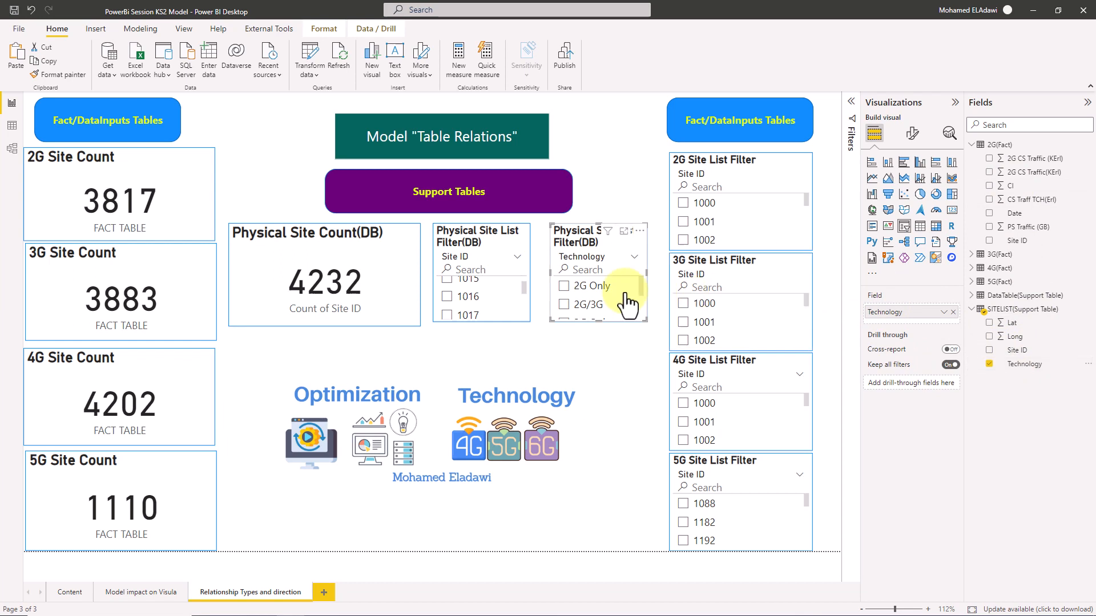
Step: Test 2G Only, 4G/5G Colo and 2G/3G one after another in the Technology slicer, and clear the selection
{"action": "left_click", "coordinate": [563, 286]}
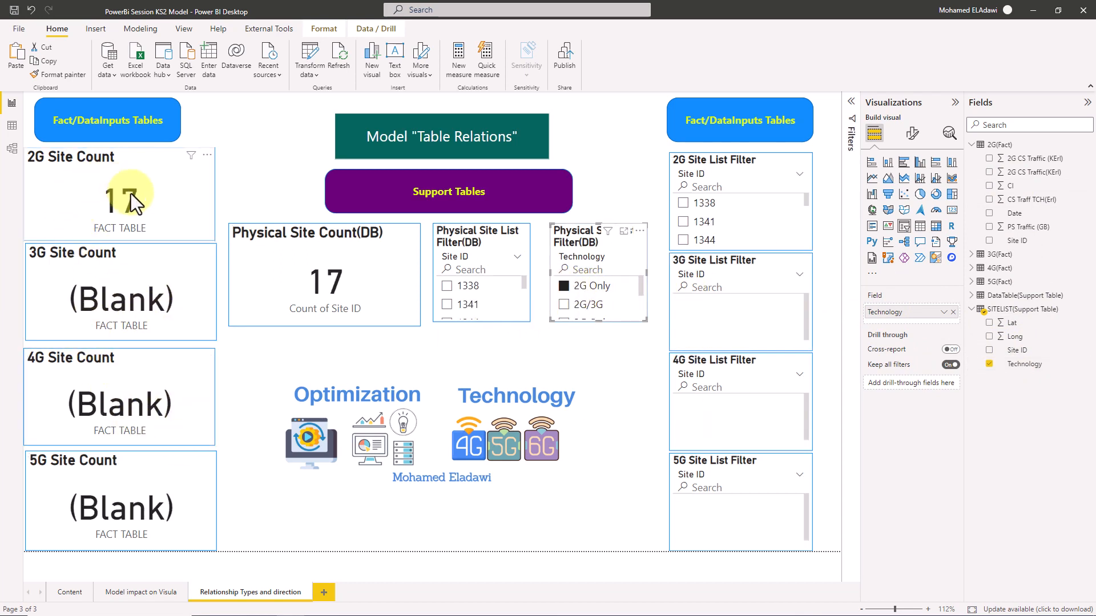
{"action": "scroll", "coordinate": [597, 299], "scroll_direction": "down", "scroll_amount": 3}
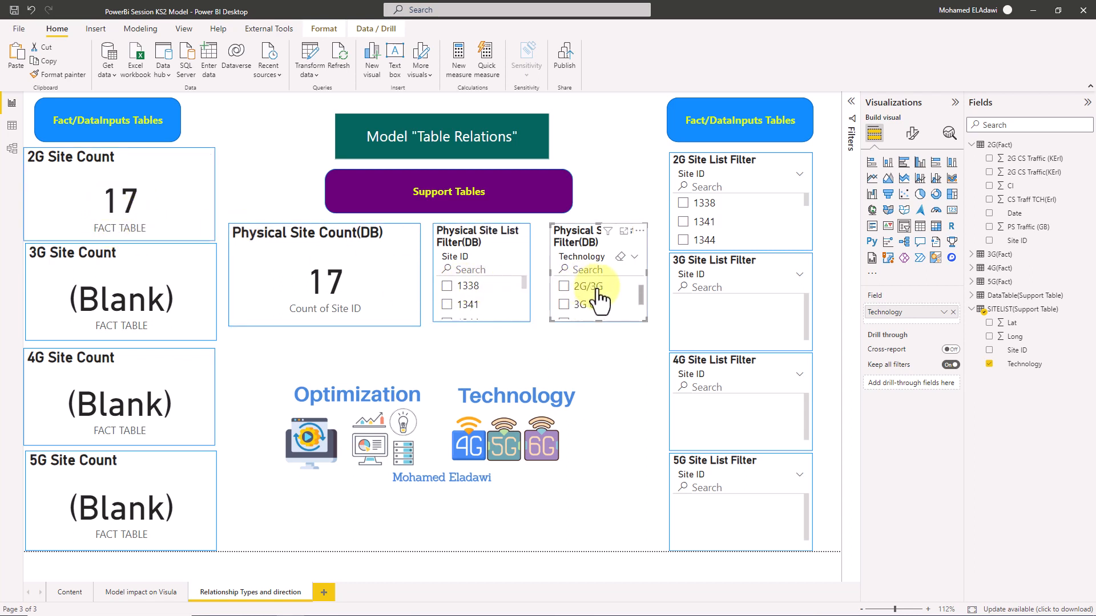
{"action": "left_click", "coordinate": [564, 311]}
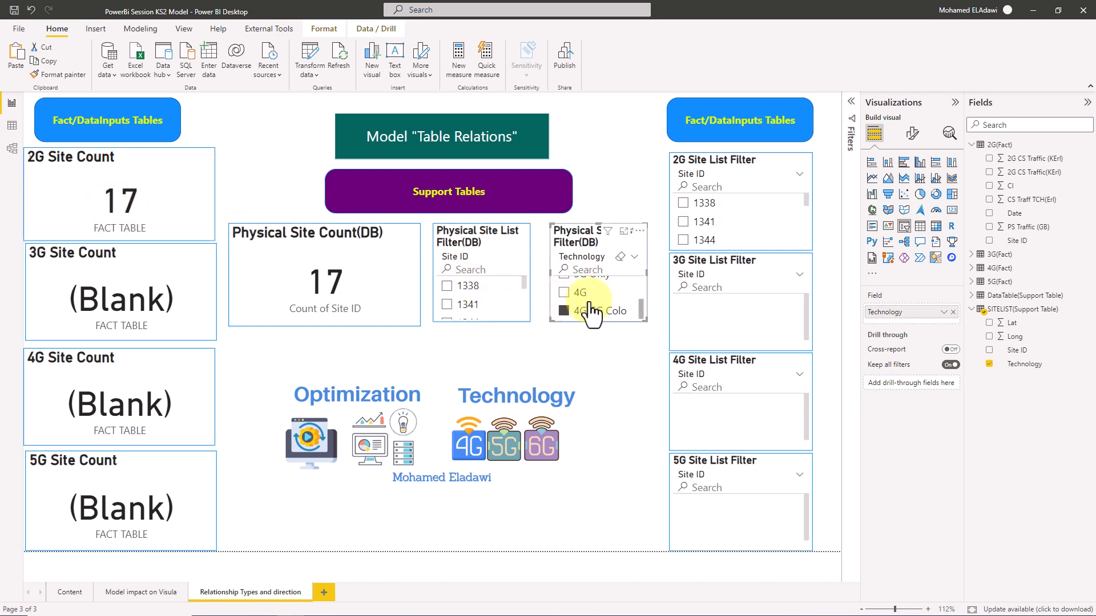
{"action": "scroll", "coordinate": [584, 303], "scroll_direction": "up", "scroll_amount": 3}
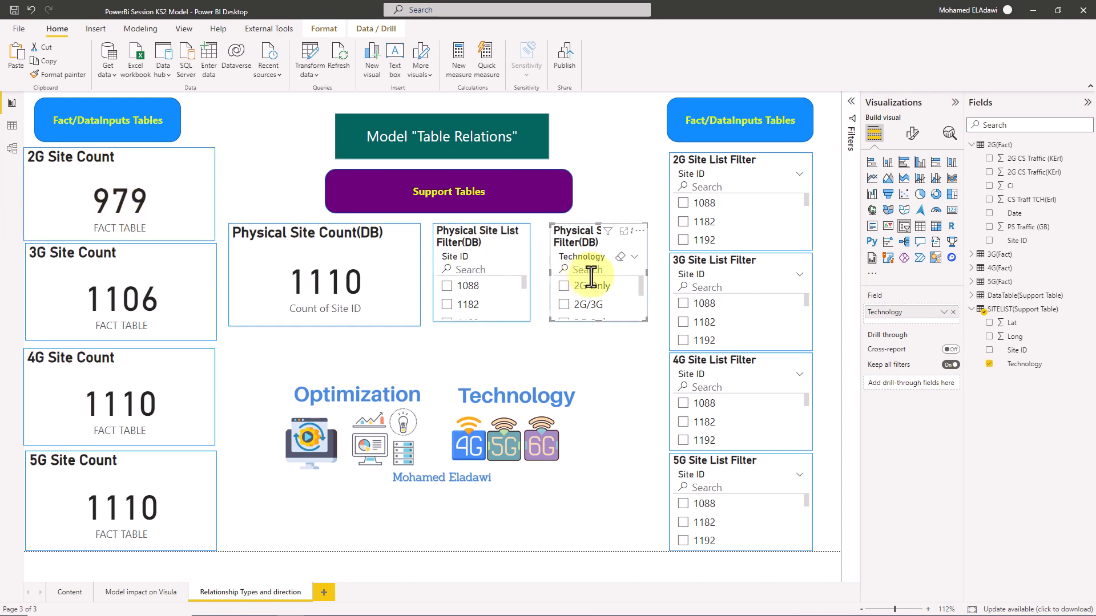
{"action": "left_click", "coordinate": [564, 305]}
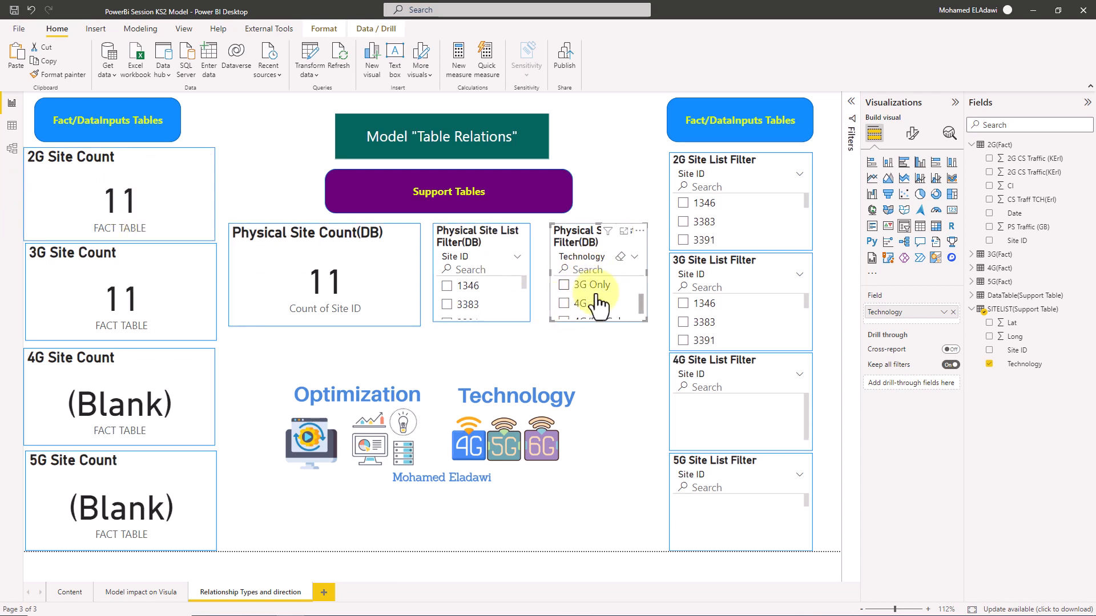
{"action": "left_click", "coordinate": [620, 257]}
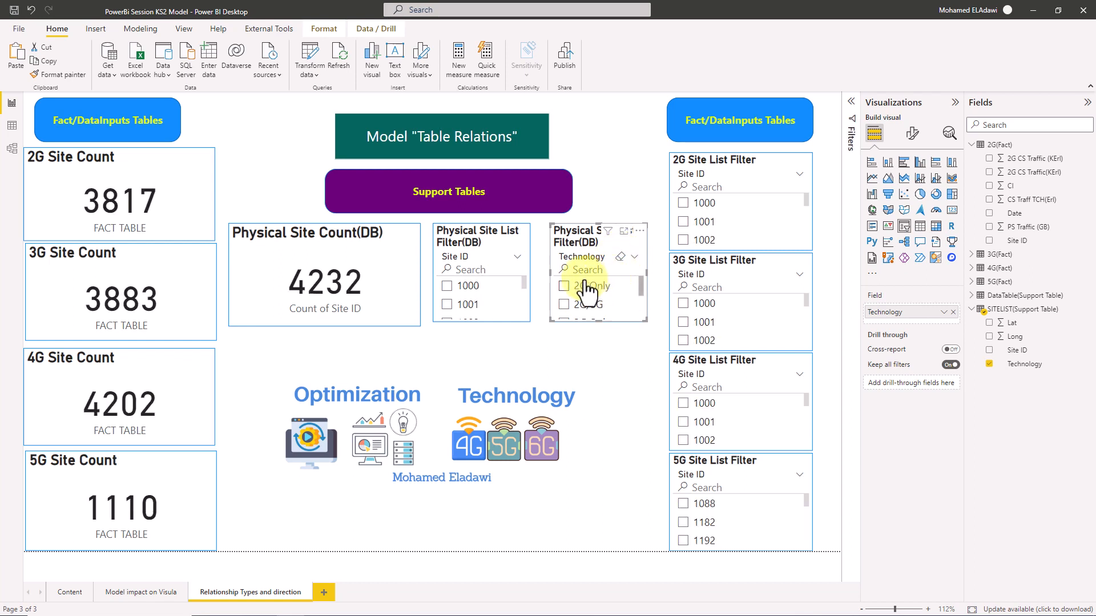
Step: Switch to the model diagram and slightly lengthen the SITELIST(Support Table) box
{"action": "left_click", "coordinate": [20, 154]}
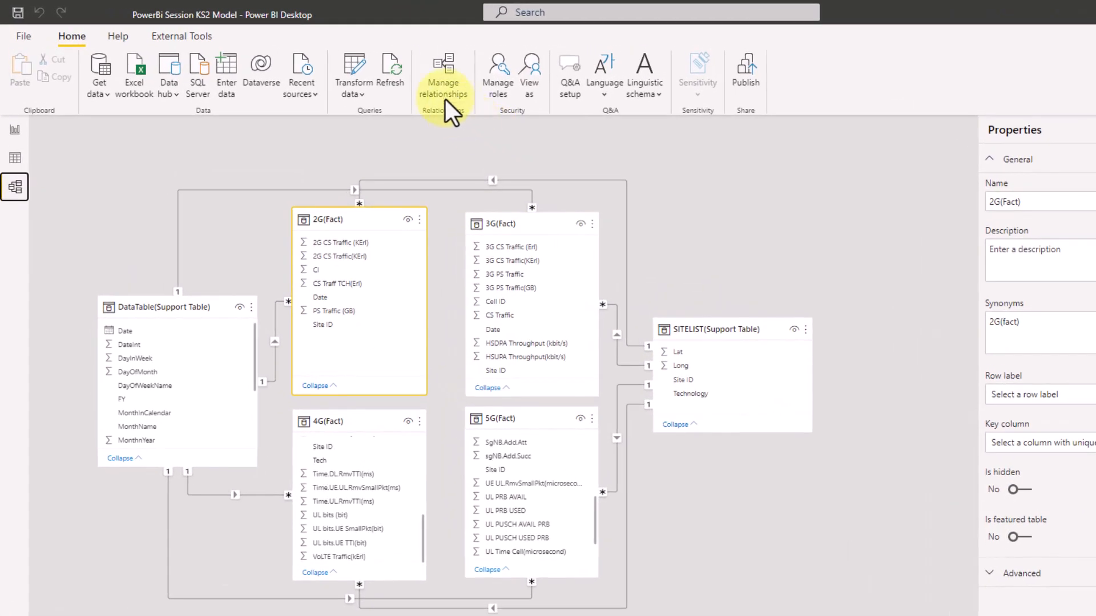
{"action": "left_click", "coordinate": [443, 97]}
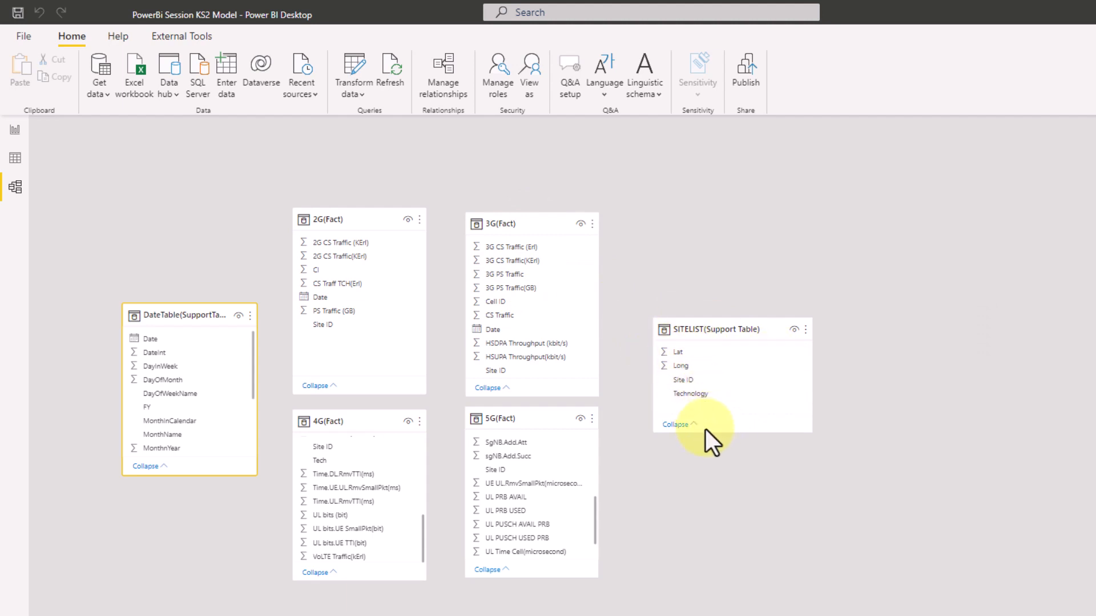
{"action": "mouse_move", "coordinate": [714, 431]}
{"action": "left_mouse_down"}
{"action": "mouse_move", "coordinate": [717, 460]}
{"action": "mouse_move", "coordinate": [709, 441]}
{"action": "left_mouse_up"}
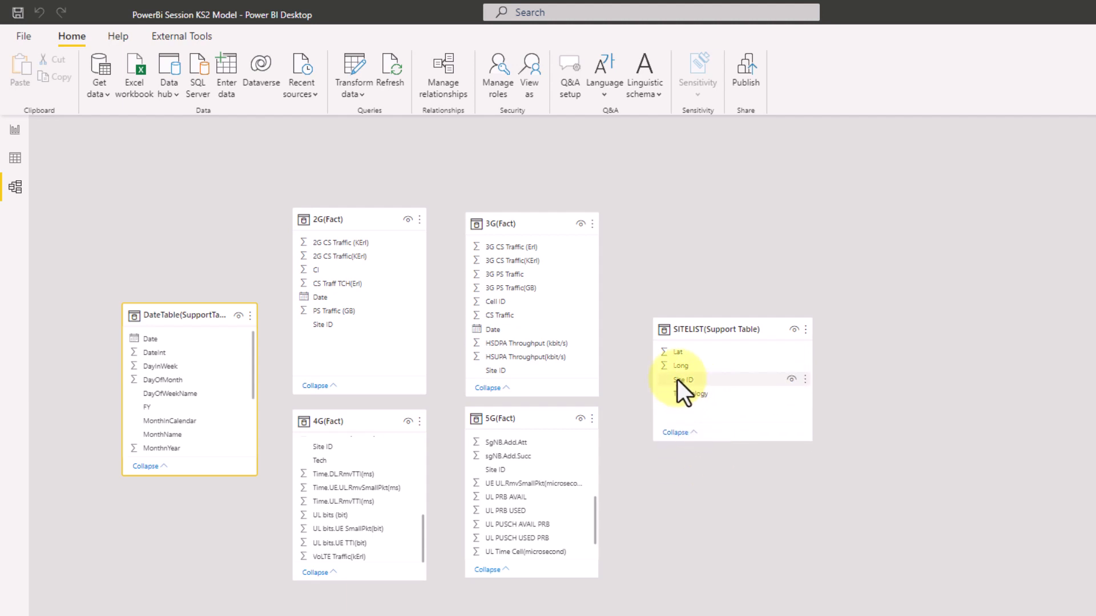
Step: Start a new relationship between 3G(Fact) and SITELIST(Support Table), matched on Site ID with many-to-one cardinality
{"action": "left_click", "coordinate": [450, 83]}
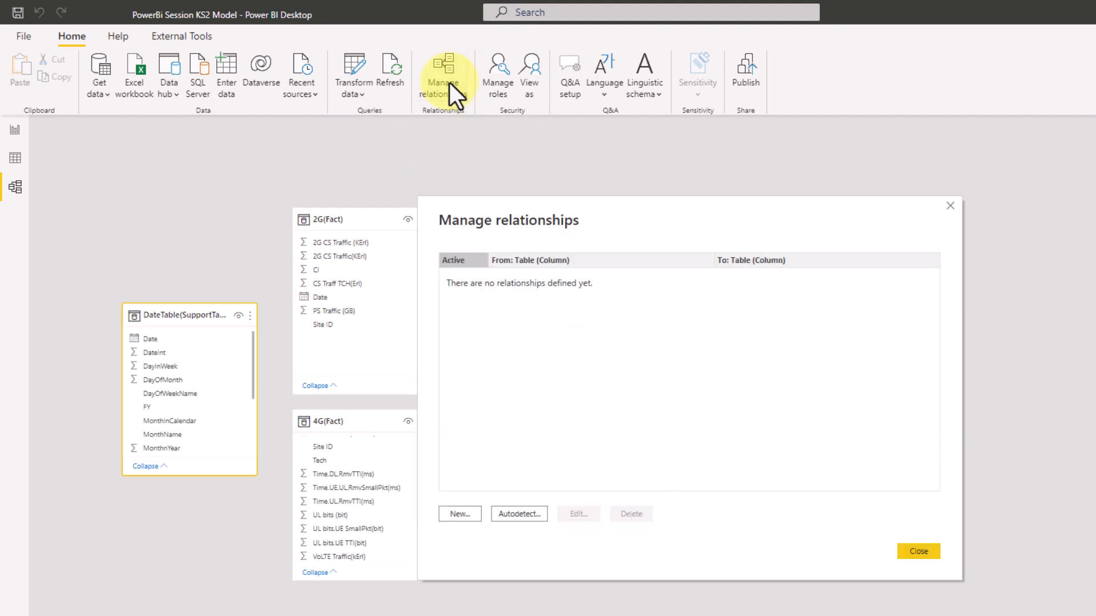
{"action": "left_click", "coordinate": [454, 518]}
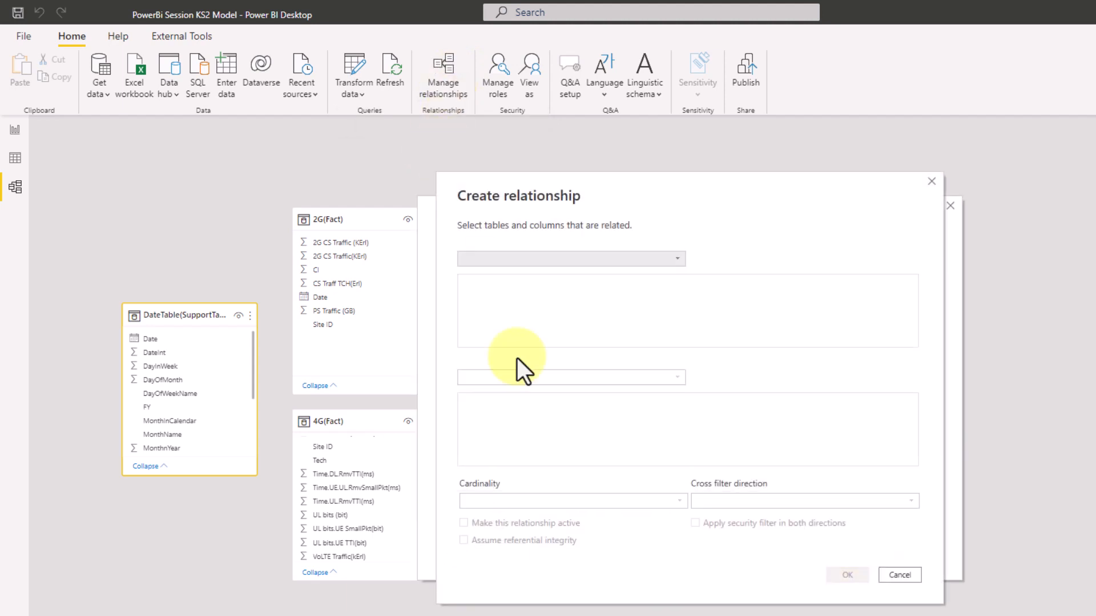
{"action": "left_click", "coordinate": [525, 261]}
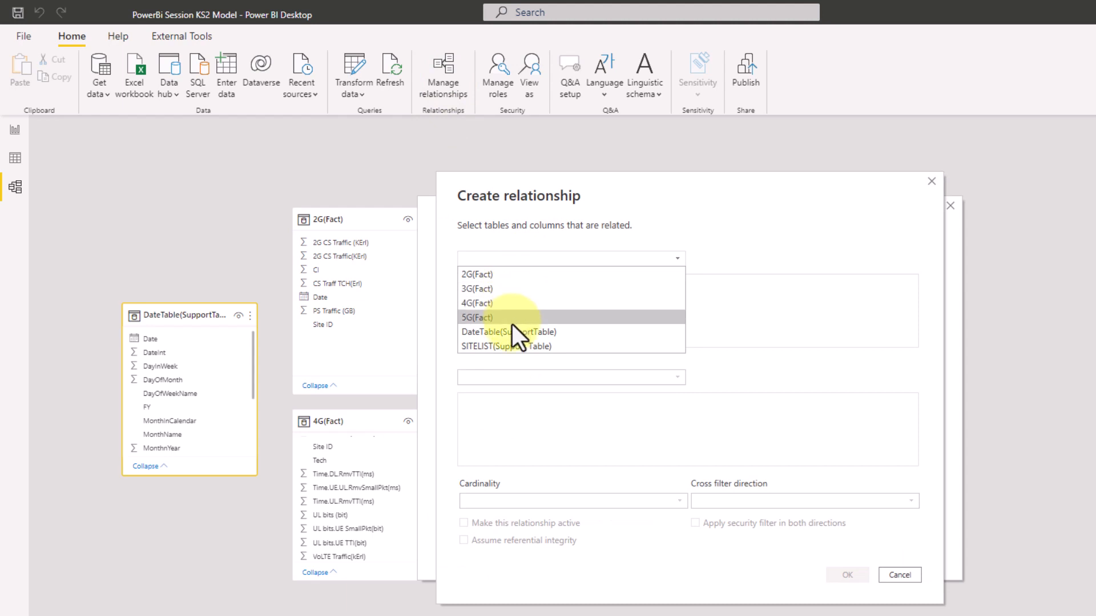
{"action": "left_click", "coordinate": [501, 289]}
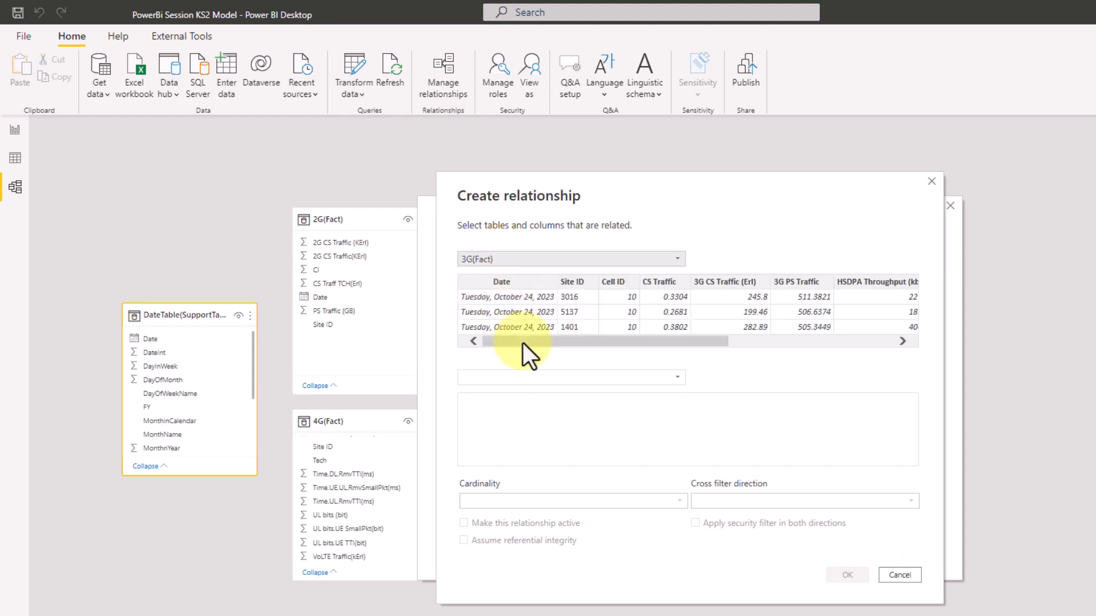
{"action": "left_click", "coordinate": [525, 379]}
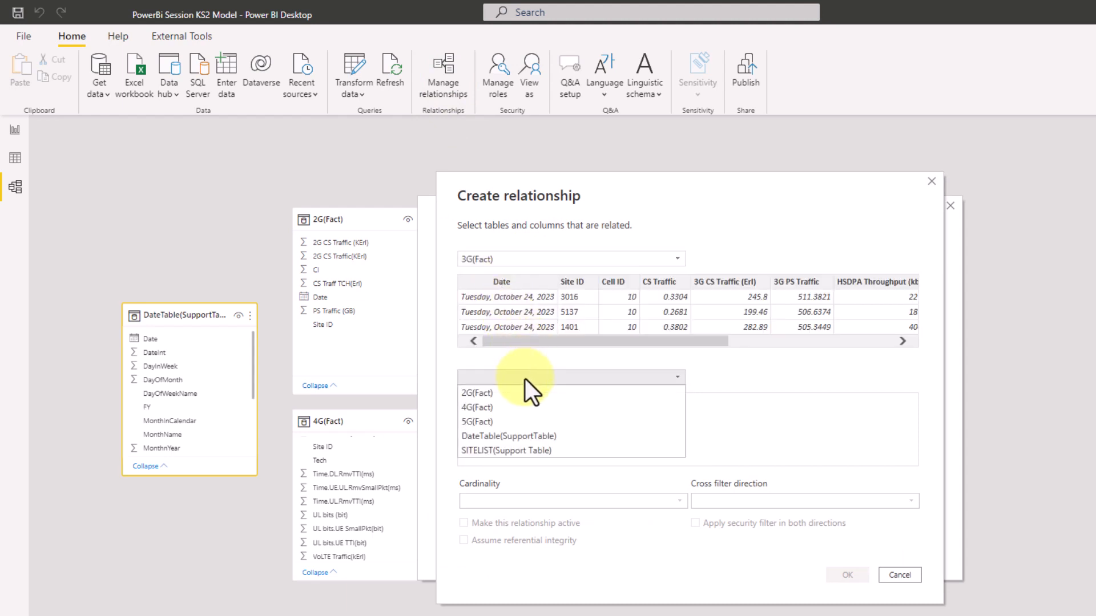
{"action": "left_click", "coordinate": [508, 457]}
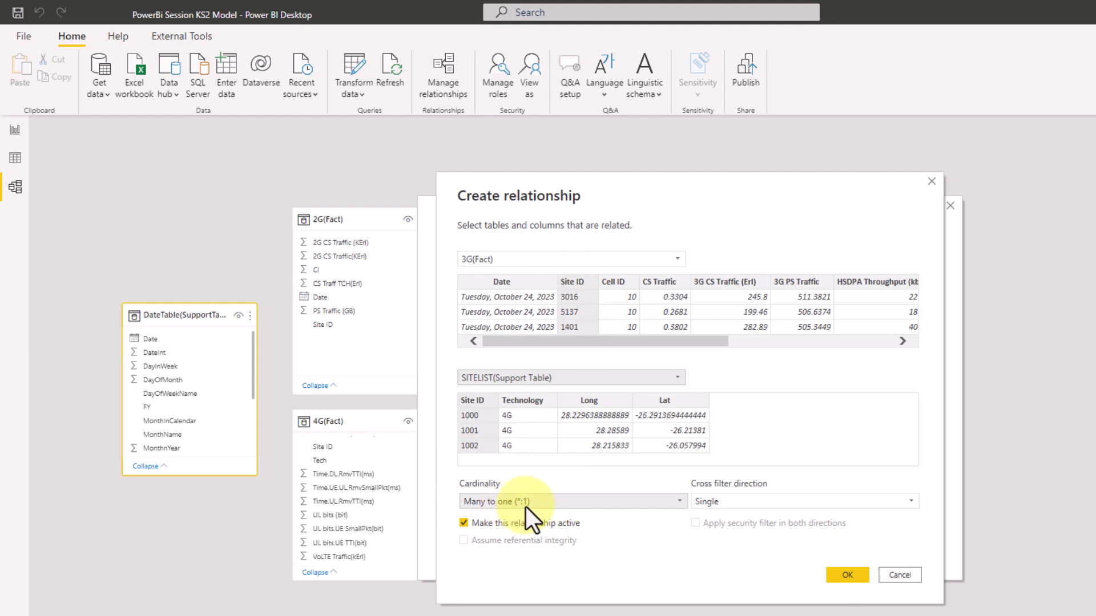
Step: Set the new relationship's cross filter direction to Both, create it and return to the model diagram
{"action": "left_click", "coordinate": [729, 502]}
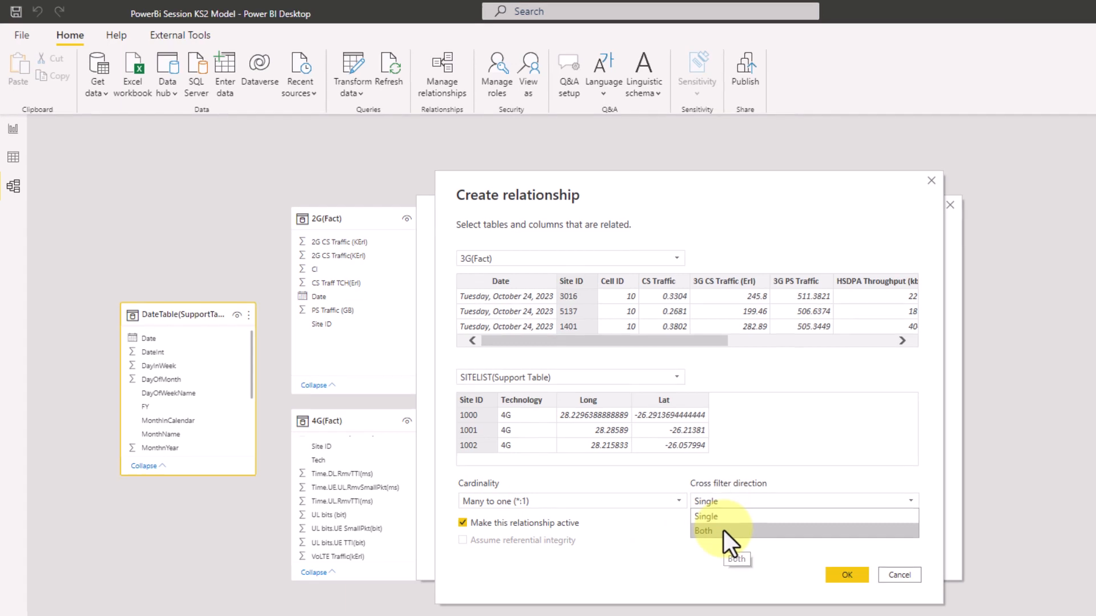
{"action": "left_click", "coordinate": [725, 531]}
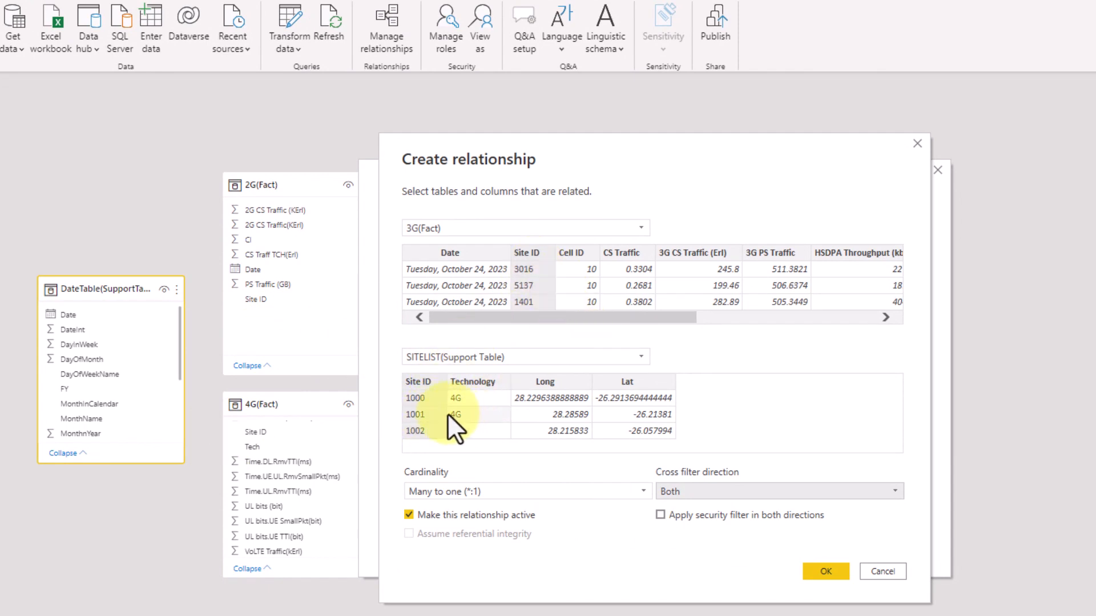
{"action": "left_click", "coordinate": [818, 570]}
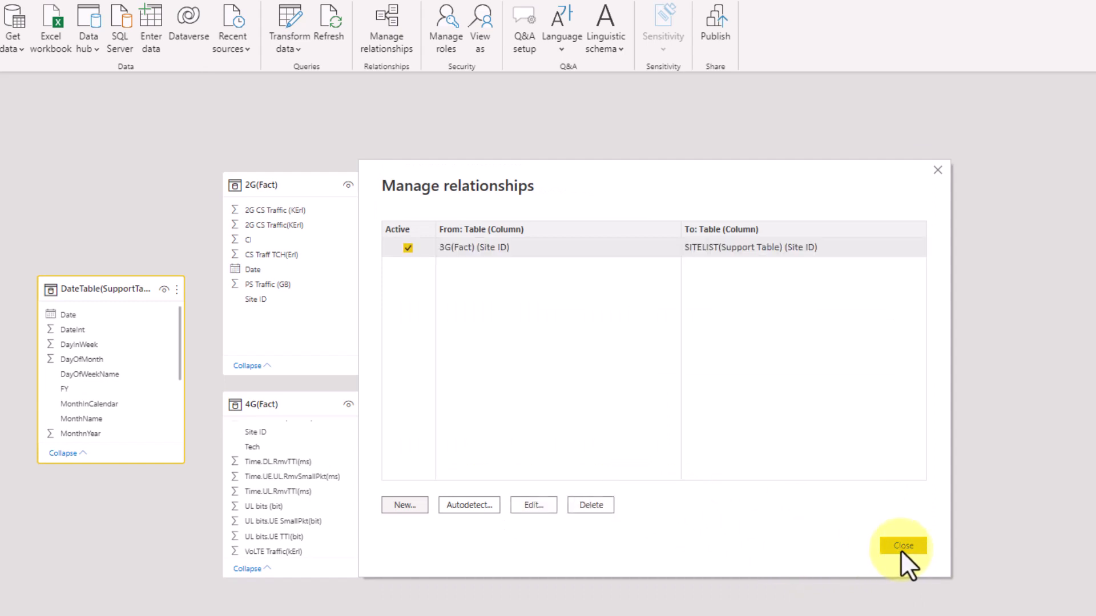
{"action": "left_click", "coordinate": [902, 550]}
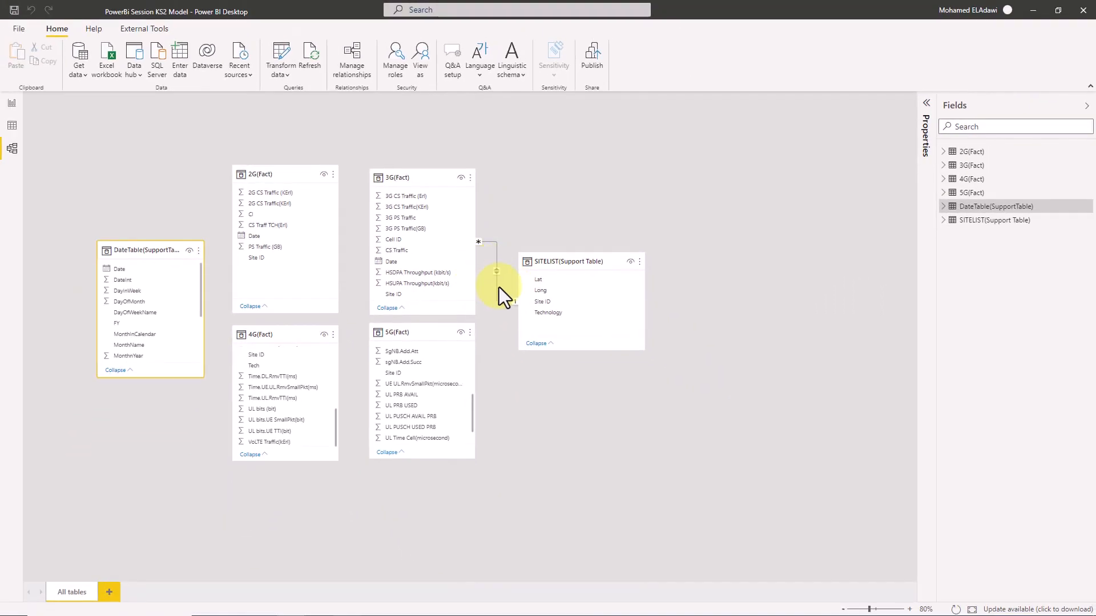
Step: Return to the report page and change the title of the 2G Site slicer to 3G Site
{"action": "left_click", "coordinate": [12, 102]}
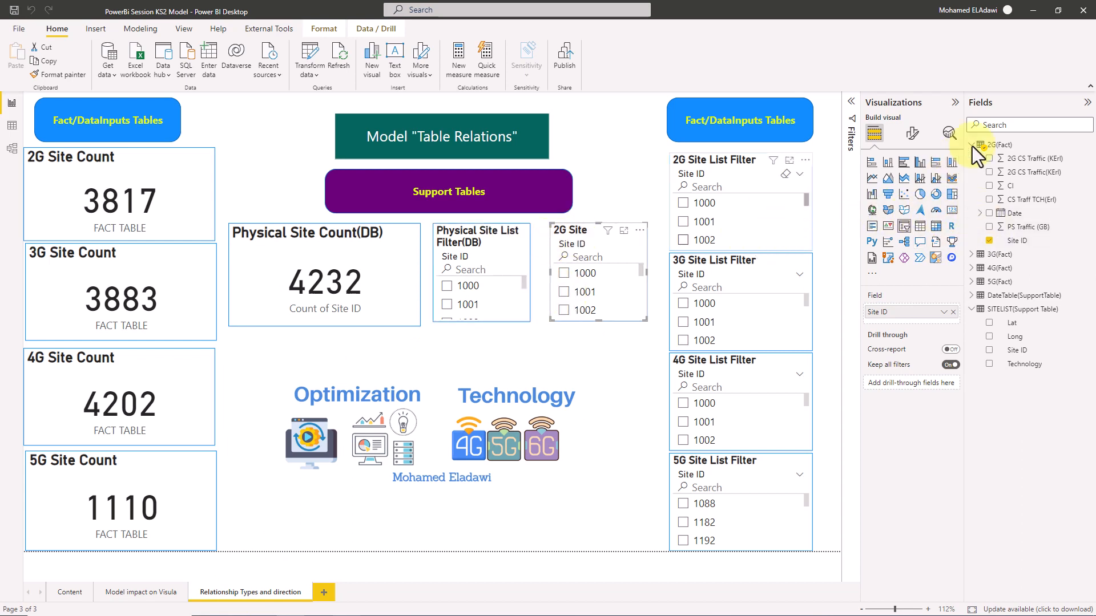
{"action": "left_click", "coordinate": [912, 133]}
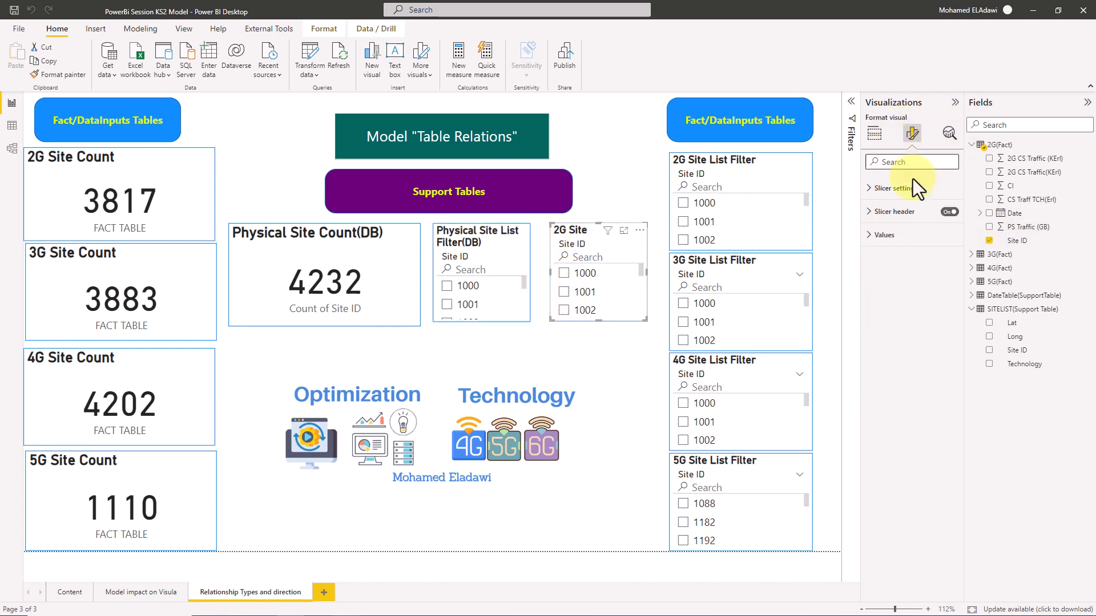
{"action": "left_click", "coordinate": [903, 214]}
{"action": "left_click", "coordinate": [895, 213]}
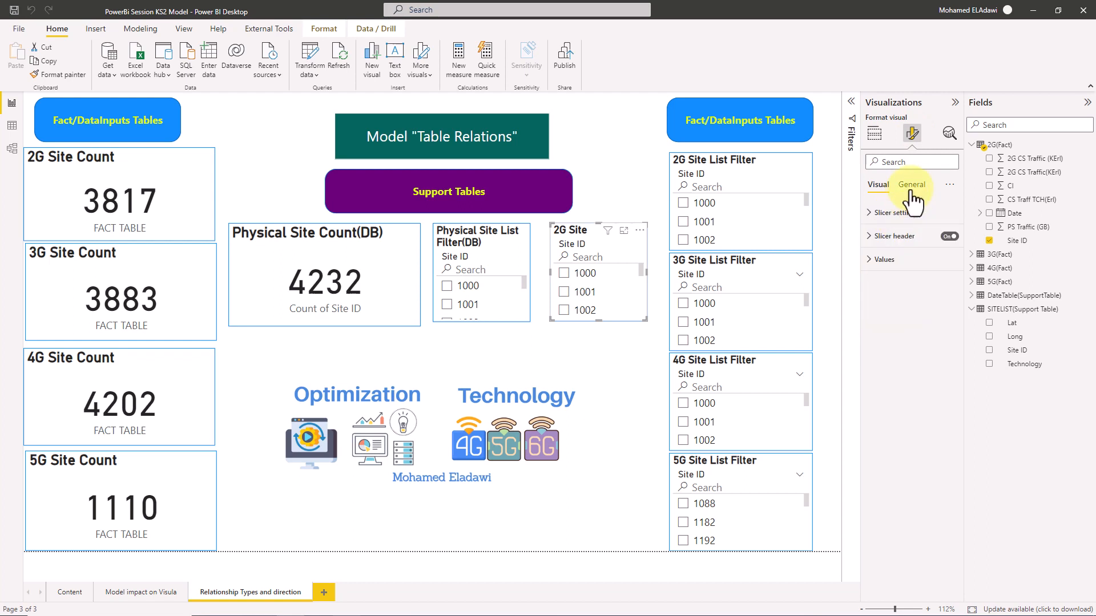
{"action": "left_click", "coordinate": [912, 188]}
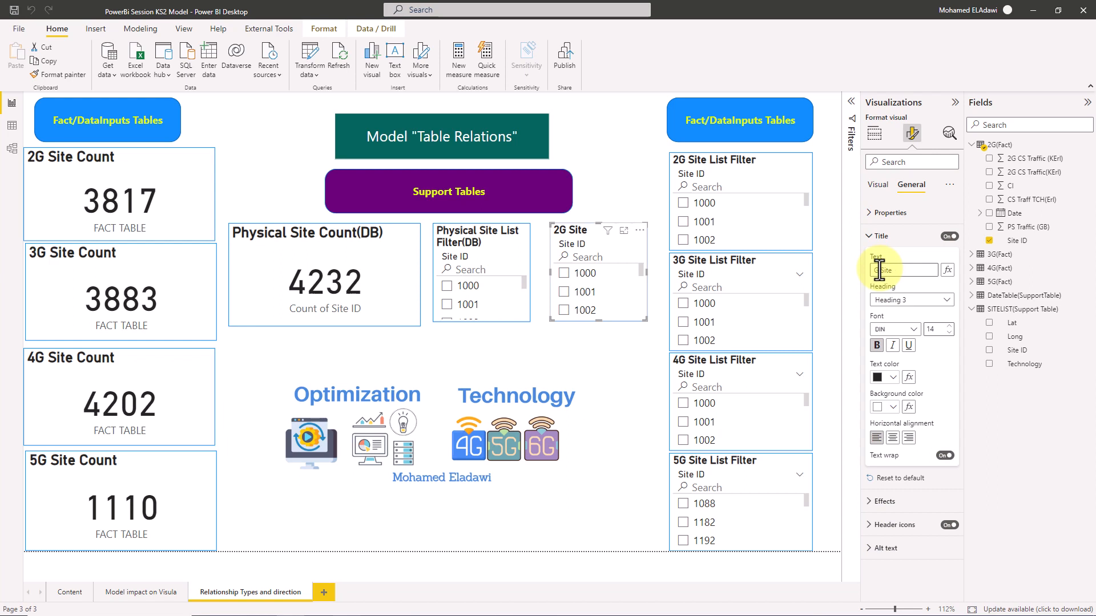
Step: Replace the 3G Site slicer's field with Site ID from the 3G(Fact) table
{"action": "left_click", "coordinate": [875, 137]}
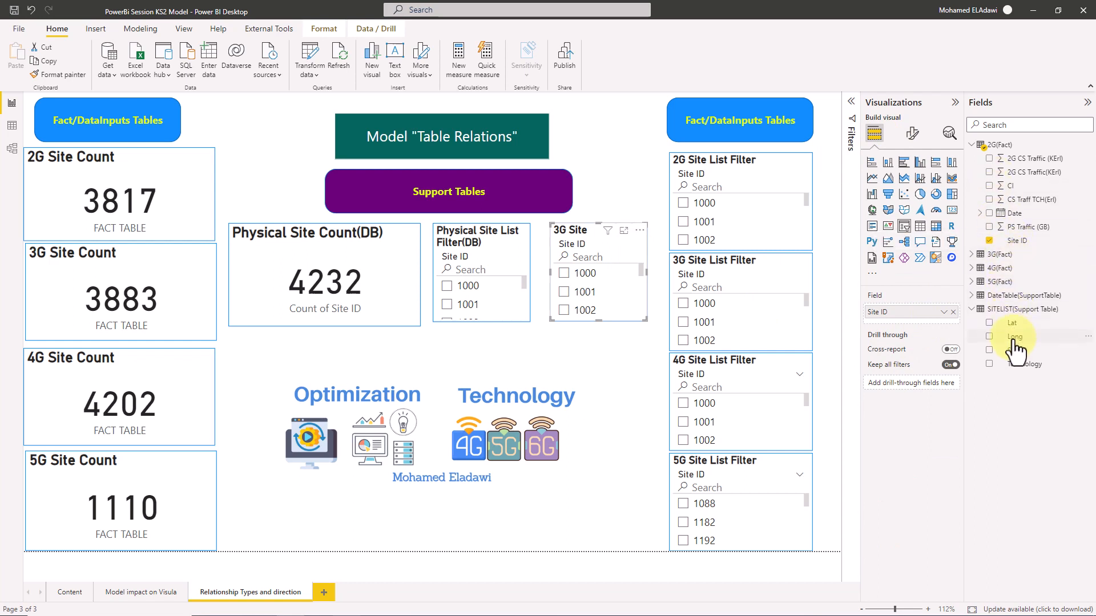
{"action": "left_click", "coordinate": [953, 311]}
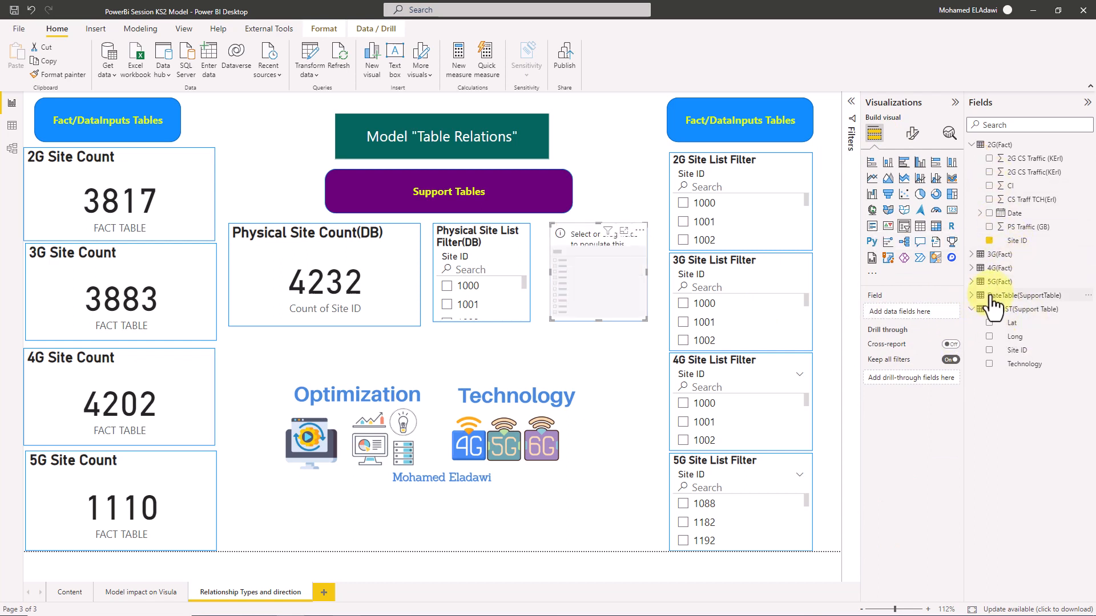
{"action": "left_click", "coordinate": [972, 254]}
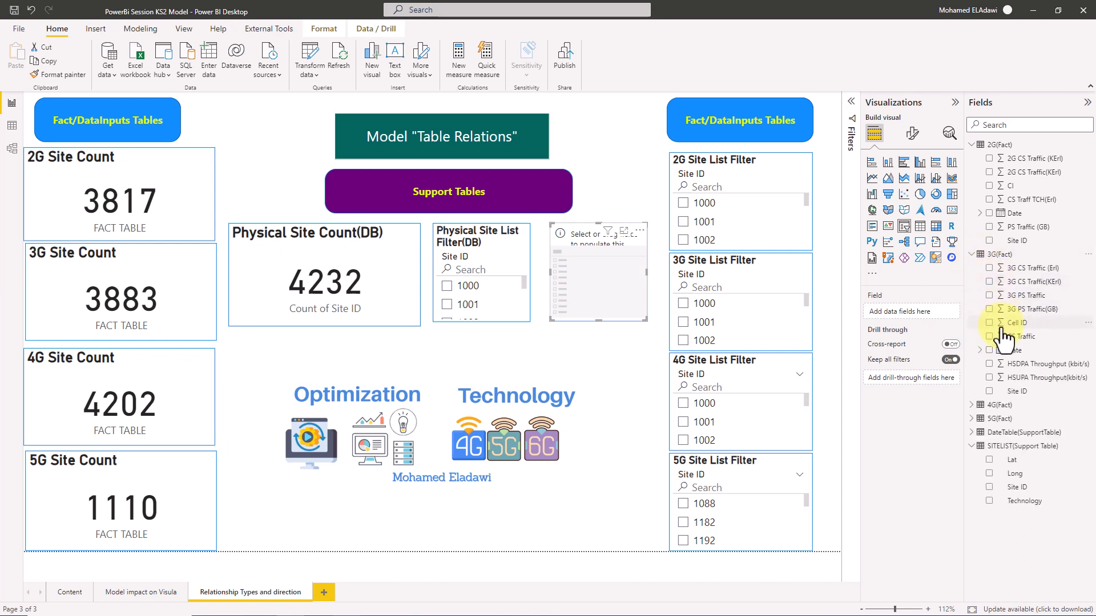
{"action": "left_click_drag", "start_coordinate": [1013, 392], "coordinate": [910, 317]}
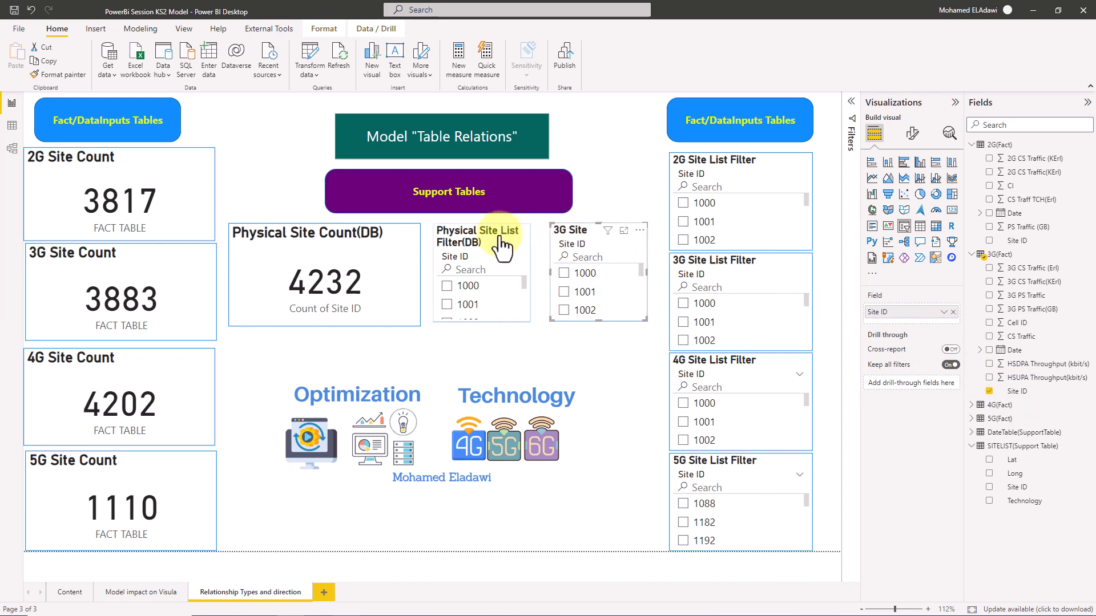
Step: Test site 1000 in the Physical Site List Filter(DB) slicer to check the filtering of 3G(Fact), and clear the selection
{"action": "left_click", "coordinate": [454, 232]}
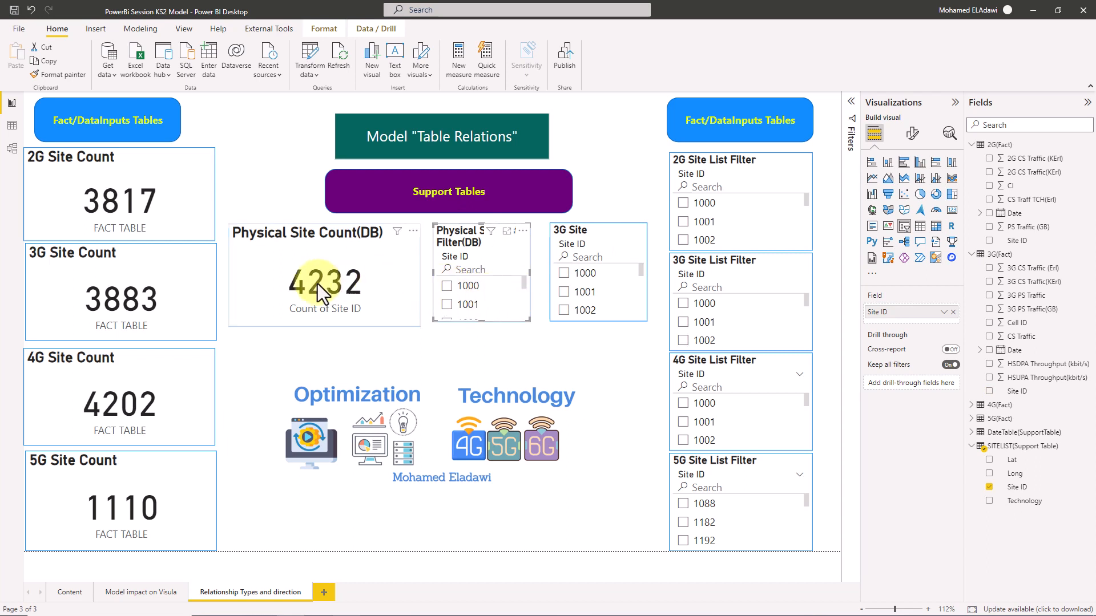
{"action": "left_click", "coordinate": [299, 258]}
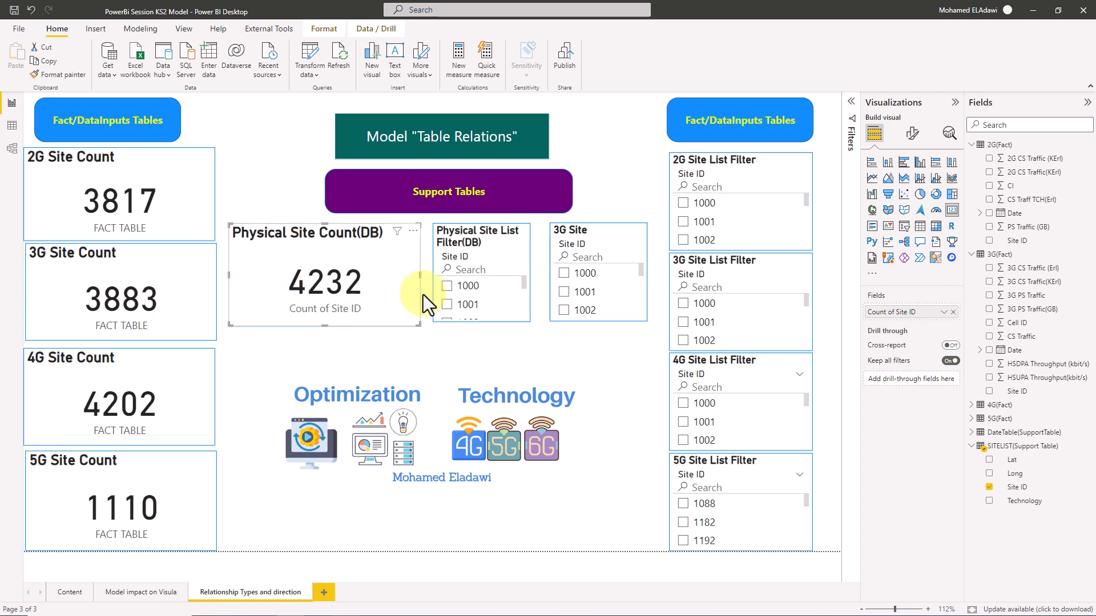
{"action": "left_click", "coordinate": [451, 289]}
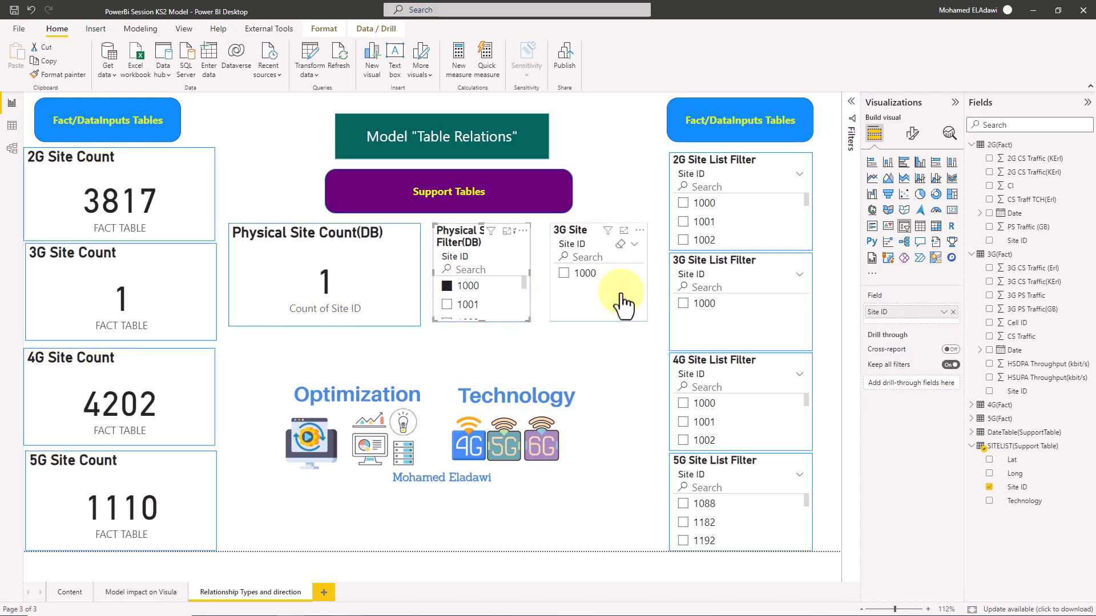
{"action": "left_click", "coordinate": [455, 288]}
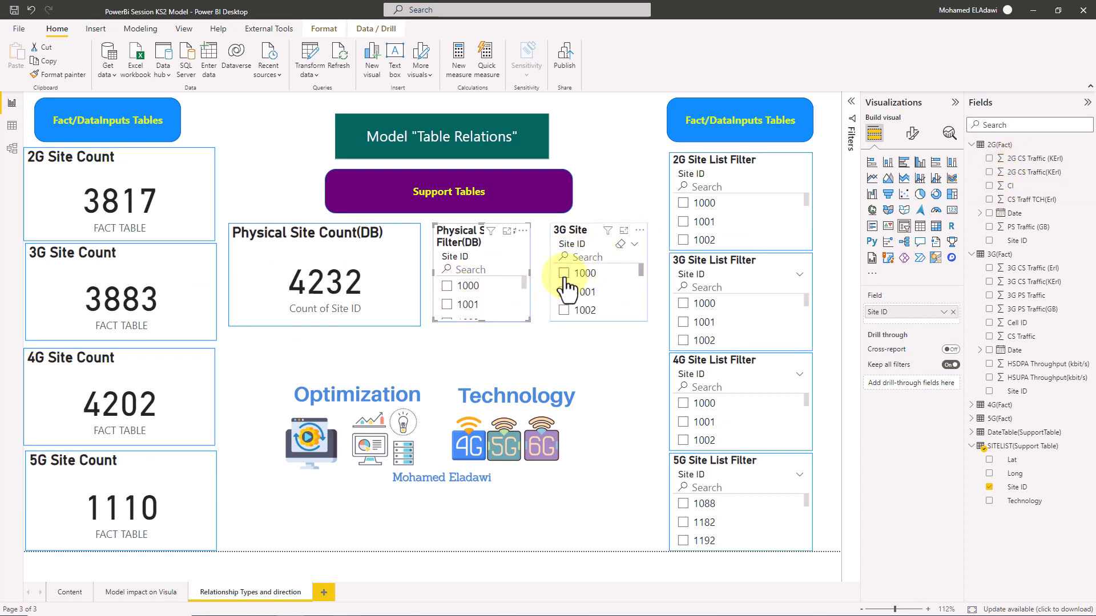
Step: Test site 1000 in the 3G Site slicer to check the filtering back to the support table, and clear the selection
{"action": "left_click", "coordinate": [633, 225]}
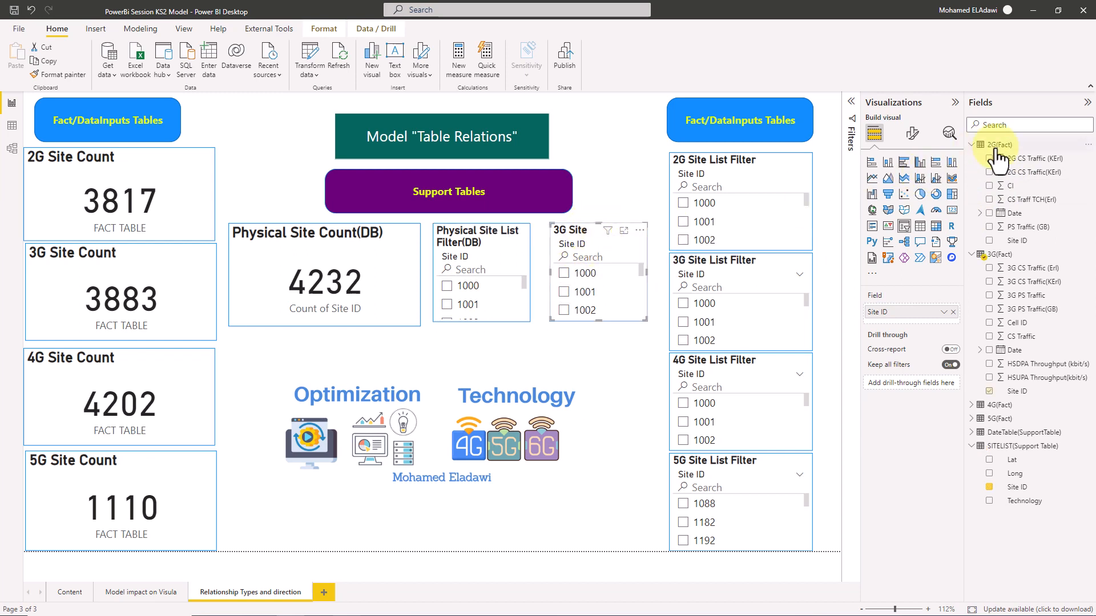
{"action": "left_click", "coordinate": [564, 274]}
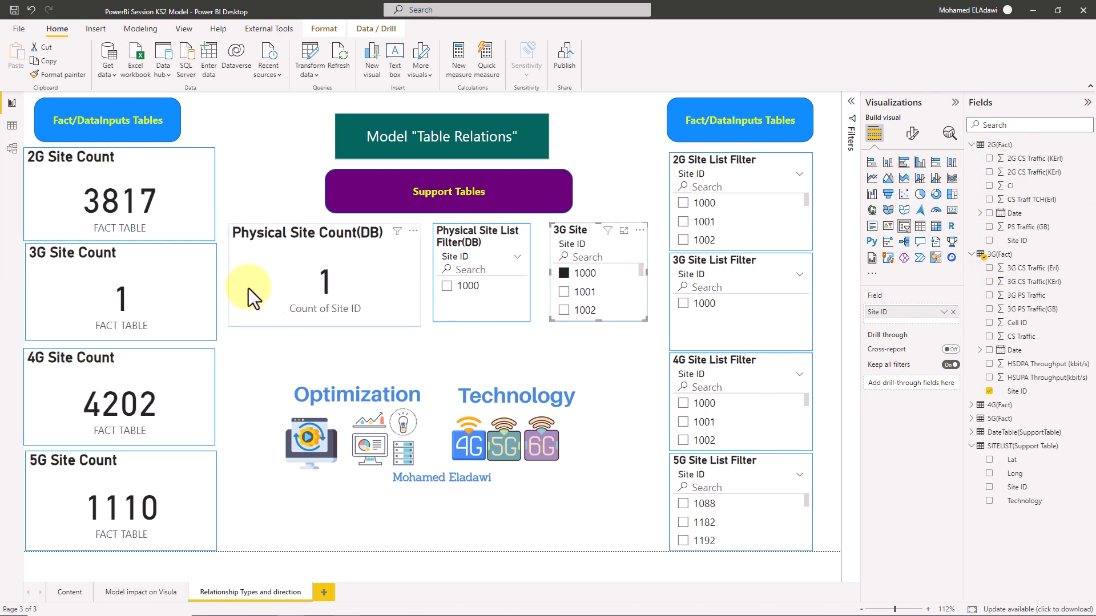
{"action": "left_click", "coordinate": [564, 273]}
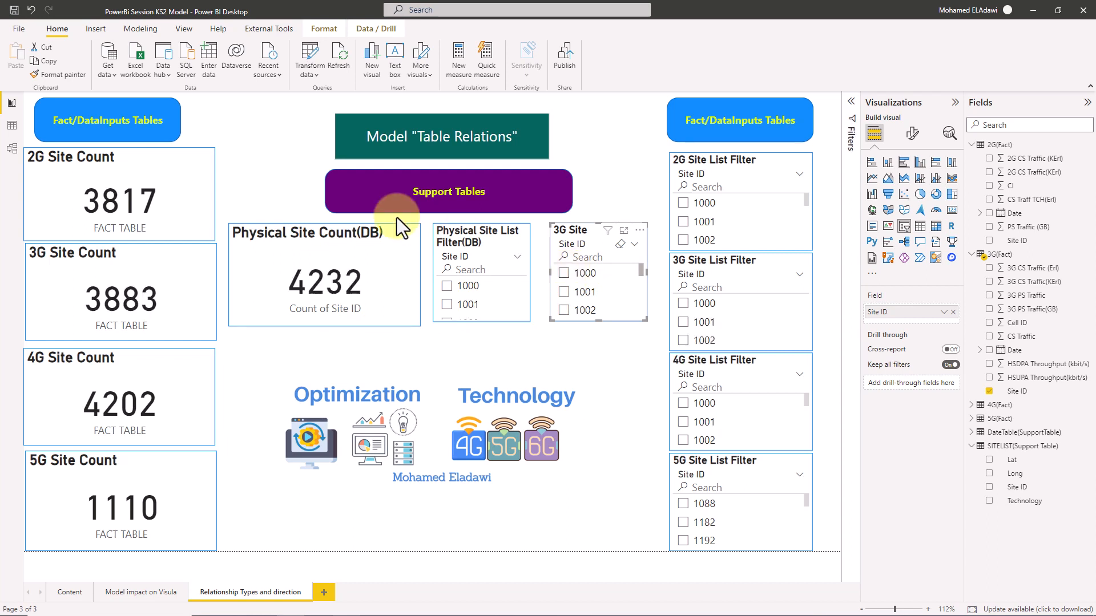
Step: Open the 3G(Fact) to SITELIST(Support Table) relationship for editing and try the One to one and One to many cardinalities
{"action": "left_click", "coordinate": [12, 148]}
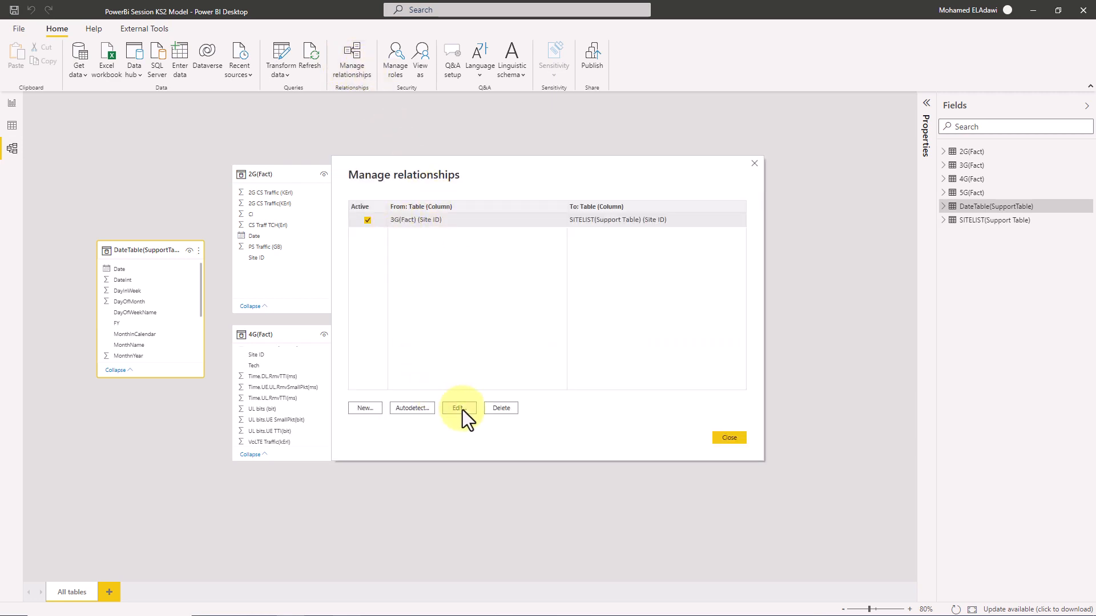
{"action": "left_click", "coordinate": [460, 409]}
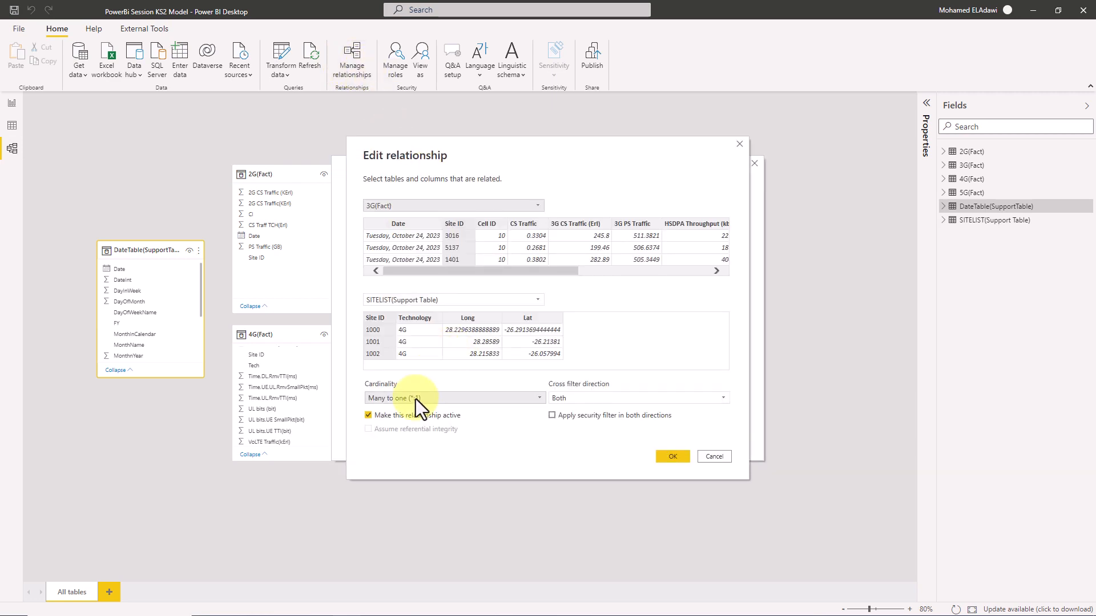
{"action": "left_click", "coordinate": [415, 399]}
{"action": "left_click", "coordinate": [419, 421]}
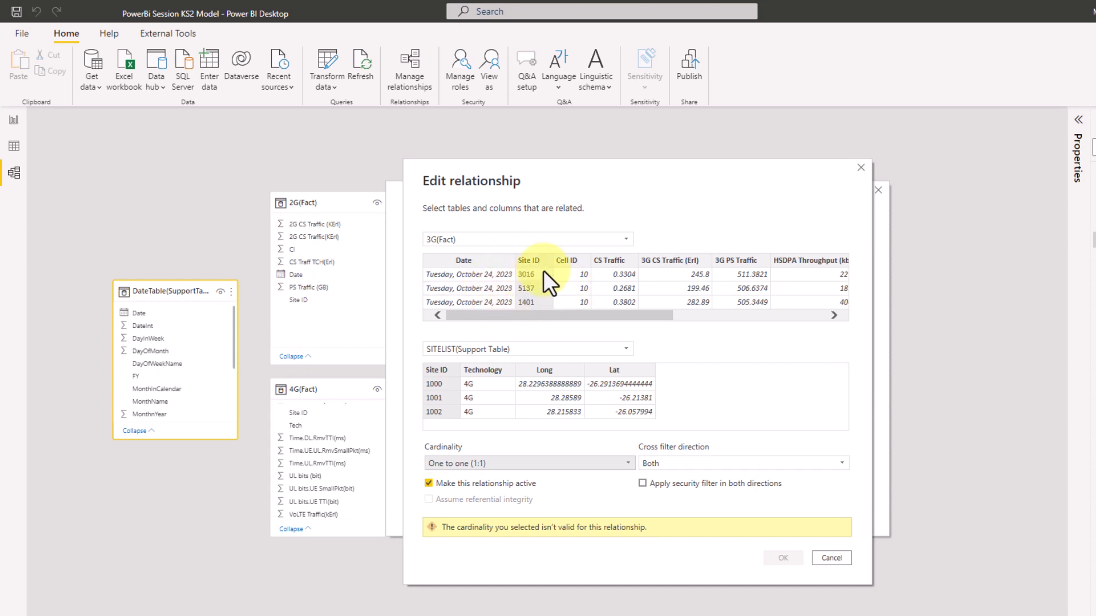
{"action": "left_click", "coordinate": [532, 461]}
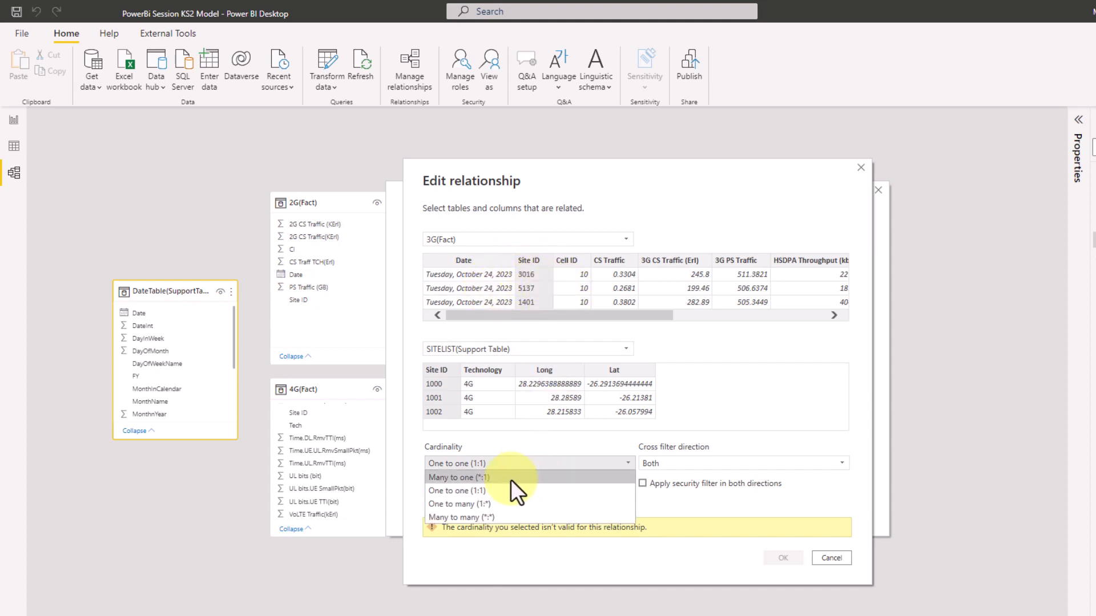
{"action": "left_click", "coordinate": [485, 504]}
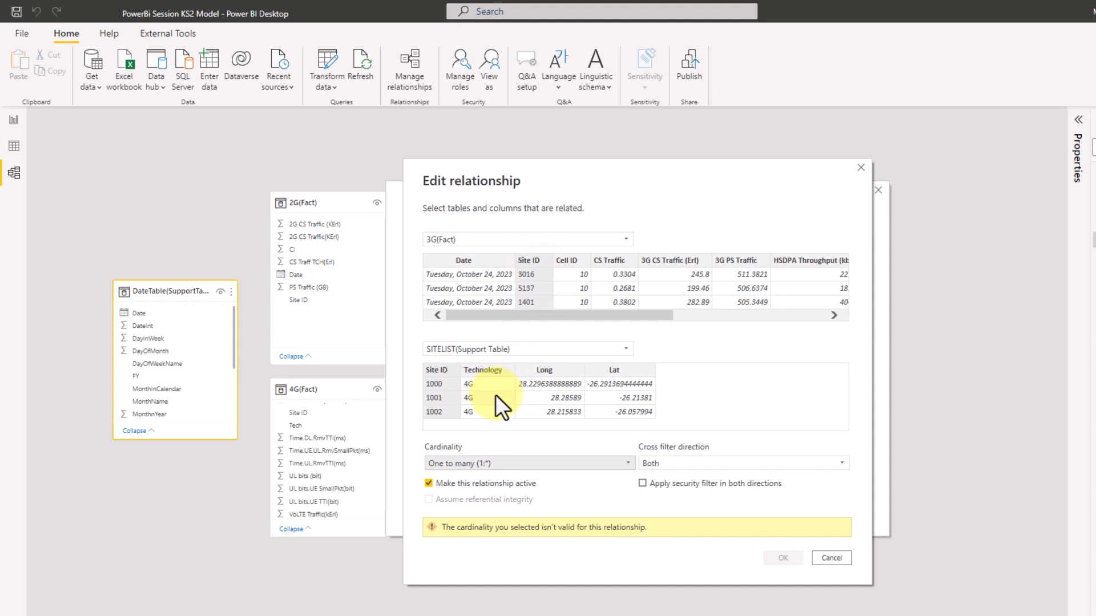
Step: Set the relationship to Many to many with single cross filter direction, SITELIST(Support Table) filters 3G(Fact), and save it
{"action": "left_click", "coordinate": [493, 462]}
{"action": "left_click", "coordinate": [474, 517]}
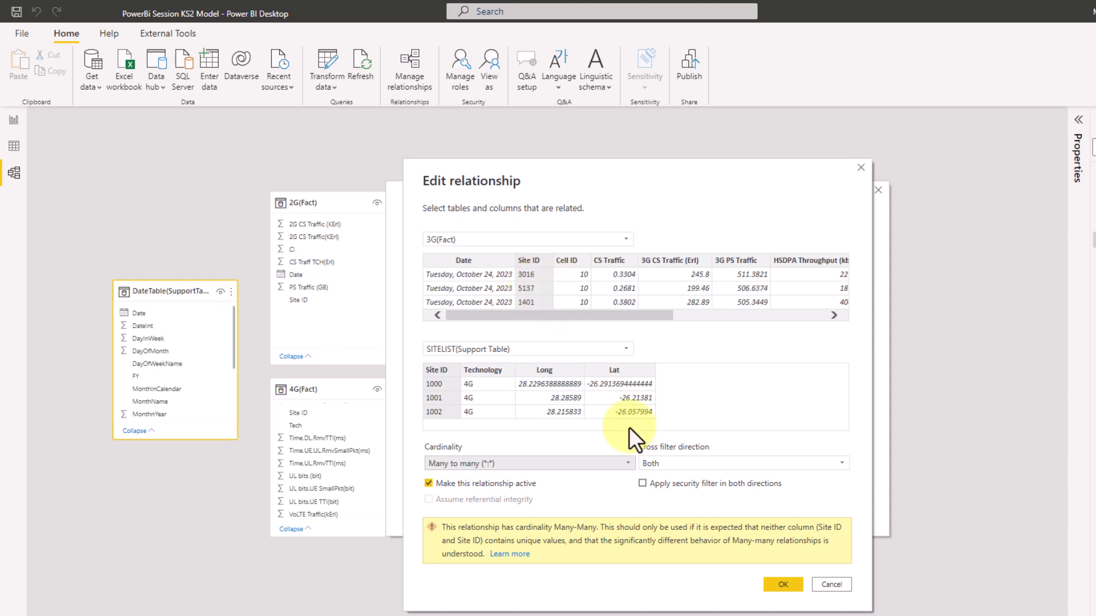
{"action": "left_click", "coordinate": [690, 465]}
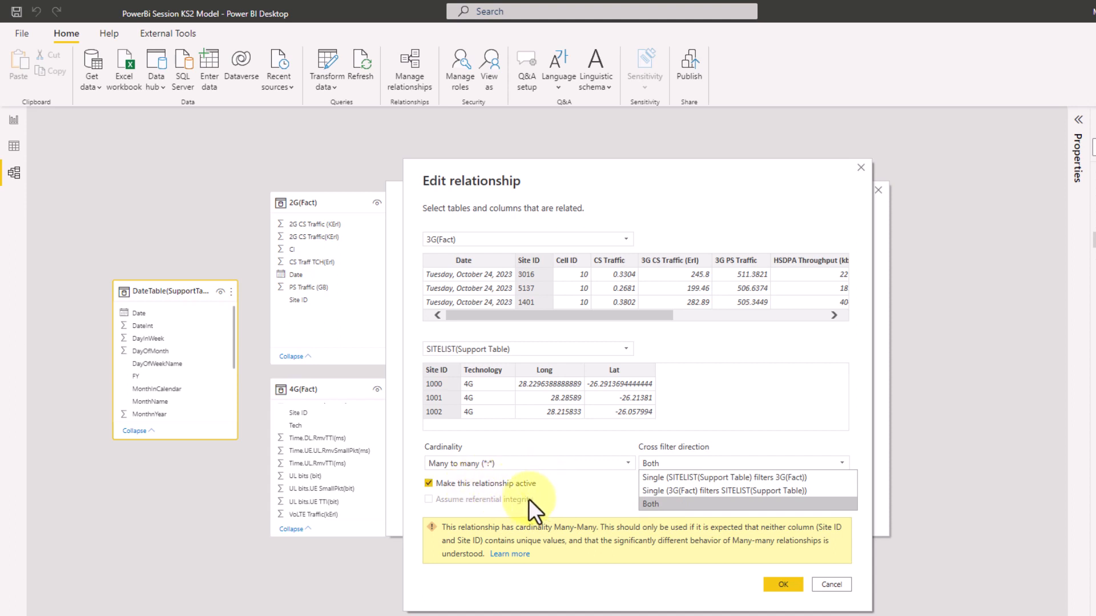
{"action": "left_click", "coordinate": [659, 477]}
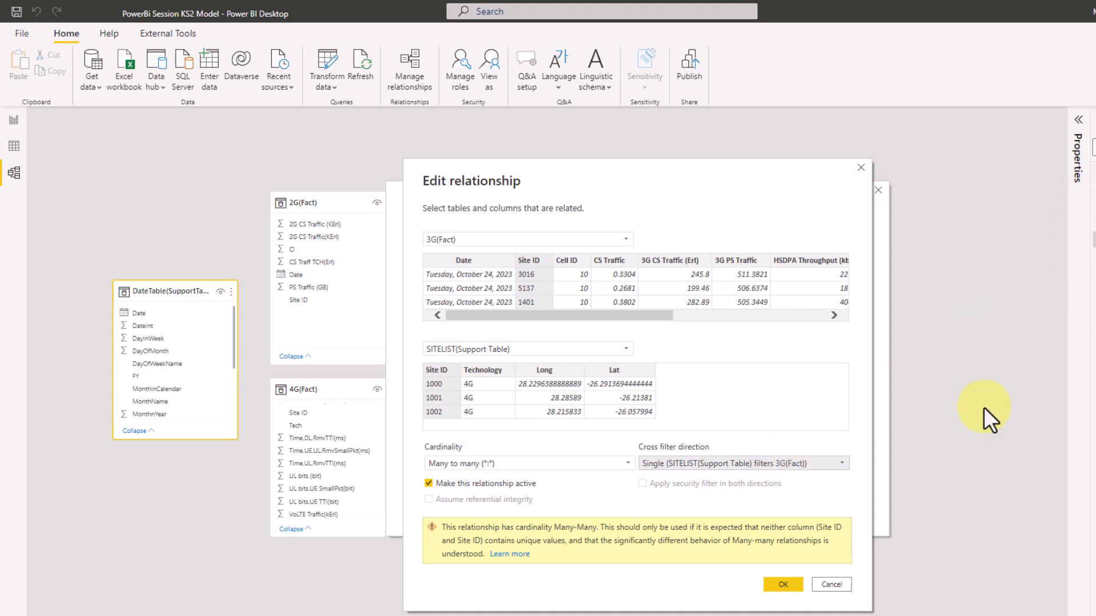
{"action": "left_click", "coordinate": [782, 585]}
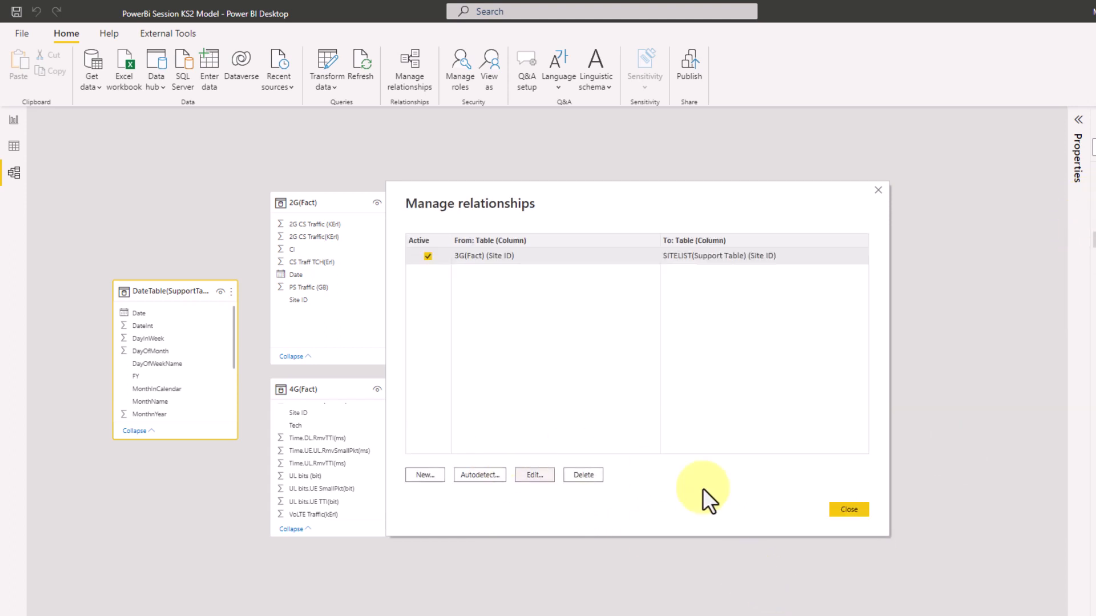
{"action": "left_click", "coordinate": [845, 508]}
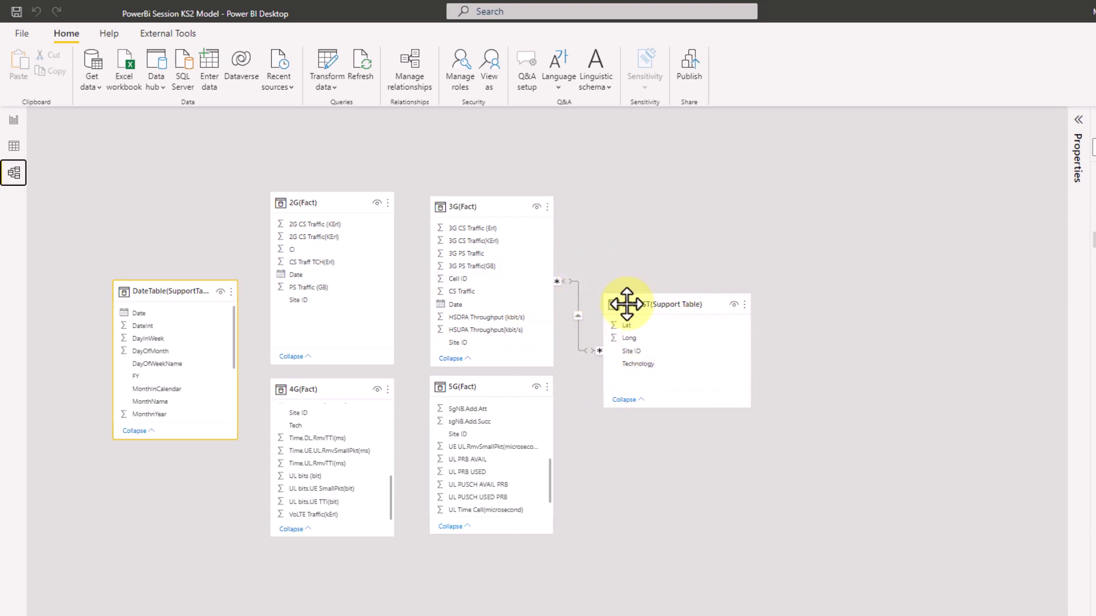
Step: Test site 1000 in the Physical Site List Filter(DB) slicer and in the 3G Site slicer on the report page, clearing each selection
{"action": "left_click", "coordinate": [14, 119]}
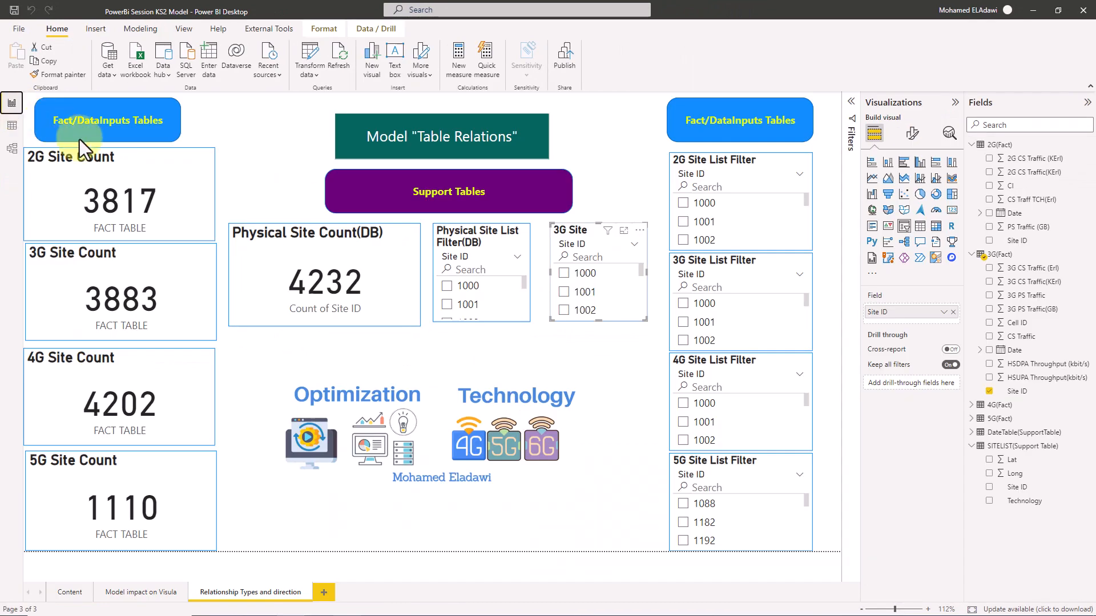
{"action": "left_click", "coordinate": [451, 232]}
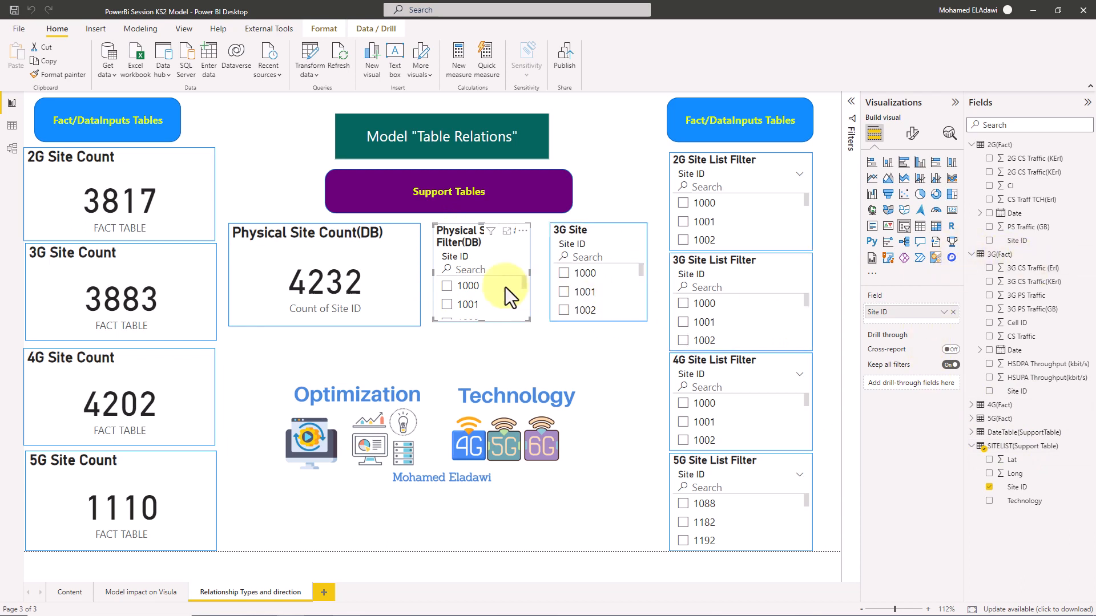
{"action": "left_click", "coordinate": [447, 286]}
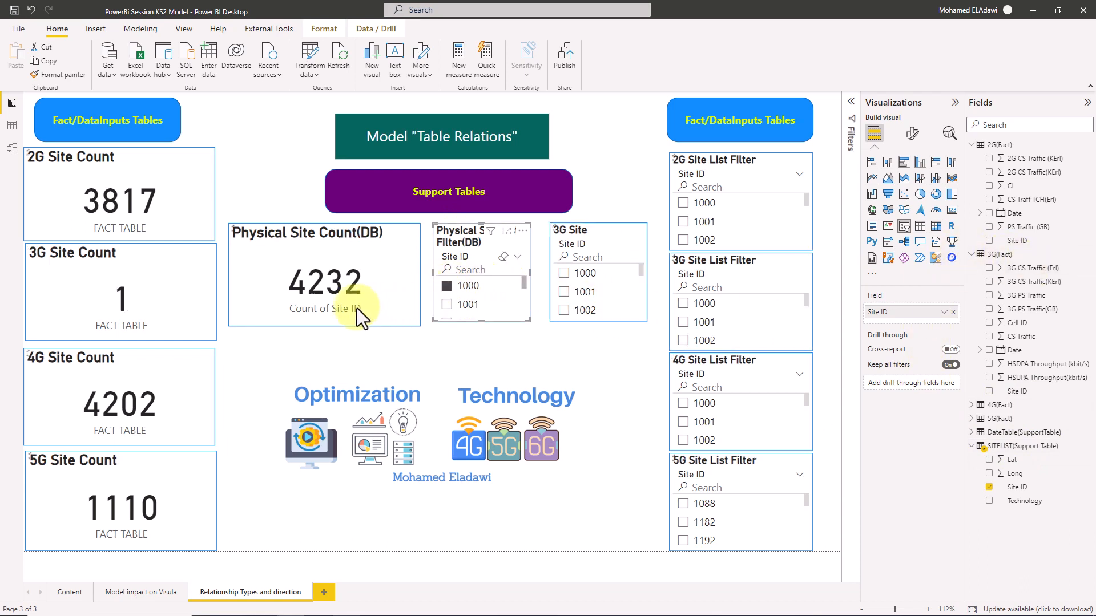
{"action": "left_click", "coordinate": [447, 285]}
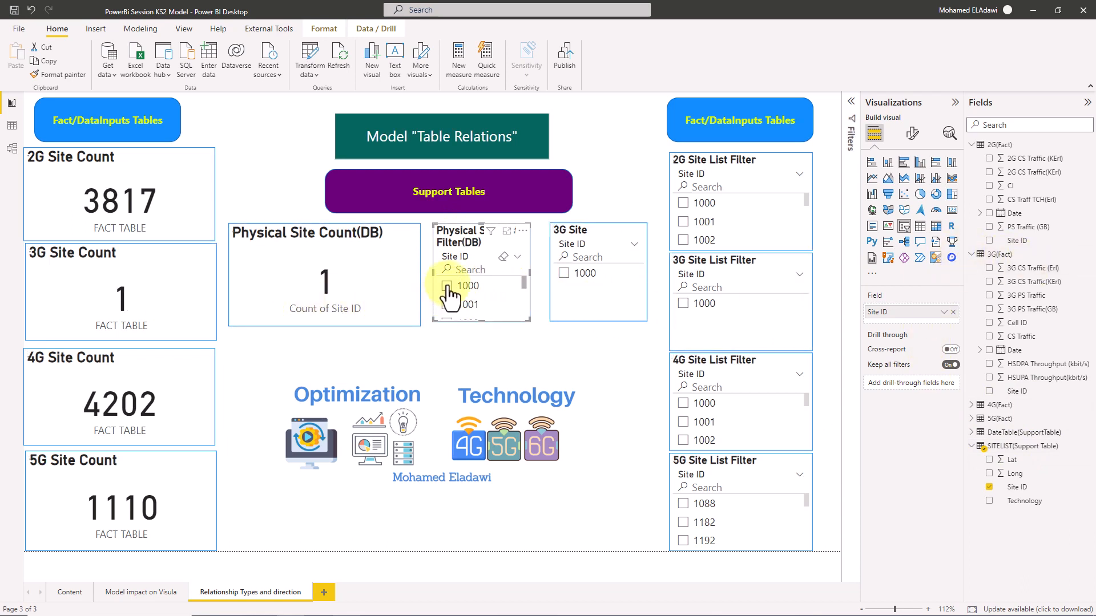
{"action": "left_click", "coordinate": [564, 274]}
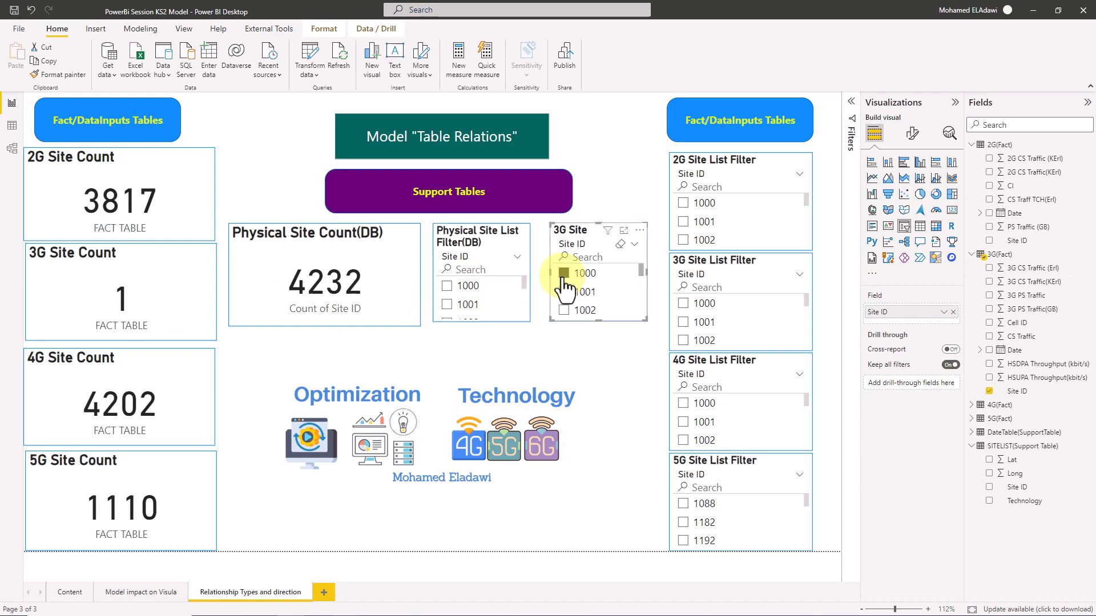
{"action": "left_click", "coordinate": [563, 275]}
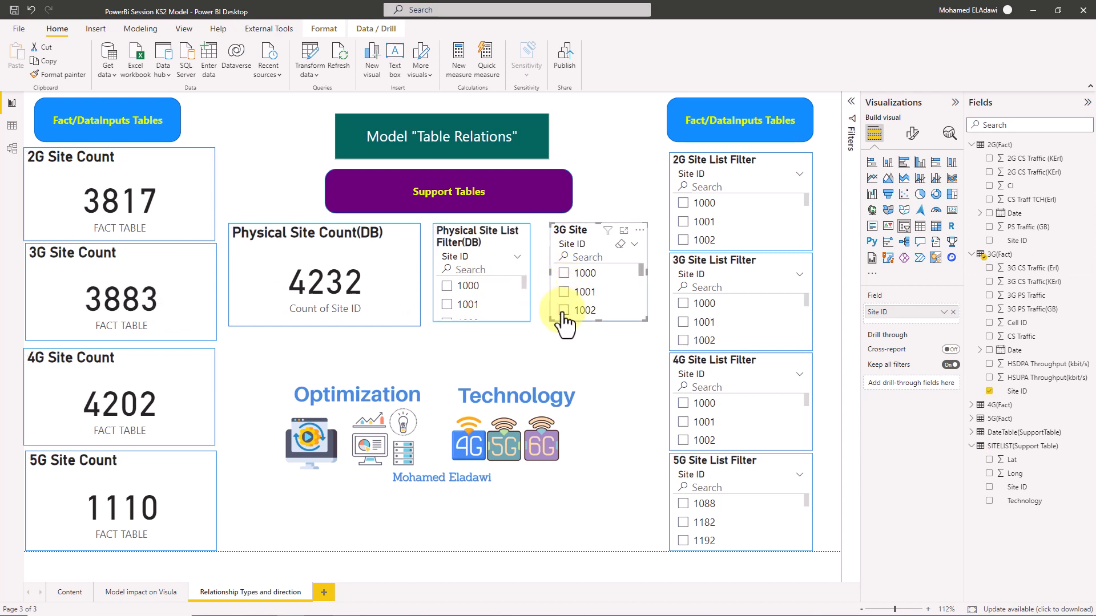
Step: Review the SITELIST(Support Table) fields and its data rows, and return to the relationship diagram
{"action": "left_click", "coordinate": [12, 149]}
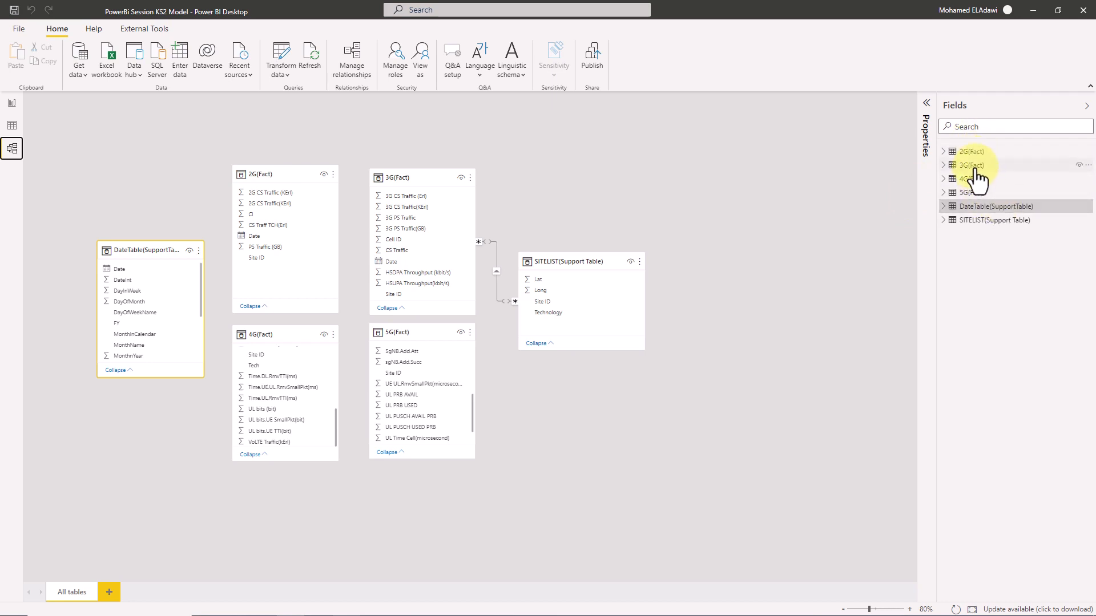
{"action": "mouse_move", "coordinate": [977, 171]}
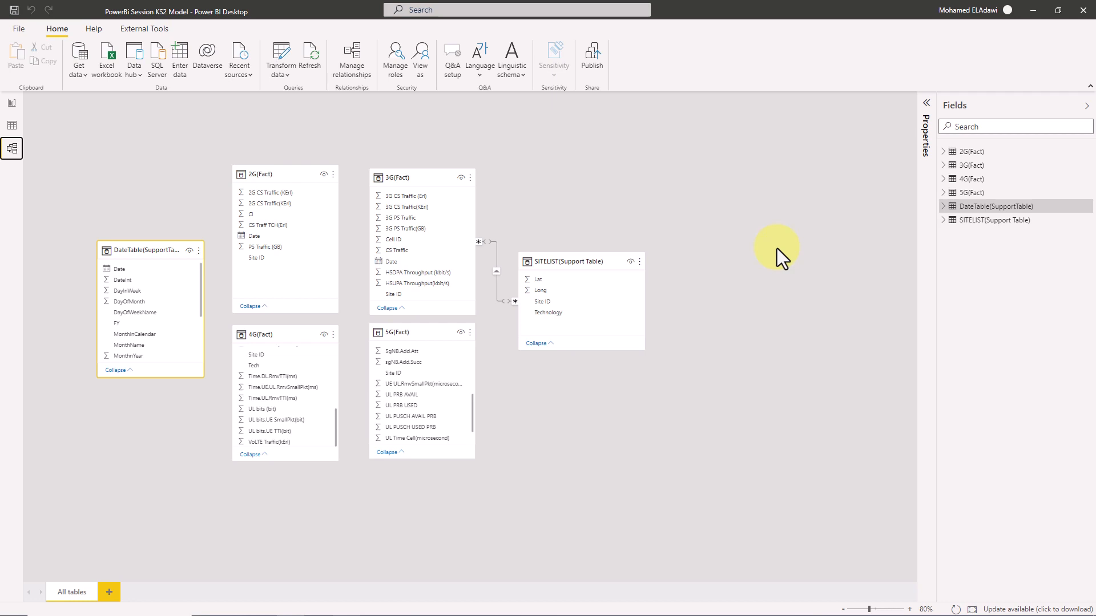
{"action": "left_click", "coordinate": [947, 221]}
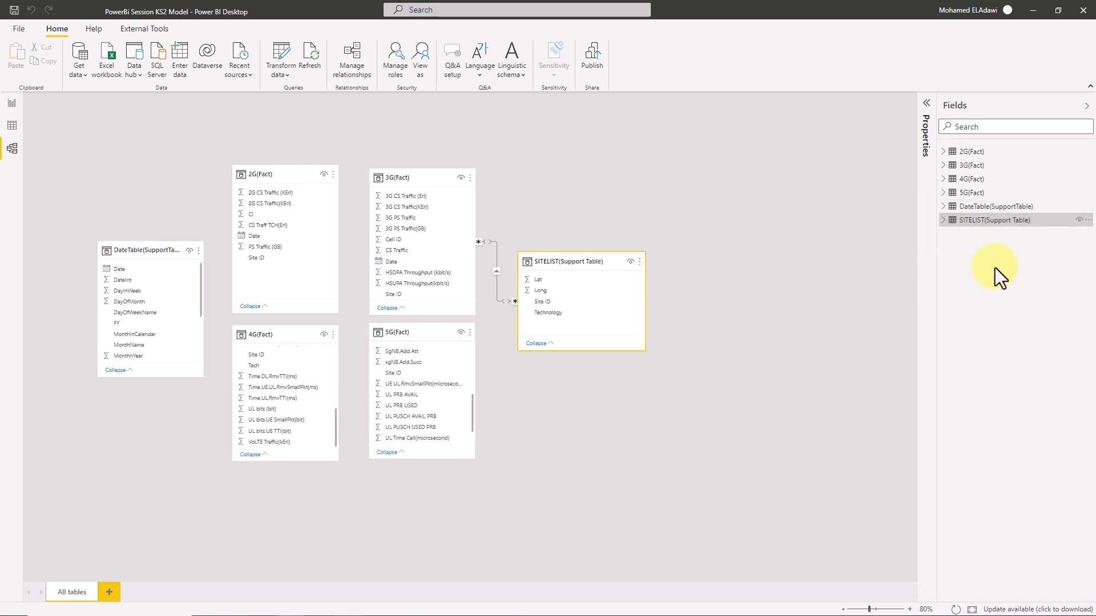
{"action": "left_click", "coordinate": [943, 220]}
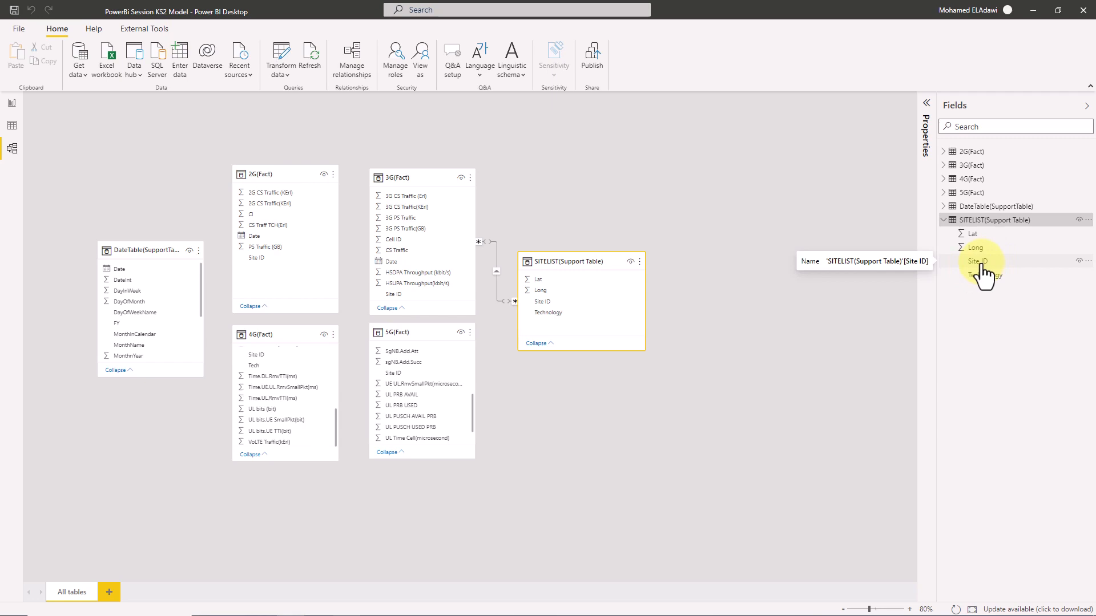
{"action": "left_click", "coordinate": [15, 130]}
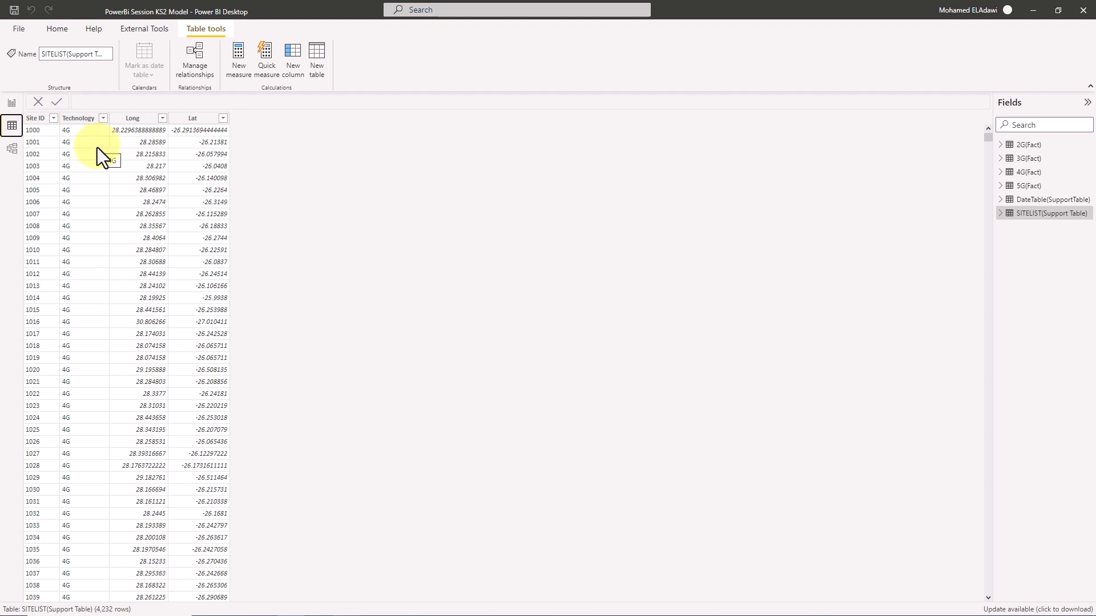
{"action": "left_click", "coordinate": [12, 150]}
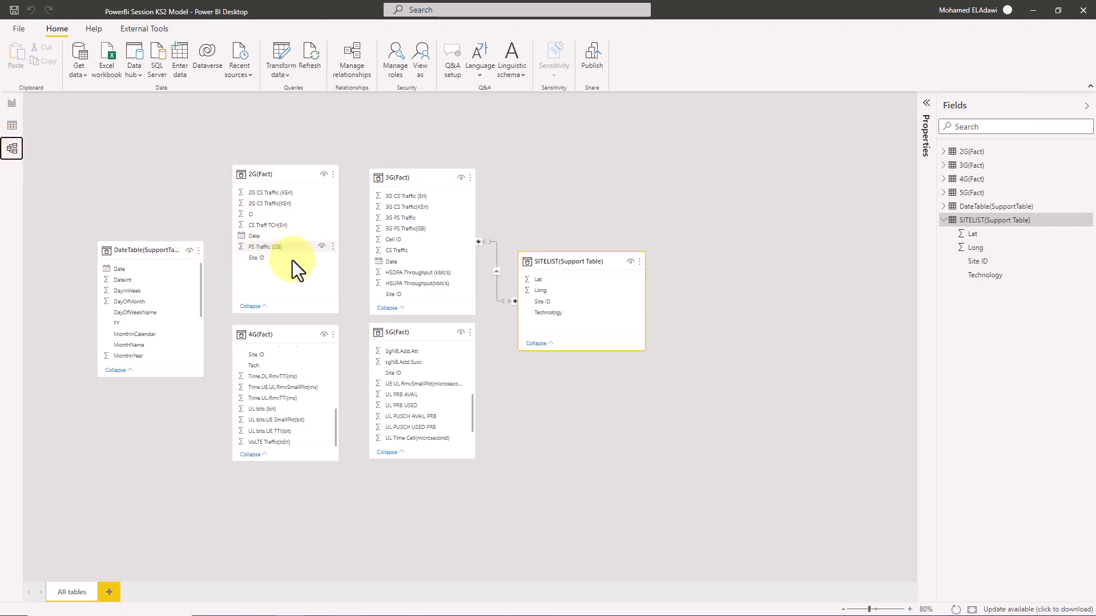
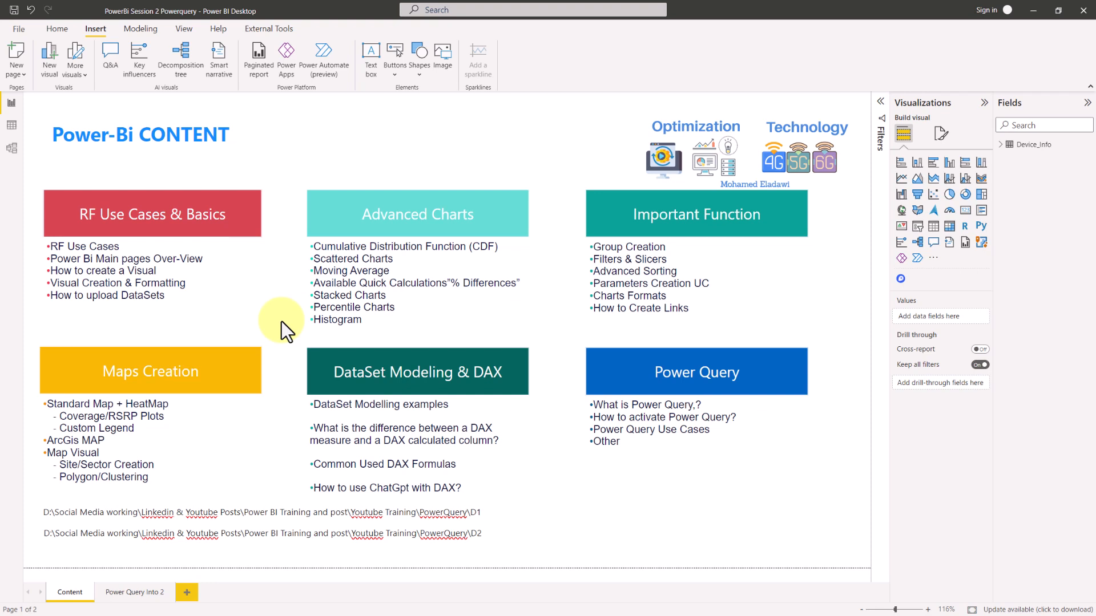
Step: Copy the folder path ending in PowerQuery\D1 from its text box on the Content page
{"action": "left_click", "coordinate": [57, 29]}
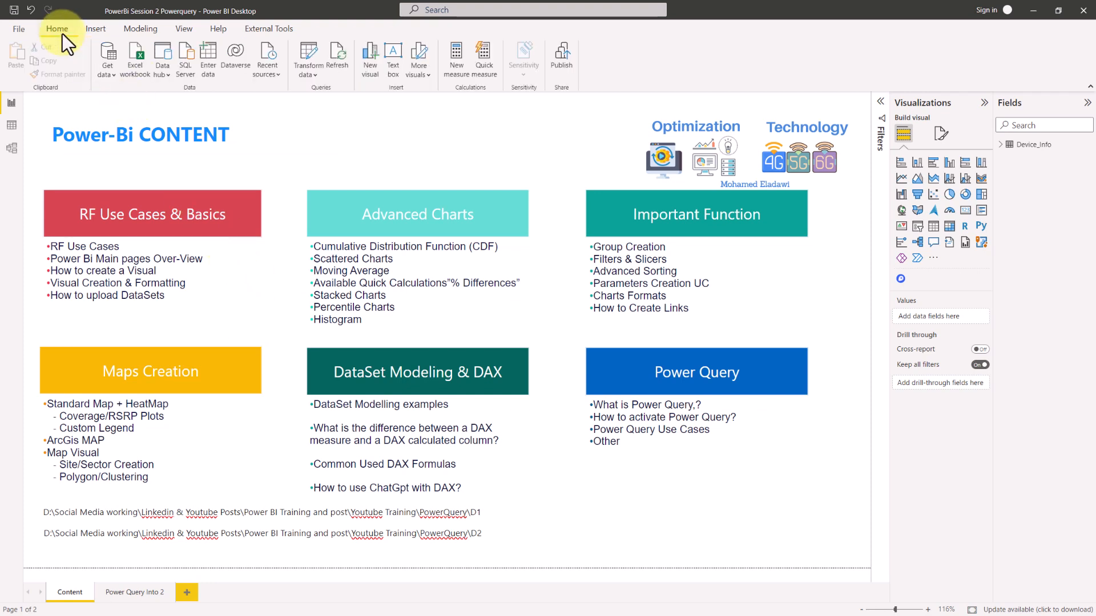
{"action": "left_click", "coordinate": [283, 512]}
{"action": "key", "text": "ctrl+a"}
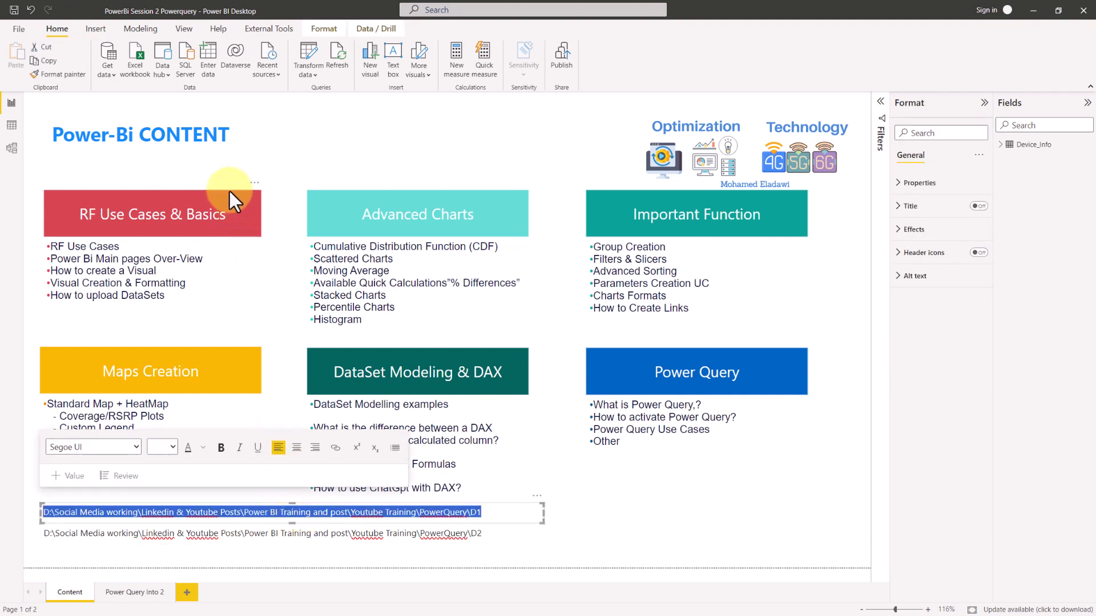
Step: Get data with the Folder connector from D:\Social Media working\Linkedin & Youtube Posts\Power BI Training and post\Youtube Training\PowerQuery\D1
{"action": "left_click", "coordinate": [110, 76]}
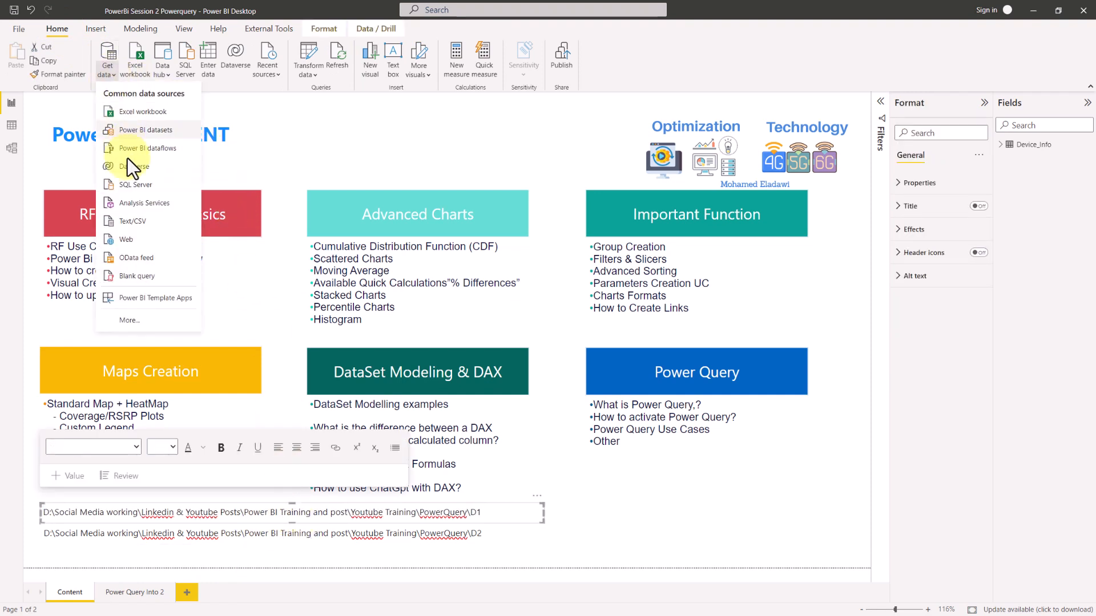
{"action": "left_click", "coordinate": [156, 317]}
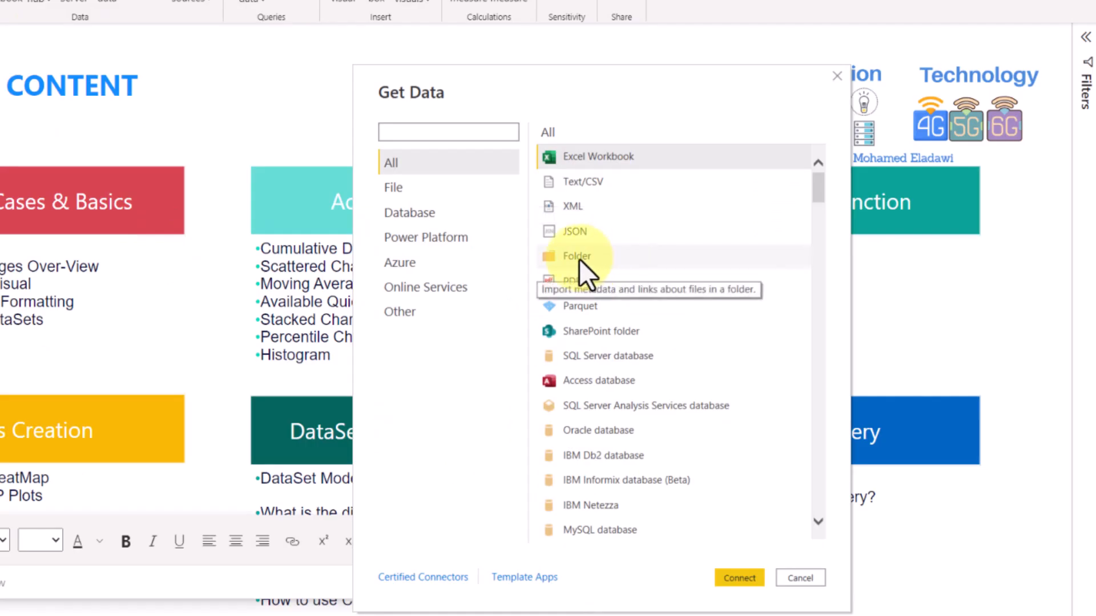
{"action": "left_click", "coordinate": [600, 259]}
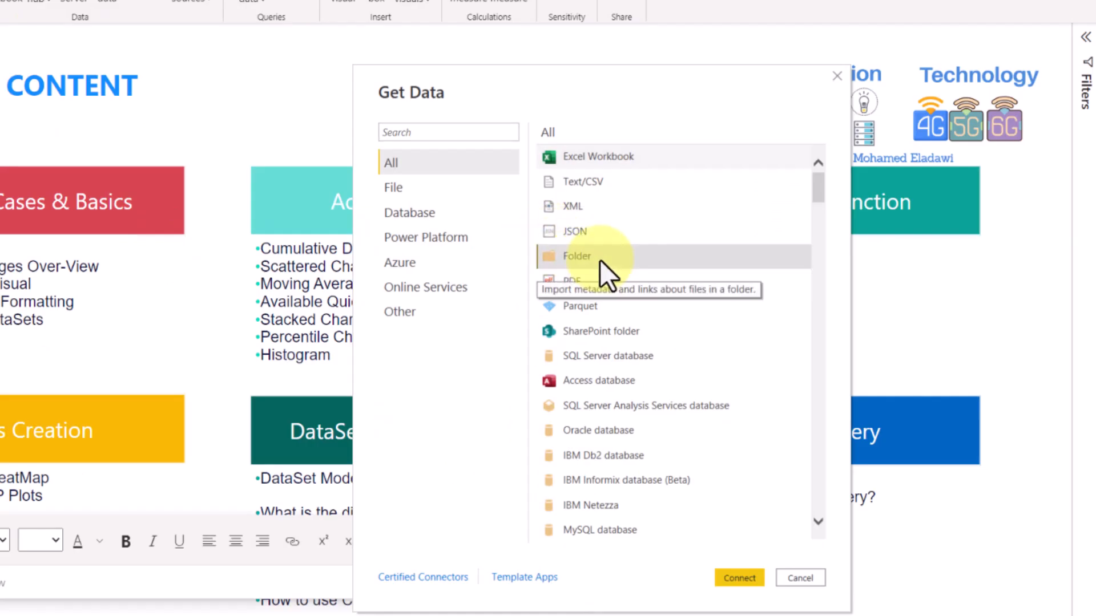
{"action": "left_click", "coordinate": [736, 579]}
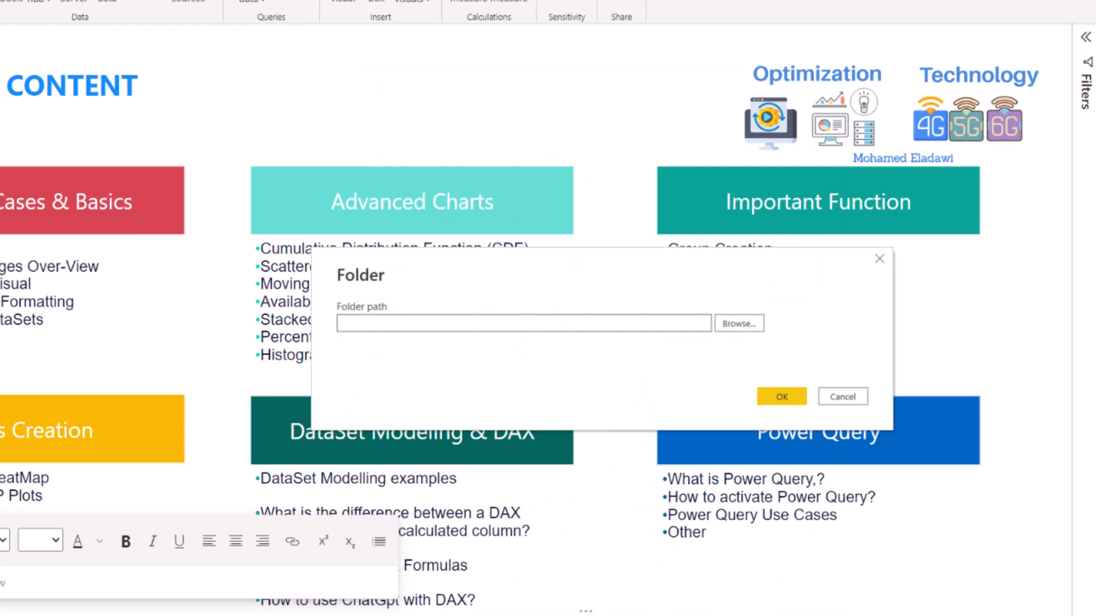
{"action": "type", "text": "edin & Youtube Posts\\Power BI Training and post\\Youtube Training\\PowerQuery\\D1"}
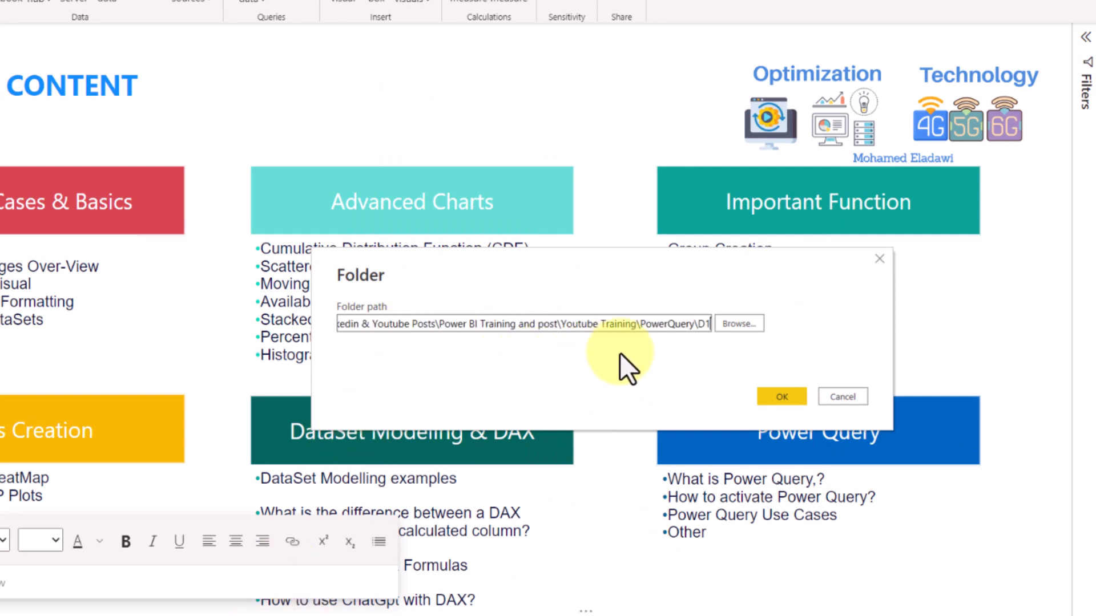
{"action": "left_click", "coordinate": [779, 398]}
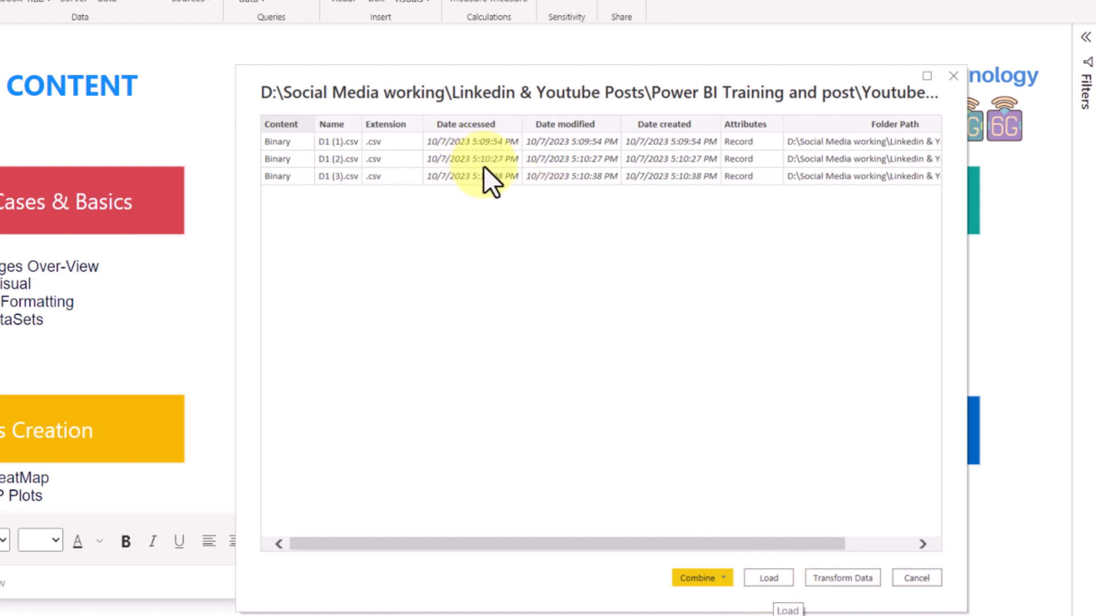
Step: Combine and transform the CSV files of the D1 folder, and open the sample file choices in the combine settings
{"action": "left_click", "coordinate": [725, 580]}
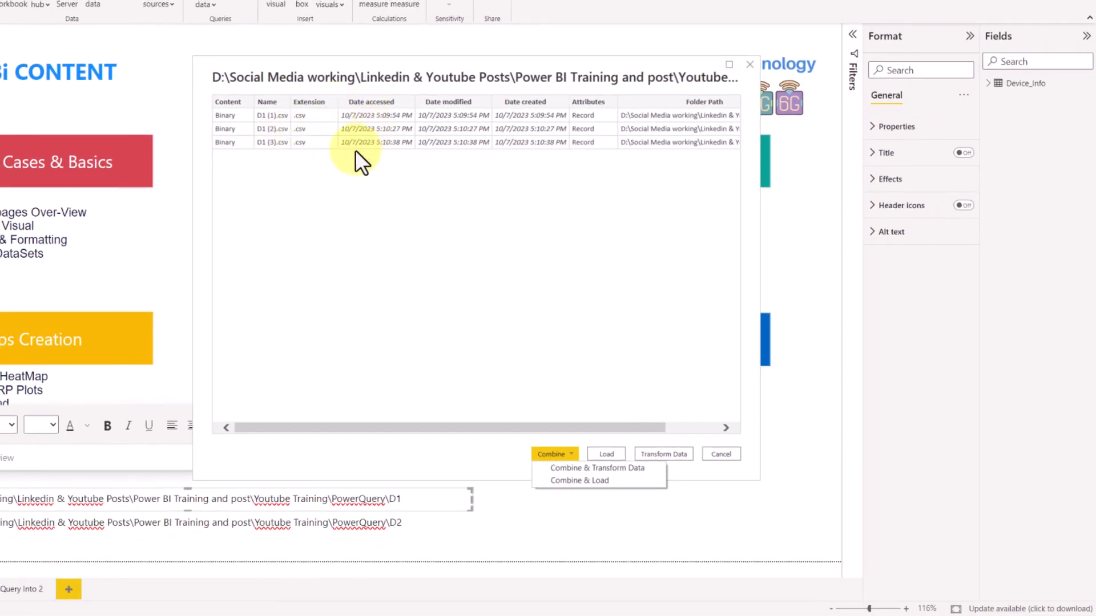
{"action": "left_click", "coordinate": [567, 472]}
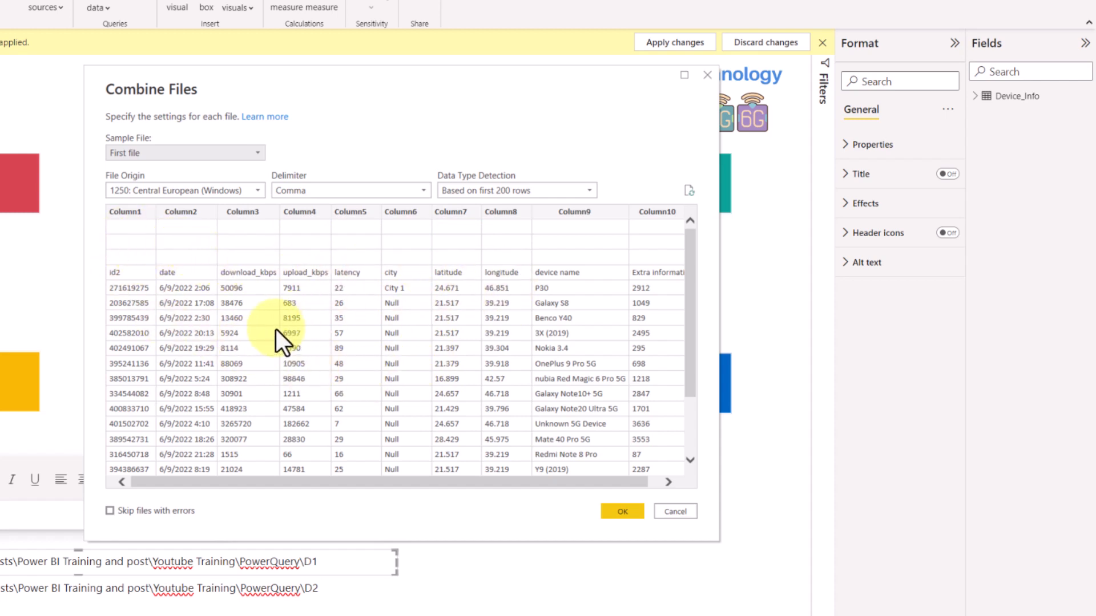
{"action": "left_click", "coordinate": [146, 153]}
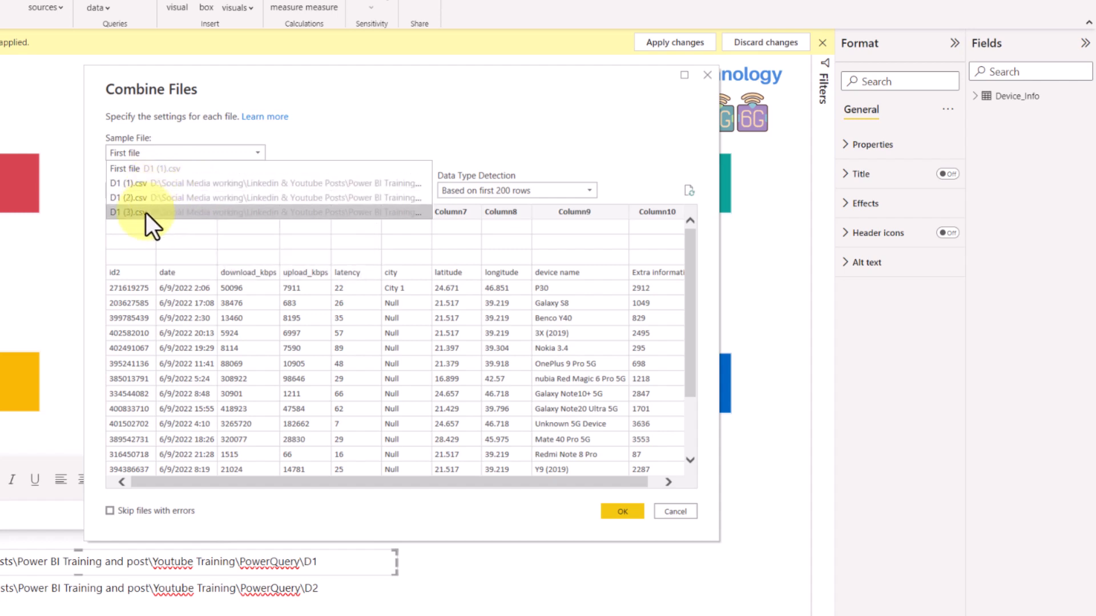
Step: Combine the D1 folder's CSV files using the first file as the sample file
{"action": "left_click", "coordinate": [151, 168]}
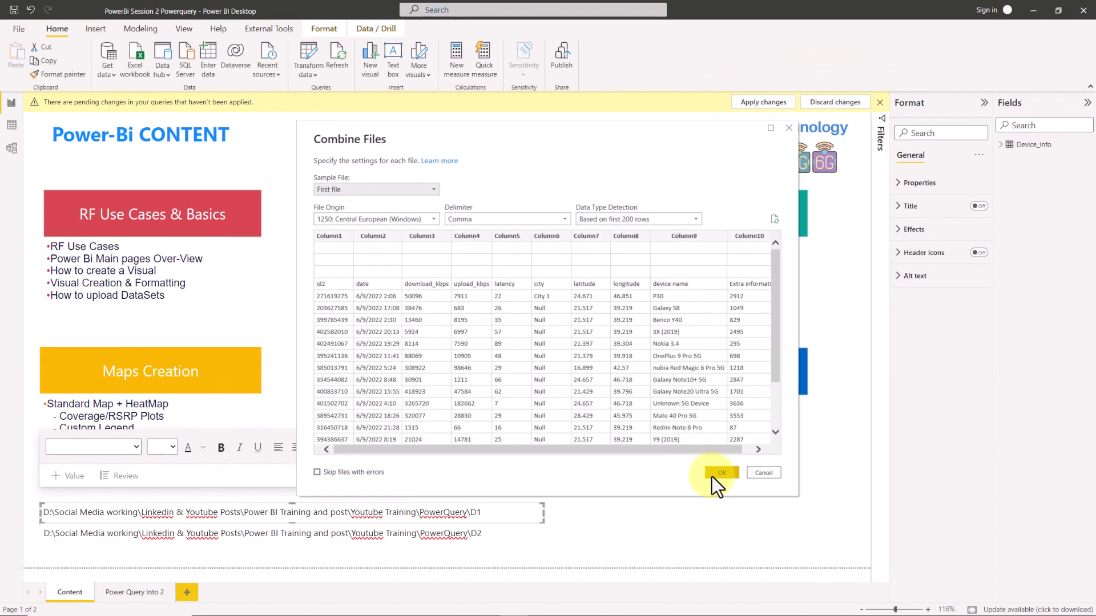
{"action": "left_click", "coordinate": [711, 477]}
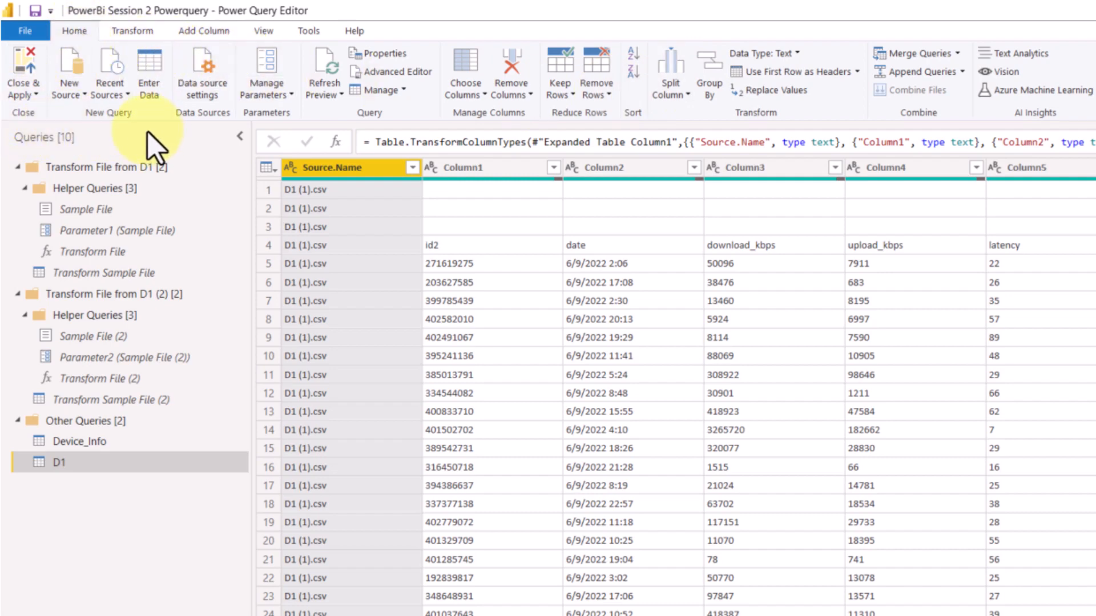
{"action": "left_click", "coordinate": [32, 97]}
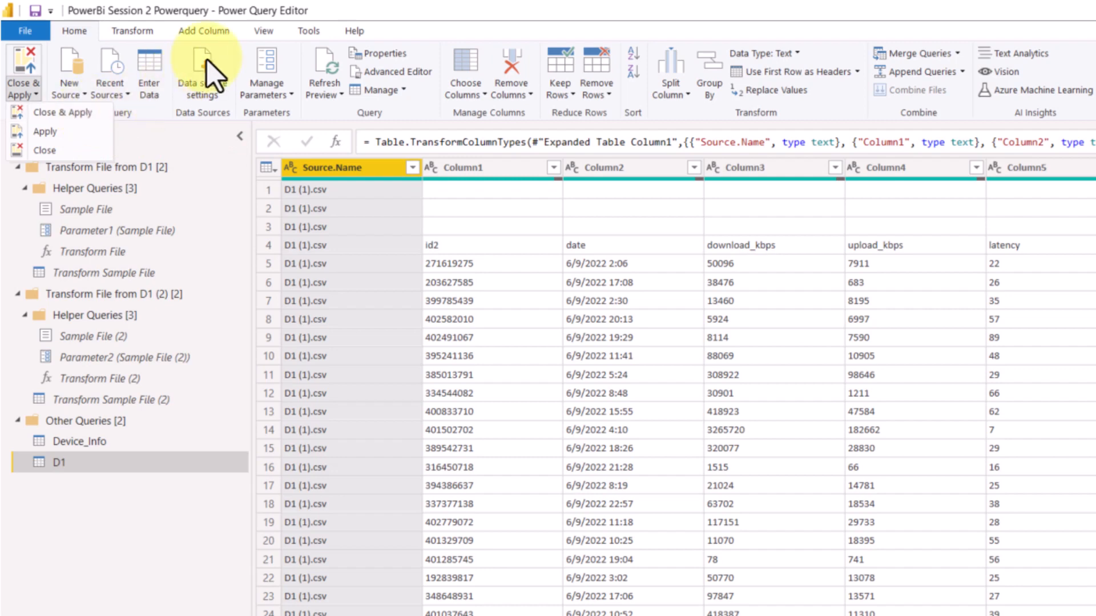
{"action": "left_click", "coordinate": [257, 10]}
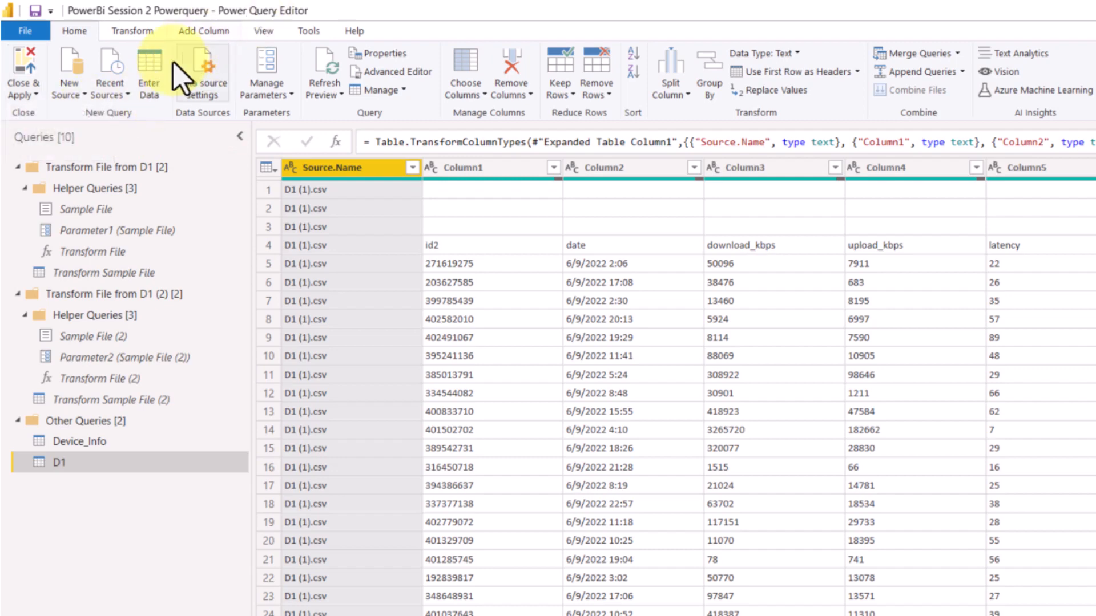
{"action": "left_click", "coordinate": [80, 108]}
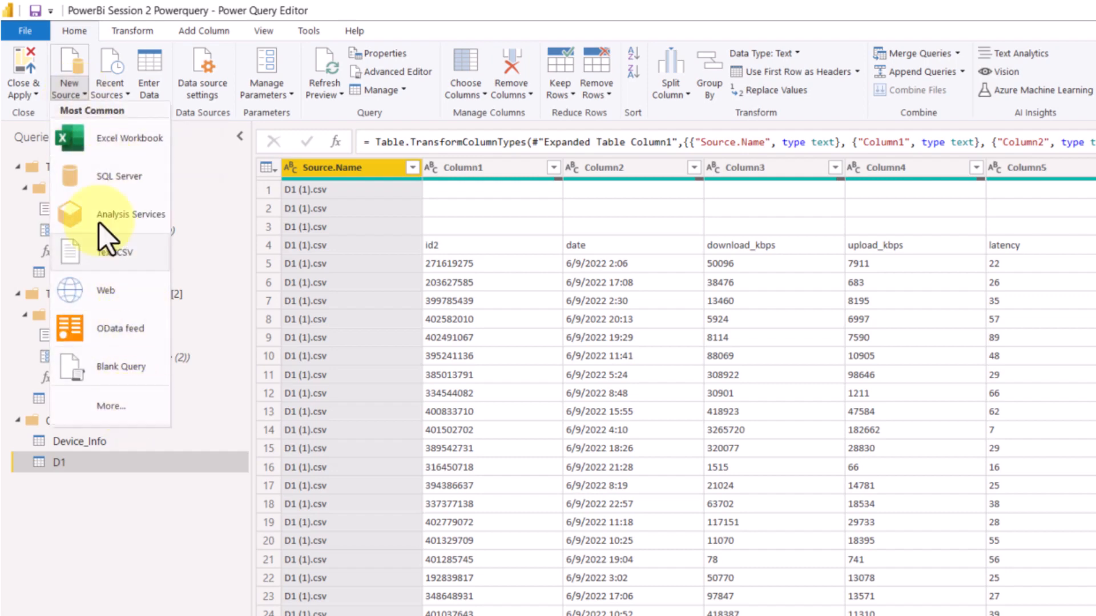
{"action": "left_click", "coordinate": [294, 12]}
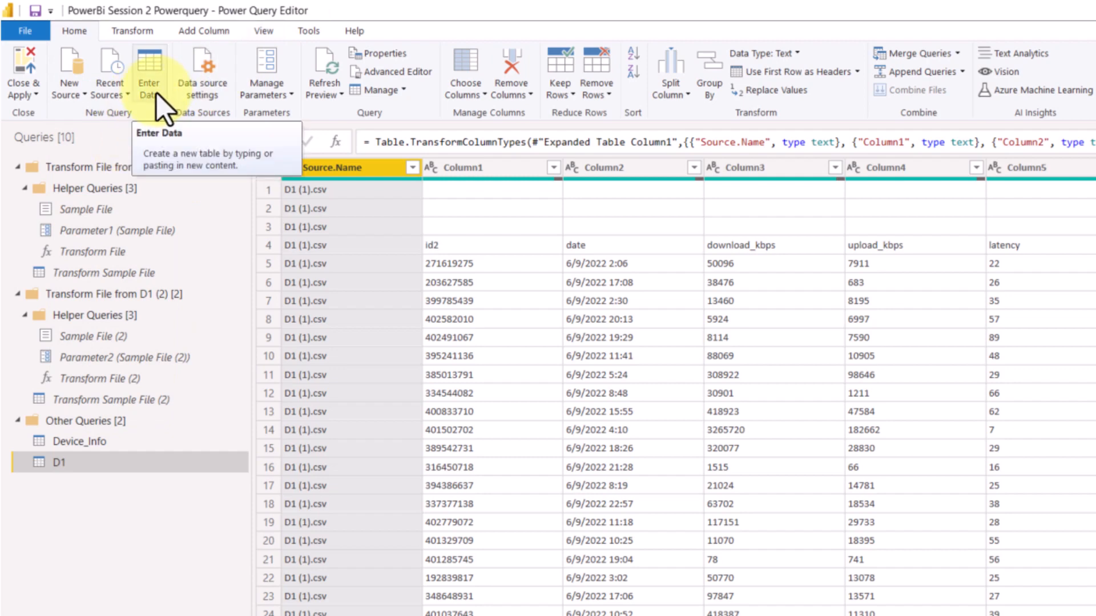
Step: Review the data sources connected in the current file through the data source settings
{"action": "left_click", "coordinate": [206, 102]}
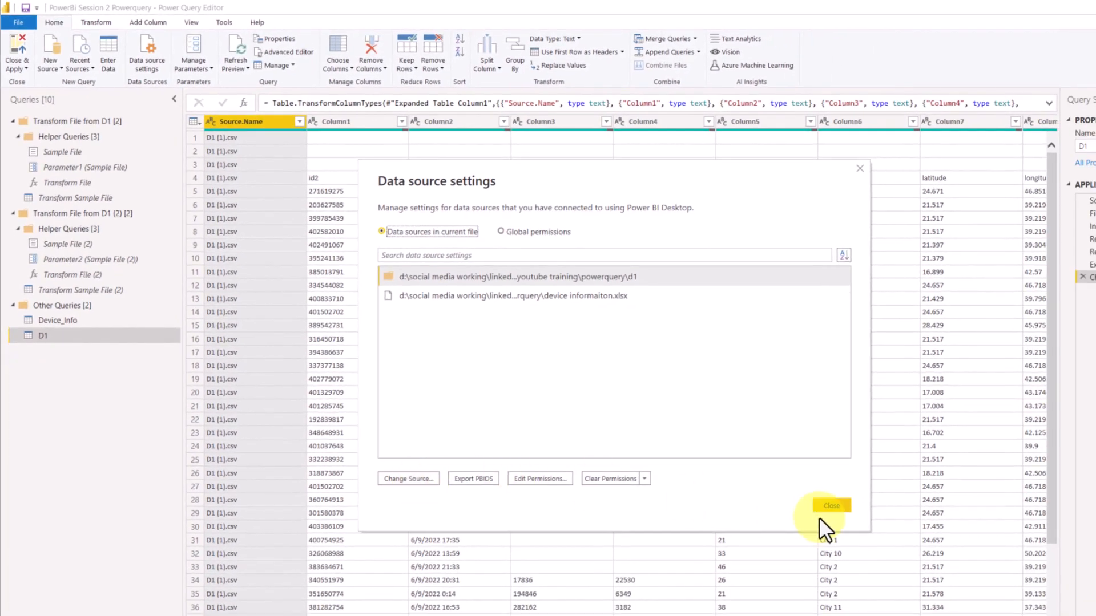
{"action": "left_click", "coordinate": [831, 506]}
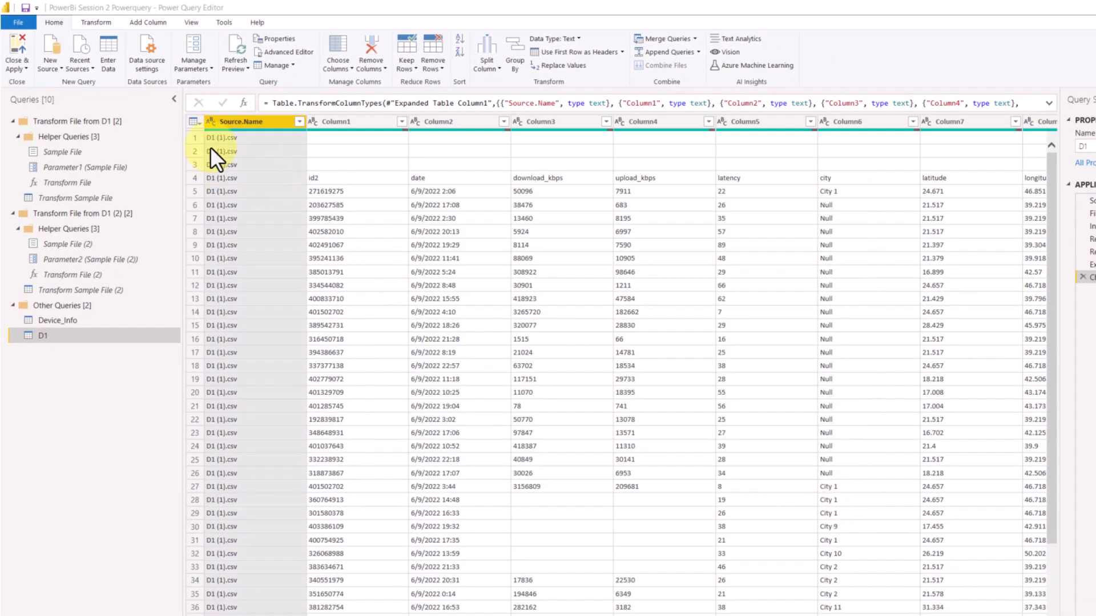
{"action": "left_click", "coordinate": [195, 73]}
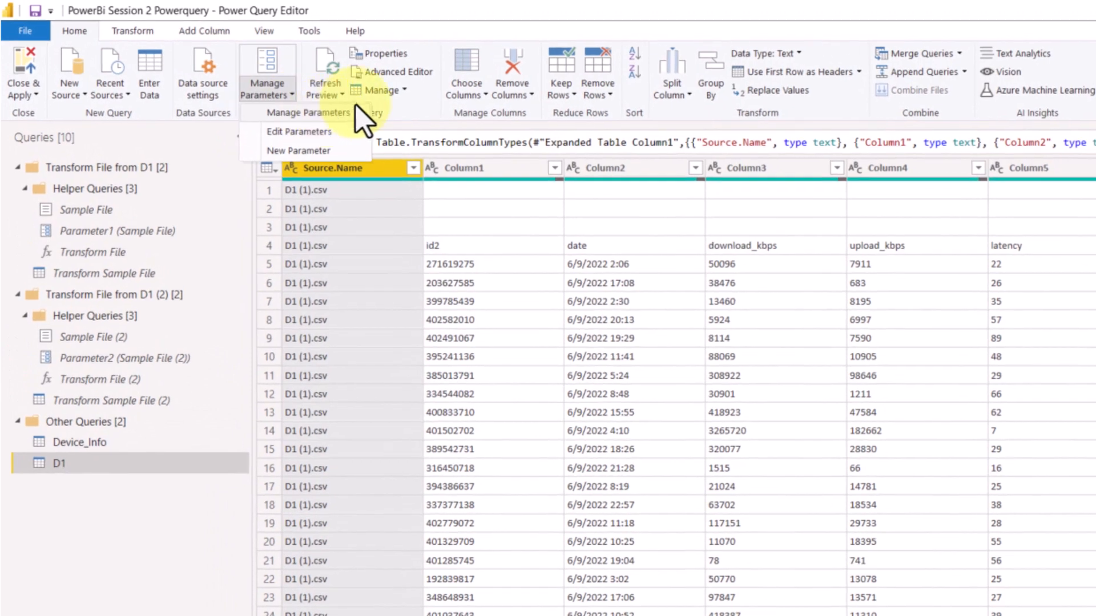
{"action": "left_click", "coordinate": [500, 10]}
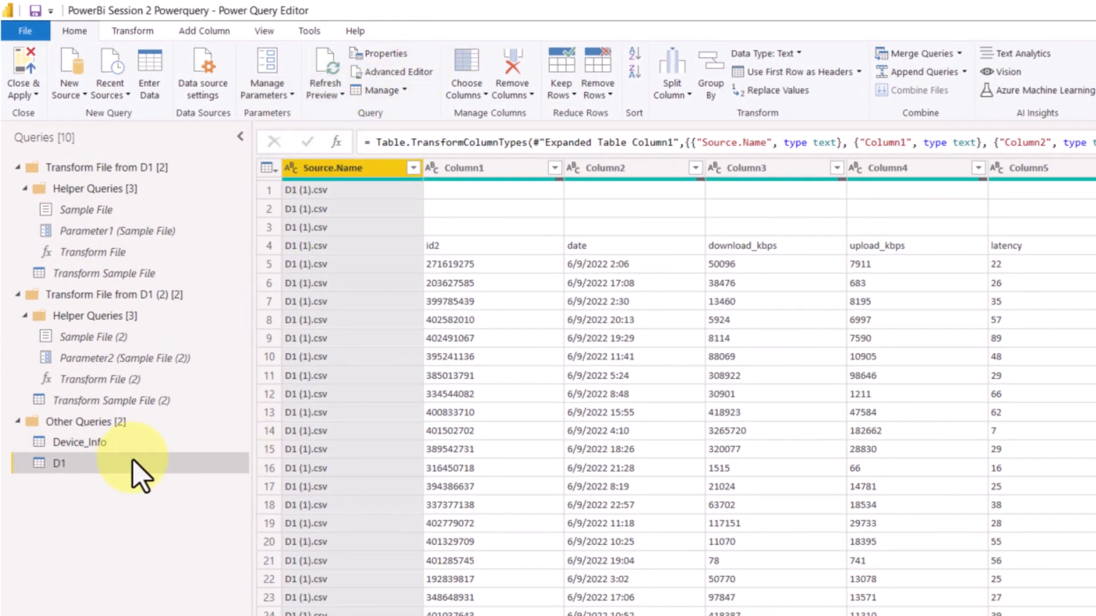
{"action": "left_click_drag", "start_coordinate": [132, 462], "coordinate": [134, 463]}
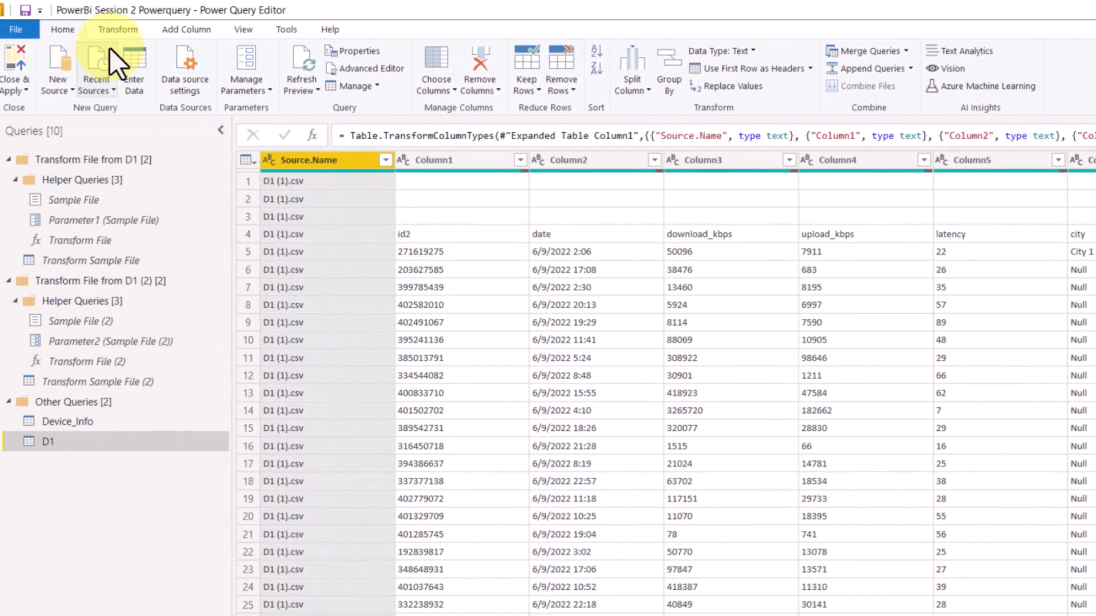
{"action": "left_click", "coordinate": [131, 31]}
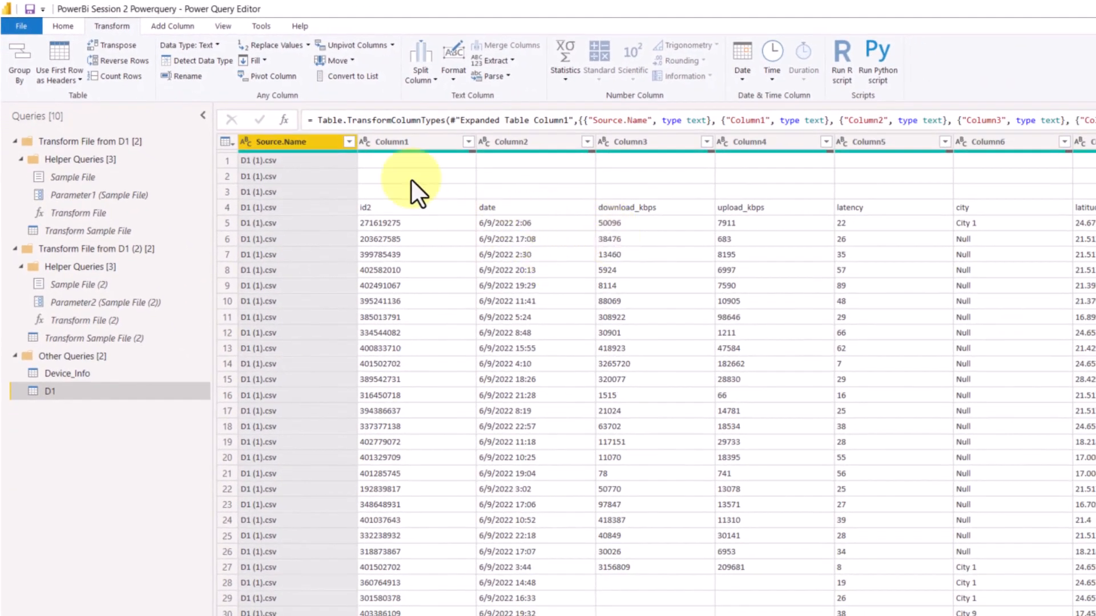
{"action": "left_click", "coordinate": [178, 31]}
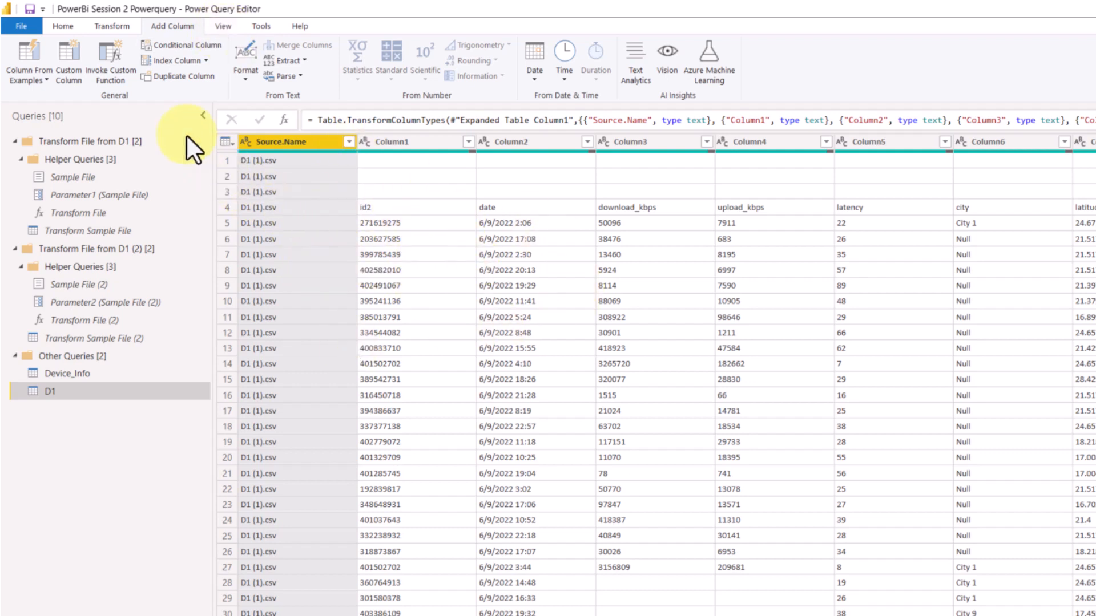
{"action": "left_click", "coordinate": [55, 27]}
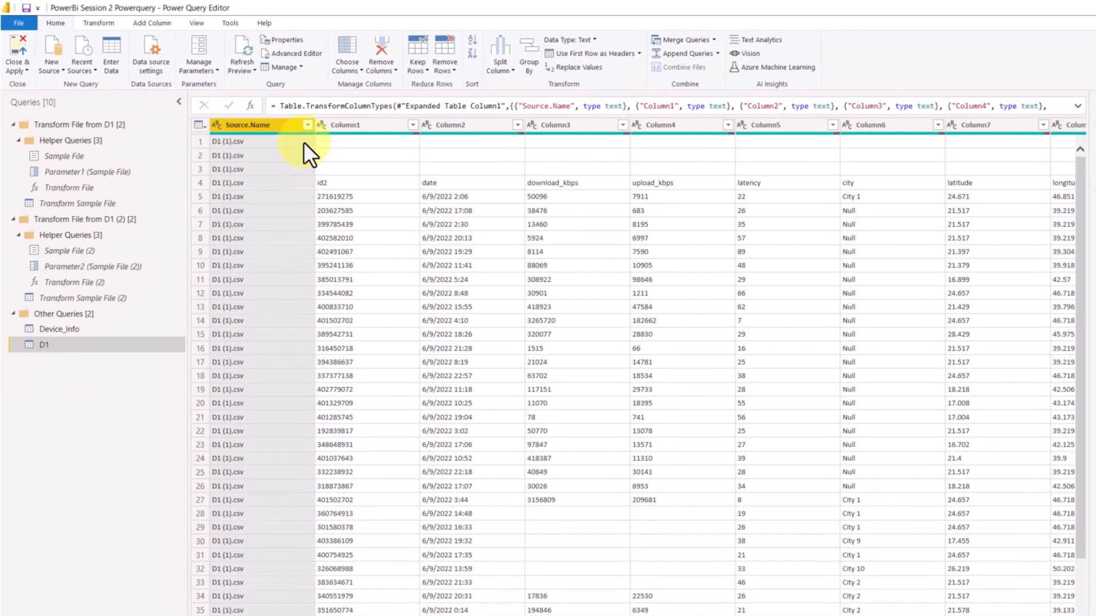
Step: Load the full filter value list of the Source.Name column to check which files were combined
{"action": "left_click", "coordinate": [306, 126]}
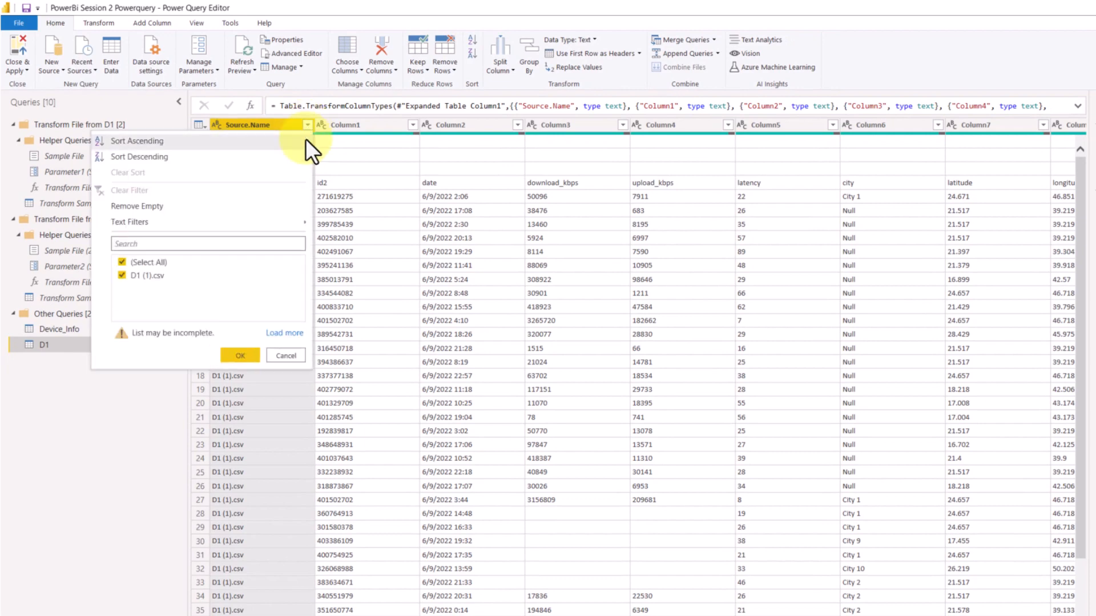
{"action": "left_click", "coordinate": [290, 337]}
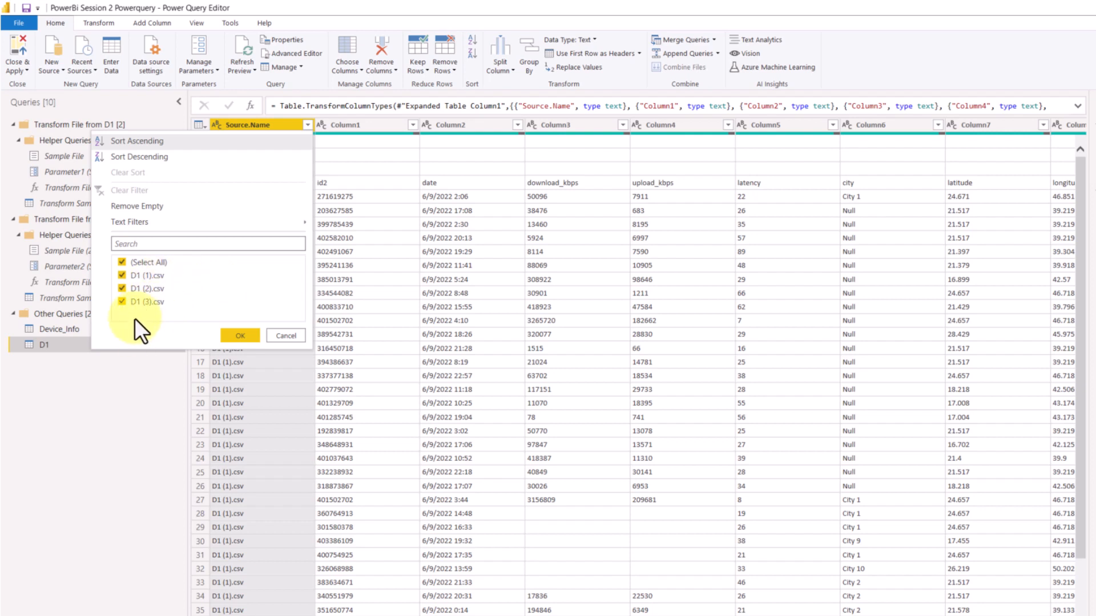
{"action": "left_click", "coordinate": [277, 337]}
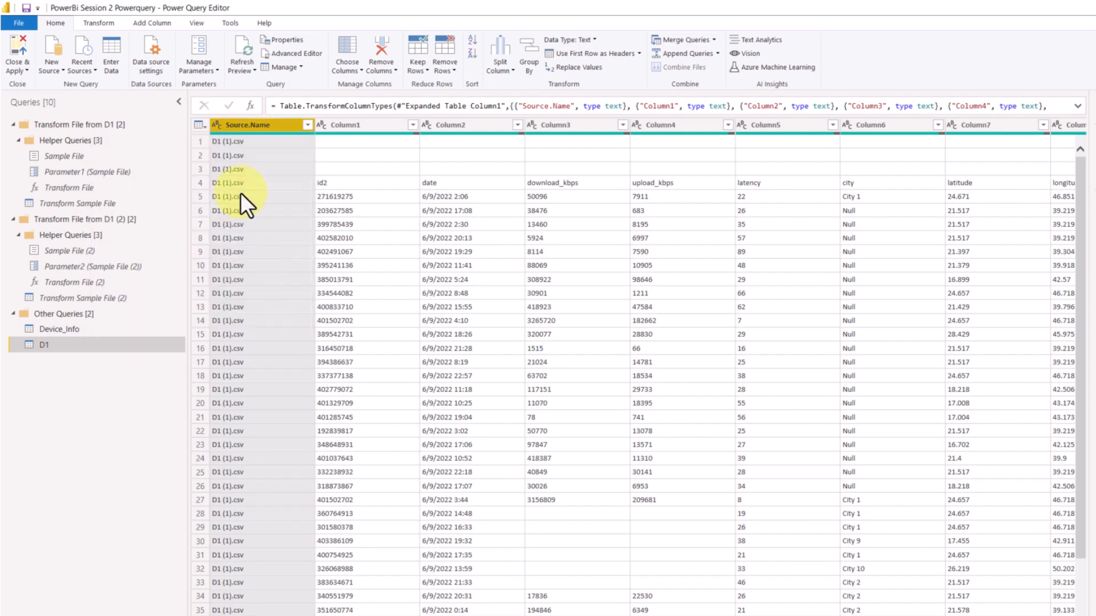
Step: Remove the Source.Name column from the D1 query
{"action": "right_click", "coordinate": [269, 127]}
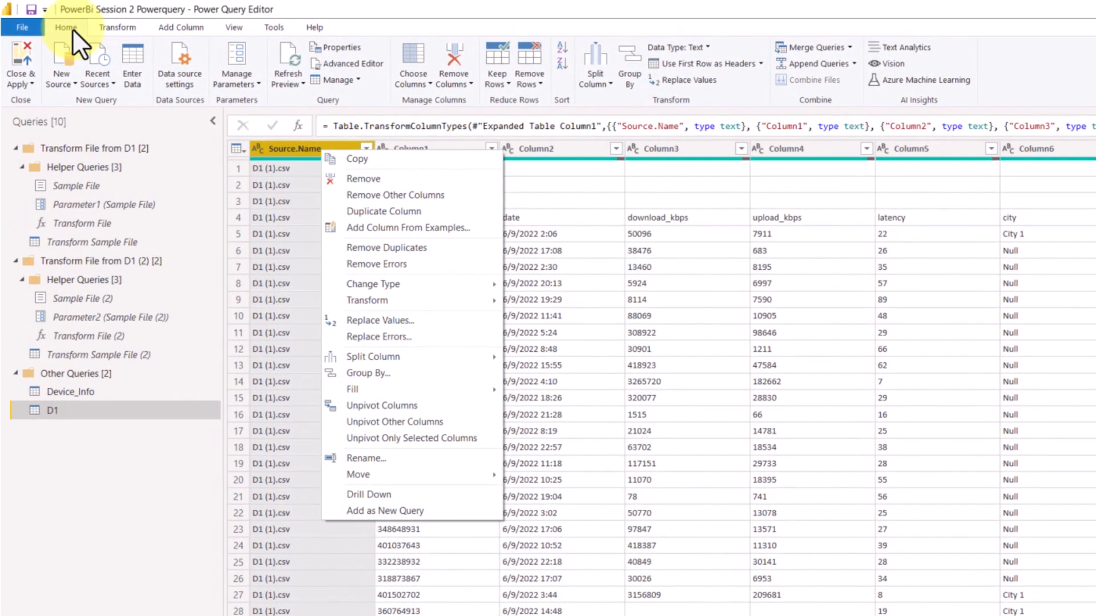
{"action": "left_click", "coordinate": [452, 83]}
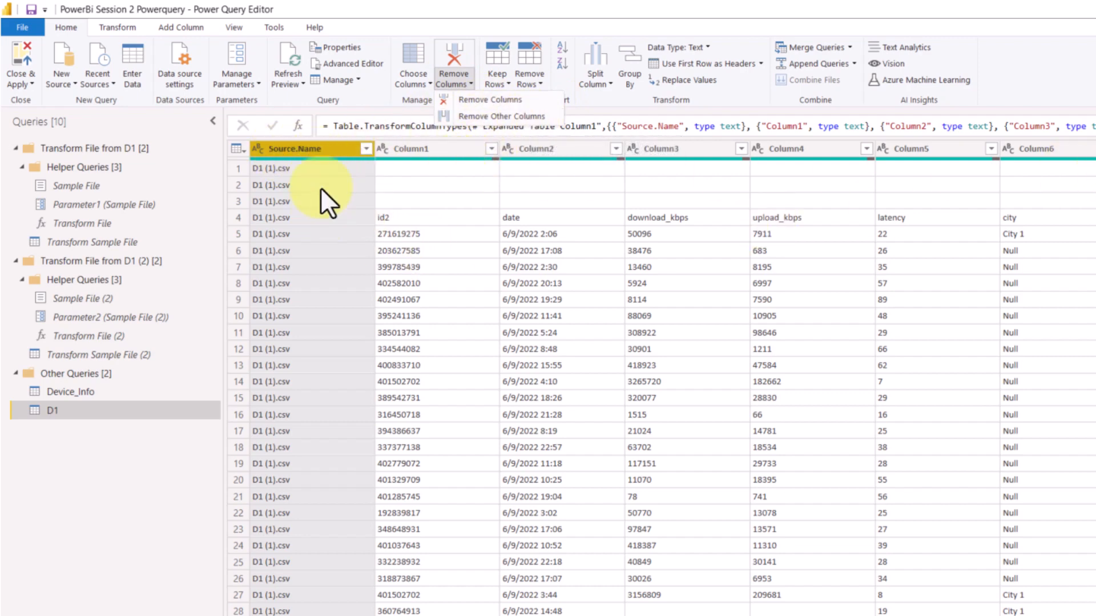
{"action": "left_click", "coordinate": [482, 100]}
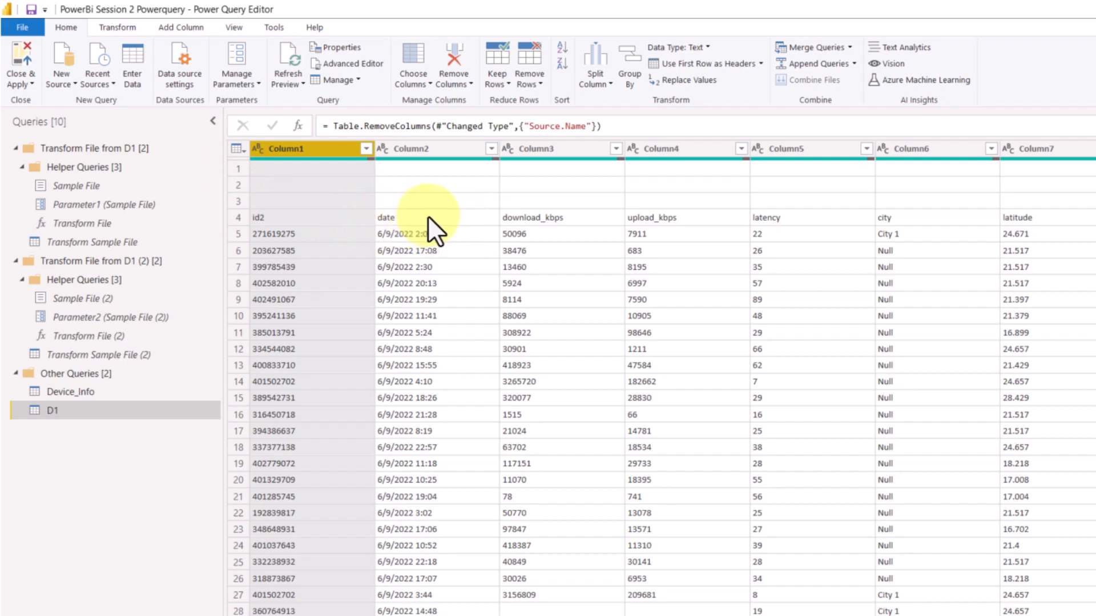
Step: Remove the top 3 rows above the header row of the D1 query
{"action": "scroll", "coordinate": [450, 251], "scroll_direction": "down", "scroll_amount": 20}
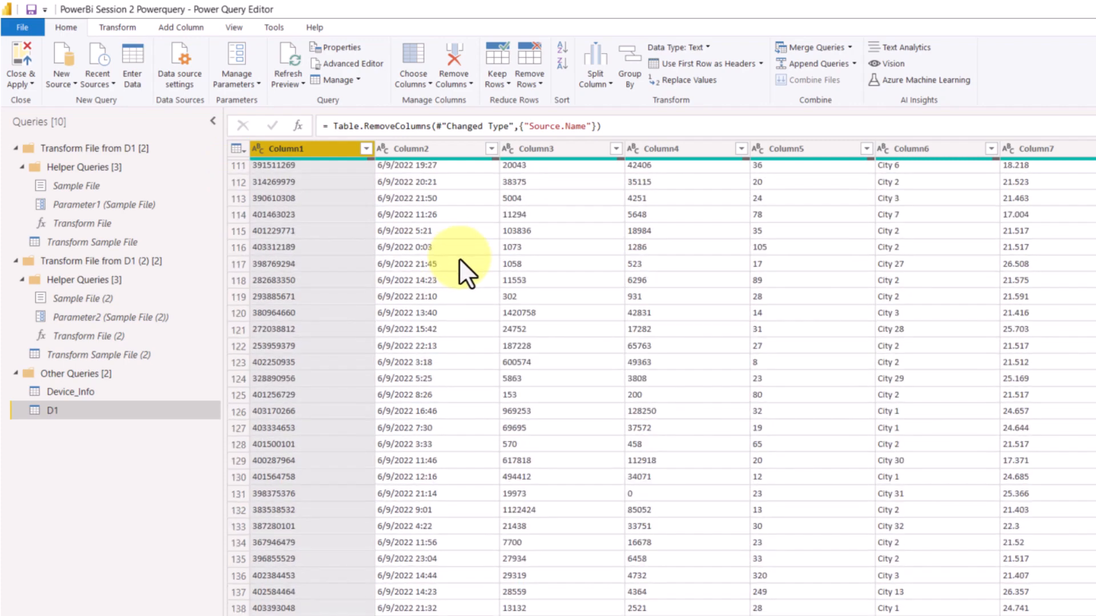
{"action": "scroll", "coordinate": [459, 258], "scroll_direction": "down", "scroll_amount": 20}
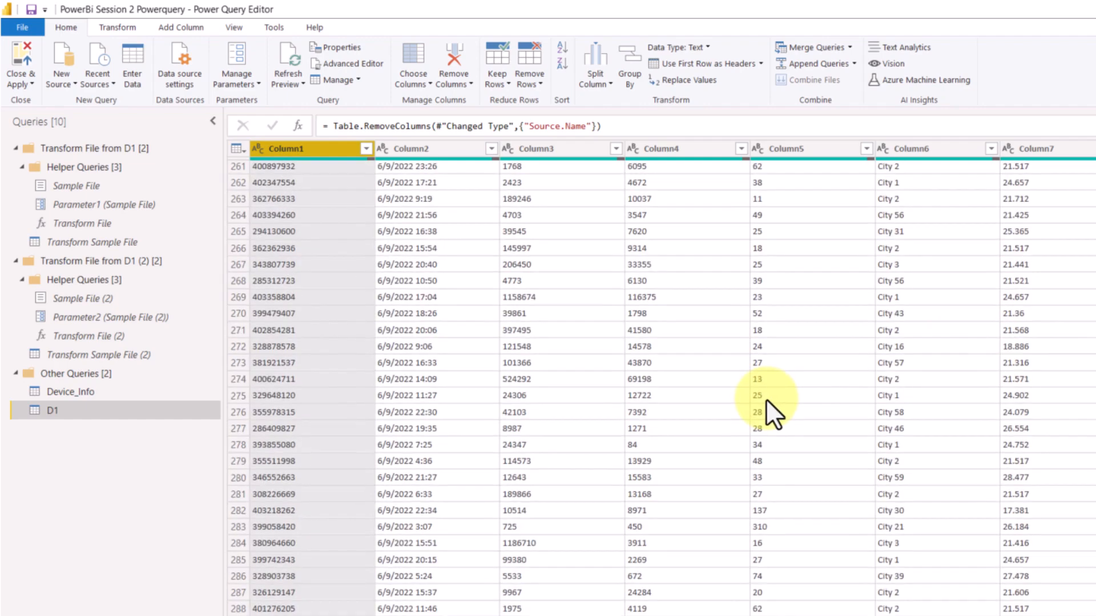
{"action": "scroll", "coordinate": [765, 398], "scroll_direction": "down", "scroll_amount": 20}
{"action": "scroll", "coordinate": [727, 405], "scroll_direction": "up", "scroll_amount": 20}
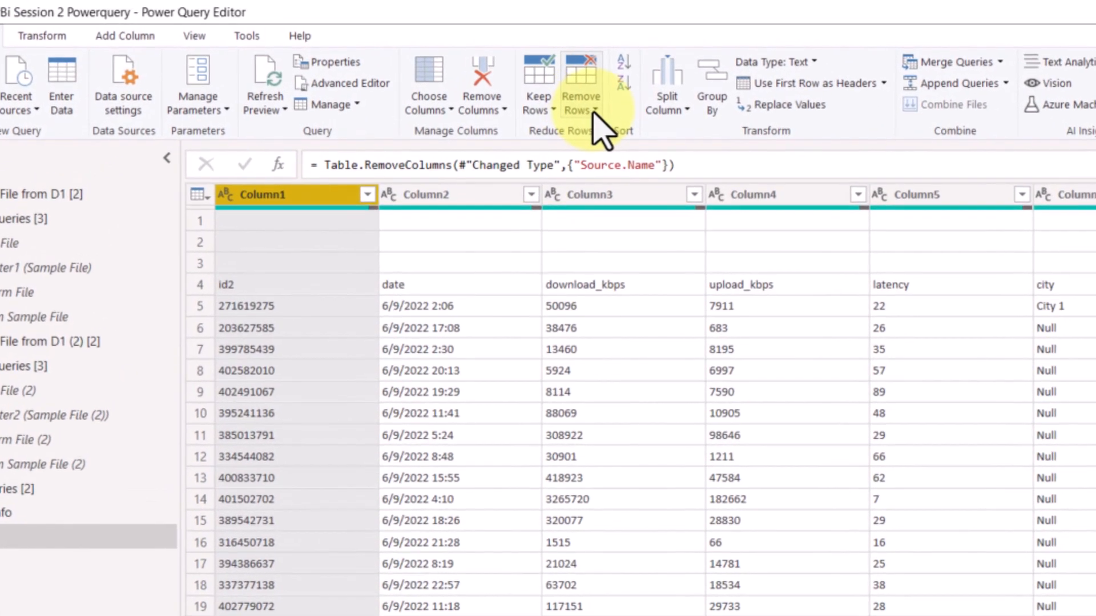
{"action": "left_click", "coordinate": [537, 86]}
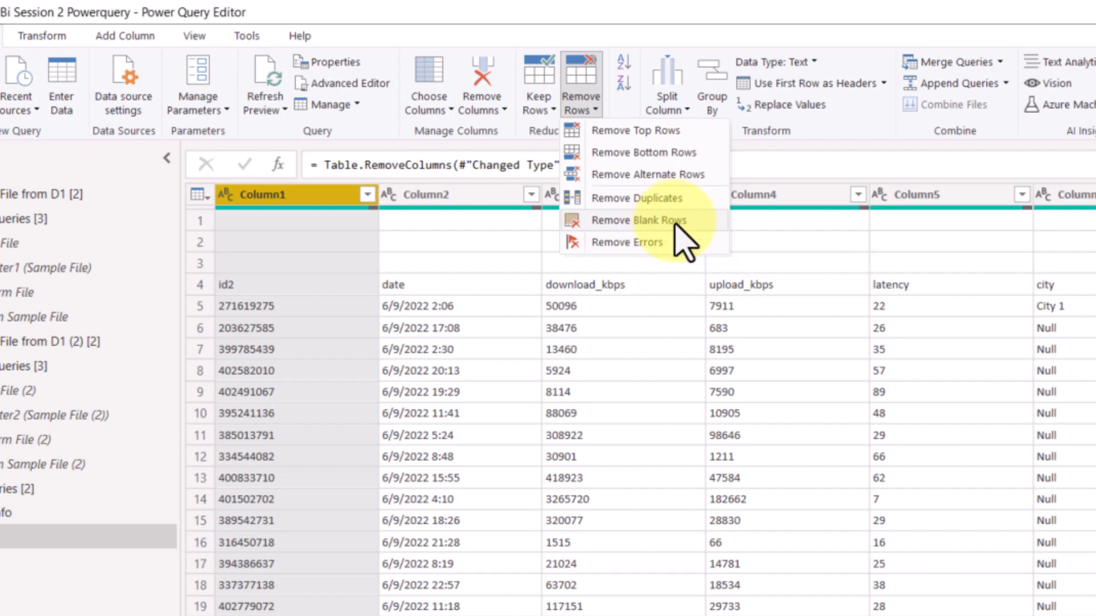
{"action": "left_click", "coordinate": [668, 135]}
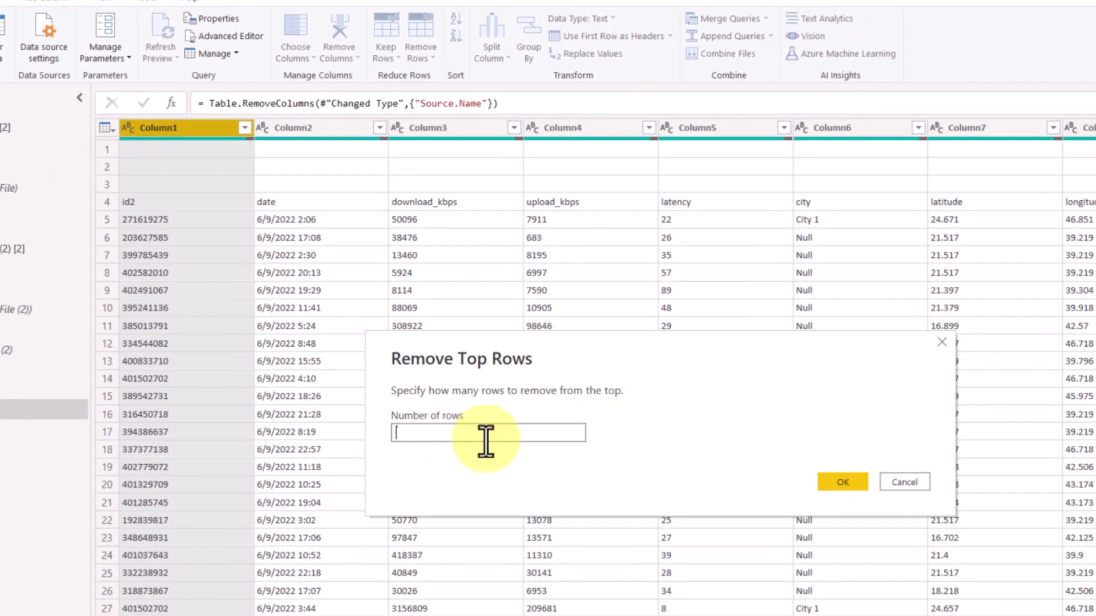
{"action": "left_click", "coordinate": [471, 435]}
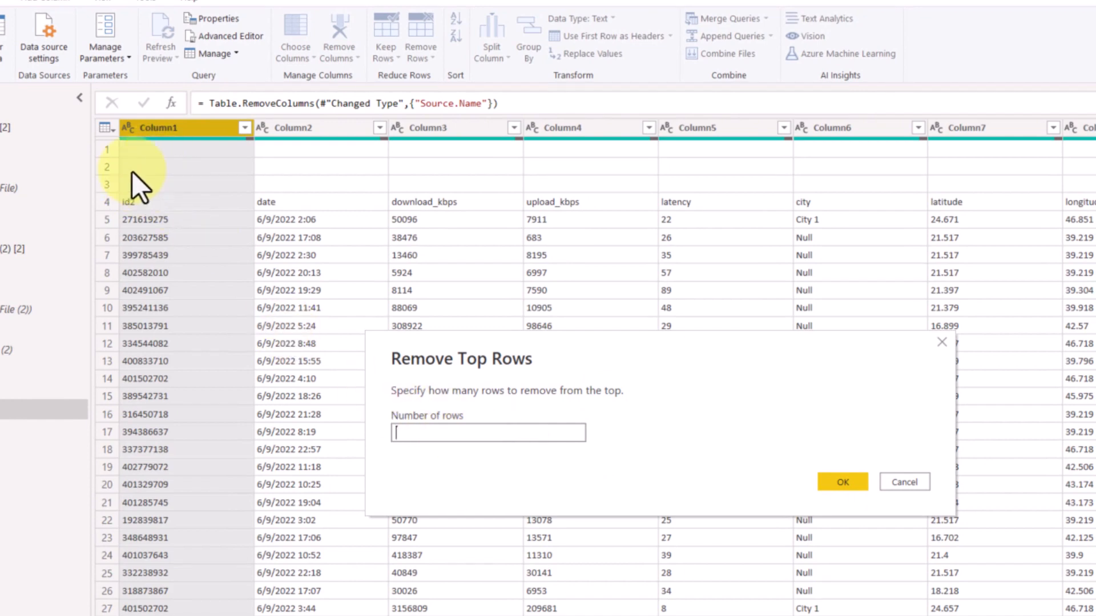
{"action": "type", "text": "3"}
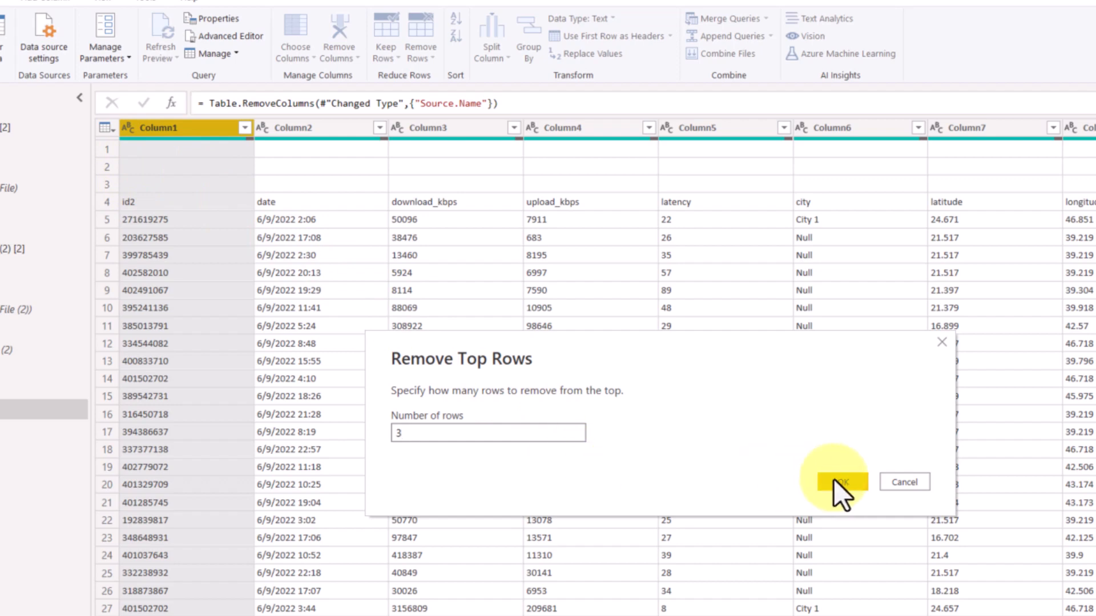
{"action": "left_click", "coordinate": [848, 481]}
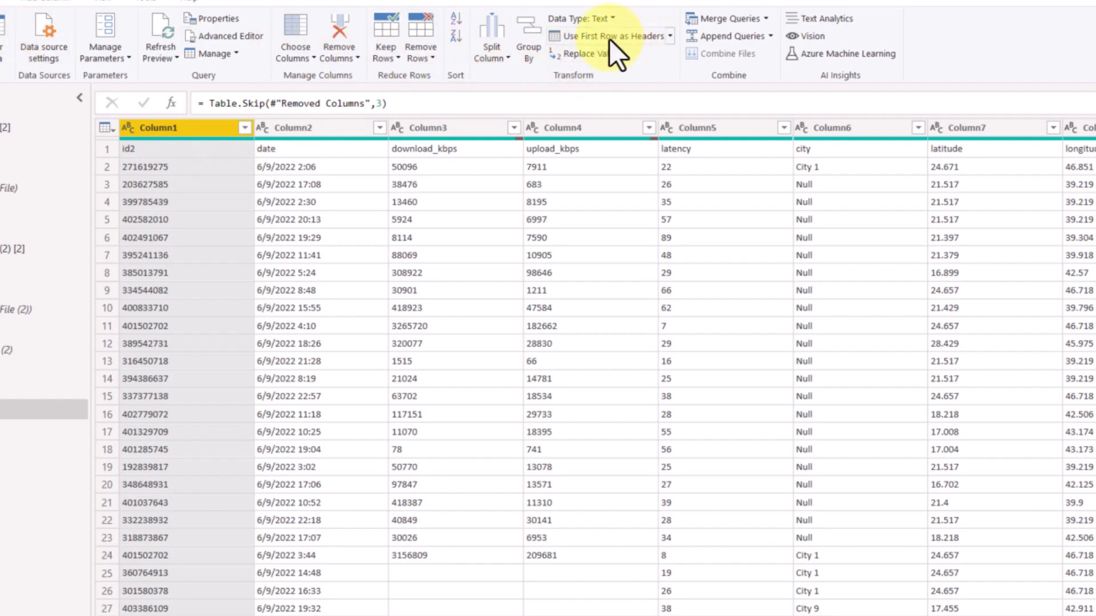
Step: Promote the first row of D1 to column headers and remove the blank rows
{"action": "left_click", "coordinate": [671, 37]}
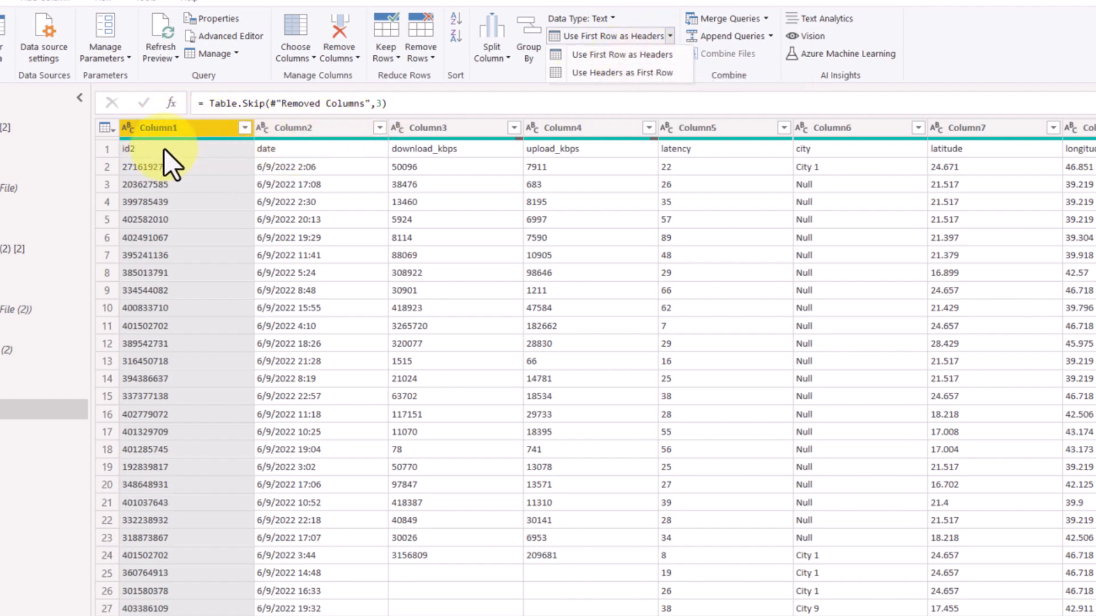
{"action": "left_click", "coordinate": [633, 53]}
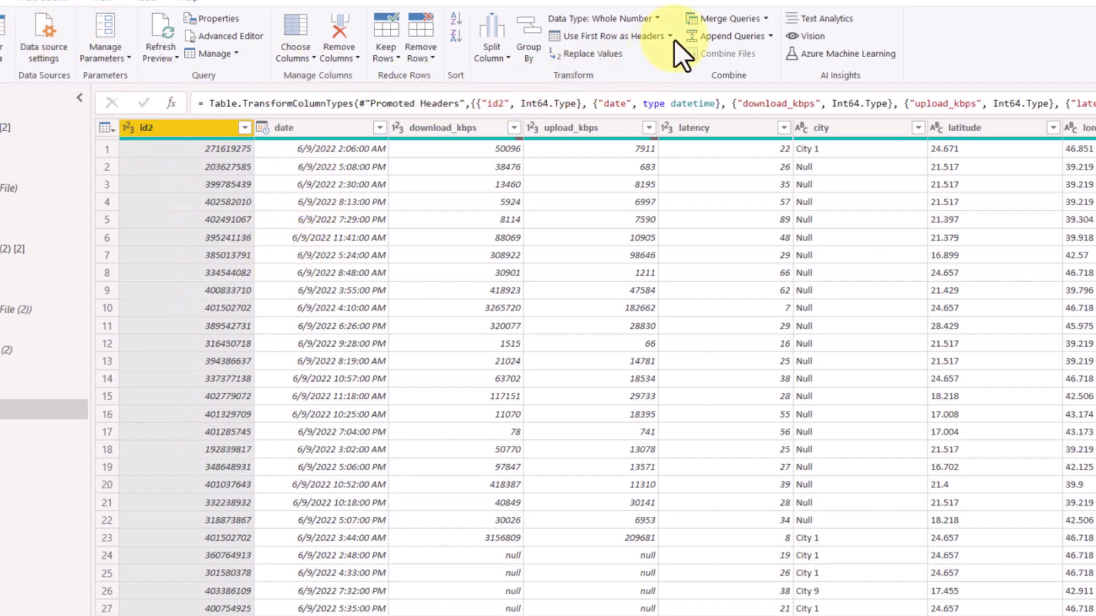
{"action": "left_click", "coordinate": [431, 59]}
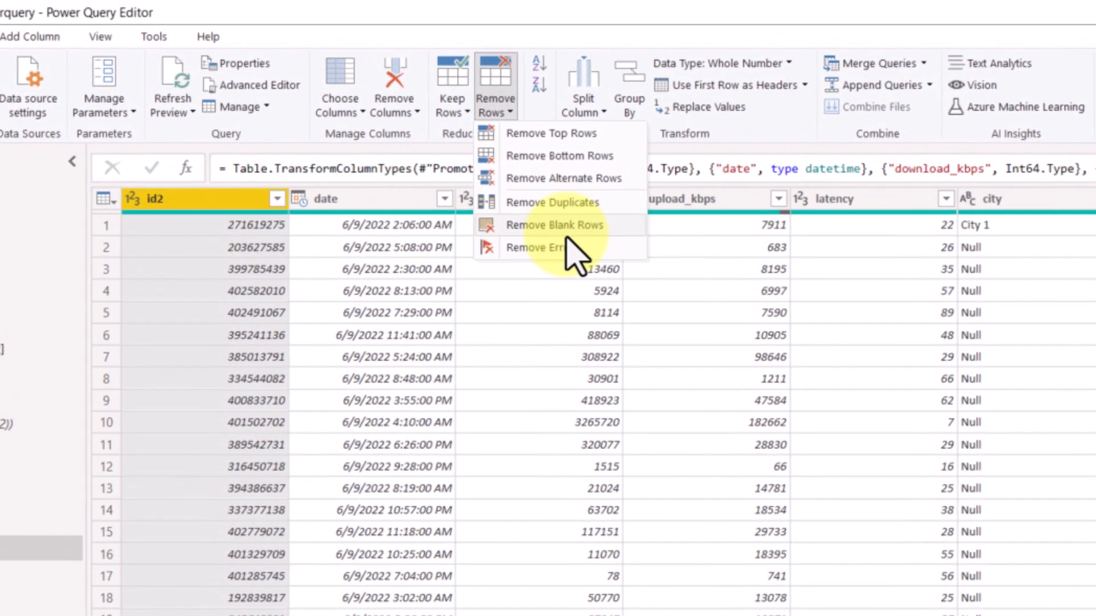
{"action": "left_click", "coordinate": [571, 228]}
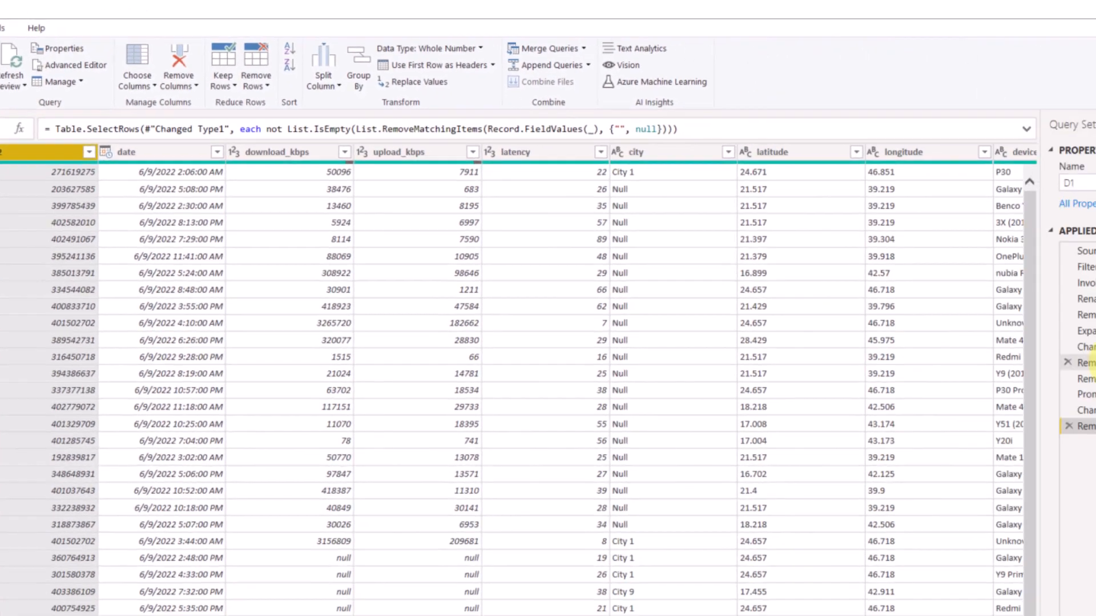
Step: Review the D1 query at its Removed Columns and Promoted Headers applied steps
{"action": "left_click", "coordinate": [977, 331]}
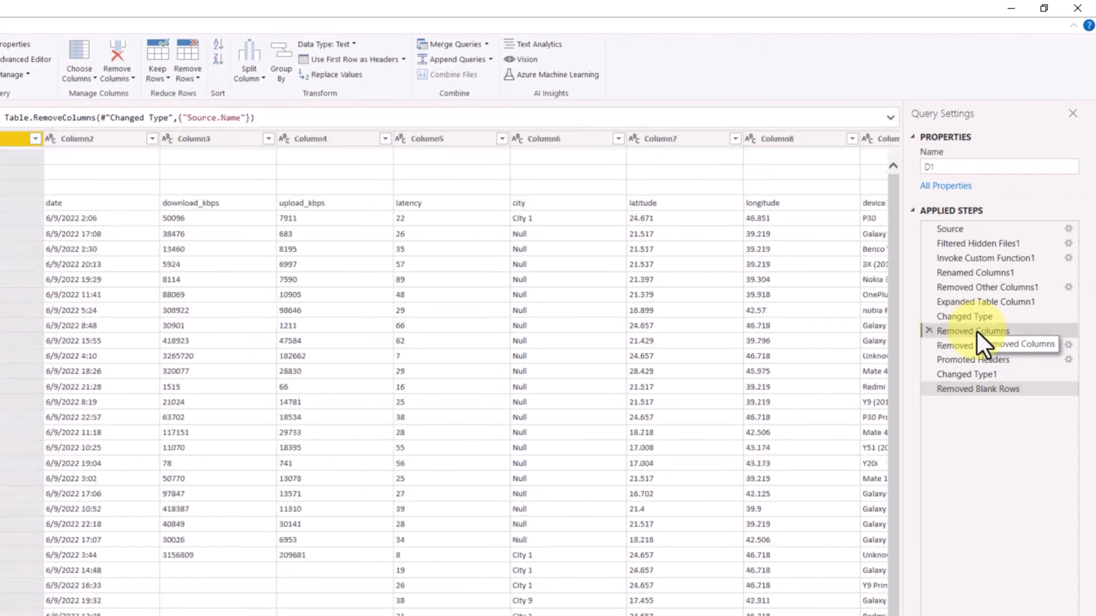
{"action": "left_click", "coordinate": [979, 362]}
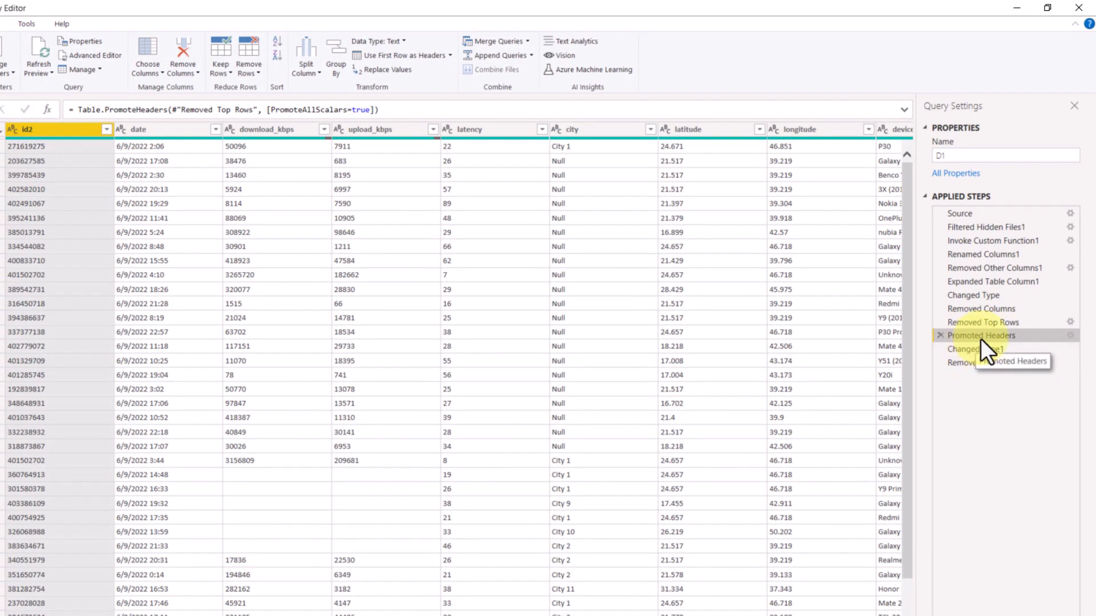
{"action": "left_click", "coordinate": [983, 311]}
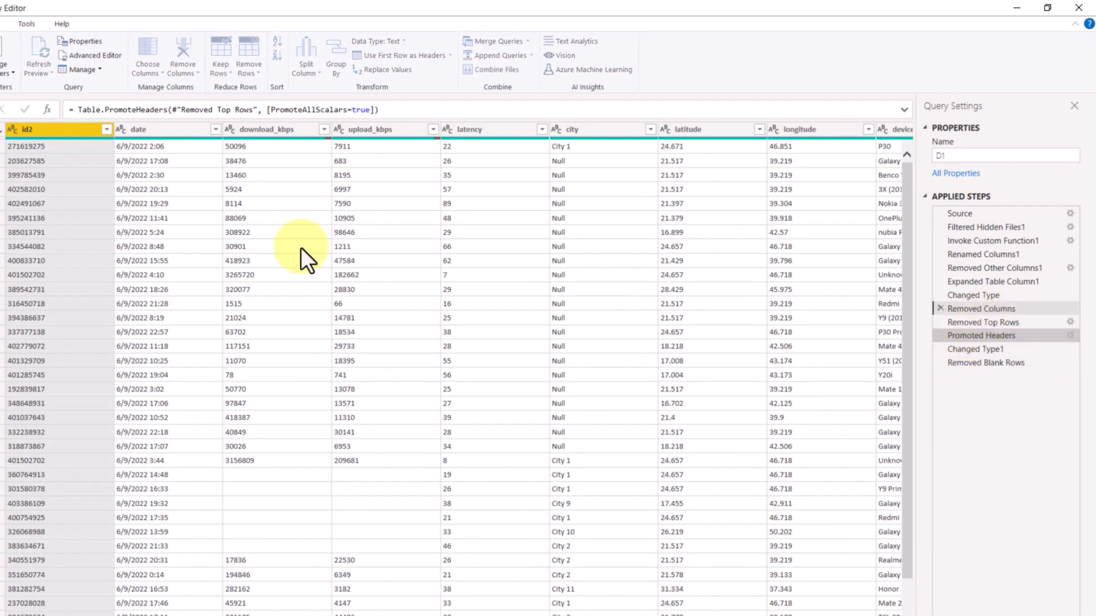
Step: Review the D1 query at its Removed Top Rows applied step and return to the Removed Blank Rows step
{"action": "left_click", "coordinate": [973, 322]}
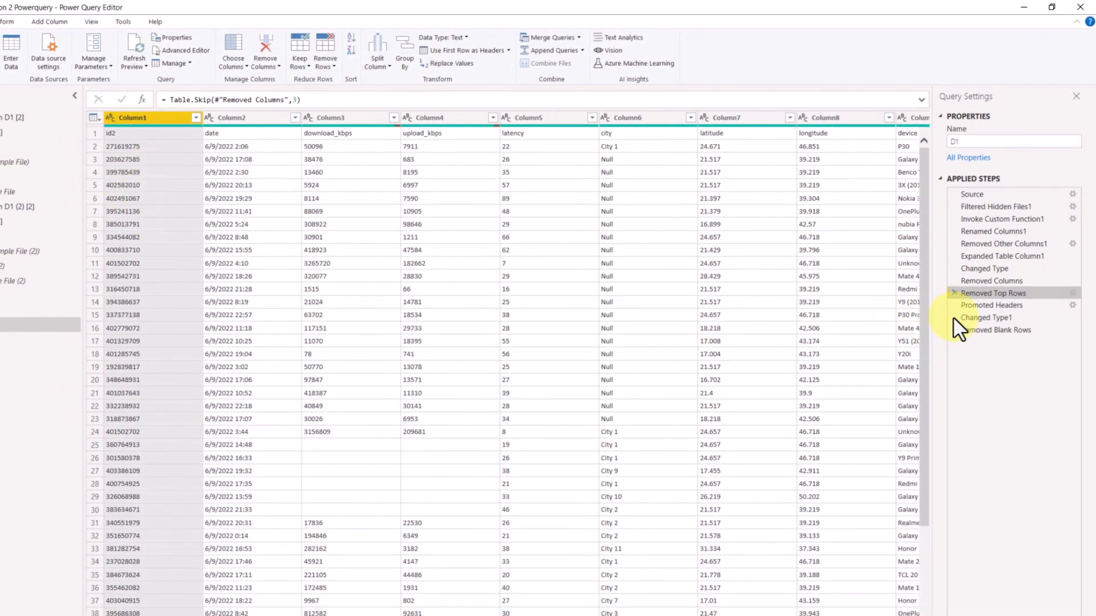
{"action": "left_click", "coordinate": [998, 329]}
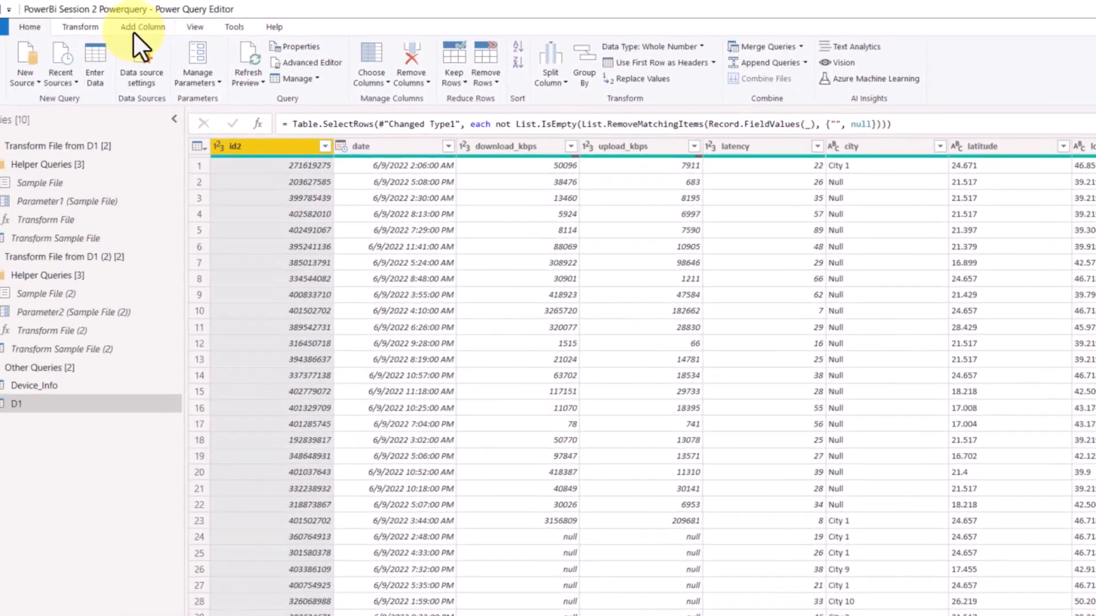
Step: Add a custom column named dl speed(Mbps) to D1 with the formula [download_kbps] / 1000
{"action": "left_click", "coordinate": [49, 22]}
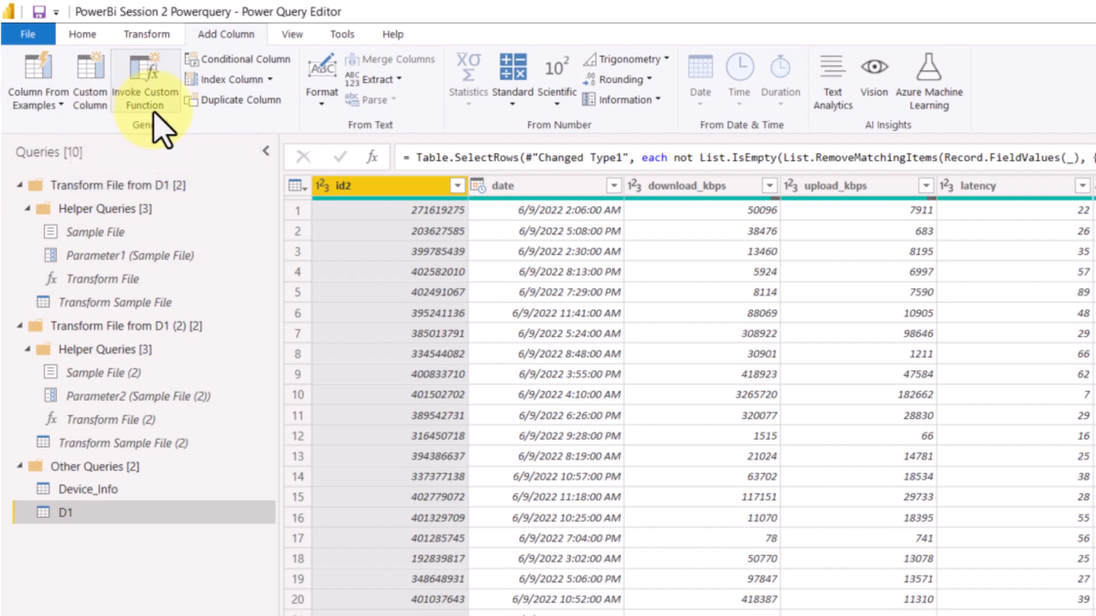
{"action": "left_click", "coordinate": [172, 94]}
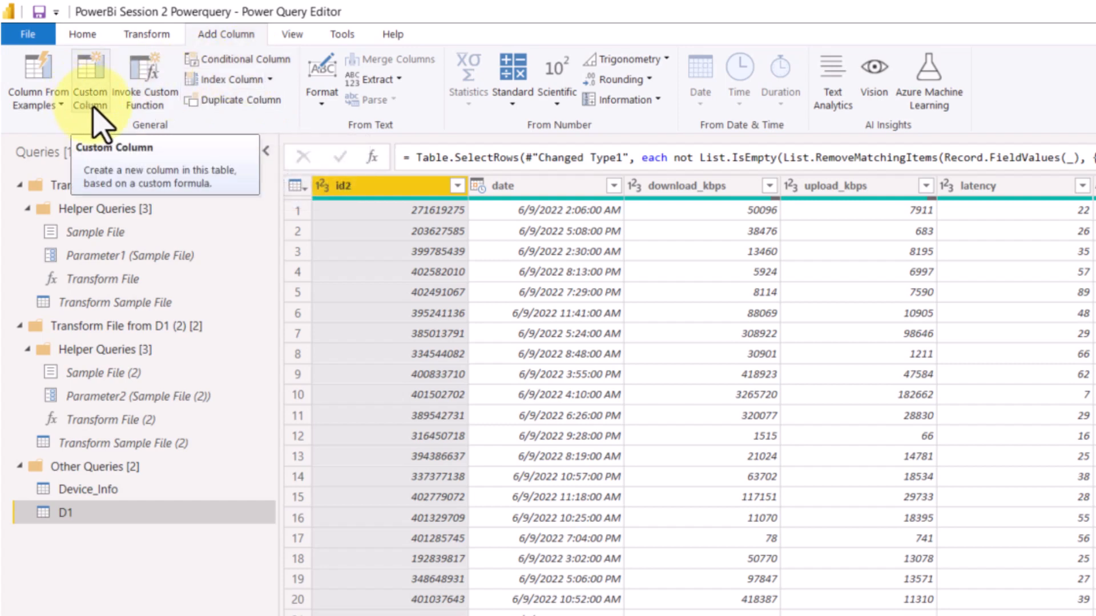
{"action": "left_click", "coordinate": [685, 192]}
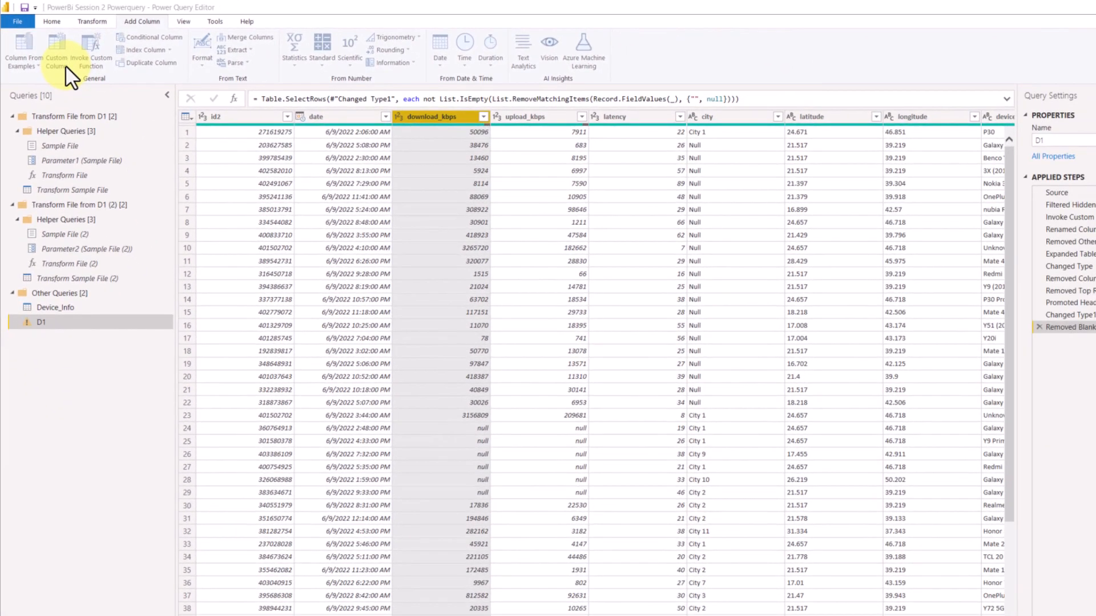
{"action": "left_click", "coordinate": [62, 62]}
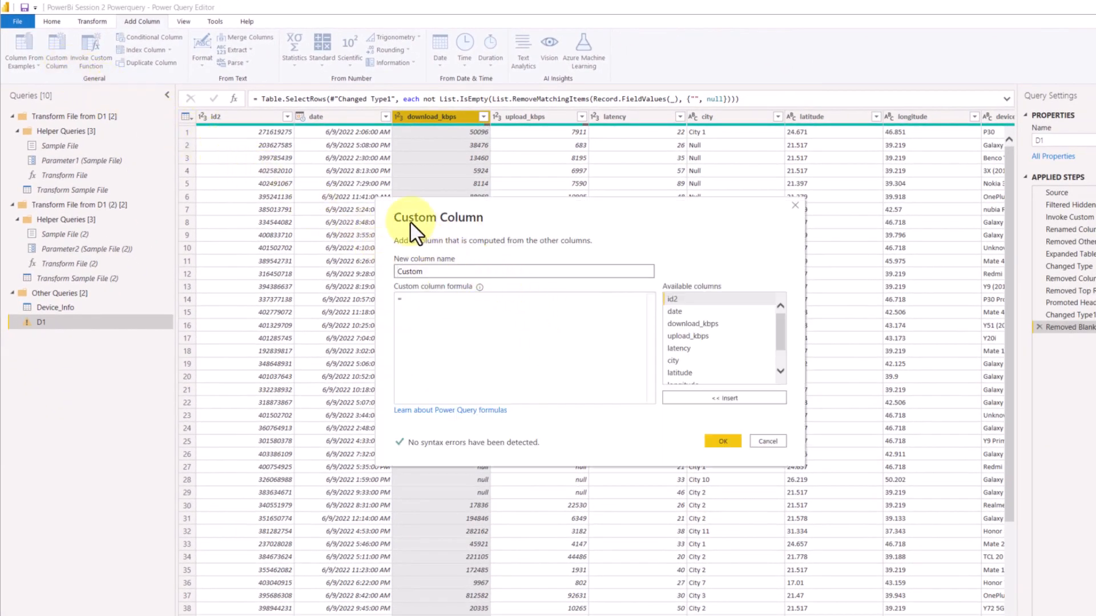
{"action": "left_click_drag", "start_coordinate": [439, 274], "coordinate": [341, 269]}
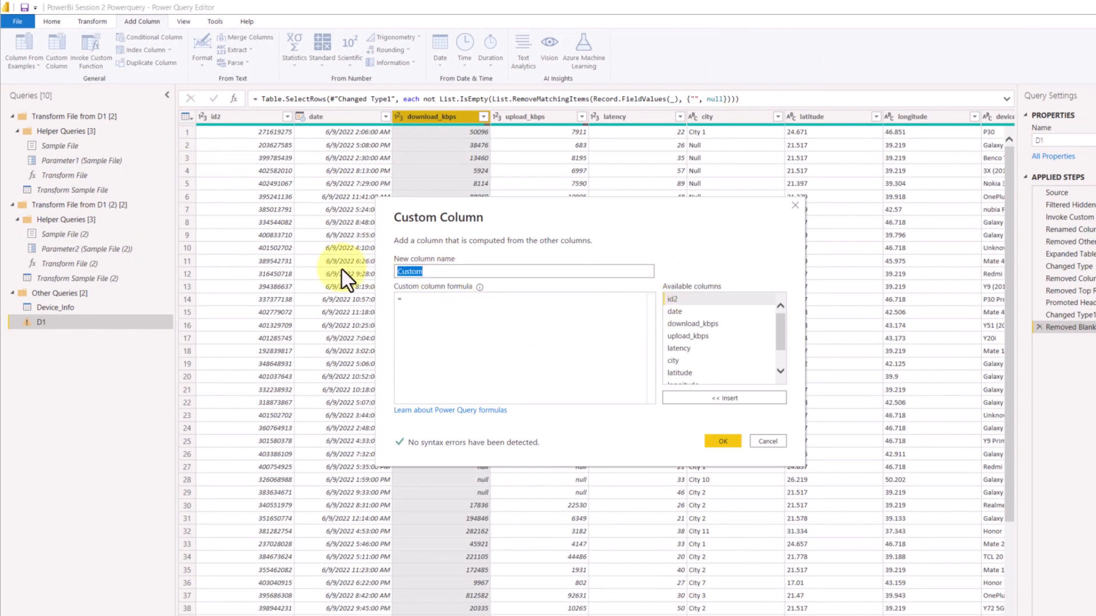
{"action": "key", "text": "Caps_Lock"}
{"action": "type", "text": "dl speed"}
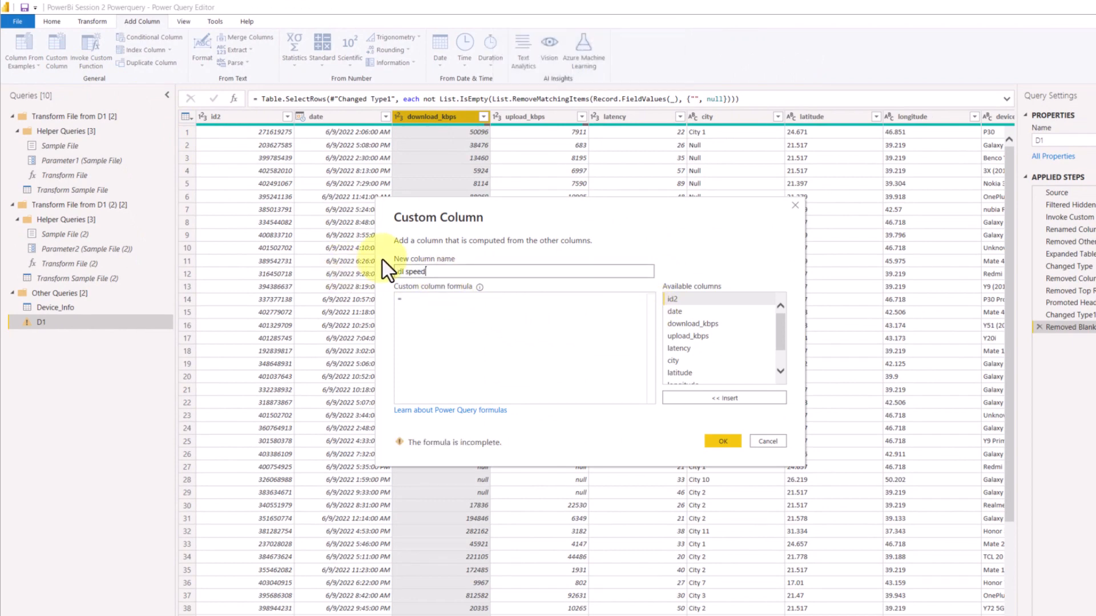
{"action": "type", "text": "(Mbps)"}
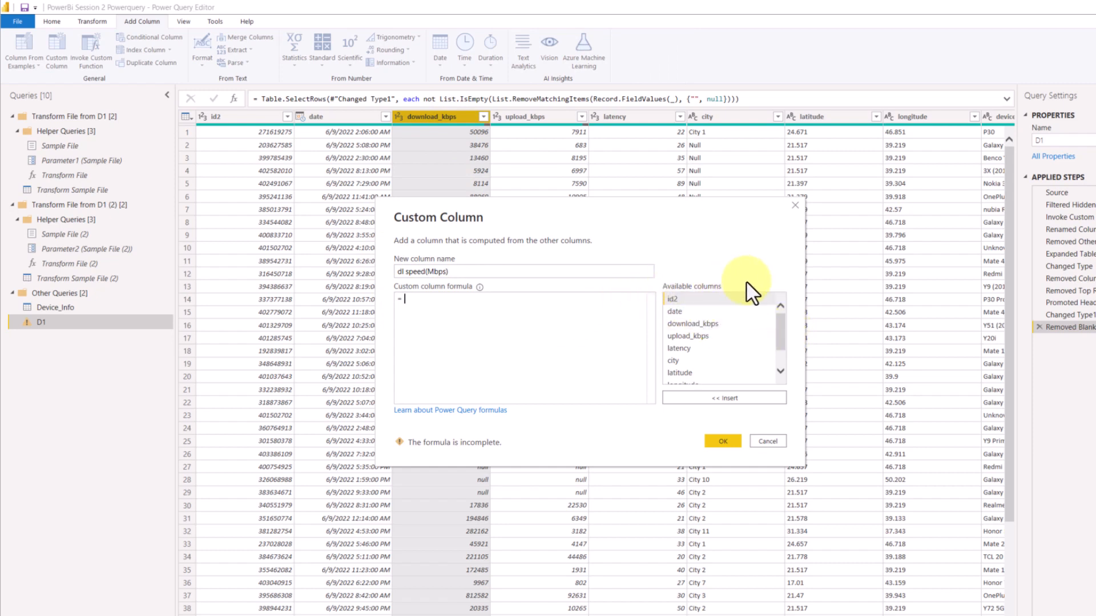
{"action": "double_click", "coordinate": [702, 325]}
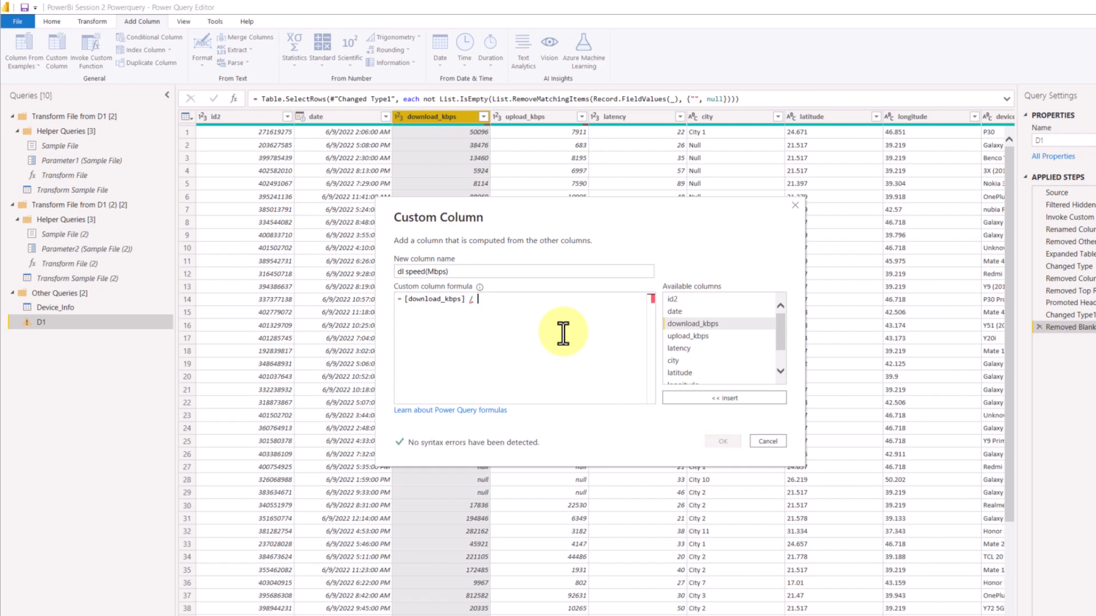
{"action": "type", "text": "/ 1000"}
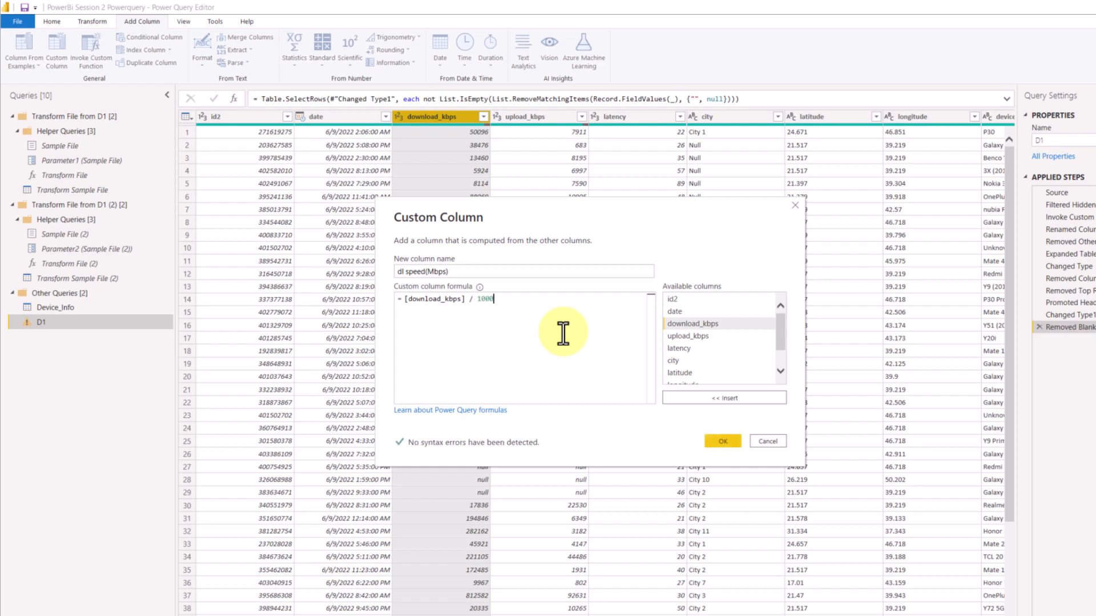
{"action": "left_click", "coordinate": [717, 447]}
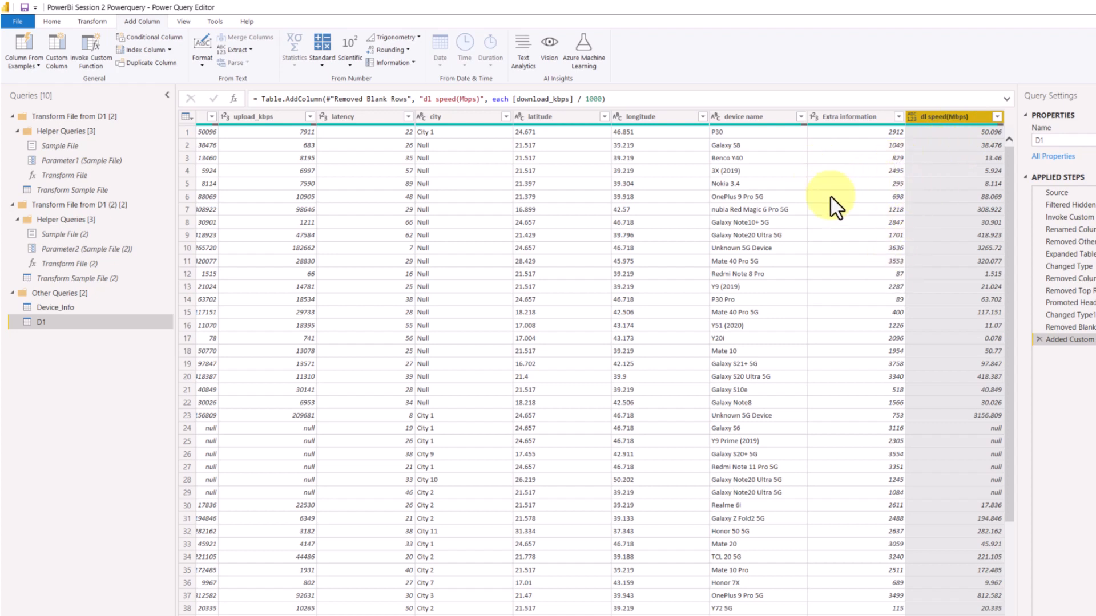
Step: Remove the Extra information column from the D1 query
{"action": "right_click", "coordinate": [843, 116]}
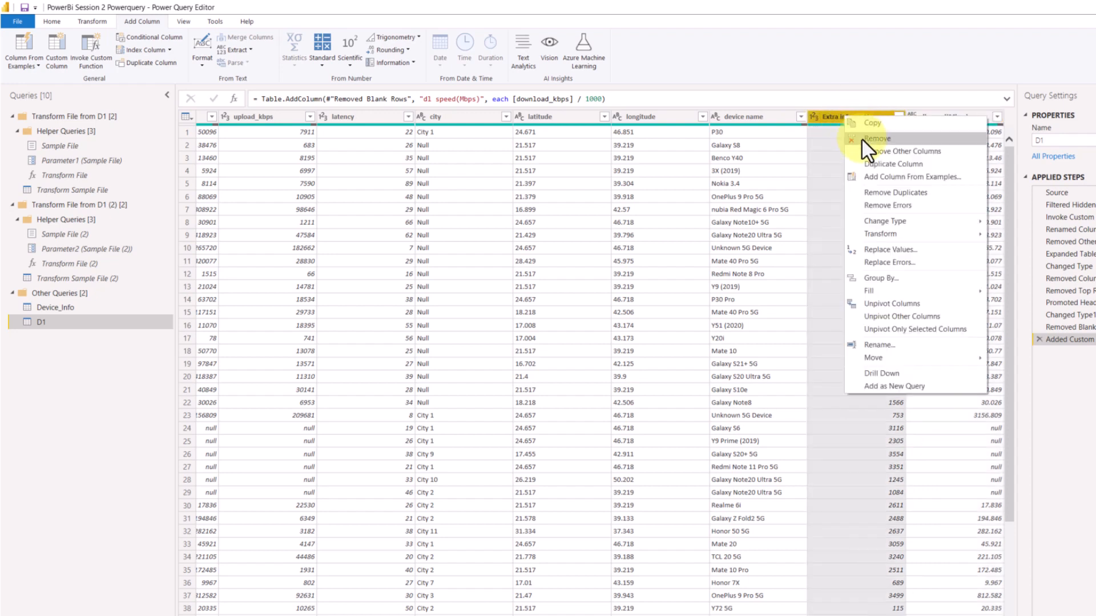
{"action": "left_click", "coordinate": [53, 23]}
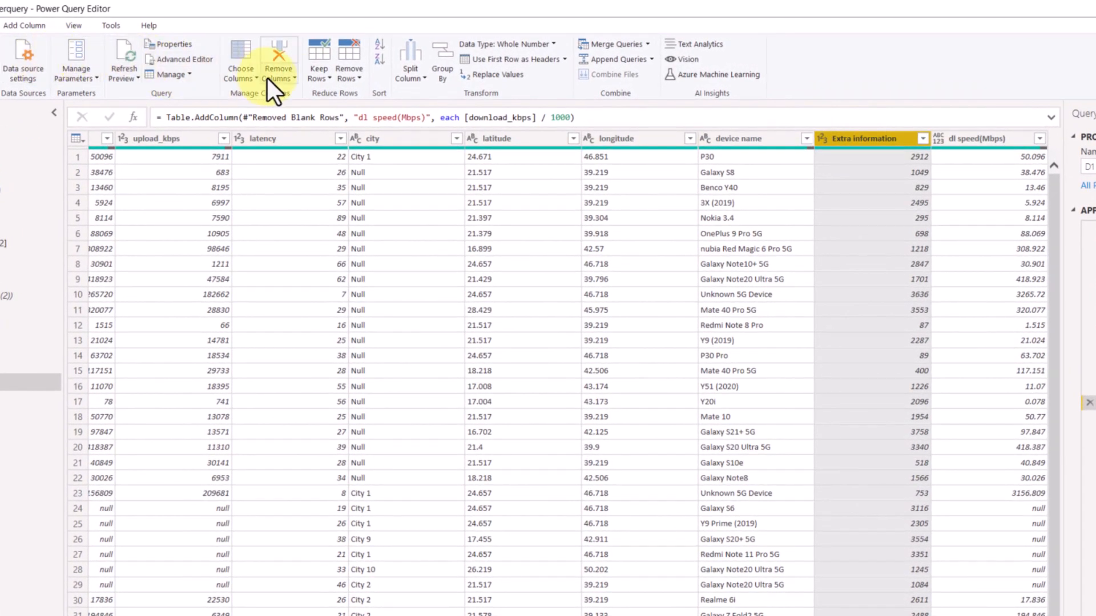
{"action": "left_click", "coordinate": [283, 81]}
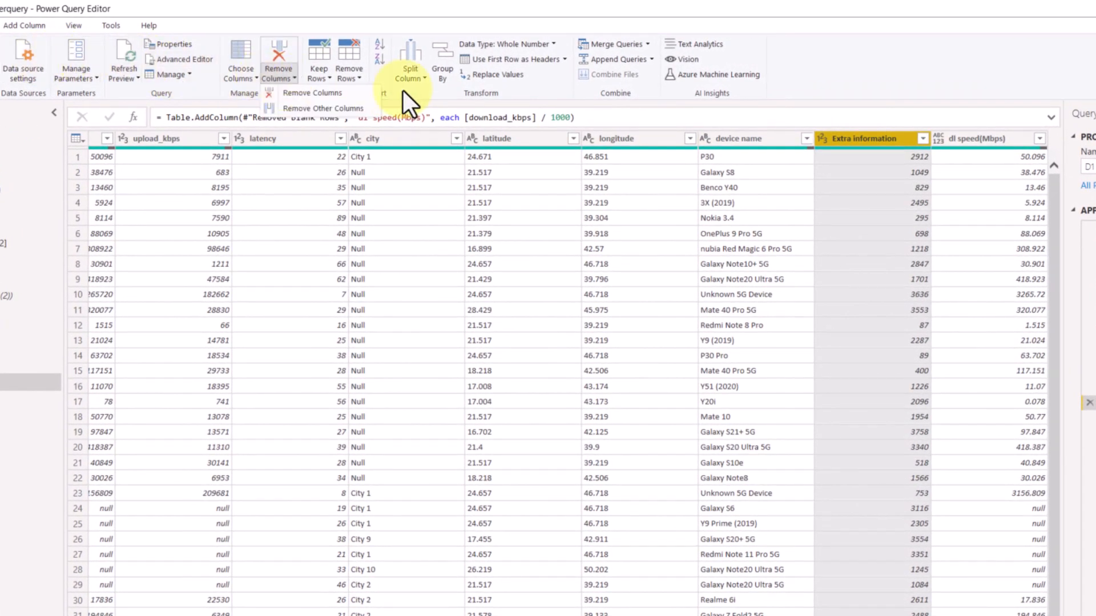
{"action": "right_click", "coordinate": [845, 135]}
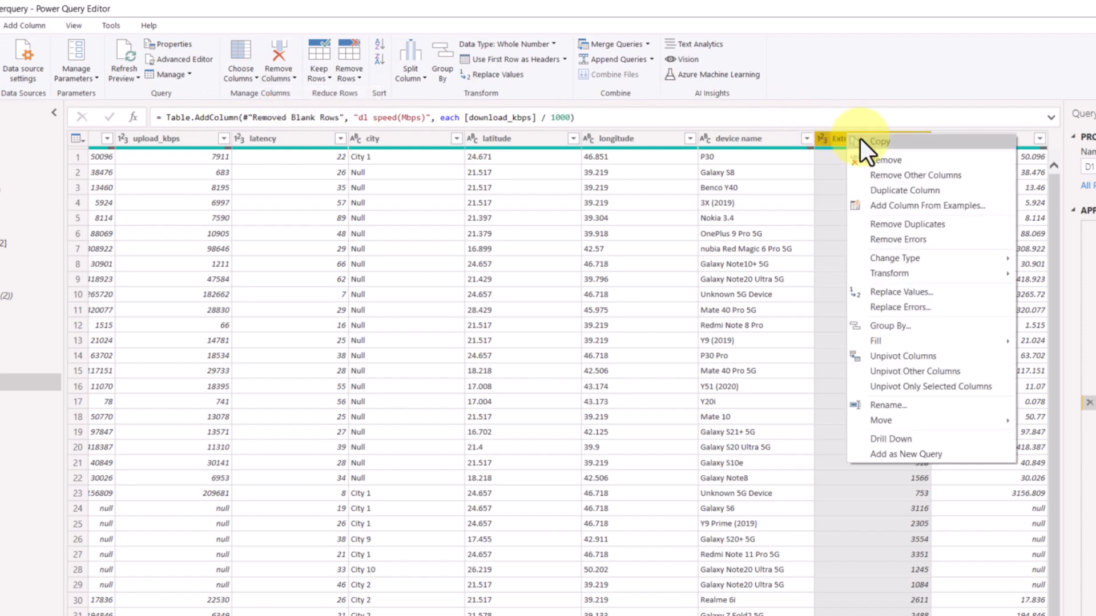
{"action": "left_click", "coordinate": [884, 160]}
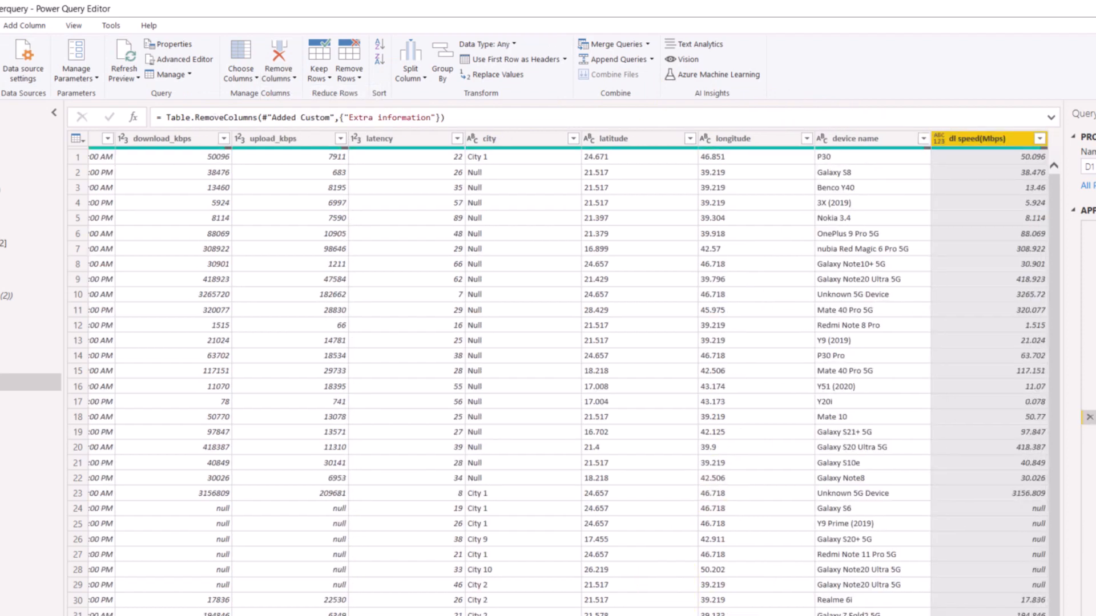
Step: Duplicate the date column of the D1 query
{"action": "left_click_drag", "start_coordinate": [502, 615], "coordinate": [329, 615]}
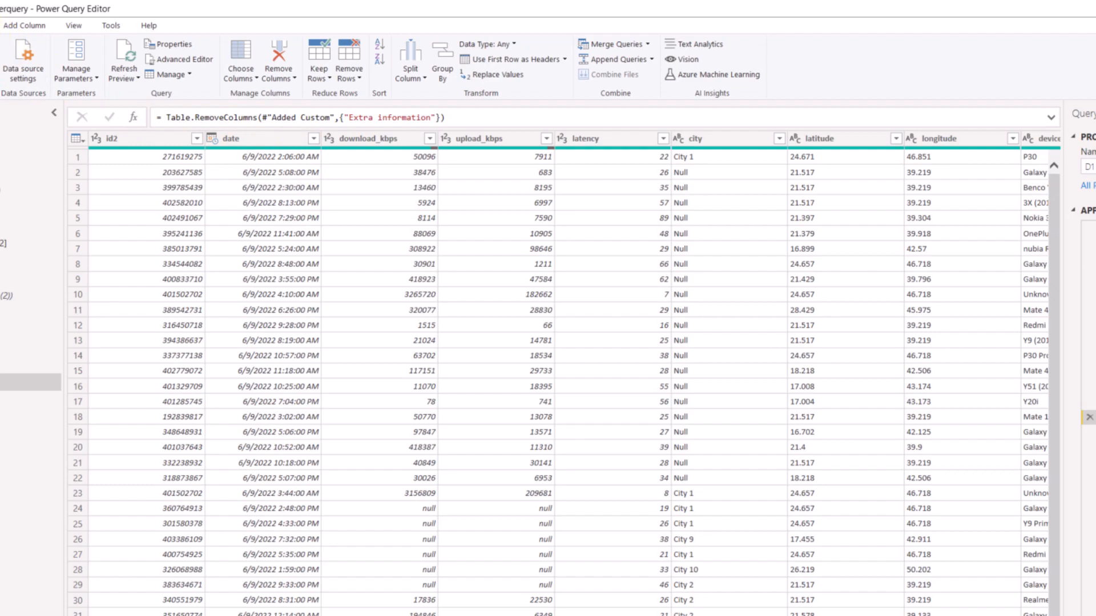
{"action": "left_click", "coordinate": [86, 20]}
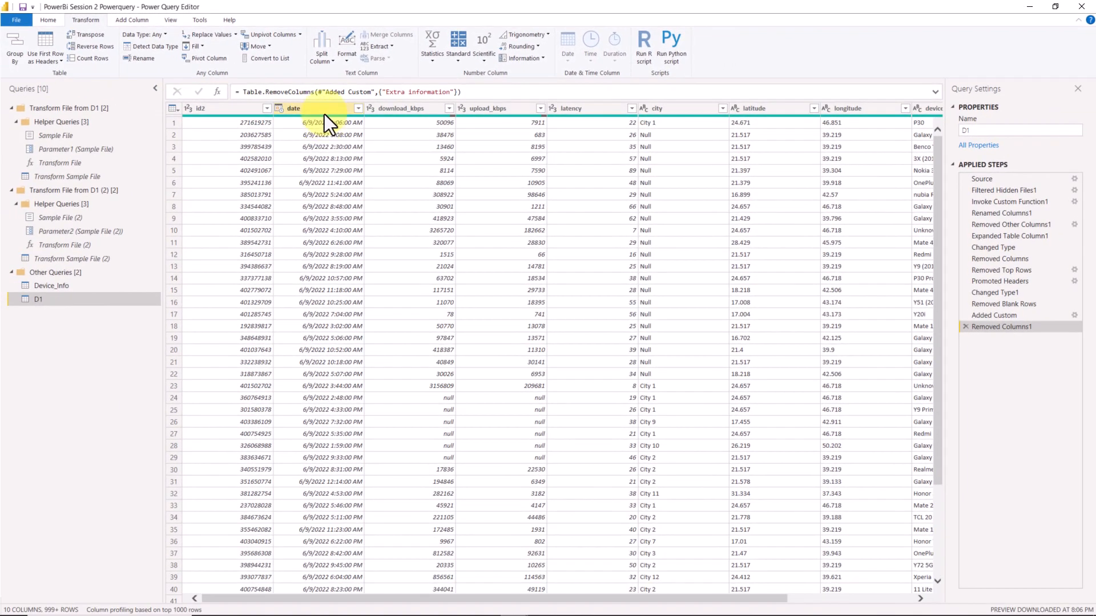
{"action": "right_click", "coordinate": [312, 110]}
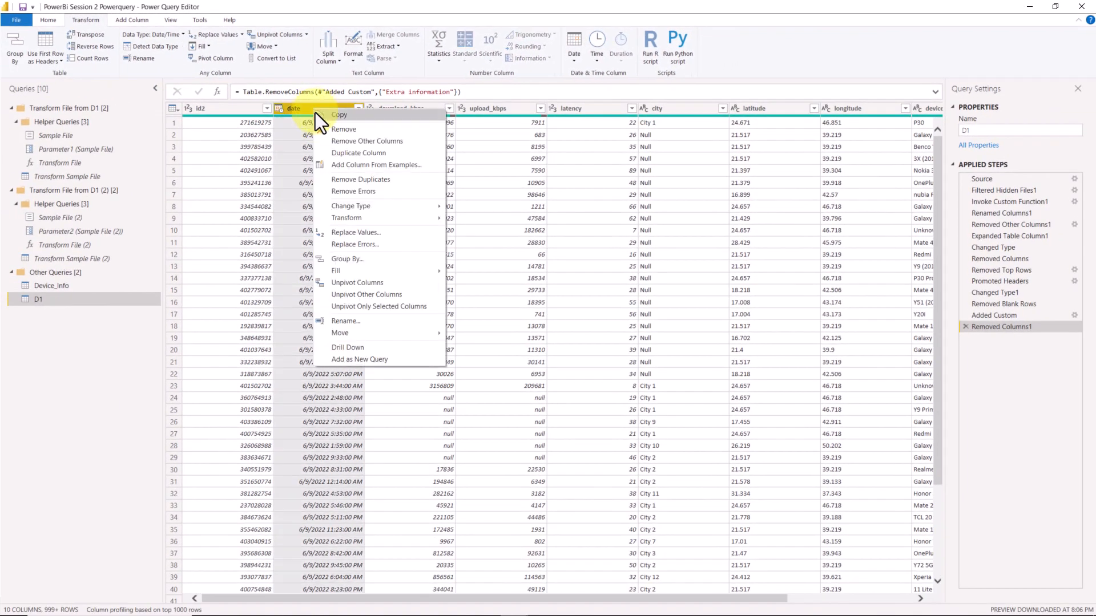
{"action": "left_click", "coordinate": [361, 154]}
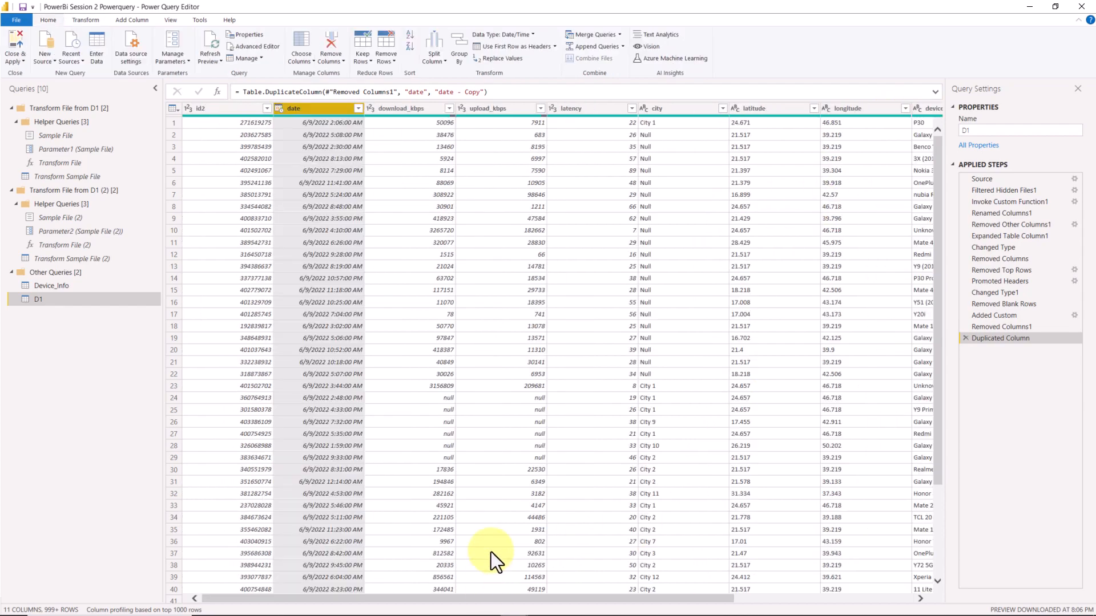
Step: Transform the date - Copy column to Date Only and compare it with the preceding Duplicated Column step
{"action": "left_click_drag", "start_coordinate": [471, 602], "coordinate": [810, 603]}
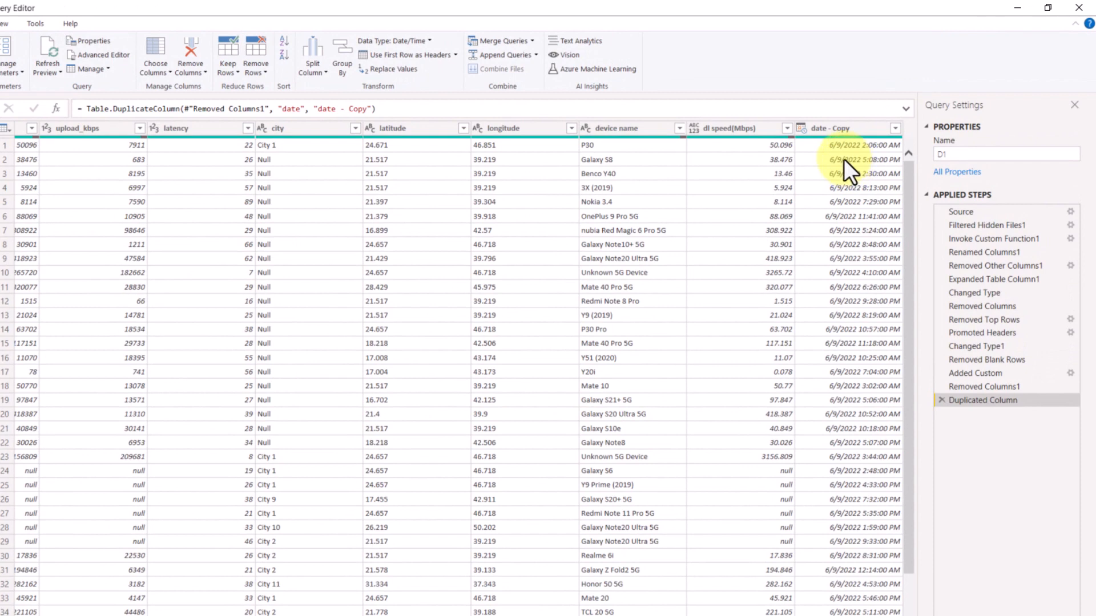
{"action": "left_click", "coordinate": [840, 131]}
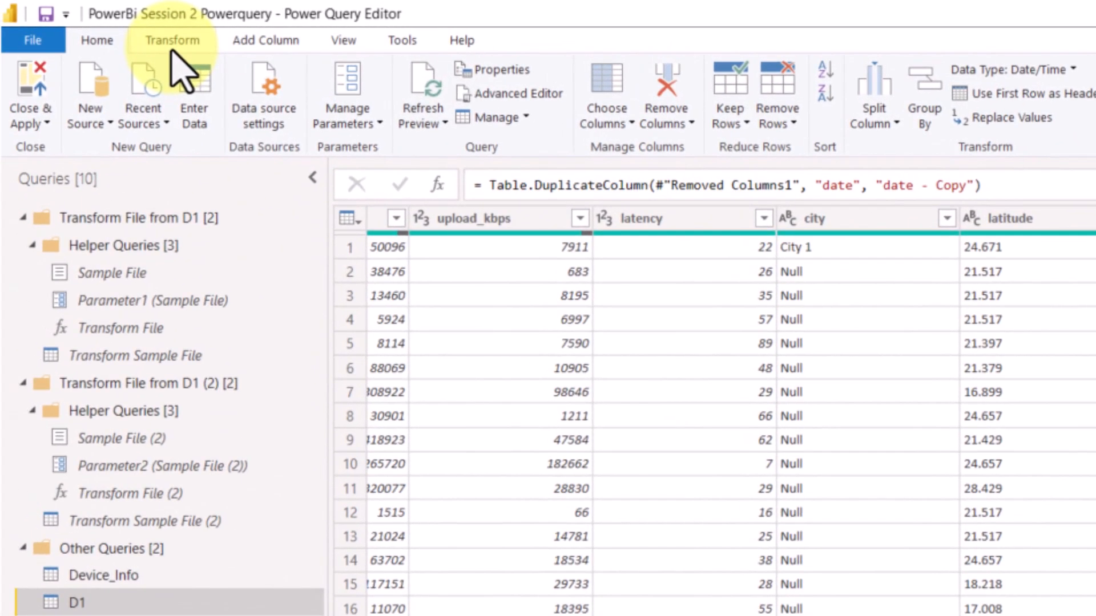
{"action": "left_click", "coordinate": [173, 41]}
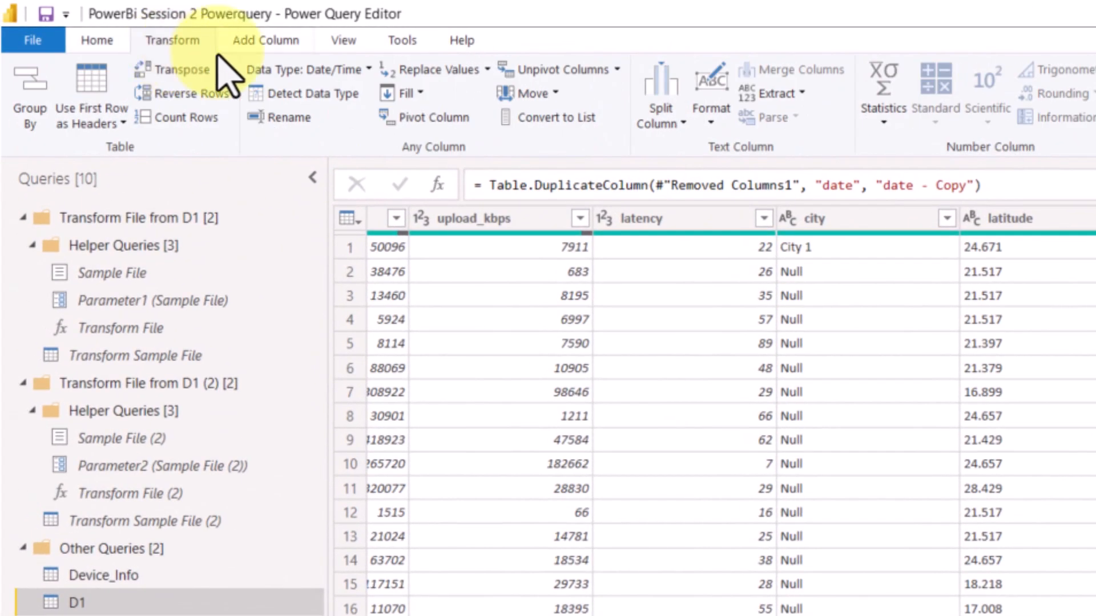
{"action": "left_click", "coordinate": [103, 41]}
{"action": "left_click", "coordinate": [173, 41]}
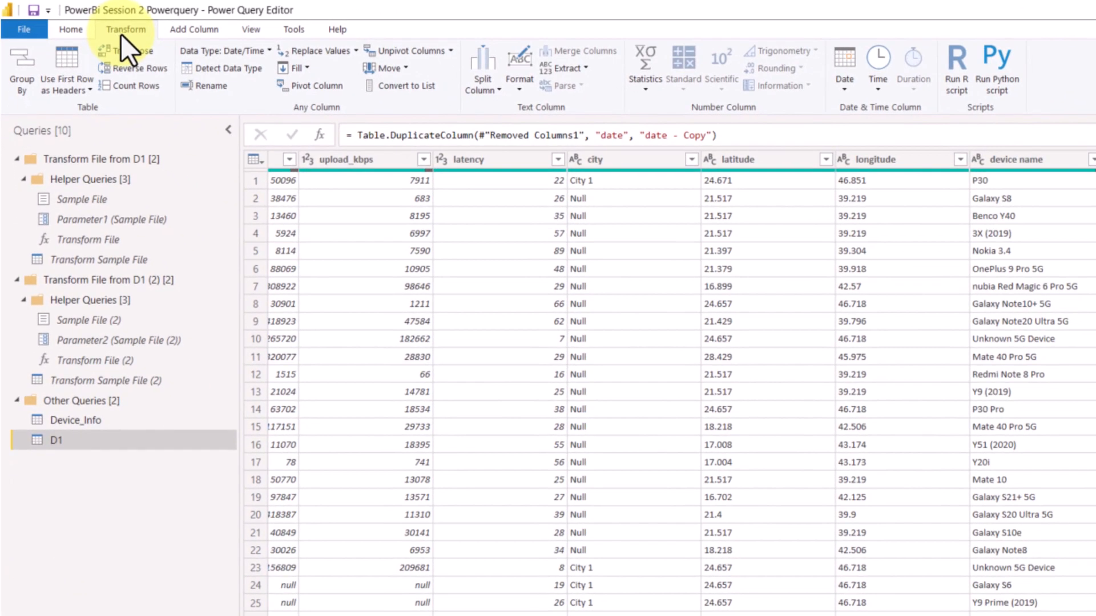
{"action": "left_click", "coordinate": [844, 83]}
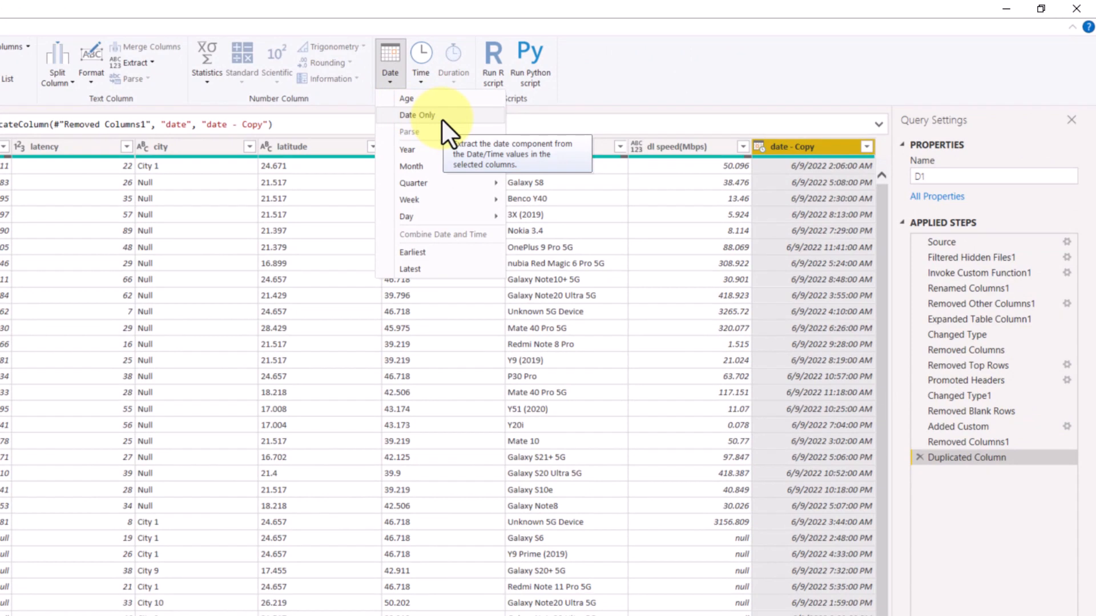
{"action": "left_click", "coordinate": [441, 118]}
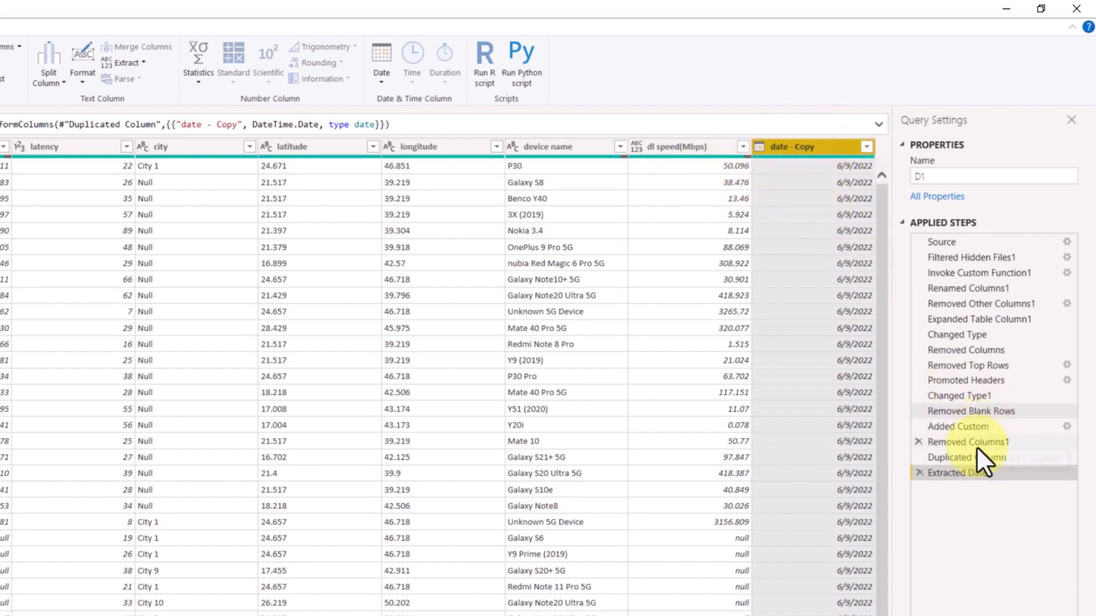
{"action": "left_click", "coordinate": [973, 461]}
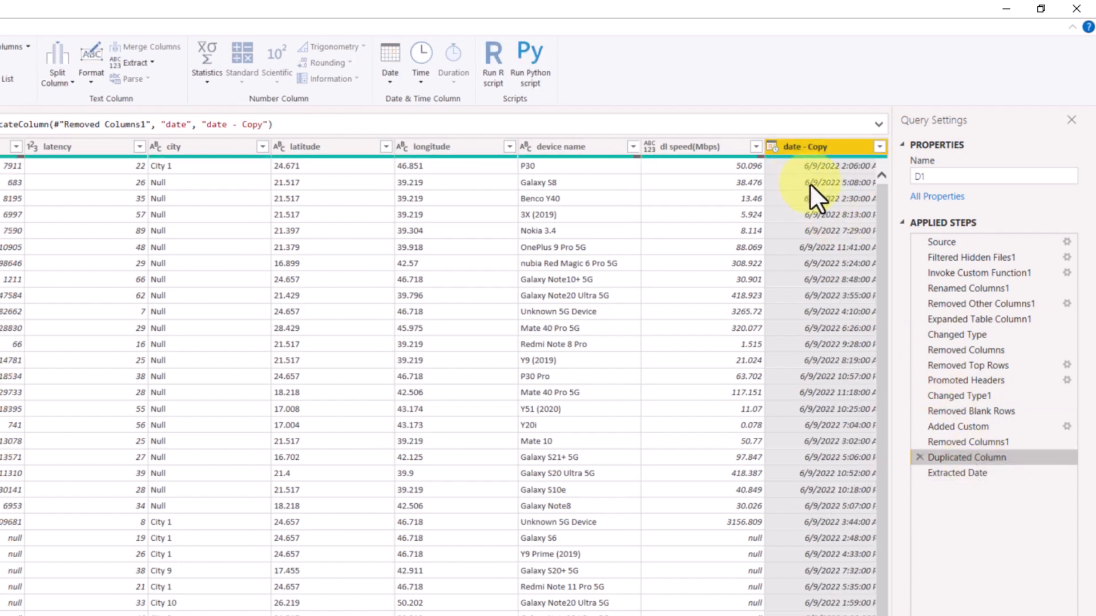
{"action": "left_click", "coordinate": [967, 477]}
Step: Rename the date - Copy column as Day only
{"action": "double_click", "coordinate": [806, 149]}
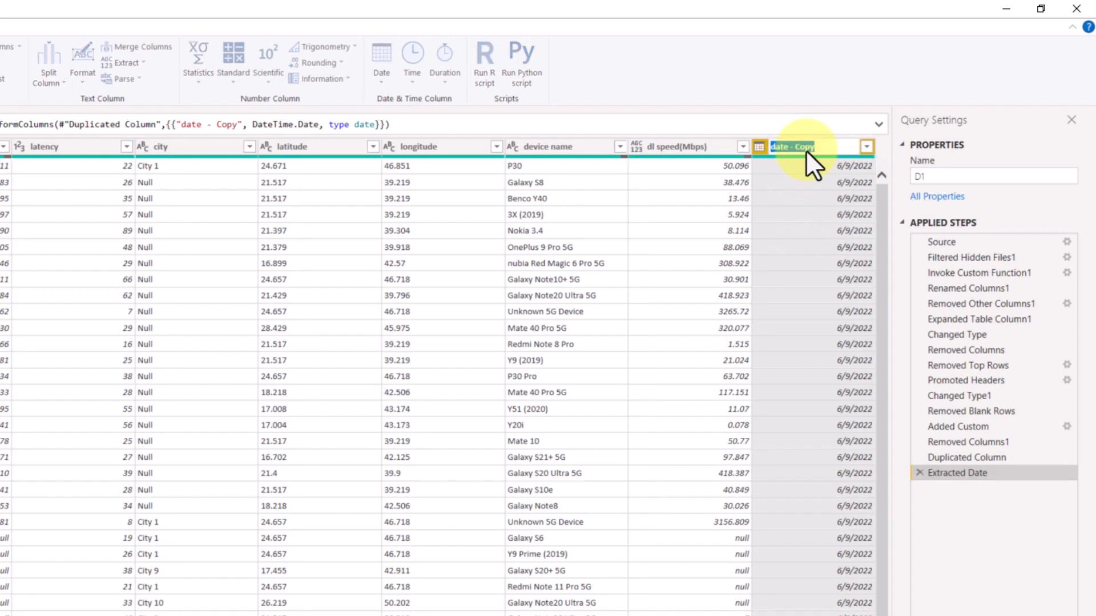
{"action": "type", "text": "D"}
{"action": "key", "text": "Caps_Lock"}
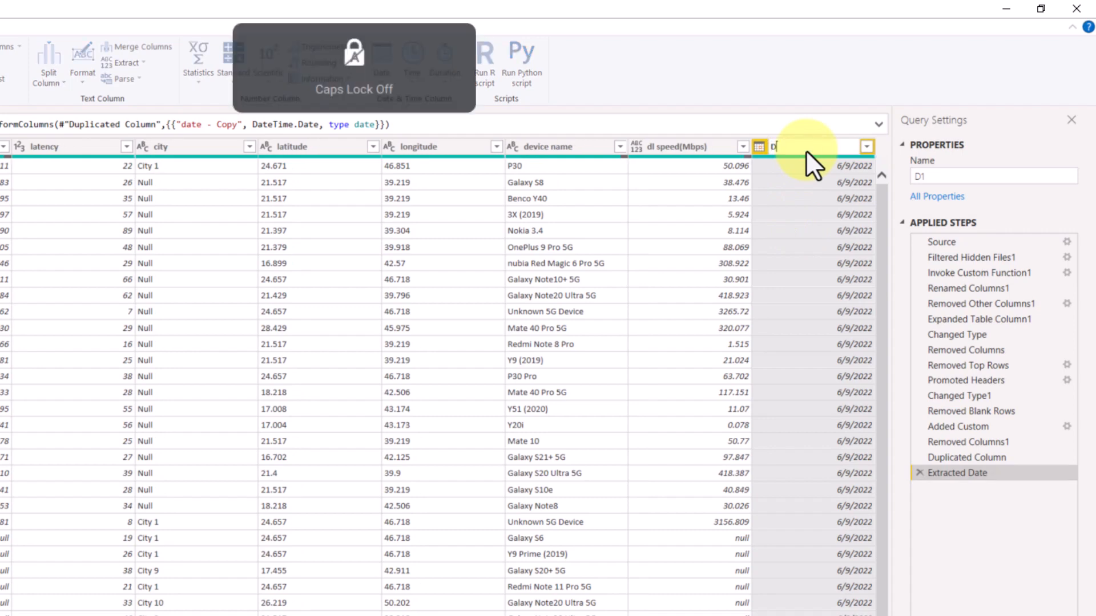
{"action": "type", "text": "ag"}
{"action": "key", "text": "BackSpace"}
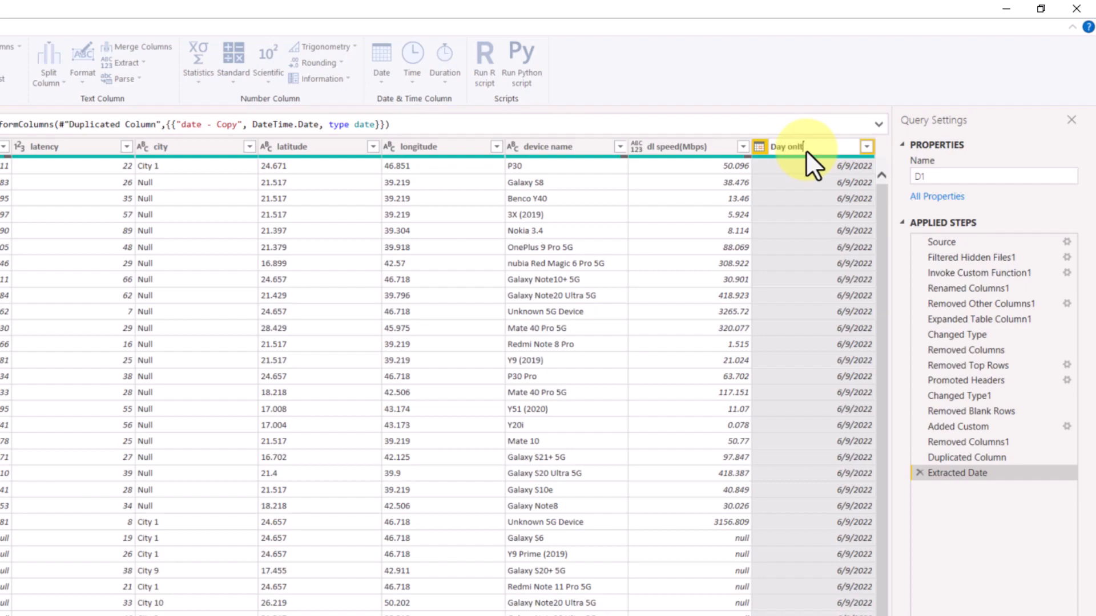
{"action": "type", "text": "y only"}
{"action": "key", "text": "Return"}
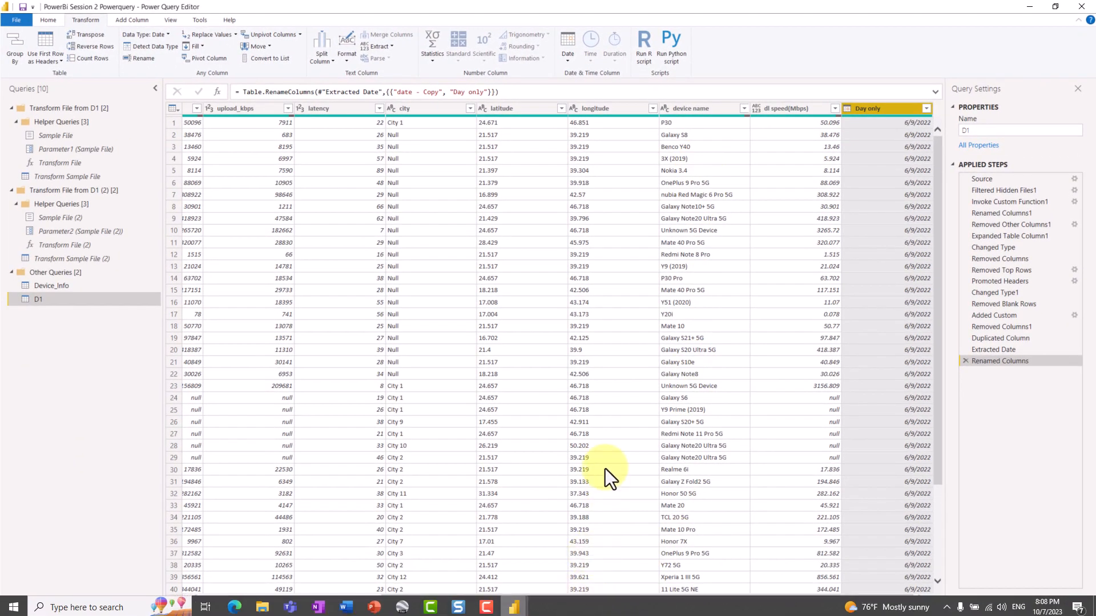
Step: Add a new column holding only the date part of the date column in the D1 query
{"action": "left_click_drag", "start_coordinate": [558, 598], "coordinate": [285, 599]}
{"action": "left_click", "coordinate": [301, 109]}
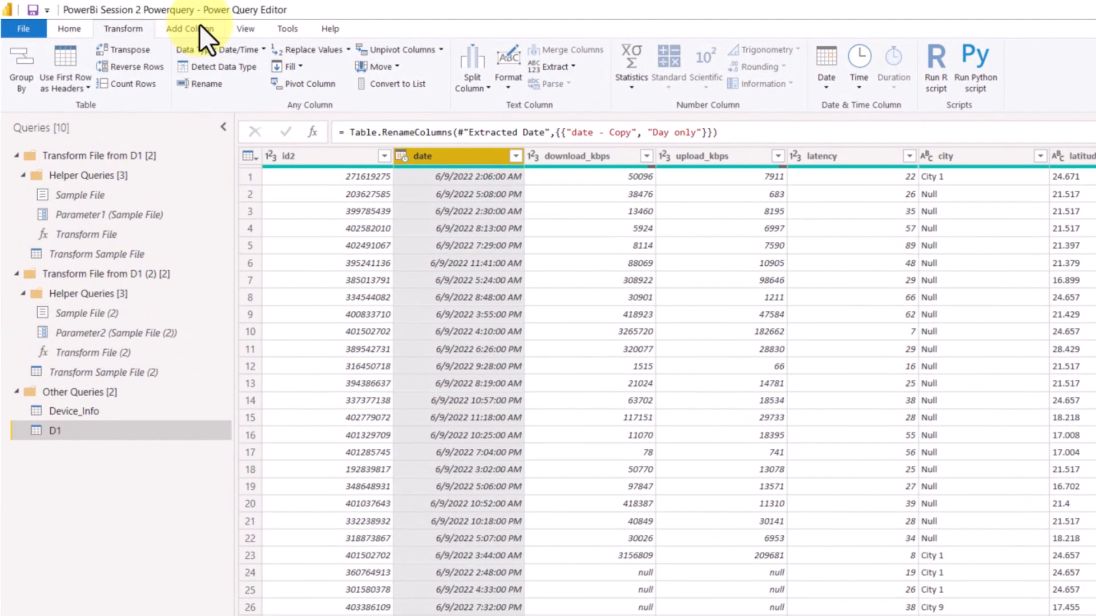
{"action": "left_click", "coordinate": [197, 26]}
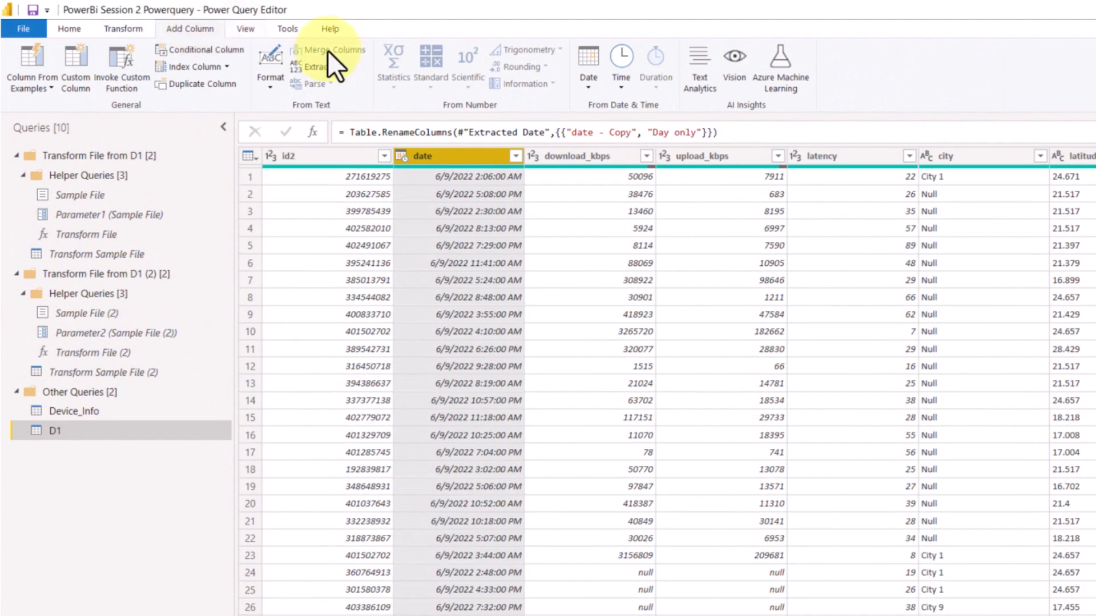
{"action": "left_click", "coordinate": [587, 88]}
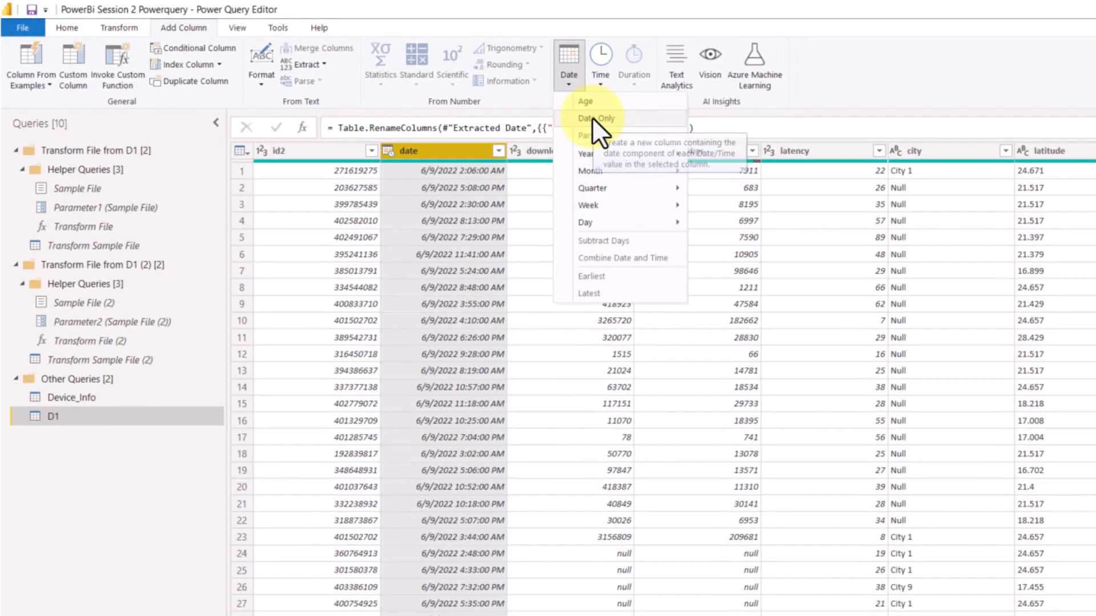
{"action": "left_click", "coordinate": [614, 122]}
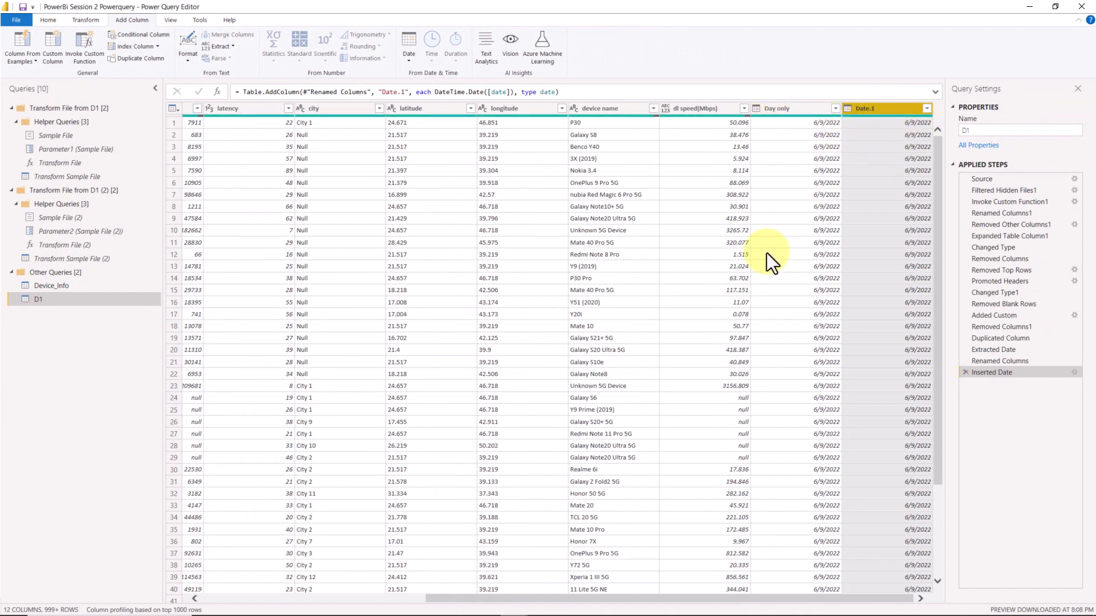
Step: Add a new column holding the hour extracted from the date column
{"action": "left_click_drag", "start_coordinate": [619, 598], "coordinate": [245, 599]}
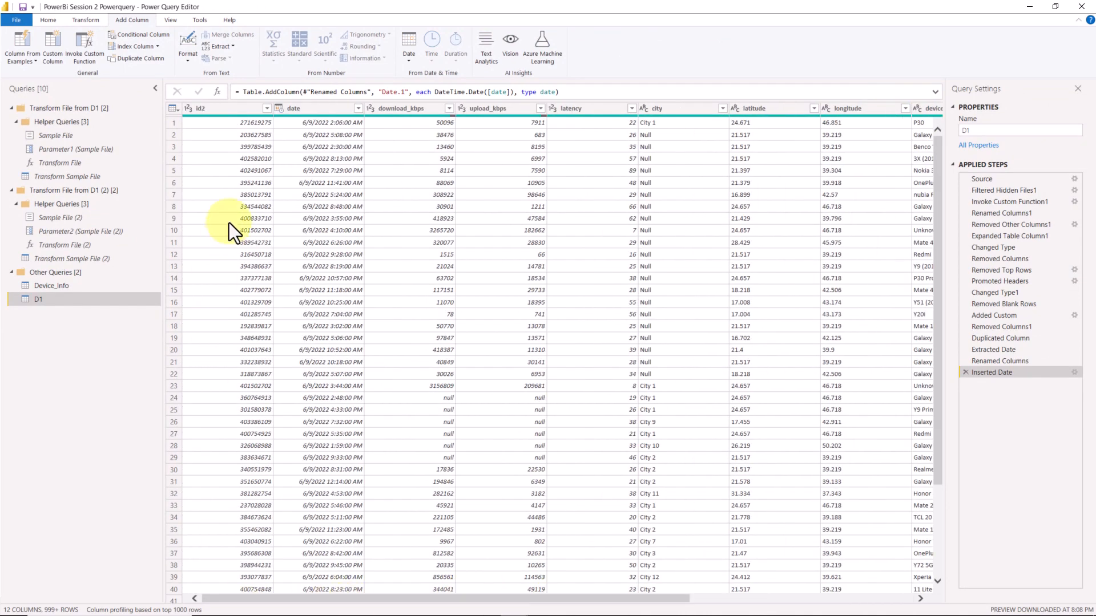
{"action": "left_click", "coordinate": [304, 112]}
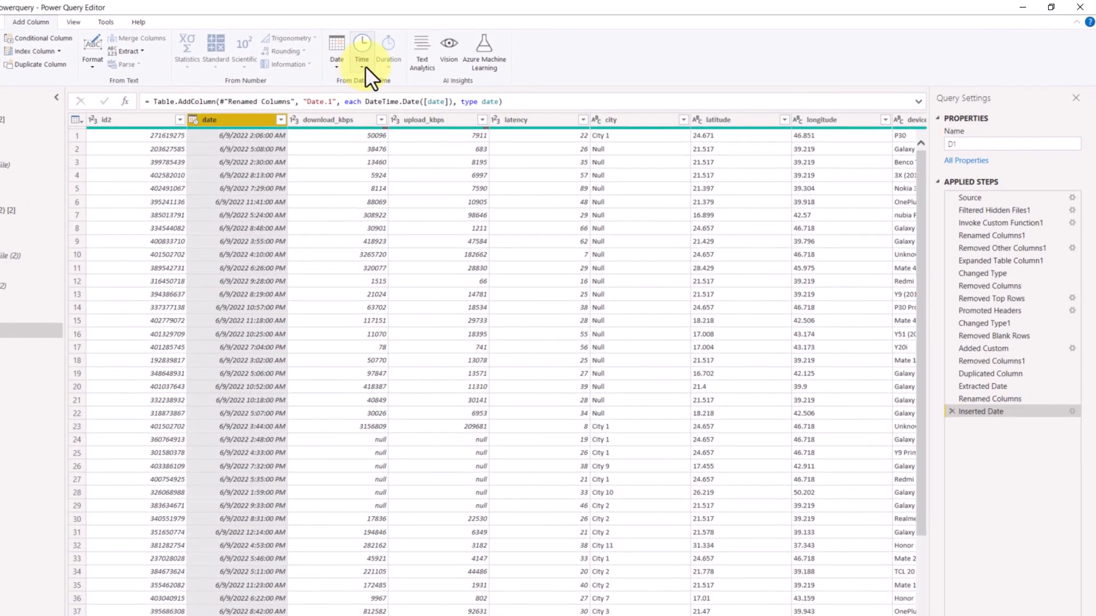
{"action": "left_click", "coordinate": [431, 46]}
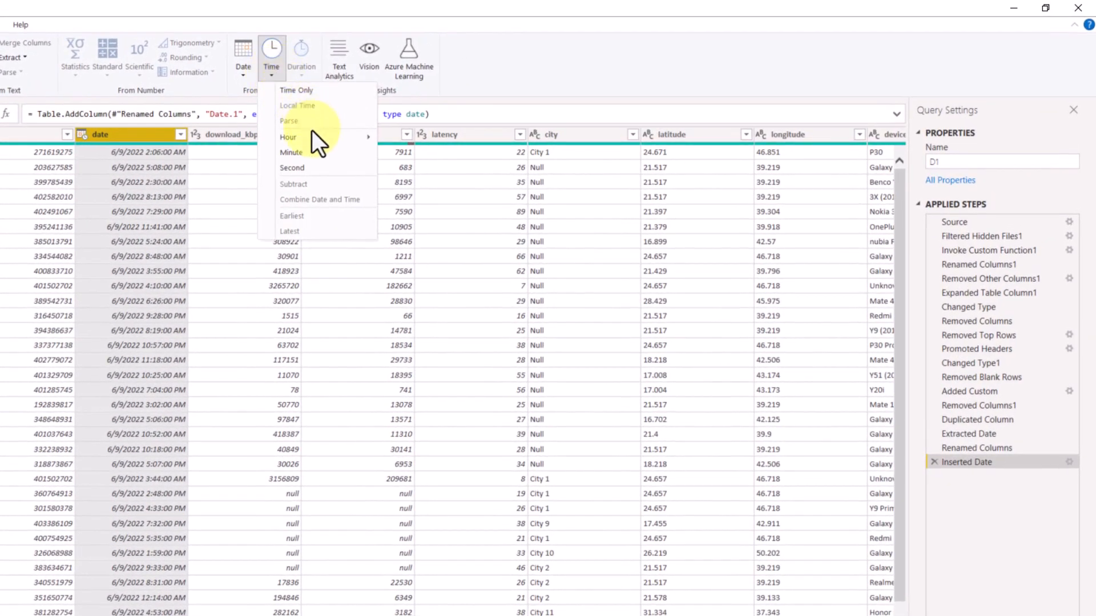
{"action": "mouse_move", "coordinate": [306, 138]}
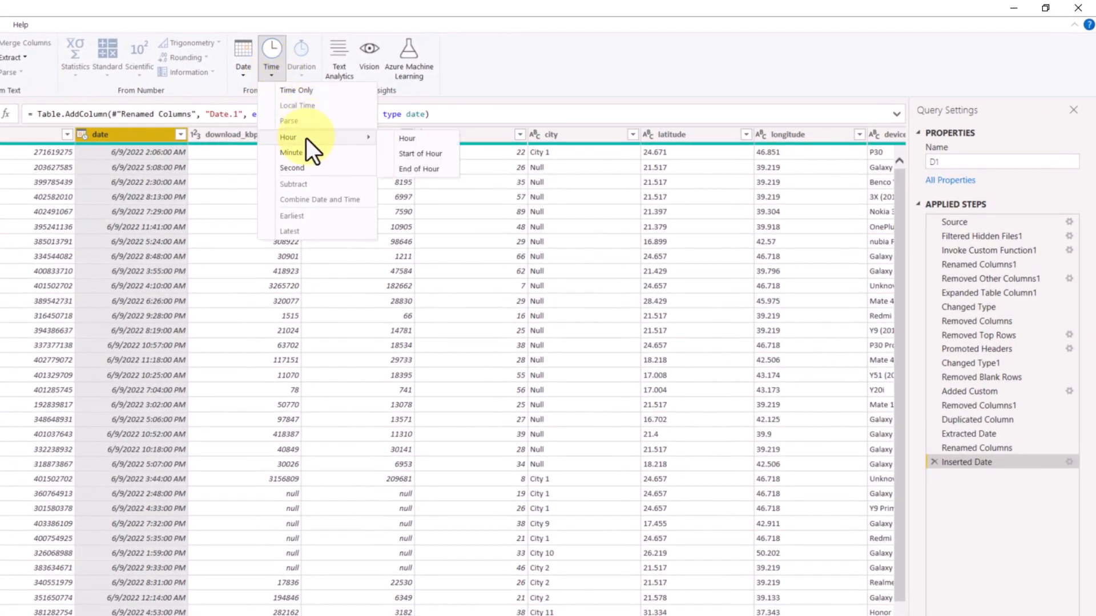
{"action": "left_click", "coordinate": [420, 142]}
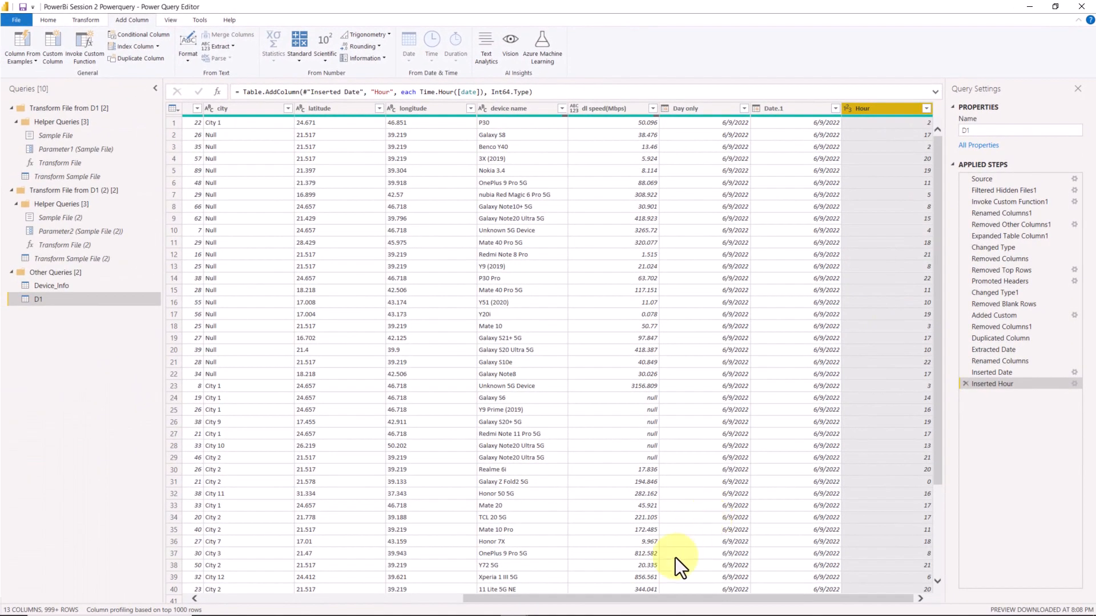
Step: Replace null with 0 in both the download_kbps and upload_kbps columns
{"action": "left_click_drag", "start_coordinate": [660, 598], "coordinate": [323, 596]}
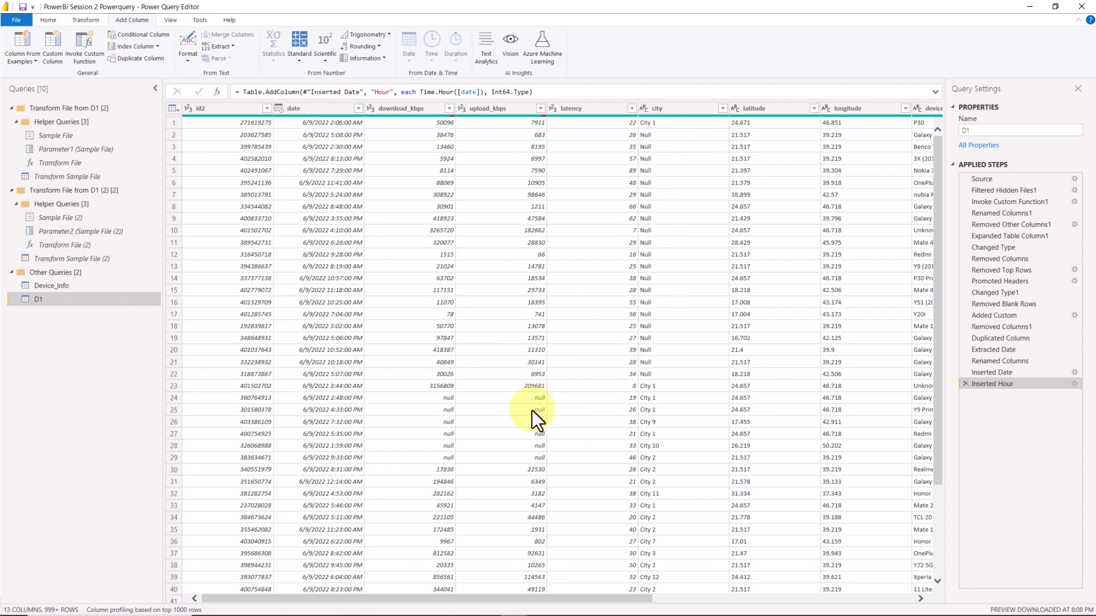
{"action": "left_click", "coordinate": [431, 109]}
{"action": "left_click", "coordinate": [483, 110], "text": "ctrl"}
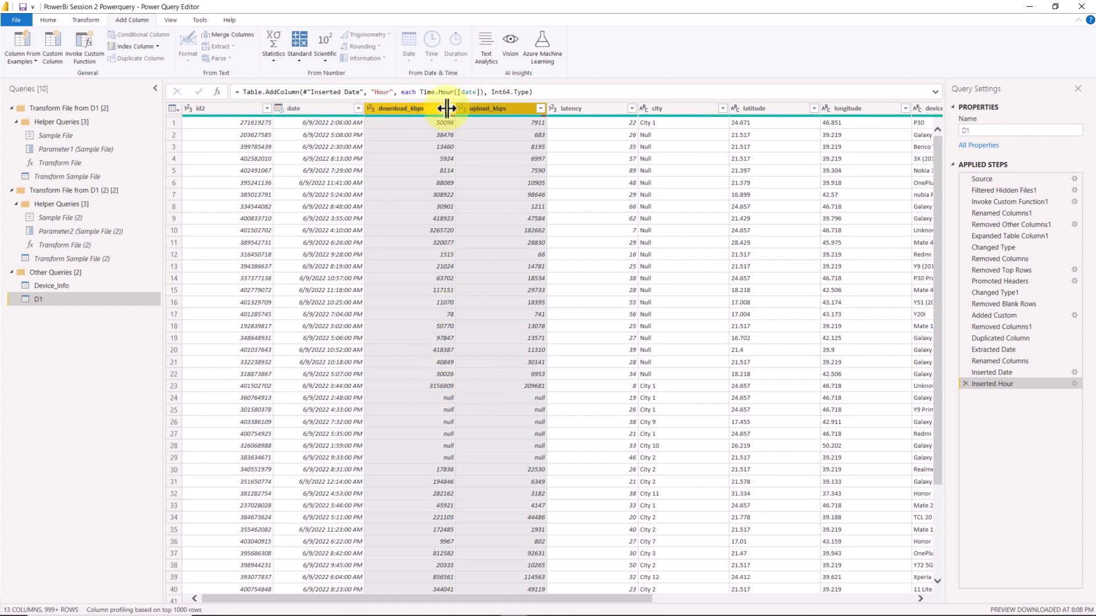
{"action": "right_click", "coordinate": [418, 108]}
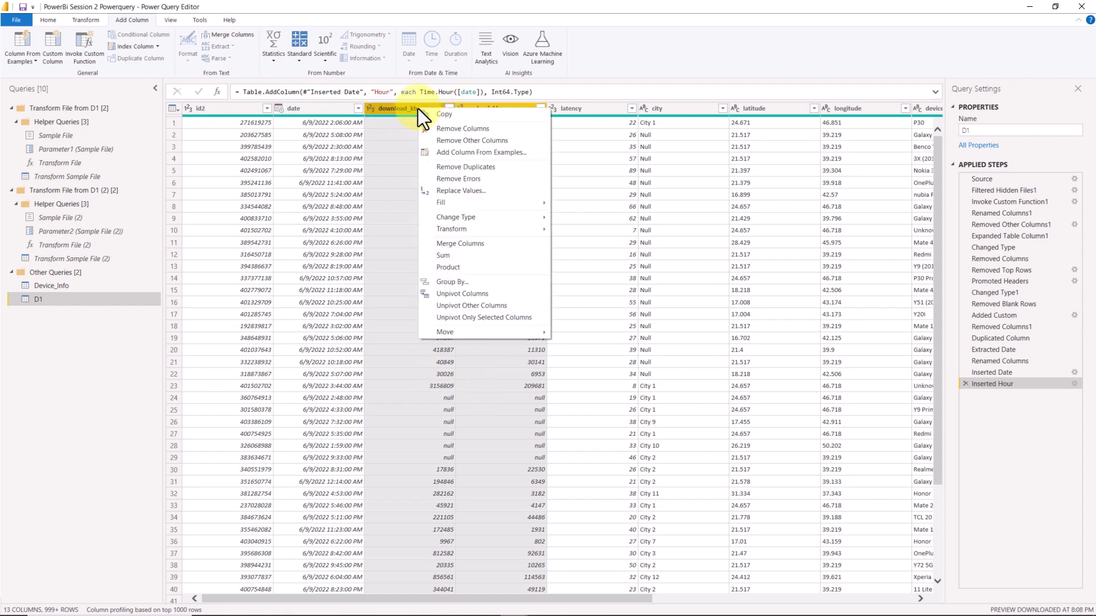
{"action": "left_click", "coordinate": [450, 192]}
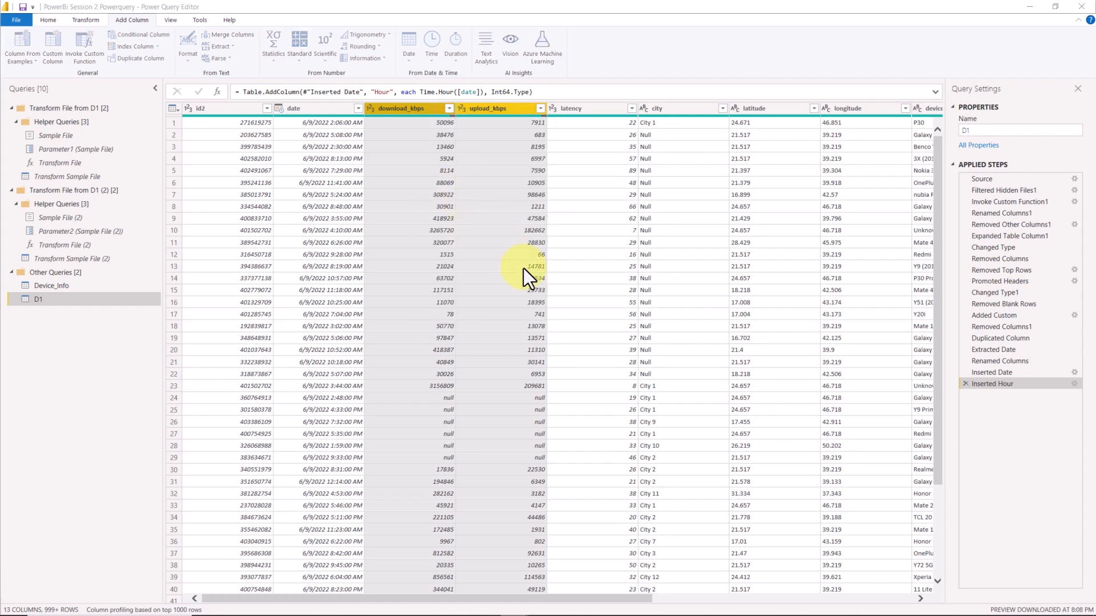
{"action": "type", "text": "nu"}
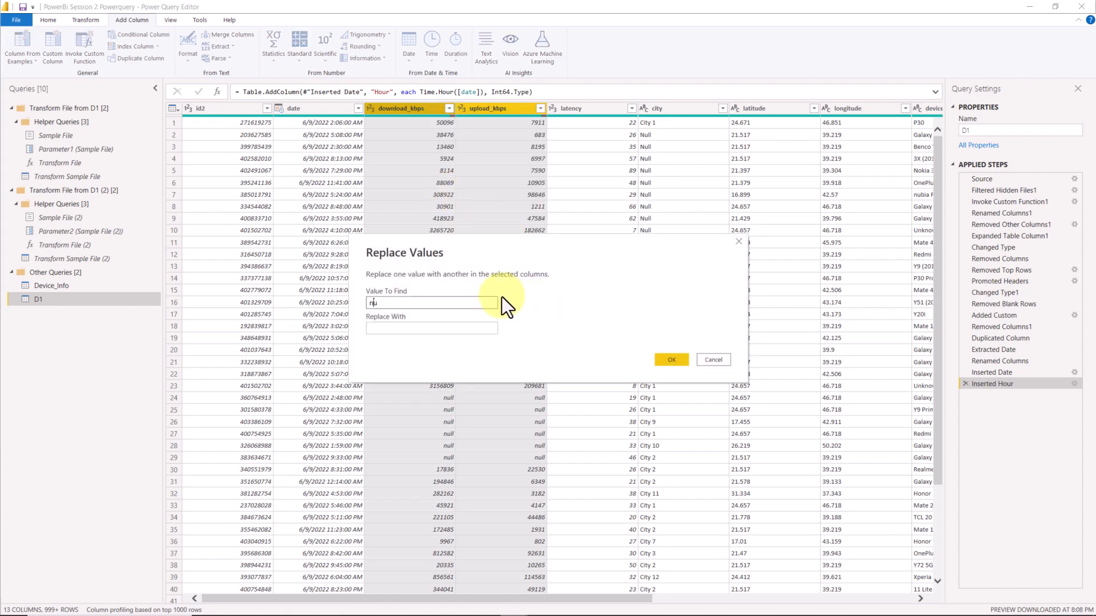
{"action": "type", "text": "ll"}
{"action": "key", "text": "Tab"}
{"action": "type", "text": "0"}
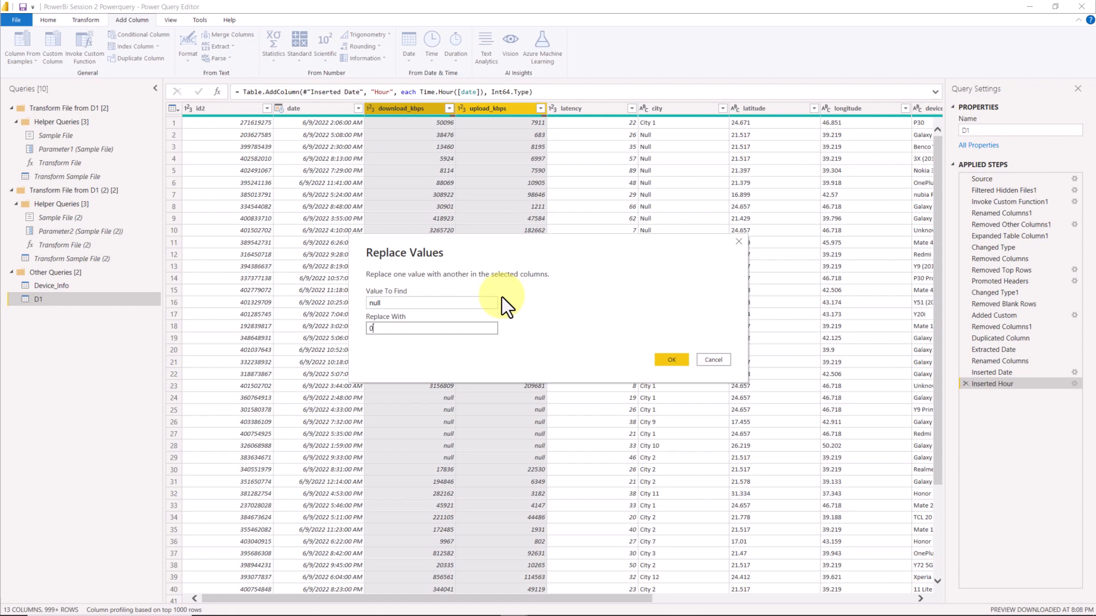
{"action": "left_click", "coordinate": [677, 358]}
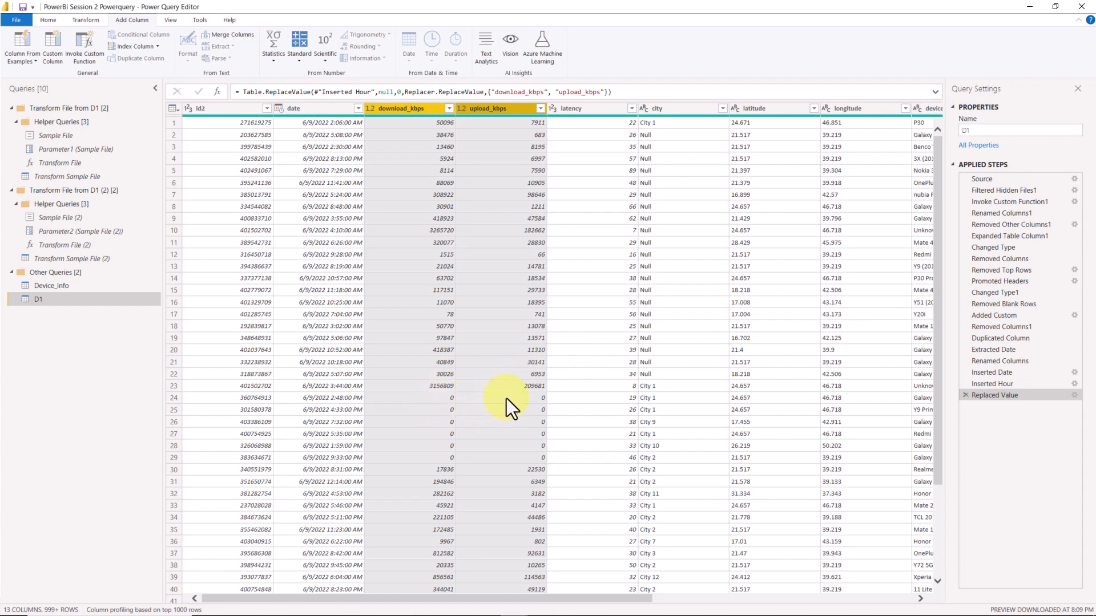
Step: Load the full list of city values and filter out the rows whose city is Null
{"action": "left_click", "coordinate": [475, 123]}
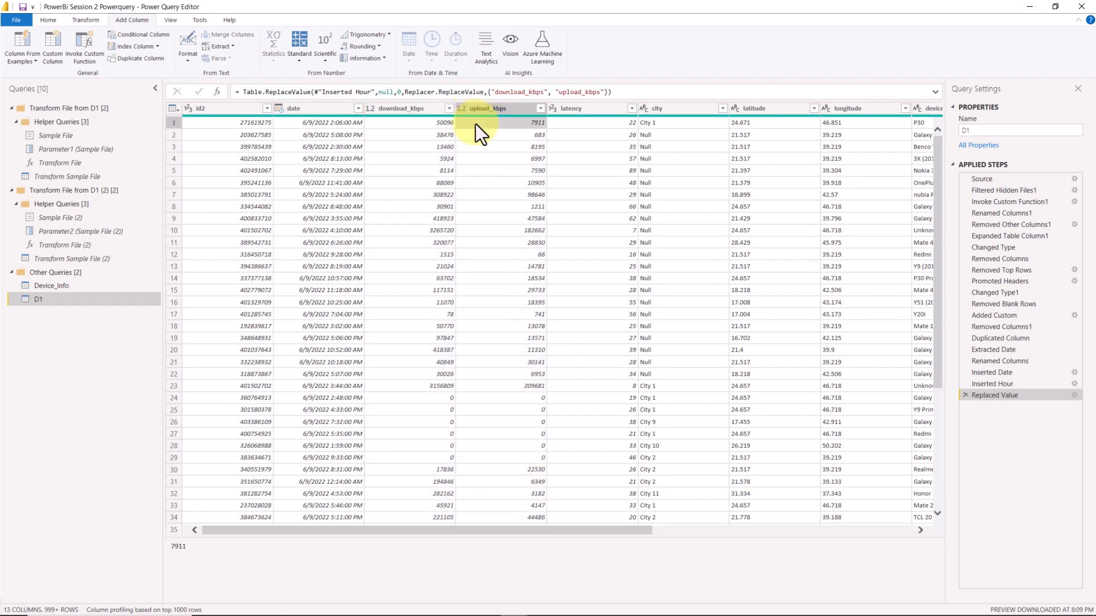
{"action": "left_click", "coordinate": [660, 137]}
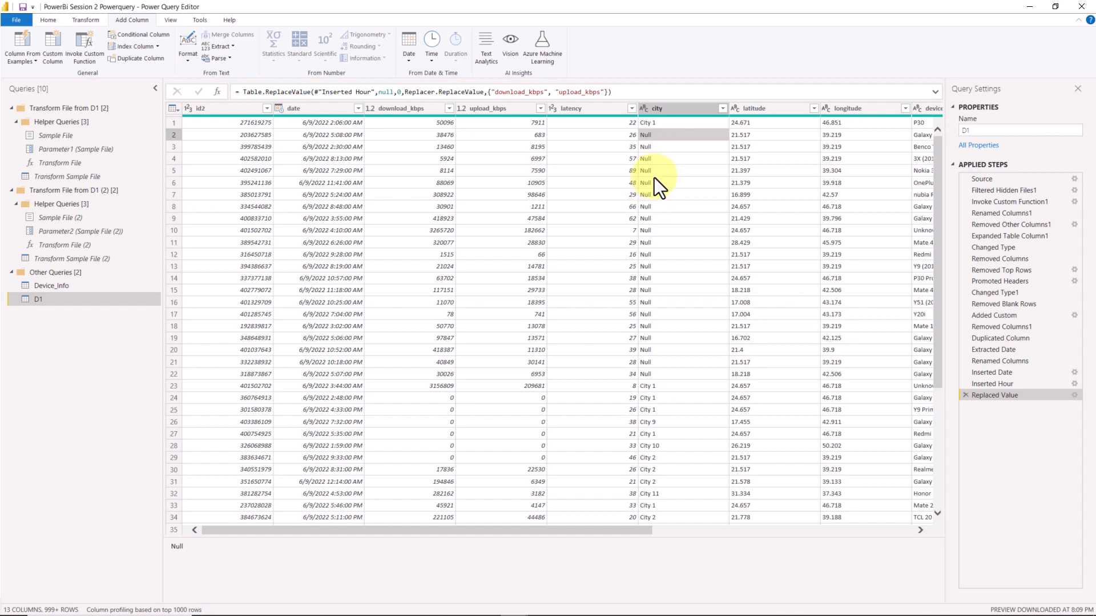
{"action": "left_click", "coordinate": [722, 109]}
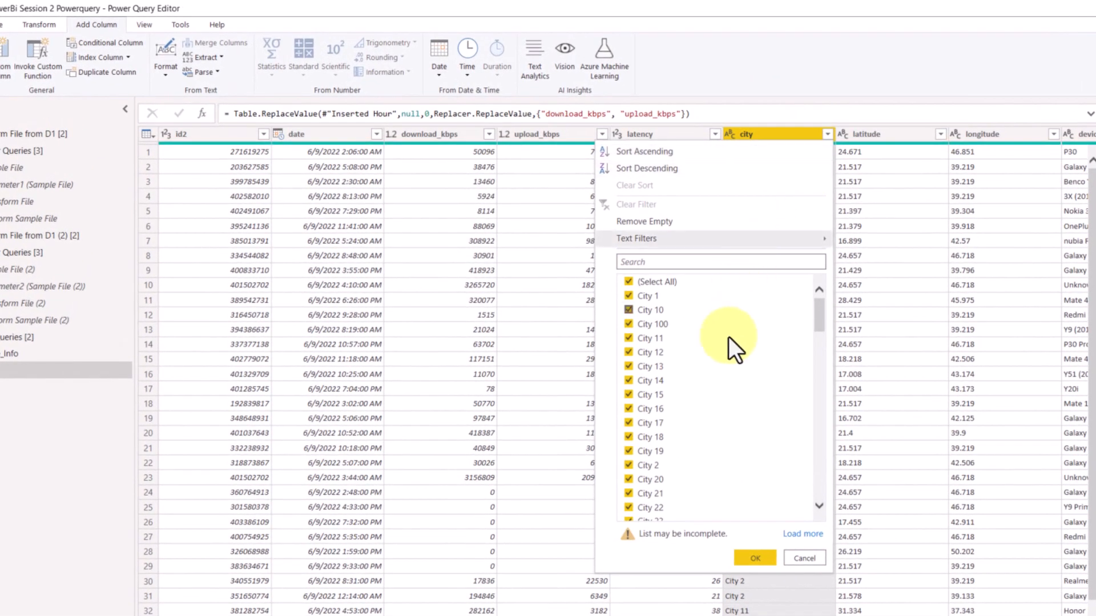
{"action": "left_click", "coordinate": [802, 534]}
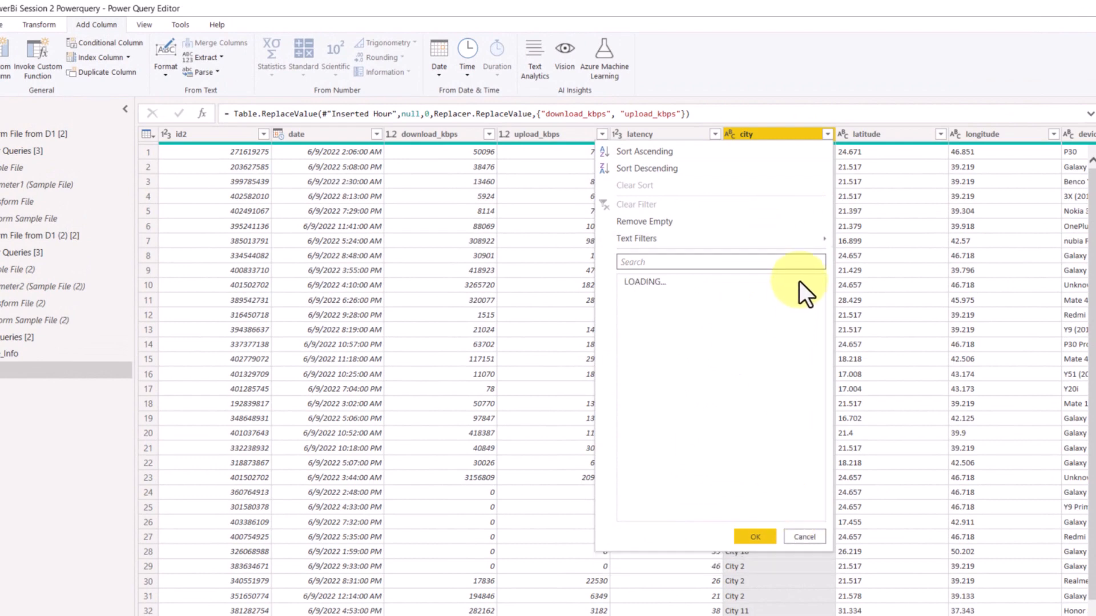
{"action": "left_click_drag", "start_coordinate": [818, 307], "coordinate": [822, 520]}
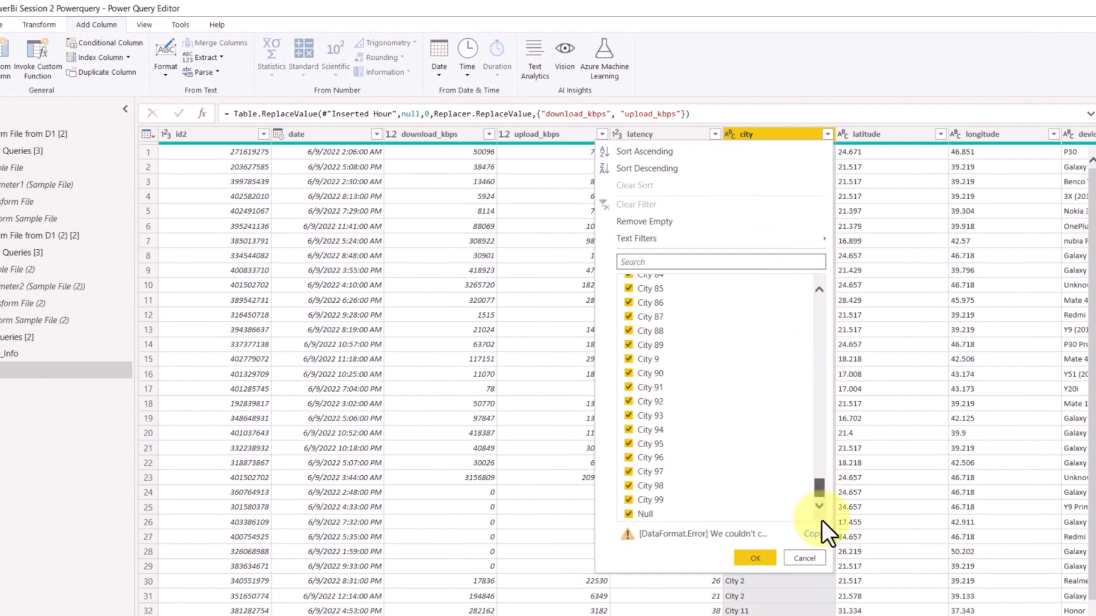
{"action": "left_click", "coordinate": [629, 515]}
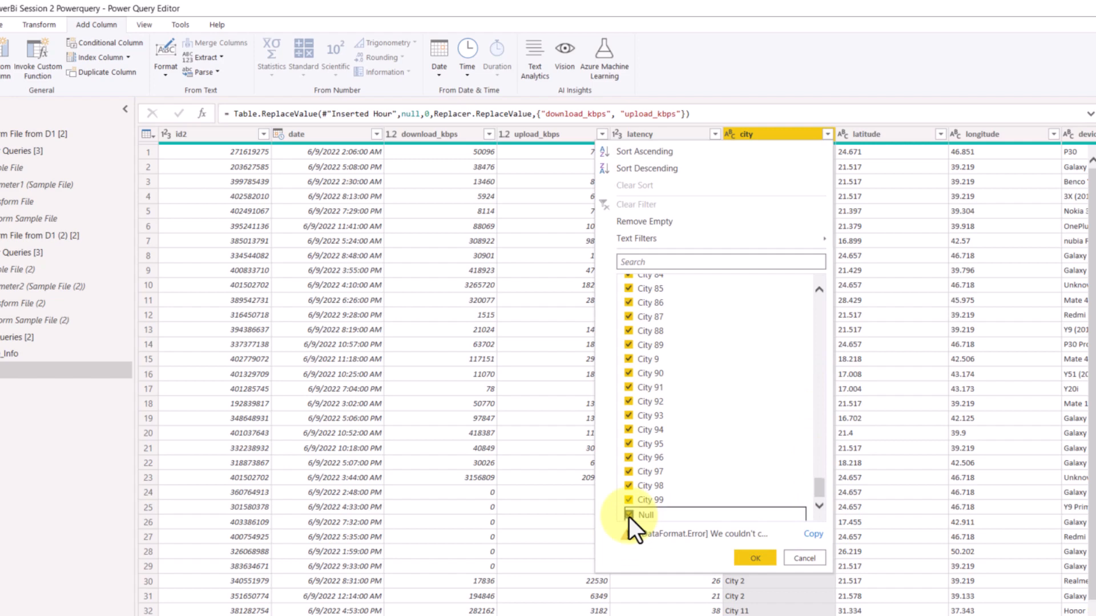
{"action": "left_click", "coordinate": [758, 561]}
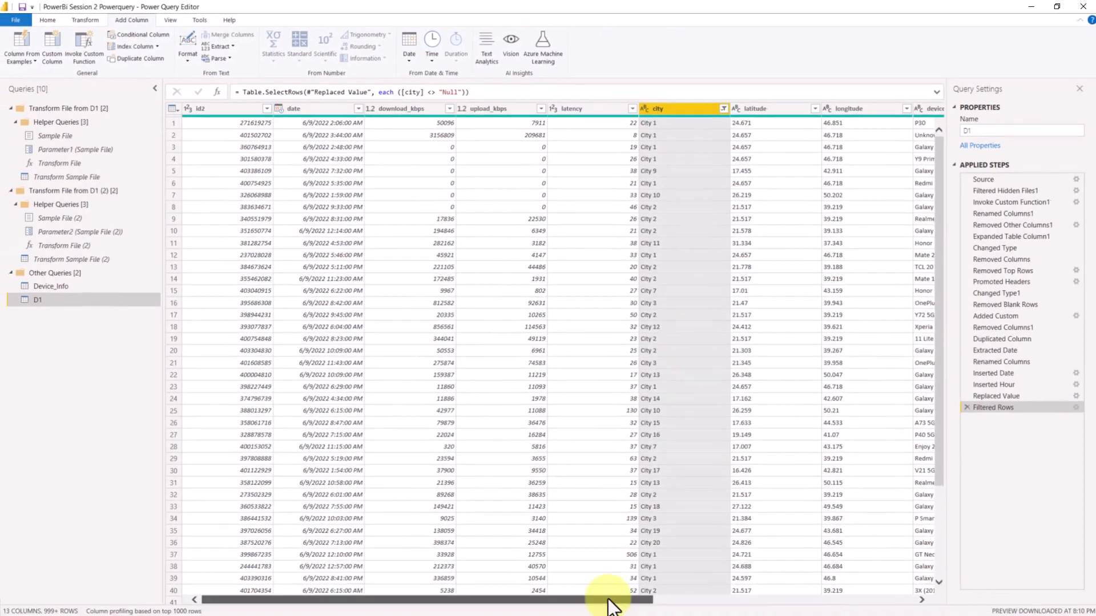
Step: Filter out the rows with null in the dl speed(Mbps) column
{"action": "left_click_drag", "start_coordinate": [611, 604], "coordinate": [714, 603]}
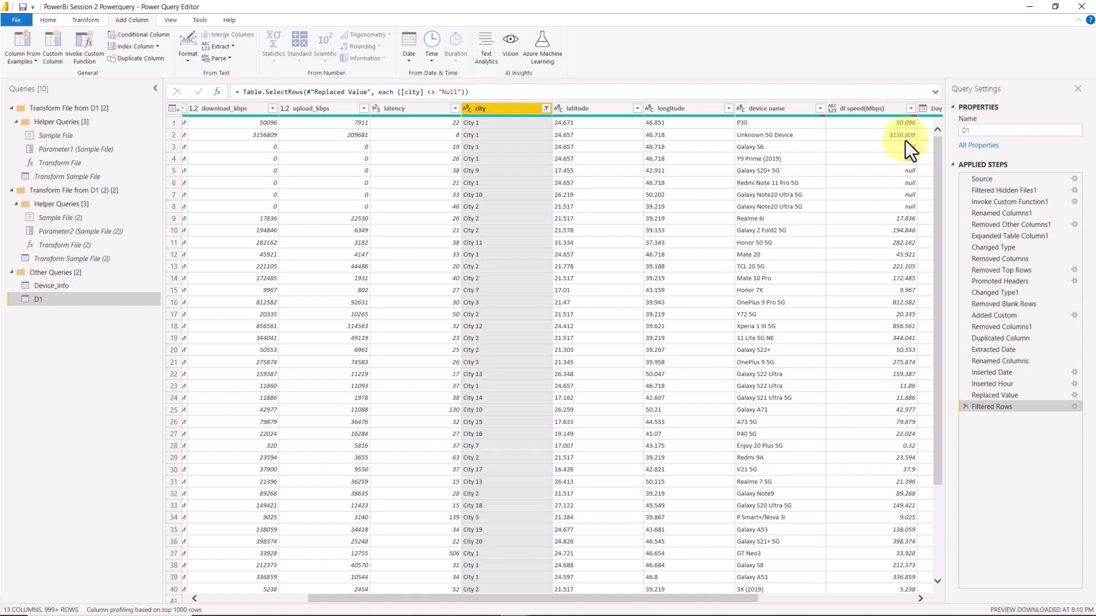
{"action": "left_click", "coordinate": [911, 108]}
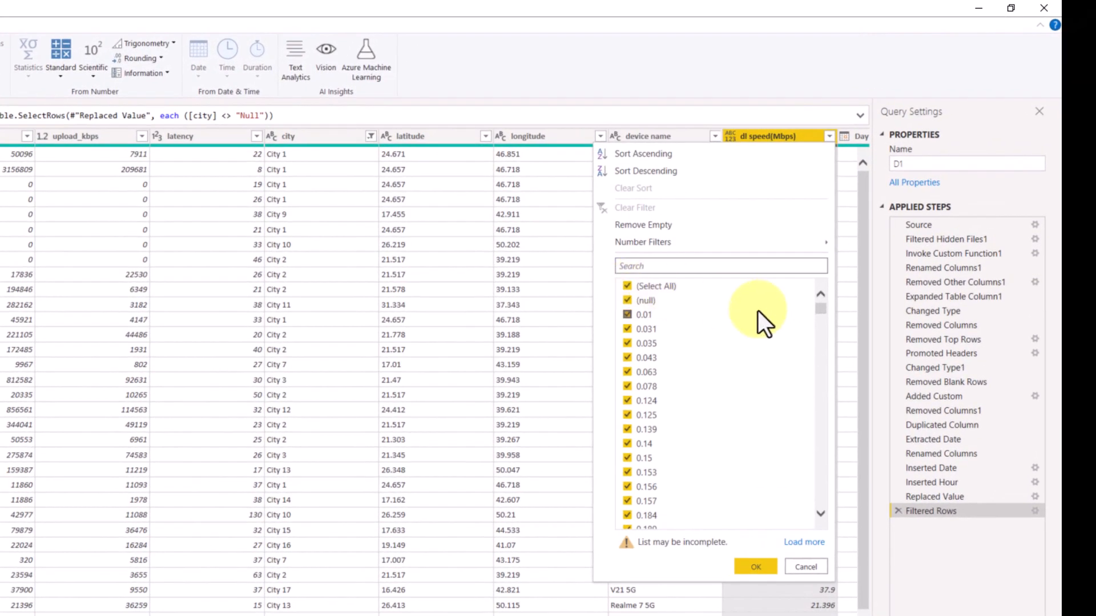
{"action": "left_click", "coordinate": [629, 301]}
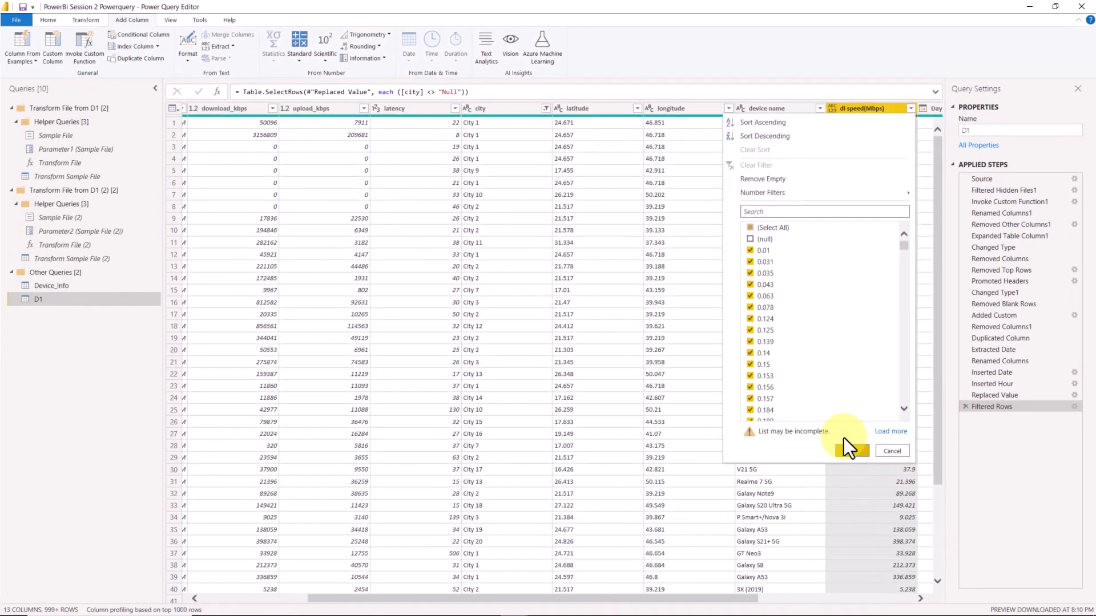
{"action": "left_click", "coordinate": [756, 566]}
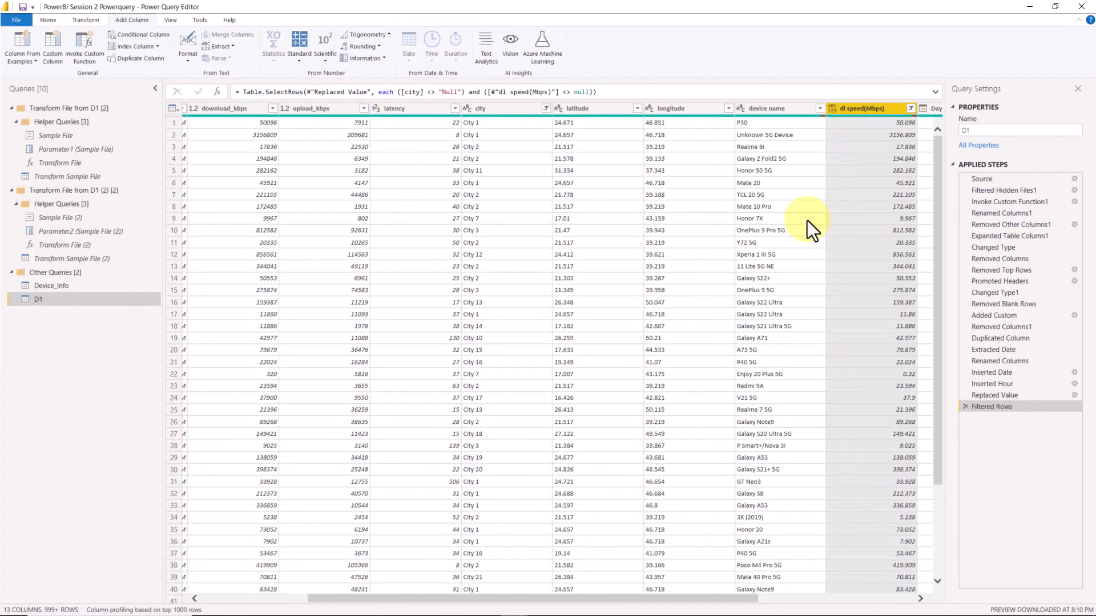
Step: Select all columns of the D1 query and remove rows that are duplicated across every column
{"action": "left_click_drag", "start_coordinate": [630, 601], "coordinate": [489, 600]}
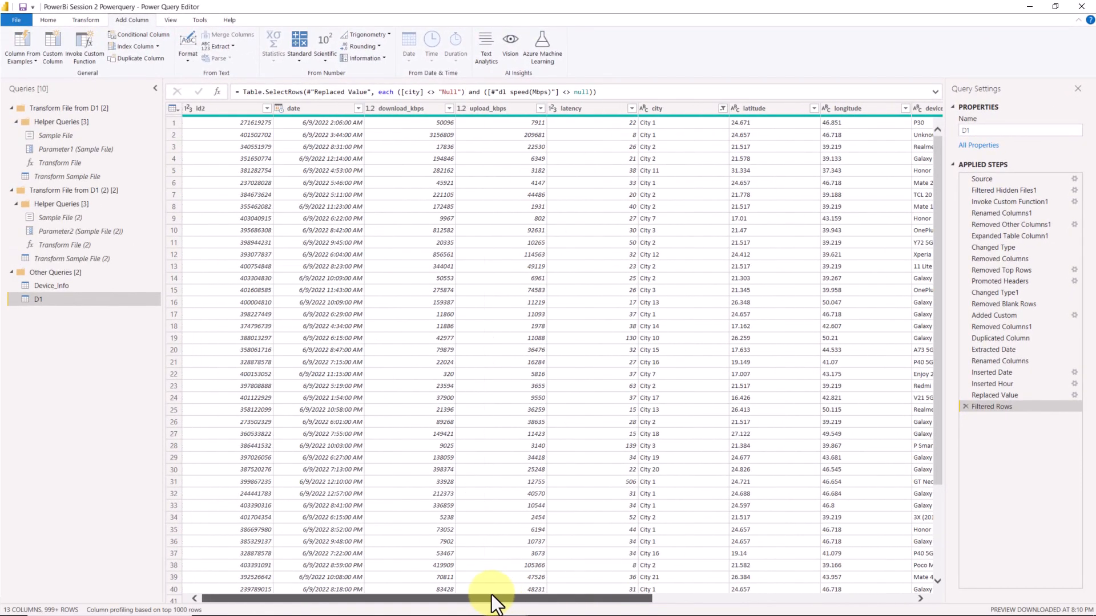
{"action": "left_click", "coordinate": [48, 25]}
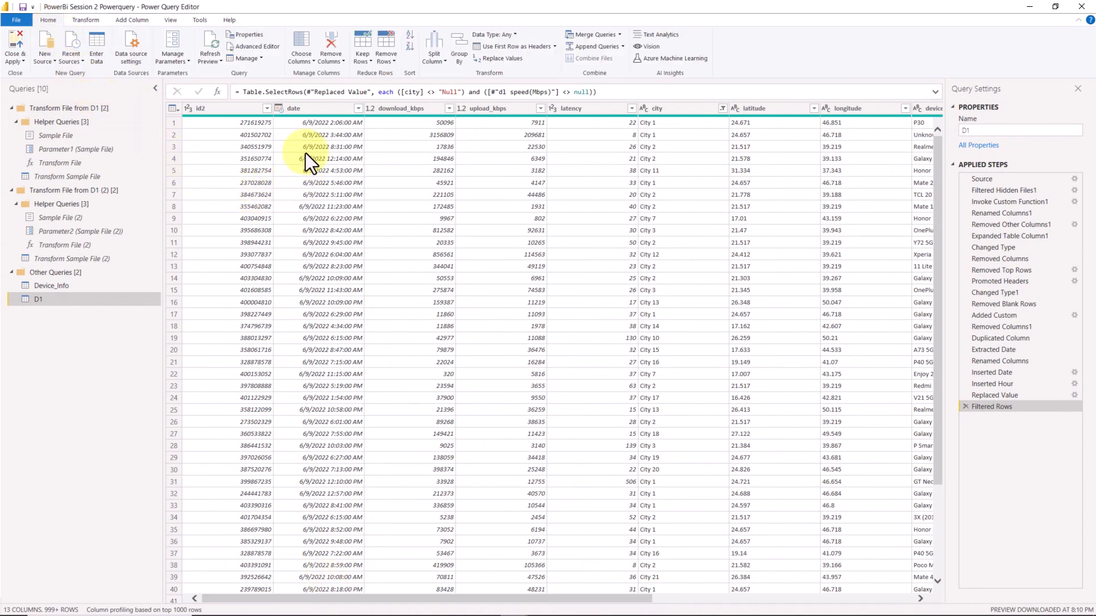
{"action": "right_click", "coordinate": [296, 112]}
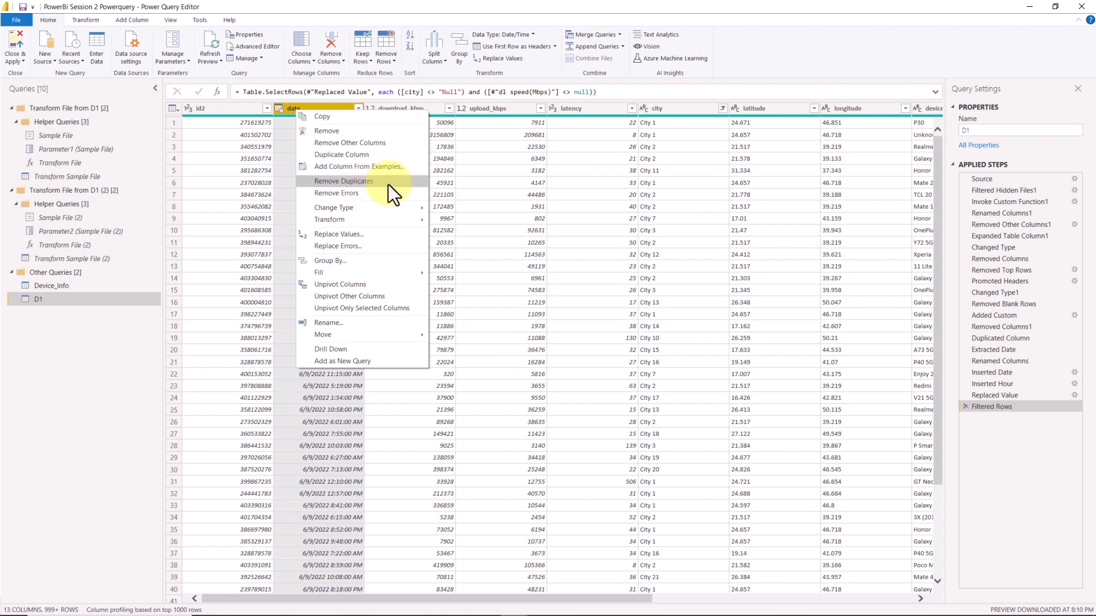
{"action": "left_click", "coordinate": [247, 164]}
{"action": "left_click", "coordinate": [257, 160]}
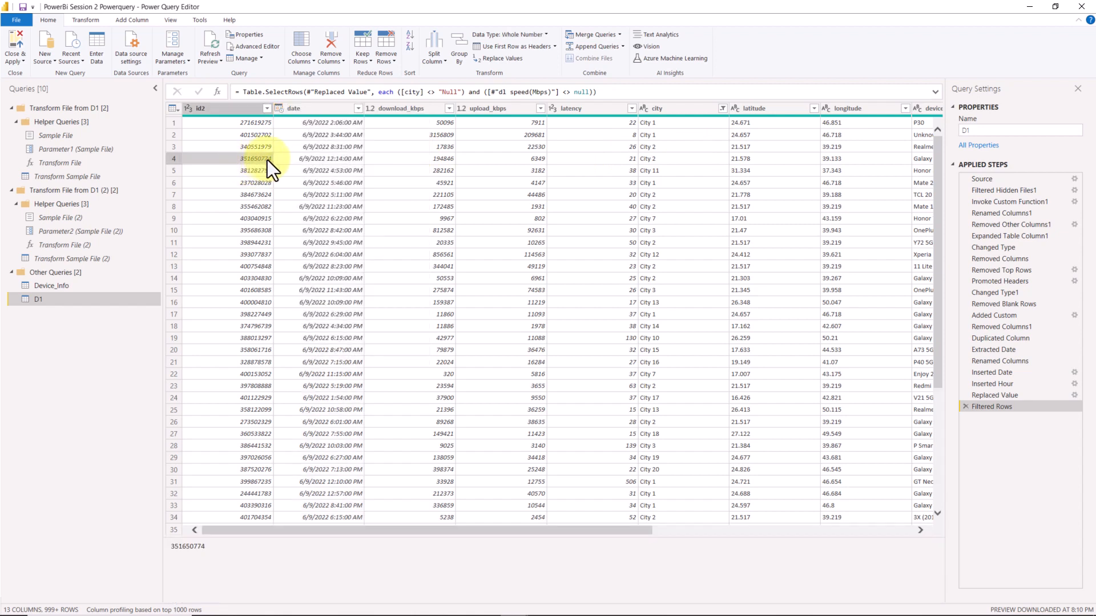
{"action": "key", "text": "ctrl+a"}
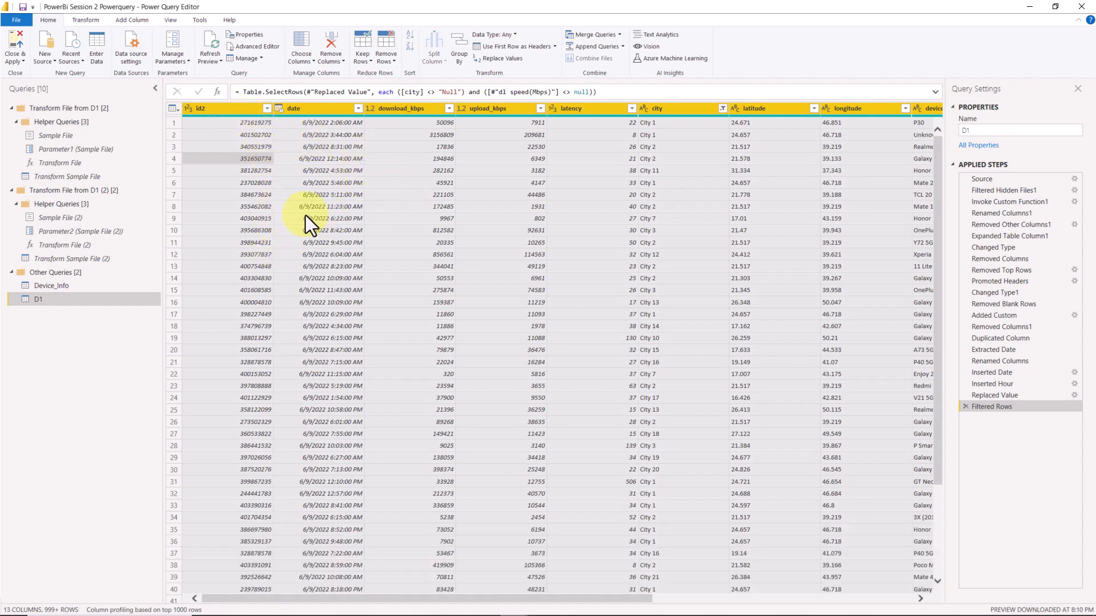
{"action": "left_click", "coordinate": [273, 180]}
{"action": "key", "text": "ctrl+a"}
{"action": "right_click", "coordinate": [233, 110]}
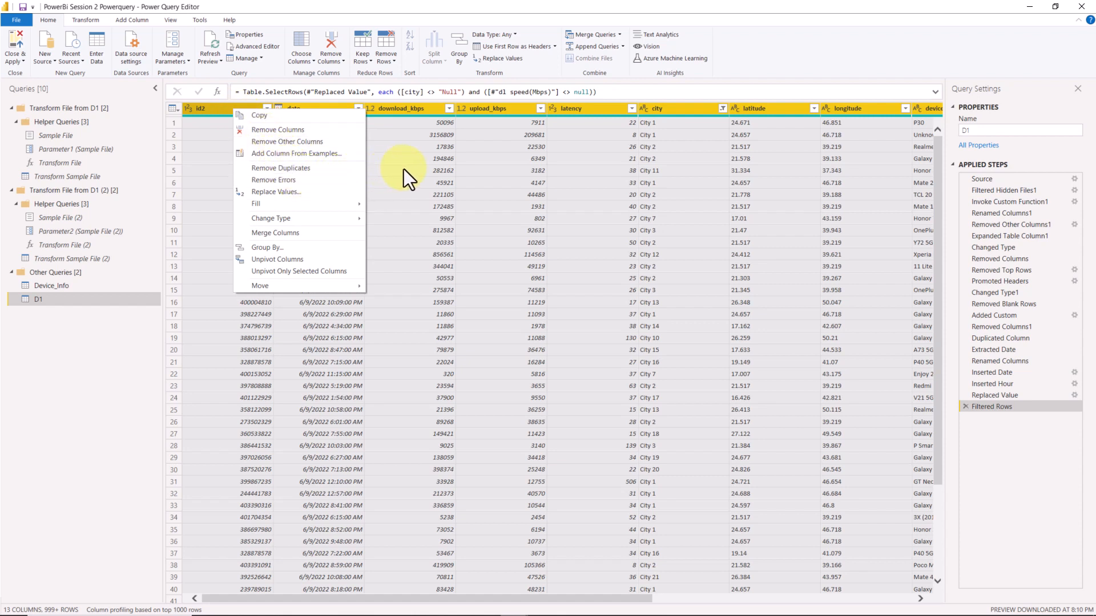
{"action": "left_click", "coordinate": [310, 166]}
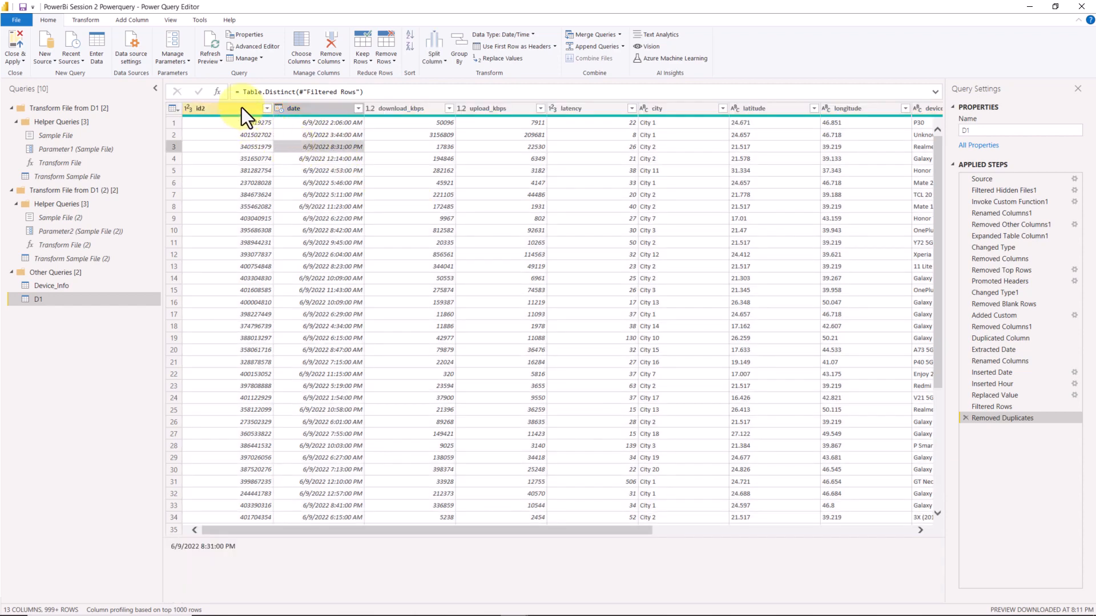
Step: Change the data type of the download_kbps column to Text
{"action": "right_click", "coordinate": [242, 107]}
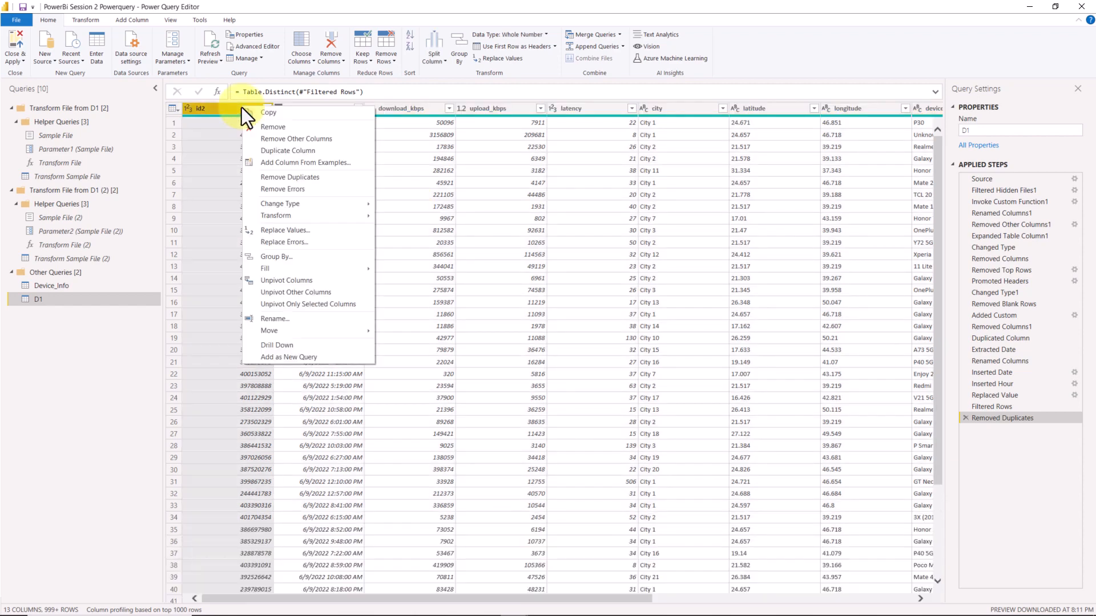
{"action": "mouse_move", "coordinate": [352, 210]}
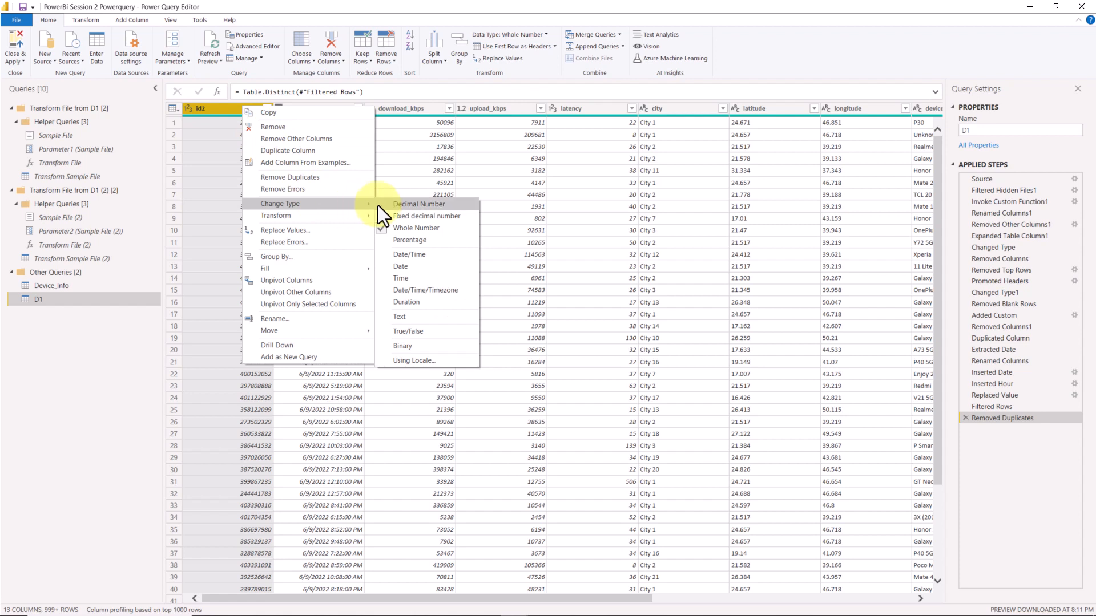
{"action": "right_click", "coordinate": [430, 111]}
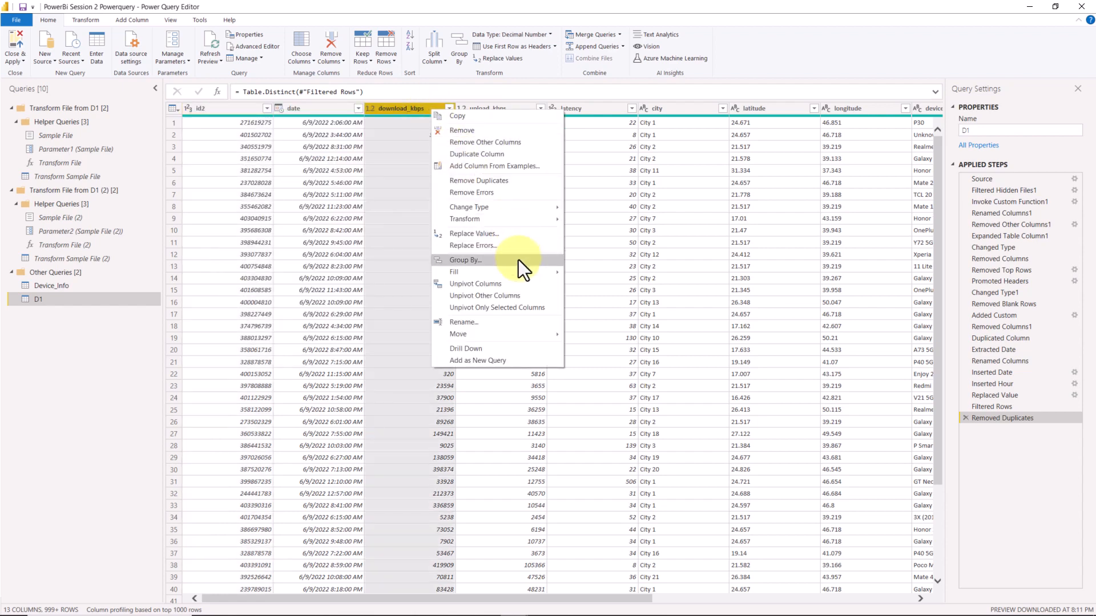
{"action": "mouse_move", "coordinate": [532, 206]}
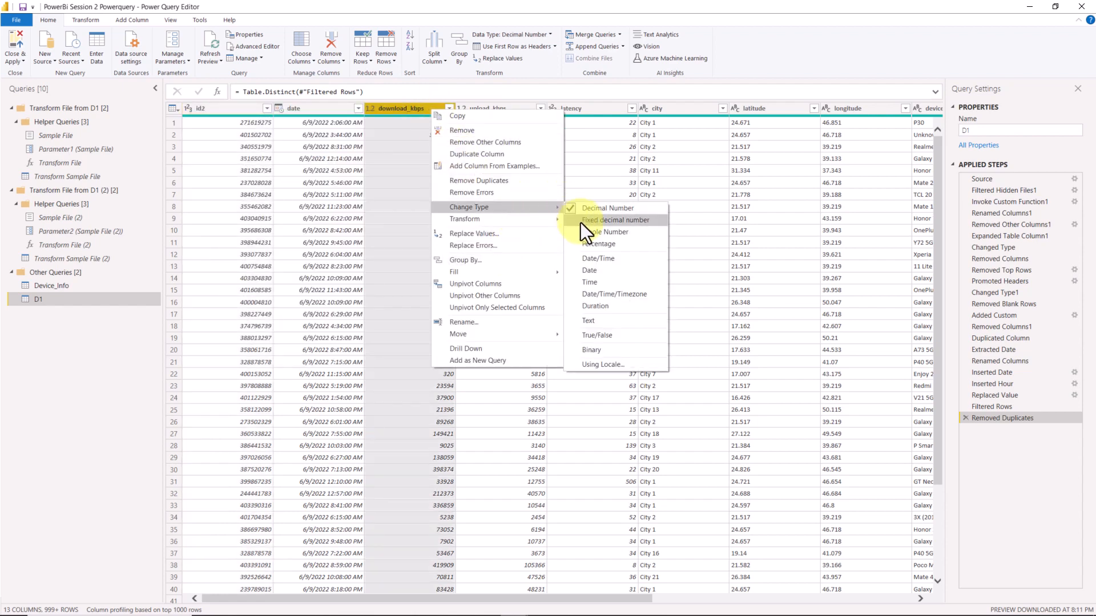
{"action": "left_click", "coordinate": [605, 320]}
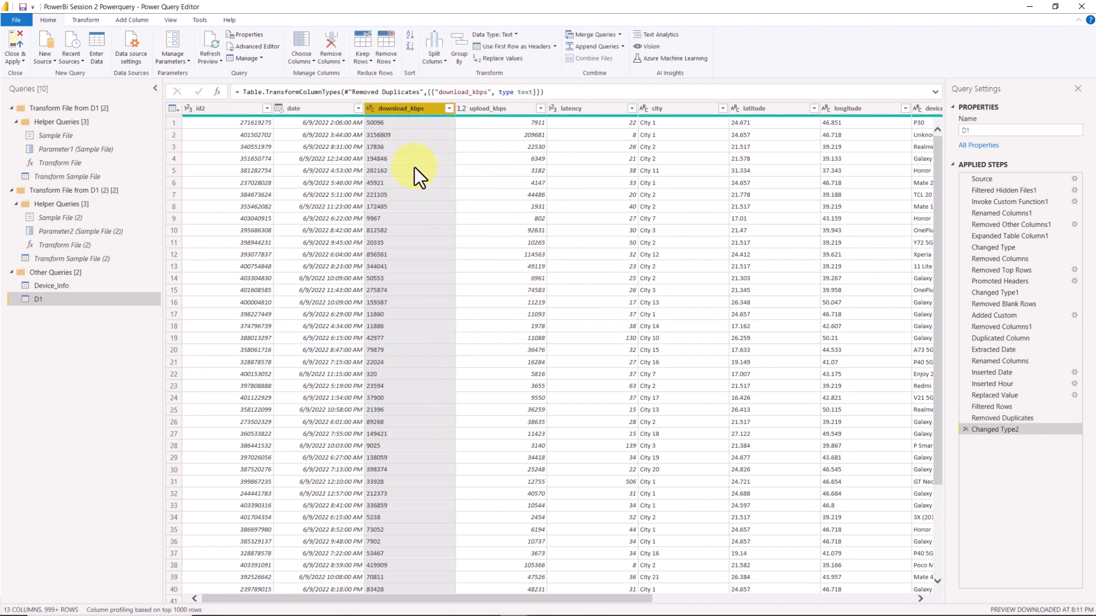
Step: Delete the applied step that changed download_kbps to Text
{"action": "right_click", "coordinate": [434, 106]}
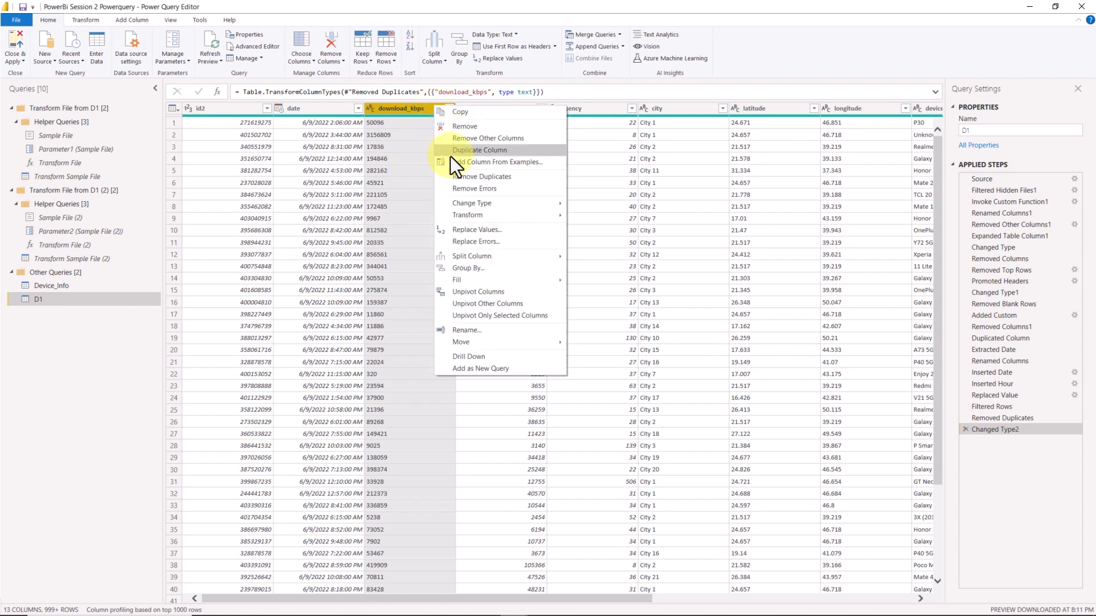
{"action": "mouse_move", "coordinate": [553, 204]}
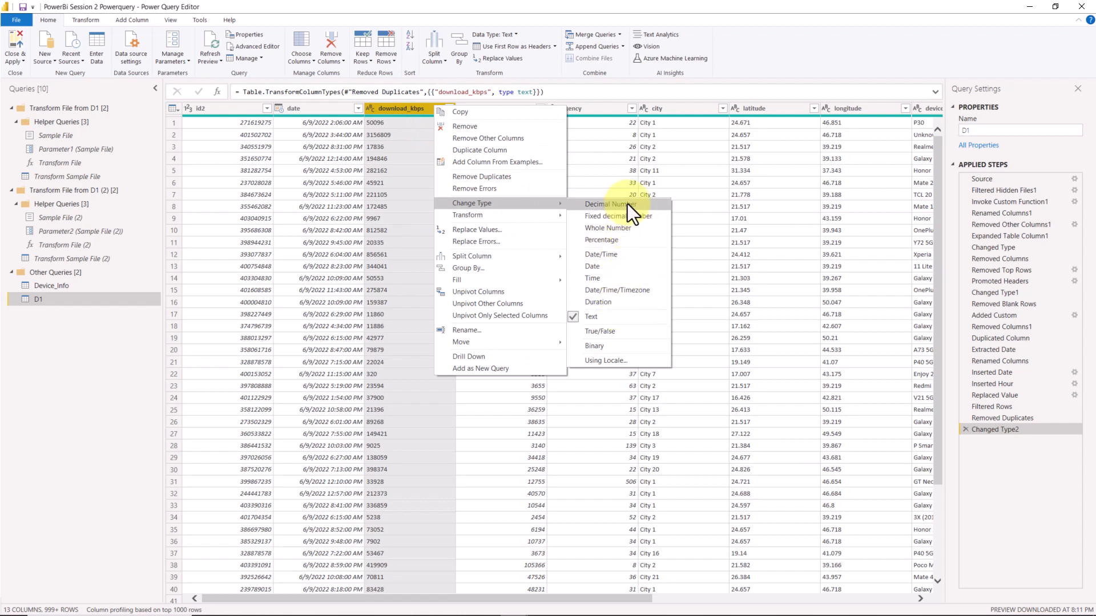
{"action": "left_click", "coordinate": [1012, 434]}
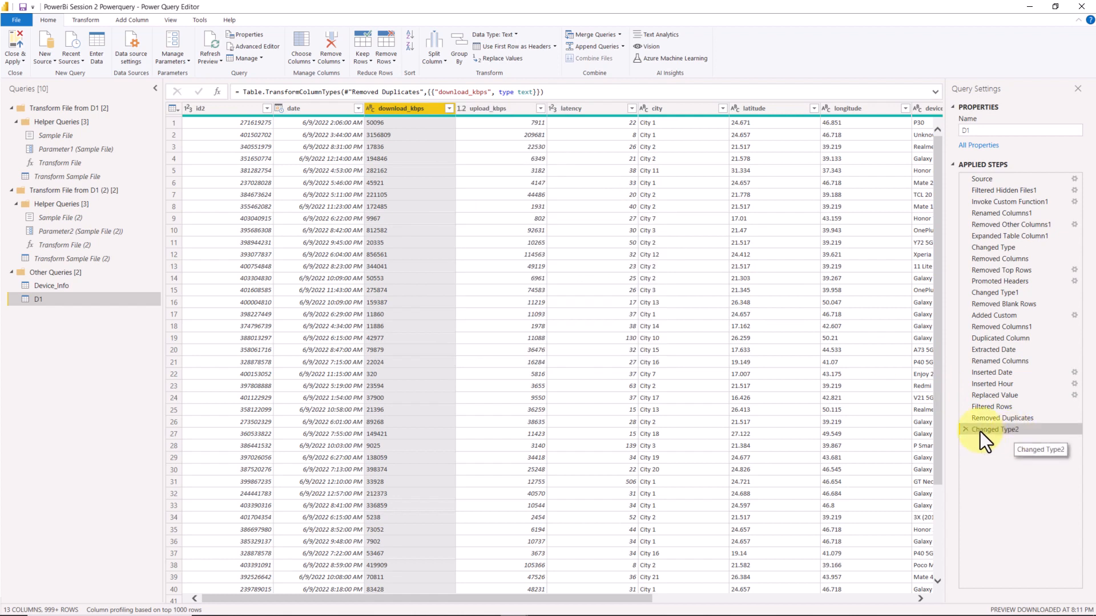
{"action": "left_click", "coordinate": [968, 432]}
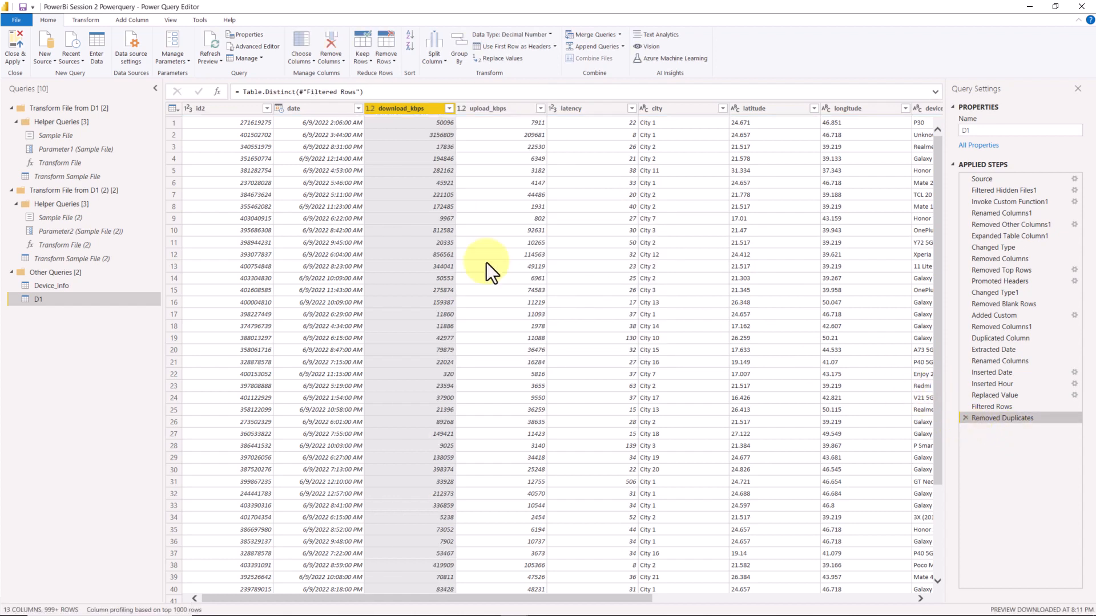
Step: Select all columns of the D1 query and detect their data types automatically
{"action": "left_click", "coordinate": [255, 150]}
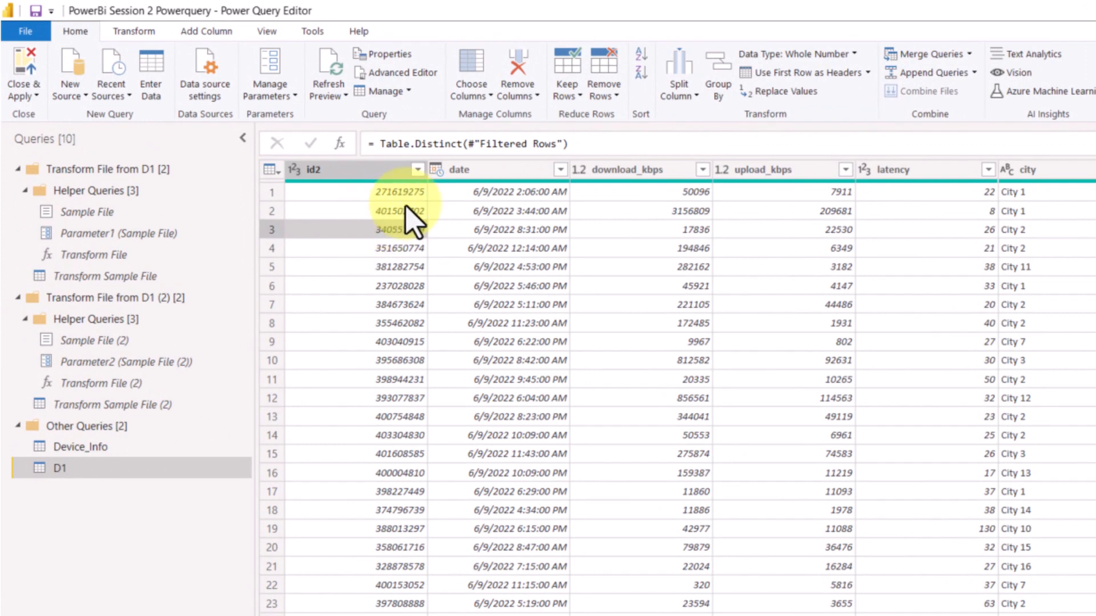
{"action": "left_click", "coordinate": [137, 31]}
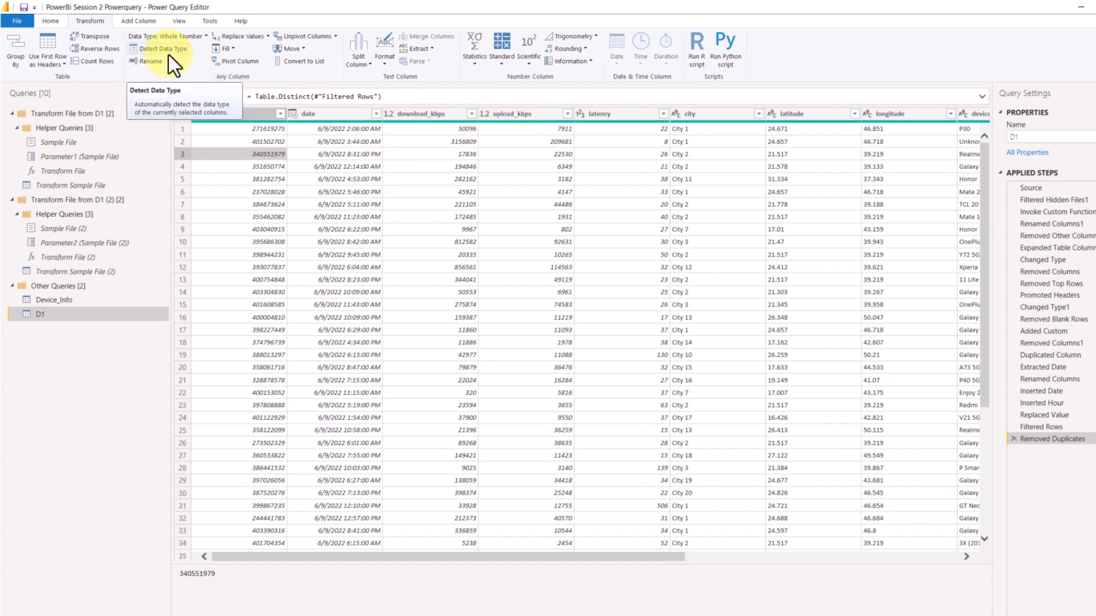
{"action": "left_click", "coordinate": [255, 182]}
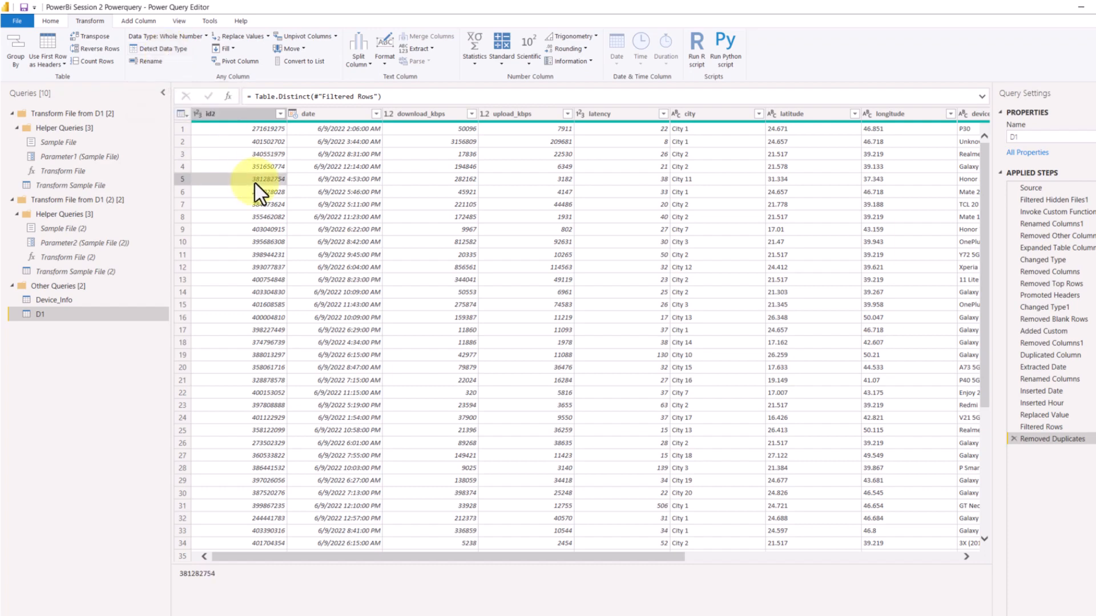
{"action": "key", "text": "ctrl+a"}
{"action": "left_click", "coordinate": [163, 52]}
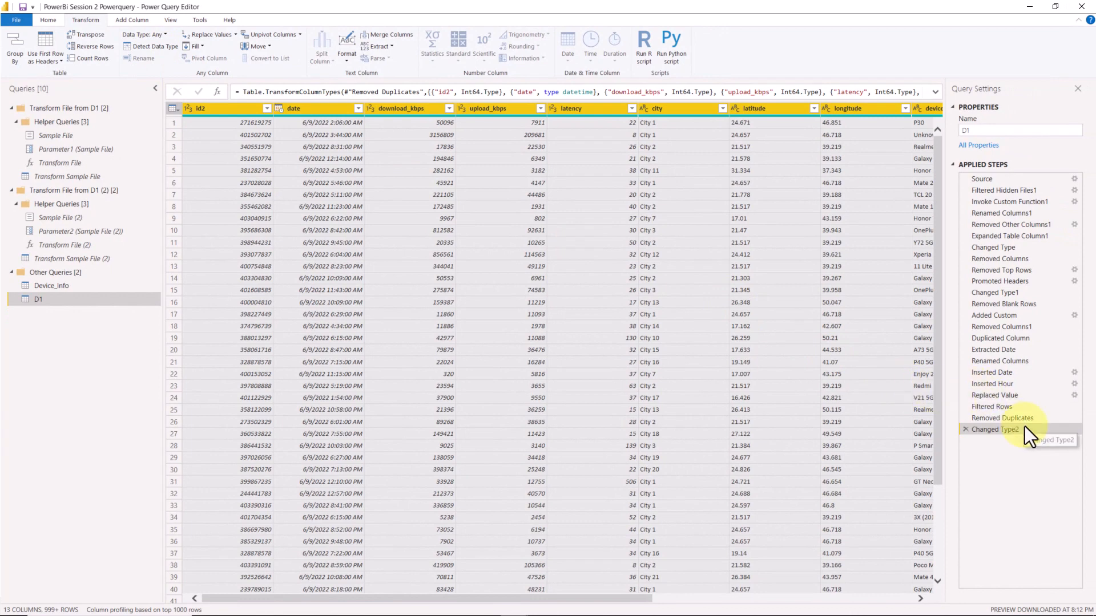
Step: Expand the formula bar to review the type assigned to each column, and collapse it again
{"action": "left_click", "coordinate": [935, 93]}
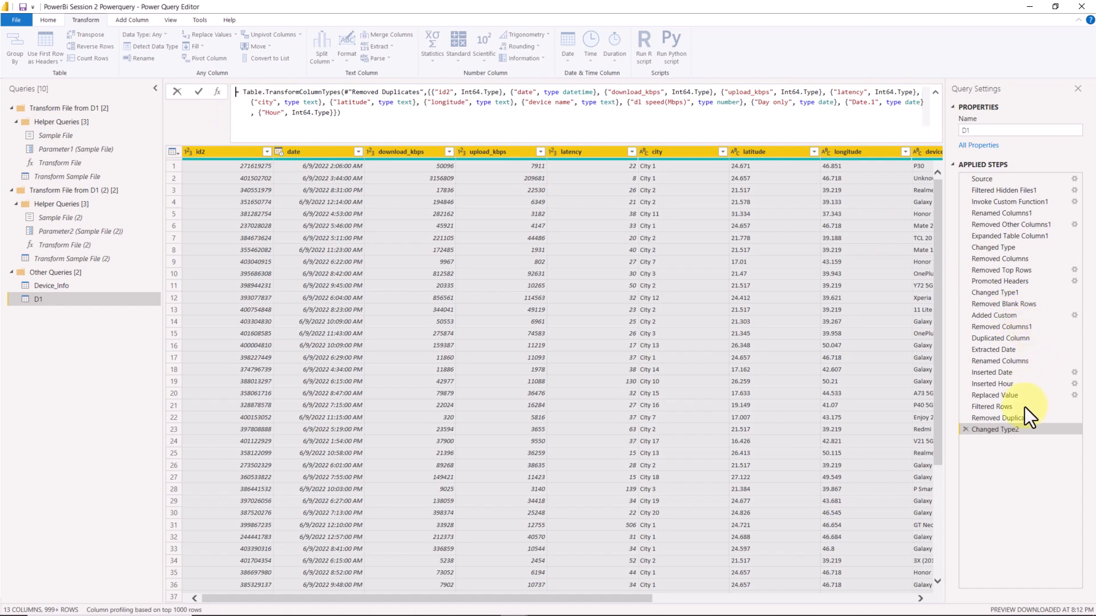
{"action": "left_click", "coordinate": [936, 93]}
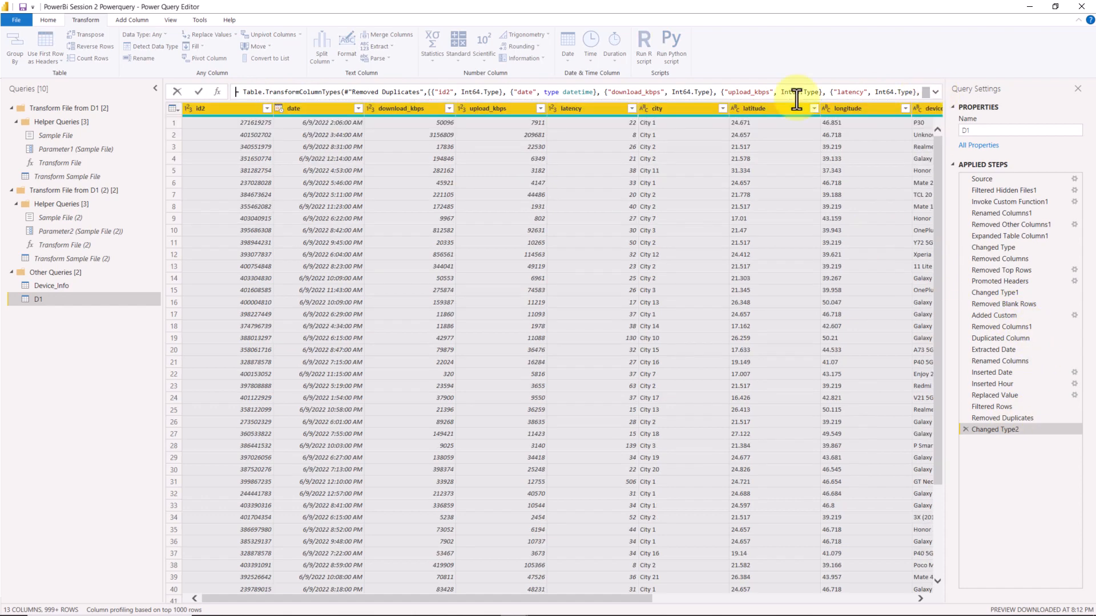
{"action": "left_click", "coordinate": [58, 24]}
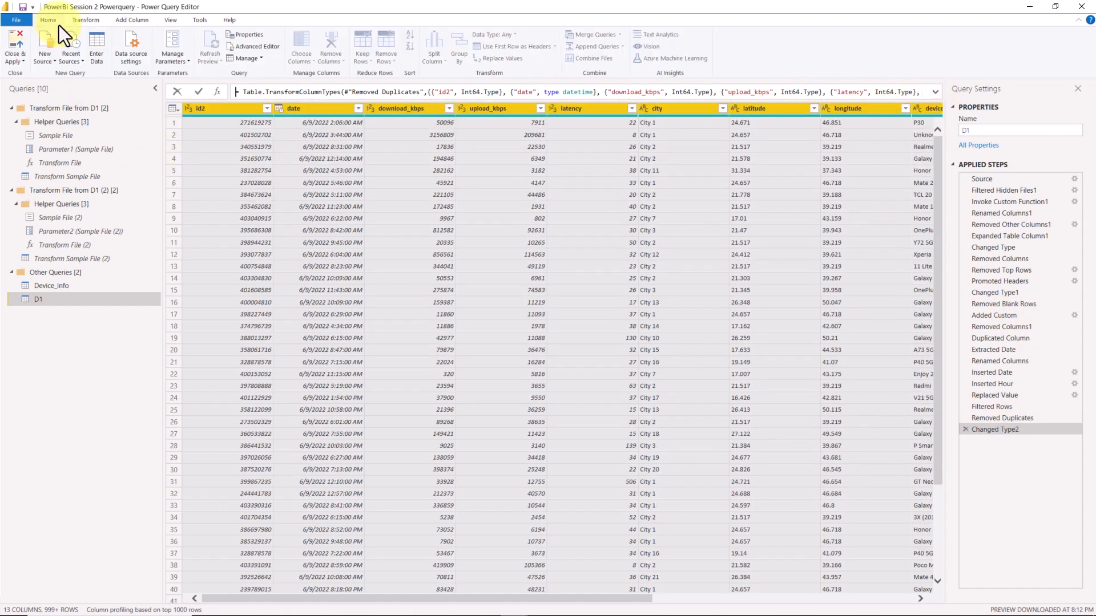
{"action": "left_click", "coordinate": [198, 91]}
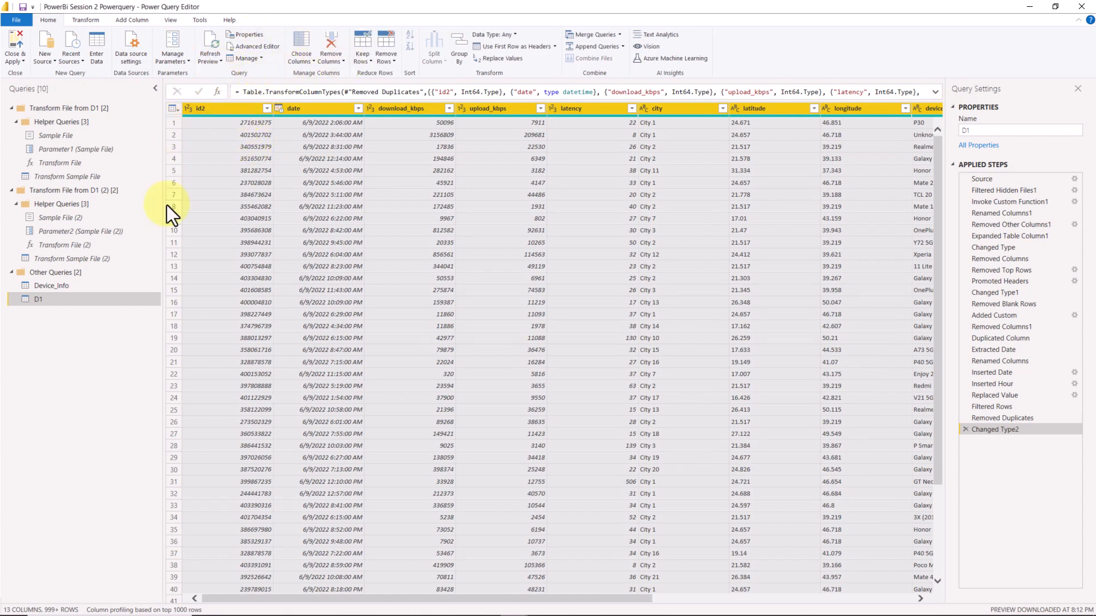
{"action": "left_click", "coordinate": [213, 60]}
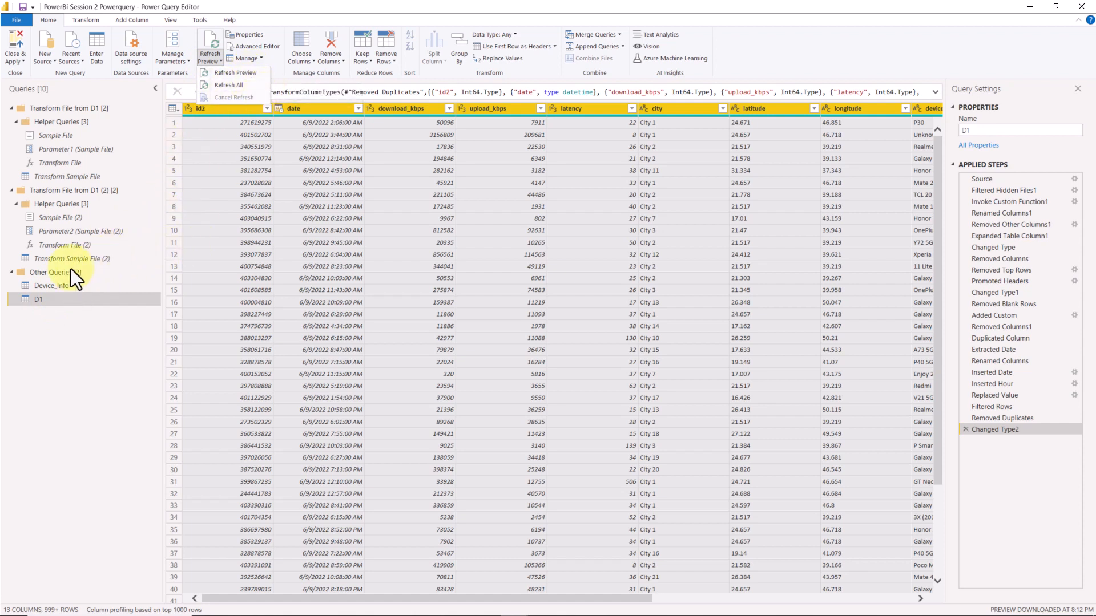
{"action": "left_click", "coordinate": [249, 88]}
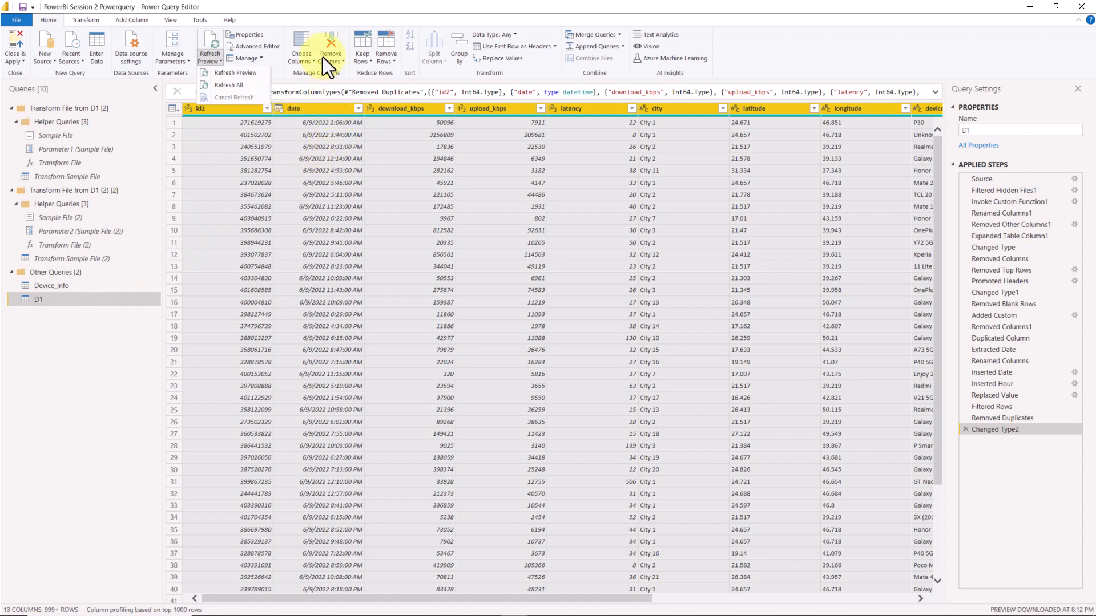
{"action": "left_click", "coordinate": [311, 11]}
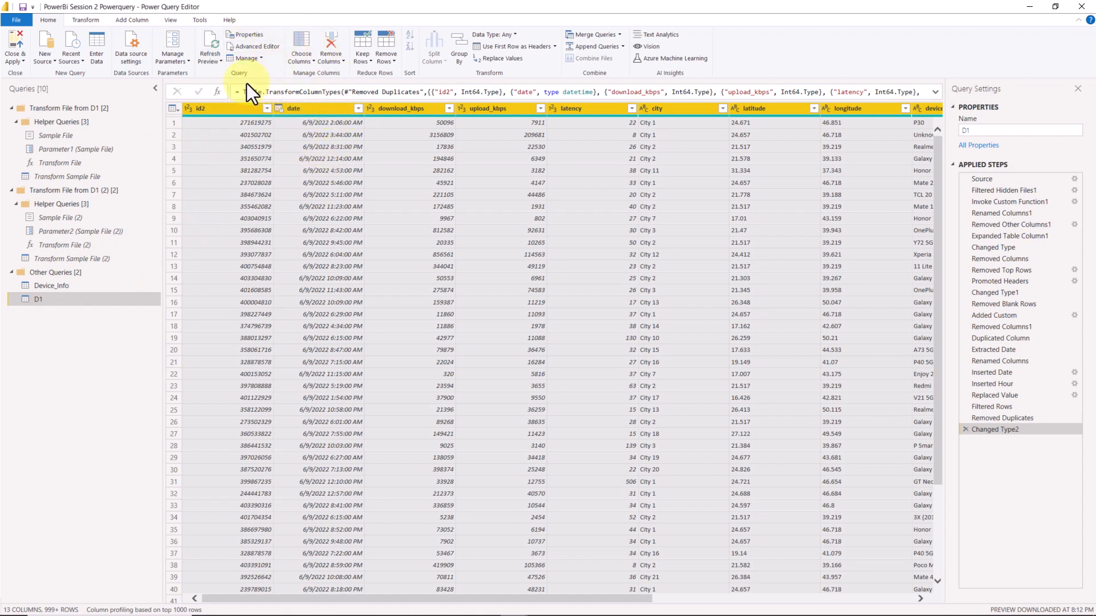
Step: Review the M code of the D1 query in the Advanced Editor and close it without changes
{"action": "left_click", "coordinate": [255, 46]}
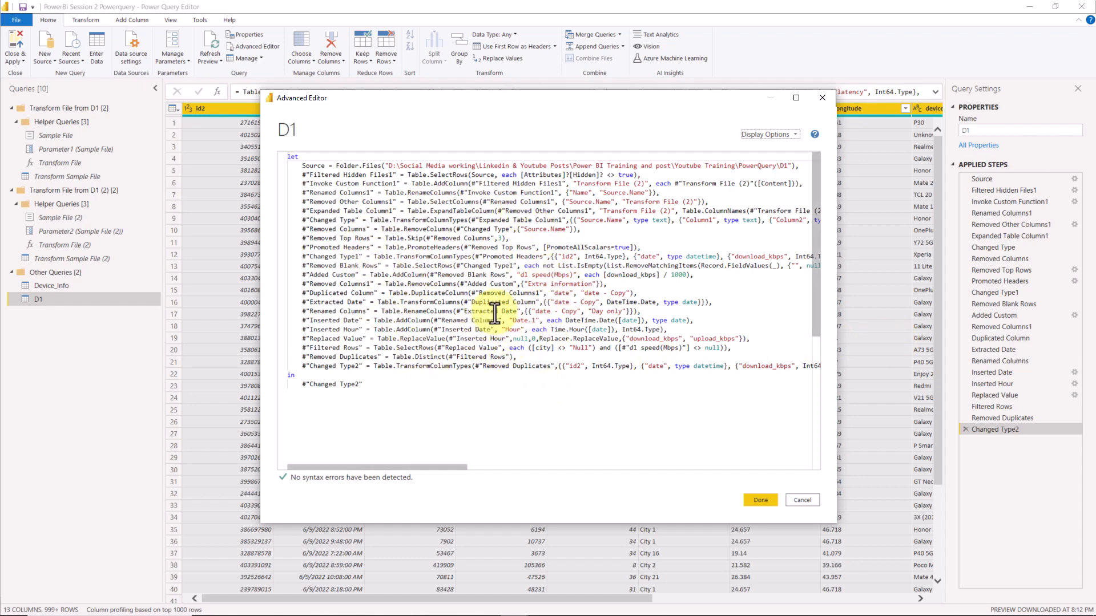
{"action": "left_click", "coordinate": [824, 100]}
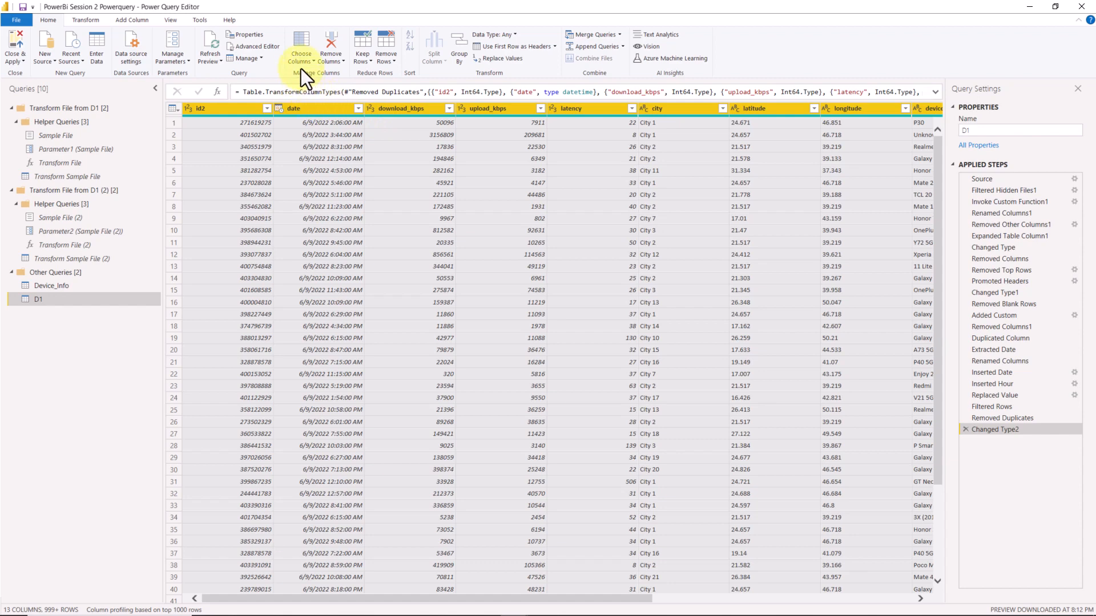
Step: Search for "hour" with Go to Column and jump to the Hour column
{"action": "left_click", "coordinate": [565, 109], "text": "shift"}
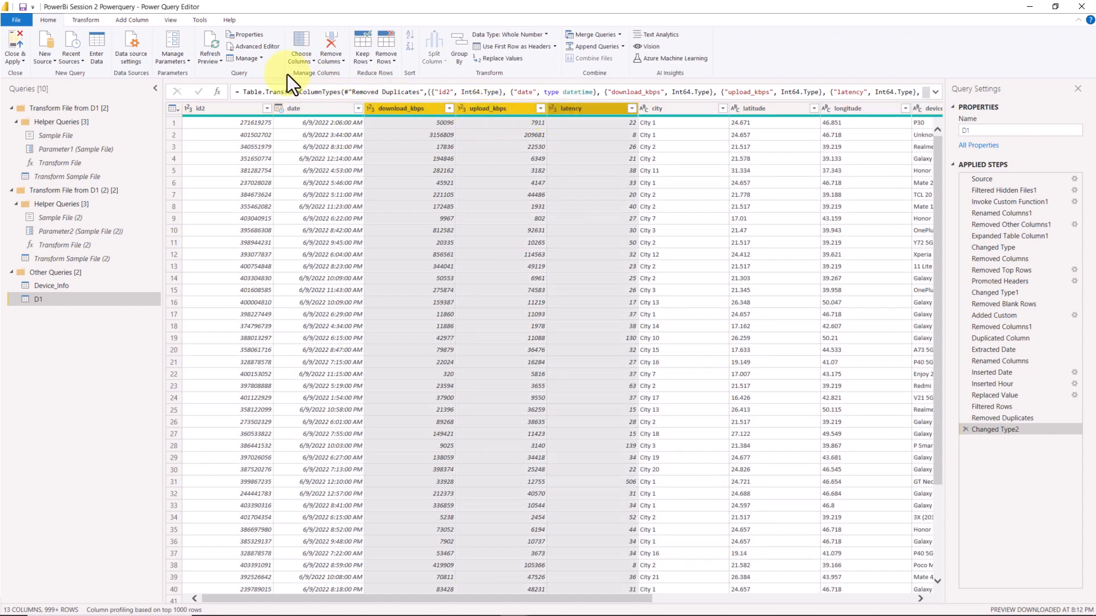
{"action": "left_click", "coordinate": [299, 62]}
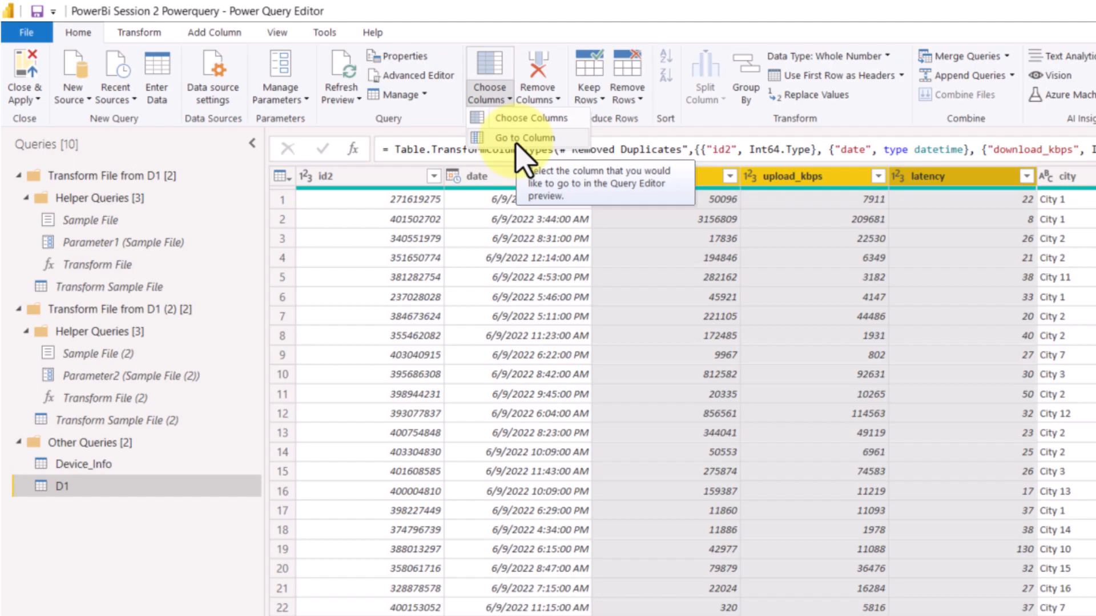
{"action": "left_click", "coordinate": [508, 138]}
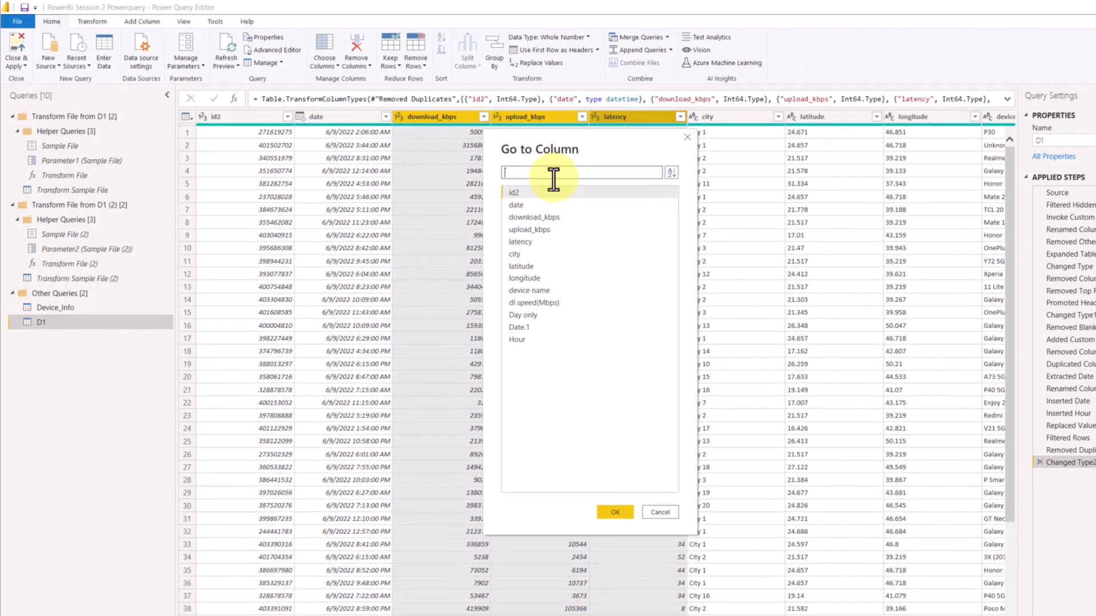
{"action": "type", "text": "hour"}
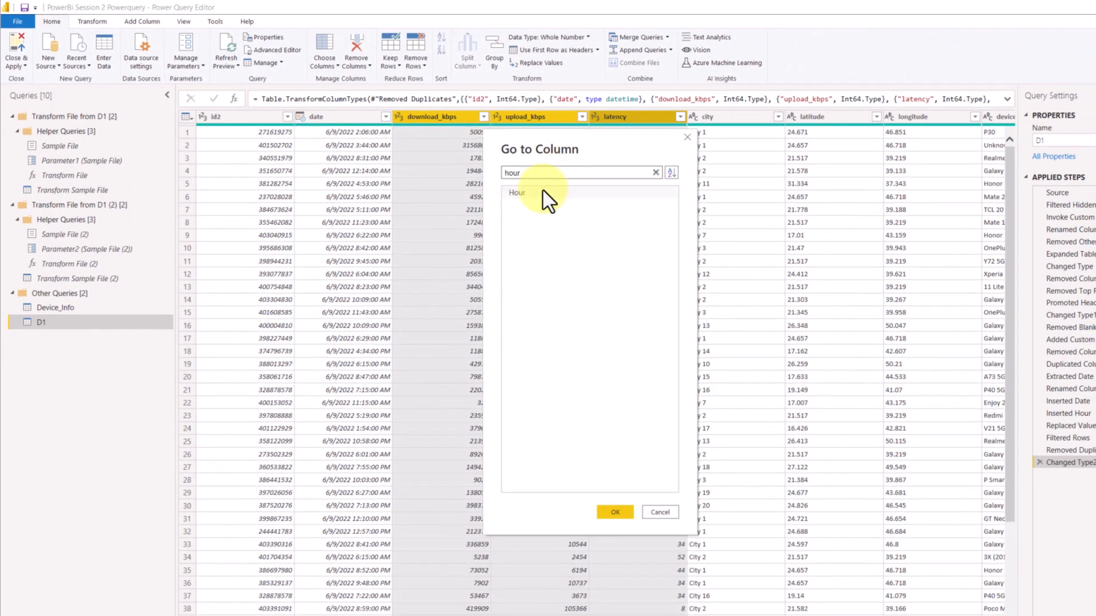
{"action": "double_click", "coordinate": [541, 192]}
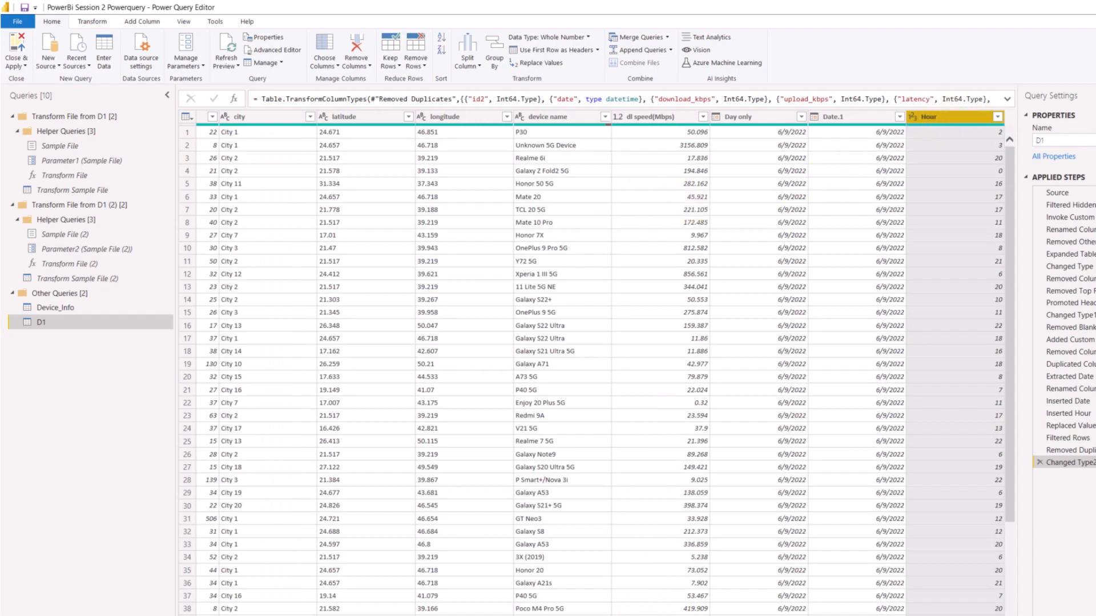
Step: Use Choose Columns to keep every column except Day only, Date.1 and Hour
{"action": "left_click_drag", "start_coordinate": [770, 615], "coordinate": [468, 615]}
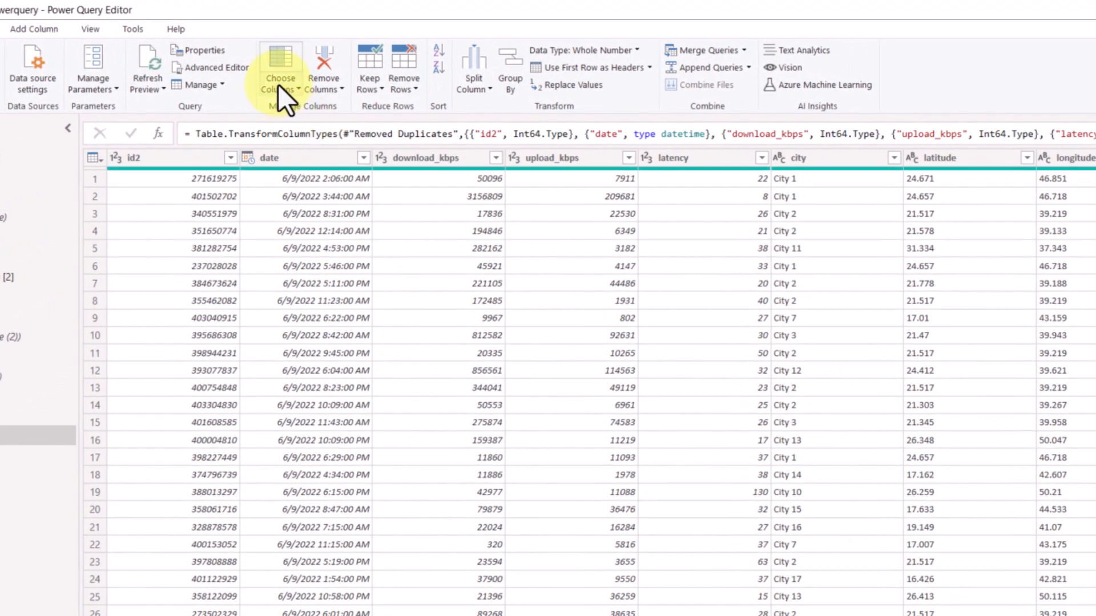
{"action": "left_click", "coordinate": [281, 86]}
{"action": "left_click", "coordinate": [321, 108]}
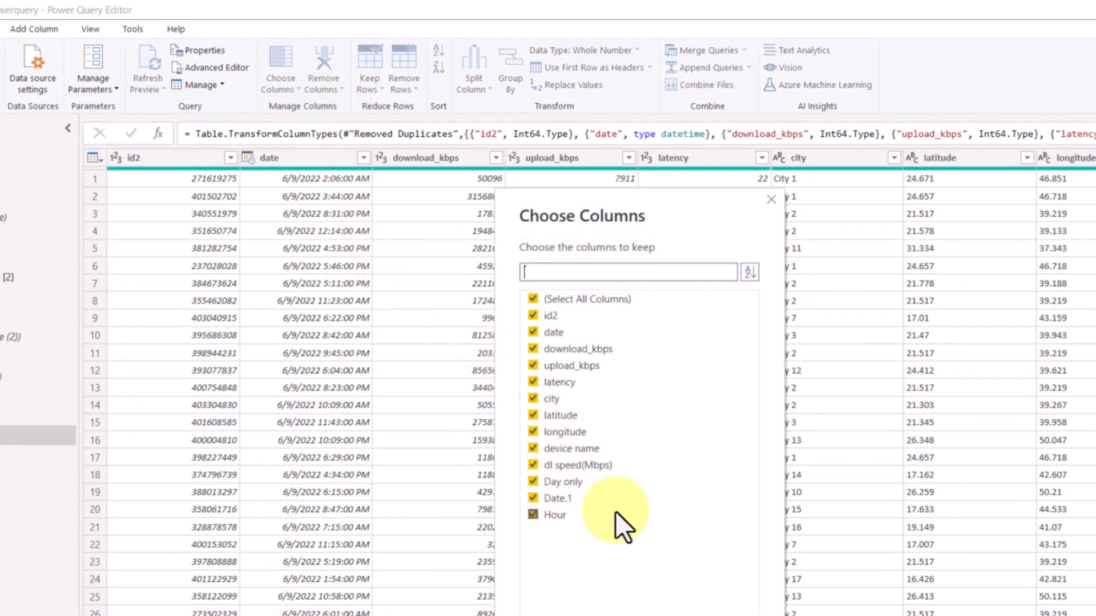
{"action": "left_click", "coordinate": [533, 500]}
{"action": "left_click", "coordinate": [532, 515]}
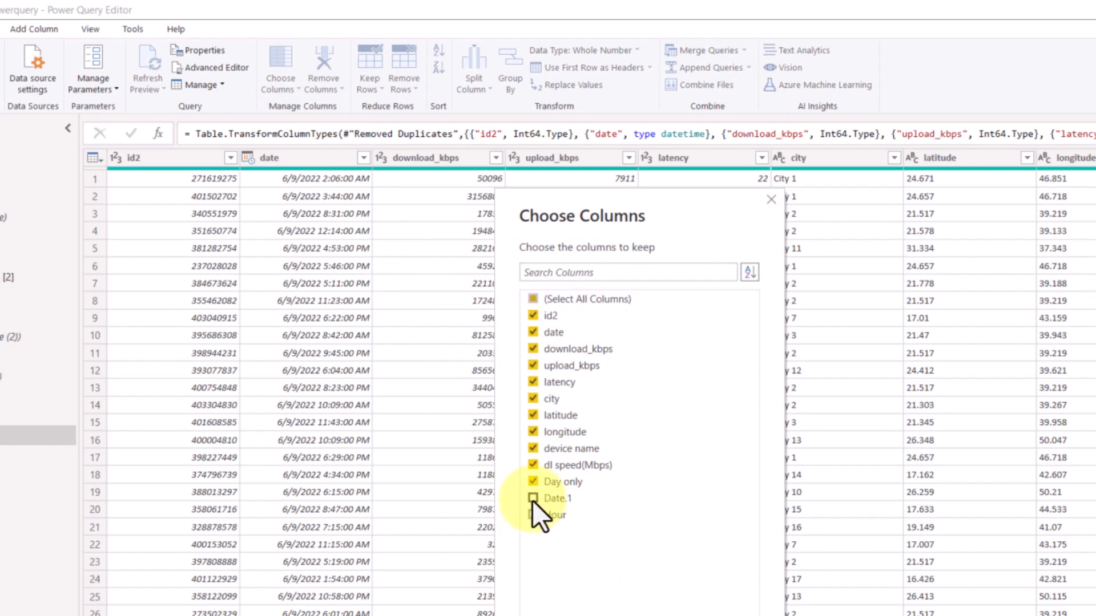
{"action": "left_click", "coordinate": [533, 482]}
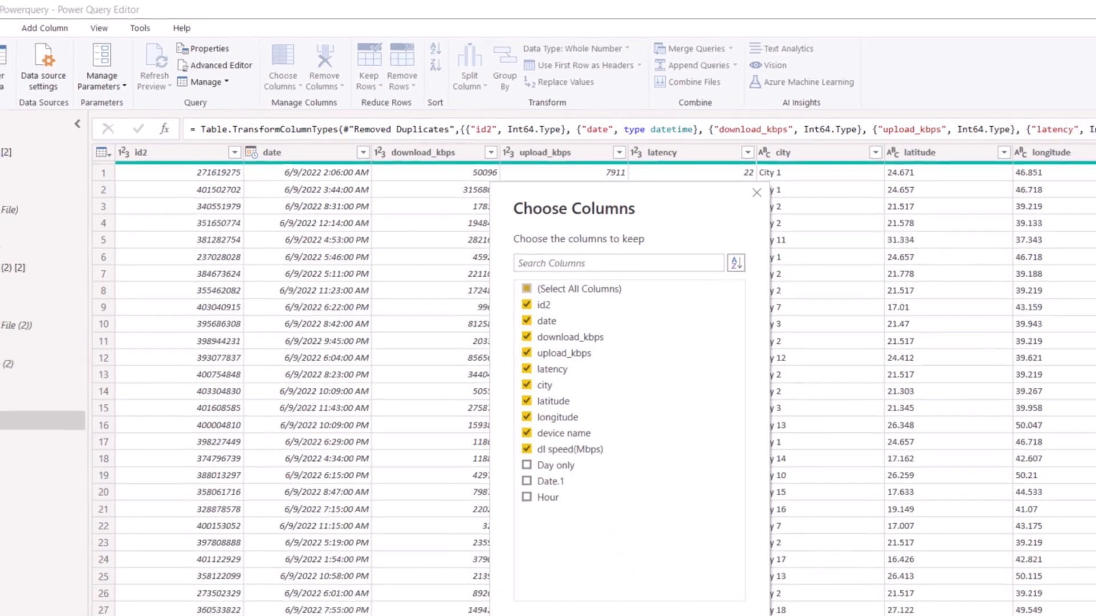
{"action": "left_click", "coordinate": [575, 500]}
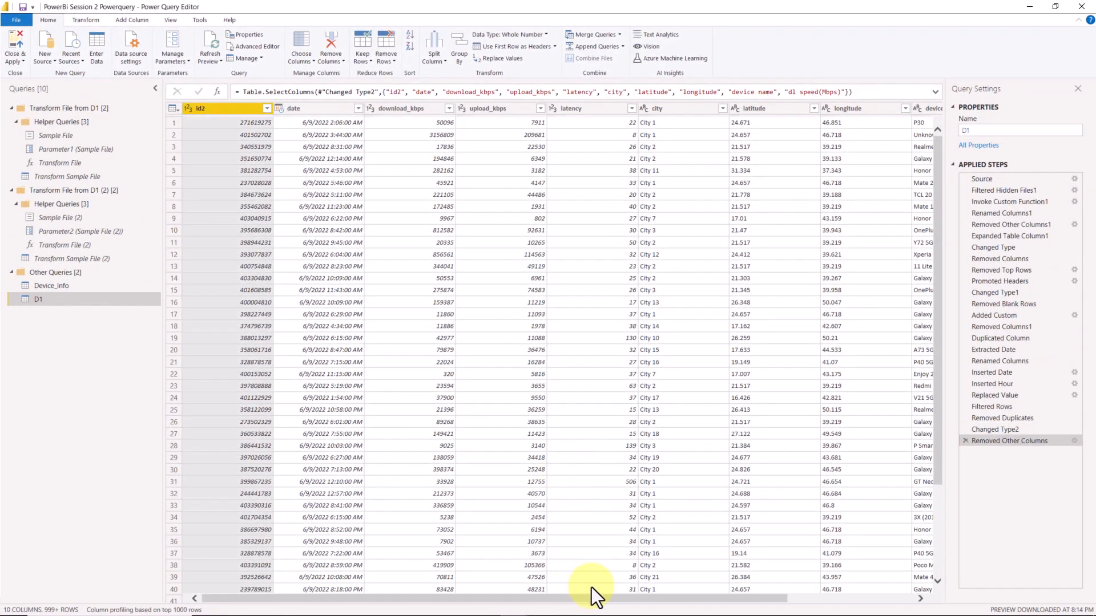
{"action": "left_click_drag", "start_coordinate": [664, 598], "coordinate": [828, 597]}
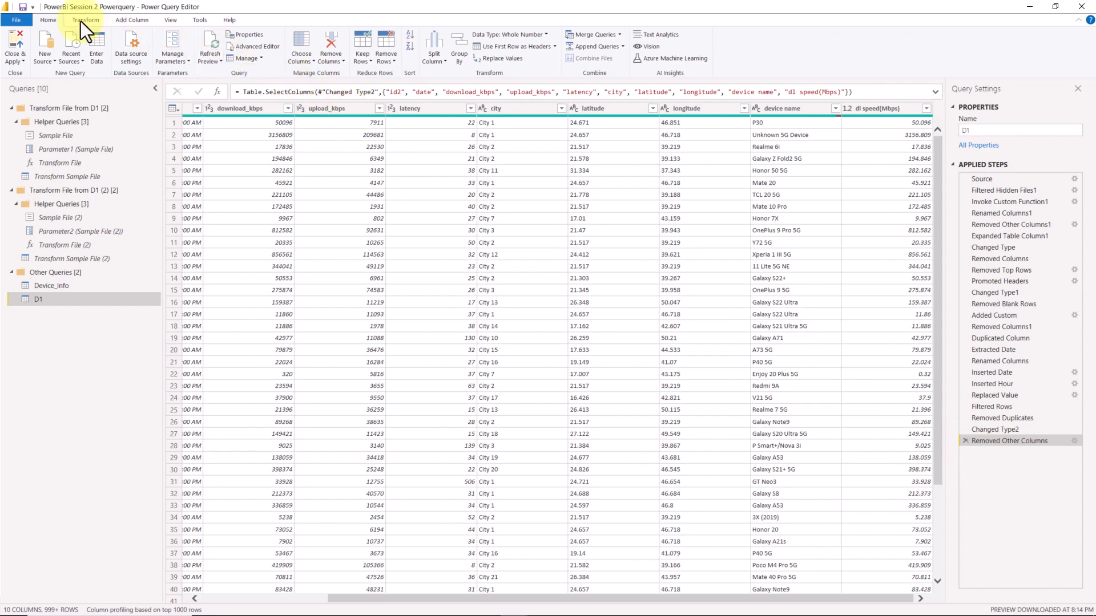
{"action": "left_click", "coordinate": [337, 66]}
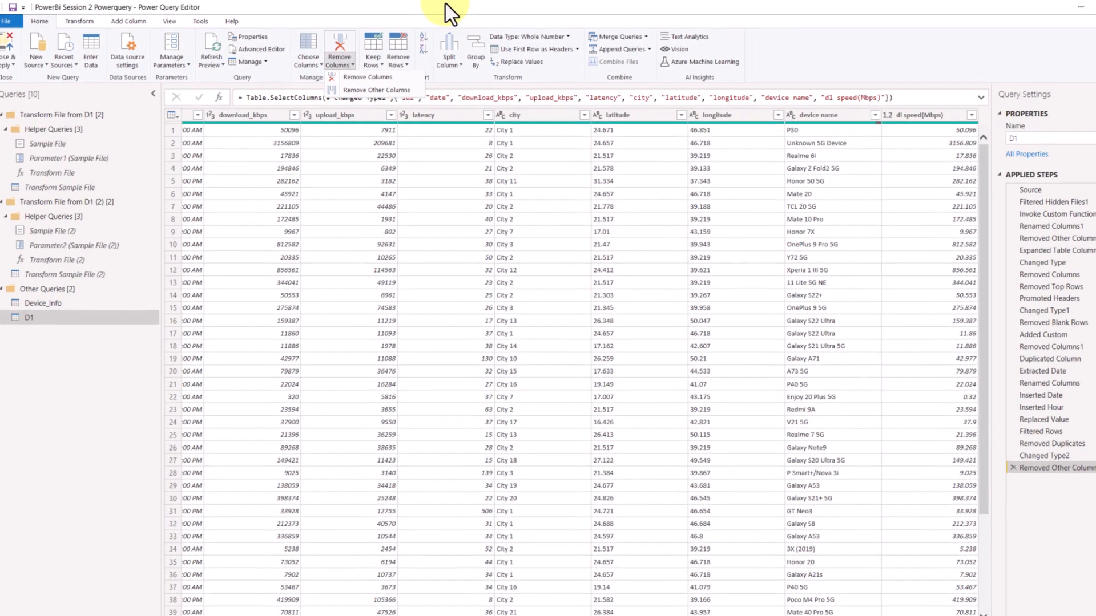
{"action": "left_click", "coordinate": [425, 6]}
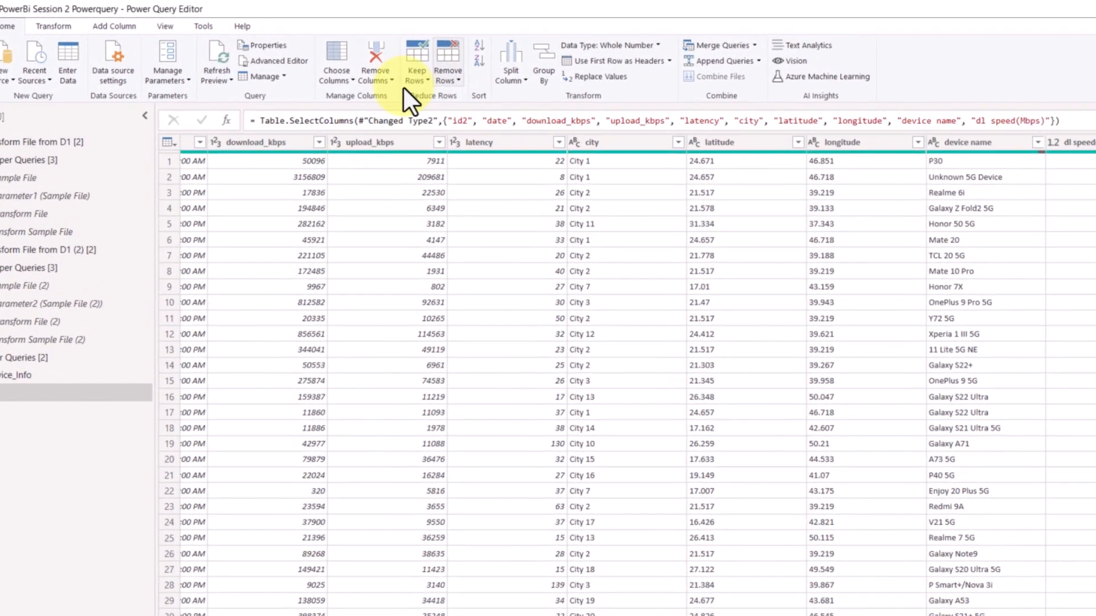
{"action": "left_click", "coordinate": [419, 86]}
{"action": "left_click", "coordinate": [451, 81]}
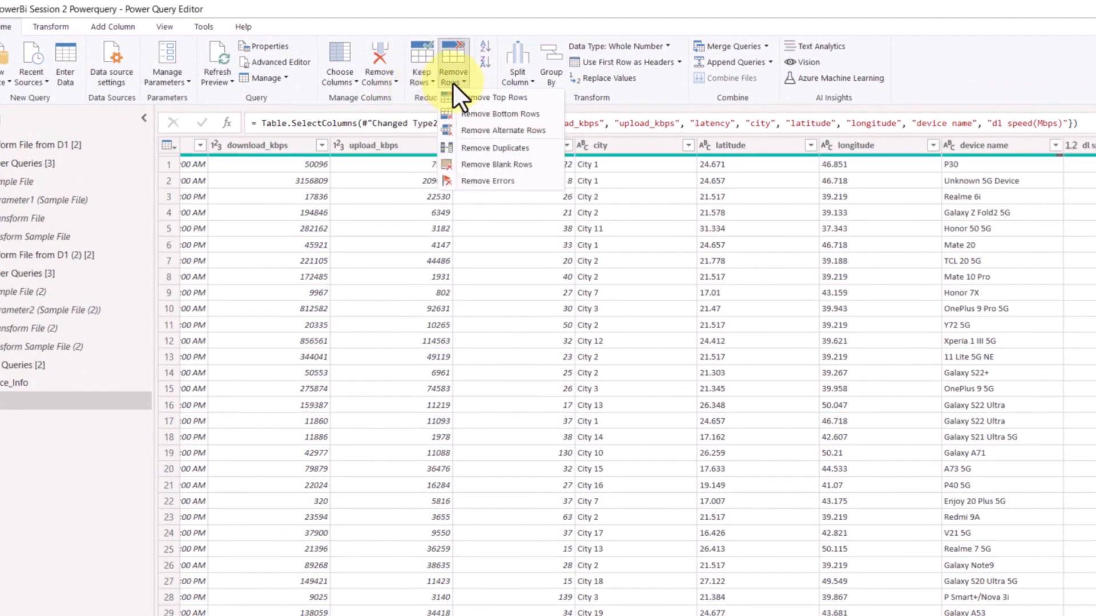
{"action": "left_click", "coordinate": [496, 147]}
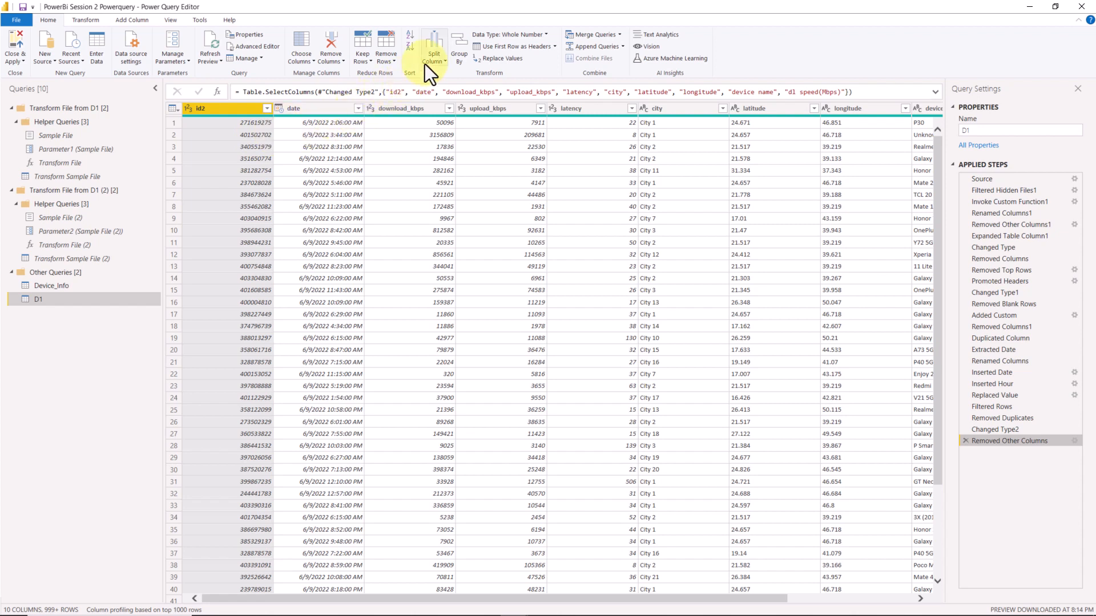
Step: Split the date column by the Space delimiter at each occurrence of the delimiter
{"action": "left_click", "coordinate": [429, 60]}
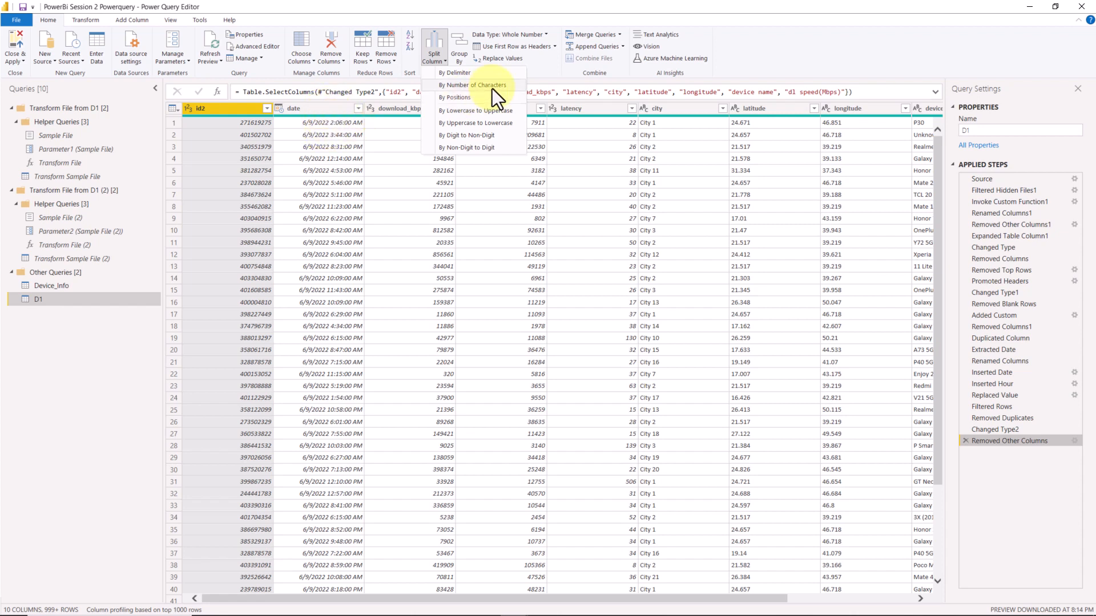
{"action": "left_click", "coordinate": [329, 111]}
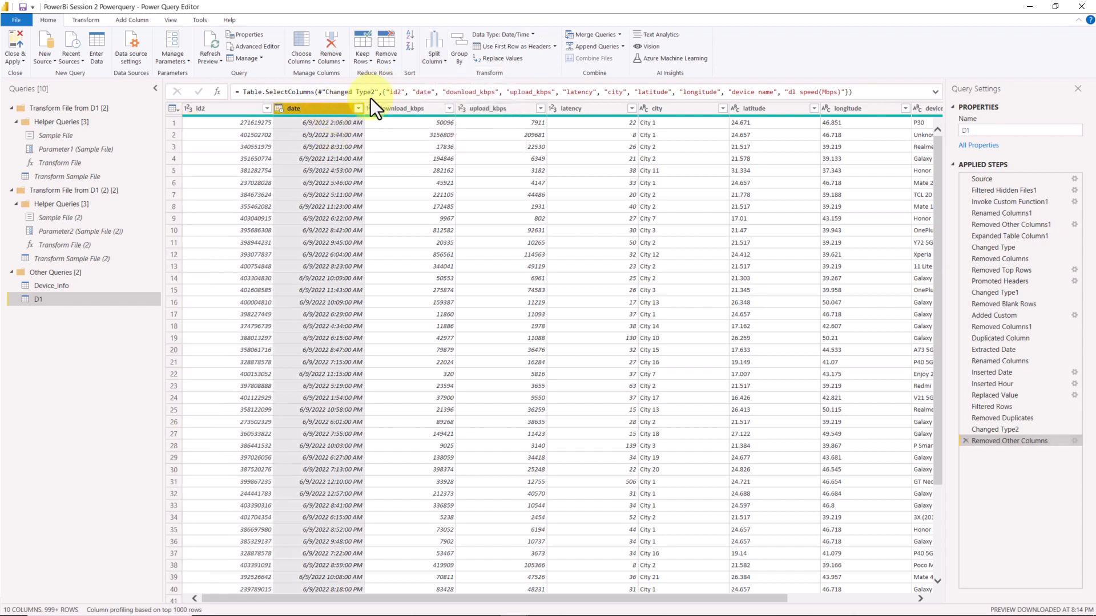
{"action": "left_click", "coordinate": [433, 63]}
{"action": "left_click", "coordinate": [453, 73]}
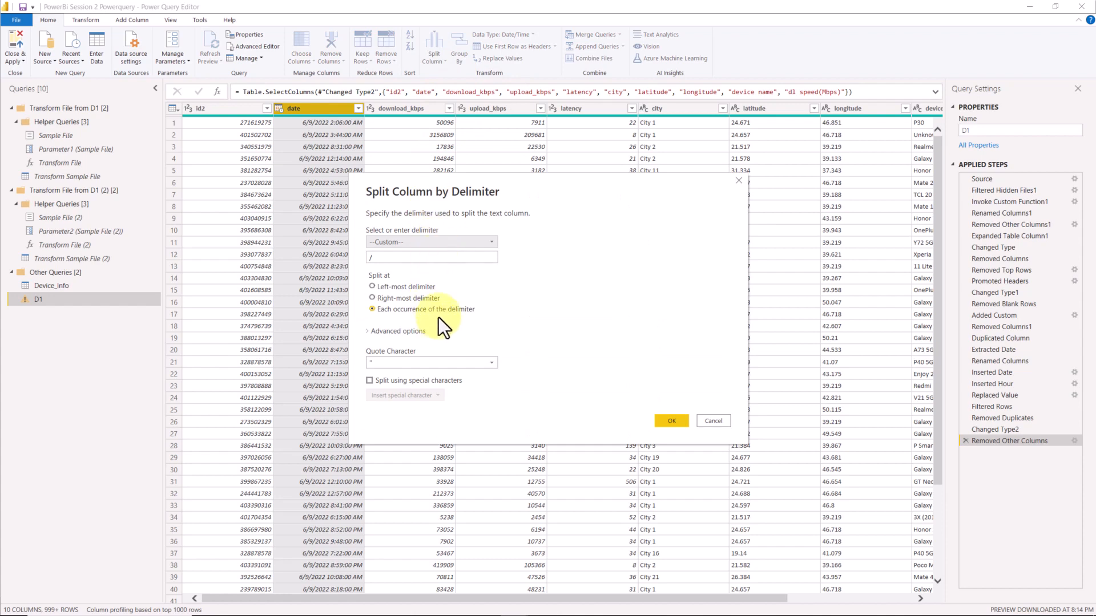
{"action": "left_click", "coordinate": [425, 244]}
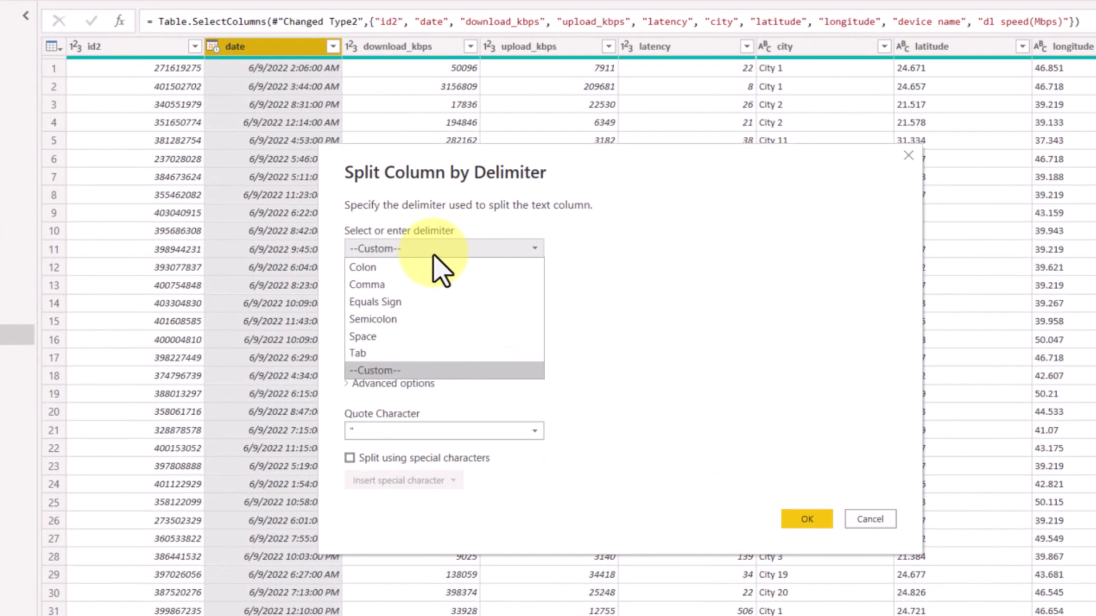
{"action": "left_click", "coordinate": [390, 336]}
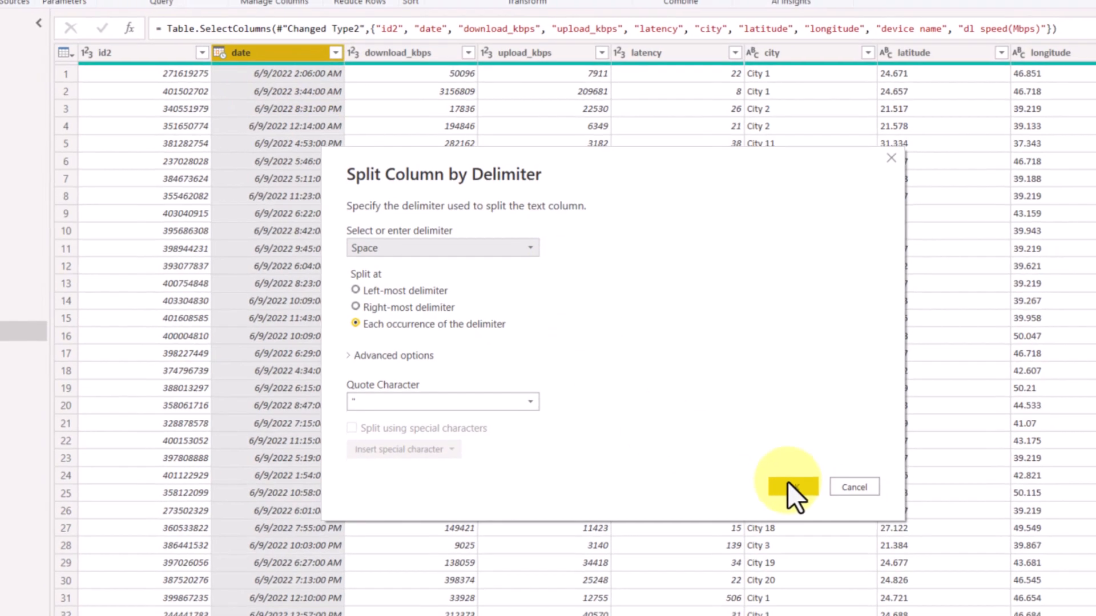
{"action": "left_click", "coordinate": [805, 494]}
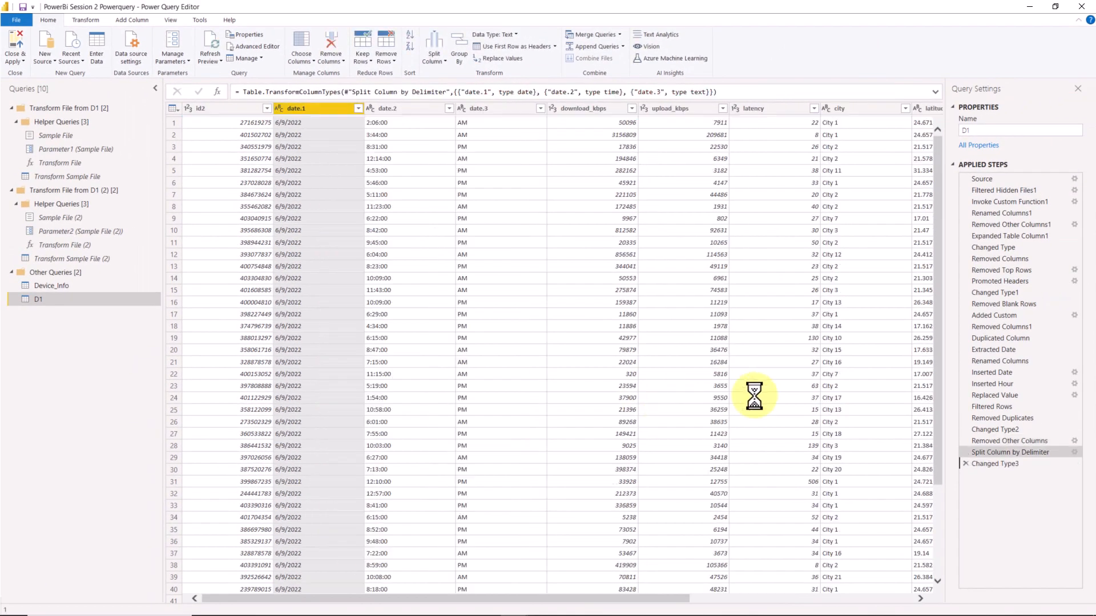
Step: Check all columns of the split table and delete the Changed Type3 step from the applied steps
{"action": "left_click_drag", "start_coordinate": [662, 598], "coordinate": [926, 595]}
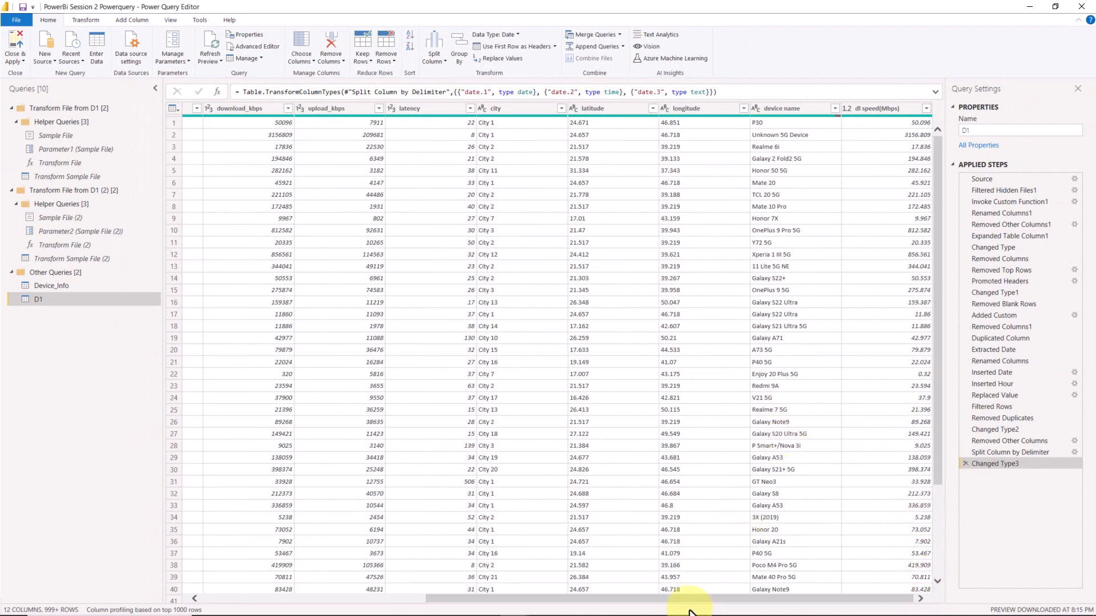
{"action": "left_click_drag", "start_coordinate": [692, 602], "coordinate": [368, 609]}
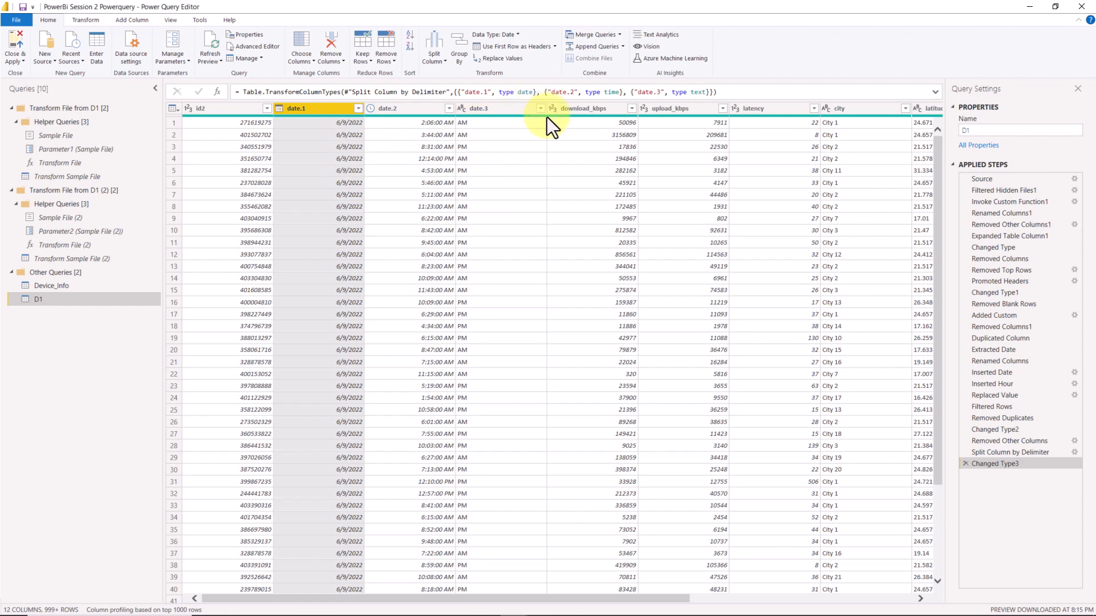
{"action": "left_click", "coordinate": [968, 467]}
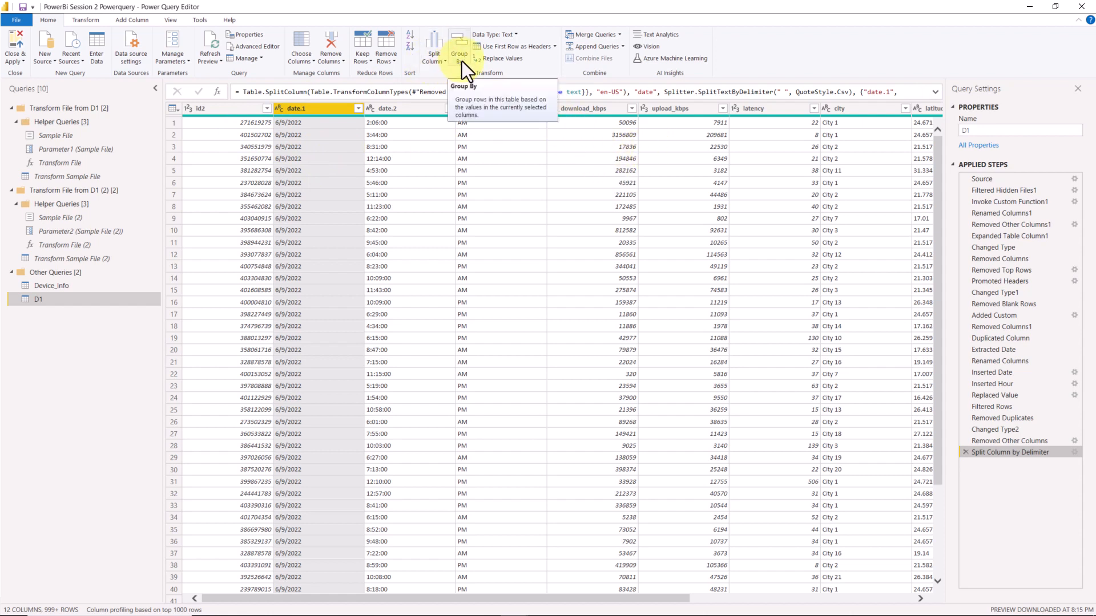
Step: Examine the data type options offered for the date.1, date.2 and latency columns without changing any type
{"action": "left_click", "coordinate": [516, 36]}
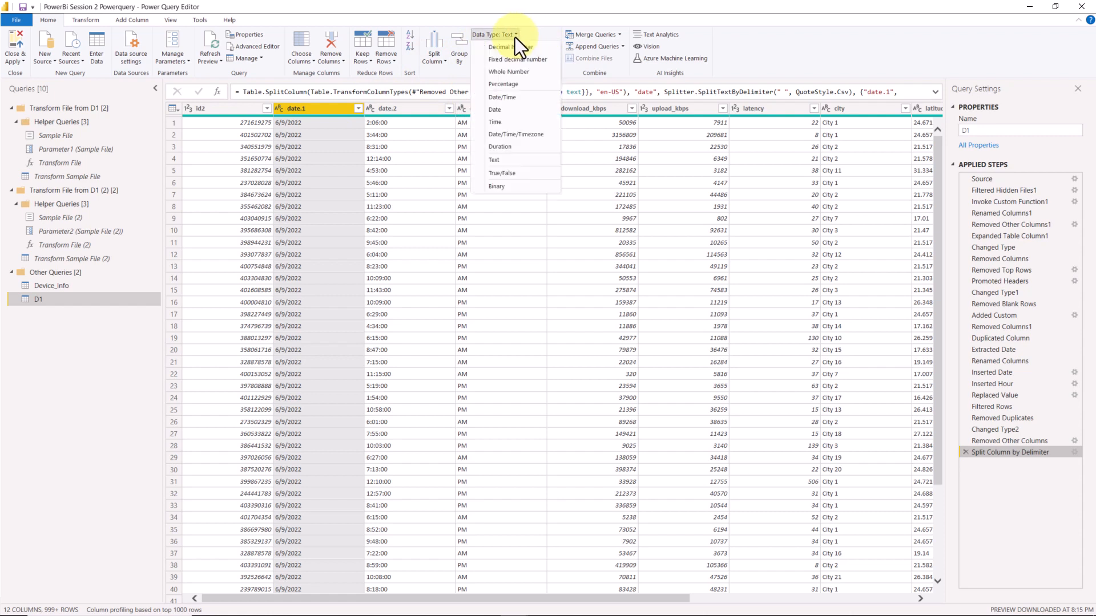
{"action": "left_click", "coordinate": [403, 105]}
{"action": "left_click", "coordinate": [403, 105]}
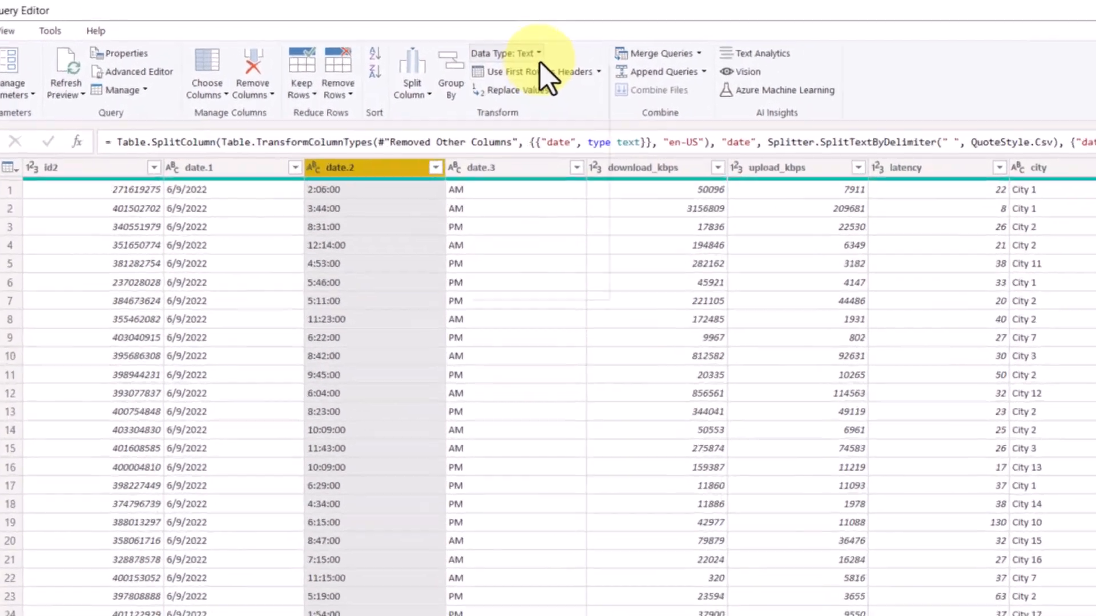
{"action": "left_click", "coordinate": [503, 35]}
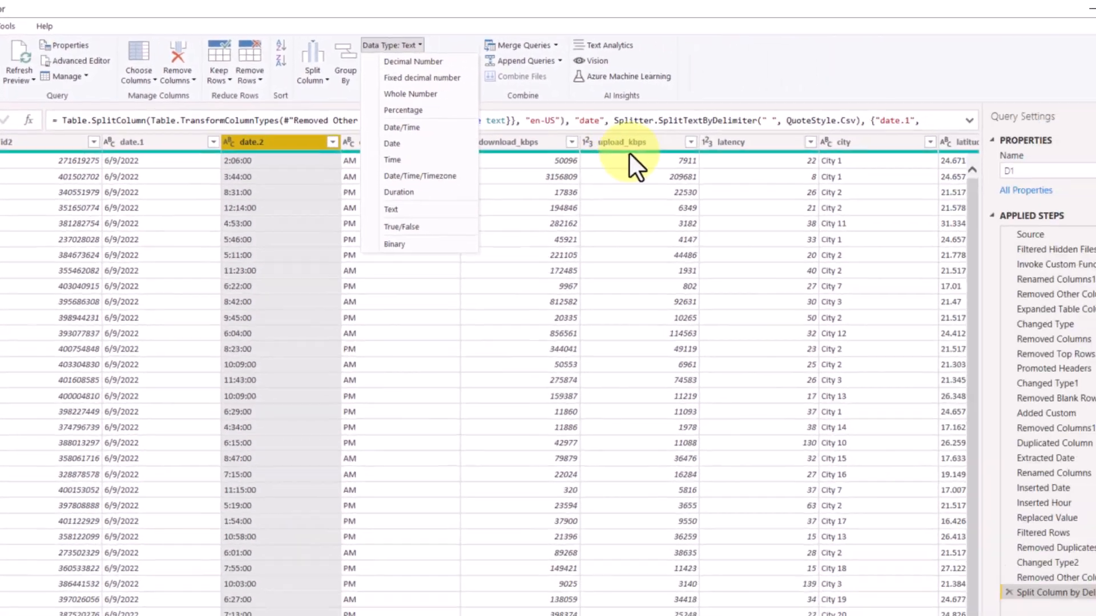
{"action": "left_click", "coordinate": [834, 185]}
{"action": "left_click", "coordinate": [834, 186]}
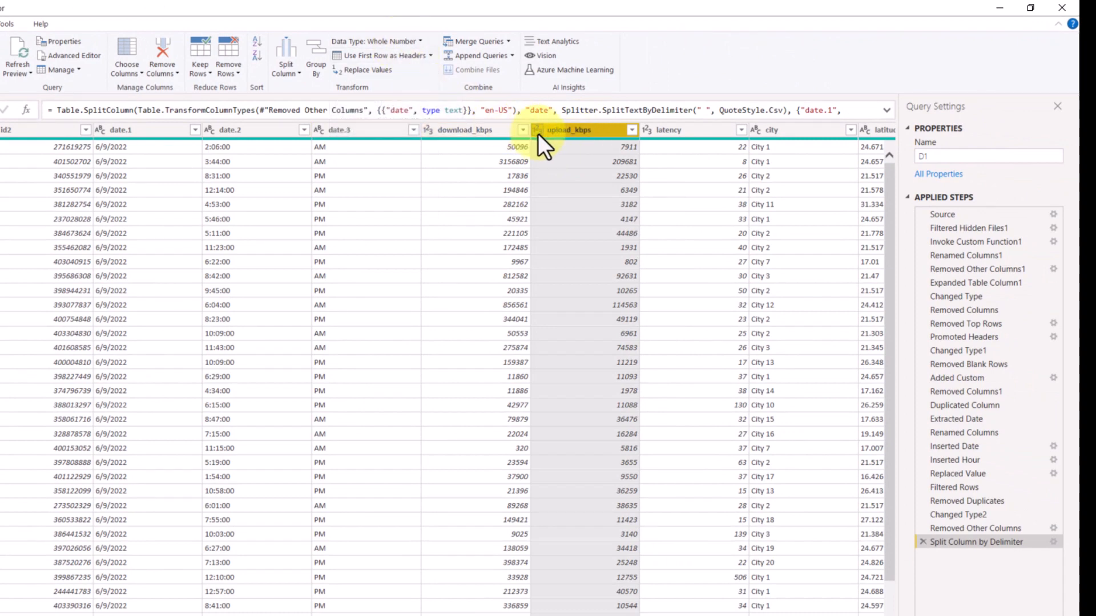
{"action": "left_click", "coordinate": [658, 129]}
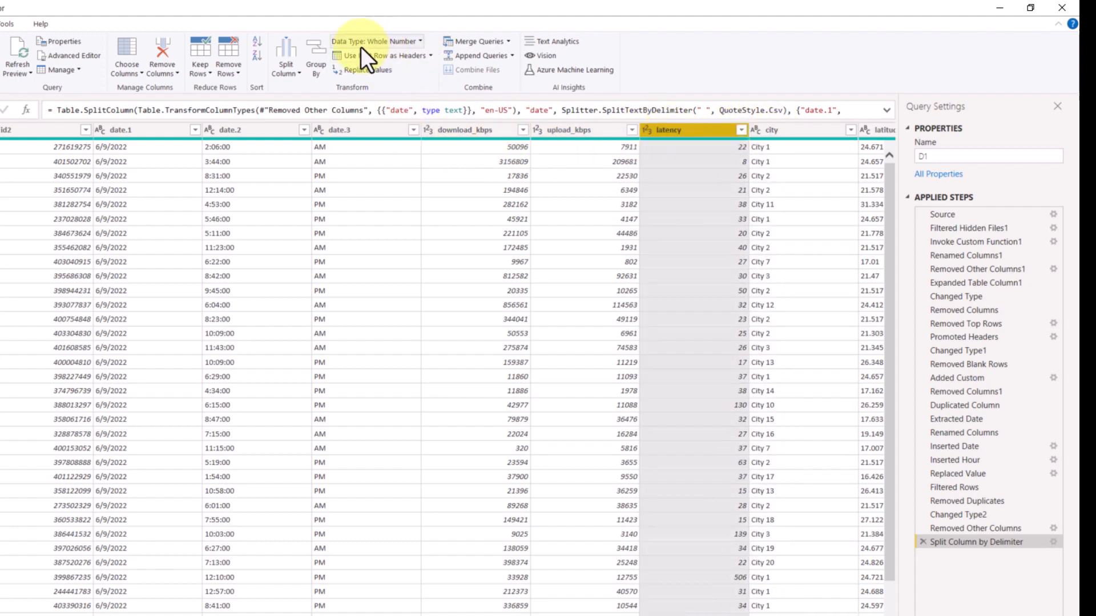
{"action": "left_click", "coordinate": [417, 44]}
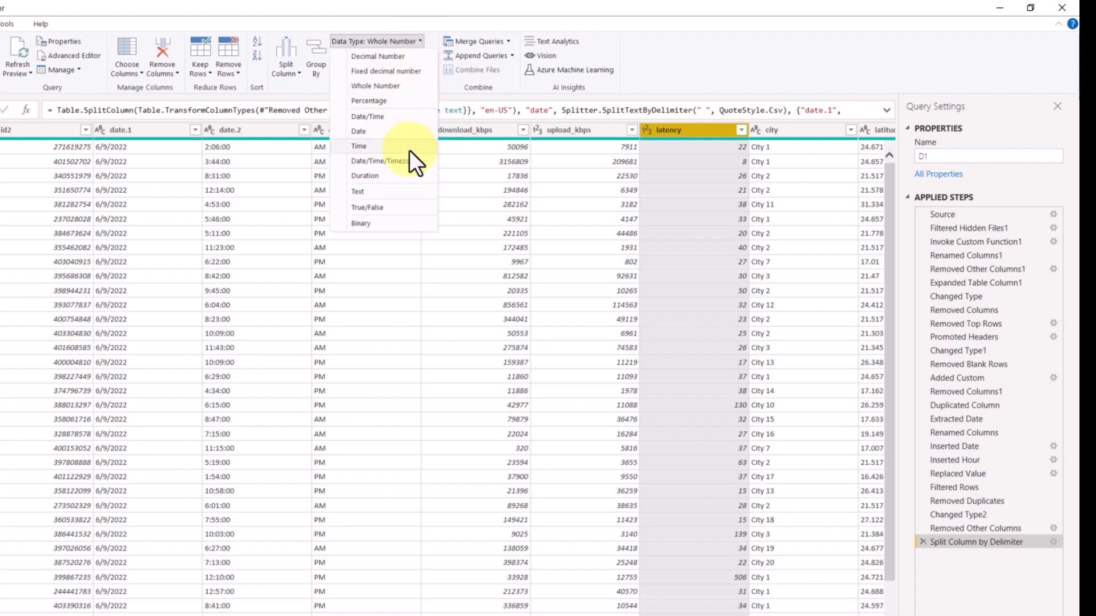
{"action": "right_click", "coordinate": [707, 125]}
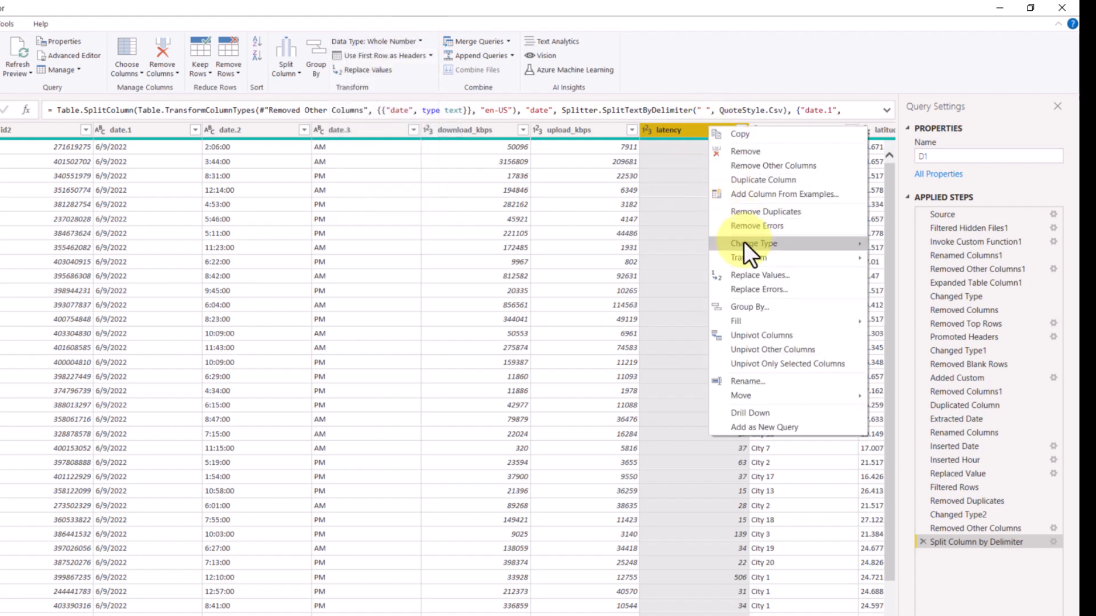
{"action": "mouse_move", "coordinate": [744, 244]}
{"action": "left_click", "coordinate": [388, 2]}
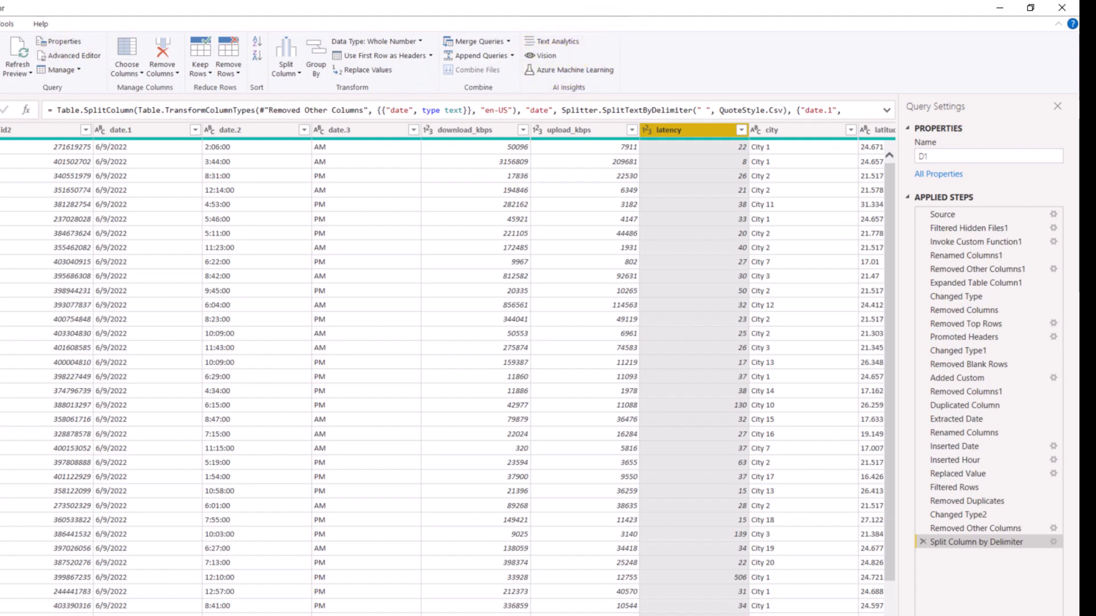
{"action": "left_click", "coordinate": [85, 20]}
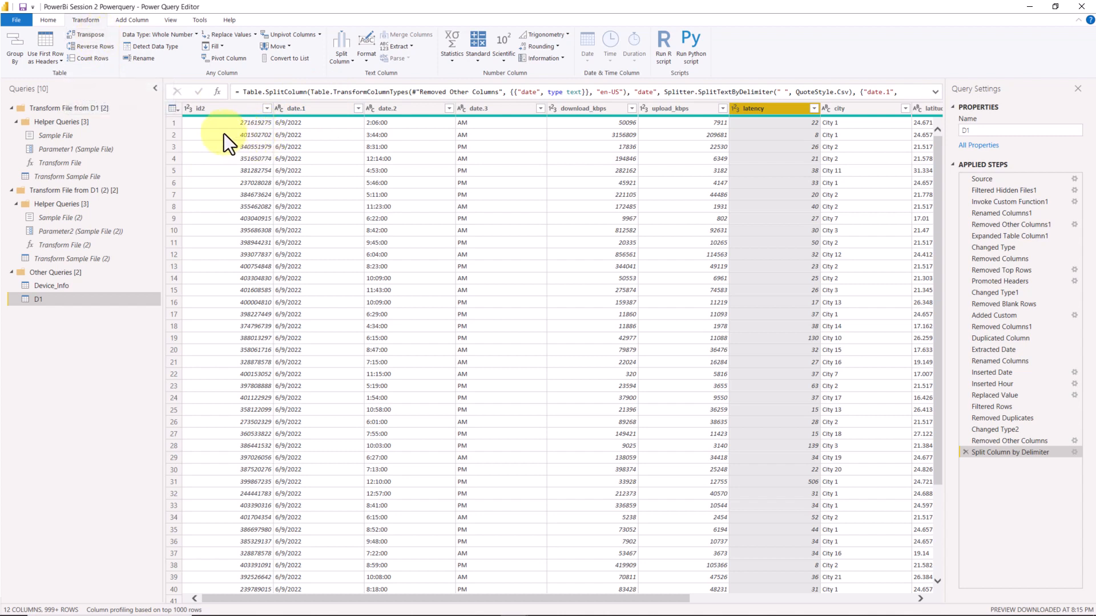
{"action": "left_click", "coordinate": [94, 62]}
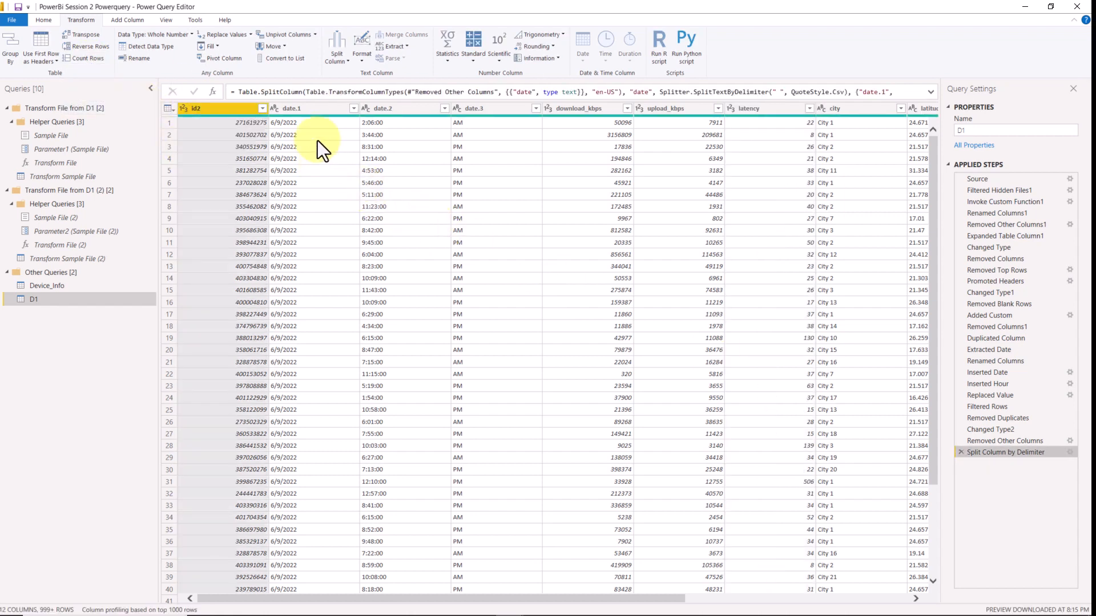
{"action": "left_click", "coordinate": [322, 108]}
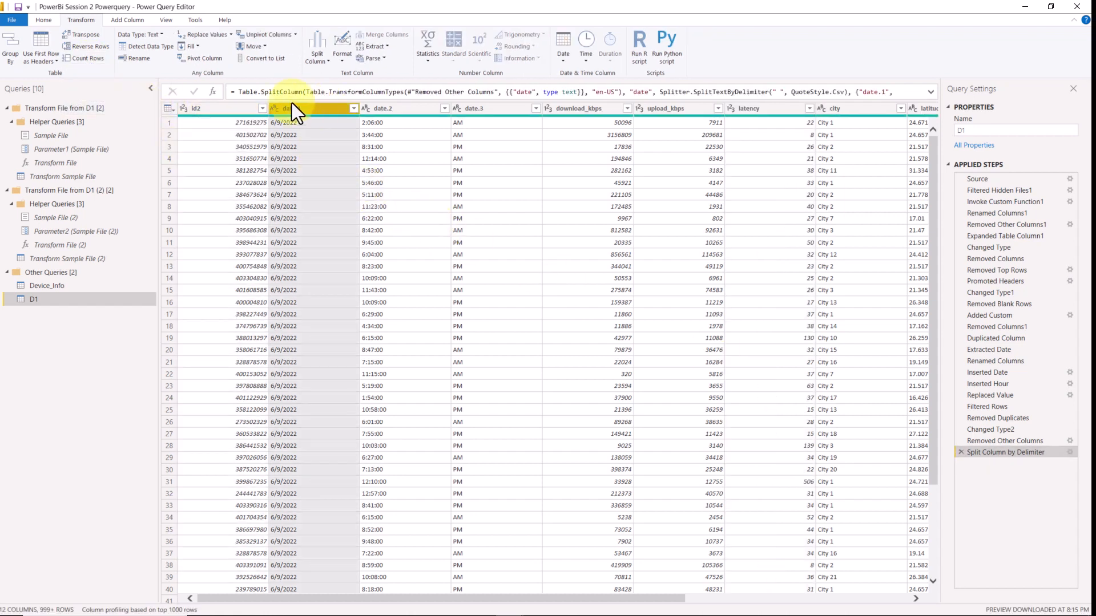
{"action": "left_click", "coordinate": [91, 60]}
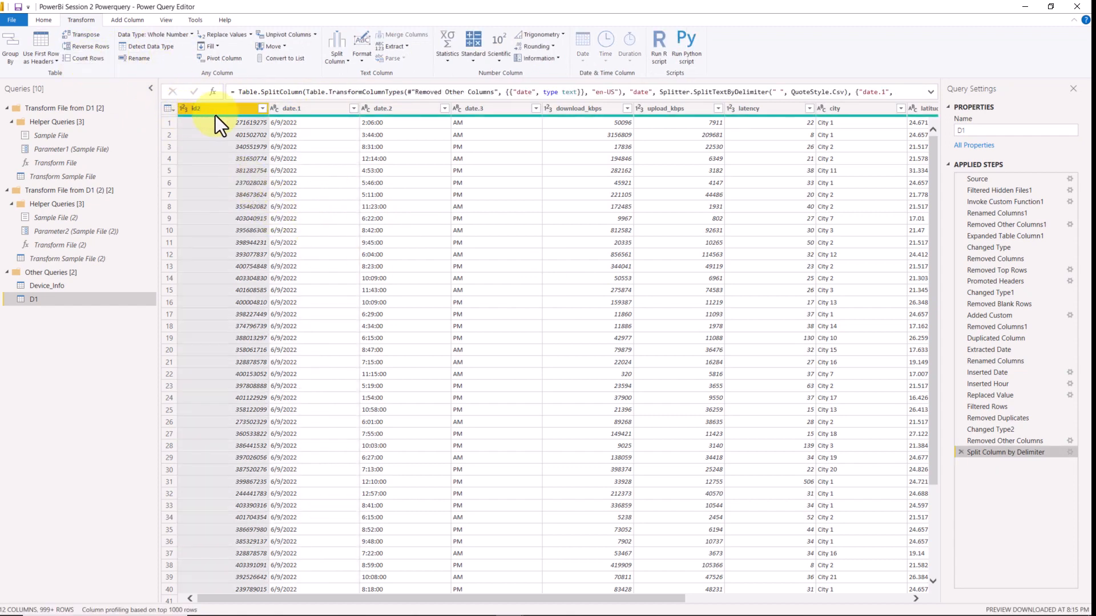
{"action": "left_click", "coordinate": [132, 60]}
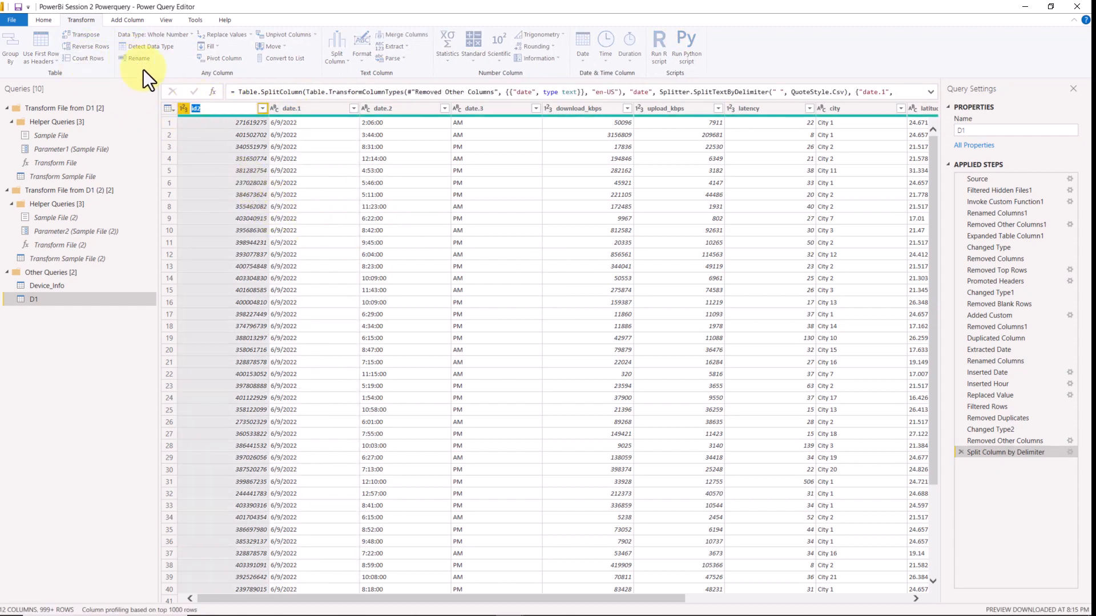
{"action": "key", "text": "Escape"}
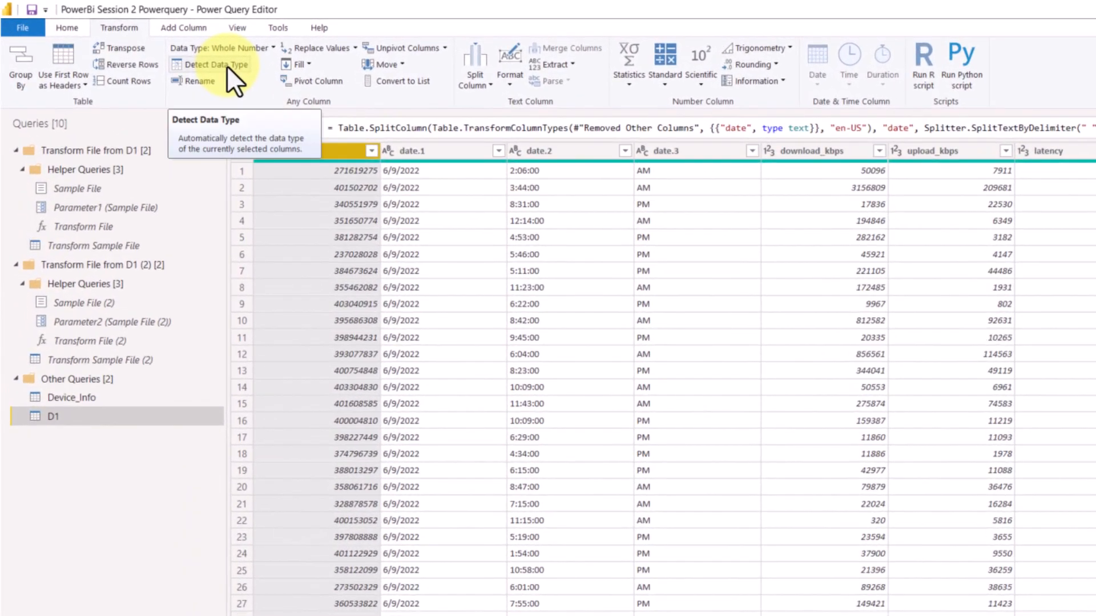
Step: Move the id2 column one place right, once with Move and once by direct reordering, deleting the Reordered Columns step each time
{"action": "left_click", "coordinate": [383, 65]}
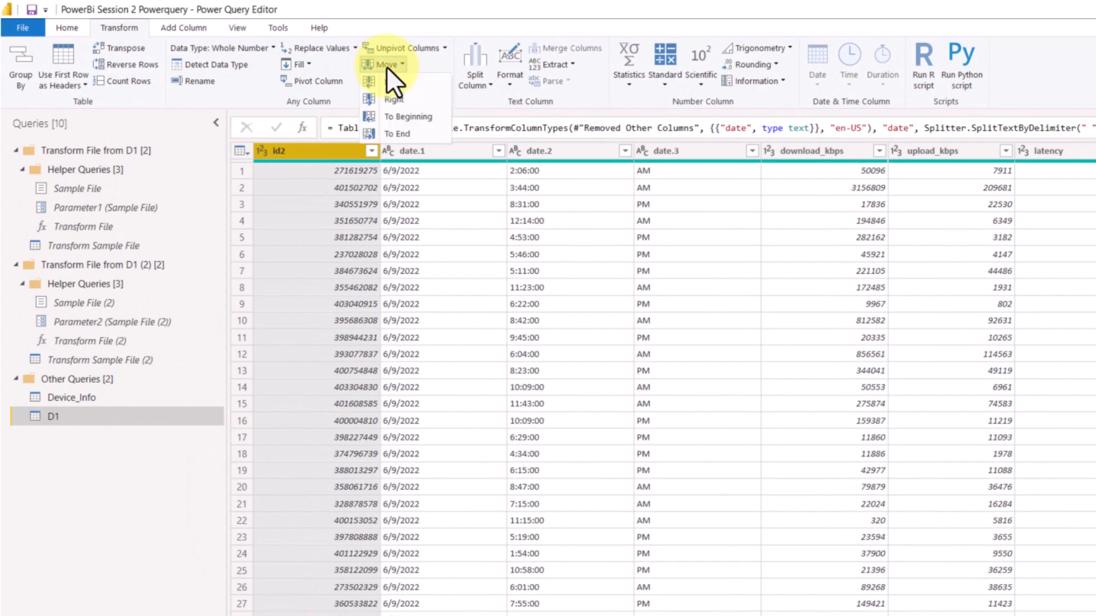
{"action": "left_click", "coordinate": [411, 97]}
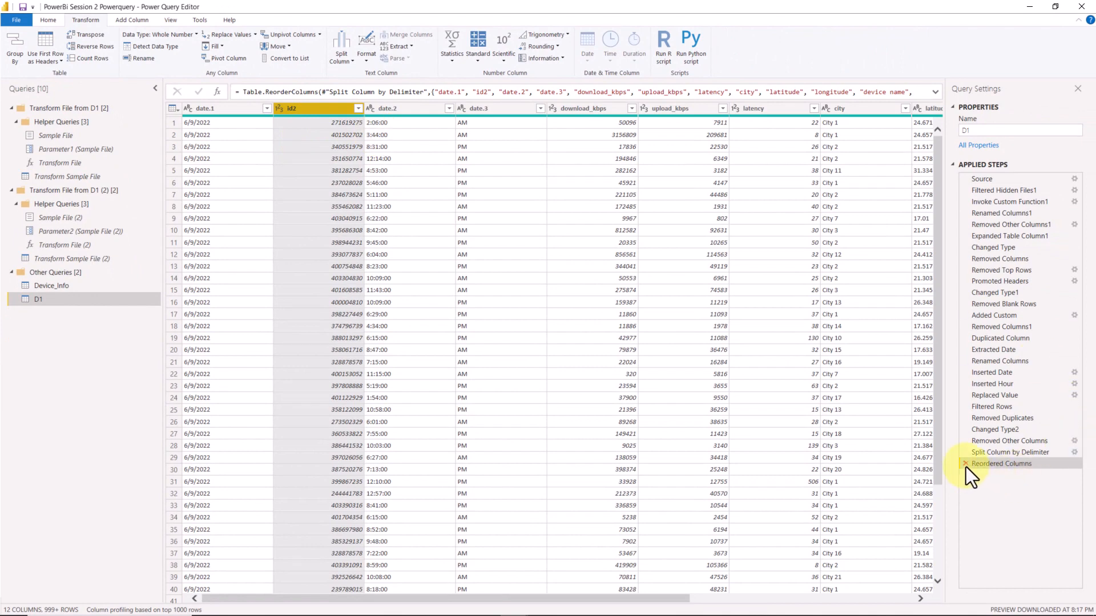
{"action": "left_click", "coordinate": [965, 464]}
{"action": "left_click_drag", "start_coordinate": [226, 112], "coordinate": [365, 128]}
{"action": "left_click", "coordinate": [966, 464]}
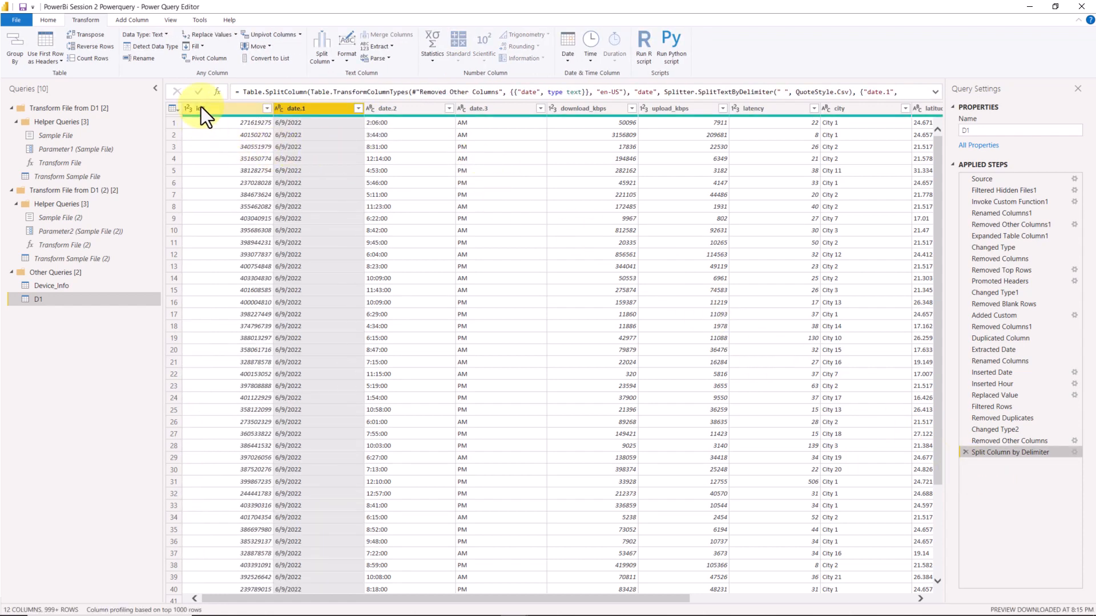
Step: Delete the Split Column by Delimiter step to restore the single date column
{"action": "left_click", "coordinate": [201, 108]}
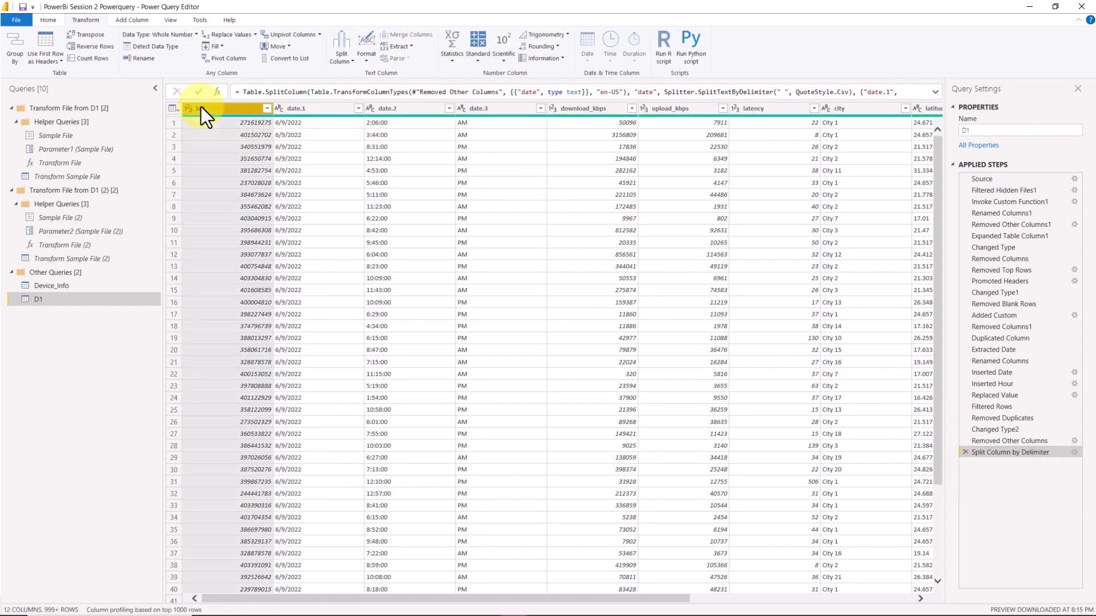
{"action": "left_click", "coordinate": [966, 452]}
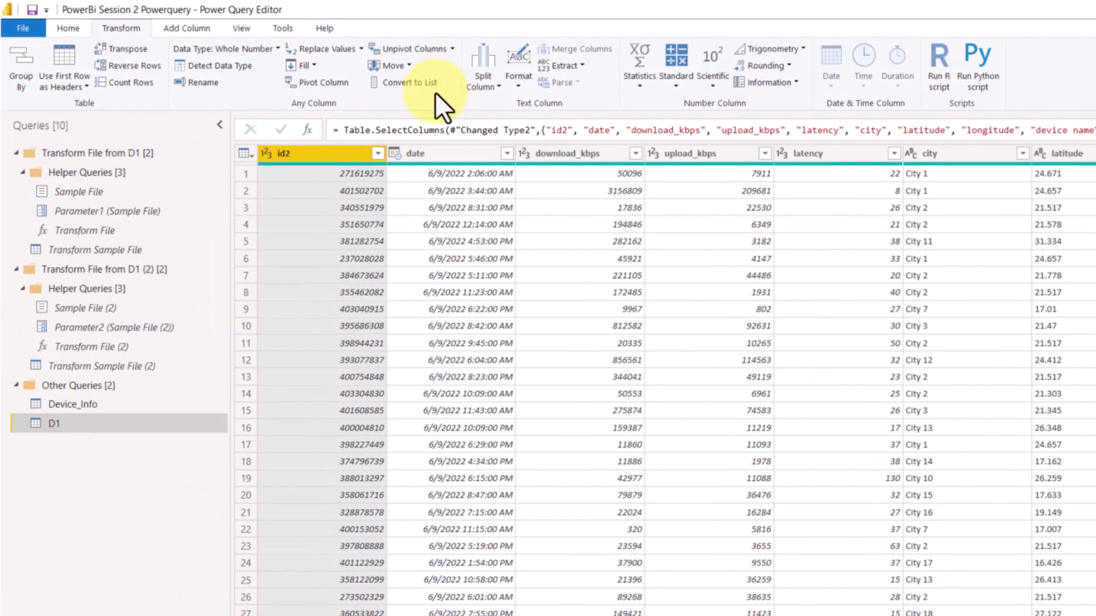
Step: Format the text in the city column as UPPERCASE
{"action": "left_click", "coordinate": [517, 83]}
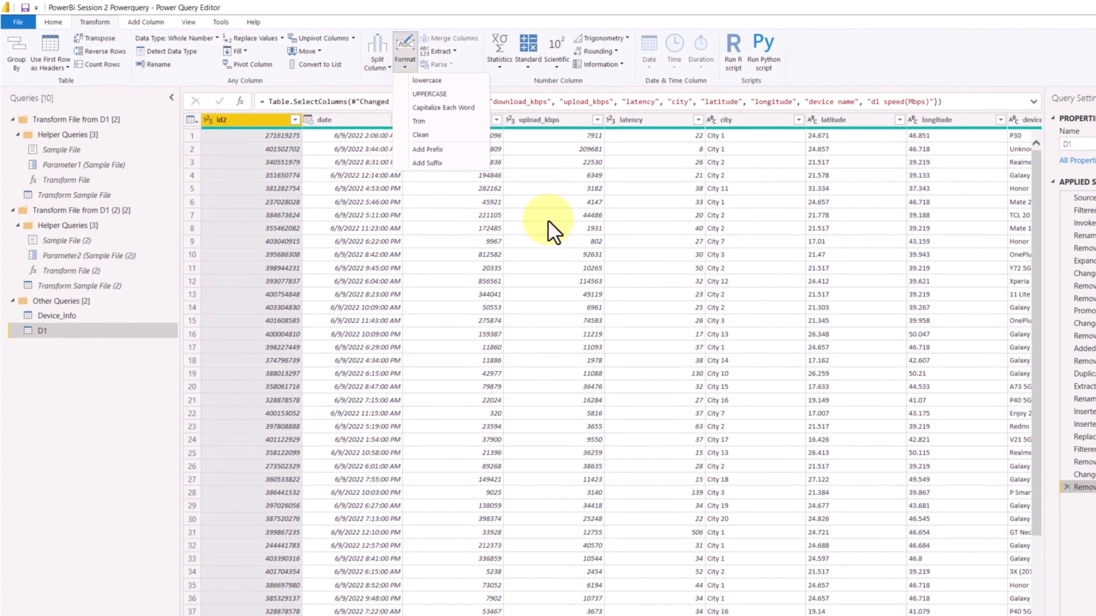
{"action": "left_click", "coordinate": [563, 216]}
{"action": "left_click", "coordinate": [740, 118]}
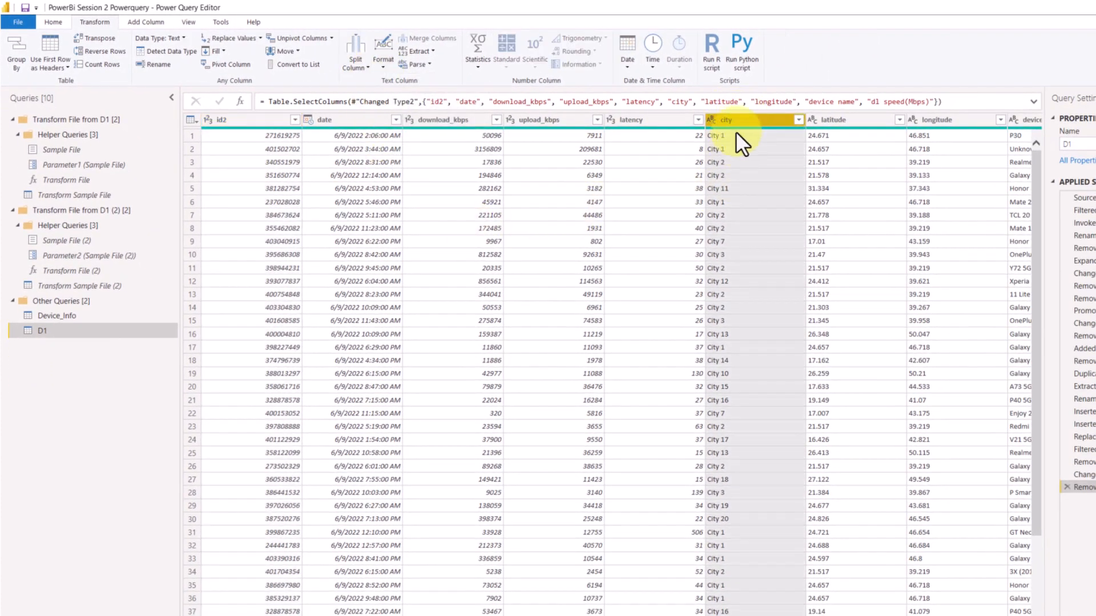
{"action": "left_click", "coordinate": [431, 53]}
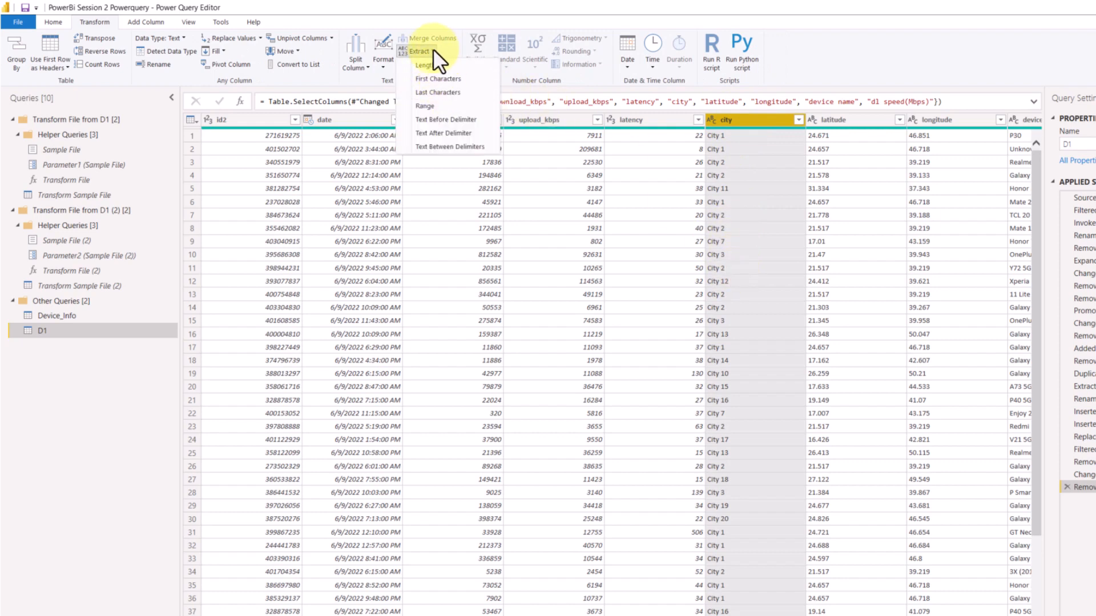
{"action": "left_click", "coordinate": [432, 49]}
{"action": "left_click", "coordinate": [385, 64]}
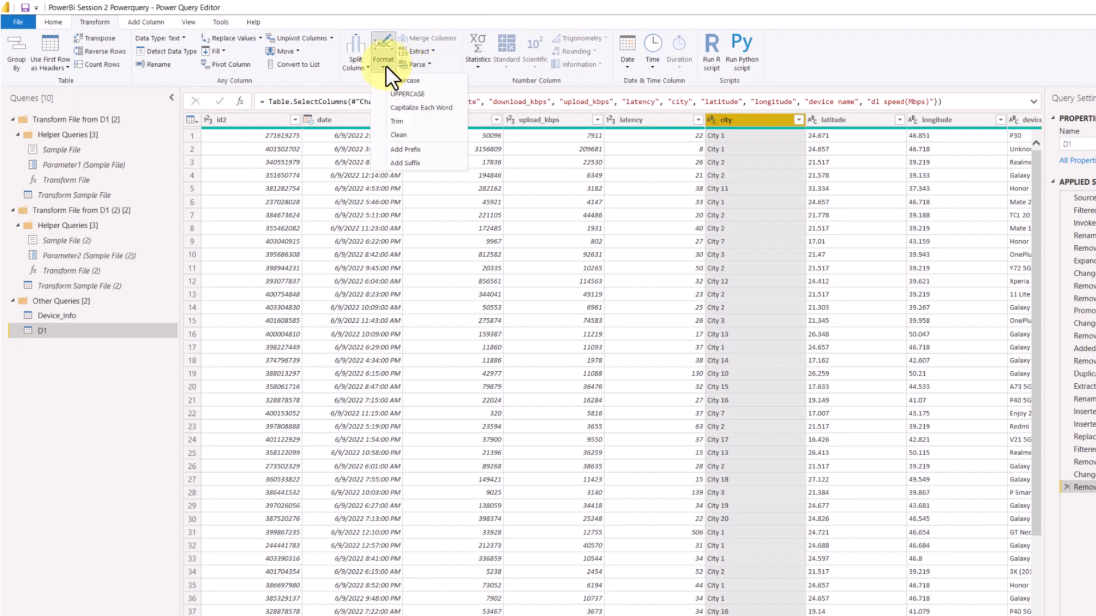
{"action": "left_click", "coordinate": [408, 96]}
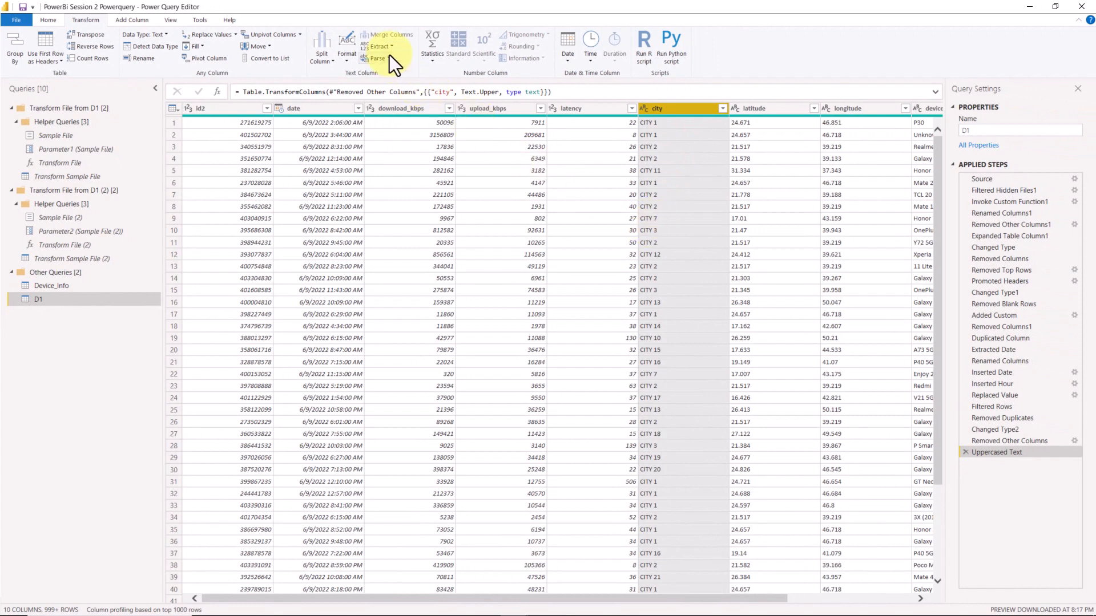
{"action": "left_click", "coordinate": [387, 49]}
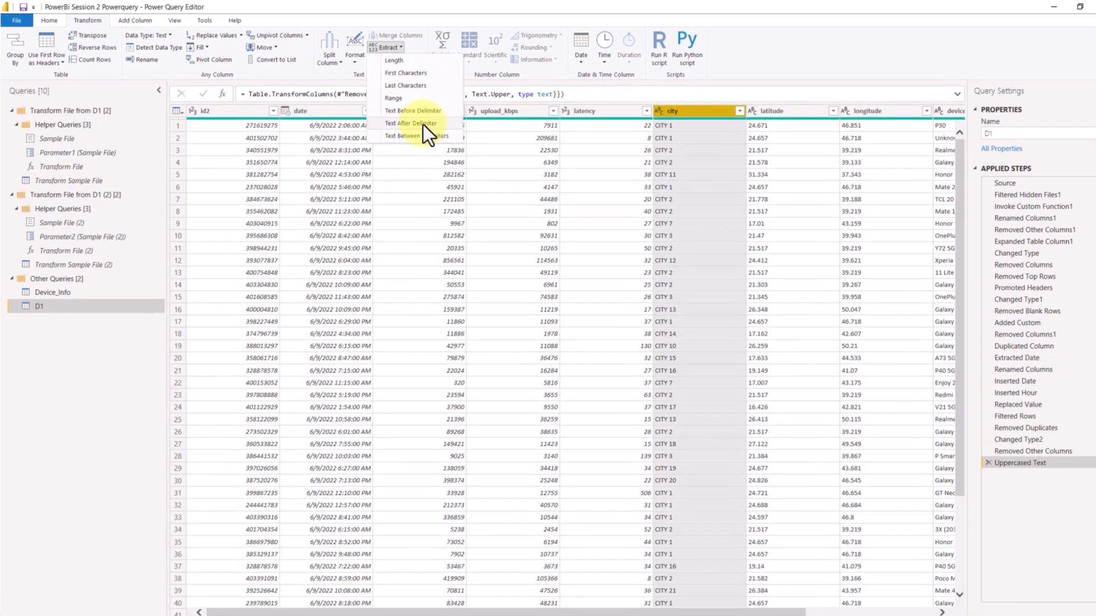
{"action": "left_click", "coordinate": [498, 2]}
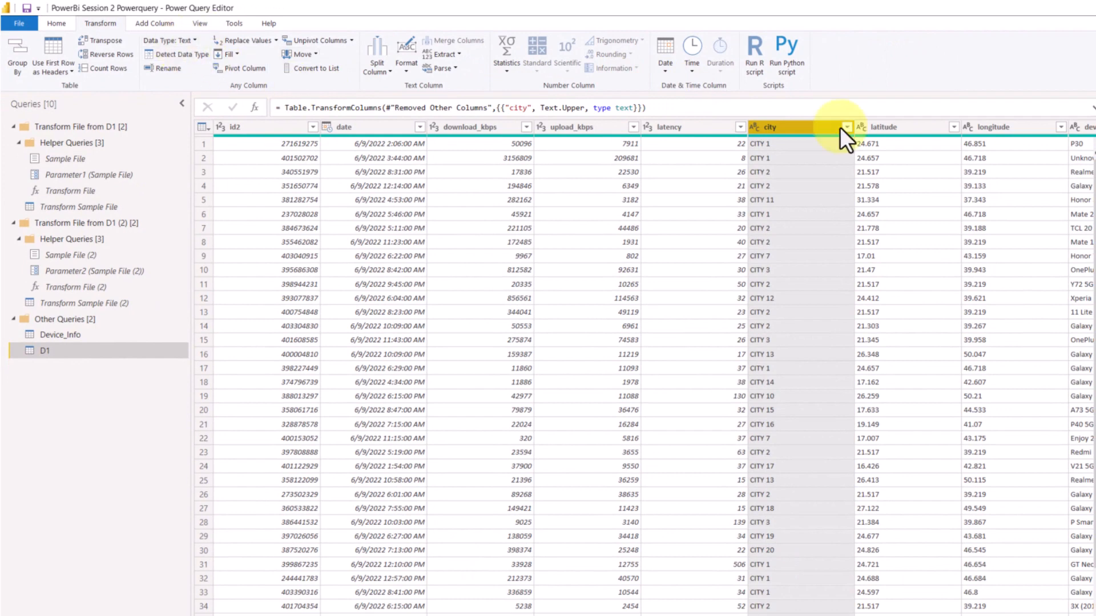
Step: Add an index column starting from 0 to the D1 query and delete the Added Index step
{"action": "left_click", "coordinate": [163, 25]}
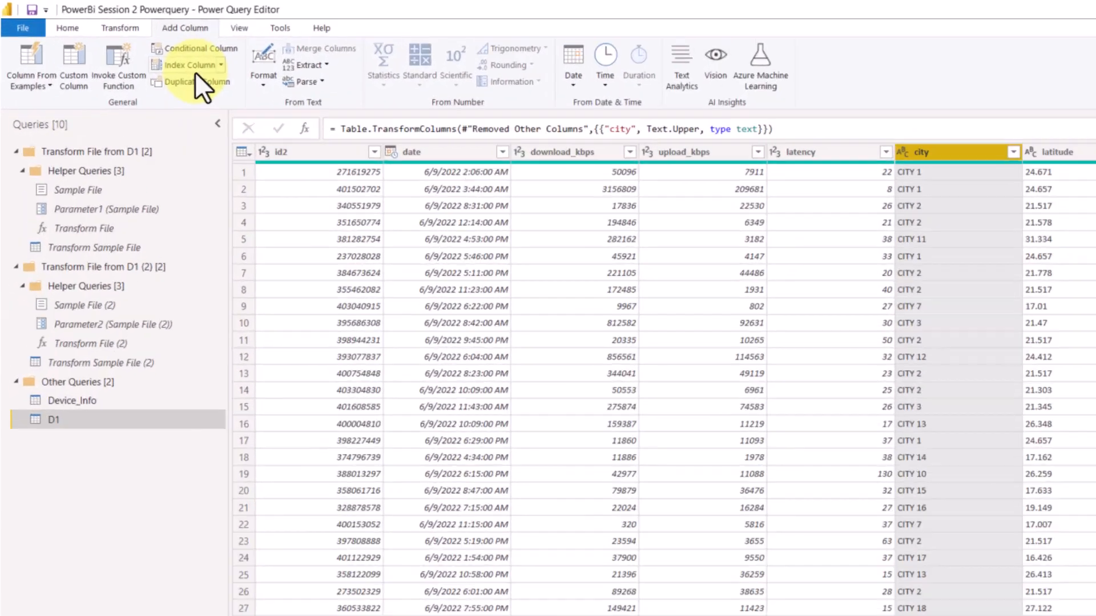
{"action": "left_click", "coordinate": [195, 71]}
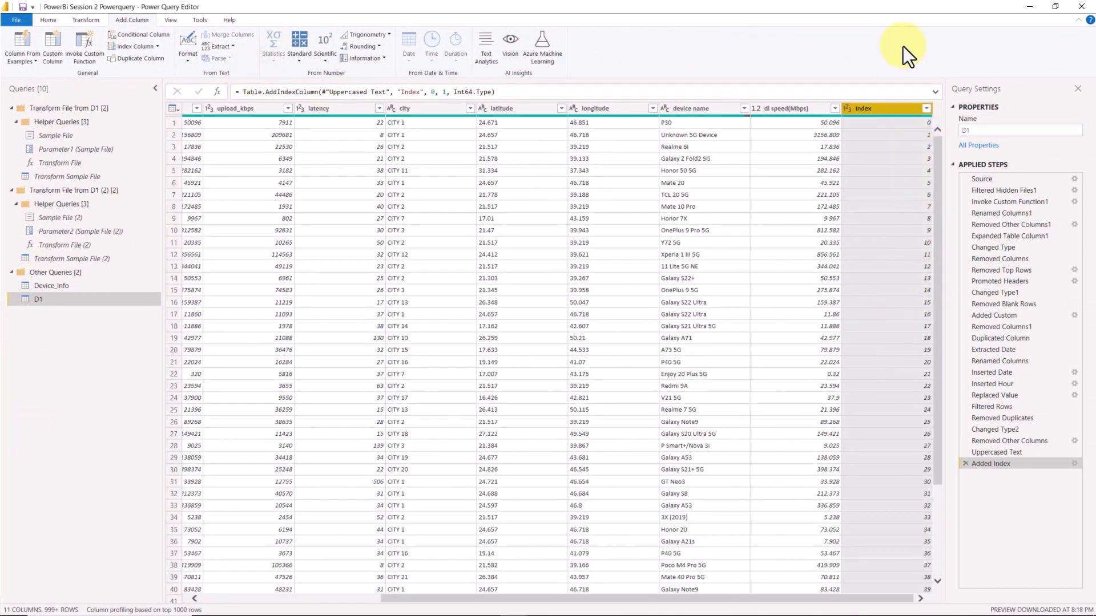
{"action": "left_click", "coordinate": [967, 464]}
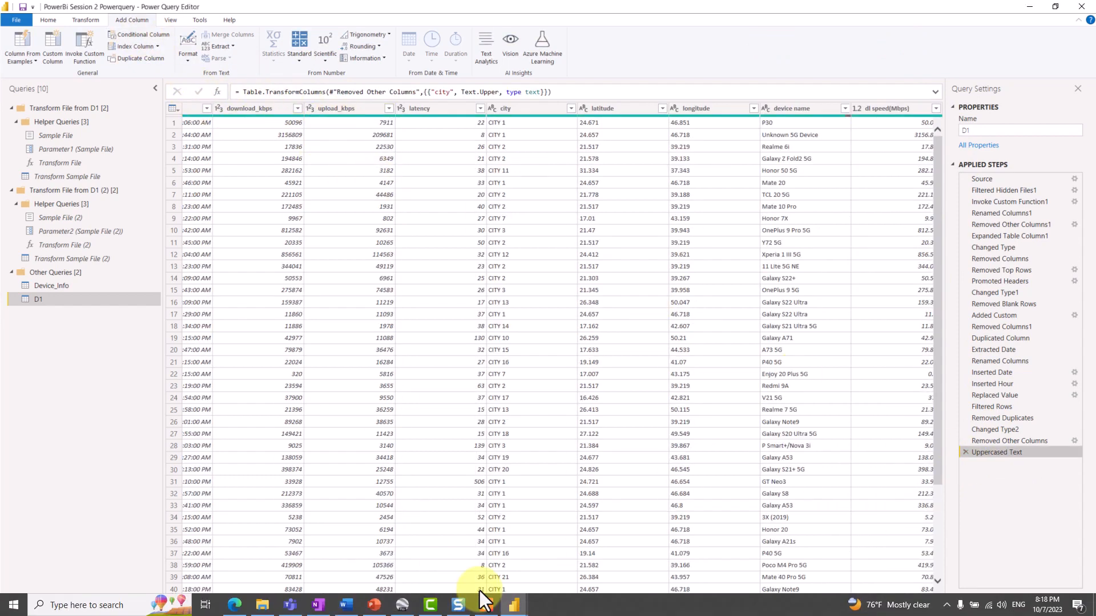
Step: Start a conditional column based on the D1 query's columns and name it DL SPEED
{"action": "left_click_drag", "start_coordinate": [641, 598], "coordinate": [771, 597]}
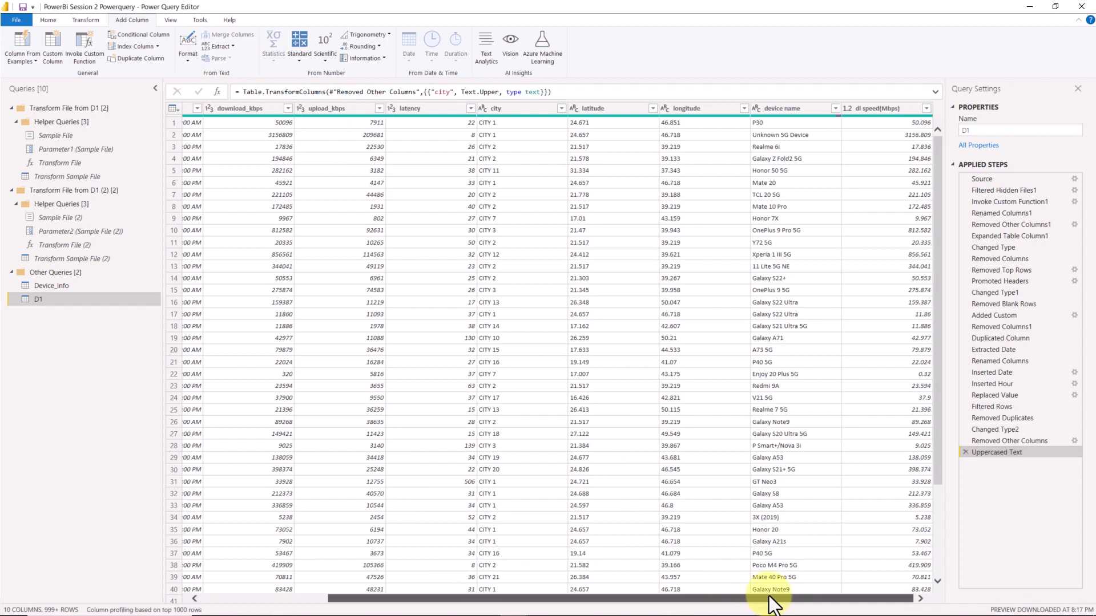
{"action": "left_click", "coordinate": [886, 108]}
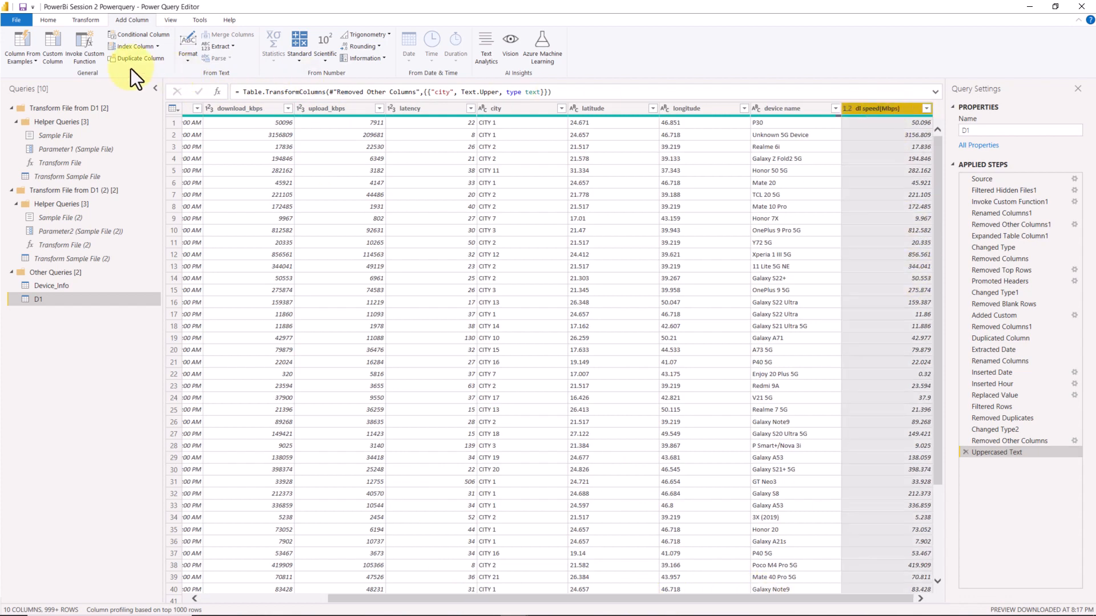
{"action": "left_click", "coordinate": [149, 36]}
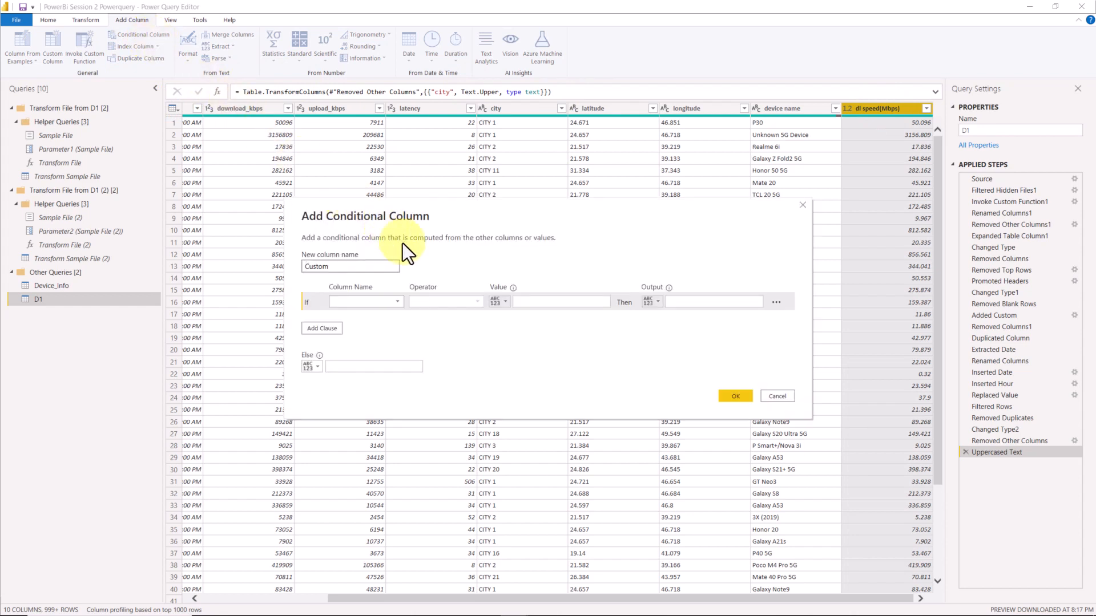
{"action": "left_click_drag", "start_coordinate": [370, 266], "coordinate": [258, 266]}
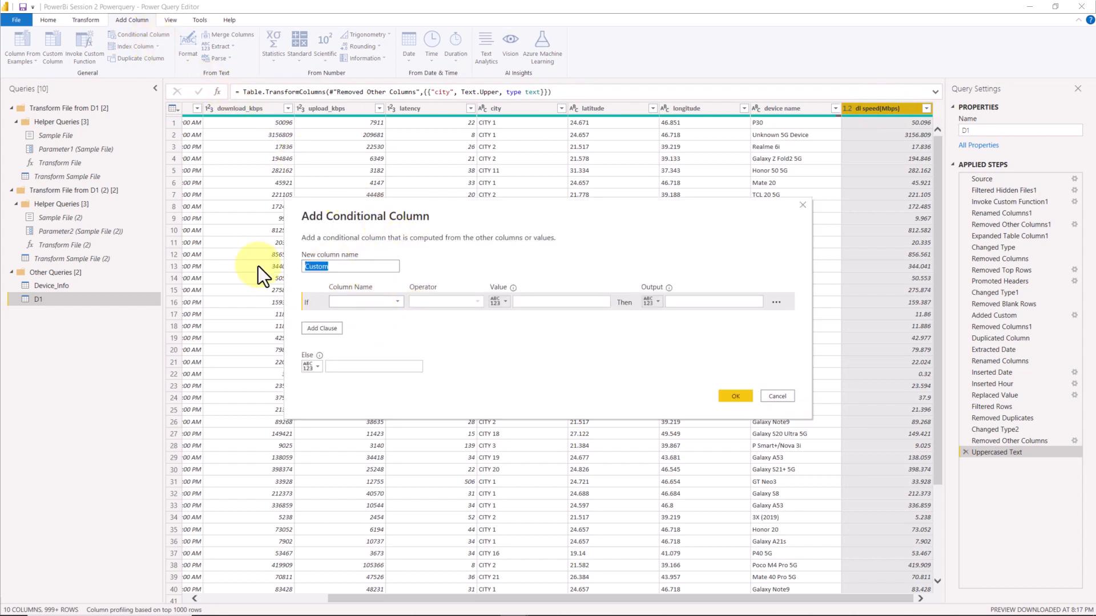
{"action": "key", "text": "Caps_Lock"}
{"action": "type", "text": "DL S"}
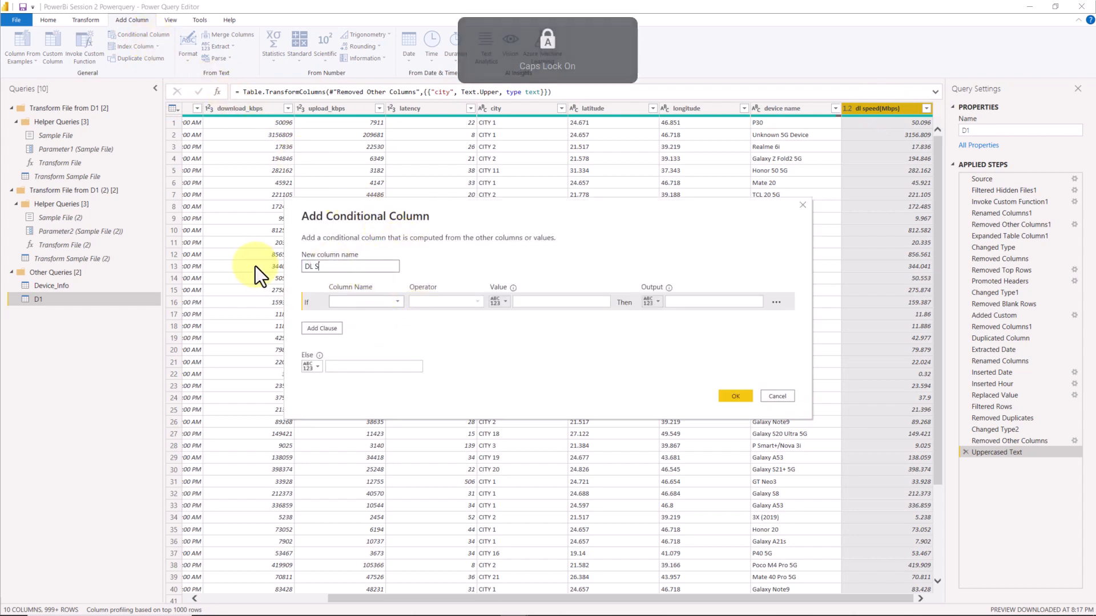
{"action": "type", "text": "PEED"}
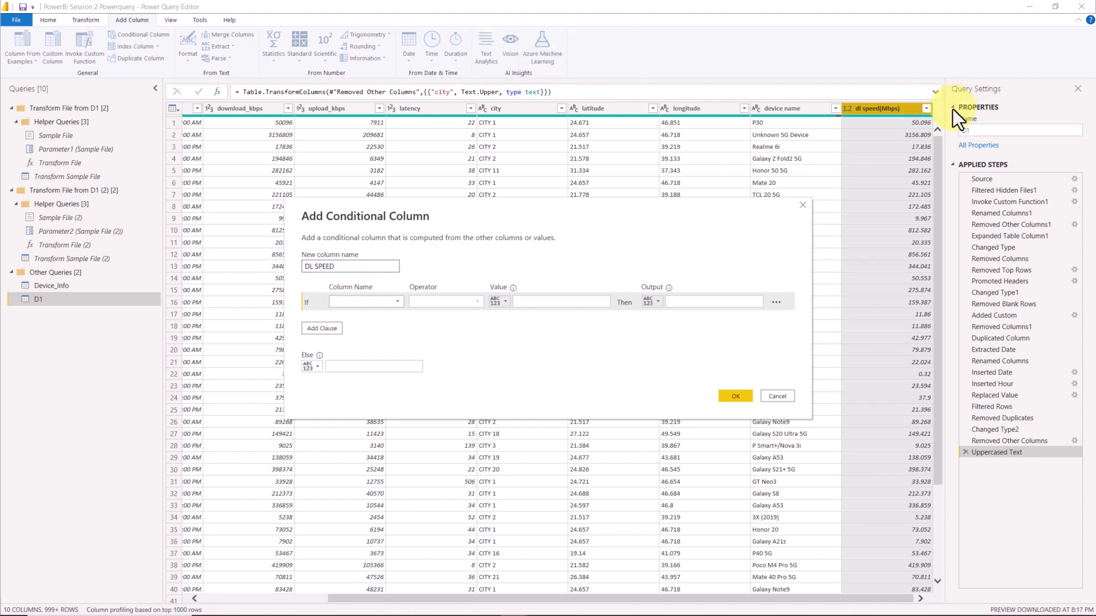
Step: Set the first condition to dl speed(Mbps) with the is greater than or equal to operator and an entered value as output
{"action": "left_click", "coordinate": [468, 305]}
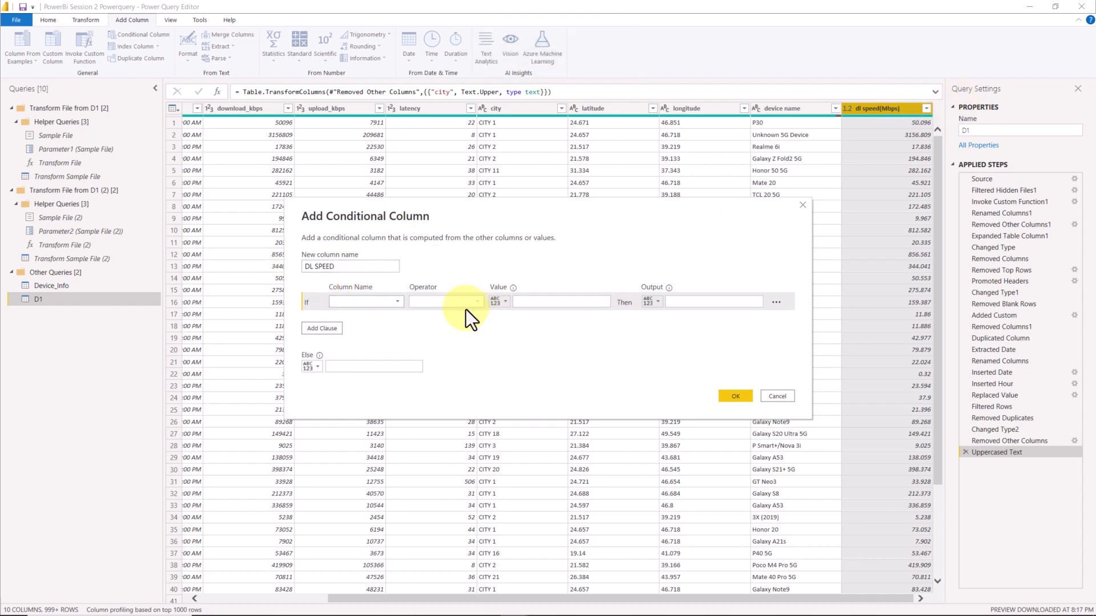
{"action": "left_click", "coordinate": [383, 303]}
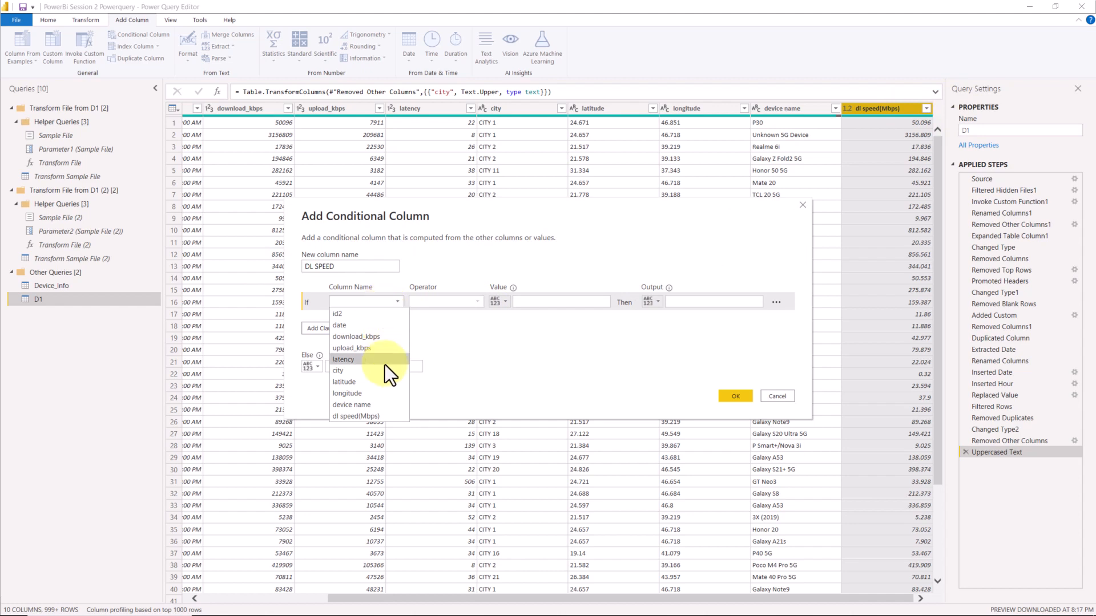
{"action": "left_click", "coordinate": [372, 411]}
{"action": "left_click", "coordinate": [460, 306]}
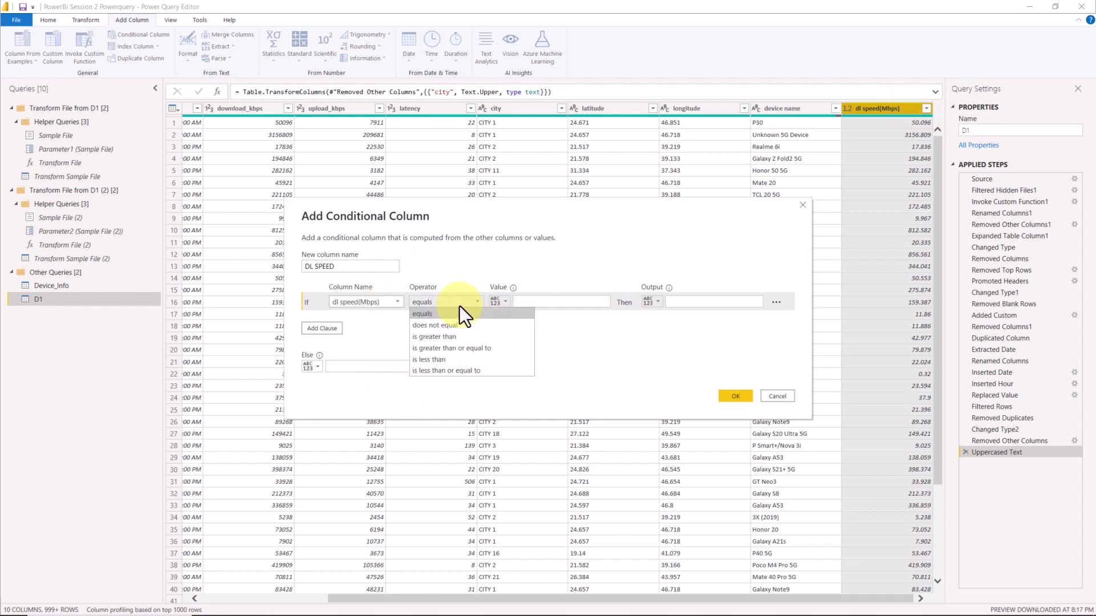
{"action": "left_click", "coordinate": [467, 348]}
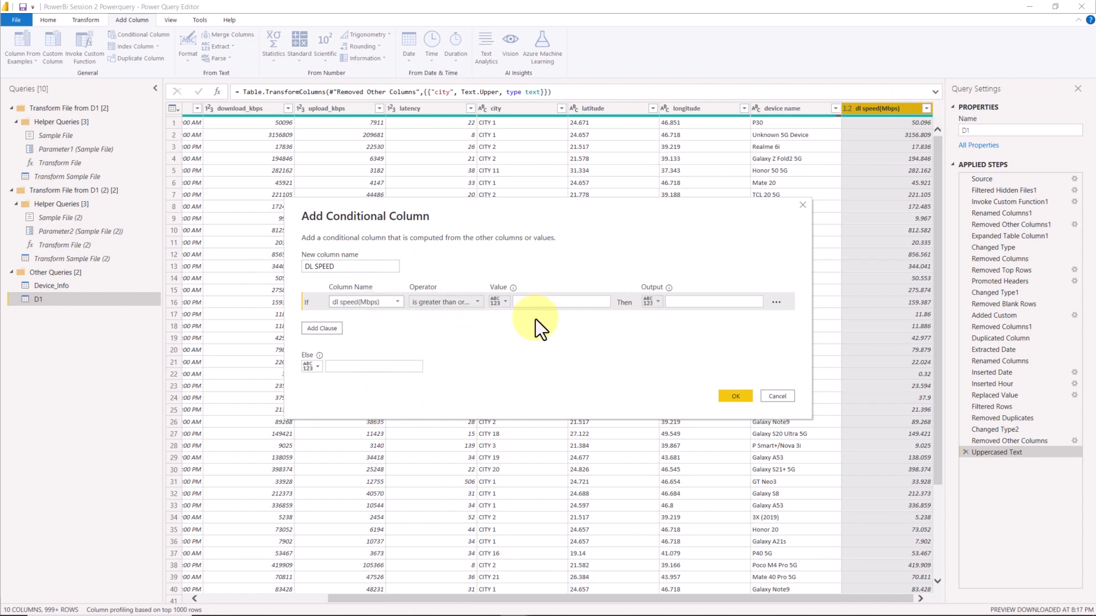
{"action": "left_click", "coordinate": [697, 302]}
{"action": "left_click", "coordinate": [651, 301]}
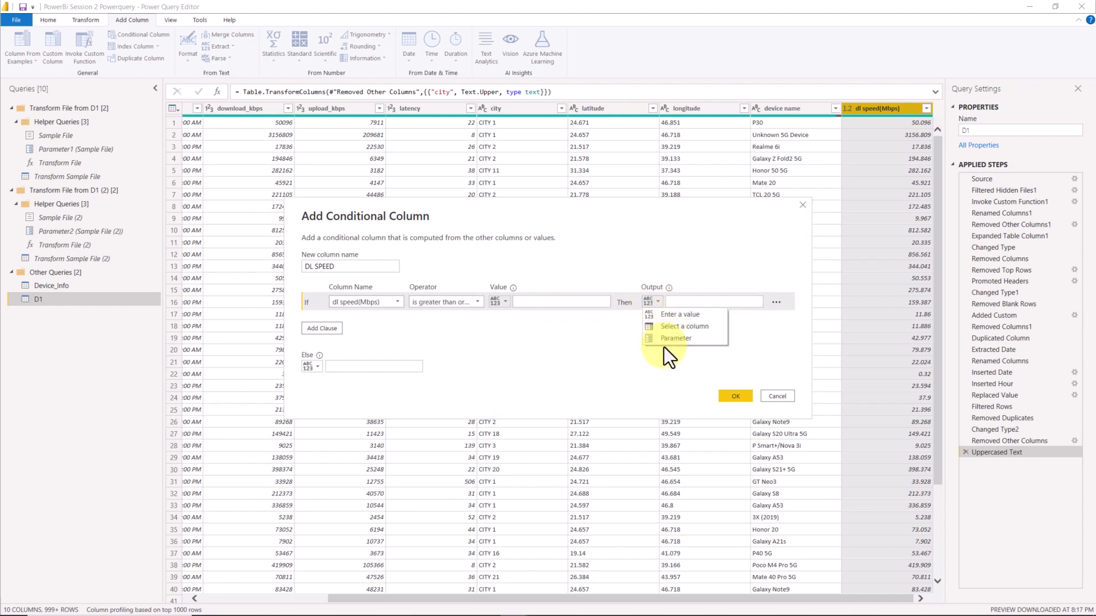
{"action": "left_click", "coordinate": [706, 316]}
{"action": "left_click", "coordinate": [676, 303]}
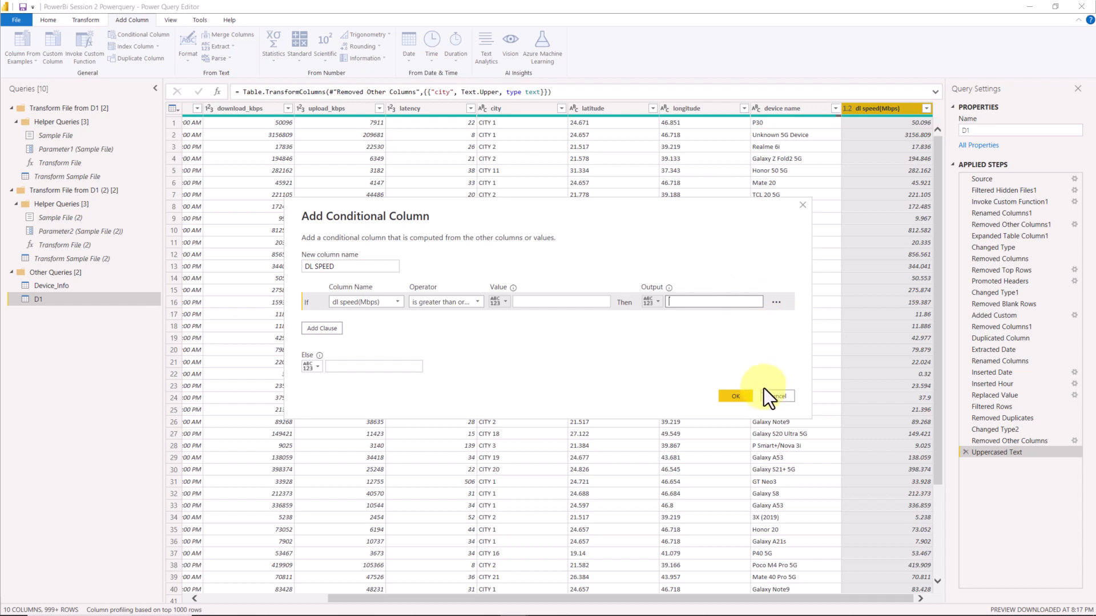
Step: Add three Else If clauses to the conditional column and cancel its creation
{"action": "left_click", "coordinate": [326, 329]}
{"action": "left_click", "coordinate": [319, 348]}
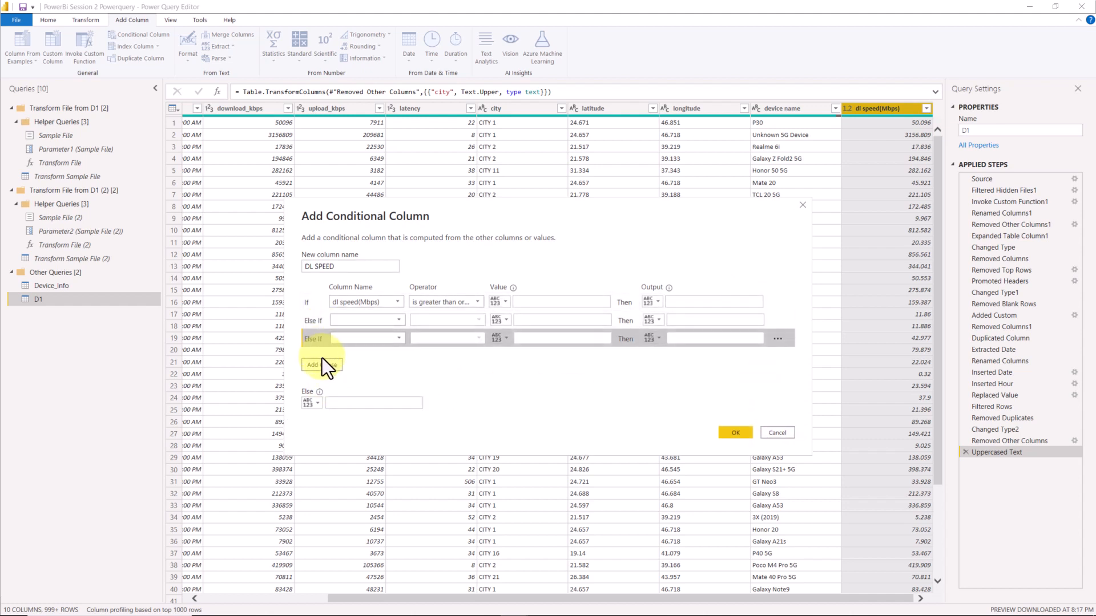
{"action": "left_click", "coordinate": [322, 367]}
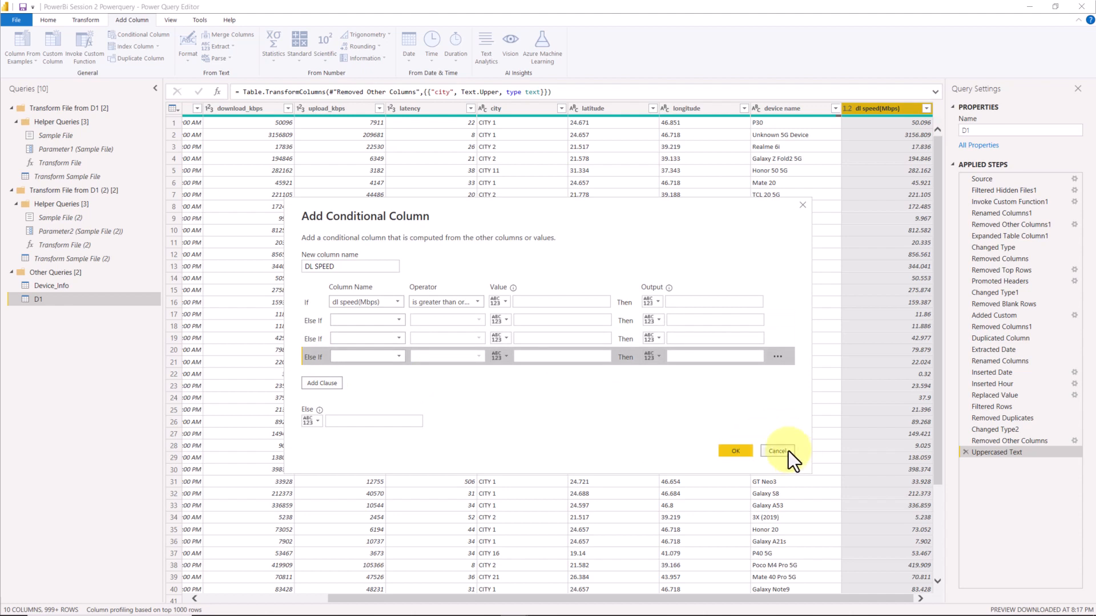
{"action": "left_click", "coordinate": [776, 451]}
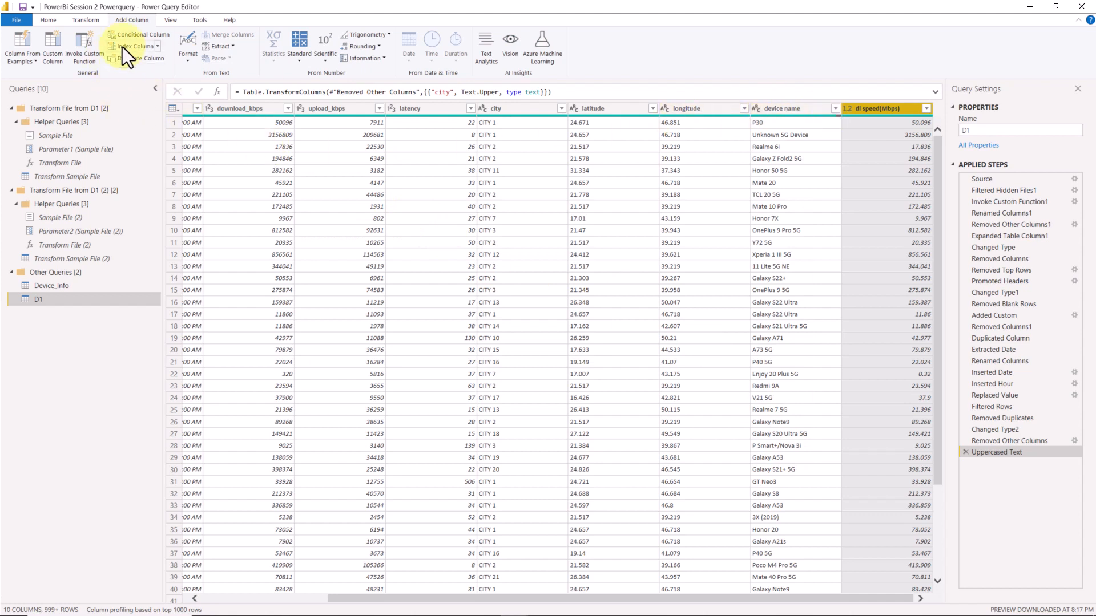
Step: Show the column quality indicators and filter the blank entries out of the device name column
{"action": "left_click", "coordinate": [170, 20]}
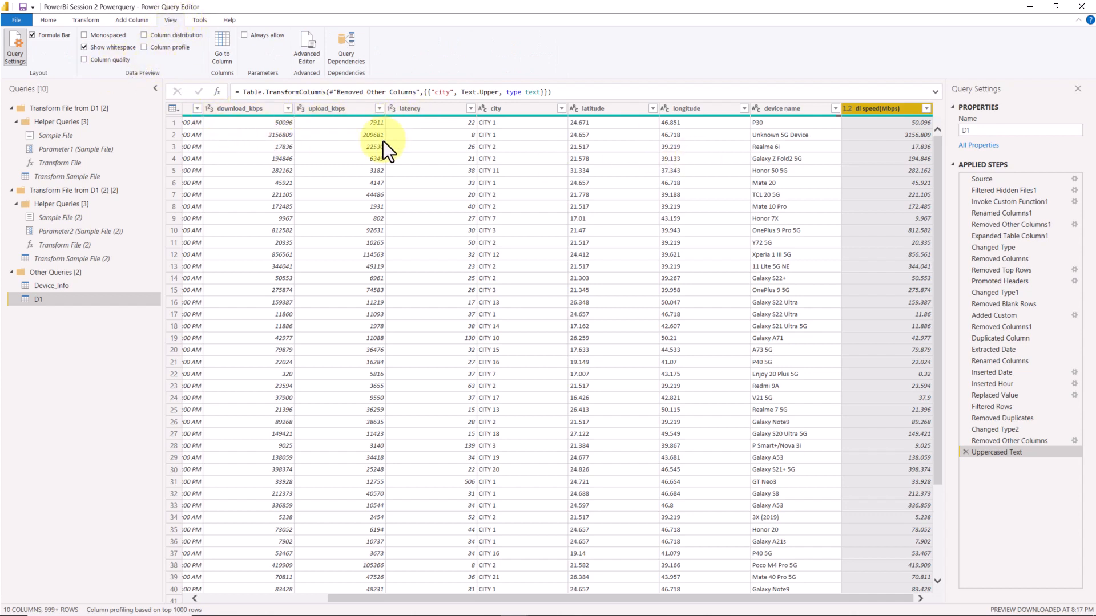
{"action": "left_click", "coordinate": [116, 62]}
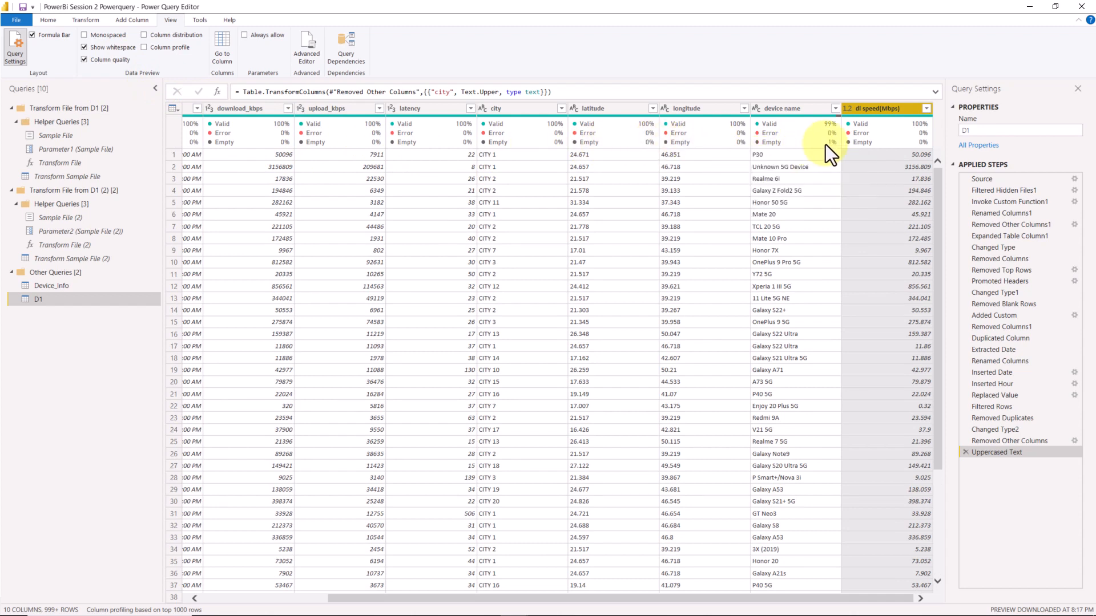
{"action": "mouse_move", "coordinate": [826, 145]}
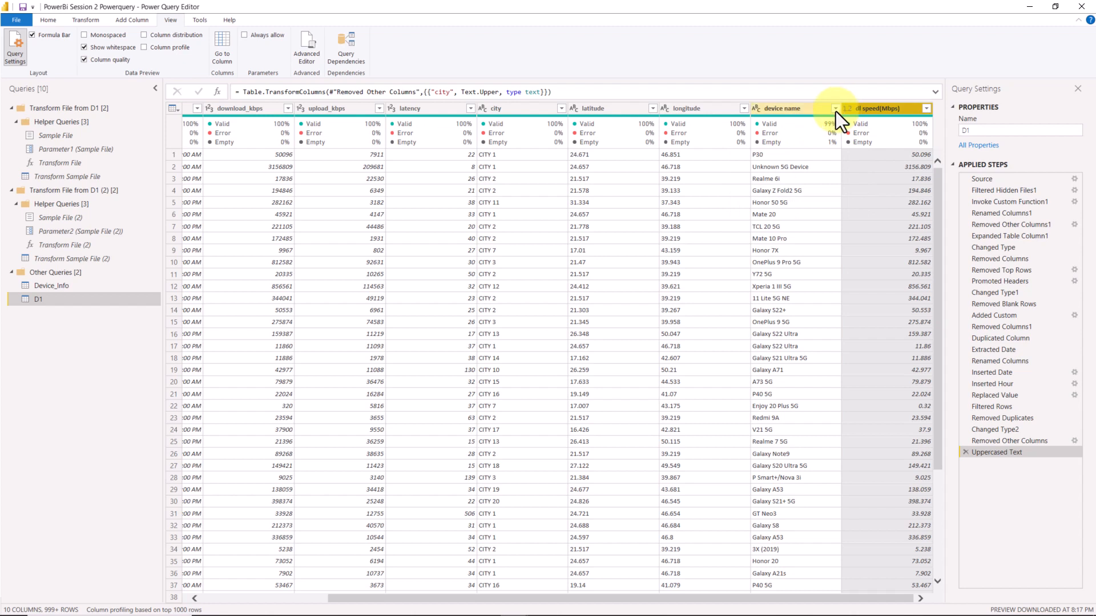
{"action": "left_click", "coordinate": [836, 108]}
{"action": "left_click", "coordinate": [677, 241]}
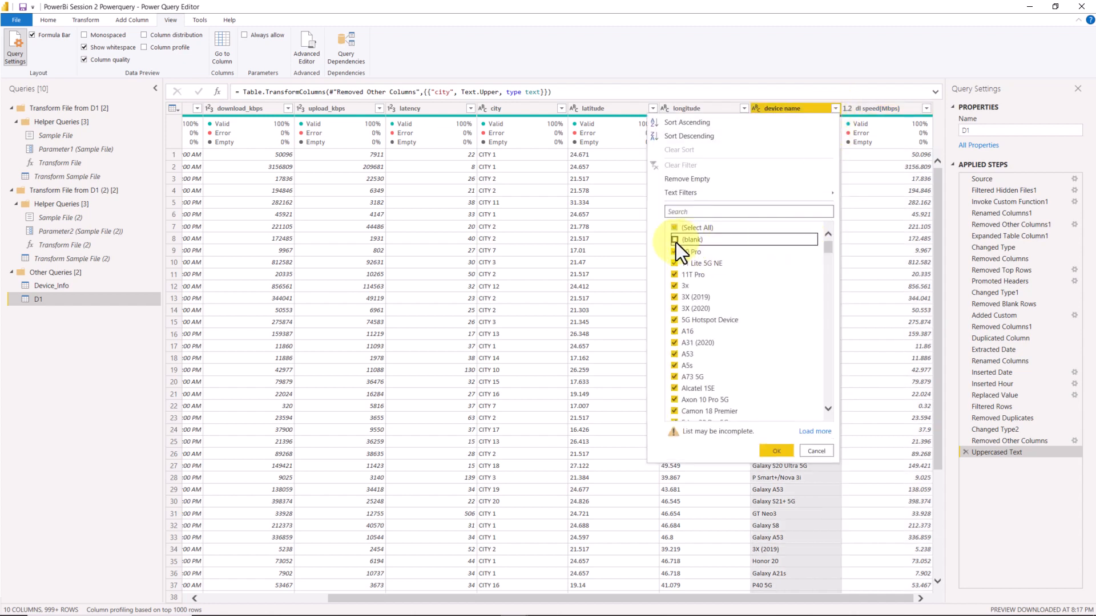
{"action": "left_click", "coordinate": [768, 452]}
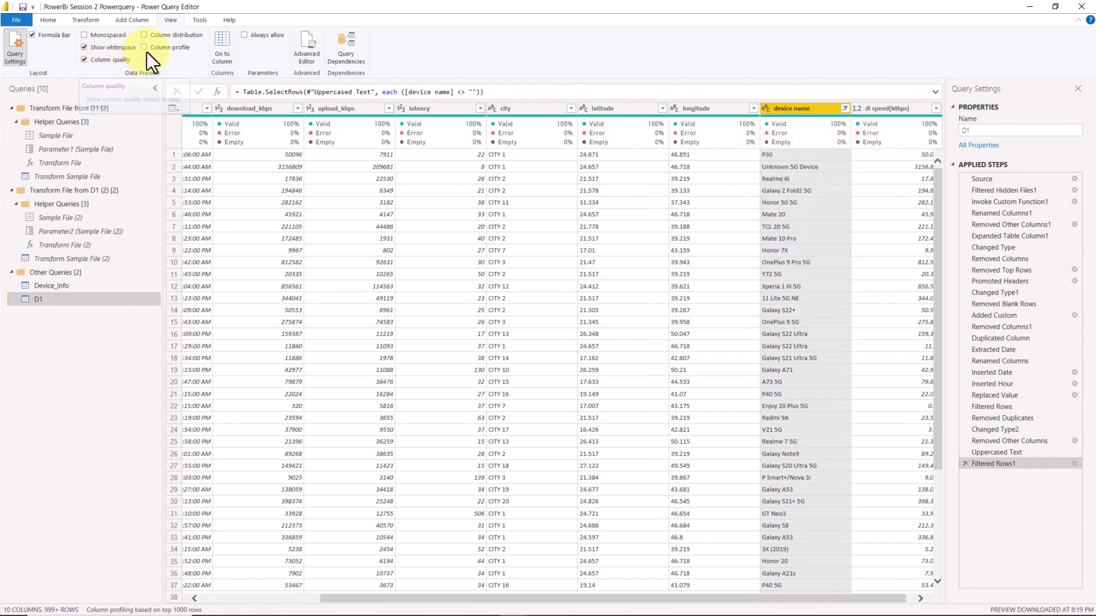
Step: Show the column distribution charts, and examine the device name column's profile before hiding the profile again
{"action": "left_click", "coordinate": [170, 36]}
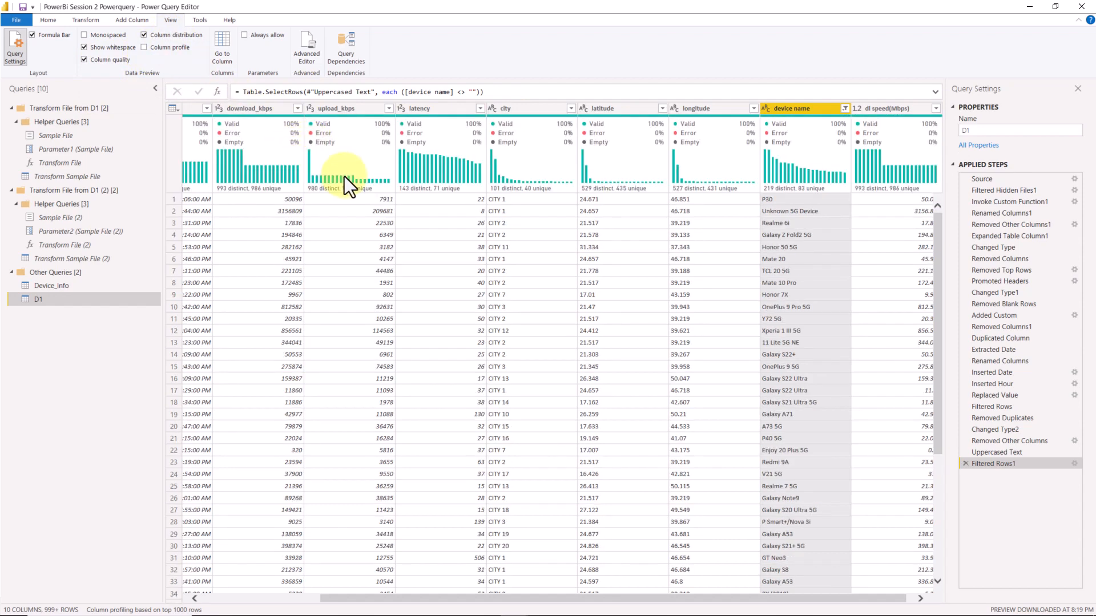
{"action": "mouse_move", "coordinate": [277, 177]}
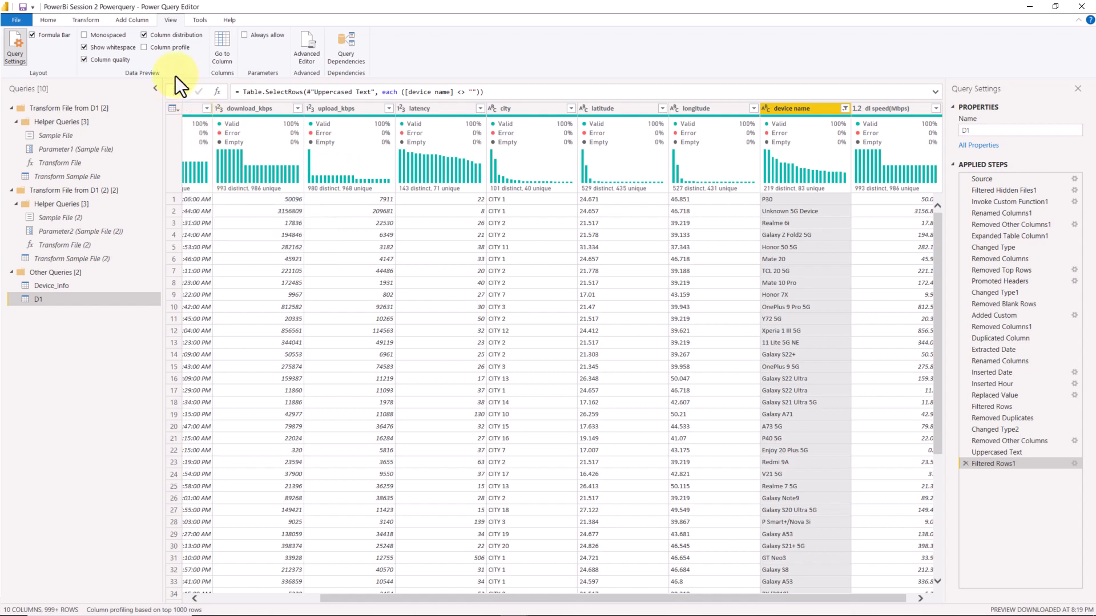
{"action": "left_click", "coordinate": [172, 48]}
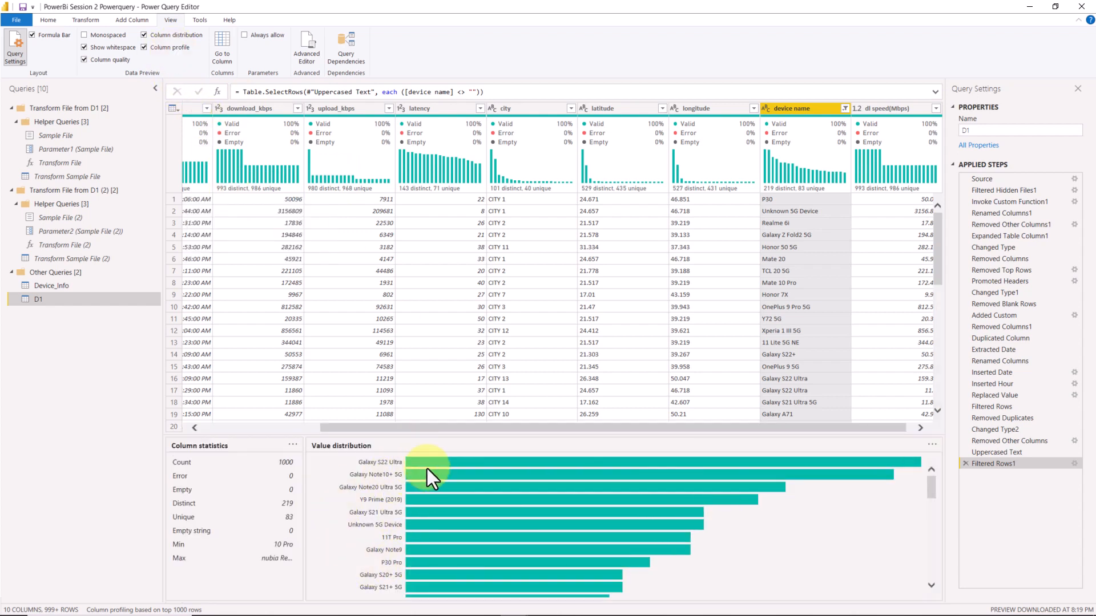
{"action": "mouse_move", "coordinate": [453, 466]}
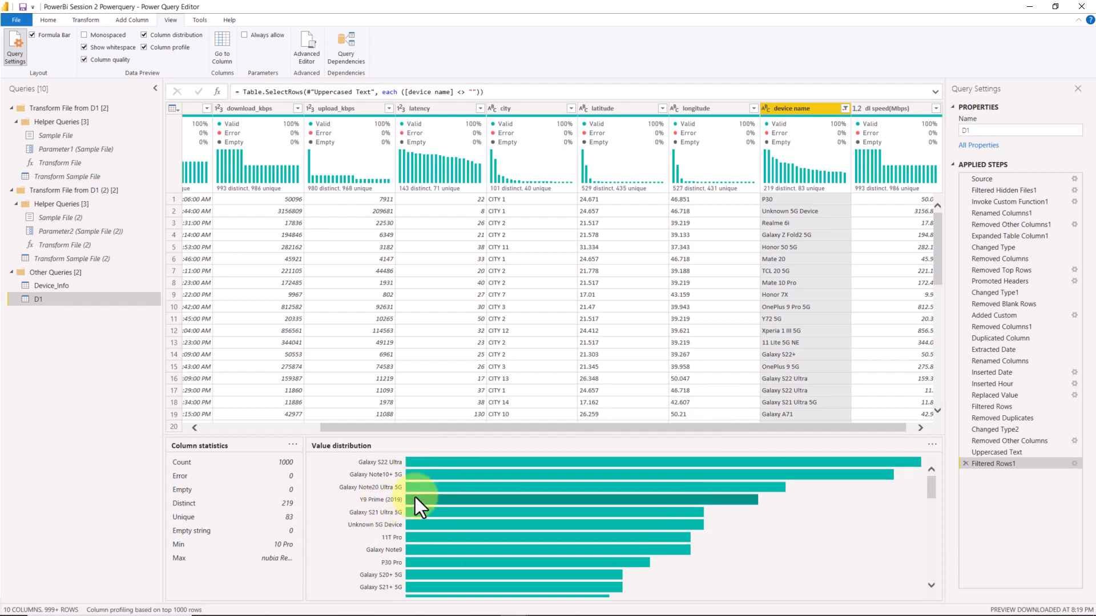
{"action": "left_click", "coordinate": [166, 47]}
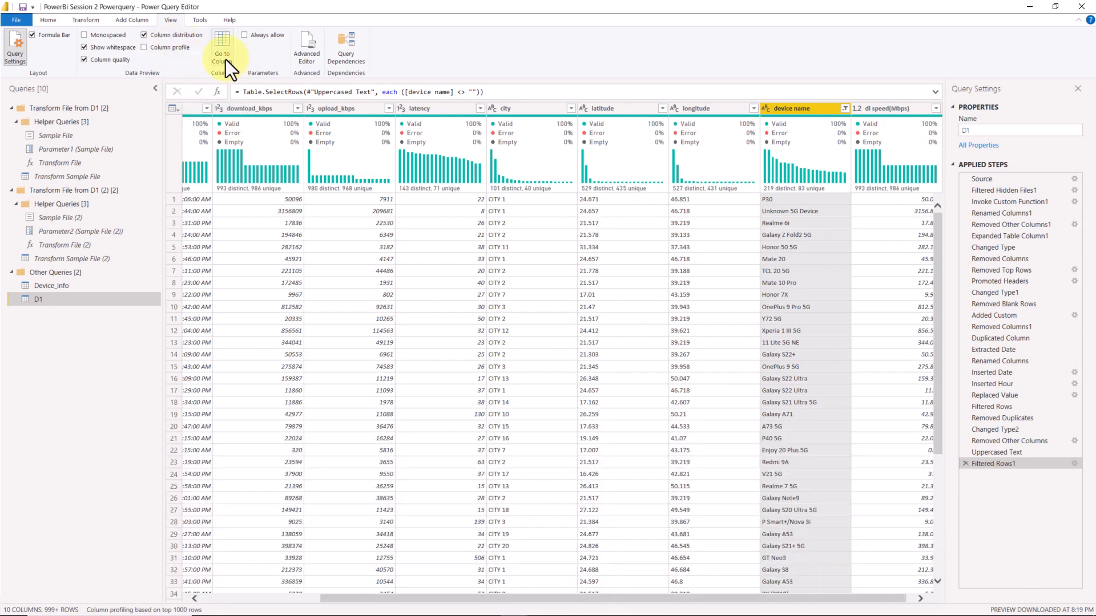
{"action": "left_click", "coordinate": [225, 59]}
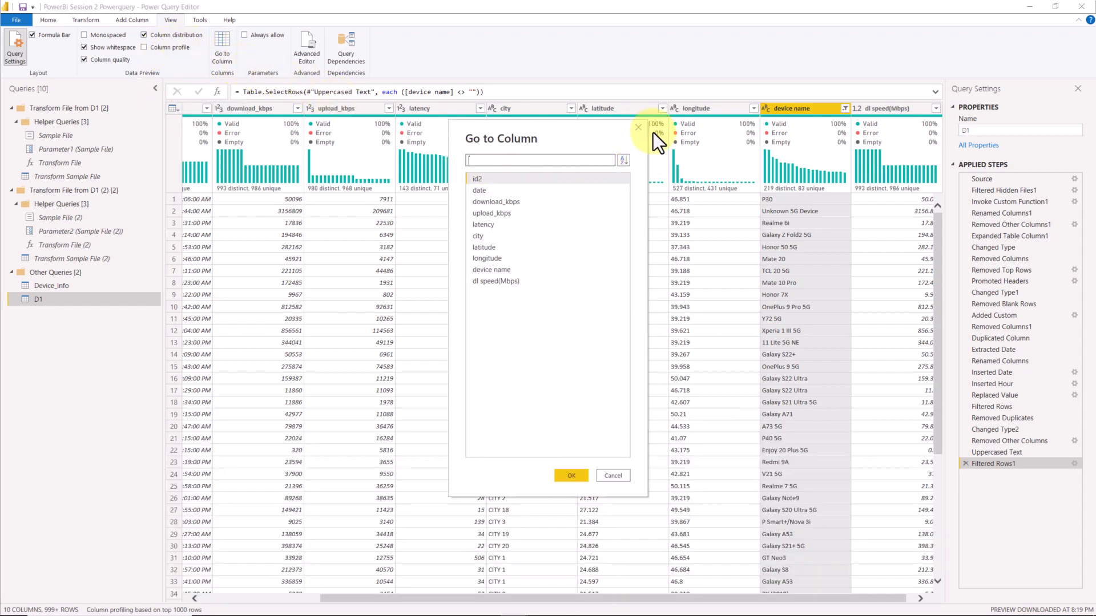
{"action": "left_click", "coordinate": [638, 127]}
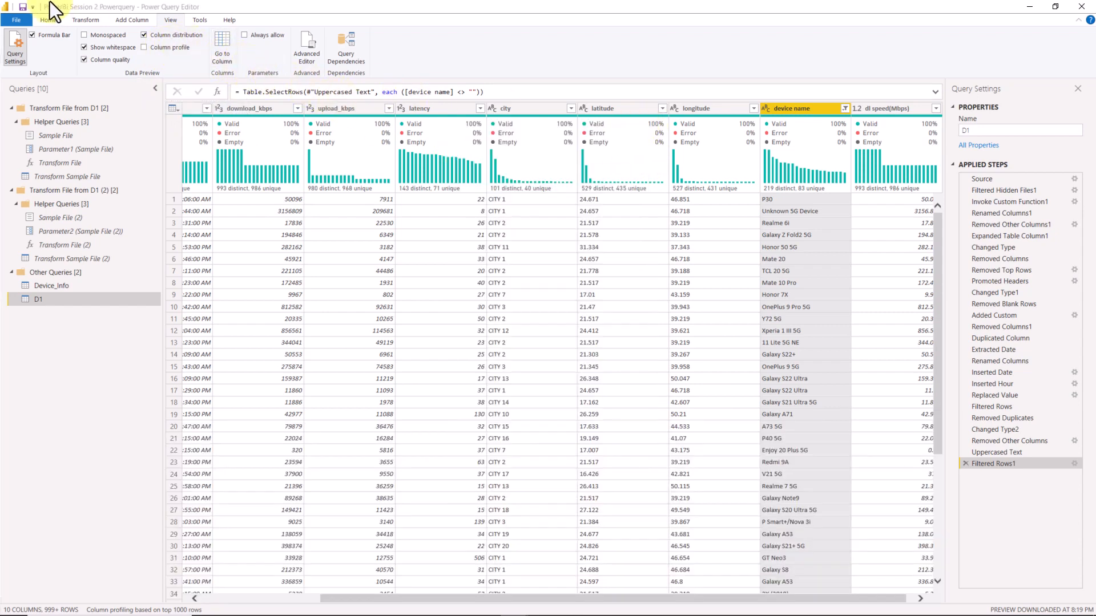
{"action": "left_click", "coordinate": [128, 21]}
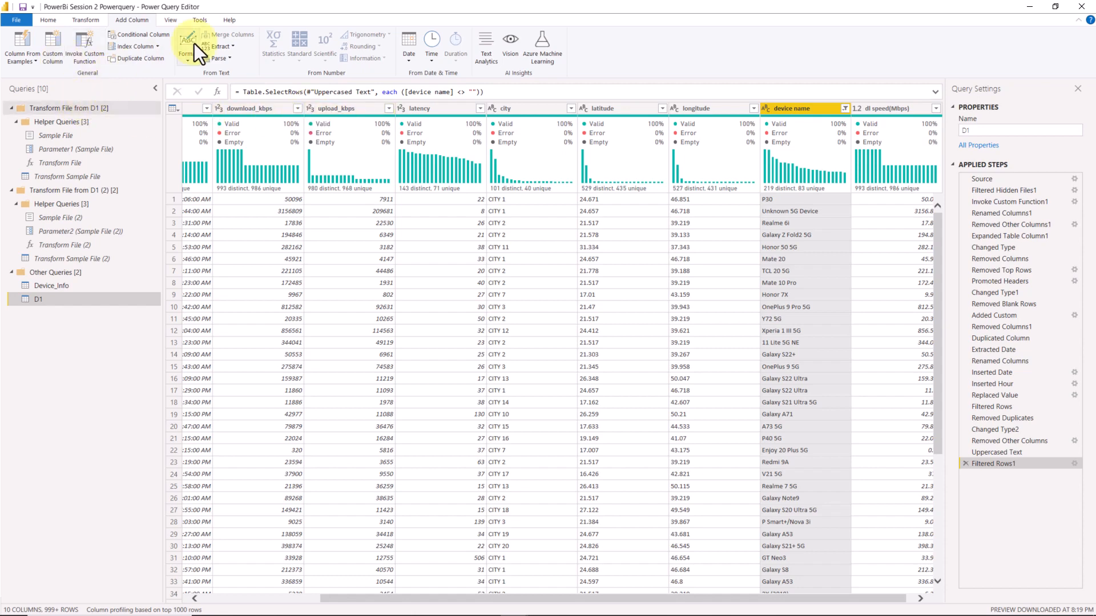
Step: Hide the column quality and column distribution details in the data preview
{"action": "left_click", "coordinate": [171, 22]}
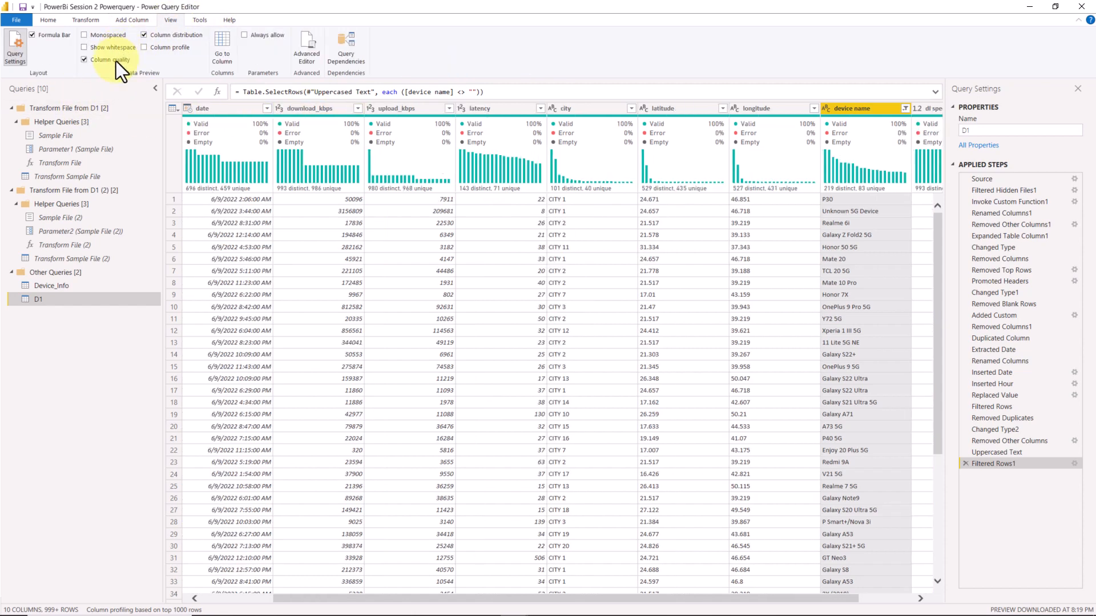
{"action": "left_click", "coordinate": [115, 60]}
{"action": "left_click", "coordinate": [173, 39]}
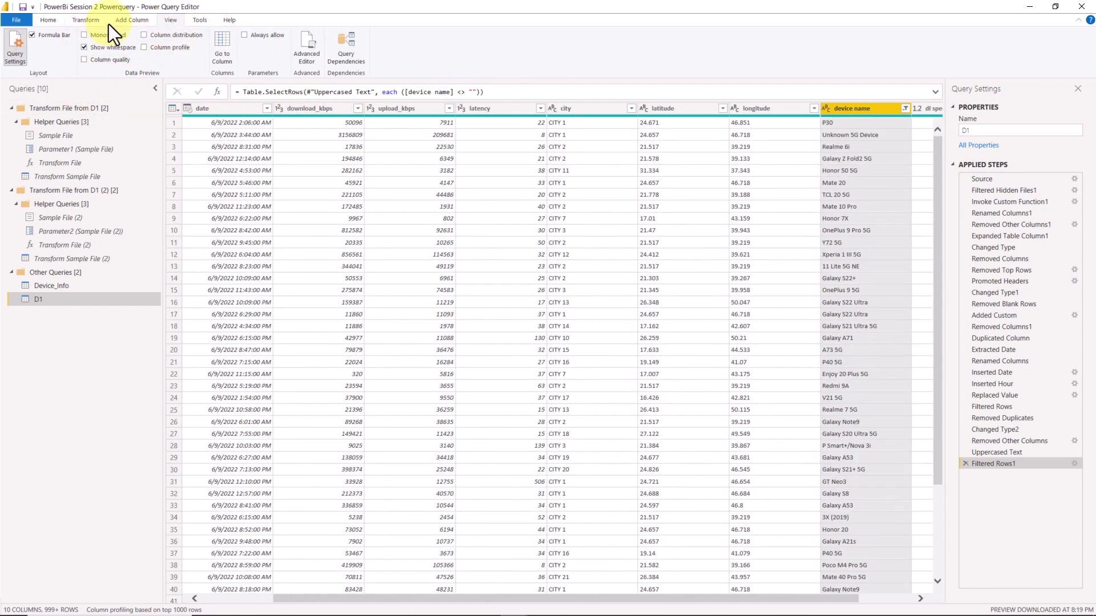
Step: Try to add a custom column named DL Speed Ranges to the D1 query
{"action": "left_click", "coordinate": [129, 21]}
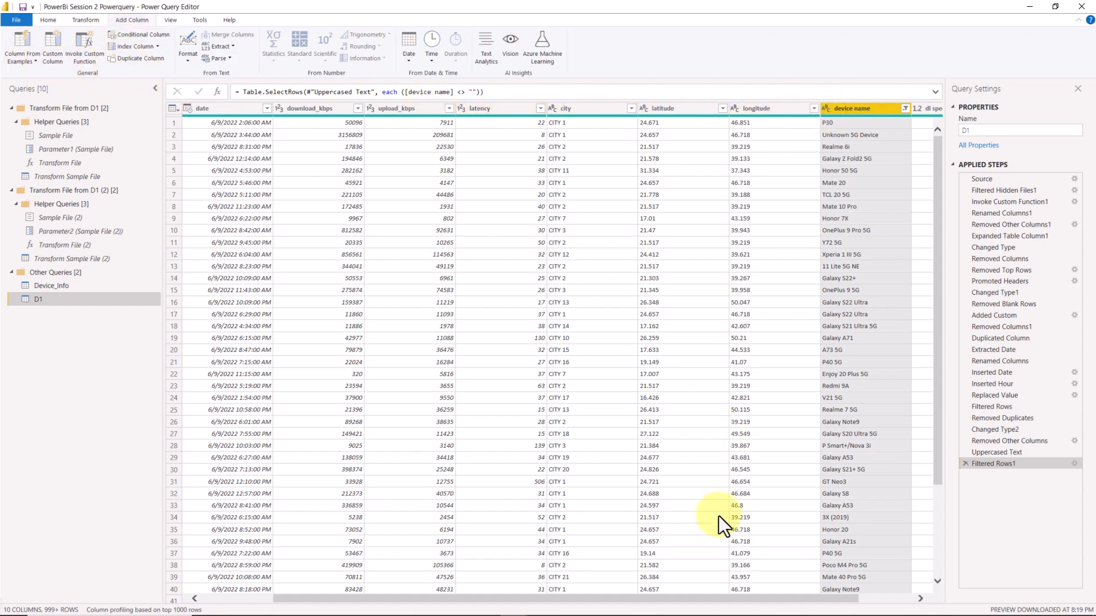
{"action": "left_click_drag", "start_coordinate": [692, 600], "coordinate": [748, 599]}
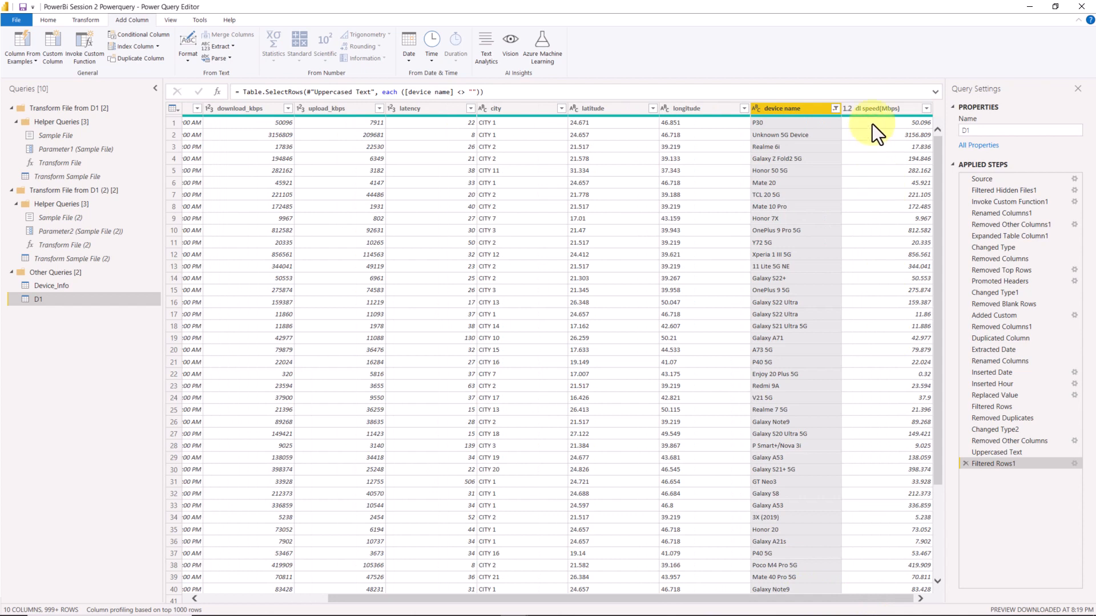
{"action": "left_click", "coordinate": [875, 108]}
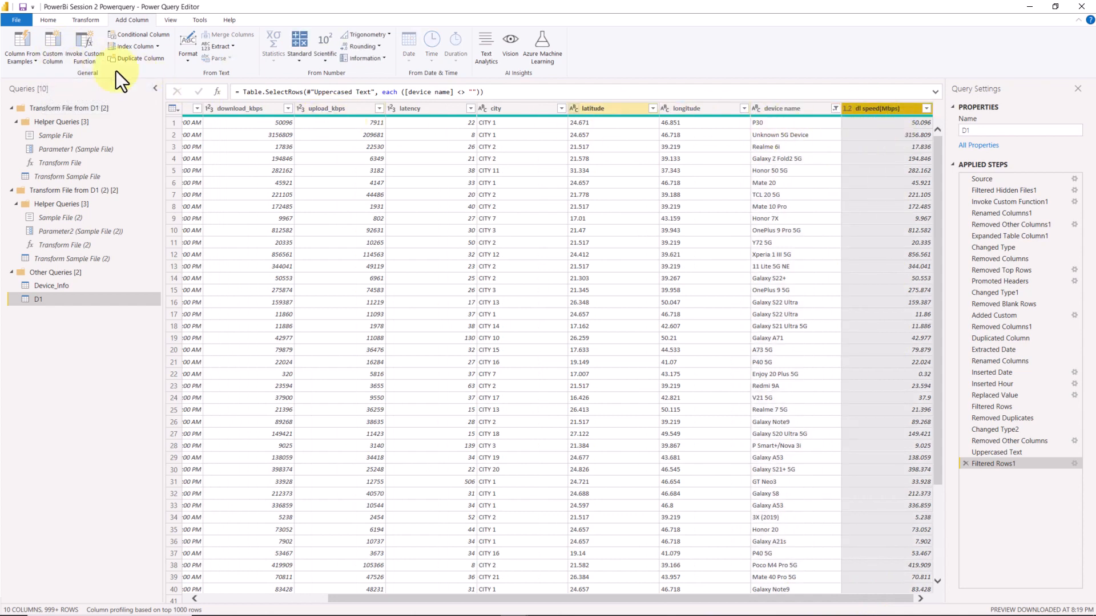
{"action": "left_click", "coordinate": [53, 59]}
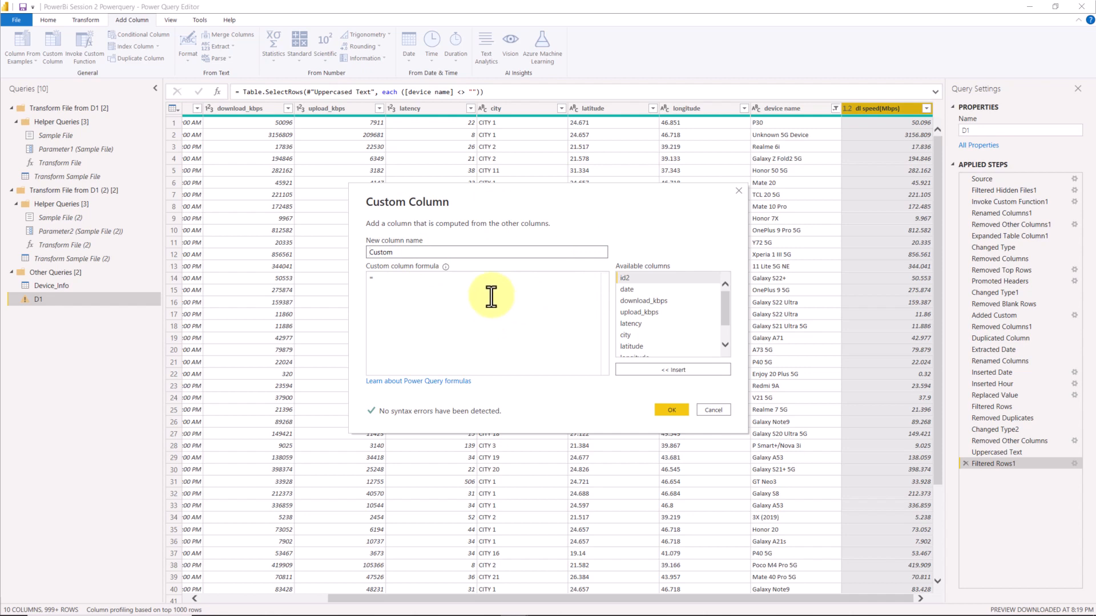
{"action": "left_click_drag", "start_coordinate": [434, 253], "coordinate": [324, 255]}
{"action": "key", "text": "Caps_Lock"}
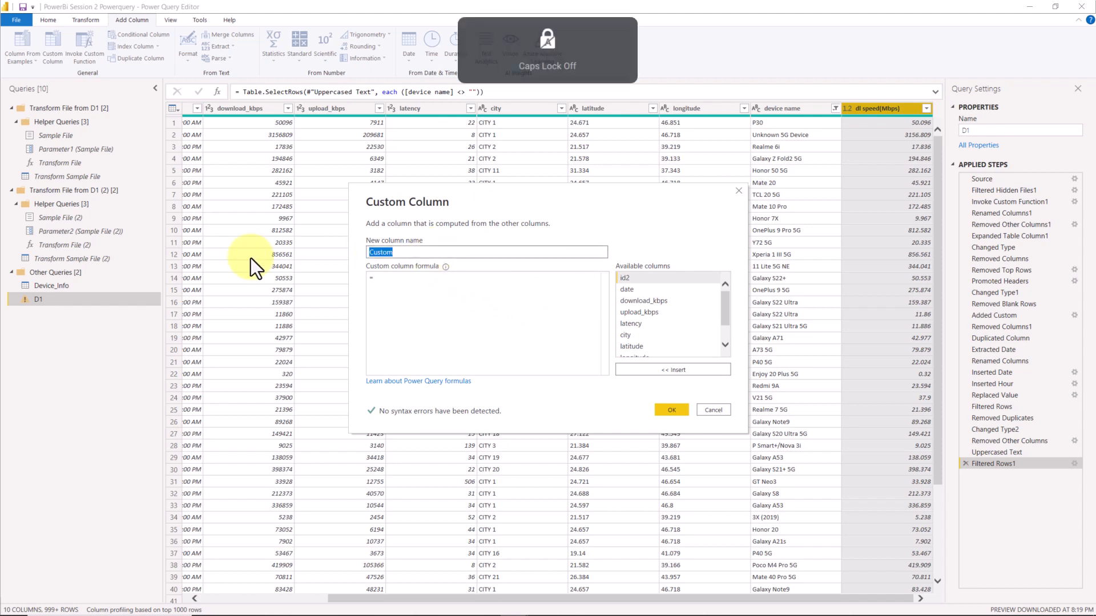
{"action": "key", "text": "BackSpace"}
{"action": "type", "text": "M"}
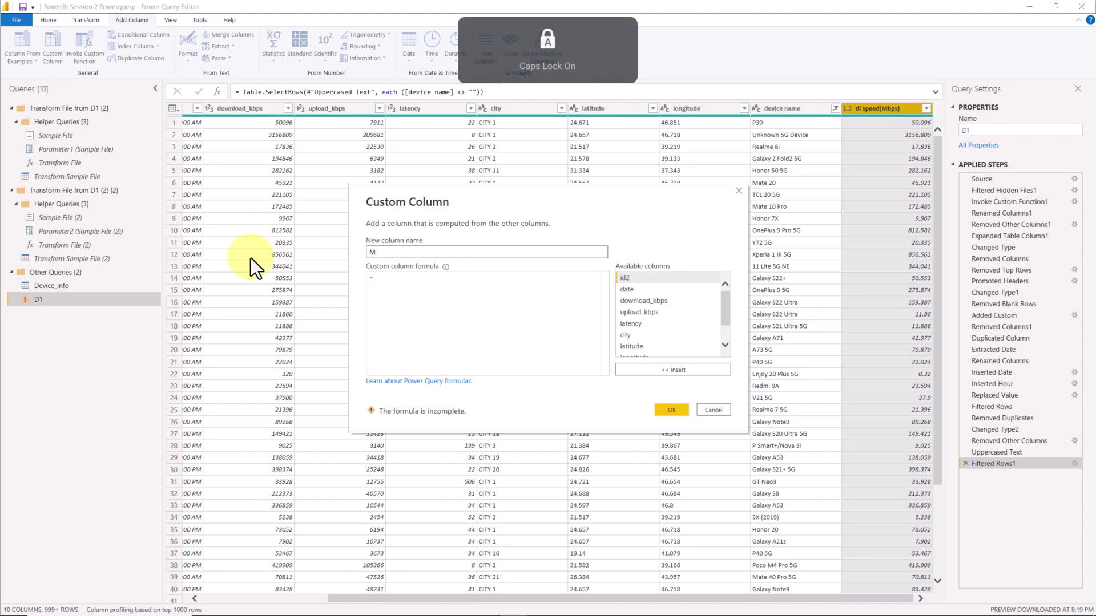
{"action": "key", "text": "BackSpace"}
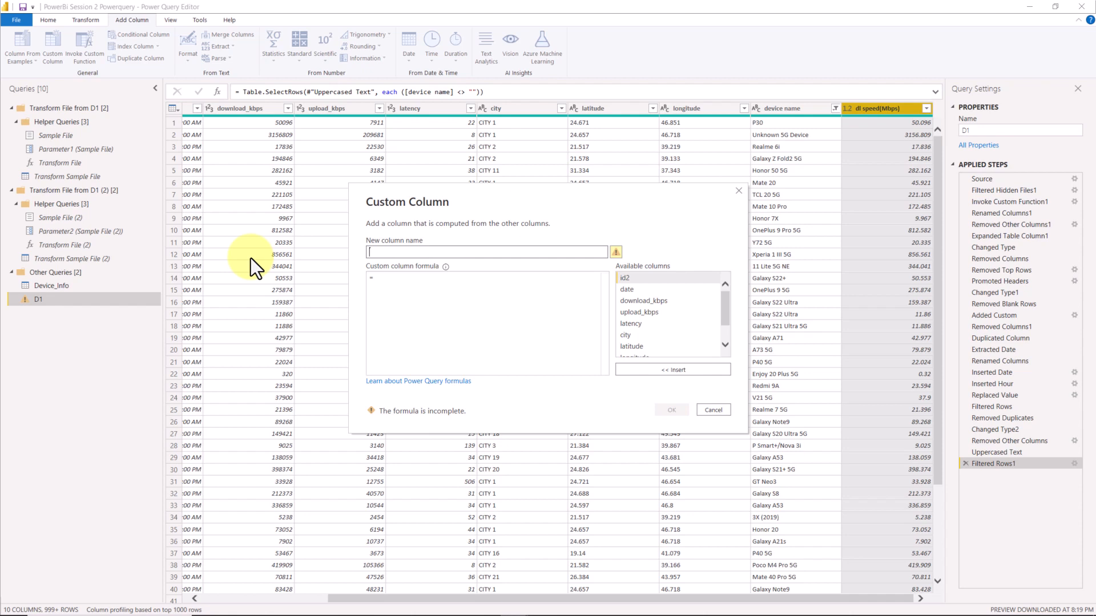
{"action": "type", "text": "DL S"}
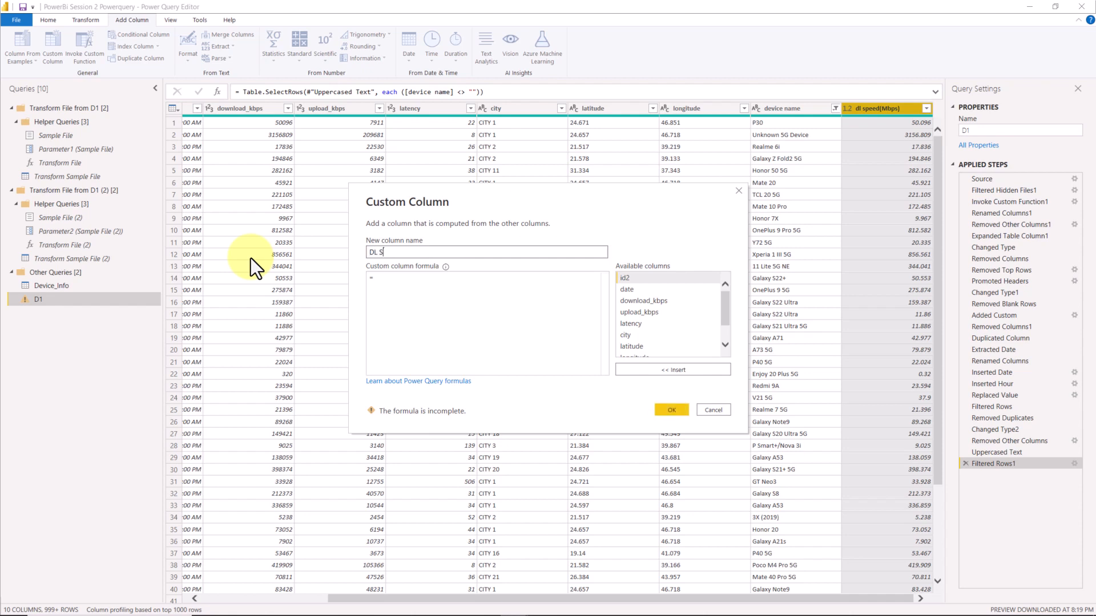
{"action": "key", "text": "Caps_Lock"}
{"action": "type", "text": "peed Ranges"}
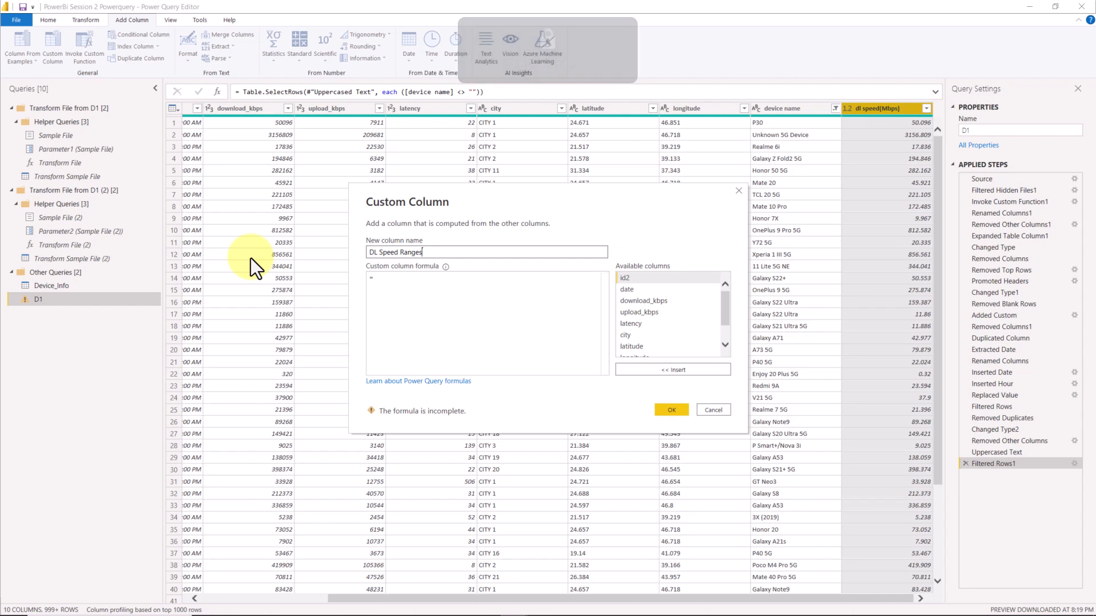
{"action": "left_click", "coordinate": [371, 277]}
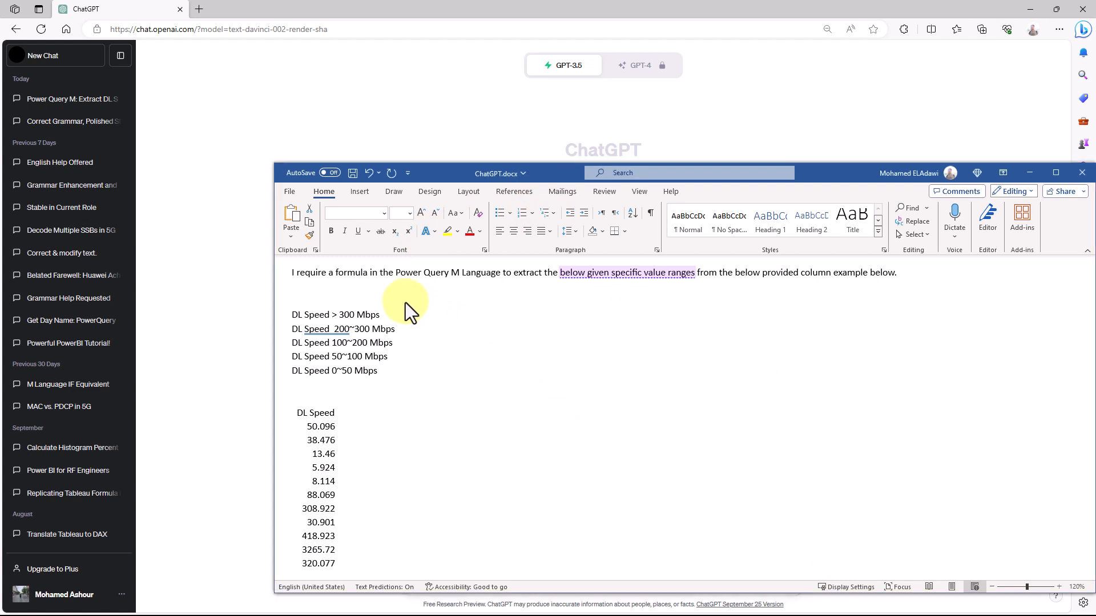
Step: Copy the full DL Speed ranges prompt from the Word document ChatGPT.docx and send it to ChatGPT in the browser
{"action": "left_click", "coordinate": [369, 292]}
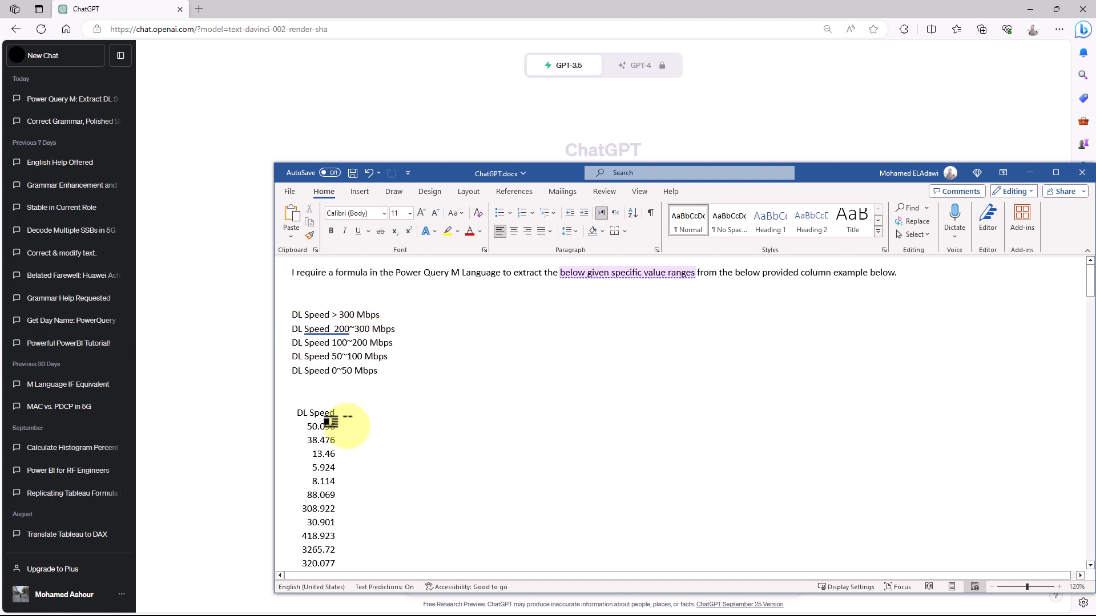
{"action": "left_click", "coordinate": [437, 358]}
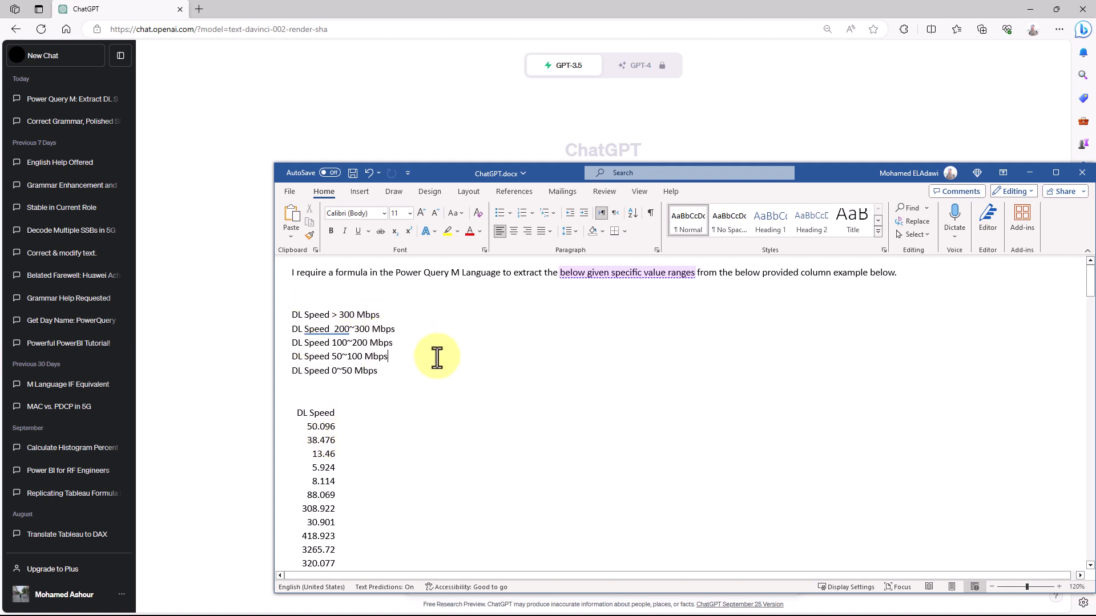
{"action": "key", "text": "ctrl+a"}
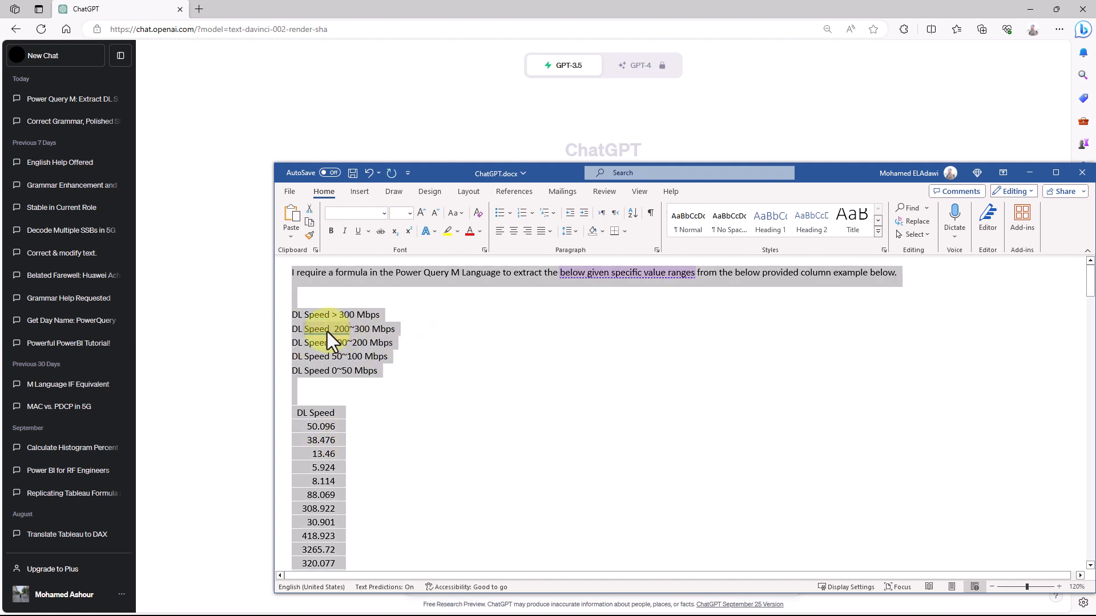
{"action": "left_click", "coordinate": [253, 324]}
{"action": "left_click", "coordinate": [451, 577]}
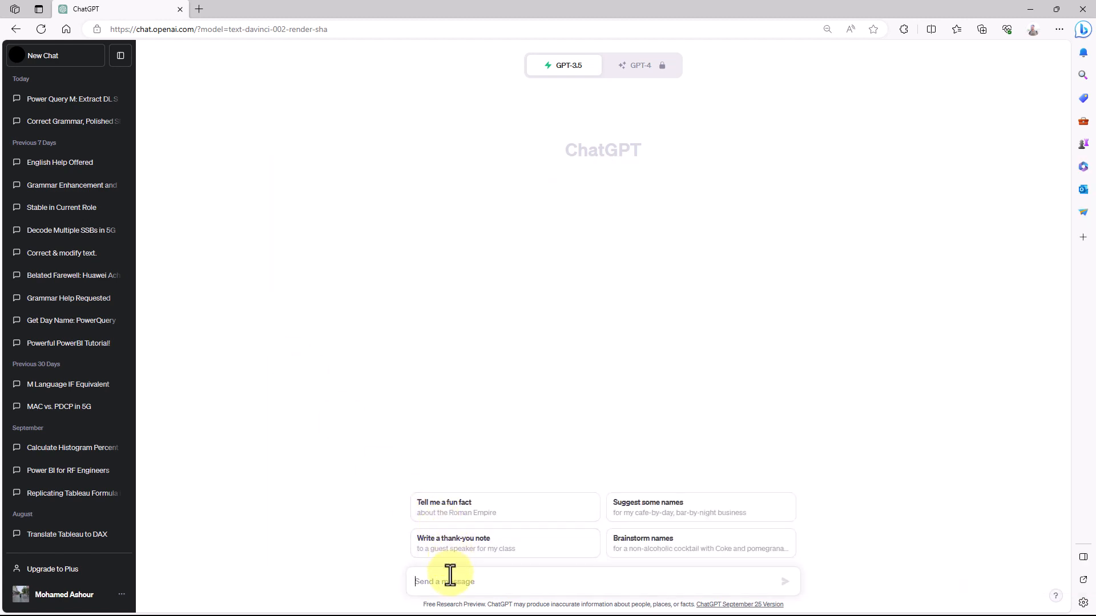
{"action": "key", "text": "ctrl+v"}
{"action": "key", "text": "Return"}
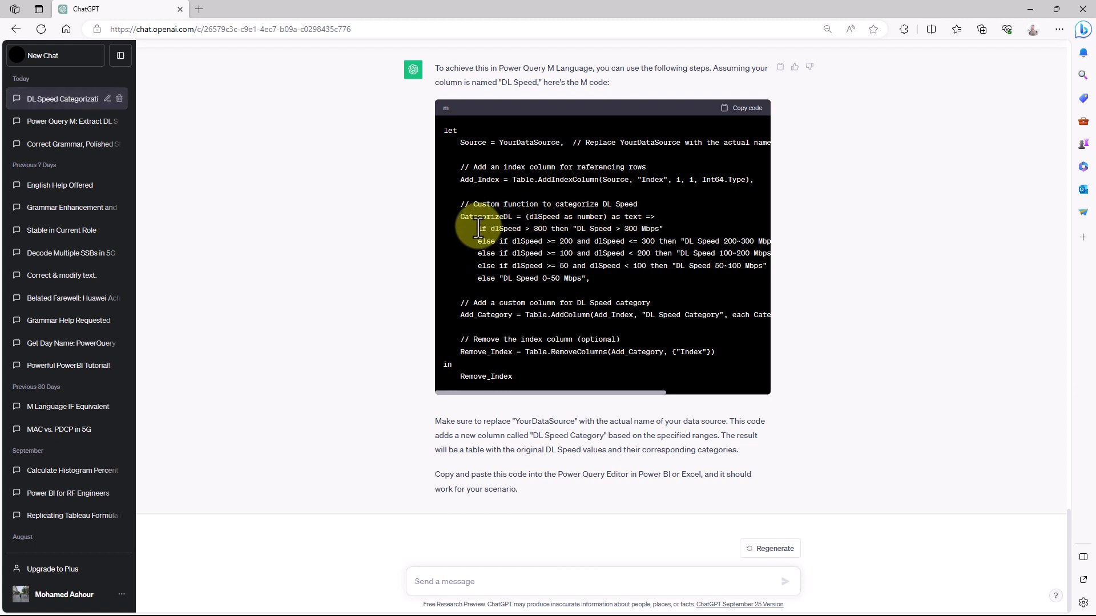
Step: Copy the if/else range conditions from ChatGPT's code and switch back to the Power Query Editor
{"action": "left_click_drag", "start_coordinate": [477, 228], "coordinate": [585, 277]}
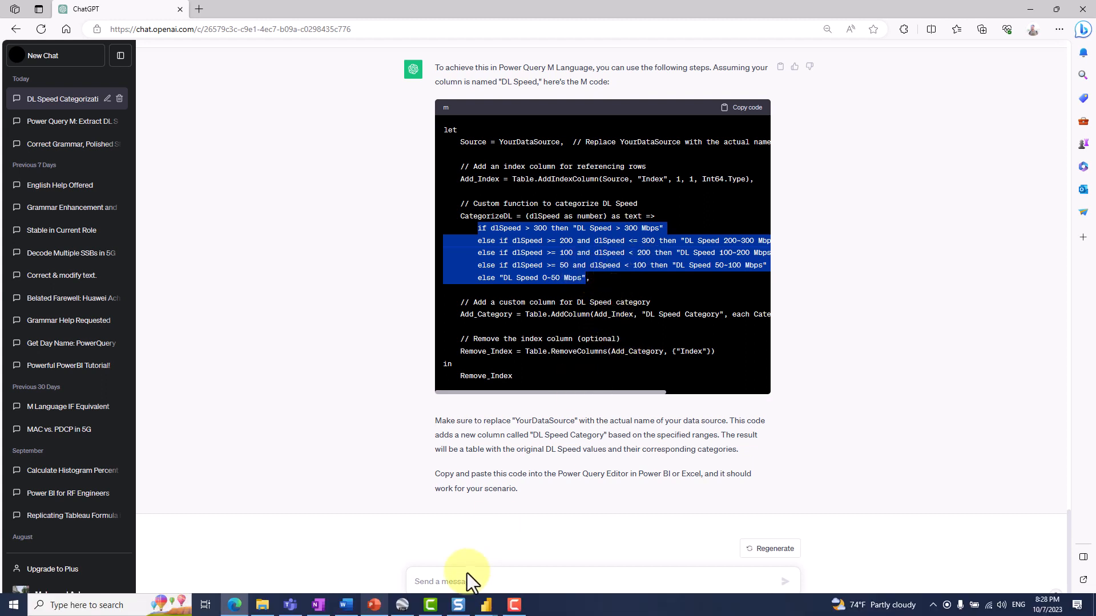
{"action": "left_click", "coordinate": [487, 607]}
{"action": "left_click", "coordinate": [526, 572]}
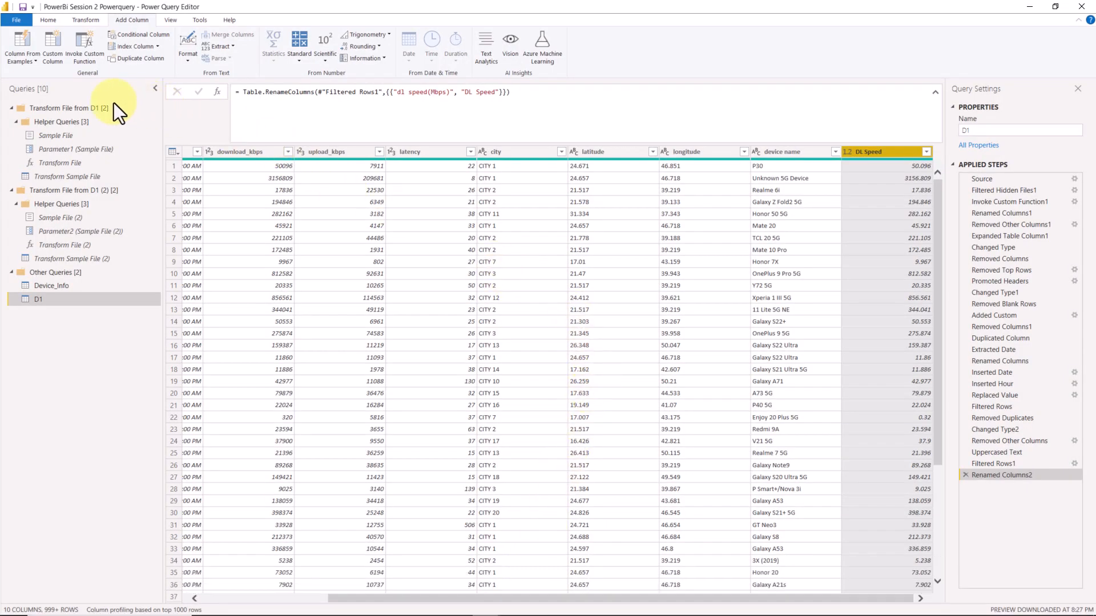
Step: Start a new custom column and name it DL Speed Range
{"action": "left_click", "coordinate": [54, 63]}
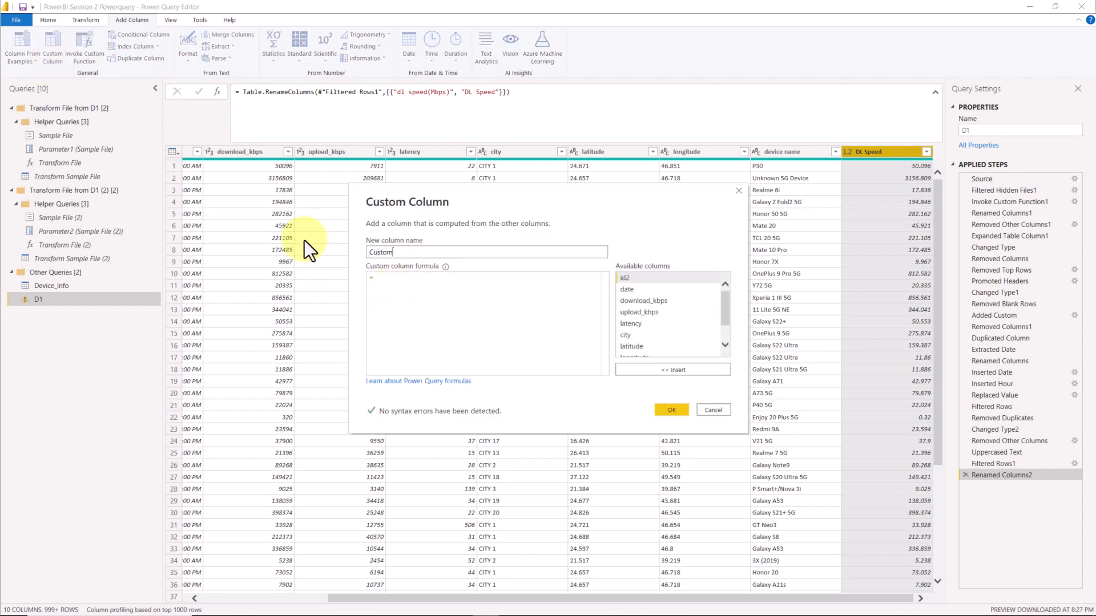
{"action": "key", "text": "Caps_Lock"}
{"action": "key", "text": "BackSpace"}
{"action": "key", "text": "BackSpace"}
{"action": "key", "text": "BackSpace"}
{"action": "key", "text": "BackSpace"}
{"action": "key", "text": "BackSpace"}
{"action": "key", "text": "BackSpace"}
{"action": "type", "text": "DL "}
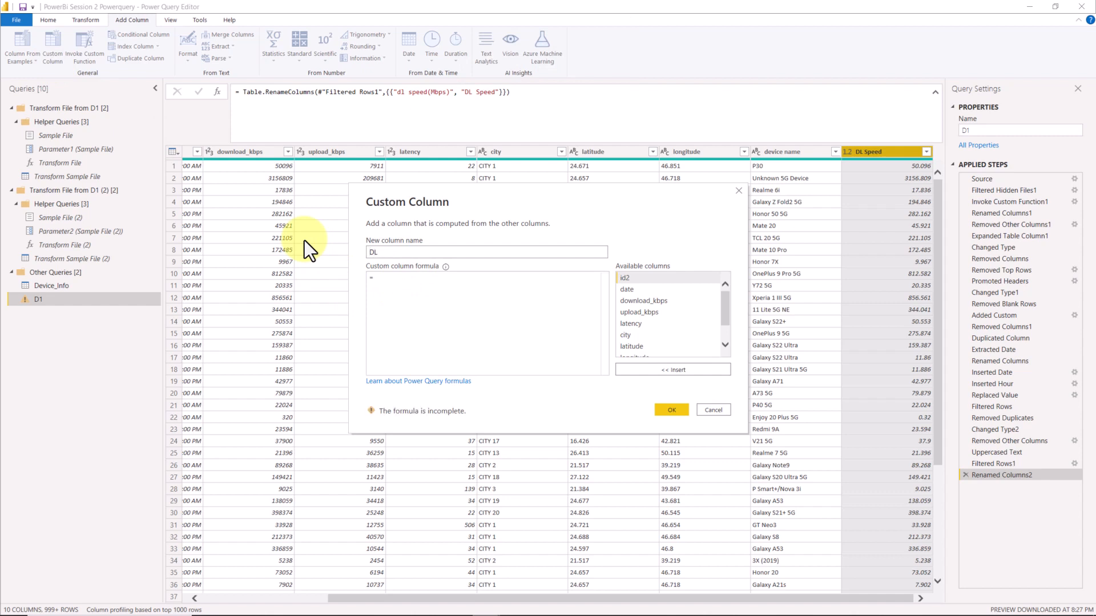
{"action": "type", "text": "S"}
{"action": "key", "text": "Caps_Lock"}
{"action": "type", "text": "peed Ra"}
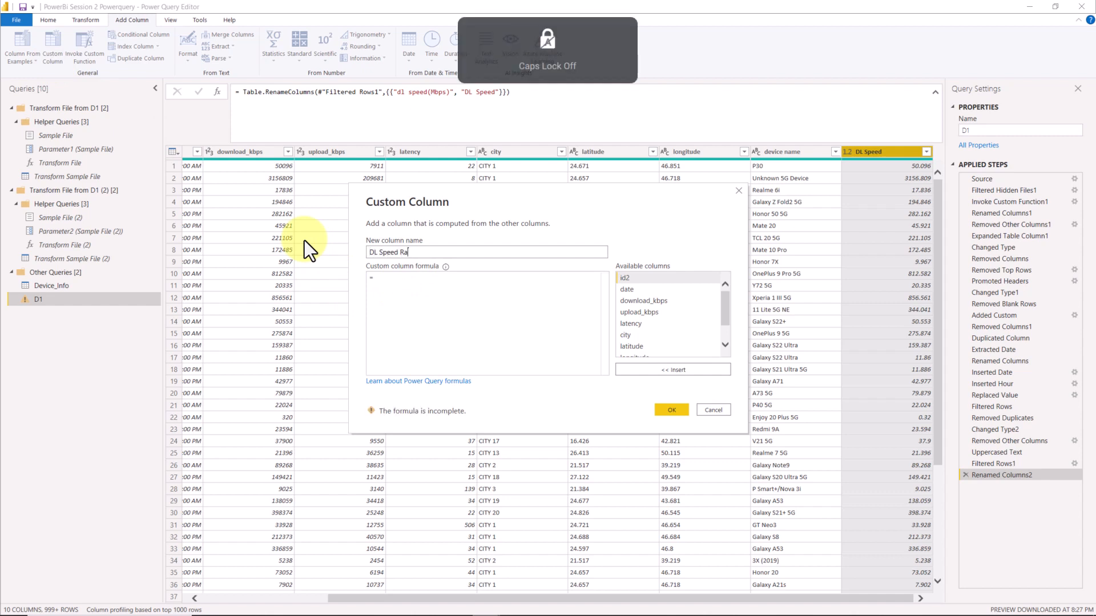
{"action": "type", "text": "nge"}
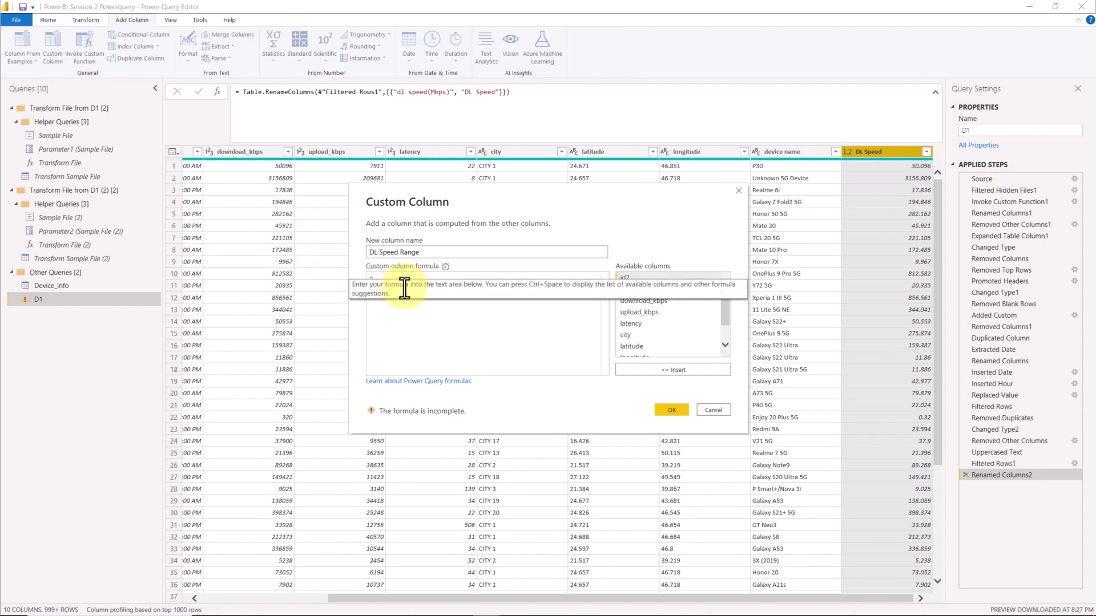
Step: Try to create the column with the copied dlSpeed if/else conditions as its formula, and delete the added custom step
{"action": "left_click", "coordinate": [404, 282]}
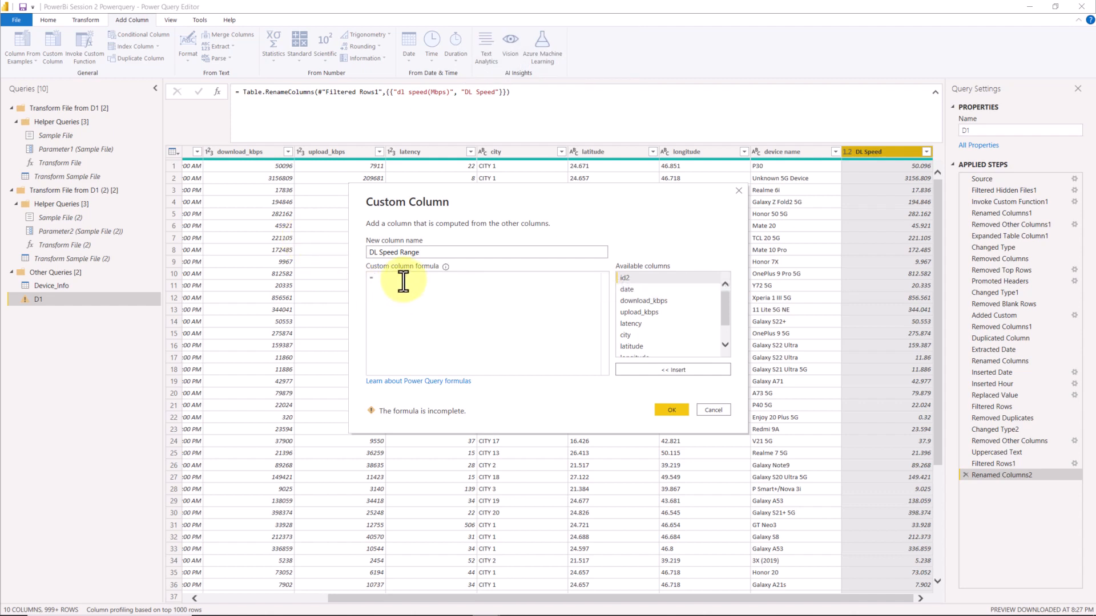
{"action": "type", "text": "if dlSpeed > 300 then \"DL Speed > 300 Mbps\"         else if dlSpeed >= 200 and dlSpeed <= 300 then \"DL Speed 200~300 Mbps\"         else if dlSpeed >= 100 and dlSpeed < 200 then \"DL Speed 100~200 Mbps\"         else if dlSpeed >= 50 and dlSpeed < 100 then \"DL Speed 50~100 Mbps\"         else \"DL Speed 0~50 Mbps\""}
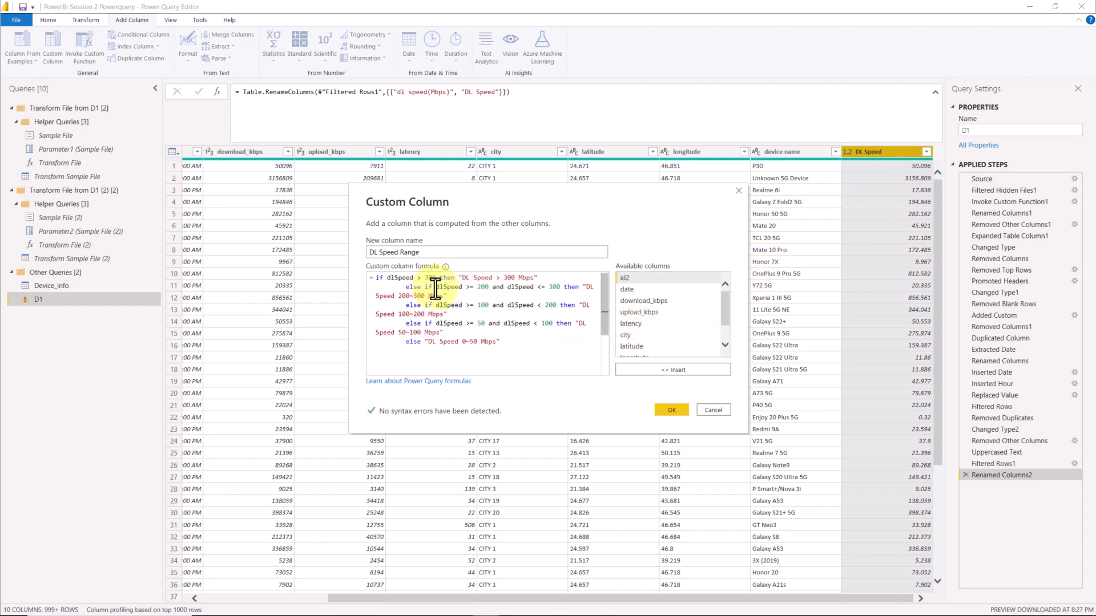
{"action": "left_click", "coordinate": [666, 411]}
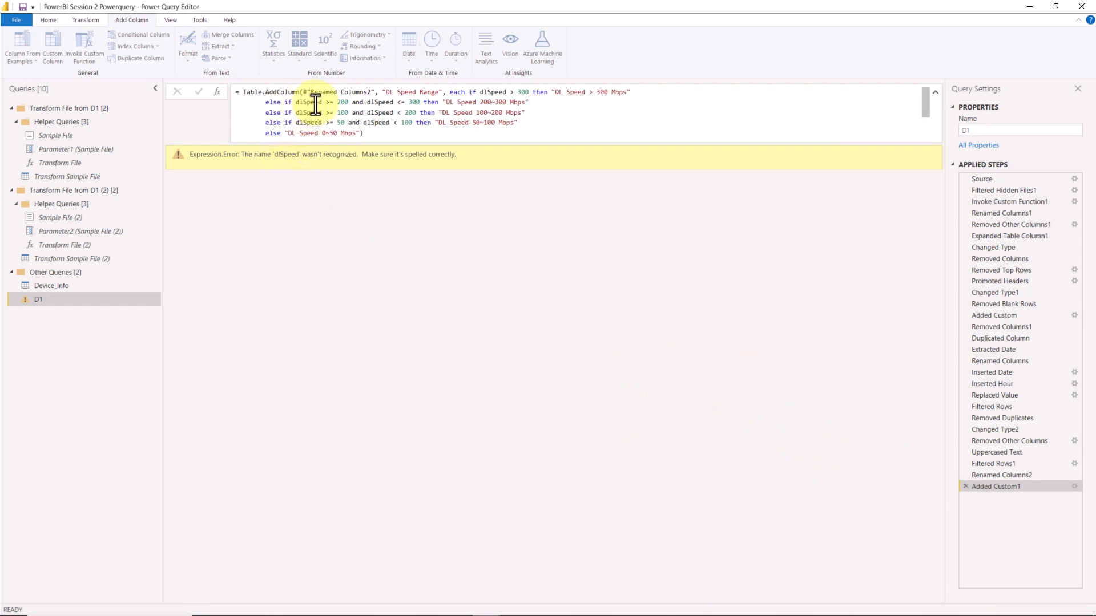
{"action": "left_click", "coordinate": [966, 487]}
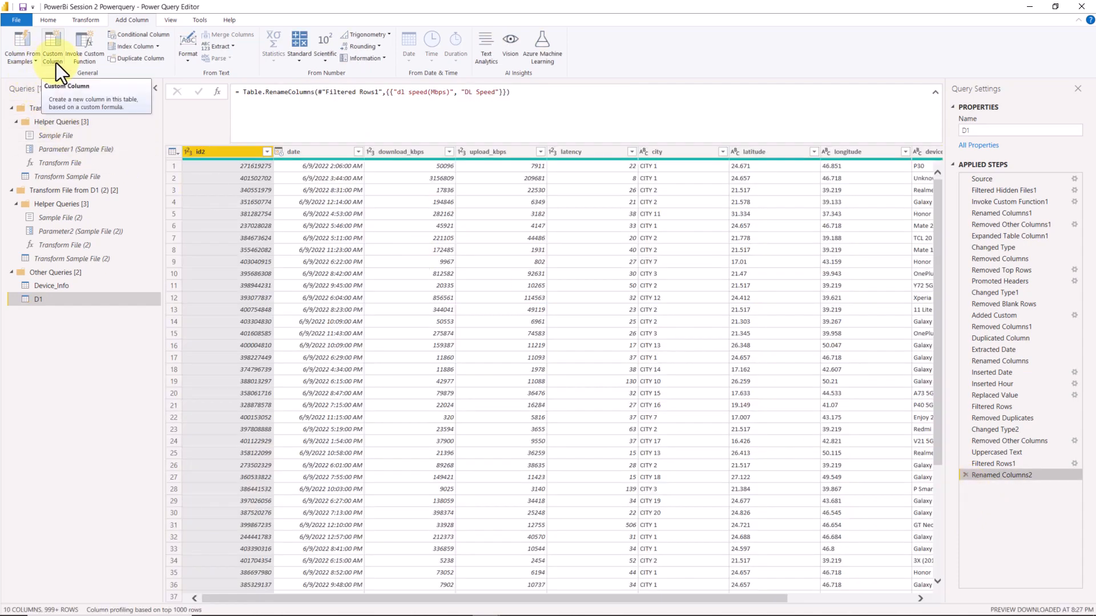
Step: Start another custom column and paste the copied dlSpeed if/else conditions as its formula
{"action": "left_click_drag", "start_coordinate": [350, 598], "coordinate": [654, 598]}
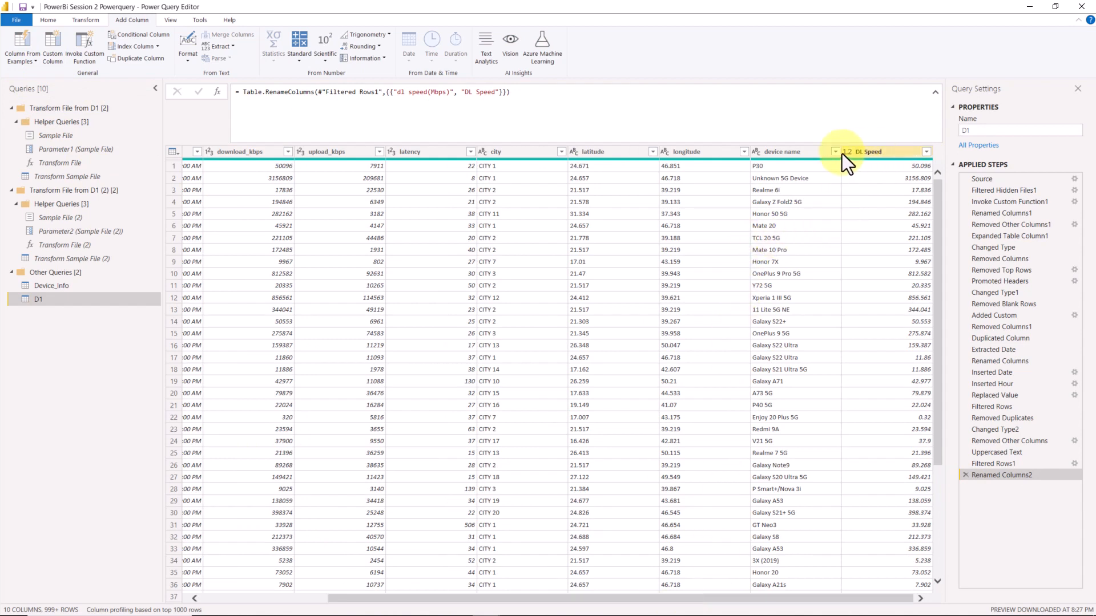
{"action": "left_click", "coordinate": [54, 61]}
{"action": "left_click", "coordinate": [467, 298]}
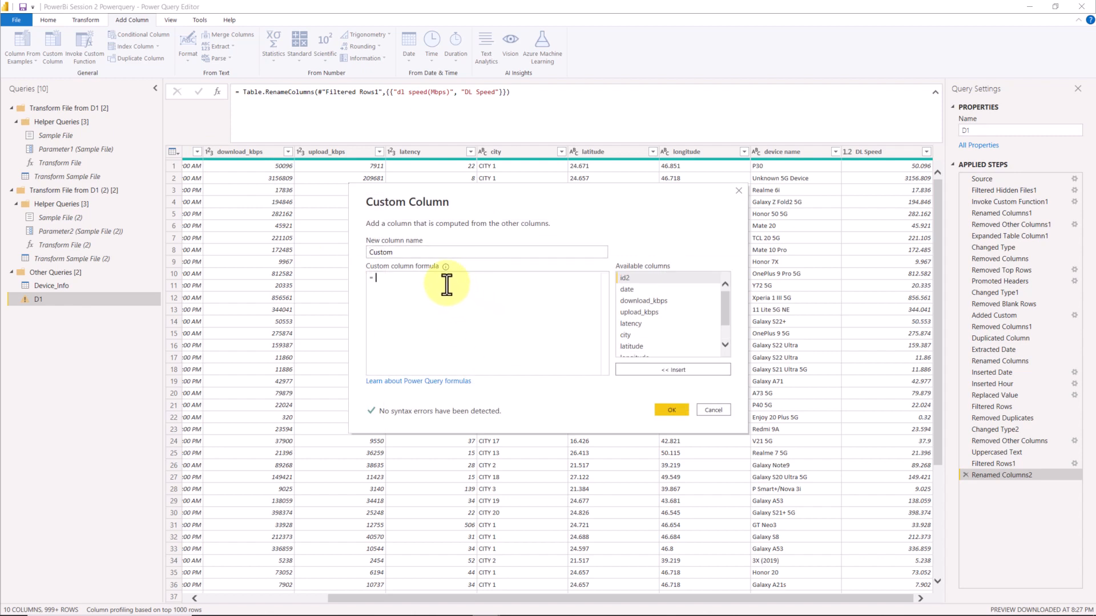
{"action": "key", "text": "ctrl+v"}
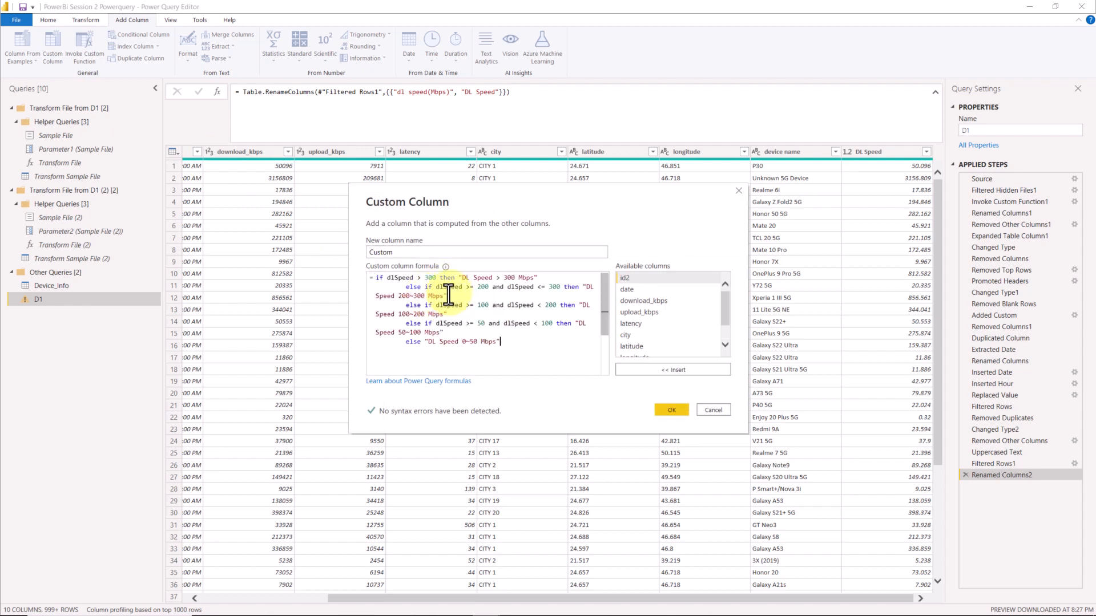
Step: Replace the dlSpeed references in the formula's above-300 and 200–300 Mbps conditions with the [DL Speed] column
{"action": "left_click", "coordinate": [447, 305]}
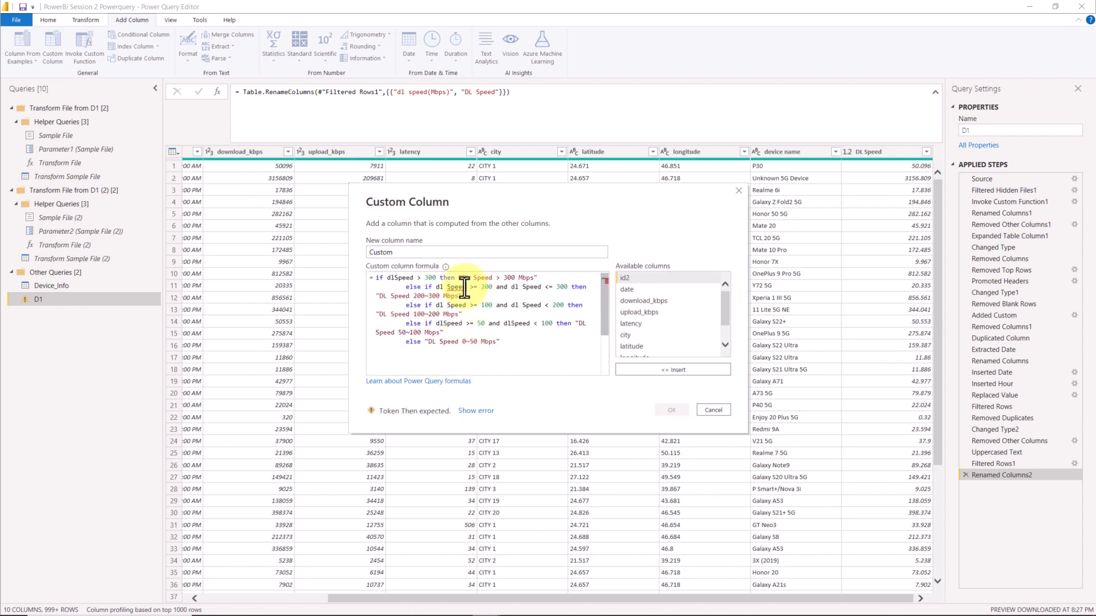
{"action": "left_click_drag", "start_coordinate": [466, 287], "coordinate": [436, 288]}
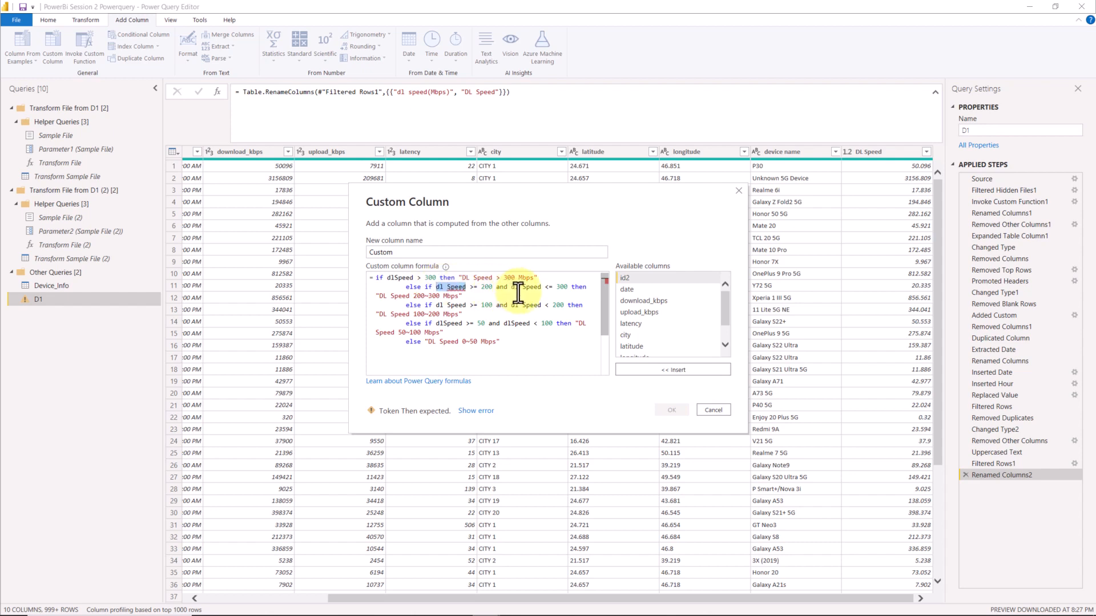
{"action": "key", "text": "Delete"}
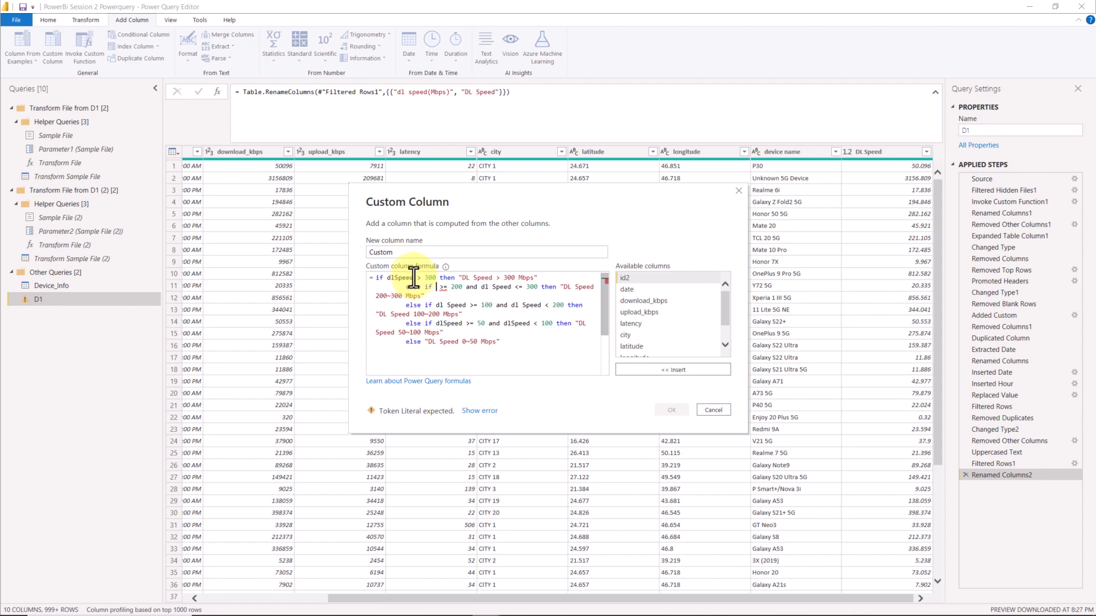
{"action": "scroll", "coordinate": [673, 342], "scroll_direction": "down", "scroll_amount": 1}
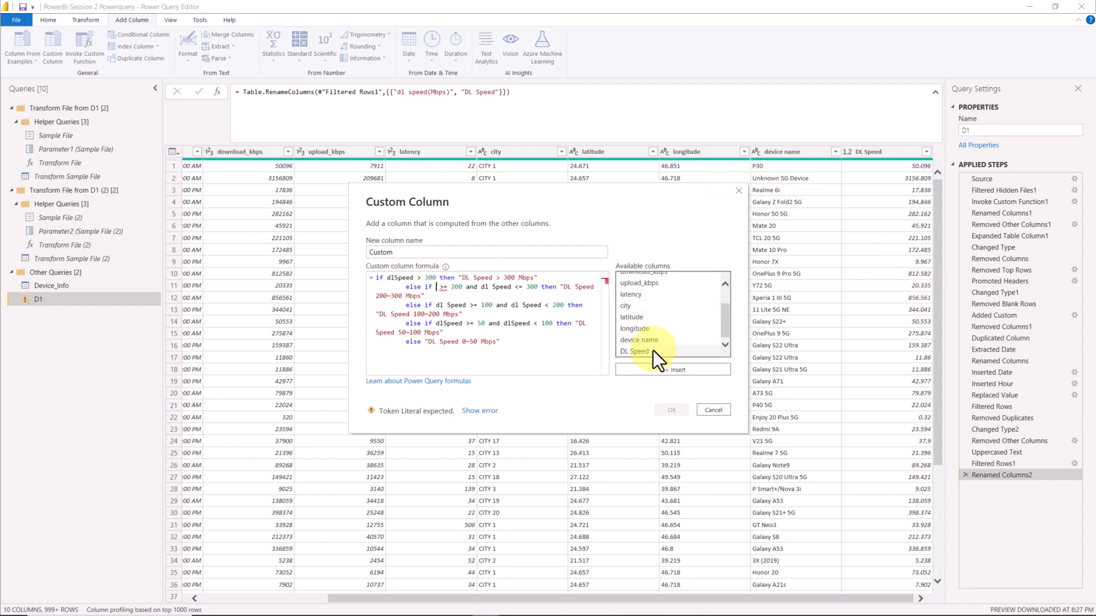
{"action": "left_click", "coordinate": [652, 352]}
{"action": "double_click", "coordinate": [652, 352]}
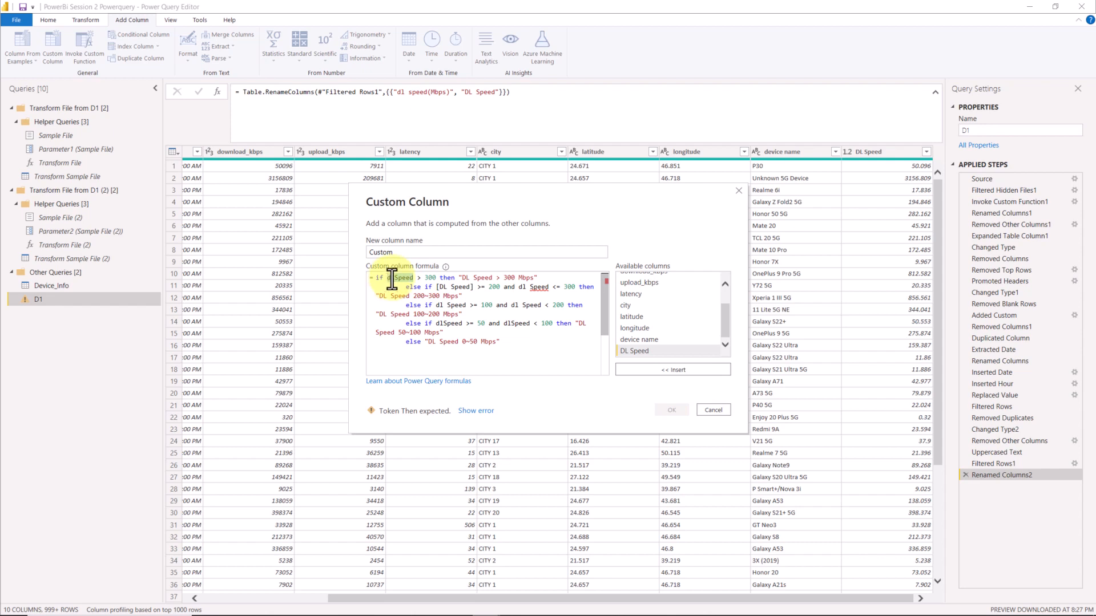
{"action": "double_click", "coordinate": [393, 278]}
{"action": "double_click", "coordinate": [650, 351]}
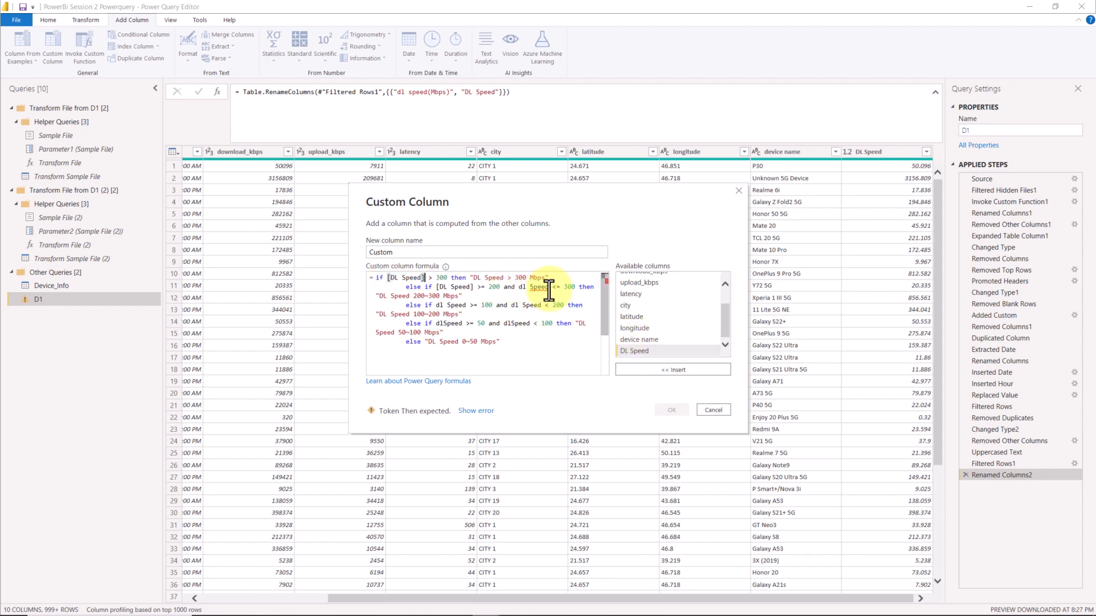
{"action": "left_click_drag", "start_coordinate": [549, 289], "coordinate": [517, 289]}
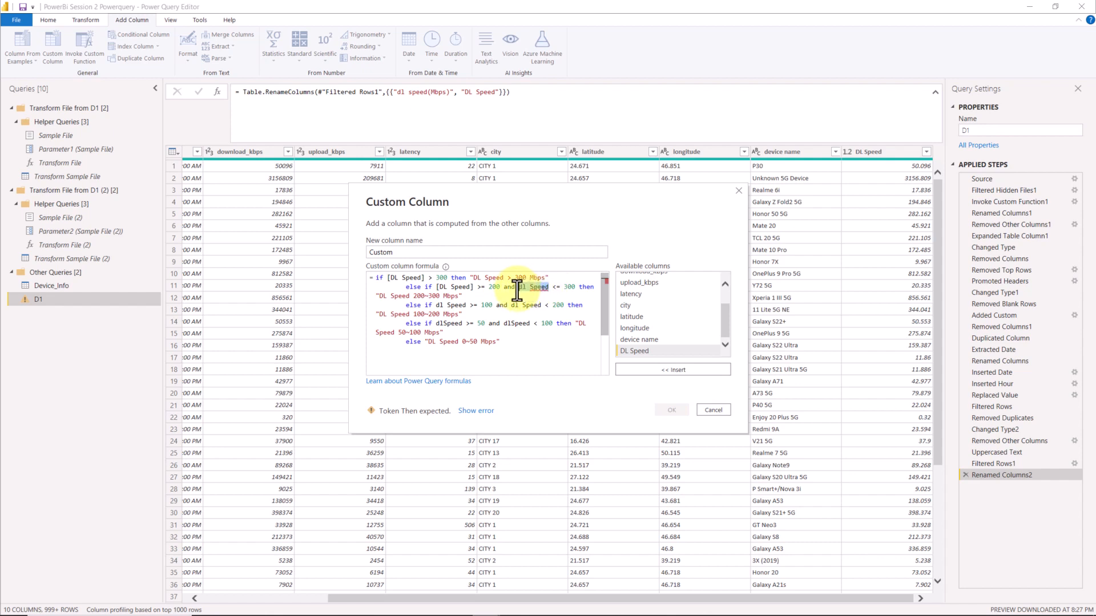
{"action": "double_click", "coordinate": [640, 350]}
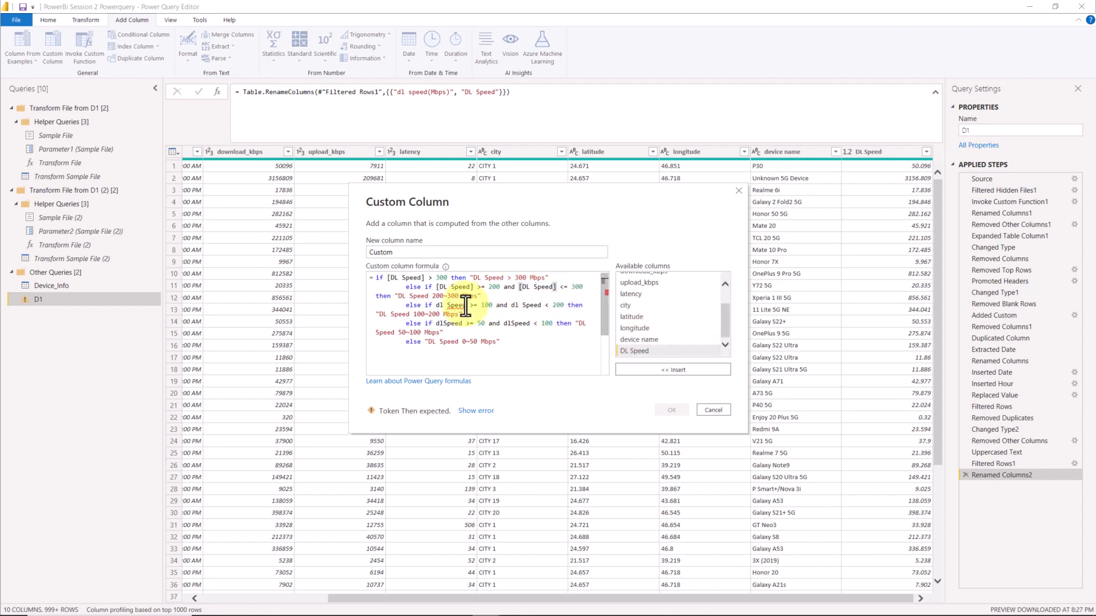
Step: Replace both speed references in the formula's 100–200 Mbps condition with the [DL Speed] column
{"action": "left_click_drag", "start_coordinate": [466, 307], "coordinate": [435, 307]}
{"action": "key", "text": "BackSpace"}
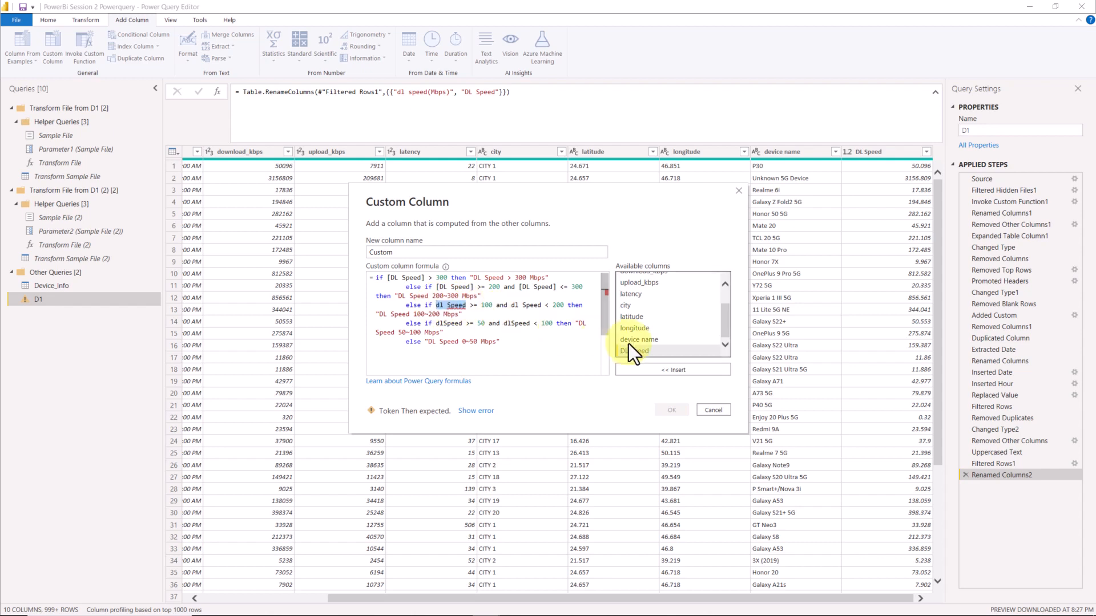
{"action": "double_click", "coordinate": [644, 353]}
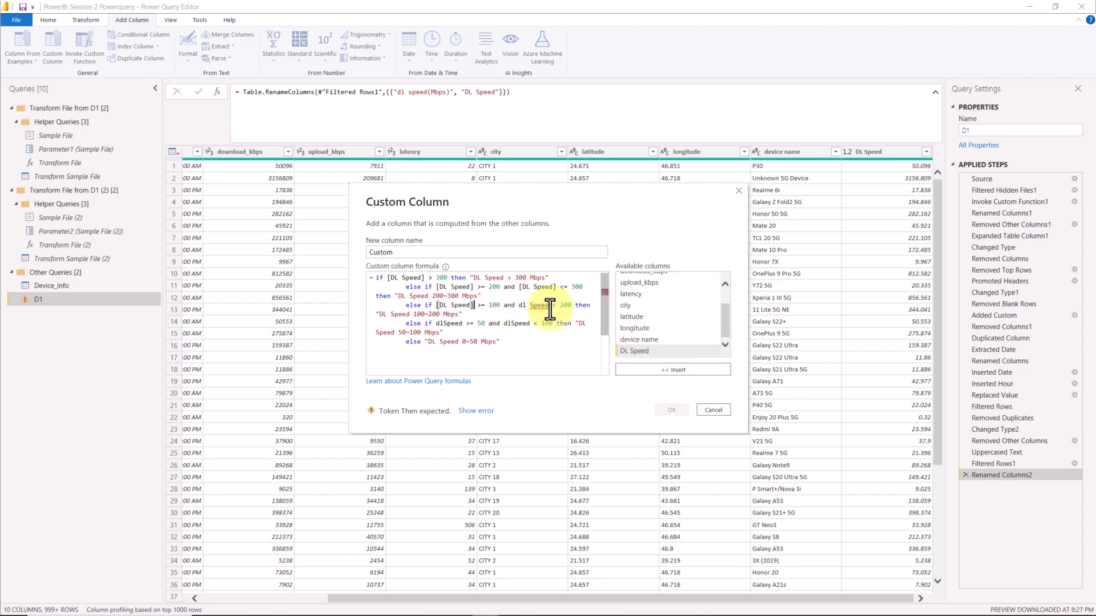
{"action": "left_click_drag", "start_coordinate": [549, 307], "coordinate": [519, 305]}
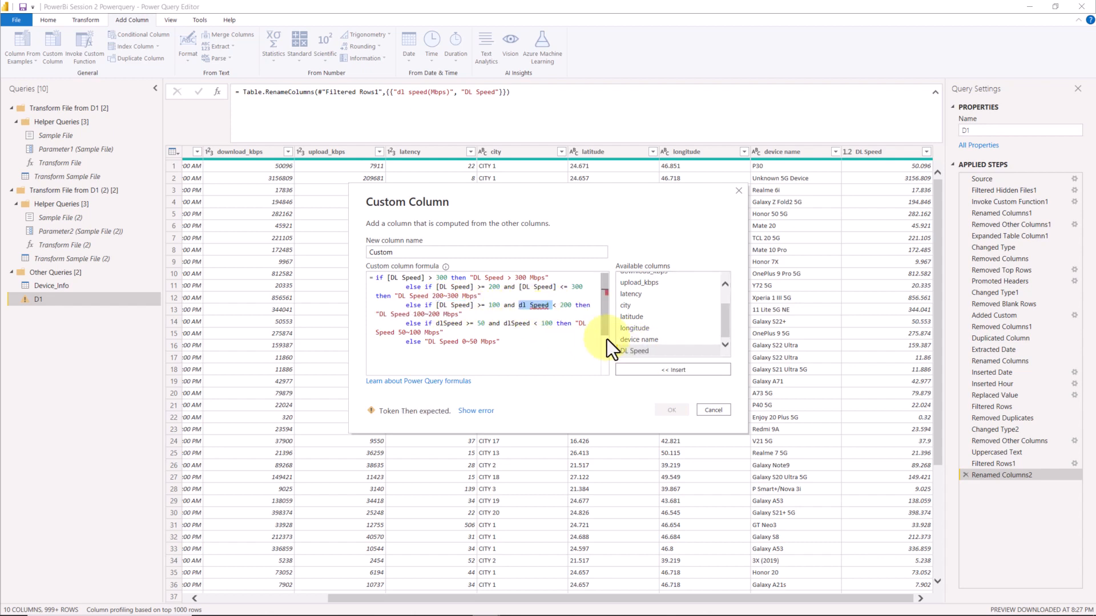
{"action": "double_click", "coordinate": [634, 353]}
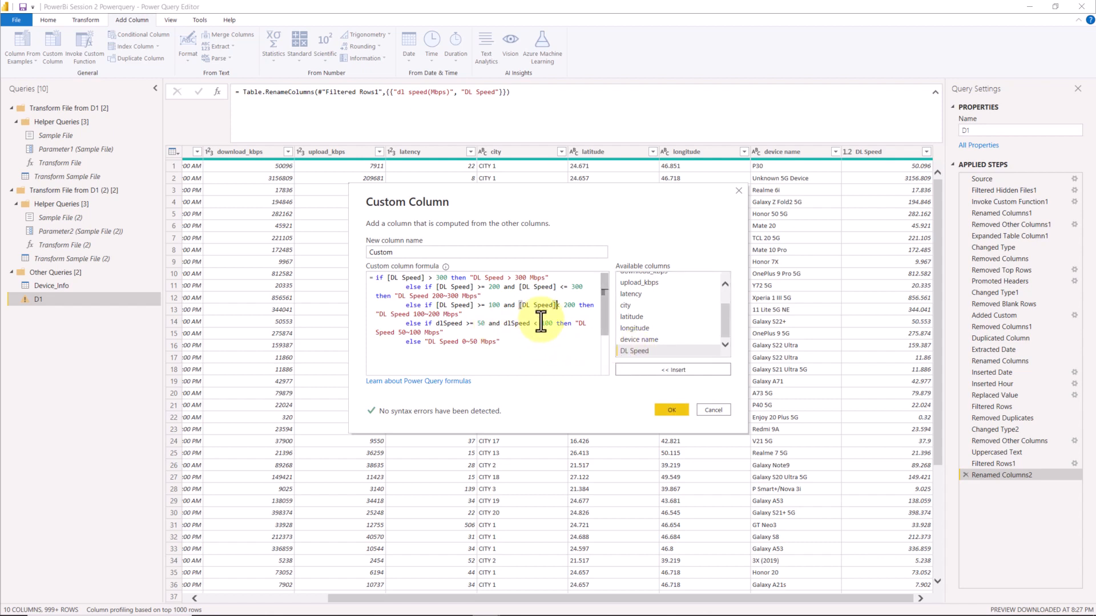
Step: Replace both dlSpeed references in the 50–100 Mbps condition with the [DL Speed] column and create the custom column
{"action": "left_click_drag", "start_coordinate": [463, 324], "coordinate": [438, 326]}
{"action": "double_click", "coordinate": [638, 353]}
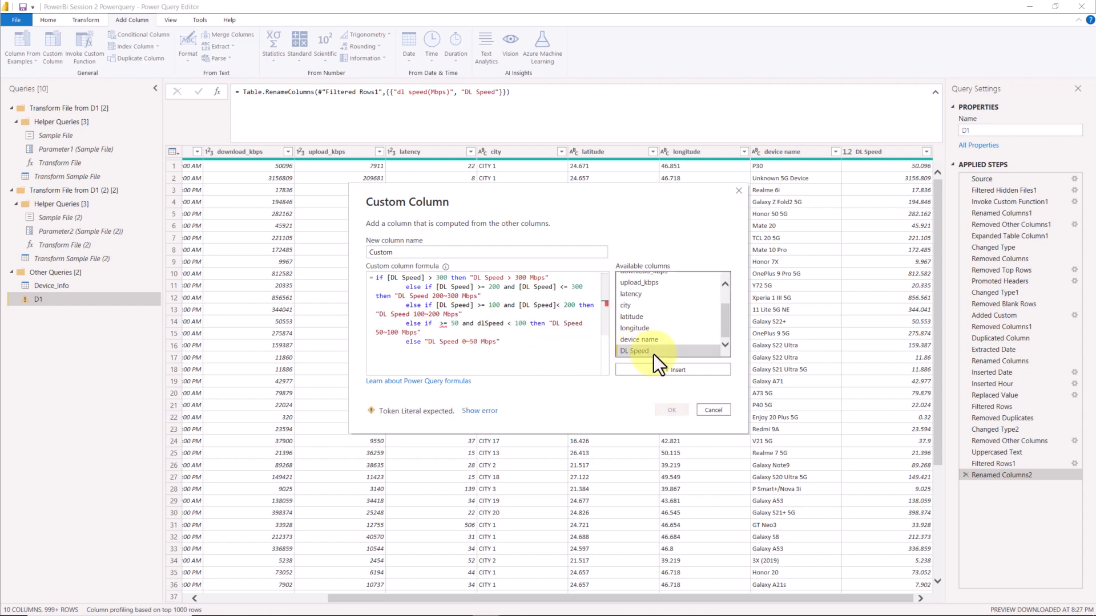
{"action": "double_click", "coordinate": [527, 324]}
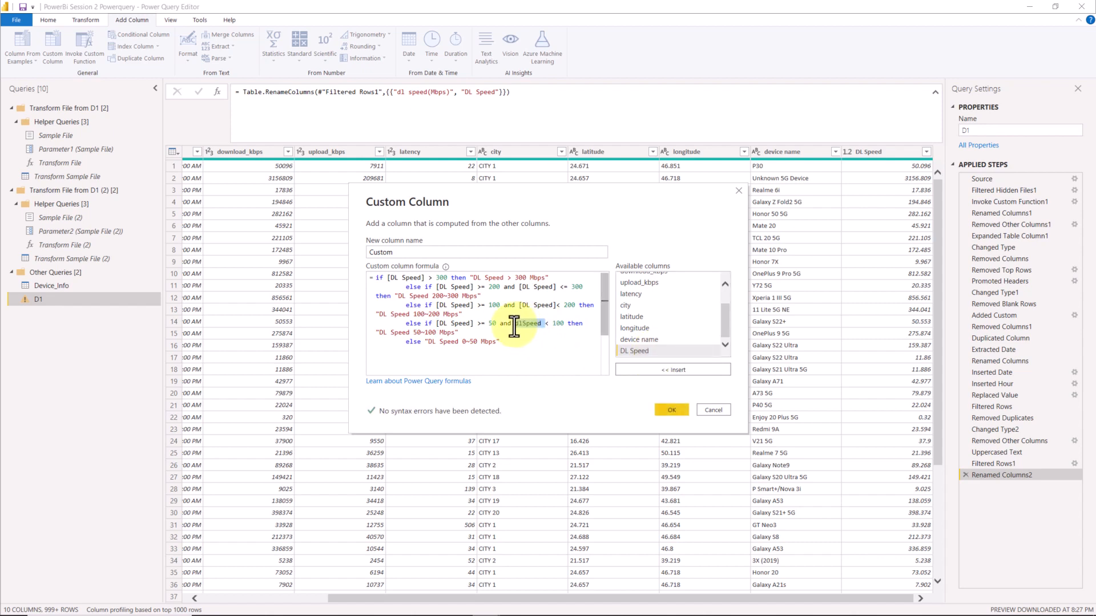
{"action": "key", "text": "BackSpace"}
{"action": "double_click", "coordinate": [646, 353]}
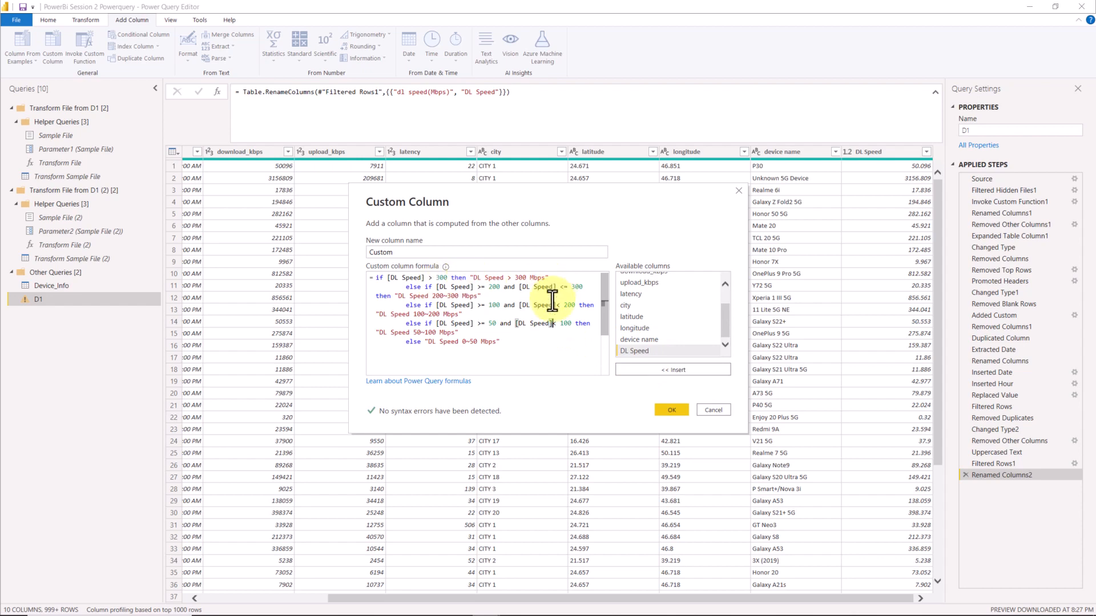
{"action": "left_click", "coordinate": [674, 410]}
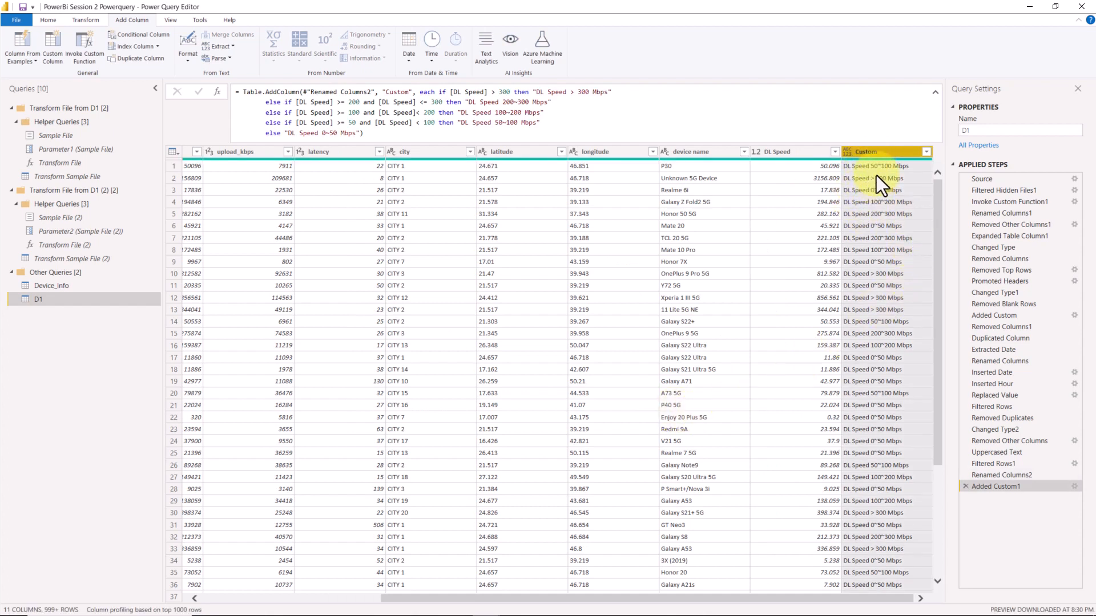
Step: Rename the new Custom column as DL Speed Range
{"action": "double_click", "coordinate": [879, 152]}
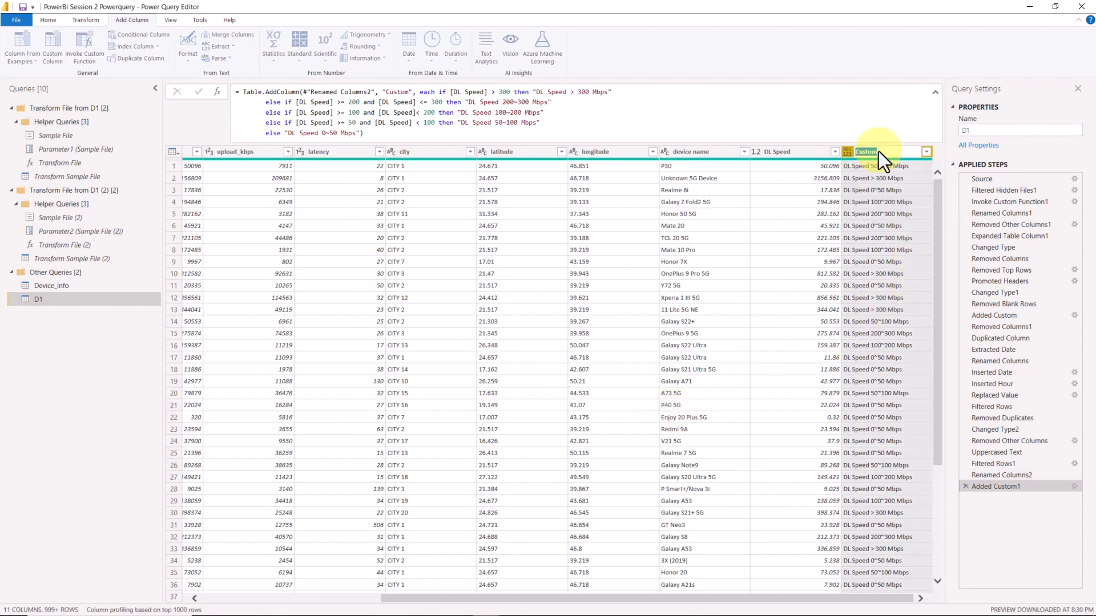
{"action": "key", "text": "Caps_Lock"}
{"action": "type", "text": "DL Sp"}
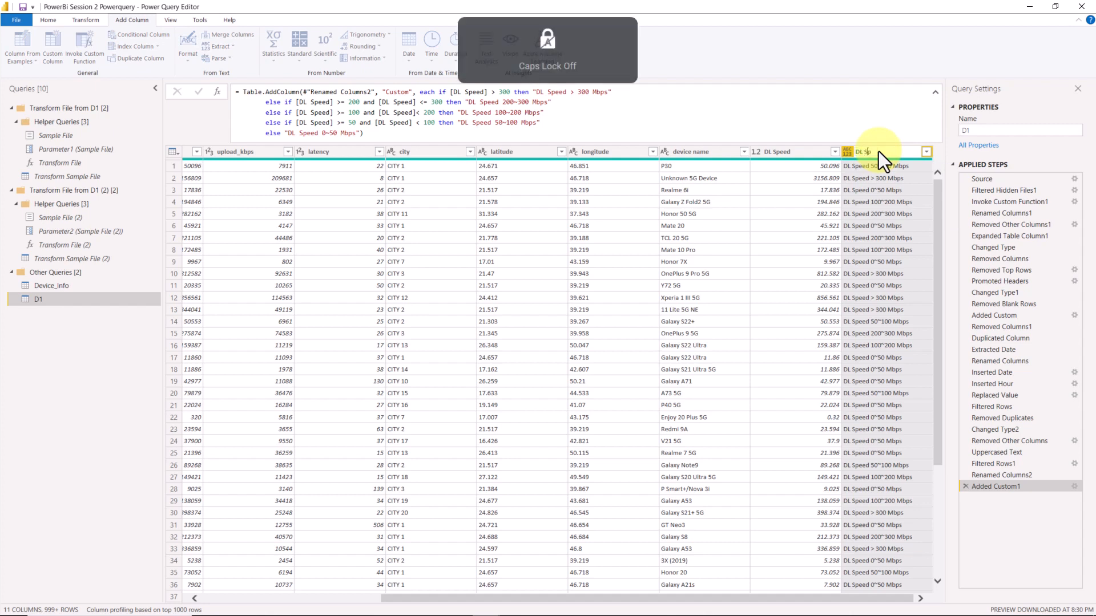
{"action": "type", "text": "eed Range"}
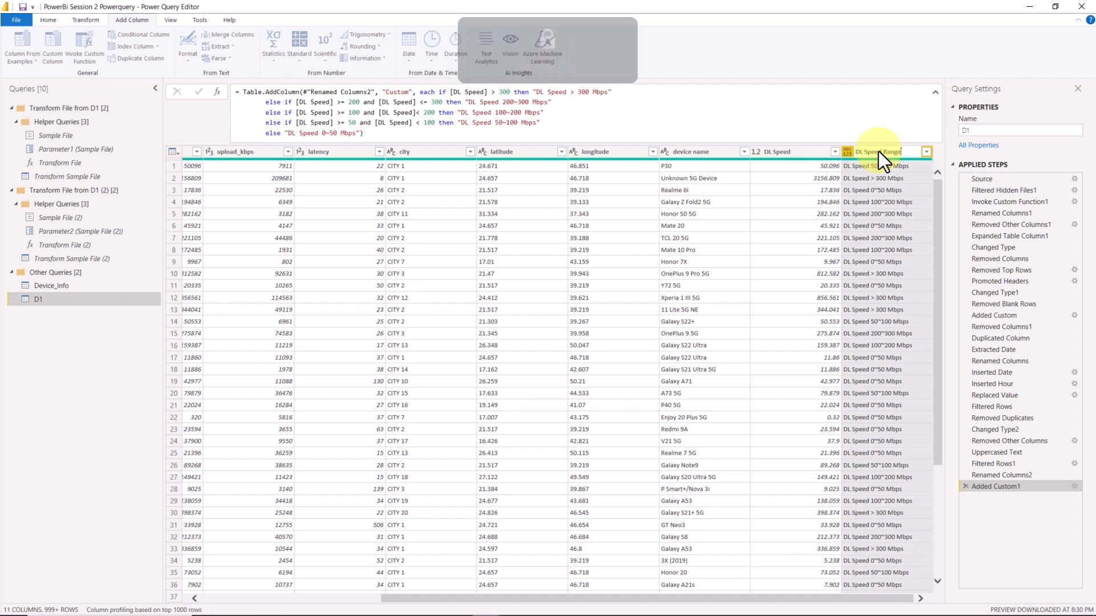
{"action": "key", "text": "Return"}
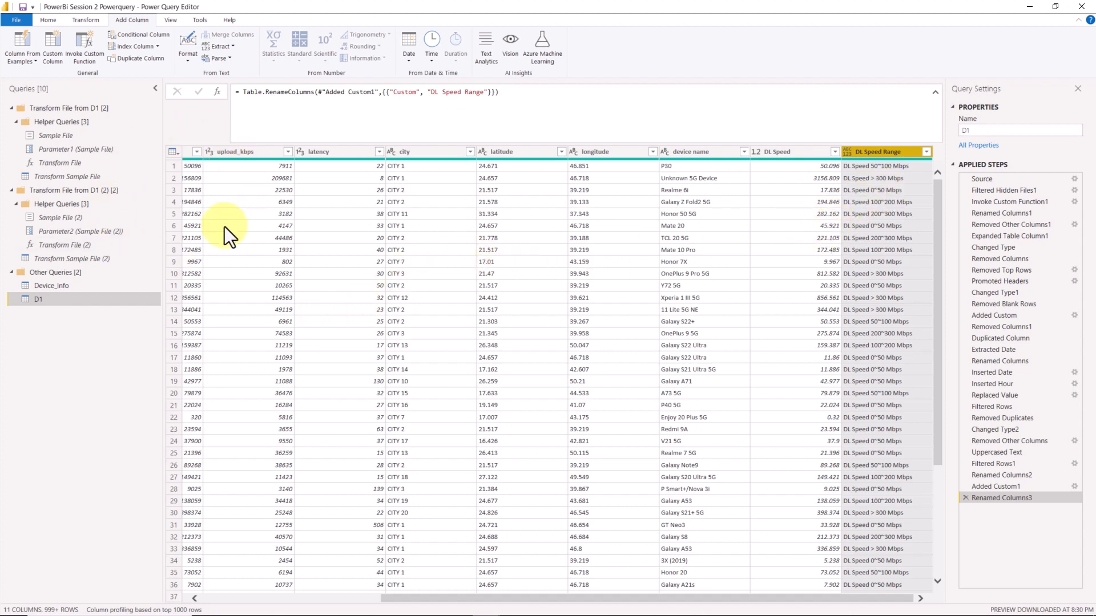
Step: Start a new data source connection of the Folder type
{"action": "left_click", "coordinate": [49, 21]}
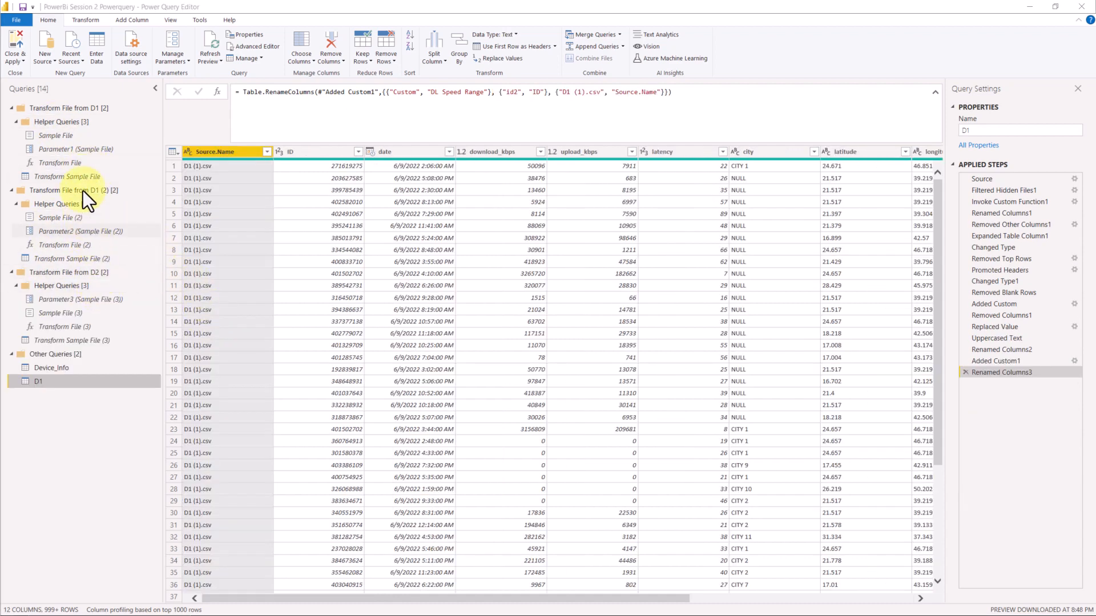
{"action": "left_click", "coordinate": [50, 64]}
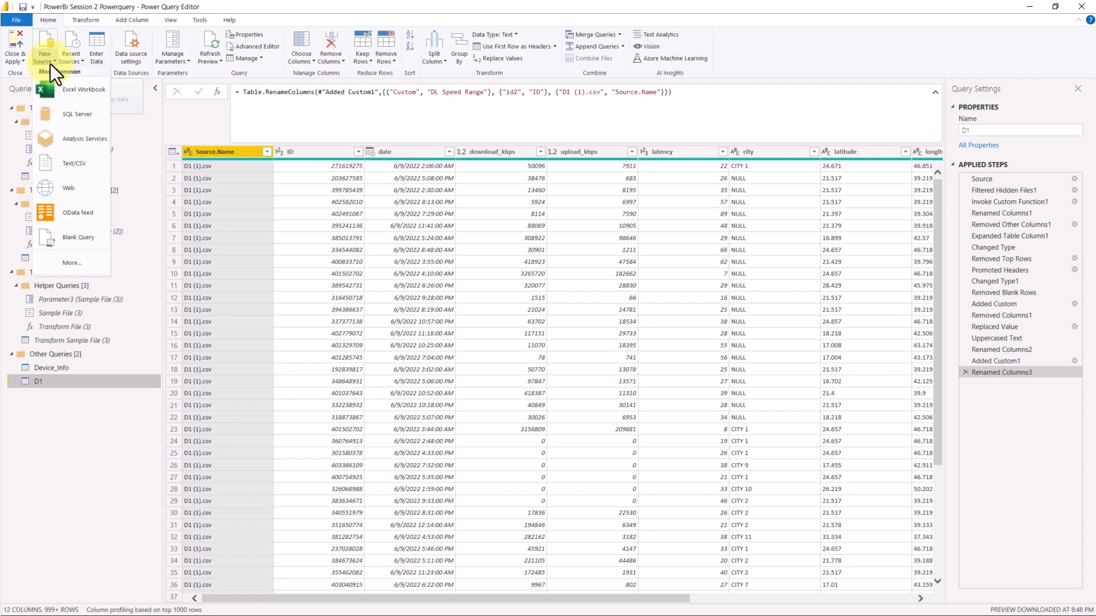
{"action": "left_click", "coordinate": [70, 264]}
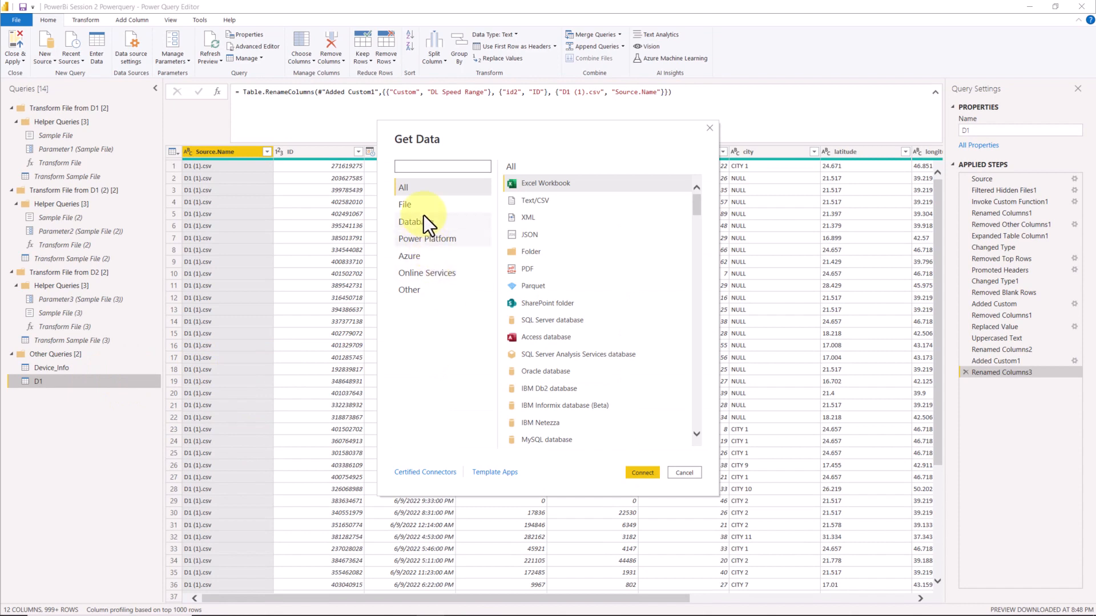
{"action": "left_click", "coordinate": [547, 253]}
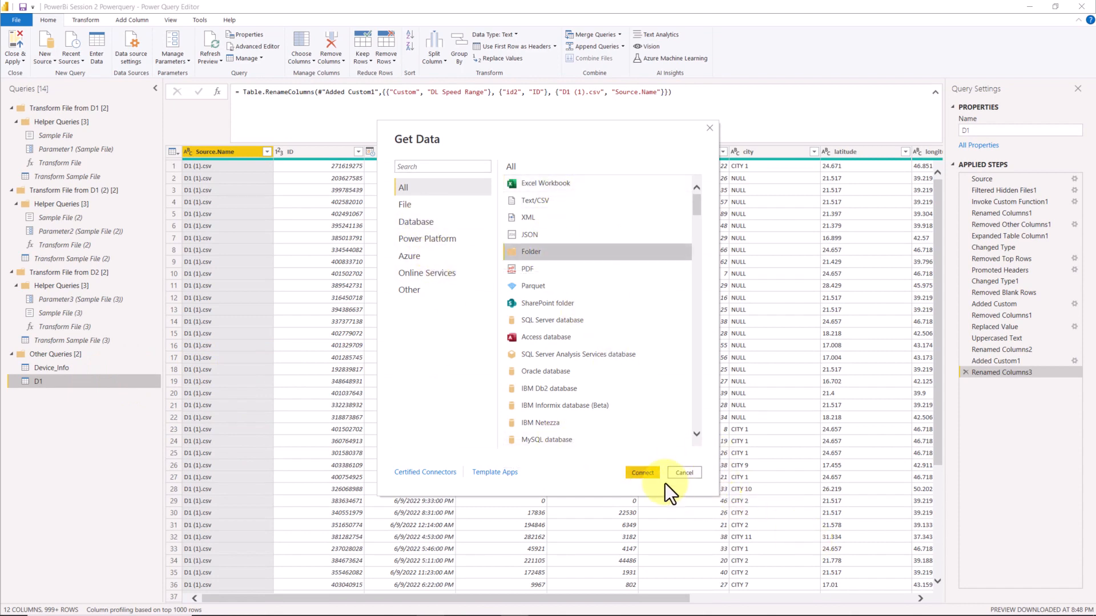
{"action": "left_click", "coordinate": [639, 477]}
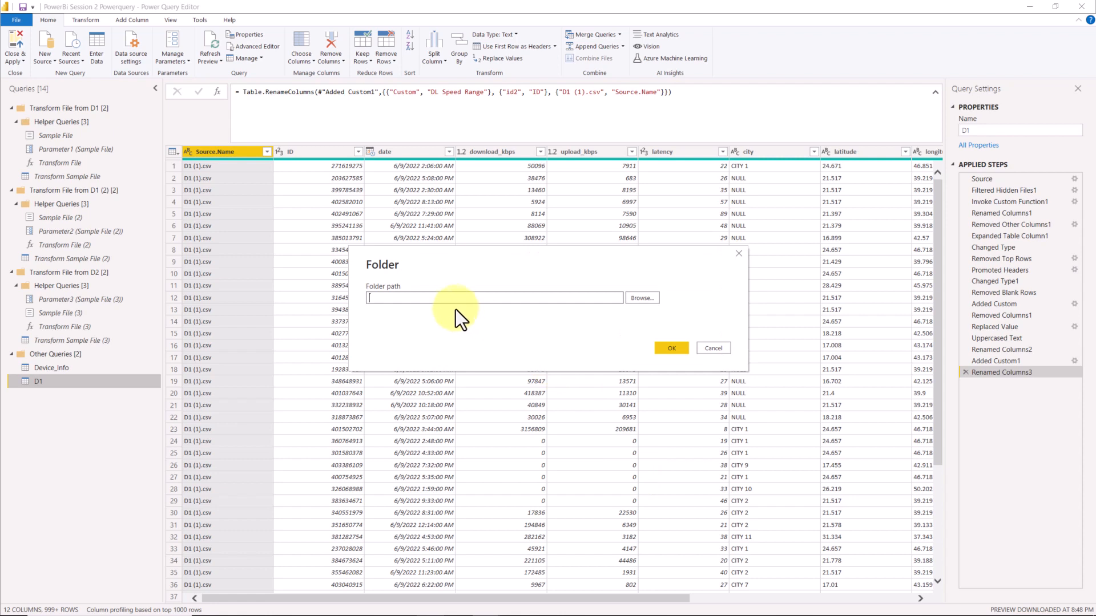
Step: Connect to the pasted PowerQuery\D2 folder path and combine and transform its CSV files, with the first file as sample and comma delimiter
{"action": "left_click", "coordinate": [448, 299]}
{"action": "key", "text": "ctrl+v"}
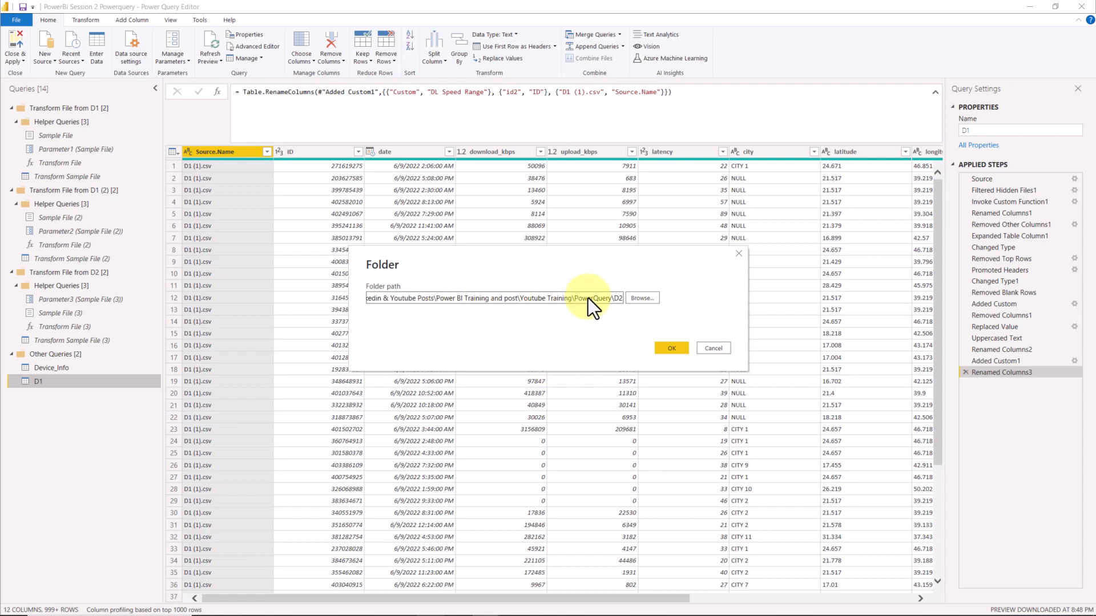
{"action": "left_click", "coordinate": [634, 299]}
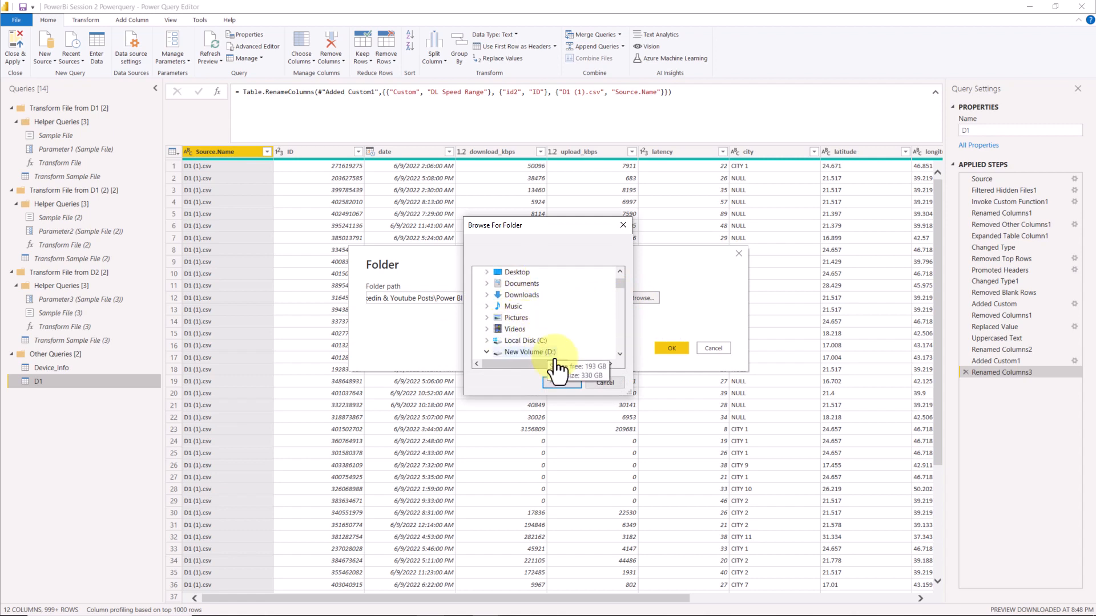
{"action": "left_click", "coordinate": [604, 383]}
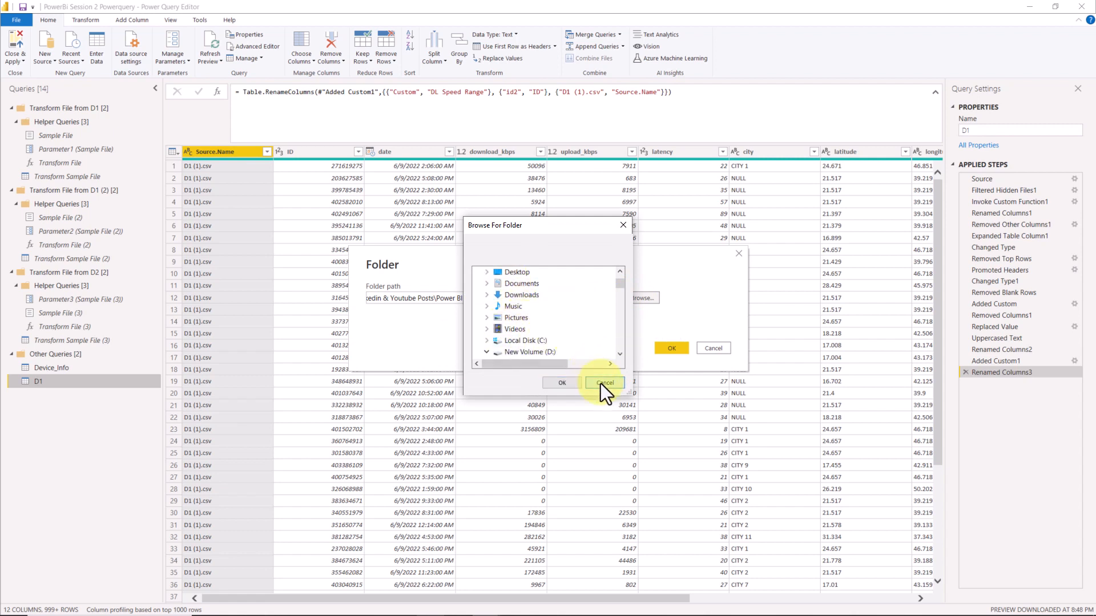
{"action": "left_click", "coordinate": [659, 347]}
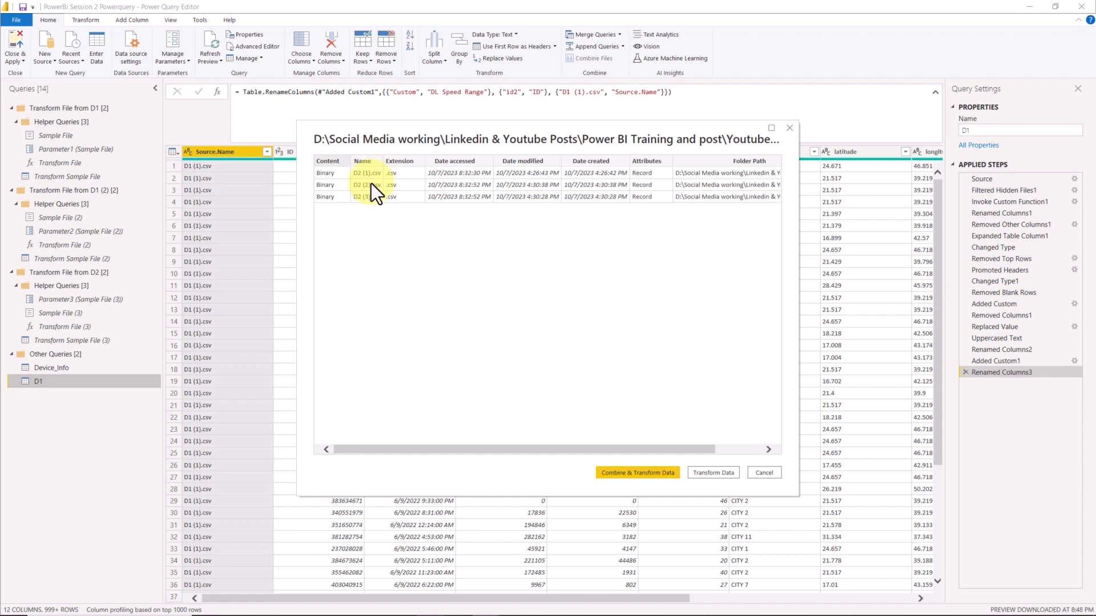
{"action": "left_click", "coordinate": [654, 478]}
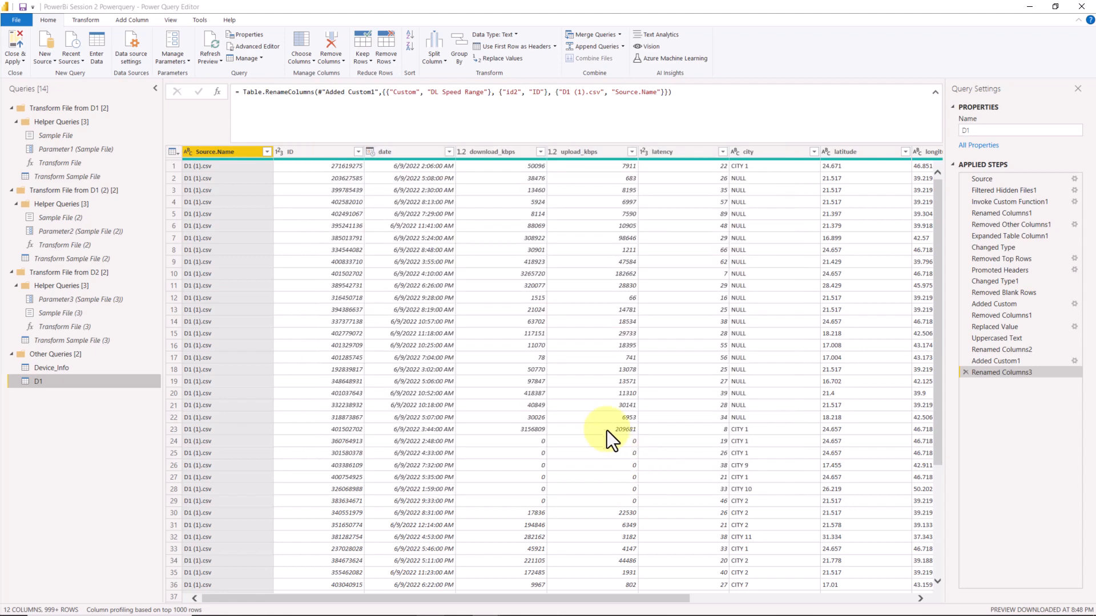
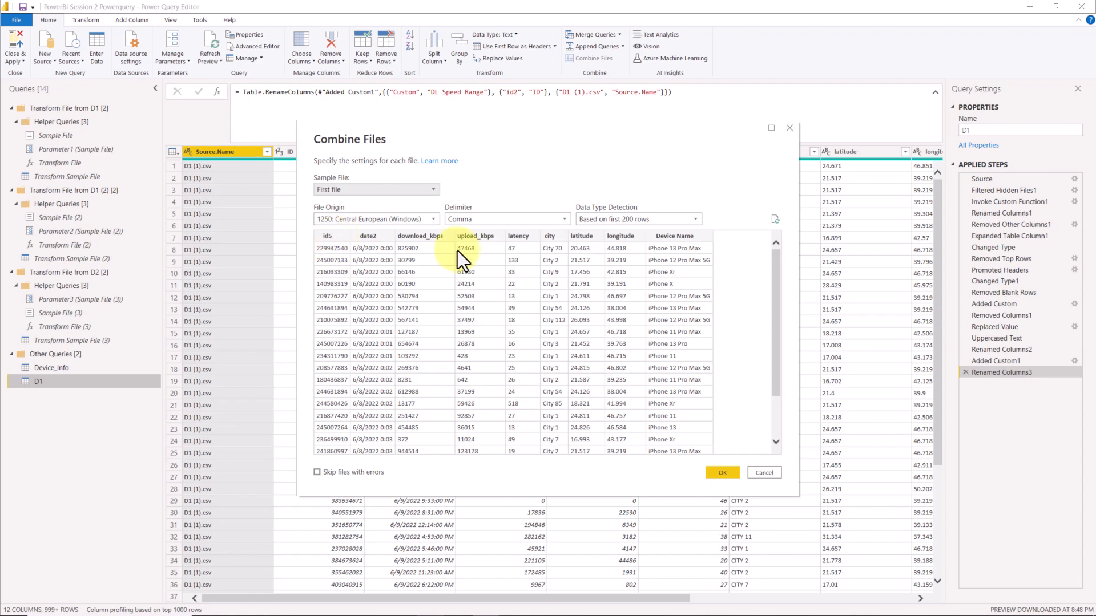
{"action": "left_click", "coordinate": [720, 472]}
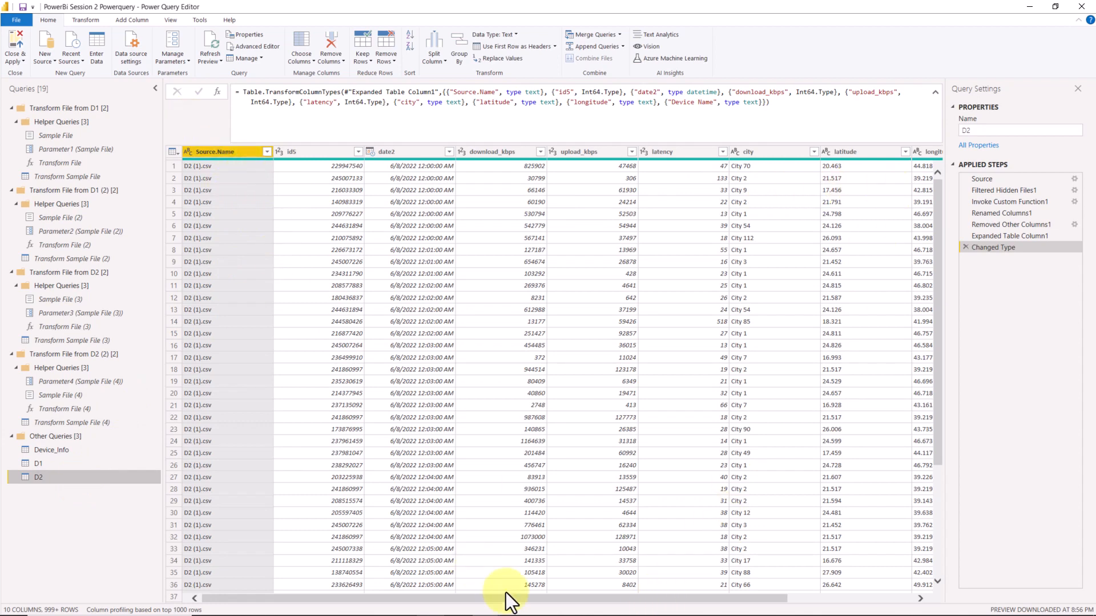
Step: Look over the combined D2 query's columns, and open the D1 query at its Source.Name column for comparison
{"action": "left_click_drag", "start_coordinate": [511, 595], "coordinate": [266, 560]}
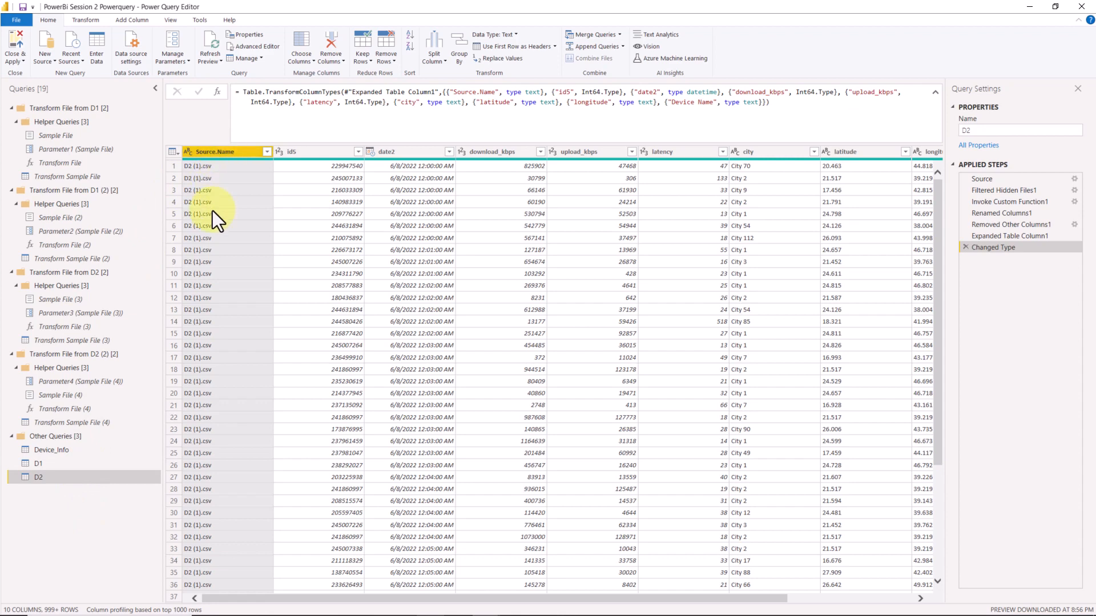
{"action": "left_click", "coordinate": [94, 462]}
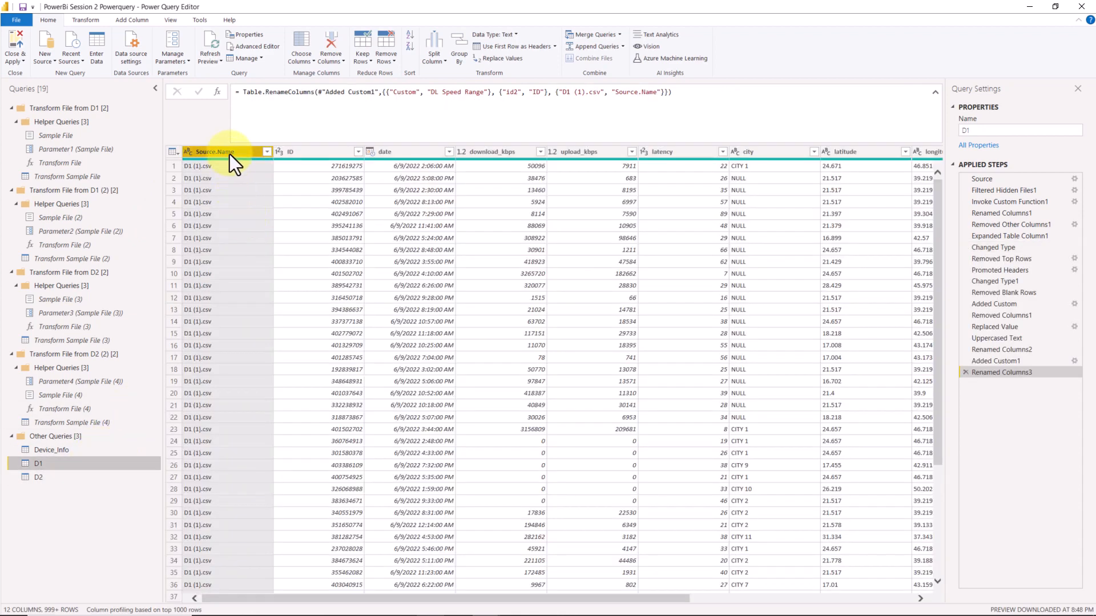
{"action": "left_click", "coordinate": [229, 153]}
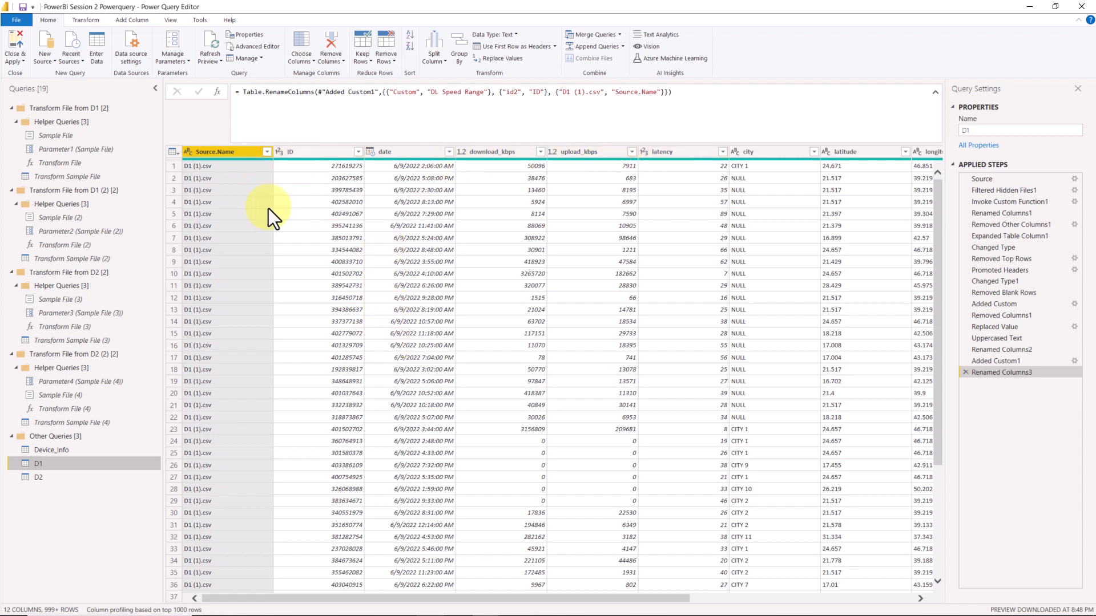
Step: Rename the D2 query's id5 column as ID and its date2 column as date
{"action": "left_click", "coordinate": [101, 478]}
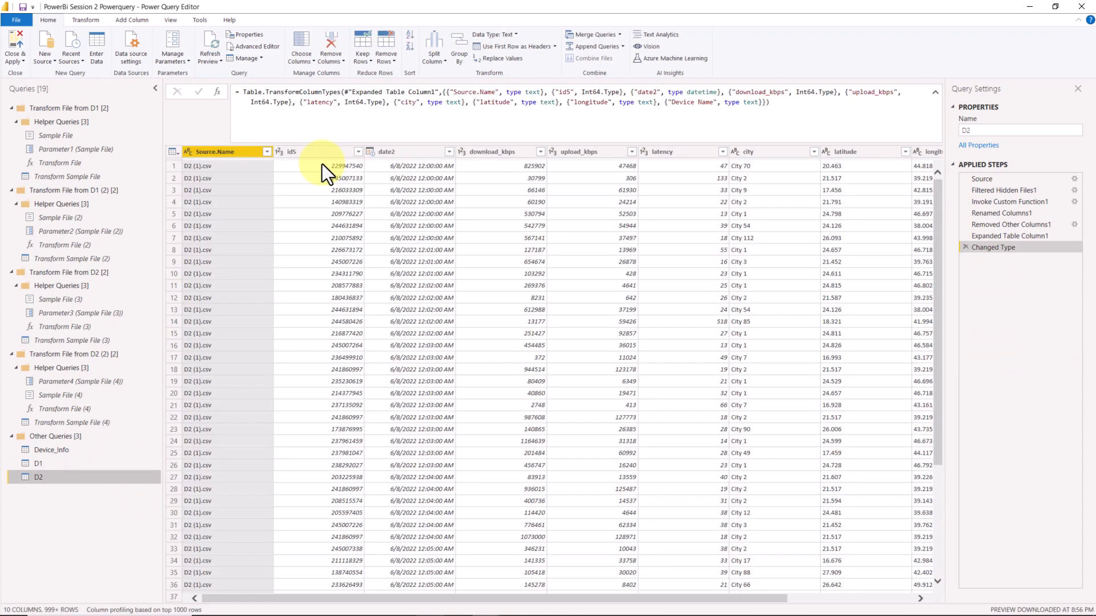
{"action": "double_click", "coordinate": [318, 153]}
{"action": "key", "text": "Caps_Lock"}
{"action": "type", "text": "ID"}
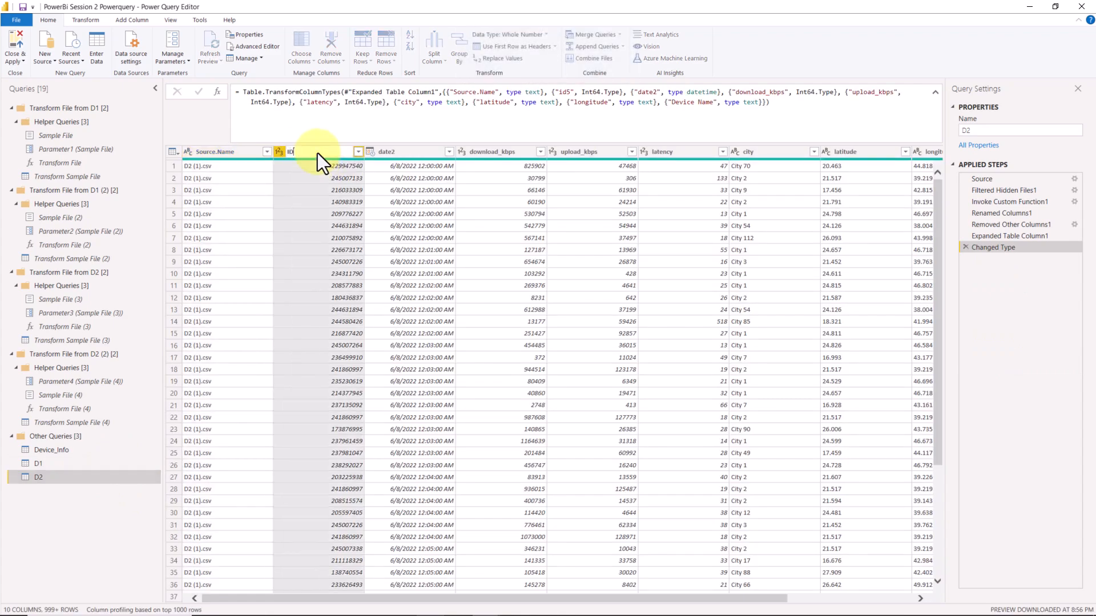
{"action": "key", "text": "Return"}
{"action": "left_click", "coordinate": [393, 153]}
{"action": "double_click", "coordinate": [393, 153]}
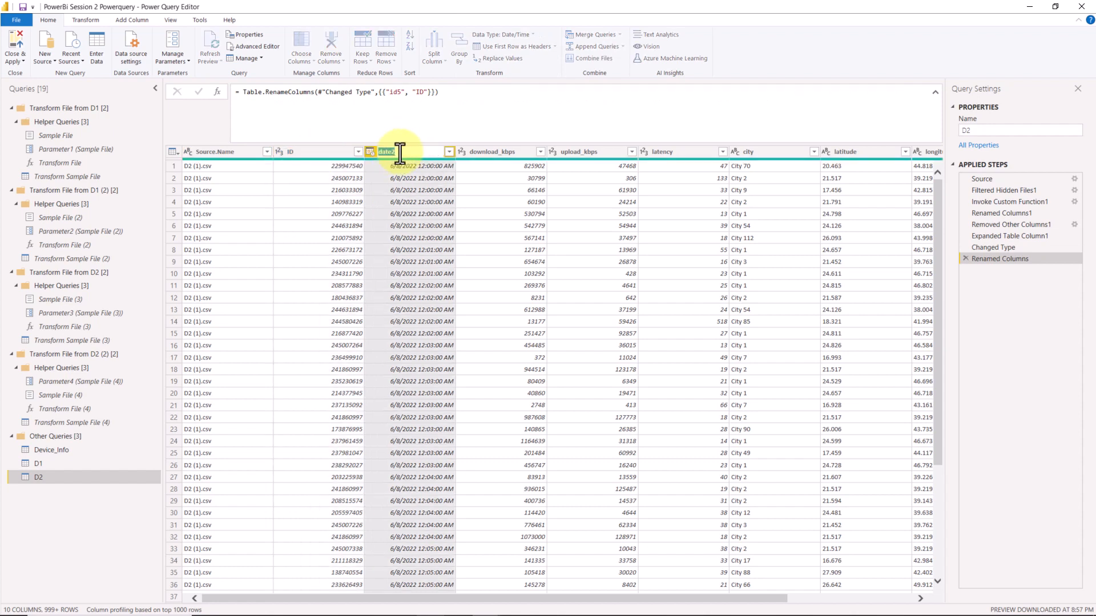
{"action": "key", "text": "BackSpace"}
{"action": "key", "text": "Return"}
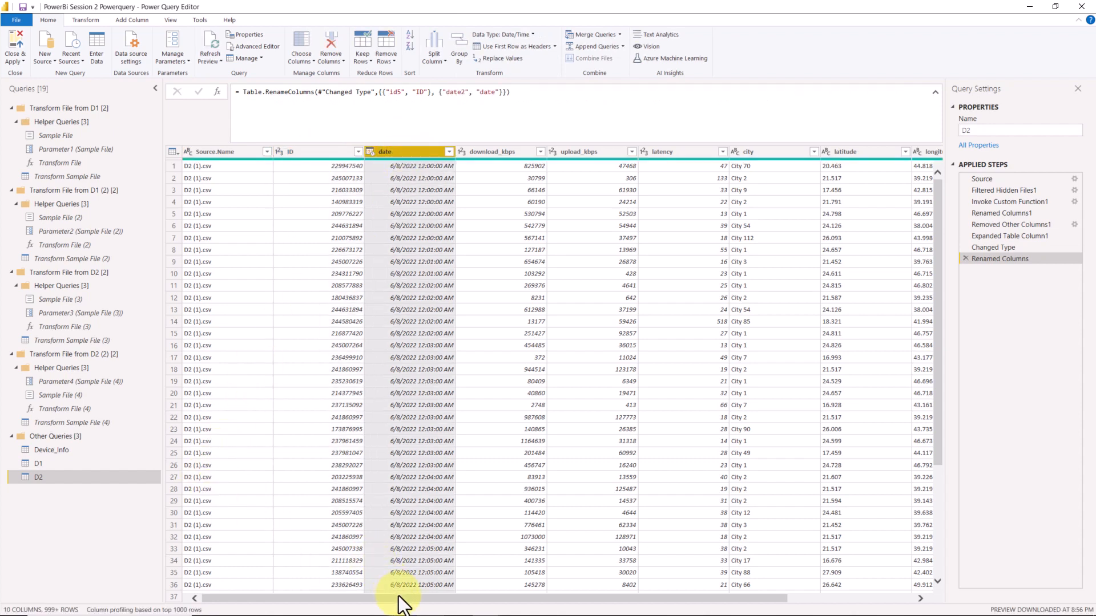
Step: Rename the D2 query's Device Name column as device Name
{"action": "left_click_drag", "start_coordinate": [403, 599], "coordinate": [729, 600]}
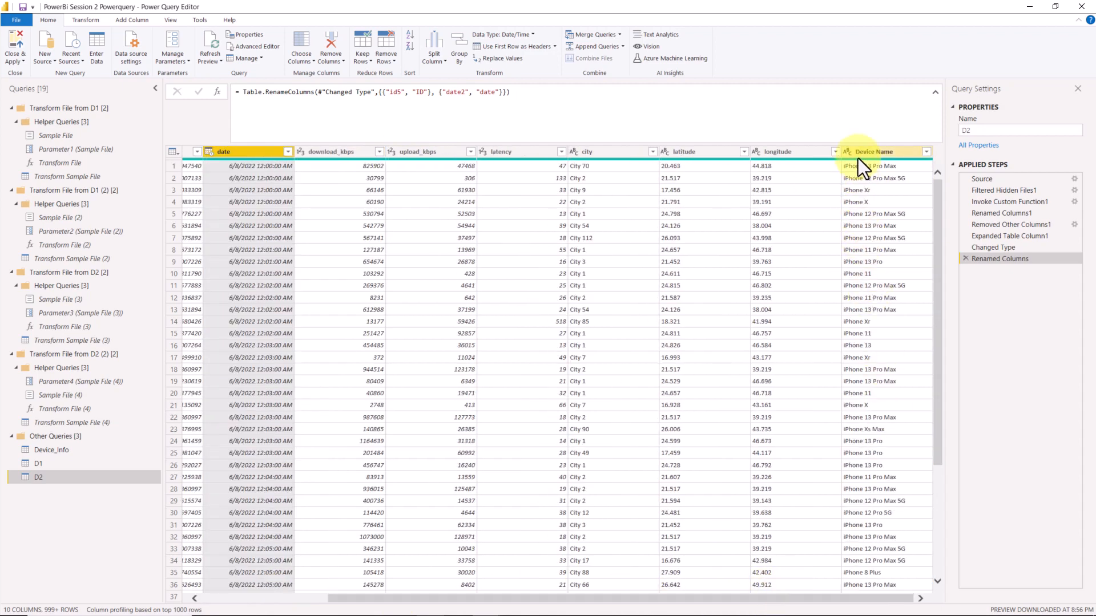
{"action": "left_click", "coordinate": [884, 157]}
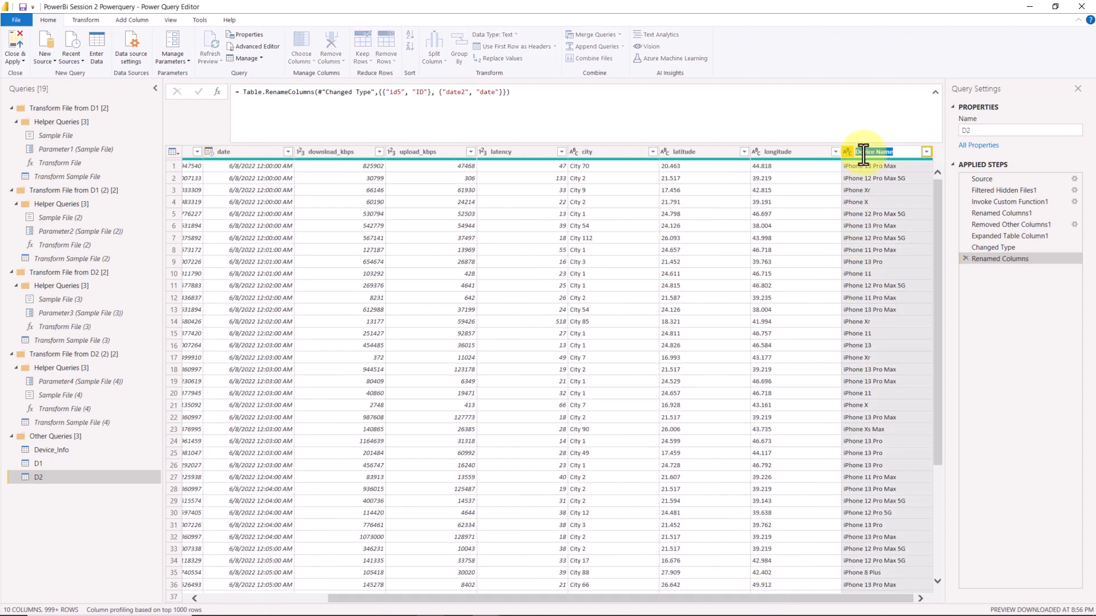
{"action": "key", "text": "Caps_Lock"}
{"action": "key", "text": "BackSpace"}
{"action": "type", "text": "d"}
{"action": "key", "text": "Return"}
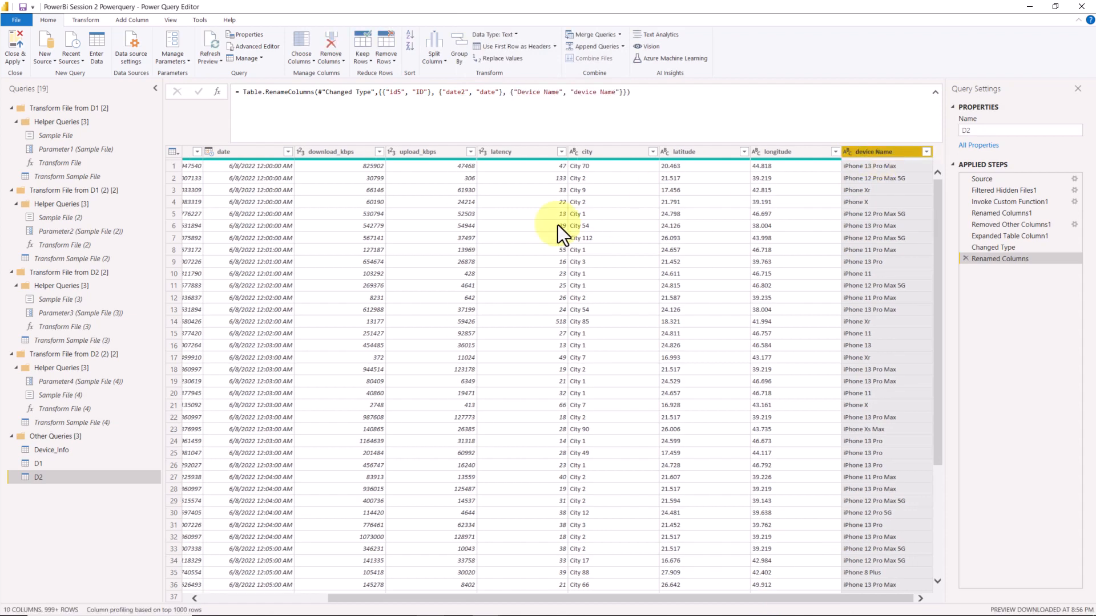
Step: Check the device column's heading in the D1 query and rename the matching D2 column as device name
{"action": "left_click", "coordinate": [81, 468]}
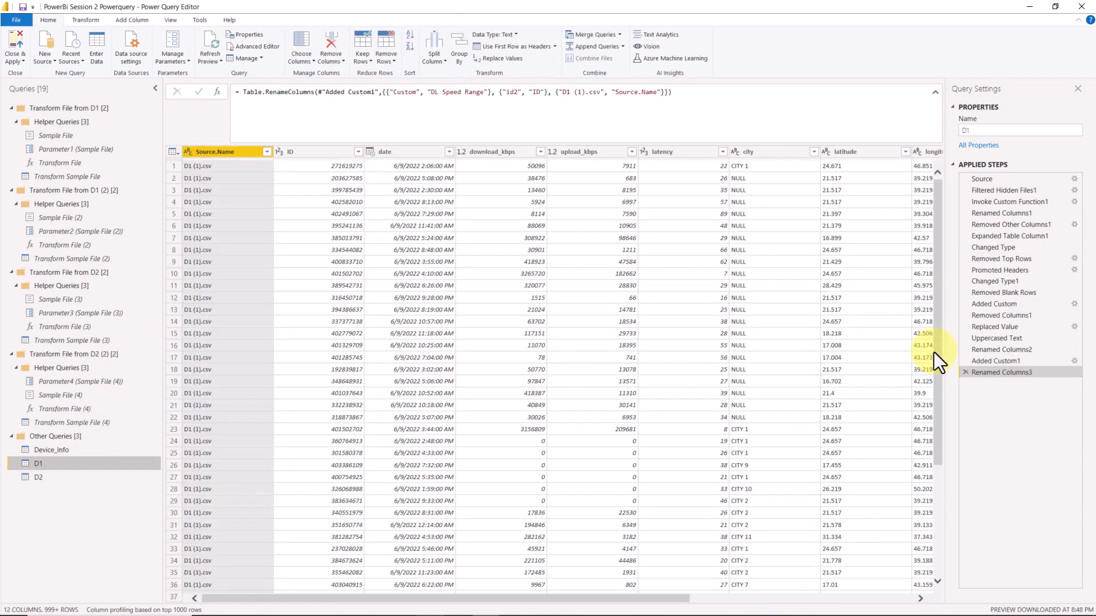
{"action": "left_click_drag", "start_coordinate": [631, 598], "coordinate": [885, 597]}
{"action": "double_click", "coordinate": [707, 153]}
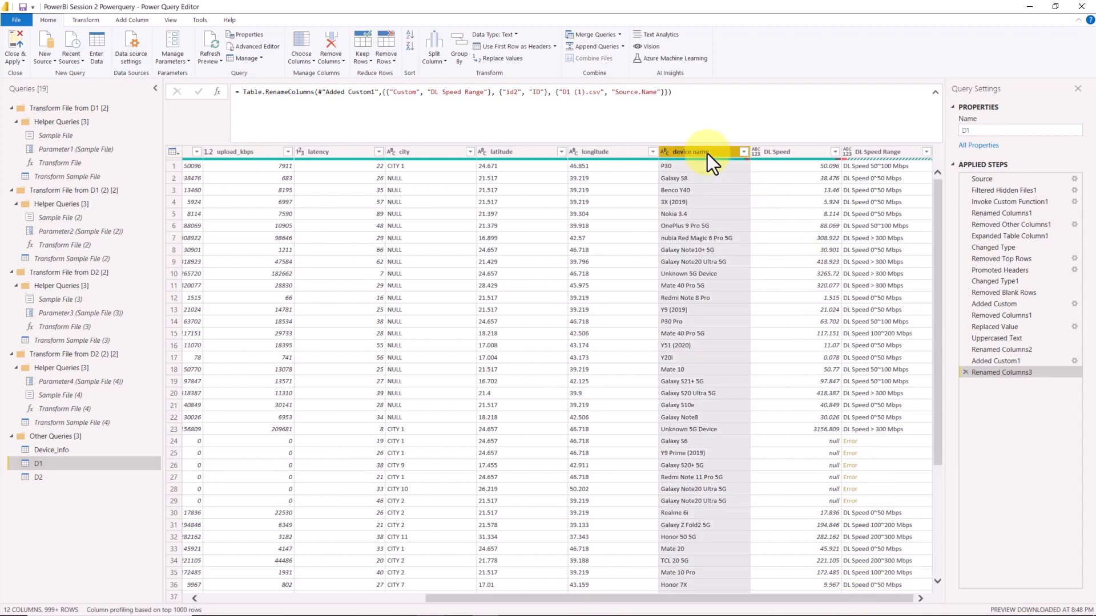
{"action": "left_click", "coordinate": [62, 475]}
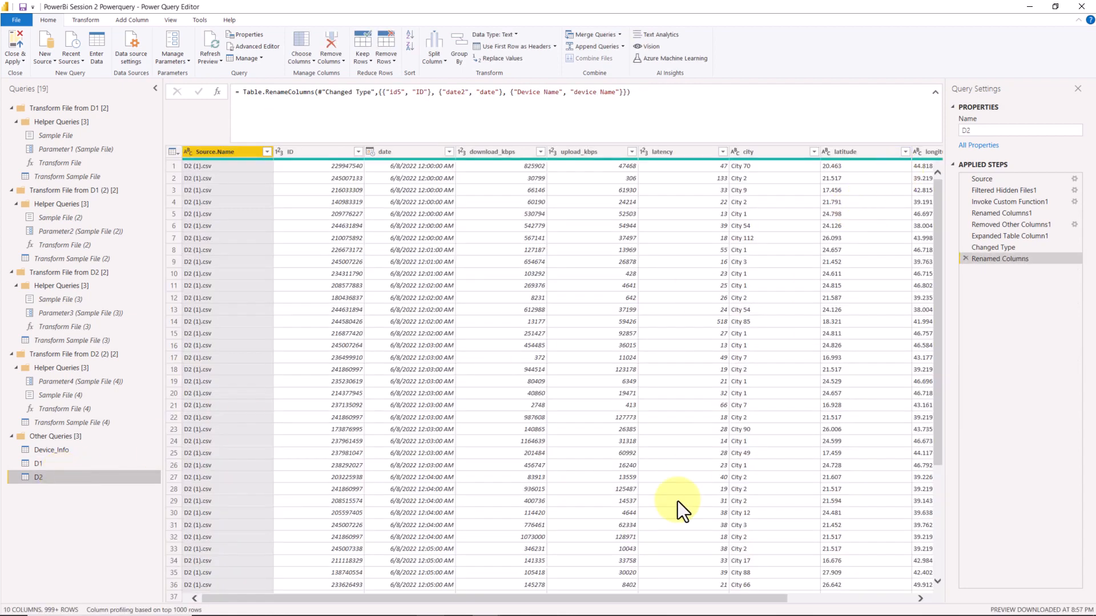
{"action": "left_click_drag", "start_coordinate": [692, 598], "coordinate": [861, 598]}
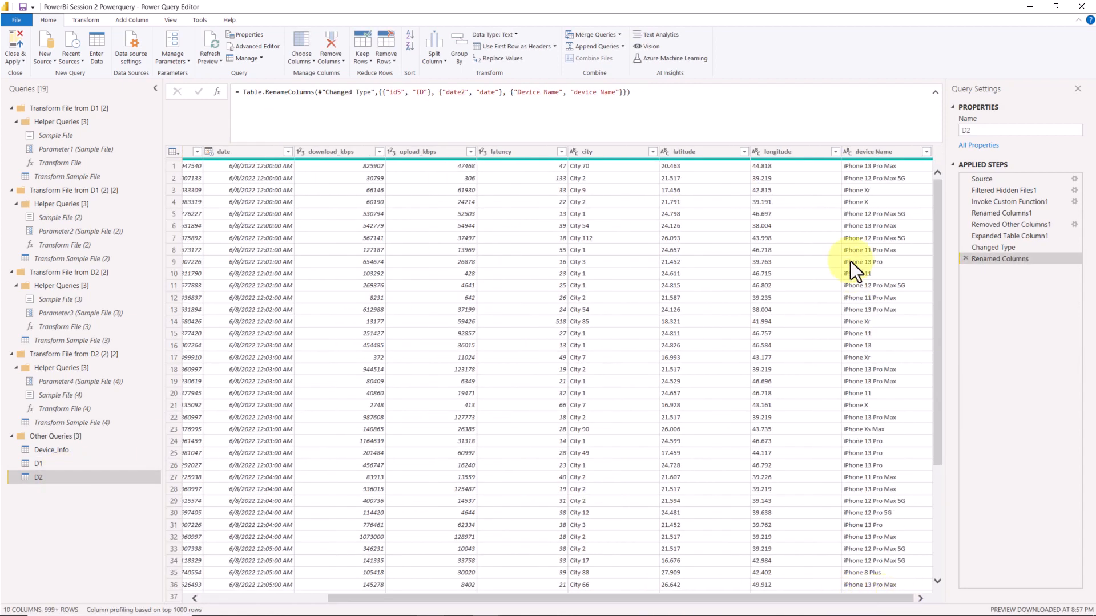
{"action": "double_click", "coordinate": [882, 153]}
{"action": "type", "text": "device name"}
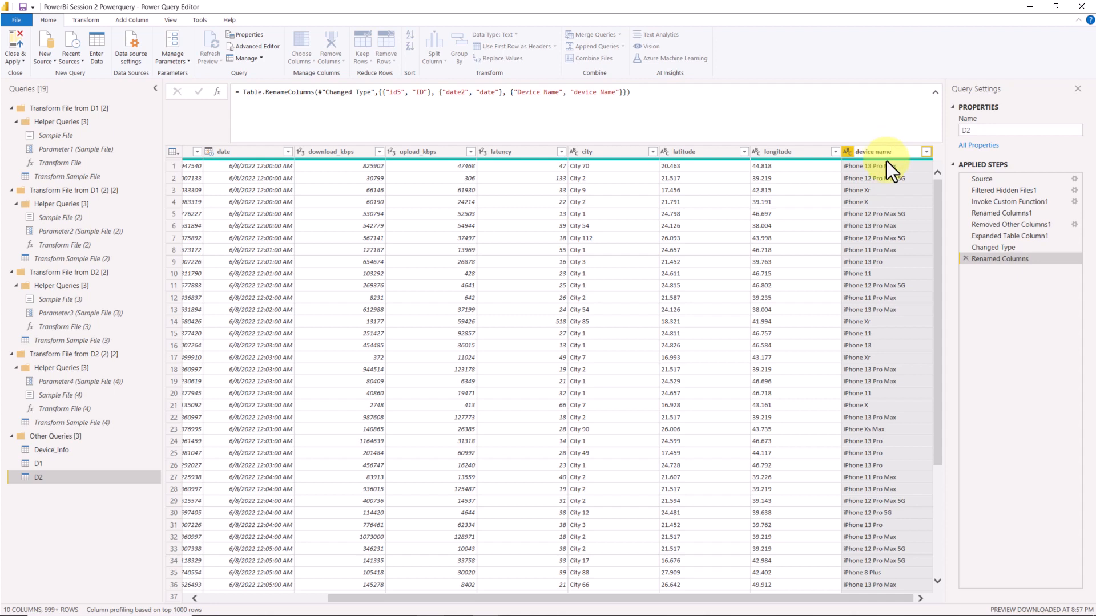
{"action": "key", "text": "Return"}
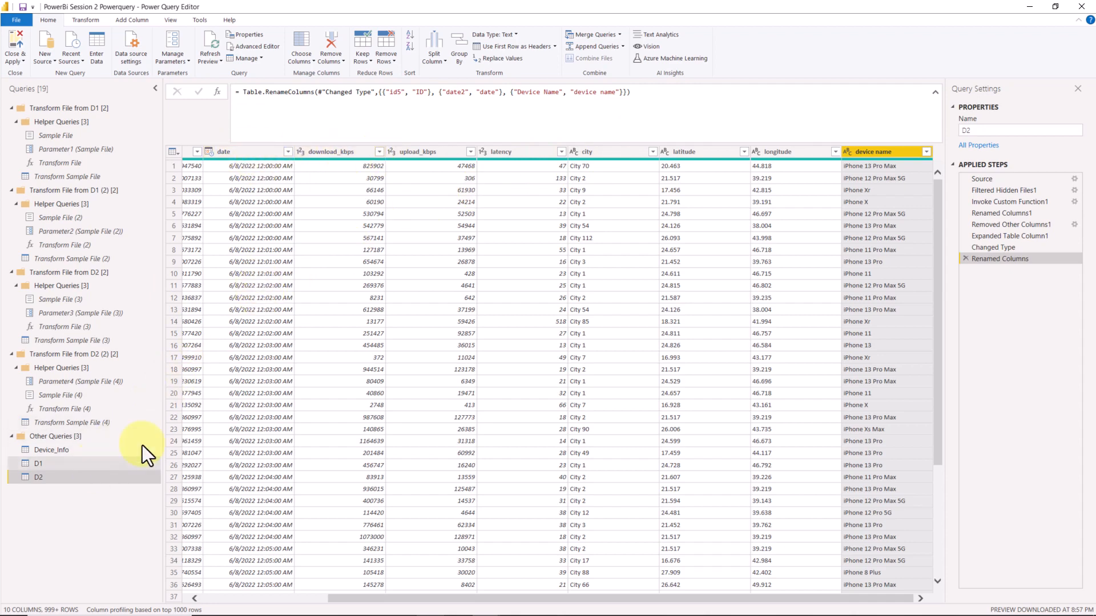
Step: Look over the D1 query's last columns, up to DL Speed Range, and return to the D2 query
{"action": "left_click", "coordinate": [110, 466]}
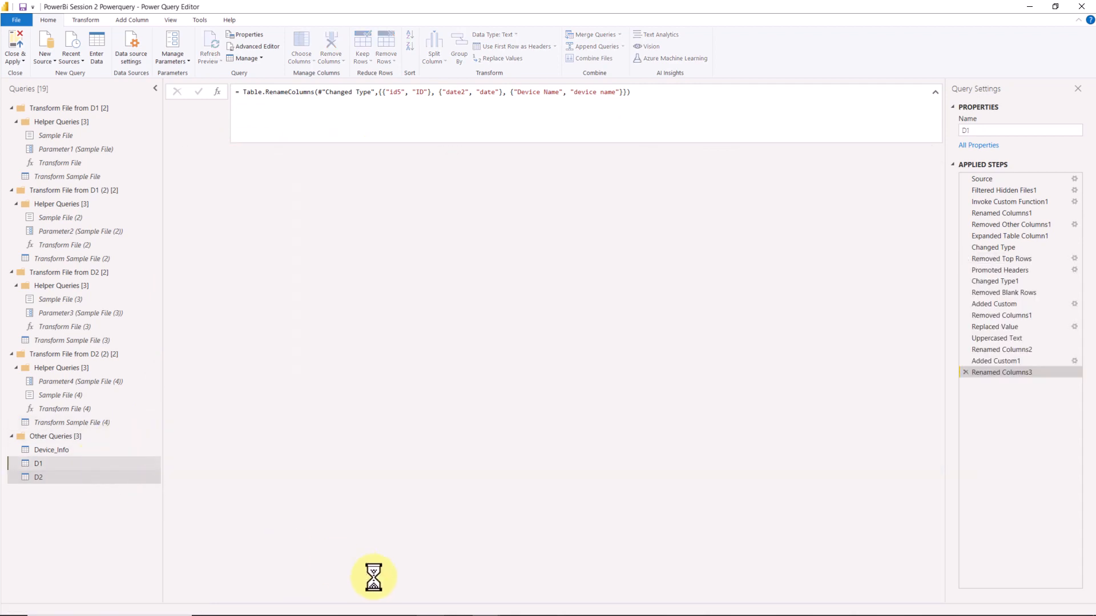
{"action": "left_click_drag", "start_coordinate": [456, 598], "coordinate": [761, 592]}
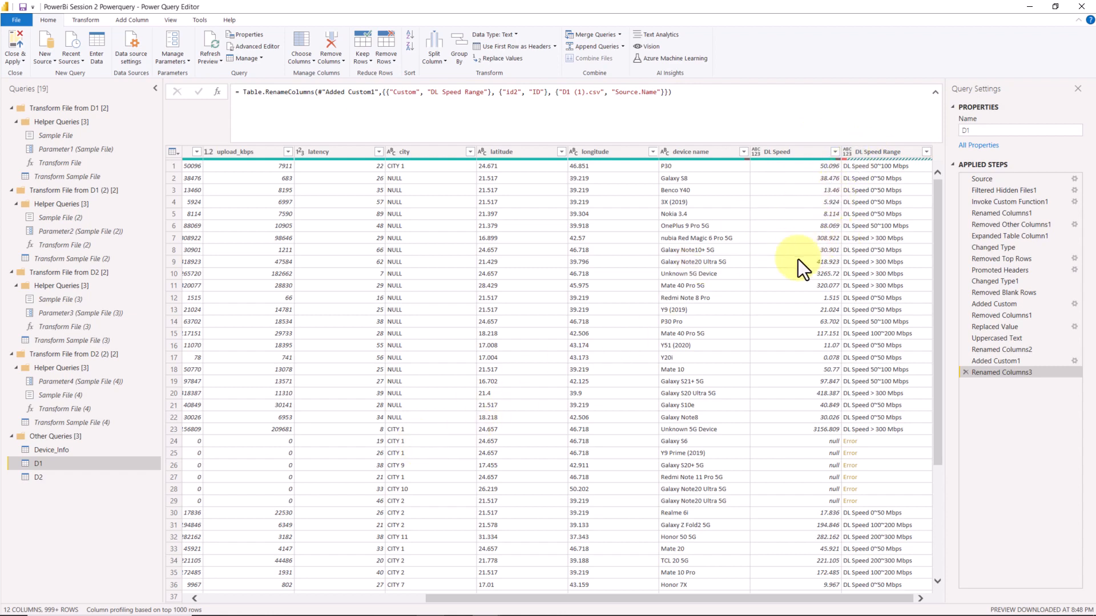
{"action": "left_click", "coordinate": [83, 477]}
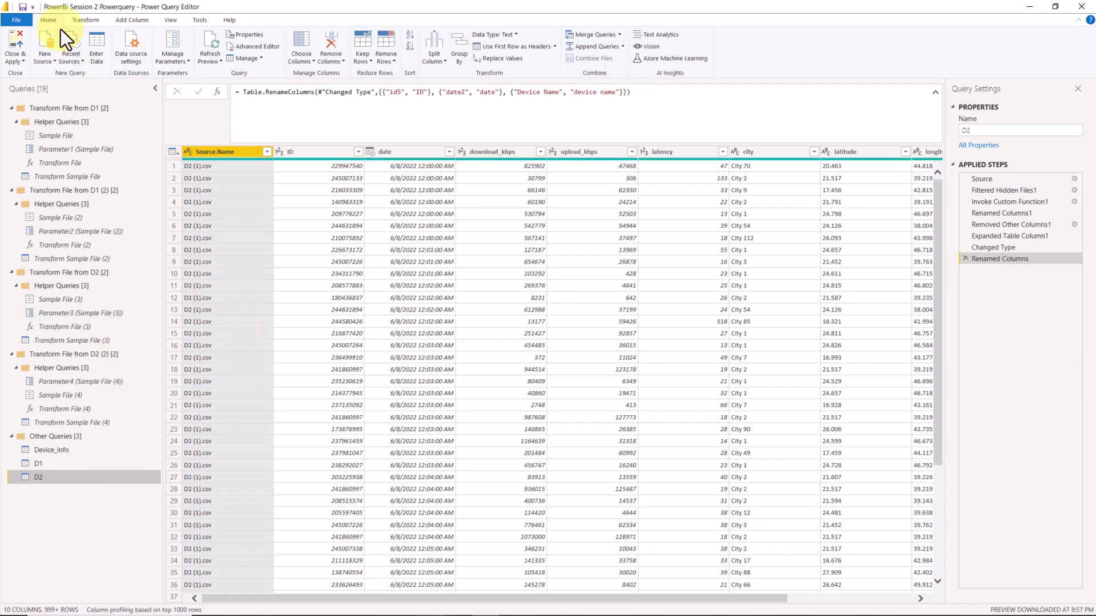
Step: Start appending queries as a new query from D2, with the option for three or more tables
{"action": "left_click", "coordinate": [623, 48]}
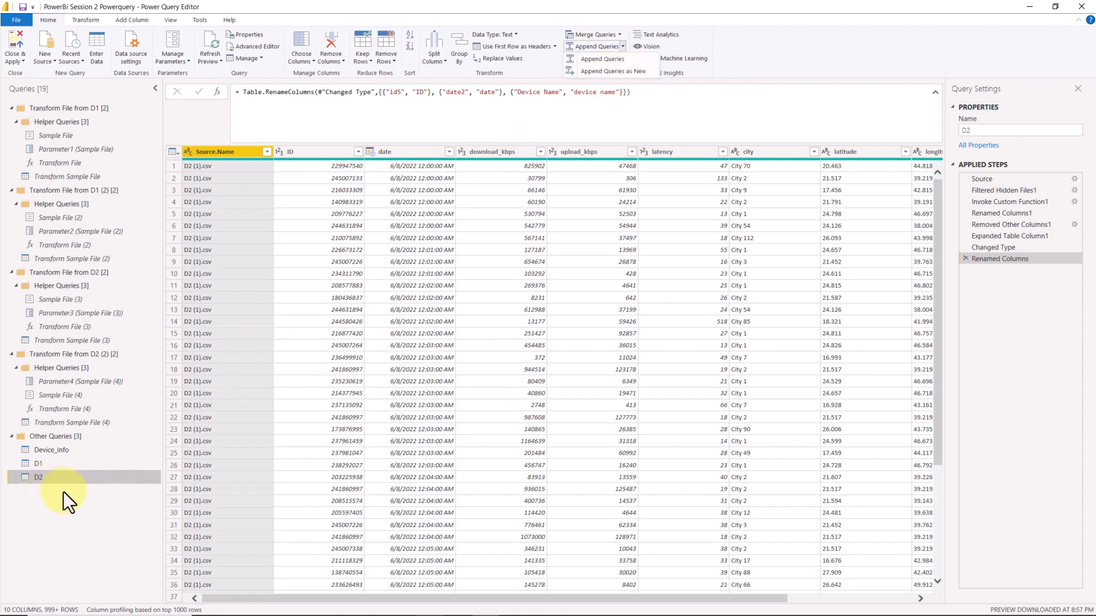
{"action": "left_click", "coordinate": [628, 75]}
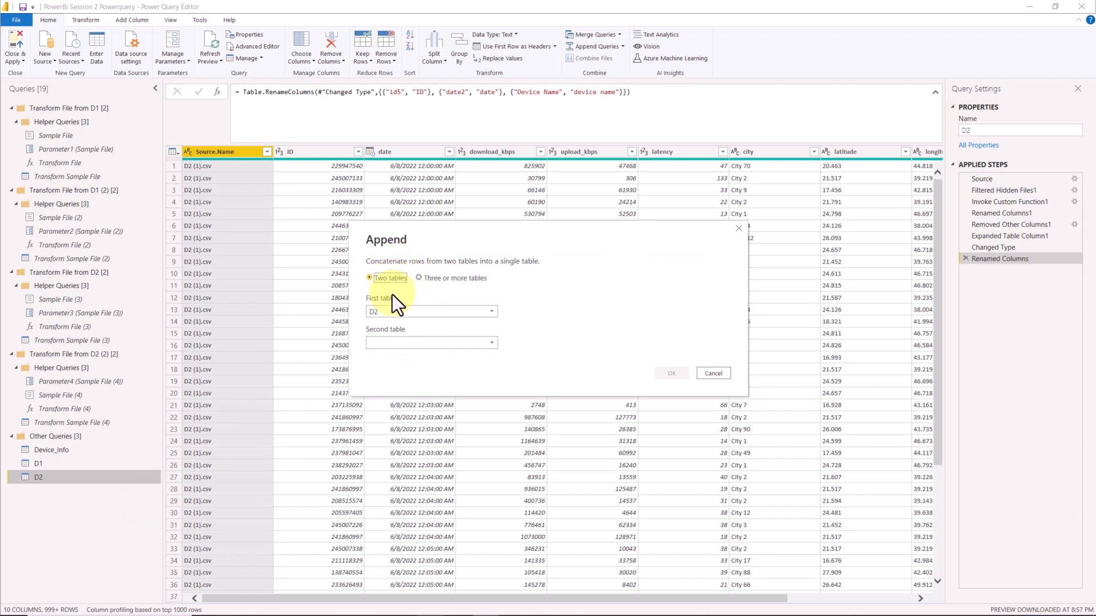
{"action": "left_click", "coordinate": [416, 344]}
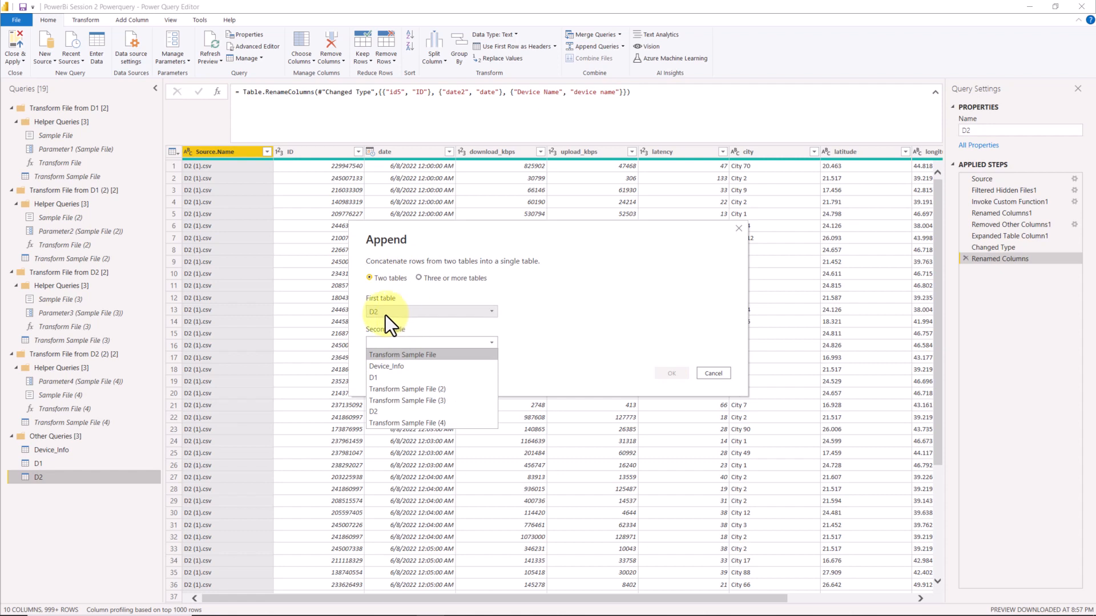
{"action": "left_click", "coordinate": [502, 290]}
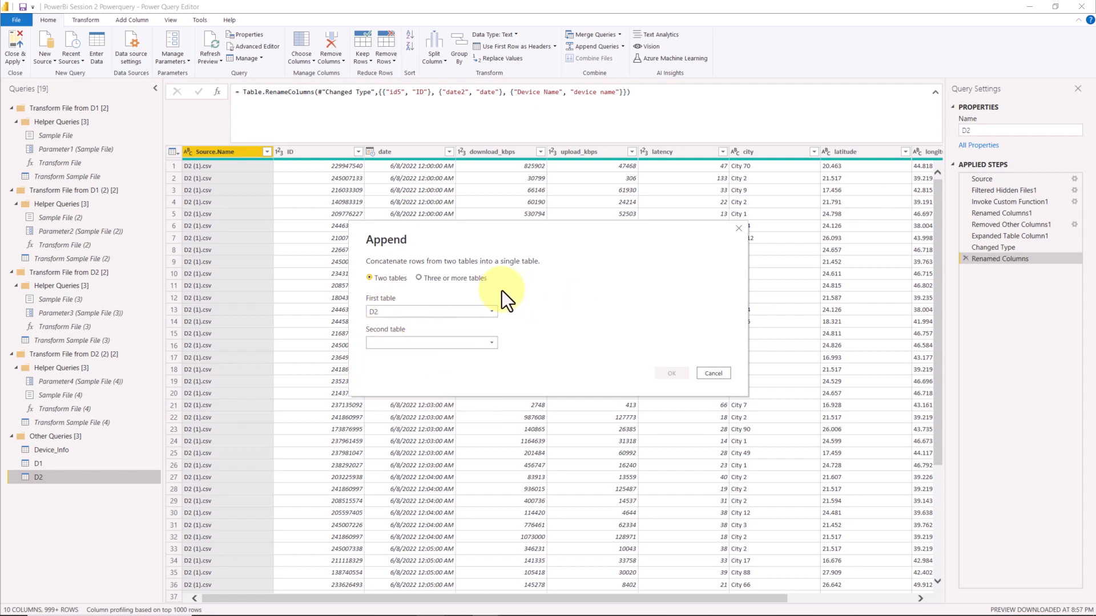
{"action": "left_click", "coordinate": [472, 282]}
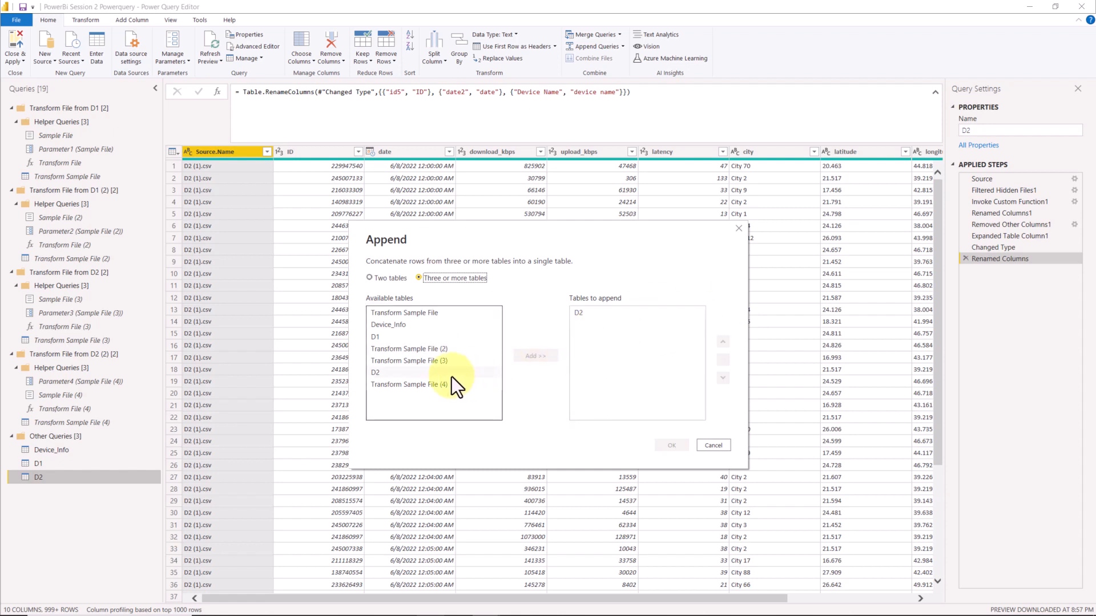
{"action": "left_click", "coordinate": [416, 374]}
{"action": "left_click", "coordinate": [540, 360]}
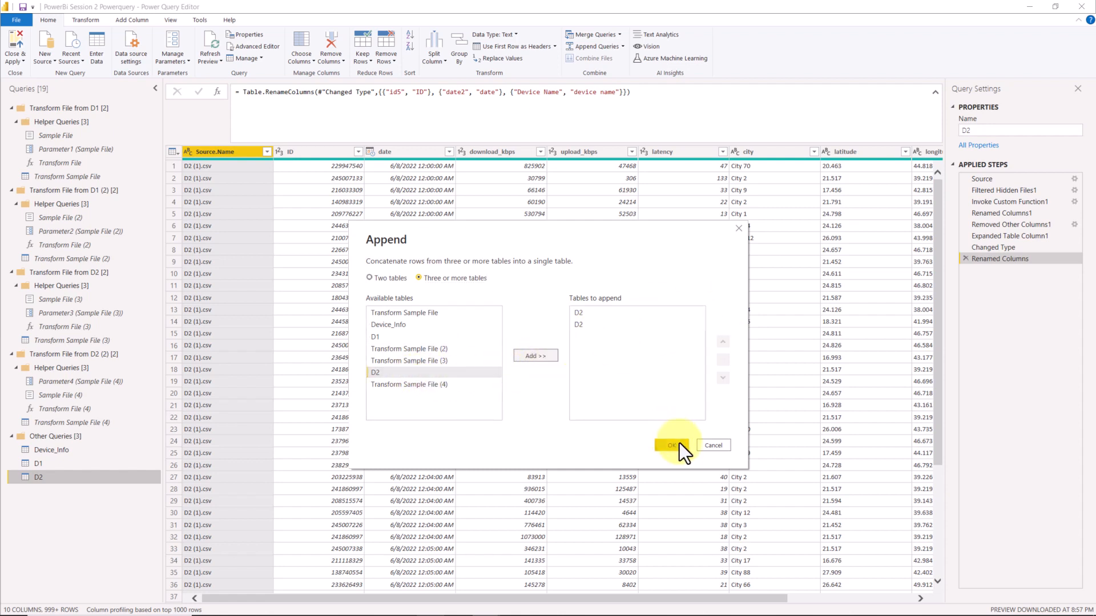
{"action": "left_click", "coordinate": [588, 323]}
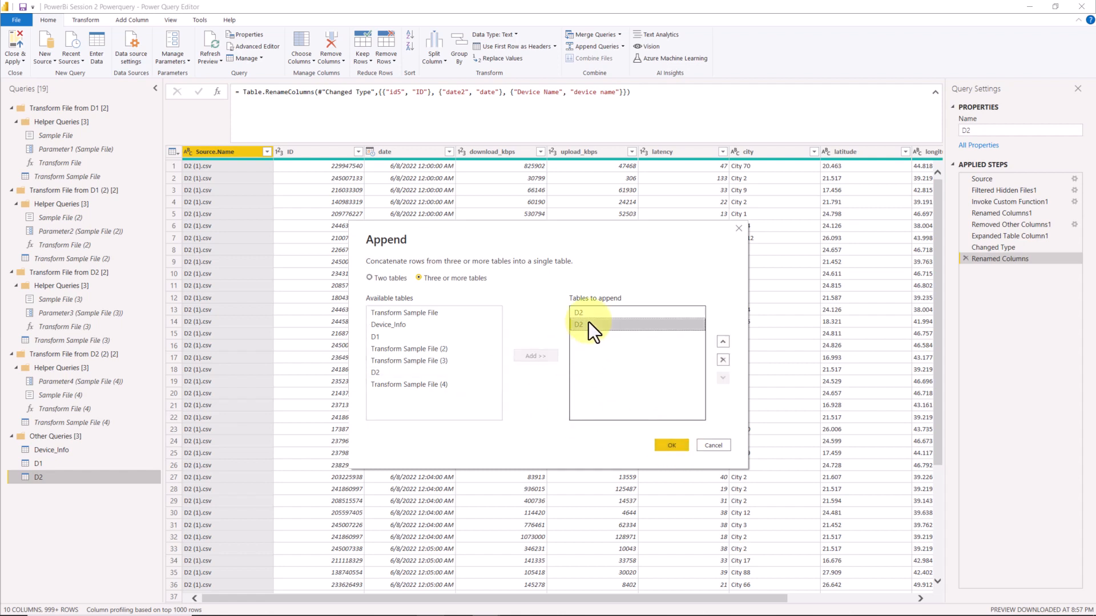
{"action": "left_click", "coordinate": [723, 360]}
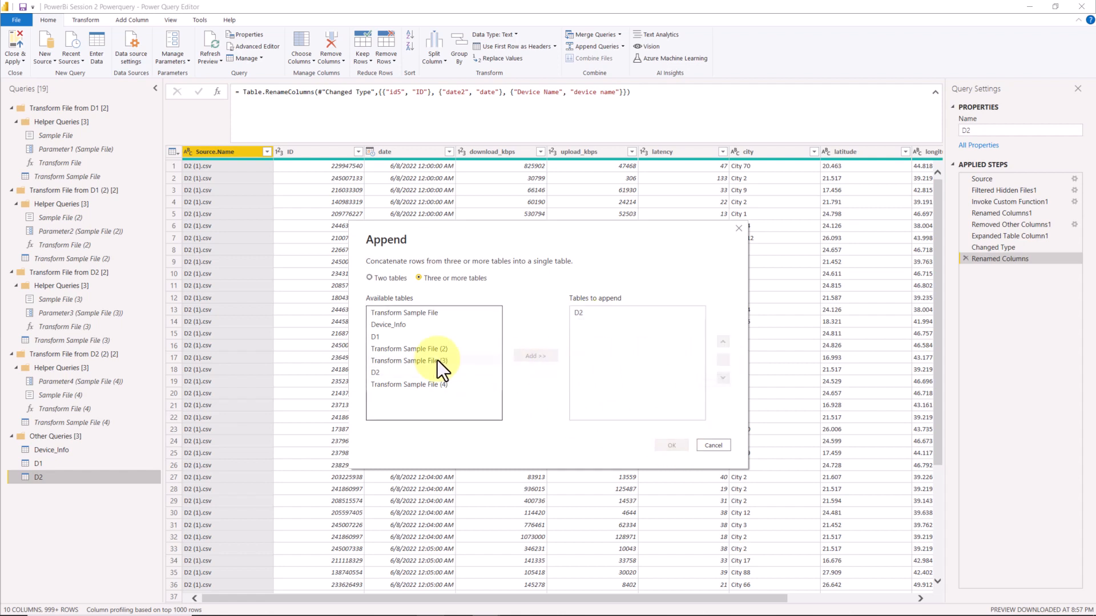
Step: Add D1 after D2 in the tables to append and create the combined query
{"action": "left_click", "coordinate": [389, 336]}
{"action": "left_click", "coordinate": [537, 356]}
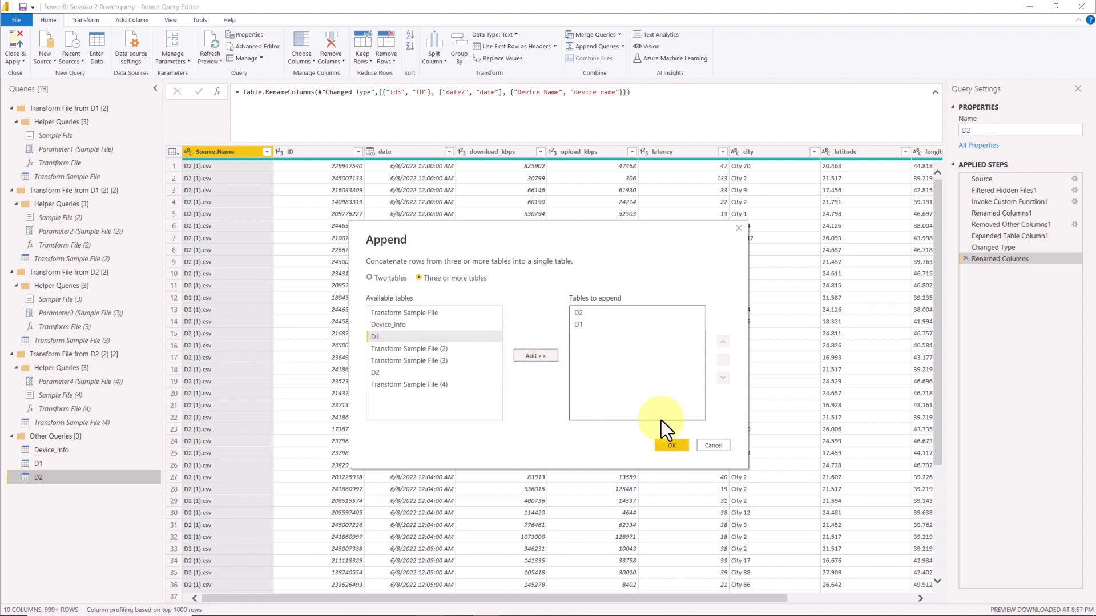
{"action": "left_click", "coordinate": [673, 446]}
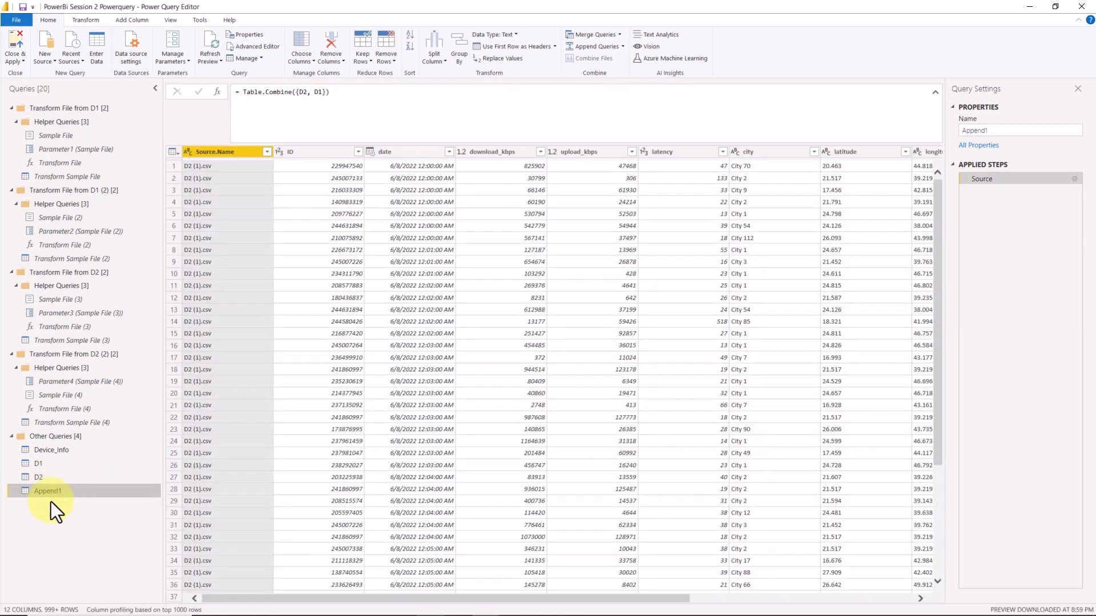
Step: Rename the newly appended query as DT
{"action": "double_click", "coordinate": [51, 492]}
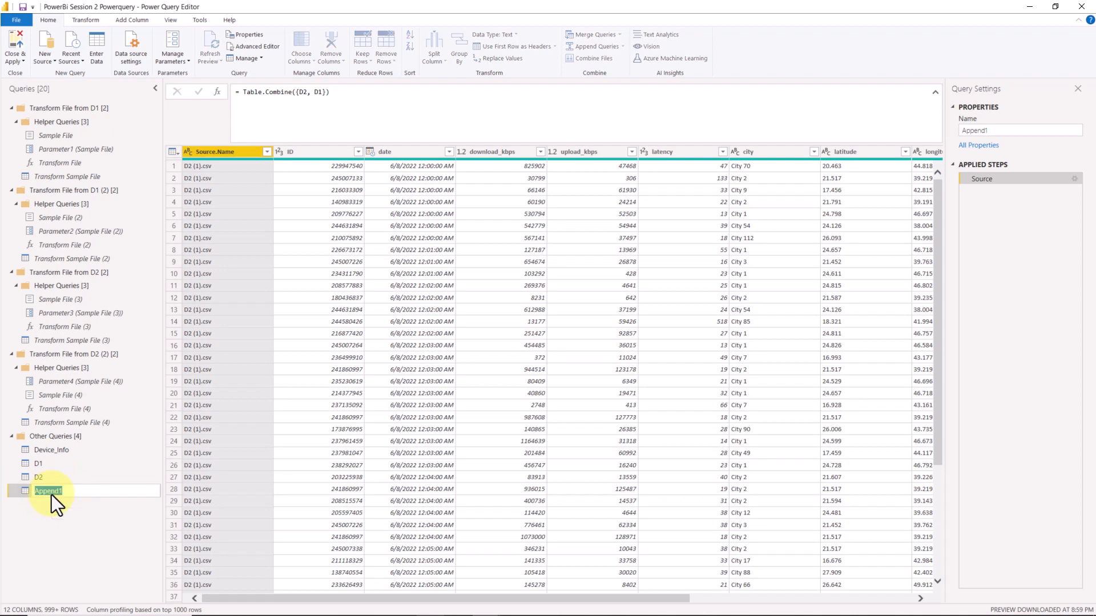
{"action": "key", "text": "Caps_Lock"}
{"action": "key", "text": "Caps_Lock"}
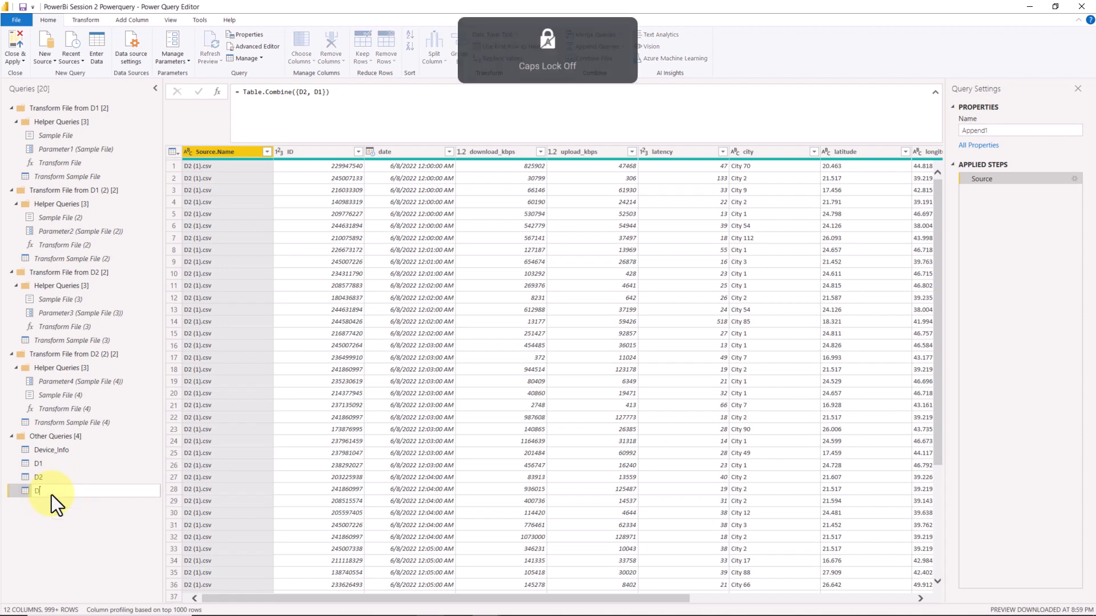
{"action": "key", "text": "Caps_Lock"}
{"action": "type", "text": "DT"}
{"action": "key", "text": "Caps_Lock"}
{"action": "key", "text": "Return"}
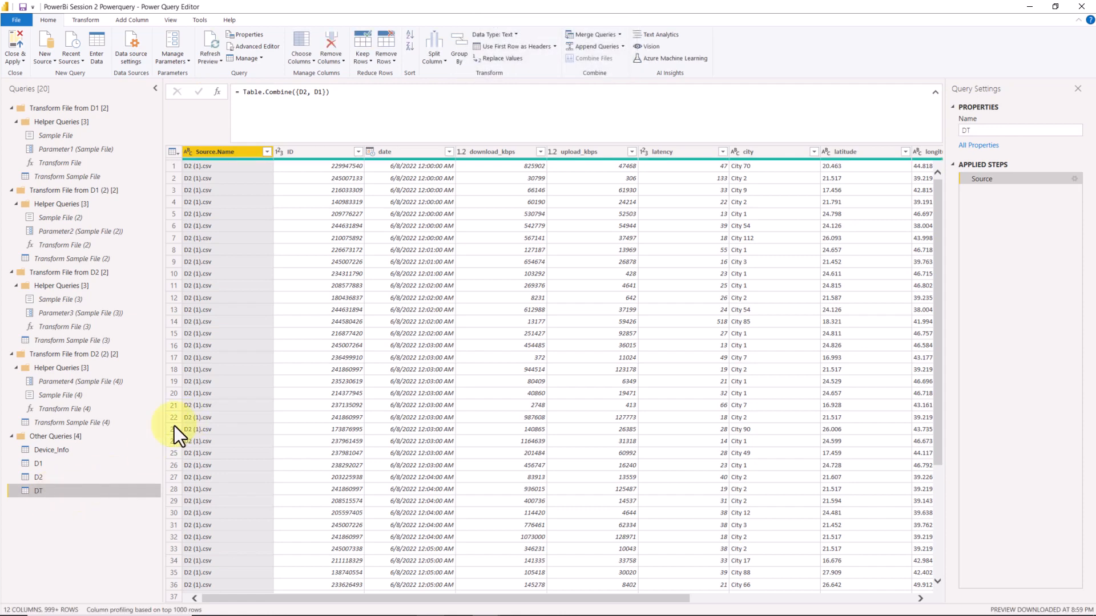
Step: Examine the fully loaded lists of source files in the Source.Name filters of the D1 and D2 queries
{"action": "left_click", "coordinate": [74, 464]}
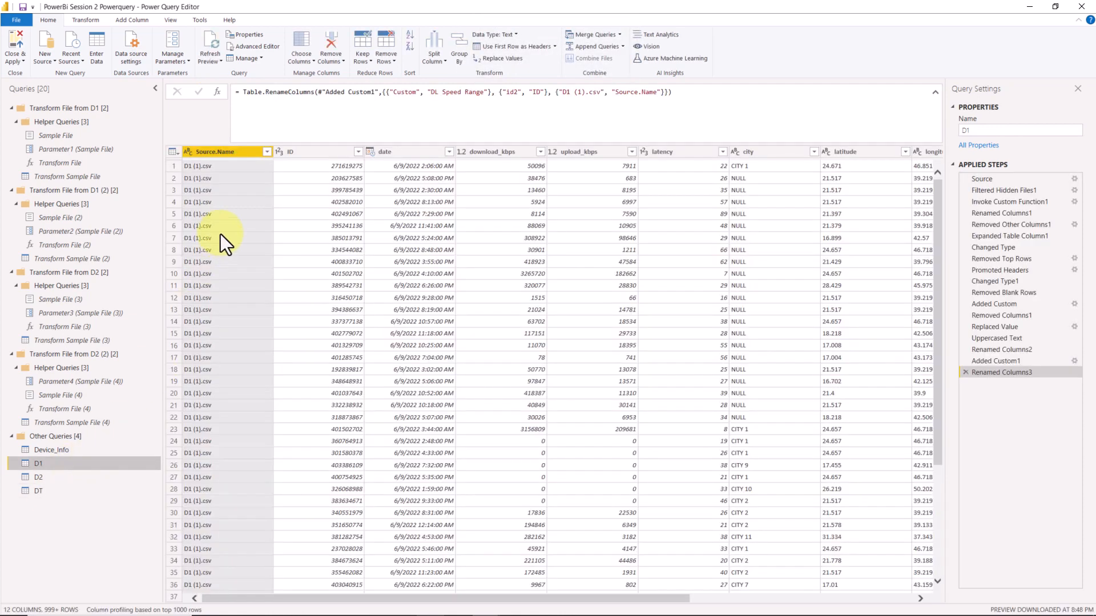
{"action": "left_click", "coordinate": [266, 152]}
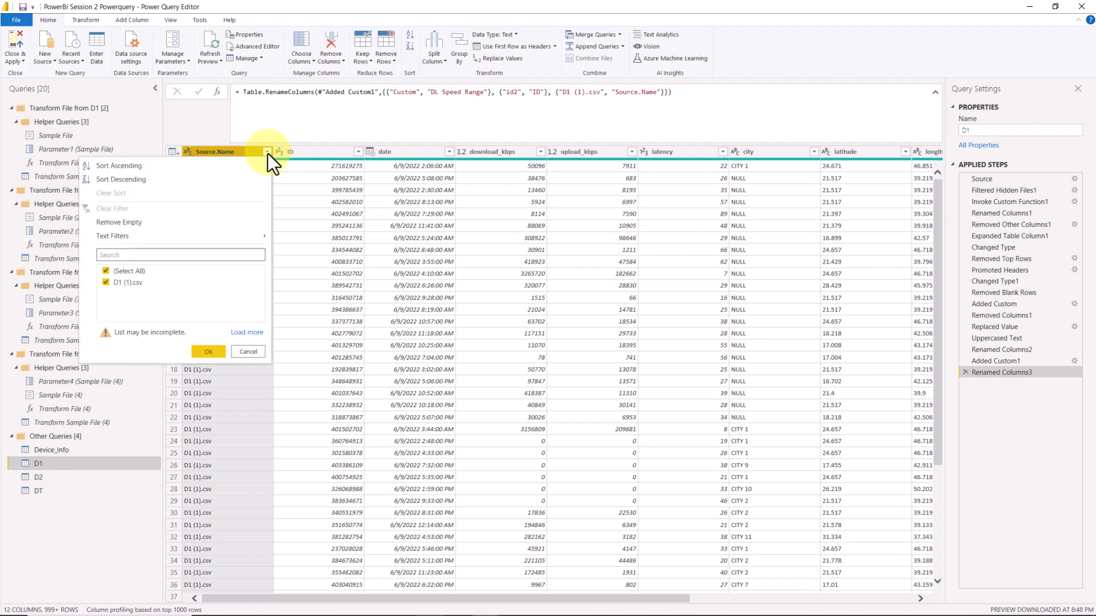
{"action": "left_click", "coordinate": [239, 334]}
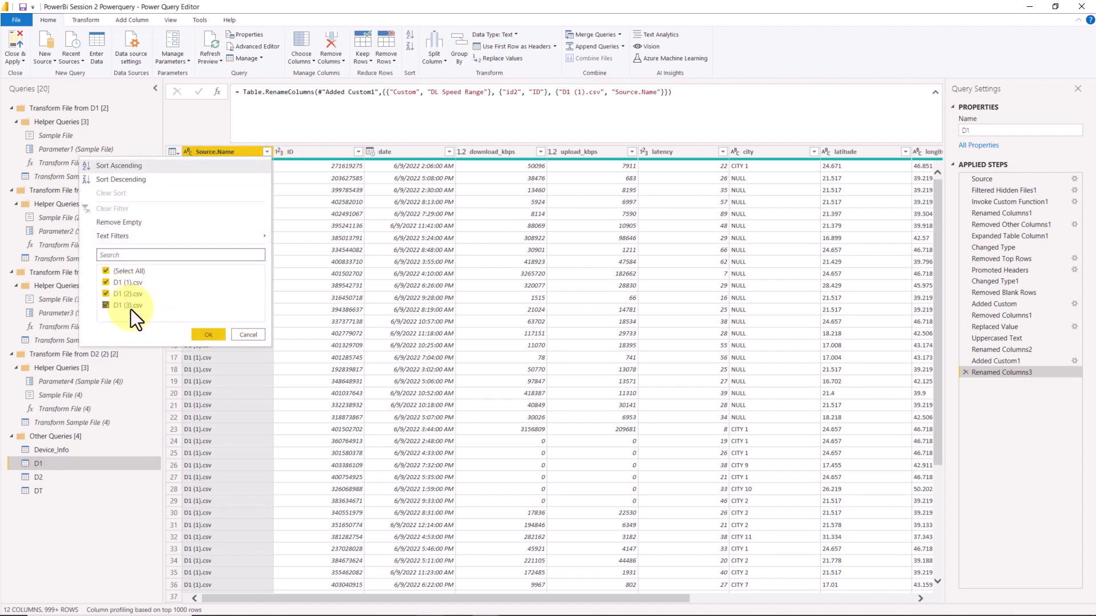
{"action": "left_click", "coordinate": [245, 333]}
{"action": "left_click", "coordinate": [71, 480]}
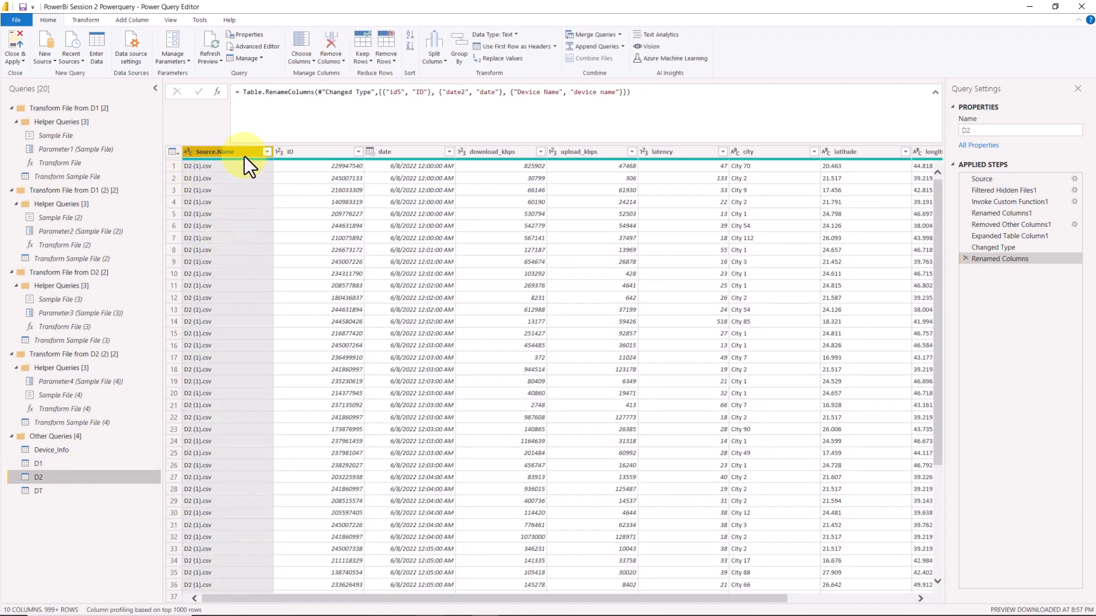
{"action": "left_click", "coordinate": [266, 153]}
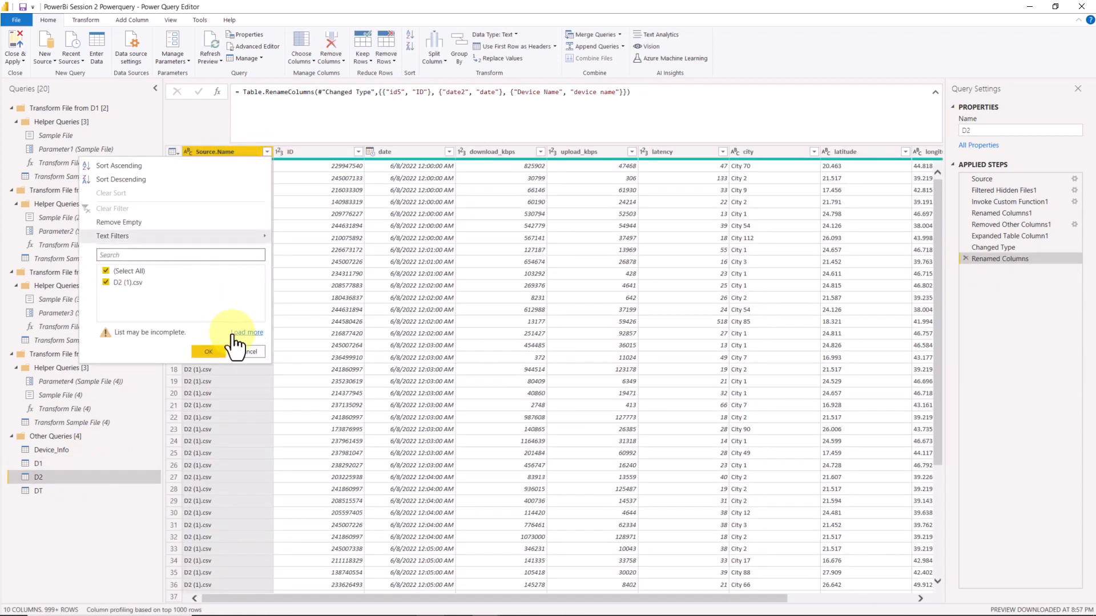
{"action": "left_click", "coordinate": [235, 336]}
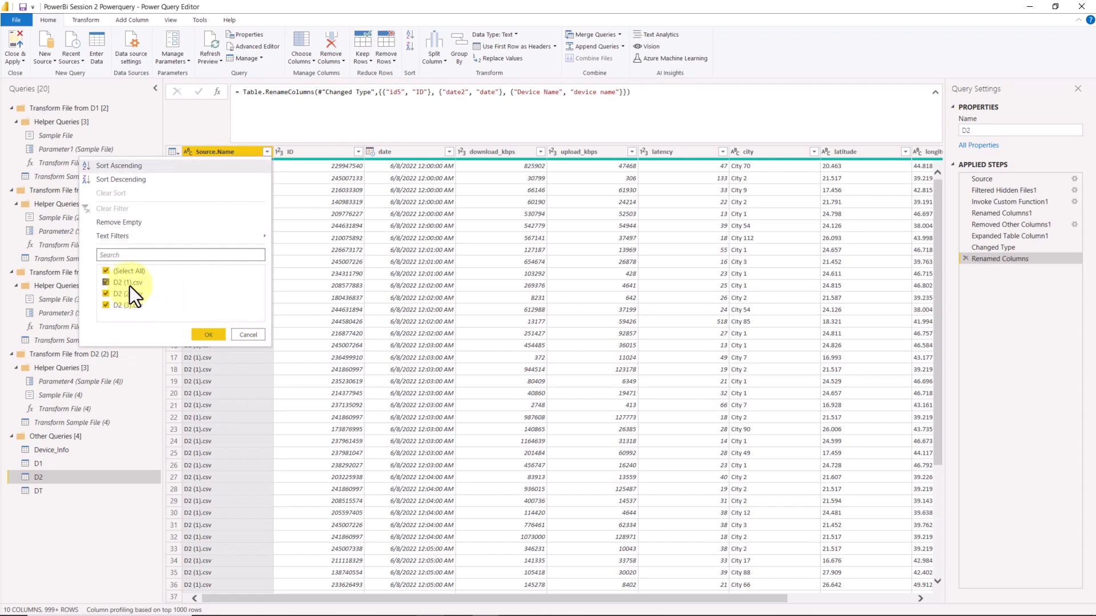
Step: Check the full list of source files in the Source.Name filter of the DT query
{"action": "left_click", "coordinate": [263, 339]}
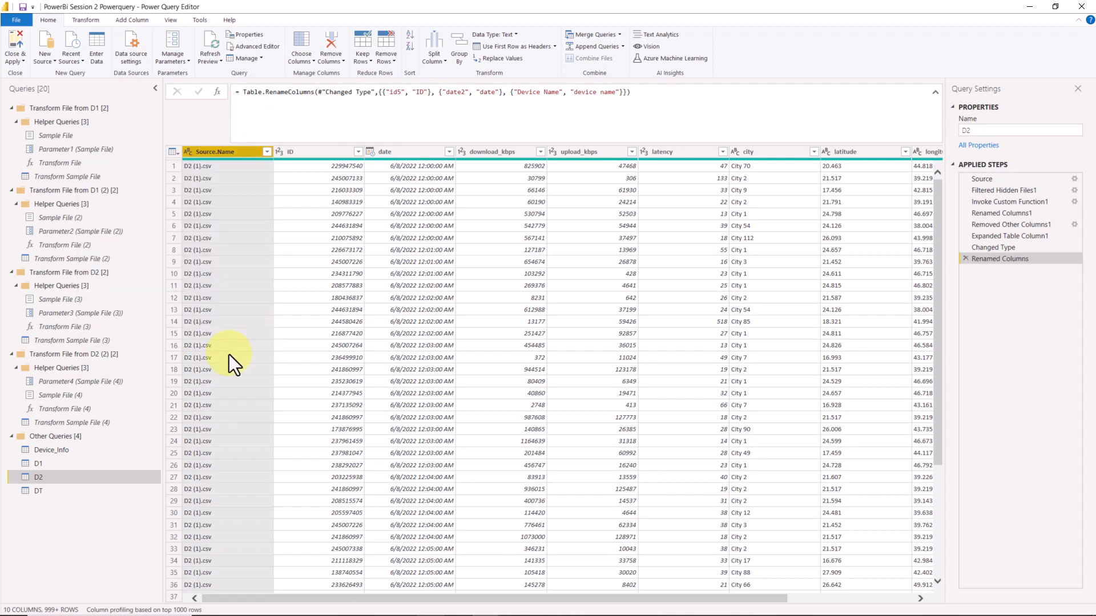
{"action": "left_click", "coordinate": [81, 491]}
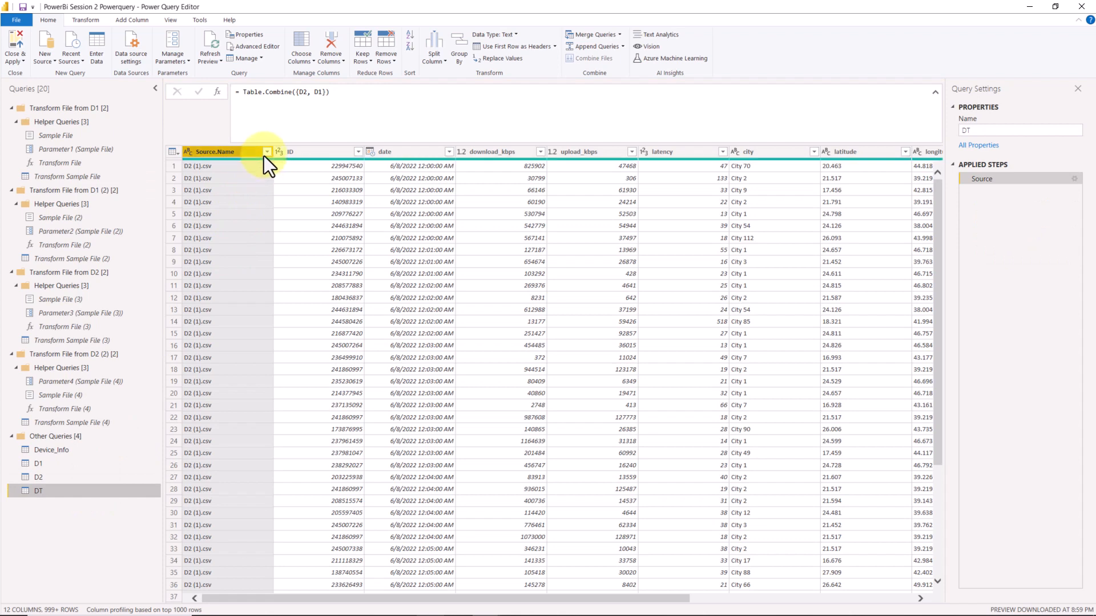
{"action": "left_click", "coordinate": [266, 153]}
{"action": "left_click", "coordinate": [258, 333]}
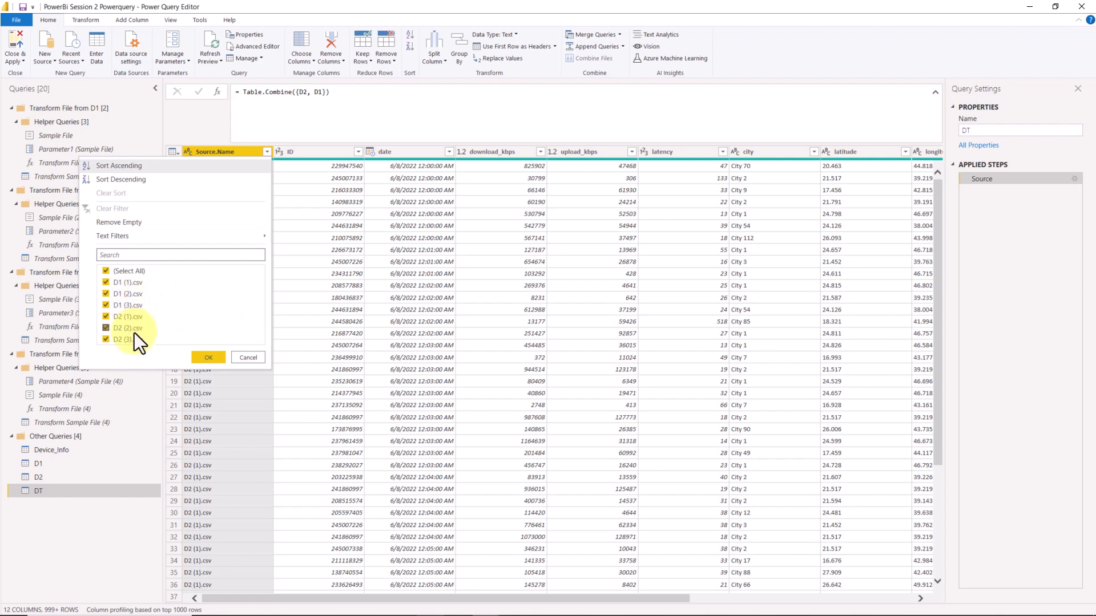
{"action": "left_click", "coordinate": [235, 359]}
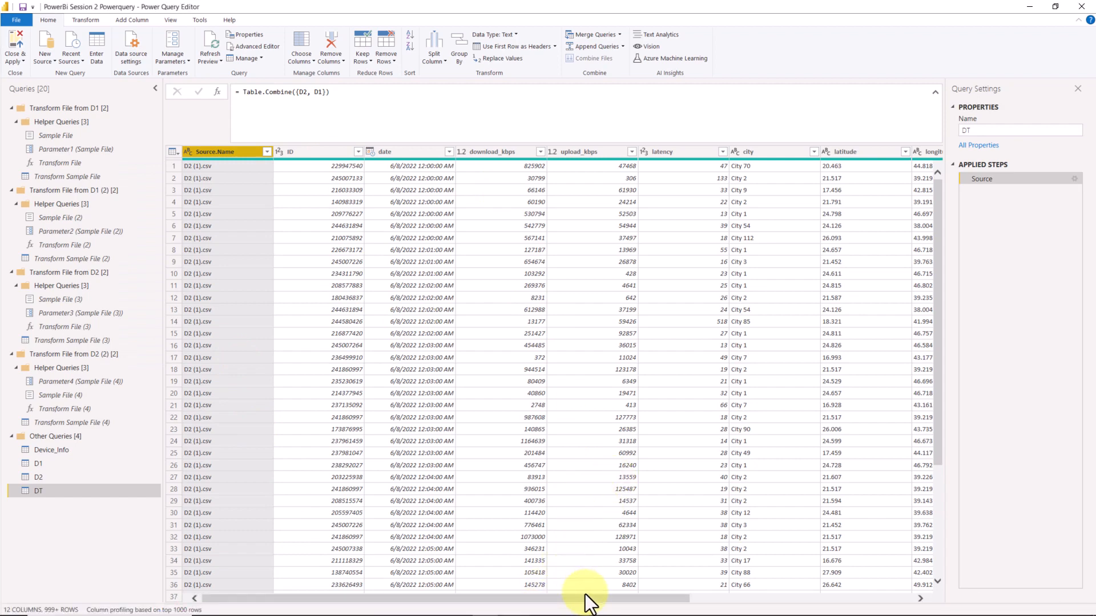
Step: Compare the last columns of the DT query with those of the D2 query
{"action": "left_click_drag", "start_coordinate": [585, 599], "coordinate": [852, 604]}
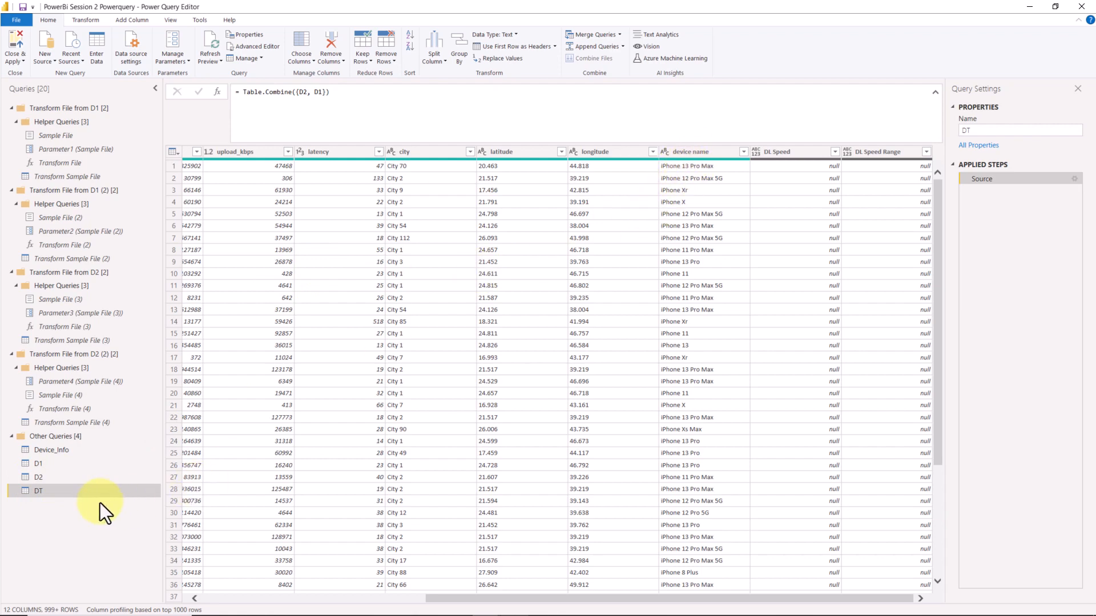
{"action": "left_click", "coordinate": [82, 482]}
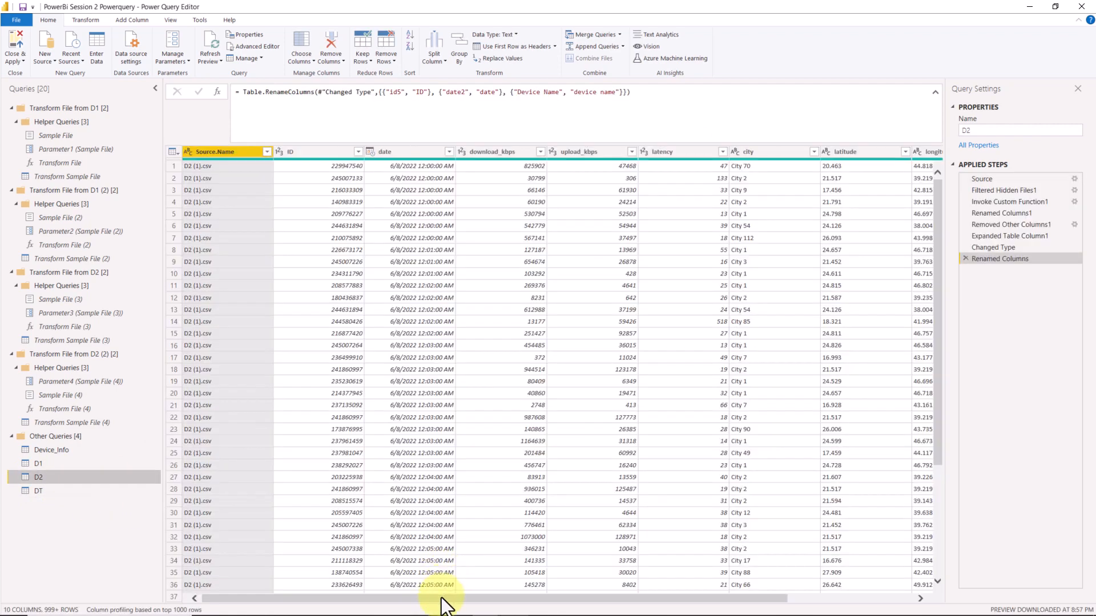
{"action": "left_click_drag", "start_coordinate": [442, 598], "coordinate": [729, 605]}
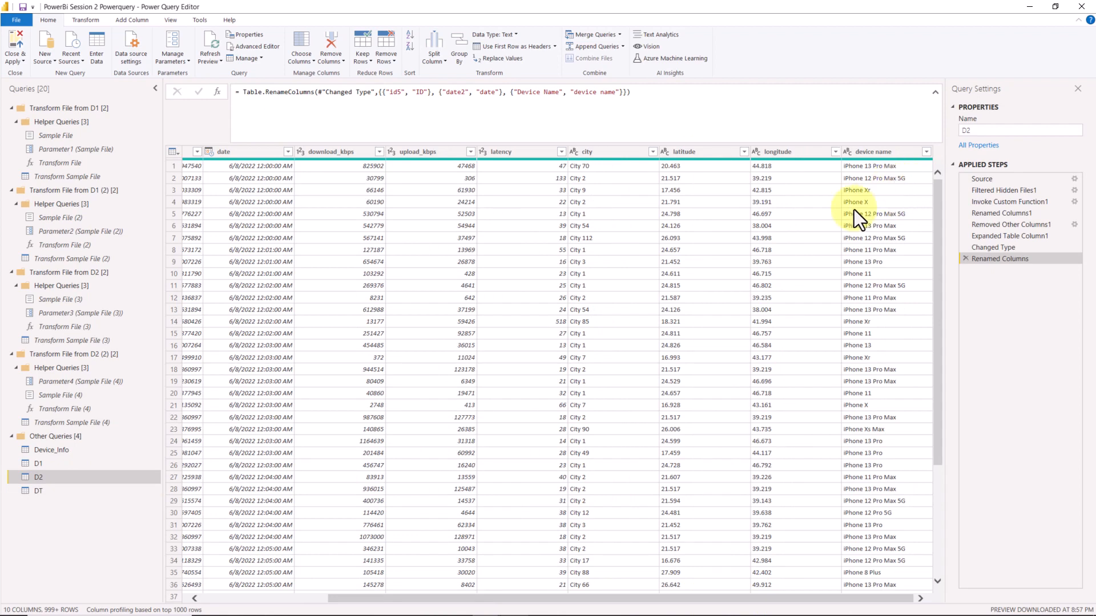
{"action": "left_click", "coordinate": [85, 489]}
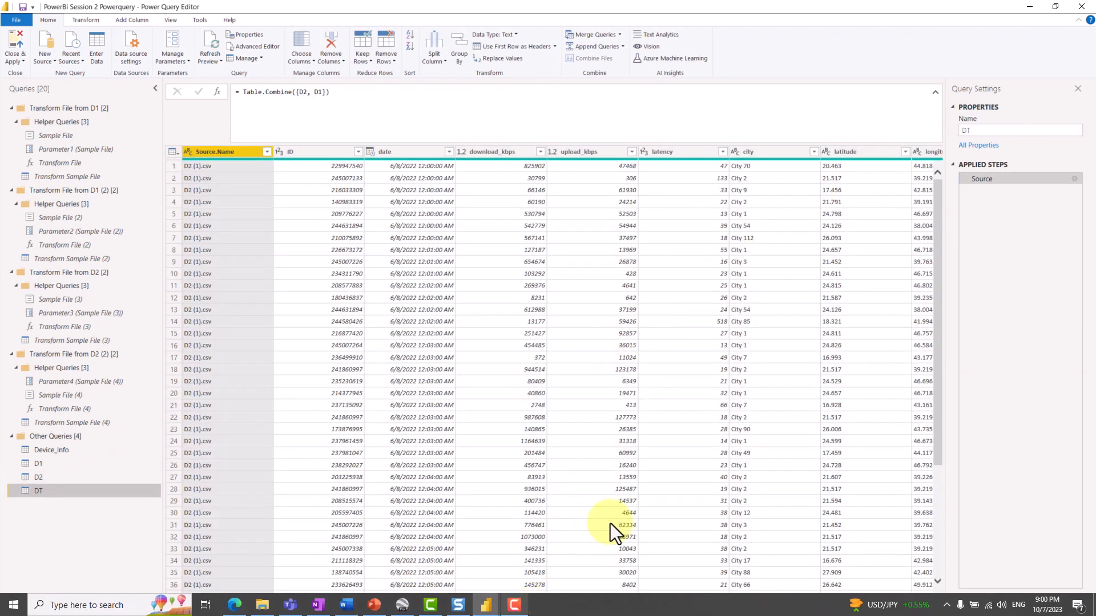
{"action": "left_click_drag", "start_coordinate": [630, 599], "coordinate": [905, 597]}
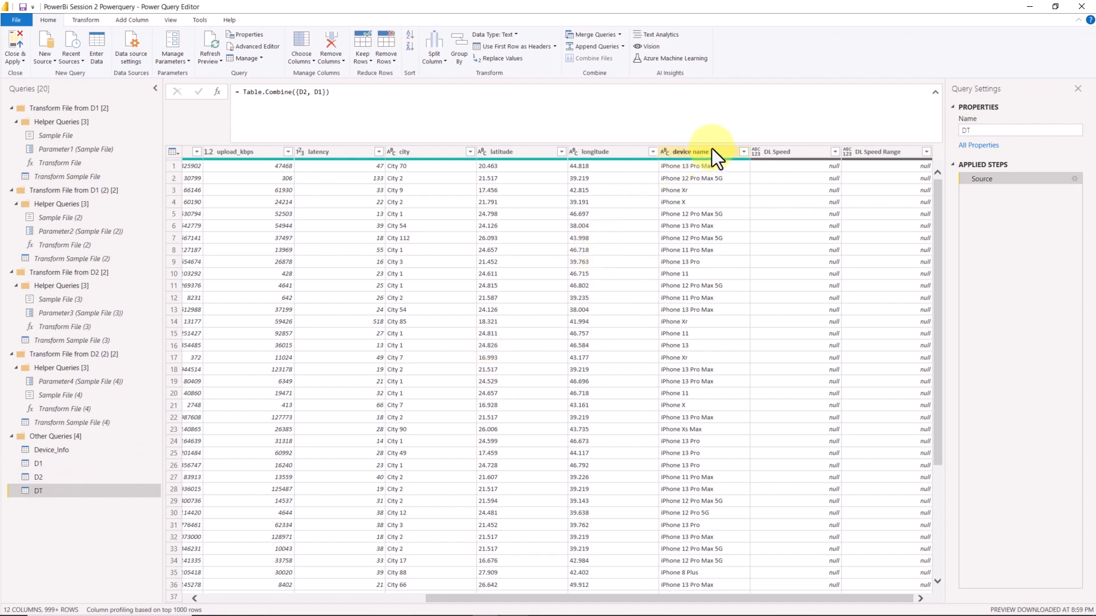
Step: Examine the Device_Info table against DT to identify the column they share for a merge
{"action": "left_click", "coordinate": [73, 451]}
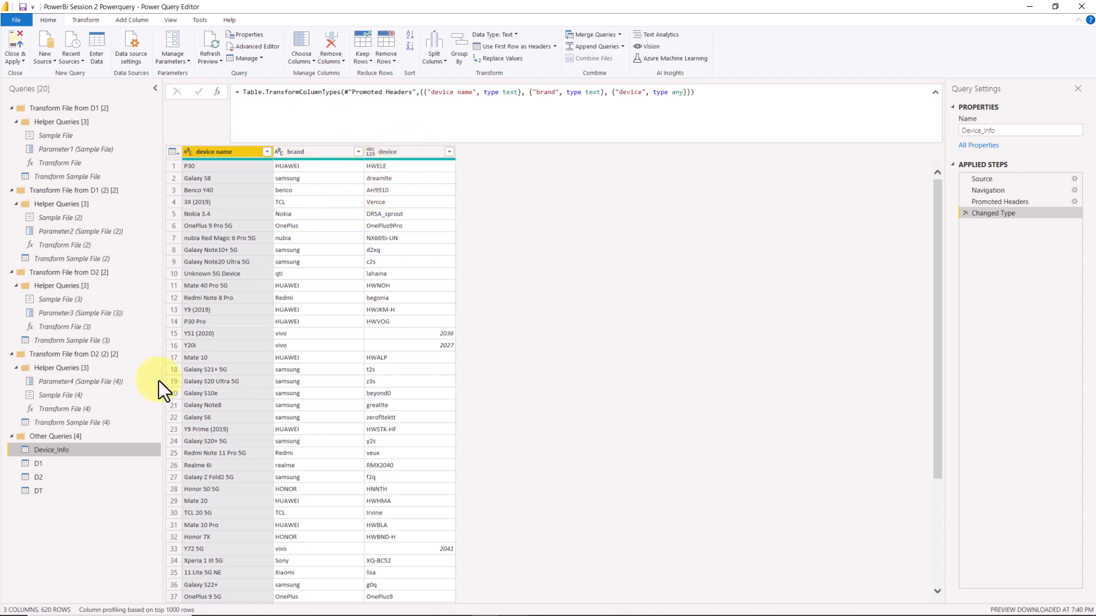
{"action": "left_click", "coordinate": [49, 489]}
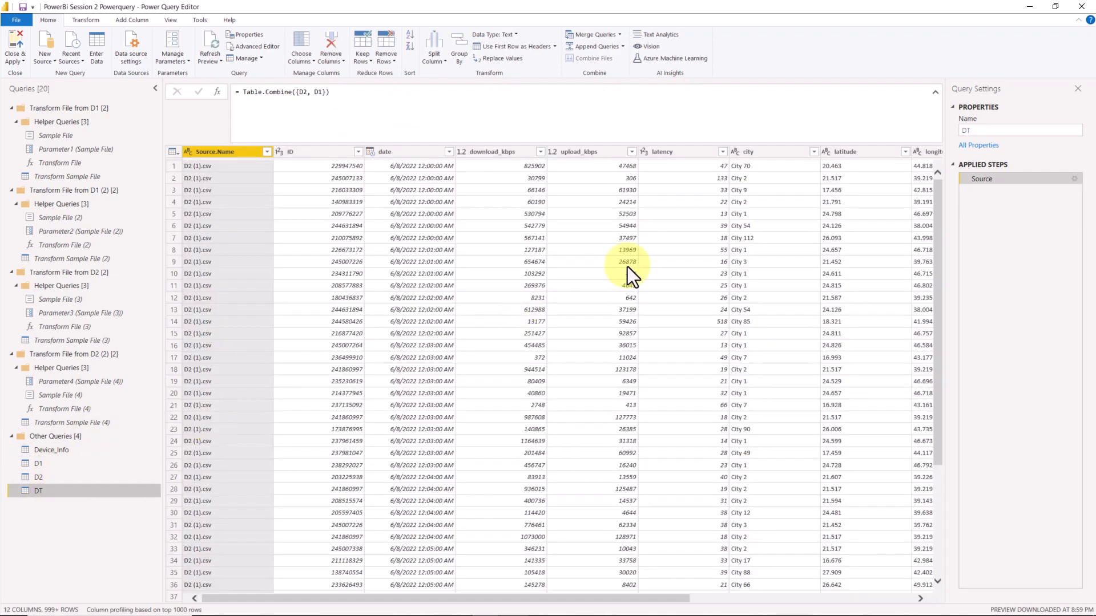
{"action": "left_click_drag", "start_coordinate": [626, 604], "coordinate": [905, 604]}
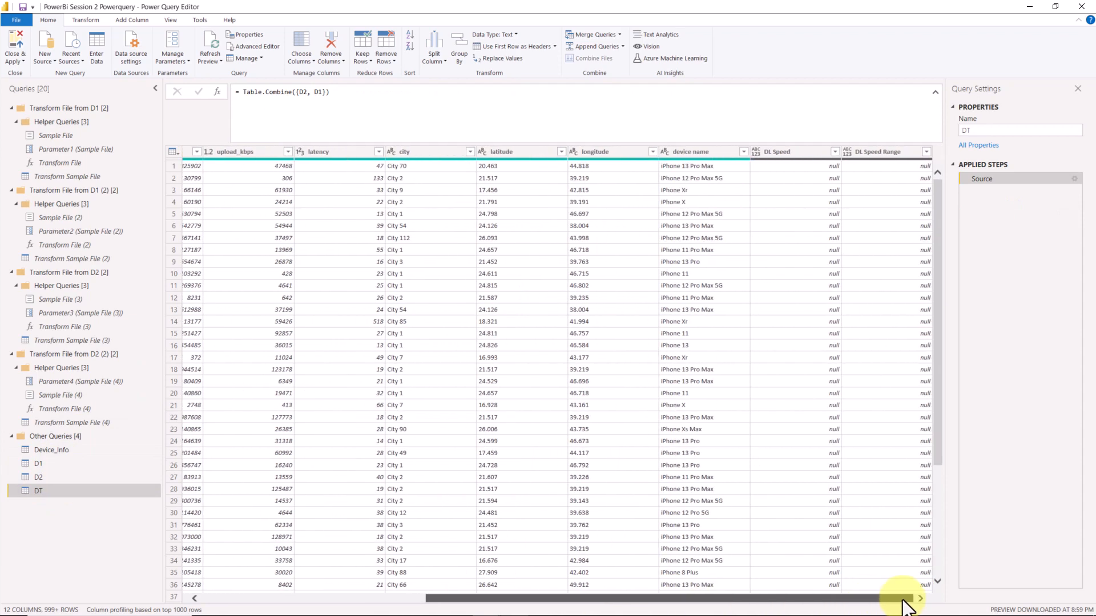
{"action": "left_click", "coordinate": [91, 450]}
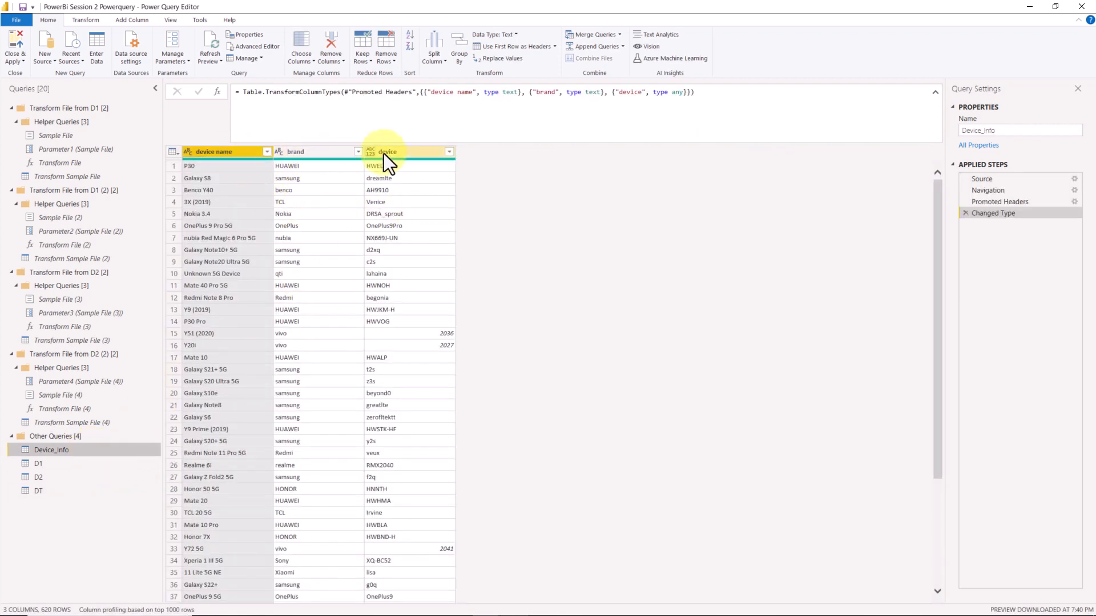
Step: Set up a merge of the DT query with Device_Info, matching both tables on device name
{"action": "left_click", "coordinate": [52, 491]}
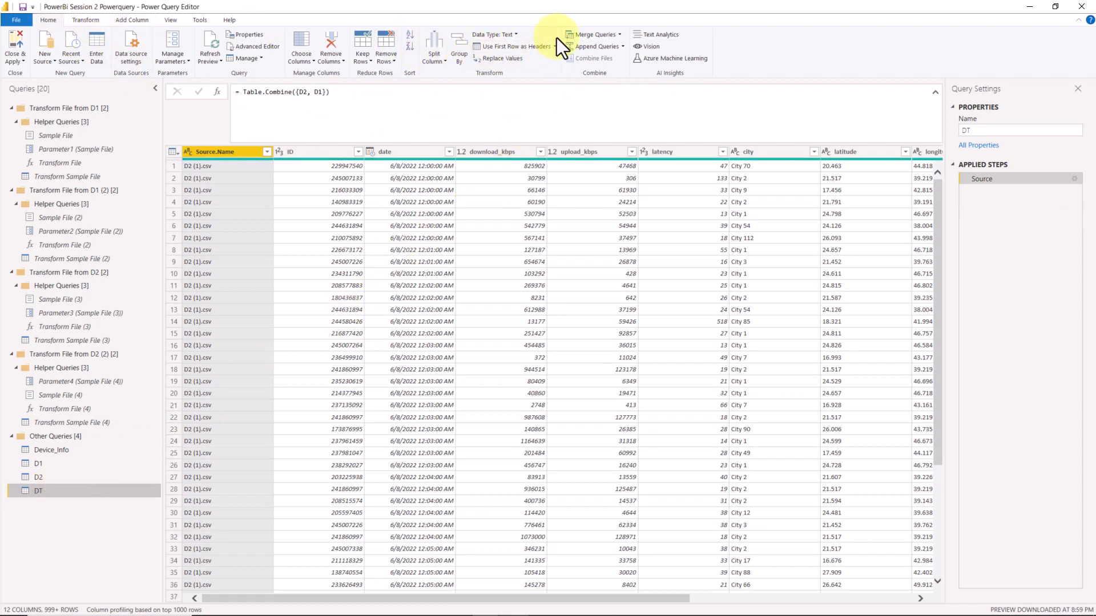
{"action": "left_click", "coordinate": [619, 35]}
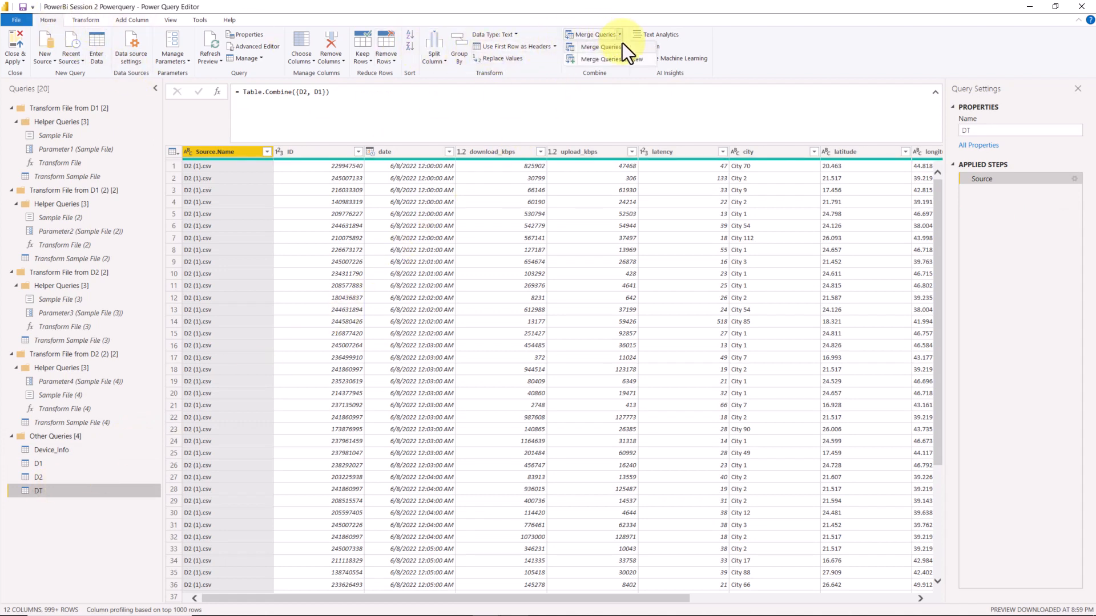
{"action": "left_click", "coordinate": [612, 46]}
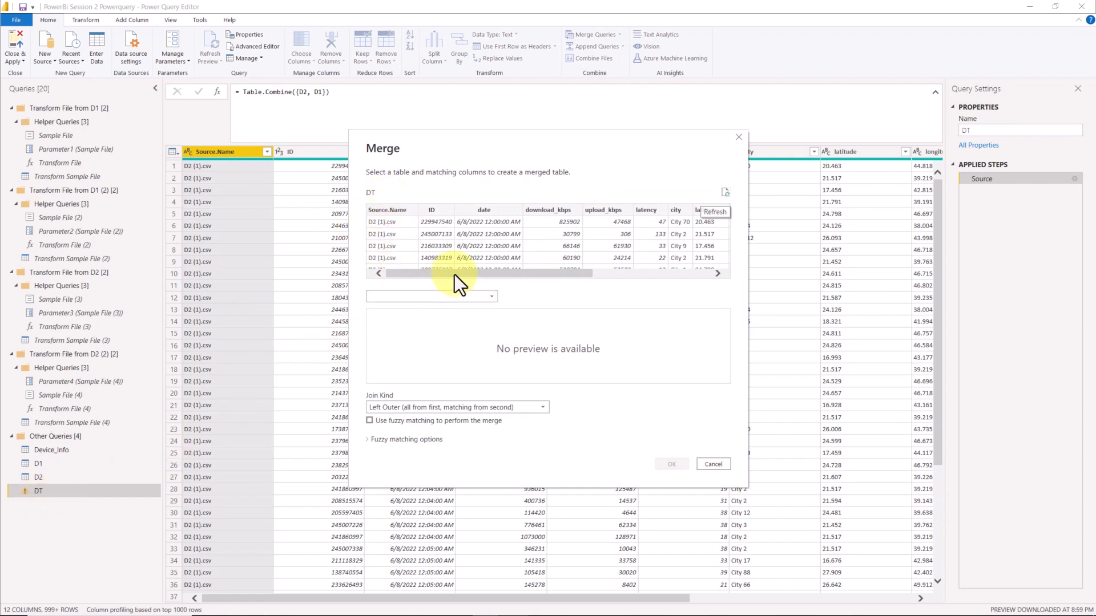
{"action": "left_click", "coordinate": [419, 297]}
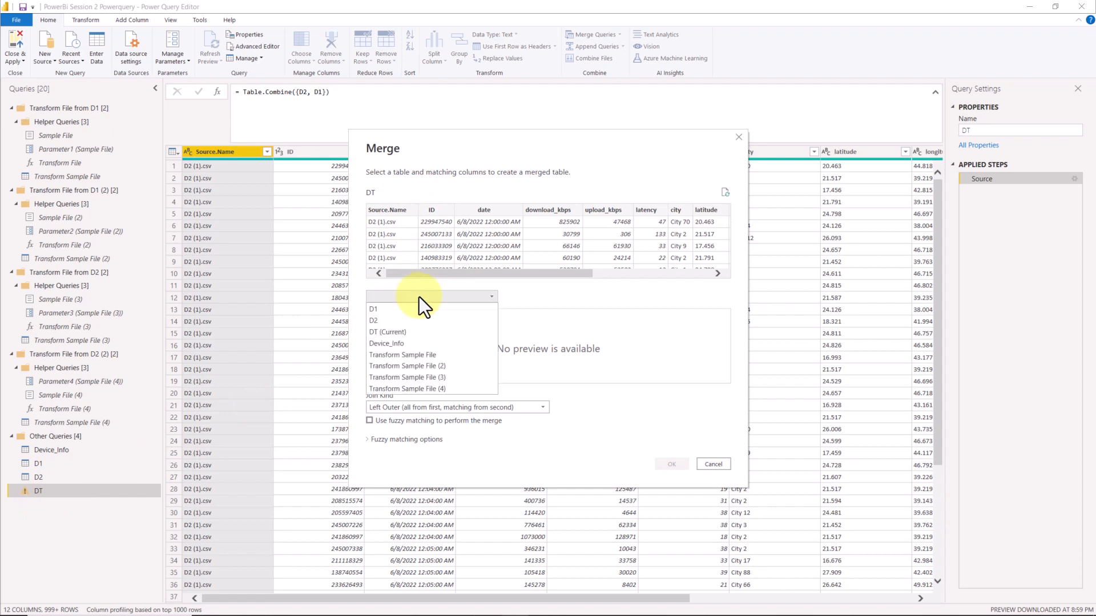
{"action": "left_click", "coordinate": [408, 344]}
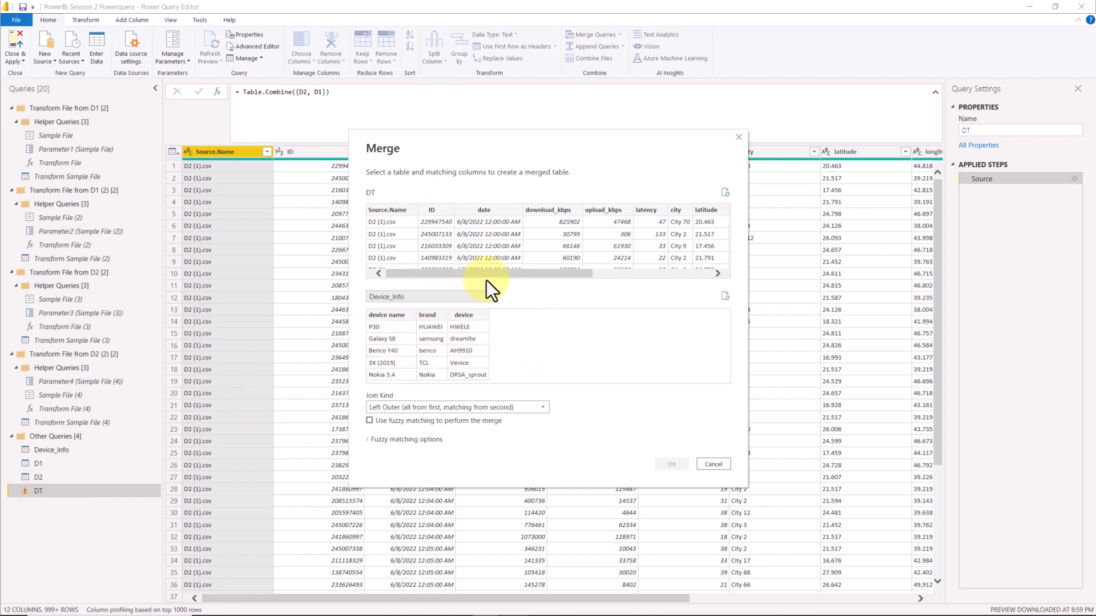
{"action": "left_click_drag", "start_coordinate": [486, 277], "coordinate": [675, 272]}
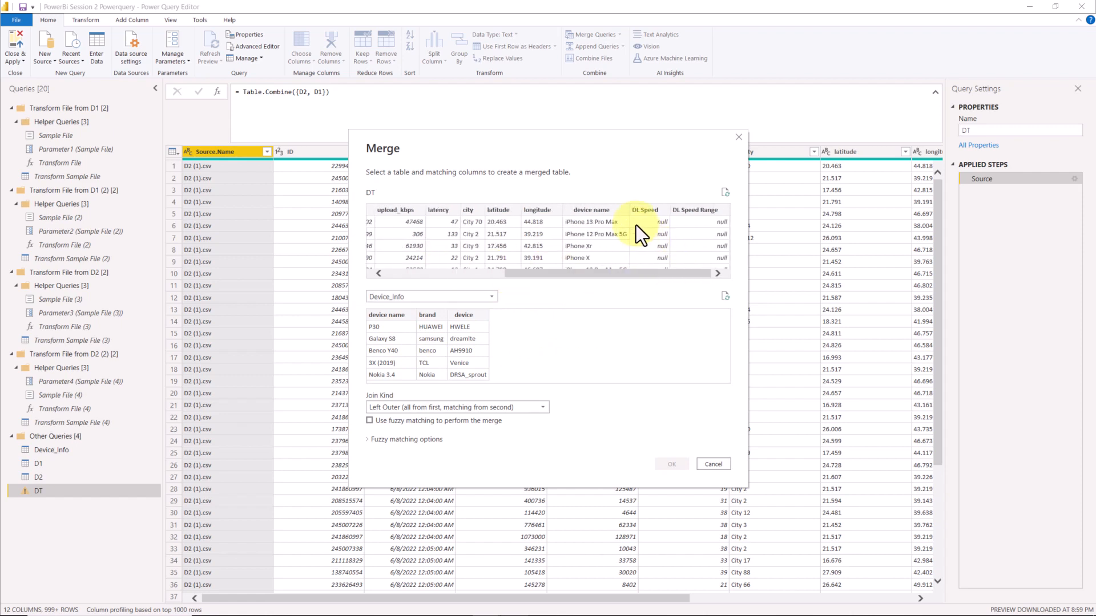
{"action": "left_click", "coordinate": [619, 212]}
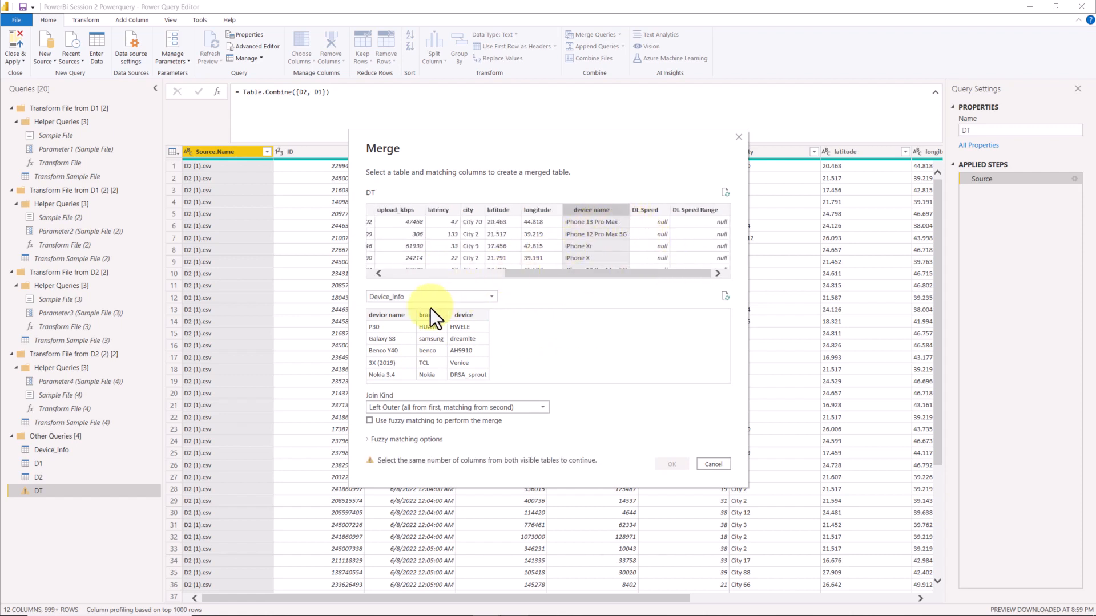
{"action": "left_click", "coordinate": [402, 316]}
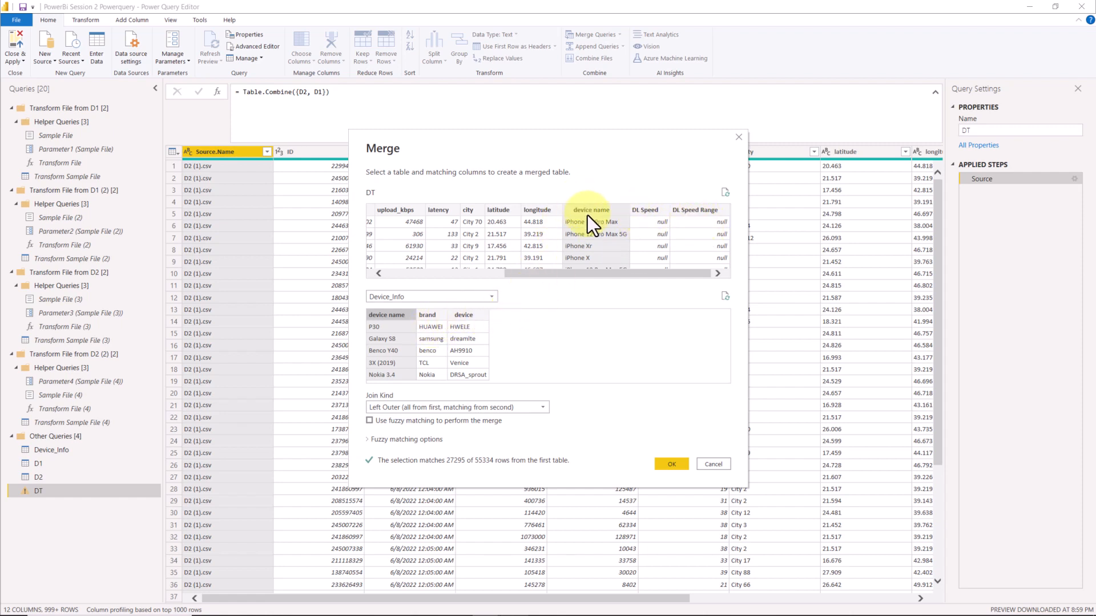
Step: Try brand and city as a second pair of matching columns in the merge, and deselect both again
{"action": "left_click", "coordinate": [440, 315], "text": "ctrl"}
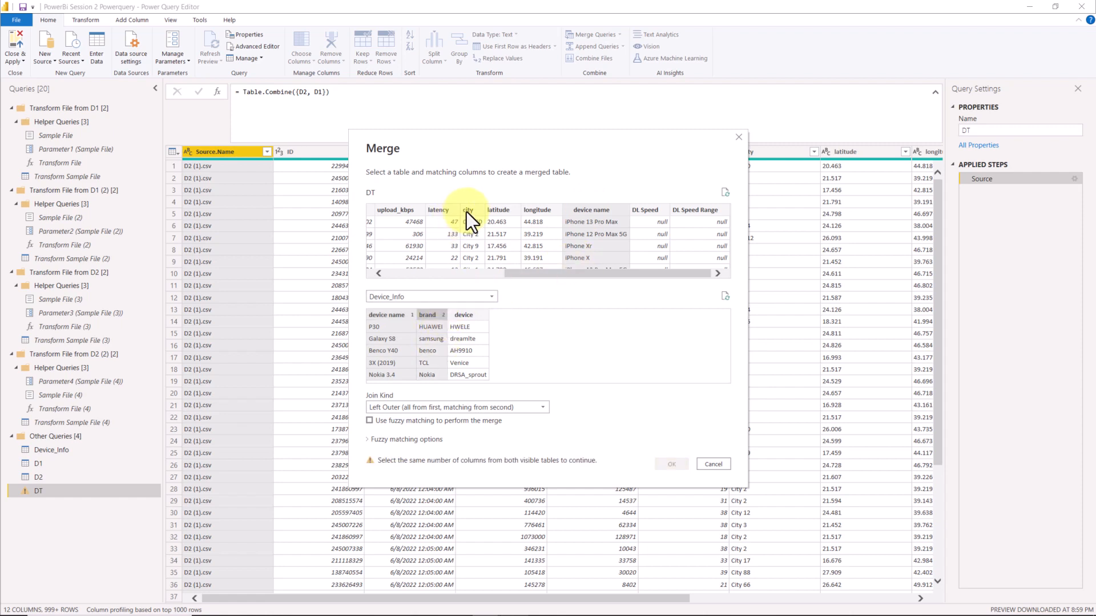
{"action": "left_click", "coordinate": [467, 211], "text": "ctrl"}
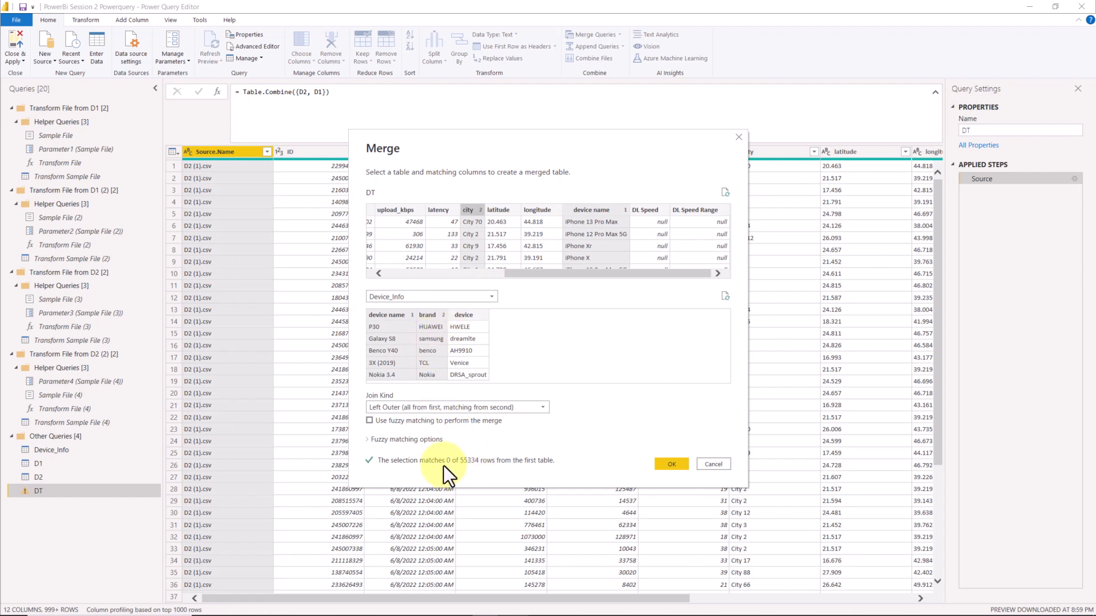
{"action": "left_click", "coordinate": [441, 316], "text": "ctrl"}
{"action": "left_click", "coordinate": [472, 212], "text": "ctrl"}
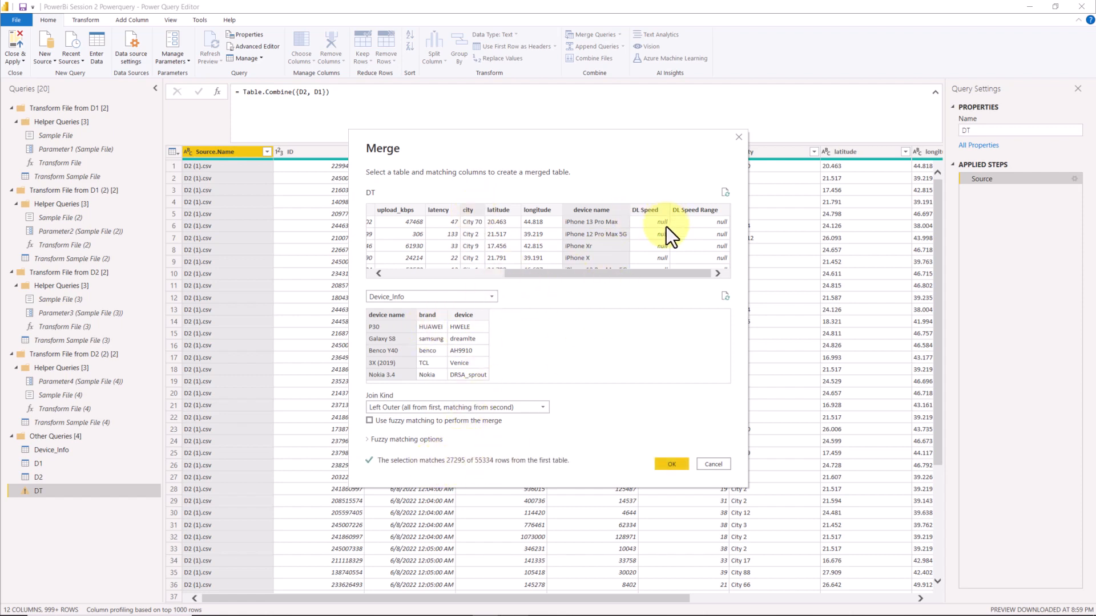
Step: Try the Right Outer join kind for the merge and restore Left Outer
{"action": "left_click", "coordinate": [420, 410]}
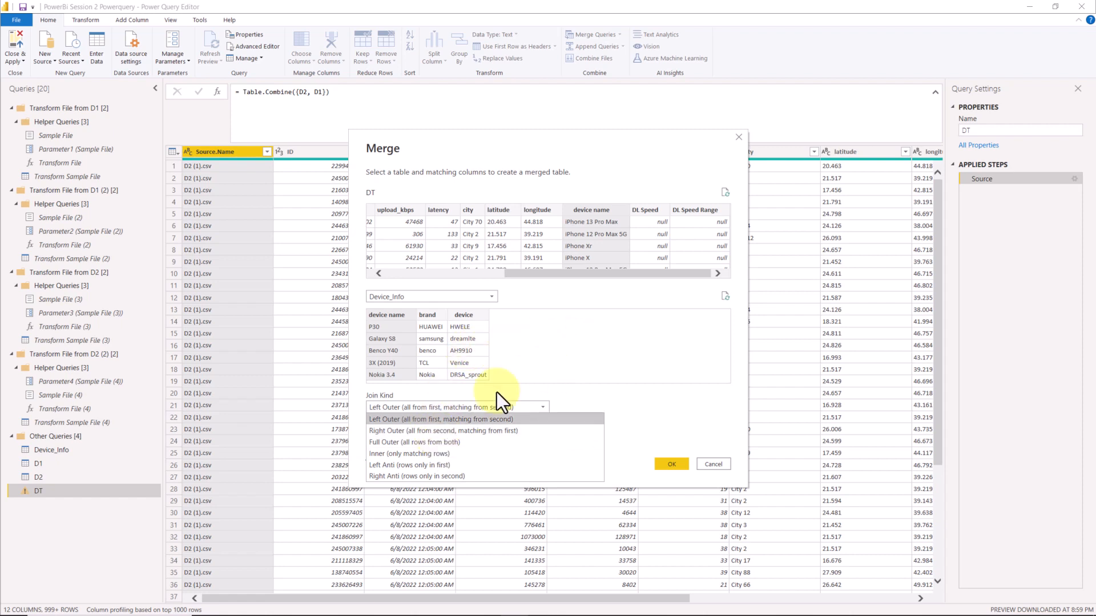
{"action": "left_click", "coordinate": [425, 431]}
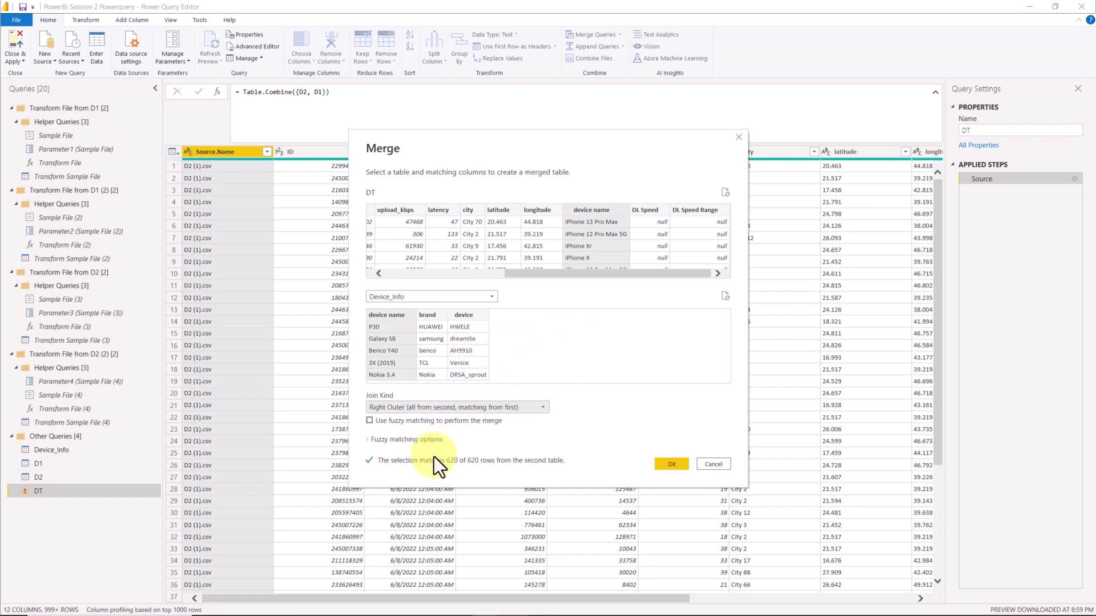
{"action": "left_click", "coordinate": [442, 410]}
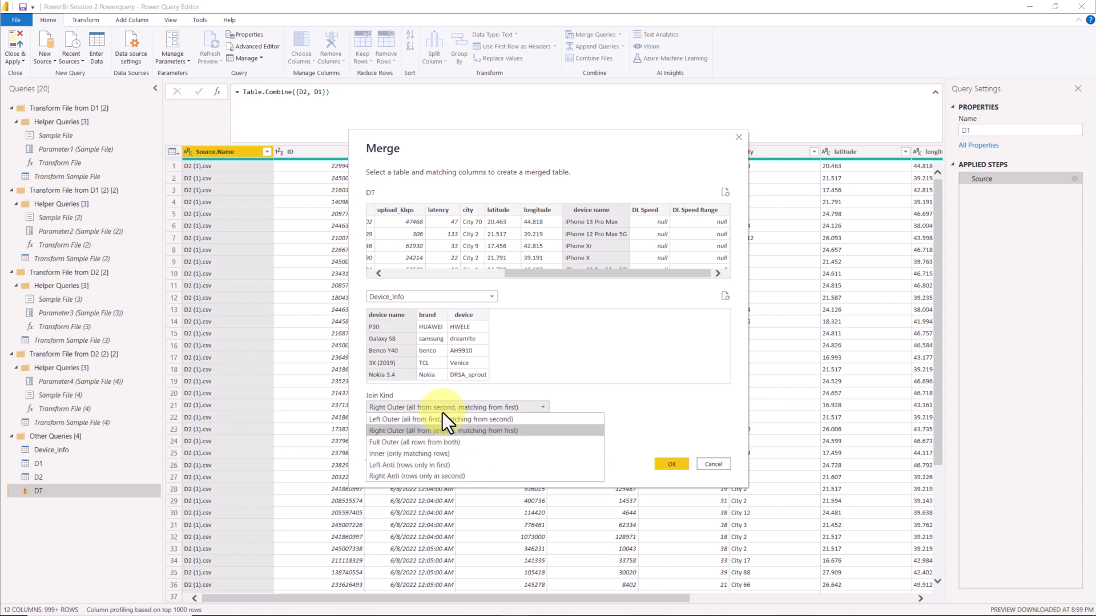
{"action": "left_click", "coordinate": [422, 422]}
{"action": "left_click", "coordinate": [448, 409]}
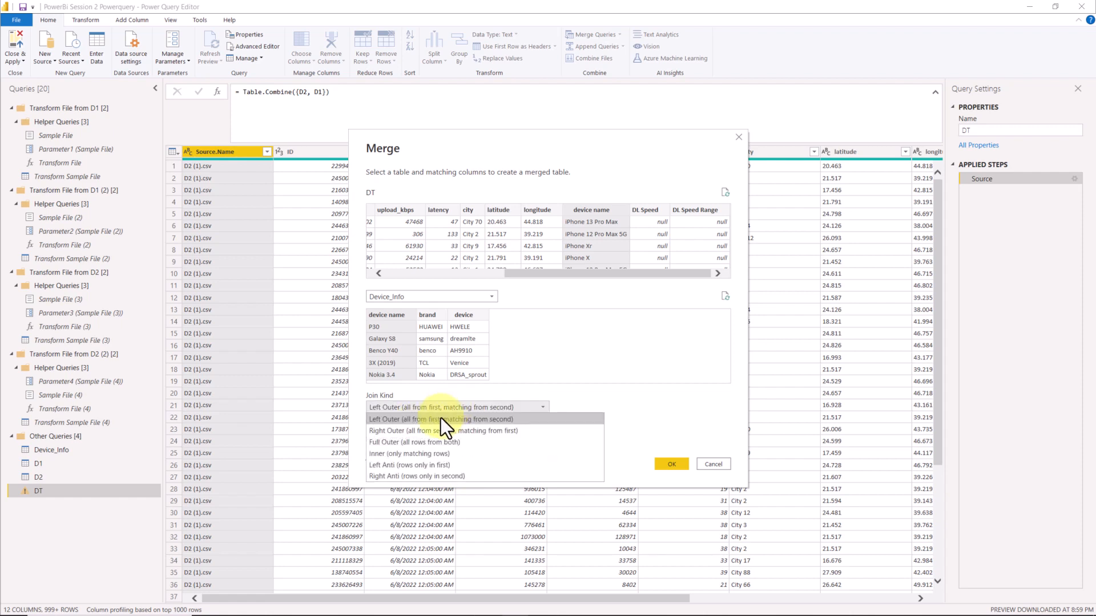
{"action": "left_click", "coordinate": [430, 421]}
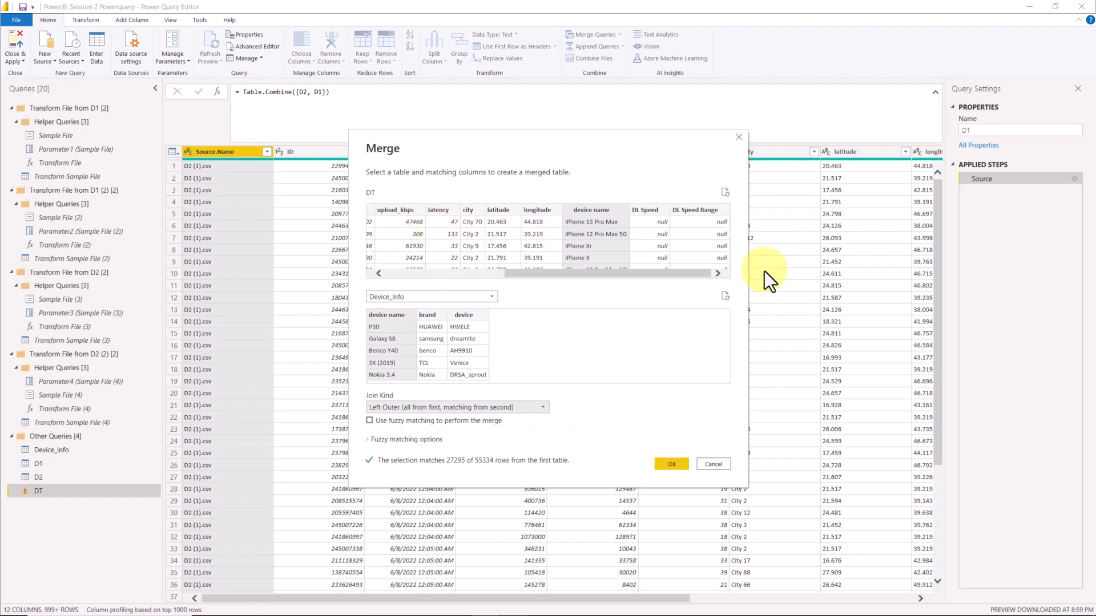
Step: Complete the merge and expand only brand and device from Device_Info, with the original column name as prefix
{"action": "left_click", "coordinate": [660, 465]}
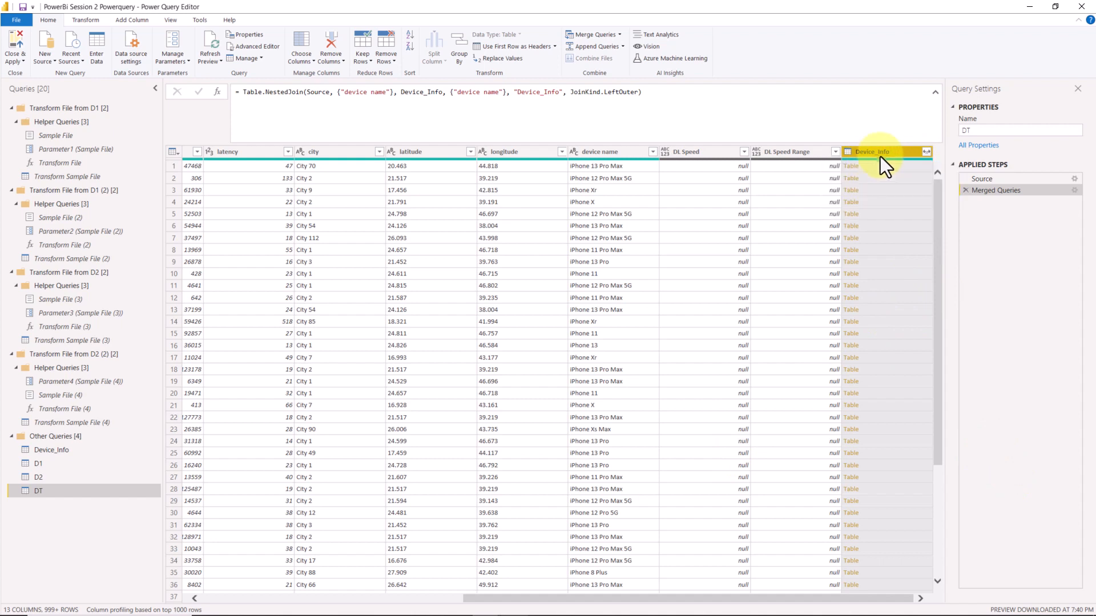
{"action": "left_click", "coordinate": [927, 153]}
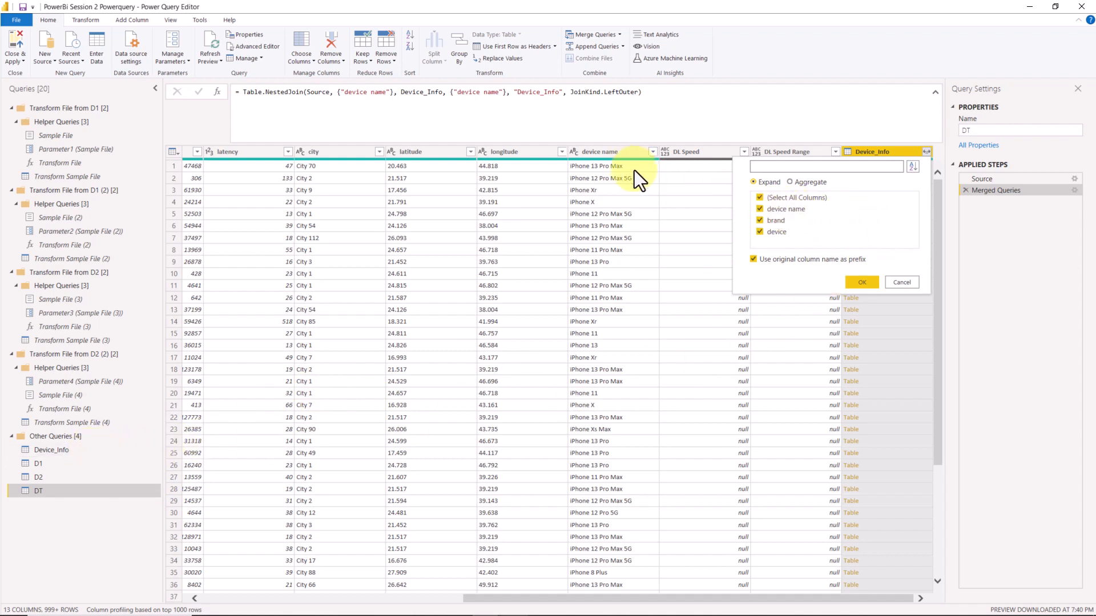
{"action": "left_click", "coordinate": [763, 212]}
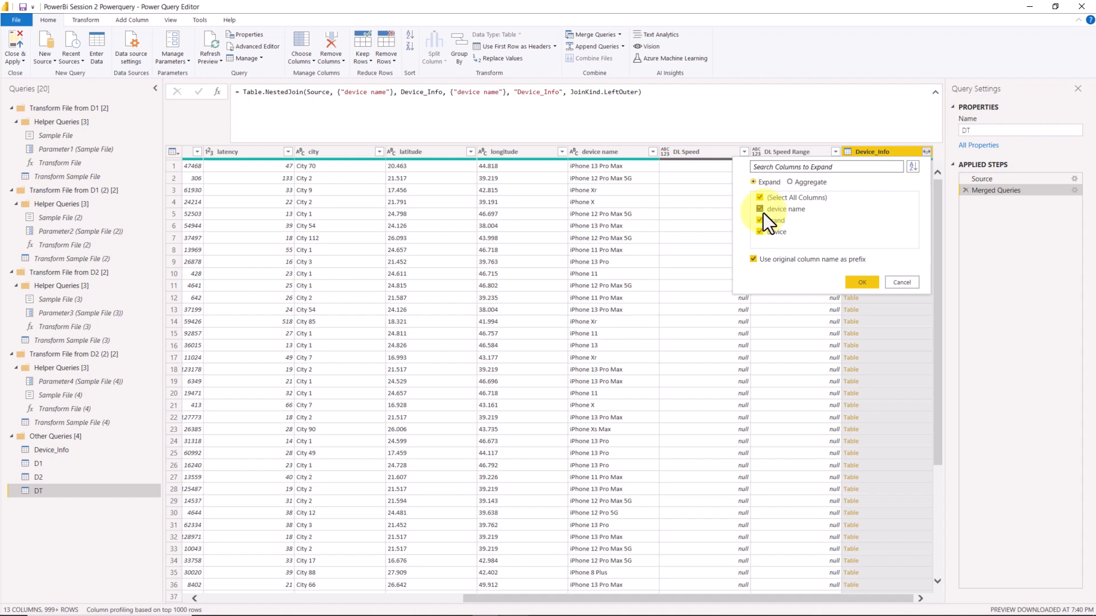
{"action": "left_click", "coordinate": [861, 282]}
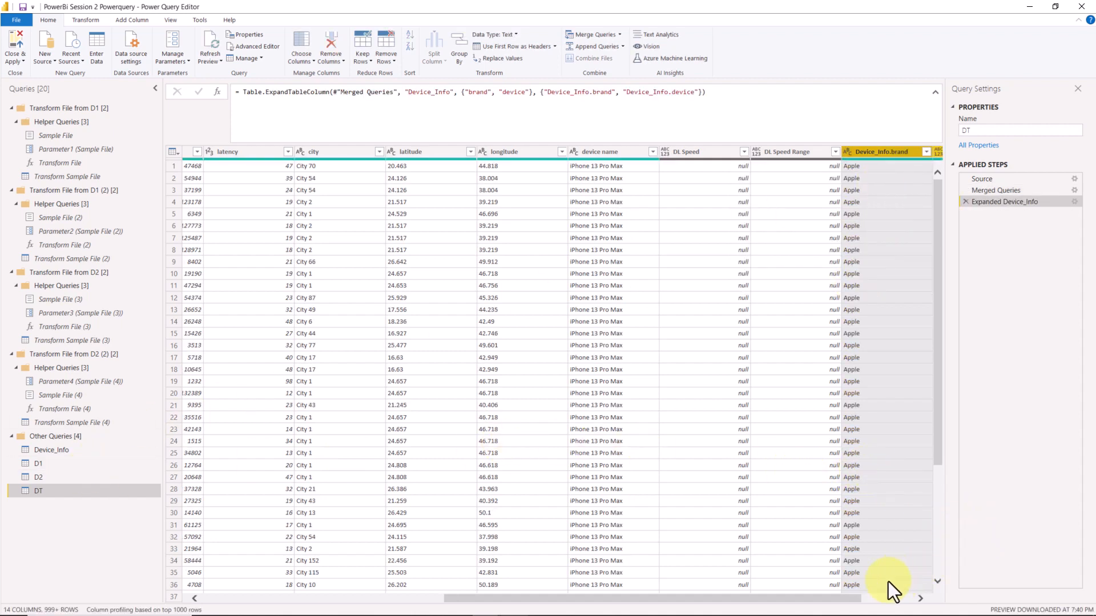
Step: Load the full list of values in DT's Device_Info.brand filter, examine the brands, and leave the column unfiltered
{"action": "left_click_drag", "start_coordinate": [850, 599], "coordinate": [920, 599]}
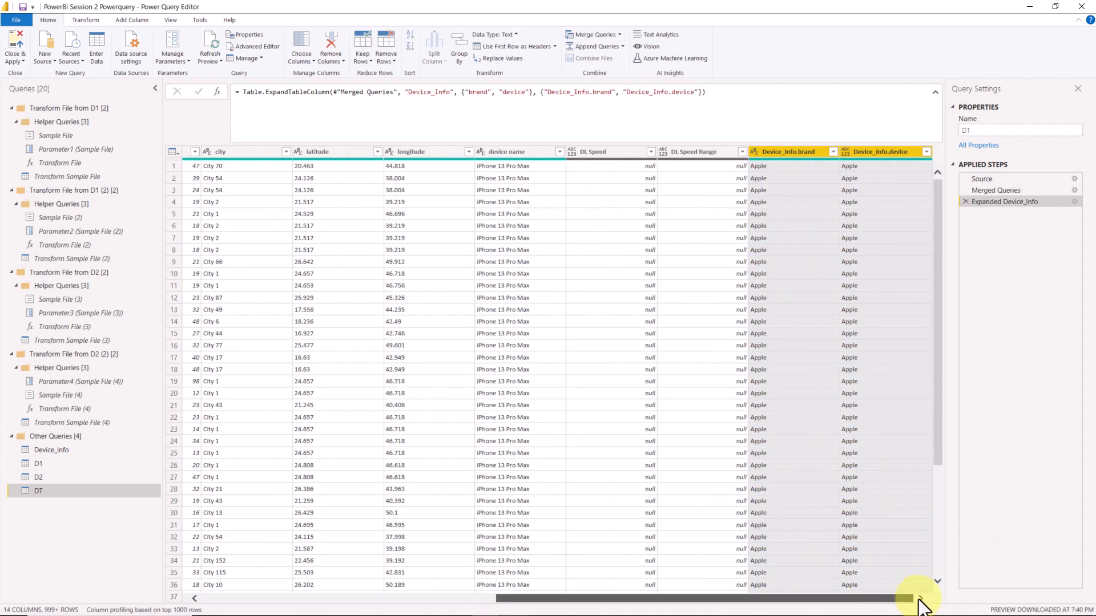
{"action": "left_click", "coordinate": [834, 152]}
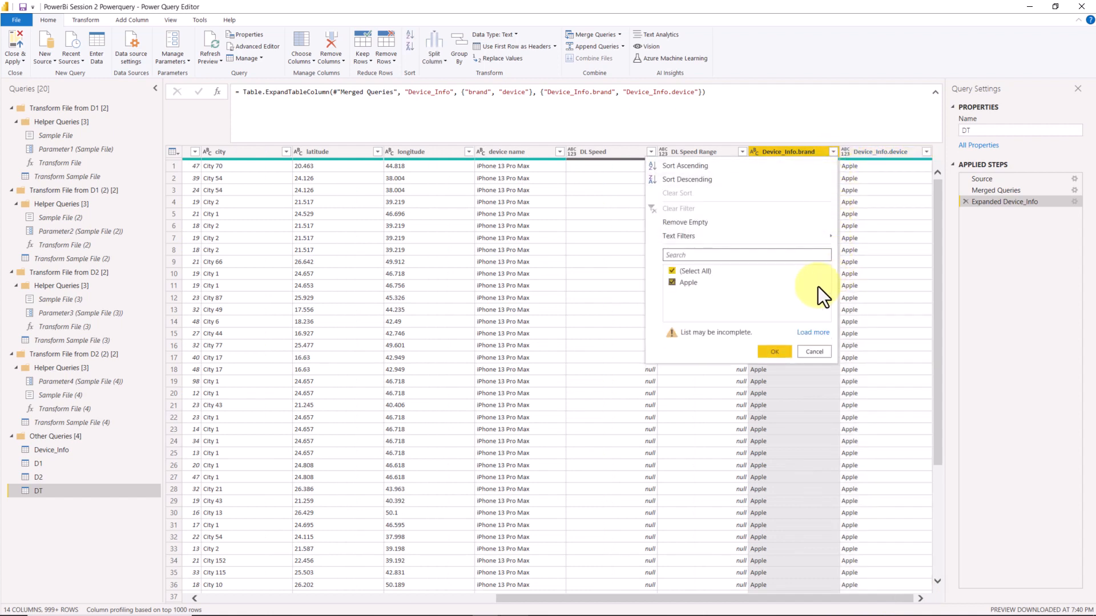
{"action": "left_click", "coordinate": [811, 333]}
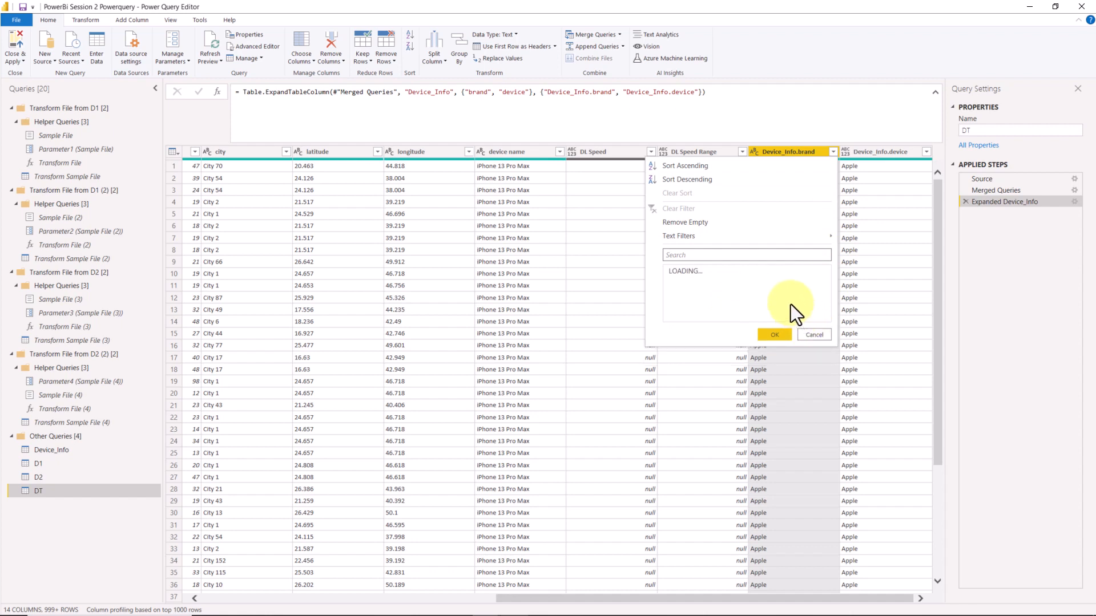
{"action": "scroll", "coordinate": [794, 305], "scroll_direction": "down", "scroll_amount": 15}
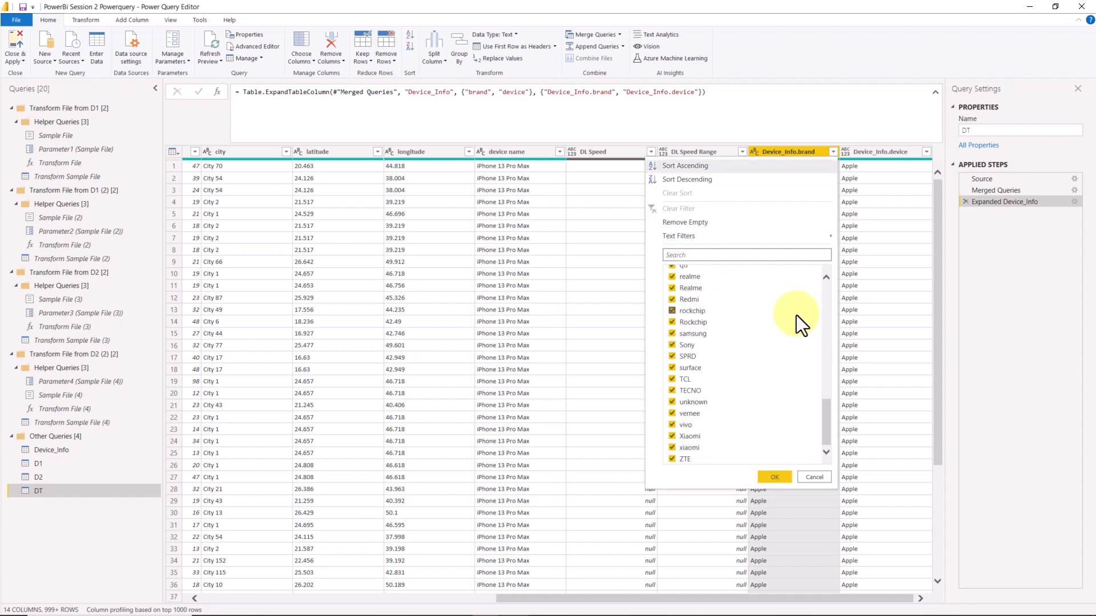
{"action": "scroll", "coordinate": [797, 316], "scroll_direction": "up", "scroll_amount": 15}
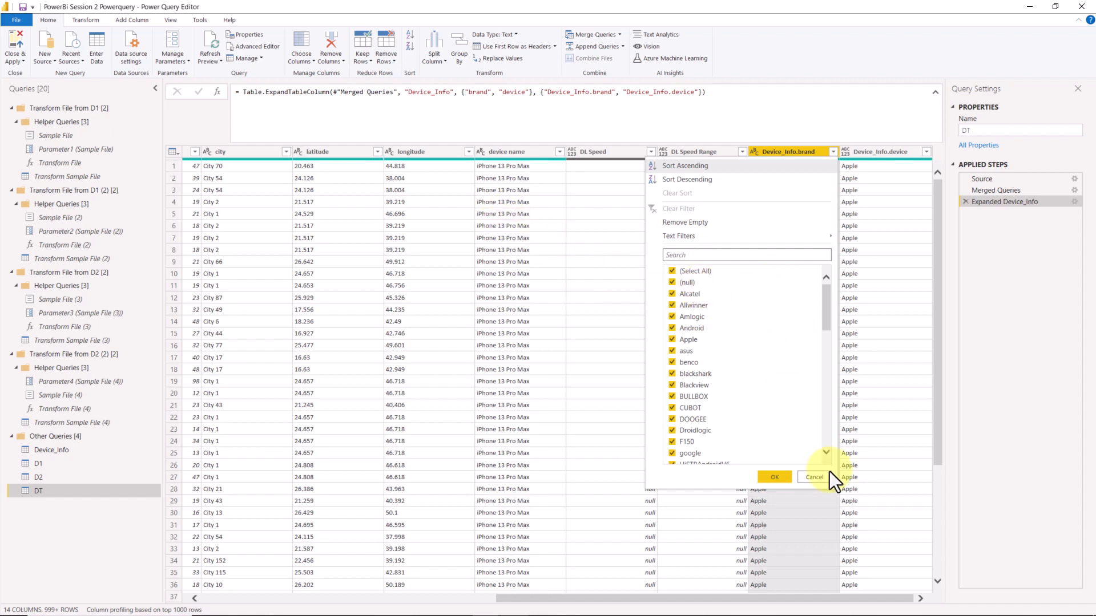
{"action": "left_click", "coordinate": [815, 477]}
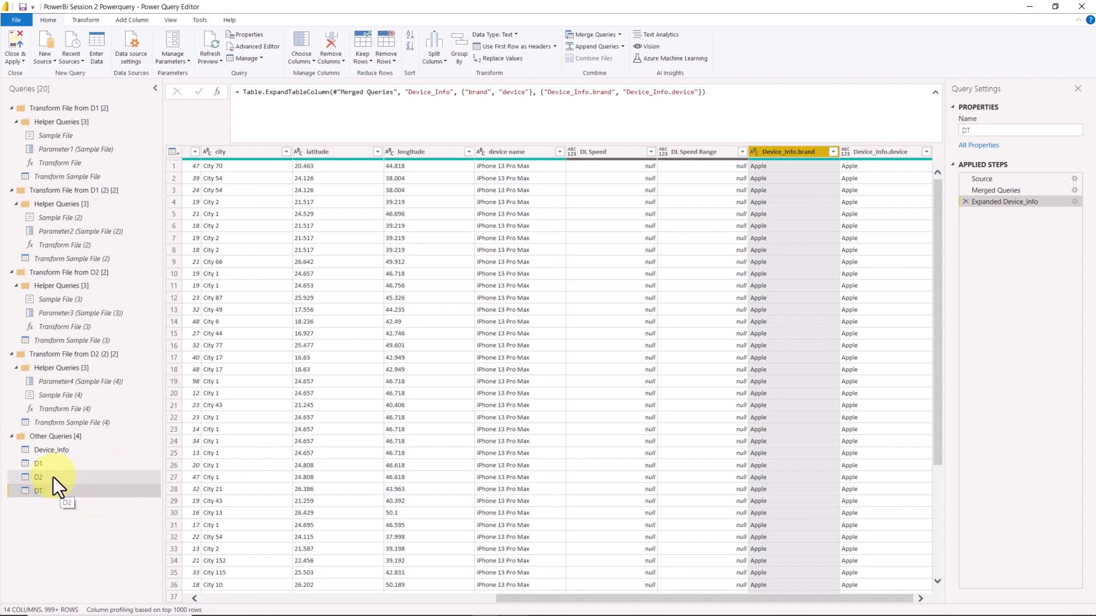
{"action": "left_click", "coordinate": [19, 64]}
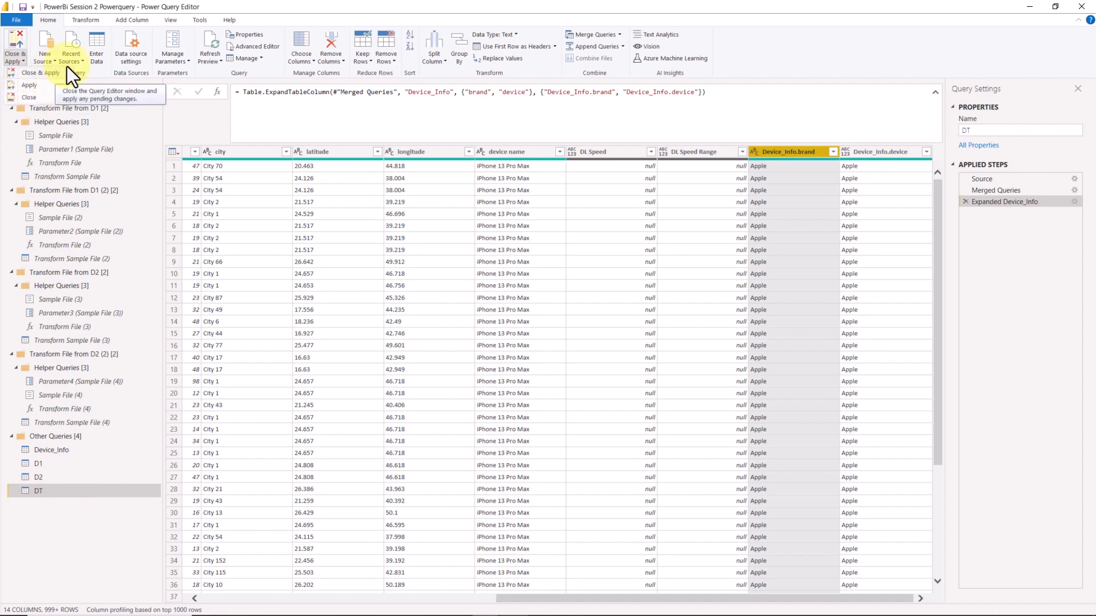
{"action": "left_click", "coordinate": [149, 6]}
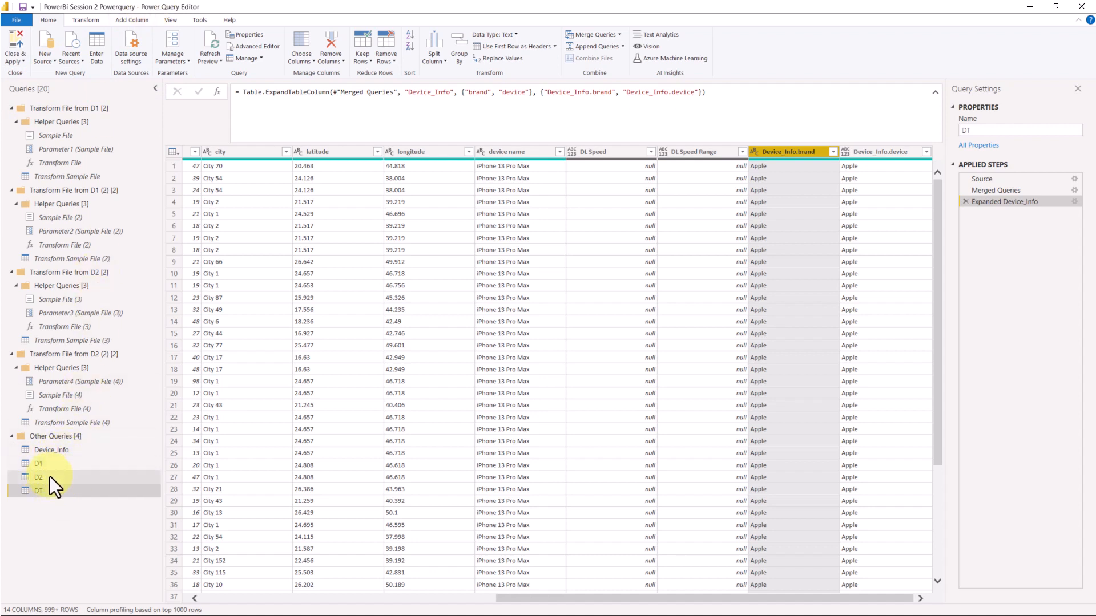
Step: Disable loading of the Device_Info query into the report, accepting the possible data loss
{"action": "left_click", "coordinate": [56, 454]}
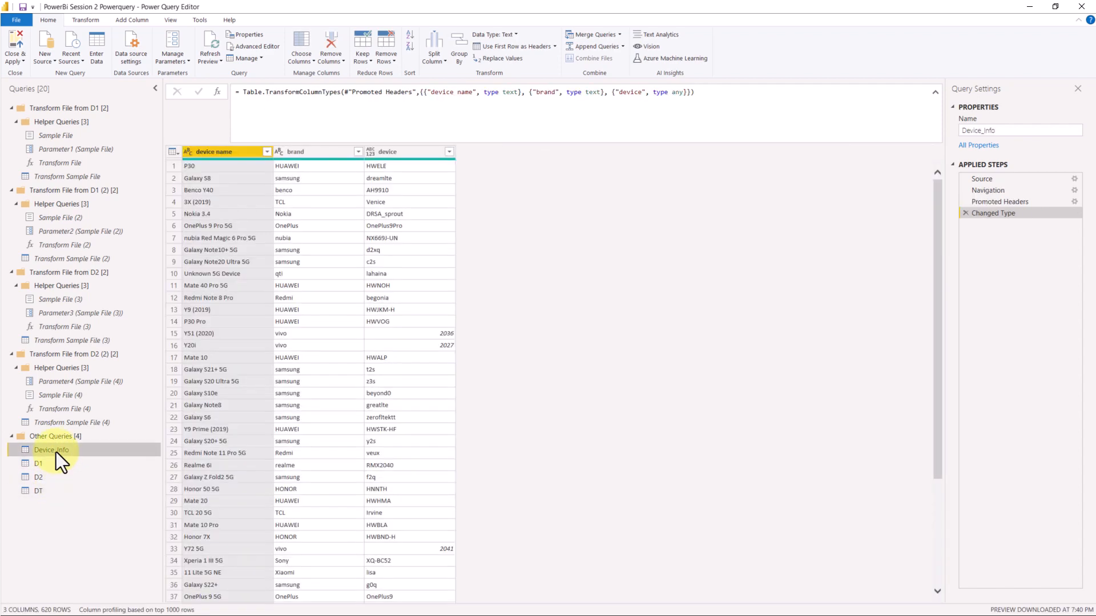
{"action": "right_click", "coordinate": [56, 452]}
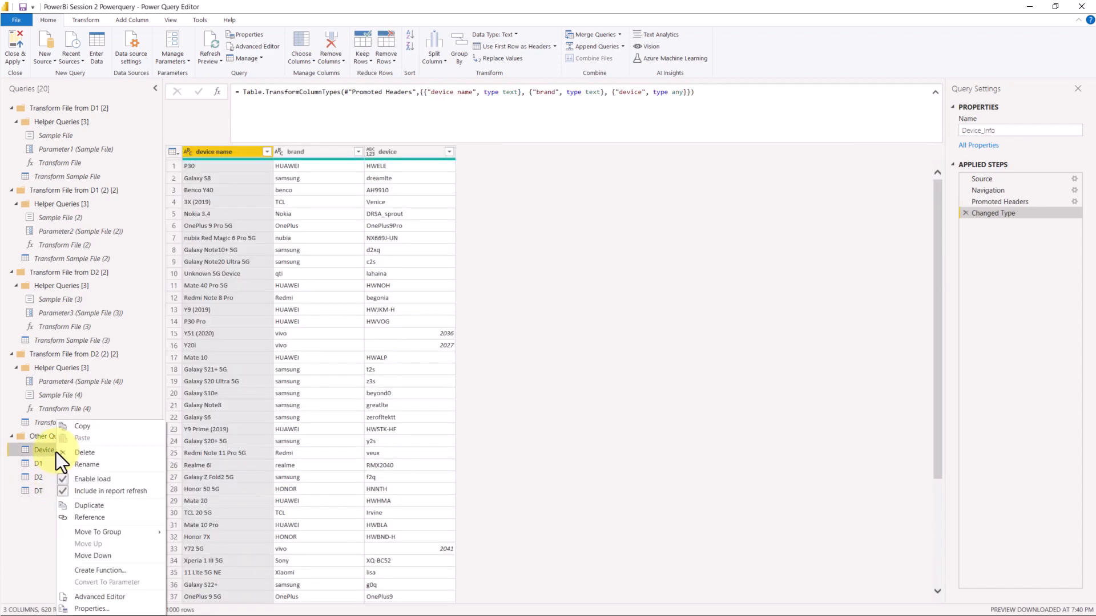
{"action": "left_click", "coordinate": [132, 481]}
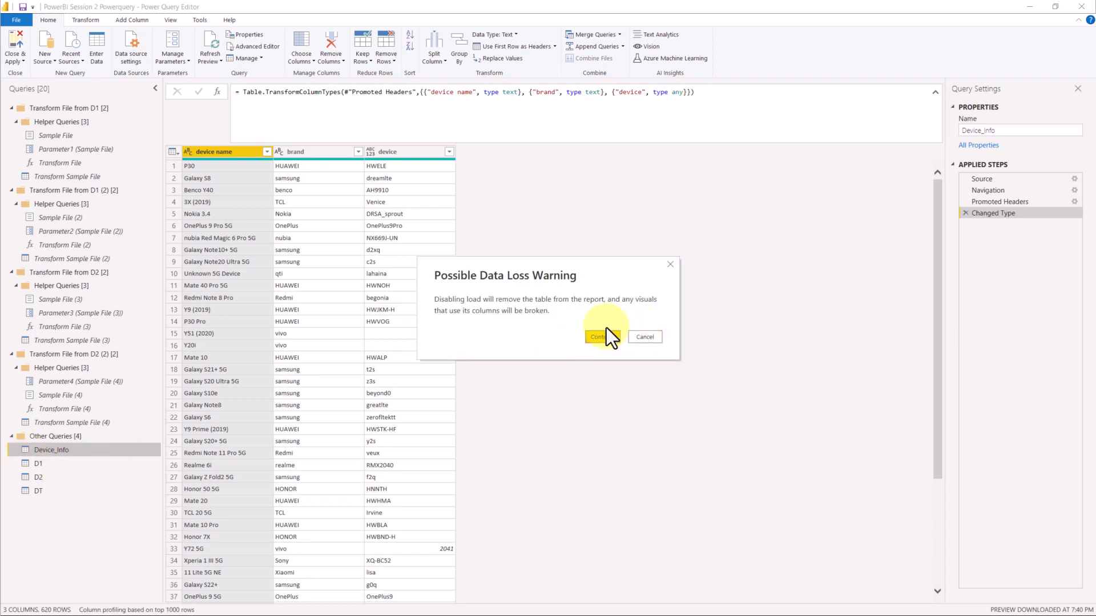
{"action": "left_click", "coordinate": [598, 337]}
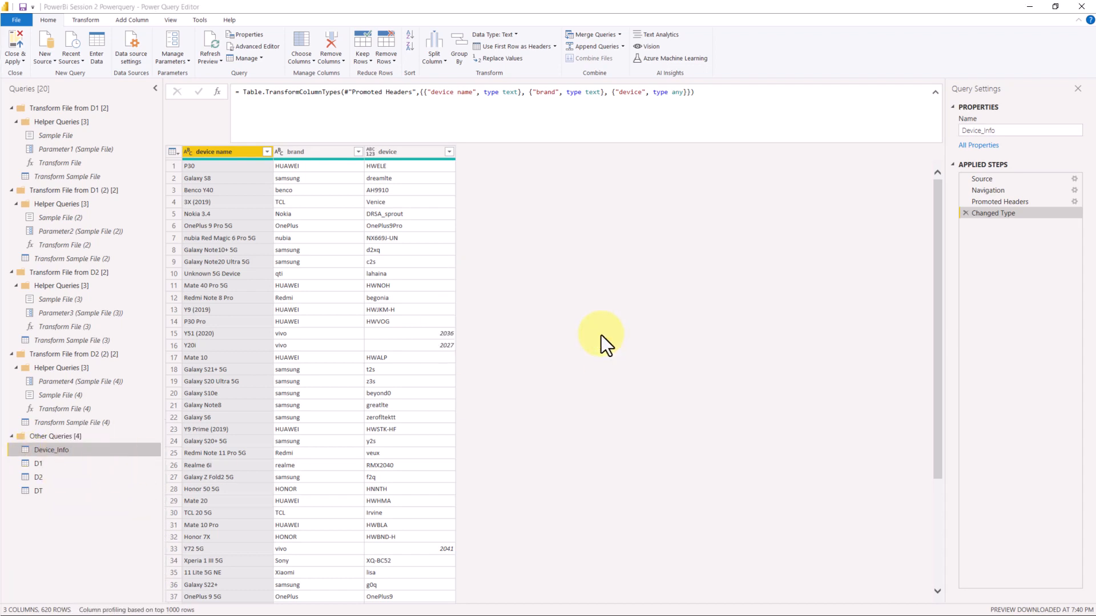
Step: Disable loading of the D1 and D2 queries into the report
{"action": "left_click", "coordinate": [55, 462]}
{"action": "right_click", "coordinate": [55, 461]}
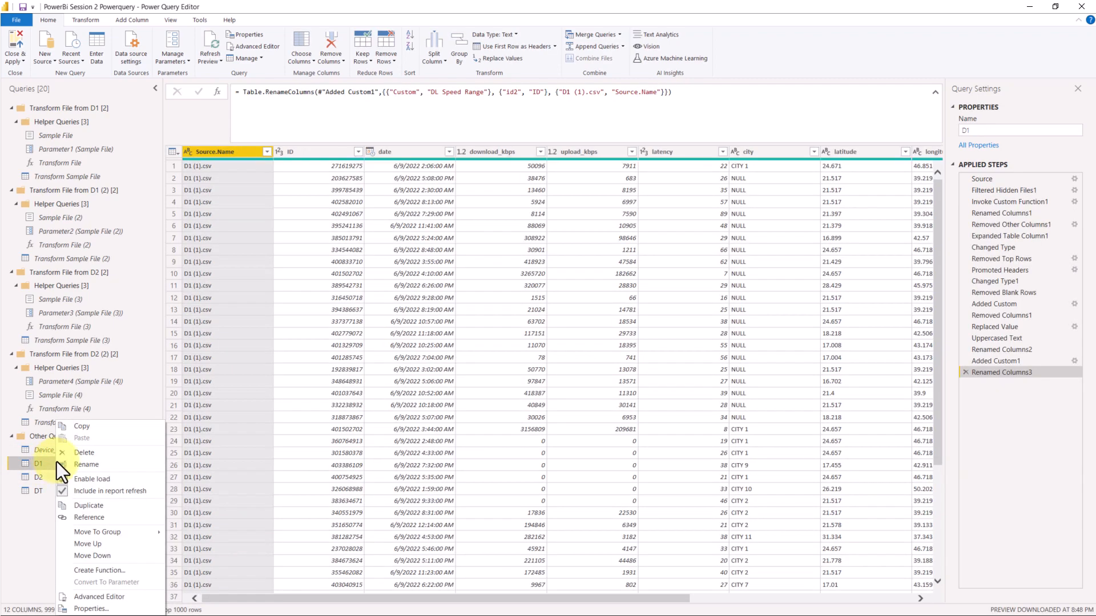
{"action": "left_click", "coordinate": [105, 480]}
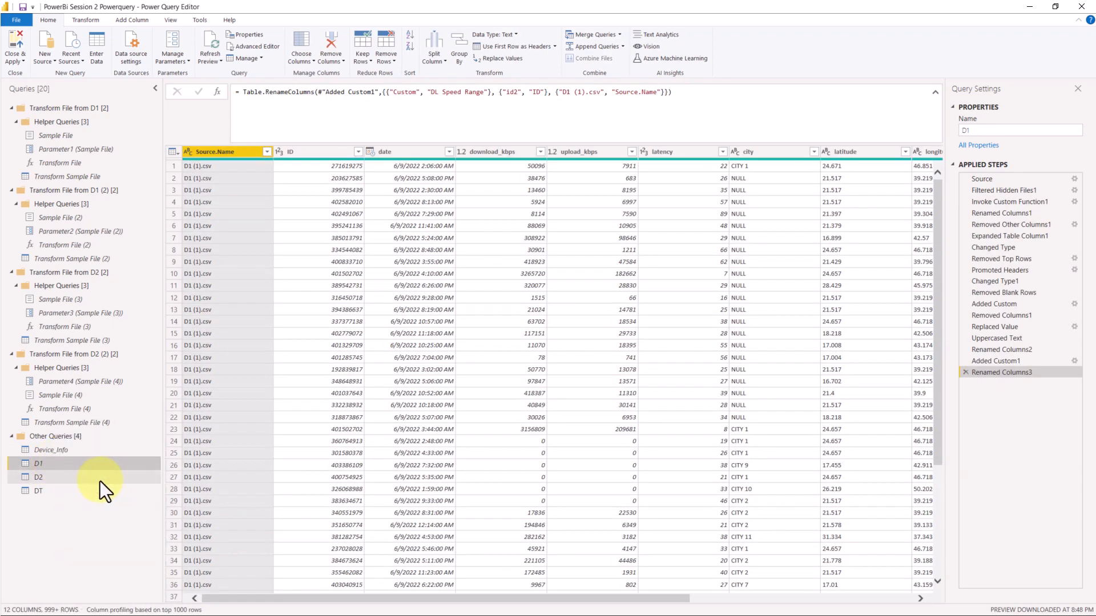
{"action": "left_click", "coordinate": [97, 482]}
{"action": "right_click", "coordinate": [97, 481]}
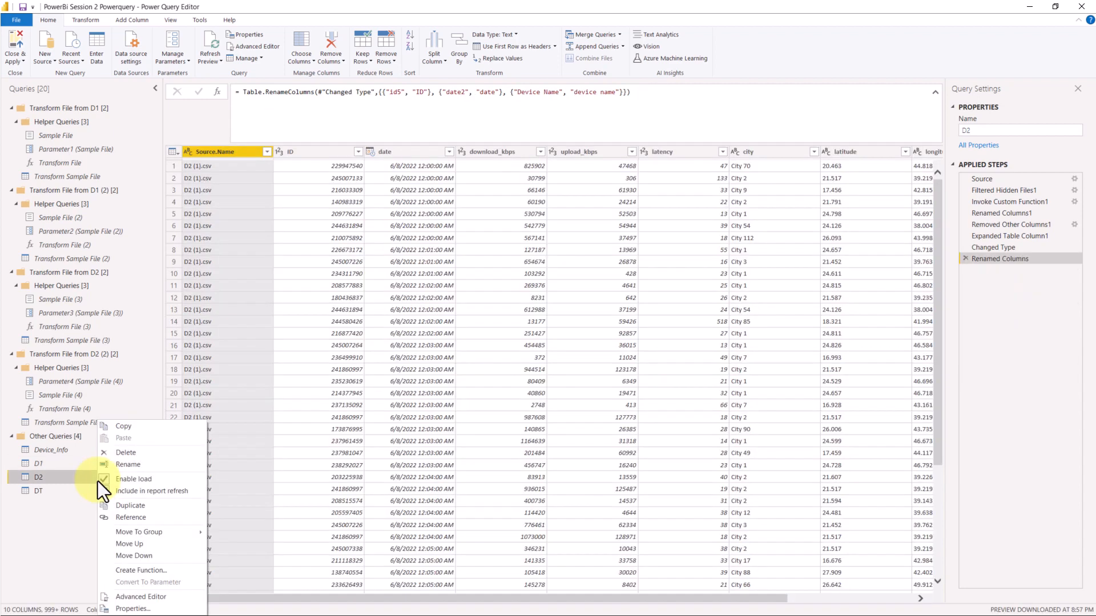
{"action": "left_click", "coordinate": [130, 481]}
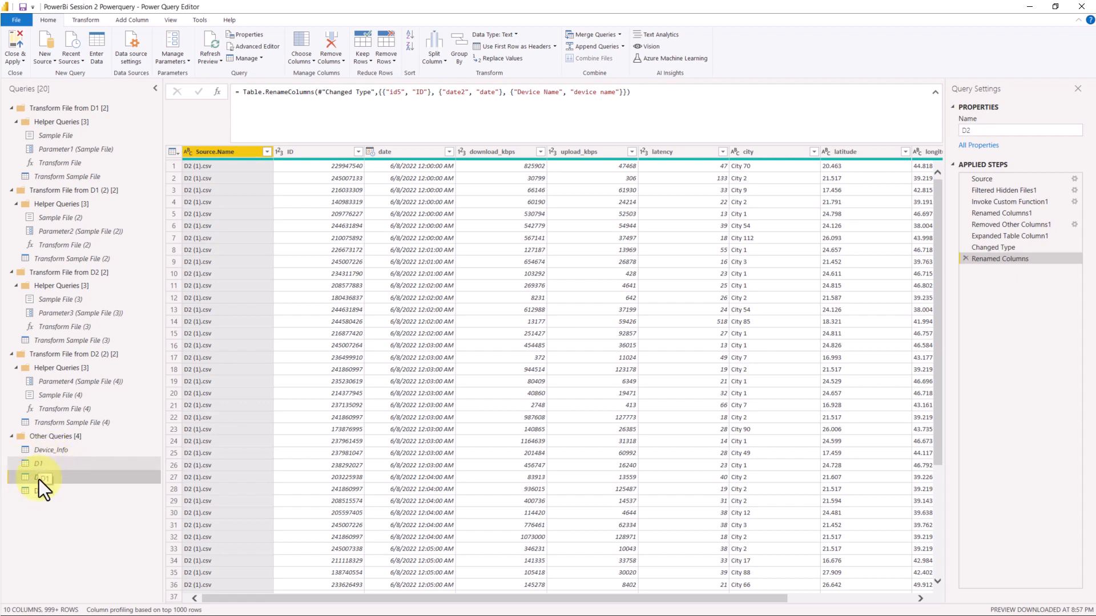
Step: Close the query editor applying all changes, dismiss the load report, and expand the DT table's field list
{"action": "left_click", "coordinate": [18, 61]}
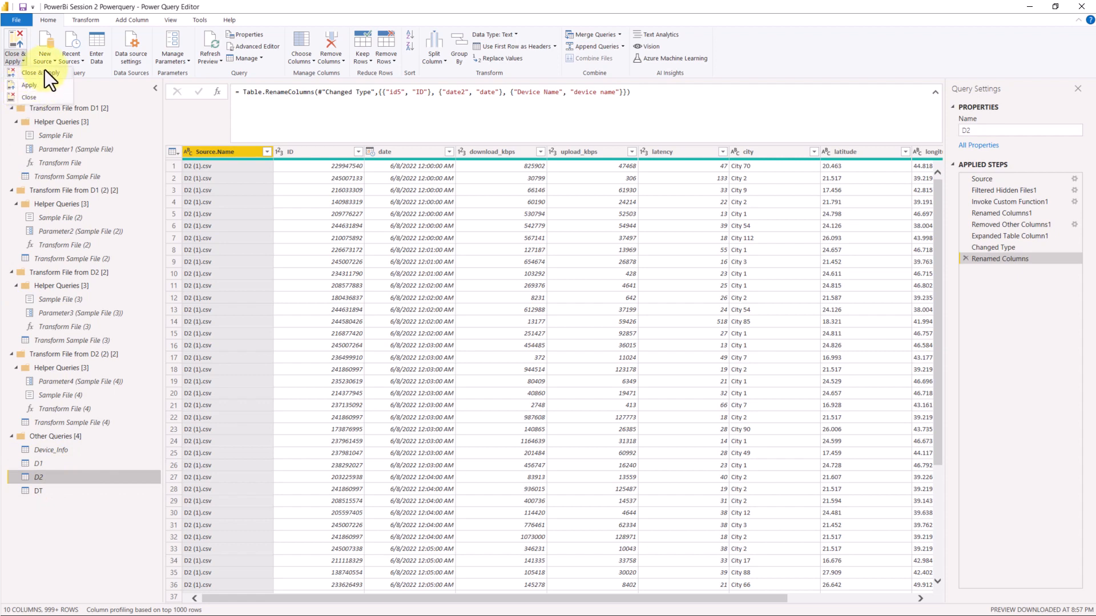
{"action": "left_click", "coordinate": [45, 71]}
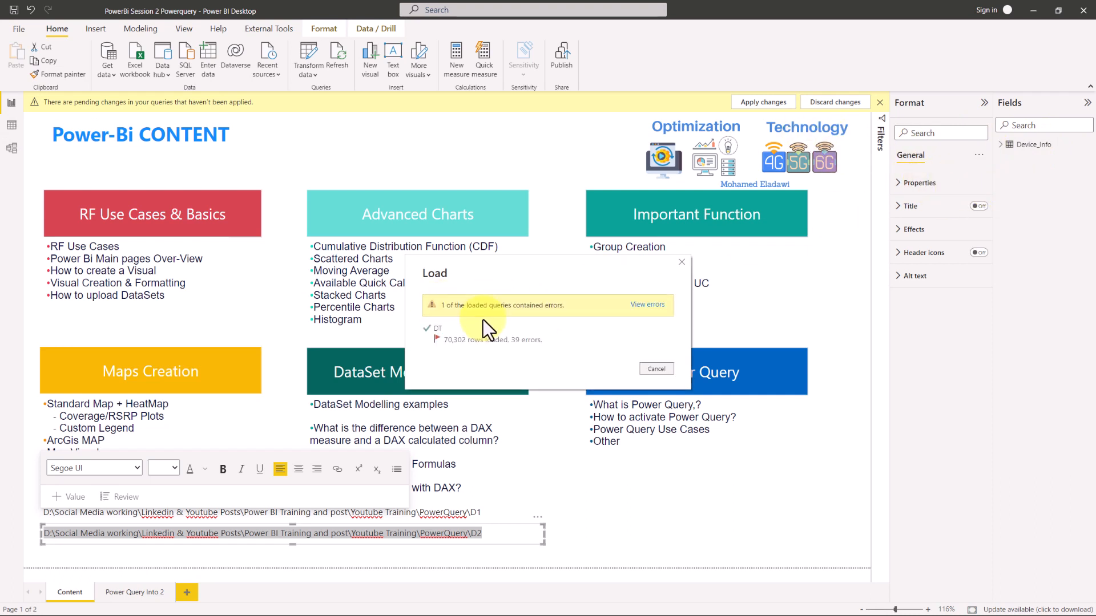
{"action": "left_click", "coordinate": [656, 368]}
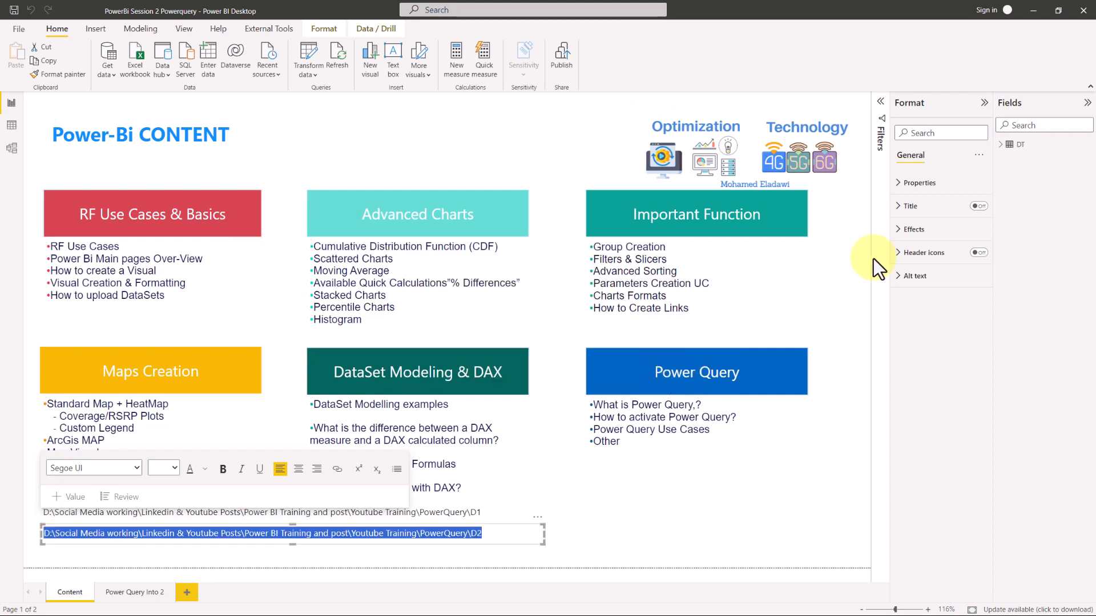
{"action": "left_click", "coordinate": [1000, 145]}
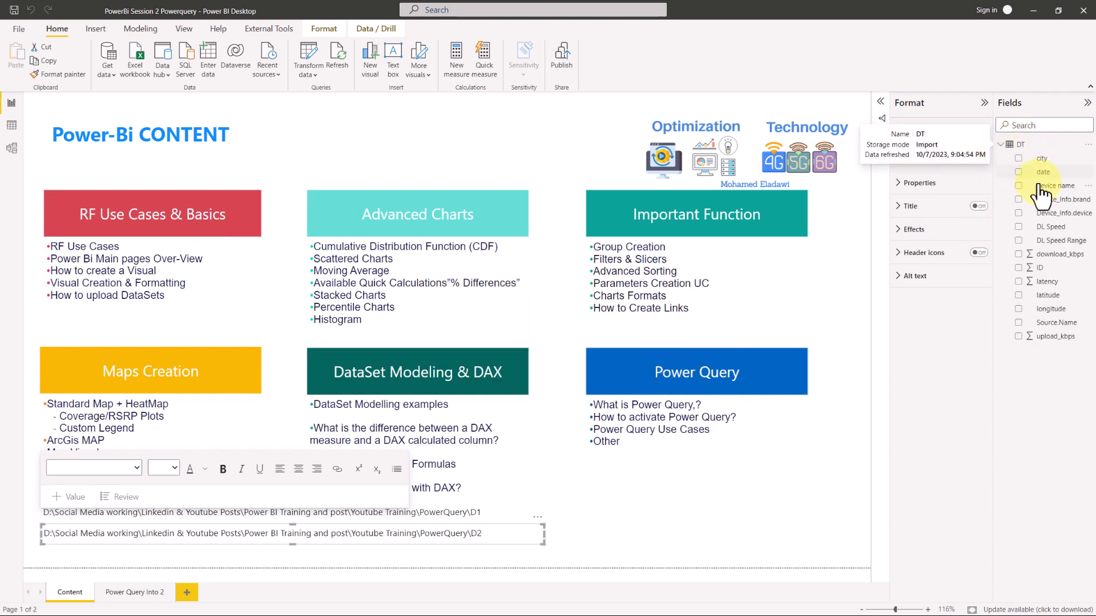